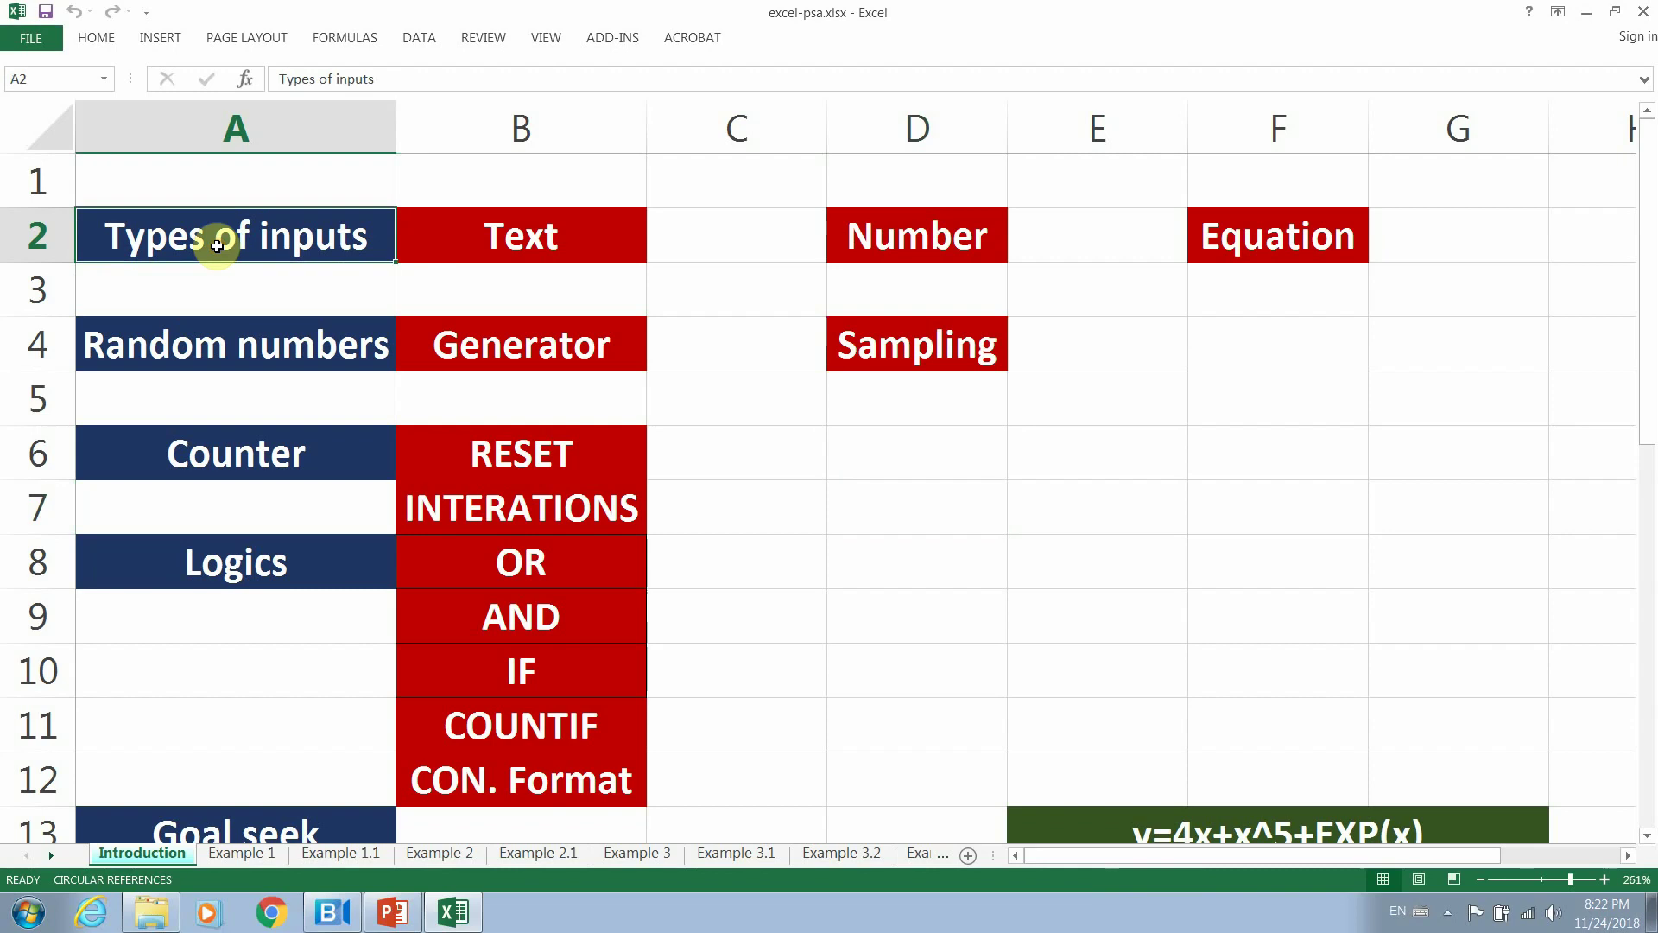
Select cells B1, A1 and C5 in turn to examine how column and row form each cell's address.
left_click(501, 193)
left_click(324, 176)
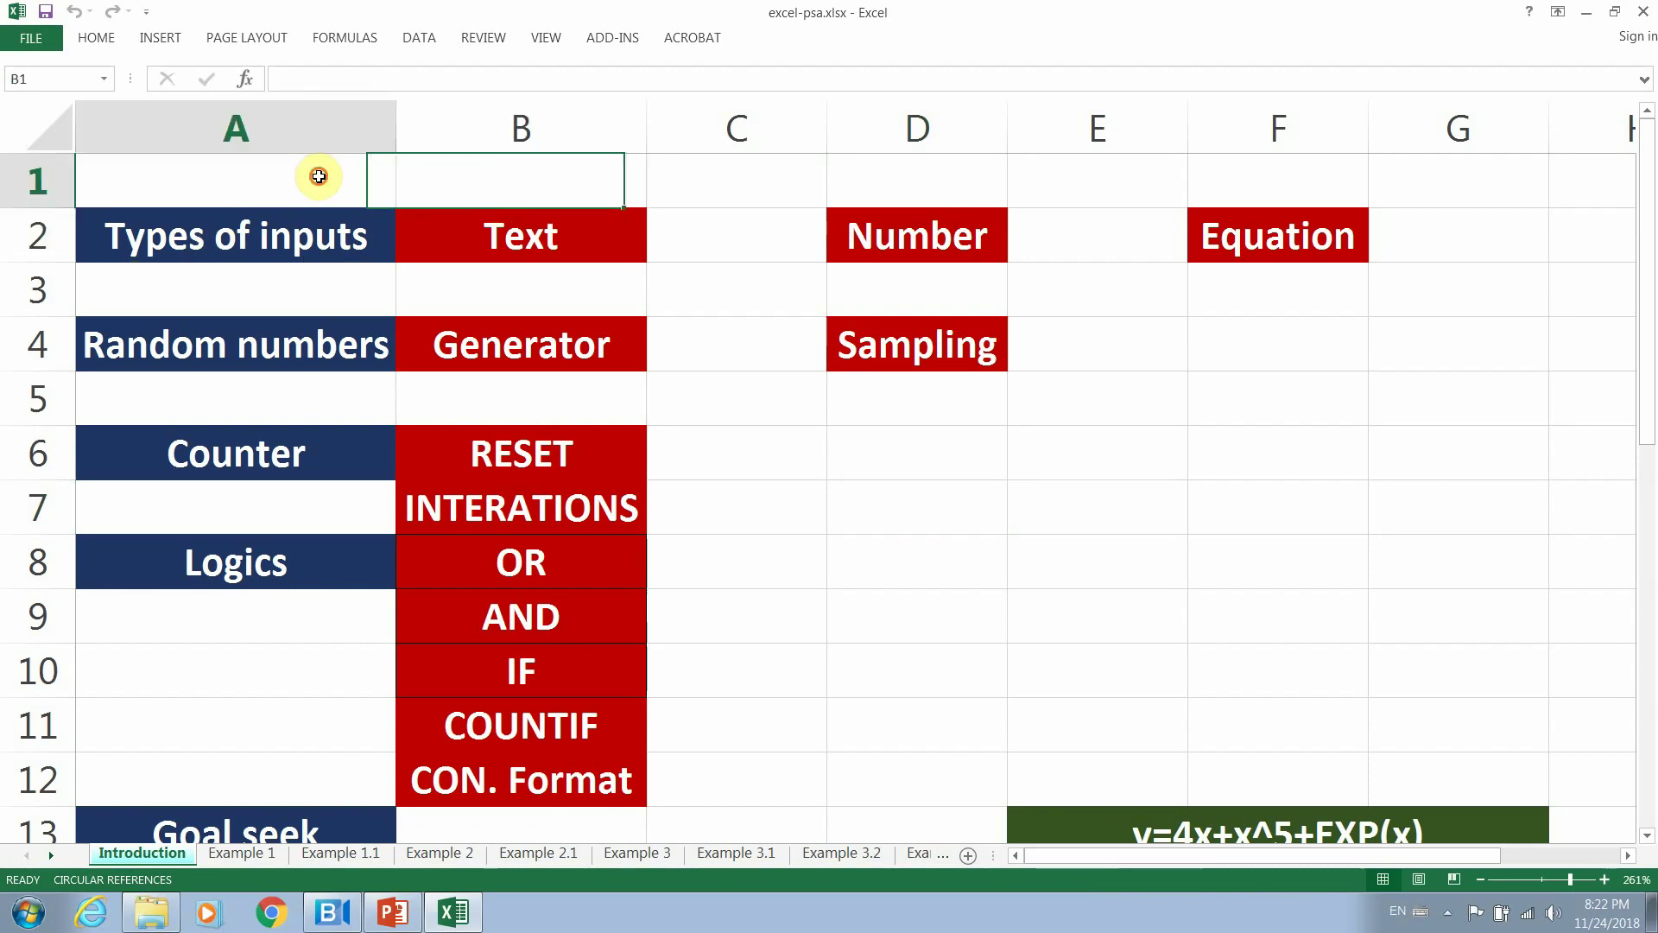
left_click(503, 171)
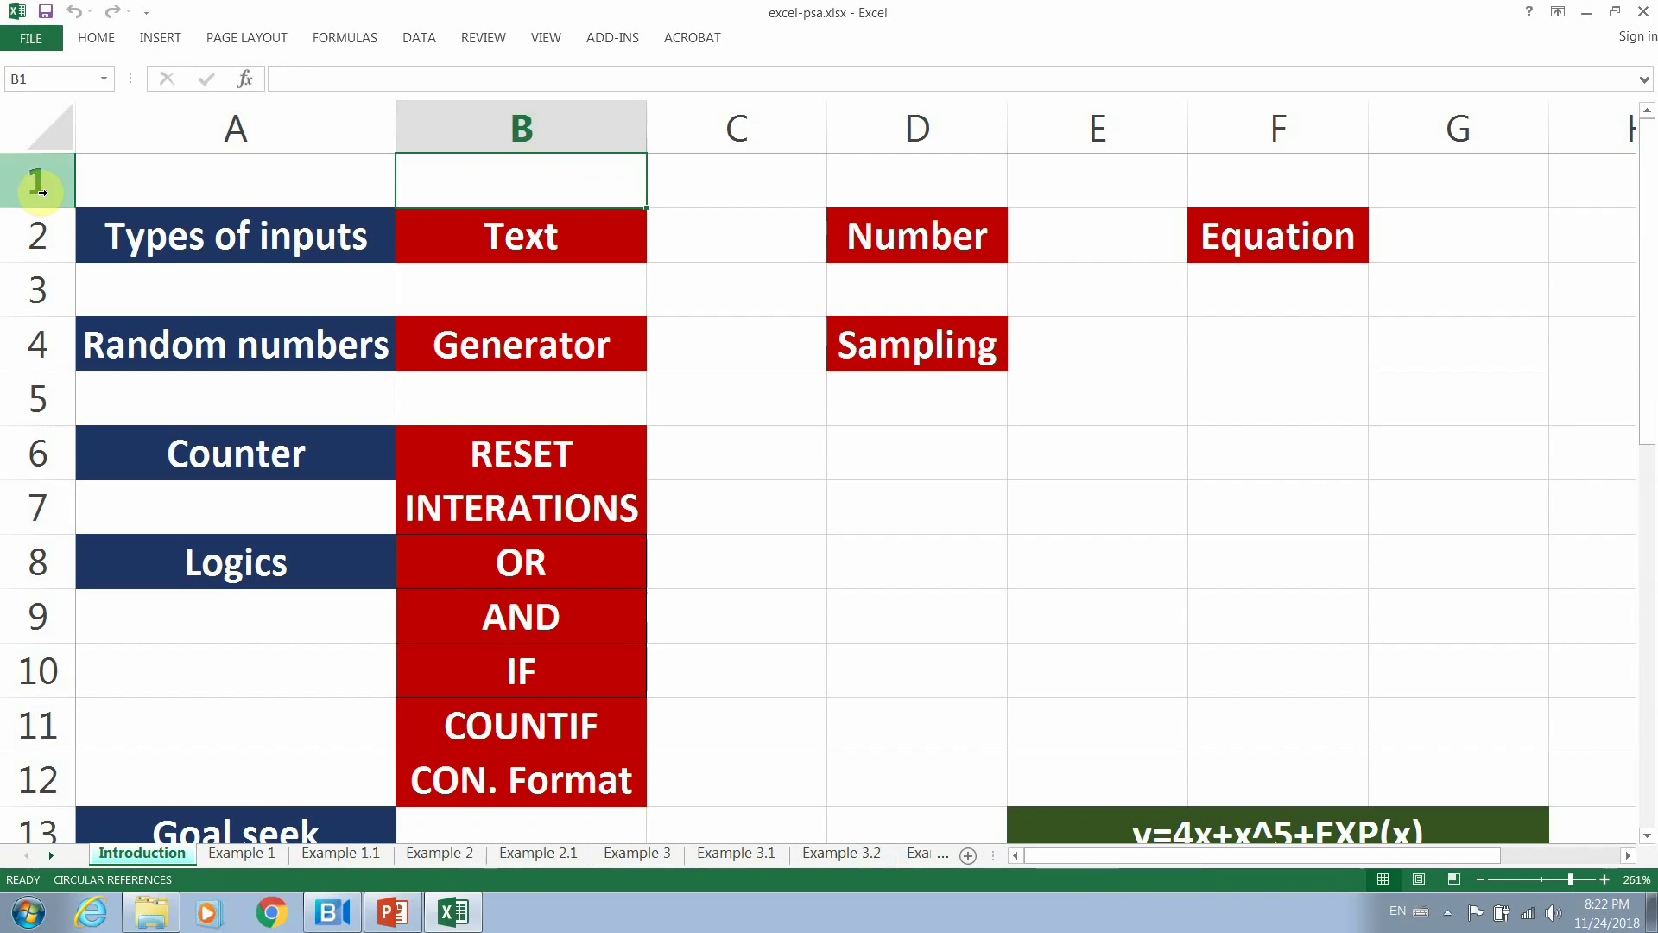
left_click(221, 193)
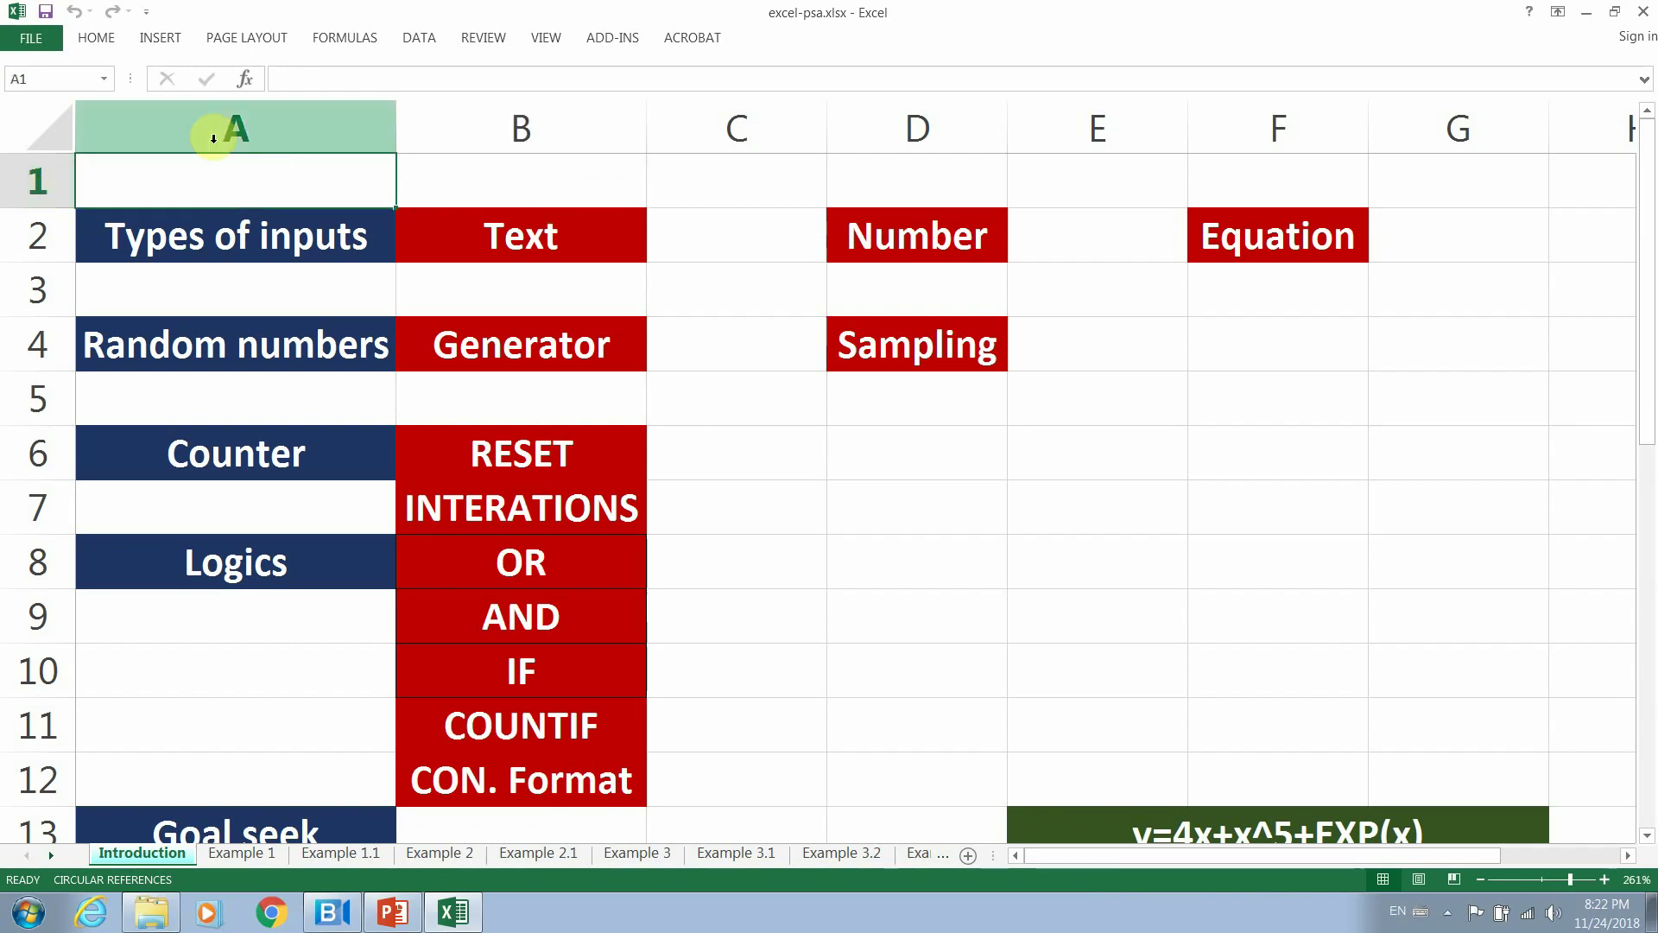
left_click(721, 400)
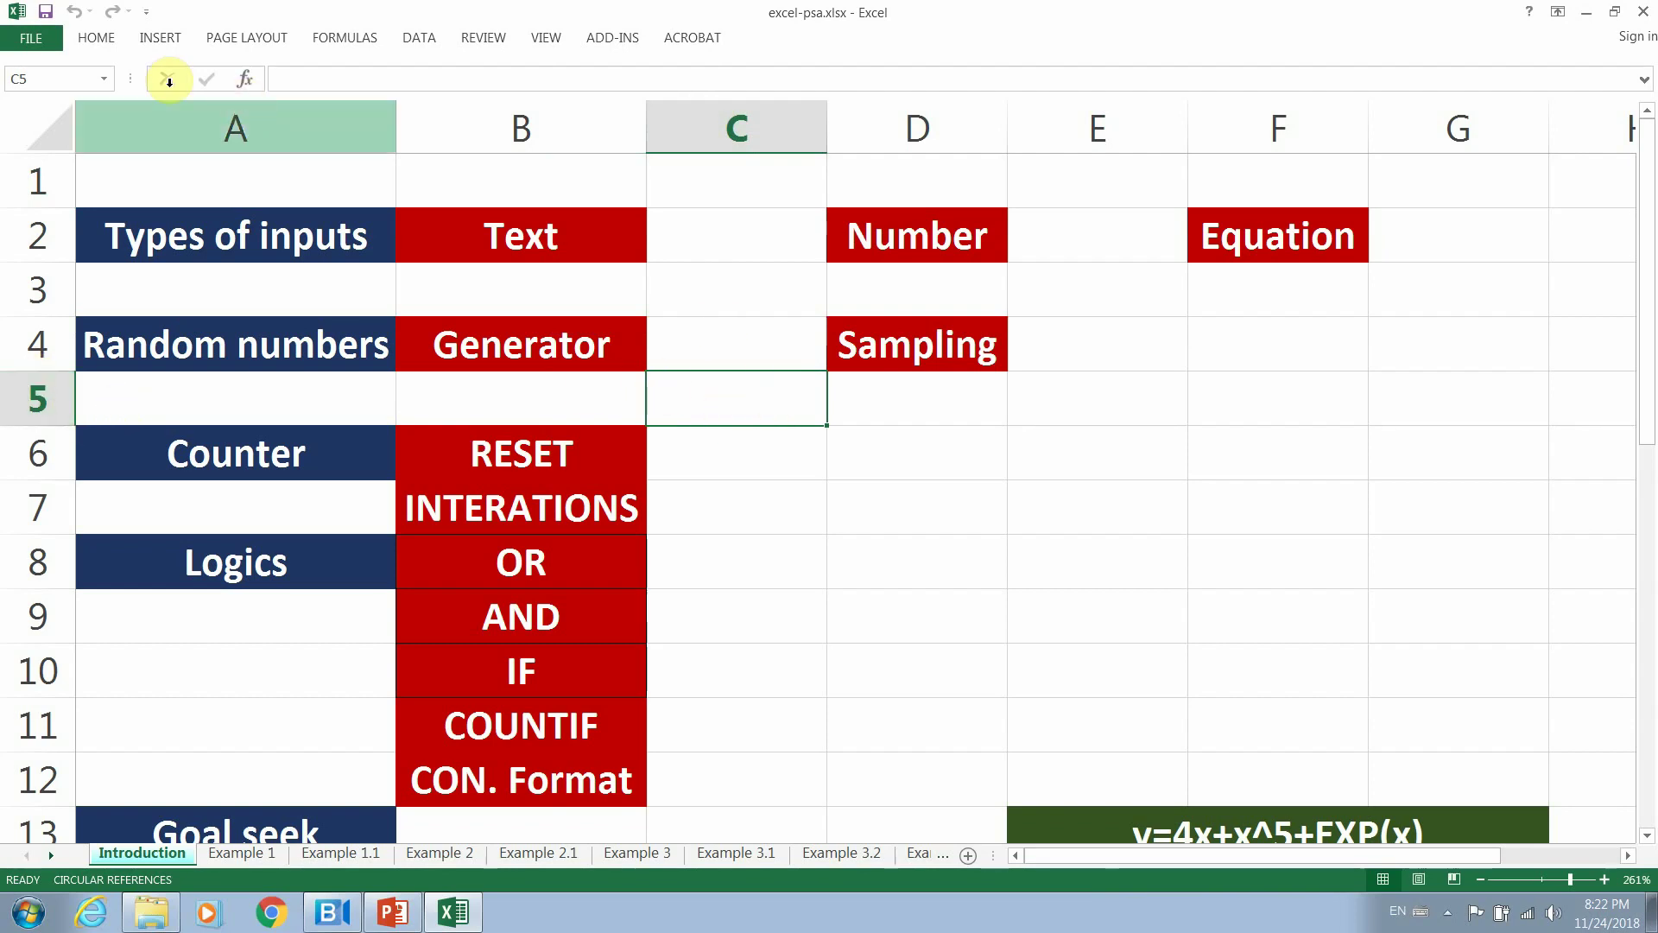
left_click(31, 79)
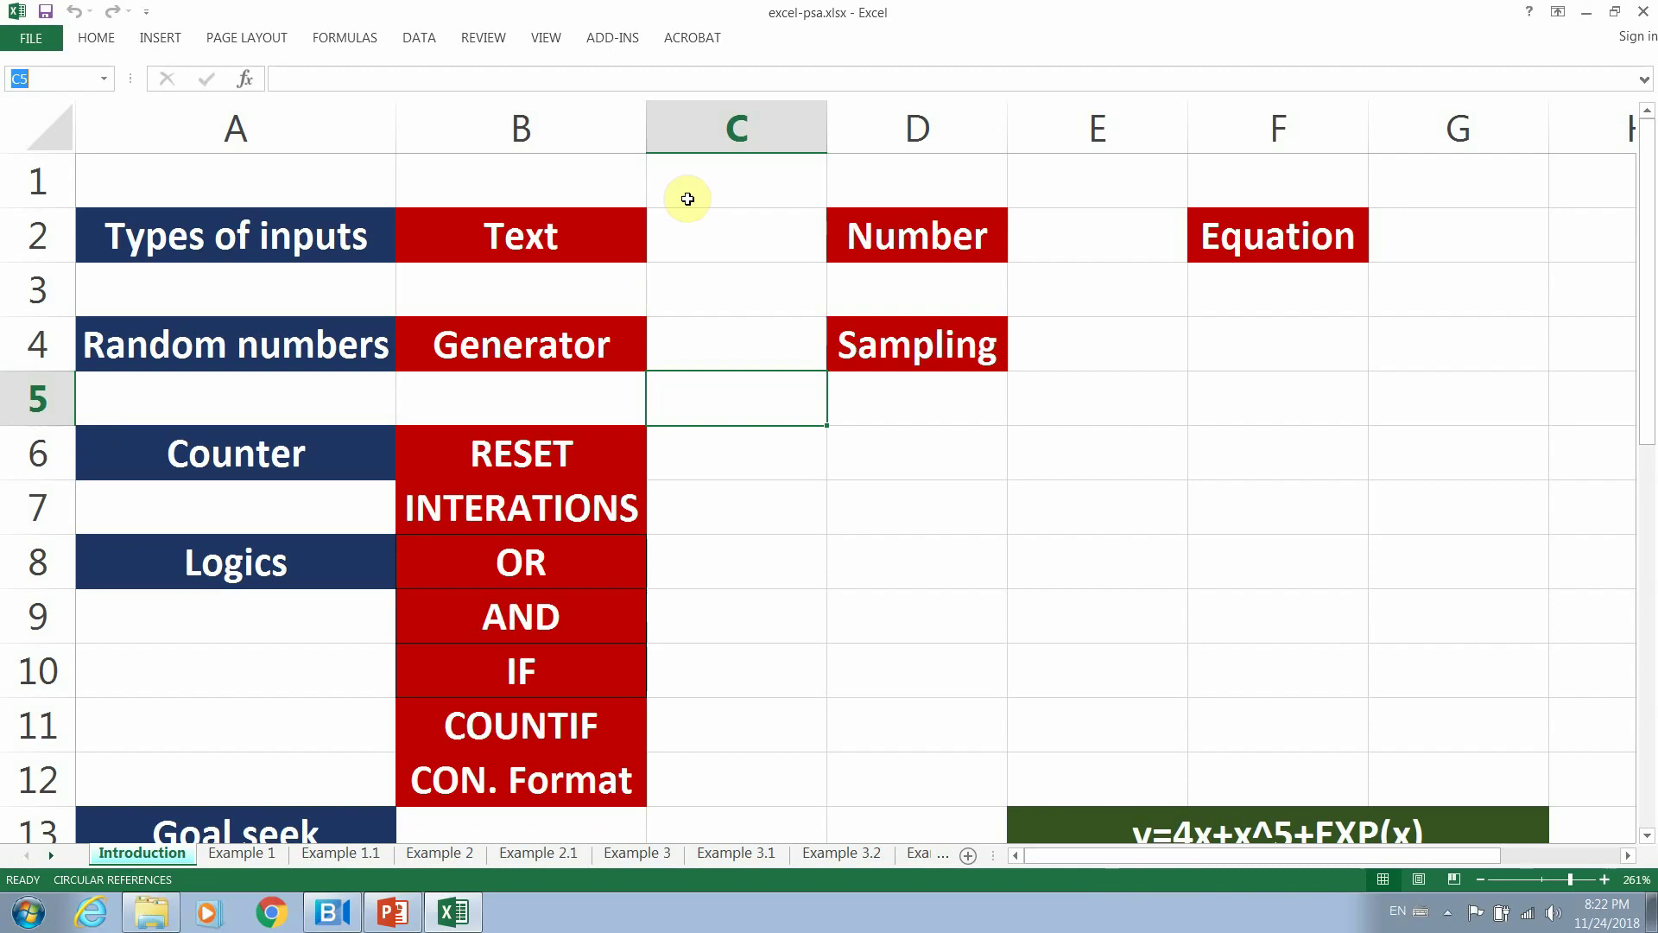
left_click(702, 250)
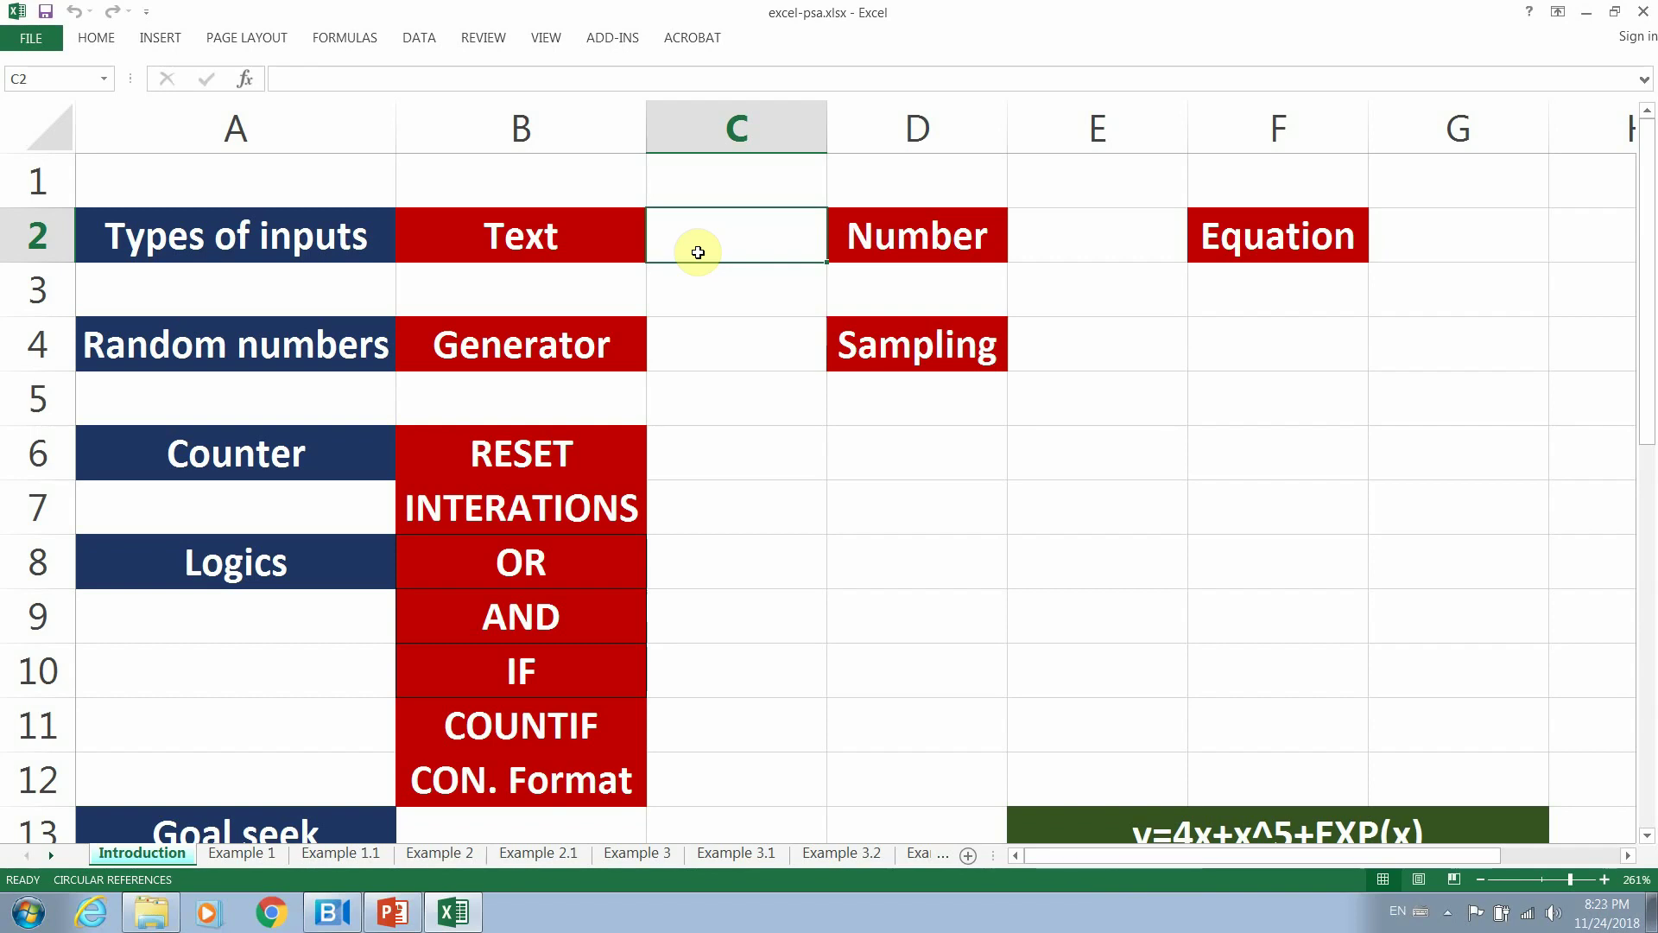
type("Tes")
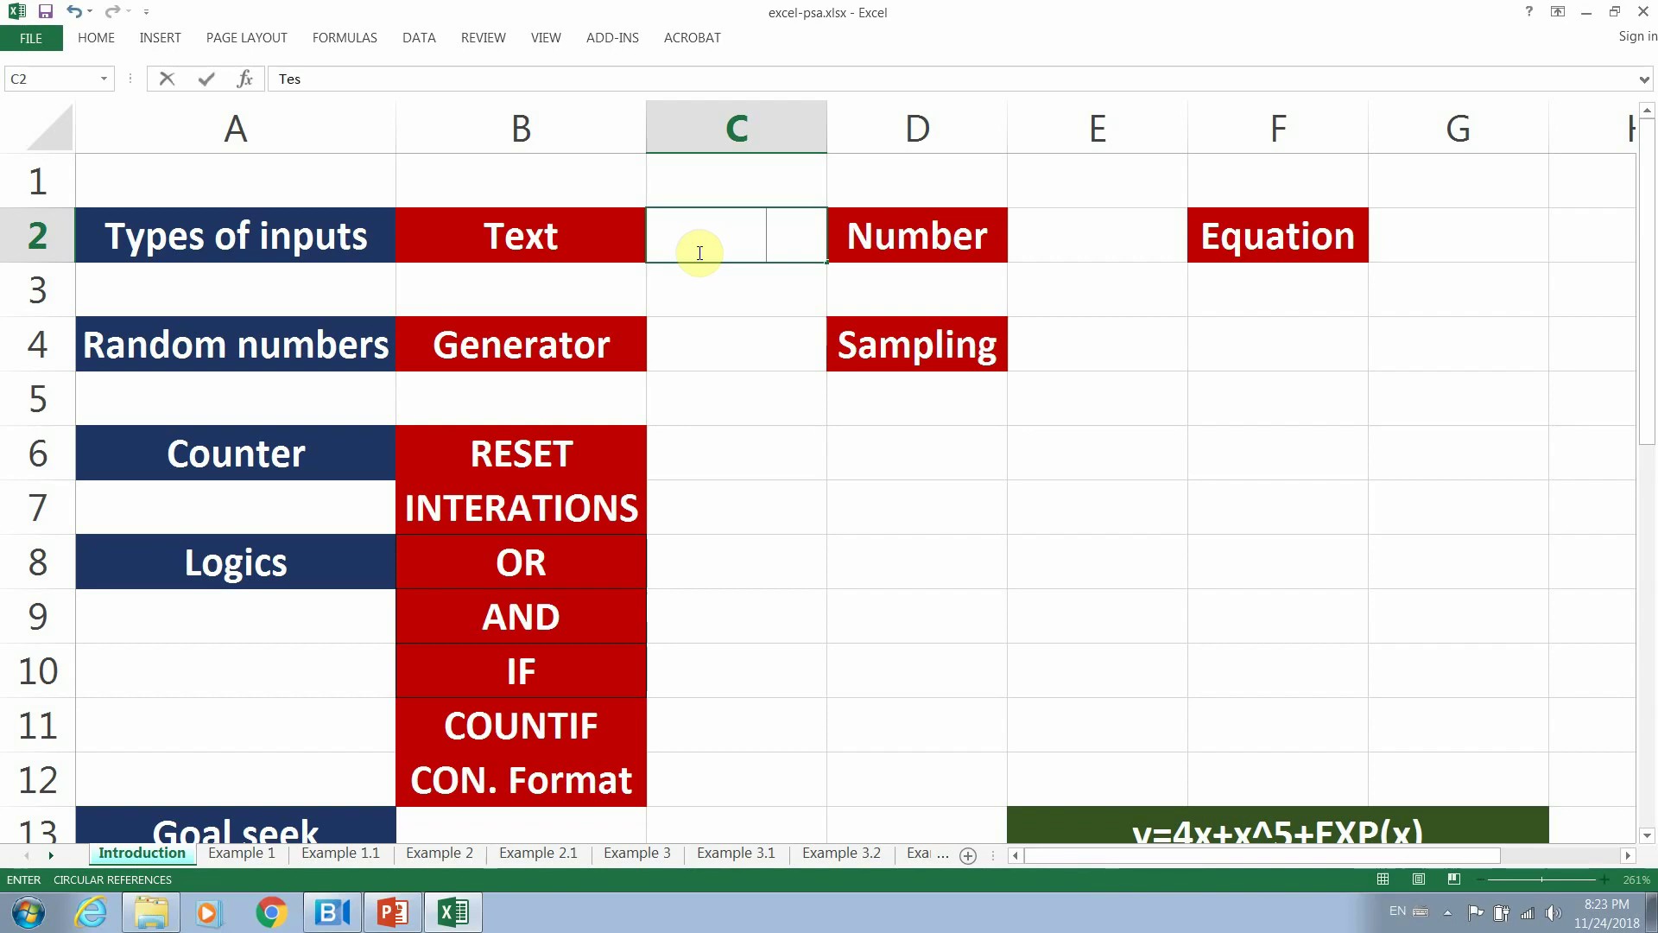
key("BackSpace")
key("BackSpace")
key("BackSpace")
left_click(703, 200)
Set the text colour of cell C2, beside the Text label, to black and leave the cell without a dark fill.
left_click(704, 236)
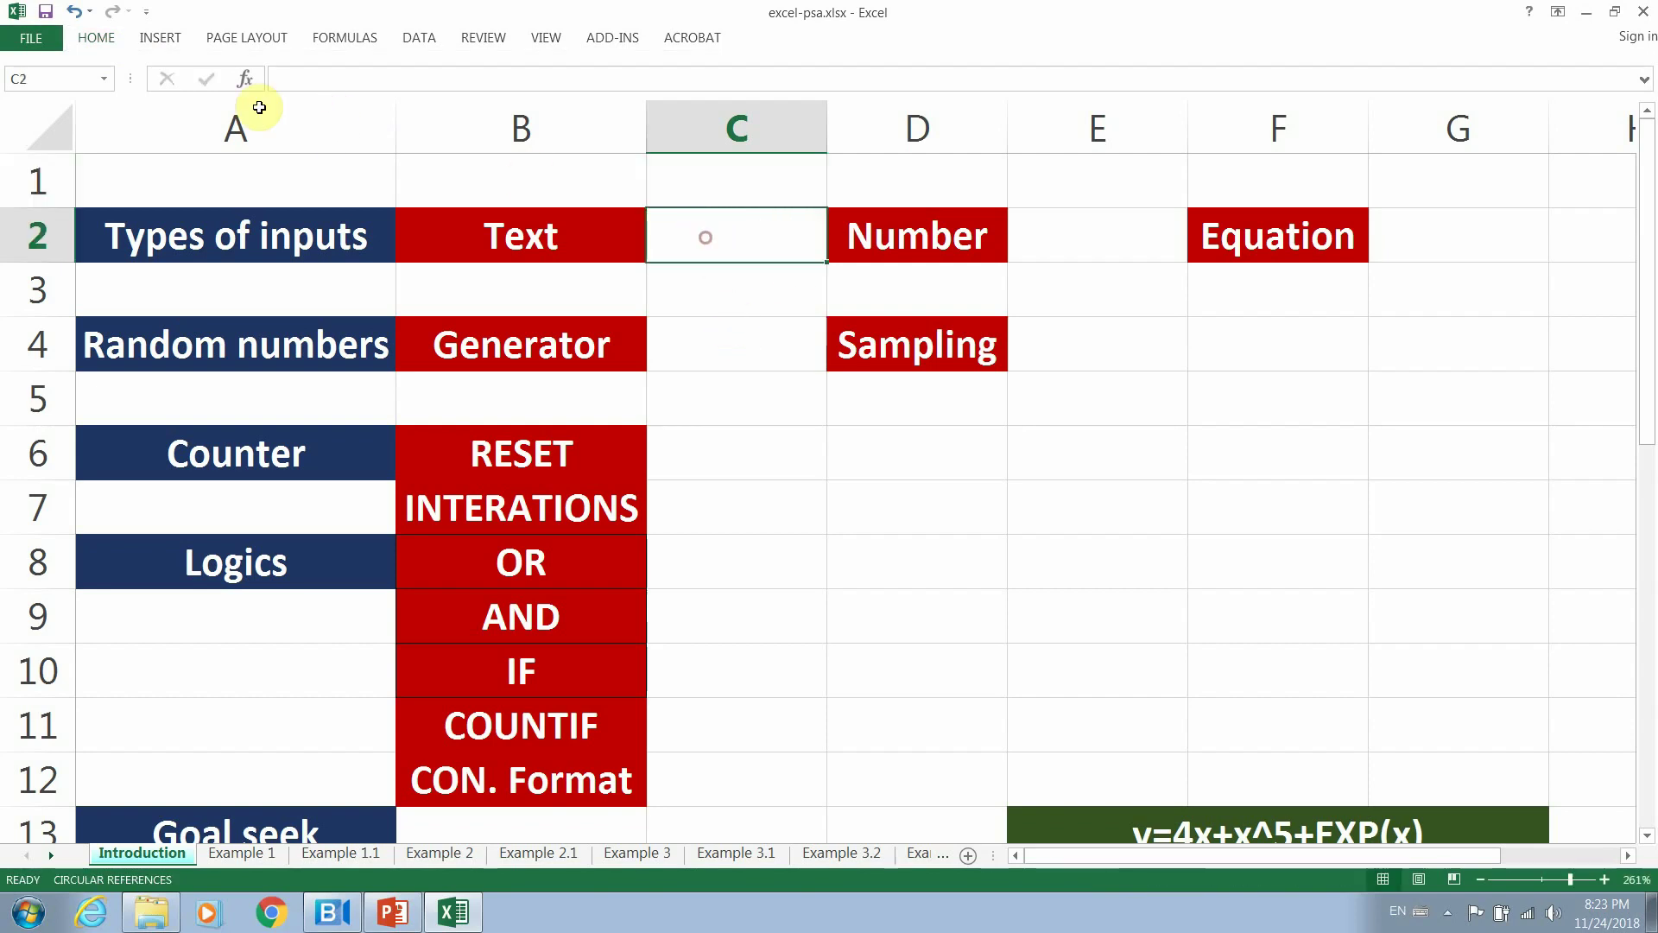
left_click(93, 38)
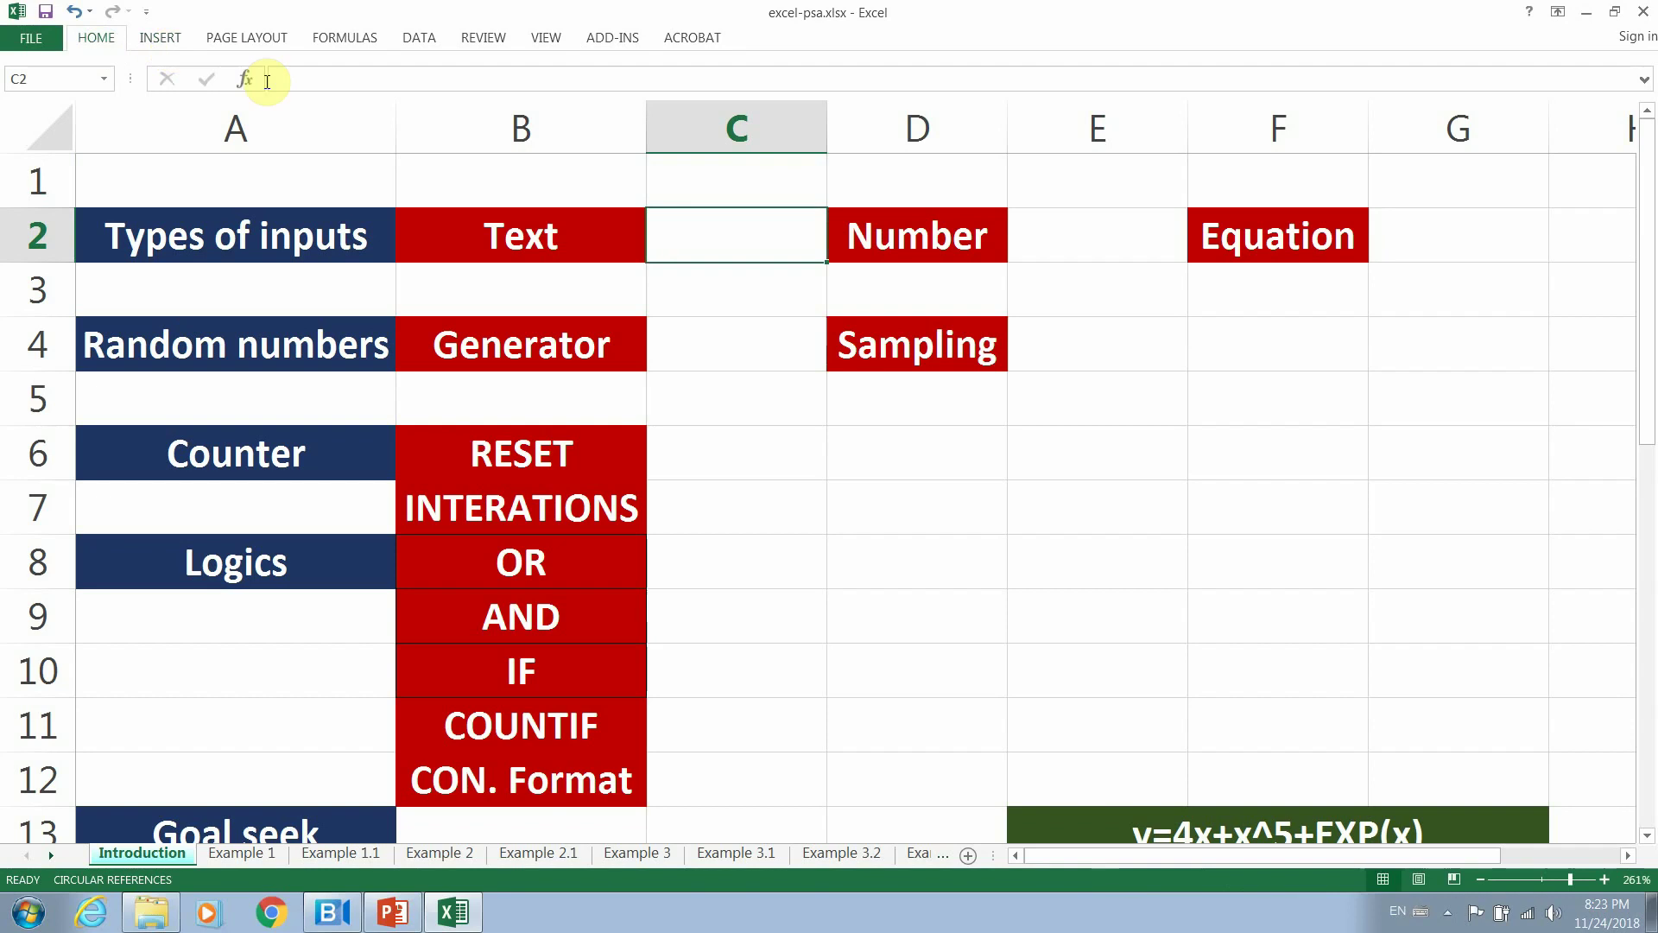
left_click(319, 105)
left_click(323, 148)
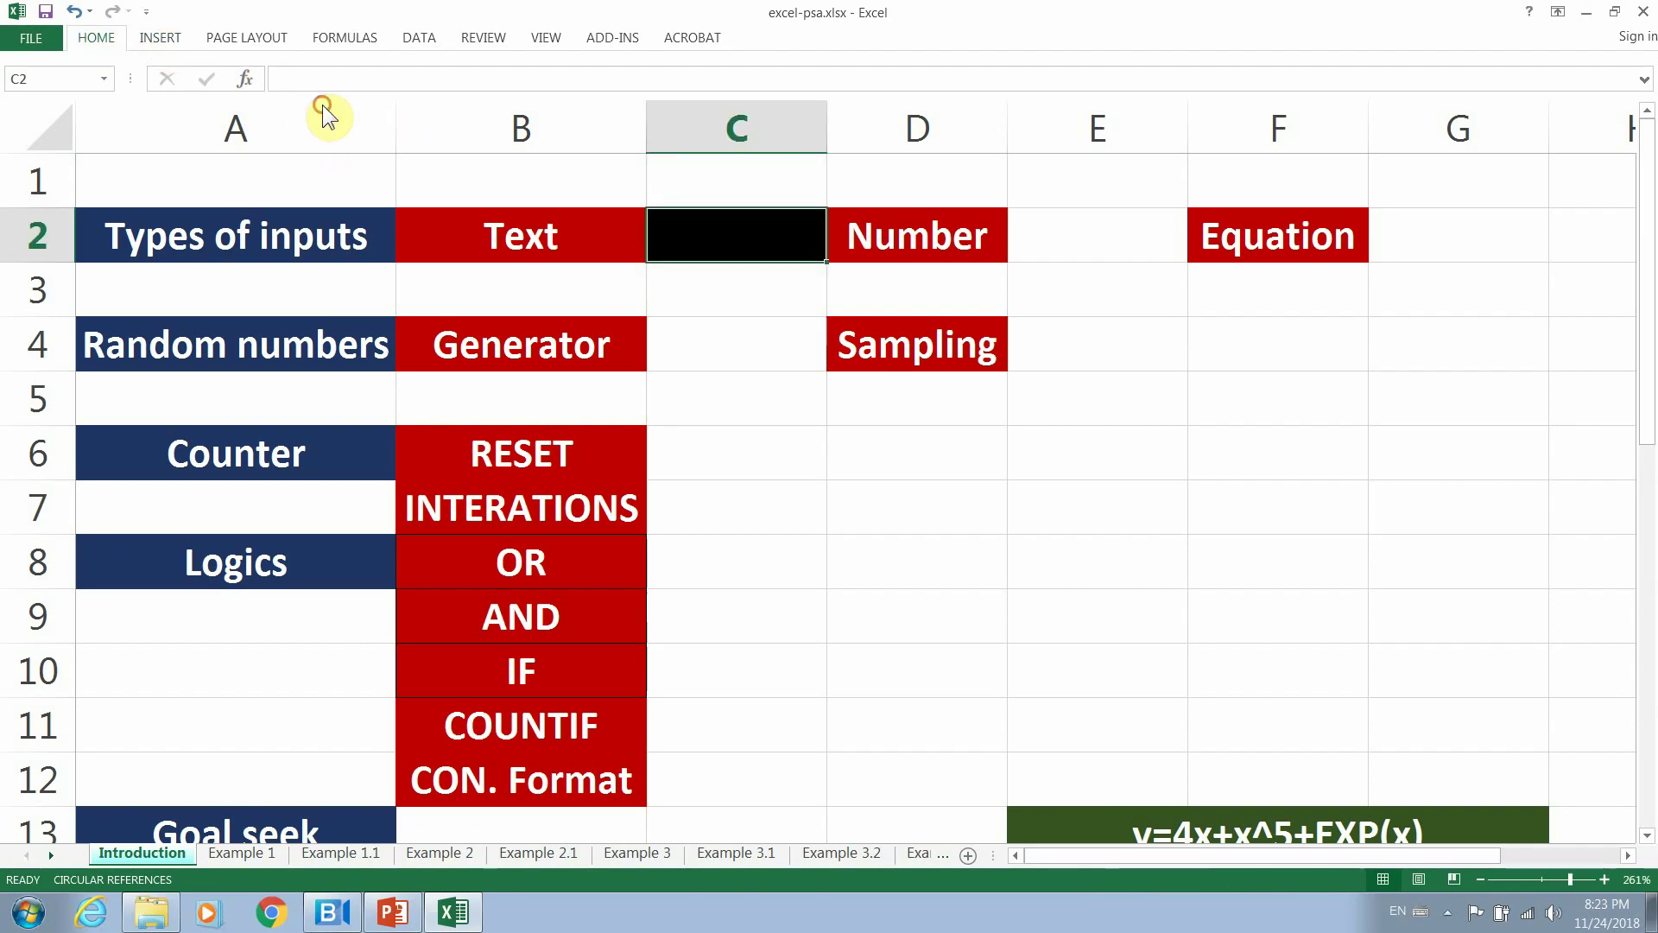
left_click(305, 150)
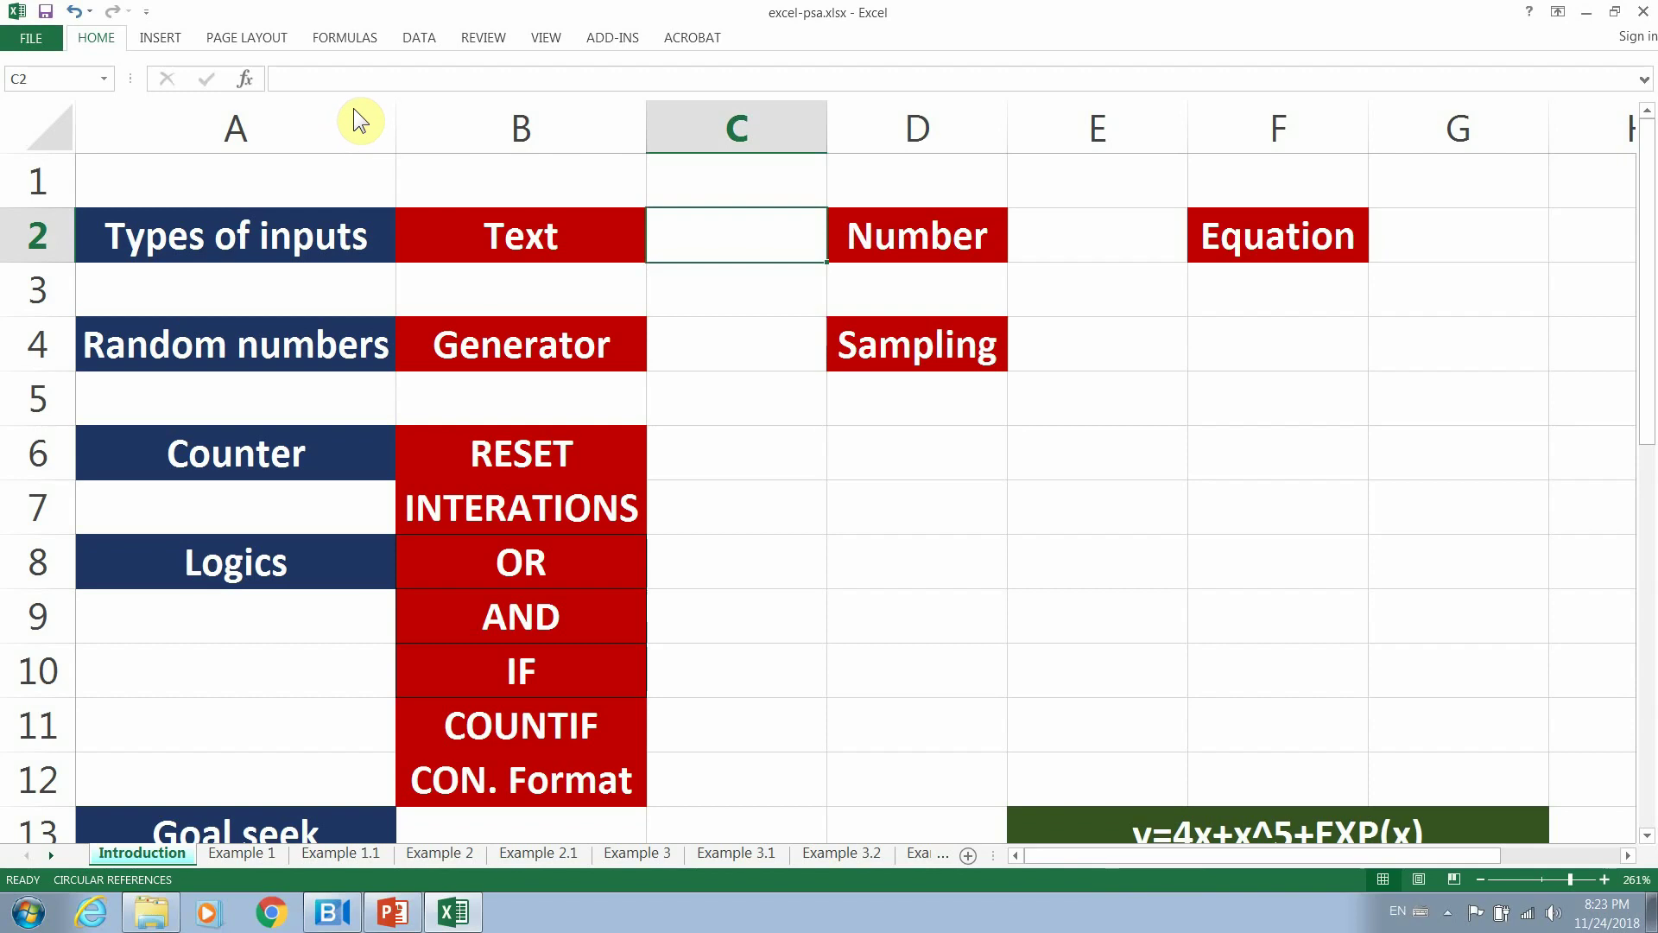
Enter the text "Test" in cell C2 as the example of a text input.
left_click(696, 240)
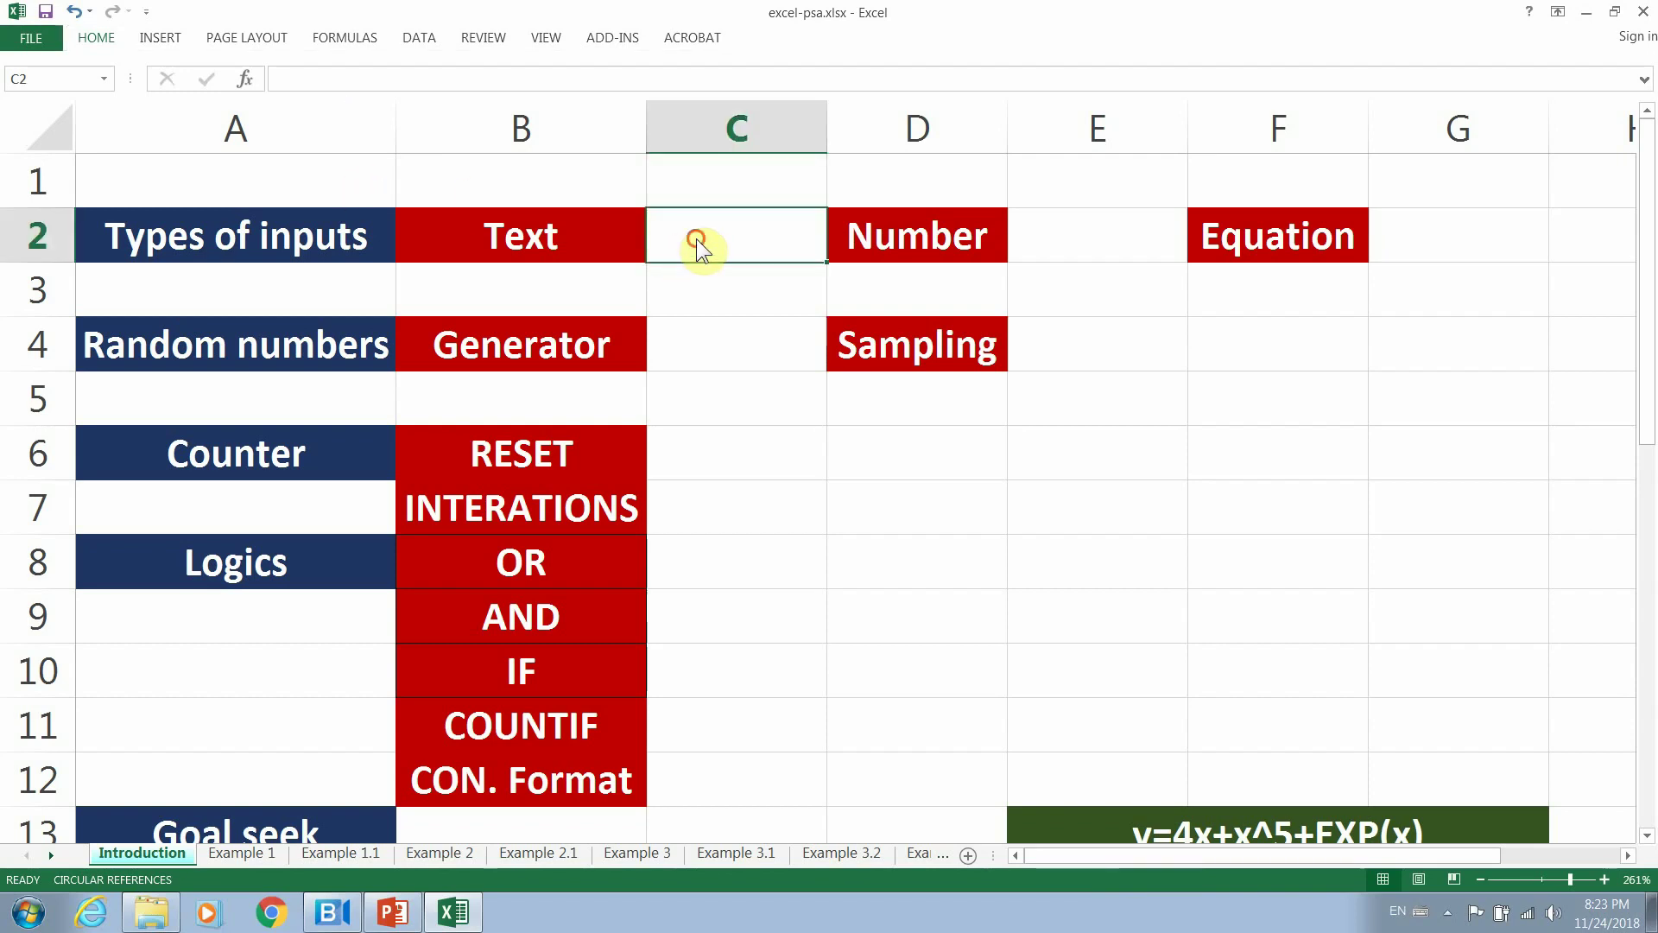
type("Test")
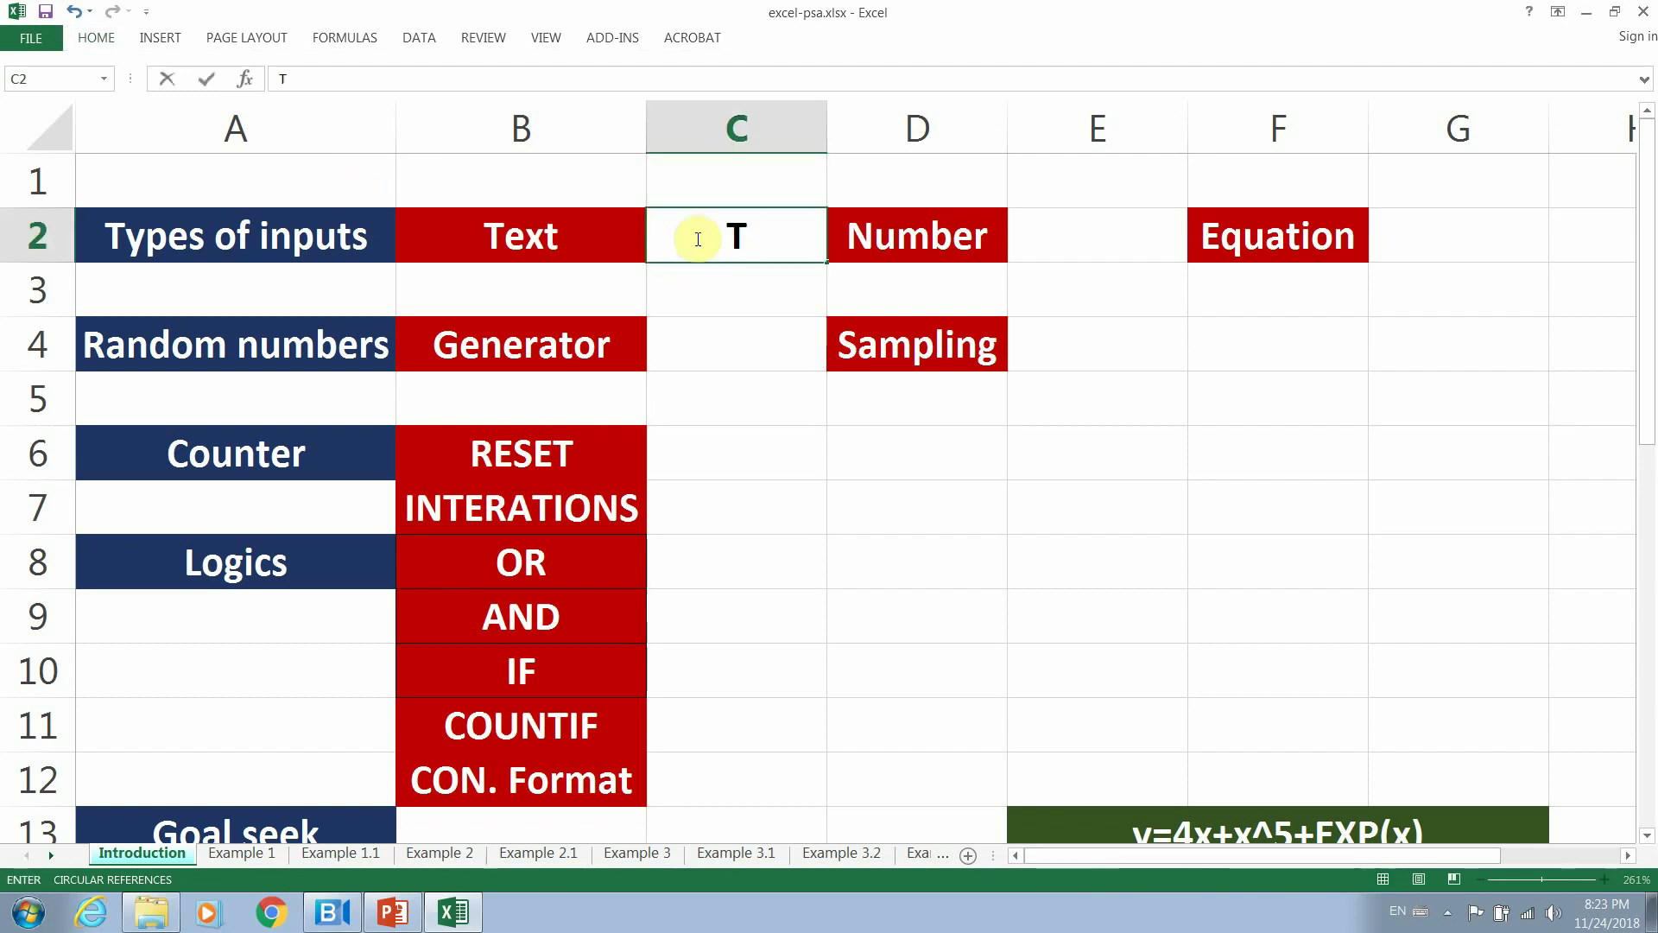
left_click(801, 357)
left_click(750, 242)
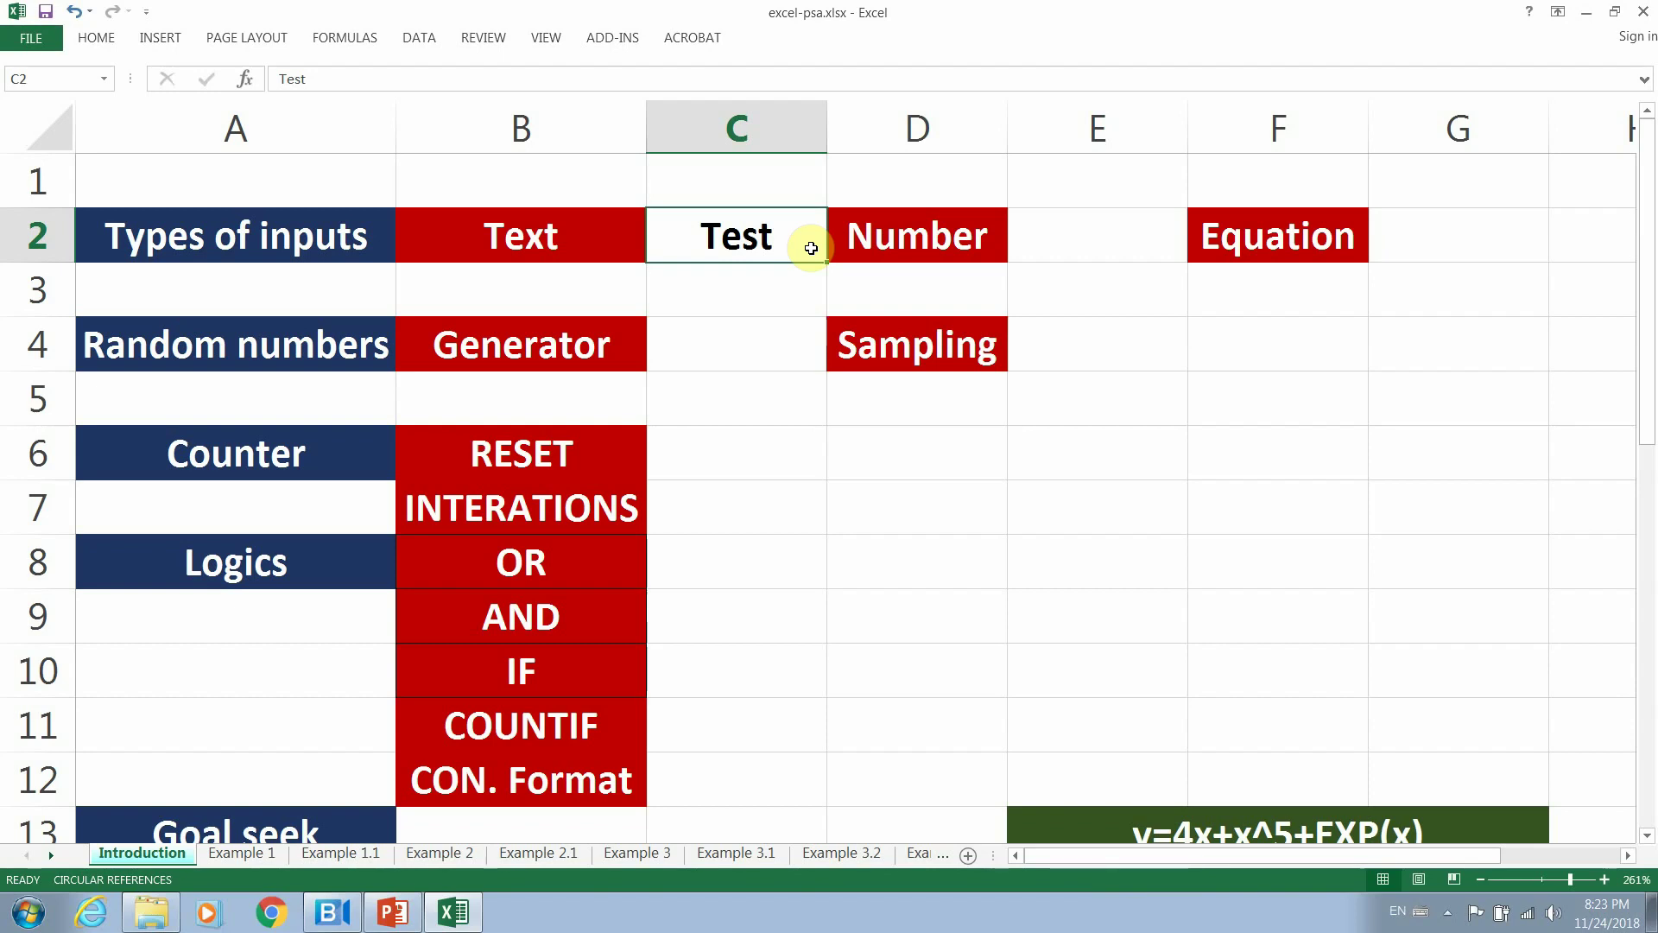
Enter the number 1 in cell E2 beside the Number label and in cell E1 above it.
left_click(1110, 229)
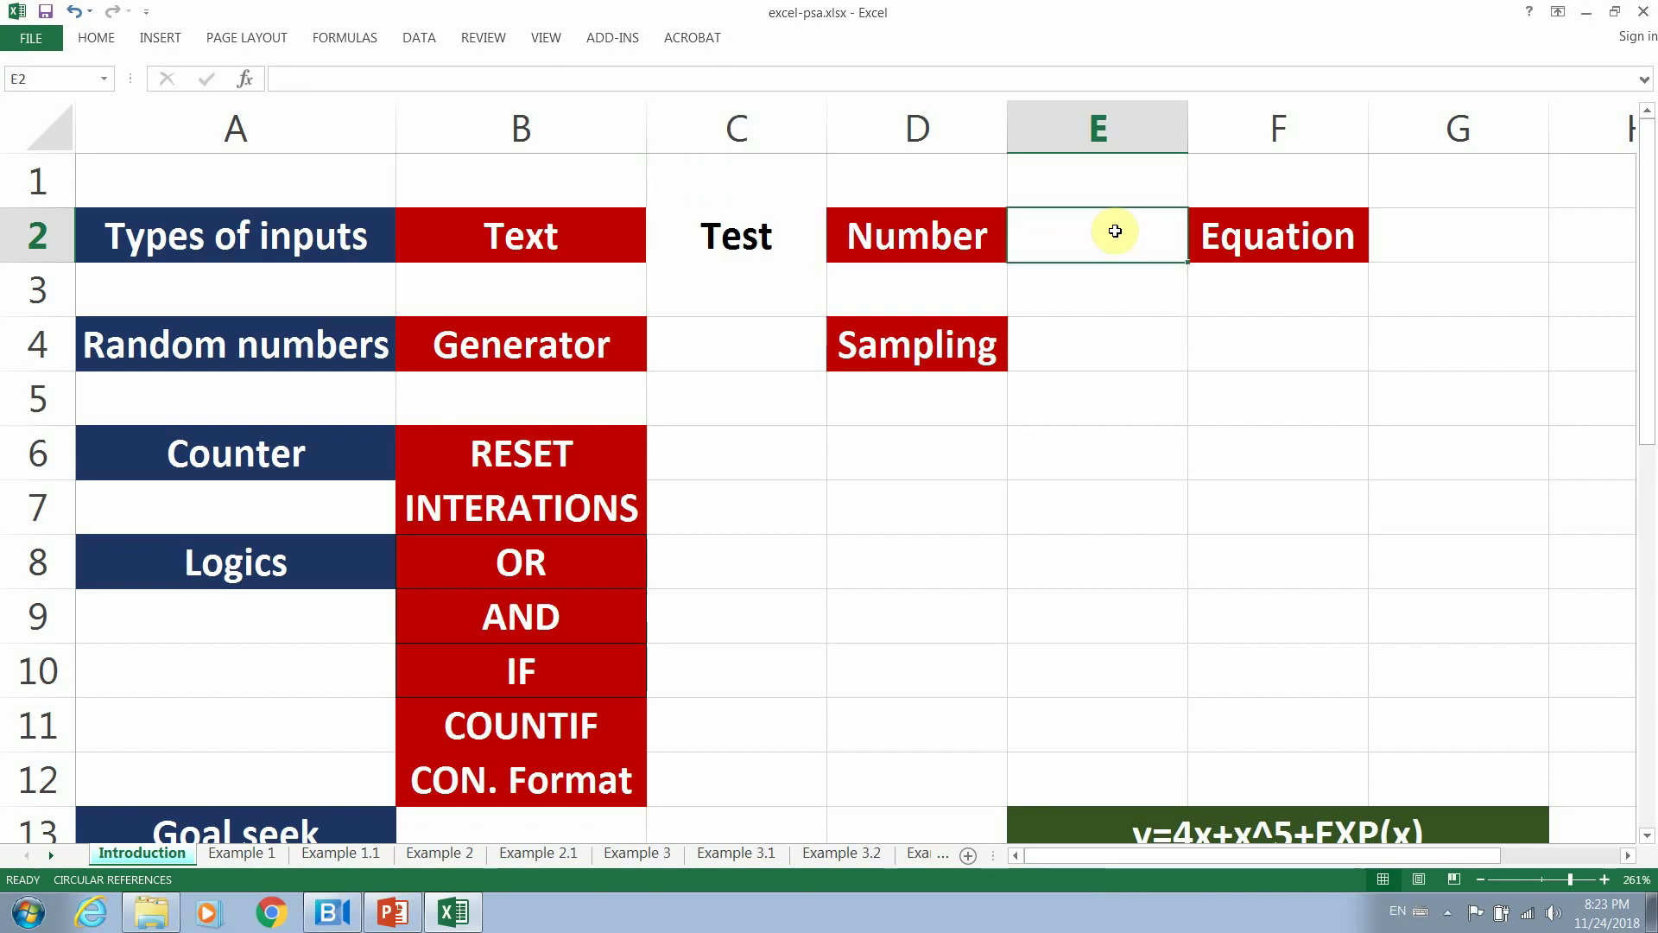
type("1")
key("Return")
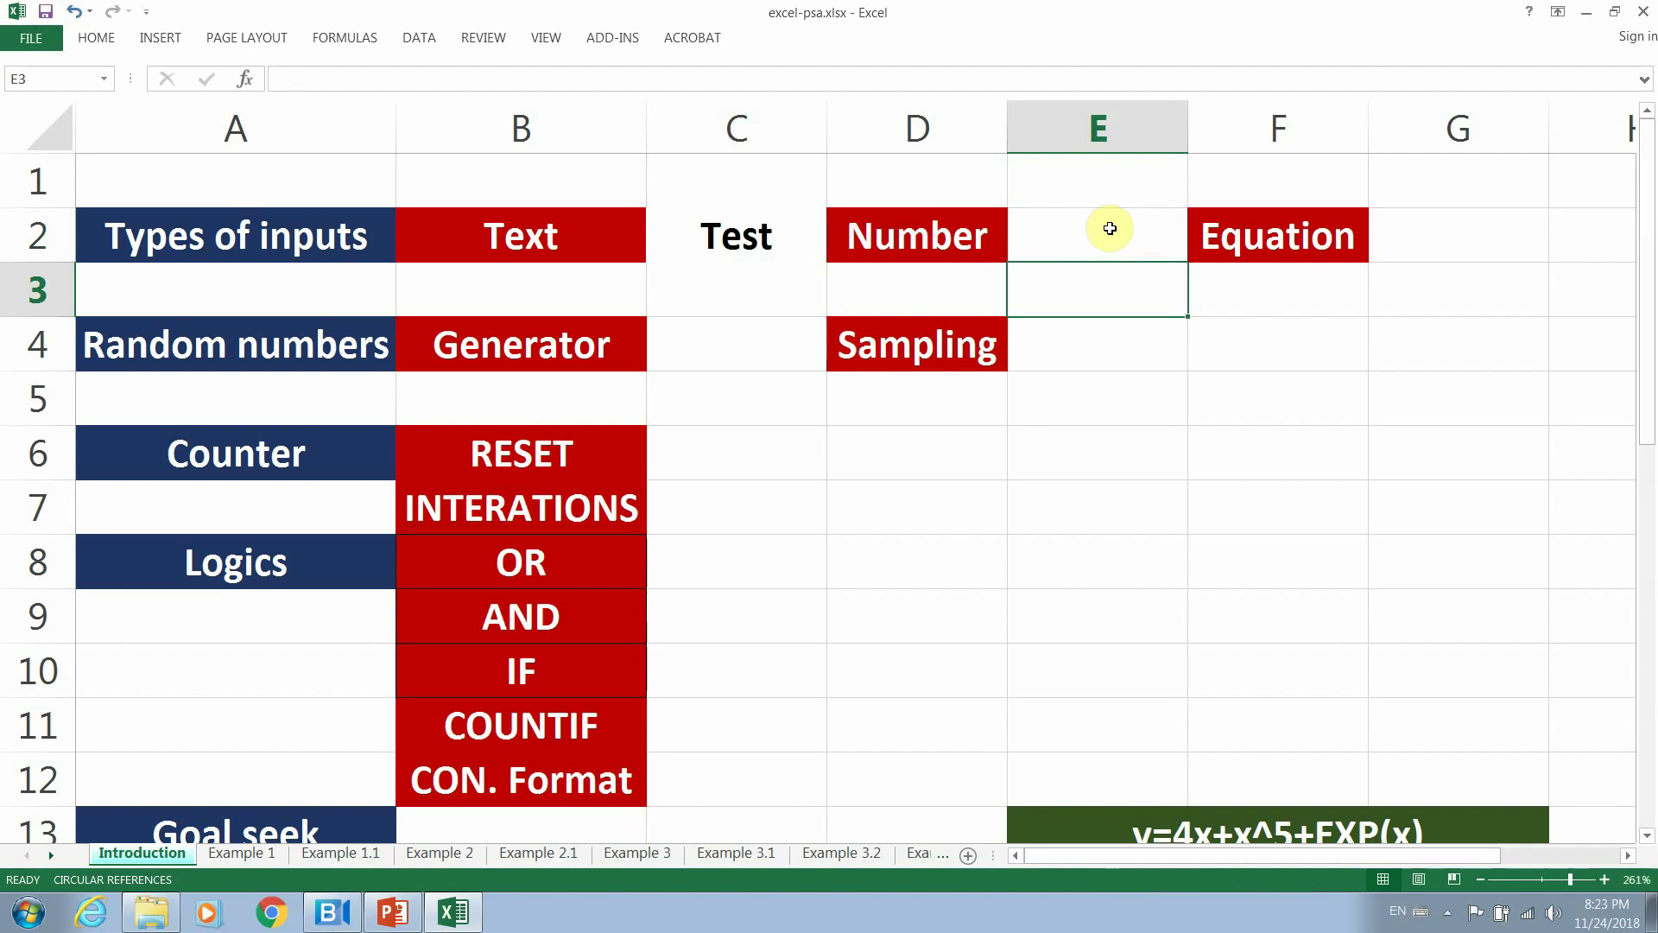
left_click(1108, 228)
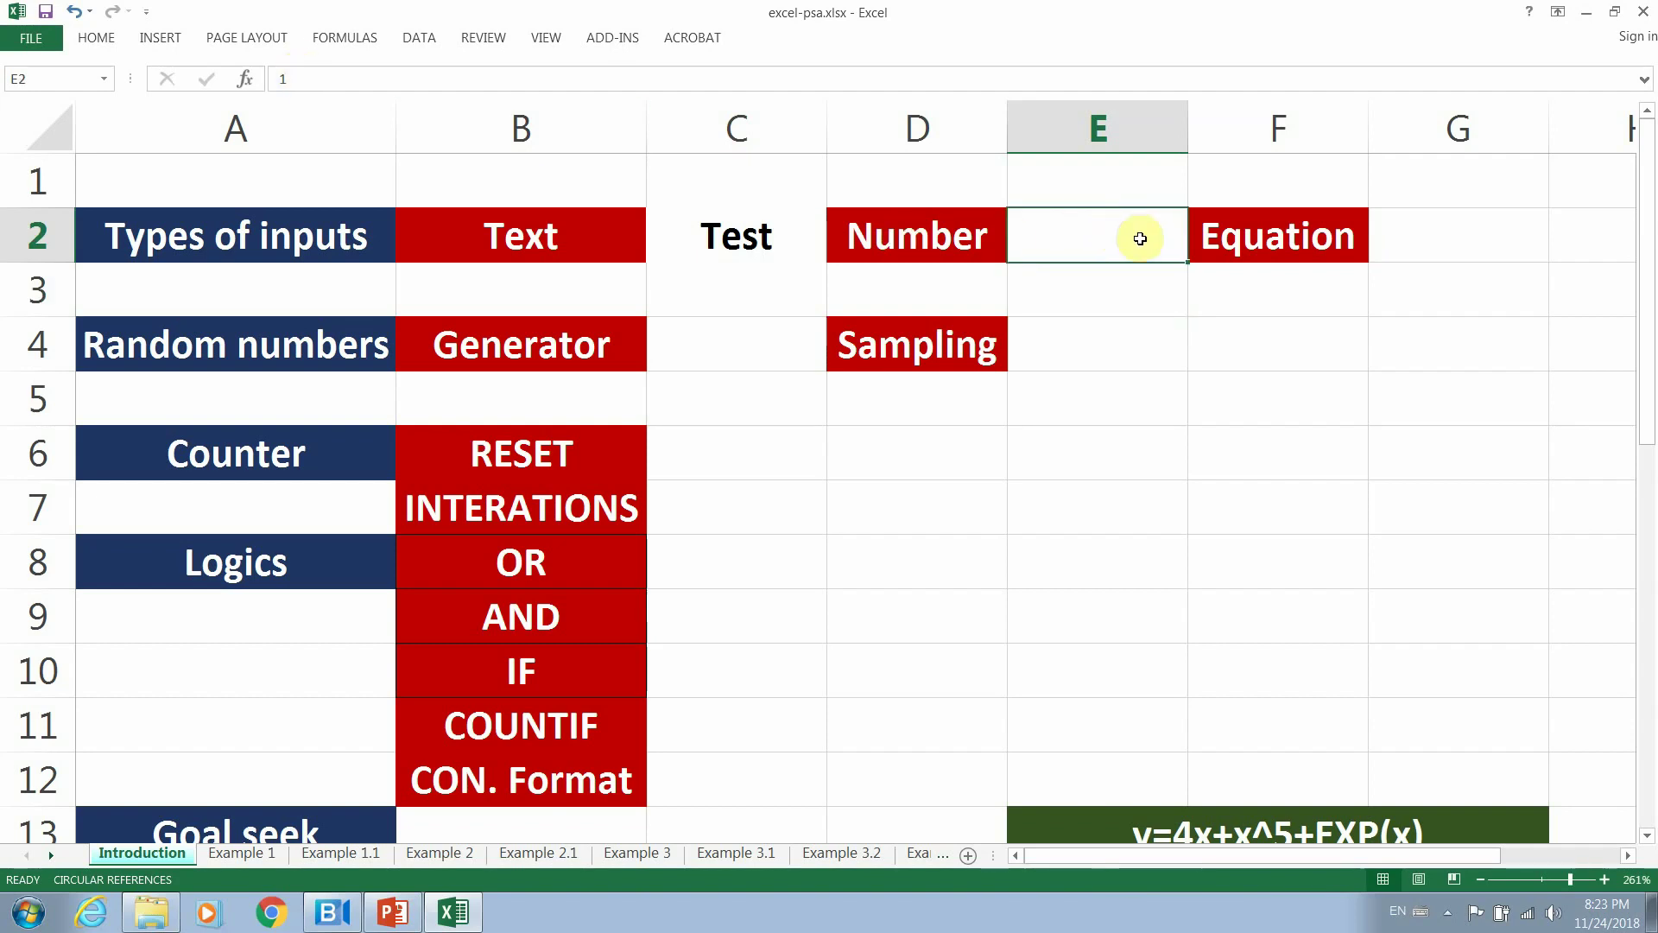
left_click(1089, 186)
type("1")
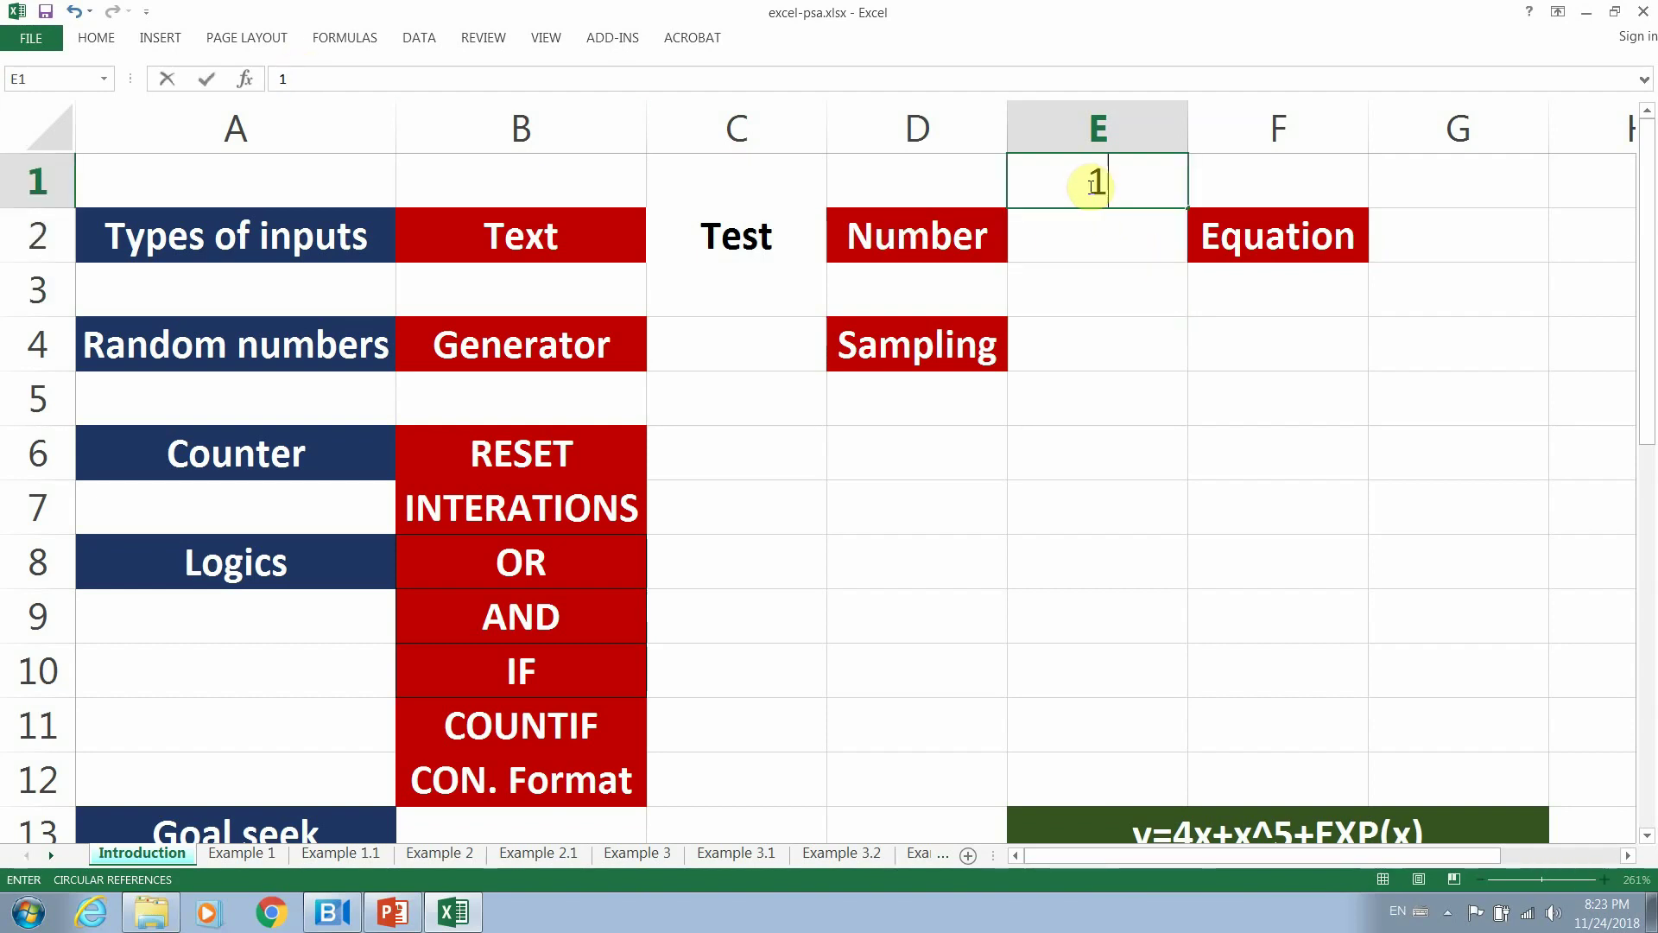
key("Return")
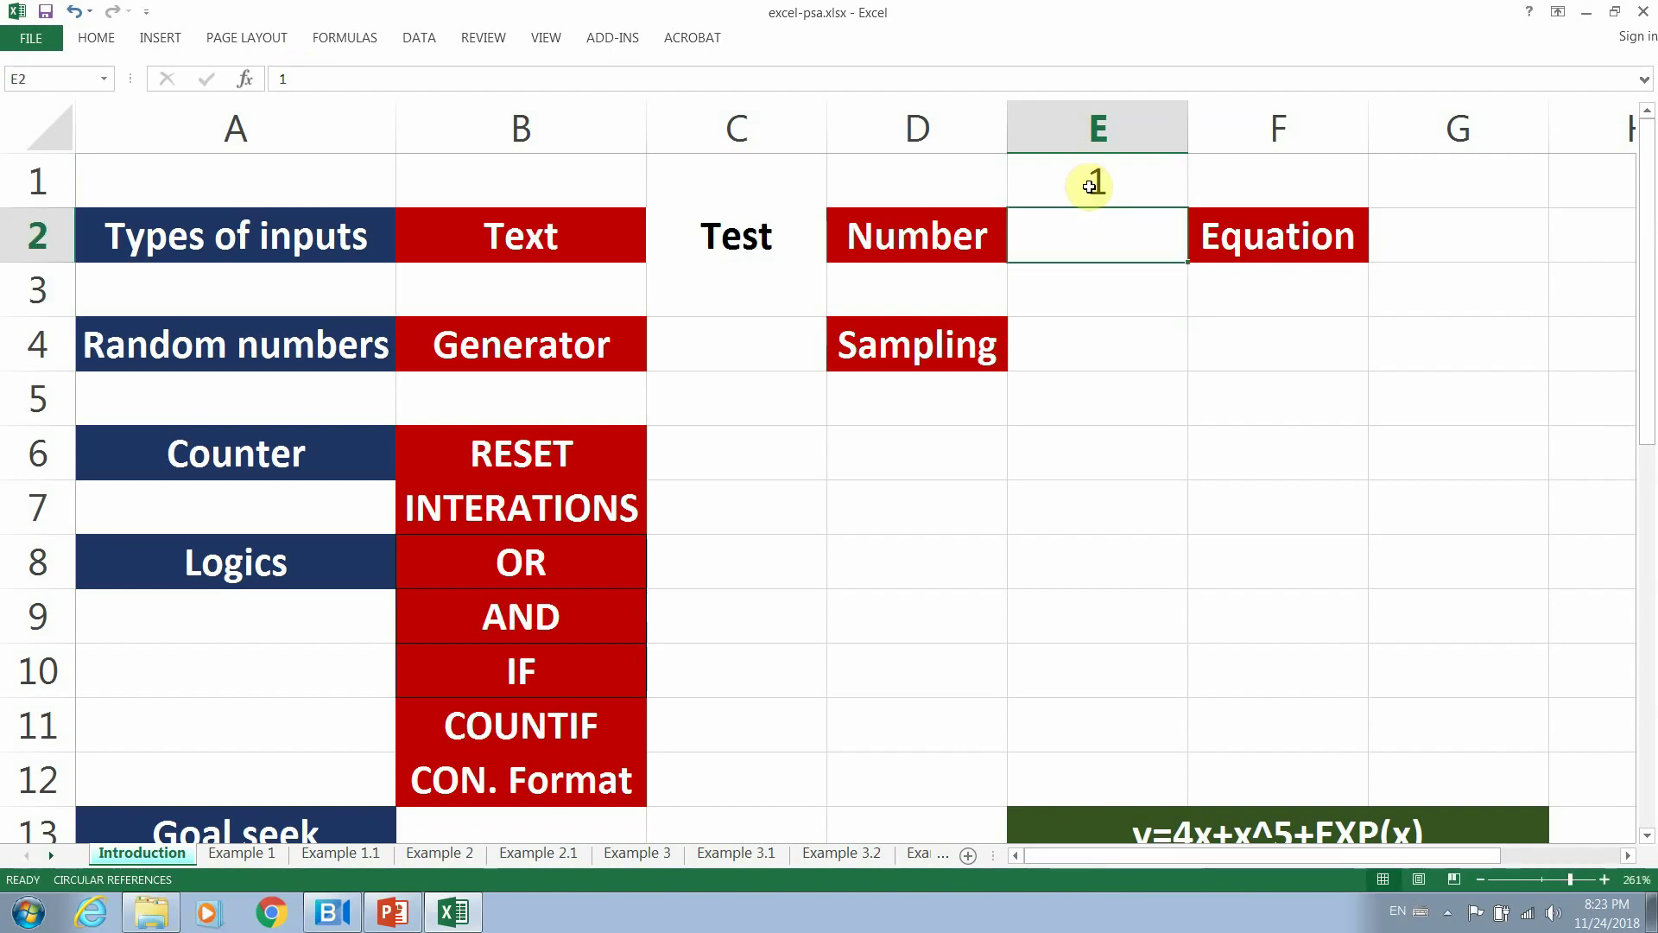
left_click(1426, 183)
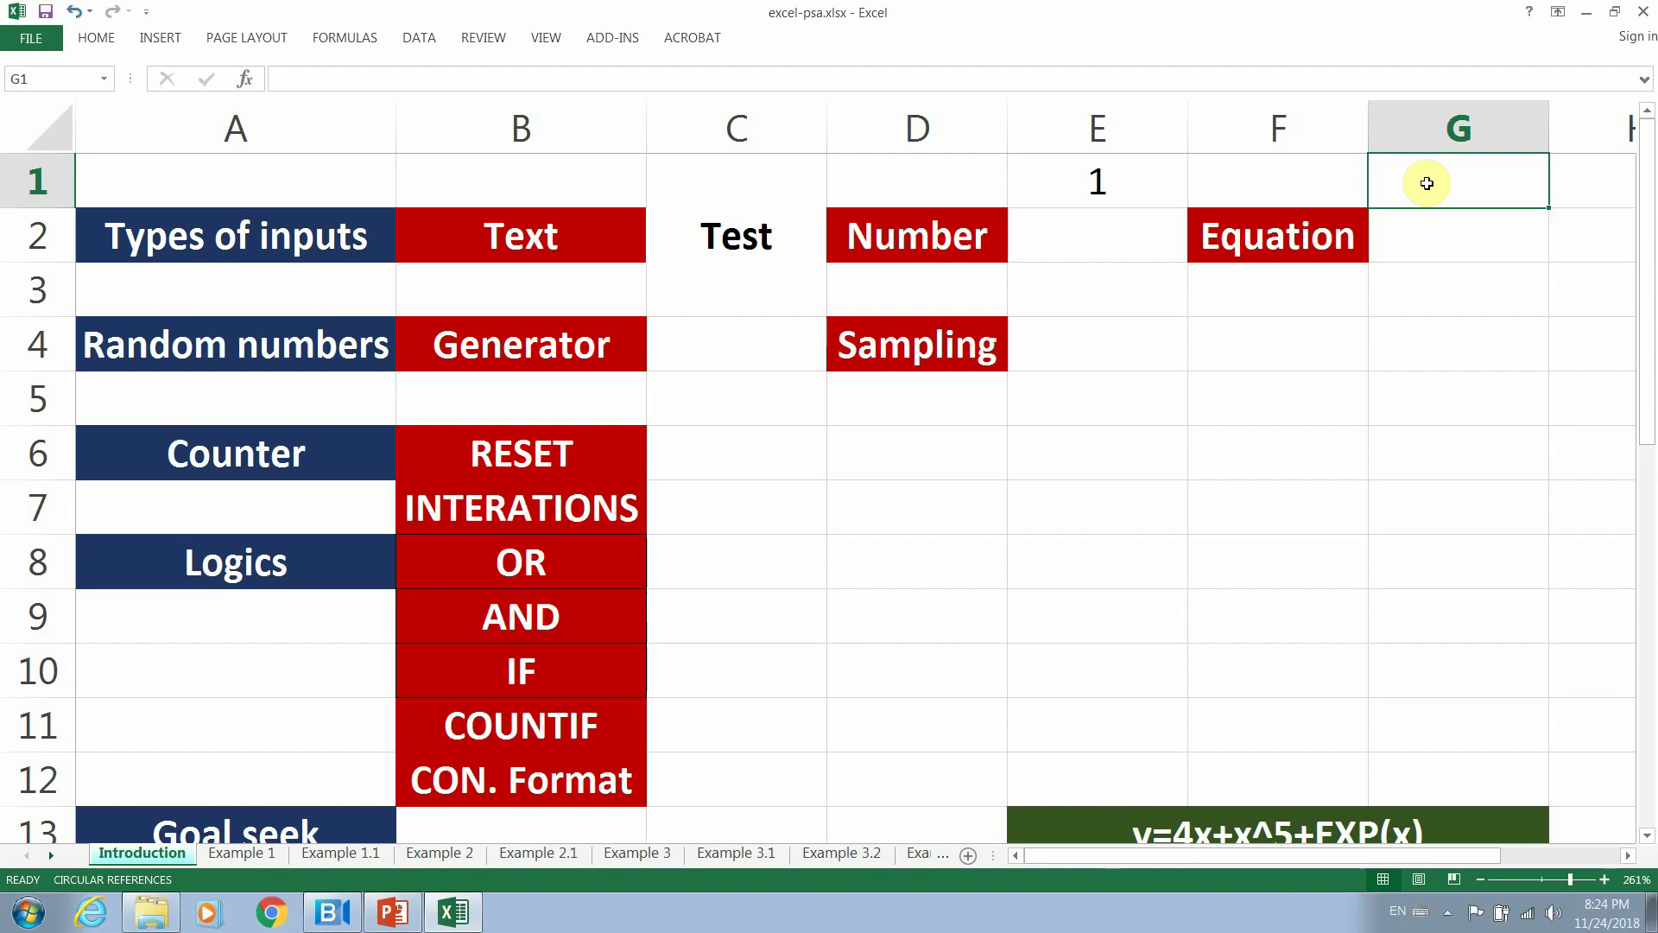
type("=")
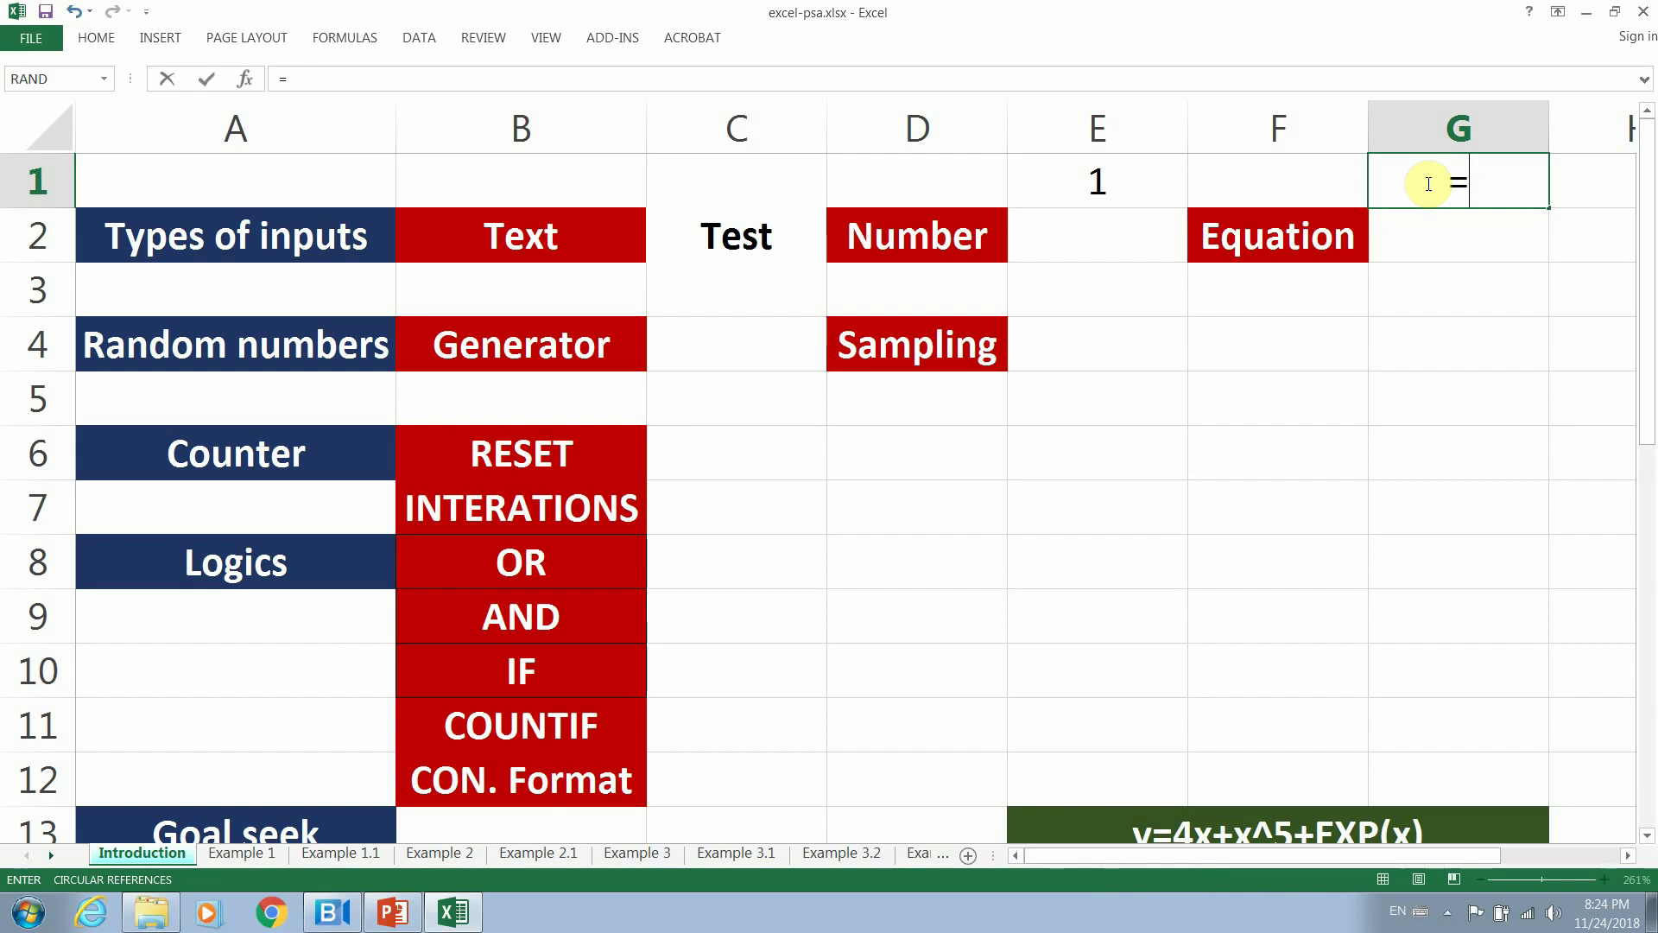
key("Escape")
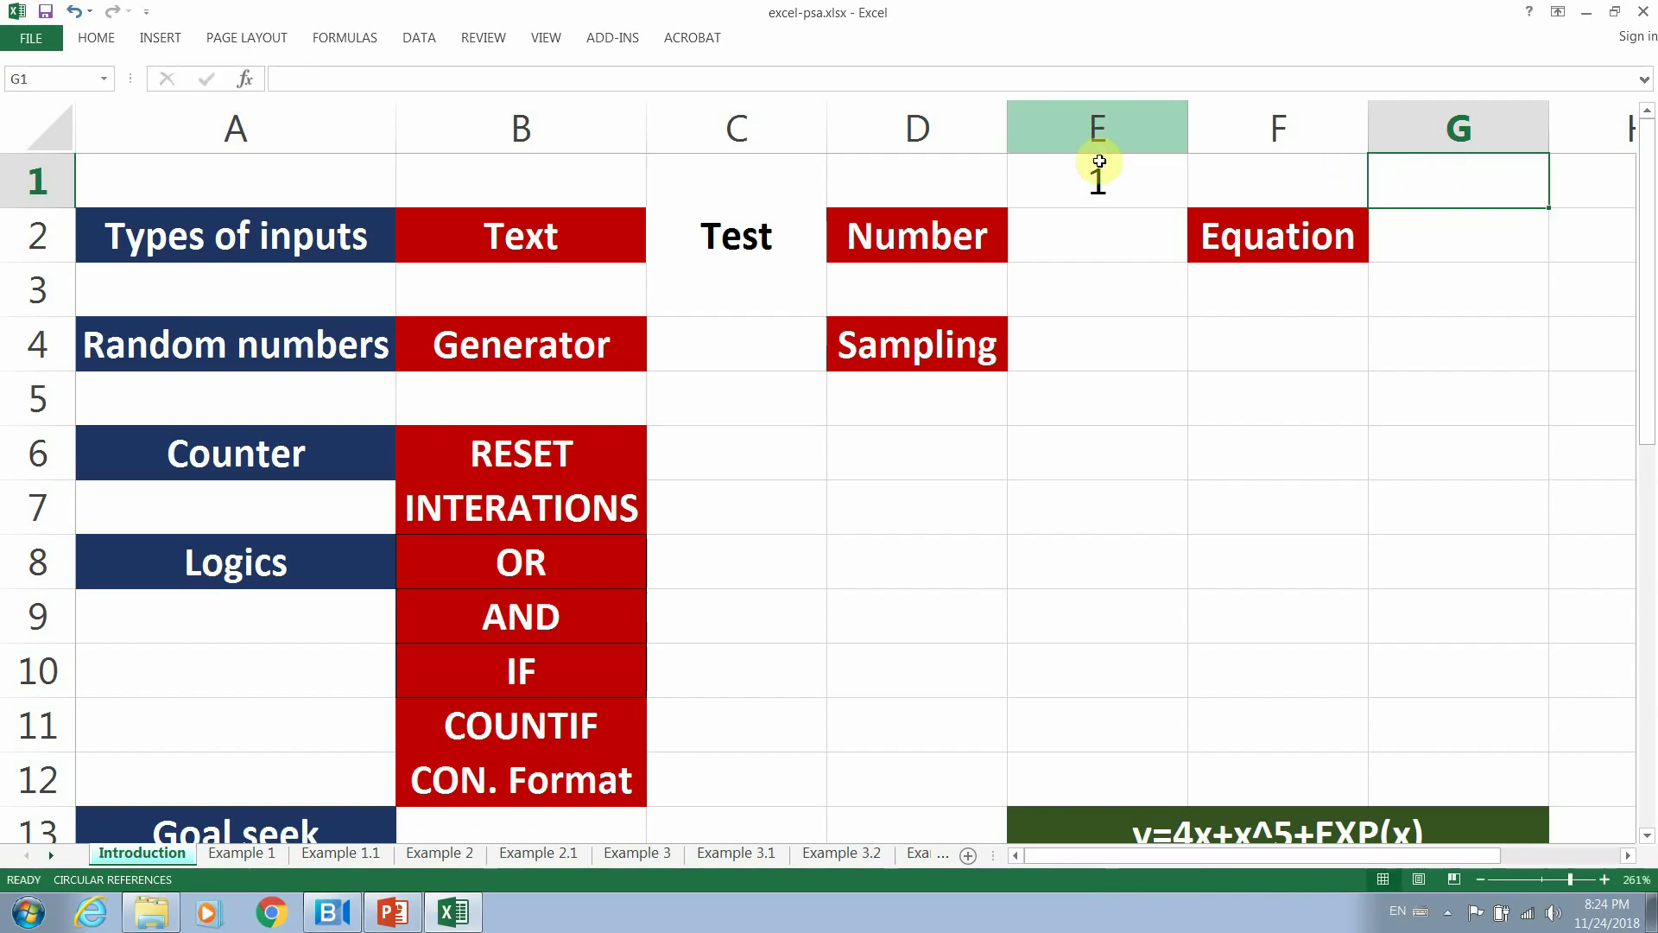
Enter the number 2 in cell F1, next to the 1 in E1.
left_click(1098, 181)
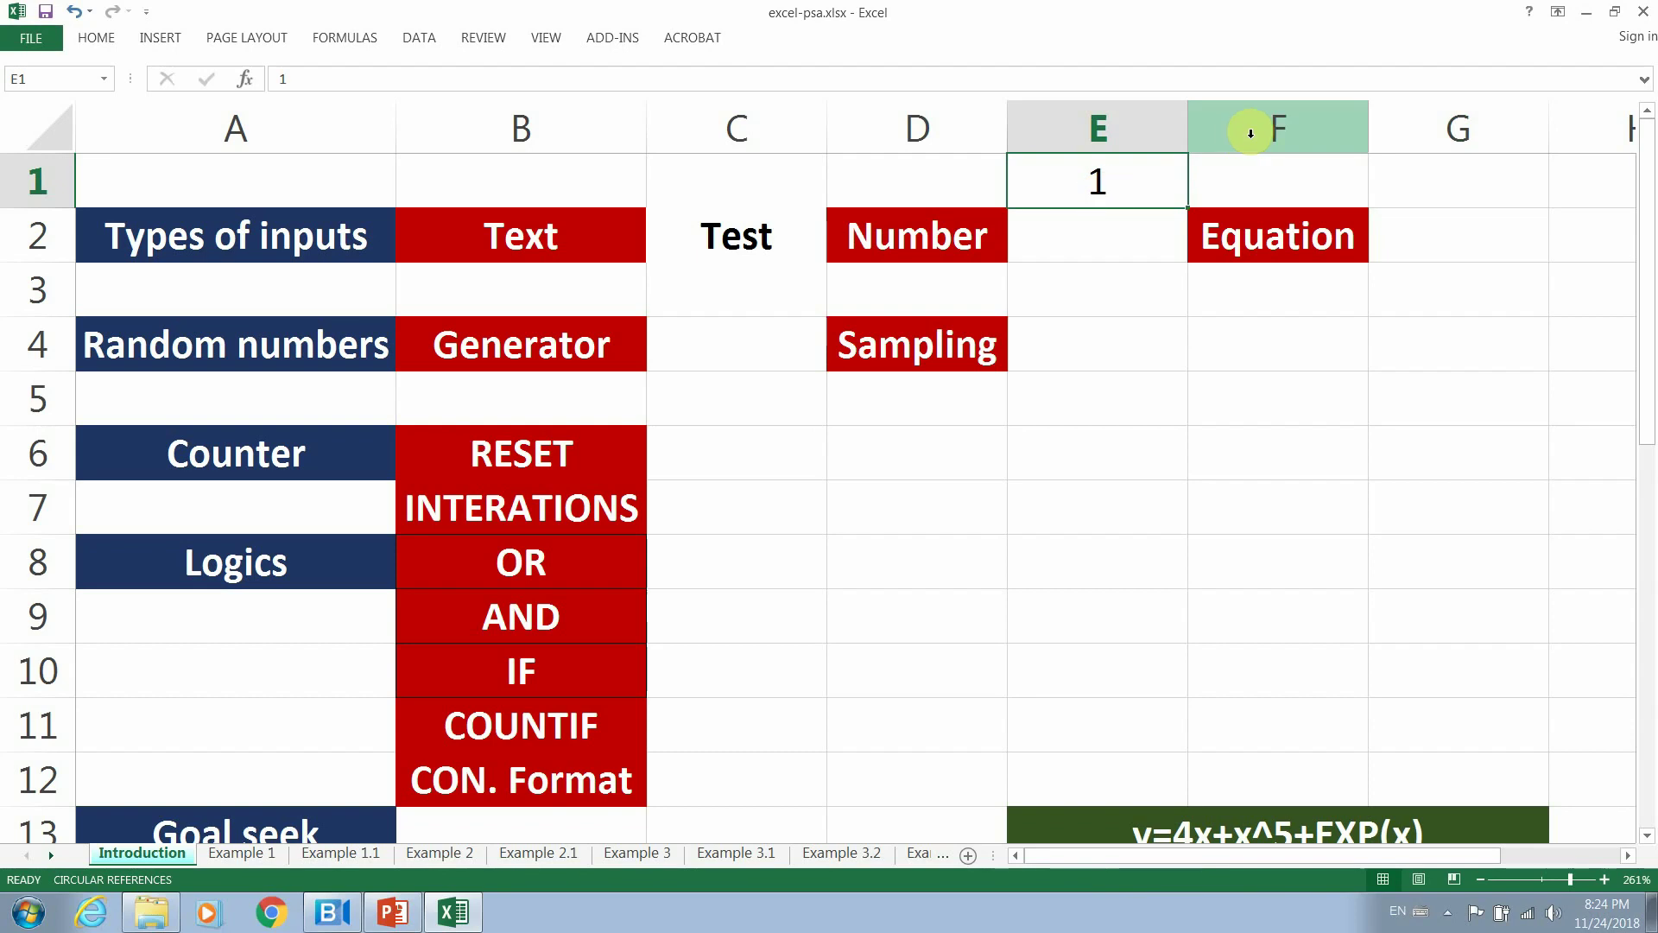
left_click(1263, 177)
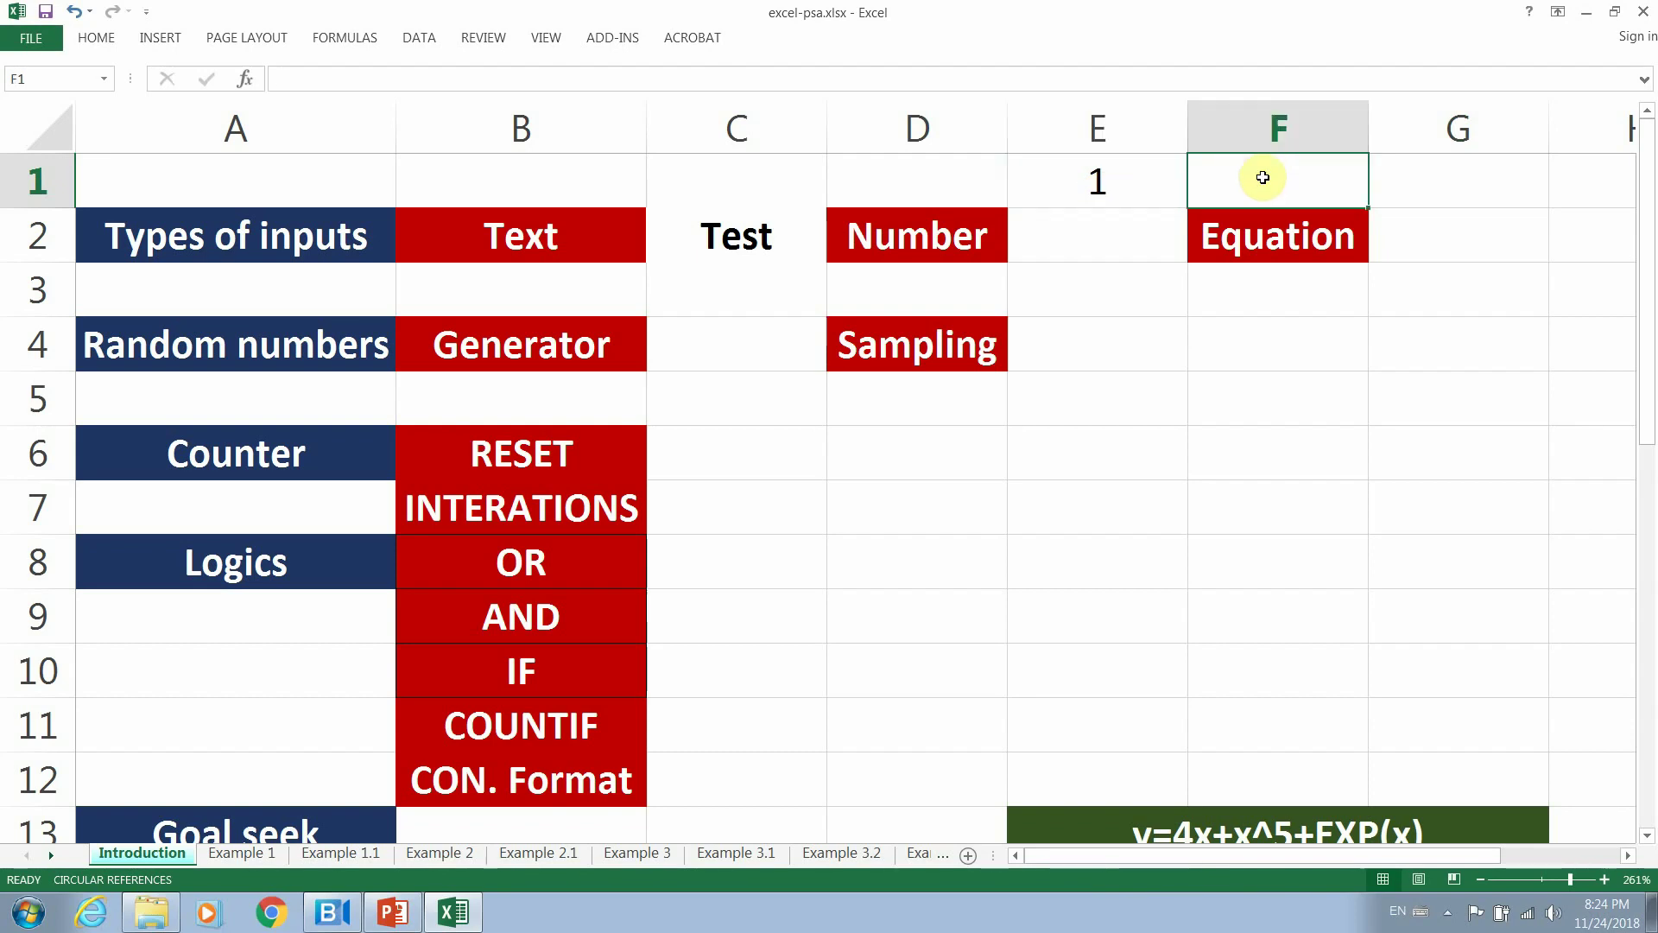
type("2")
Enter the formula =E1+F1 in cell G1 to add the two numbers in row 1.
left_click(1418, 192)
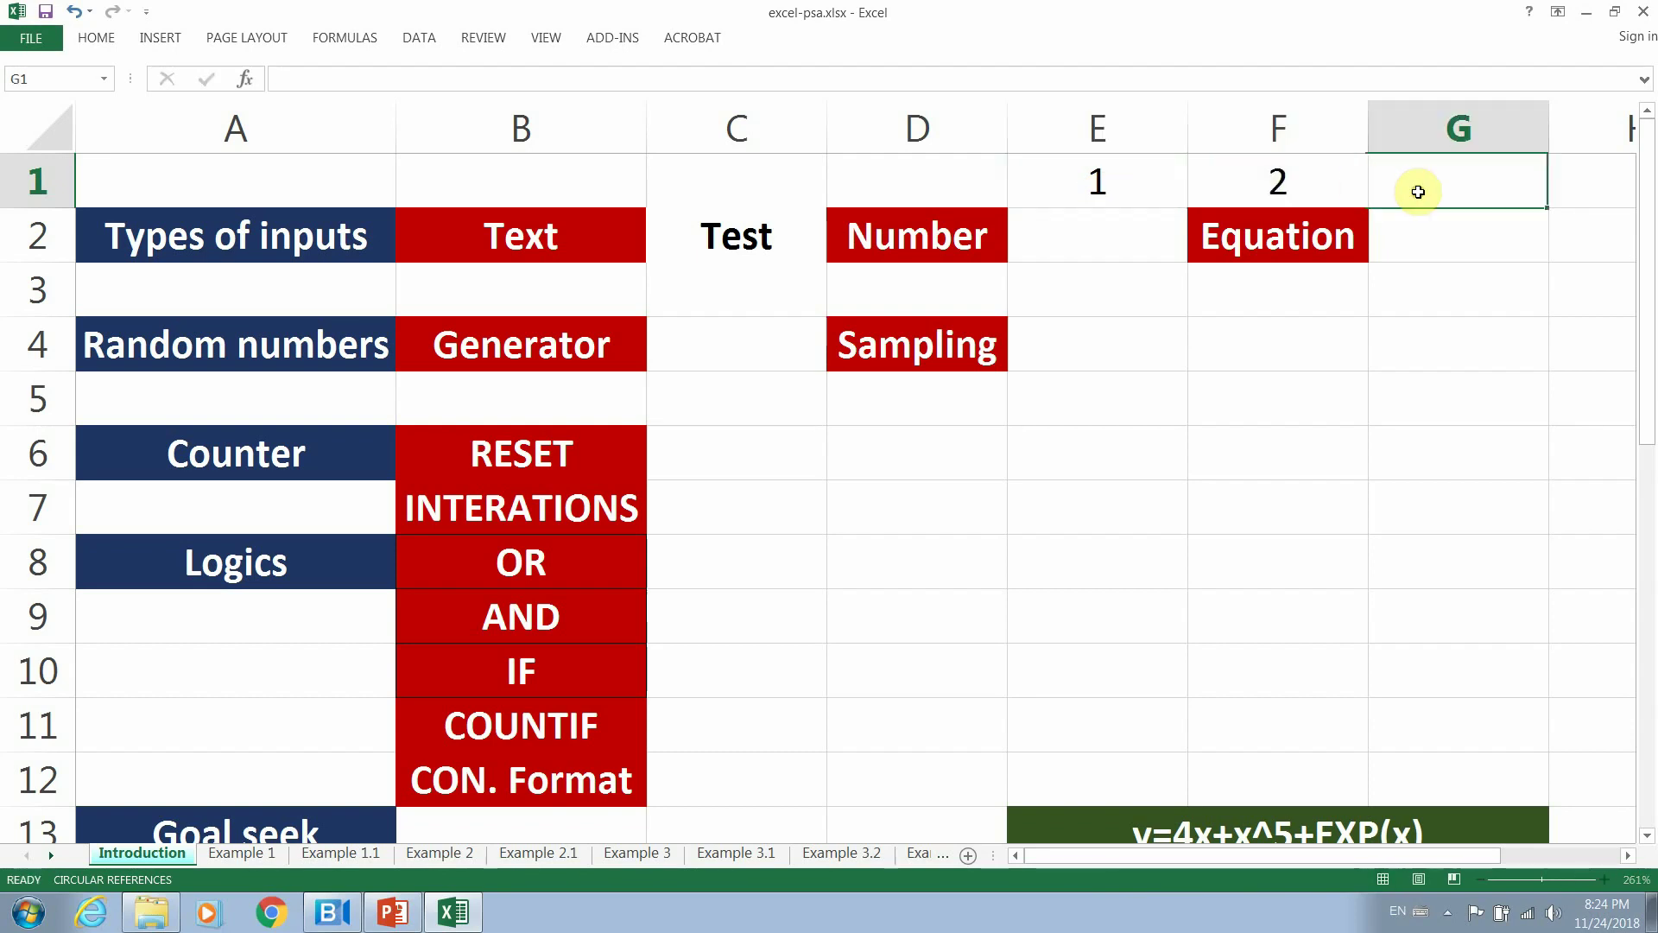
type("=")
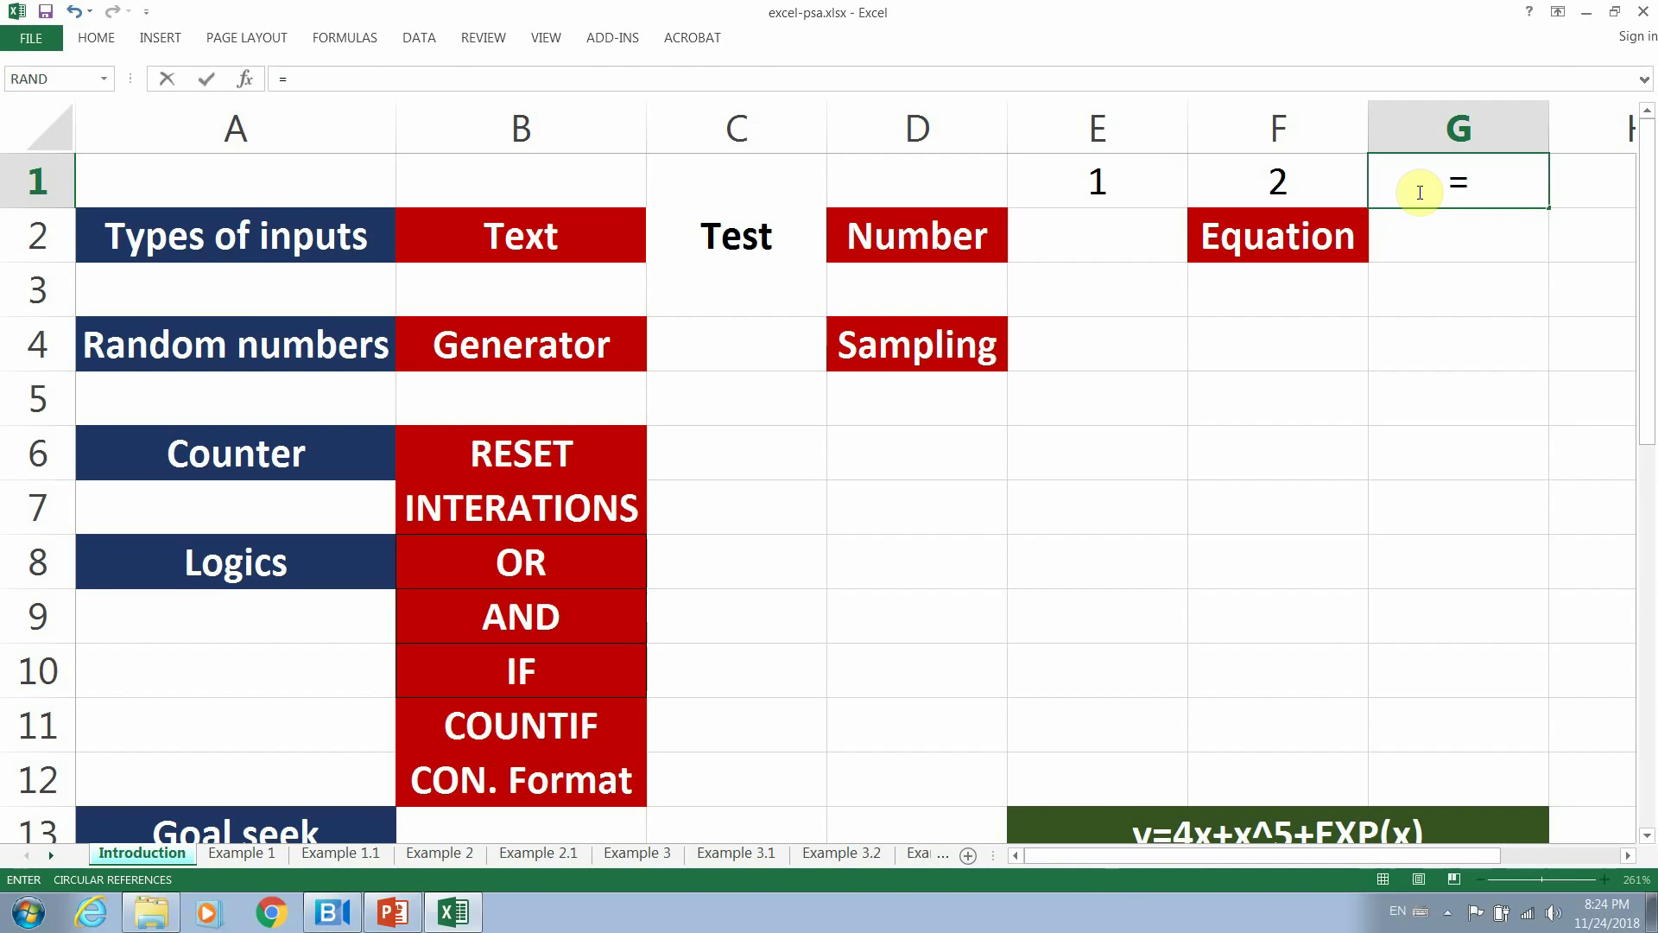
left_click(1107, 180)
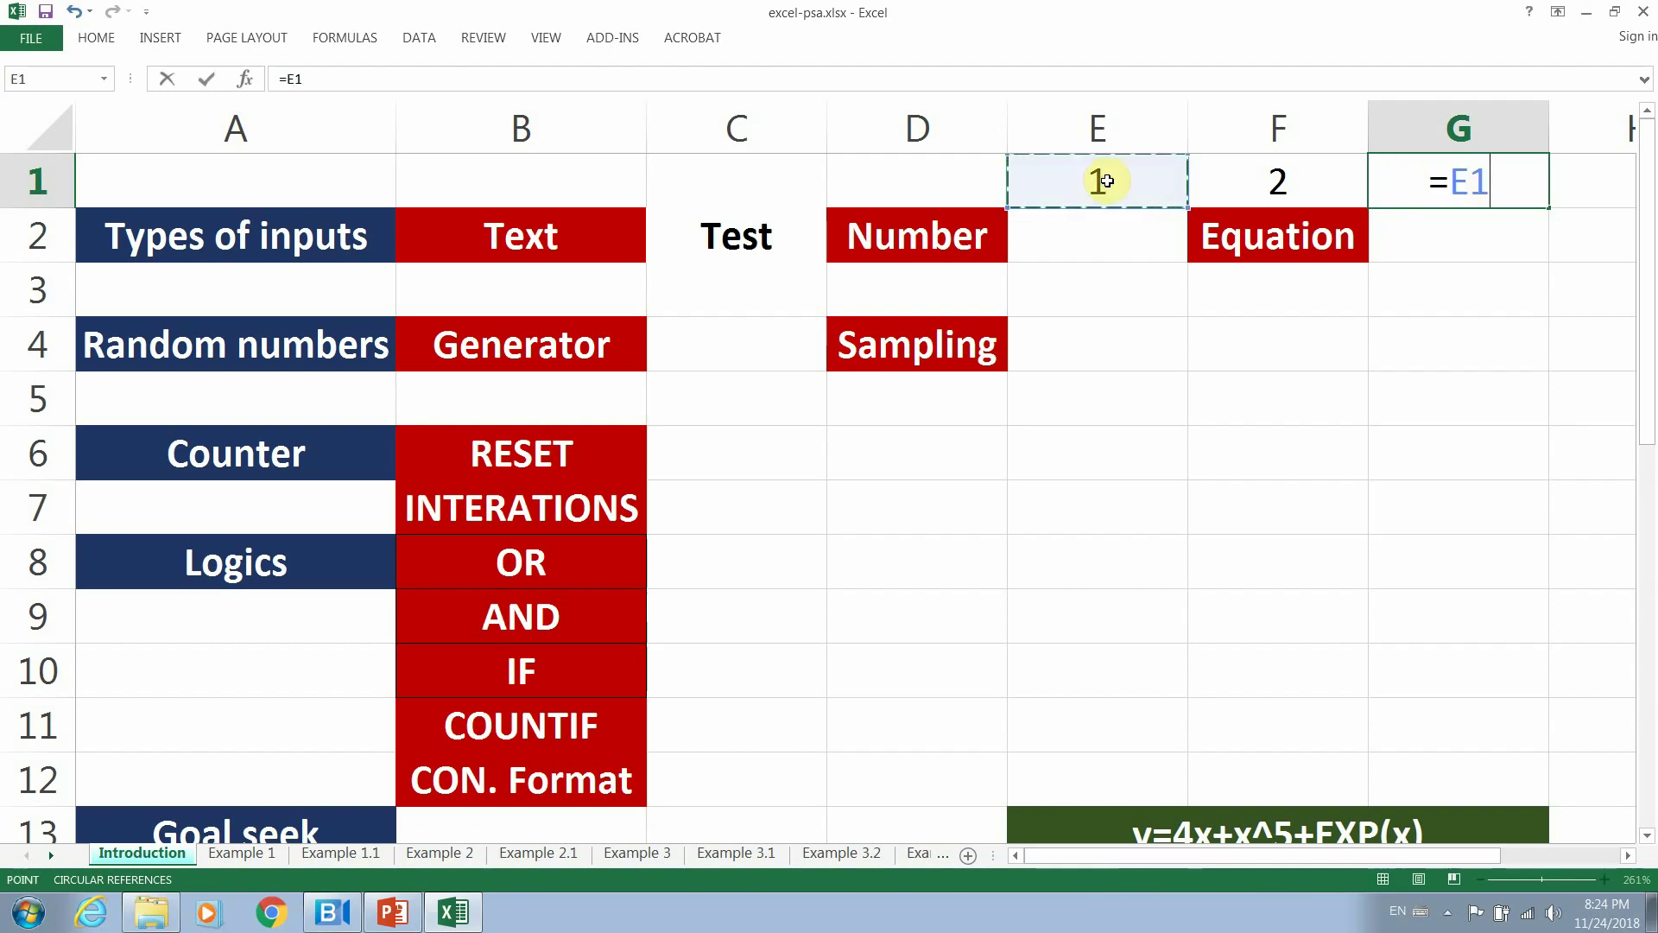
type("+")
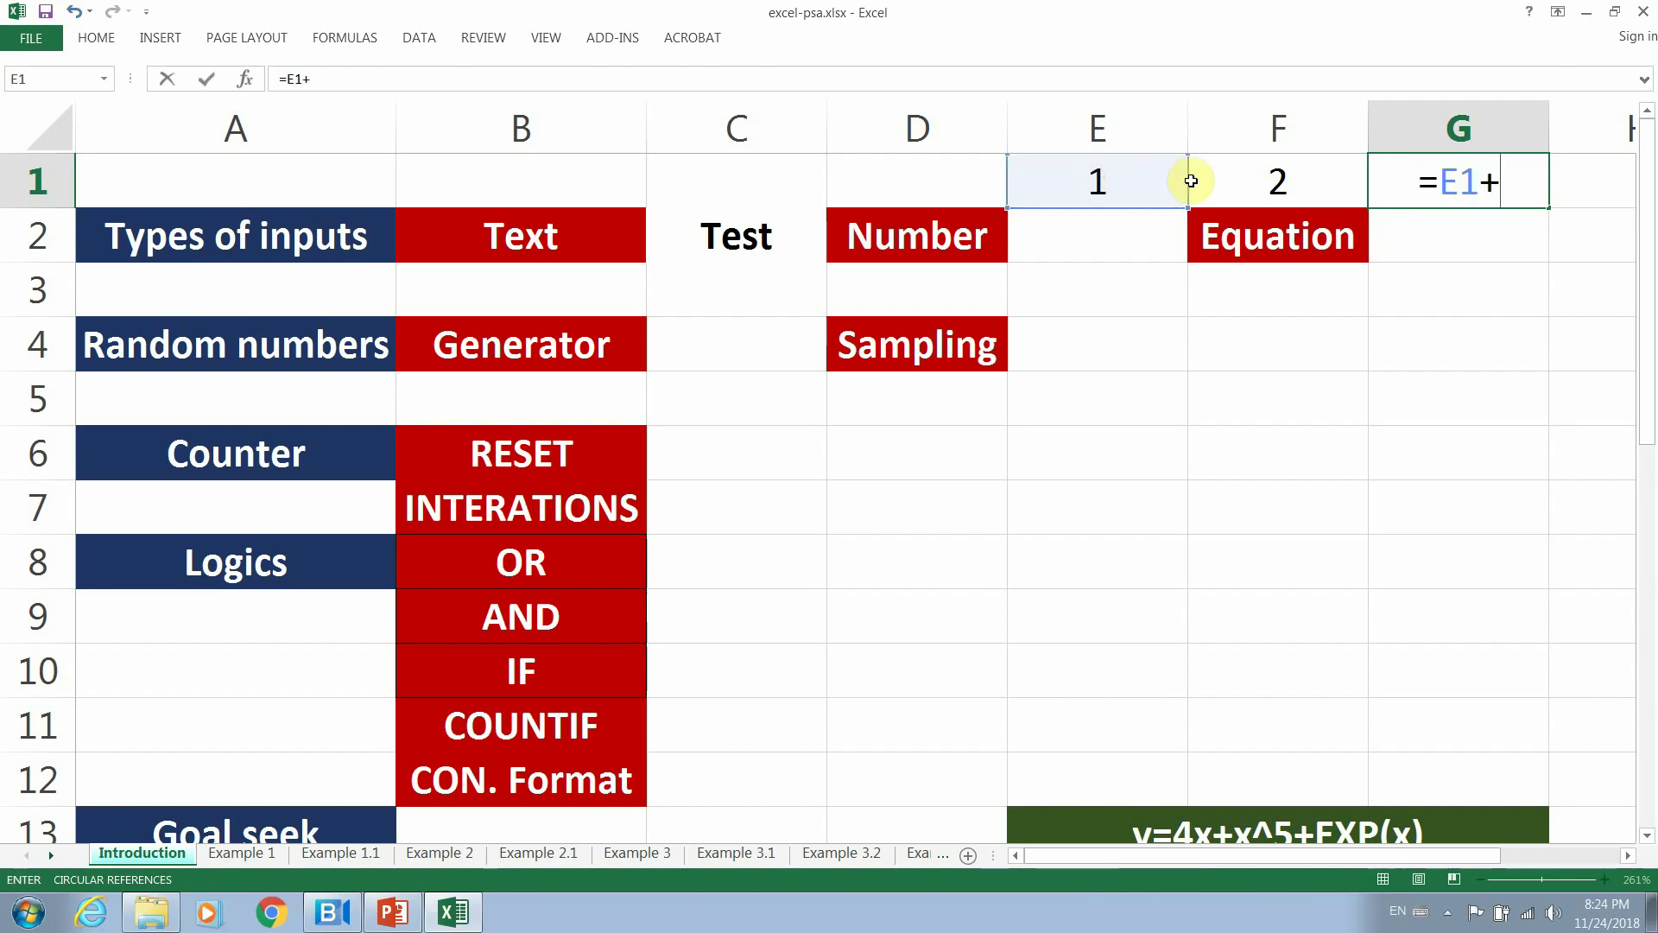
left_click(1298, 181)
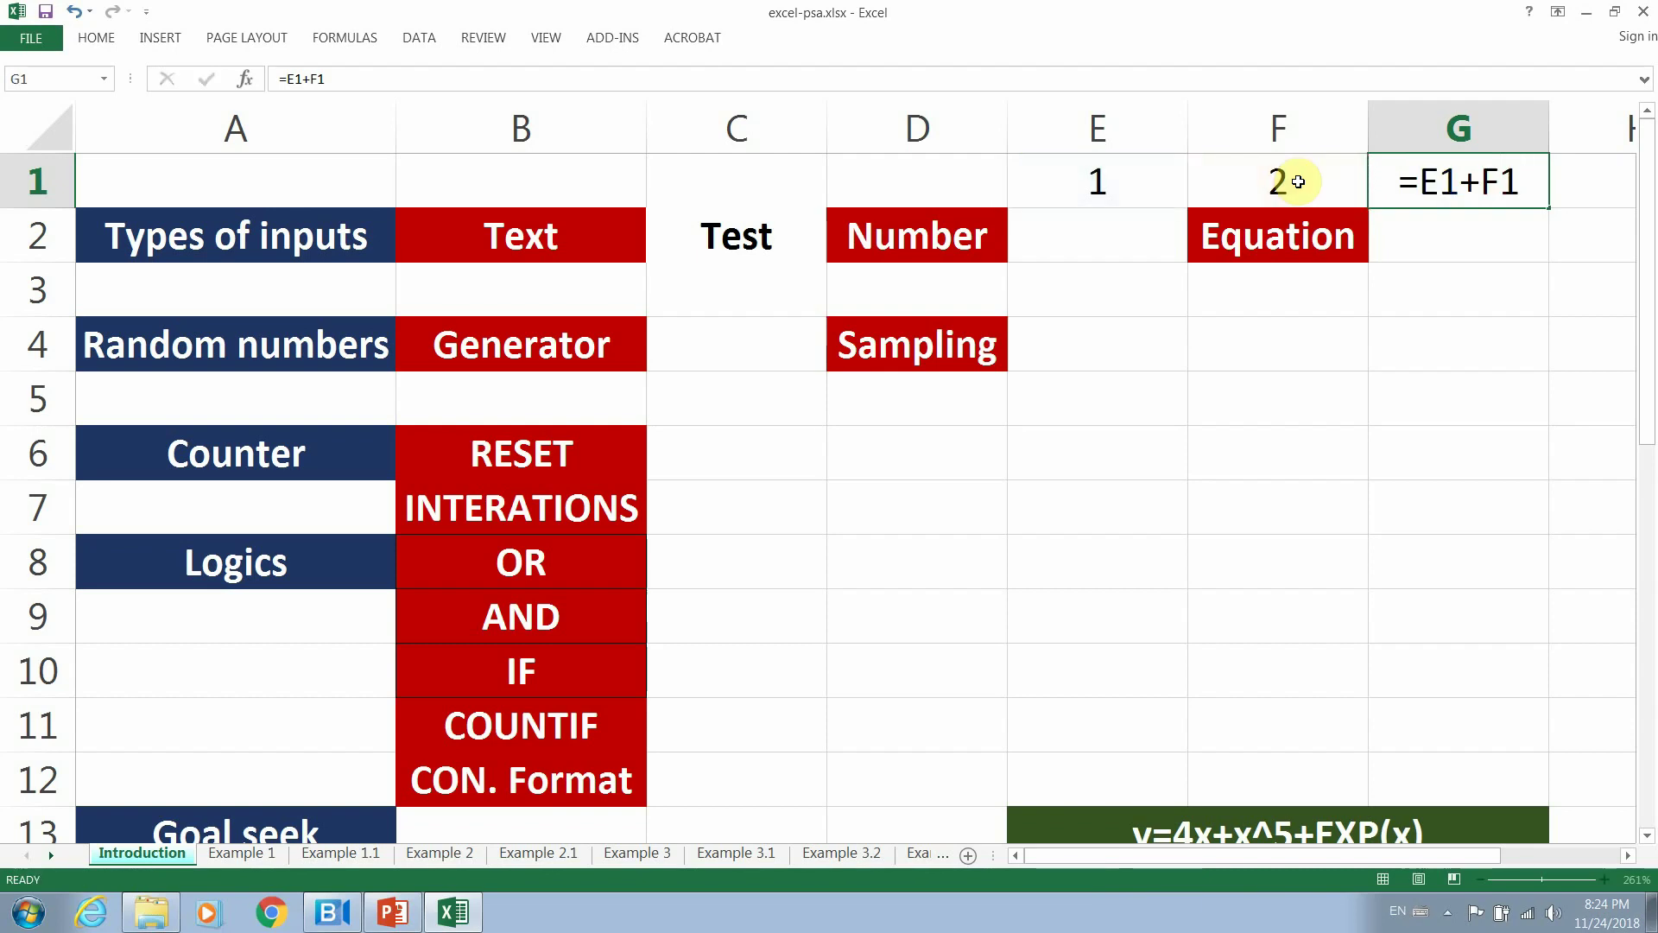
key("Return")
left_click(1460, 189)
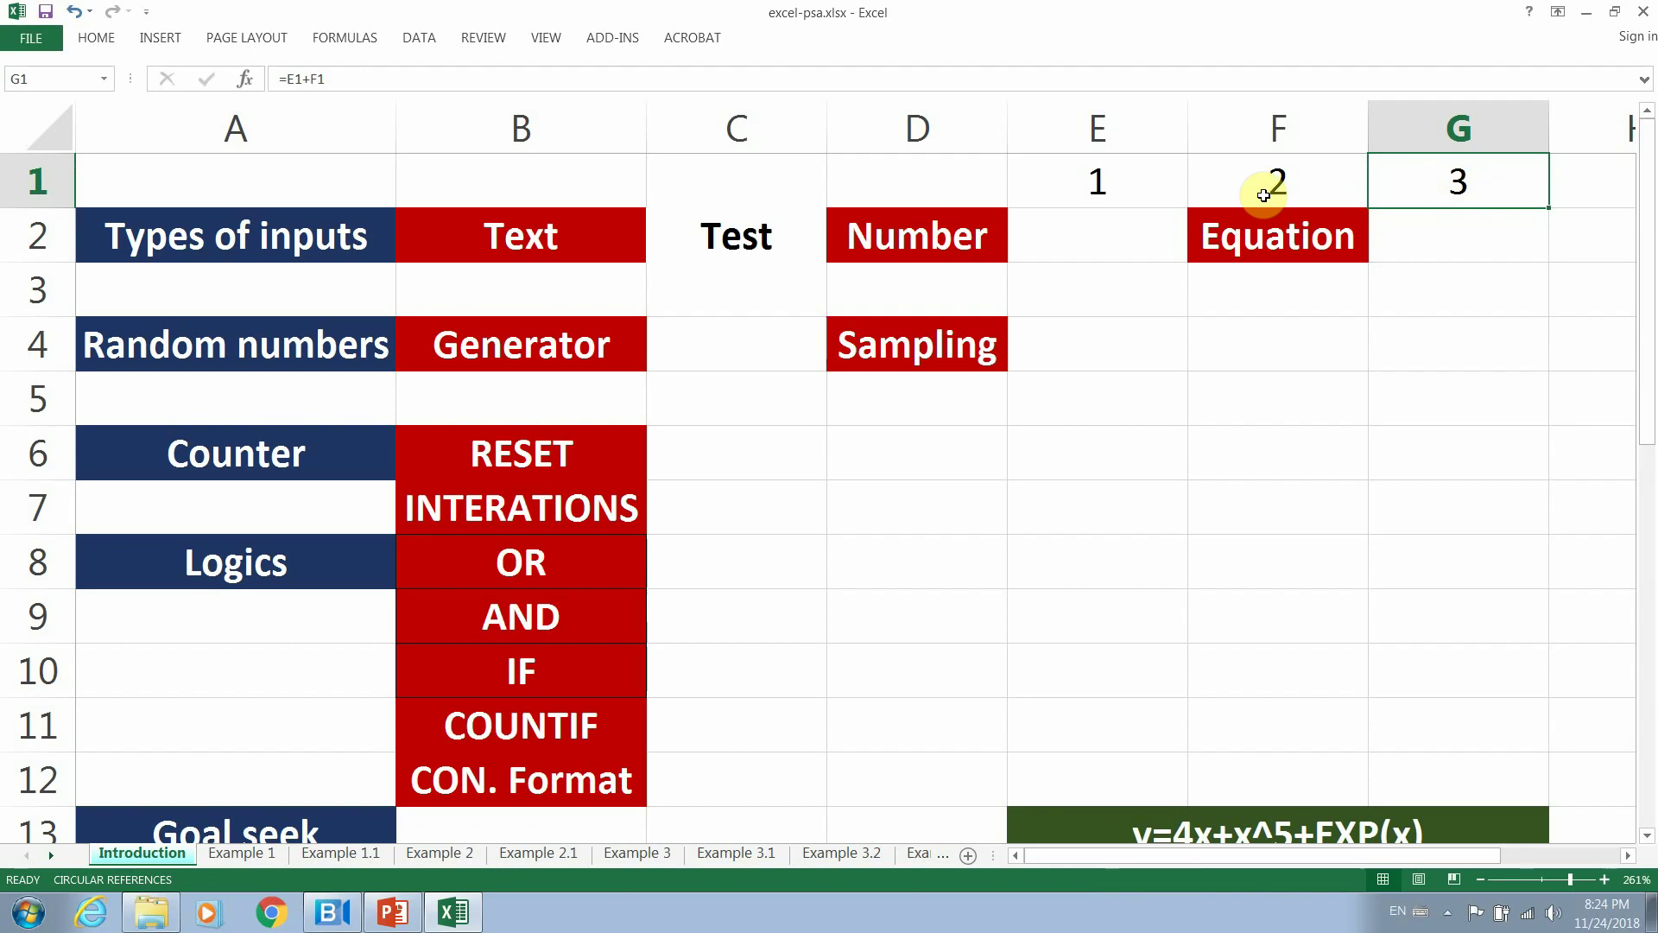
Review the text, number and equation entries in cells C2, E1 and G1.
left_click(759, 238)
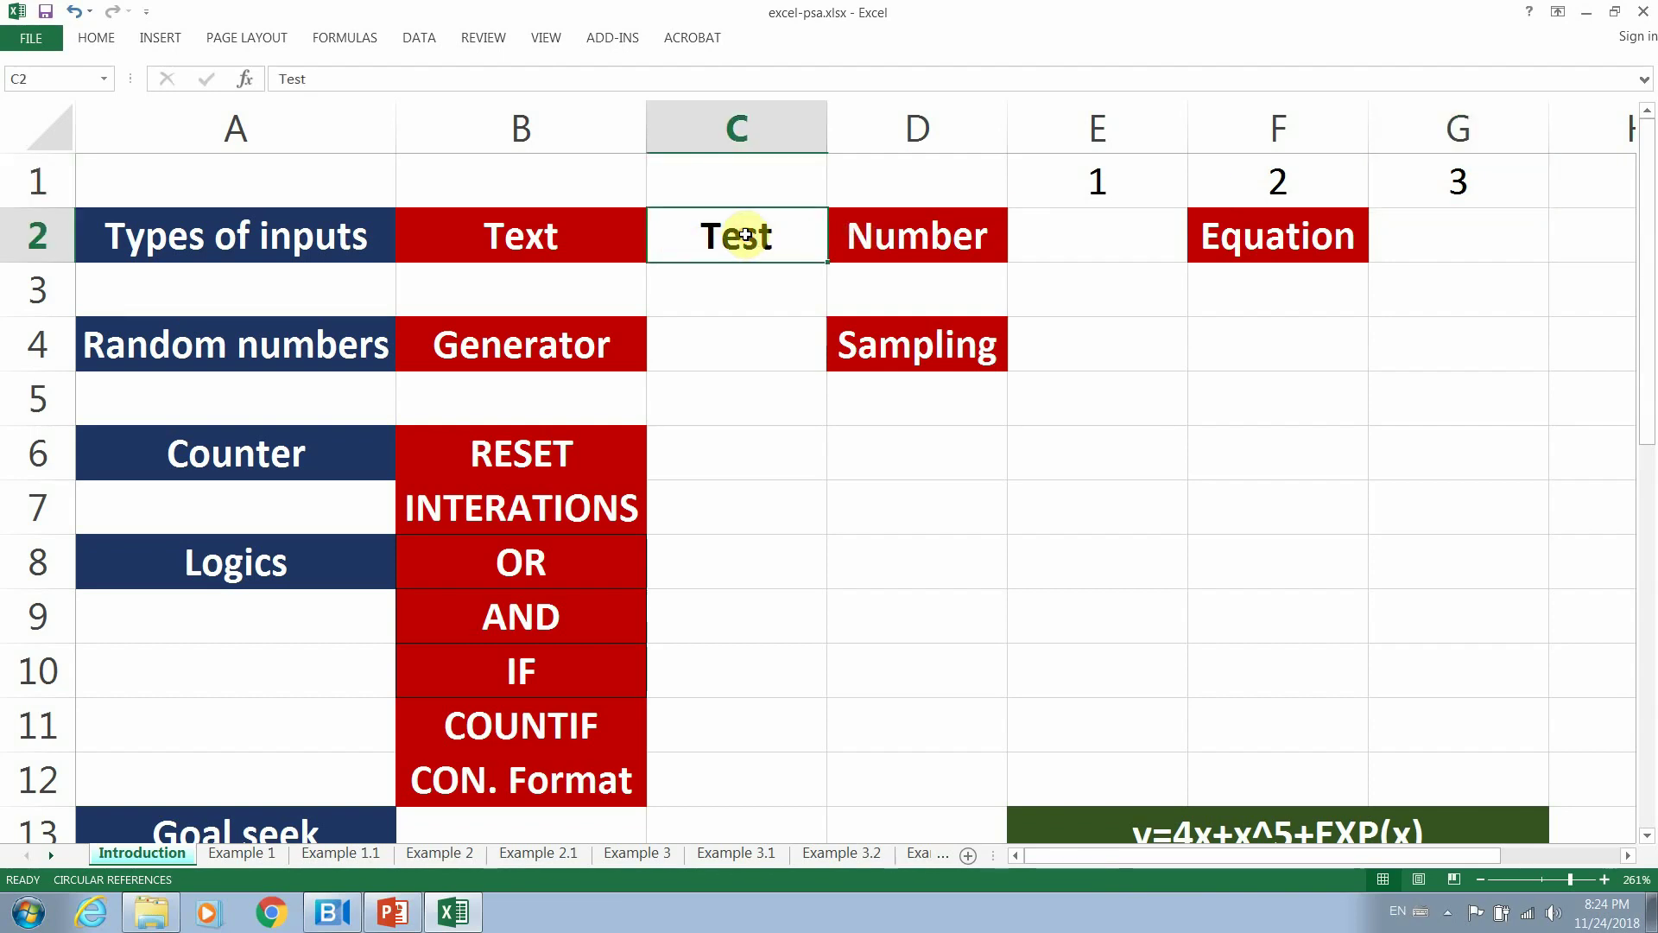
left_click(1095, 177)
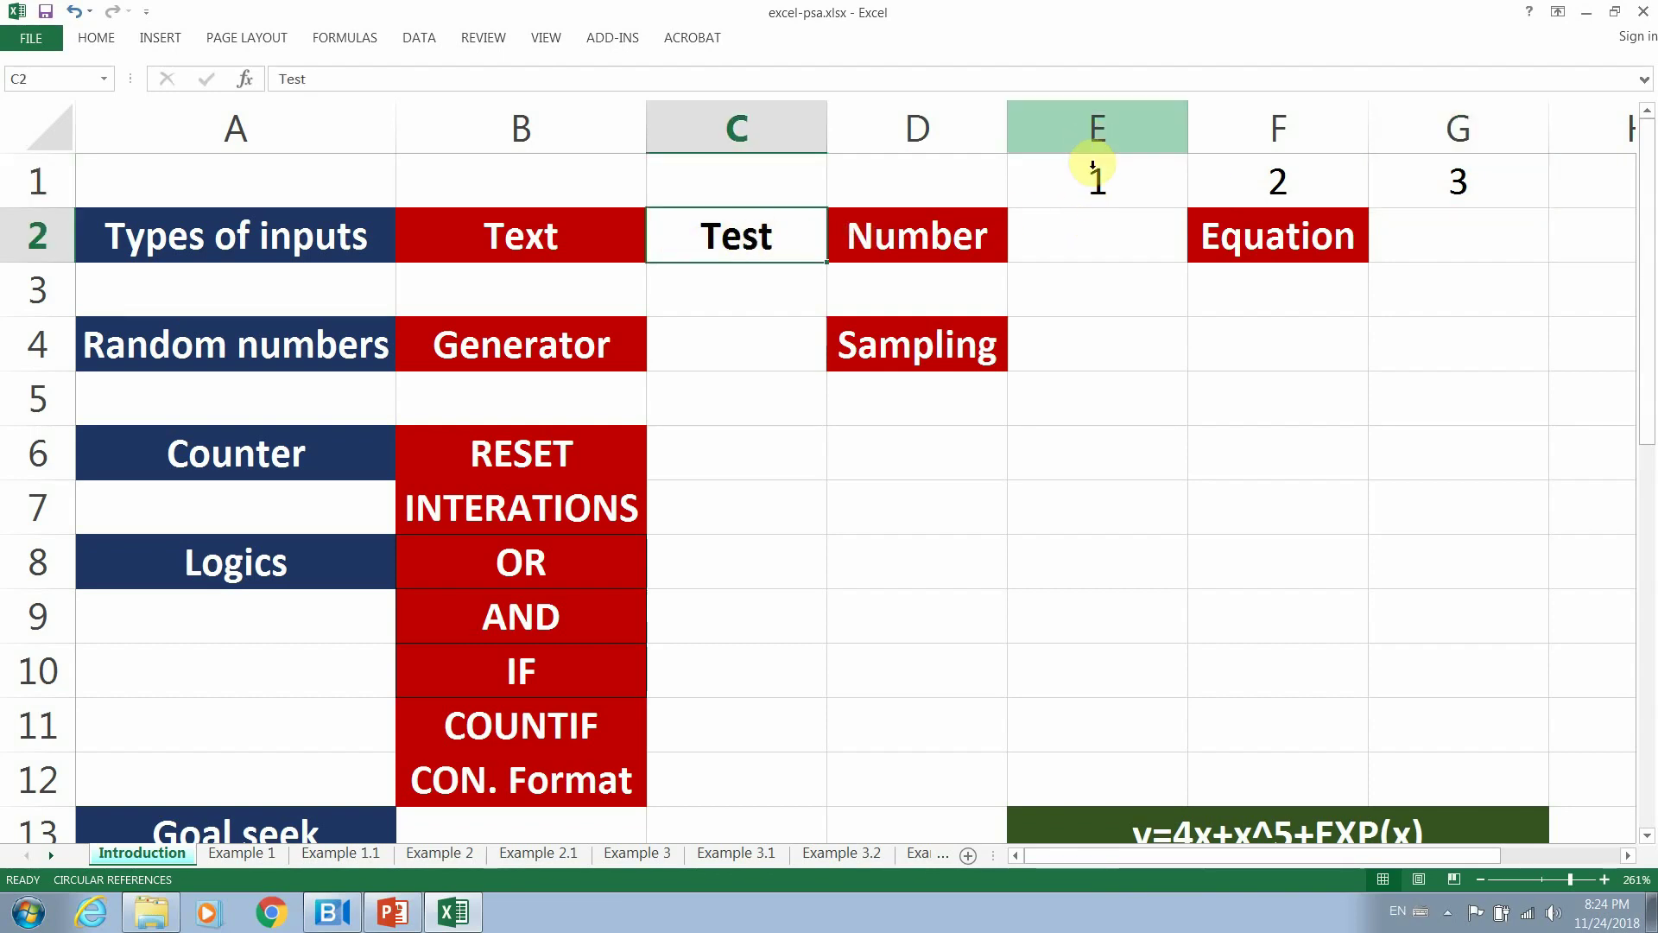
left_click(1503, 189)
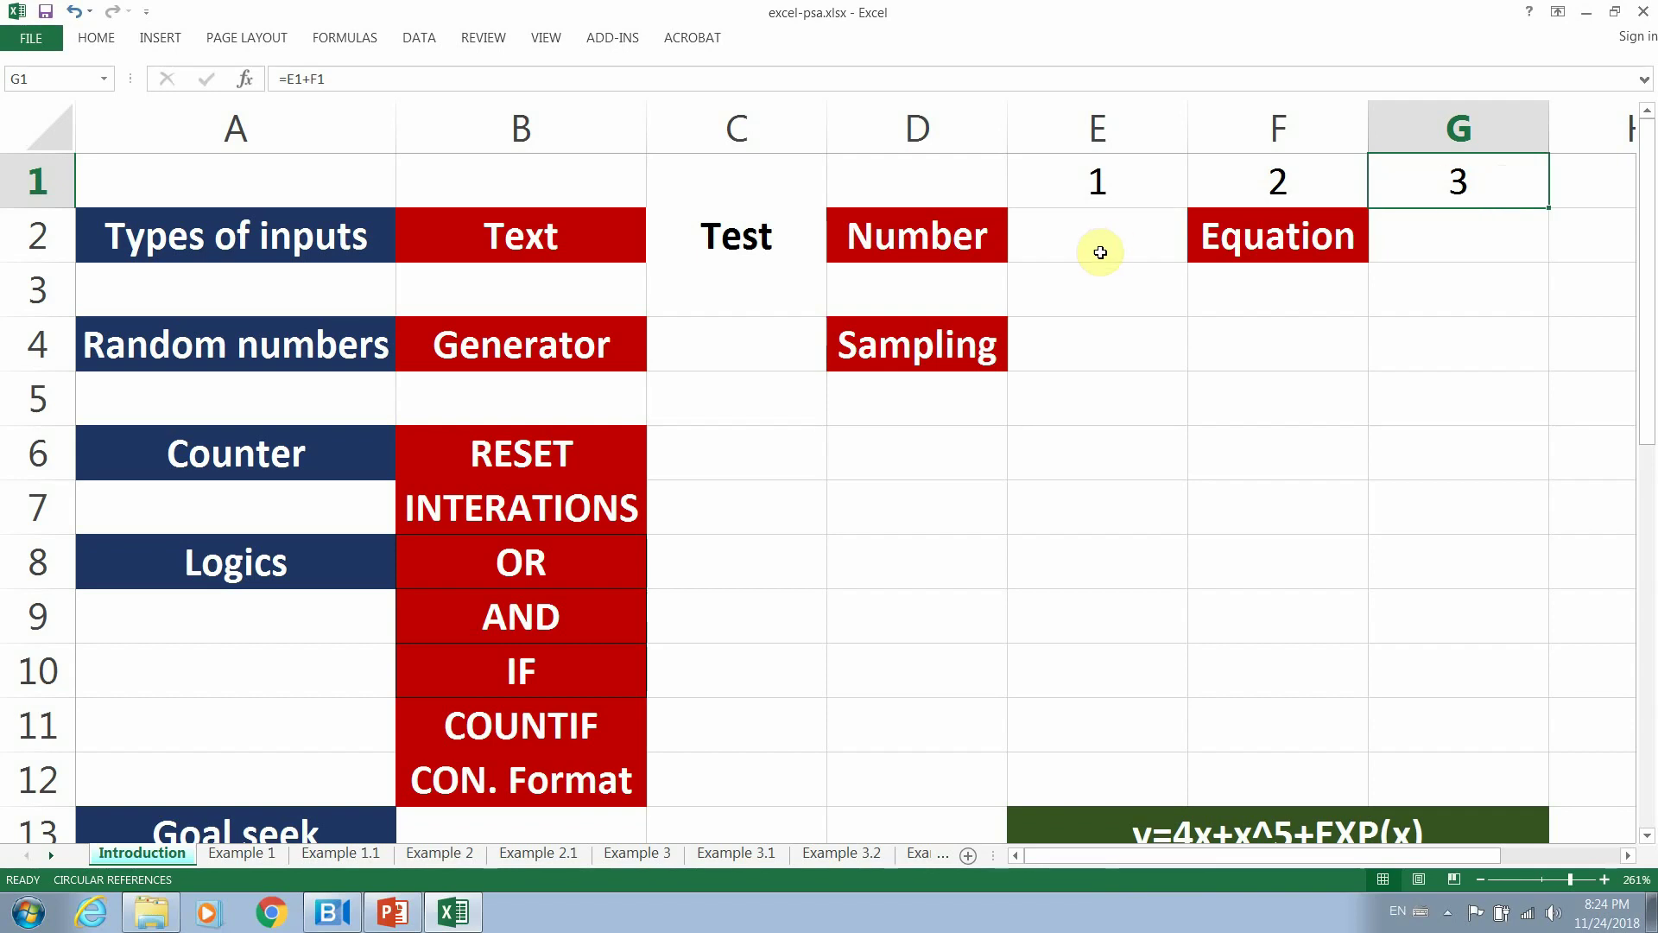
Enter the formula =RAND() in cell C4 beside the Generator label to produce a random number.
left_click(743, 338)
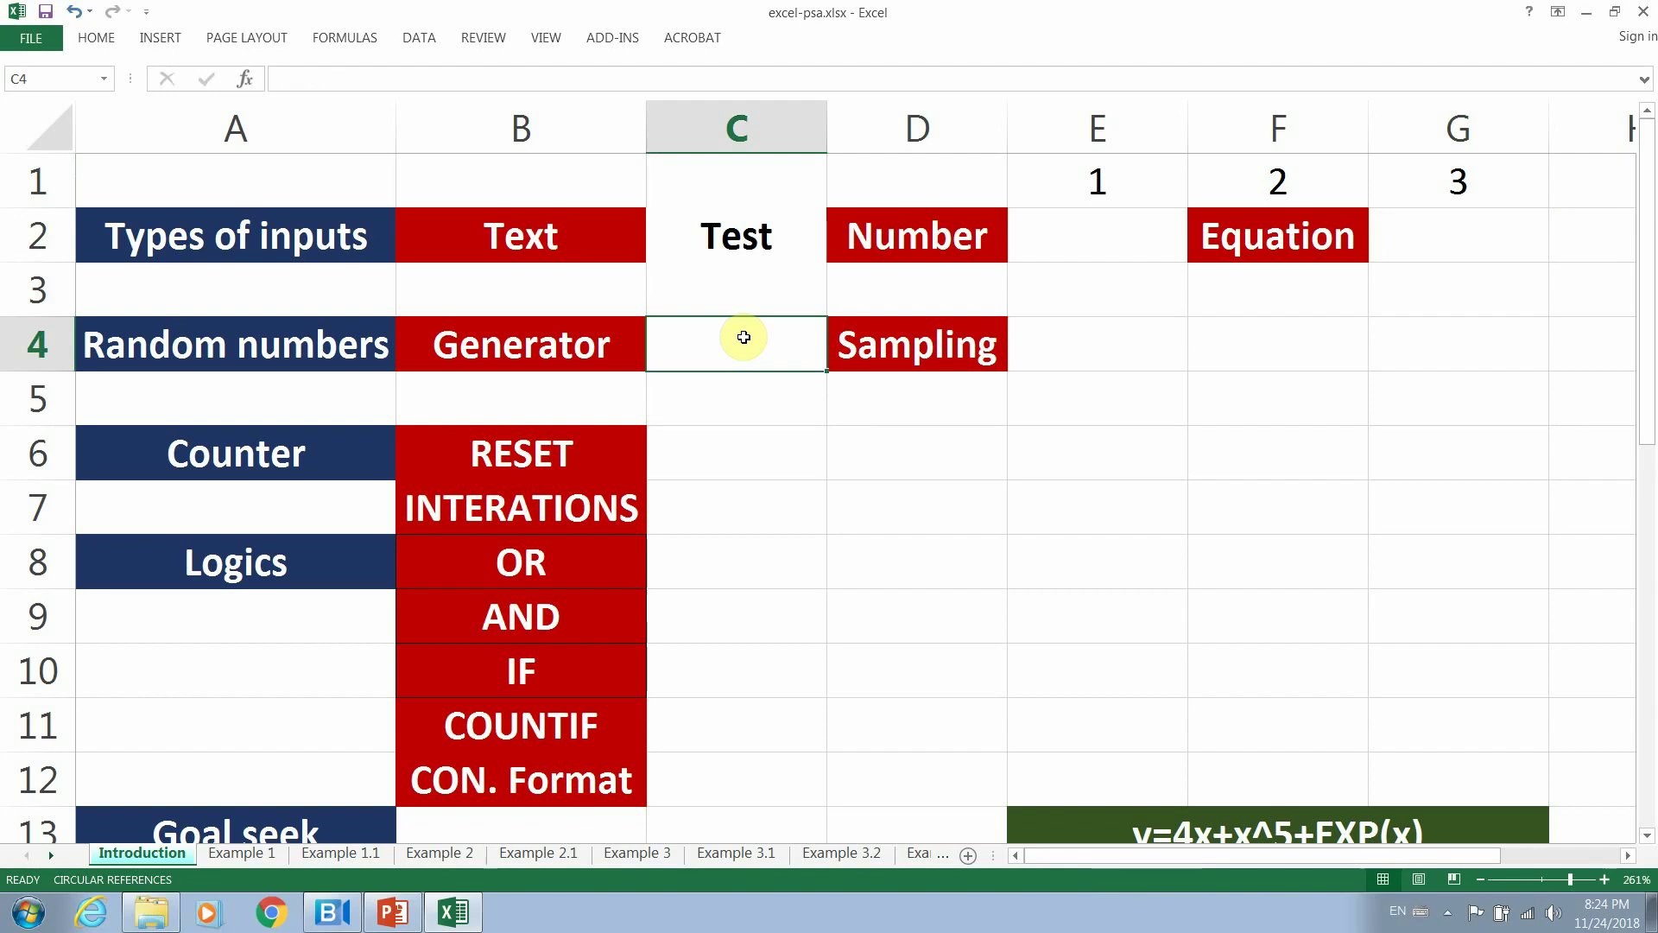
type("=")
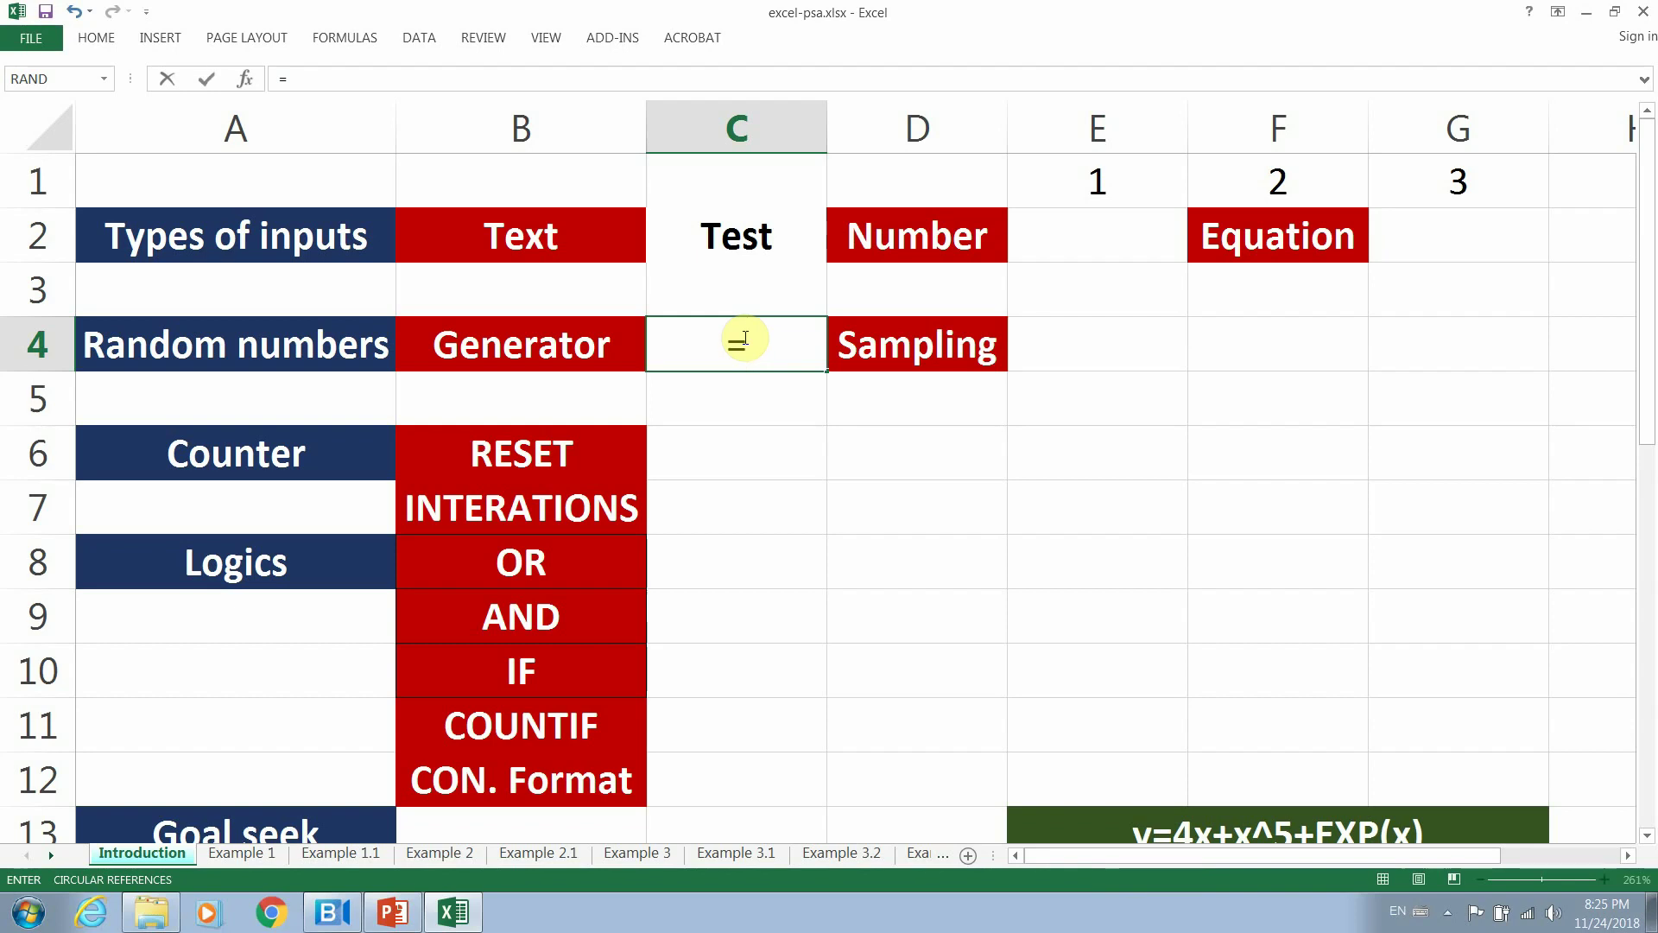
type("rand()")
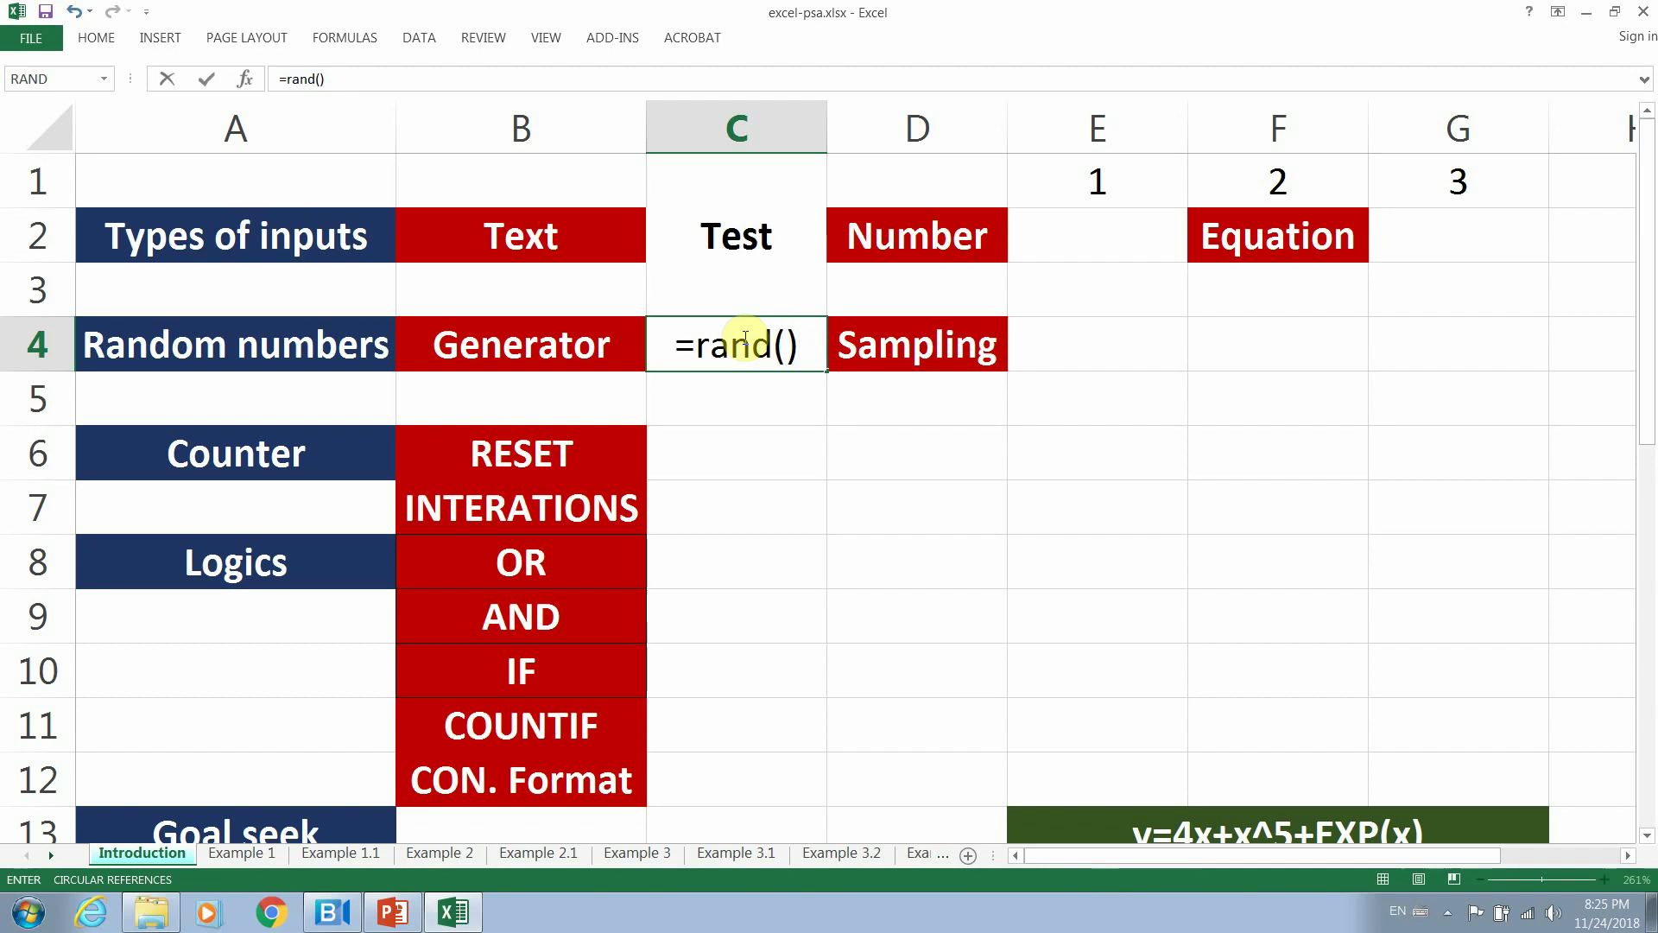
key("Return")
left_click(757, 339)
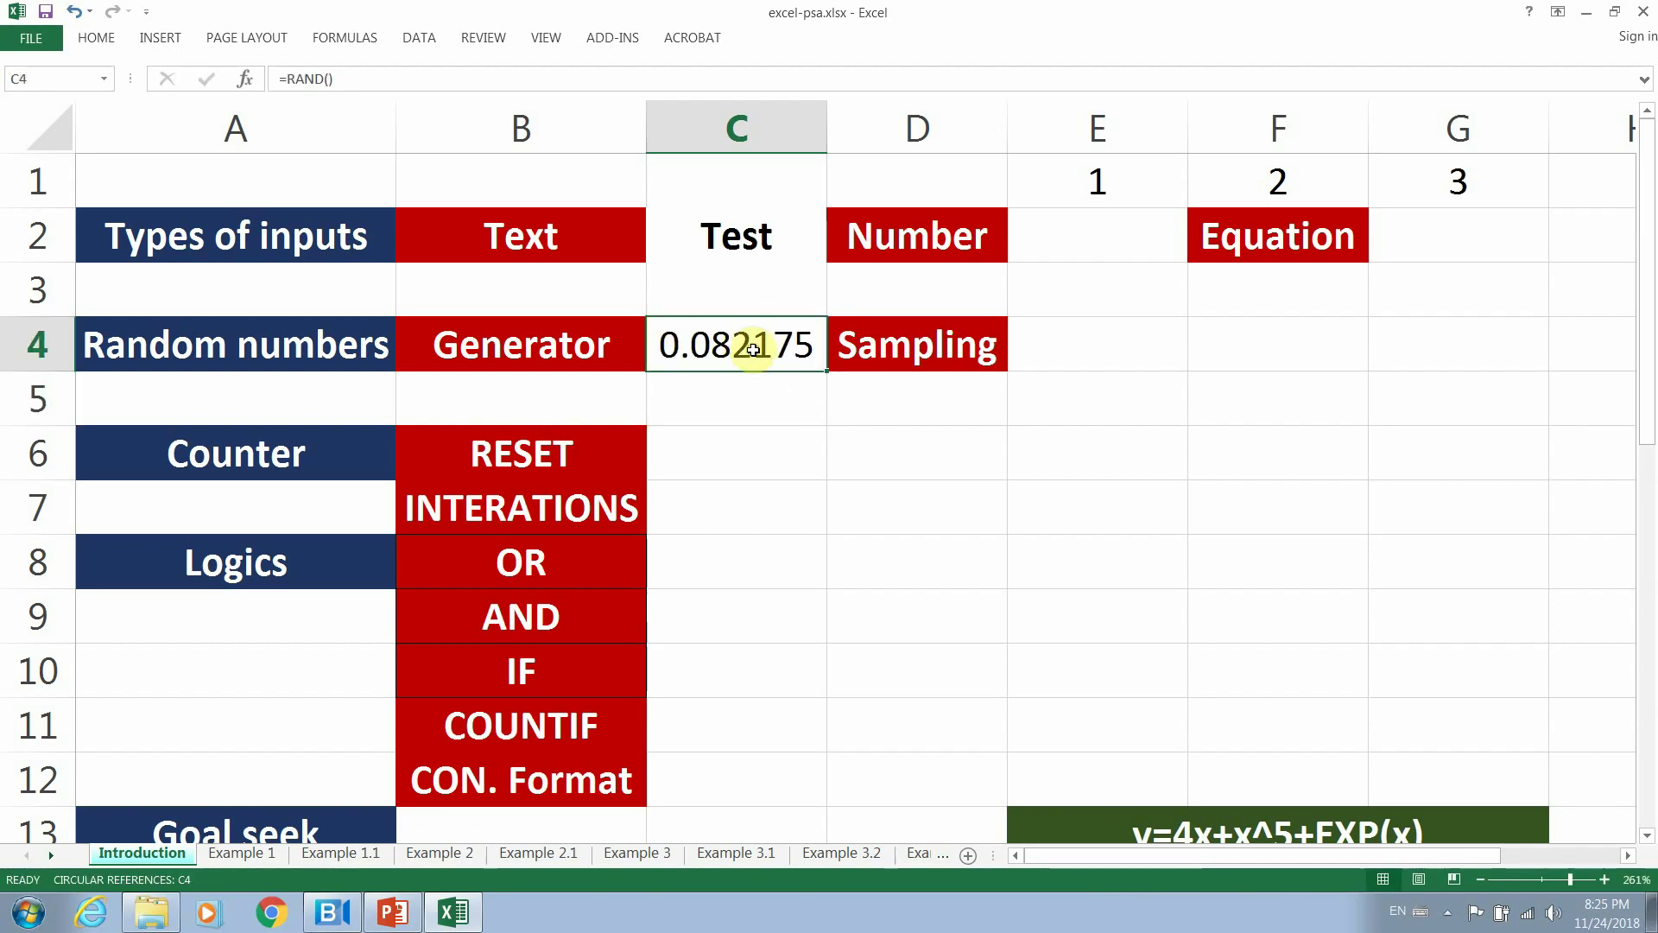
left_click(756, 393)
left_click(751, 344)
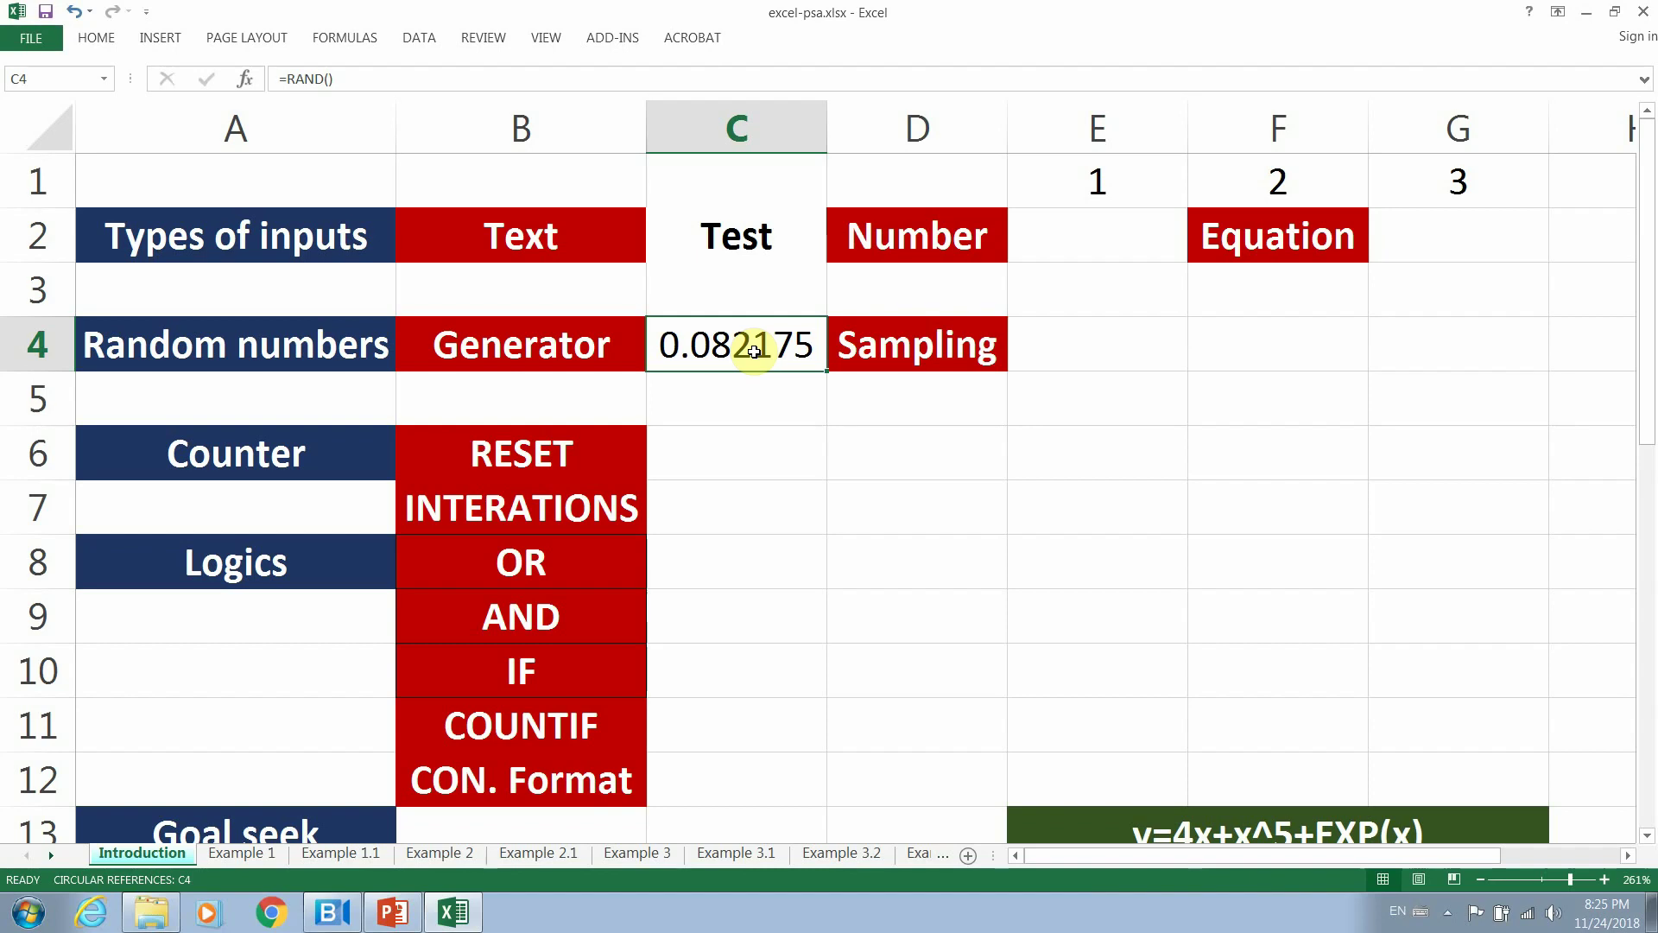
Set the workbook calculation to Manual, with maximum iterations 1 and maximum change 1.
left_click(30, 43)
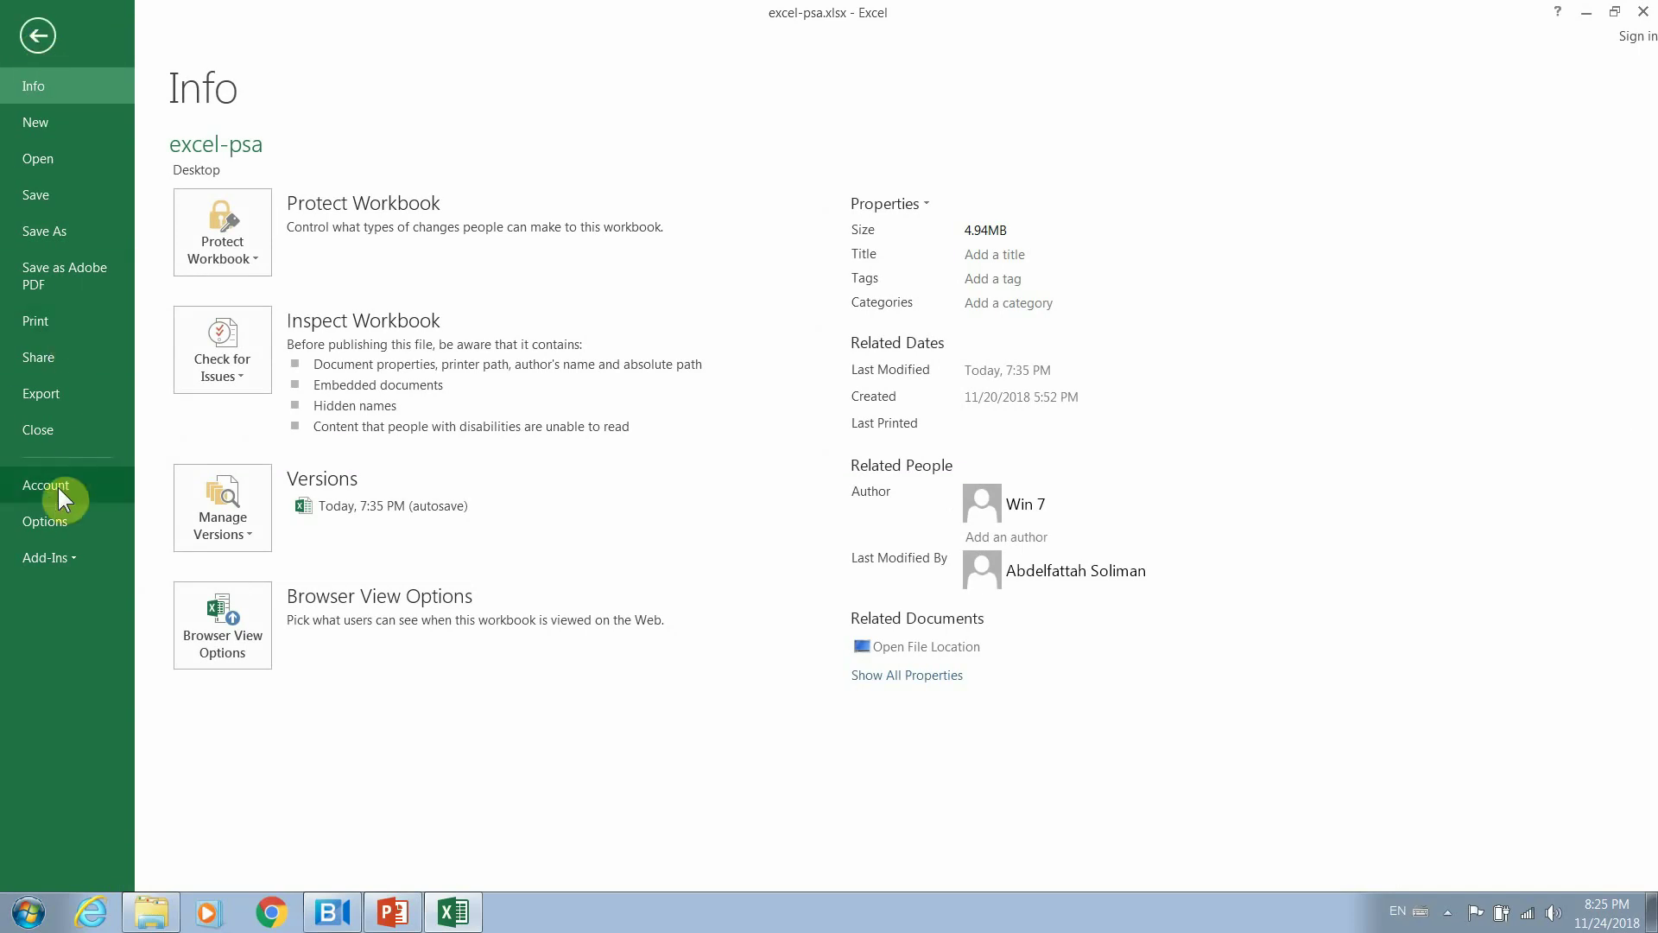
left_click(59, 523)
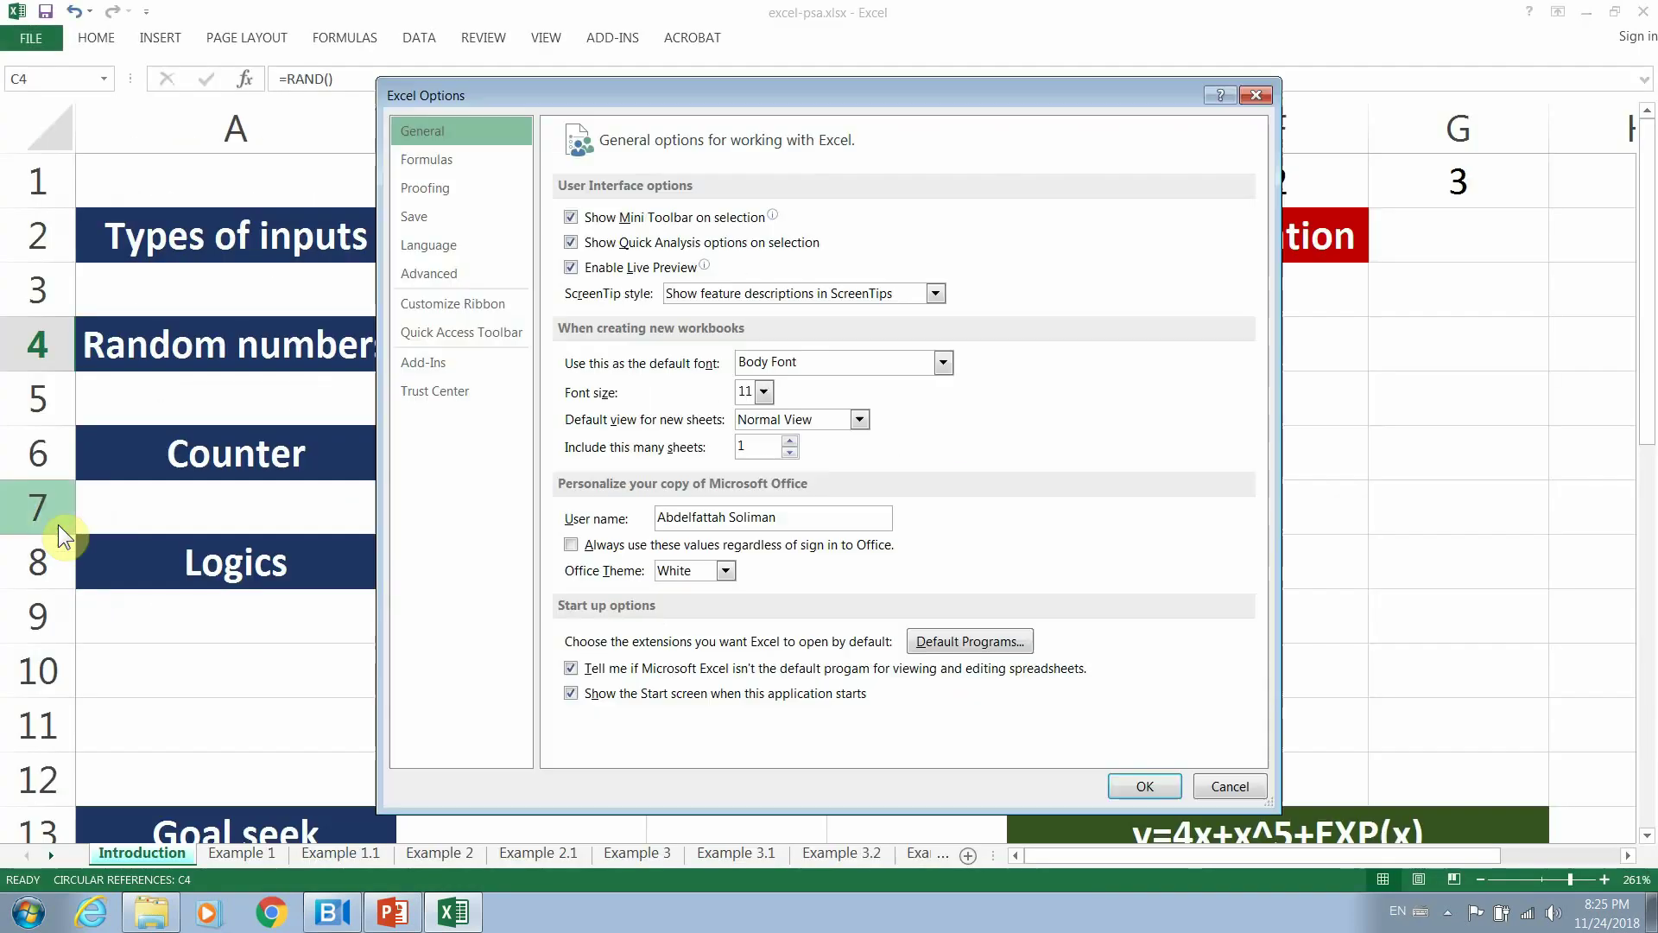
left_click(432, 164)
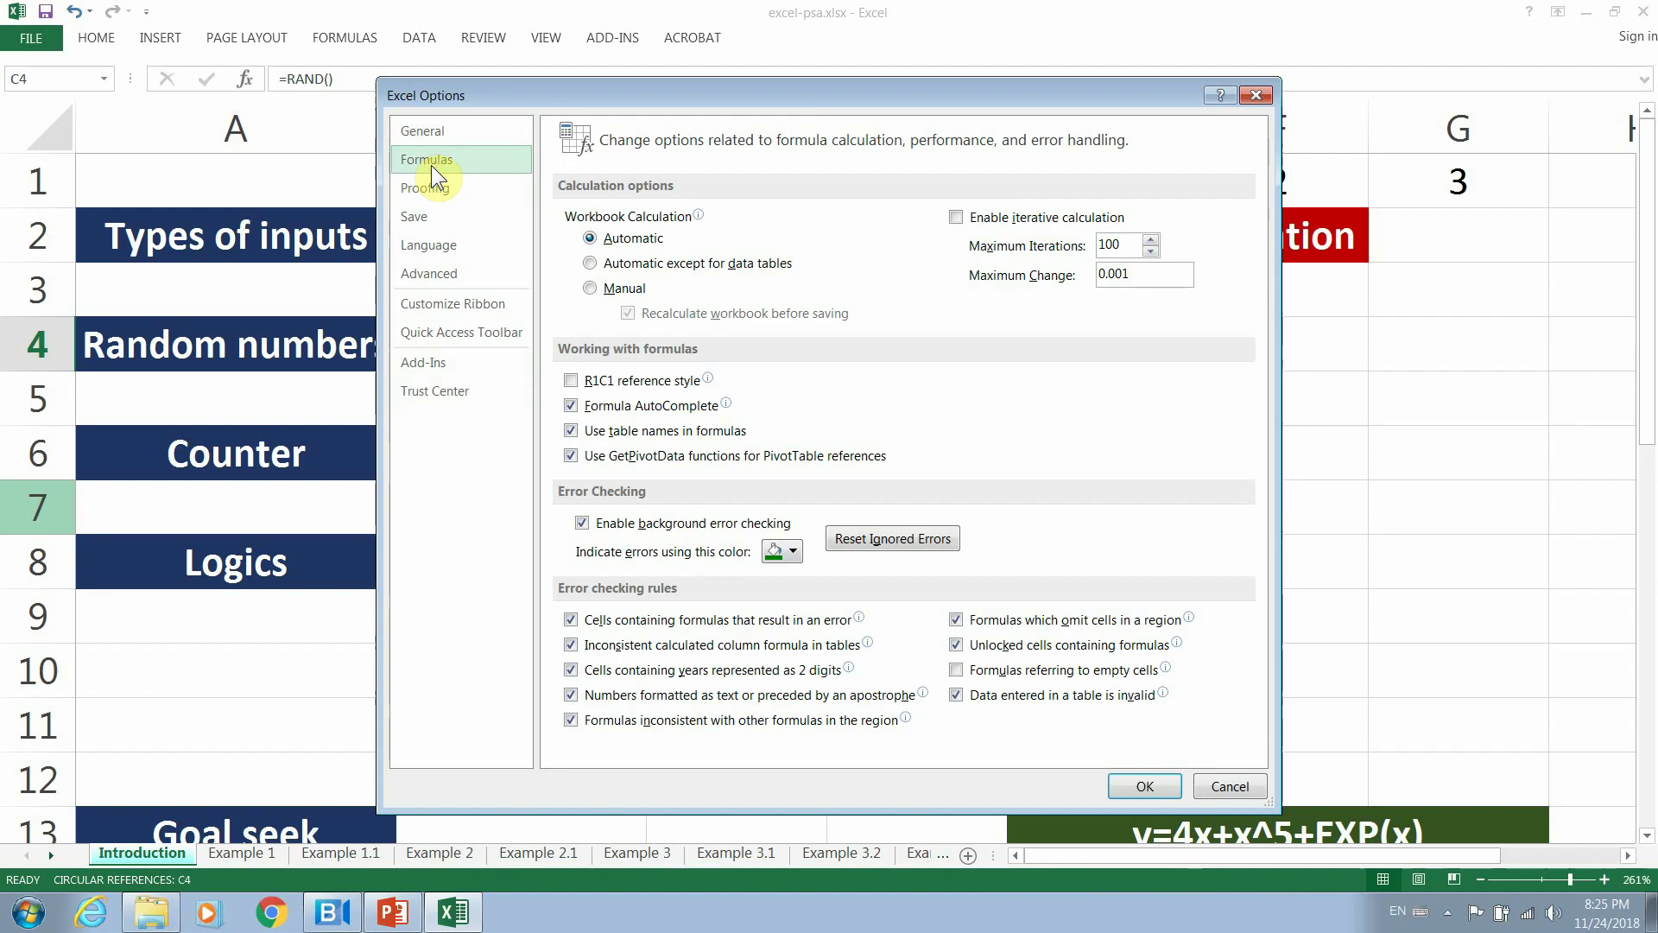
left_click(591, 289)
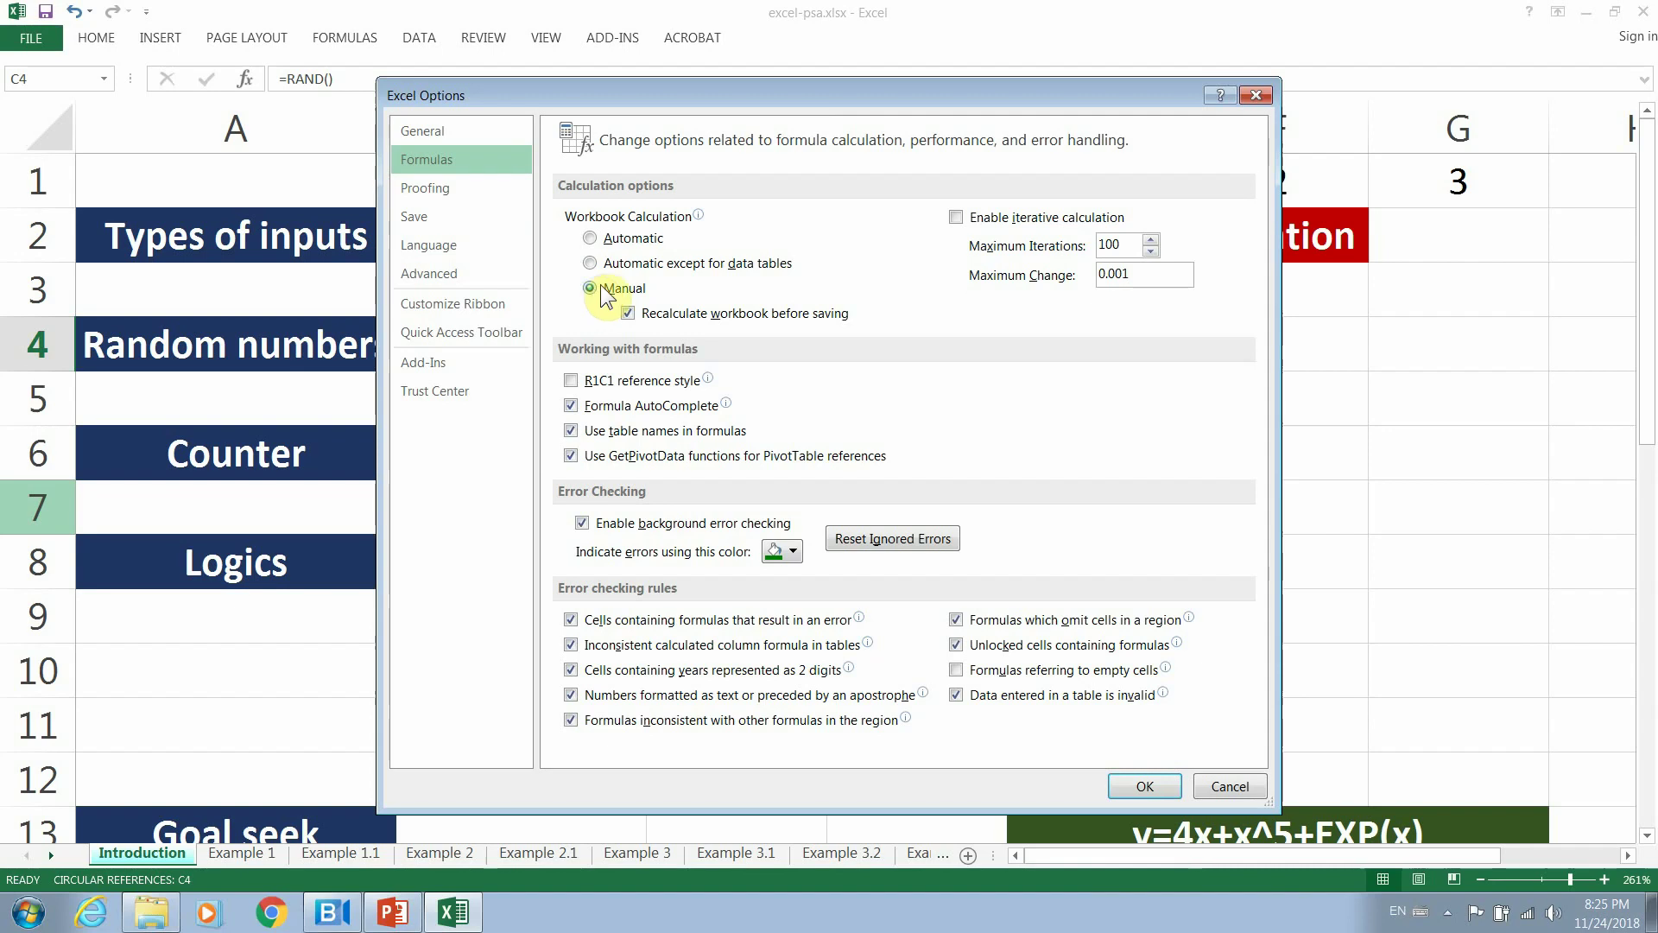
double_click(1120, 242)
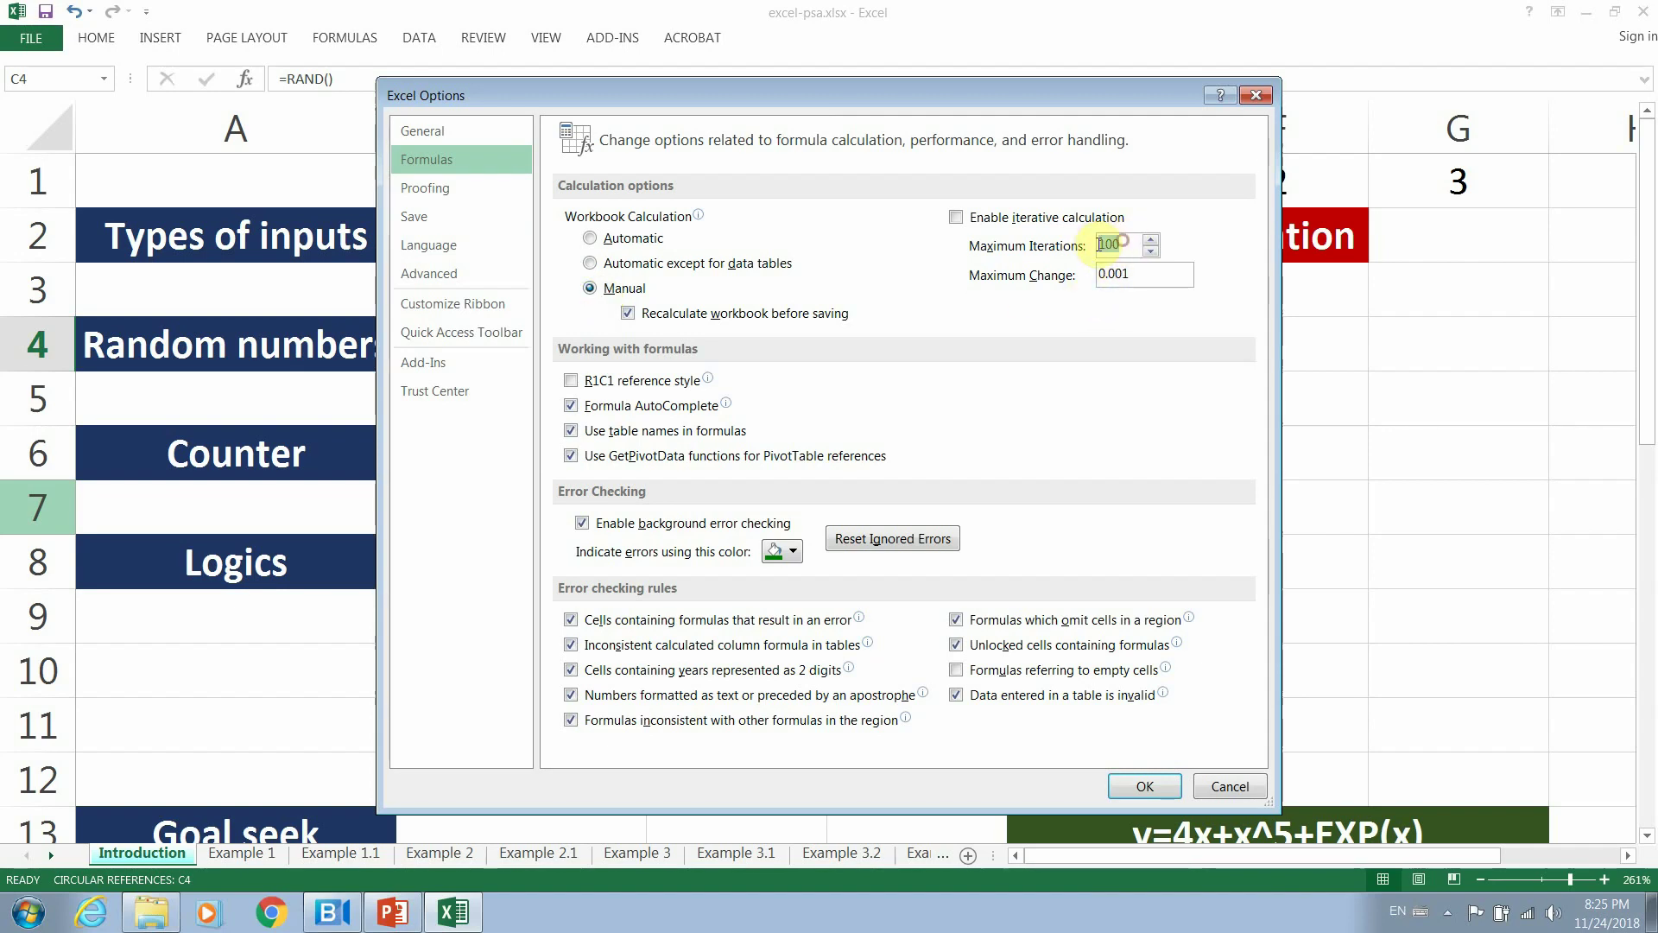
type("1")
left_click_drag(1134, 274, 1090, 274)
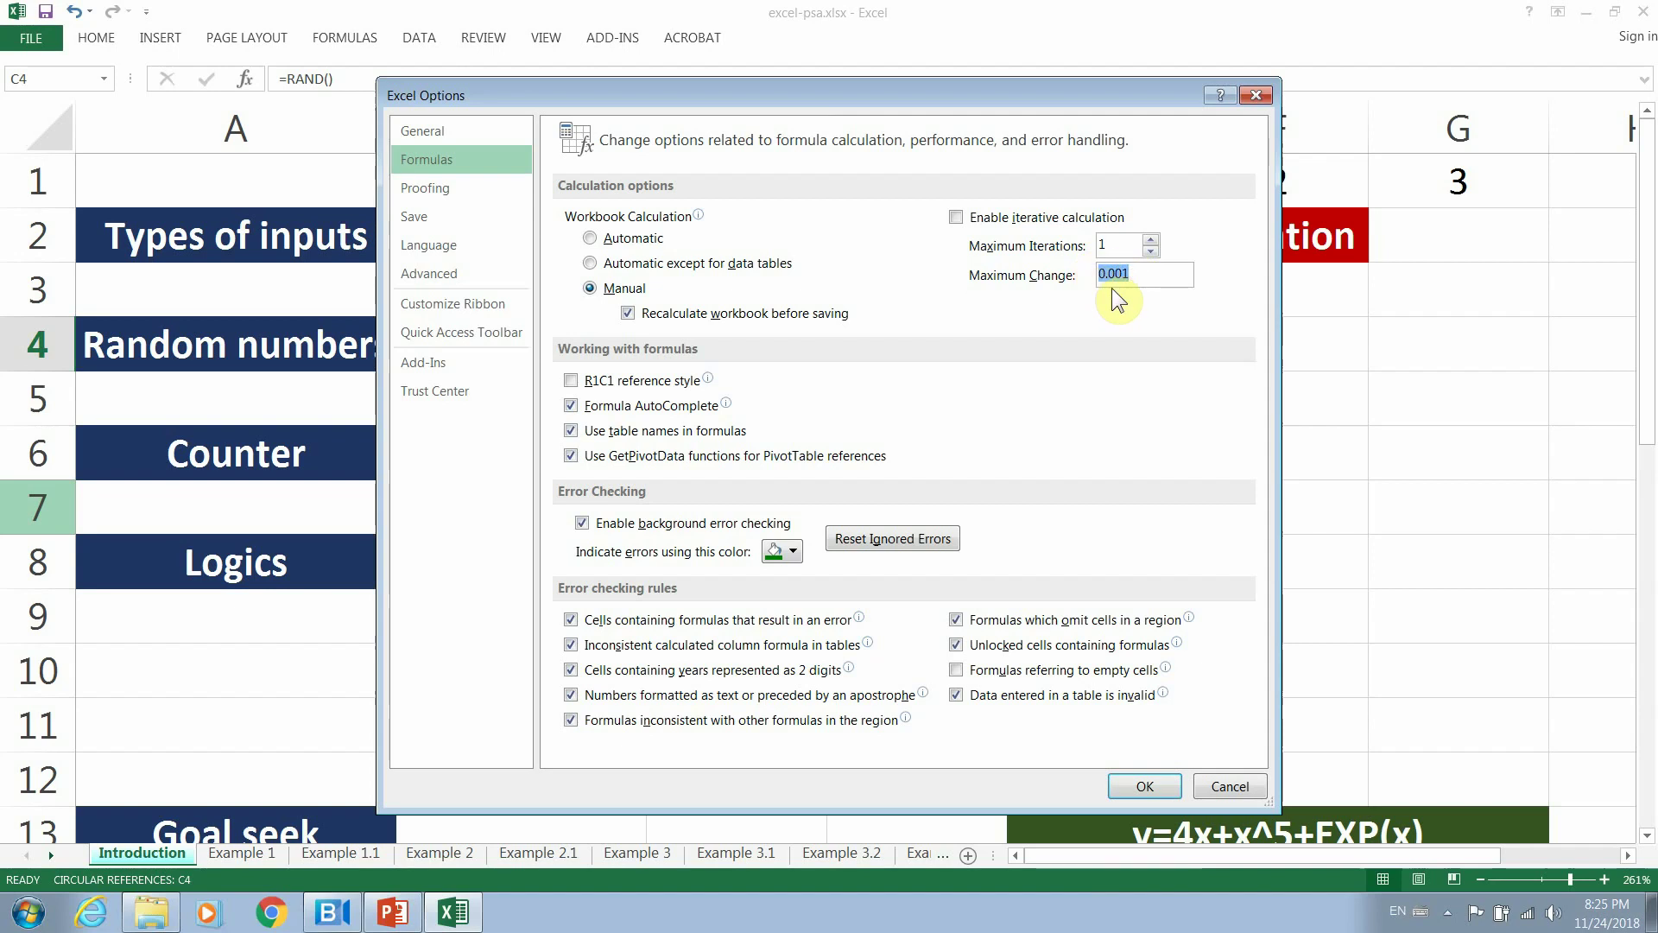
type("1")
left_click(1140, 787)
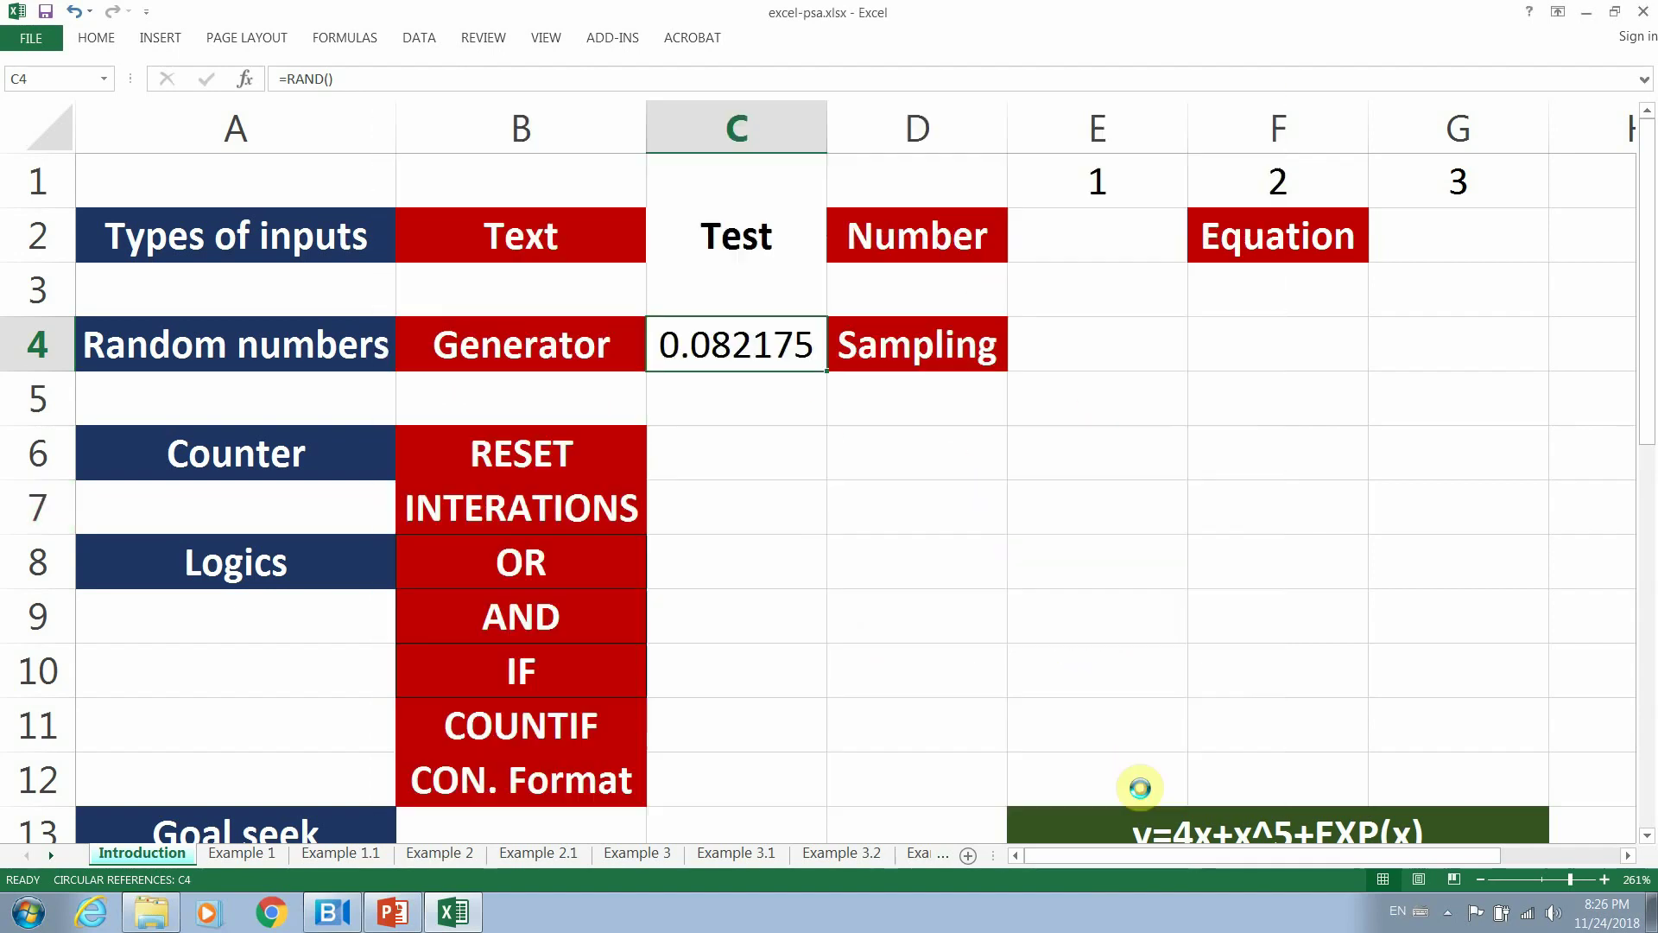
Recalculate the workbook repeatedly to generate new random values in cell C4.
left_click(879, 554)
left_click(759, 342)
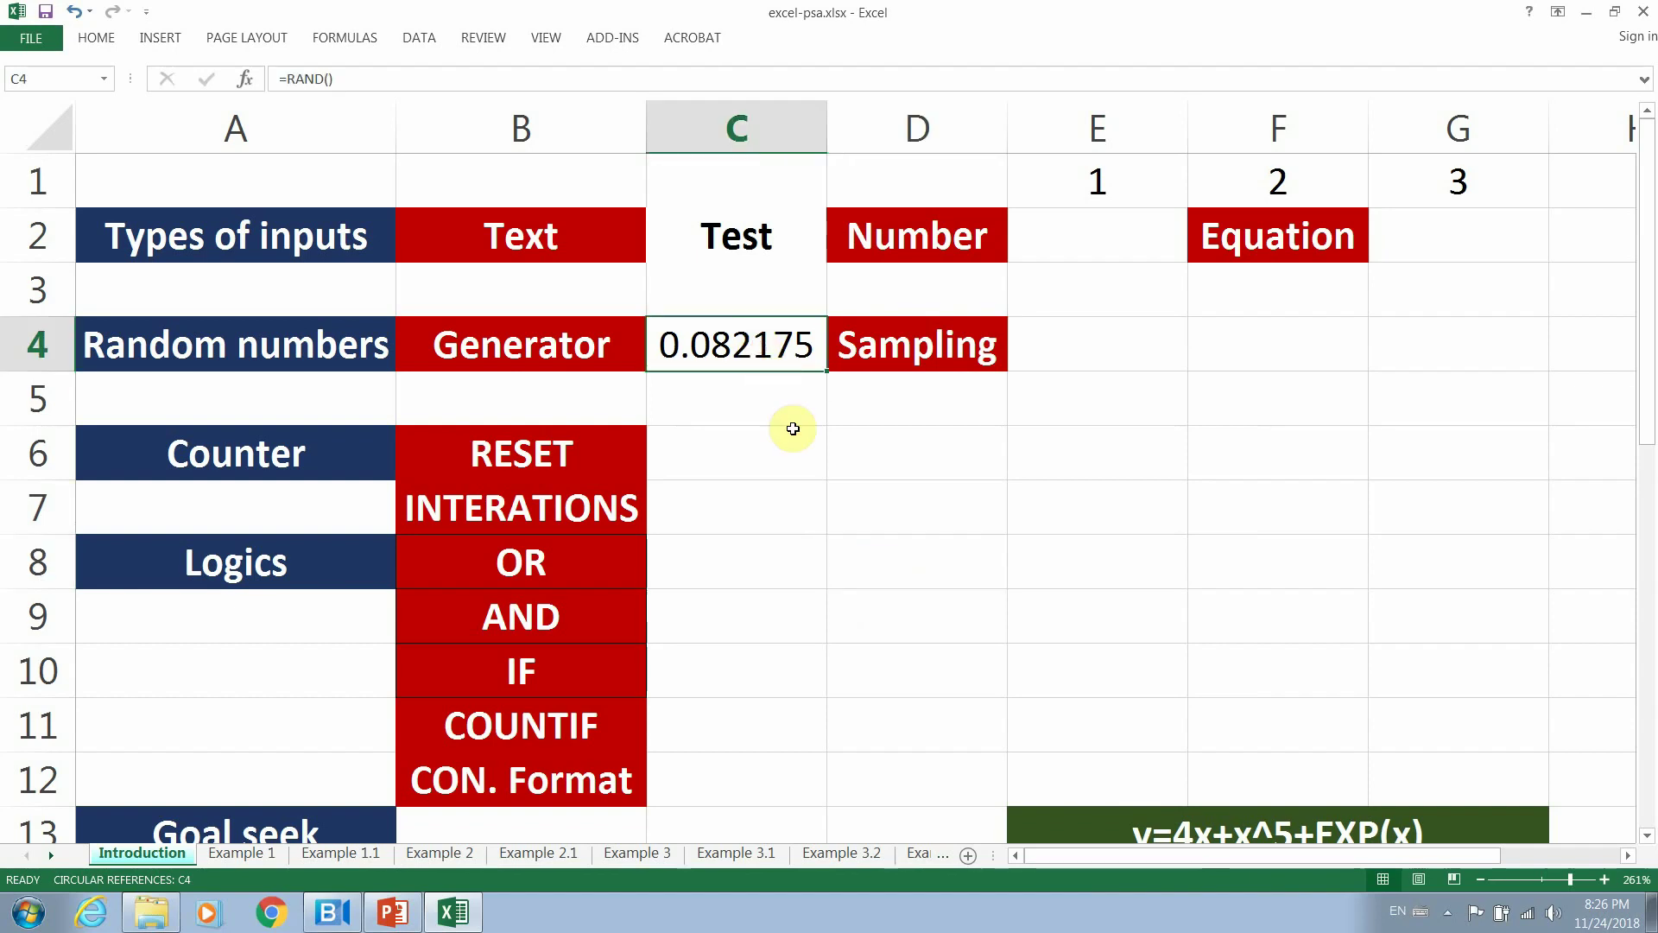
key("F9")
key("F9")
key("F9")
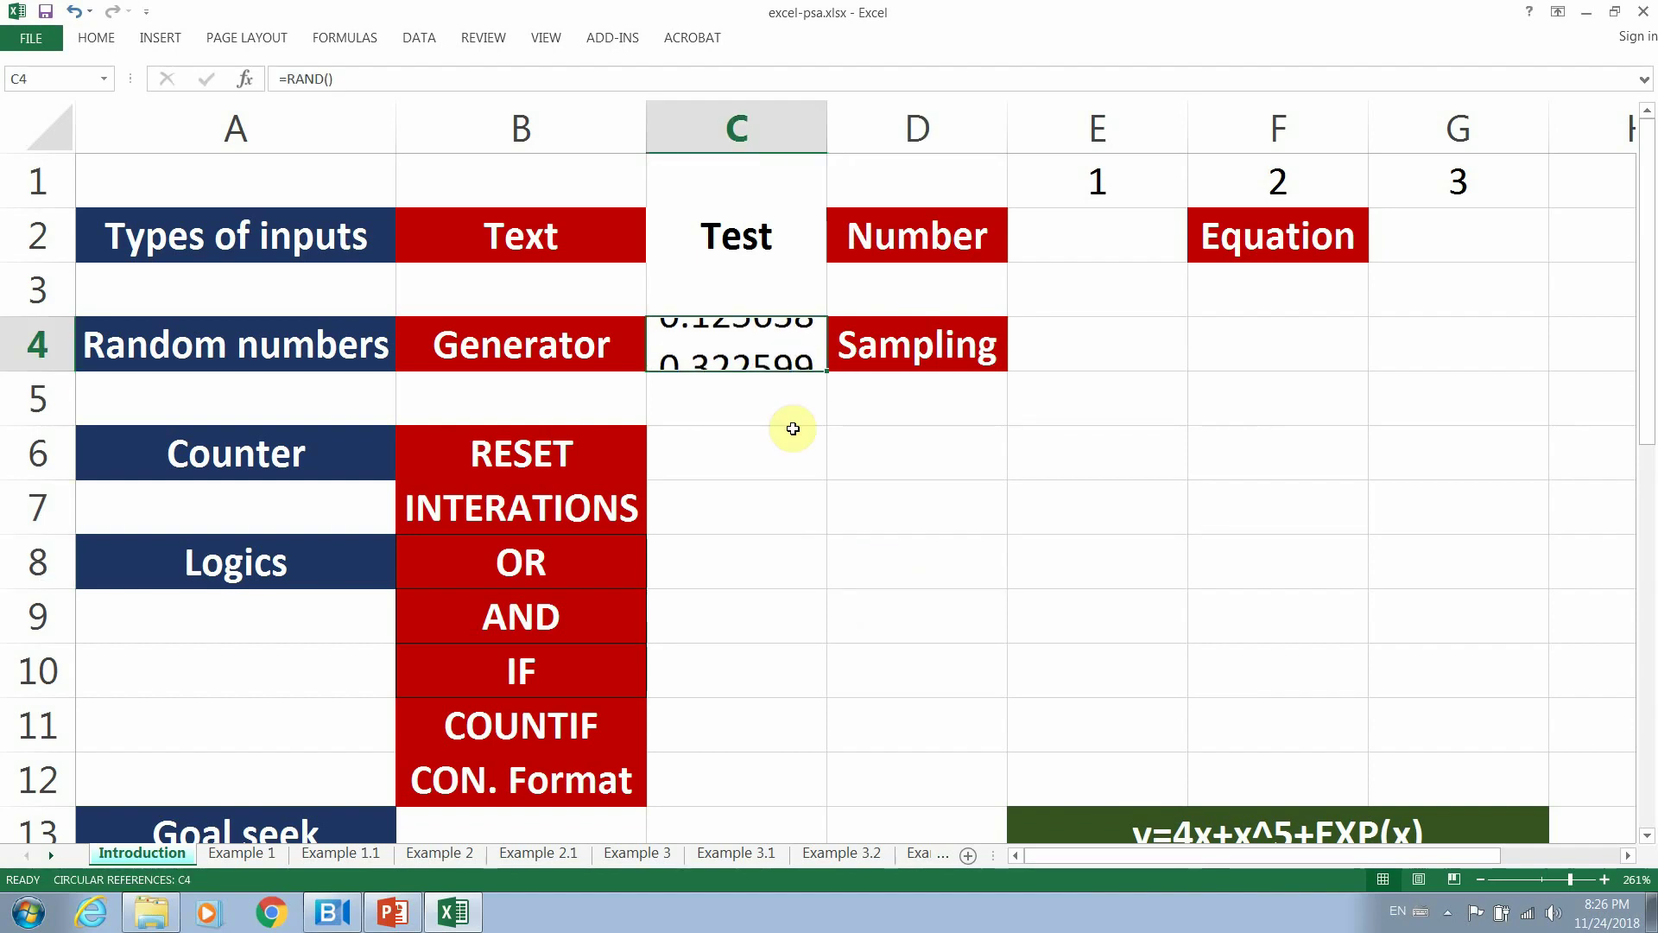
key("F9")
key("F9")
key("F9")
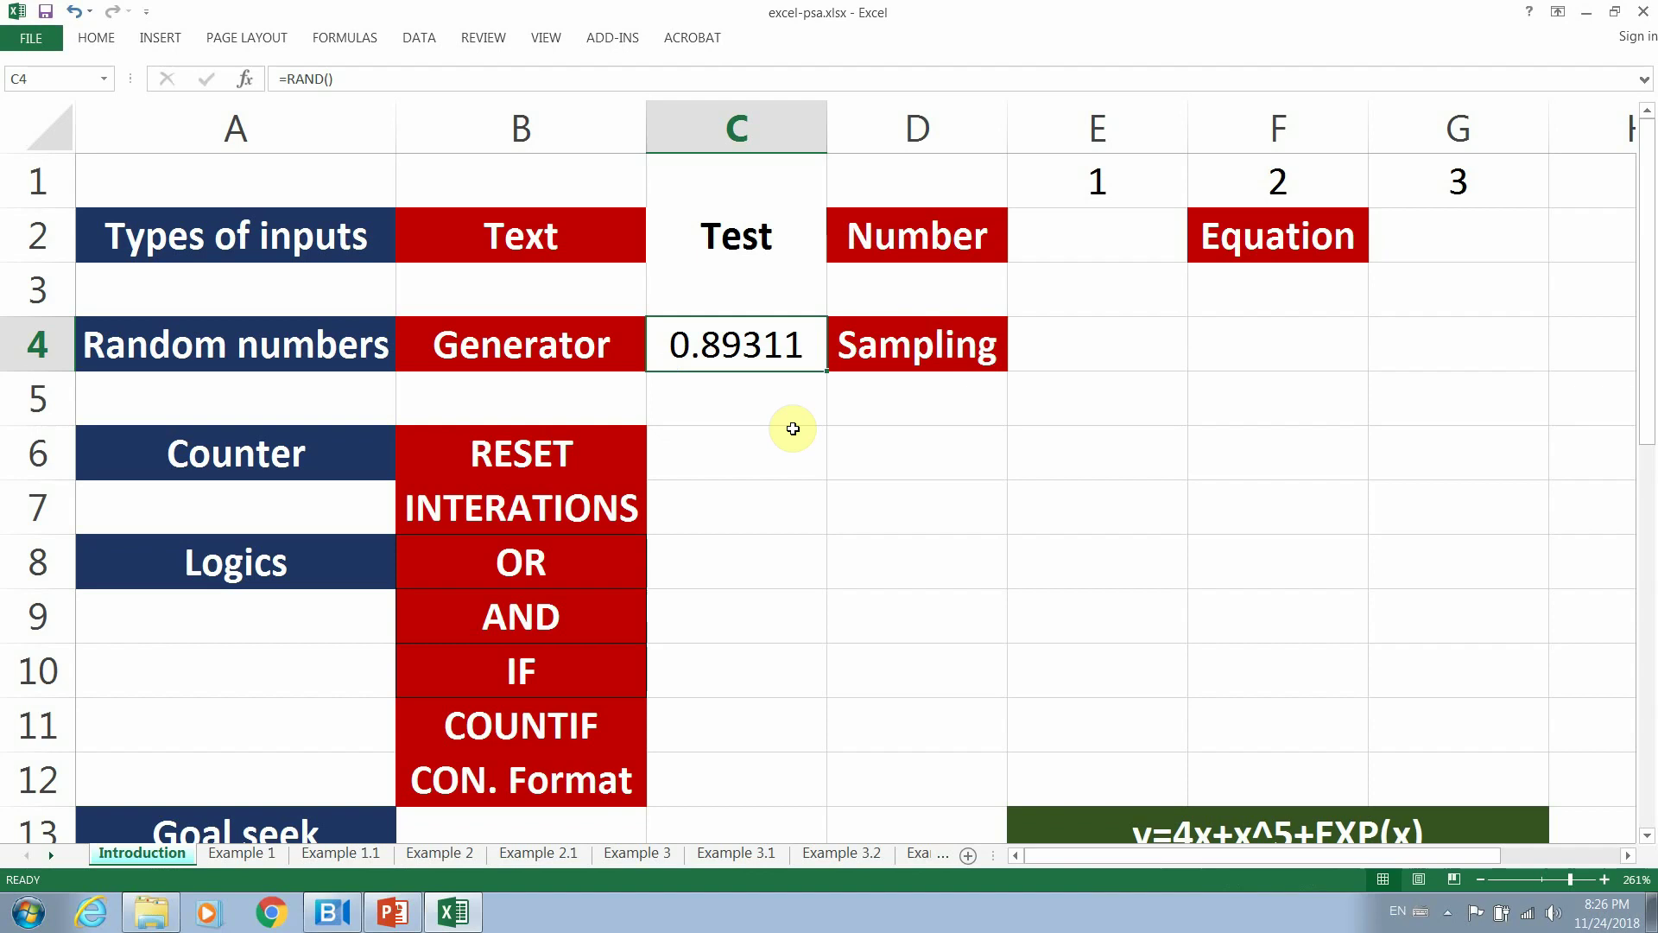
key("F9")
key("F9")
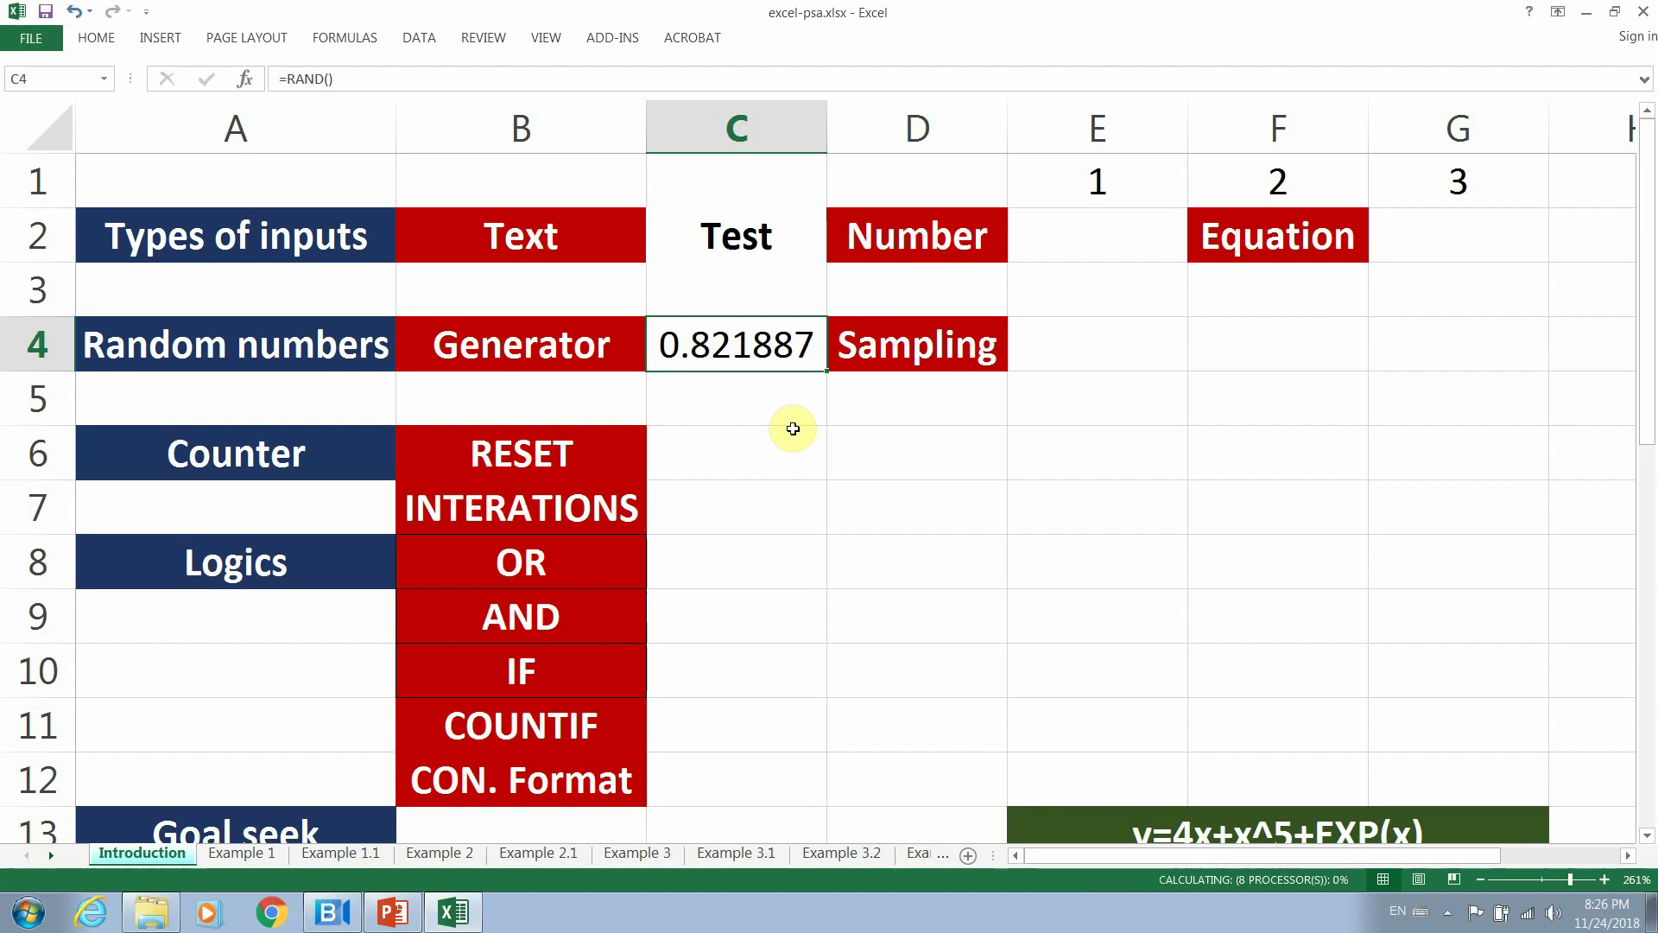
key("F9")
key("F9")
key("F9")
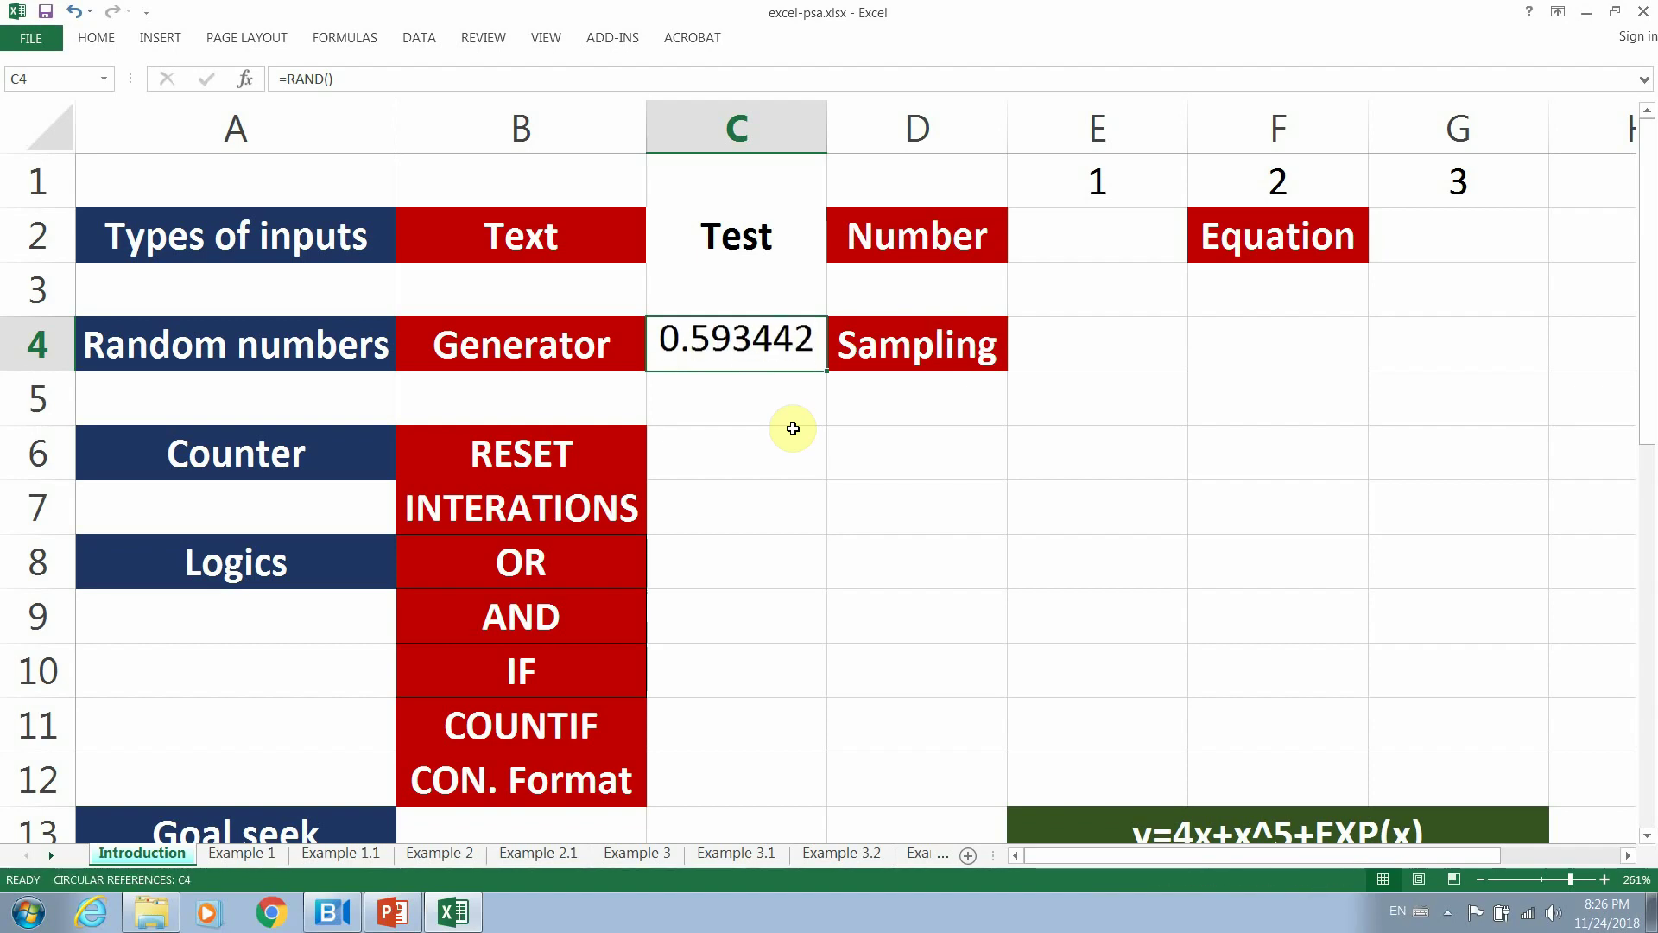
key("F9")
key("F9")
key("F9")
key("F9")
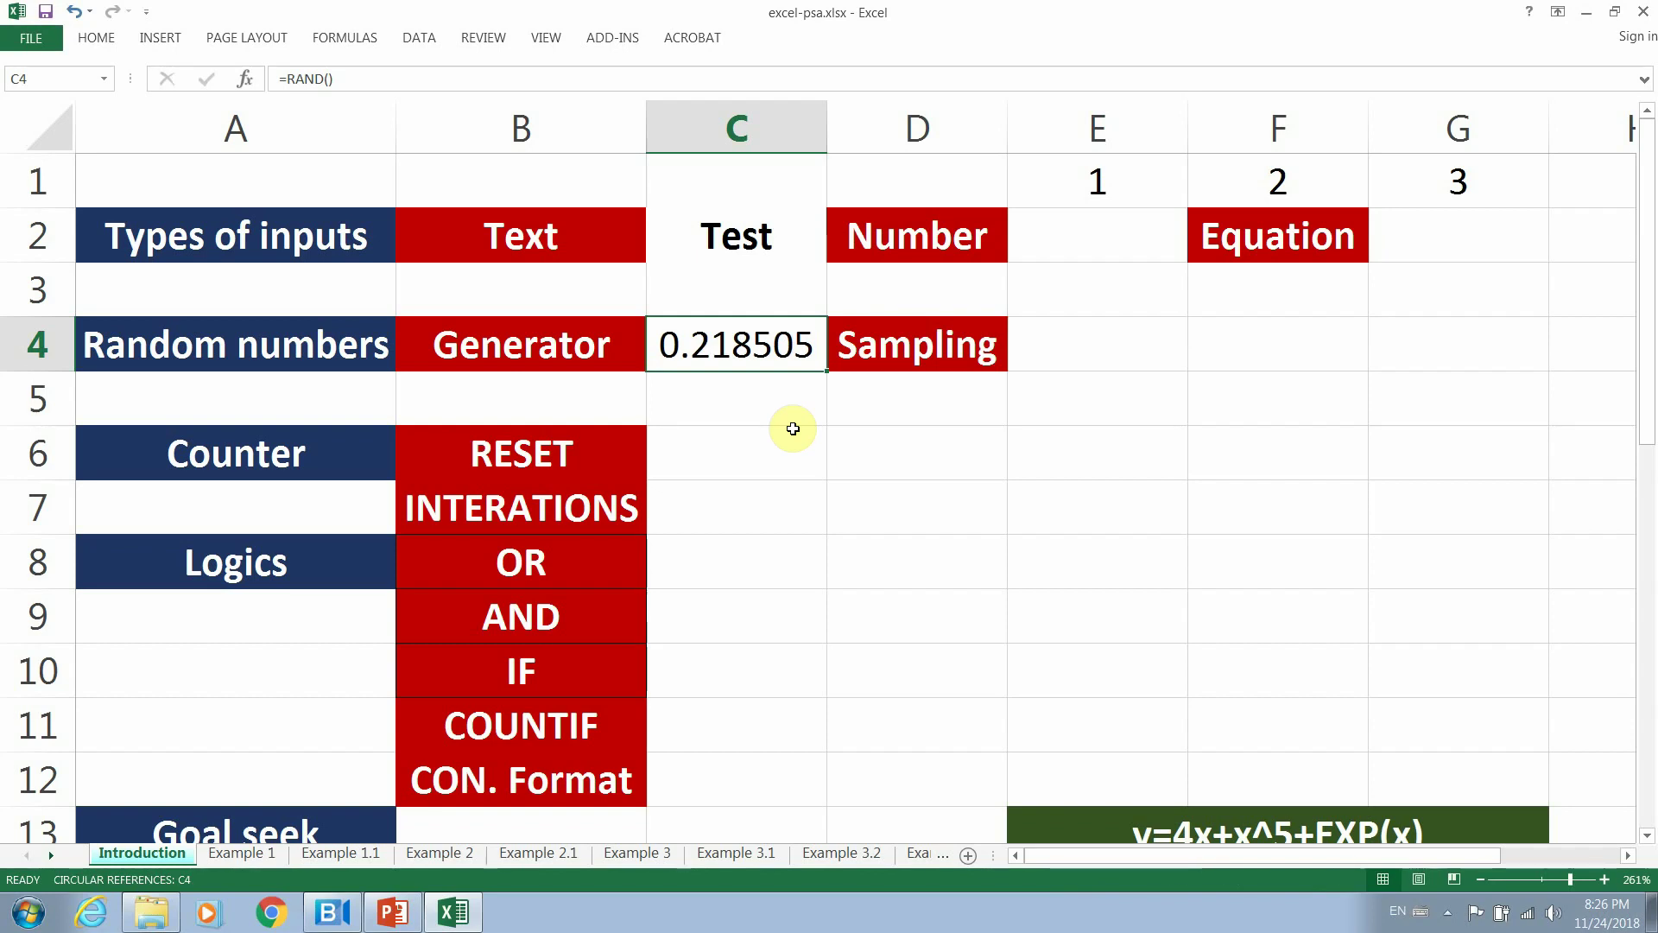
key("F9")
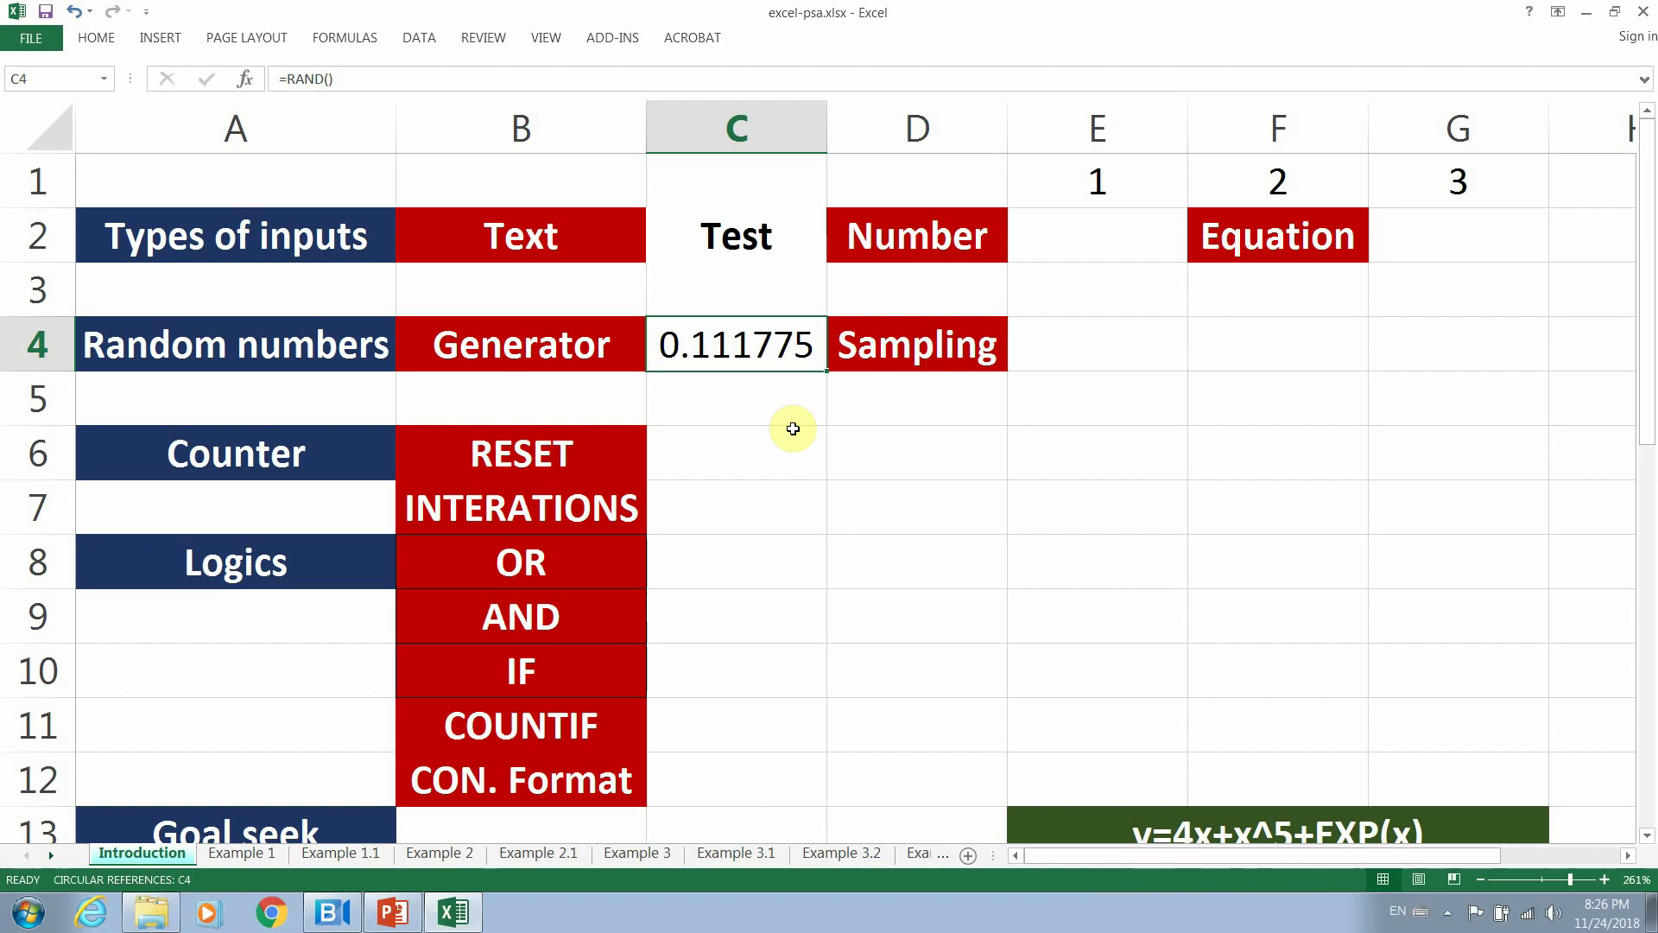
key("F9")
key("F9")
key("F9")
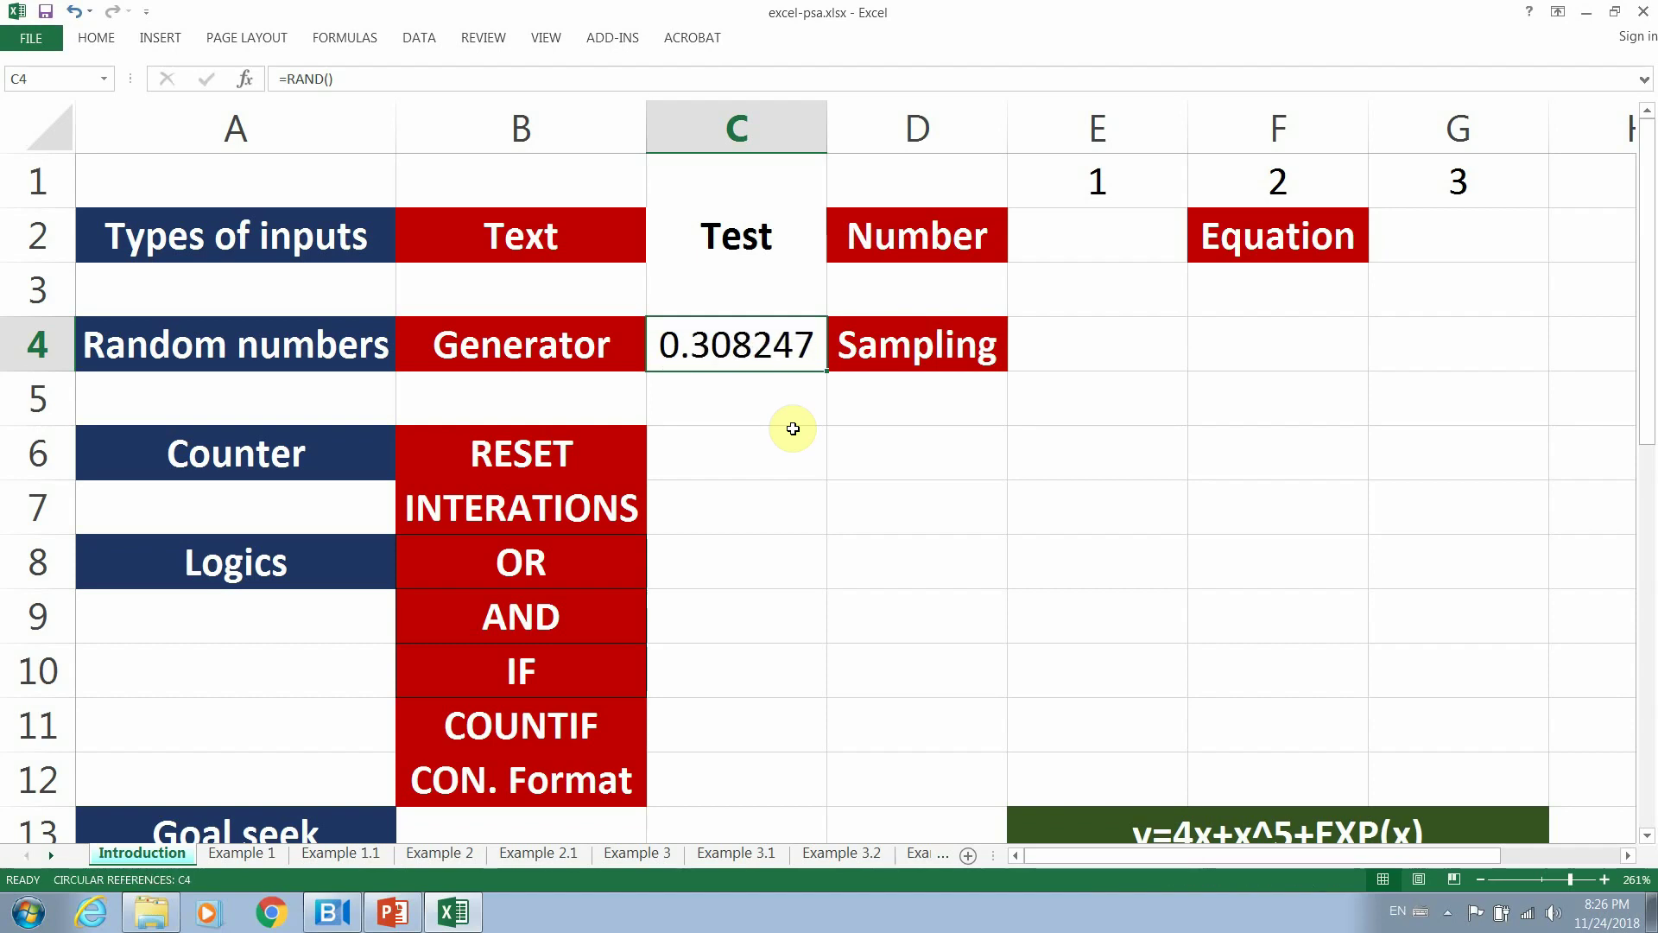
key("F9")
key("F9")
key("F9")
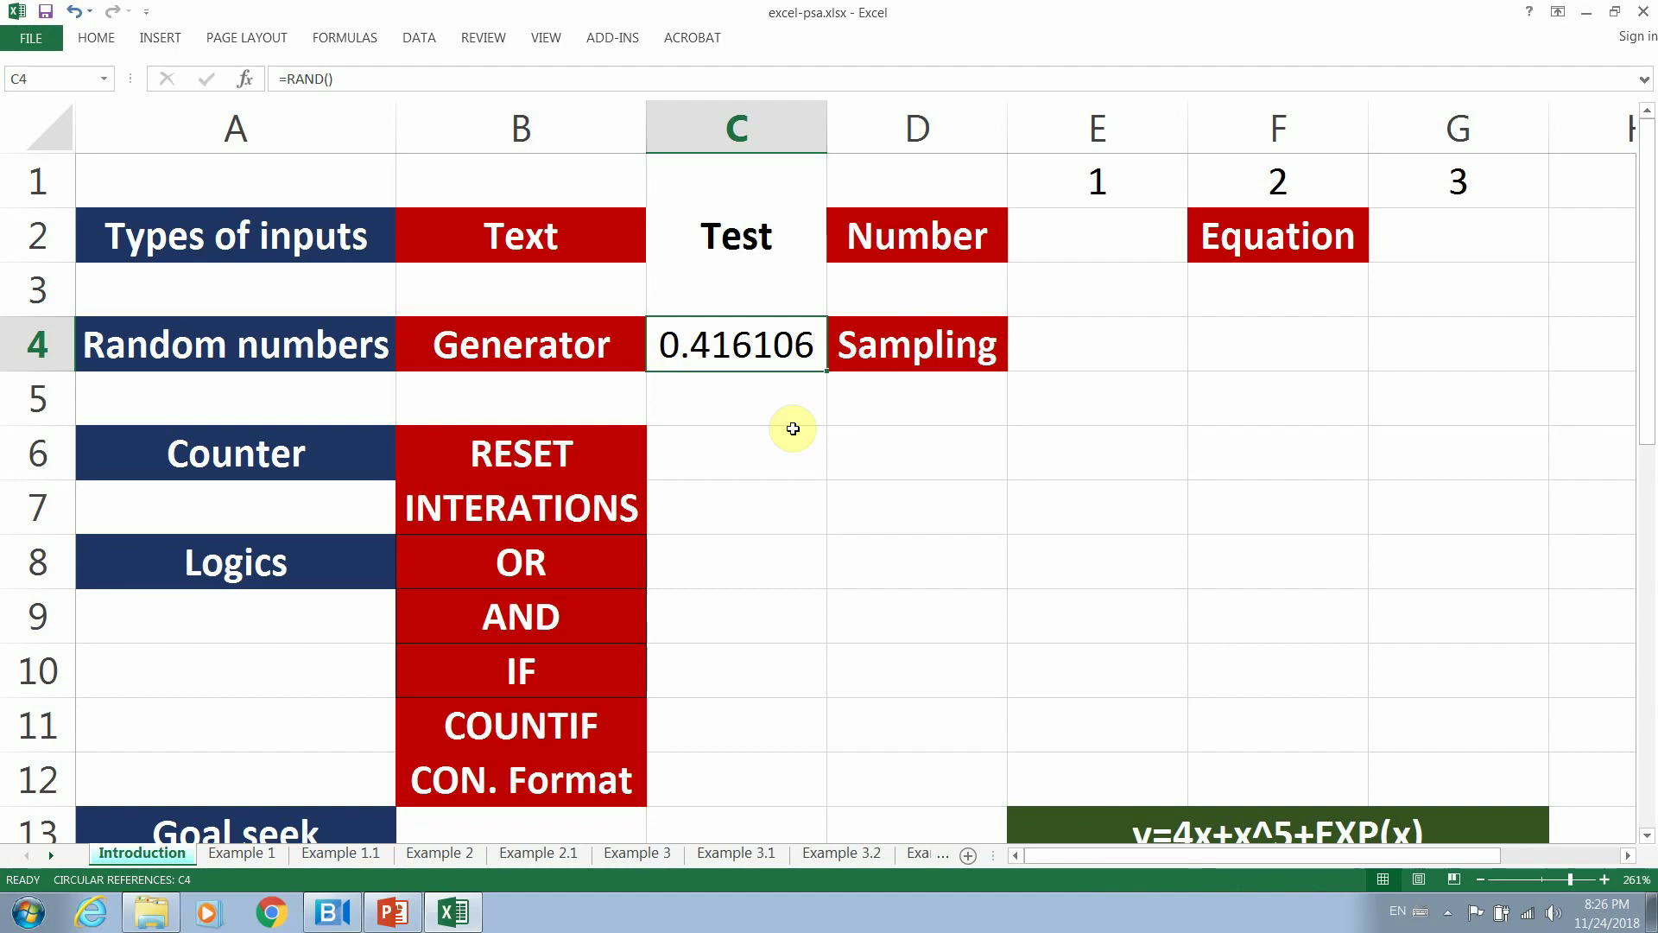
Select cell E4 beside the Sampling label and locate the Data Analysis tools.
left_click(1055, 358)
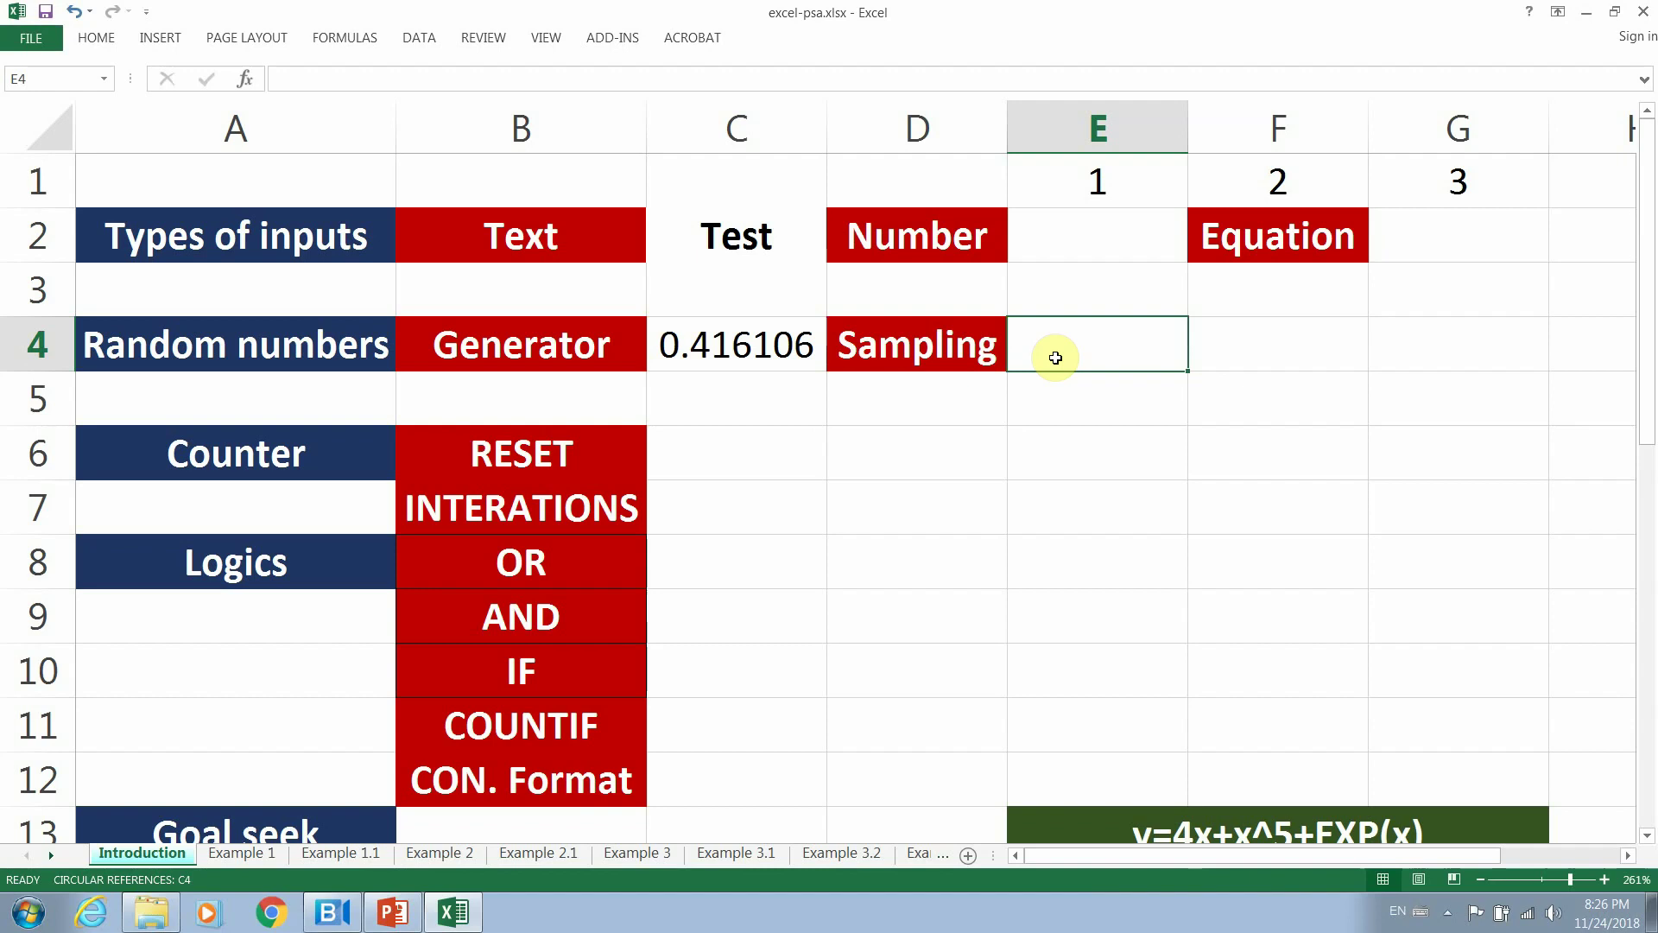
left_click(350, 36)
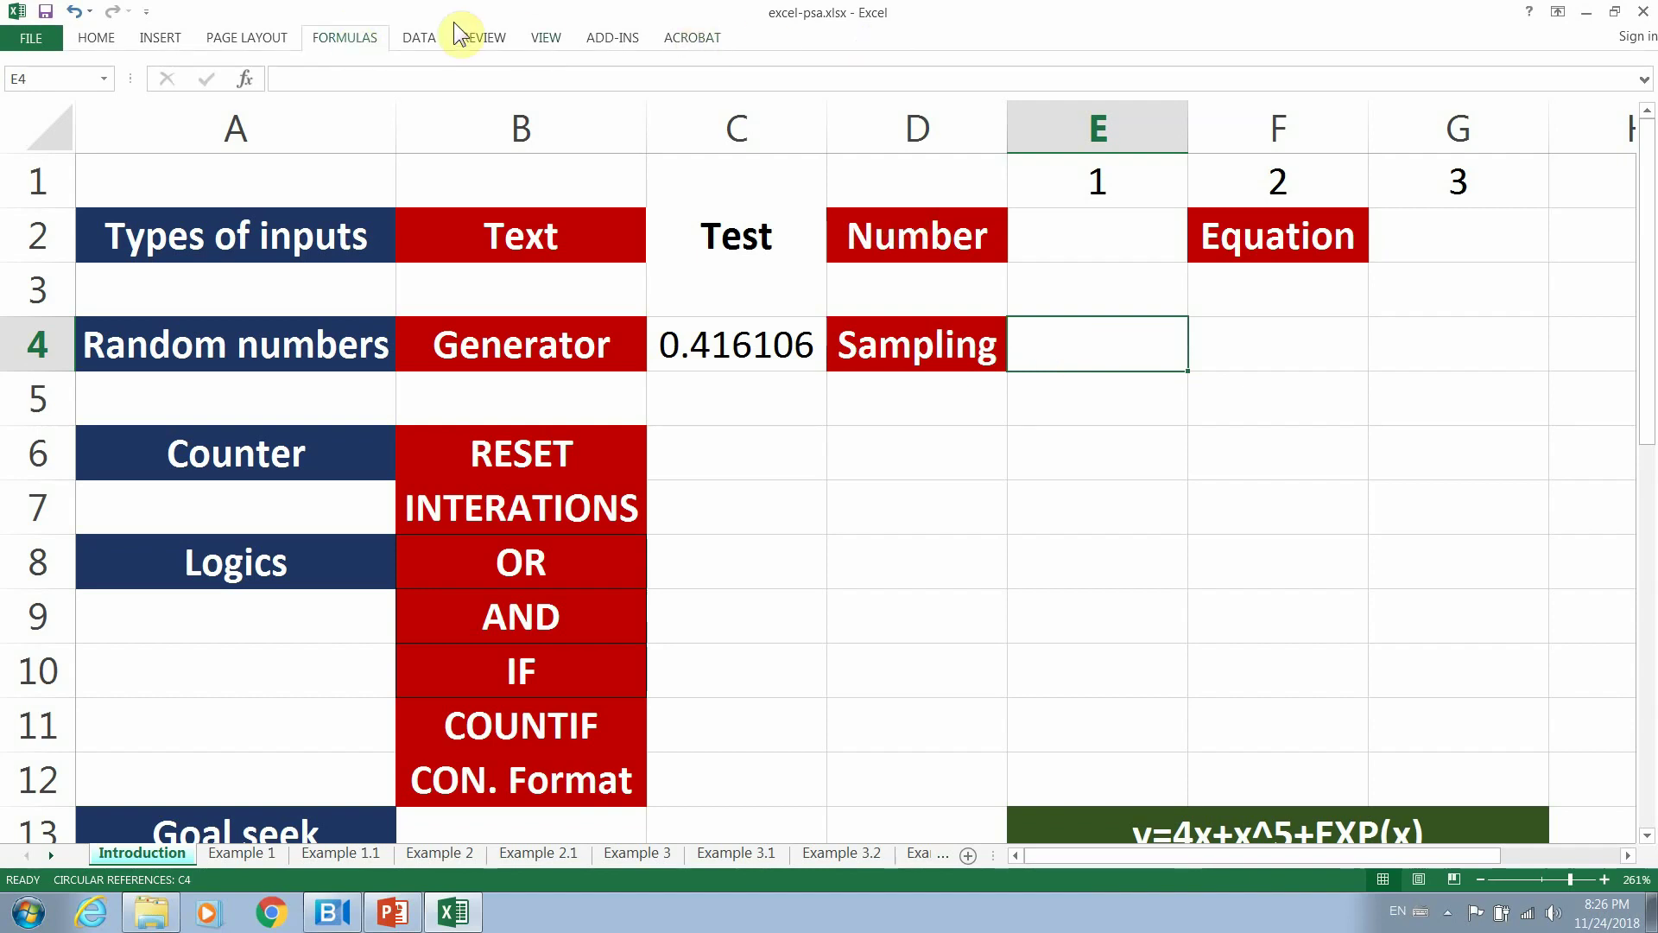
left_click(423, 37)
left_click(1517, 85)
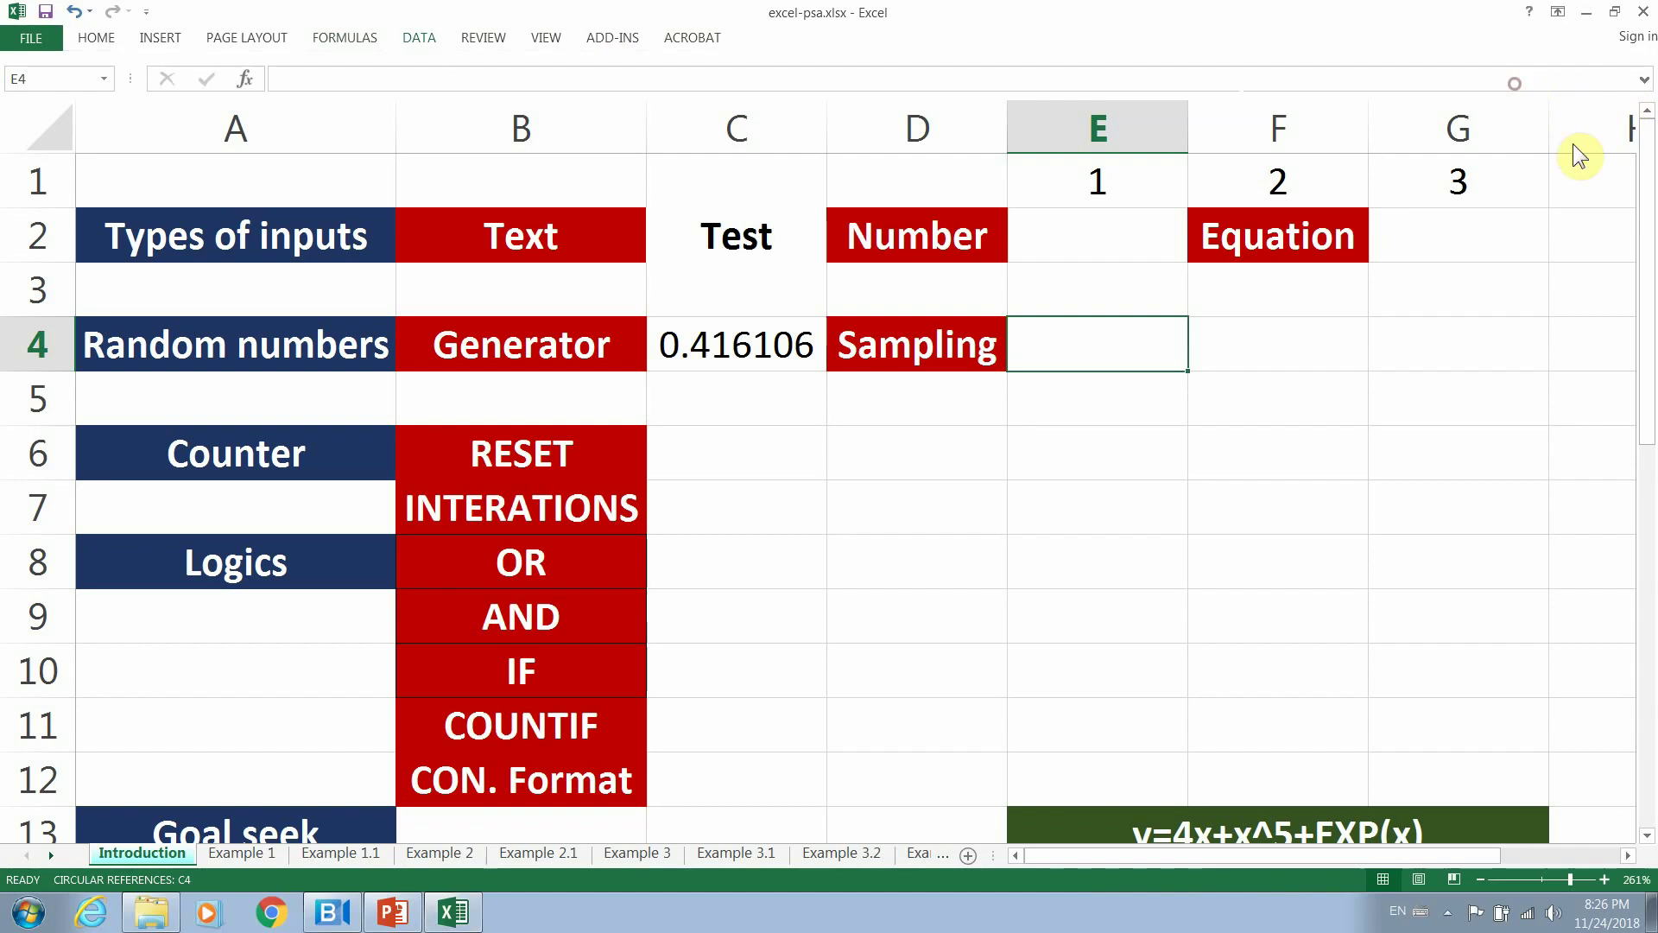
left_click(1567, 12)
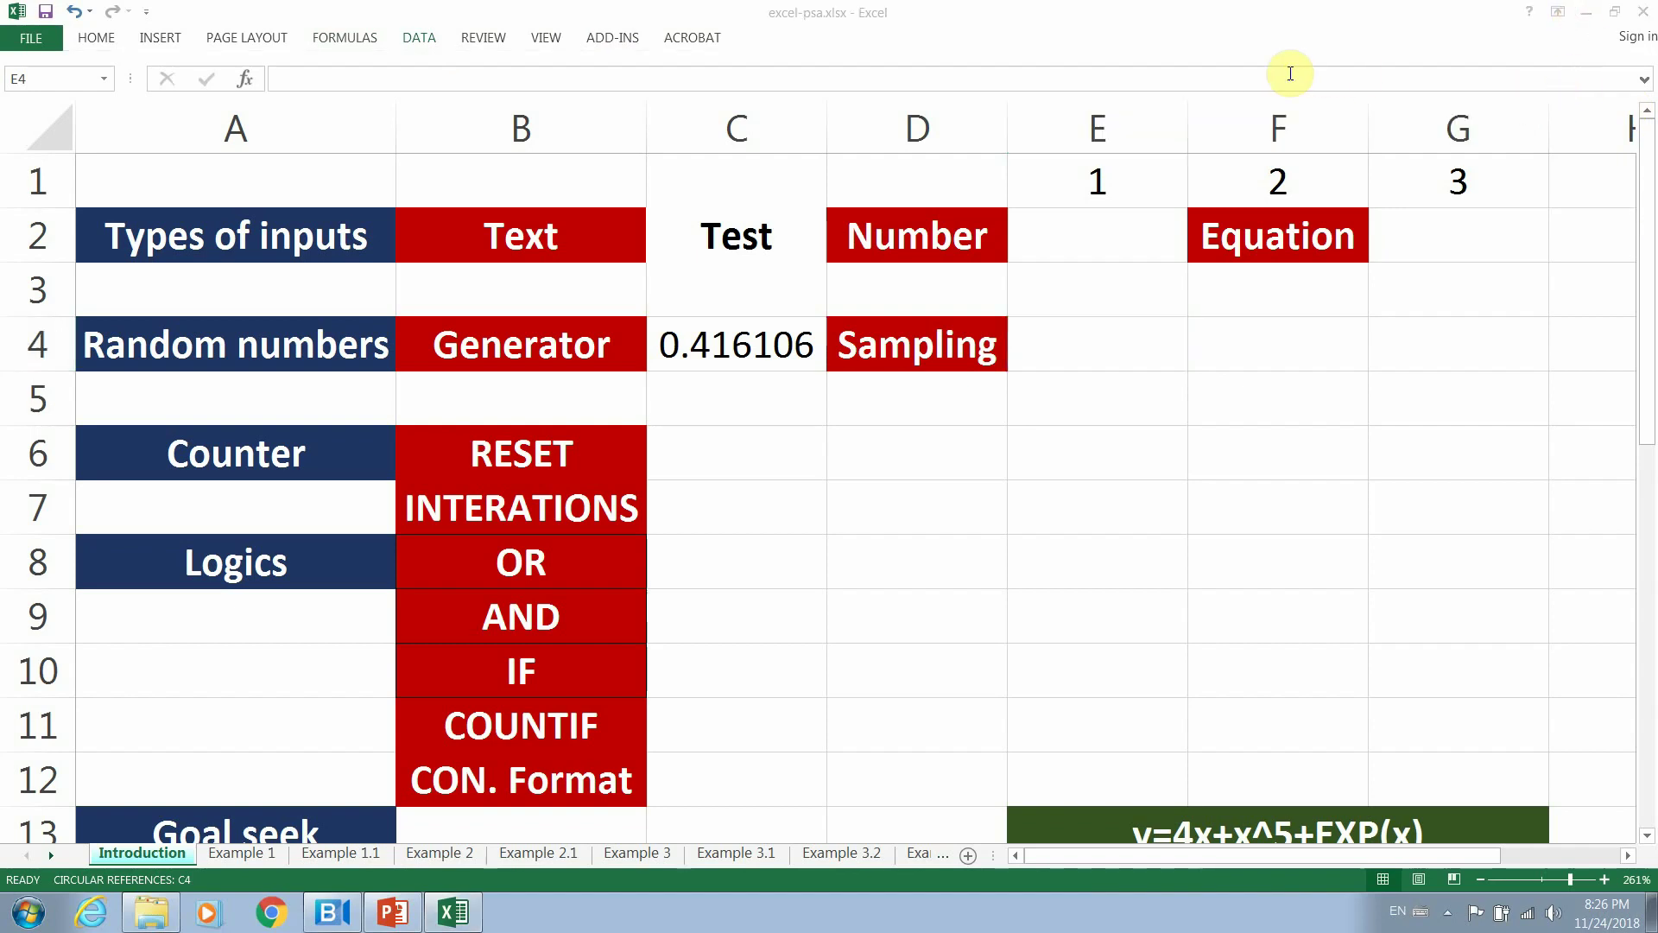
left_click(415, 34)
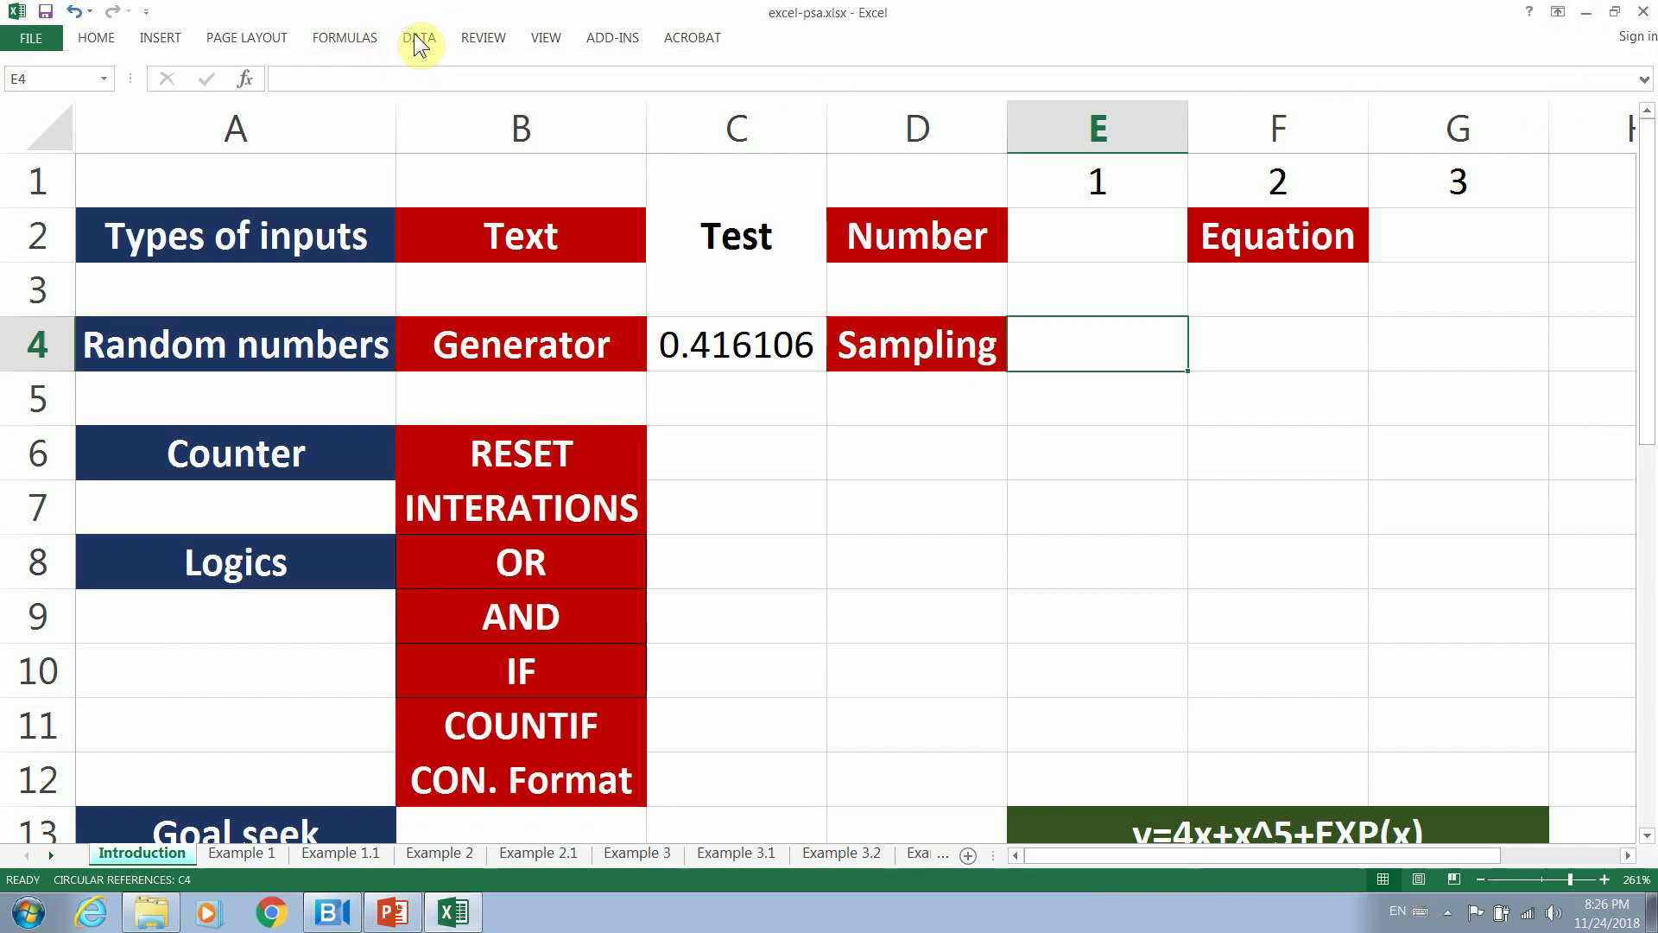
left_click(416, 37)
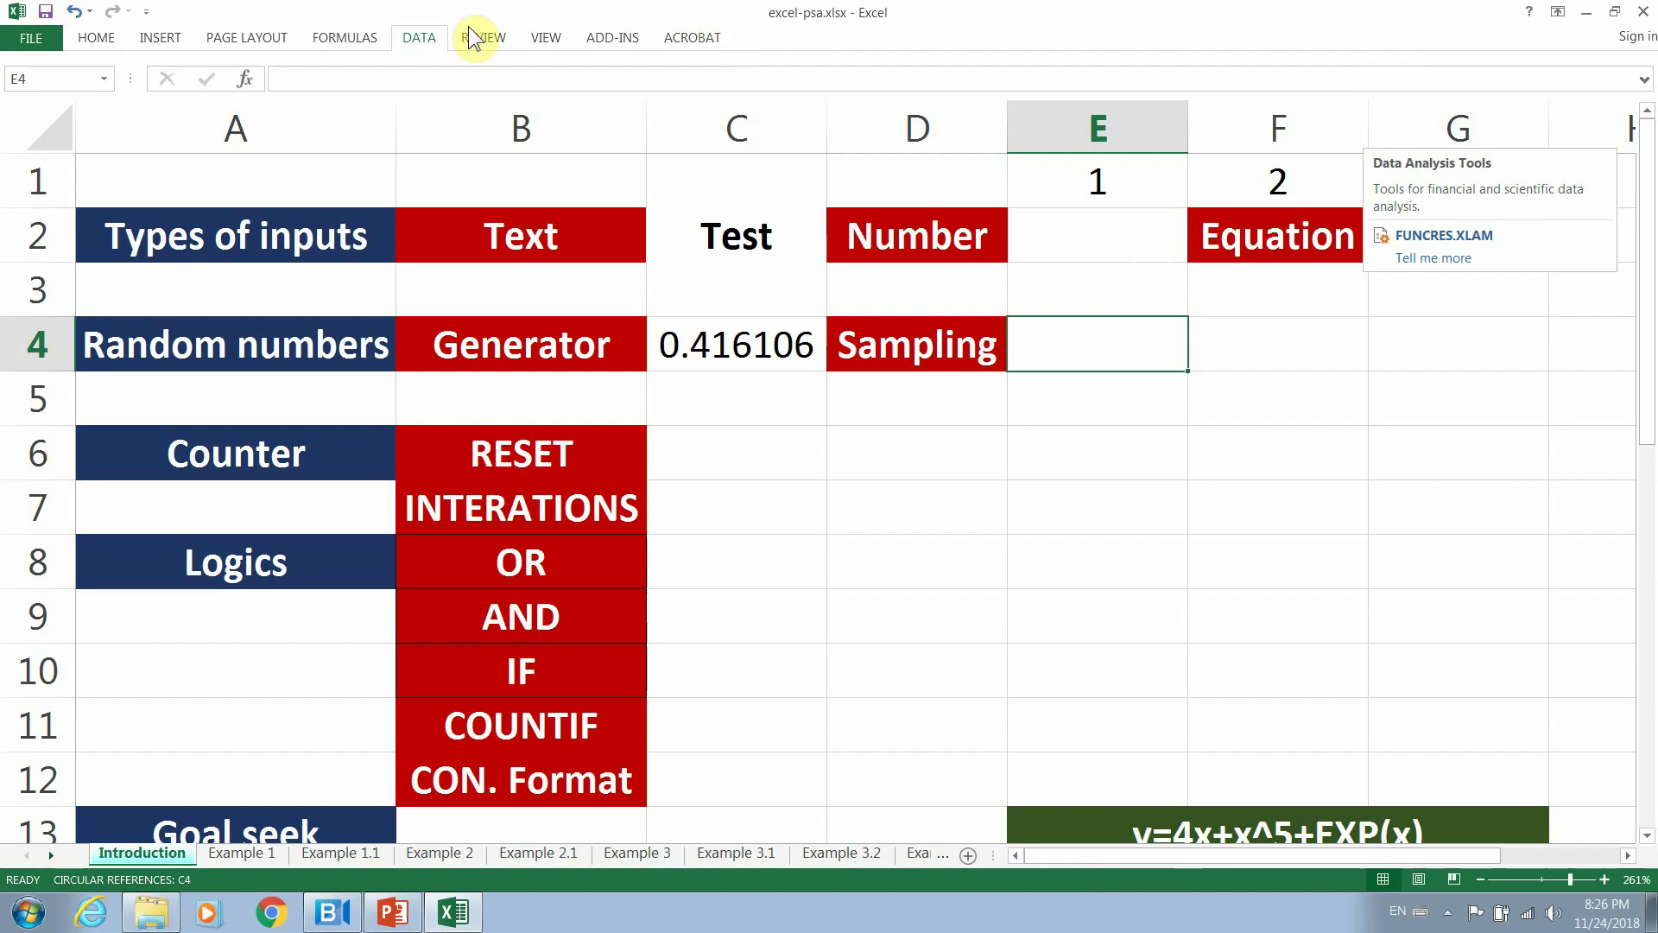
Review the active and inactive add-ins in the Excel options, including Analysis ToolPak, and close without changes.
left_click(29, 37)
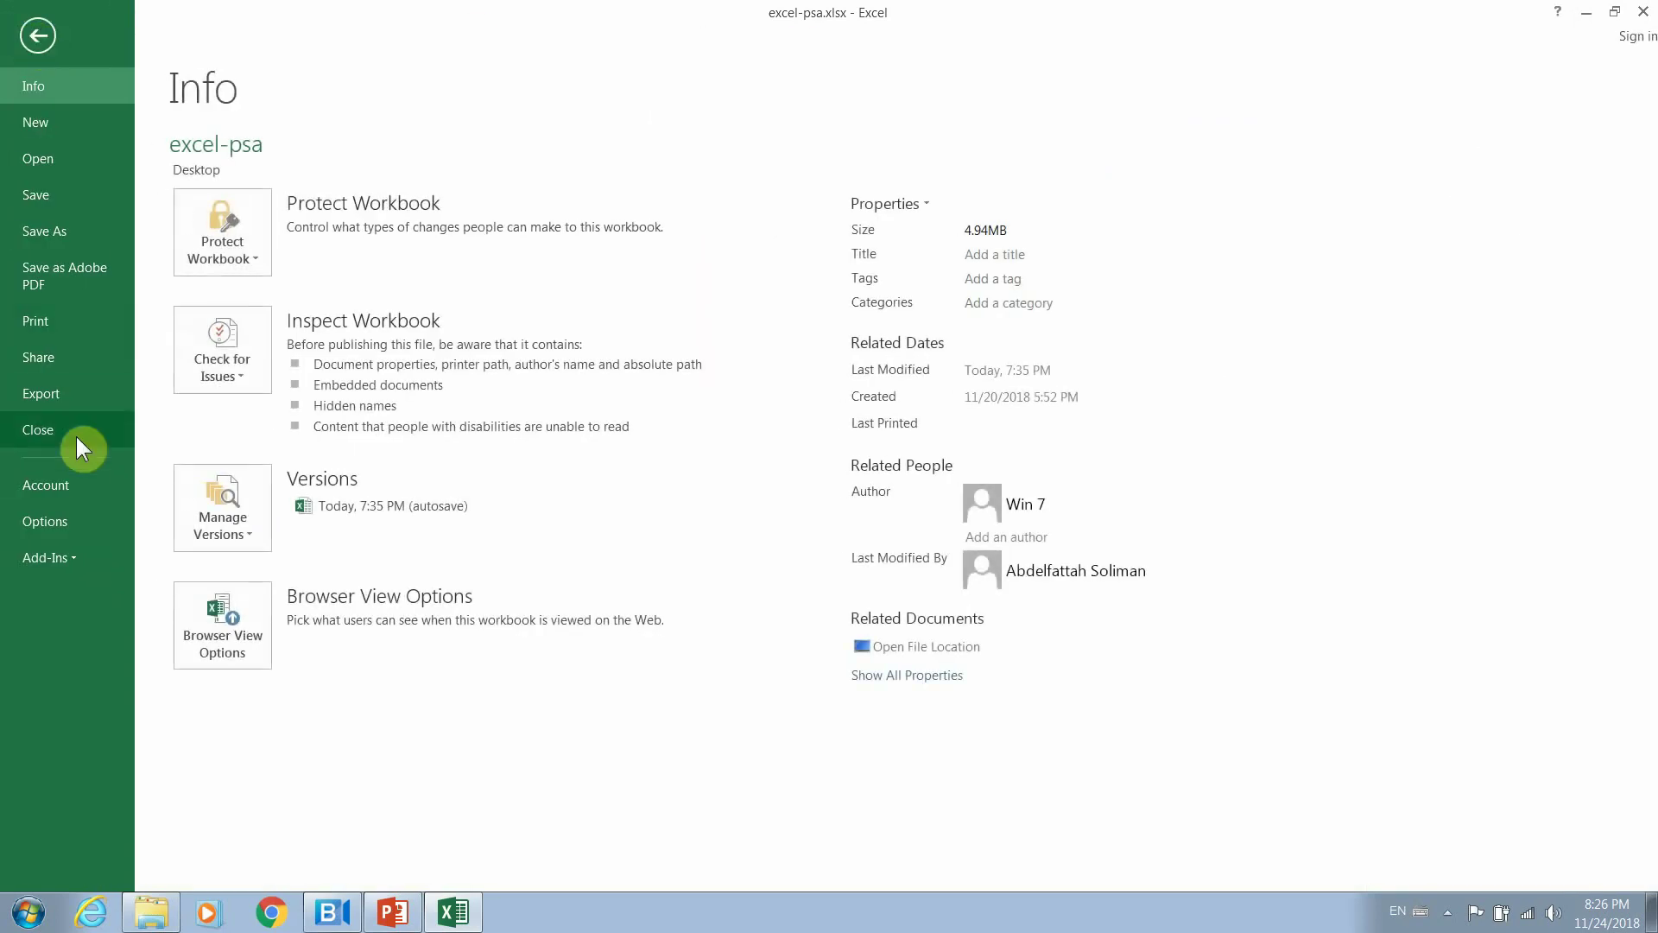
left_click(46, 558)
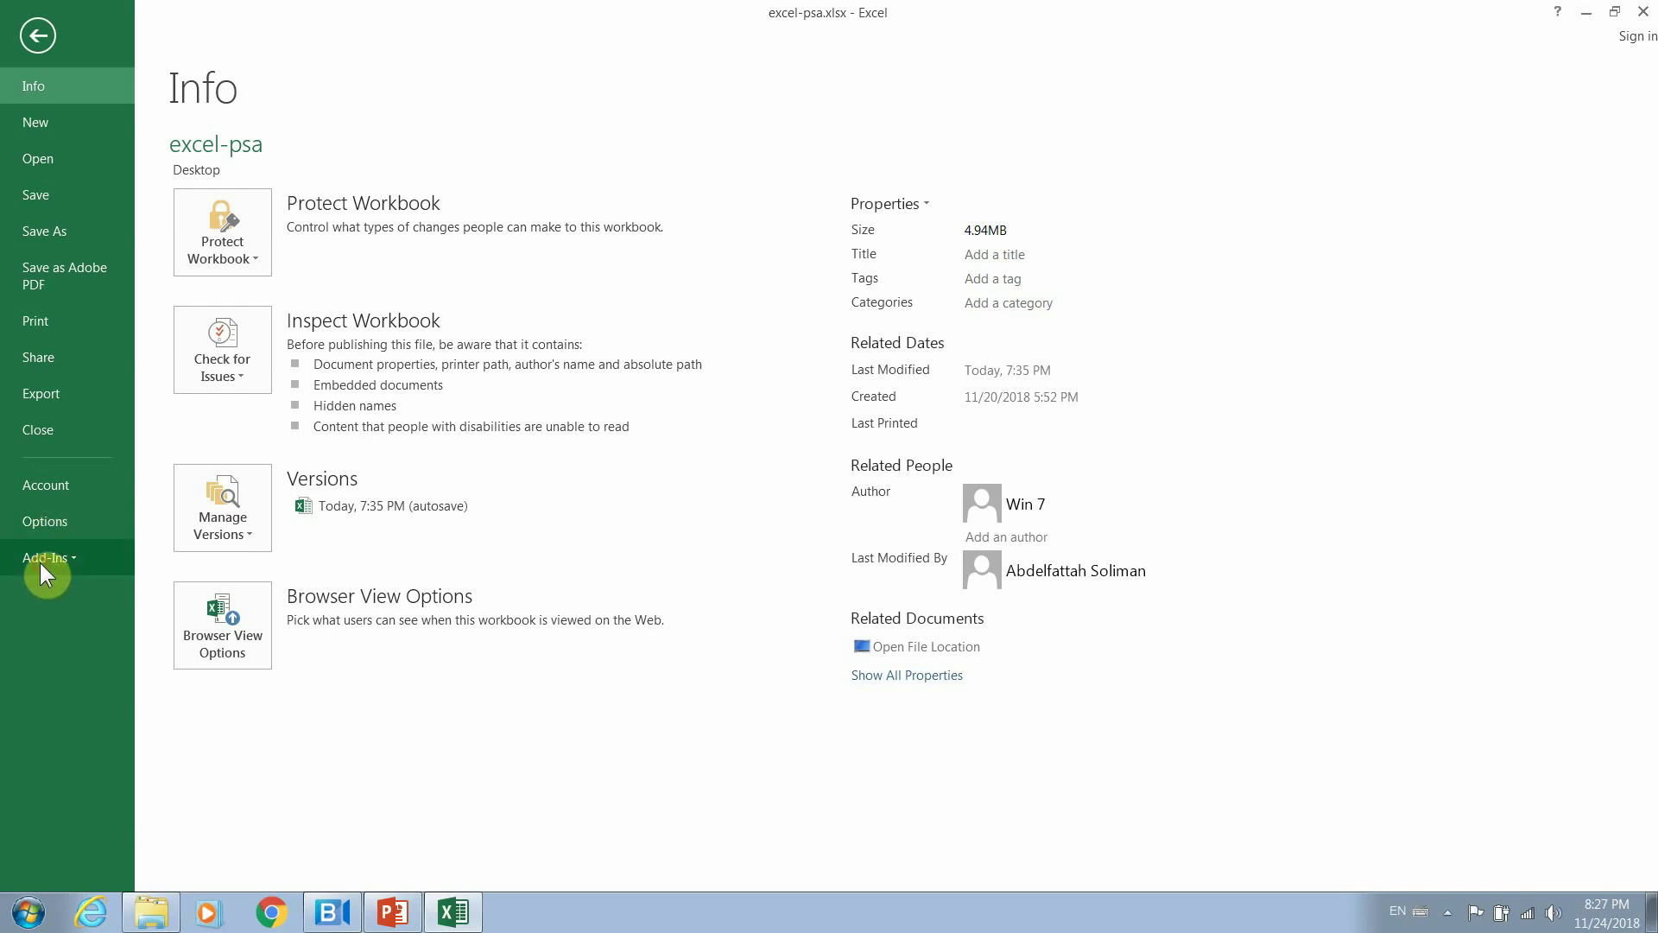
left_click(43, 526)
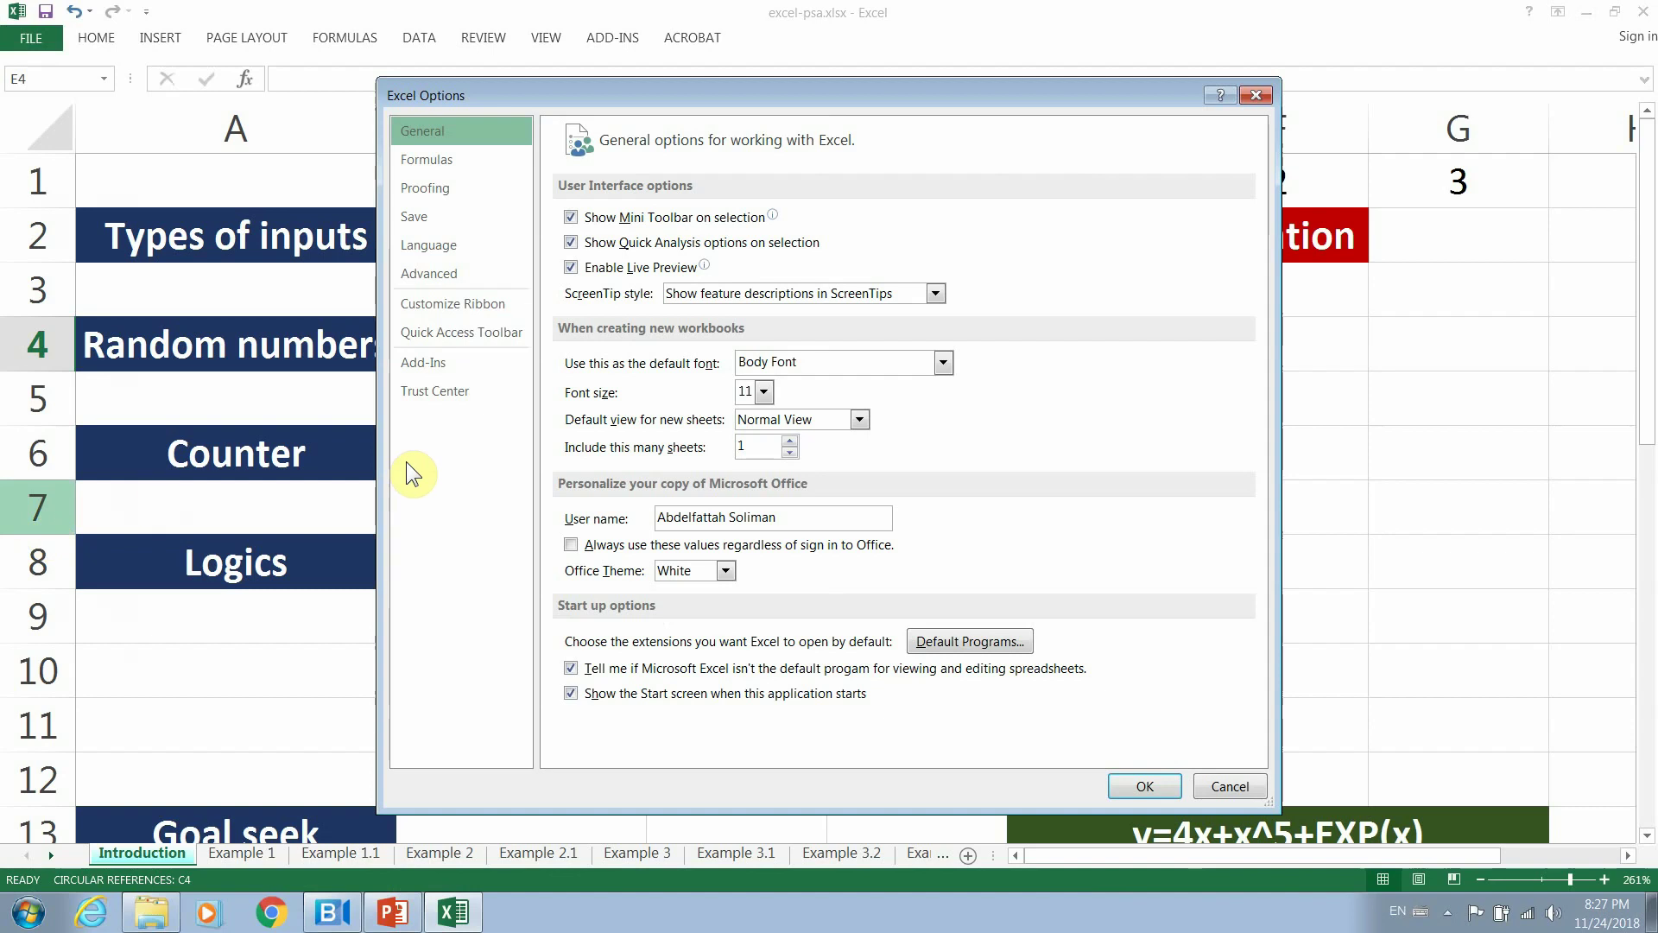
left_click(426, 368)
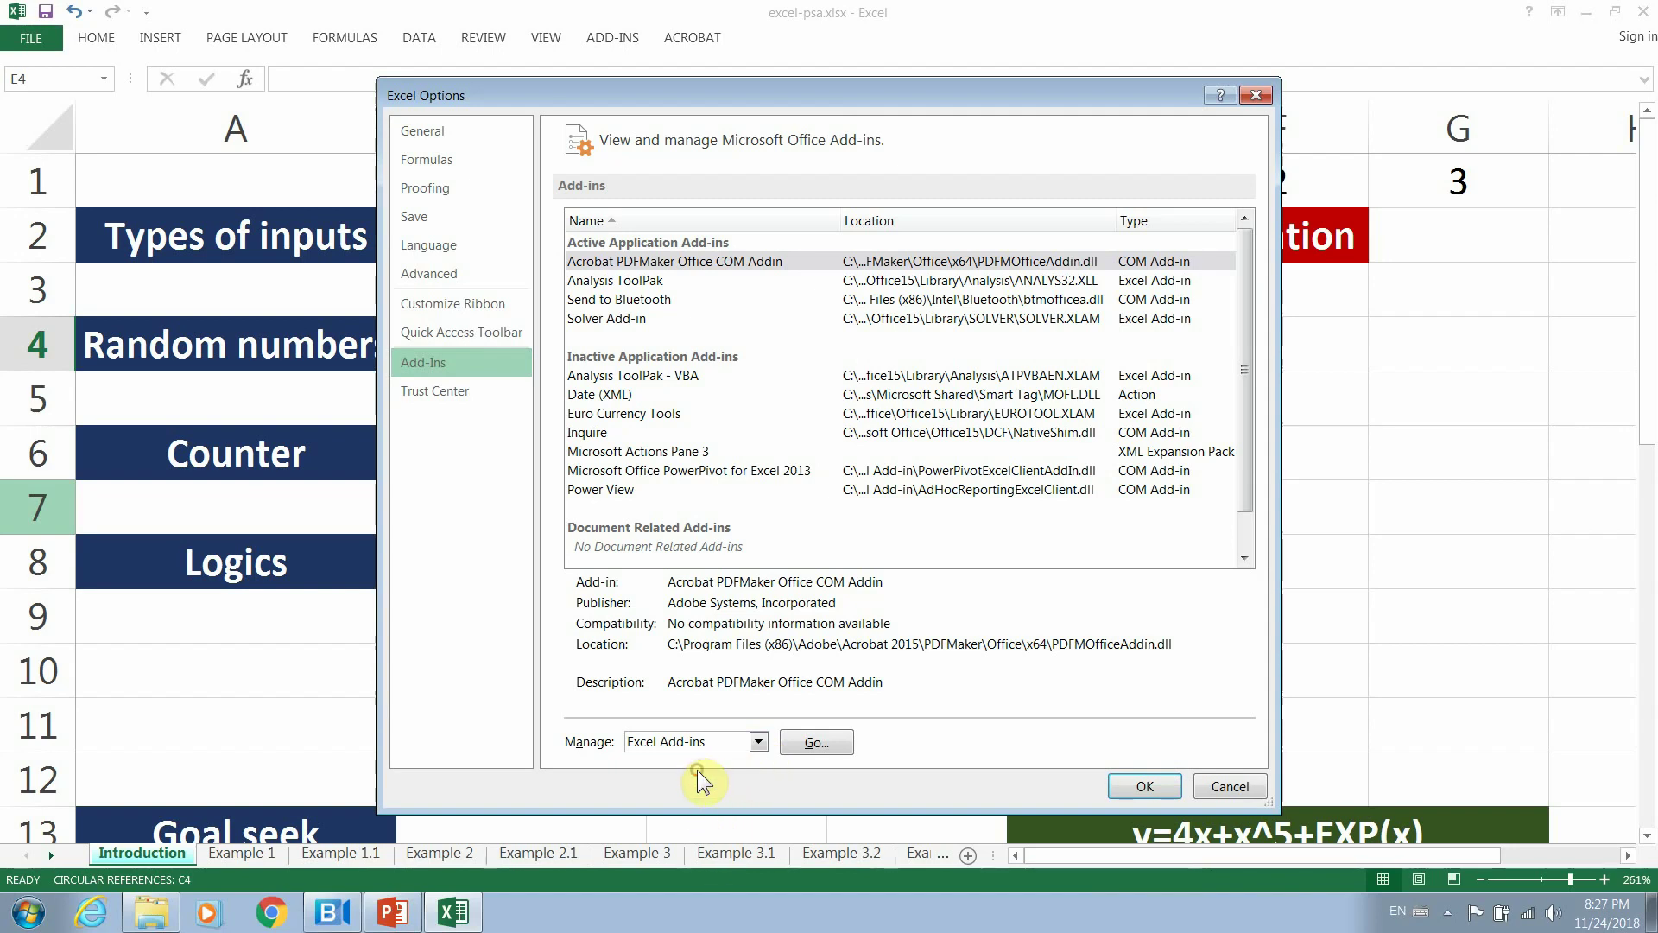
key("Tab")
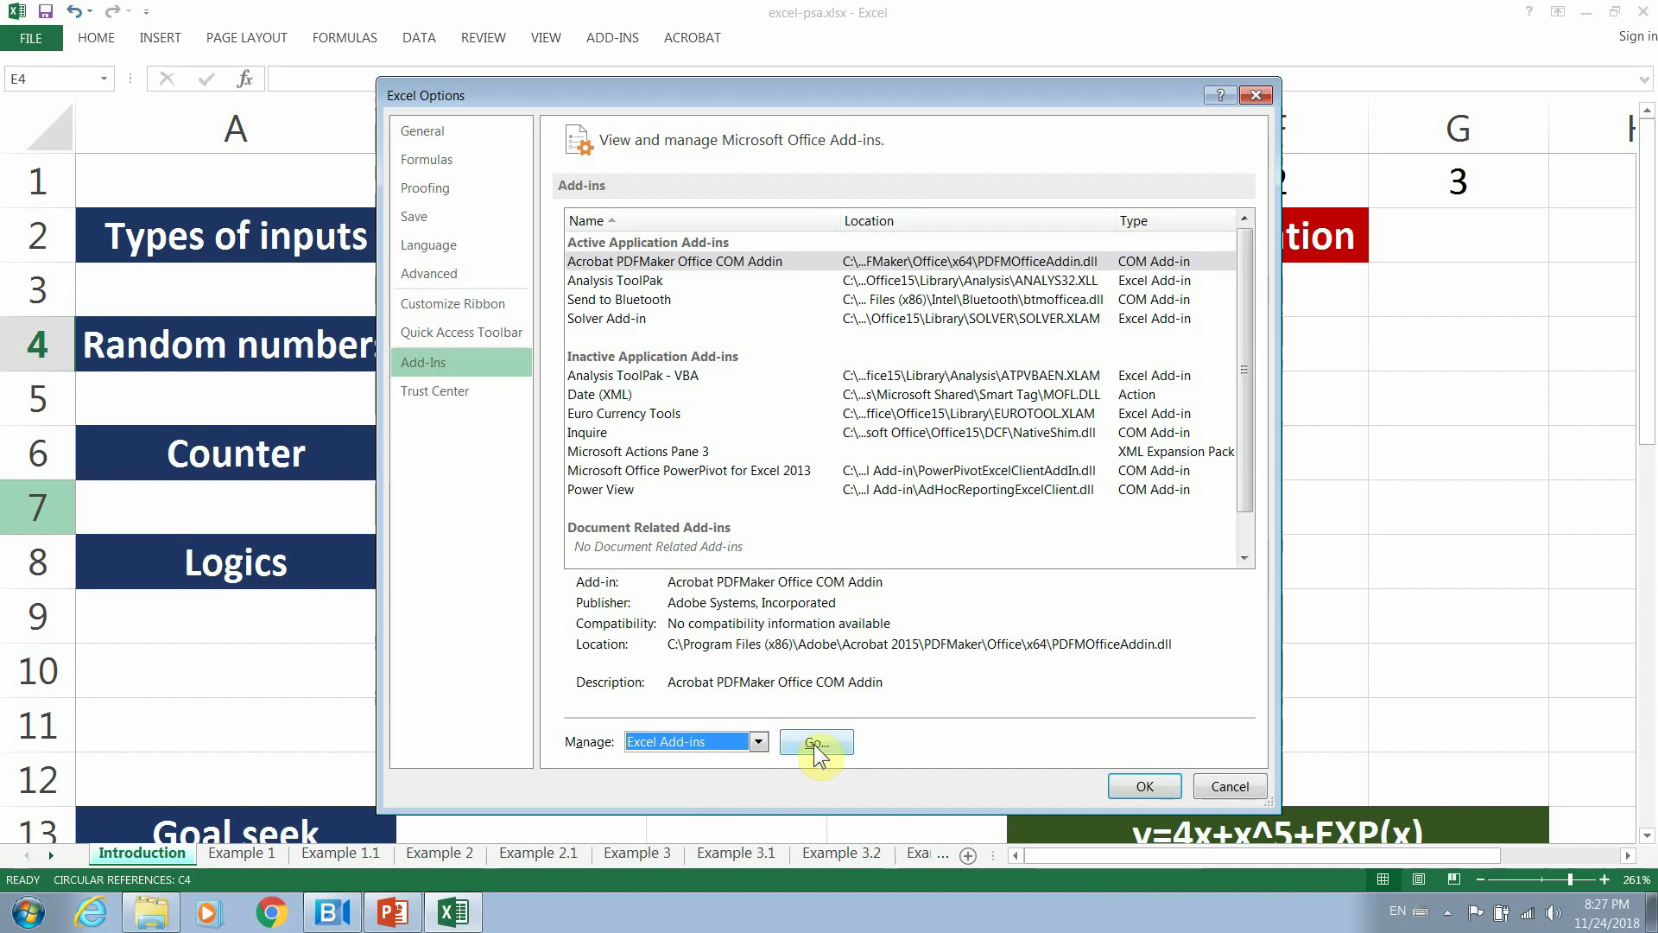
left_click(1210, 785)
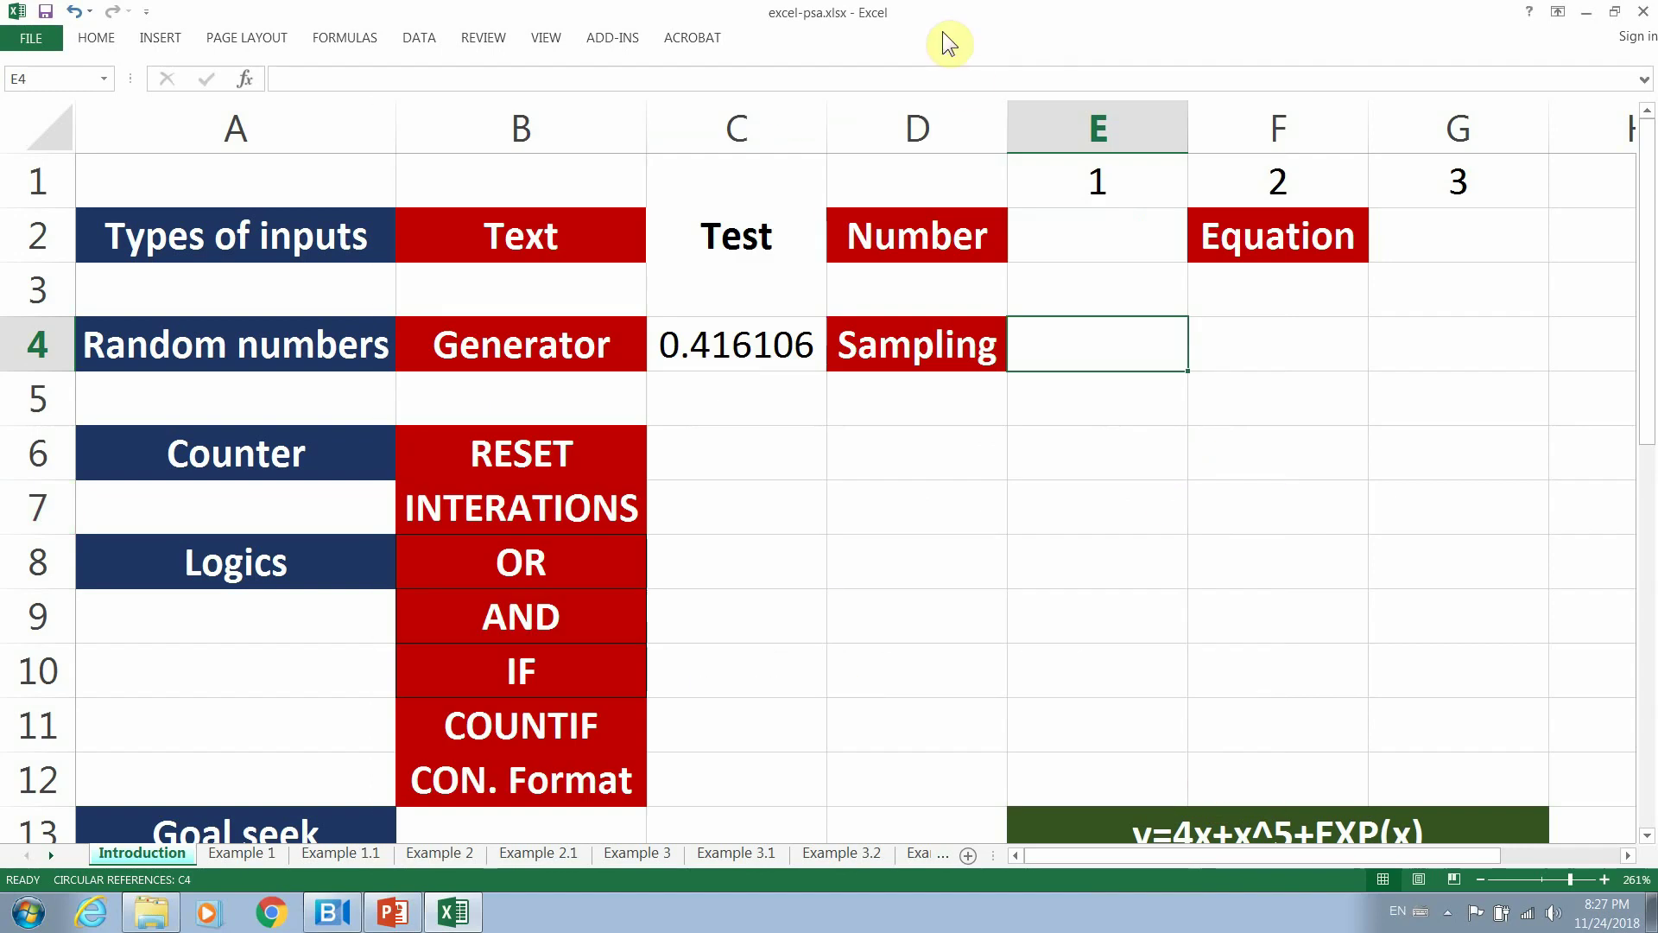
Set up Random Number Generation with 3 variables, 2 random numbers and a Uniform distribution between 0 and 1.
left_click(408, 40)
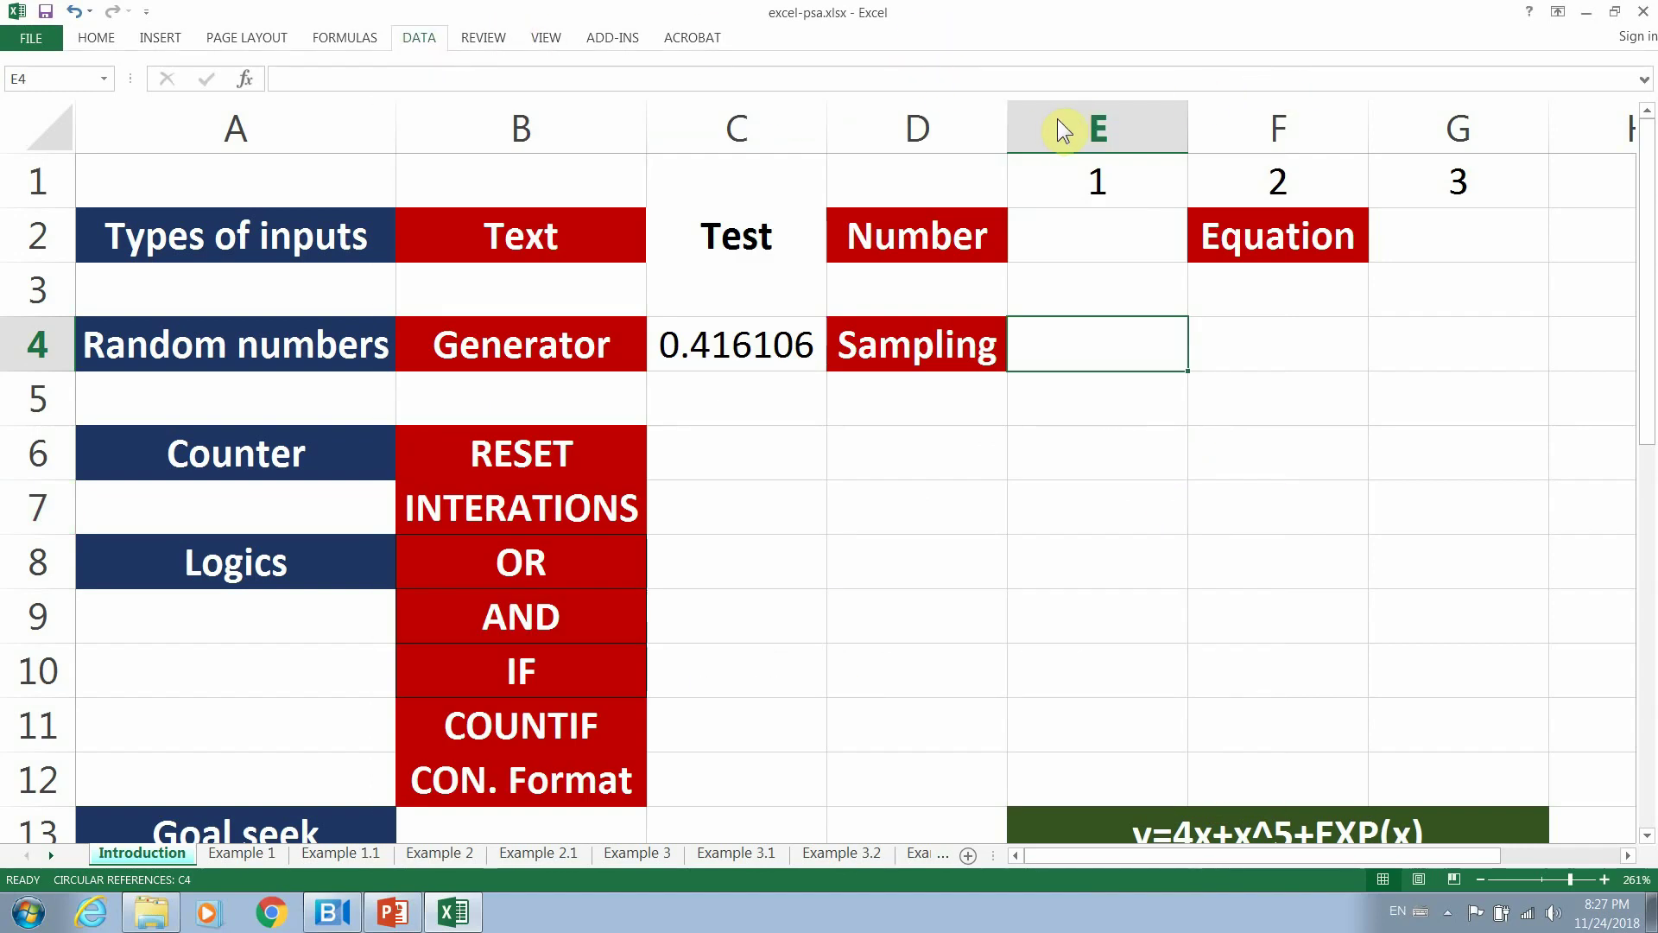
left_click(1435, 66)
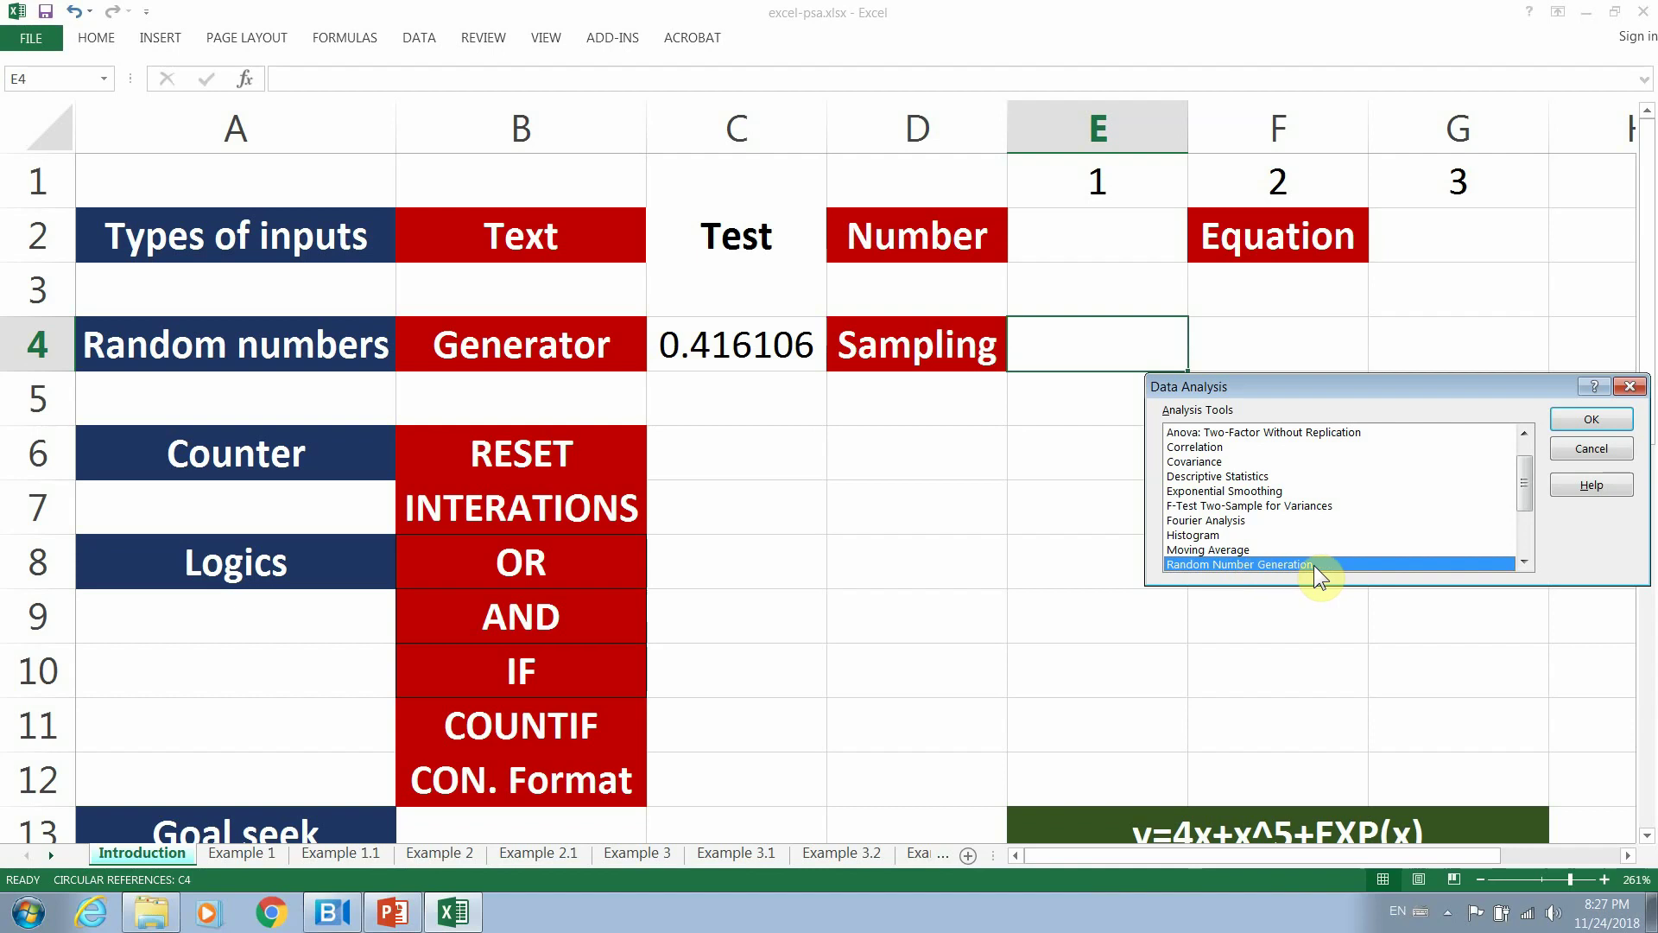
left_click(1601, 420)
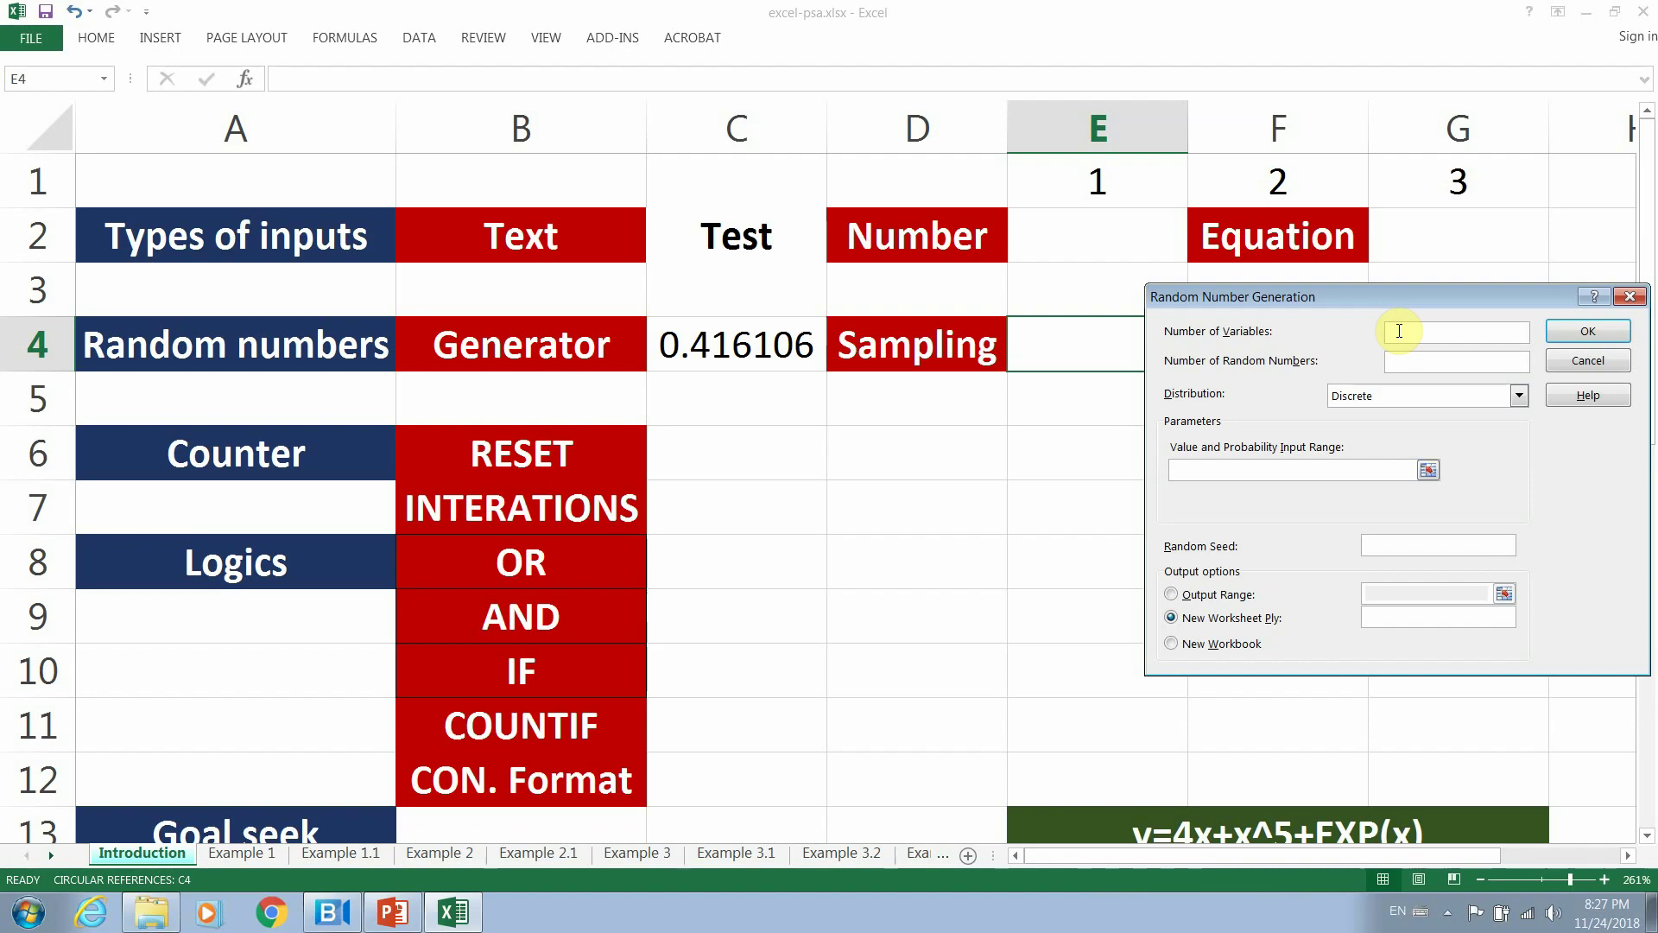
type("3")
left_click(1400, 361)
type("2")
left_click(1516, 395)
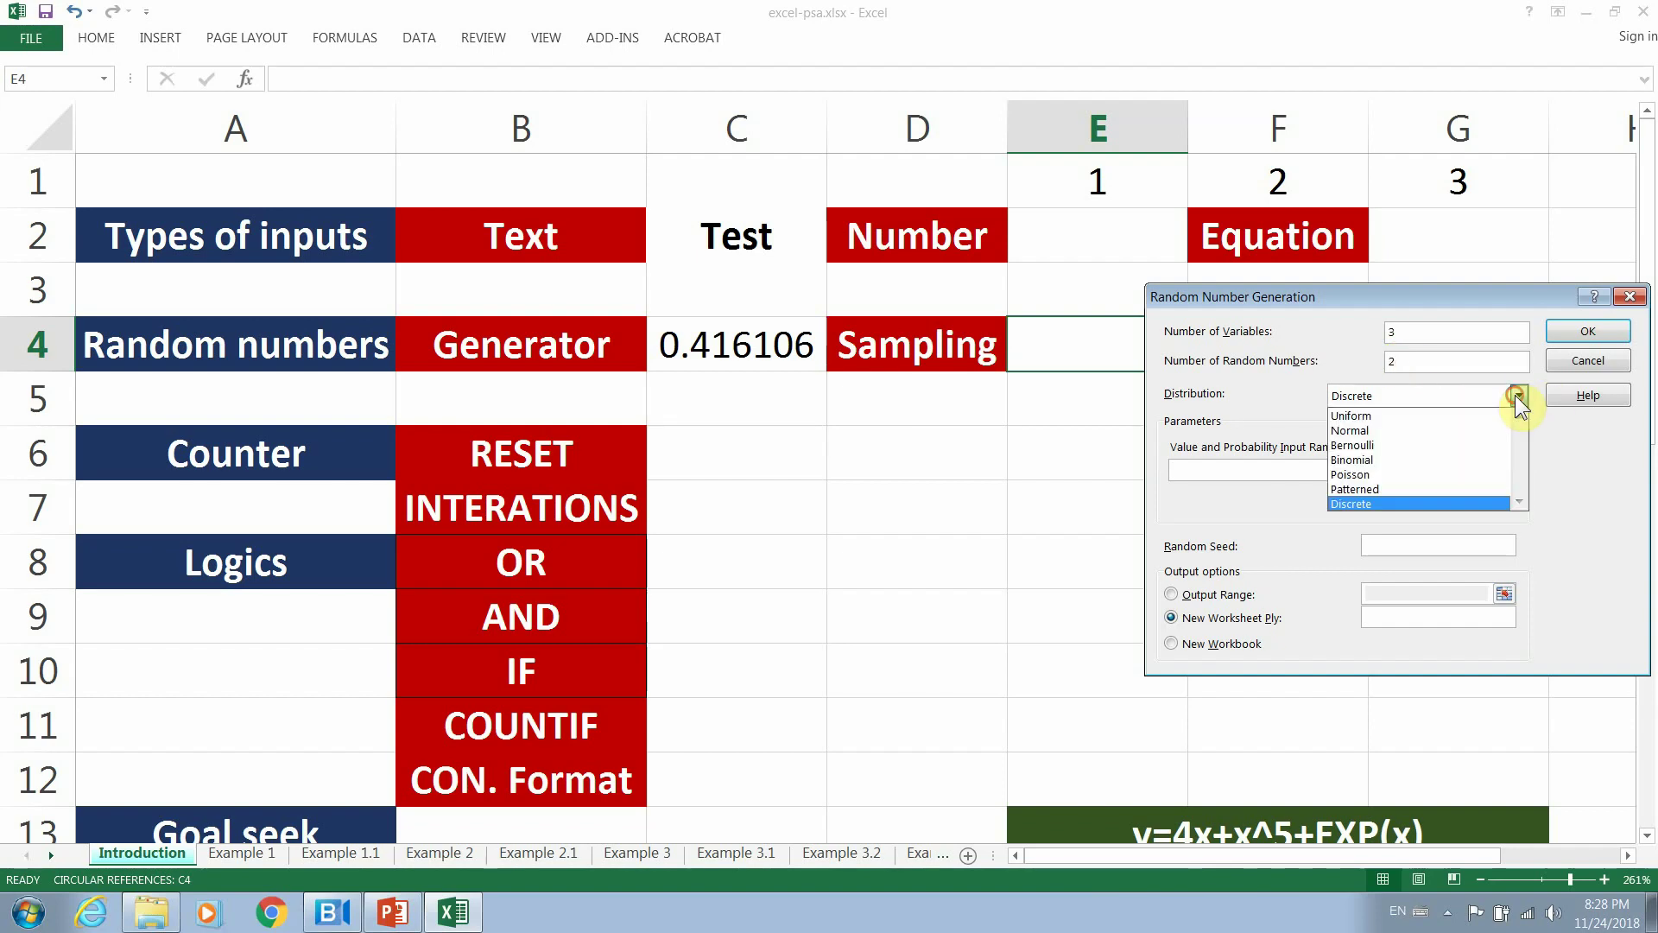
left_click(1448, 414)
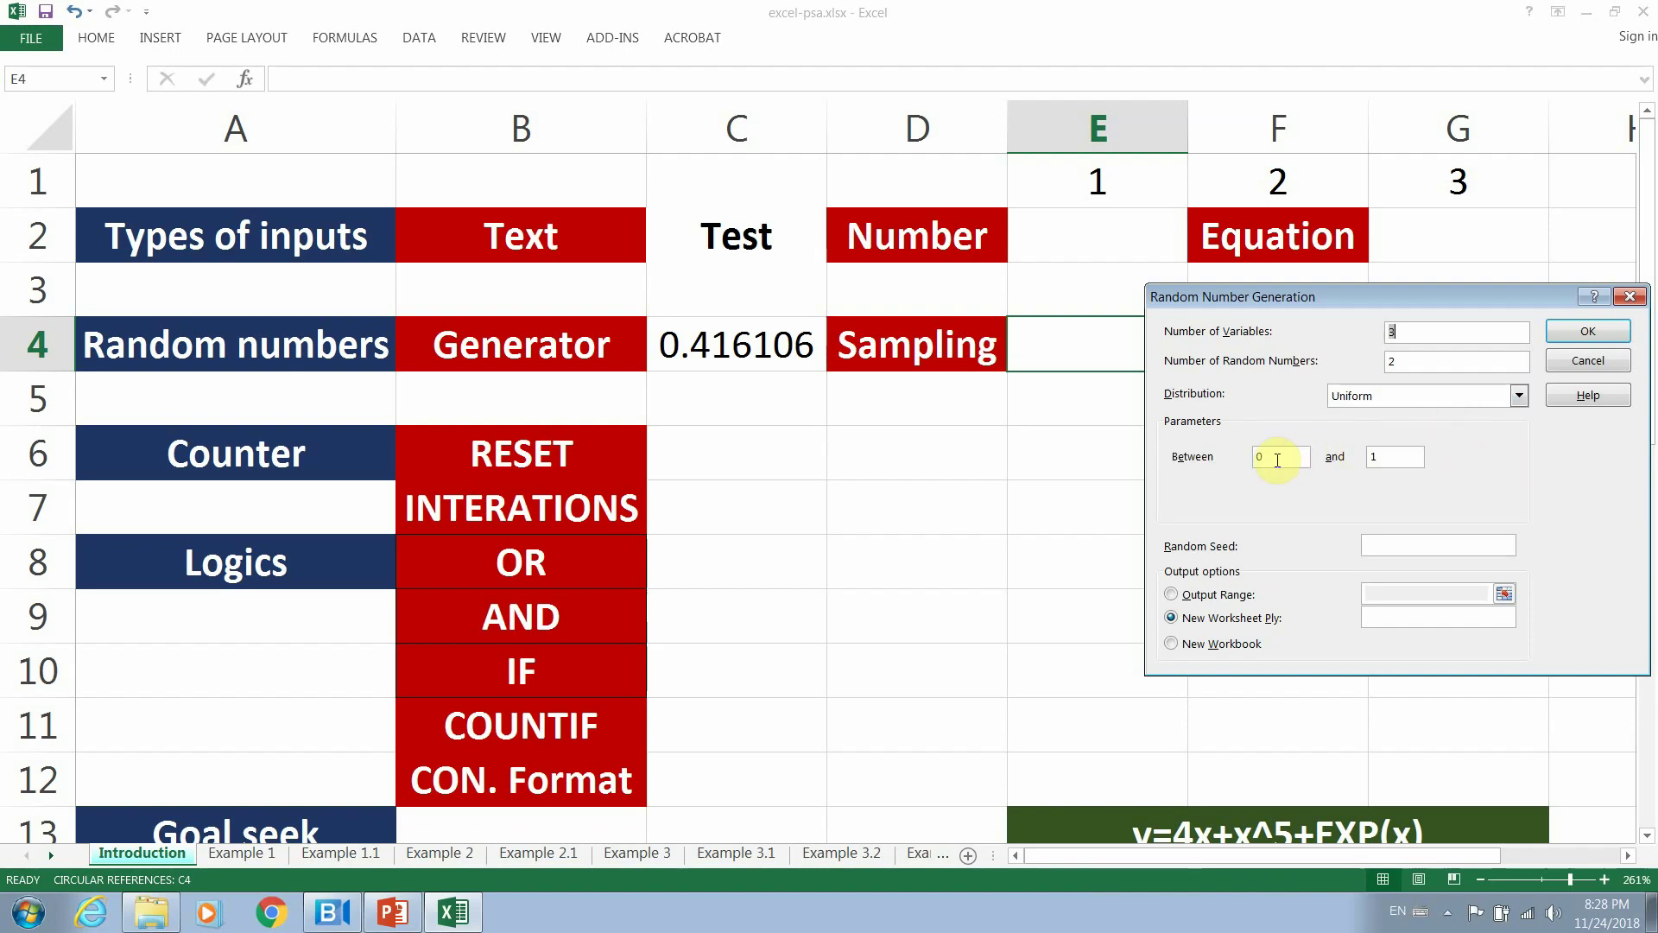
left_click(1389, 456)
Set the output range of the random numbers to cell E4 and generate the samples.
left_click(1171, 595)
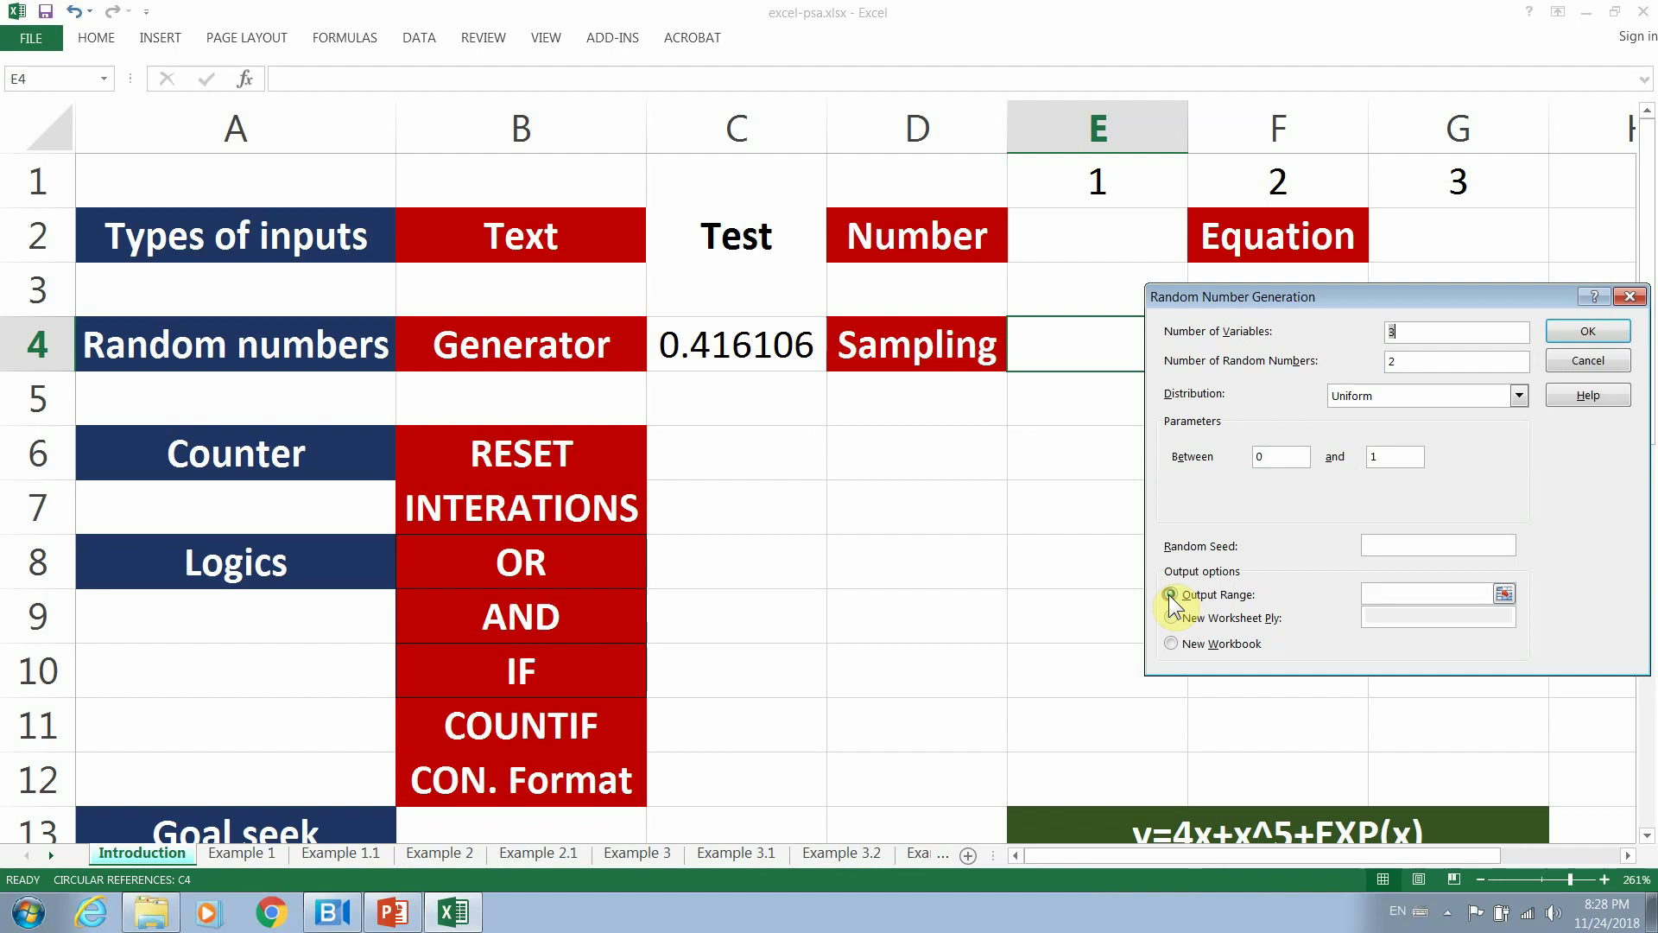
left_click(1505, 592)
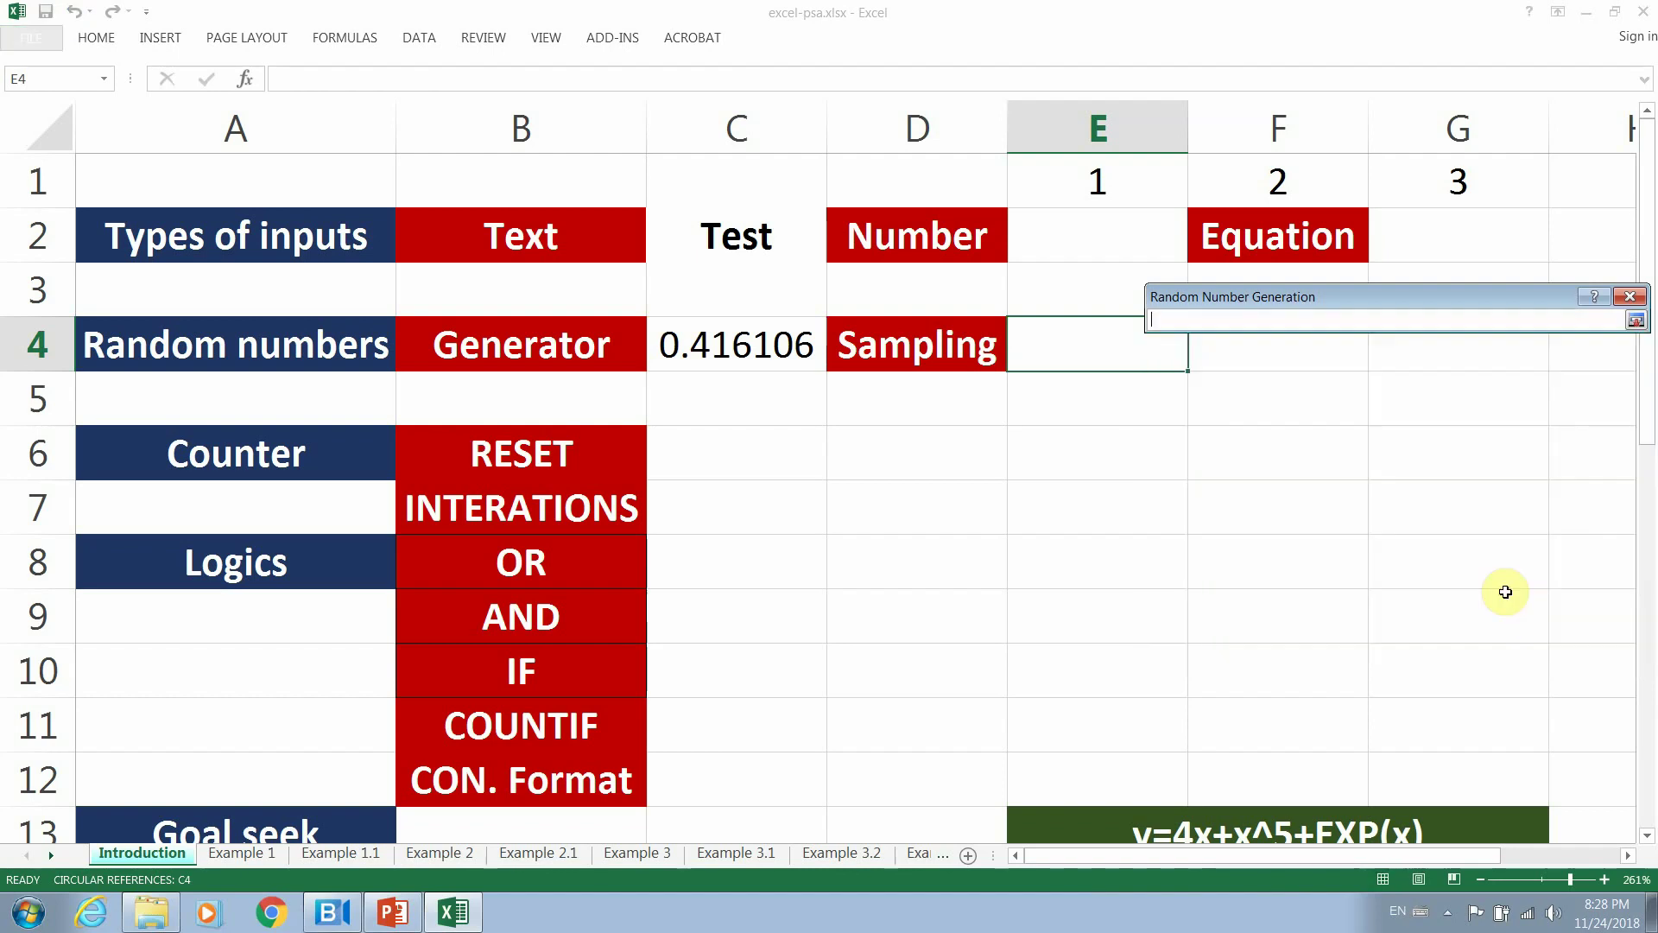
left_click(1107, 358)
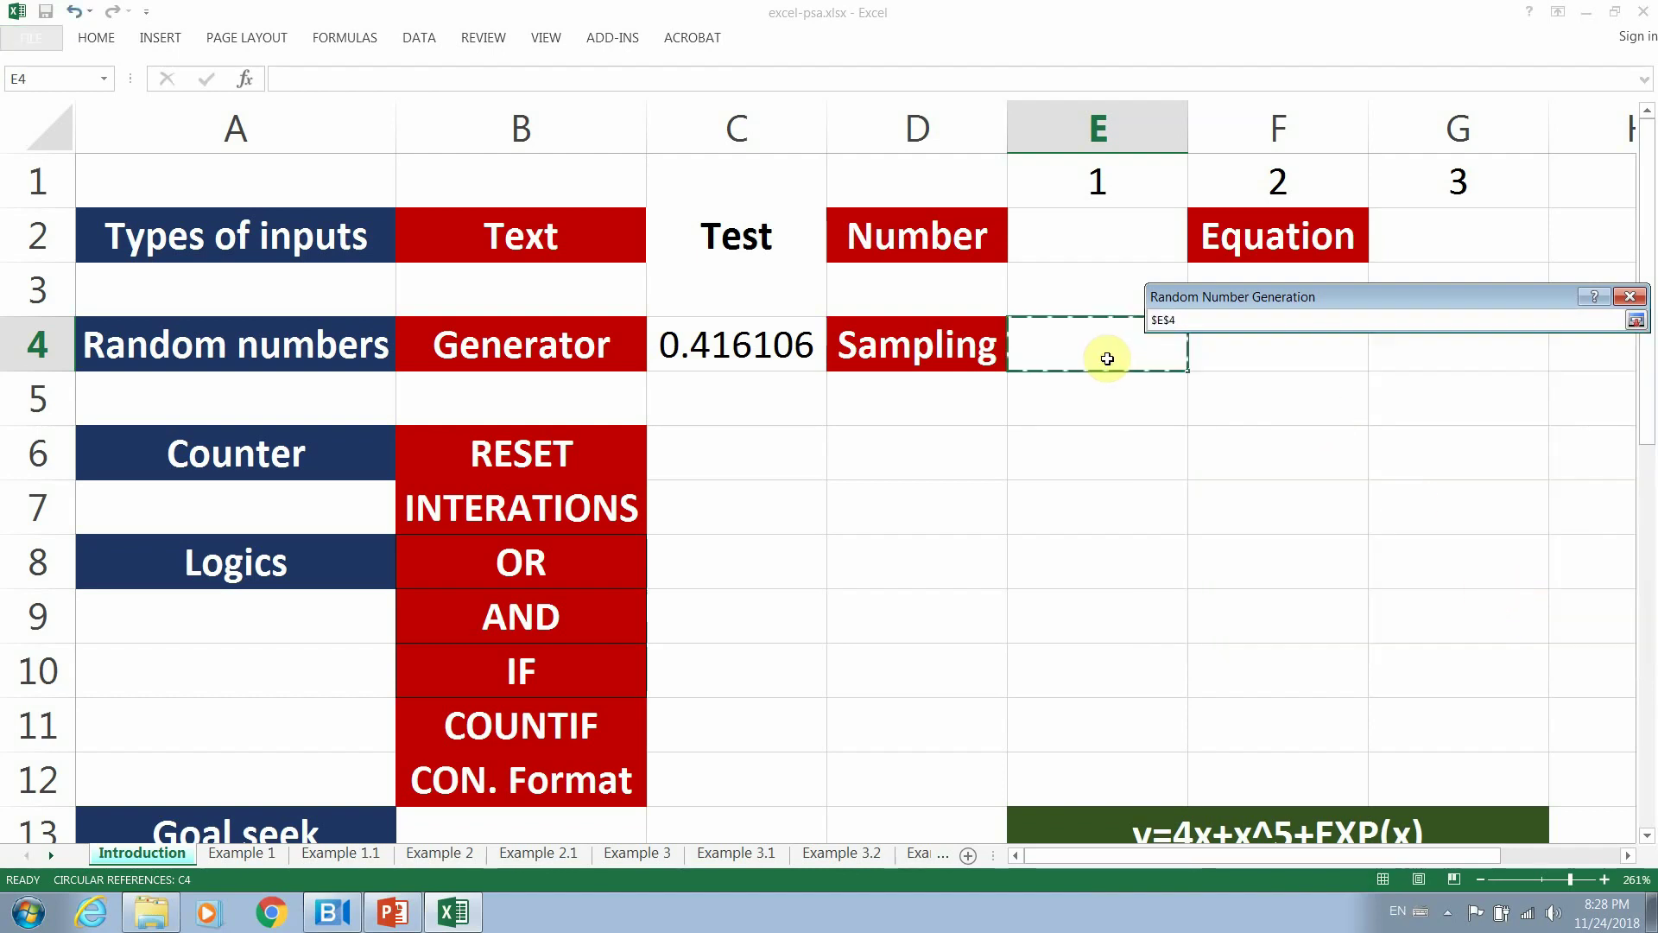
left_click(1635, 320)
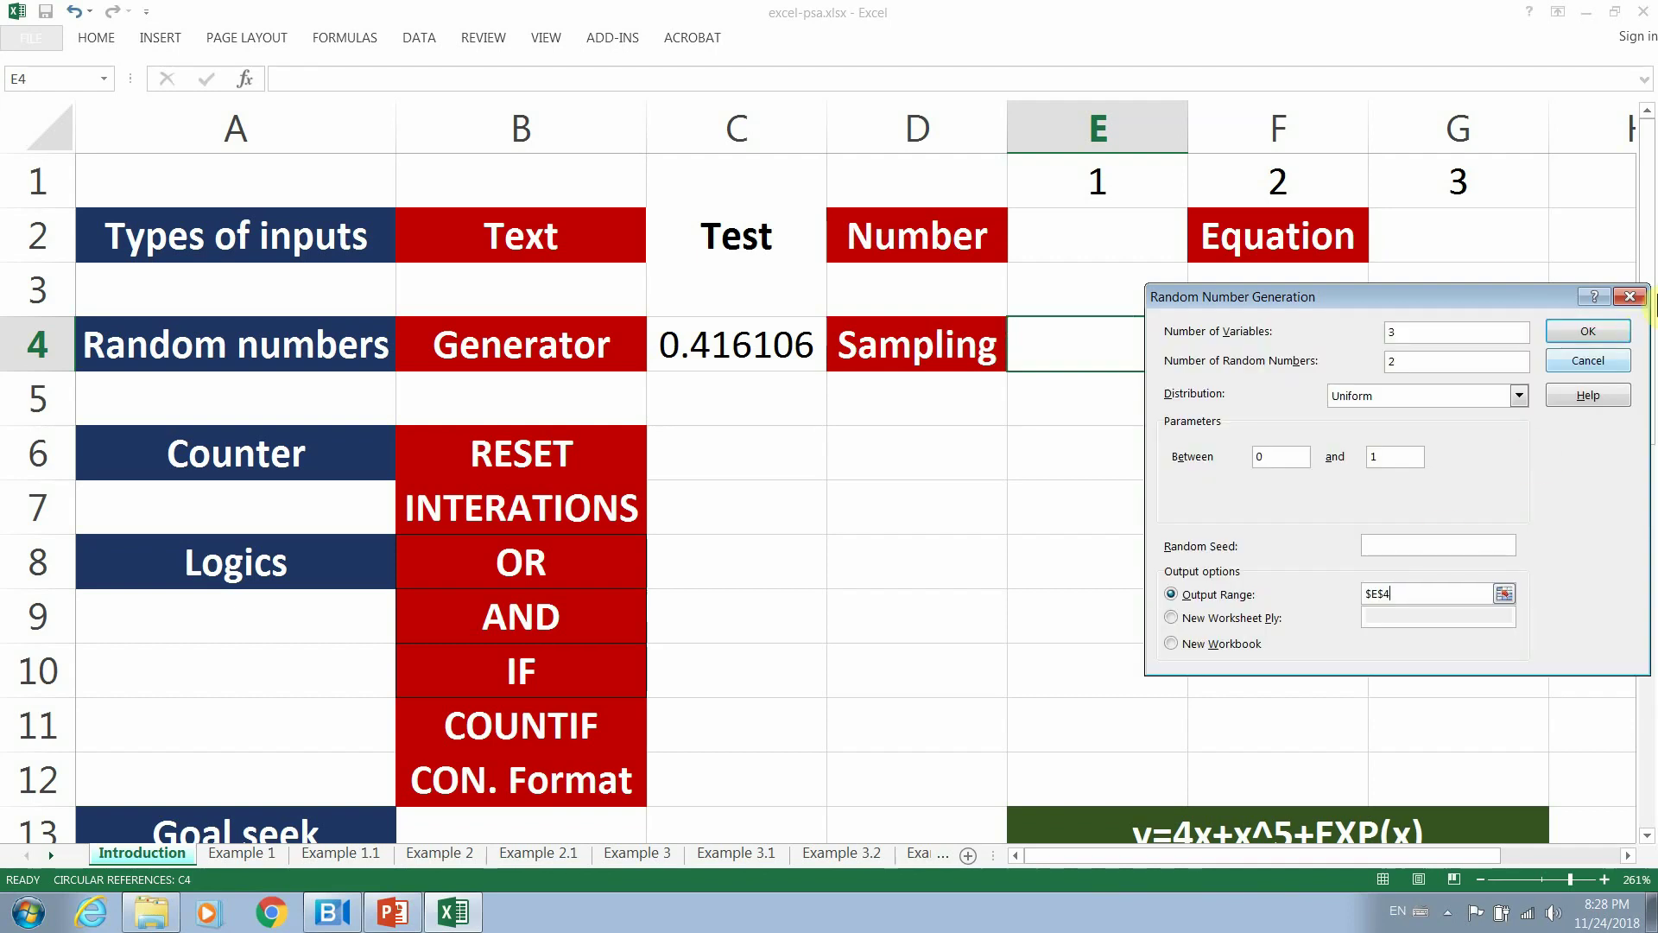
left_click(1589, 335)
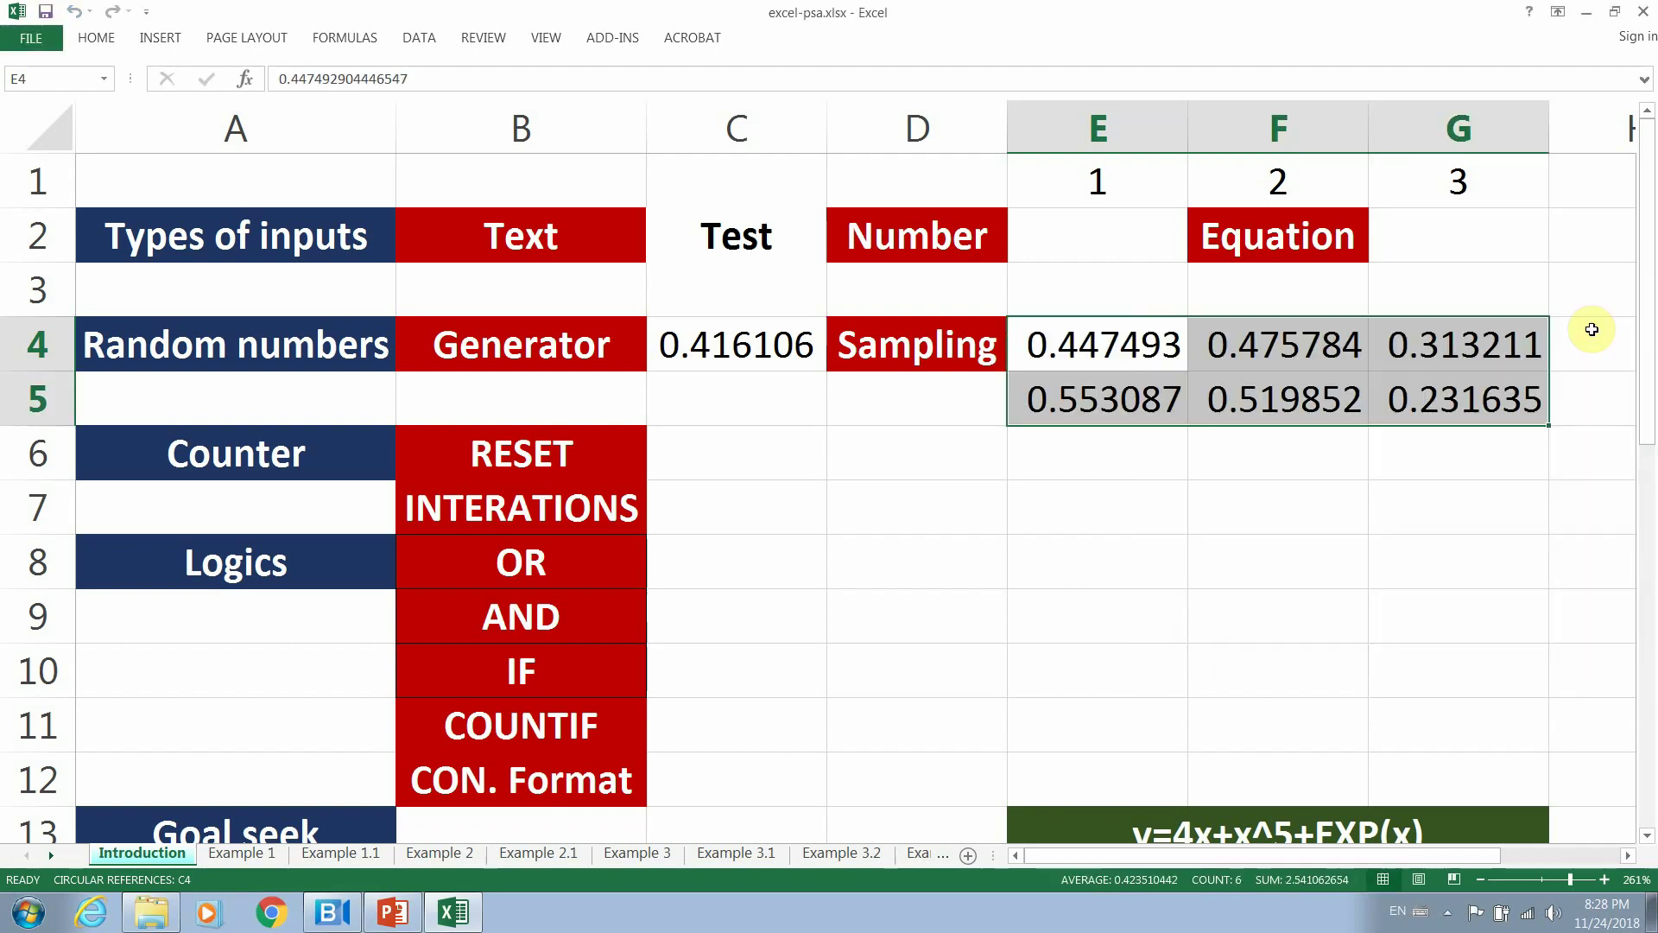
Examine the generated samples in range E4:G5.
left_click(1093, 341)
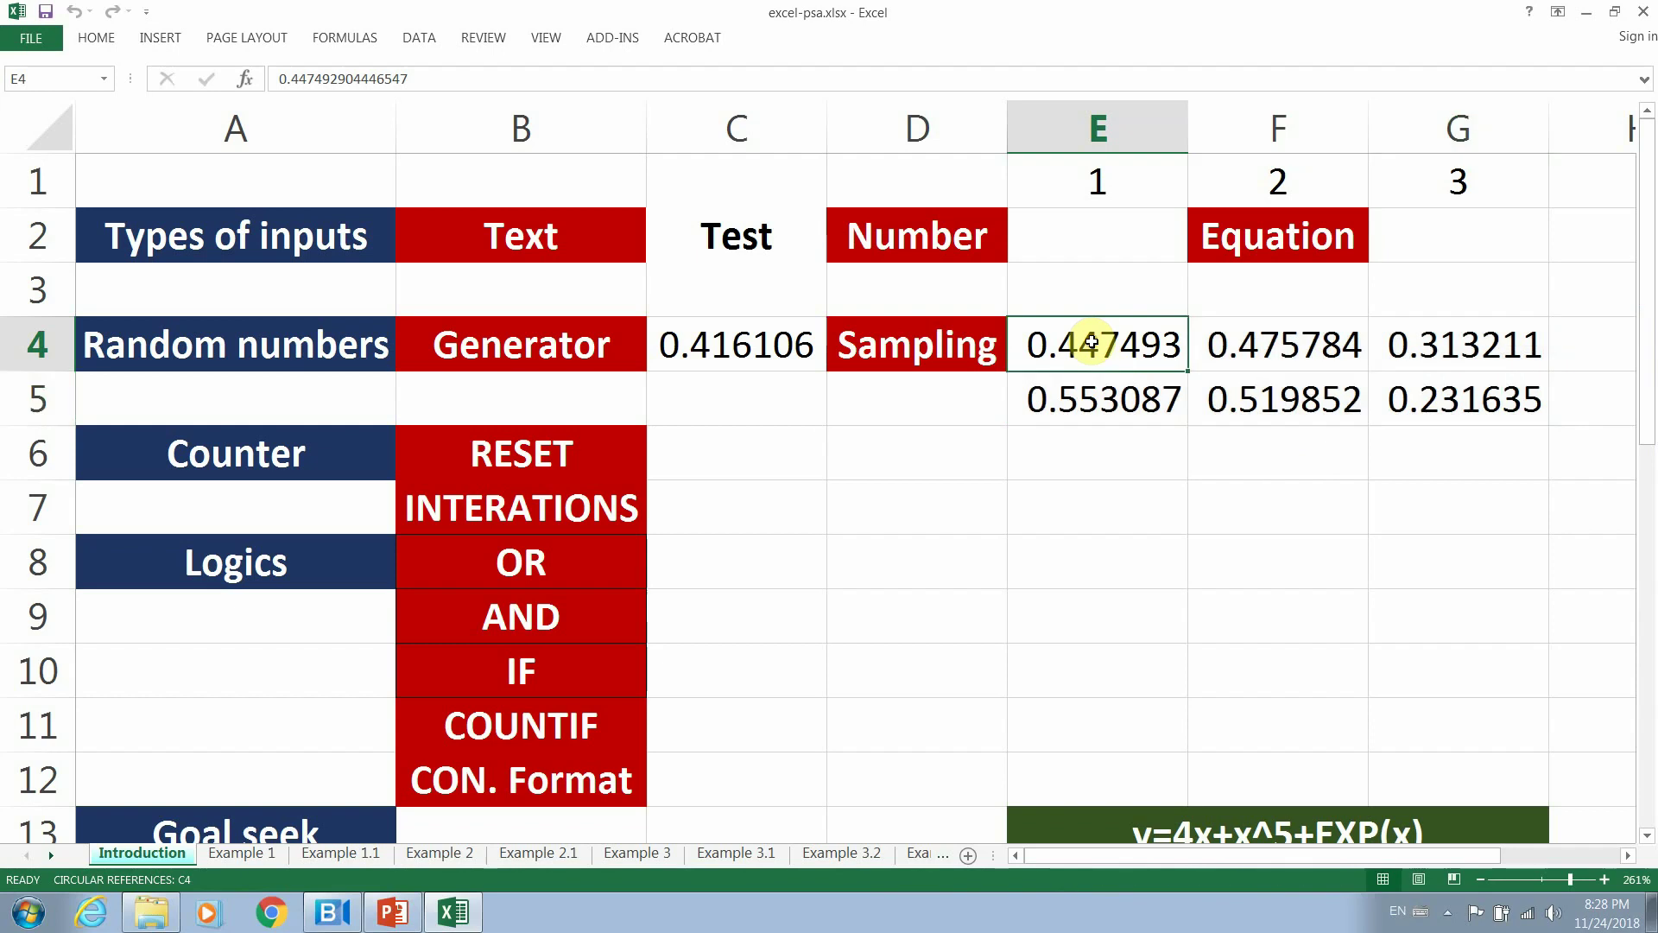
left_click_drag(1093, 341, 1429, 391)
left_click(1352, 462)
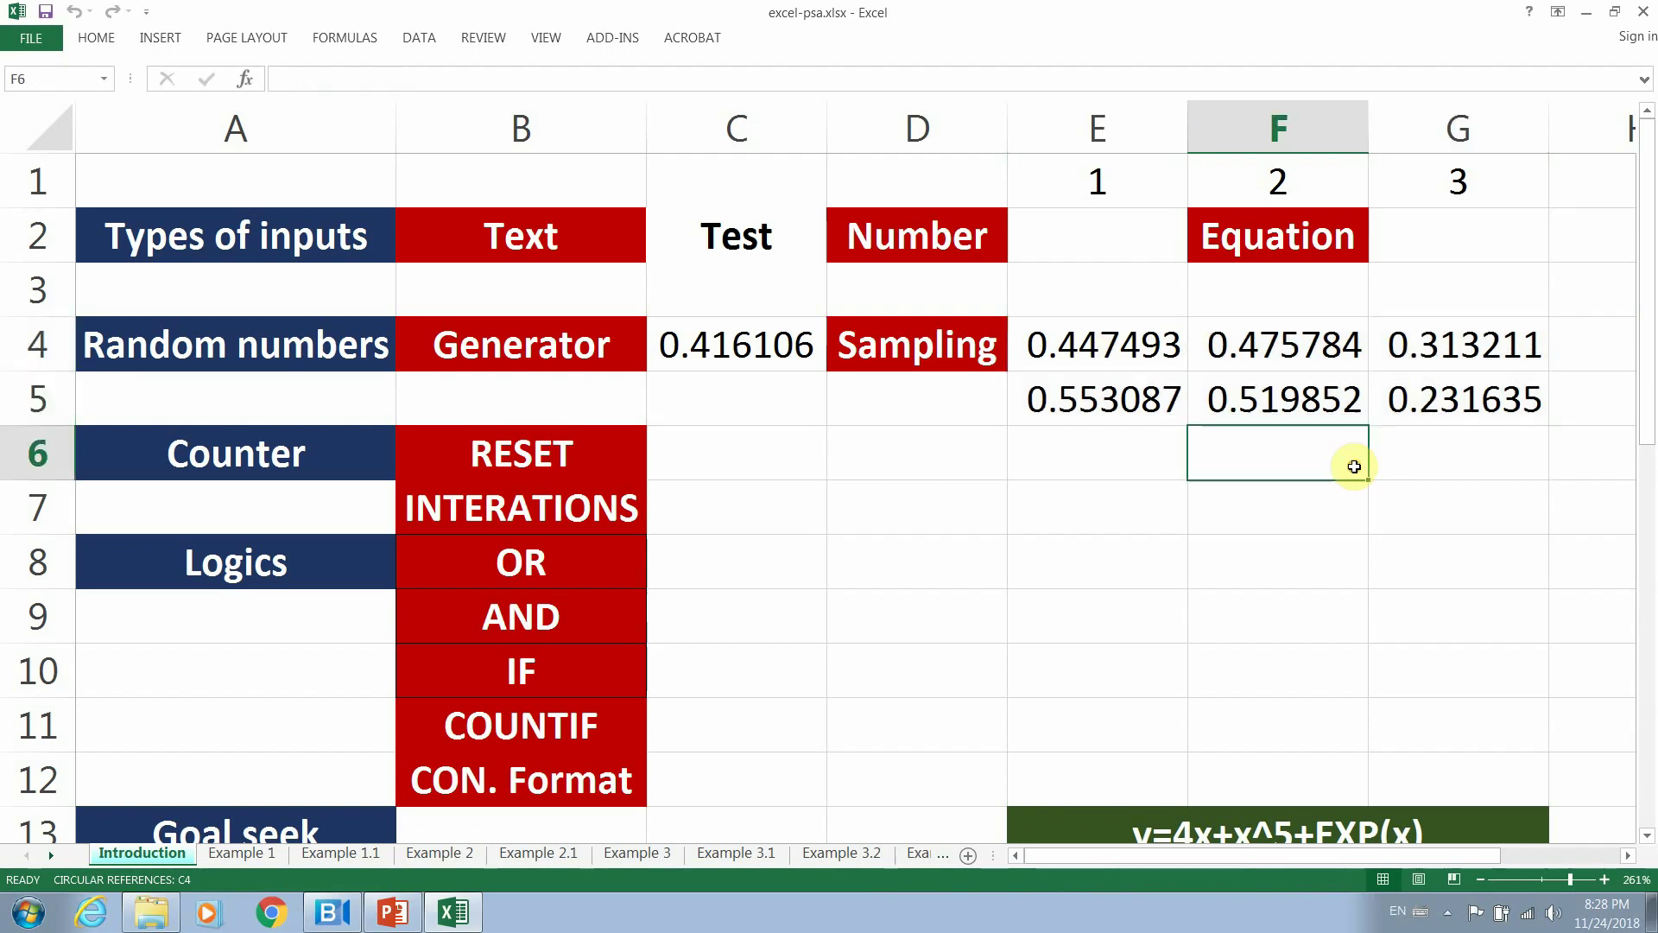
left_click(1128, 349)
left_click_drag(1129, 349, 1479, 385)
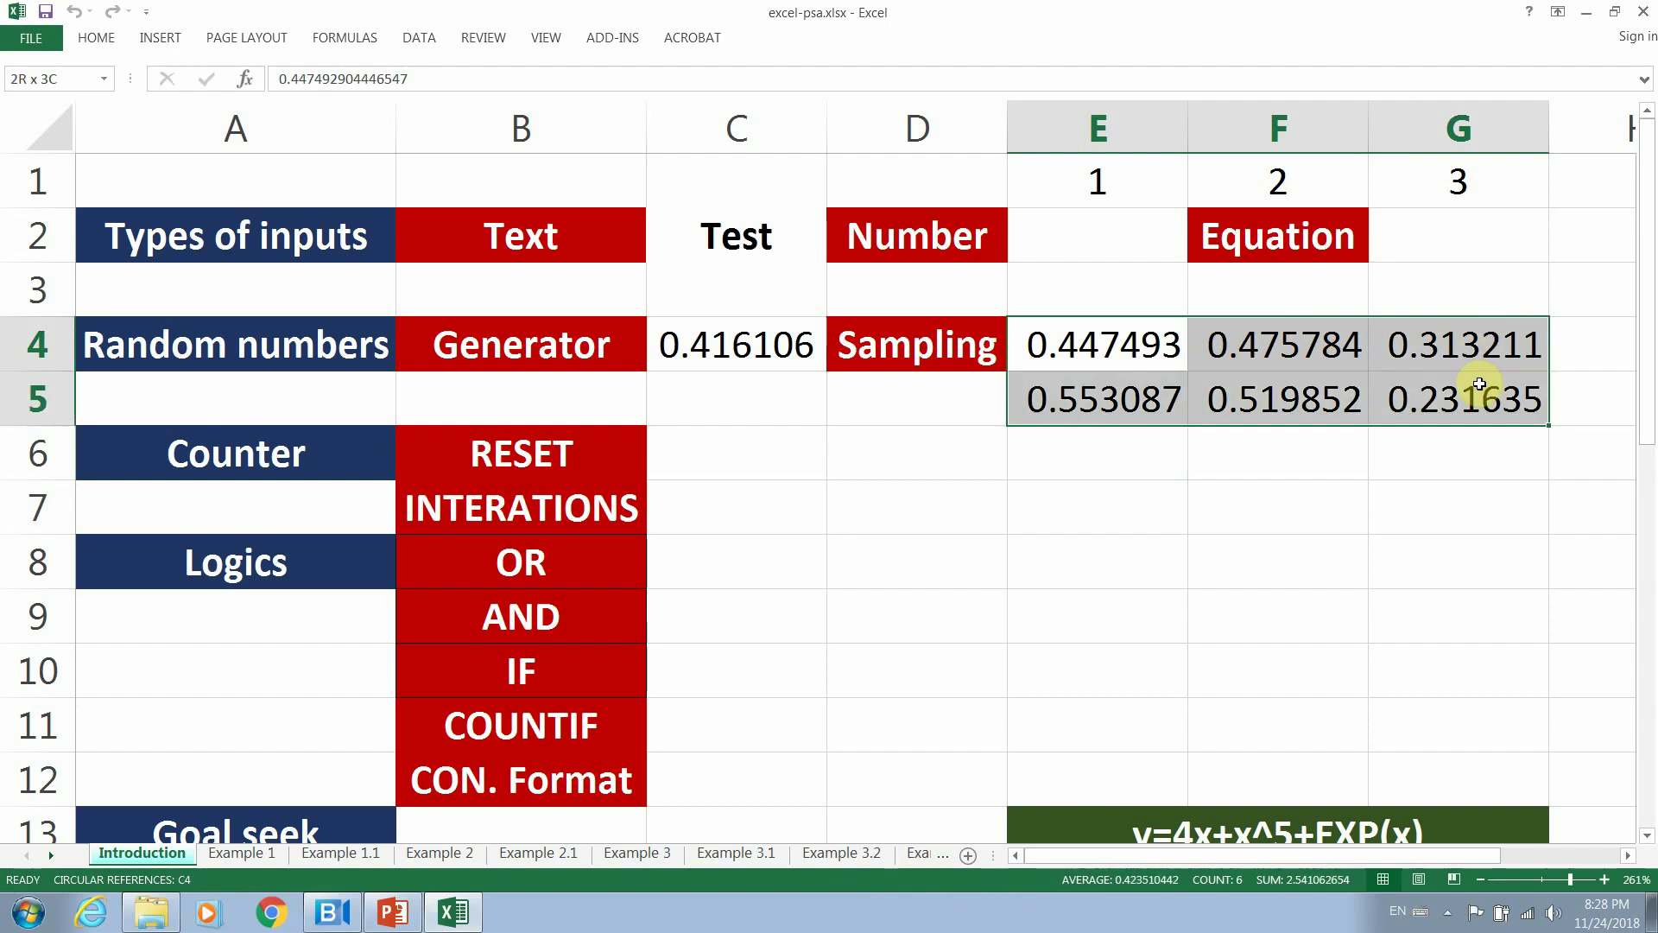
Recalculate the workbook three times and compare the RAND cell C4 with the samples in E4:G5.
left_click(1432, 486)
key("F9")
key("F9")
key("F9")
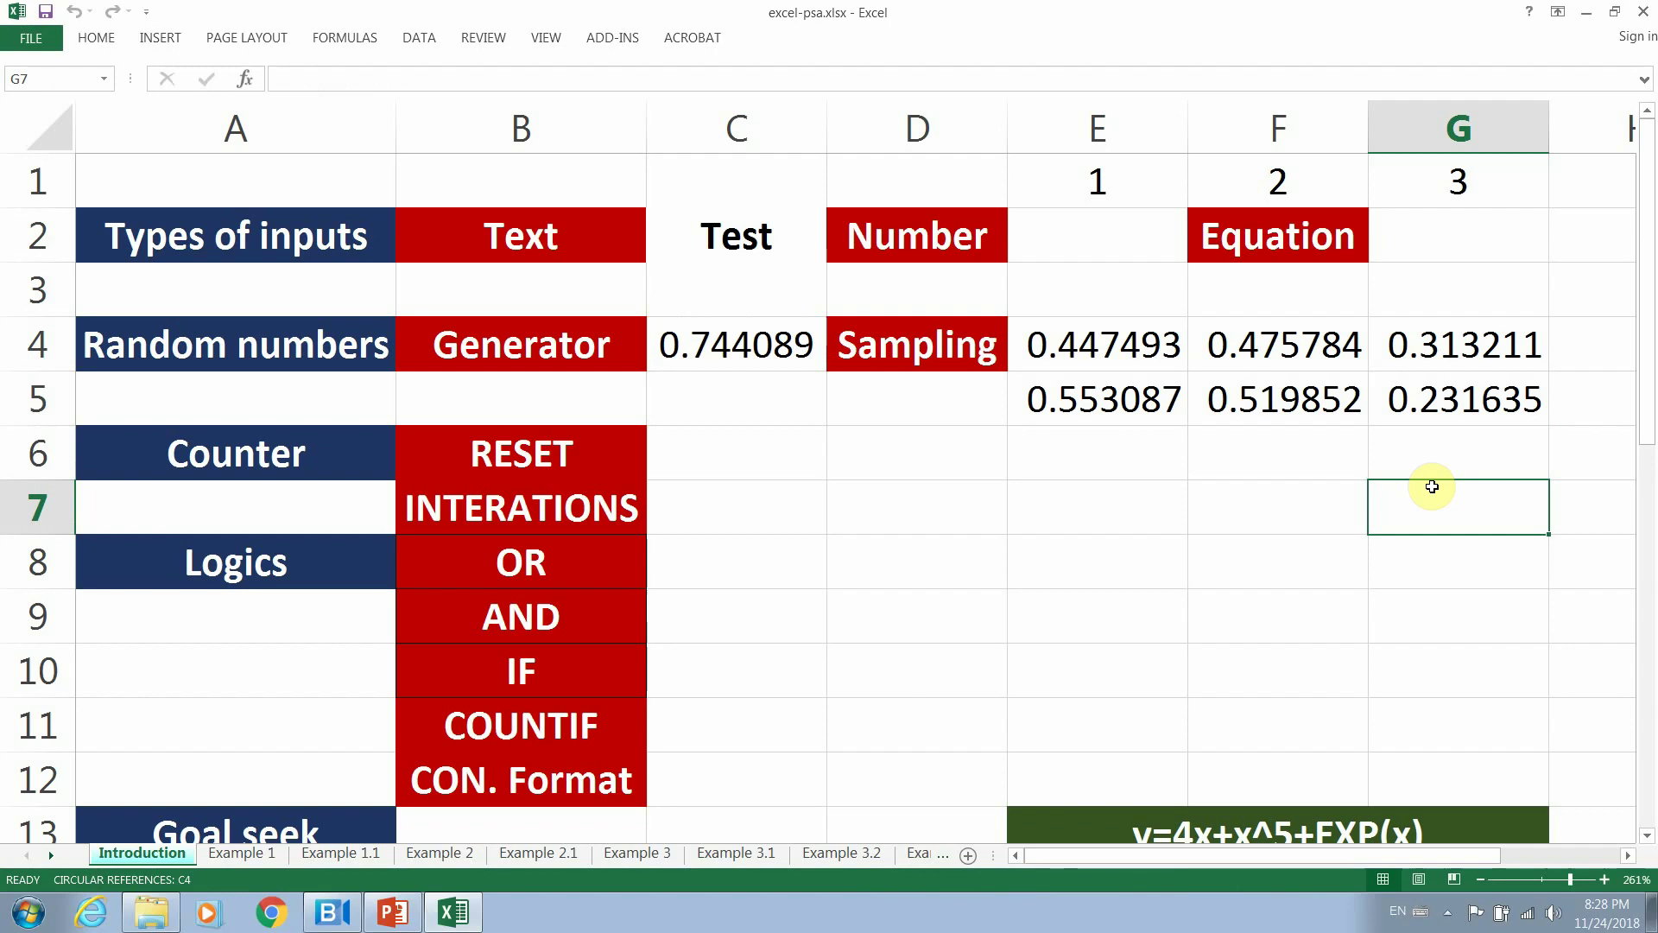
left_click(1113, 349)
left_click_drag(1113, 349, 1422, 397)
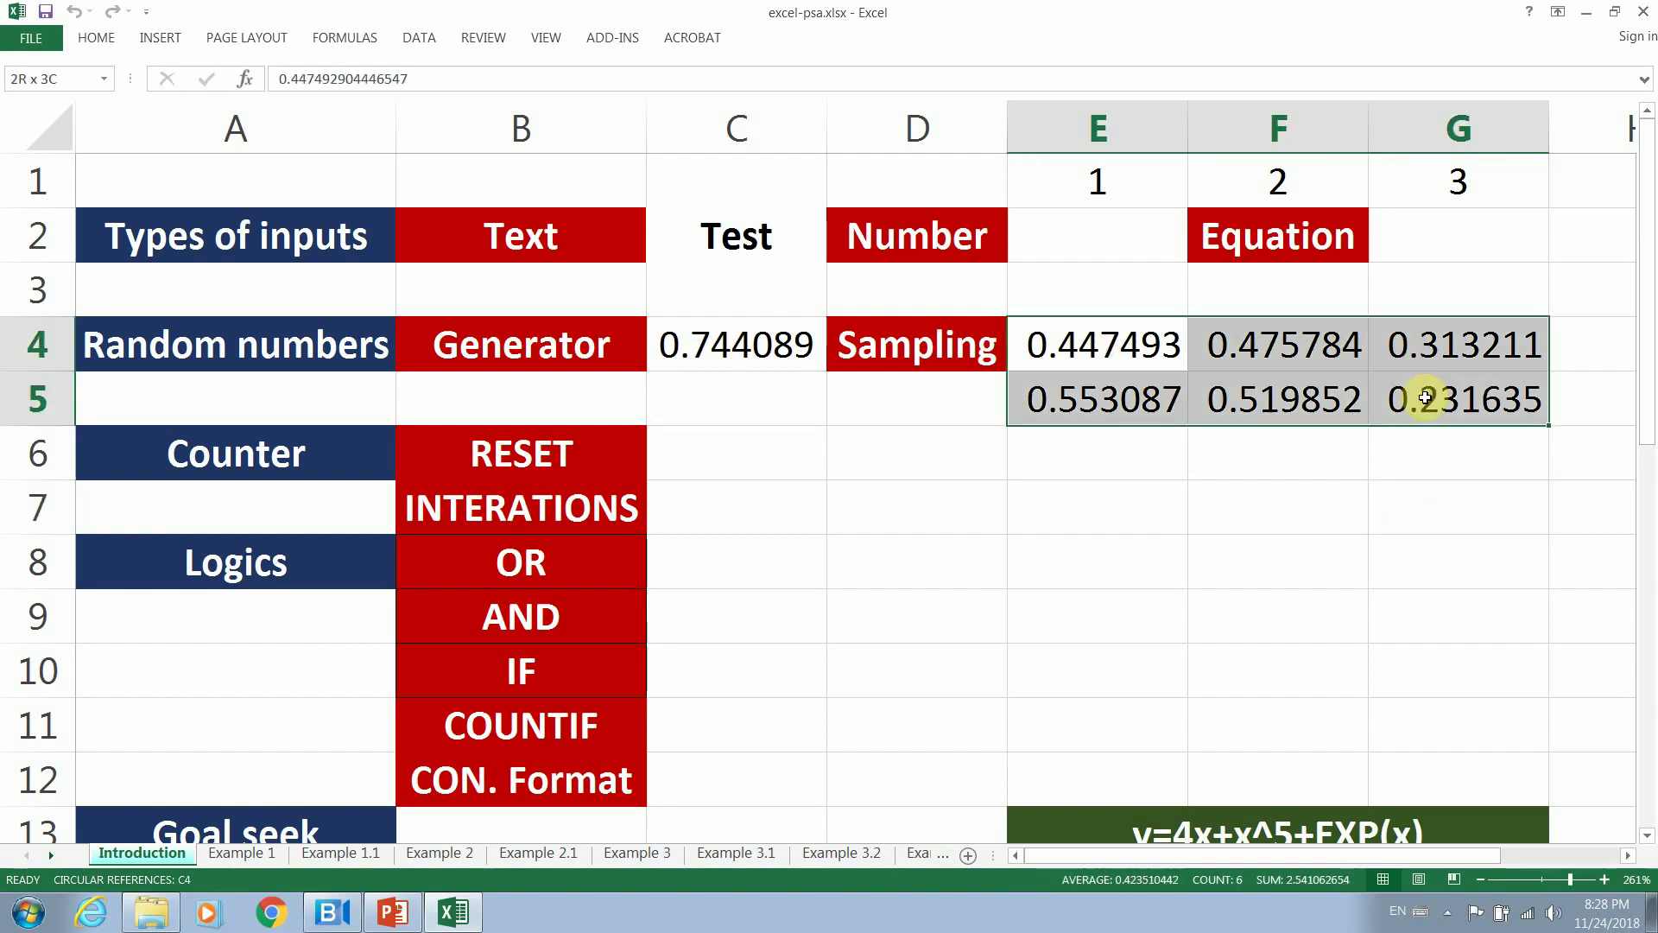
Recalculate the workbook repeatedly with the RAND cell C4 selected, checking the samples in E4:G5 in between.
left_click(760, 343)
key("F9")
key("F9")
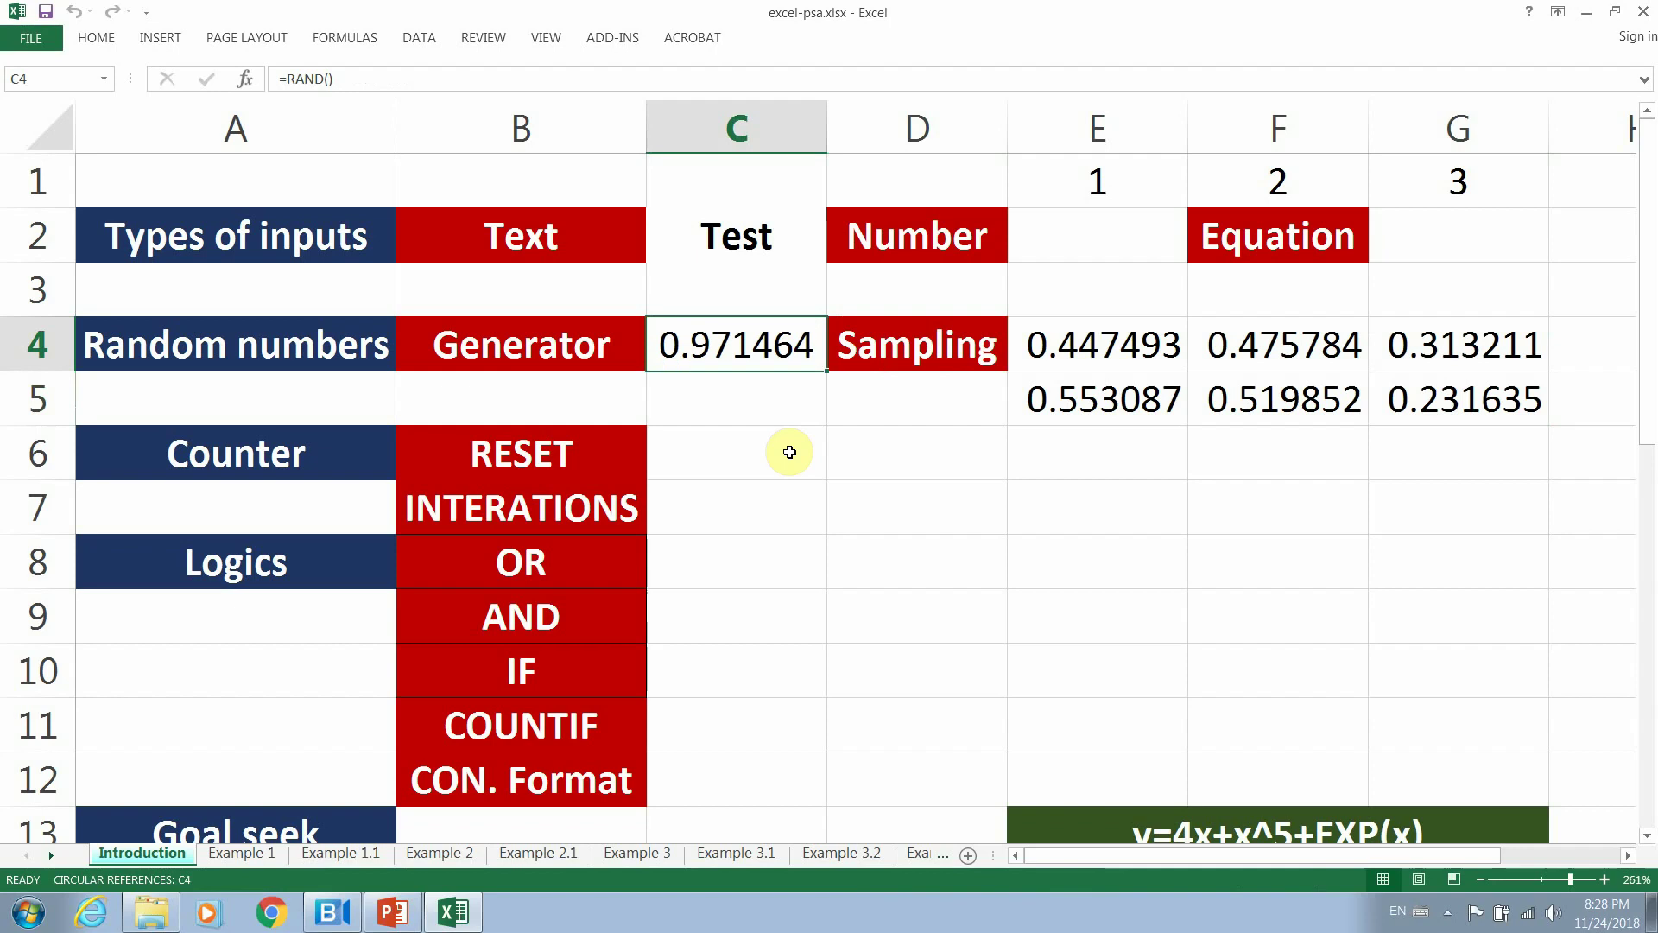
key("F9")
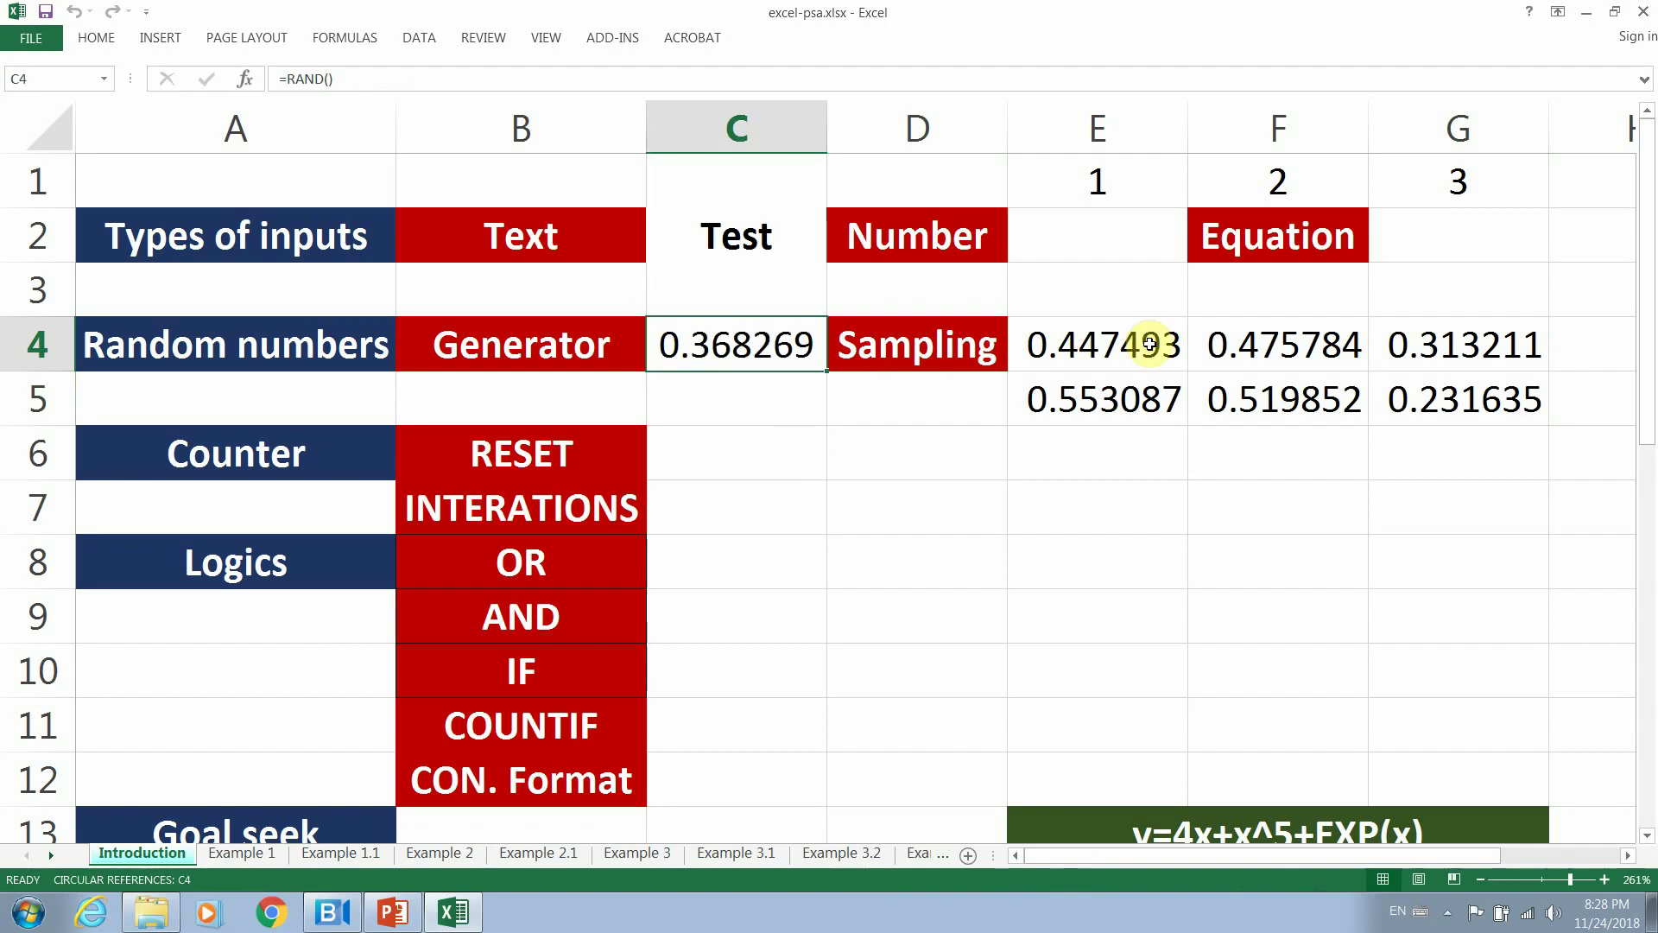
left_click_drag(1083, 345, 1456, 395)
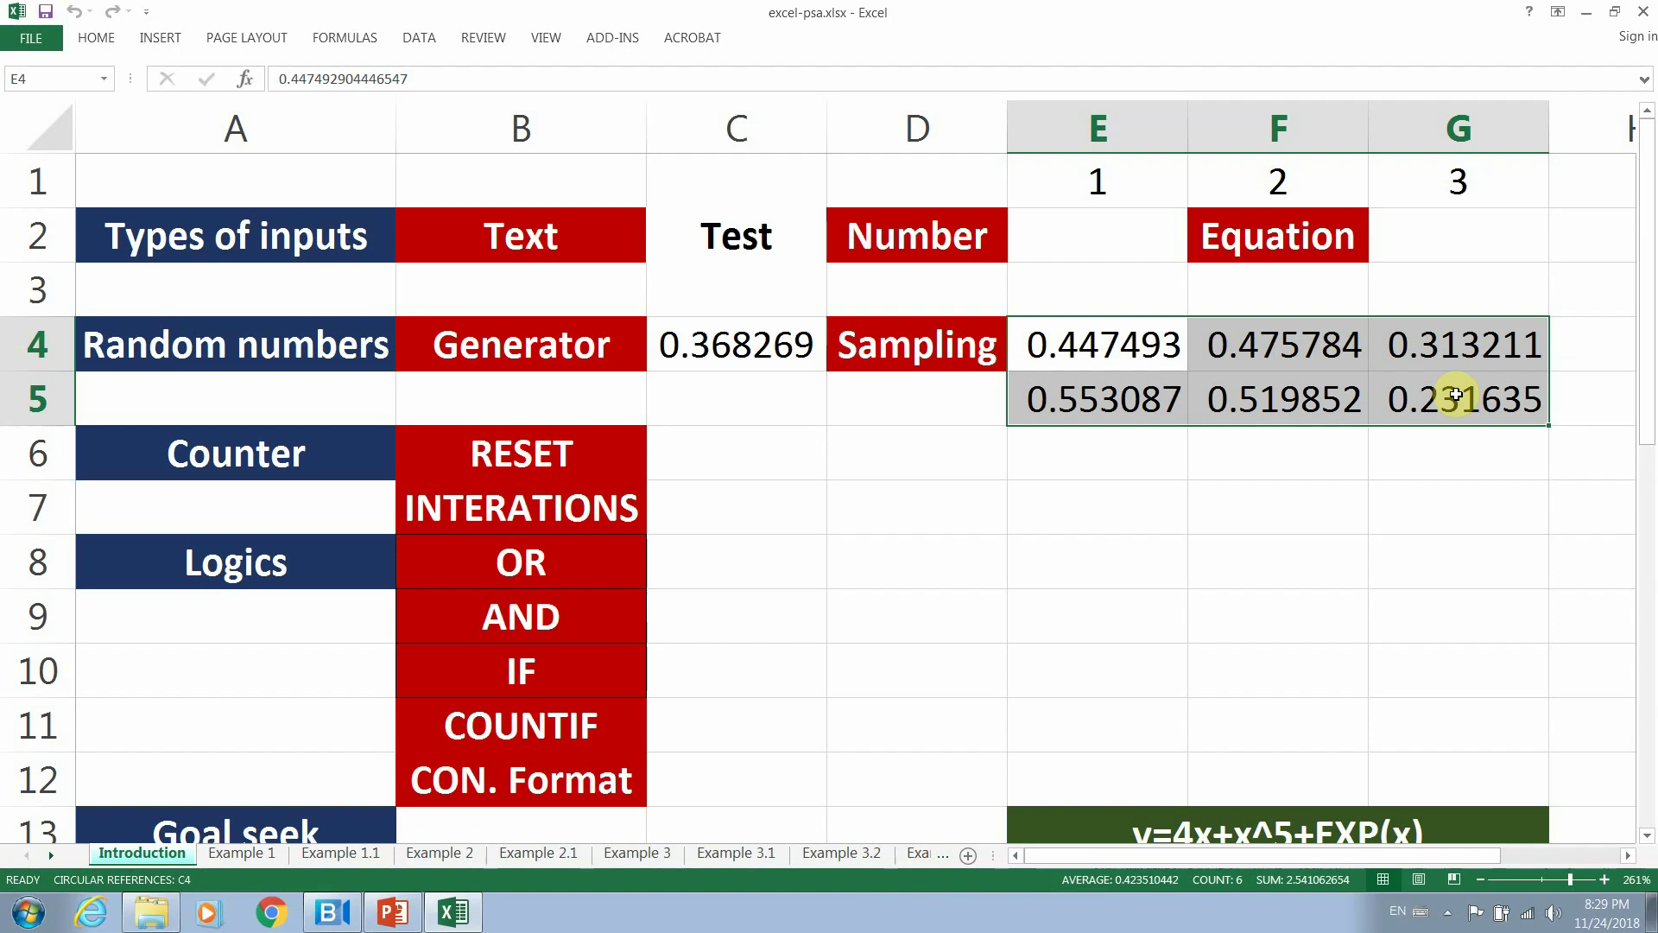
left_click(748, 350)
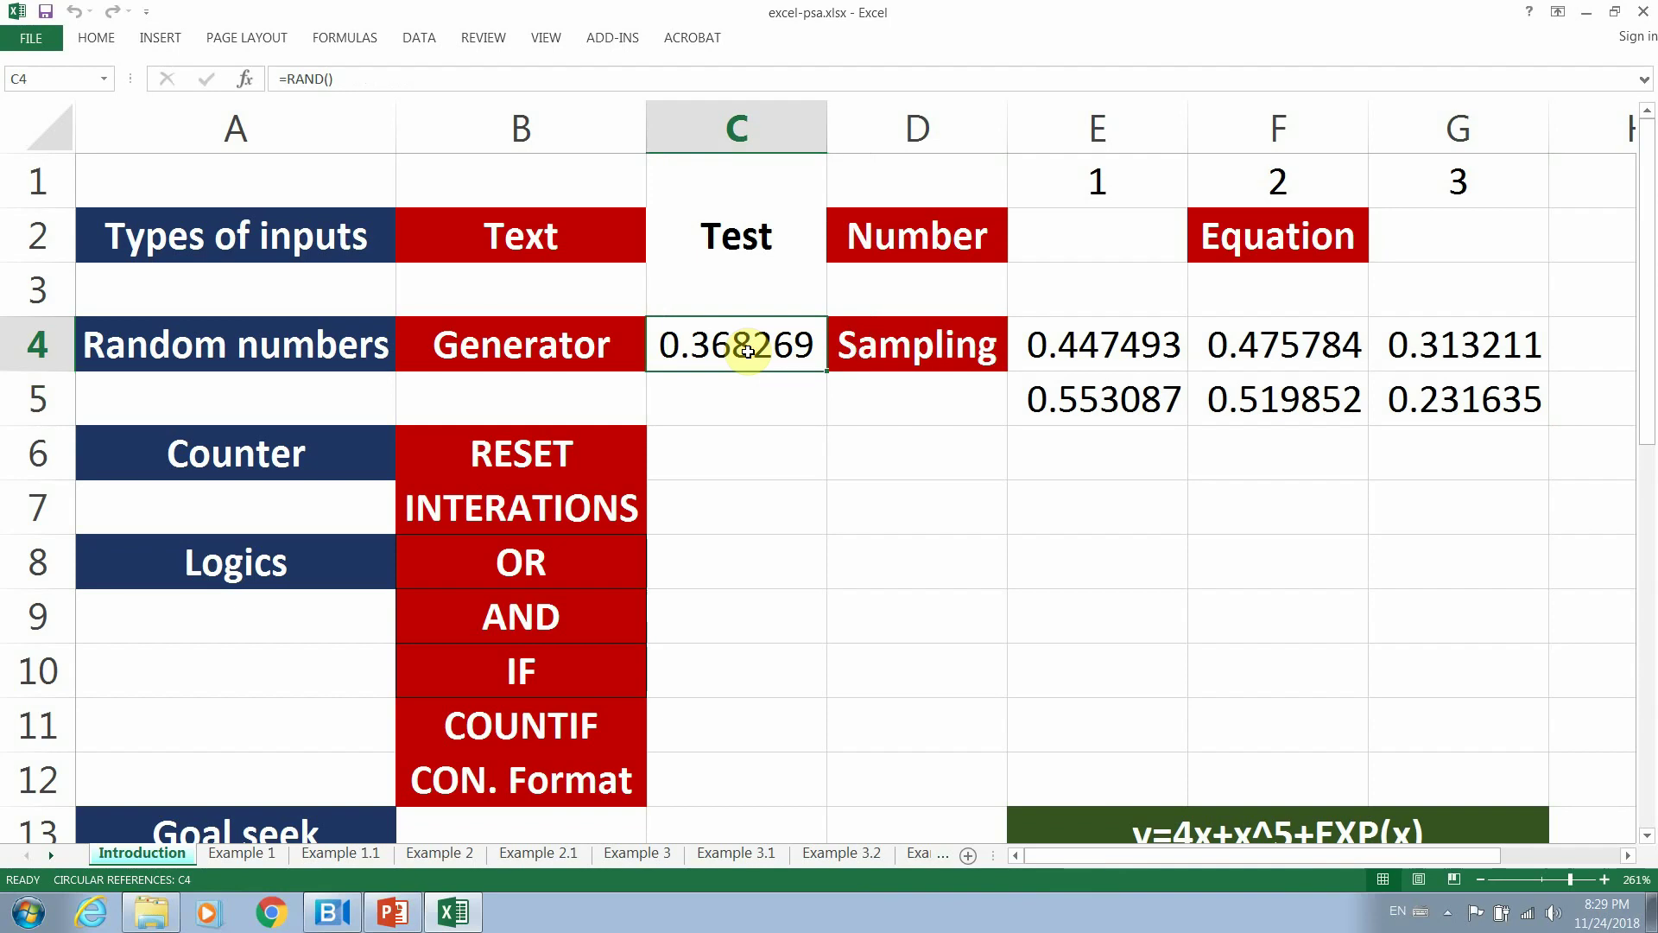
key("F9")
key("F9")
key("F9")
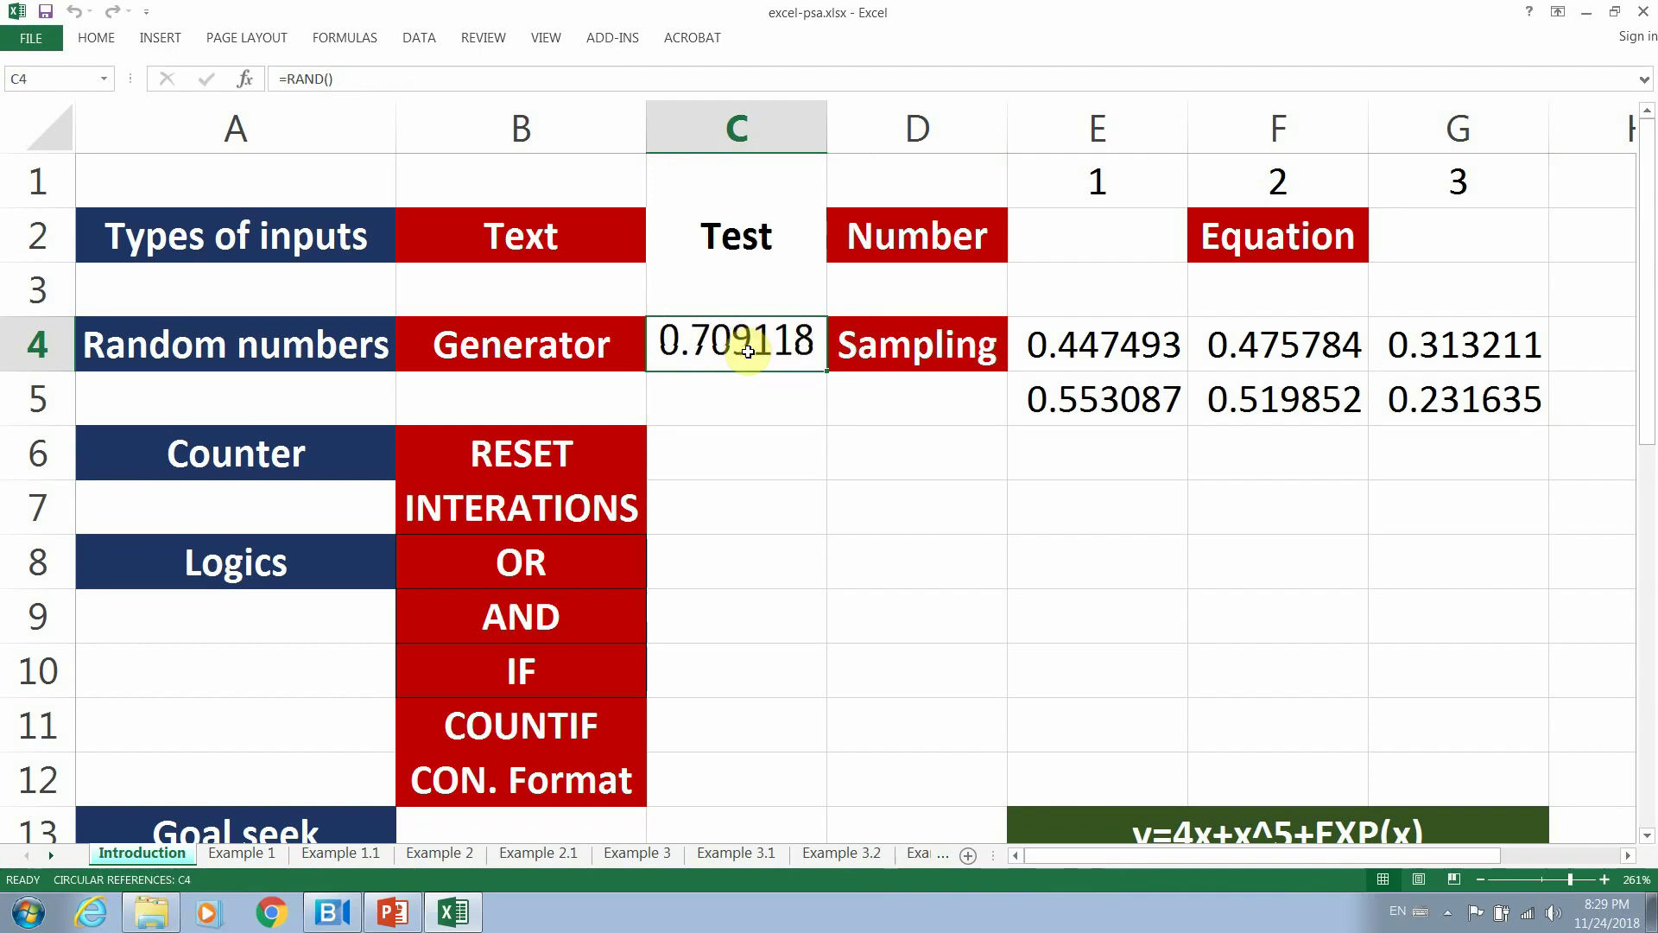
left_click(748, 449)
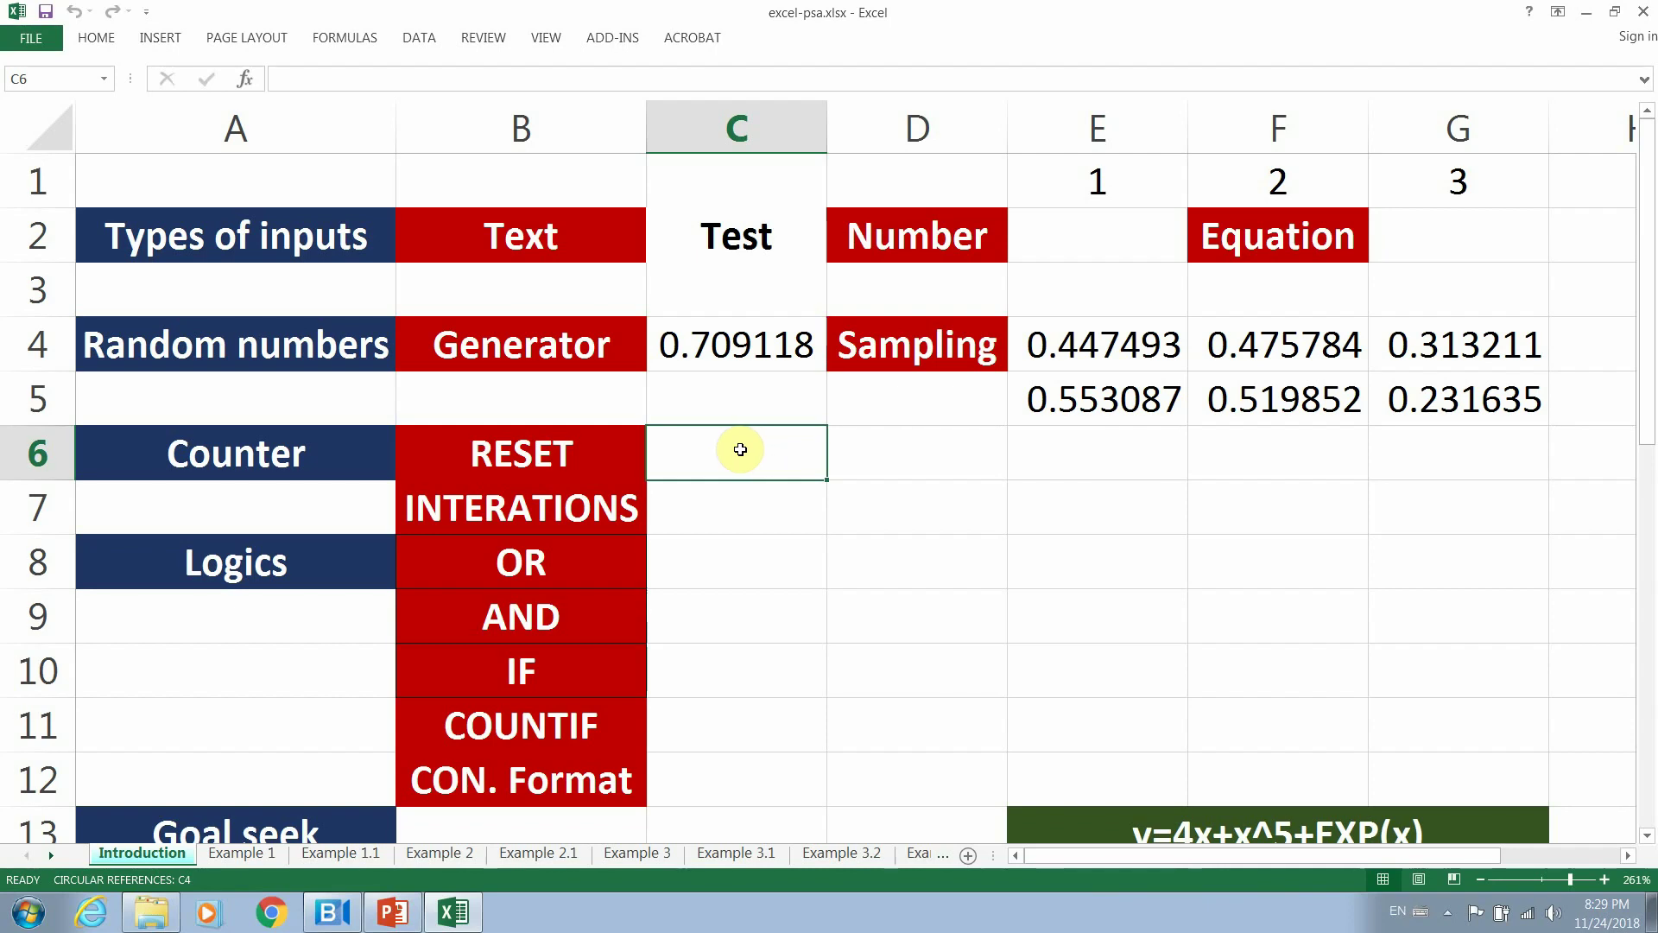
type("0")
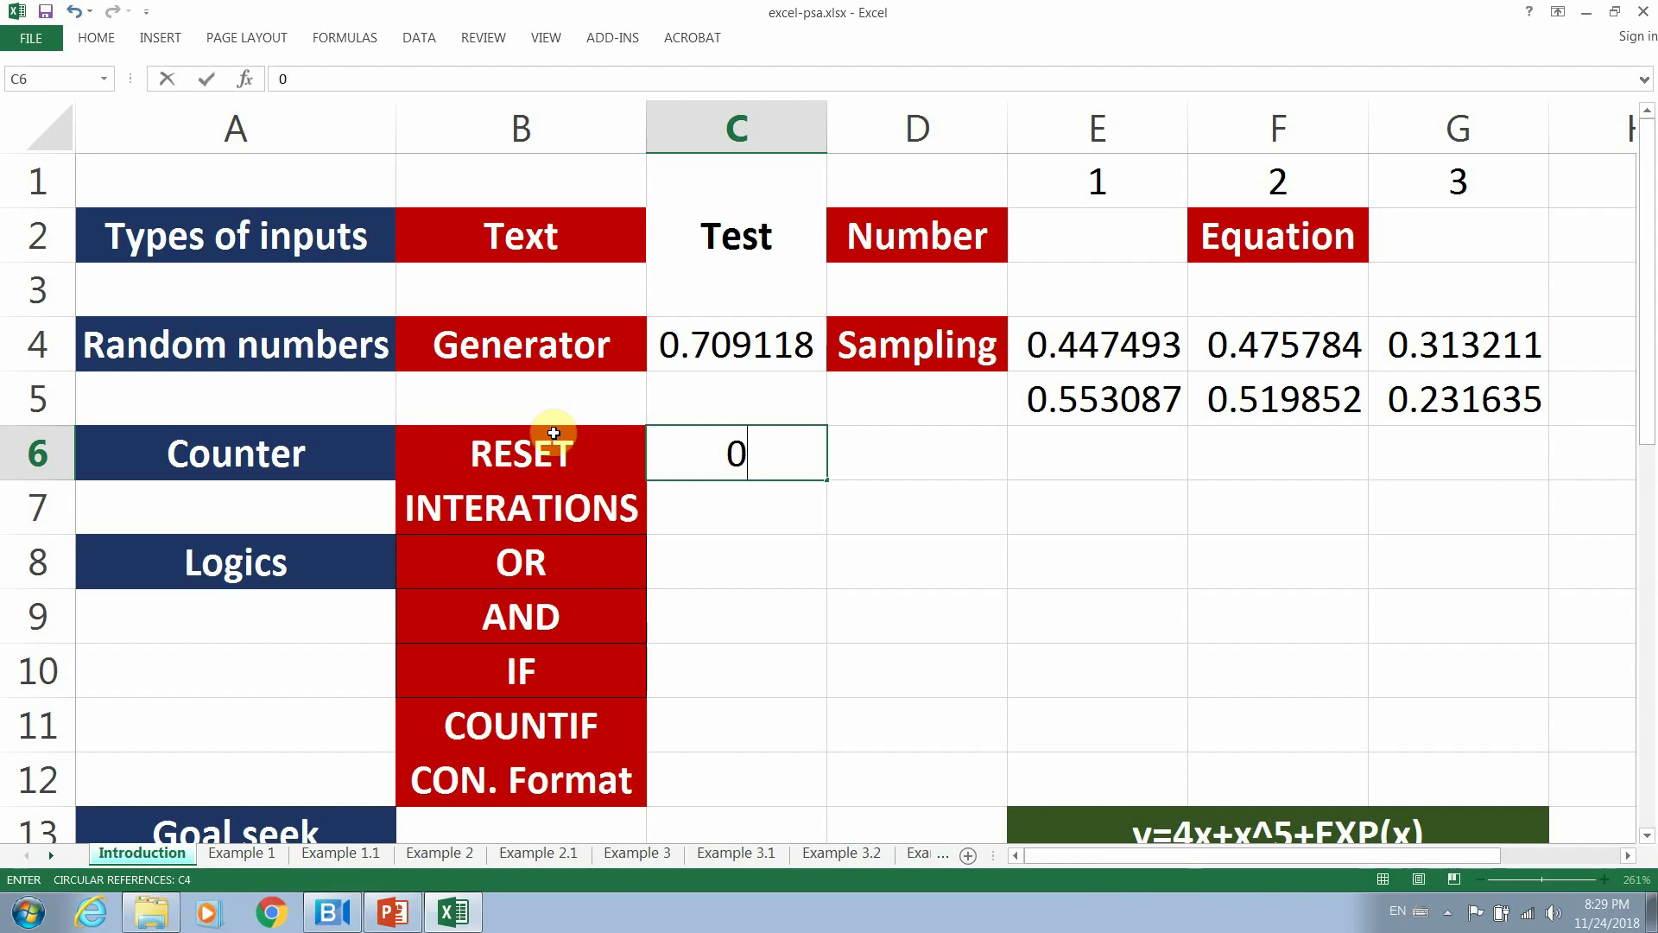
left_click_drag(744, 453, 714, 456)
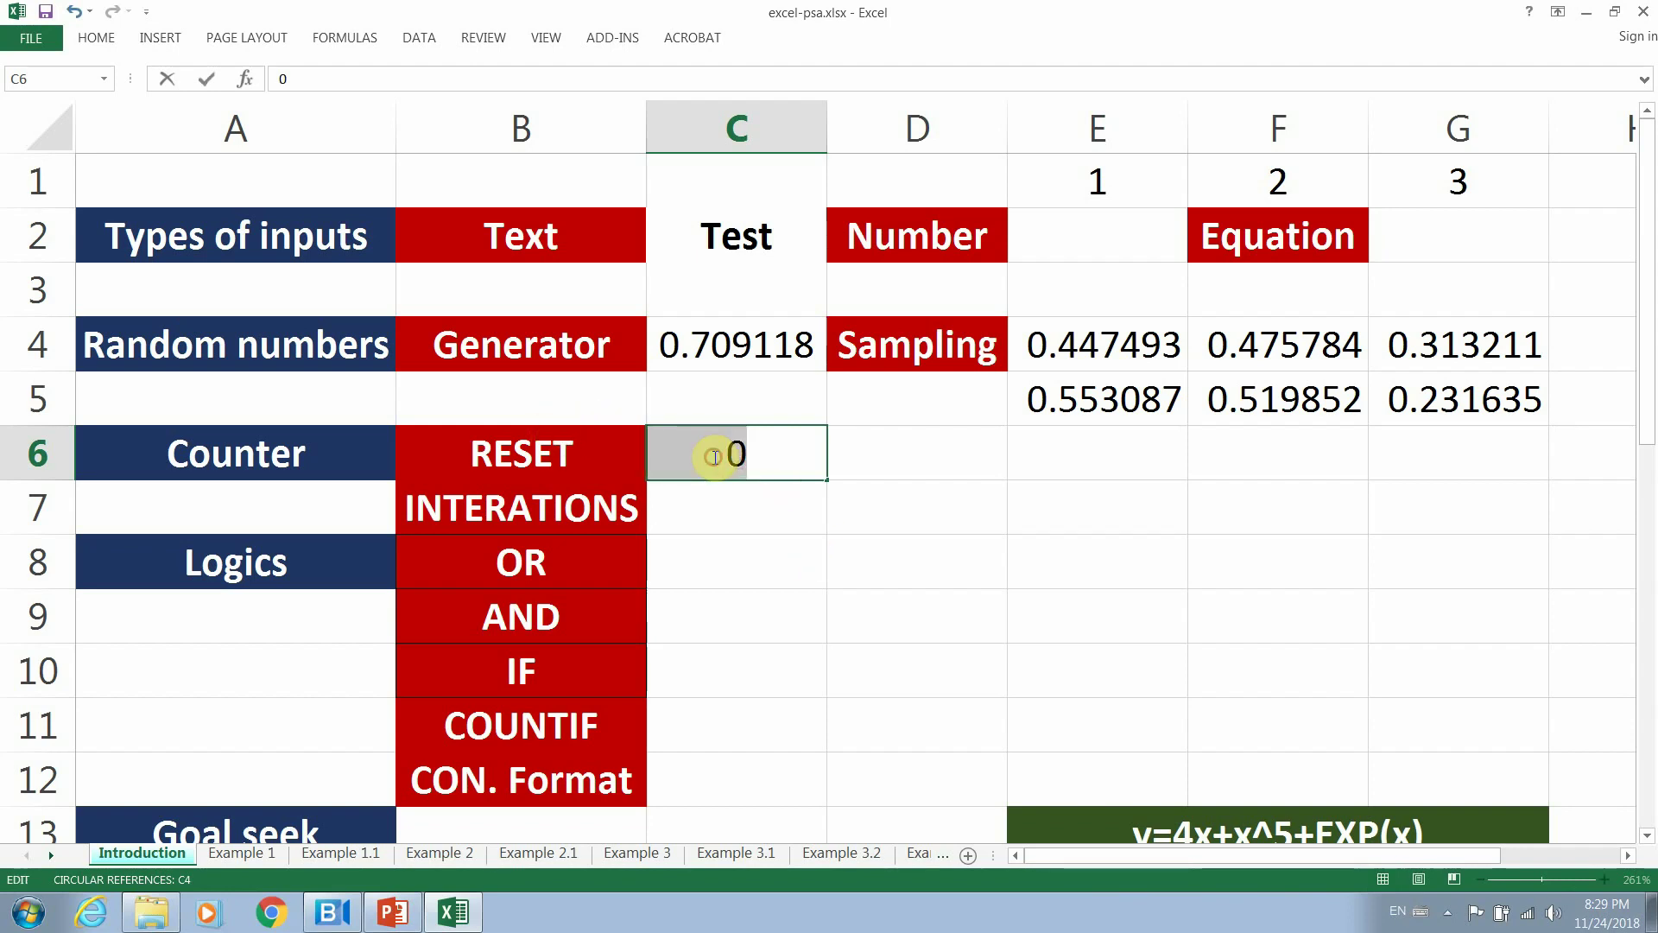
key("BackSpace")
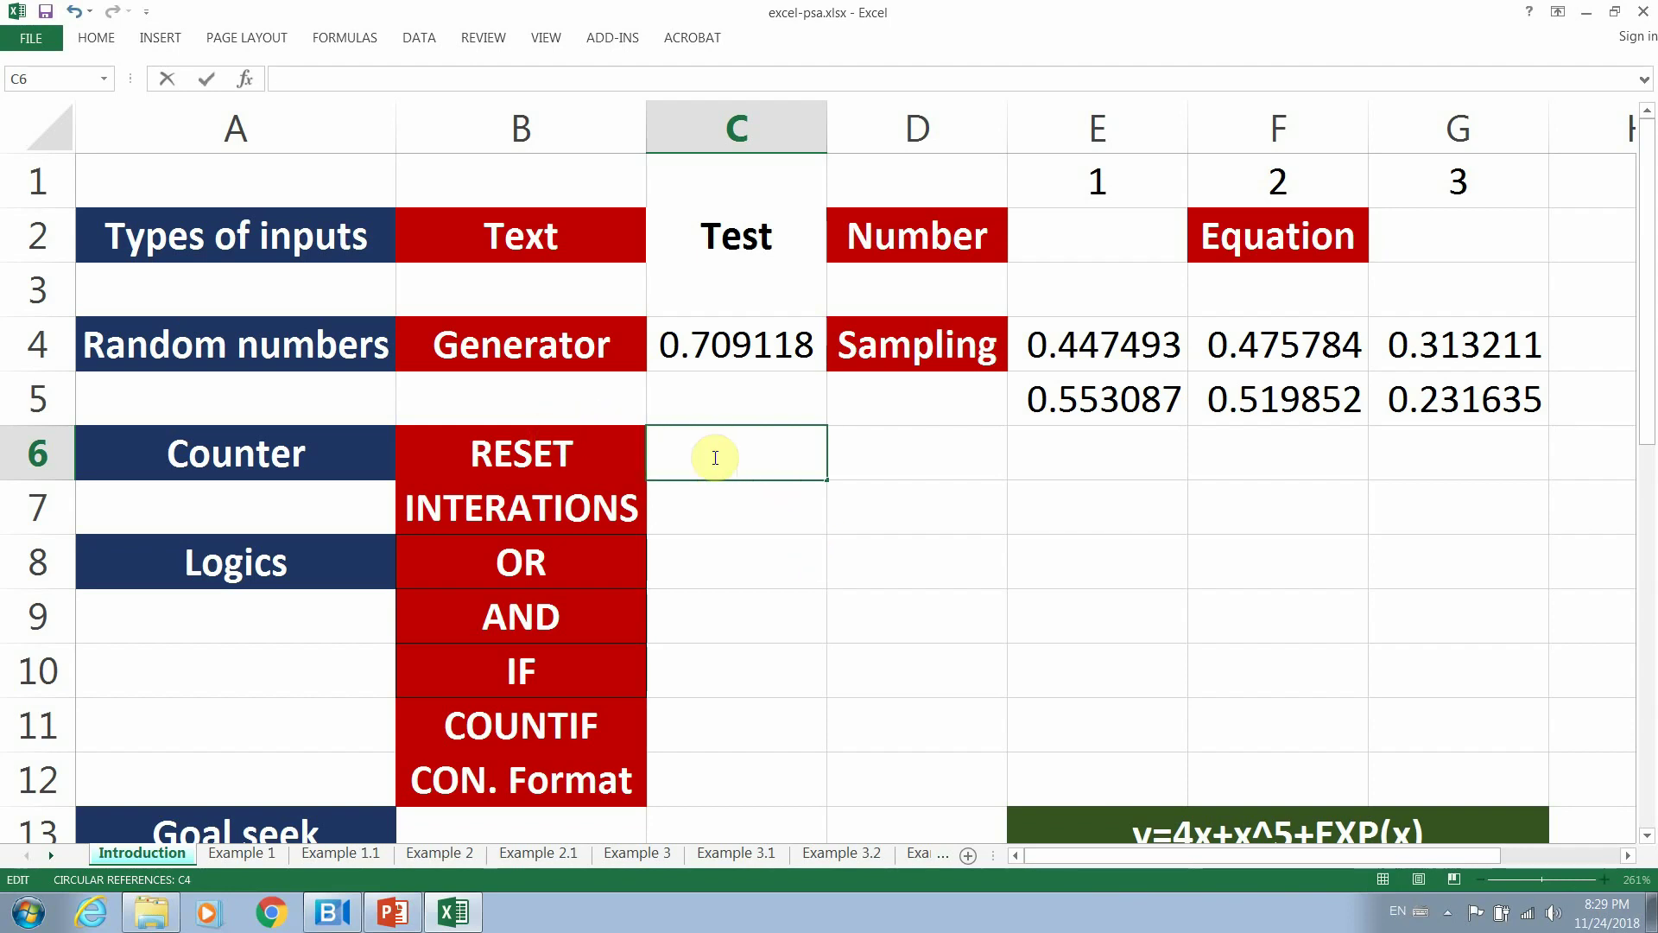
left_click(924, 450)
Try to assign the name "reset" to cell C6 twice, returning to the Introduction sheet after each attempt.
left_click(765, 451)
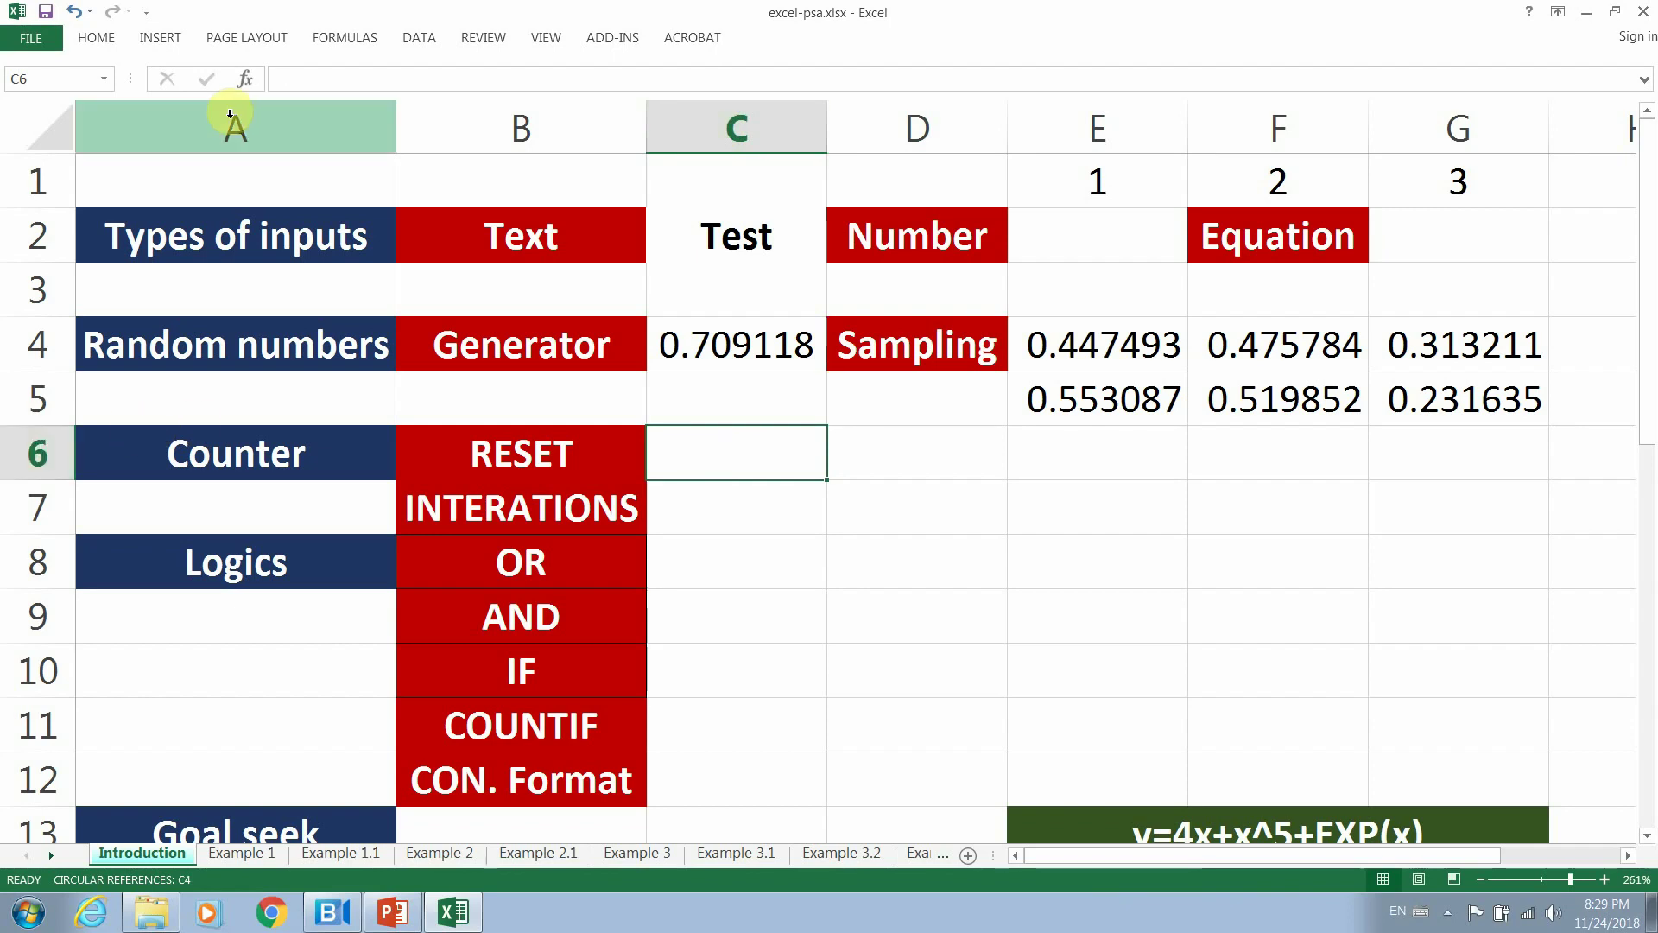
left_click(44, 79)
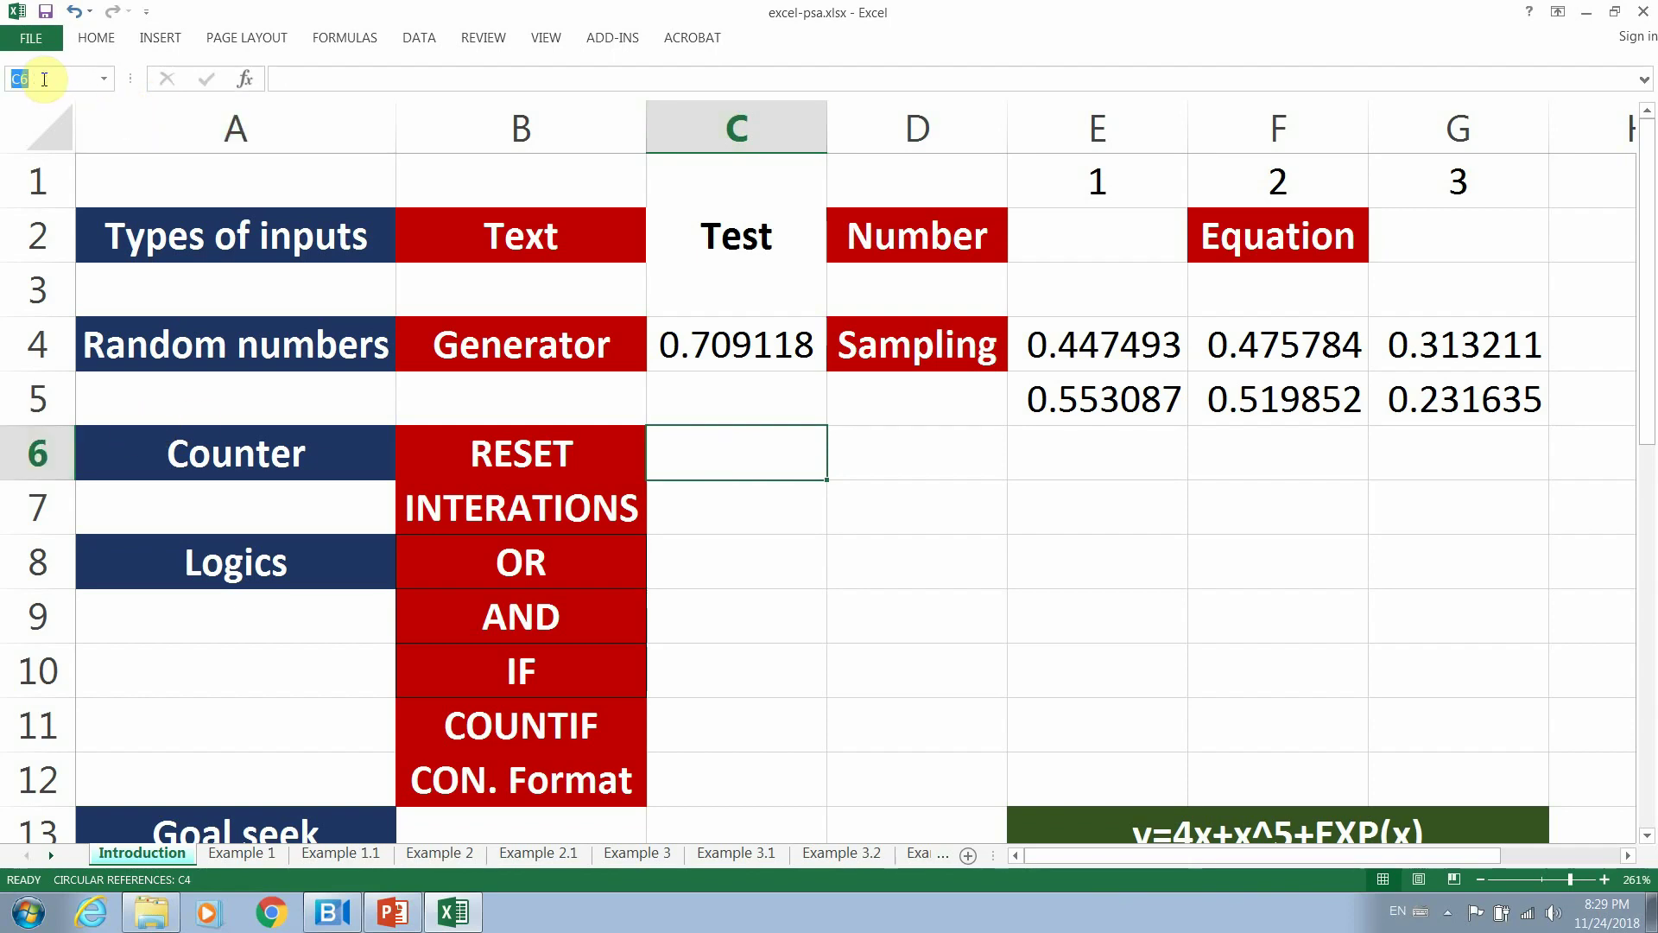
type("reset")
key("Return")
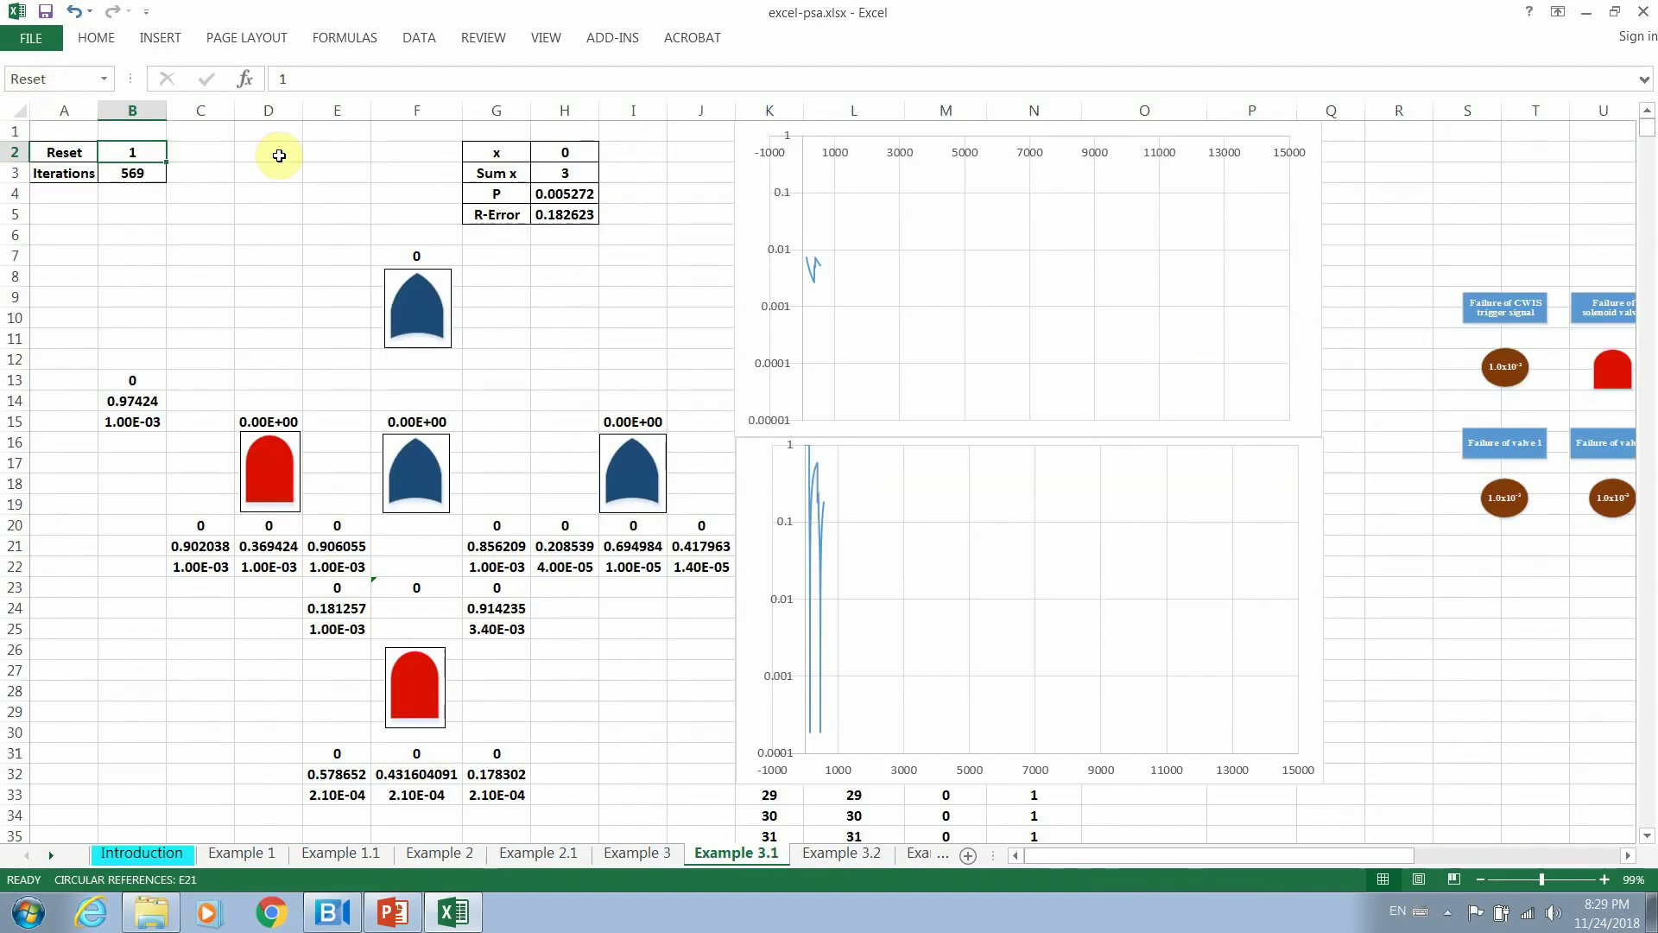
left_click(113, 853)
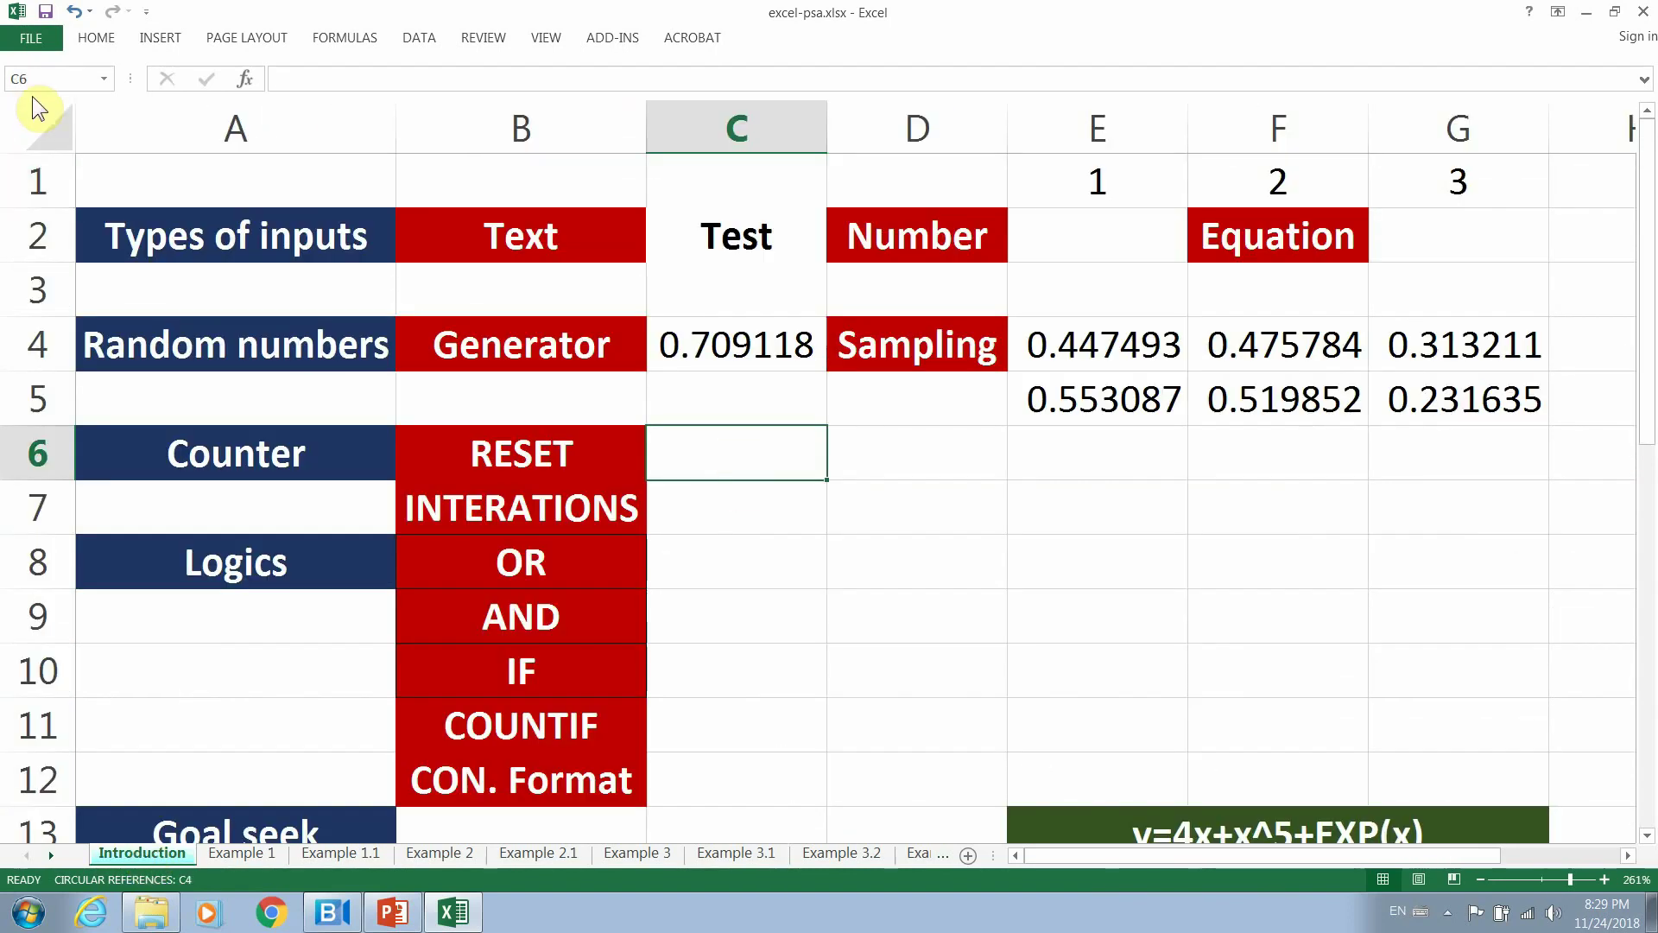
left_click(11, 81)
type("reset")
key("Return")
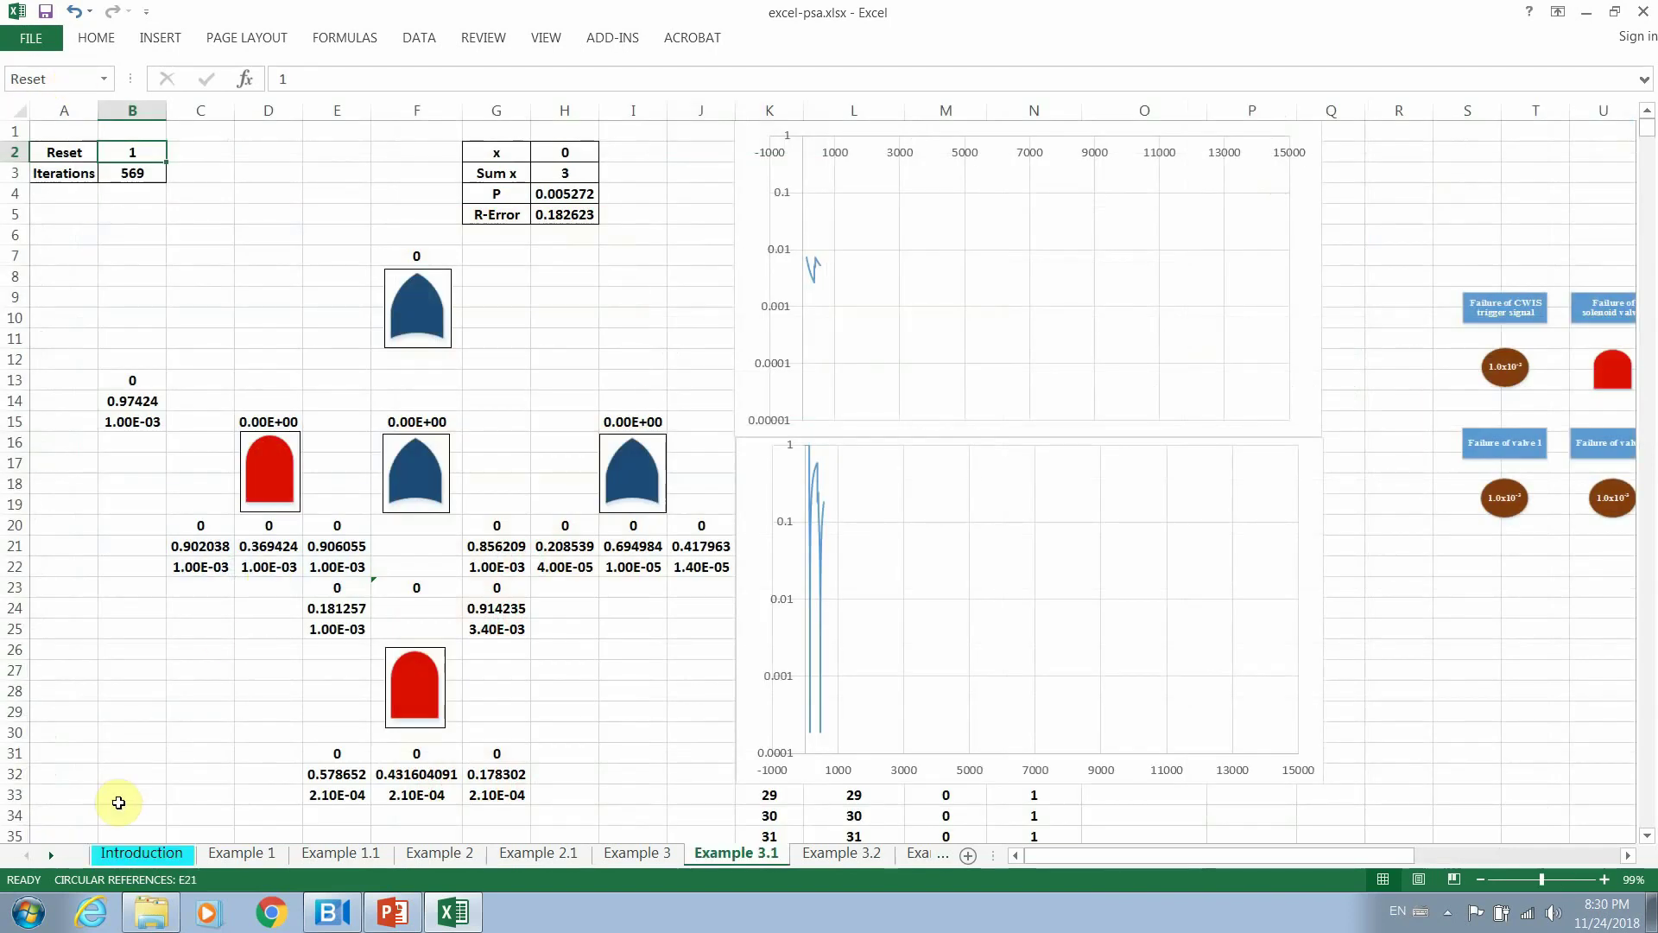
left_click(152, 857)
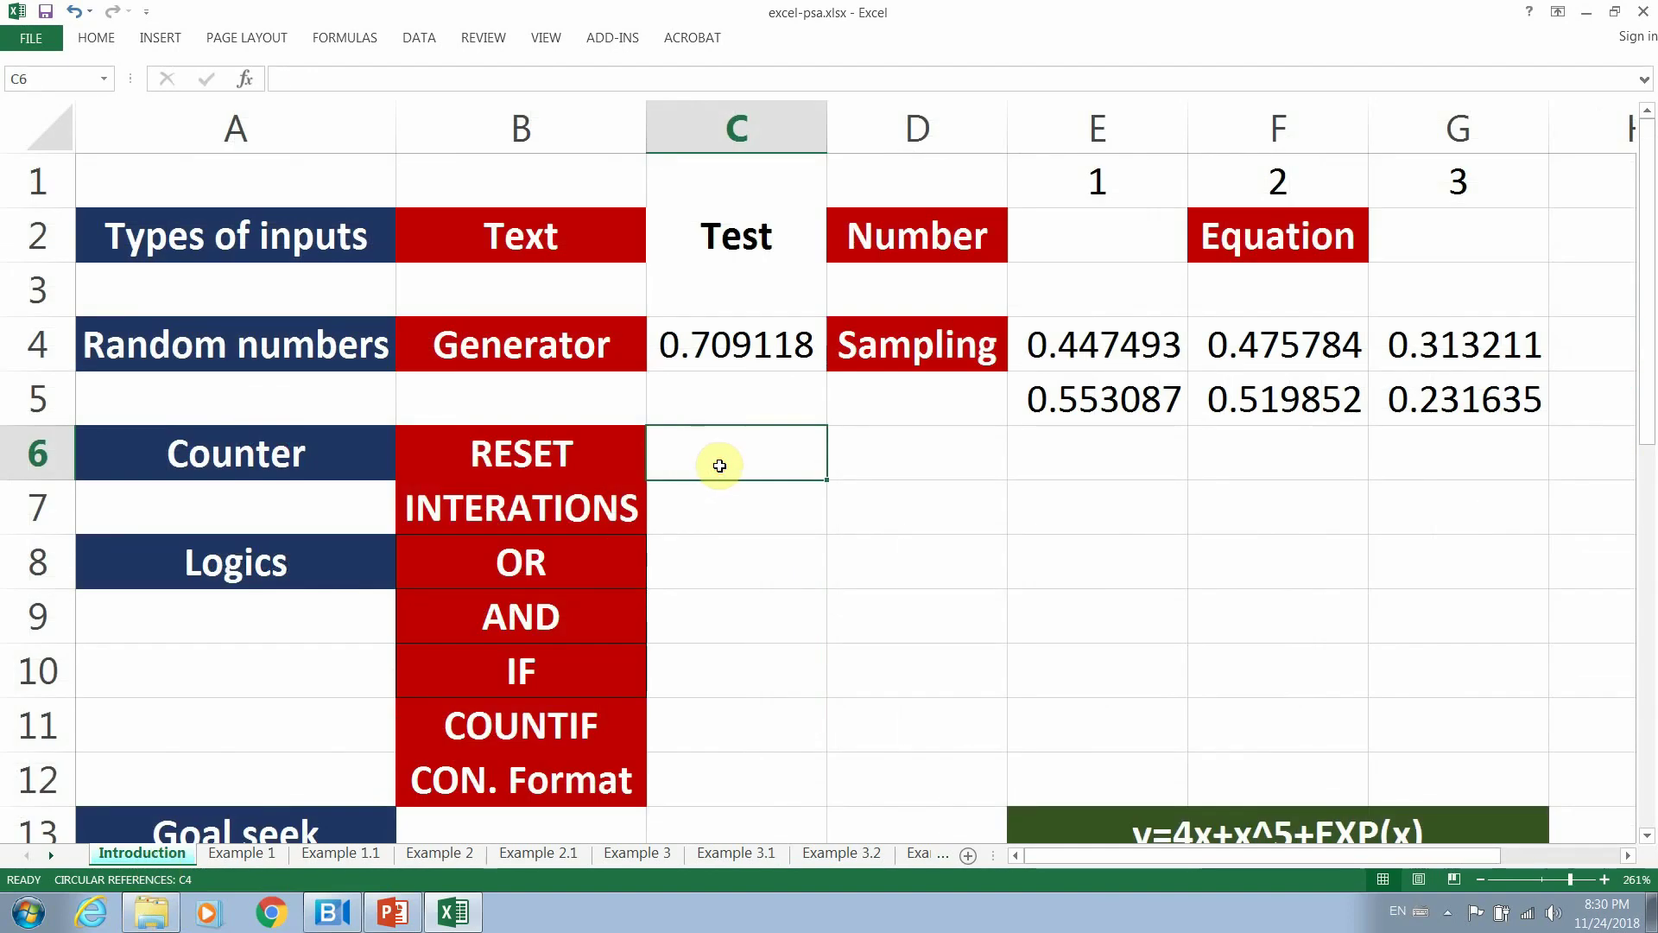
Enter 0 in cell C6 as the counter's RESET value.
type("0")
left_click(722, 519)
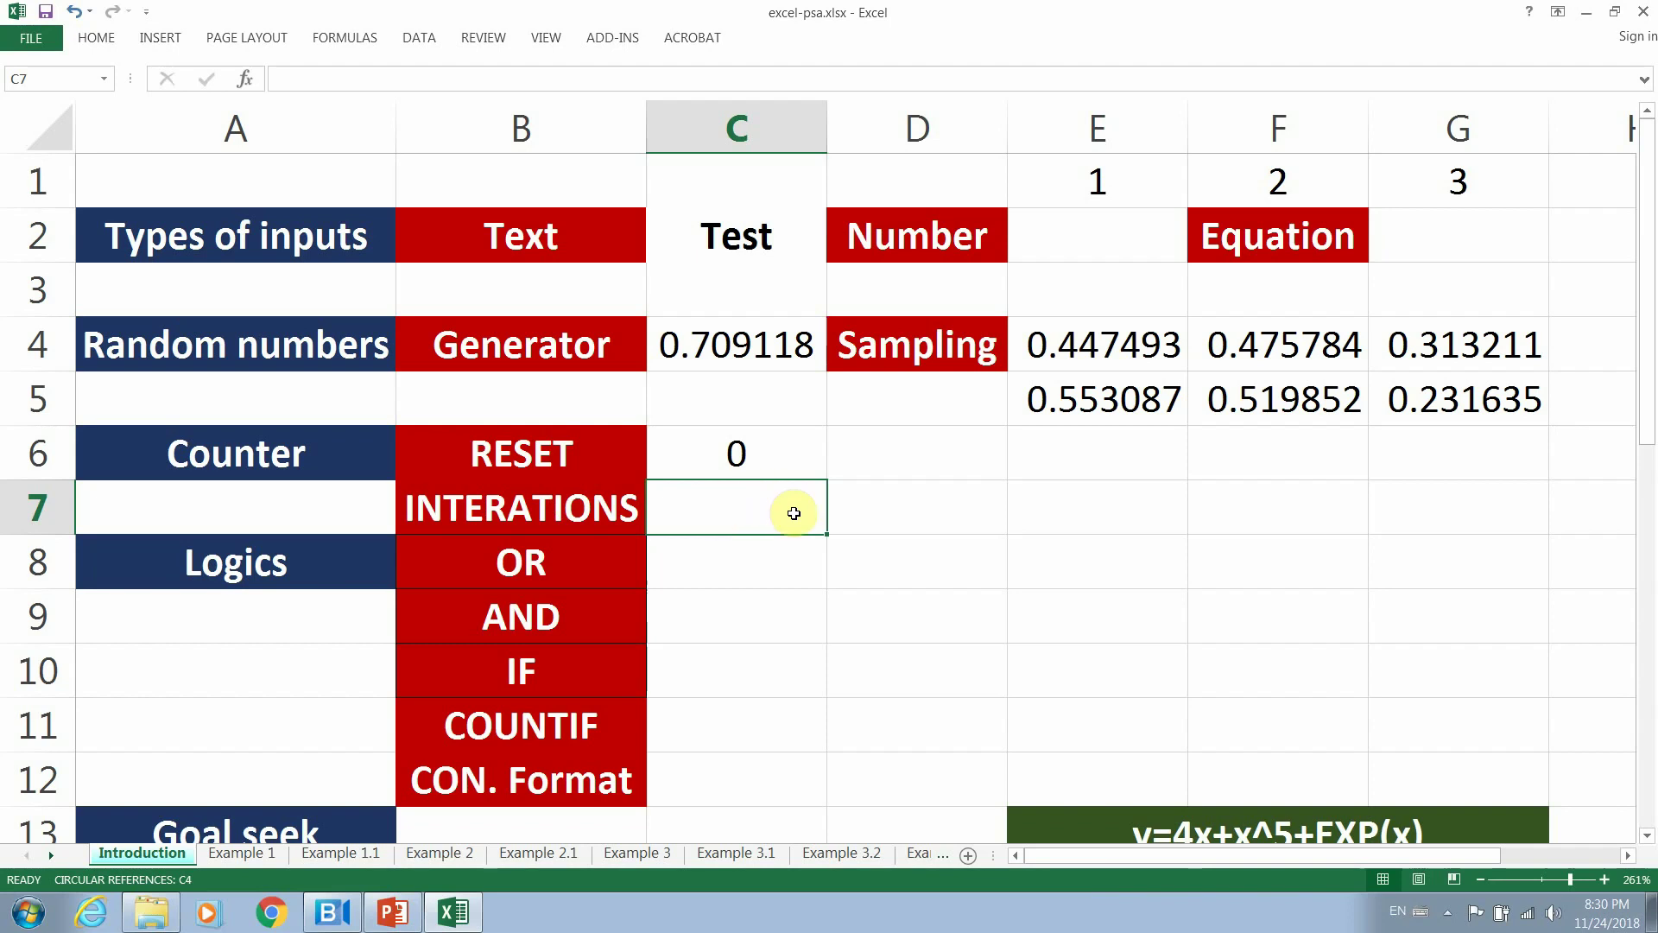
left_click(615, 510)
left_click(703, 508)
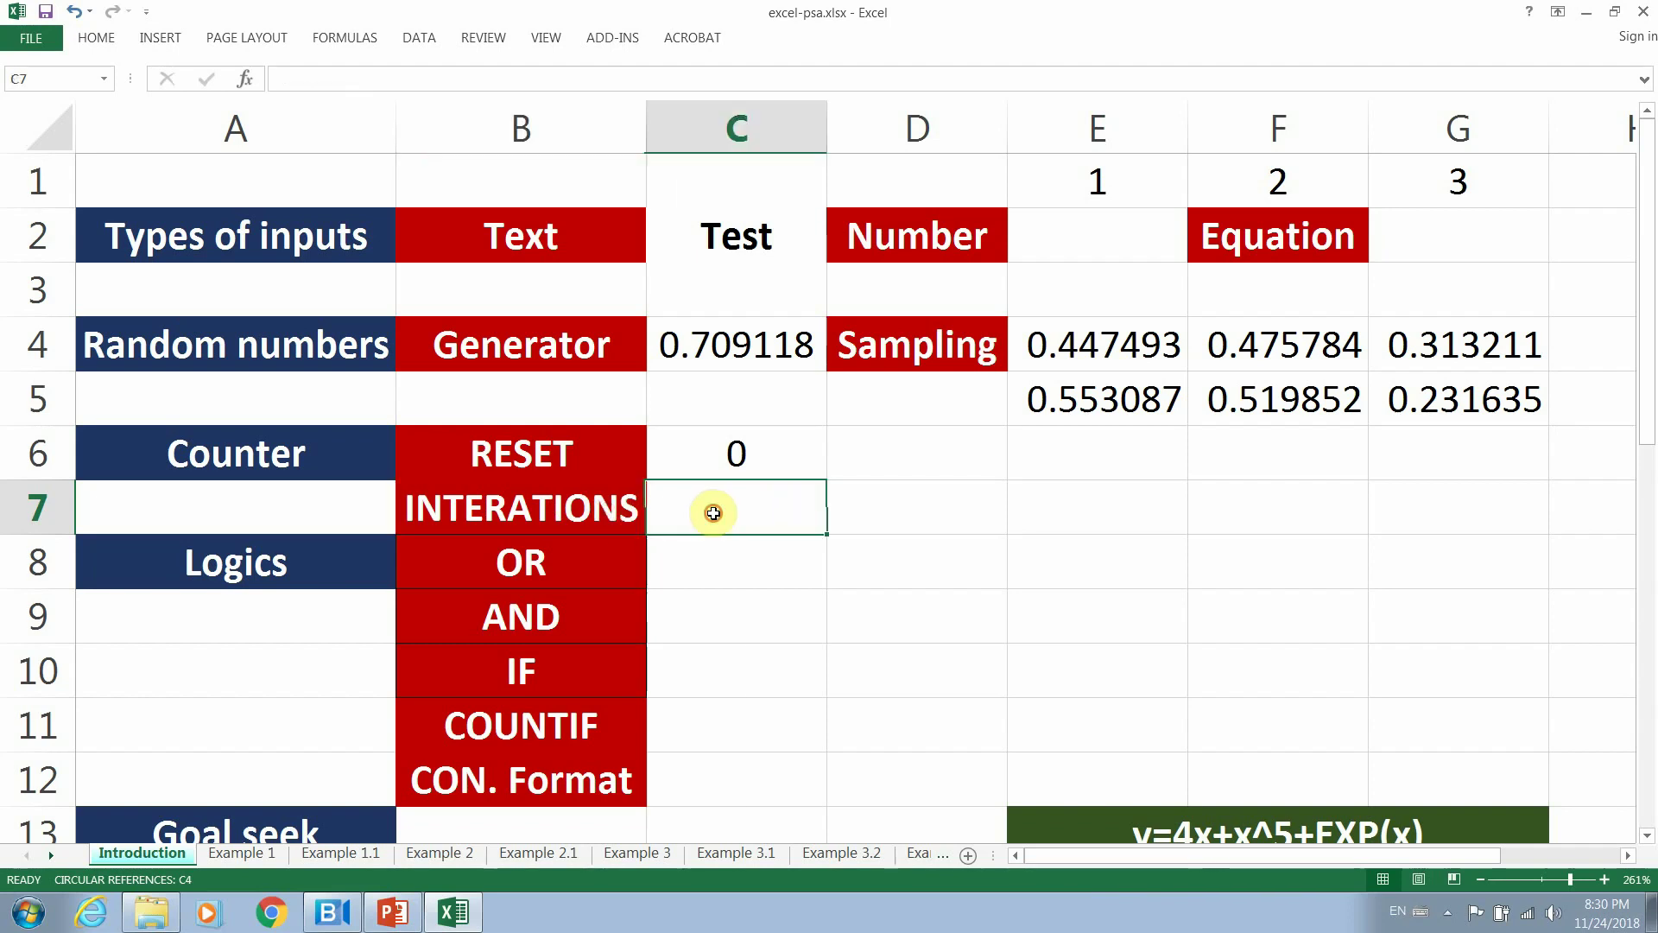
Enter the iteration counter formula =IF(C6=0,0,C7+1) in cell C7 beside the INTERATIONS label.
left_click(620, 508)
left_click(703, 508)
type("=")
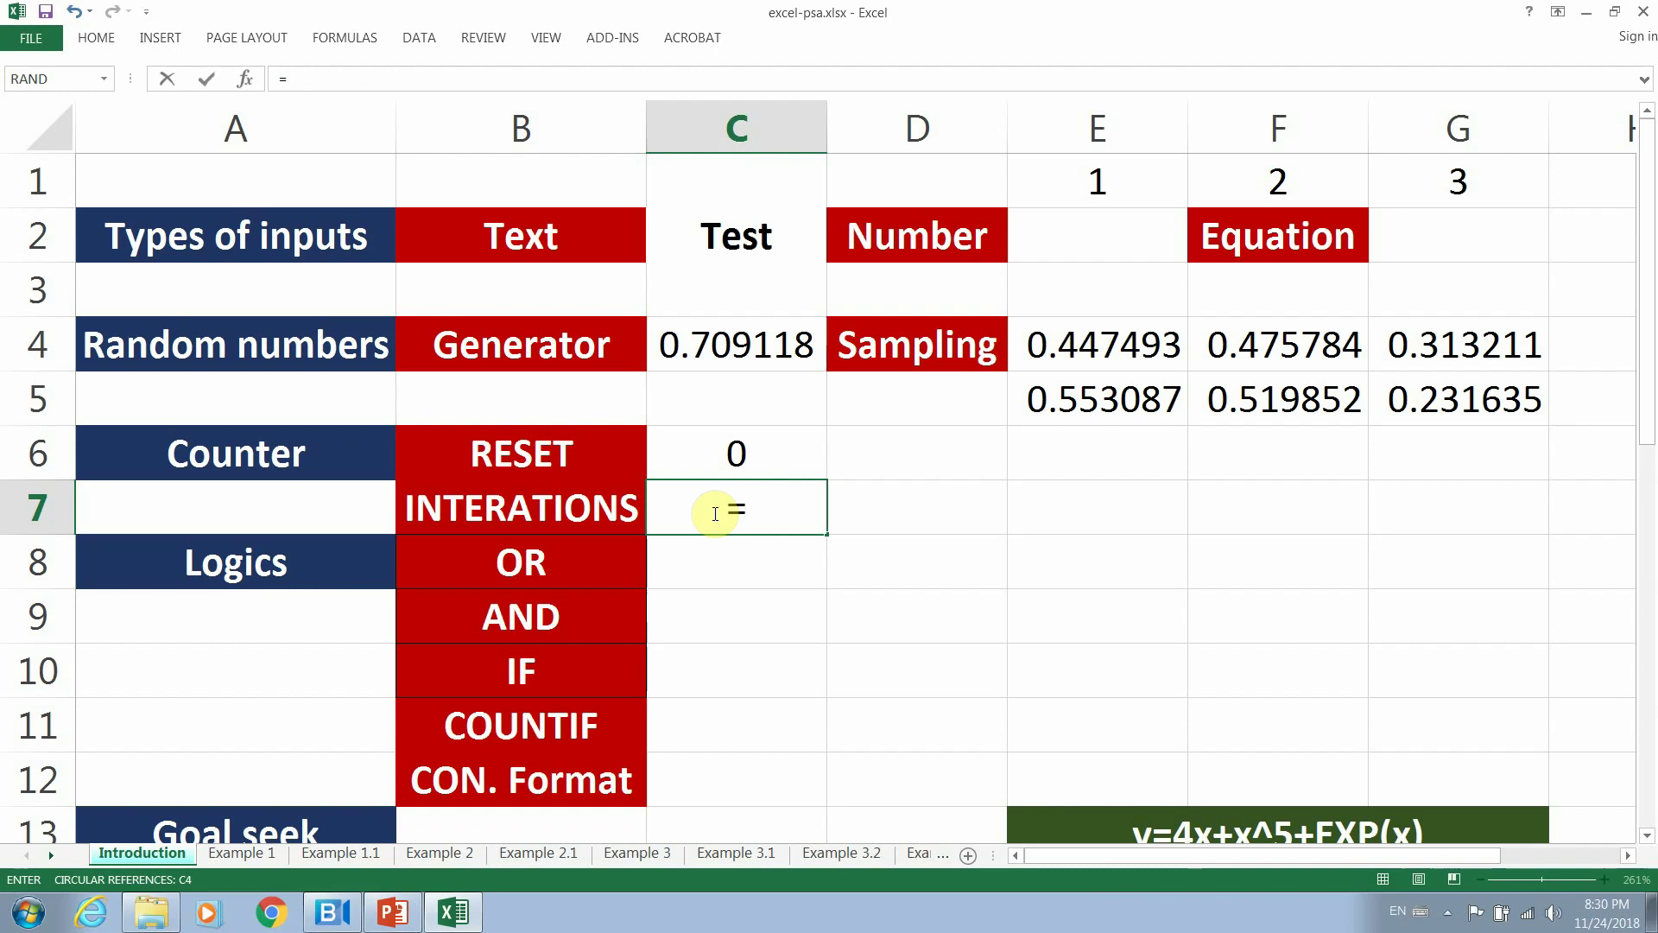
type("i")
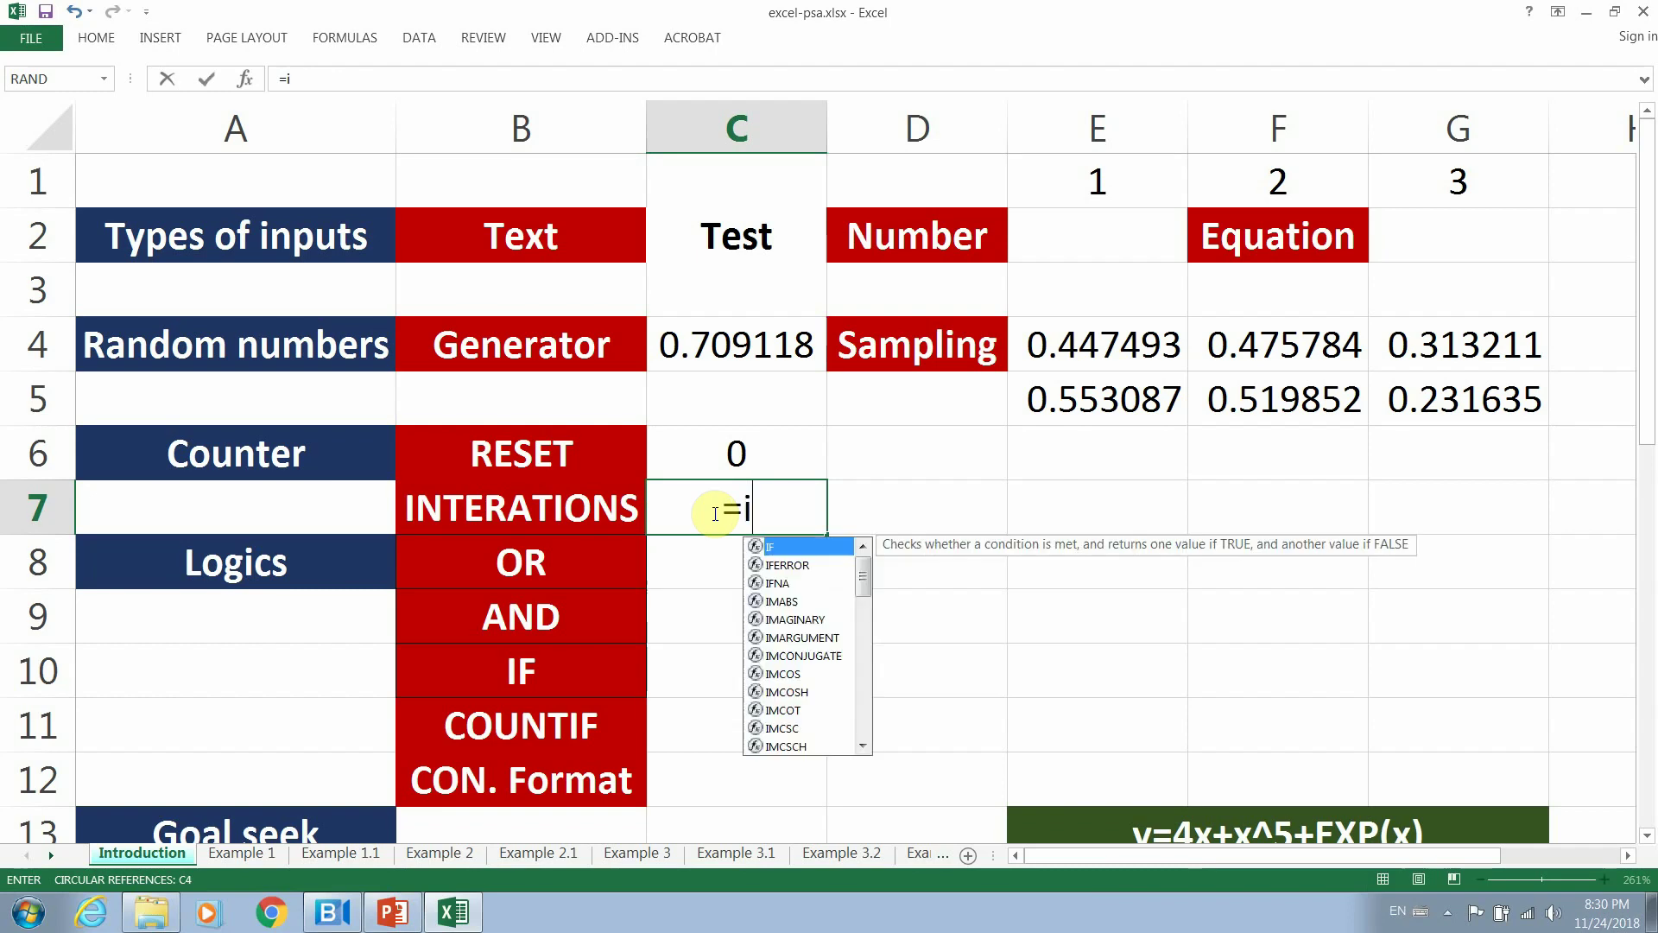
type("f(")
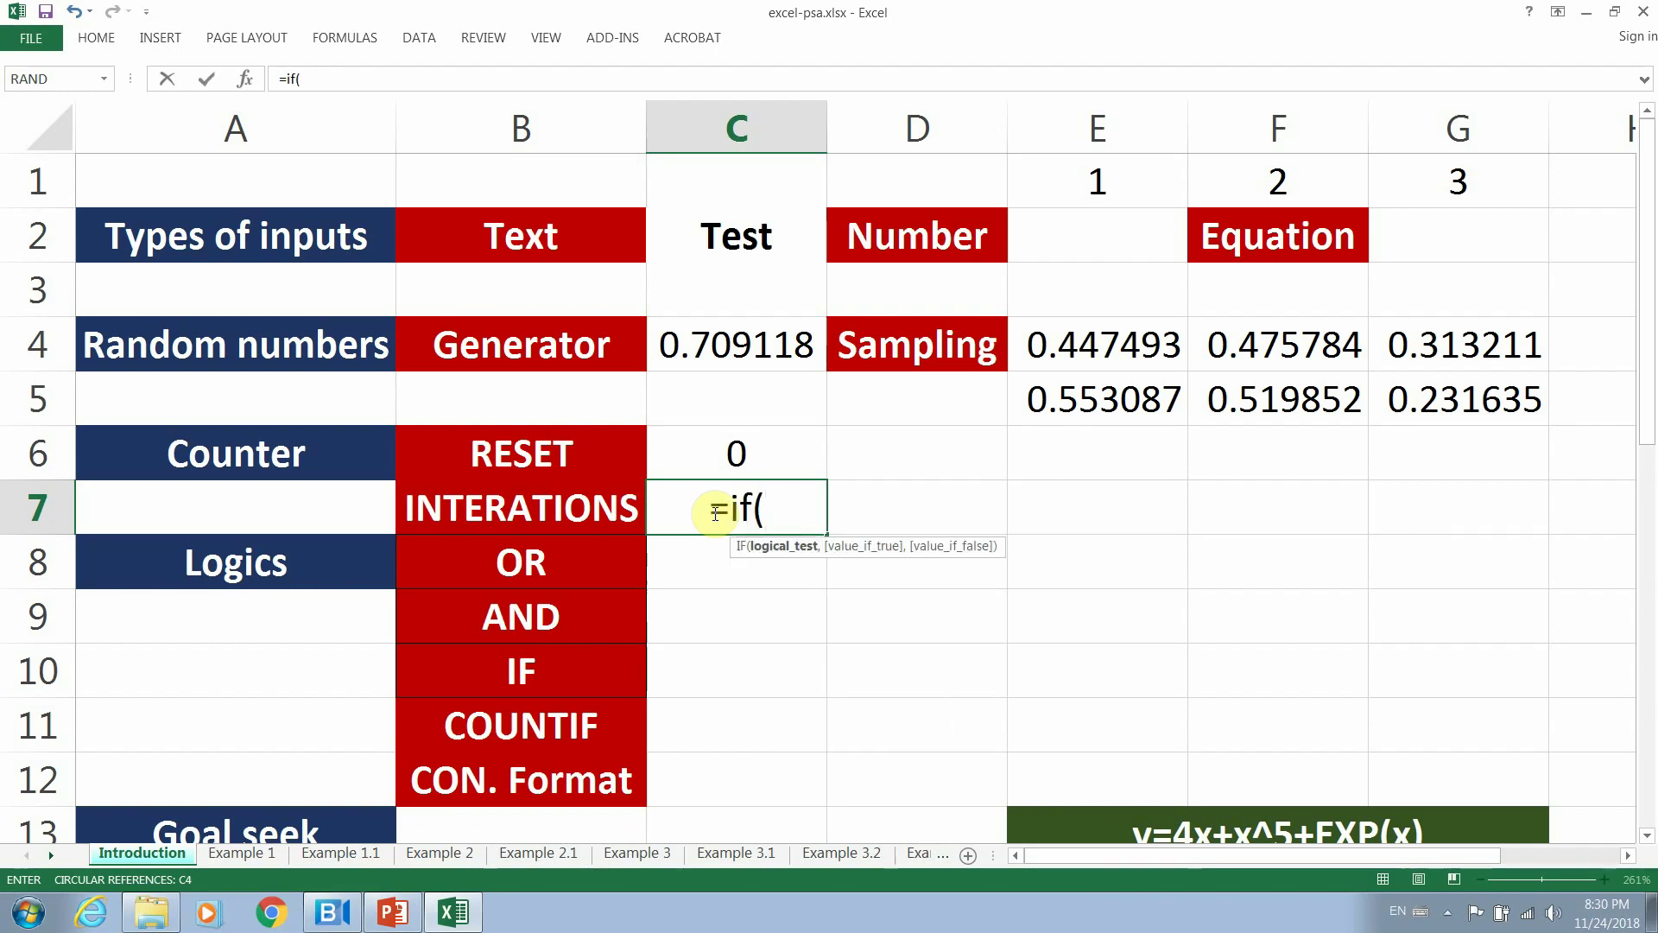
left_click(765, 451)
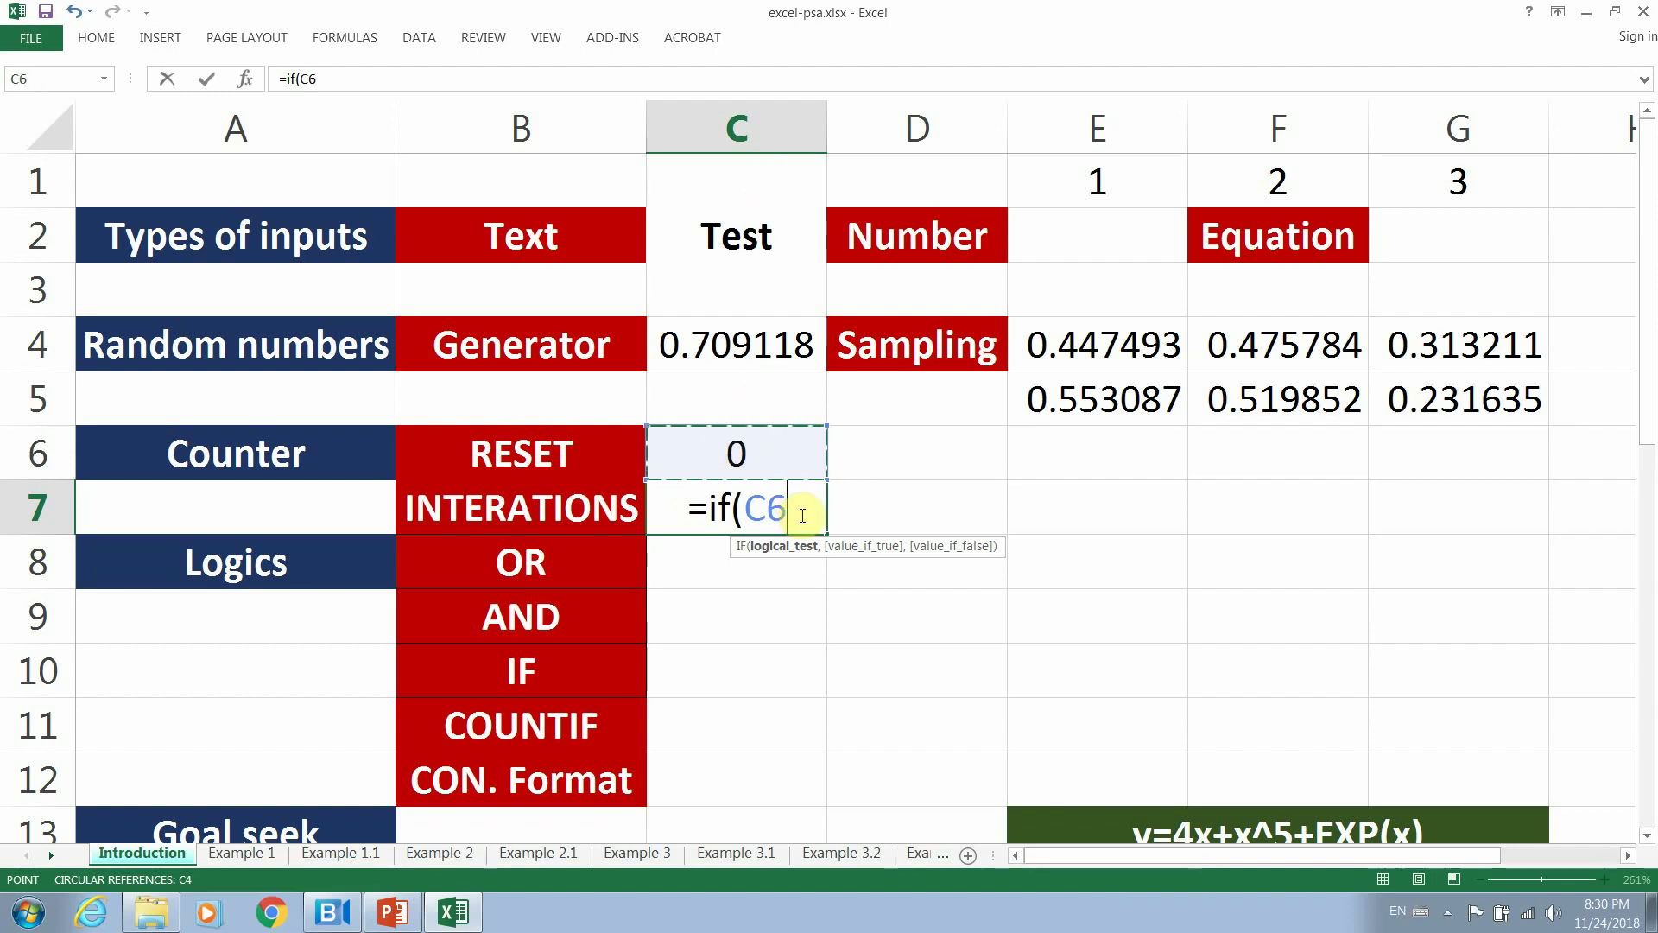
type("=0")
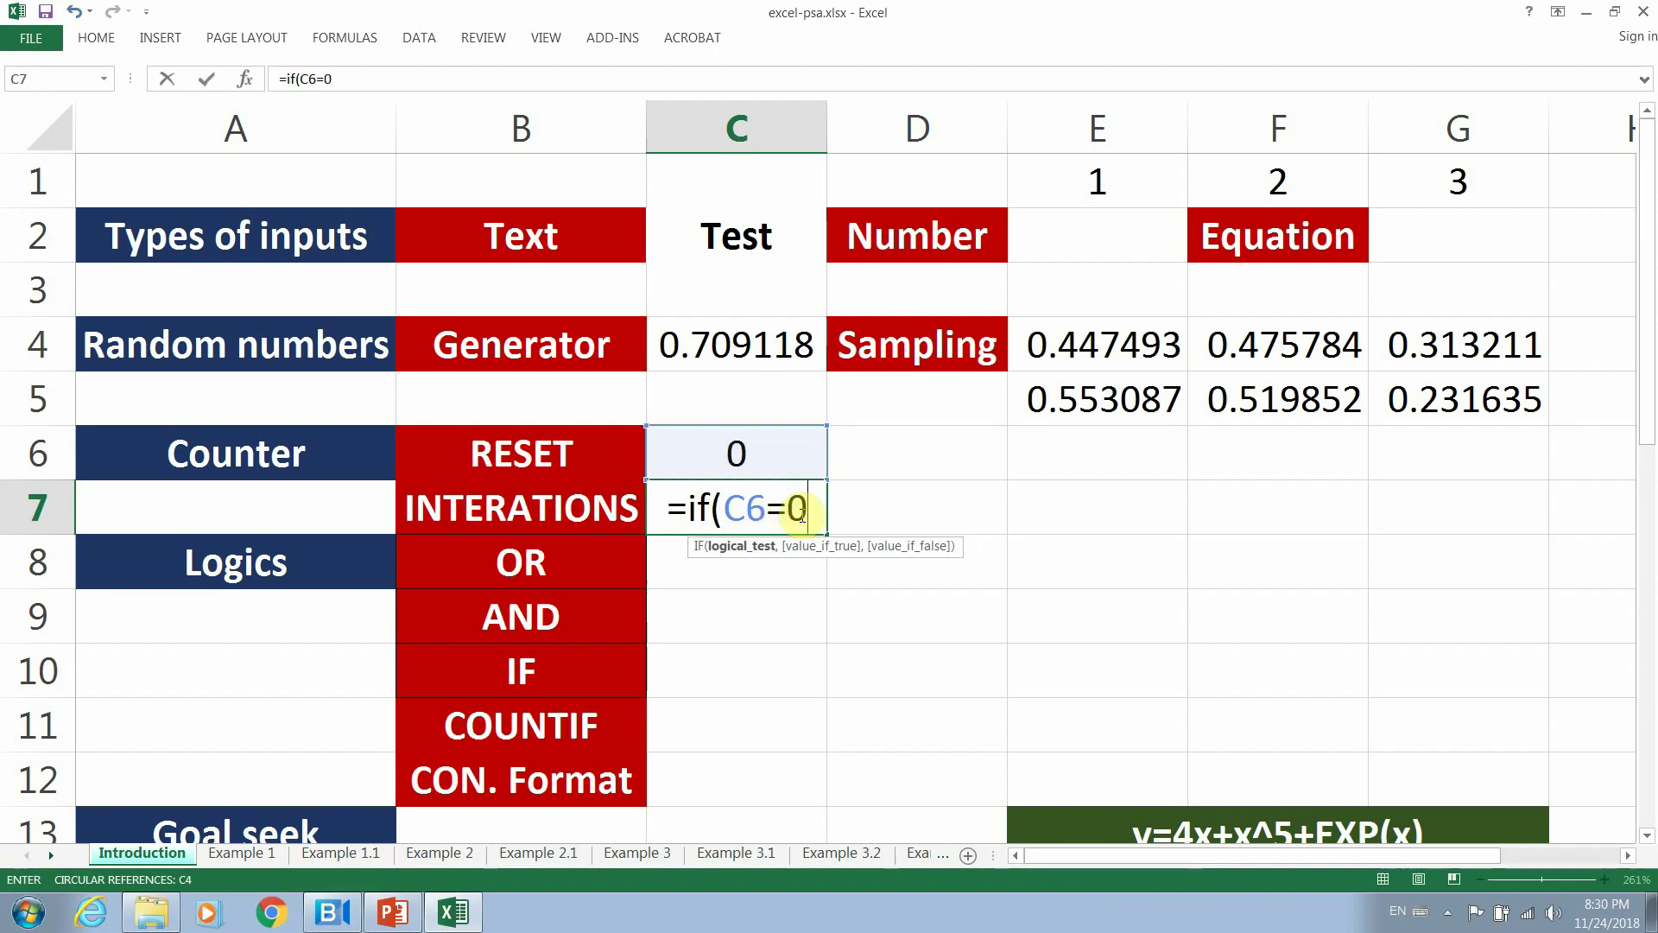
type(",0")
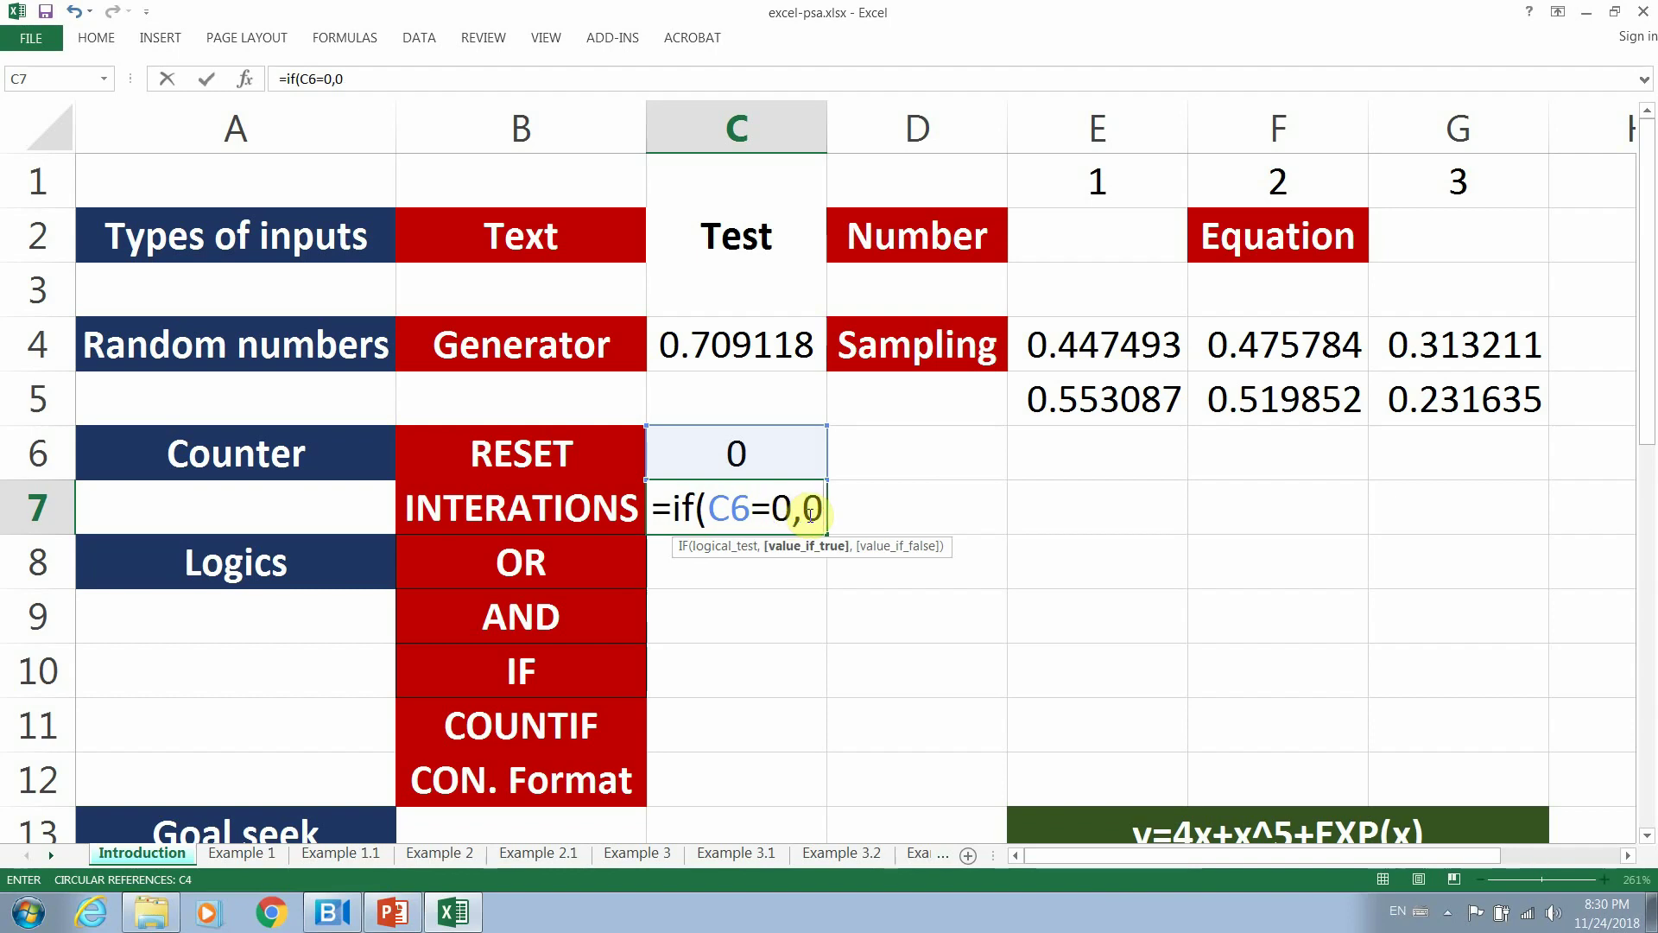
type(",")
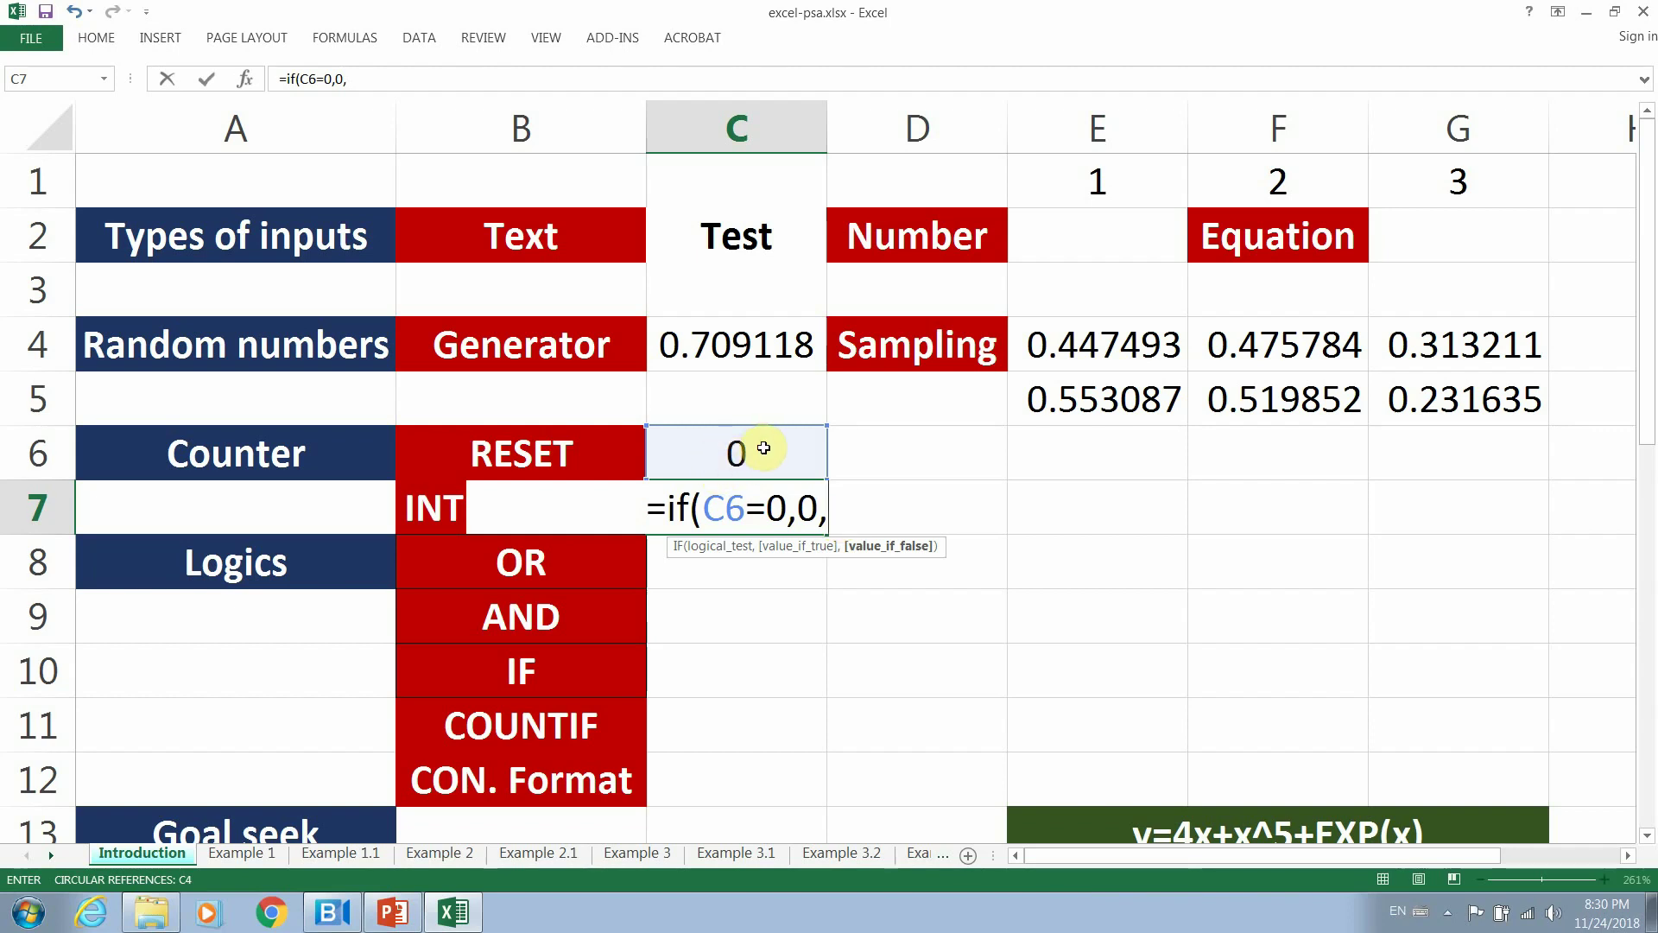
left_click(832, 515)
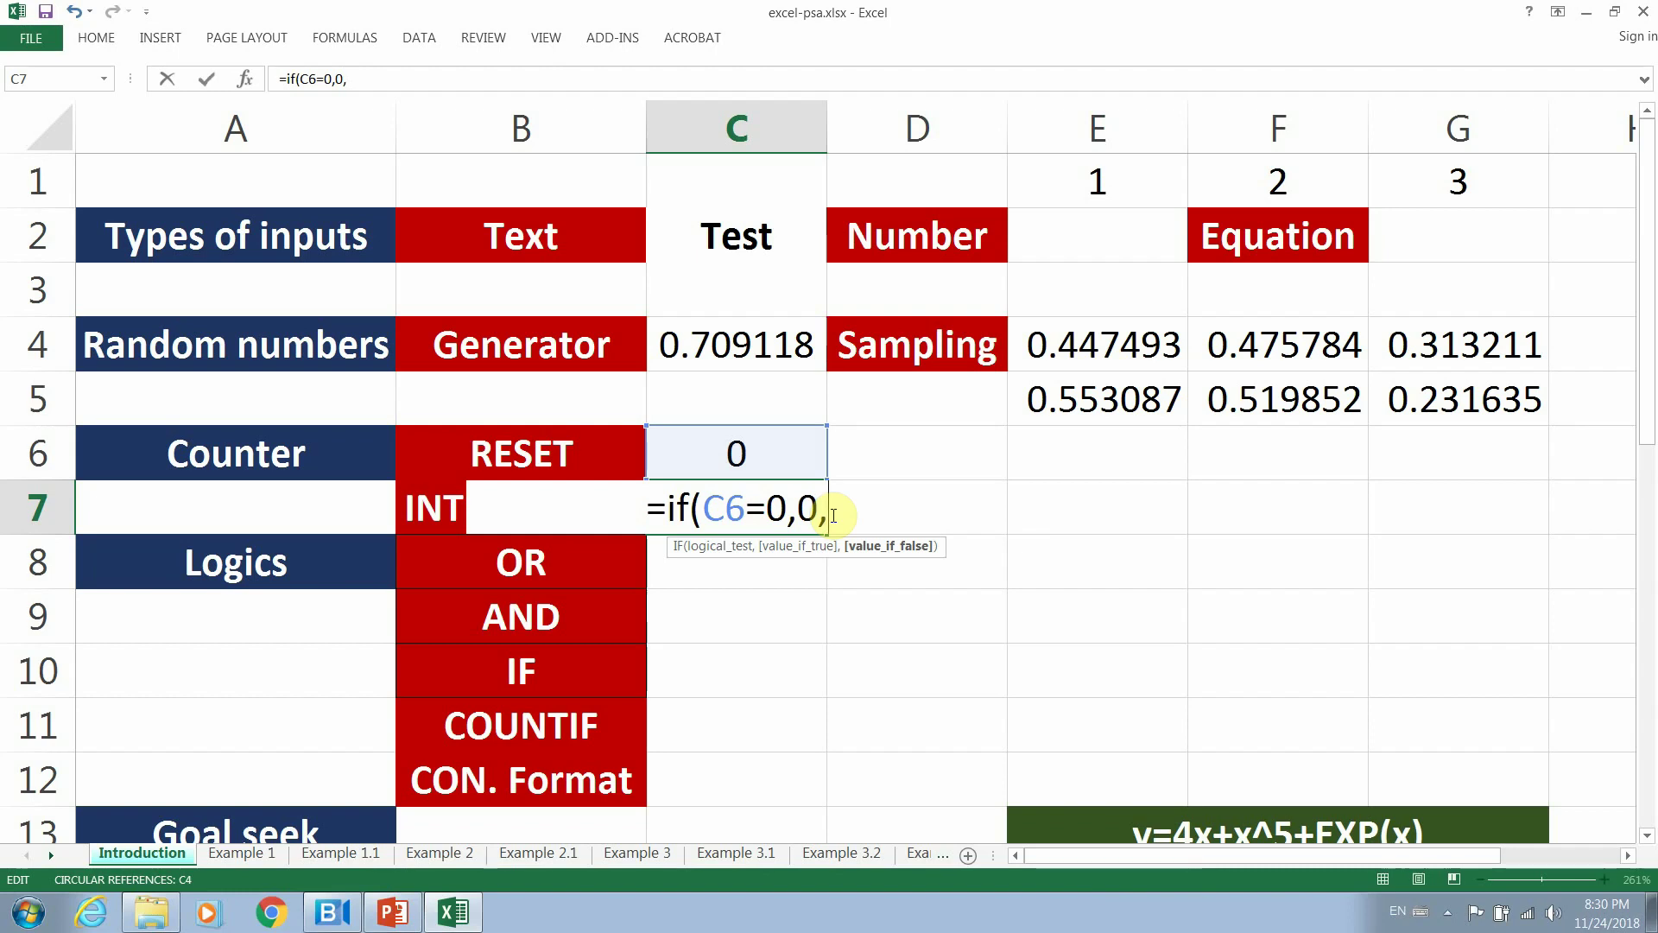
type("c7")
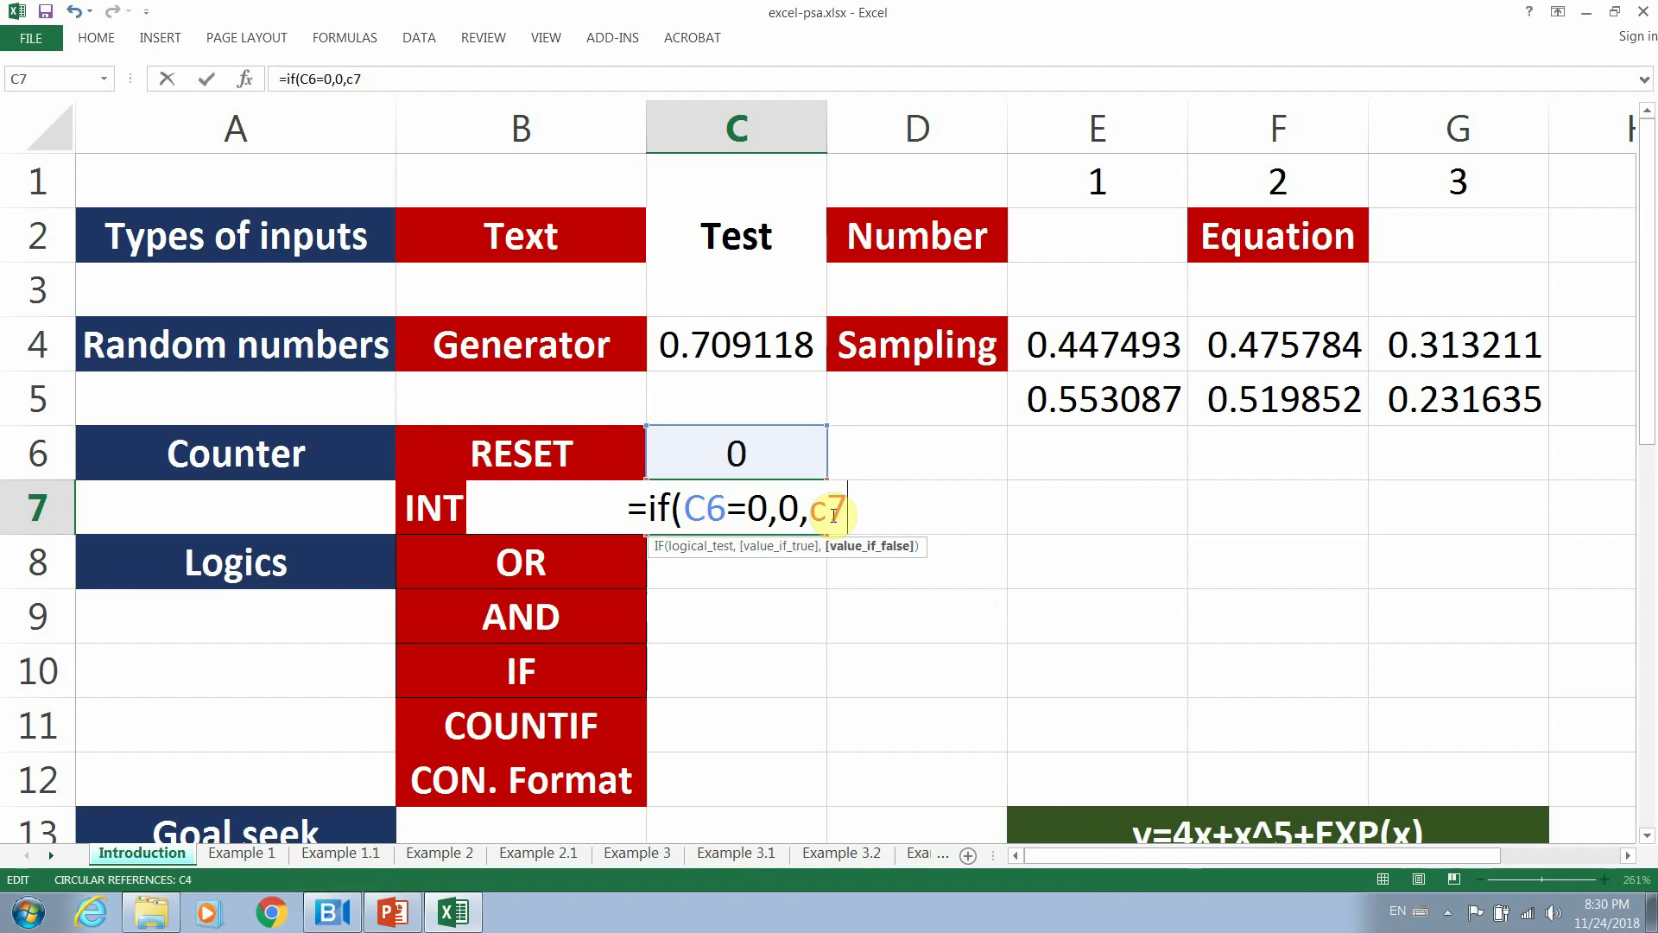
type("+1")
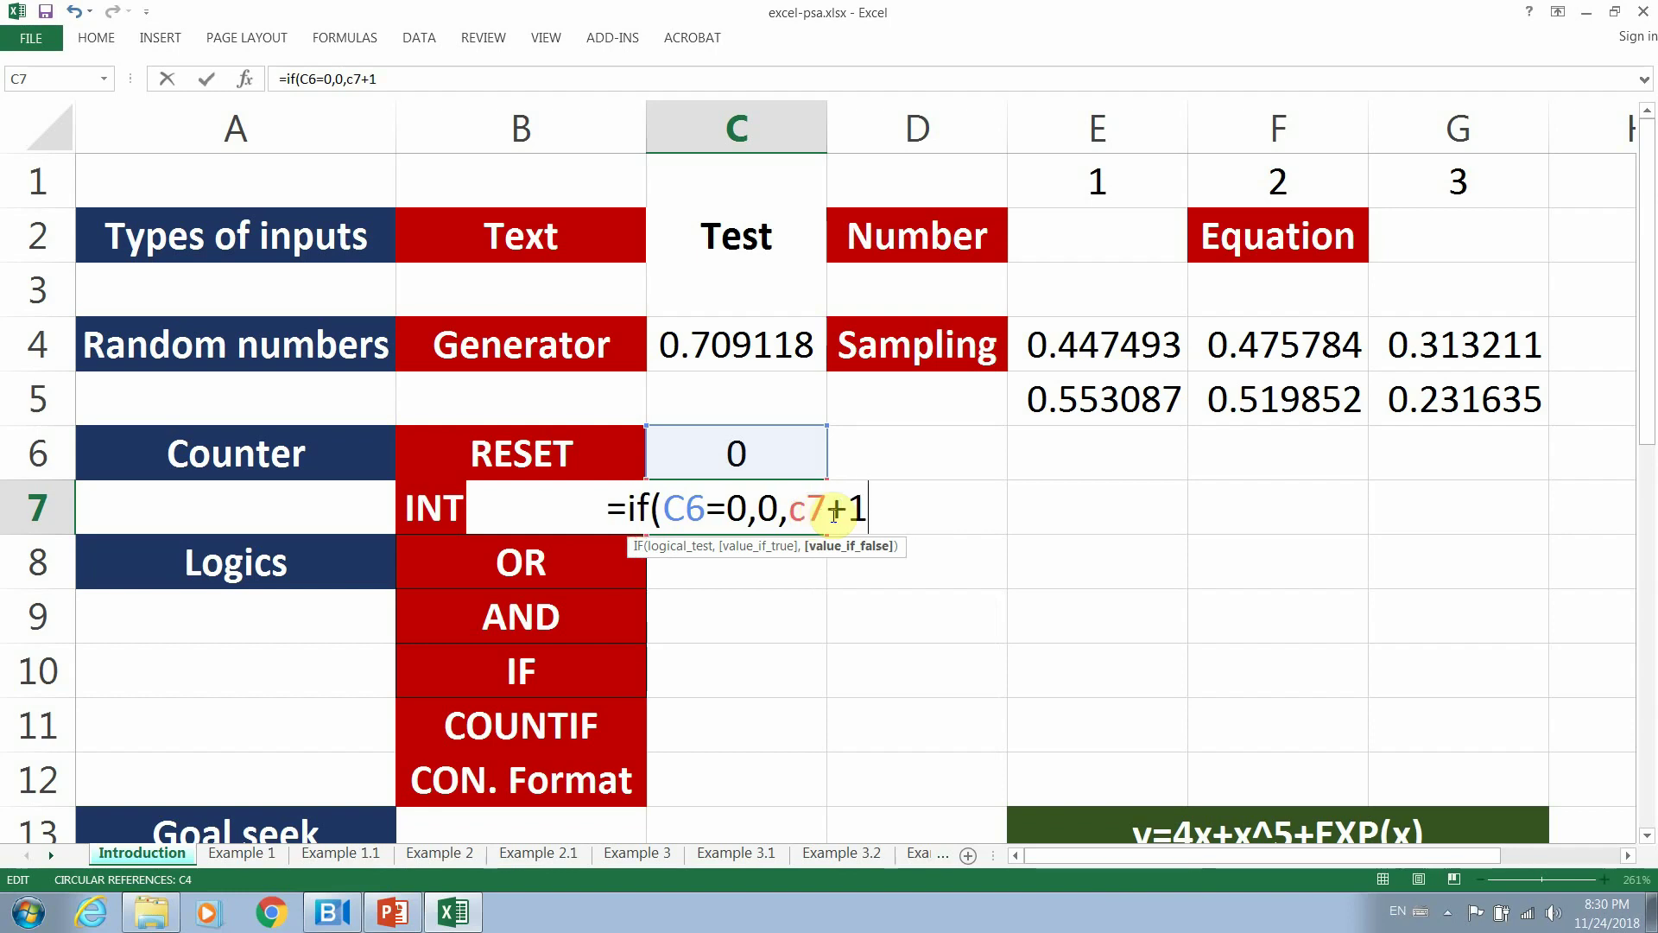
type(")")
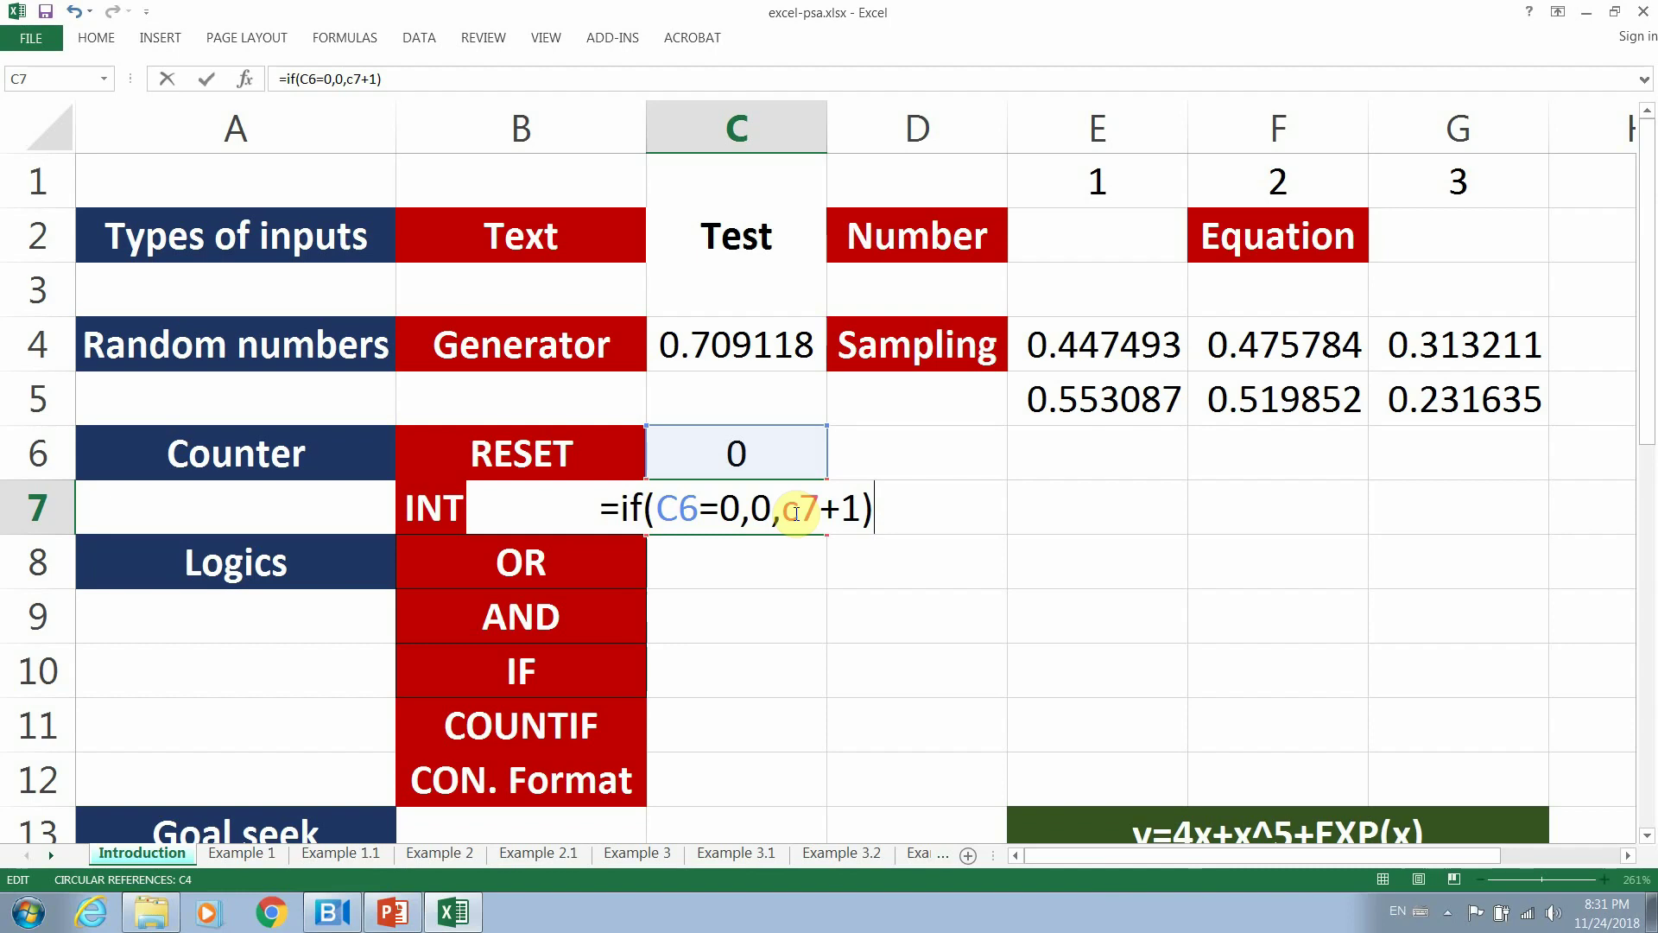
key("Return")
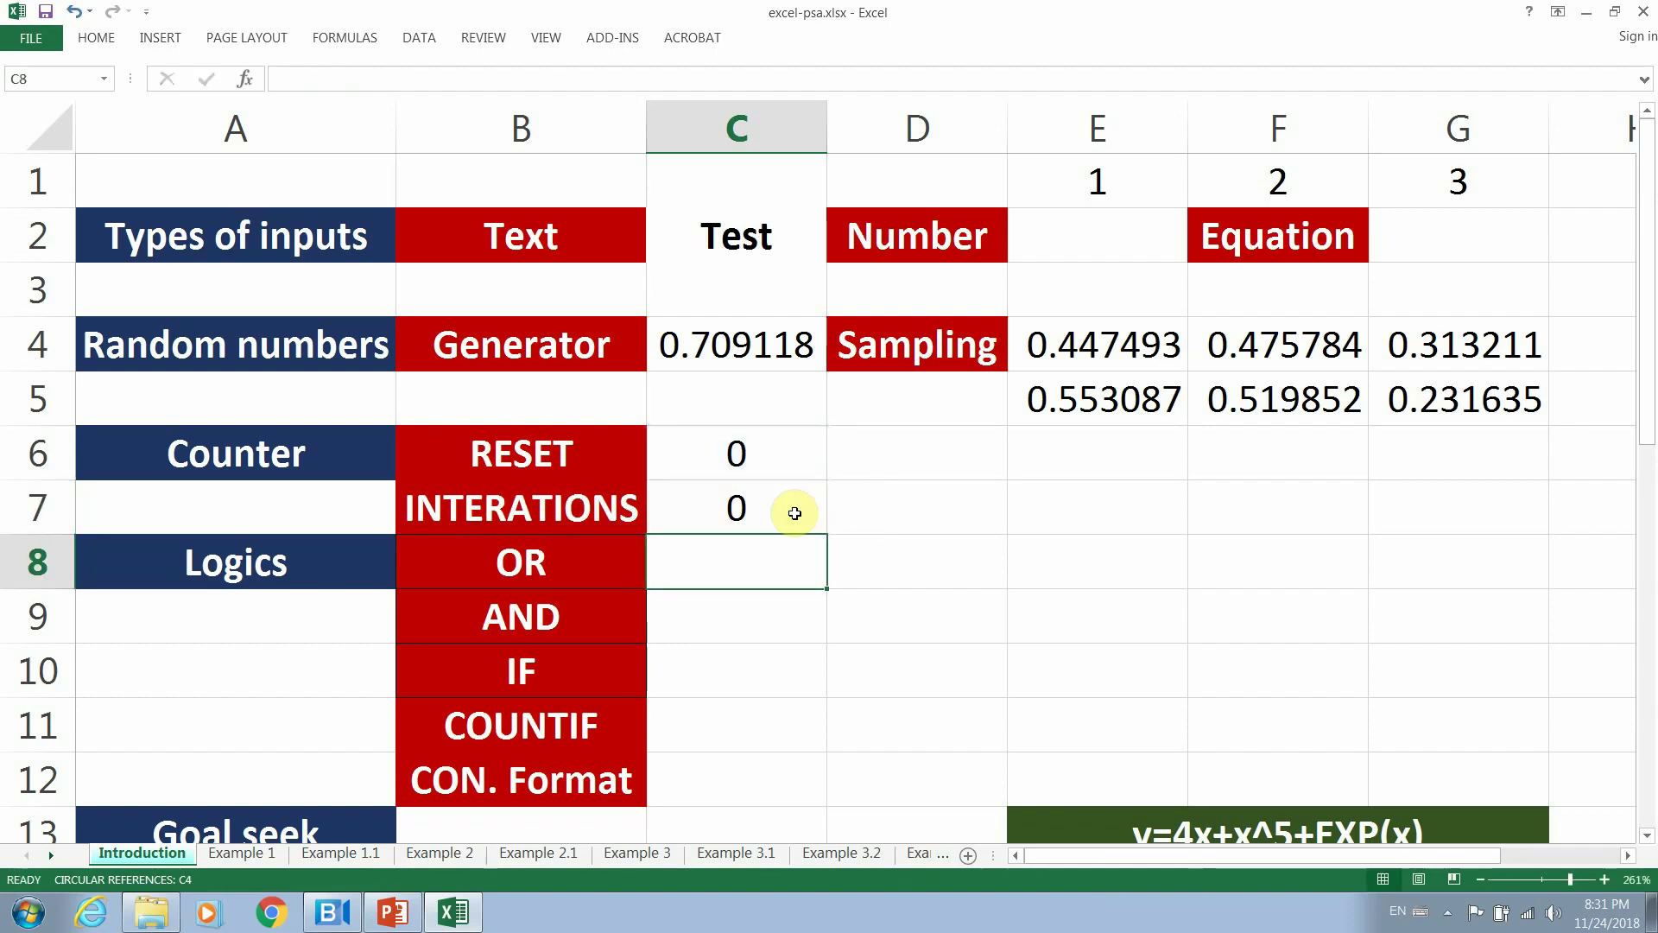
Recalculate the workbook three times to check the counter in C7 with RESET at 0.
key("F9")
key("F9")
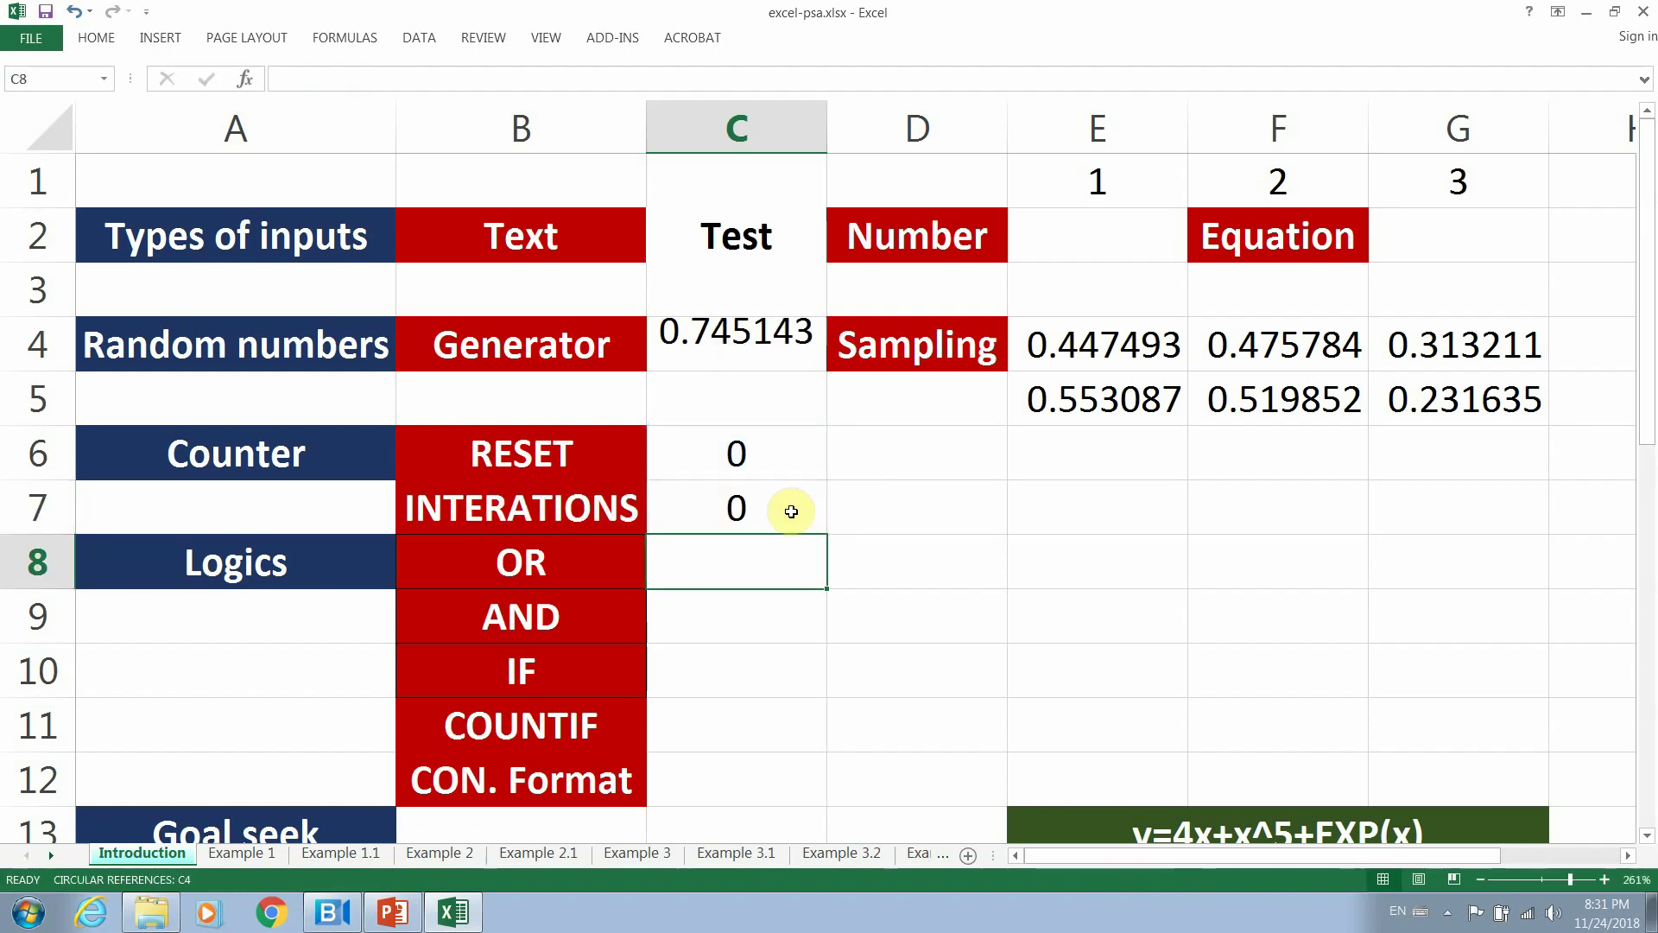
key("F9")
Set the counter's RESET value in cell C6 to 1.
left_click(741, 452)
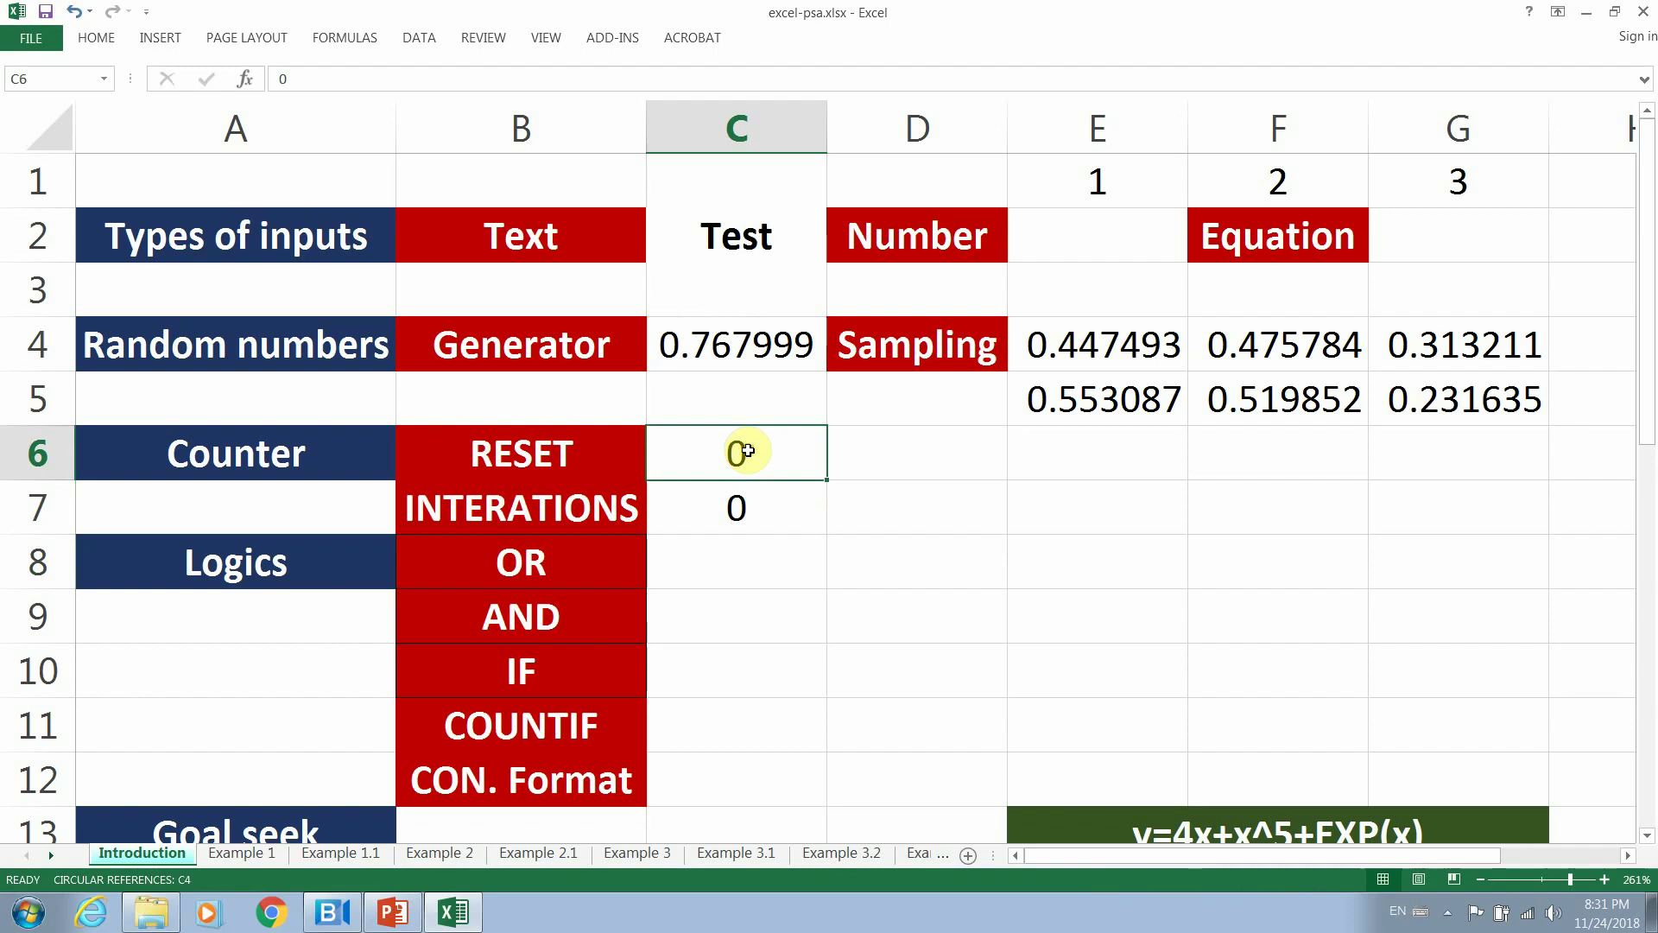
left_click(741, 486)
left_click(737, 454)
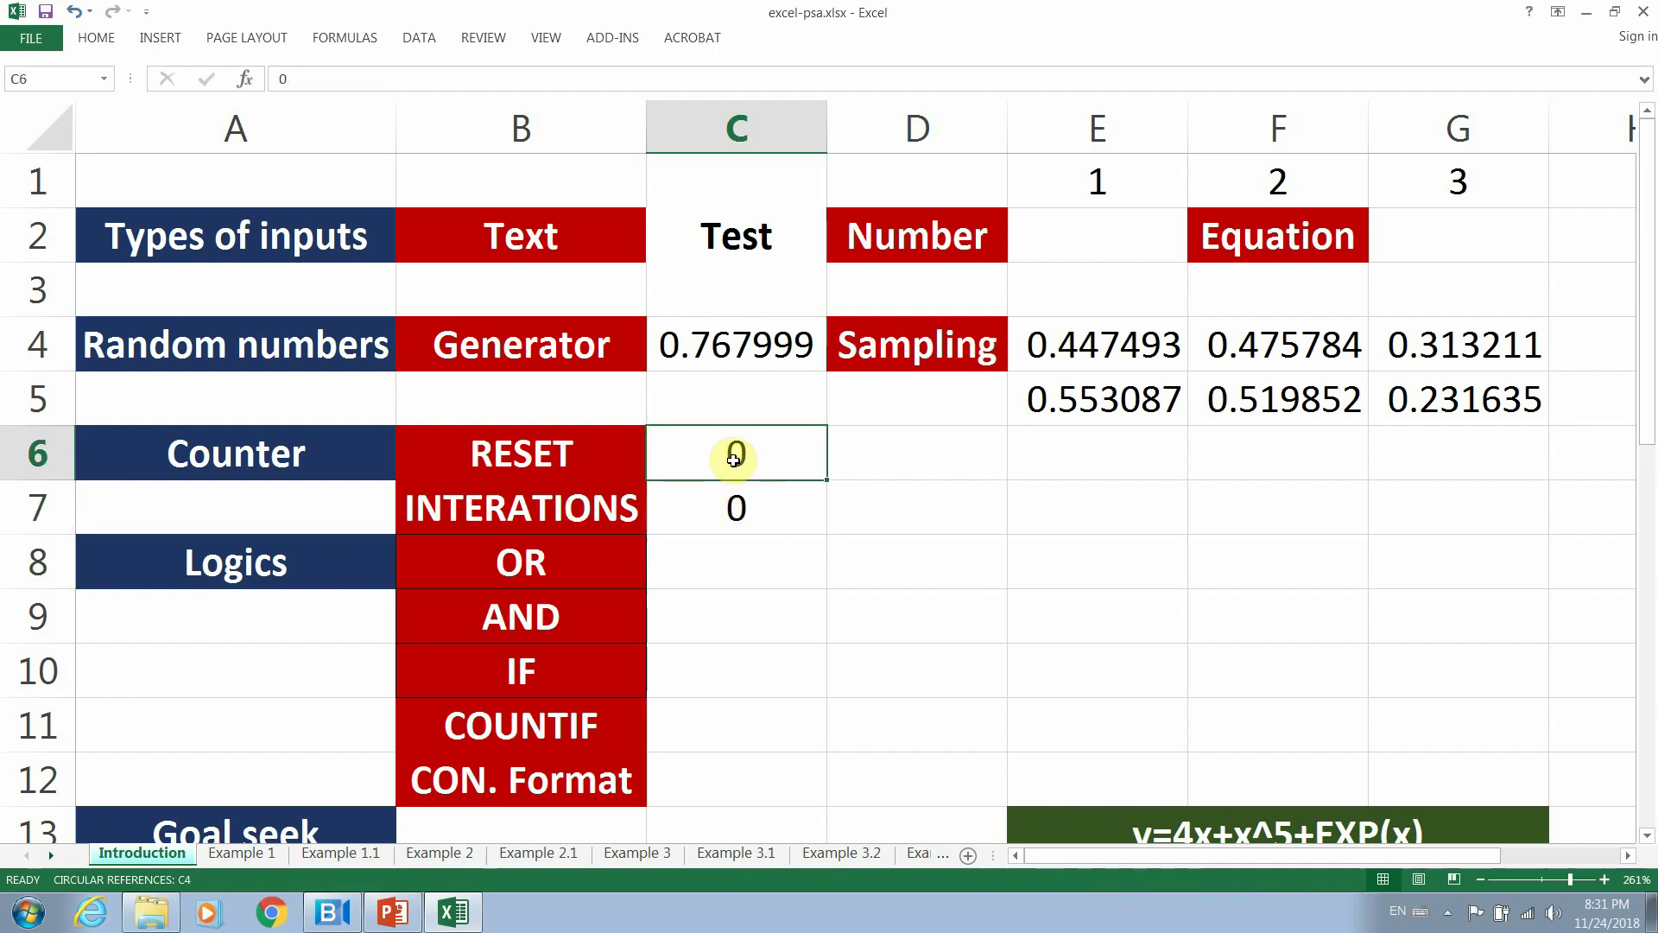
type("1")
key("Return")
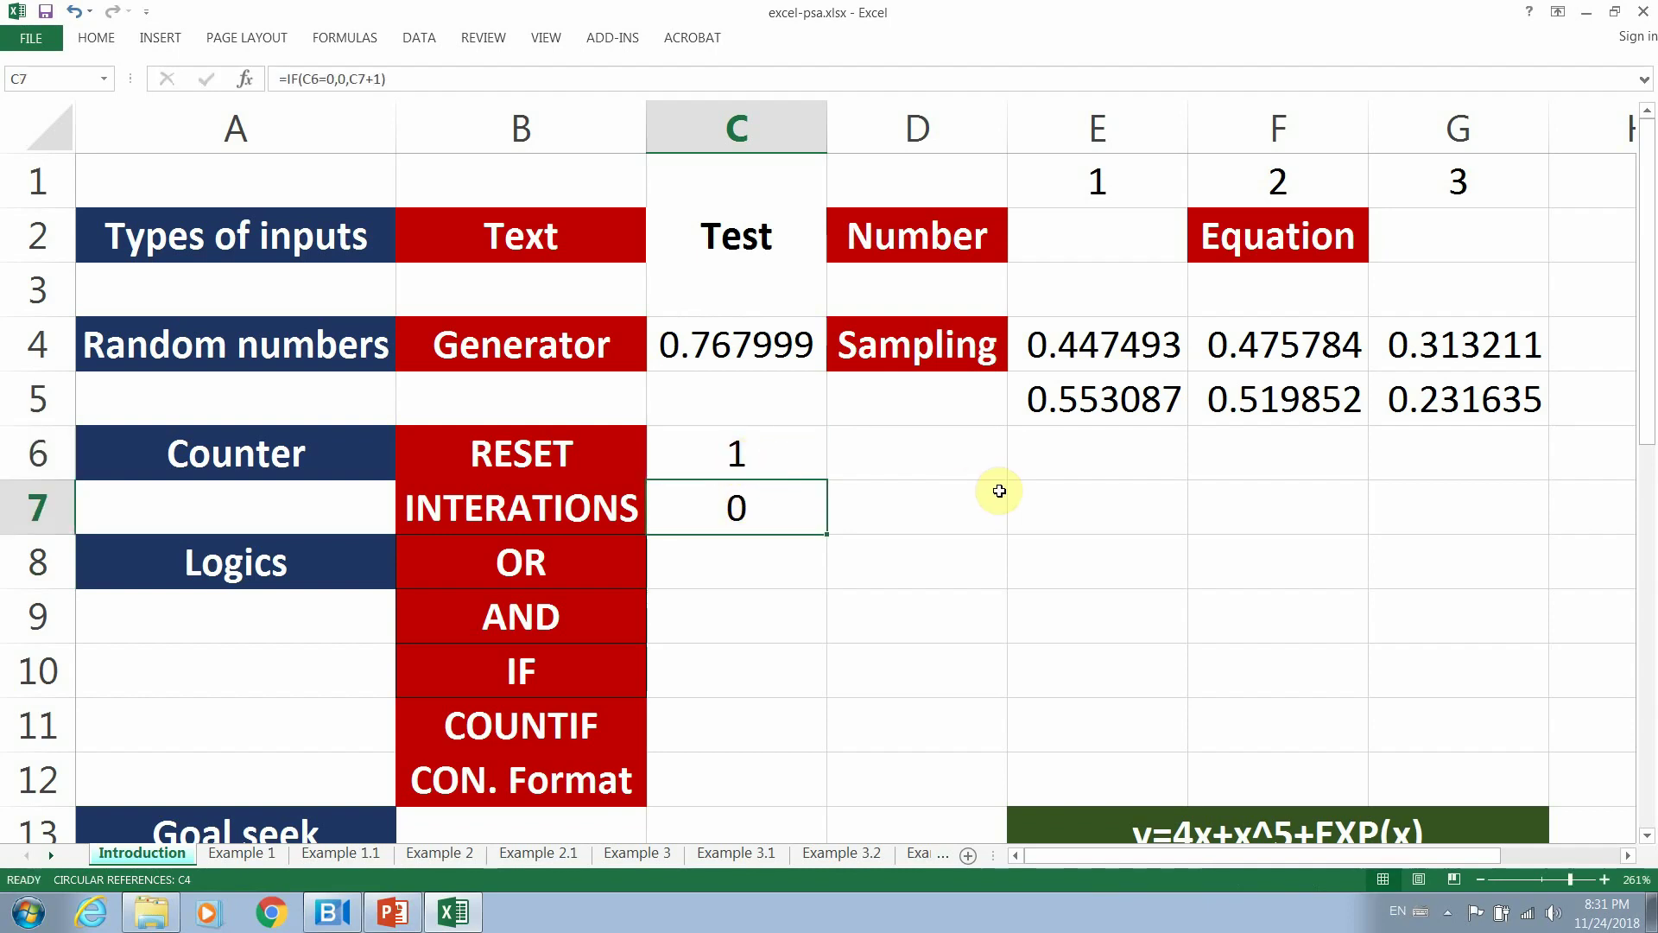
Recalculate the workbook three times to check whether the counter in C7 advances with RESET at 1.
key("F9")
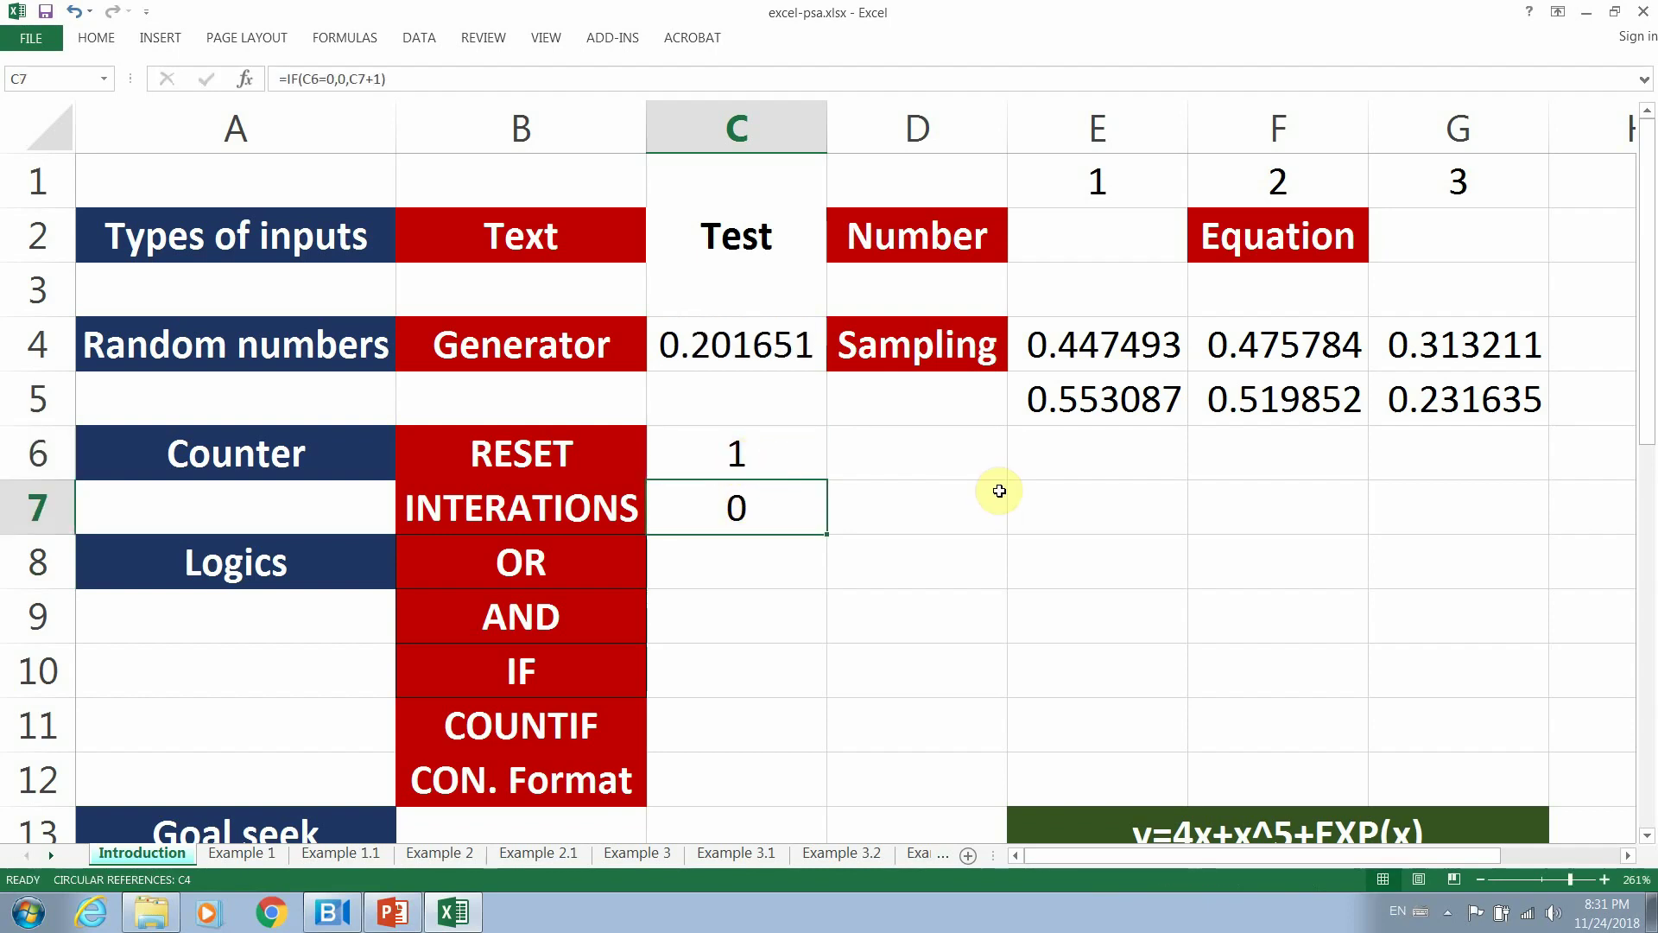
key("F9")
key("F9")
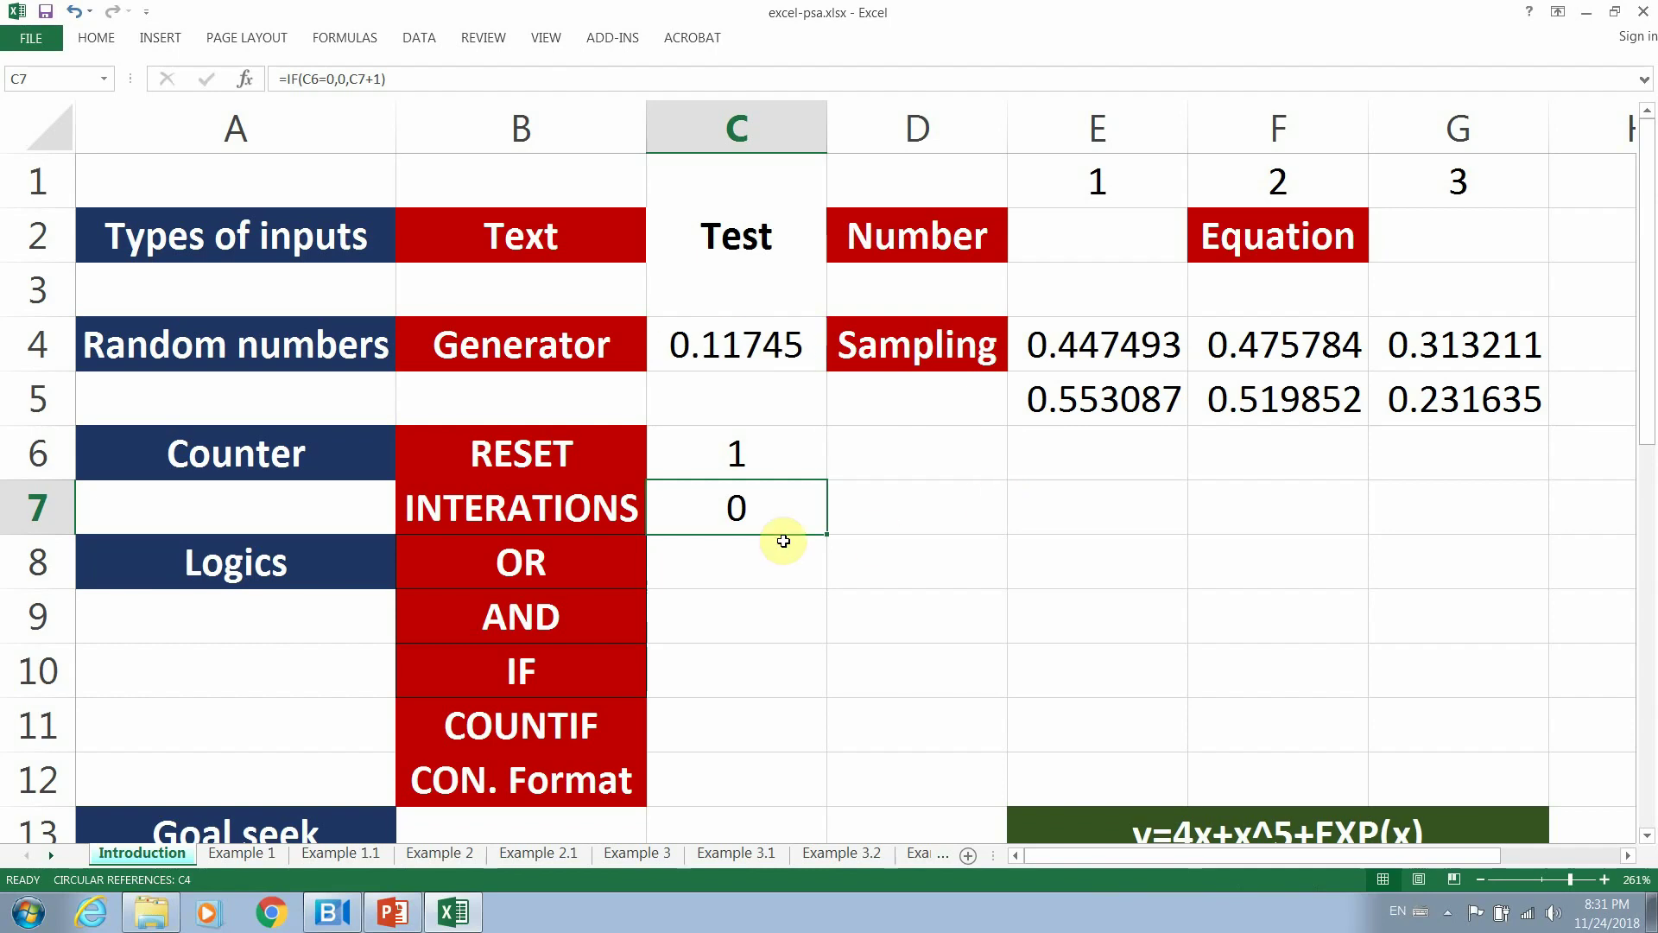
Review and re-enter the existing counter formula in C7, and recalculate the workbook once.
double_click(763, 509)
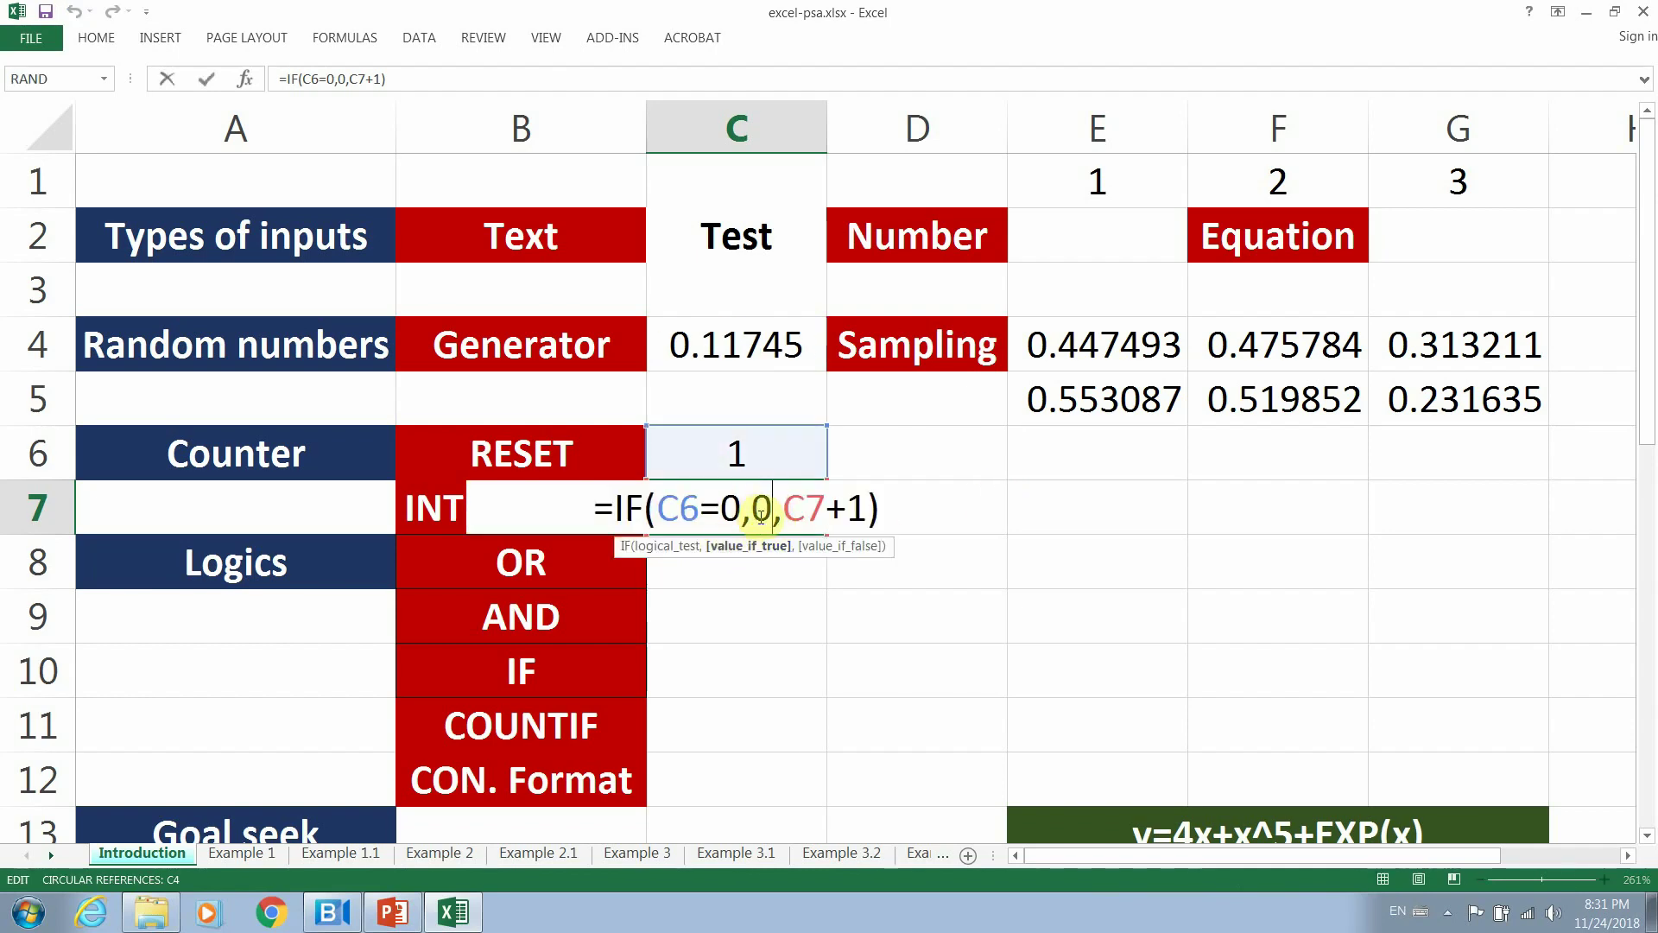
left_click(783, 509)
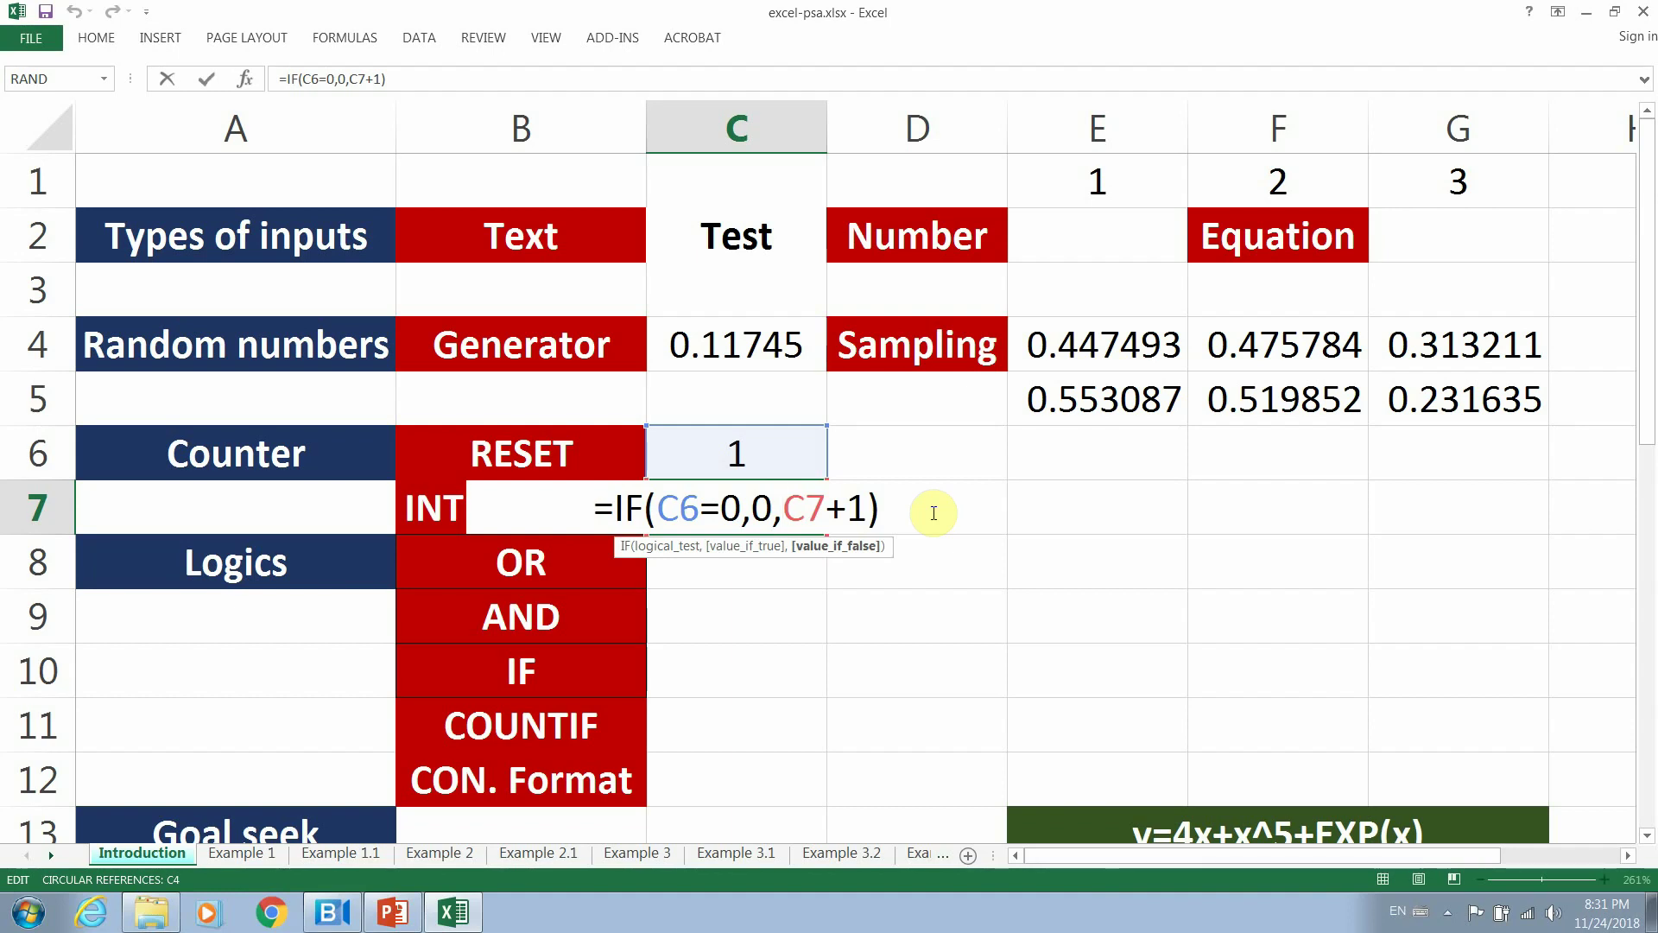
key("Return")
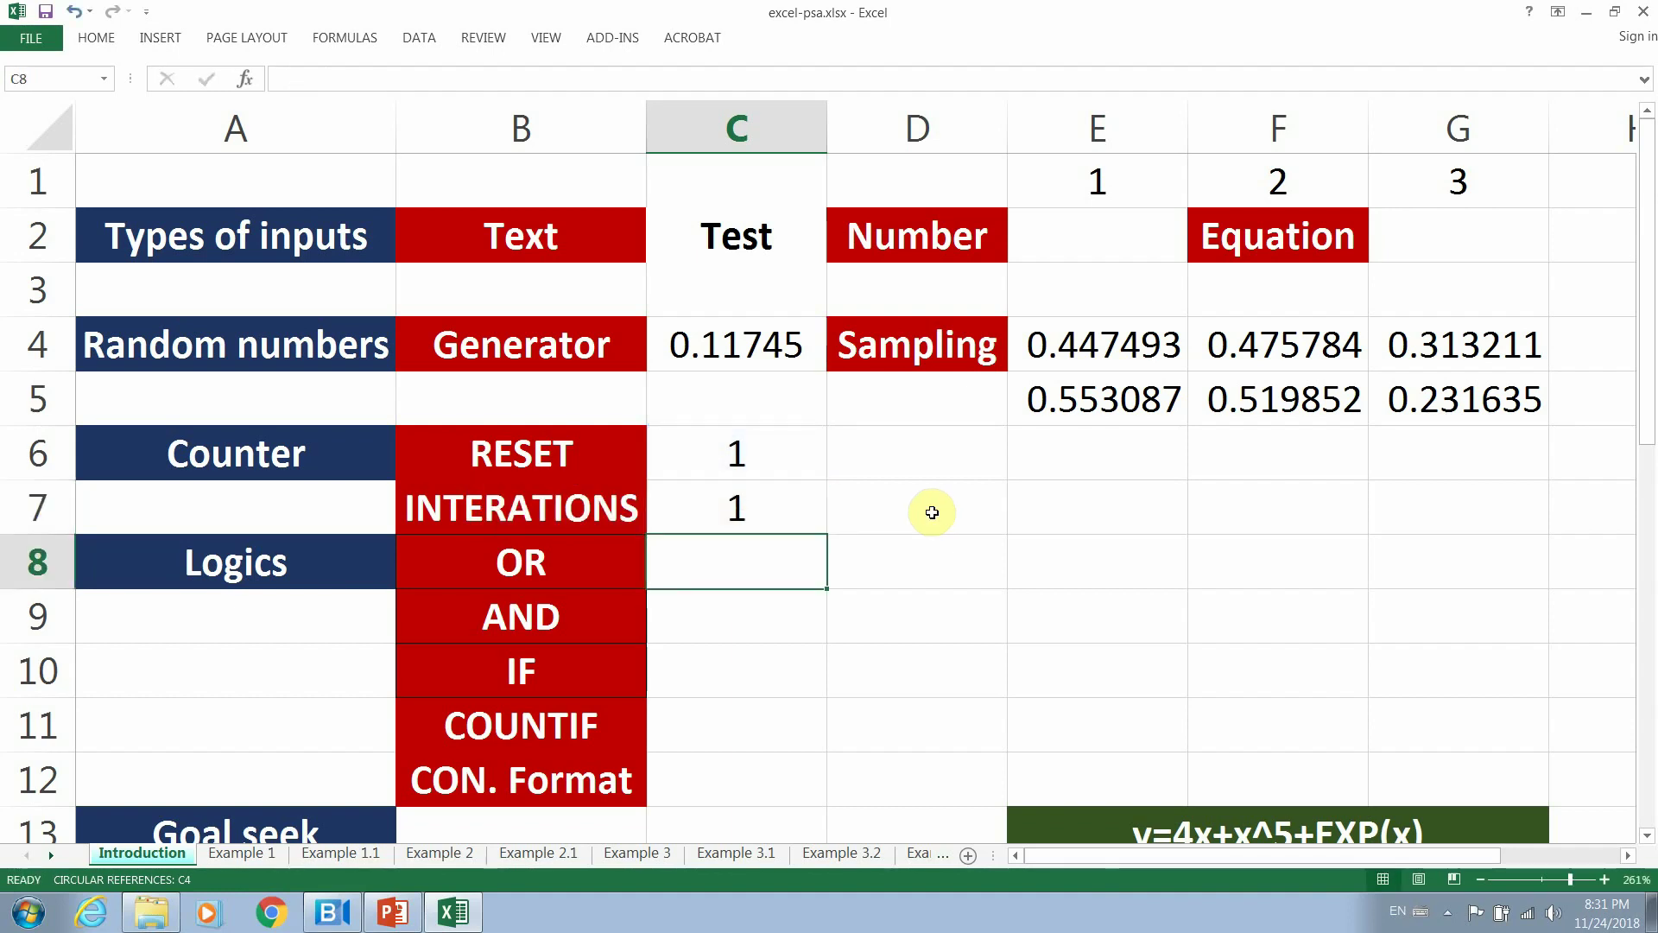
key("F9")
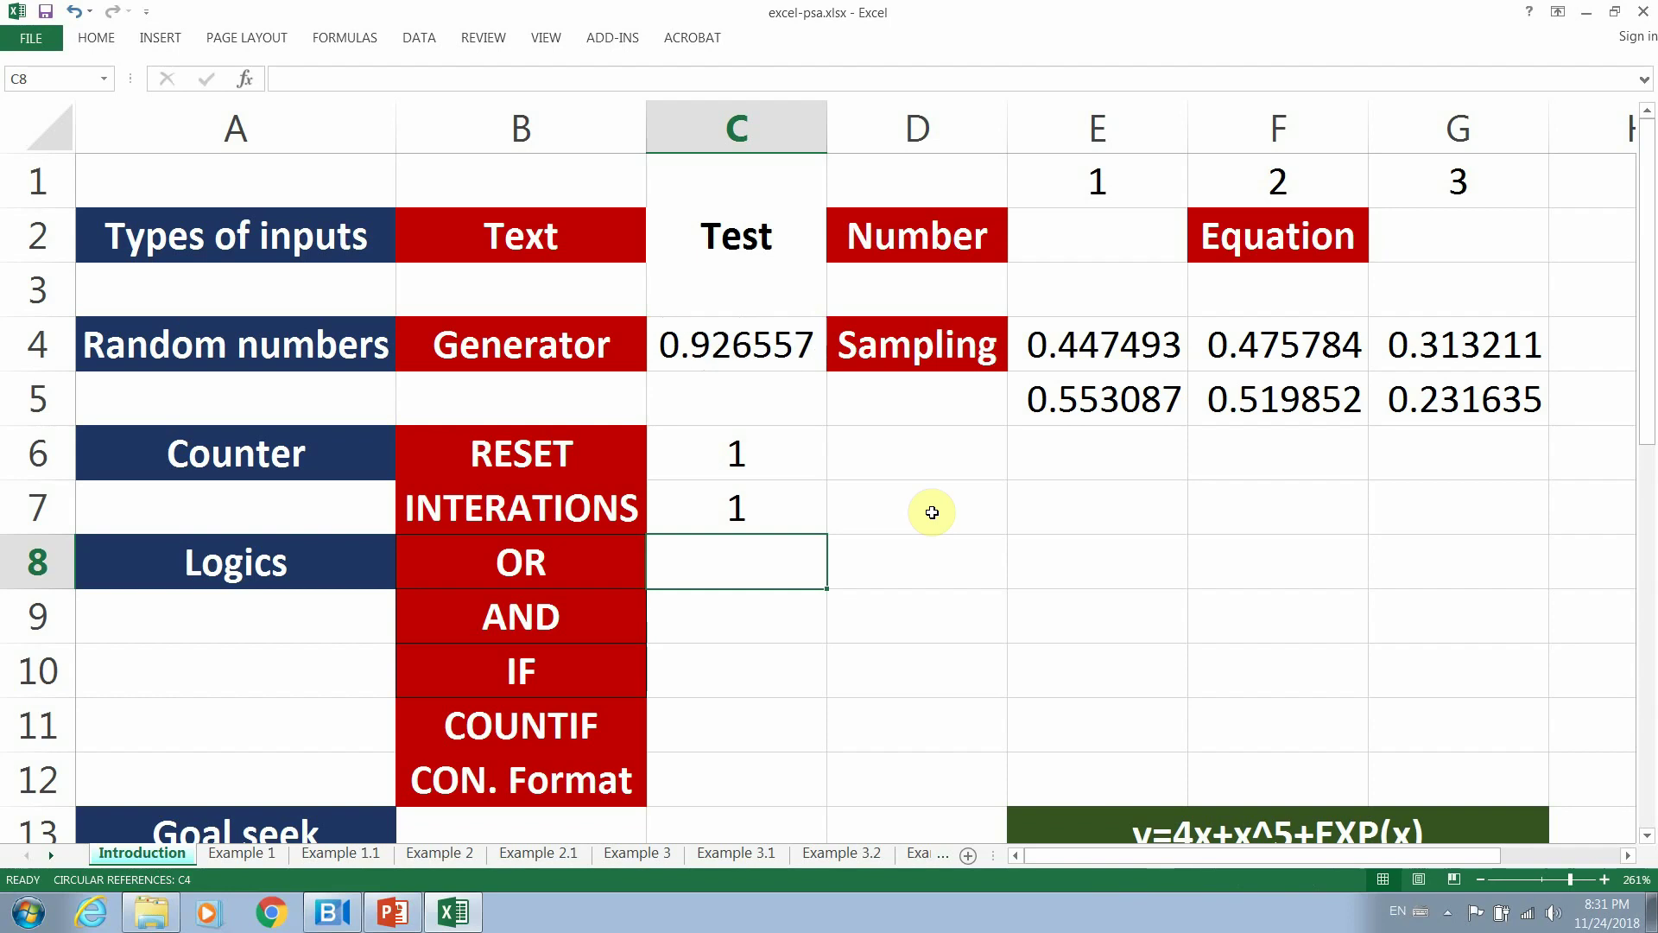
Try to enable iterative calculation in the program's formula calculation options.
left_click(26, 38)
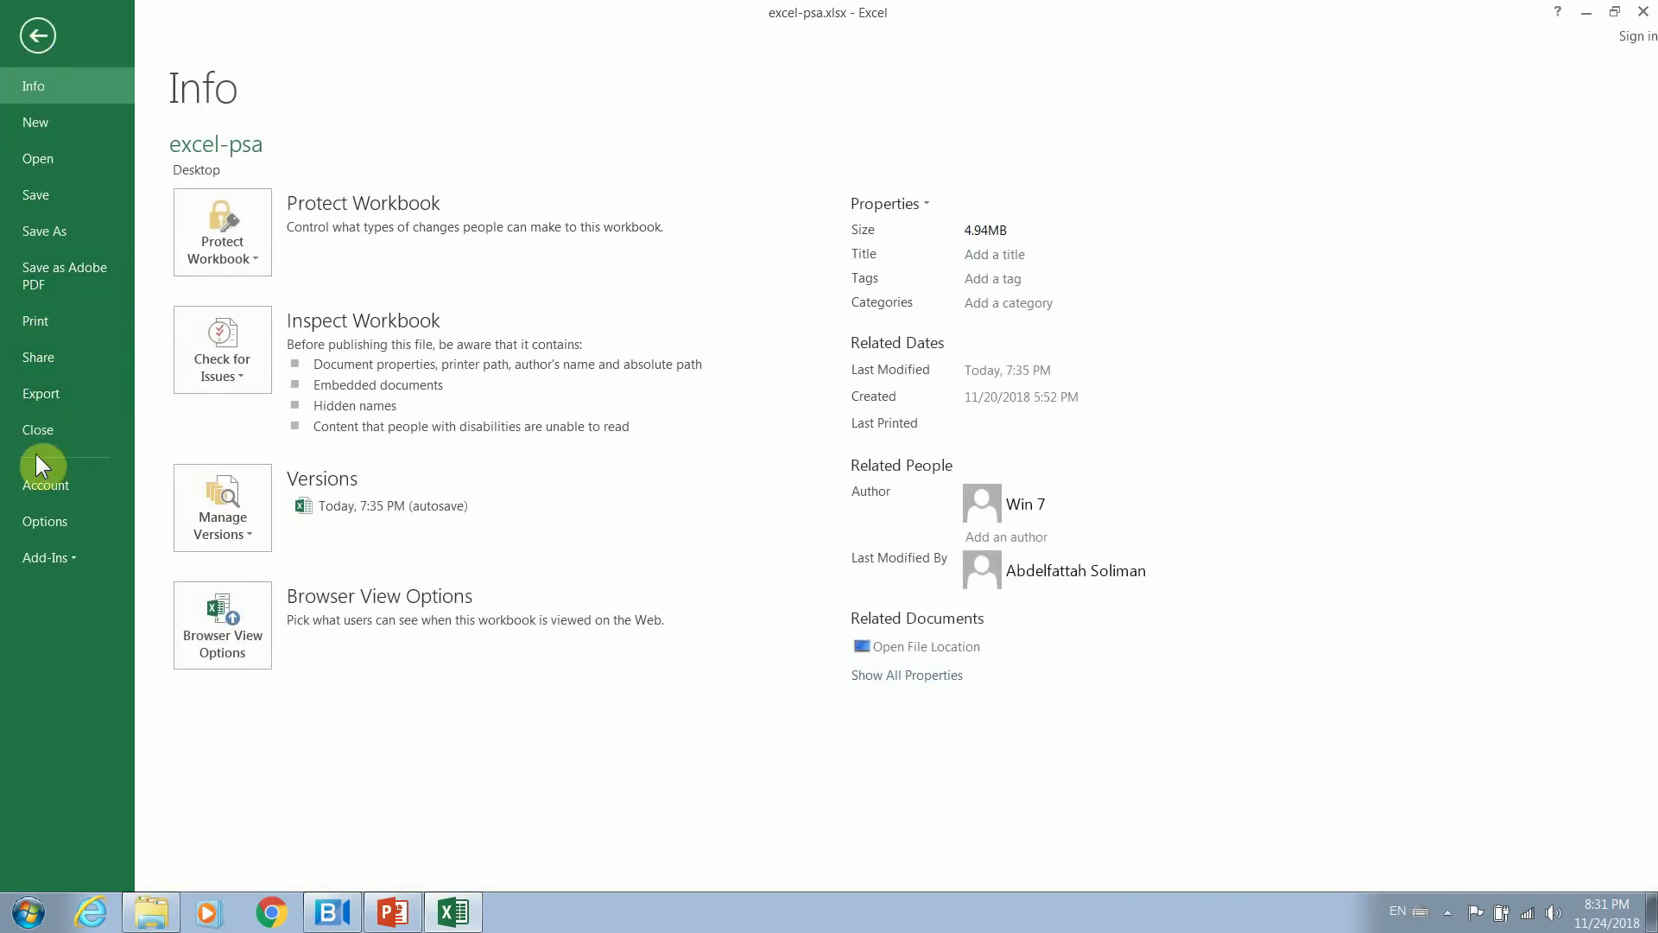
left_click(38, 520)
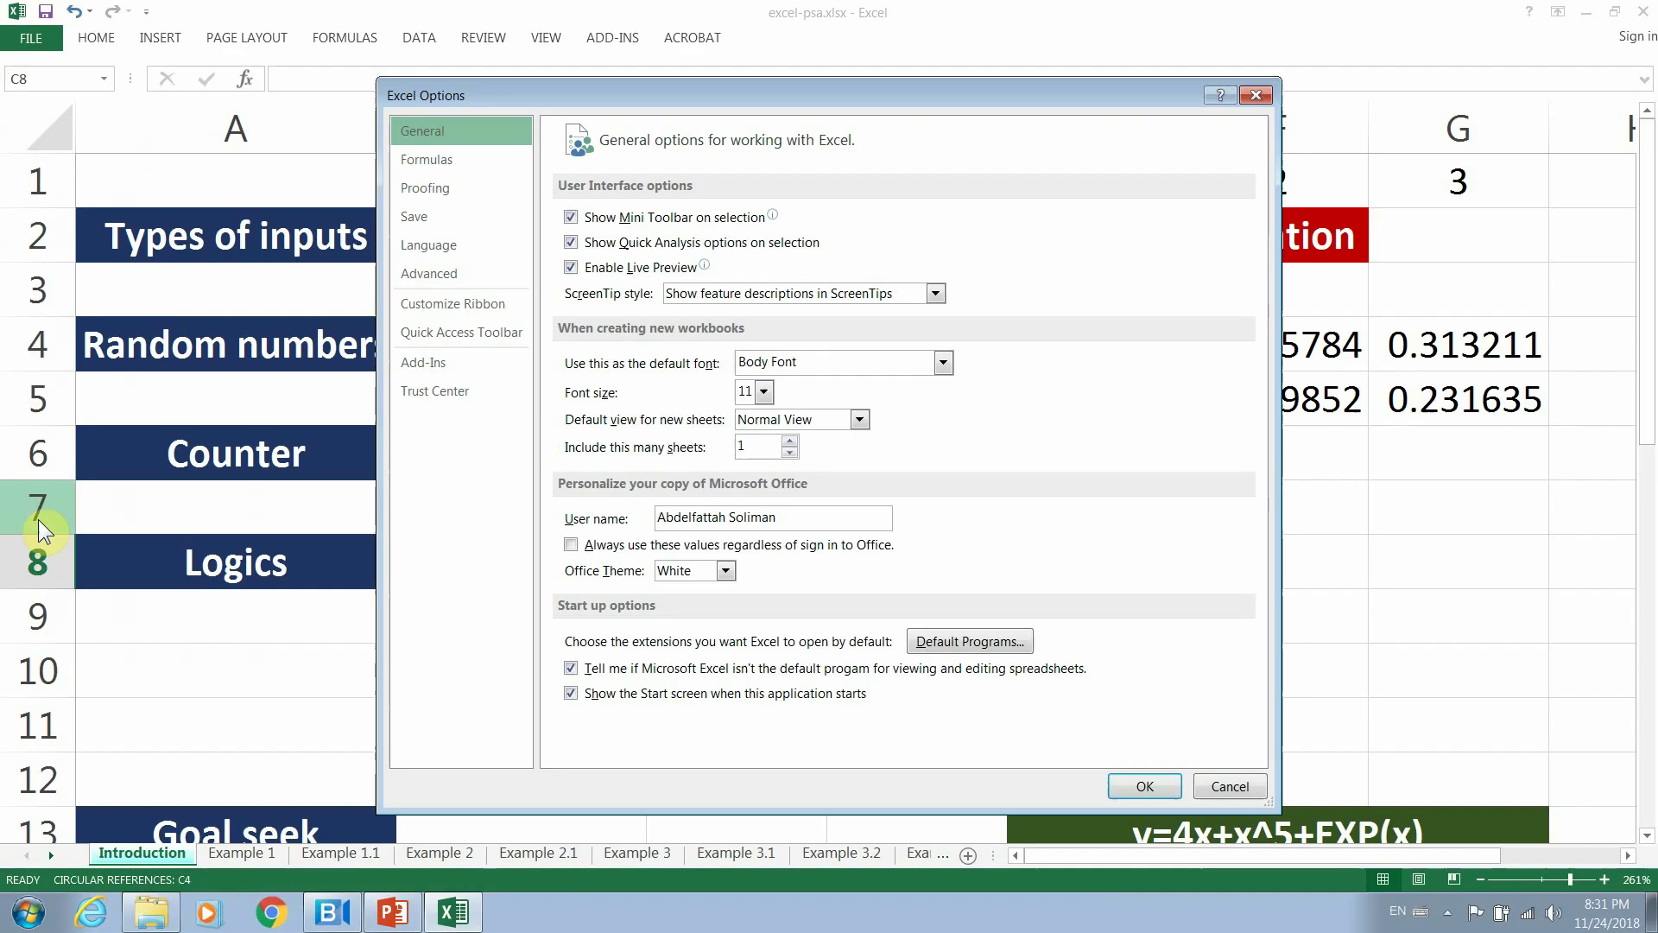
left_click(428, 158)
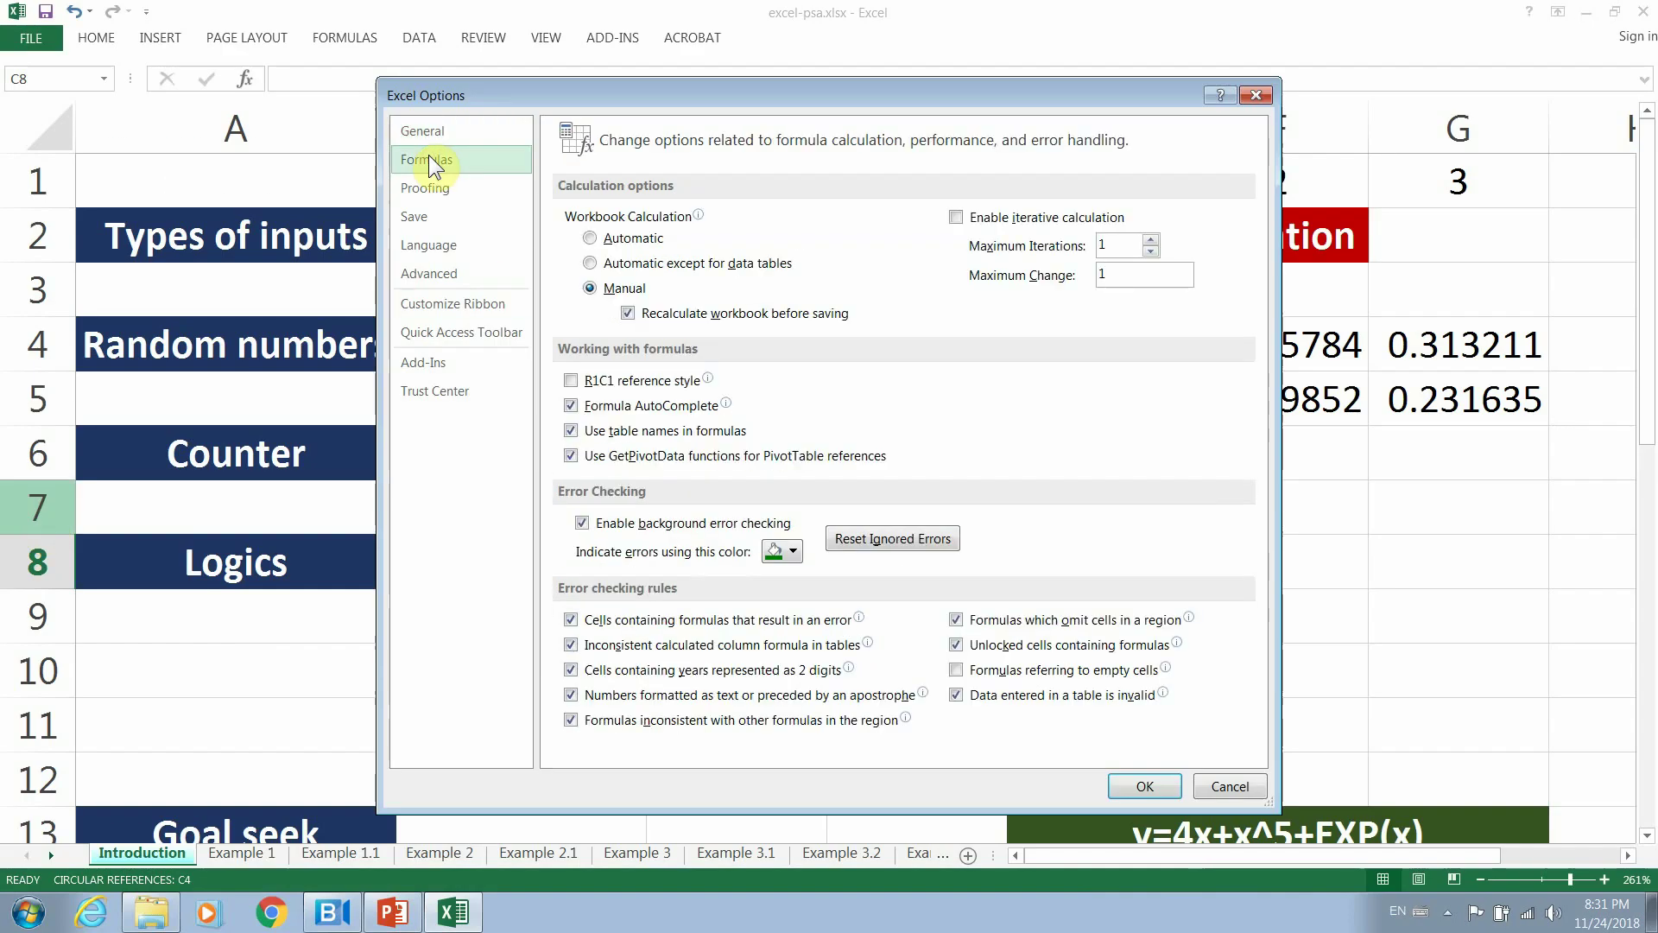
left_click(956, 217)
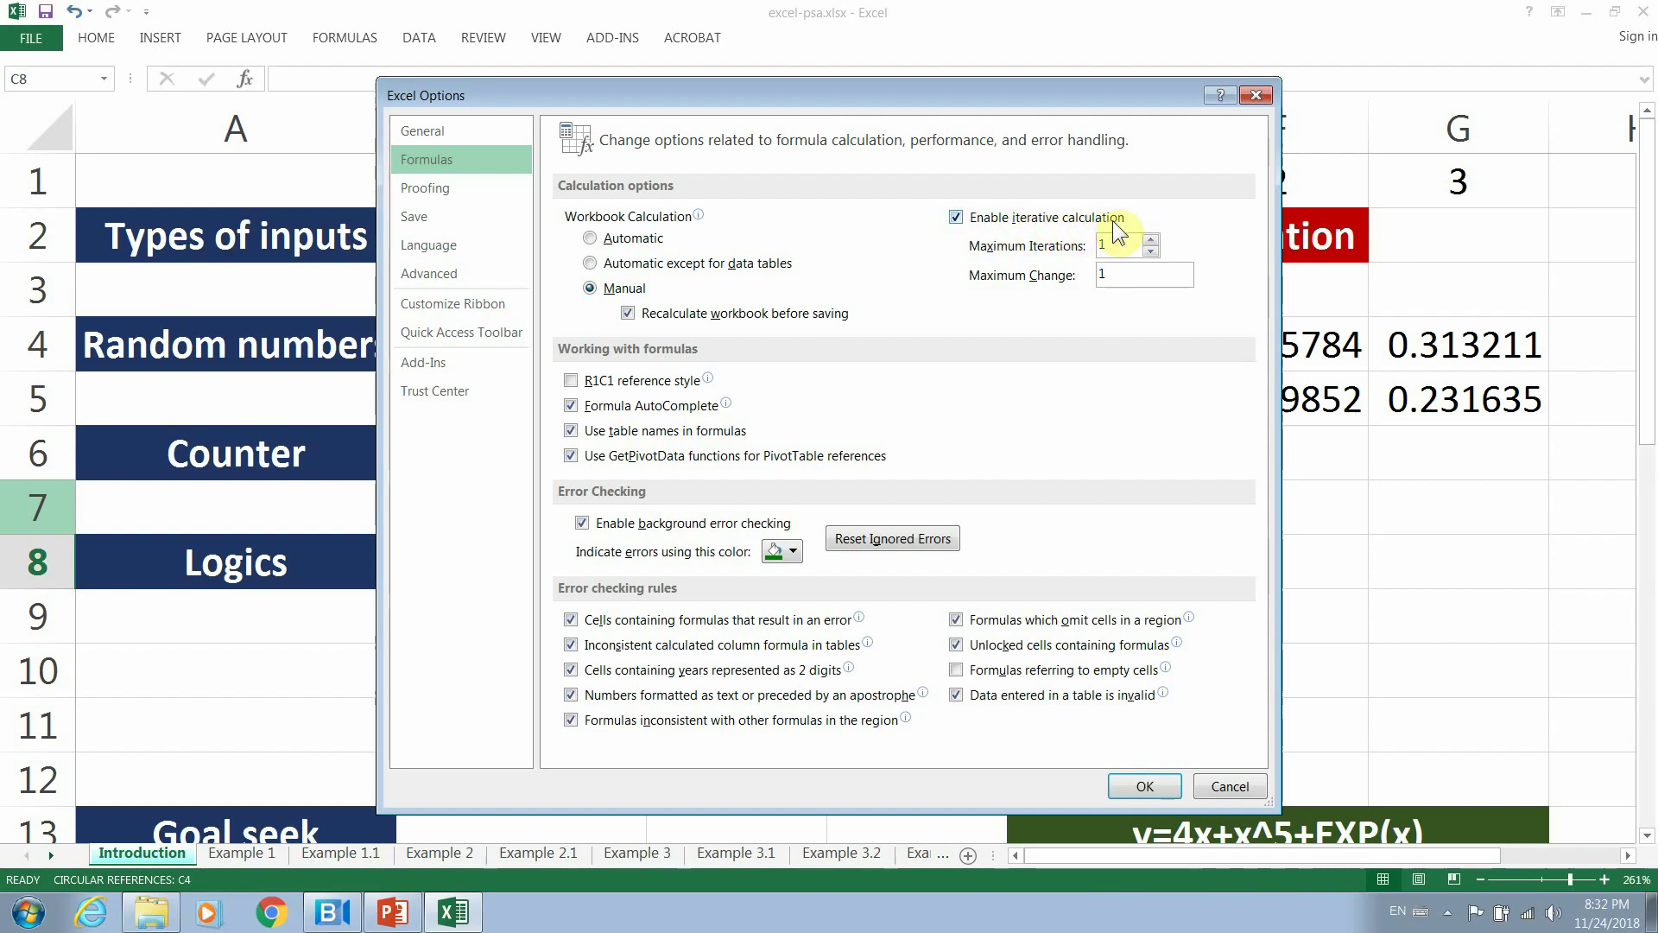
left_click(1256, 95)
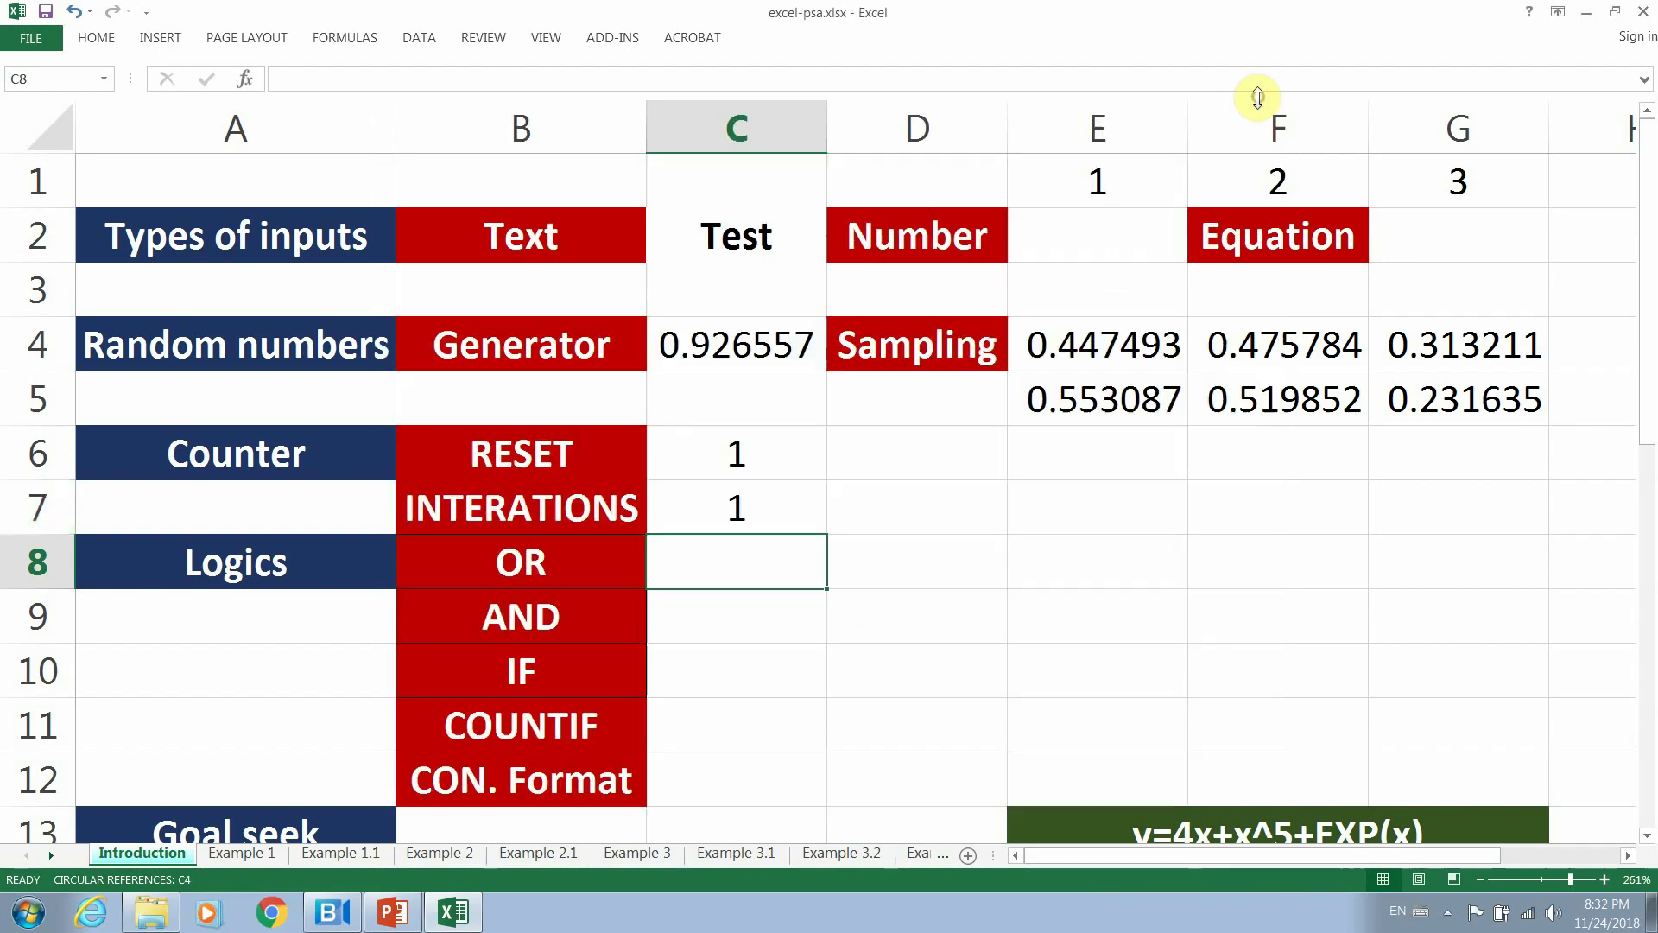
Recalculate the workbook repeatedly, first with D8 and then with C7 selected, checking the counter value.
left_click(858, 564)
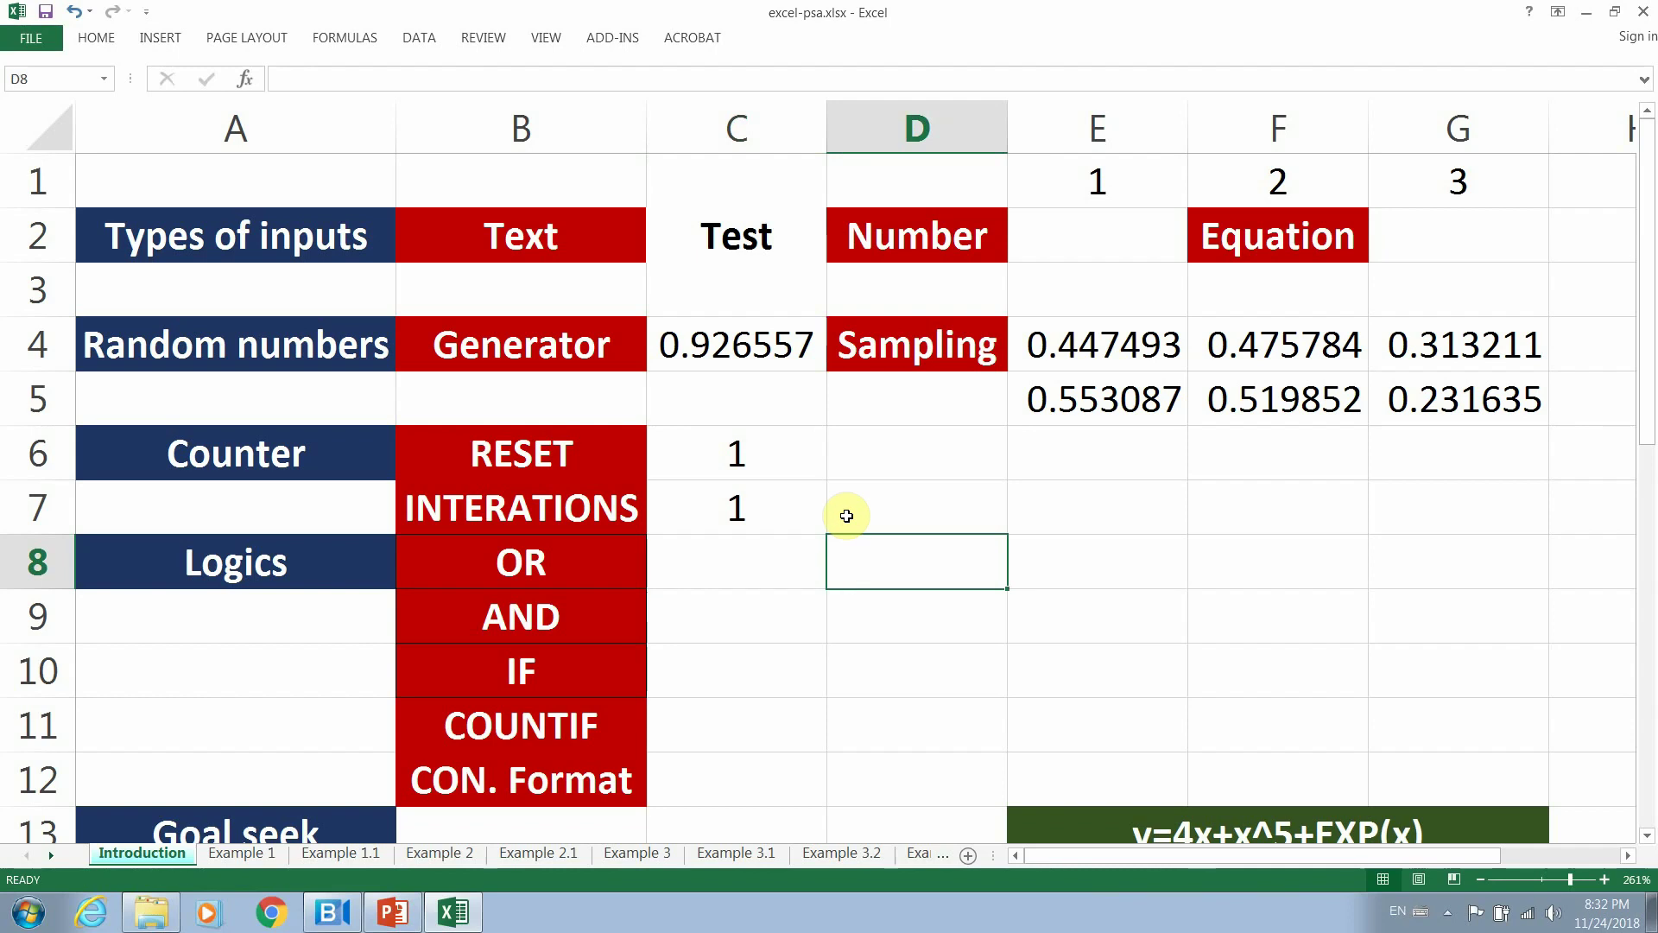
key("F9")
key("F9")
key("F9")
key("F9")
key("F9")
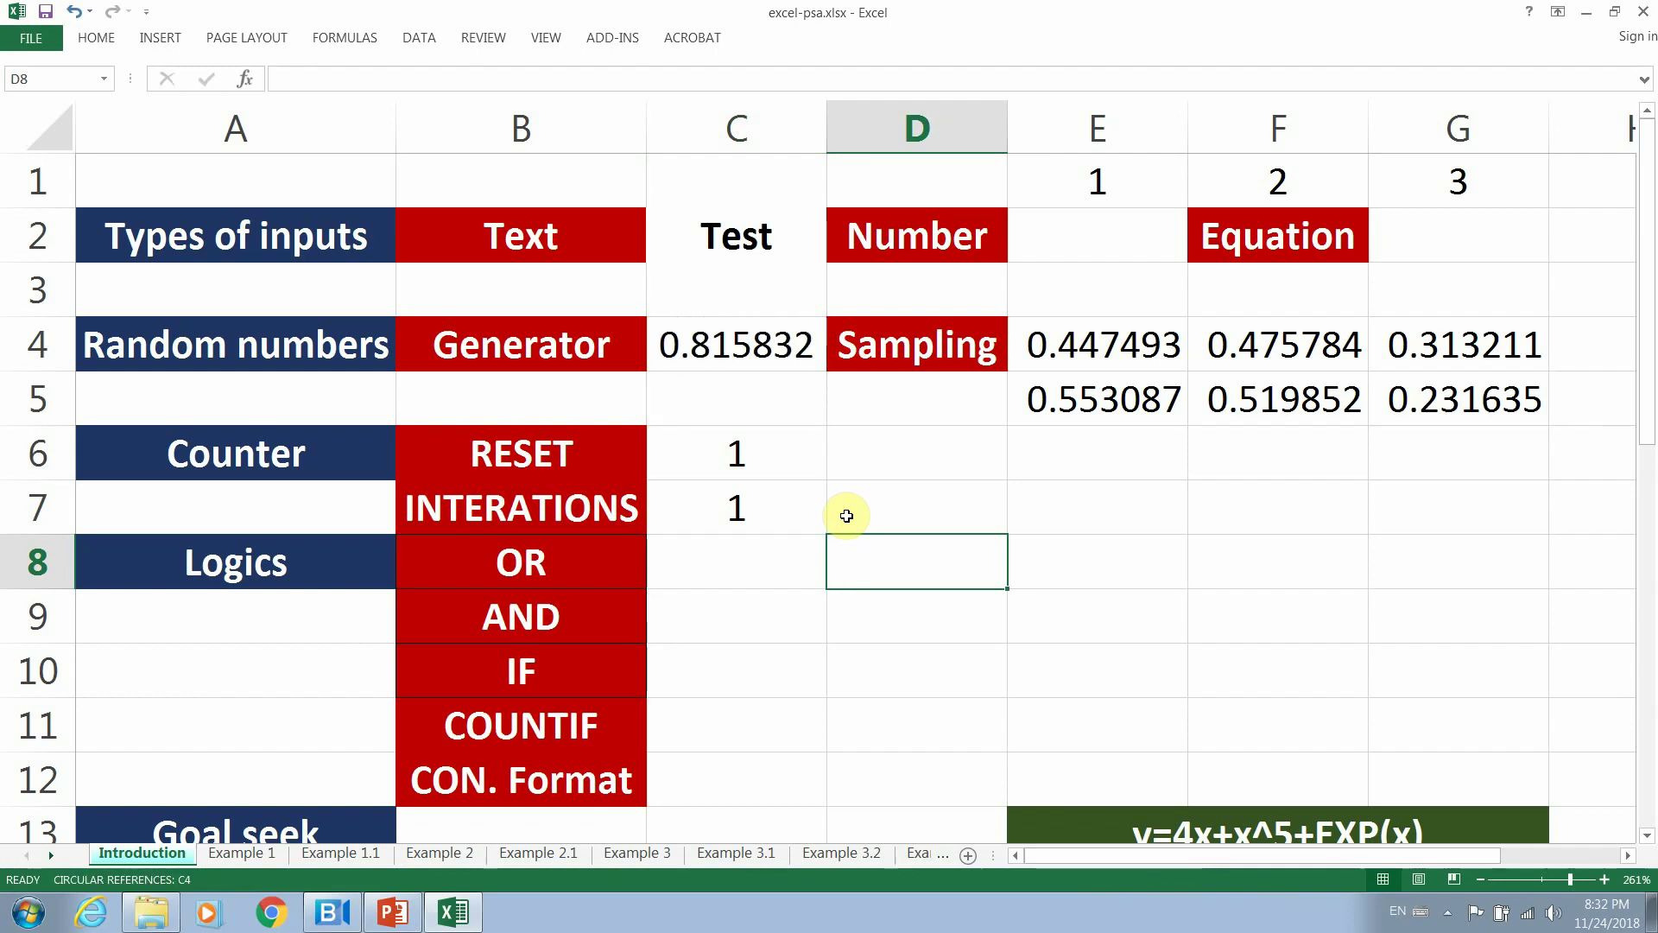
left_click(802, 513)
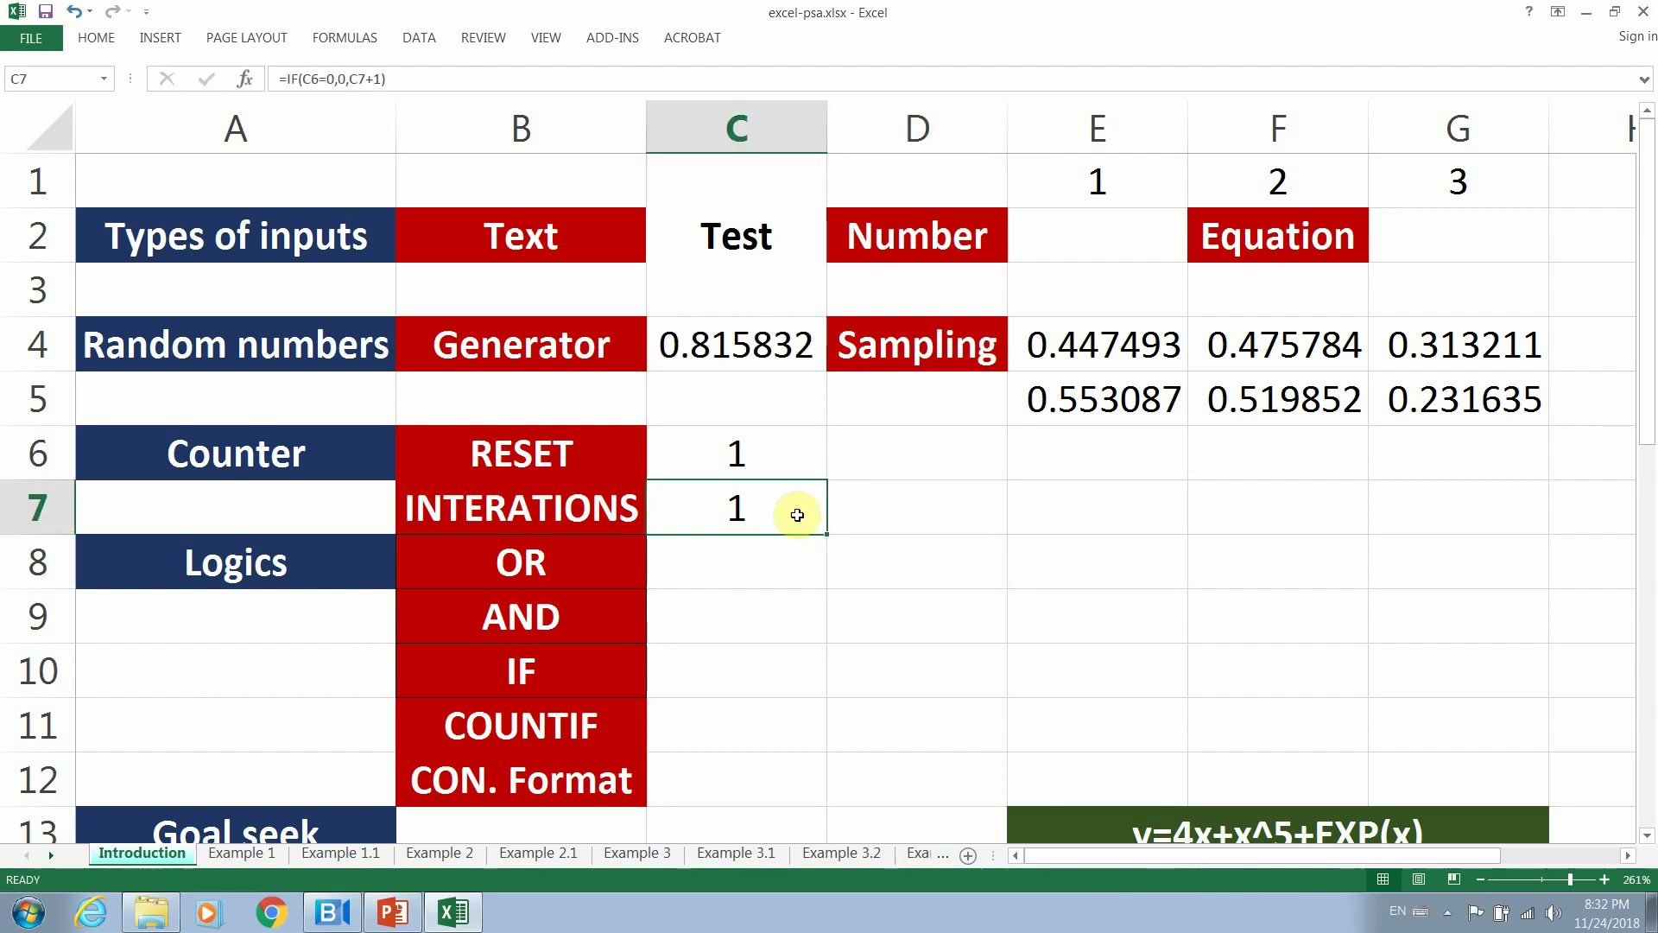
key("F9")
key("F9")
Re-enter the unchanged counter formula in C7, and inspect its logical test C6=0 without editing it.
double_click(797, 515)
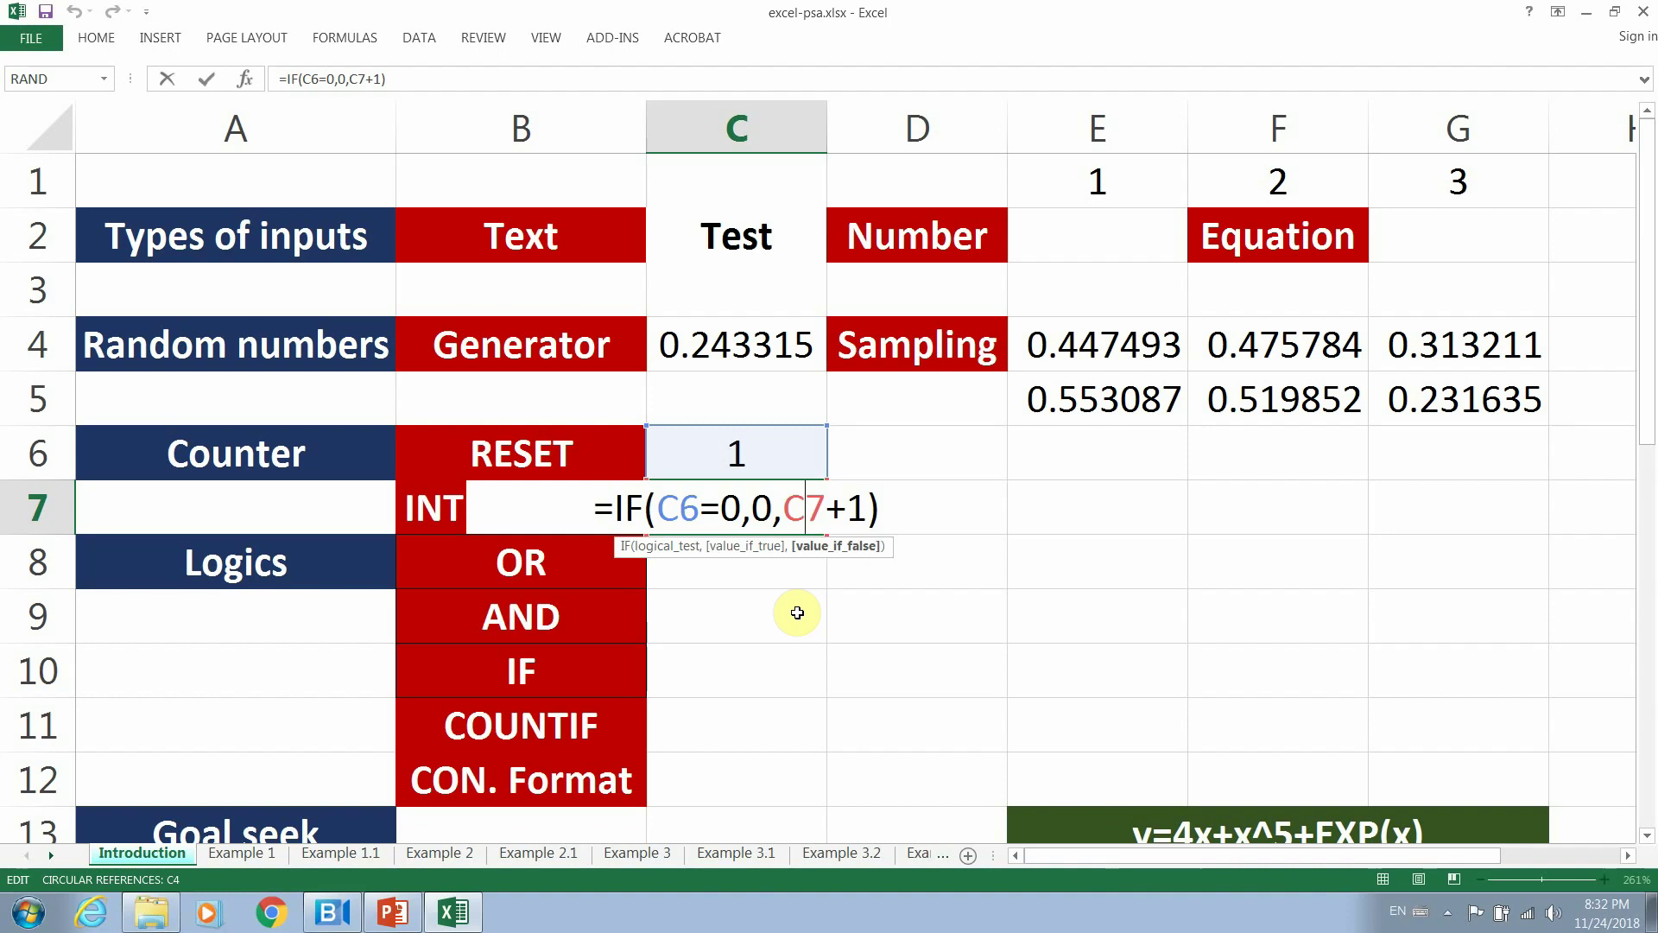
key("ctrl+Return")
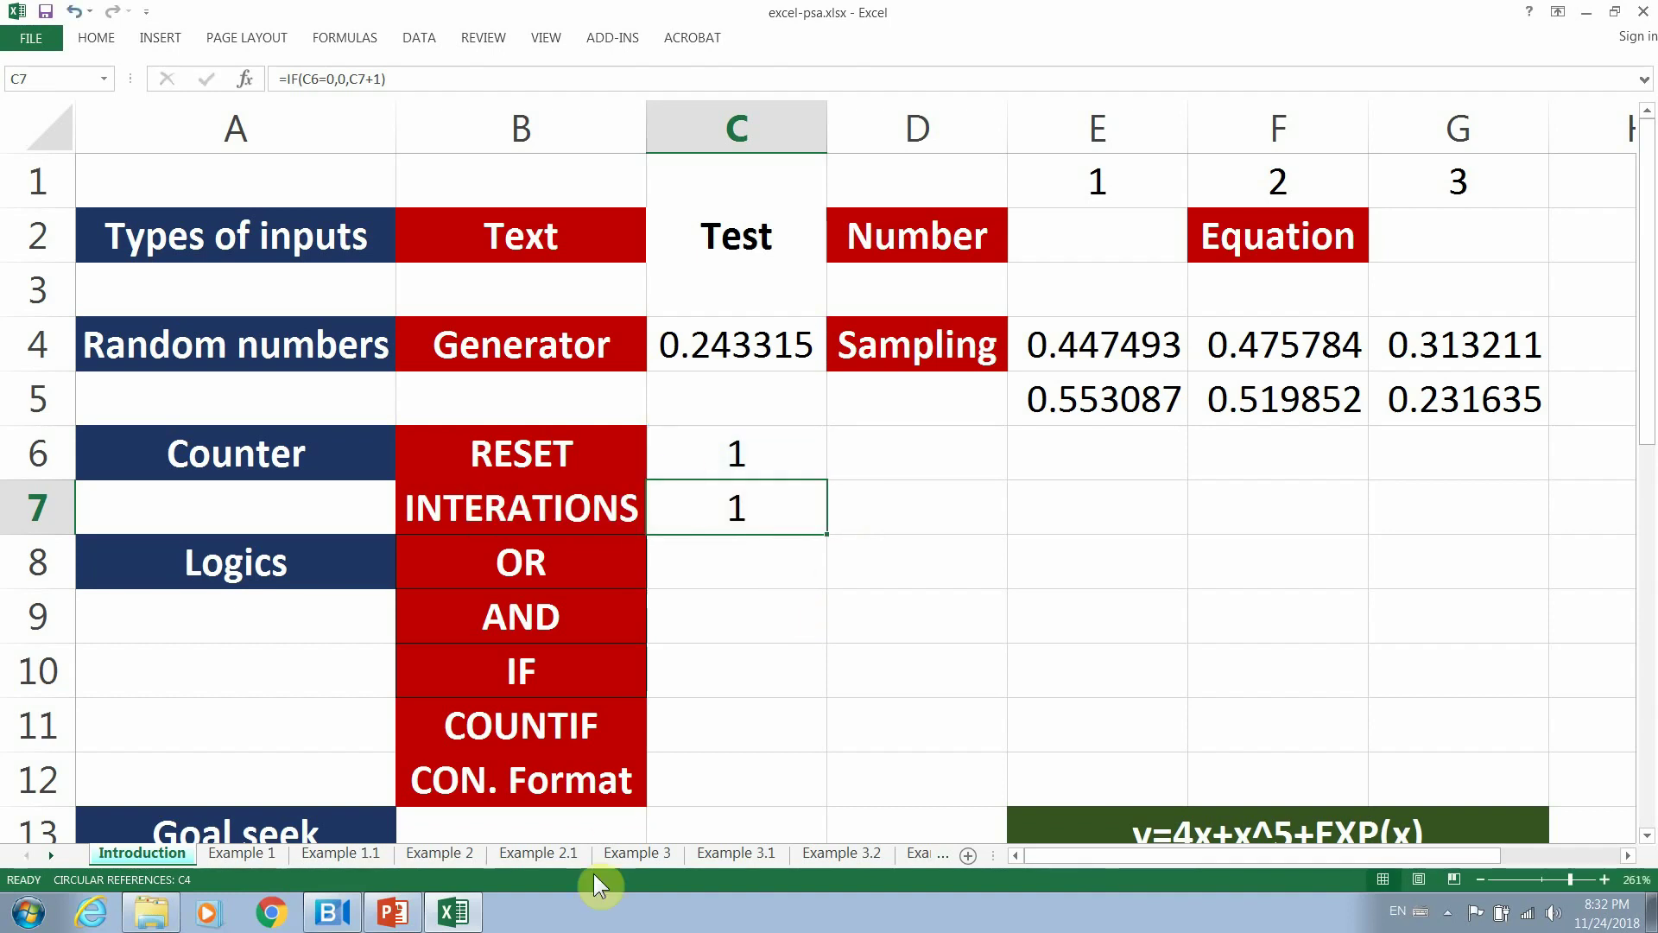
double_click(763, 511)
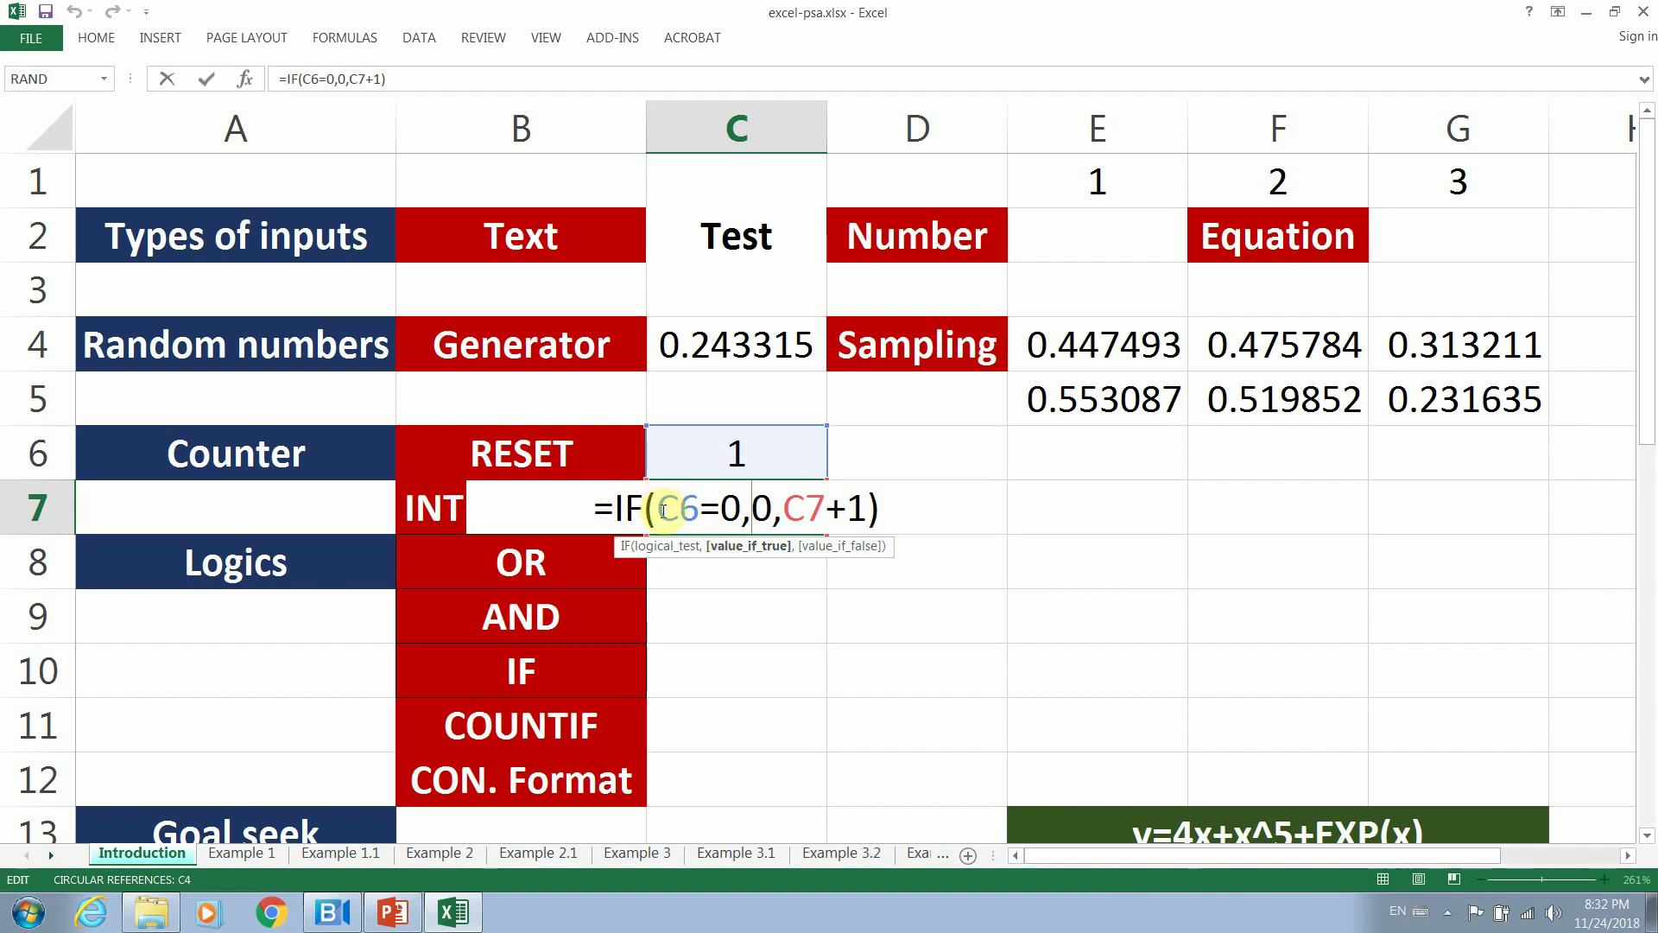
left_click_drag(660, 510, 738, 509)
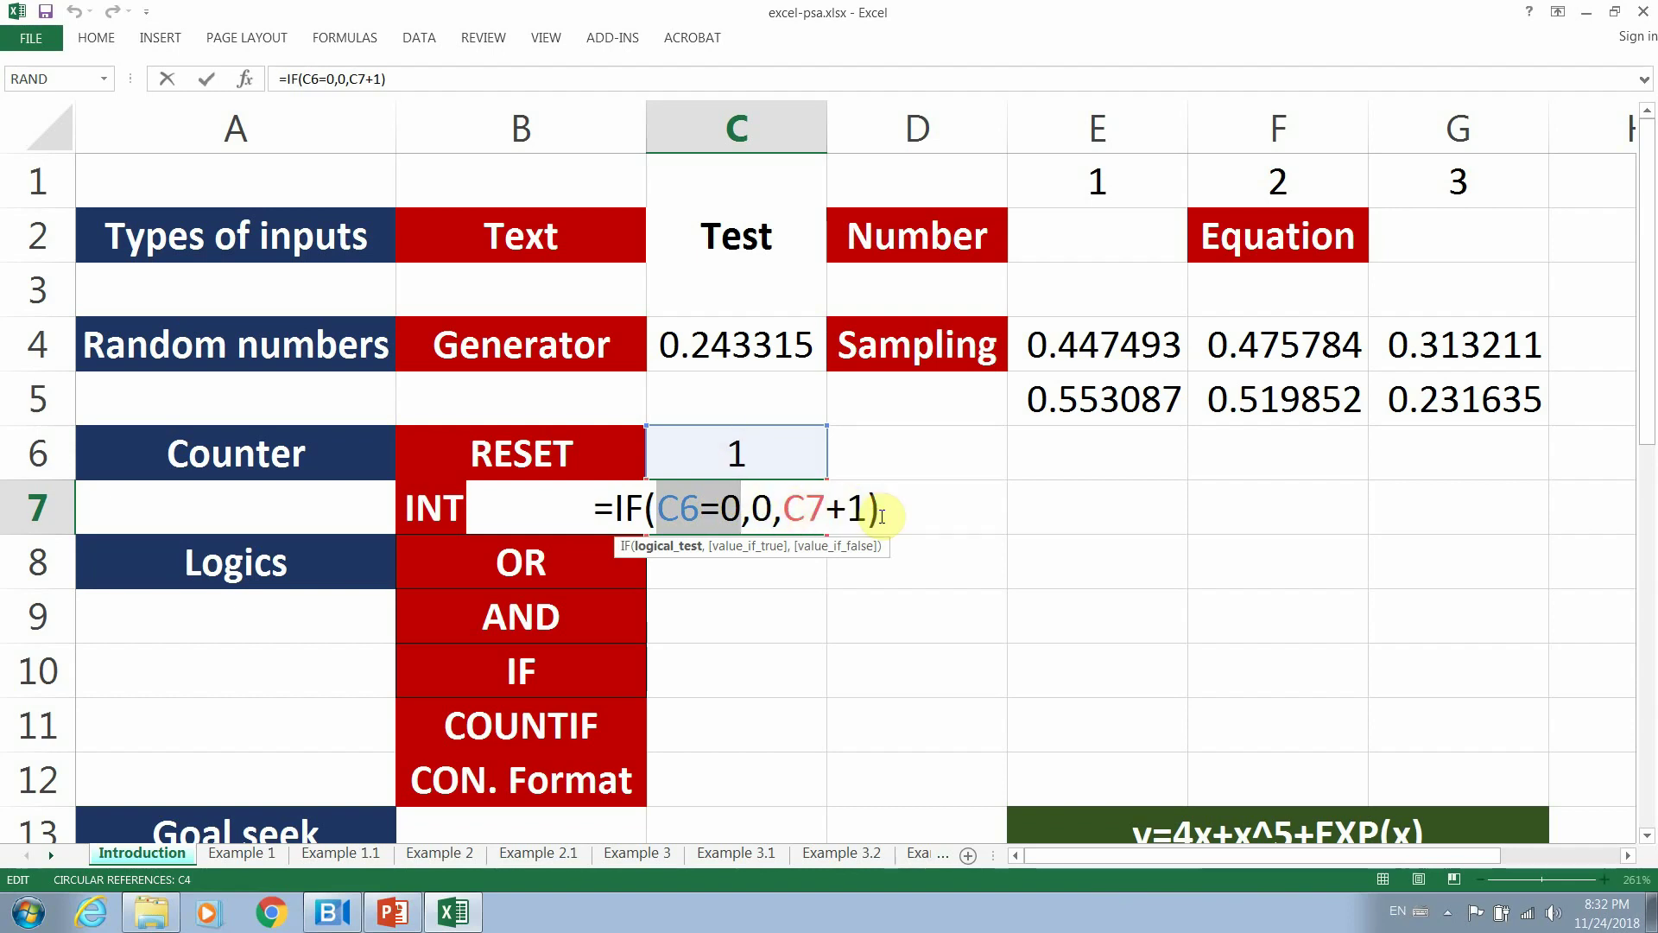
key("Escape")
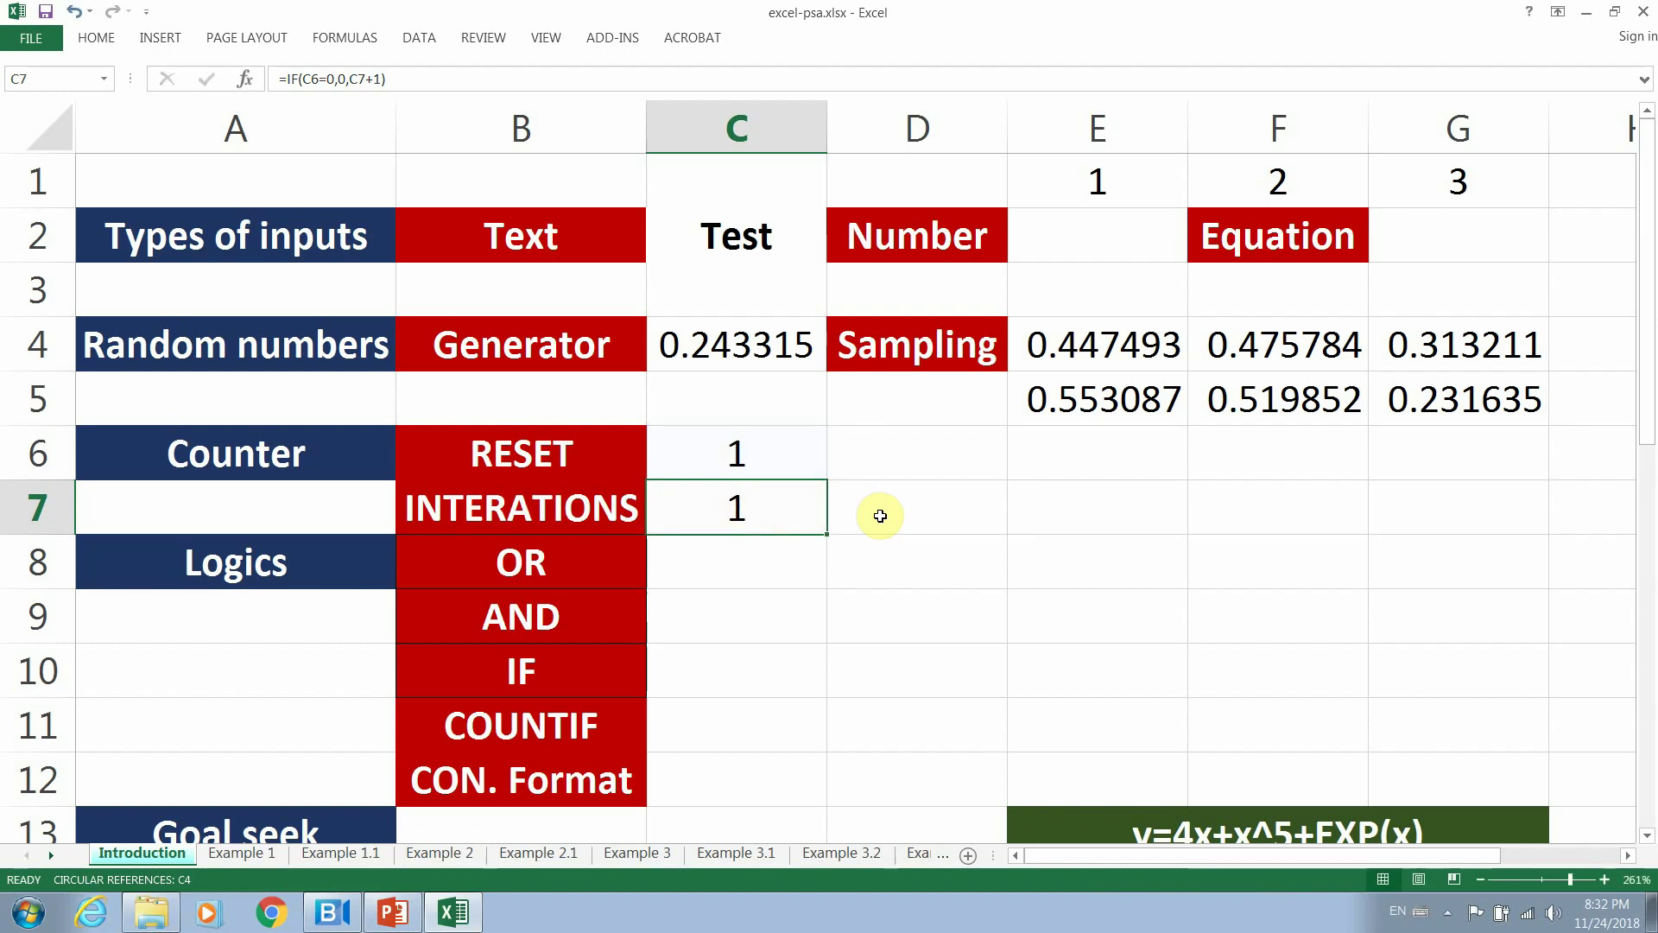
Recalculate the workbook twice with C7 selected to check whether the iteration counter advances.
key("Down")
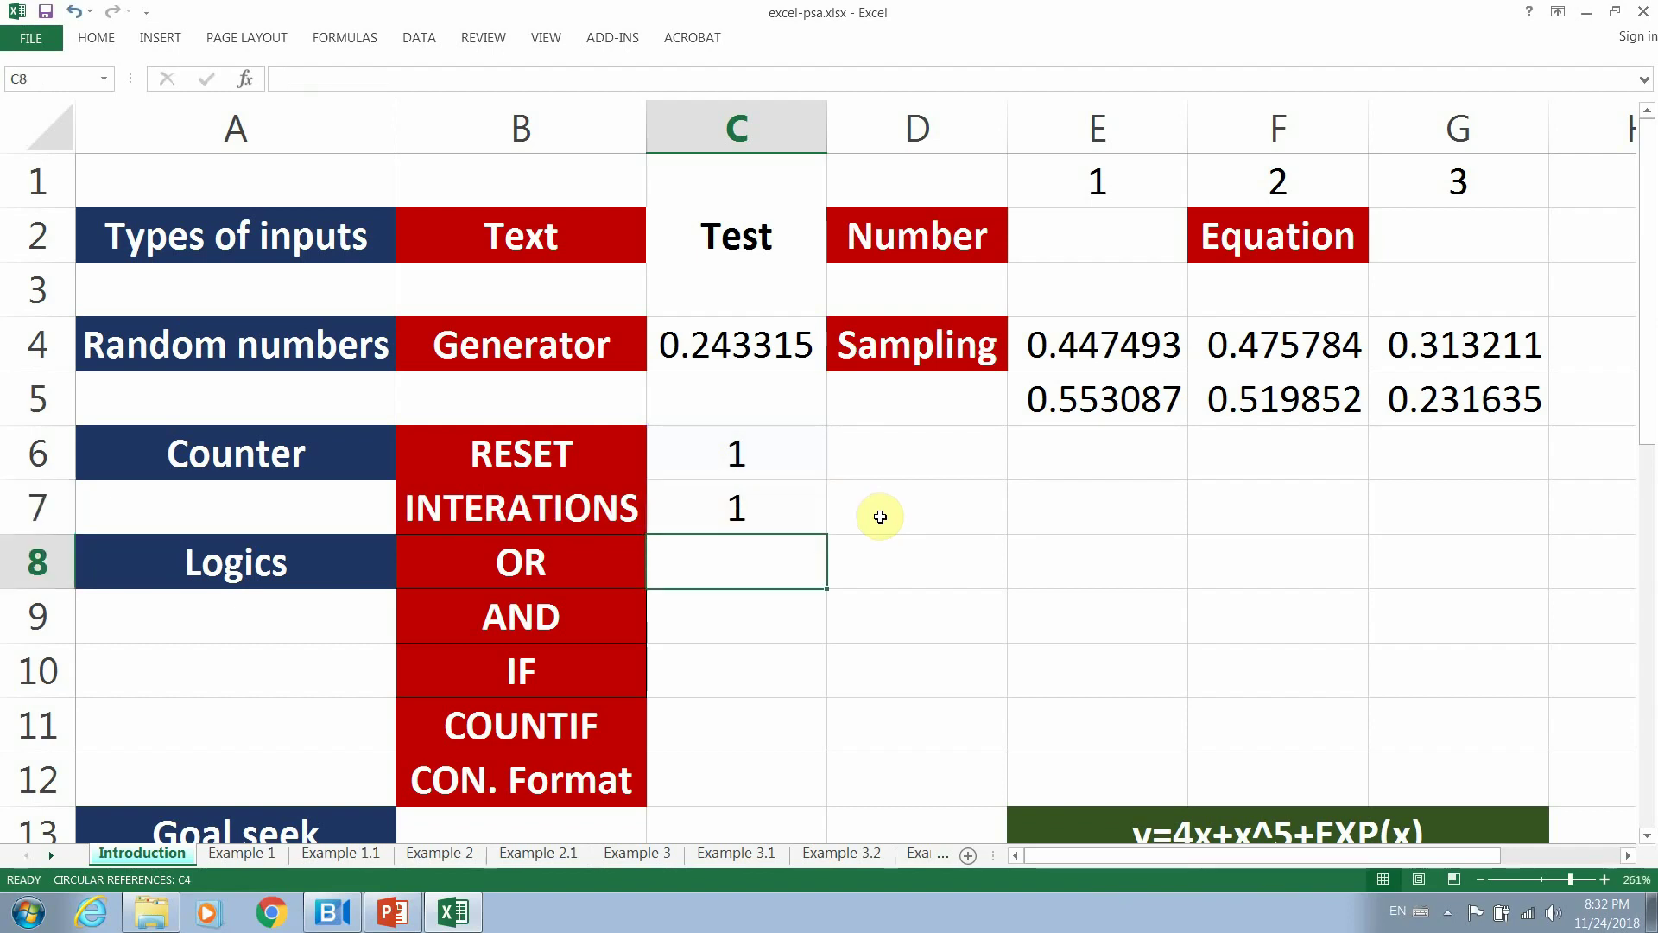
left_click(775, 513)
key("F9")
key("F9")
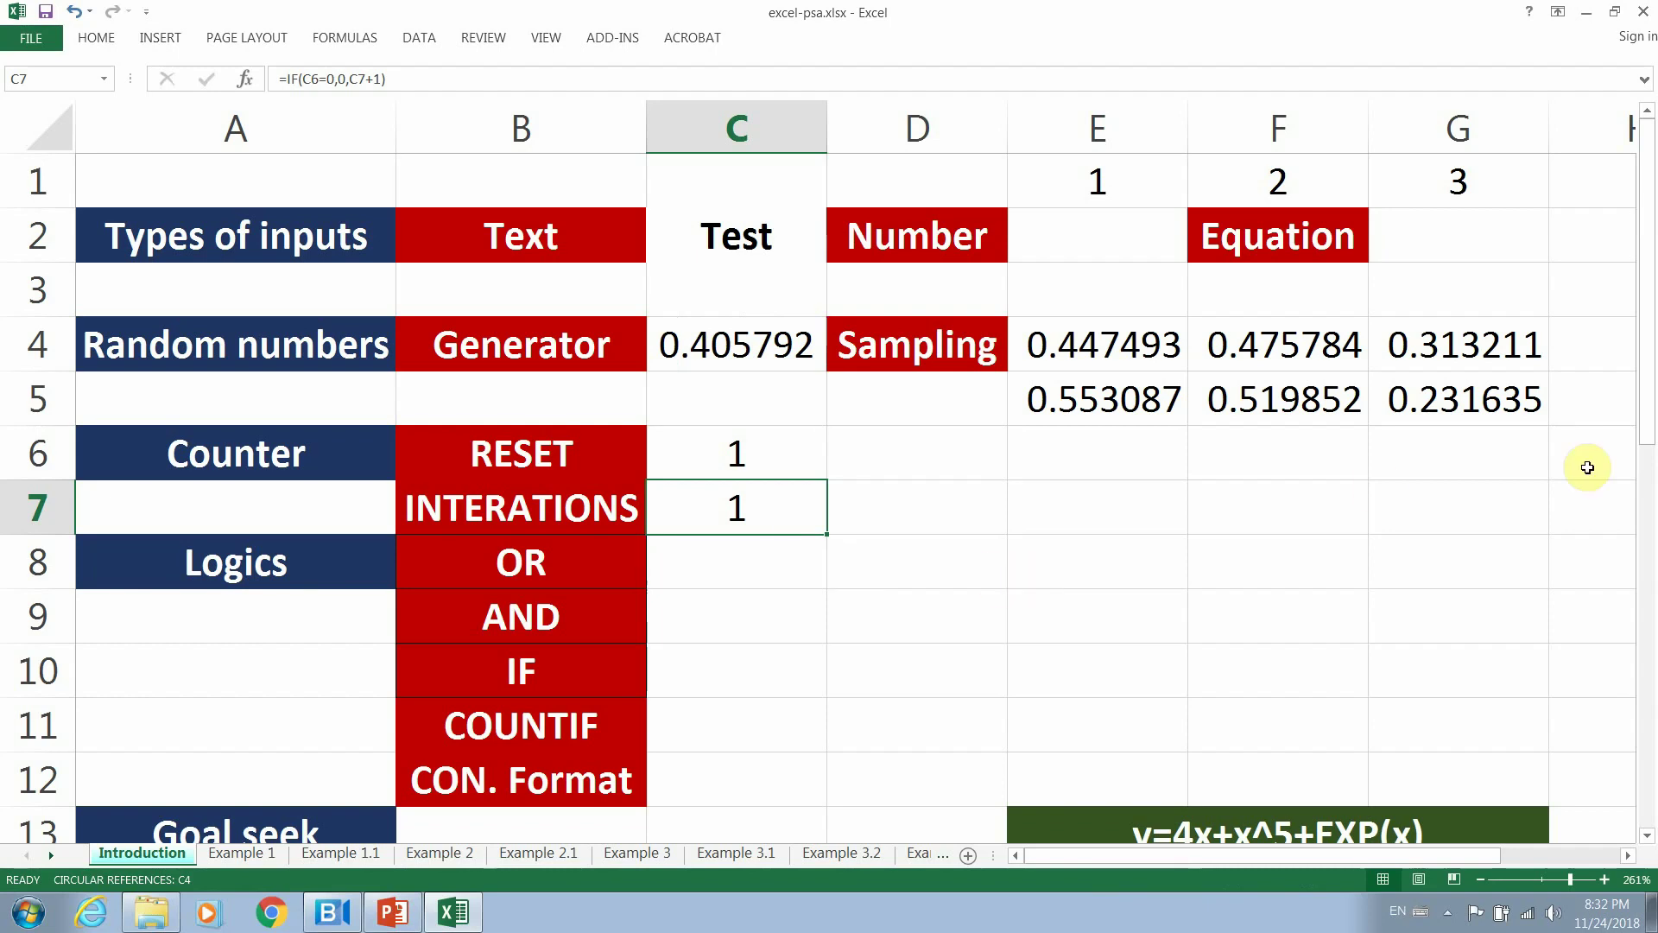
Enable iterative calculation in the program's formula calculation options.
left_click(20, 37)
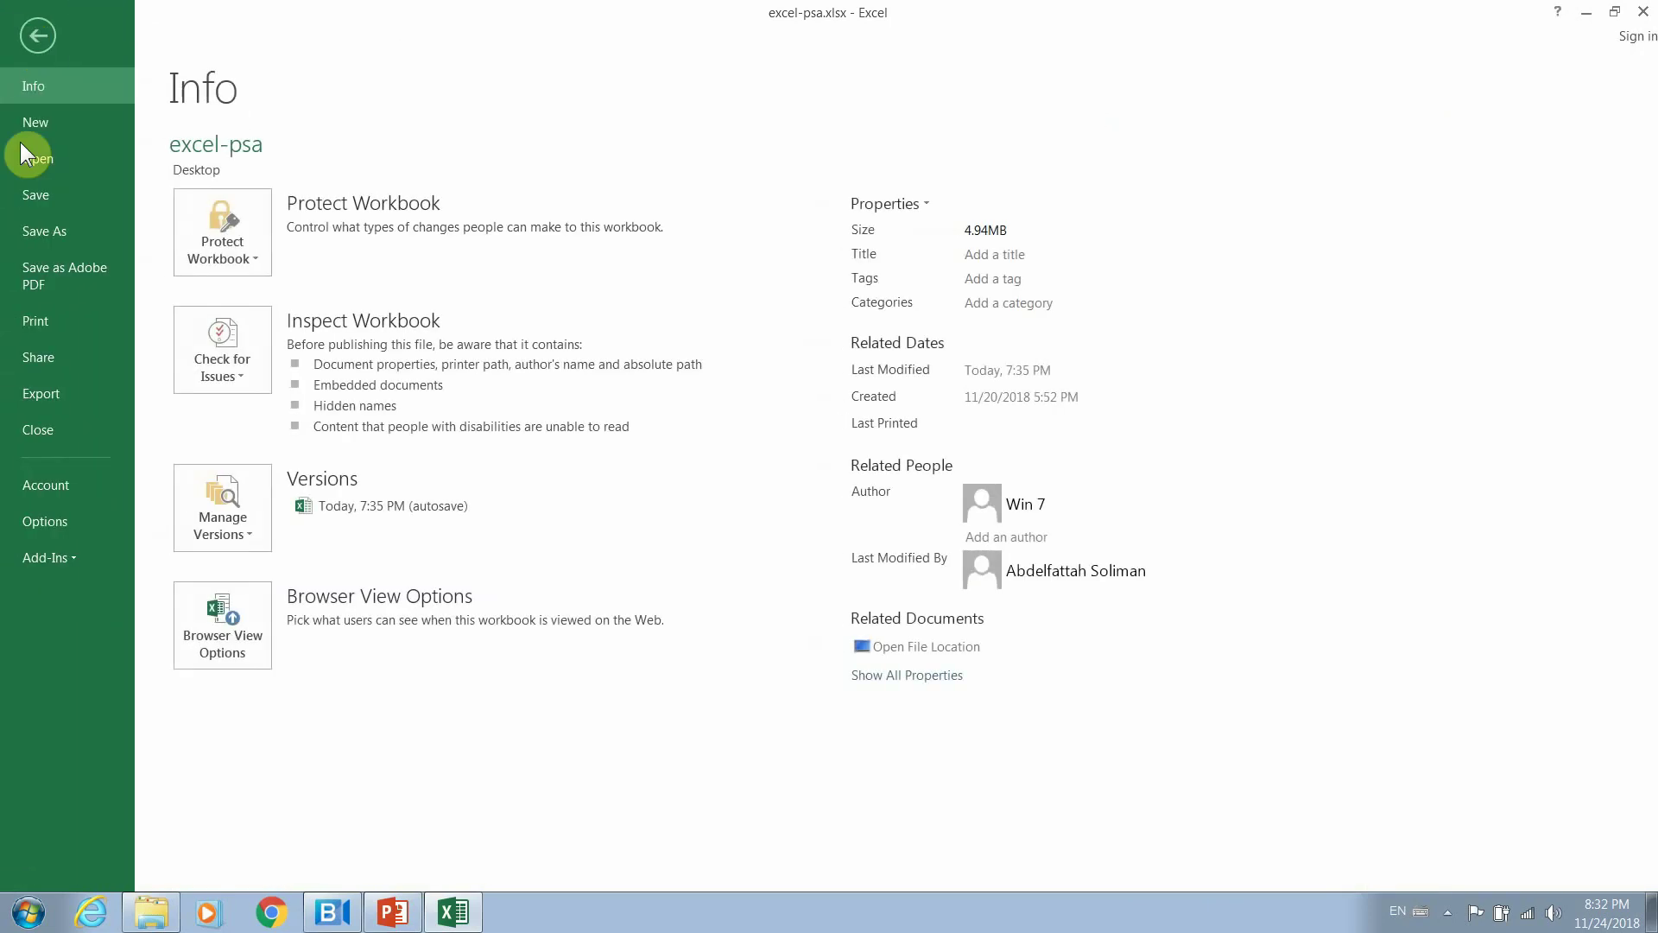
left_click(52, 526)
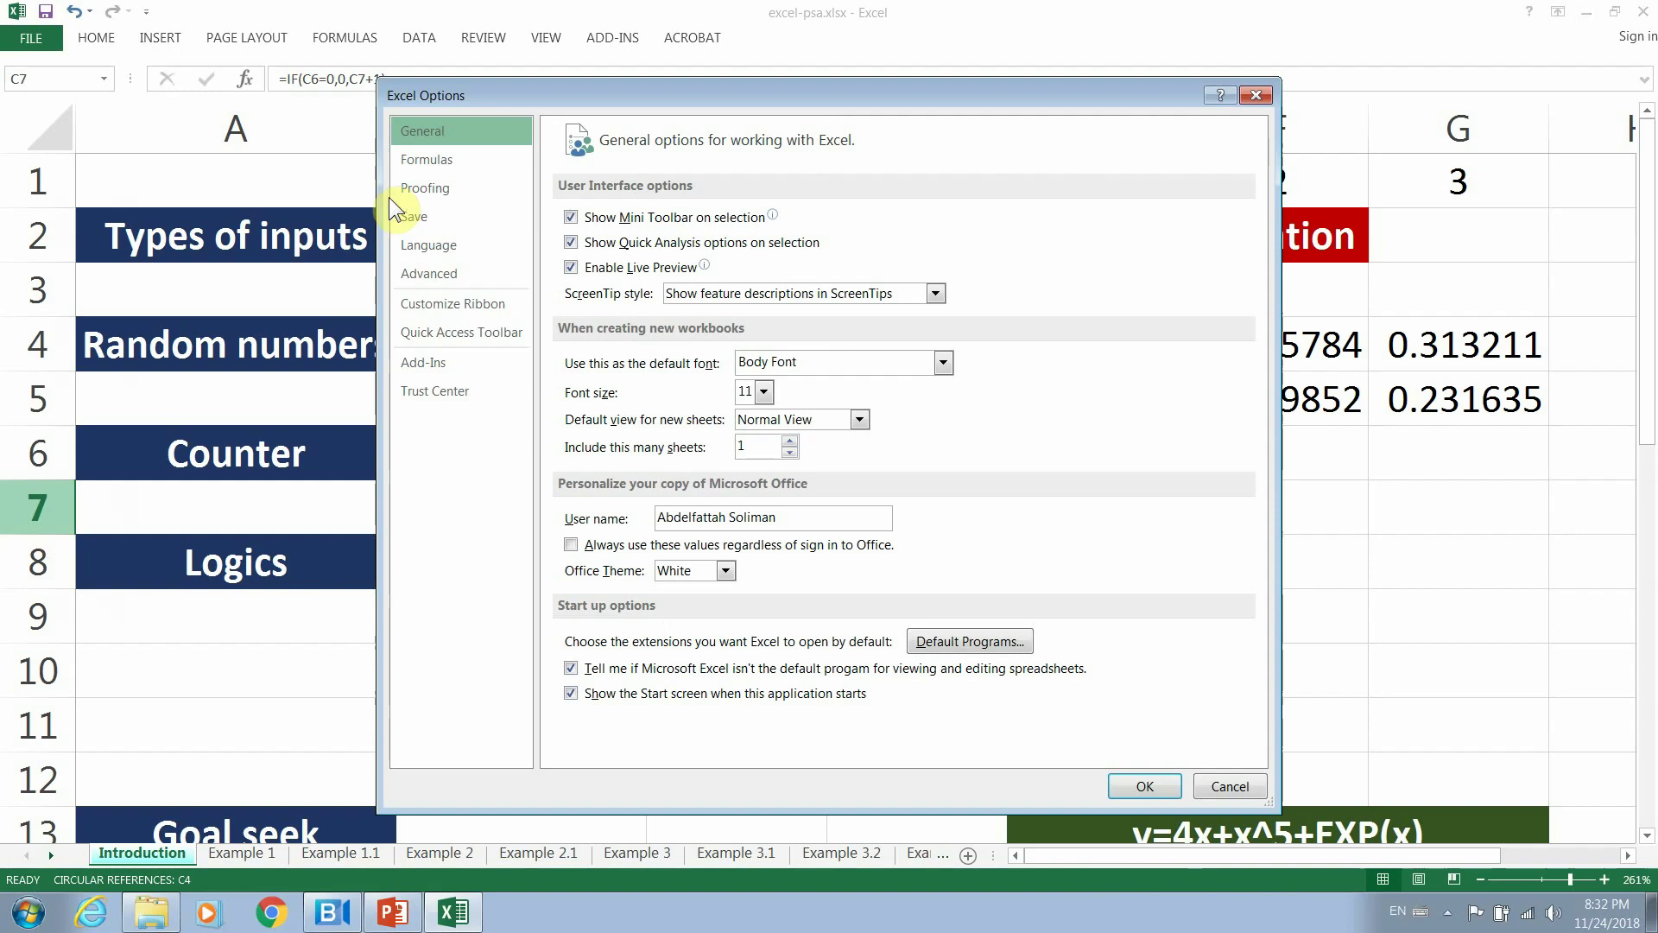
left_click(430, 158)
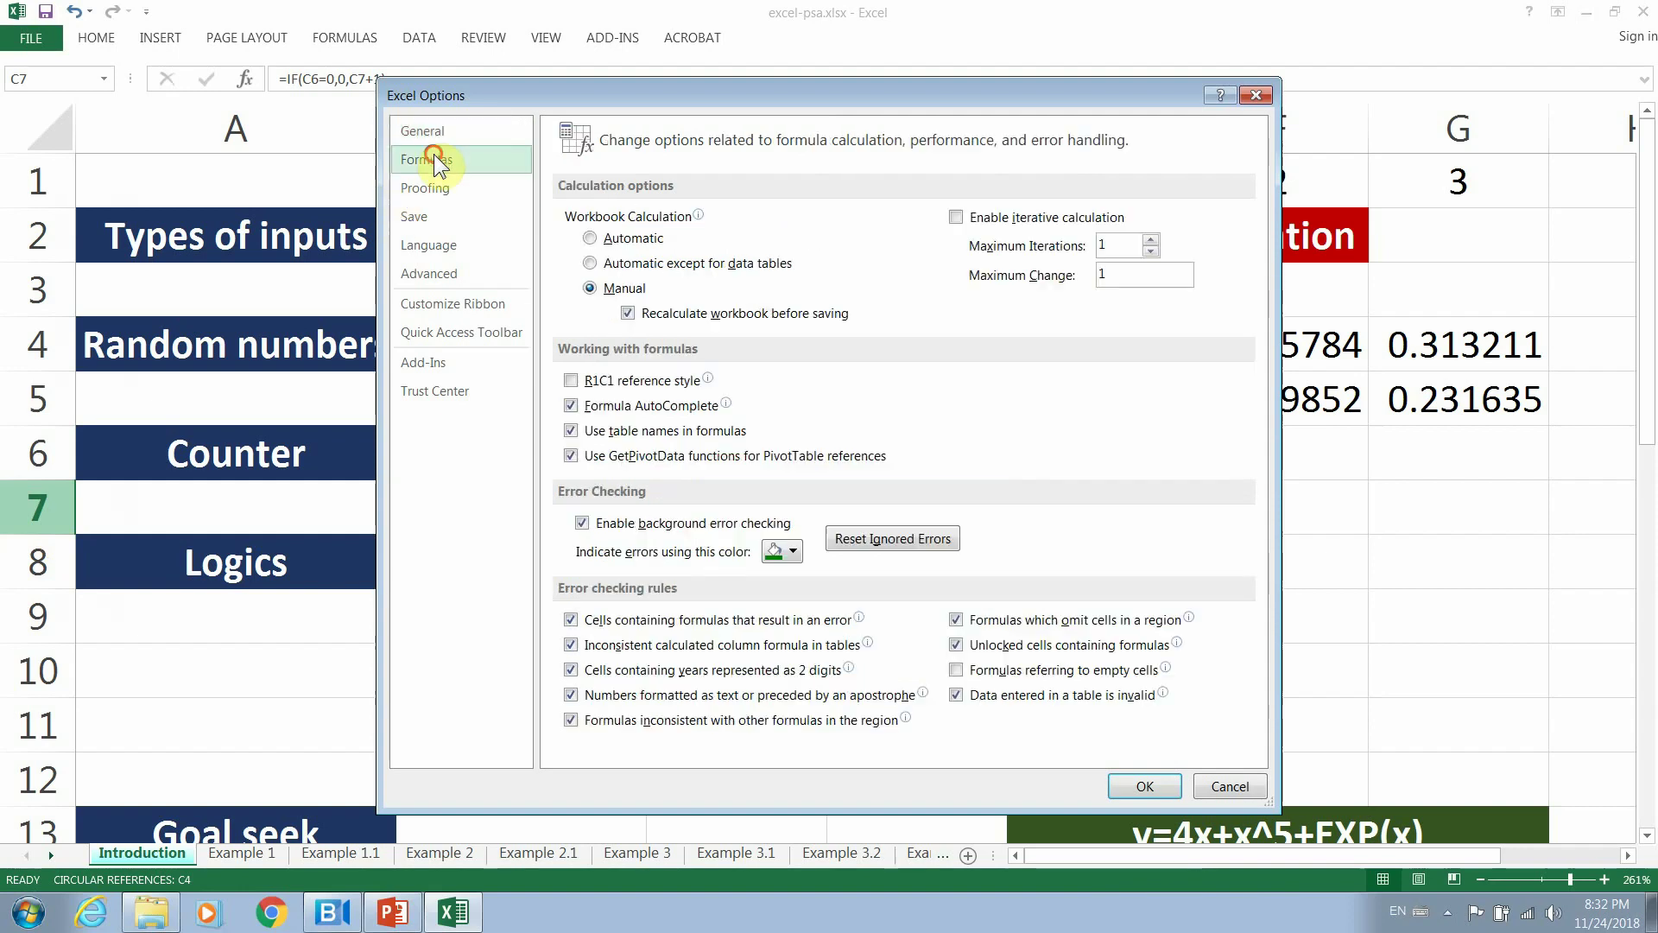
left_click(955, 217)
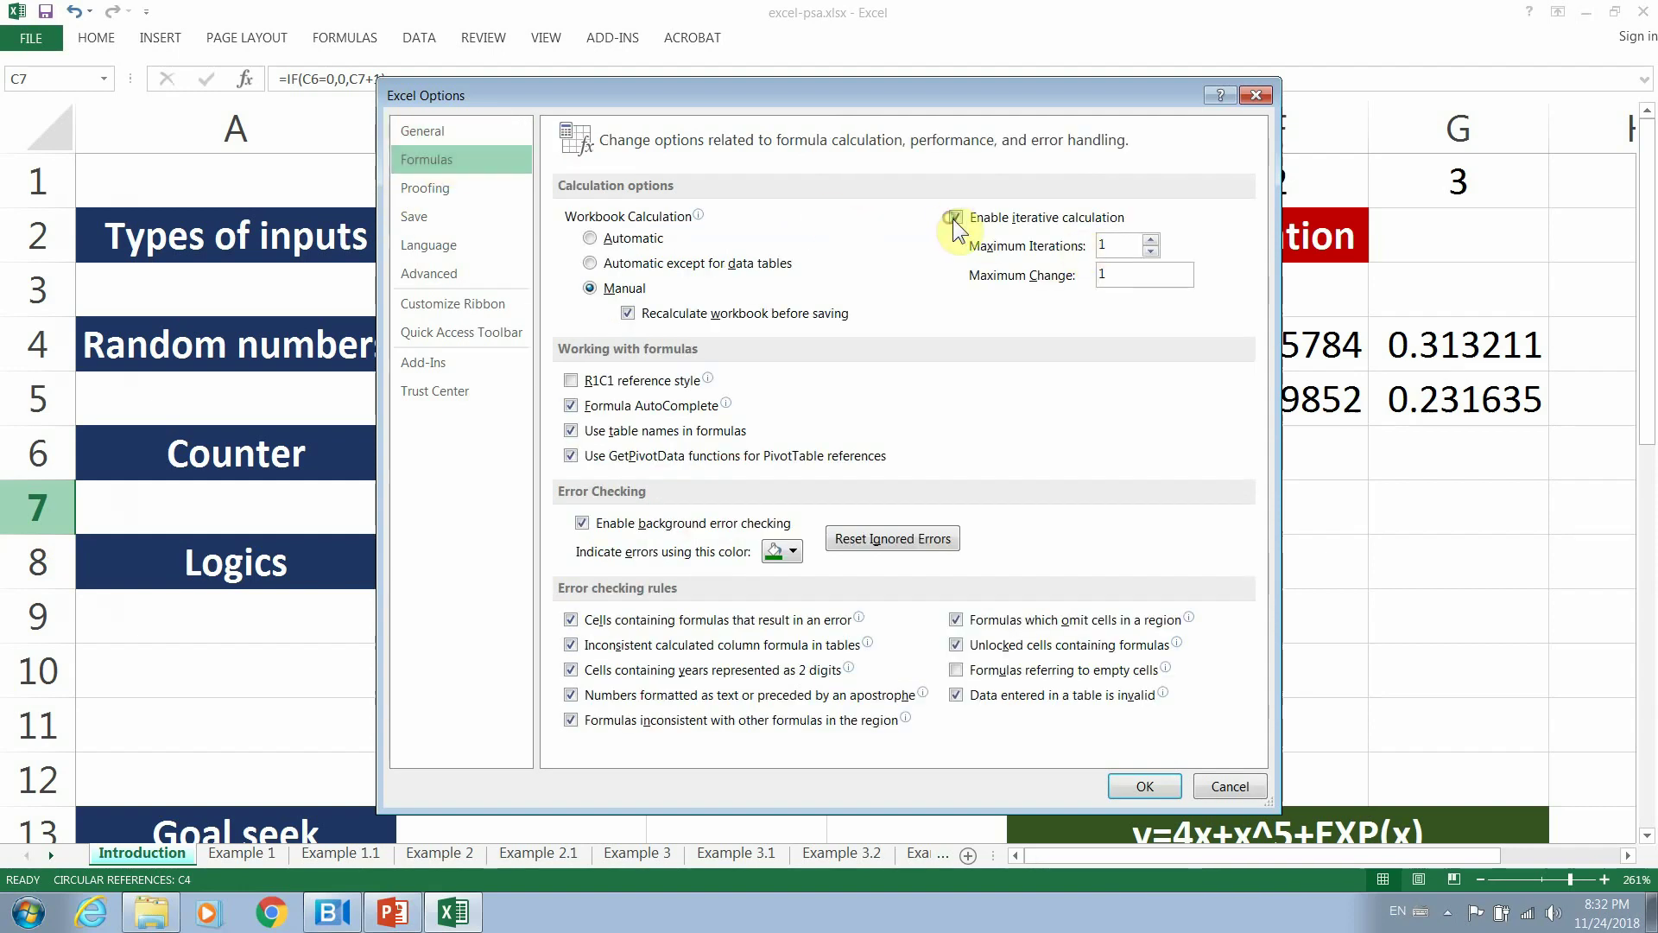
left_click(1142, 786)
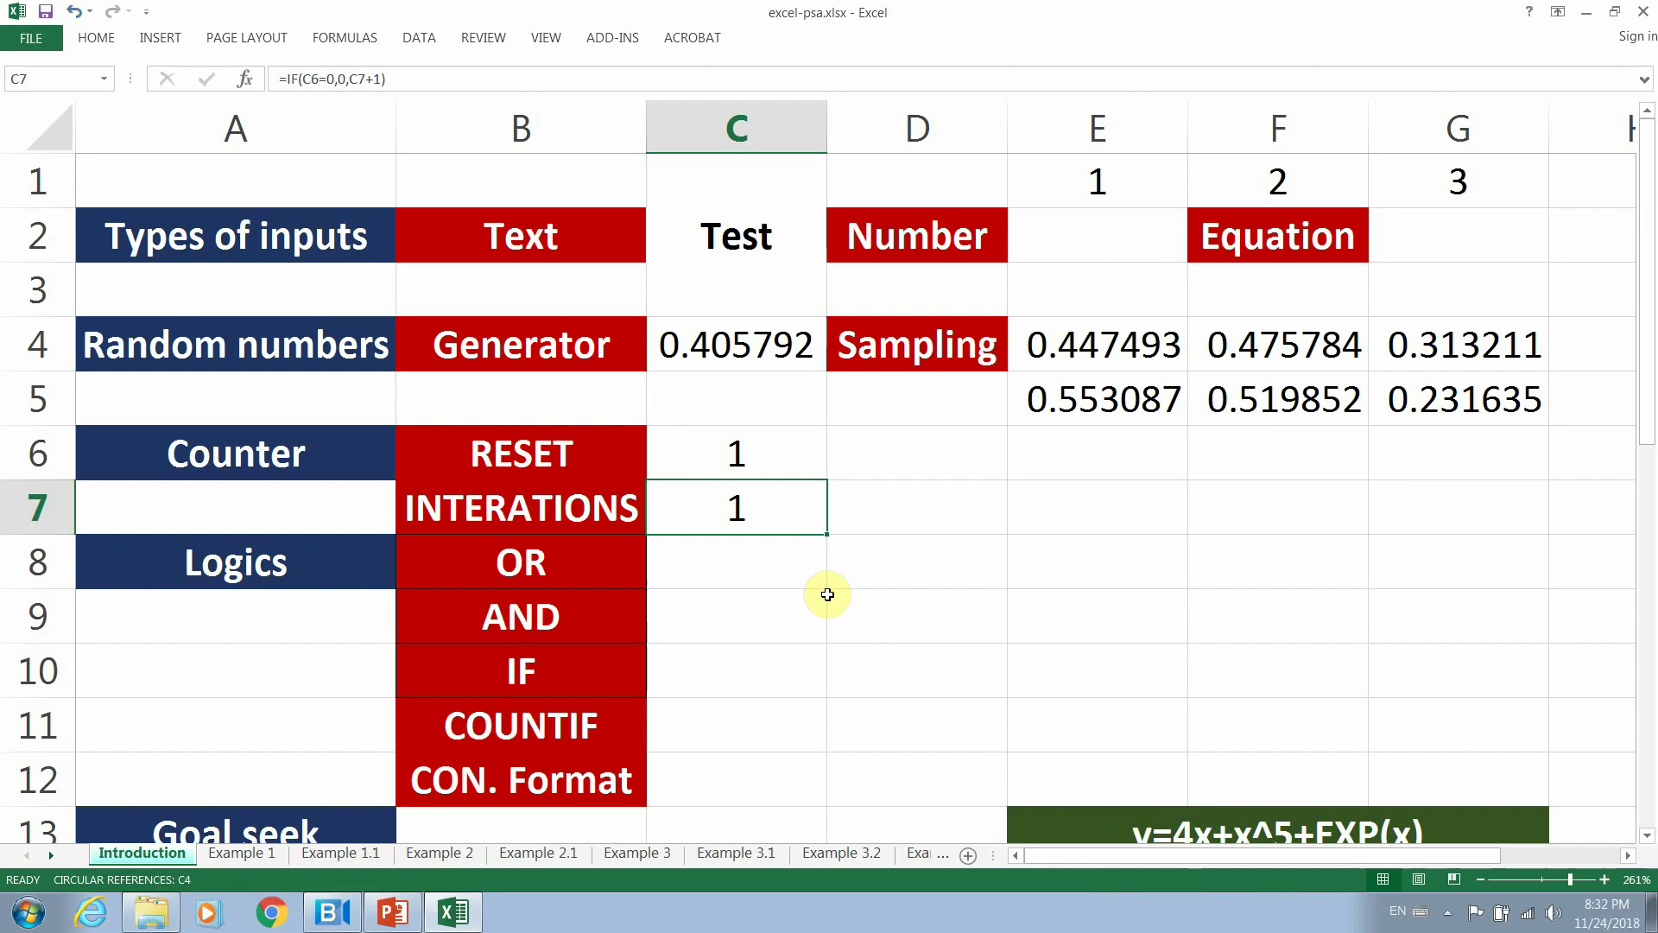
Recalculate the workbook repeatedly until the iteration counter in C7 reaches 30.
key("F9")
key("F9")
key("F9")
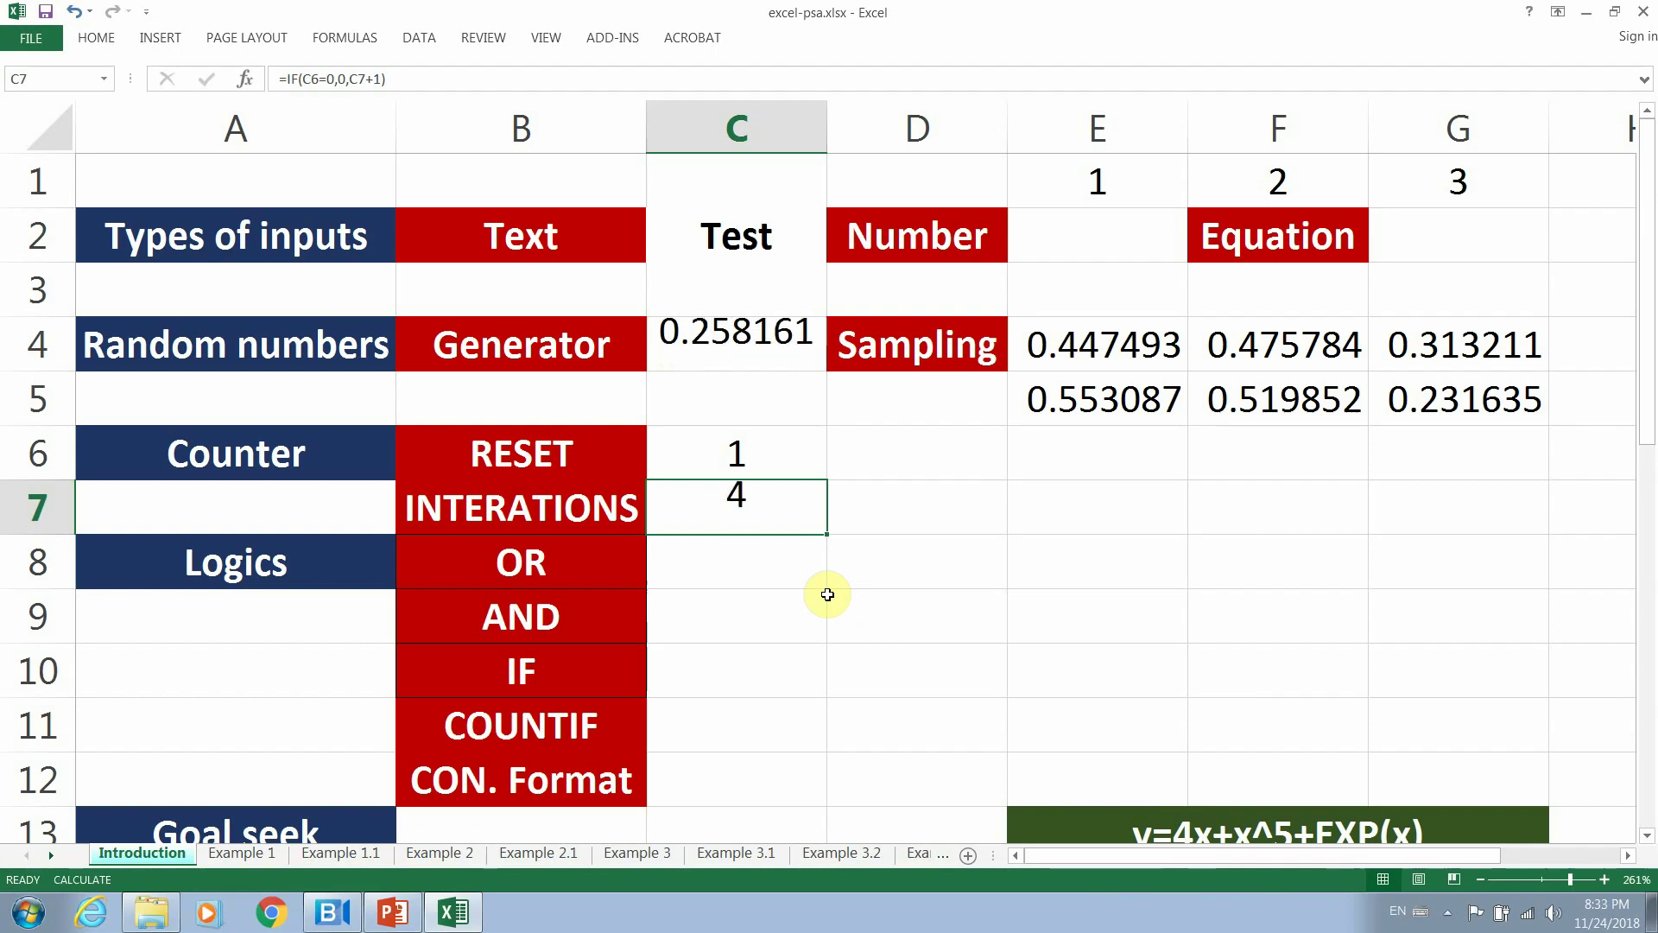
key("F9")
key("F9")
key("F9")
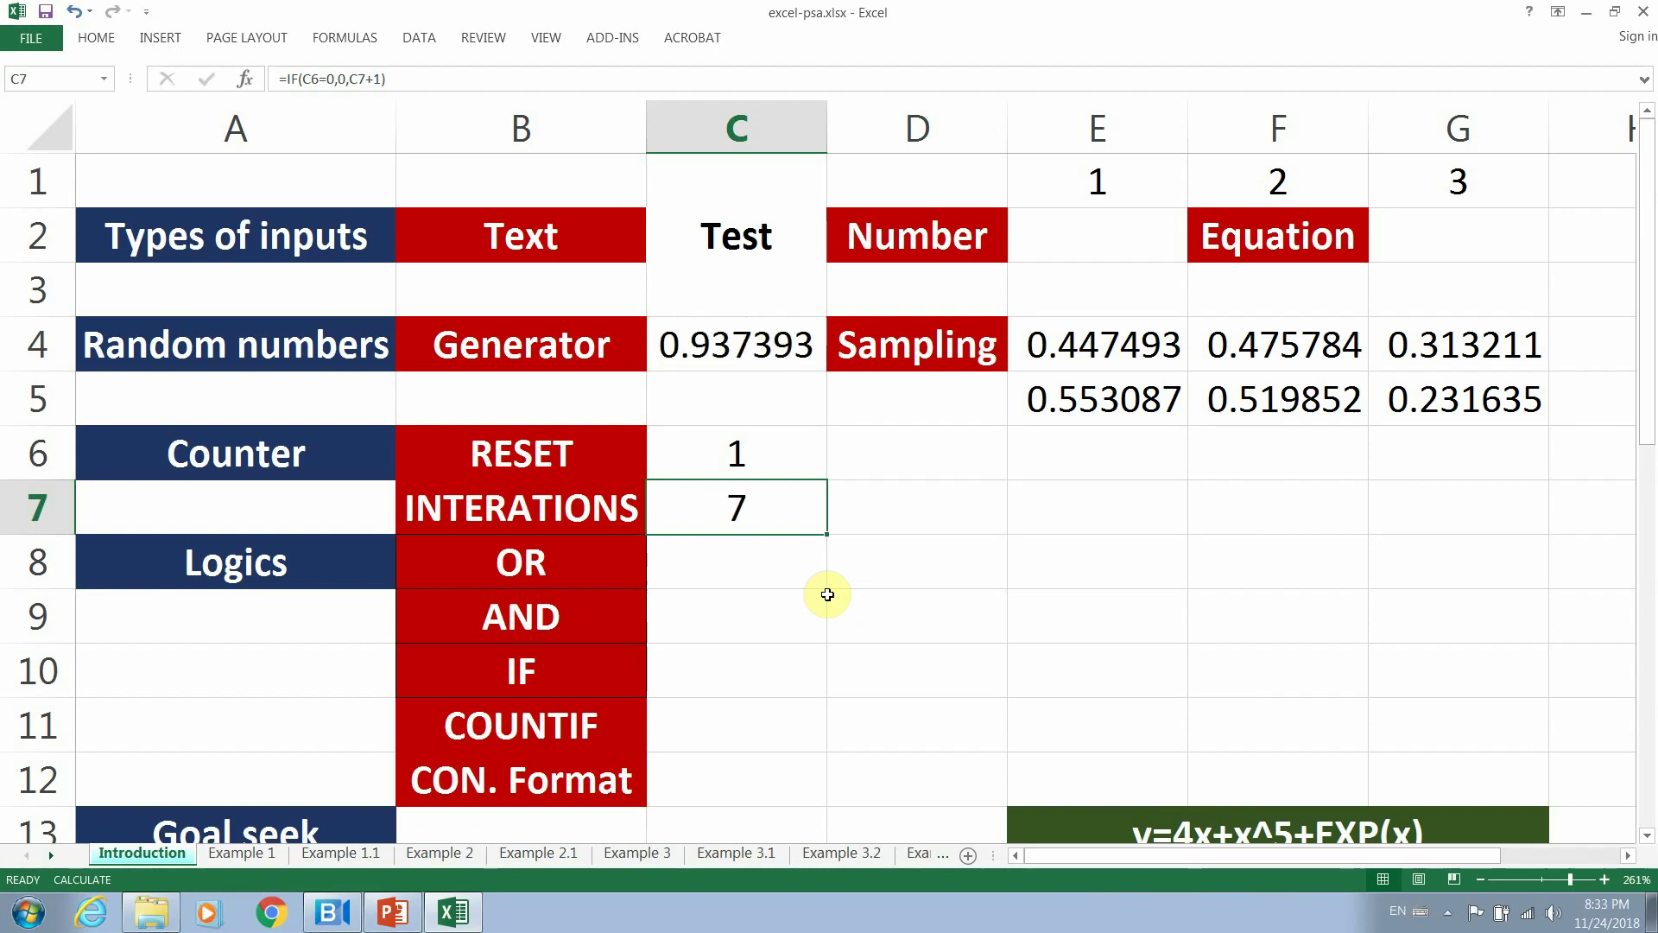
key("F9")
key("F9")
key("F9")
key("F9")
key("F9")
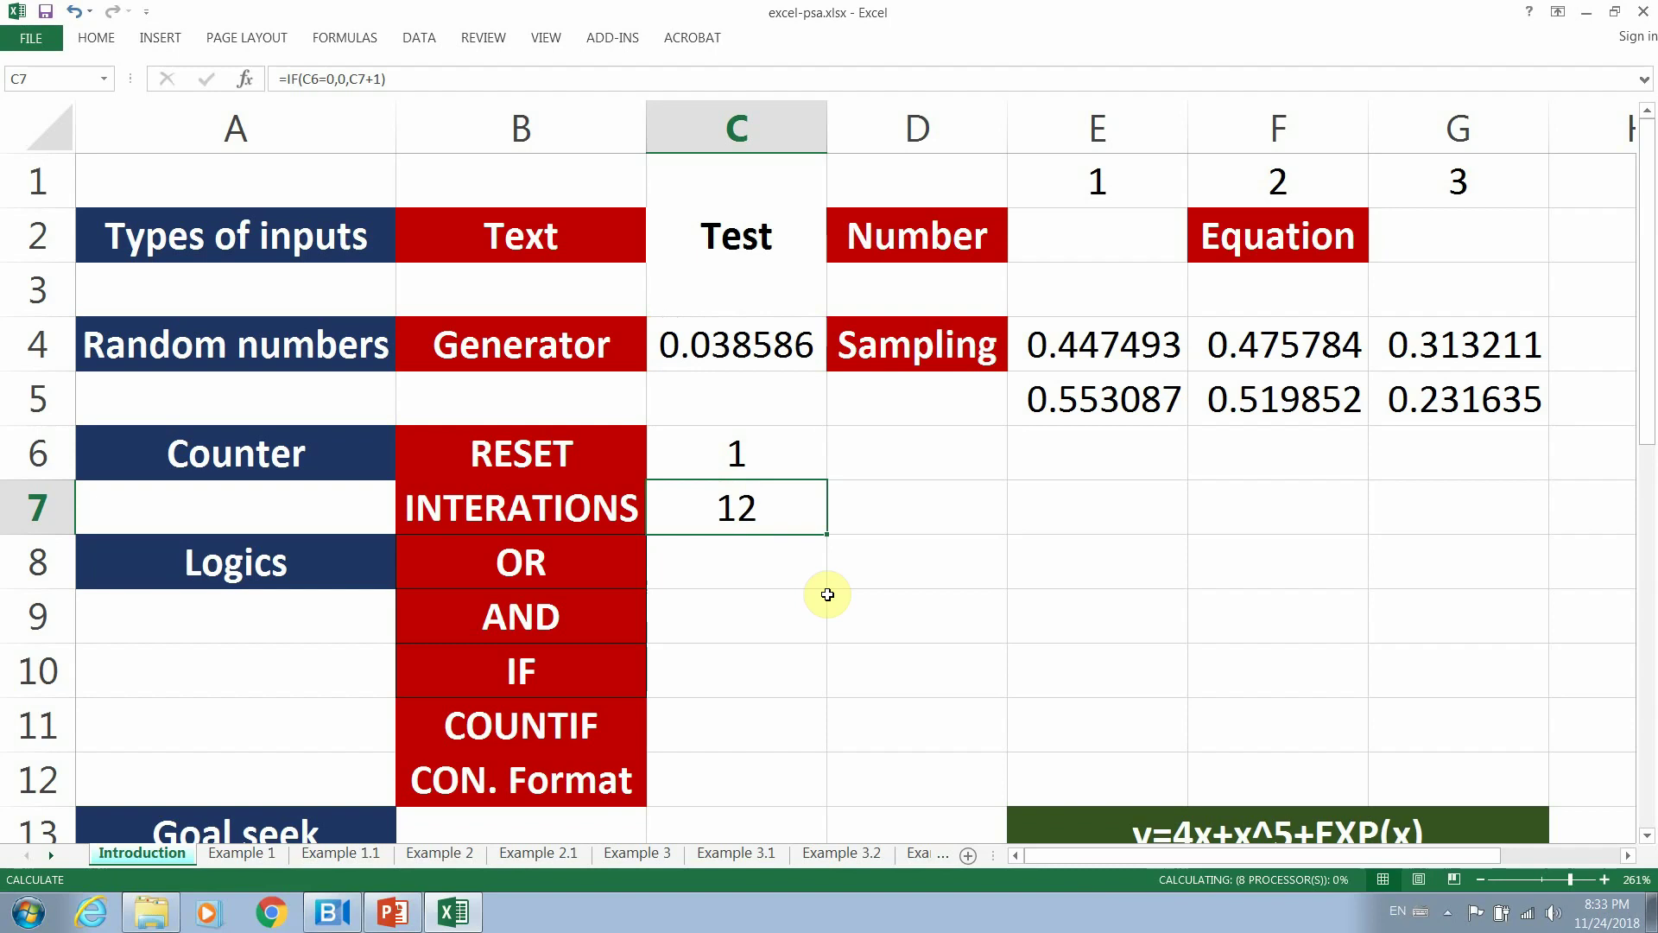
key("F9")
key("F9")
key("F9")
key("F9")
key("F9")
key("F9")
key("F9")
key("F9")
key("F9")
key("F9")
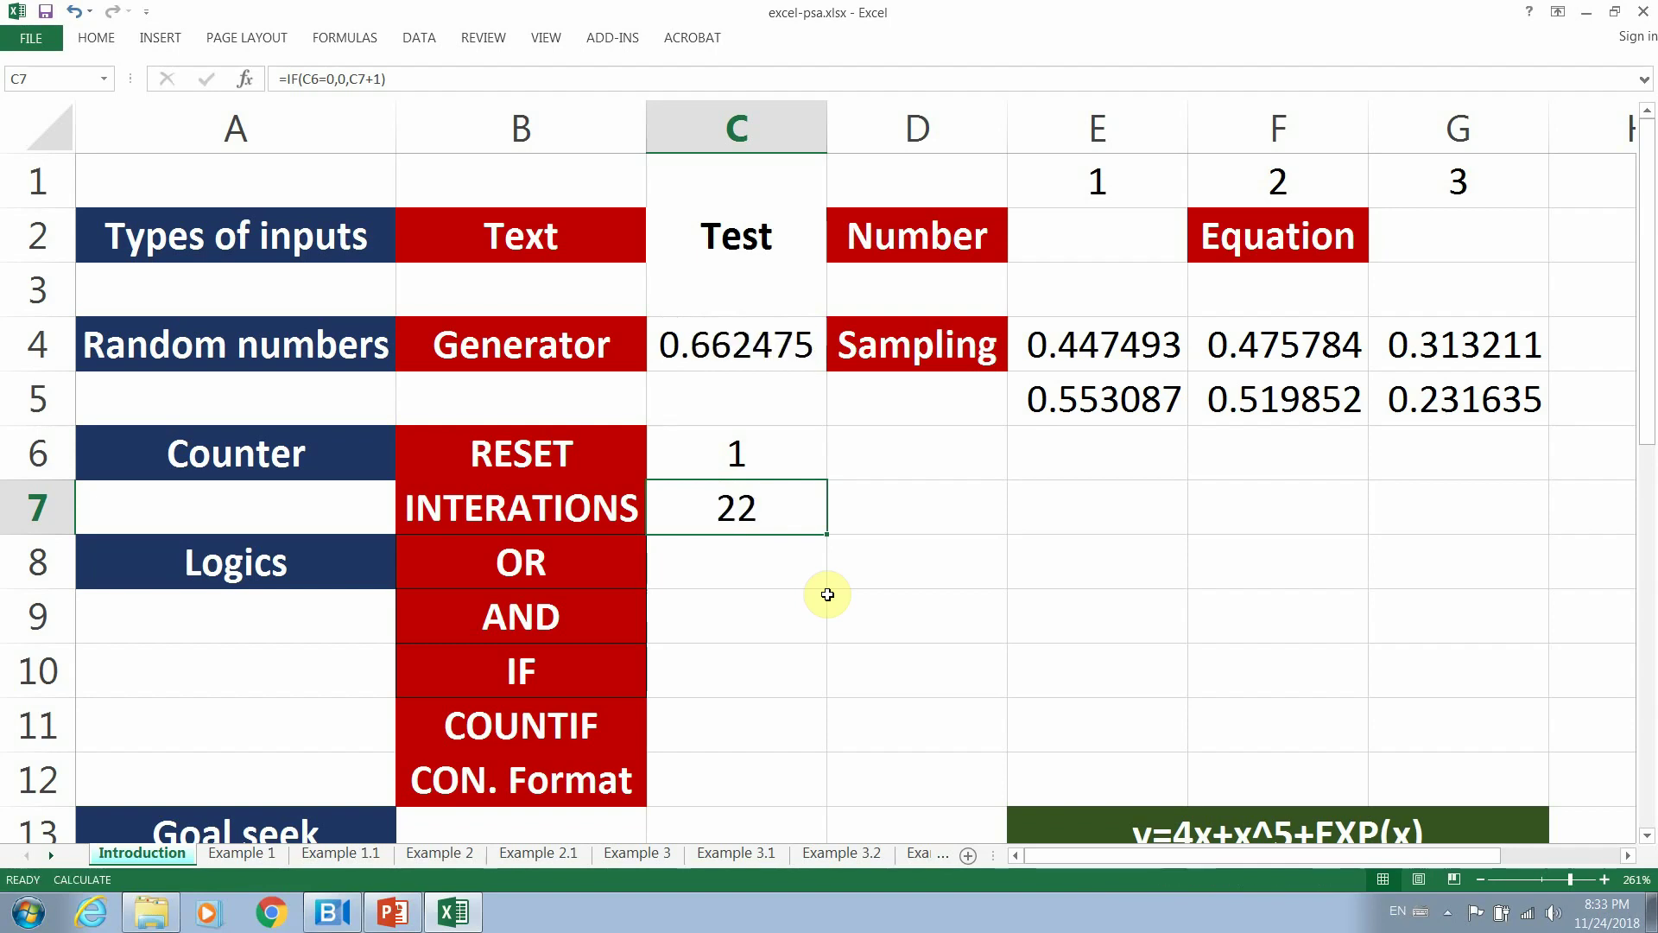
key("F9")
key("F9")
key("F9")
key("F9")
key("F9")
key("F9")
key("F9")
key("F9")
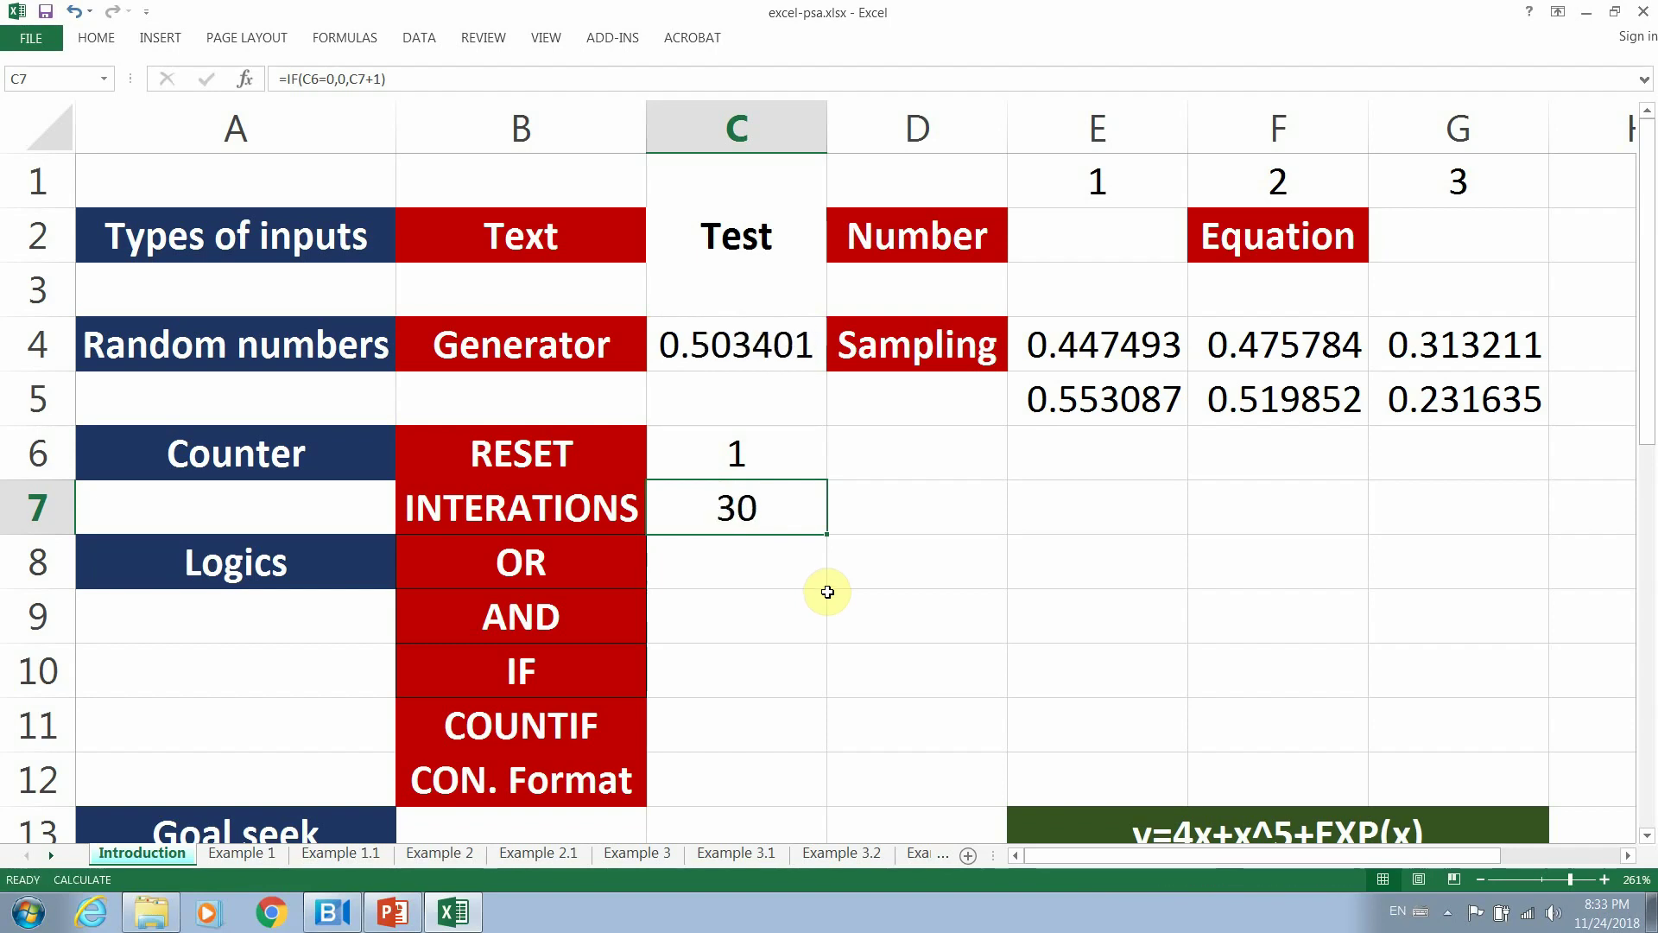
Set the RESET value in C6 to 0 and recalculate the workbook once to reset the counter.
left_click(826, 592)
left_click(747, 455)
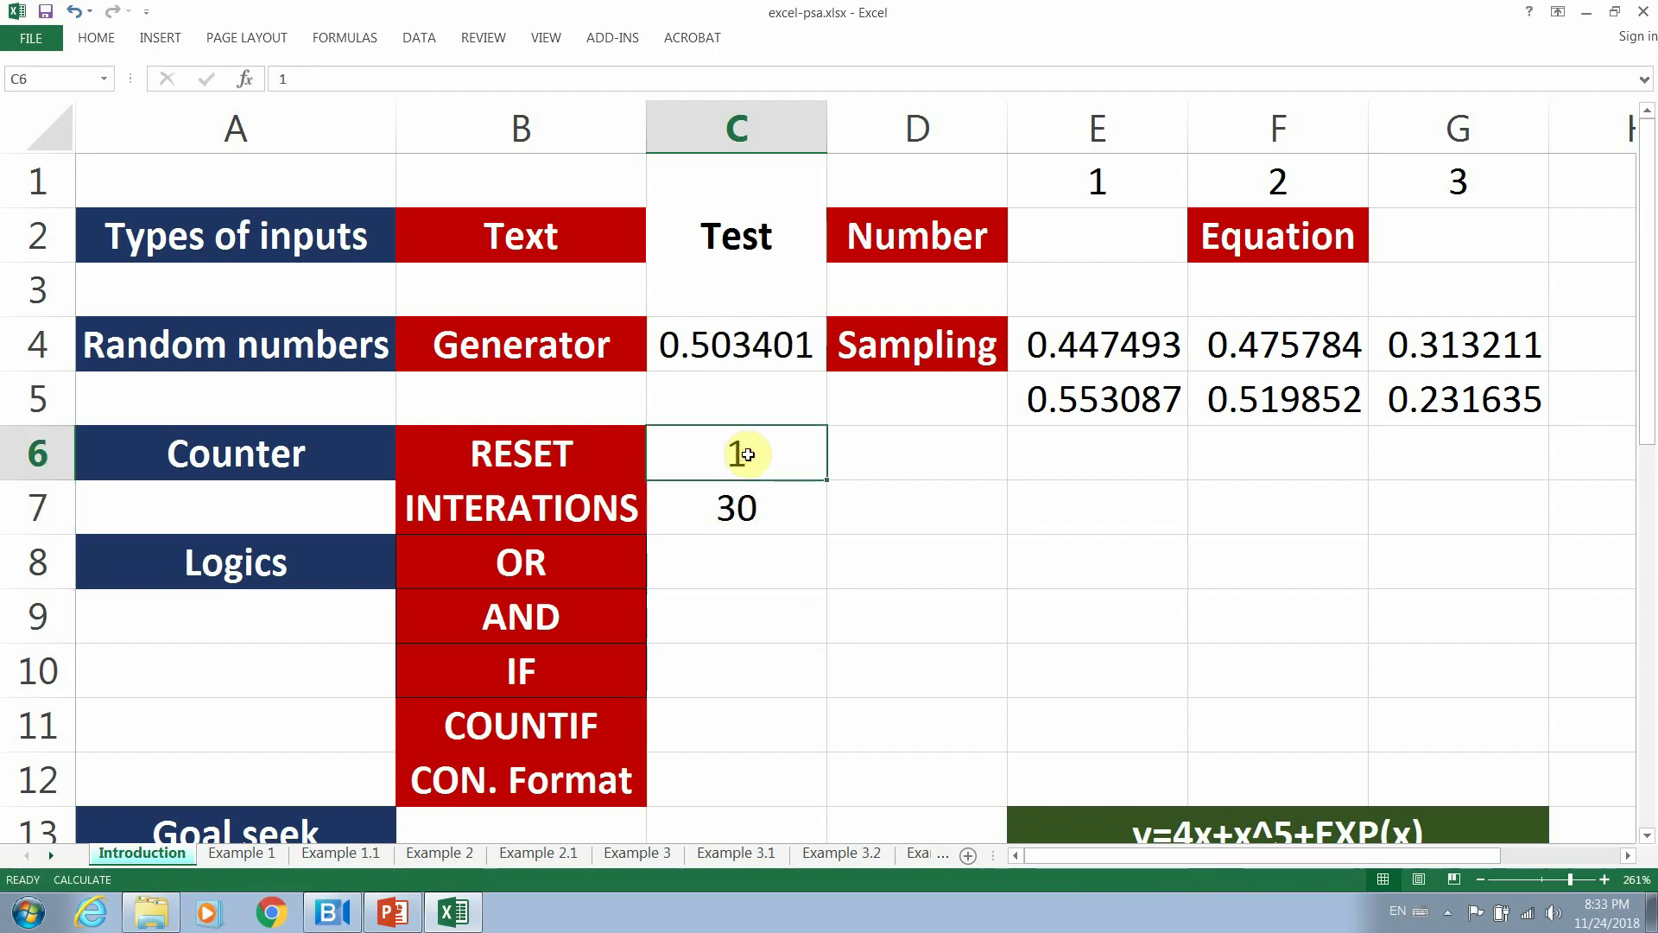
type("0")
key("Return")
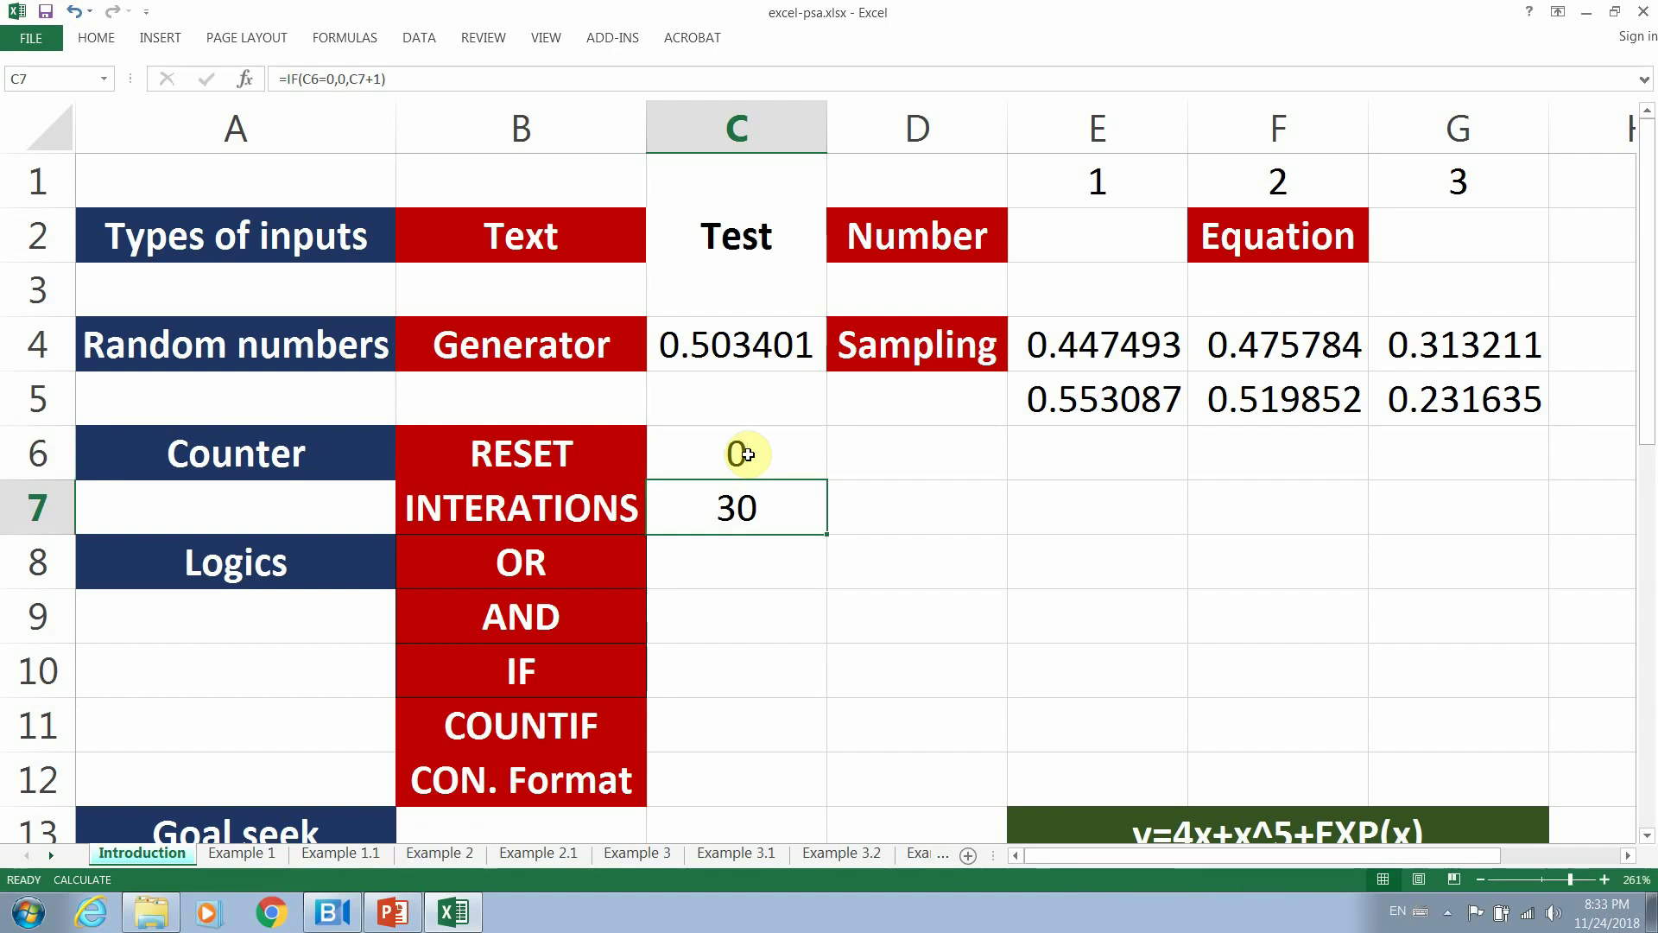
key("F9")
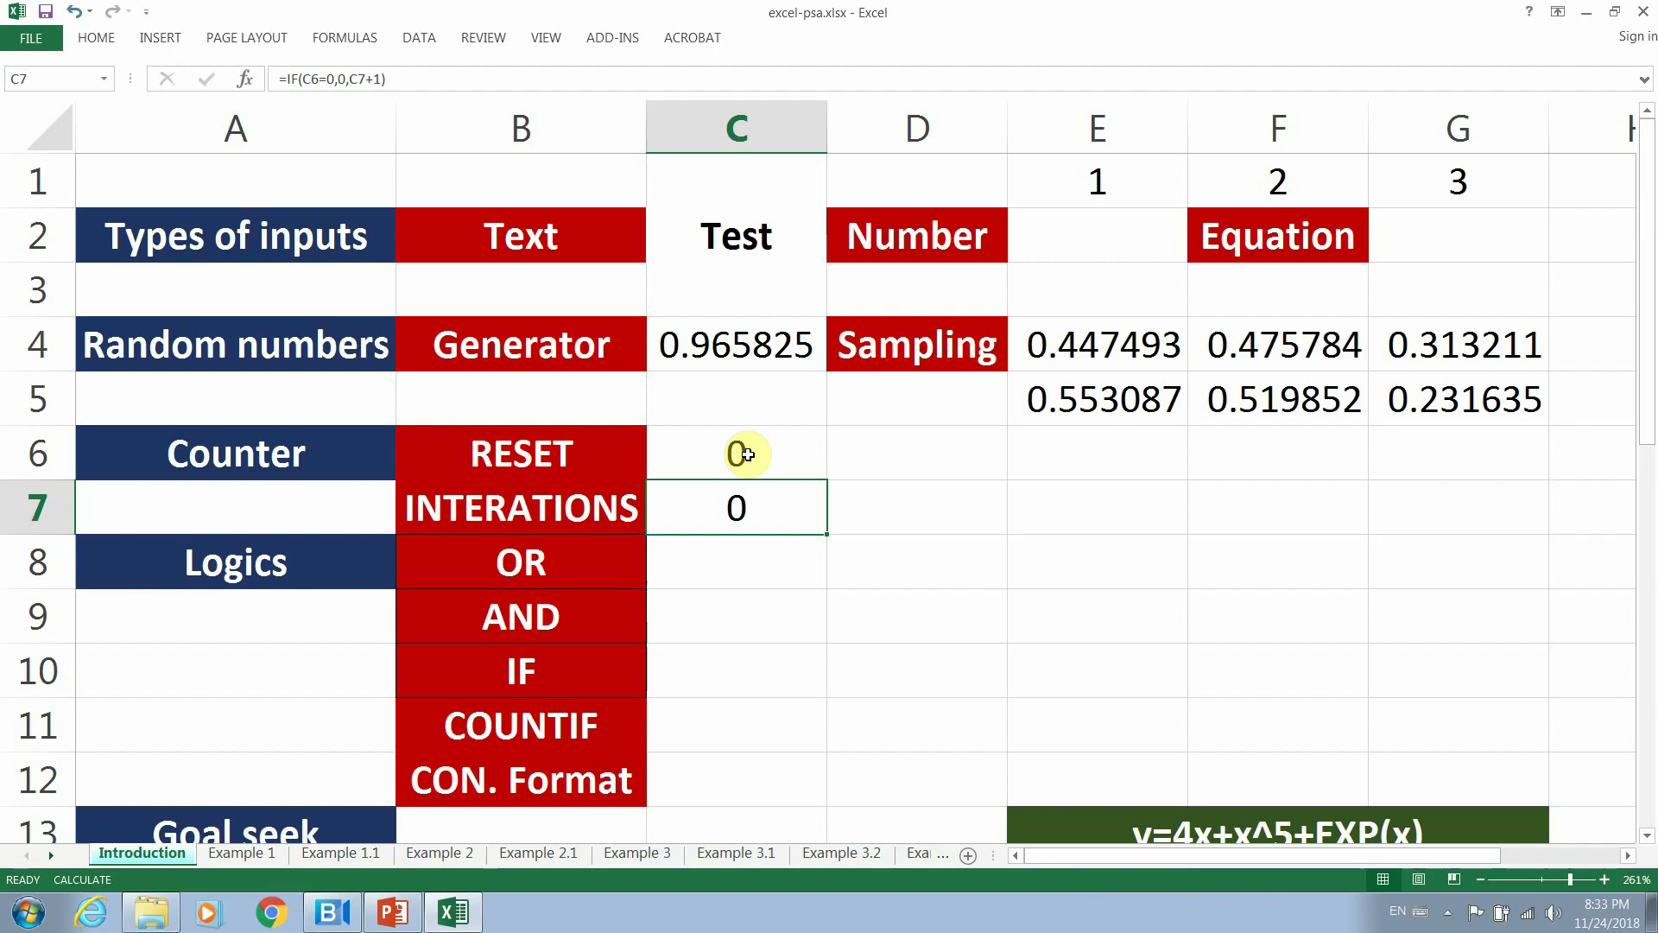
Enter the OR example's input values beside its result cell: 1 in D8 and 0 in E8.
left_click(907, 564)
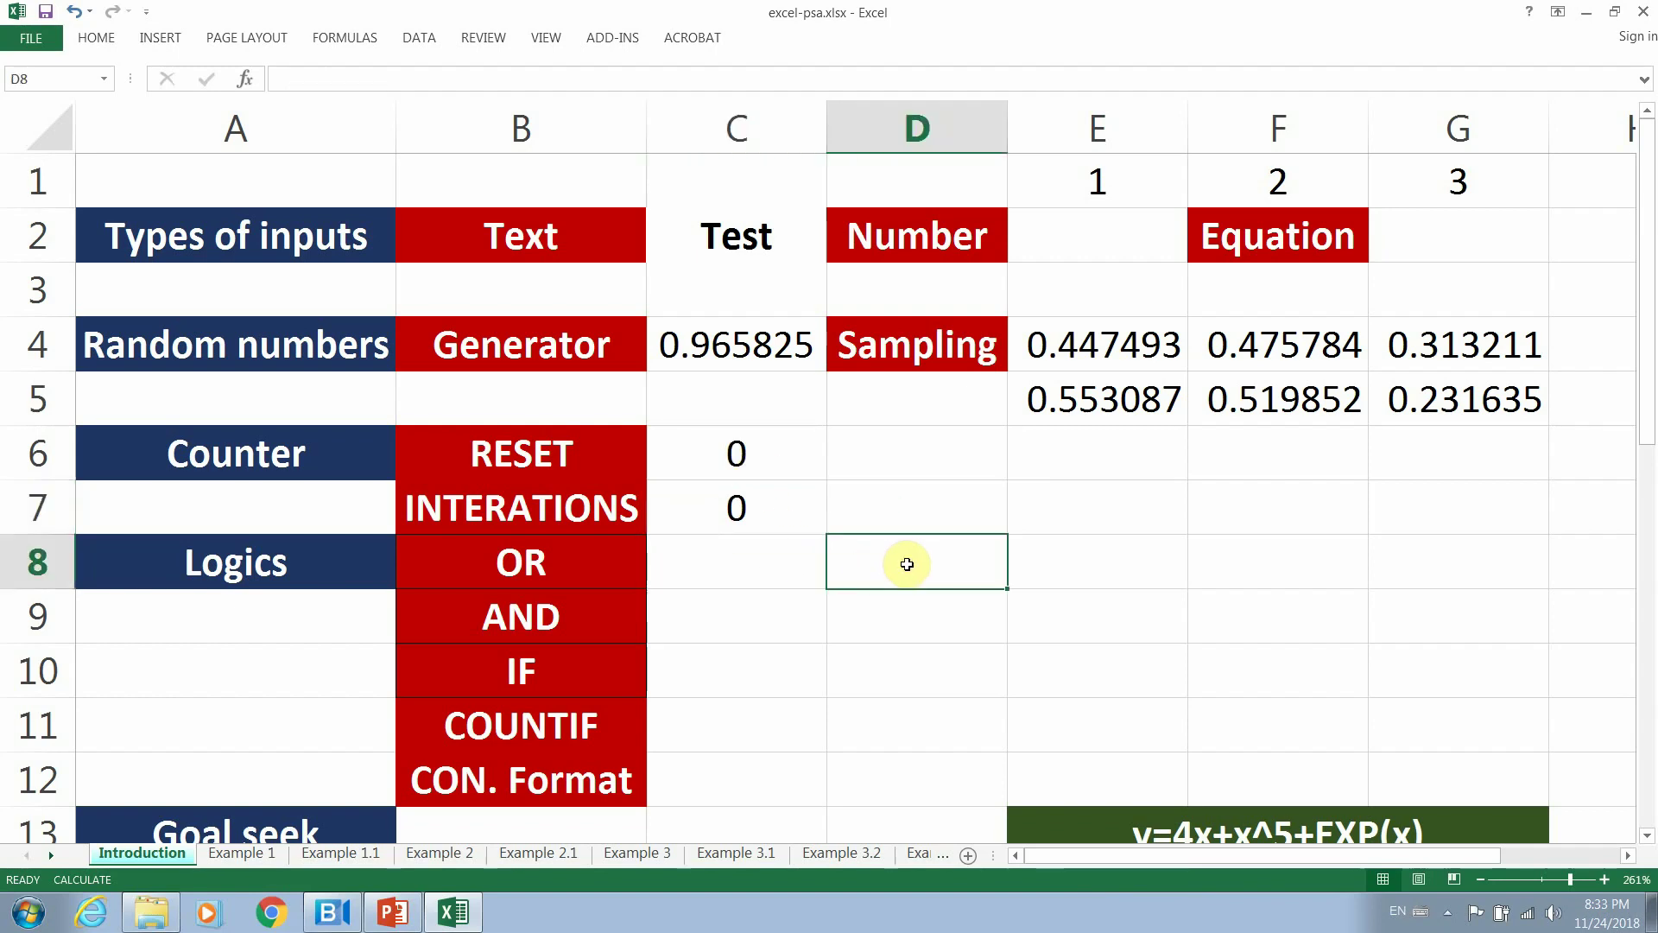
type("1")
key("Tab")
type("0")
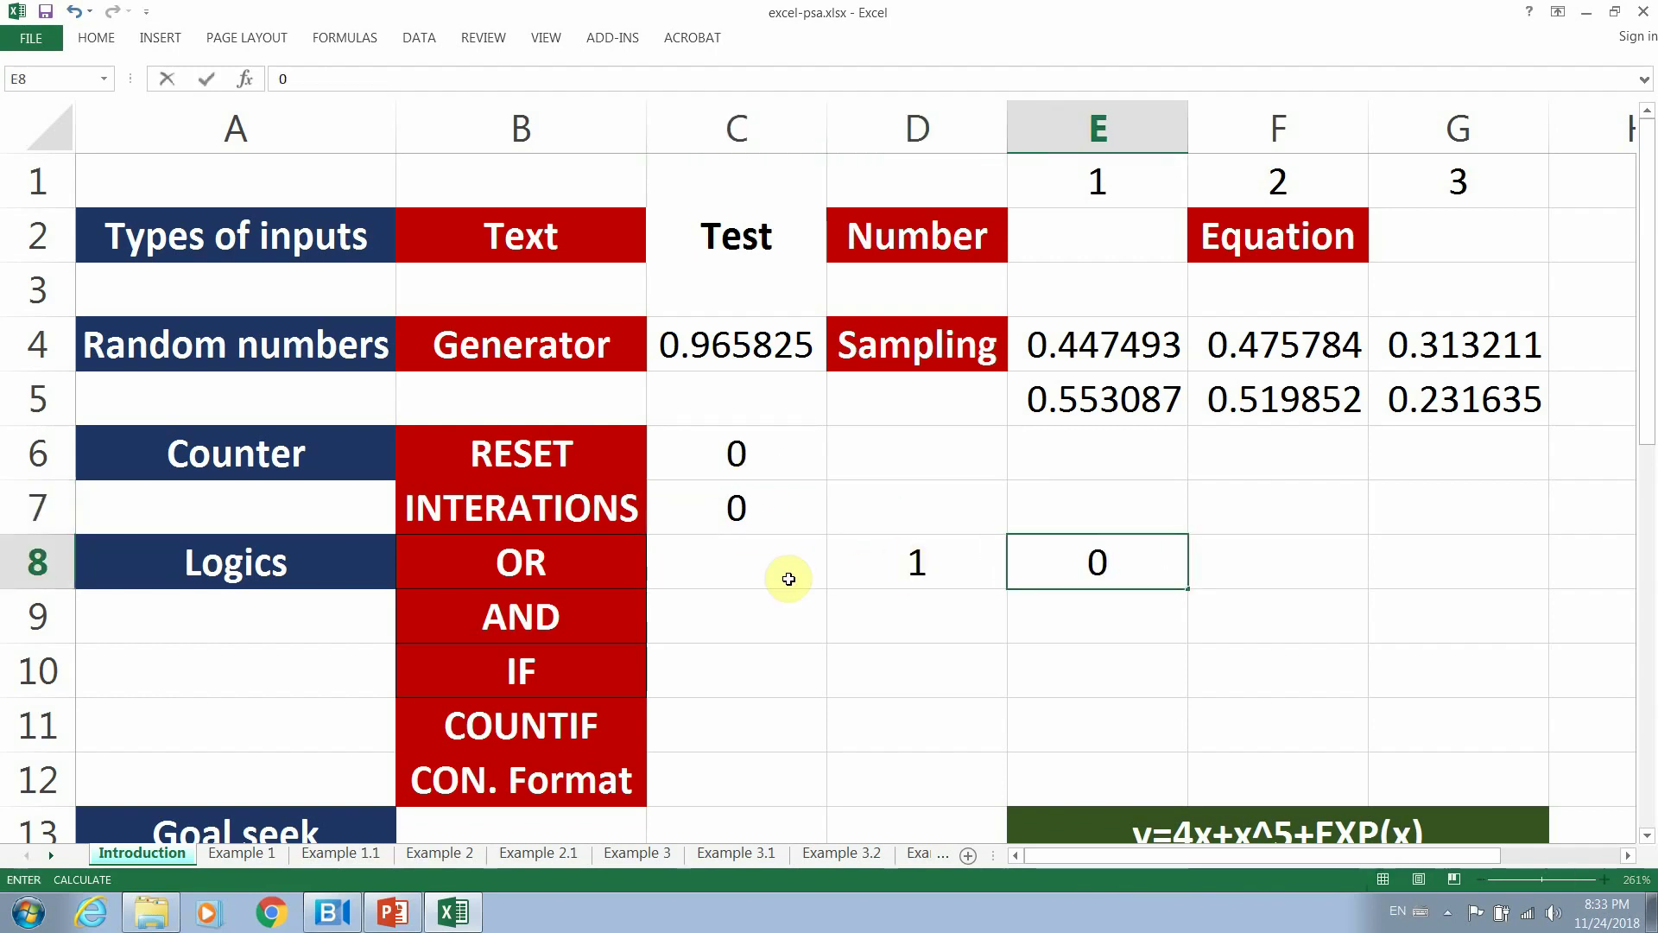
Start an IF formula in C8 with the logical test OR(D8=1,E8=1).
left_click(745, 577)
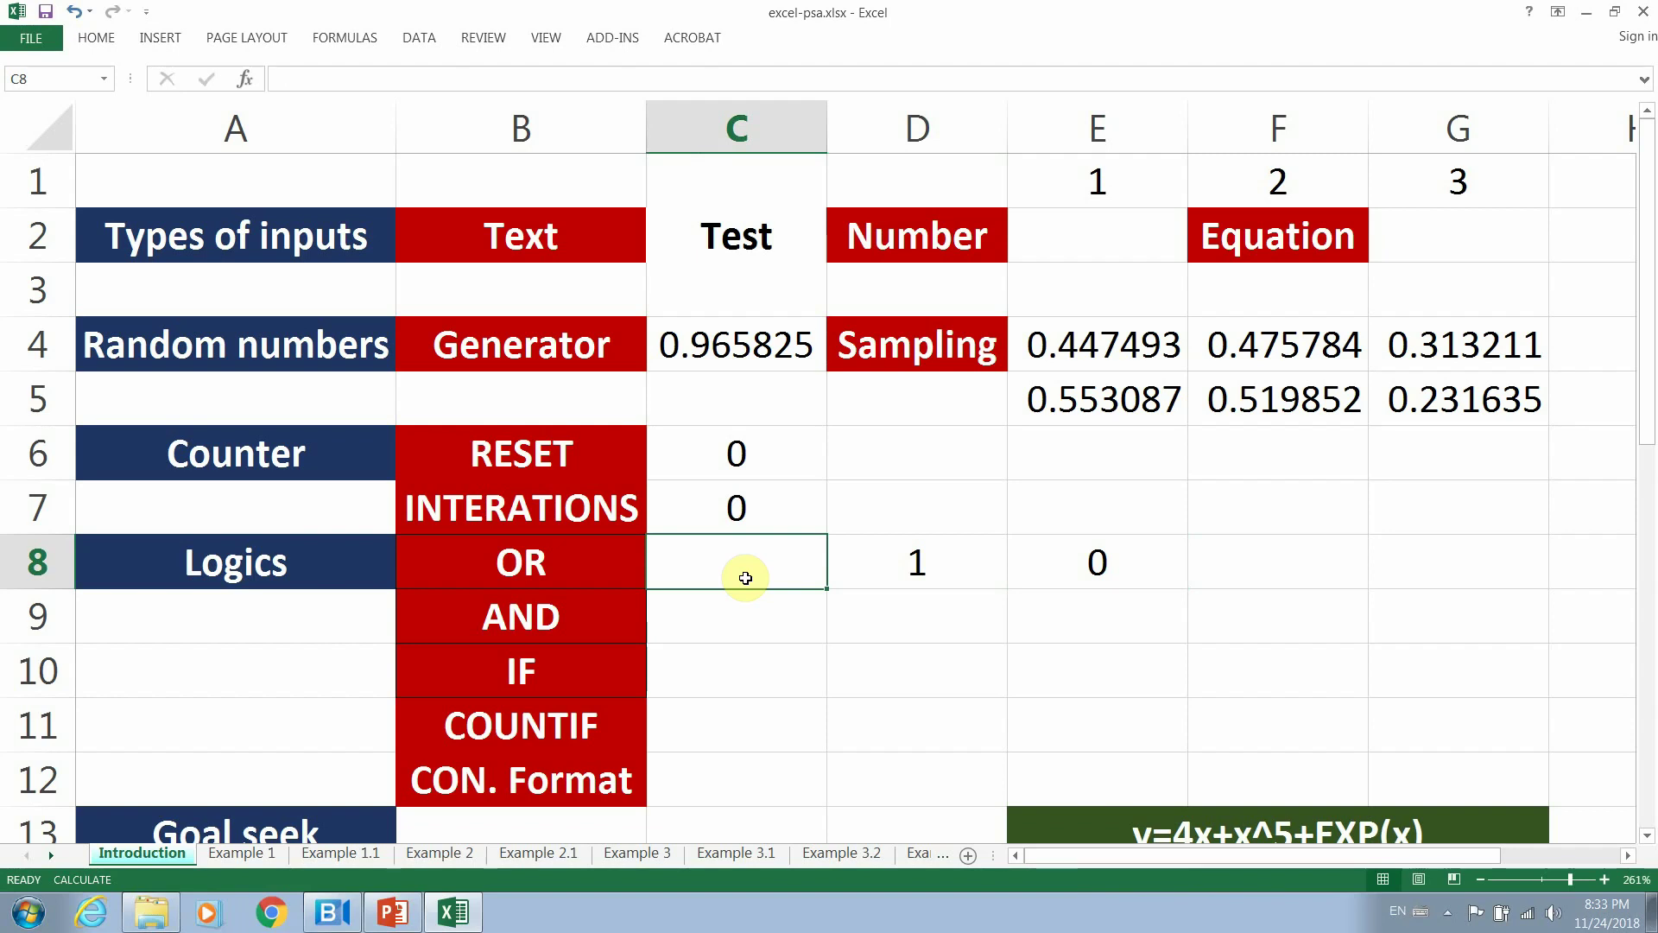
type("=")
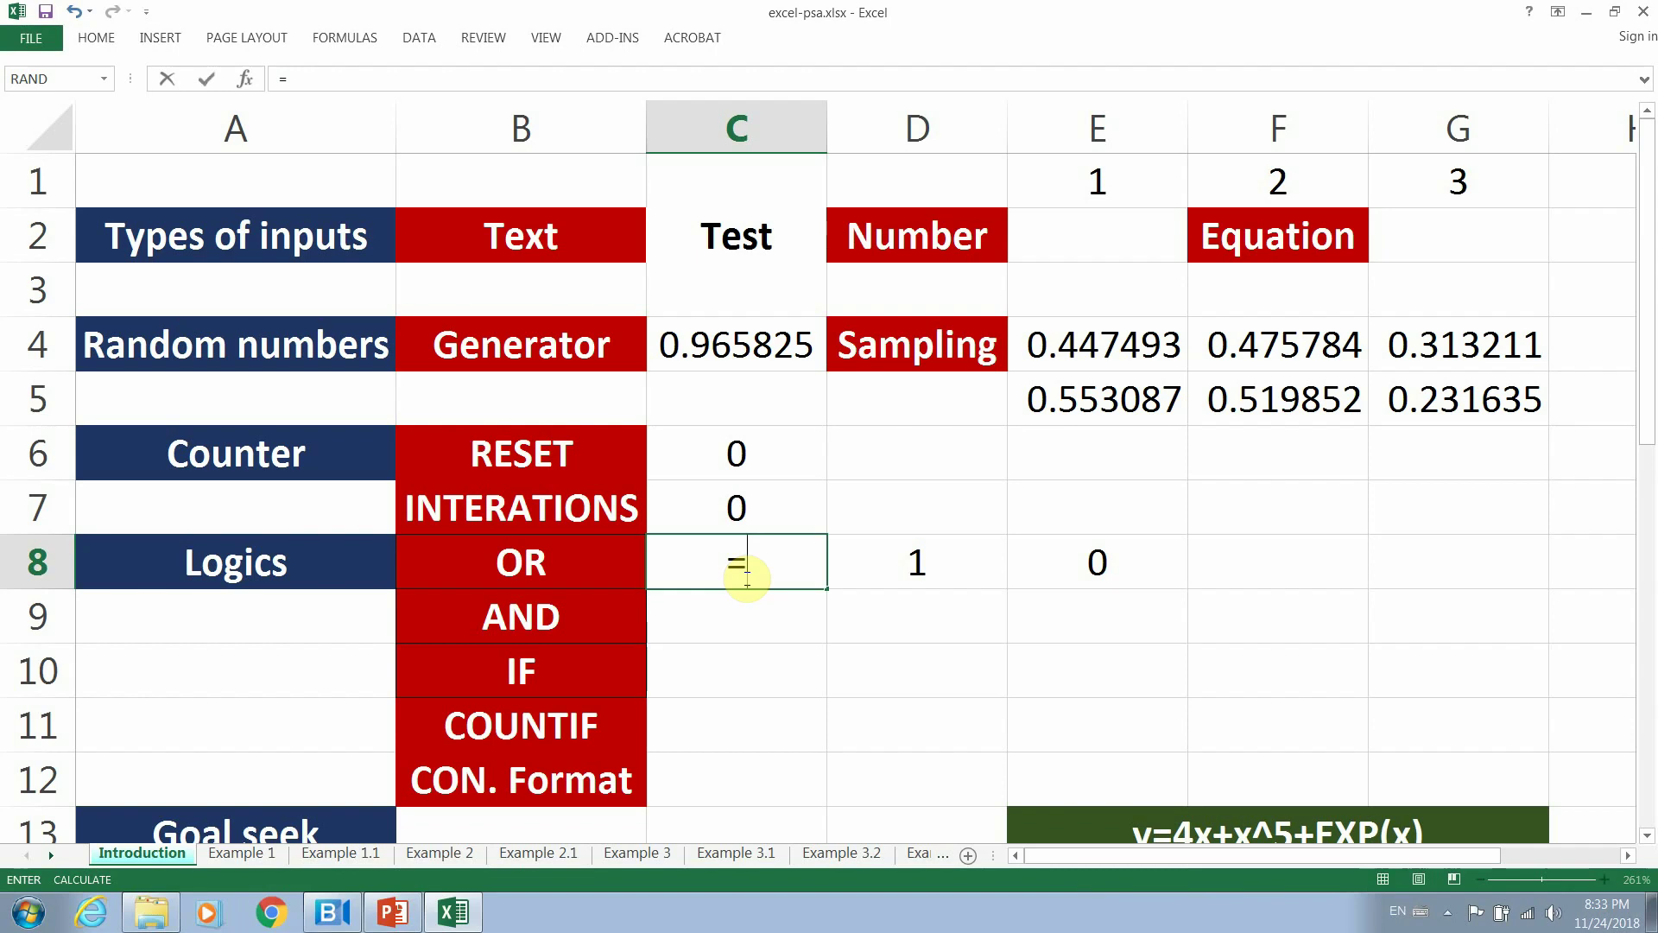
type("o")
key("BackSpace")
type("if")
key("BackSpace")
key("BackSpace")
type("IF")
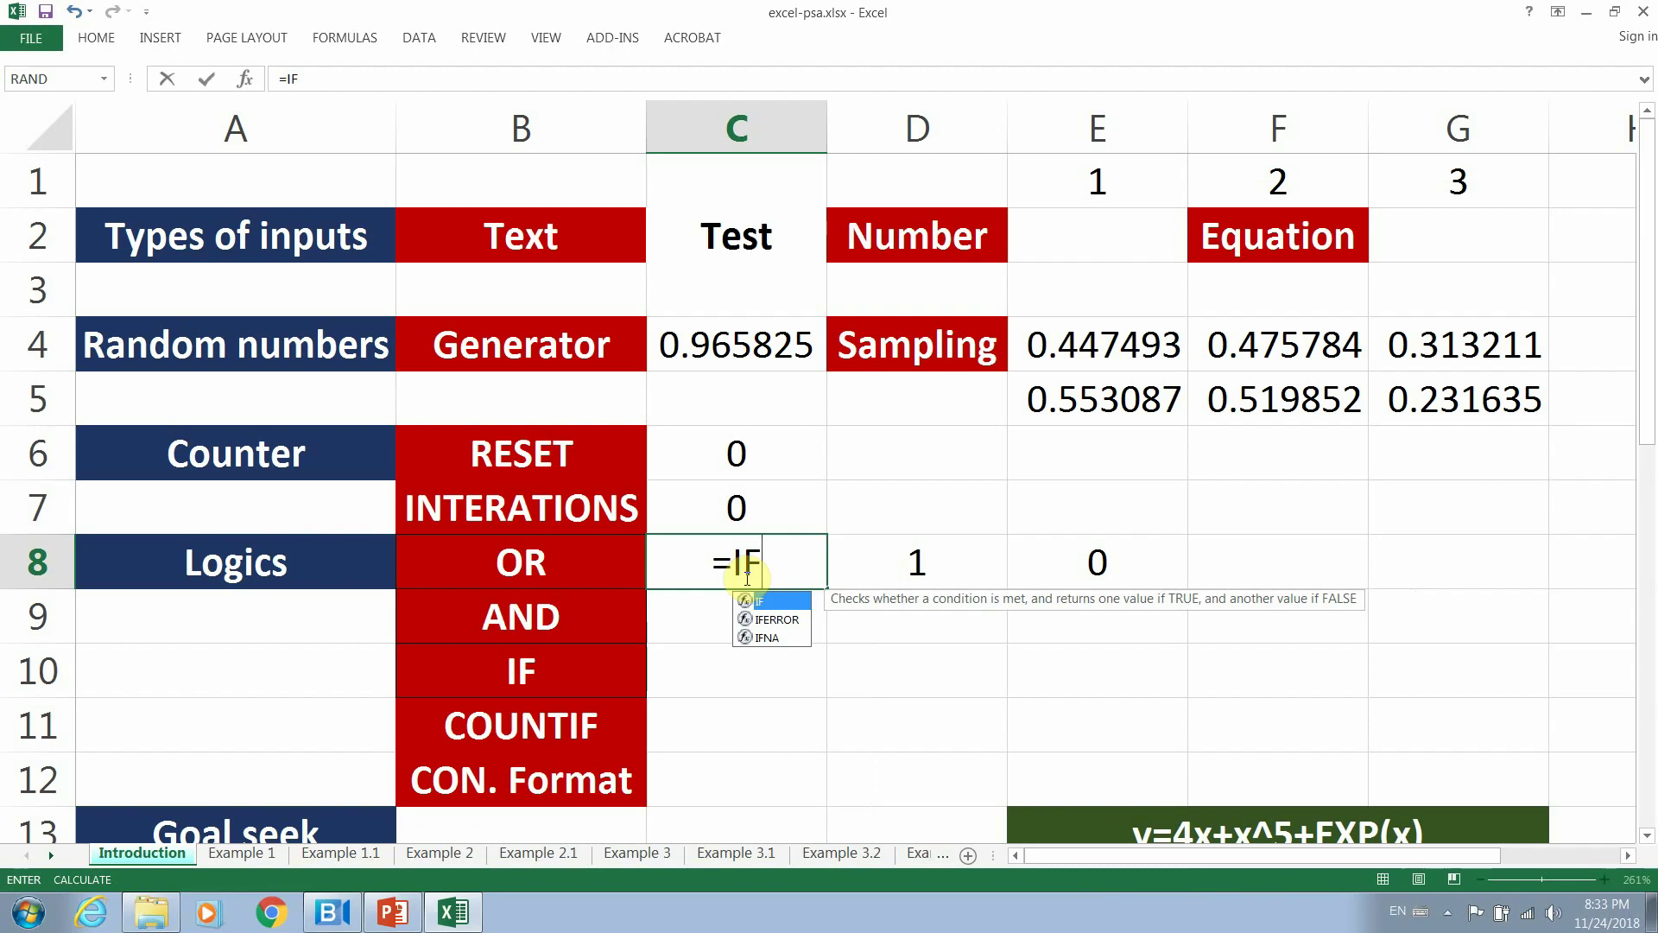
type("(")
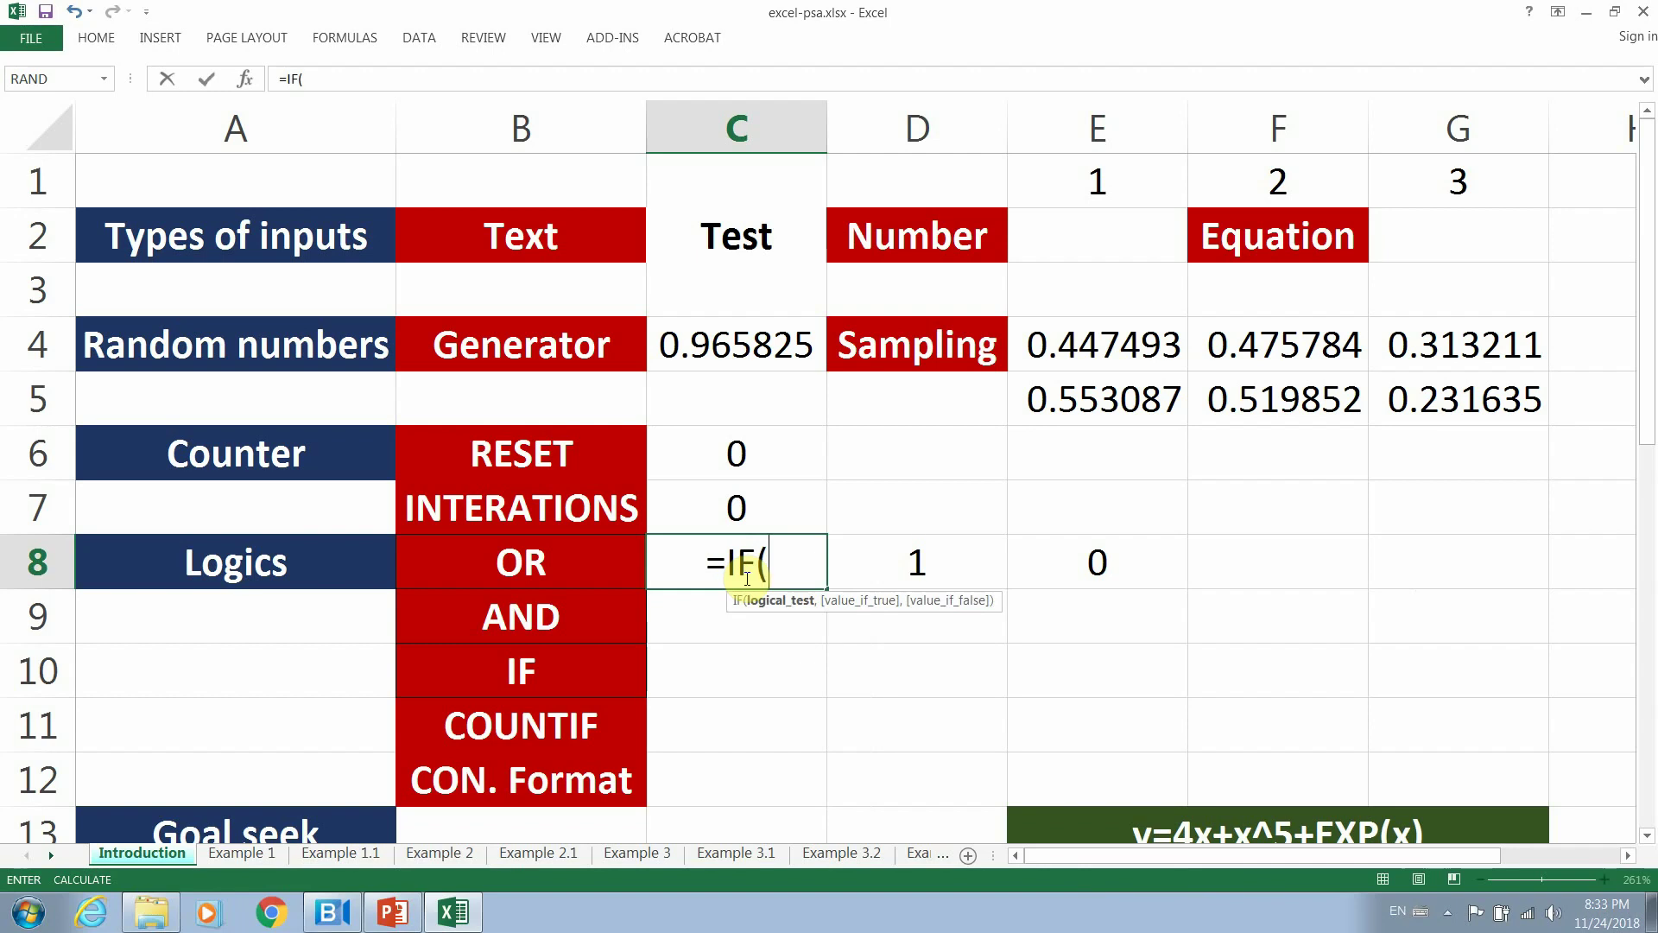
type("OR")
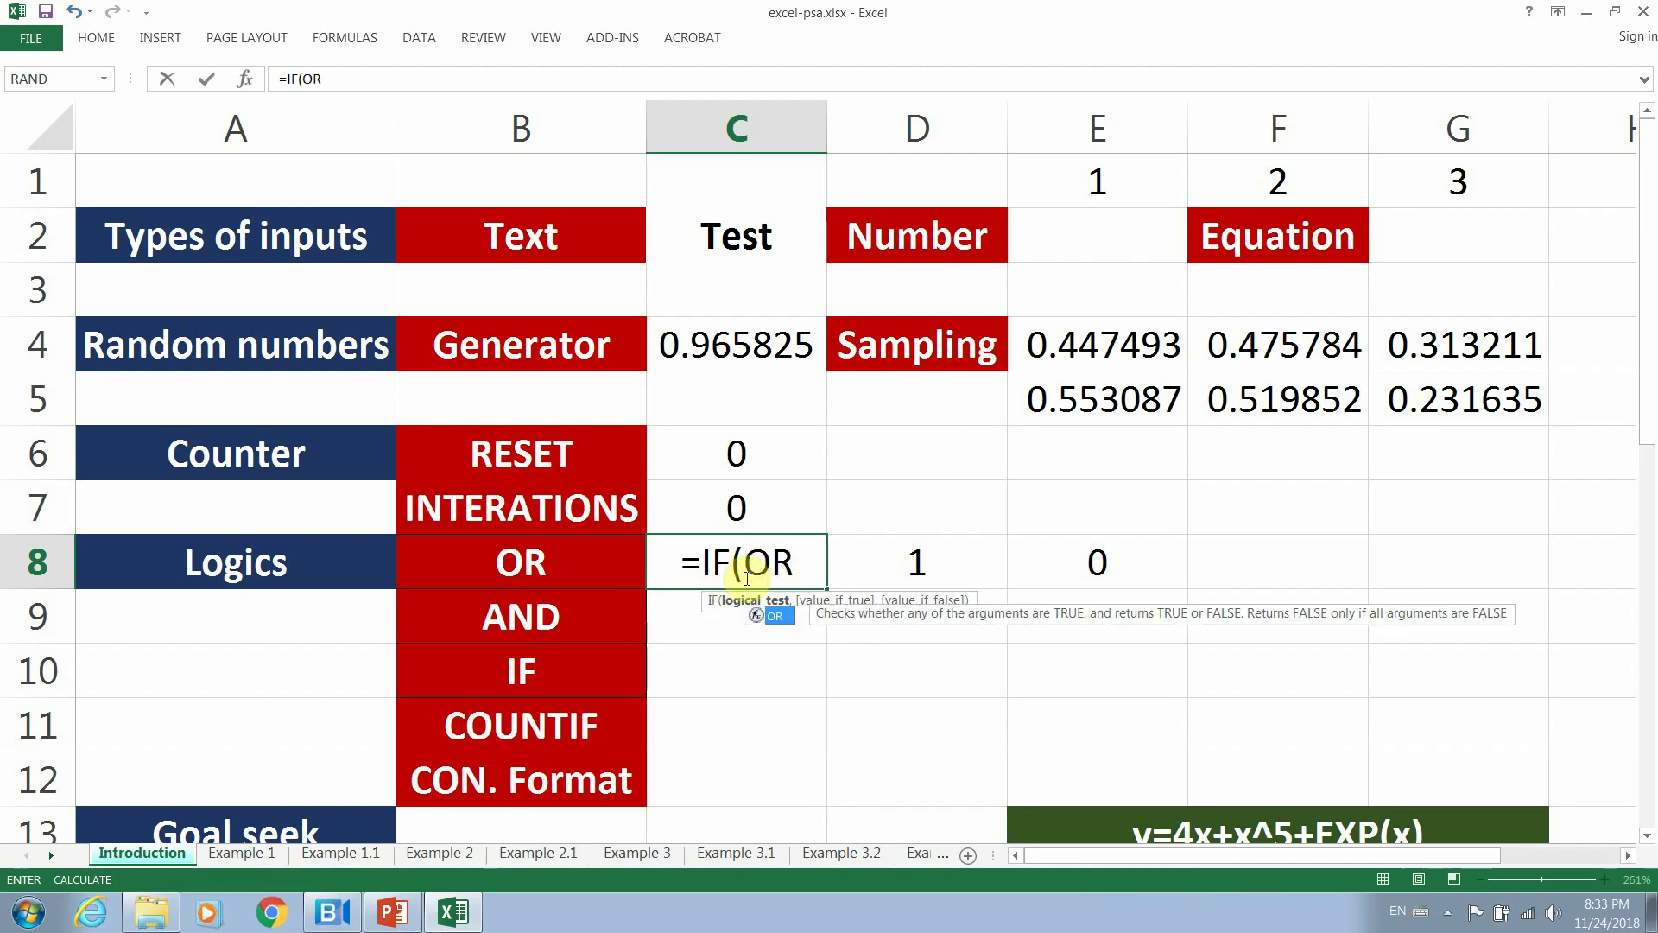
type("(")
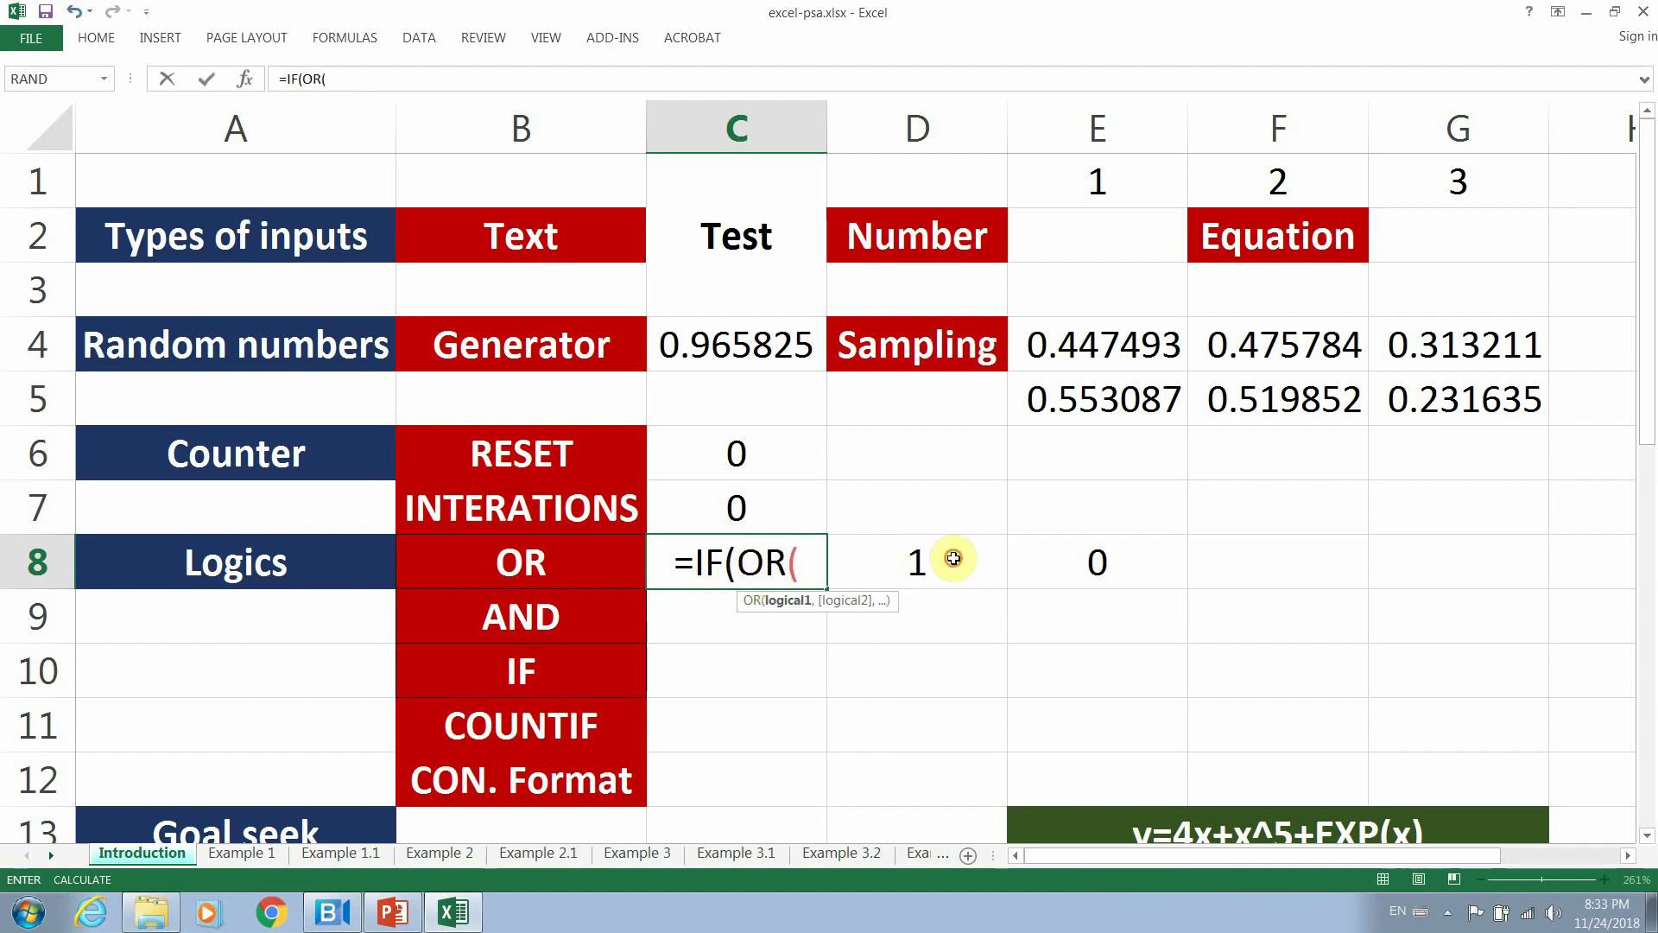
left_click(953, 559)
type("=")
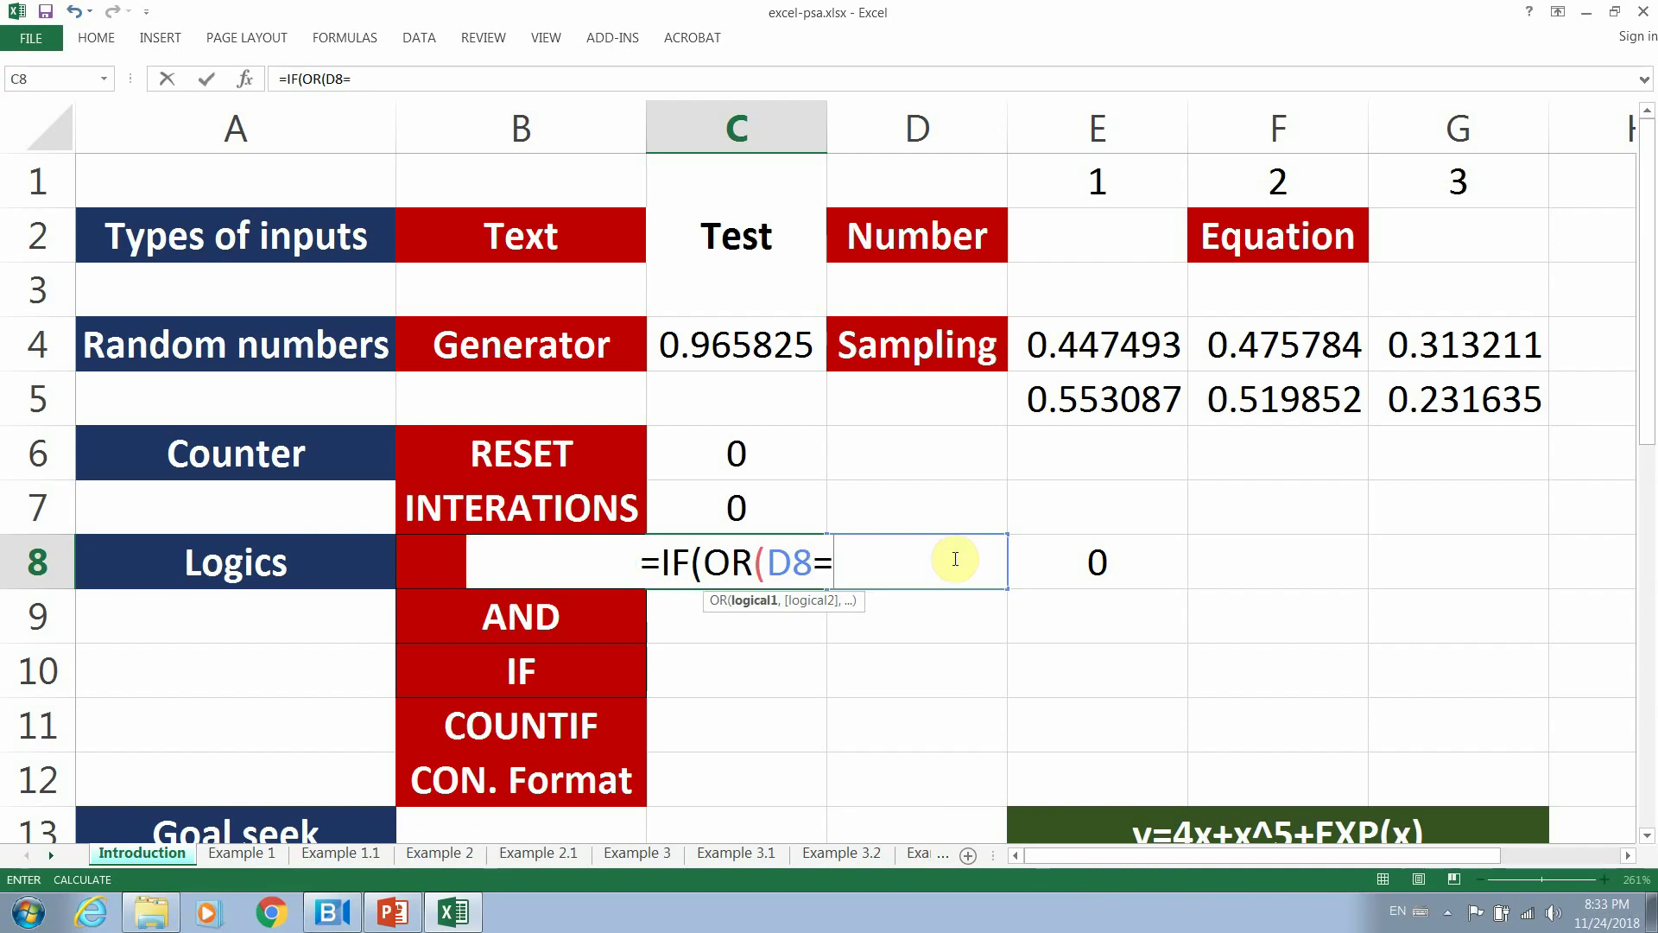
type("1")
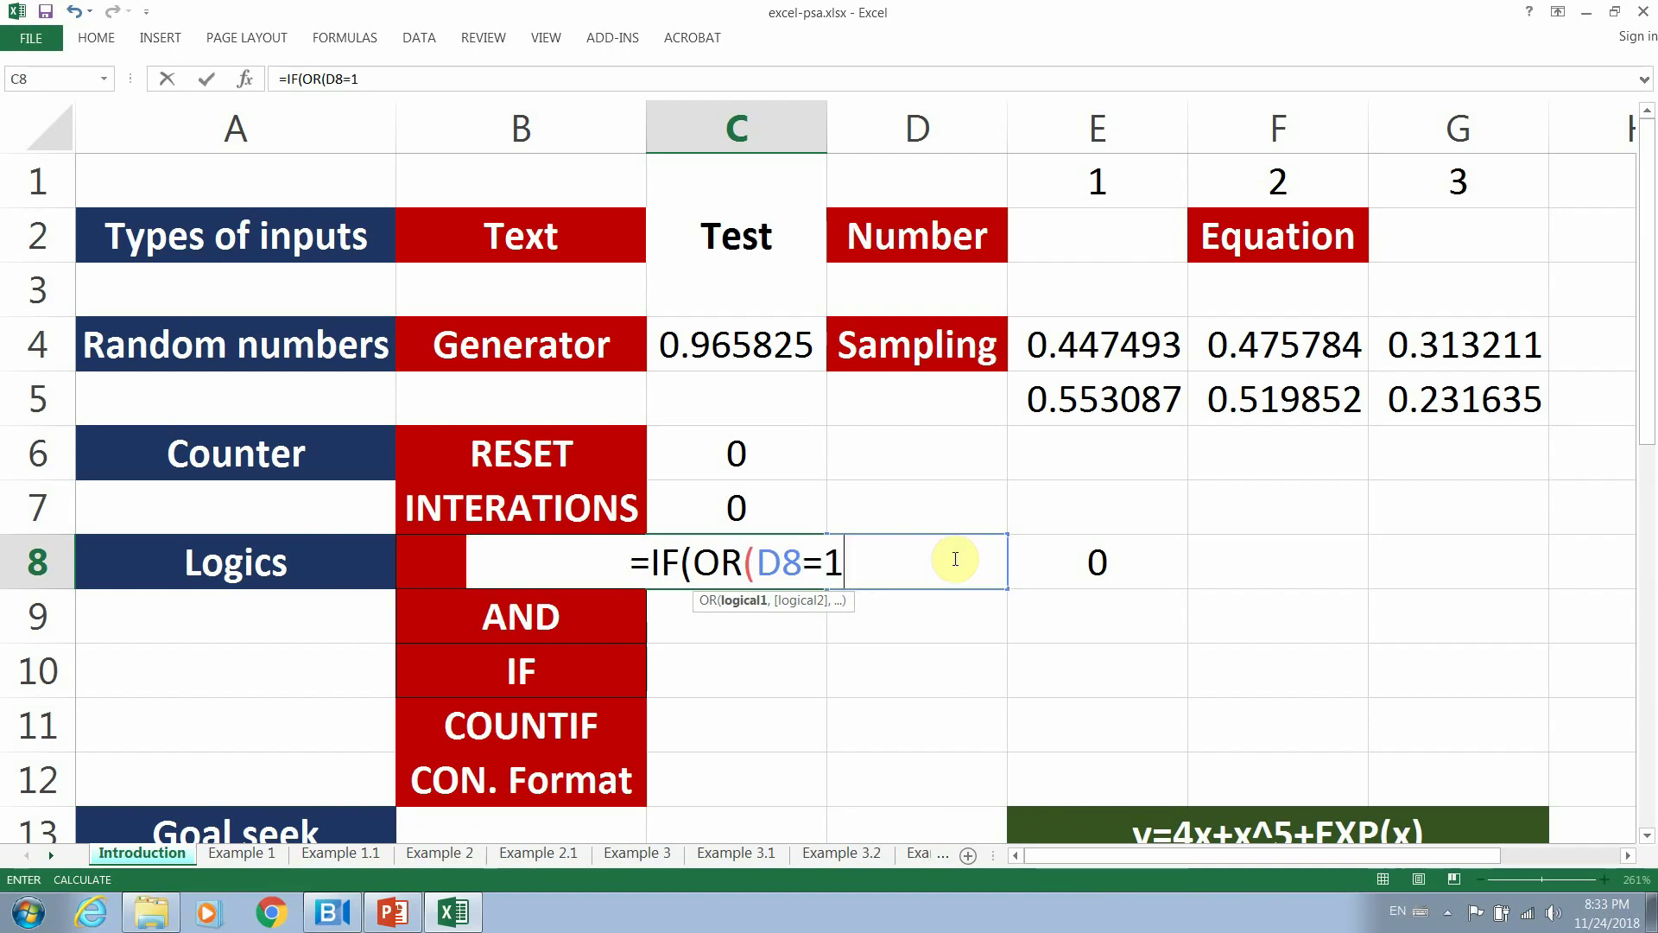
type(",")
left_click(1075, 563)
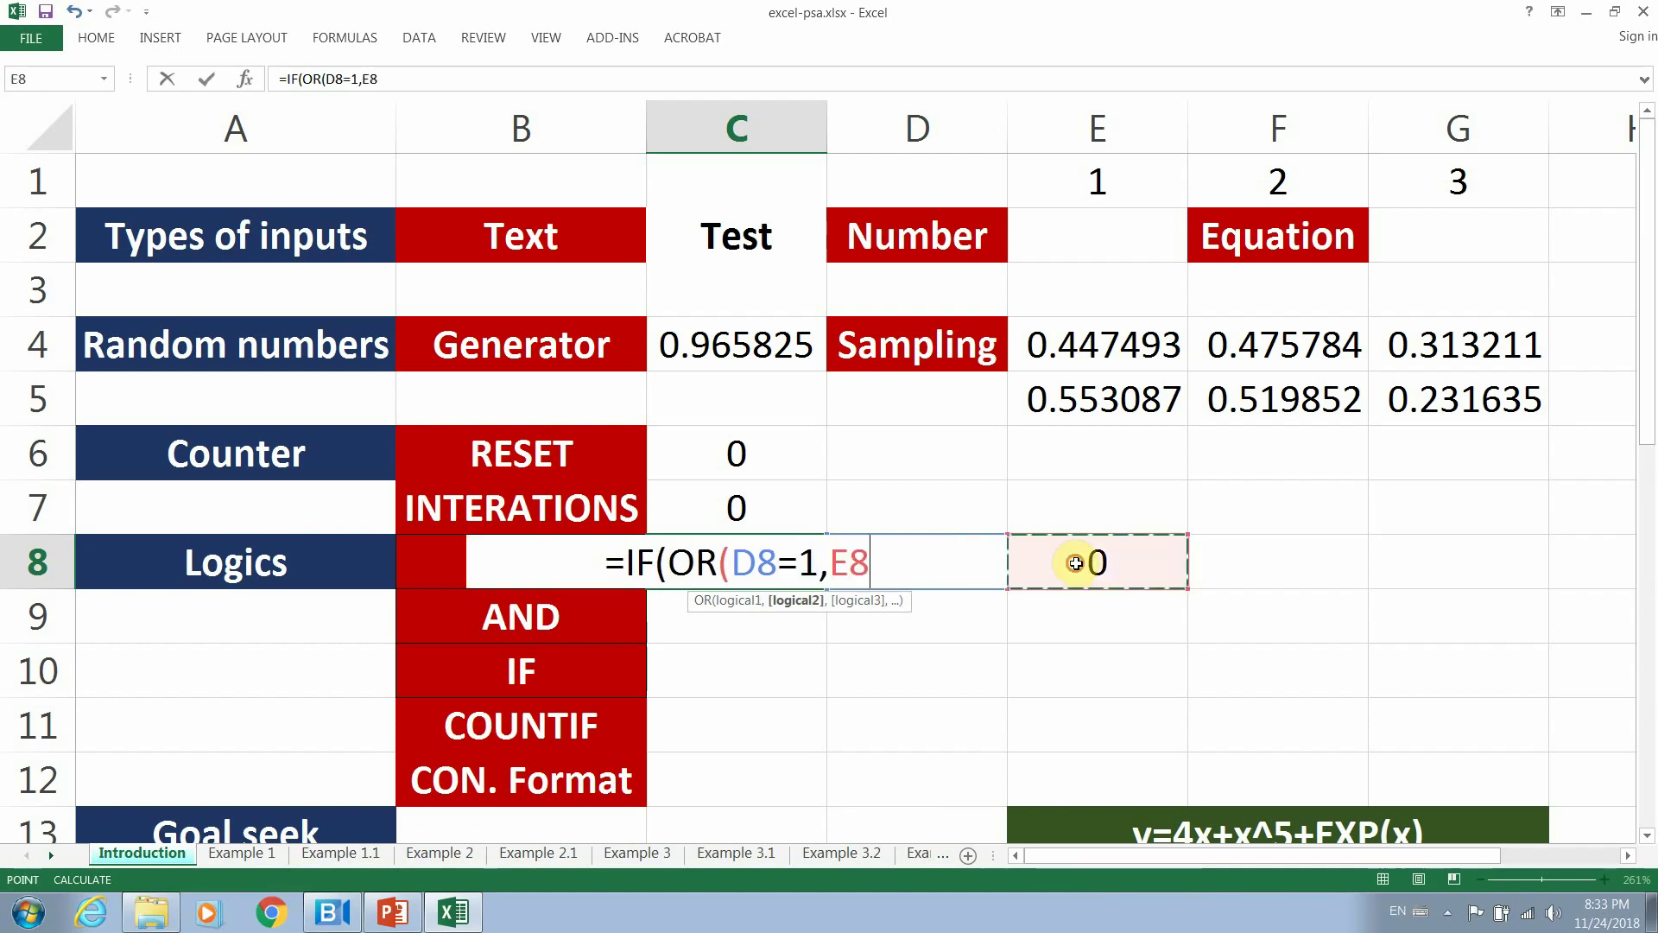
type("=1")
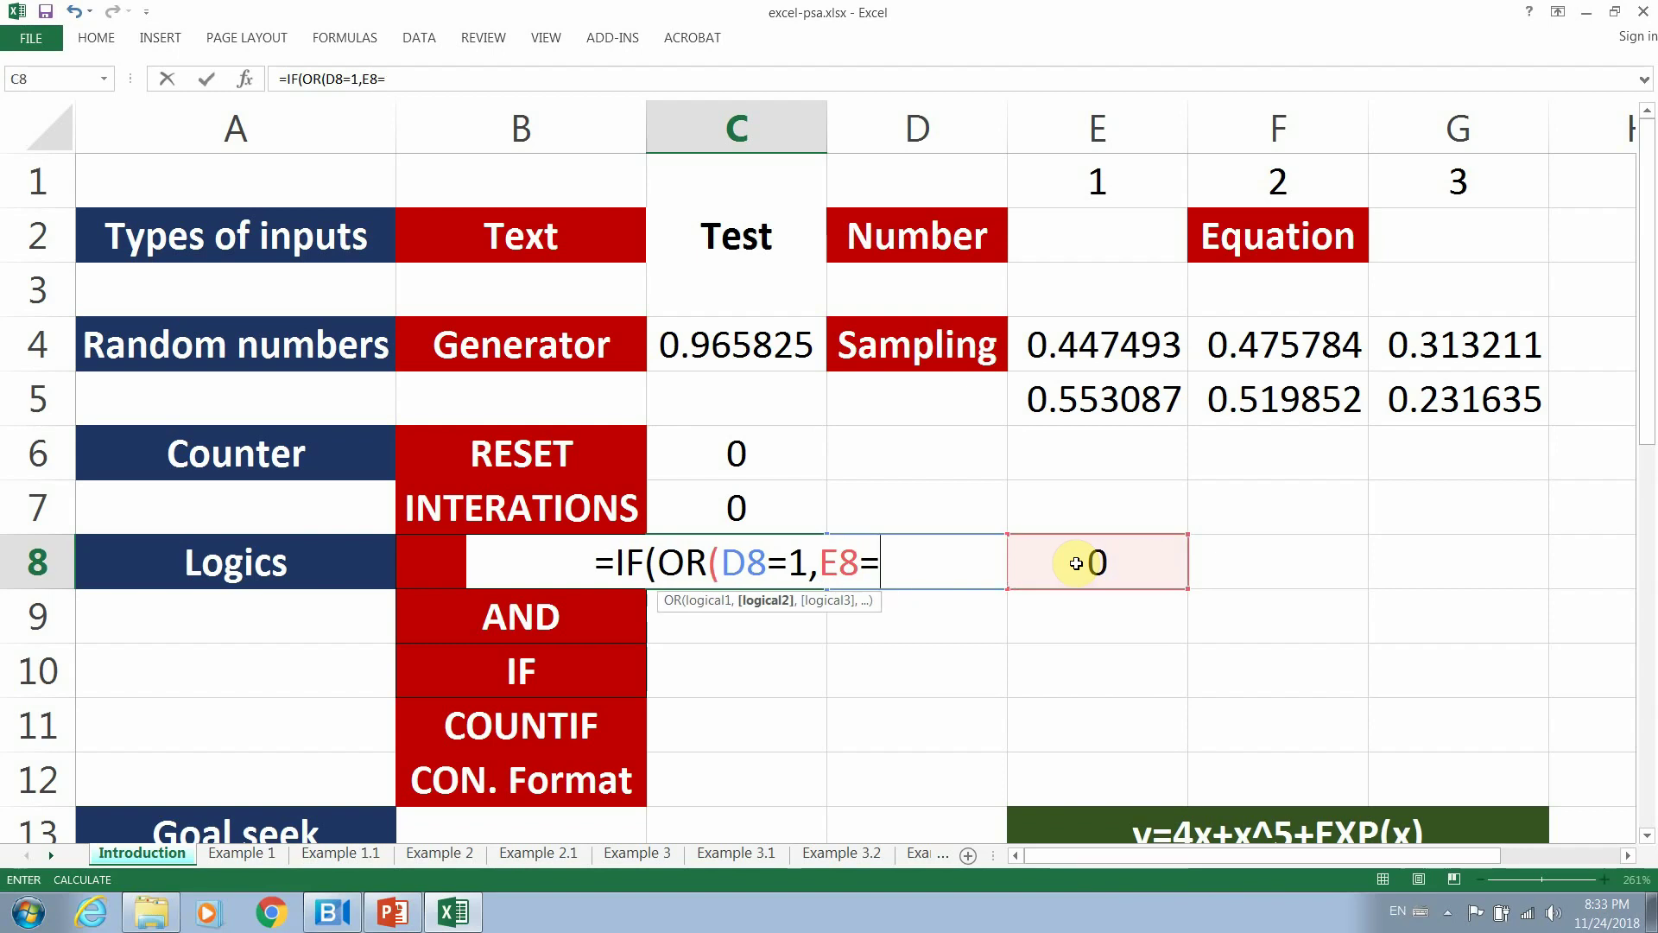
type(")")
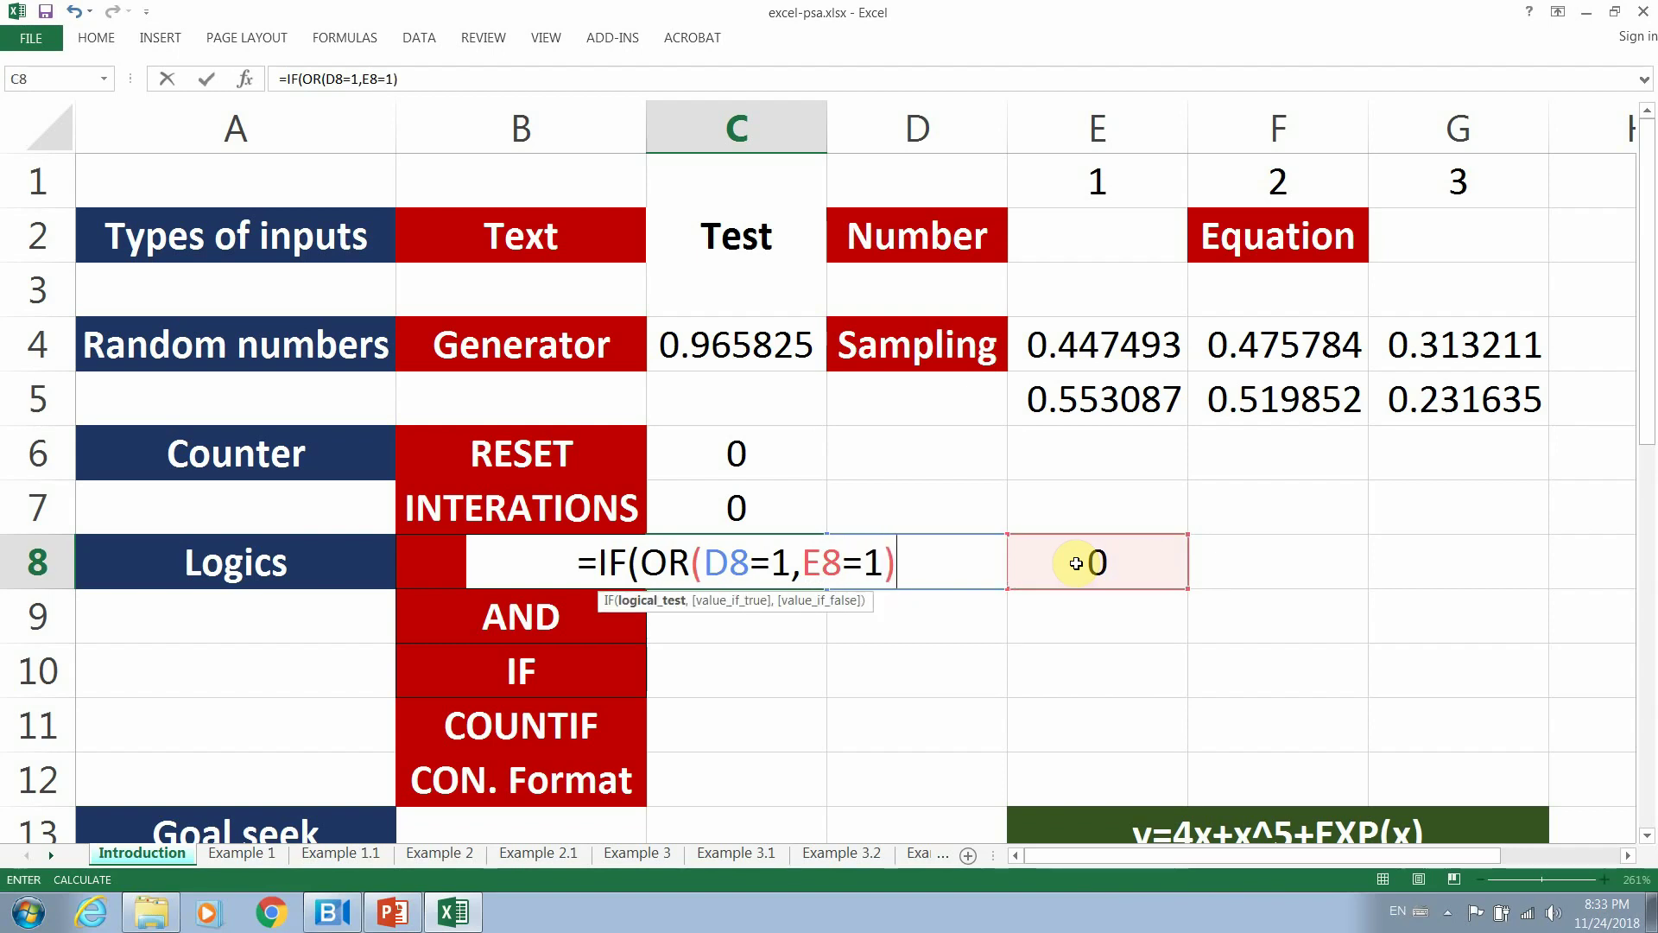
Complete the C8 formula so it returns 1 if true and 0 if false, and enter it.
type(",1,")
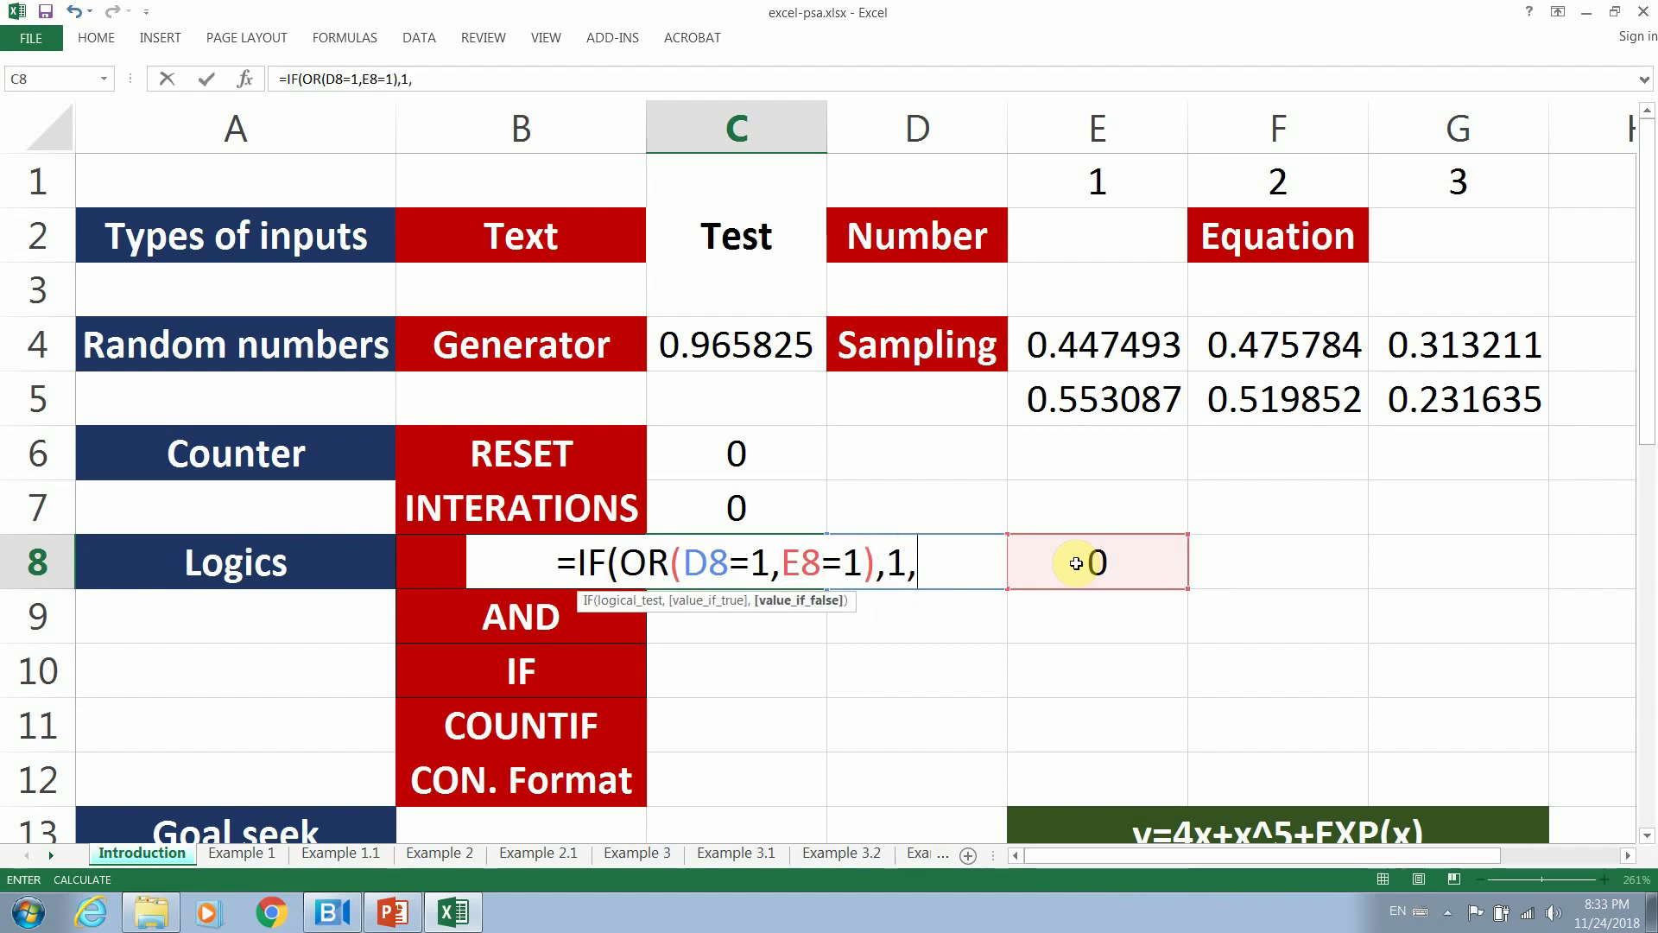
type("0")
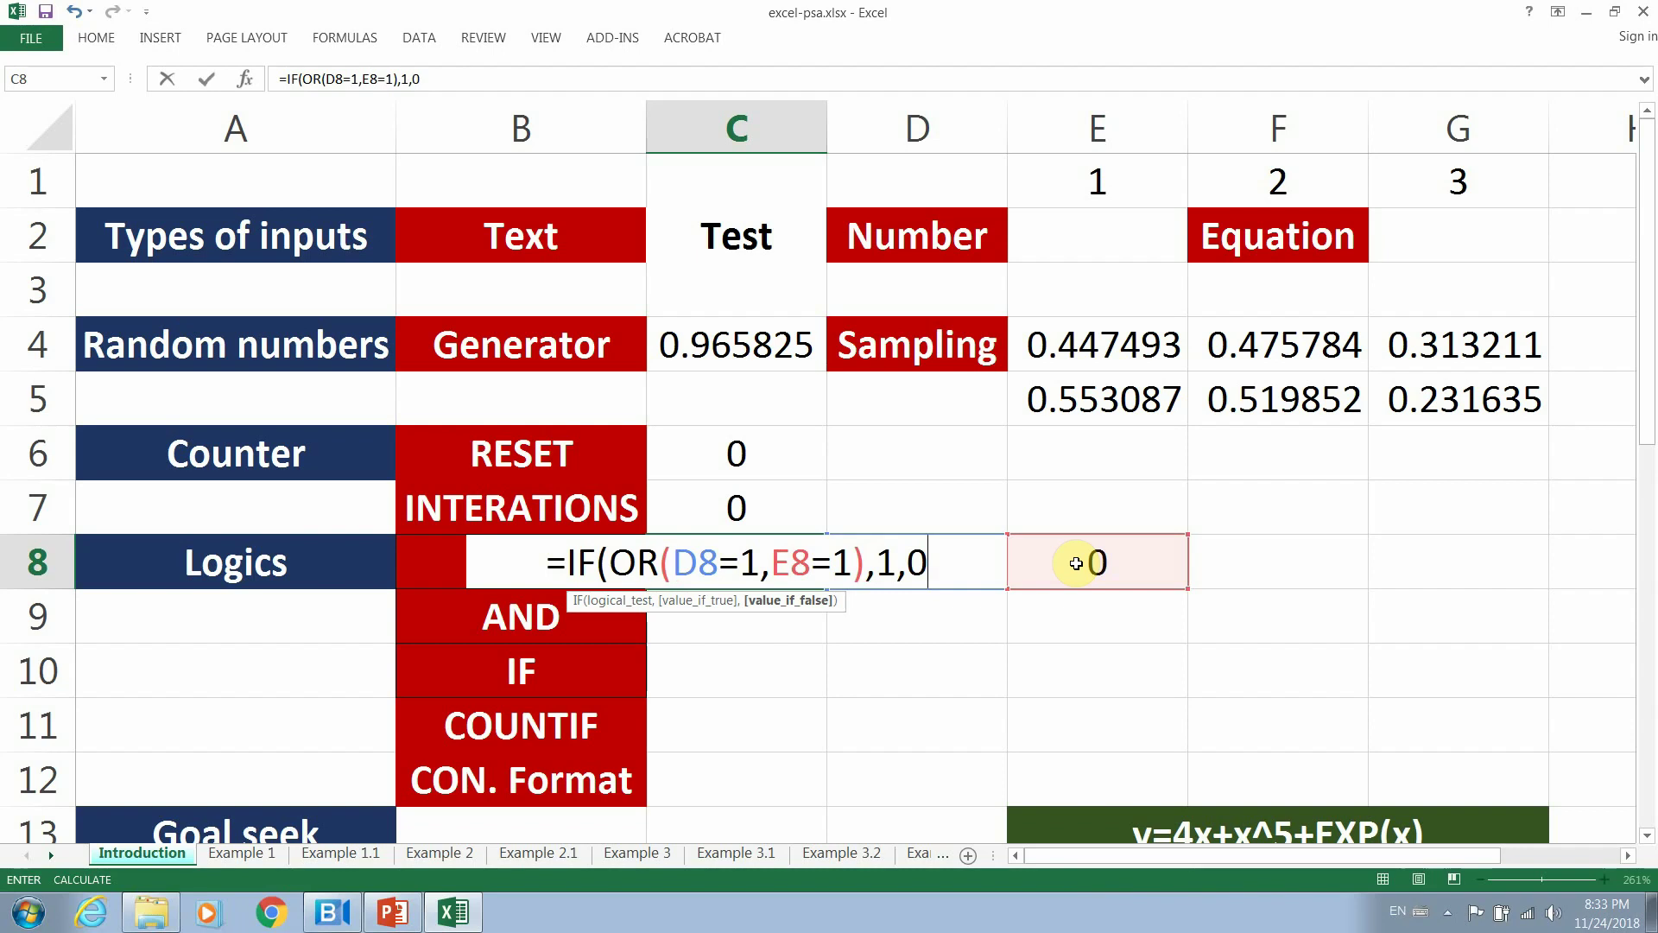
type(")")
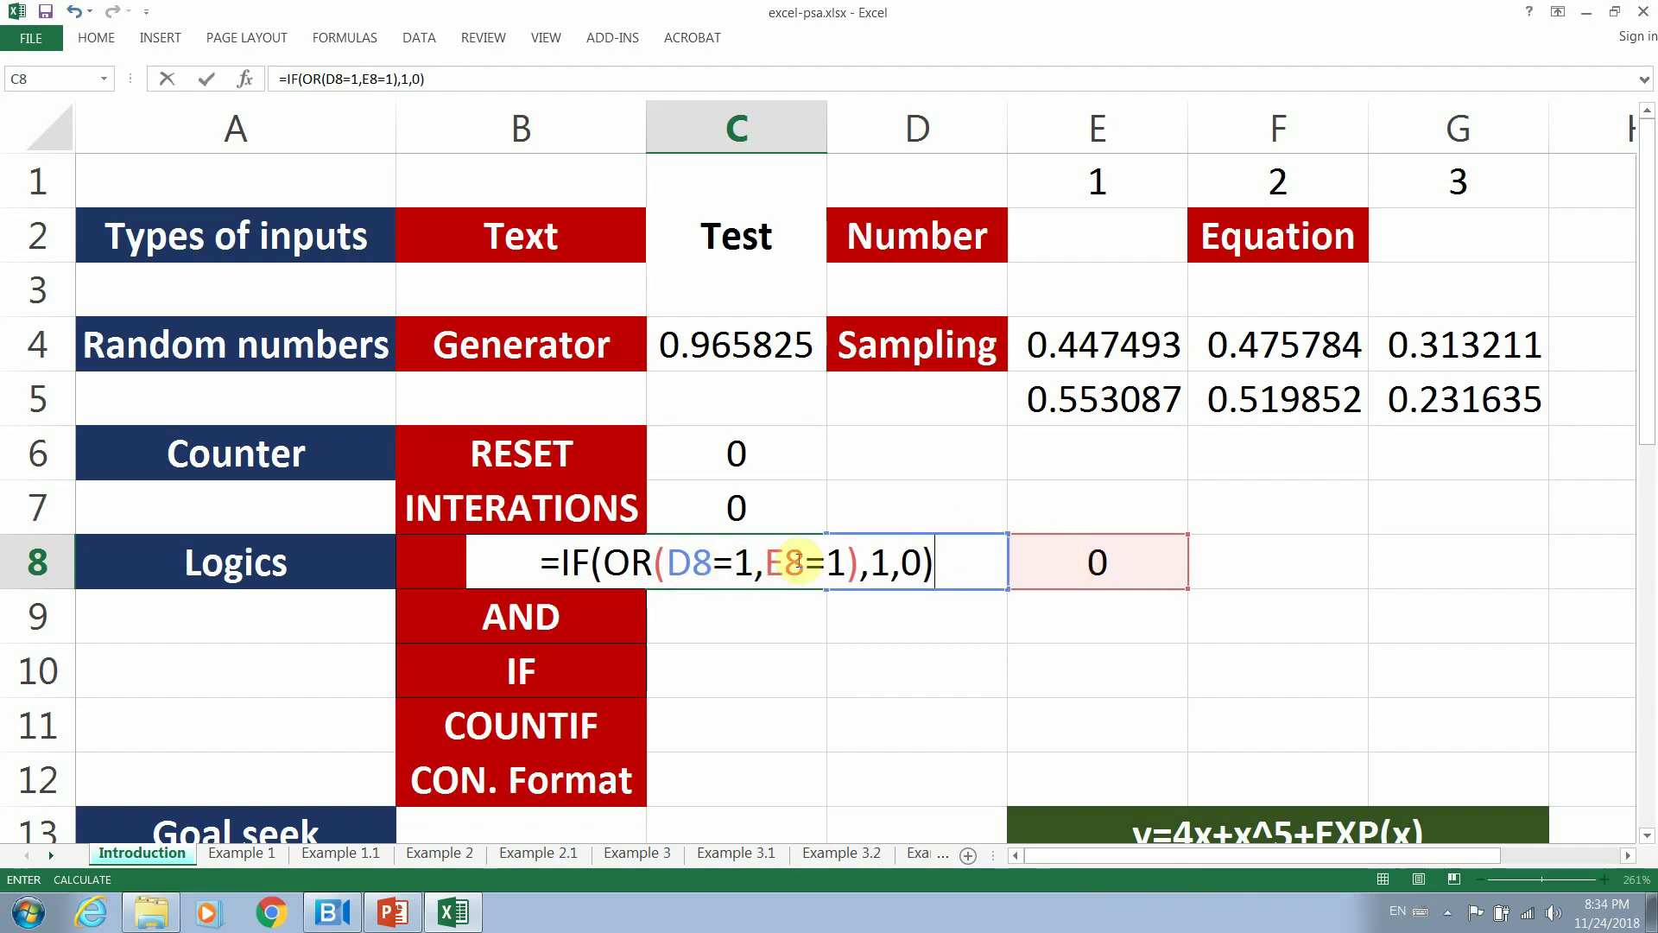
double_click(879, 563)
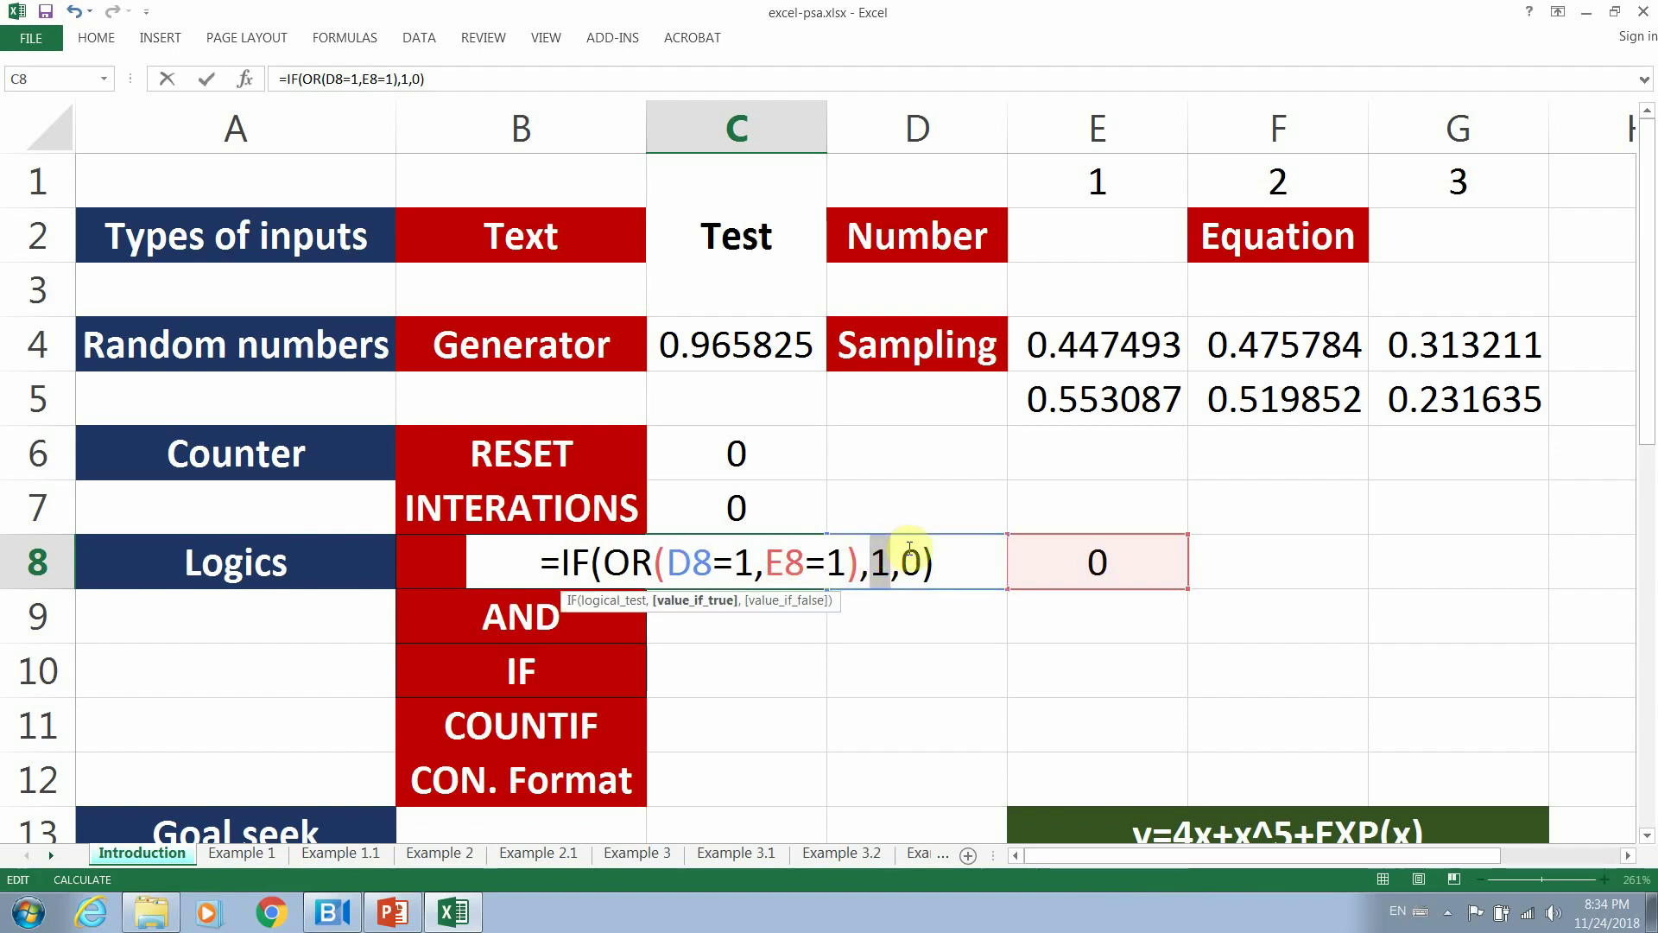
key("Return")
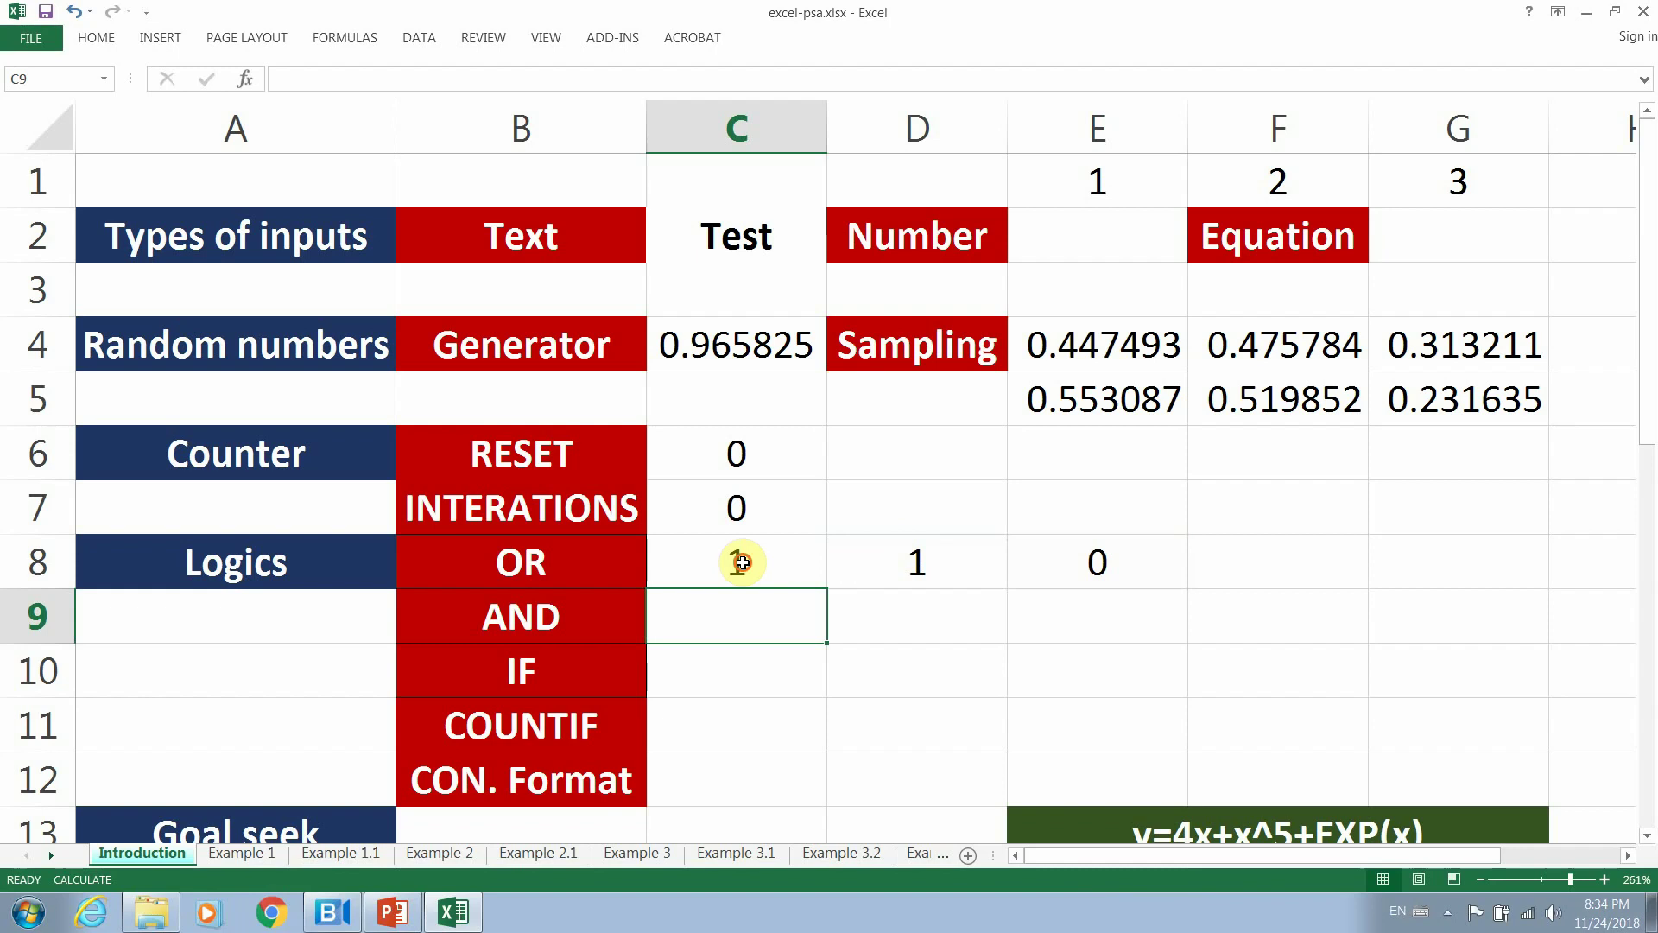
Change the first OR input in D8 to 0.
left_click(742, 562)
left_click(911, 574)
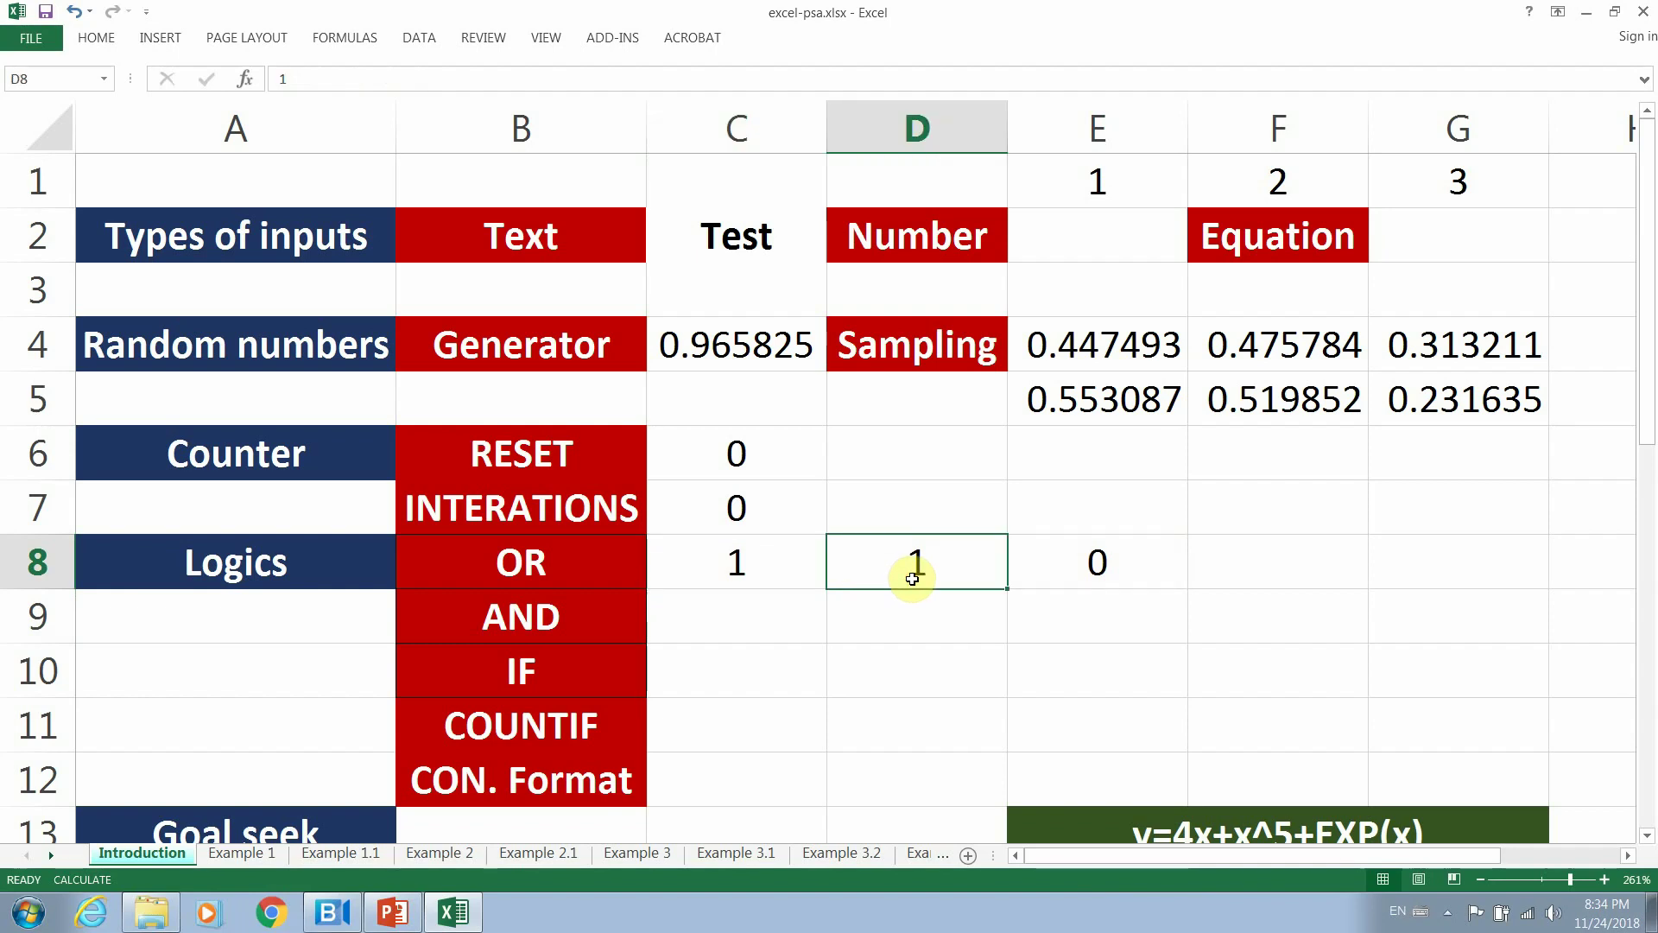
type("0")
key("Return")
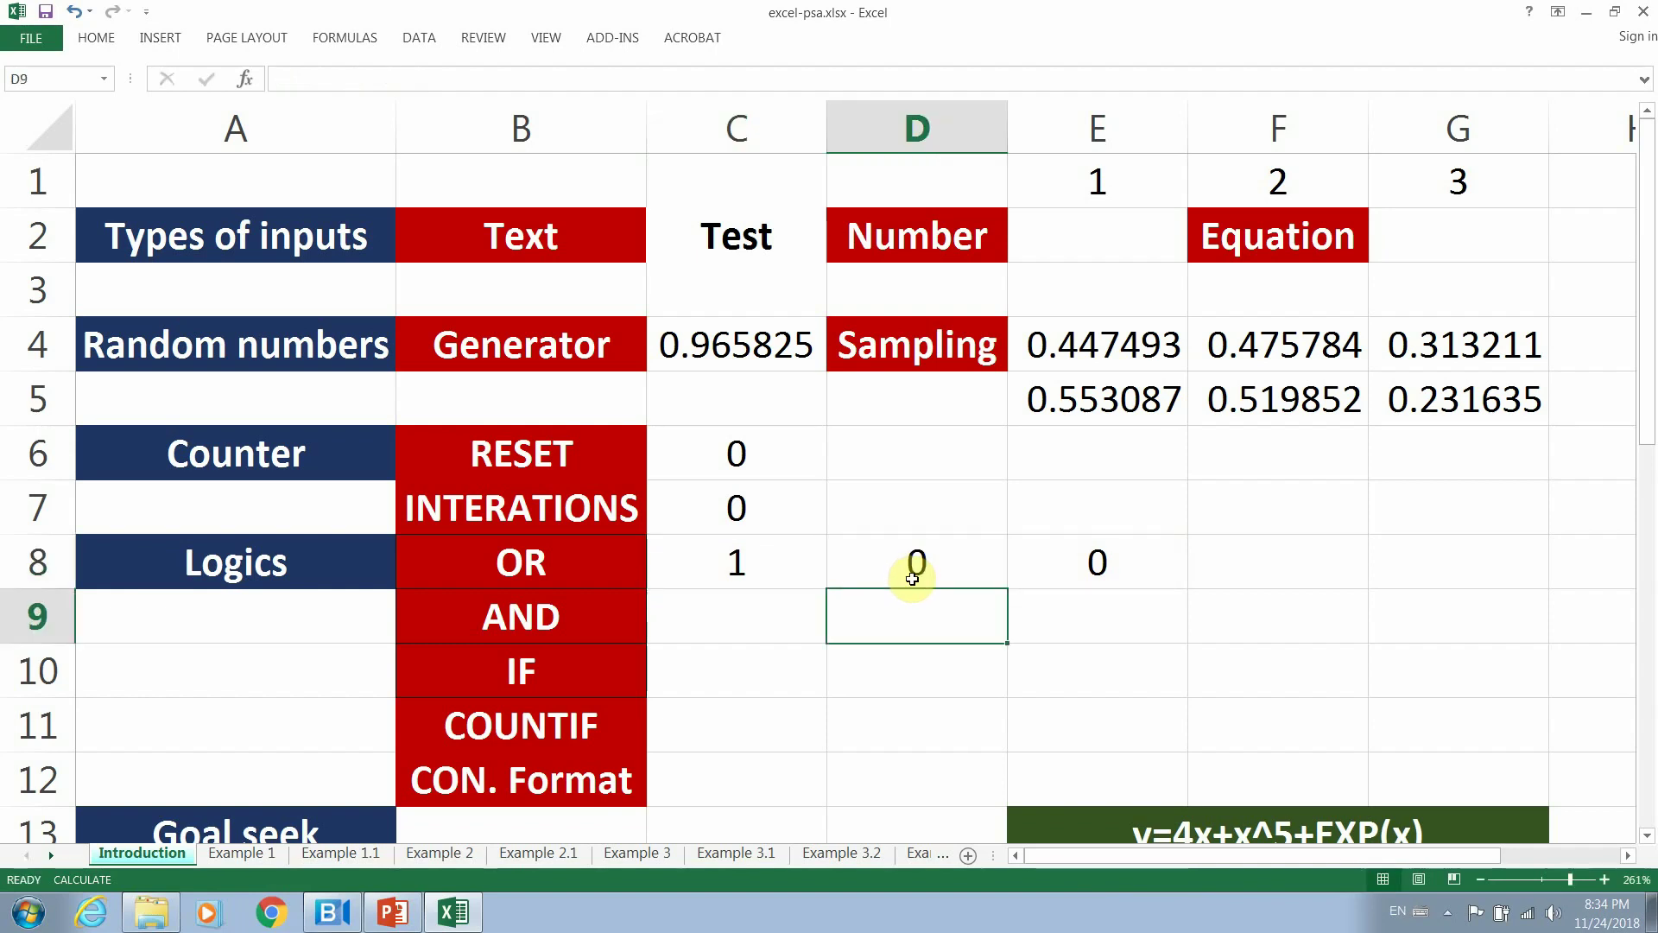
Recalculate the sheet, set the second OR input in E8 to 1, and recalculate again.
key("F9")
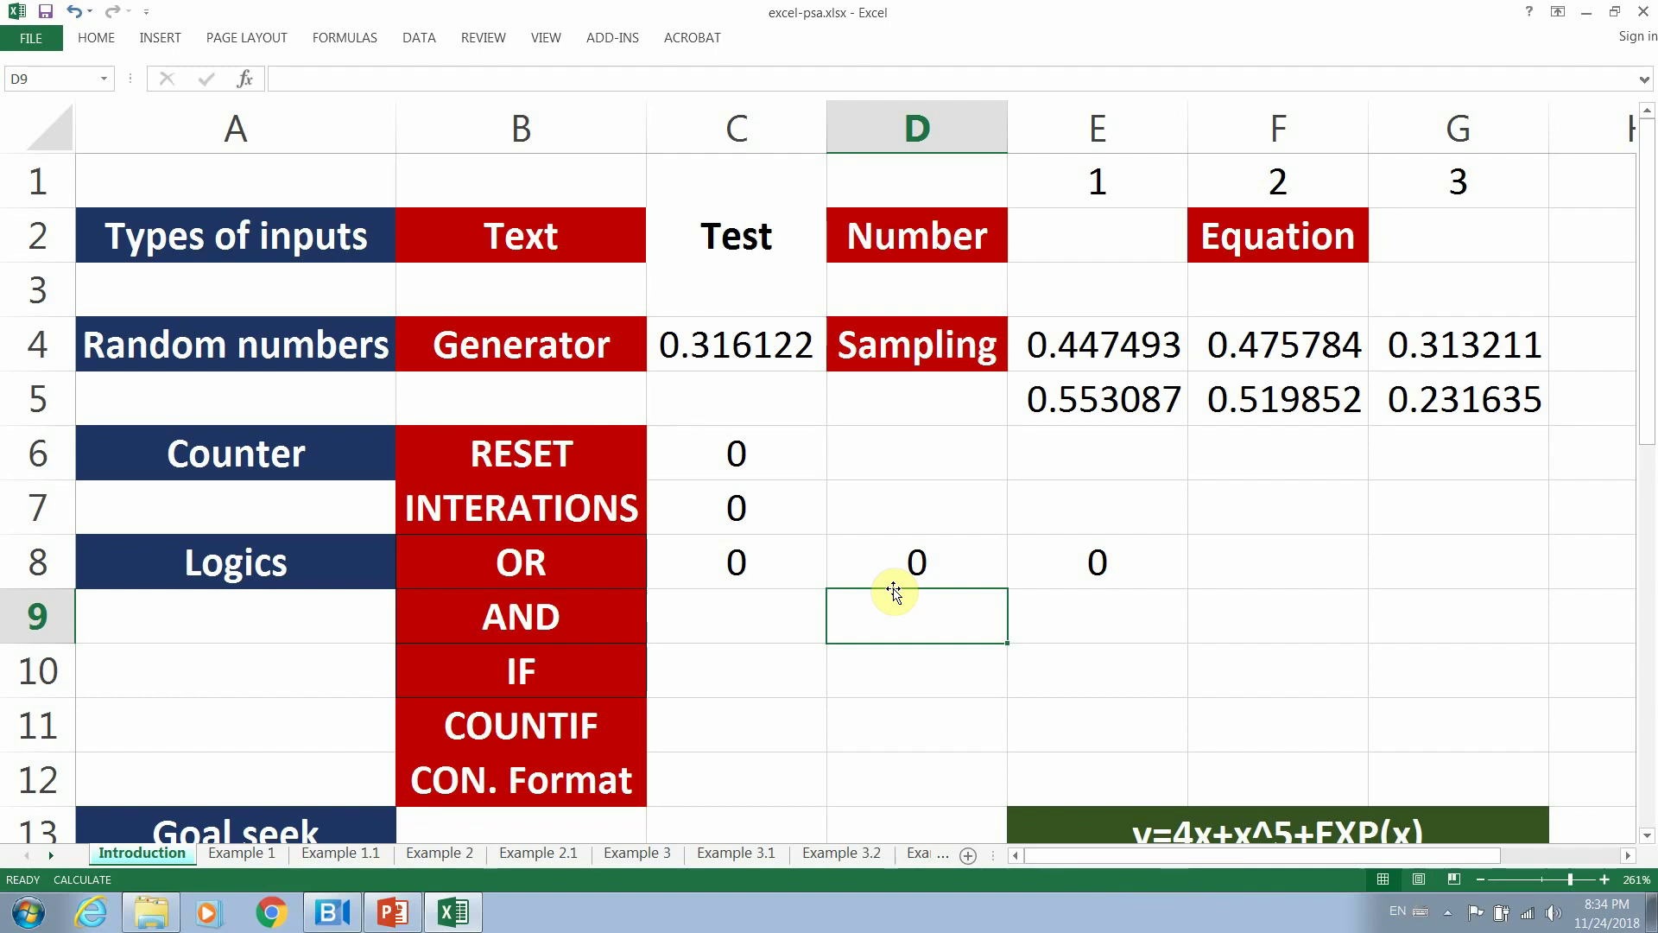
left_click(1114, 546)
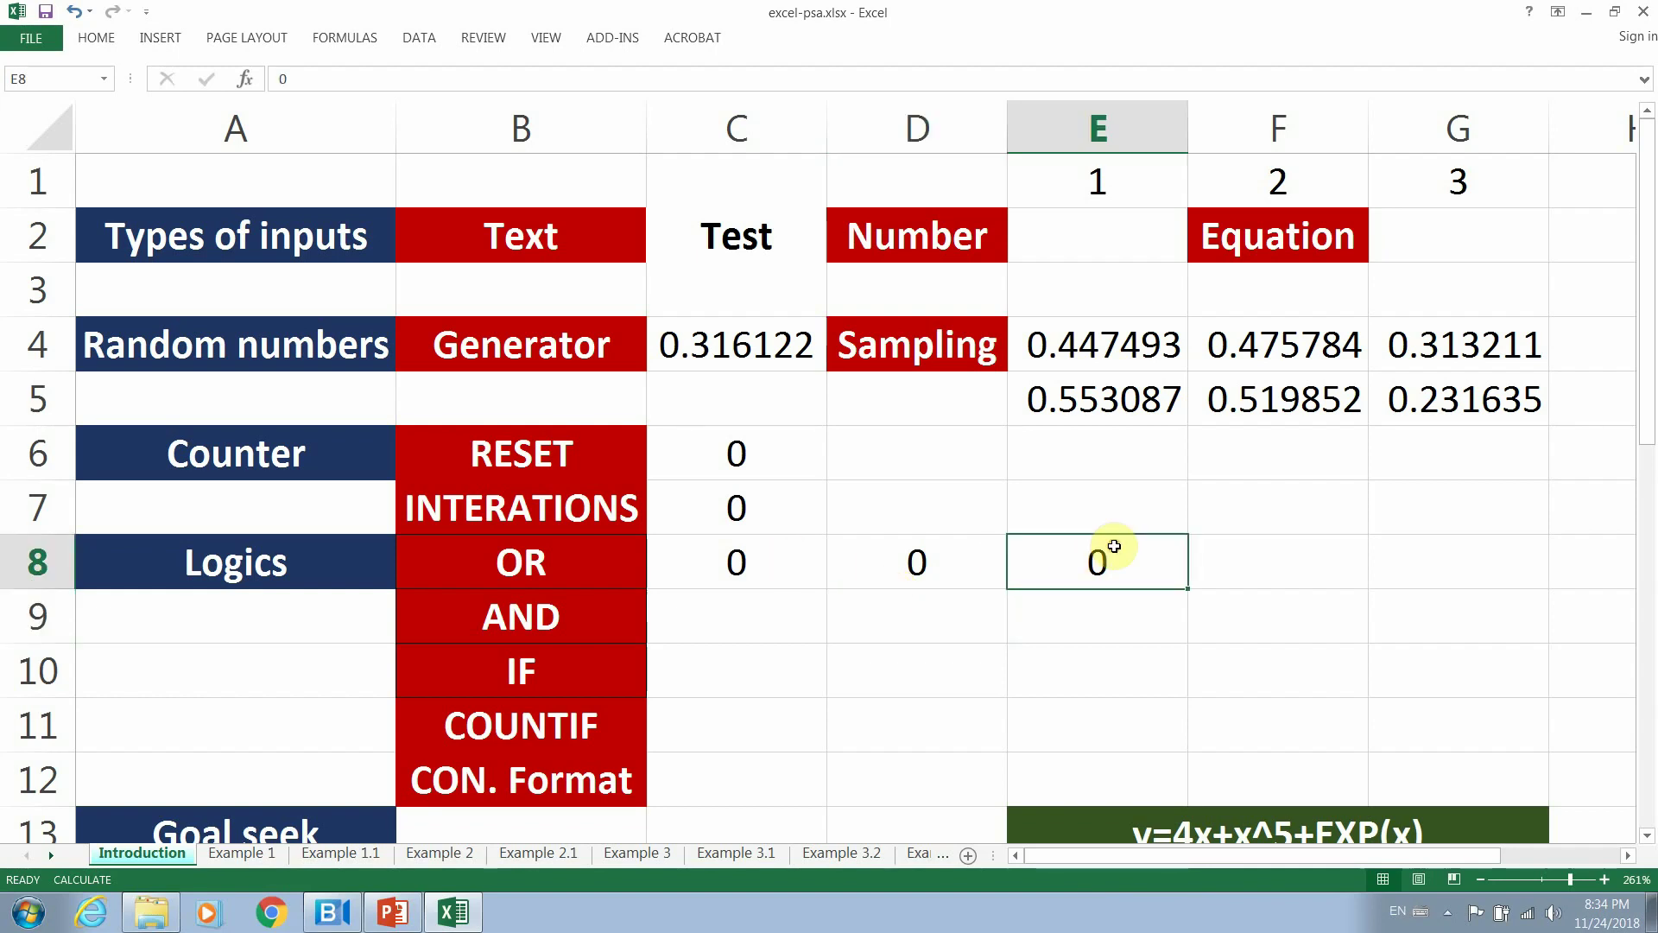
type("1")
key("Return")
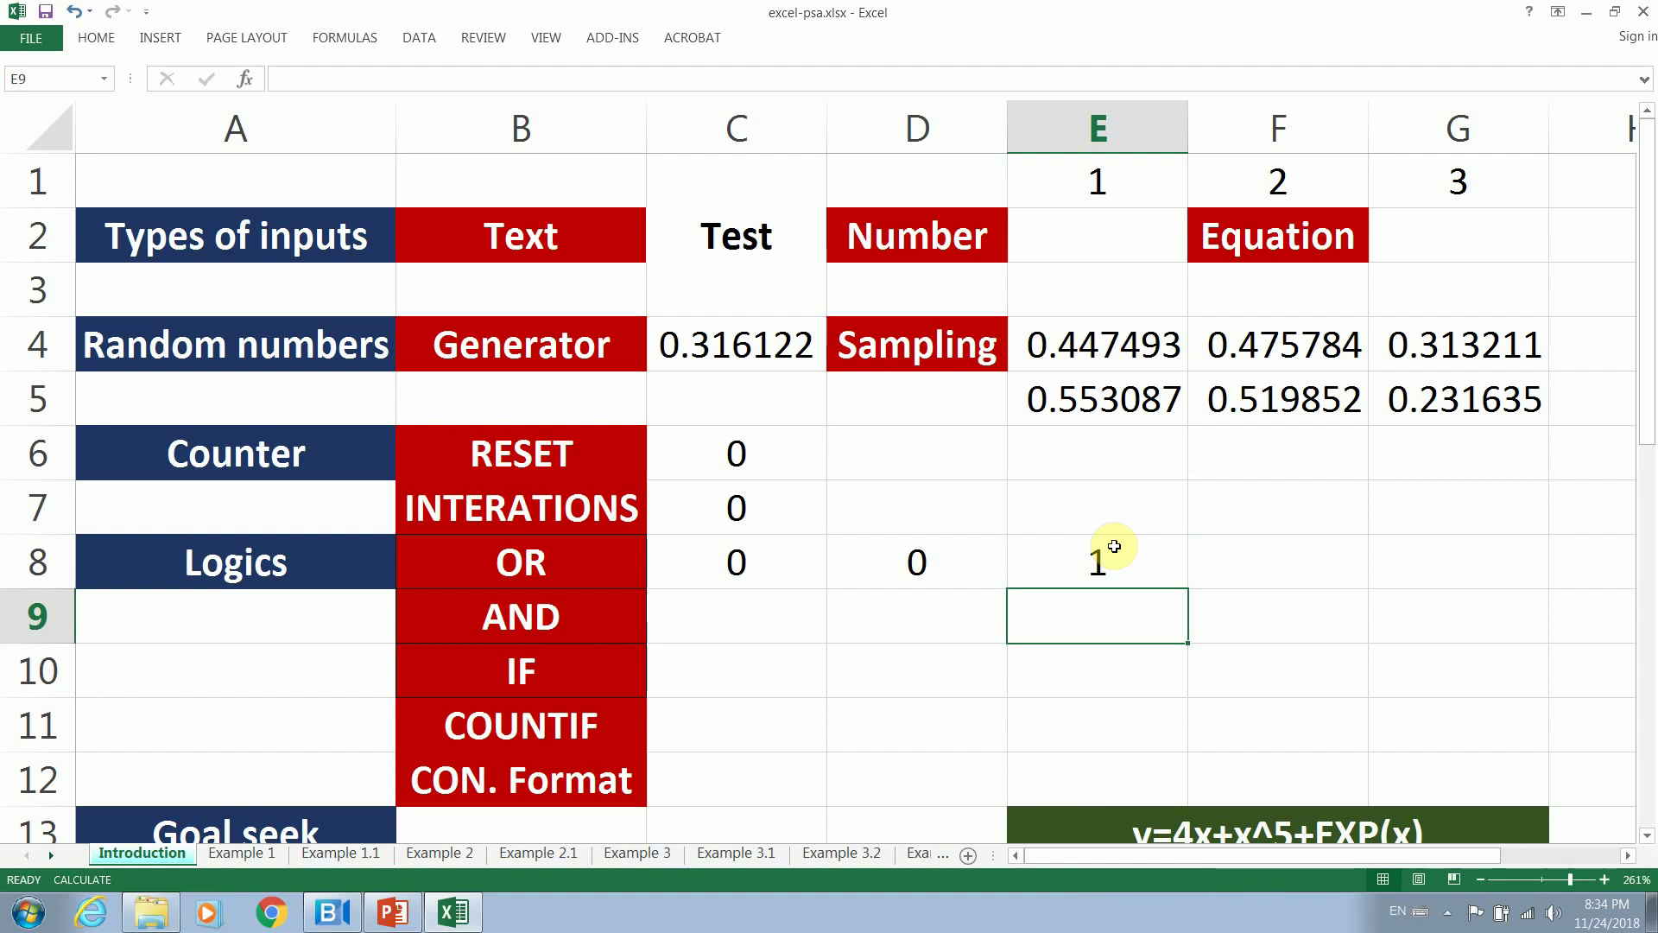
left_click(751, 571)
Set the first OR input in D8 to 1 and recalculate the sheet.
left_click(918, 565)
type("1")
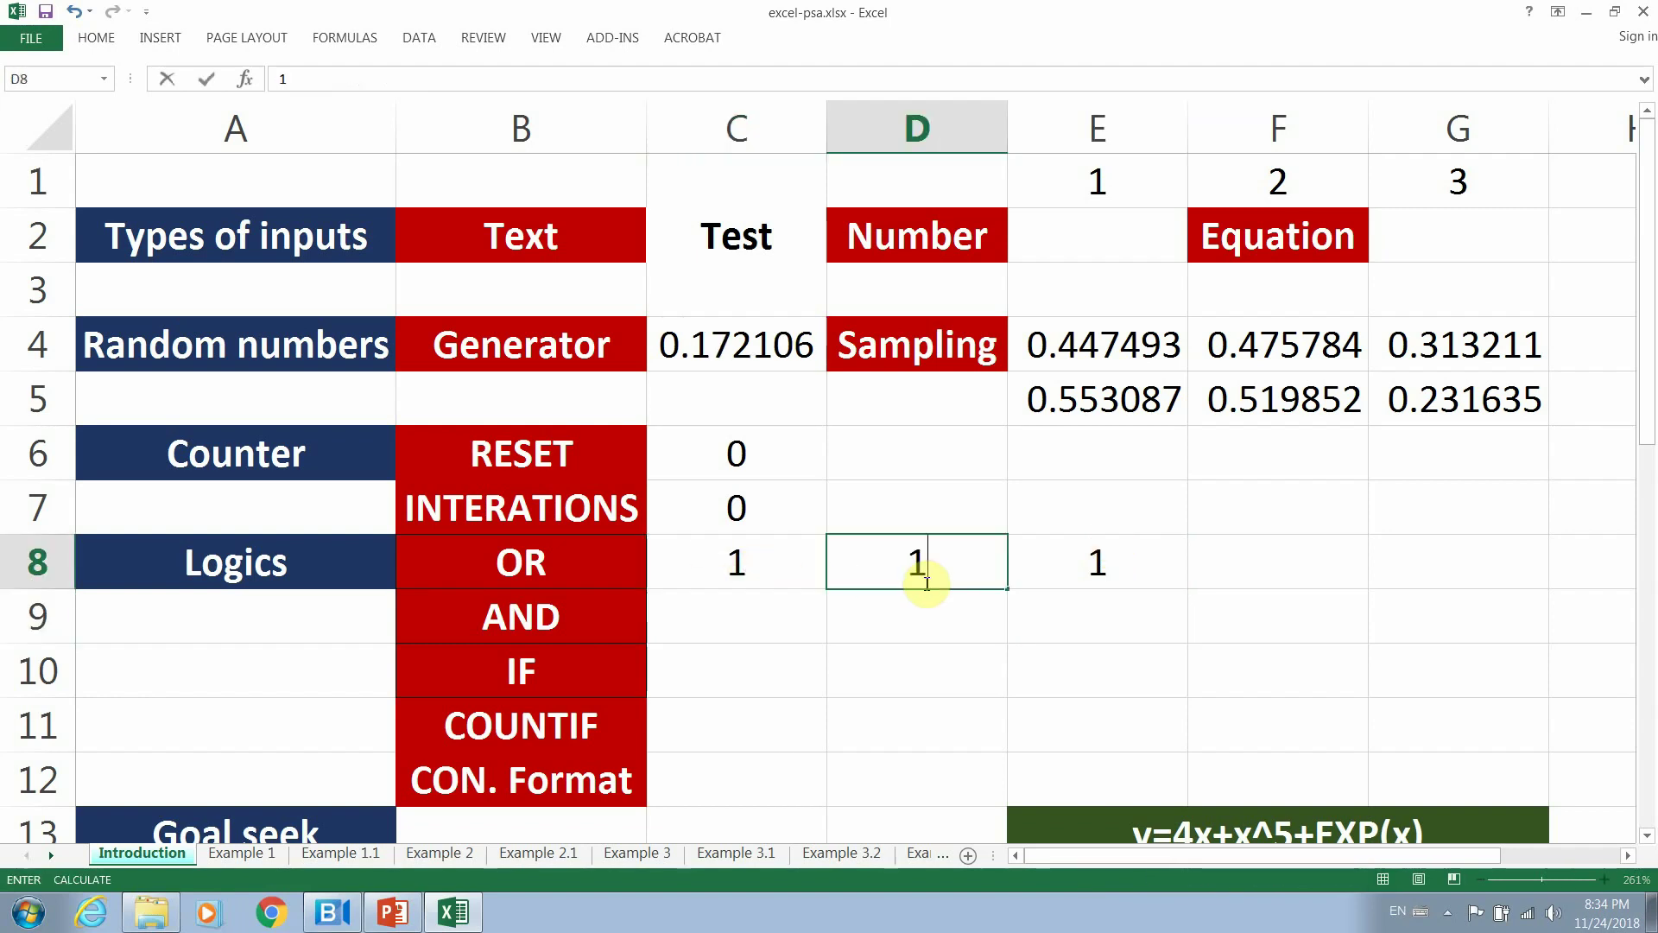
key("Return")
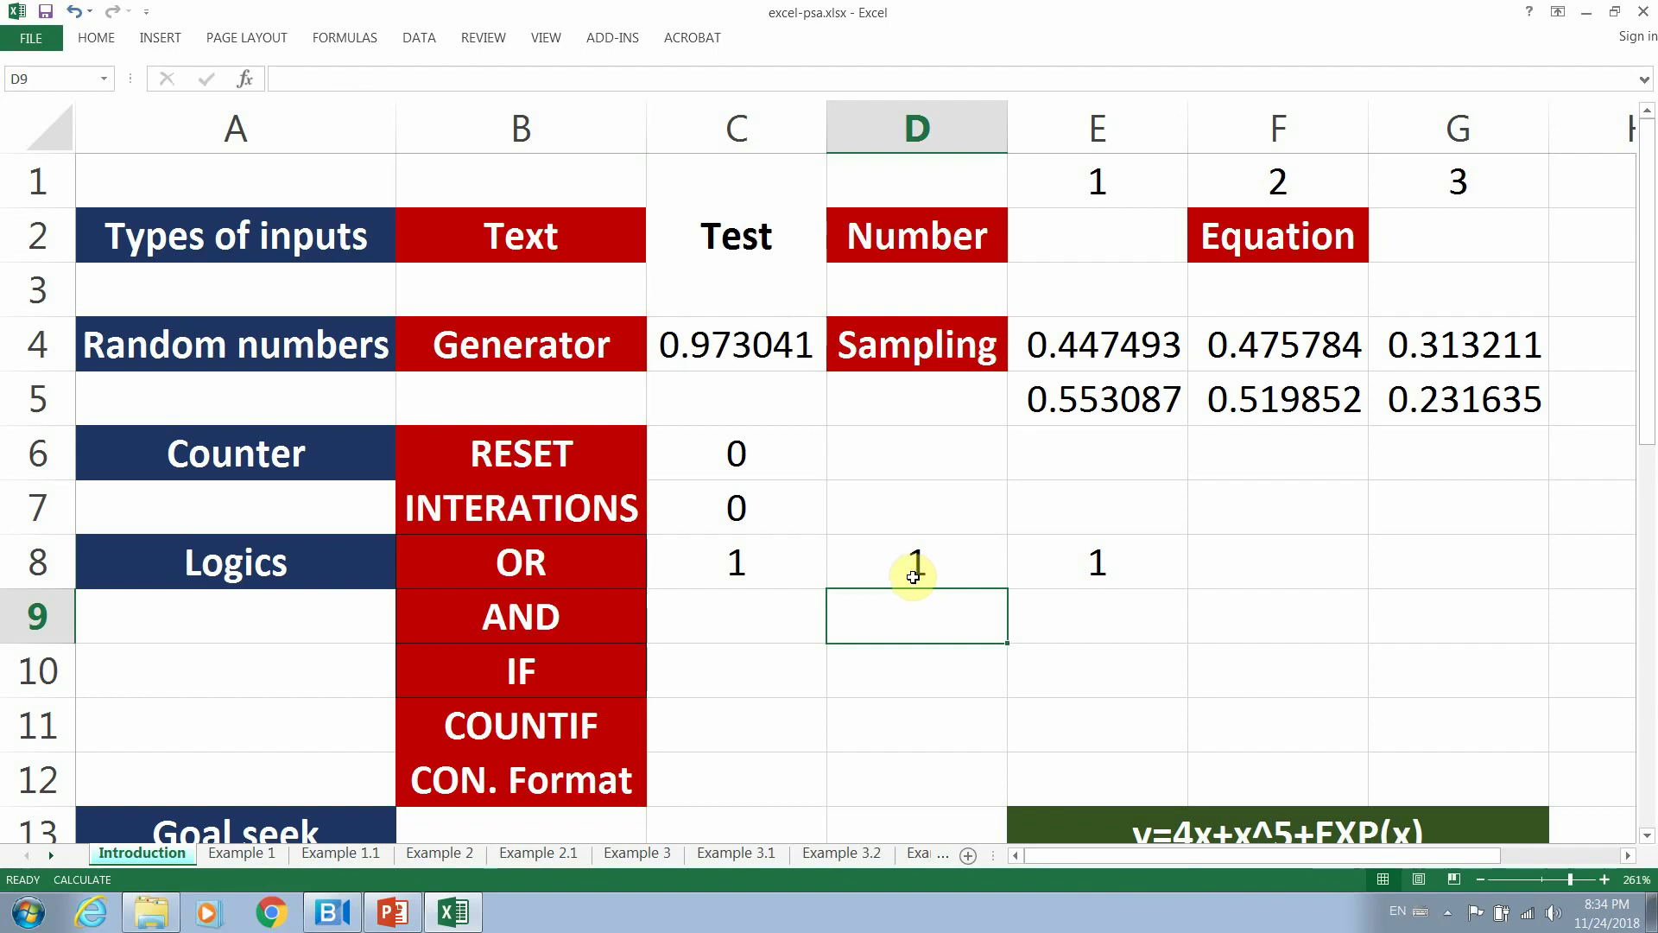
left_click(913, 569)
Start an IF formula in C9 with the logical test AND(D8=1,E8=1).
left_click(736, 627)
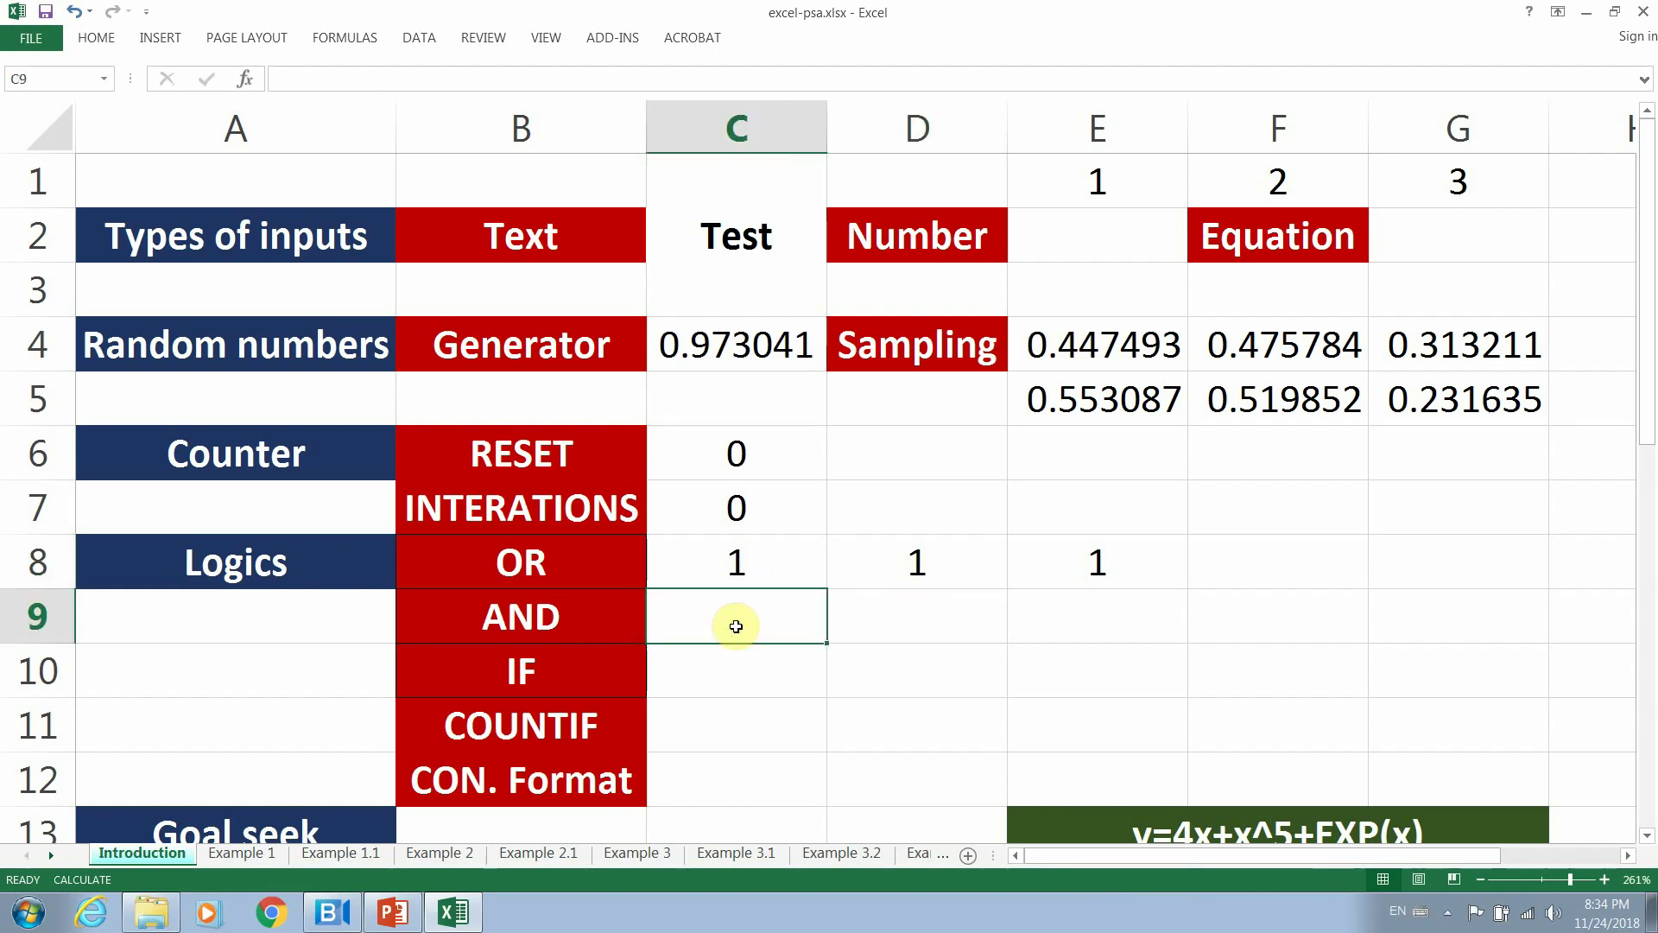
type("=")
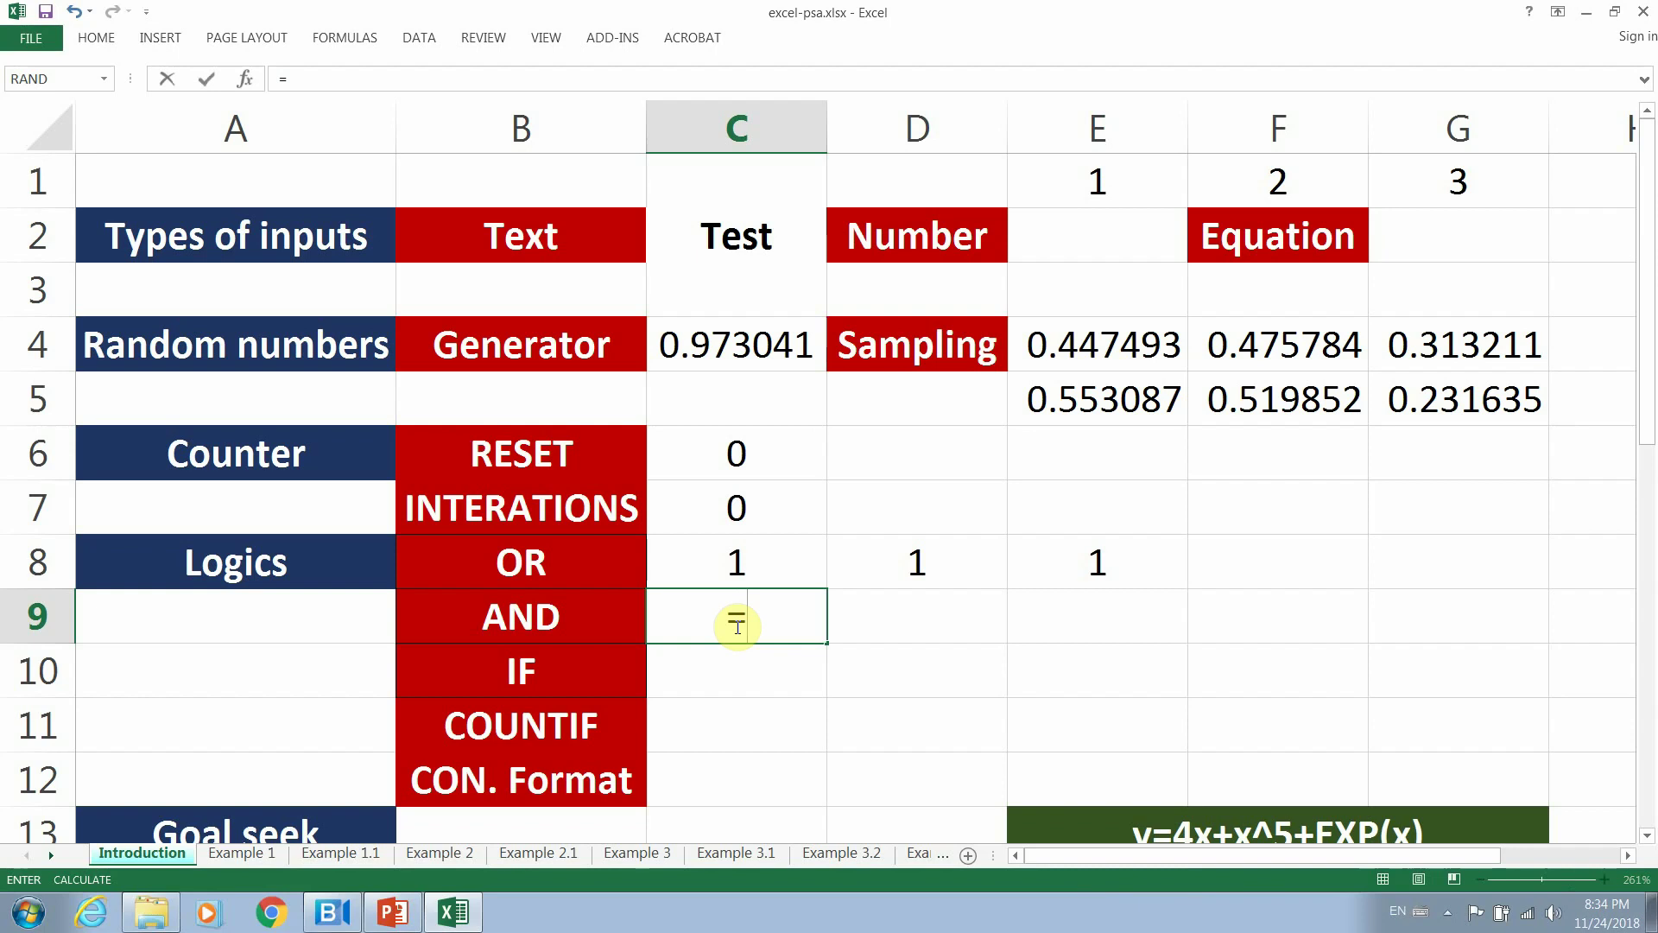
type("IF(")
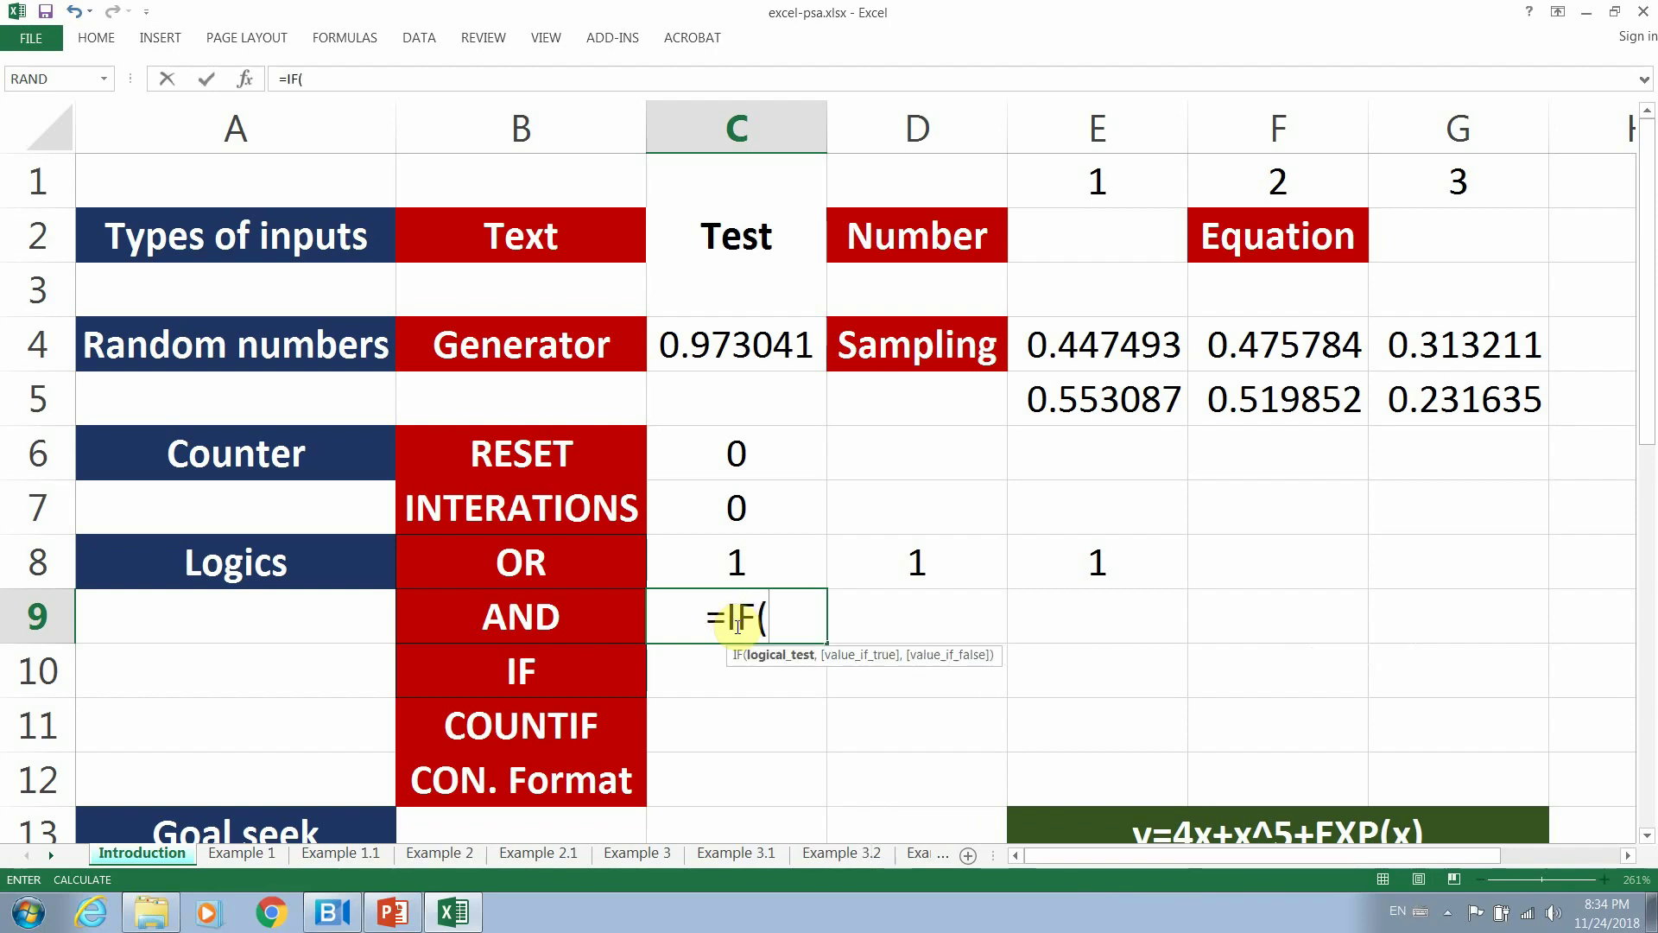
type("AND(")
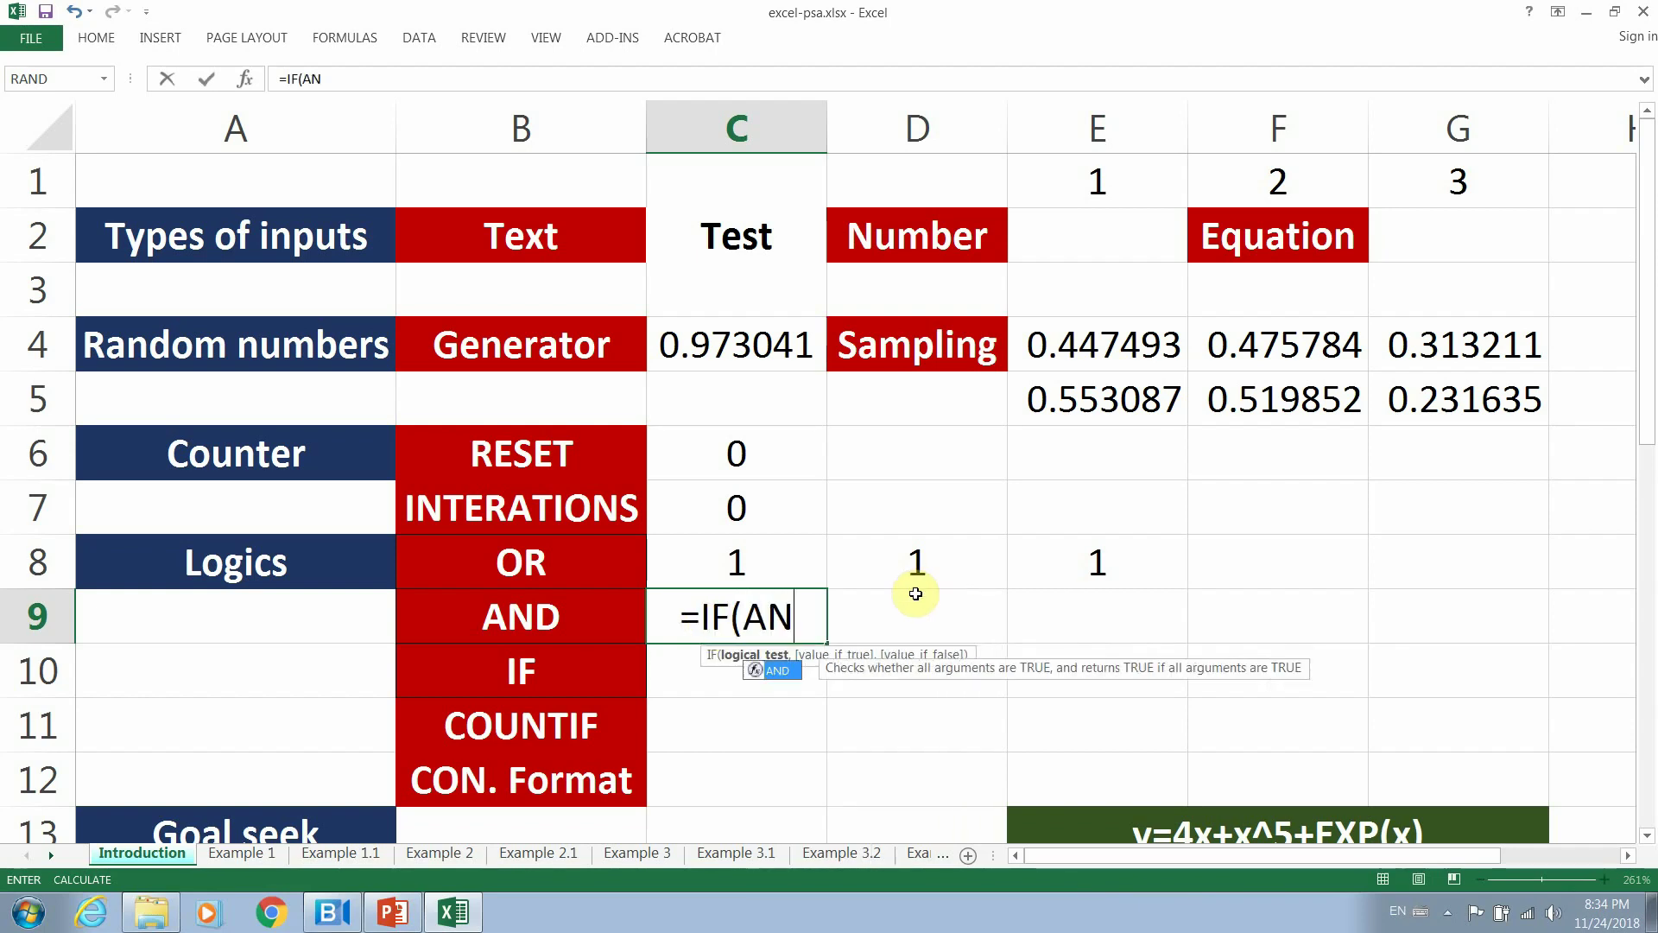
left_click(936, 566)
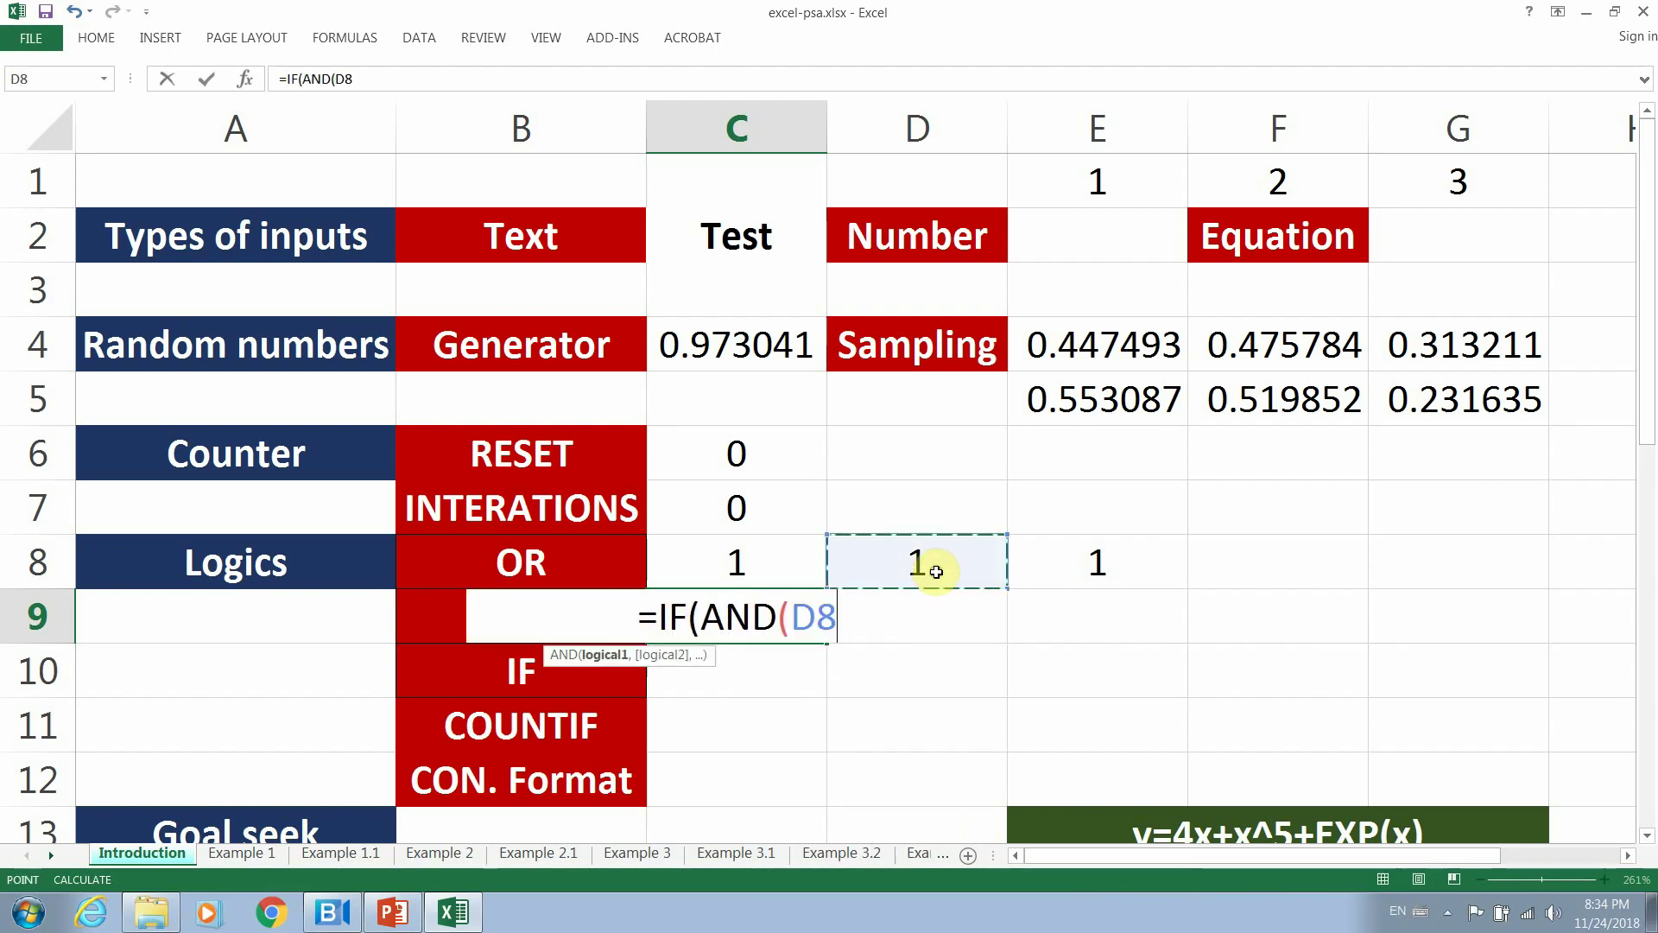
type("=1")
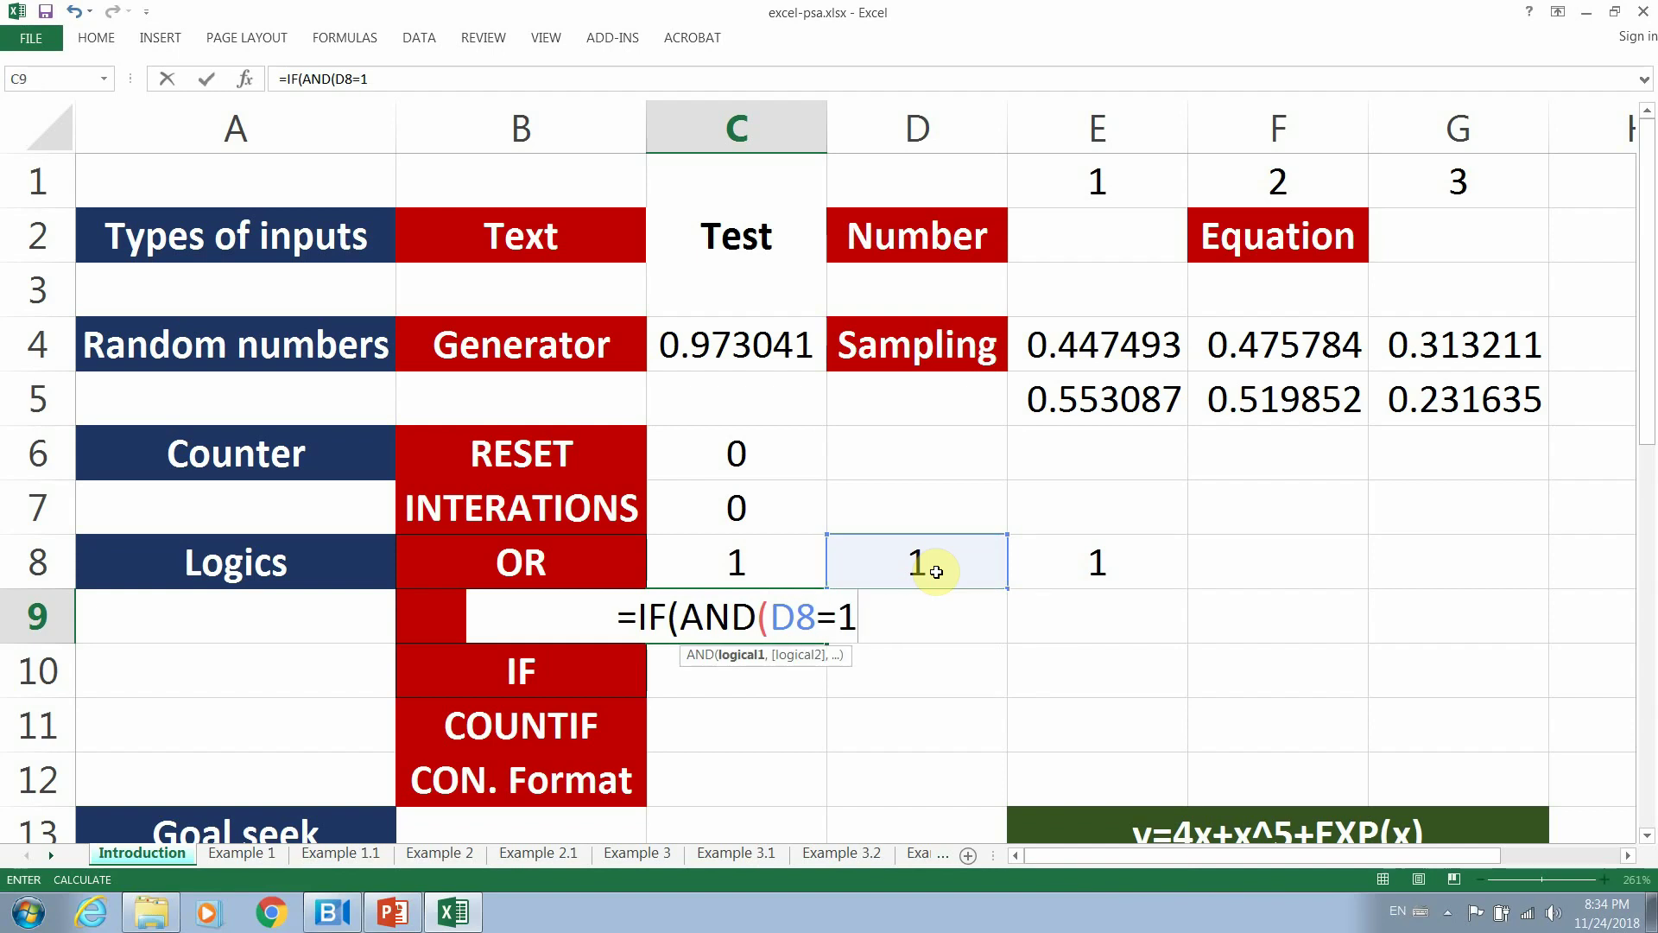
type(",")
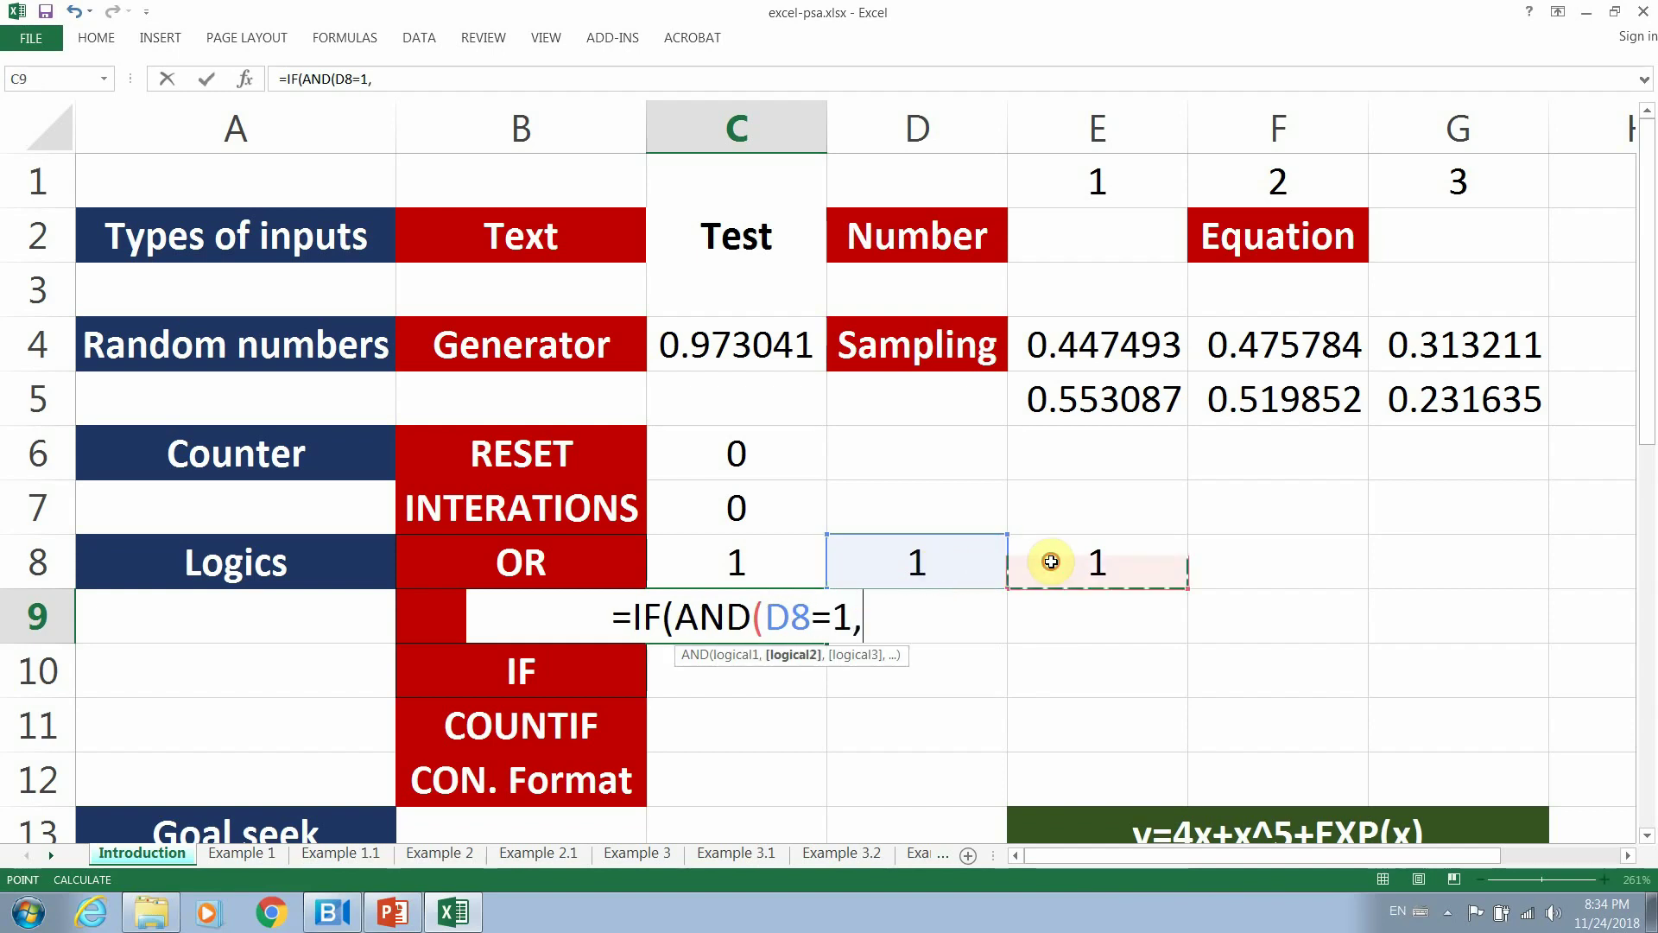
left_click(1051, 562)
type("=1")
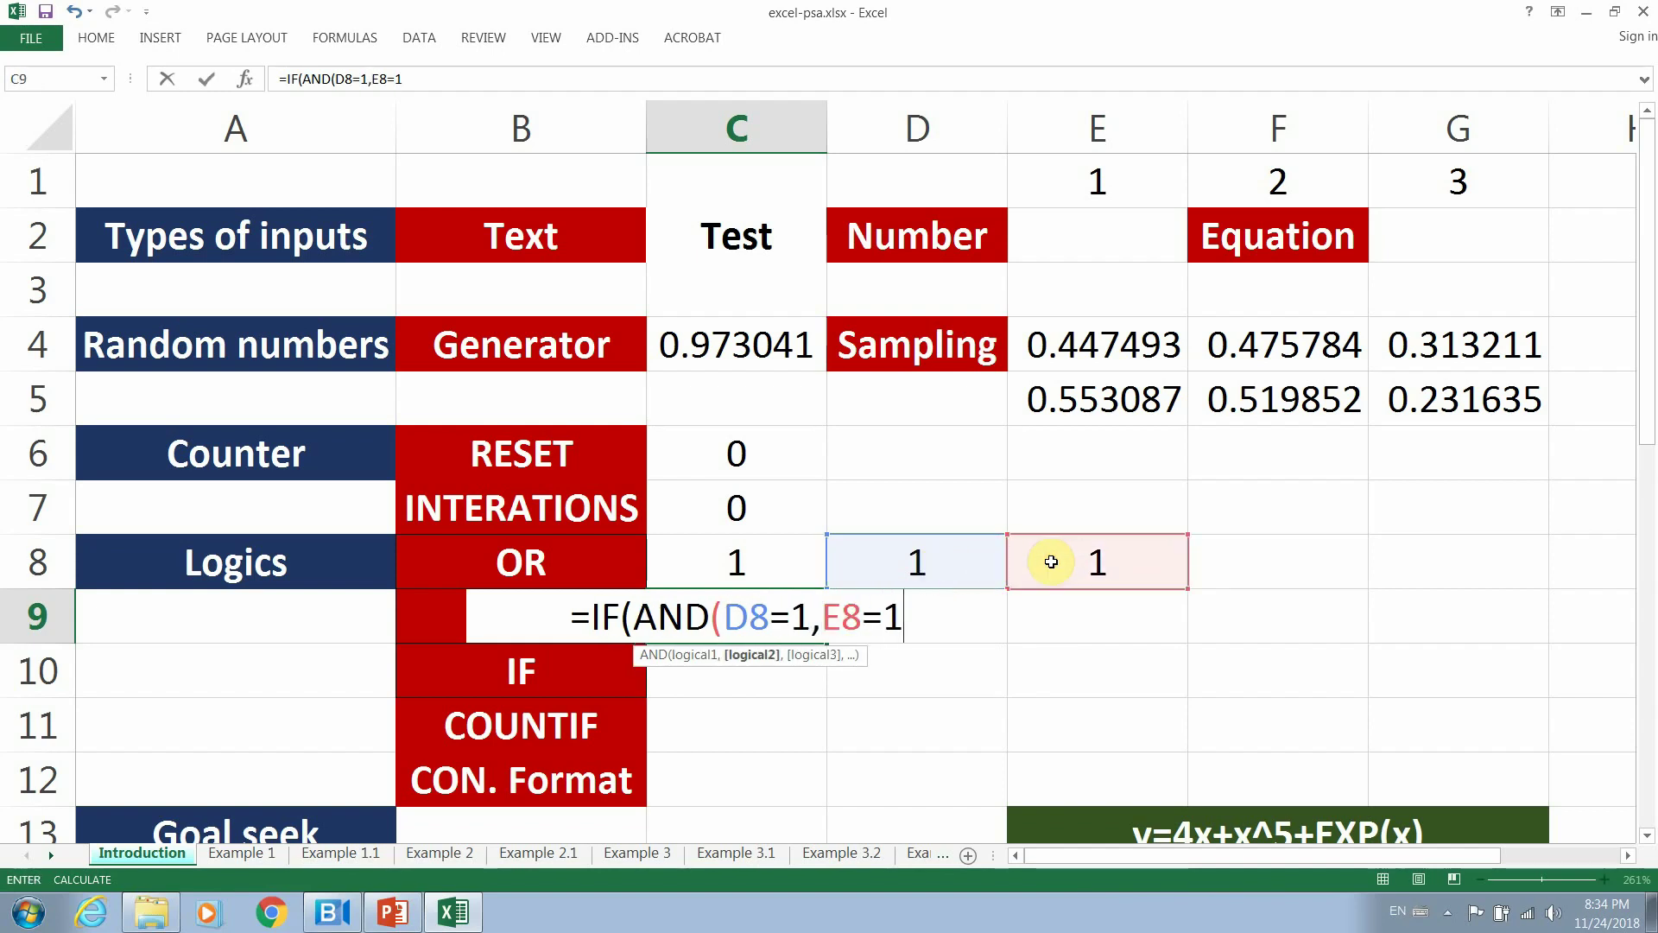
type(")")
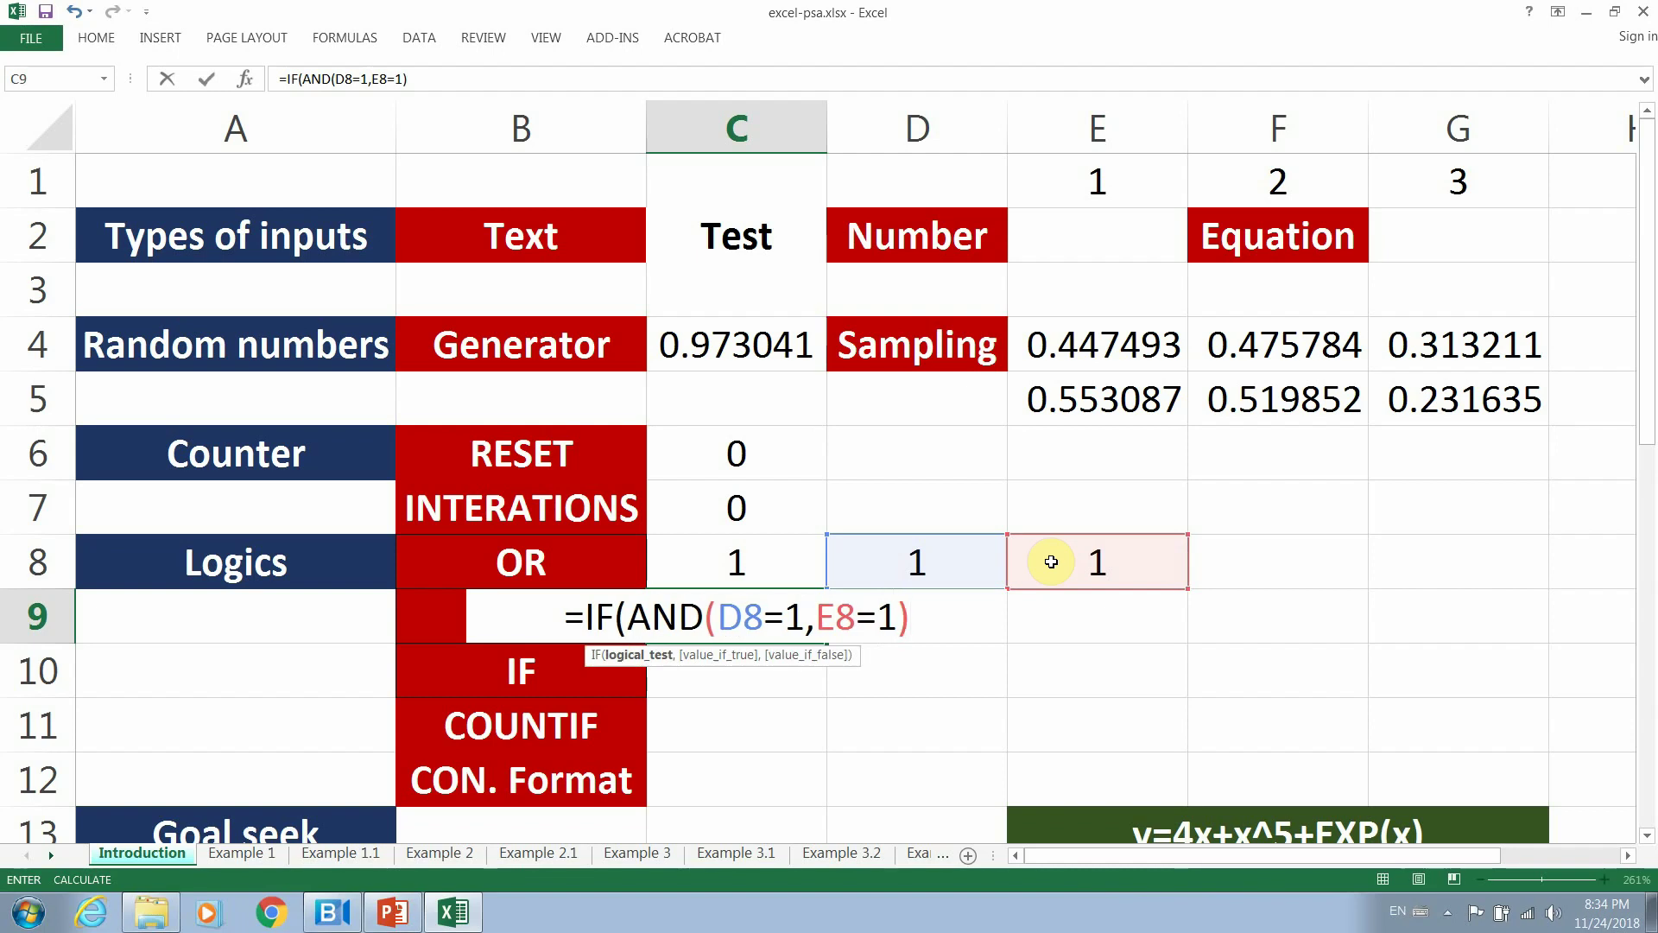
Complete the C9 formula so it returns 1 if true and 0 if false, and enter it.
type(",1,")
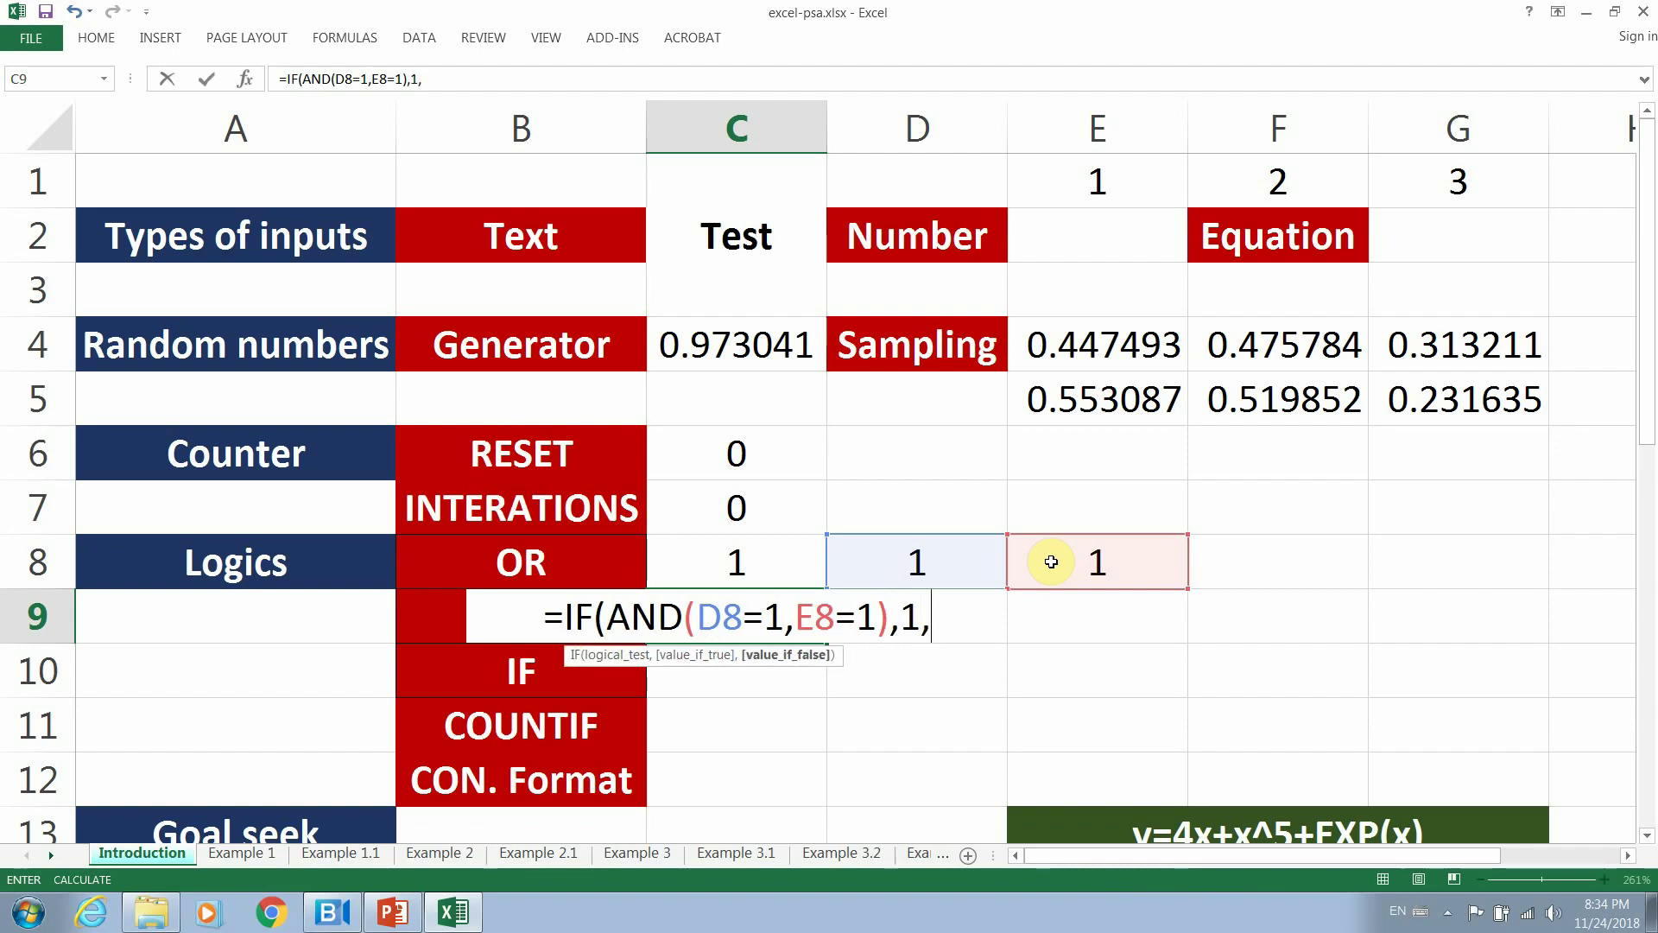
type("0)")
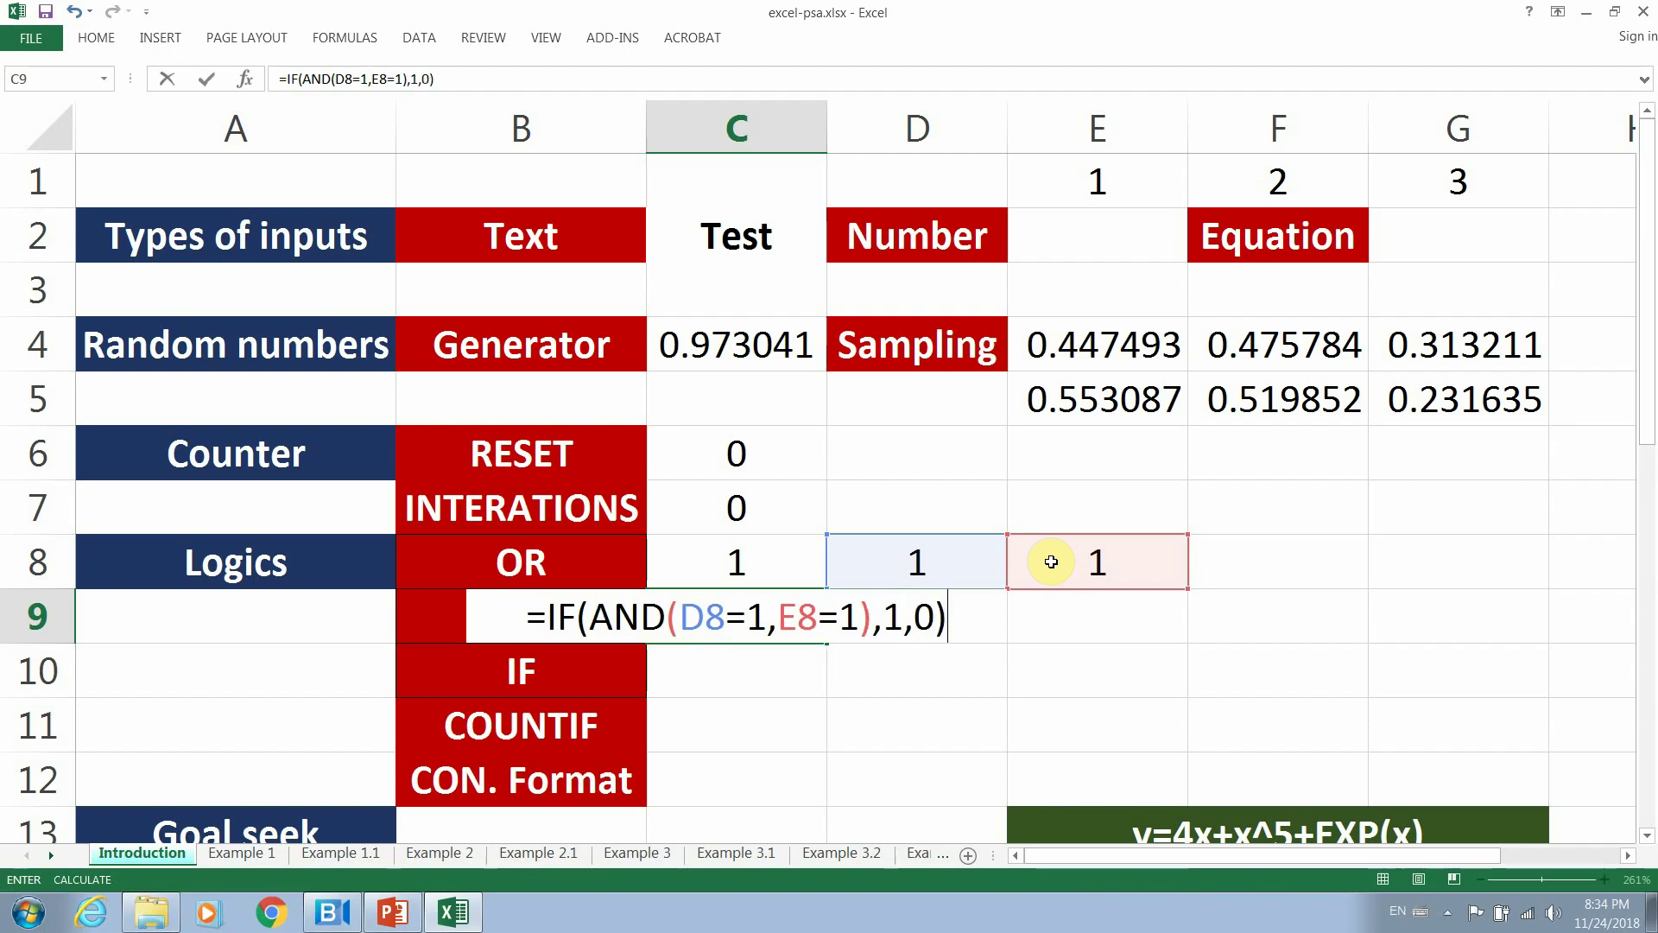
key("Return")
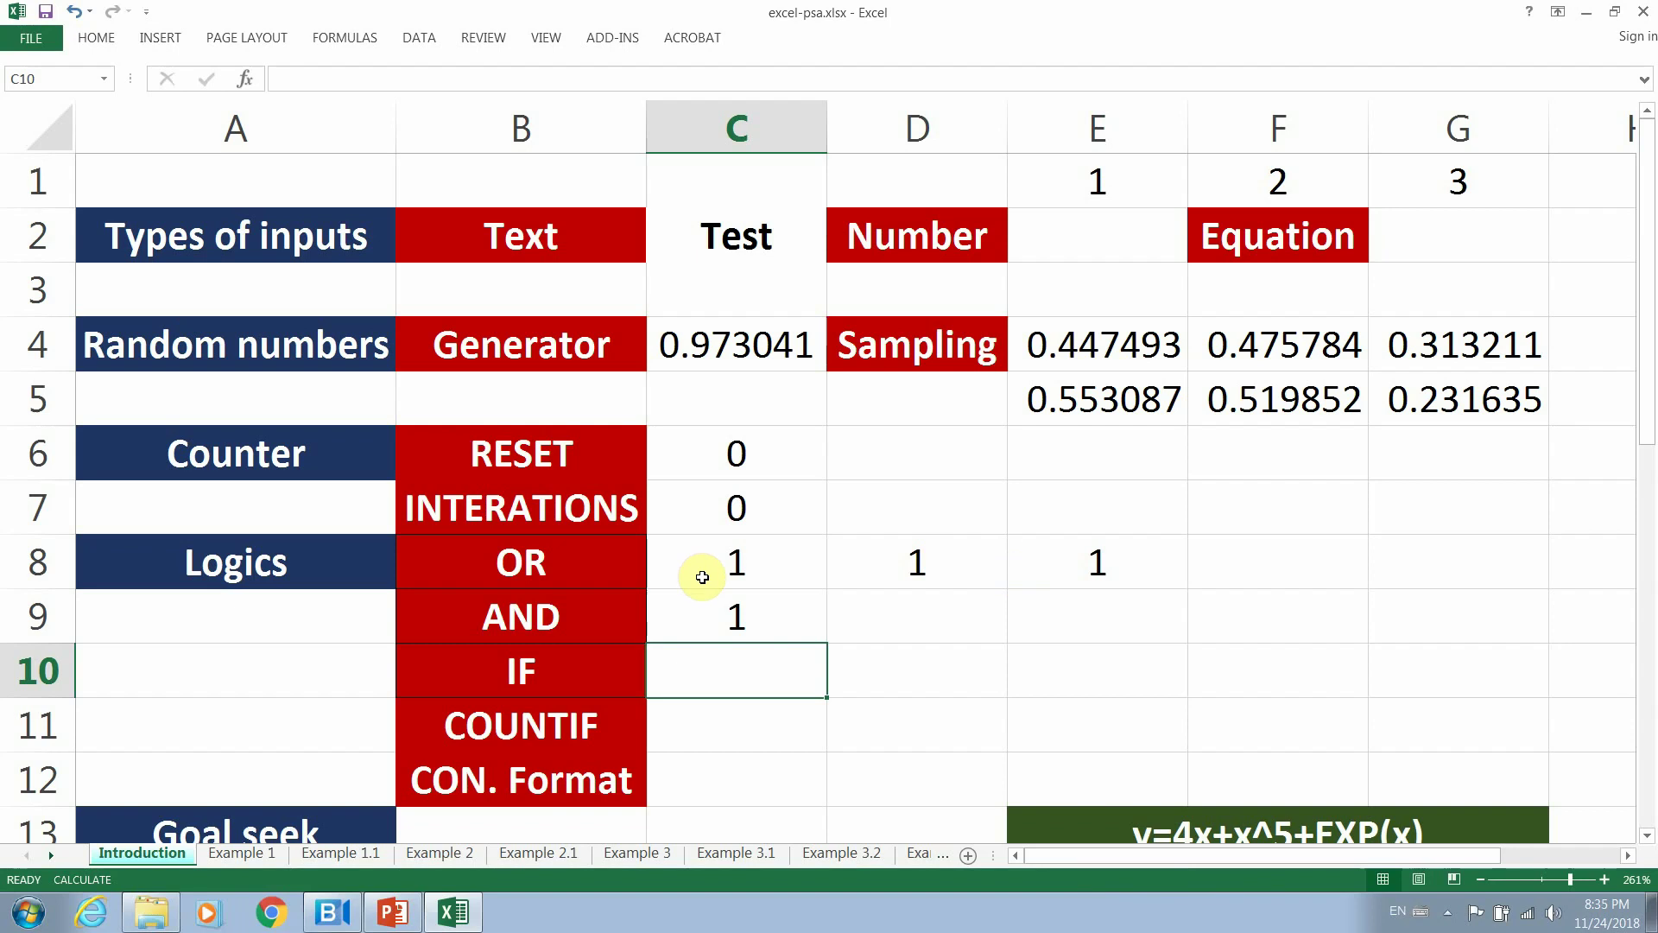
Set the shared first input in D8 to 0 and recalculate the sheet to test the AND formula in C9.
left_click(930, 563)
type("0")
key("Return")
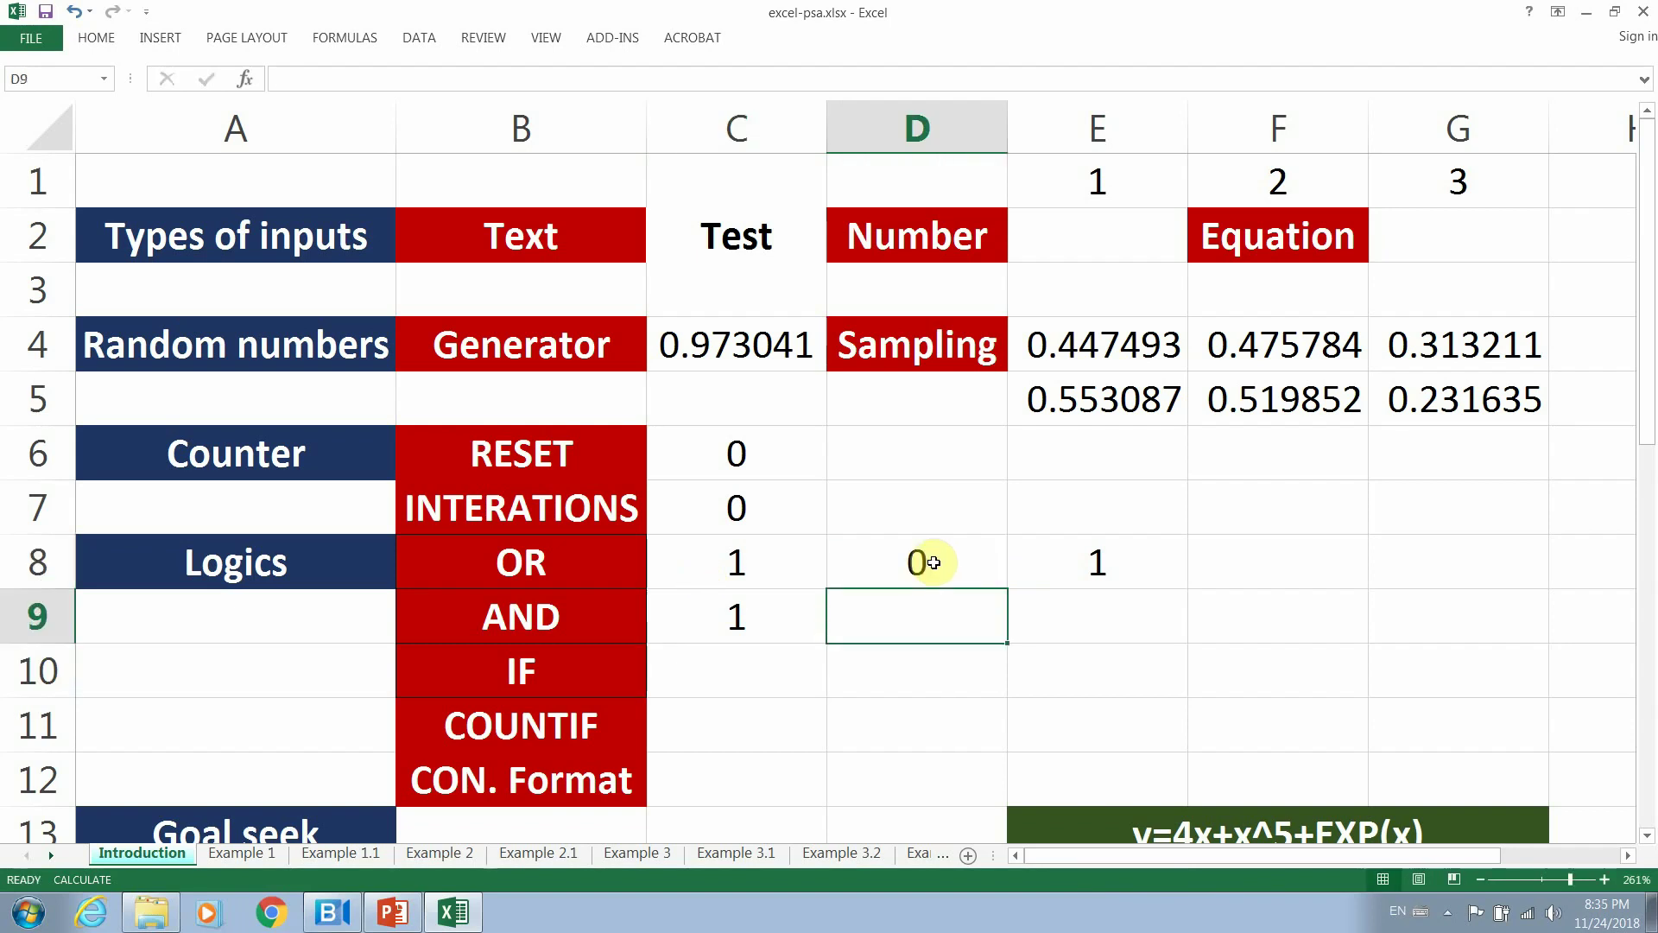
left_click(703, 629)
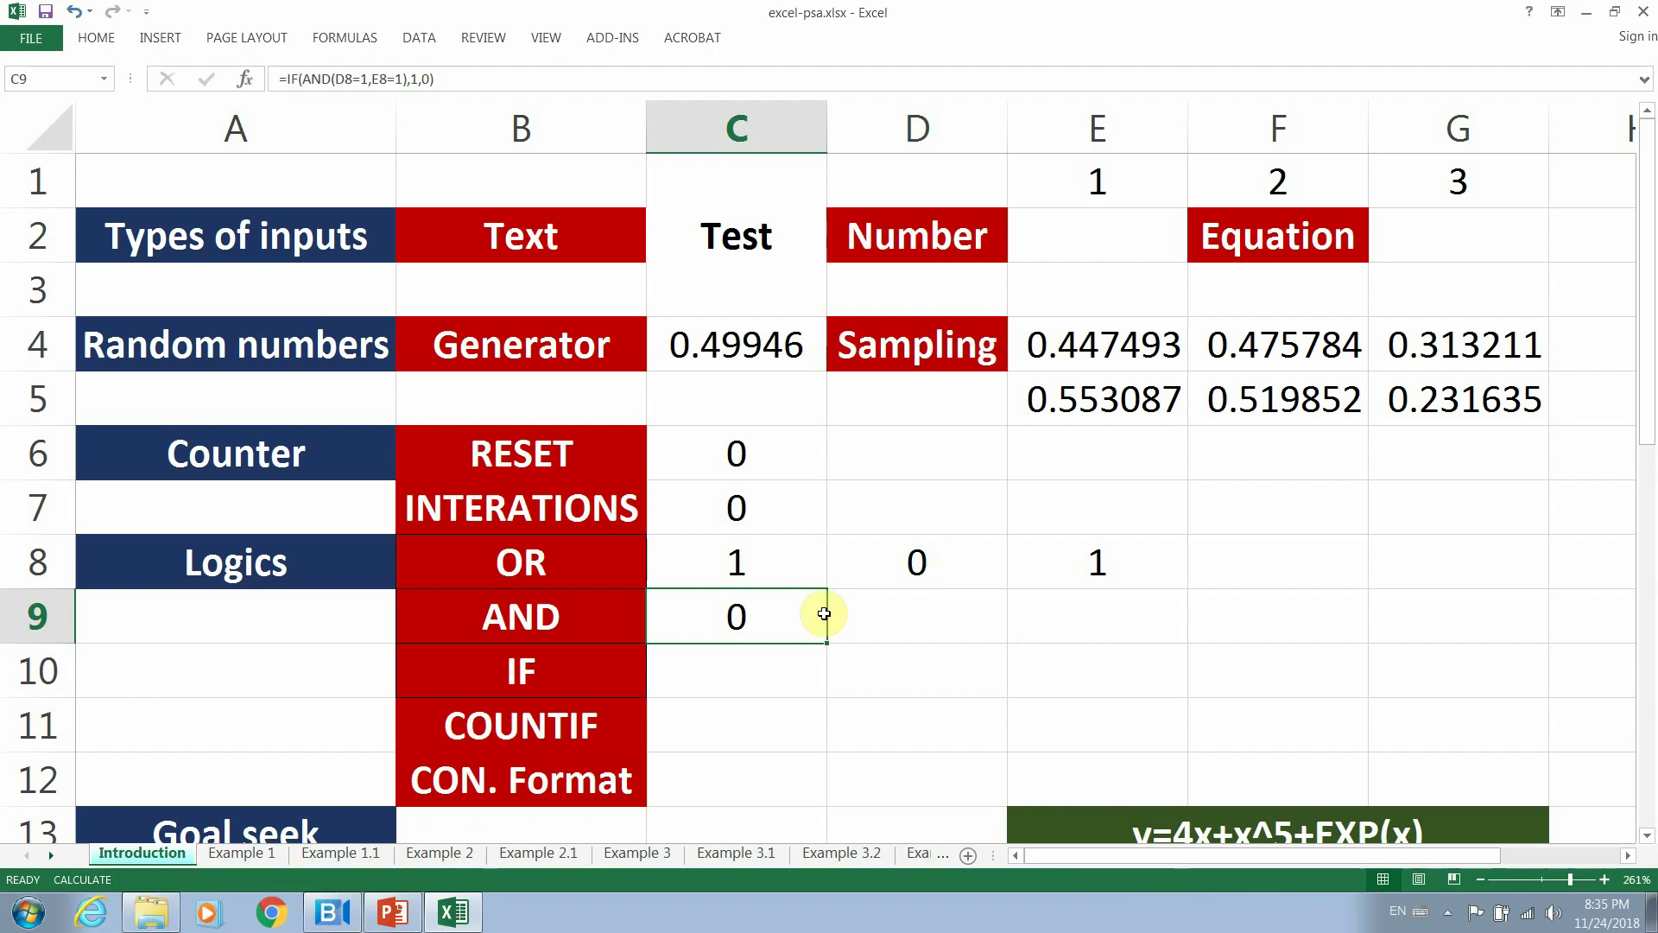
left_click(907, 563)
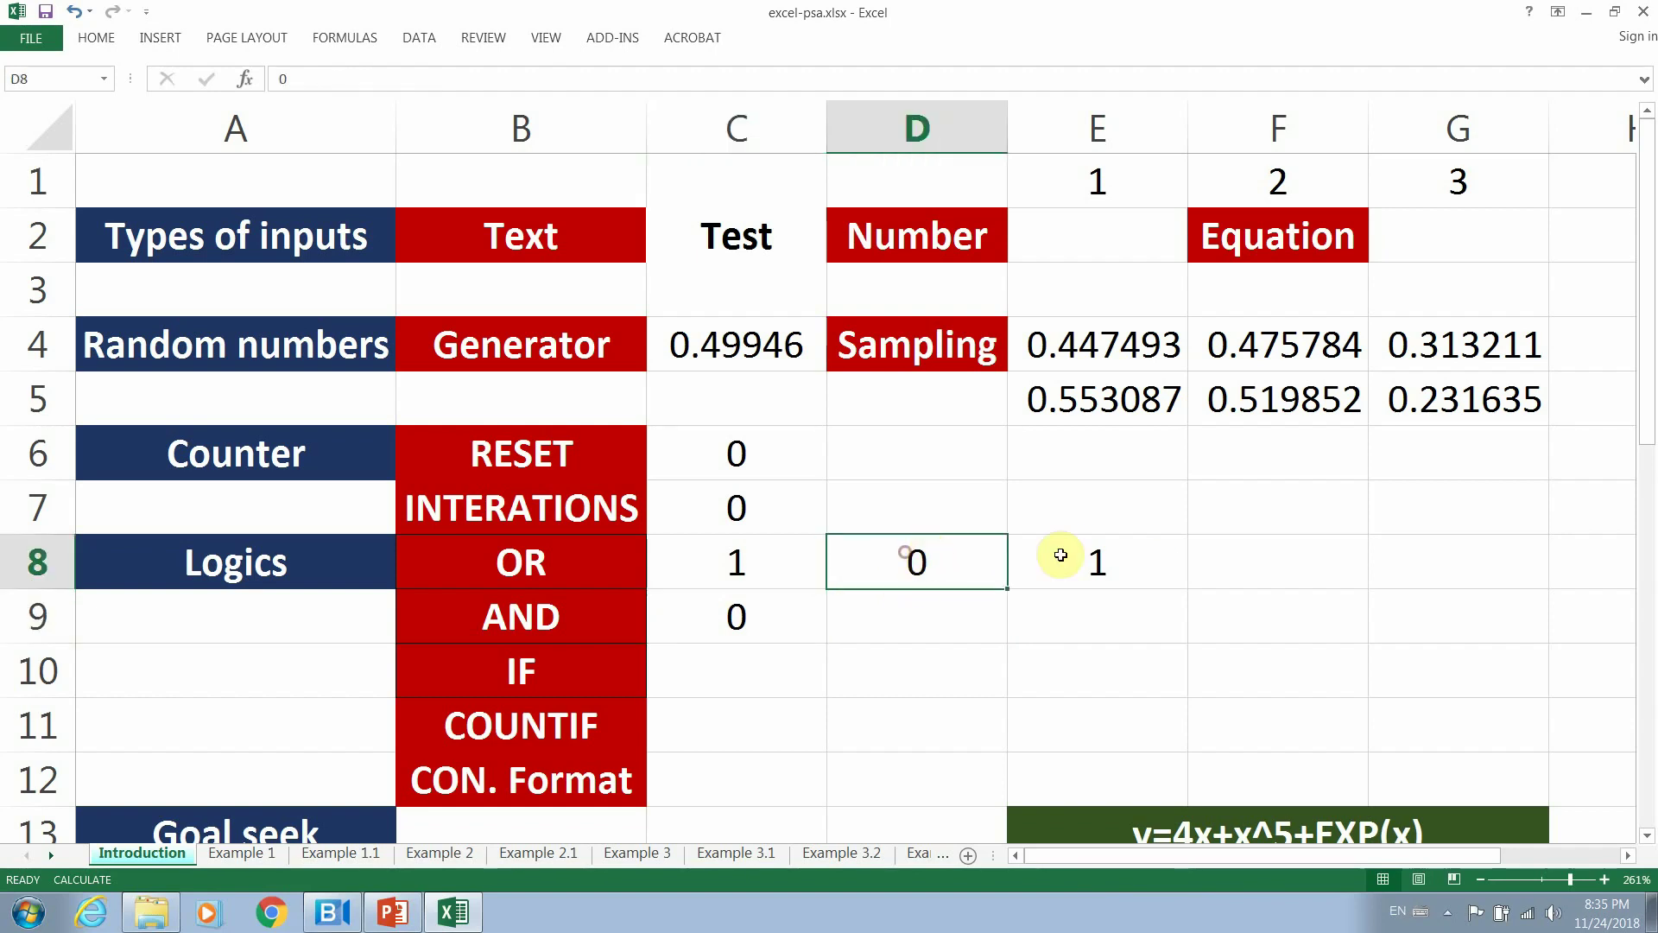
left_click(1148, 562, "shift")
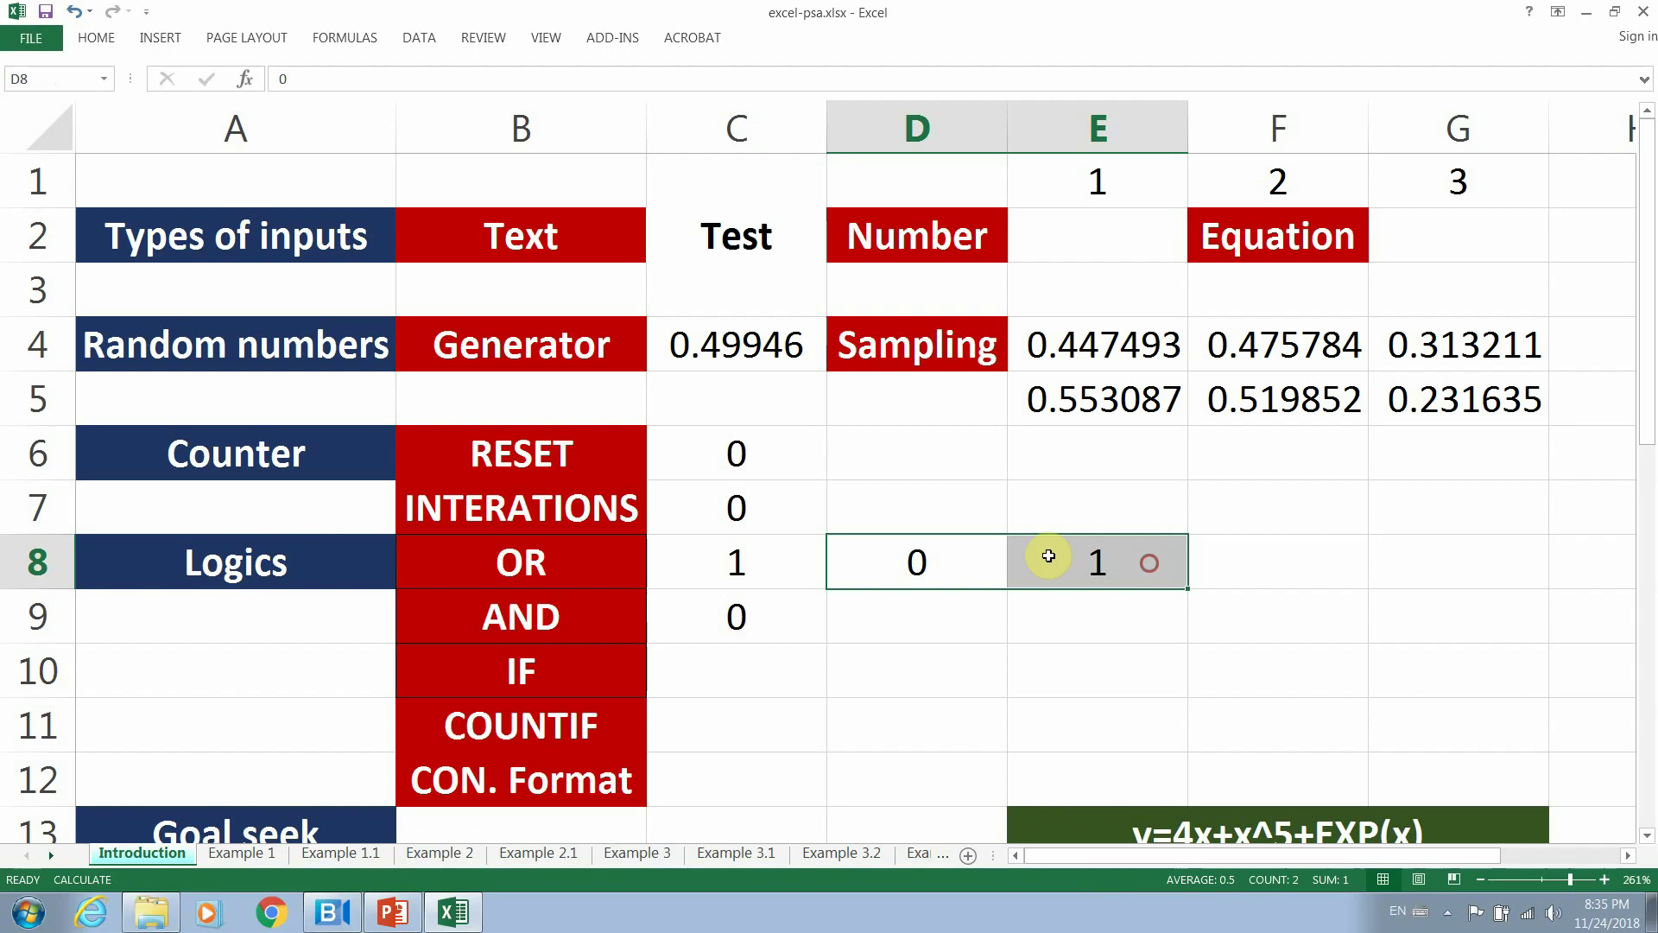
left_click(954, 563)
left_click(1124, 553)
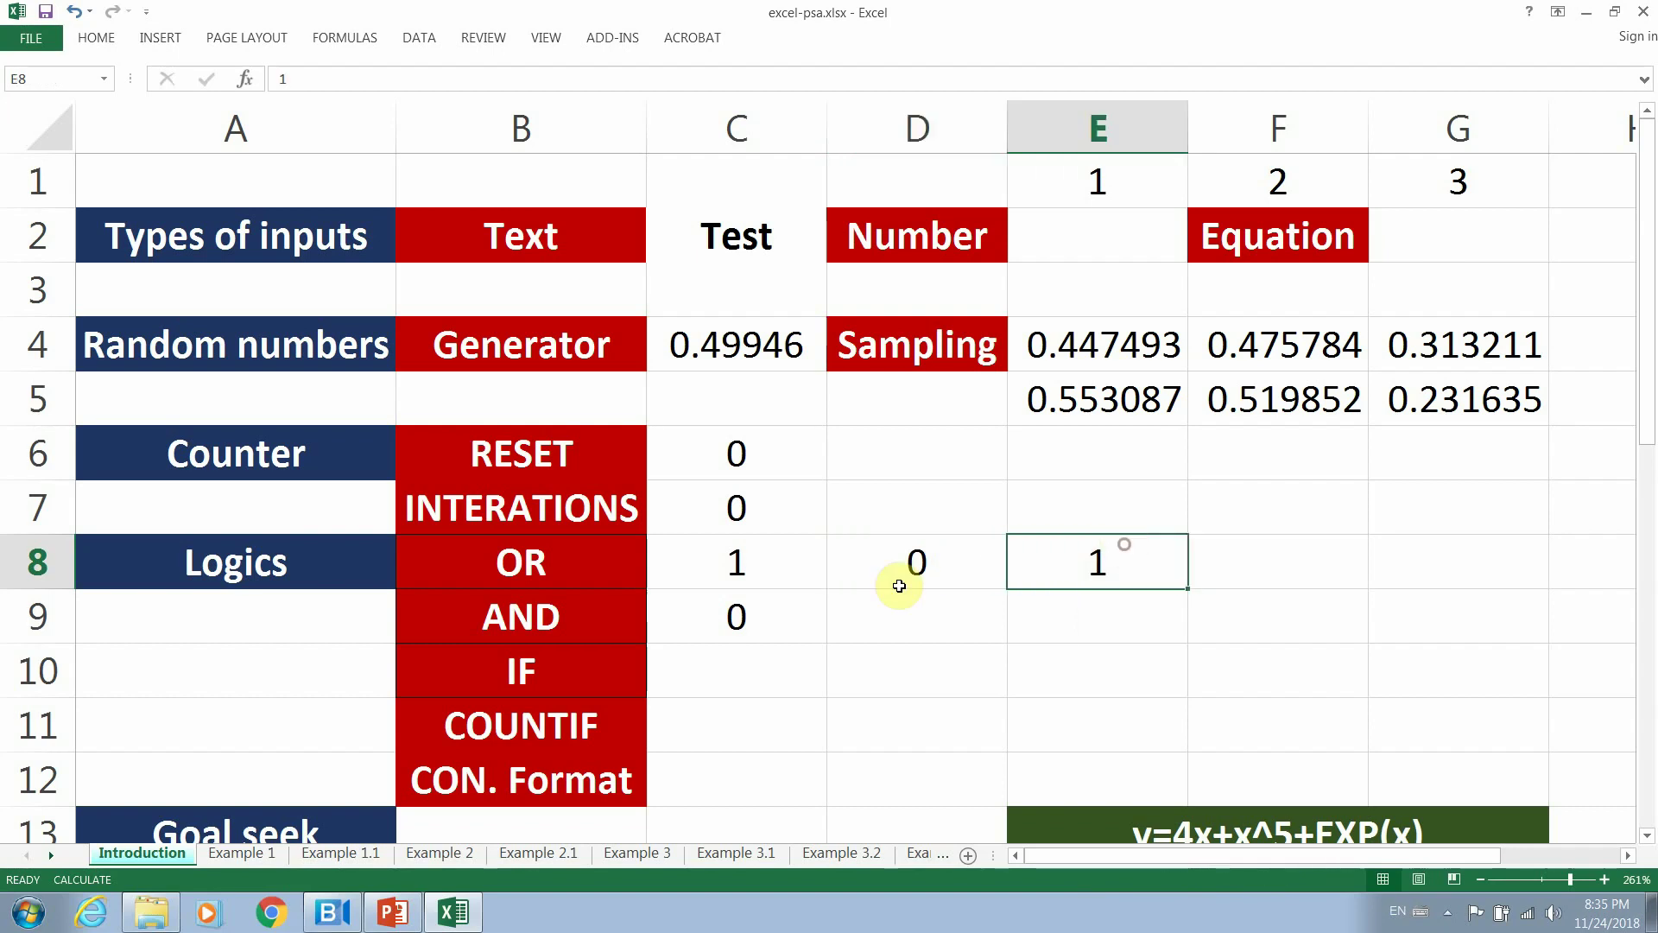
Change the first condition of the AND test in C9 to D8=0 and recalculate the sheet.
double_click(736, 615)
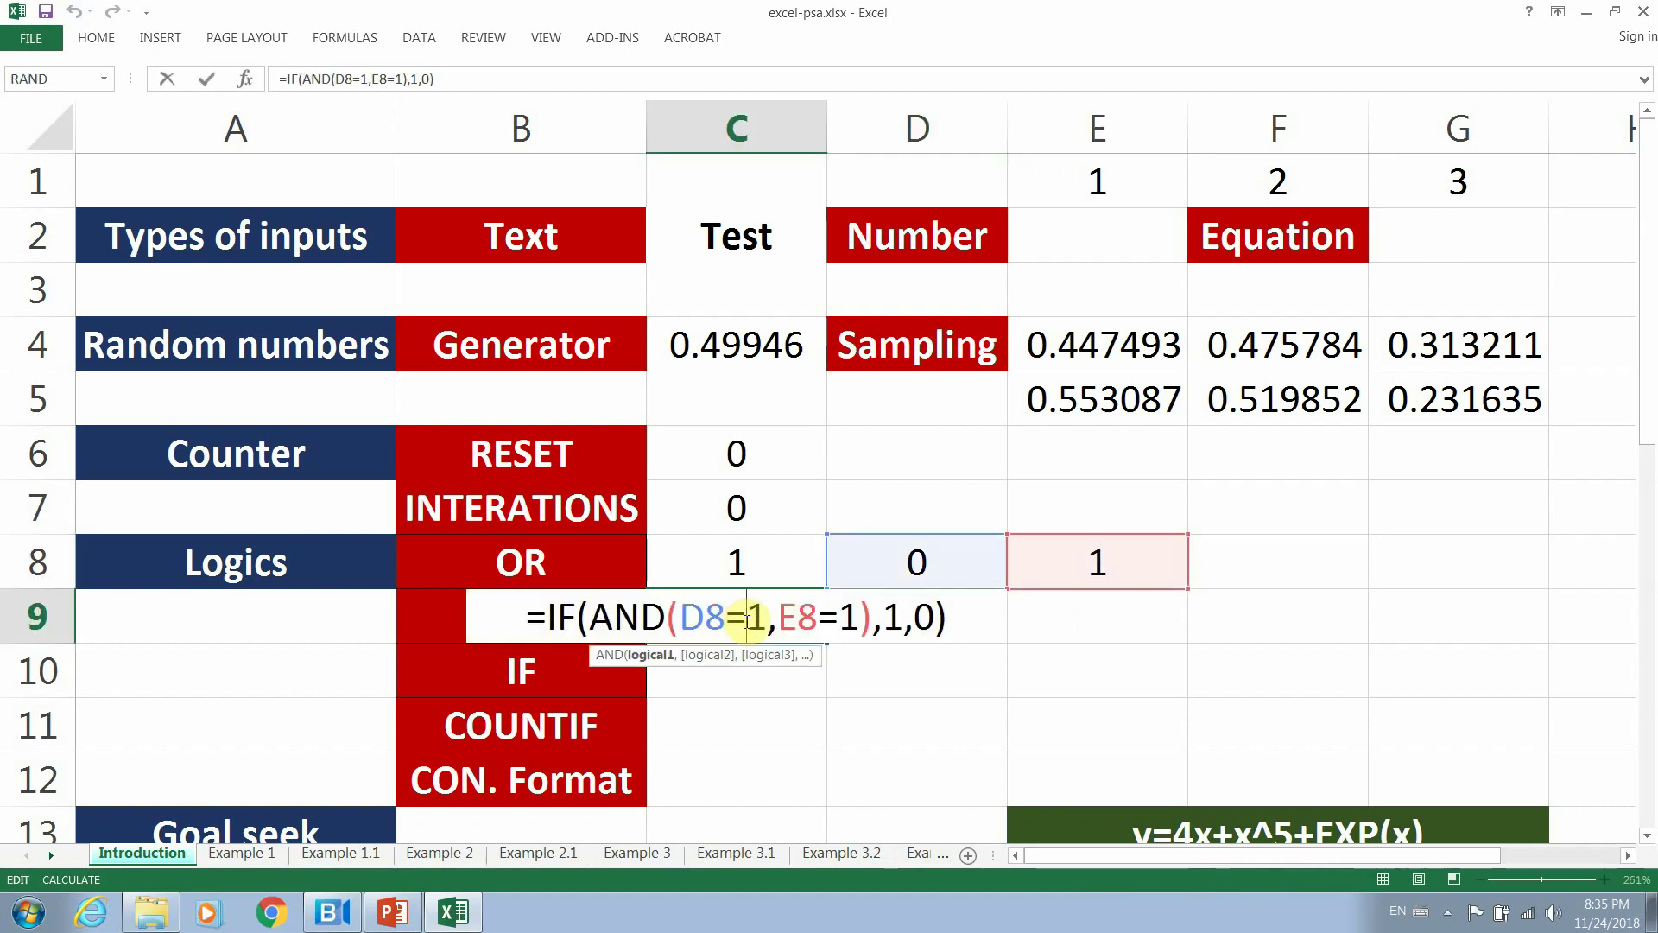
double_click(756, 618)
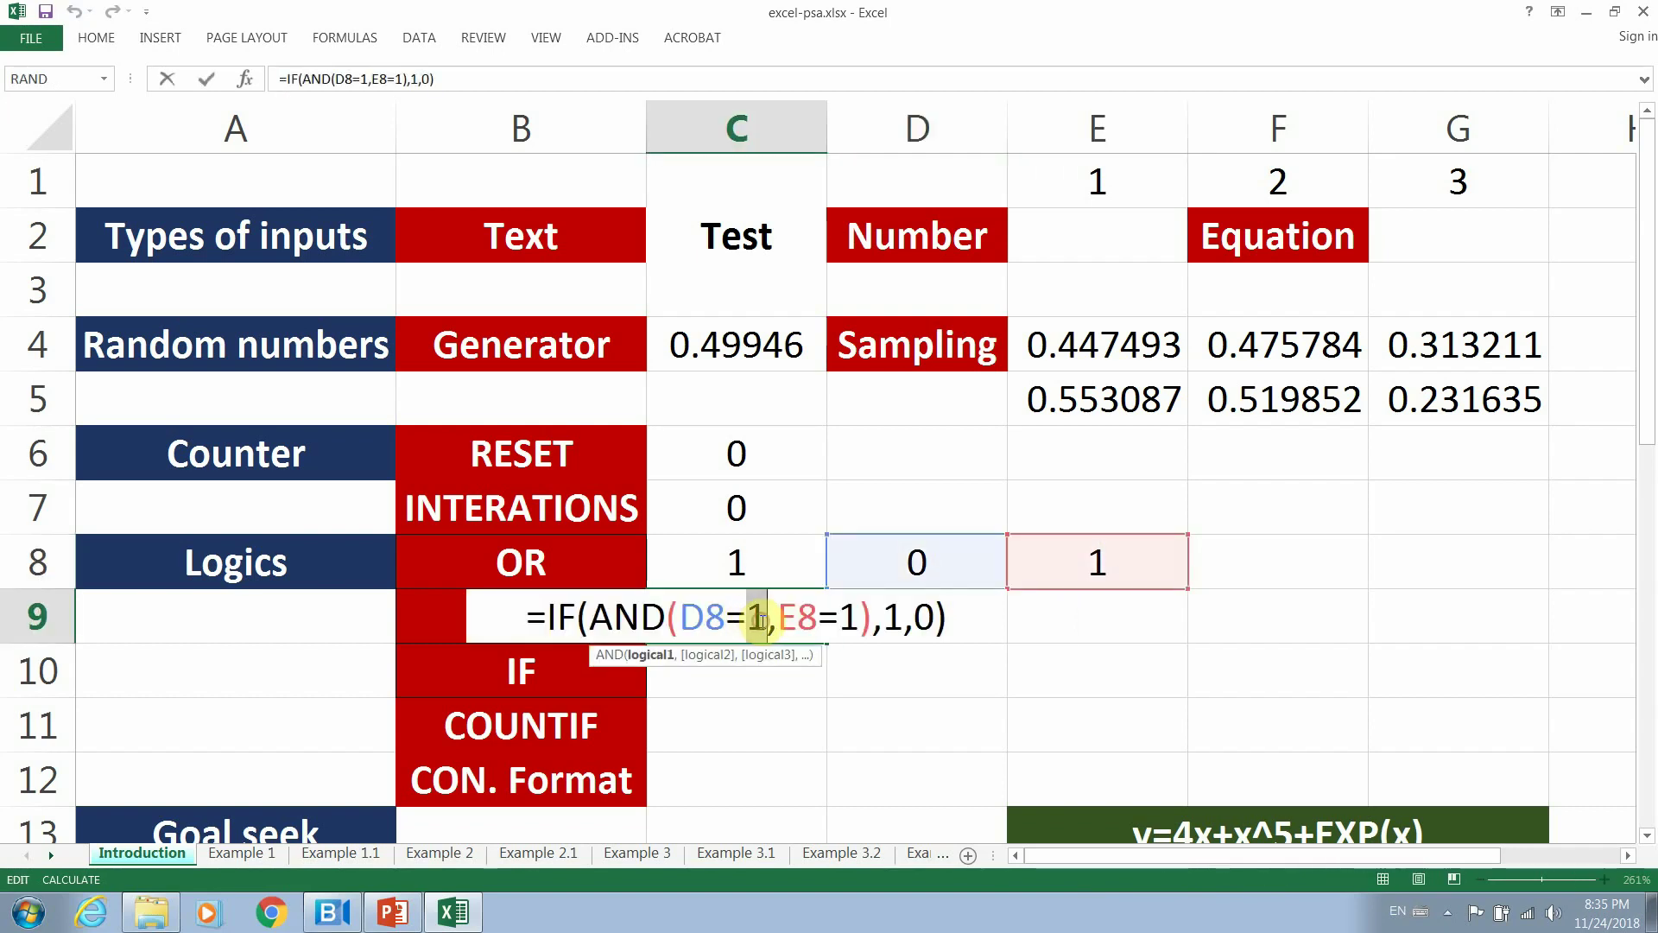
type("0")
key("Return")
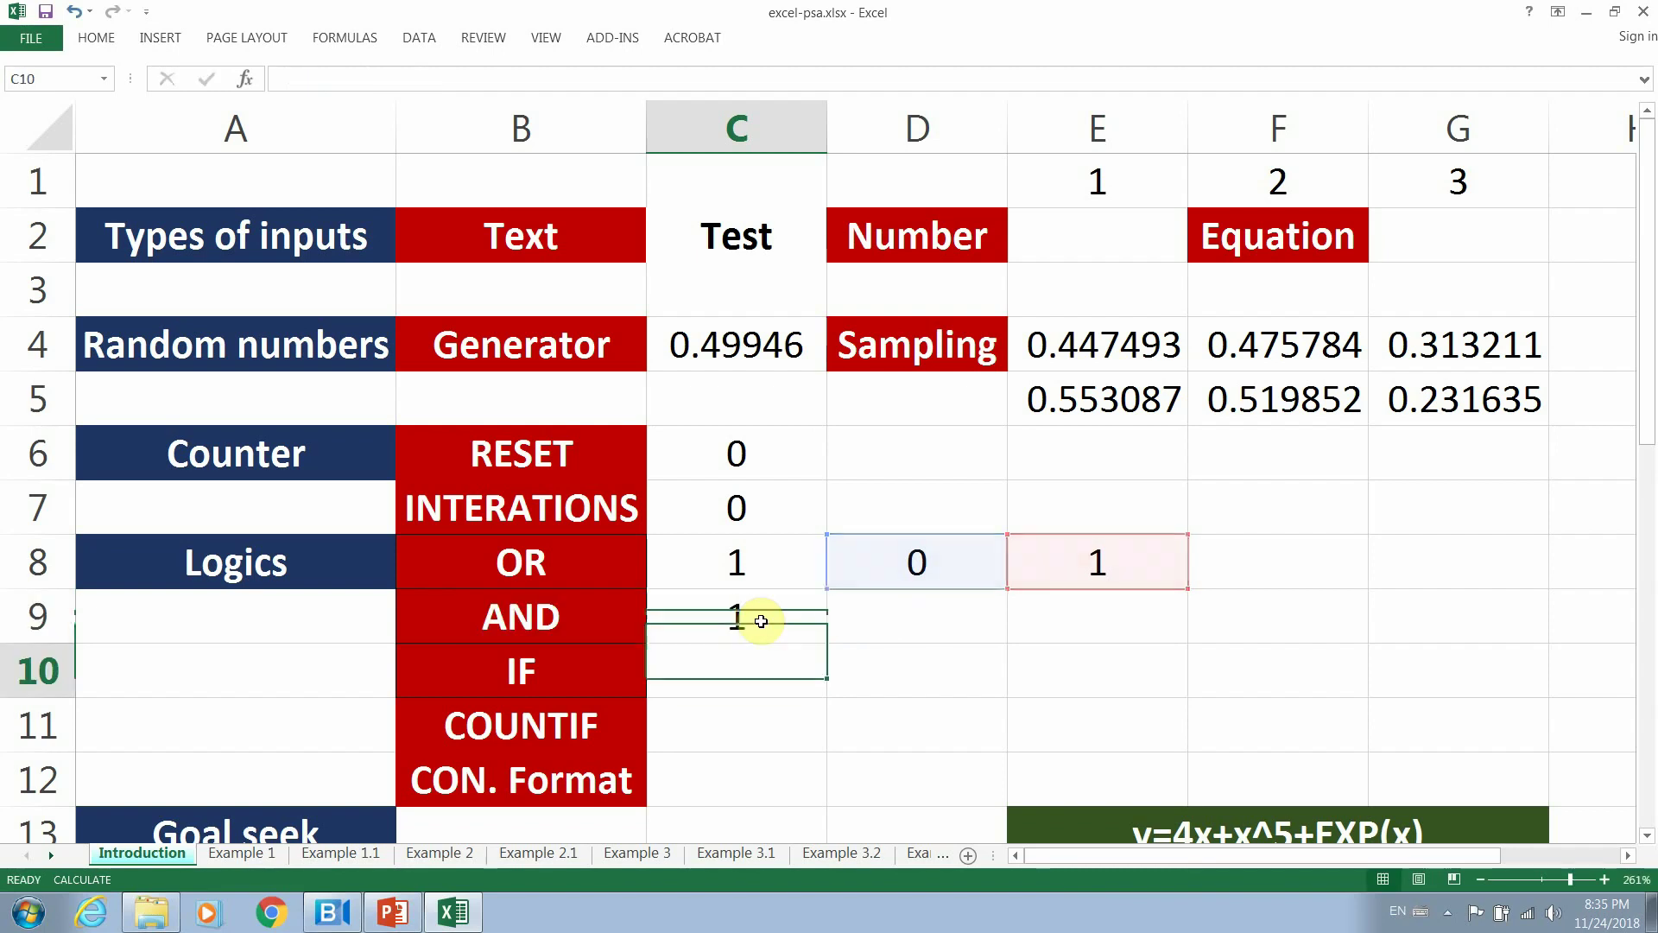
left_click(761, 620)
key("F9")
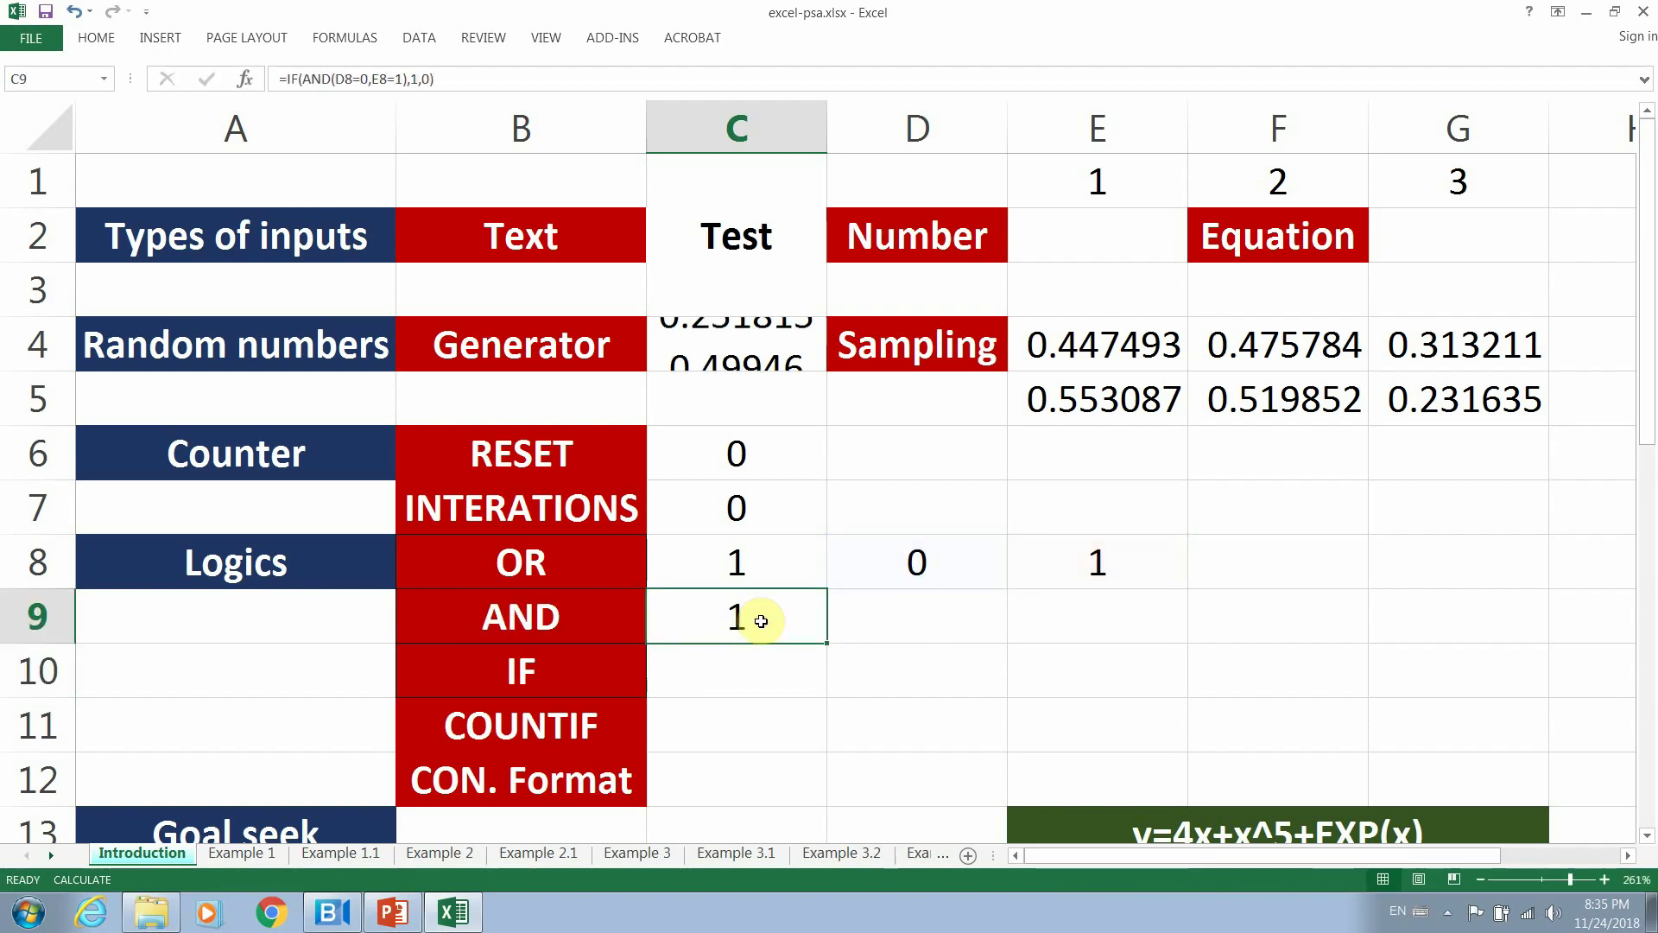
left_click(760, 621)
left_click(768, 684)
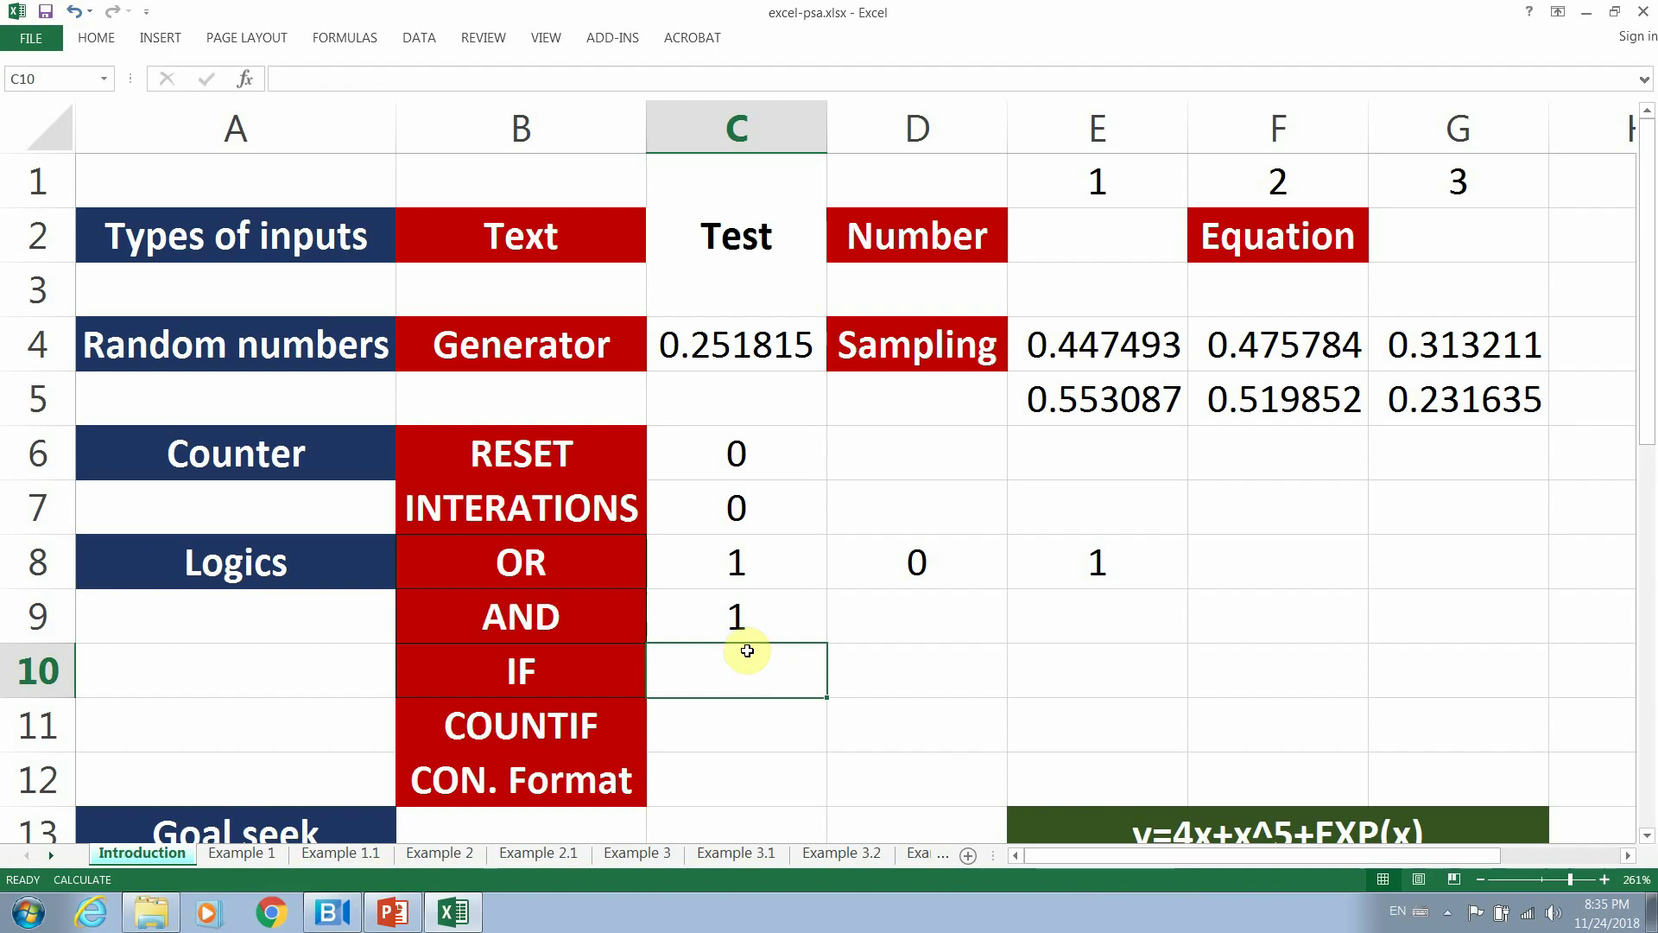
left_click(728, 553)
left_click(733, 508)
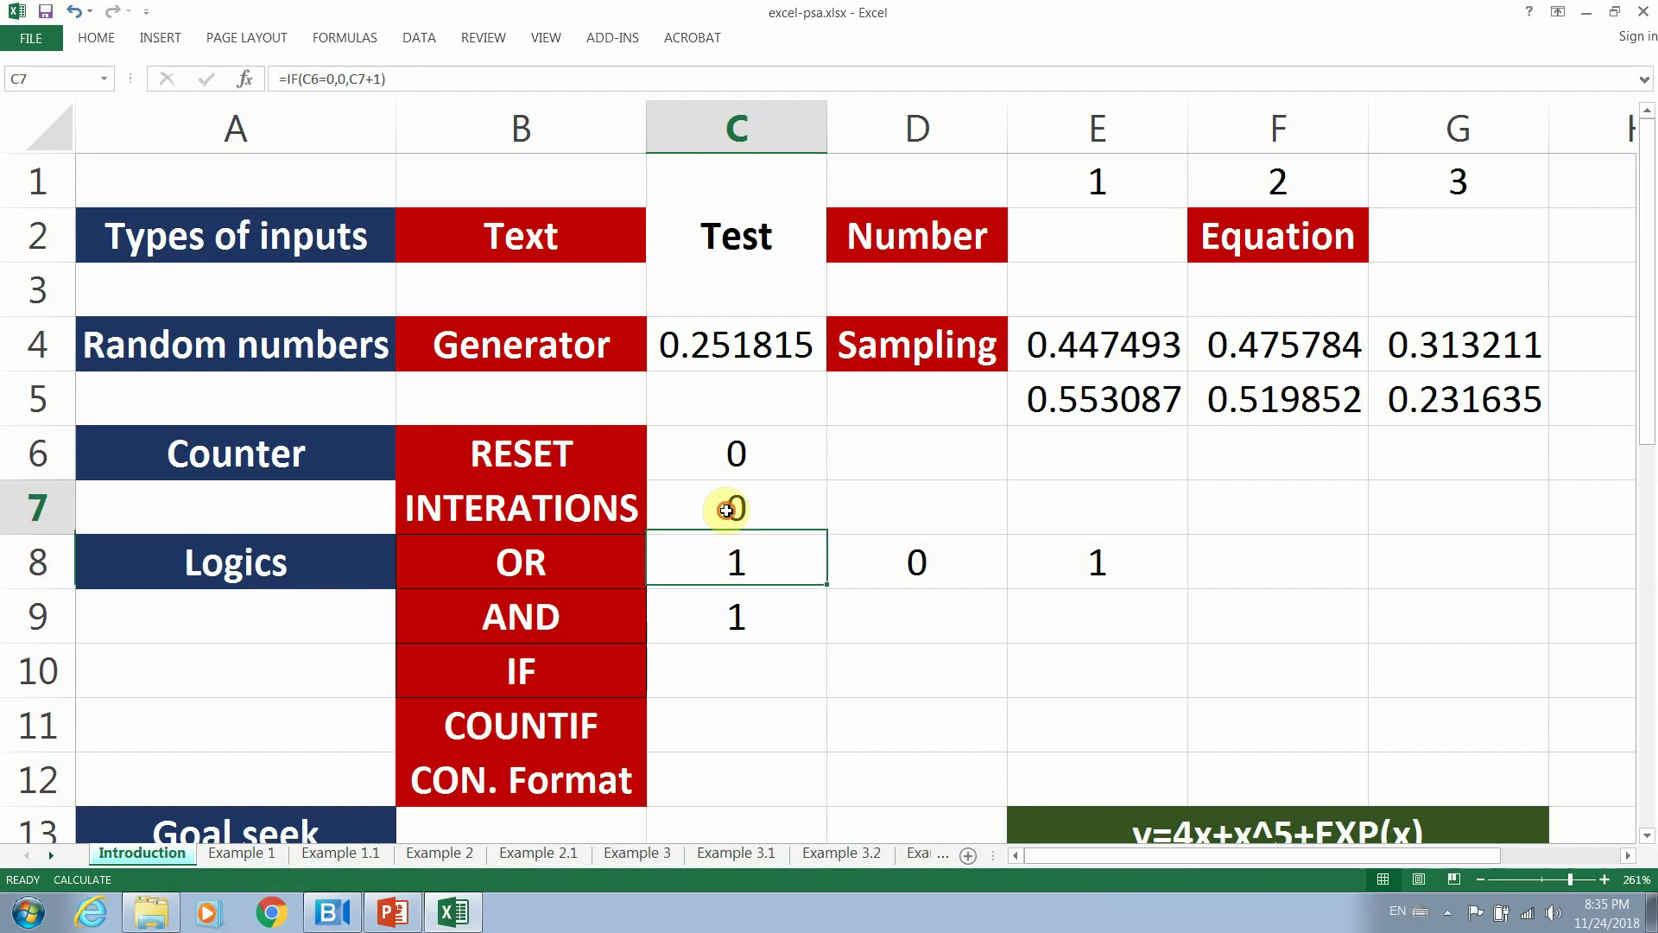
left_click(731, 562)
left_click(728, 613)
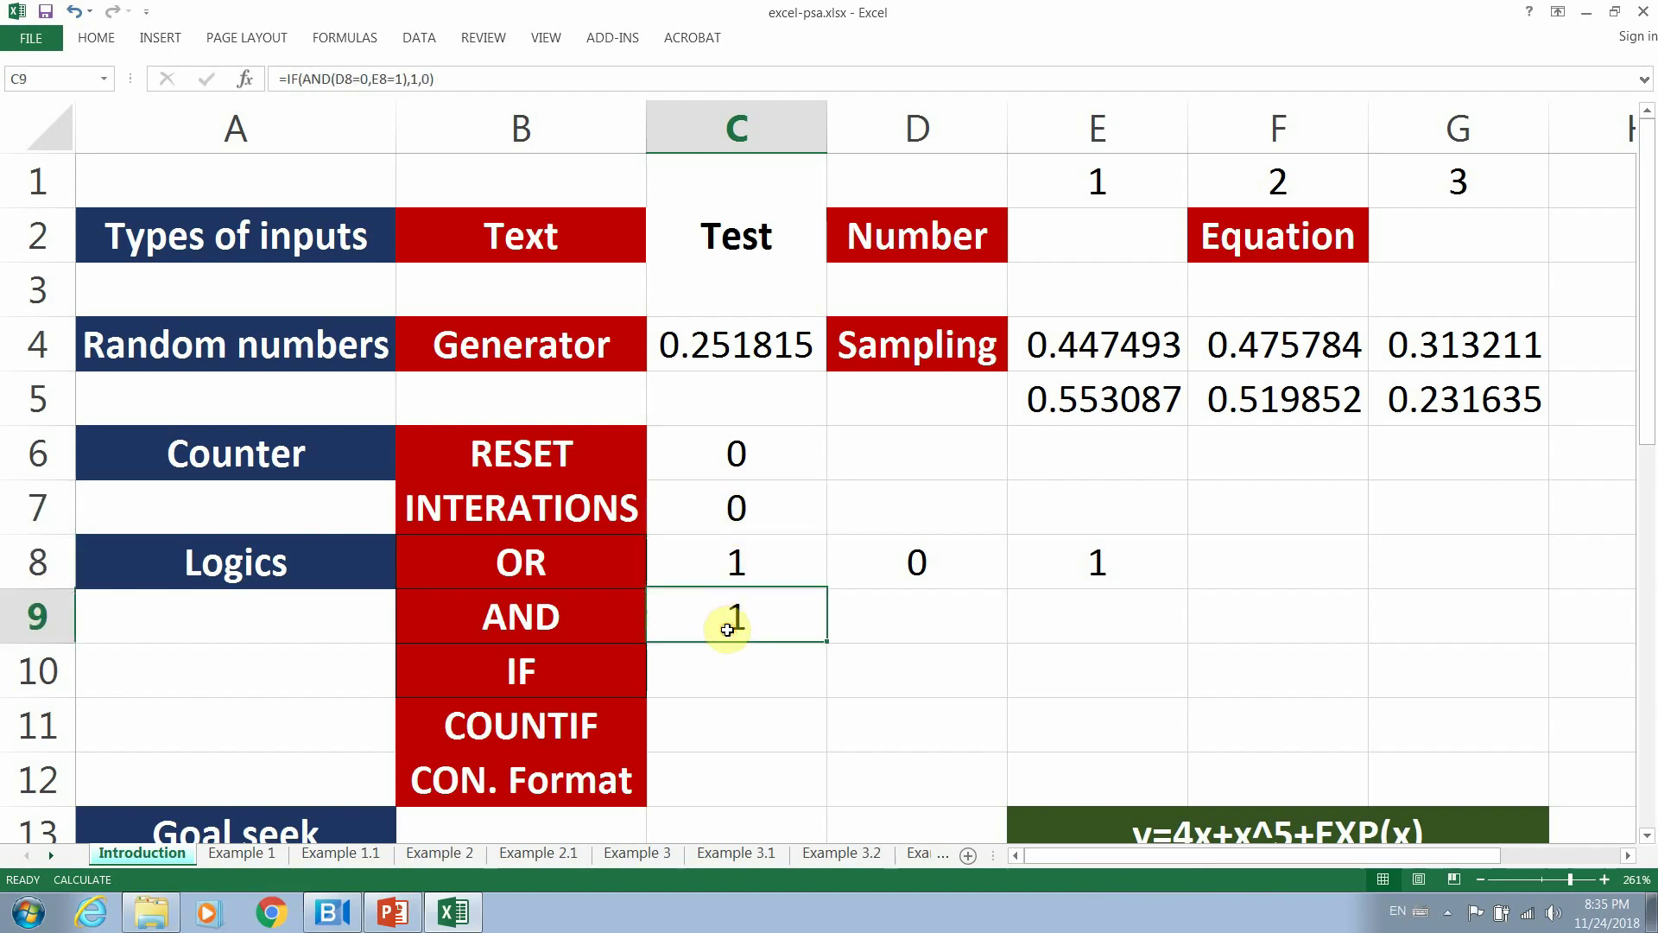
left_click(724, 676)
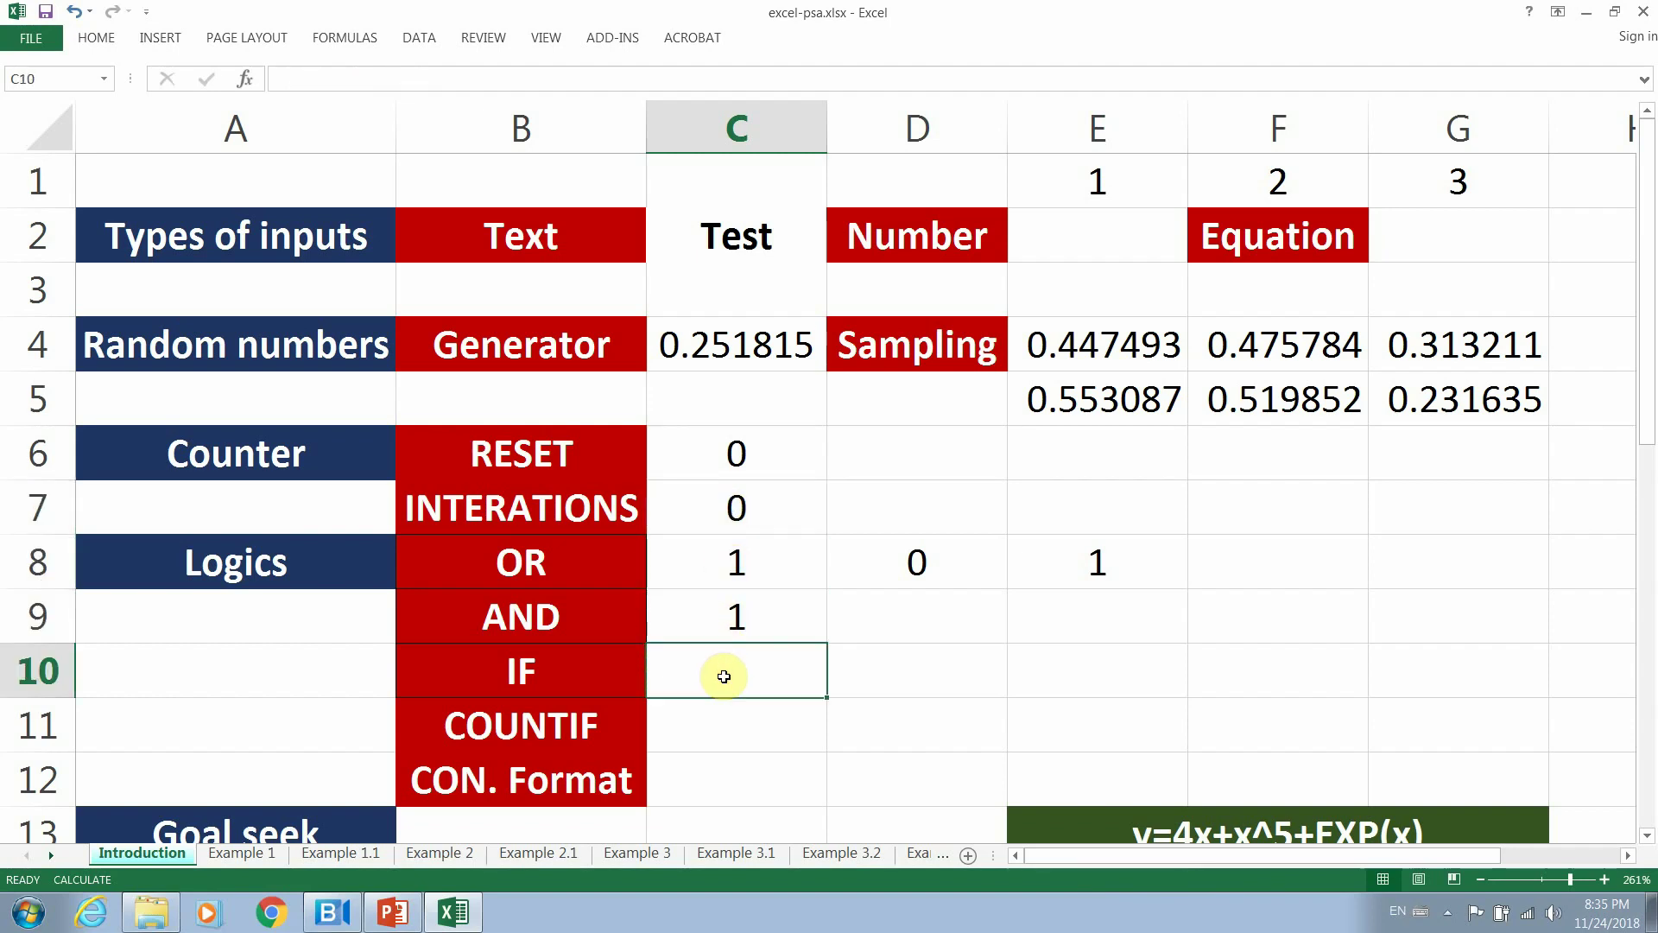
Enter a COUNTIF formula in C11 that counts the cells equal to 1 in the range C6:C9.
left_click(723, 718)
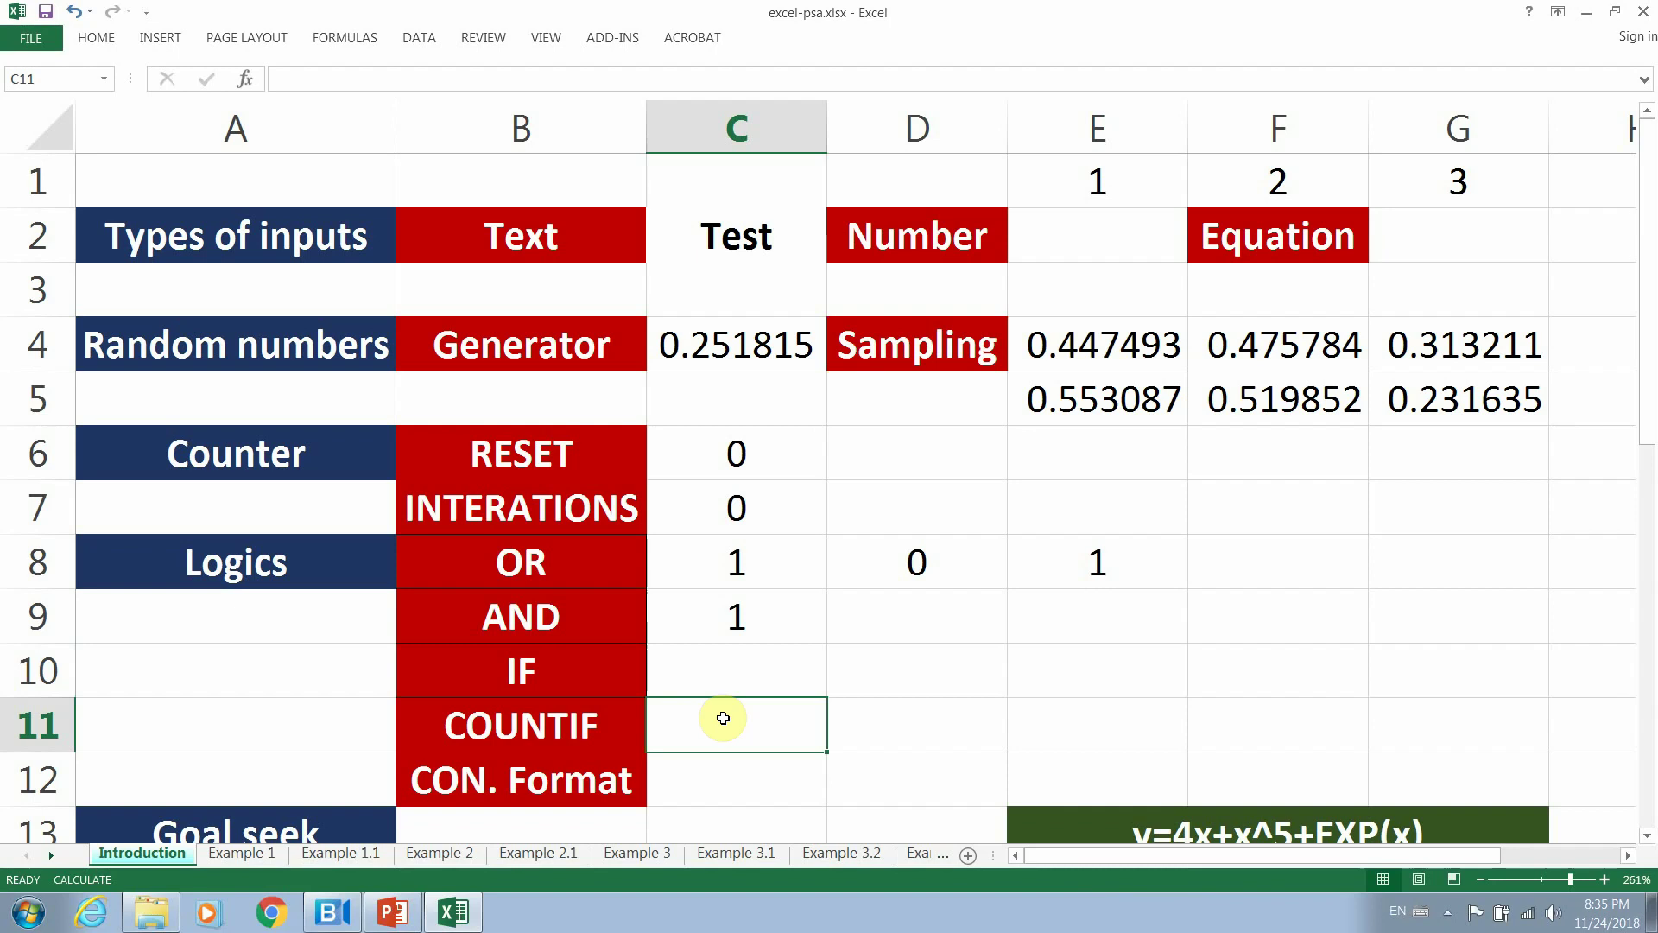
type("=CO")
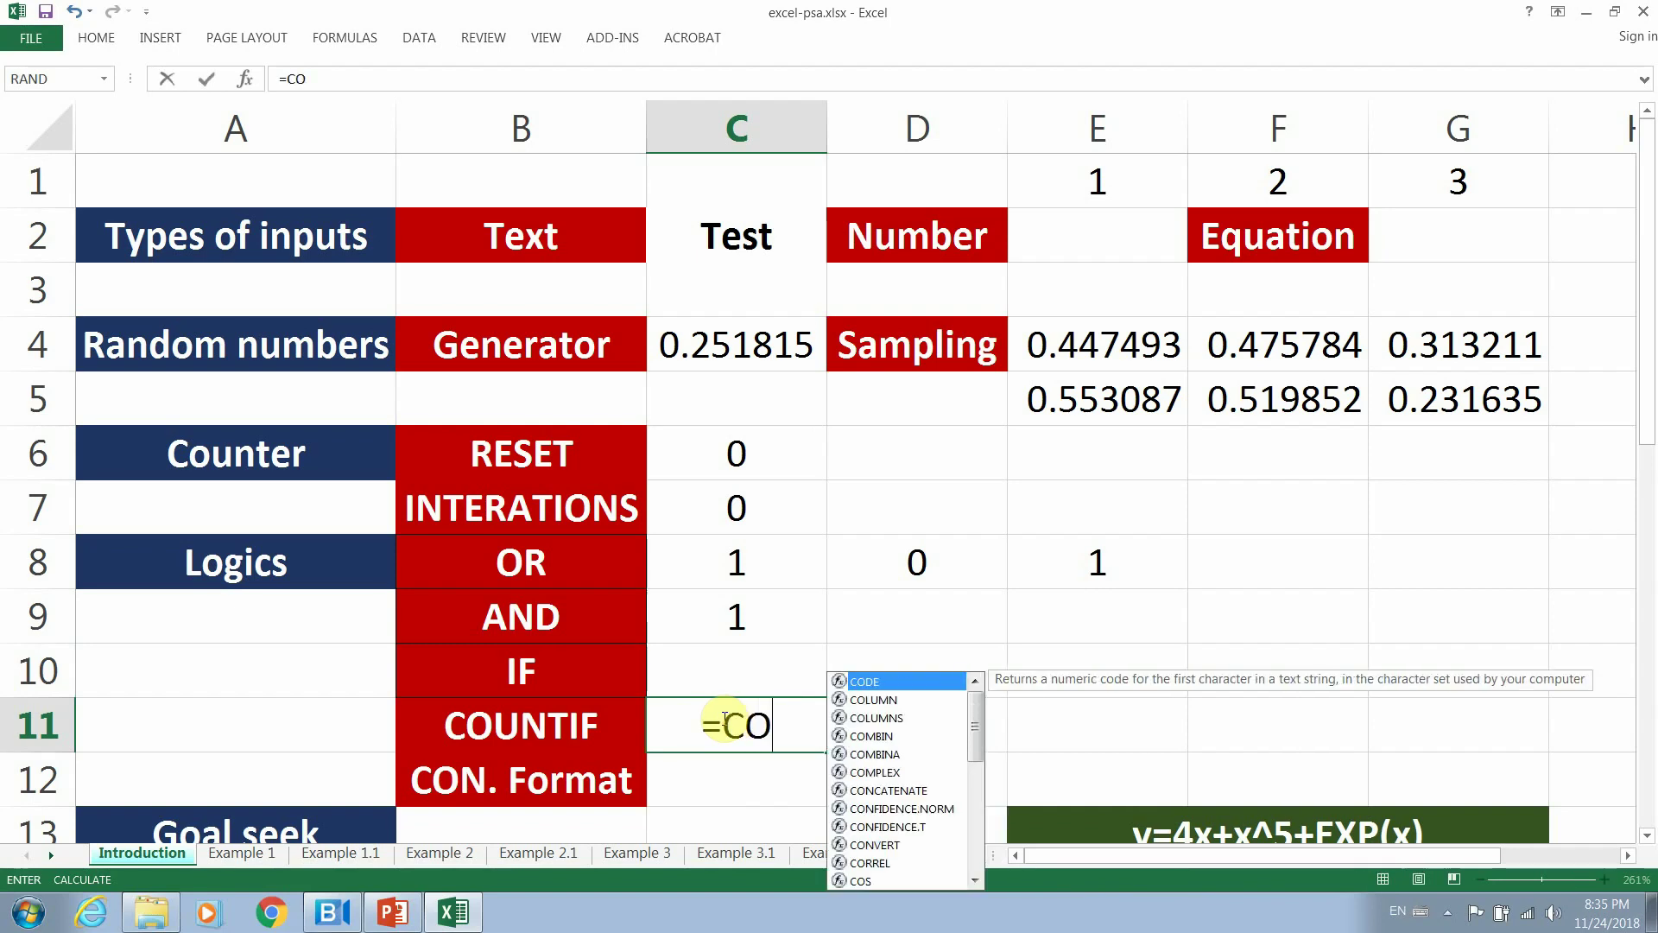
type("UNTI")
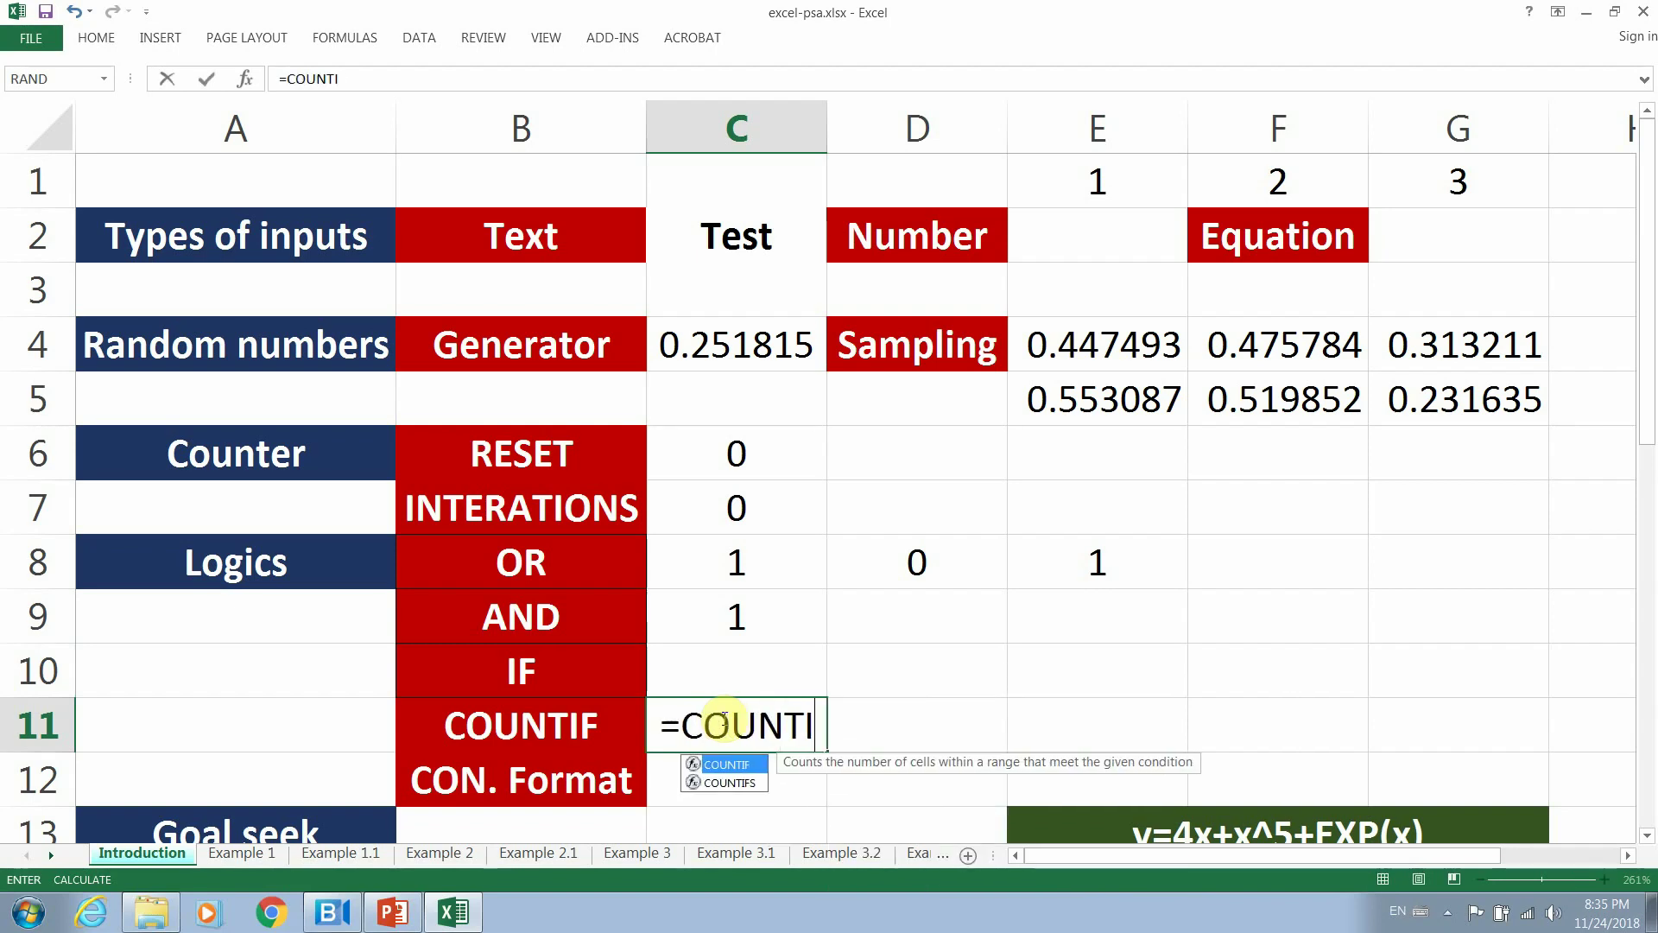
type("F(")
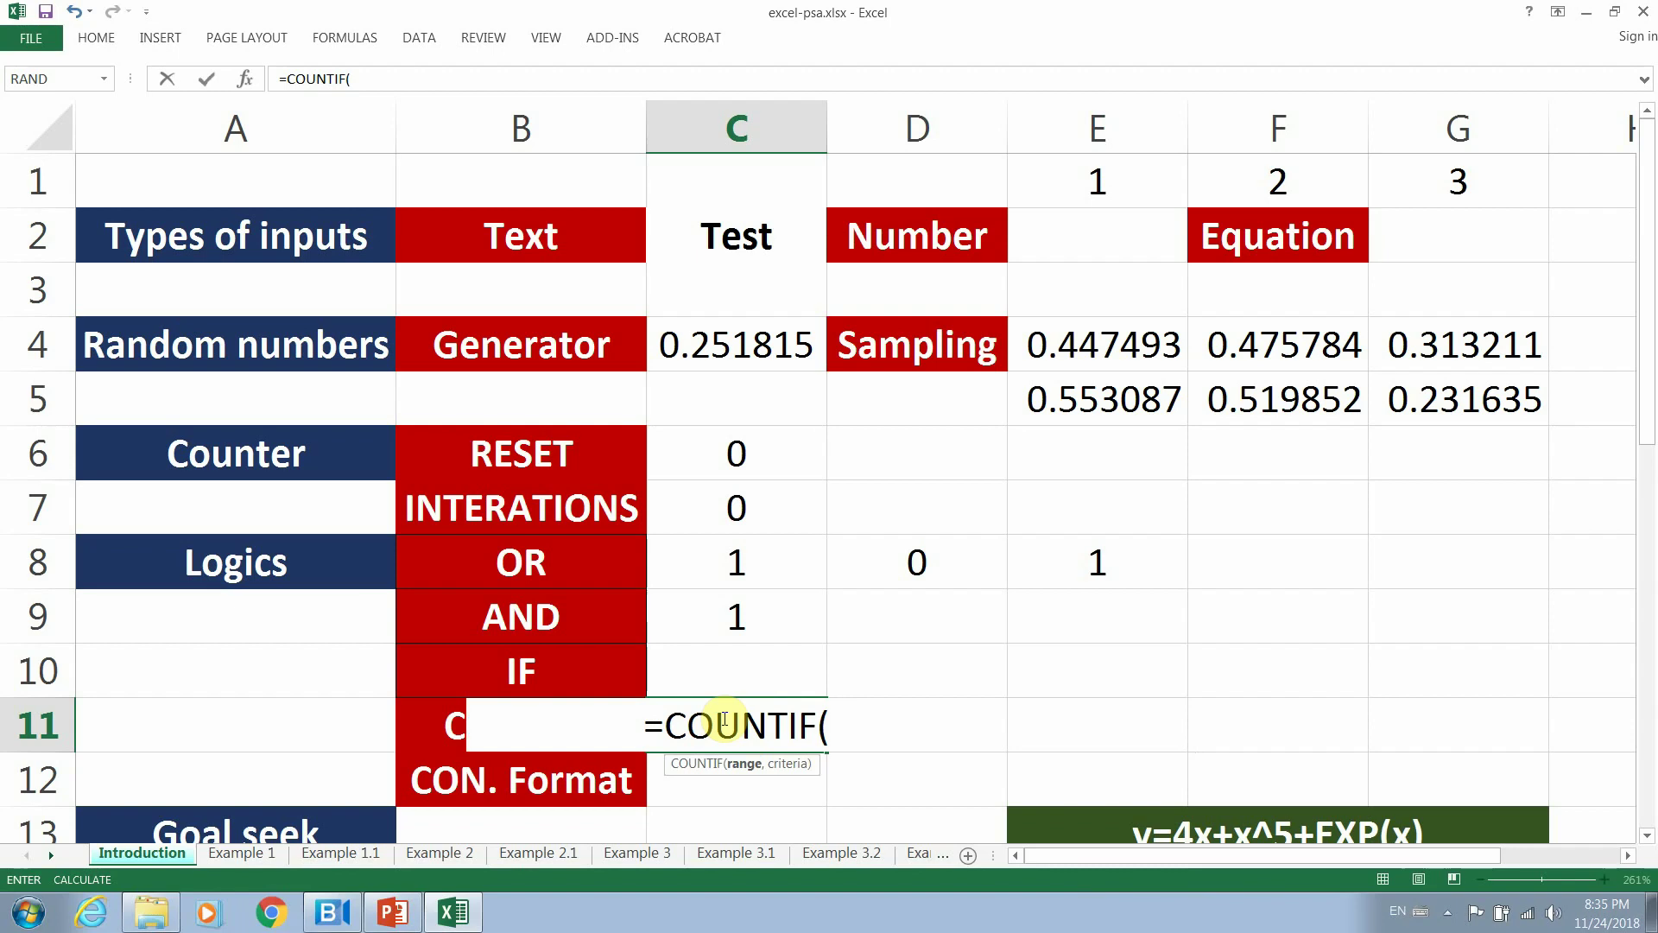
left_click_drag(736, 441, 738, 619)
type(",")
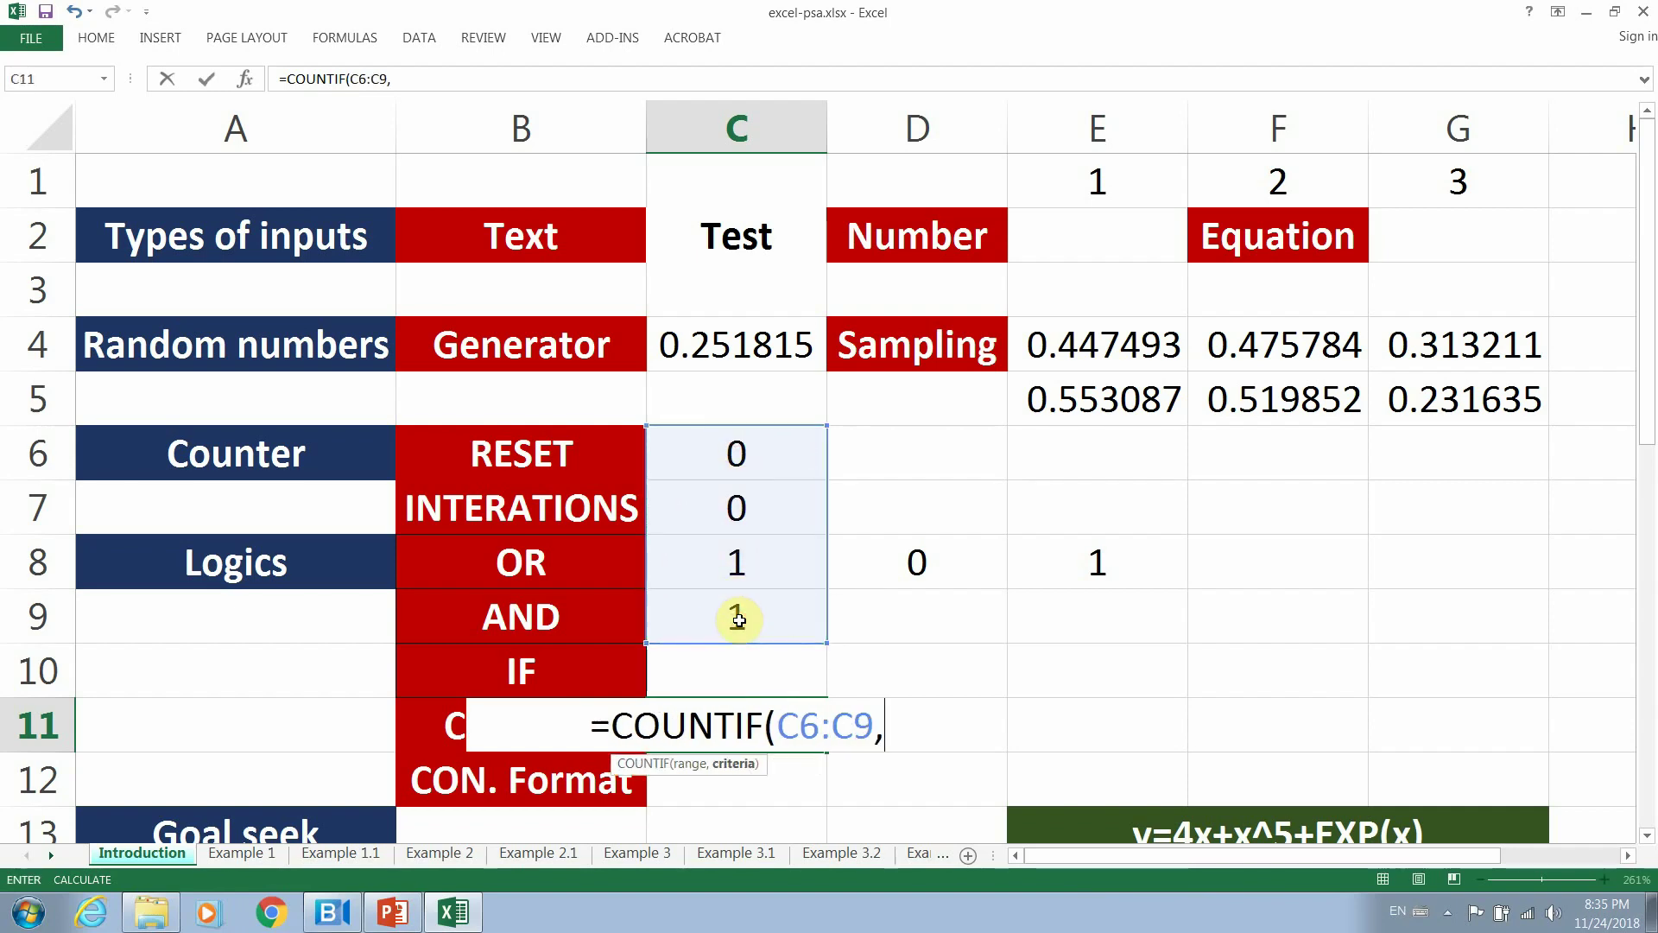
type("1")
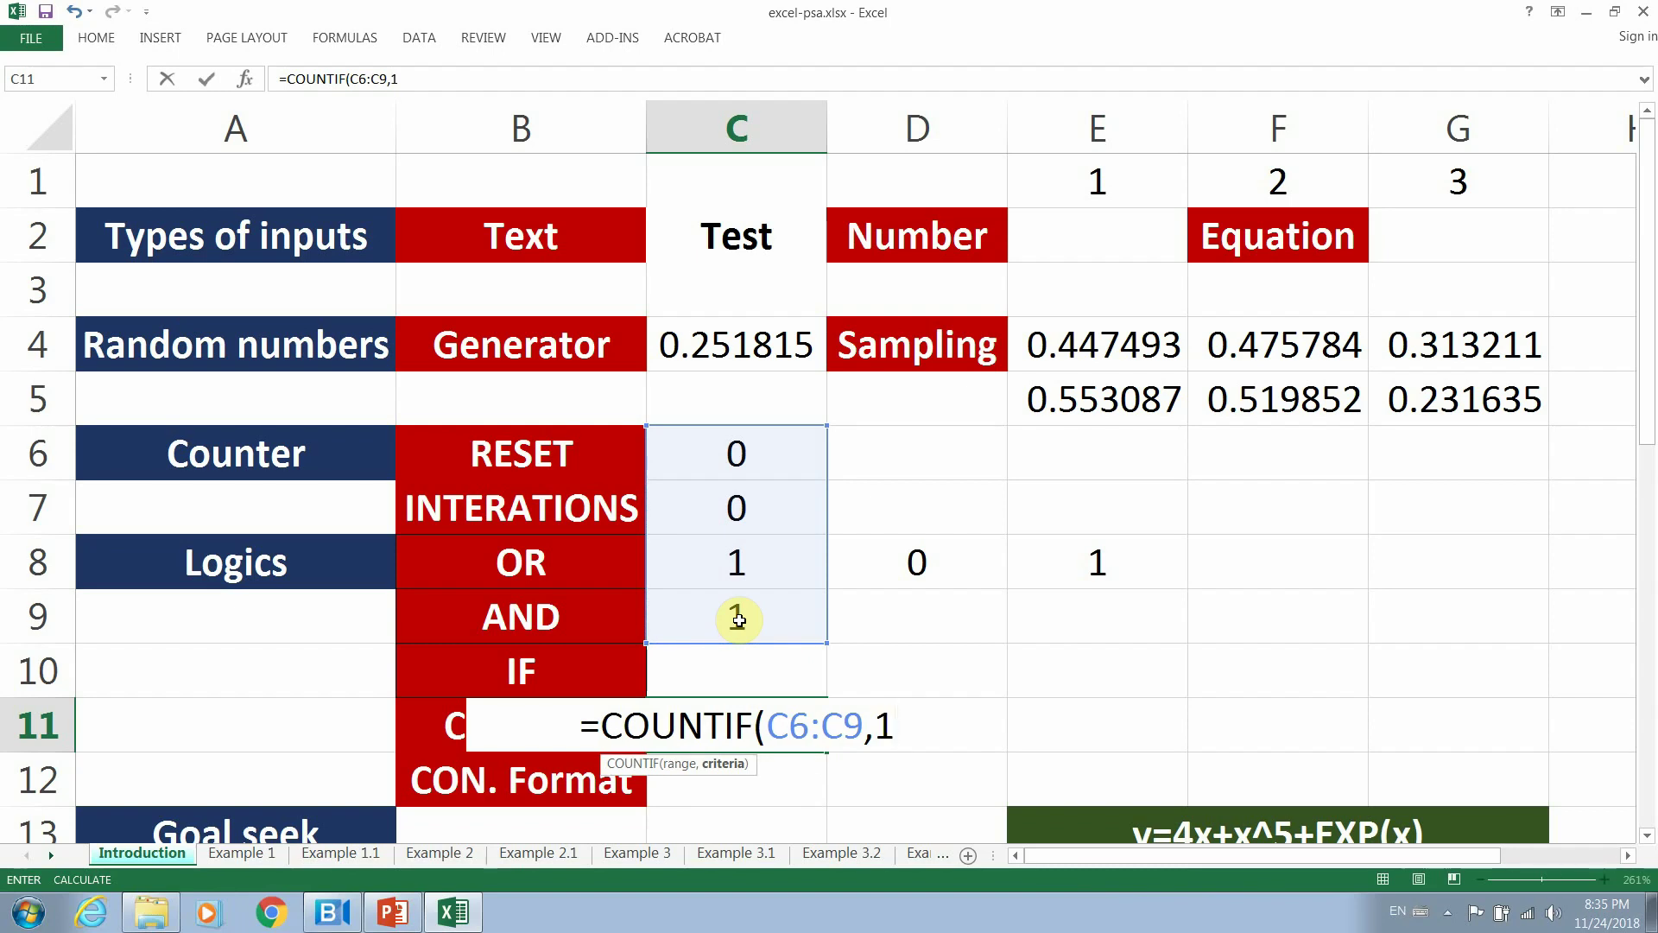
type(")")
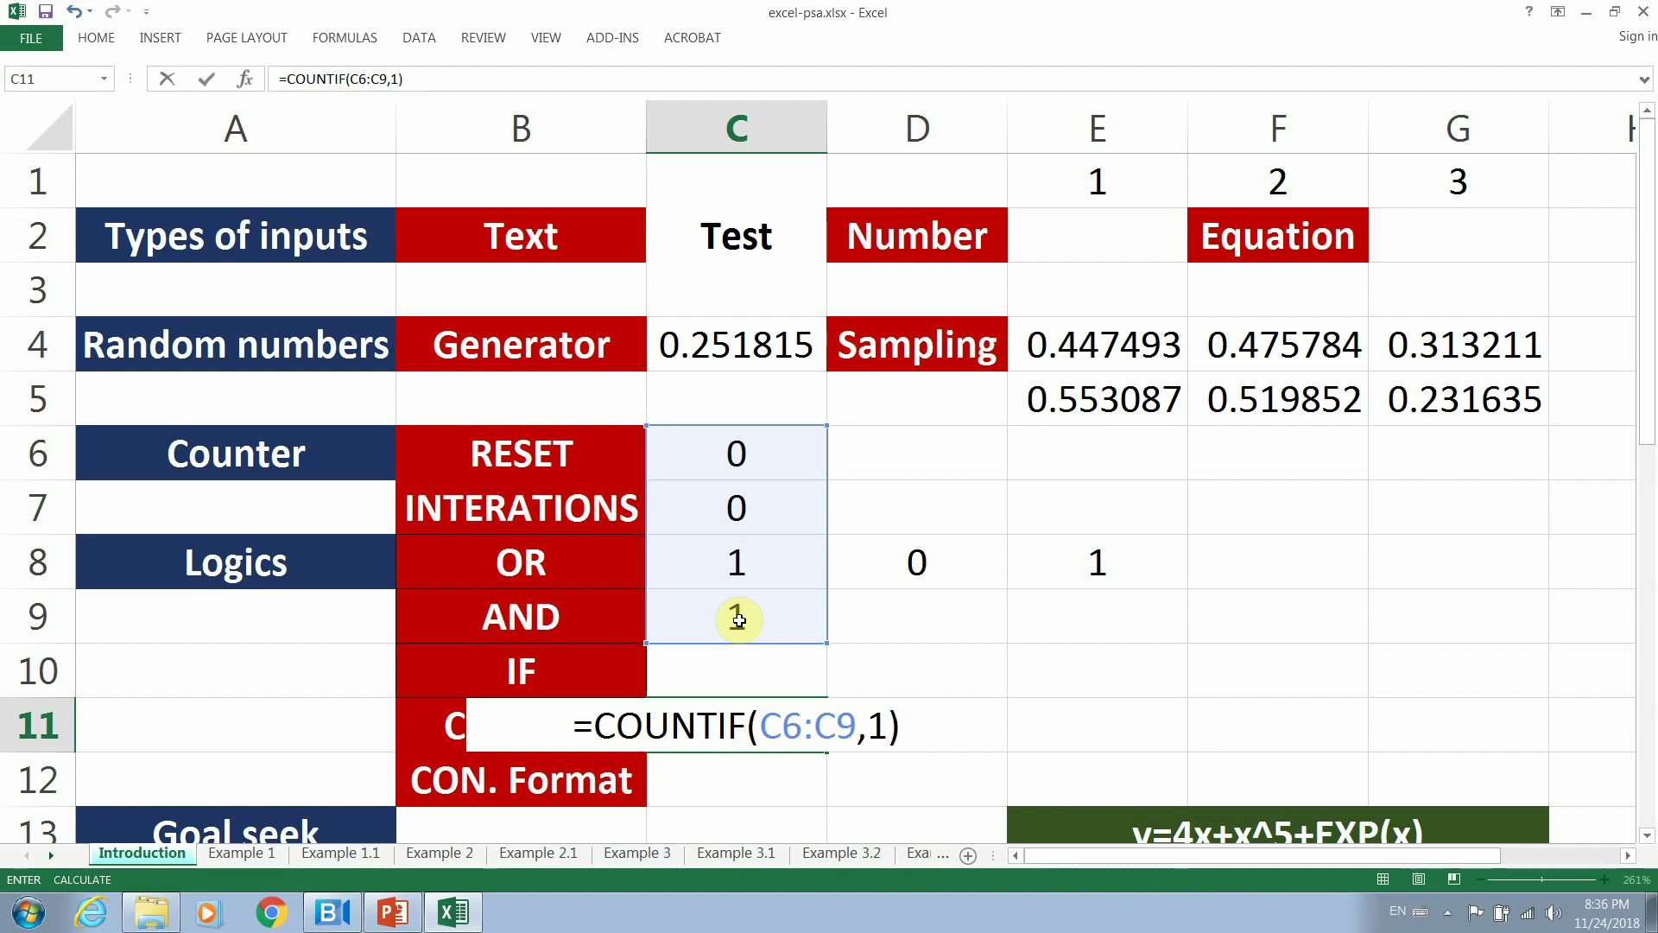
key("Return")
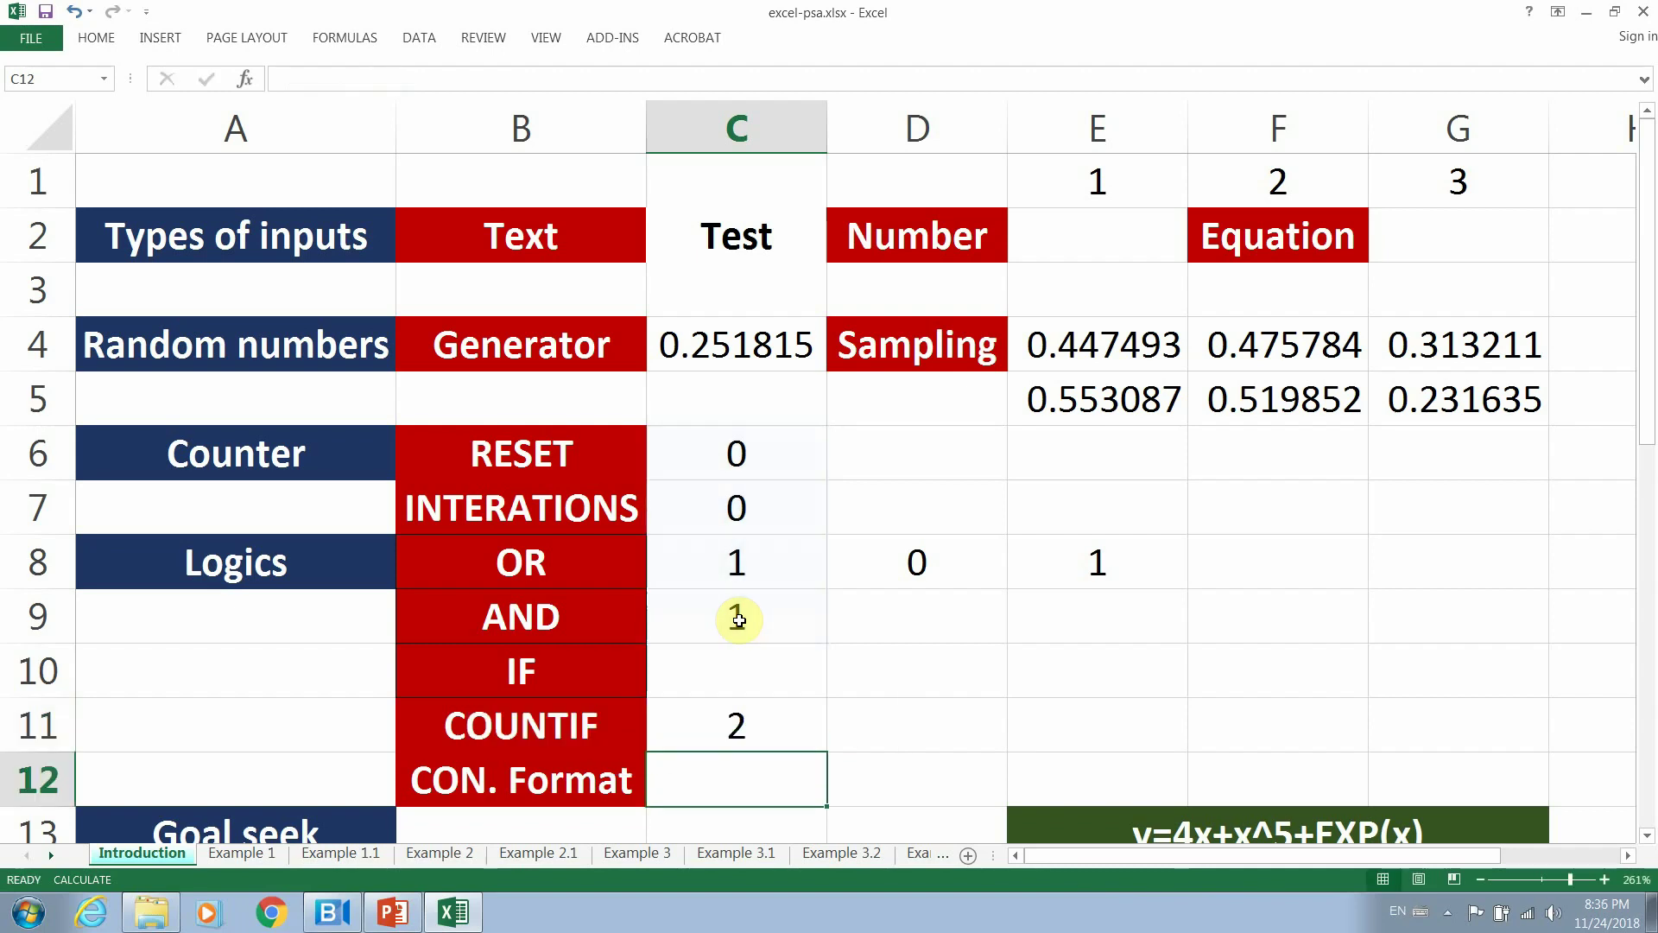
left_click(733, 728)
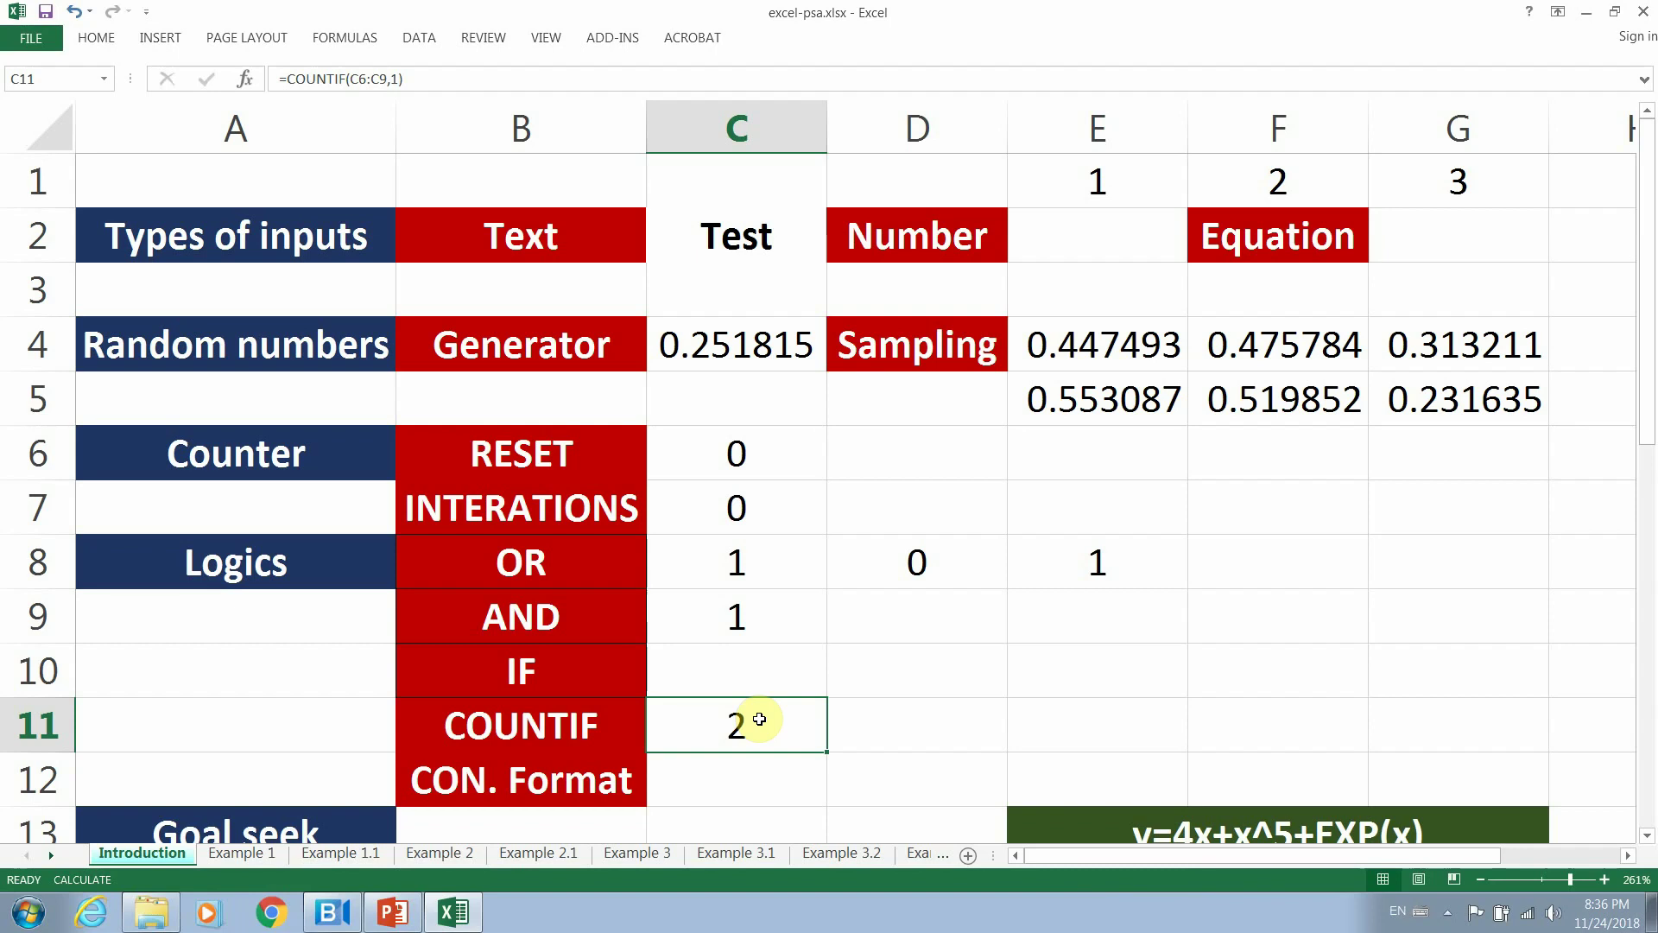
Enter 1 in C12 beside the CON. Format label and select that cell for formatting.
left_click_drag(1649, 423, 1645, 485)
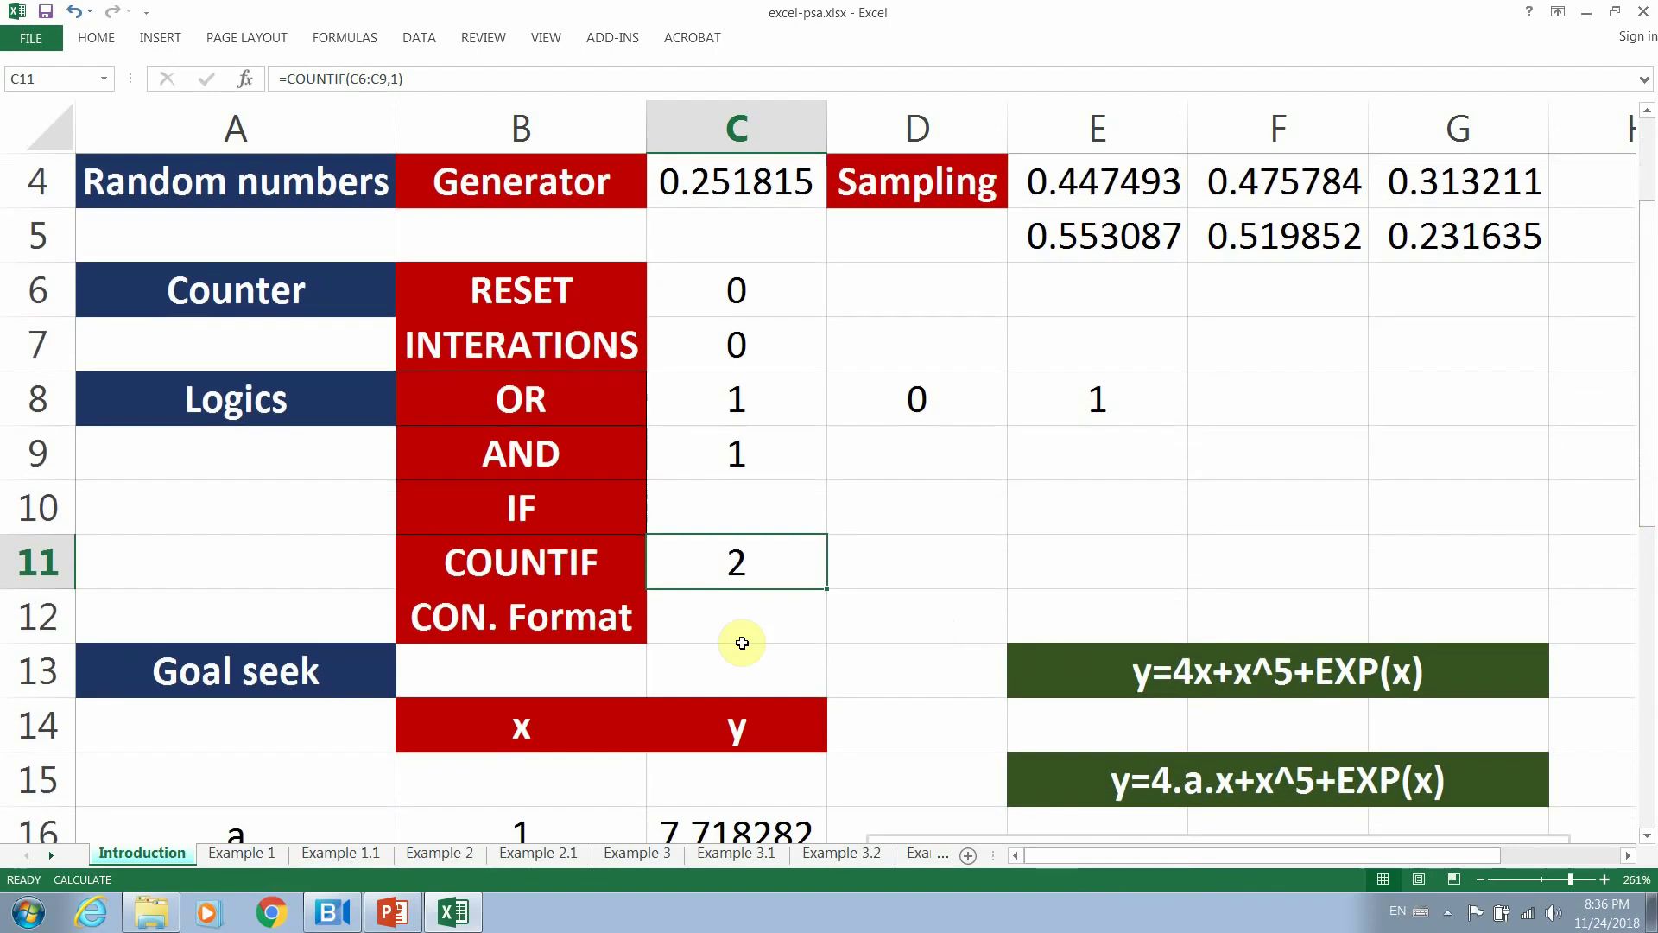
left_click(701, 631)
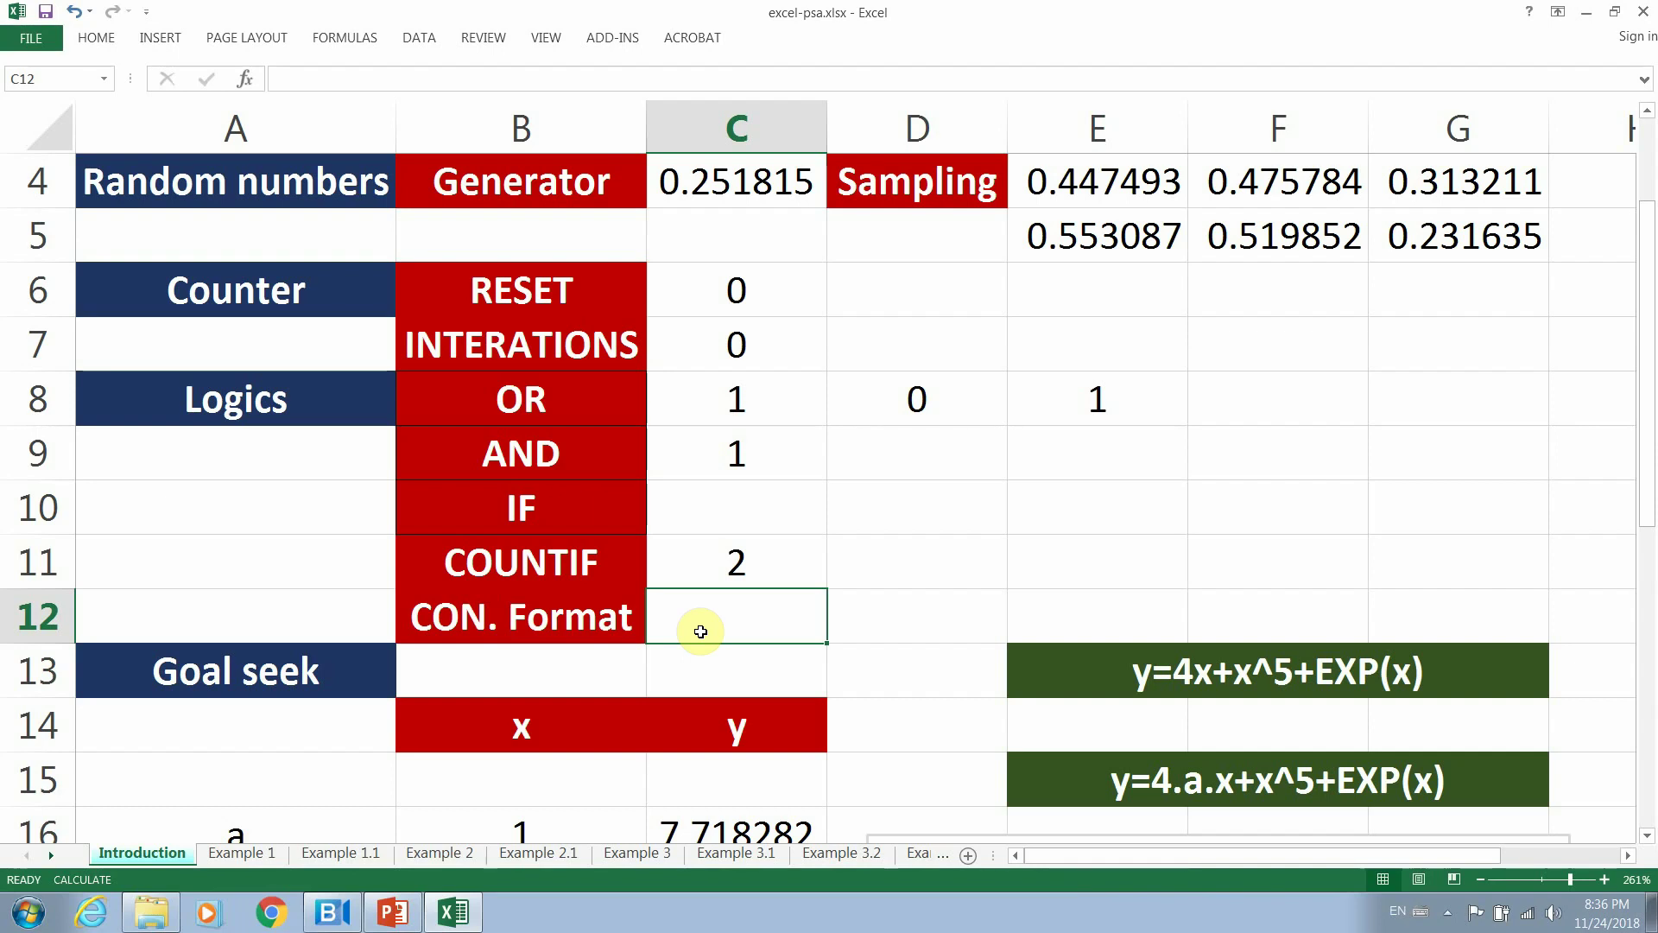
type("1")
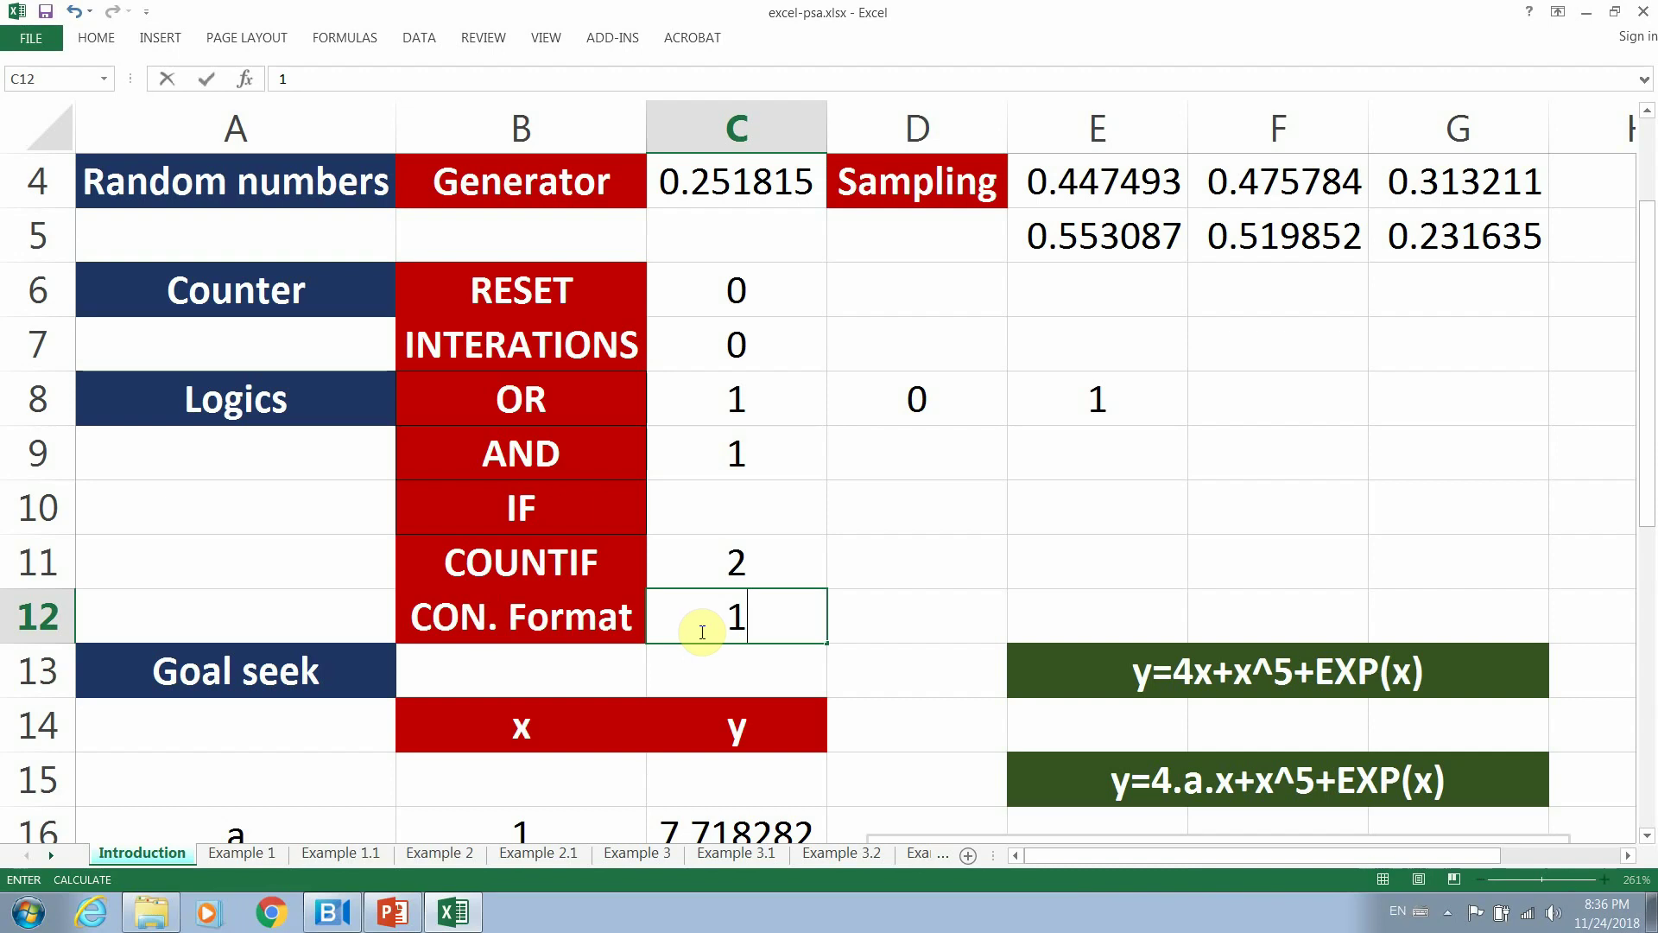
left_click(966, 601)
left_click(733, 614)
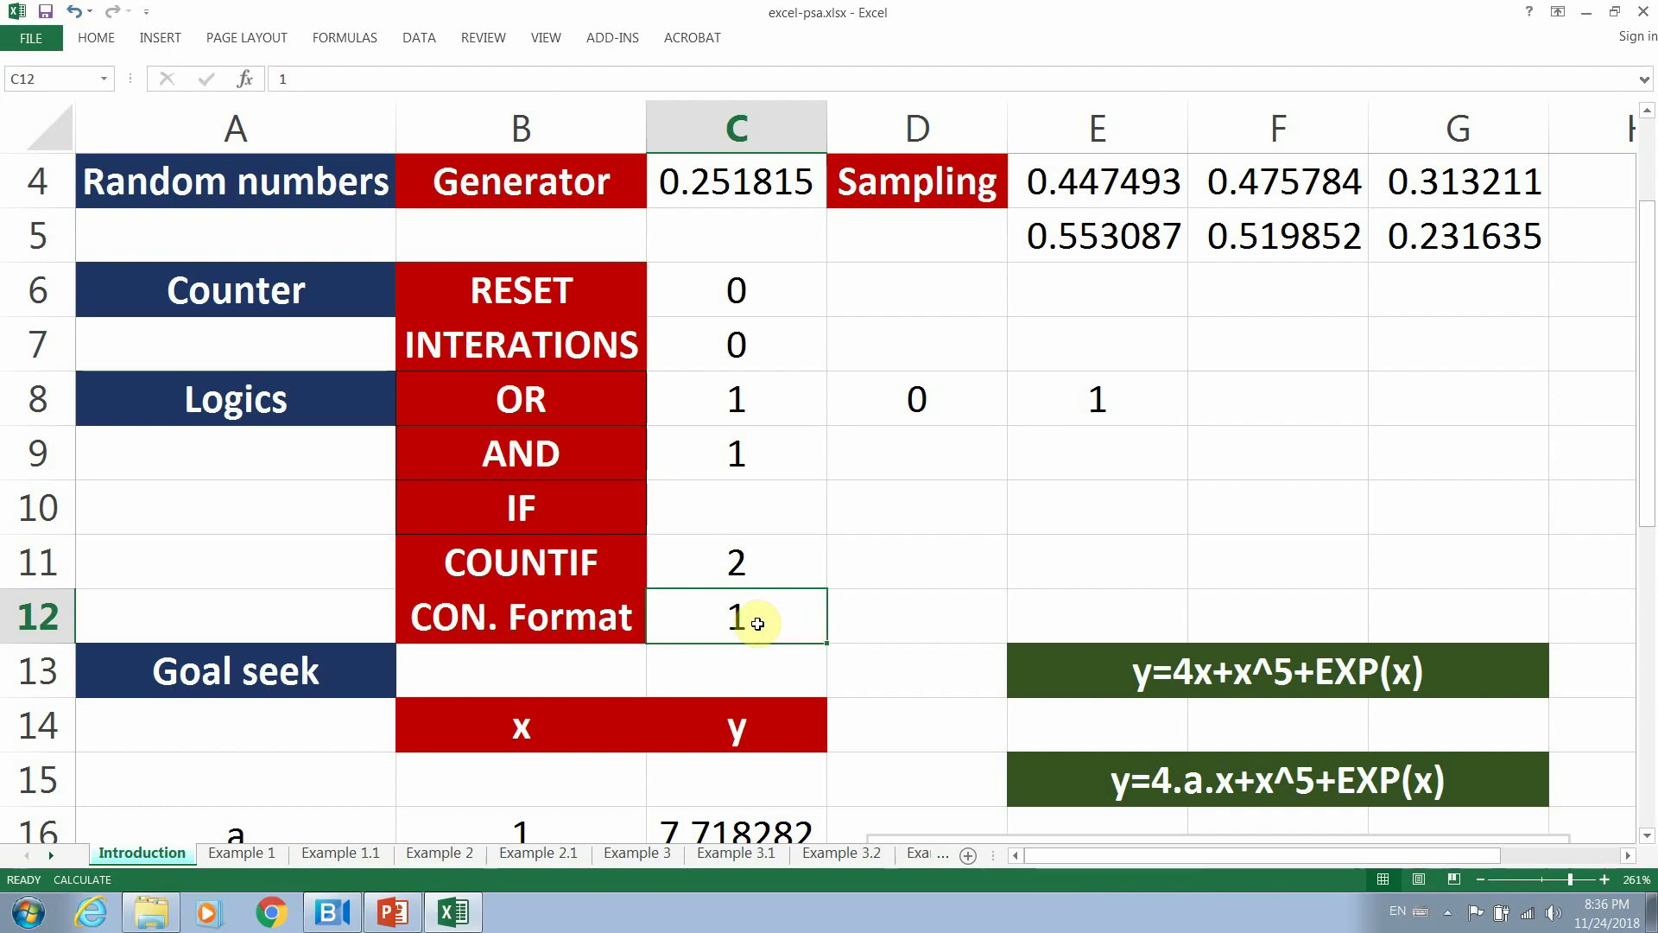
Create a conditional formatting rule for C12 that formats only cells whose cell value is equal to 3.
left_click(416, 39)
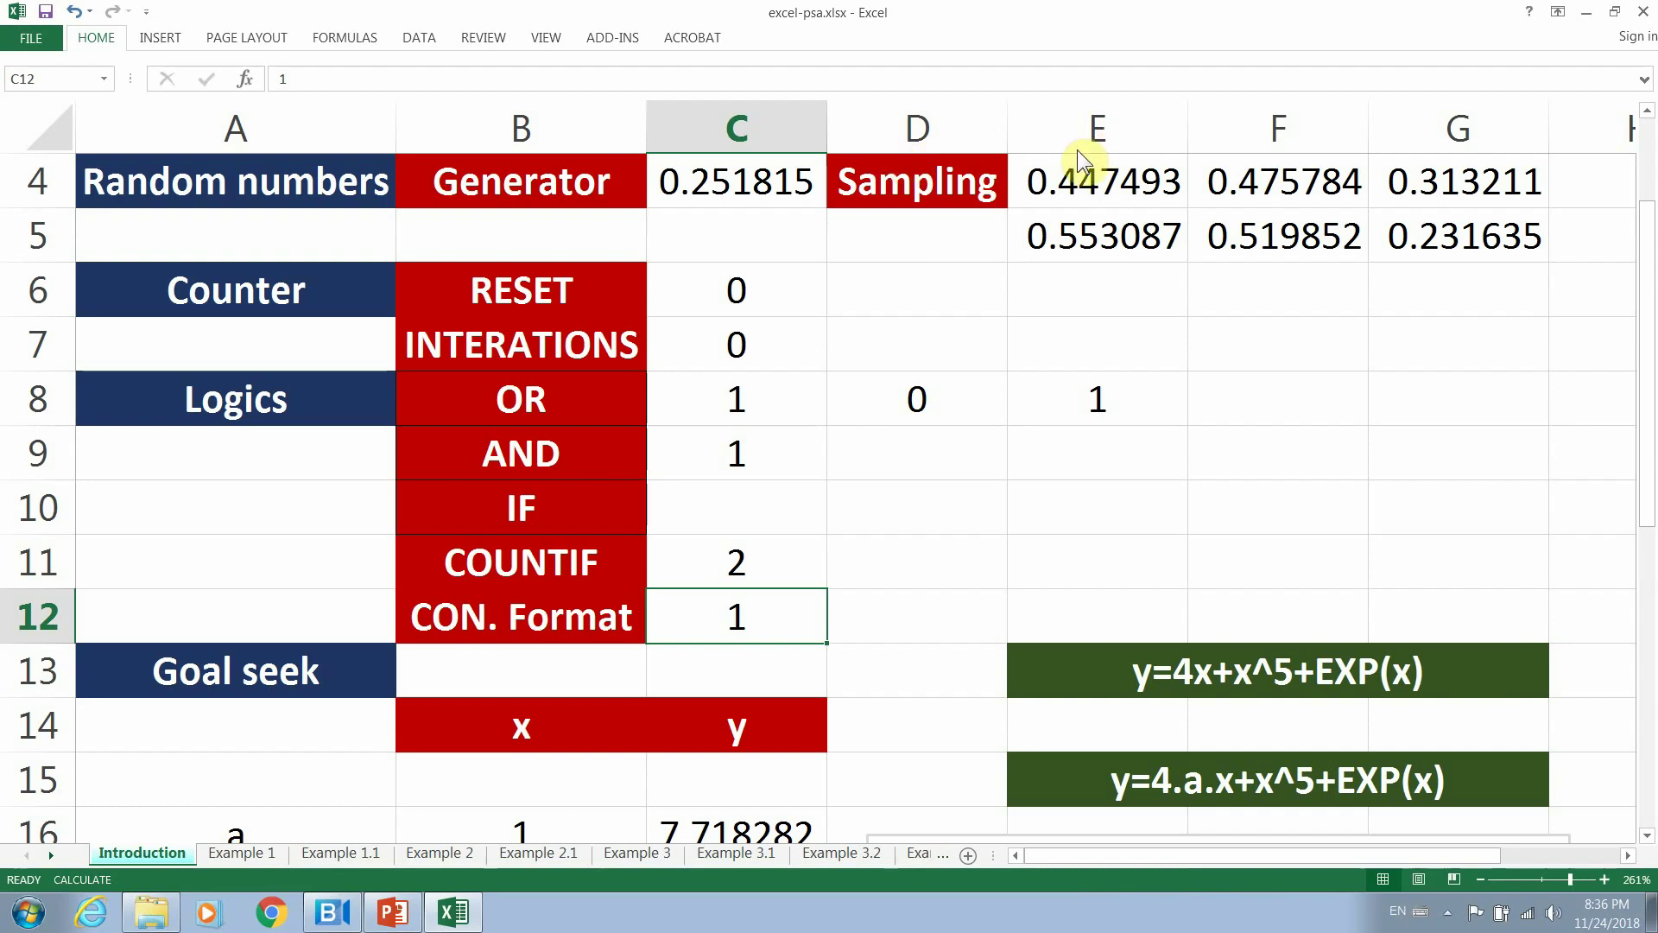
left_click(896, 373)
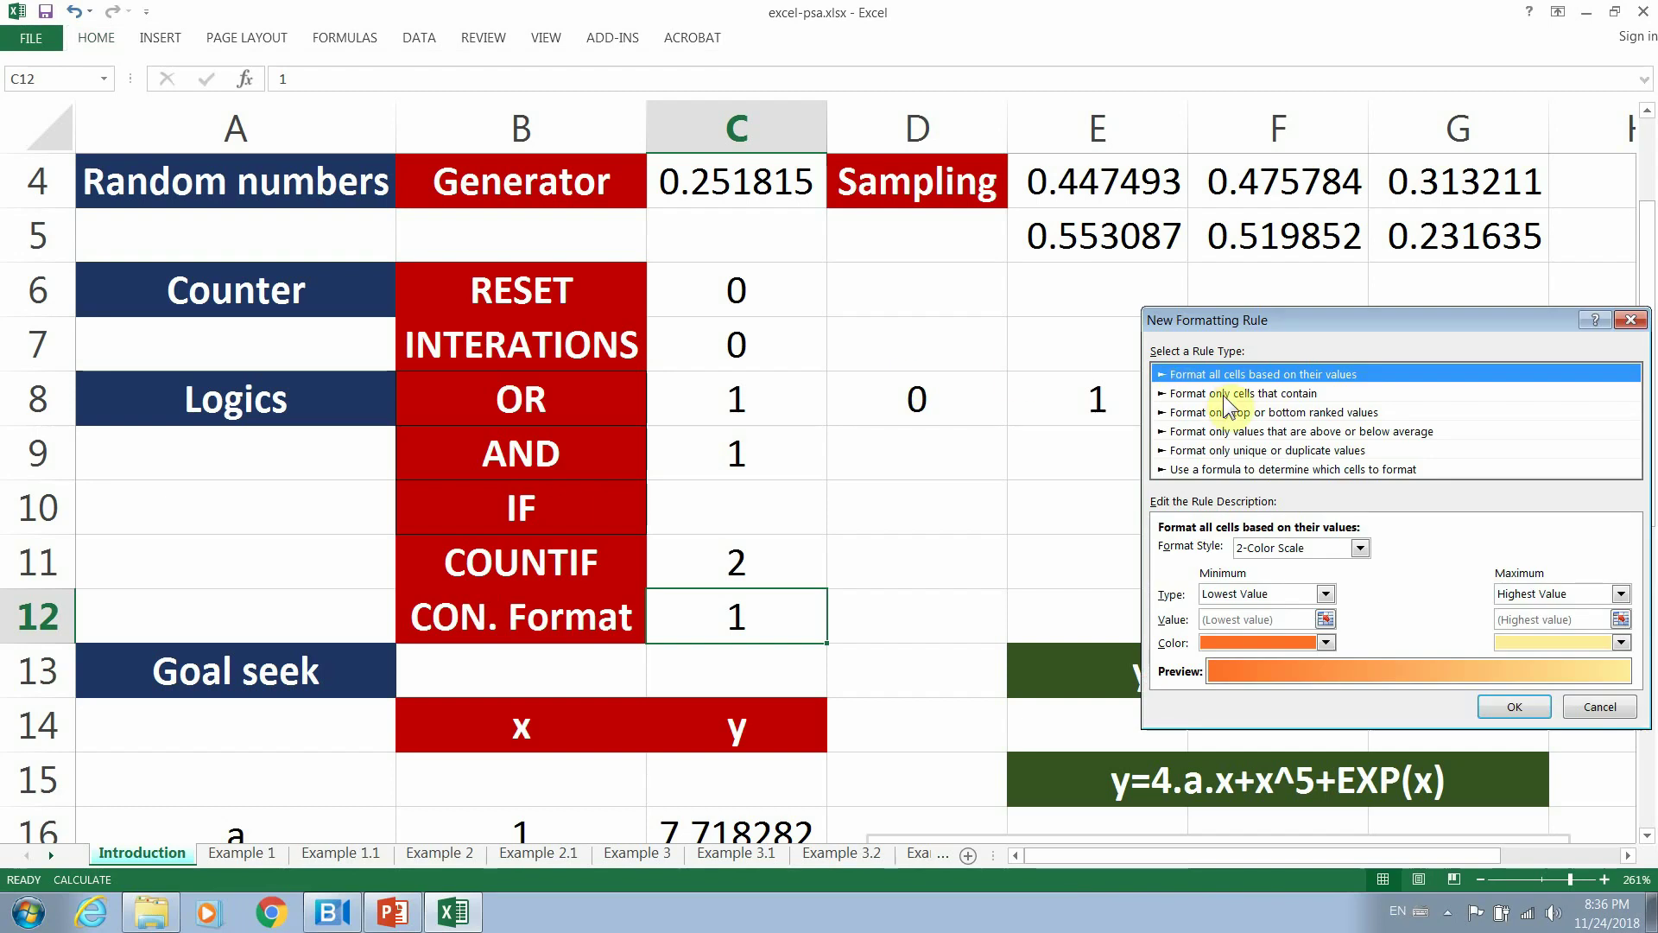
left_click(1223, 395)
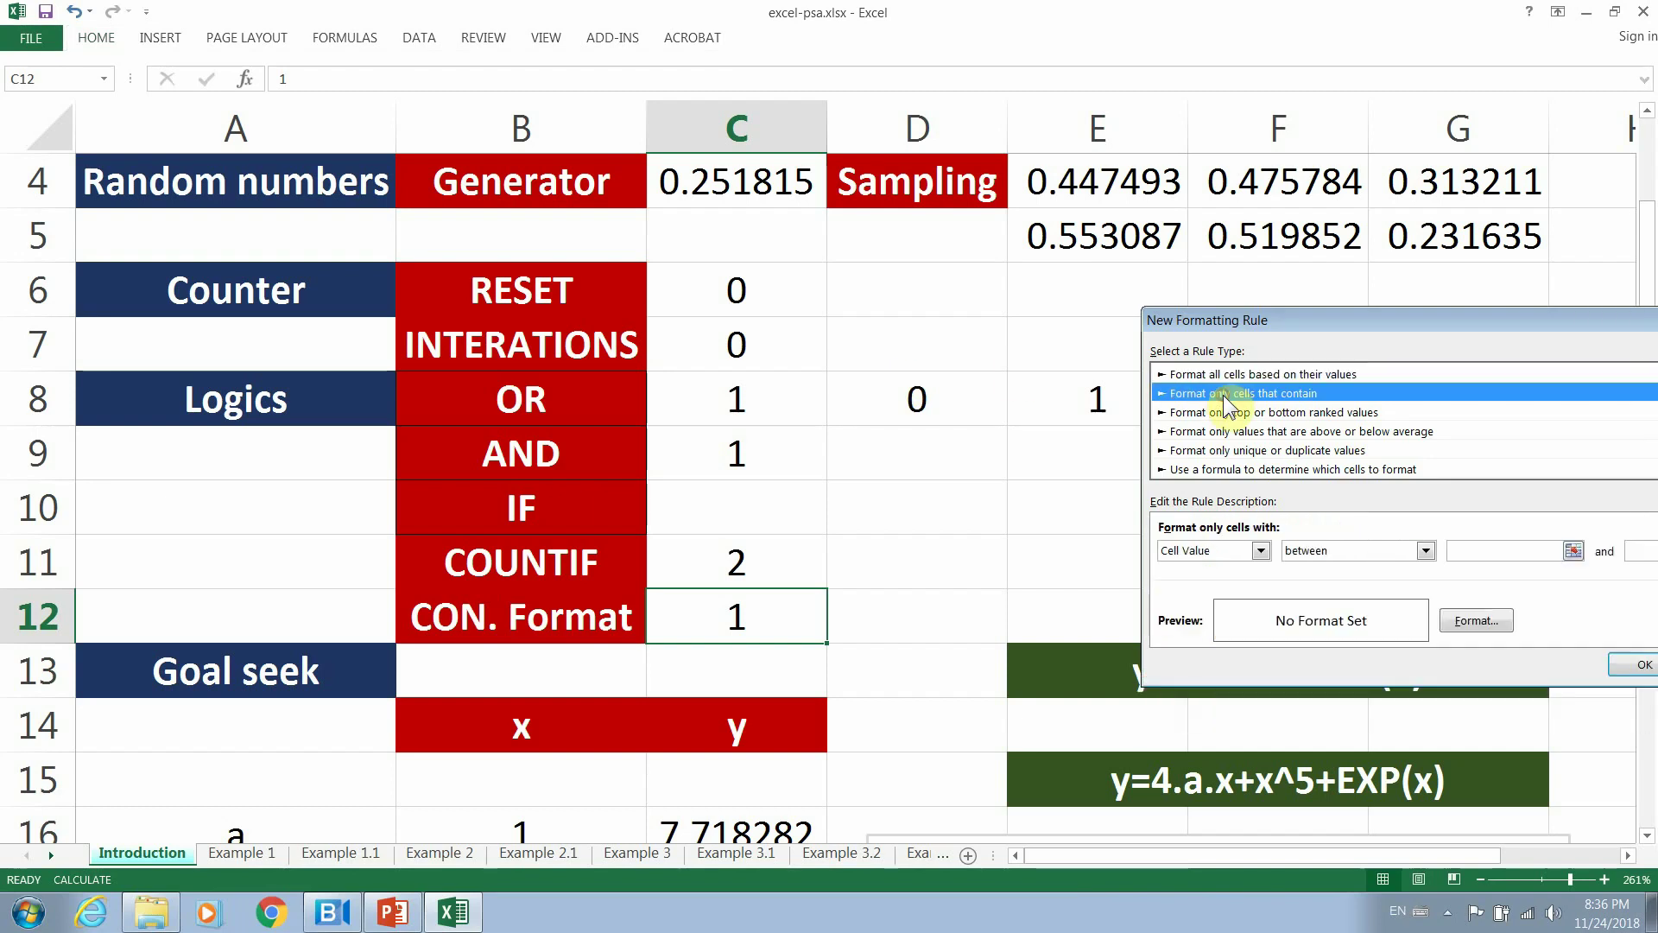
left_click(1260, 550)
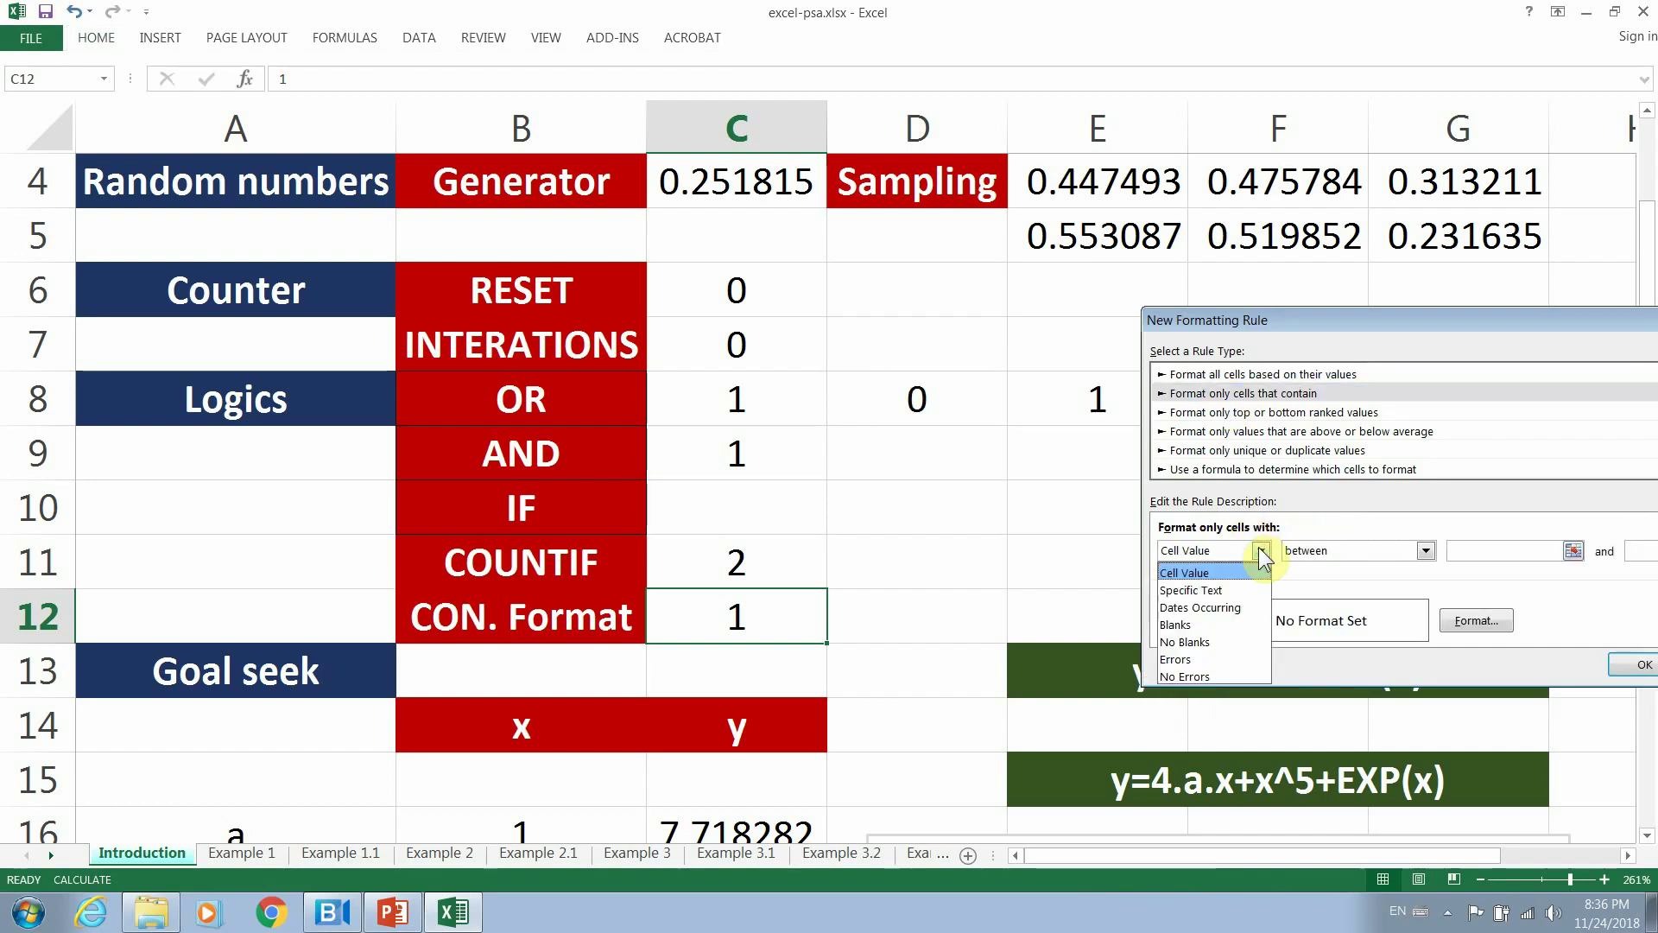
left_click(1212, 573)
left_click(1425, 551)
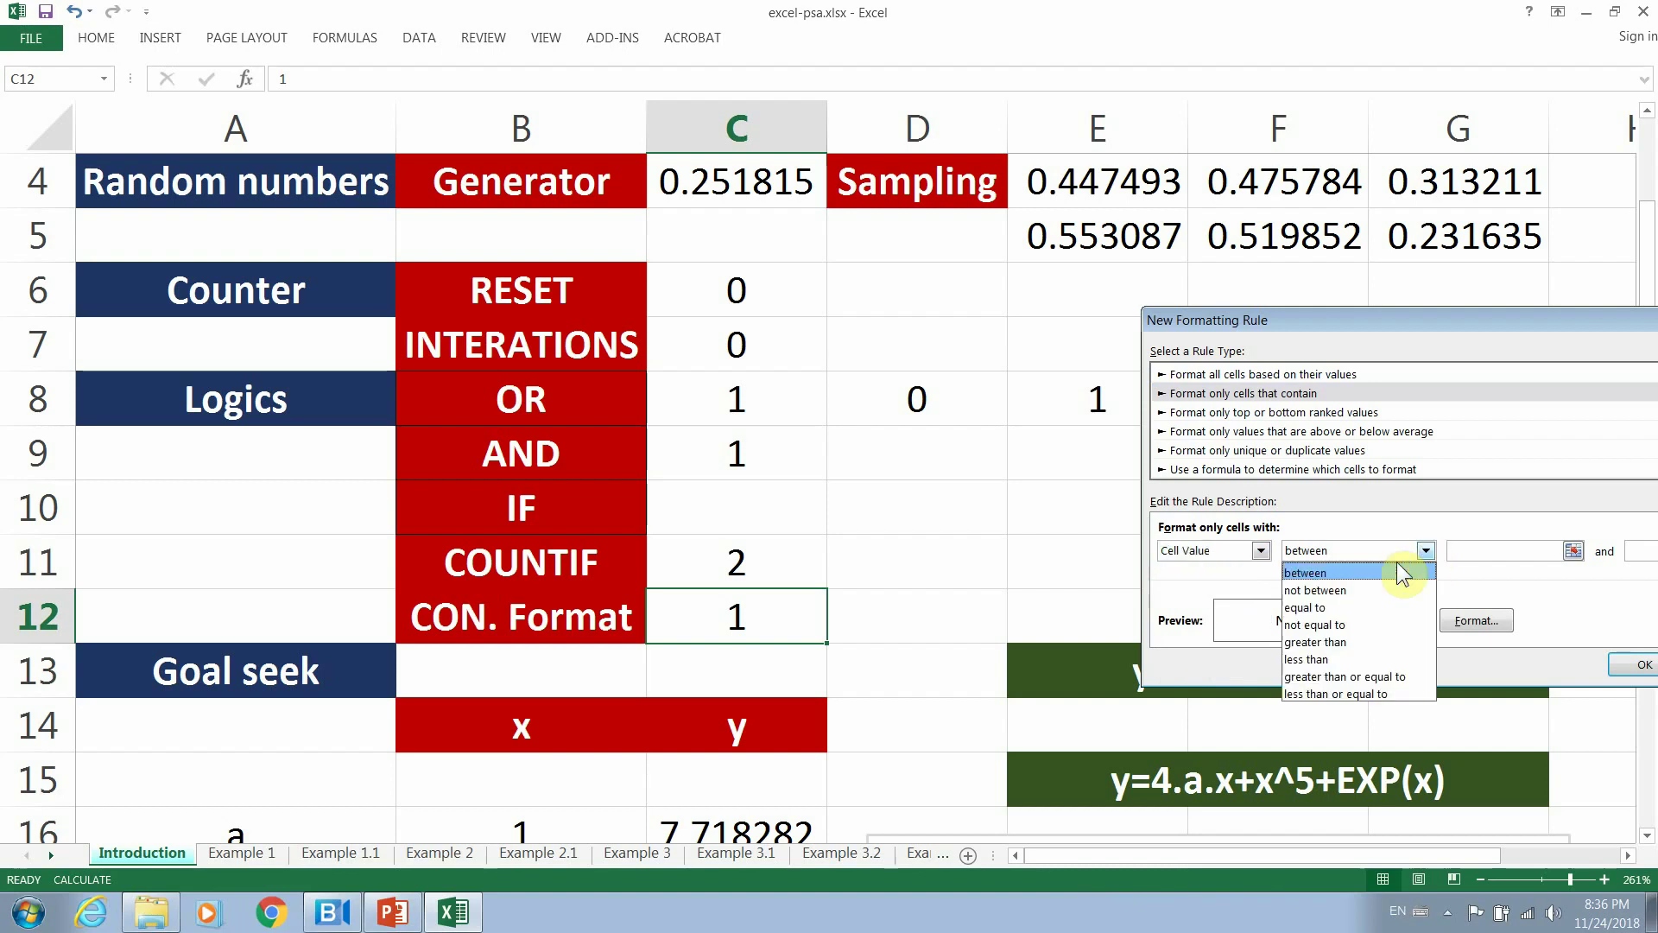
left_click(1320, 604)
left_click(1476, 553)
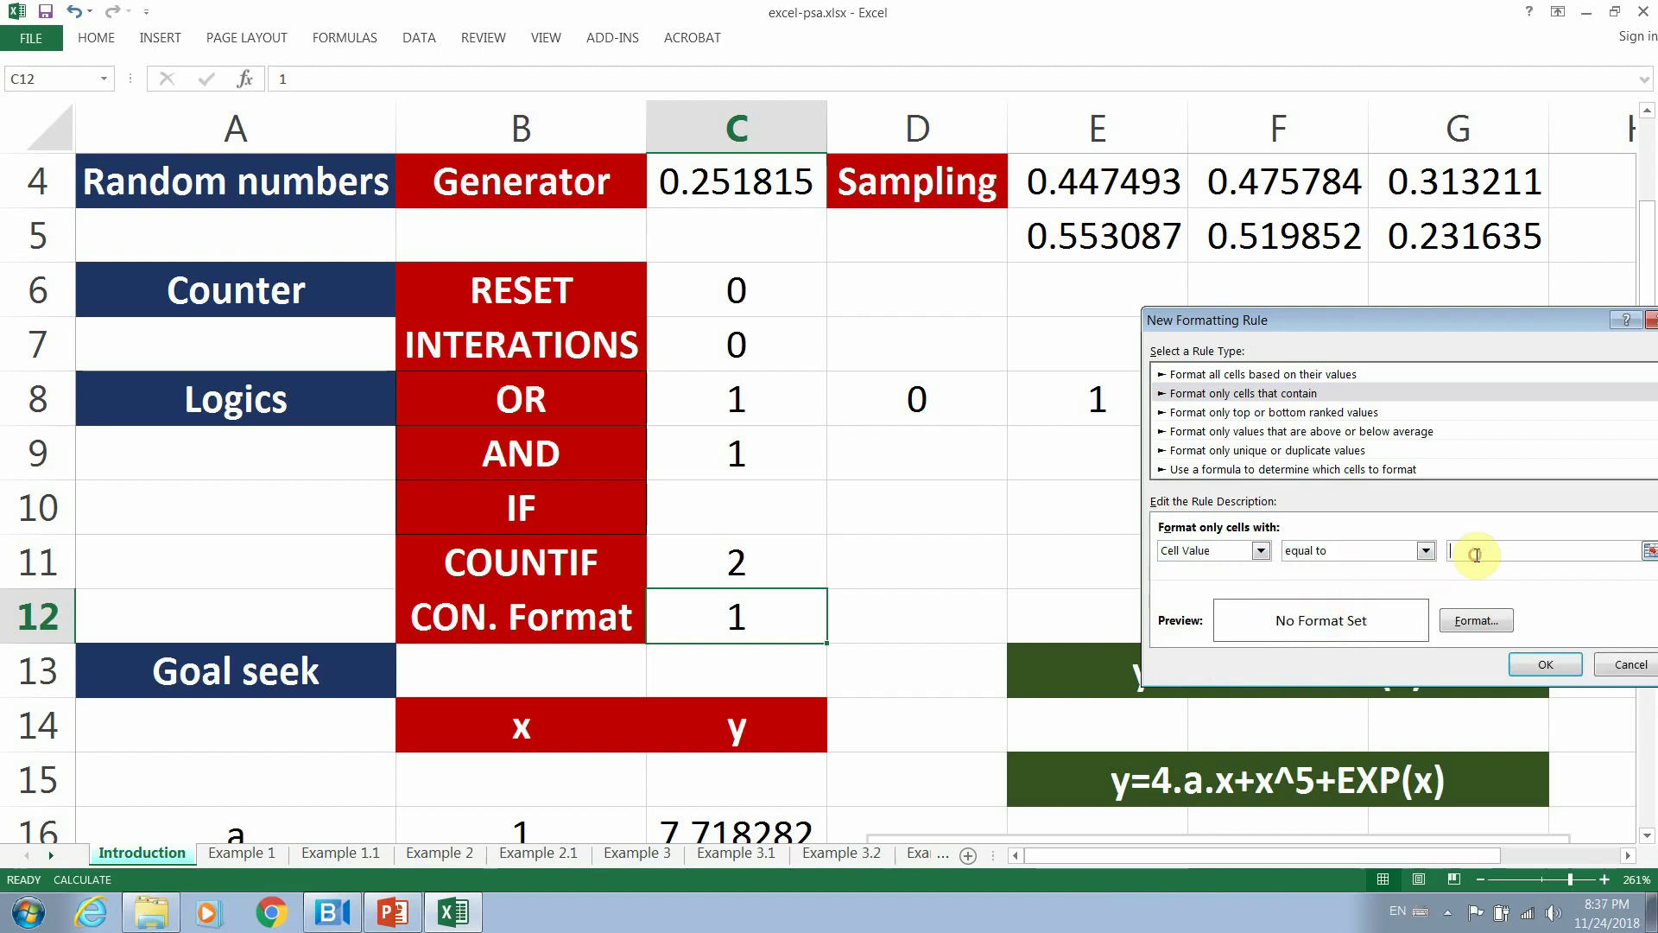
type("3")
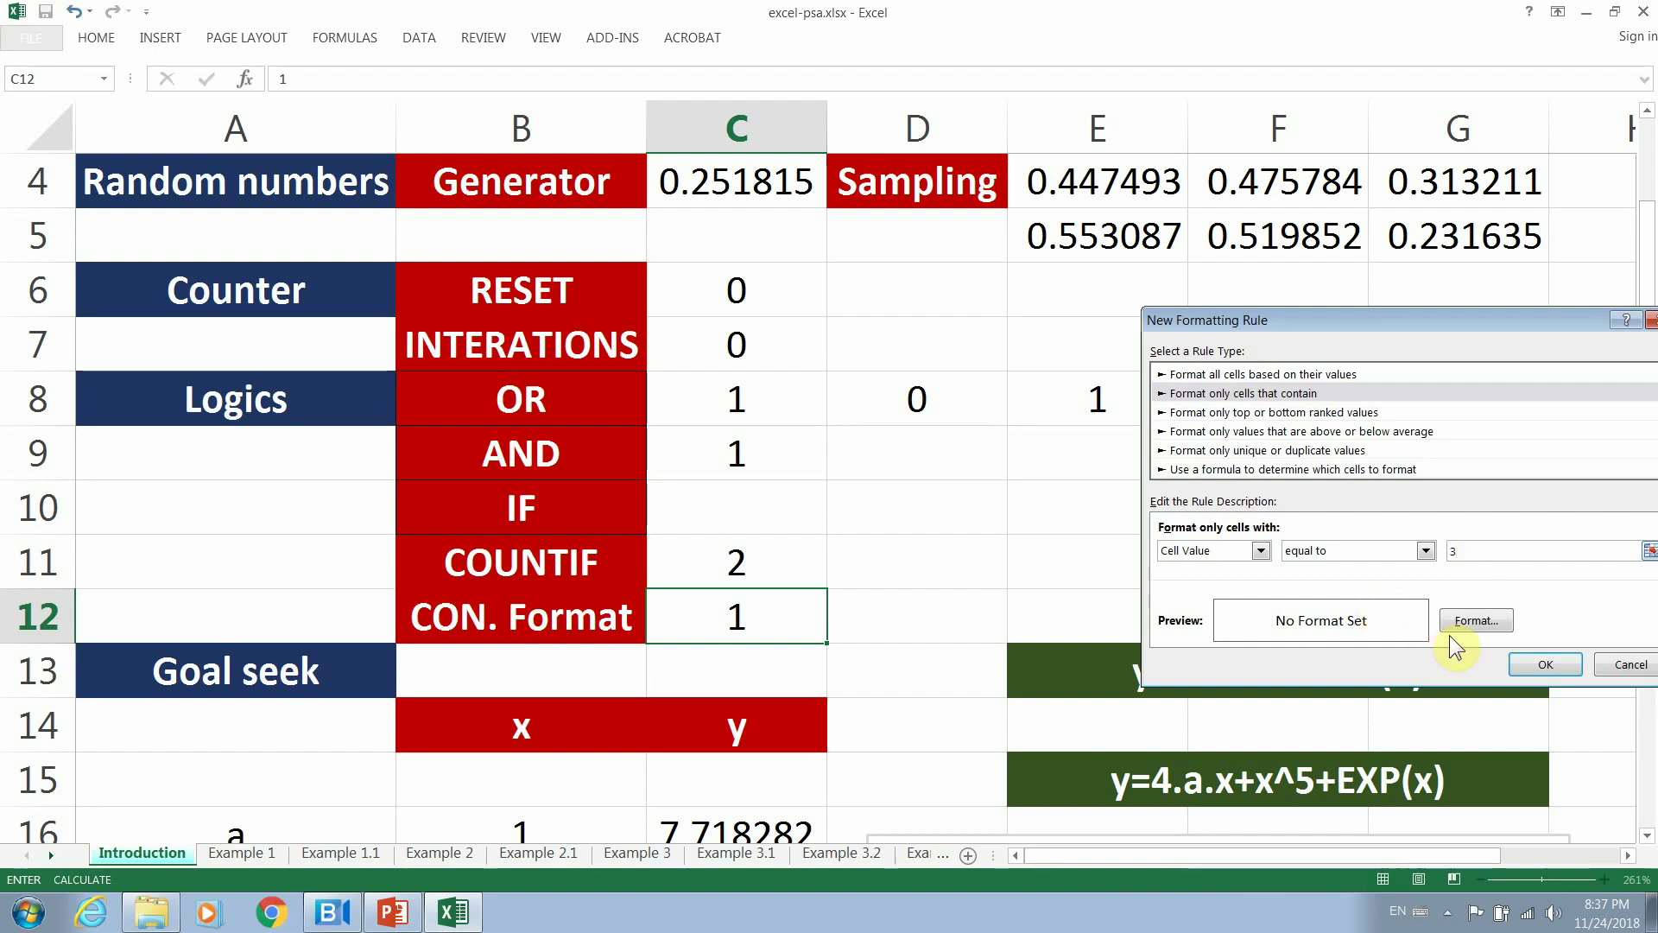
Give the new rule's format a bright red fill and apply the rule to C12.
left_click(1460, 615)
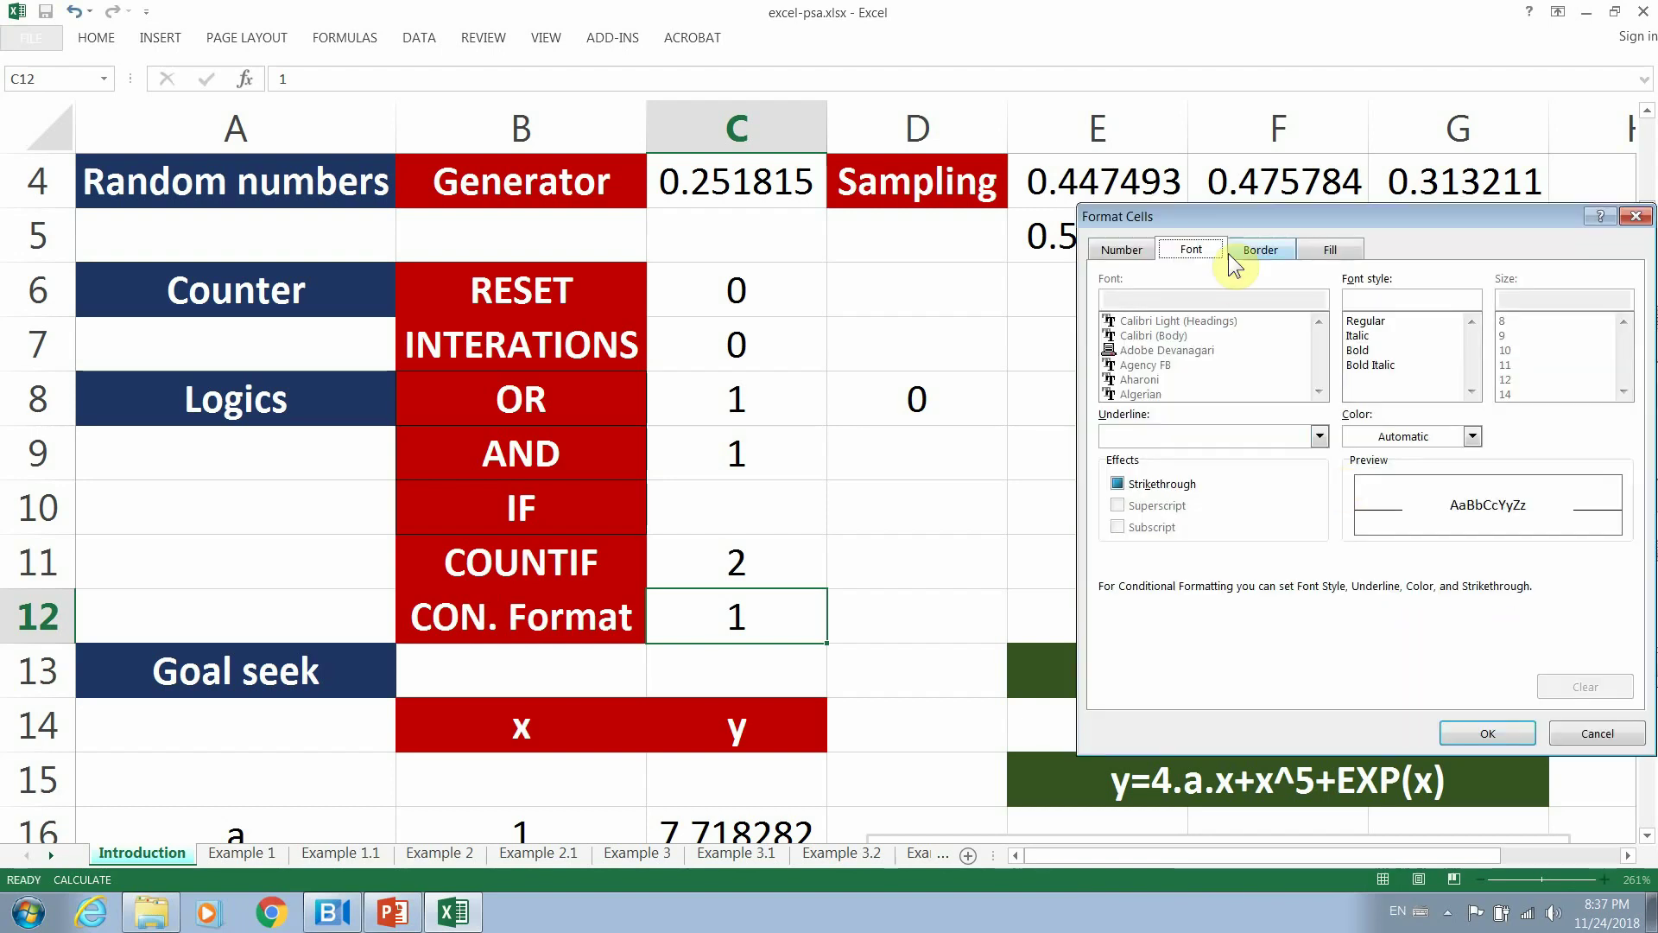
left_click(1322, 252)
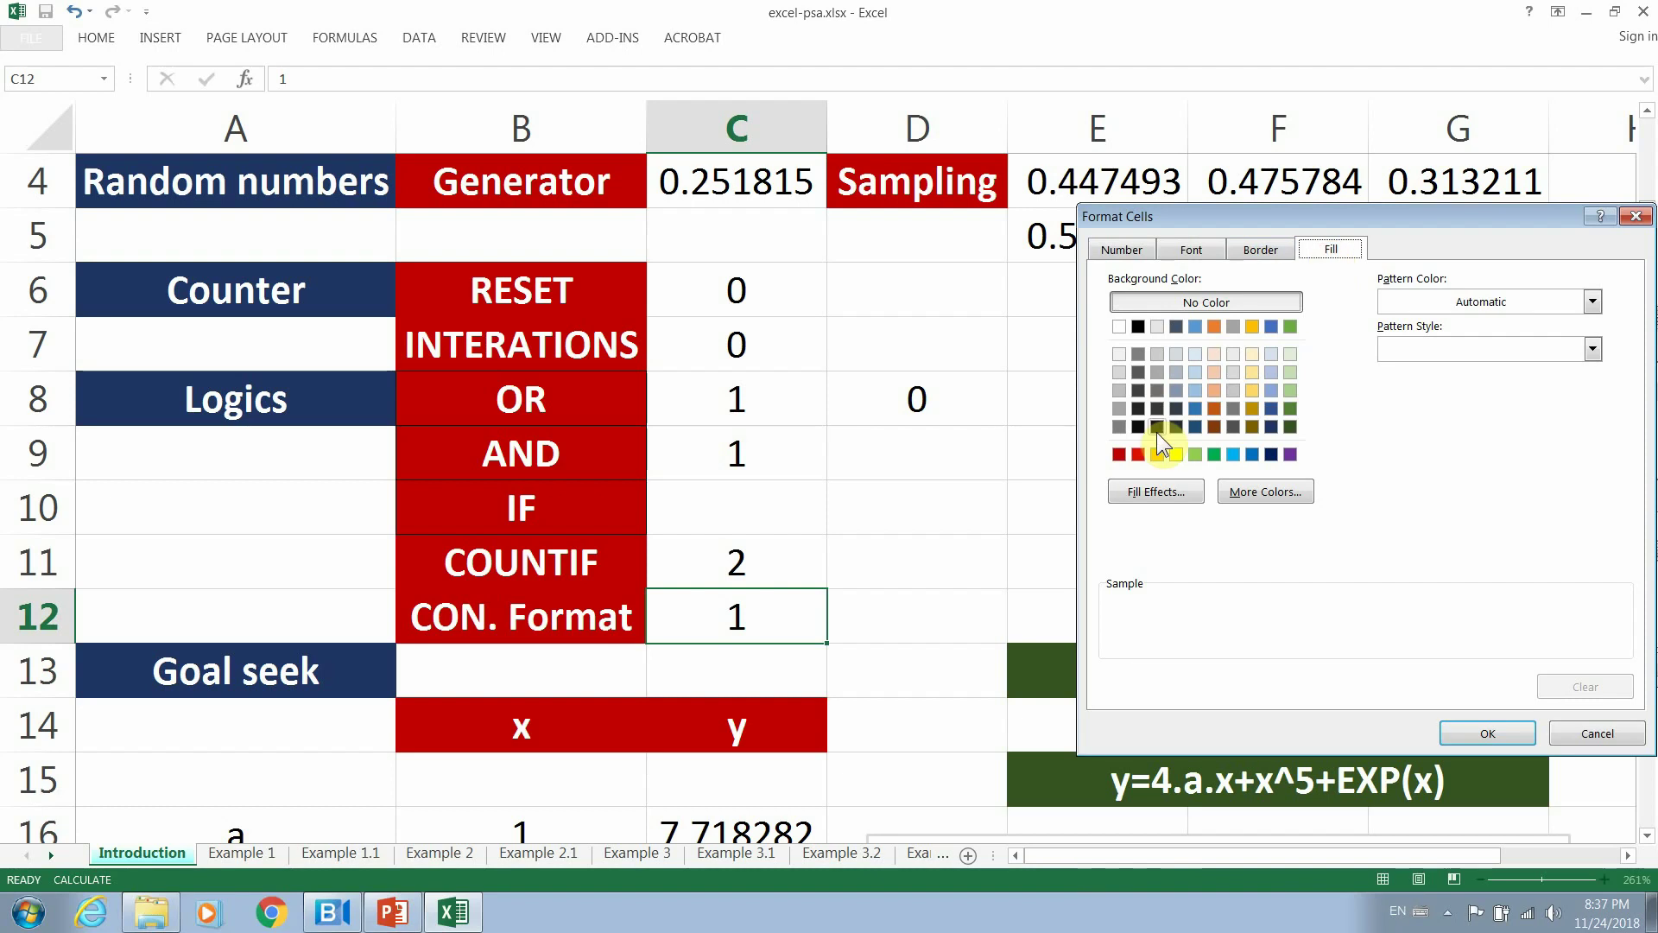
left_click(1135, 456)
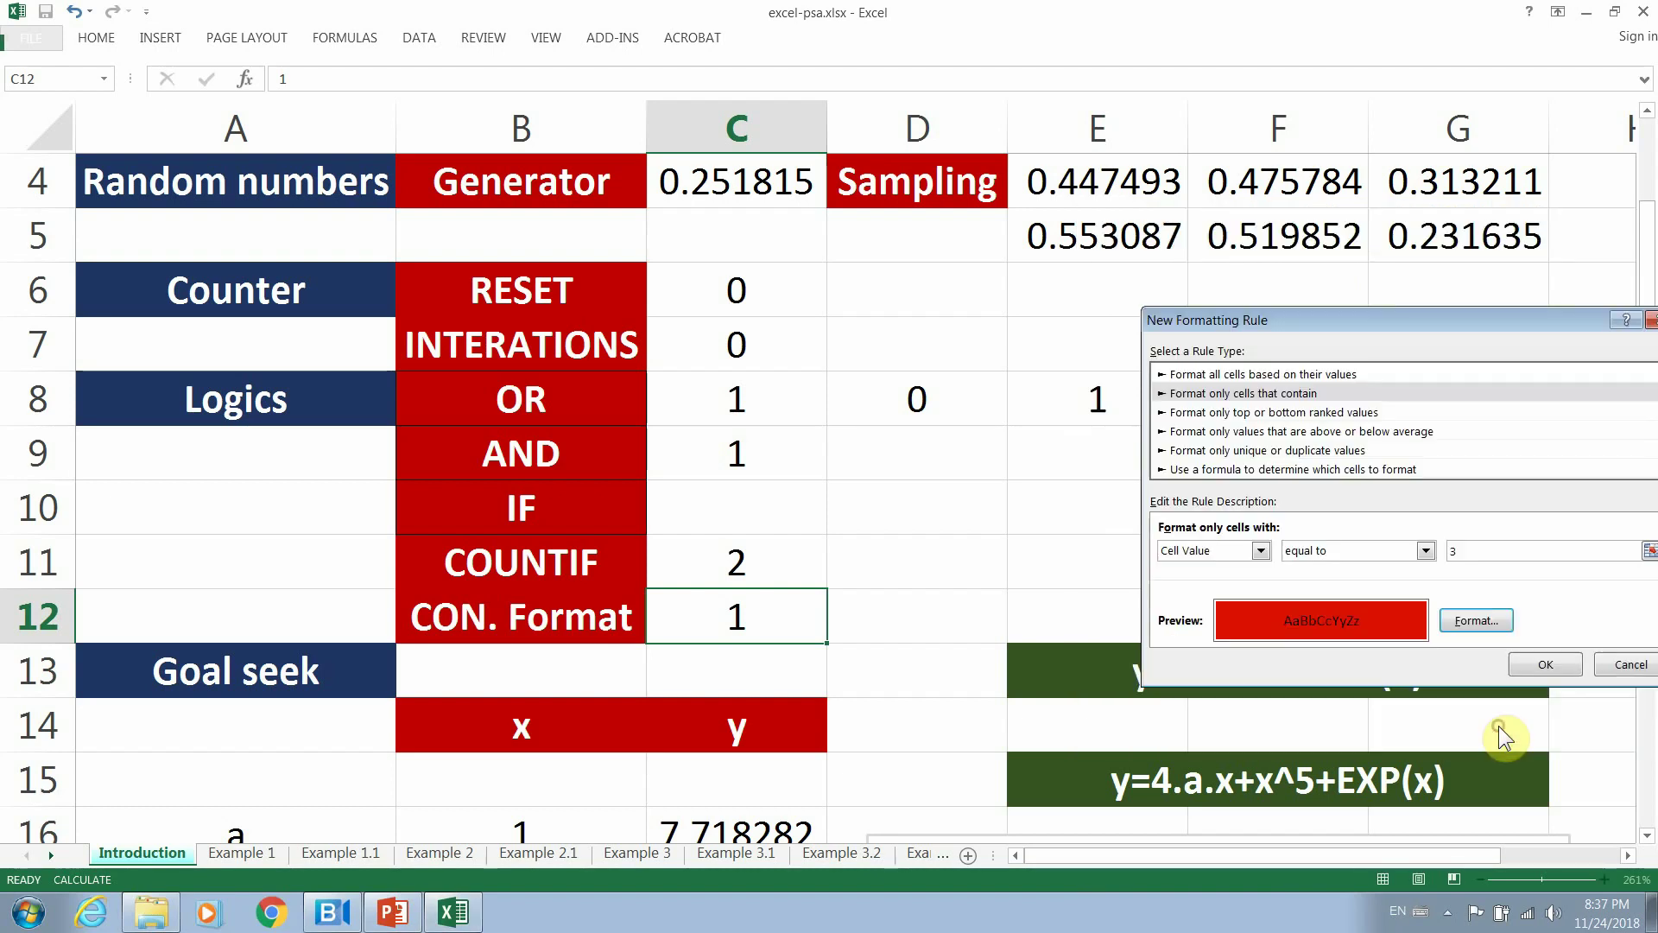
left_click(1499, 726)
left_click(1554, 665)
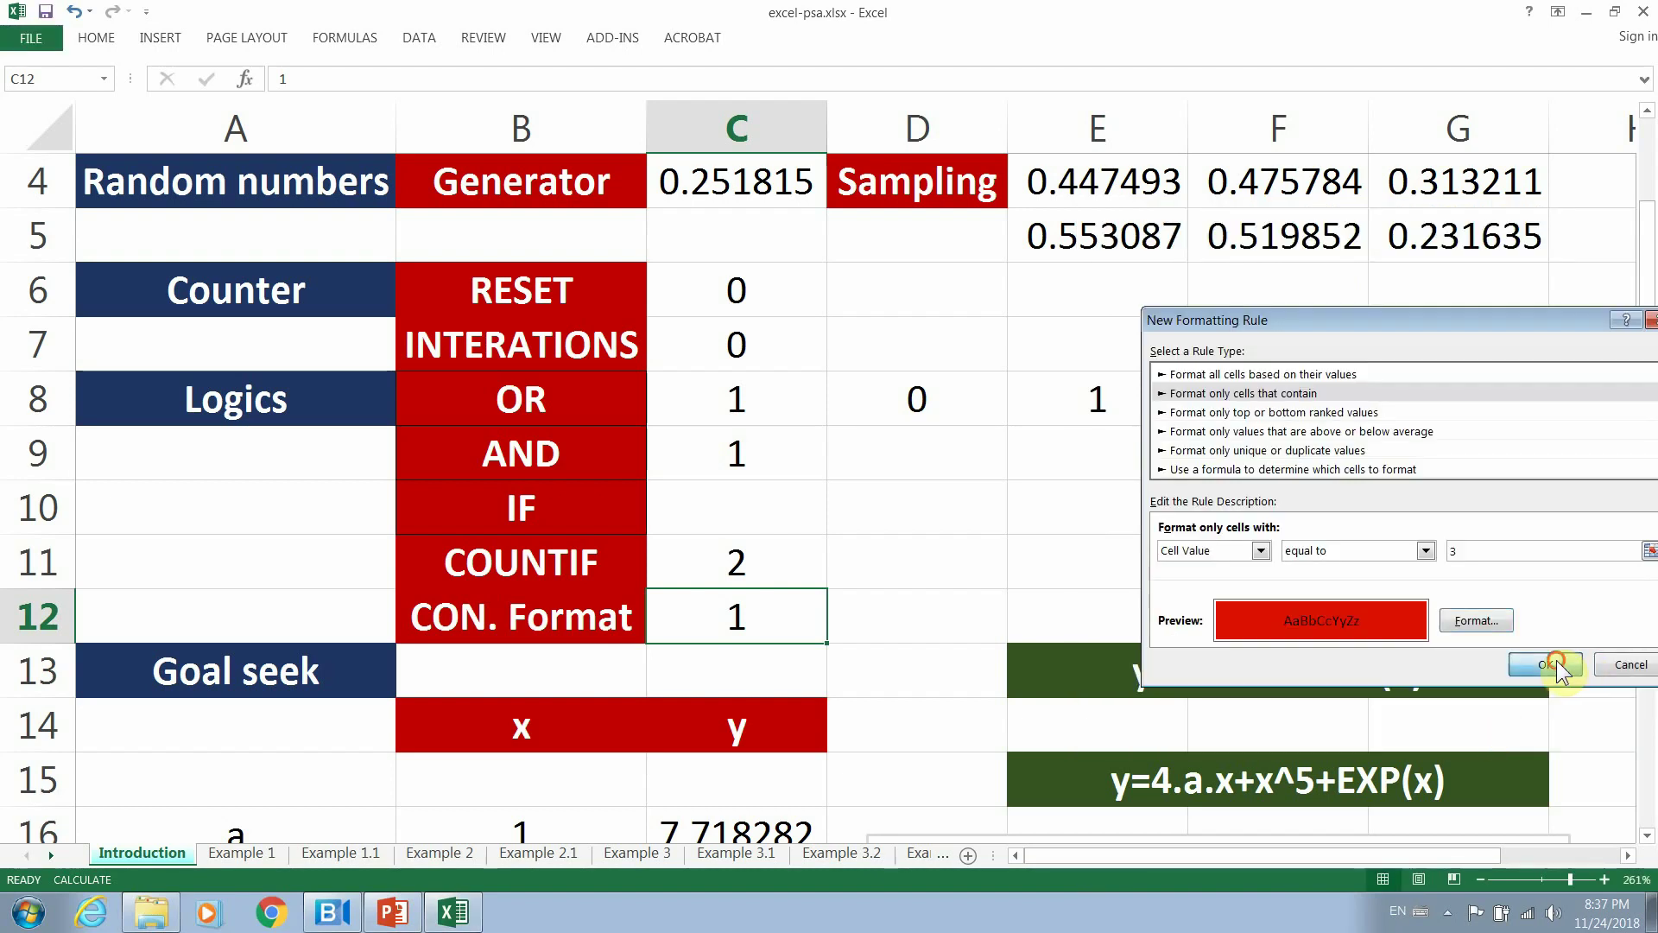
Test the conditional formatting by entering 2 and then 3 in C12.
left_click(933, 615)
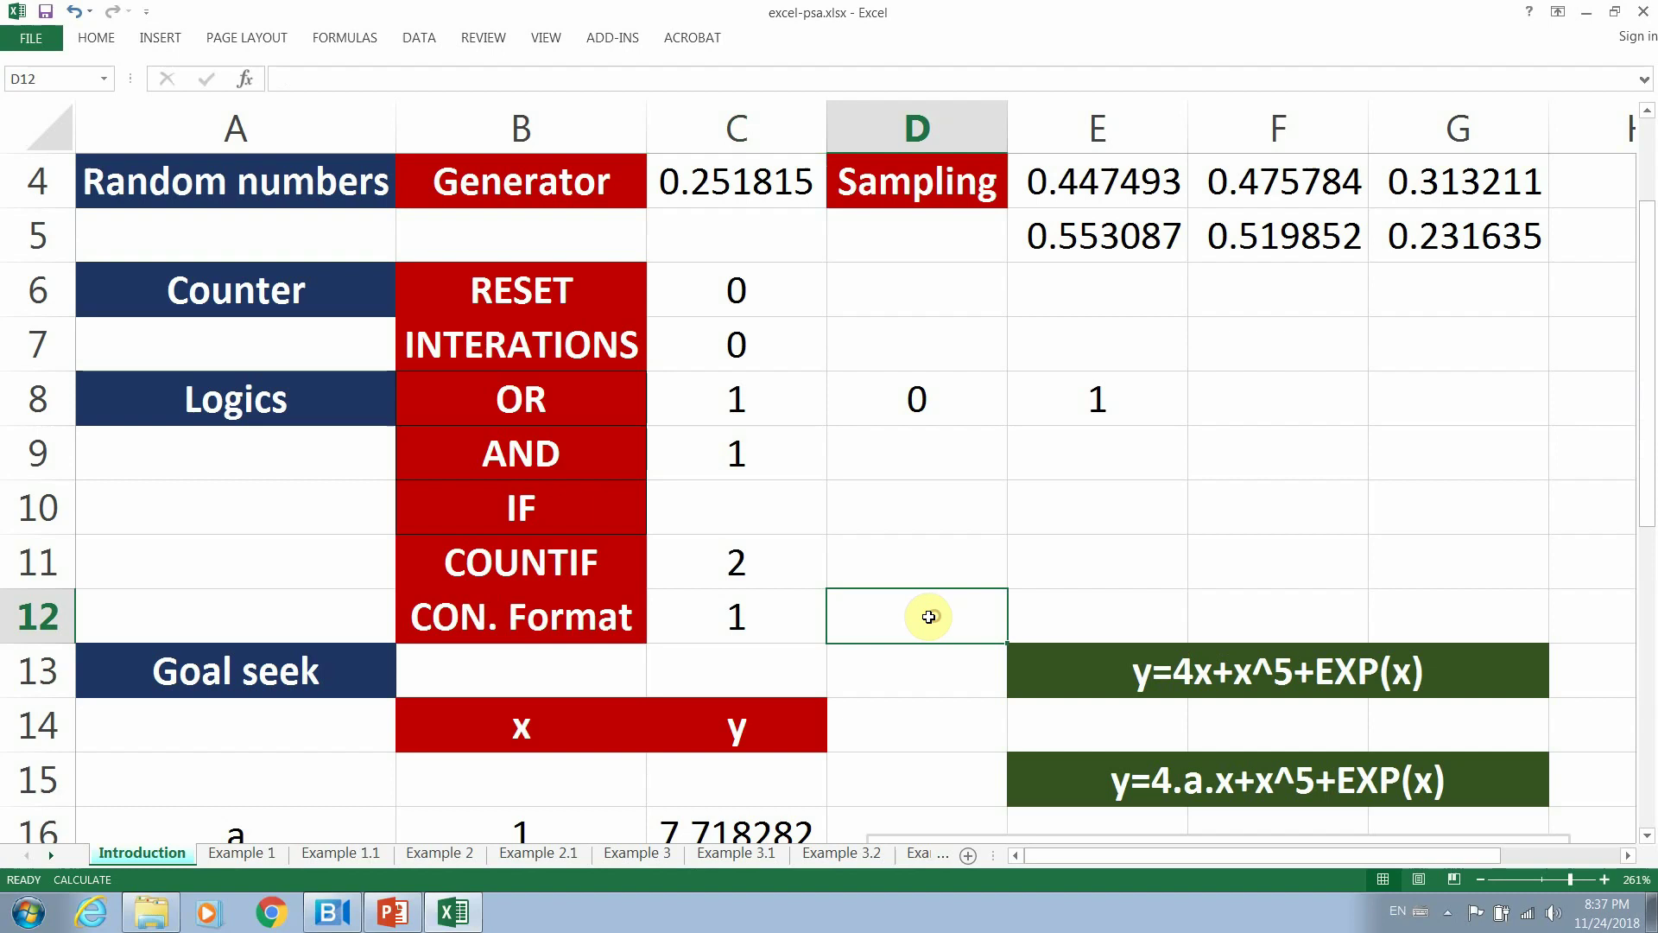
left_click(771, 623)
type("2")
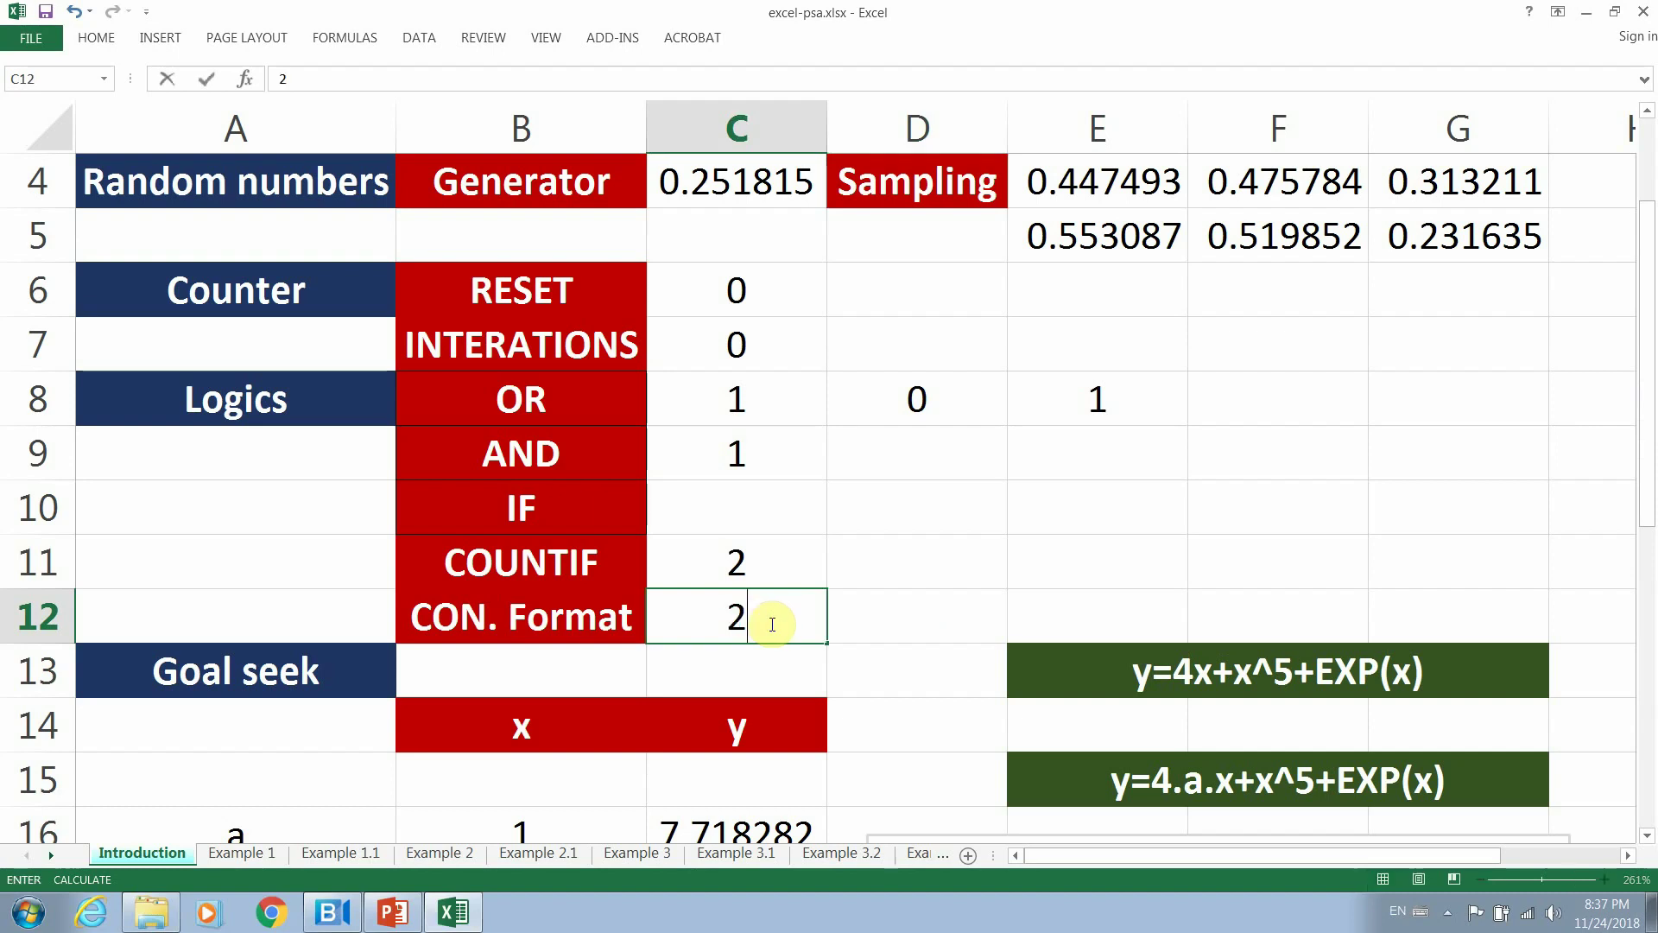
key("Tab")
left_click(770, 624)
type("3")
key("Tab")
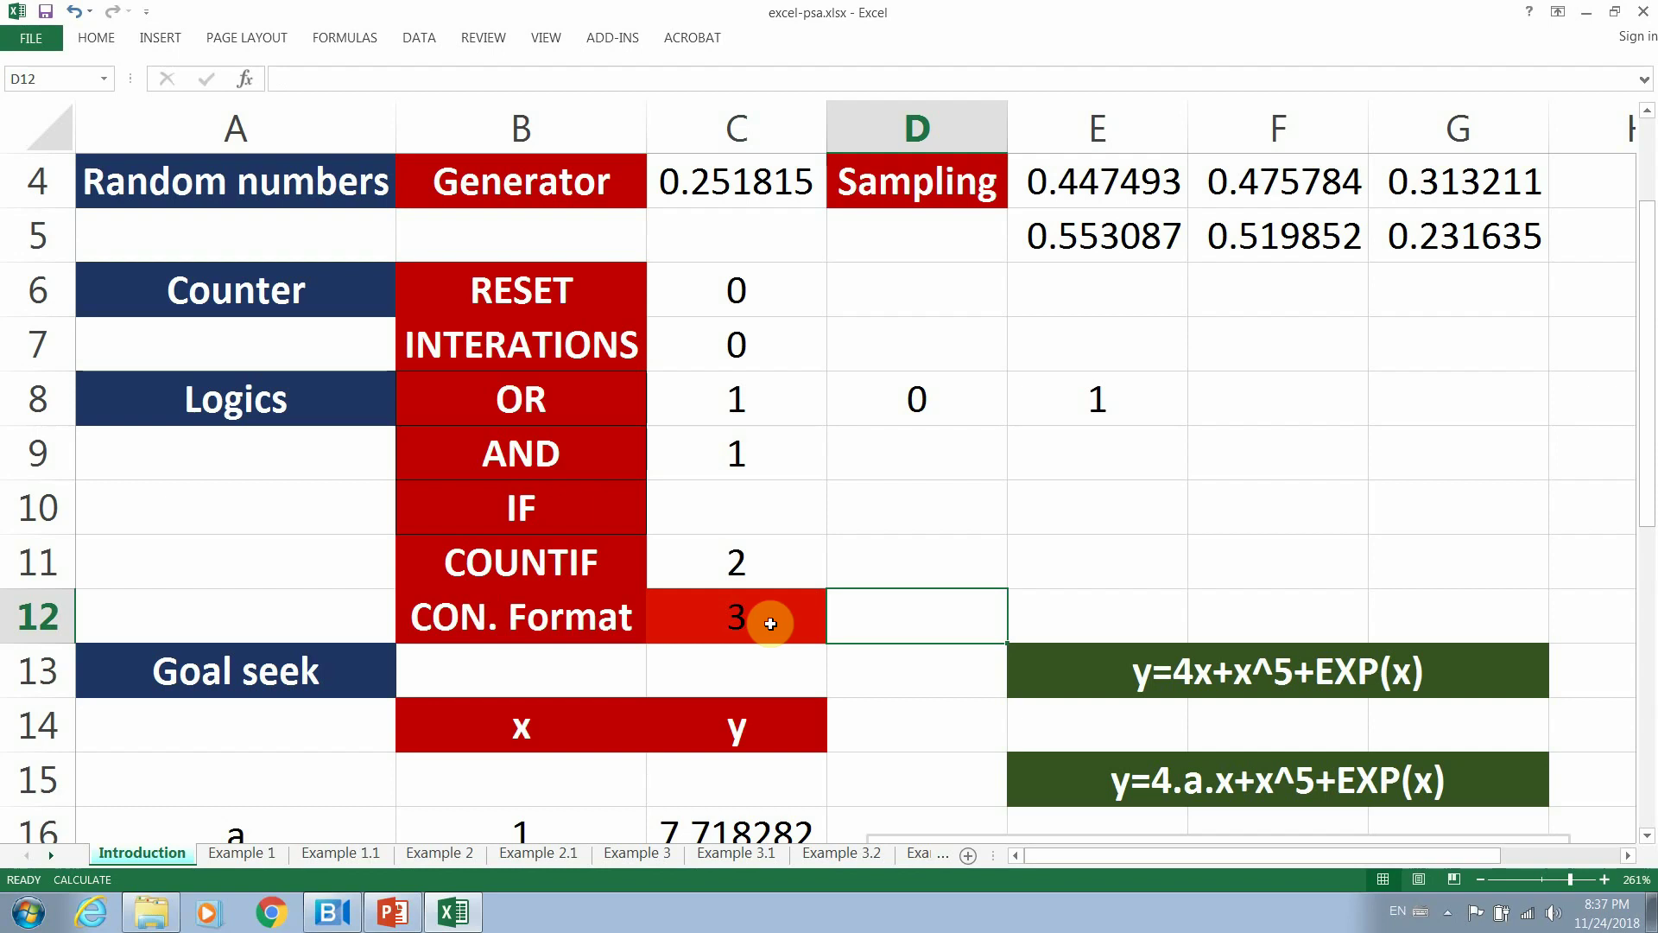
left_click(770, 623)
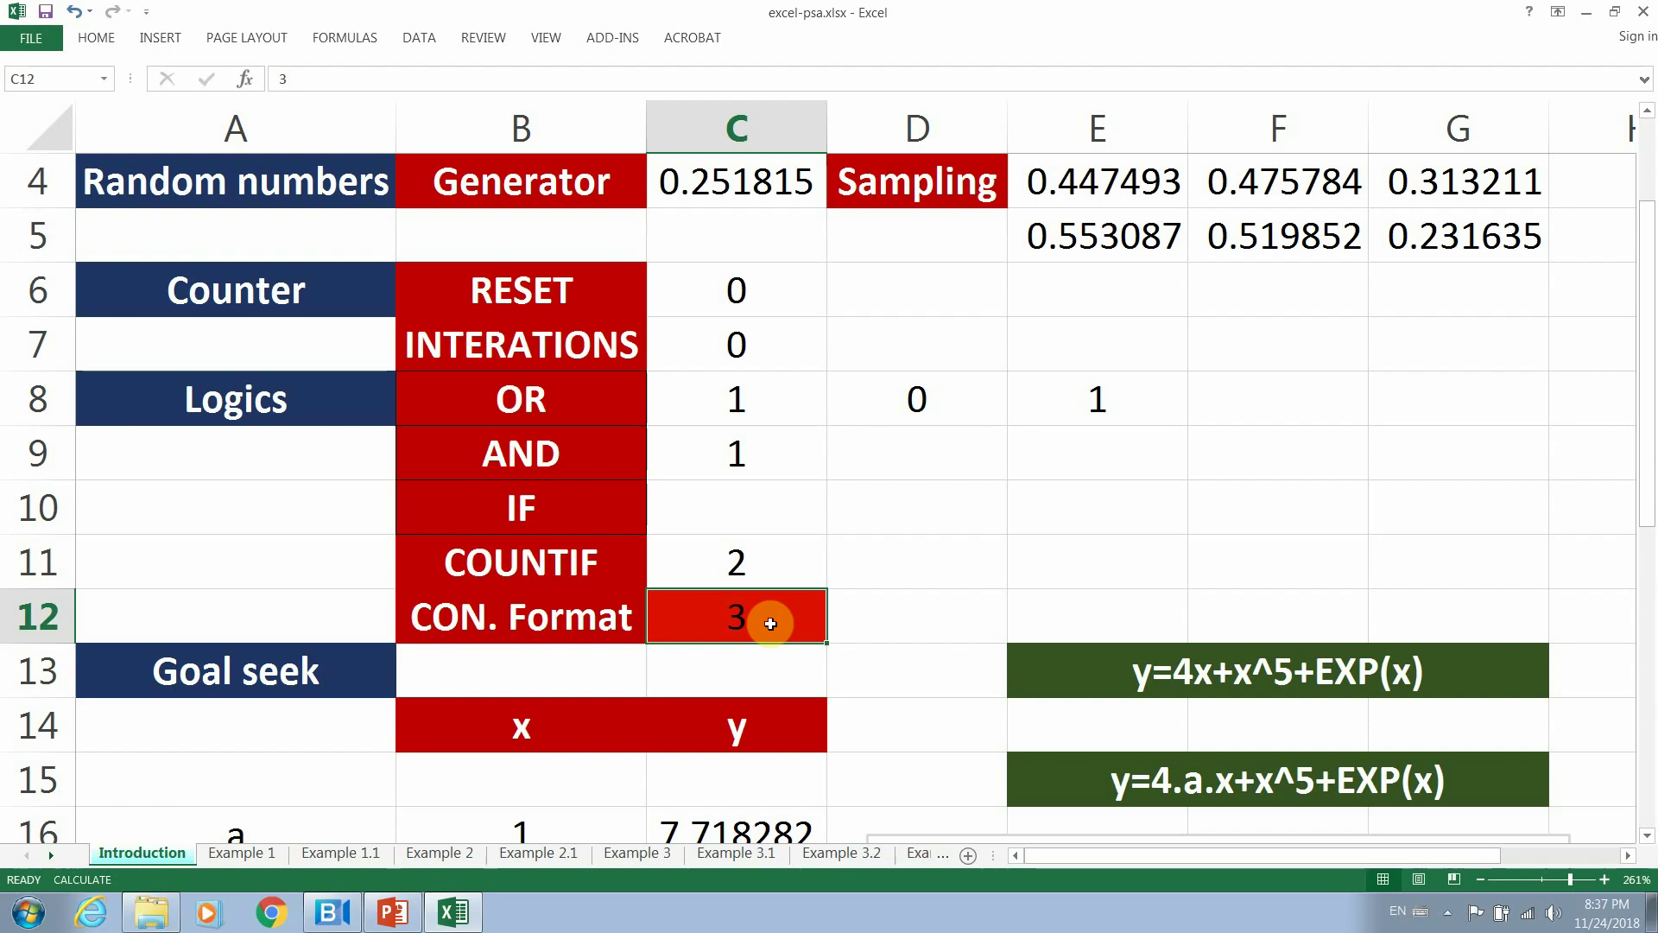
Enter 1 in B13 as the x value for the goal seek example.
left_click(707, 667)
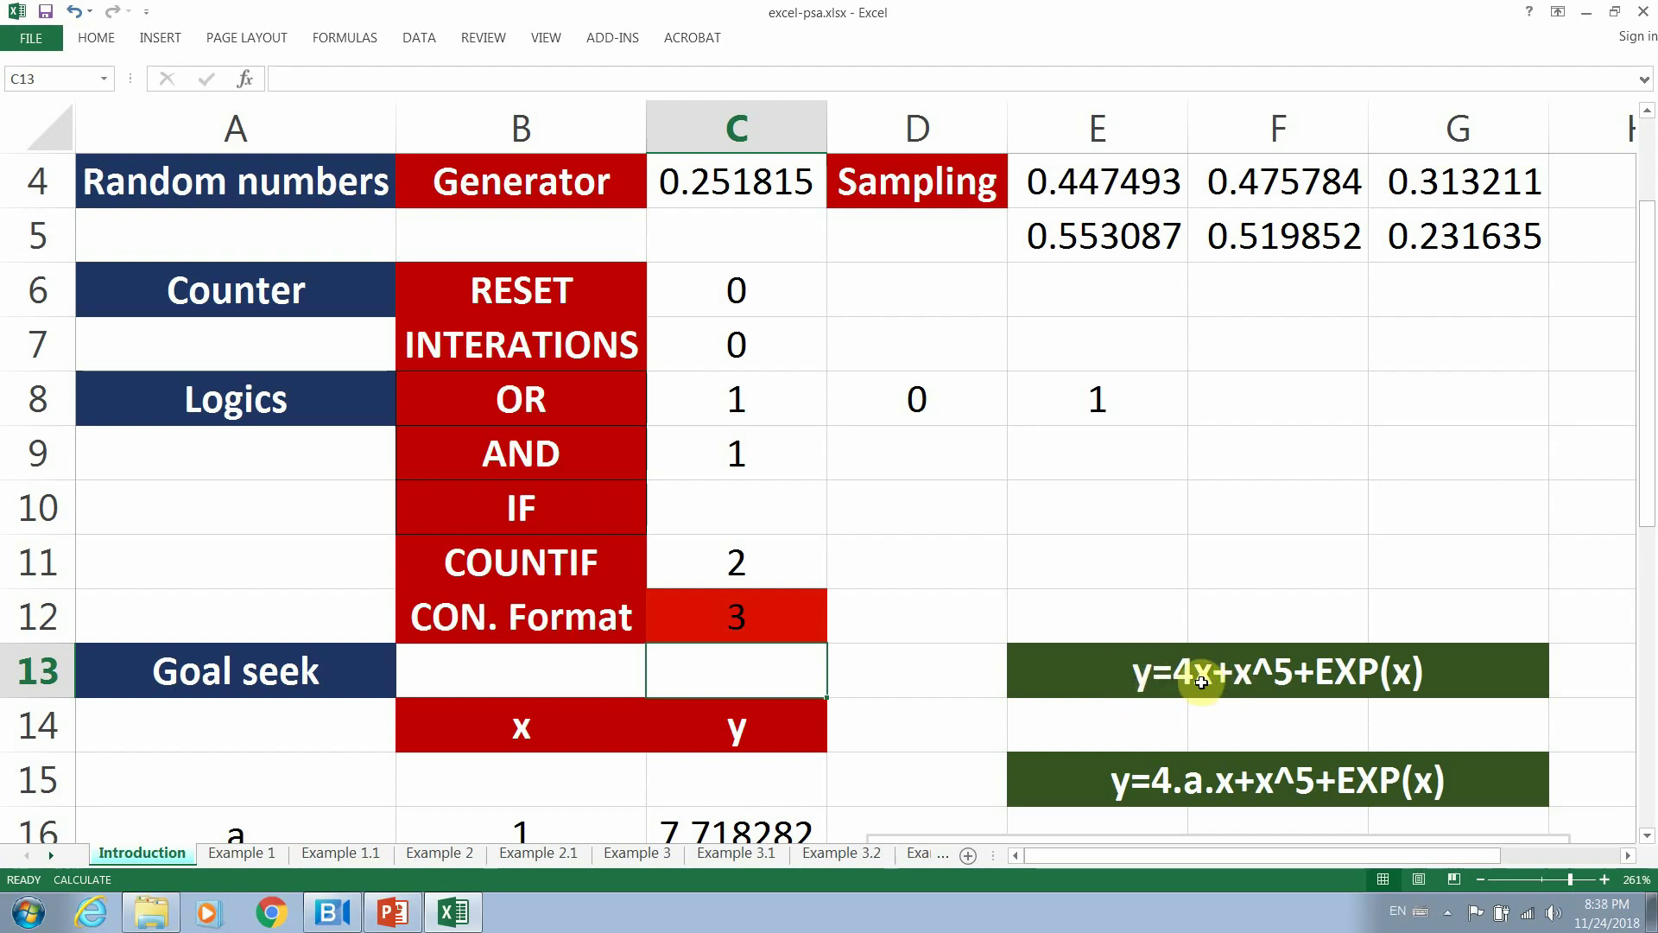
left_click(579, 671)
type("1")
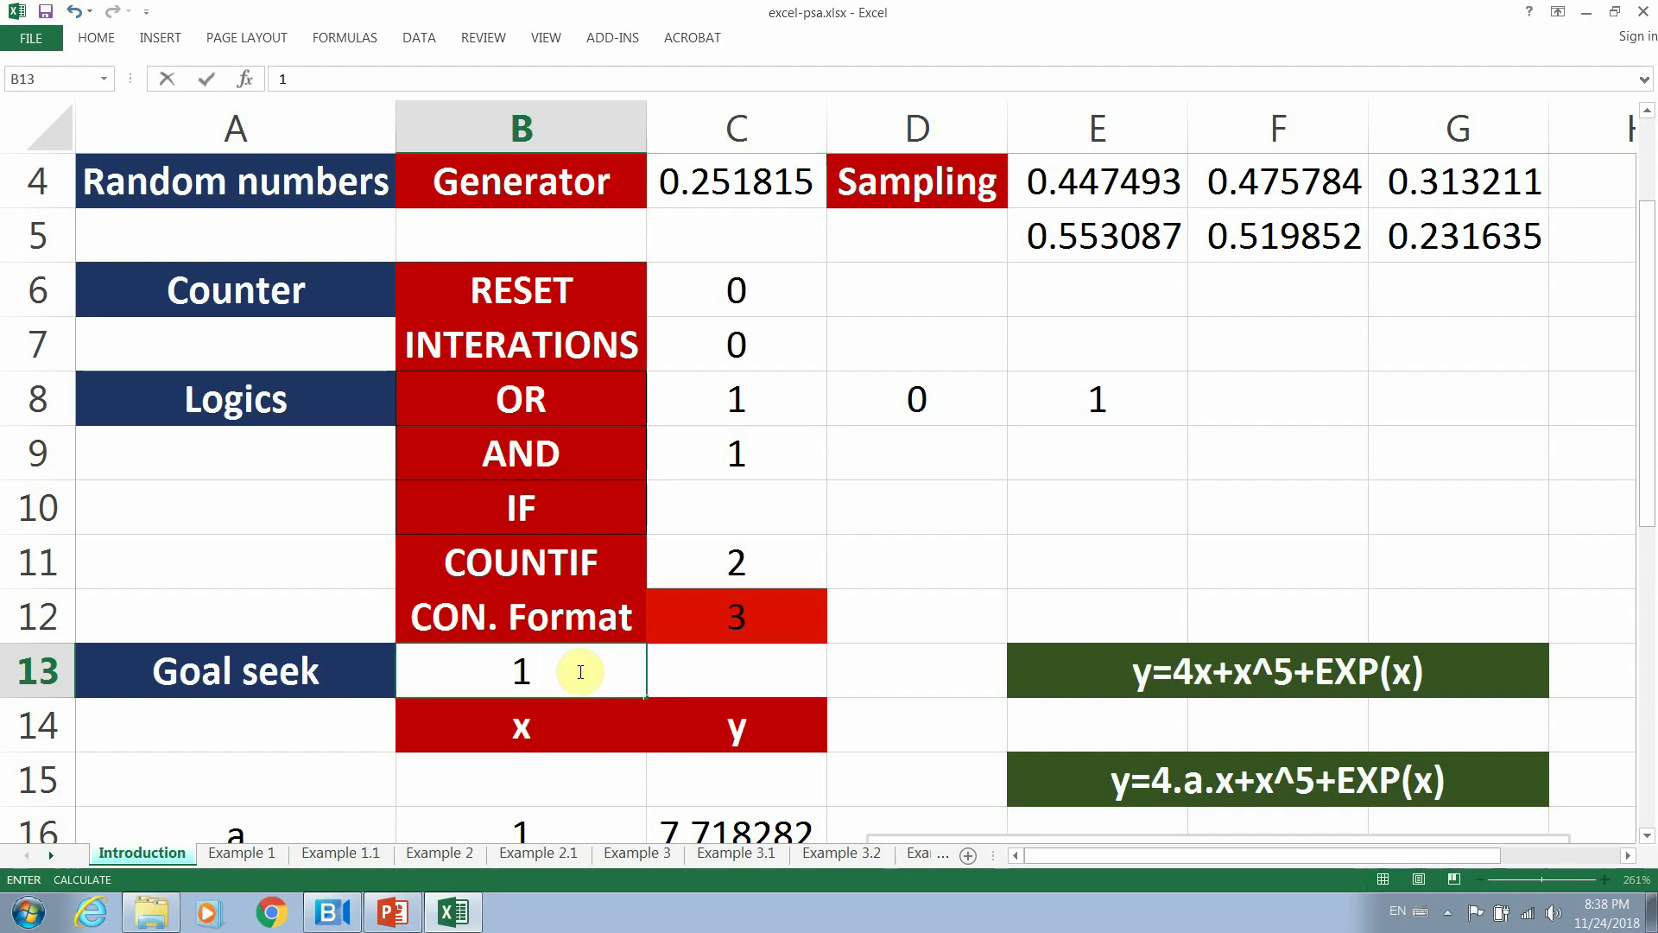
left_click(763, 683)
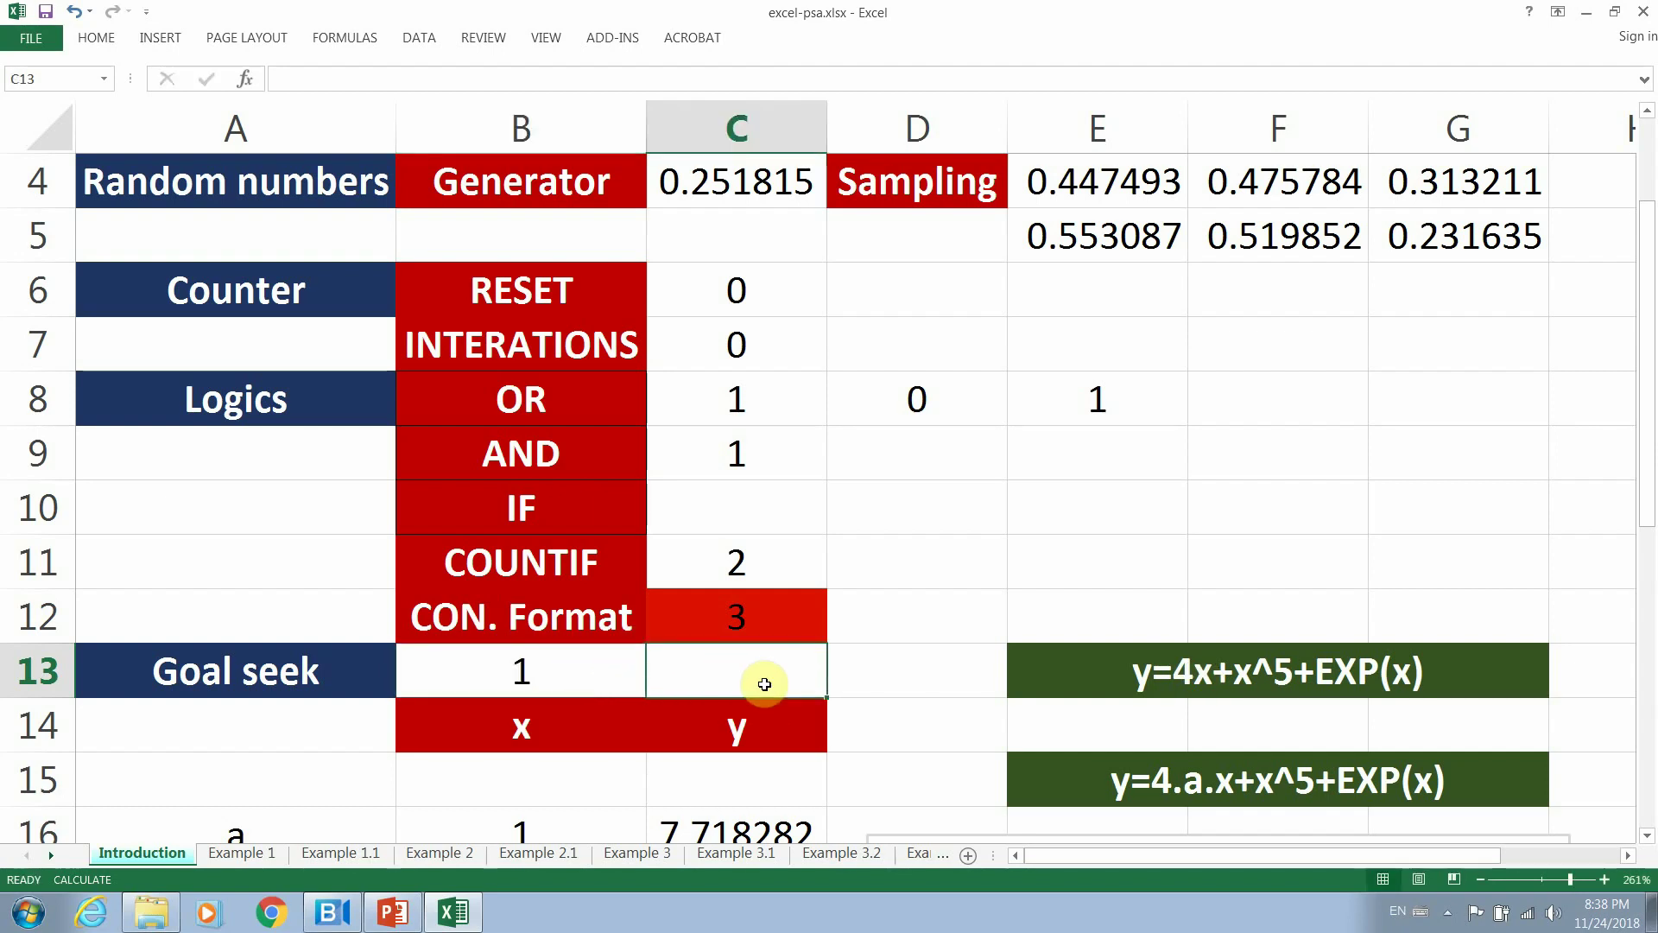
type("=")
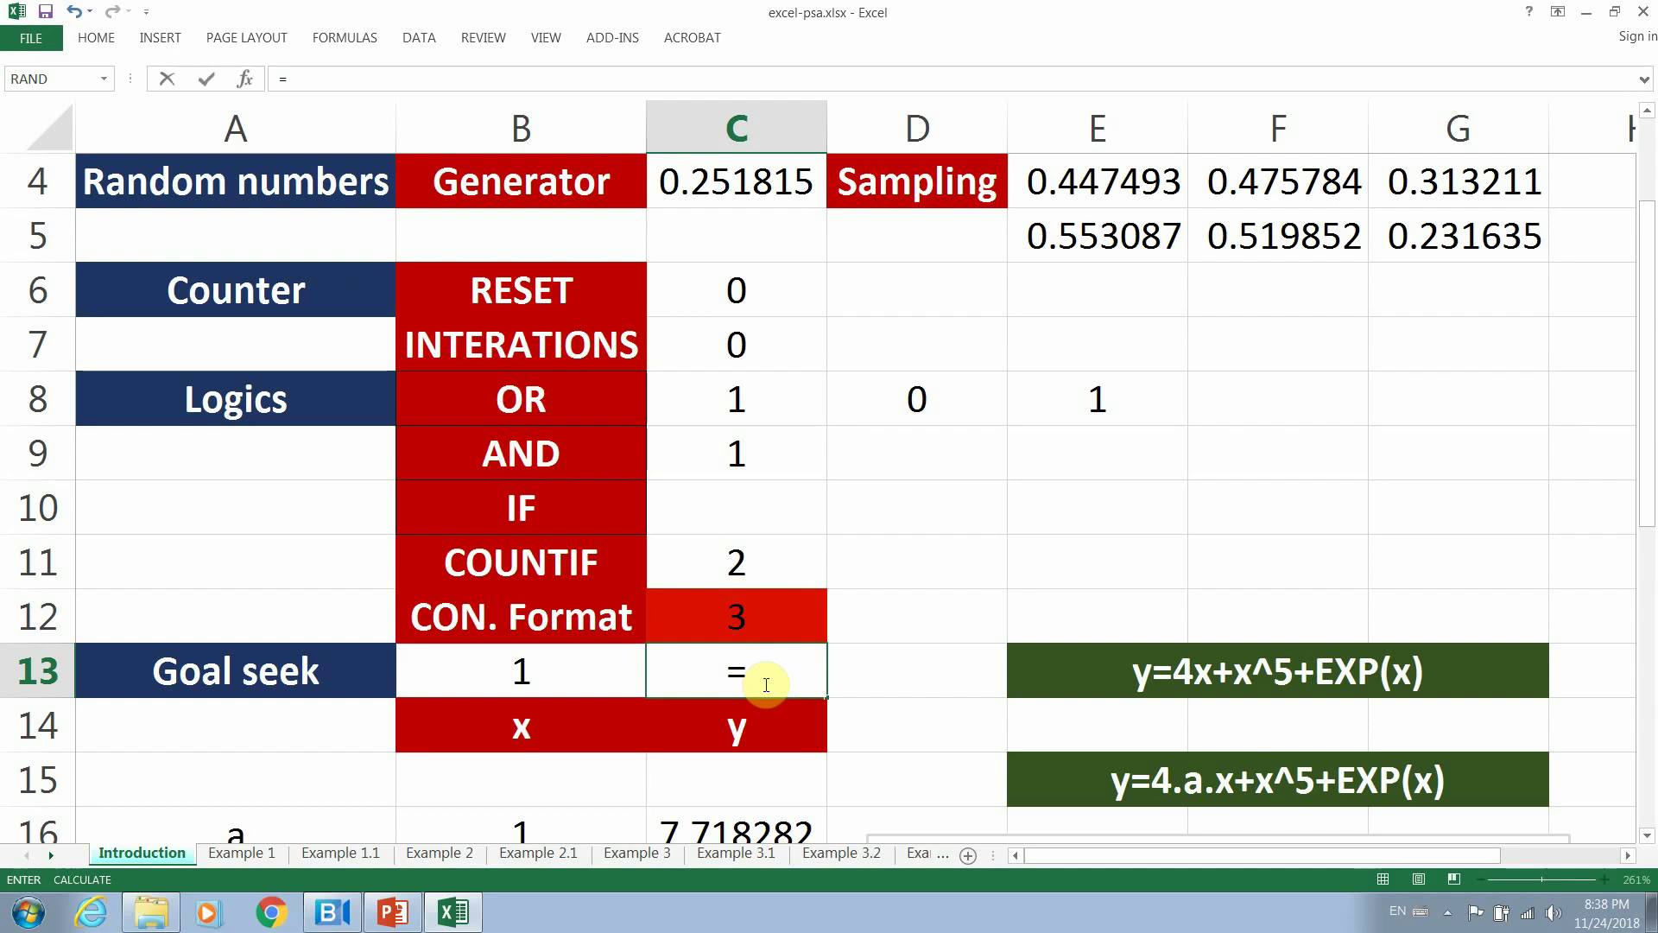
type("4*")
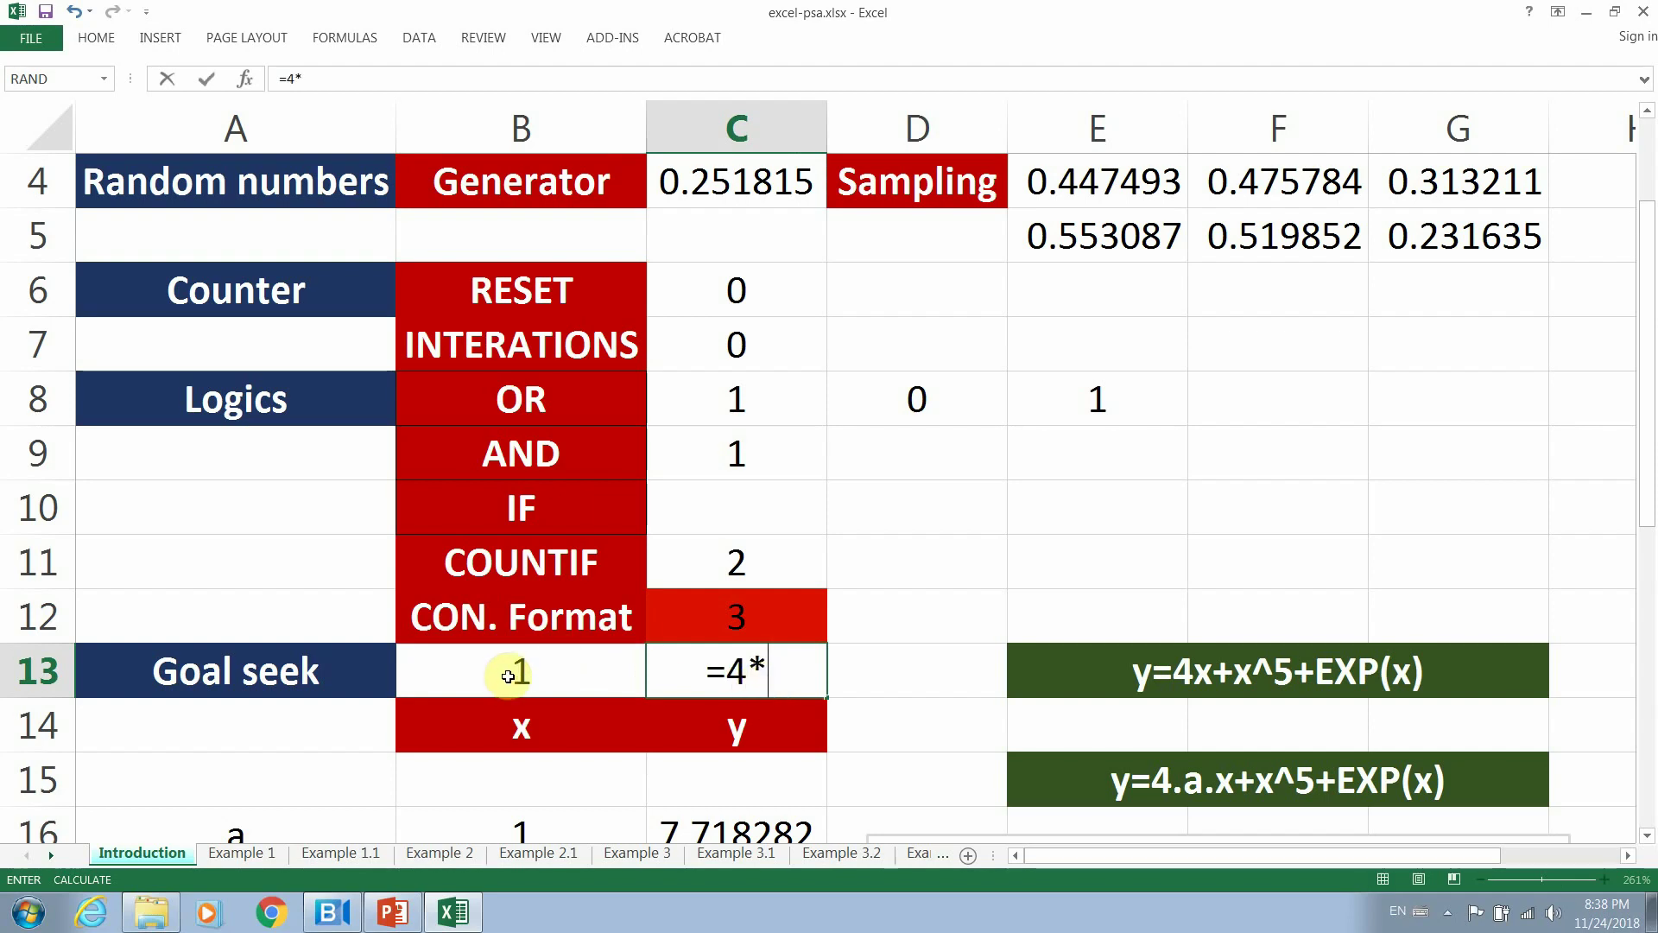
left_click(510, 673)
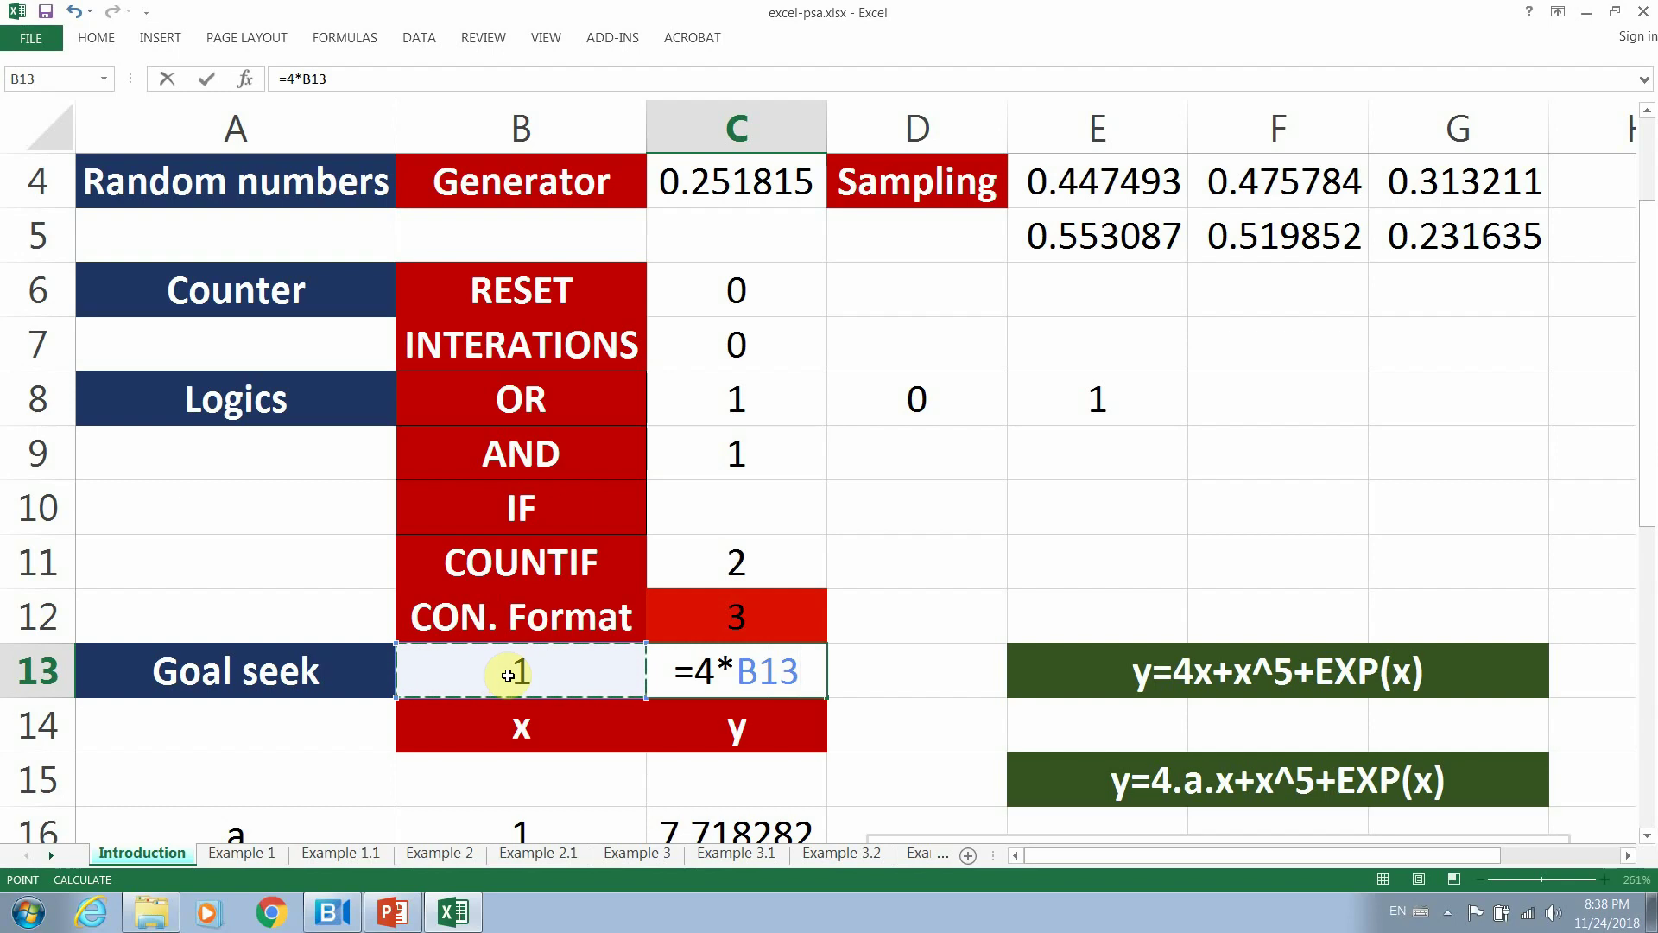
type("+")
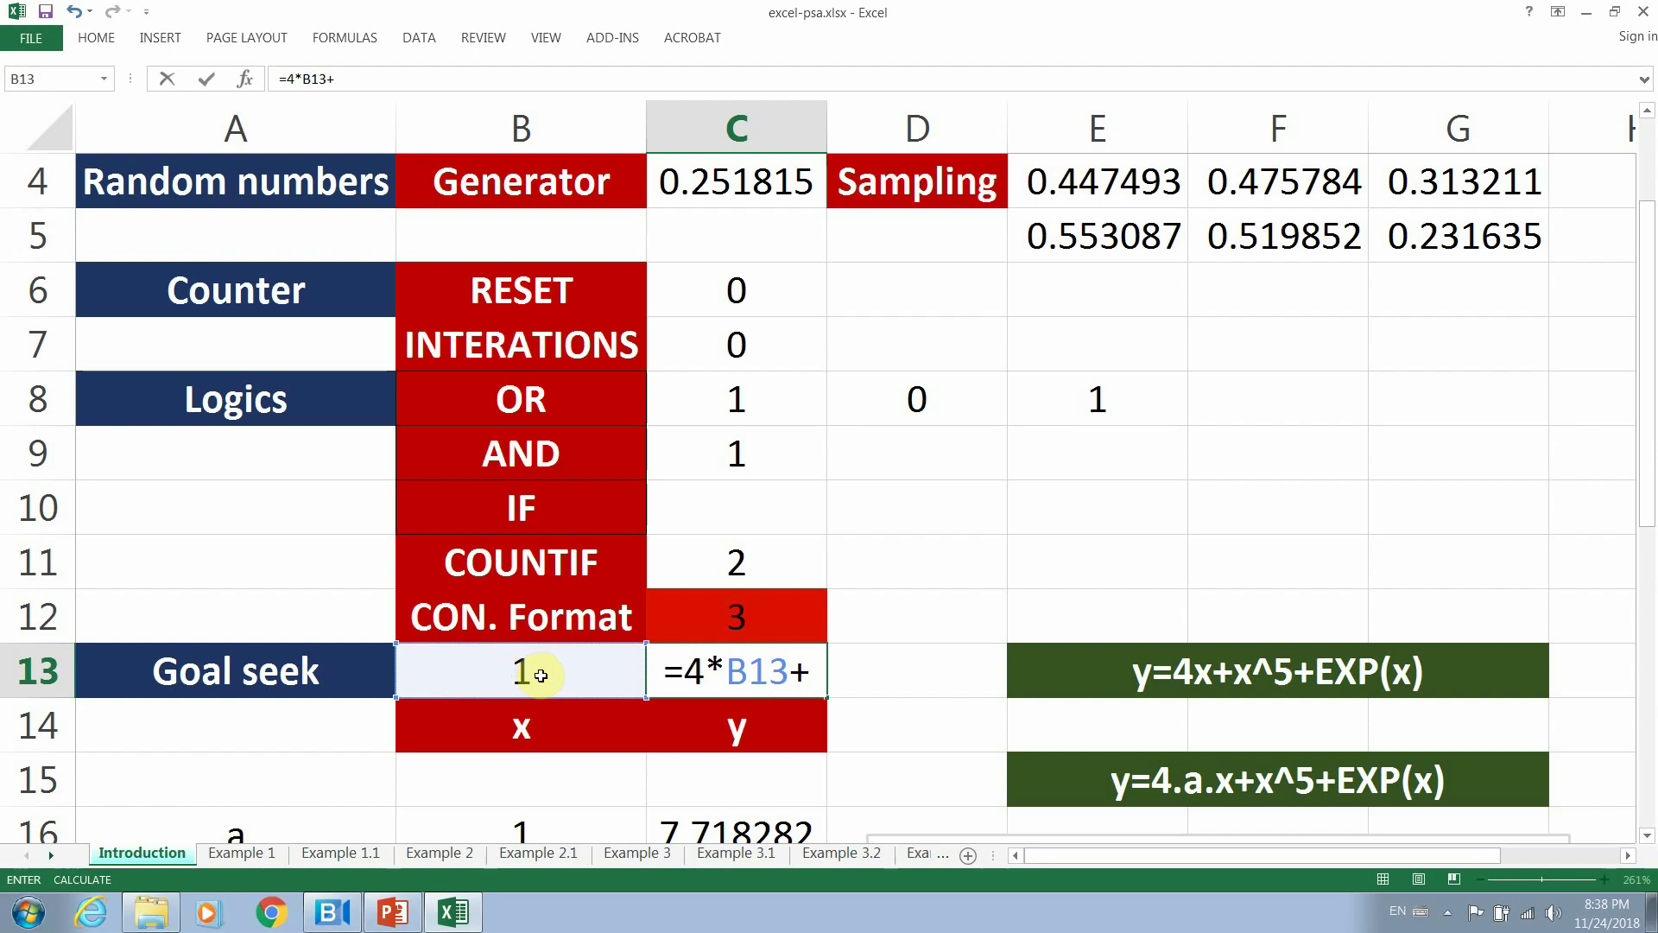
left_click(535, 673)
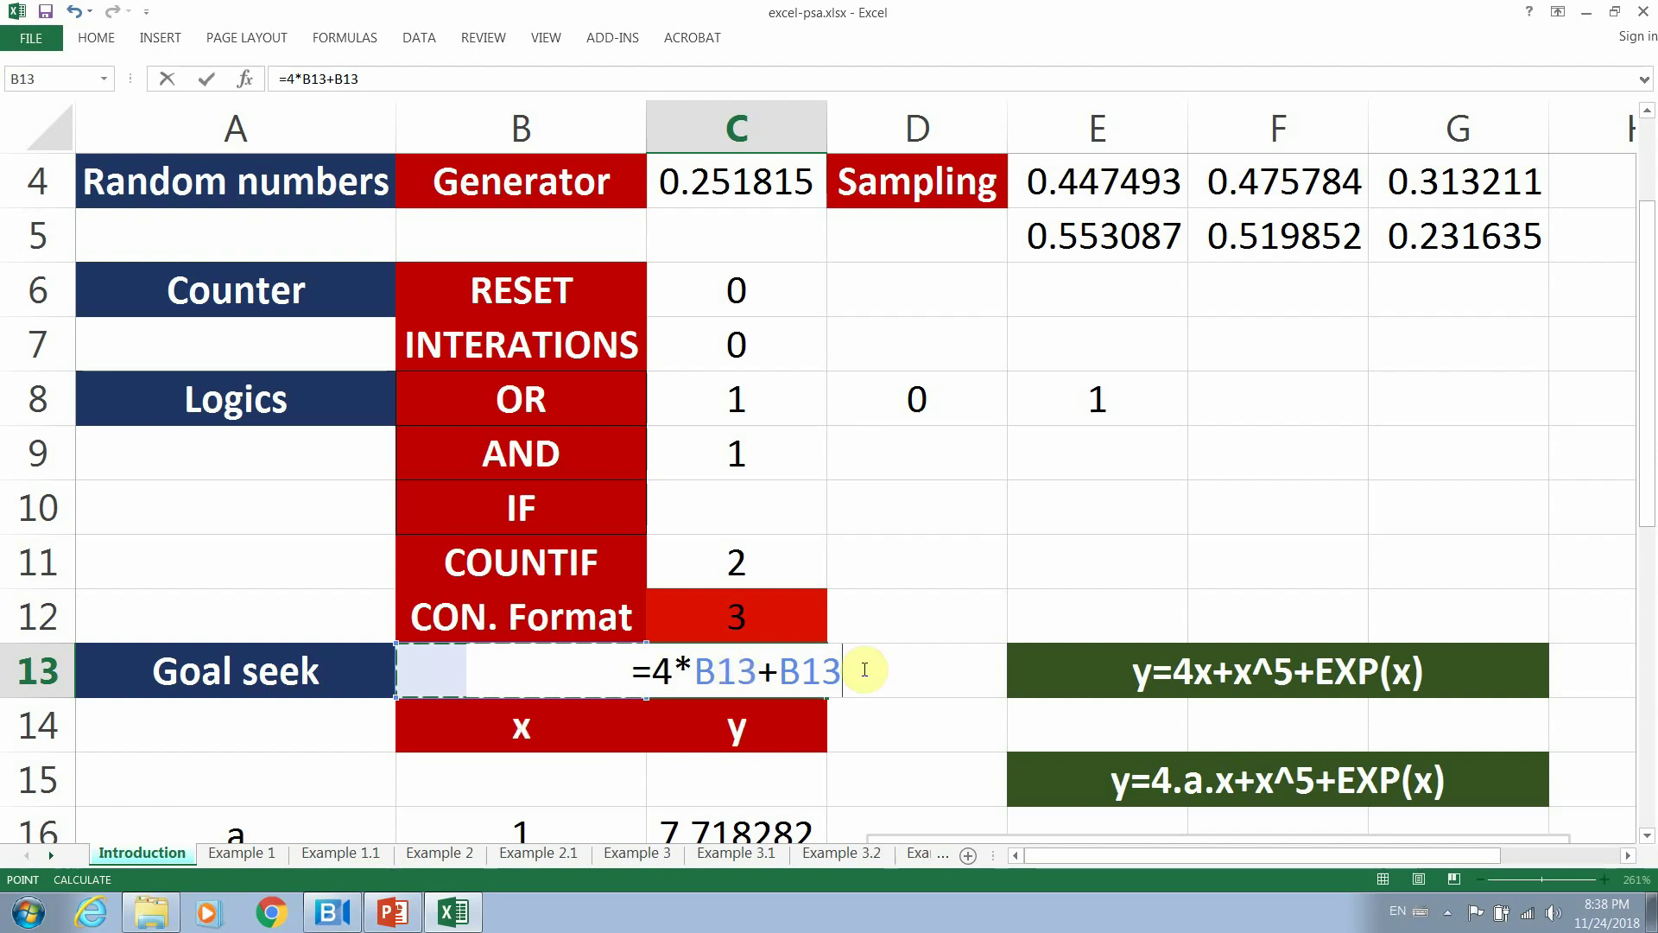
key("BackSpace")
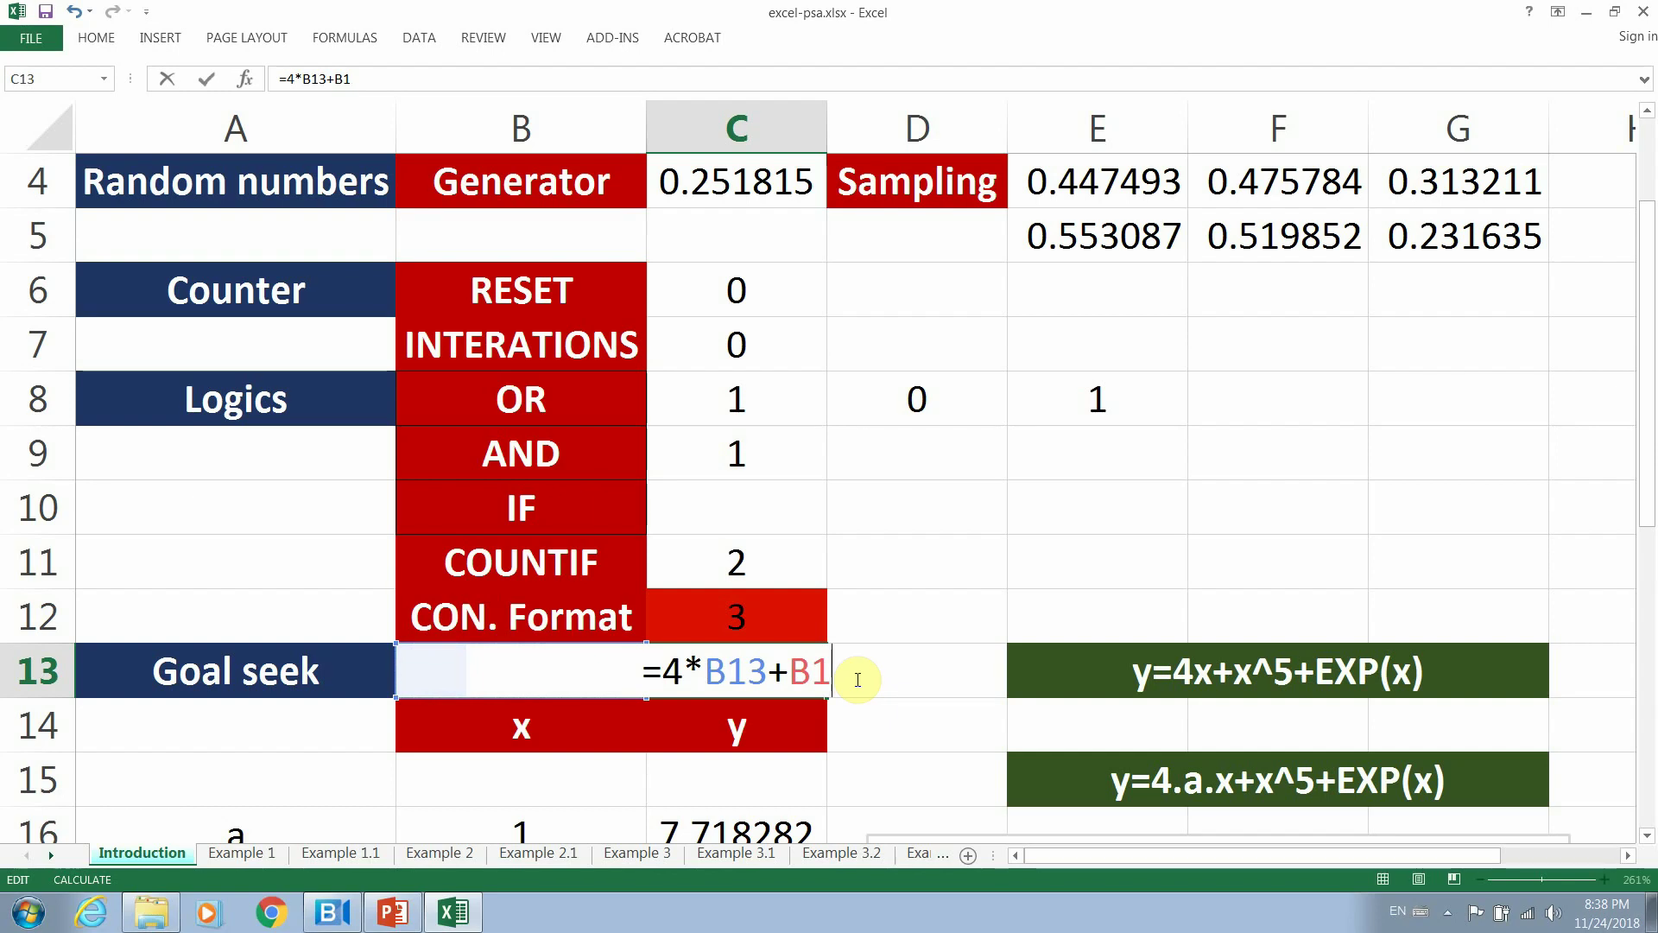
type("3")
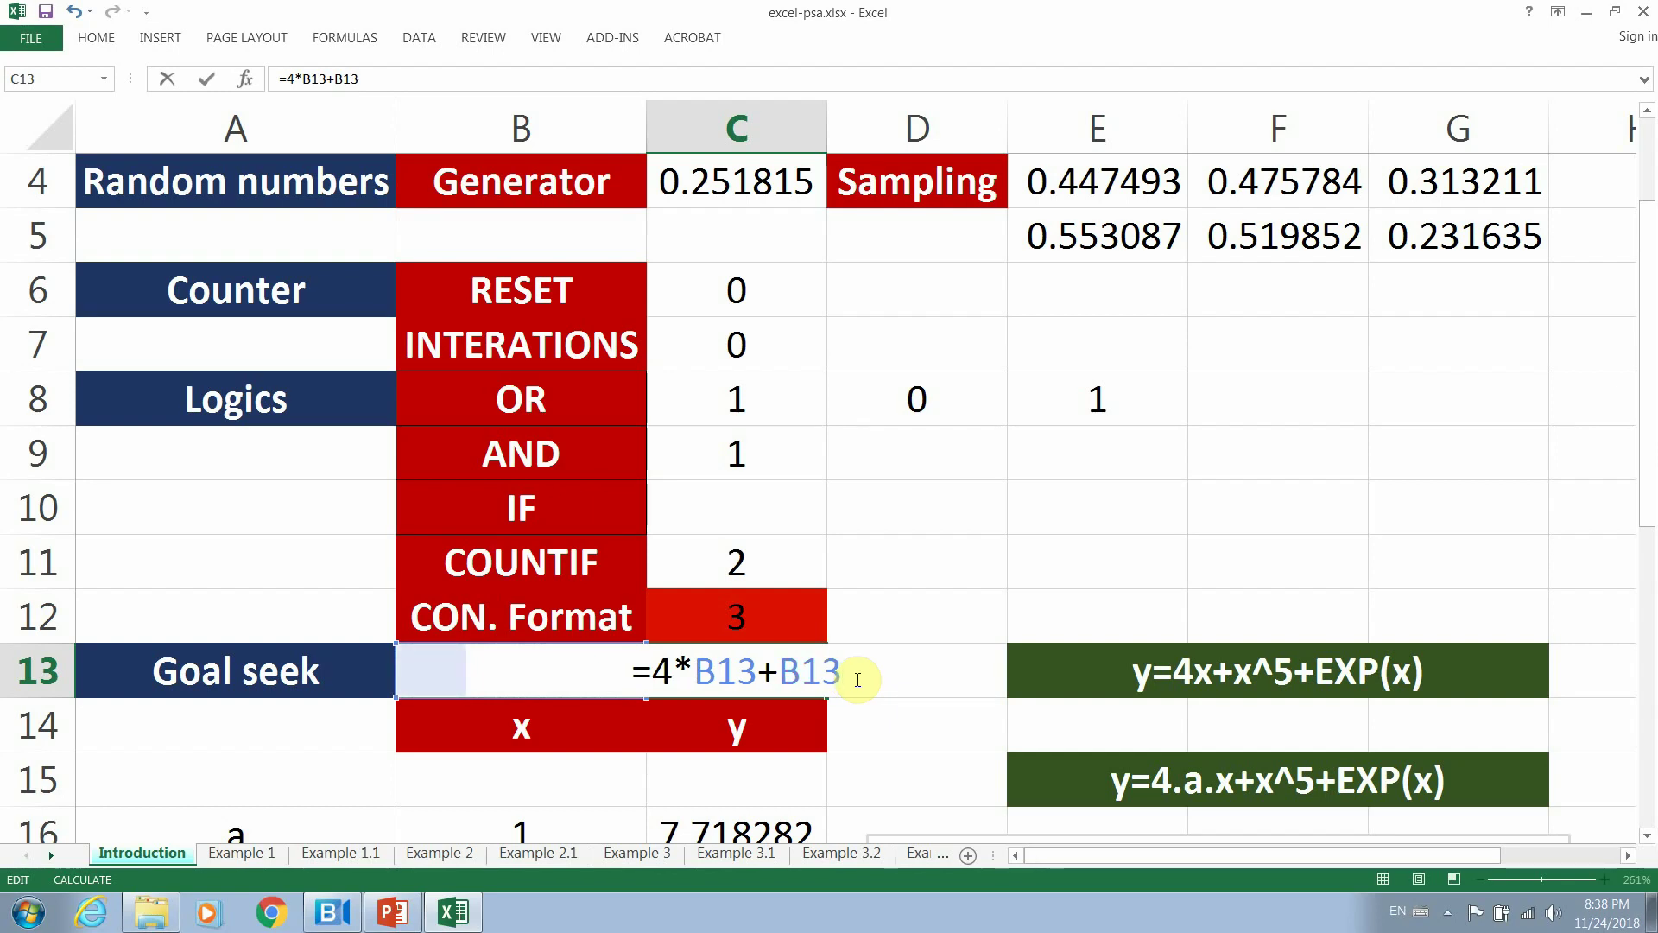
key("BackSpace")
key("BackSpace")
key("BackSpace")
key("BackSpace")
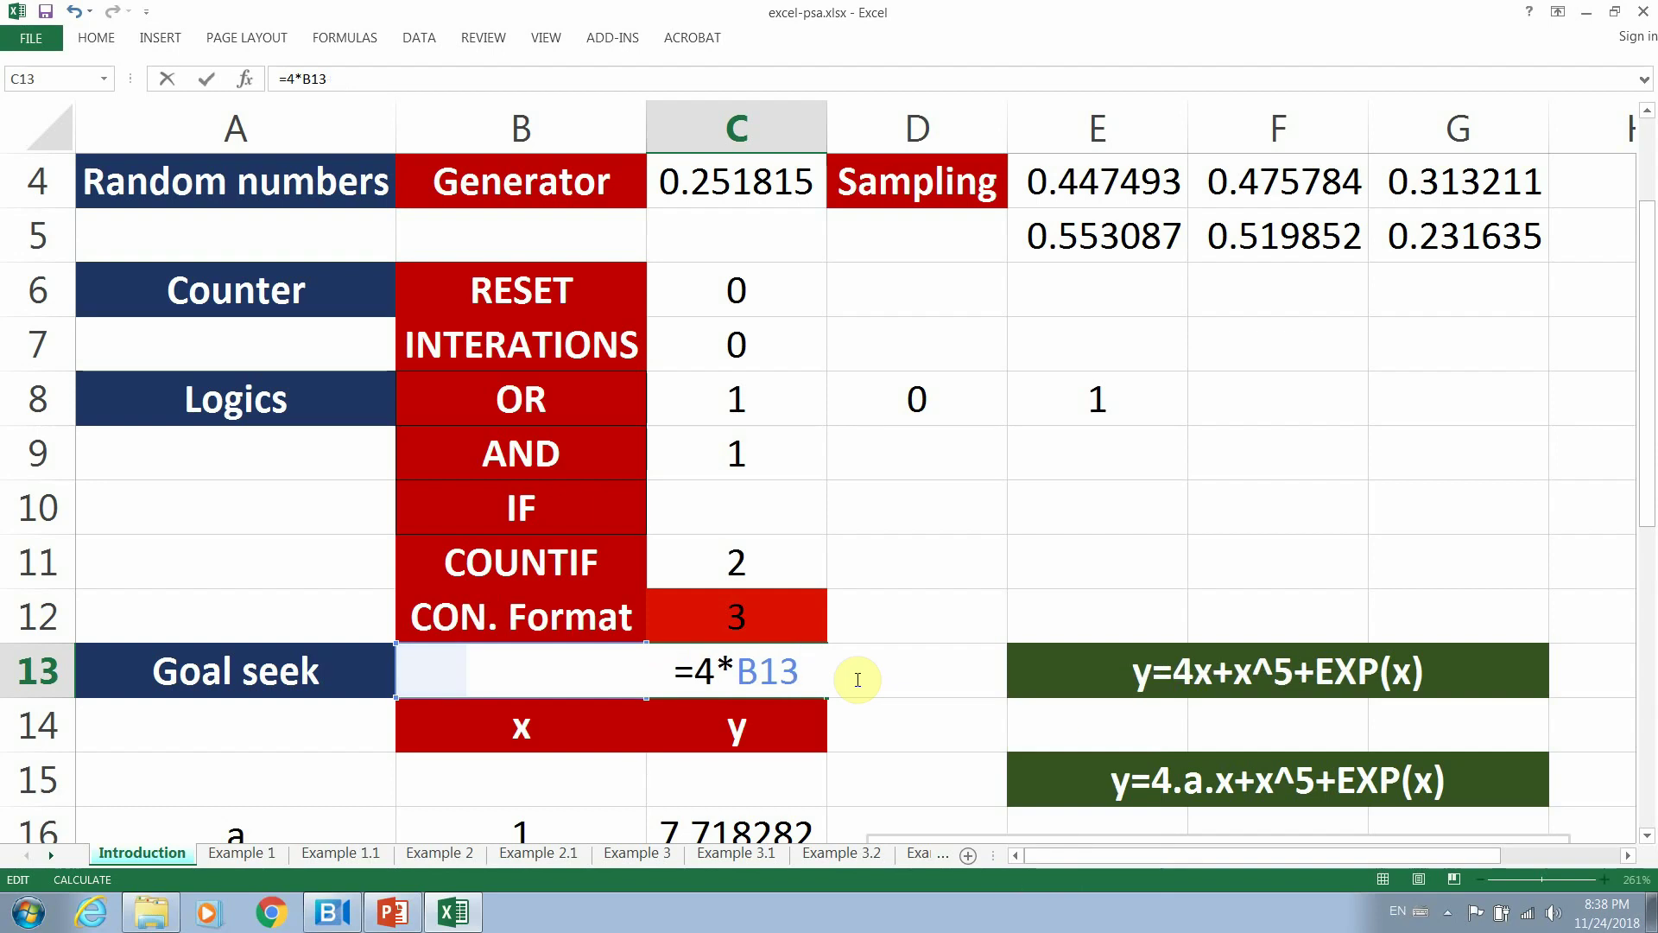
key("BackSpace")
key("BackSpace")
key("BackSpace")
key("BackSpace")
key("BackSpace")
key("BackSpace")
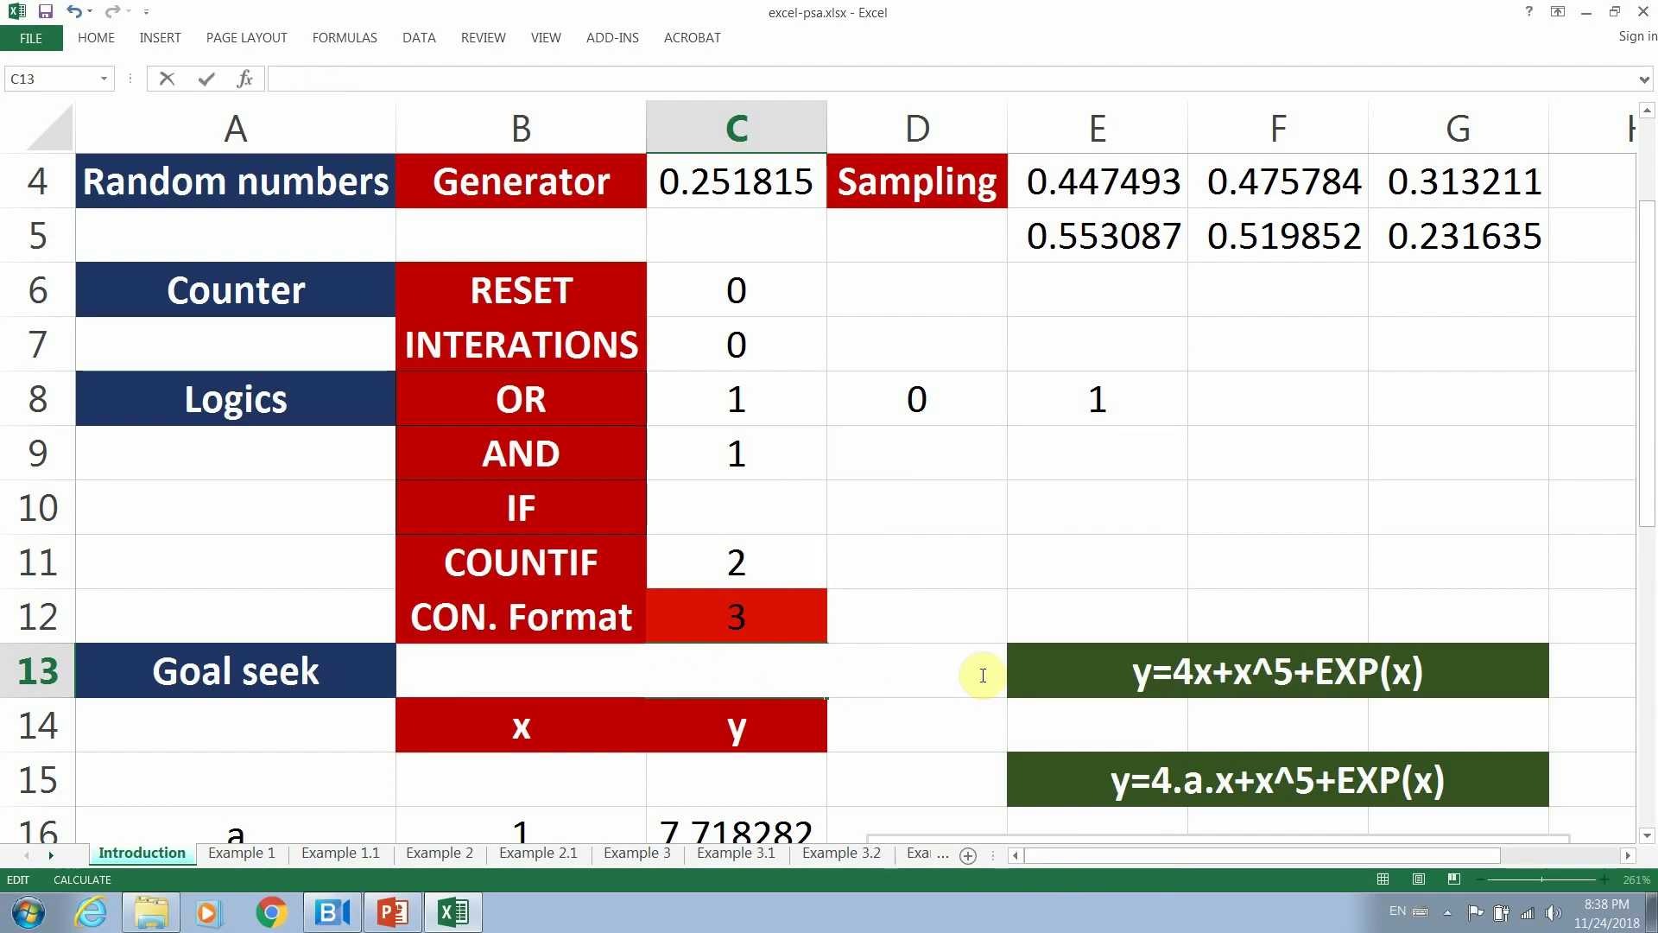
left_click(982, 707)
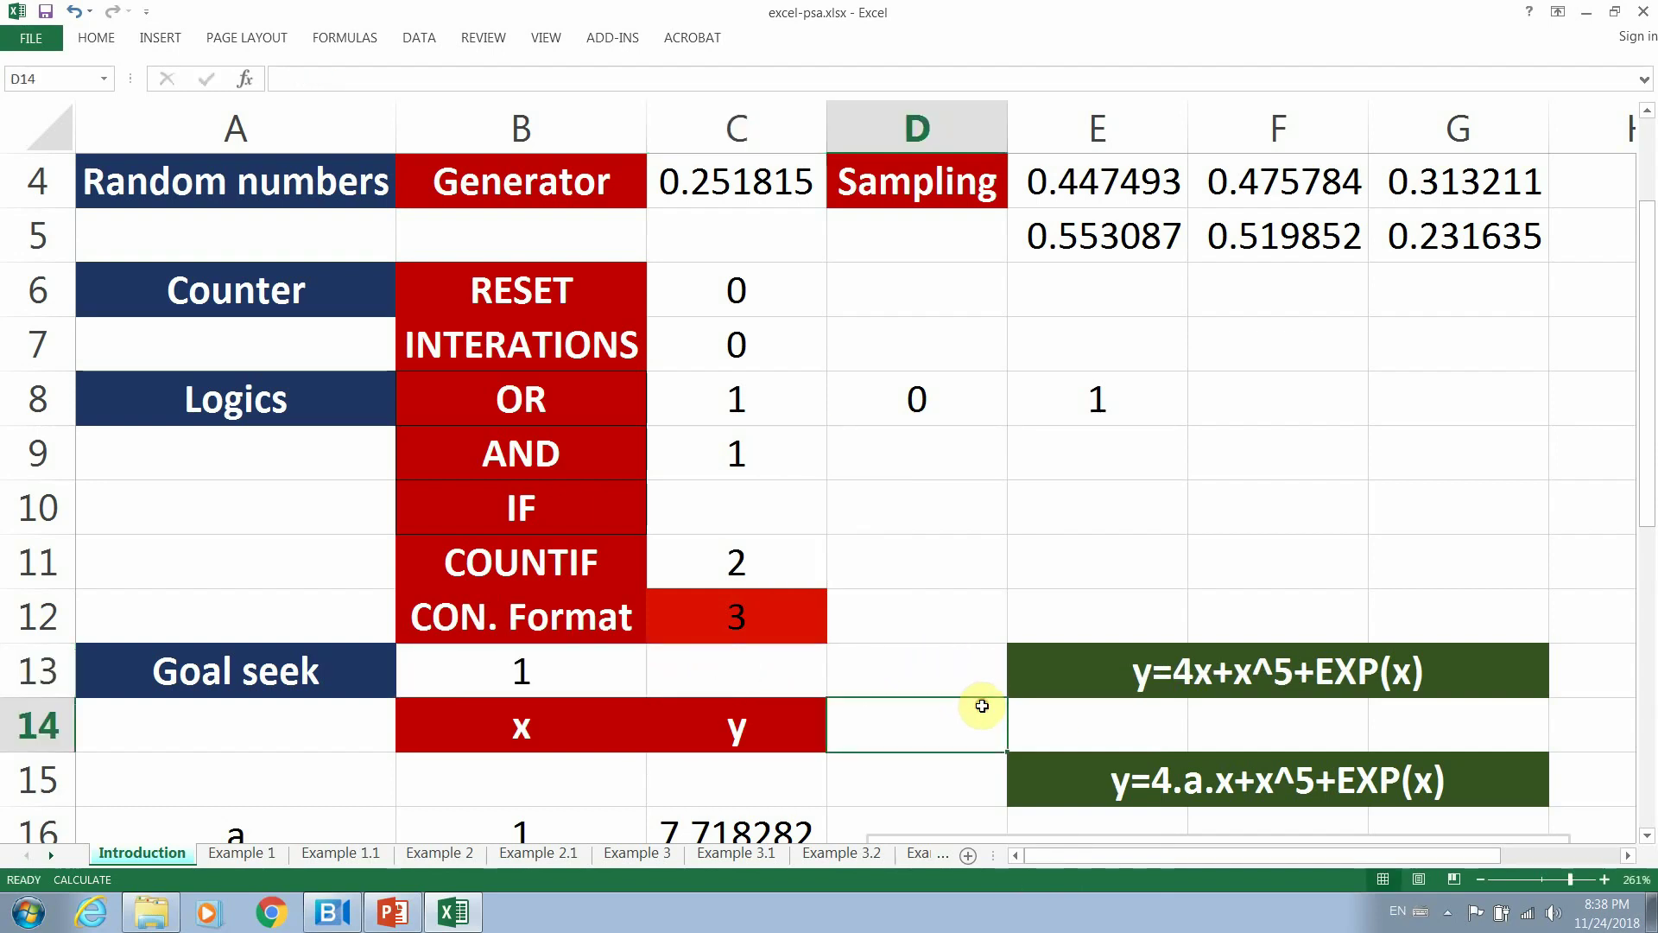
Begin the y formula in D13 with =4*B13+B13^5+, taking x from B13.
left_click(902, 675)
type("=")
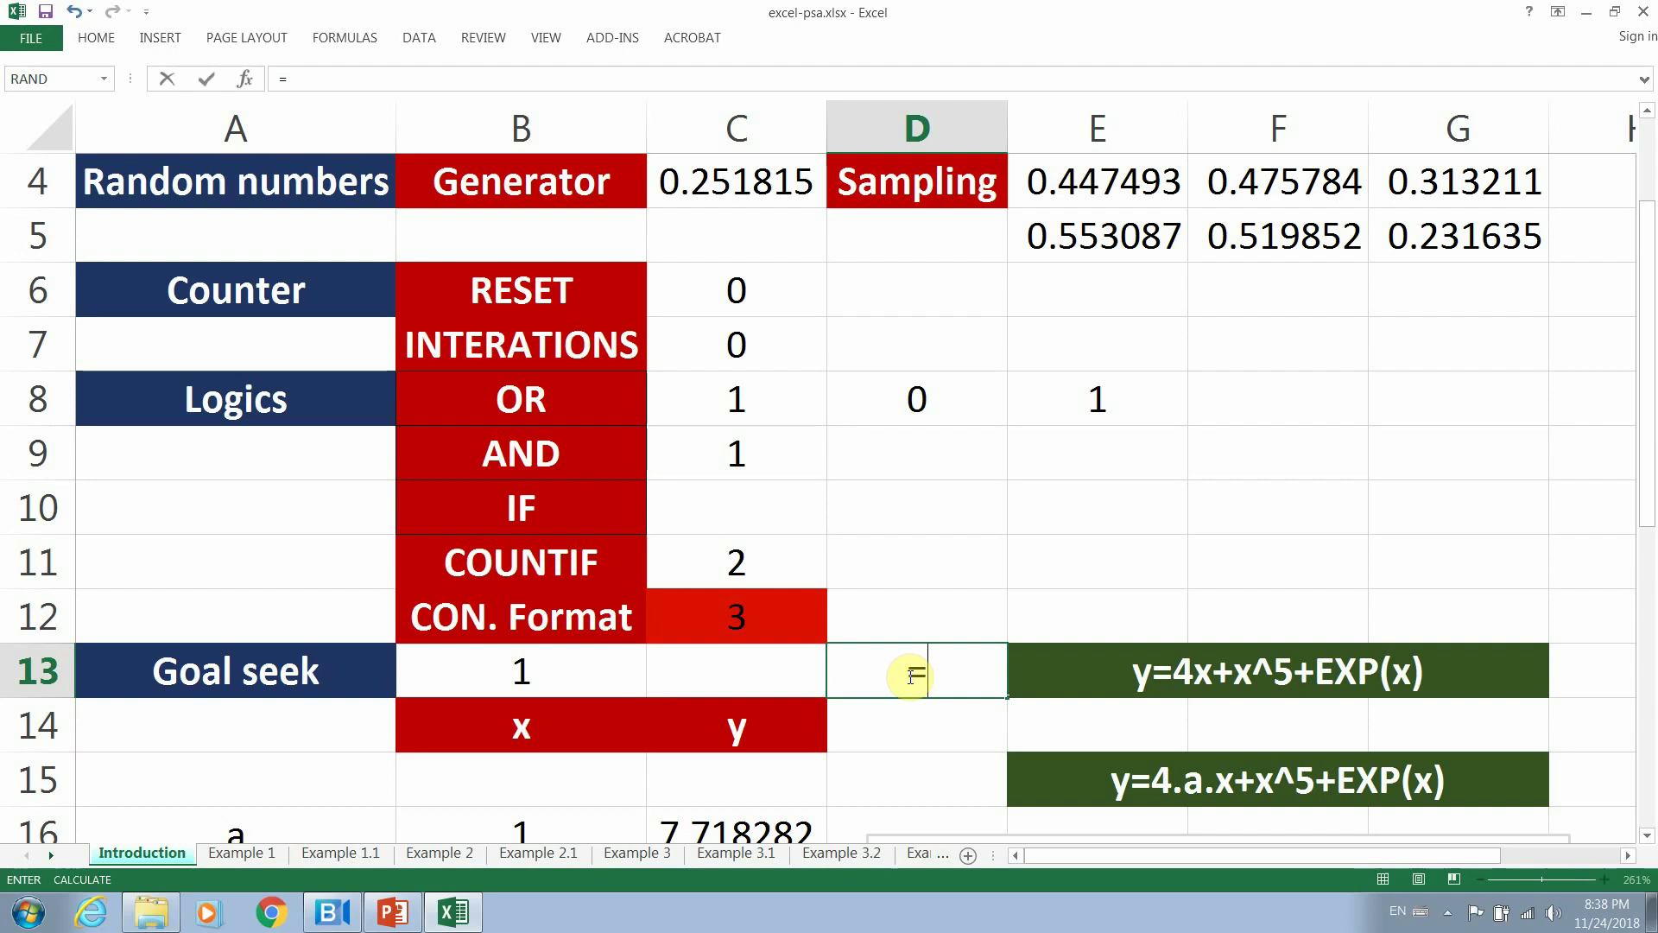
left_click(551, 684)
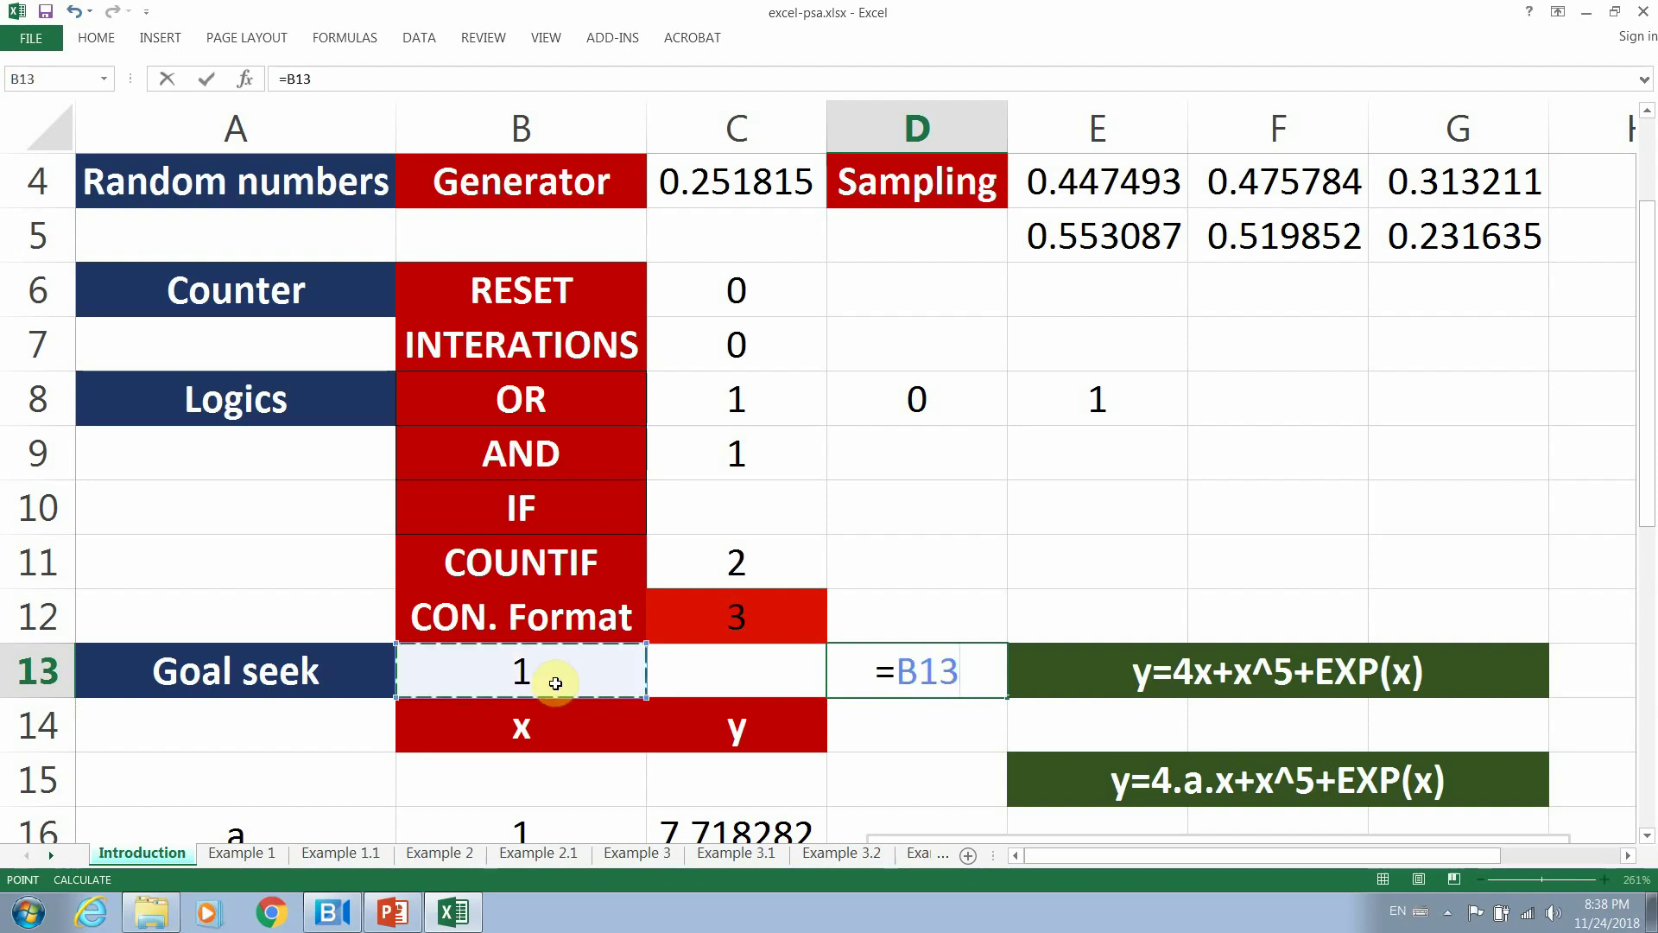
key("BackSpace")
key("BackSpace")
key("BackSpace")
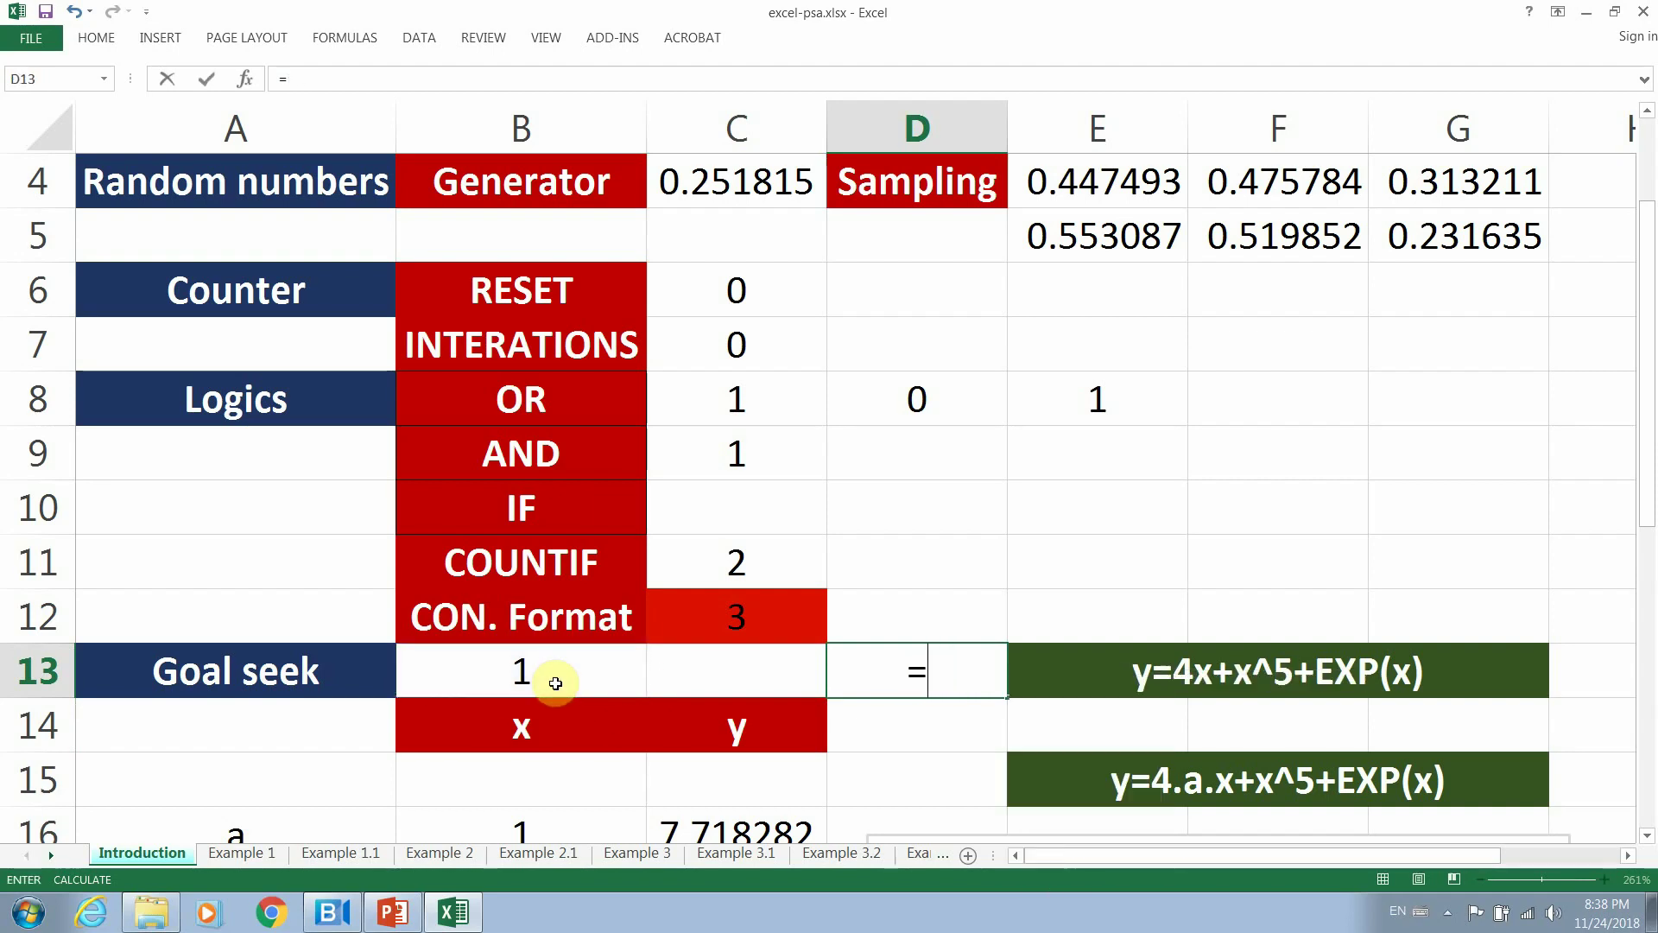
type("4*")
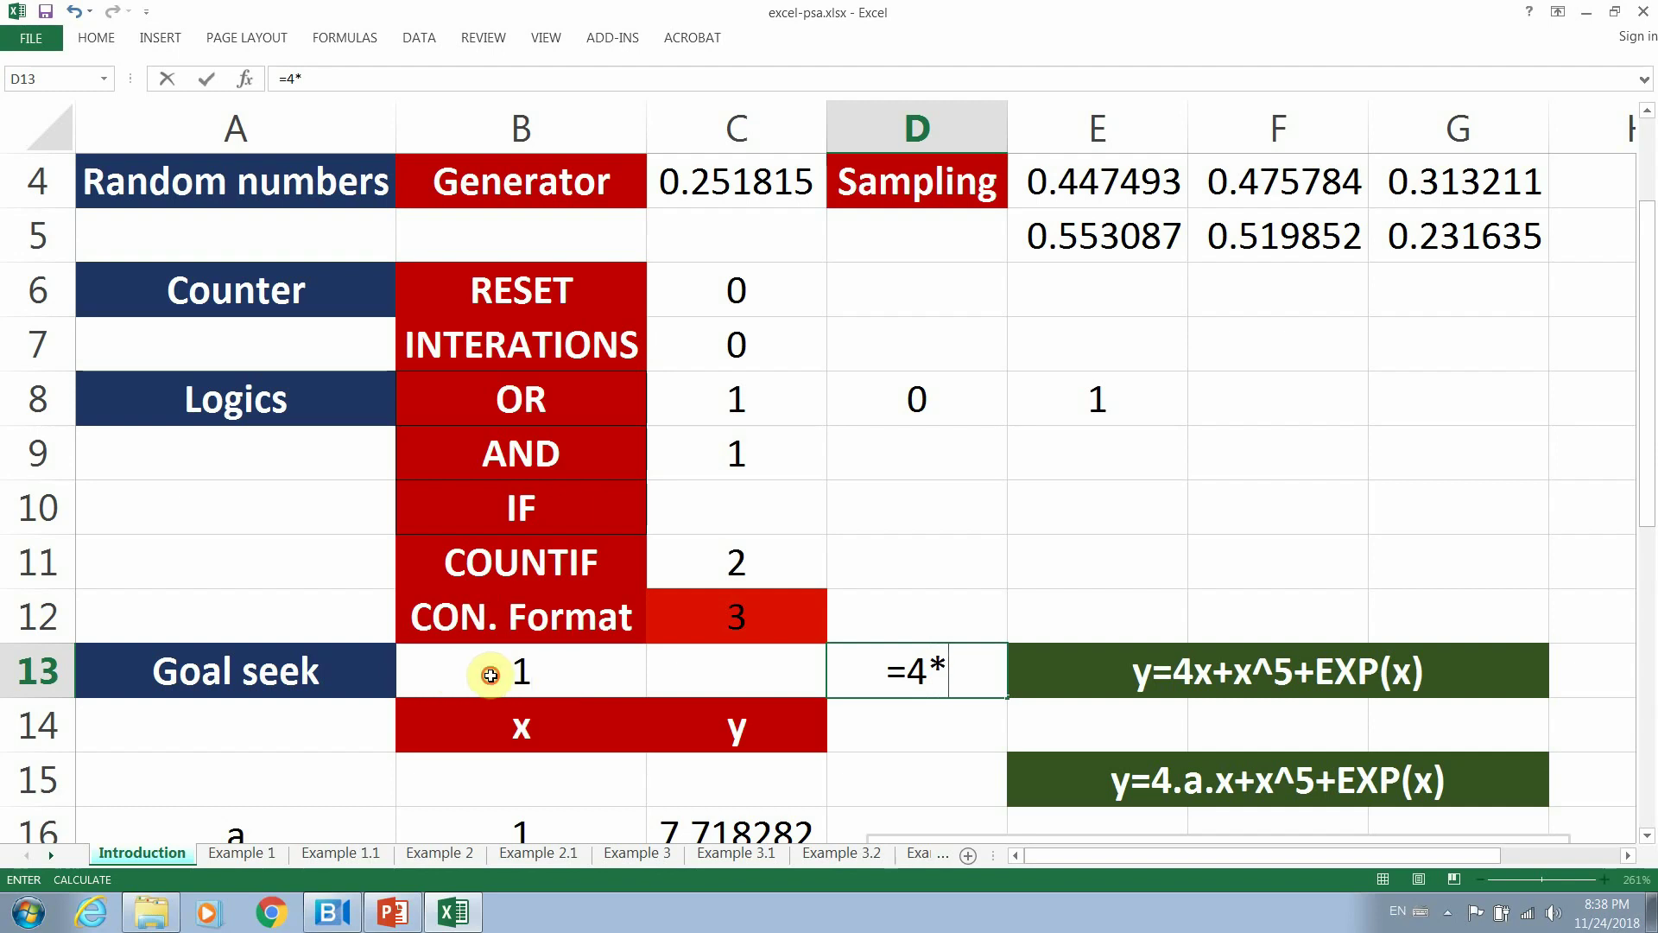
left_click(489, 672)
type("+")
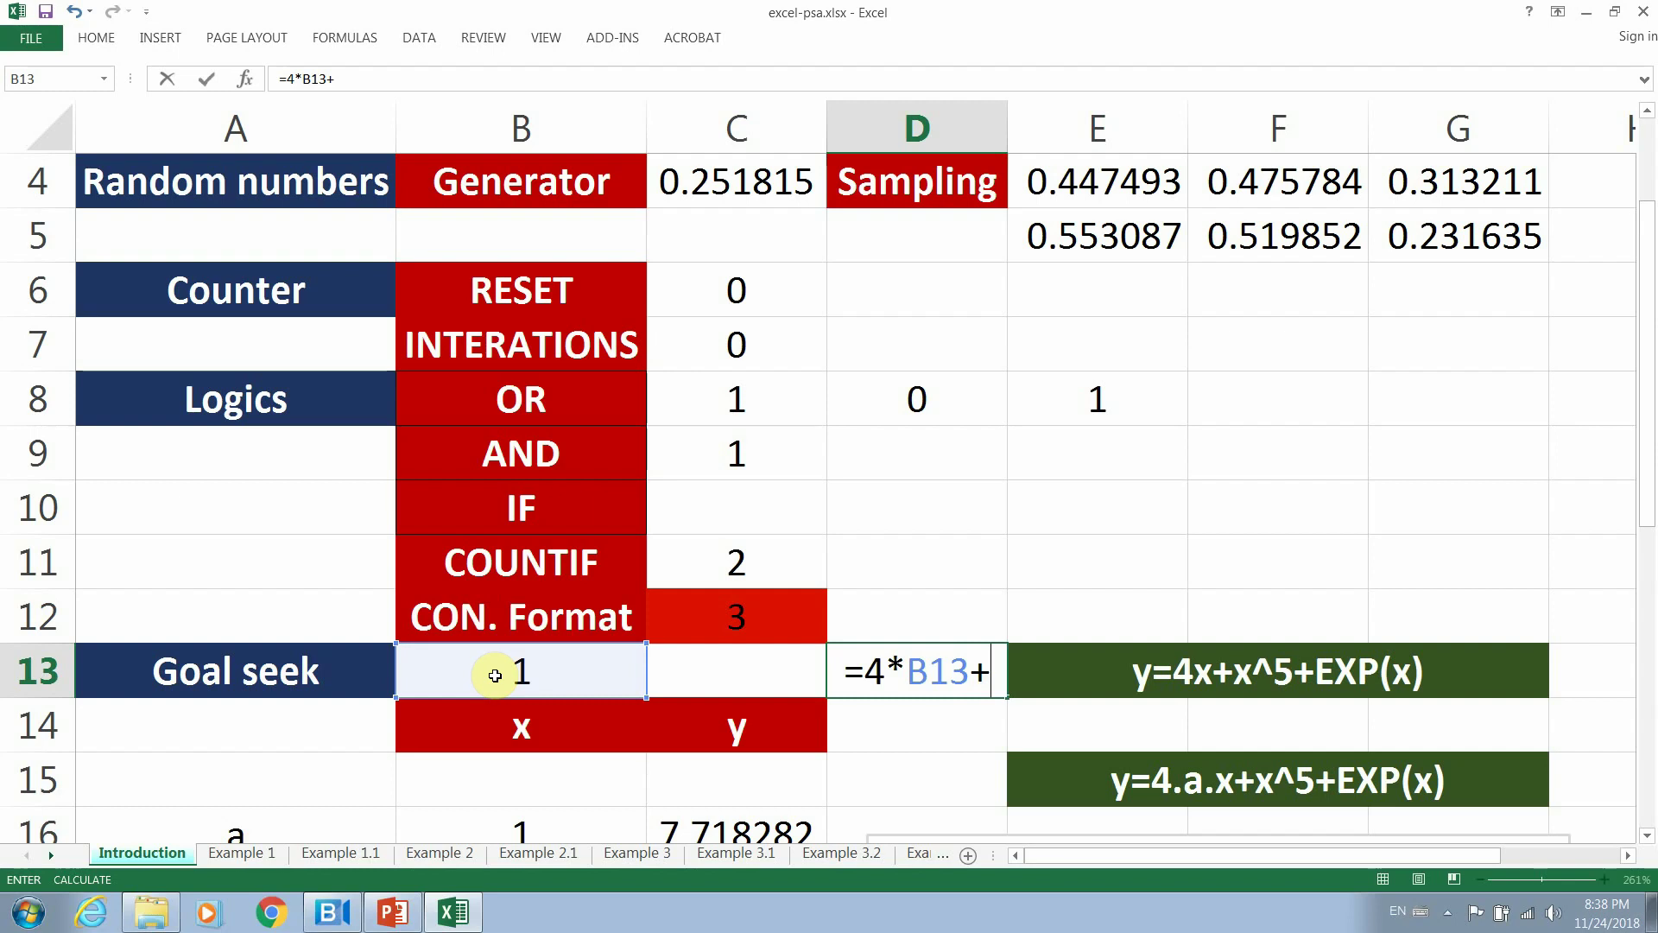
left_click(499, 674)
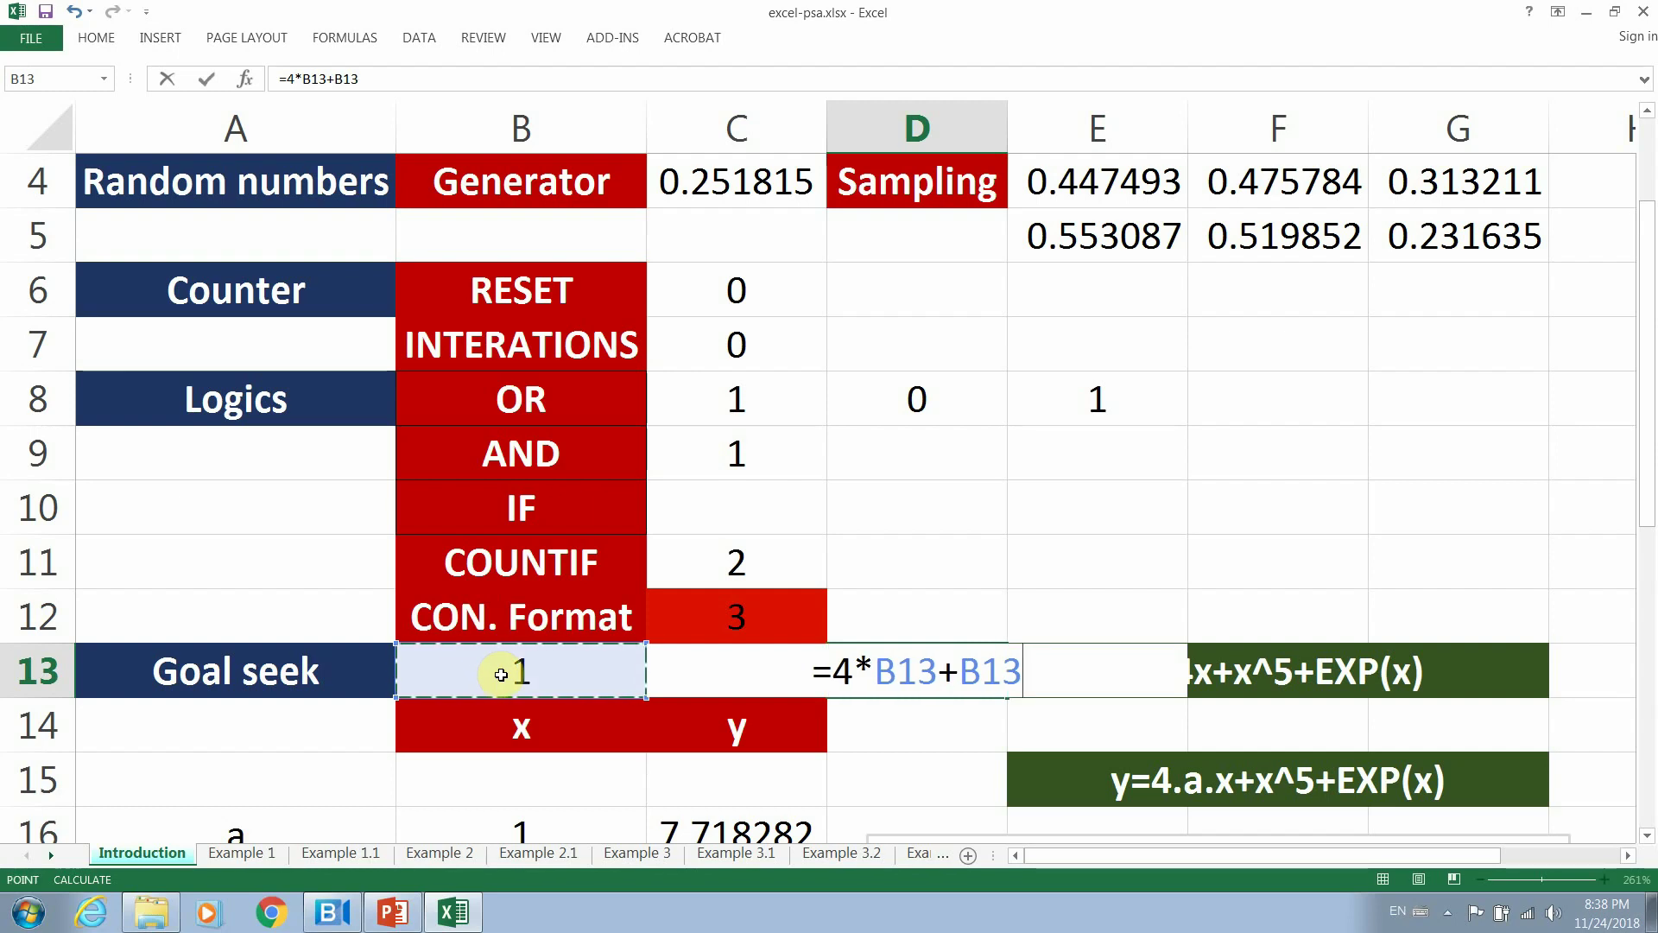
type("^^")
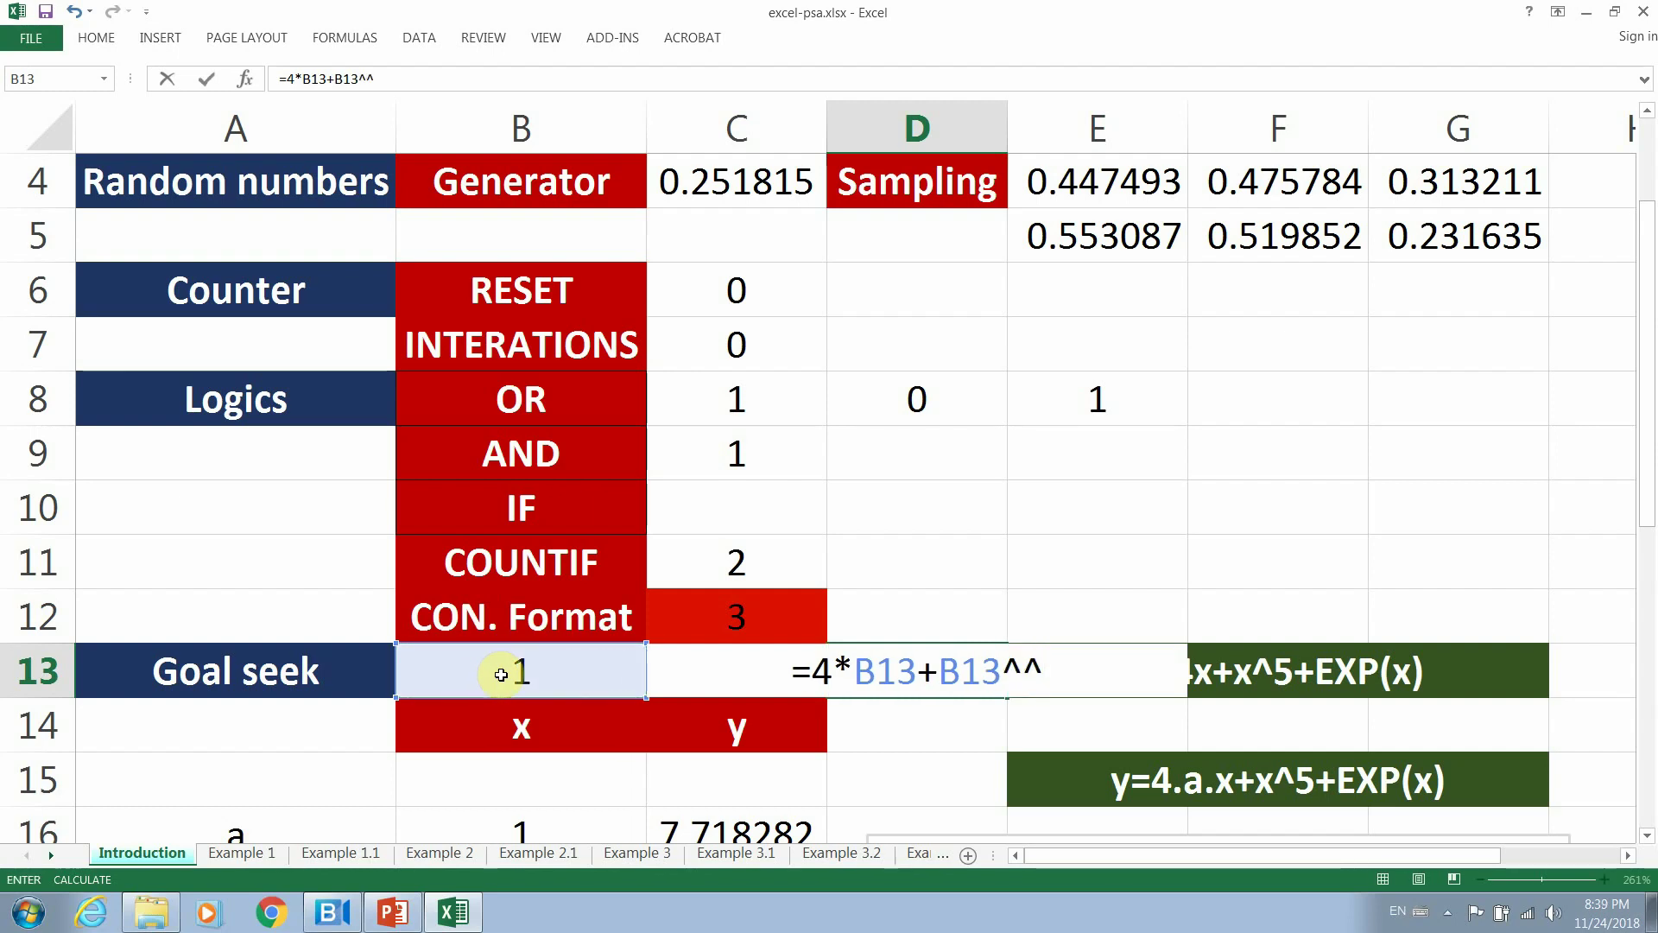
key("BackSpace")
type("5+")
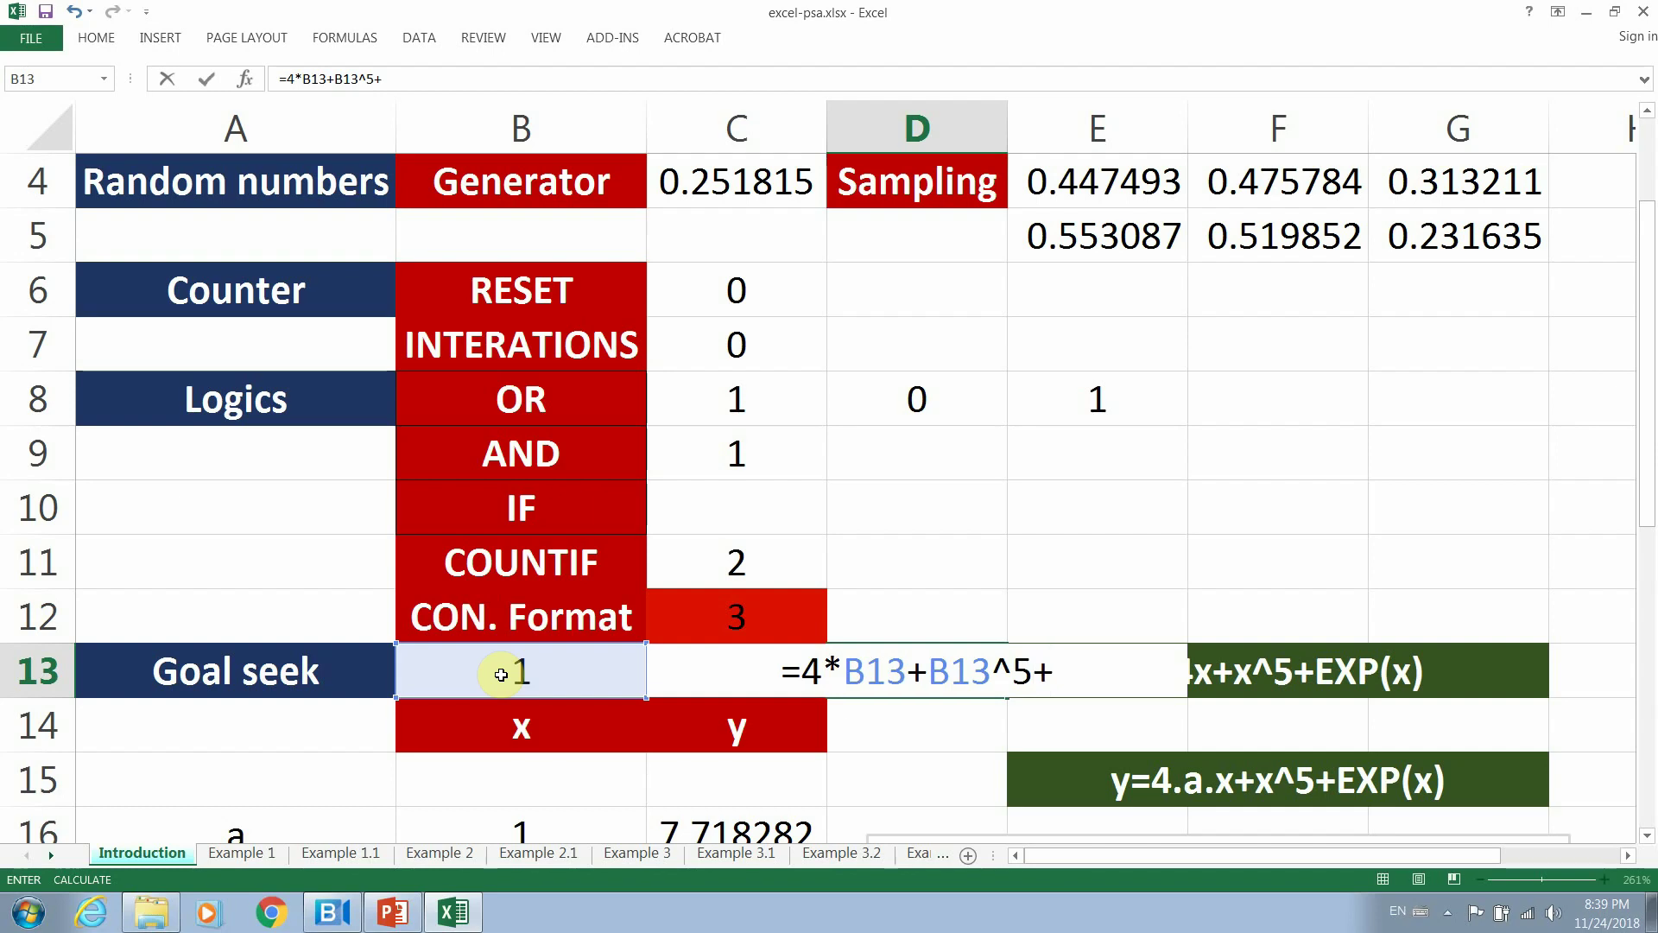
Complete the D13 formula with EXP(B13) so it reads =4*B13+B13^5+EXP(B13), and enter it.
type("EXP")
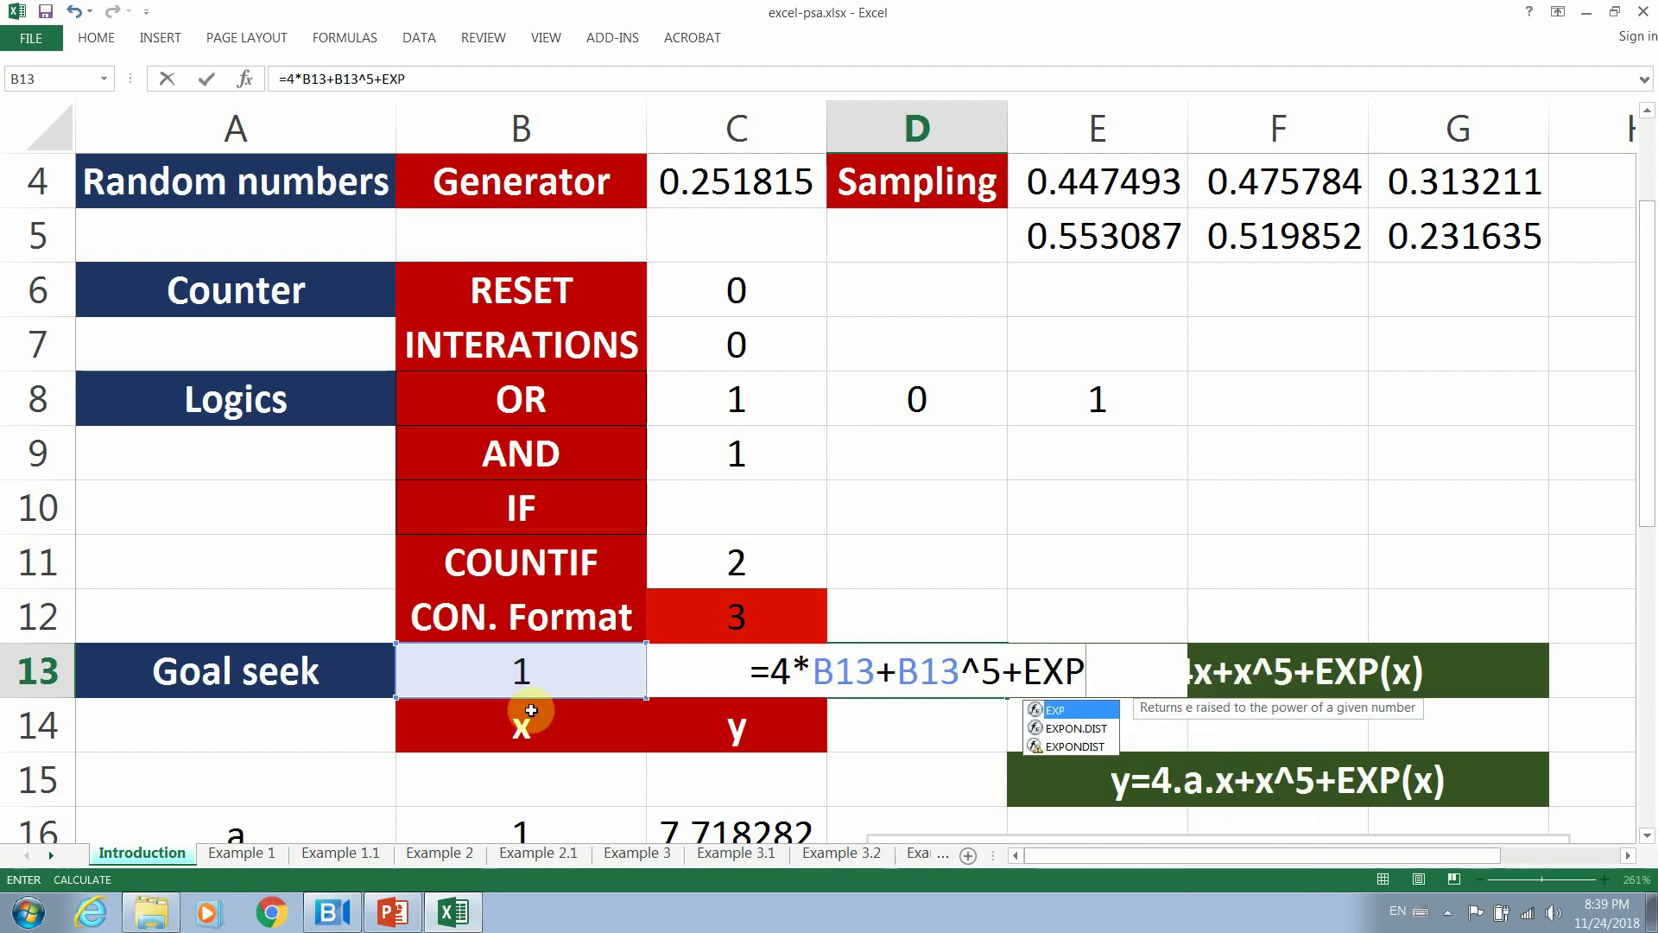
double_click(1071, 714)
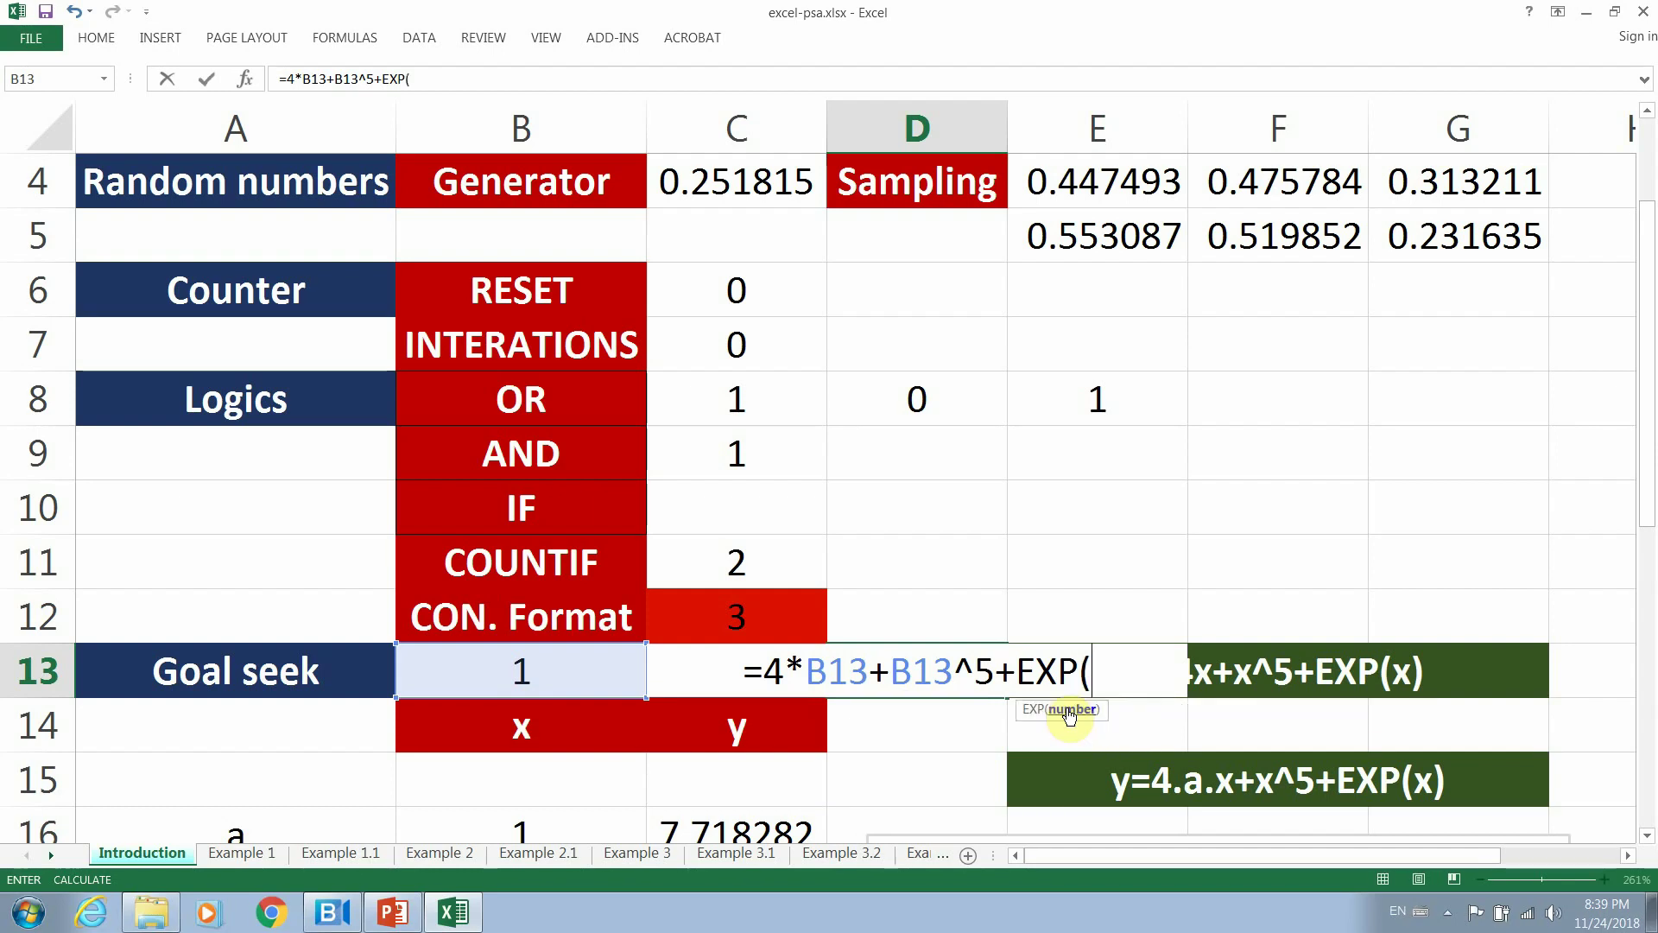
left_click(534, 665)
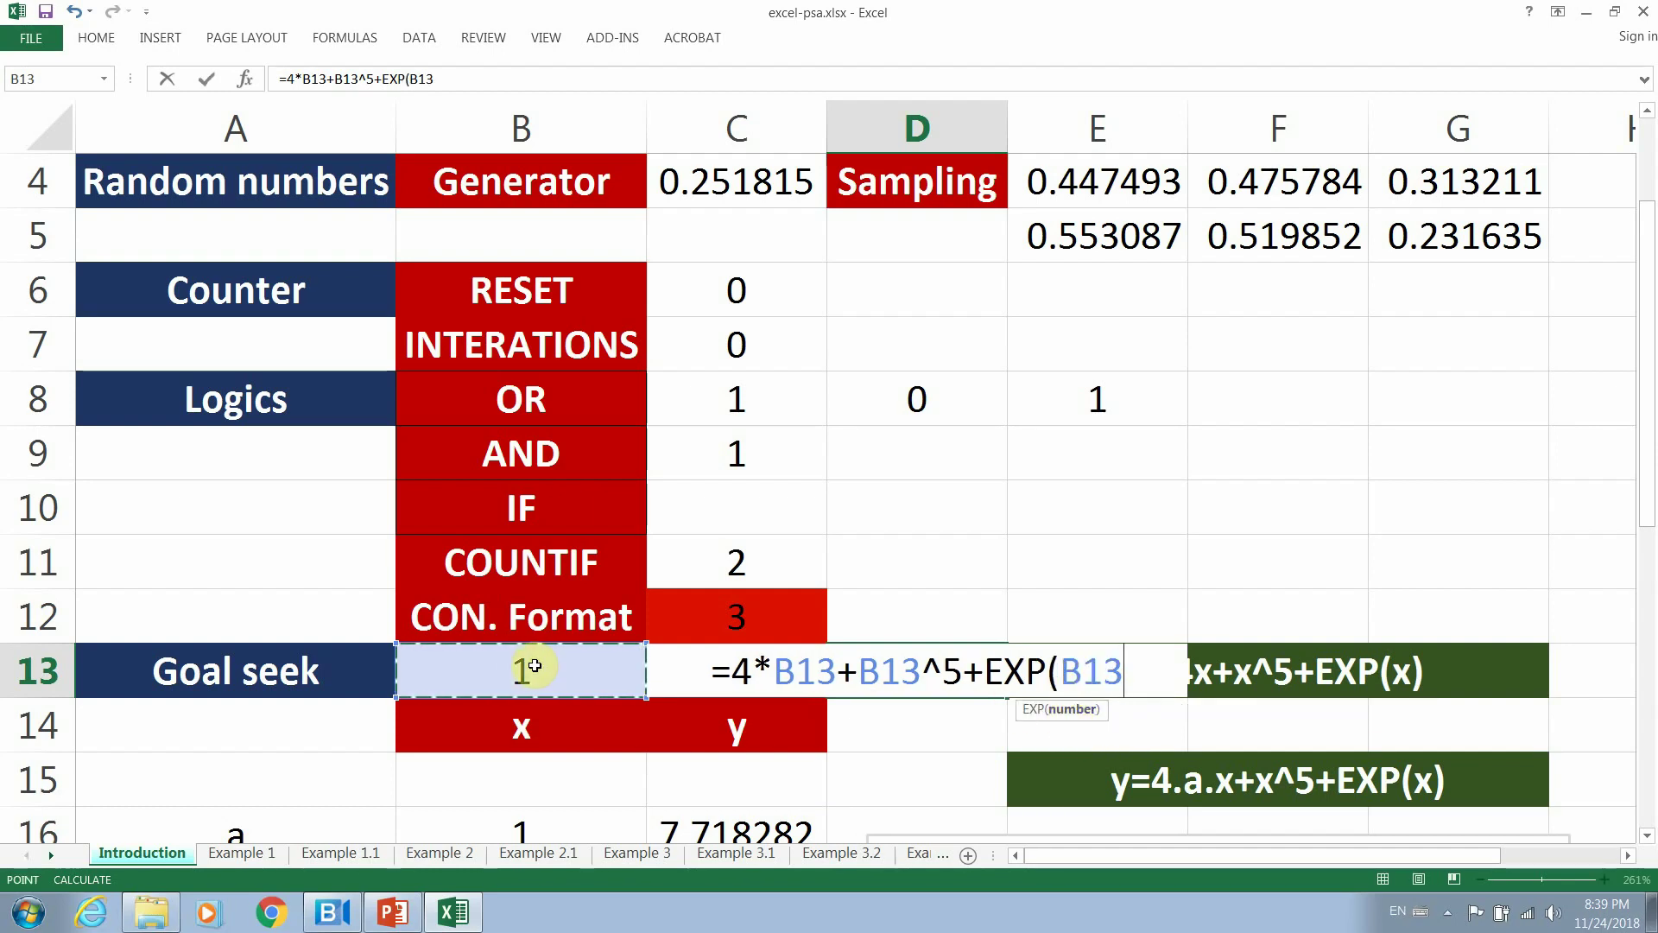
type(")")
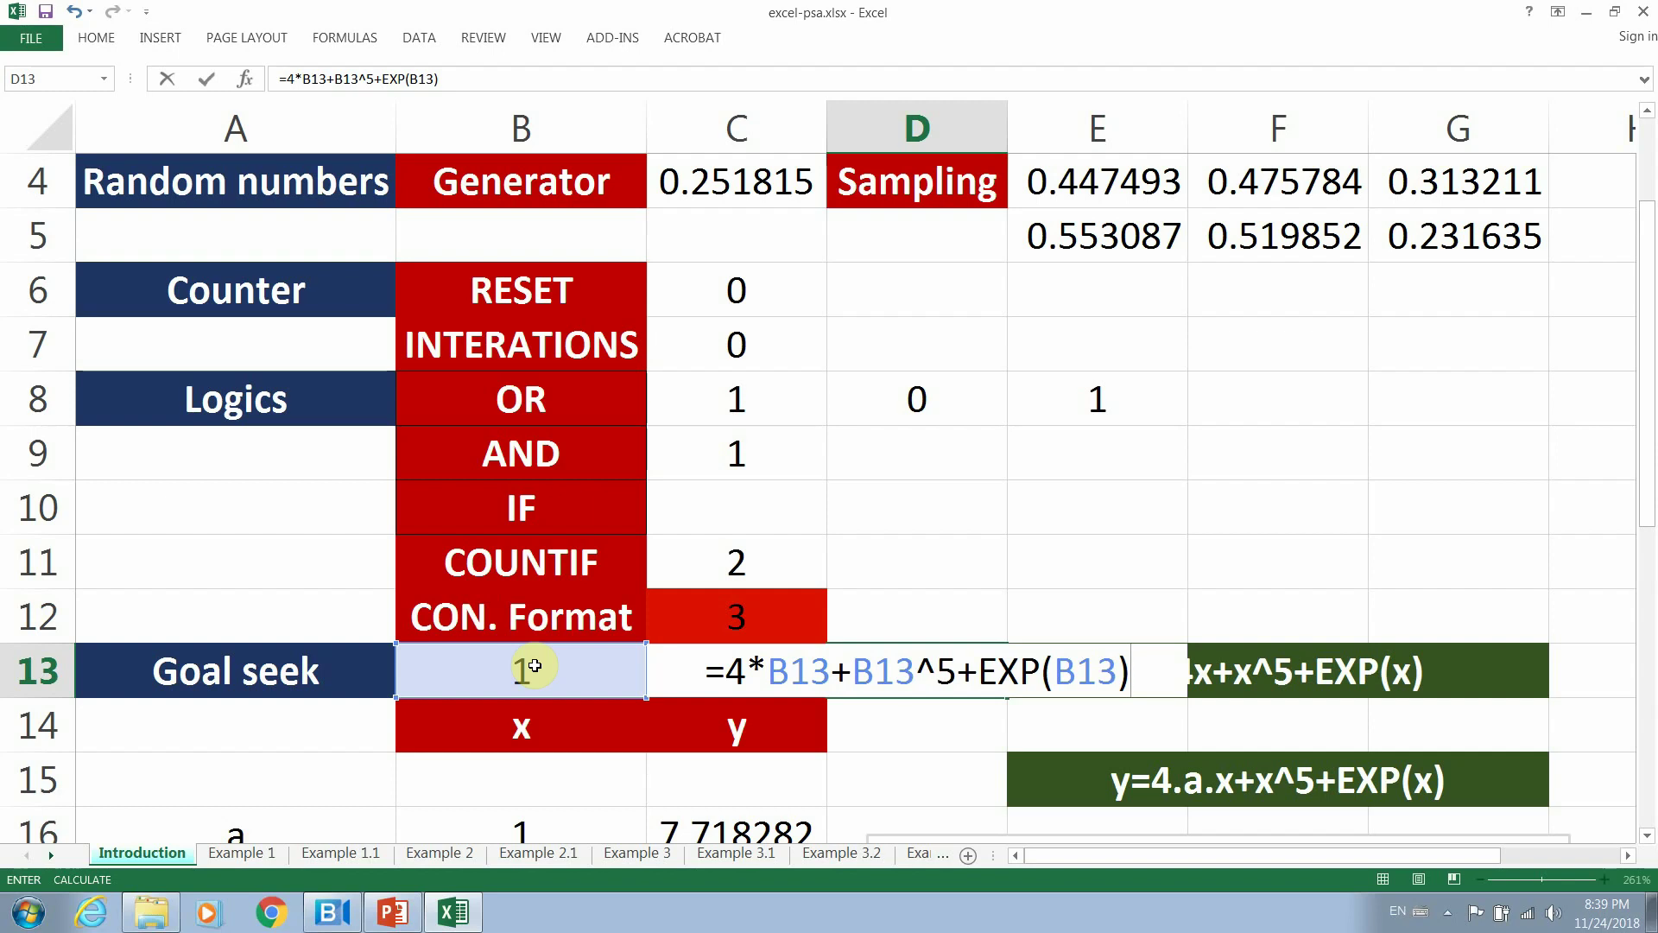
key("Return")
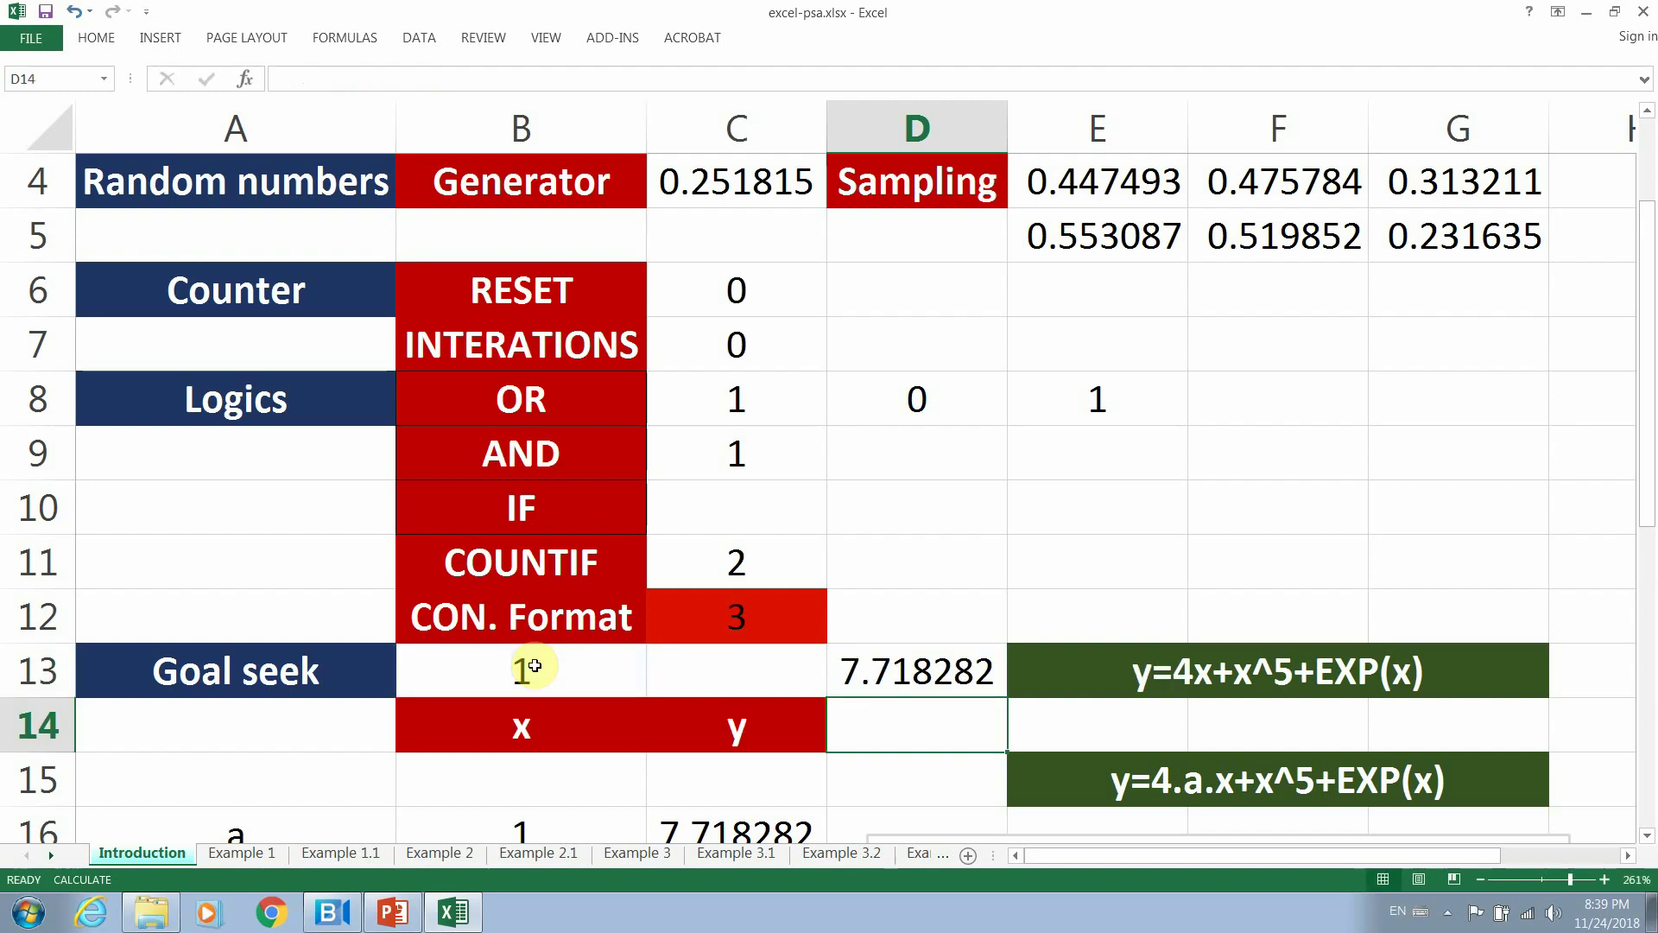
Set up a Goal Seek that brings D13 to the value 10 by changing cell B13.
left_click(863, 669)
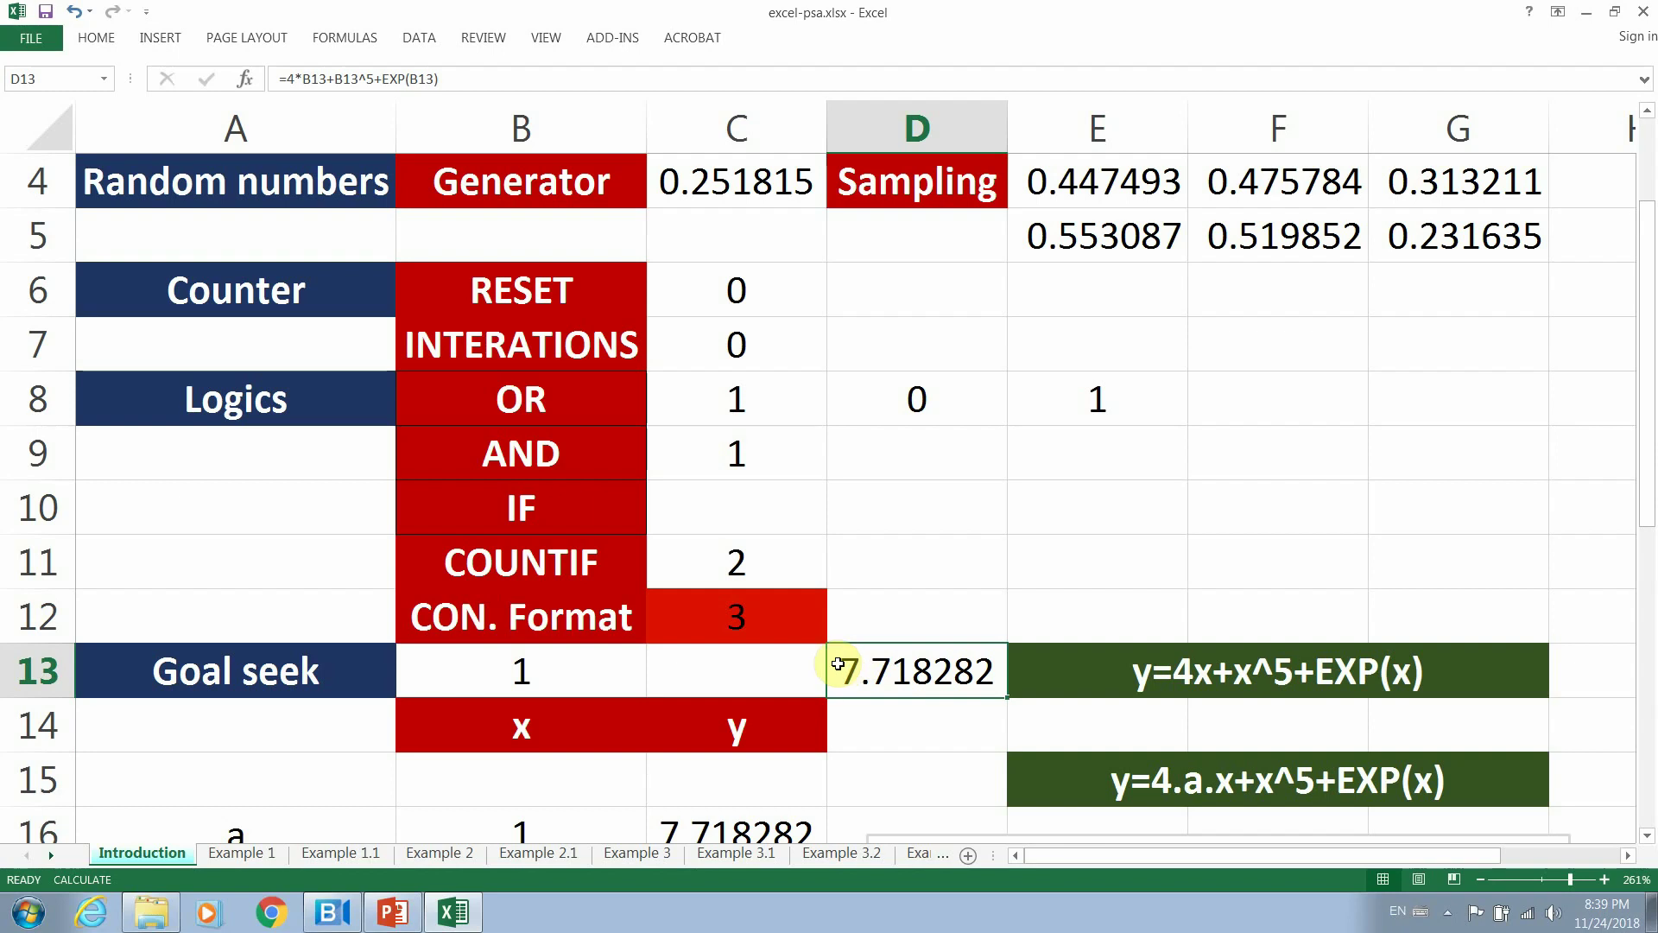
left_click(523, 679)
left_click(869, 684)
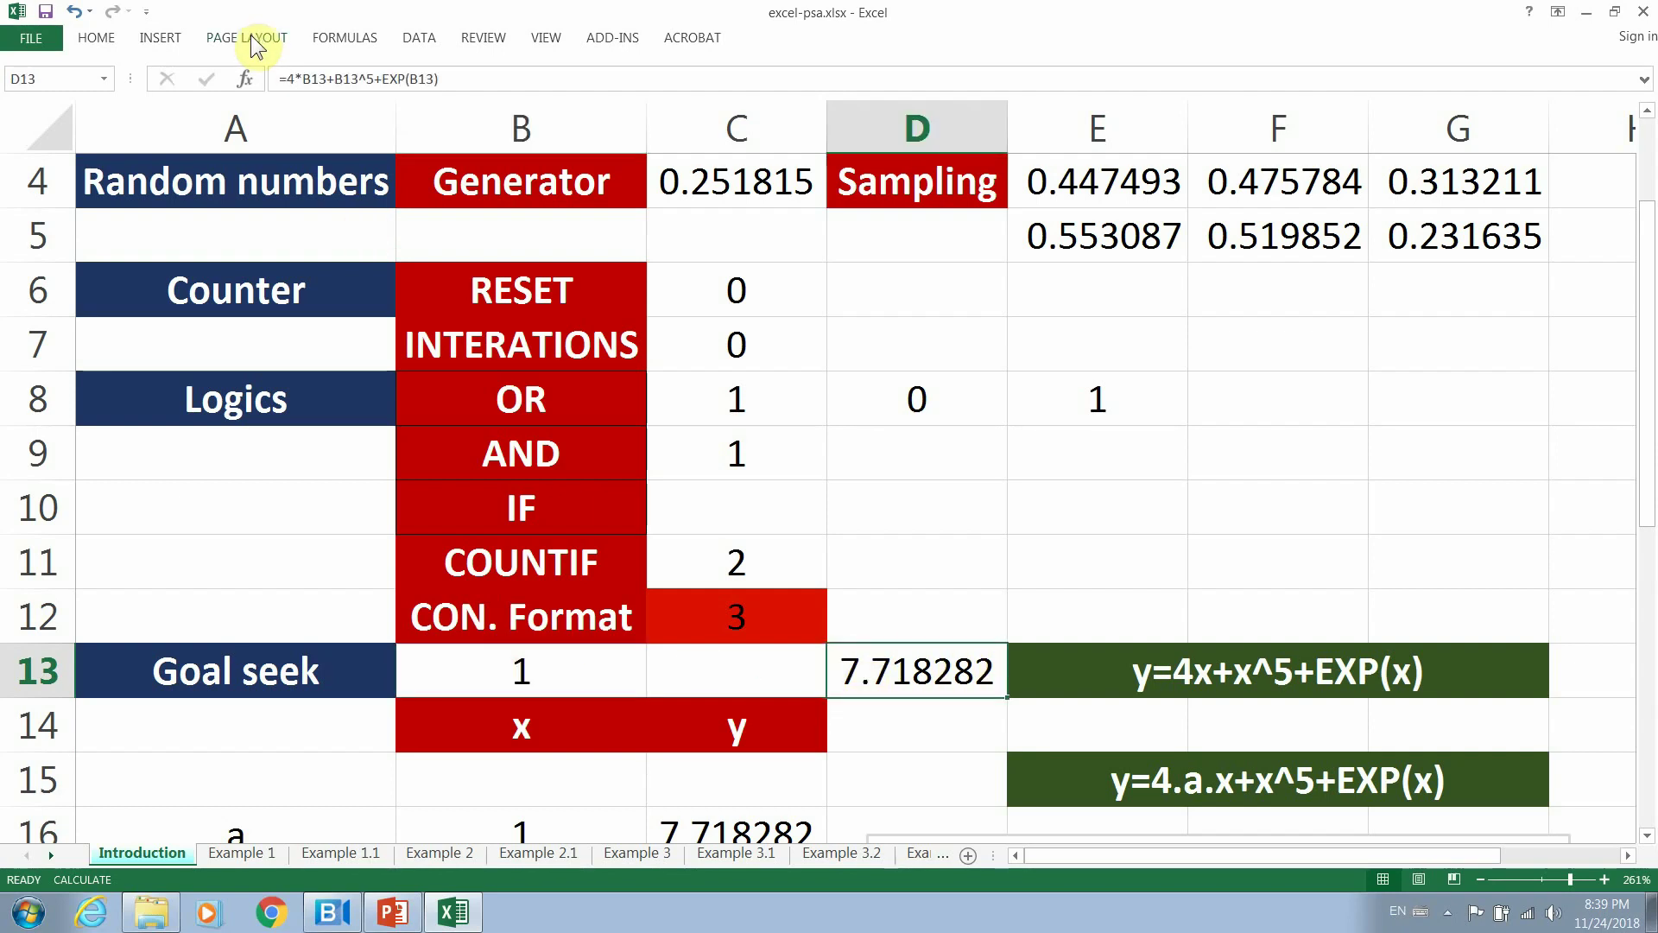
left_click(177, 39)
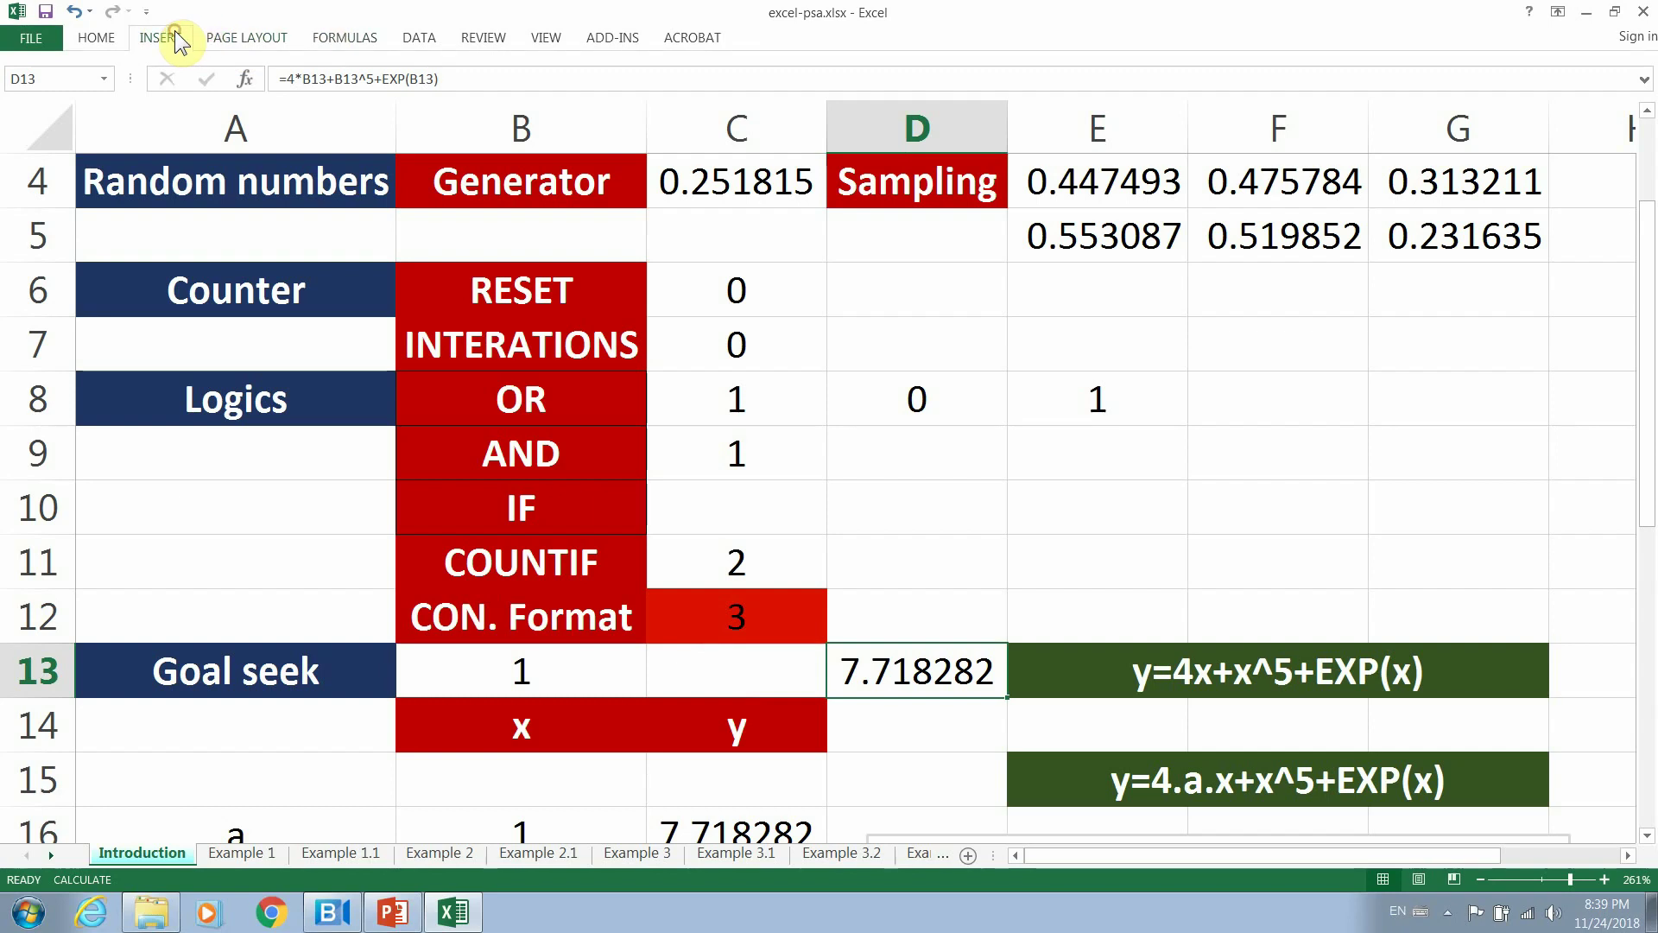
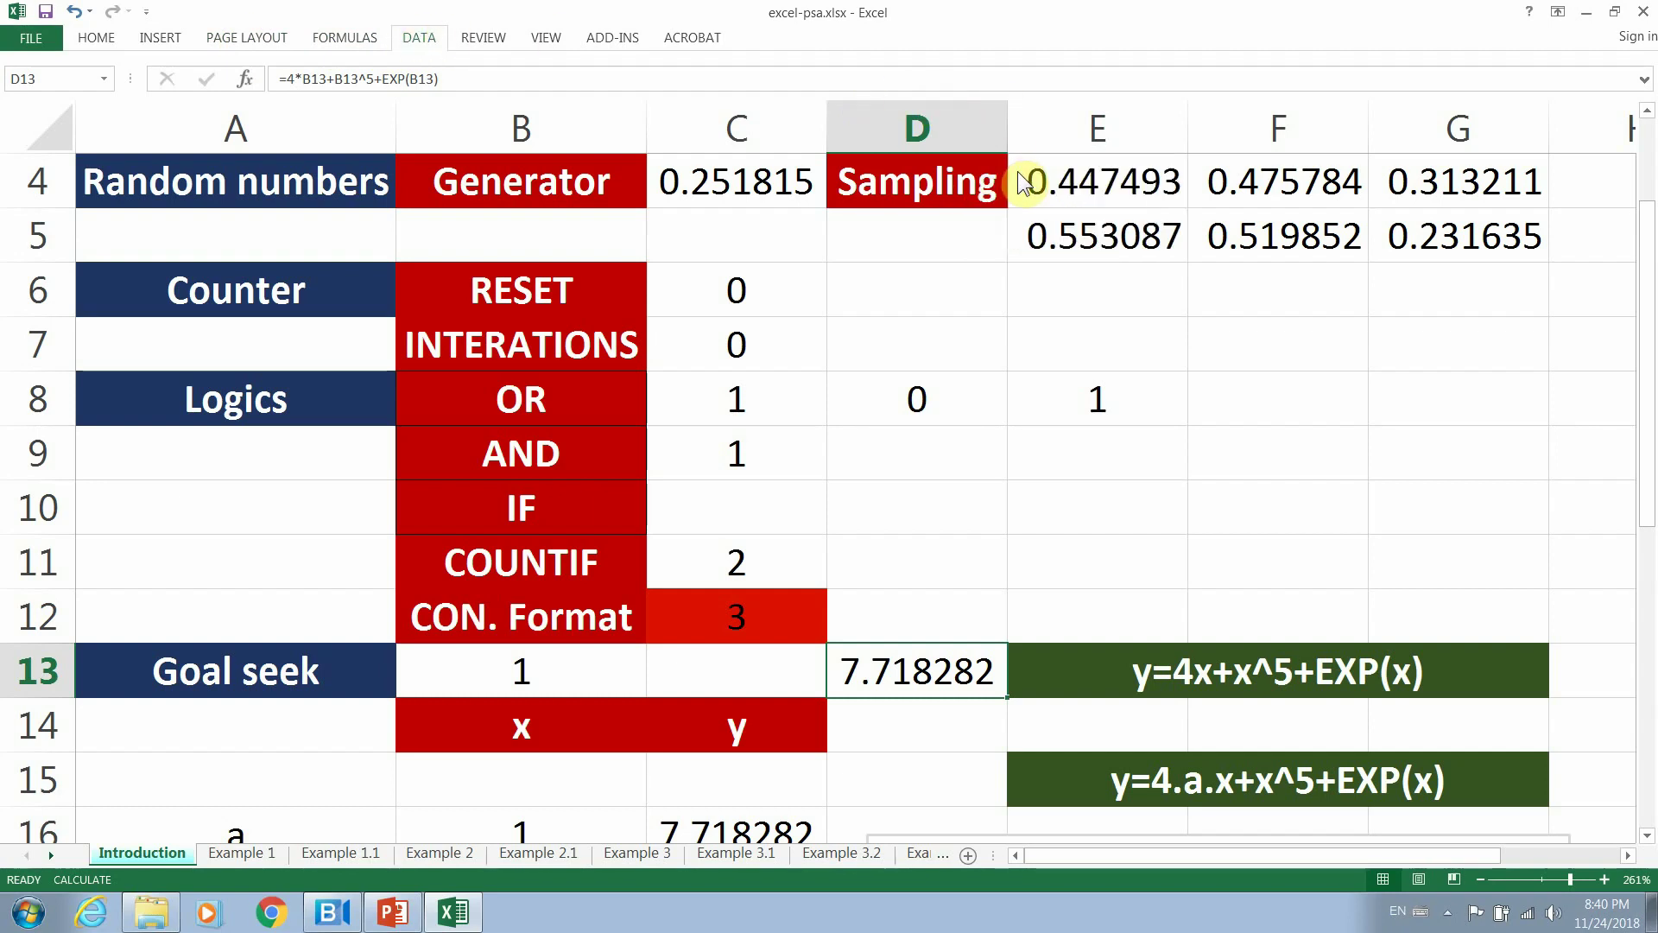
key("alt+a")
key("w")
key("g")
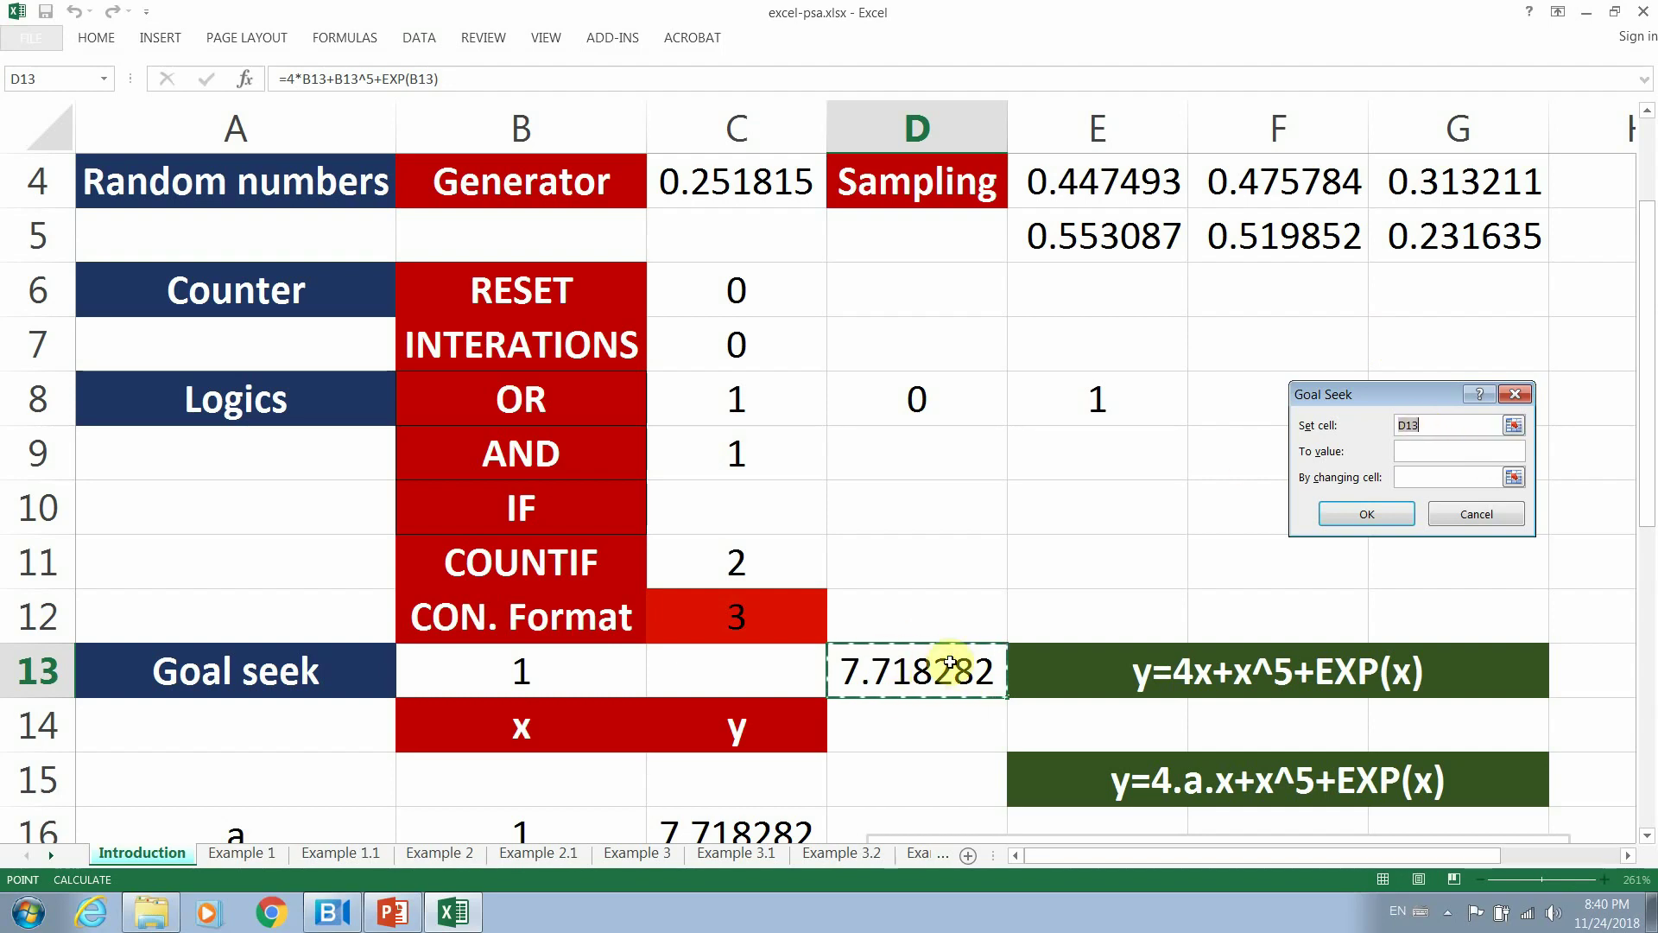
left_click(1412, 451)
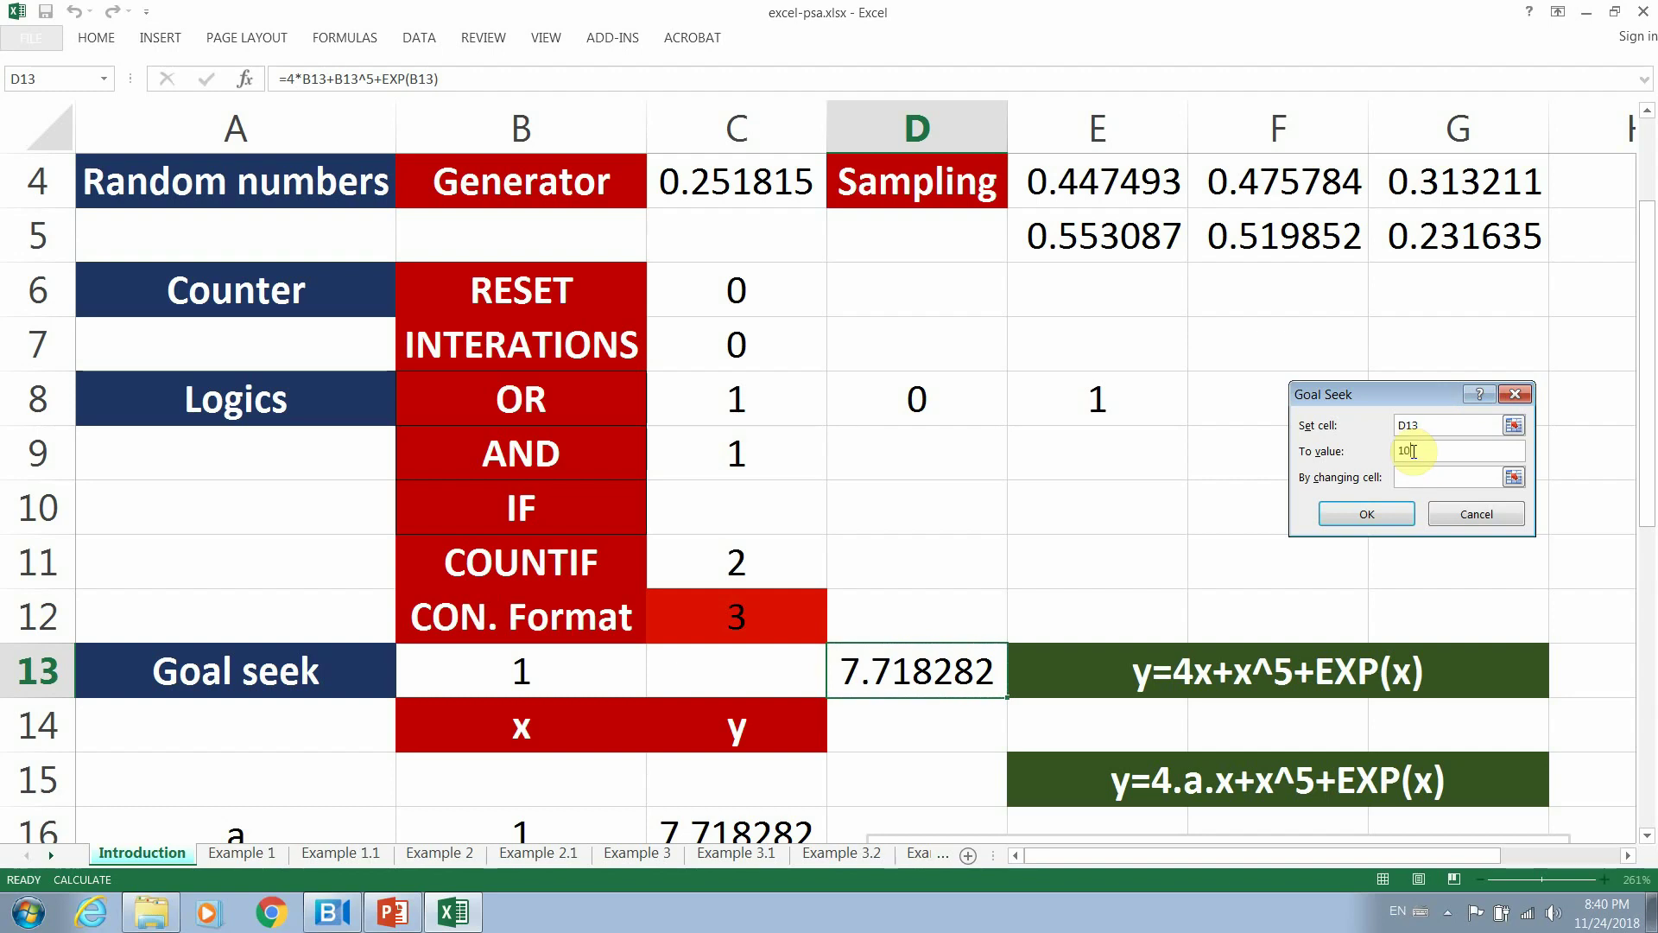
left_click(1513, 477)
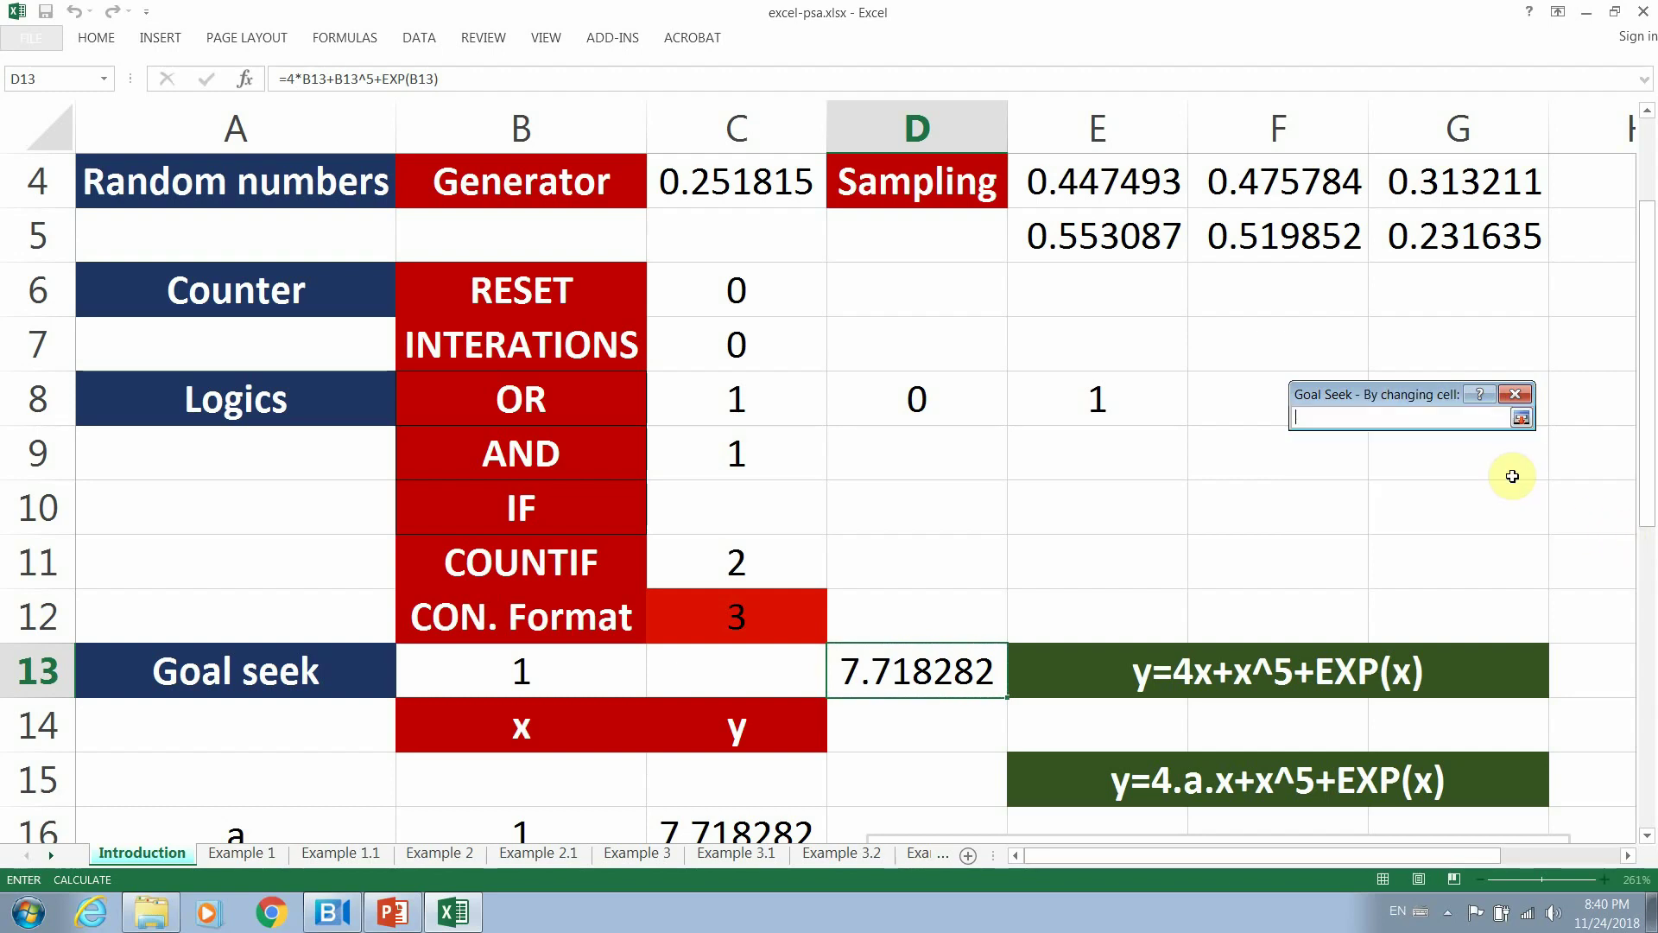
left_click(555, 659)
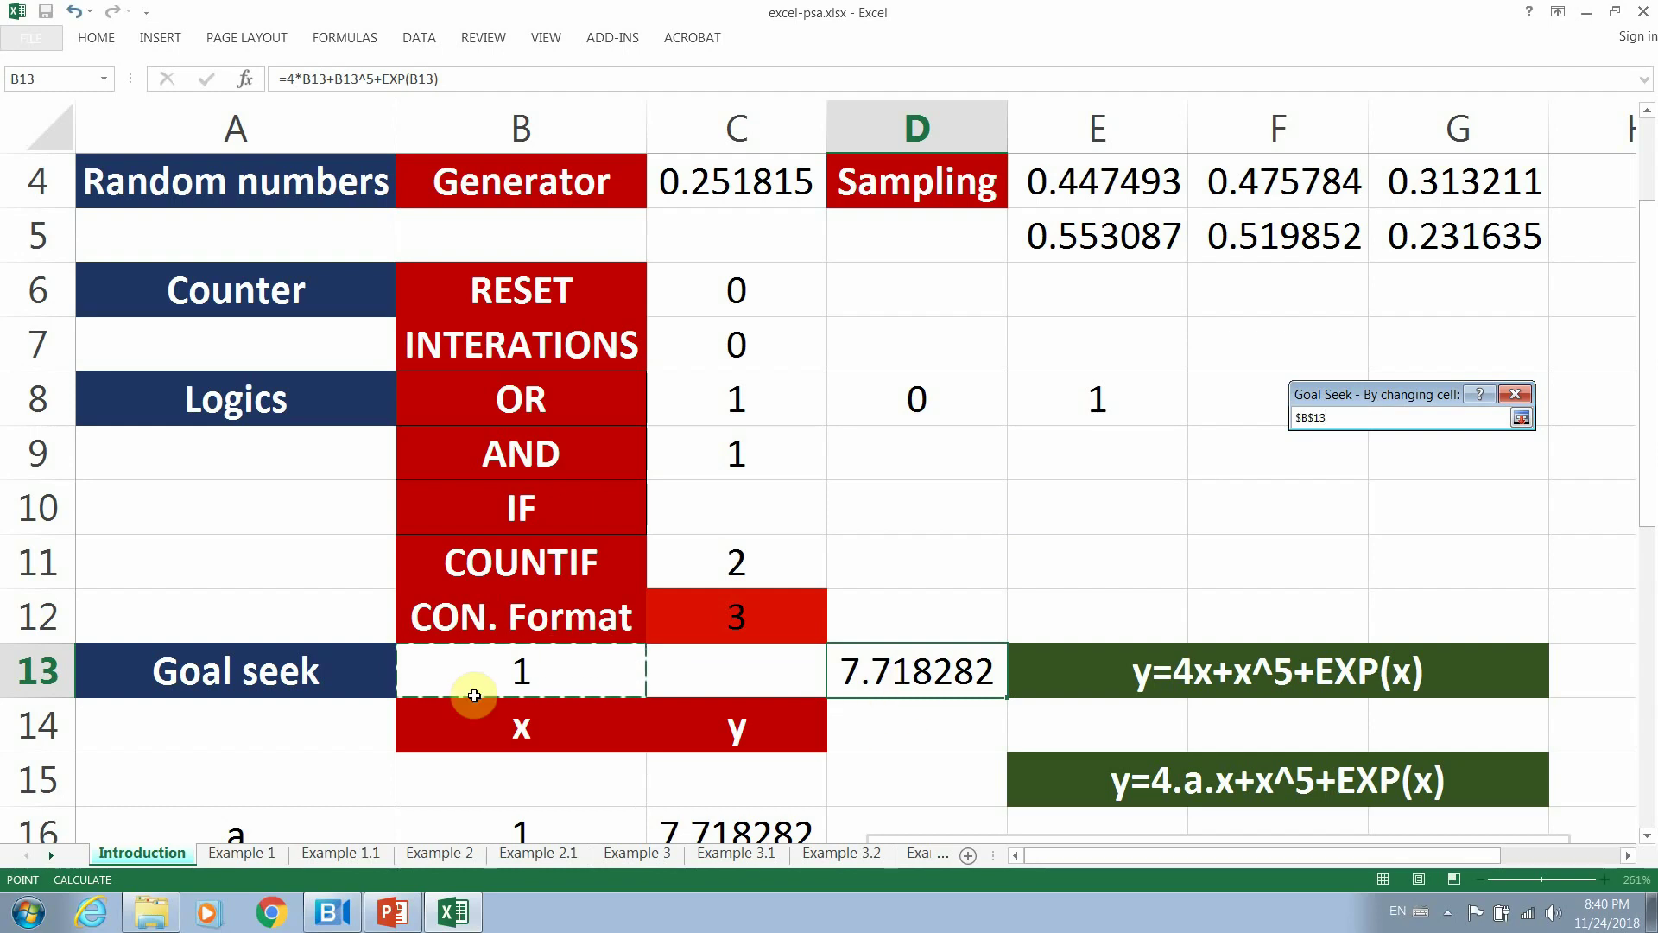
left_click(1522, 420)
Run the Goal Seek, dismiss the circular reference warning, and accept the solution.
left_click(1364, 514)
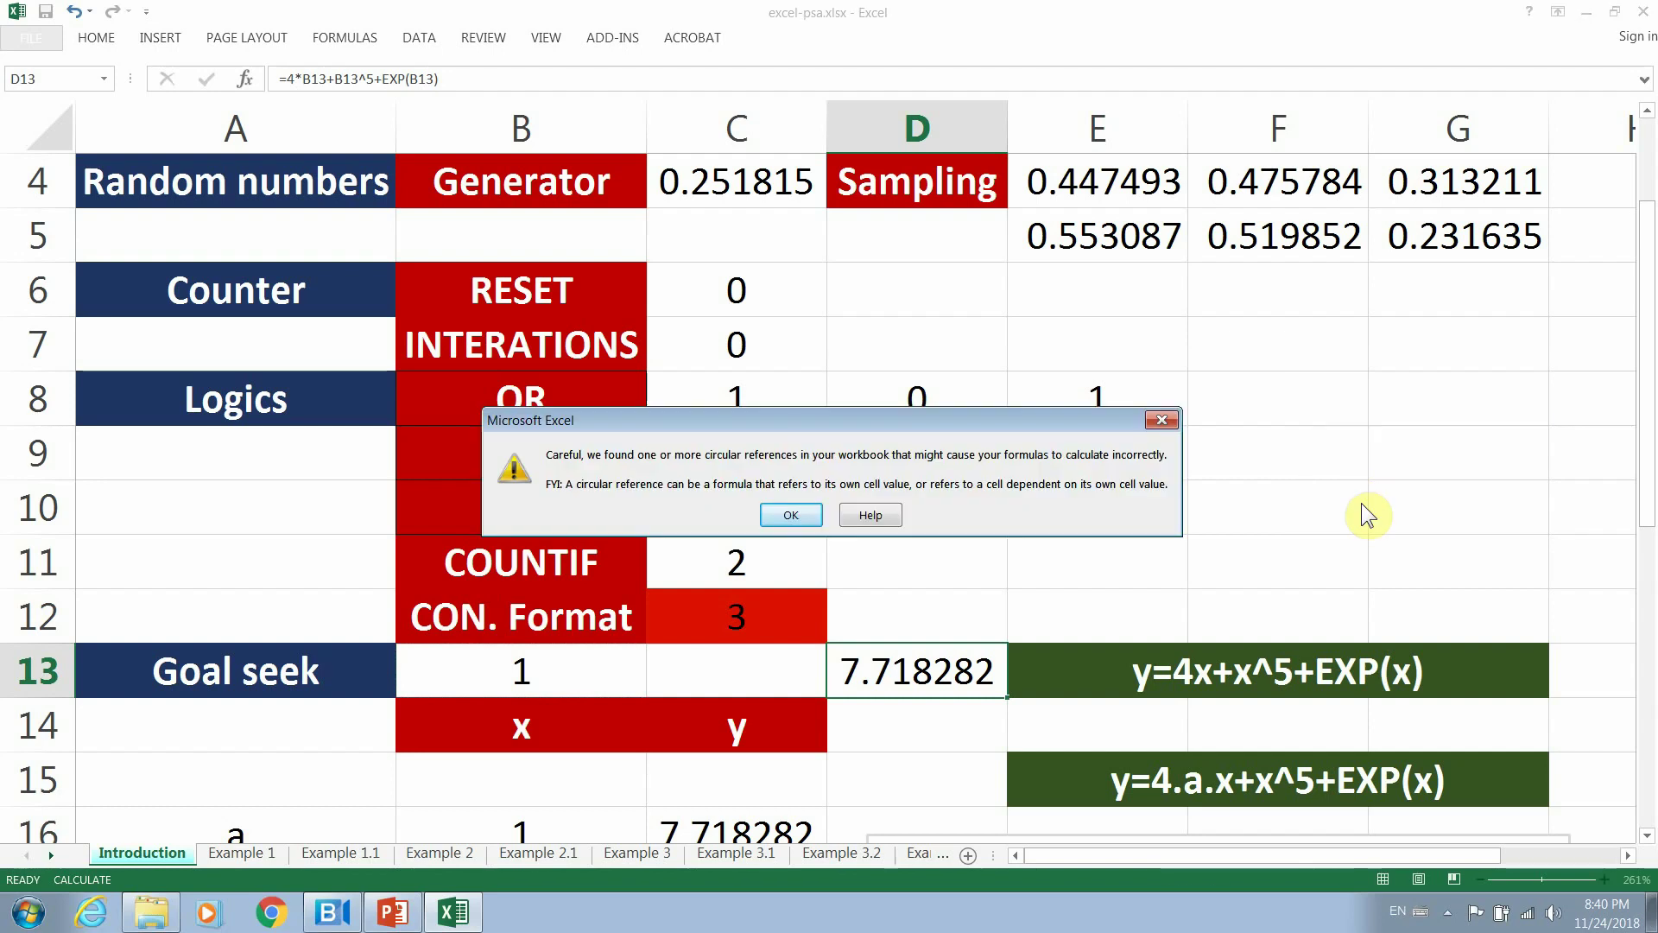
left_click(786, 515)
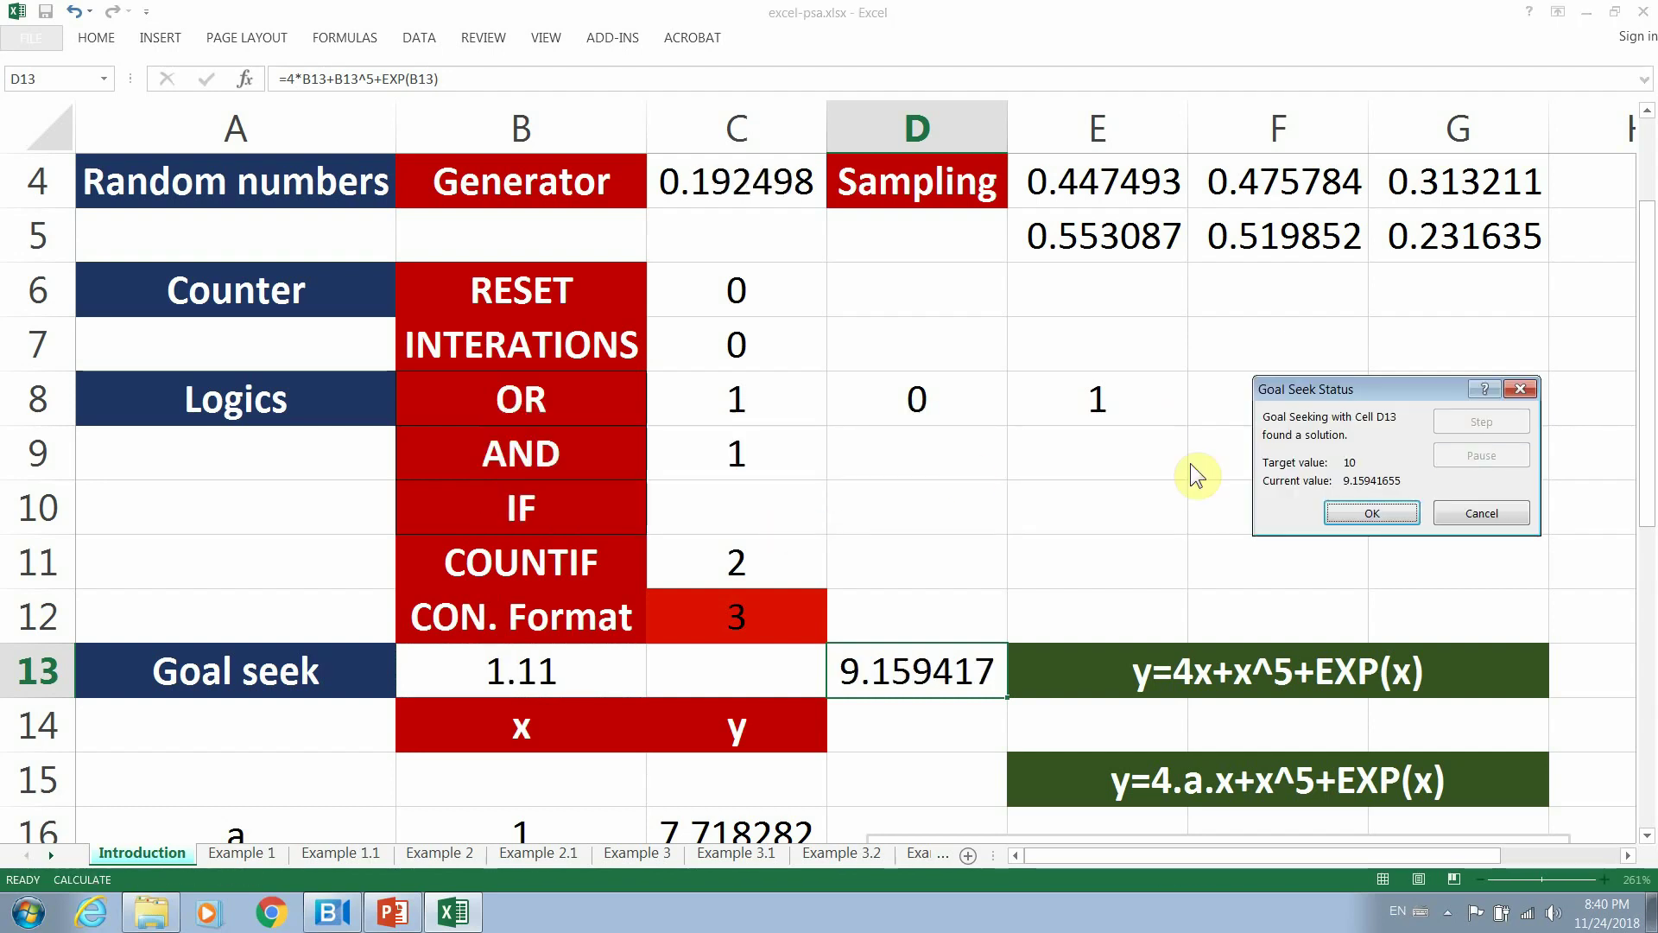
left_click(1365, 514)
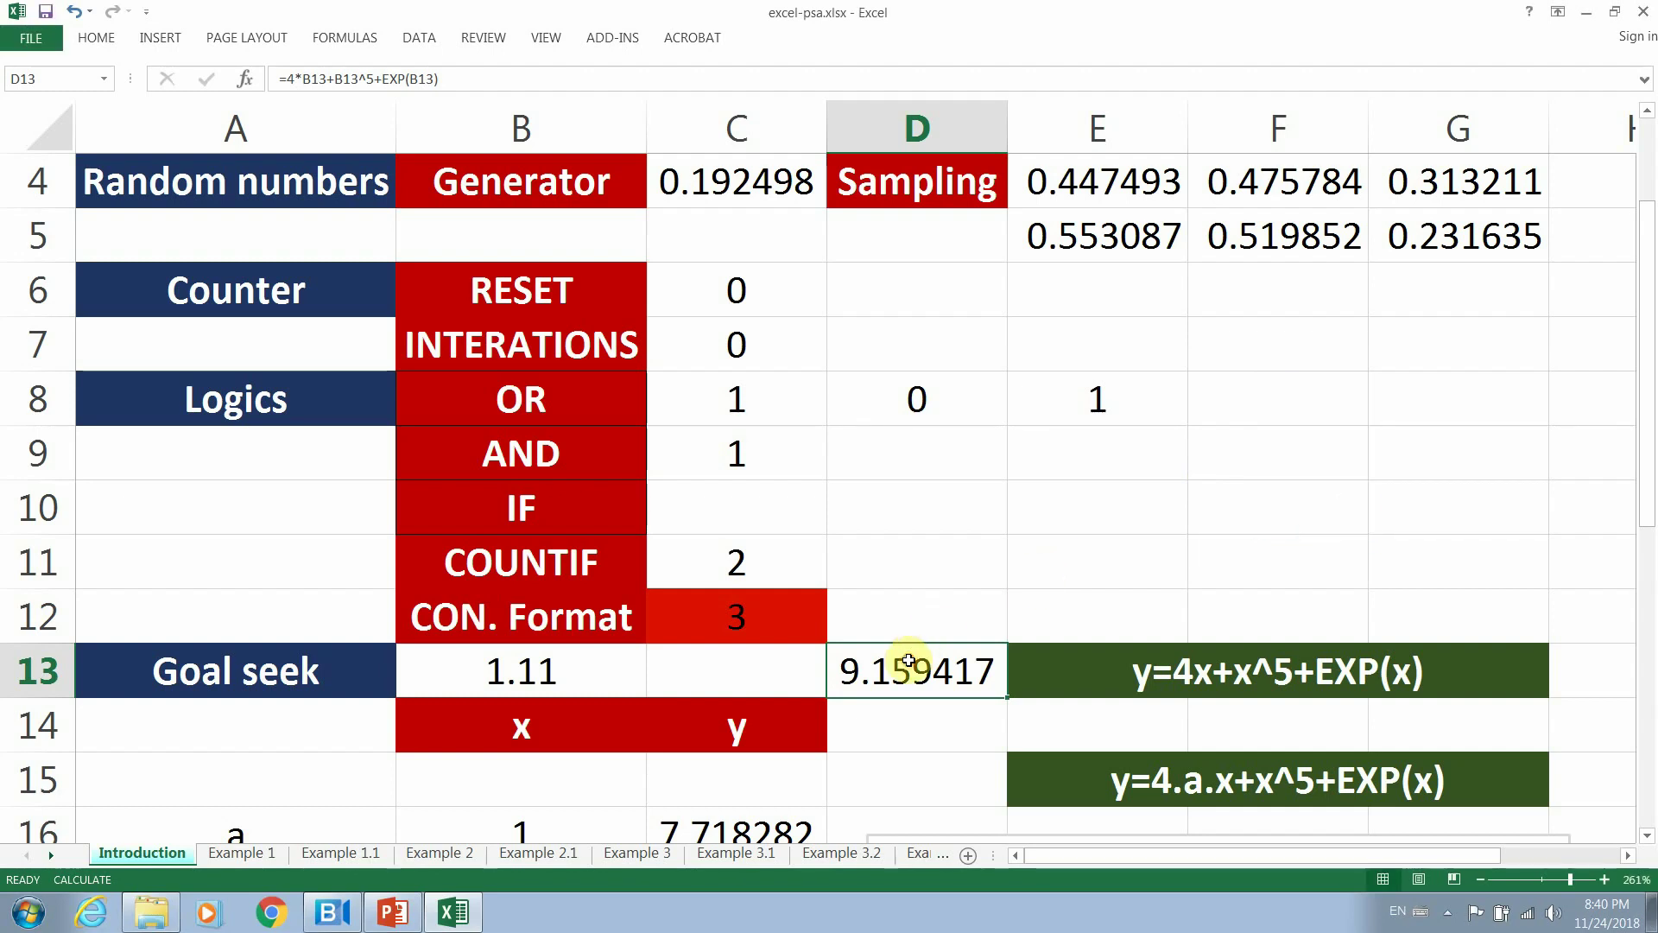
Examine the Goal Seek table on the Introduction sheet, covering parameter a in A17 and the x values in B16:B20.
left_click(521, 673)
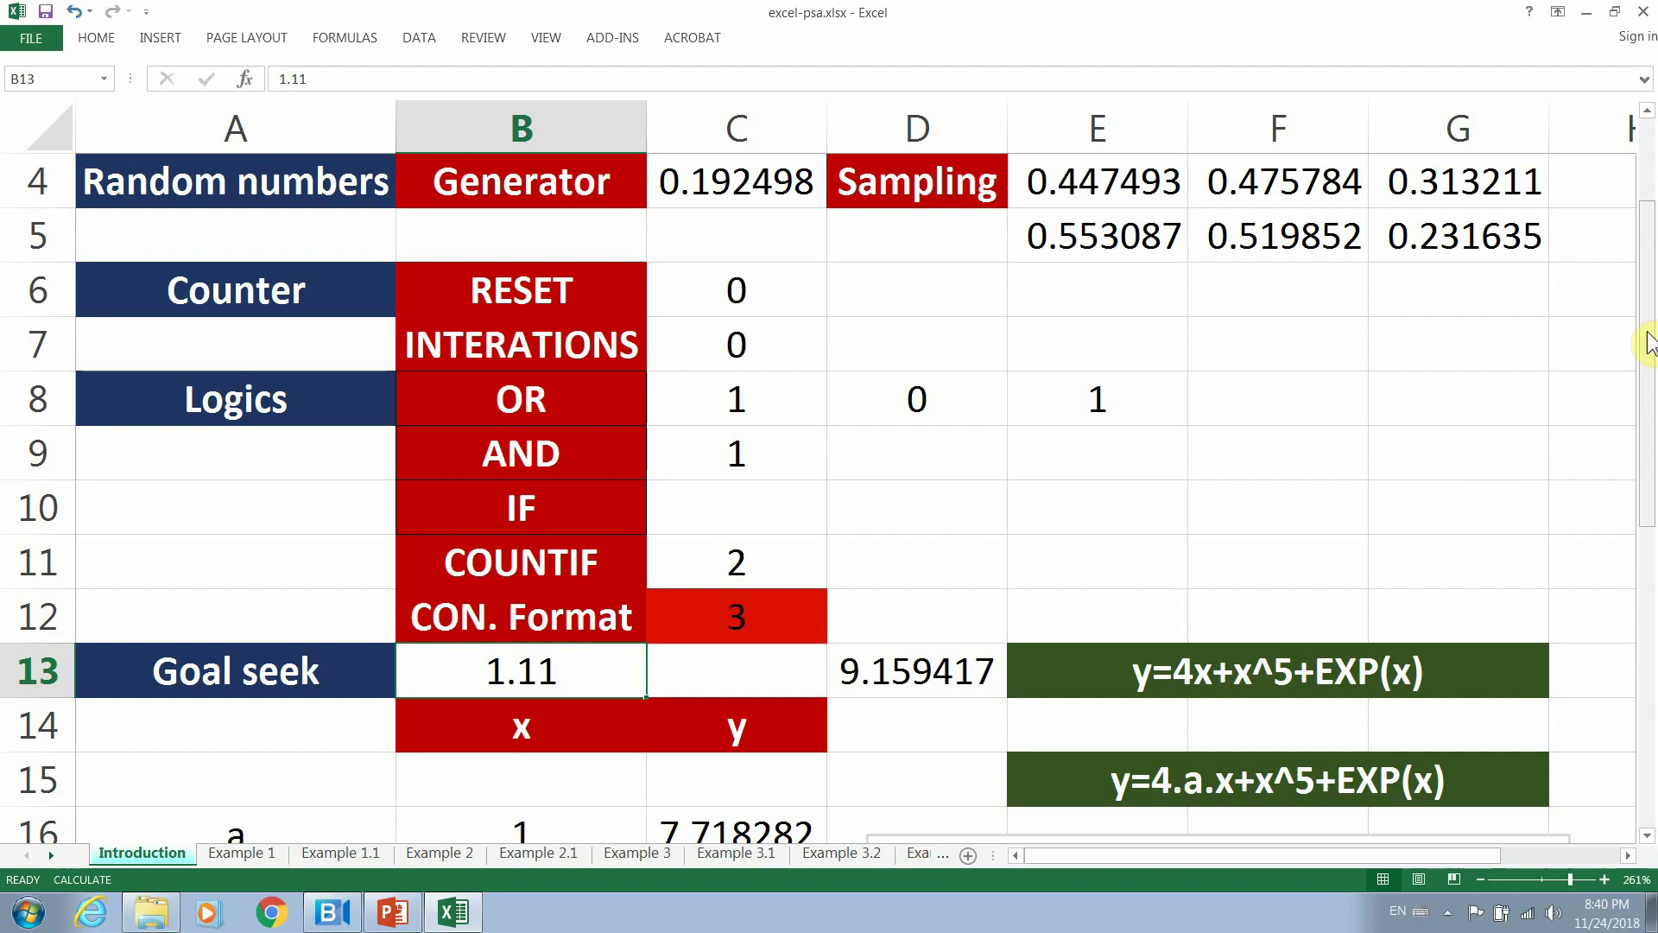
left_click_drag(1645, 328, 1649, 542)
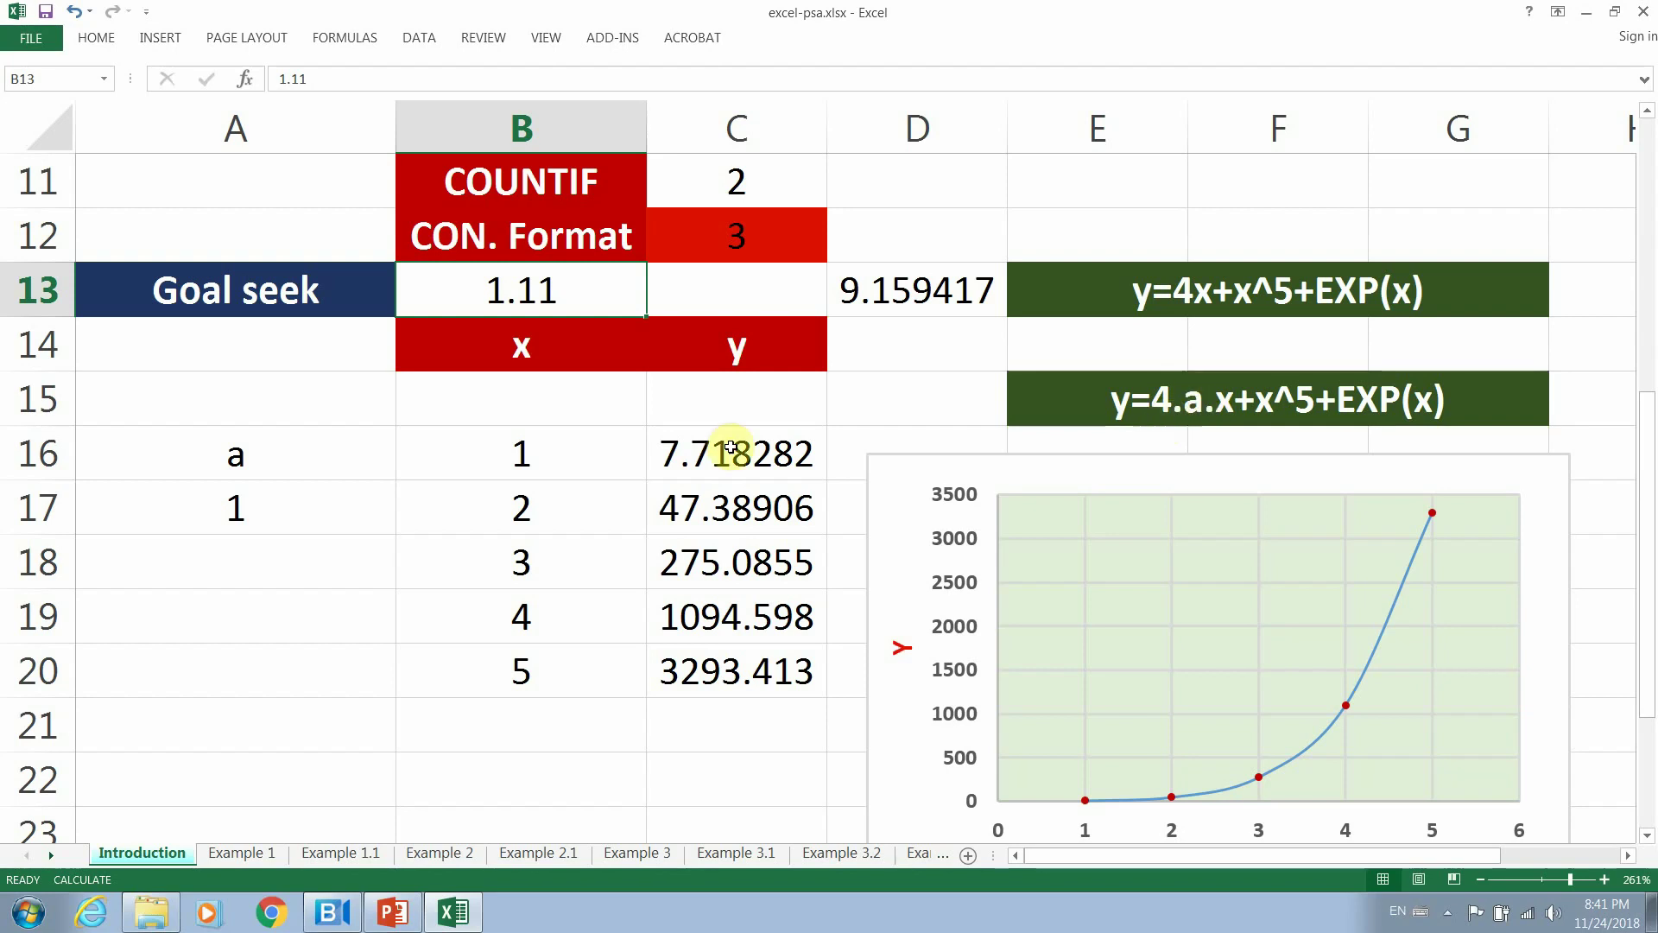
left_click(238, 514)
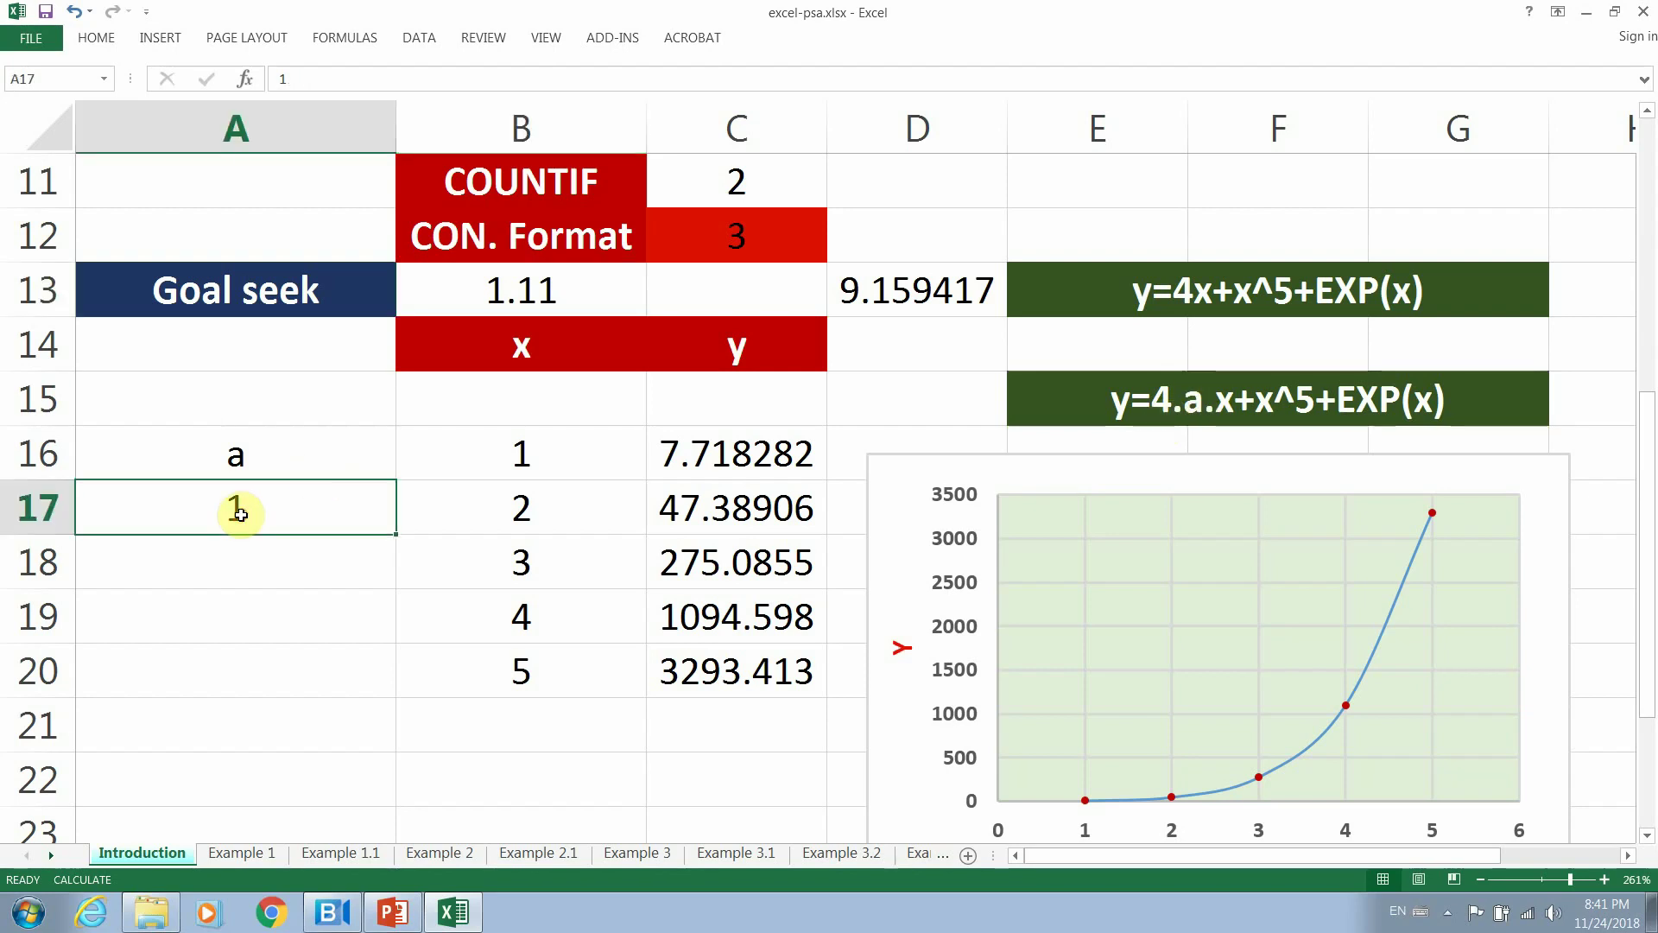
left_click(560, 446)
left_click(534, 520)
left_click(530, 542)
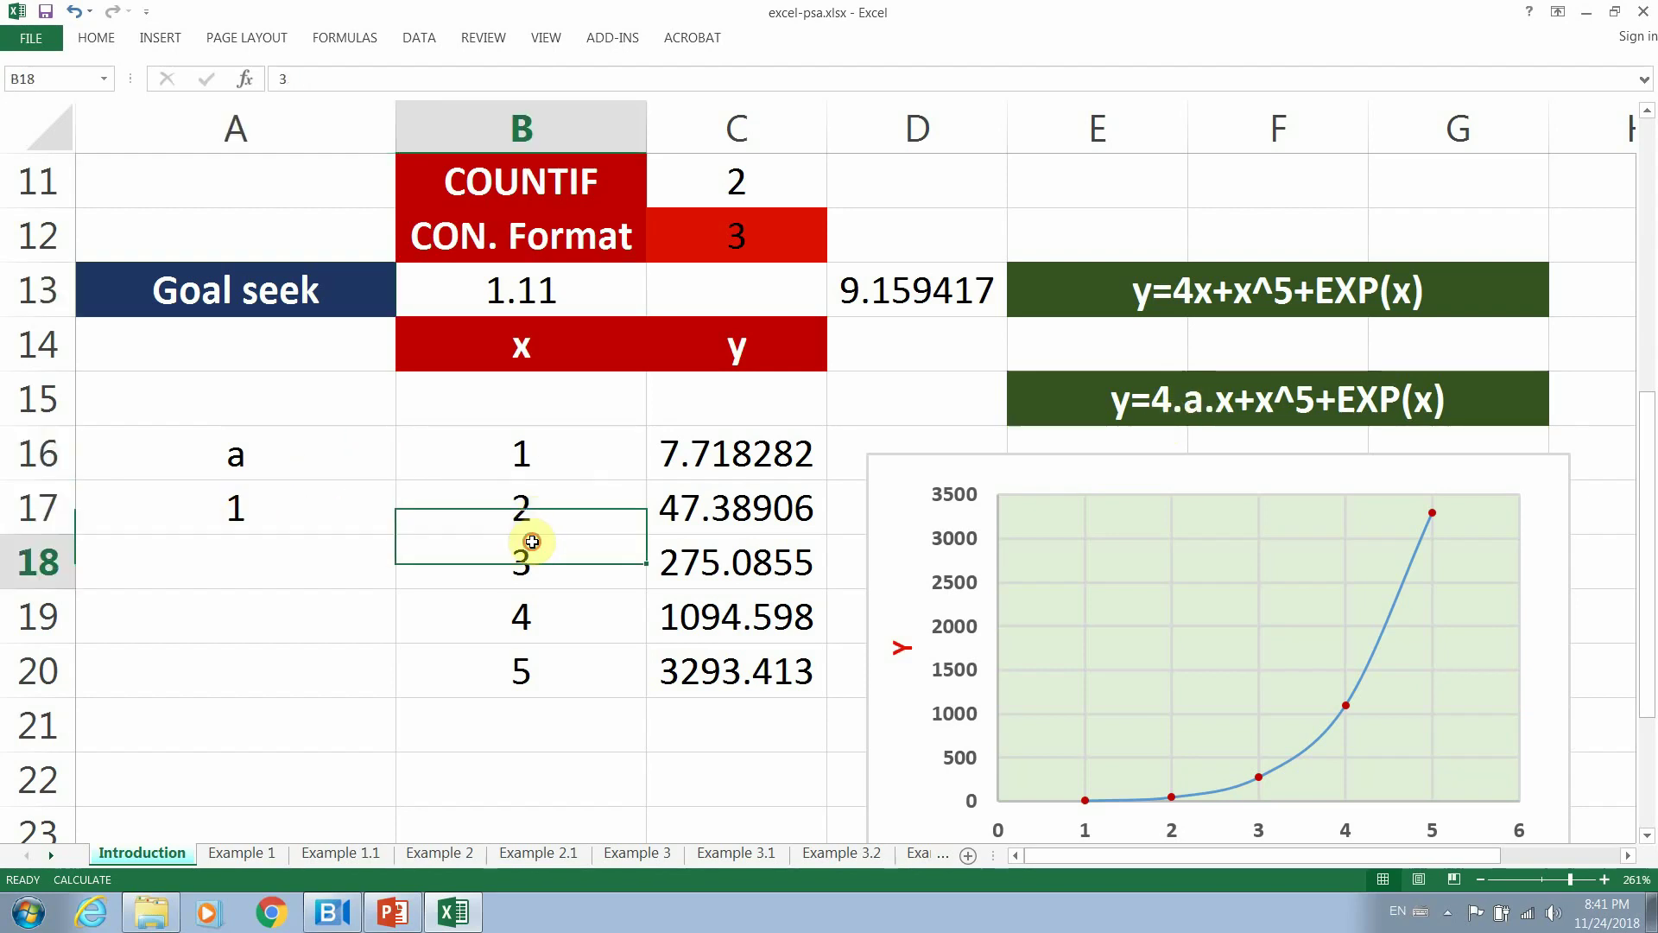
left_click(529, 630)
left_click(527, 661)
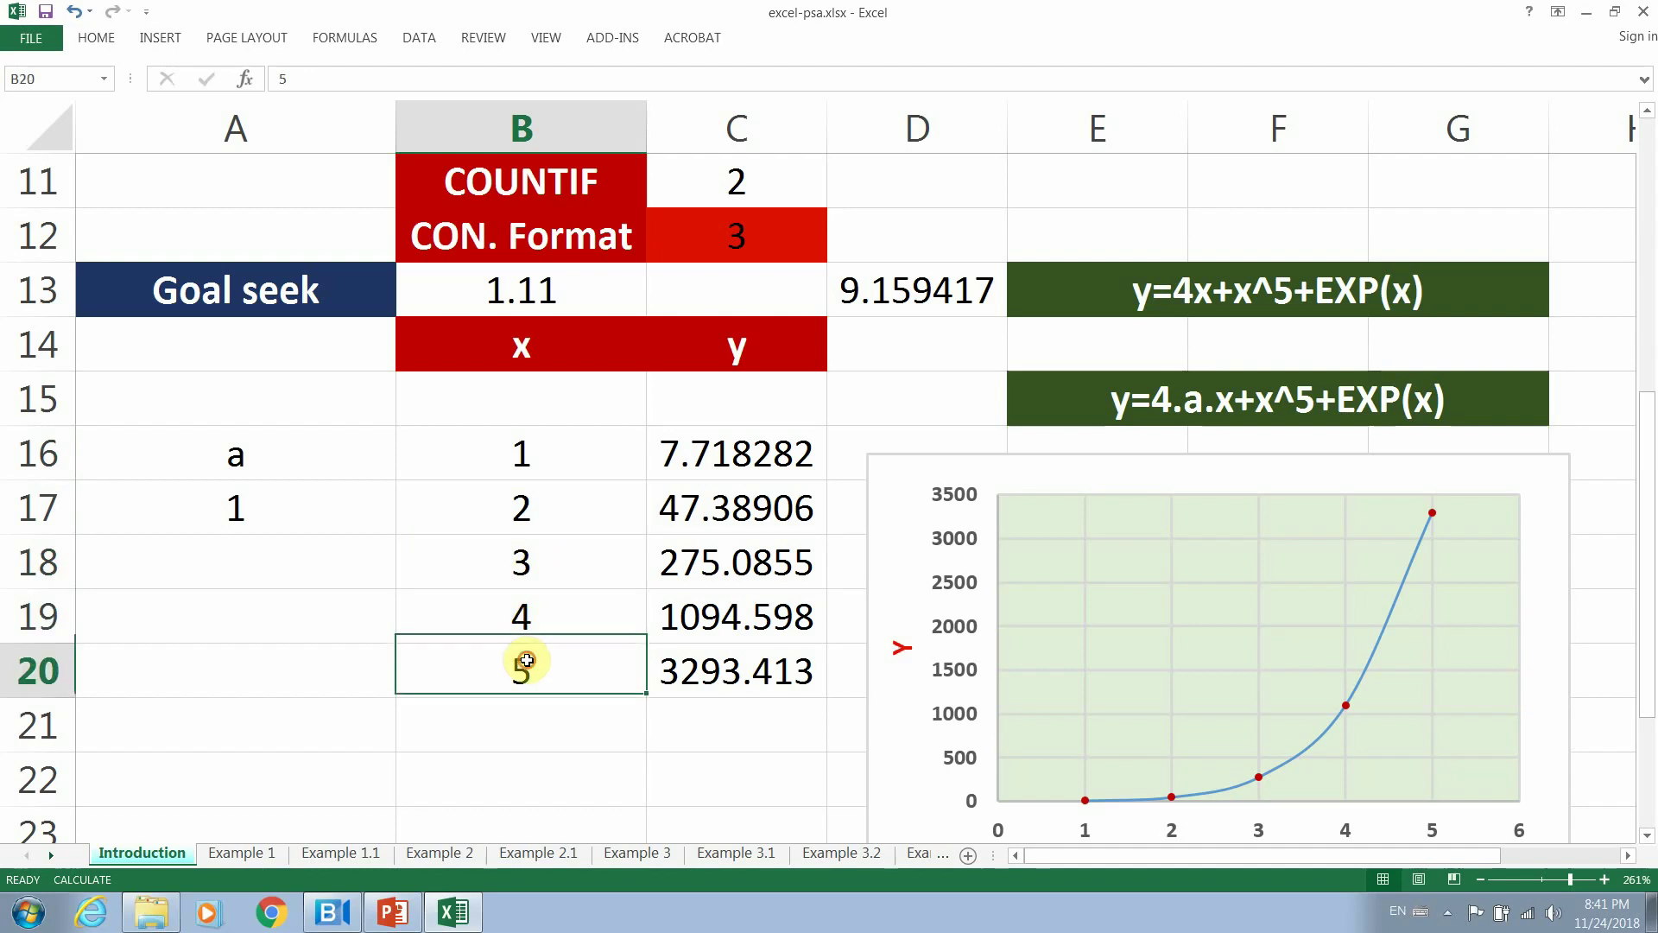
Examine how the y formula in C16 refers to the fixed parameter in A17 and to x in B16.
left_click(701, 446)
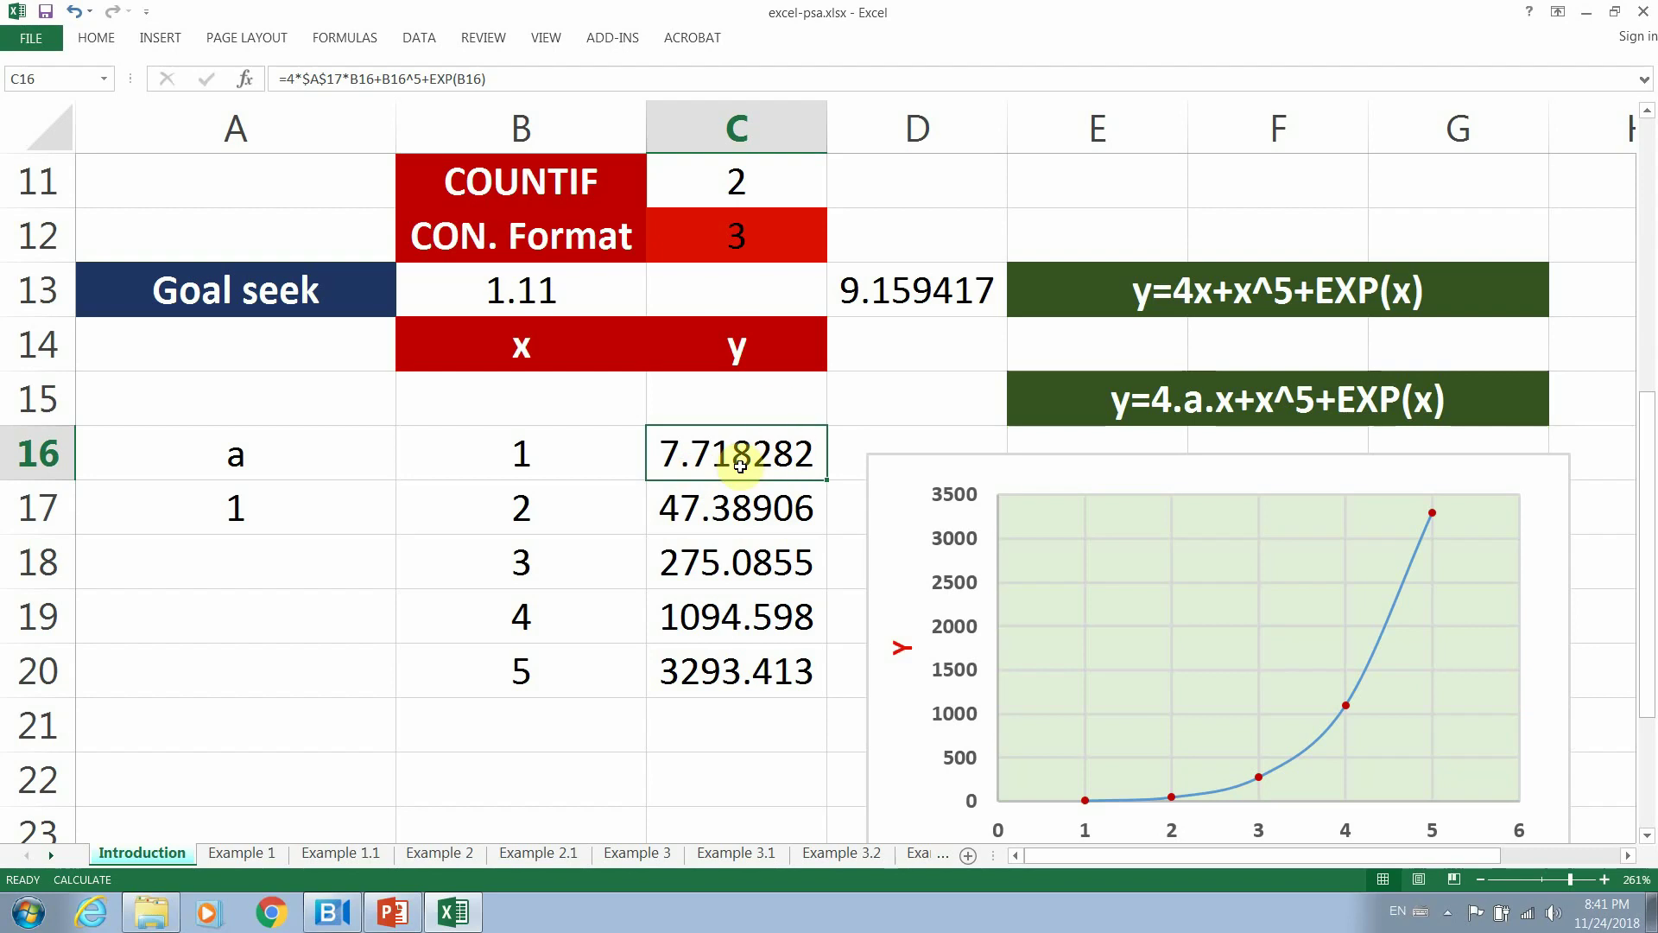
left_click(518, 517)
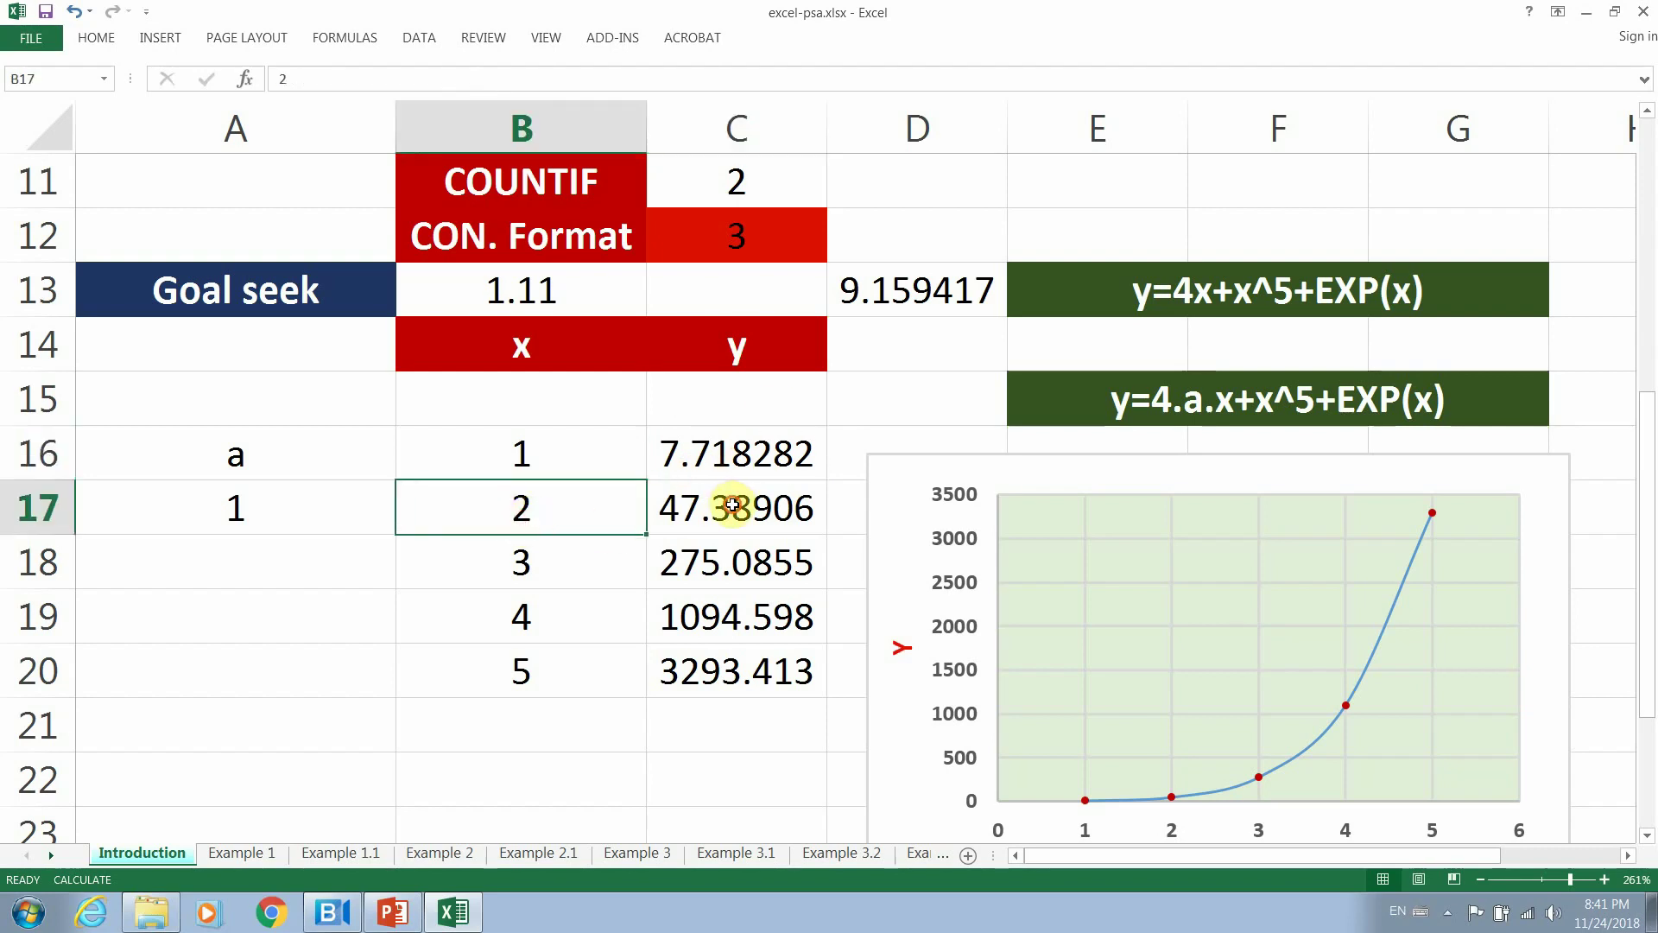
left_click(732, 506)
left_click(725, 452)
double_click(725, 452)
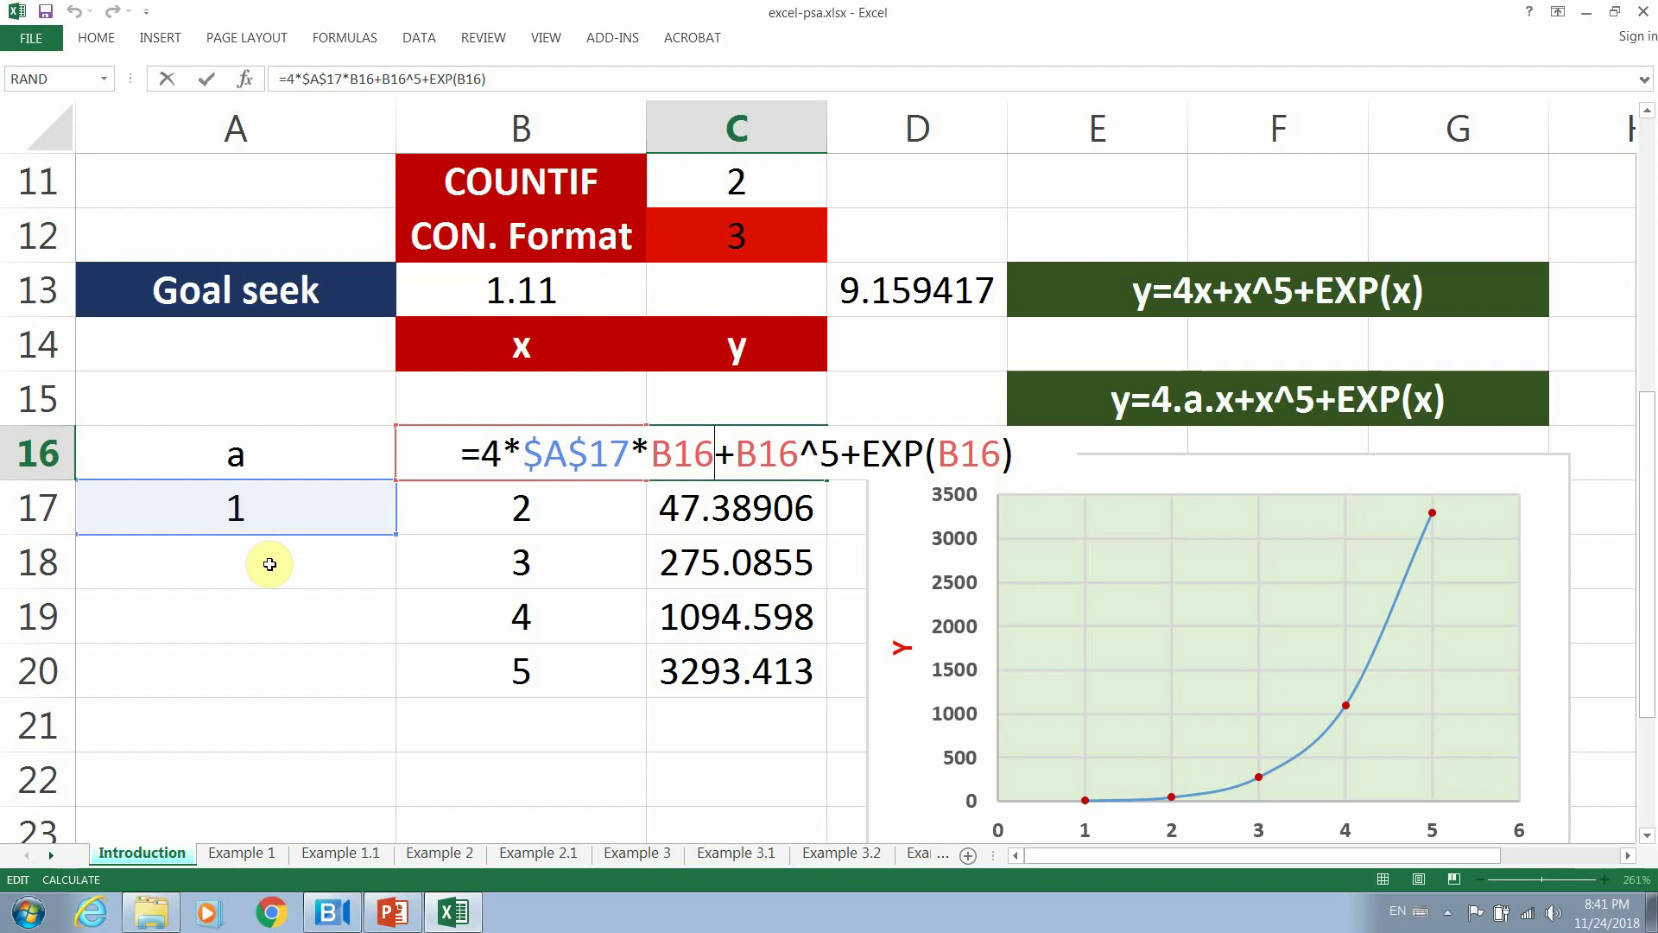
key("ctrl+Return")
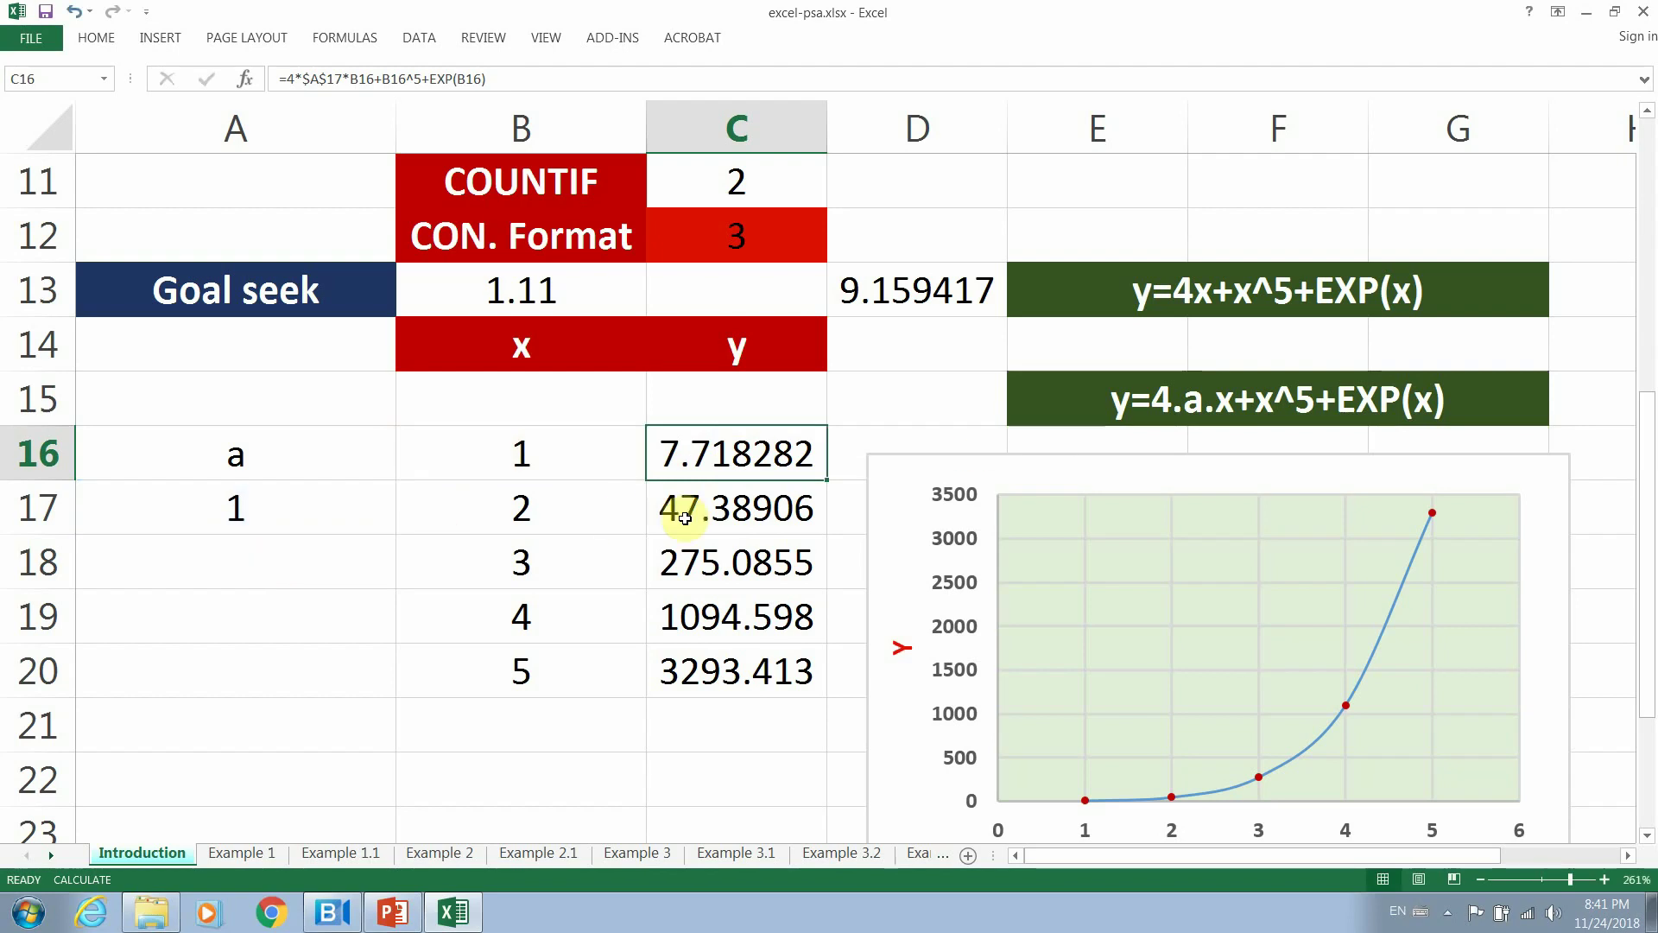
Set up a Goal Seek that brings C18 to the value 10 by changing cell A17.
left_click(733, 563)
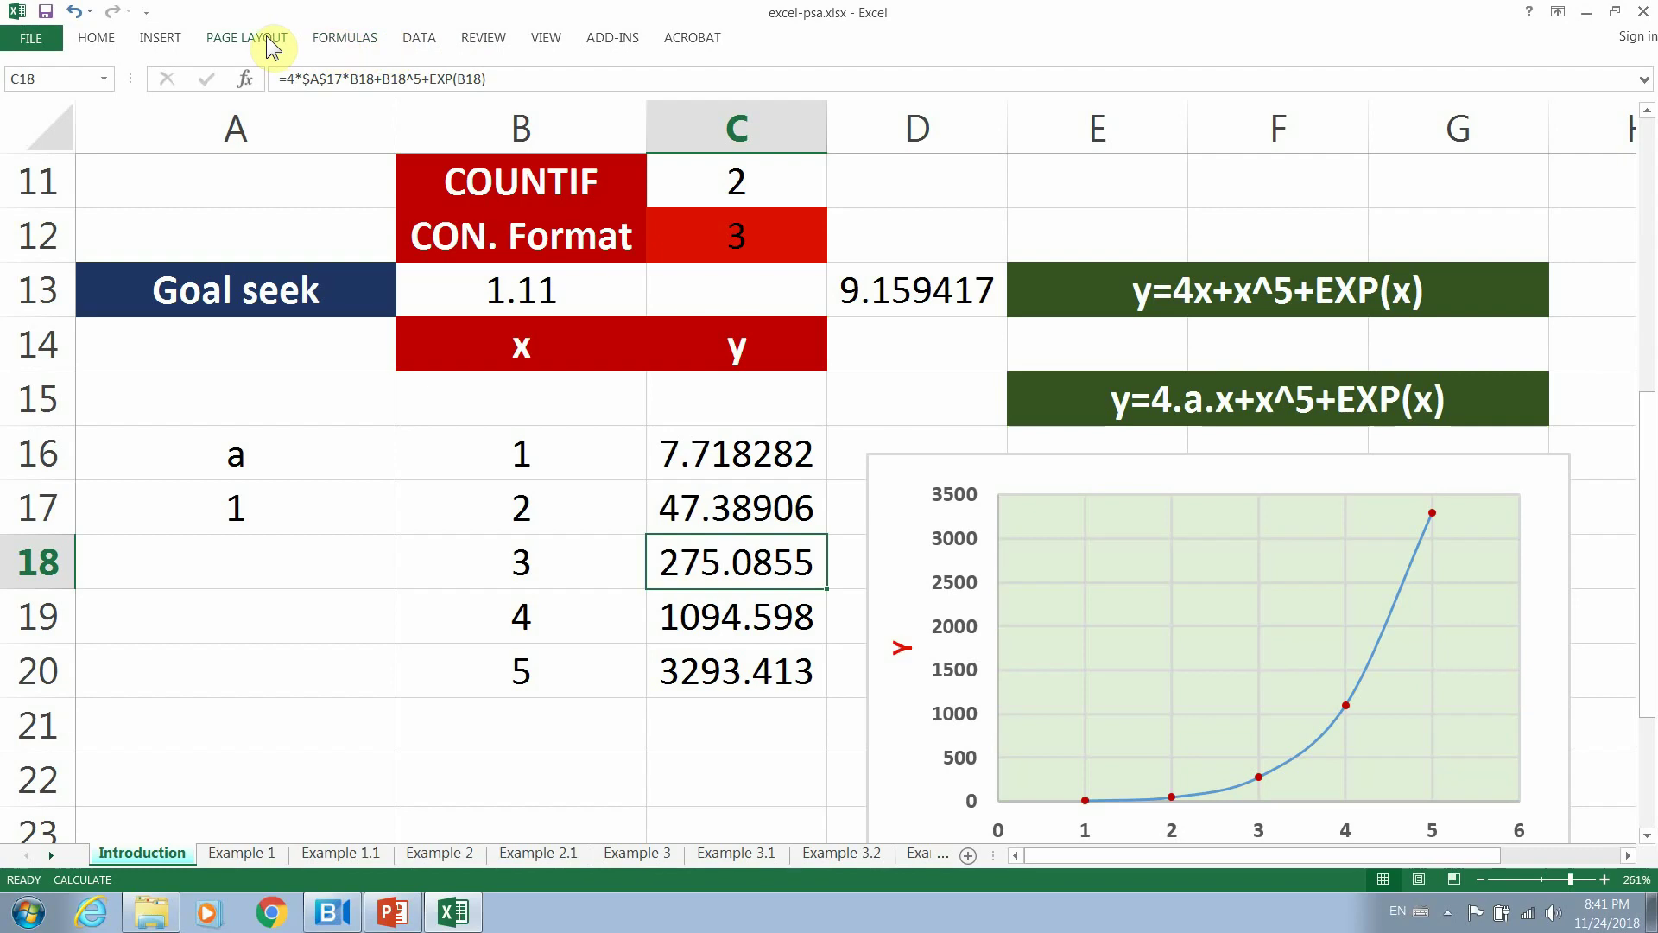
left_click(421, 38)
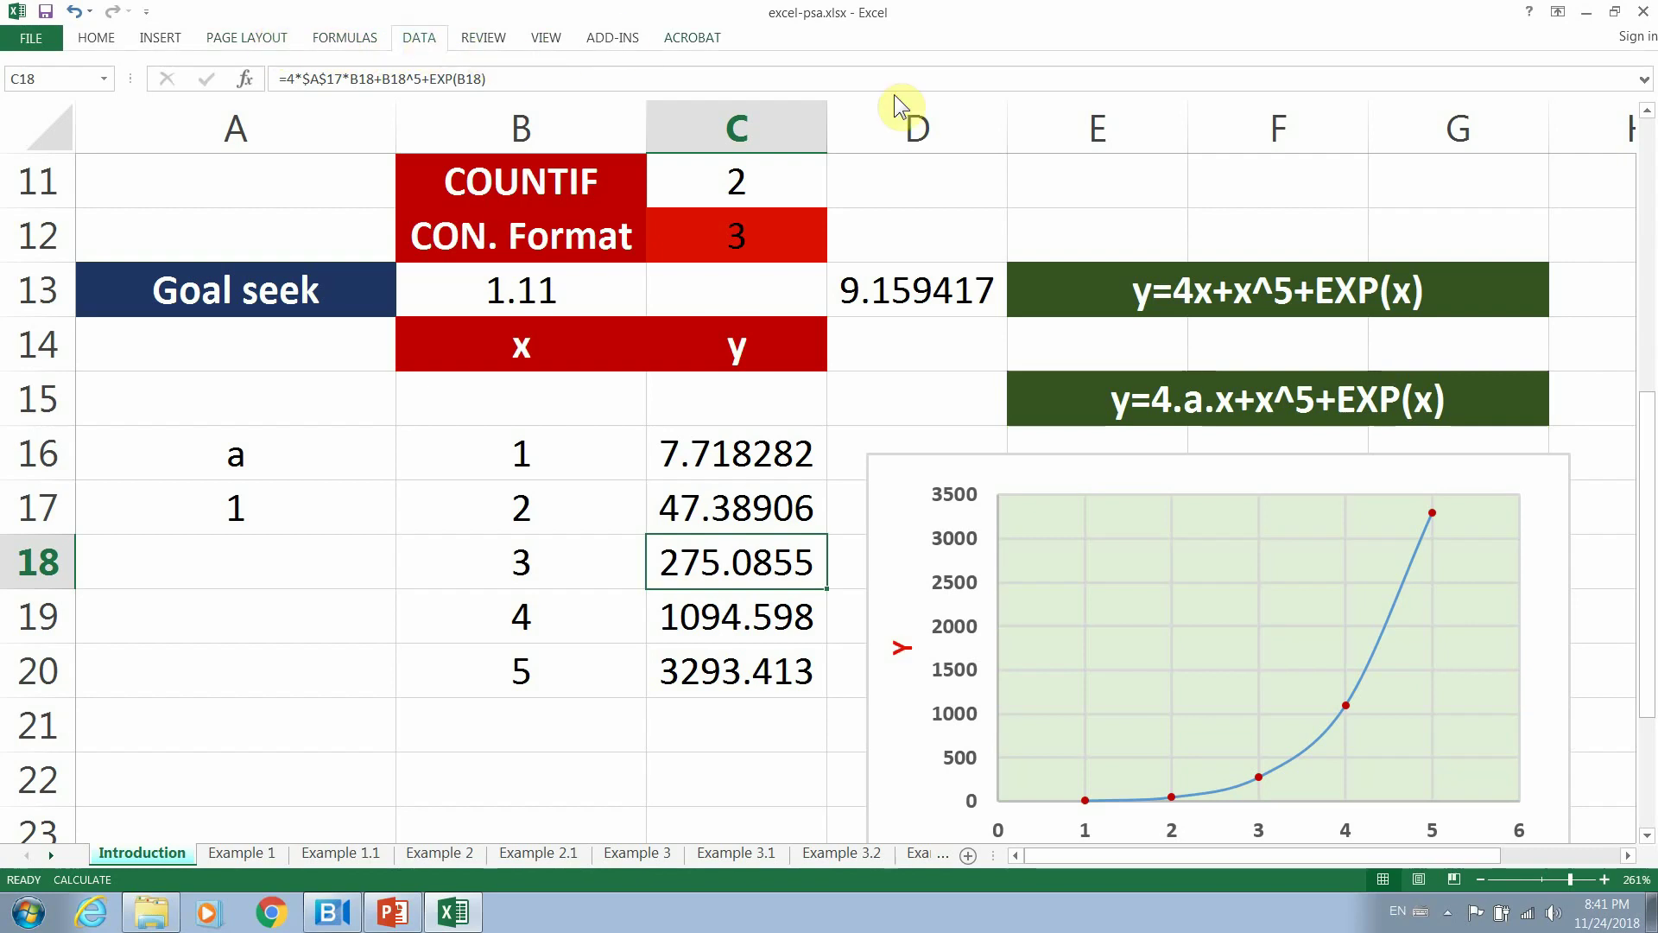
left_click(982, 107)
left_click(1023, 166)
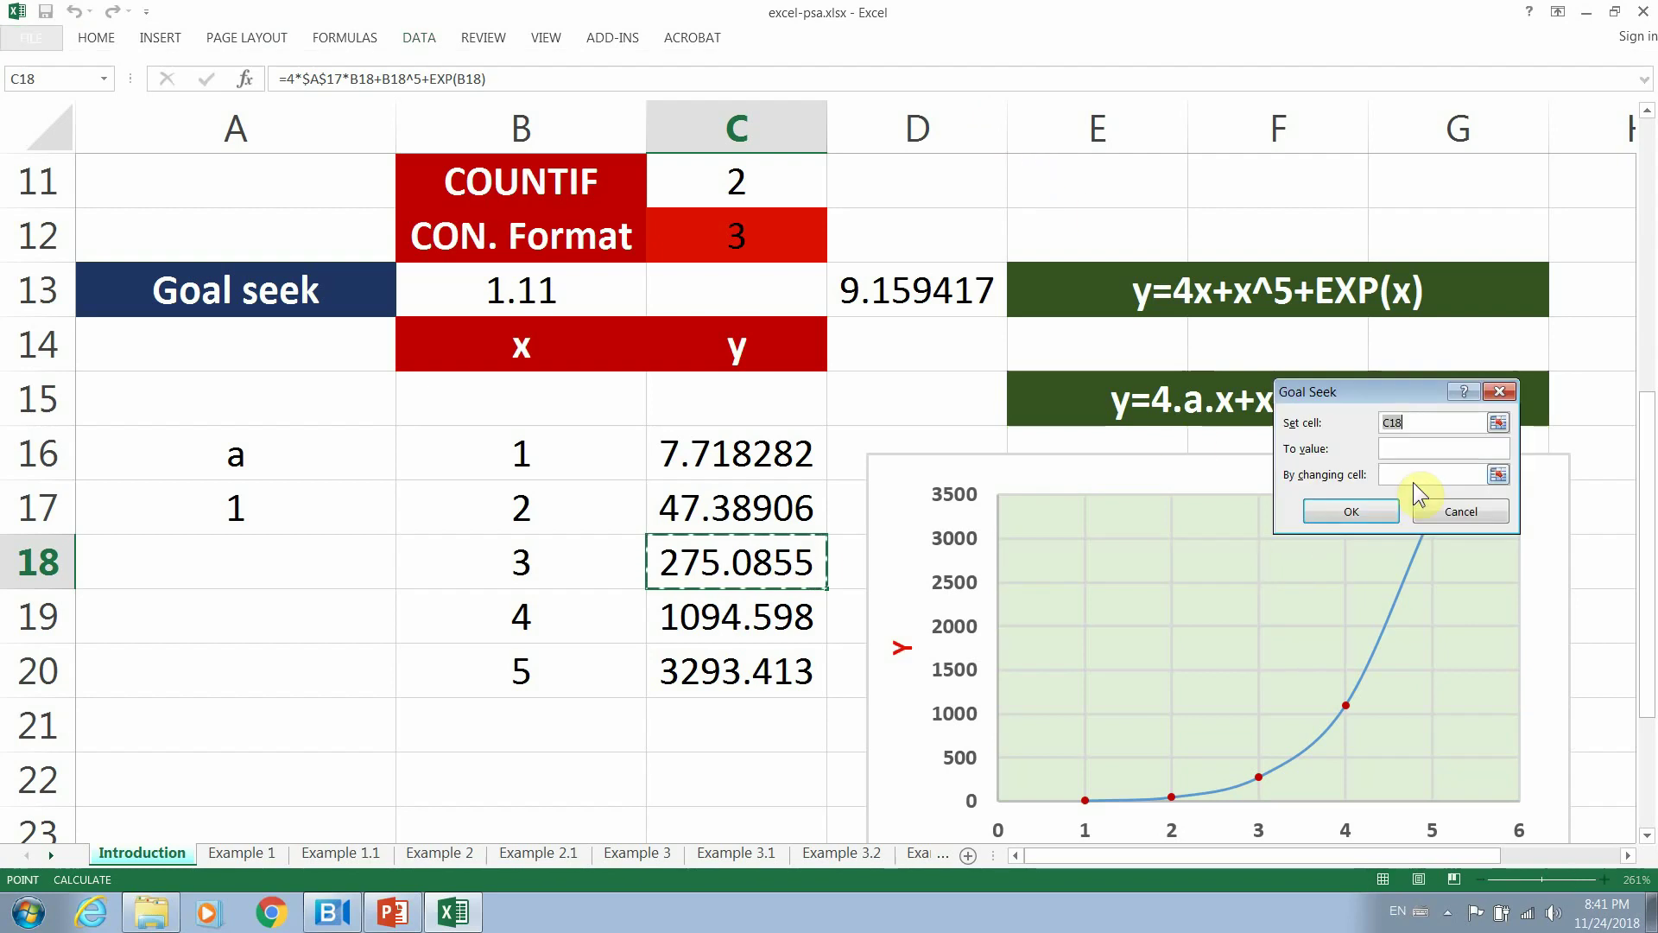
left_click(1401, 449)
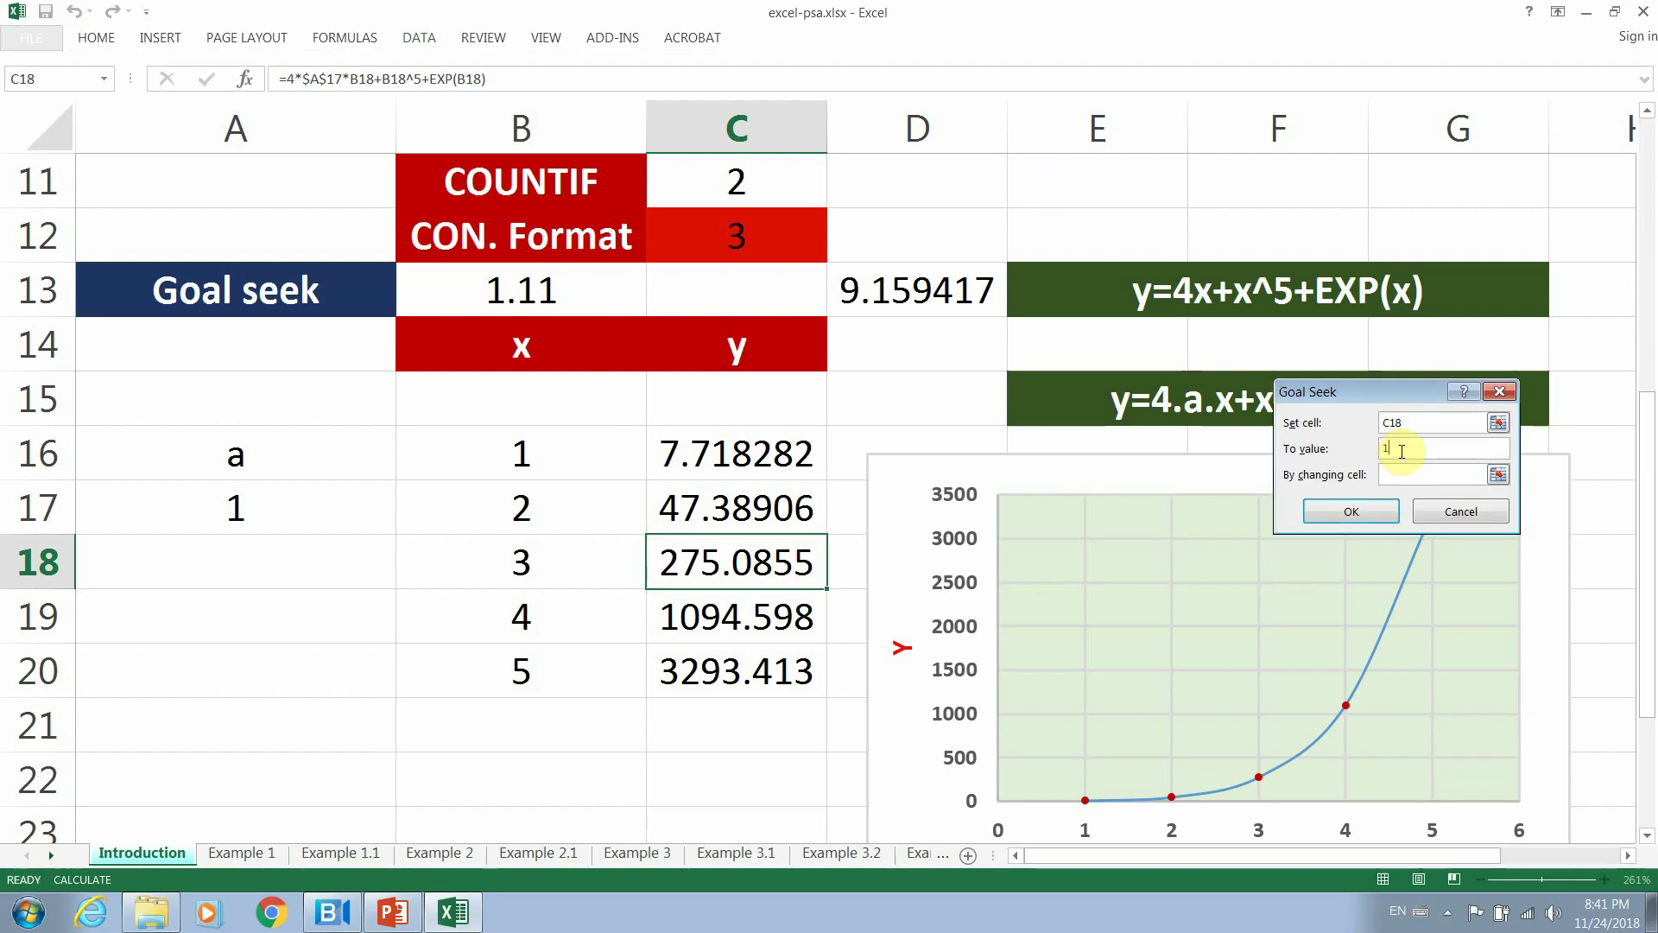
left_click(1499, 476)
left_click(274, 506)
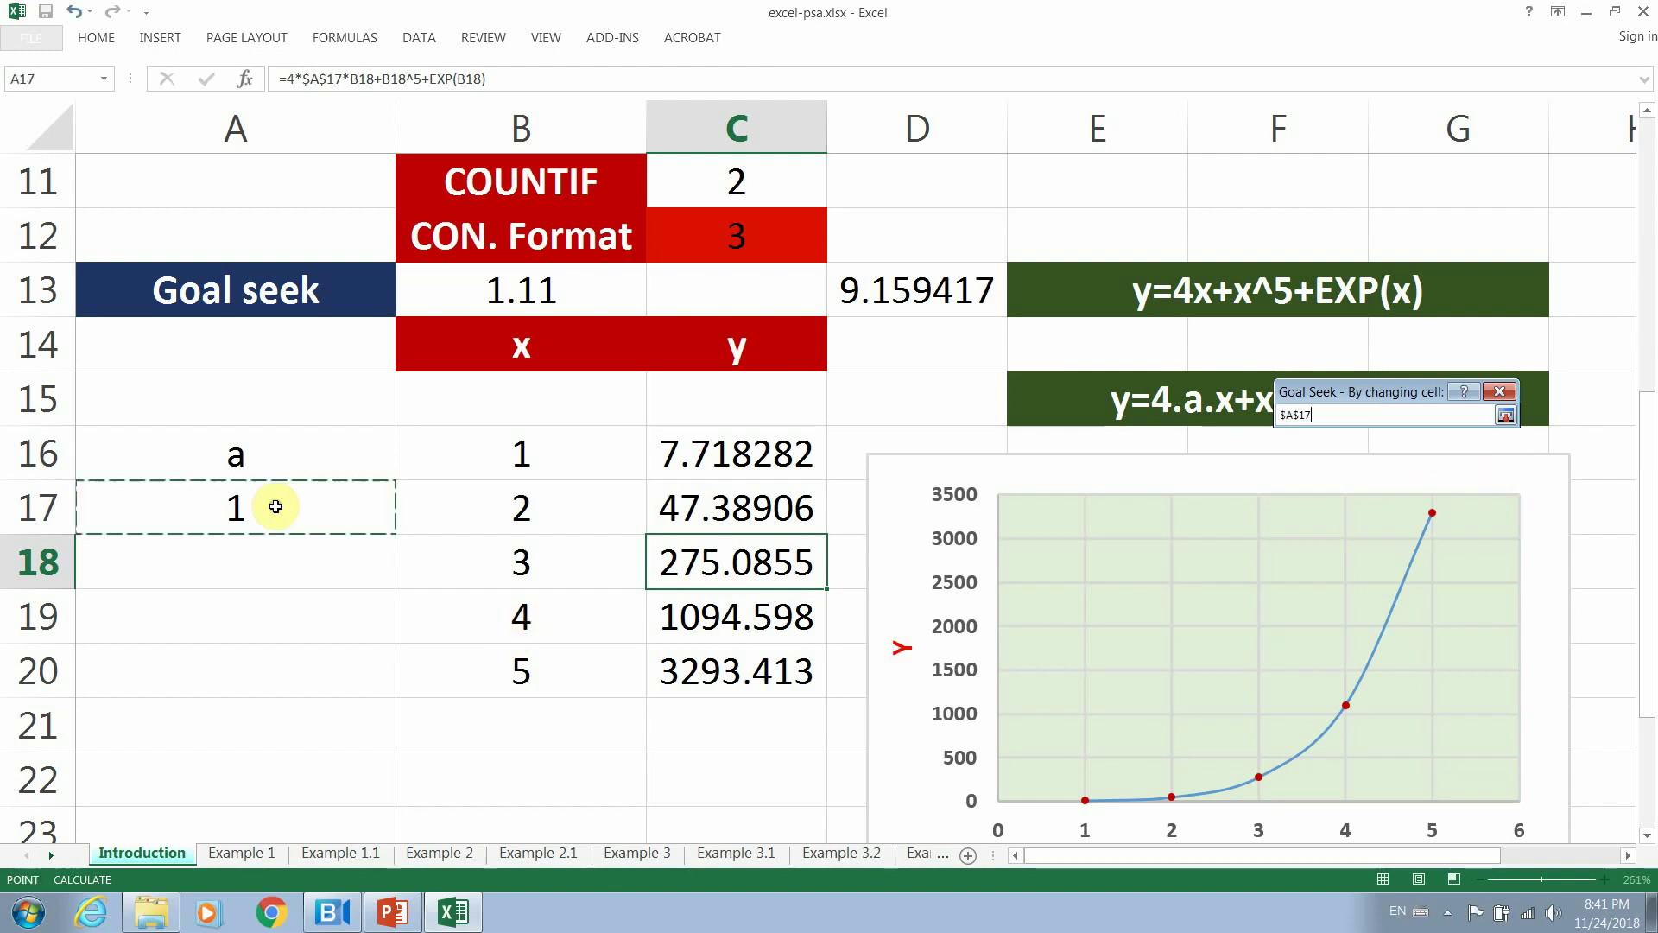
left_click(1505, 416)
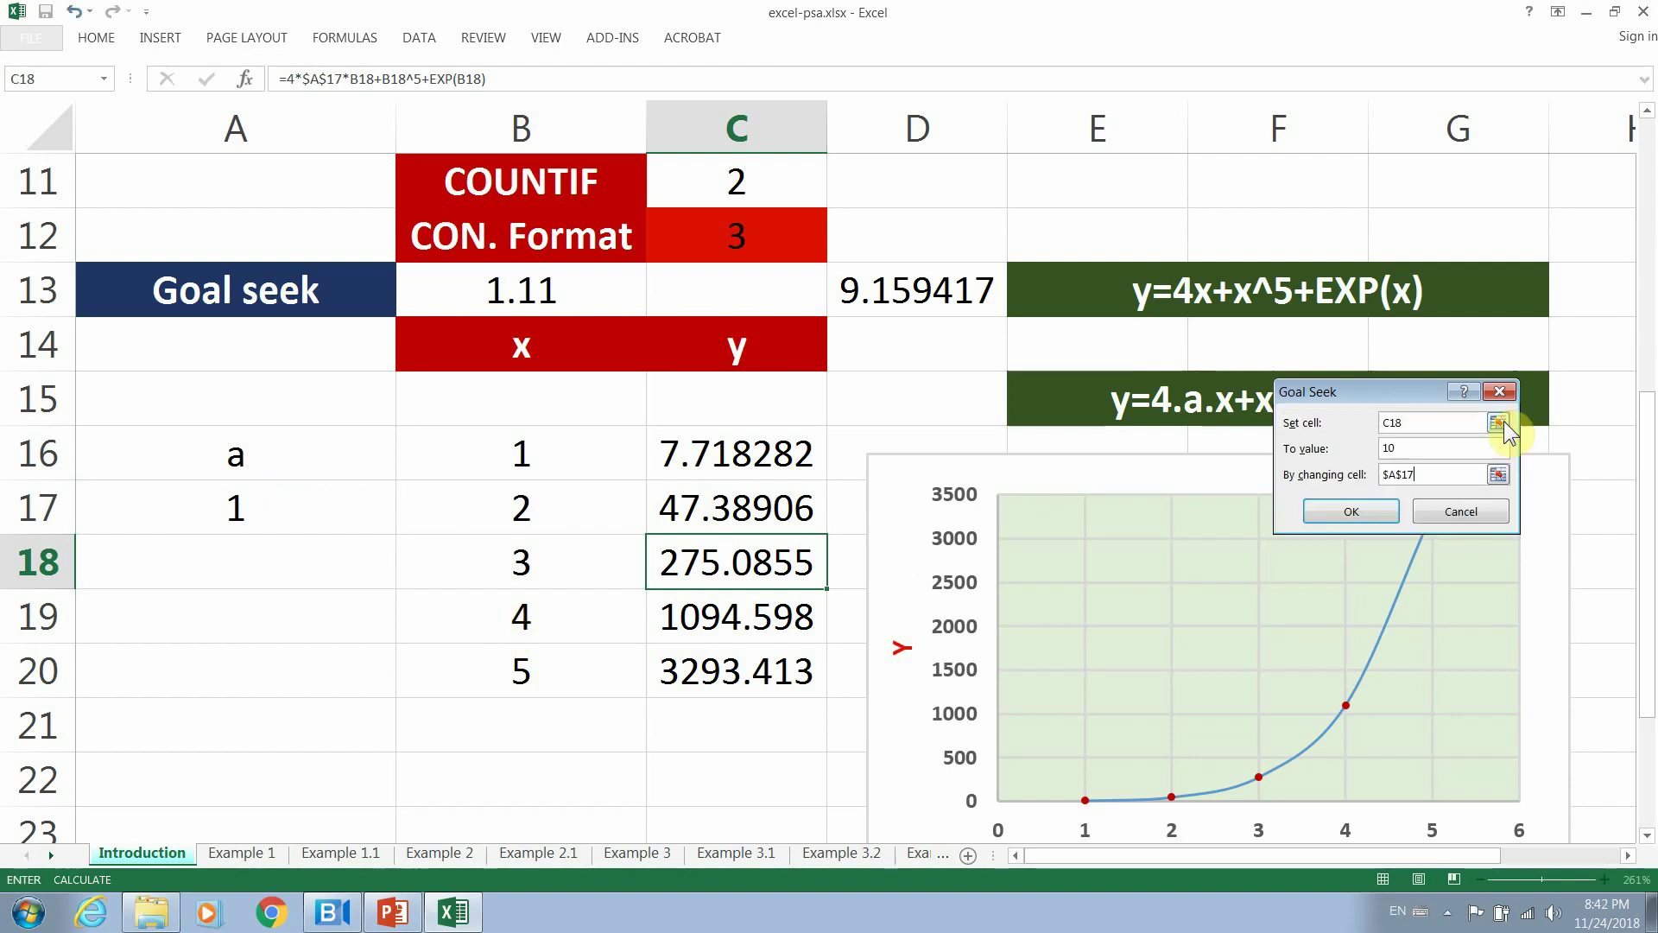
Run the Goal Seek on C18, dismiss the circular reference warning, and accept the solution.
left_click(1351, 511)
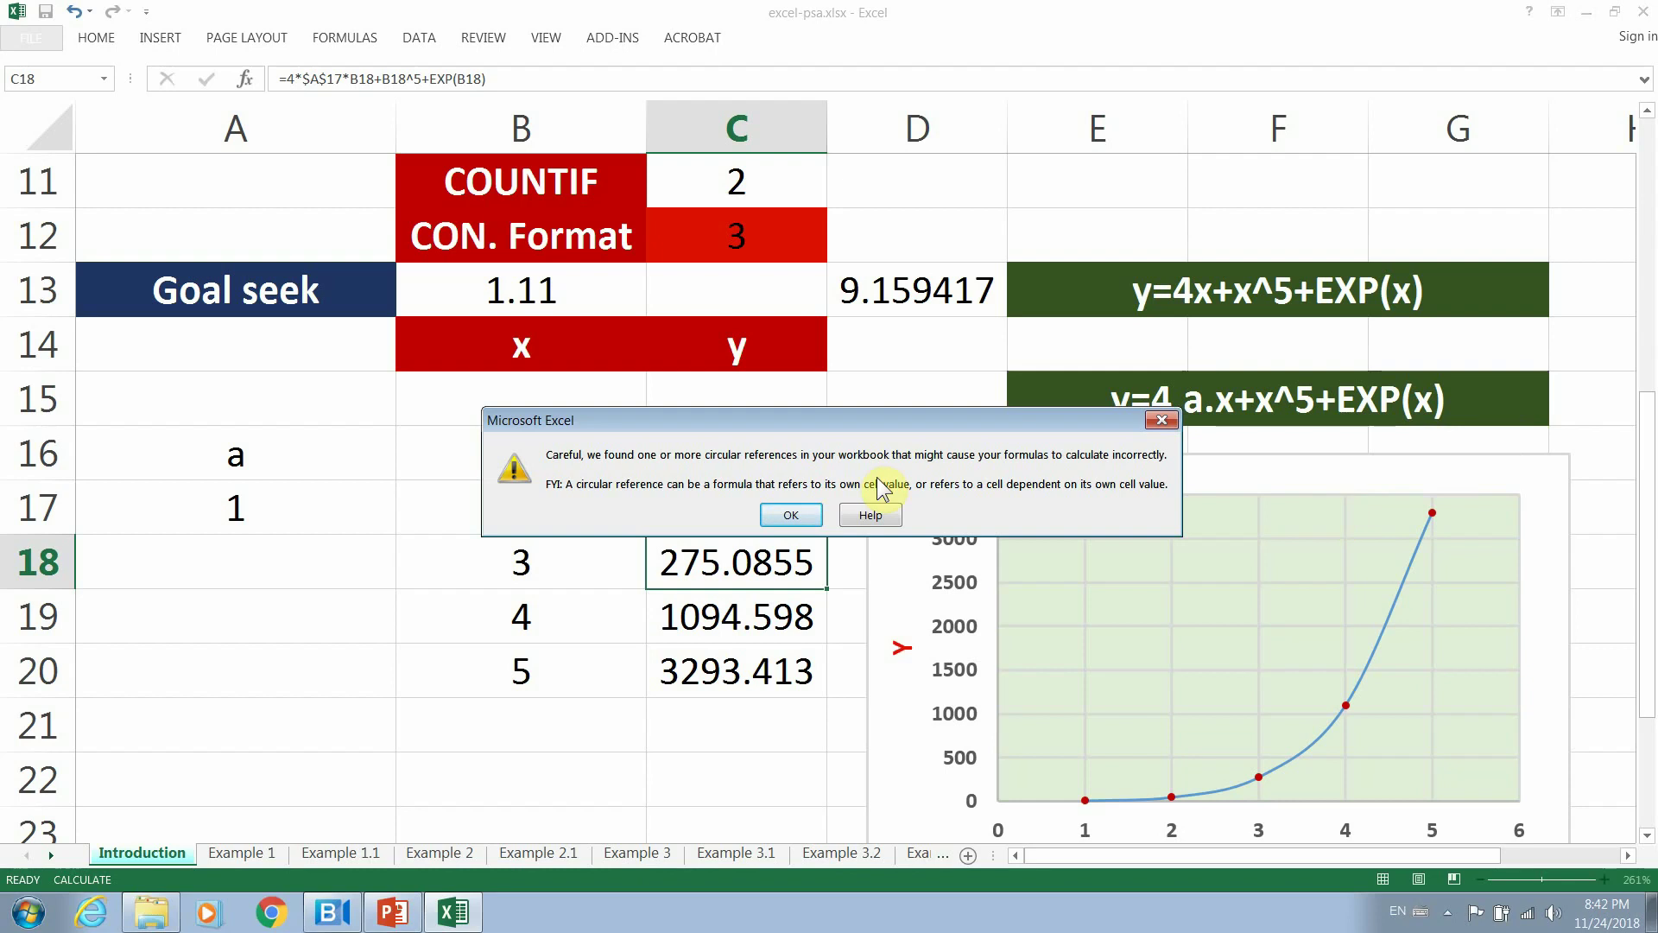
left_click(790, 515)
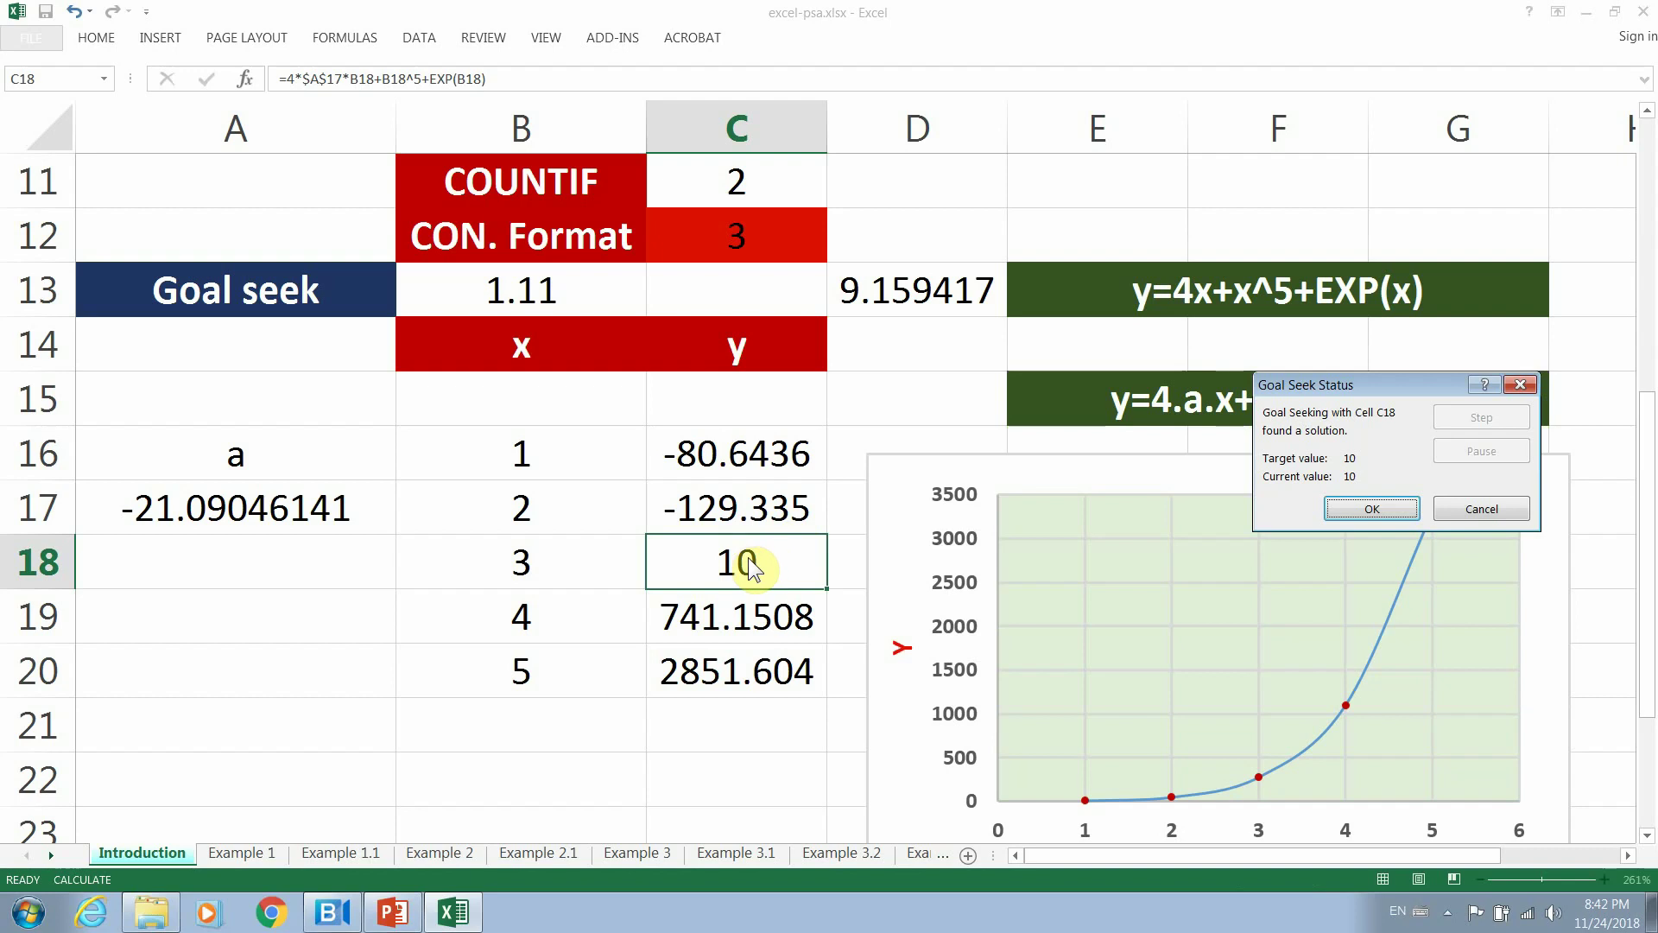
left_click(1399, 509)
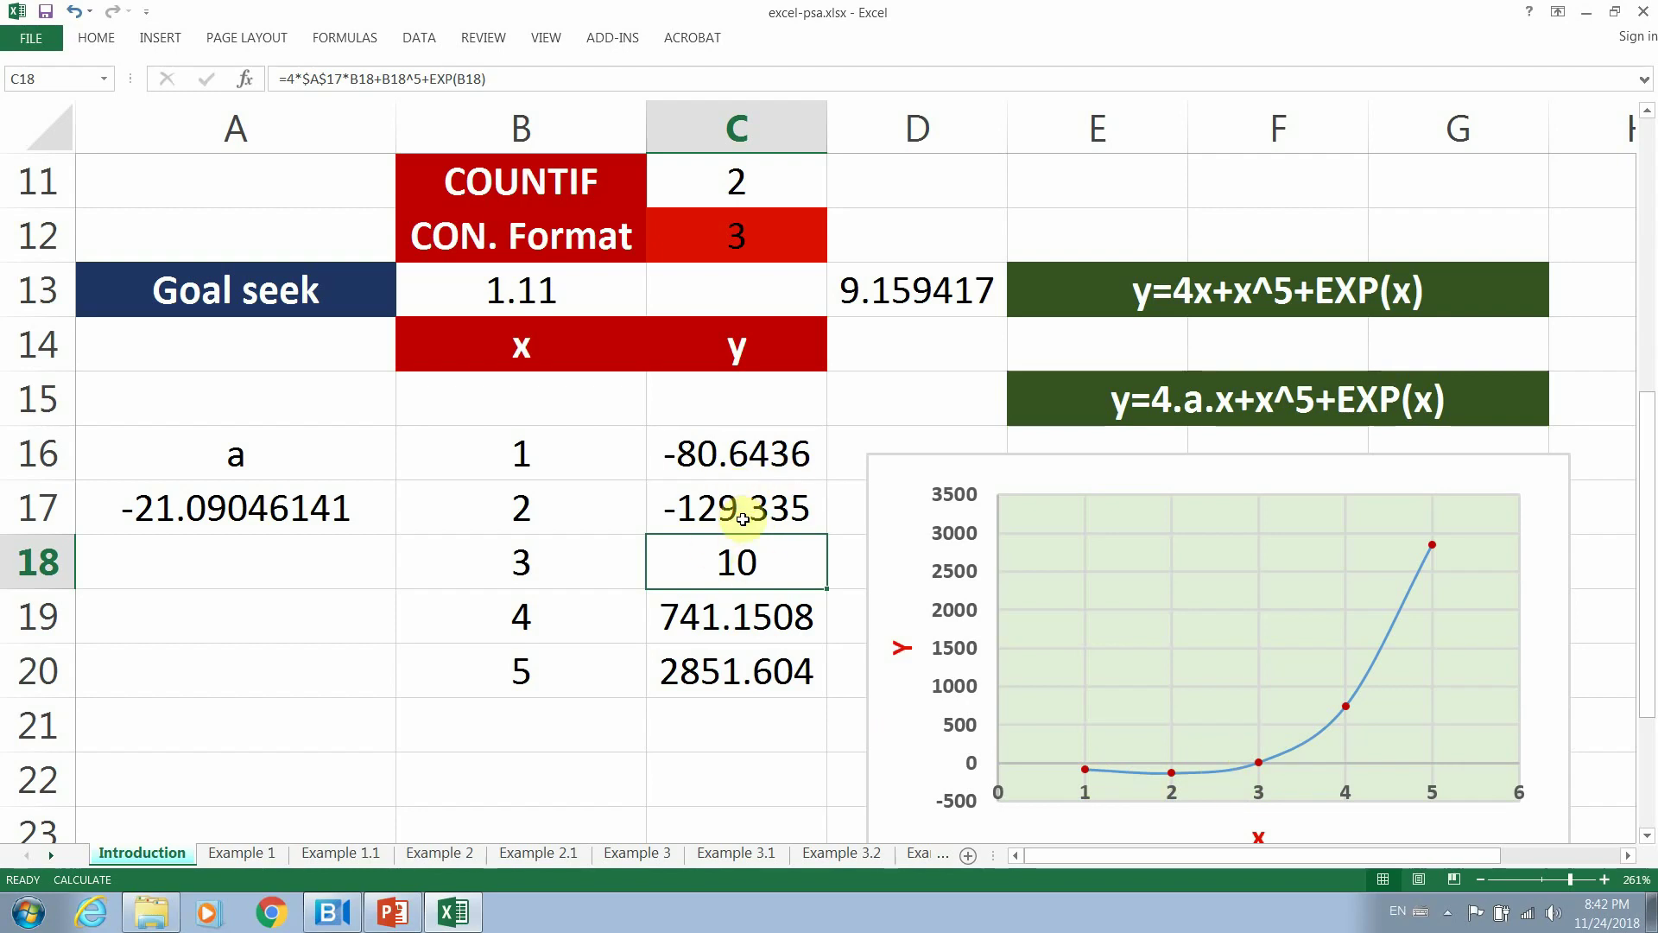
Switch to the Example 1 sheet and examine the three input probabilities in C13, D13 and E13.
left_click(226, 852)
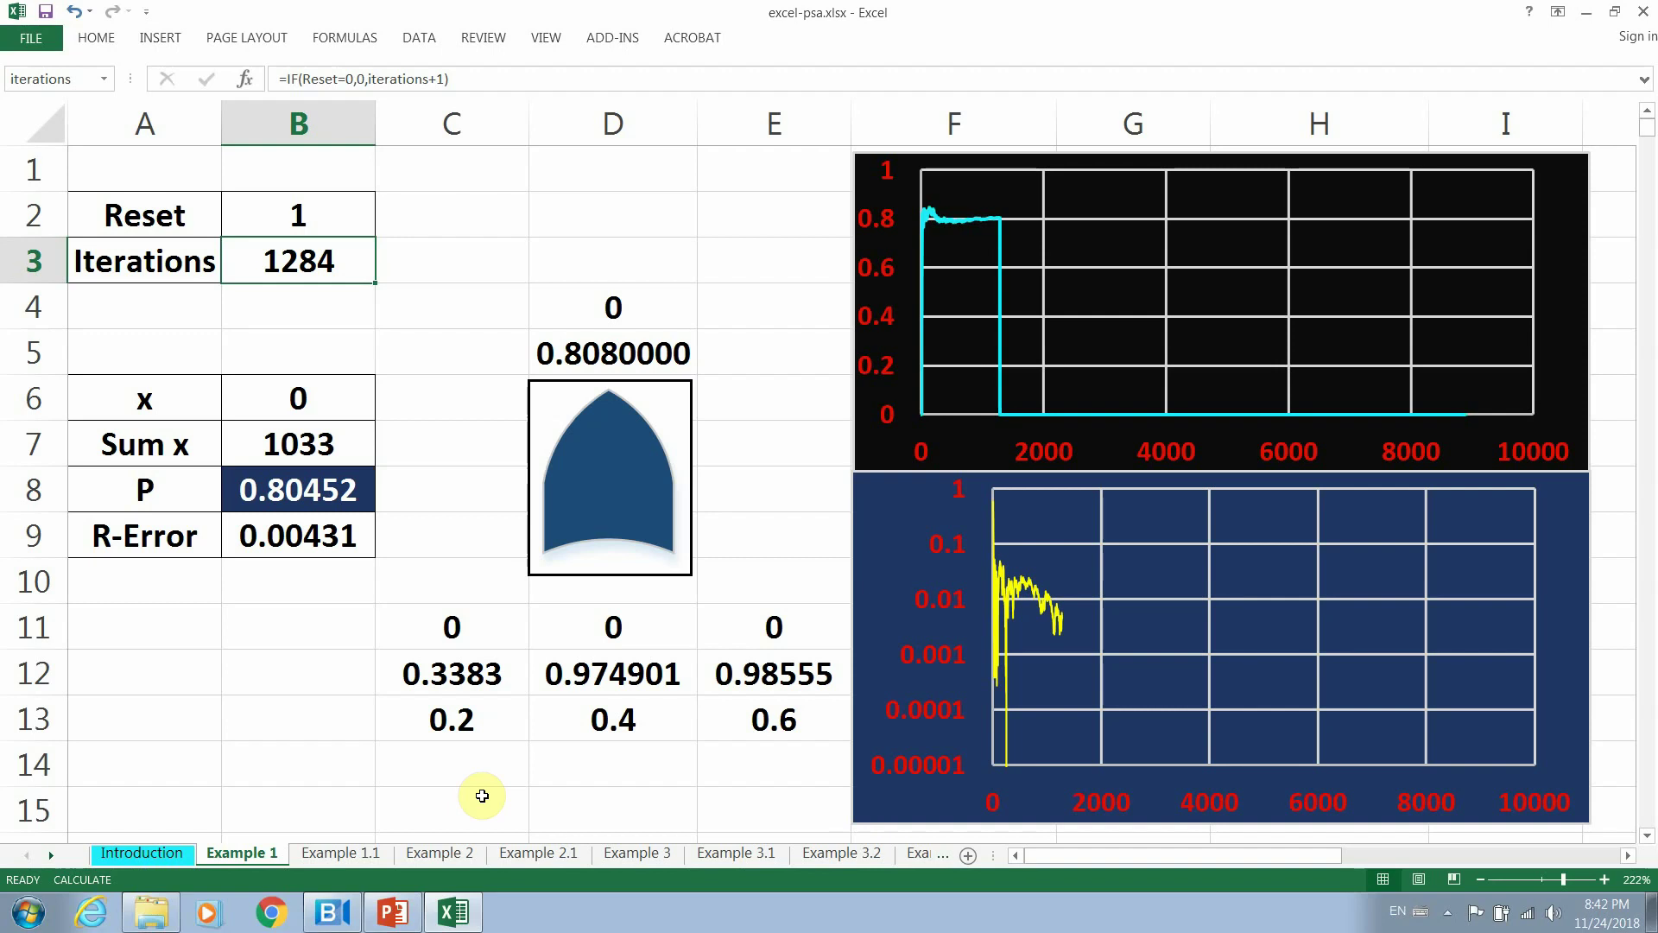
left_click(456, 733)
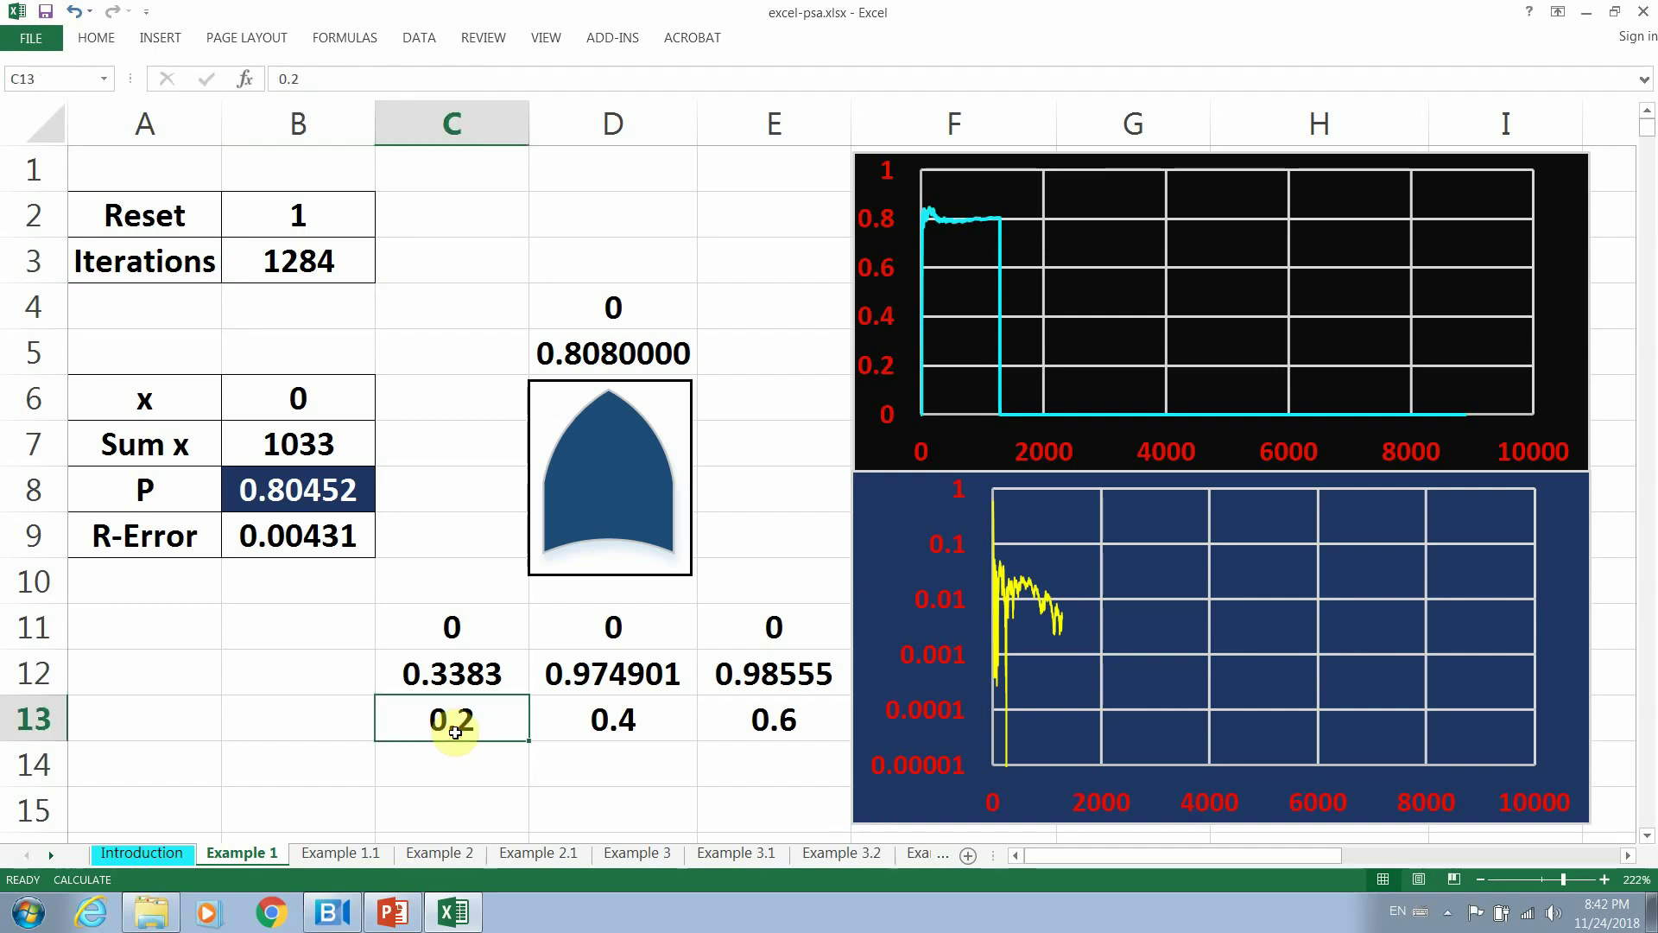
left_click(624, 717)
left_click(756, 717)
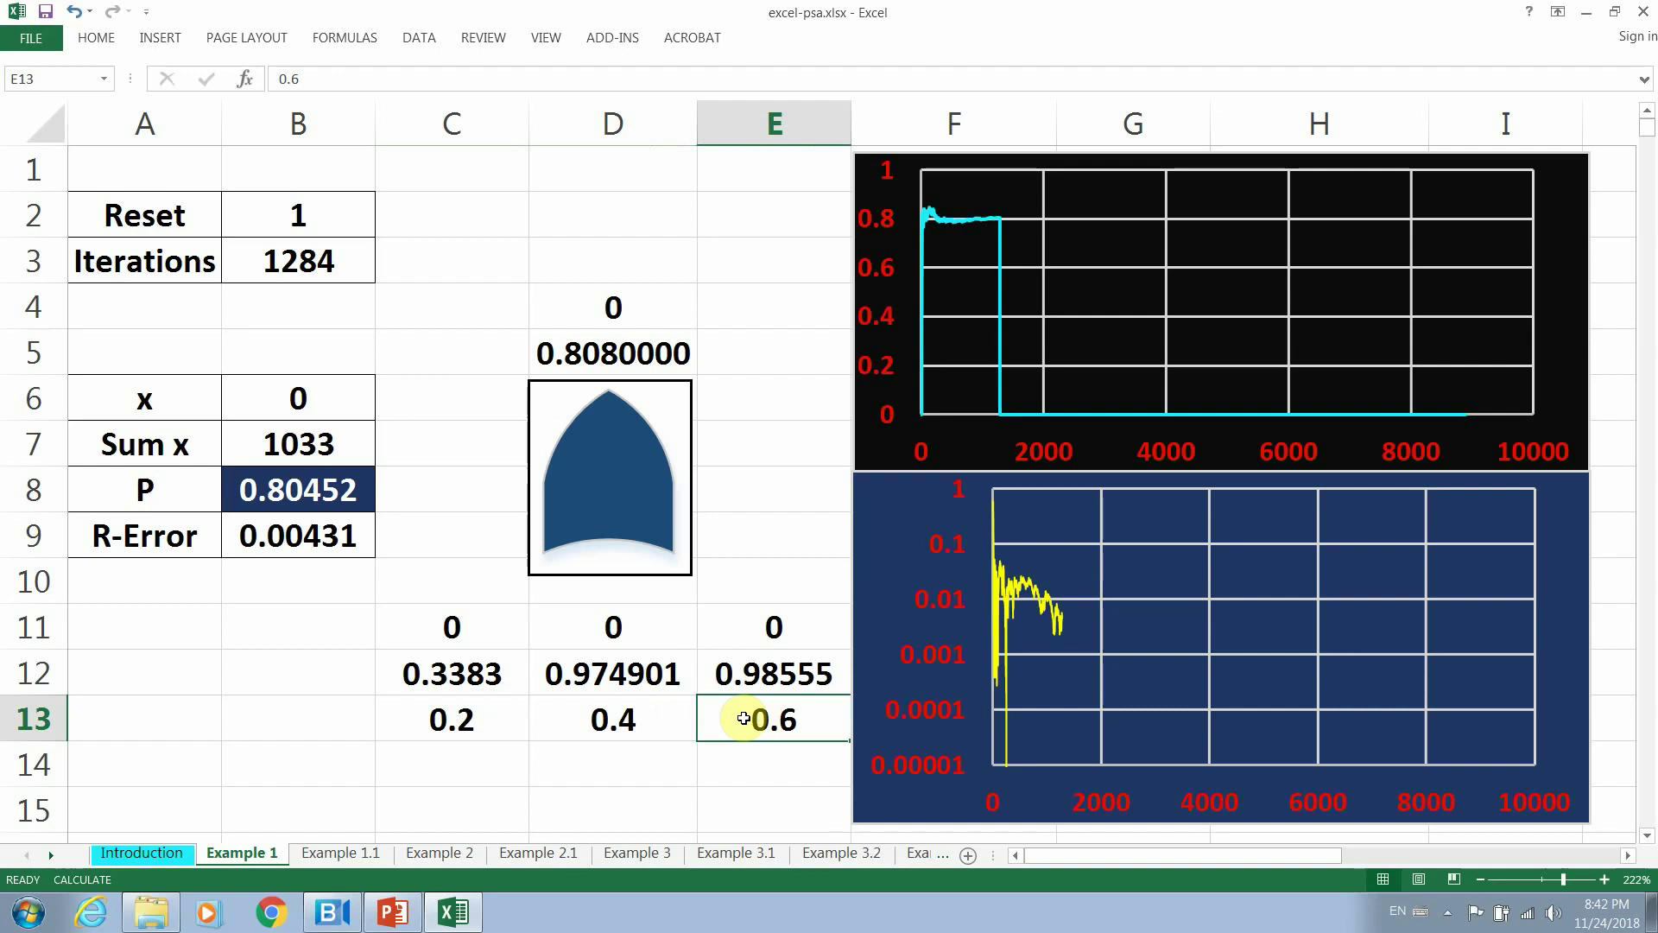
left_click(496, 717)
left_click(610, 717)
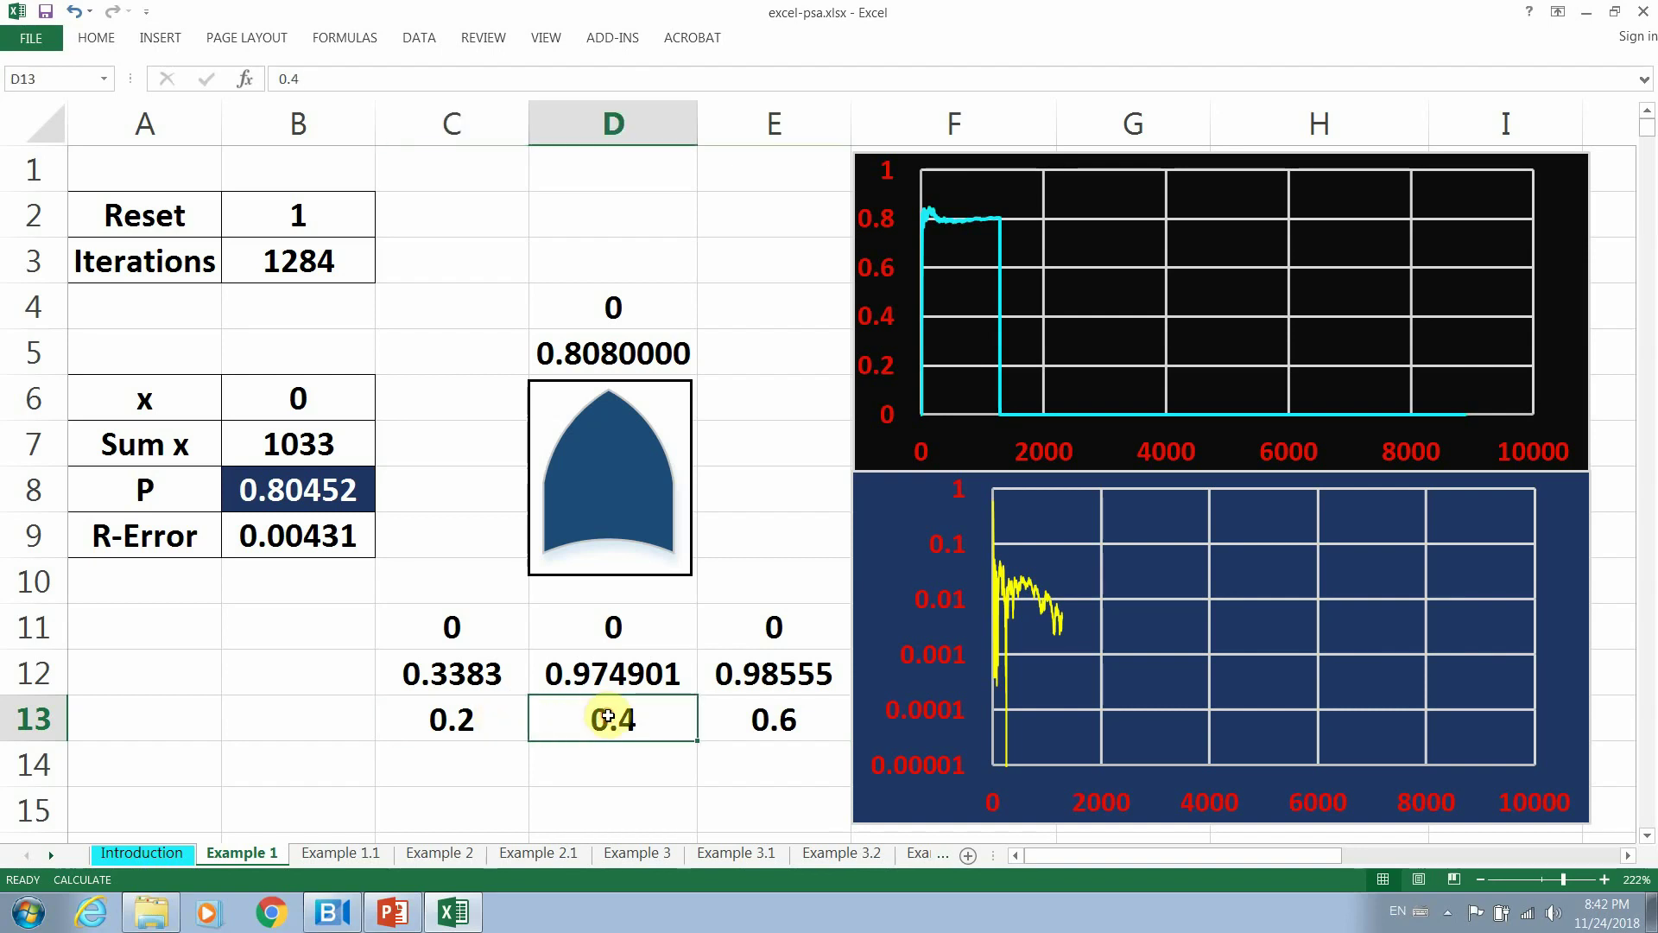
left_click(784, 730)
left_click(604, 717)
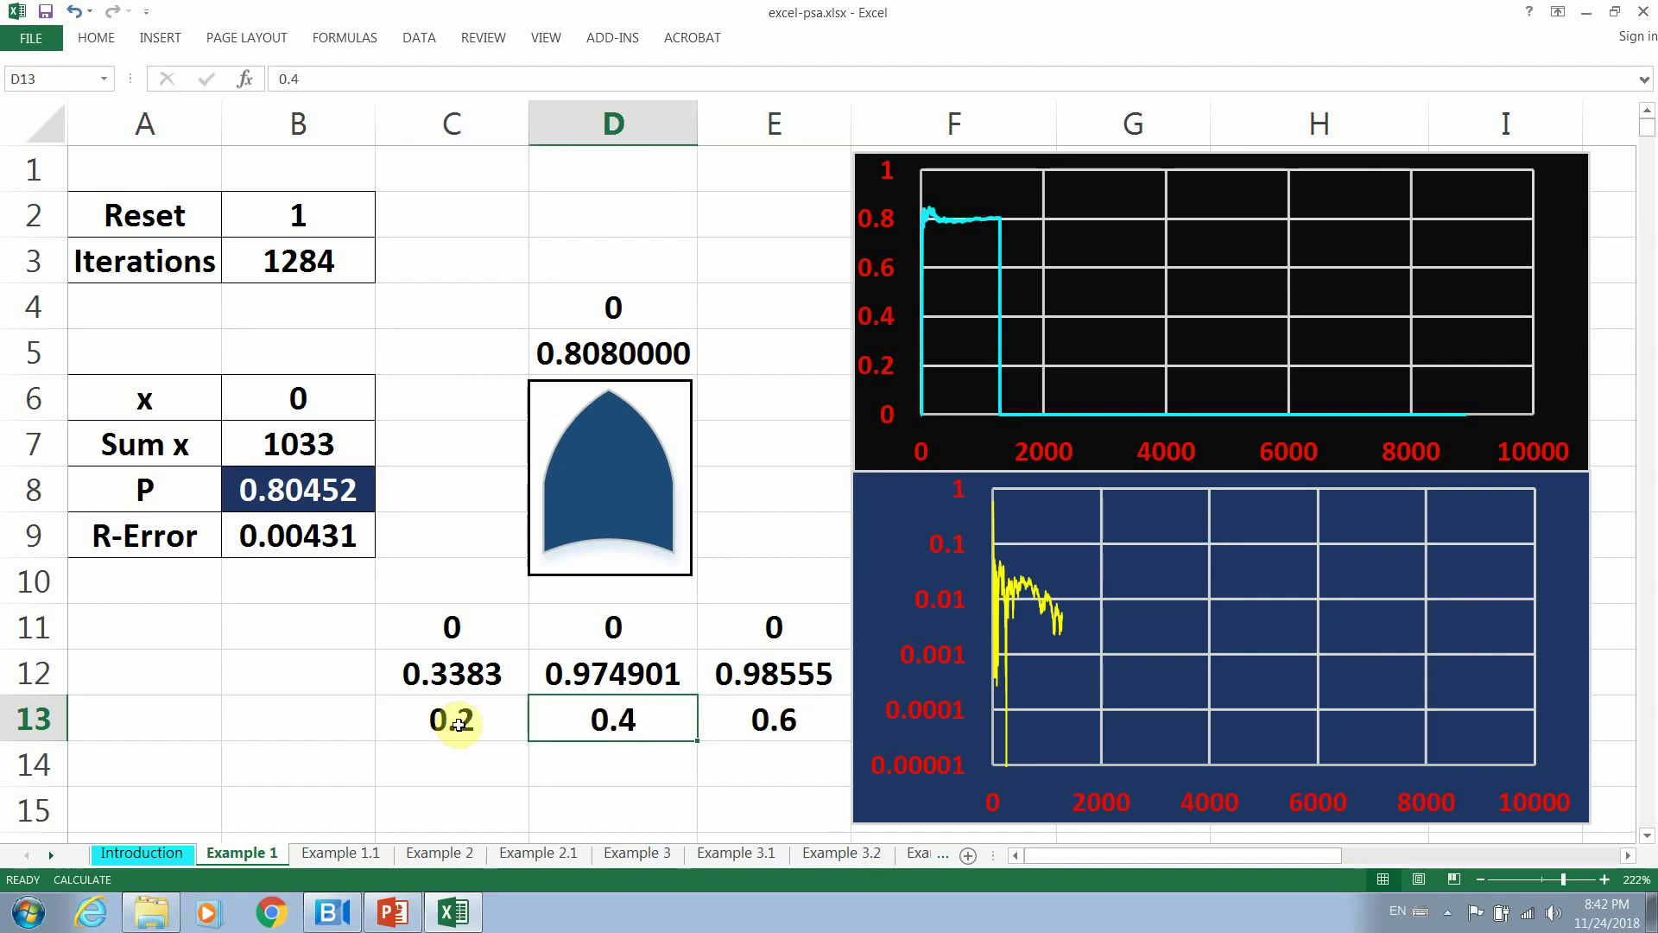
left_click(450, 717)
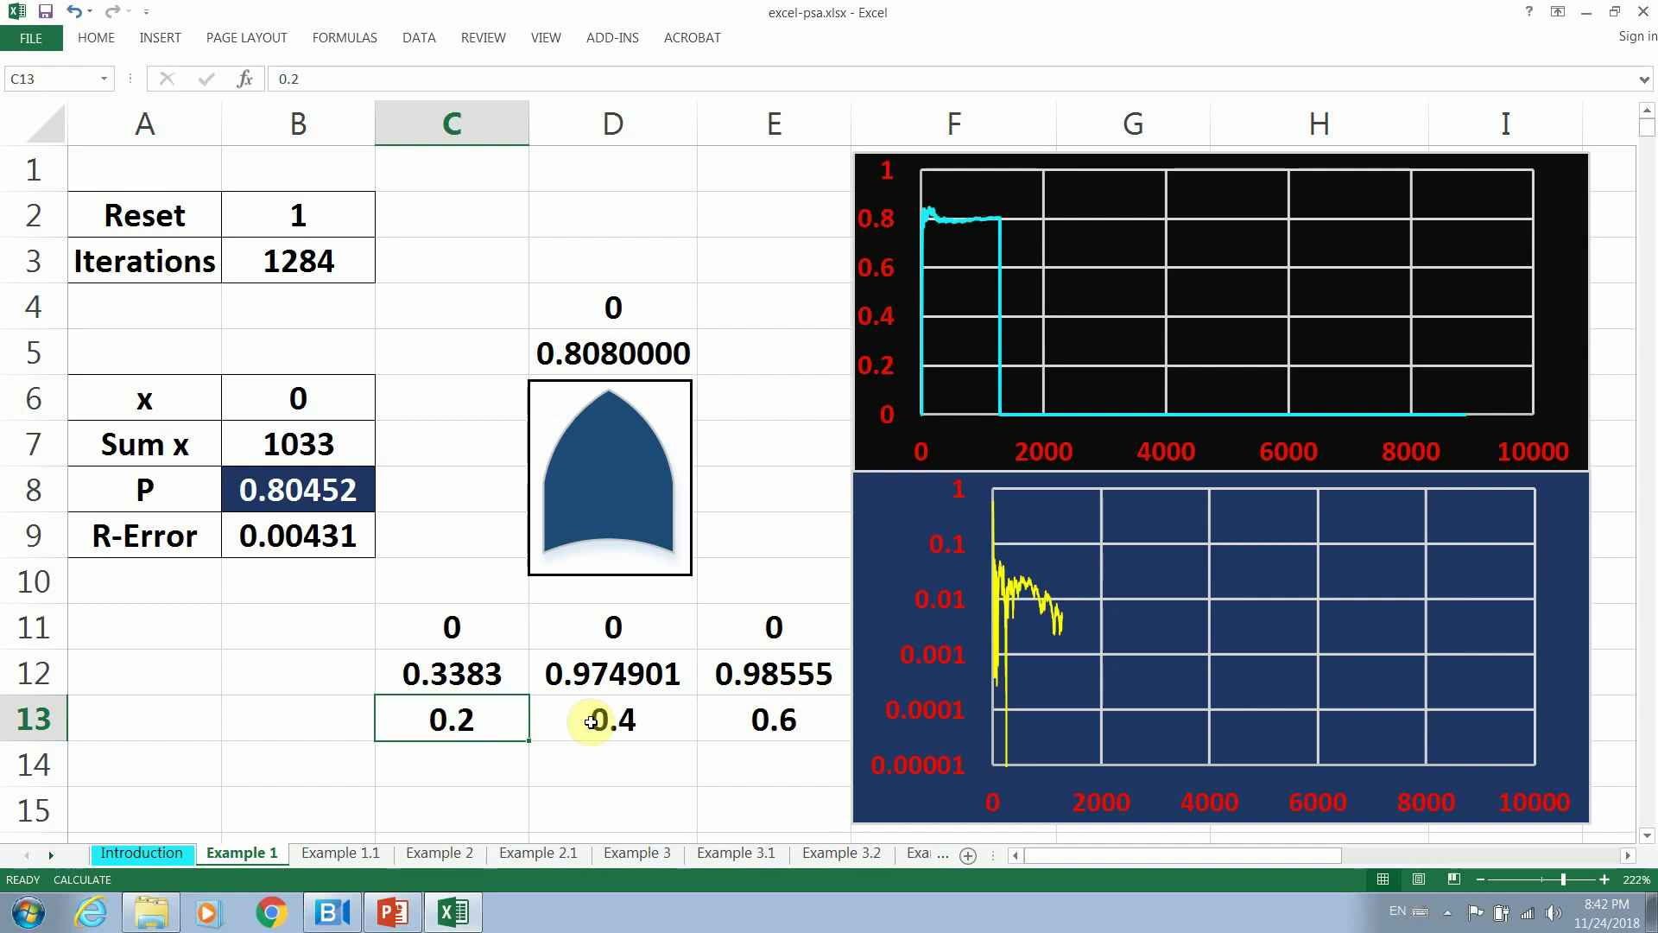
Open the probability formula in D5 for review and delete the +C in front of 13*E13.
left_click(587, 350)
double_click(587, 350)
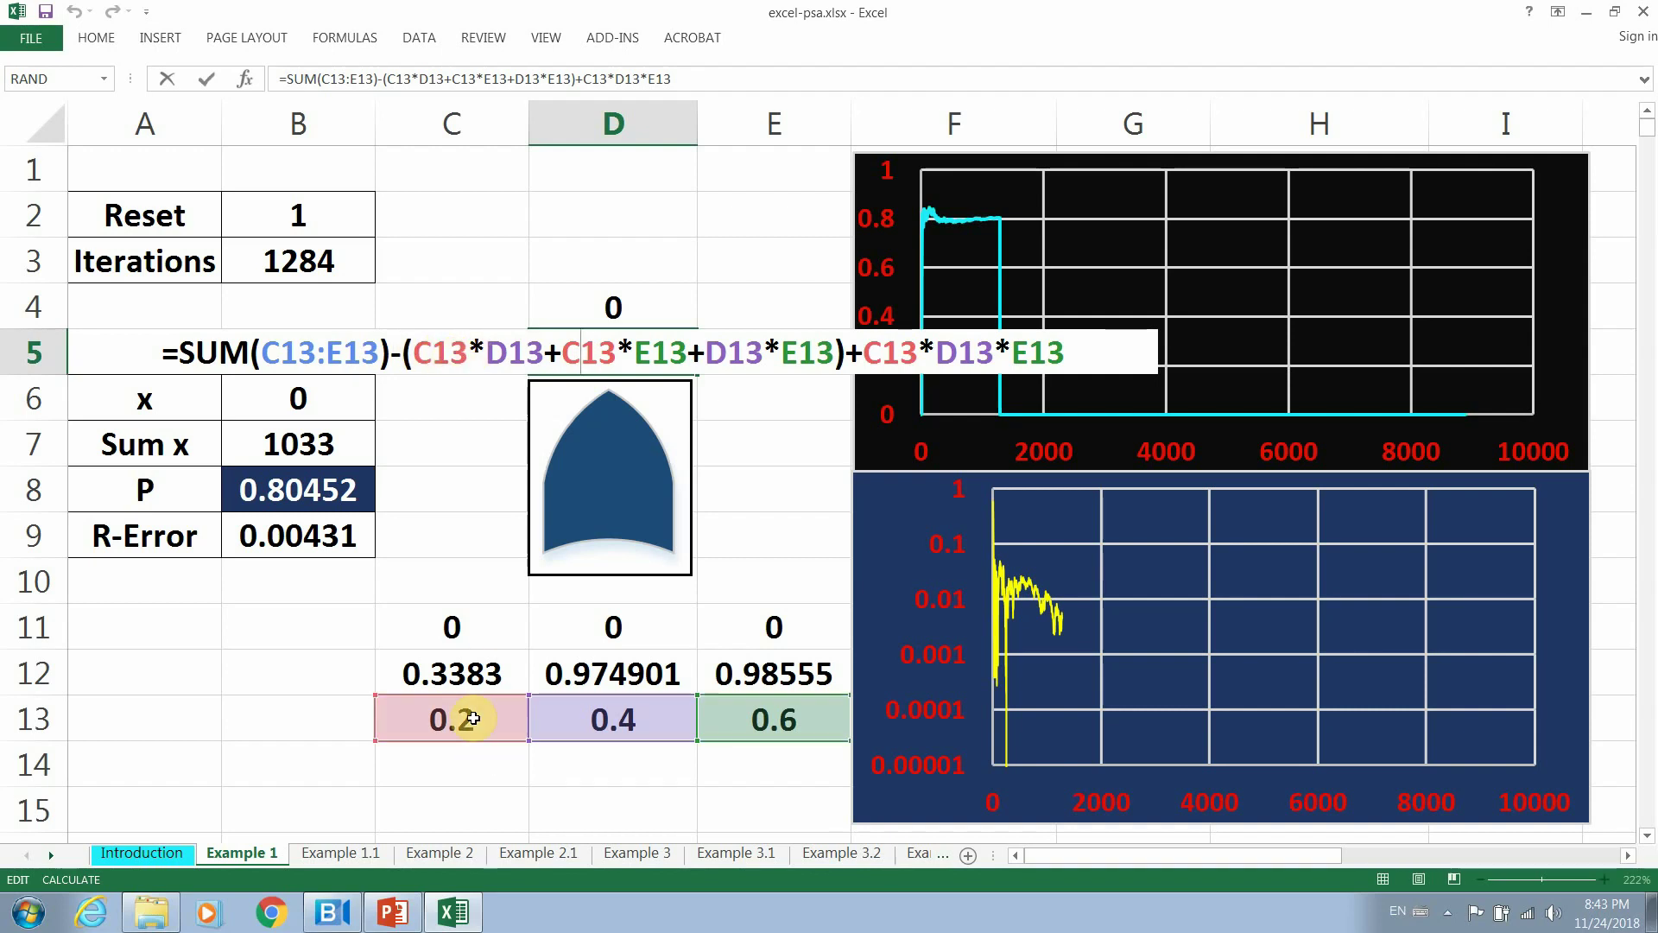
key("BackSpace")
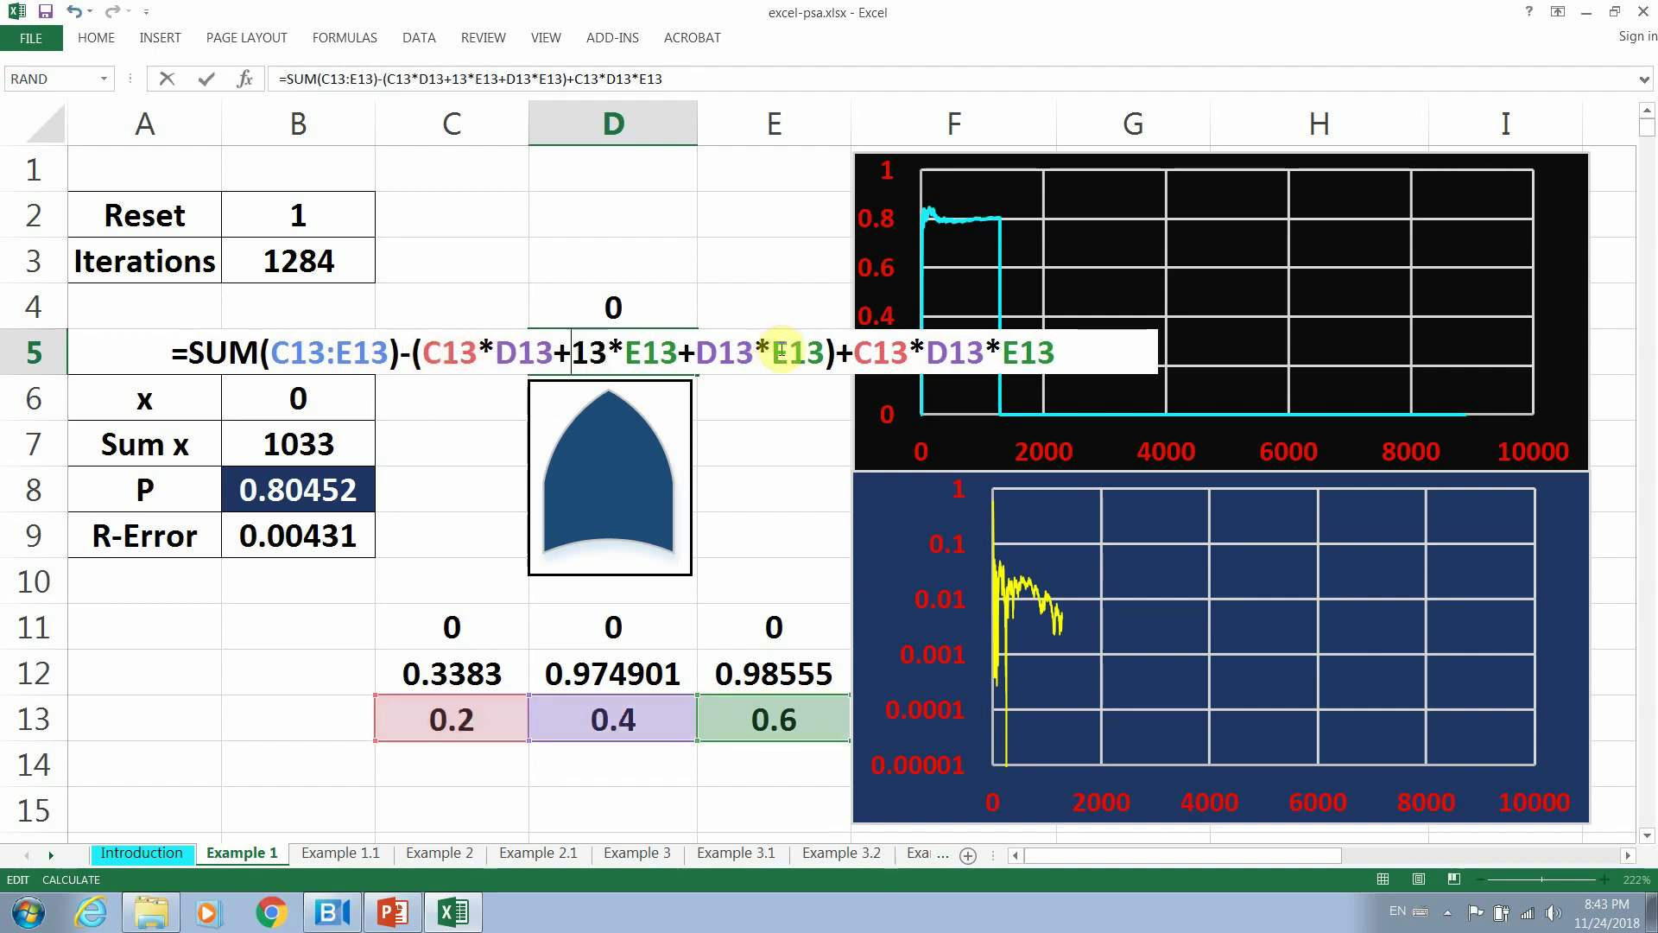
key("BackSpace")
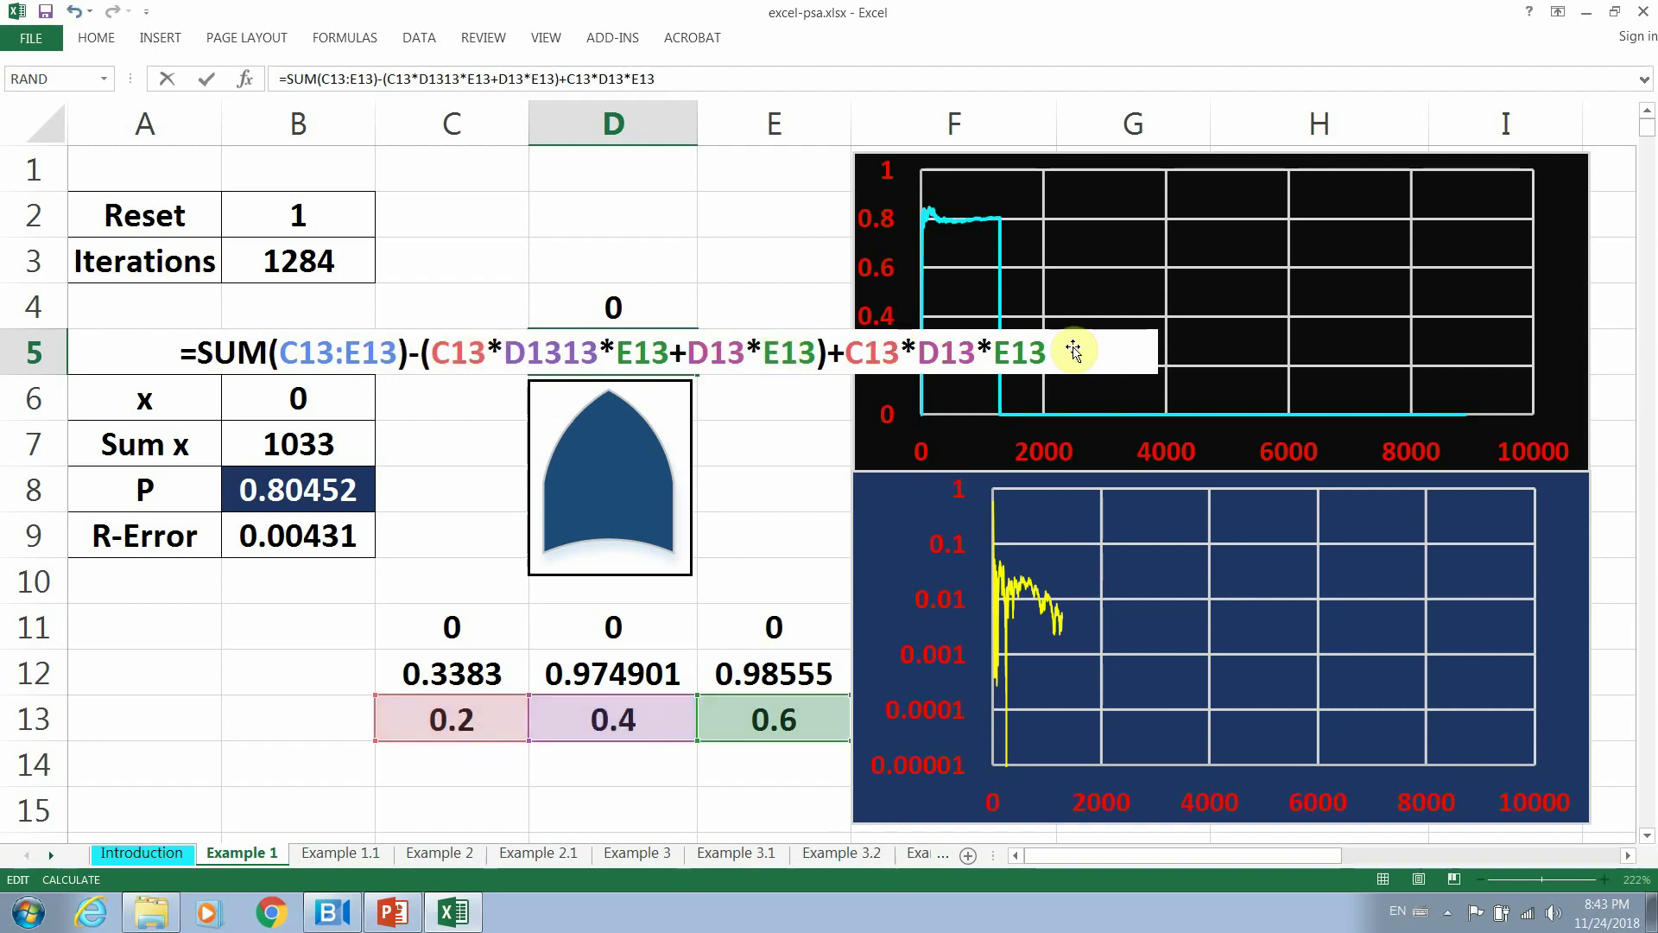
left_click(751, 248)
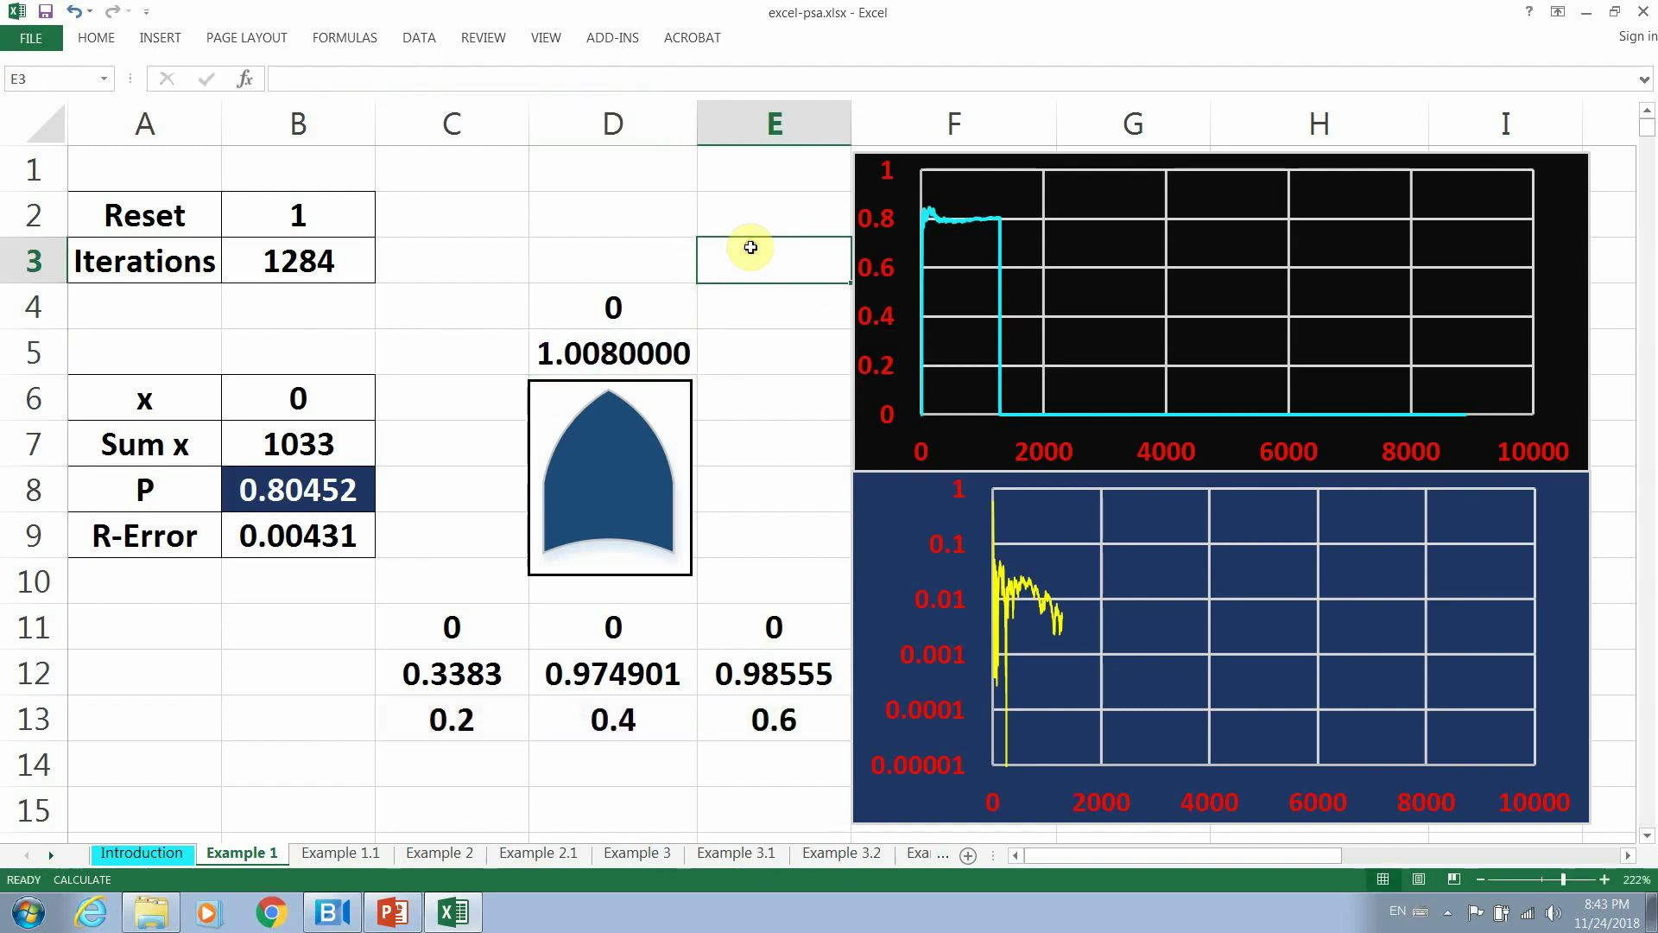
Clear cell D5 and start a new formula there with the sum of the three probabilities, =SUM(C13:E13).
left_click(633, 357)
key("Delete")
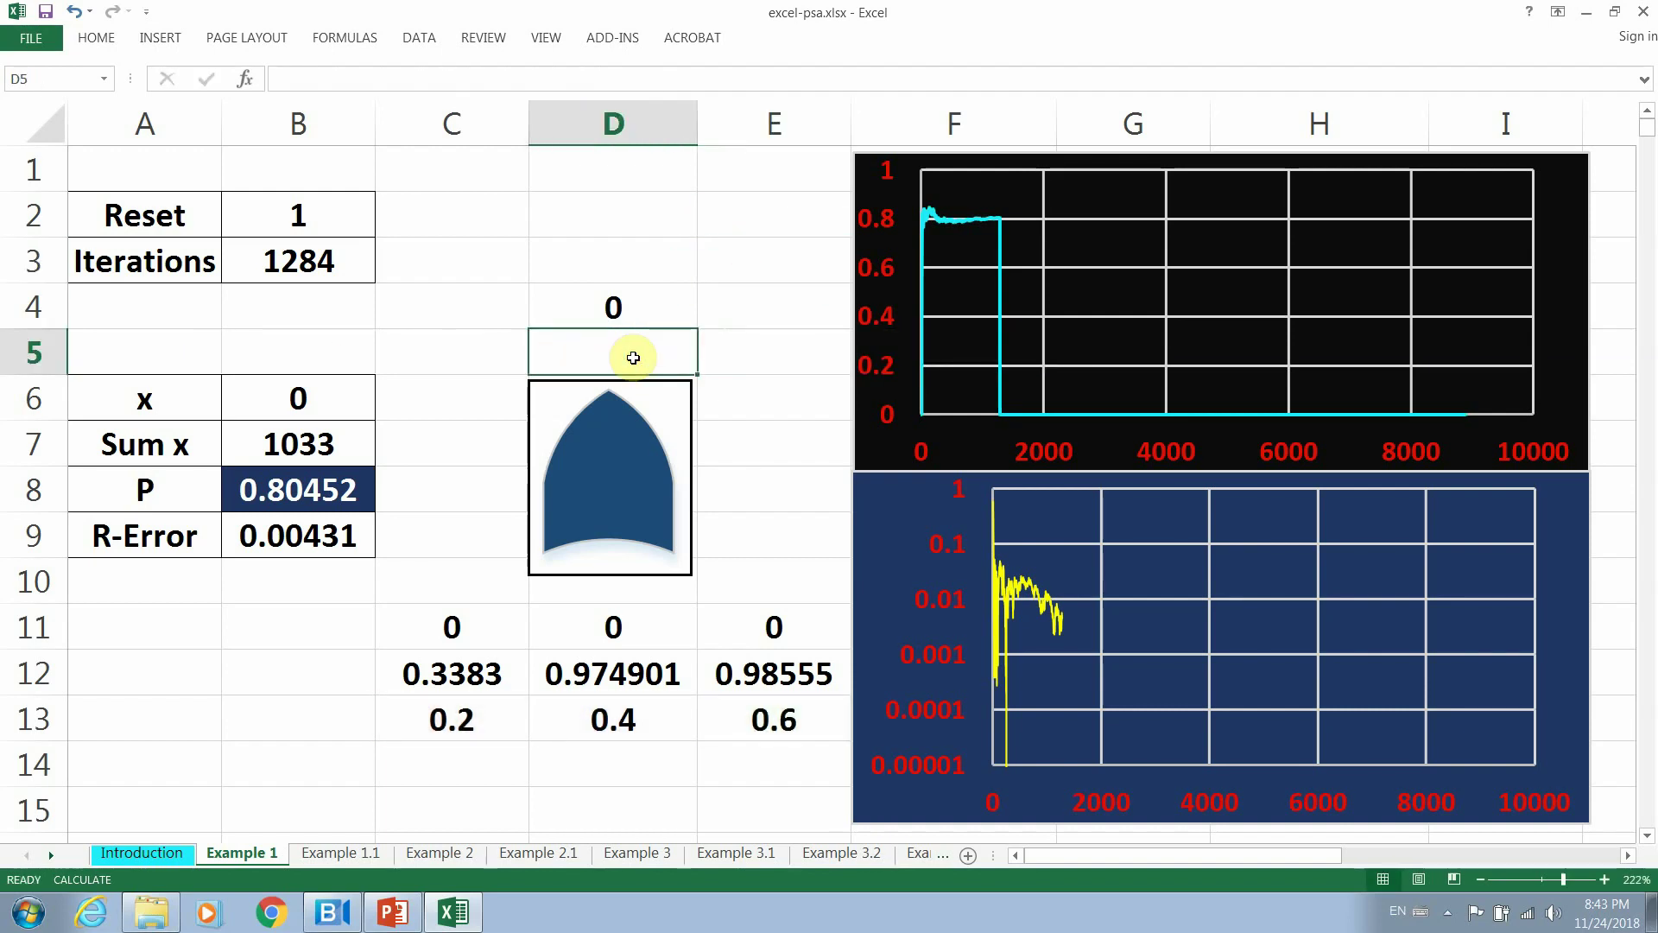
type("=")
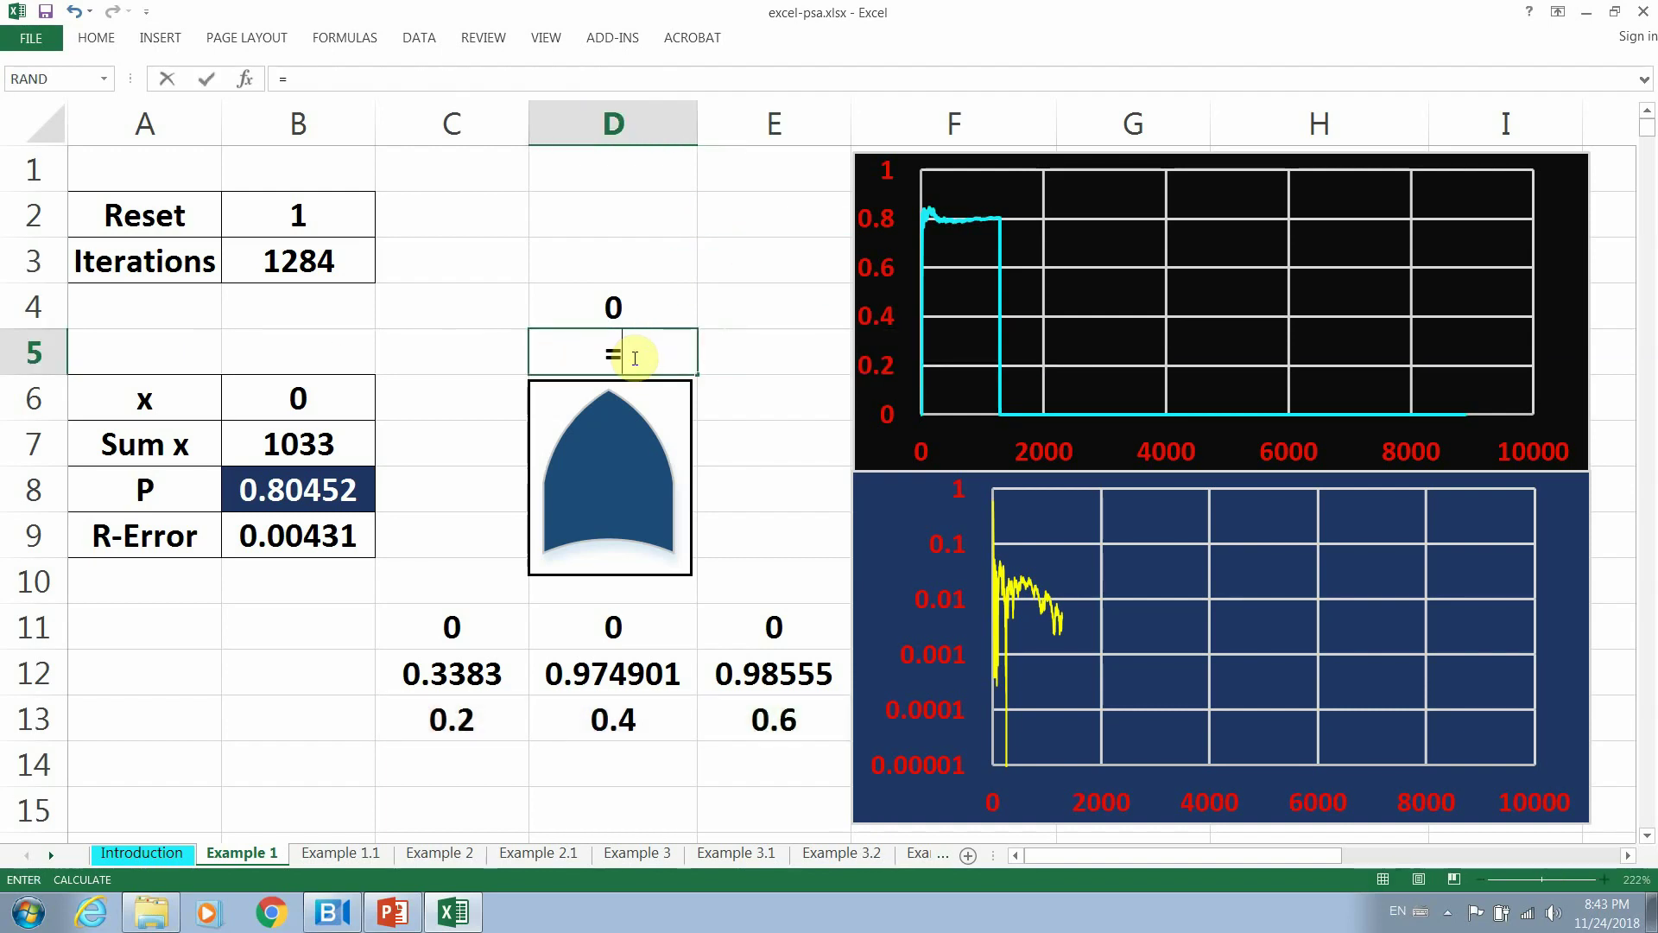
type("SUM(")
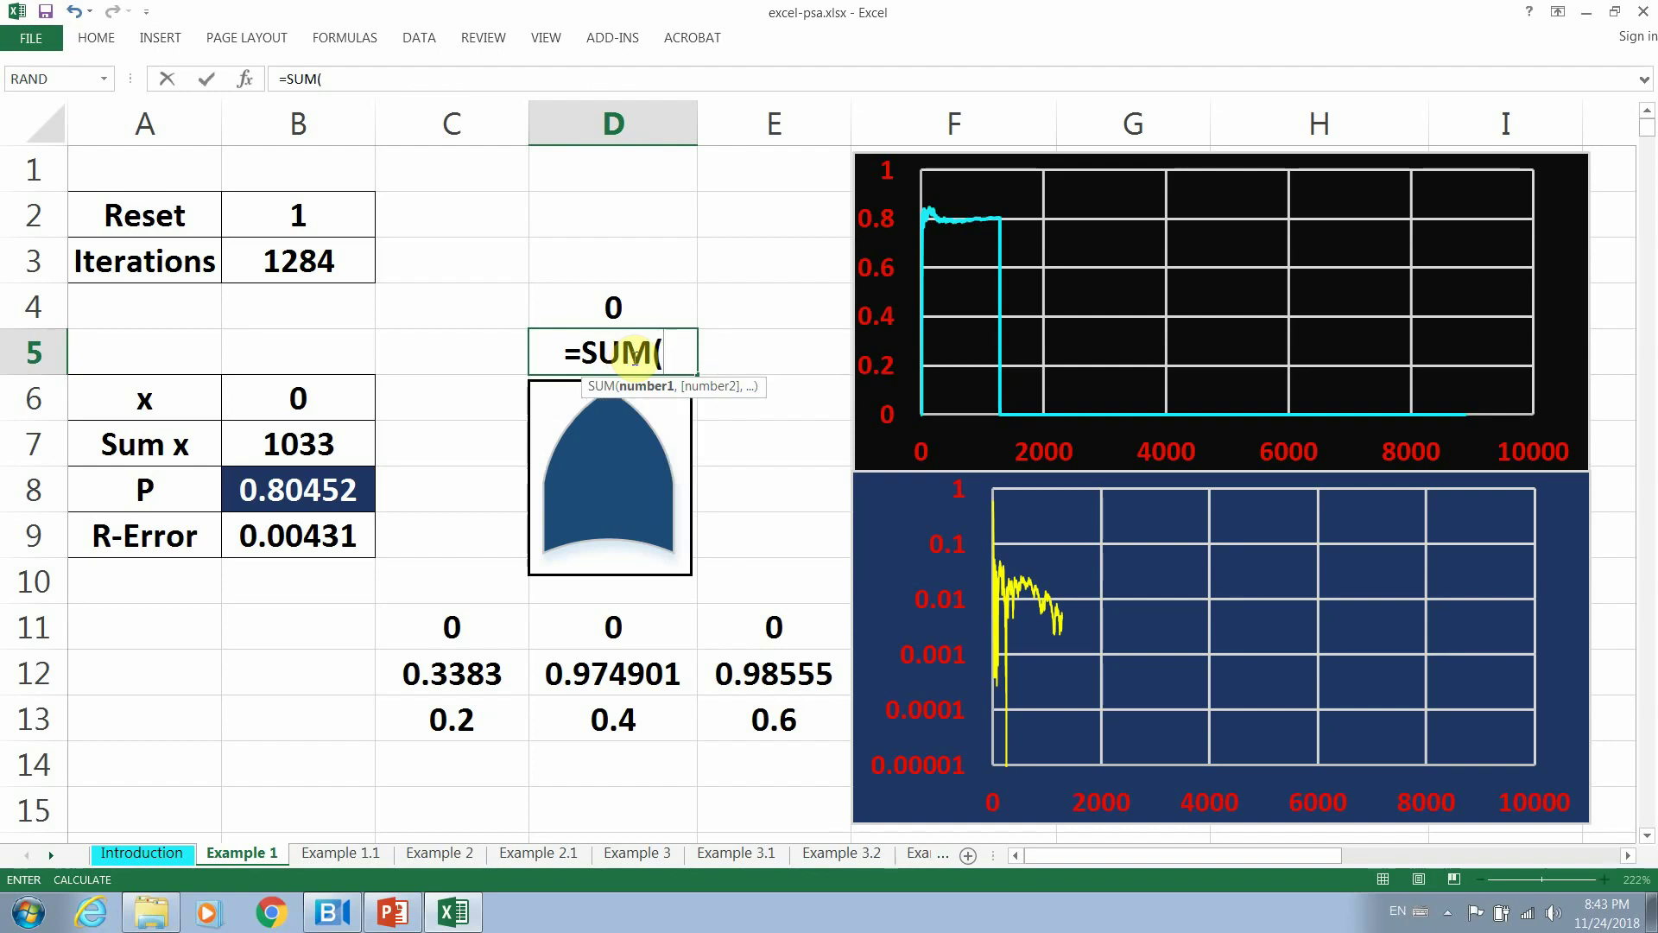
left_click_drag(414, 722, 802, 705)
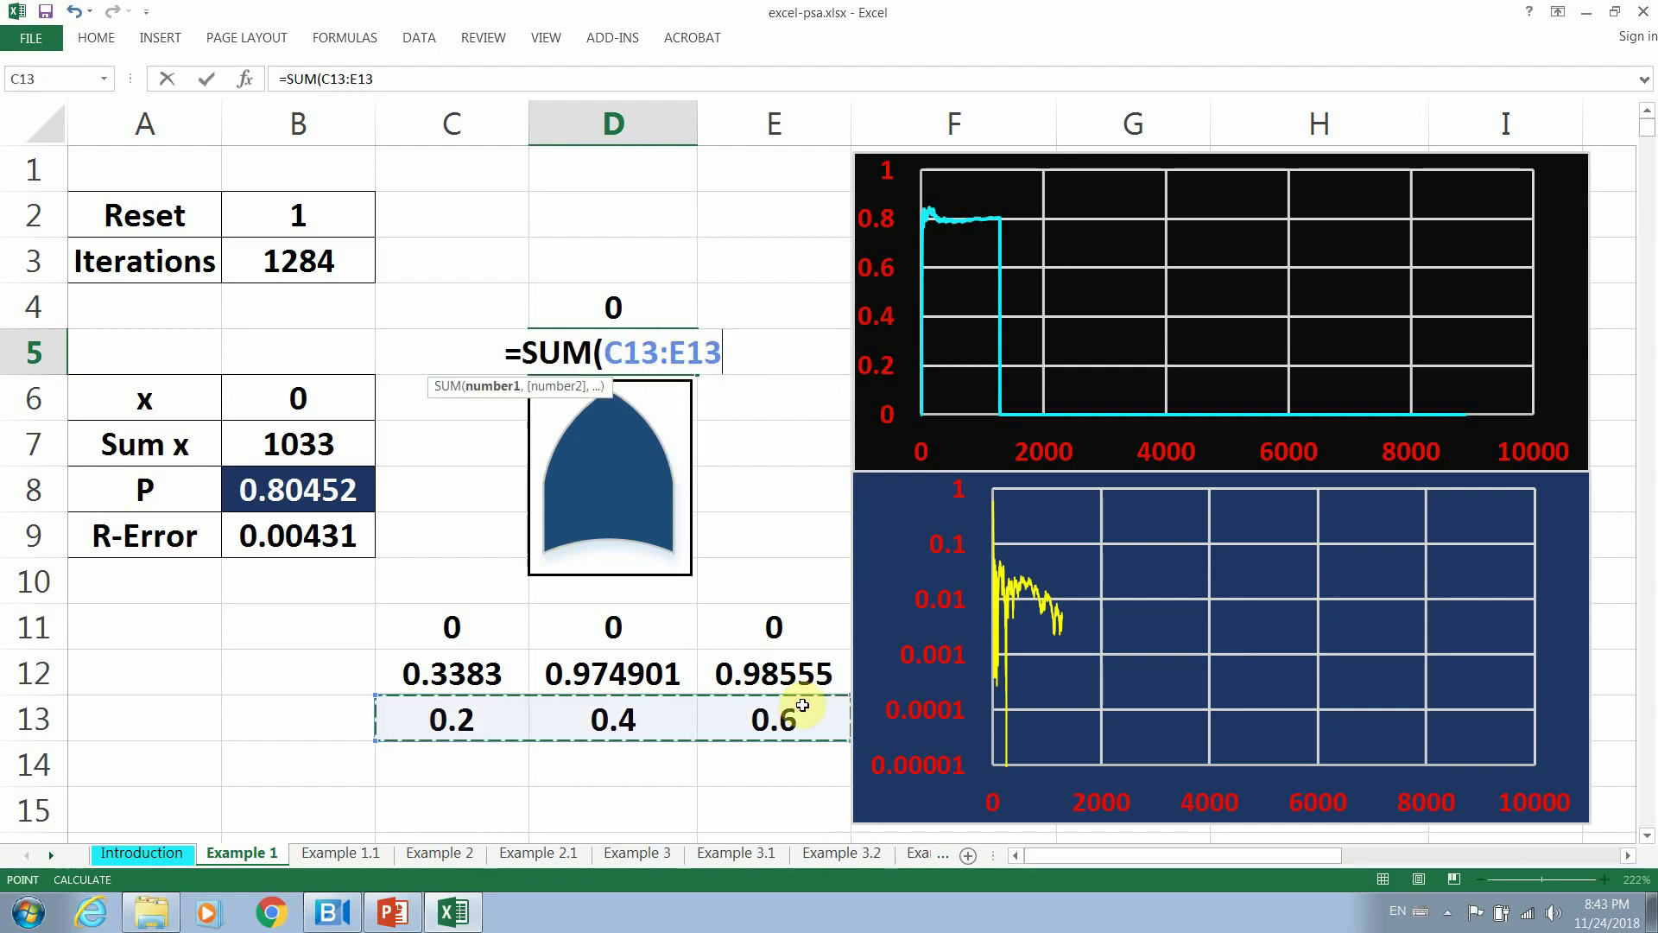
type(")")
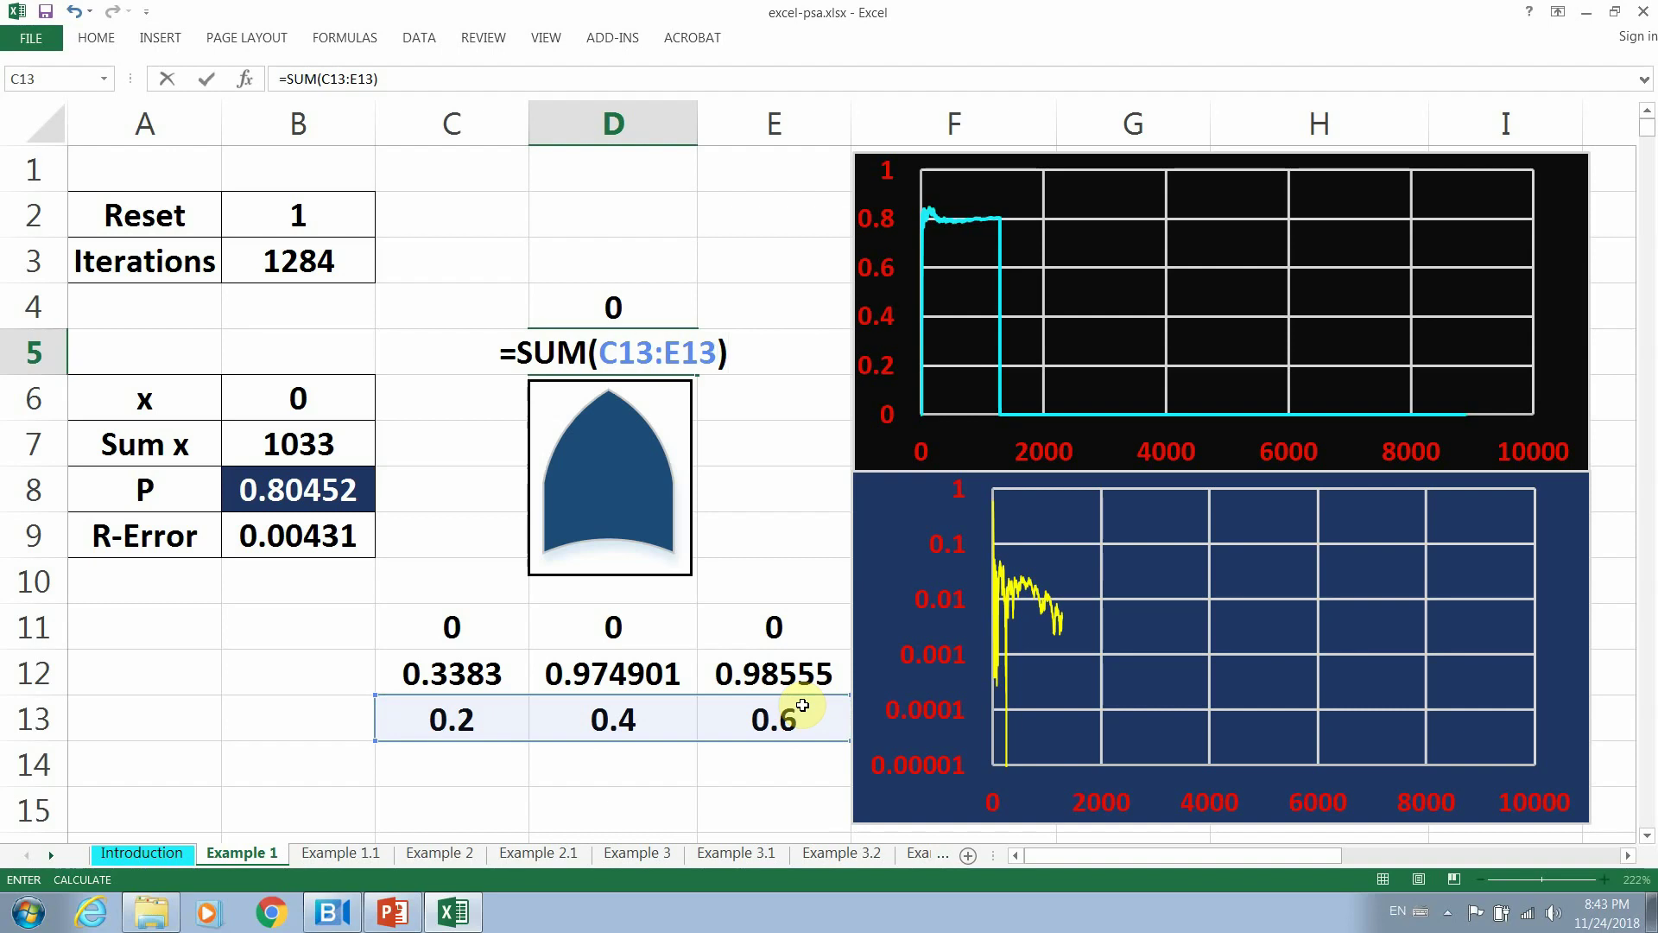
Extend the D5 formula by subtracting the pairwise products: -(C13*D13+C13*E13+D13*E13).
type("-")
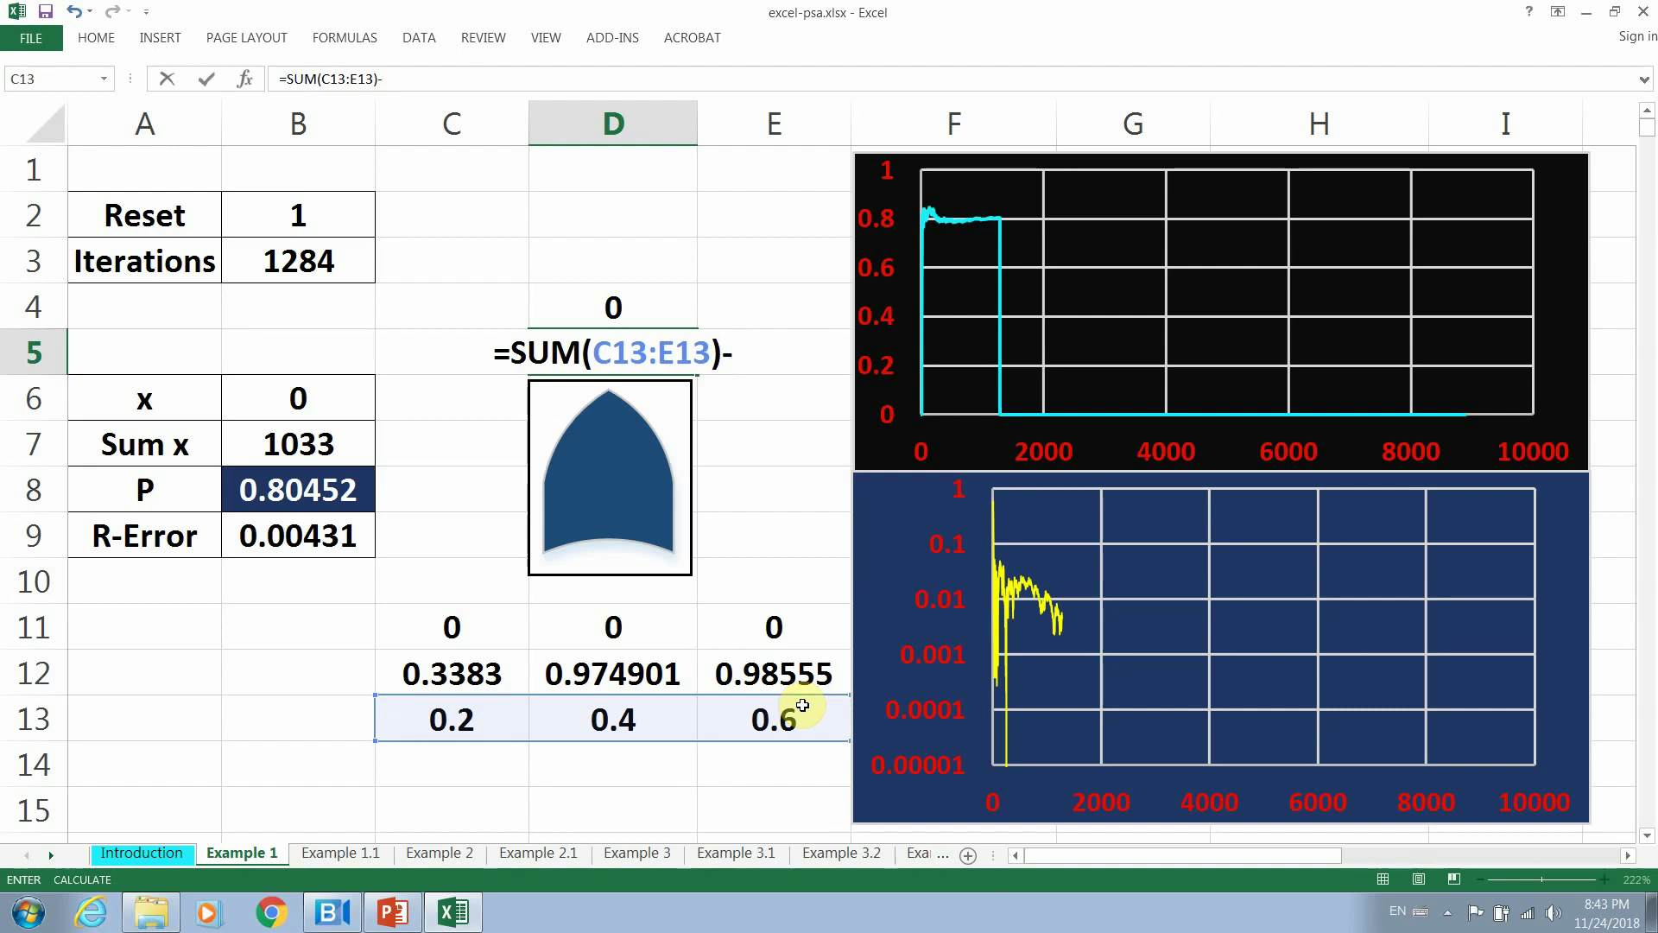
type("(")
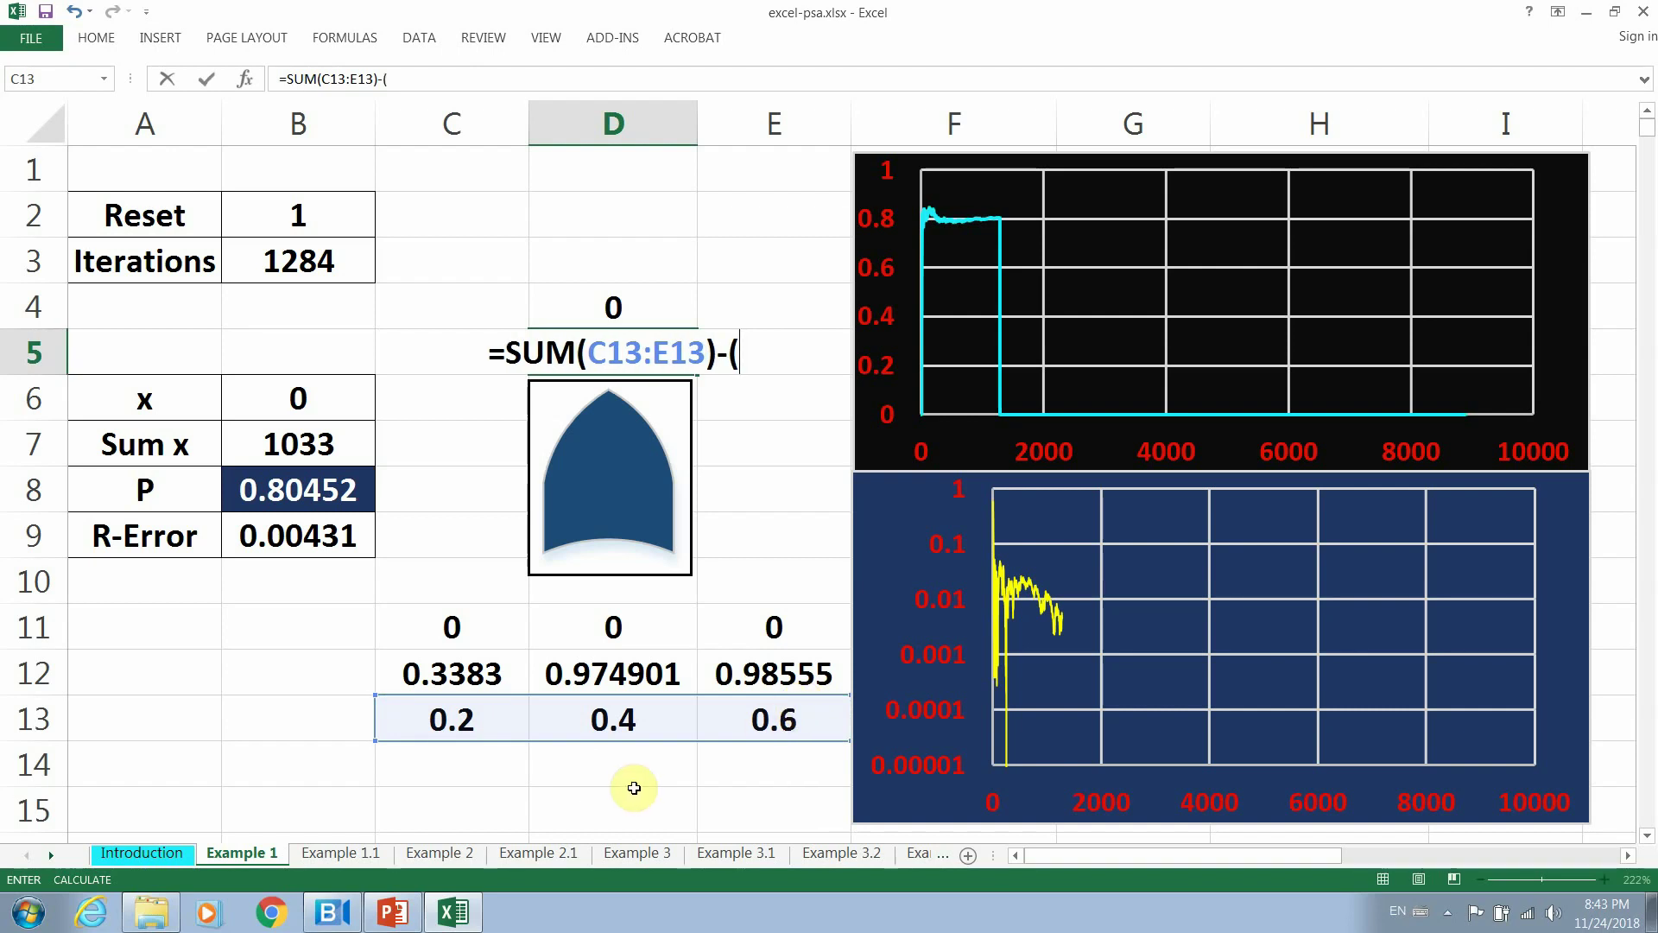
left_click(480, 730)
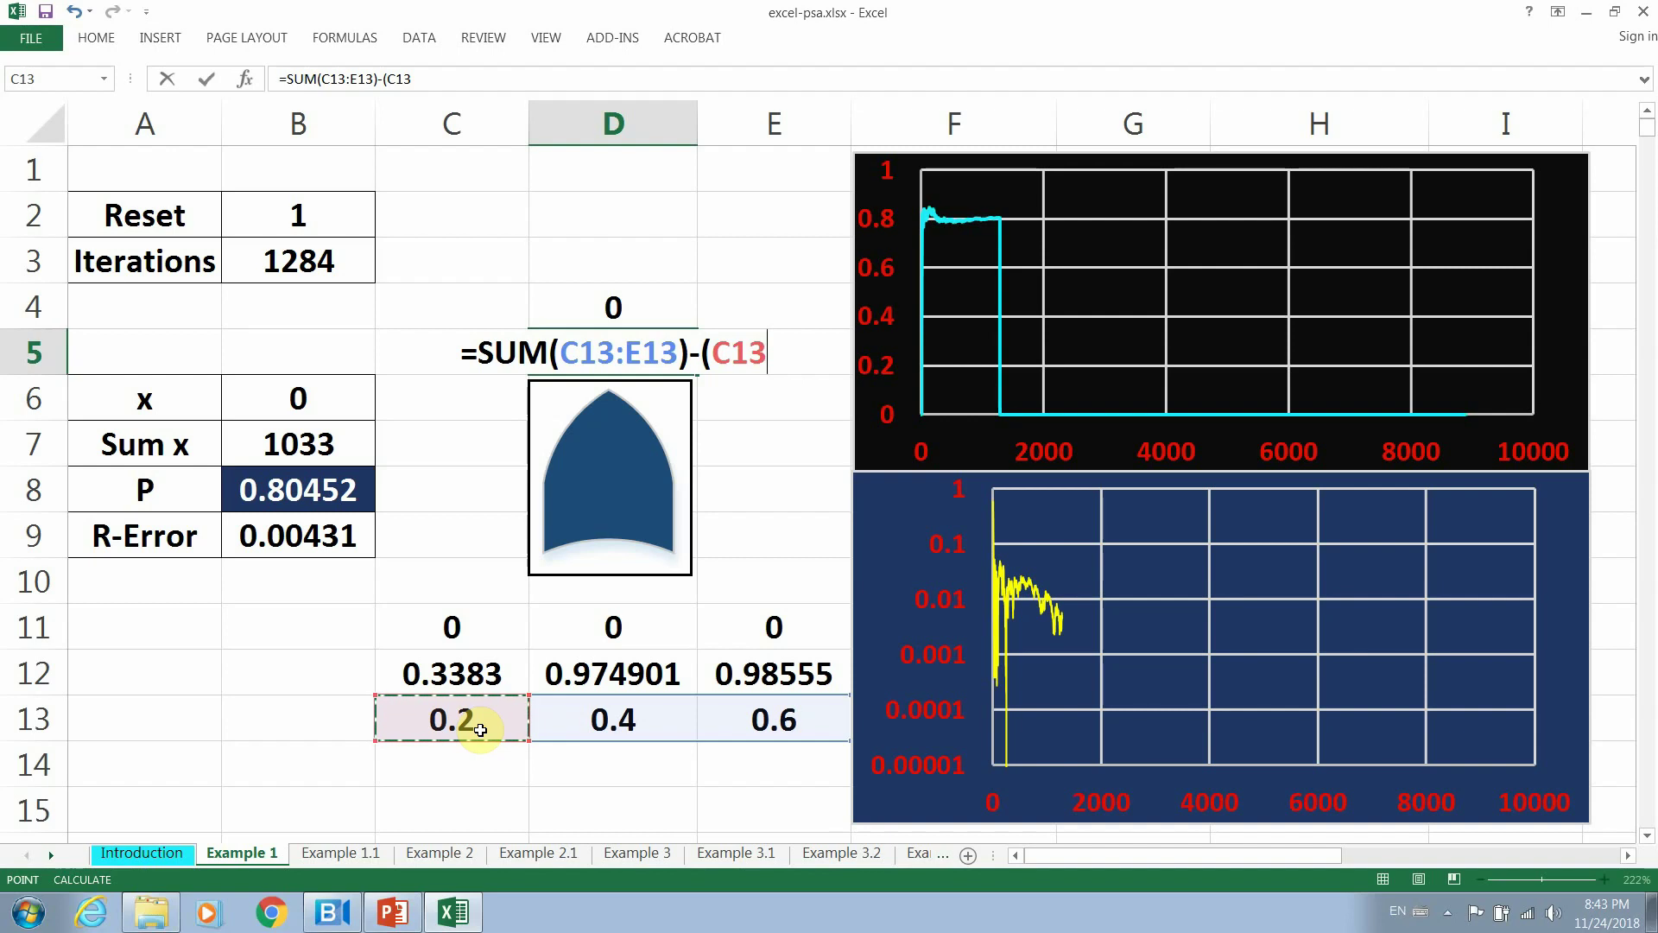
type("*")
left_click(621, 725)
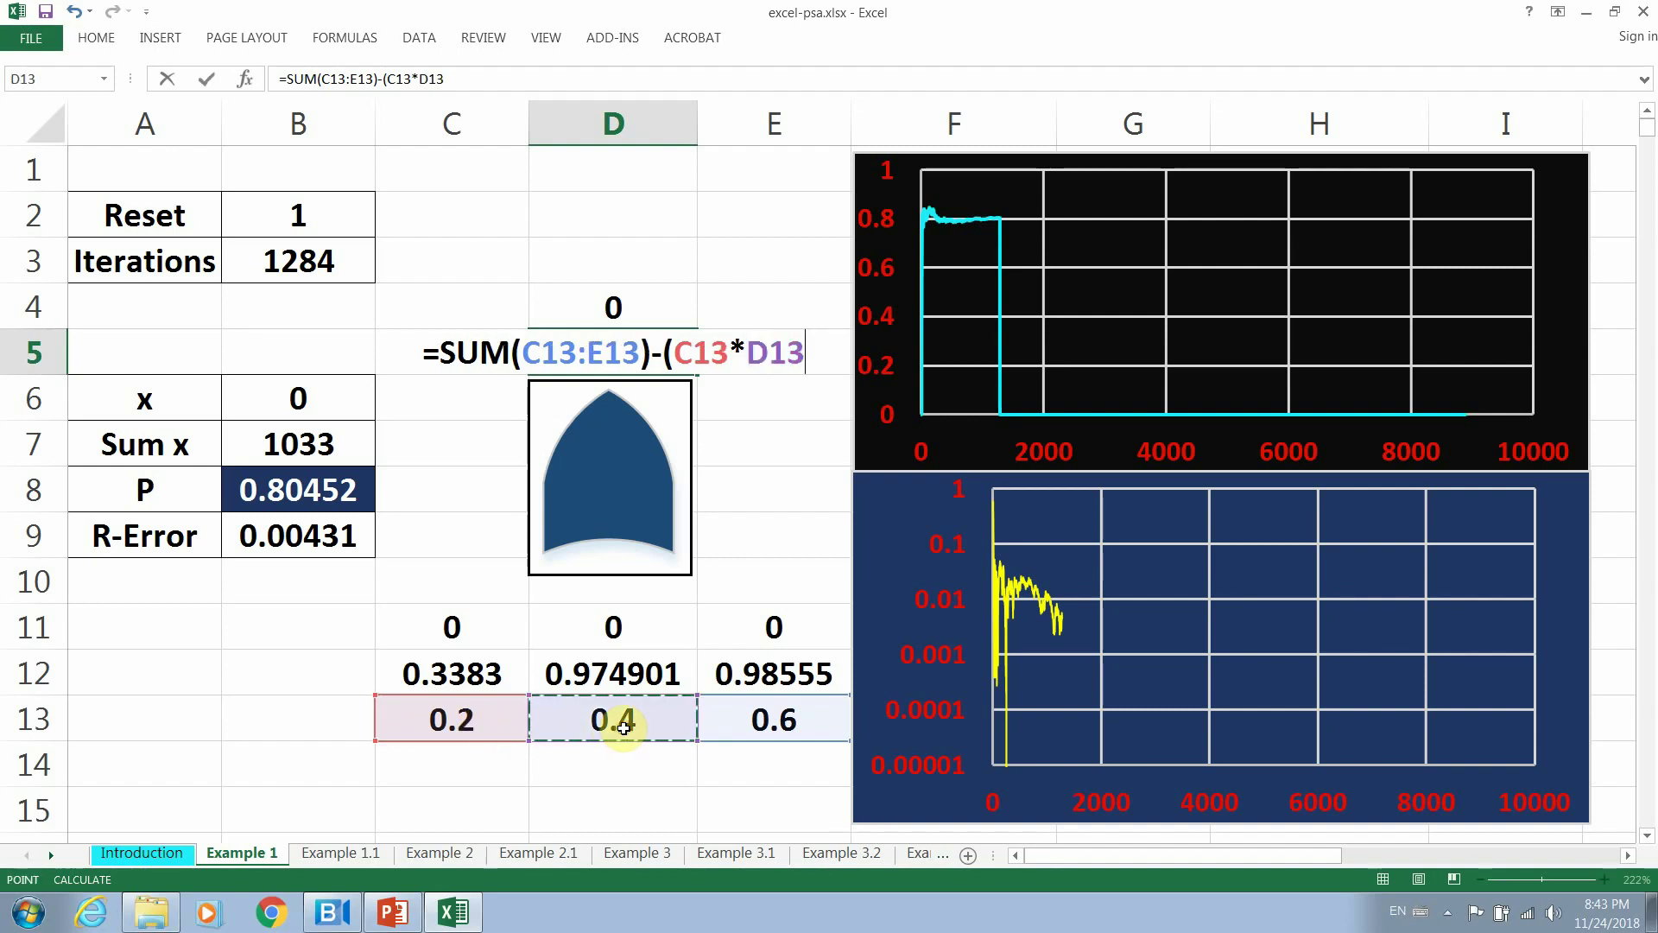
type("+")
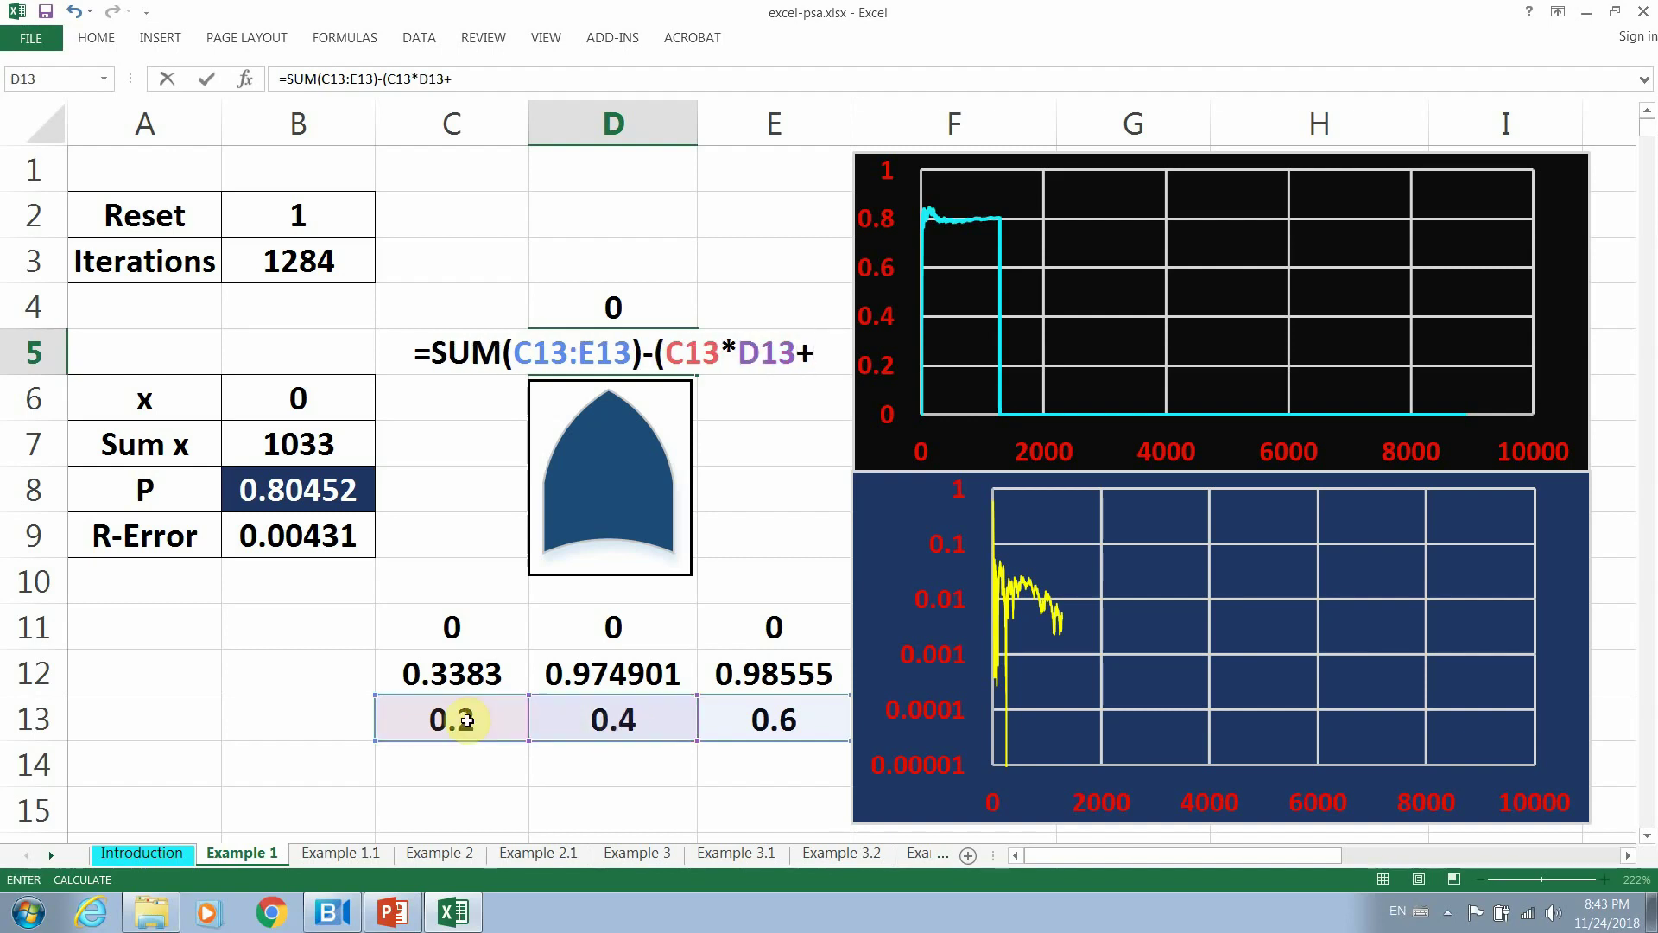
left_click(462, 718)
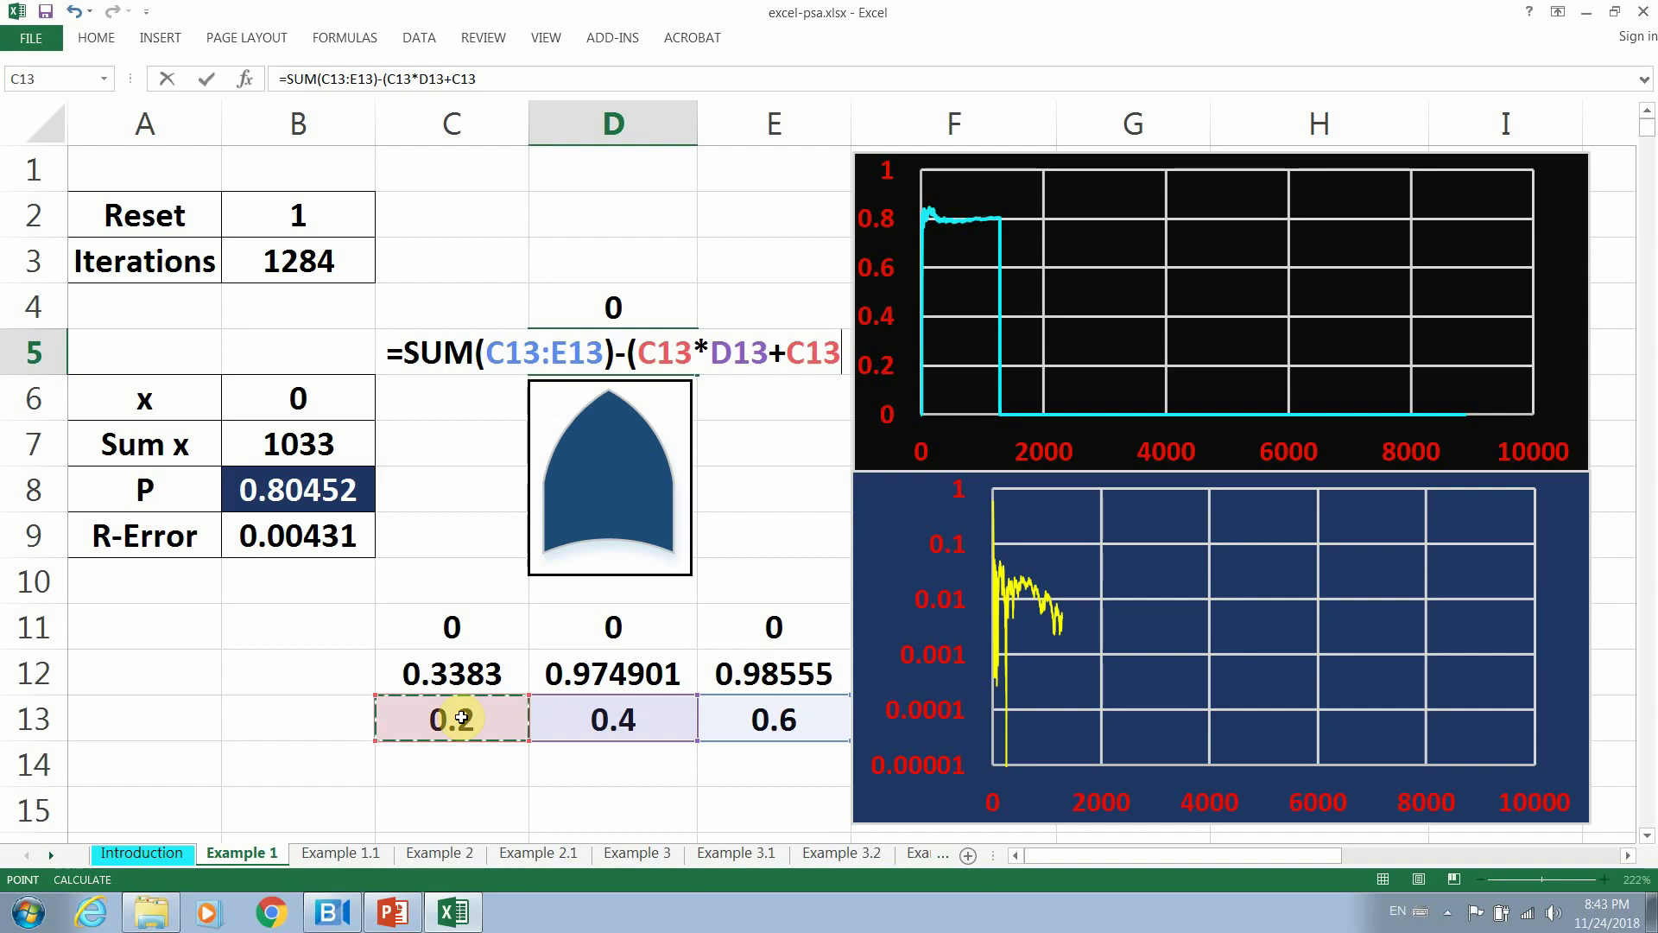
type("*")
left_click(745, 717)
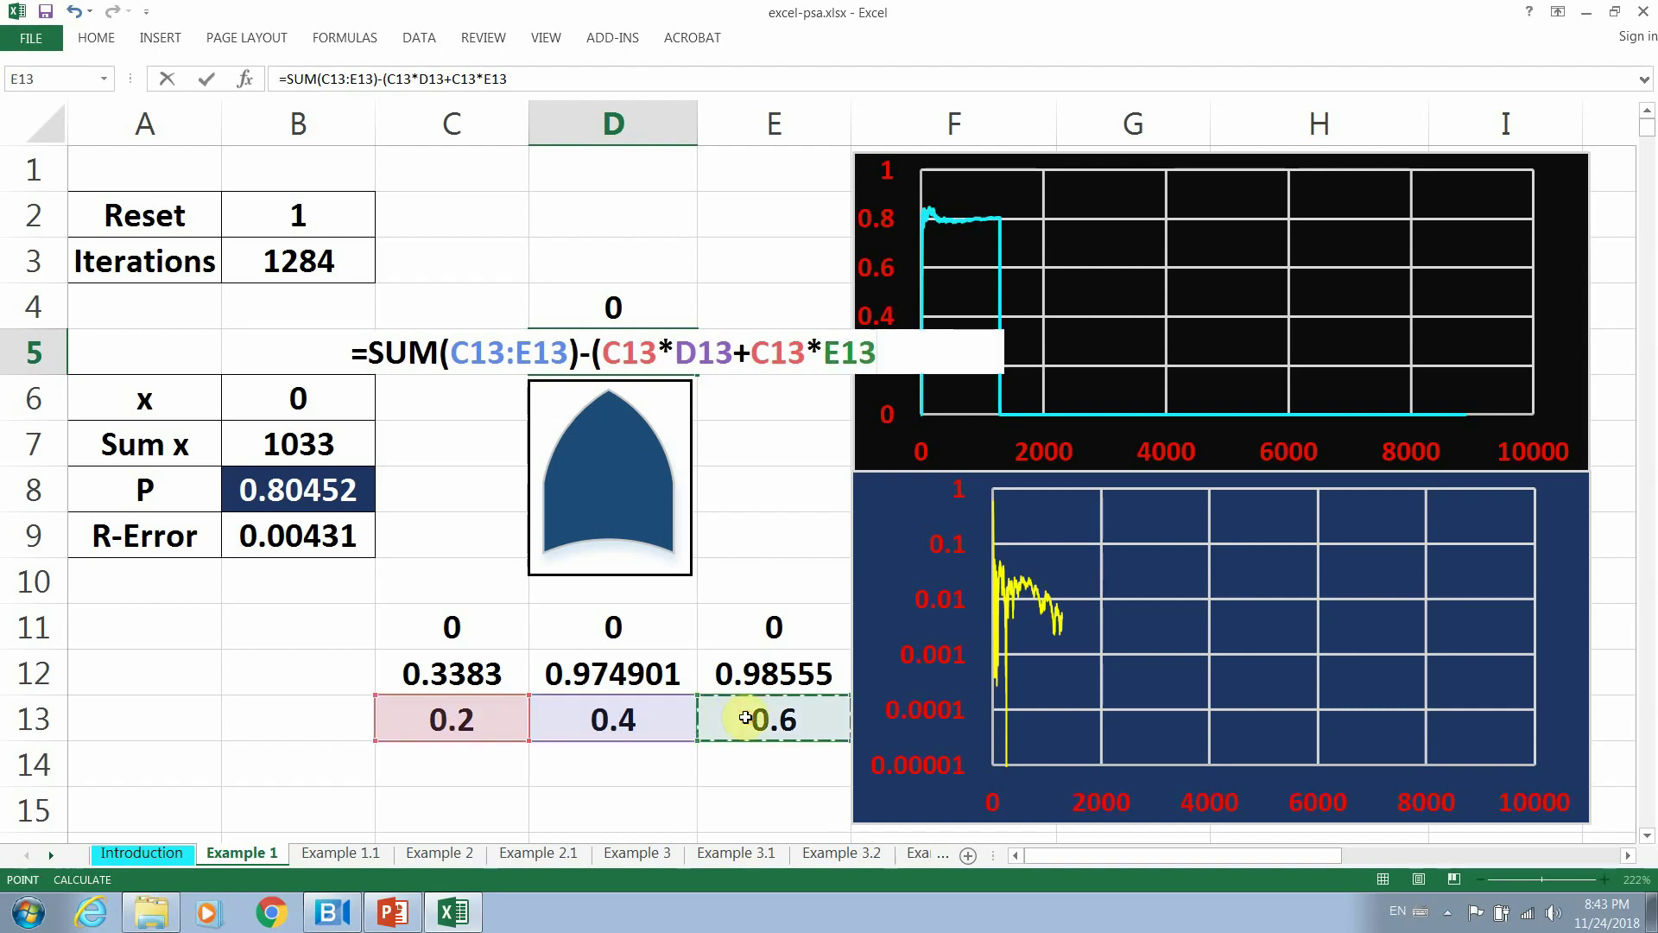
type("+")
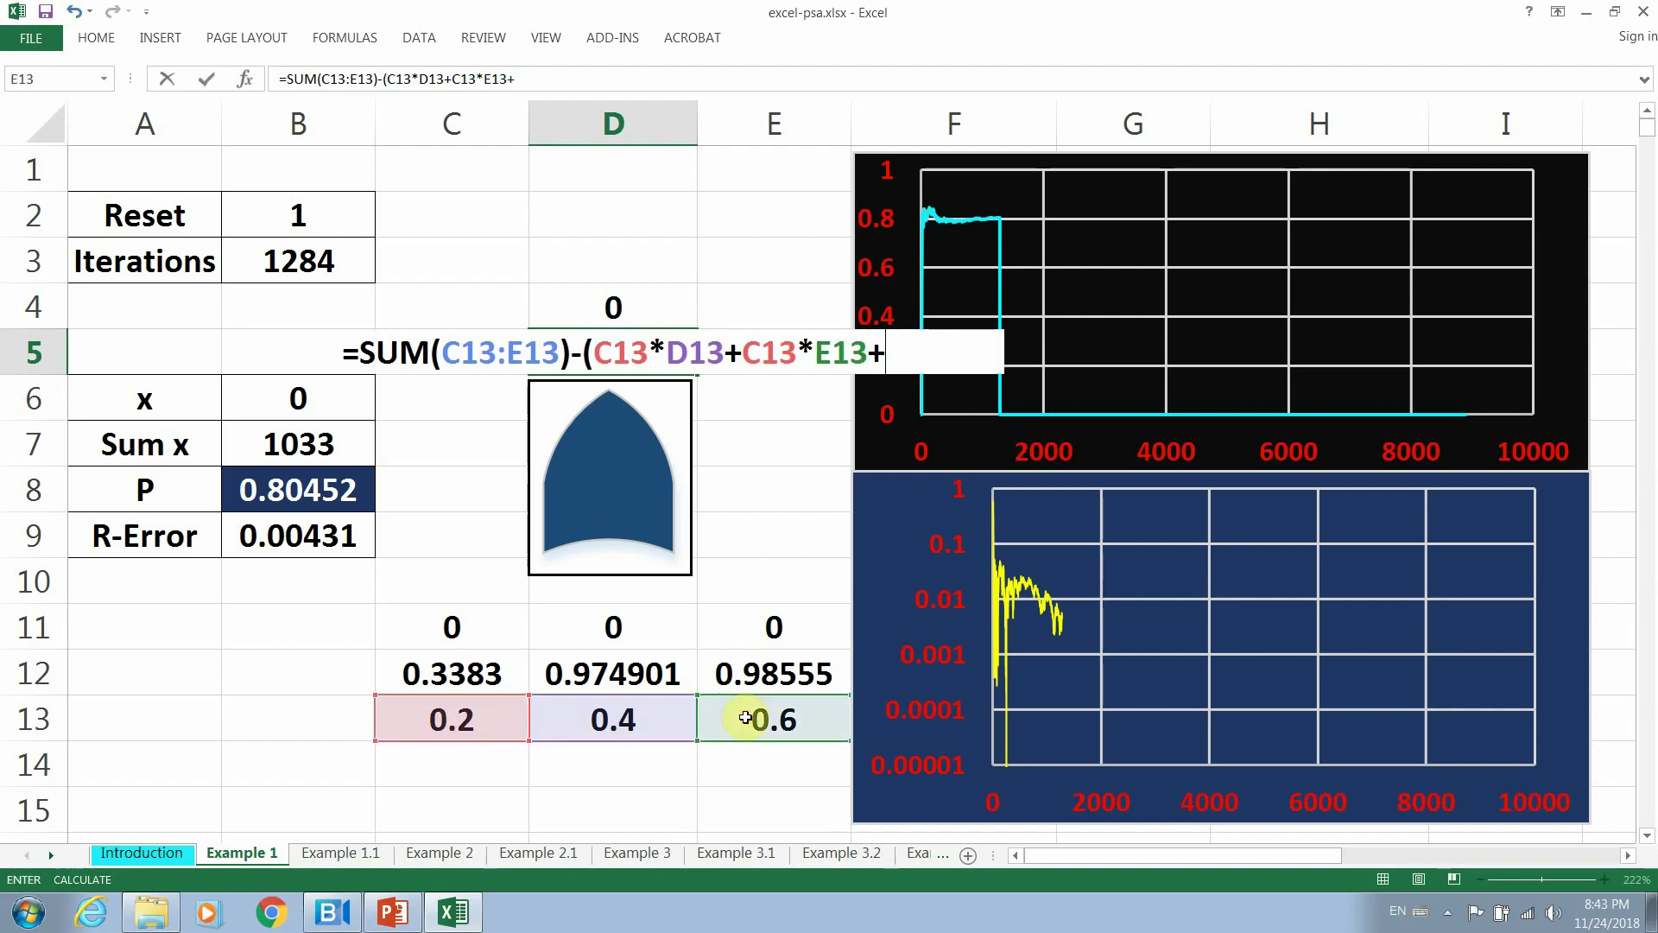
left_click(614, 716)
type("*")
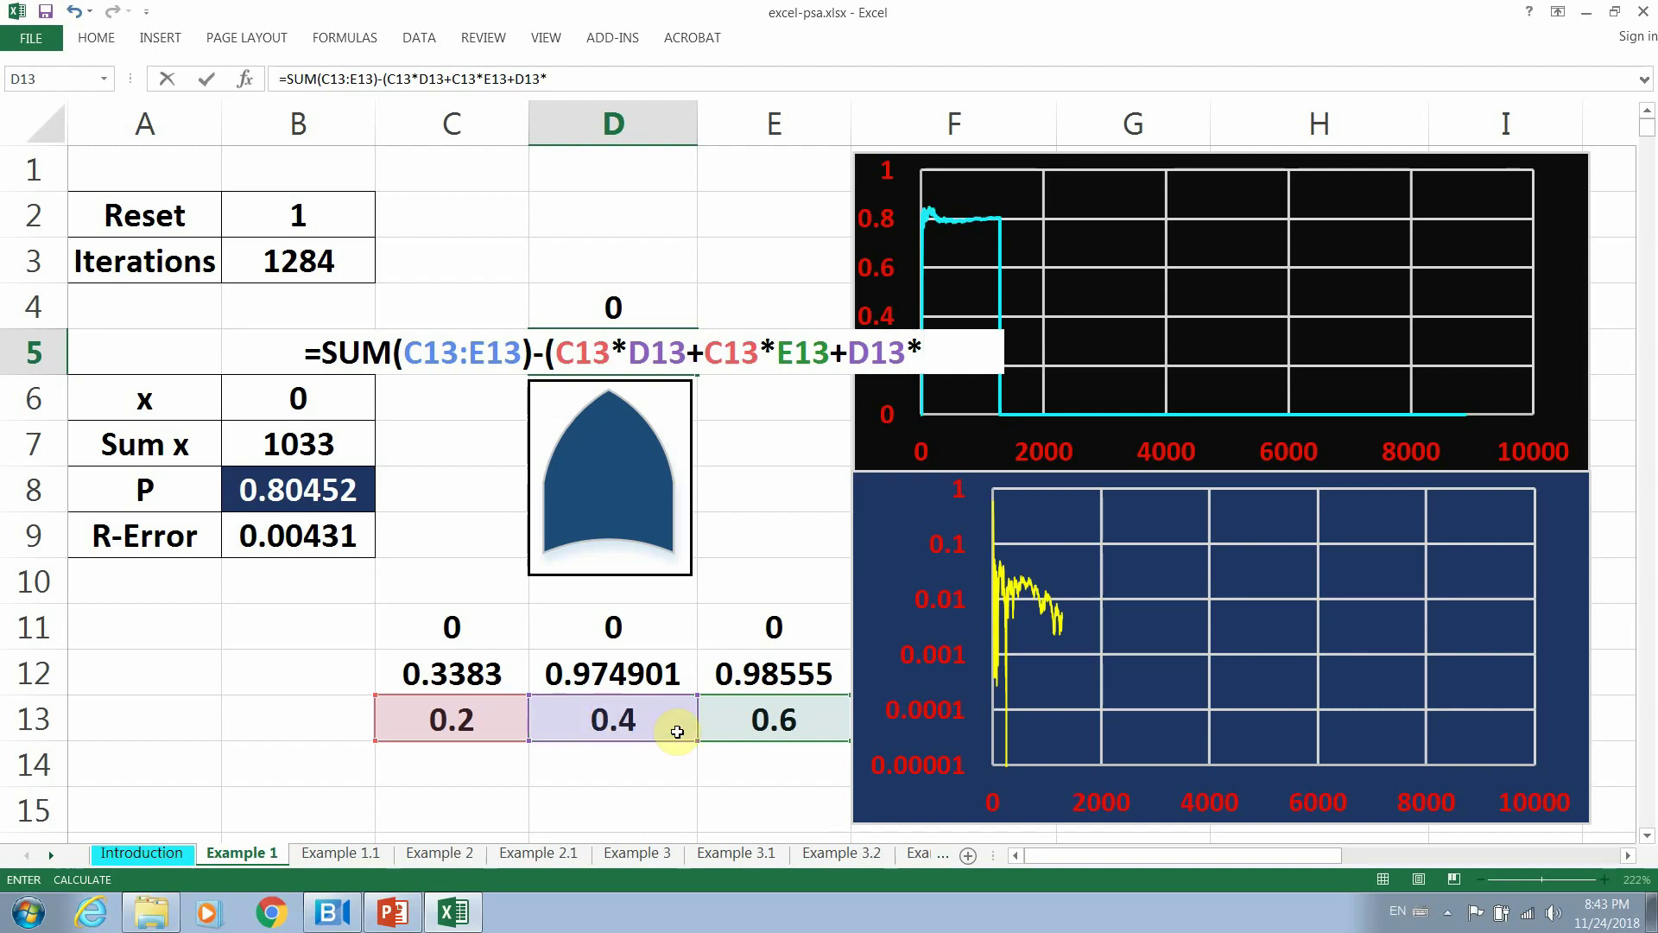
left_click(763, 733)
type(")")
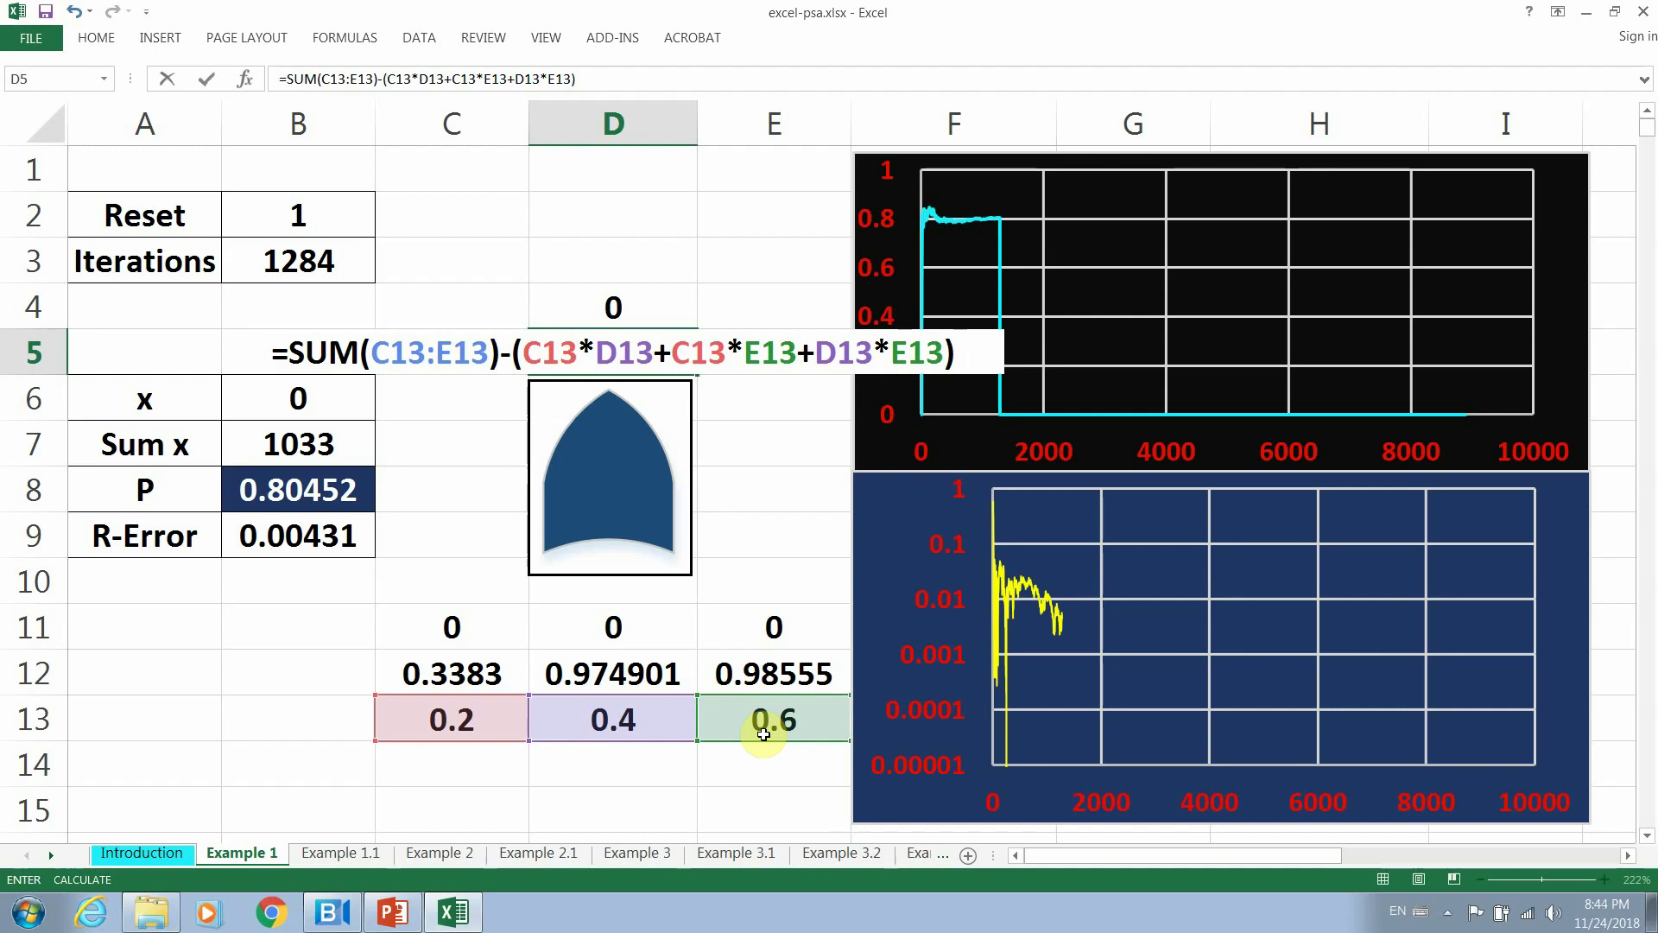
Complete the D5 formula by adding the triple product +C13*D13*E13, and select D5 to review it.
type("+")
left_click(470, 731)
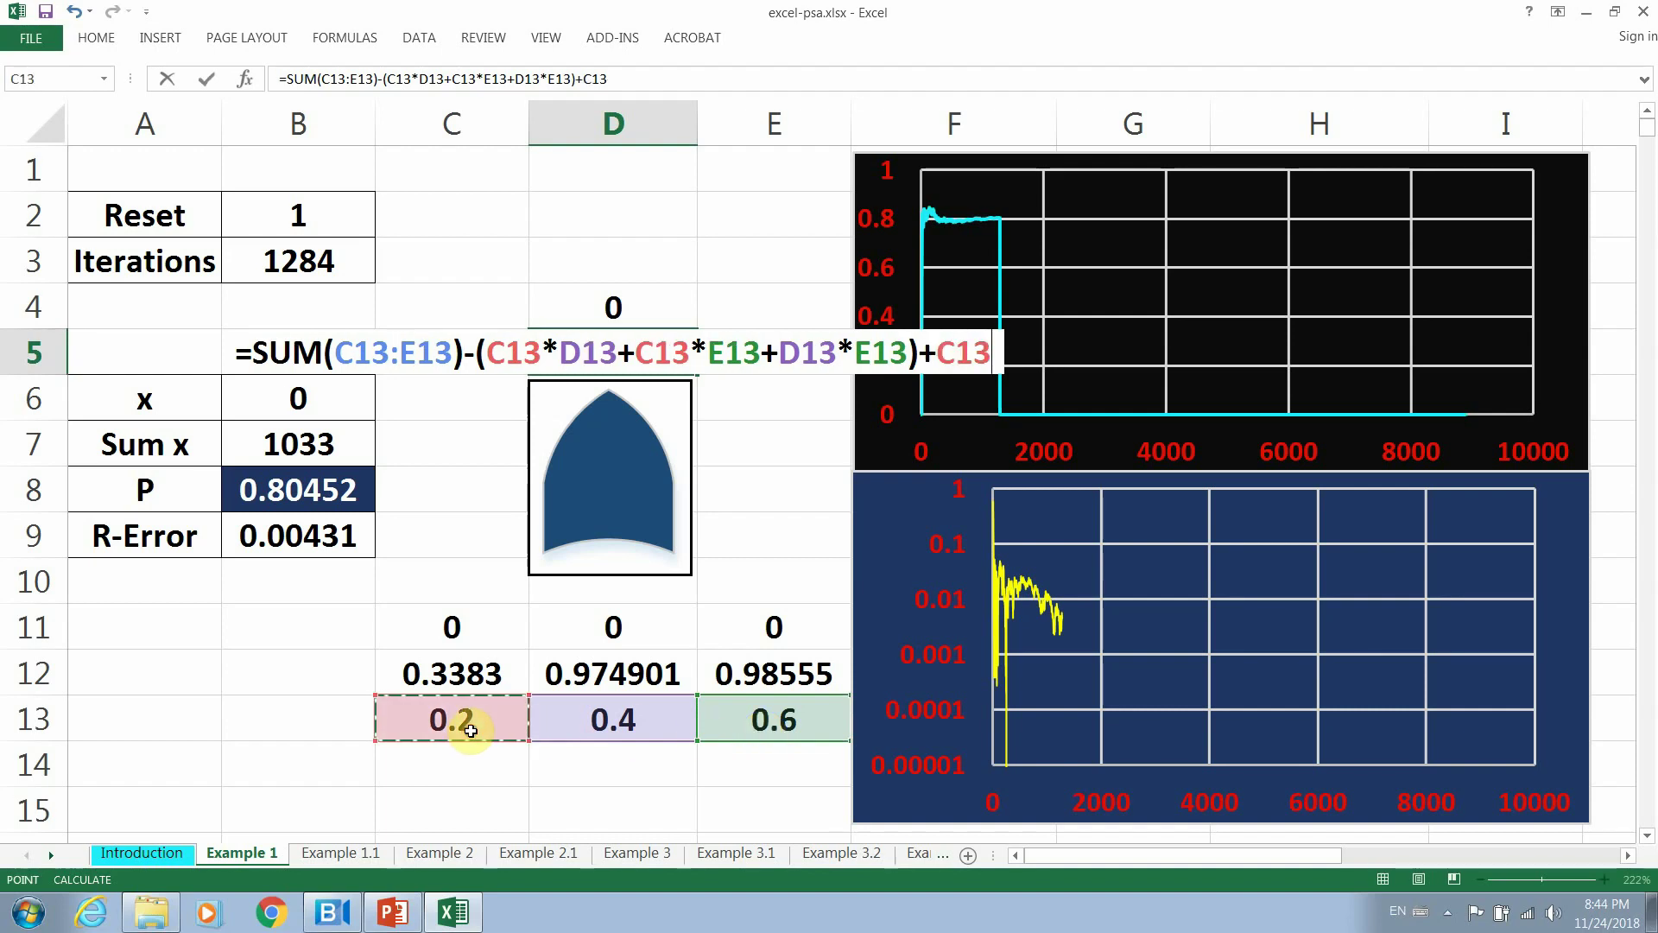
type("*")
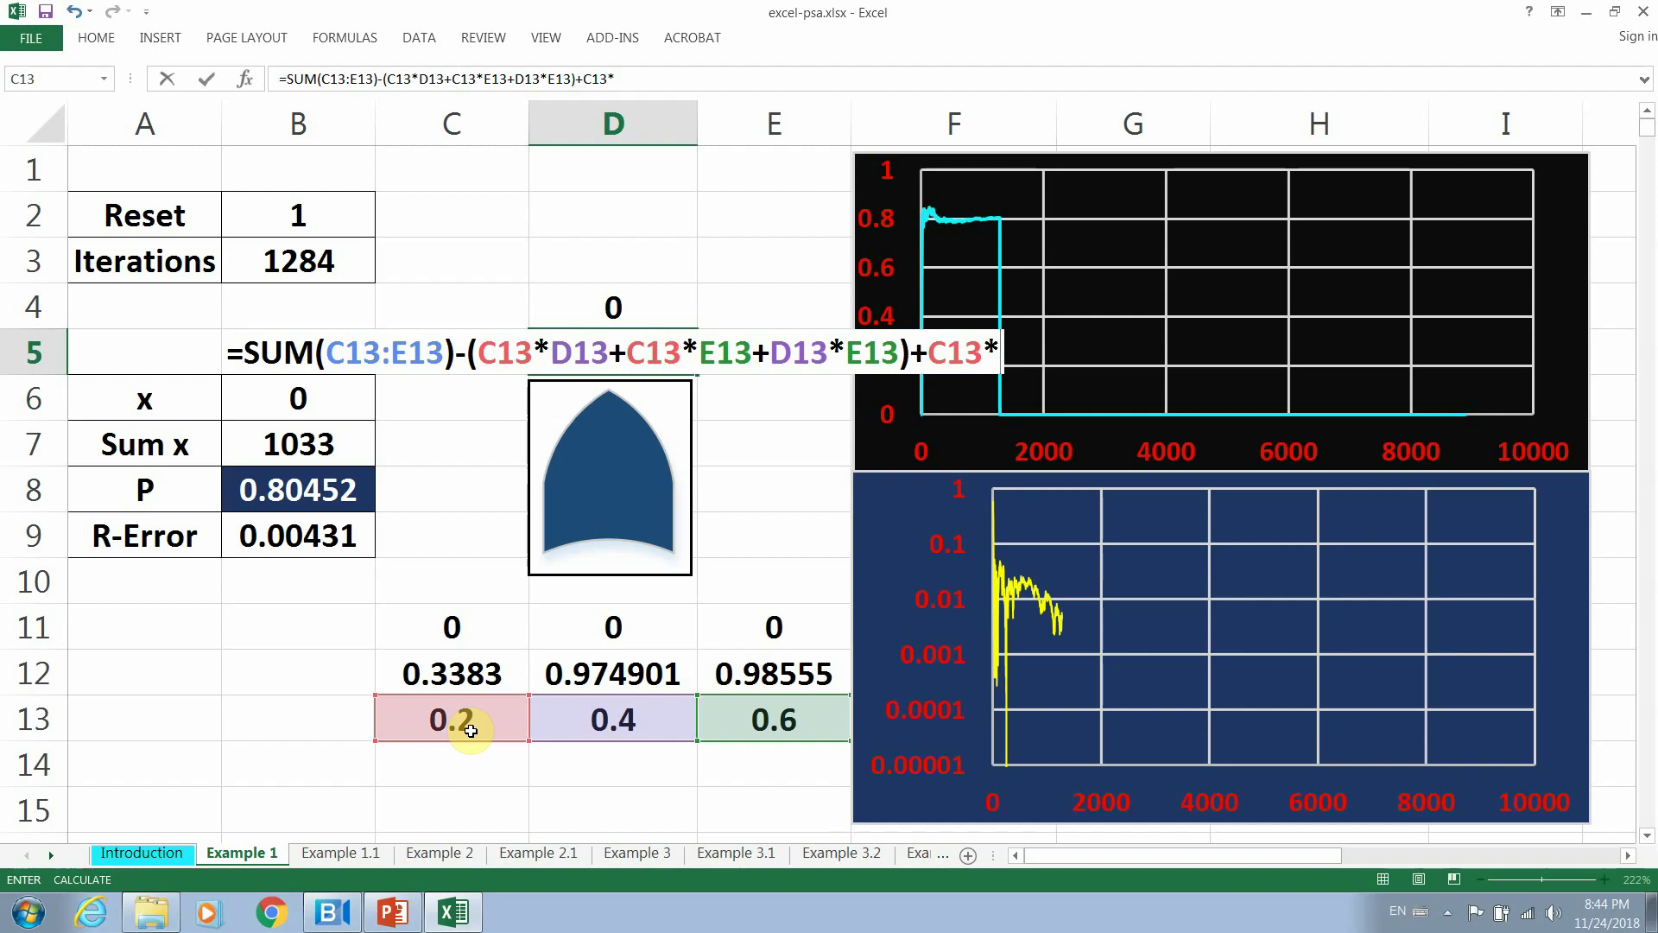
left_click(591, 729)
type("*")
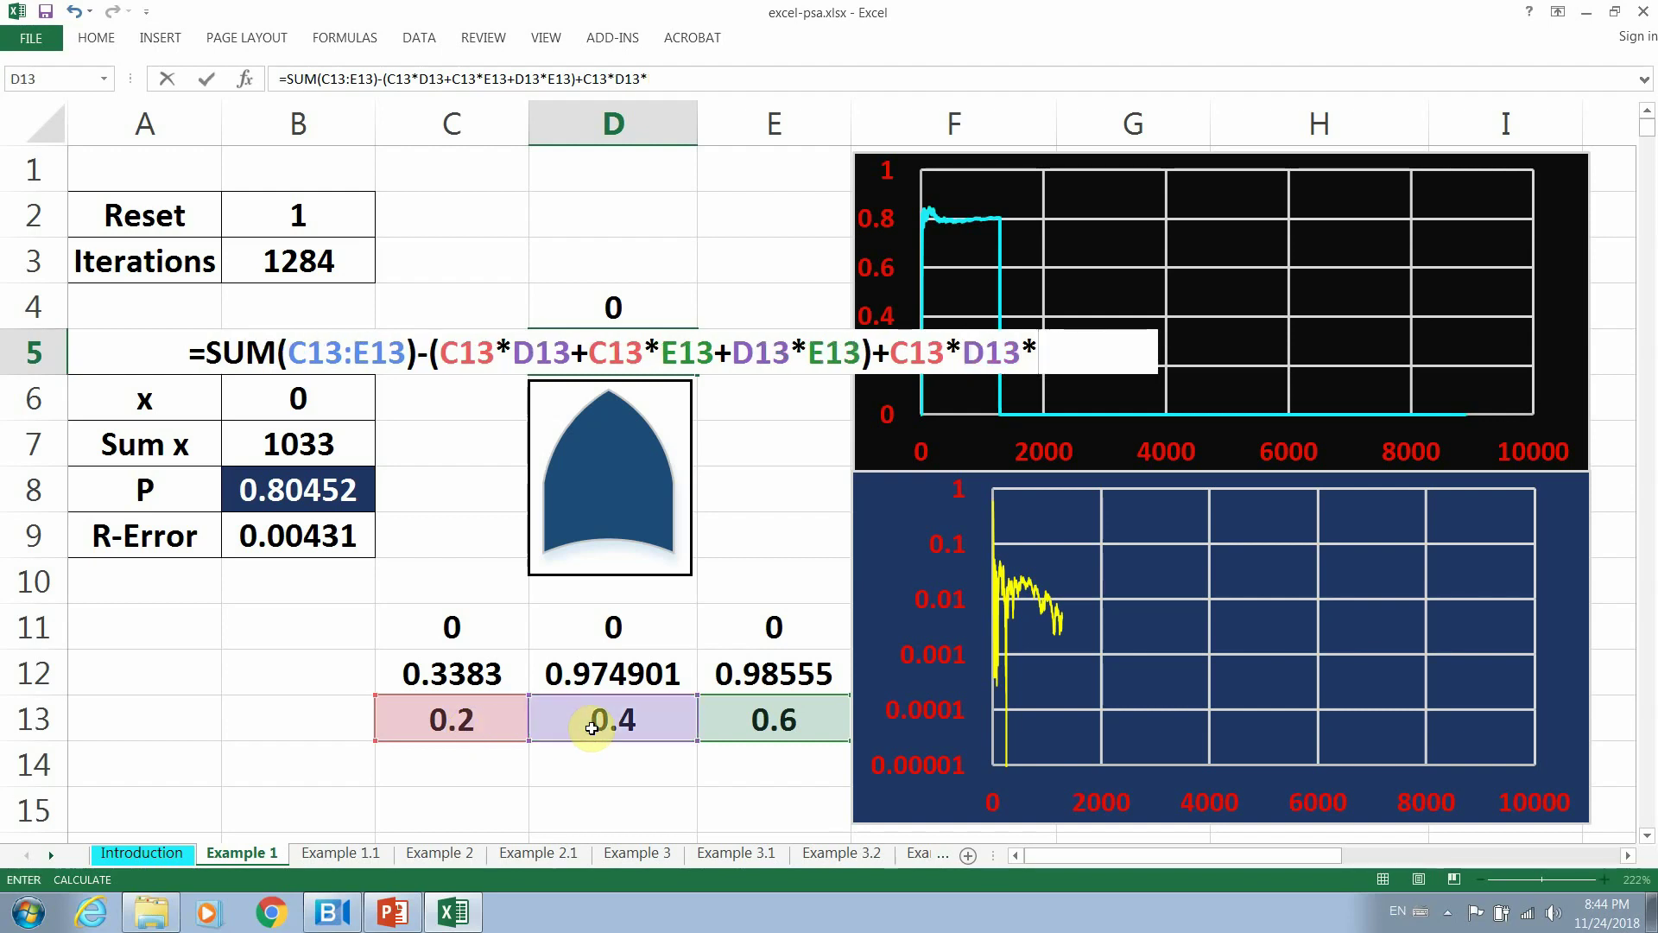
left_click(749, 730)
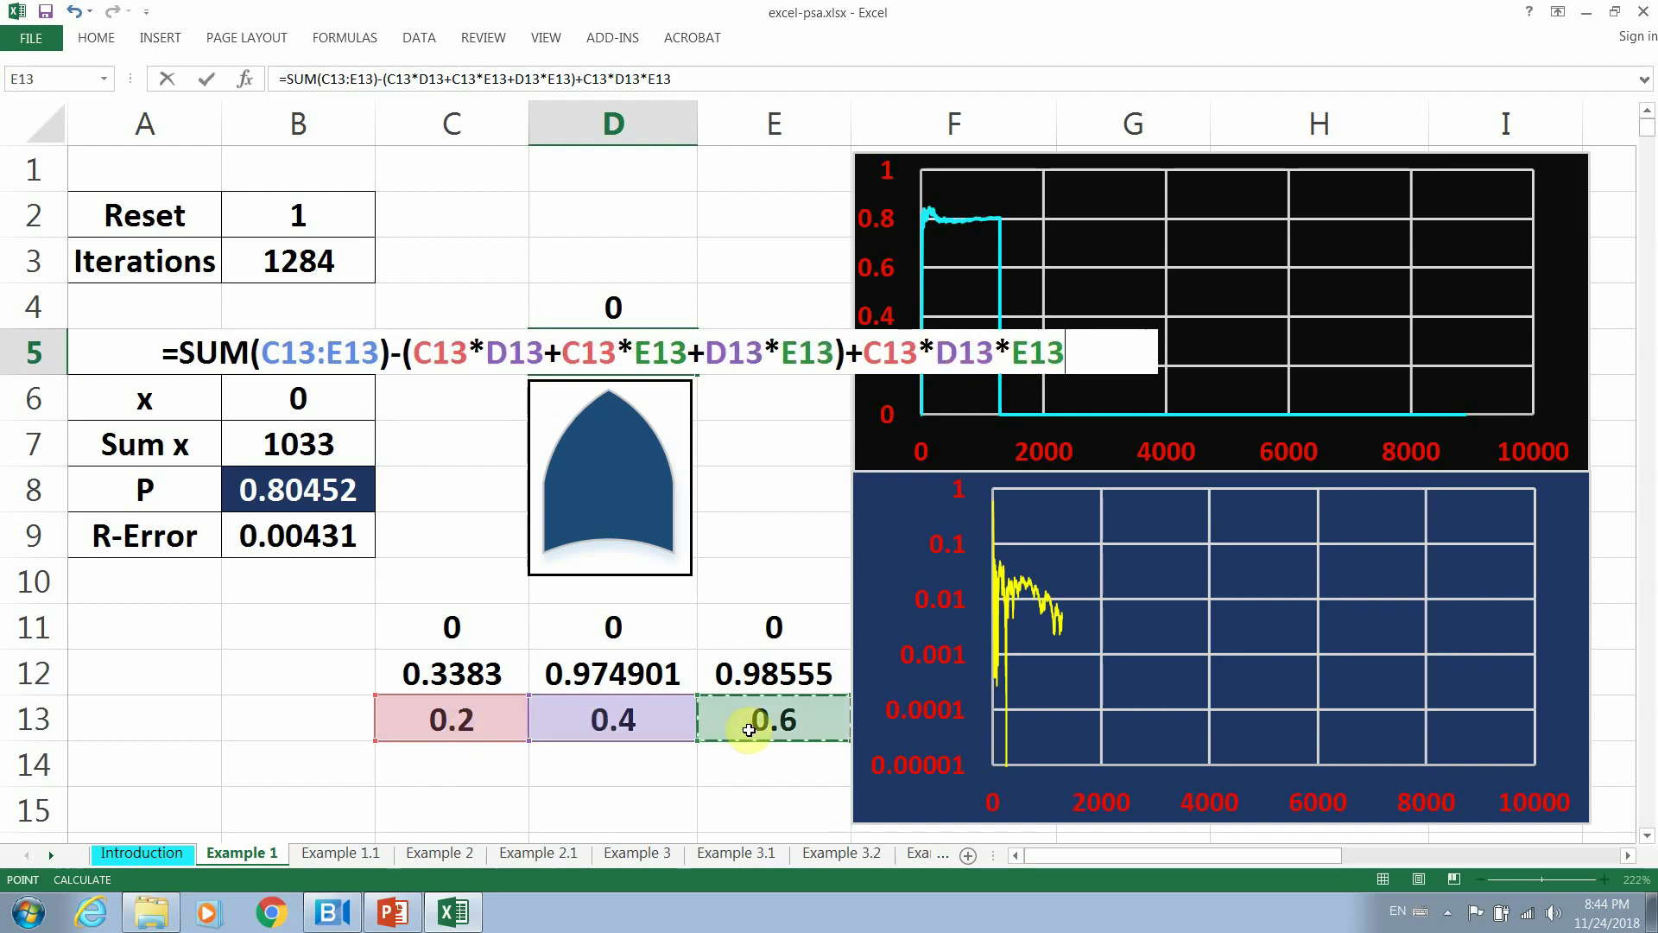
key("Return")
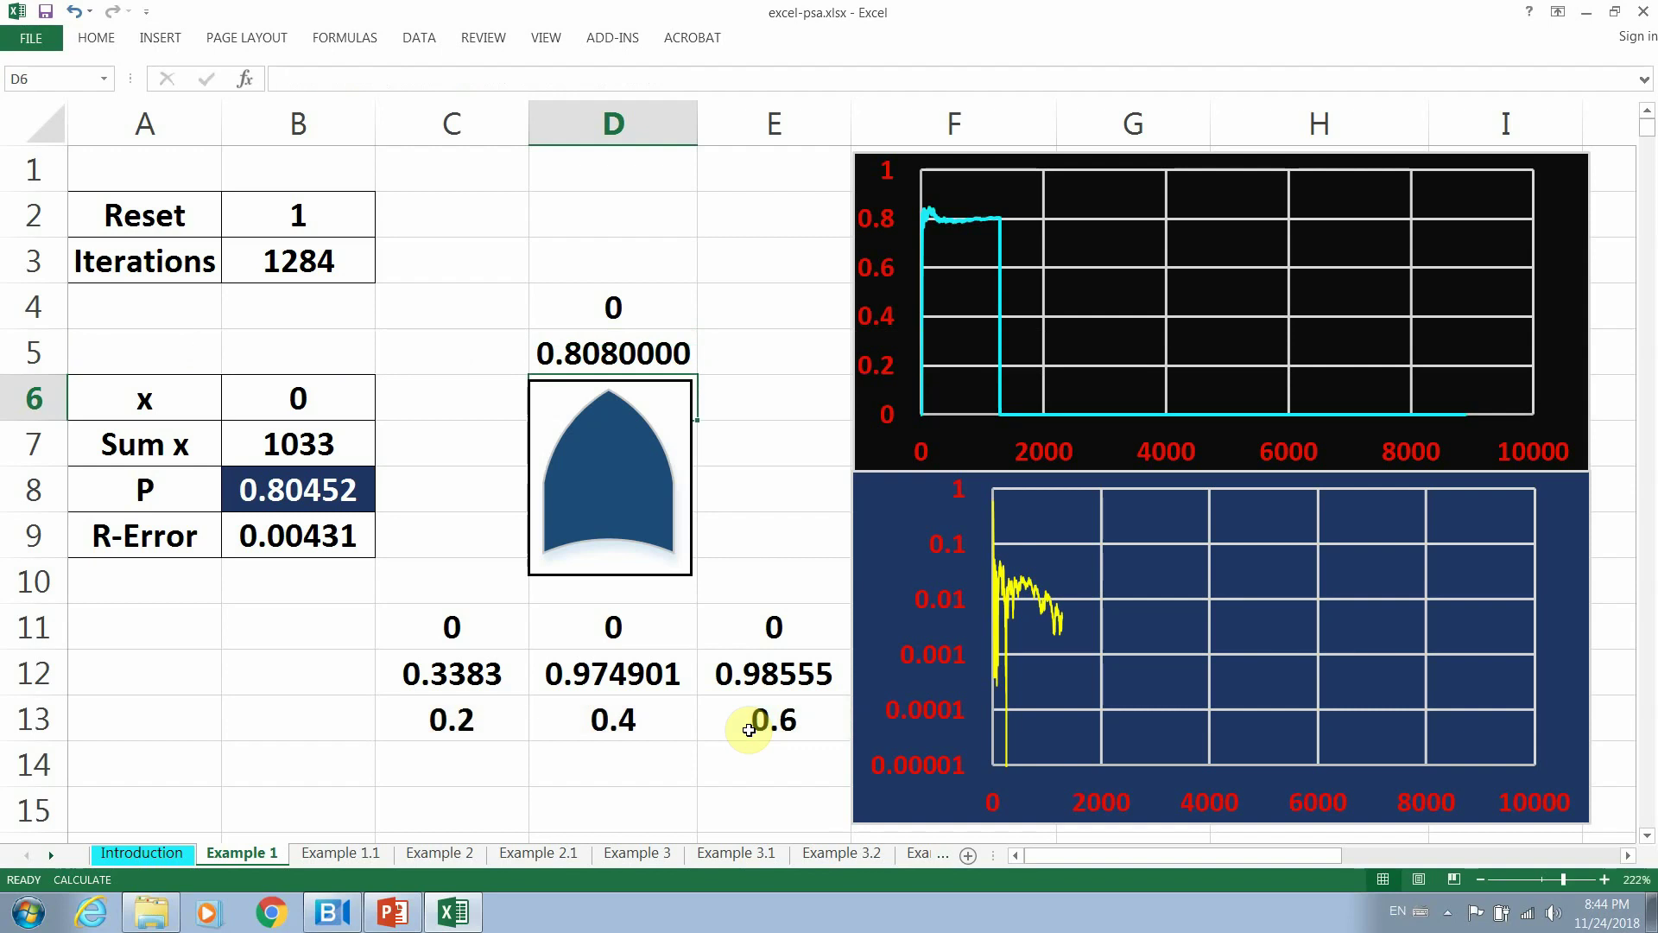
left_click(652, 359)
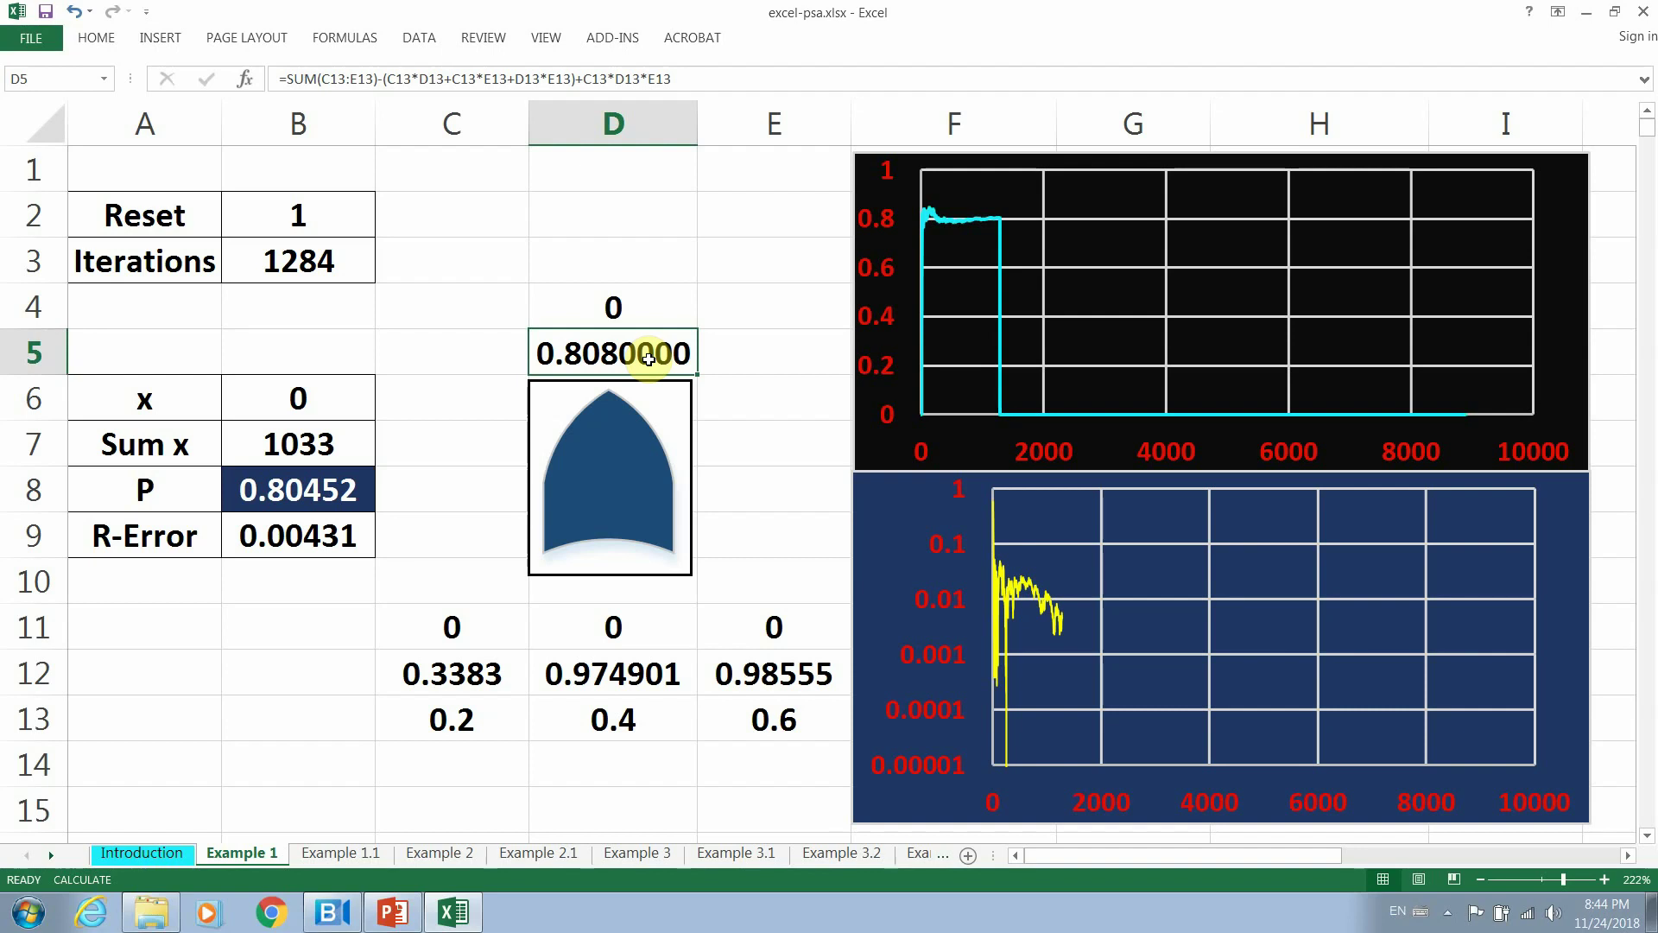
Clear the random numbers in C12:E12 and enter =RAND() in C12.
left_click(467, 689)
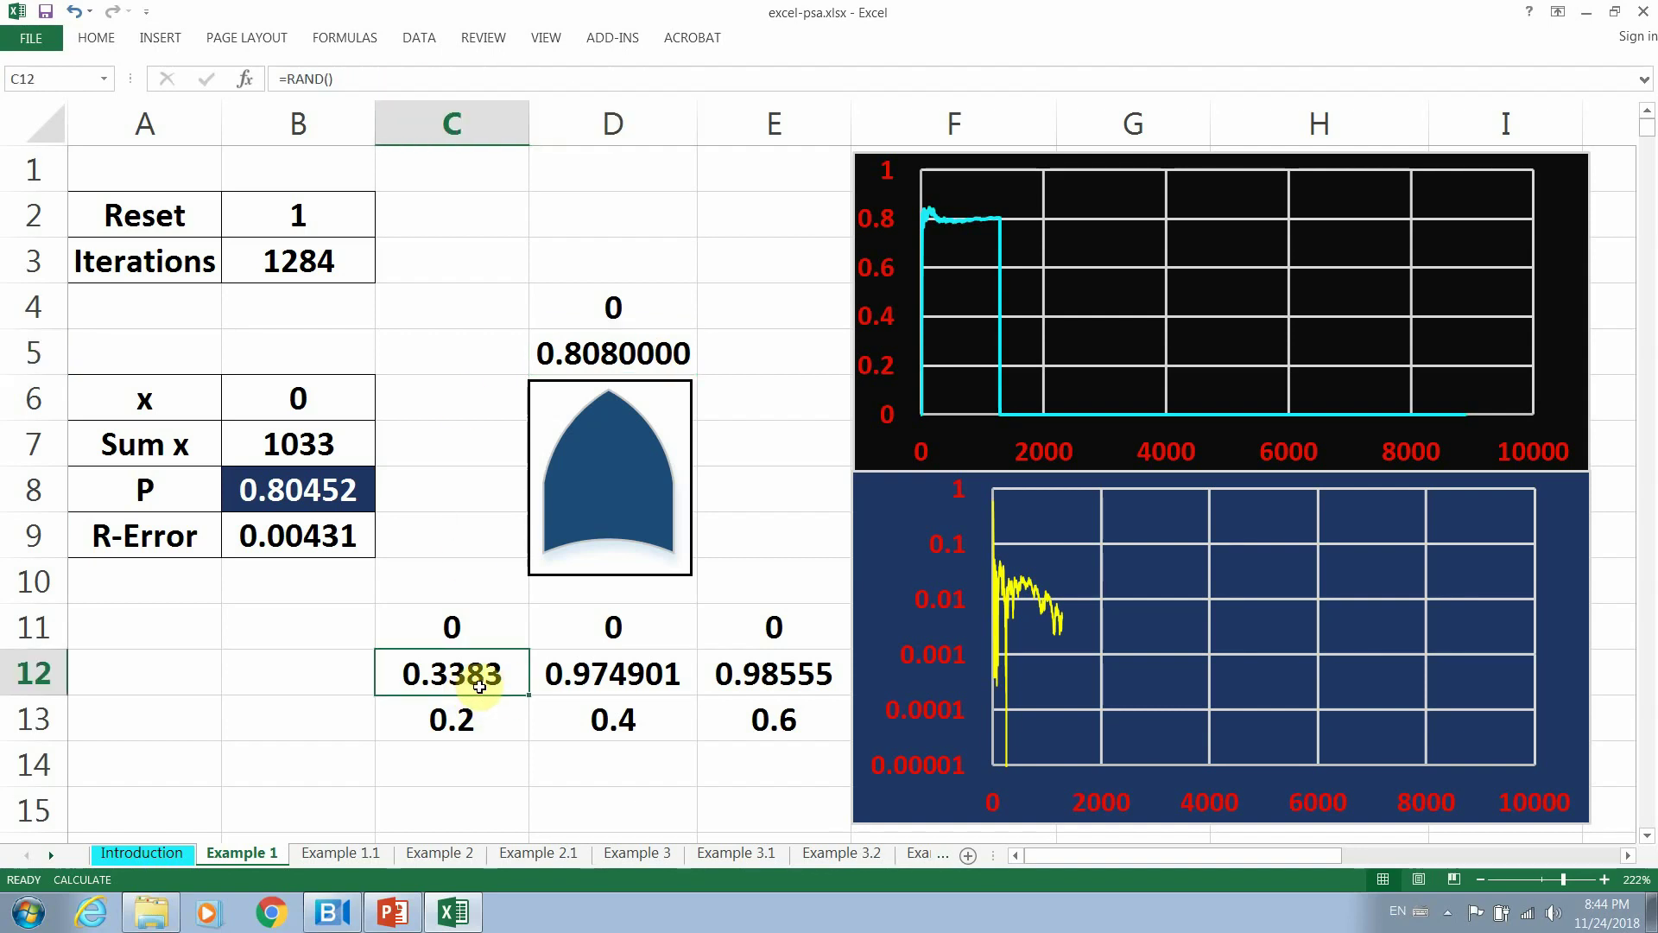
left_click_drag(478, 684, 781, 683)
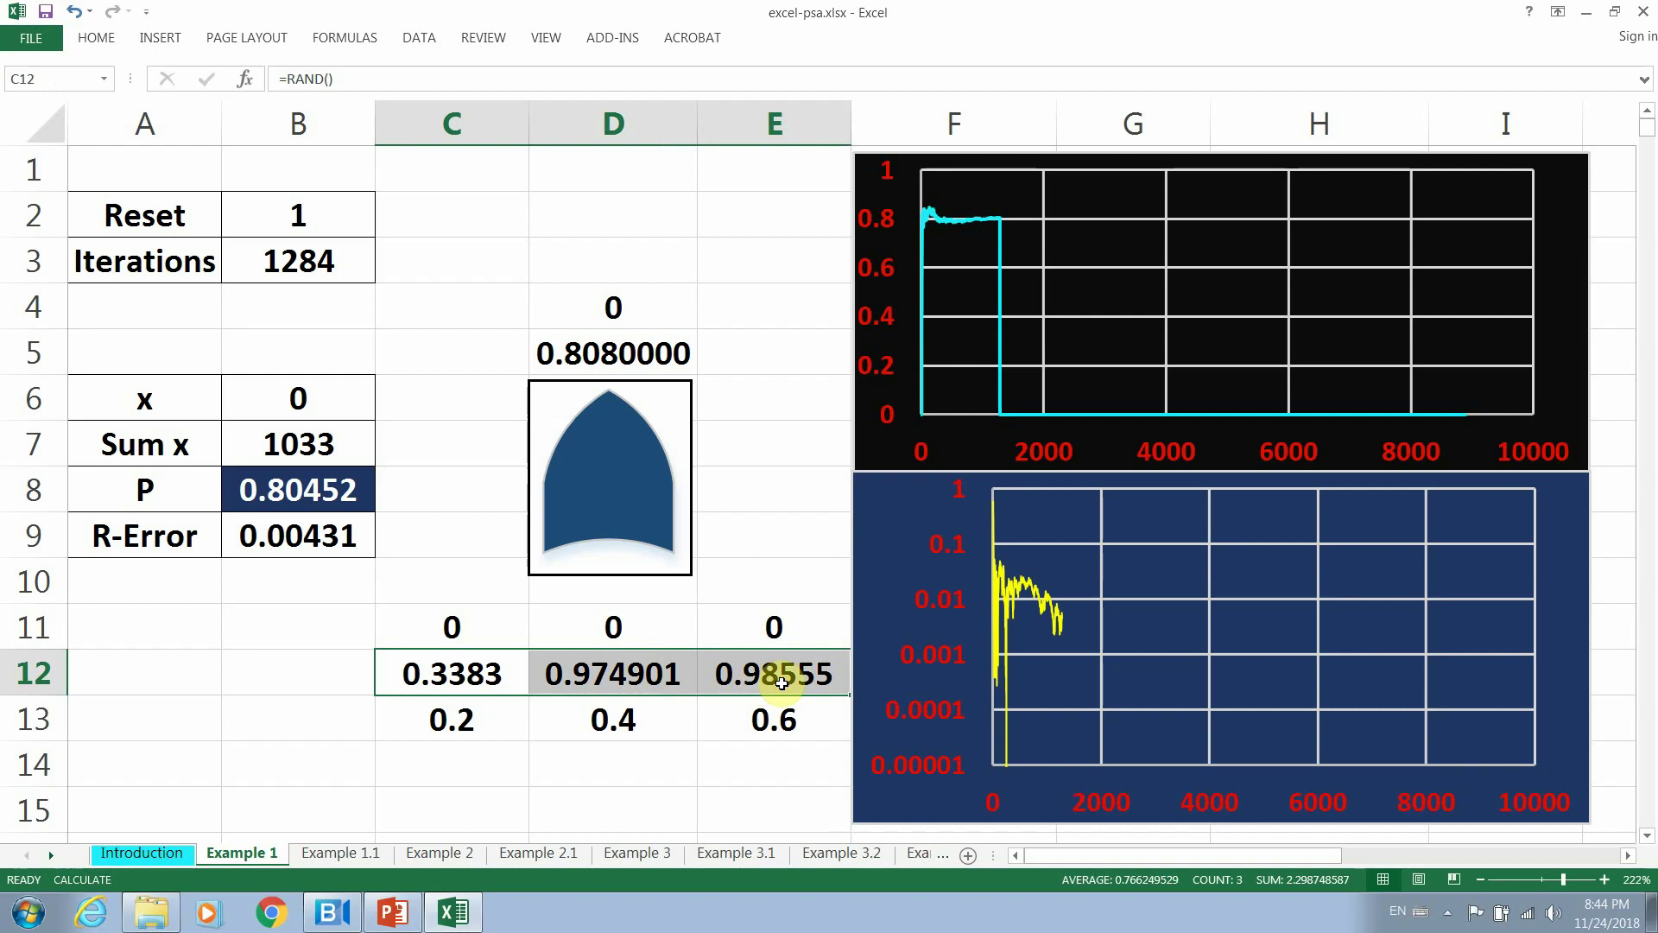
key("Delete")
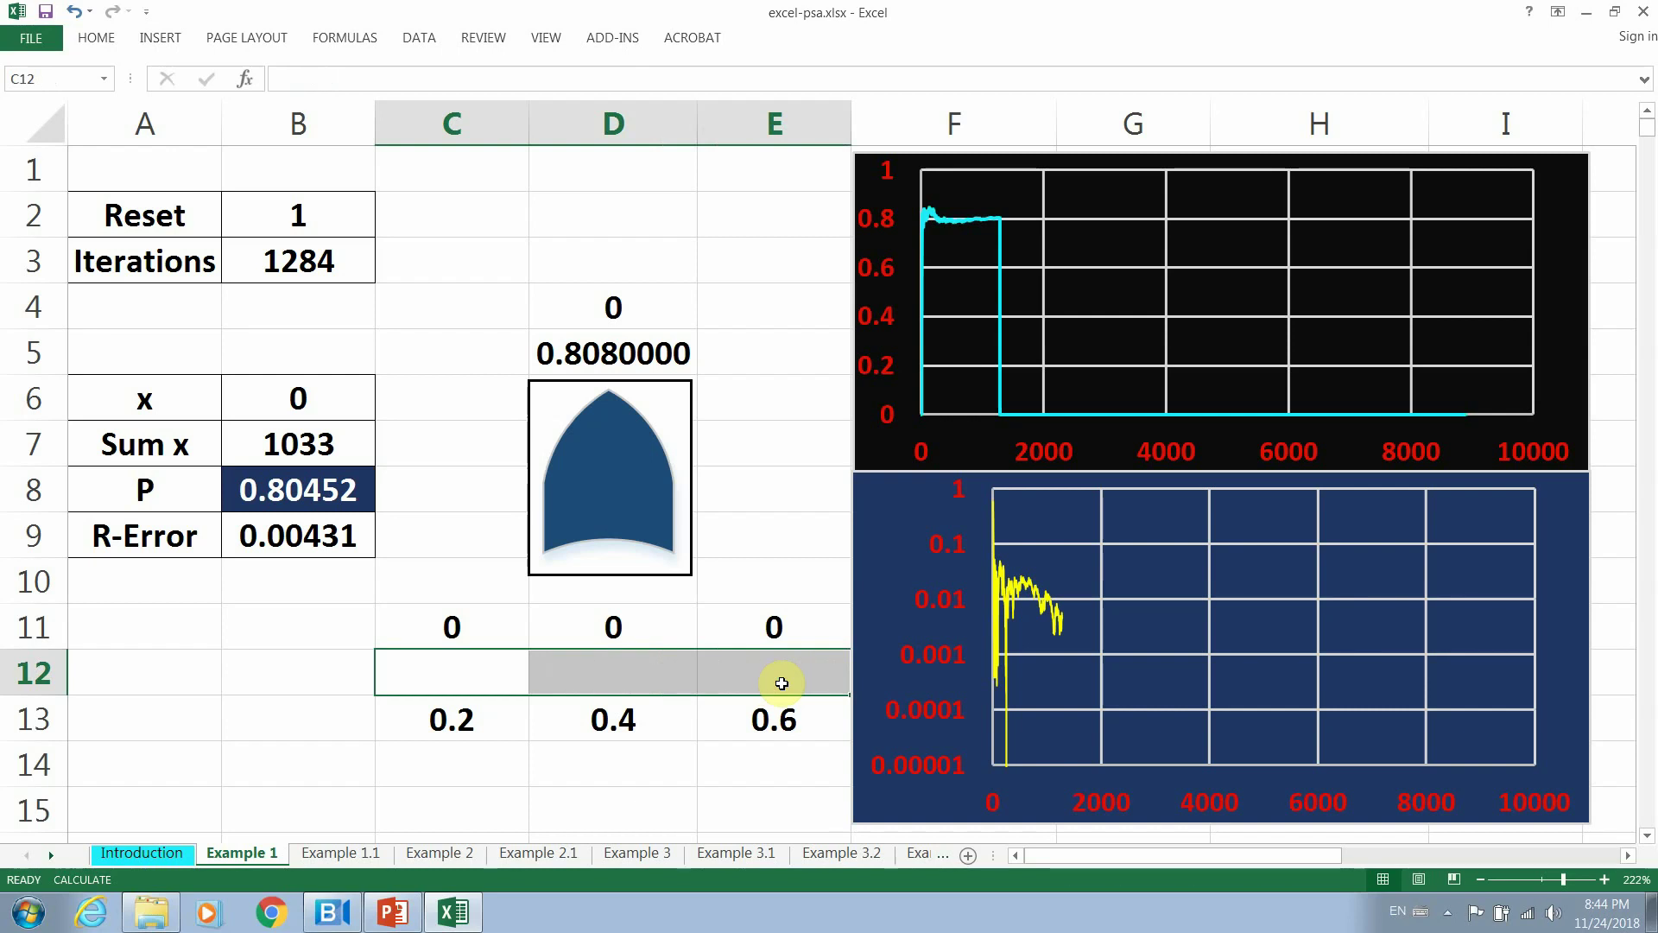
left_click(472, 672)
type("=R")
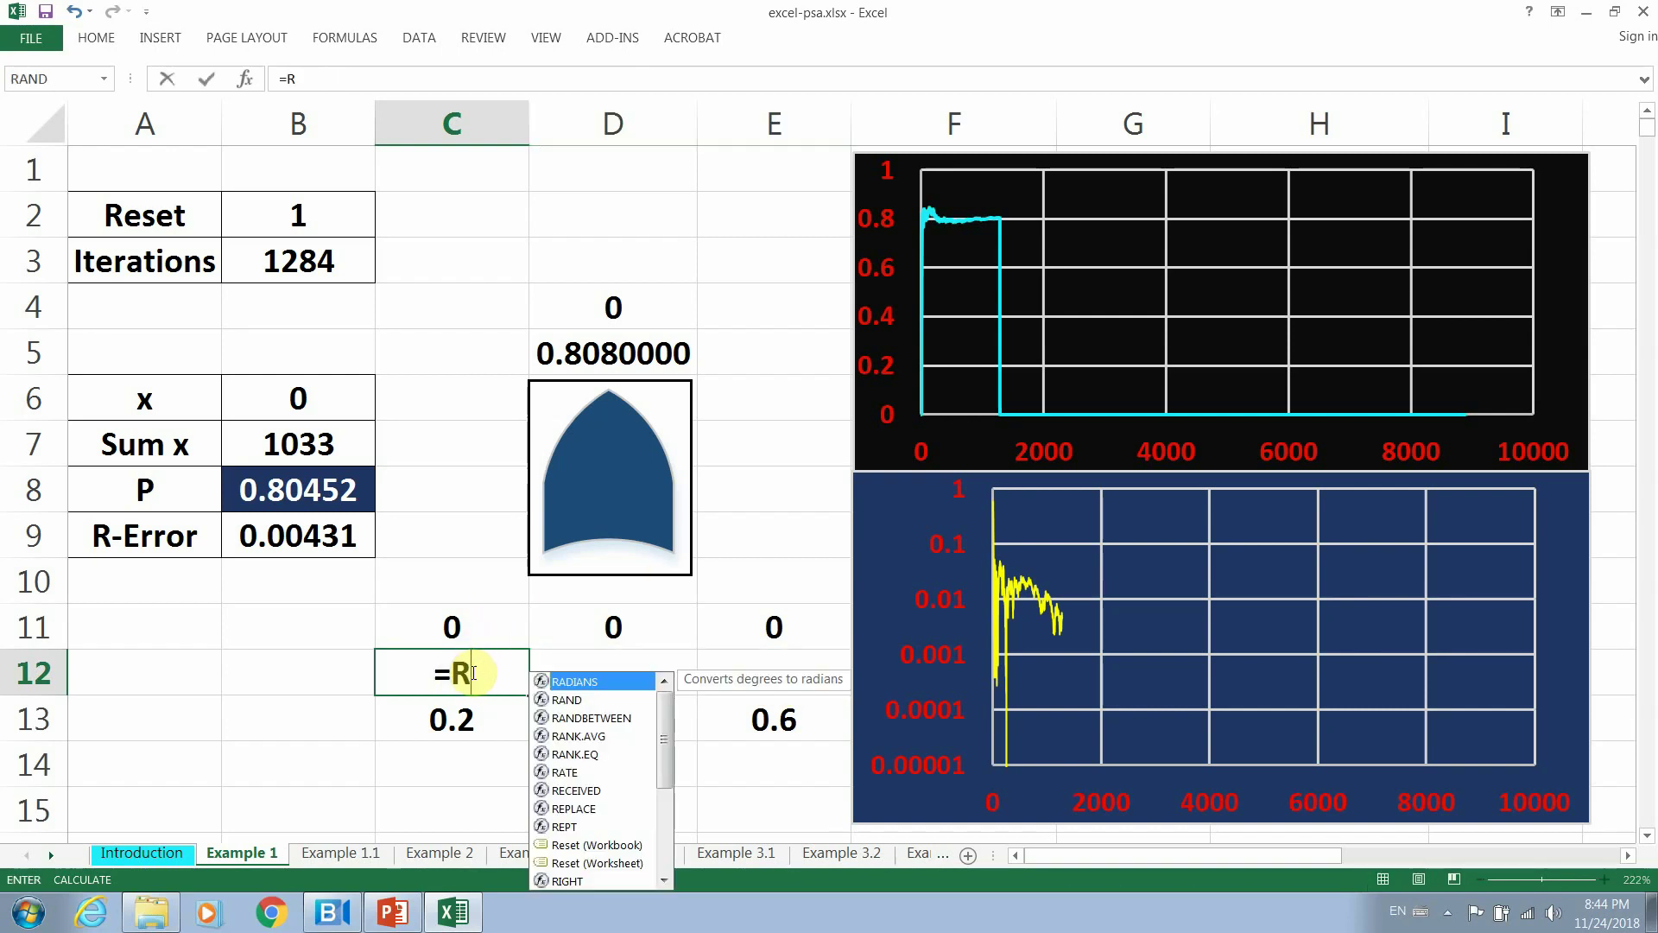
type("AND()")
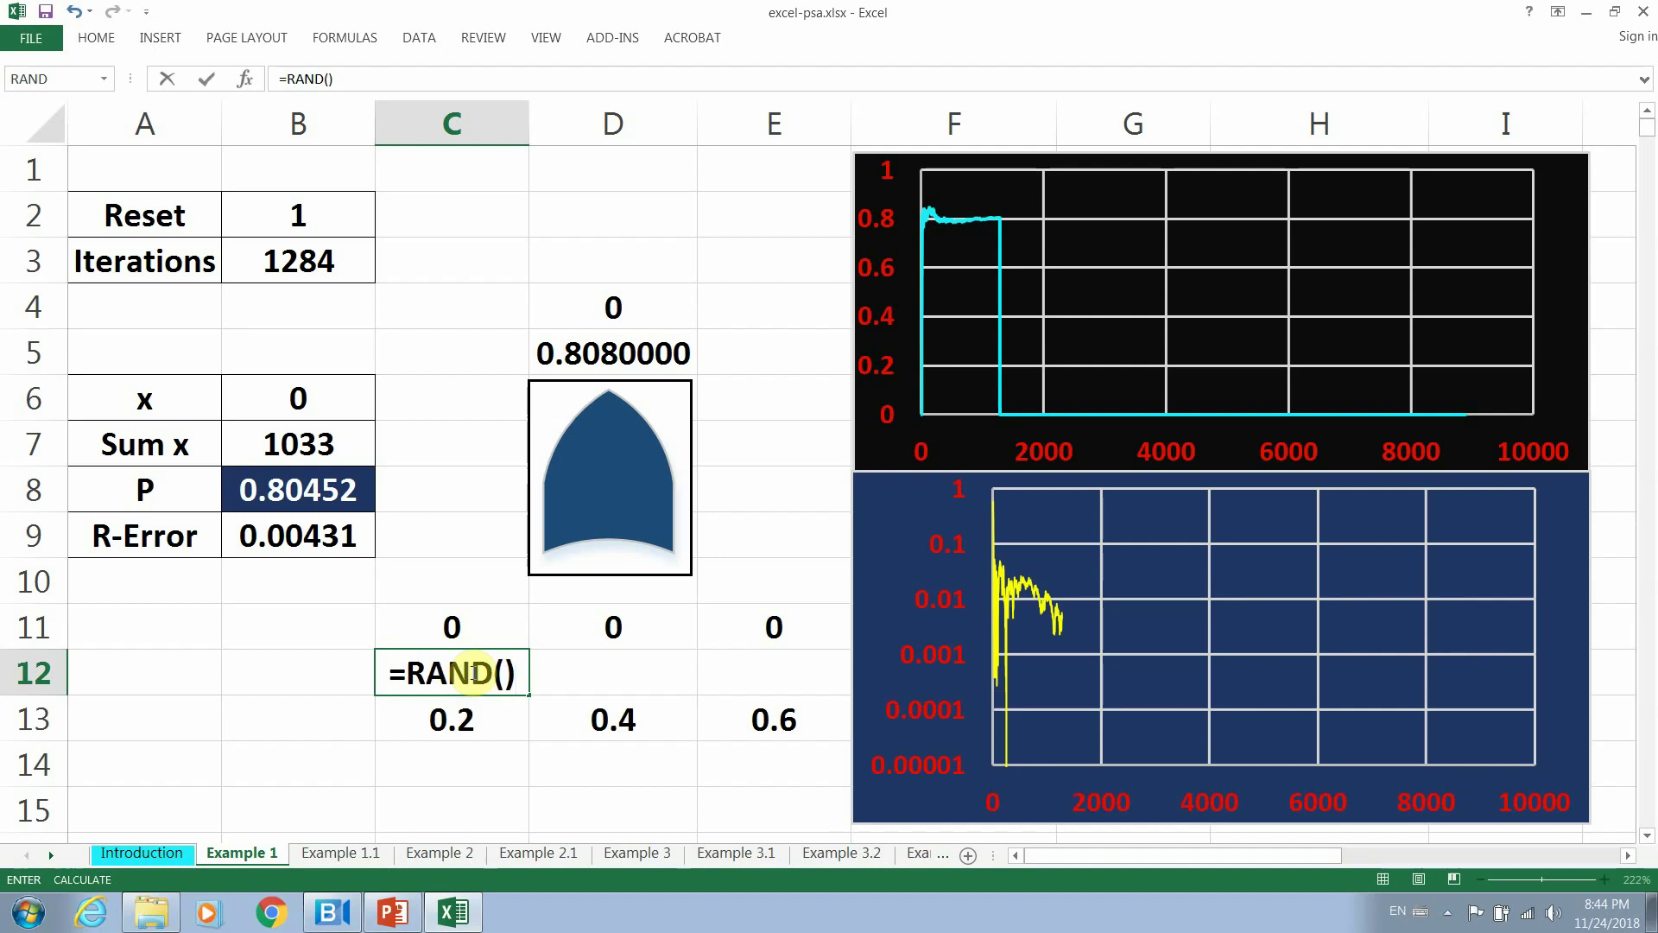
key("Return")
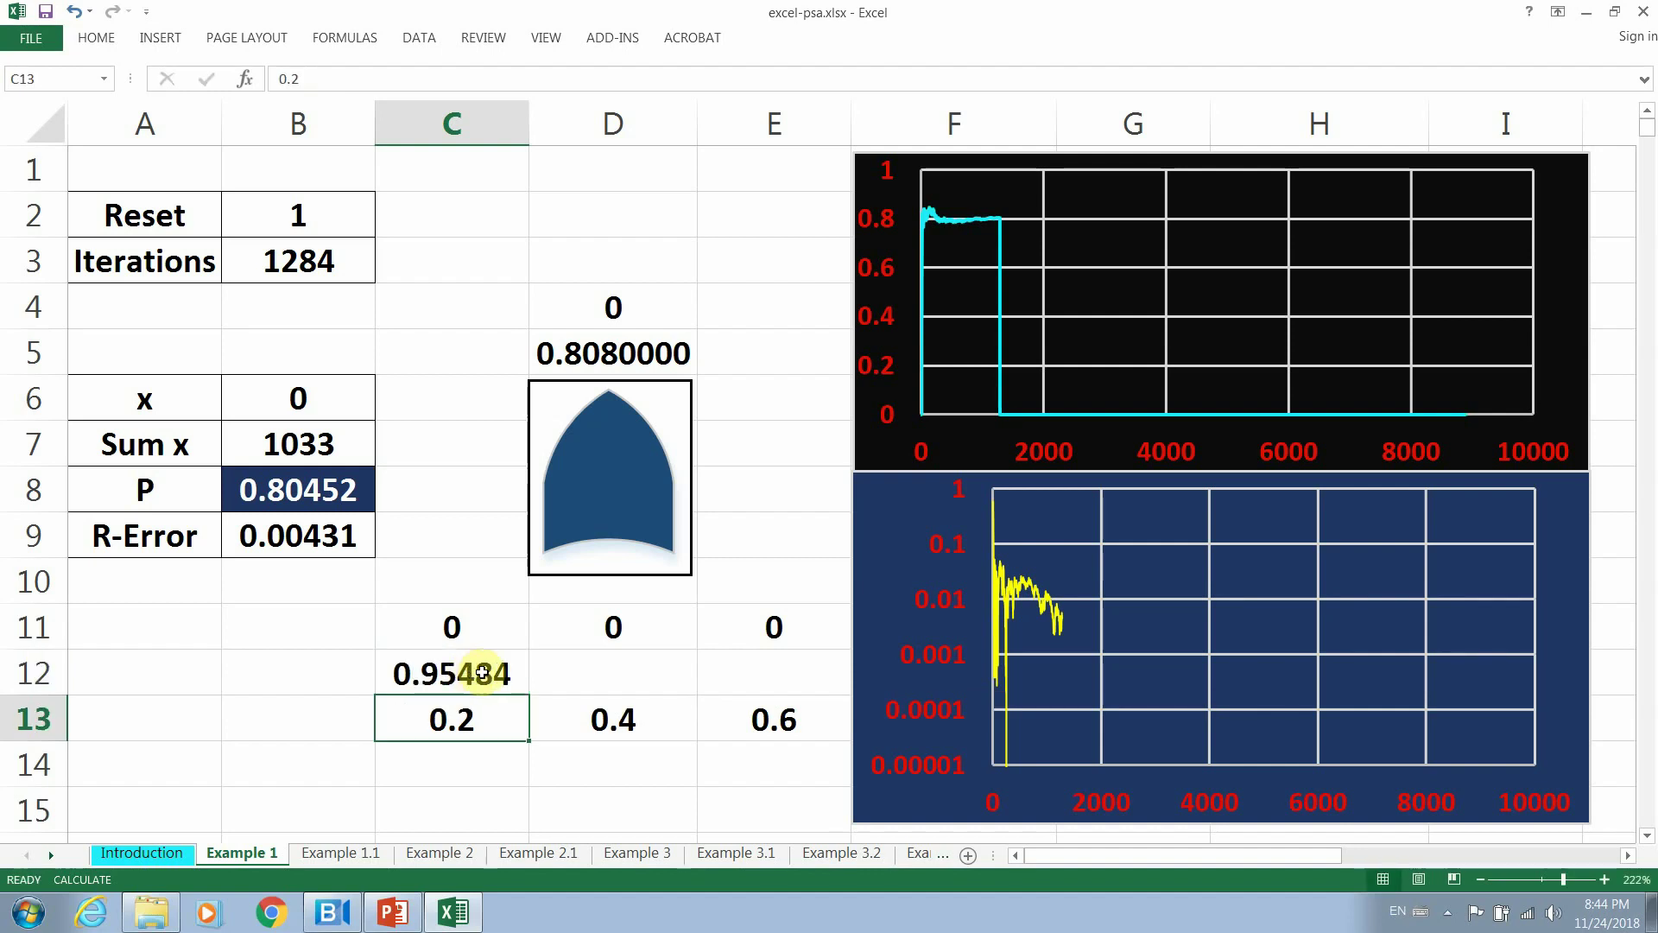
Fill the RAND formula from C12 across to E12, recalculate the workbook once and dismiss the log chart warning.
left_click(475, 672)
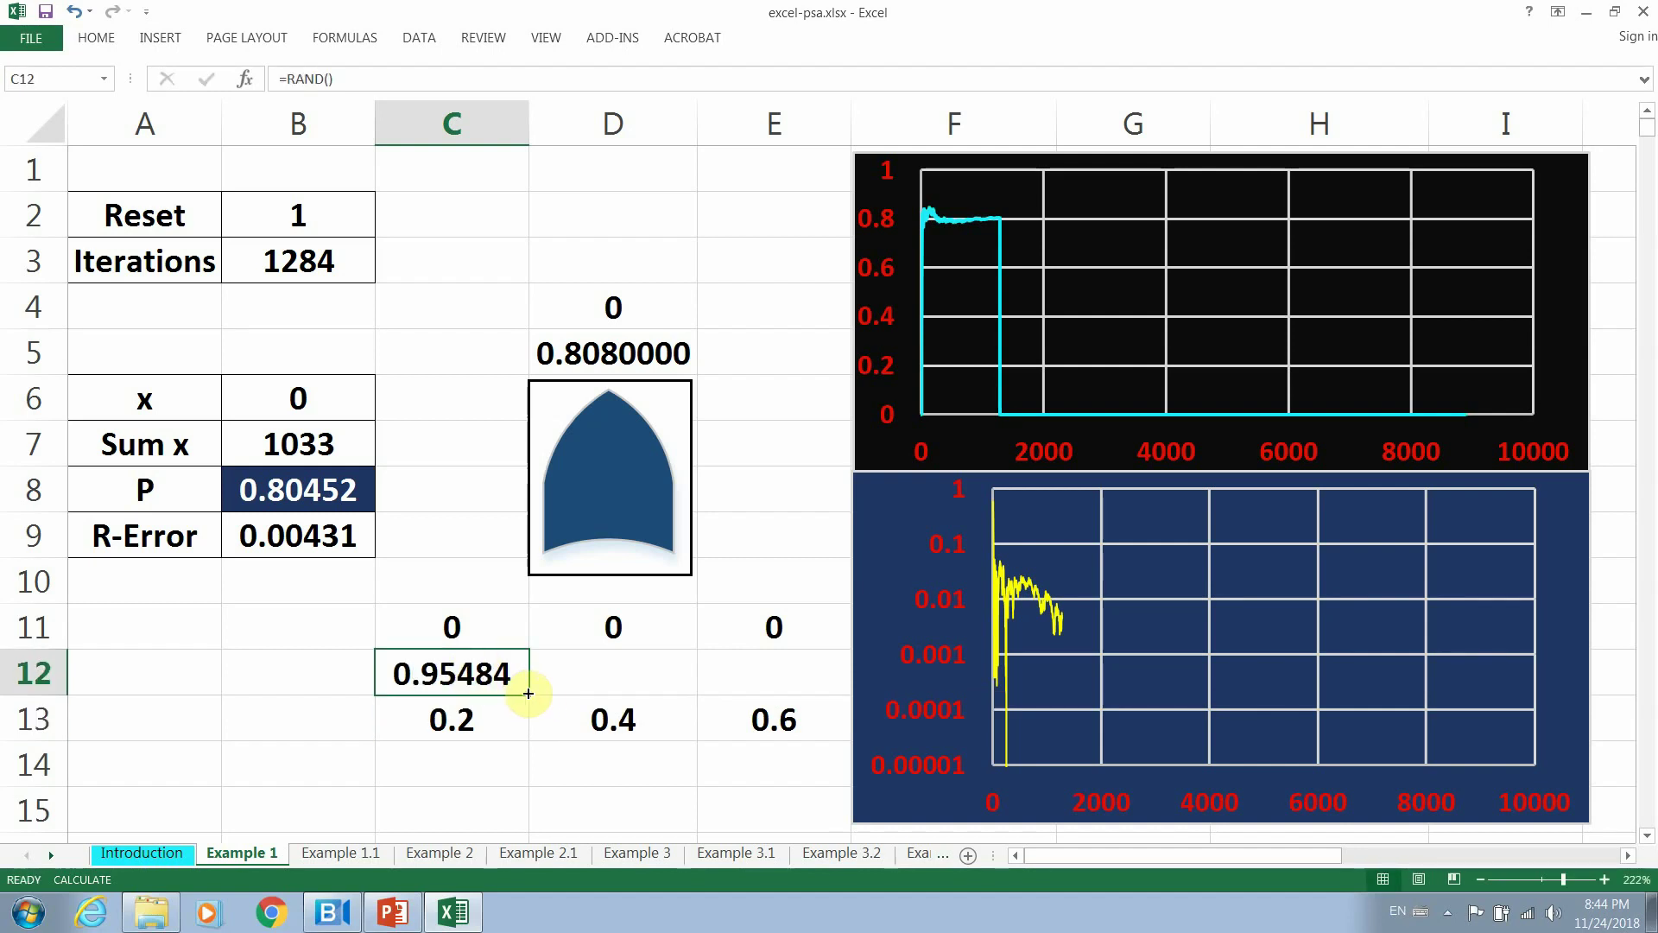
left_click_drag(529, 693, 774, 677)
left_click(779, 678)
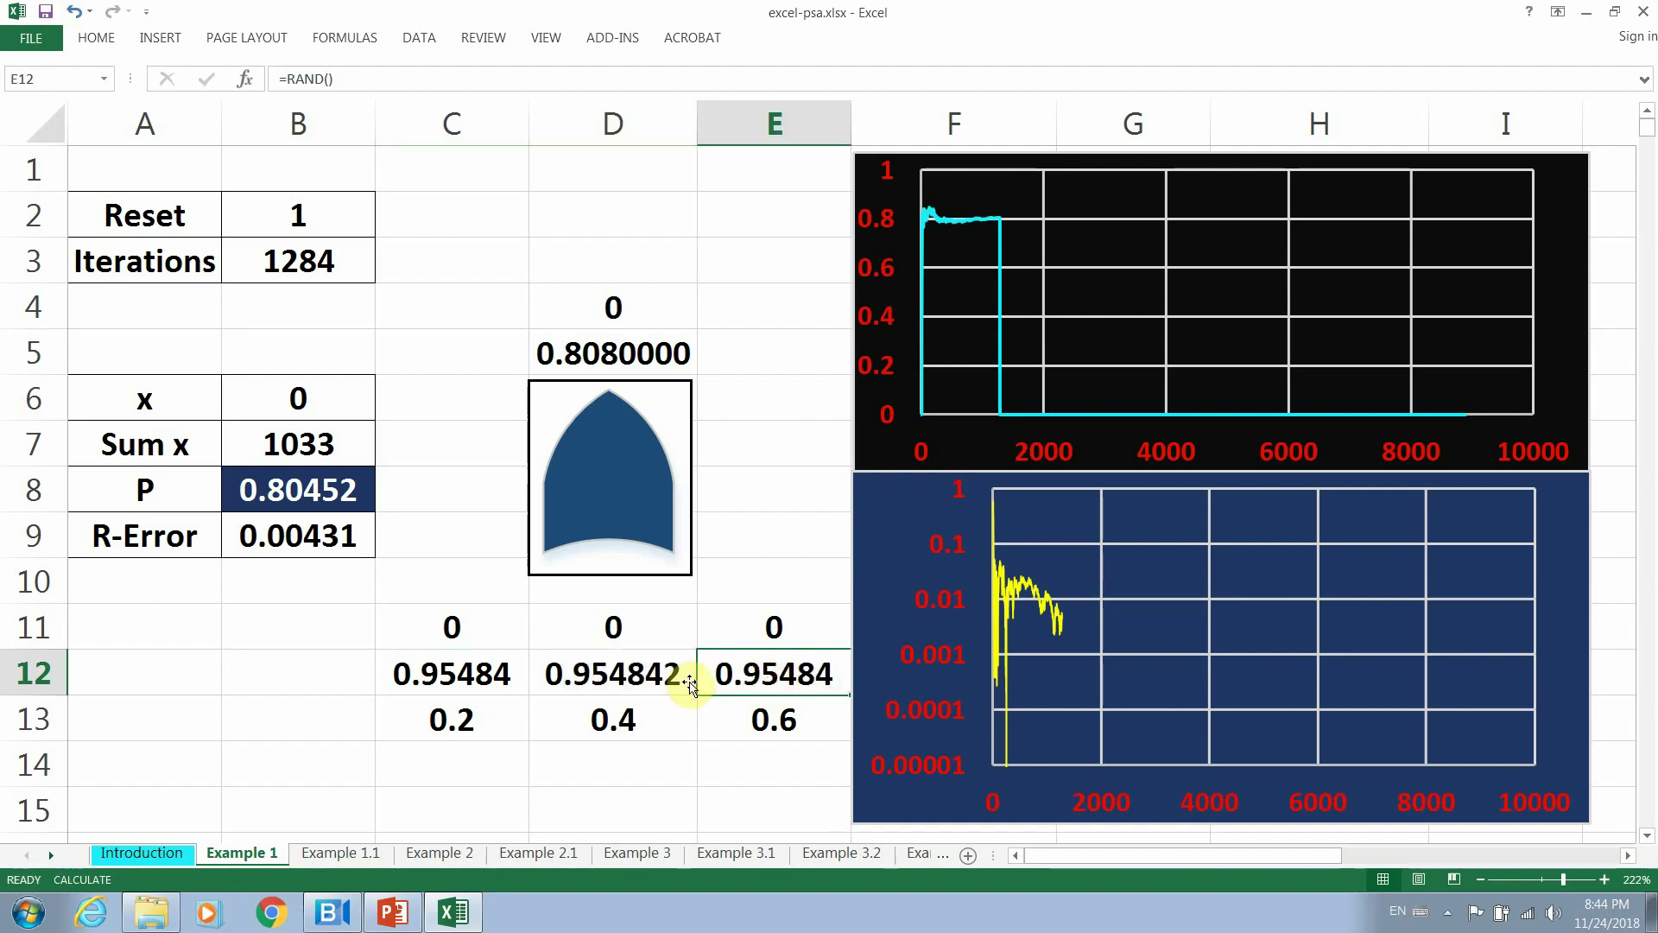
key("F9")
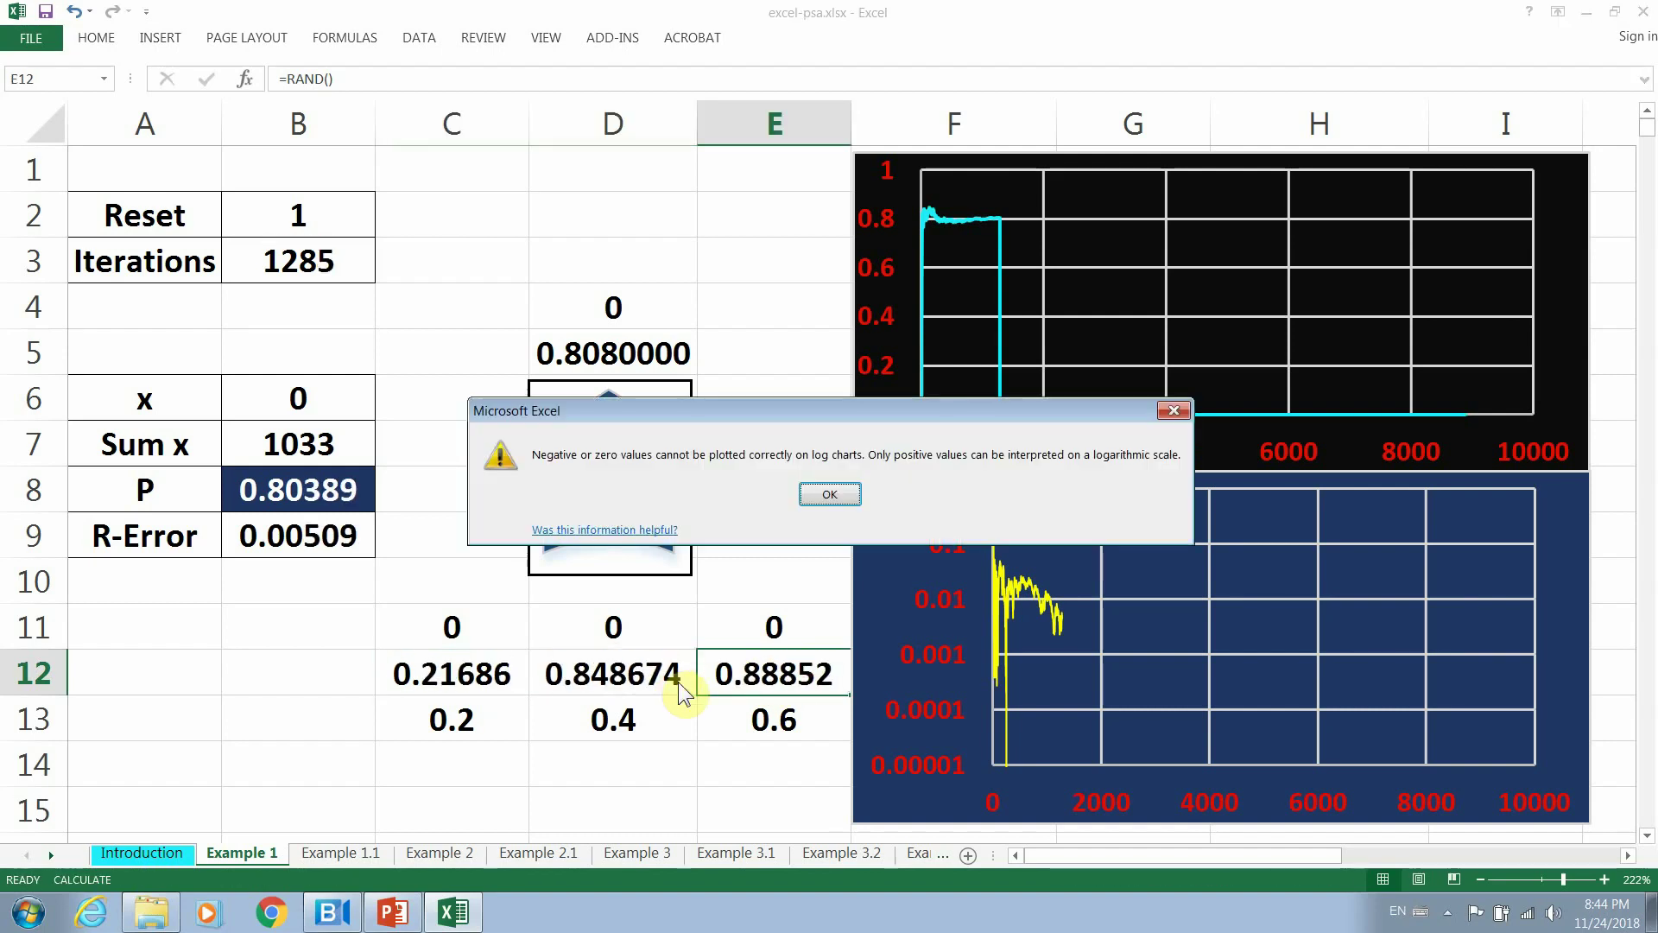
left_click(844, 494)
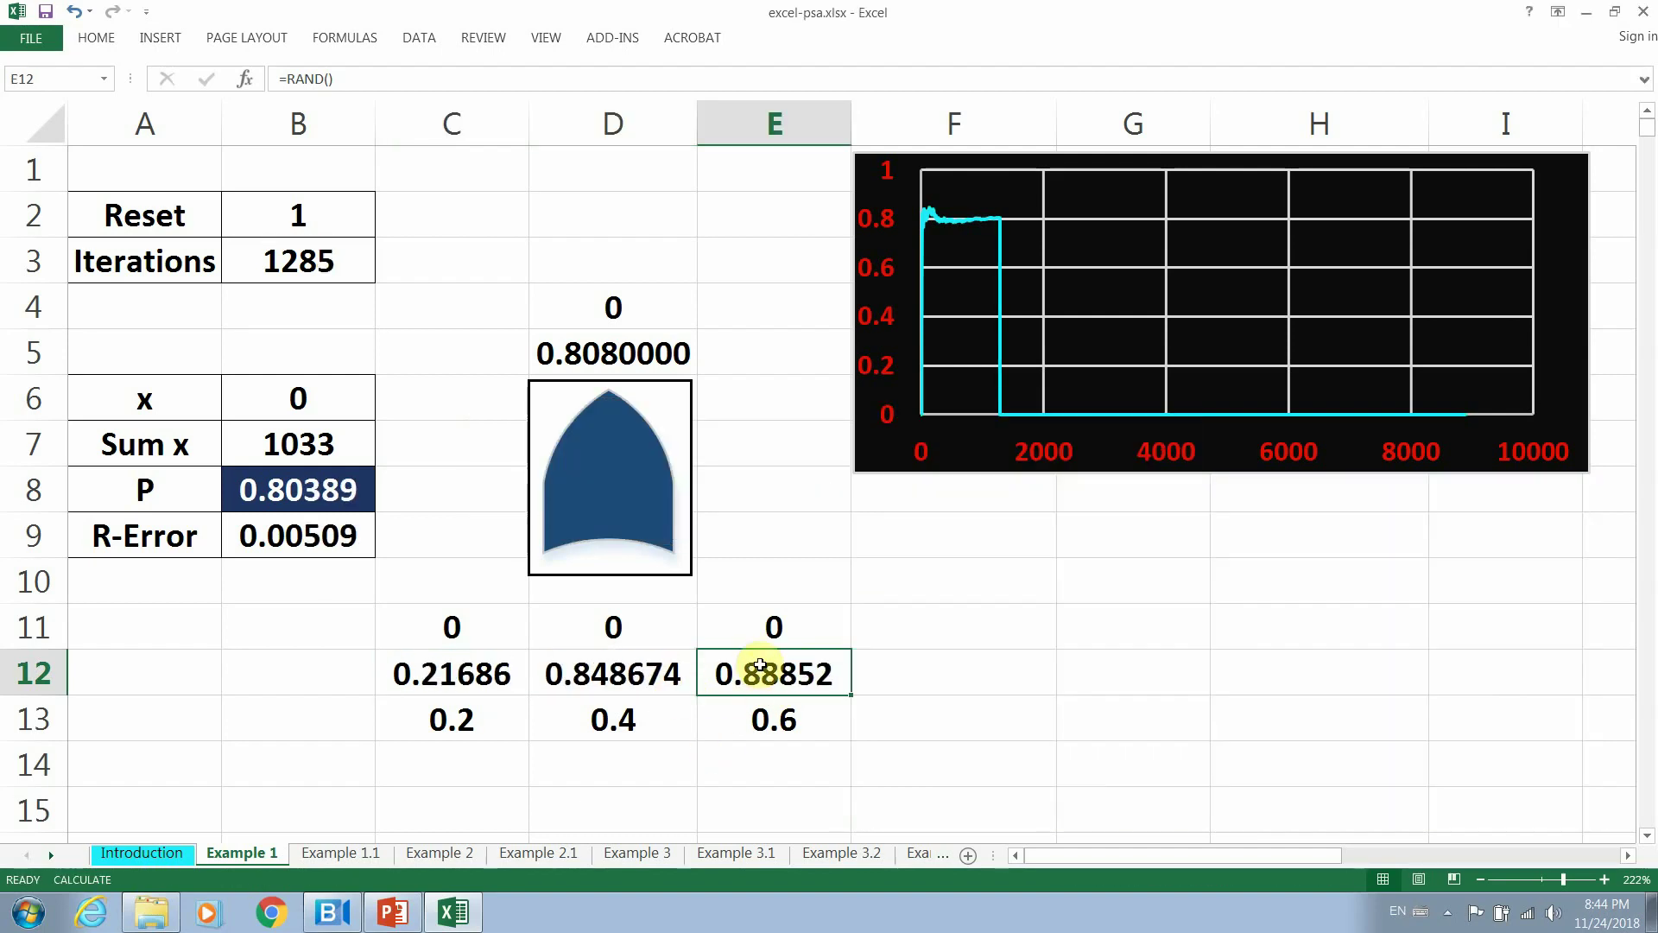
Examine the three random numbers in C12, D12 and E12 and the IF formula in C11.
left_click(583, 672)
left_click(445, 672)
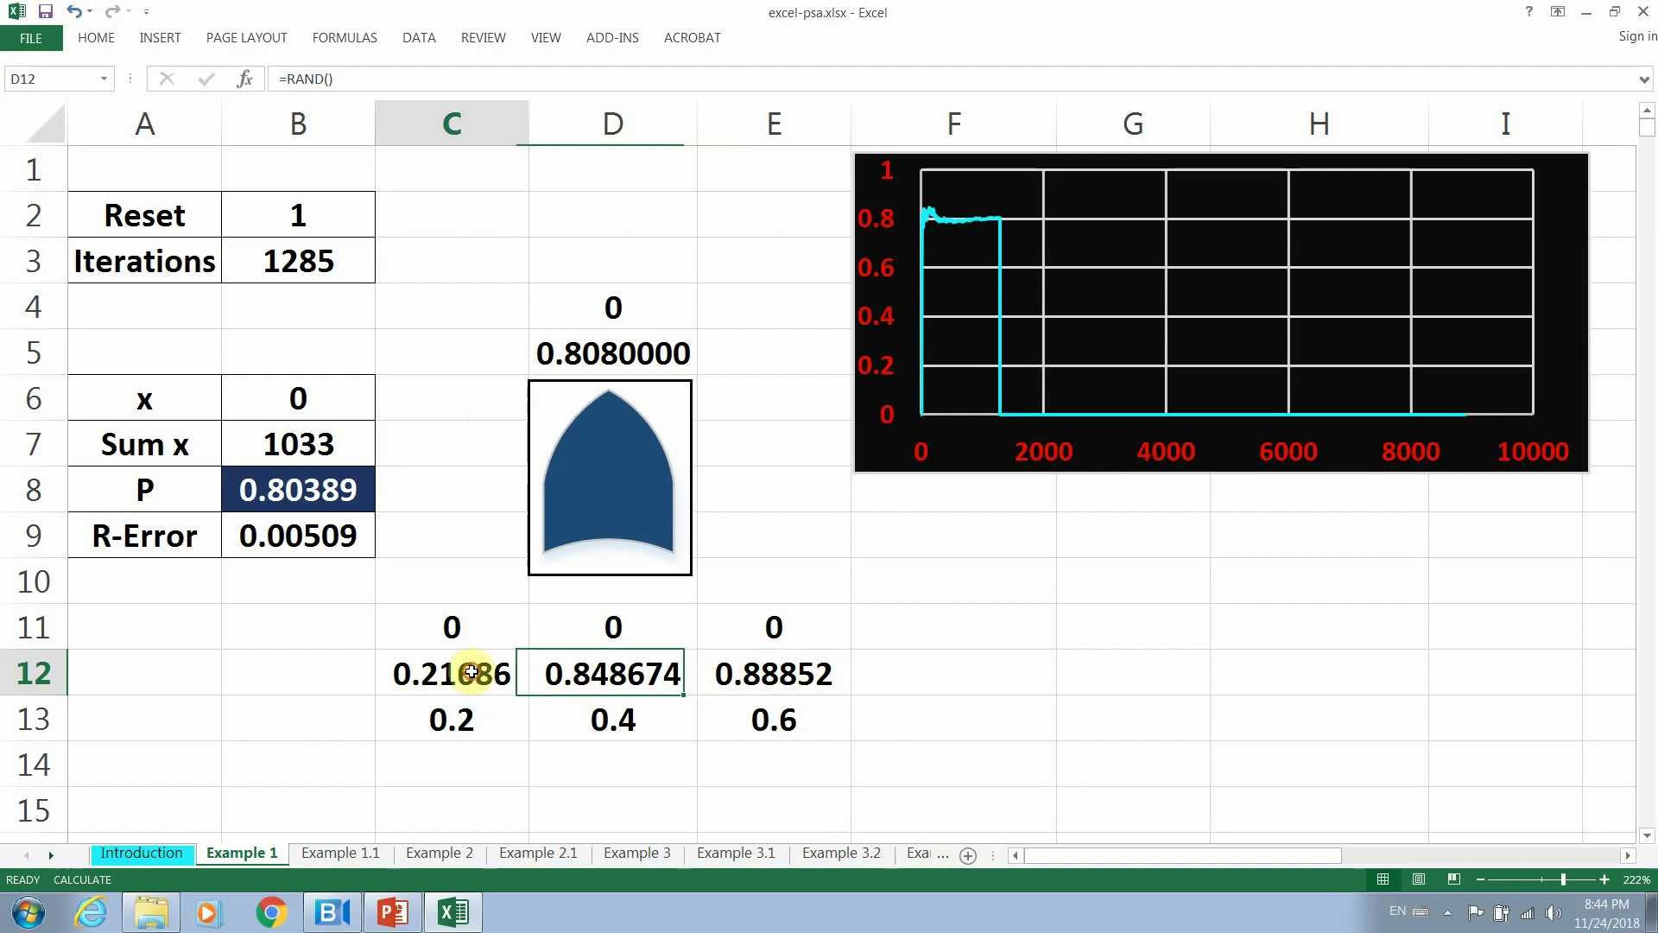
left_click(778, 673)
left_click(639, 683)
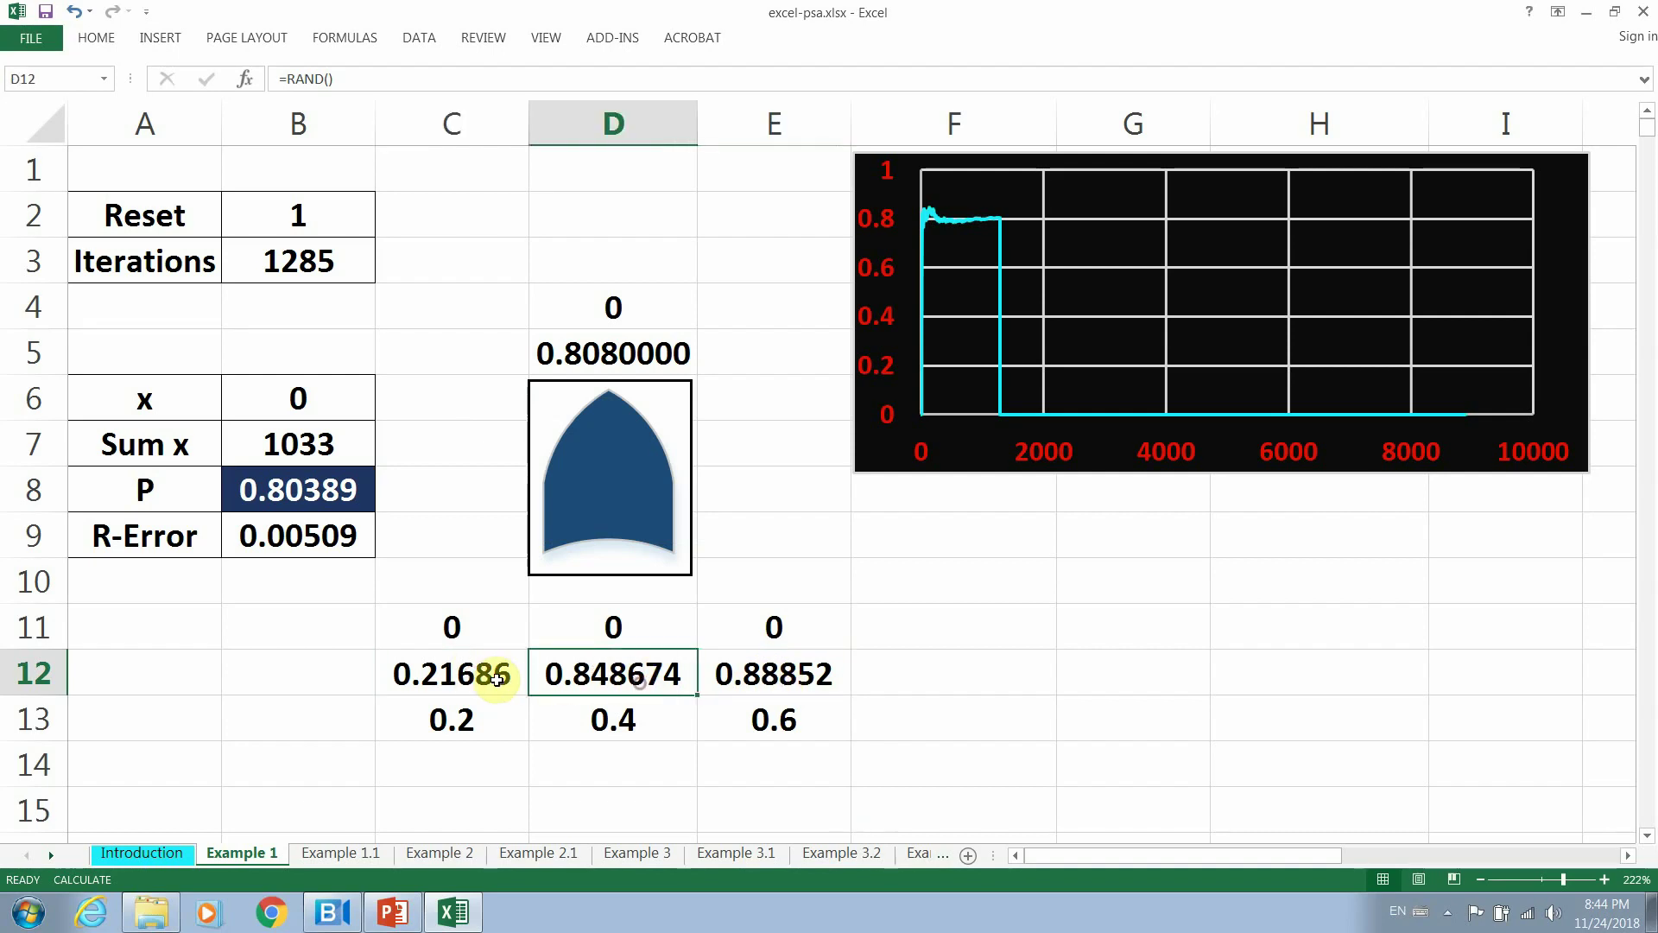
left_click(509, 674)
left_click(658, 672)
left_click(749, 672)
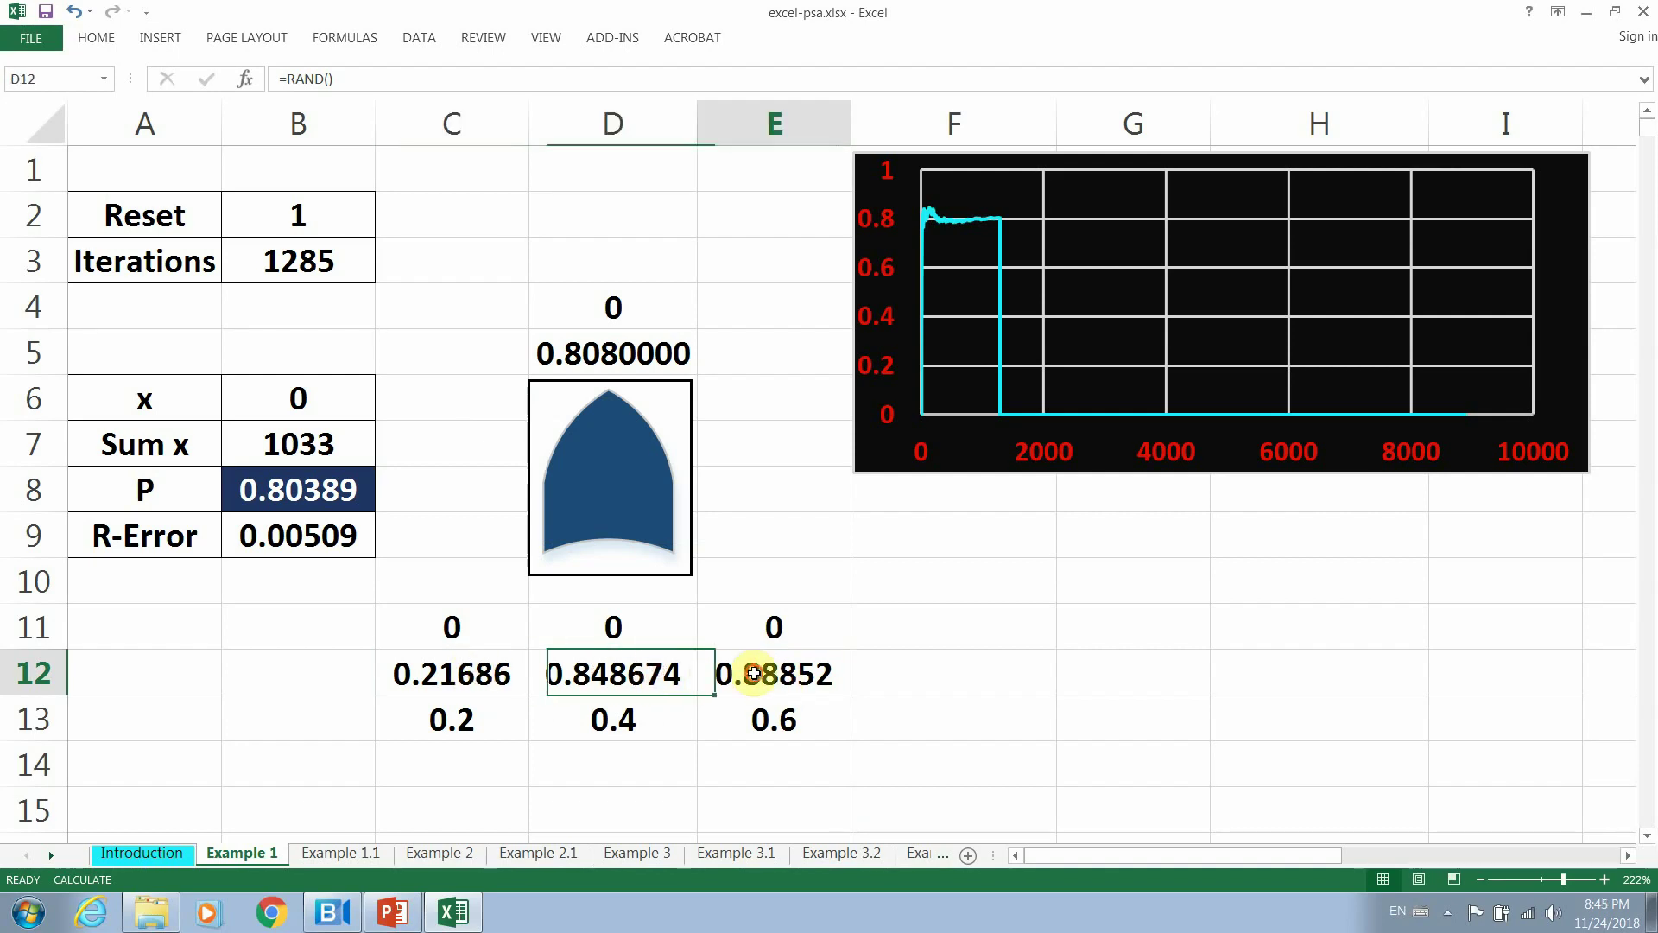
left_click(455, 635)
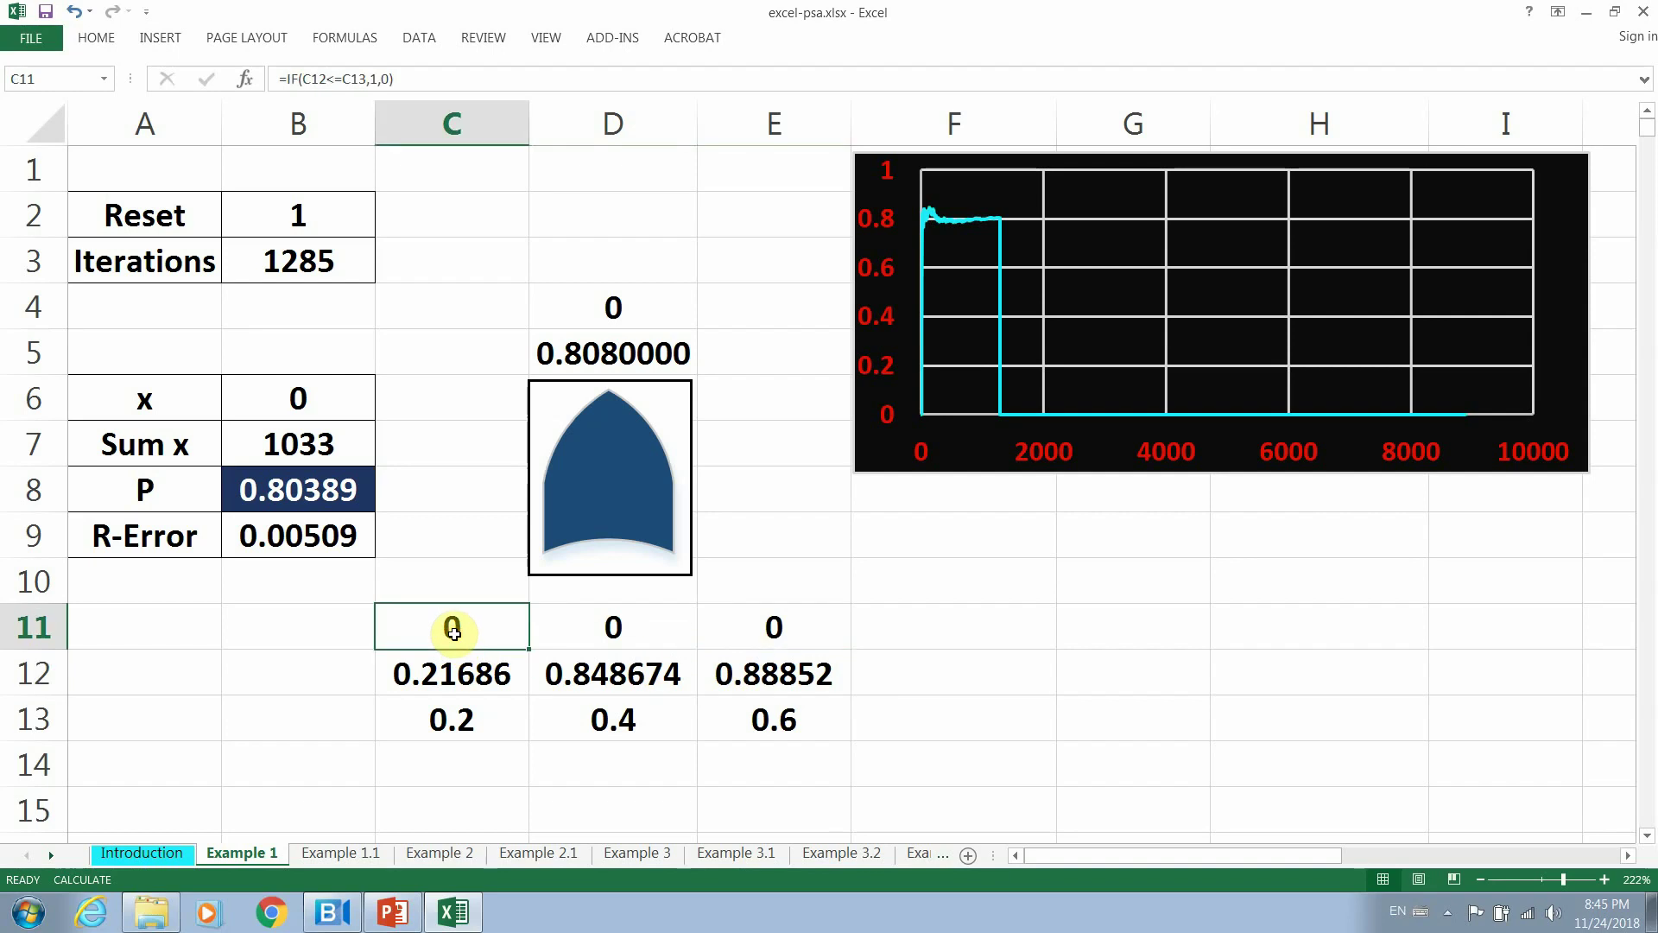
Inspect the logical test and the true and false values of the IF formula in C11.
double_click(455, 635)
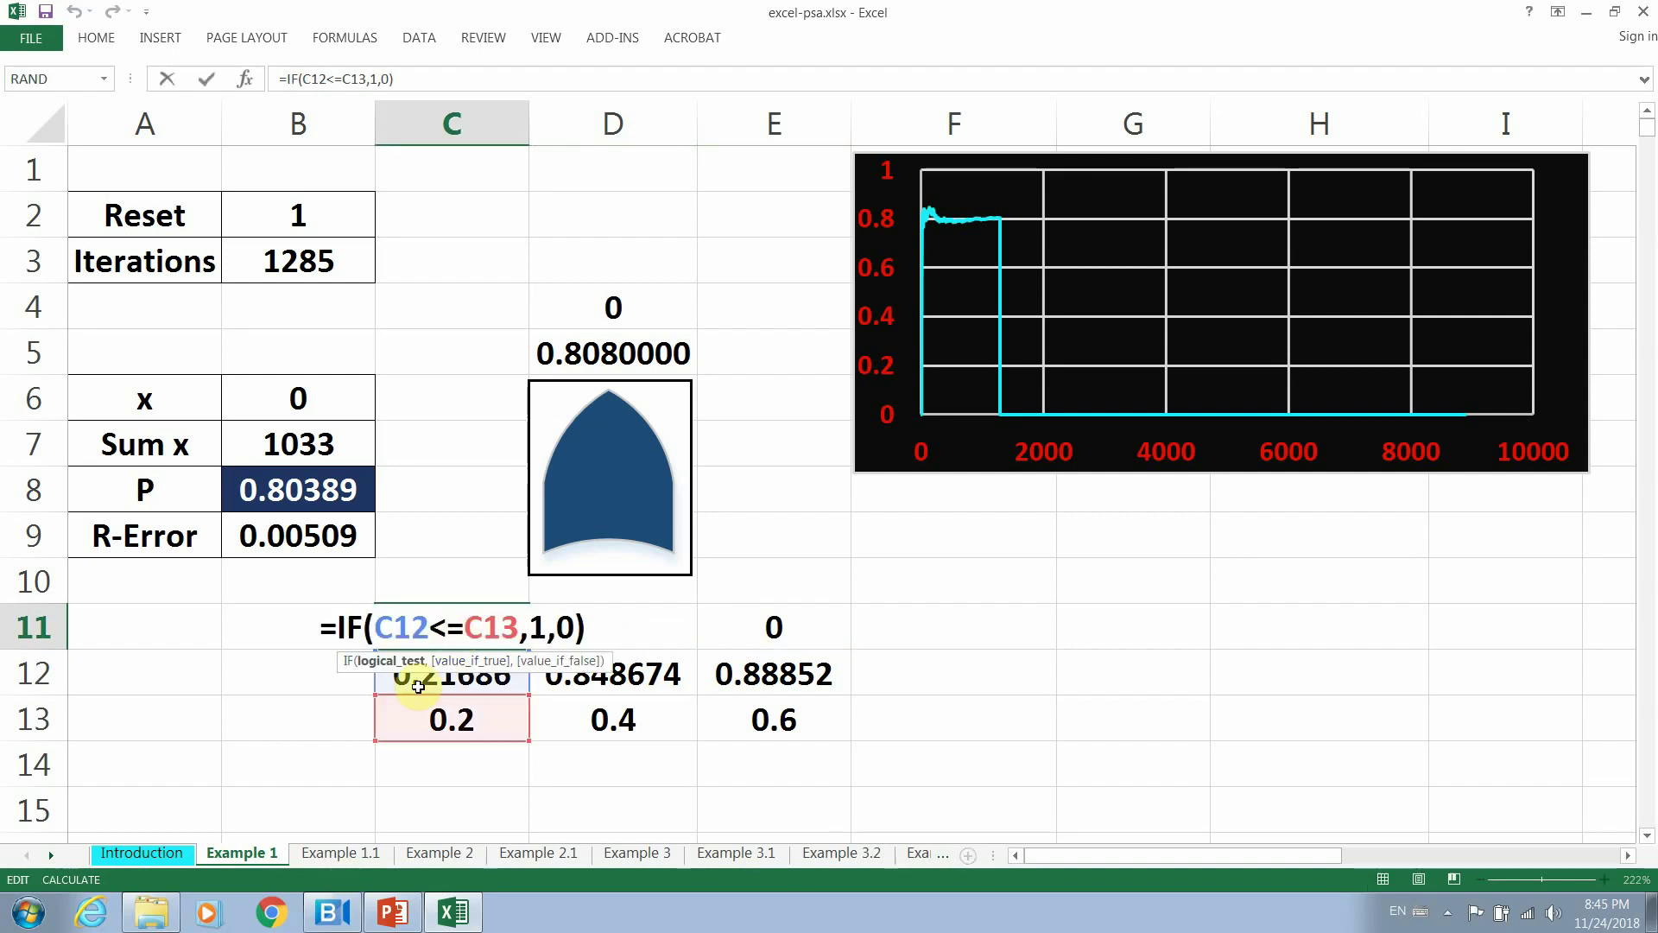
left_click(420, 627)
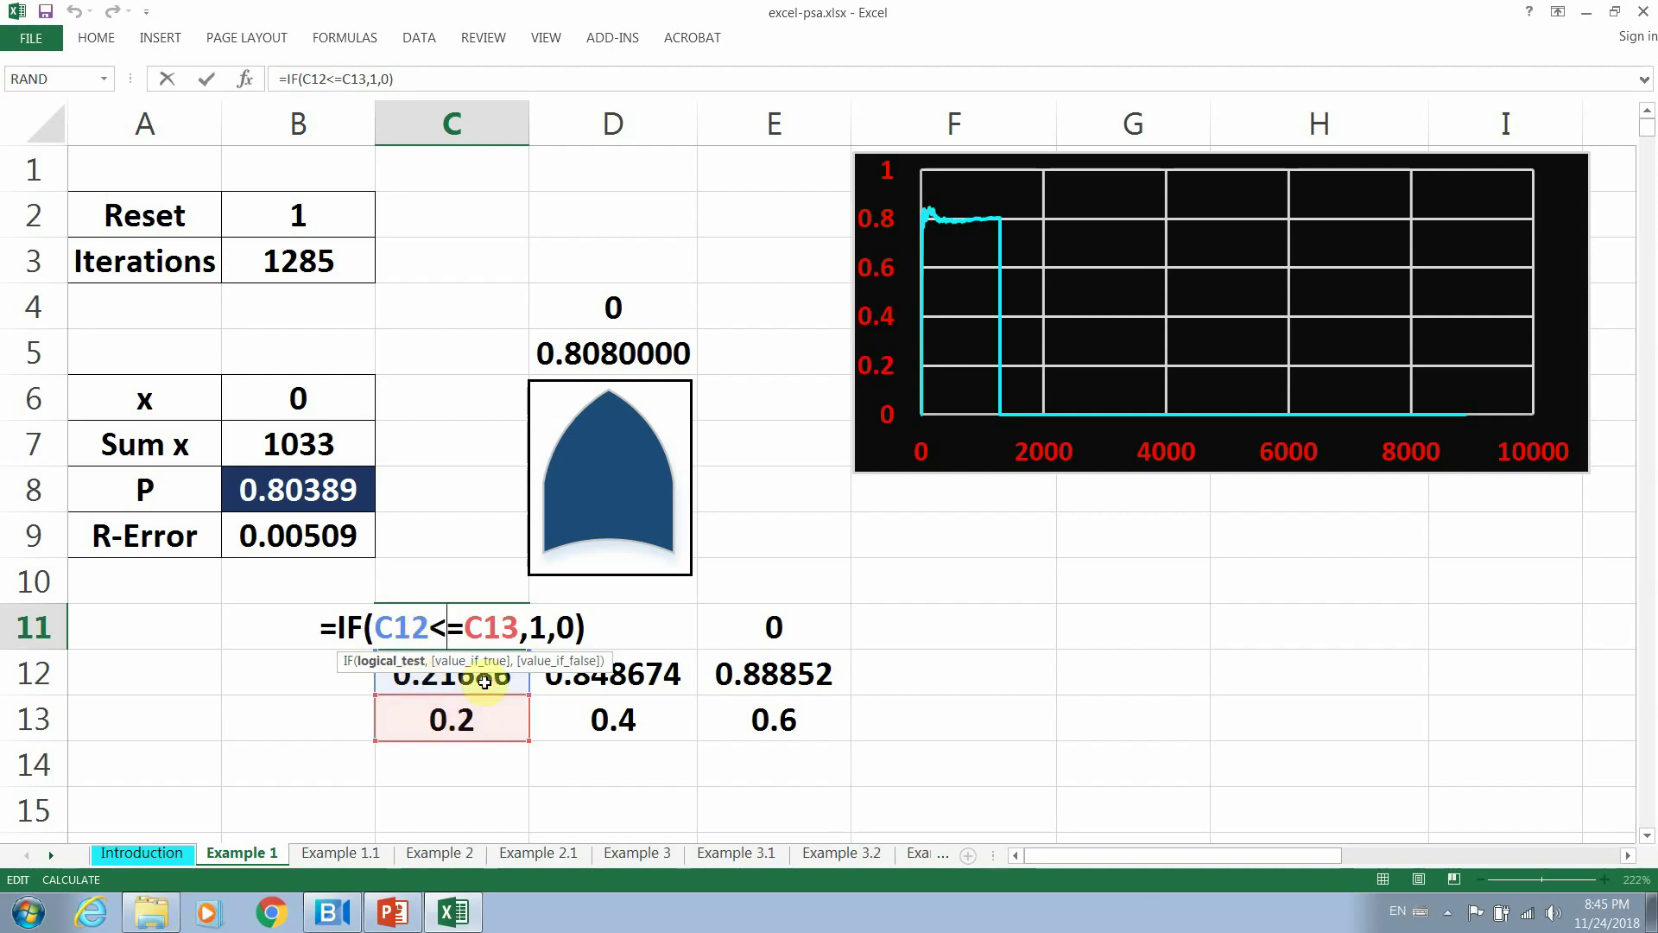
double_click(536, 630)
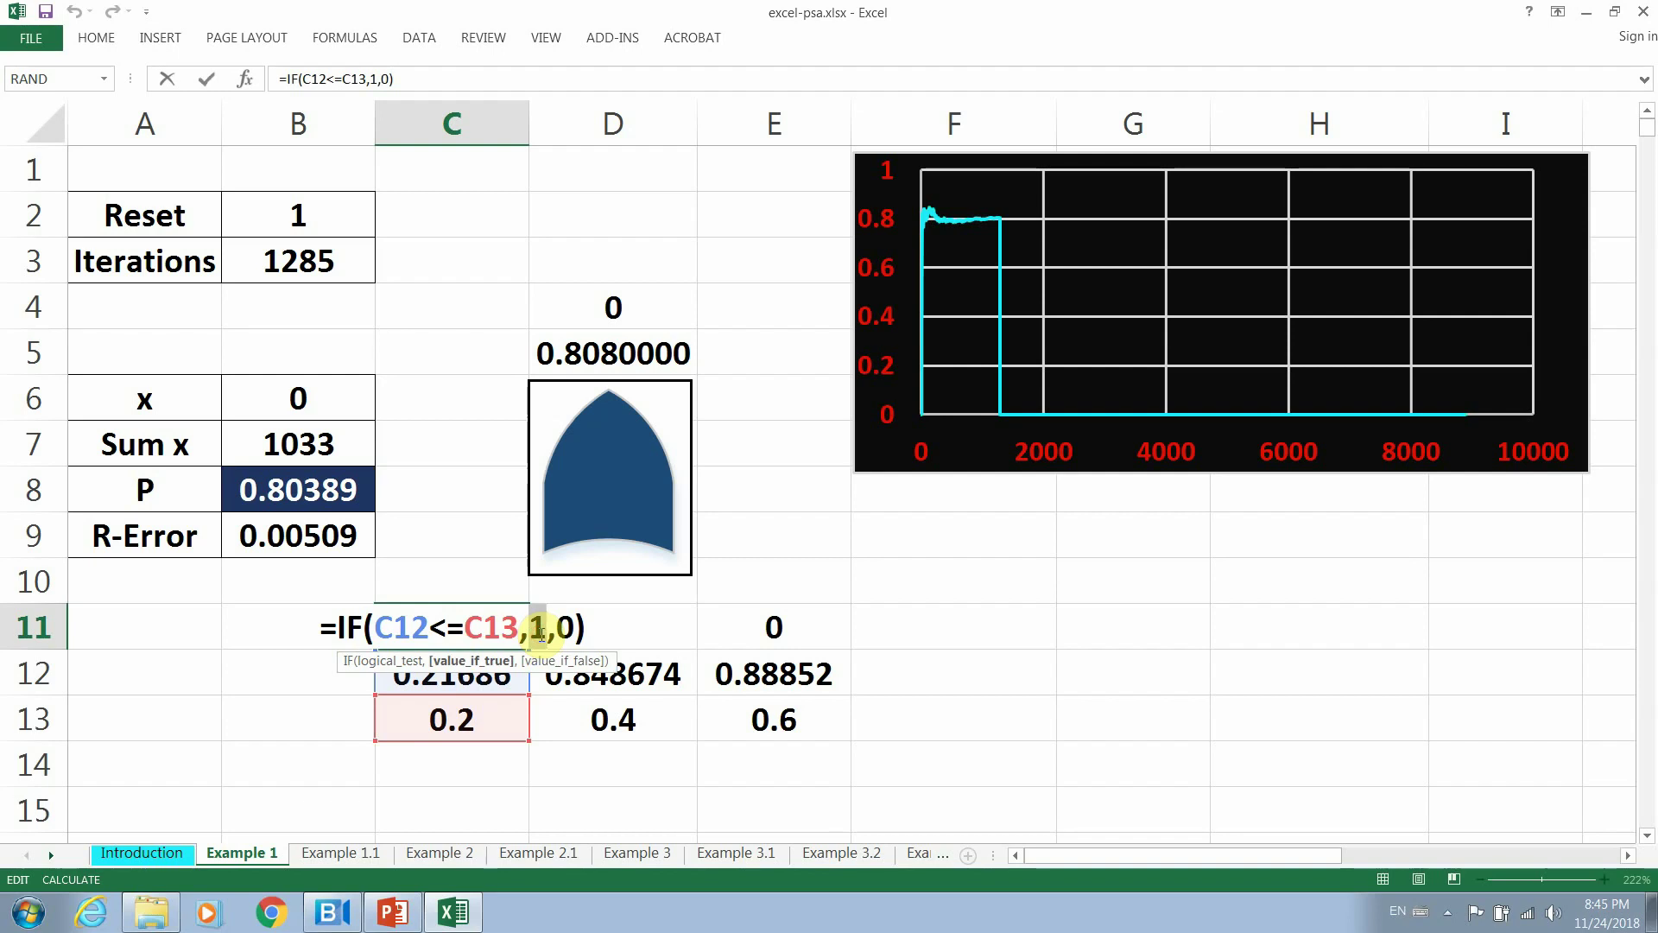
double_click(565, 628)
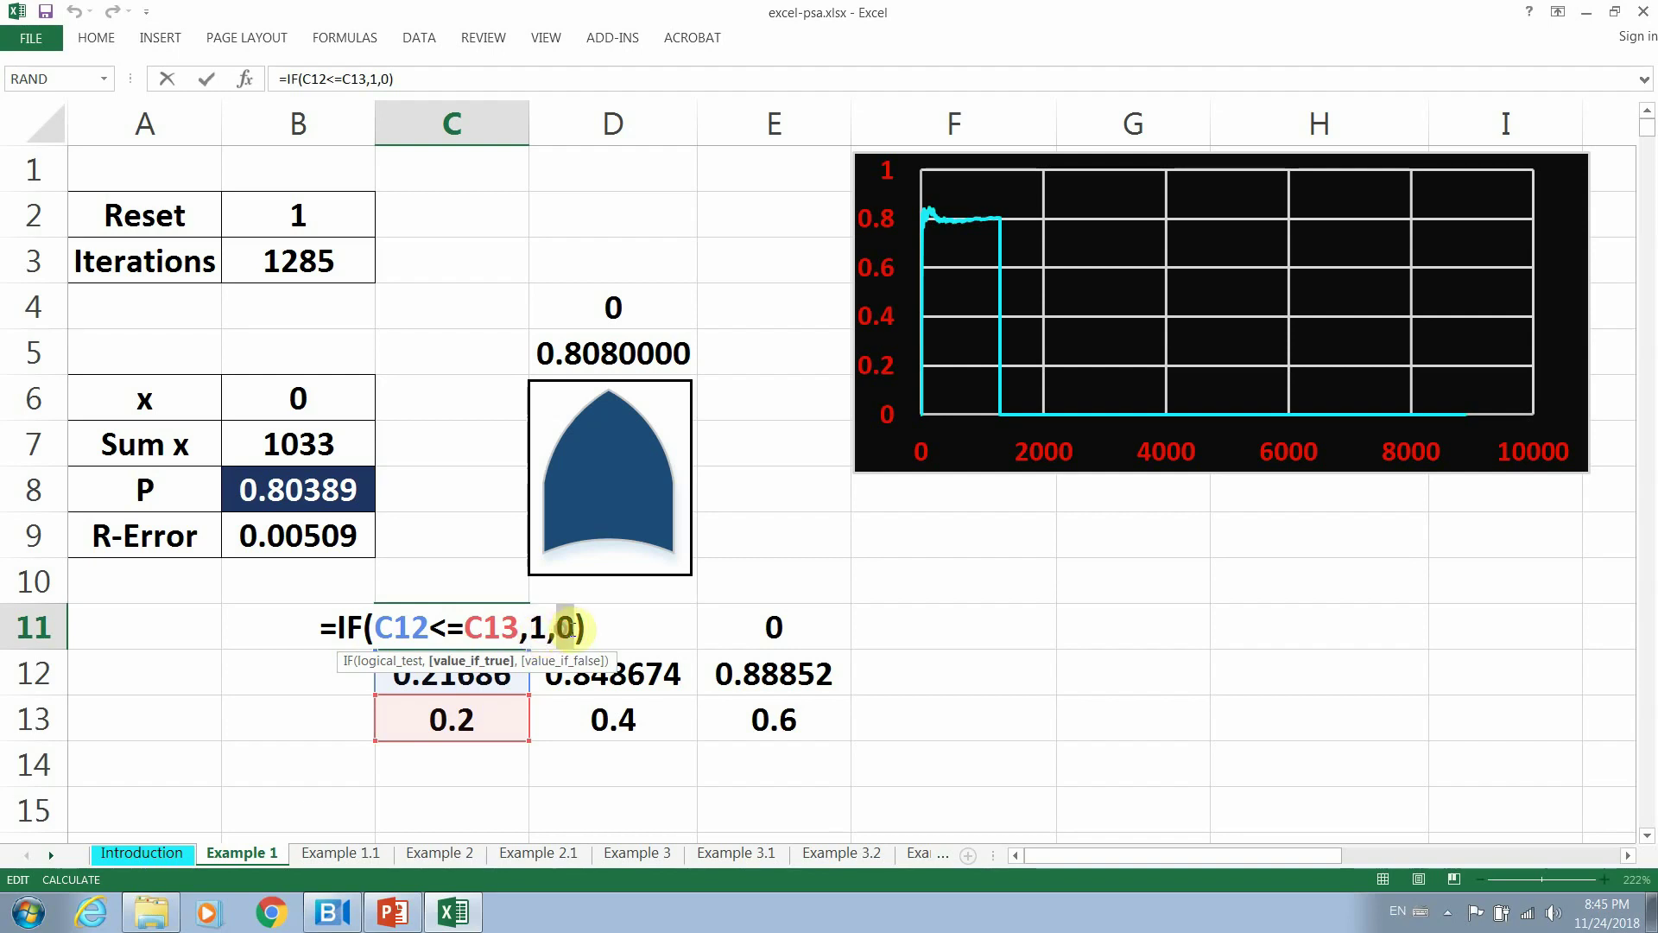
key("Return")
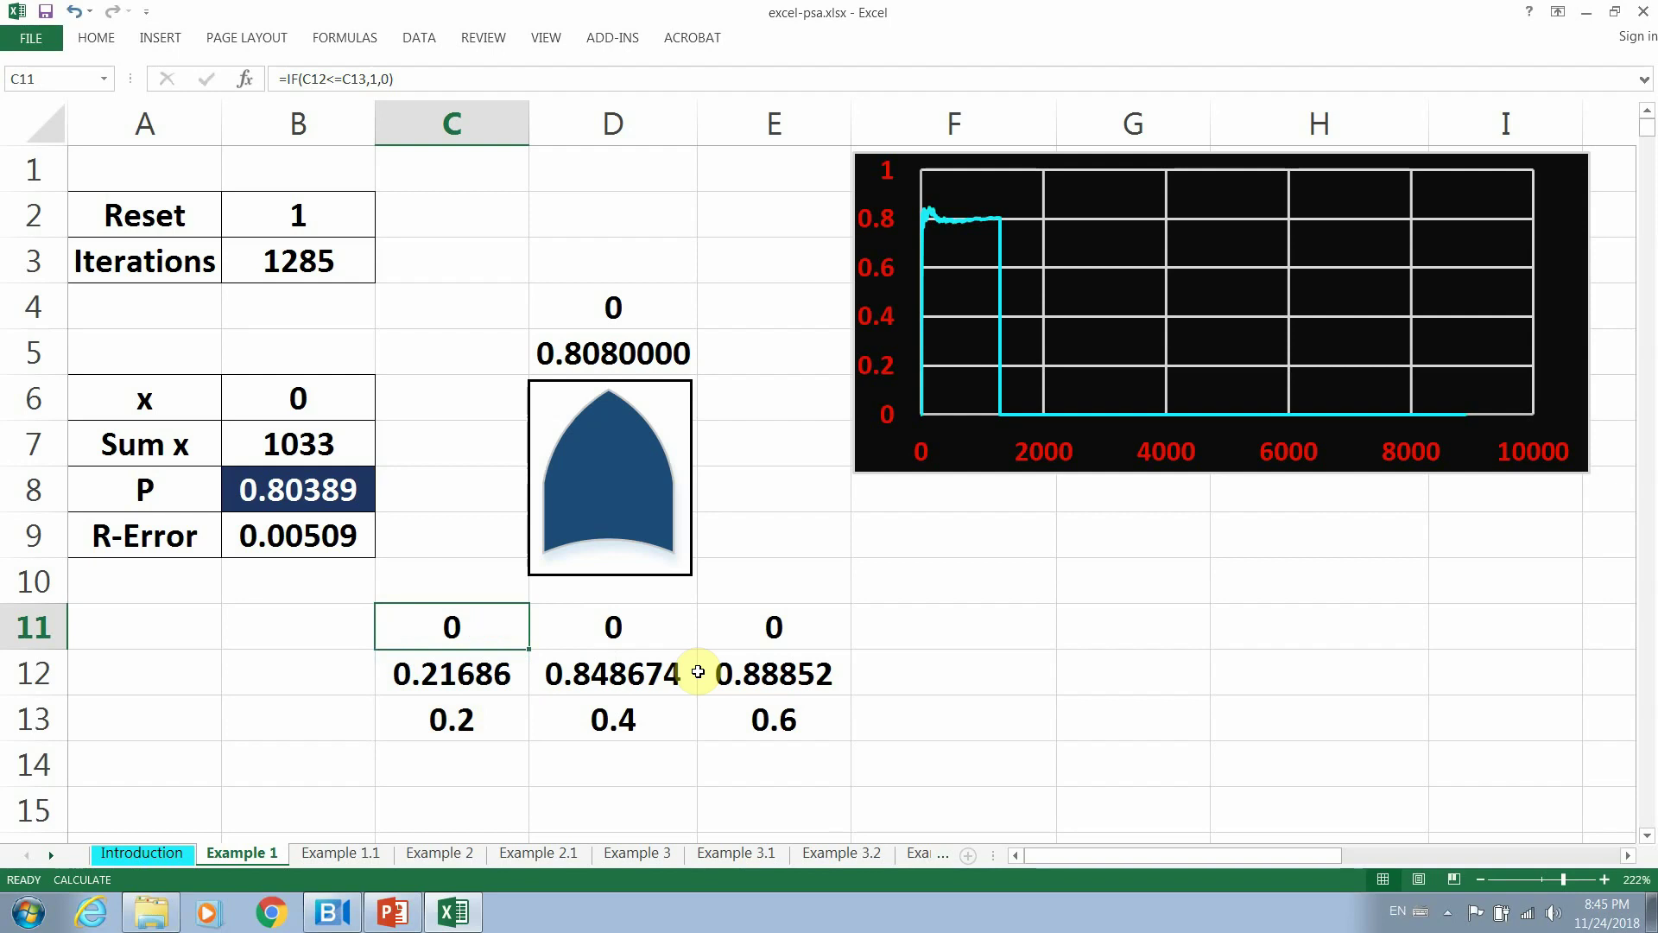
Examine the IF results in C11, D11 and E11 and the combined IF(OR) formula in D4.
left_click(447, 629)
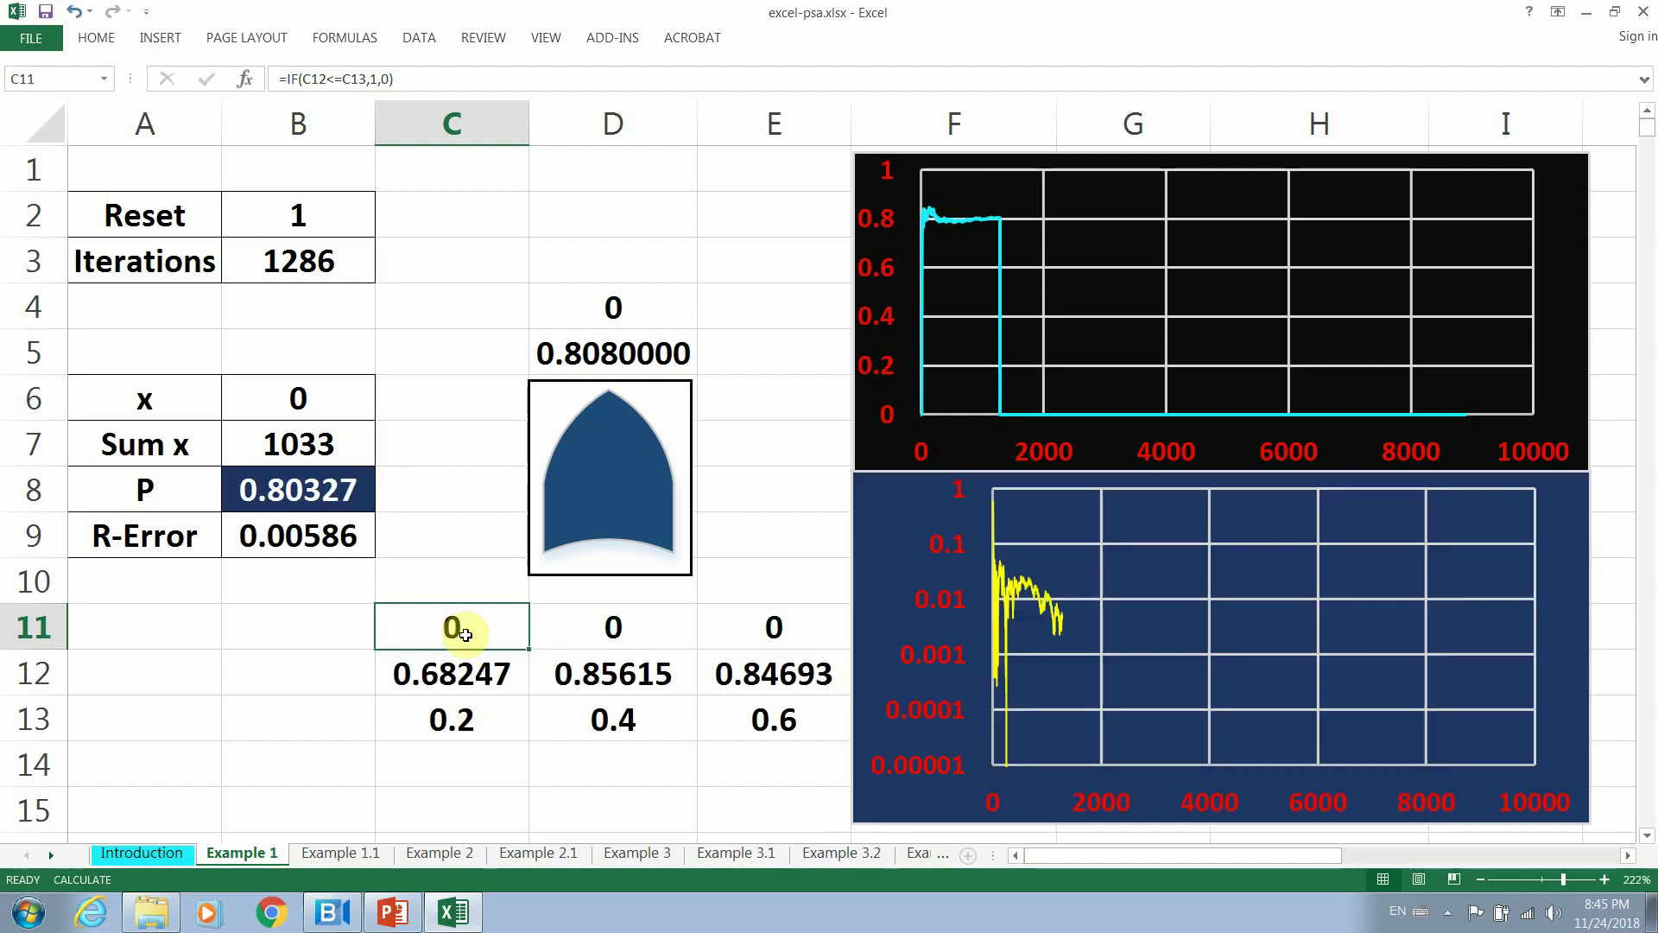
left_click(626, 631)
left_click(779, 629)
left_click(602, 640)
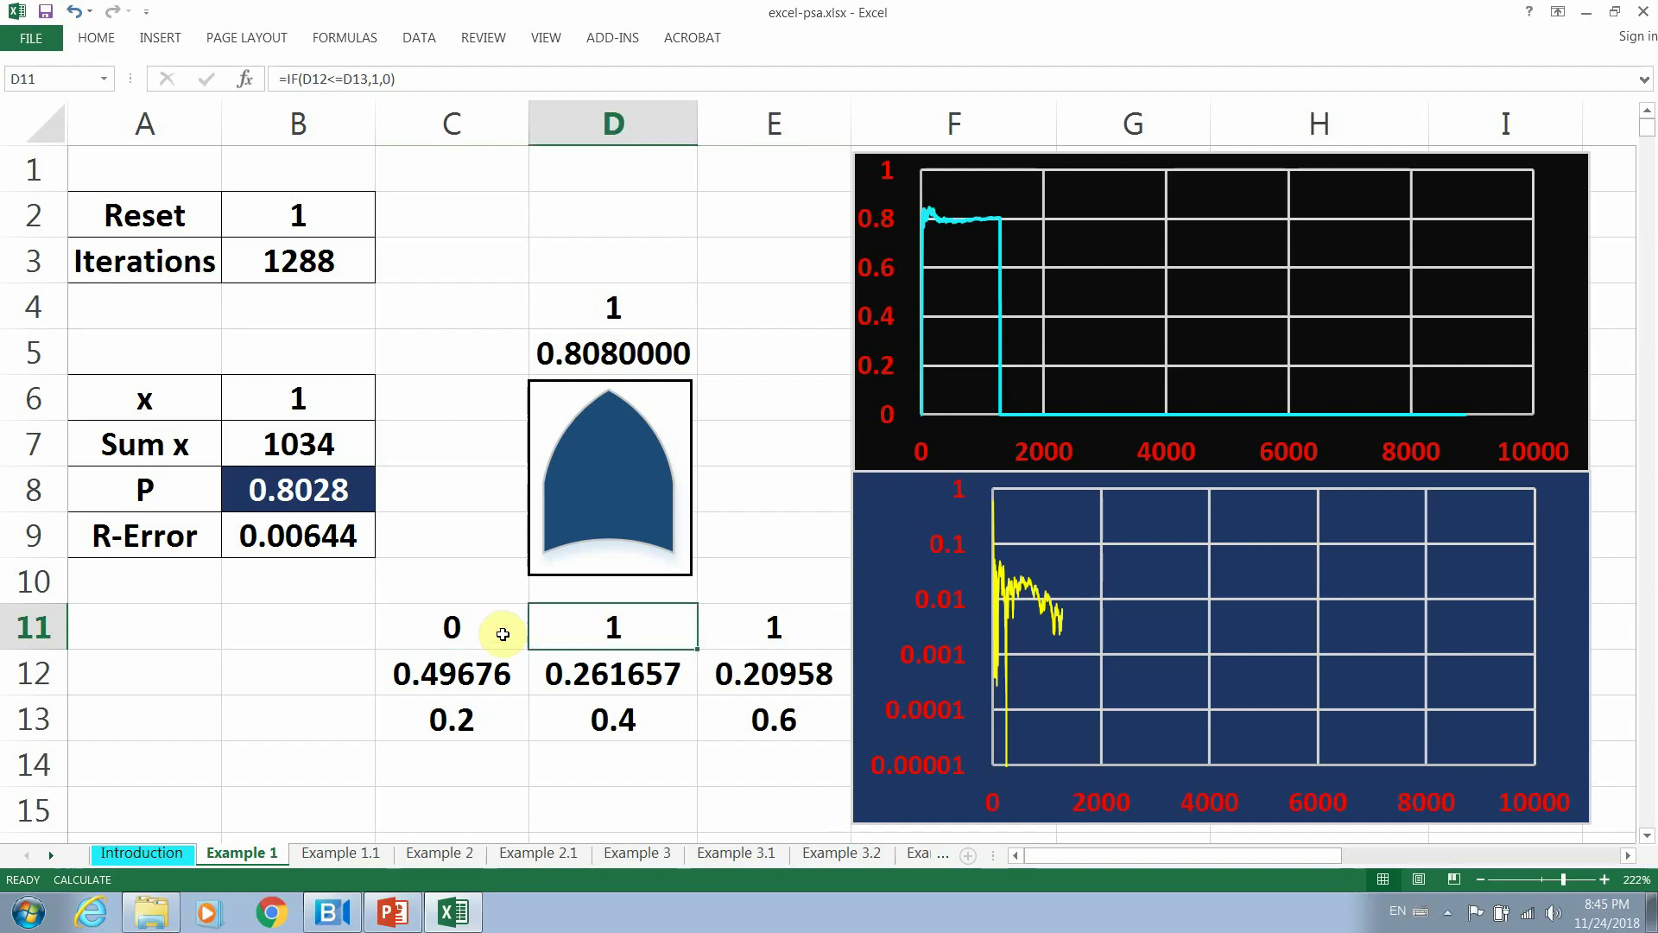
left_click(497, 636)
left_click(615, 309)
double_click(614, 309)
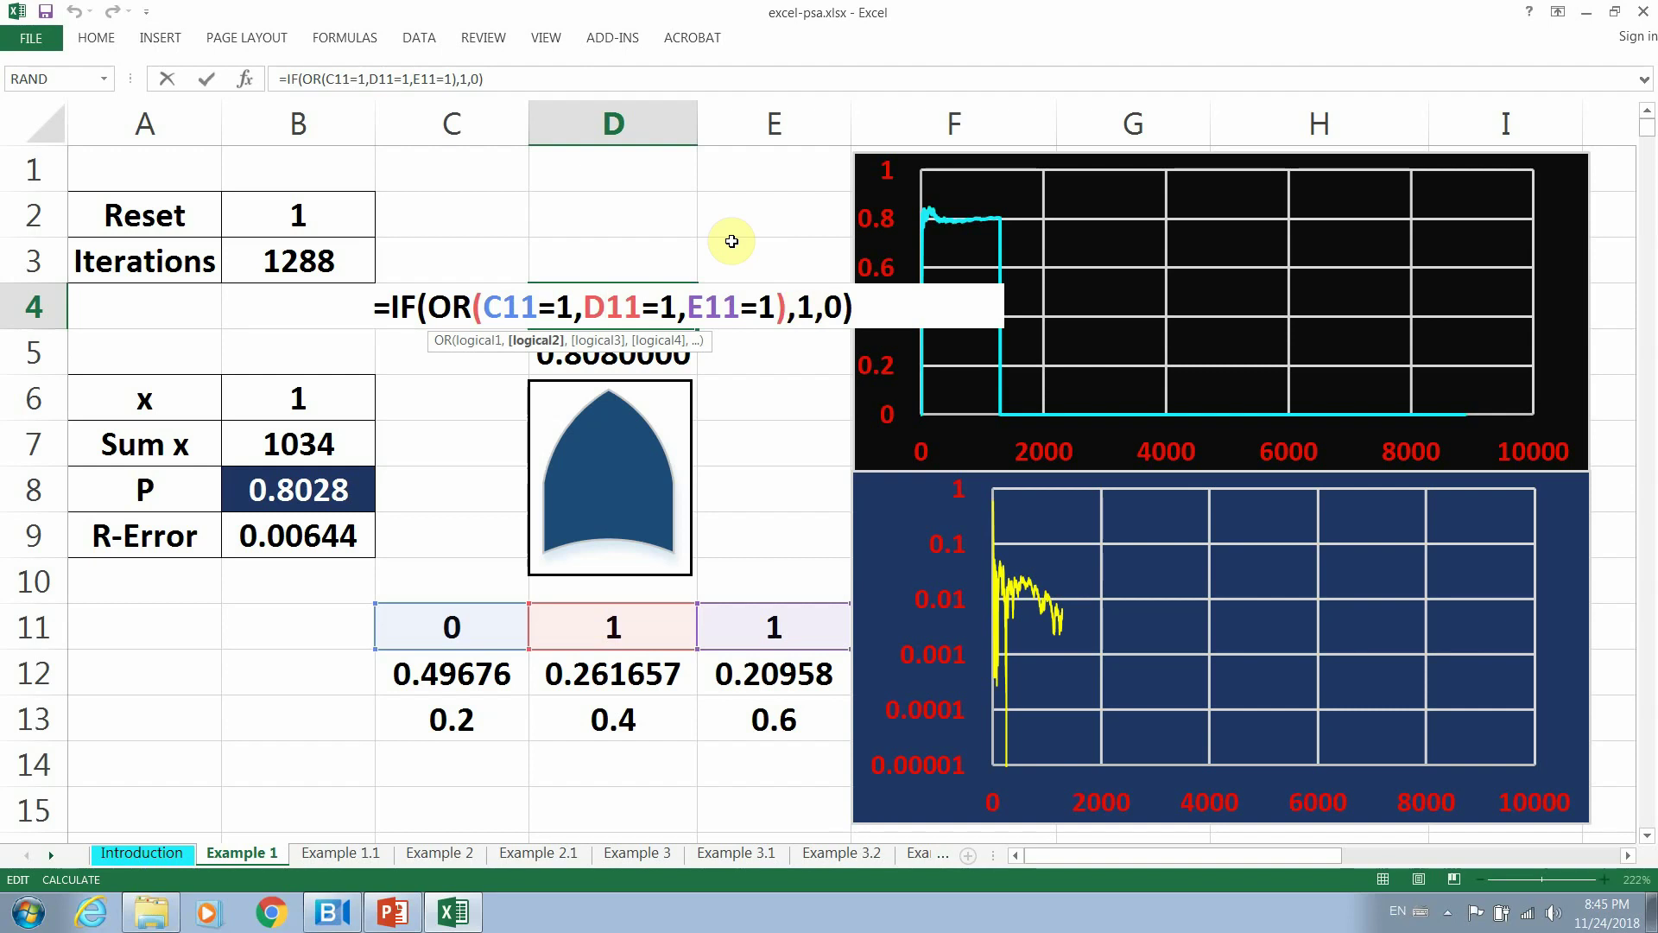
key("ctrl+Return")
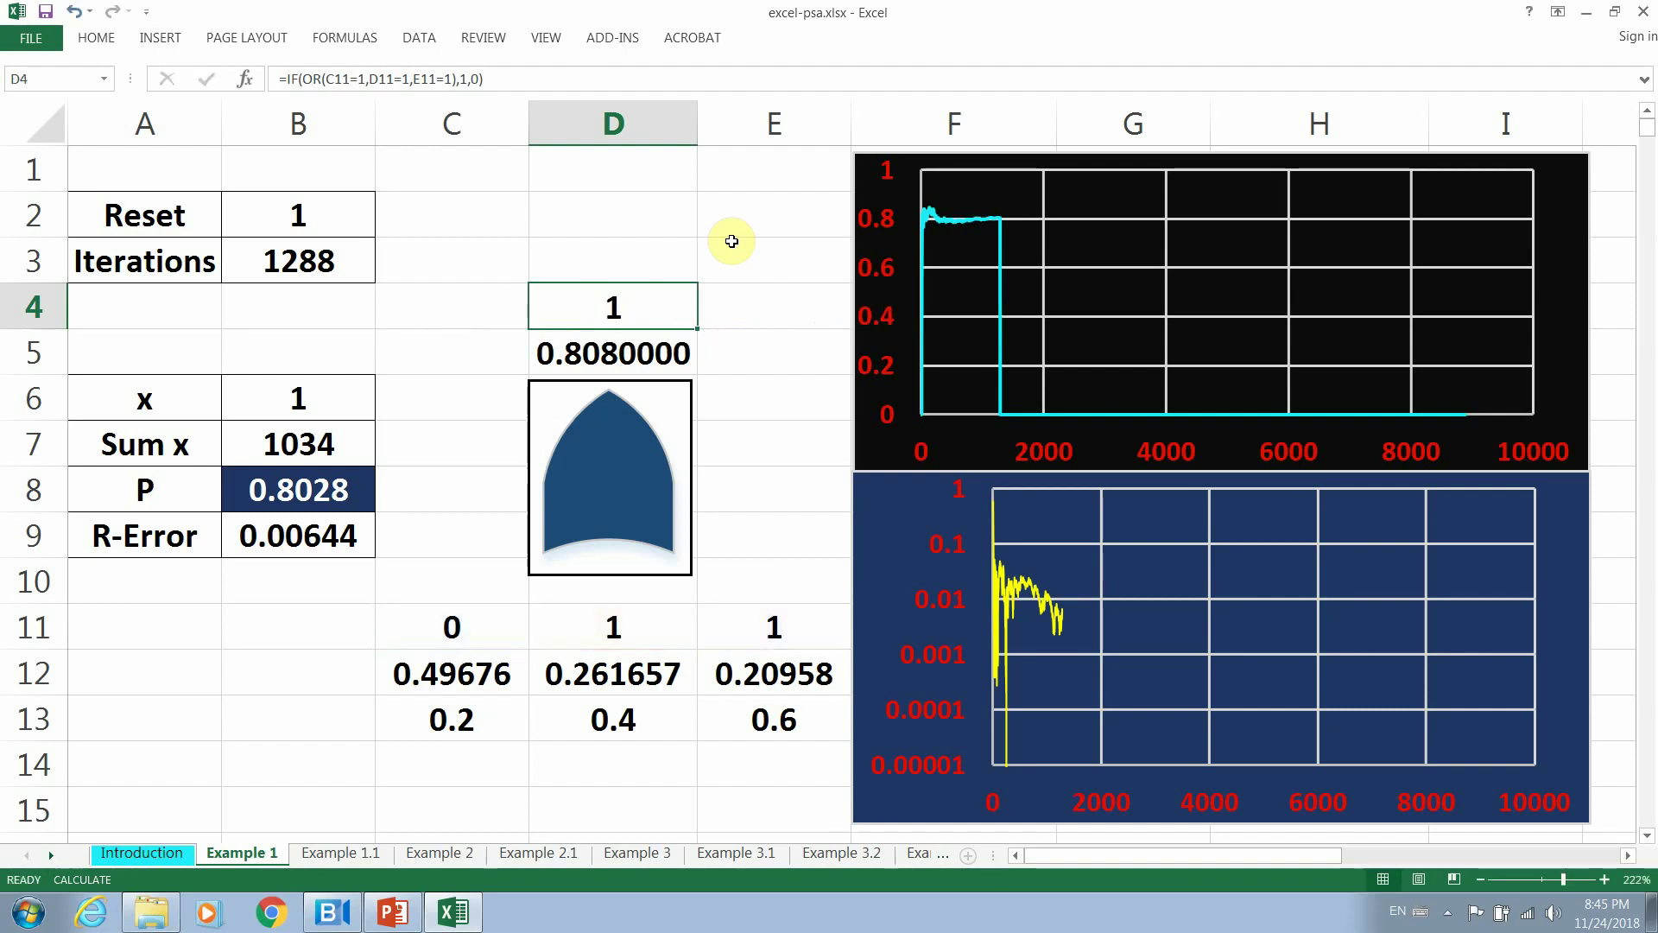
Set the Reset value in B2 to 0 and recalculate the workbook to clear the simulation.
left_click(308, 219)
type("0")
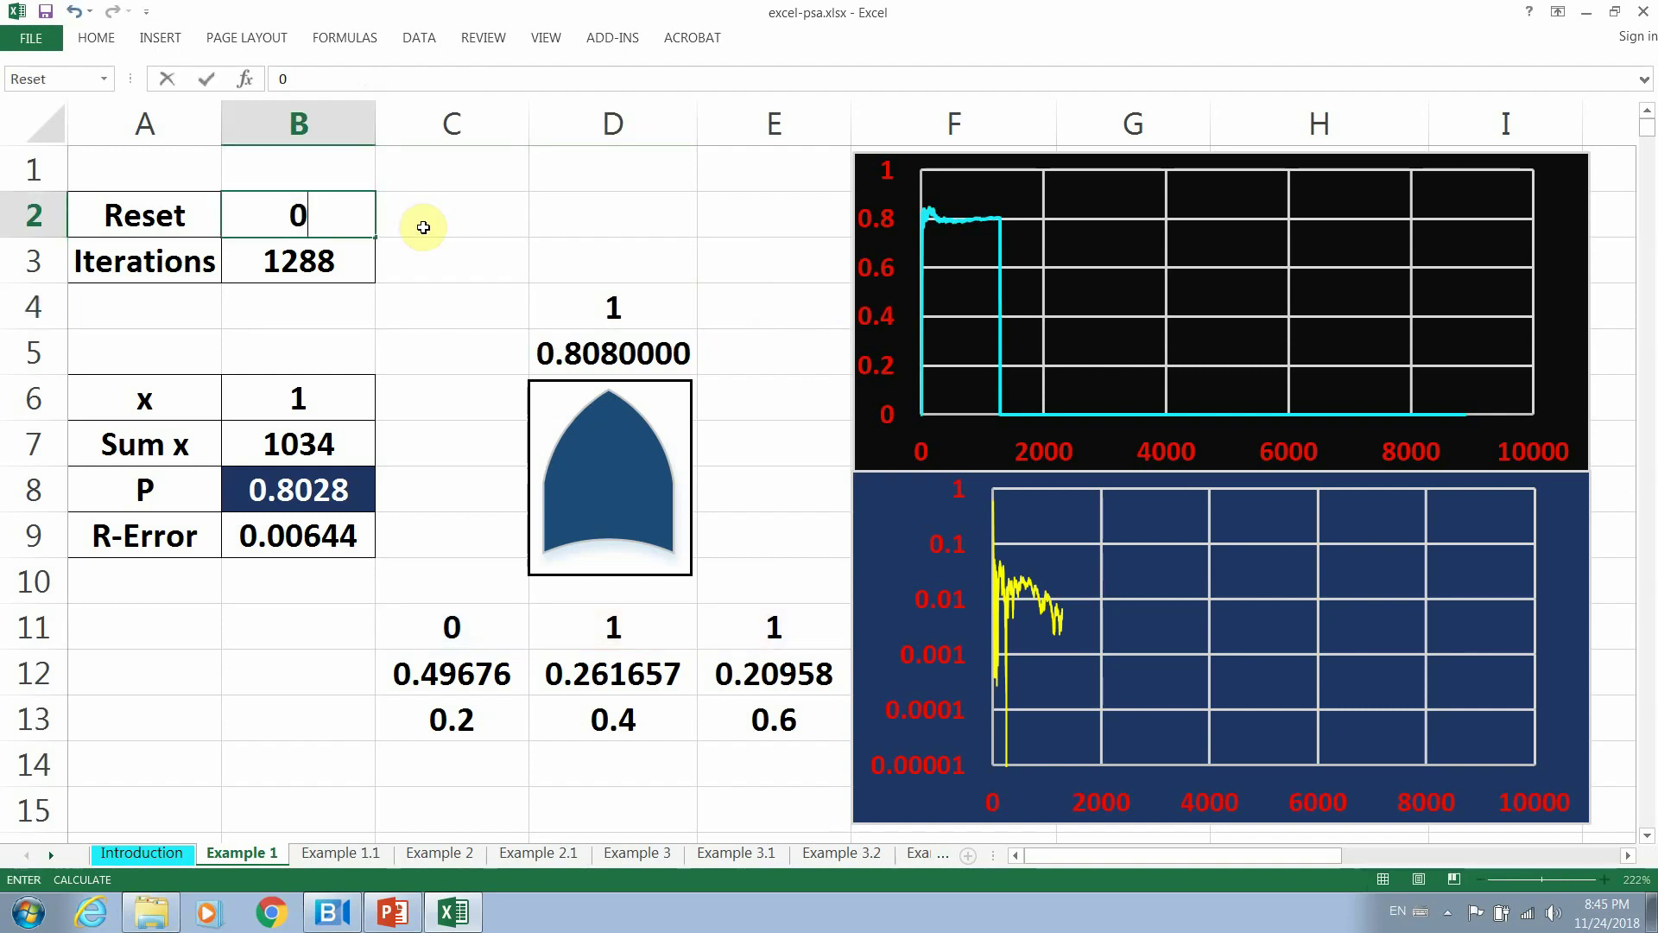
key("Return")
left_click(352, 227)
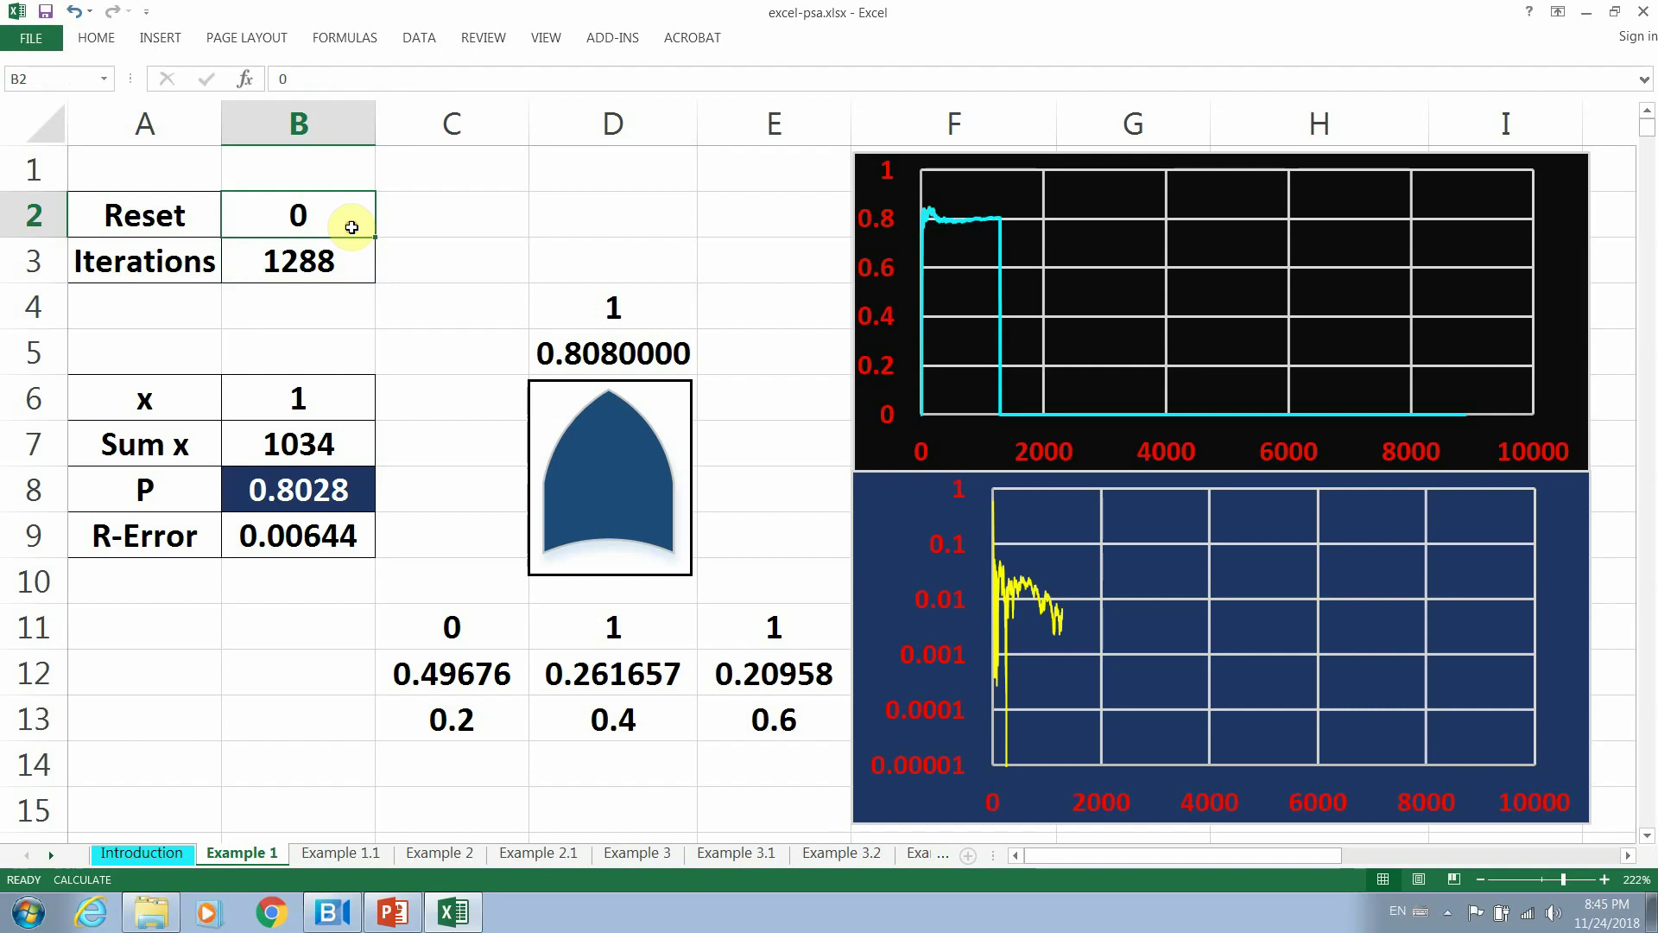
key("F9")
left_click(534, 212)
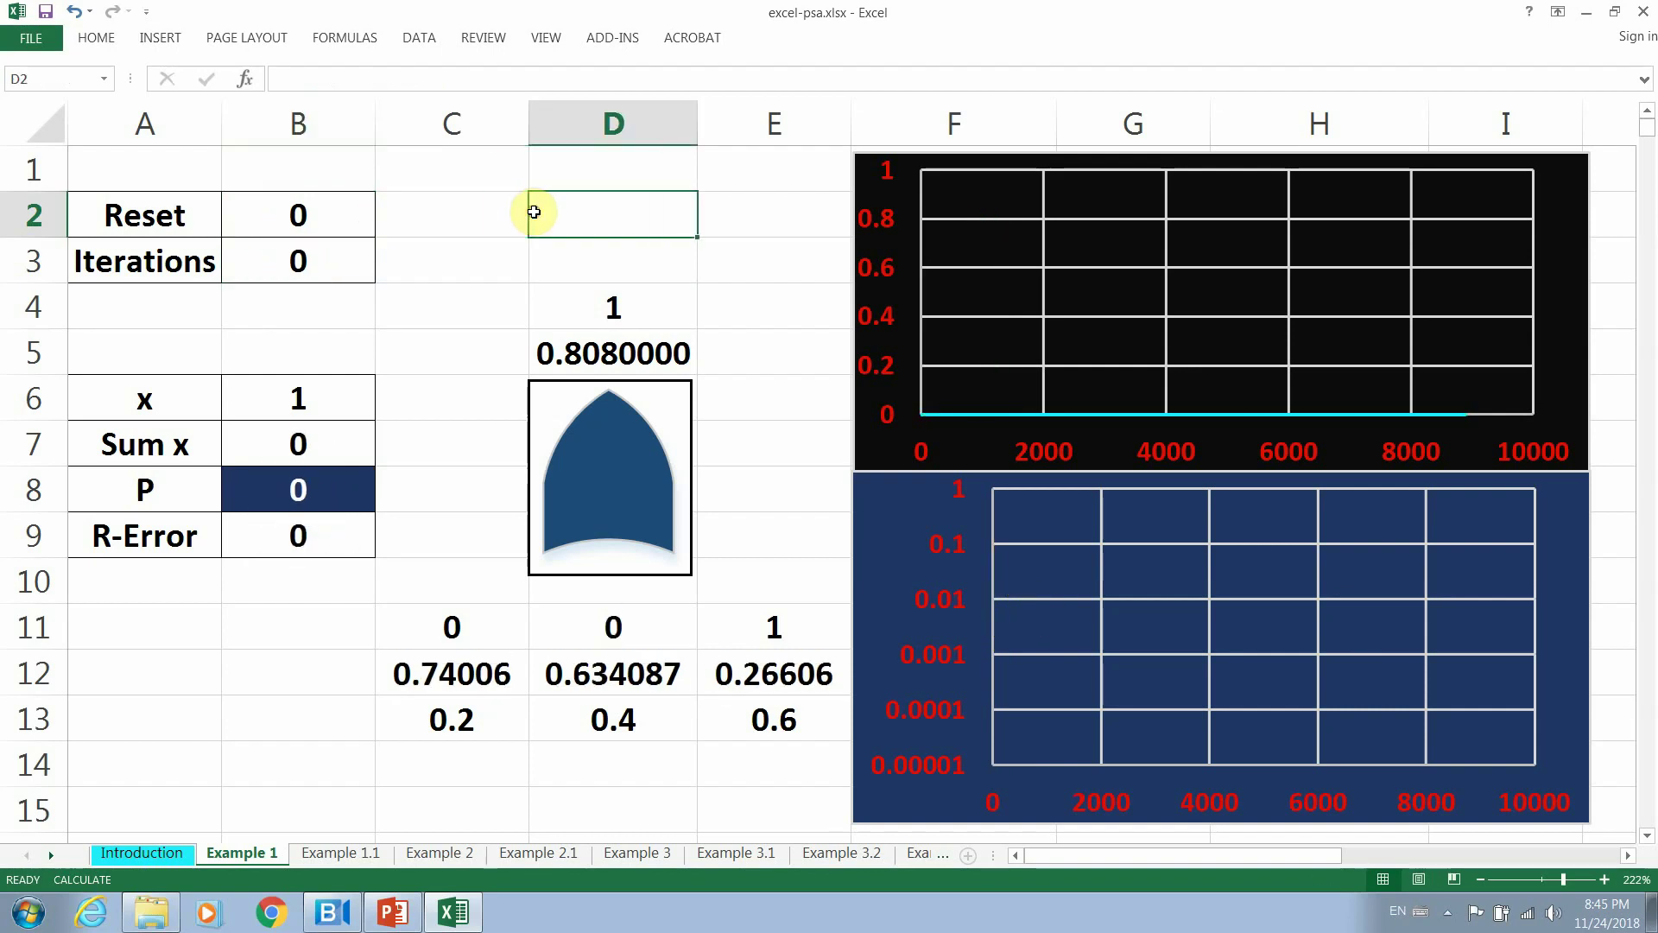
Examine how the Reset, Iterations, x, Sum x and P cells relate to D4 and the exact probability in D5.
left_click(323, 217)
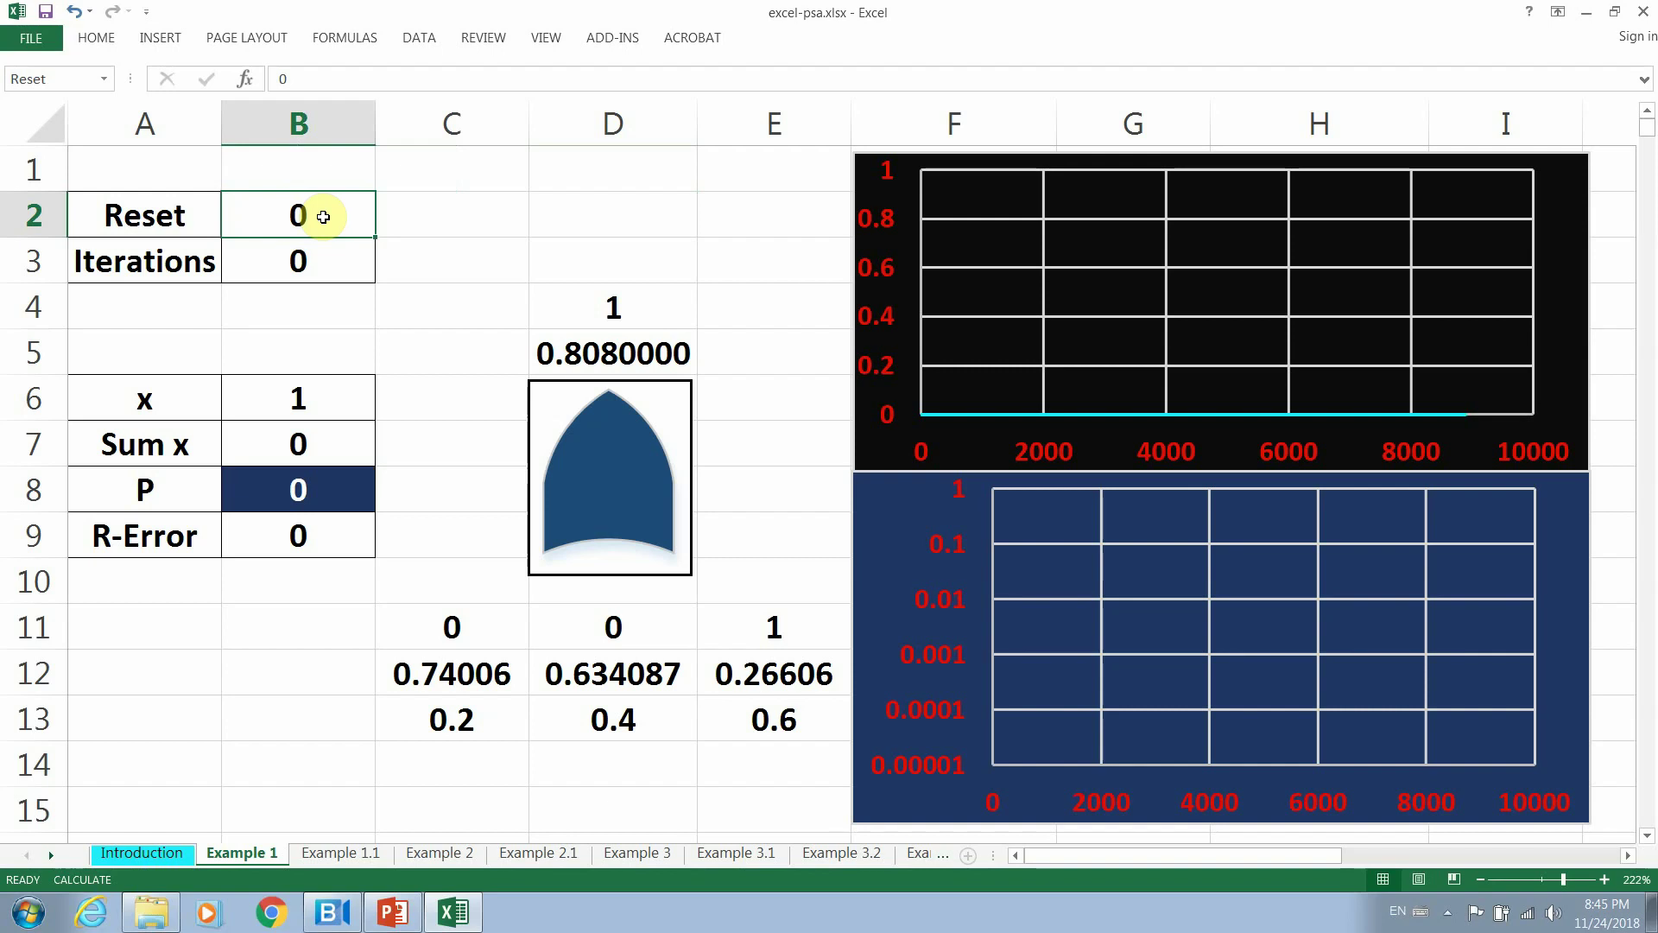
left_click(609, 303)
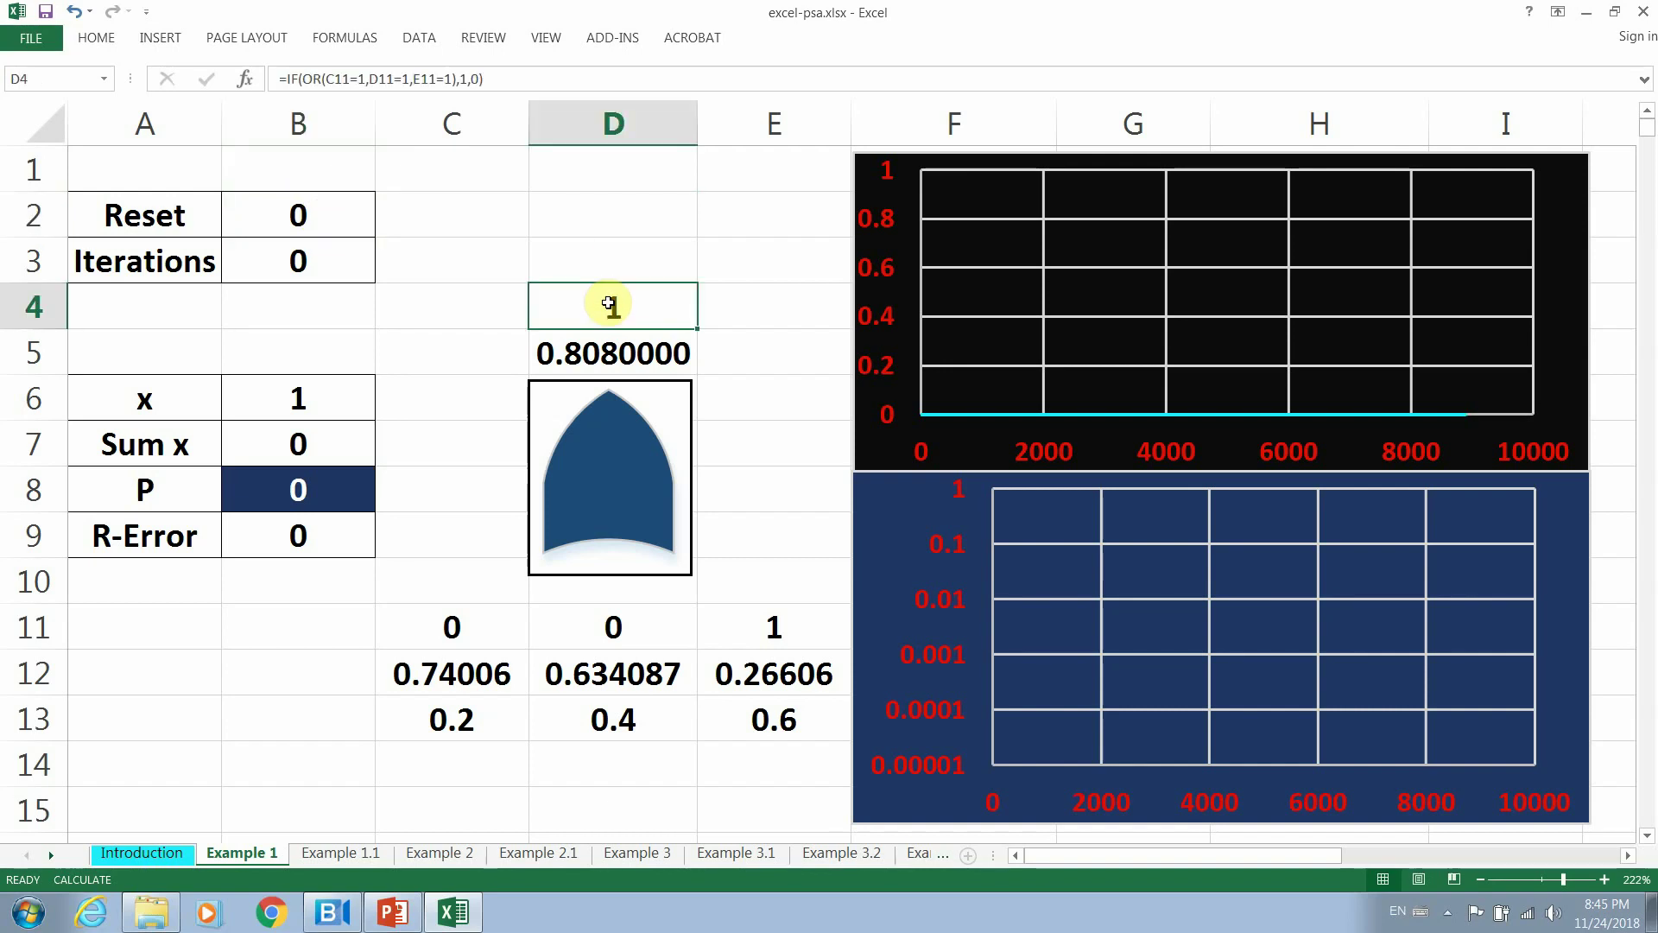
left_click(308, 397)
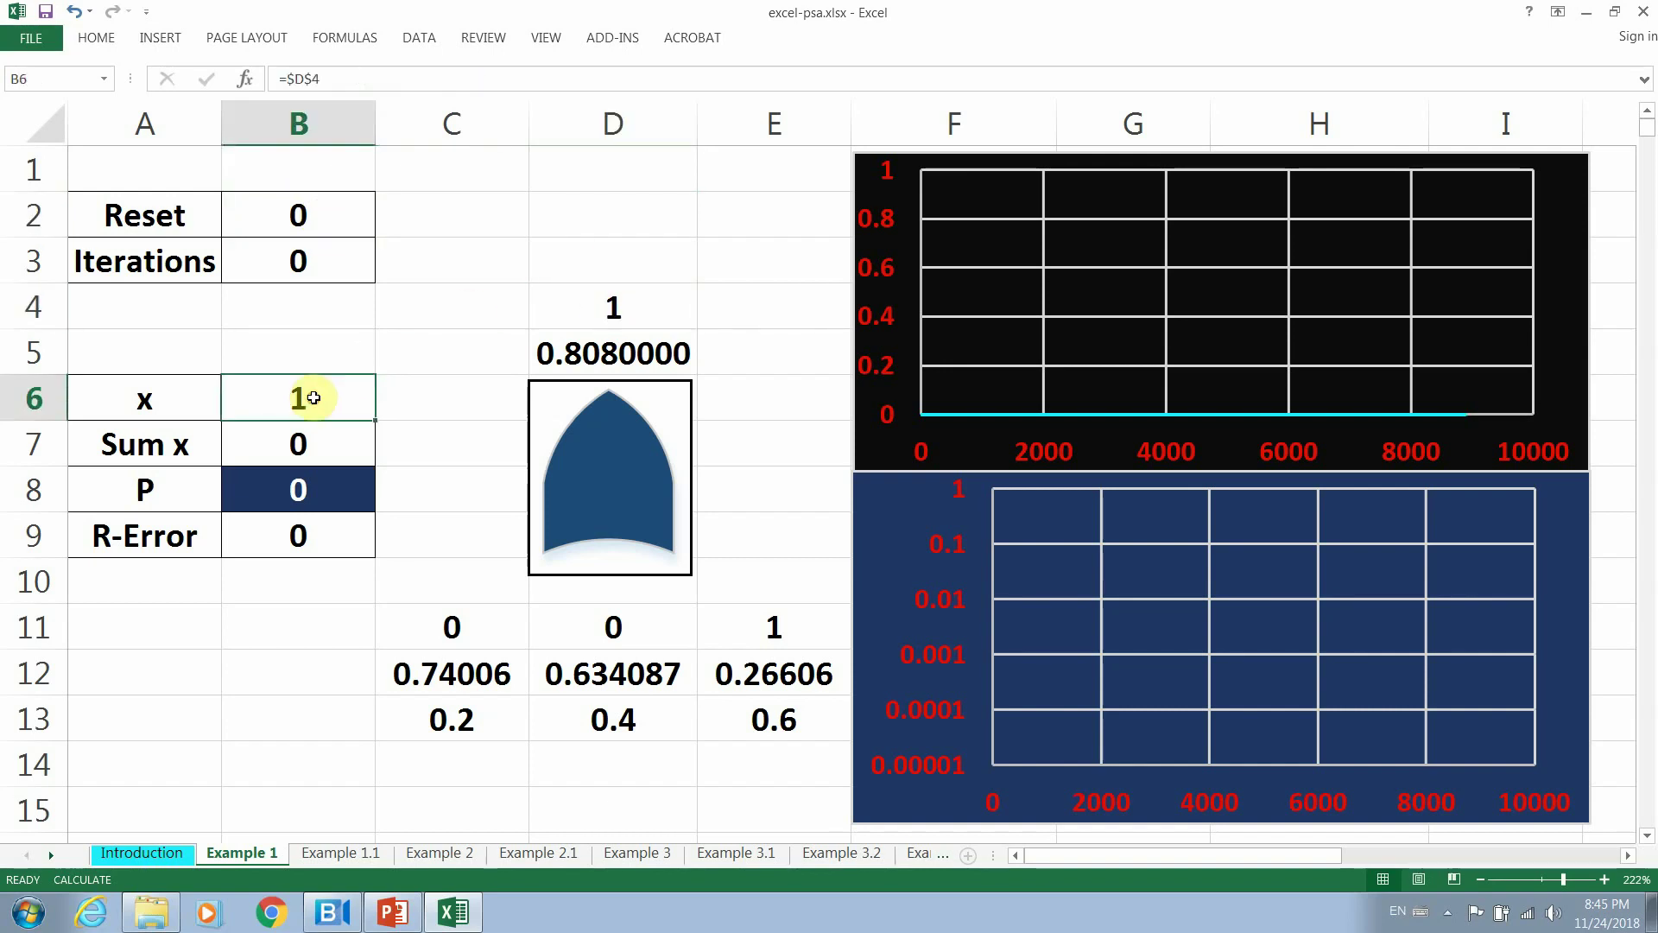
left_click(308, 442)
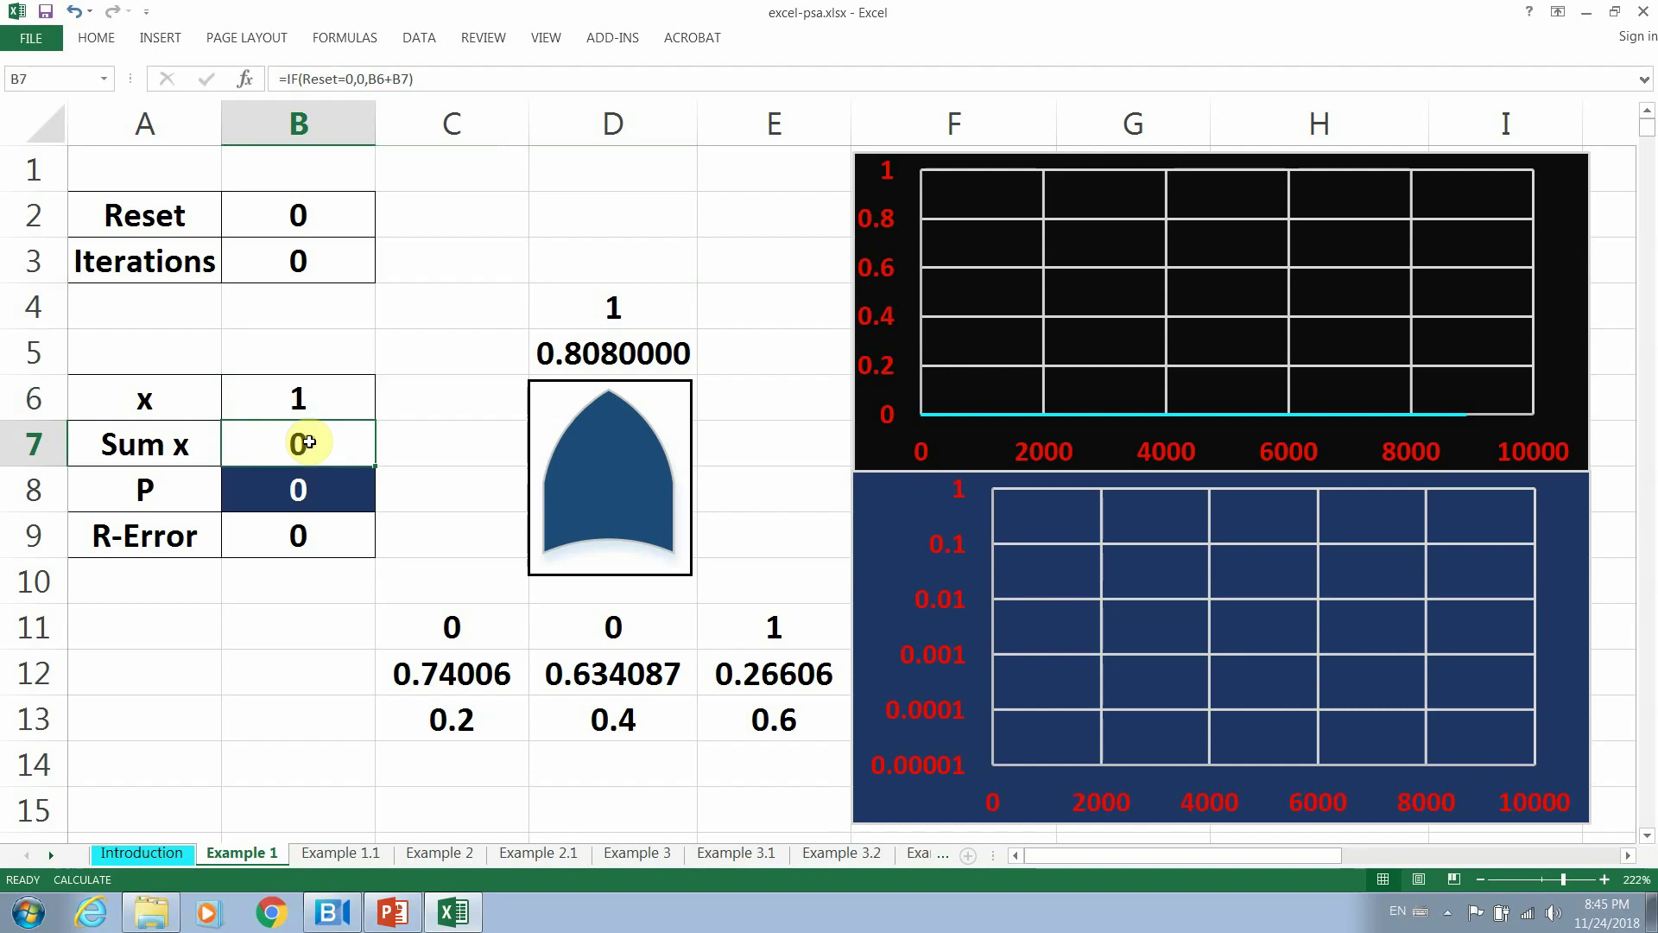
left_click(602, 320)
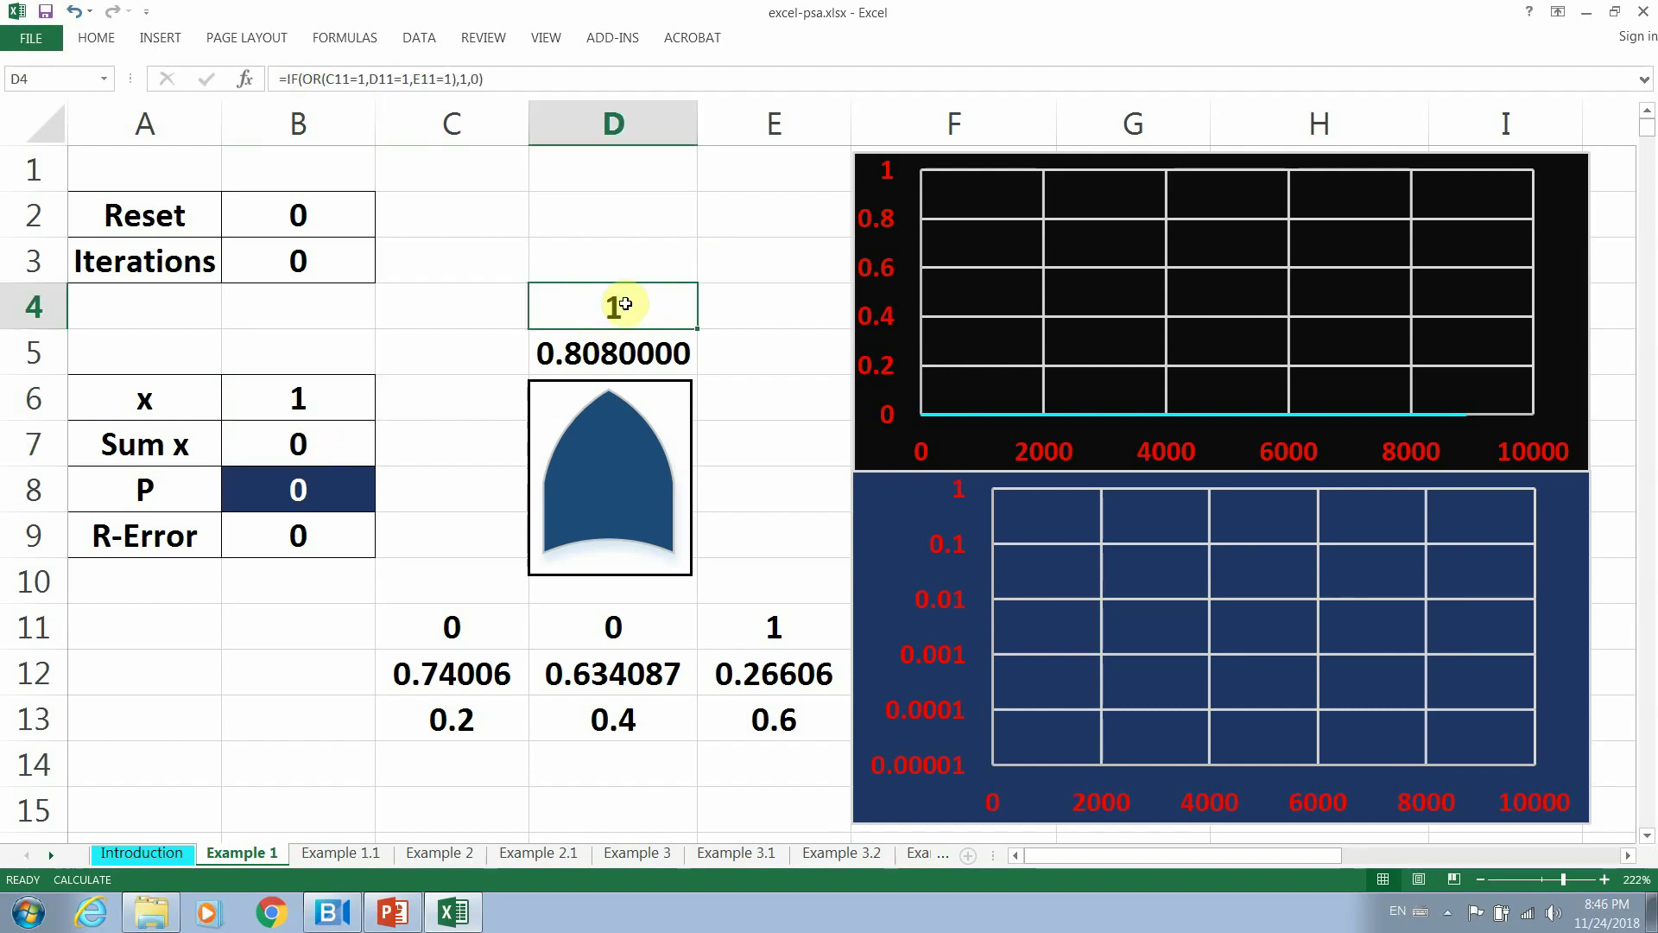
left_click(311, 260)
left_click(294, 499)
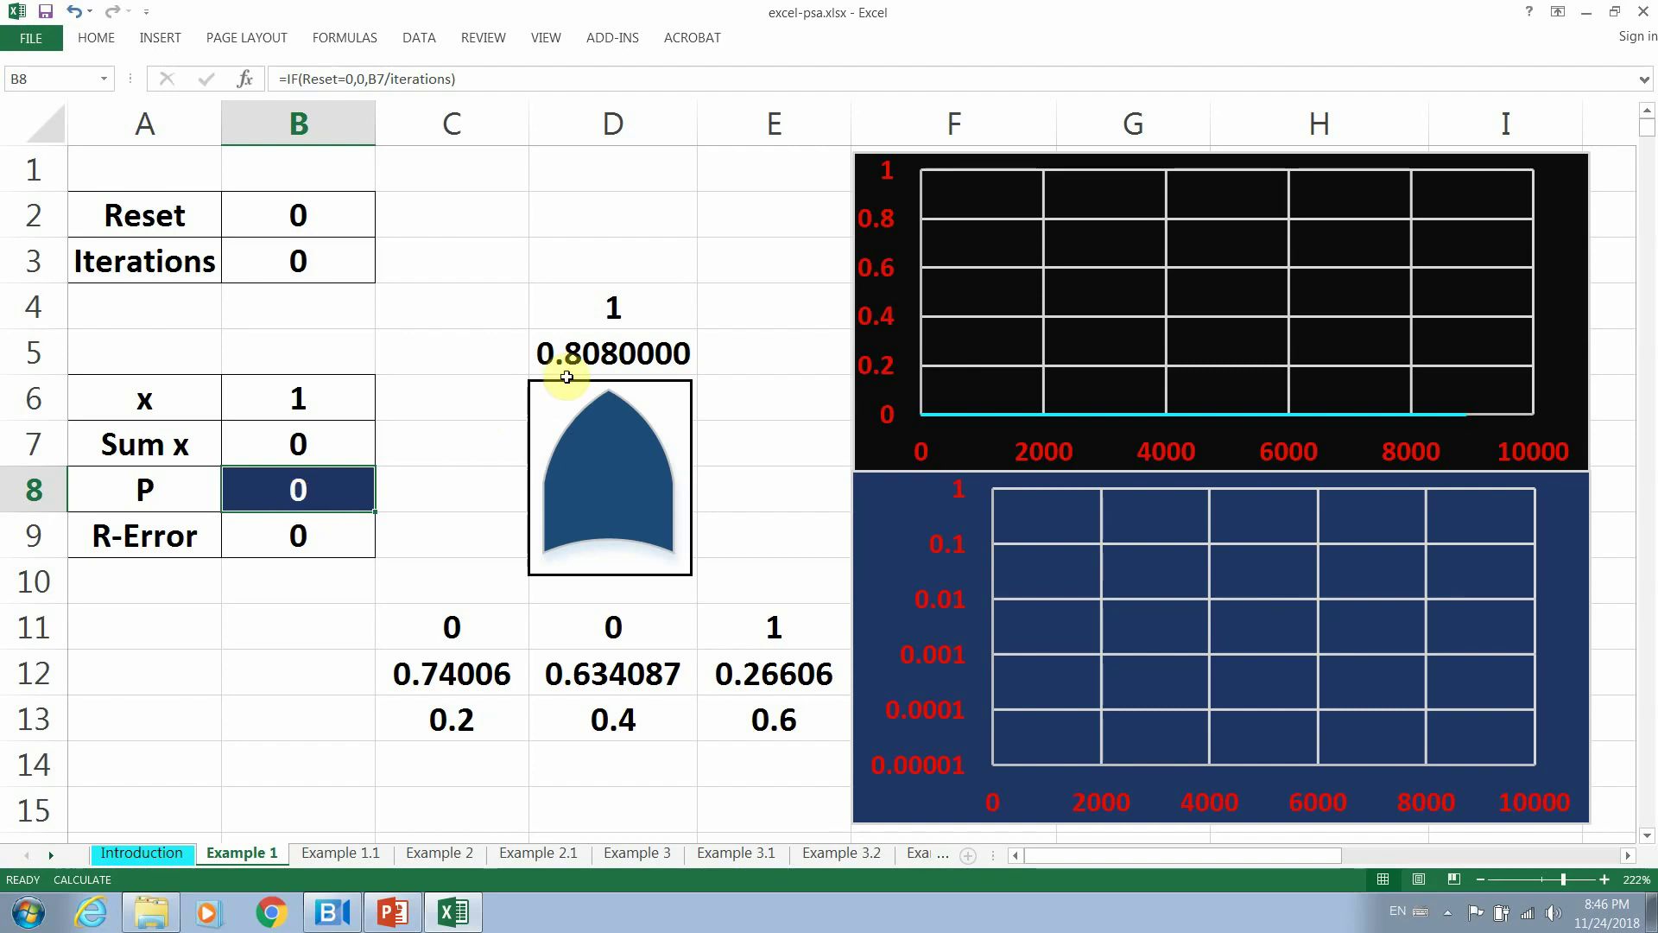
left_click(589, 356)
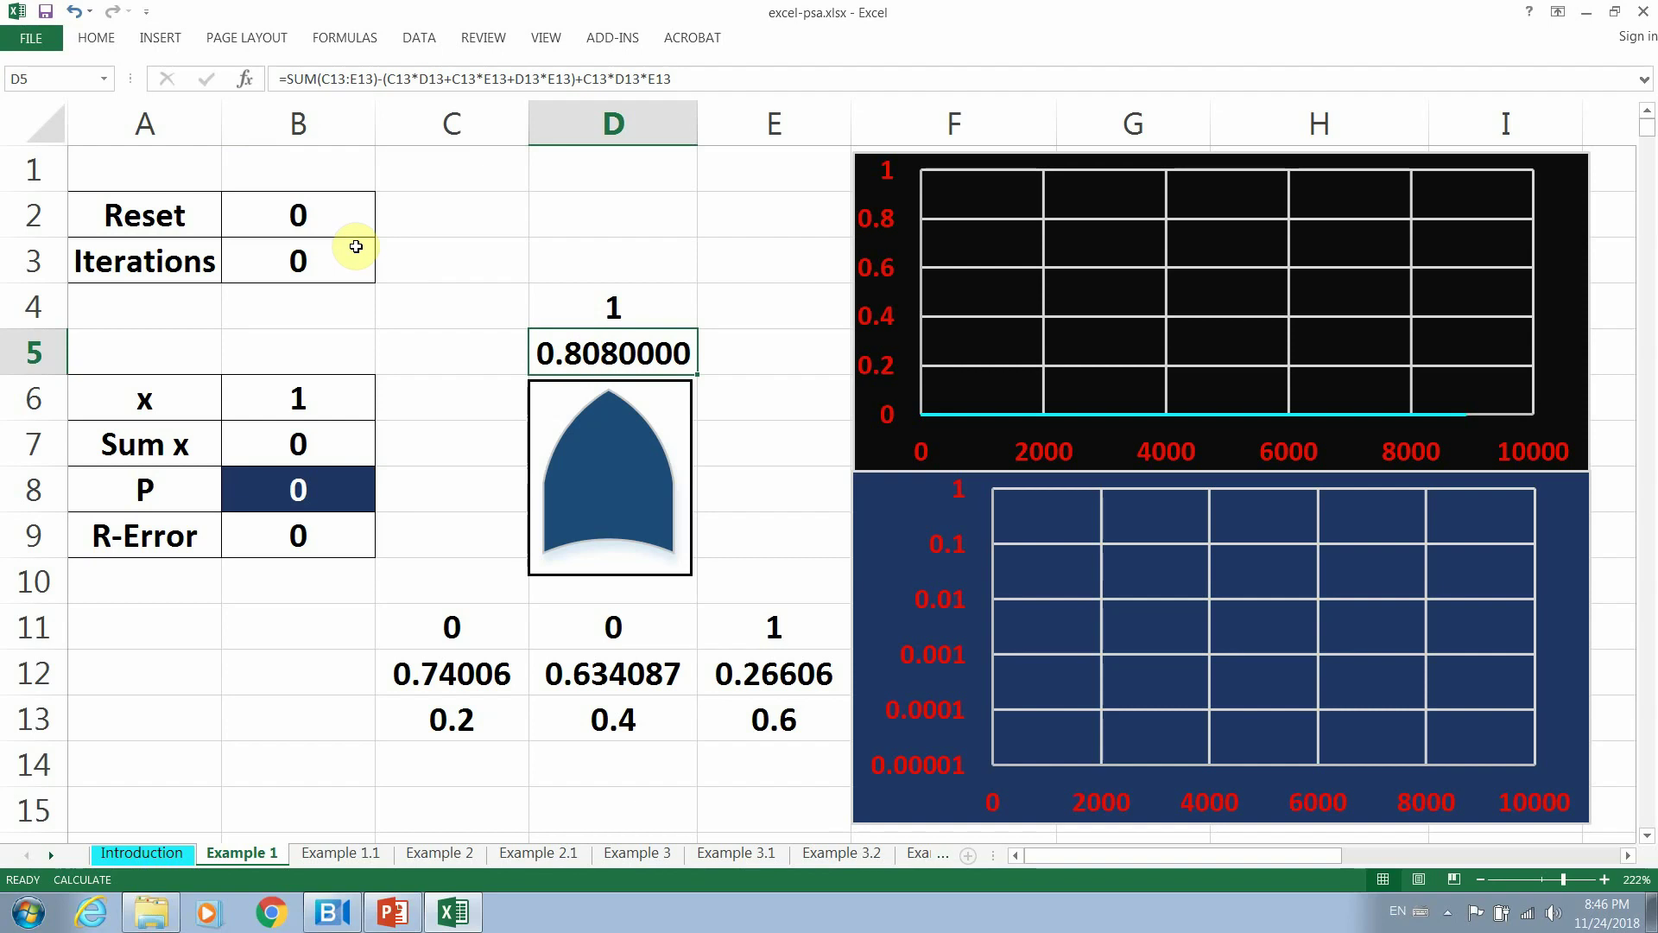
Set the Reset value in B2 to 1 and run the first two simulation iterations by recalculating the workbook.
left_click(328, 224)
type("1")
key("Return")
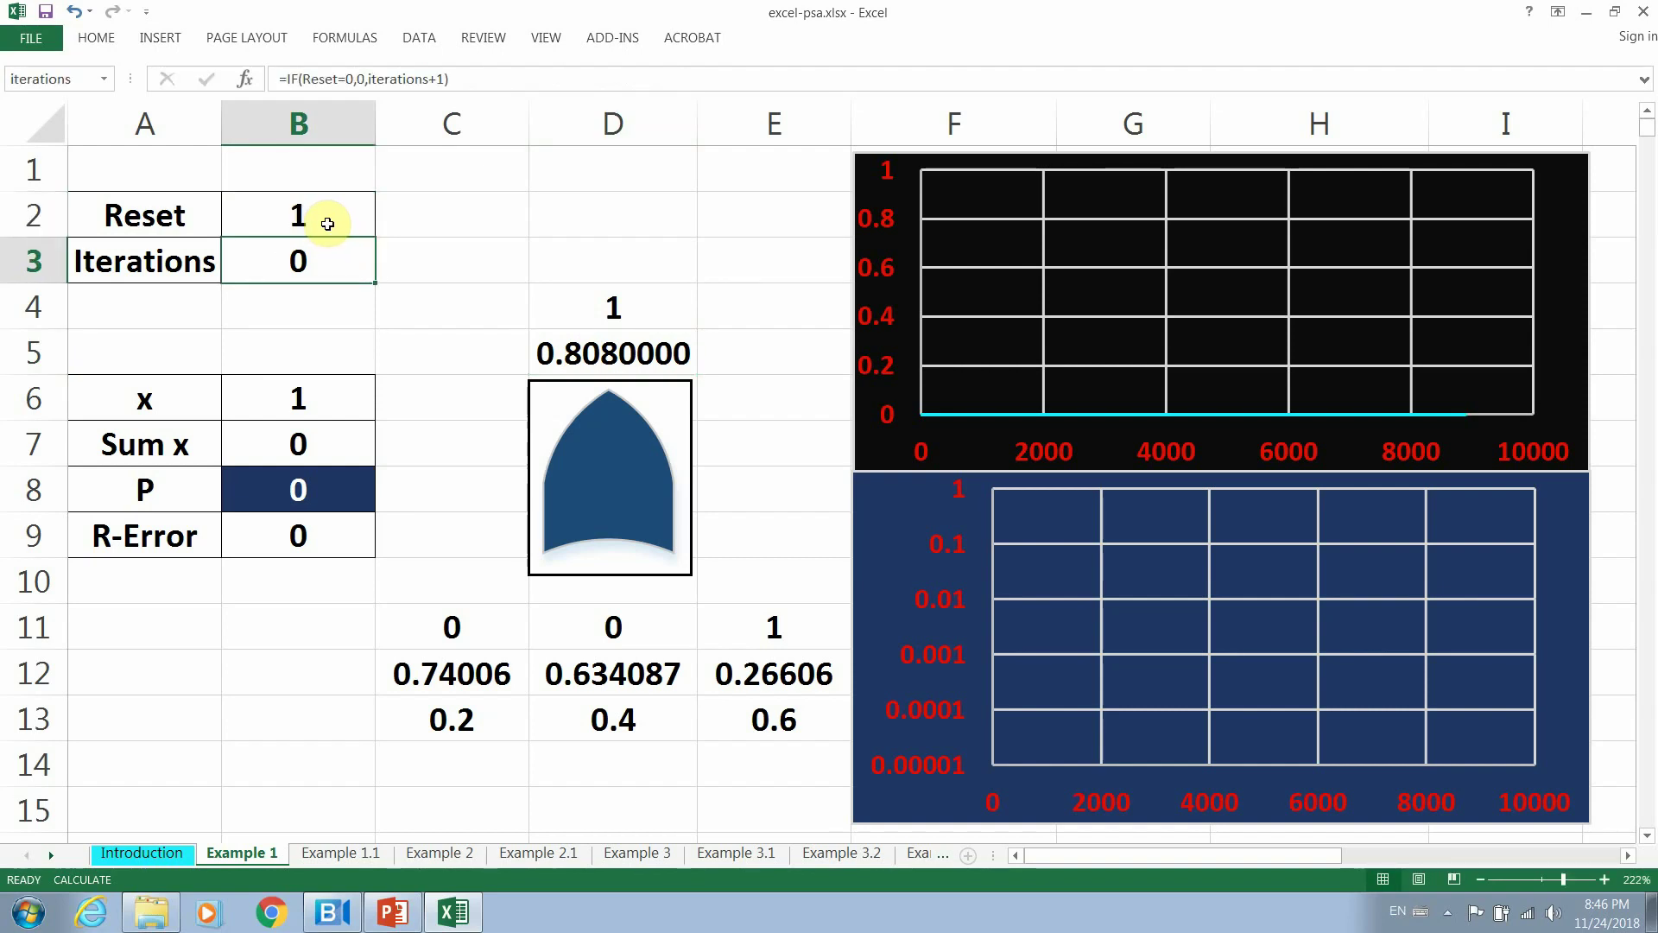
key("F9")
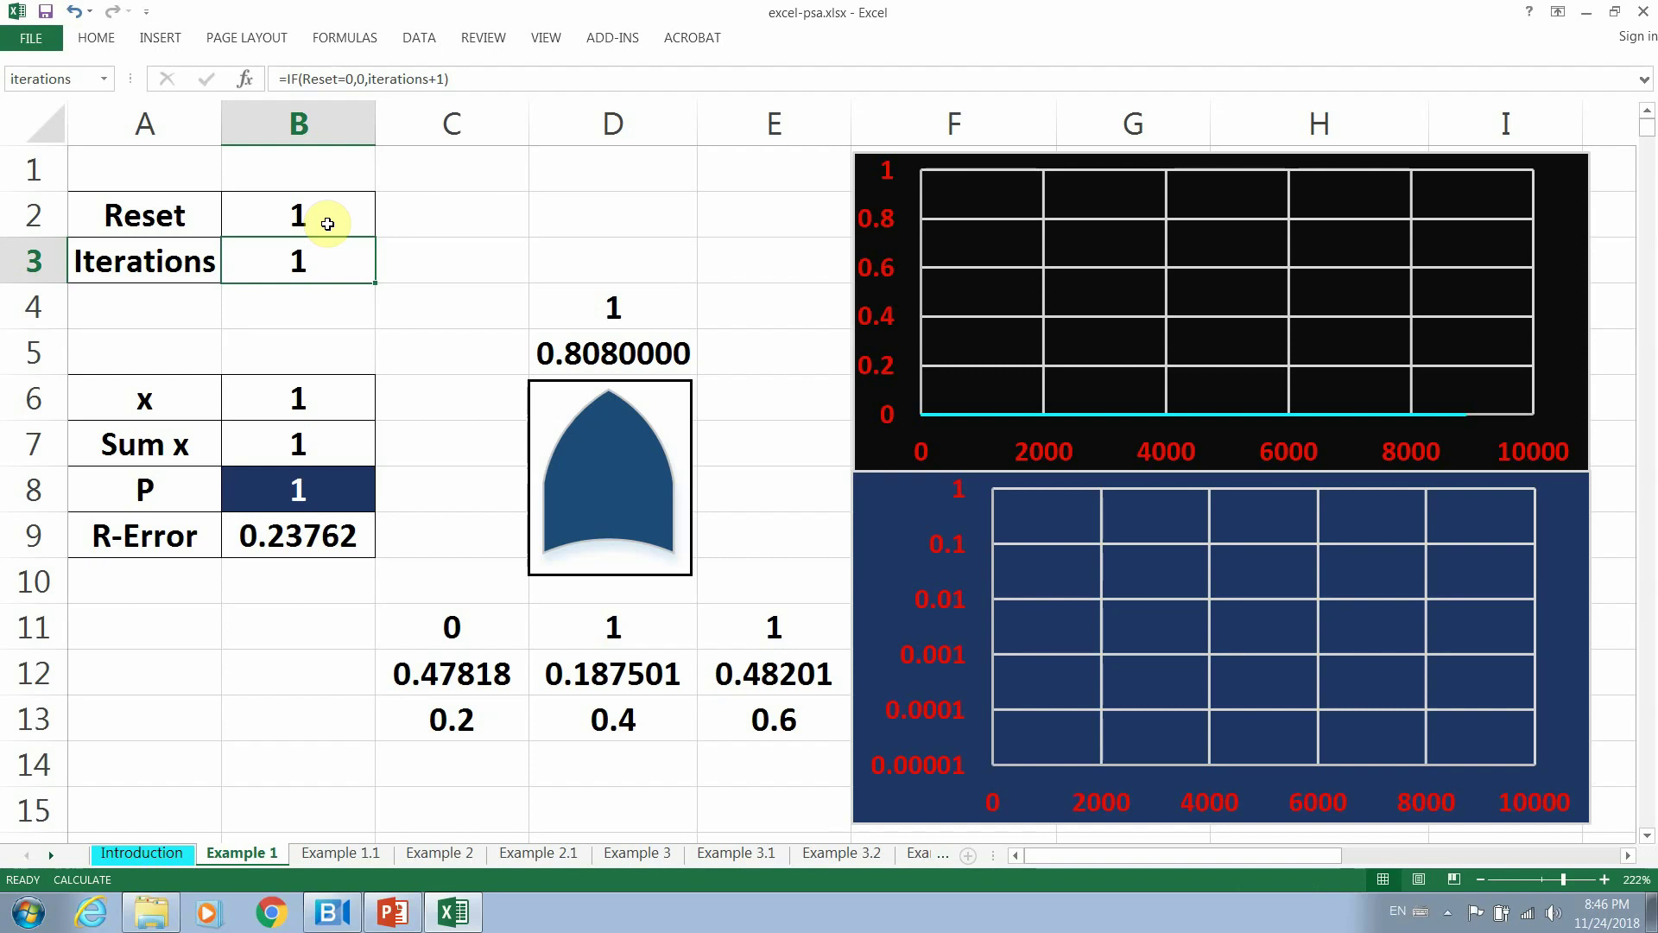
key("F9")
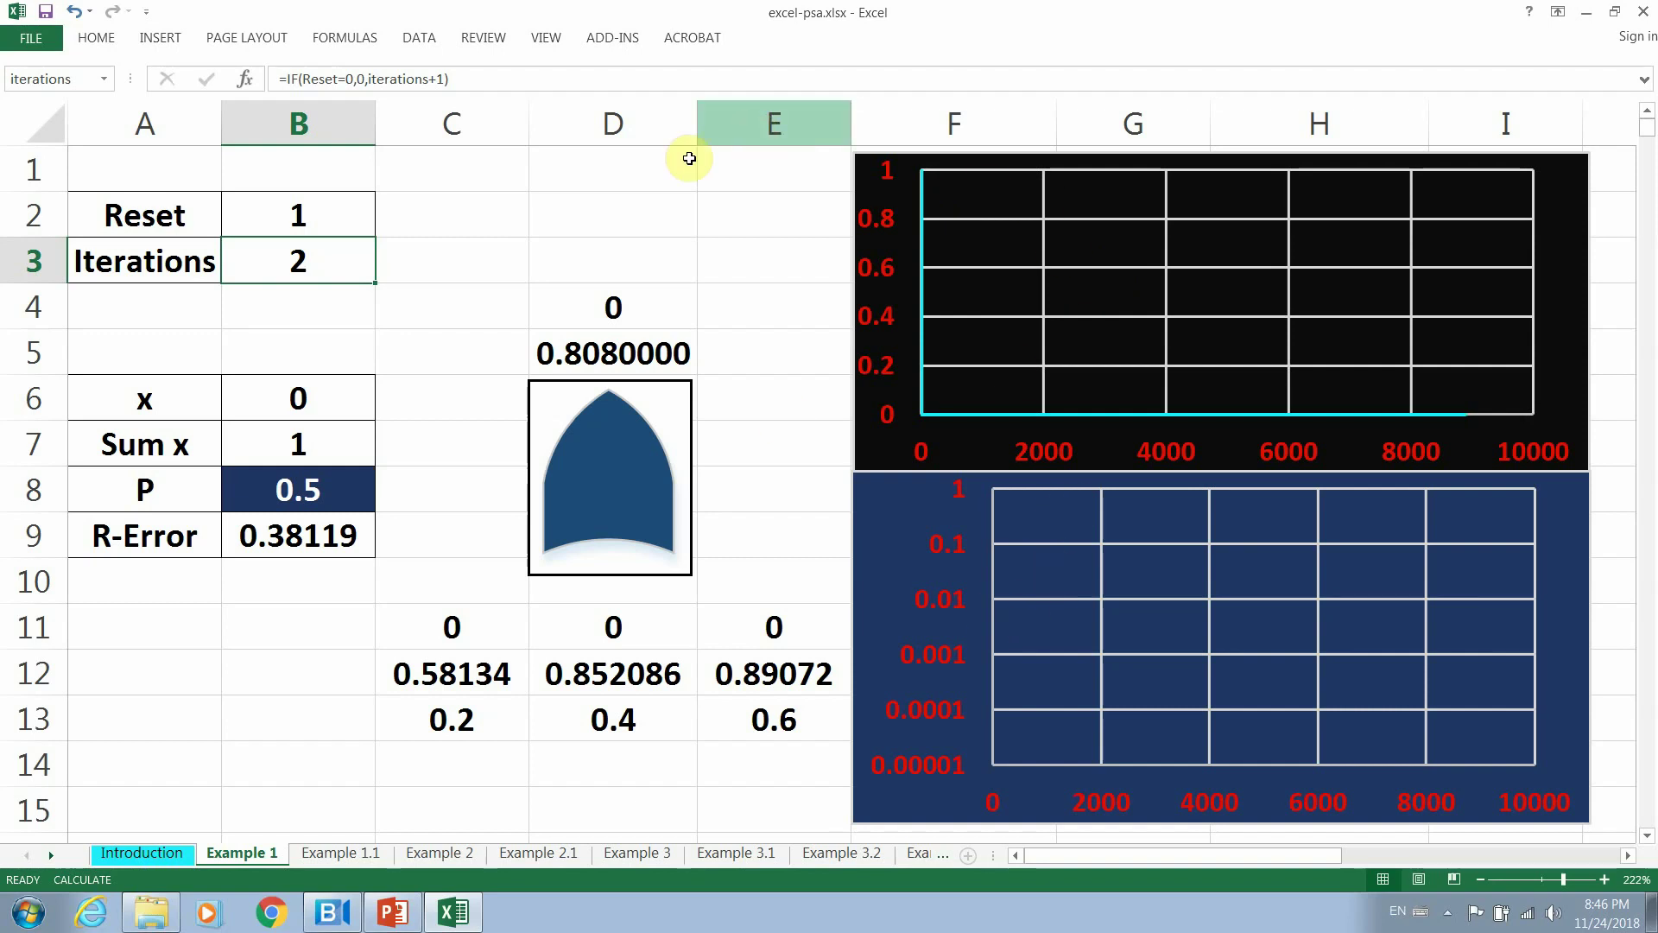
Recalculate the workbook repeatedly up to 83 iterations, and compare the simulated P in B8 with the exact probability in D5.
key("F9")
key("F9")
key("F9")
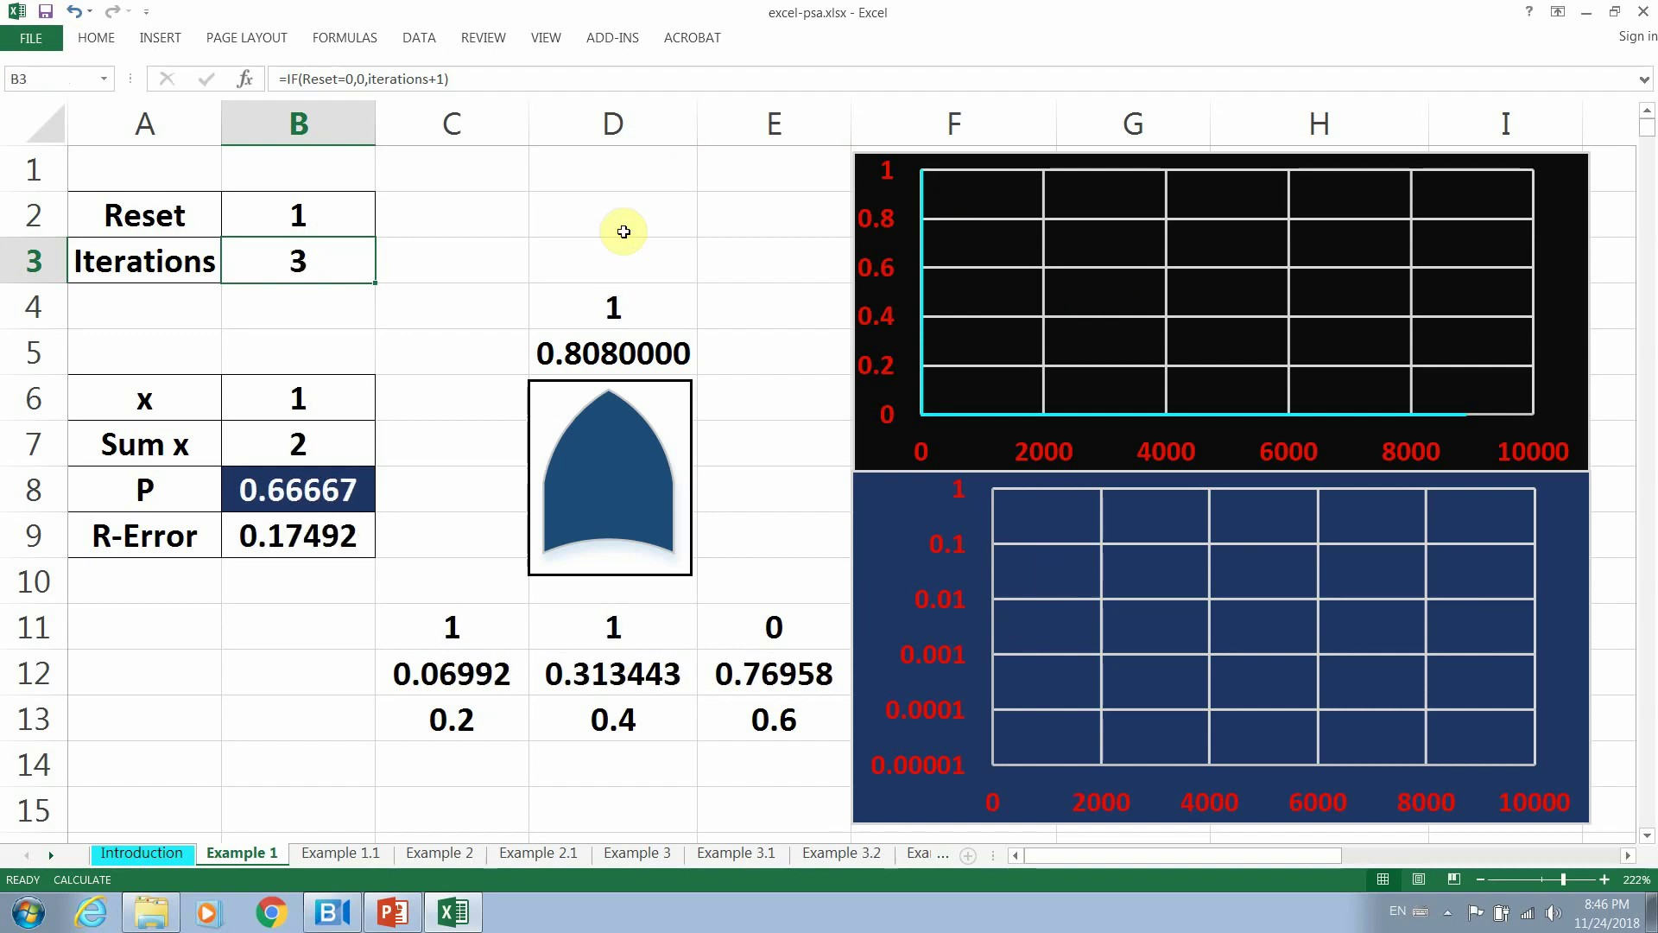
key("F9")
key("F9")
key("F9")
key("F9")
key("F9")
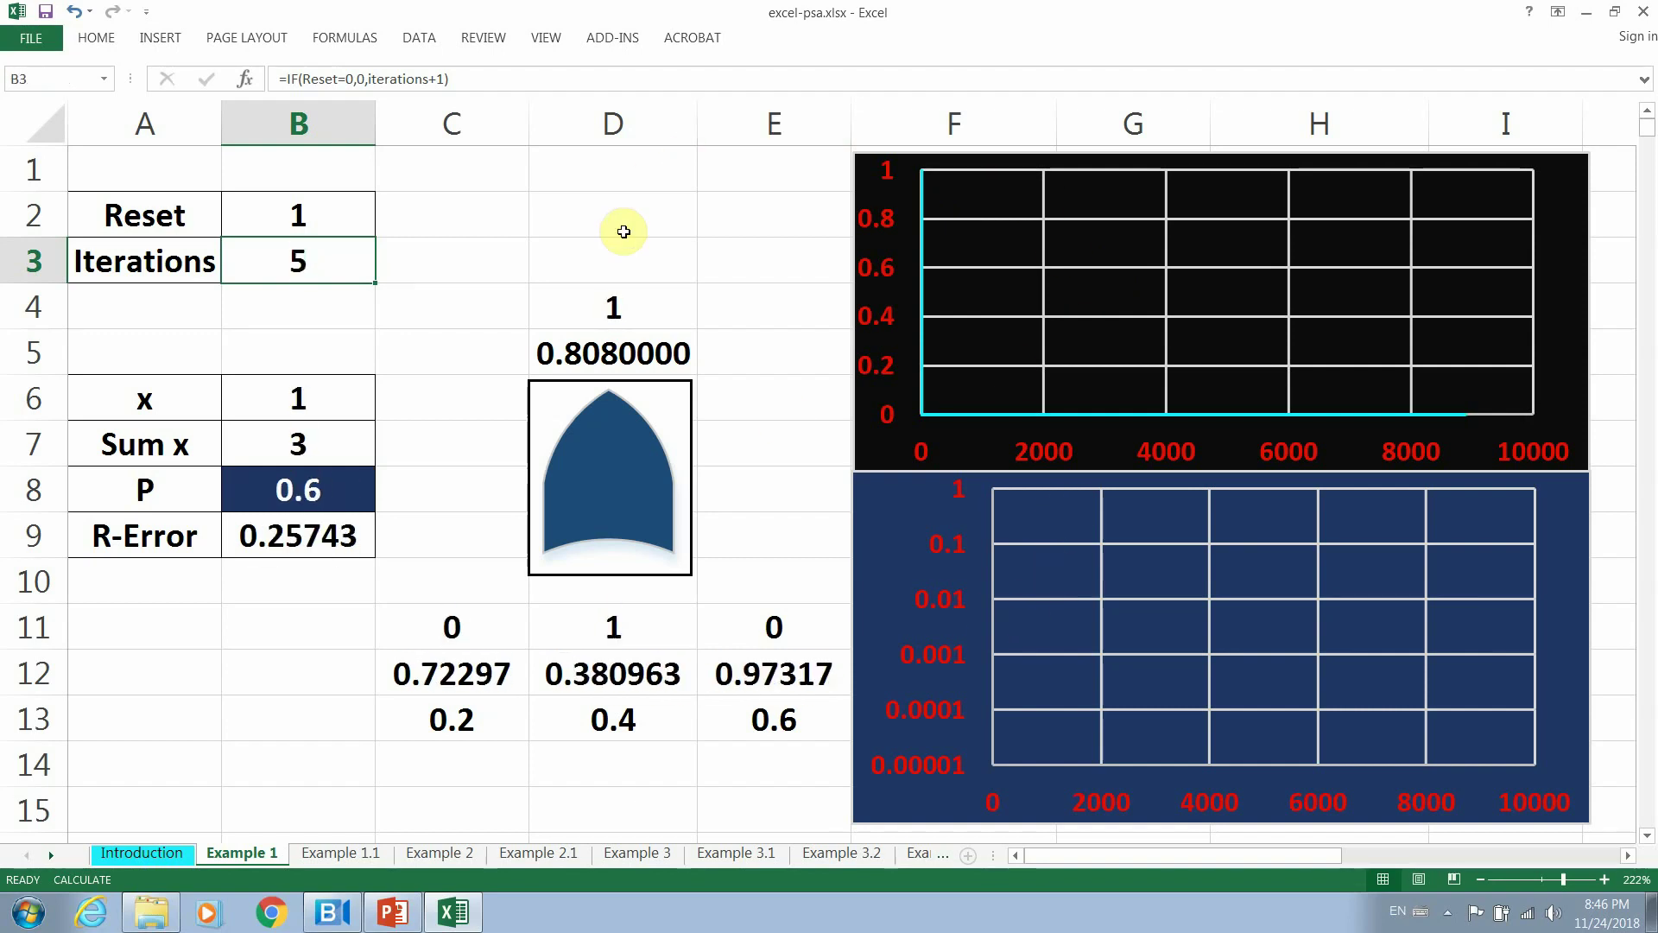
key("F9")
key("F9")
key("F9")
key("F9")
key("F9")
key("F9")
key("F9")
key("F9")
key("F9")
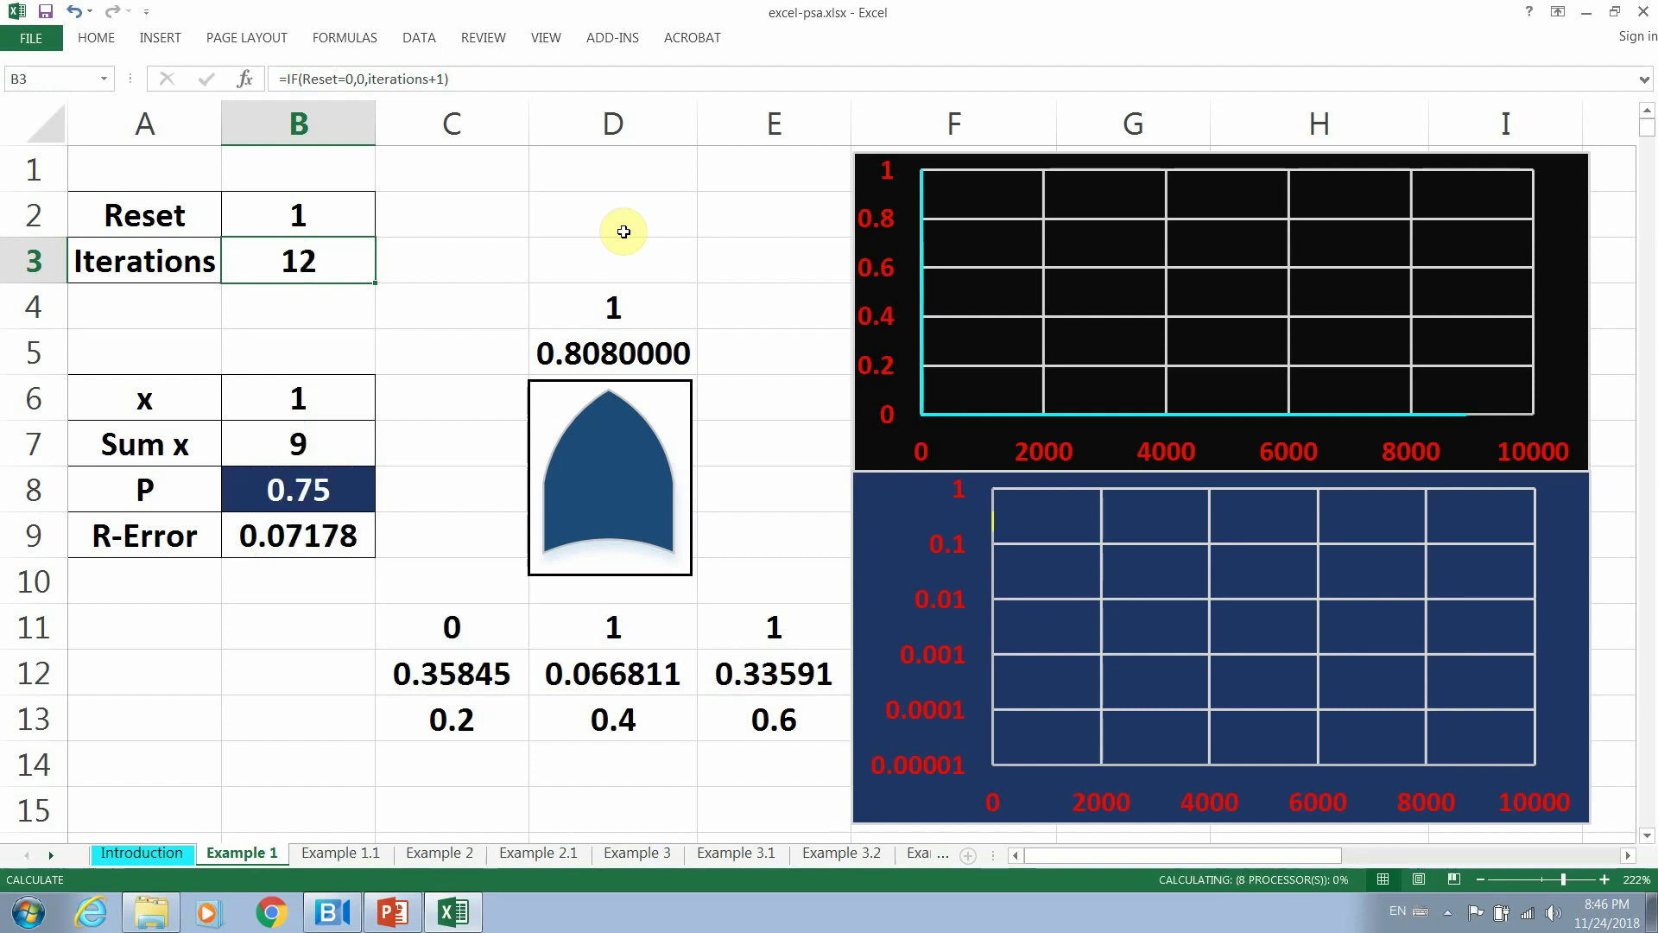
key("F9")
key("F9")
key("F9")
key("F9")
key("F9")
key("F9")
key("F9")
key("F9")
key("F9")
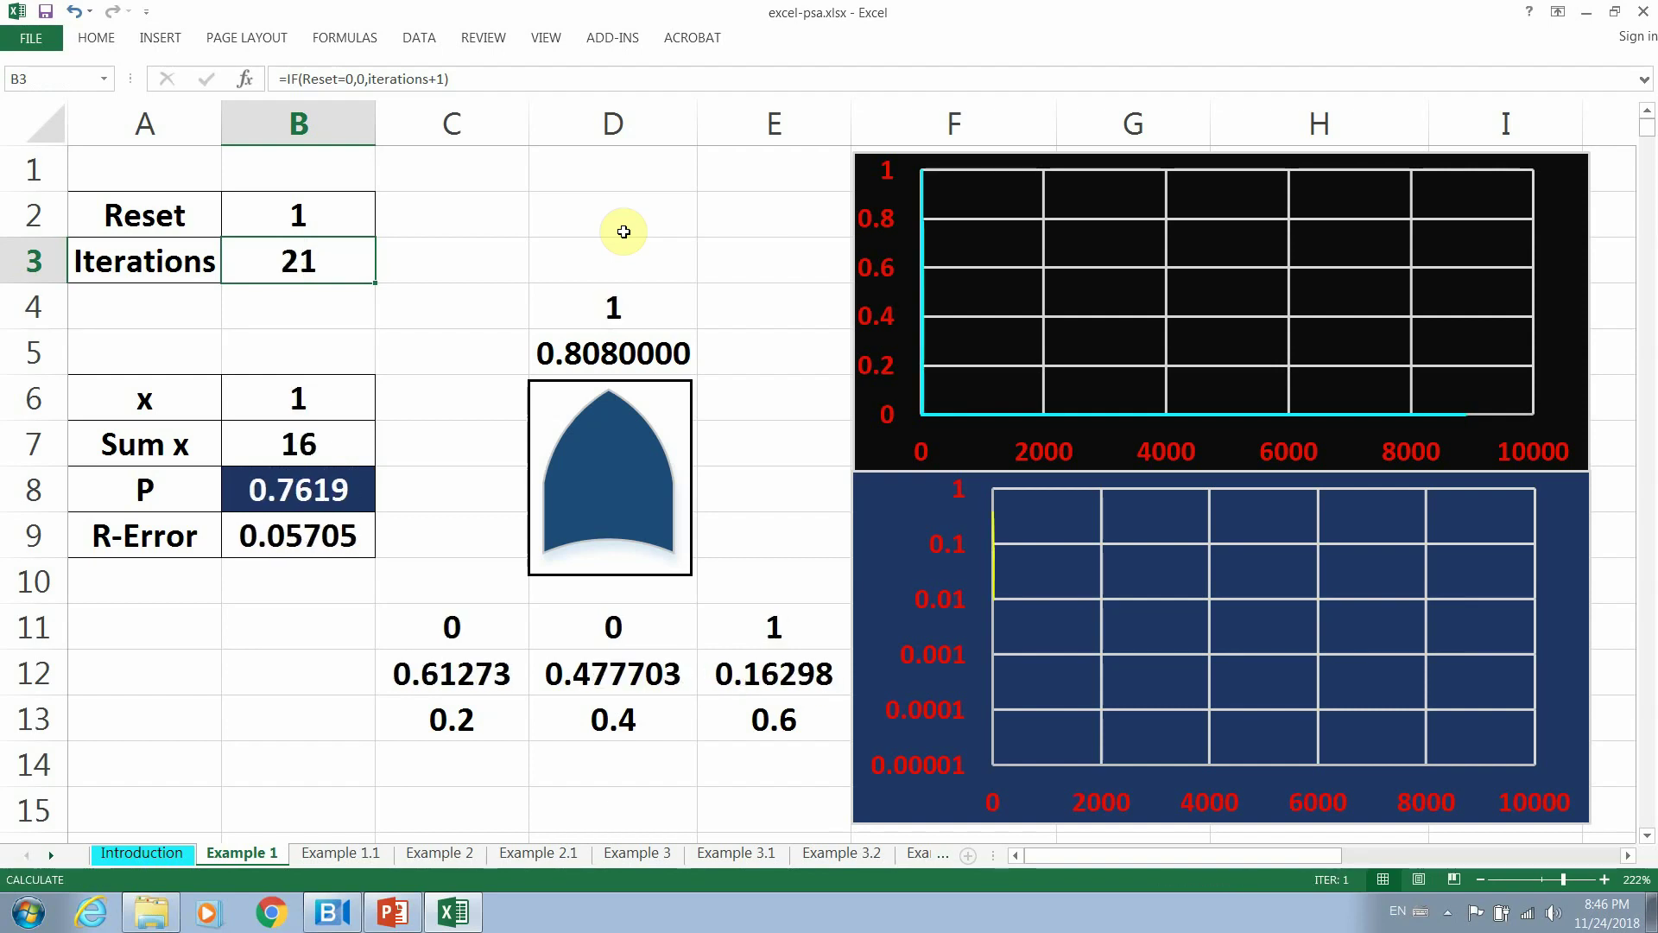
key("F9")
key("F9")
key("F9")
key("F9")
key("F9")
key("F9")
key("F9")
key("F9")
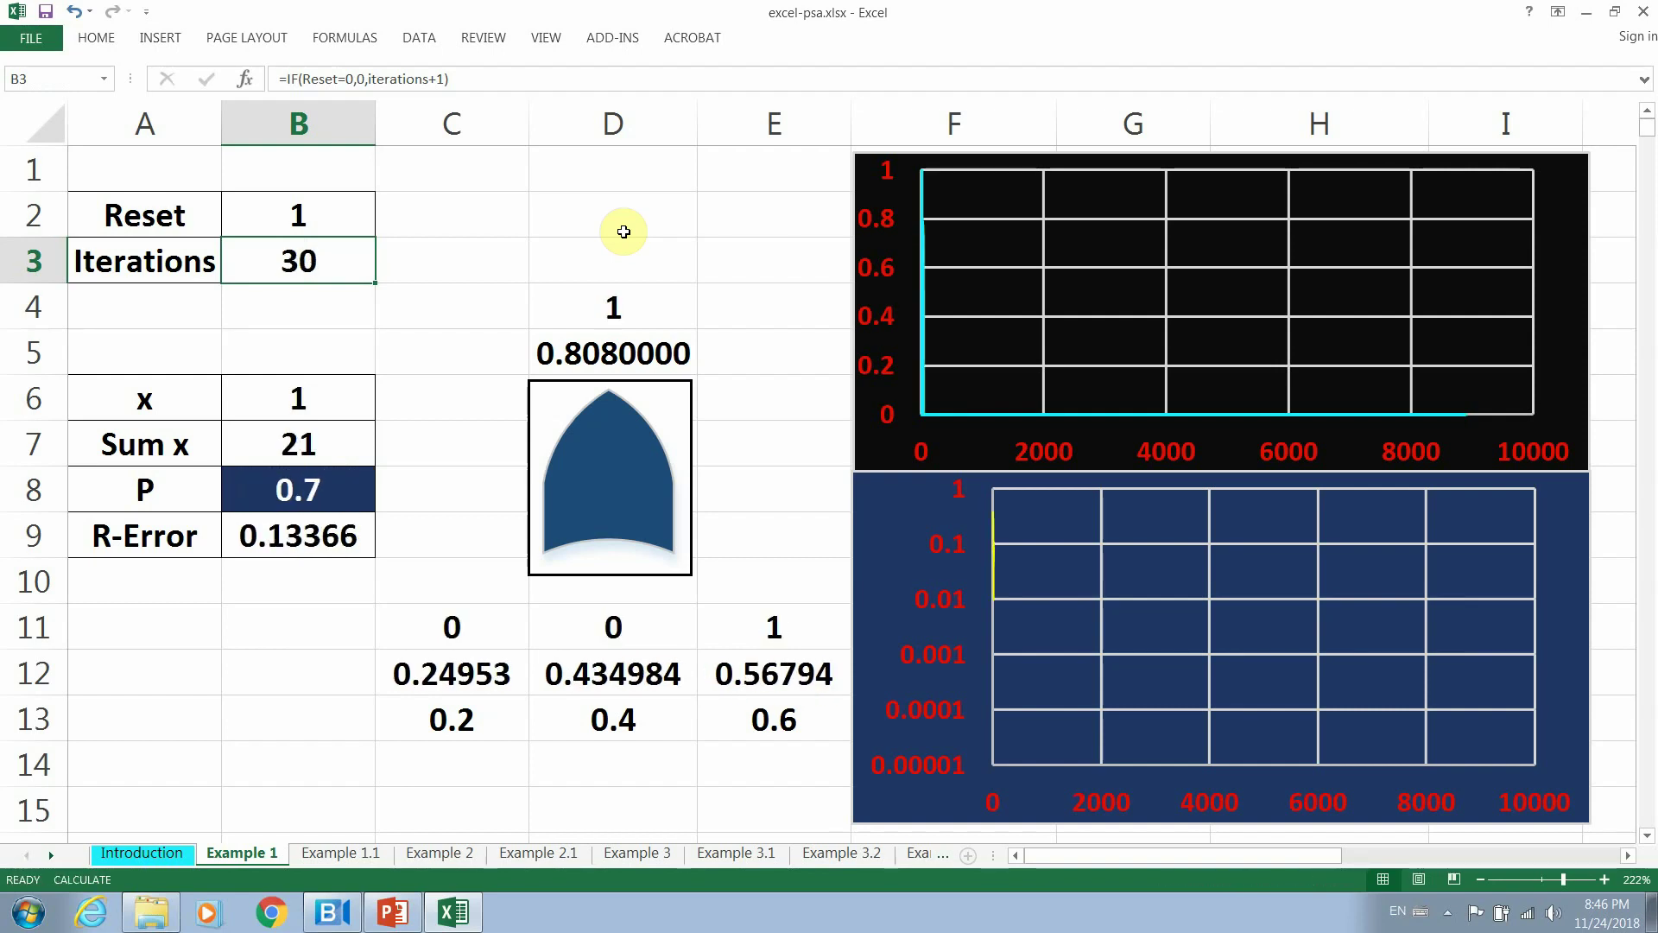
key("F9")
key("F9")
key("F9")
key("F9")
key("F9")
key("F9")
key("F9")
key("F9")
key("F9")
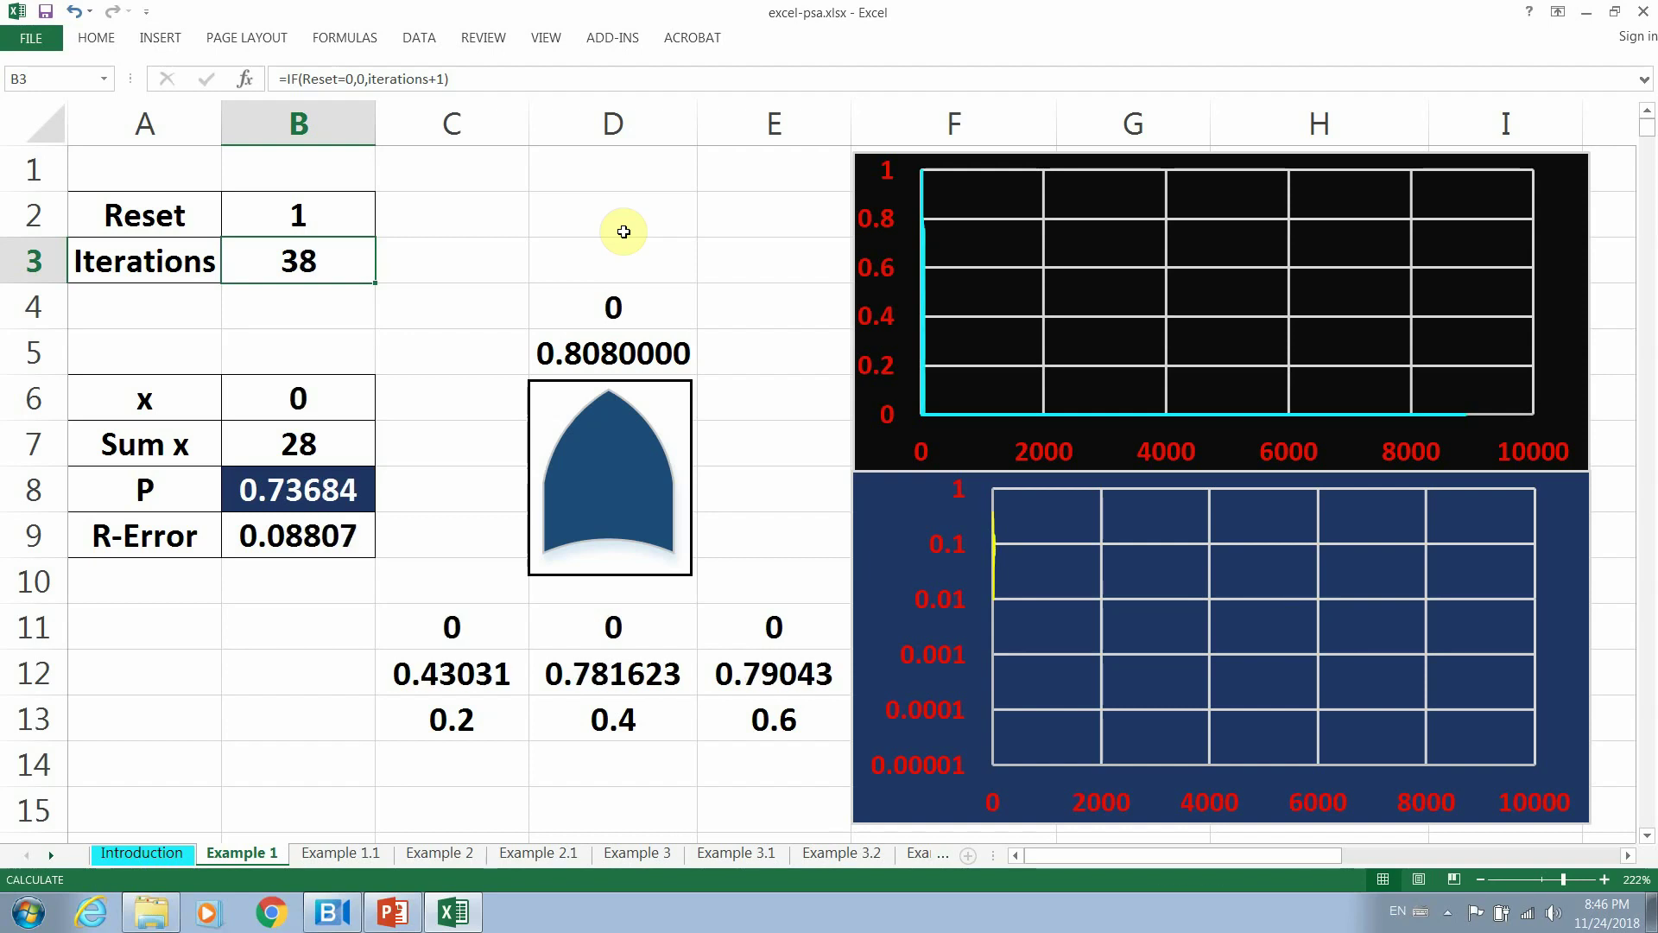
key("F9")
key("F9")
key("F9")
key("F9")
key("F9")
key("F9")
key("F9")
key("F9")
key("F9")
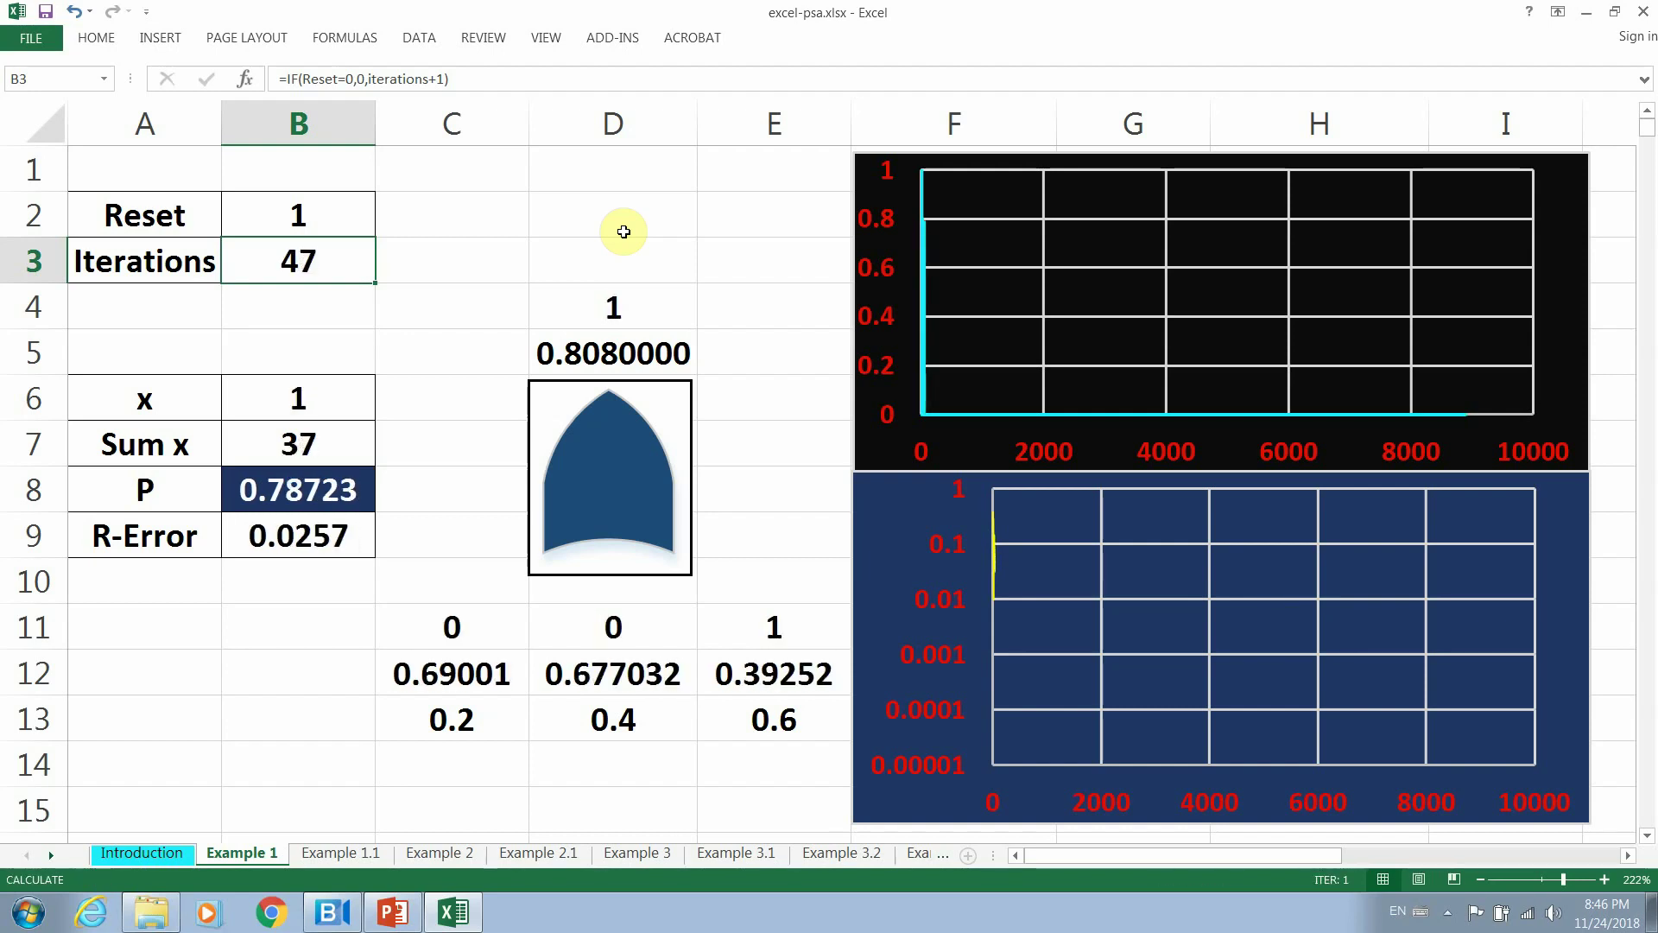
key("F9")
key("F9")
key("F9")
key("F9")
key("F9")
key("F9")
key("F9")
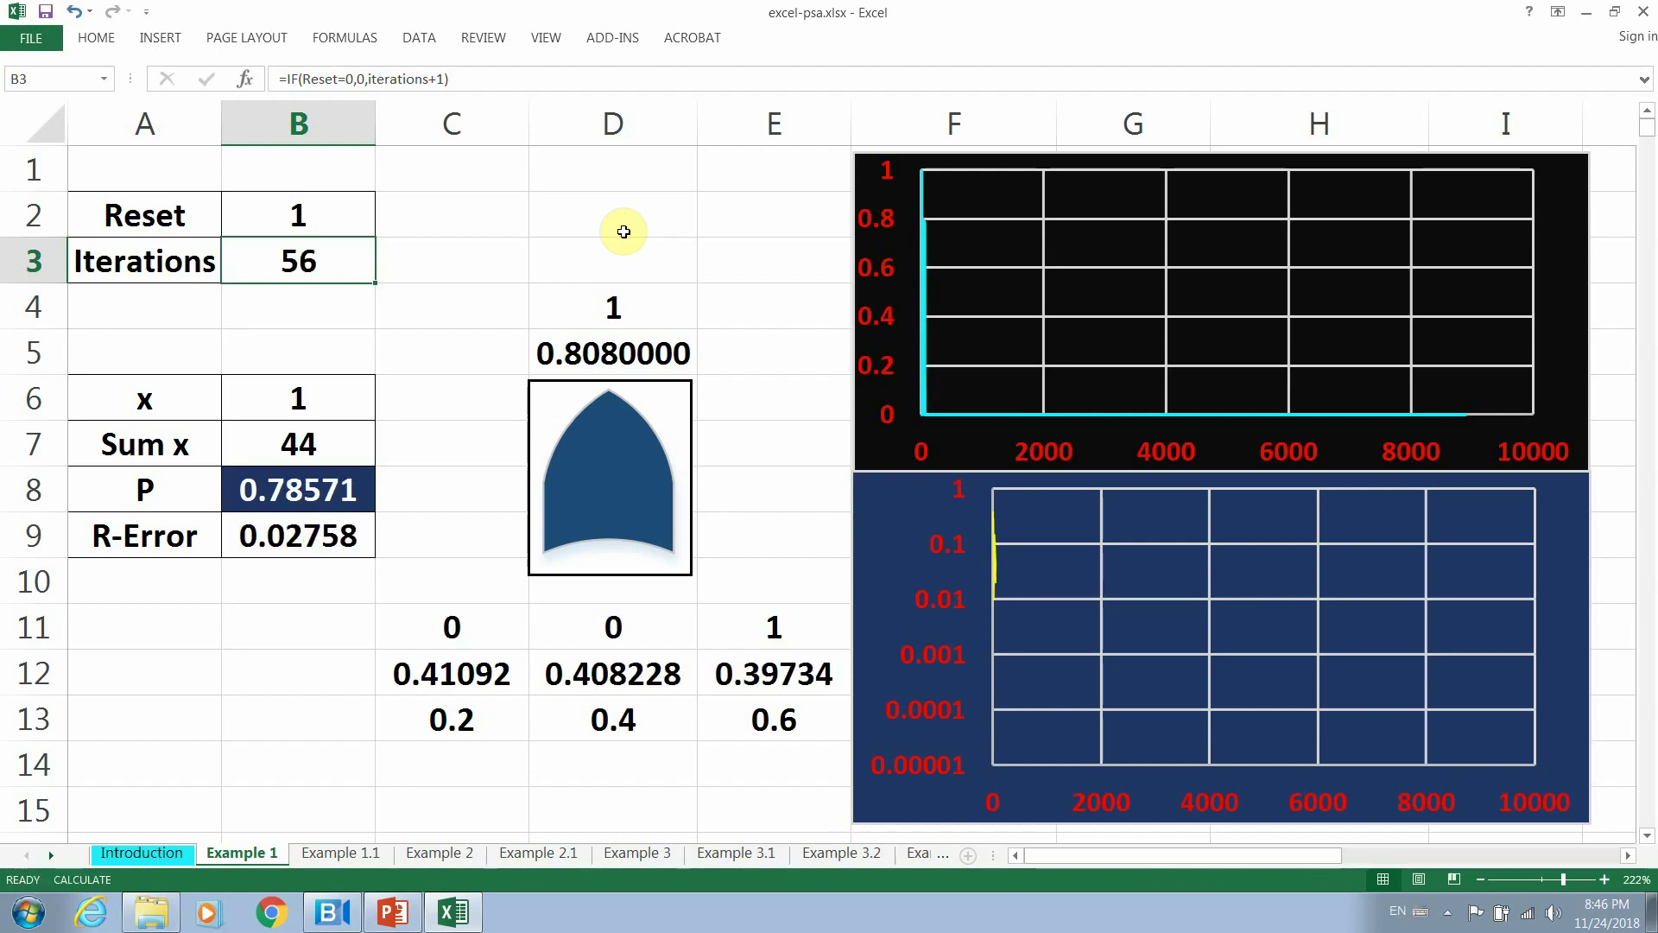
key("F9")
key("F9")
key("F9")
key("F9")
key("F9")
key("F9")
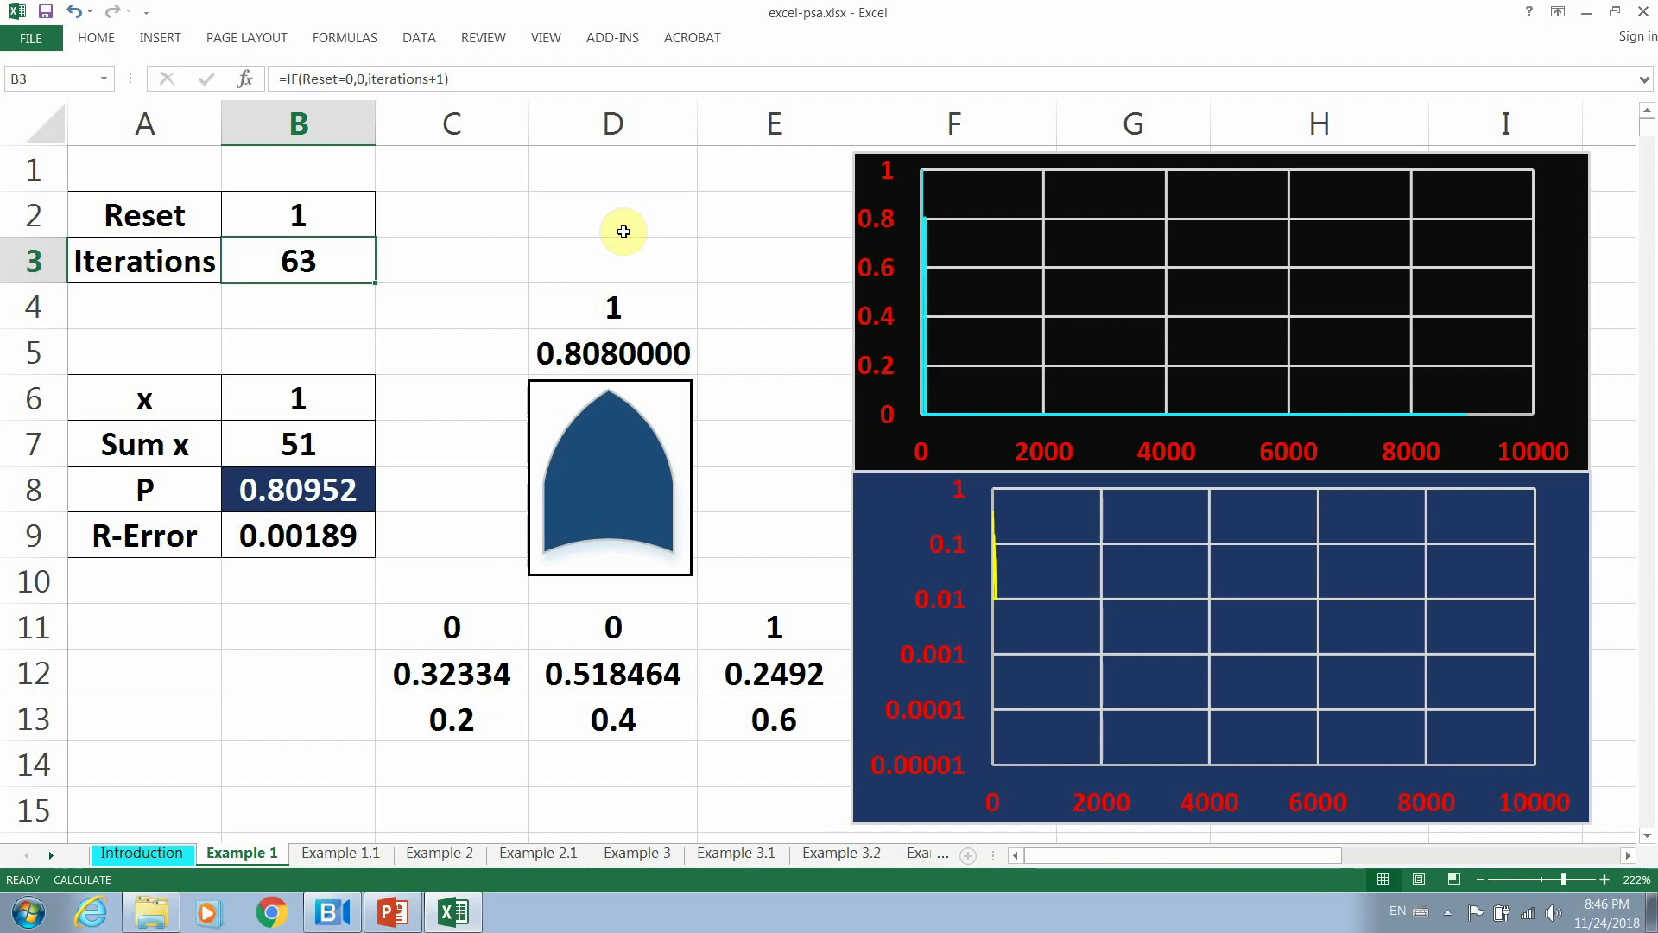
key("F9")
key("F9")
key("F9")
key("F9")
key("F9")
key("F9")
key("F9")
key("F9")
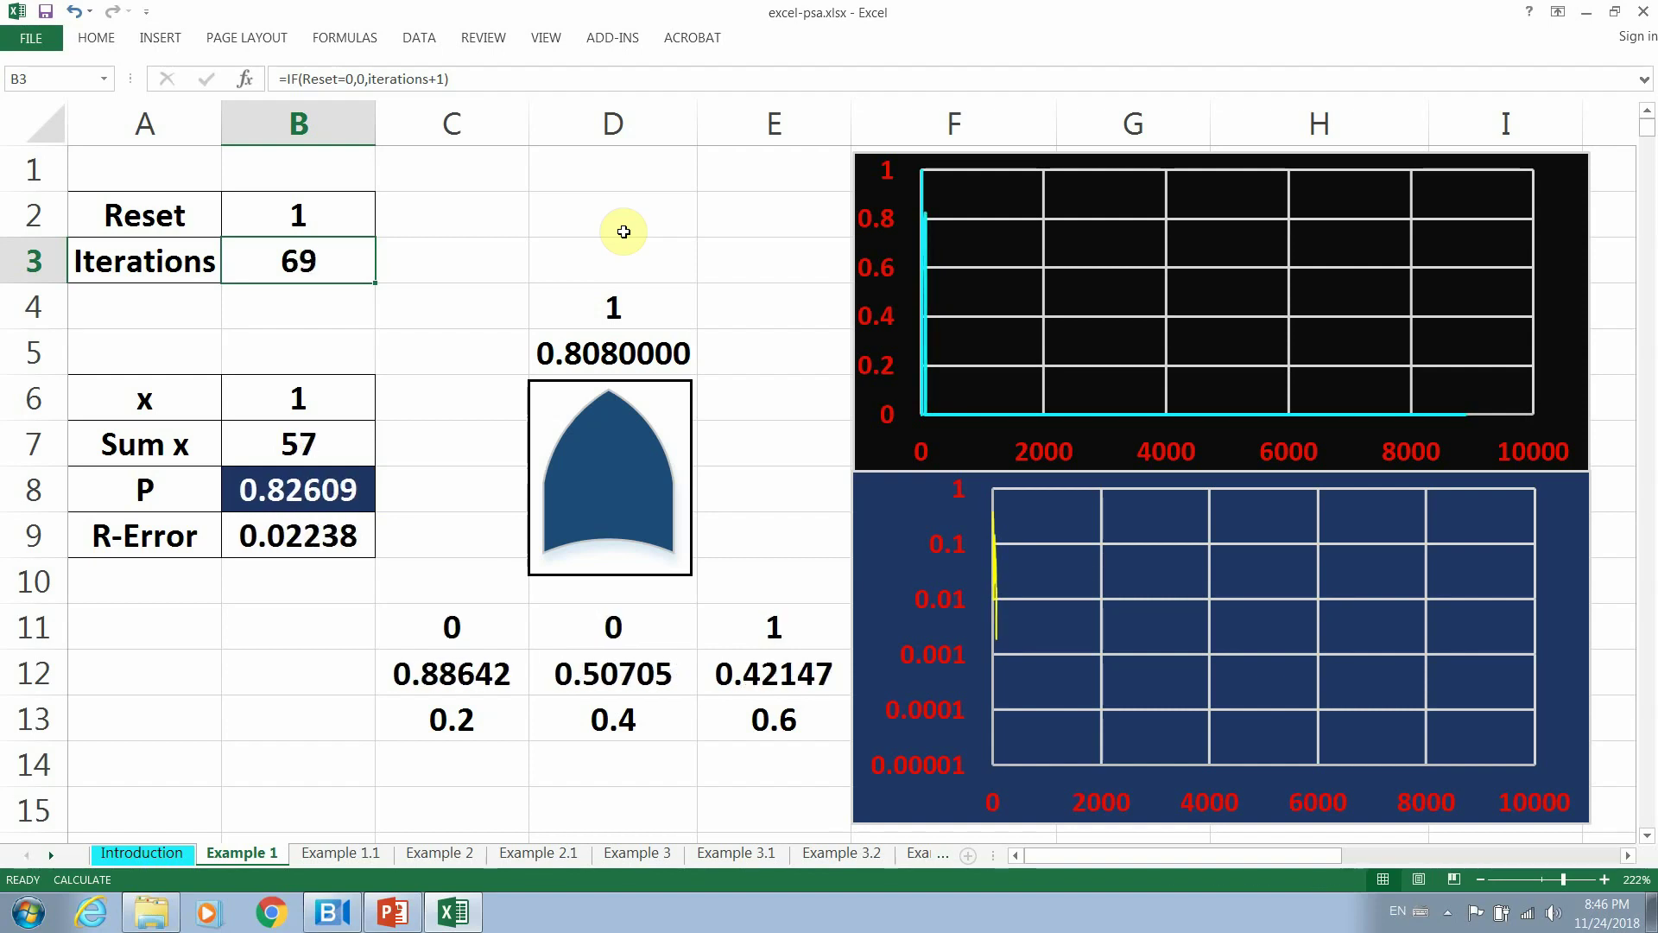
key("F9")
key("F9")
key("F9")
key("F9")
key("F9")
key("F9")
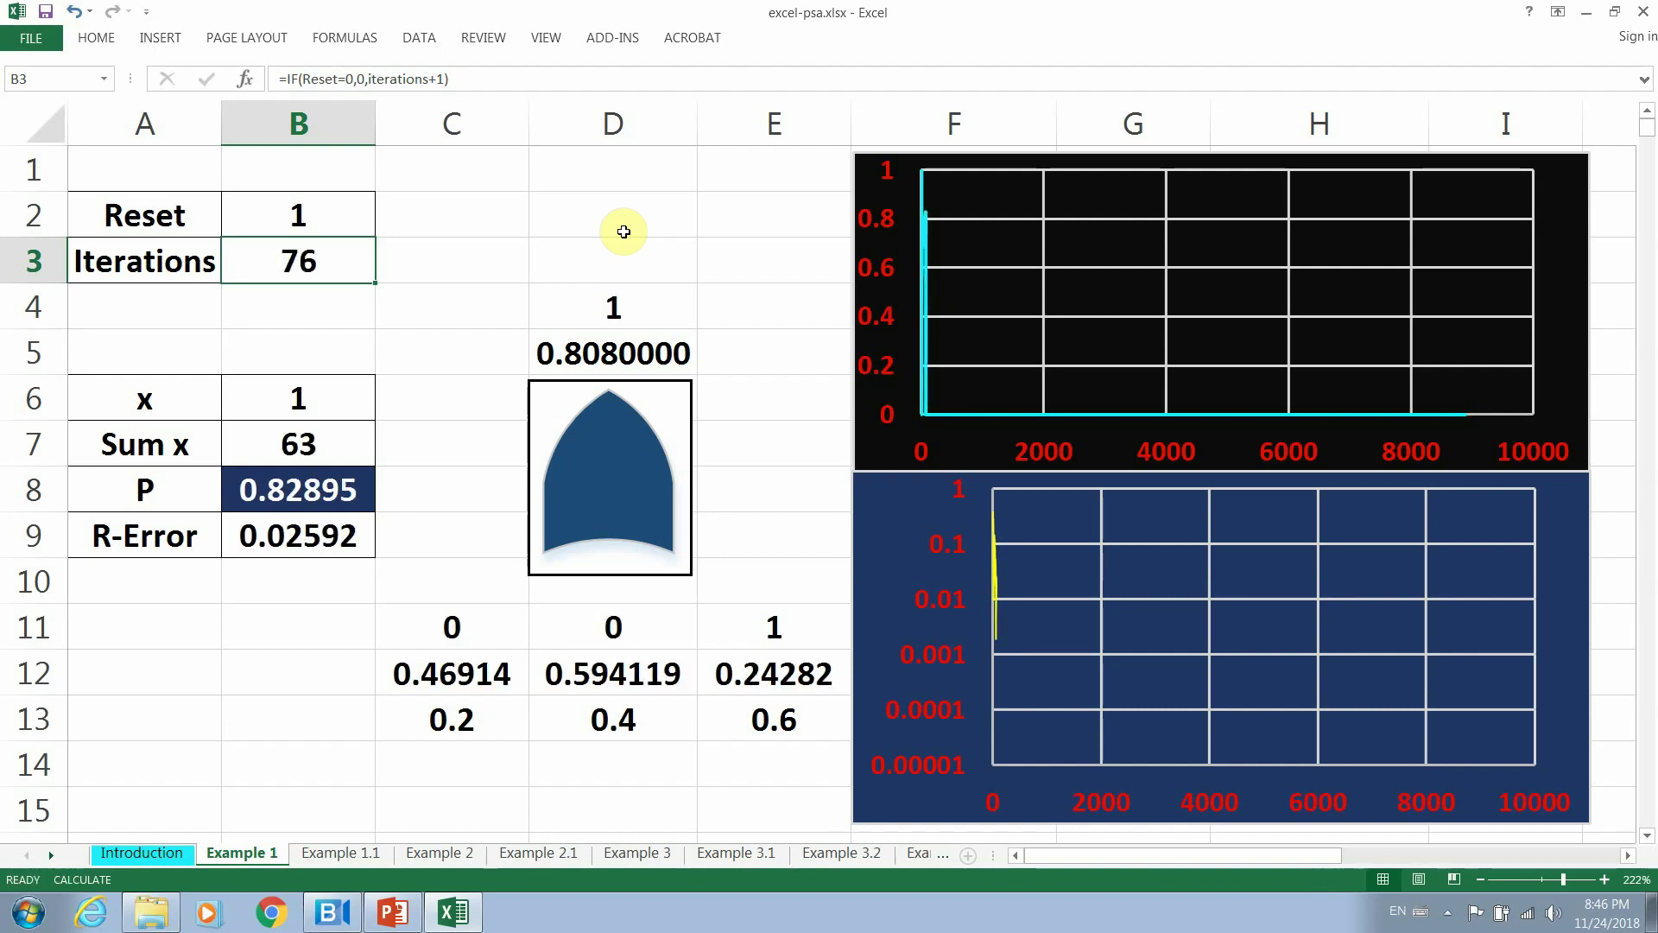
key("F9")
key("F9")
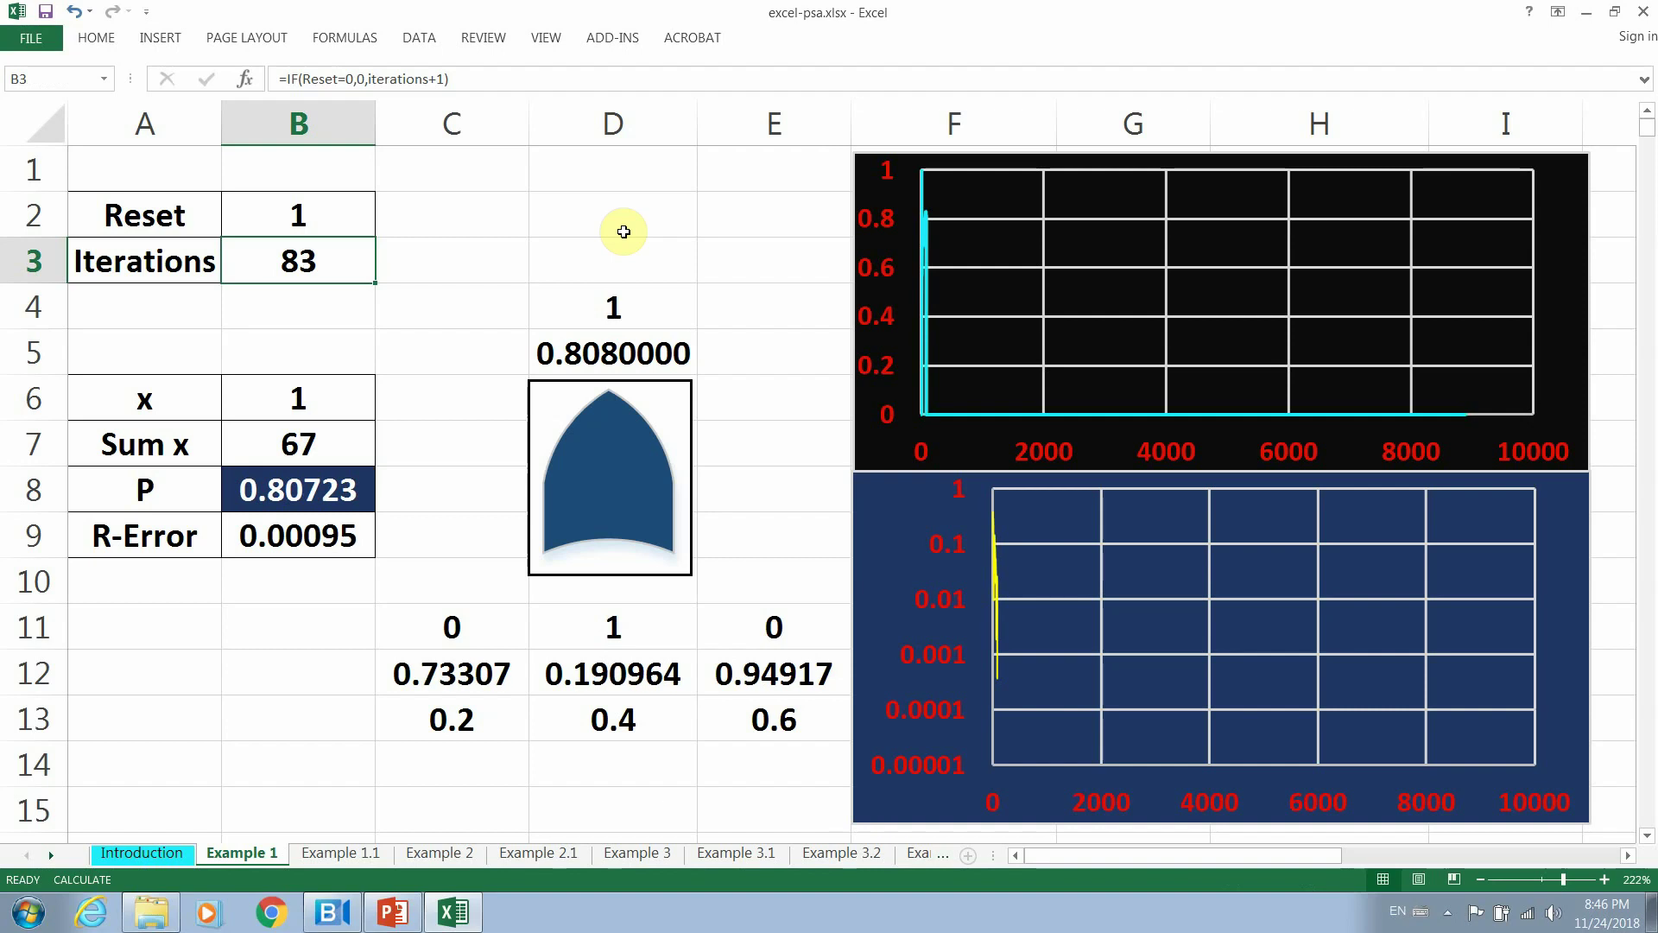
left_click(356, 487)
left_click(574, 351)
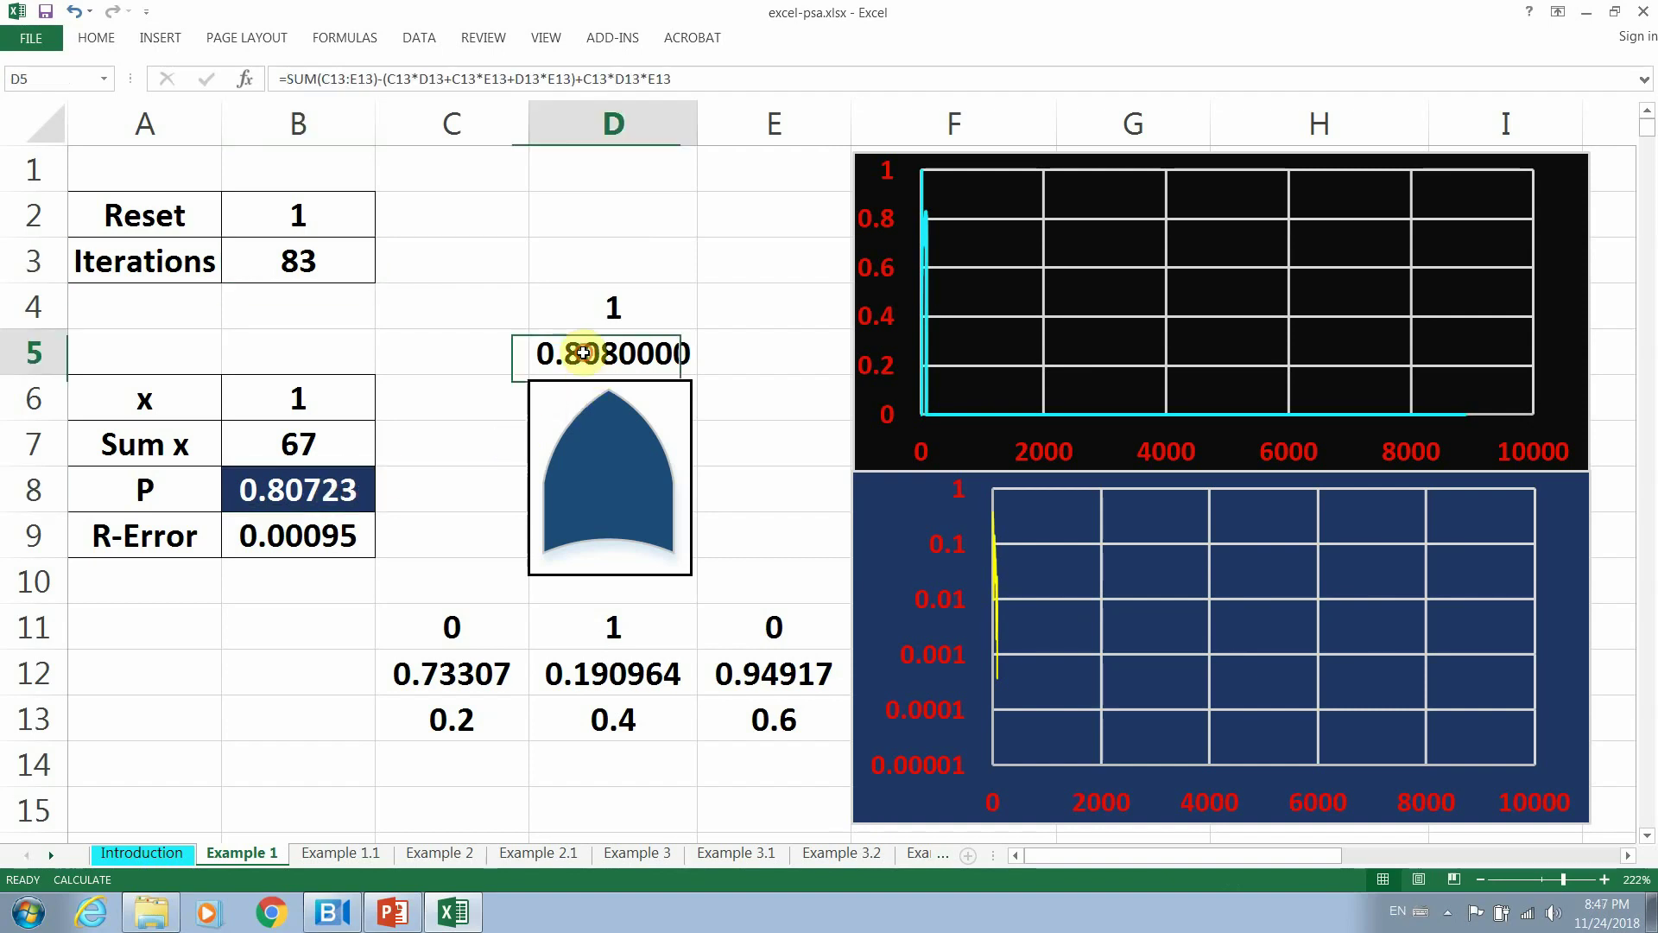
Compare the iteration count in B3 and simulated P in B8 with the exact probability in D5.
left_click(315, 261)
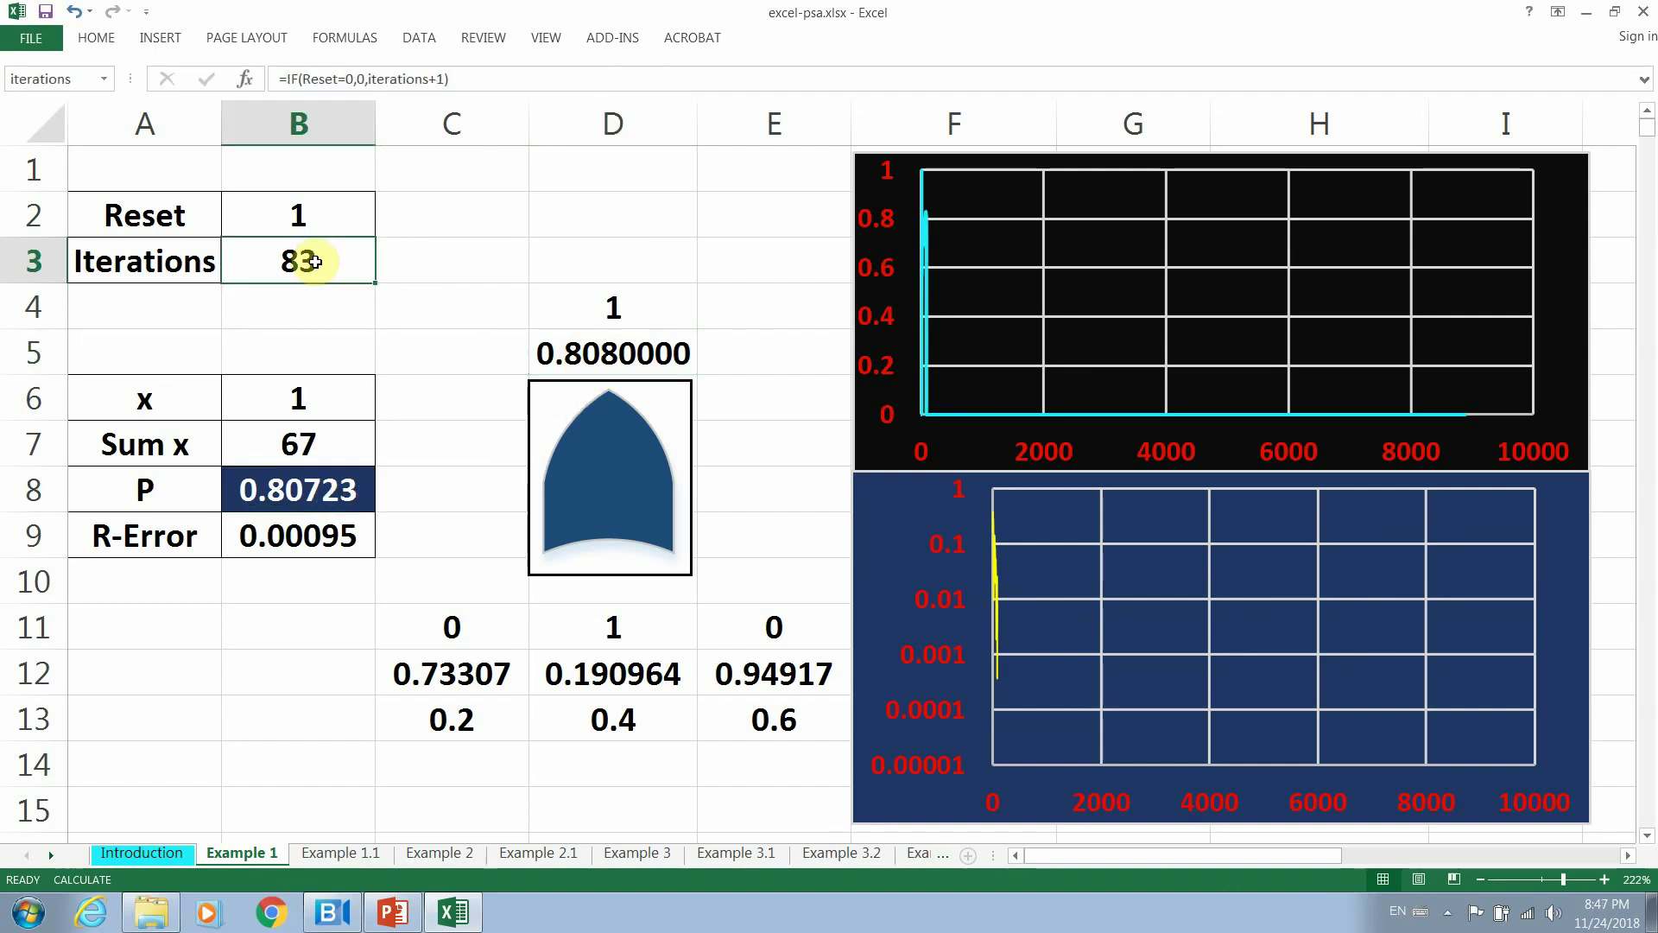
left_click(326, 482)
left_click(591, 357)
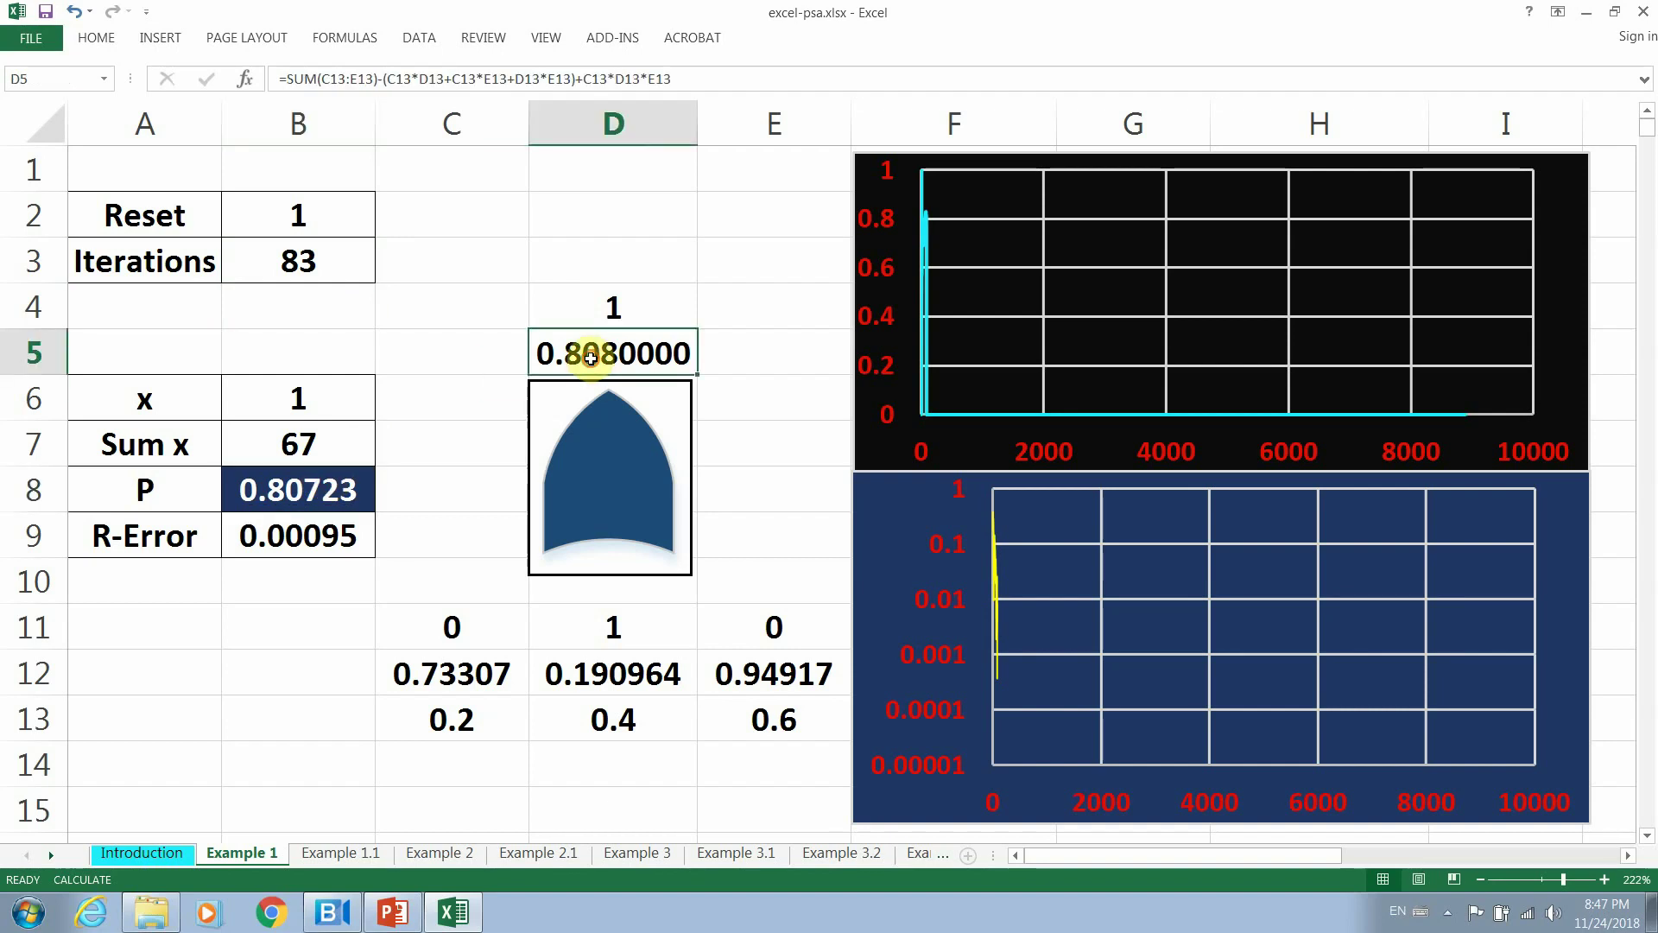
left_click(747, 309)
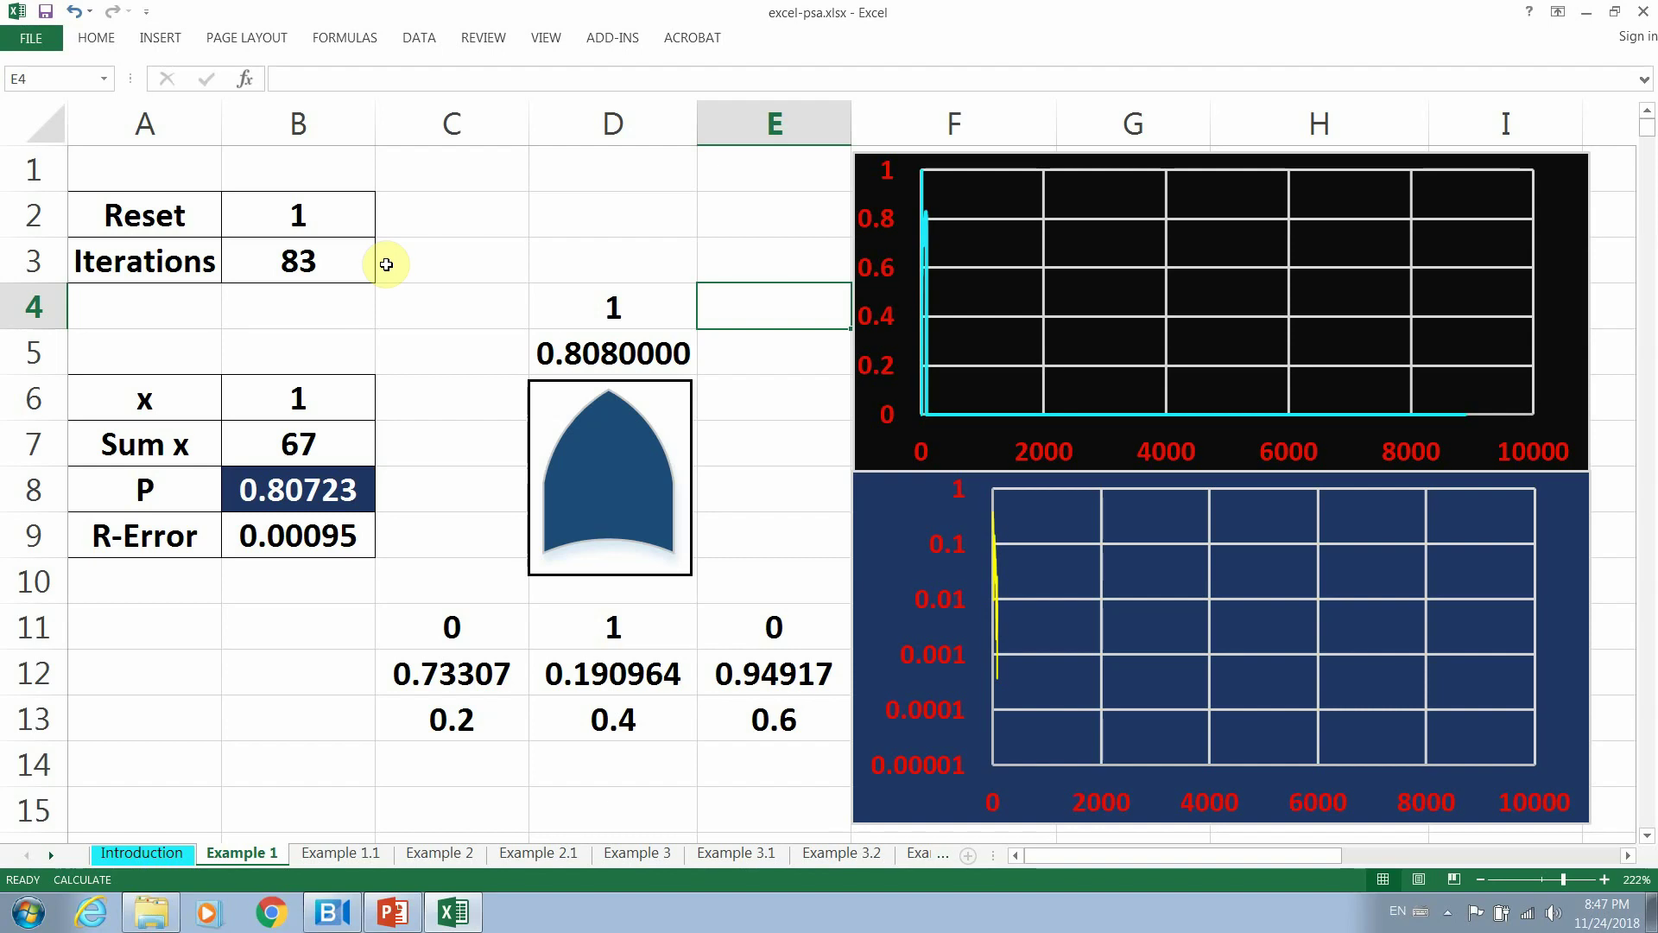
Recalculate the workbook repeatedly to advance the Example 1 simulation to 114 iterations.
key("F9")
key("F9")
key("F9")
key("F9")
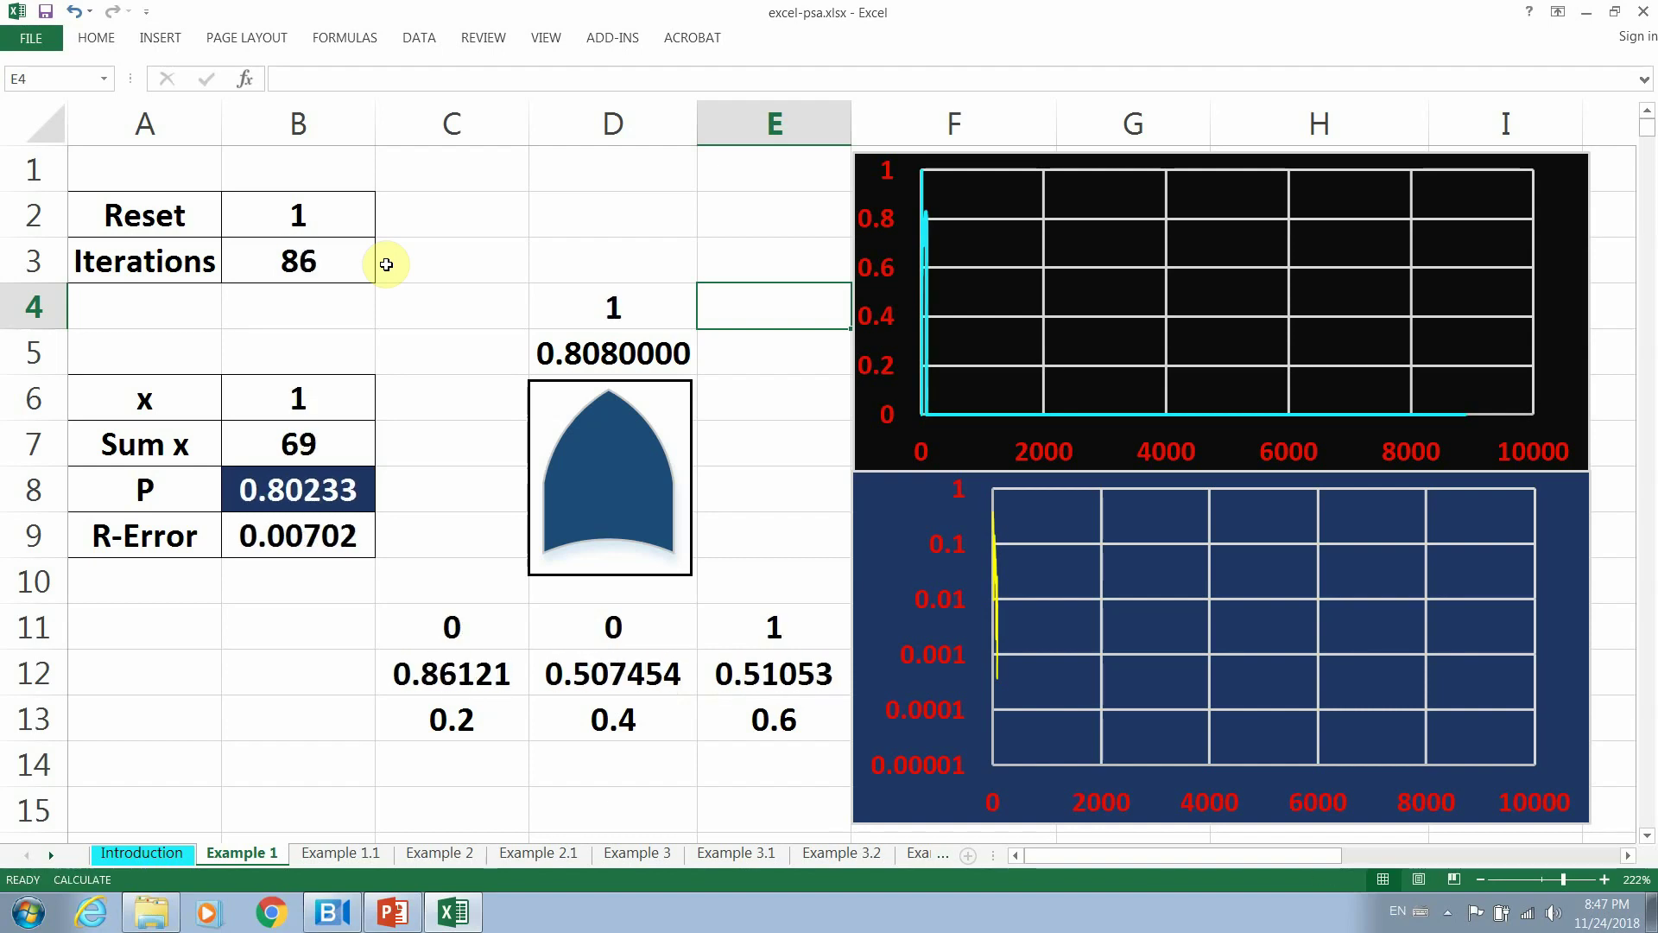
key("F9")
key("F9")
key("F9")
key("F9")
key("F9")
key("F9")
key("F9")
key("F9")
key("F9")
key("F9")
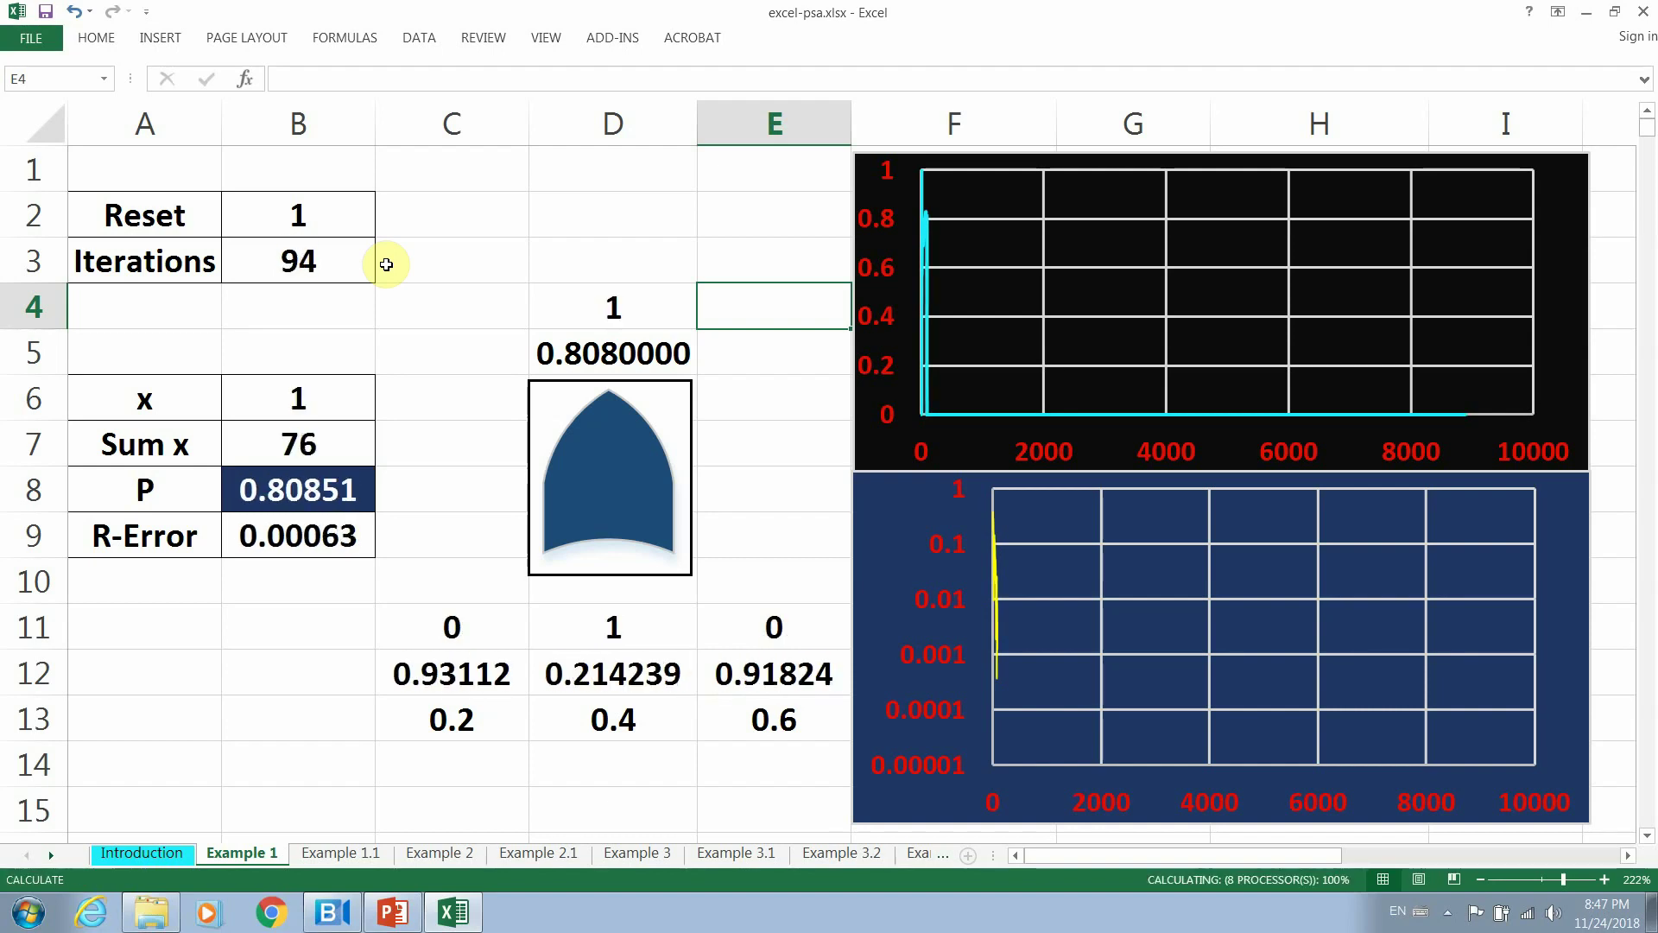
key("F9")
key("F9")
key("F9")
key("F9")
key("F9")
key("F9")
key("F9")
key("F9")
key("F9")
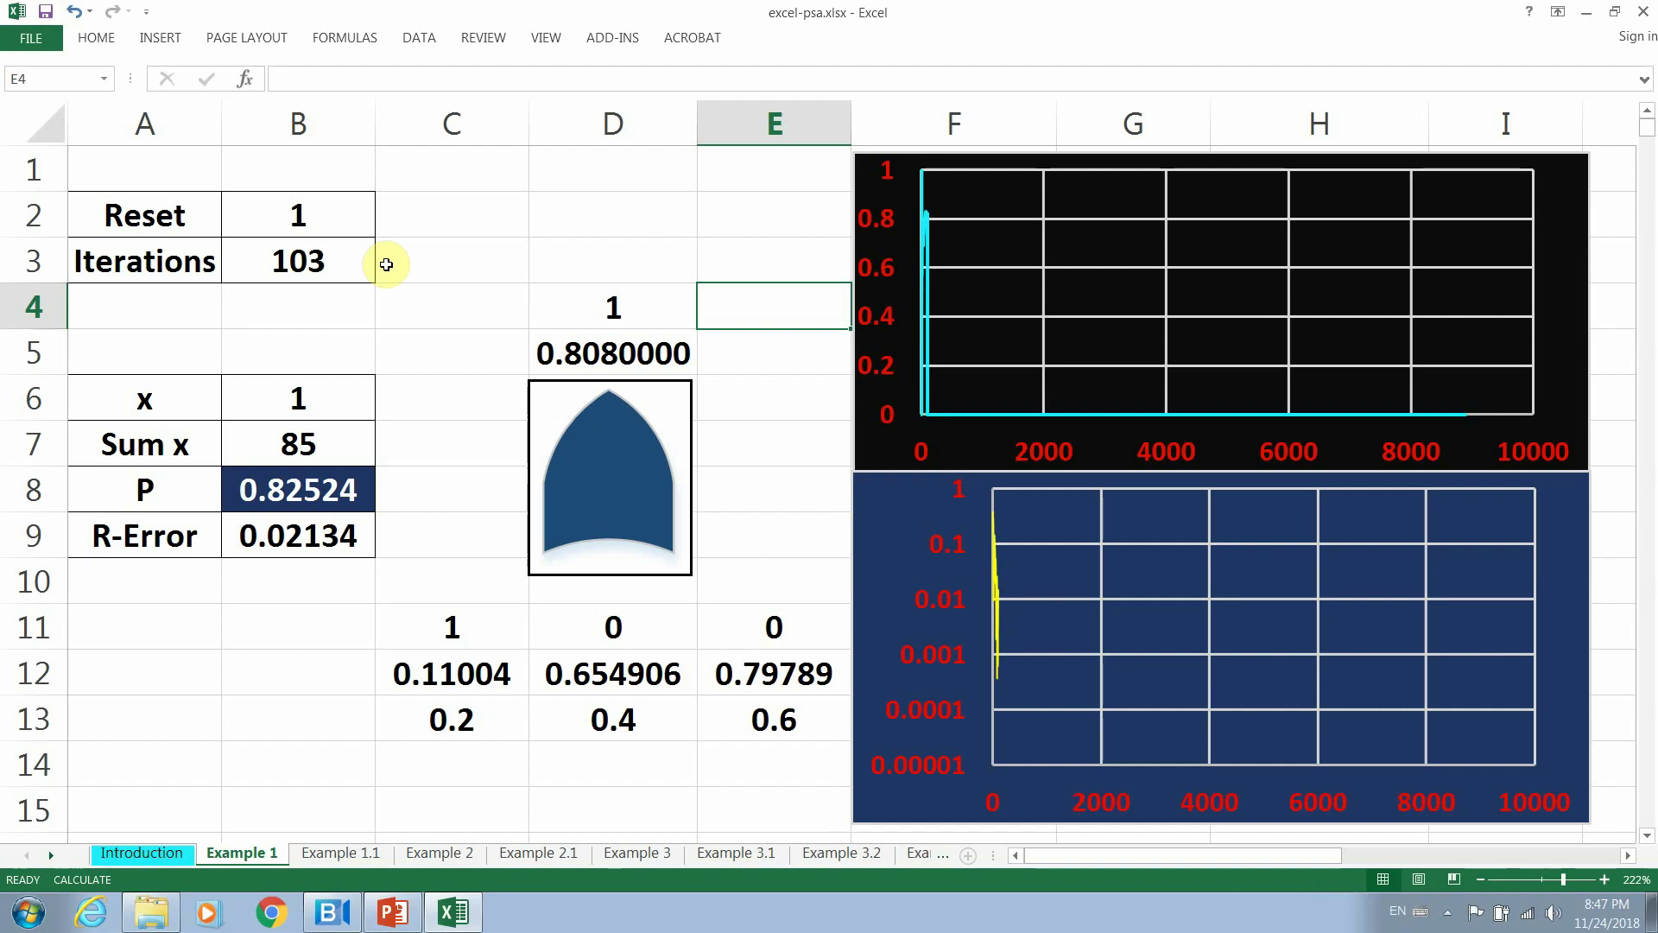
key("F9")
key("F9")
key("F9")
key("F9")
key("F9")
key("F9")
key("F9")
key("F9")
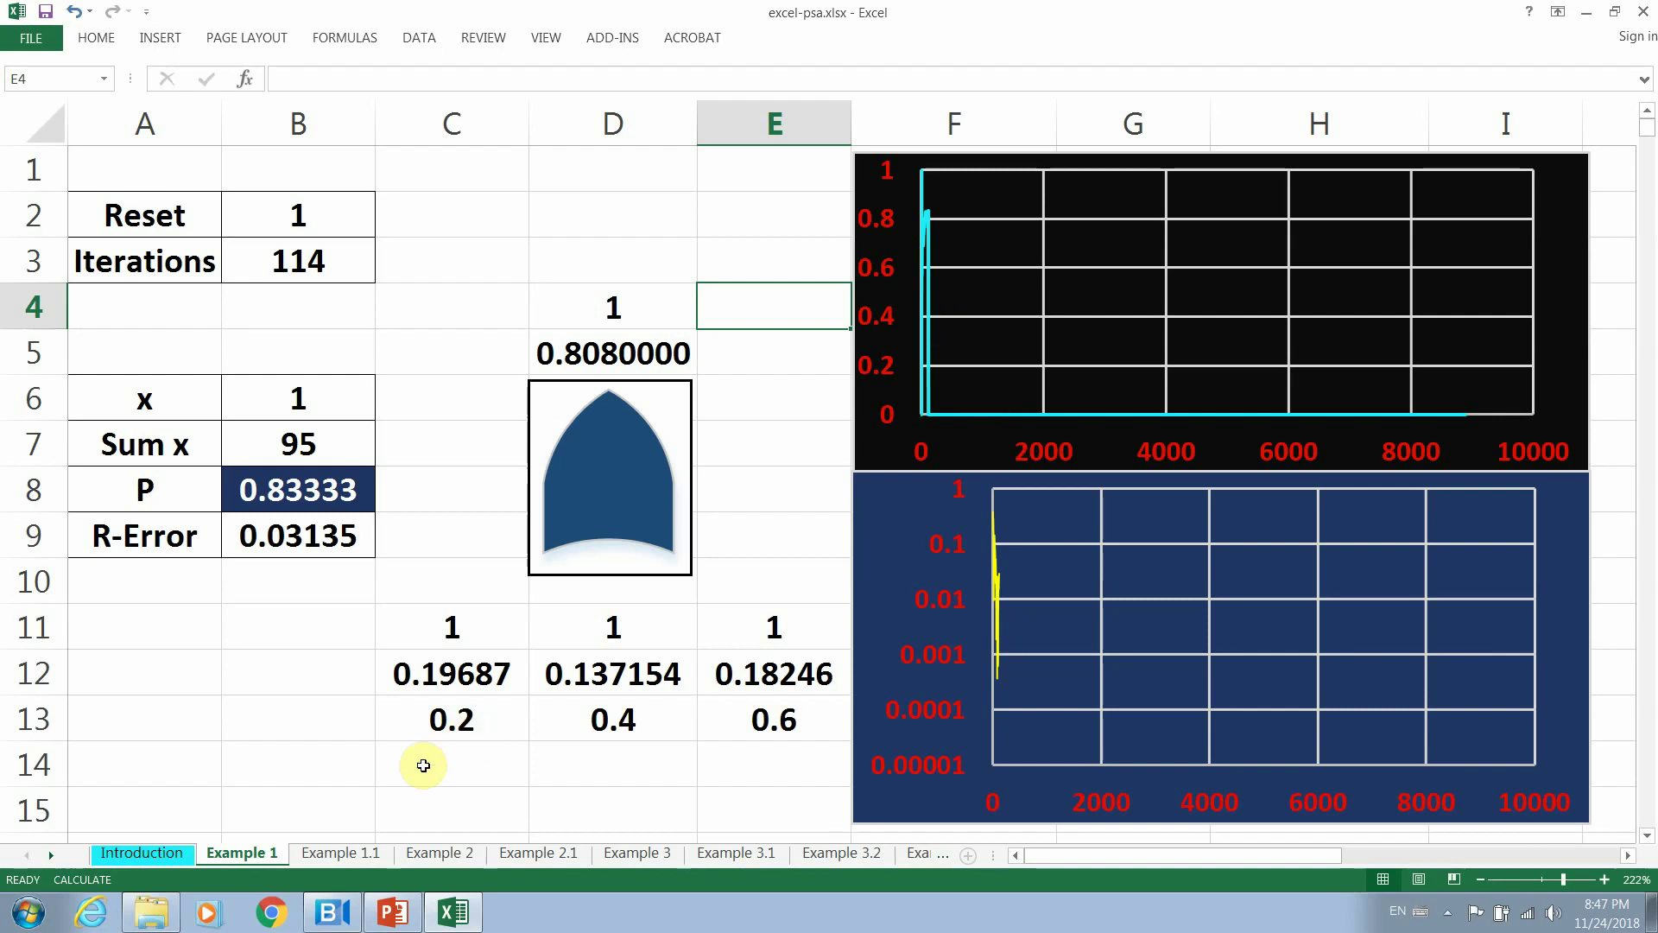
Open the Example 2 sheet and examine the event cells in row 12 and the random numbers in row 13.
left_click(356, 860)
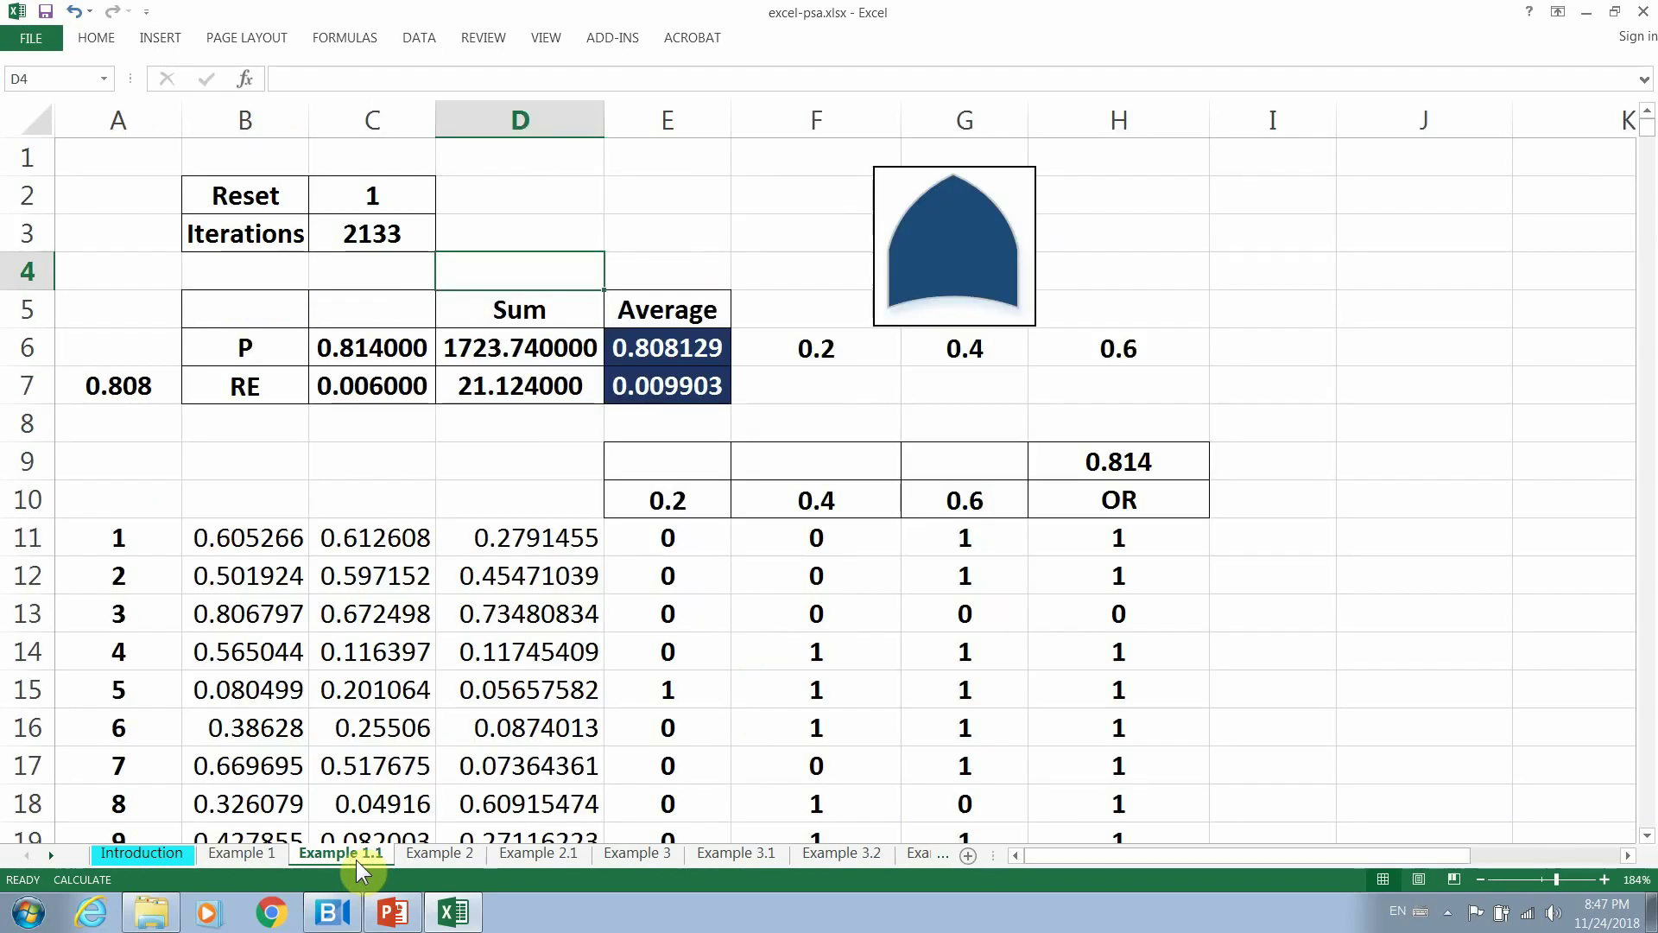
left_click(436, 854)
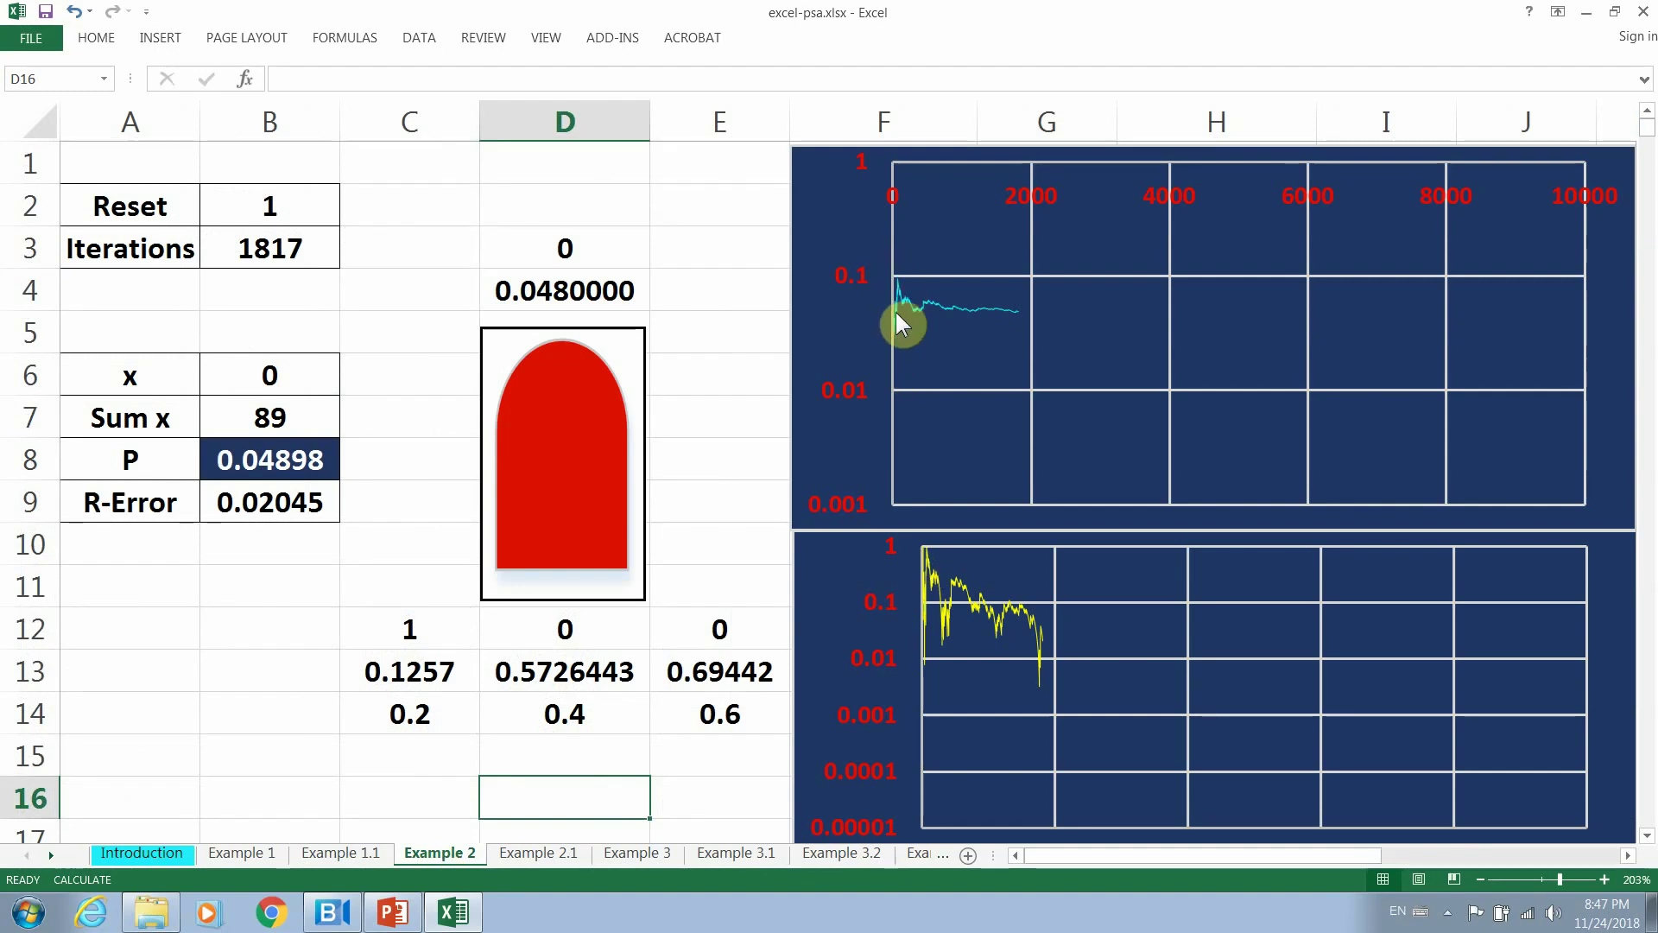
left_click(404, 637)
left_click(406, 663)
left_click(599, 673)
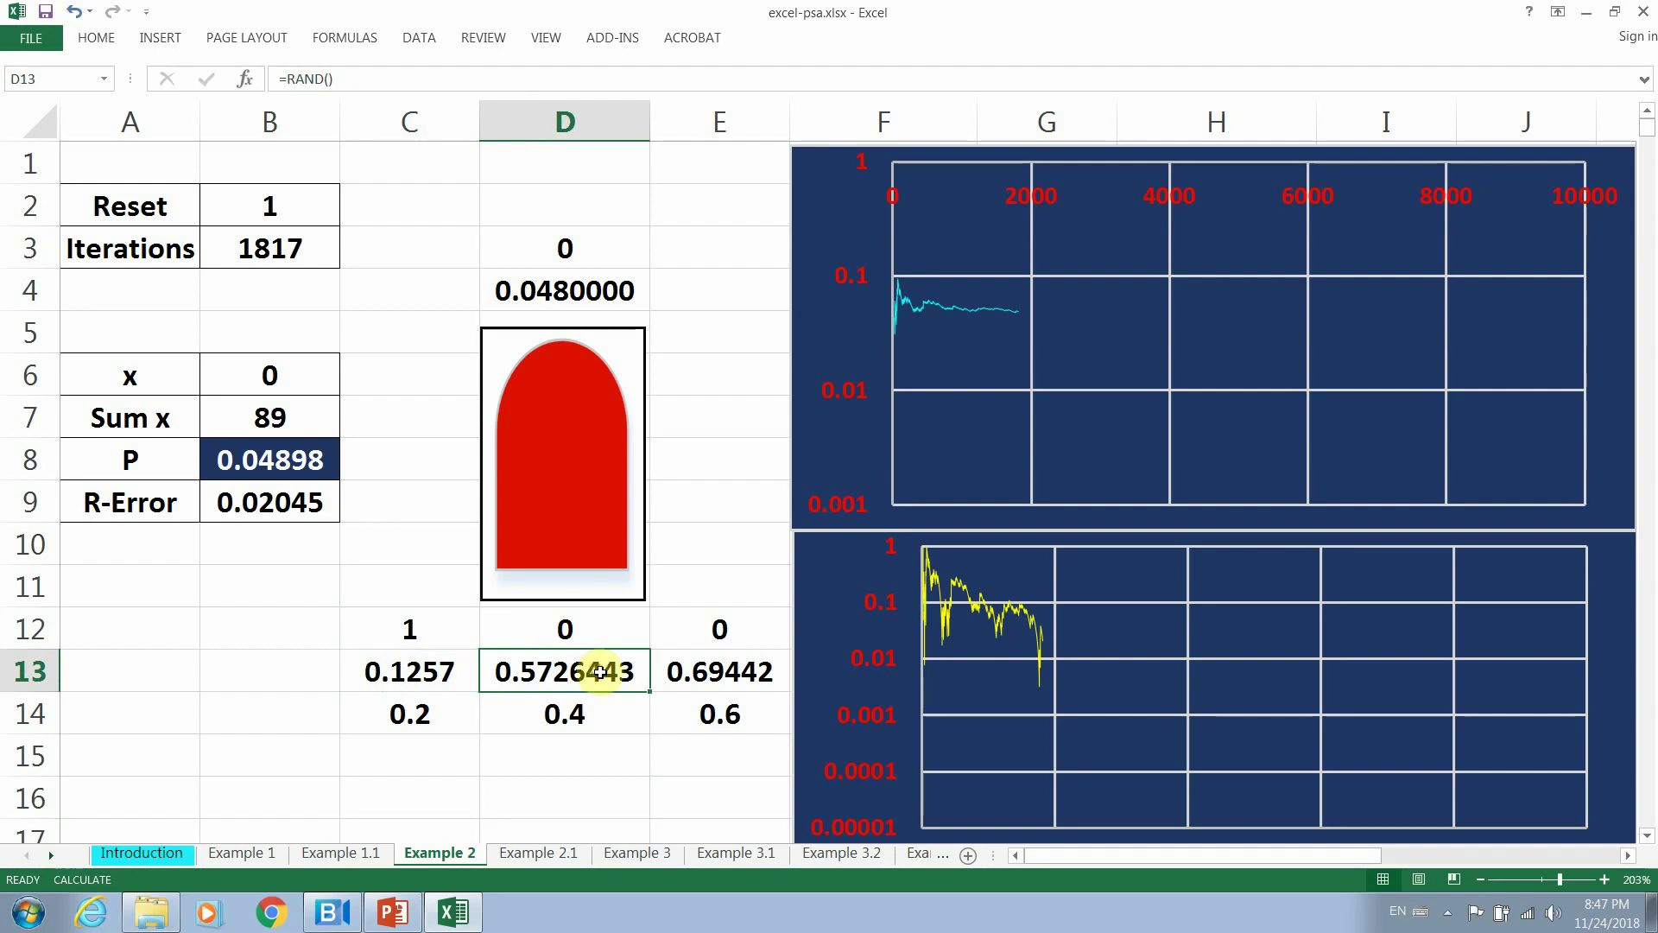
left_click(680, 671)
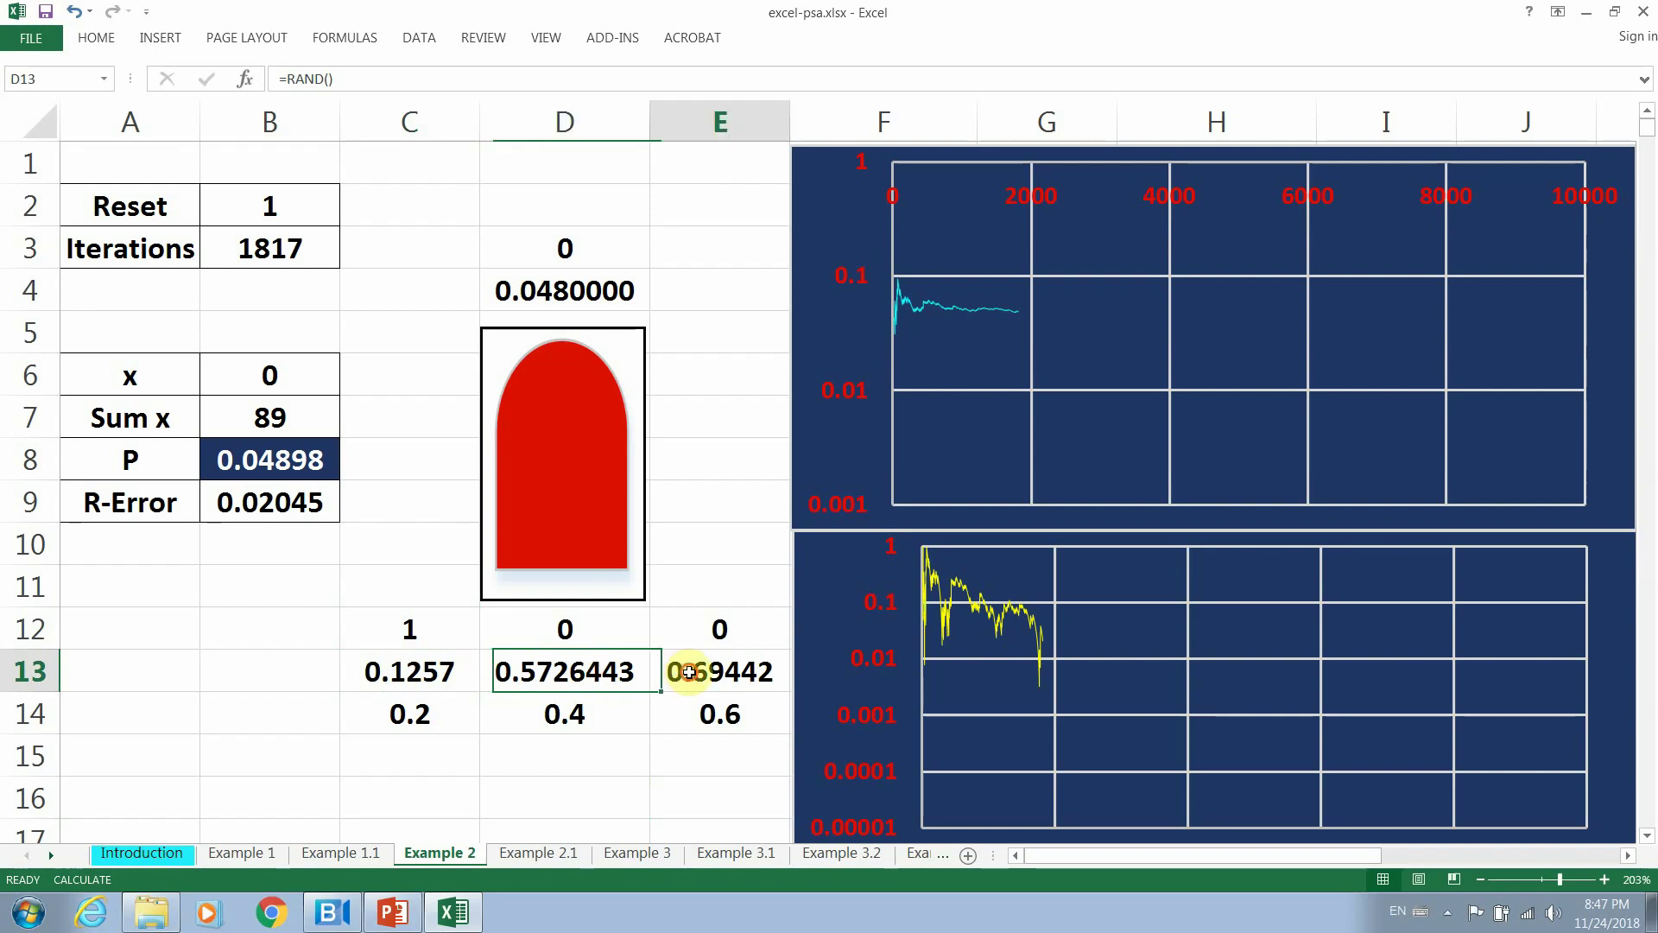
Examine the IF and AND formula in D3, the event cells C12:E12 it references, and the iterations formula in B3.
left_click(454, 630)
left_click(562, 251)
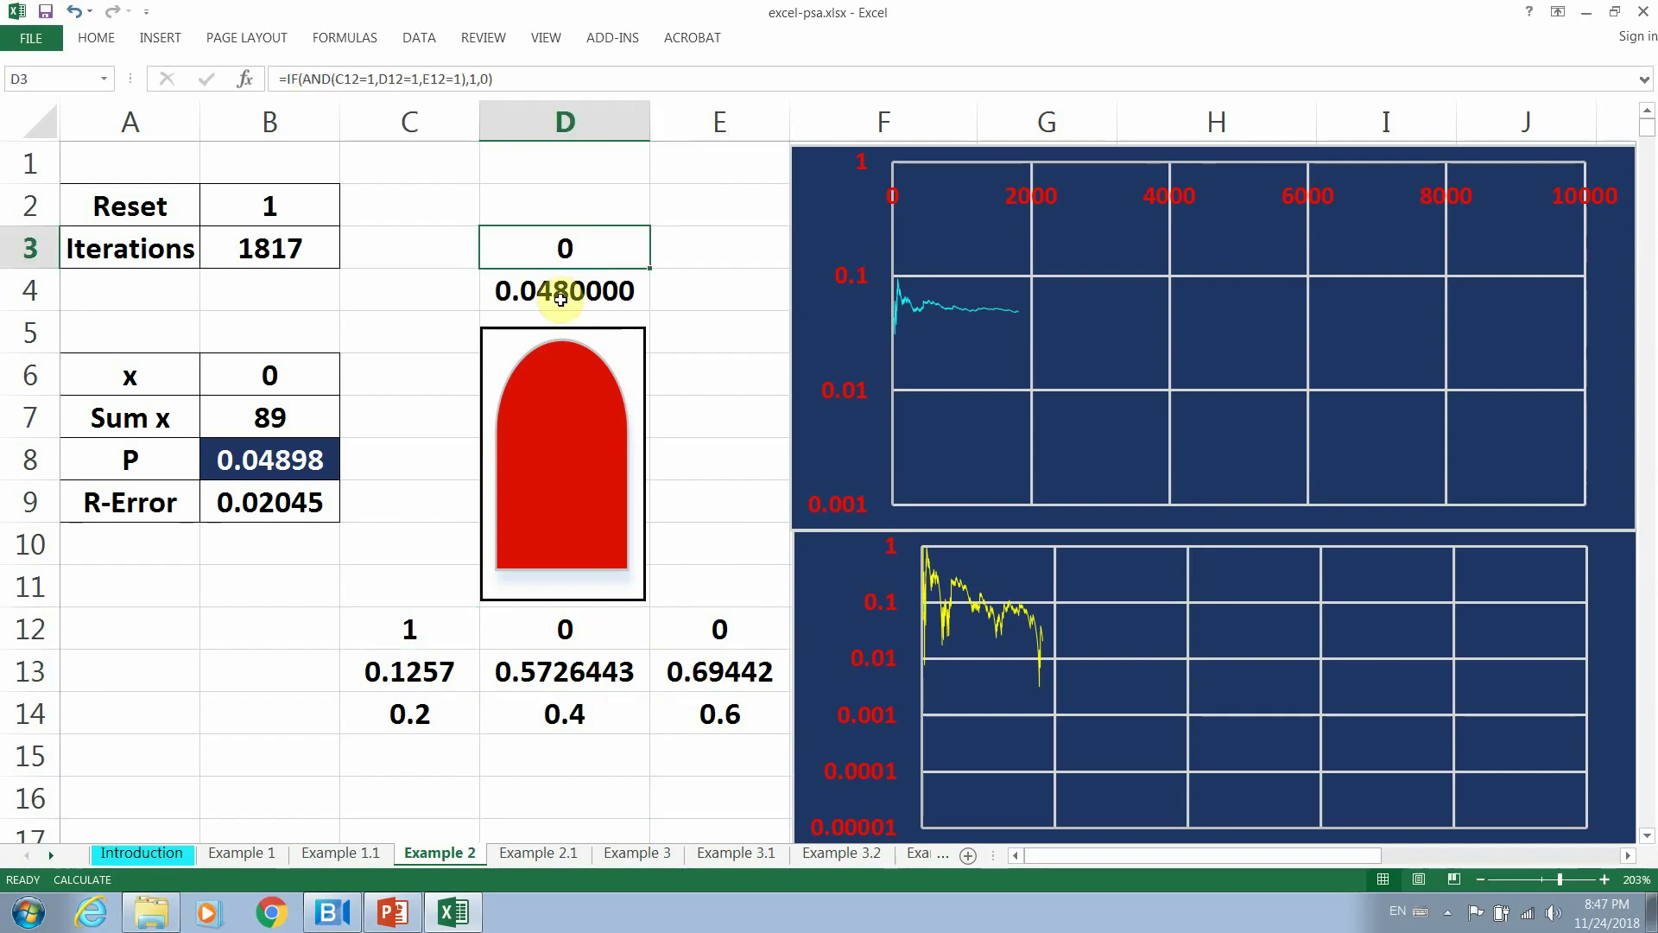
left_click(415, 630)
left_click(557, 630)
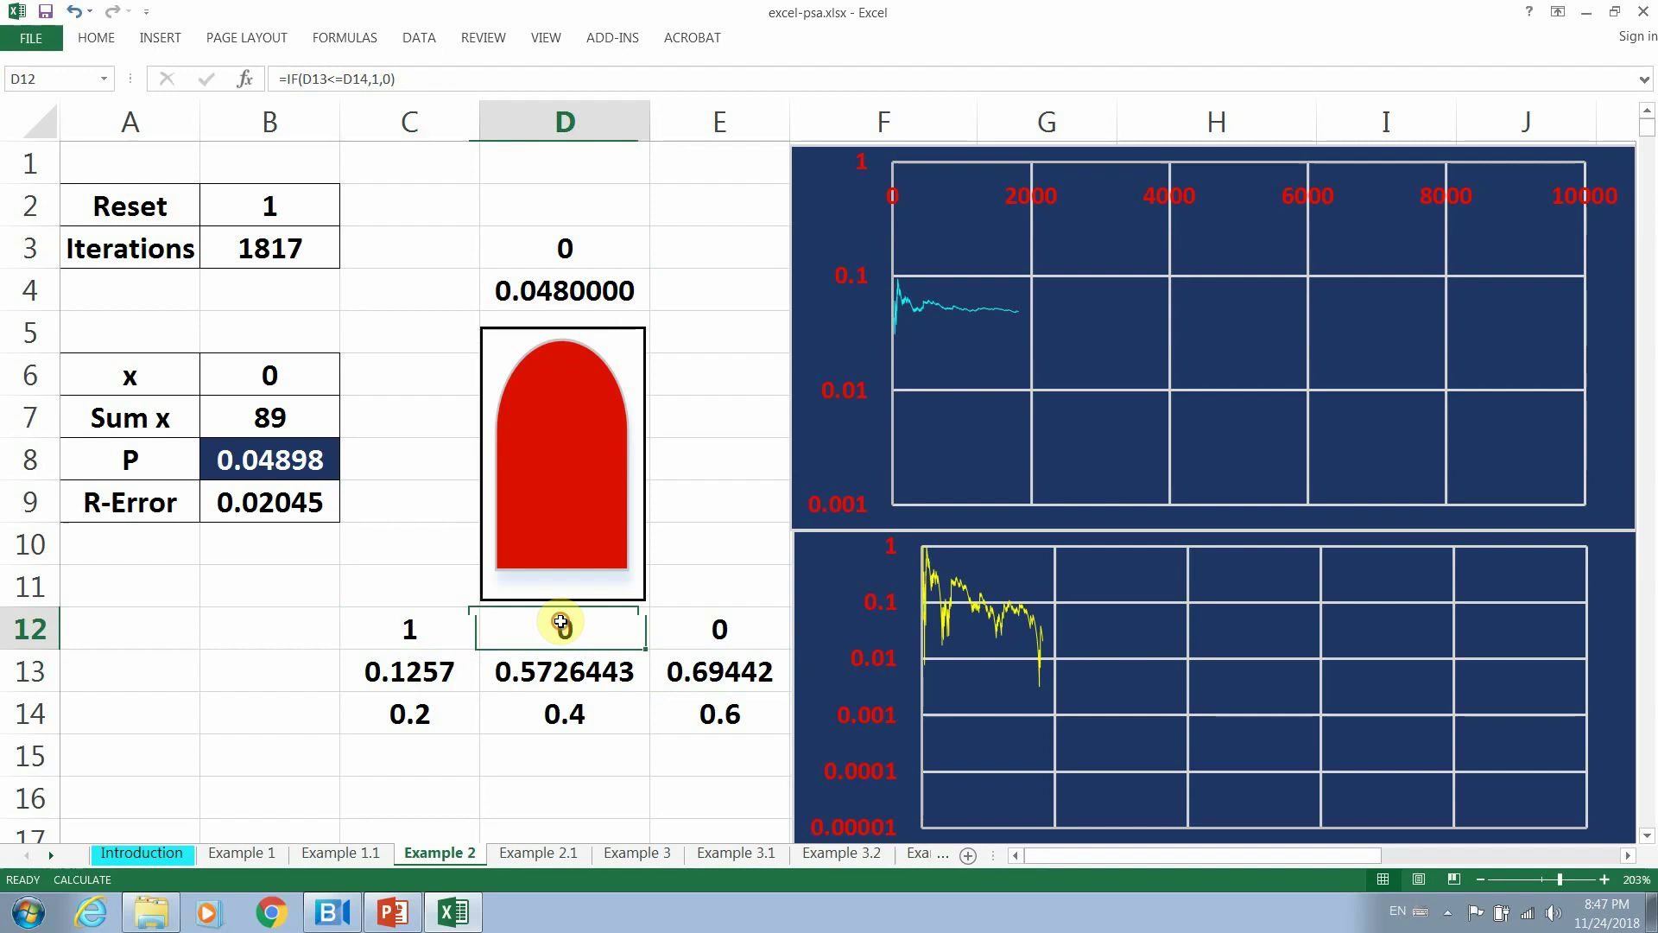
left_click(693, 624)
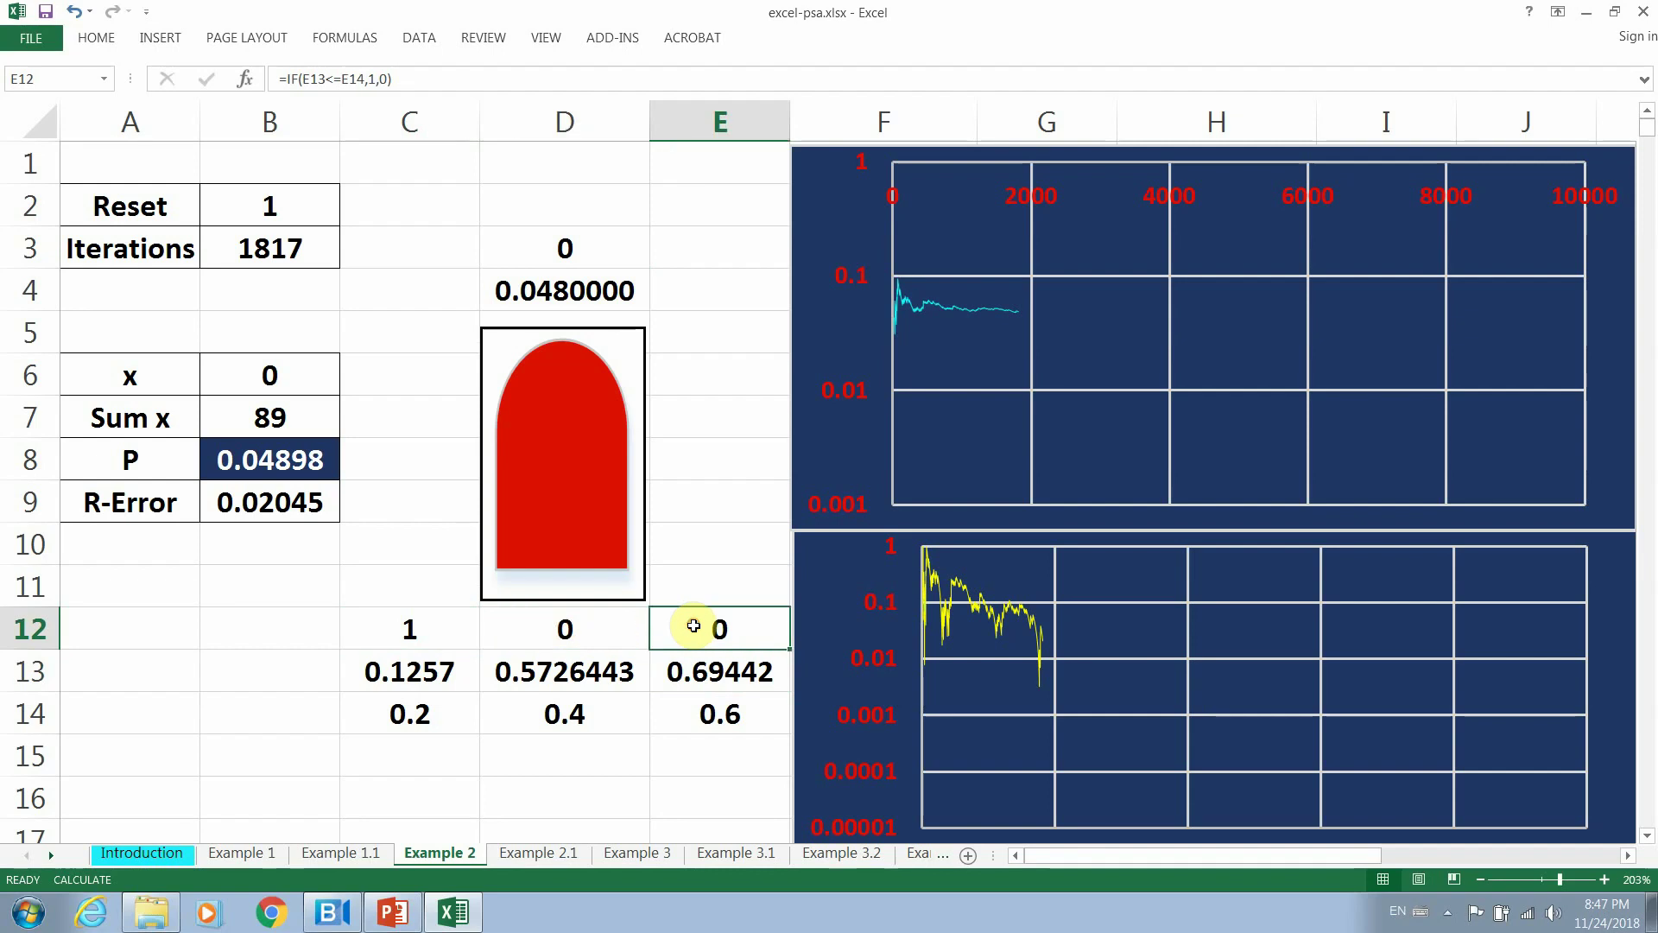
double_click(562, 248)
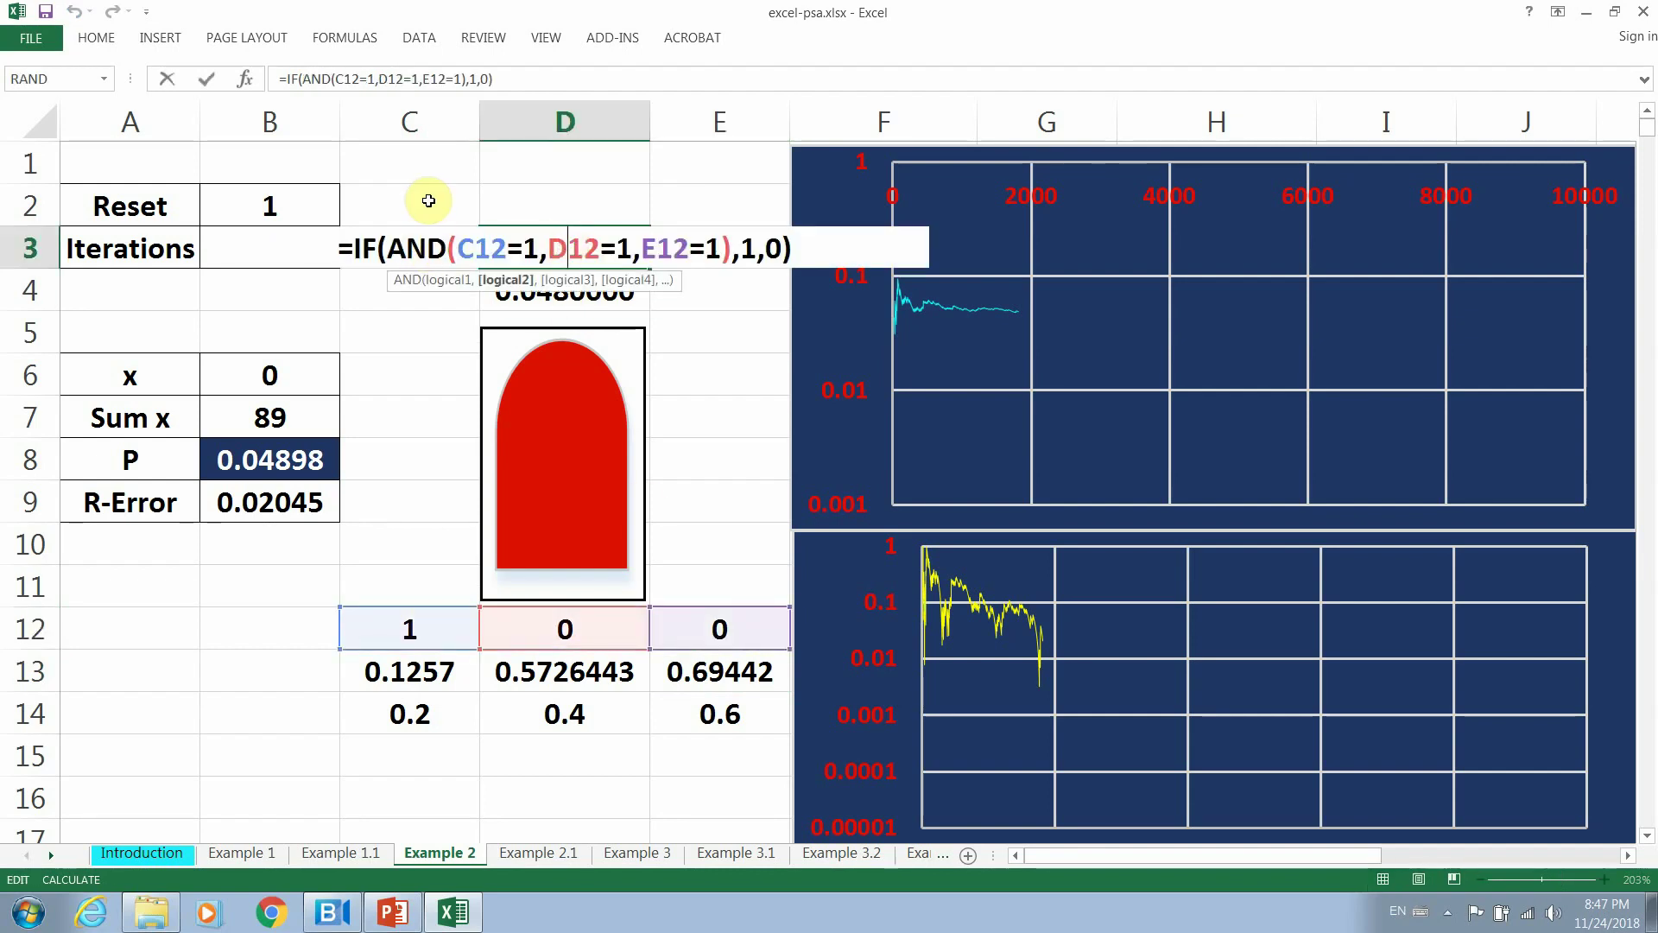
key("Escape")
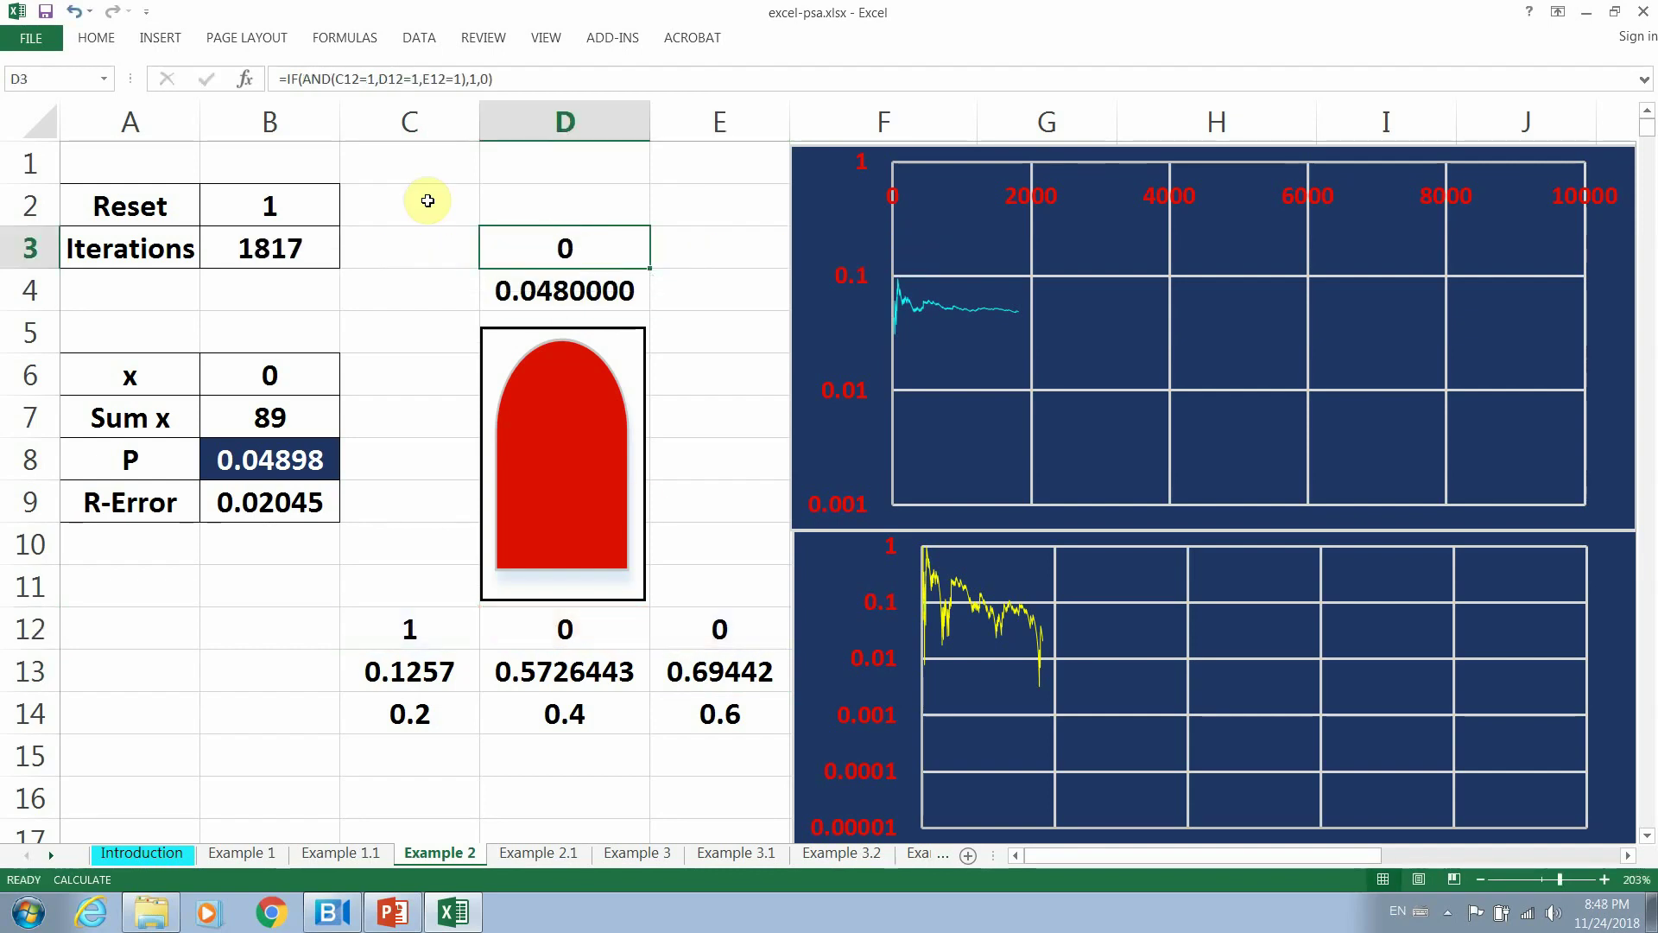
left_click(250, 254)
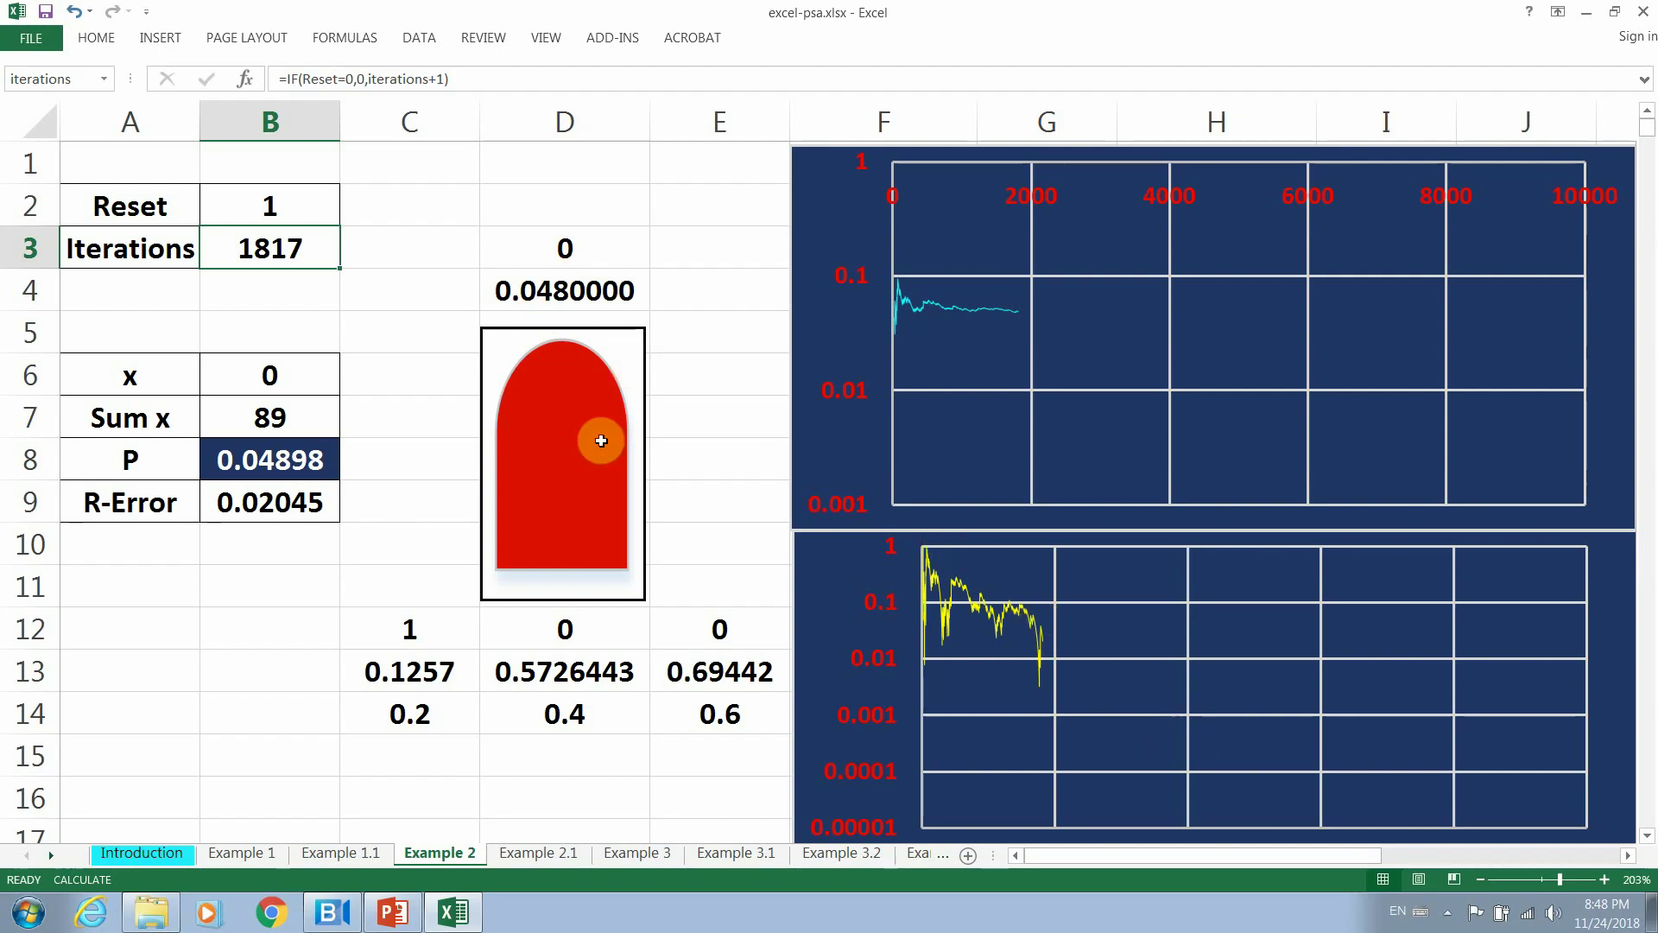
Compare the single-trial layout of the Example 1 sheet with the multi-row layout of Example 1.1.
left_click(252, 851)
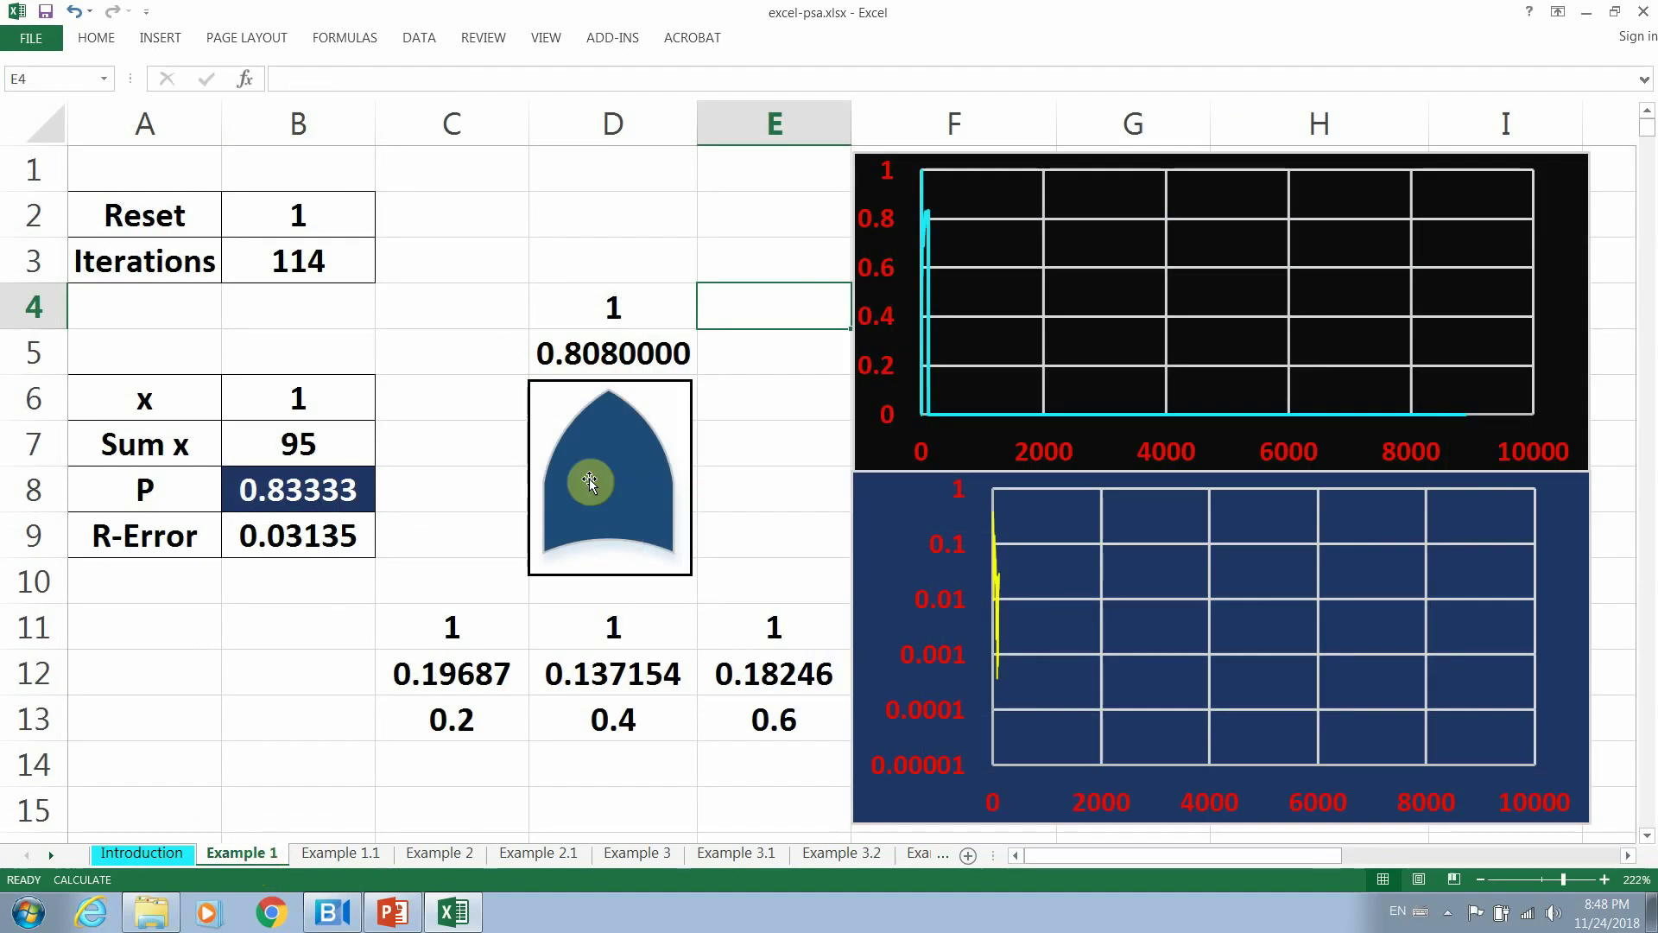
left_click(355, 855)
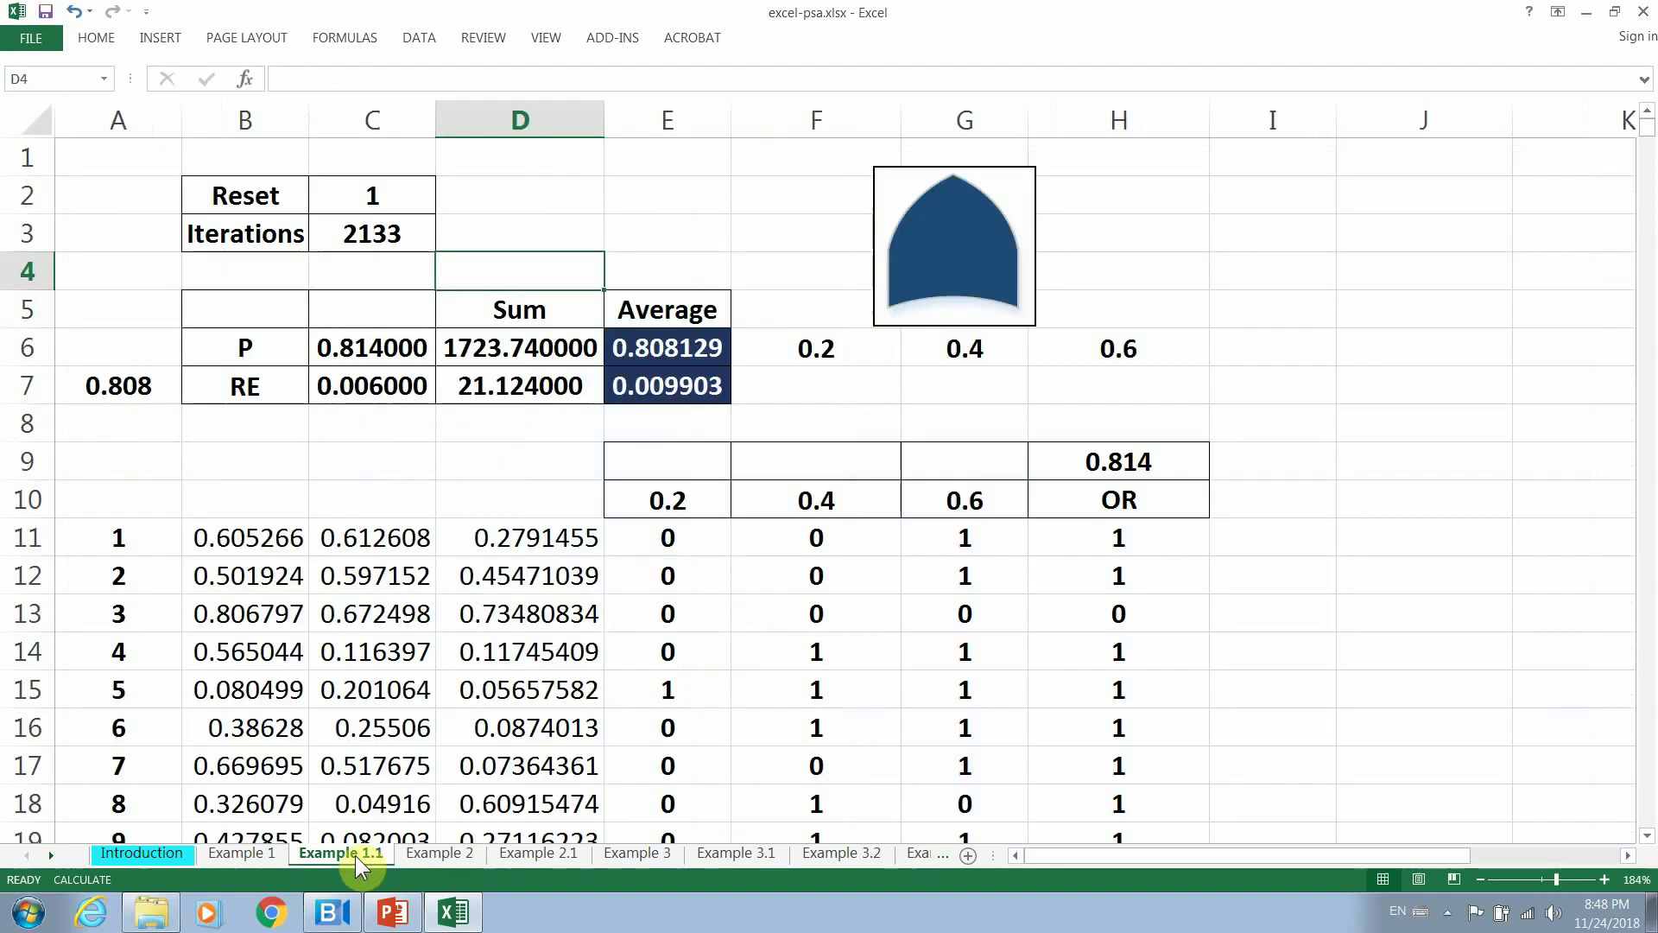
left_click(1422, 319)
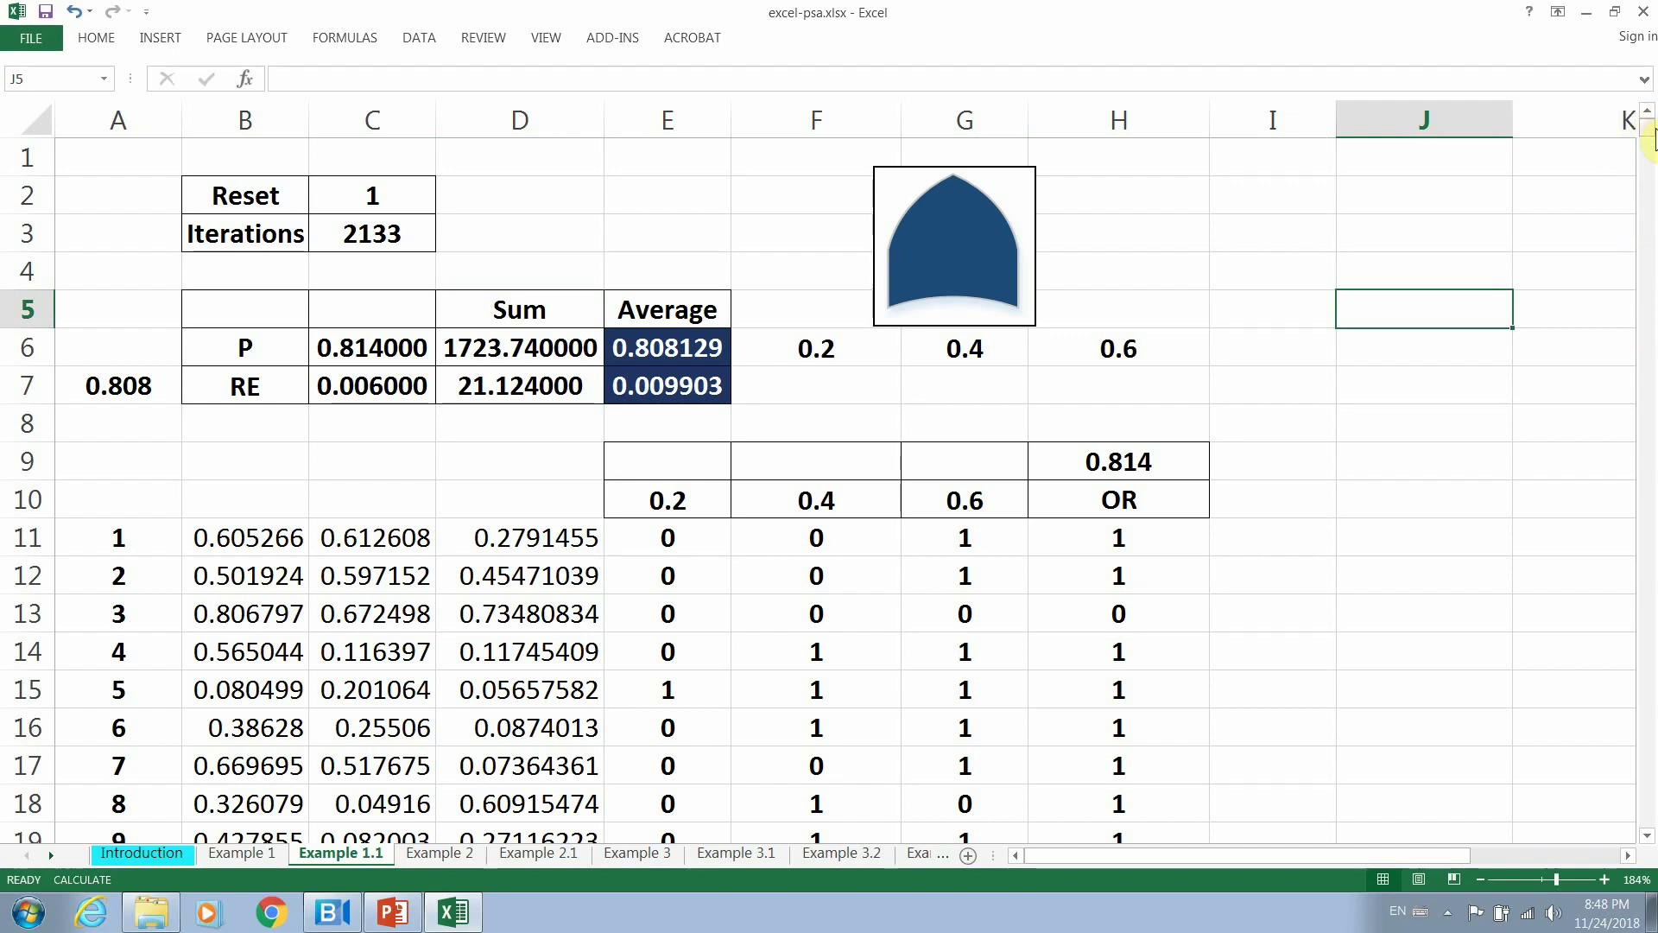
left_click(243, 855)
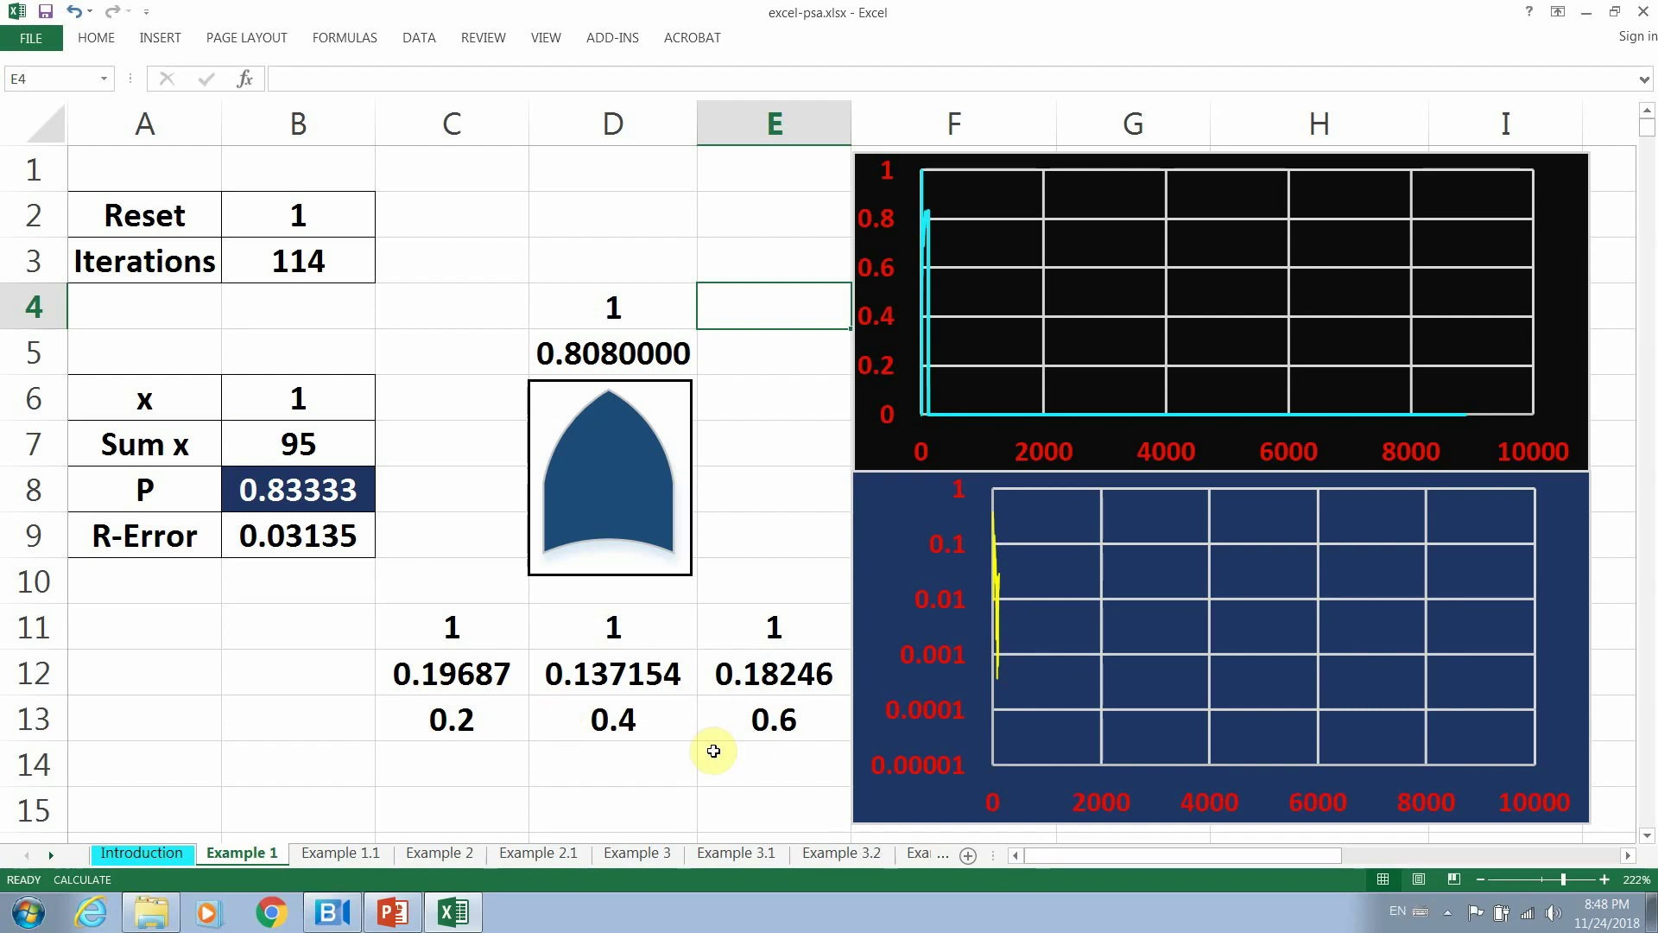
left_click(337, 855)
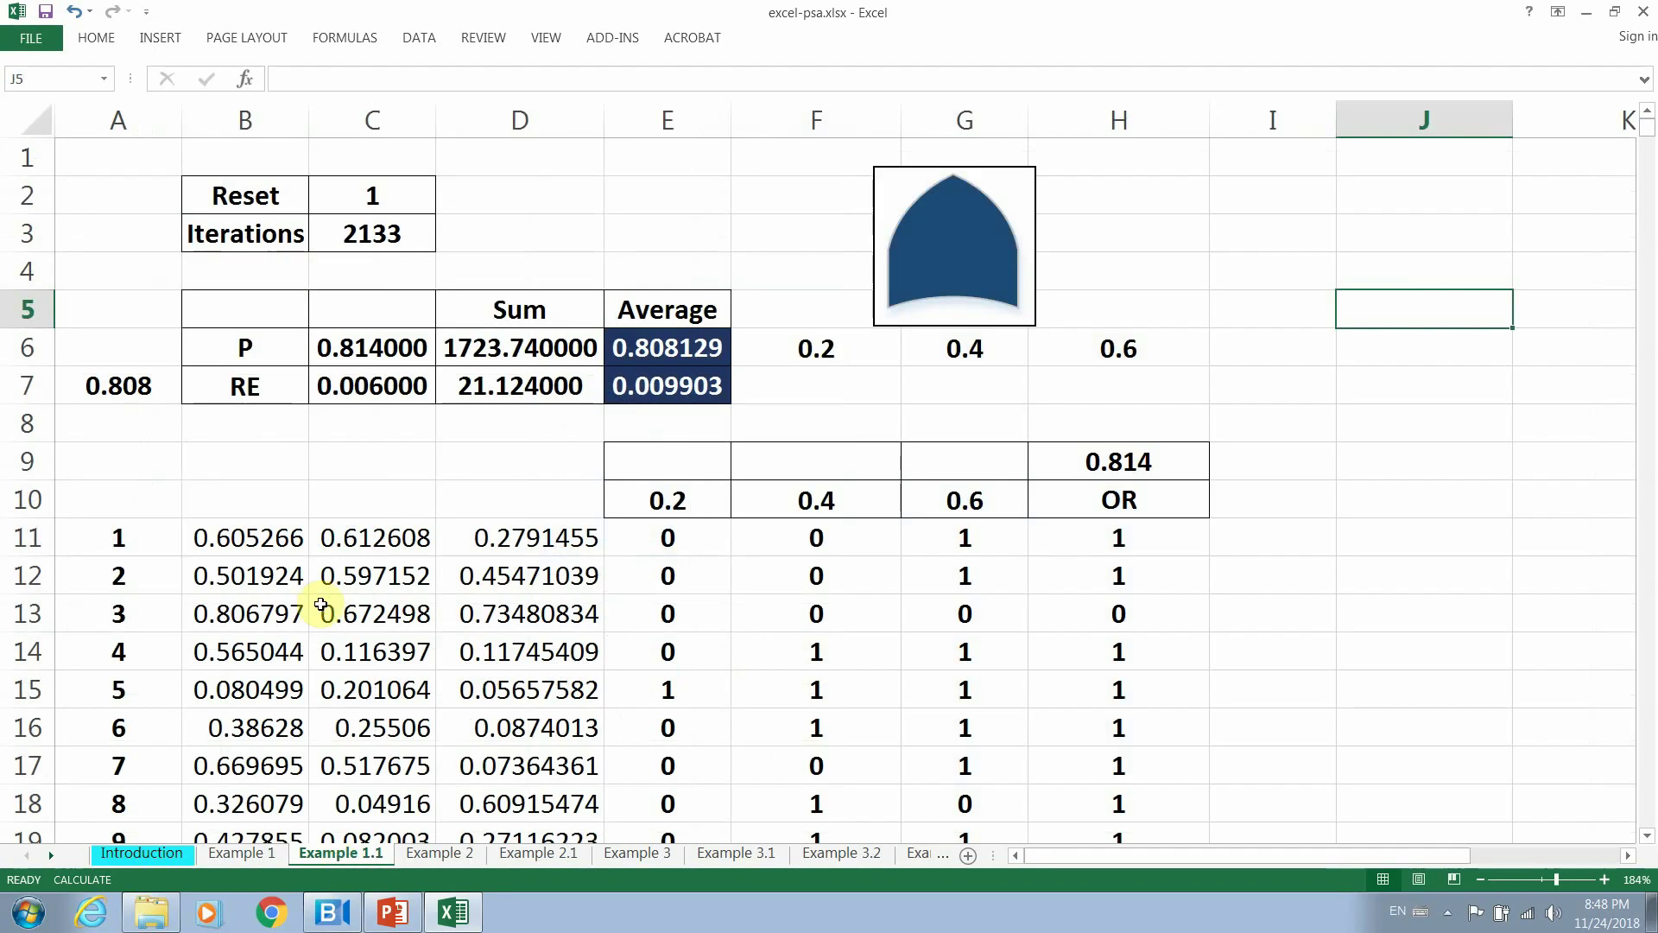
Check the random-number cells B11:D11 on Example 1.1 and re-enter the RAND function in B11.
left_click(259, 538)
left_click(368, 540)
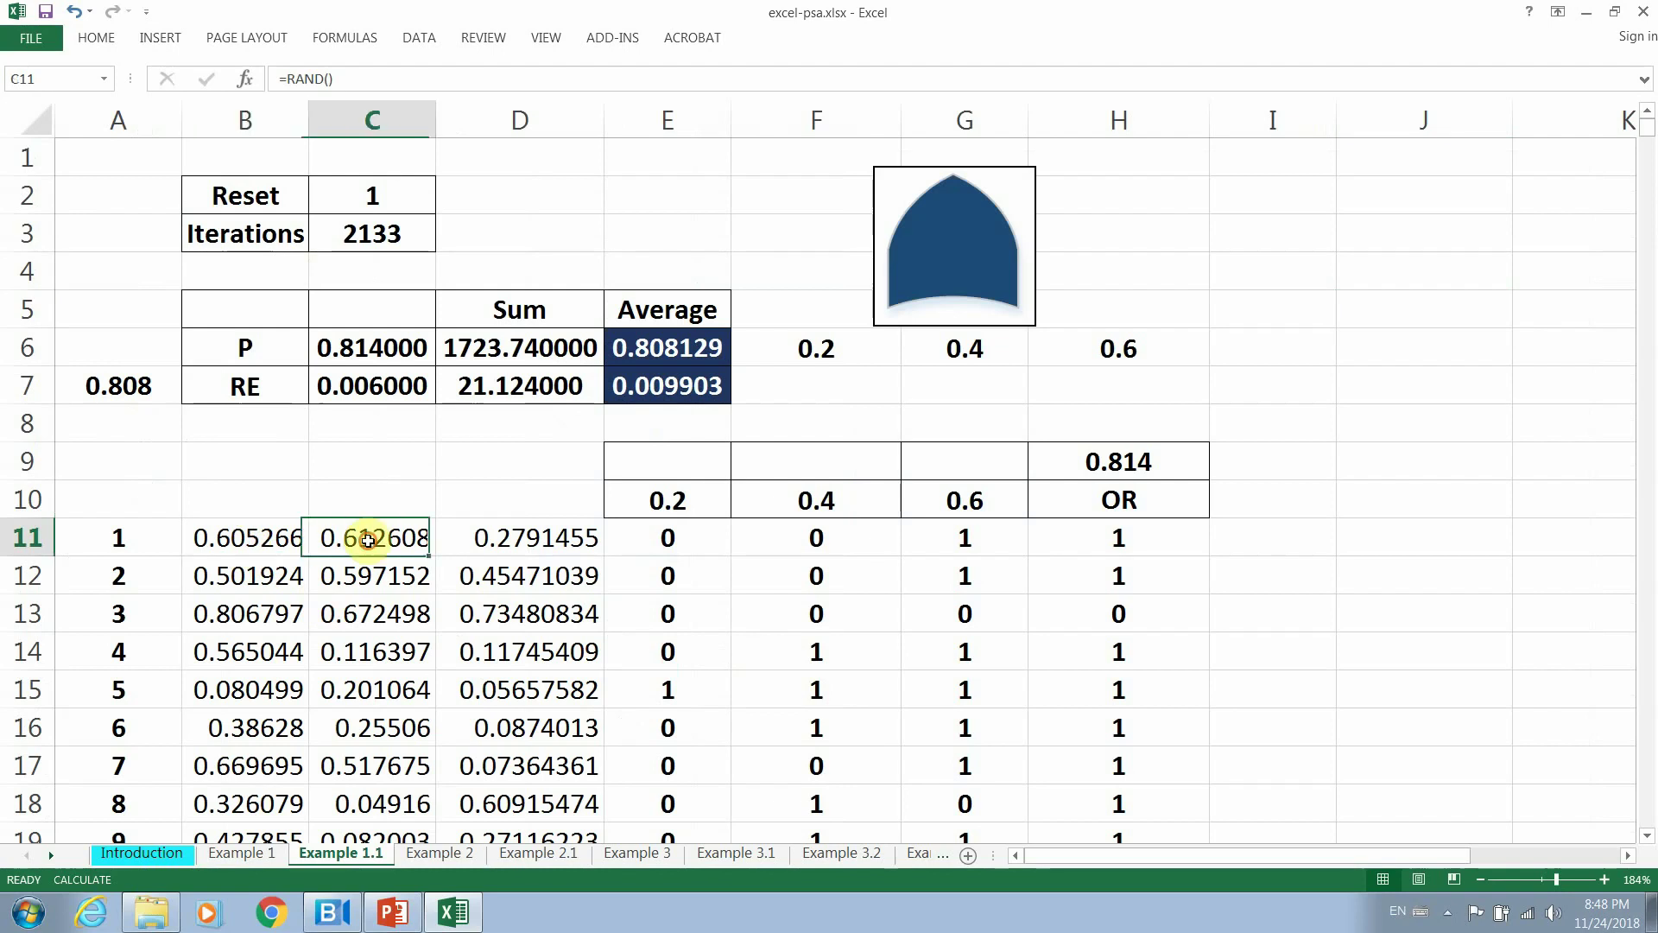
left_click(528, 534)
left_click(239, 537)
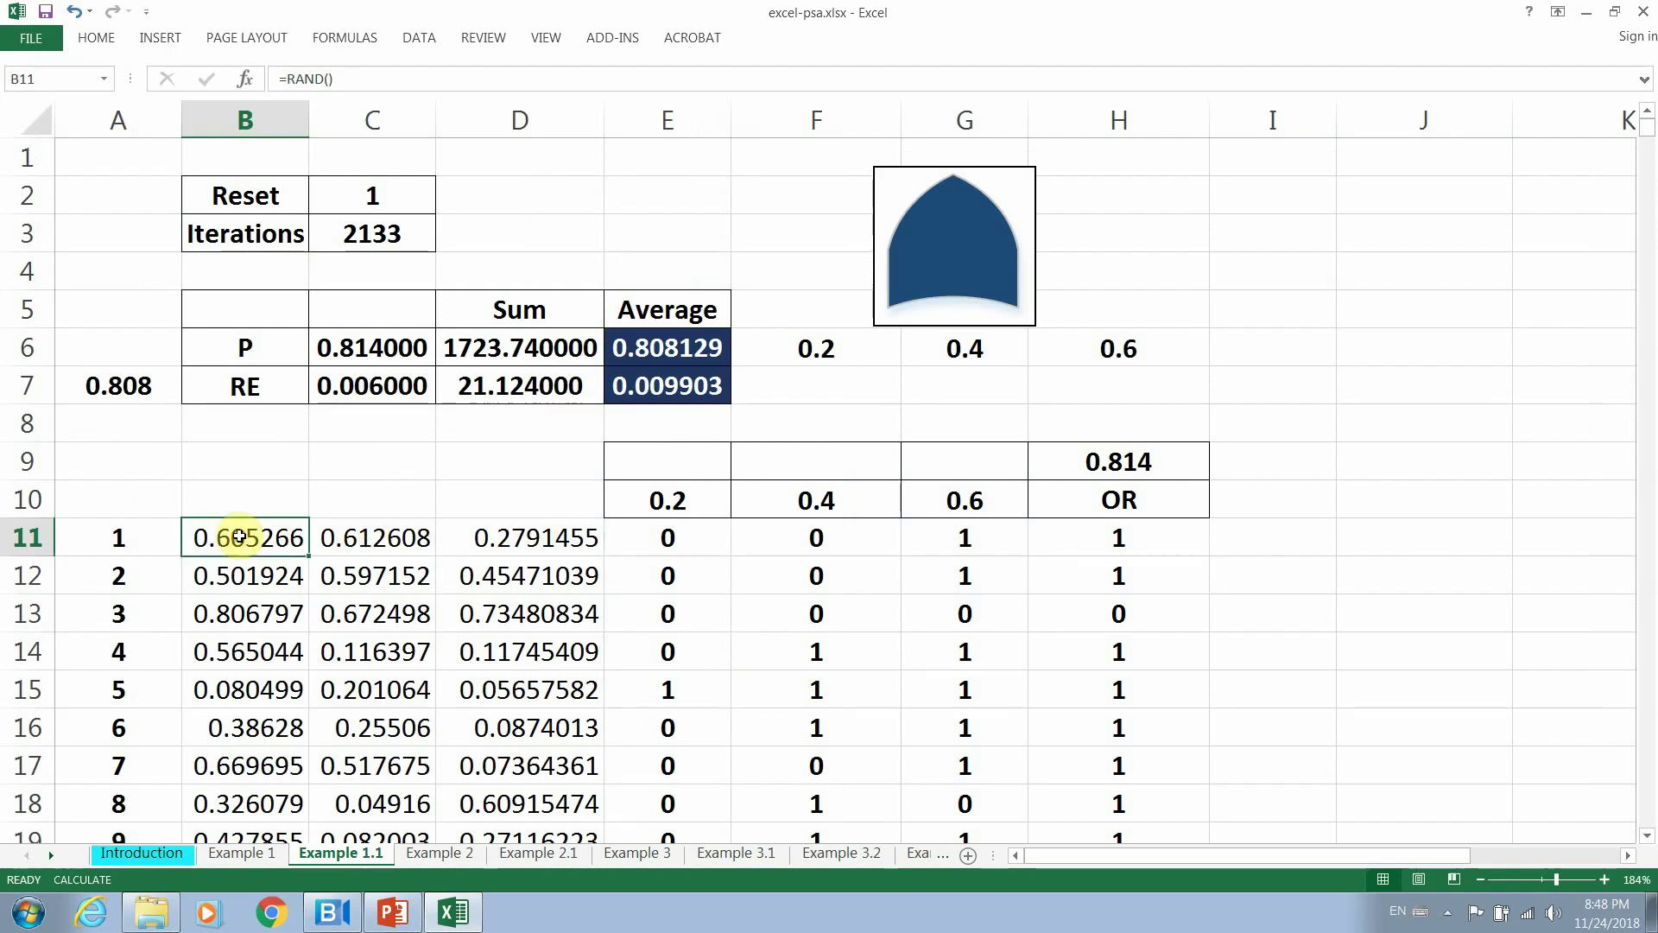
type("=R")
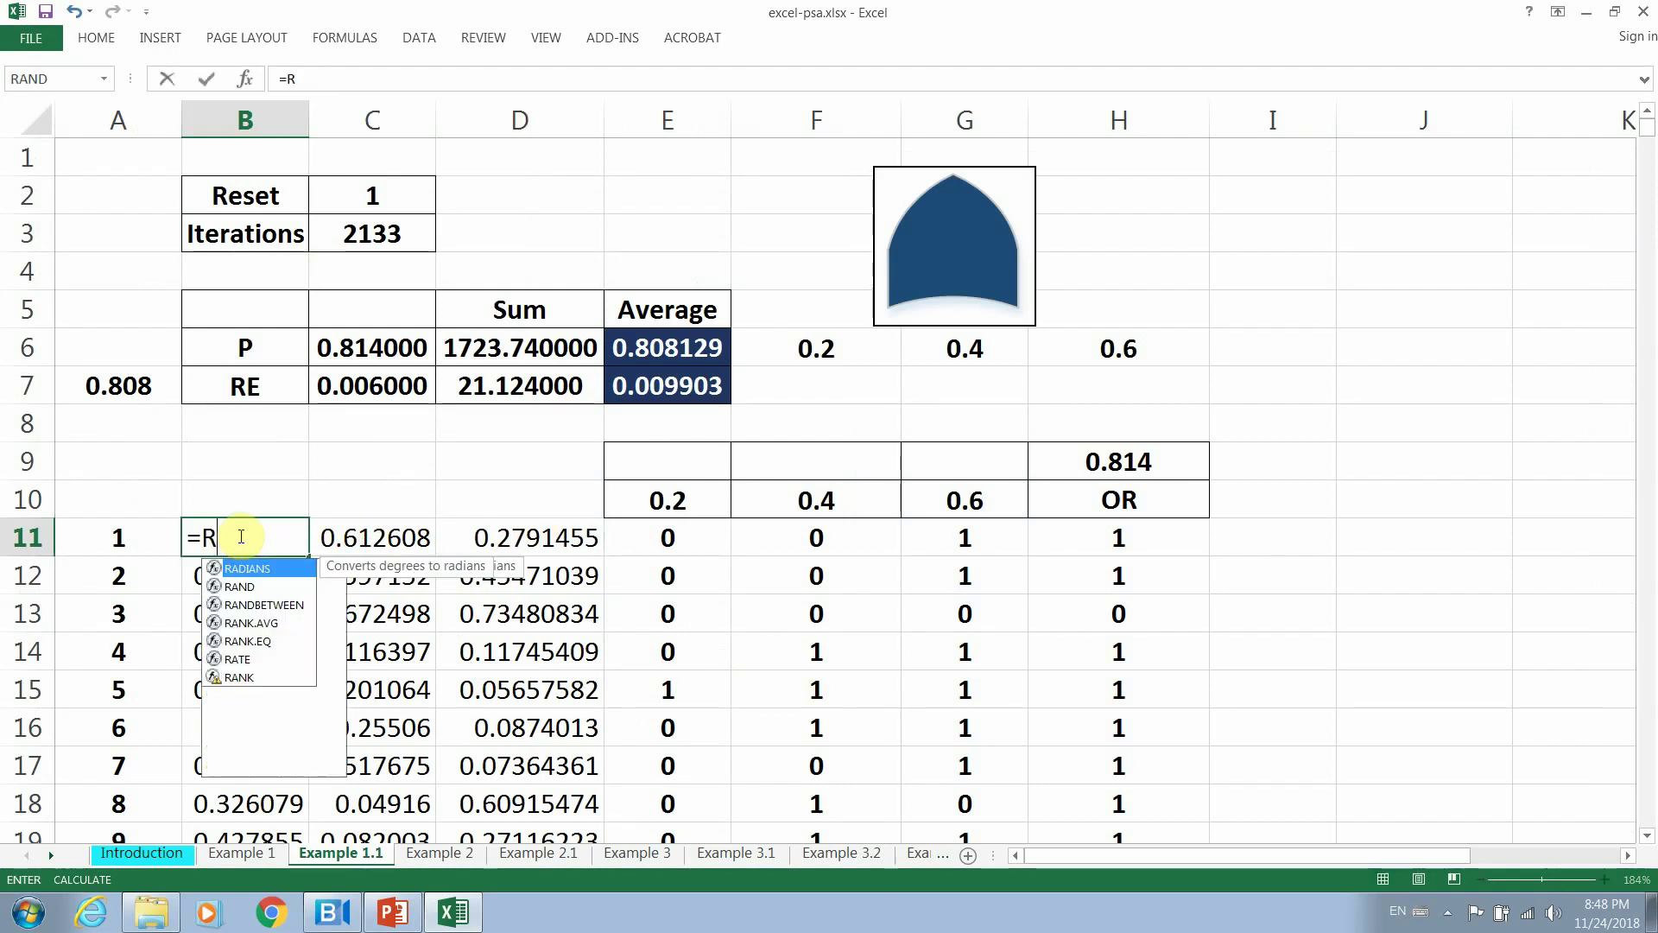
type("AND(")
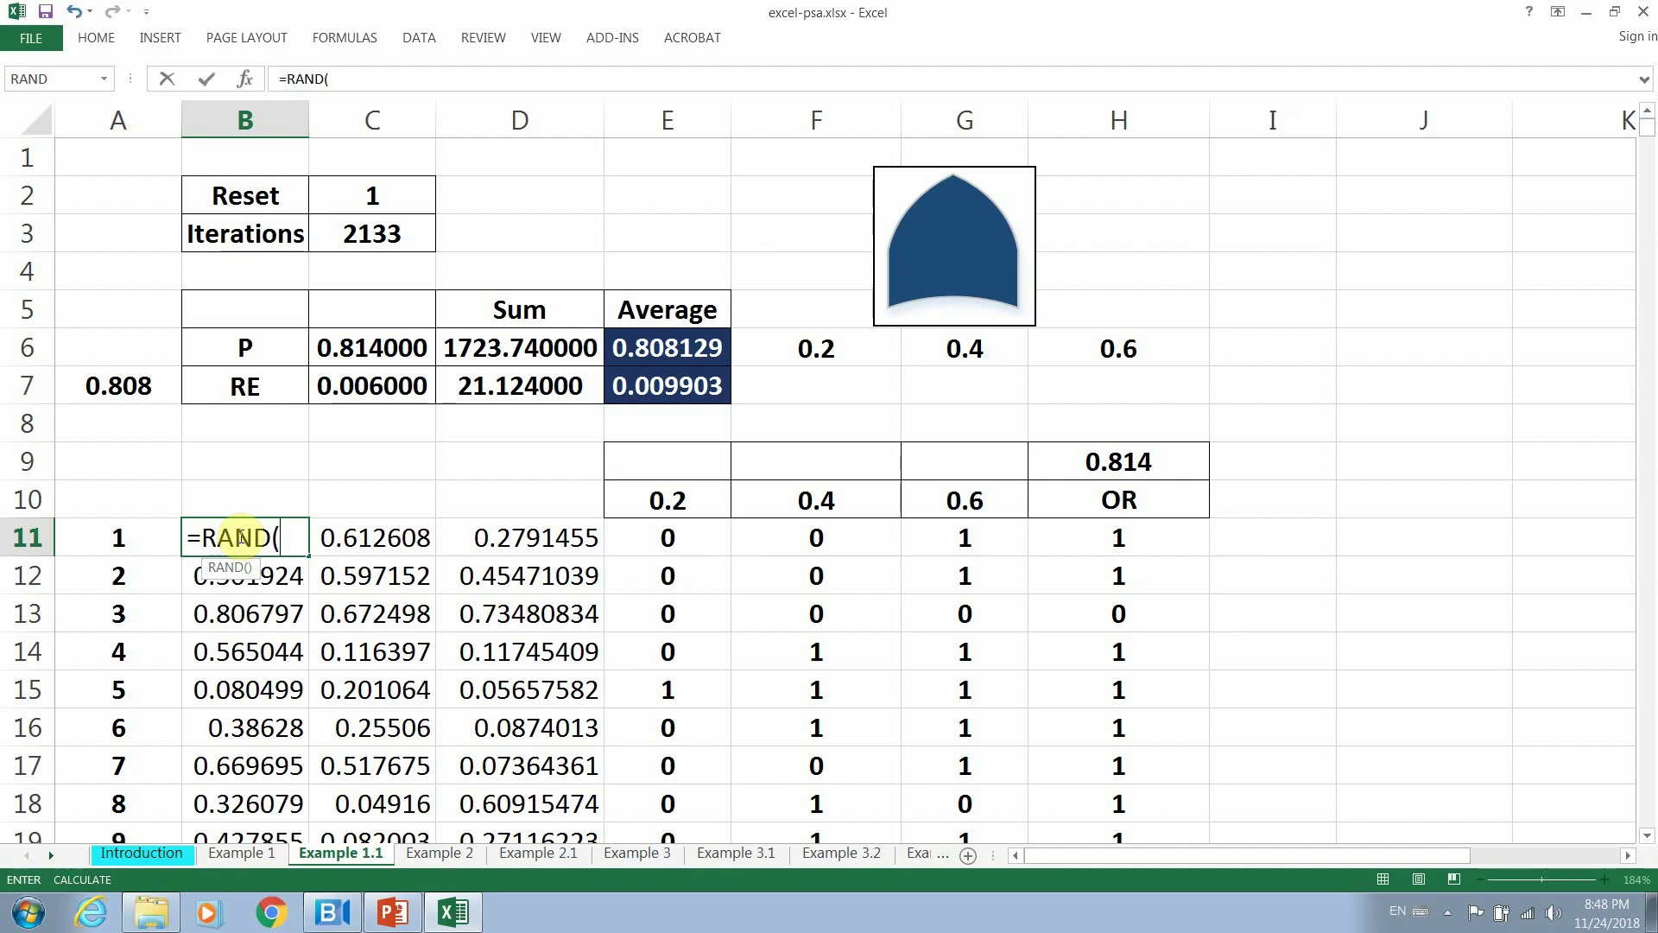
Complete the =RAND() formula in cell B11 and check the probability values in F6:H6.
type(")")
key("Return")
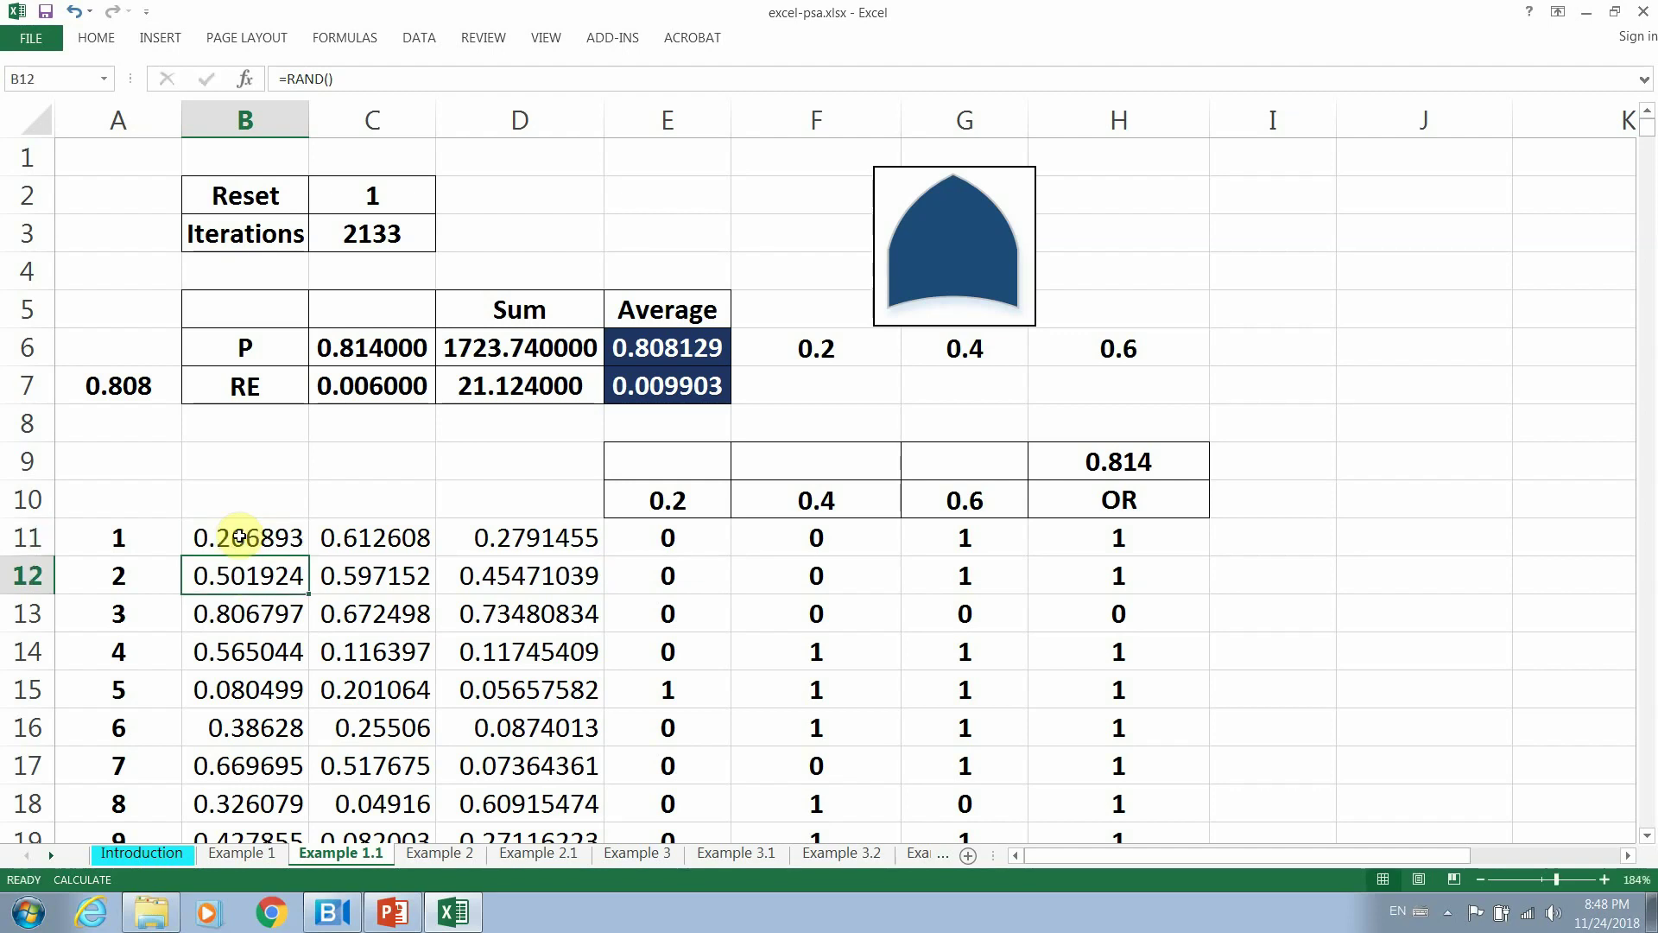
left_click(831, 337)
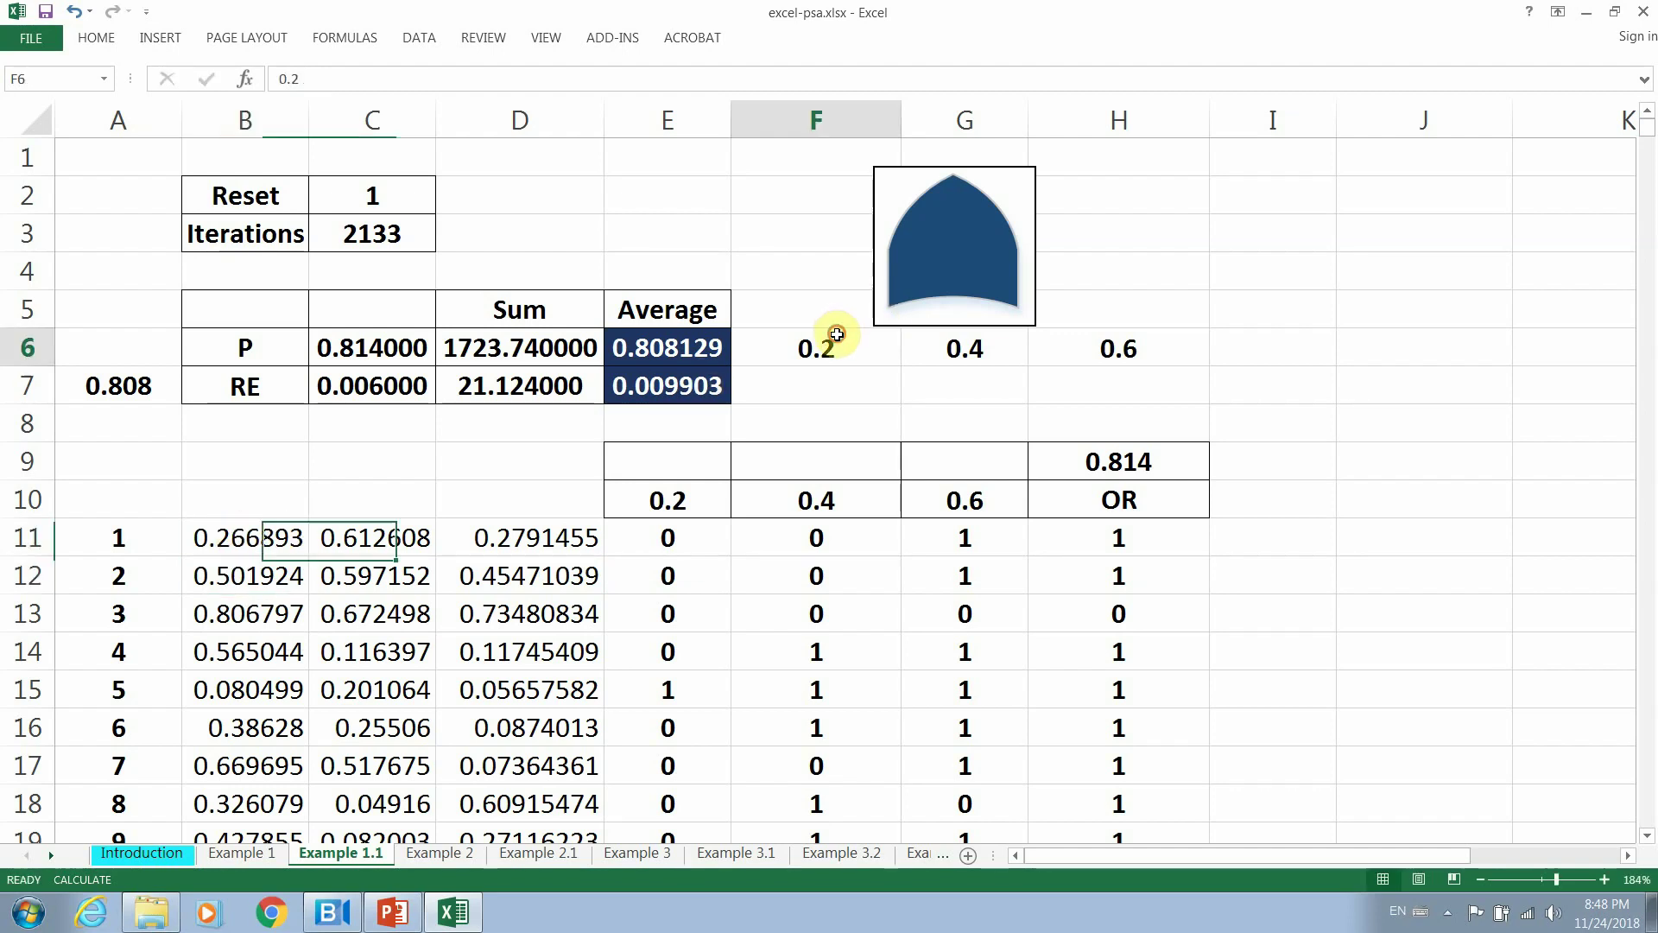
left_click(955, 342)
left_click(1110, 352)
Move the formula from B11 onto C11, replacing its contents, and re-enter =RAND() in B11.
left_click(279, 529)
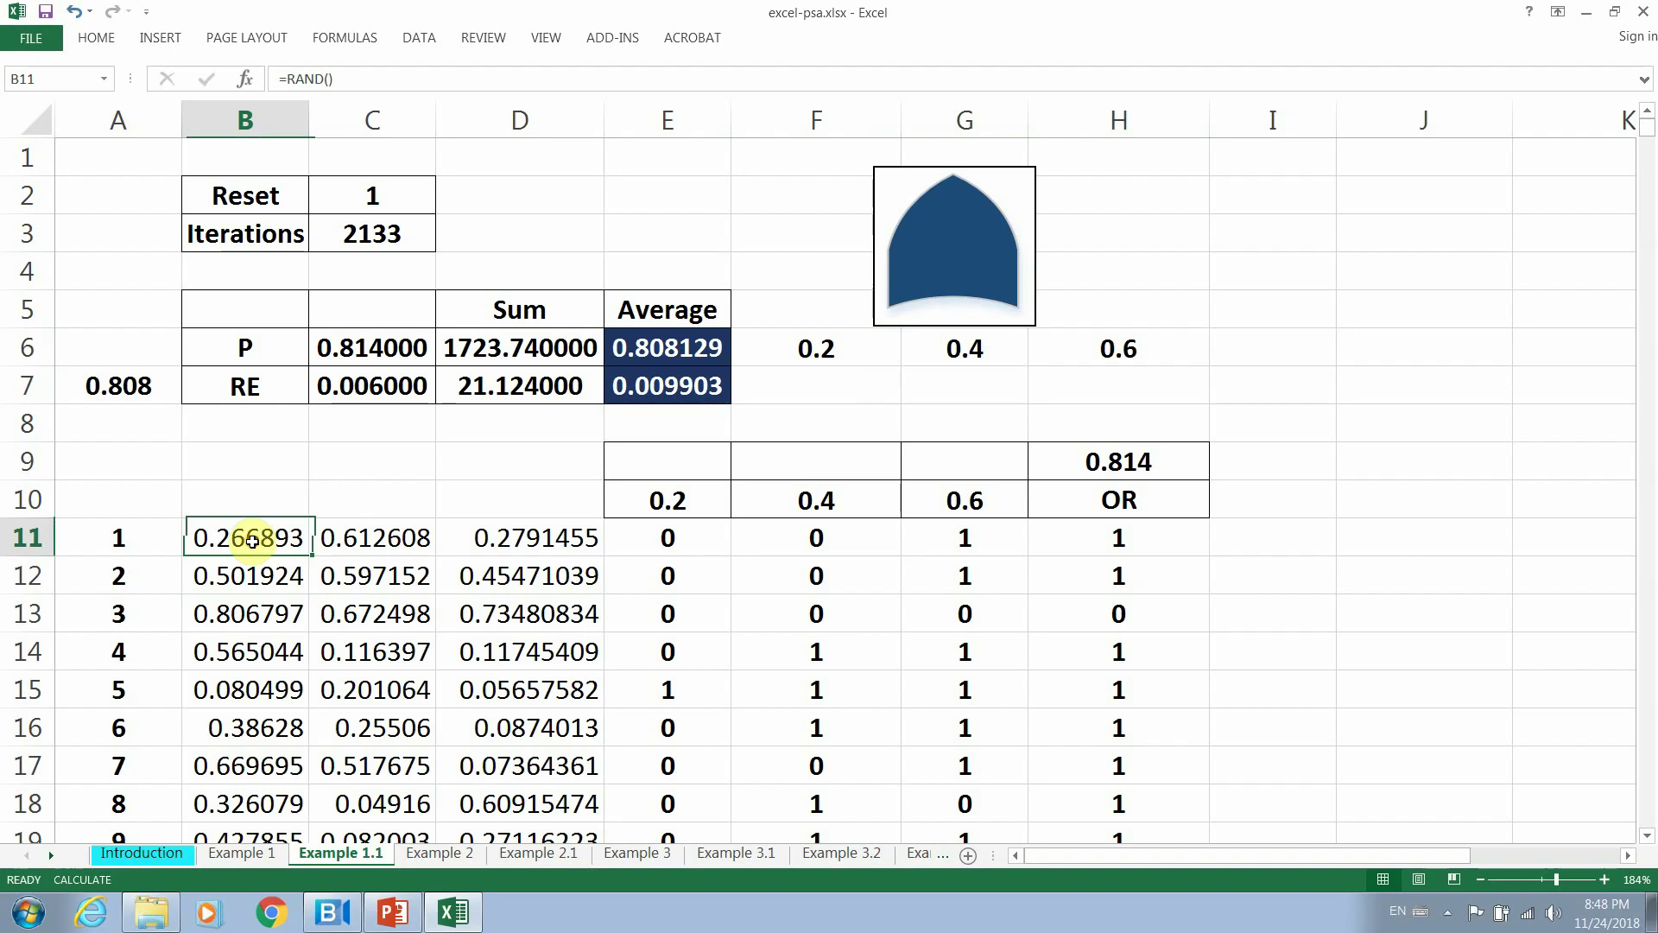
left_click_drag(304, 557, 346, 555)
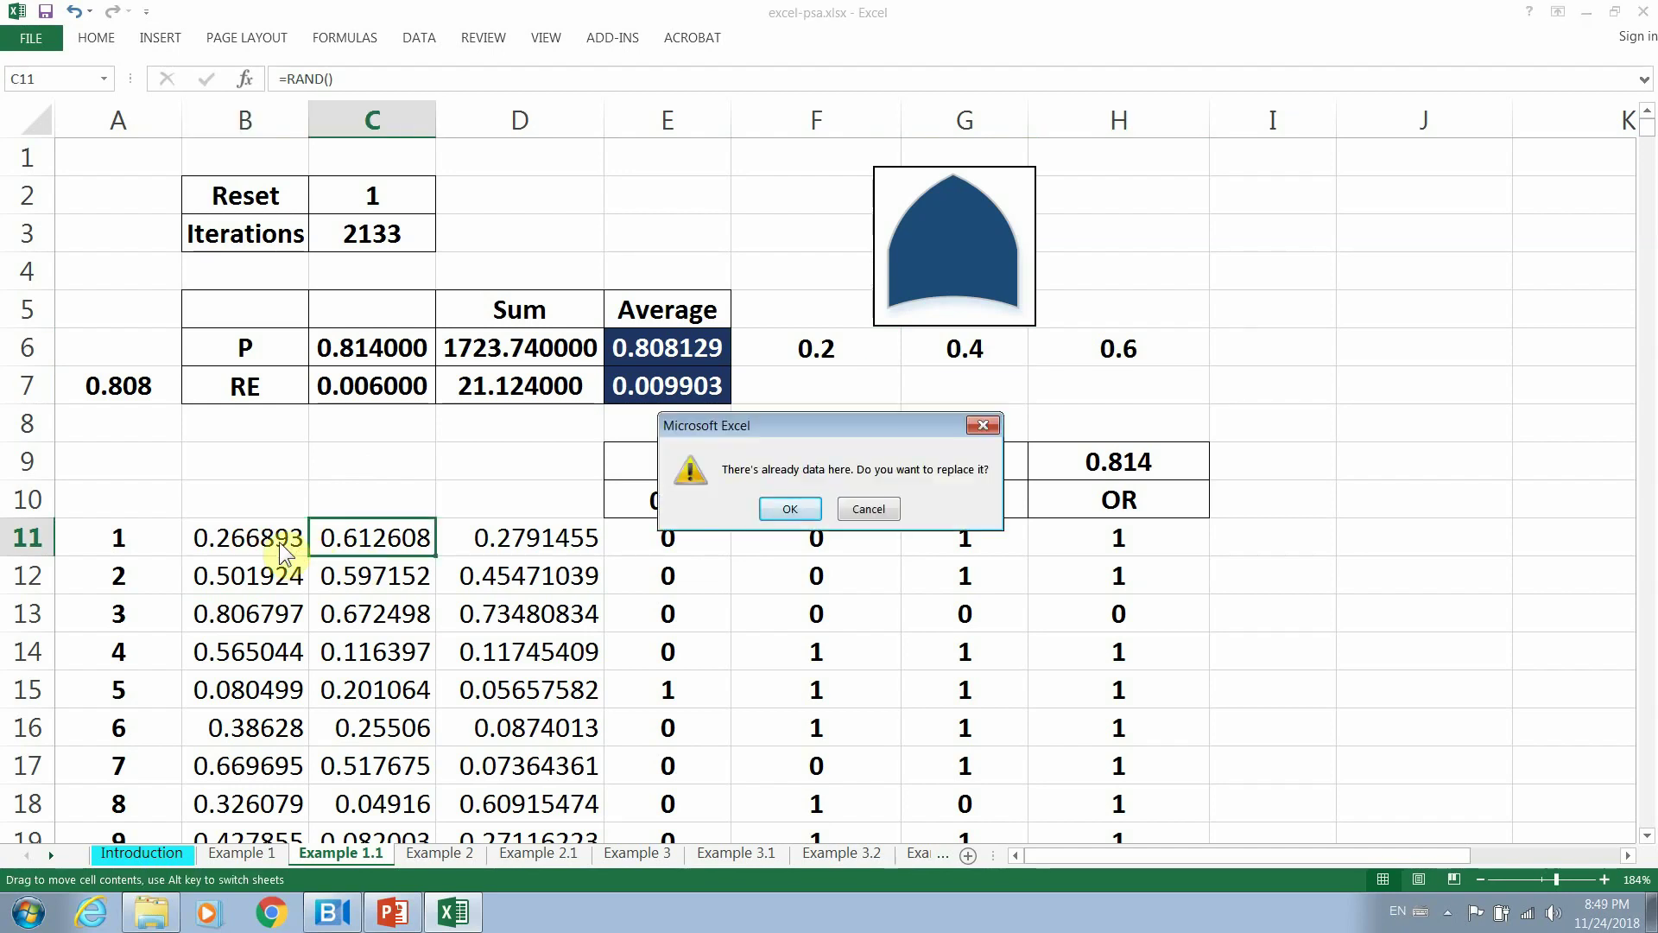
left_click(790, 509)
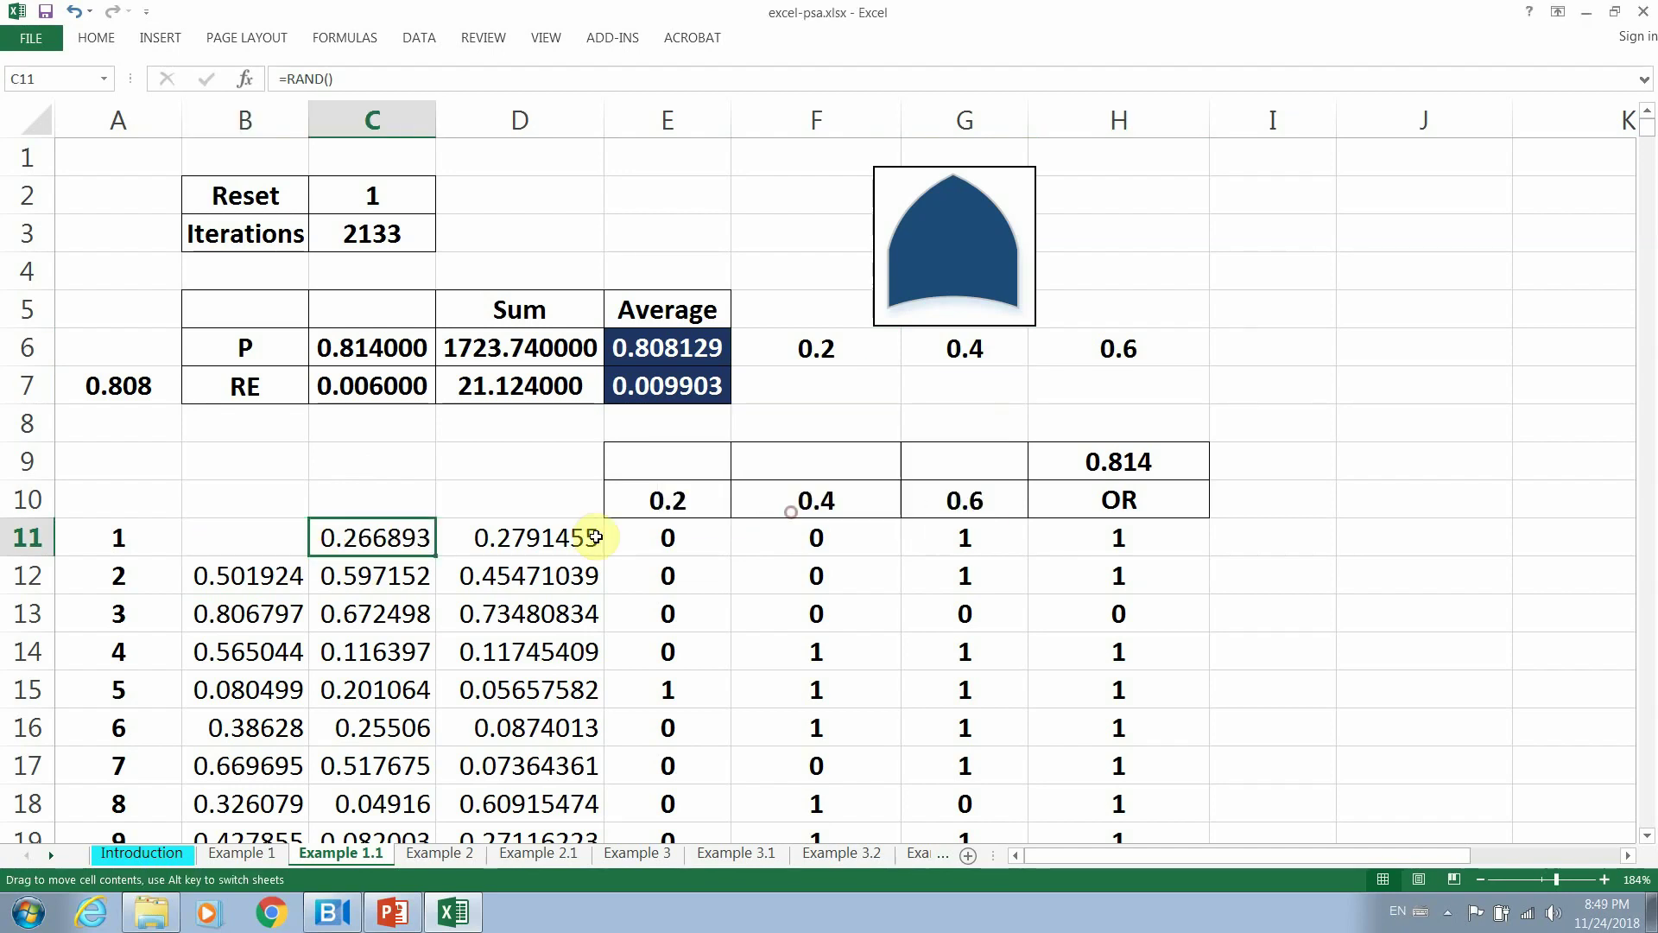
left_click(251, 527)
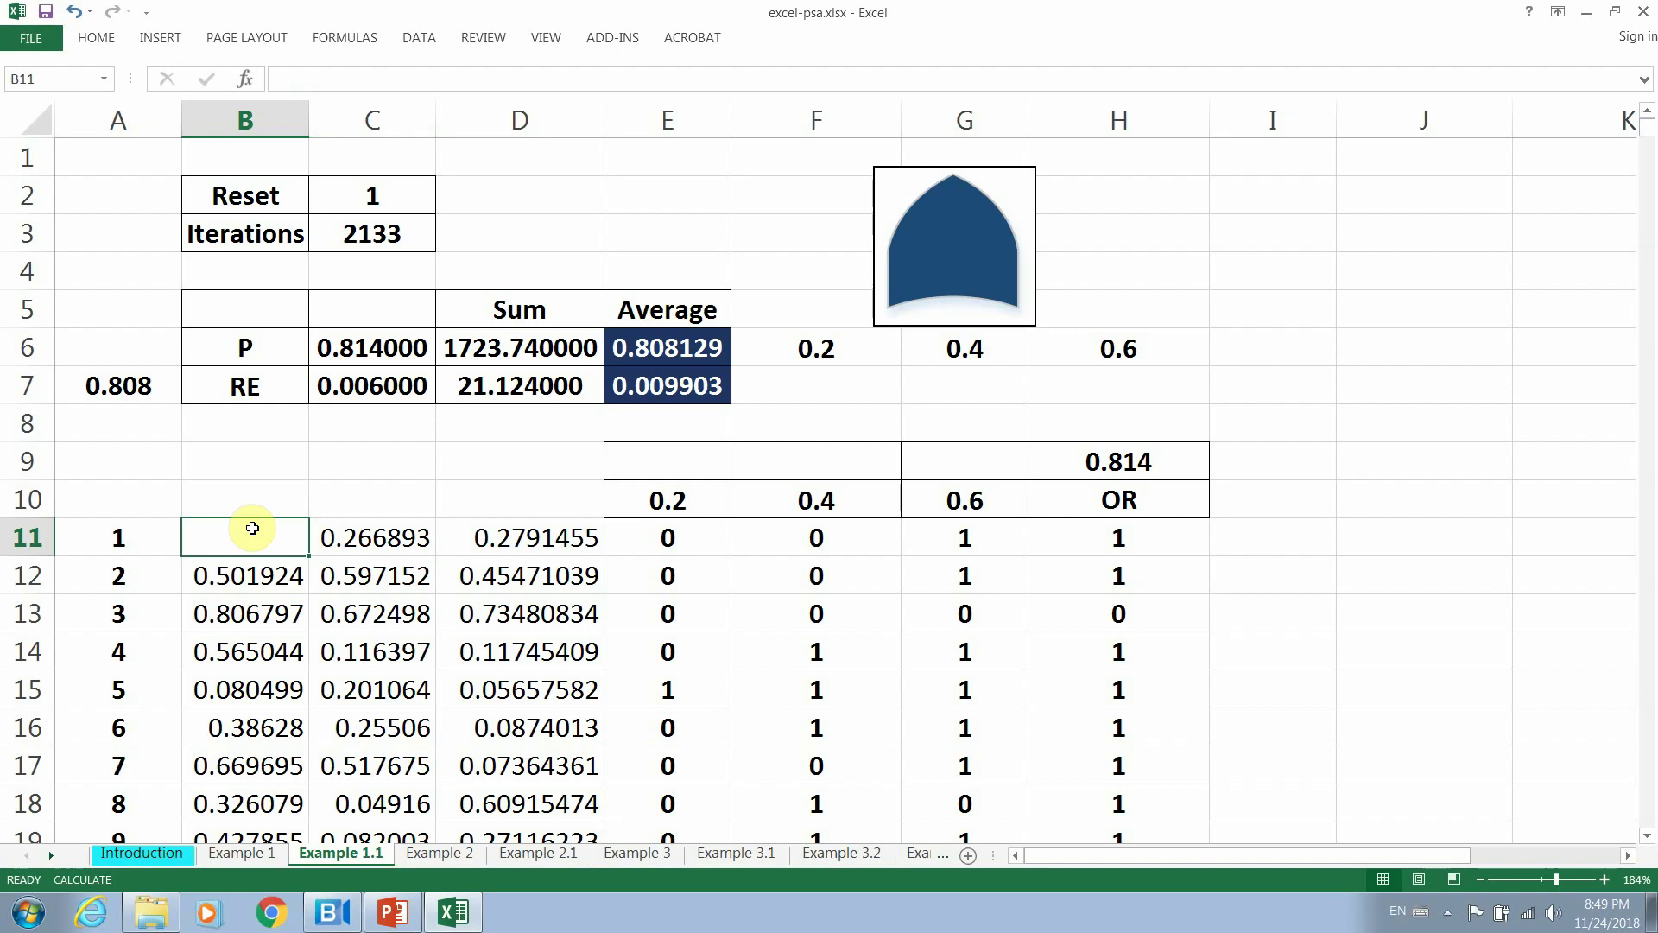
type("=RAND")
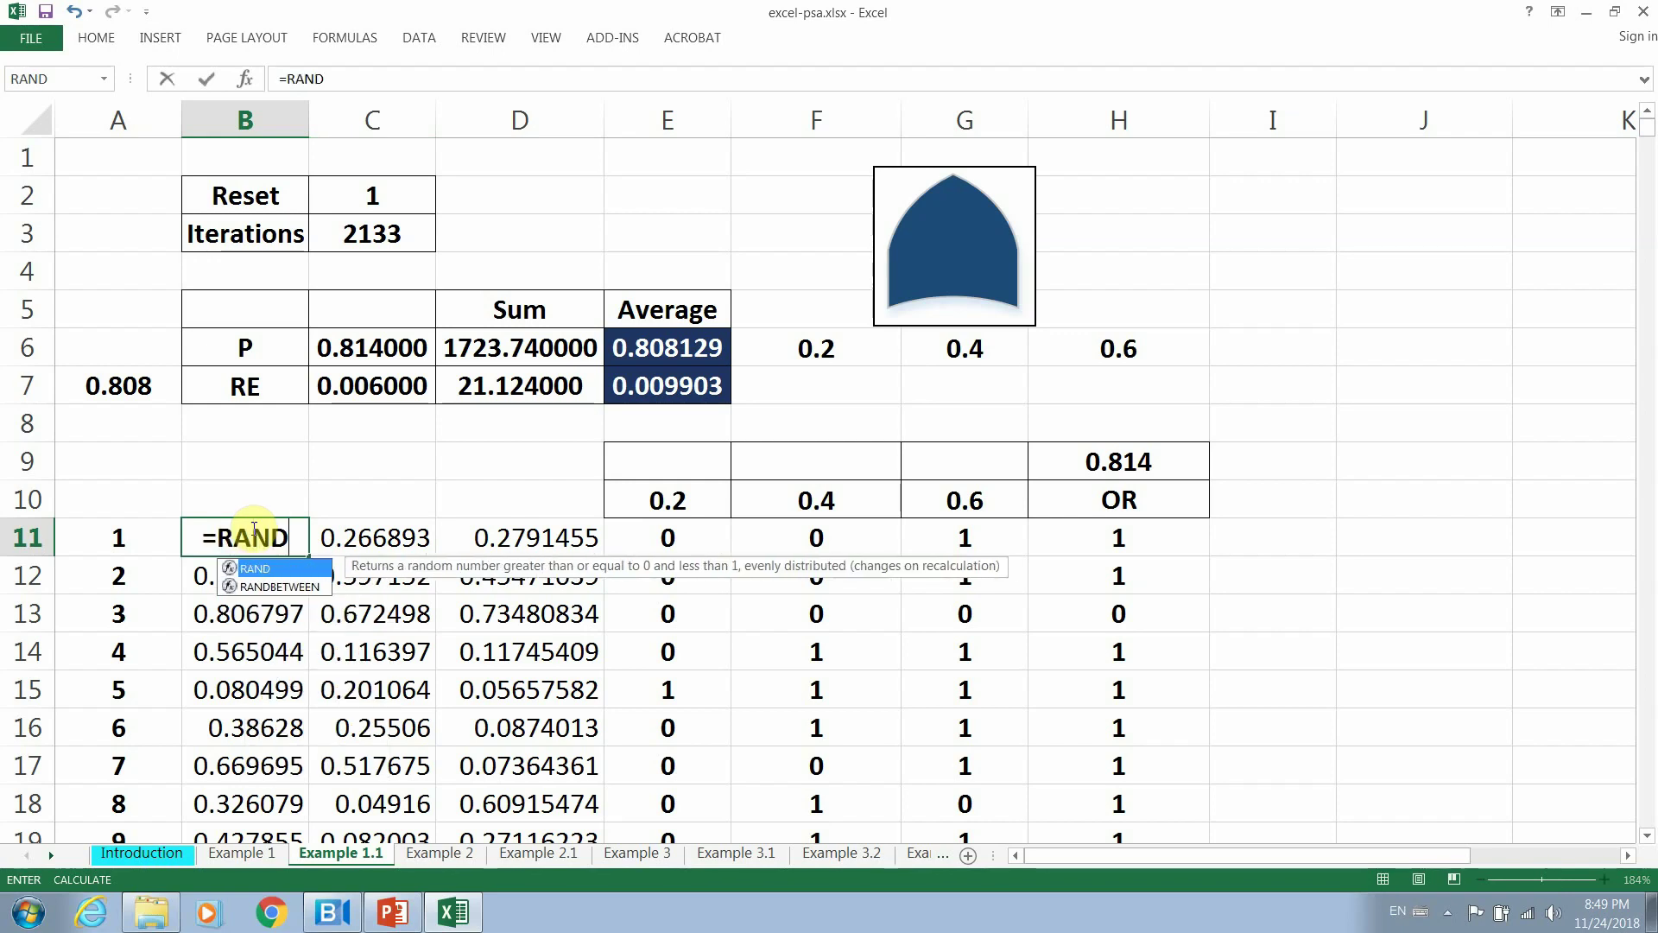
type("()")
key("Return")
left_click(251, 528)
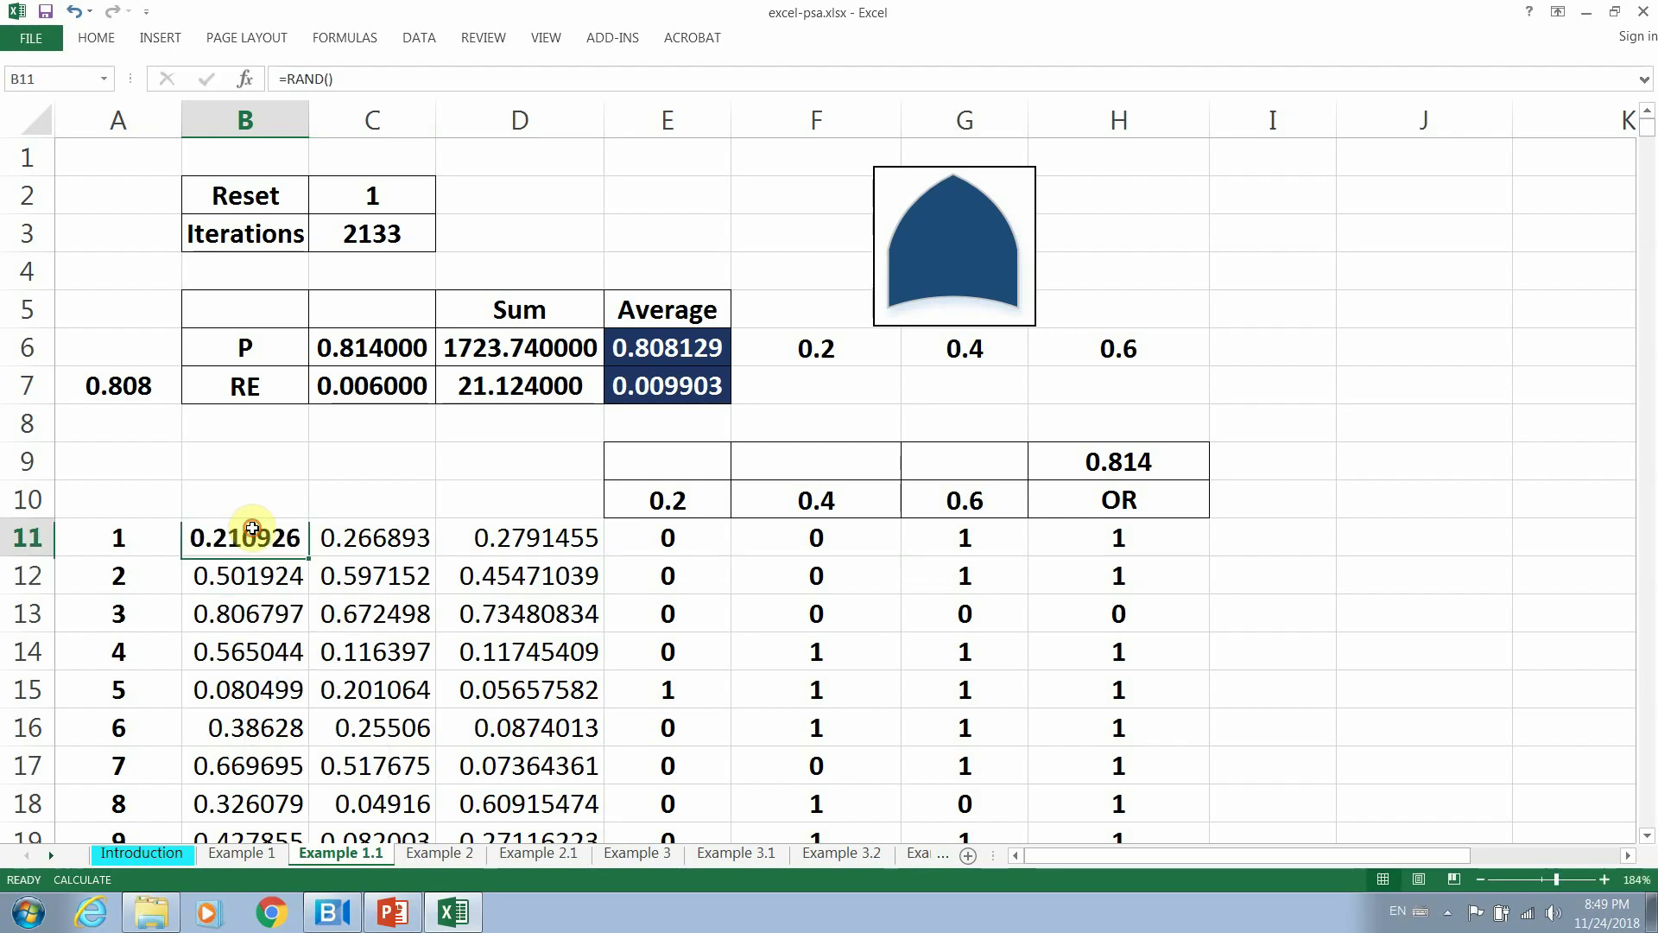
Fill the =RAND() formula from B11 across to column D and down to row 200.
left_click_drag(307, 559, 594, 909)
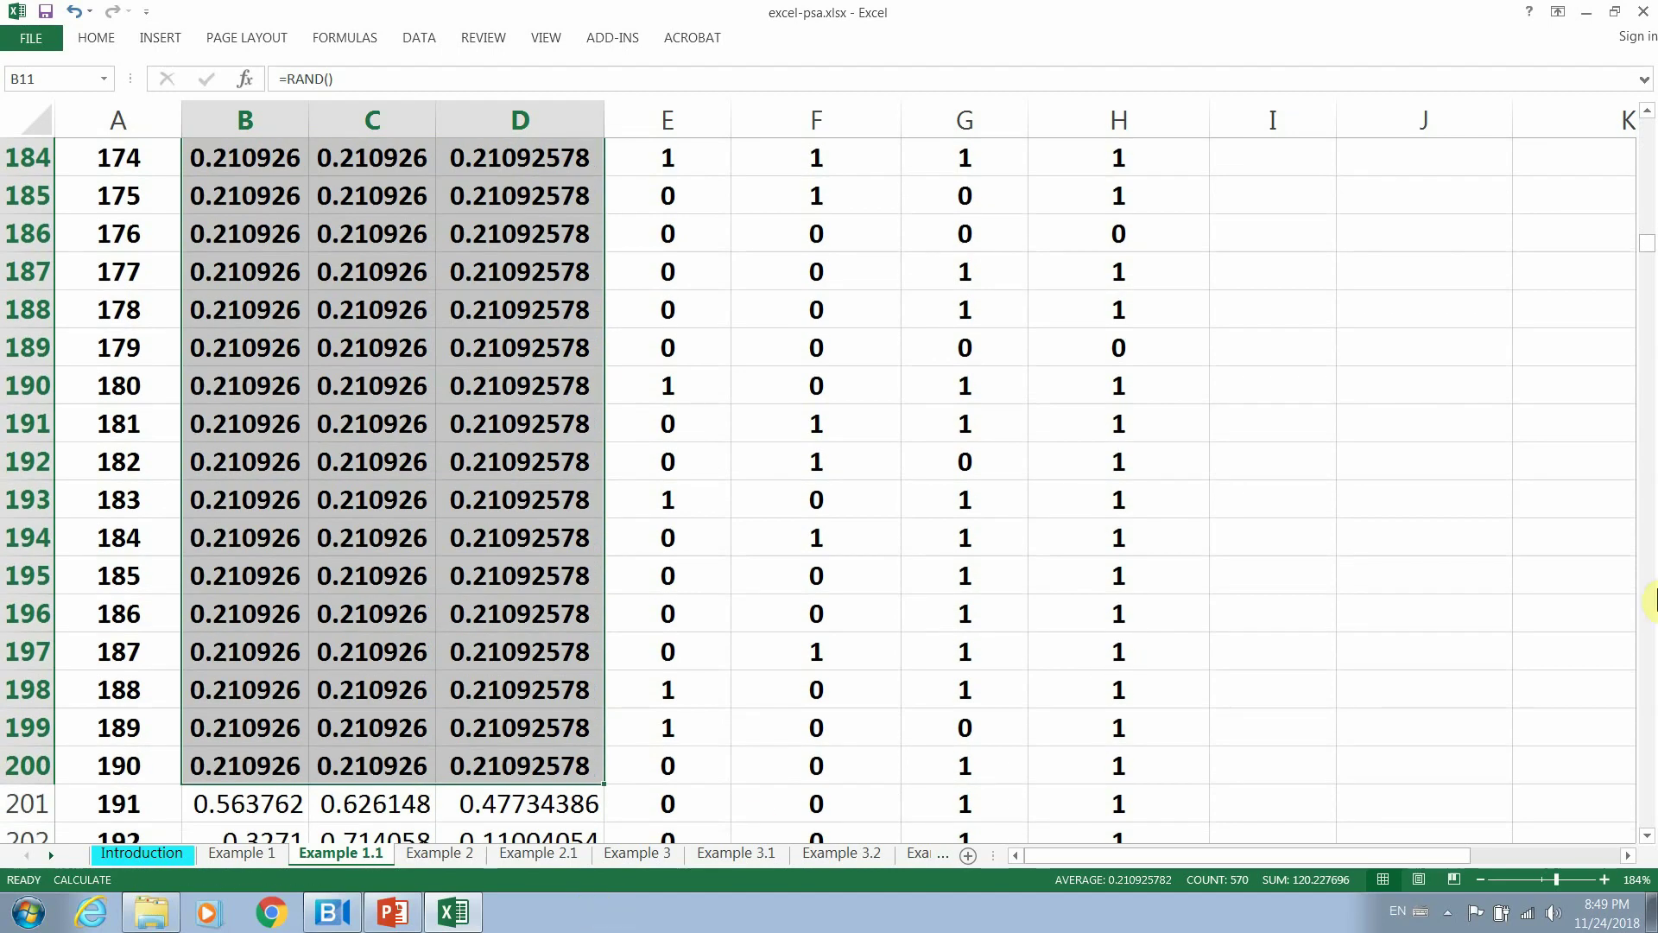
left_click_drag(1647, 246, 1645, 100)
left_click(409, 511)
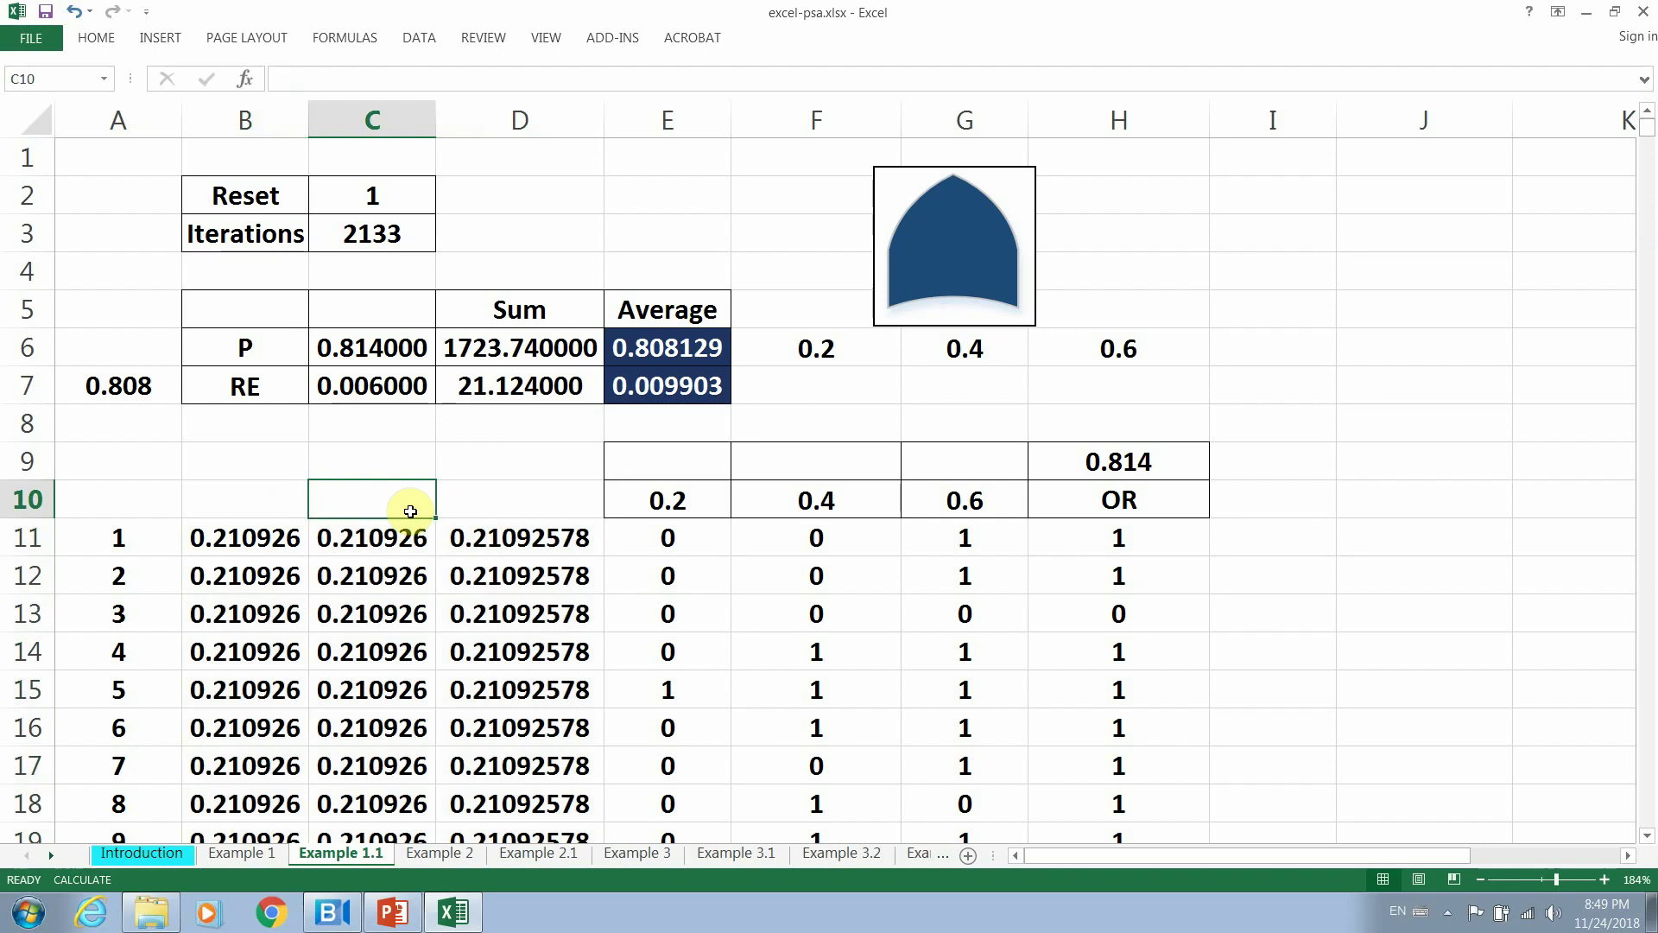
Recalculate the workbook twice and check the random numbers in B11:D11 and C12.
key("F9")
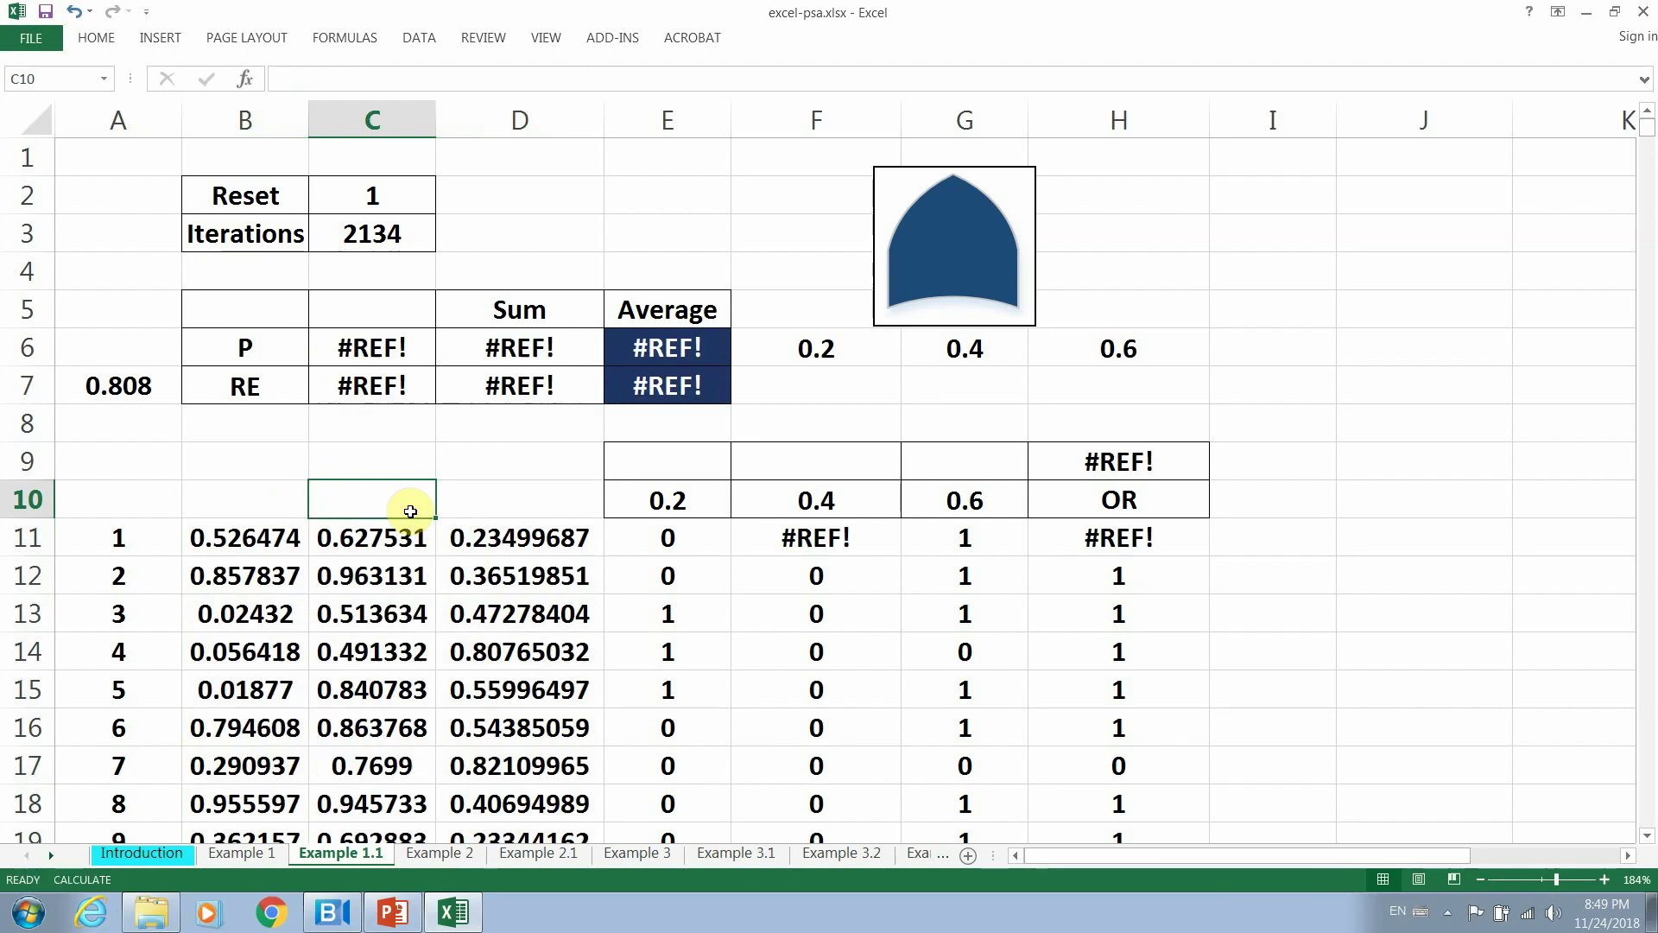
key("F9")
left_click_drag(255, 538, 484, 538)
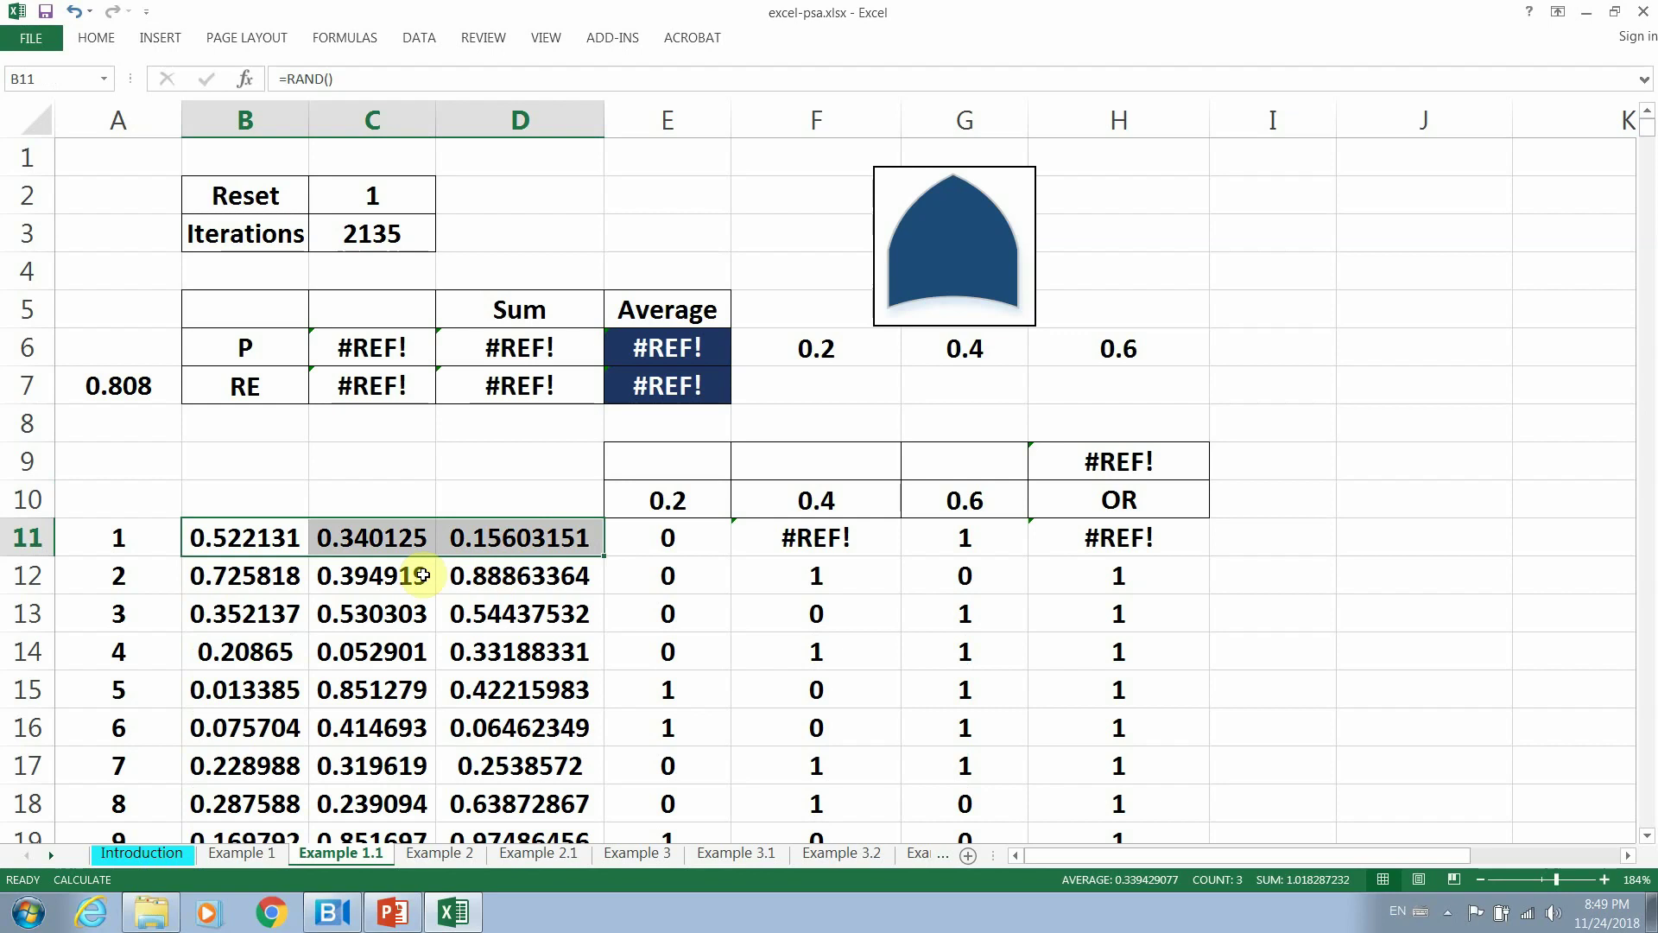
left_click(356, 577)
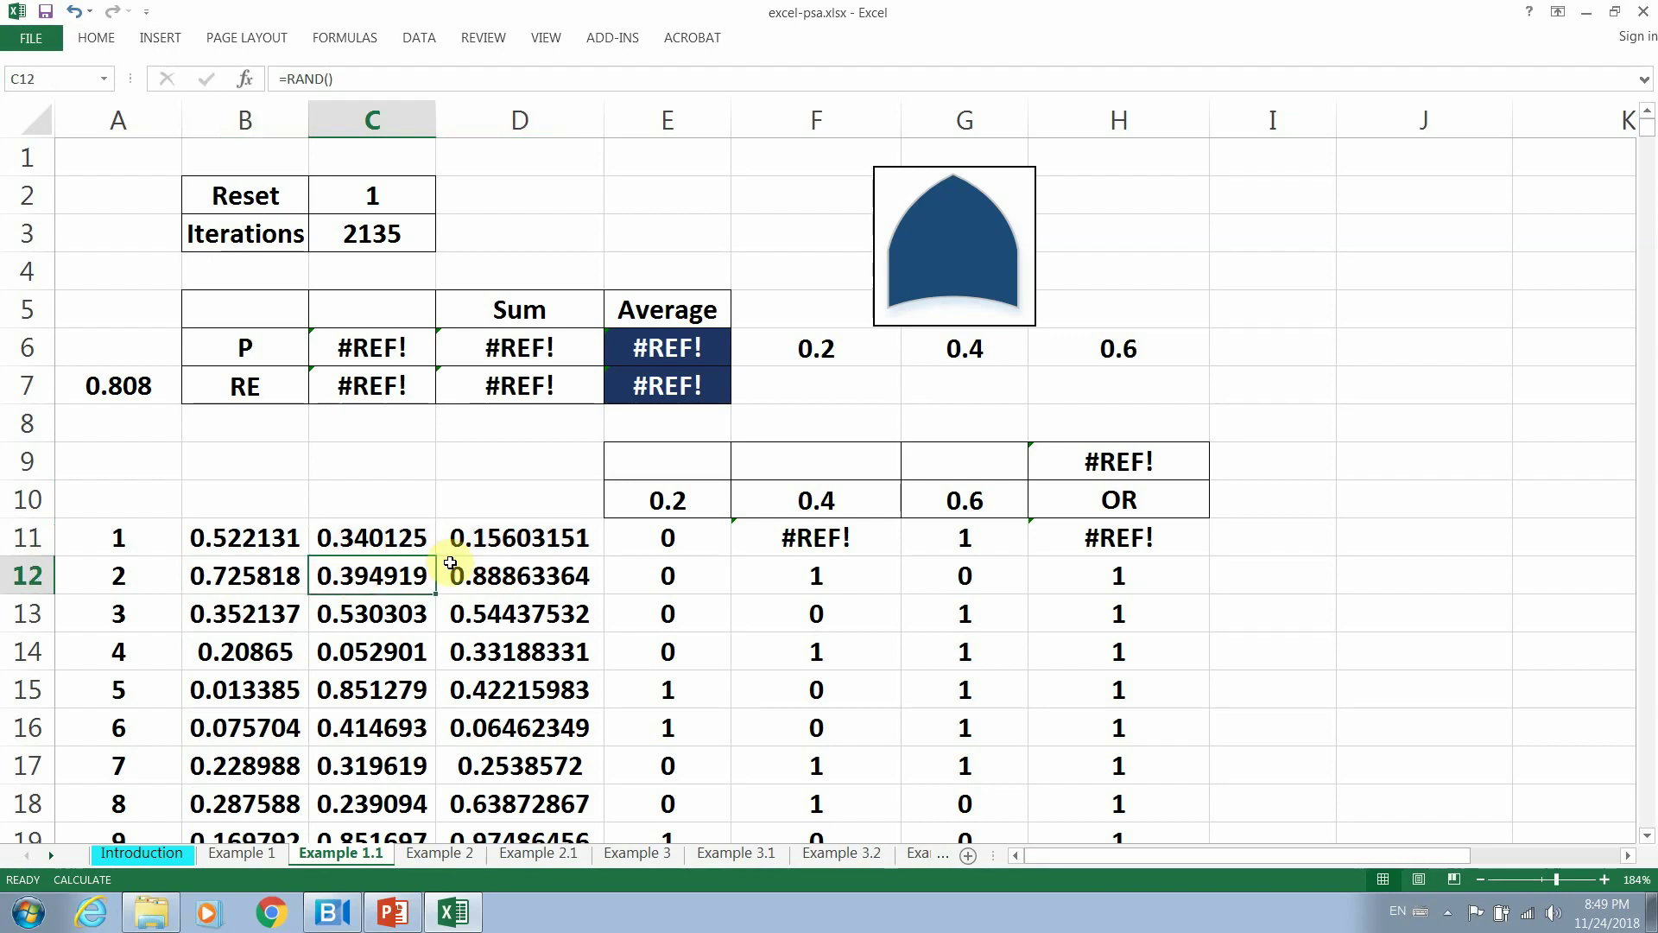
Undo the recent random-number formula edits and return to the Example 1.1 sheet.
key("ctrl+z")
key("ctrl+z")
key("ctrl+z")
key("ctrl+z")
key("ctrl+z")
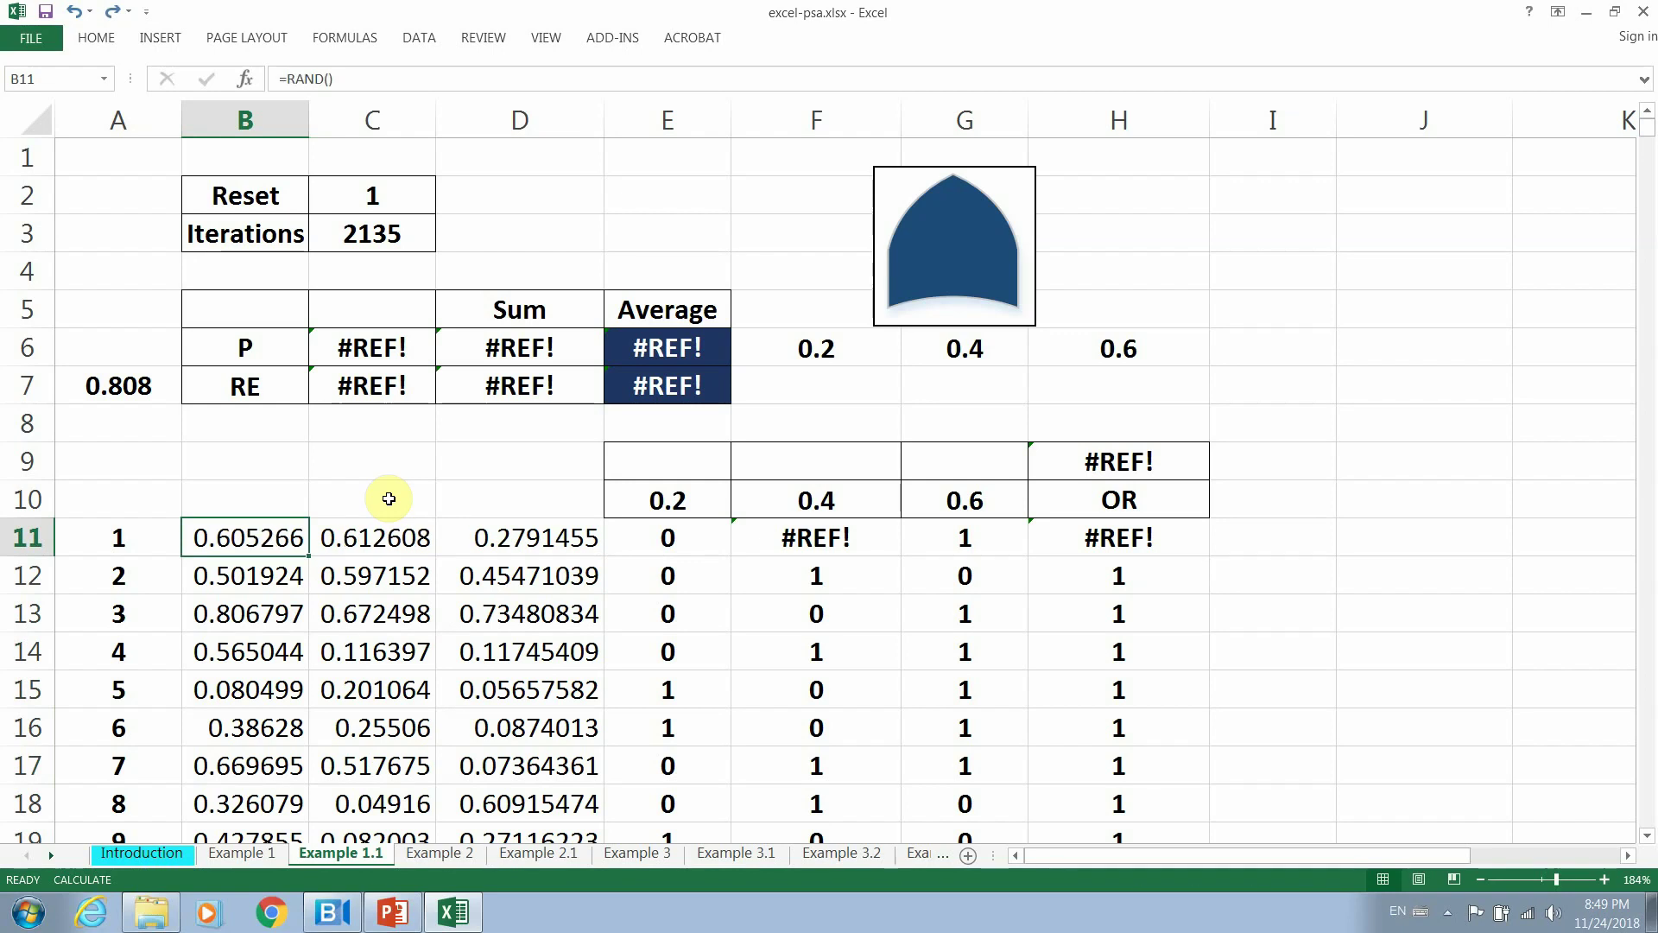
key("ctrl+z")
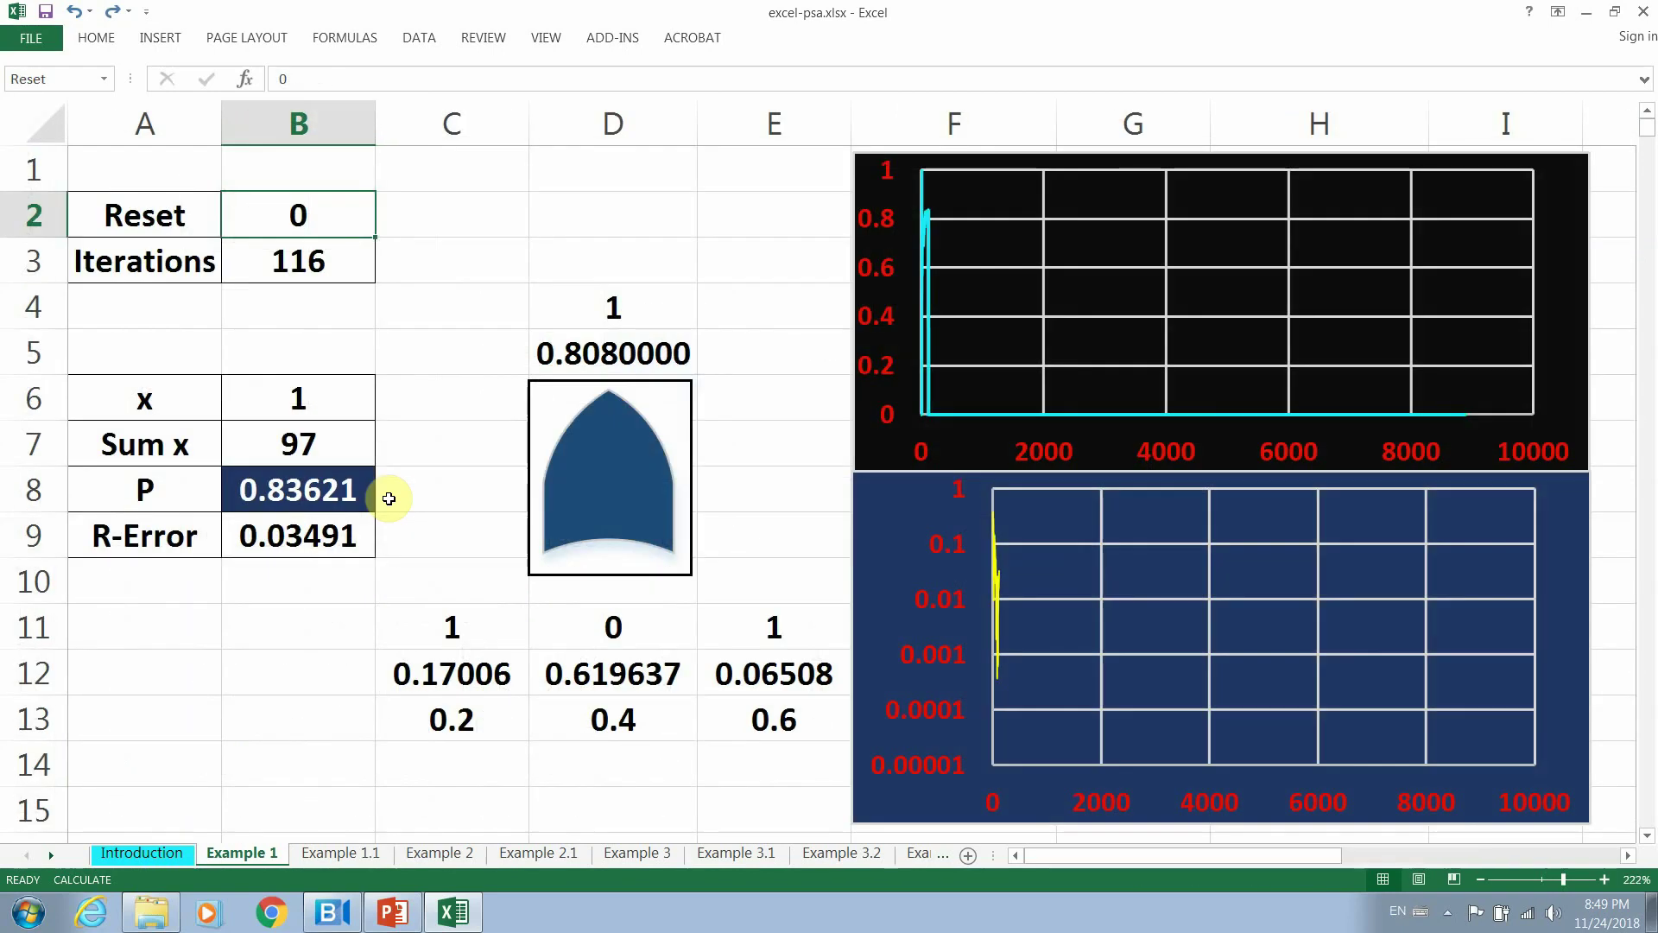
left_click(356, 853)
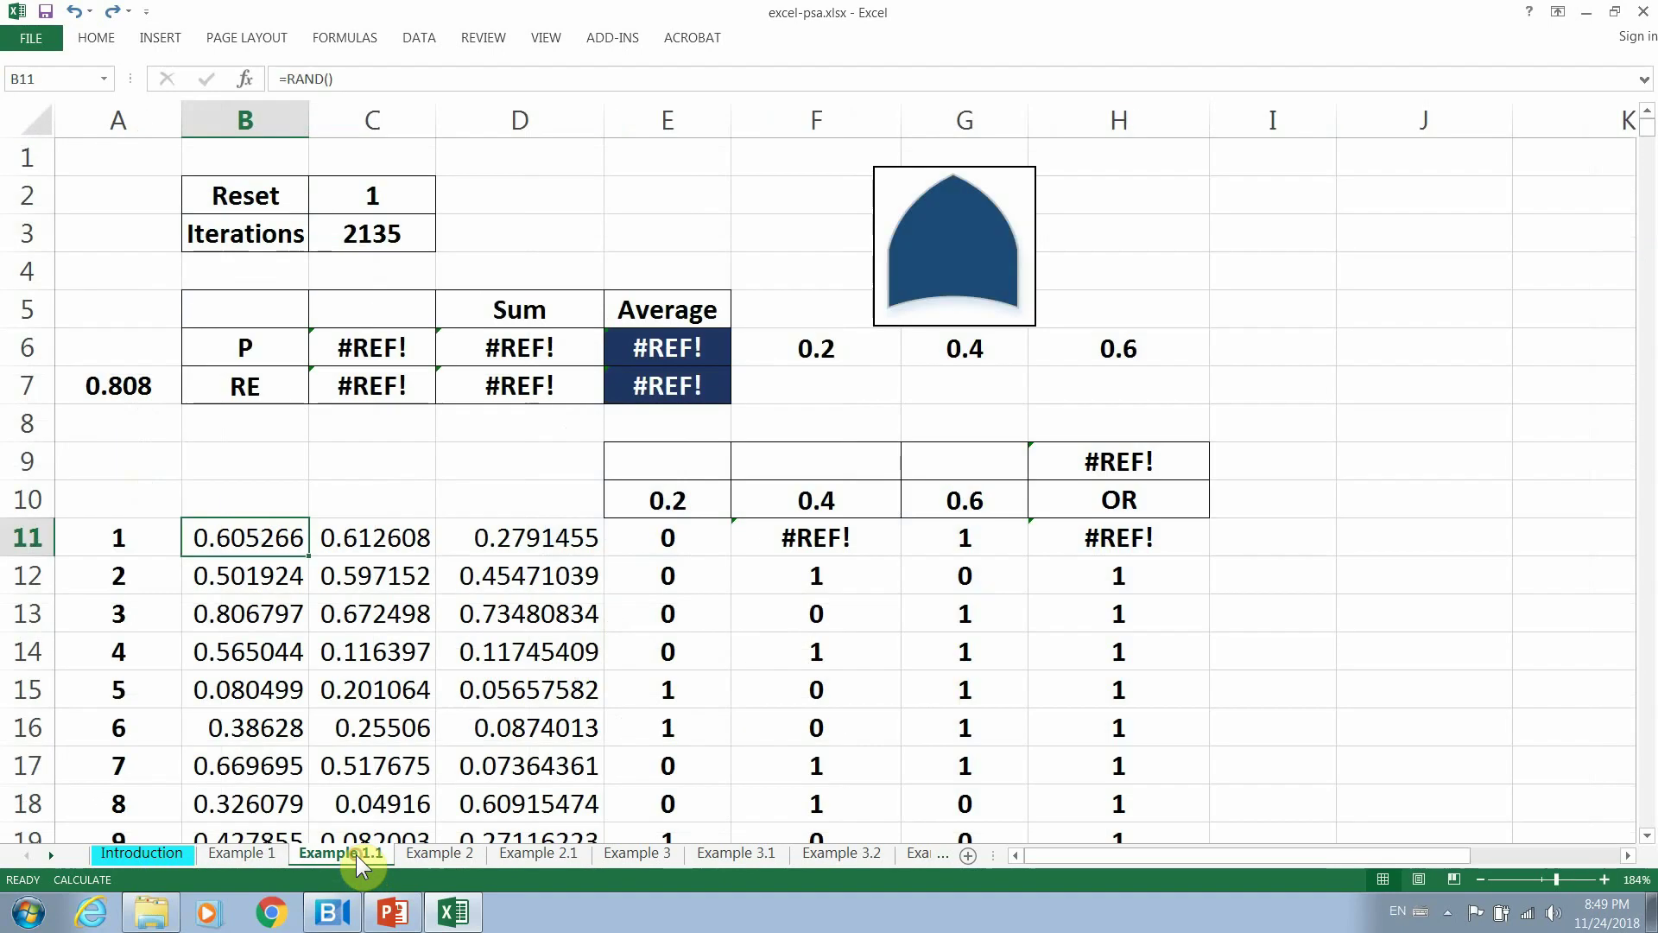
Confirm the formula =IF(B11<=E$10,1,0) in E11 and fill it across F11:G11.
left_click(686, 537)
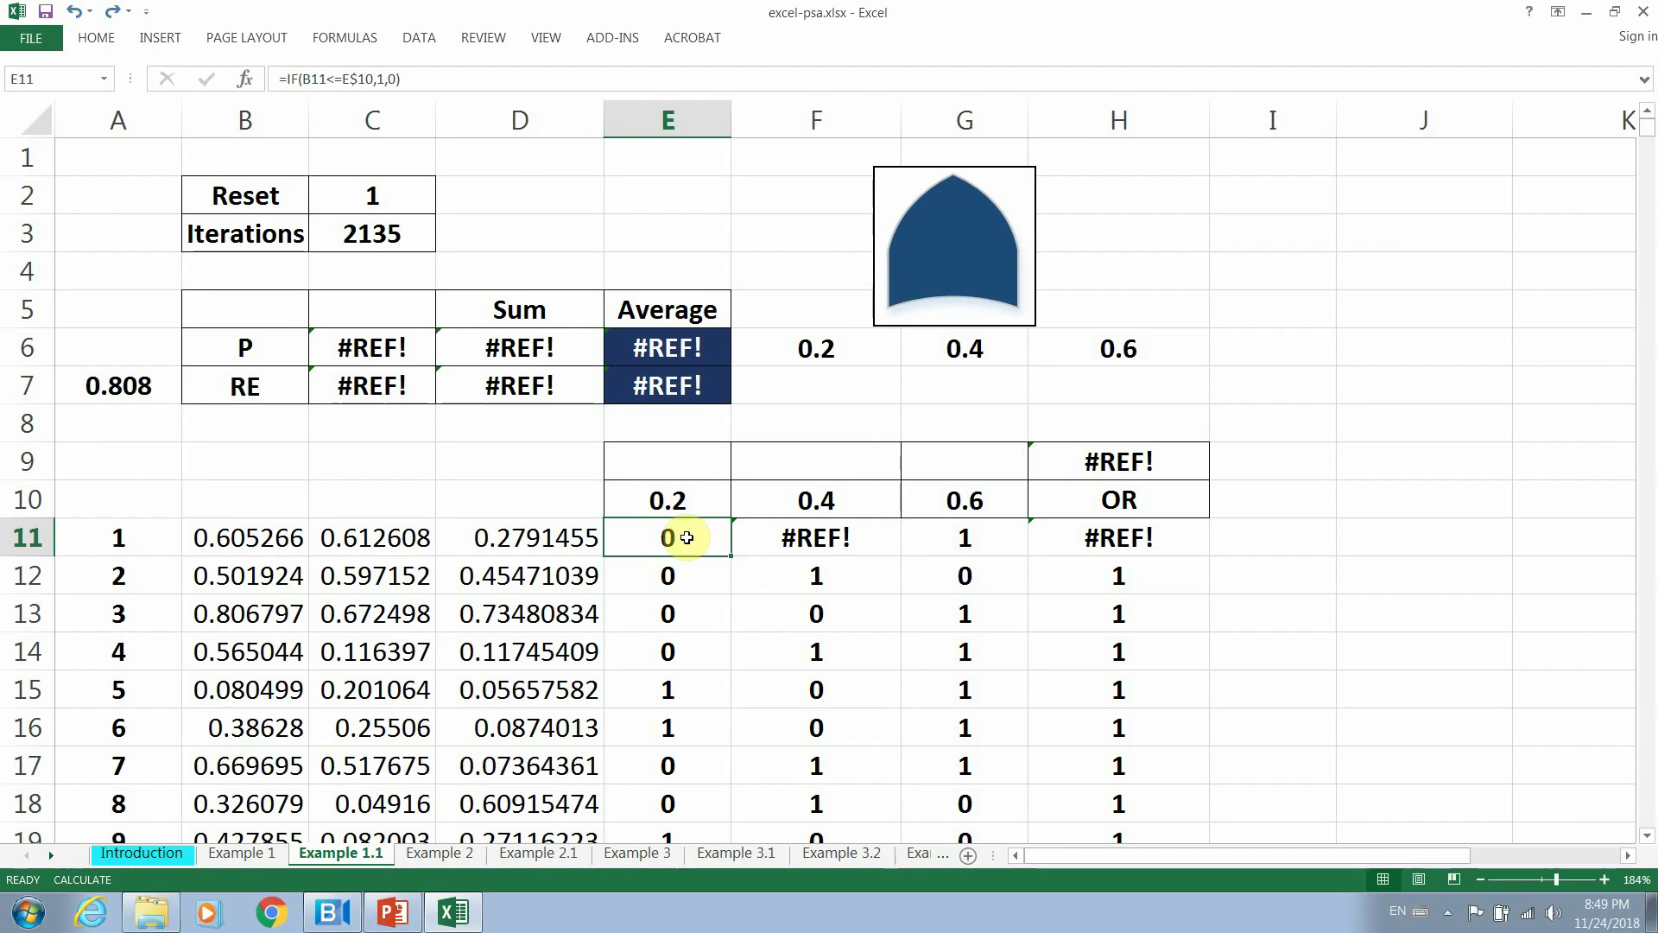
double_click(687, 537)
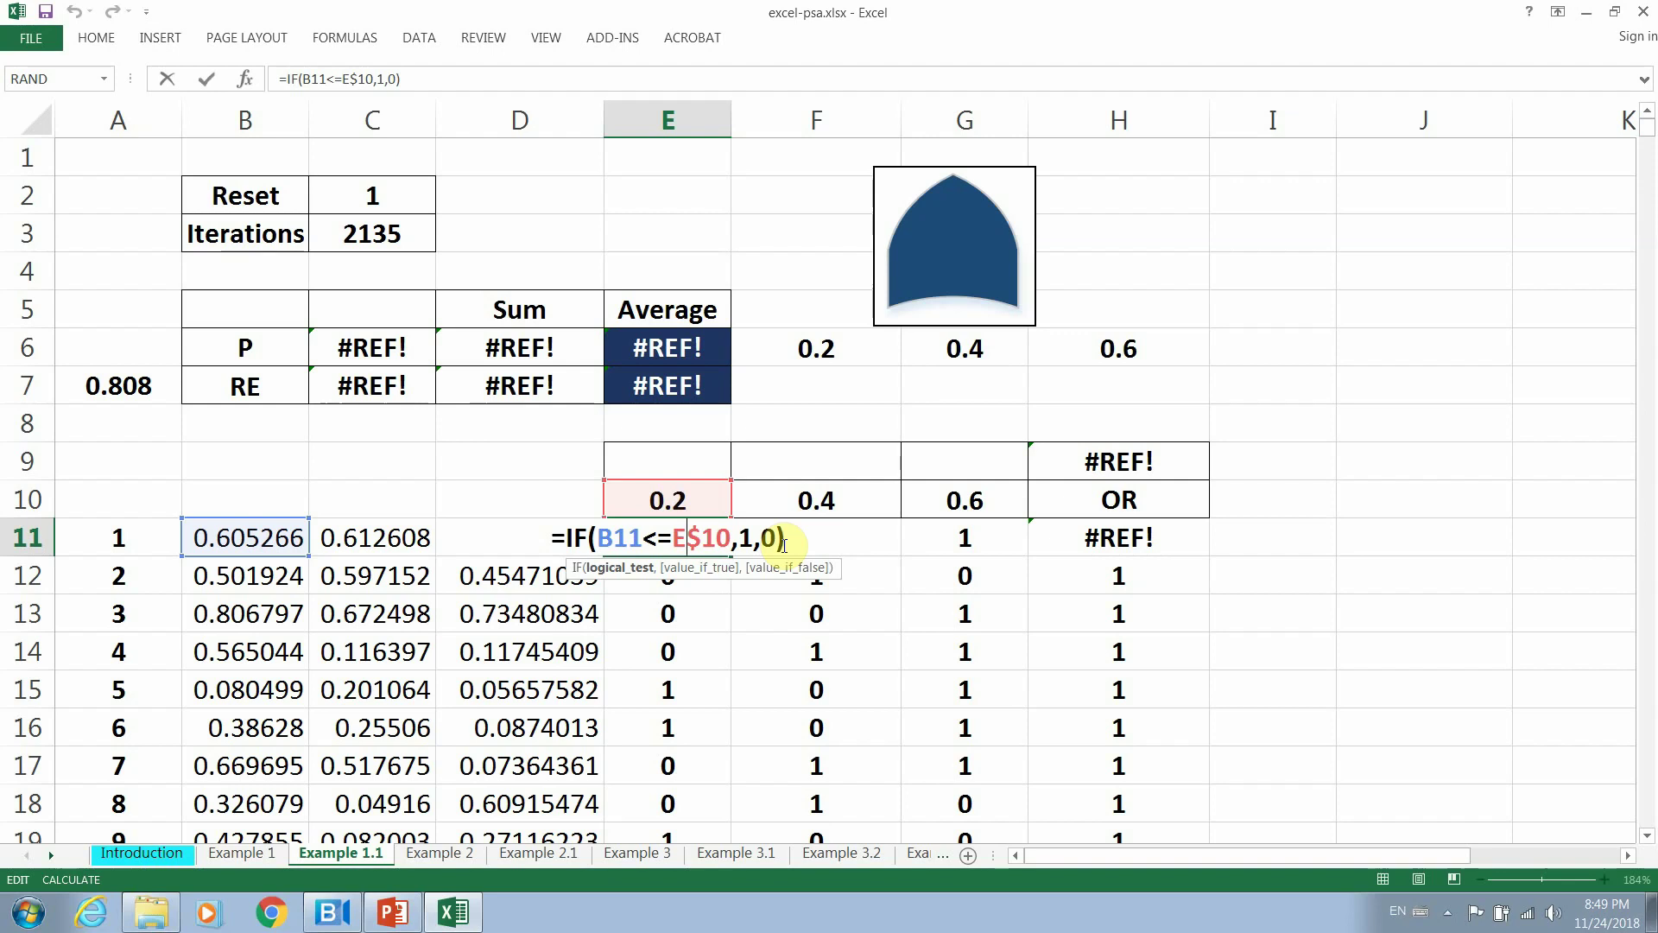
key("ctrl+Return")
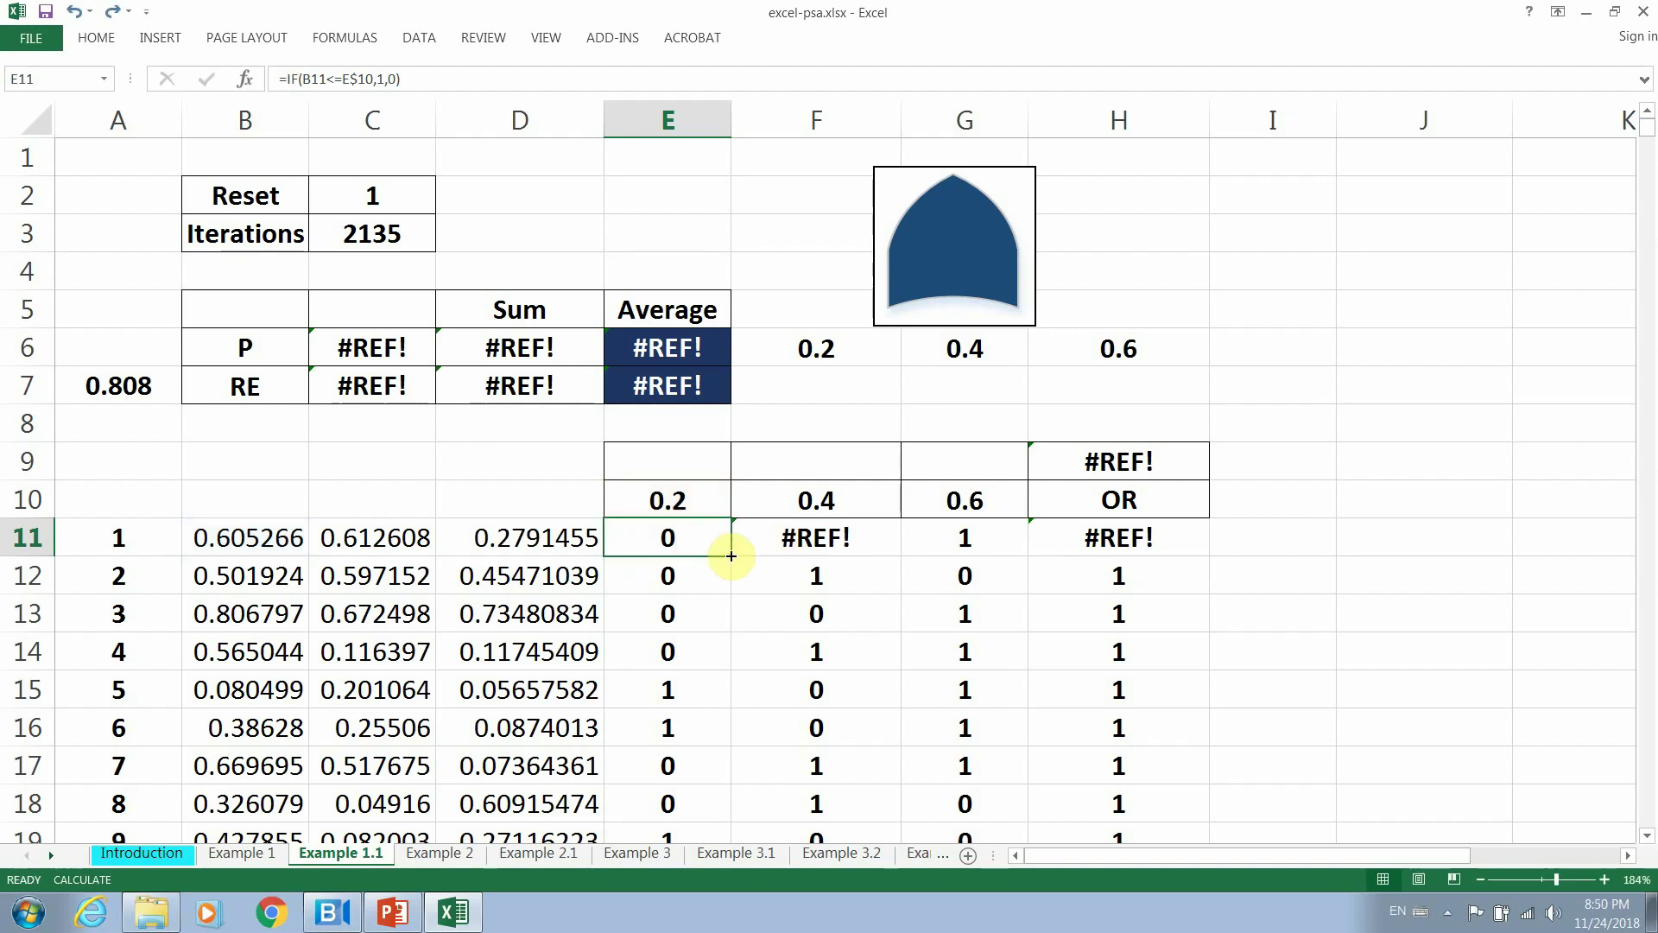
left_click_drag(731, 555, 1004, 562)
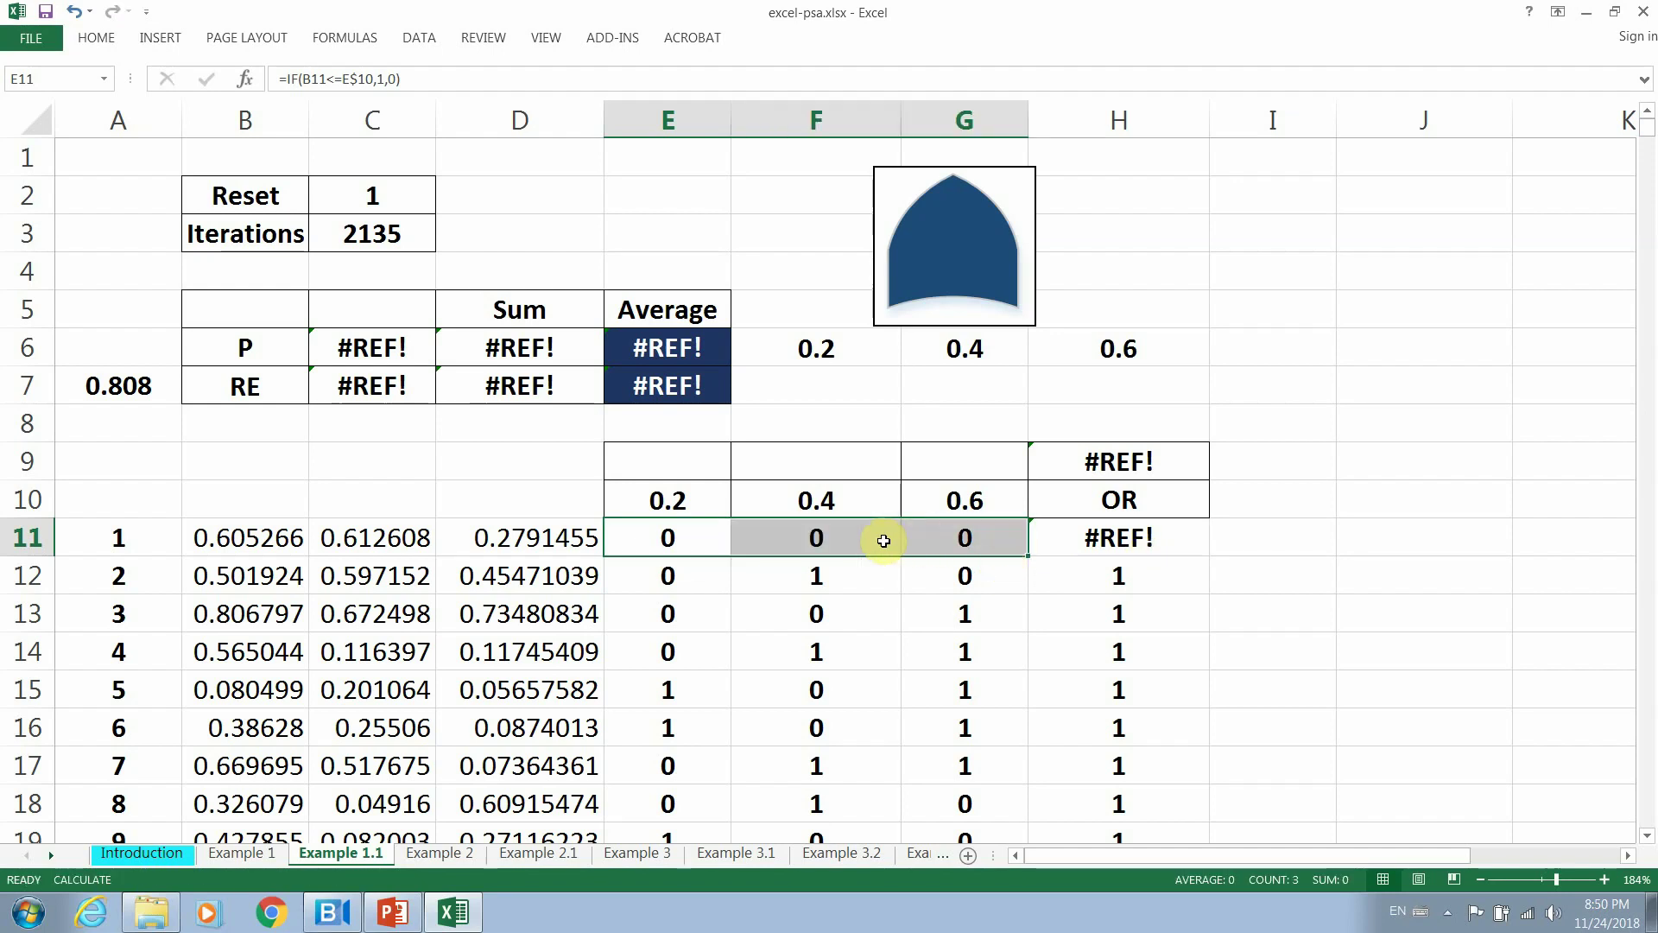
Examine the random-number cells B11:D11 and the probabilities in F6:H6 that they are compared against.
left_click(400, 539)
left_click(515, 551)
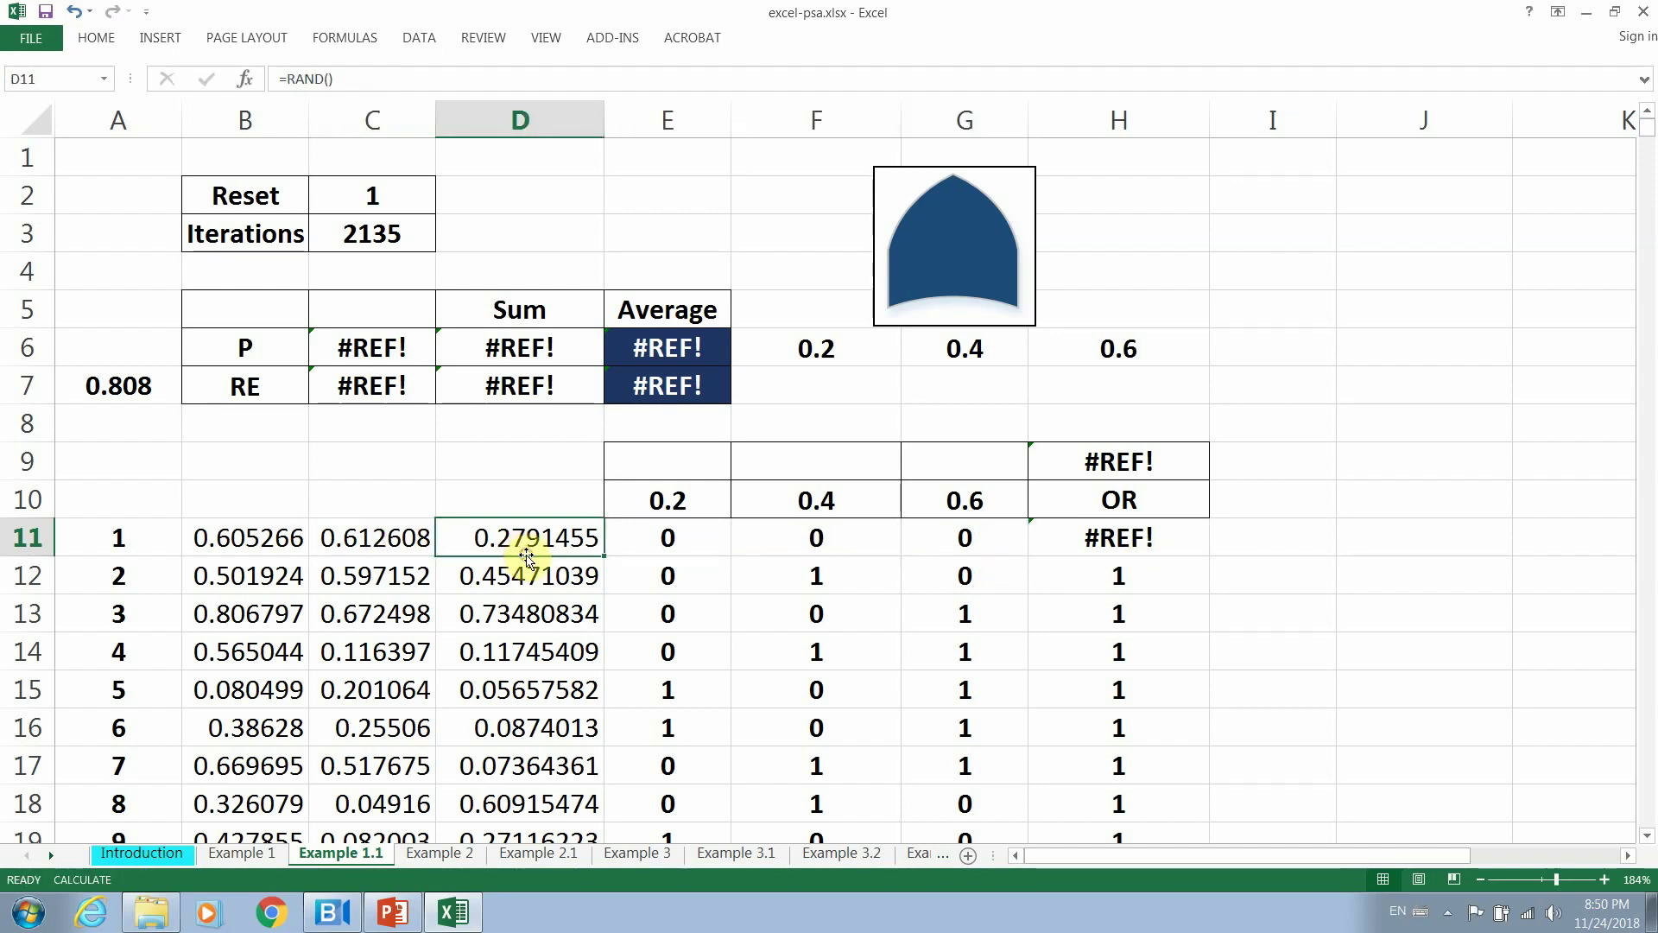
left_click(251, 545)
left_click(367, 539)
left_click(484, 536)
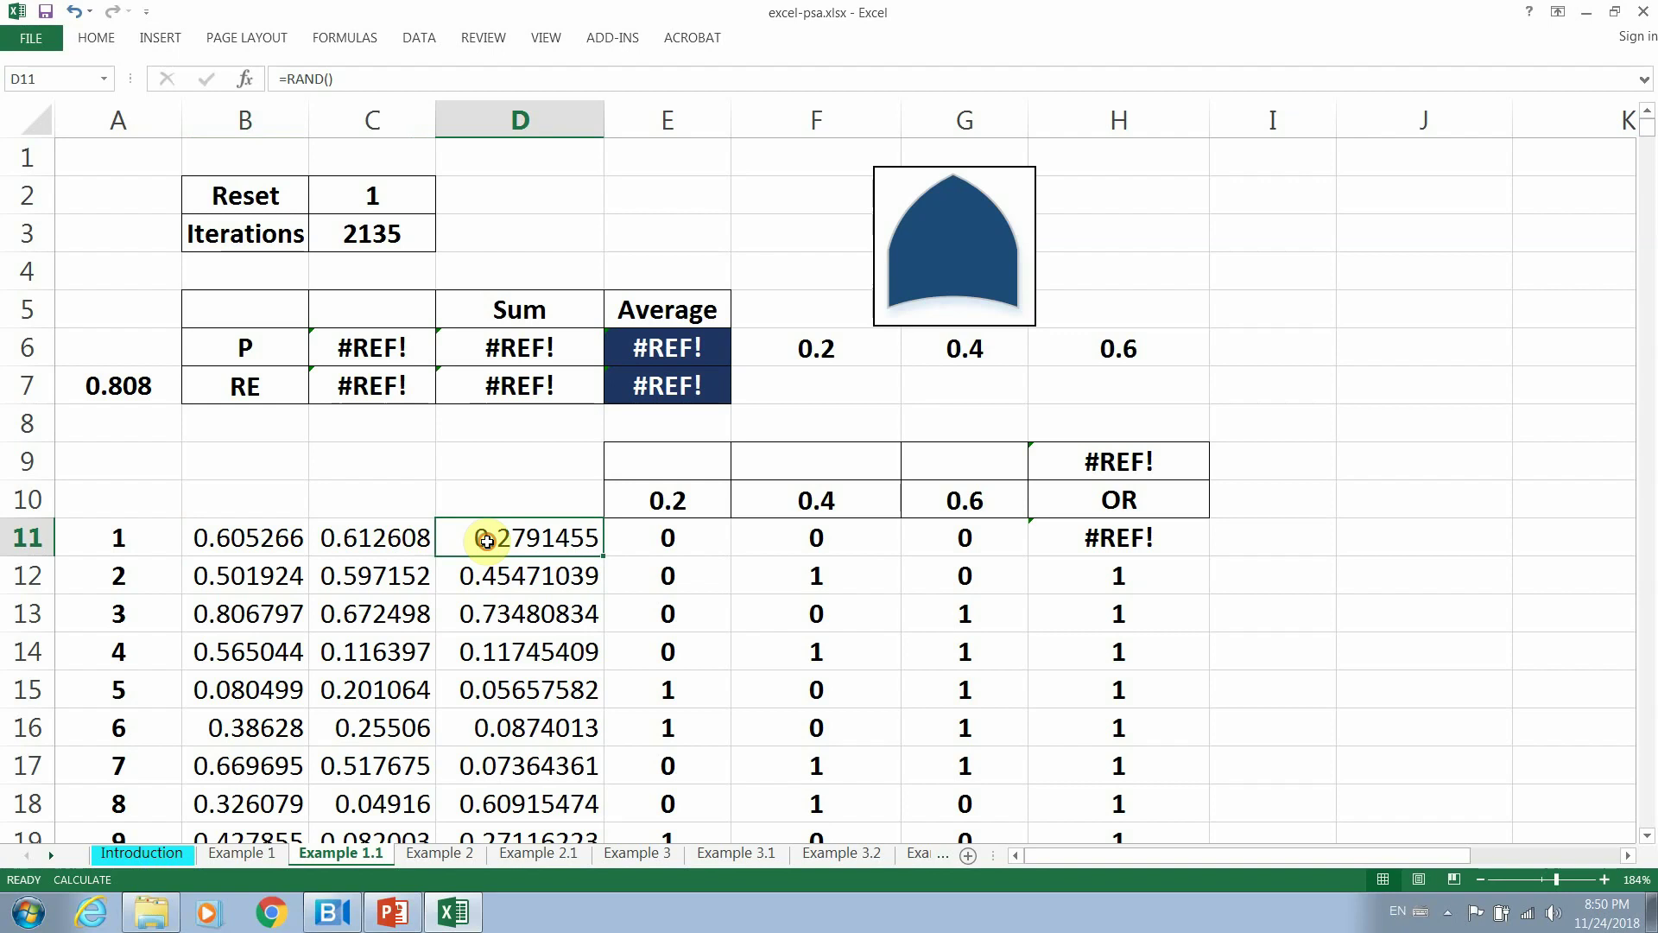
left_click(829, 349)
left_click(968, 347)
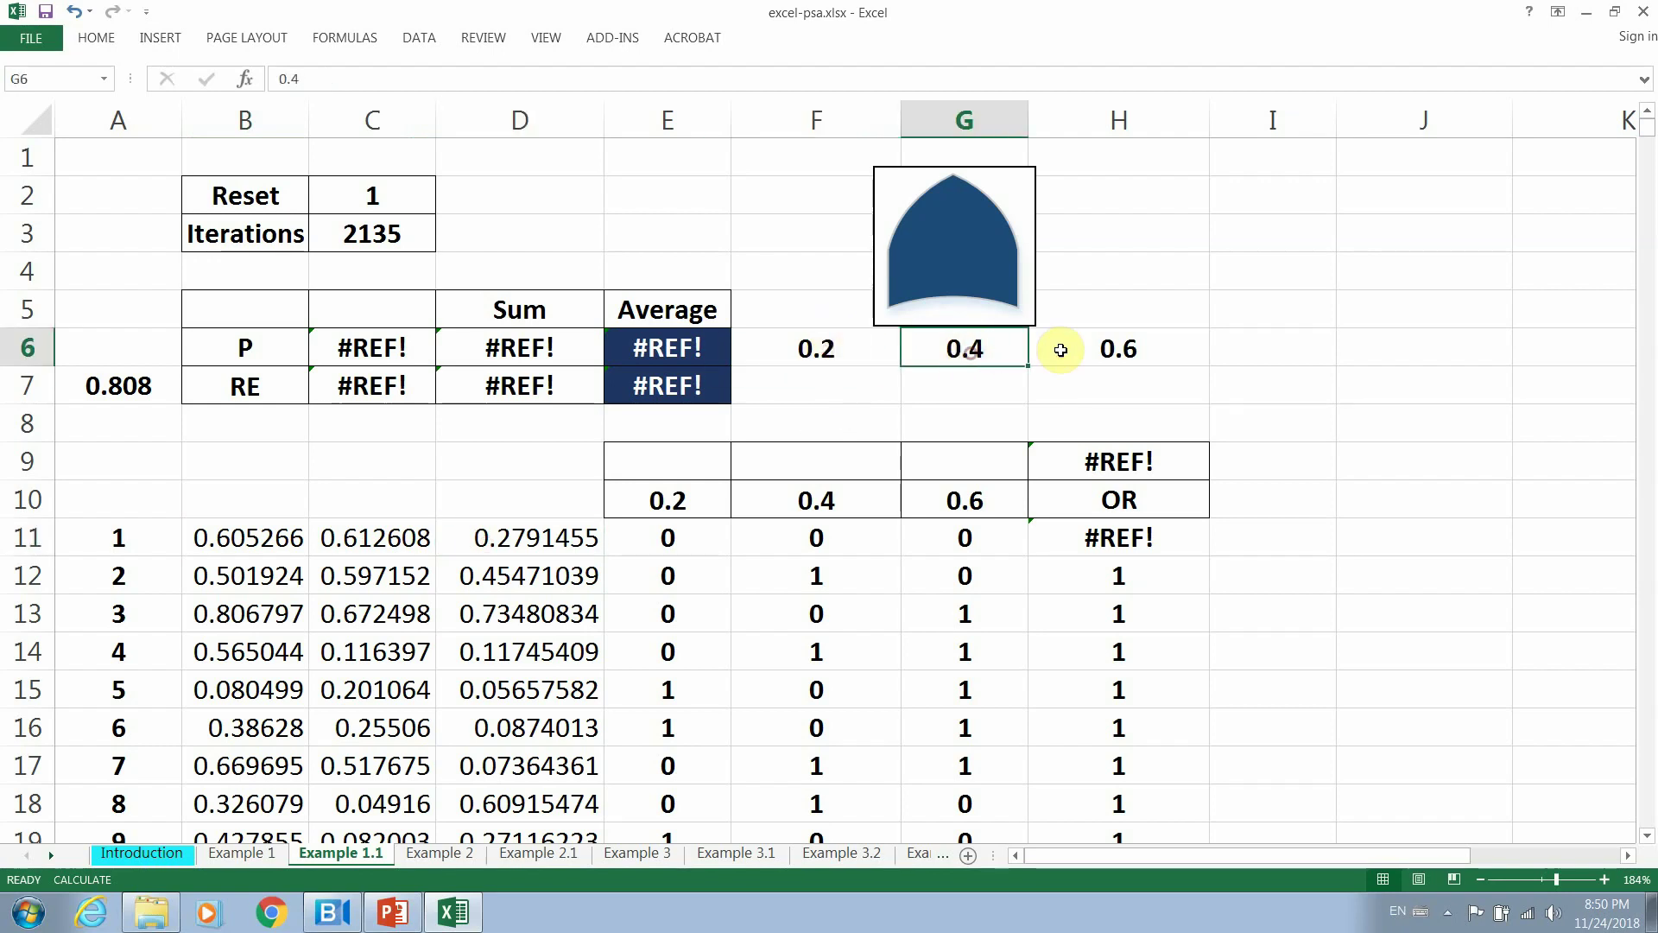
left_click(1098, 349)
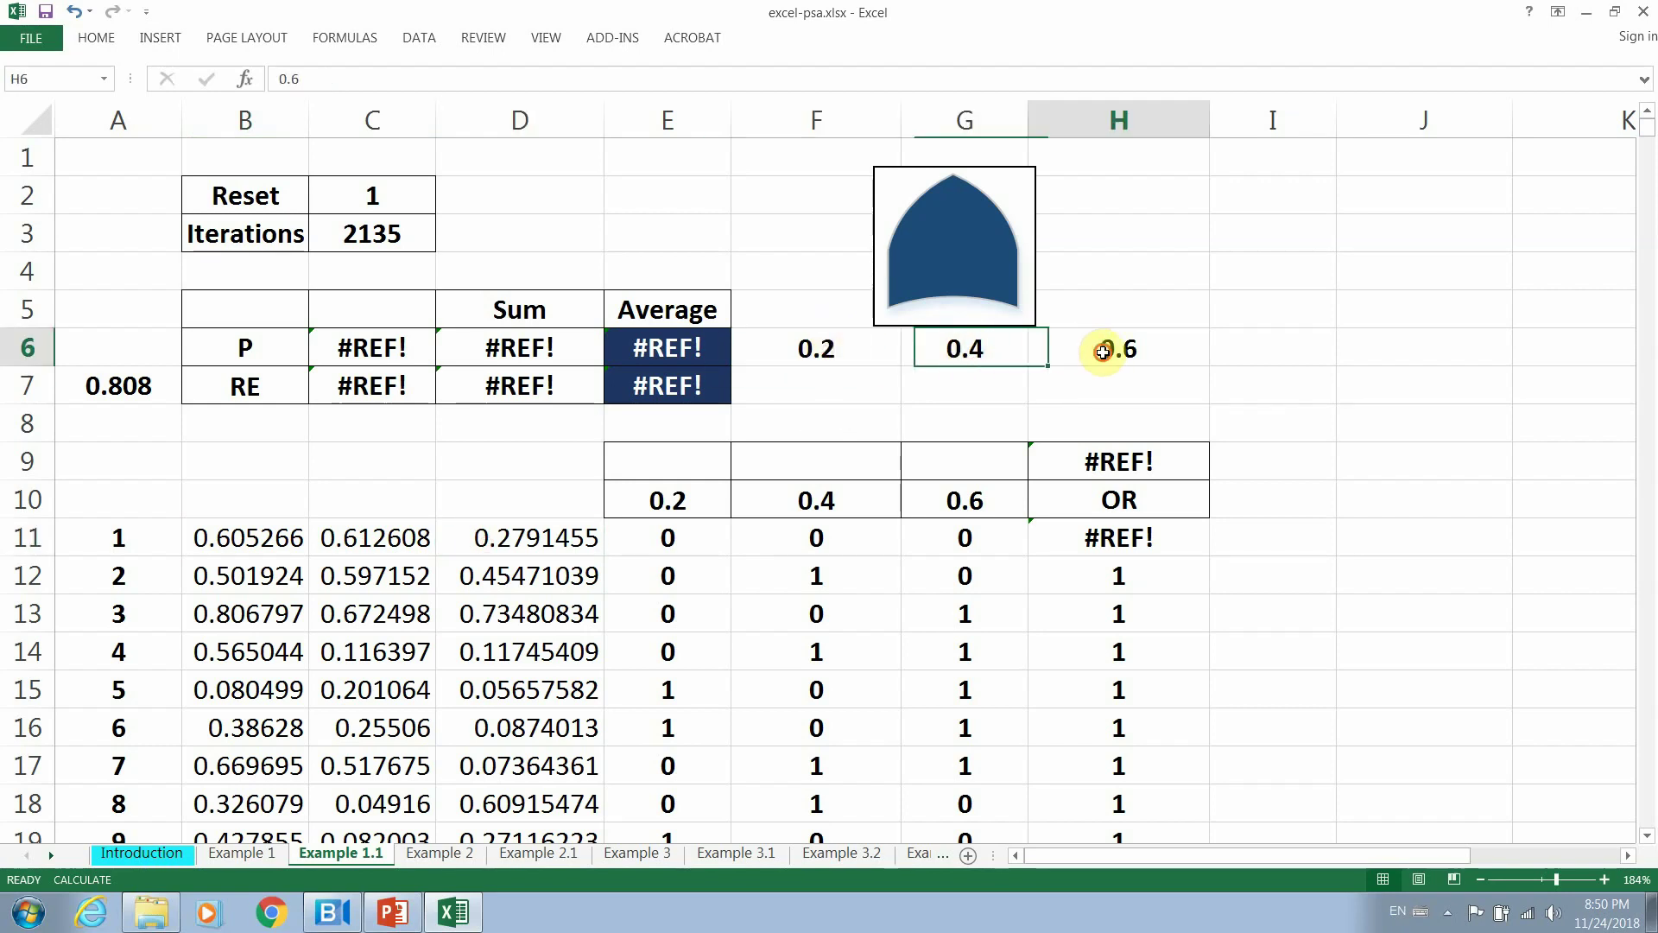
Fill the IF(OR) formula from H12 up into H11 and re-enter it as =IF(OR(E11=1,F11=1,G11=1),1,0).
left_click(1098, 544)
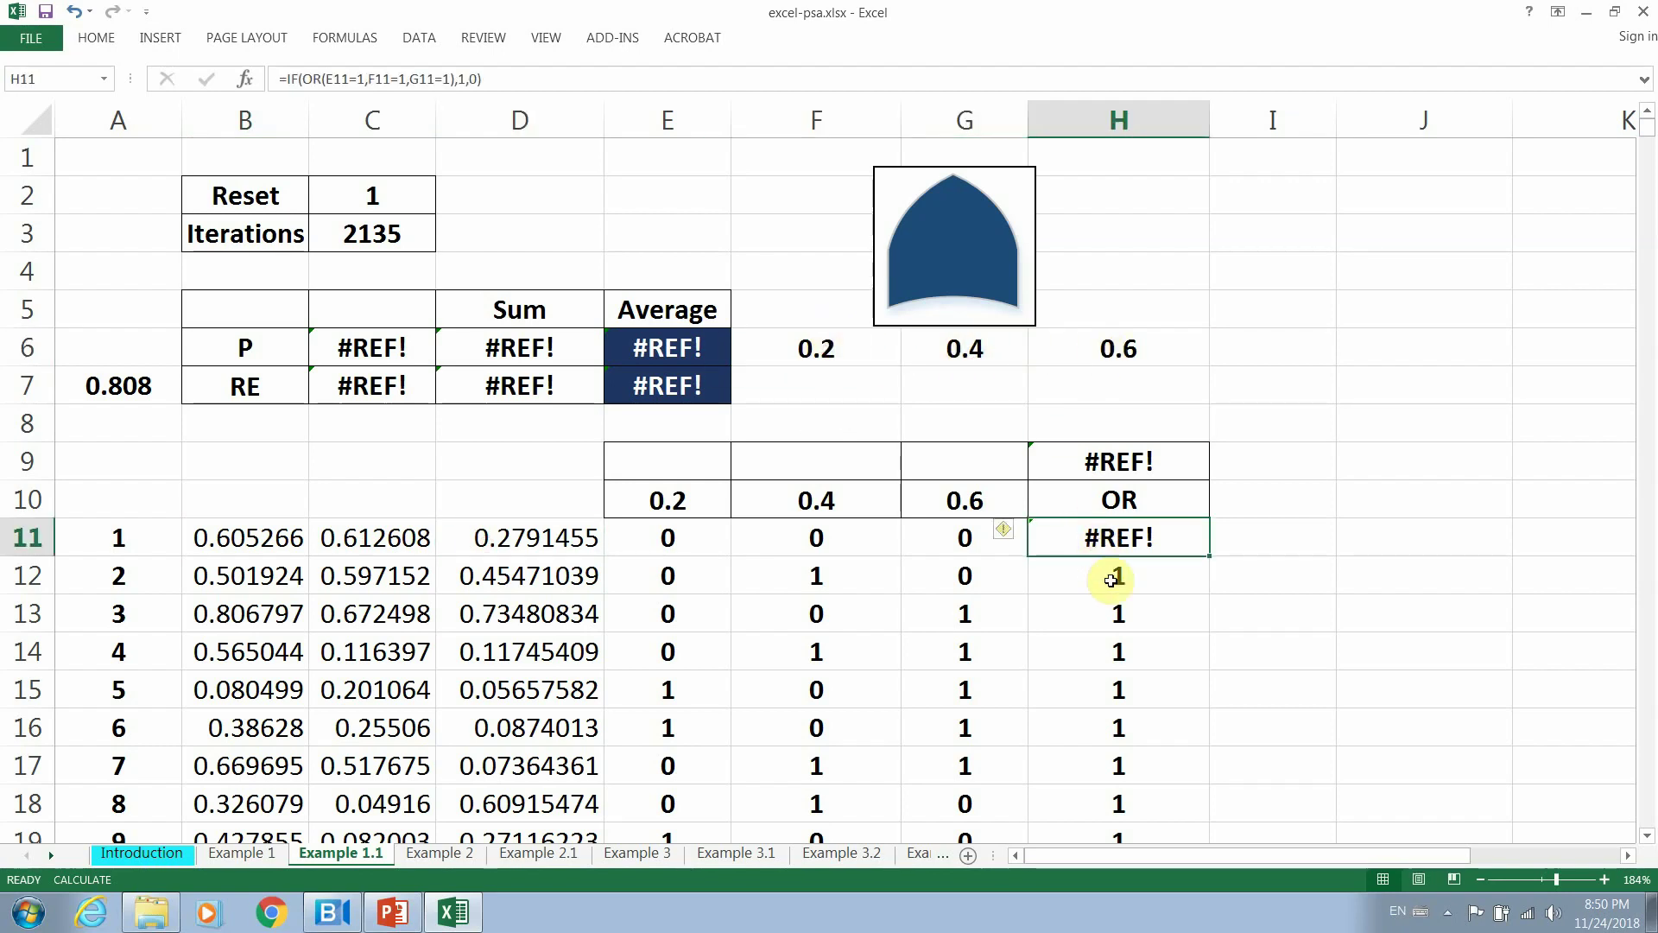
left_click(1114, 579)
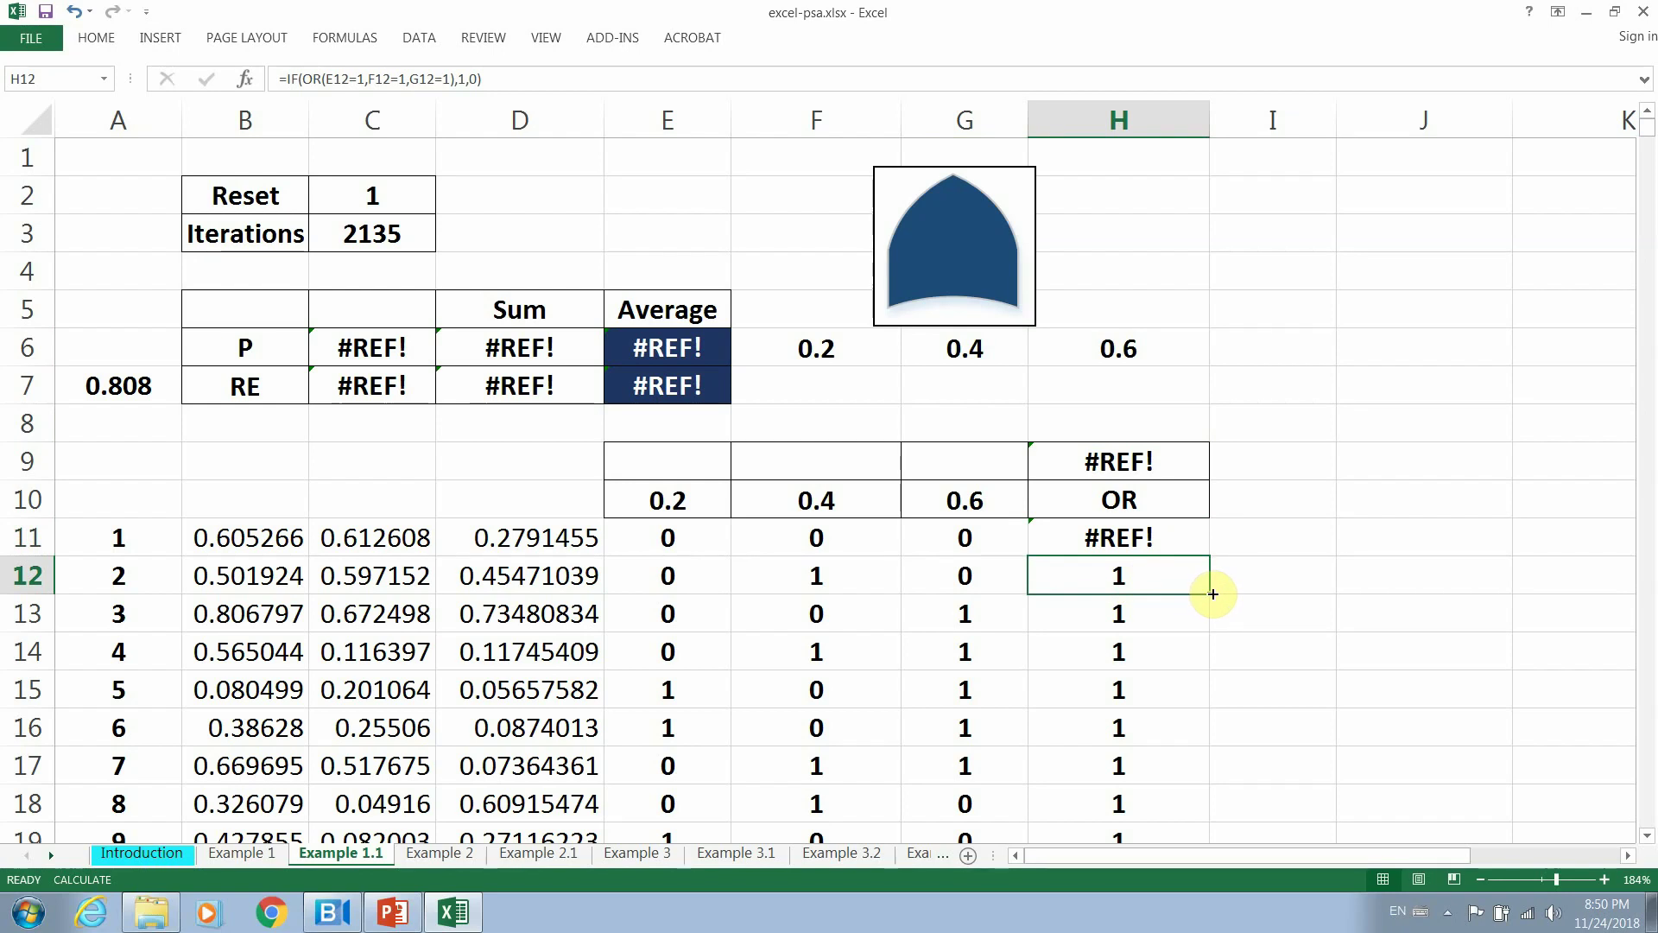
left_click_drag(1212, 594, 1199, 530)
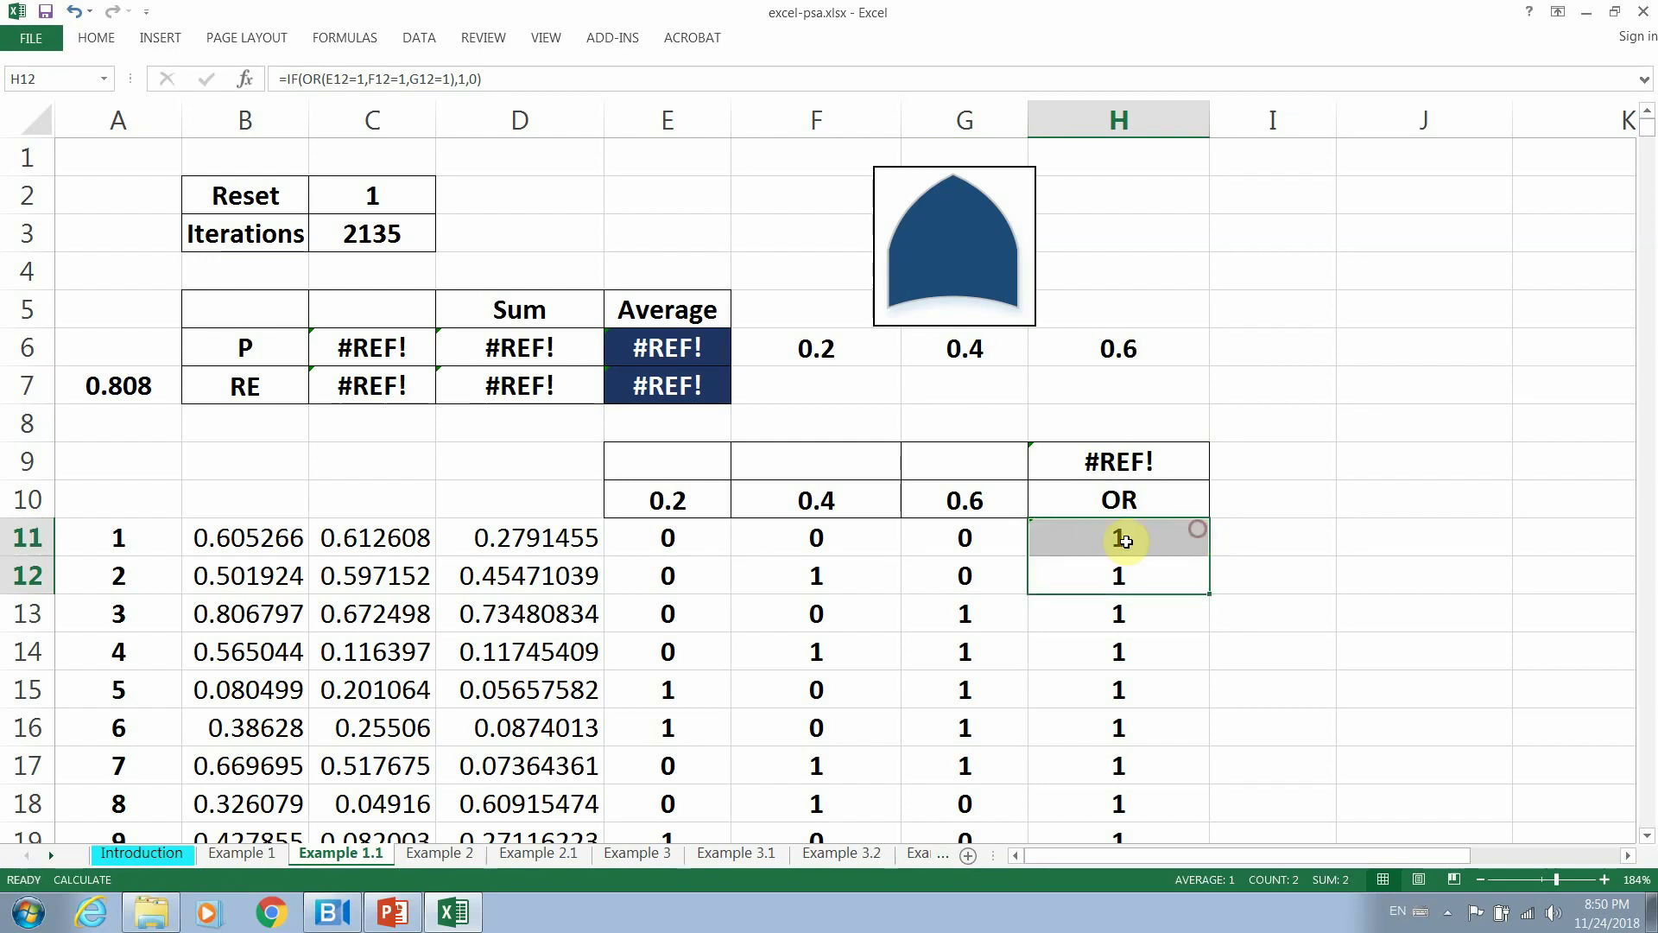
double_click(1125, 541)
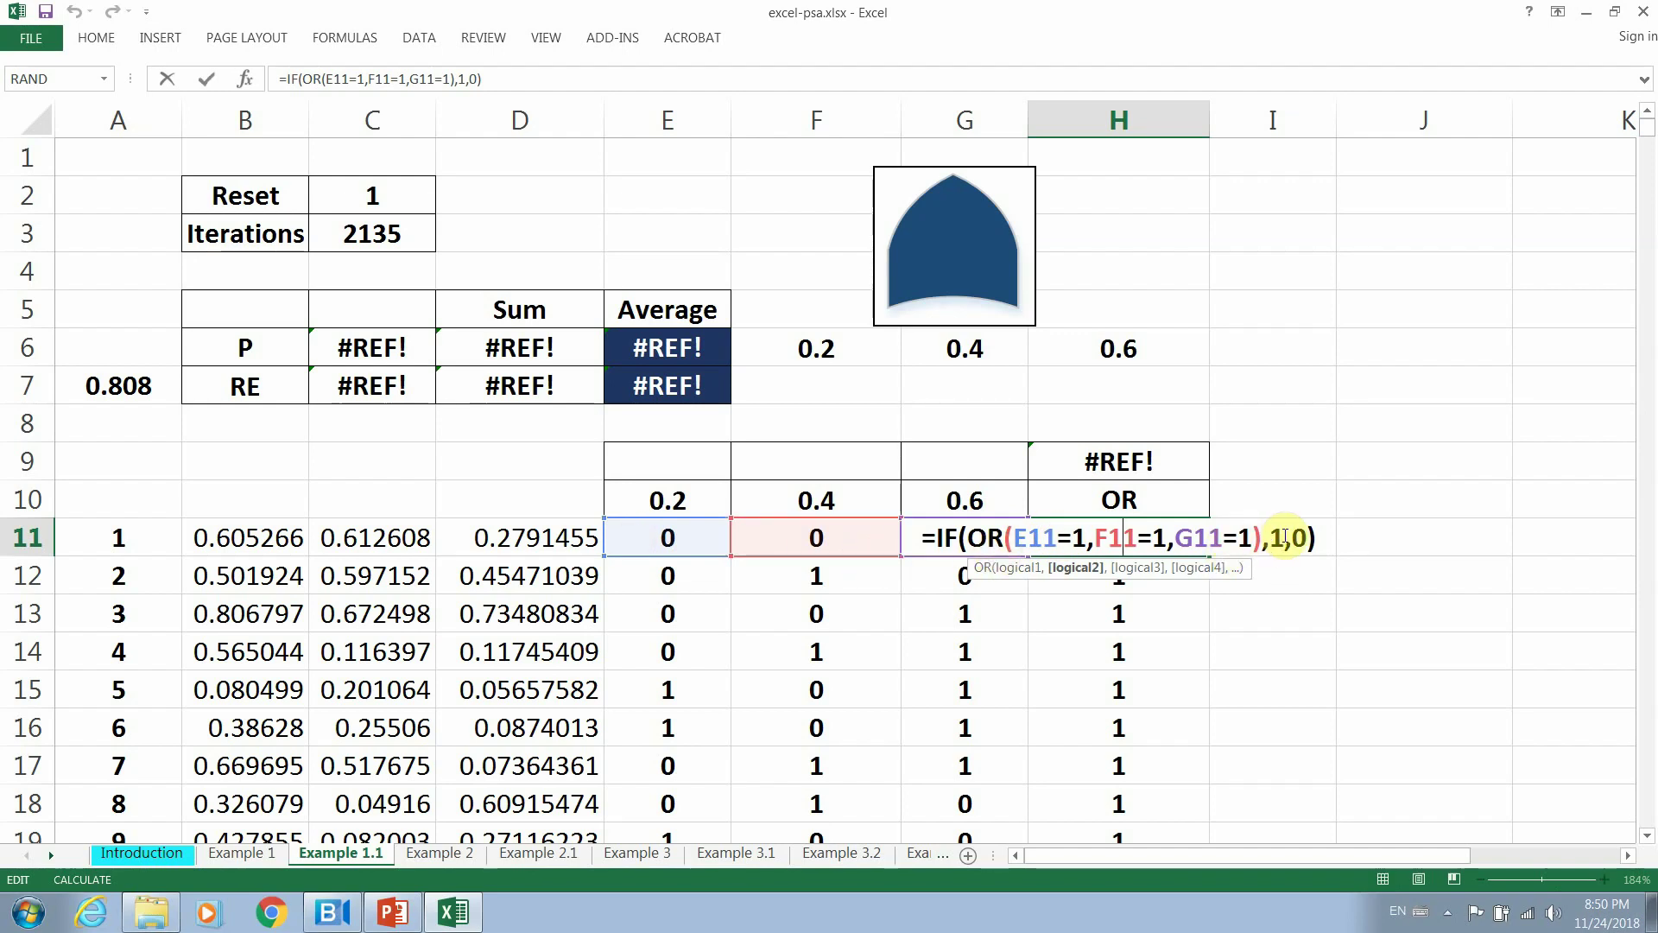
key("Return")
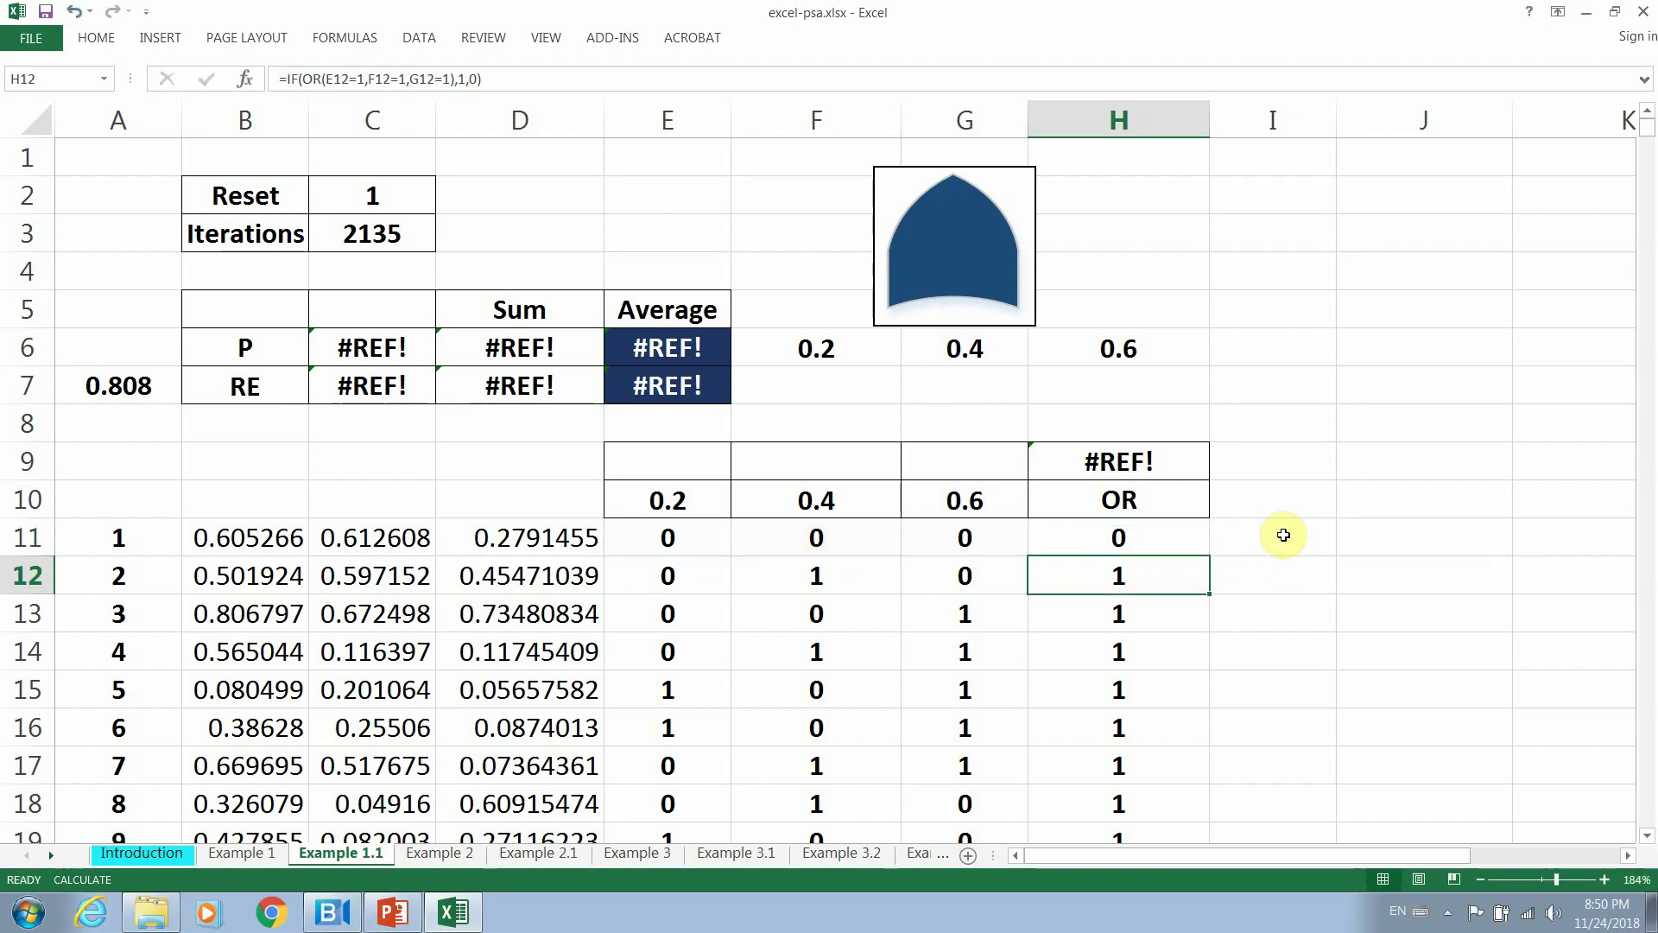
Re-enter the formula =AVERAGE(H11:H1010) in cell H9 above the OR column.
left_click(1140, 464)
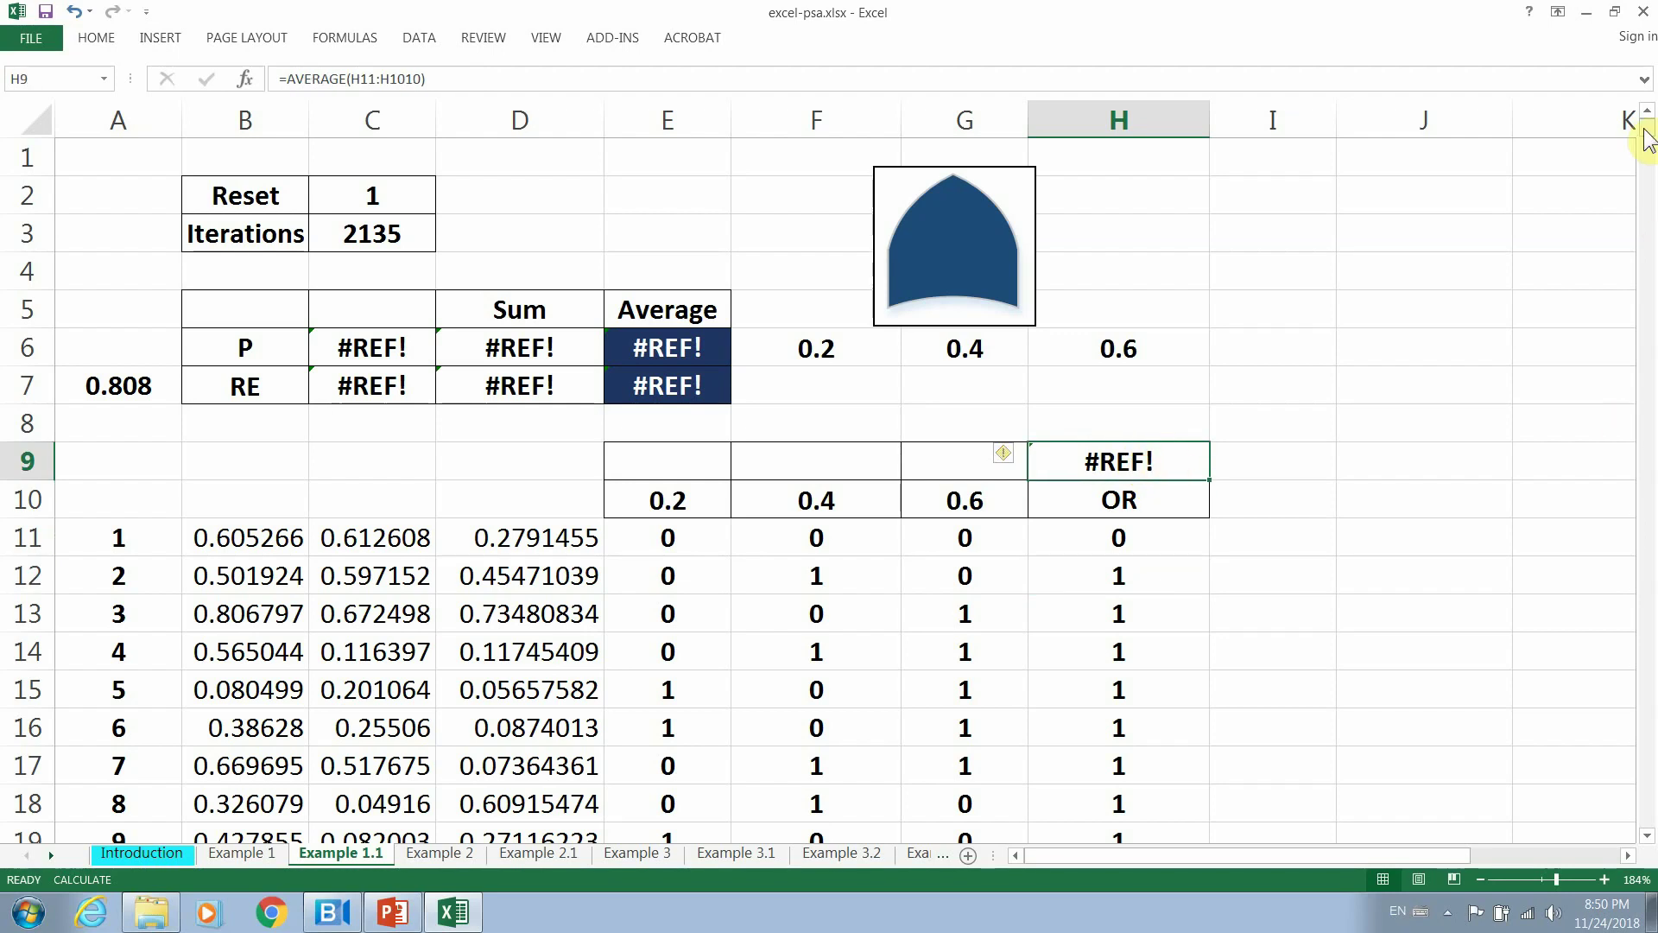
mouse_move(1643, 129)
left_mouse_down()
mouse_move(1650, 796)
mouse_move(1632, 112)
left_mouse_up()
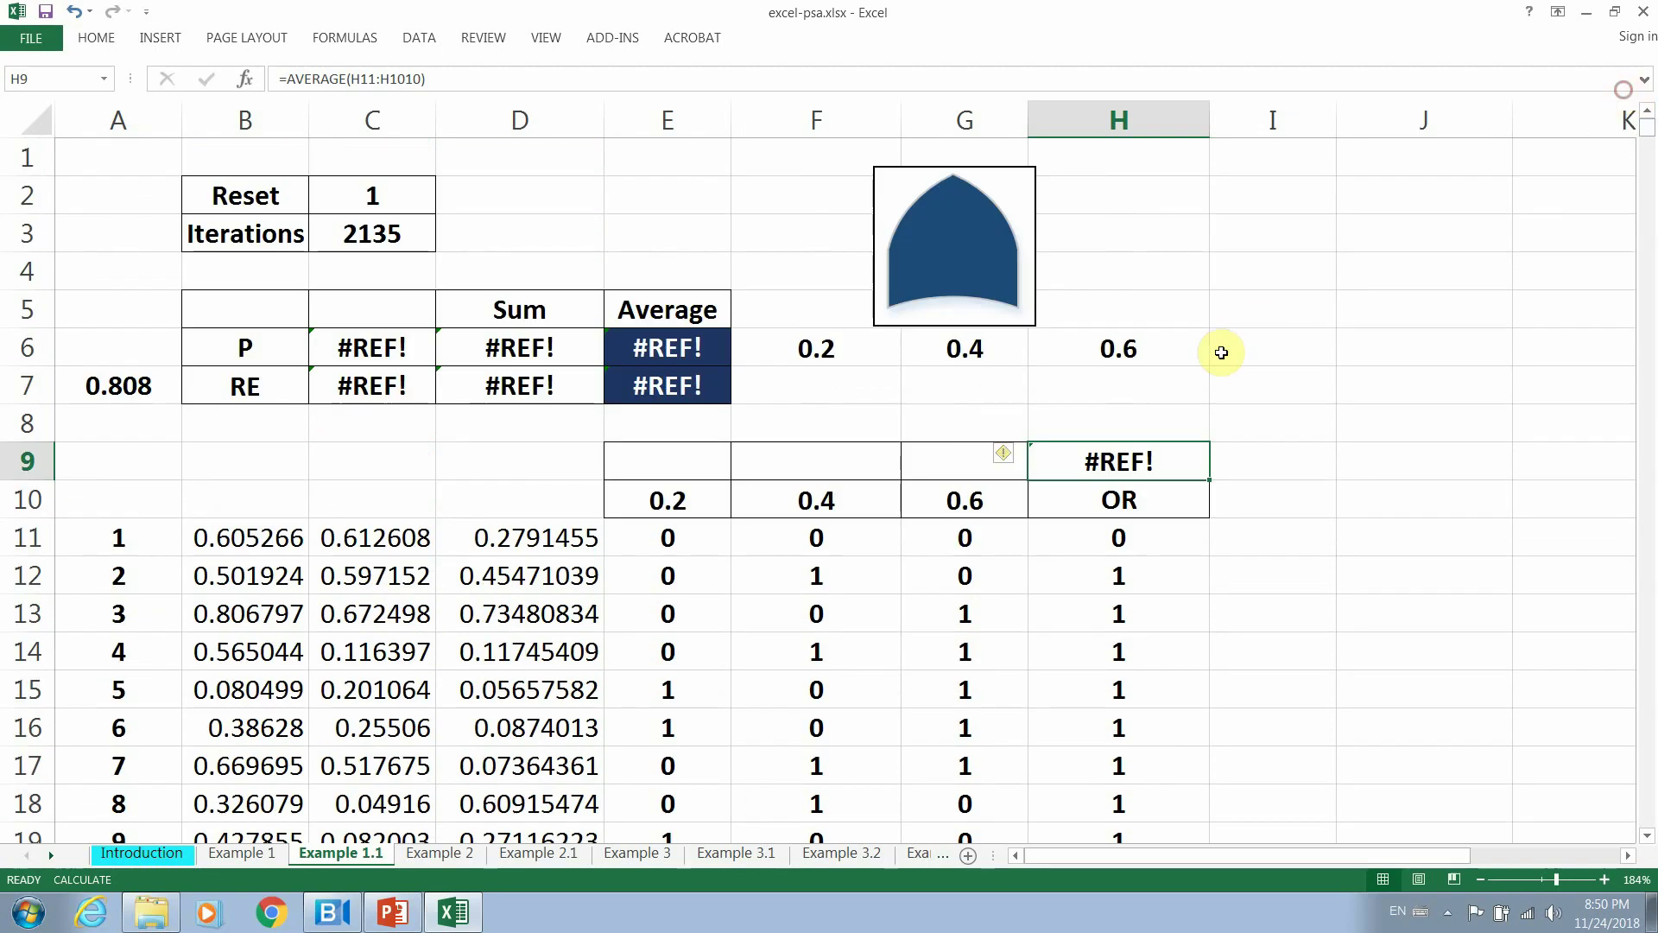
double_click(1141, 459)
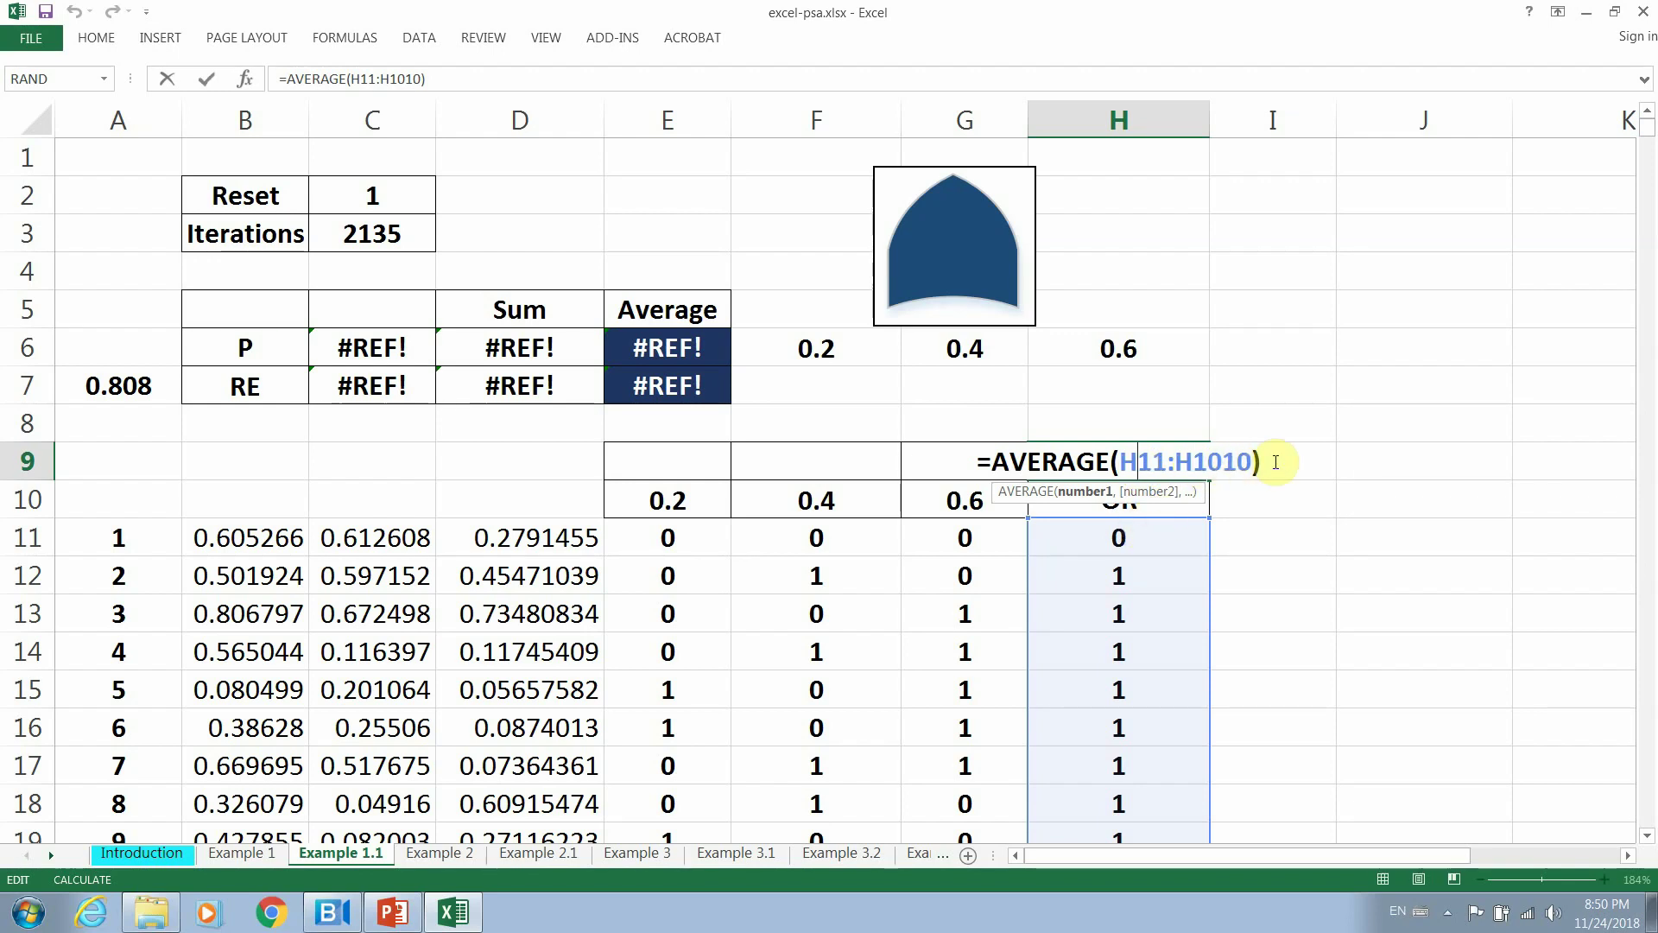
key("Return")
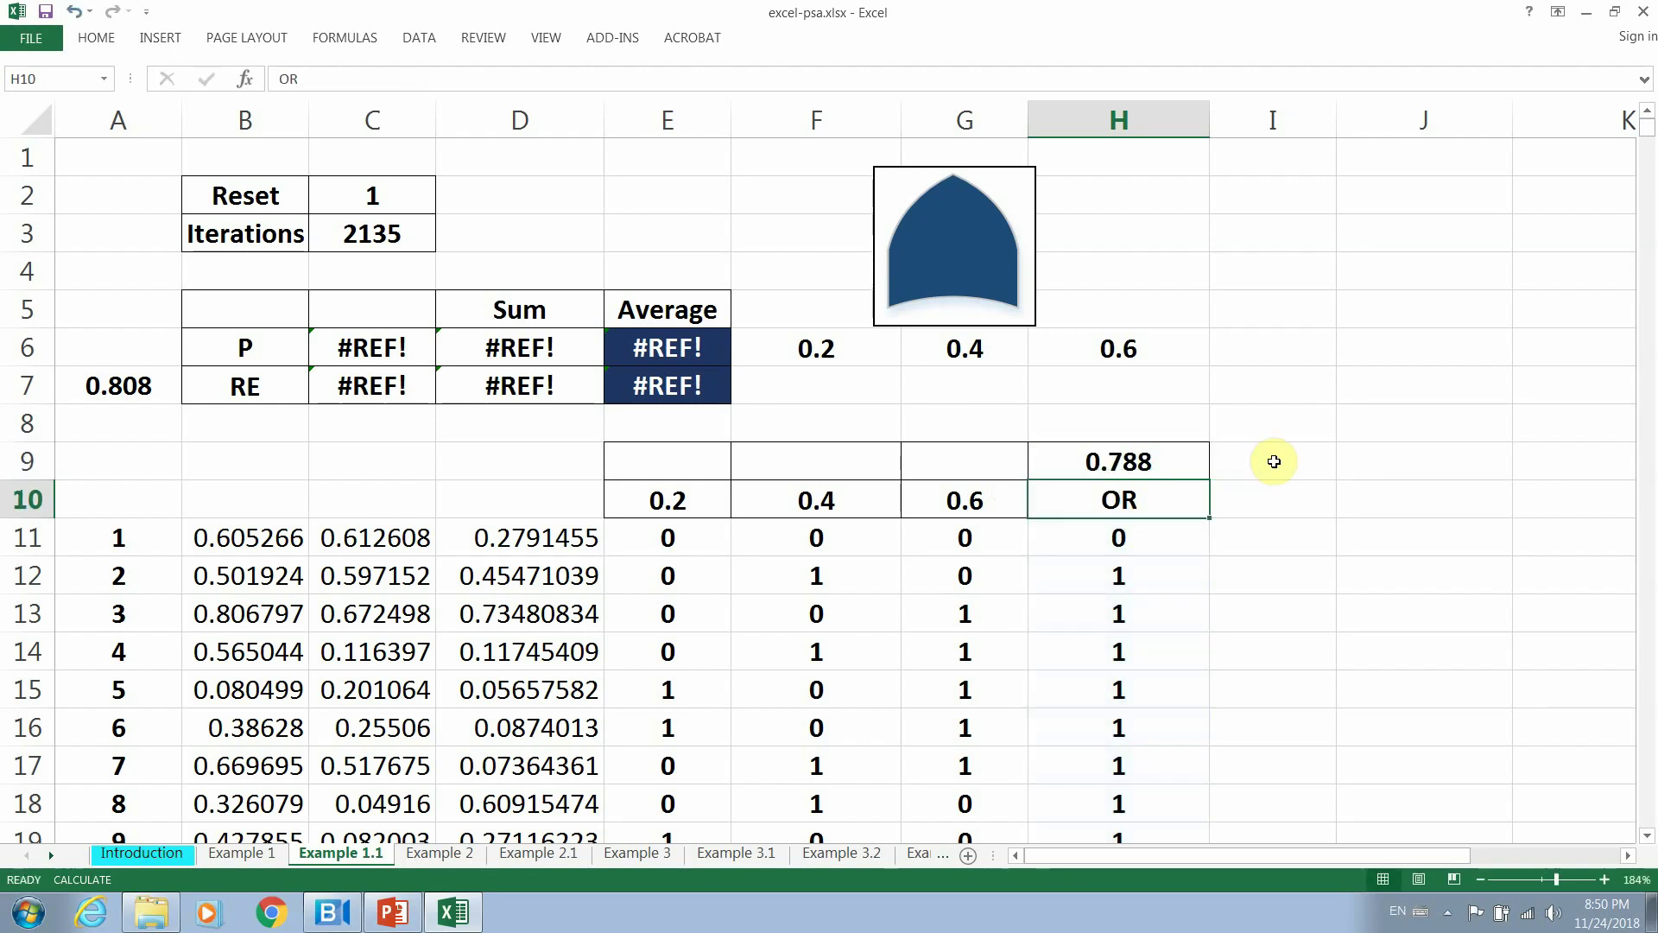
left_click(1105, 462)
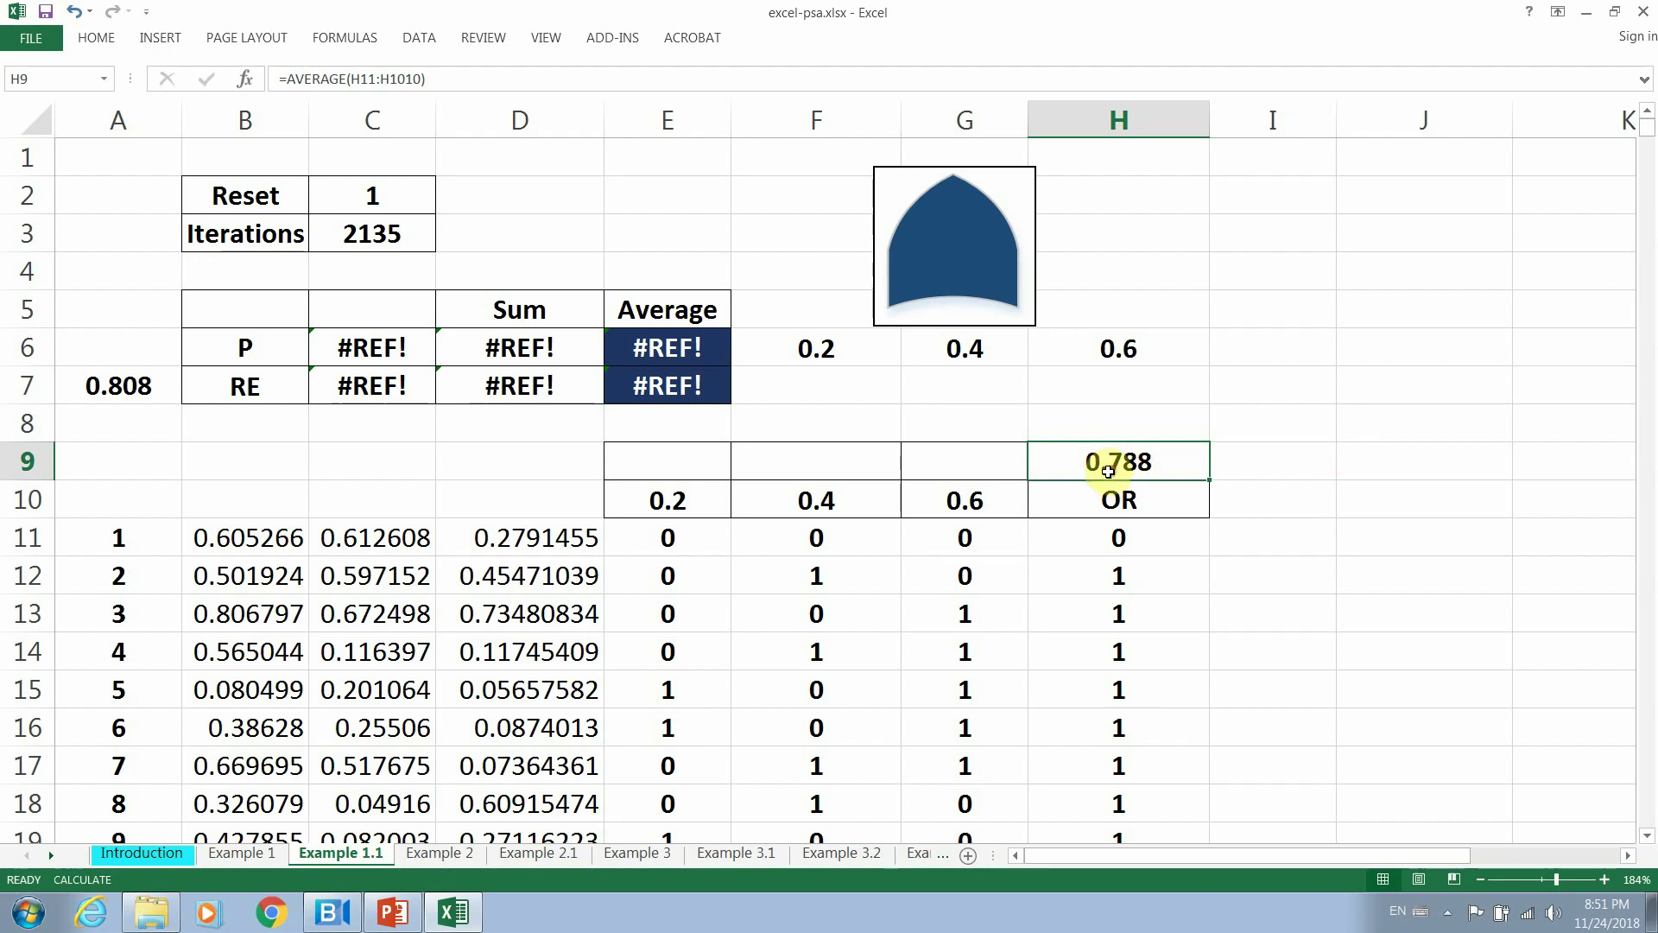
Link cell C6 in the P row to the OR column's average with the formula =H9.
left_click(354, 200)
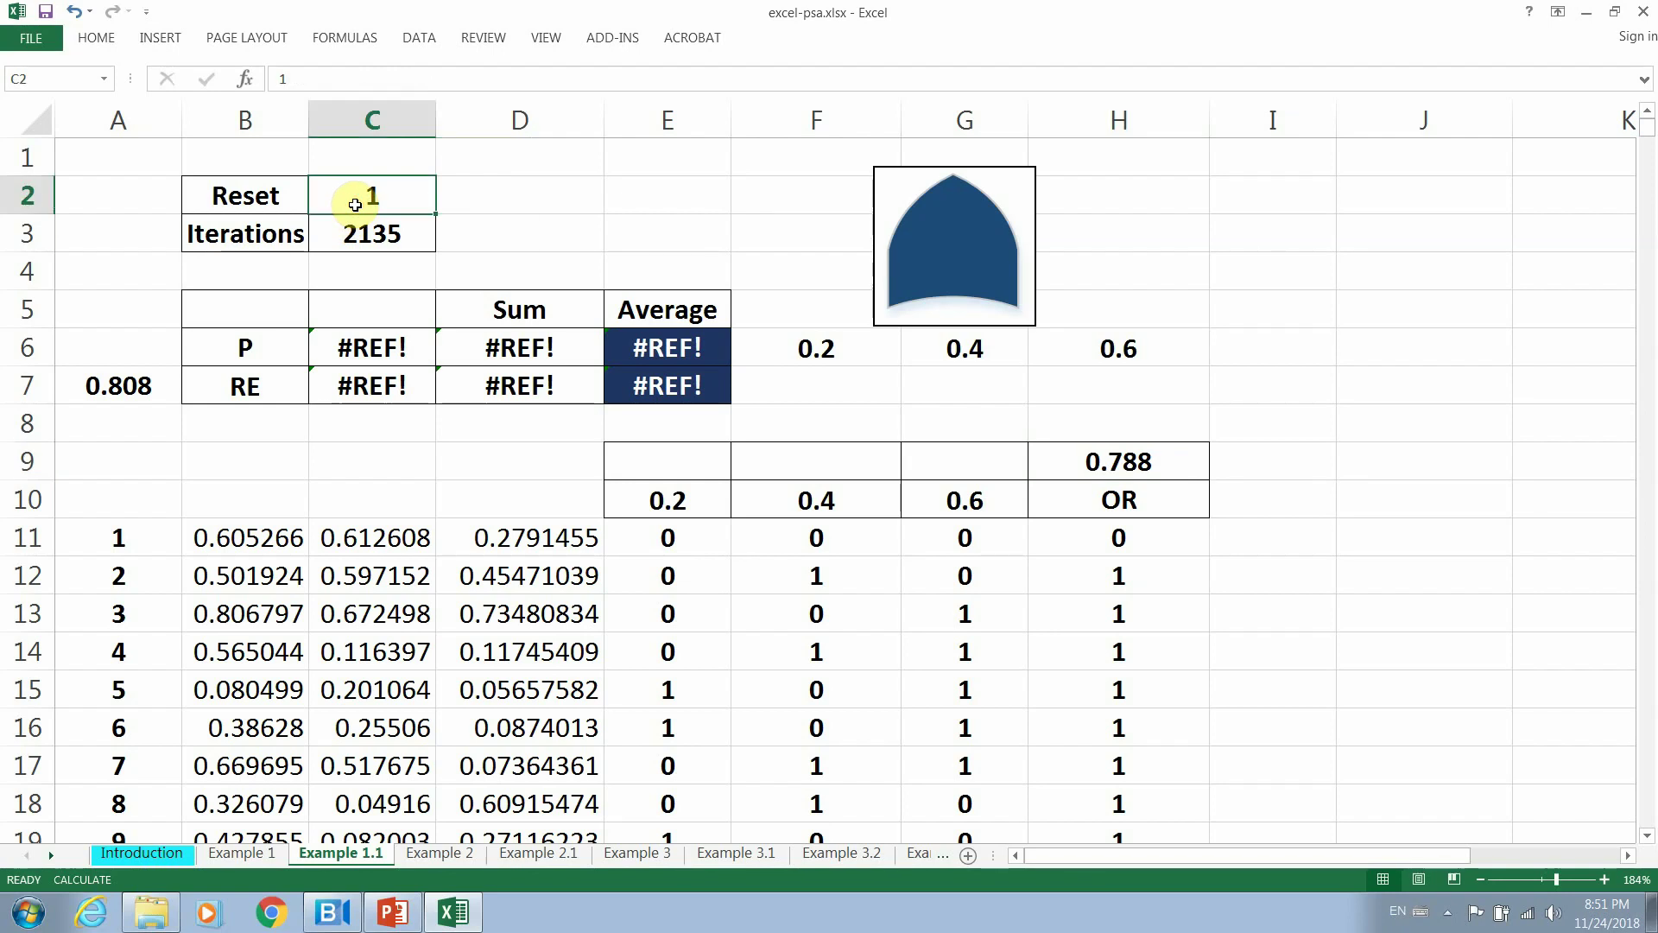
left_click(1107, 464)
left_click(842, 372)
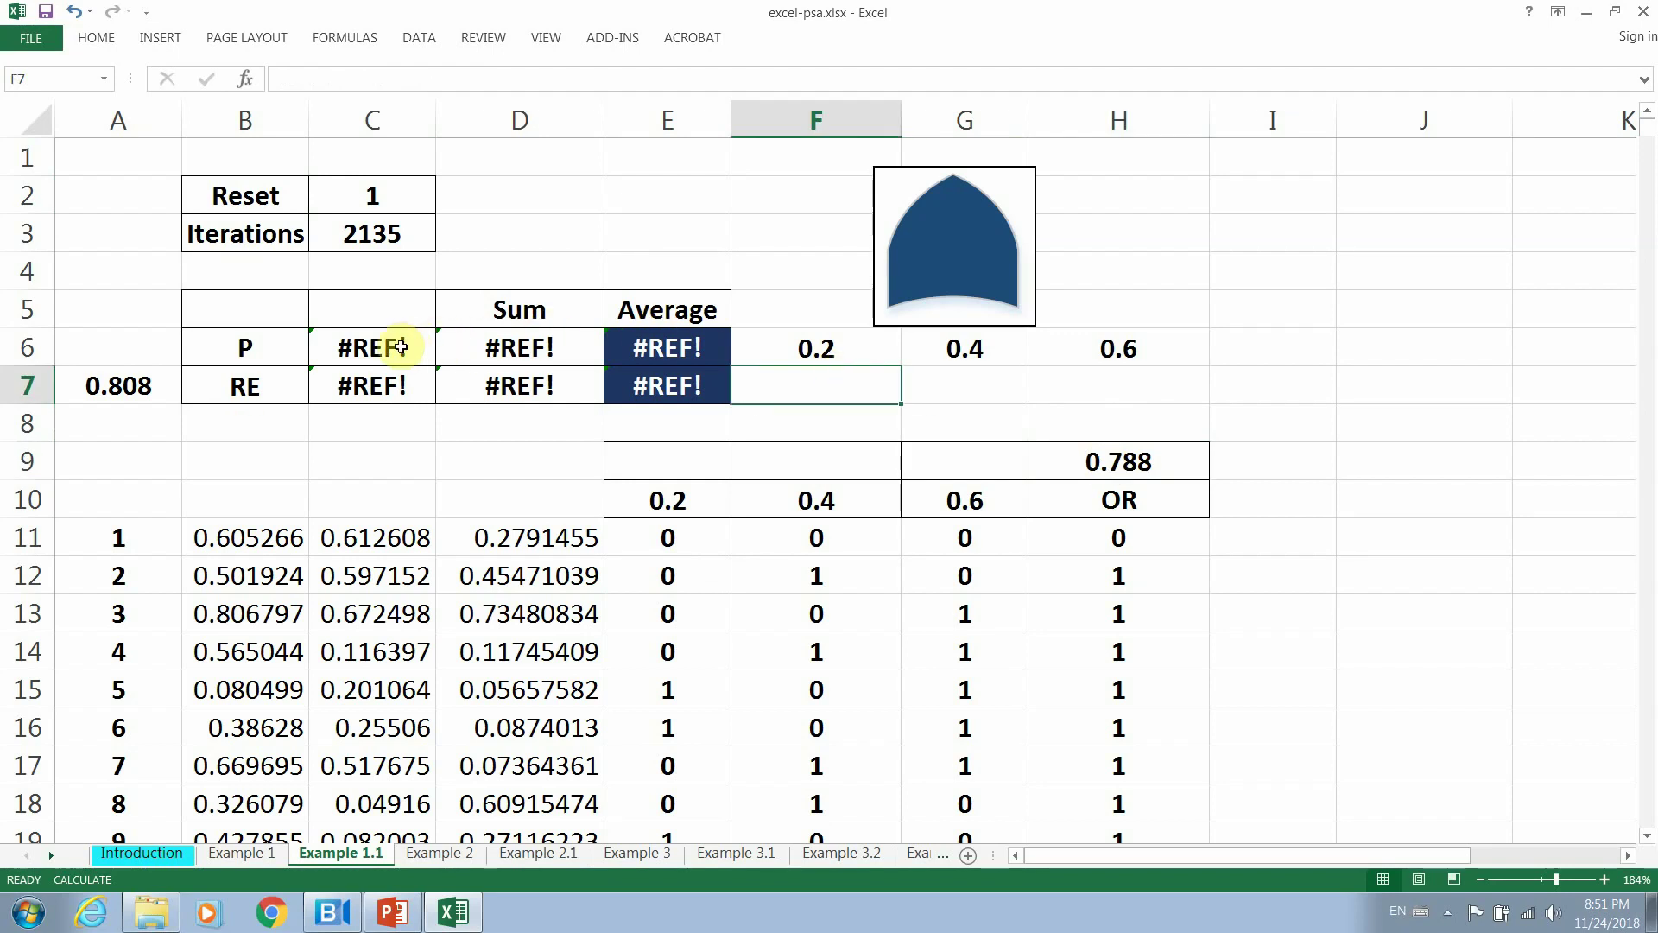
left_click(374, 203)
left_click(376, 234)
left_click(377, 348)
type("=H9")
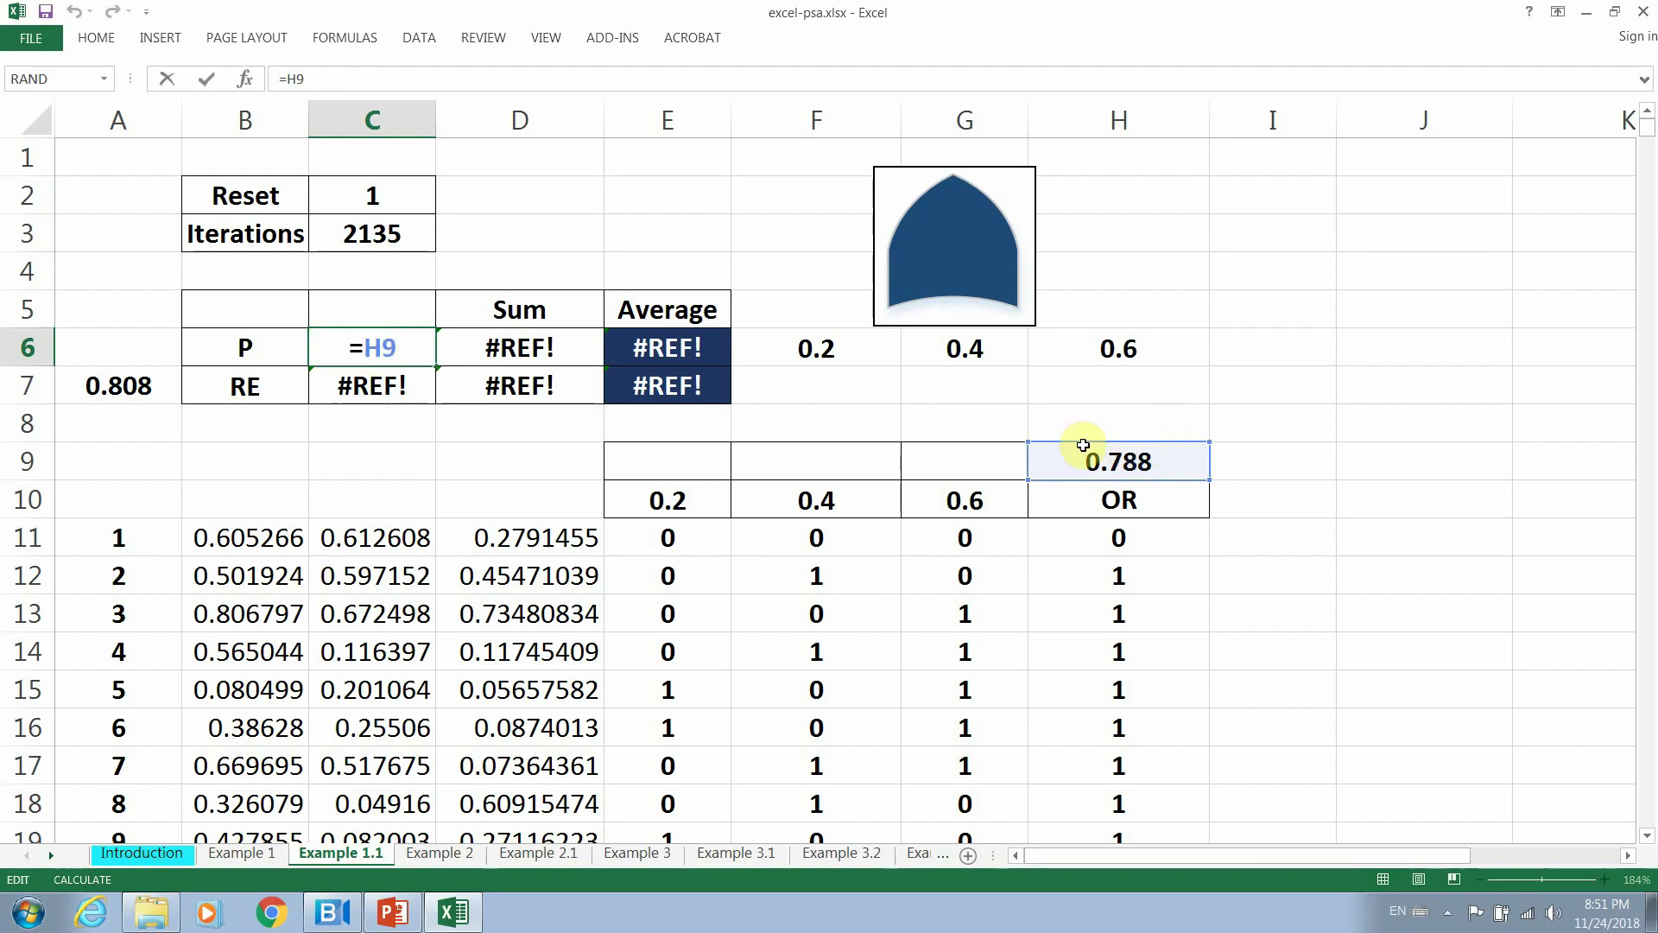
key("ctrl+Return")
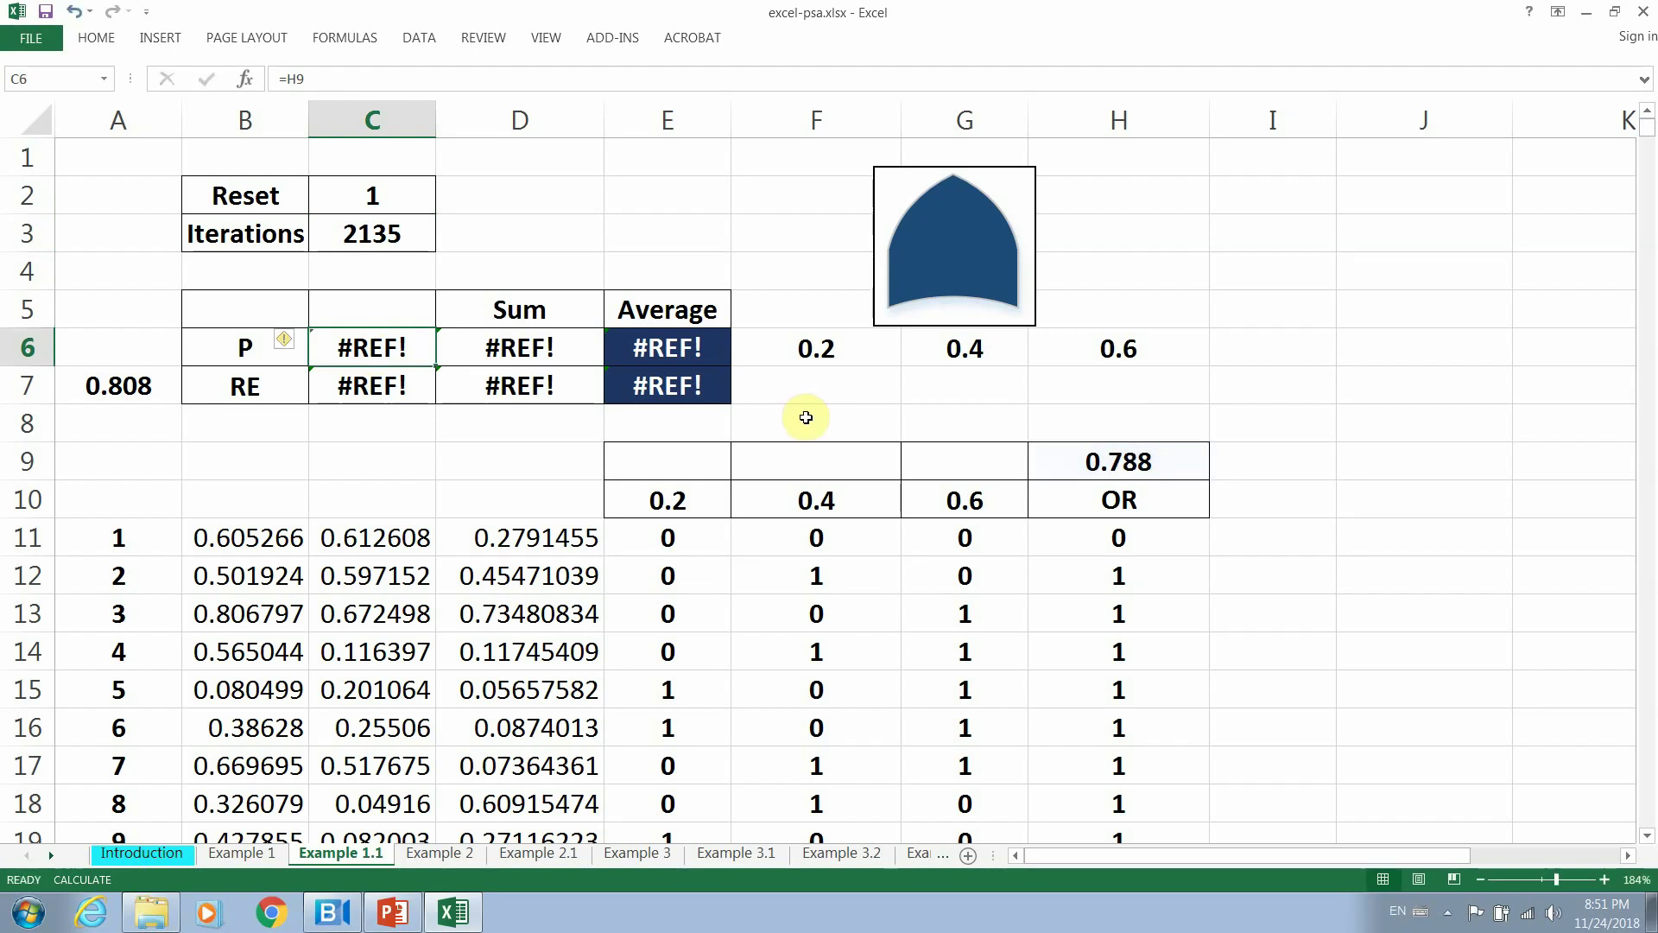
Examine the IF formulas in the P row's Sum cell D6 and Average cell E6.
double_click(546, 347)
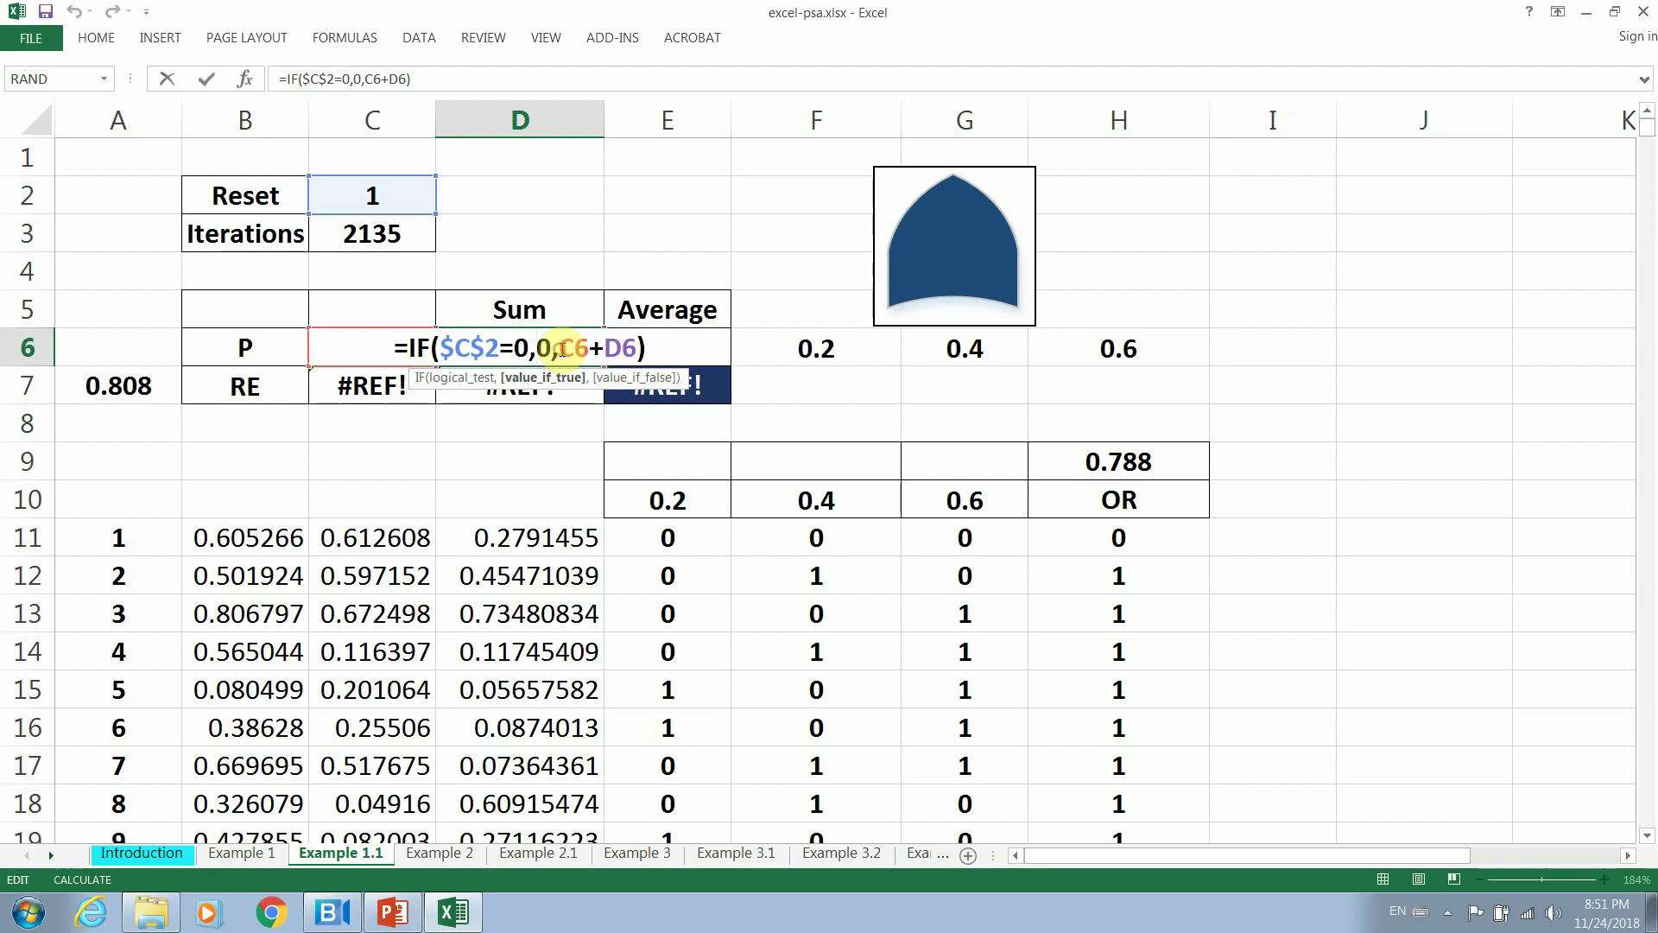
left_click_drag(561, 349, 583, 349)
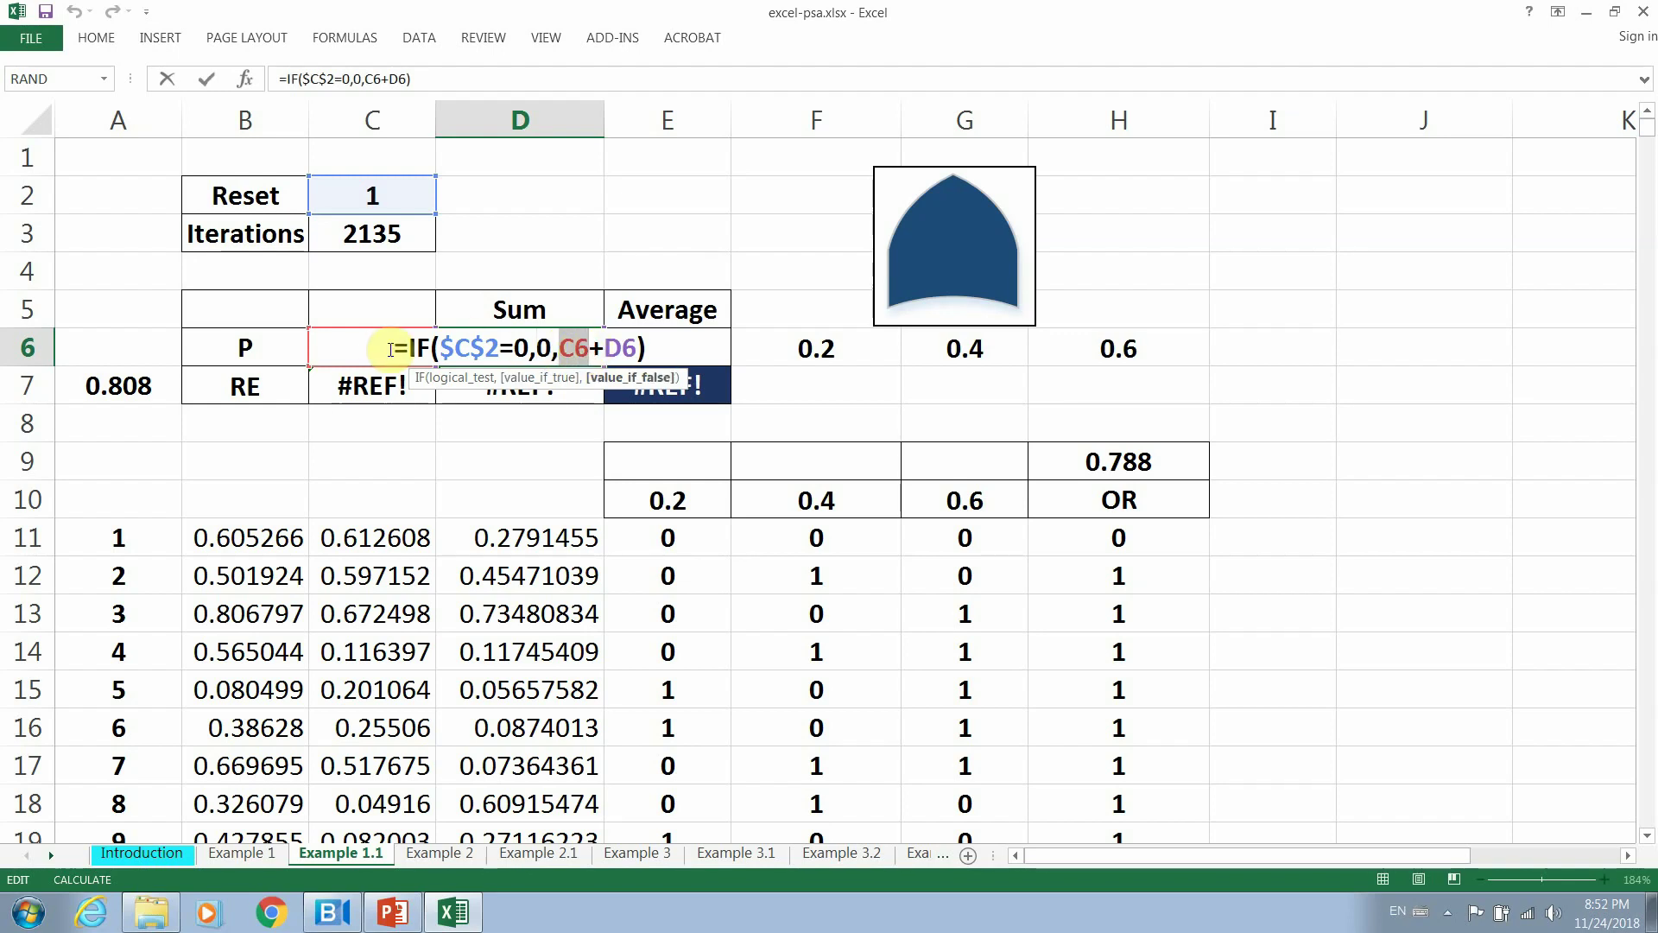
key("Escape")
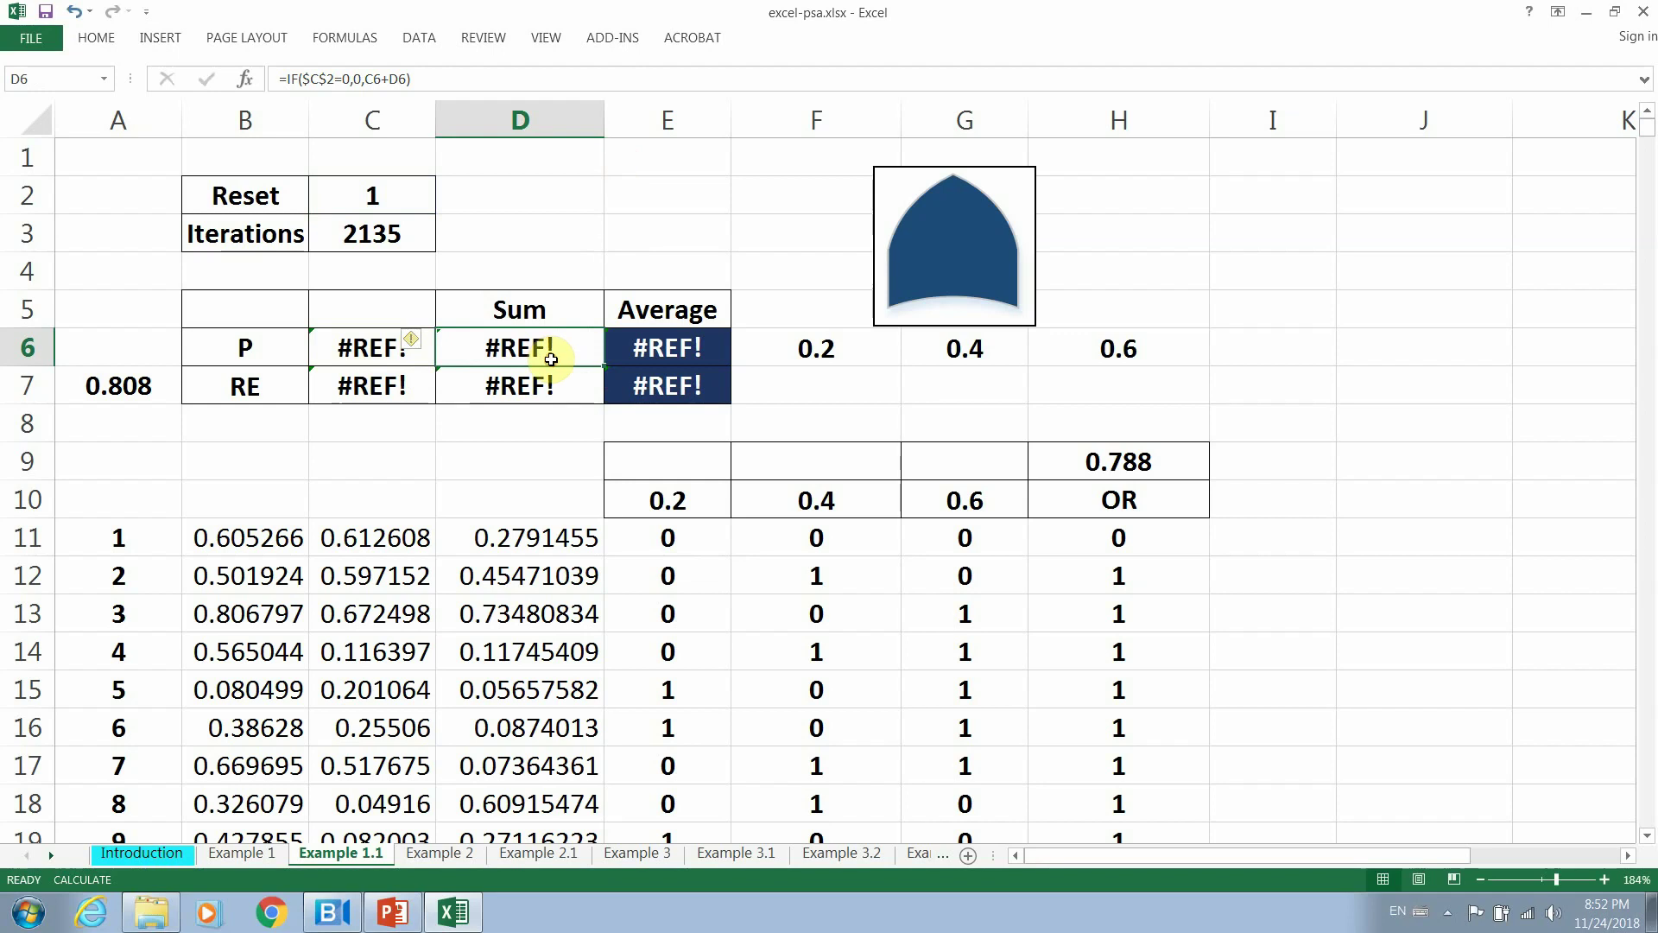
double_click(687, 347)
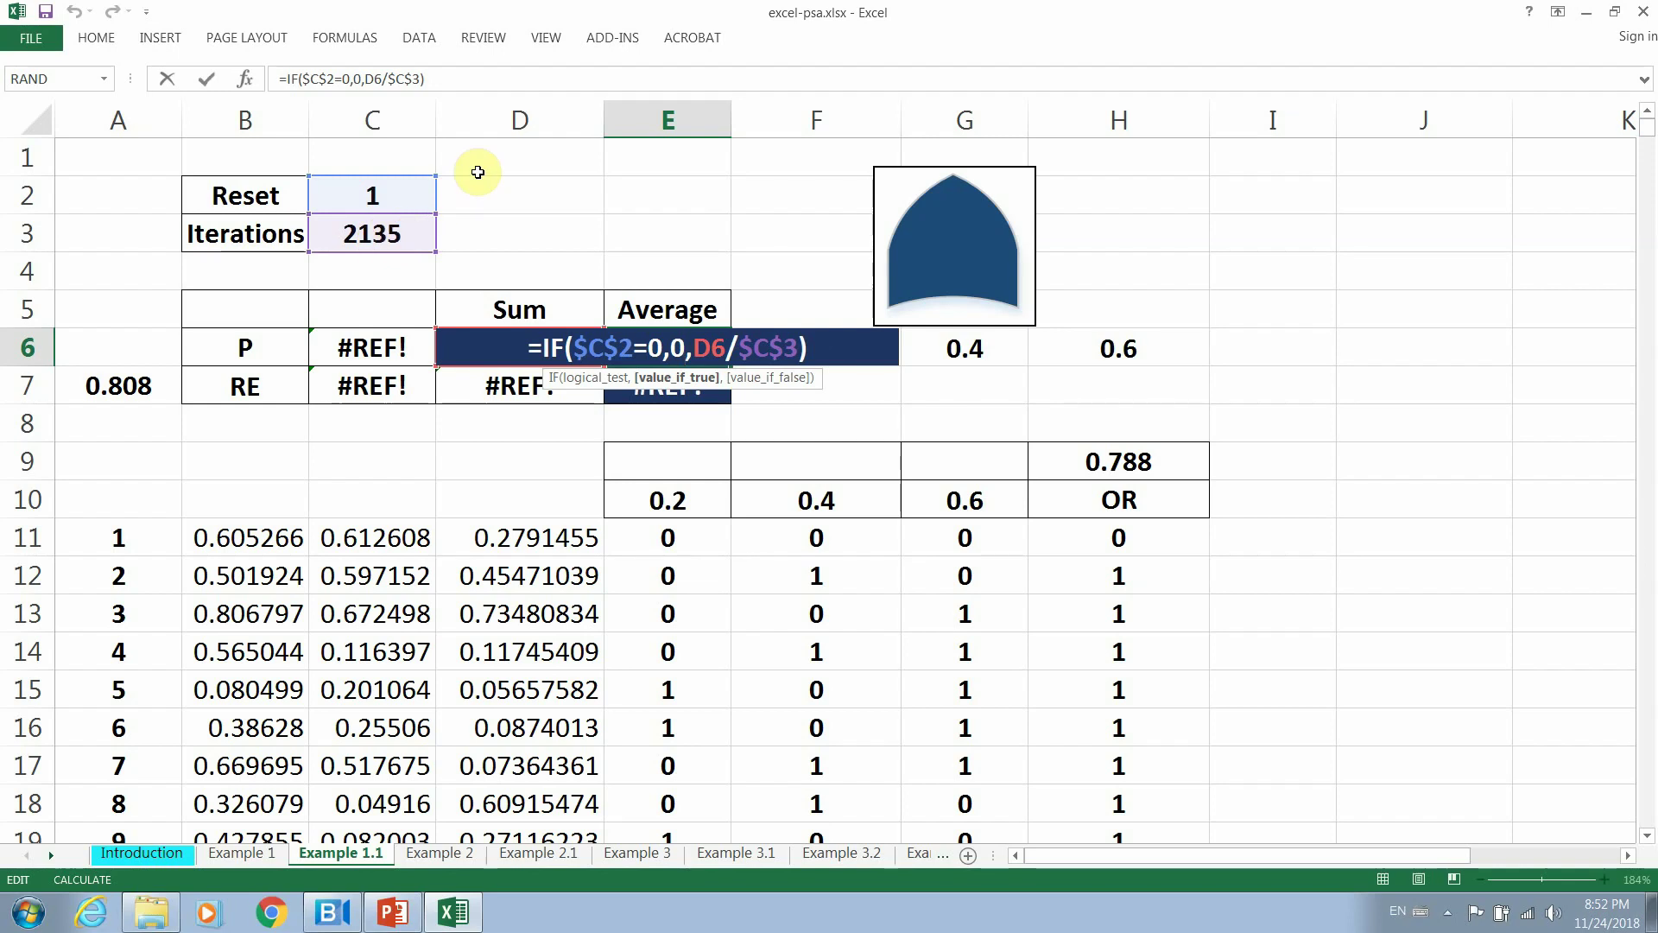
key("Return")
Set Reset in C2 to 0 and recalculate the sheet to clear the iteration counter and sums.
left_click(399, 196)
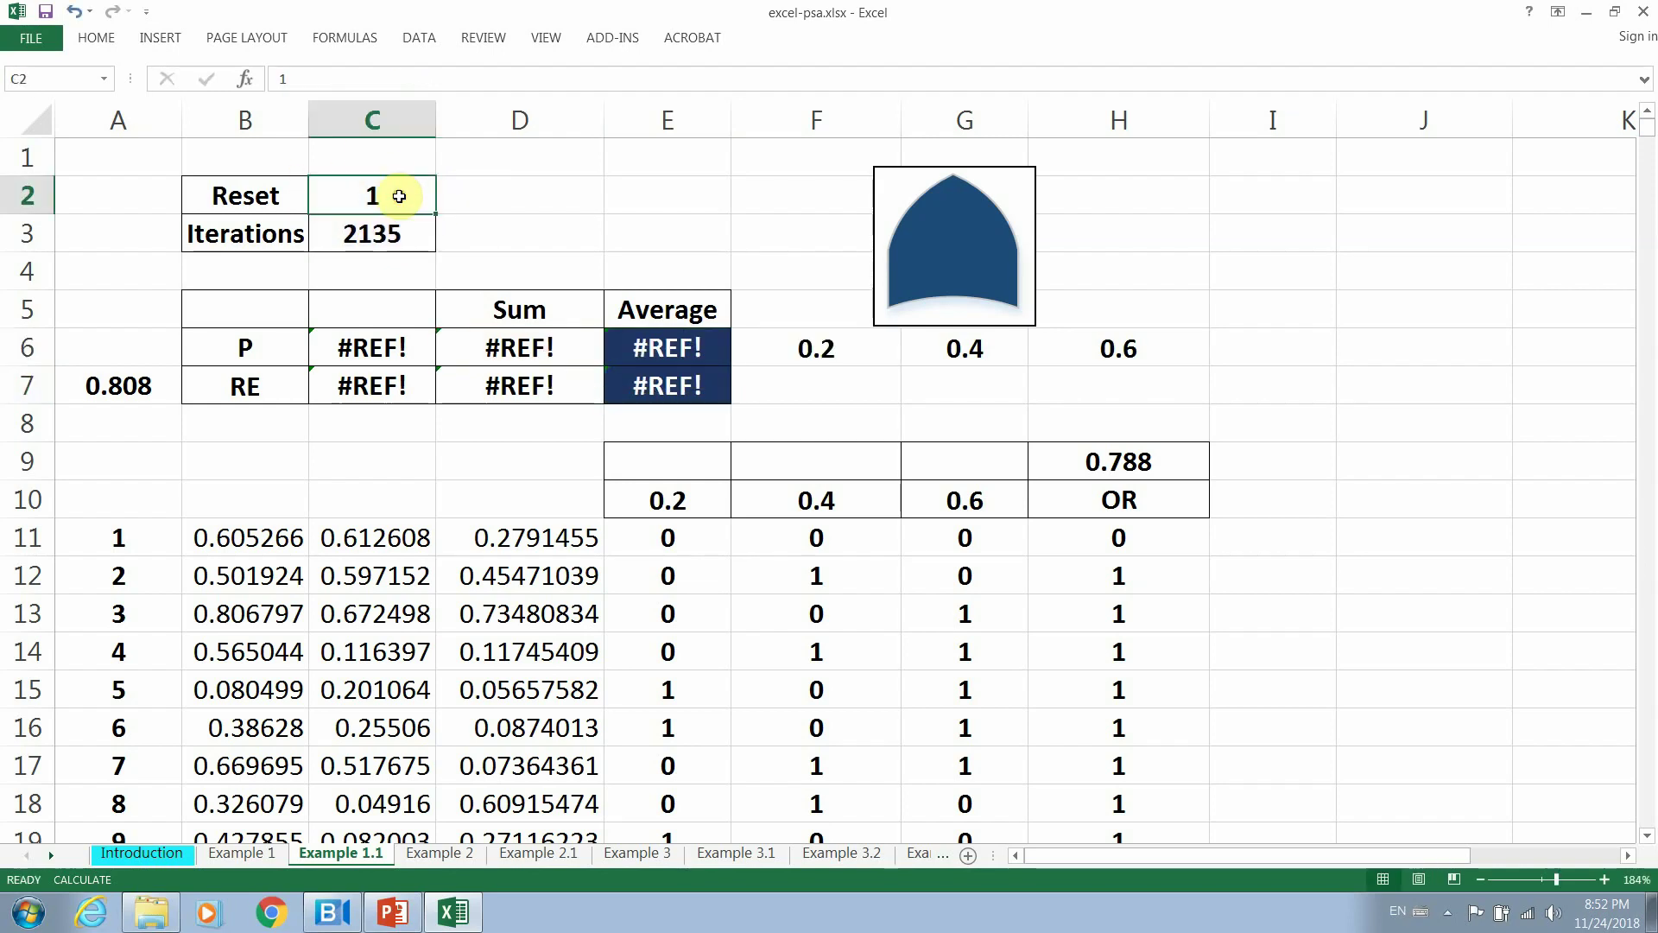
key("Return")
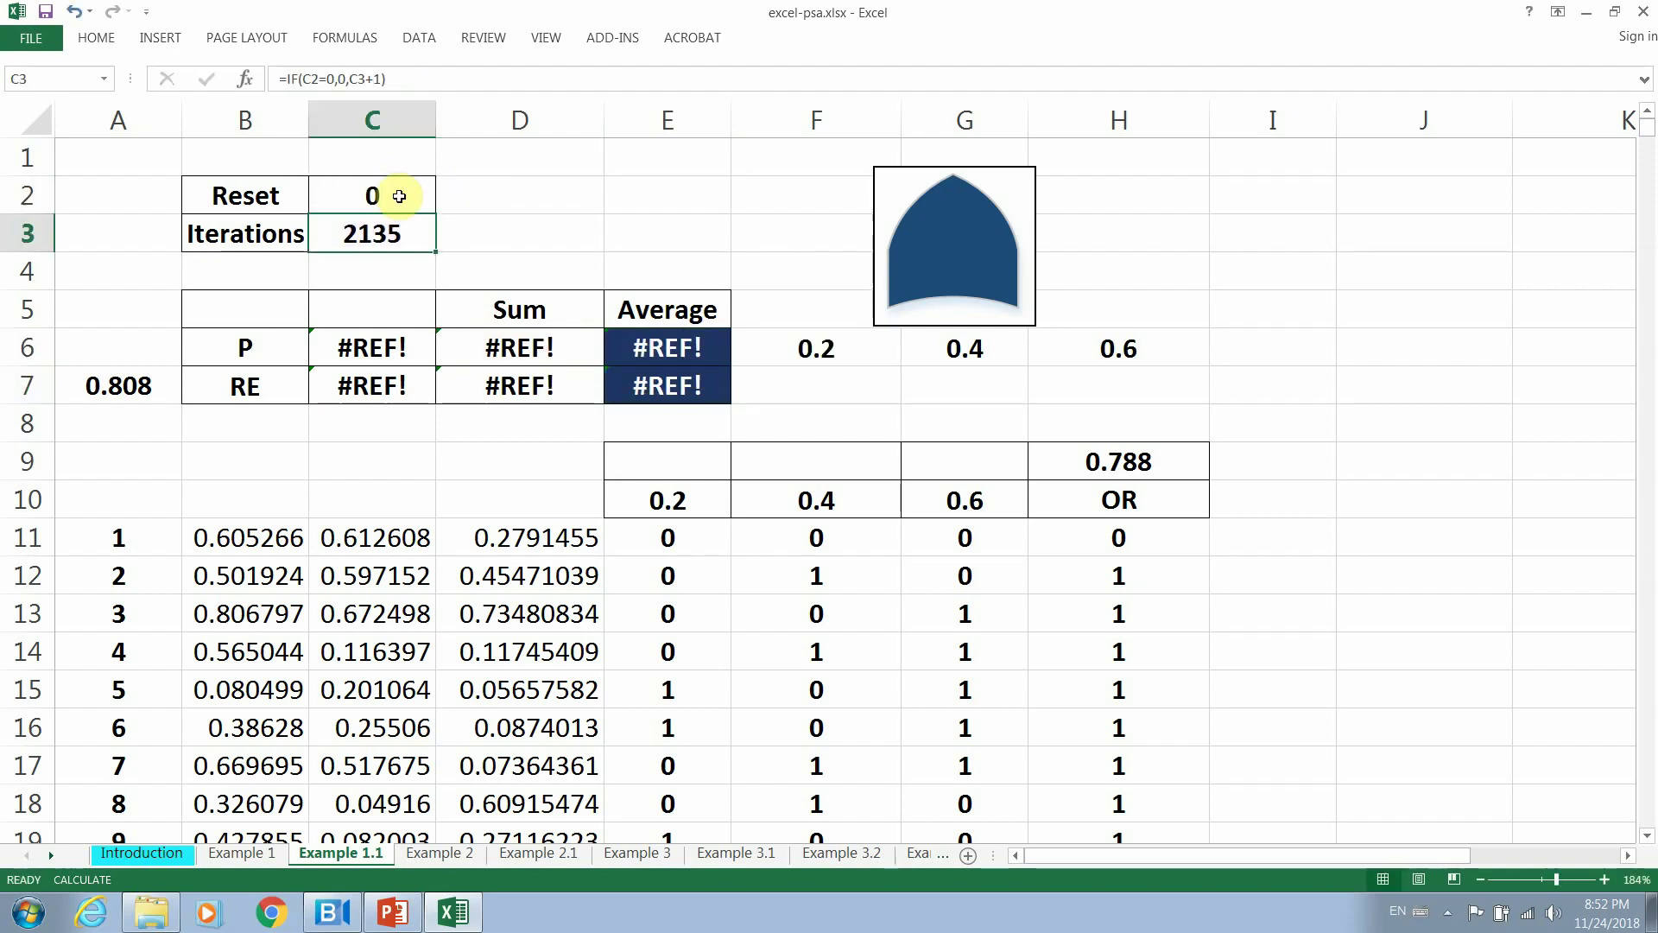
key("F9")
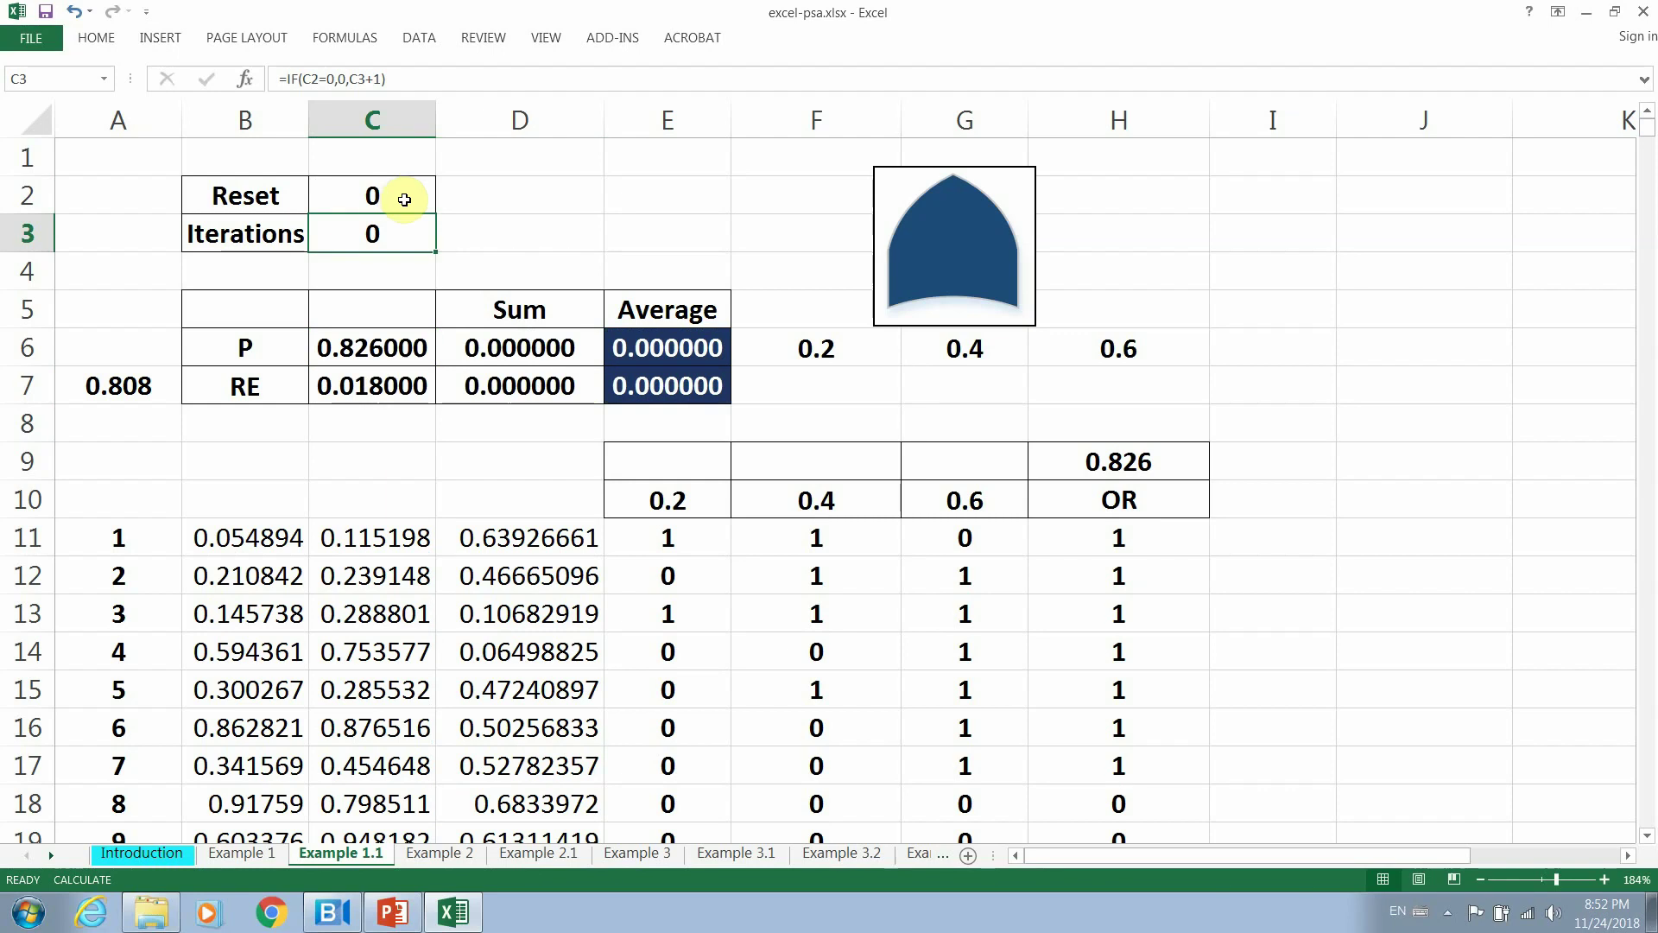
left_click(617, 207)
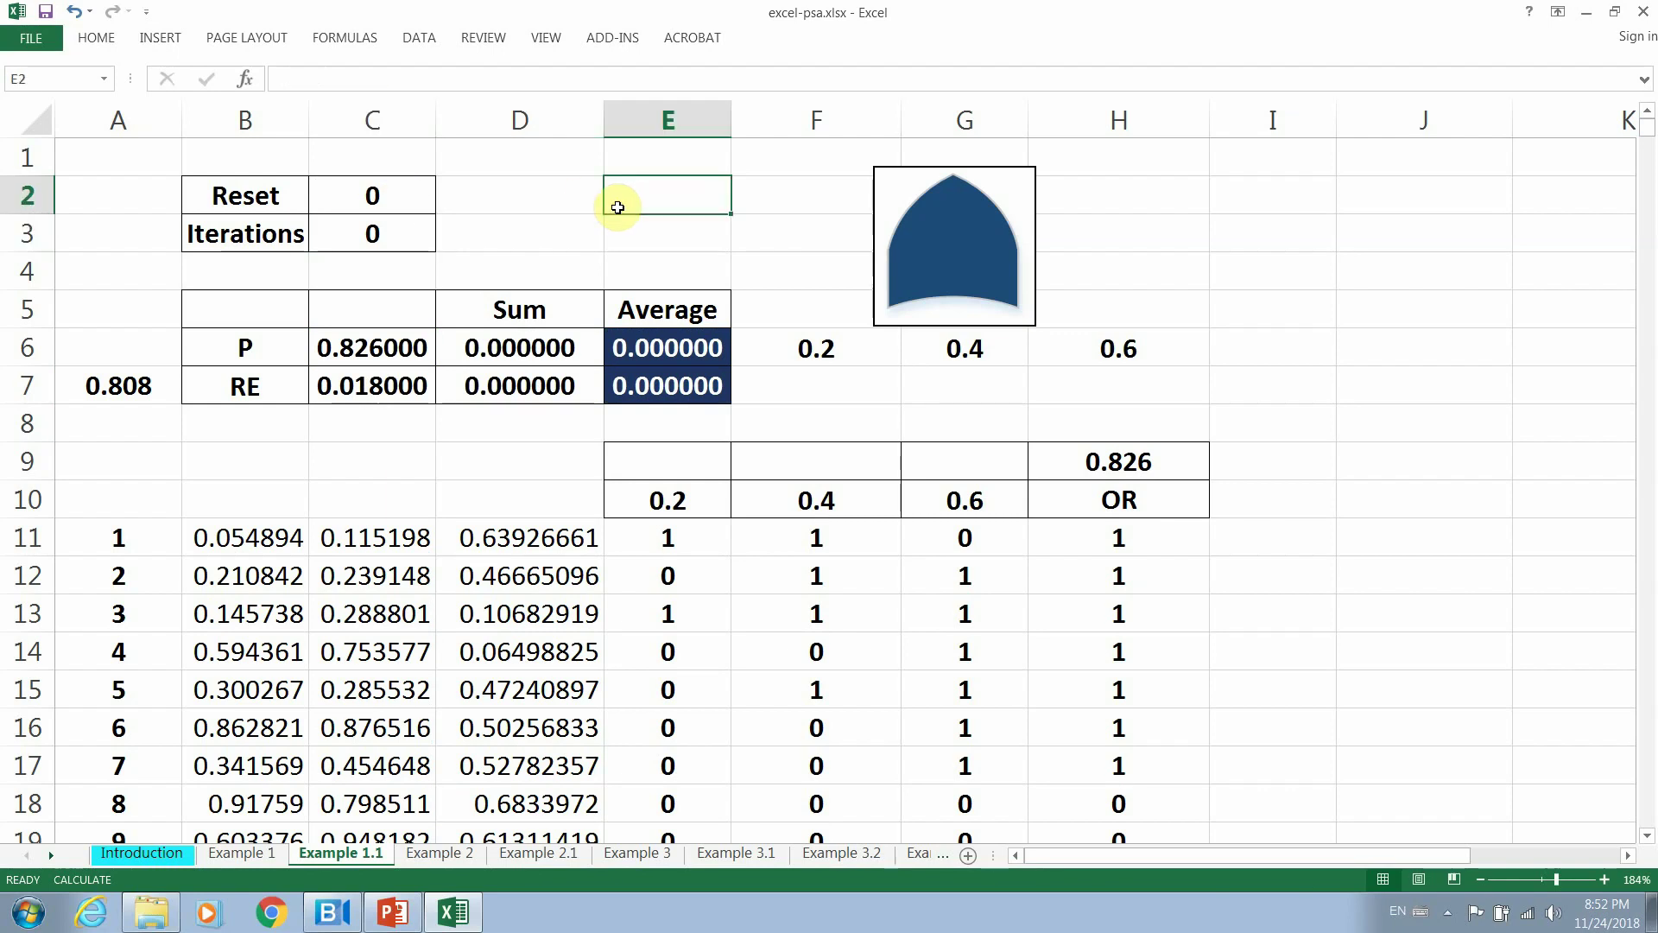
Compare the OR average in H9 with the values on the Example 1 sheet and return to Example 1.1.
left_click(1157, 464)
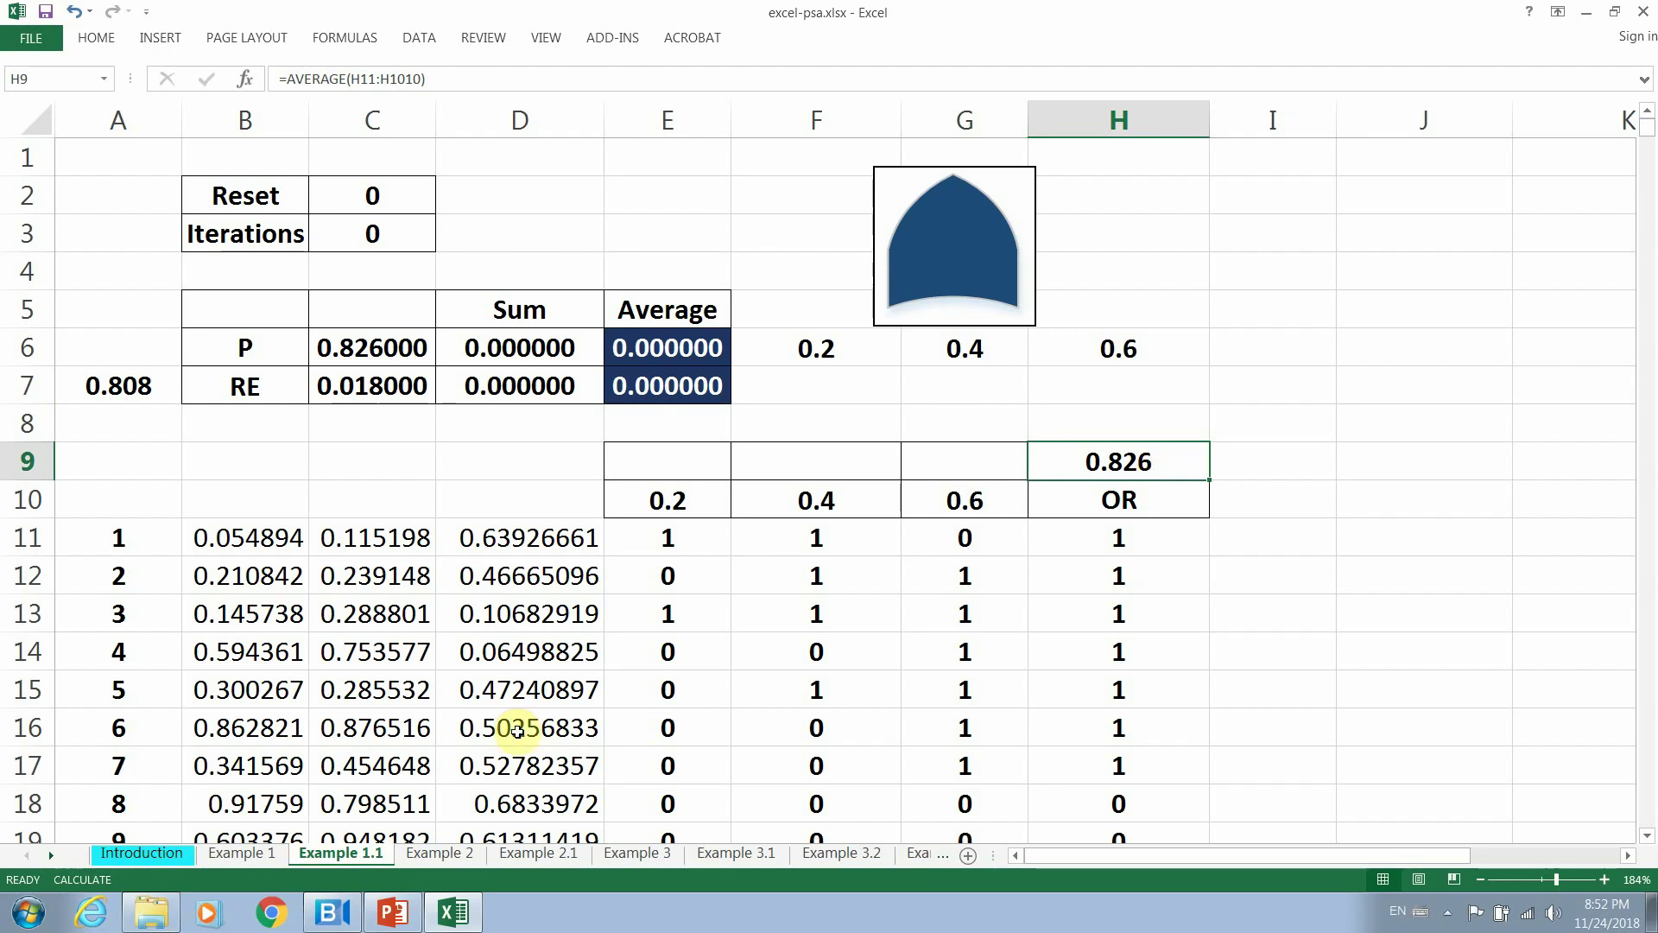
left_click(263, 857)
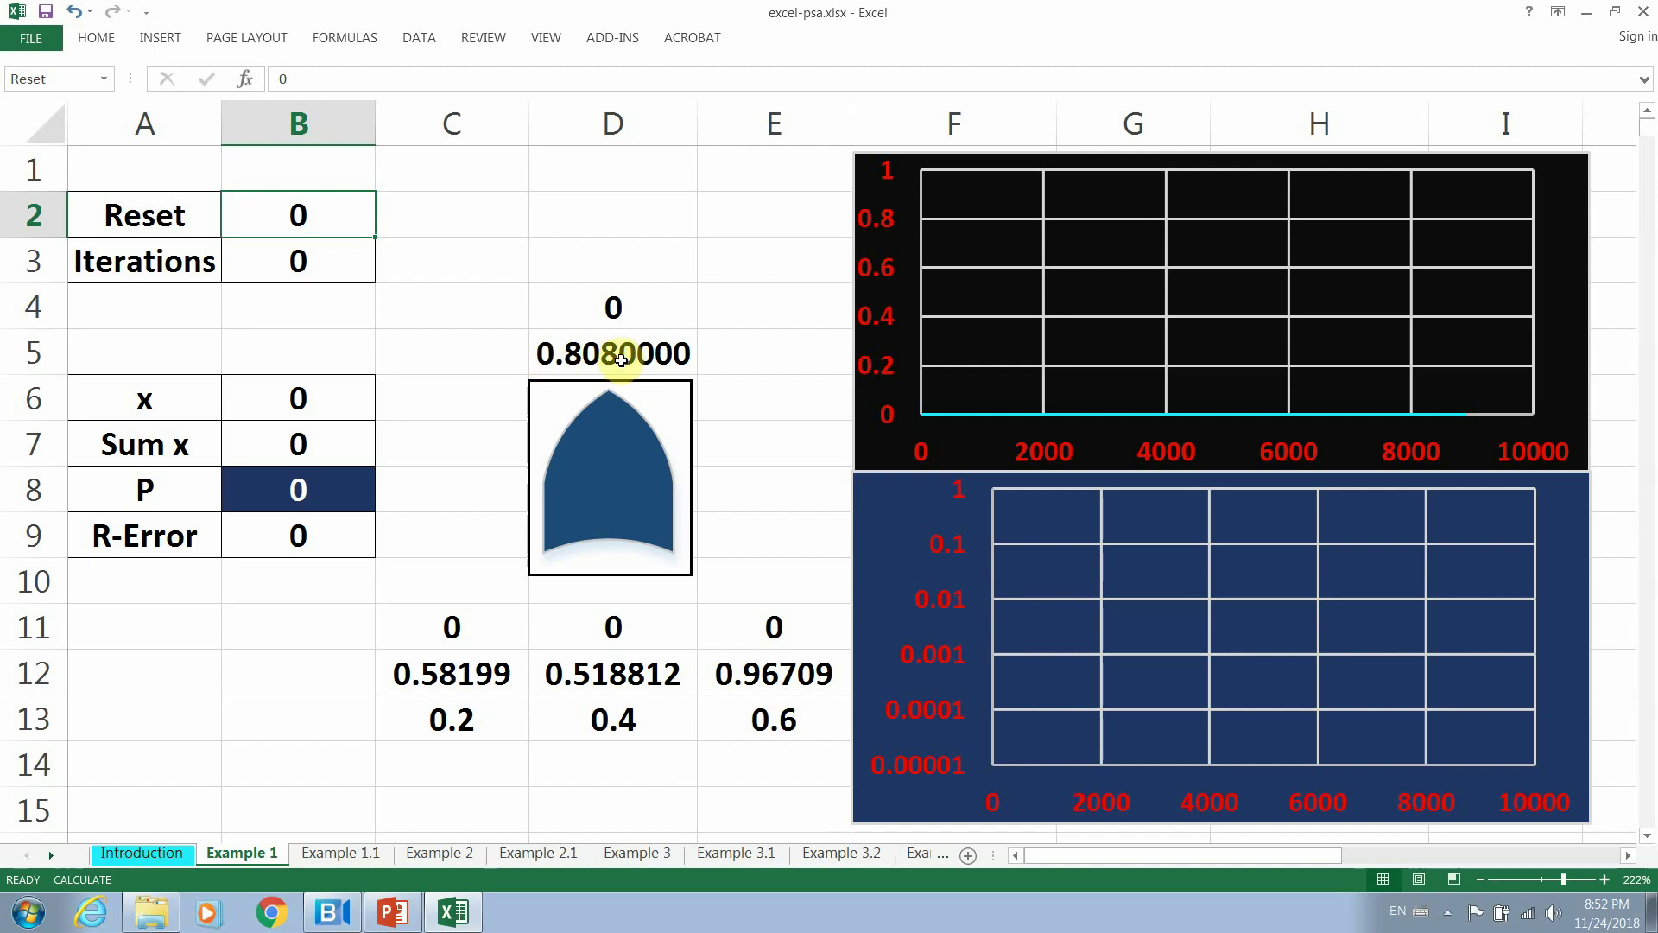
left_click(376, 853)
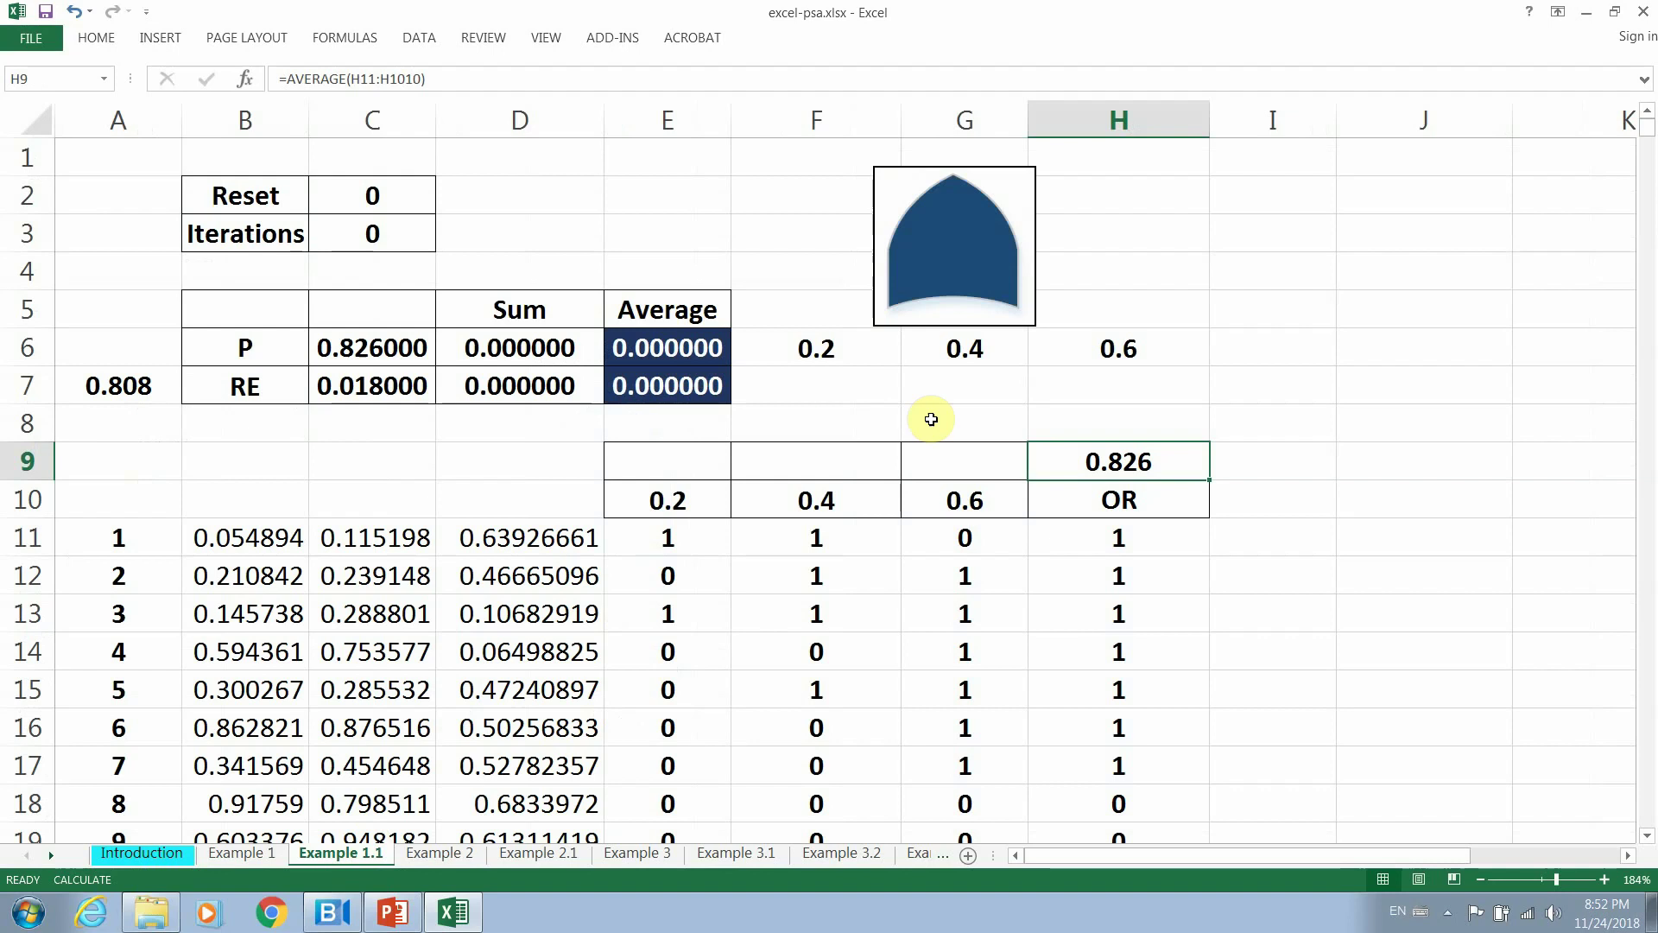
Set Reset in C2 to 1 and recalculate once to run the first iteration.
left_click(358, 199)
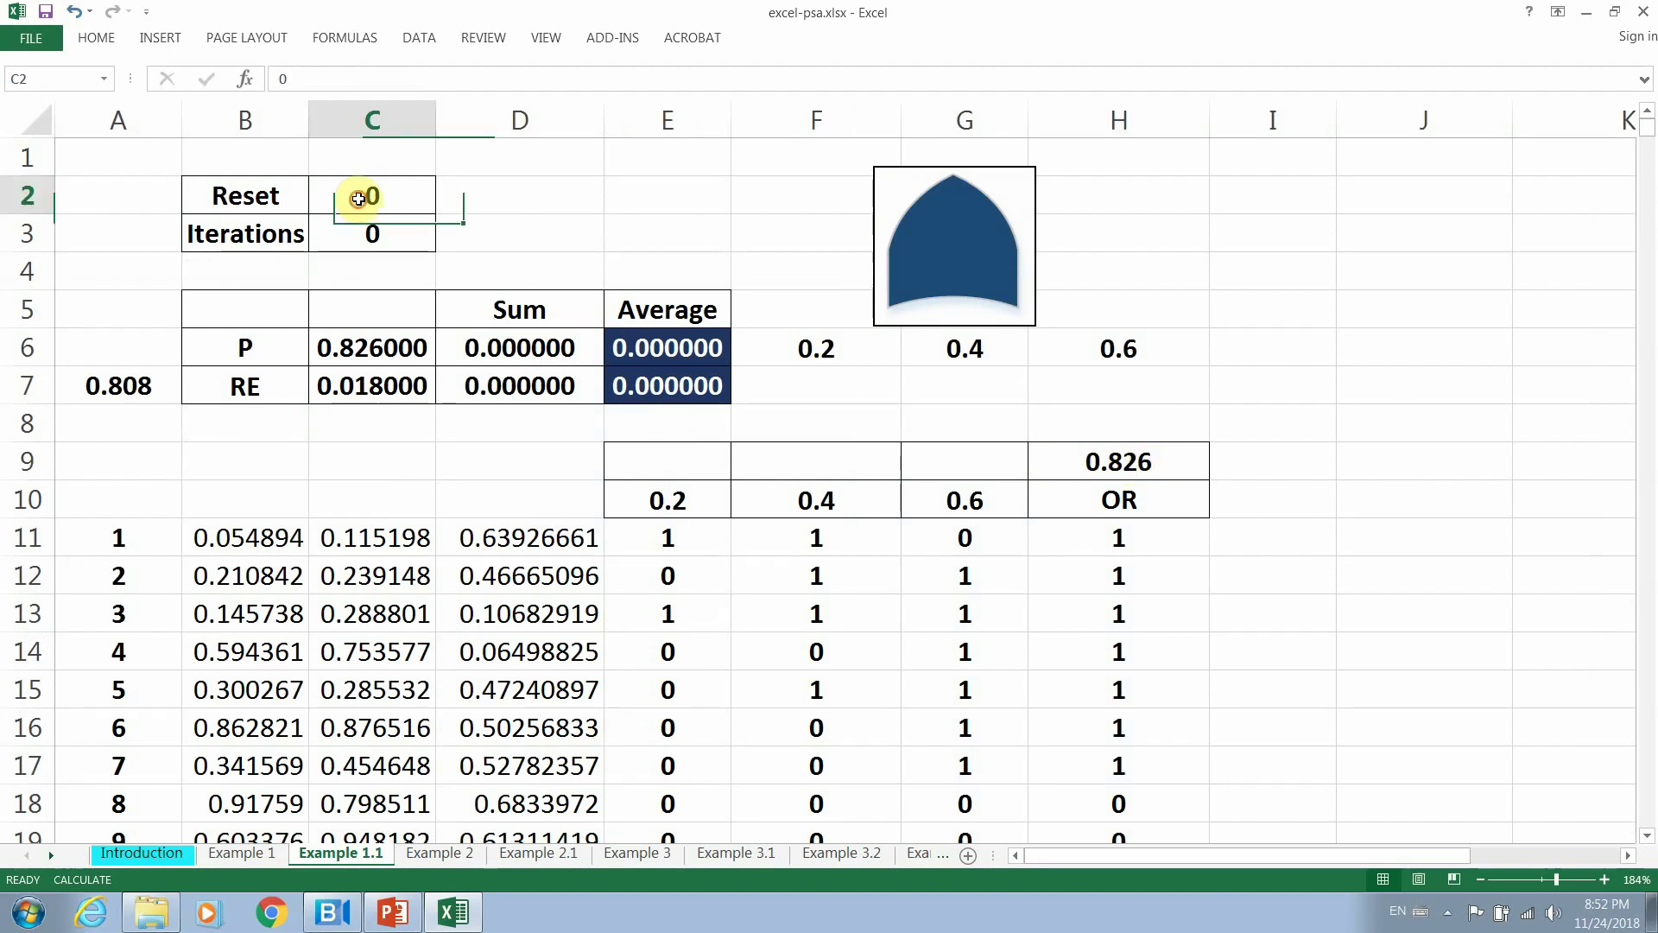
type("1")
key("Return")
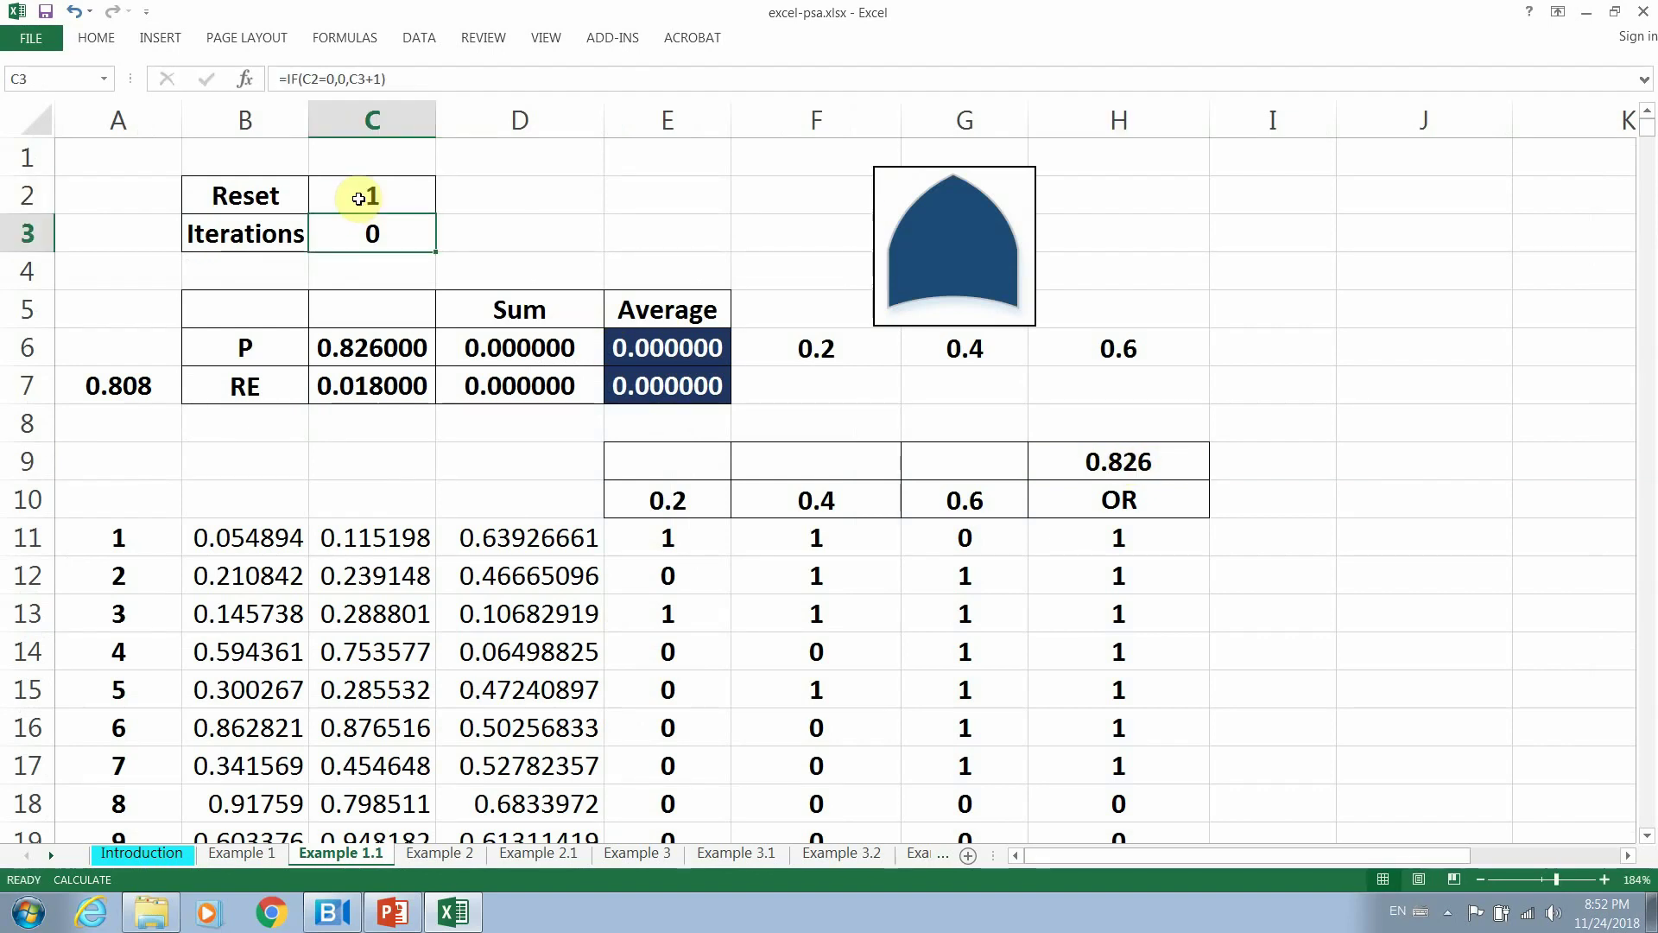
key("F9")
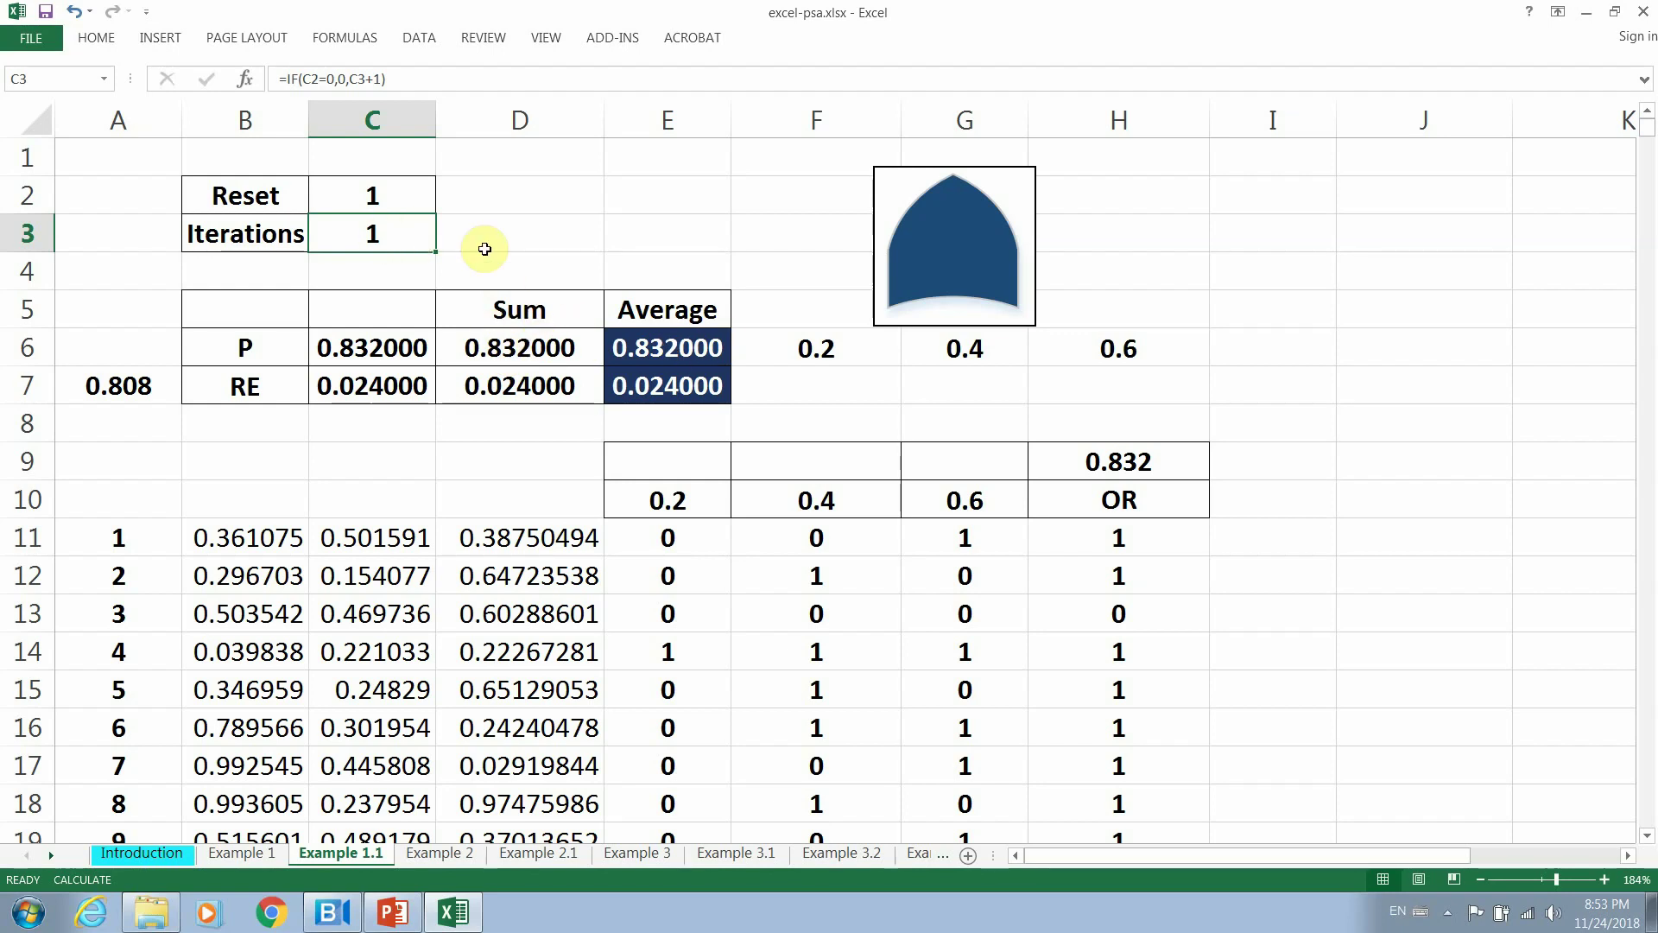
Recalculate the simulation repeatedly until Iterations reaches 27 and select the average relative error in E7.
key("F9")
key("F9")
key("F9")
key("F9")
key("F9")
key("F9")
key("F9")
key("F9")
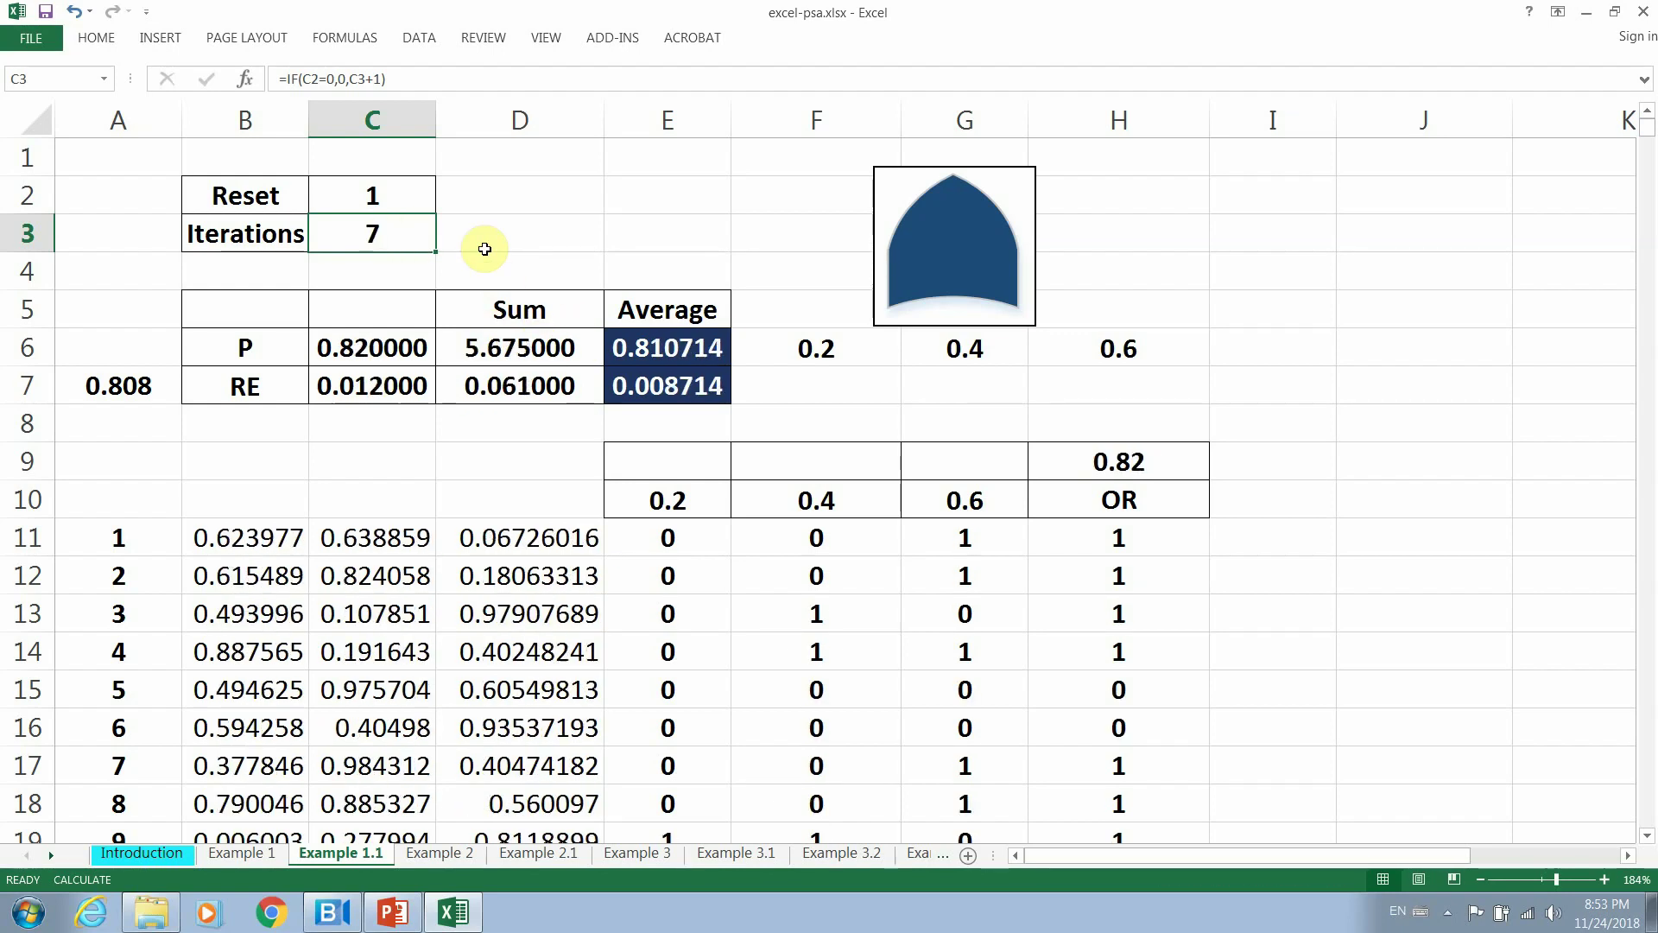
key("F9")
key("F9")
key("F9")
key("F9")
key("F9")
key("F9")
key("F9")
key("F9")
key("F9")
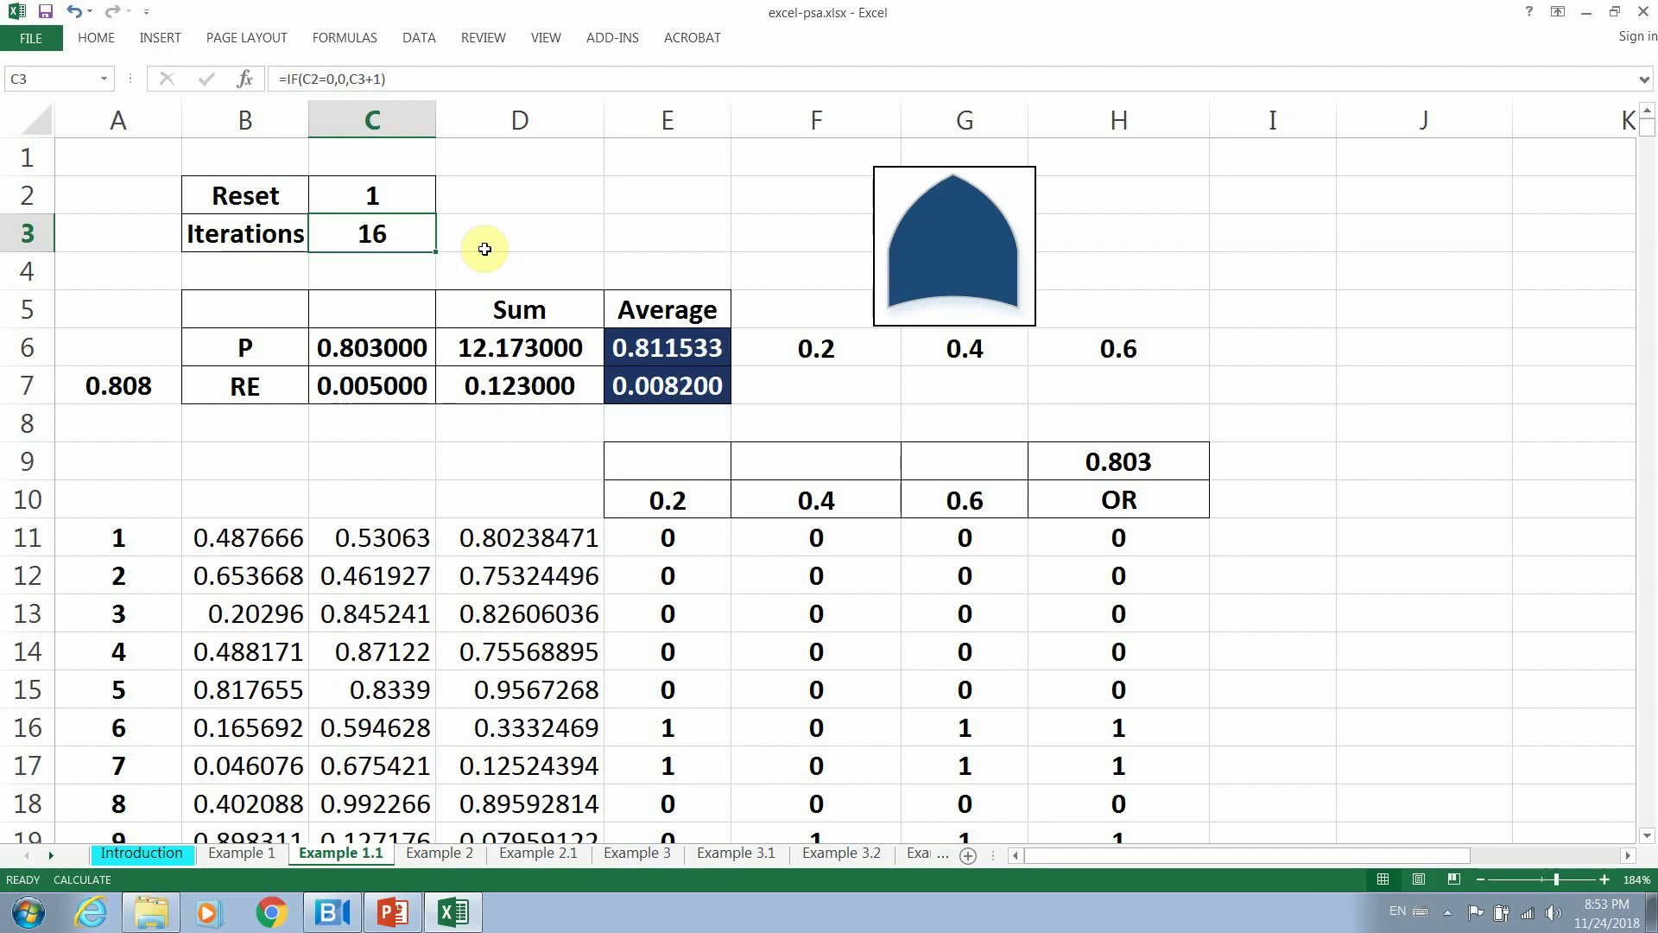
key("F9")
key("F9")
key("F9")
key("F9")
key("F9")
key("F9")
key("F9")
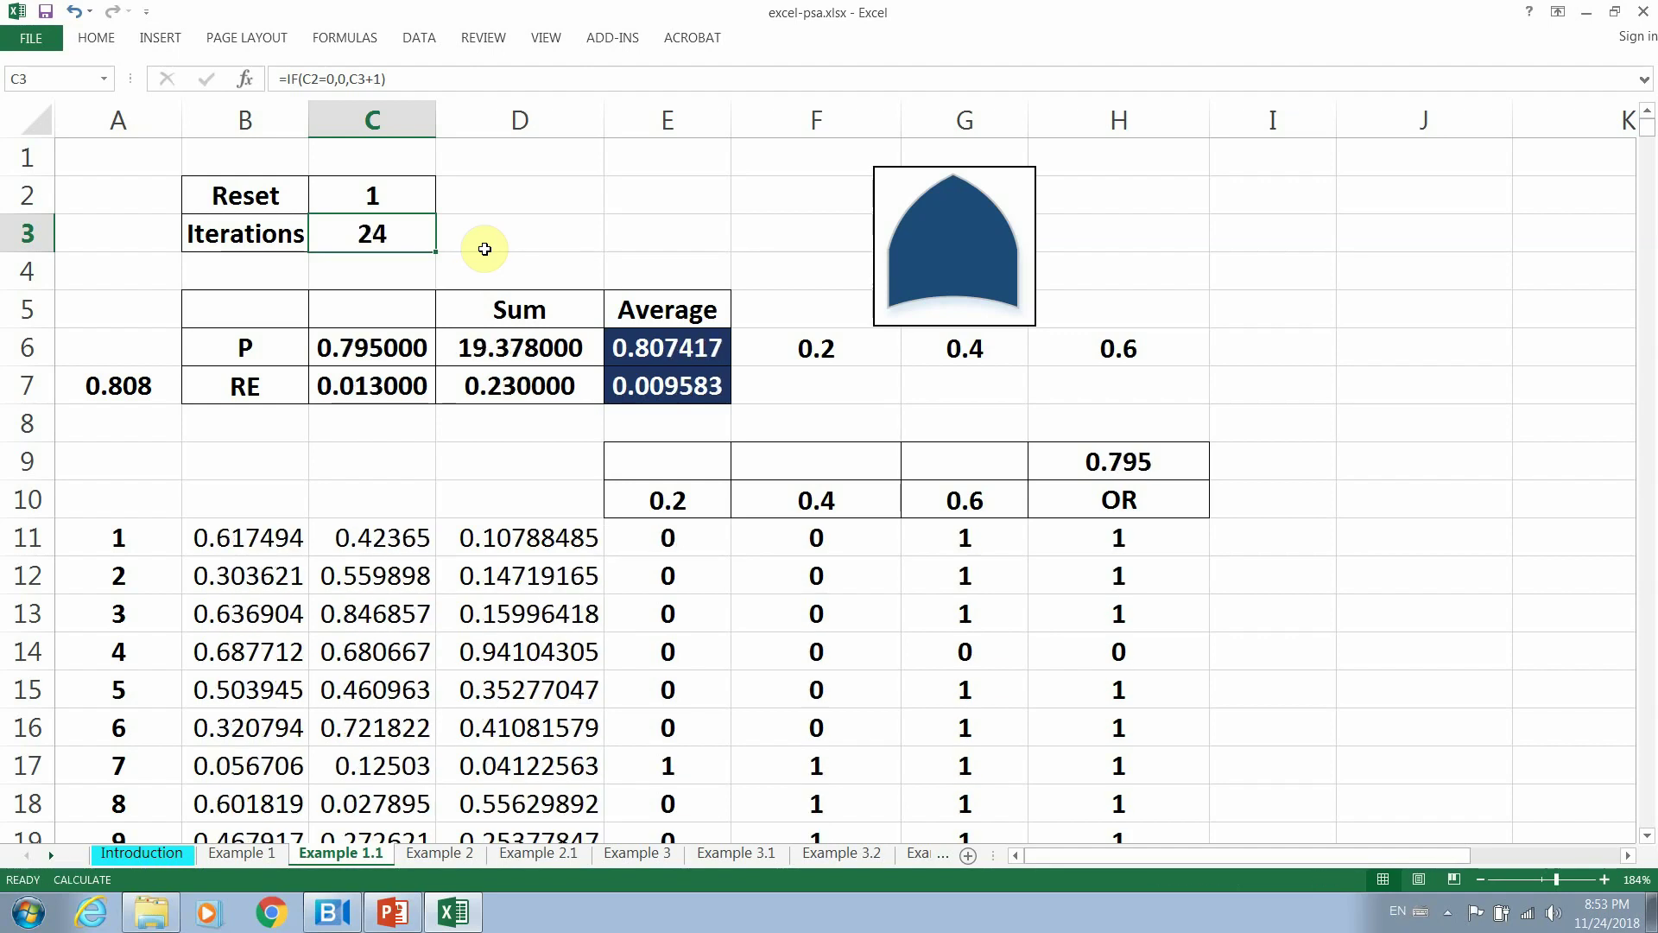
key("F9")
key("F9")
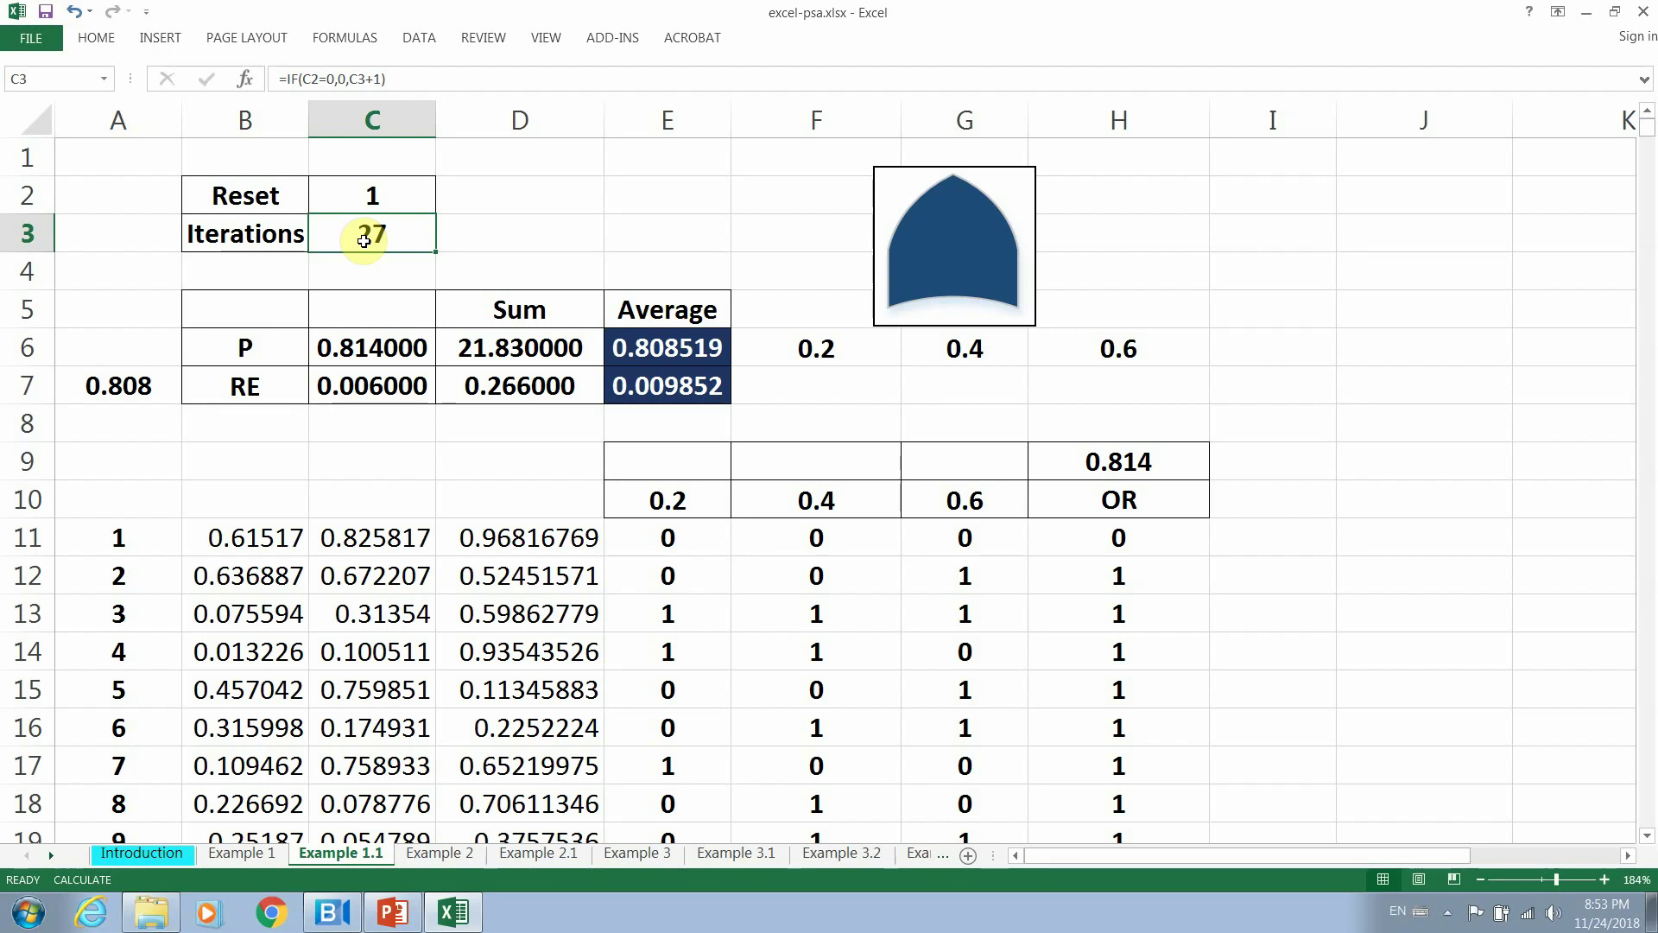
left_click(643, 393)
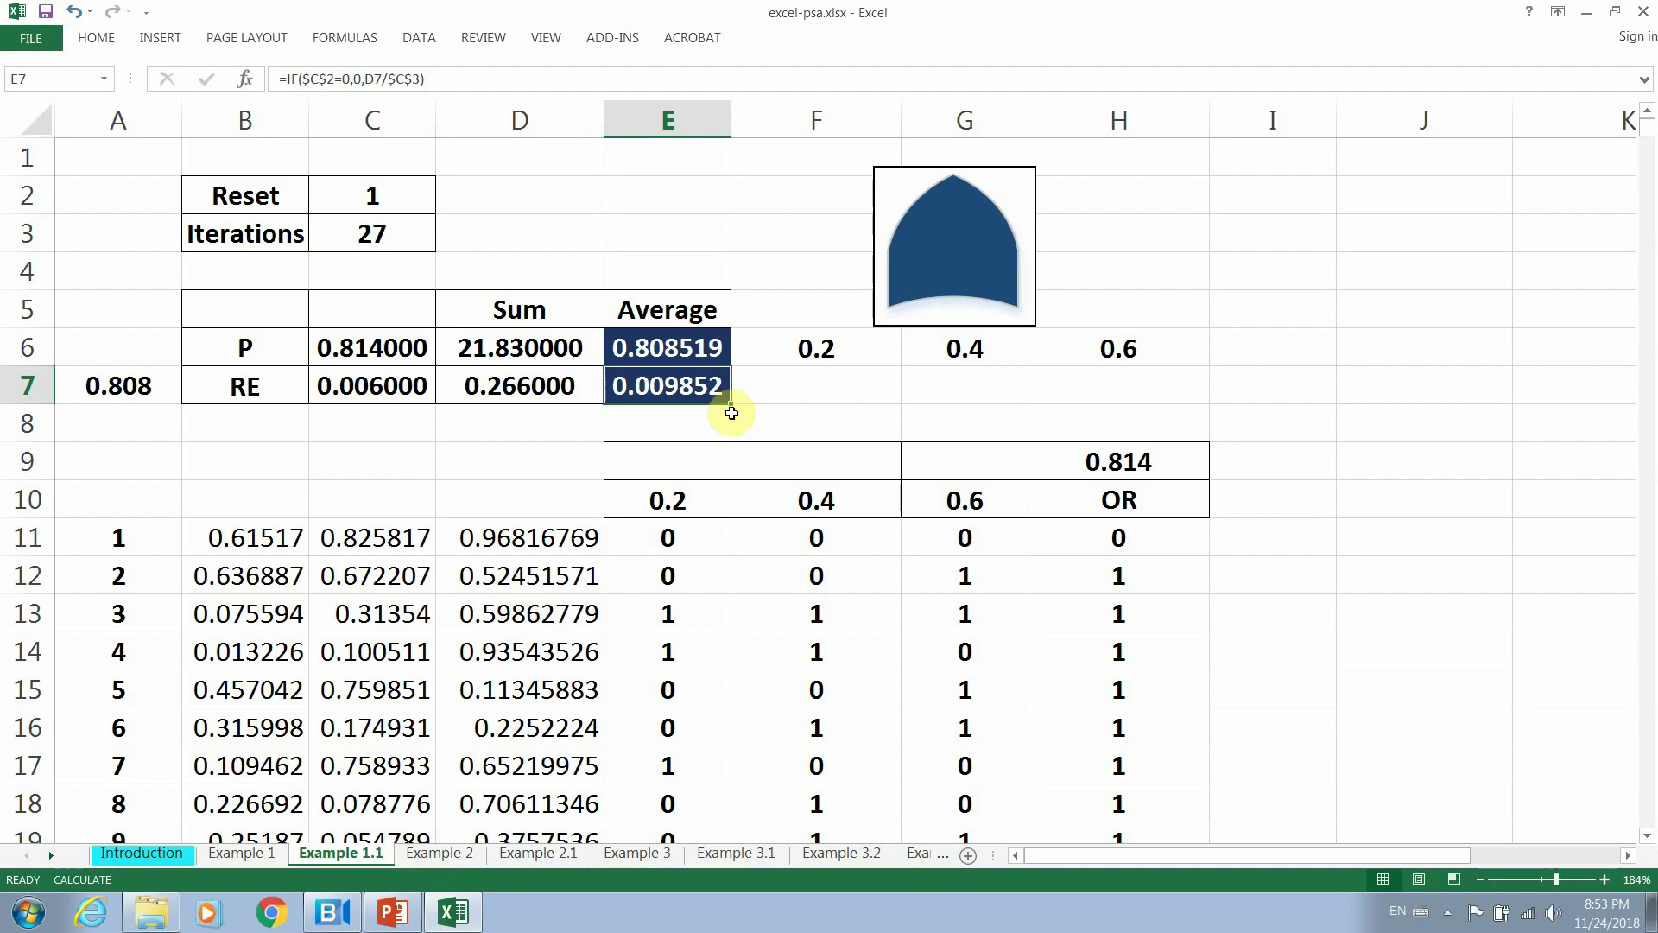
Open the Example 2 sheet, dismiss the log-chart warning and examine the probability product formula in D4.
left_click(454, 857)
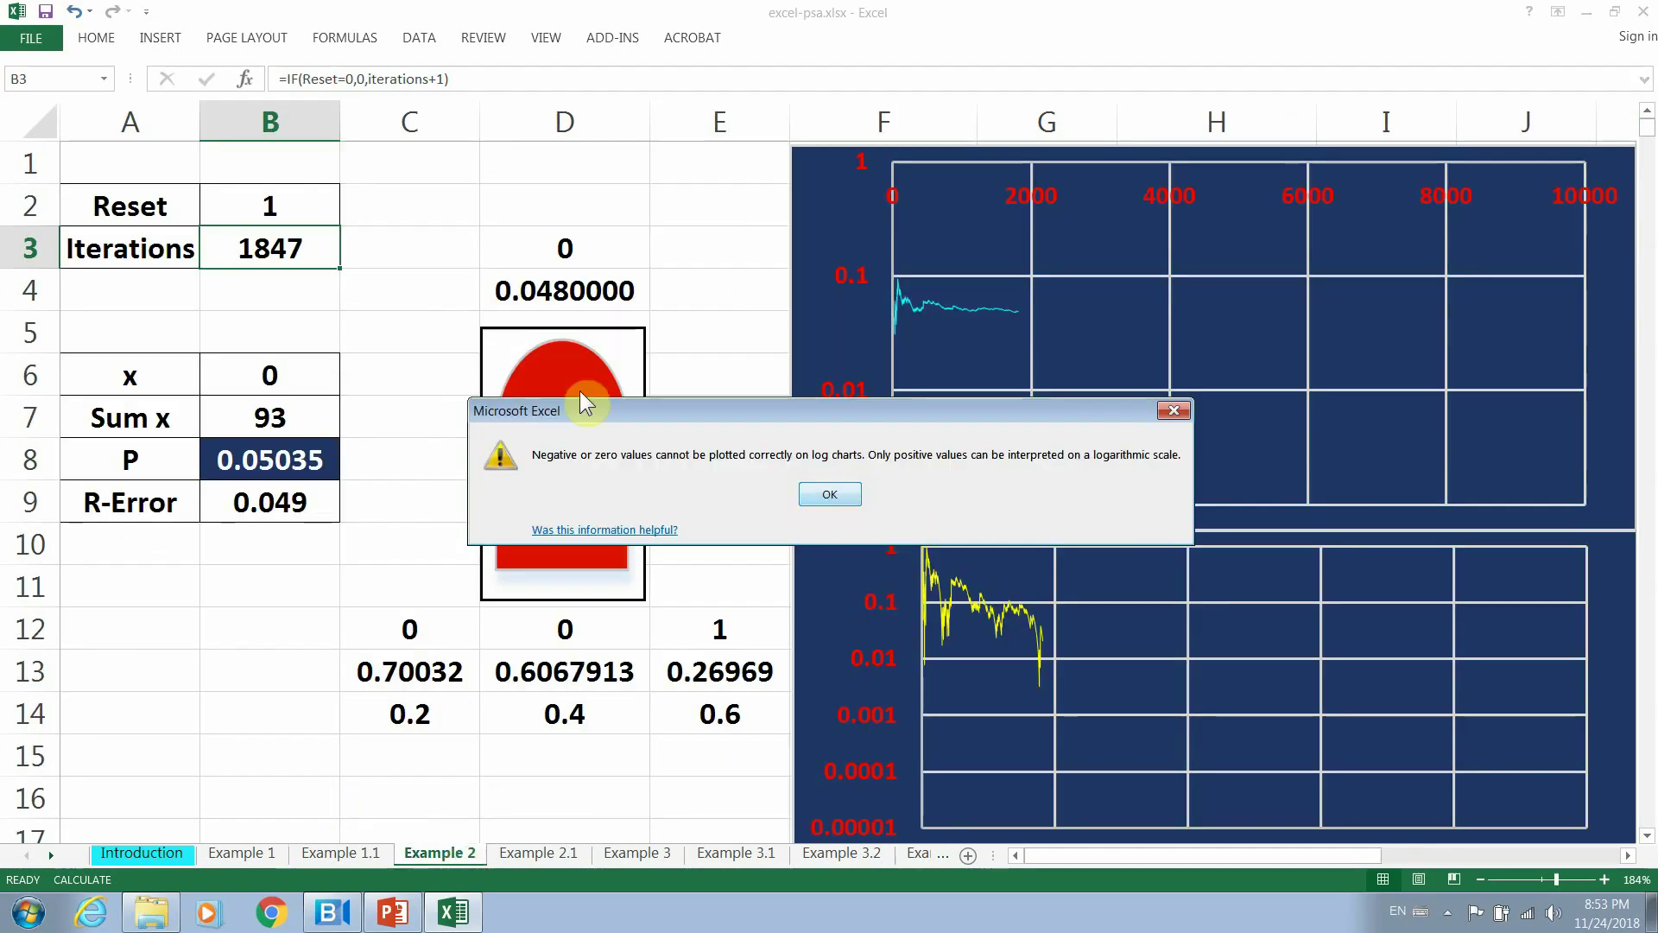
left_click(838, 494)
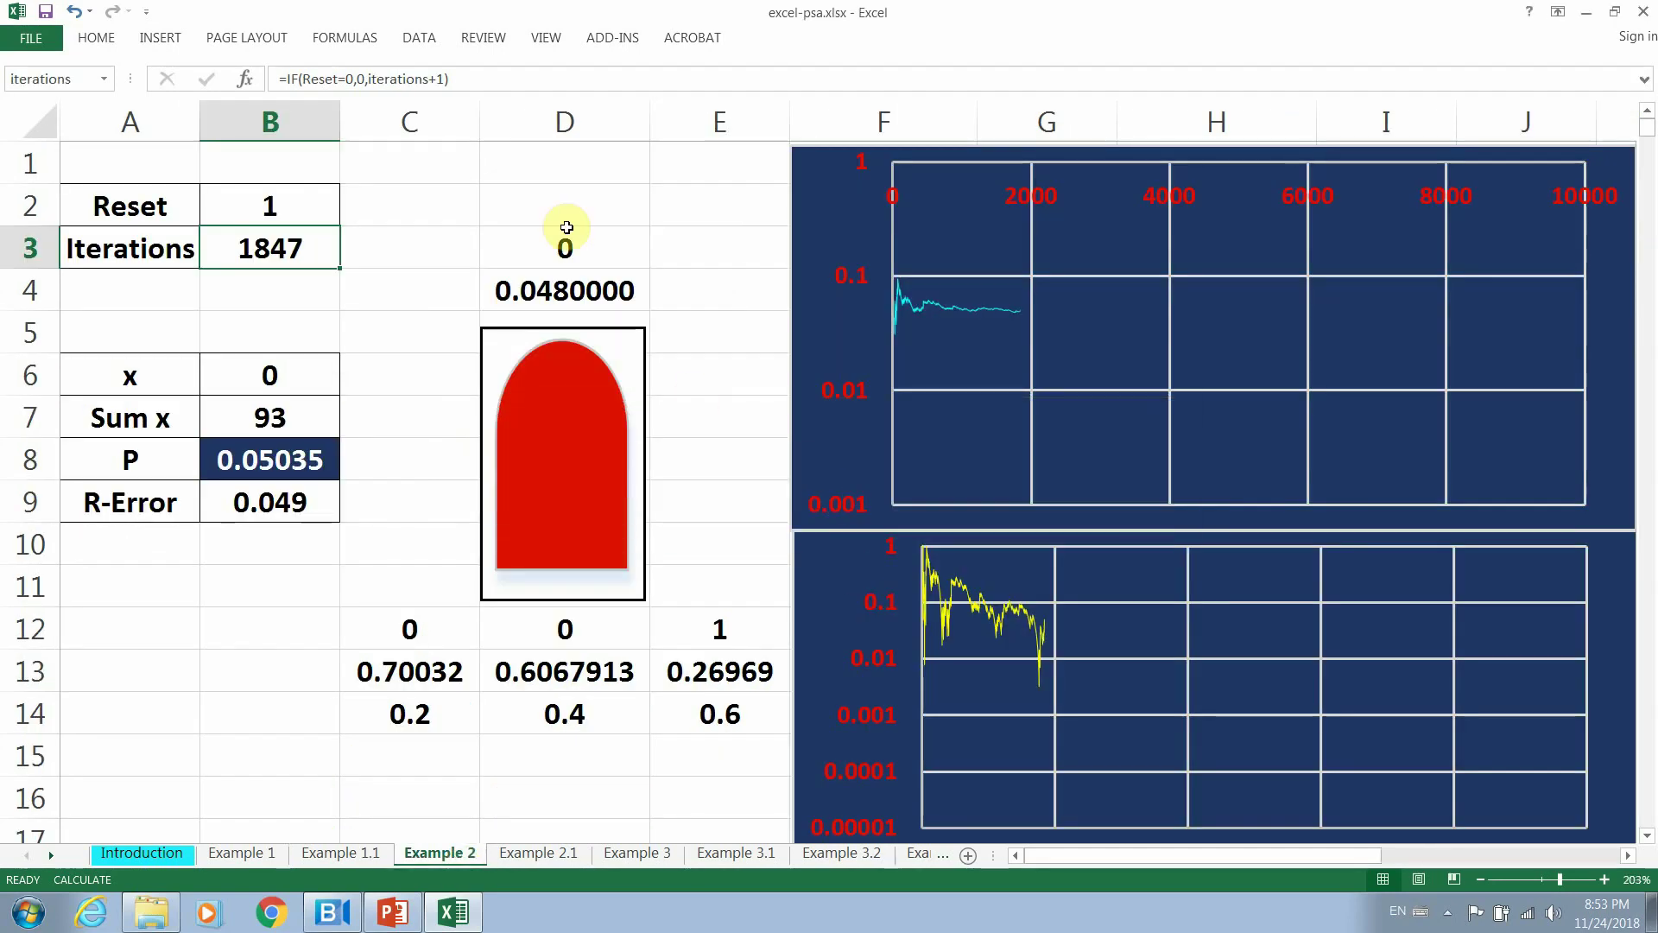
left_click(465, 230)
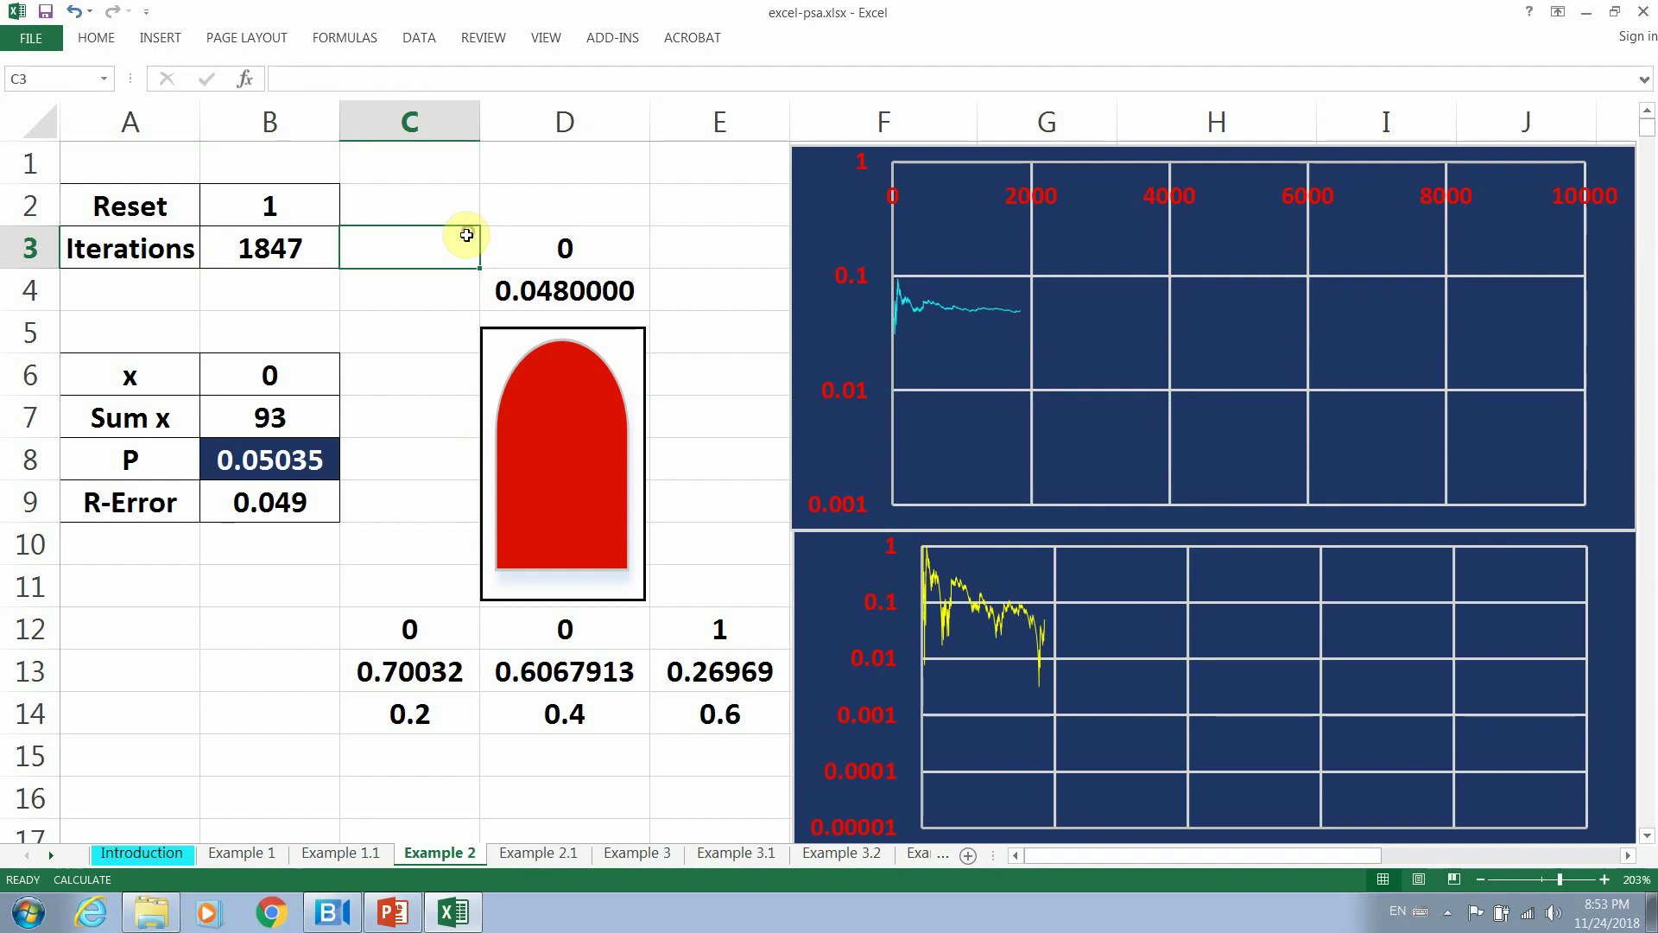
left_click(562, 294)
double_click(561, 294)
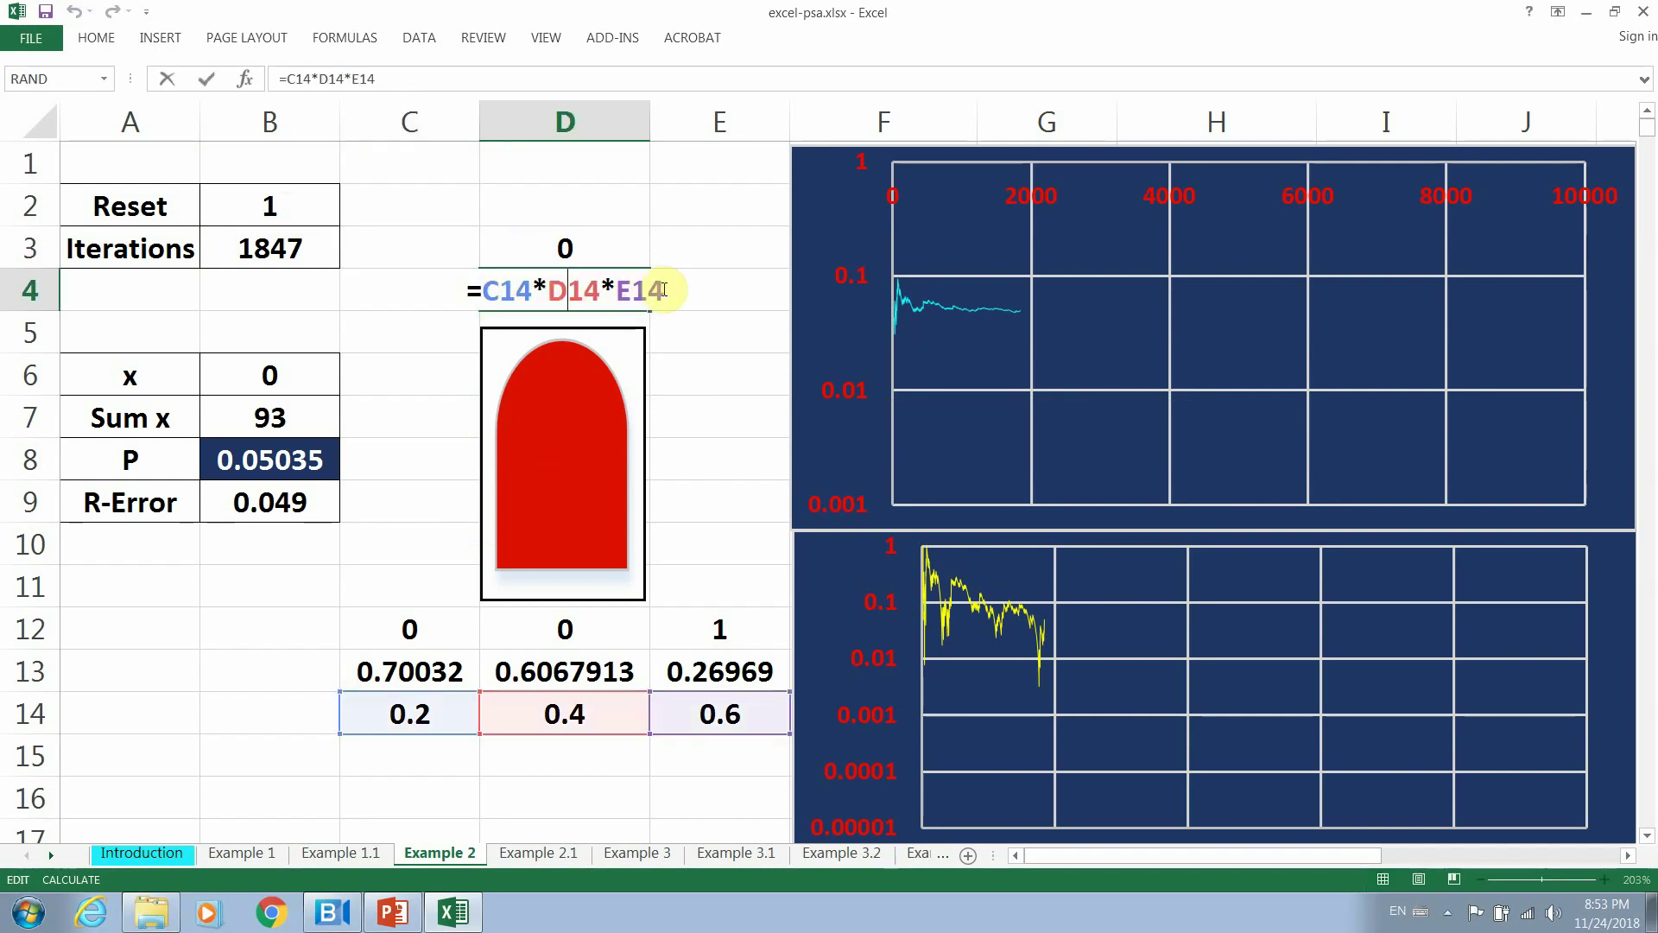
left_click_drag(678, 292, 480, 295)
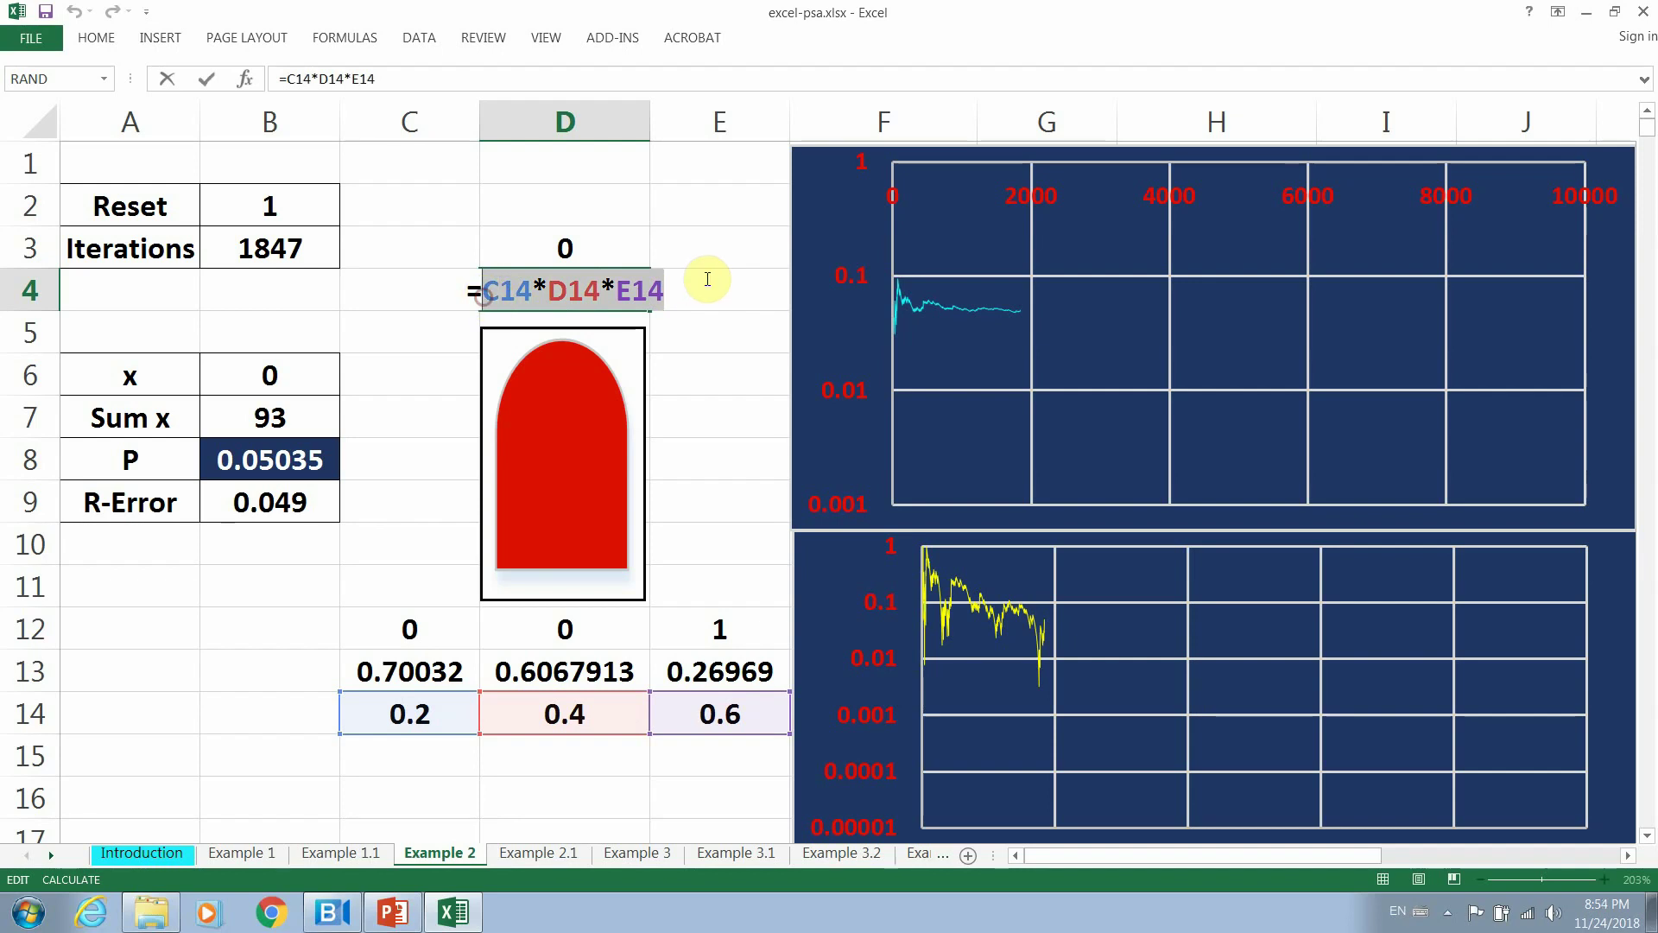
key("Escape")
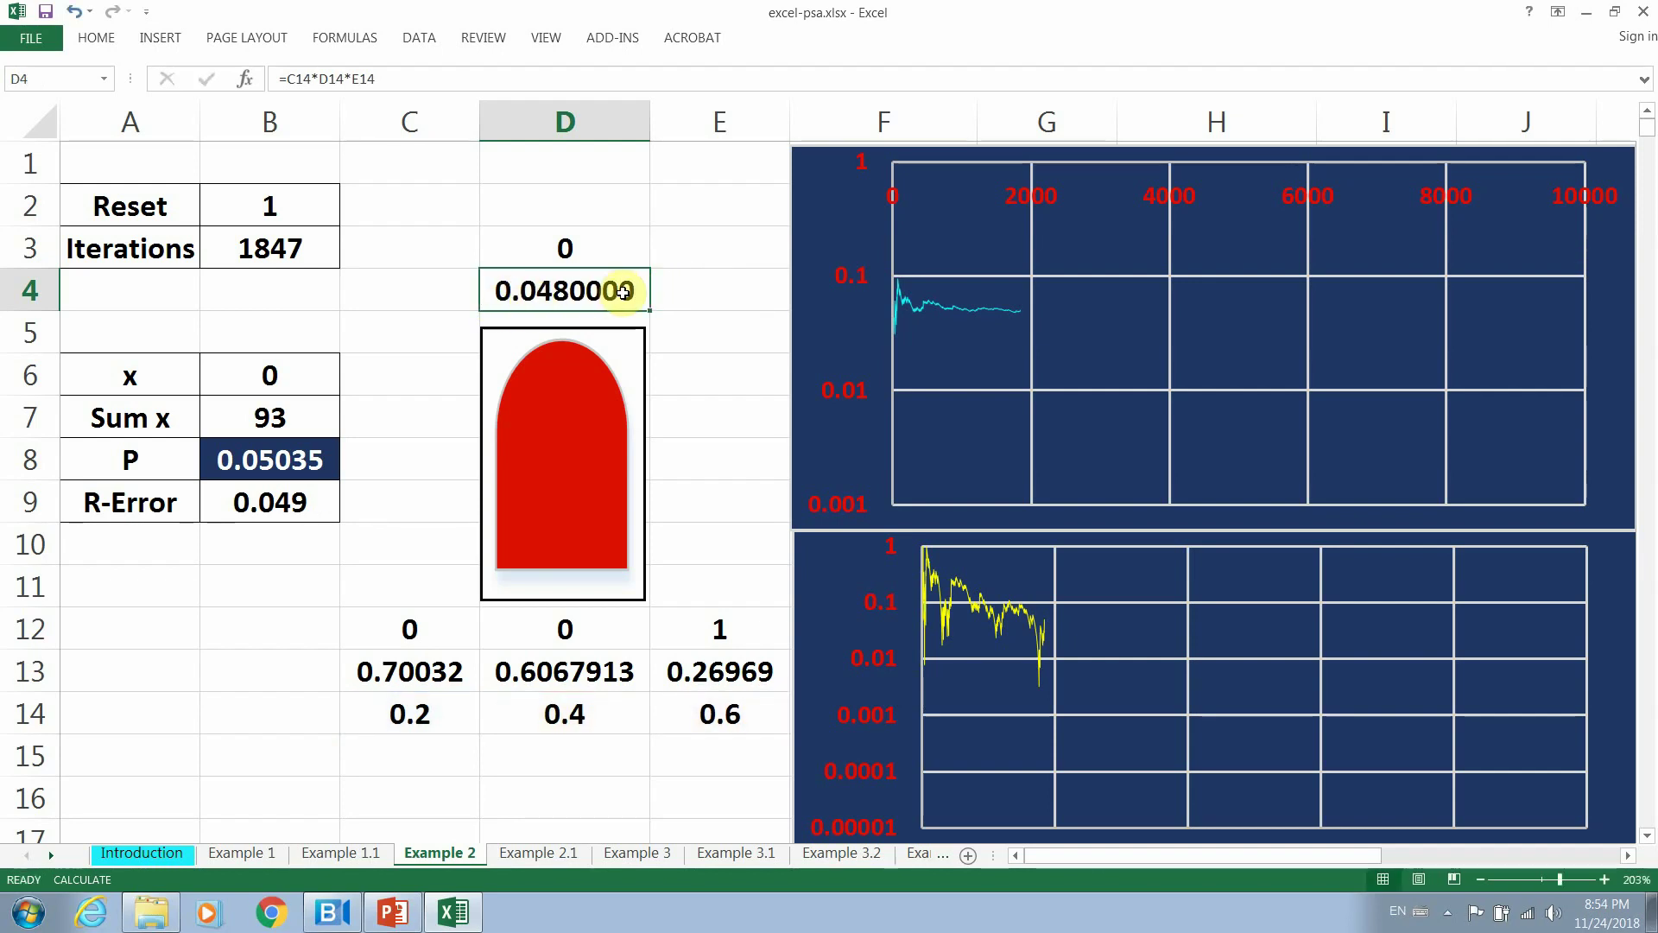
Examine the IF comparison formulas in C12:E12 and the IF(AND) gate formula in D3.
left_click(561, 633)
left_click(429, 633)
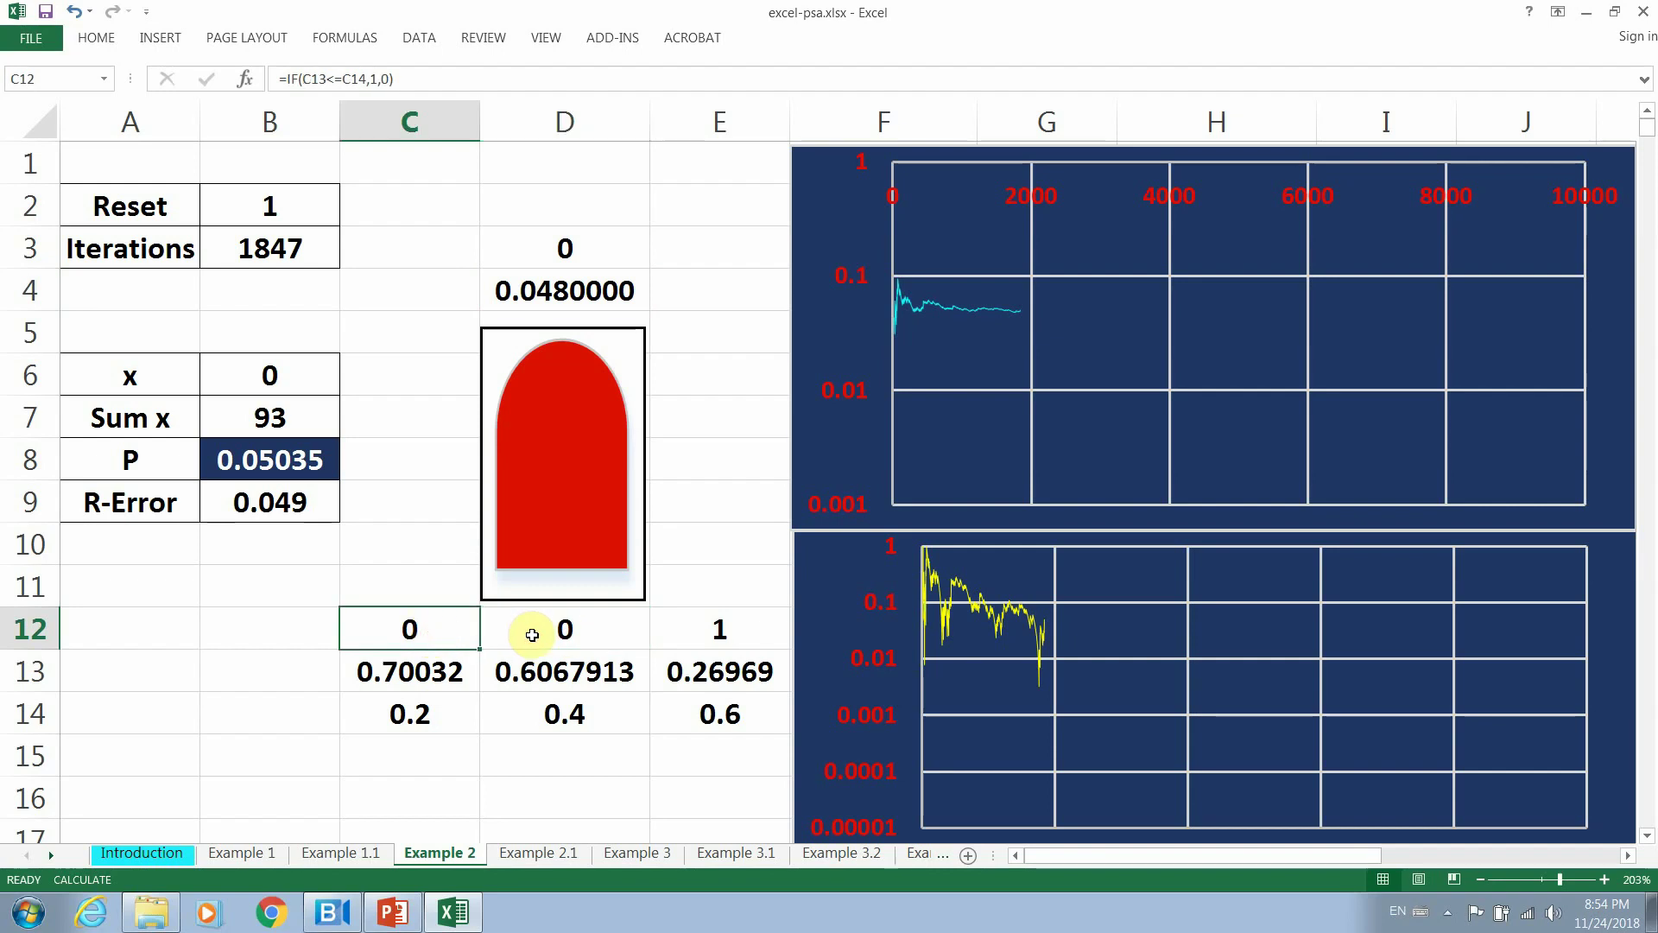
left_click(711, 631)
left_click(590, 632)
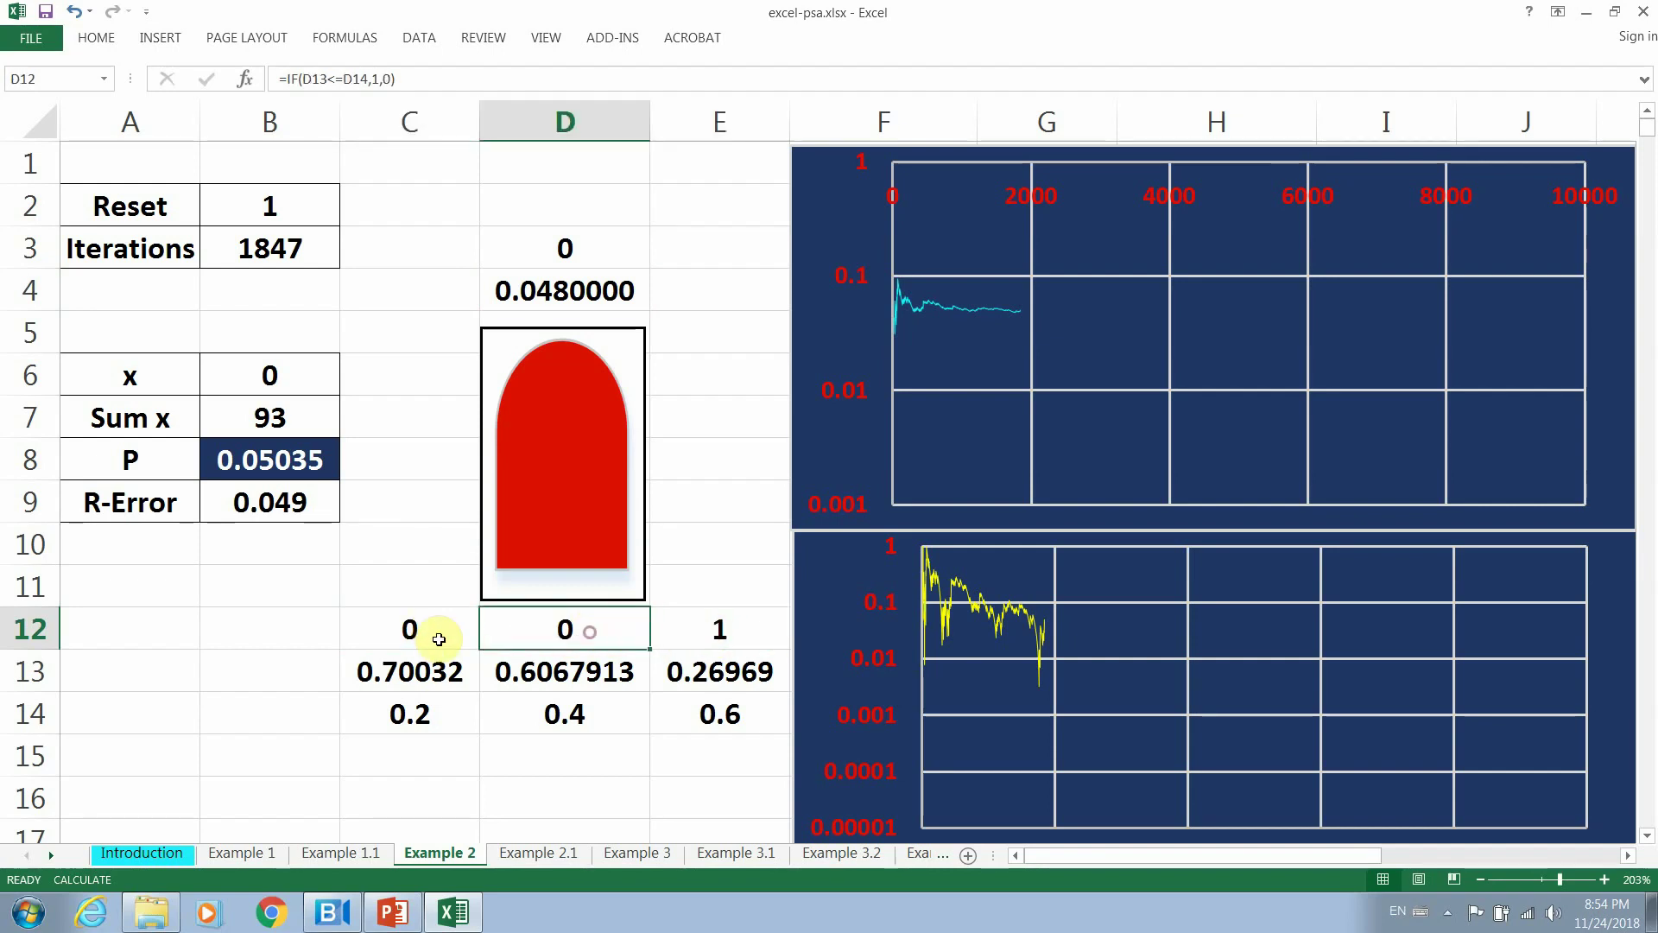
left_click(435, 633)
double_click(567, 251)
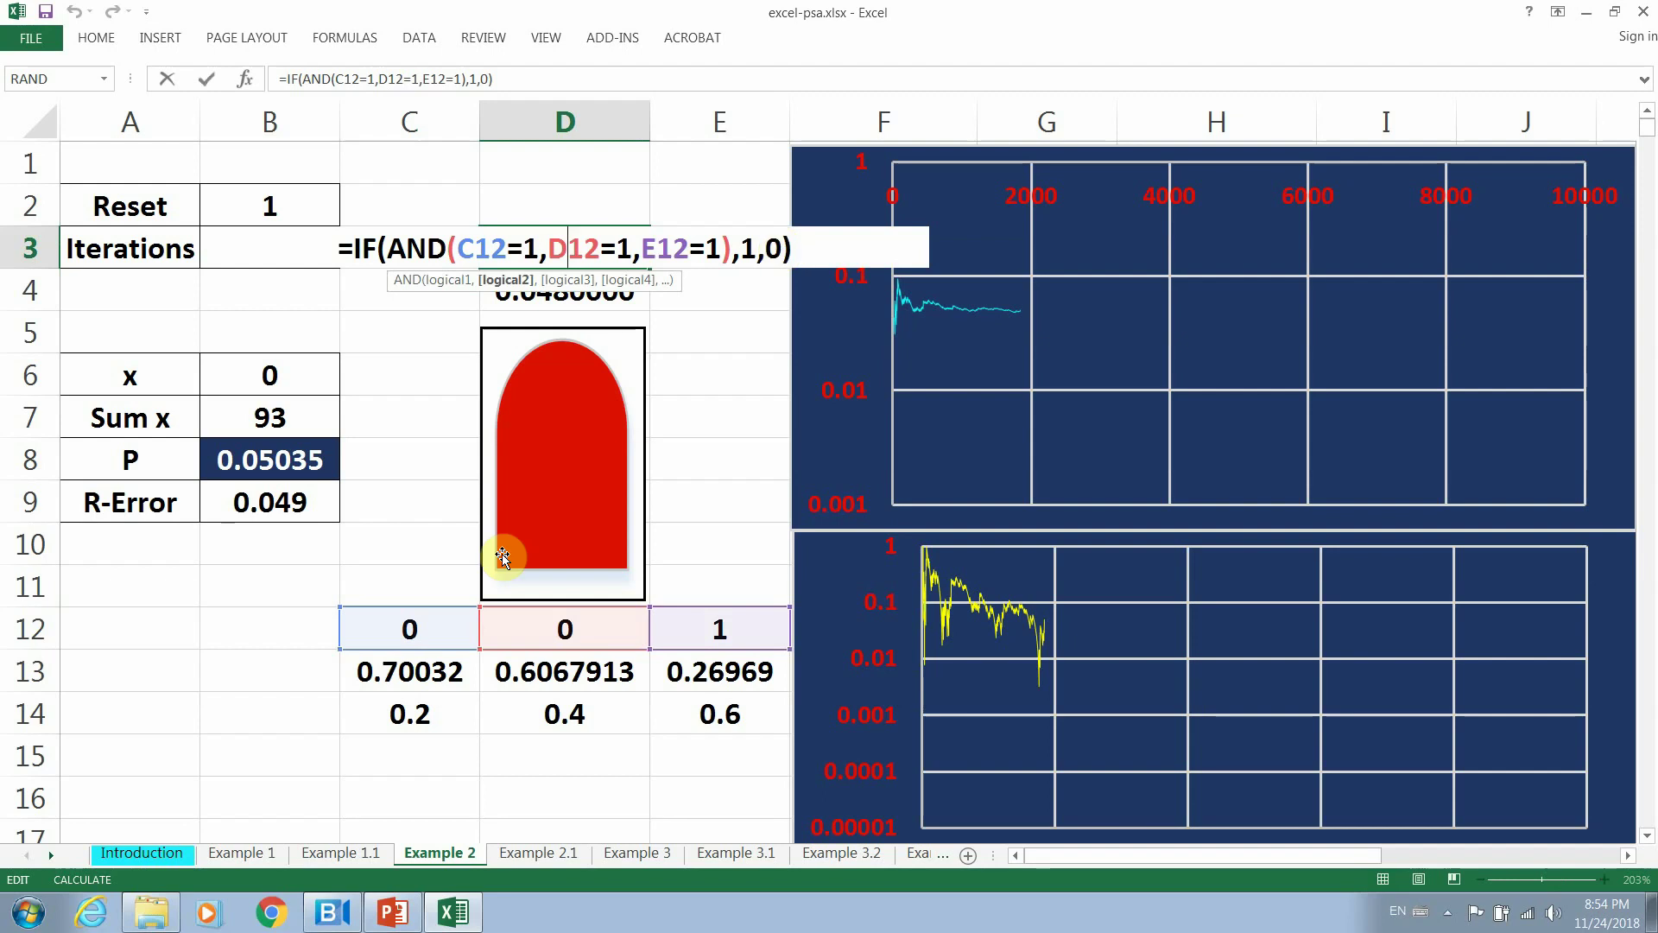
key("Escape")
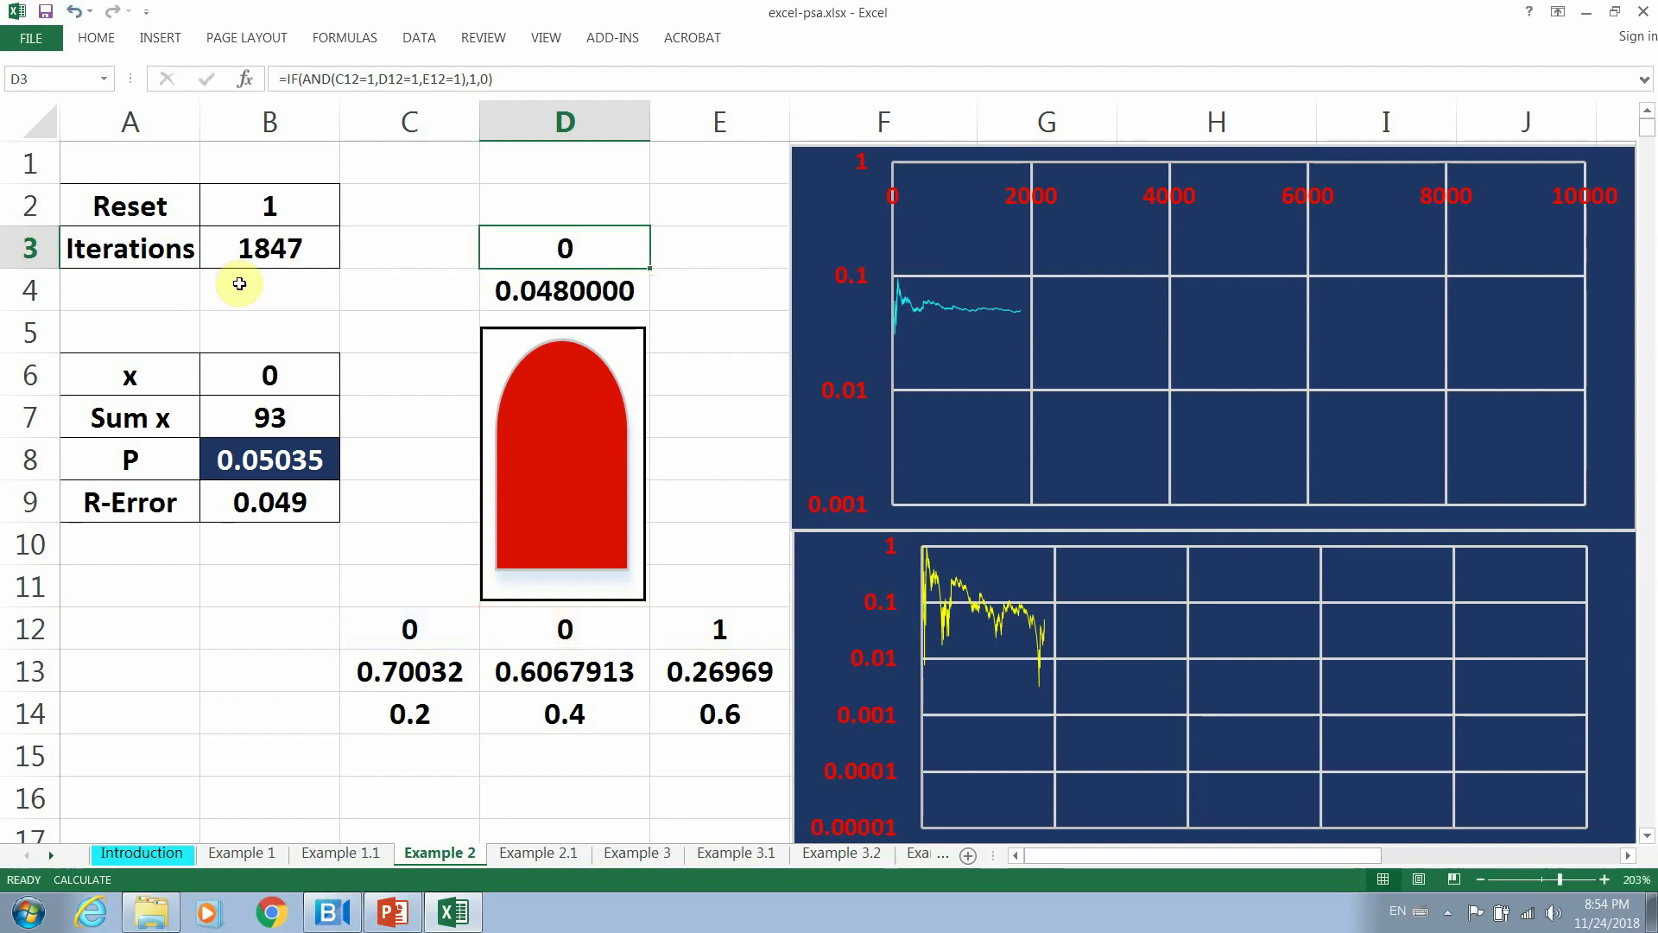
Examine the Reset cell B2 and the Iterations formula in B3 of the Example 2 sheet.
left_click(256, 207)
left_click(260, 248)
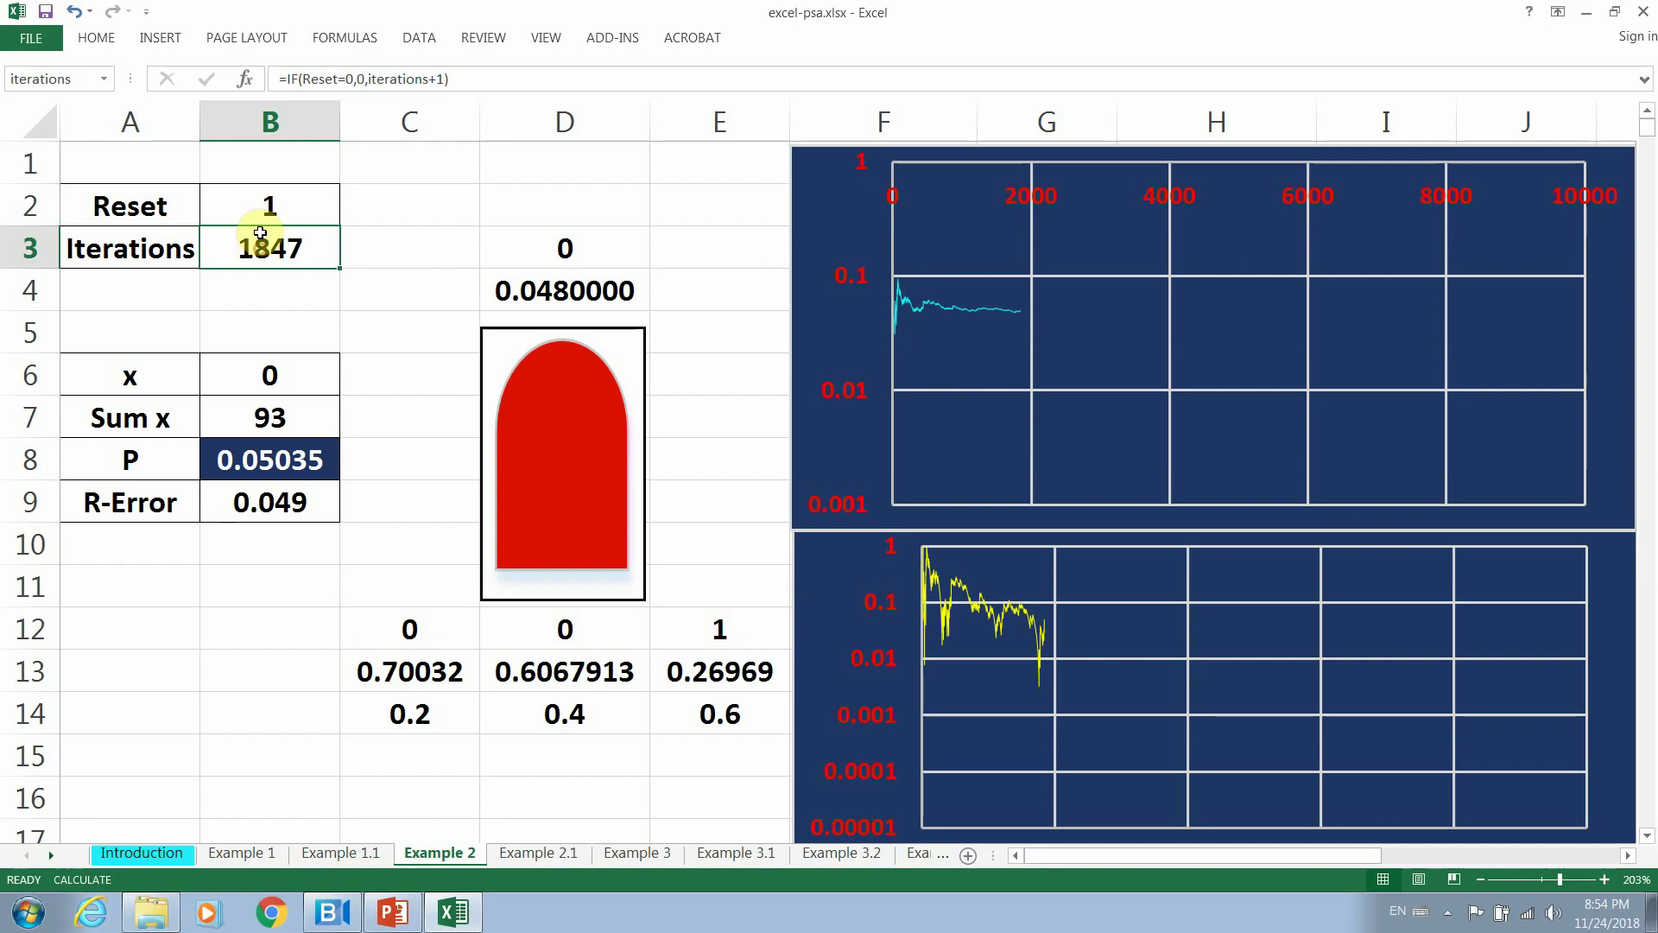
left_click(263, 209)
left_click(263, 249)
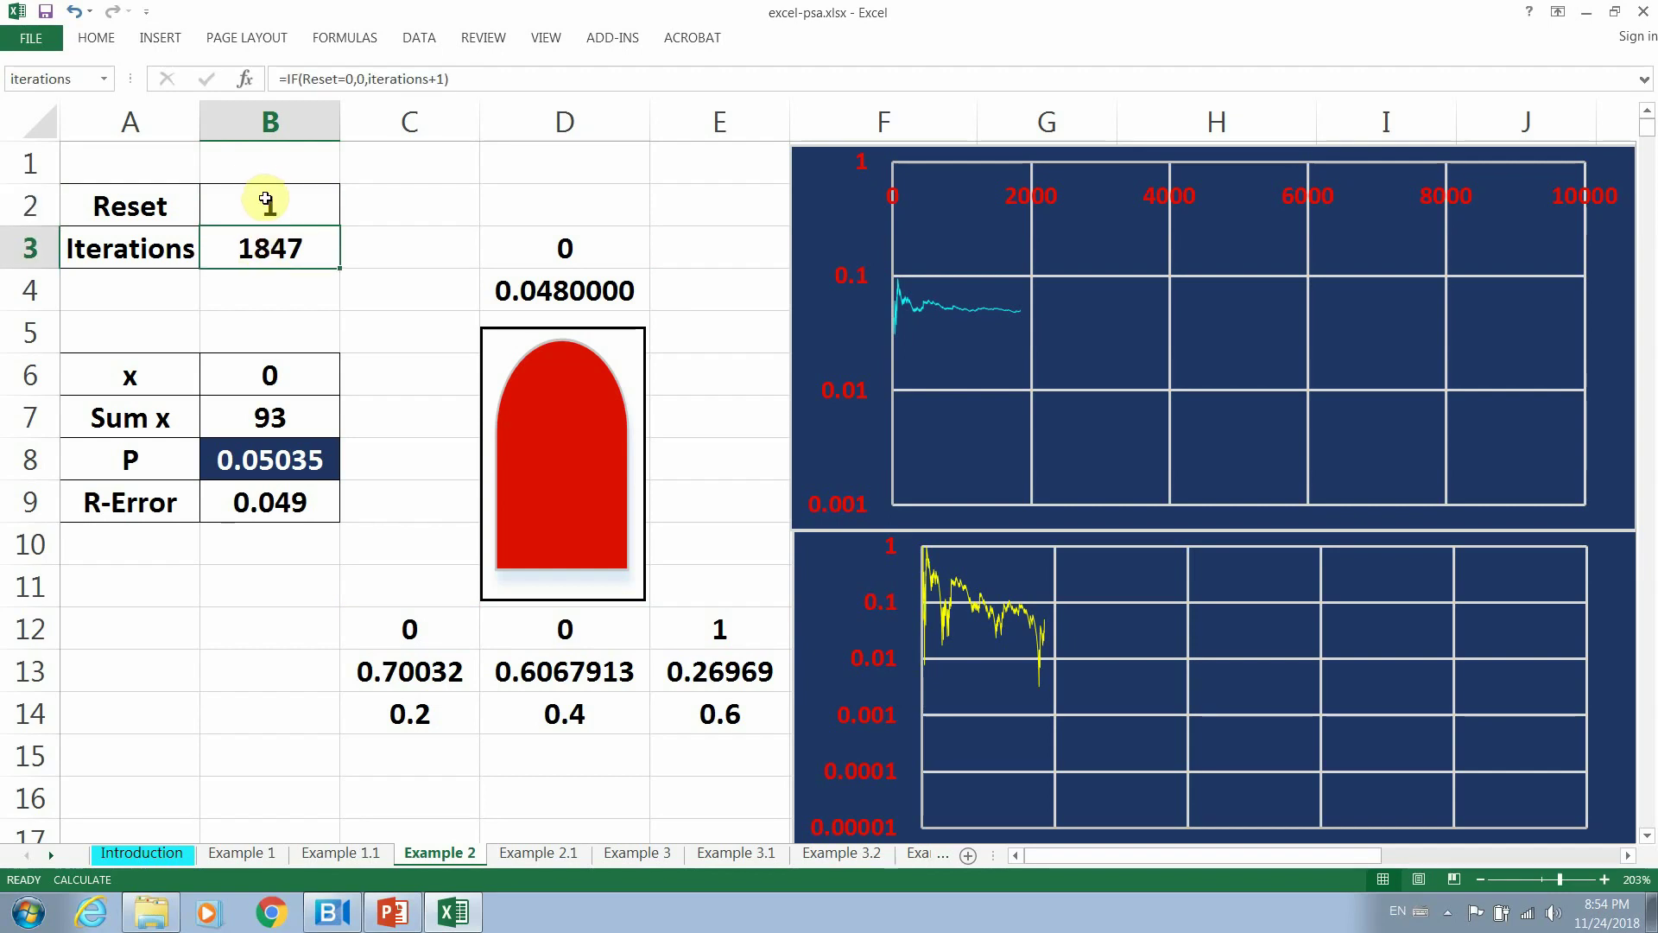
Set the Reset cell B2 to 0 and recalculate to clear the Example 2 simulation.
left_click(265, 201)
left_click(267, 242)
left_click(360, 218)
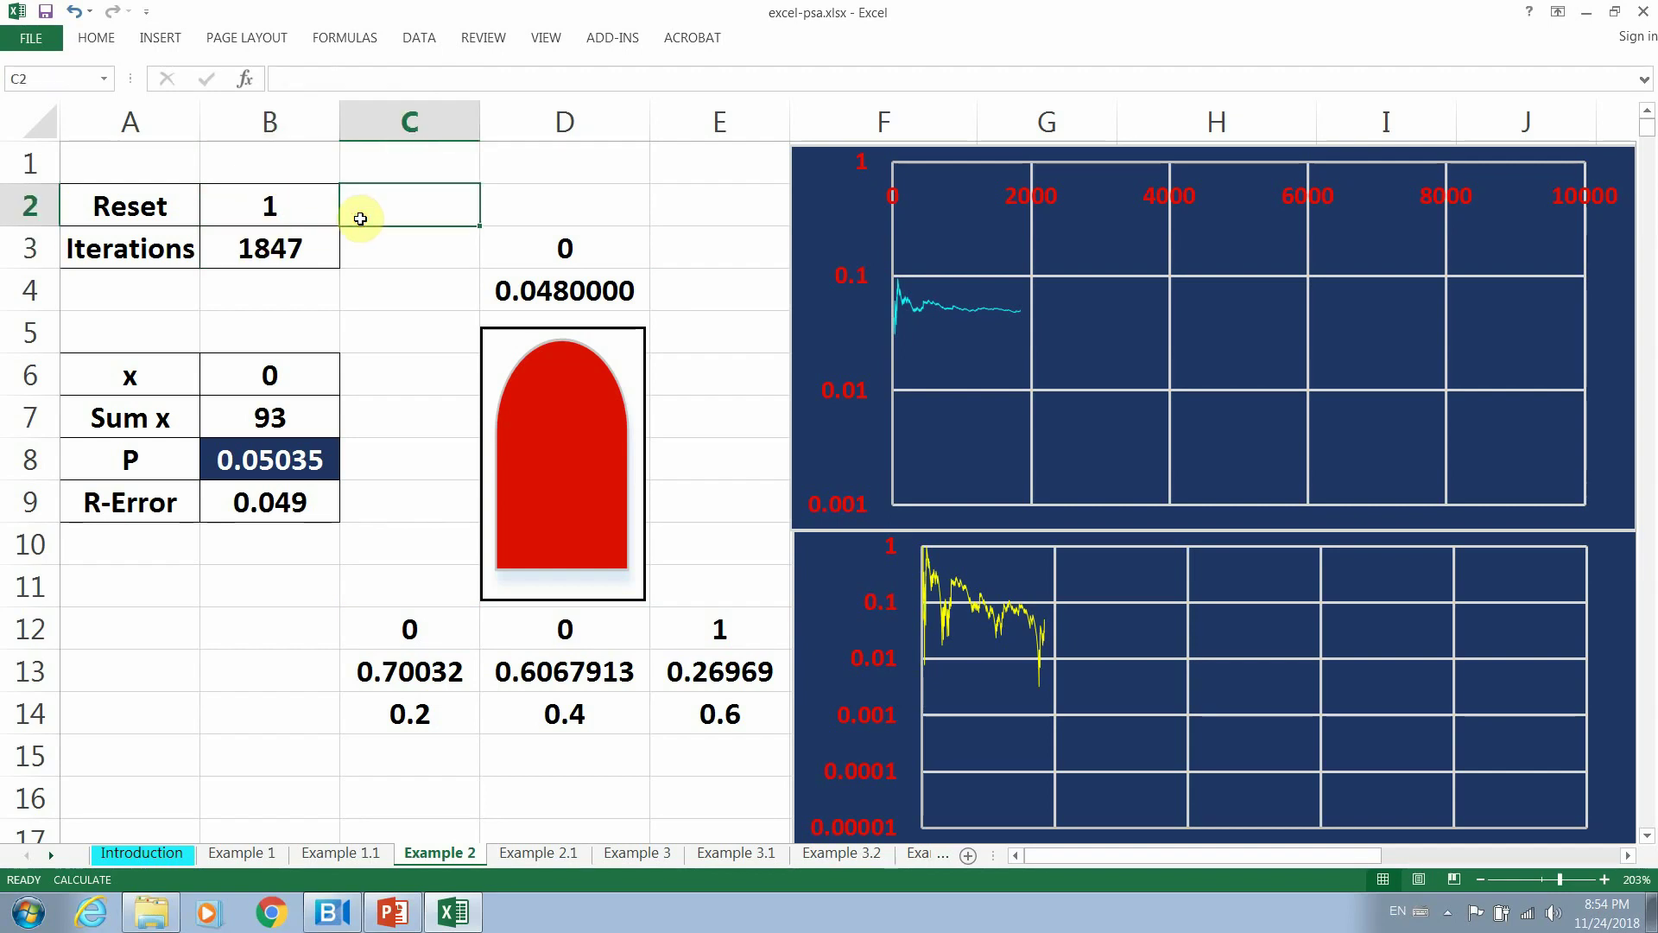
left_click(280, 207)
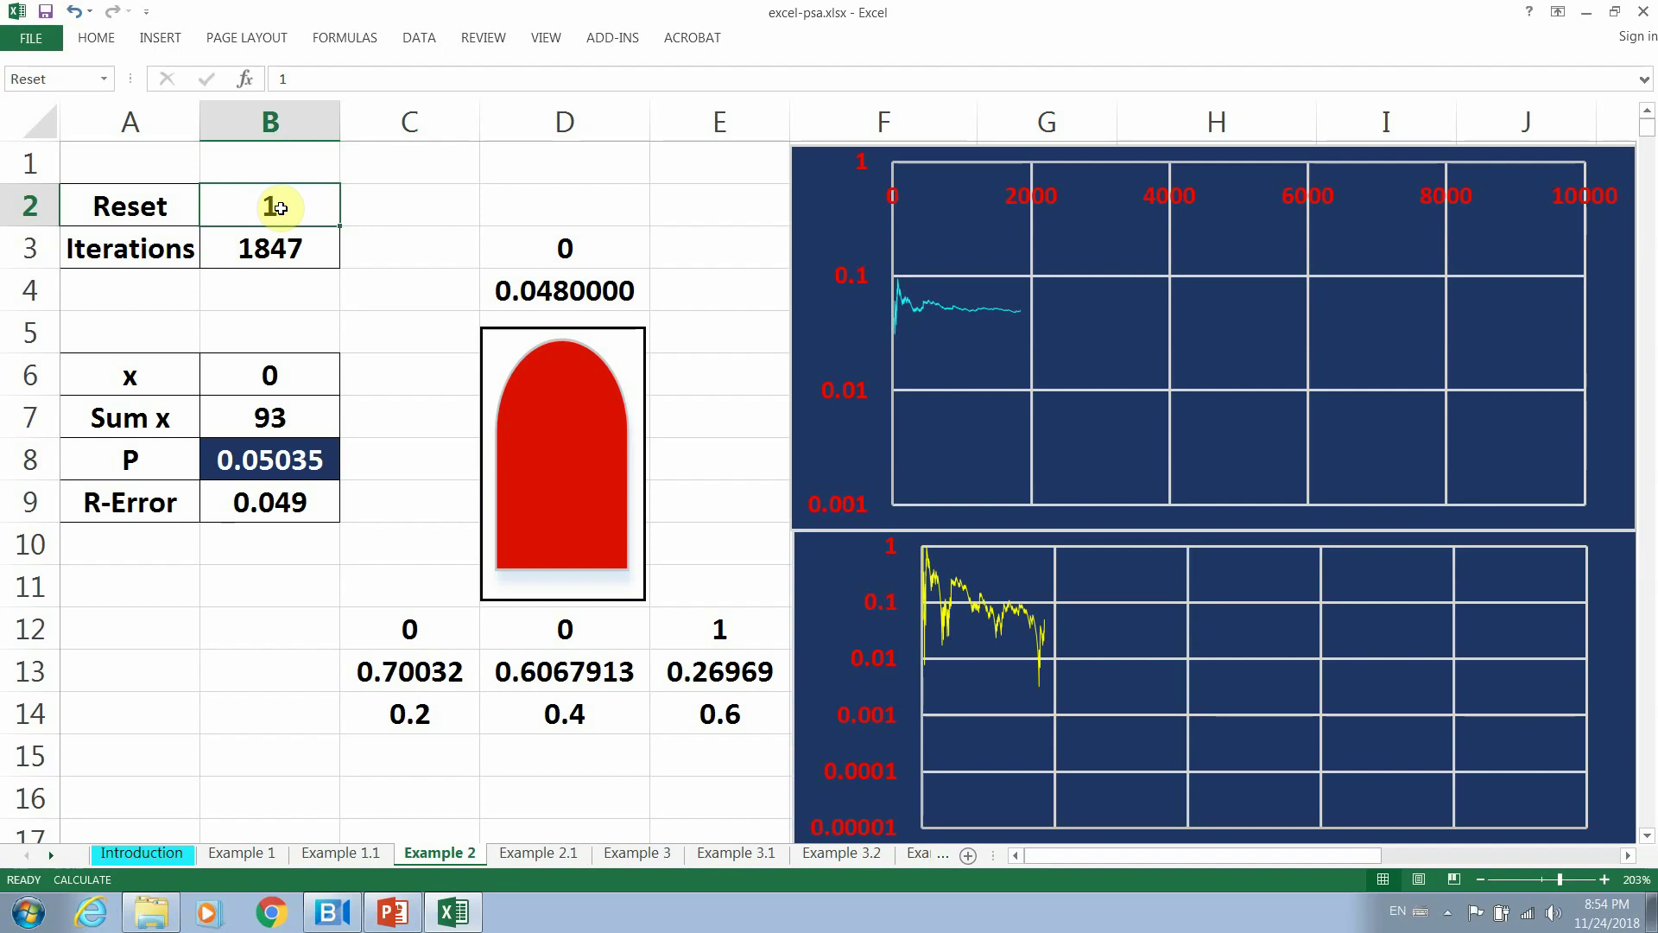
type("0")
key("Return")
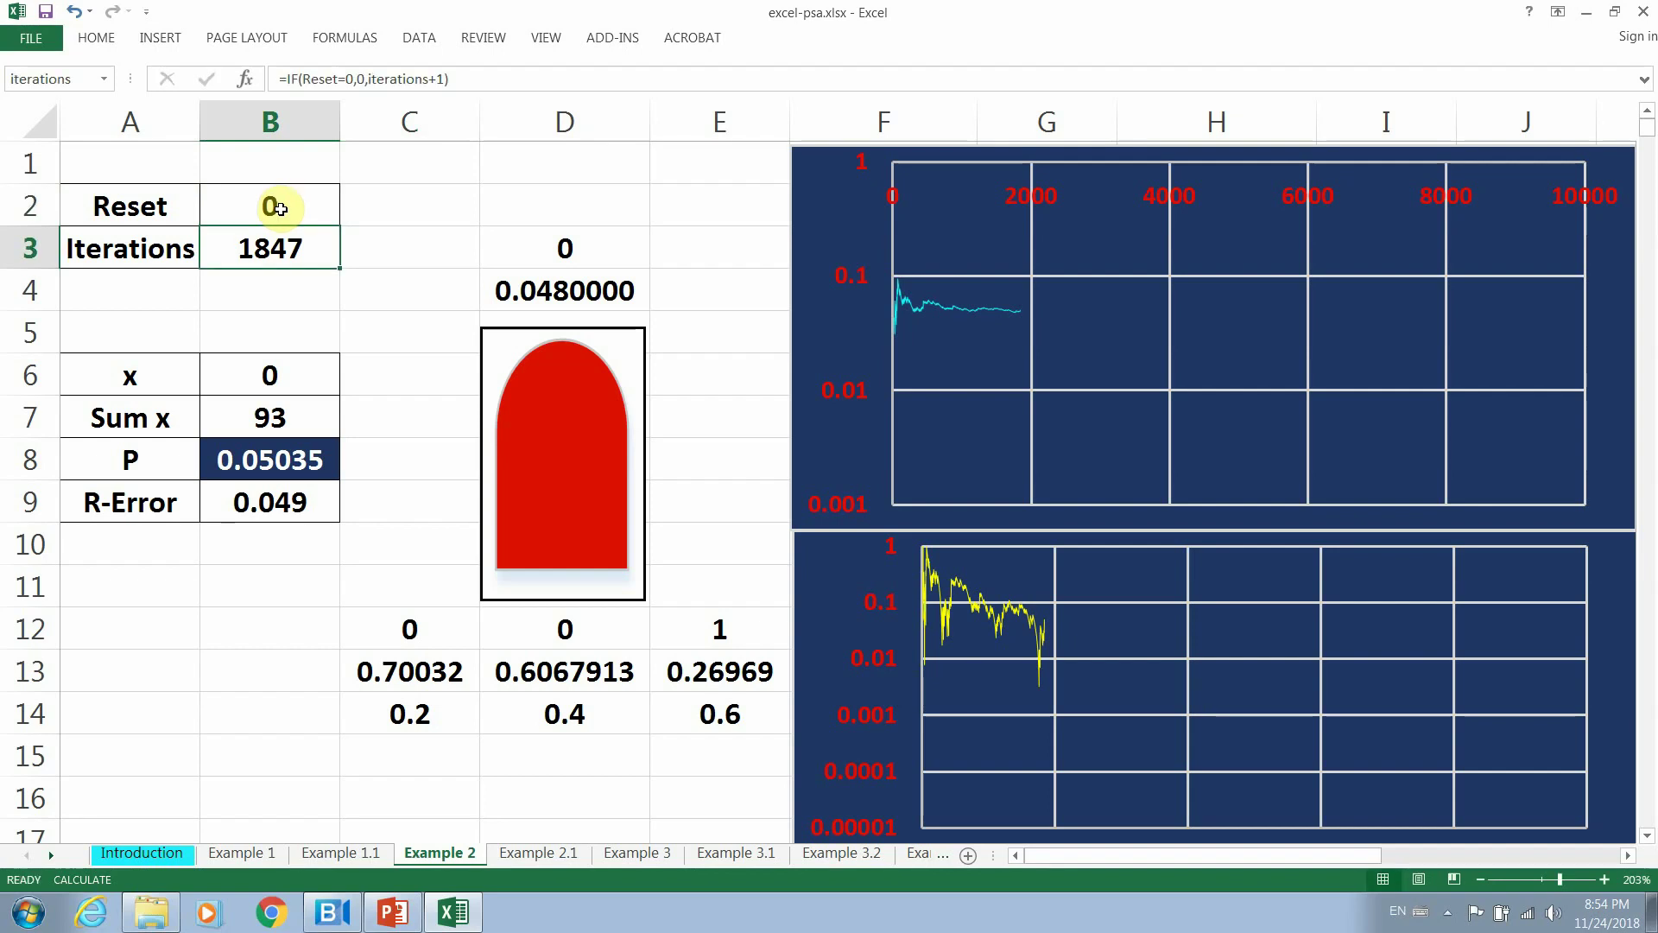
key("F9")
Set the Reset cell B2 to 1 and recalculate repeatedly until Iterations reaches 22.
left_click(281, 209)
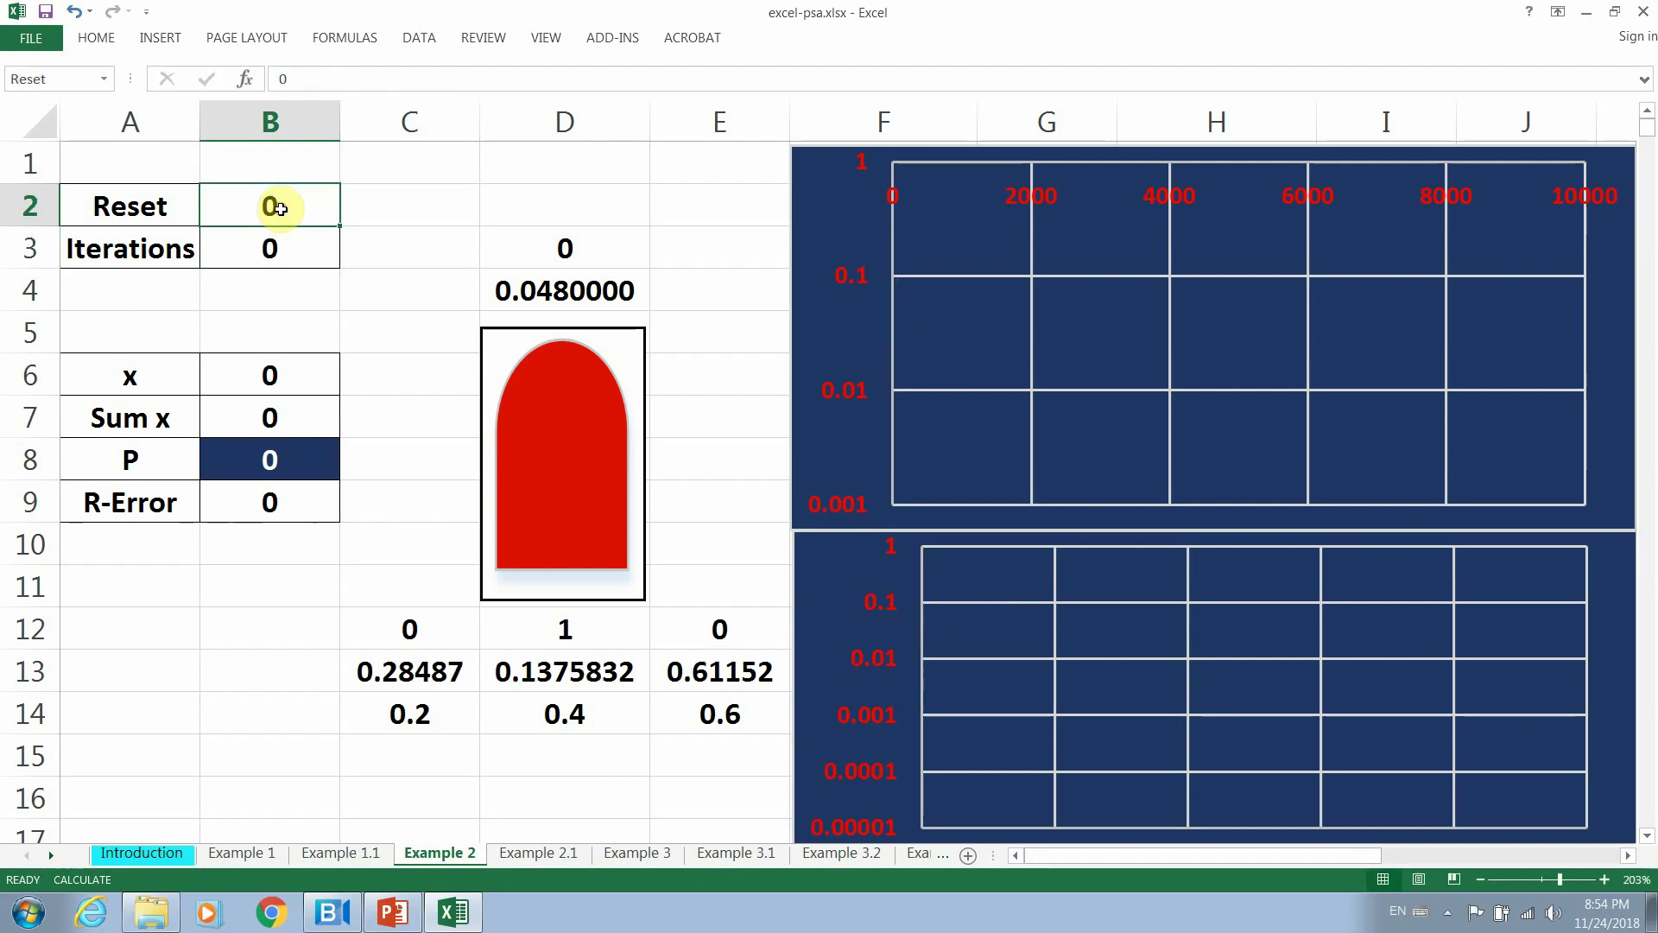
type("1")
key("Return")
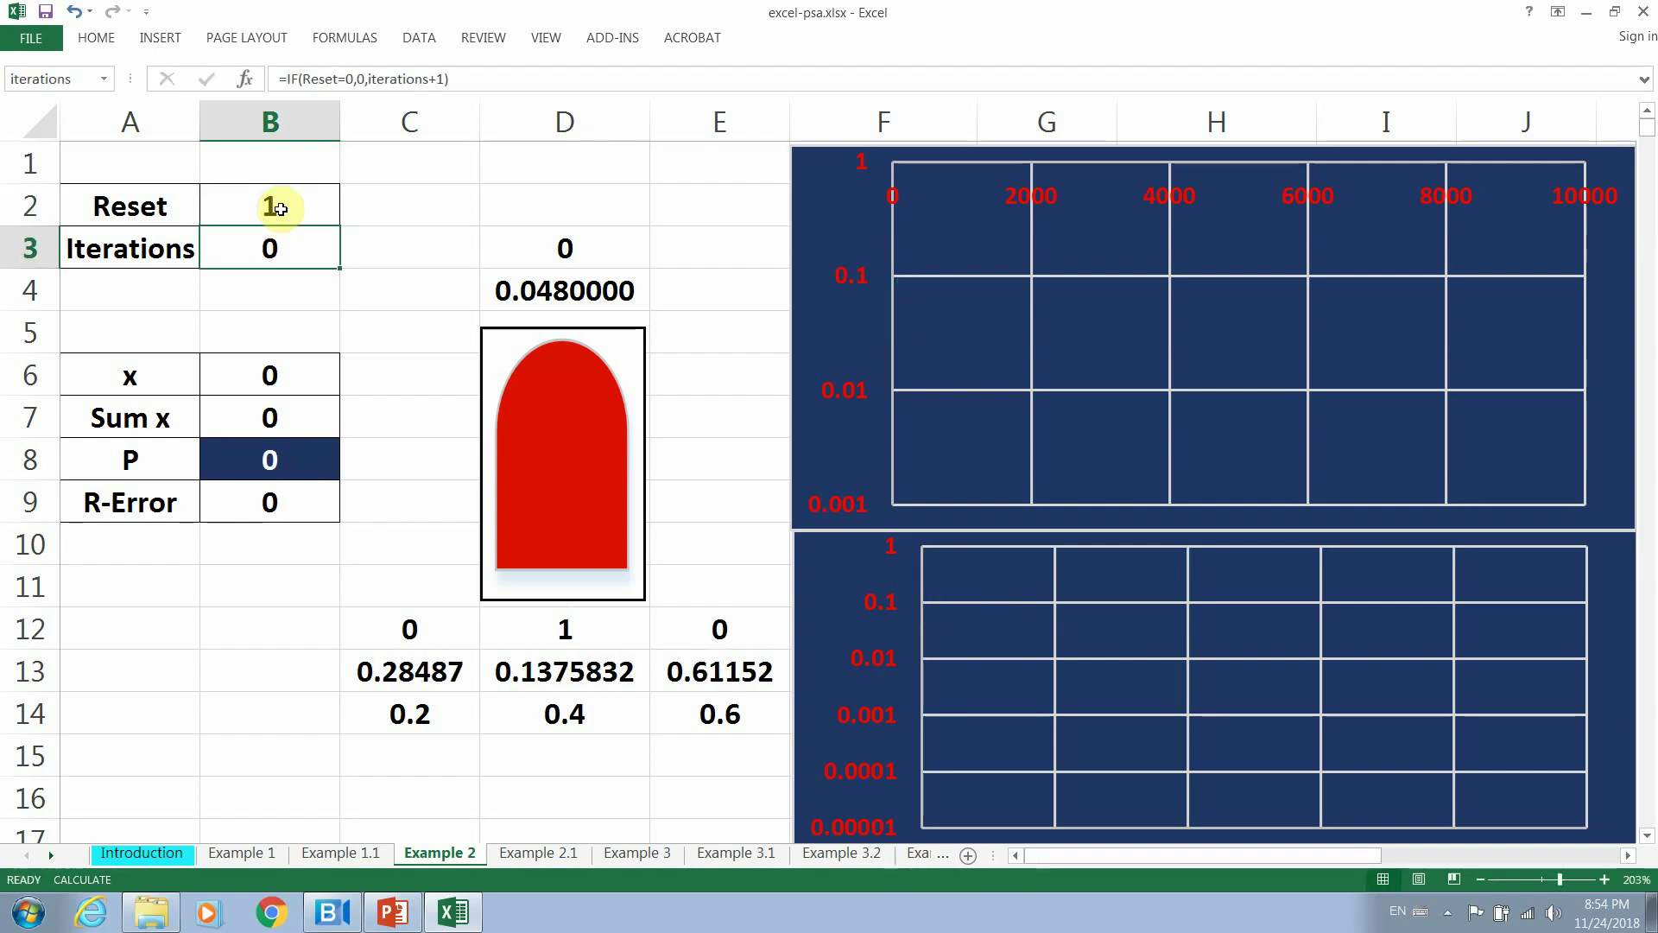
key("F9")
key("F9")
key("F9")
key("F9")
key("F9")
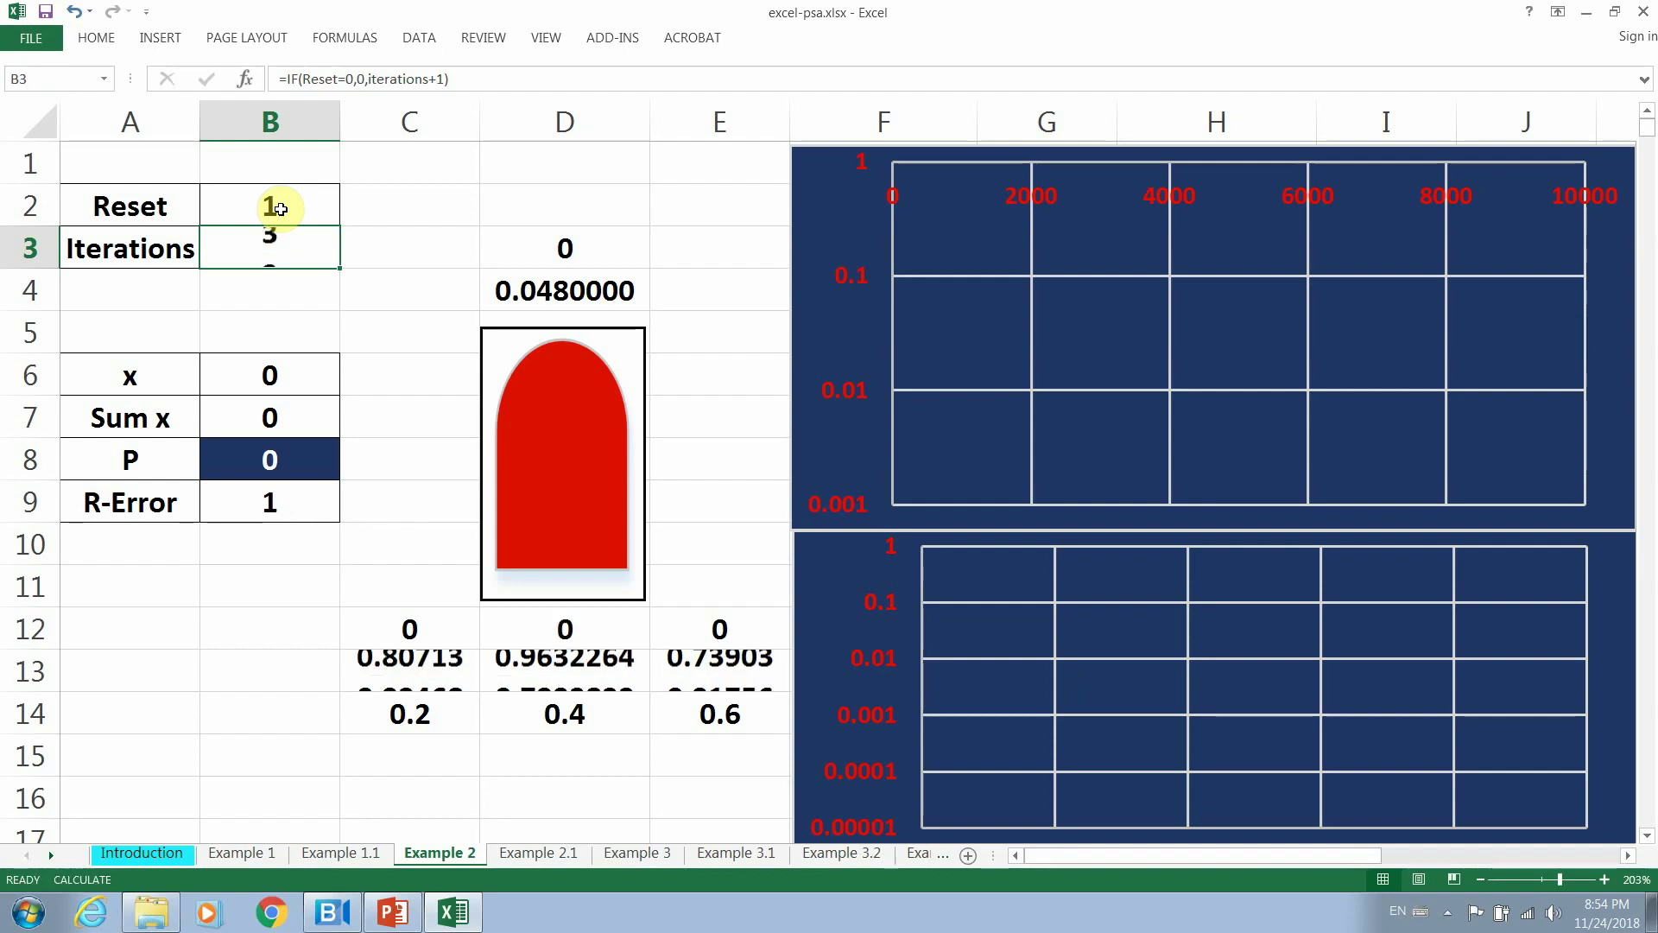
key("F9")
key("F9")
key("F9")
key("F9")
key("F9")
key("F9")
key("F9")
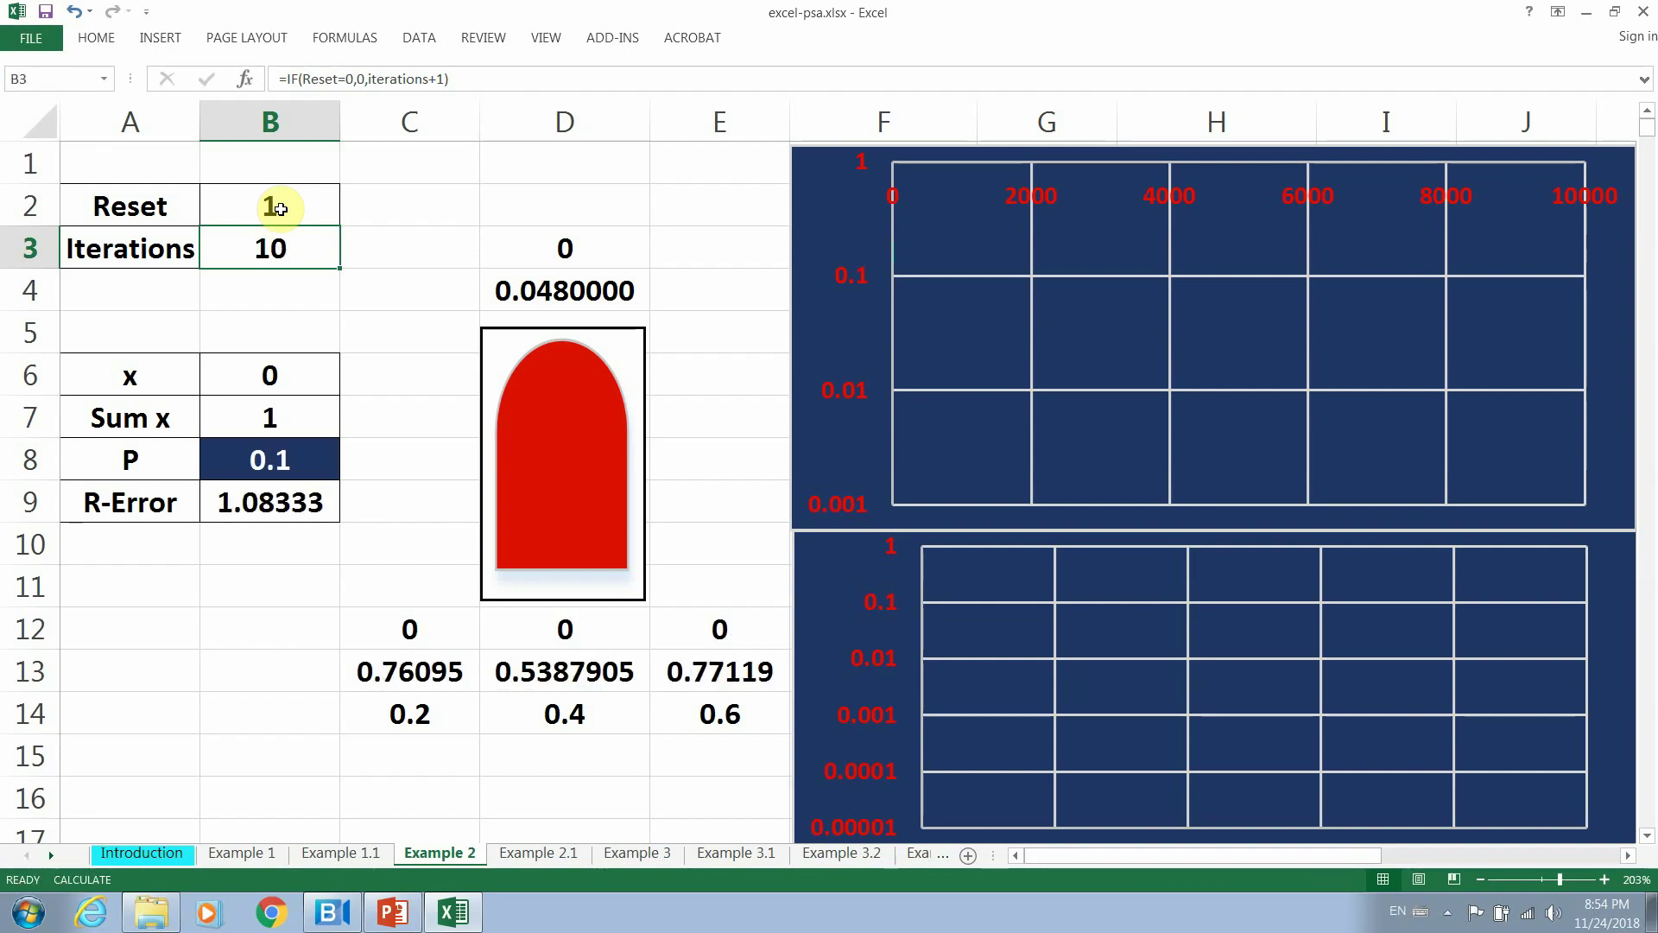
key("F9")
key("F9")
key("F9")
key("F9")
key("F9")
key("F9")
key("F9")
key("F9")
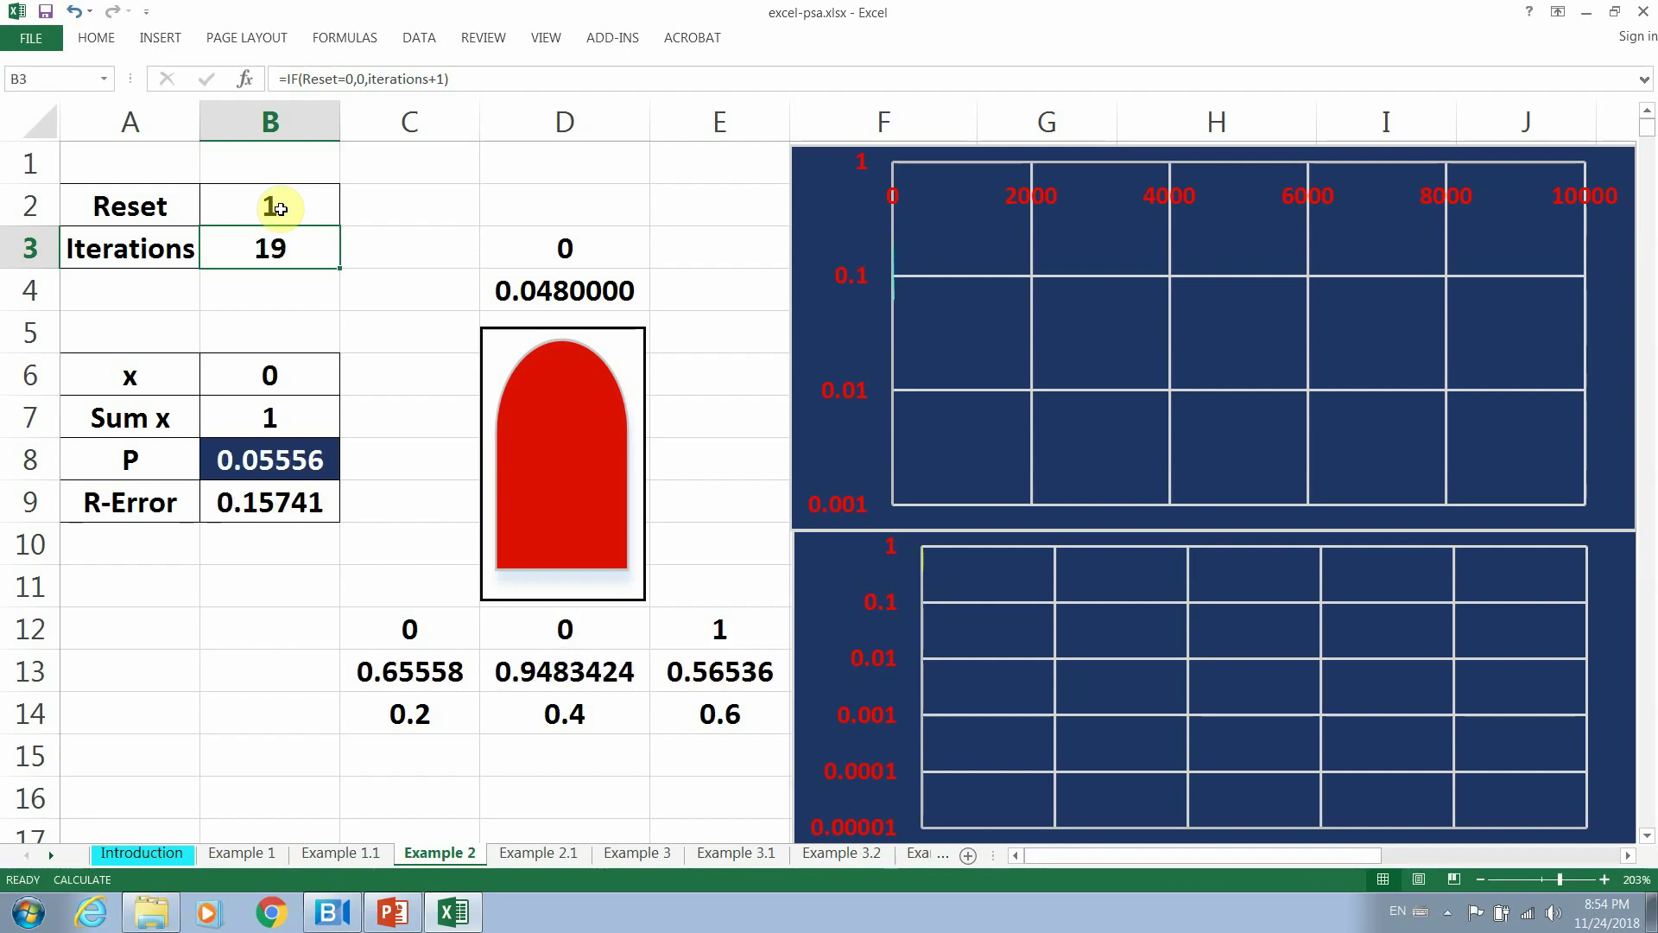
key("F9")
key("F9")
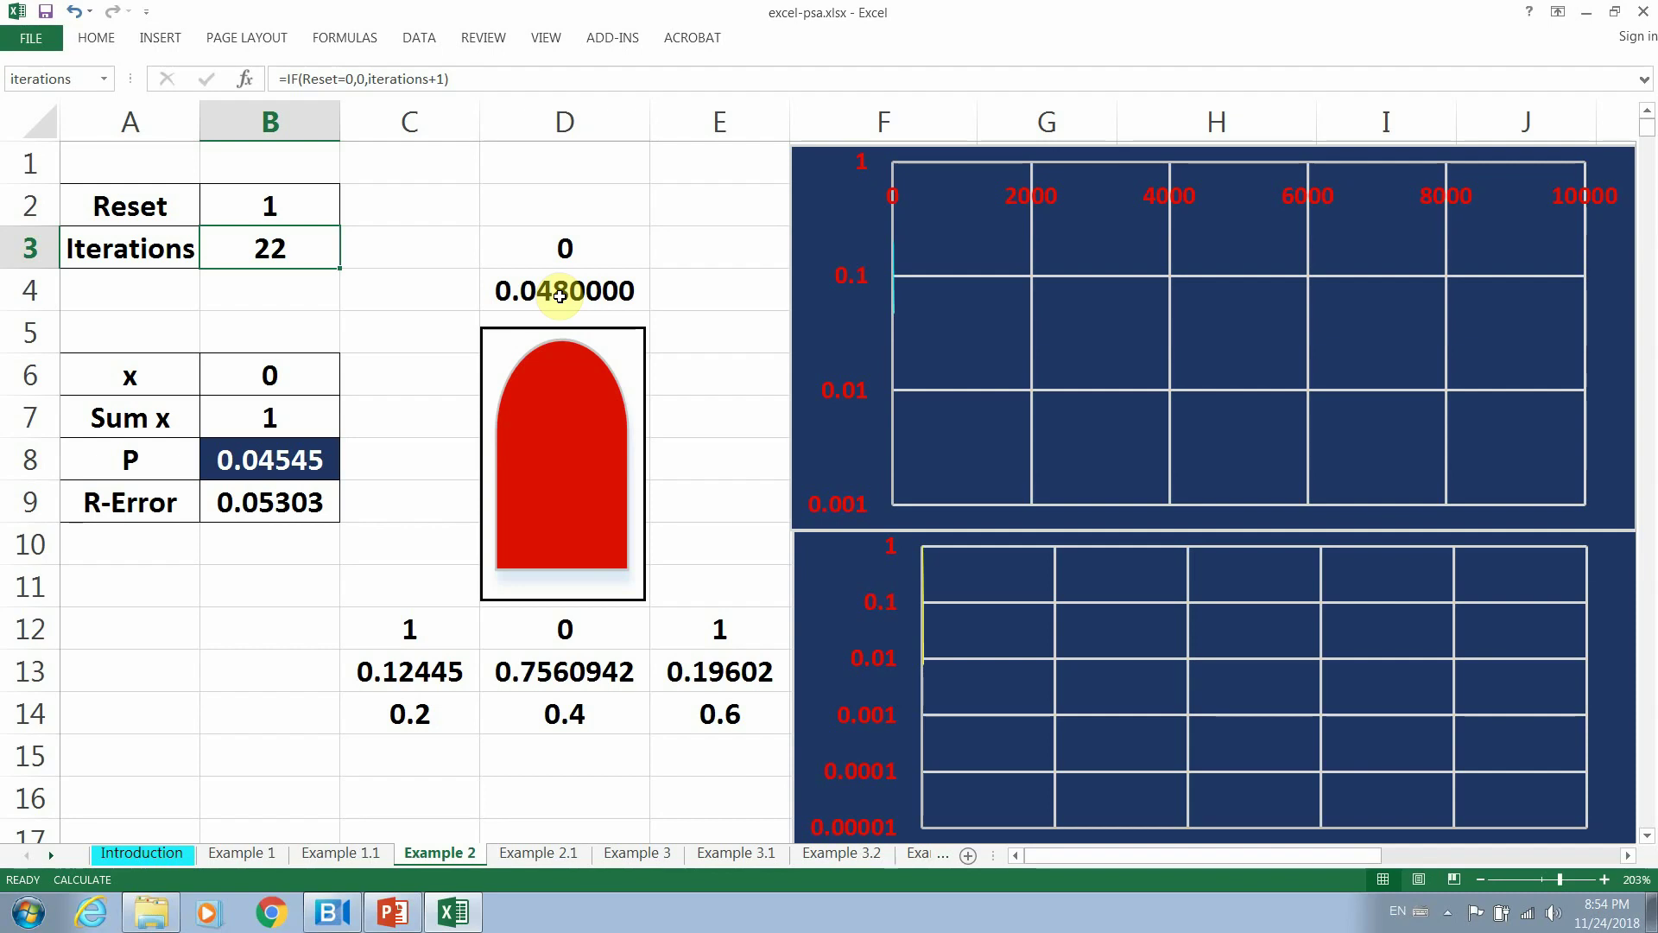
Open the Example 2.1 sheet and examine the input probabilities in E5:G5 and the column headers in E12:G12.
left_click(538, 853)
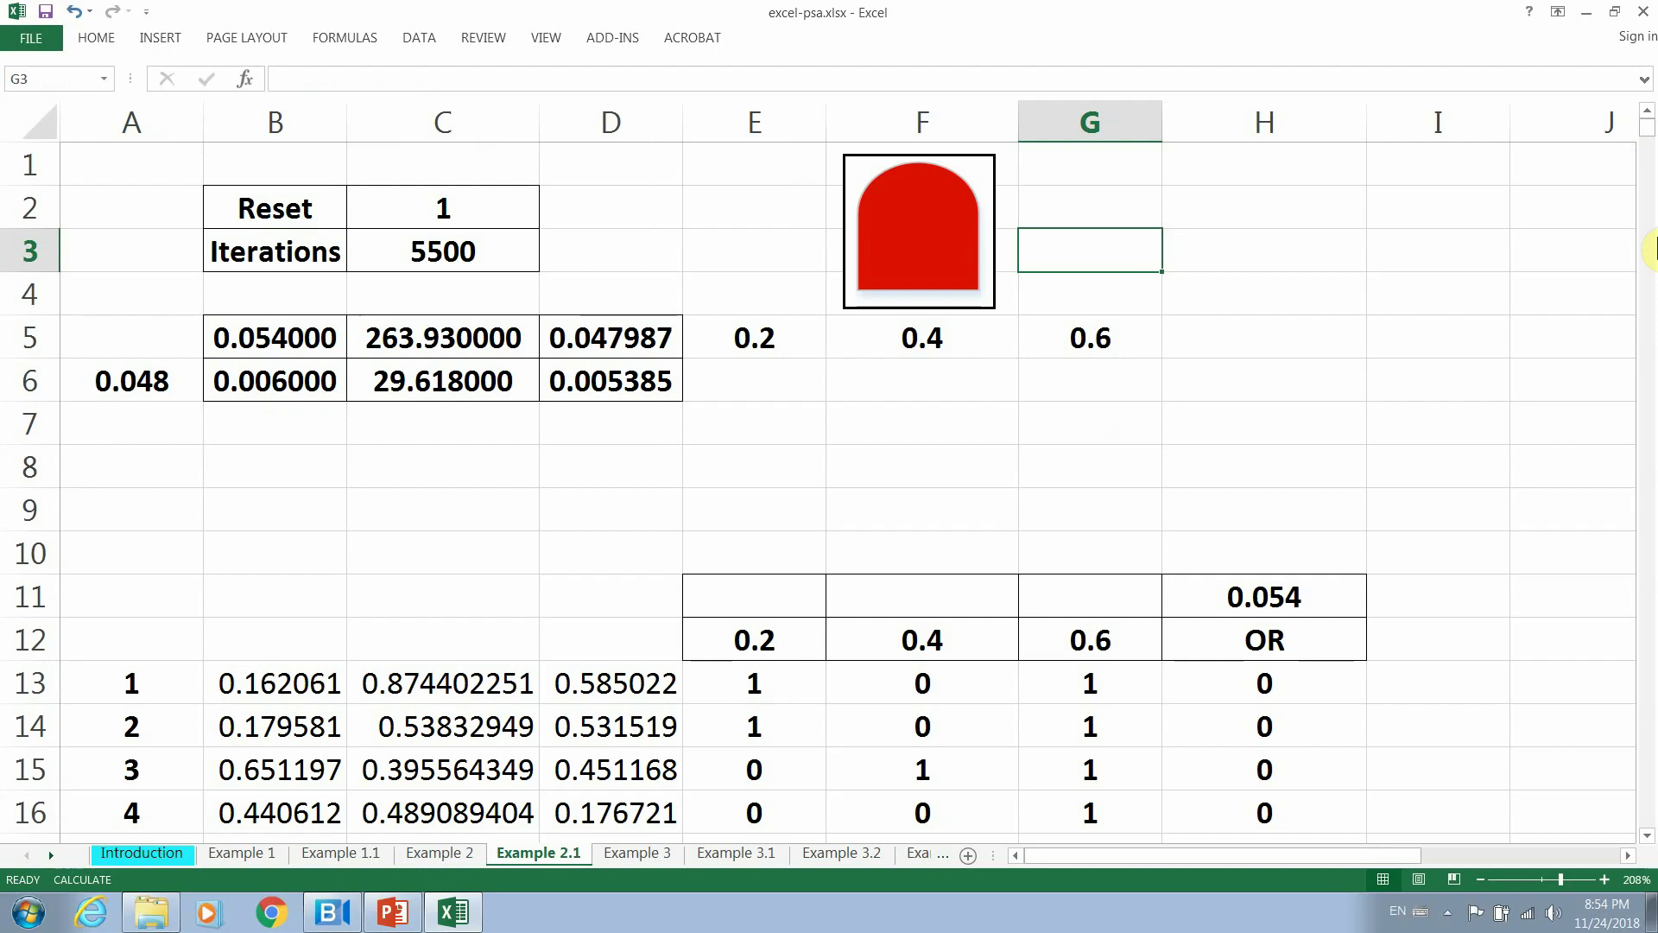
left_click_drag(1650, 138, 1649, 136)
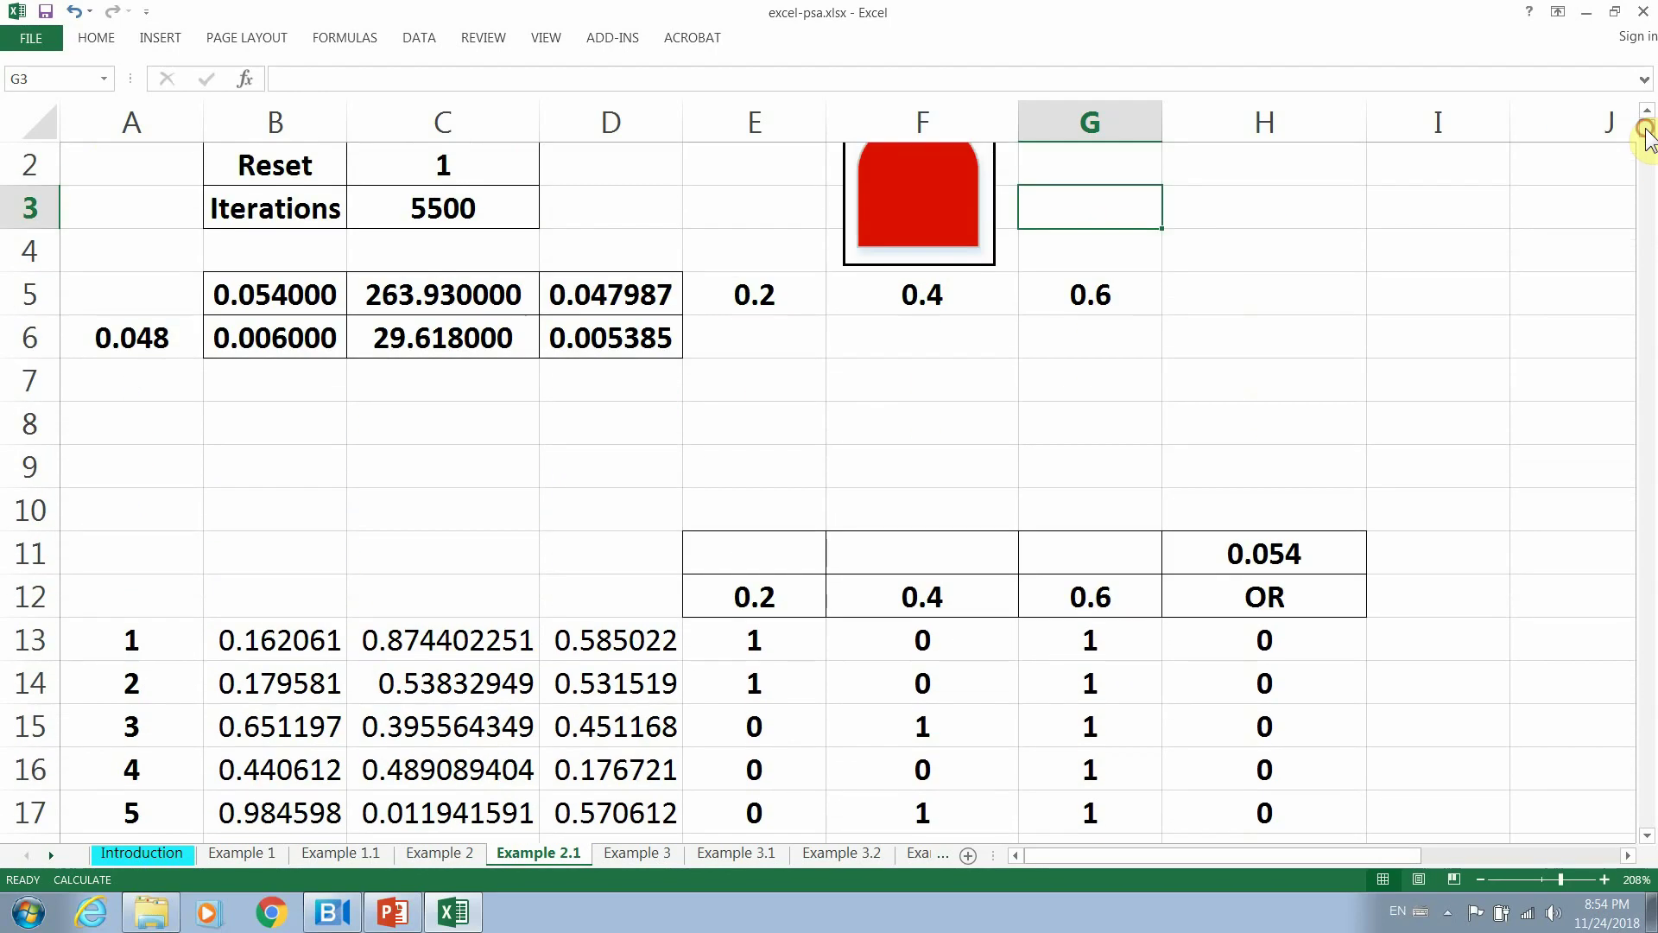
left_click(791, 304)
left_click(949, 294)
left_click(1062, 294)
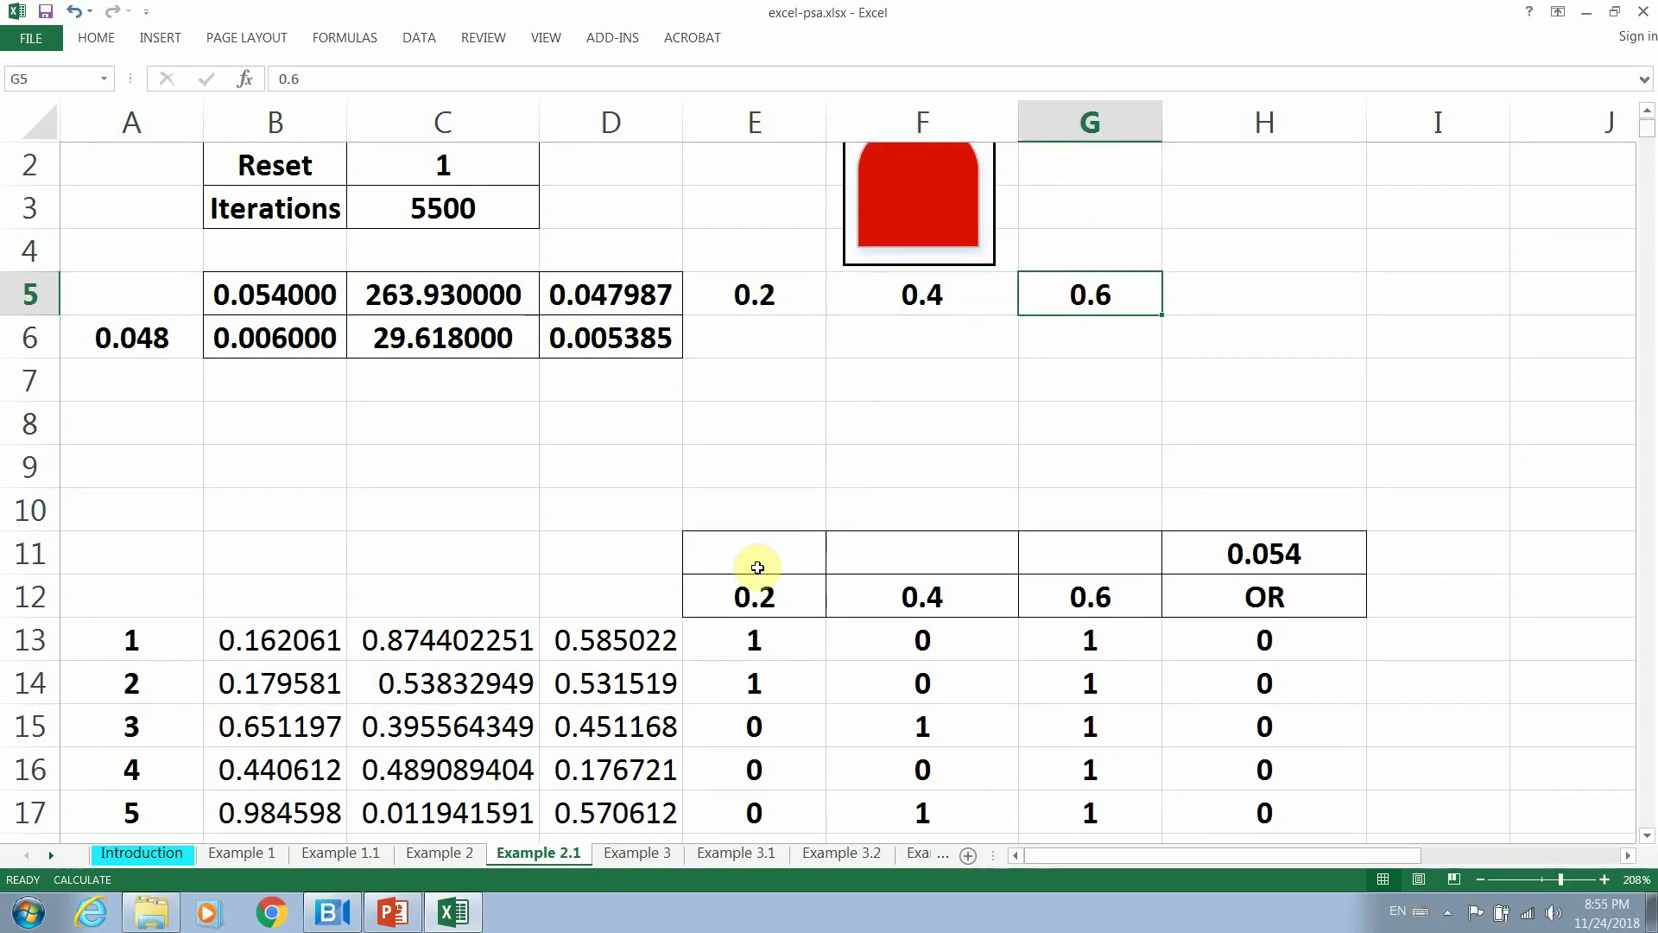
left_click(754, 594)
left_click(903, 596)
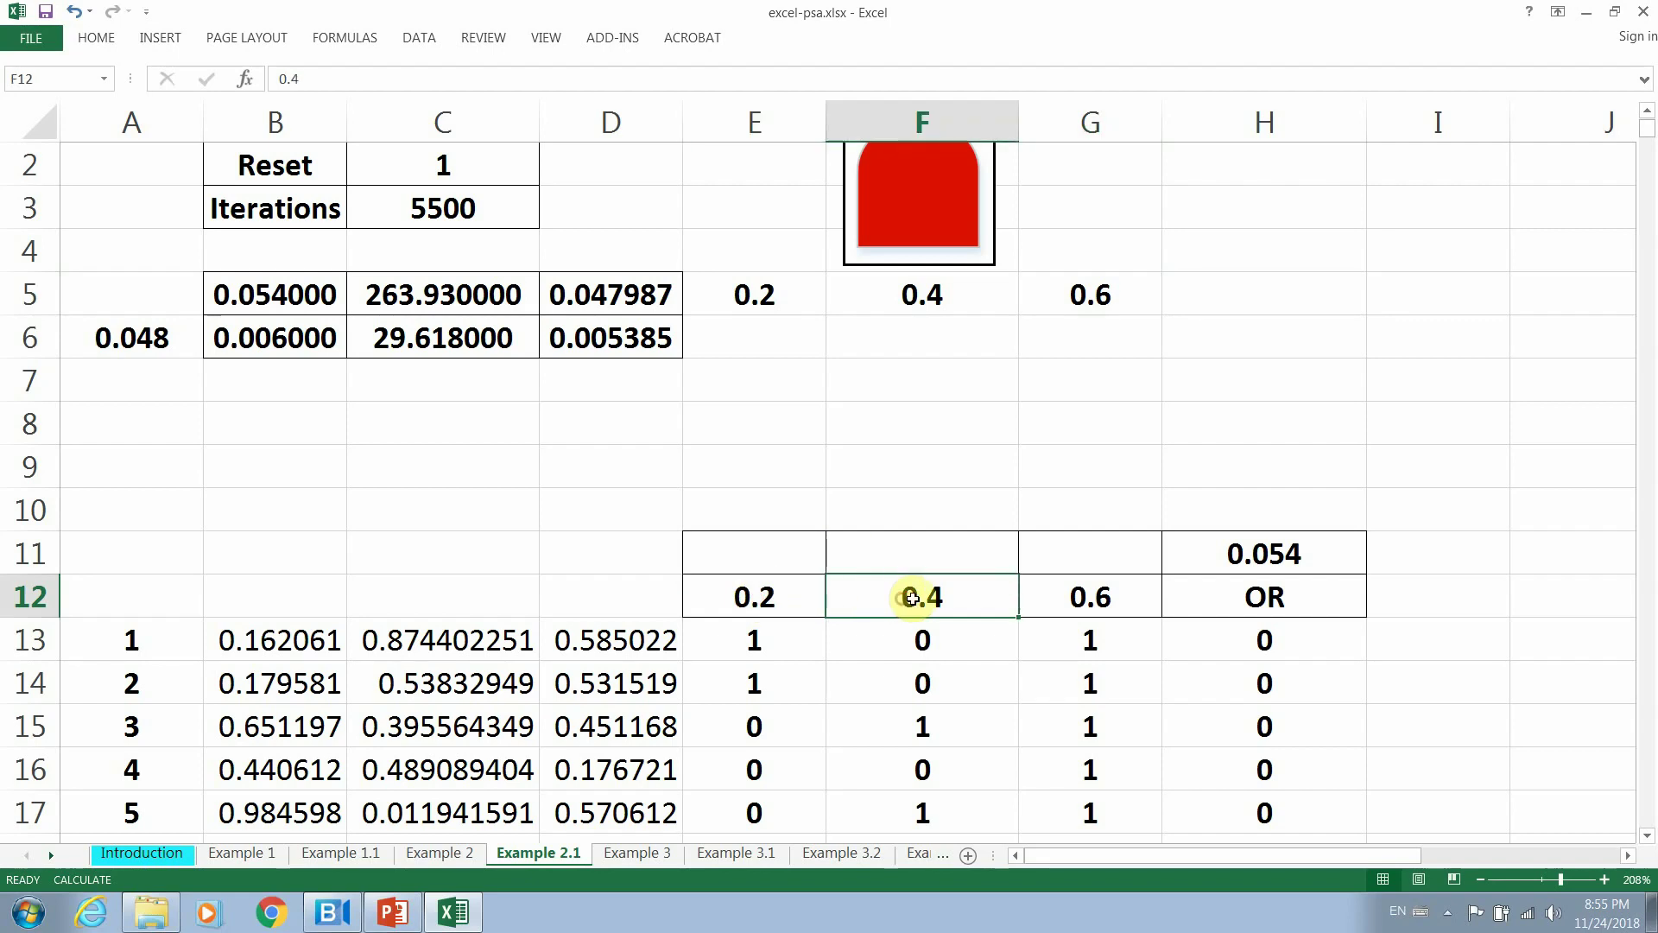
left_click(1113, 589)
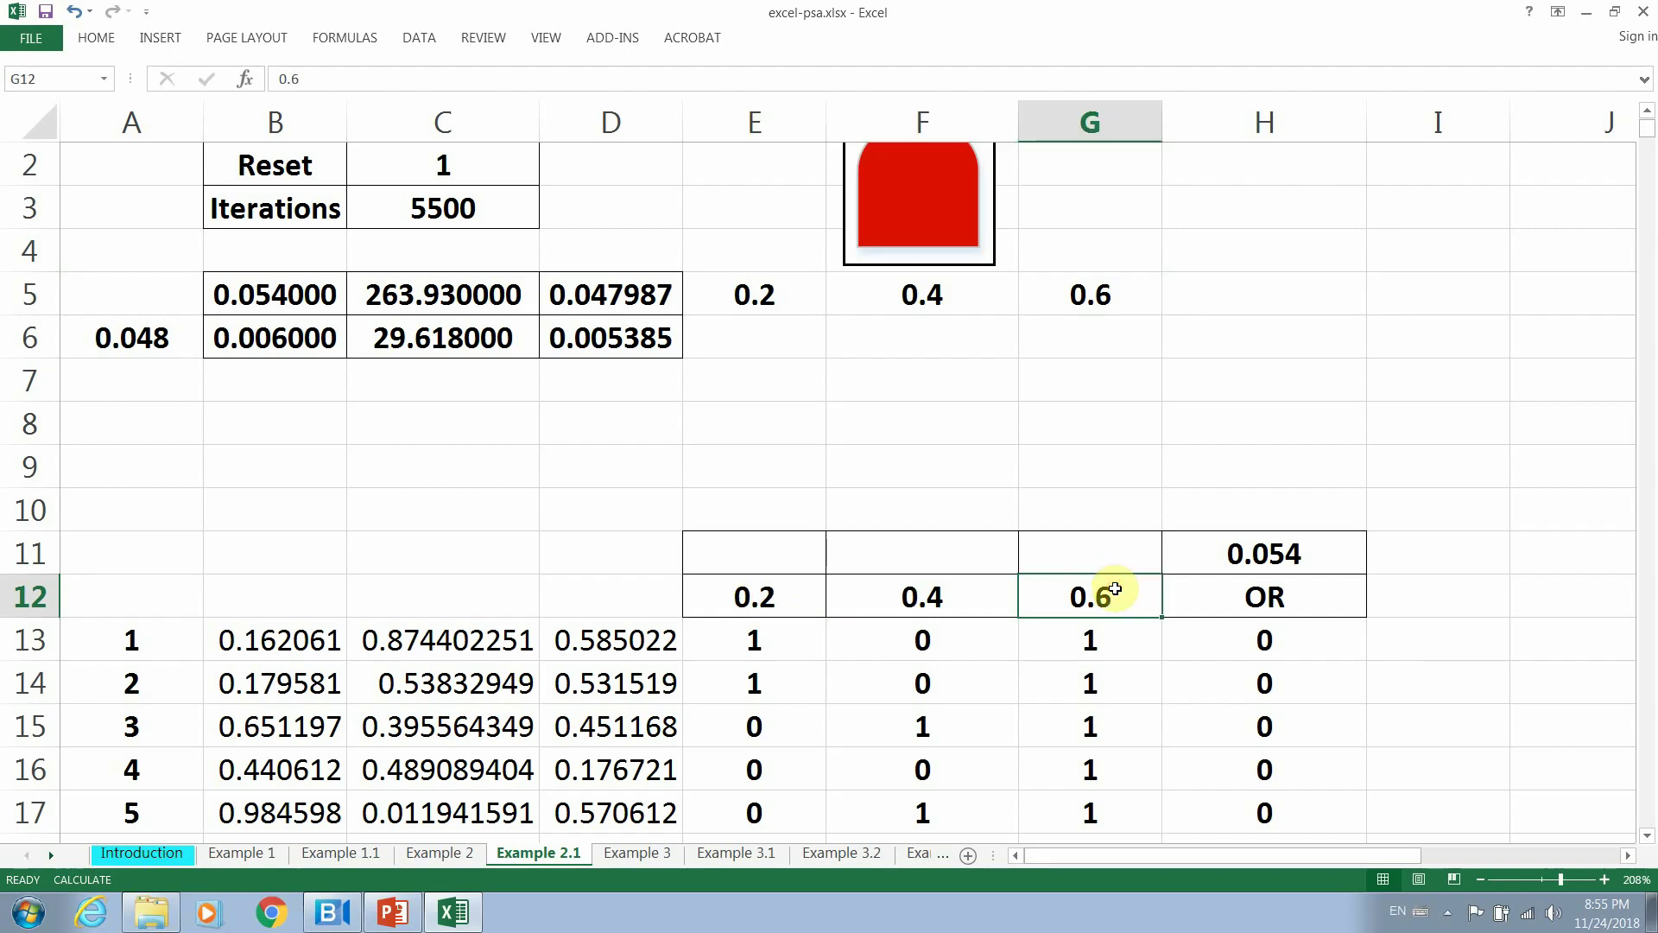
Relabel the gate column header in H12 as AND and examine the AVERAGE formula in H11.
left_click(1268, 605)
type("AN")
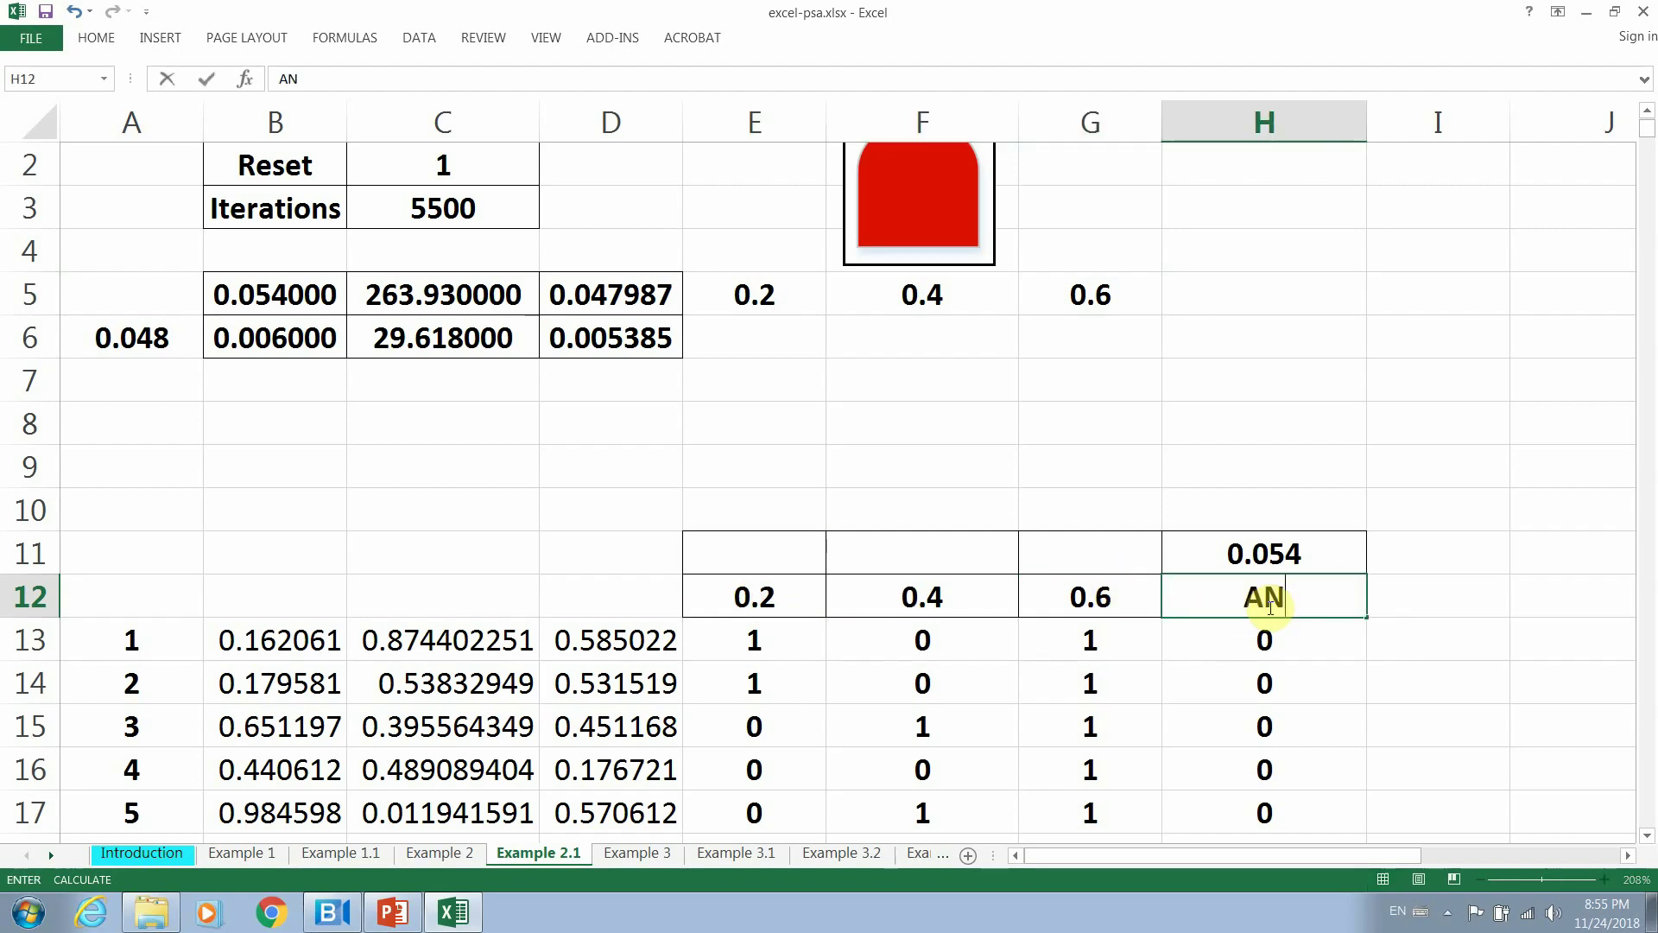
type("D")
left_click(1462, 567)
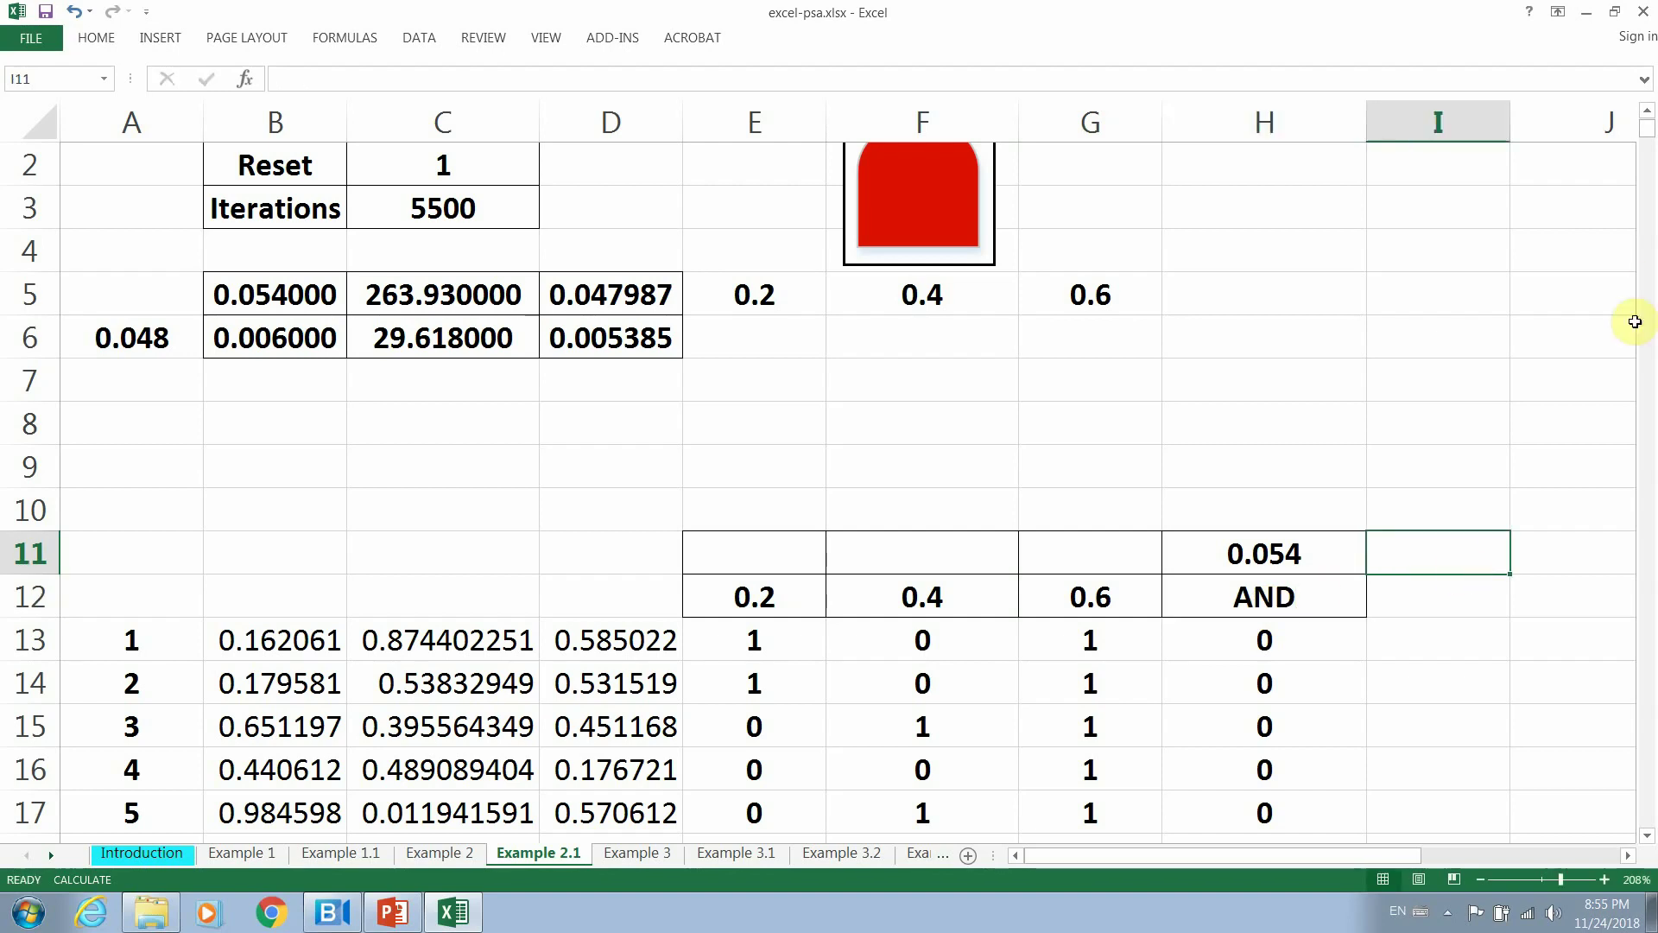
left_click_drag(1647, 126, 1645, 128)
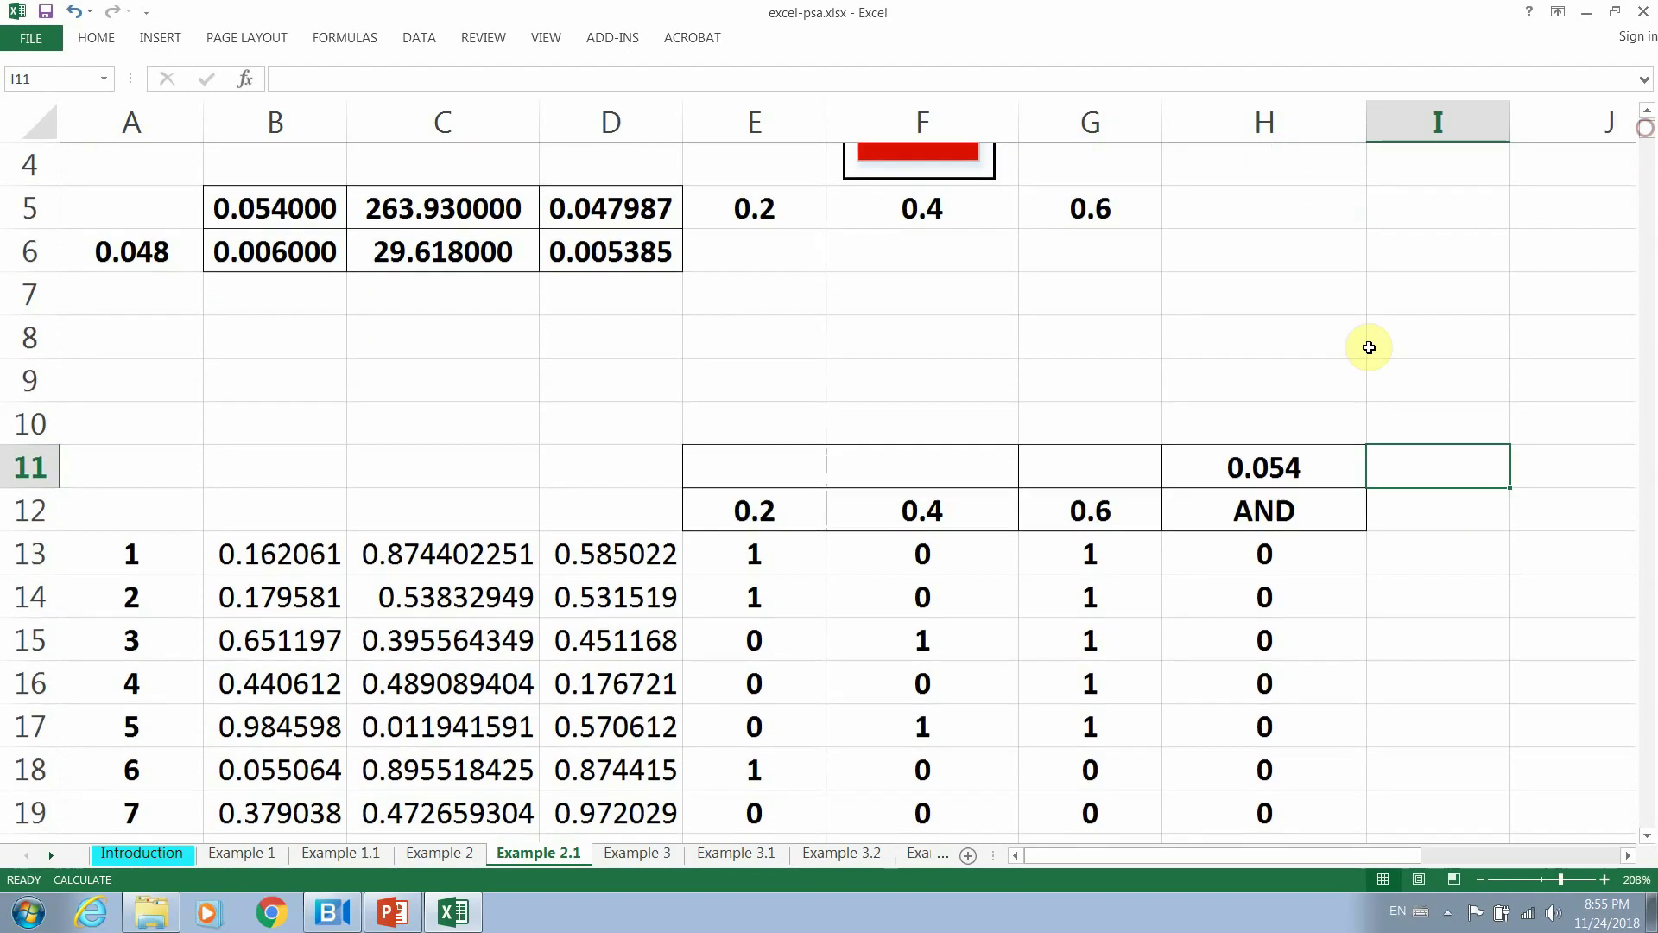
left_click(1262, 467)
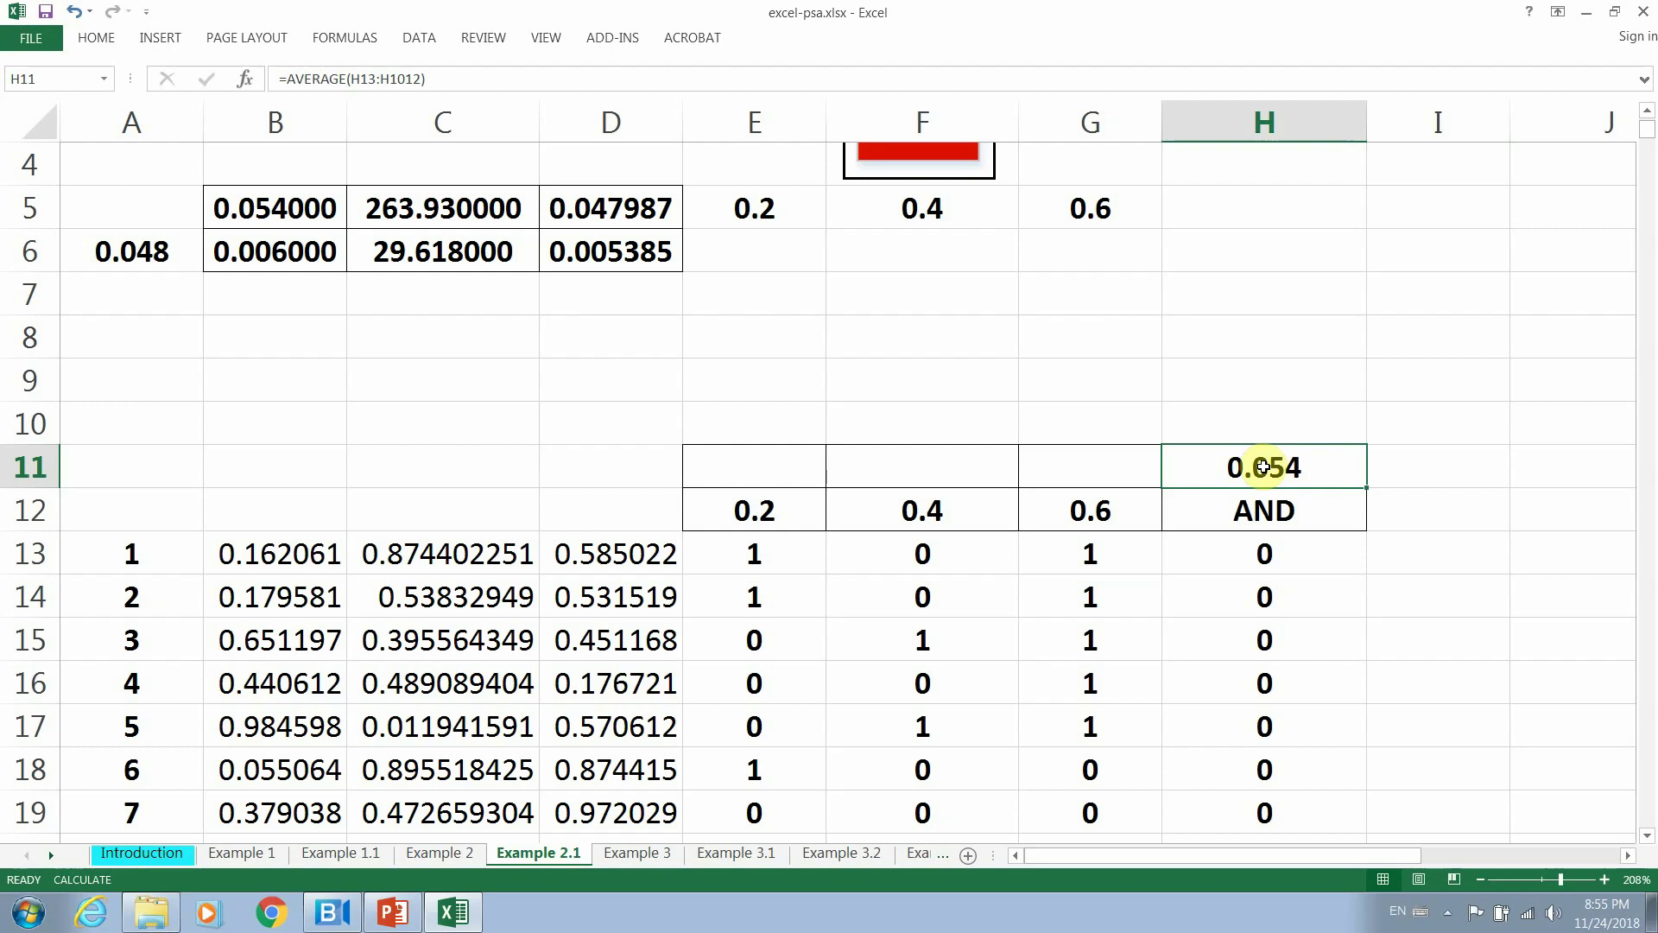
Set the Reset cell C2 to 0 and recalculate to clear the Example 2.1 simulation.
left_click(1647, 112)
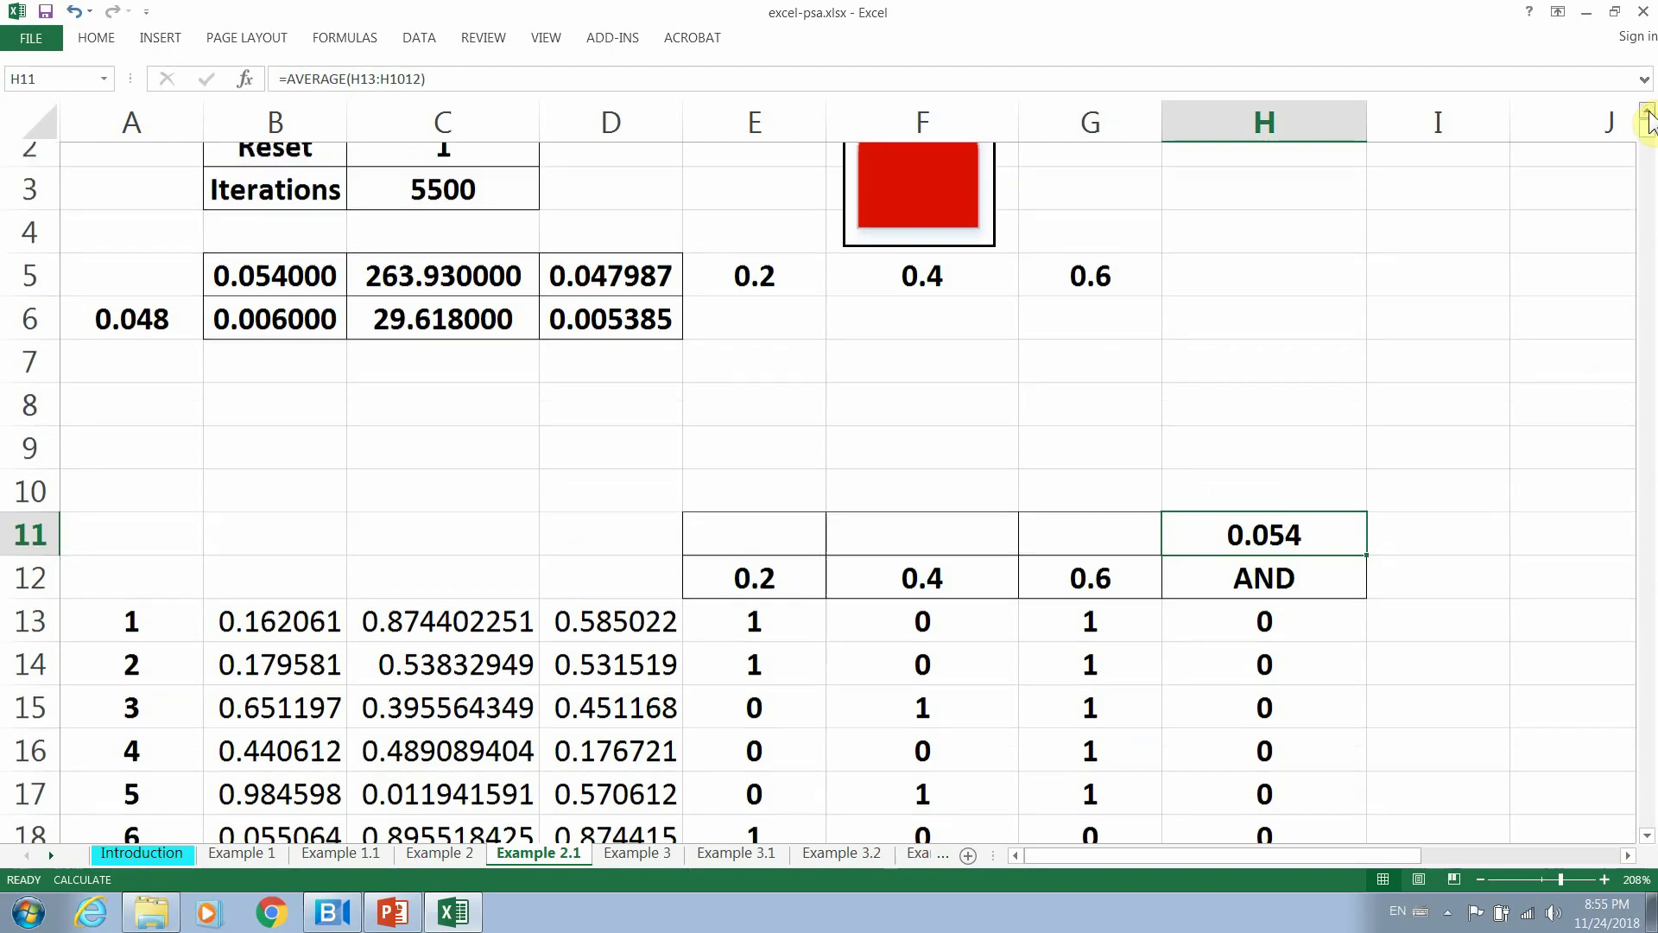
left_click(444, 209)
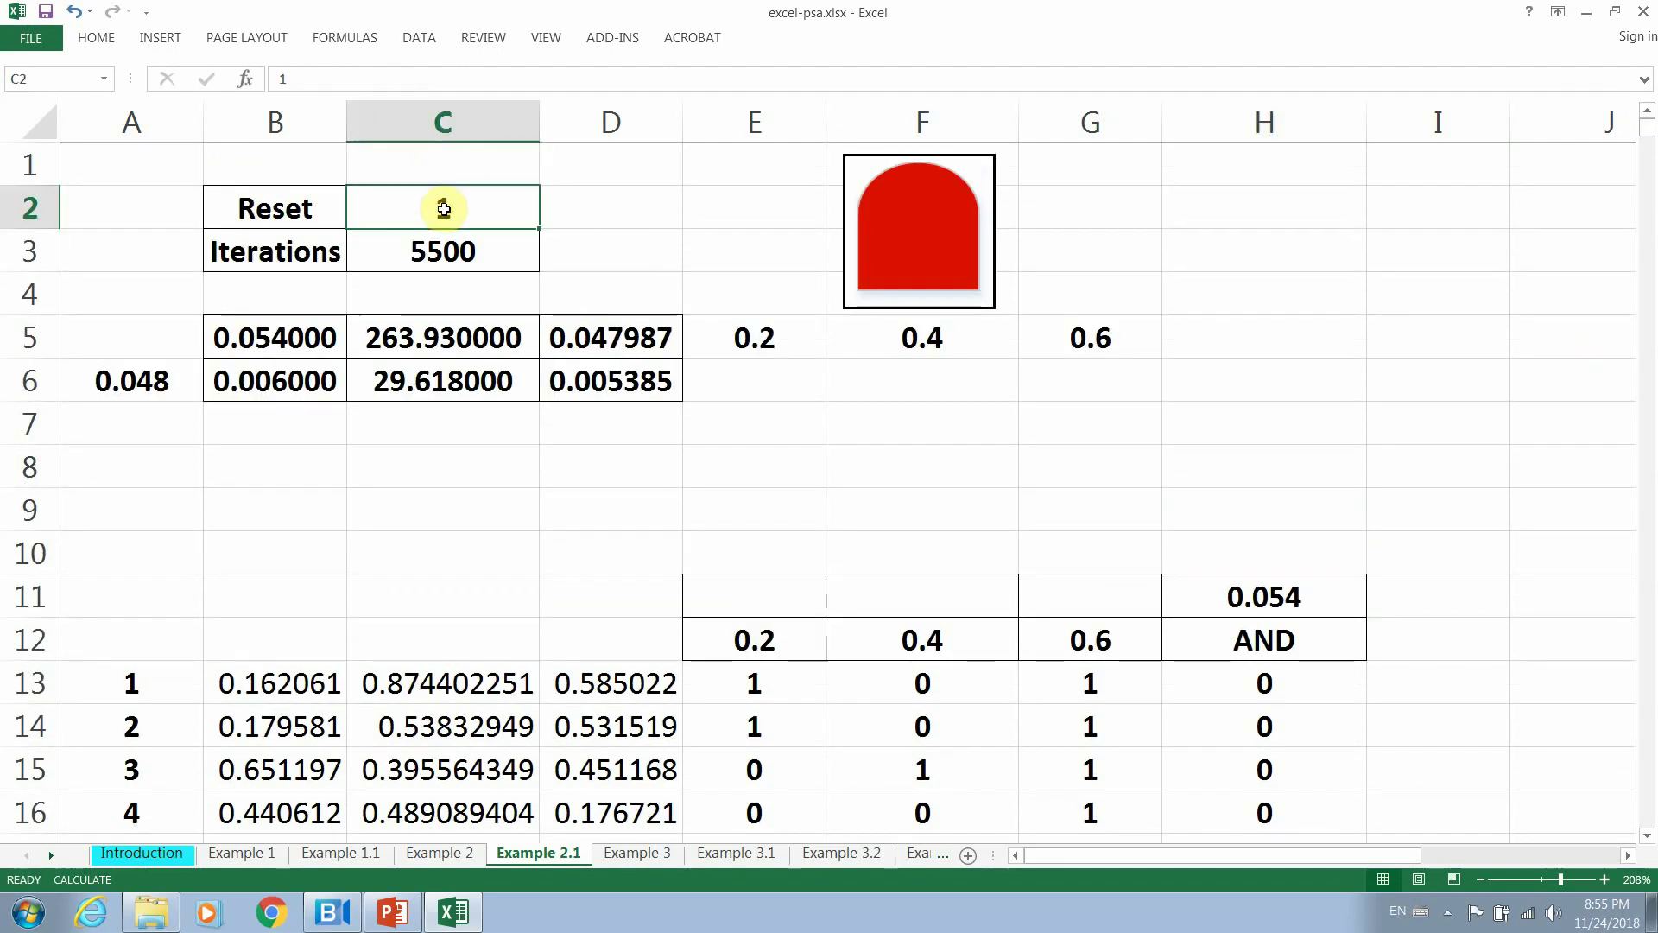
type("0")
key("Return")
key("F9")
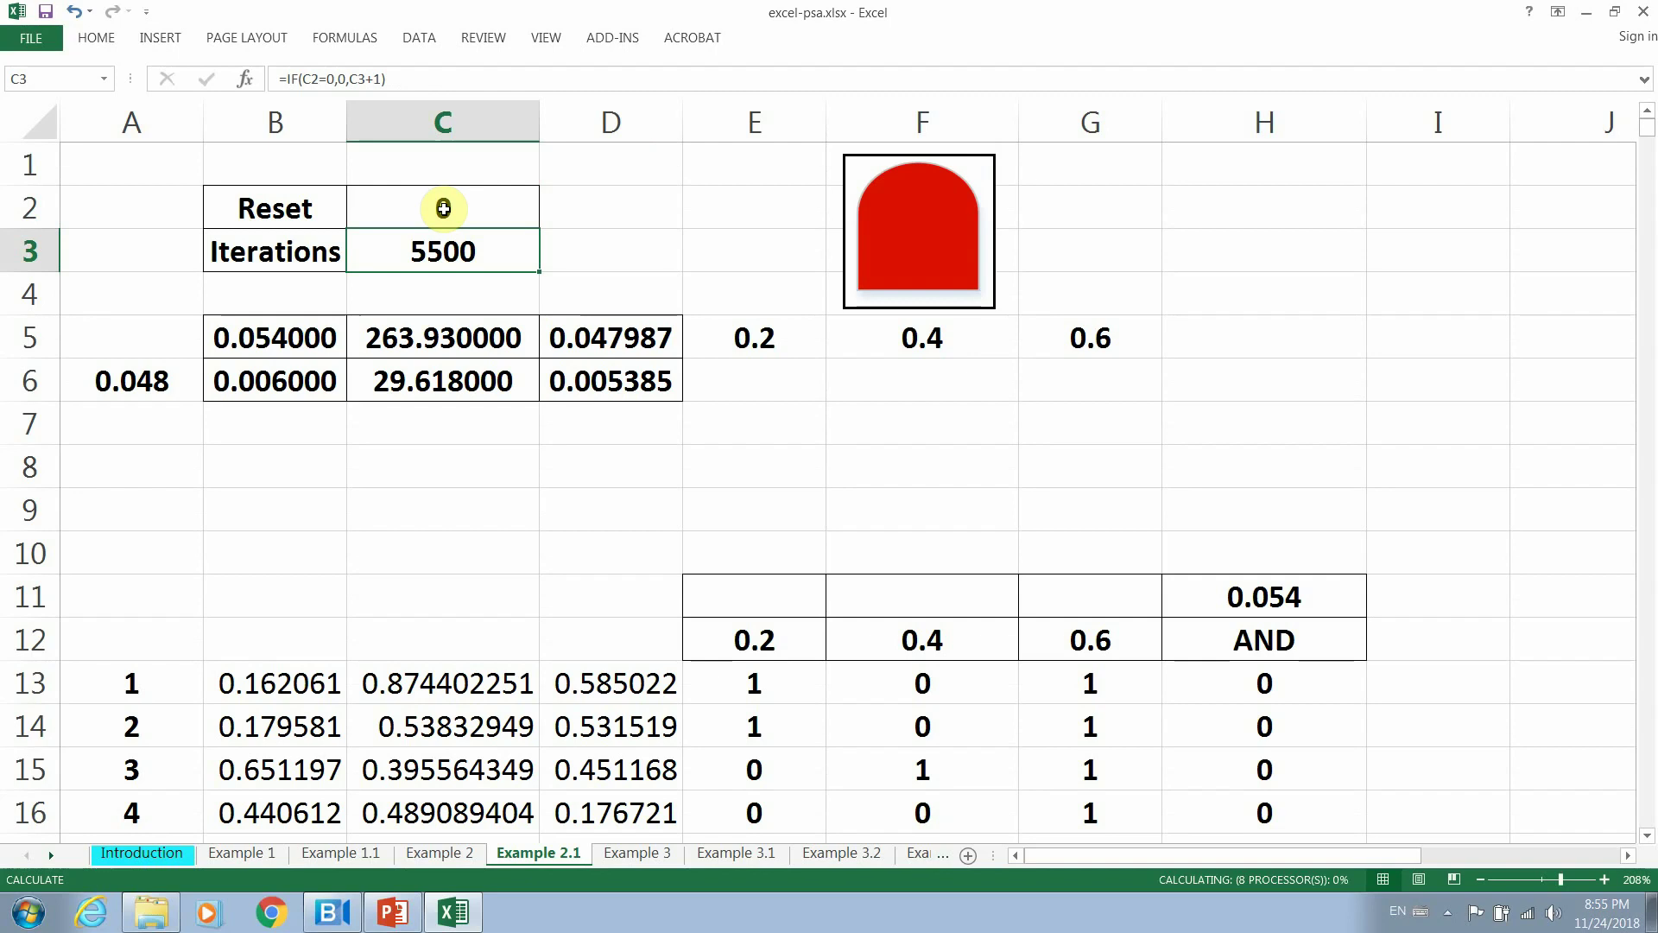
Set the Reset cell C2 to 1 and recalculate repeatedly until Iterations reaches 45.
left_click(444, 208)
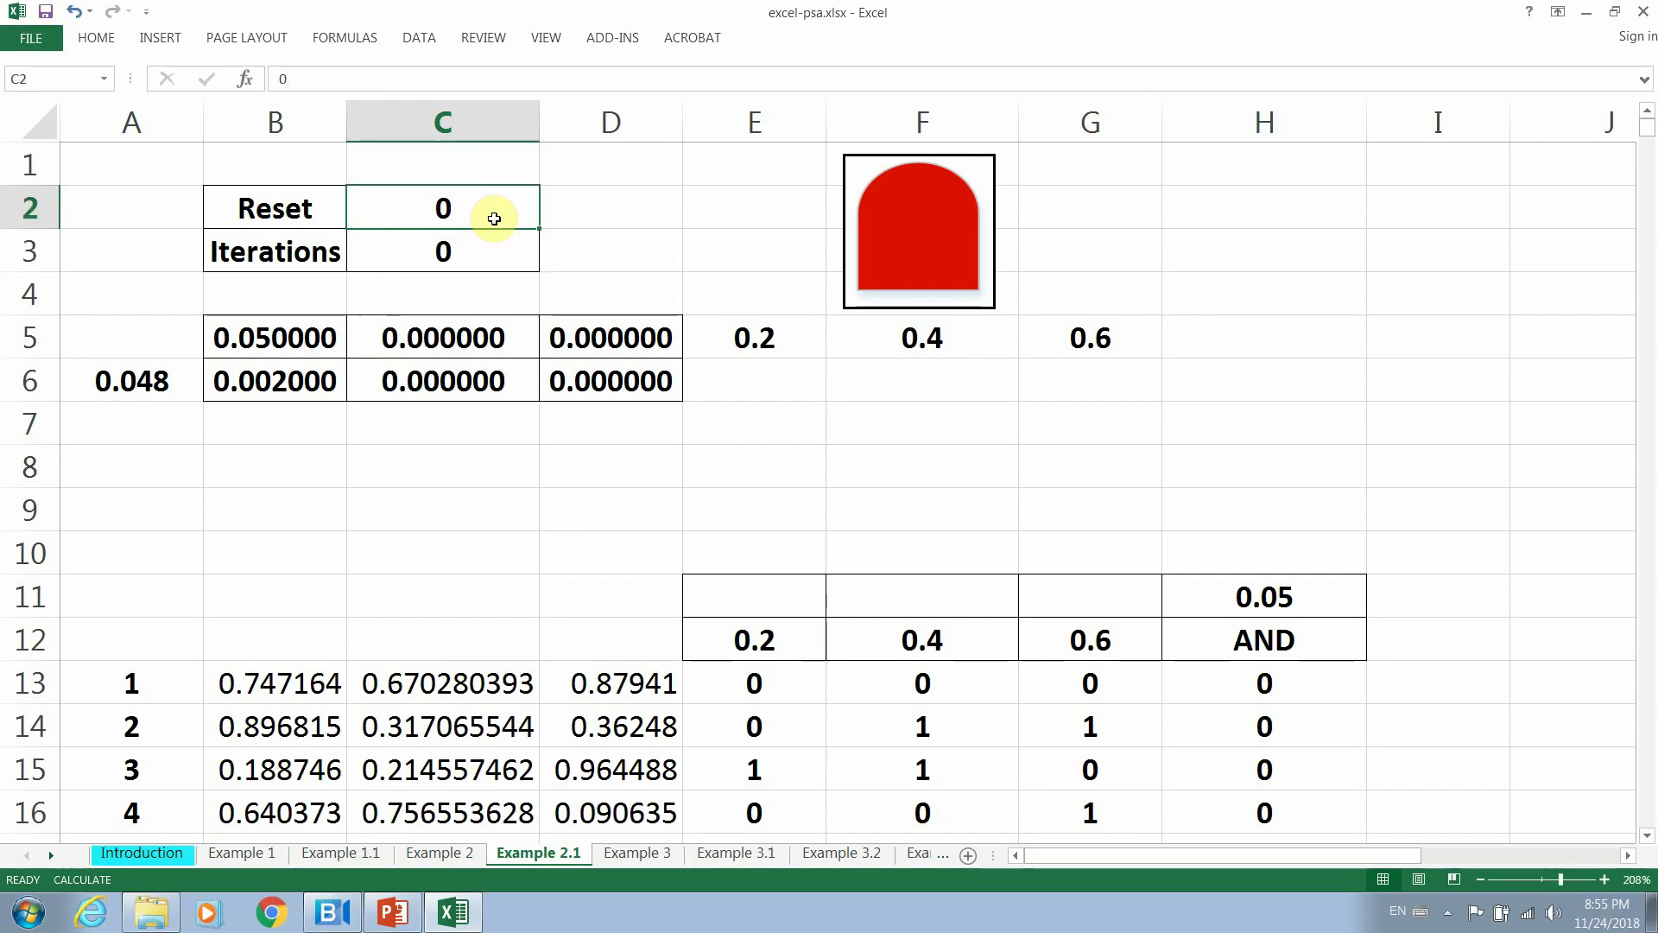
type("1")
key("Return")
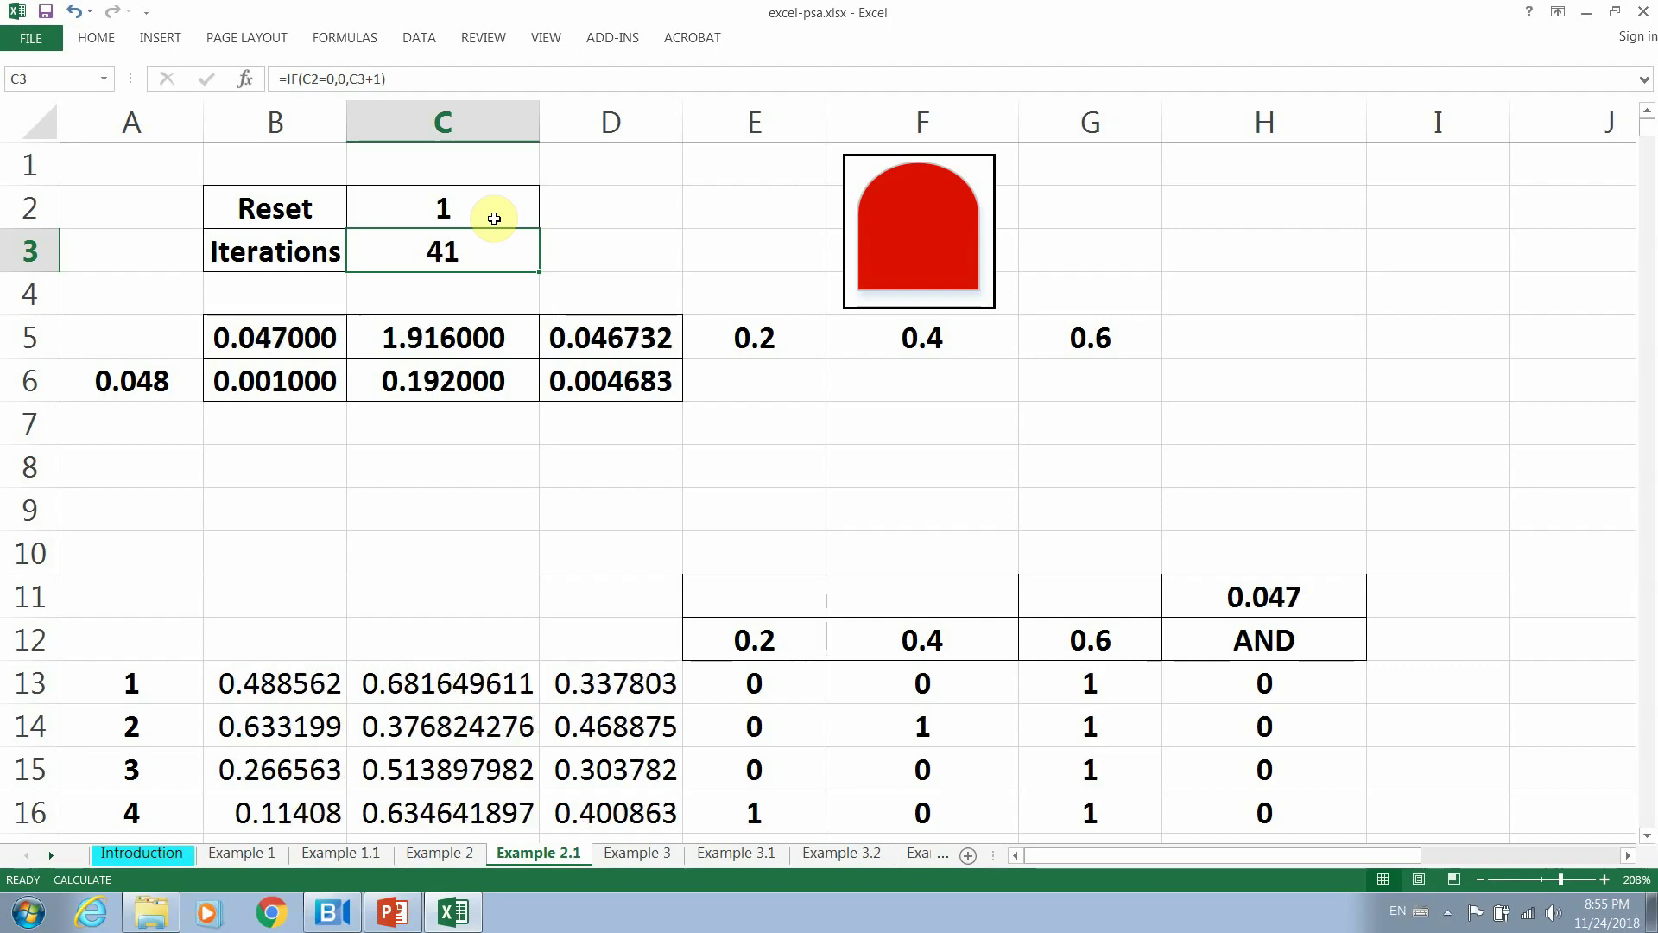
key("F9")
key("F9")
key("F9")
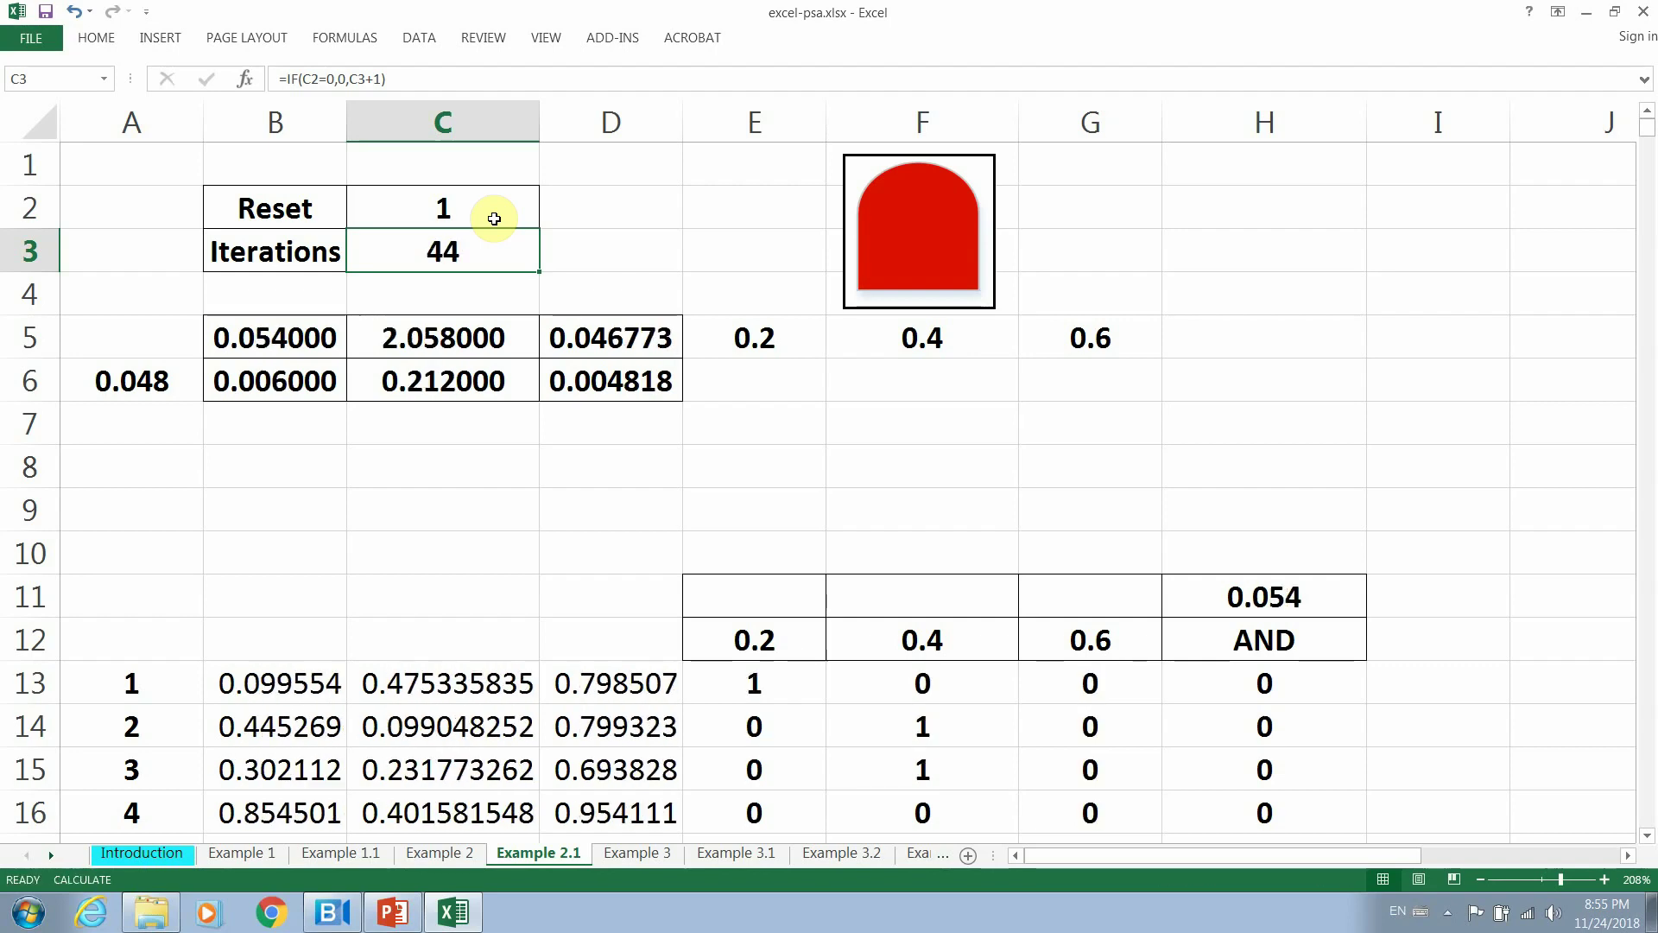
Compare the running average probability in D5 with the exact probability in A6.
left_click(608, 345)
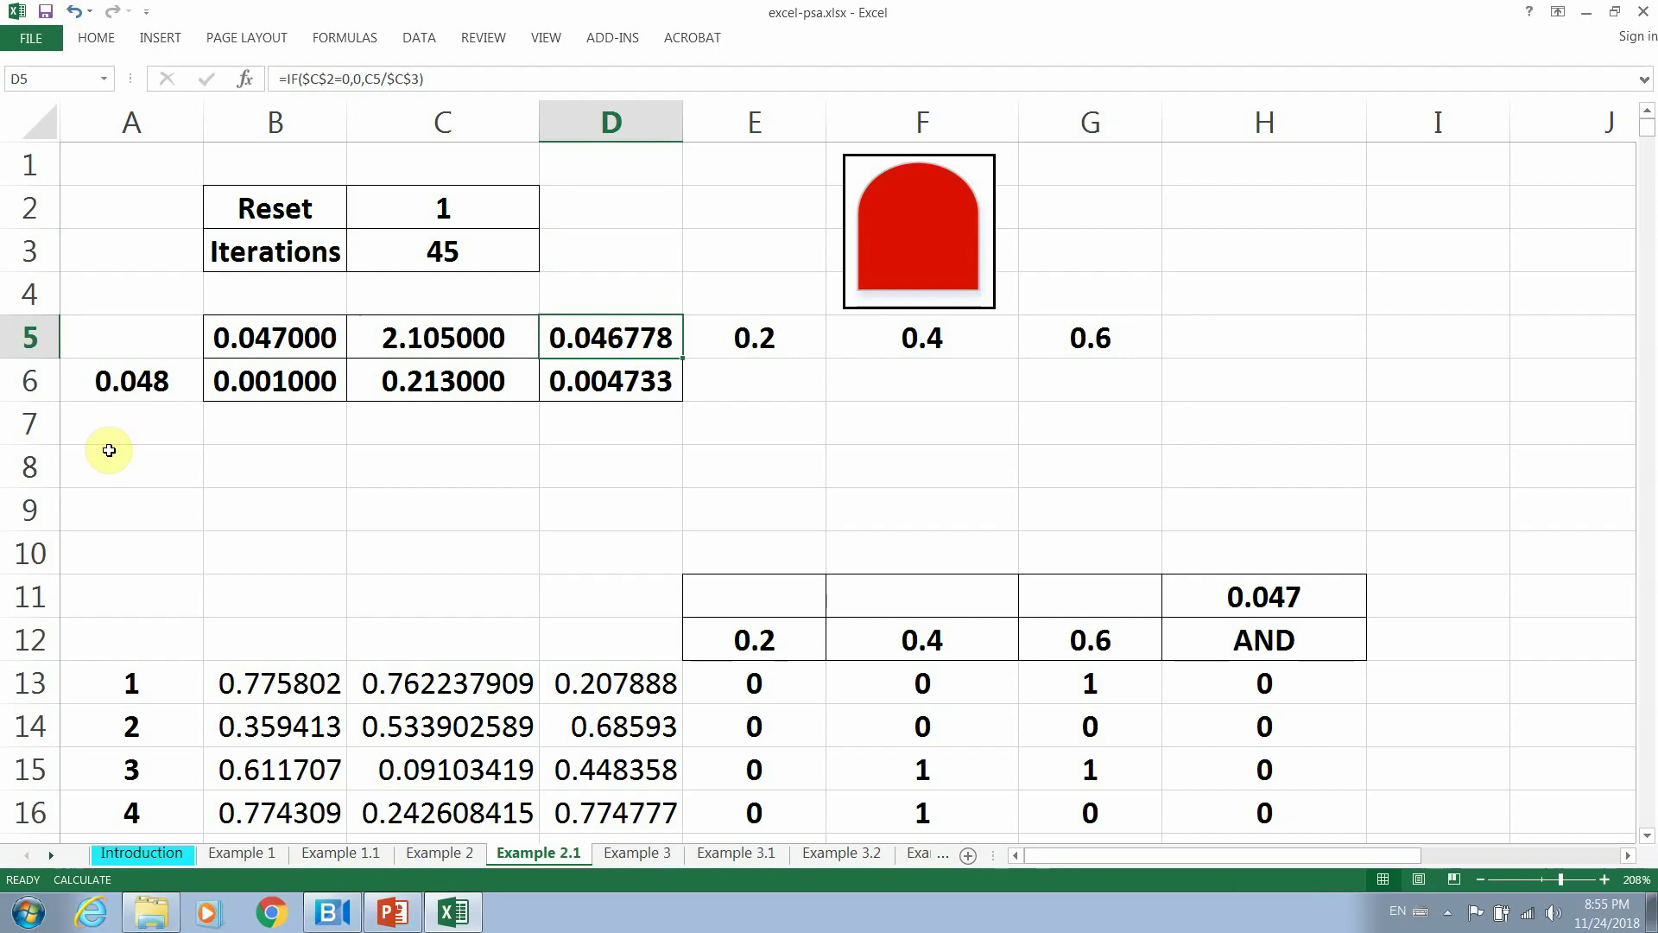
left_click(149, 391)
left_click(303, 436)
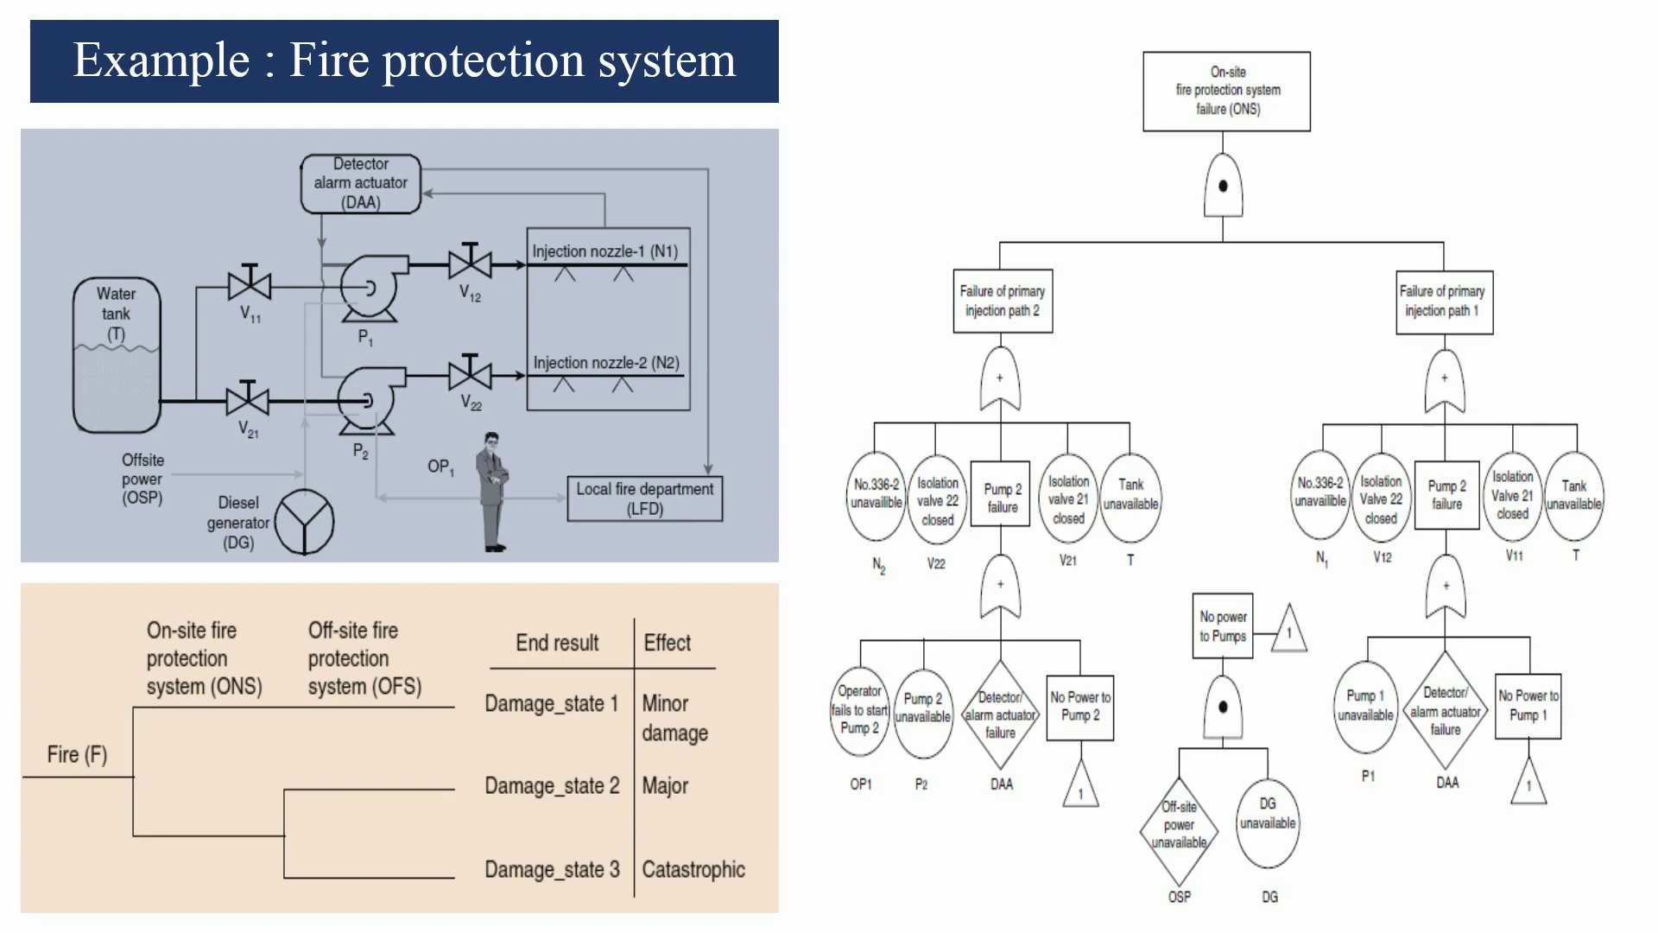
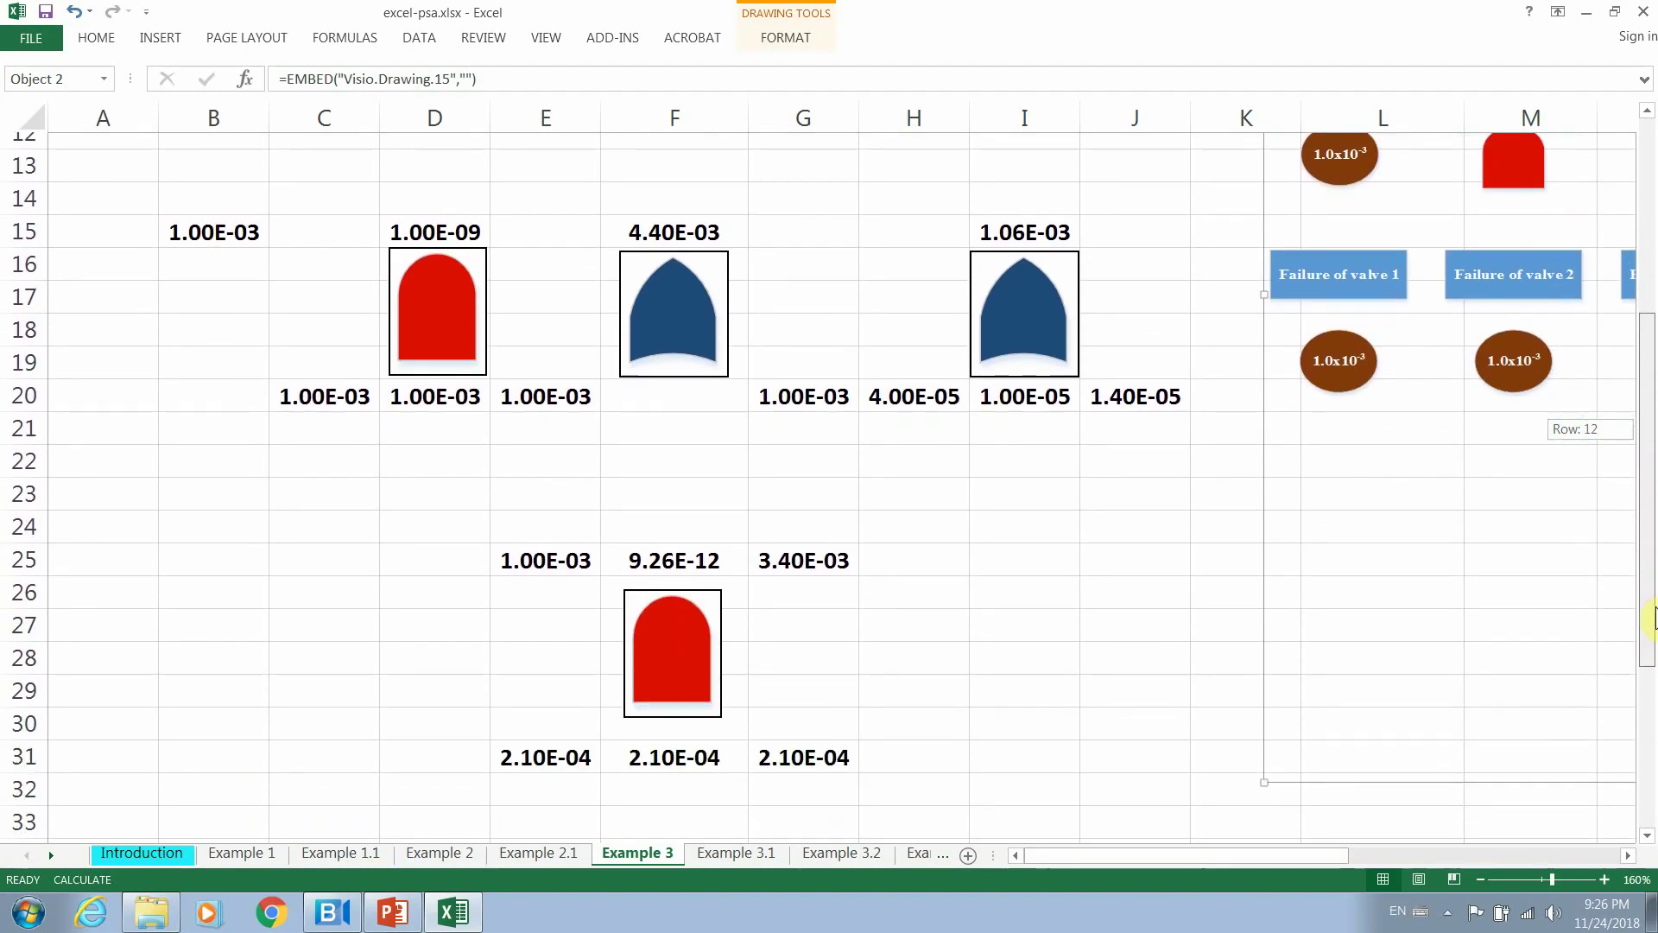
Examine the three AND-gate input probabilities in E31:G31 of the Example 3 sheet.
left_click(553, 734)
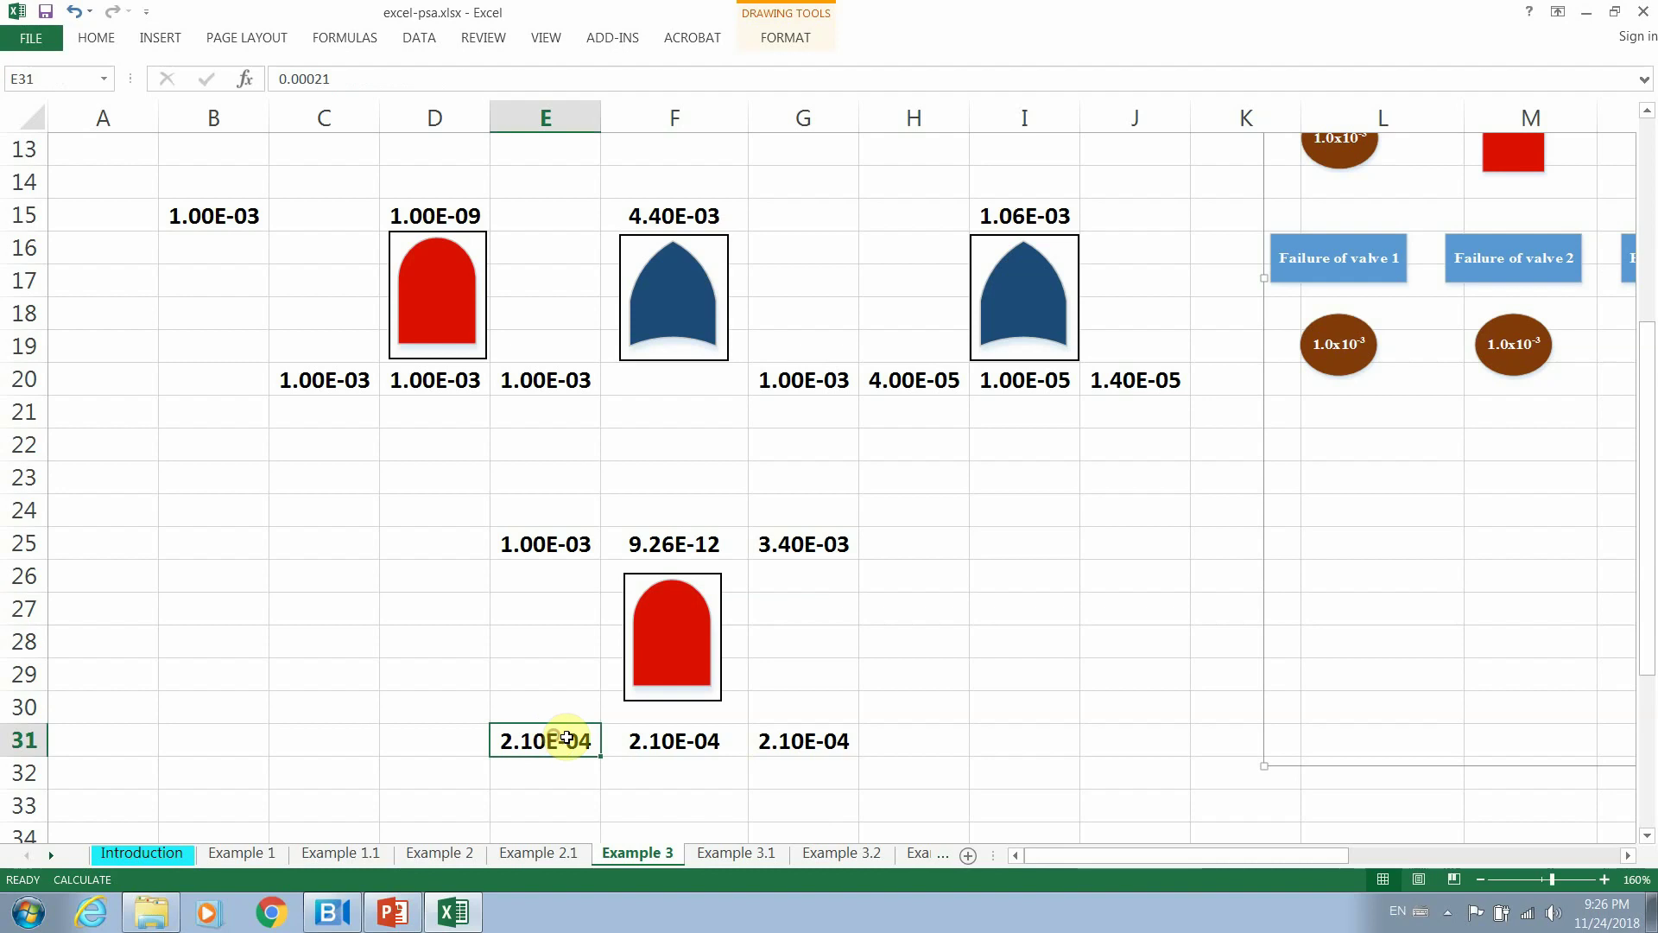
left_click(669, 741)
left_click(814, 751)
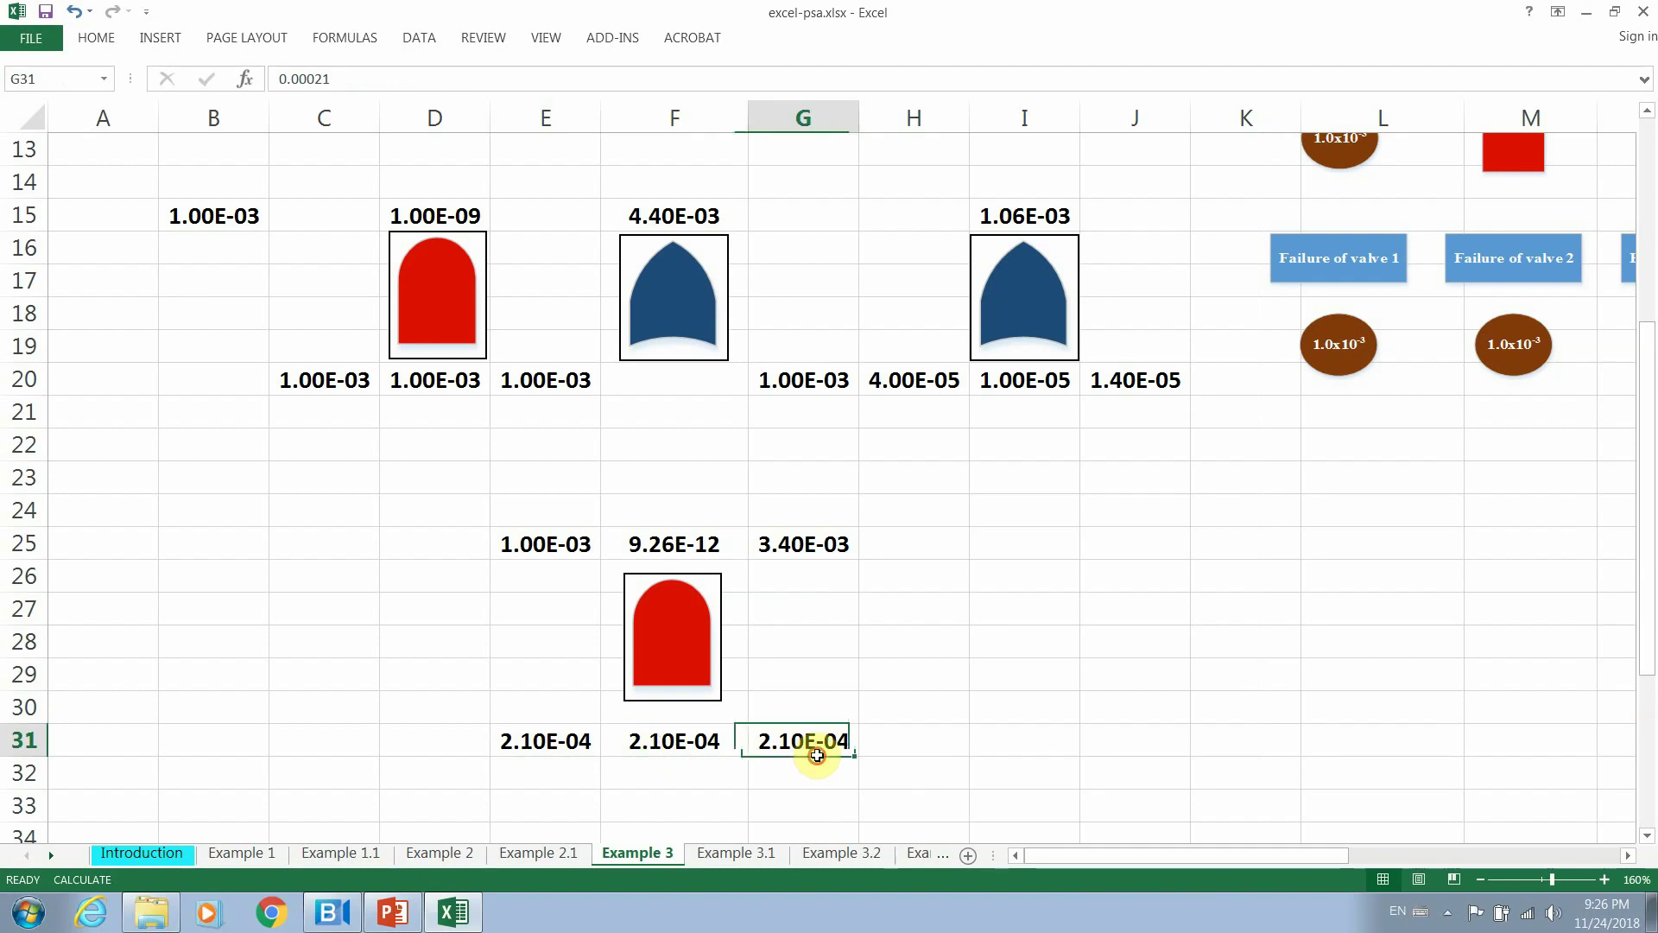
left_click(666, 740)
left_click(545, 740)
left_click(663, 741)
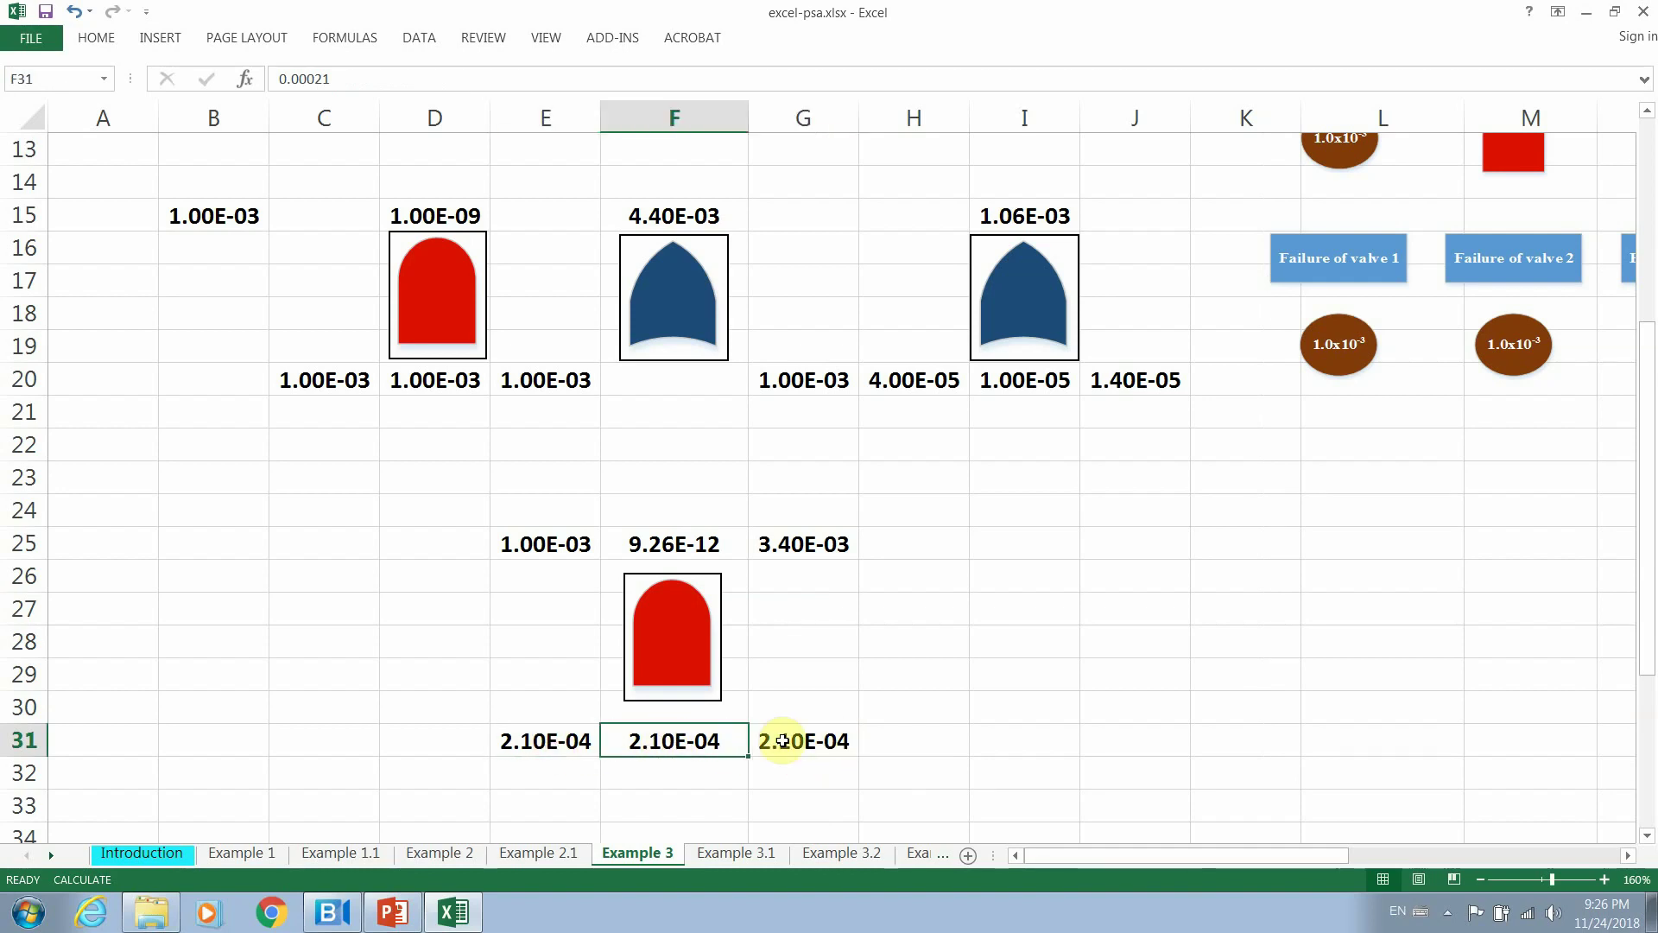
left_click(782, 740)
left_click(696, 740)
left_click(529, 748)
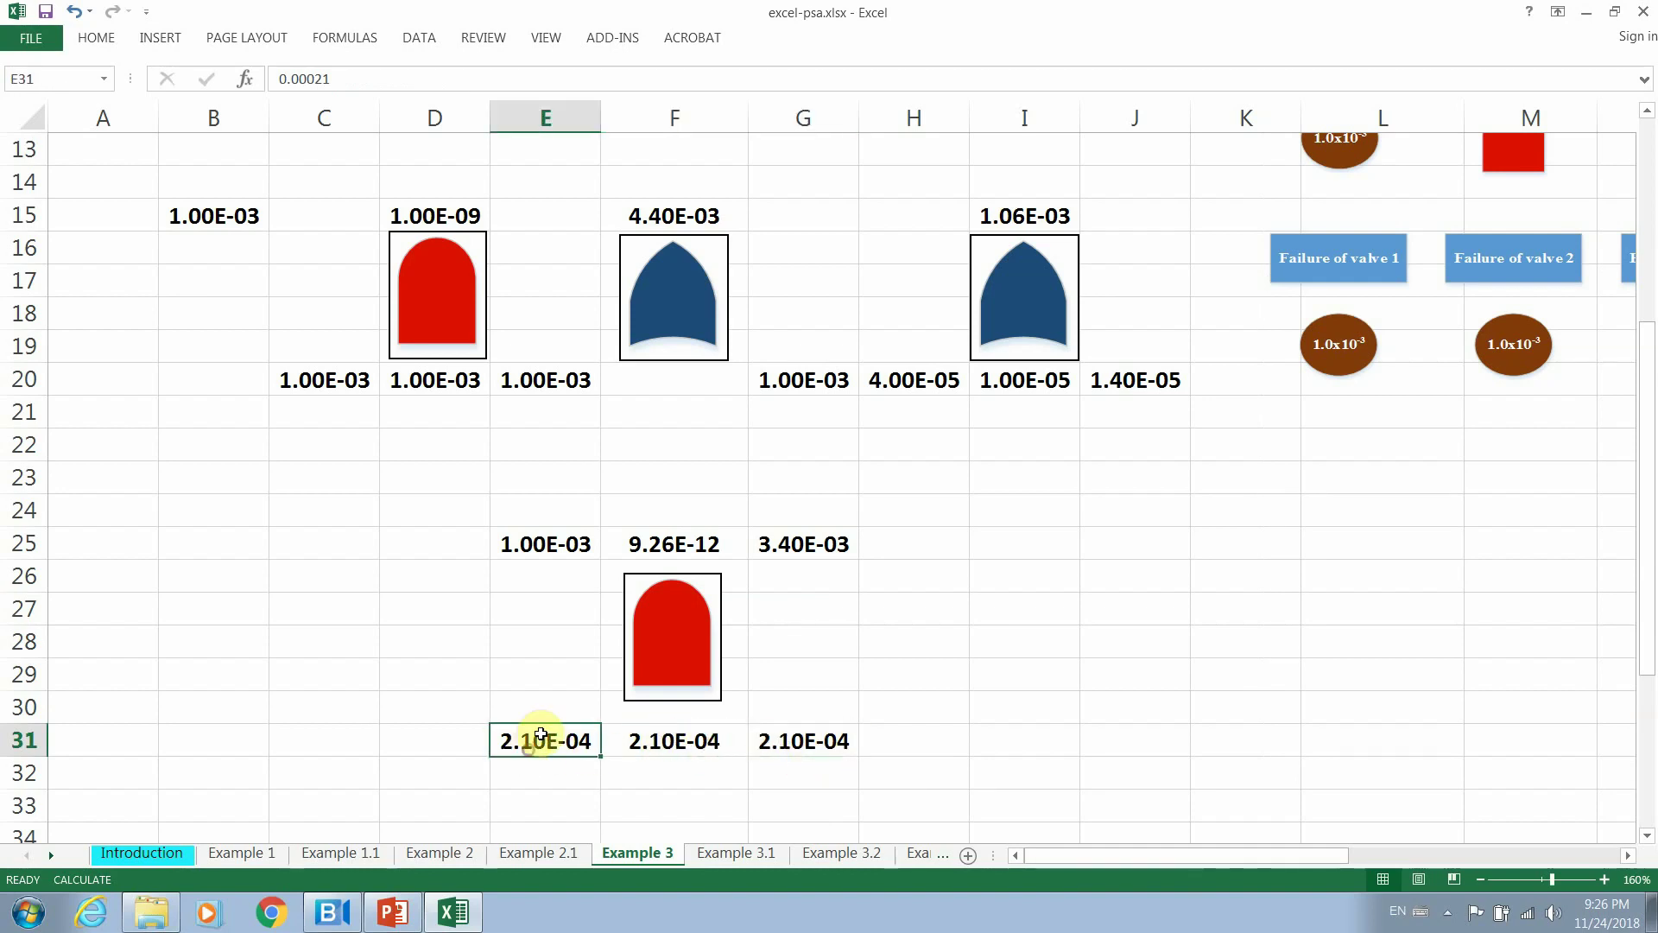
left_click(734, 746)
left_click(796, 743)
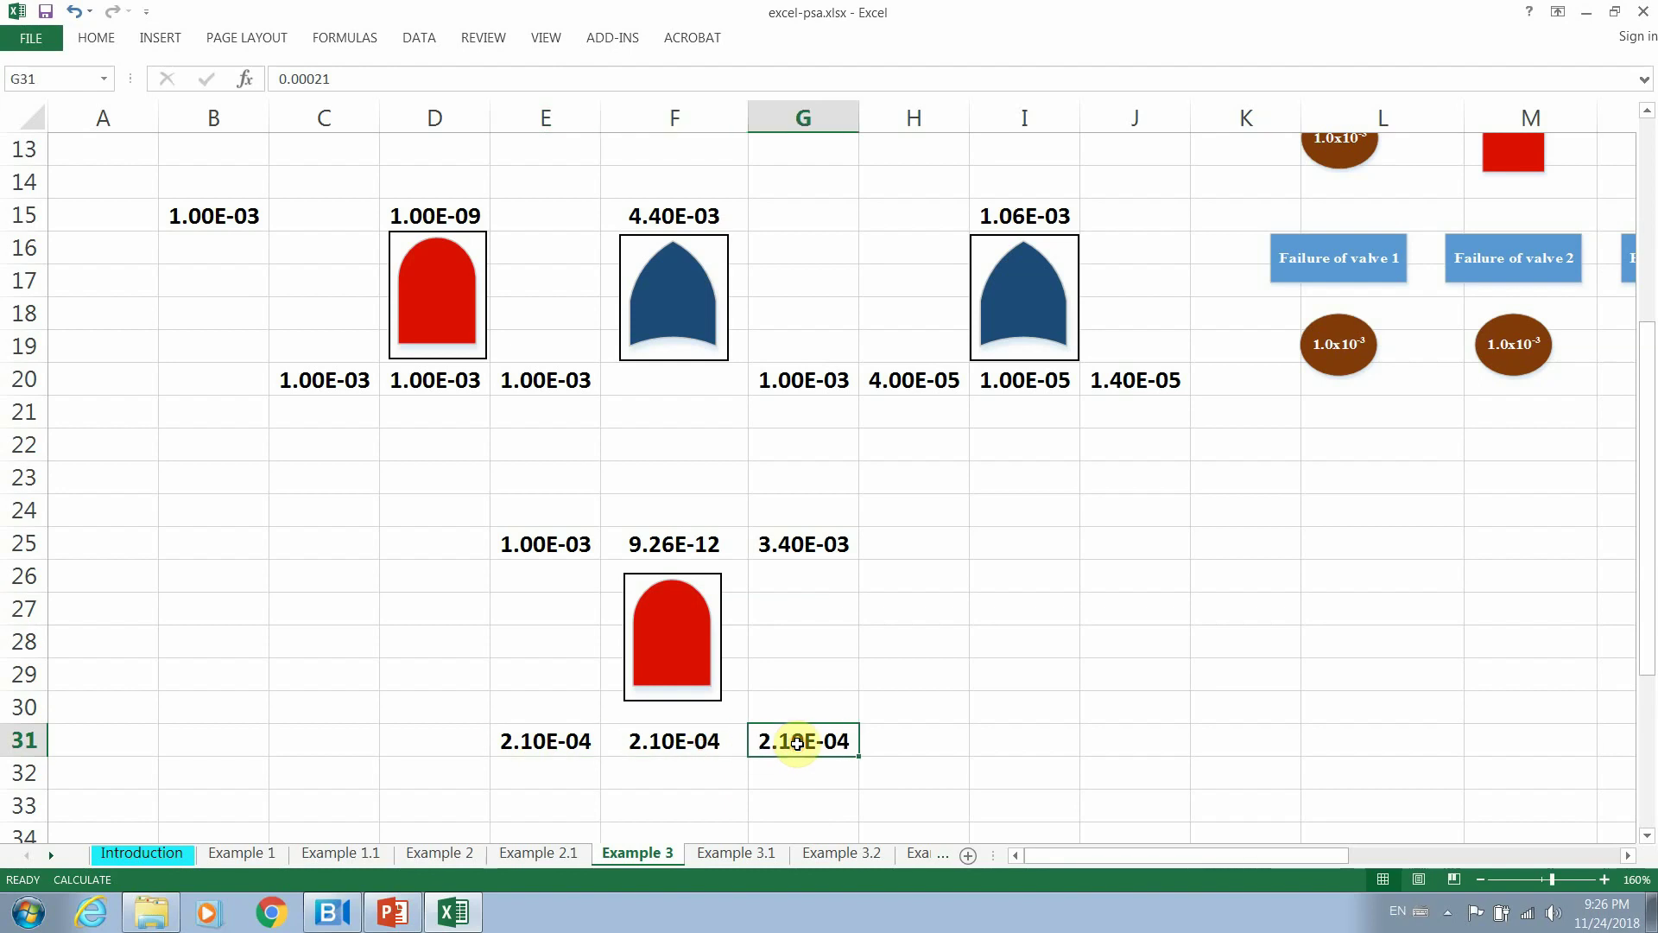
Examine the AND-gate product formula =E31*F31*G31 in F25 without changing it.
double_click(668, 540)
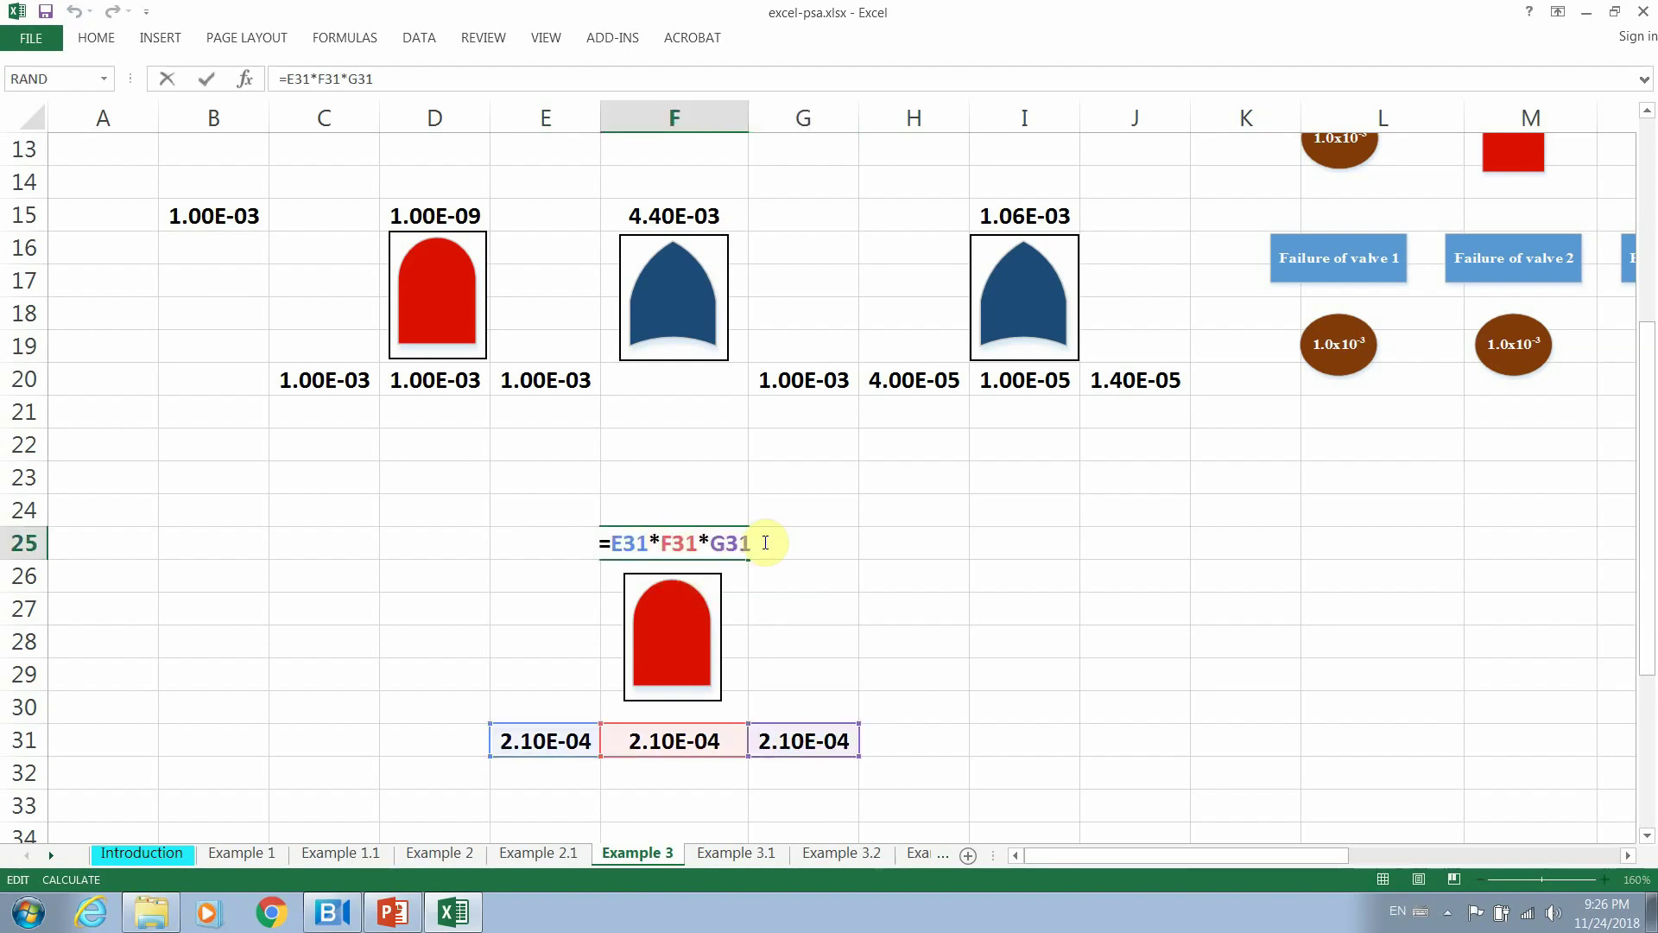
key("Return")
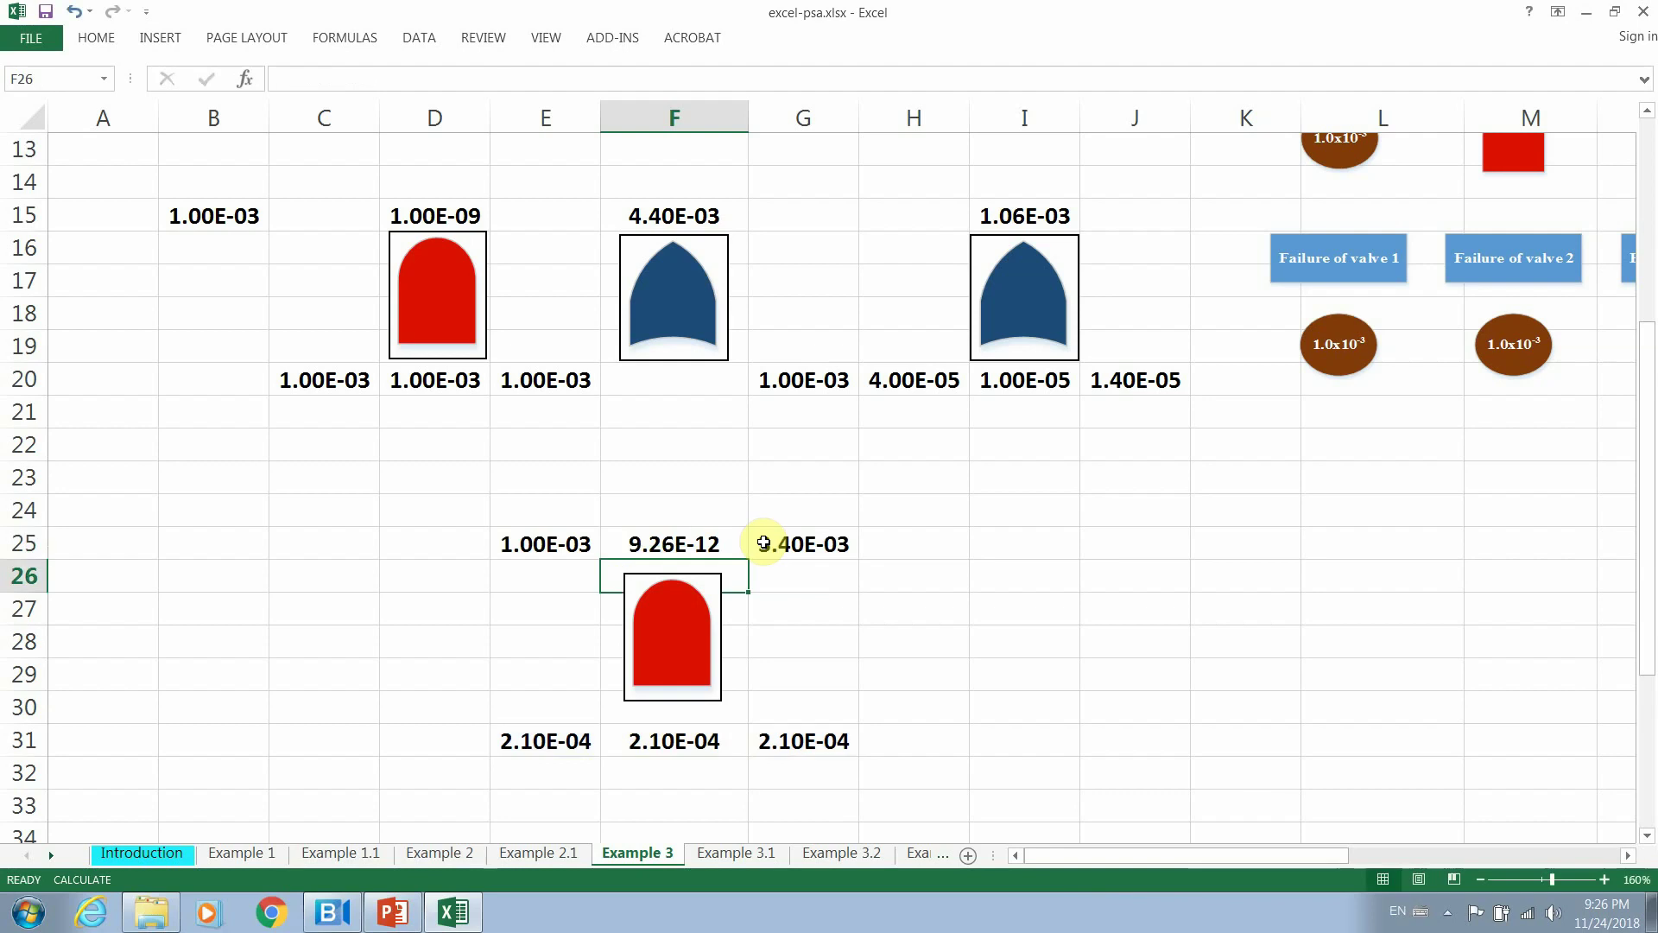
left_click(672, 540)
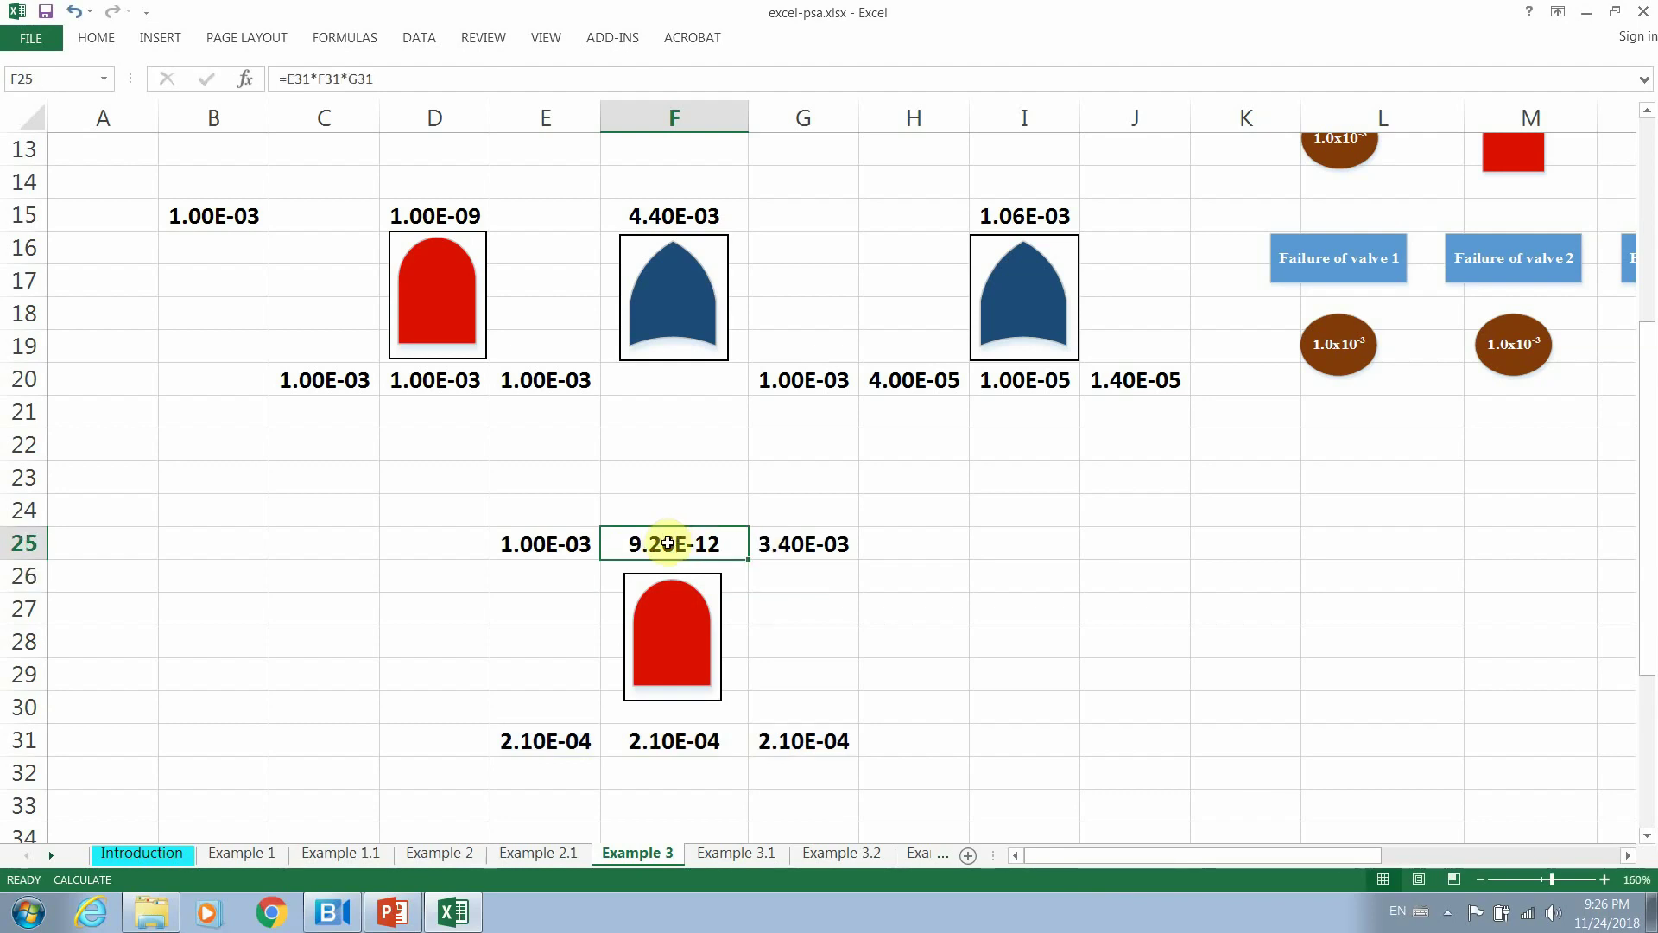
Compare the input probability in E25 with the "Operator fails to detect low level" event in the fault-tree diagram.
left_click(544, 544)
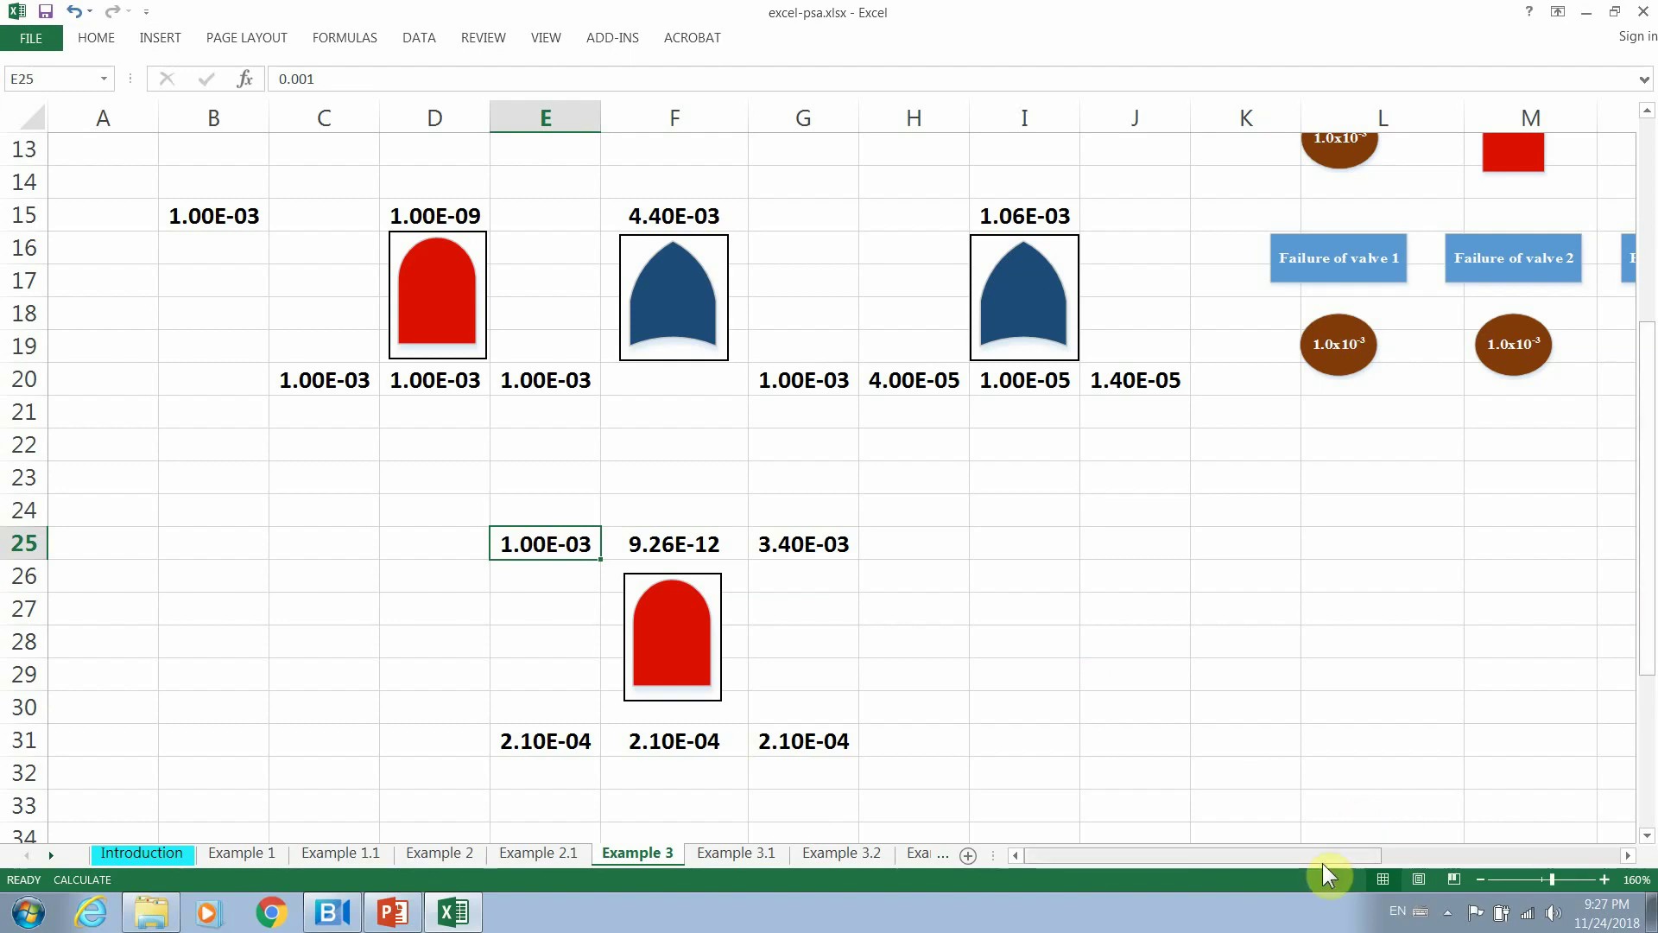
left_click_drag(1319, 858, 1482, 858)
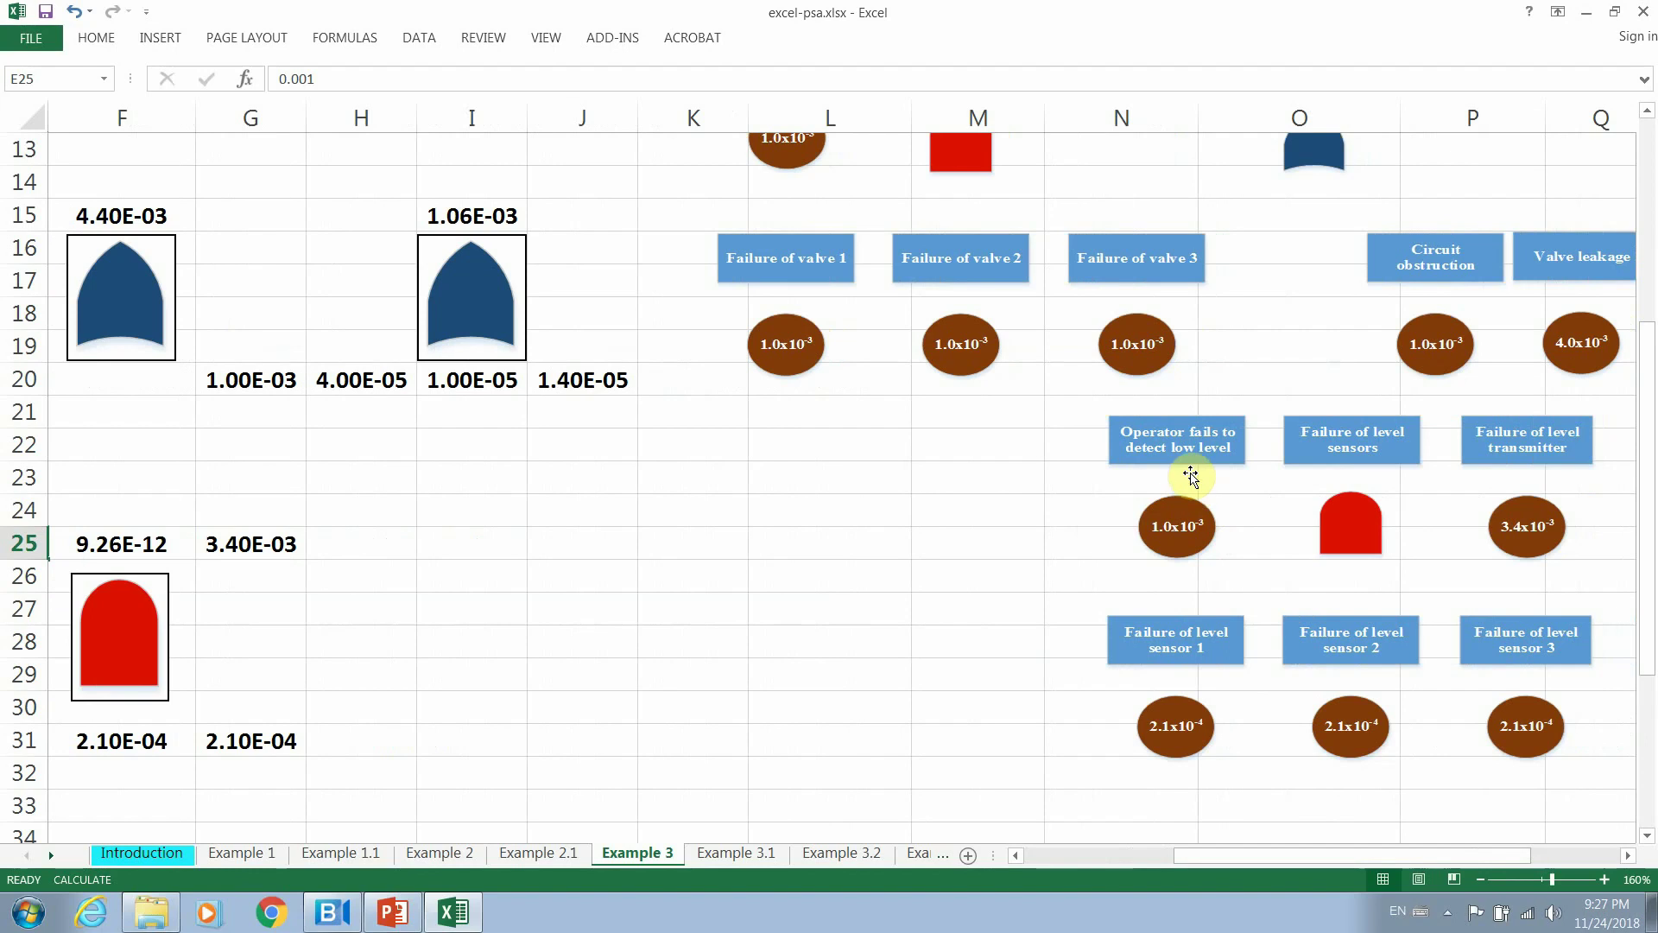
left_click(1180, 445)
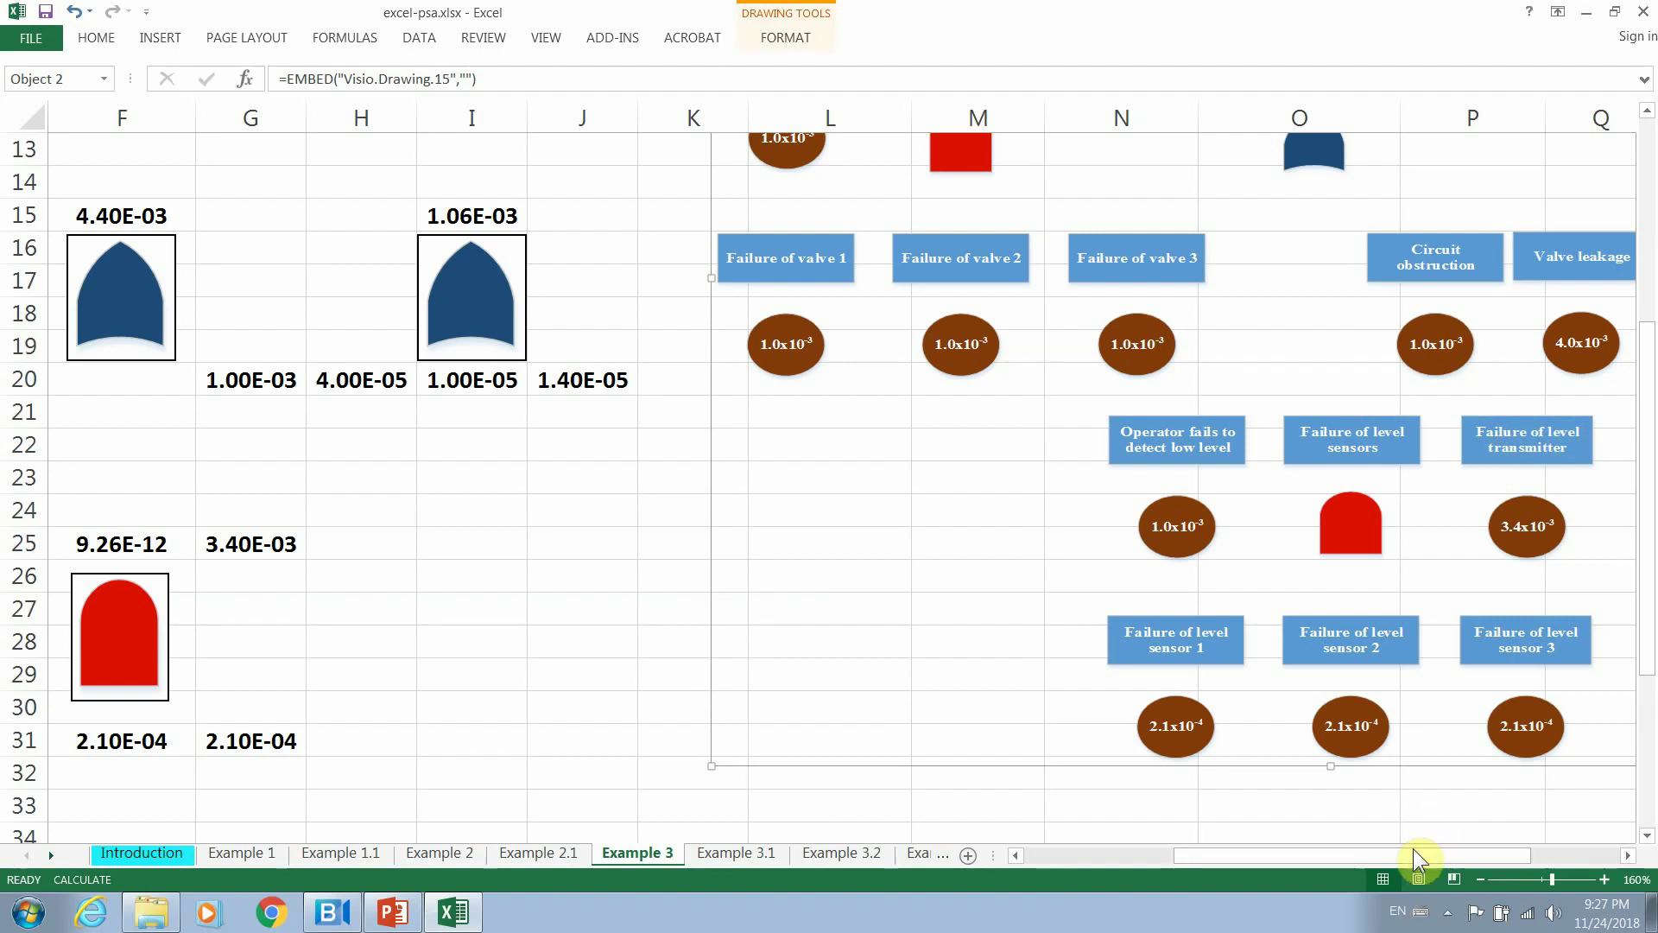
left_click_drag(1413, 851, 1128, 807)
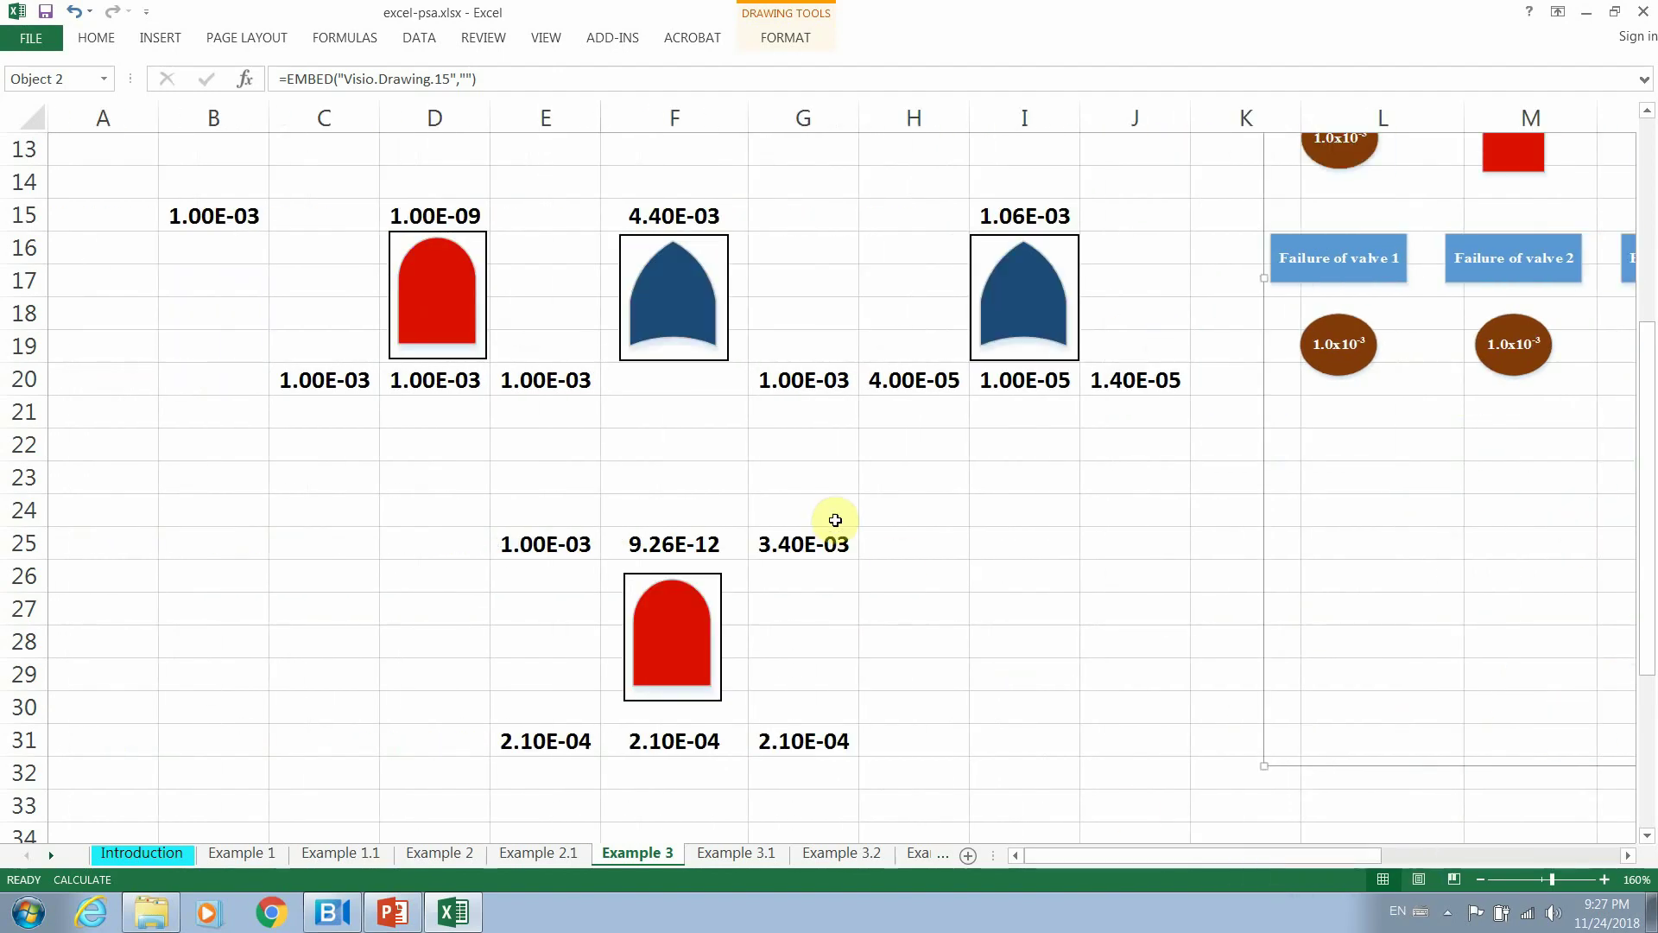
Examine the three OR-gate inputs in E25:G25 and the sensor-failure formula in F15 without changing it.
left_click(827, 545)
left_click(585, 548)
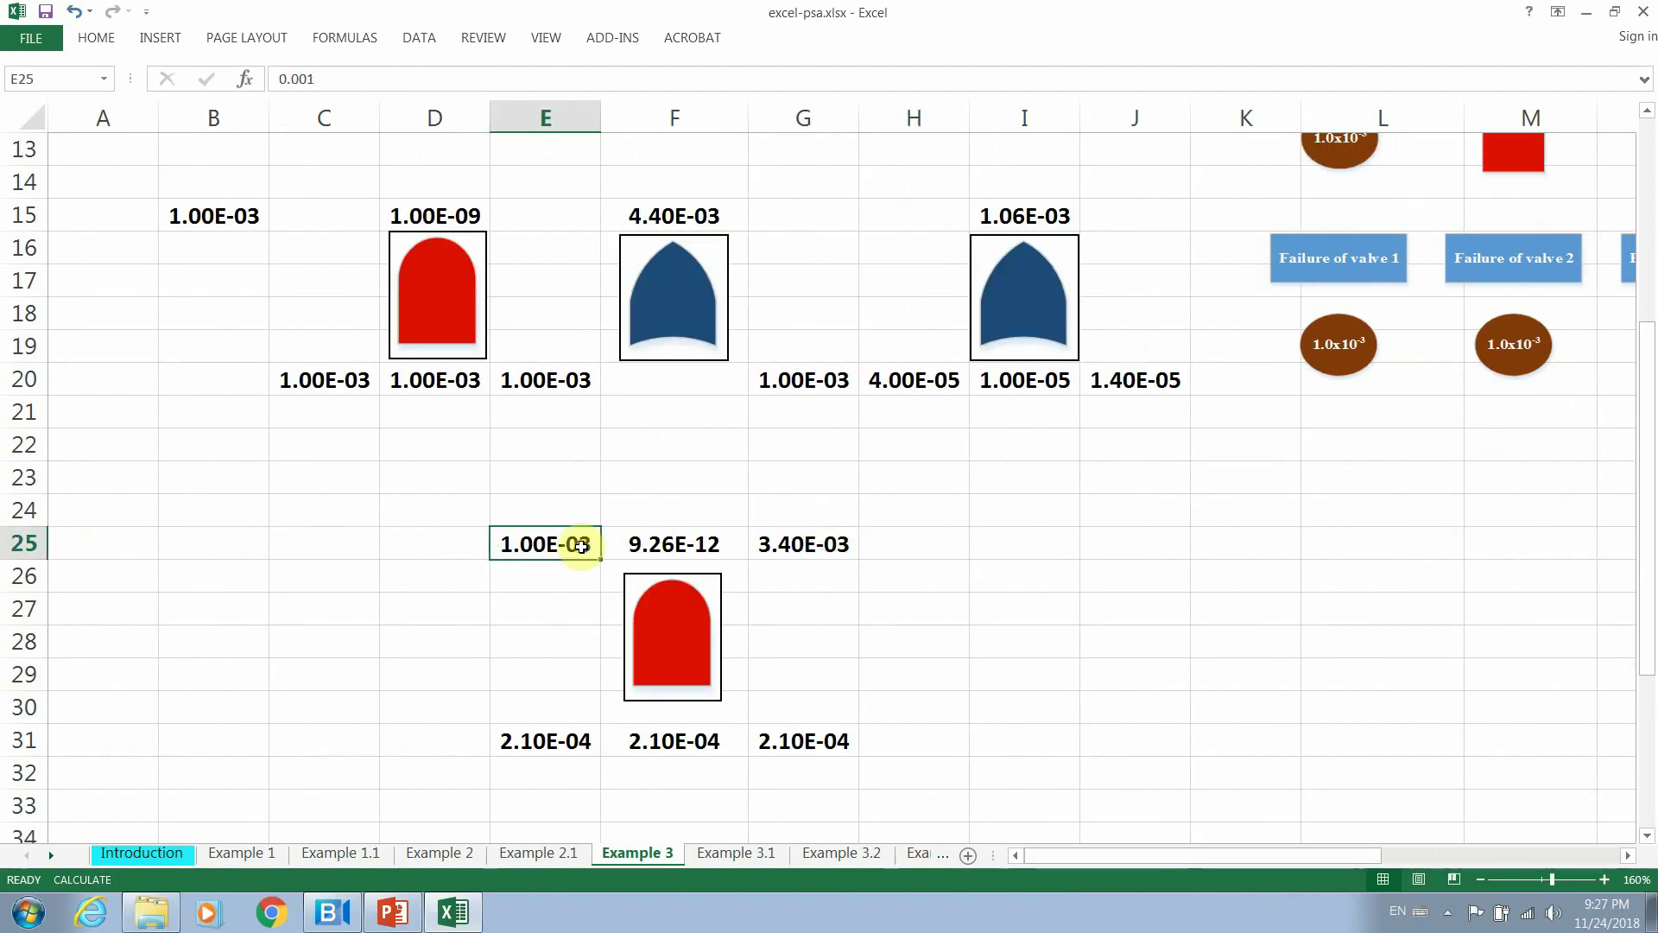
left_click(795, 544)
left_click(658, 318)
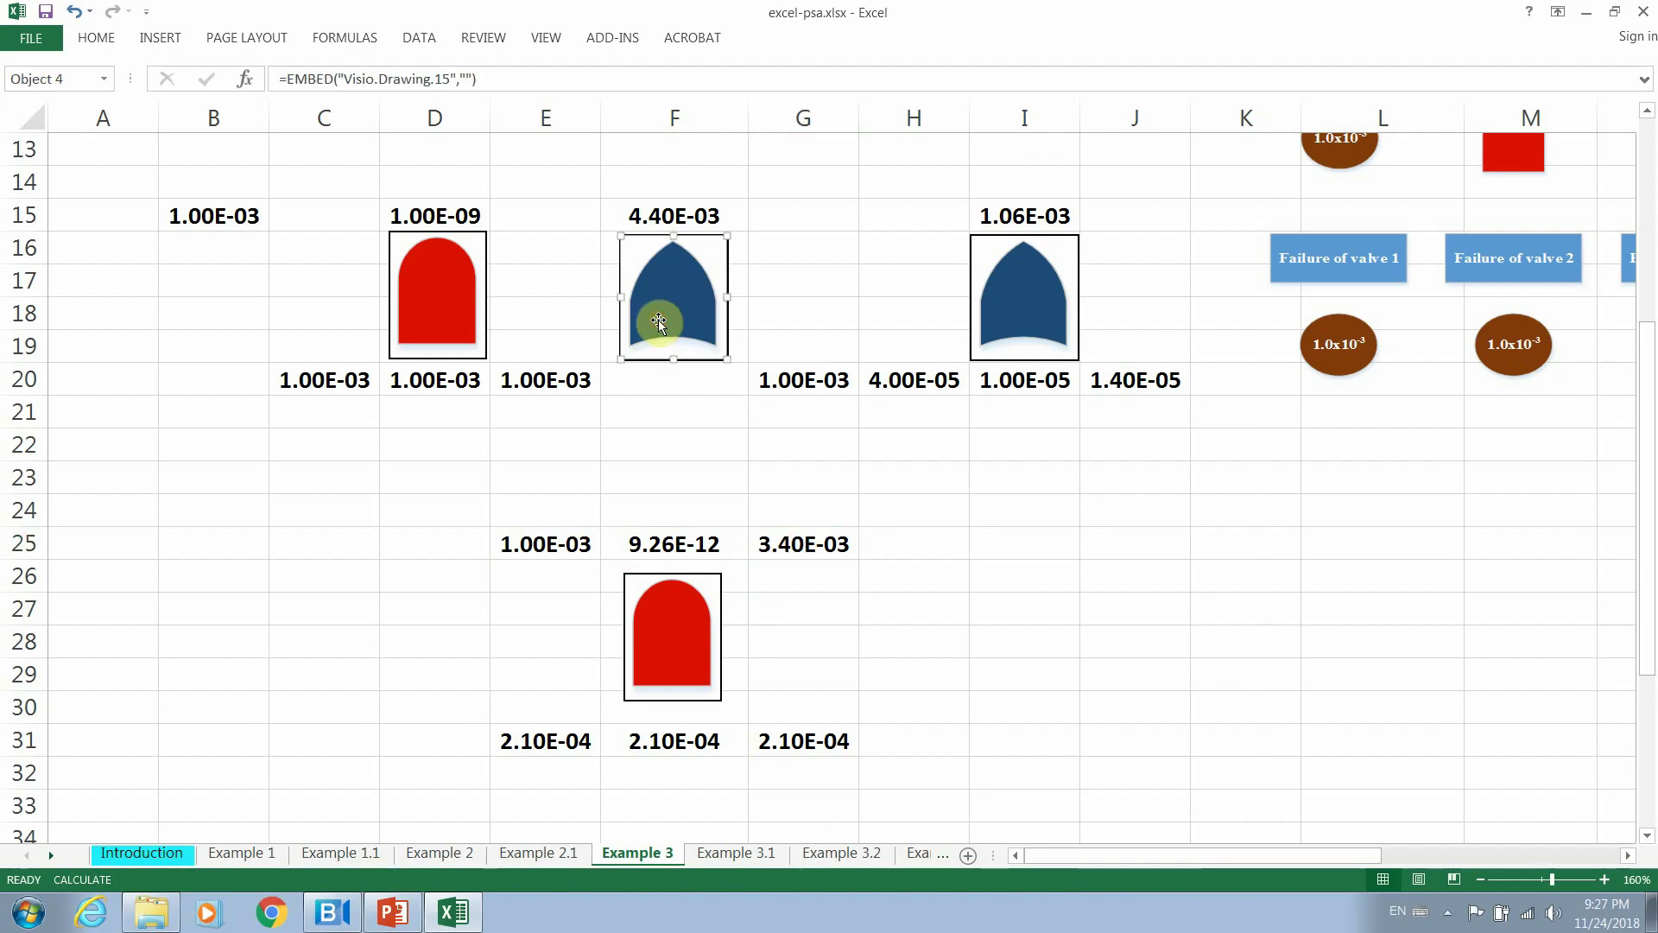
left_click(585, 544)
left_click(673, 544)
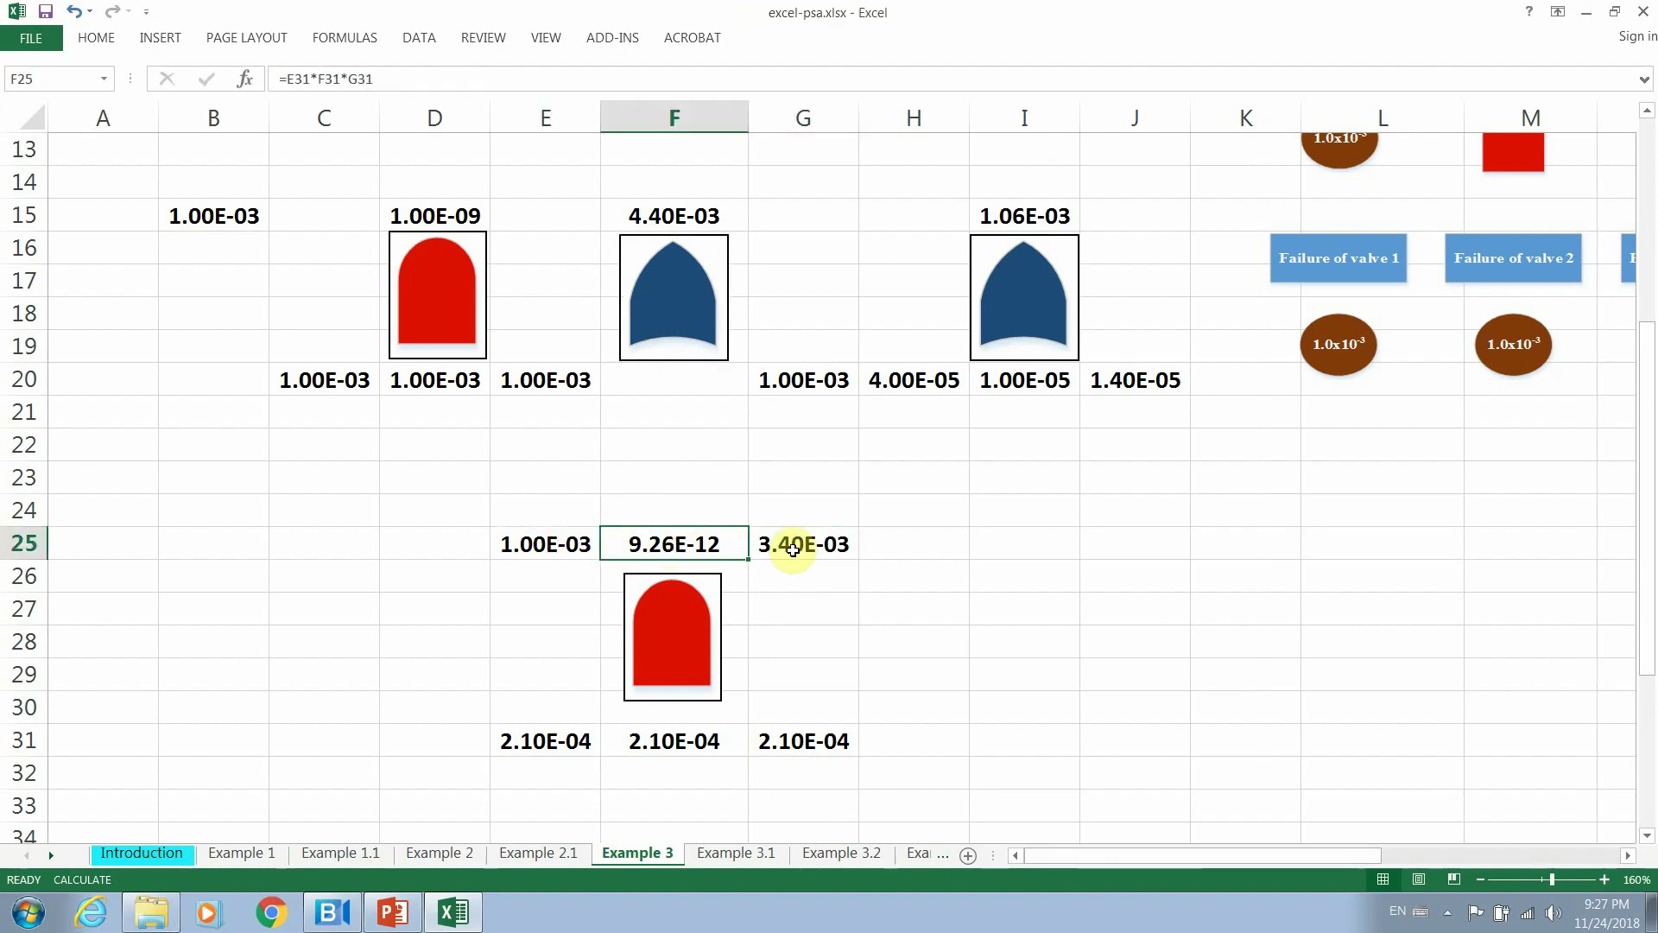
left_click(790, 544)
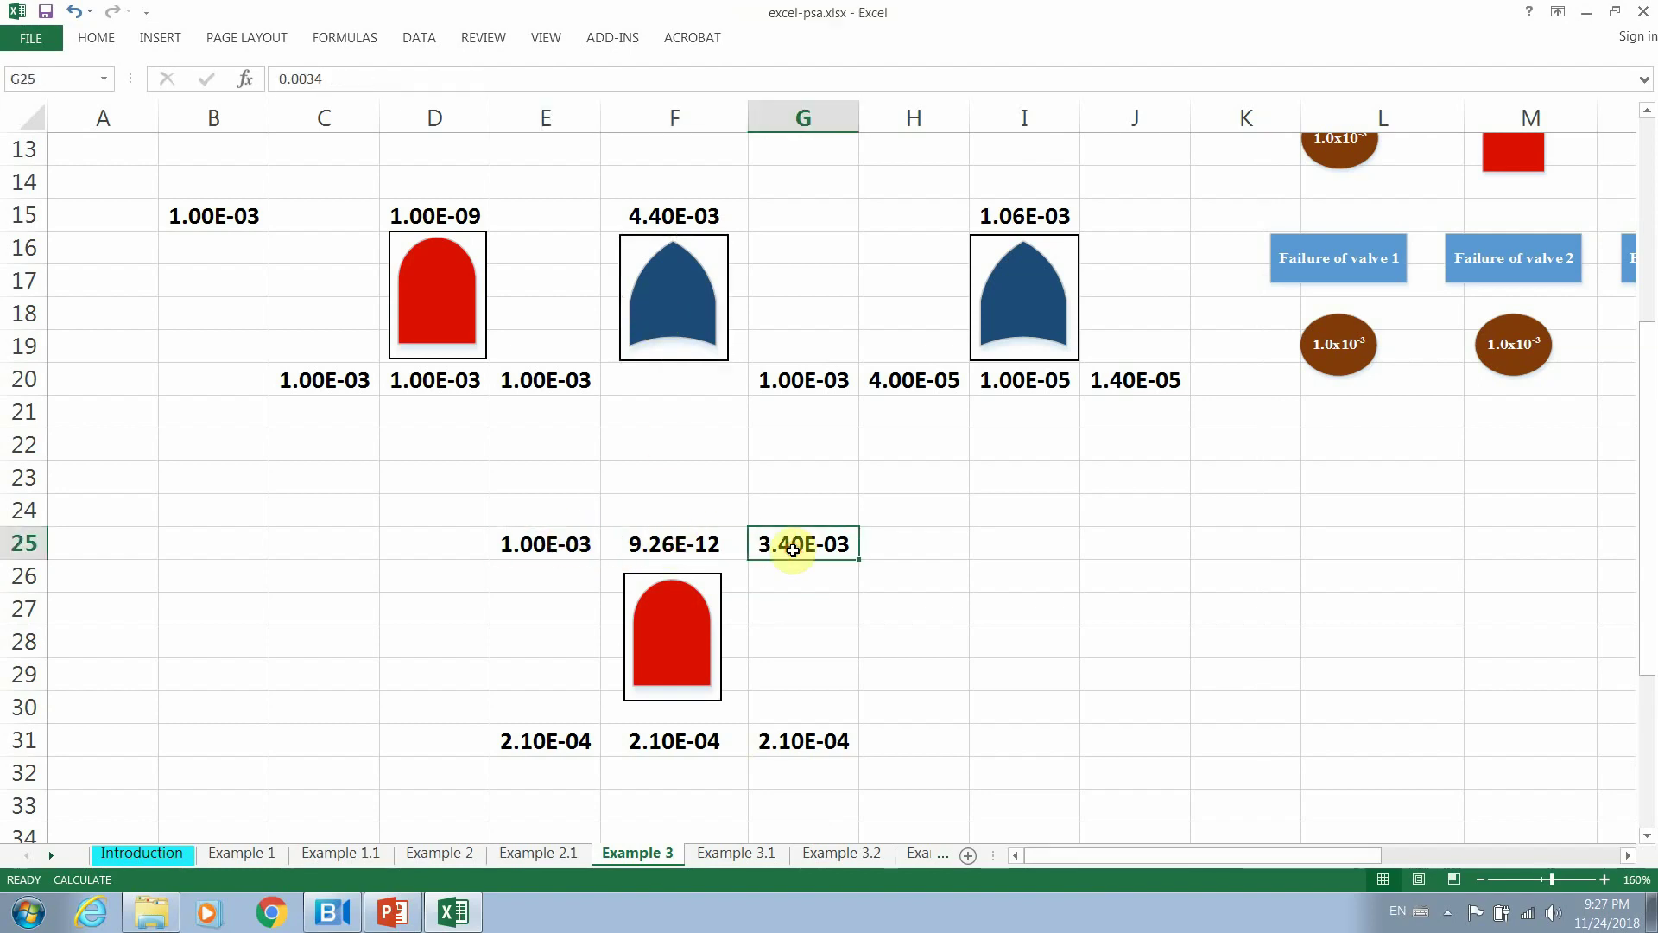
double_click(678, 221)
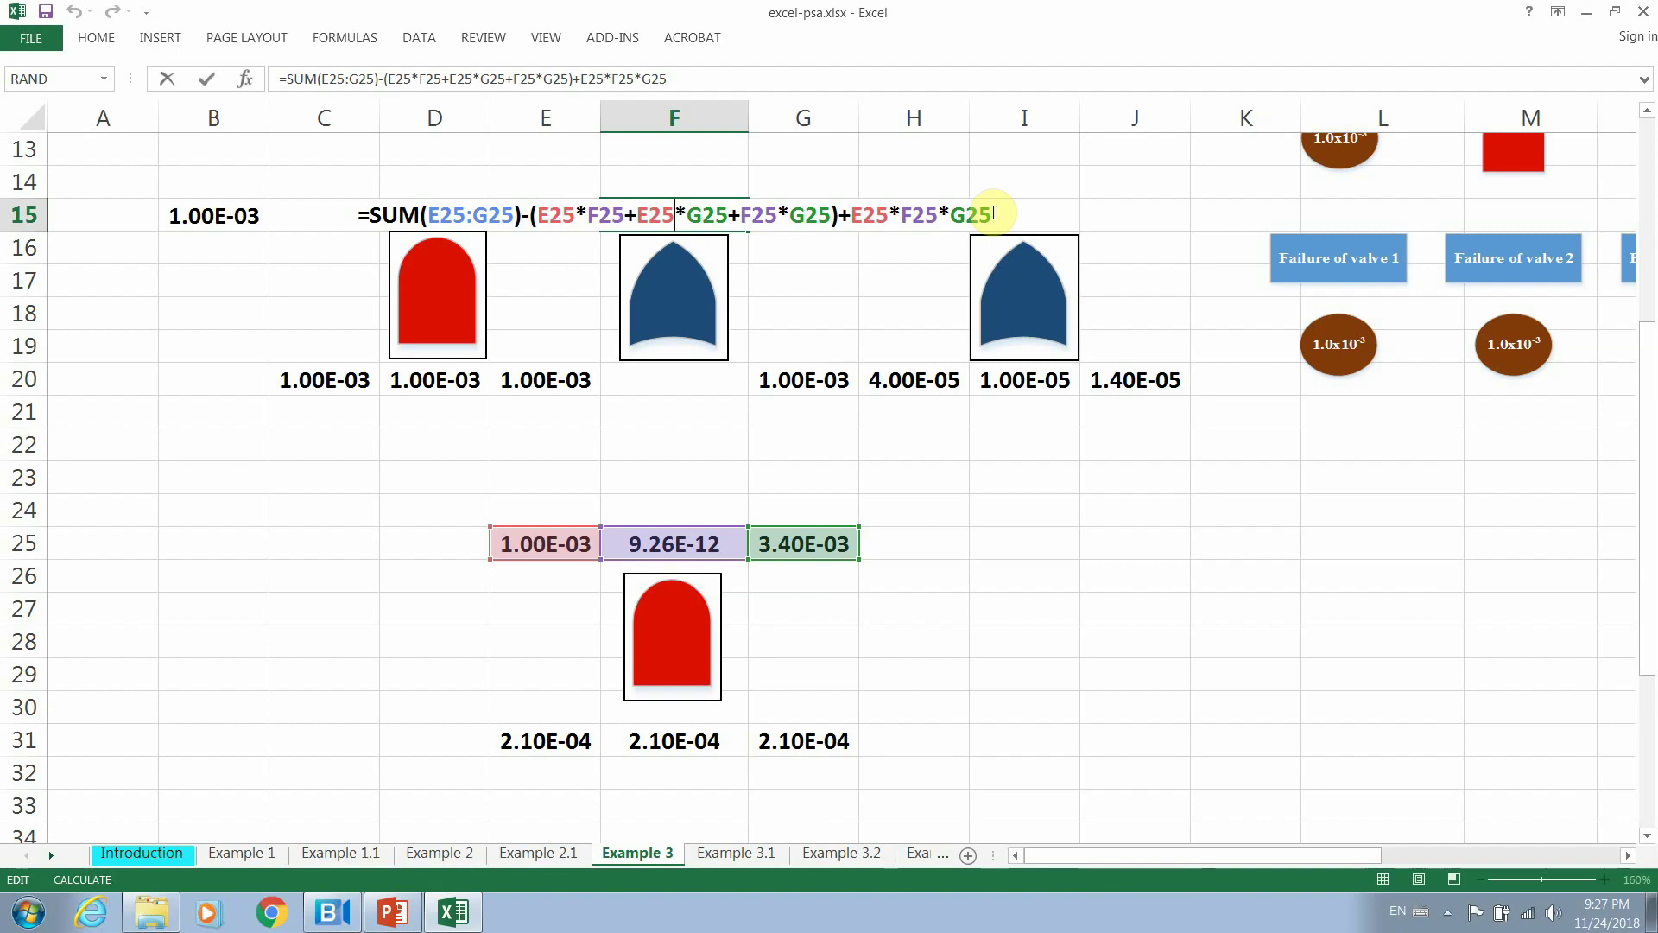
key("Return")
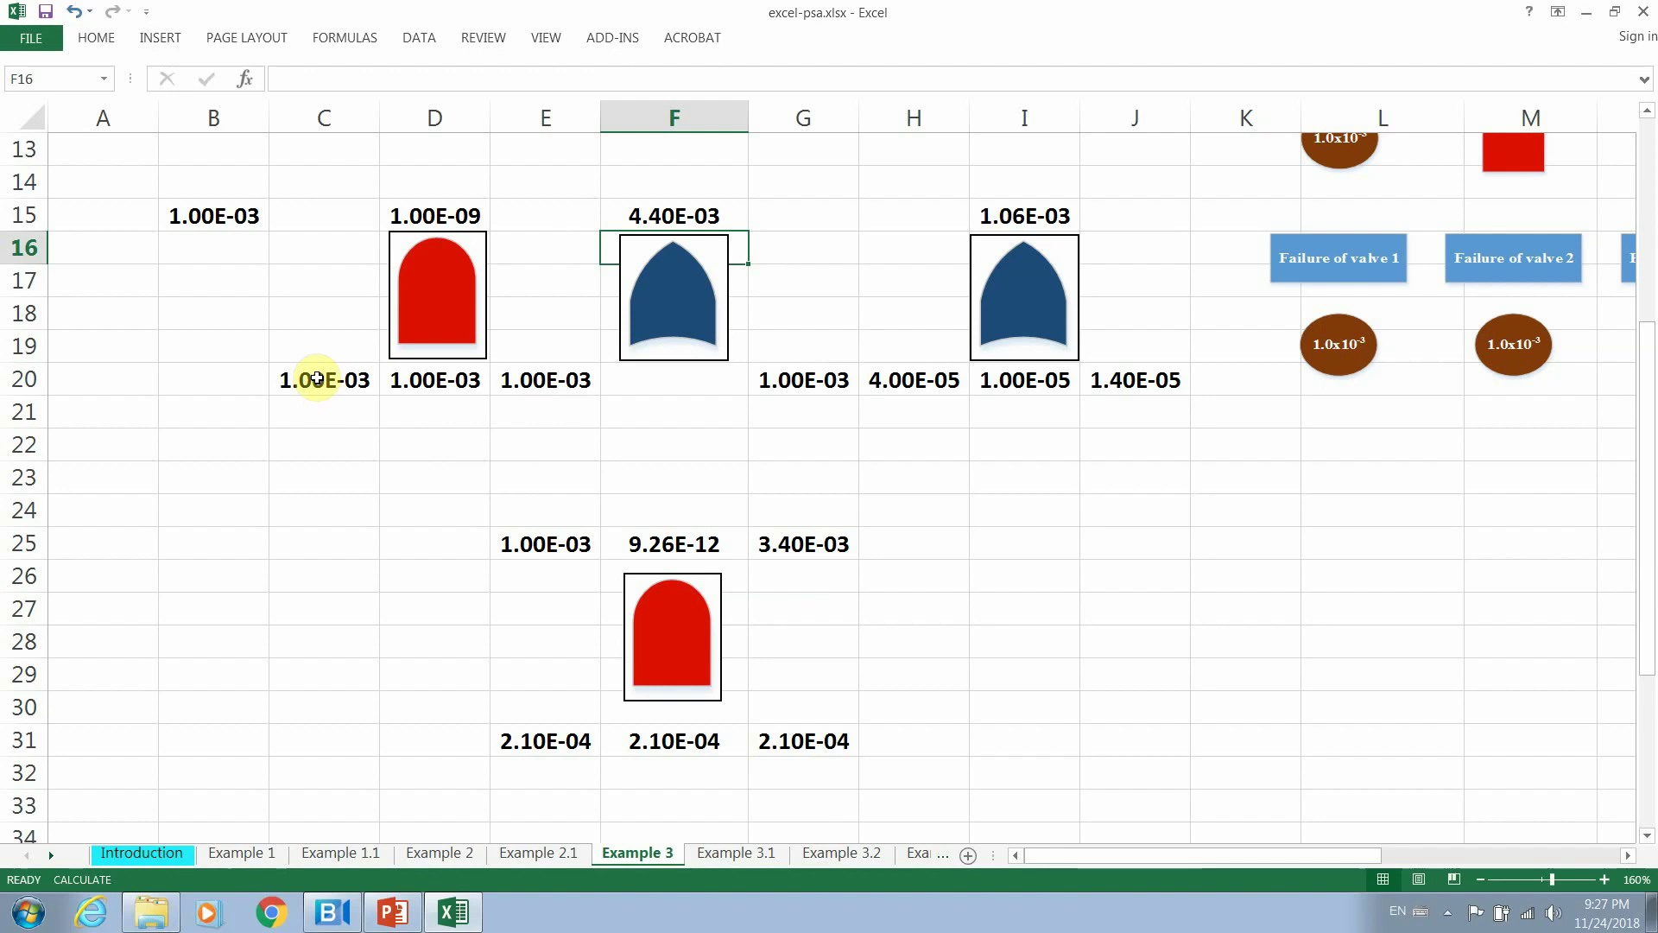
Examine the three valve-failure probabilities in C20:E20 and the AND-gate product formula in D15.
left_click(317, 378)
left_click(441, 379)
left_click(547, 378)
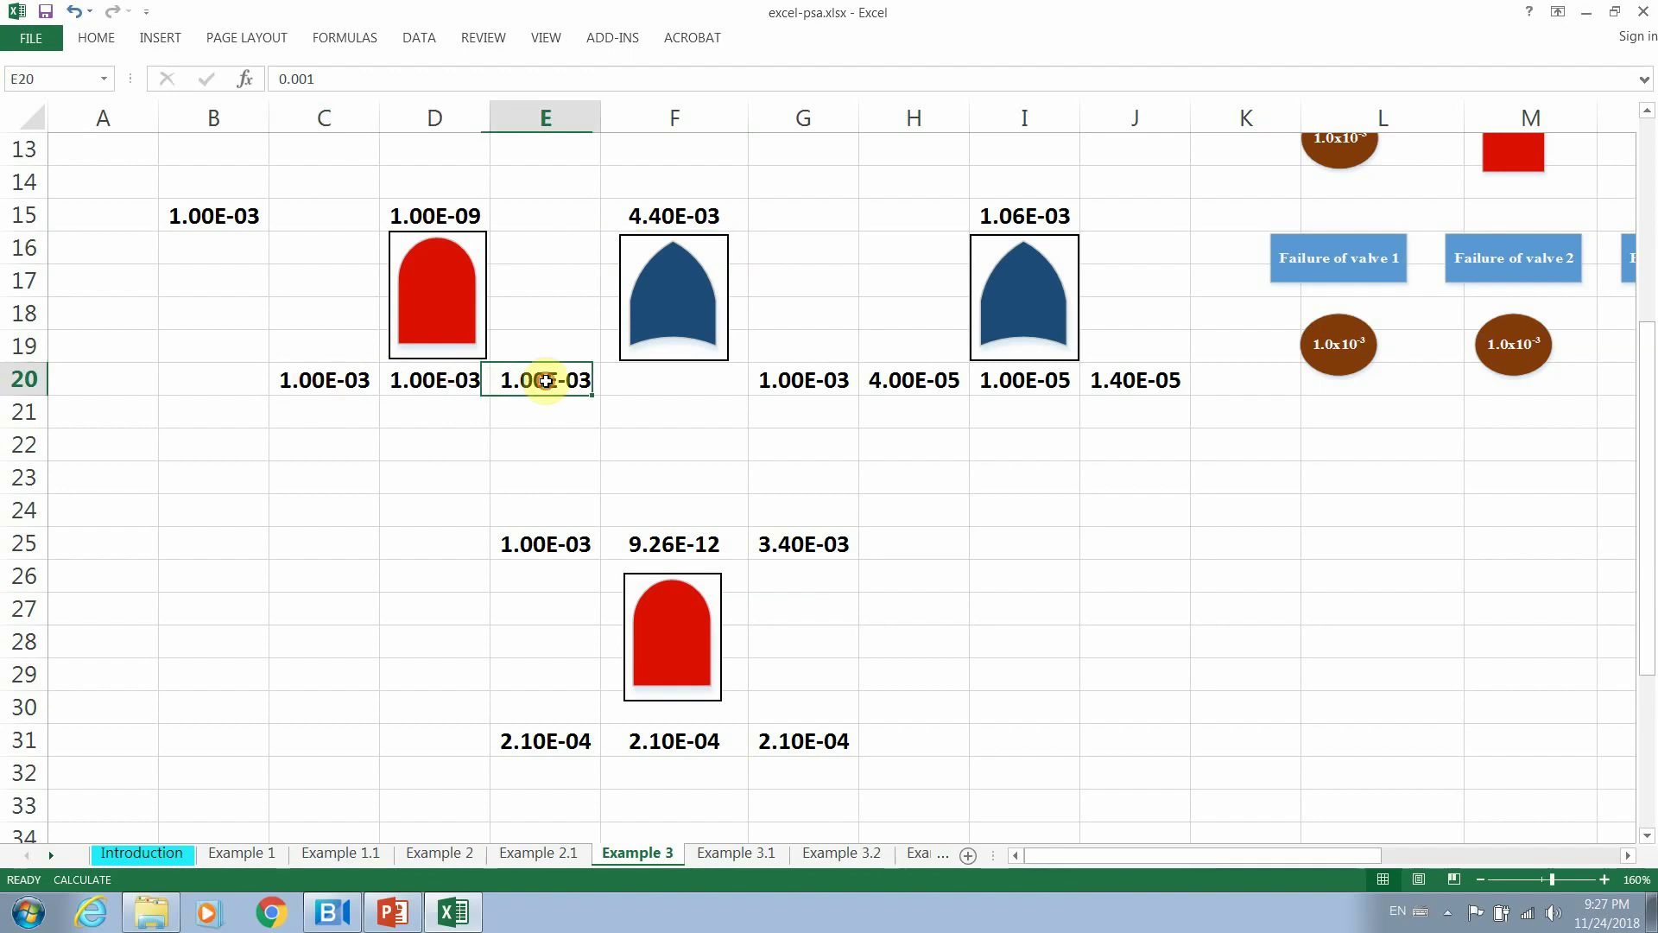
left_click(434, 215)
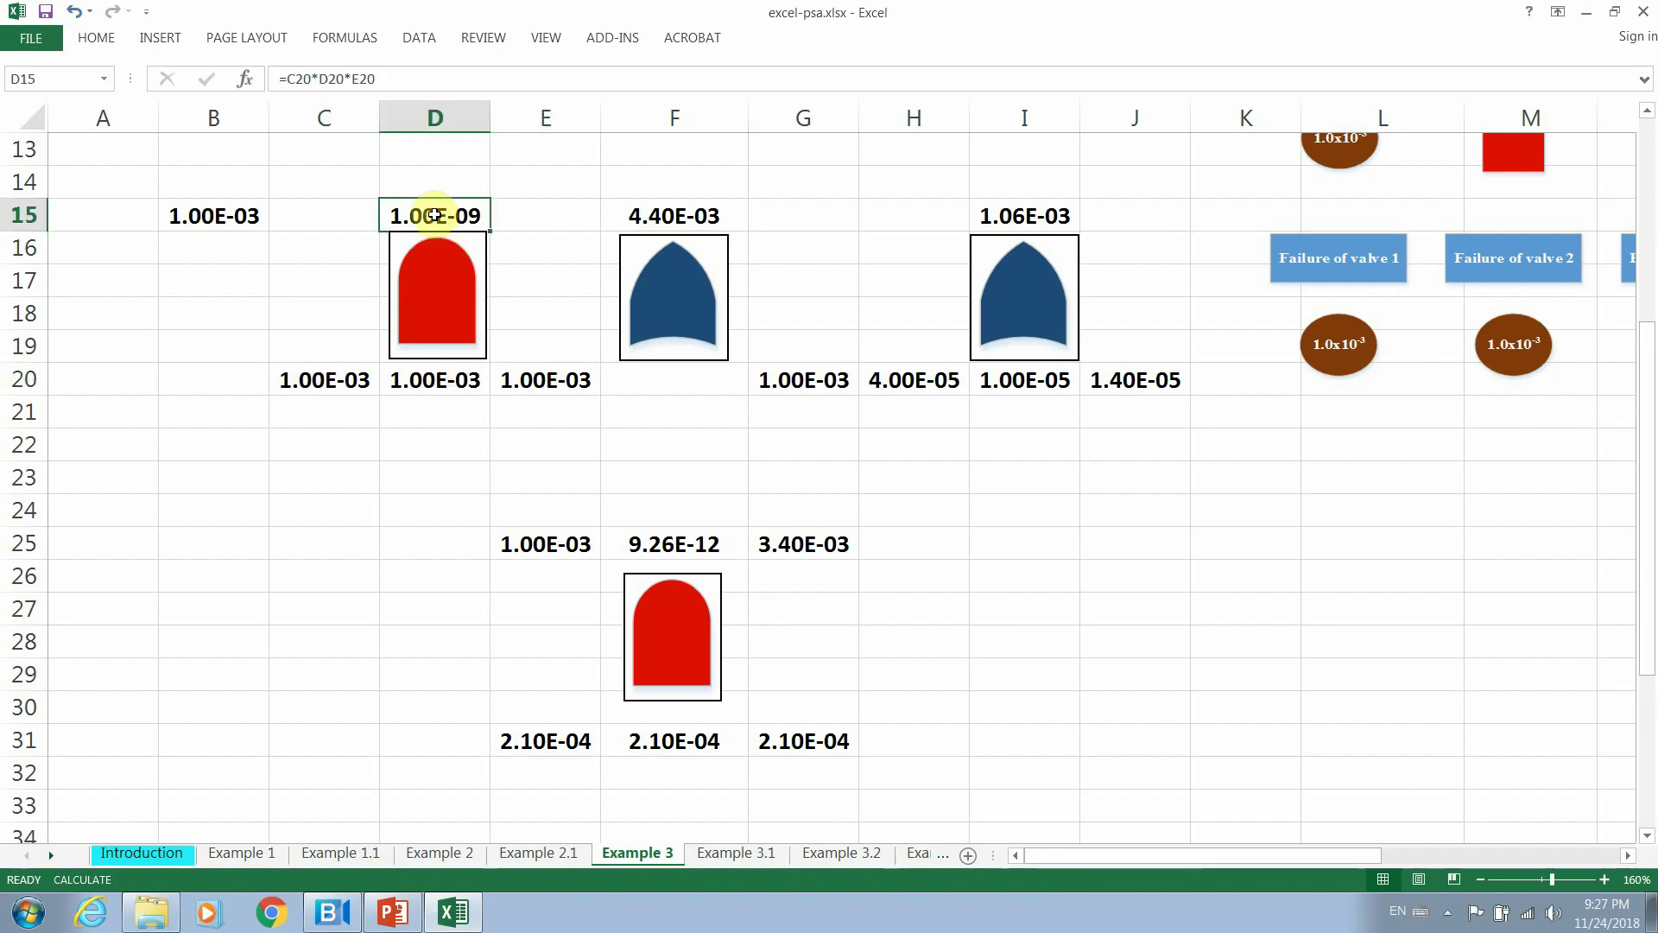
Examine the four water-injection failure probabilities in G20:J20 and the OR-gate formula in I15.
left_click(827, 381)
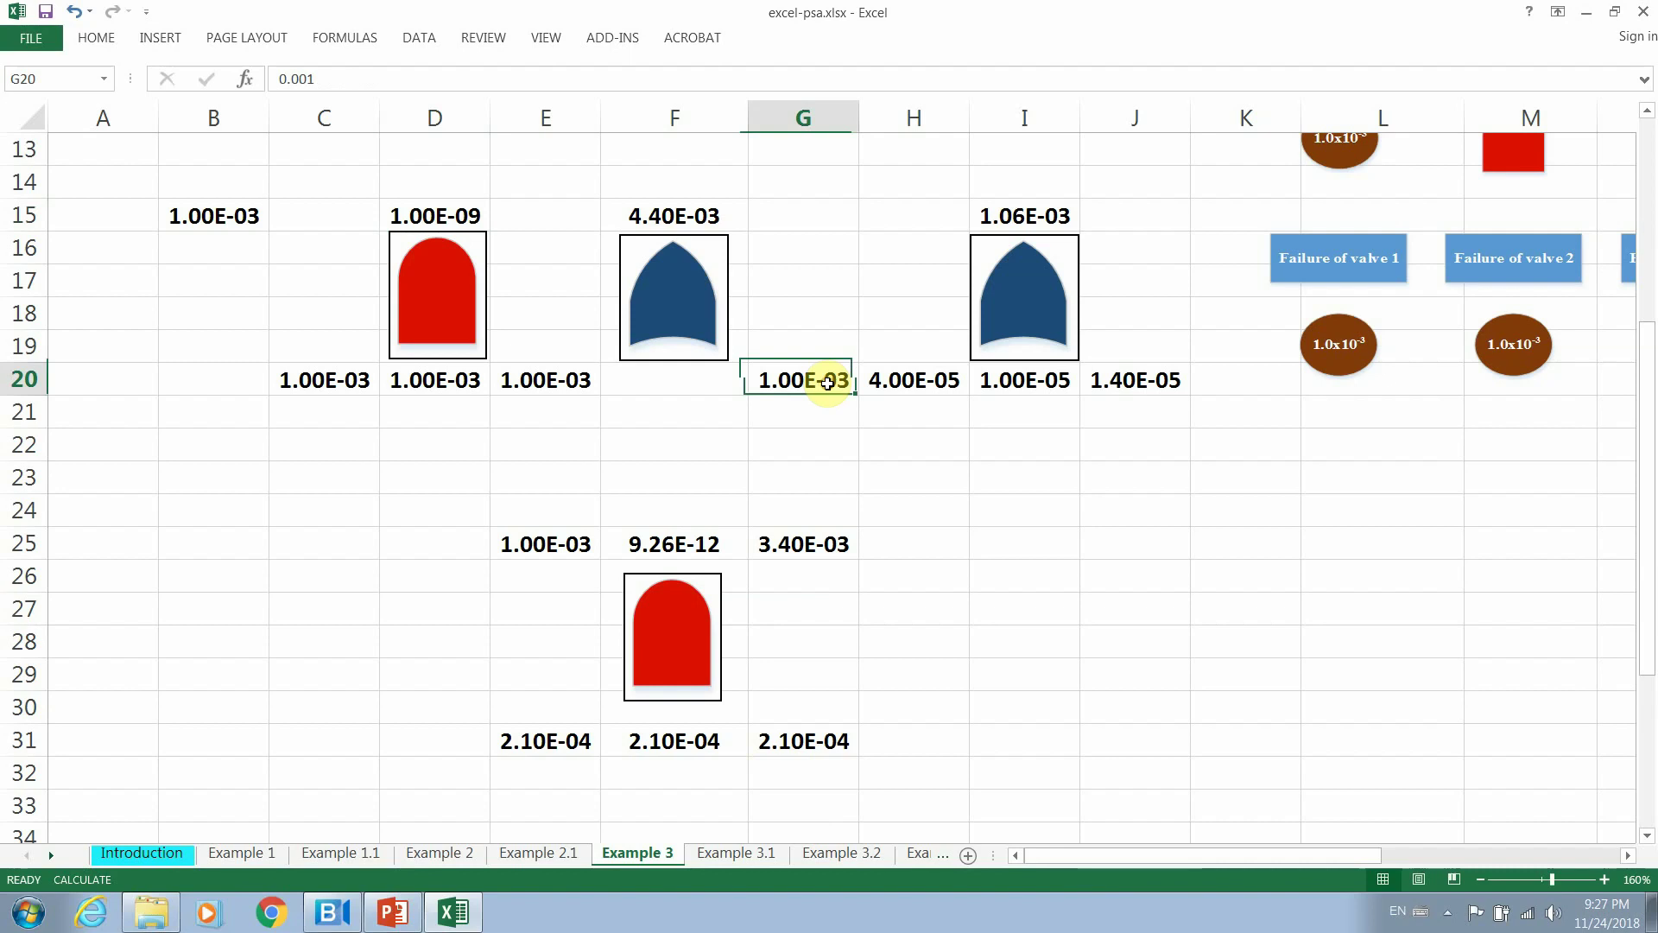
left_click(945, 389)
left_click(1012, 380)
left_click(1149, 378)
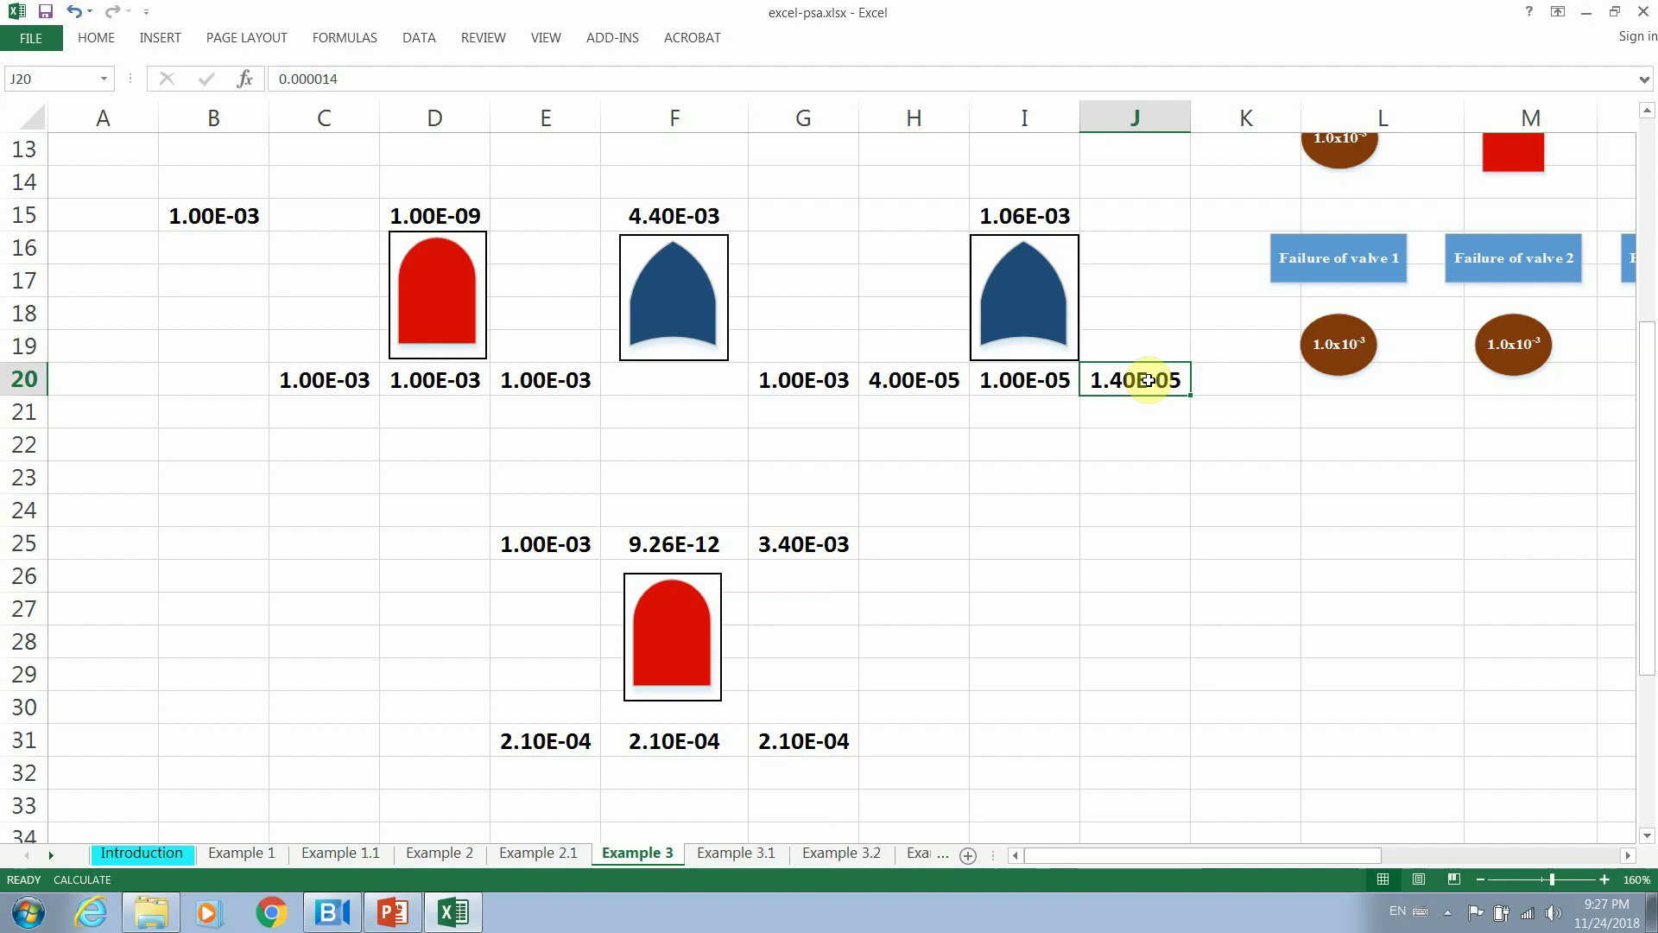
left_click(1028, 383)
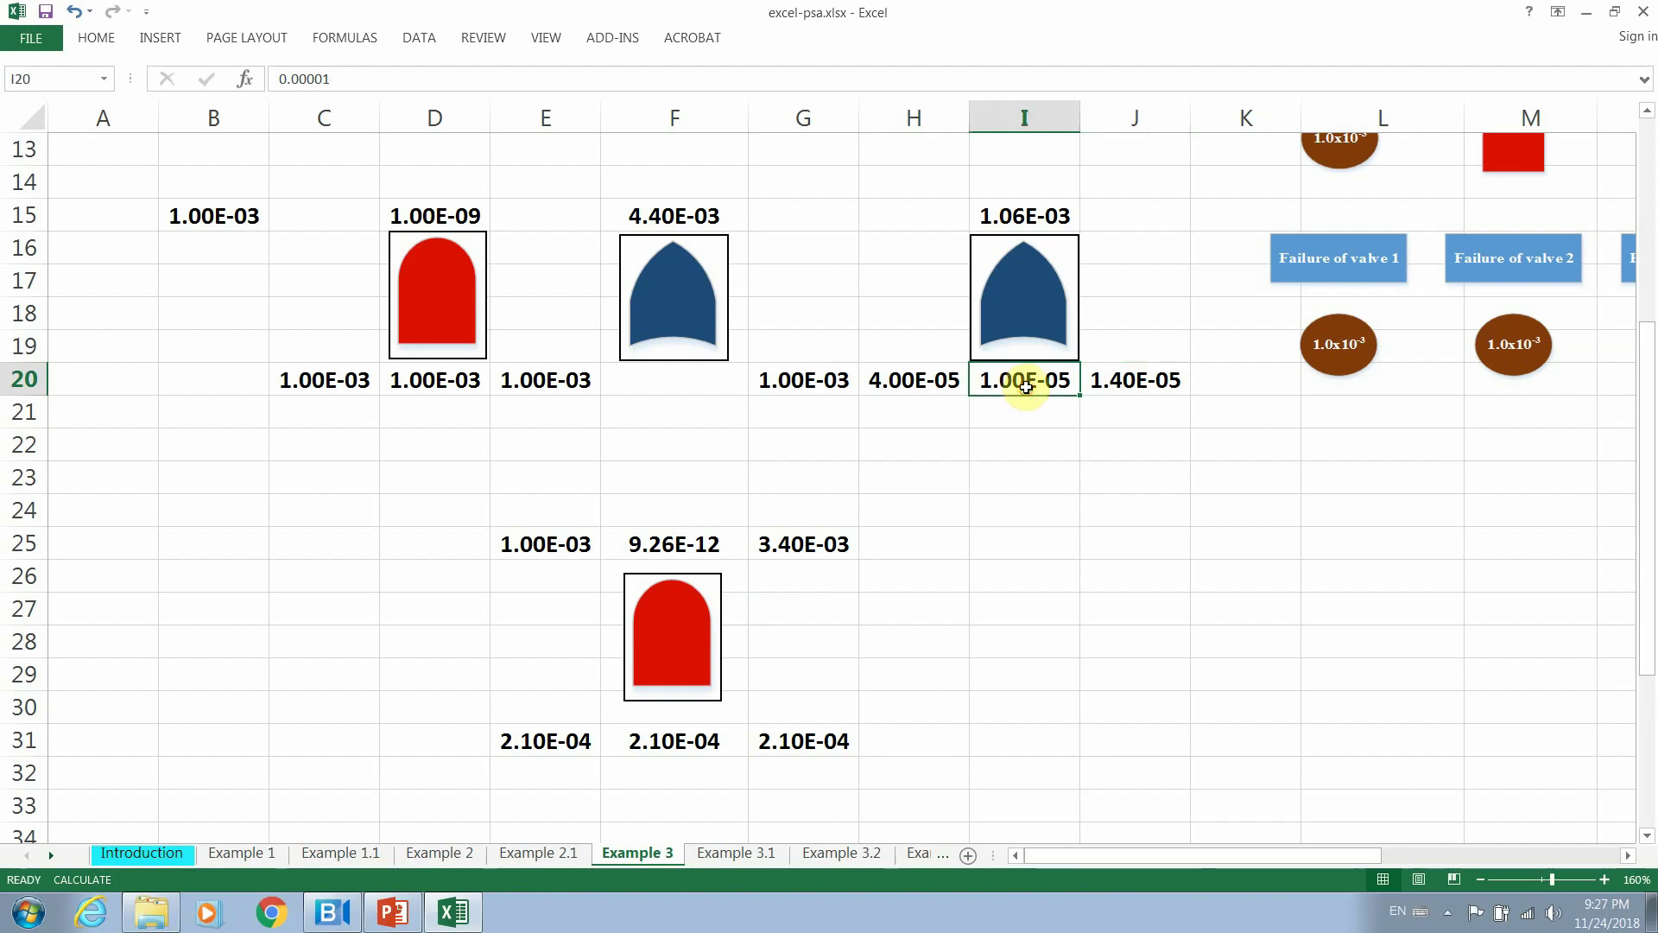
left_click(945, 380)
left_click(827, 383)
left_click(912, 380)
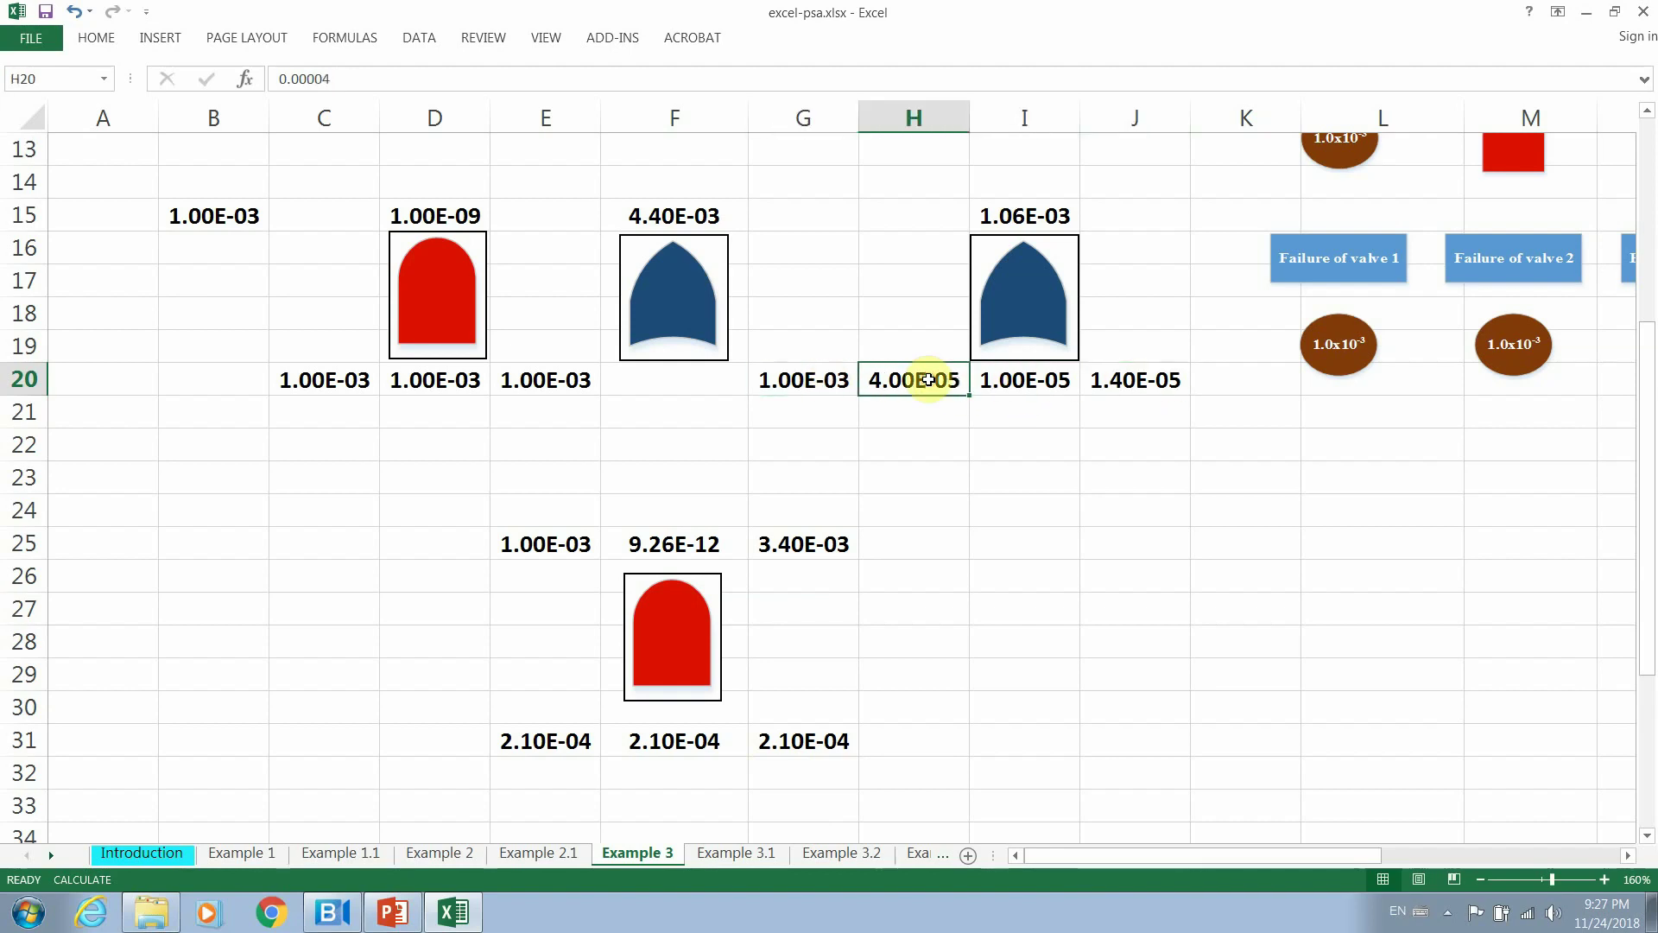
left_click(1019, 380)
left_click(1151, 372)
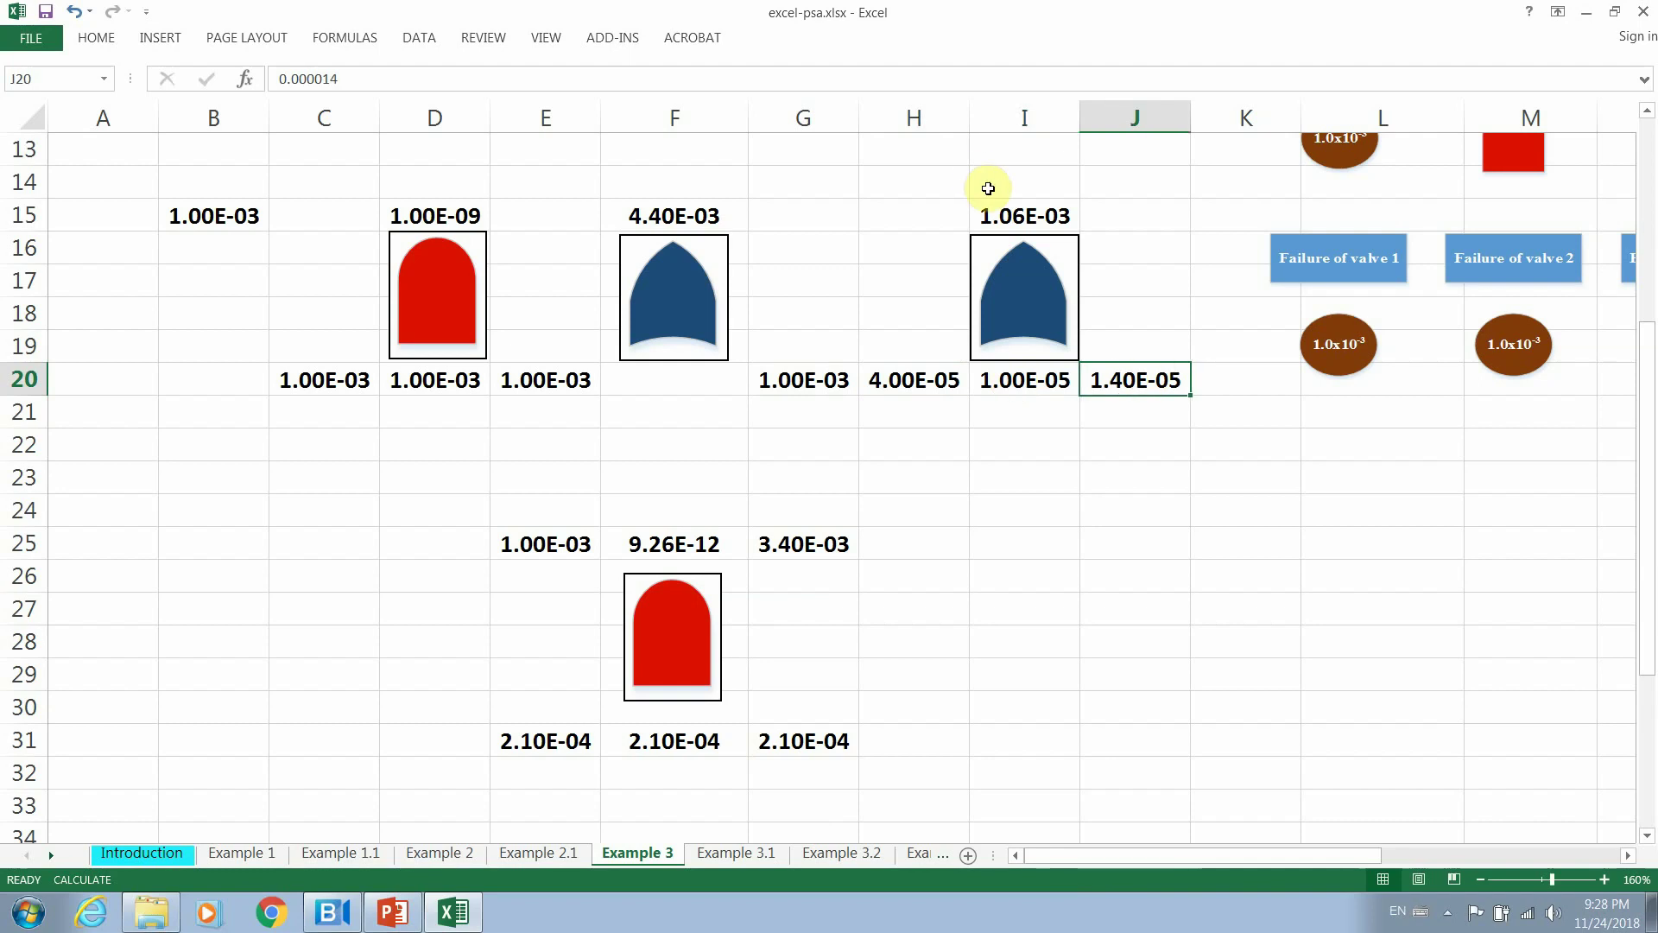
left_click(1023, 218)
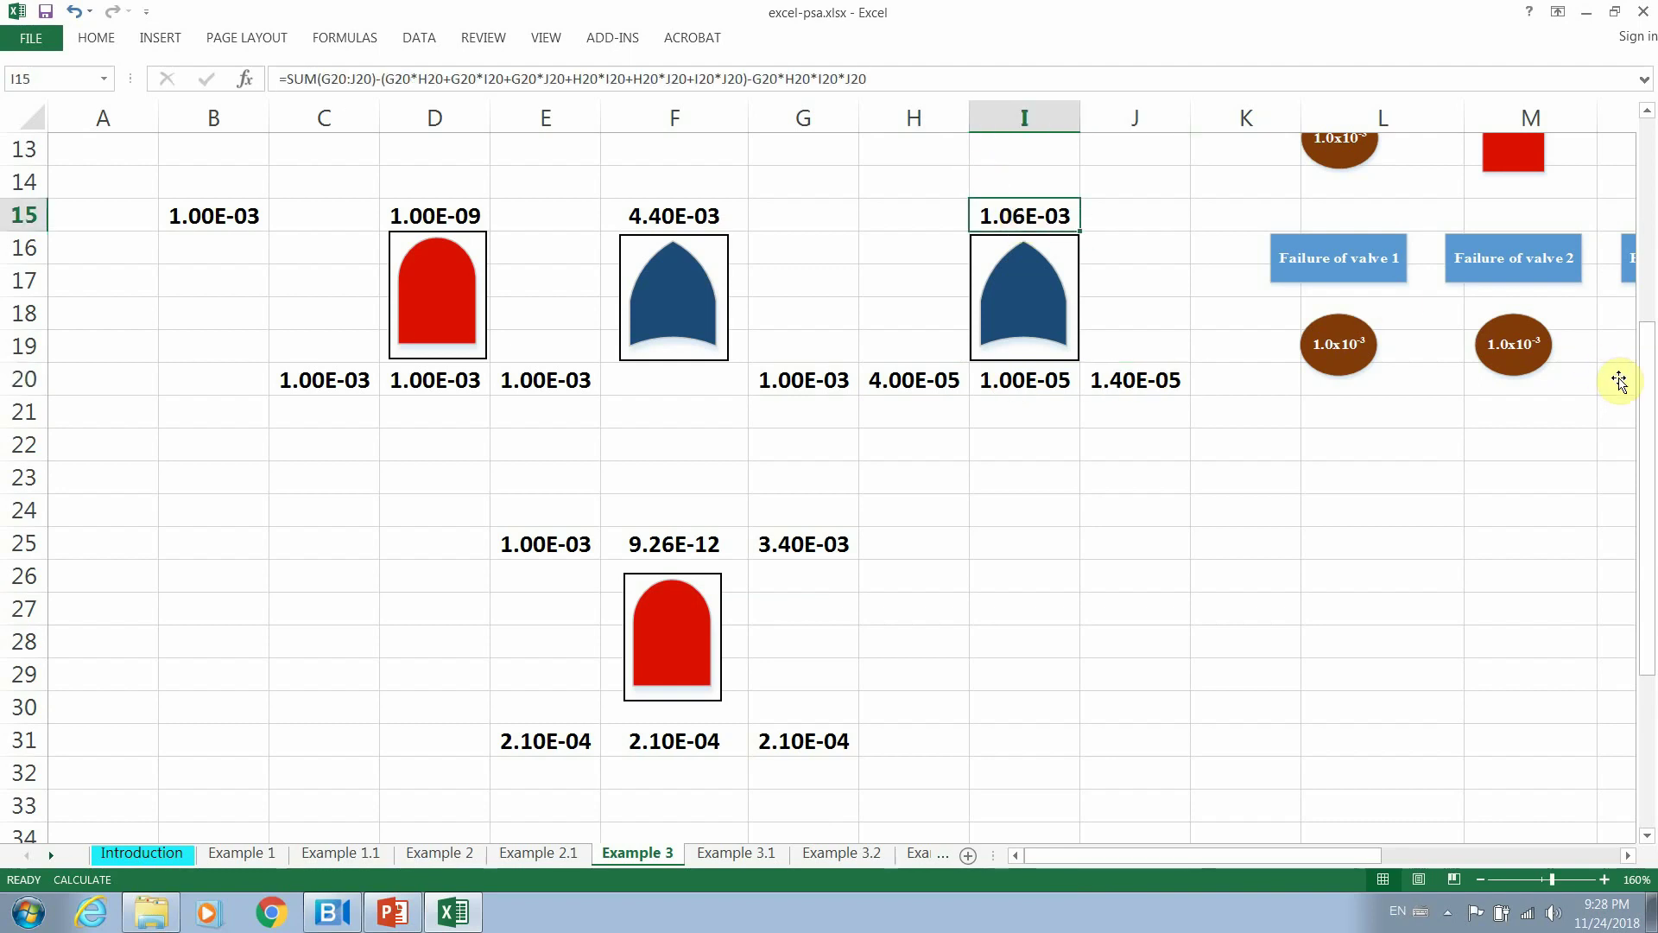
Examine the trigger-signal probability in B15 and the top-event OR-gate formula in F7.
left_click_drag(1647, 388, 1629, 270)
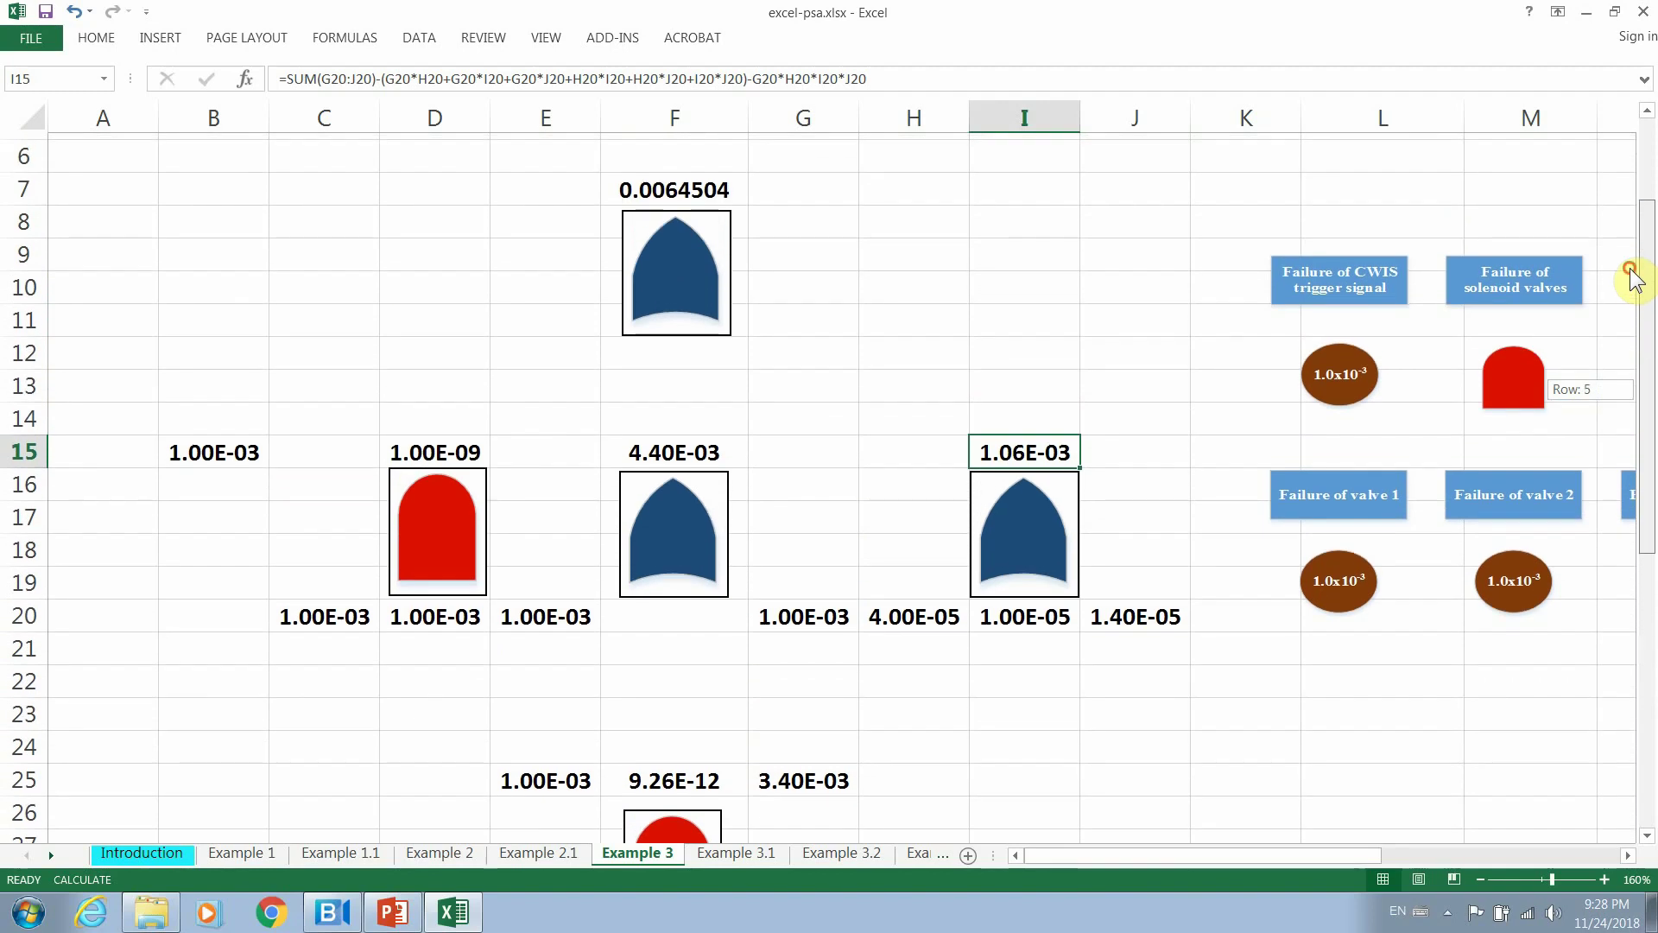
left_click(236, 445)
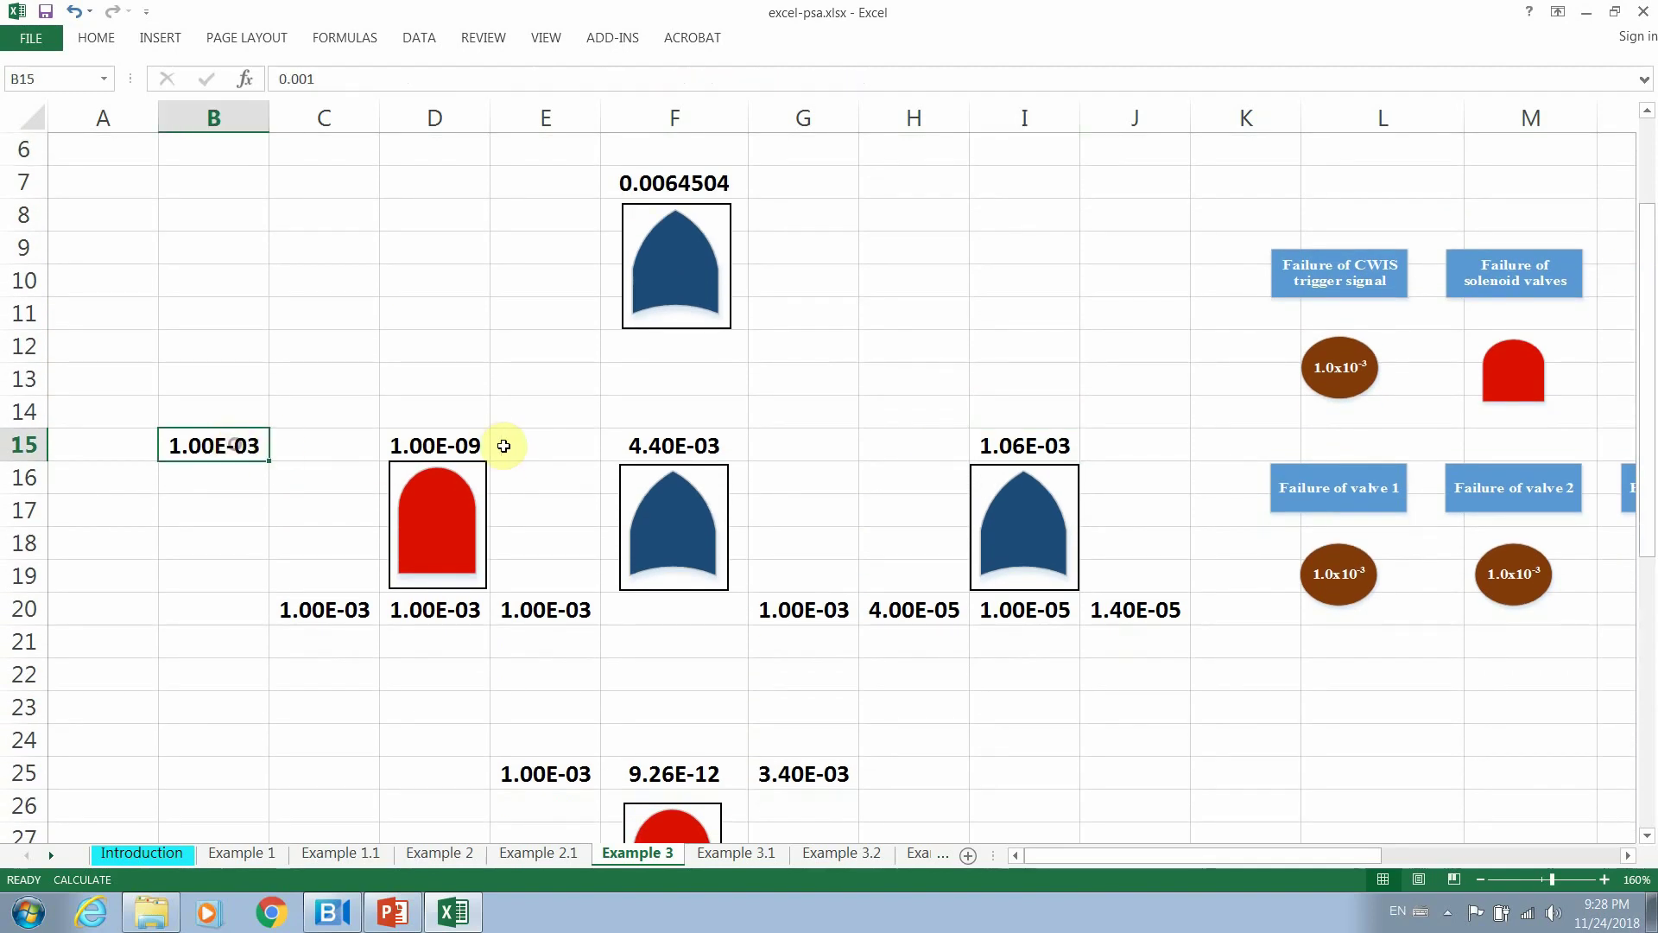
left_click(738, 187)
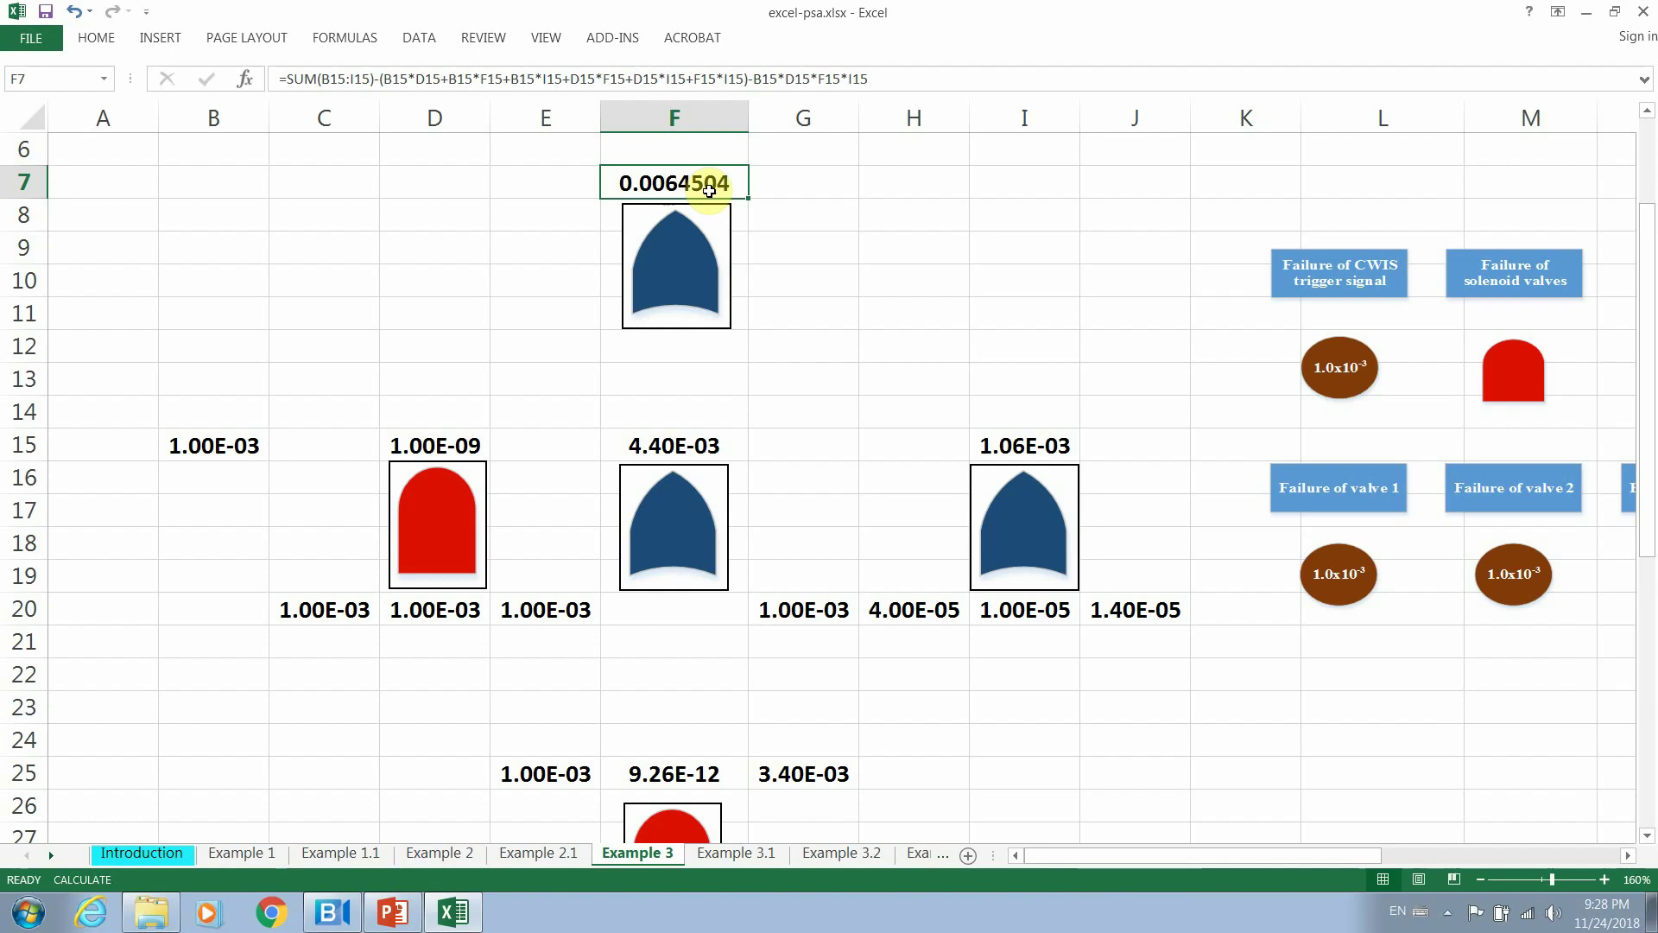
left_click(786, 194)
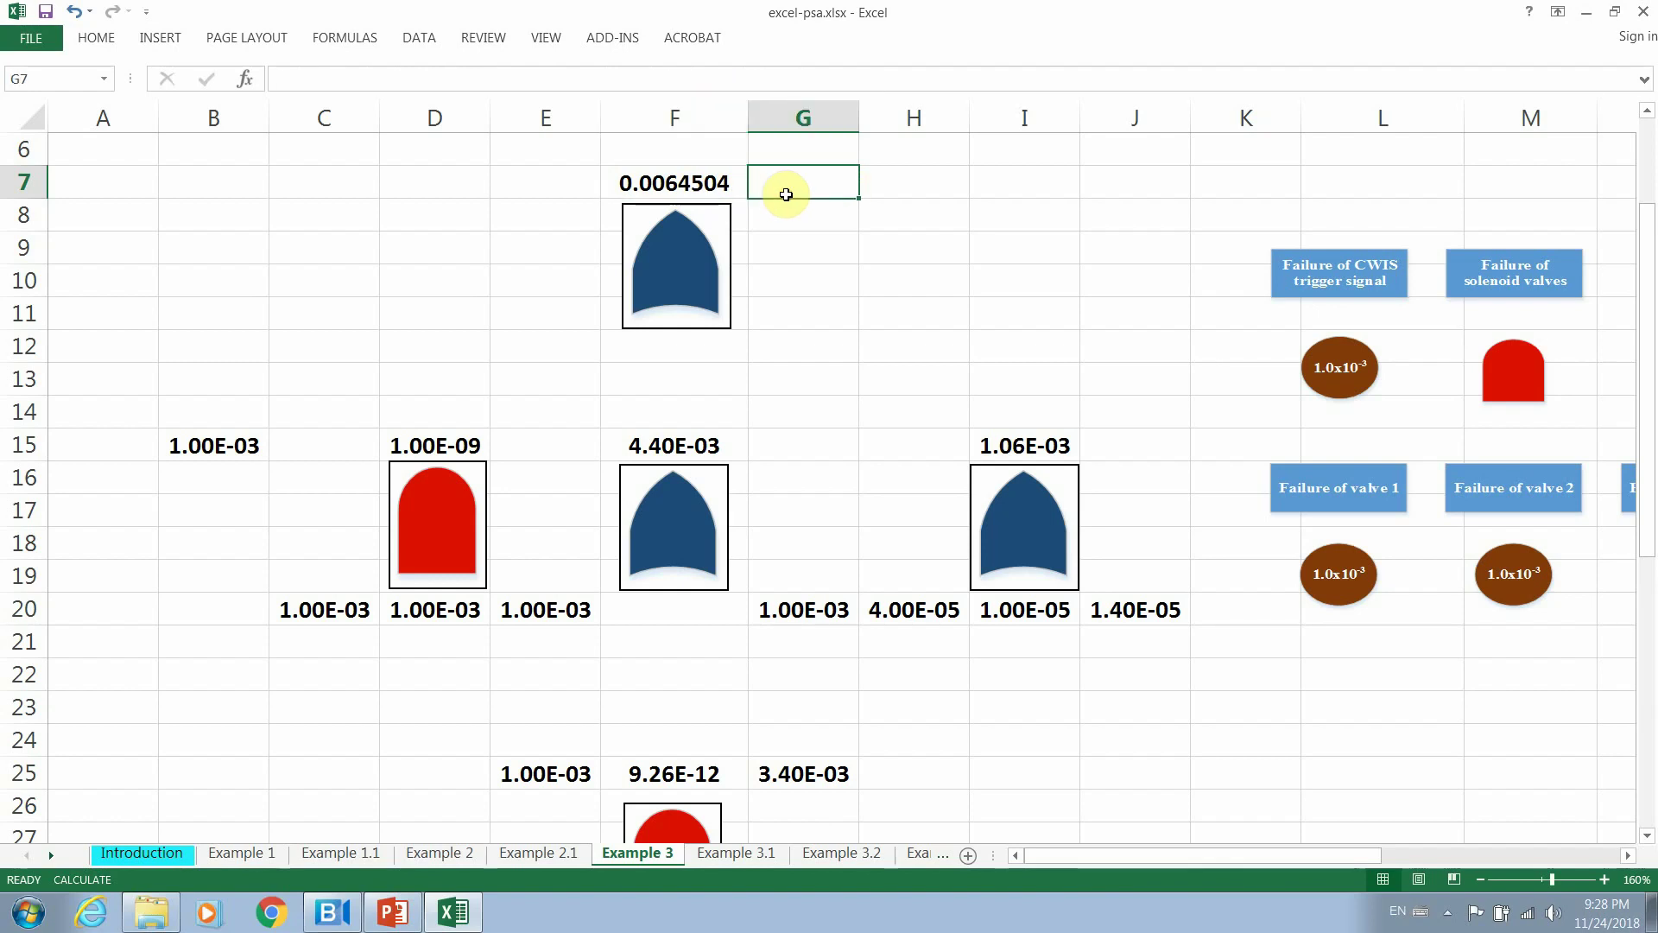
left_click(686, 187)
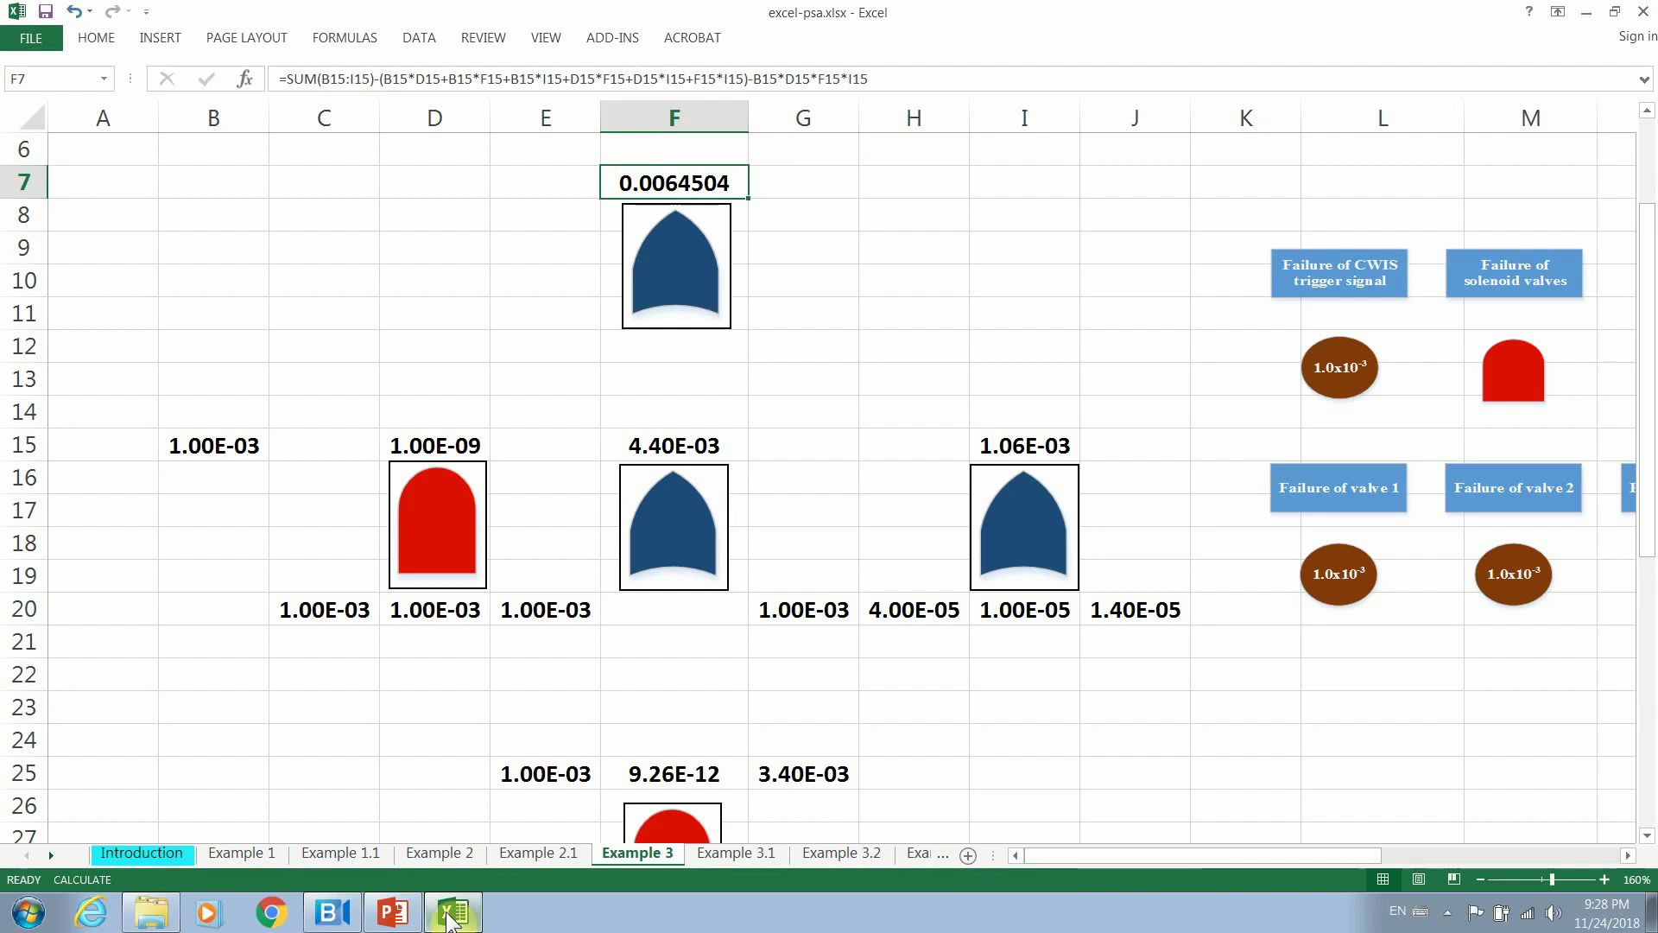
In PowerPoint, check the CWIS case #3 probability on the Sample scientific paper slide against F7, and return to the Excel workbook.
left_click(399, 914)
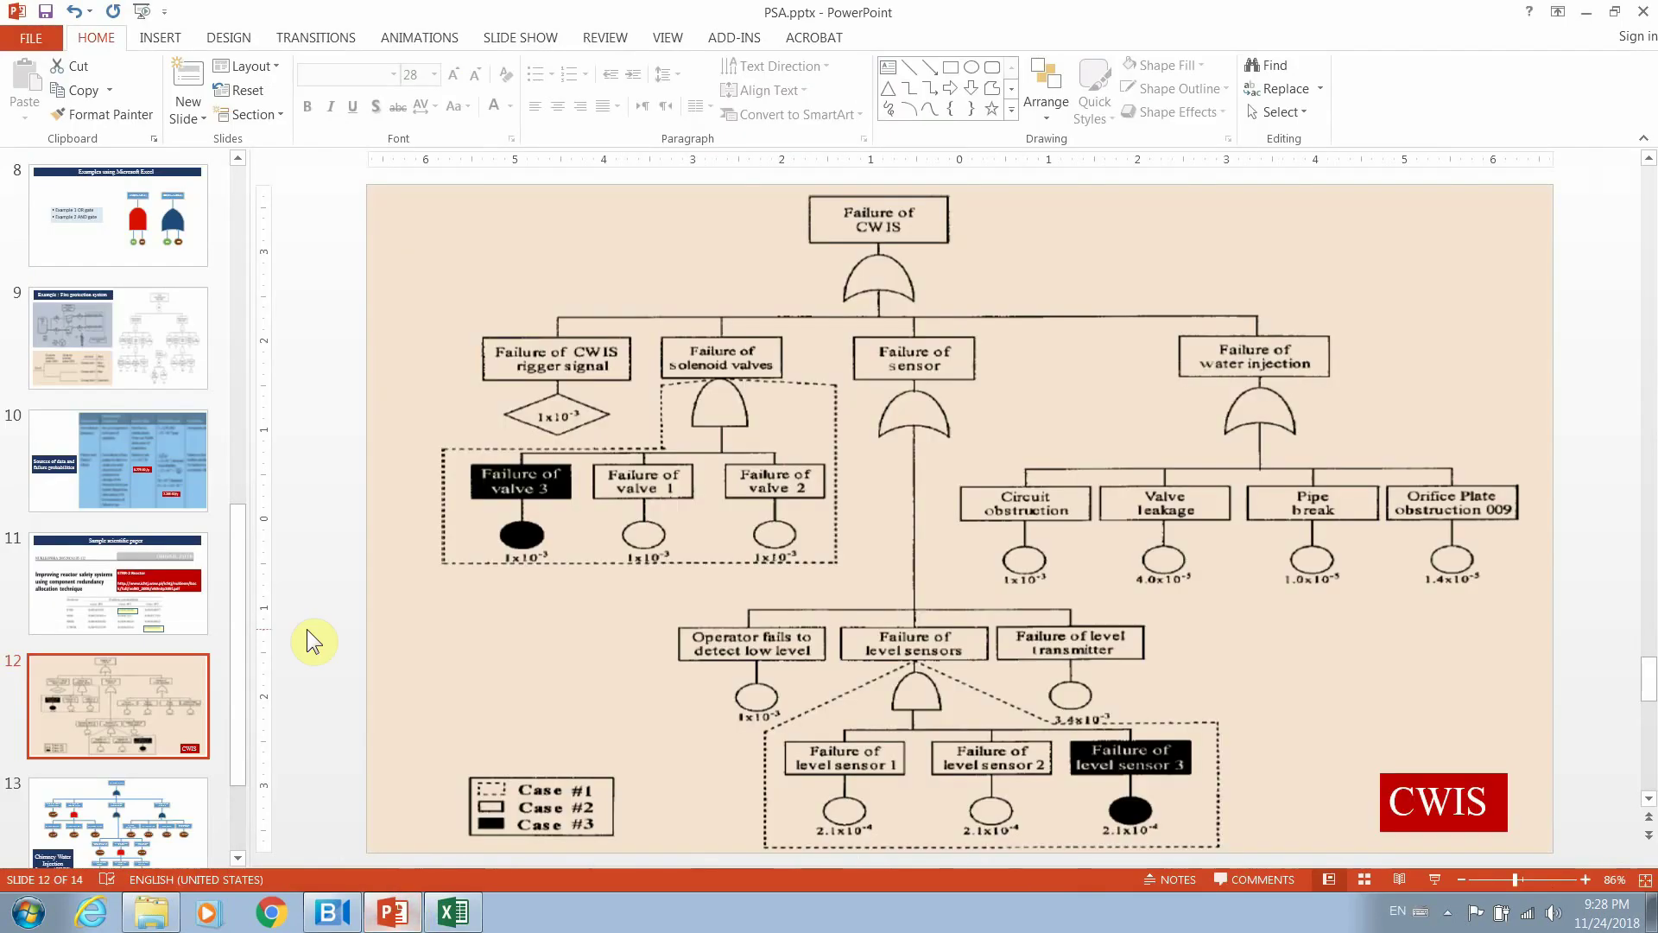
left_click(240, 579)
mouse_move(241, 578)
left_mouse_down()
mouse_move(235, 561)
mouse_move(233, 590)
left_mouse_up()
left_click(158, 588)
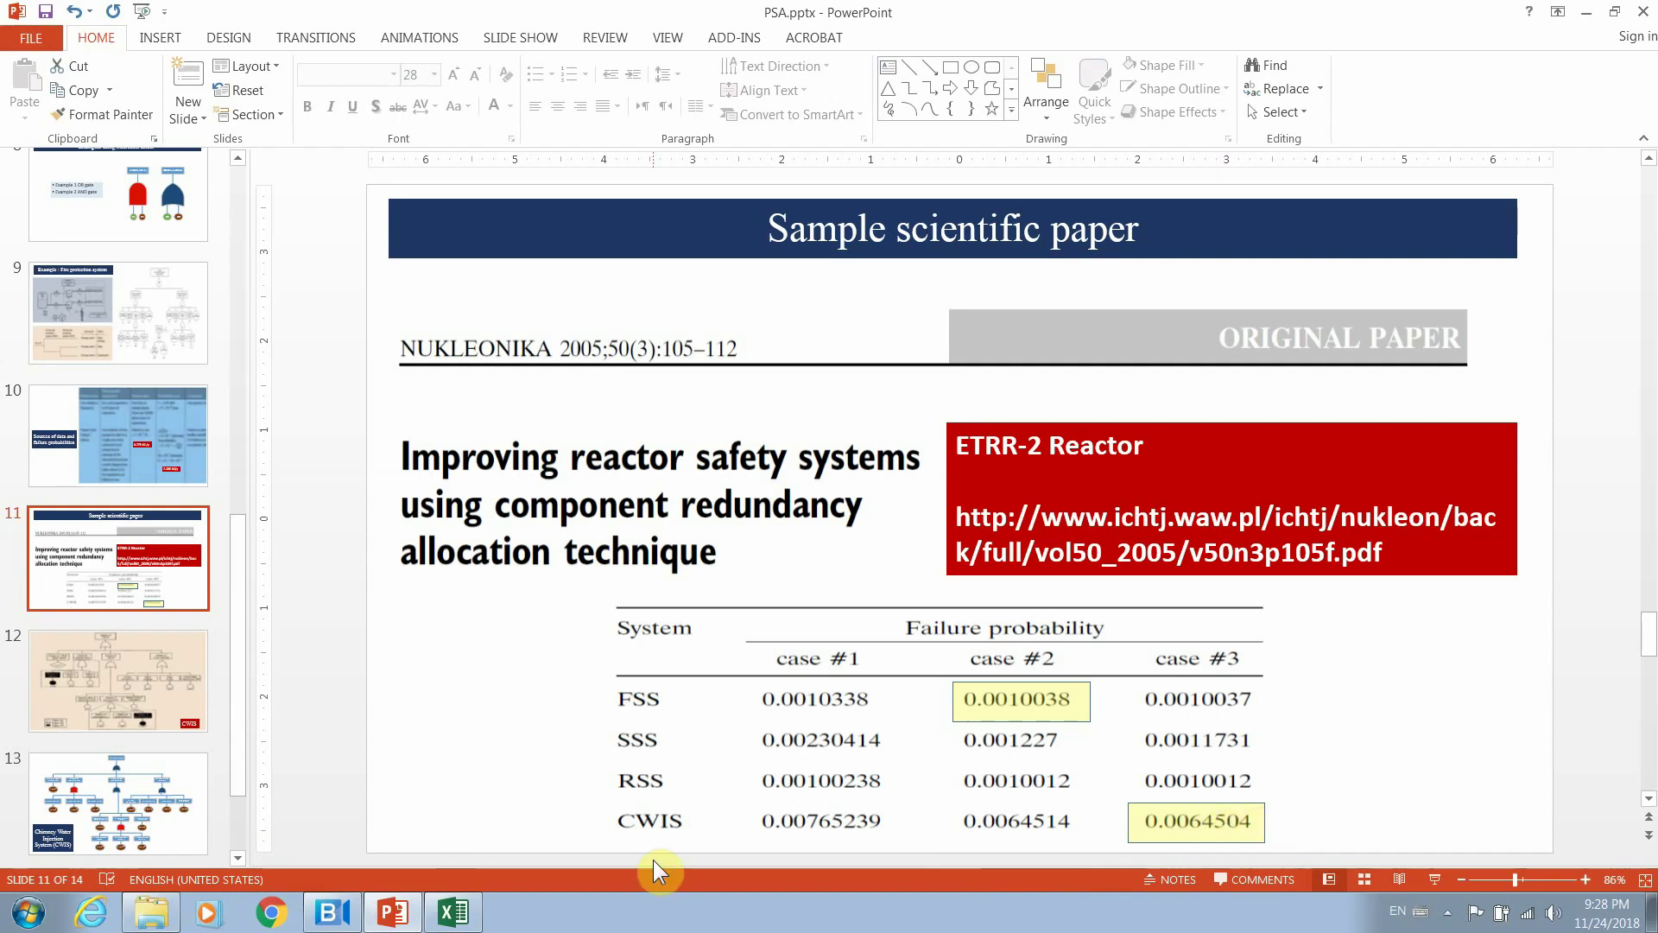
left_click(453, 916)
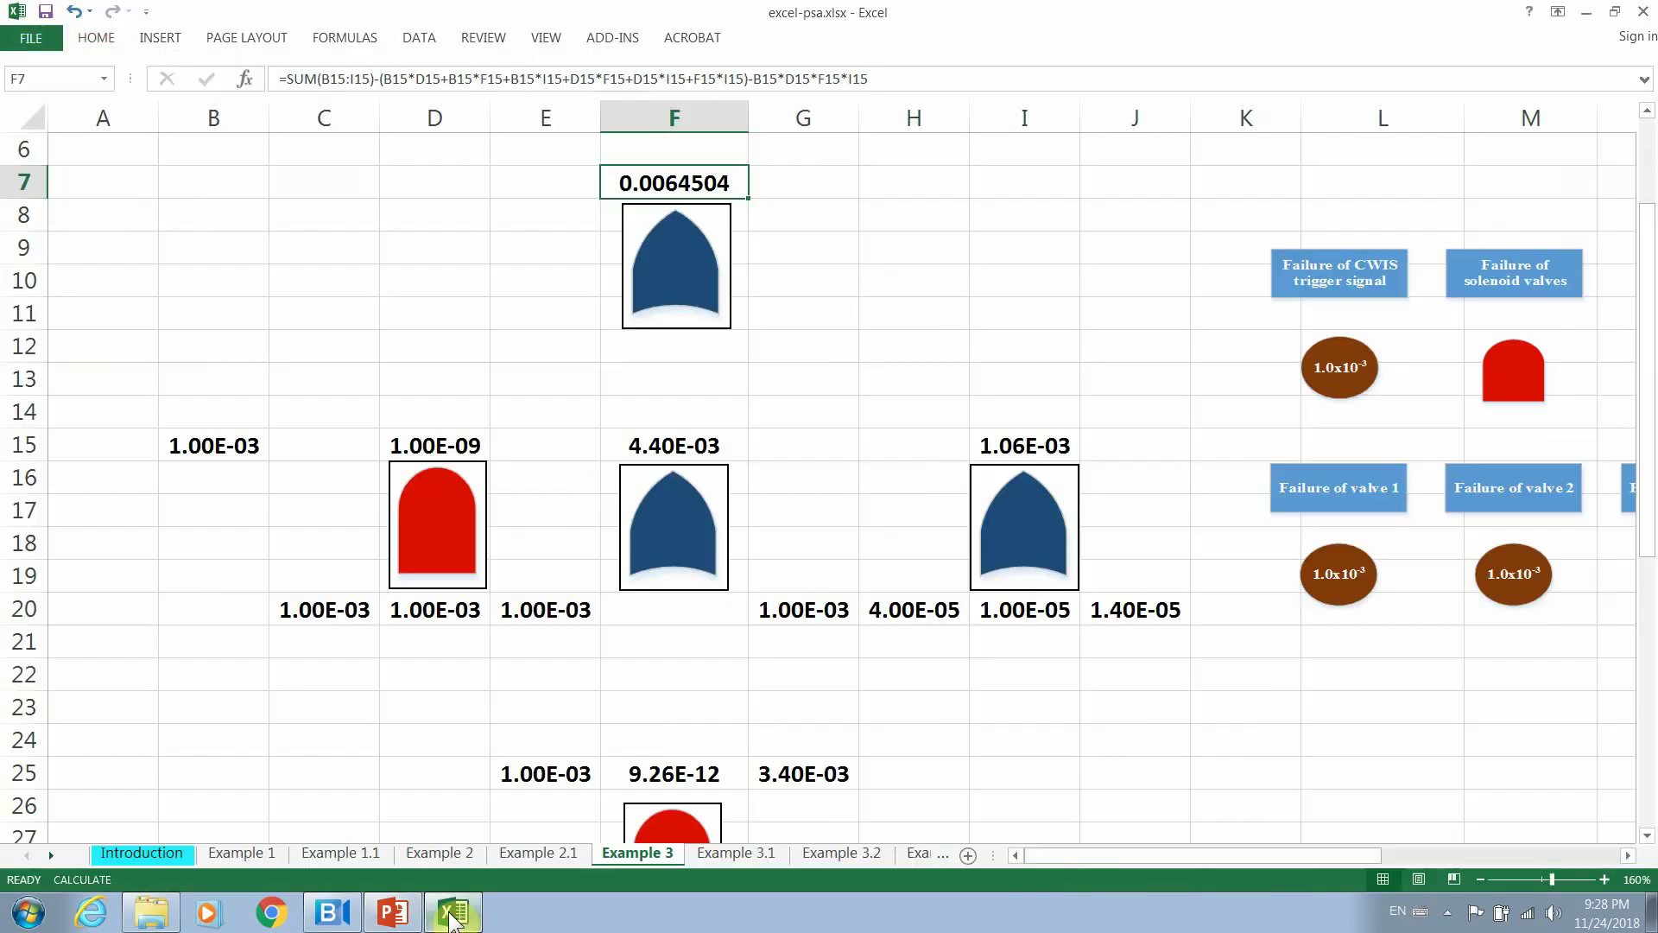
left_click(826, 254)
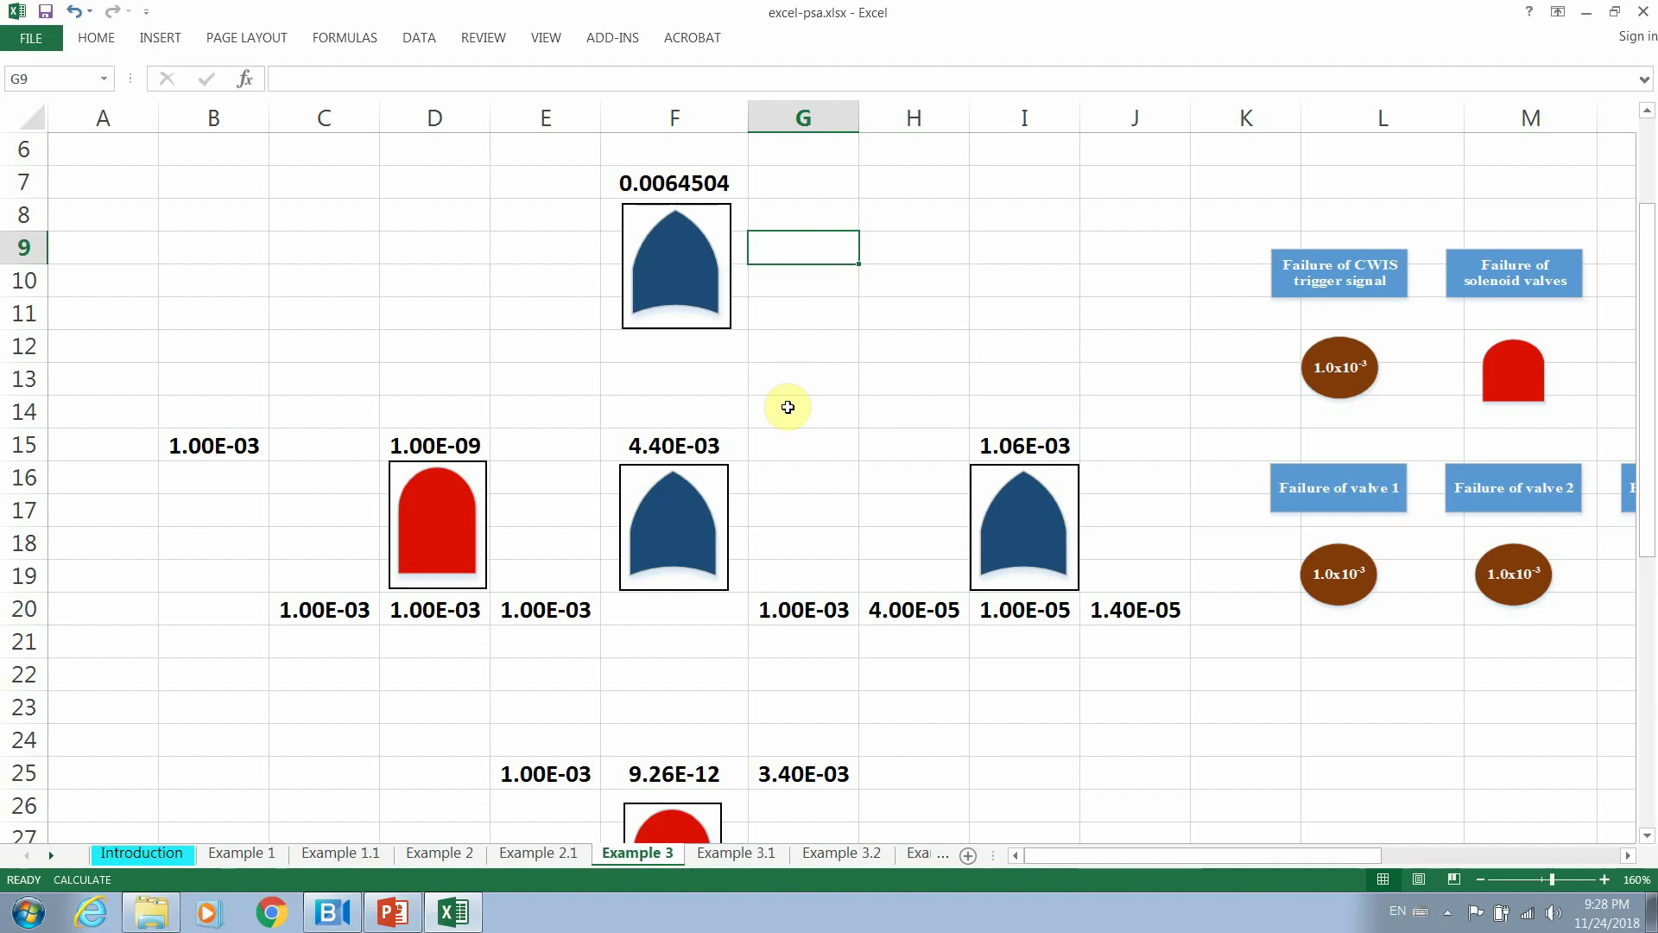
Open the Example 3.1 sheet and dismiss the warning about plotting values on log charts.
left_click(738, 853)
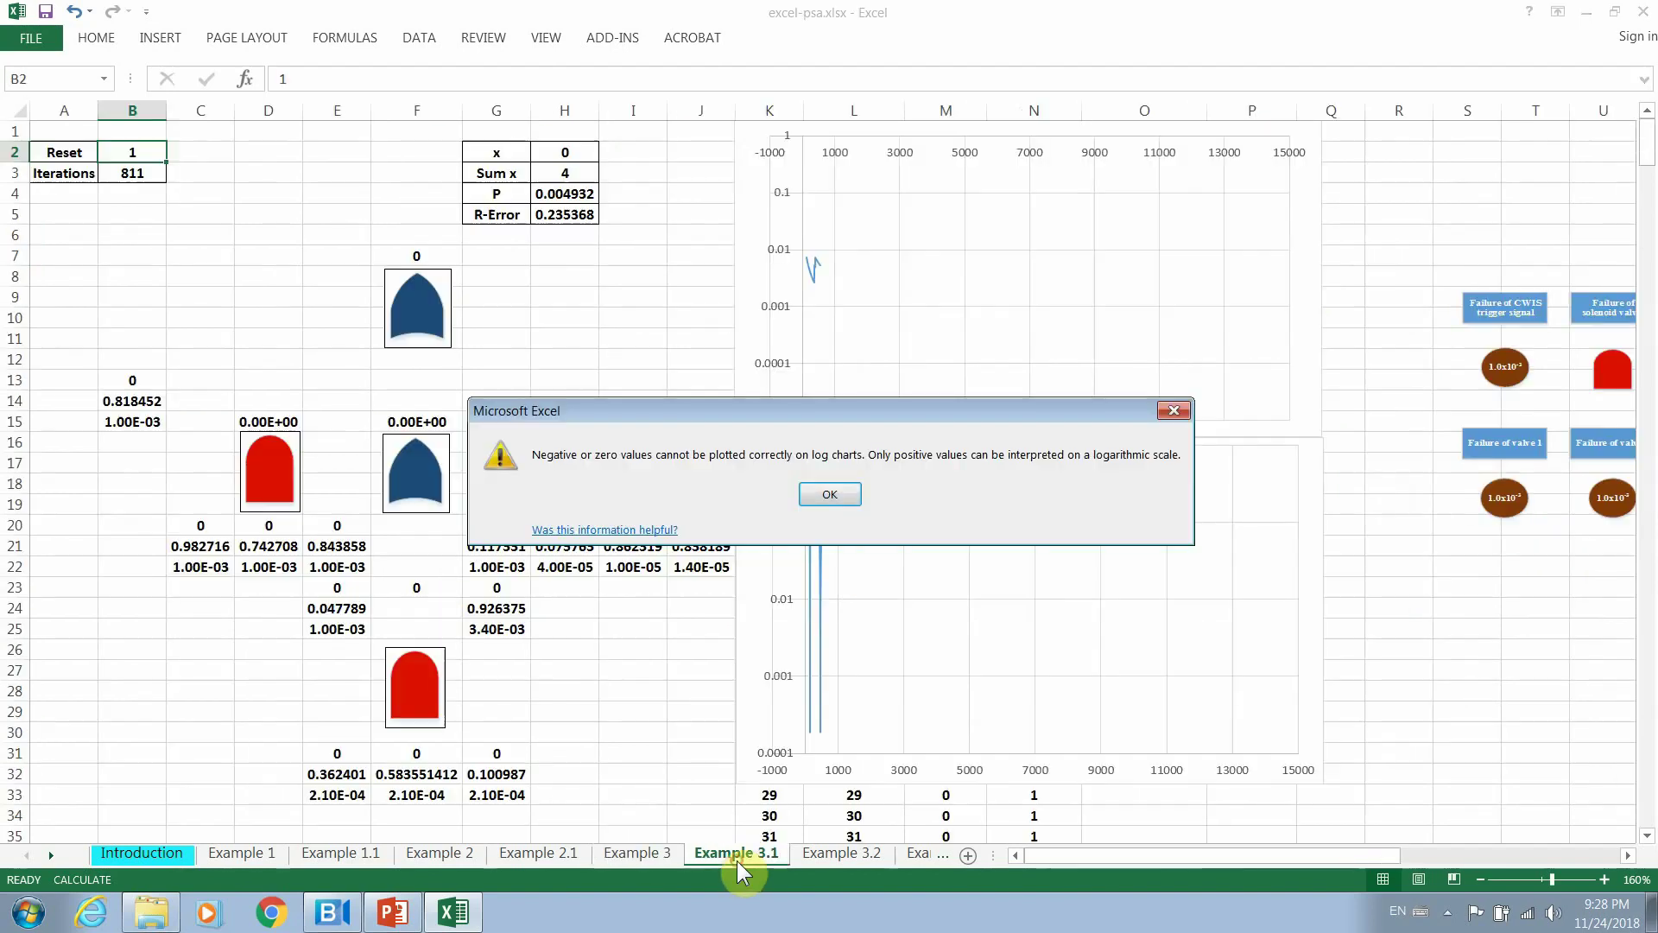
left_click(834, 493)
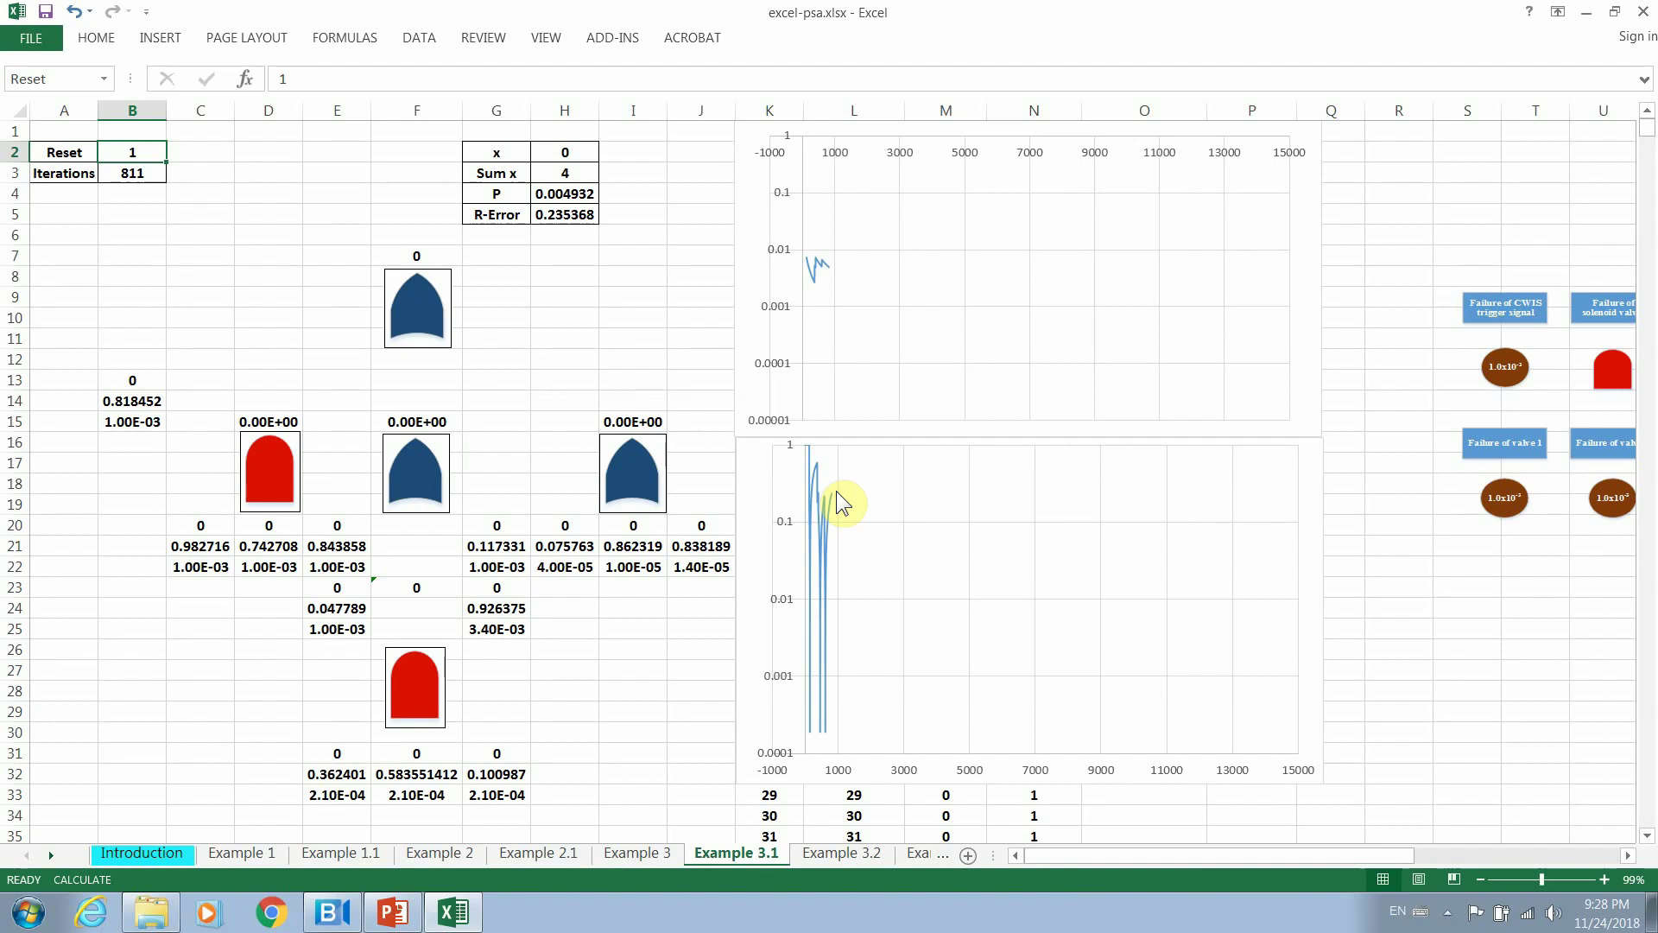
left_click(650, 337)
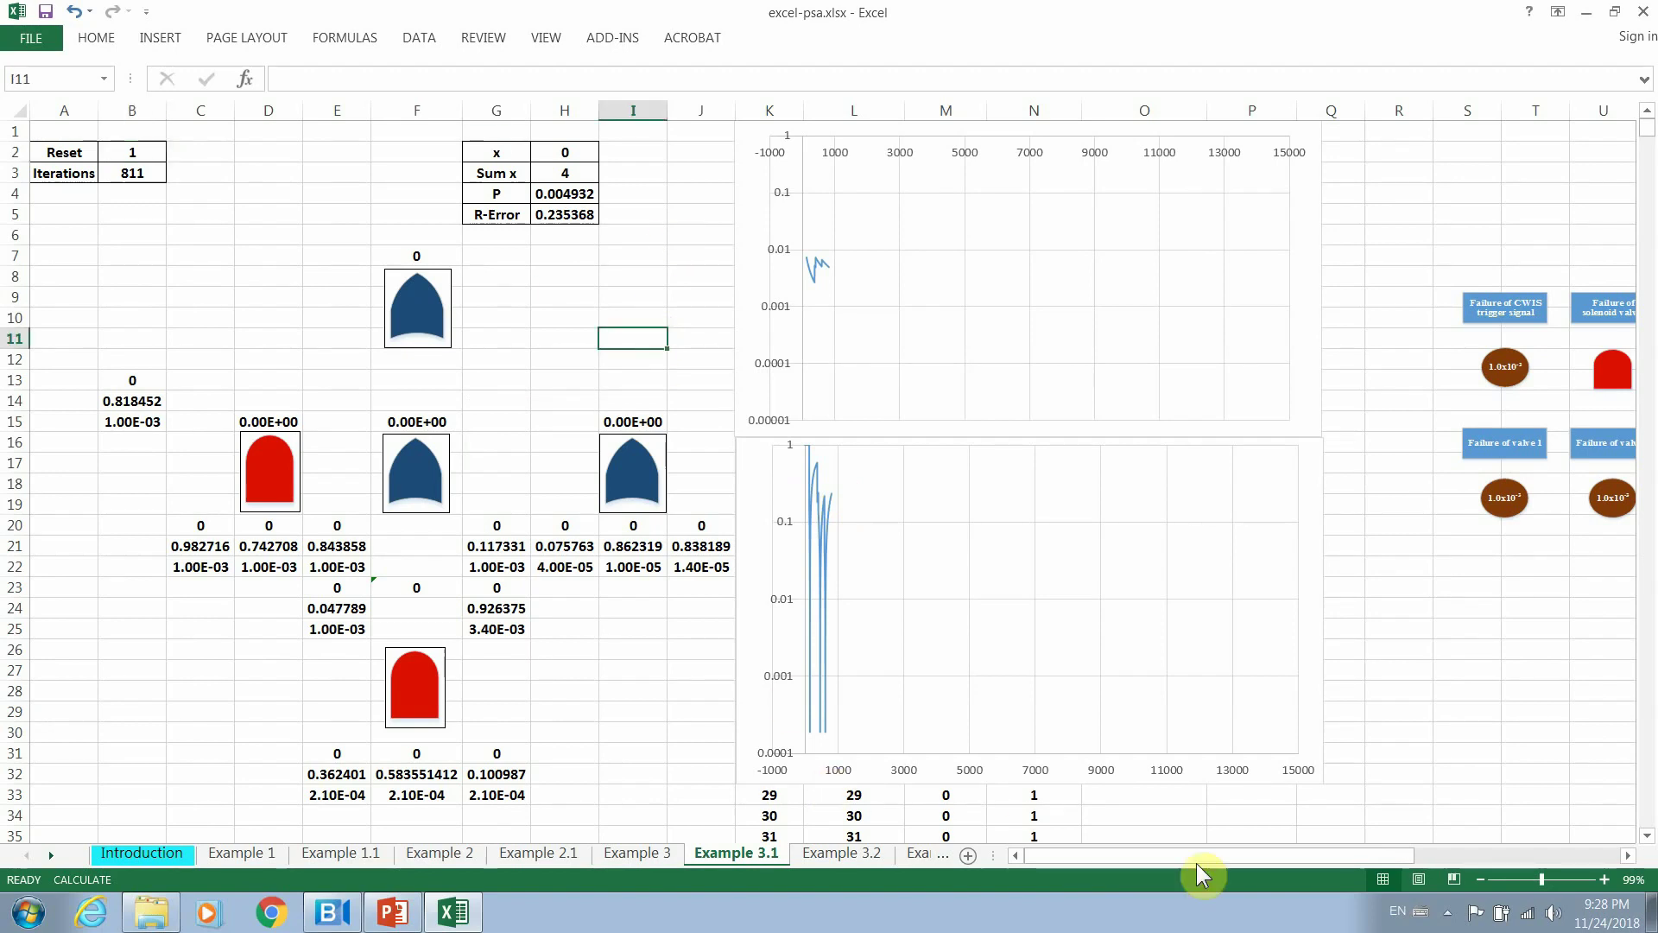
Select the three level-sensor failure probabilities in E33:G33 of the Example 3.1 sheet for review.
left_click(1548, 879)
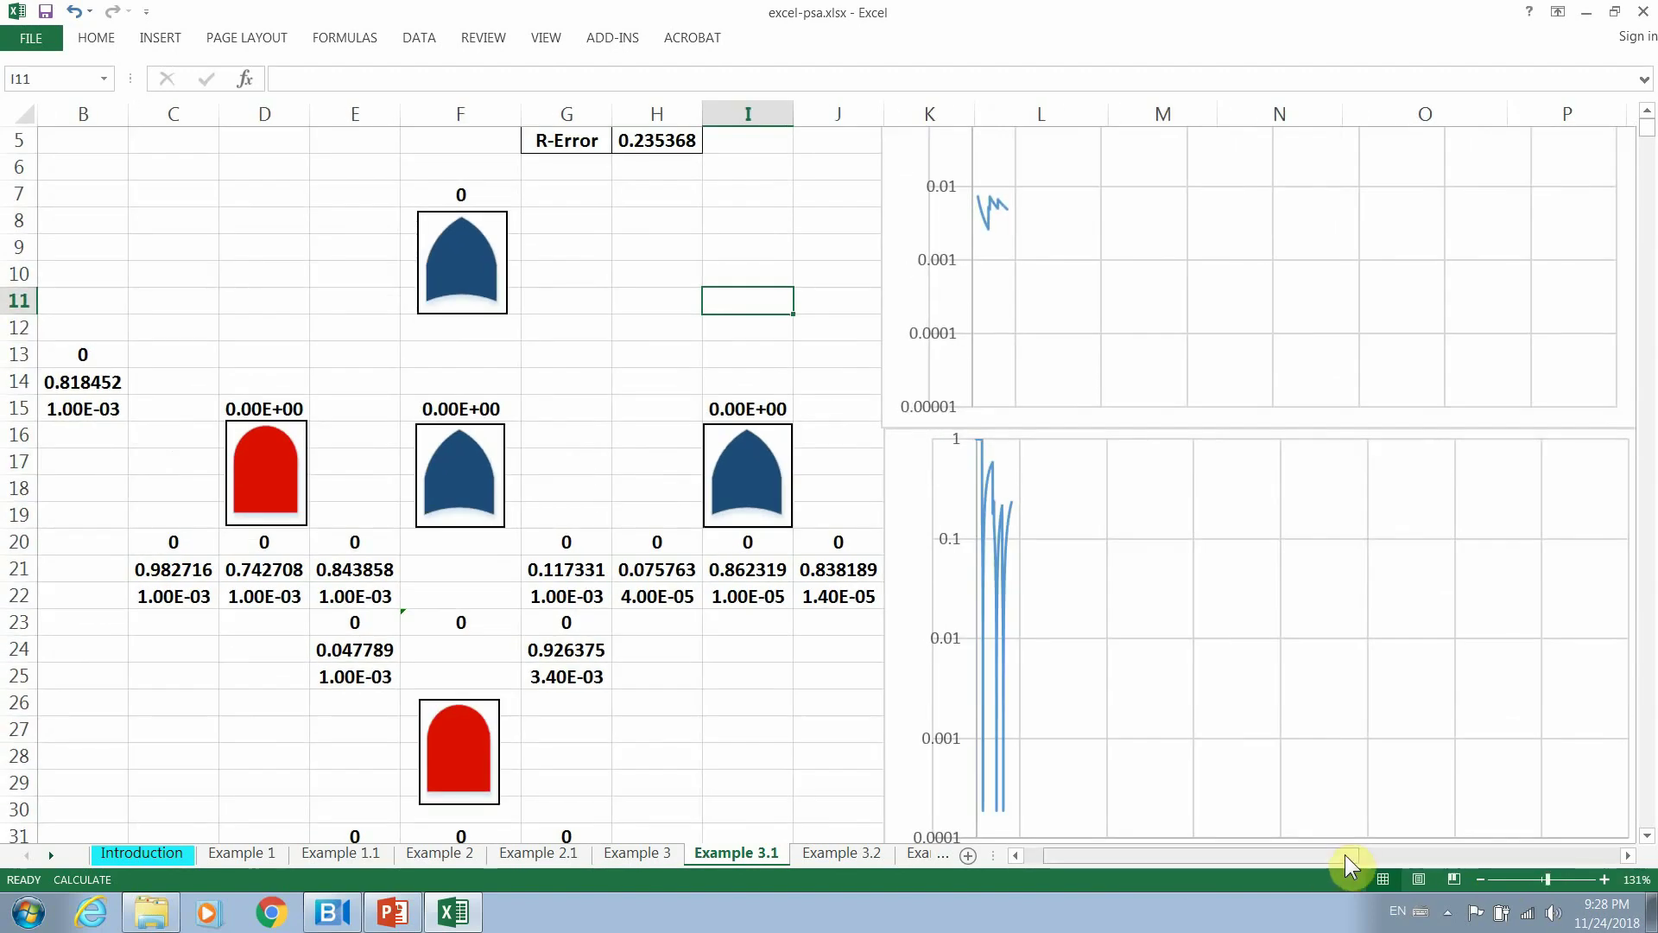
left_click_drag(1349, 873, 1207, 872)
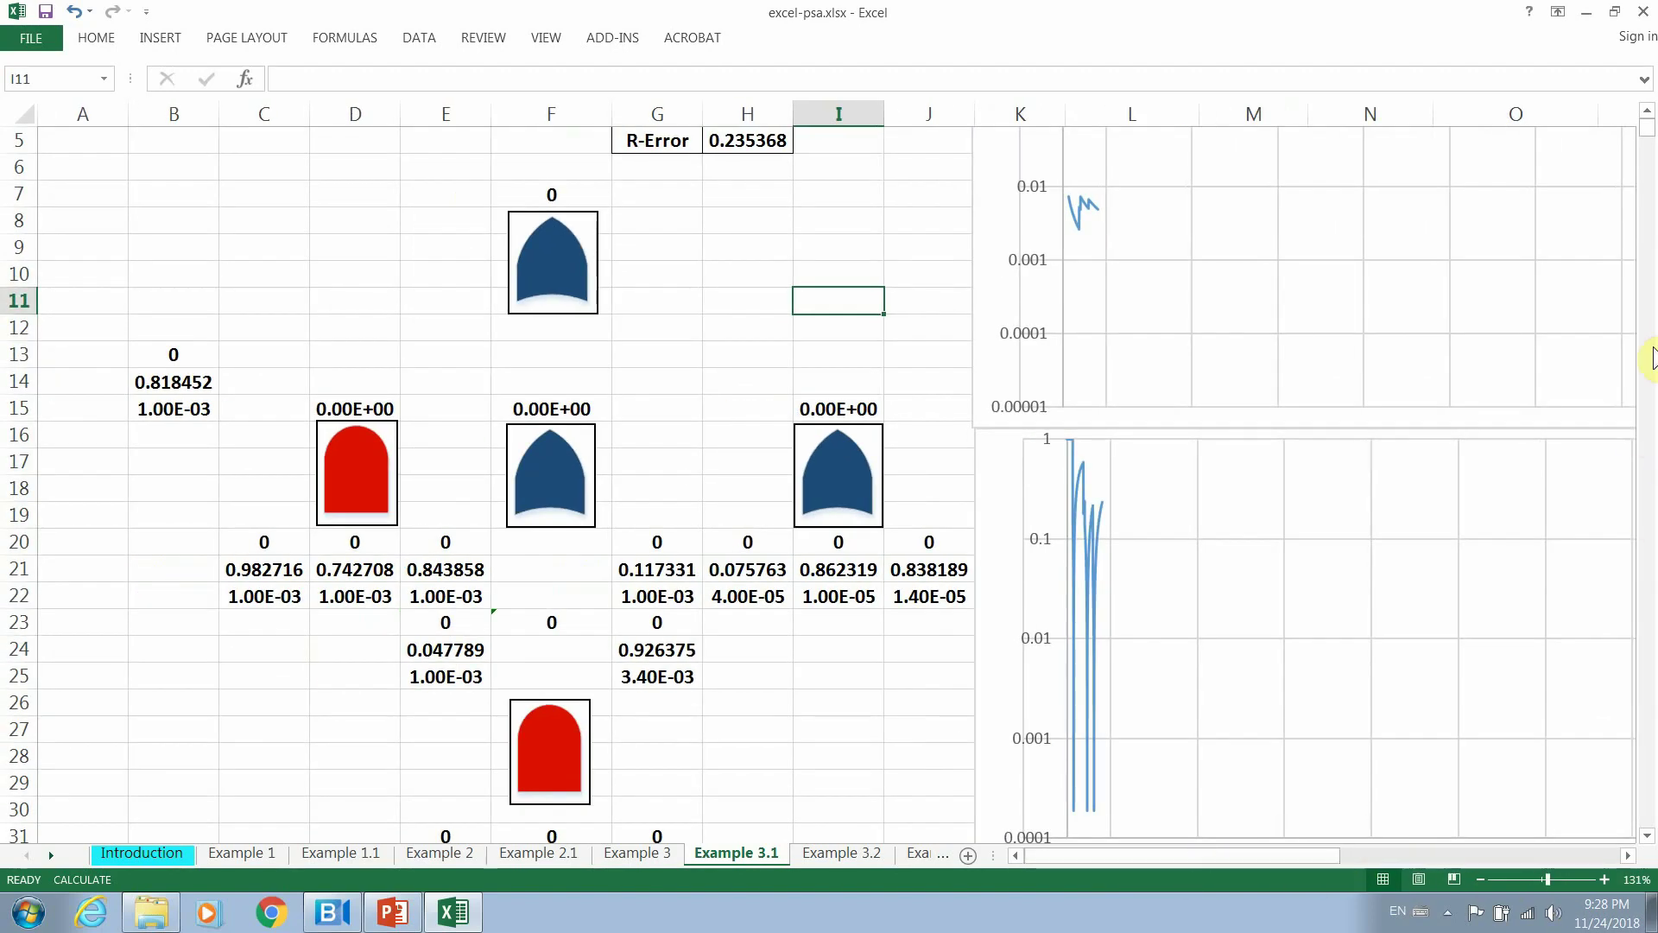
left_click(1646, 111)
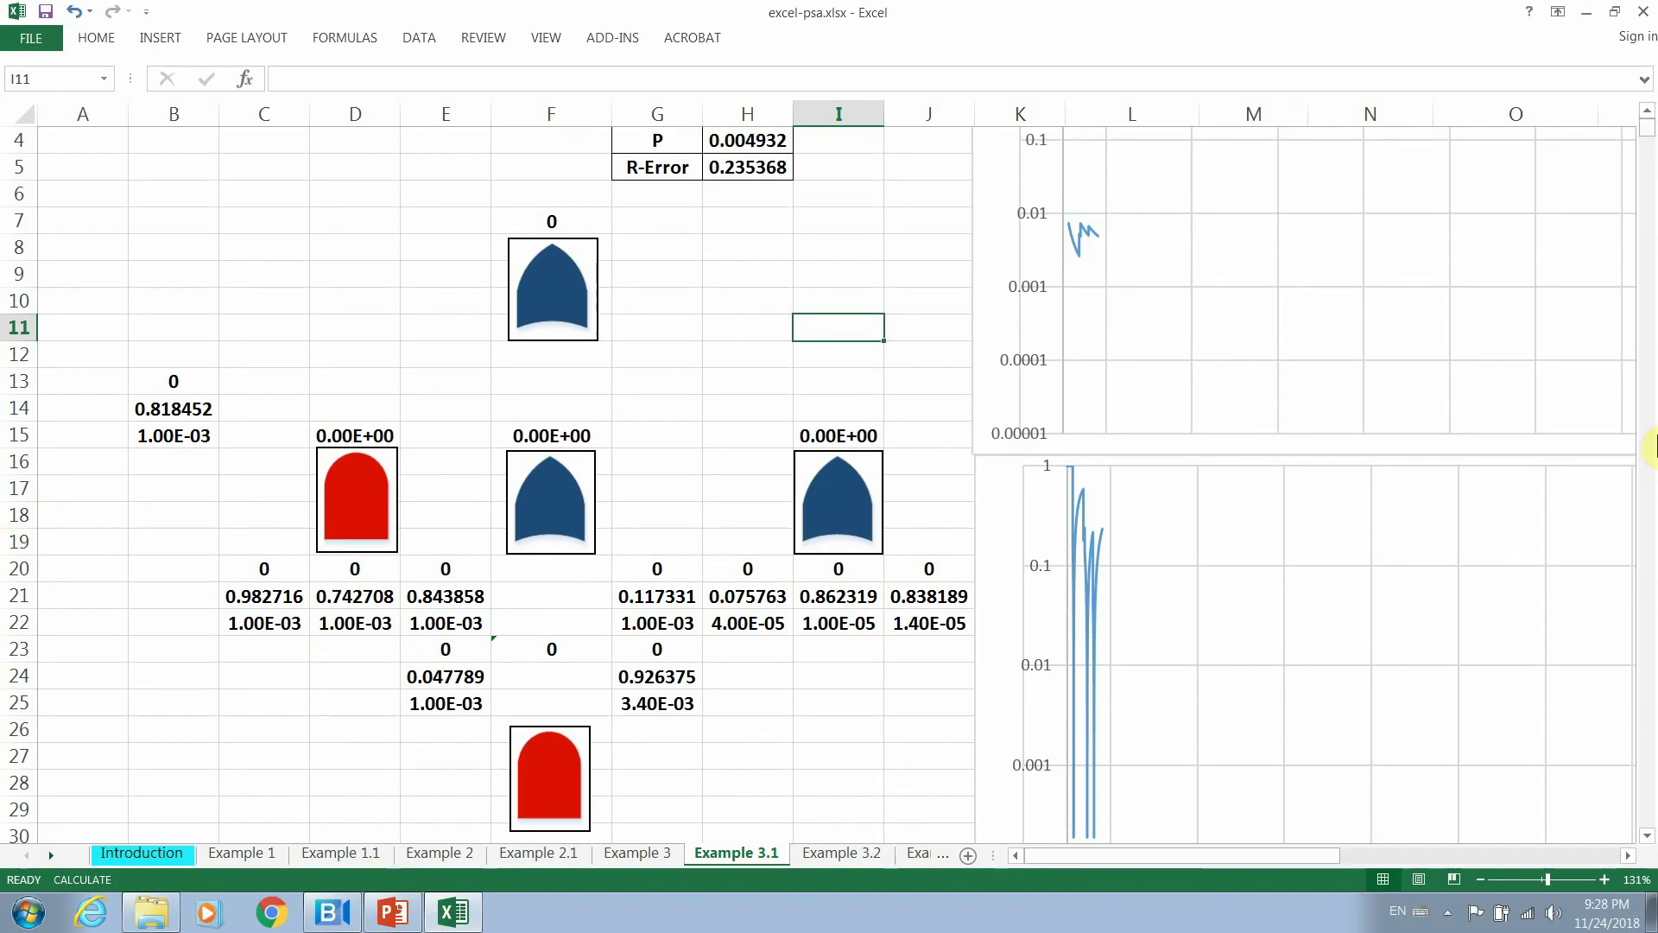
left_click(1647, 835)
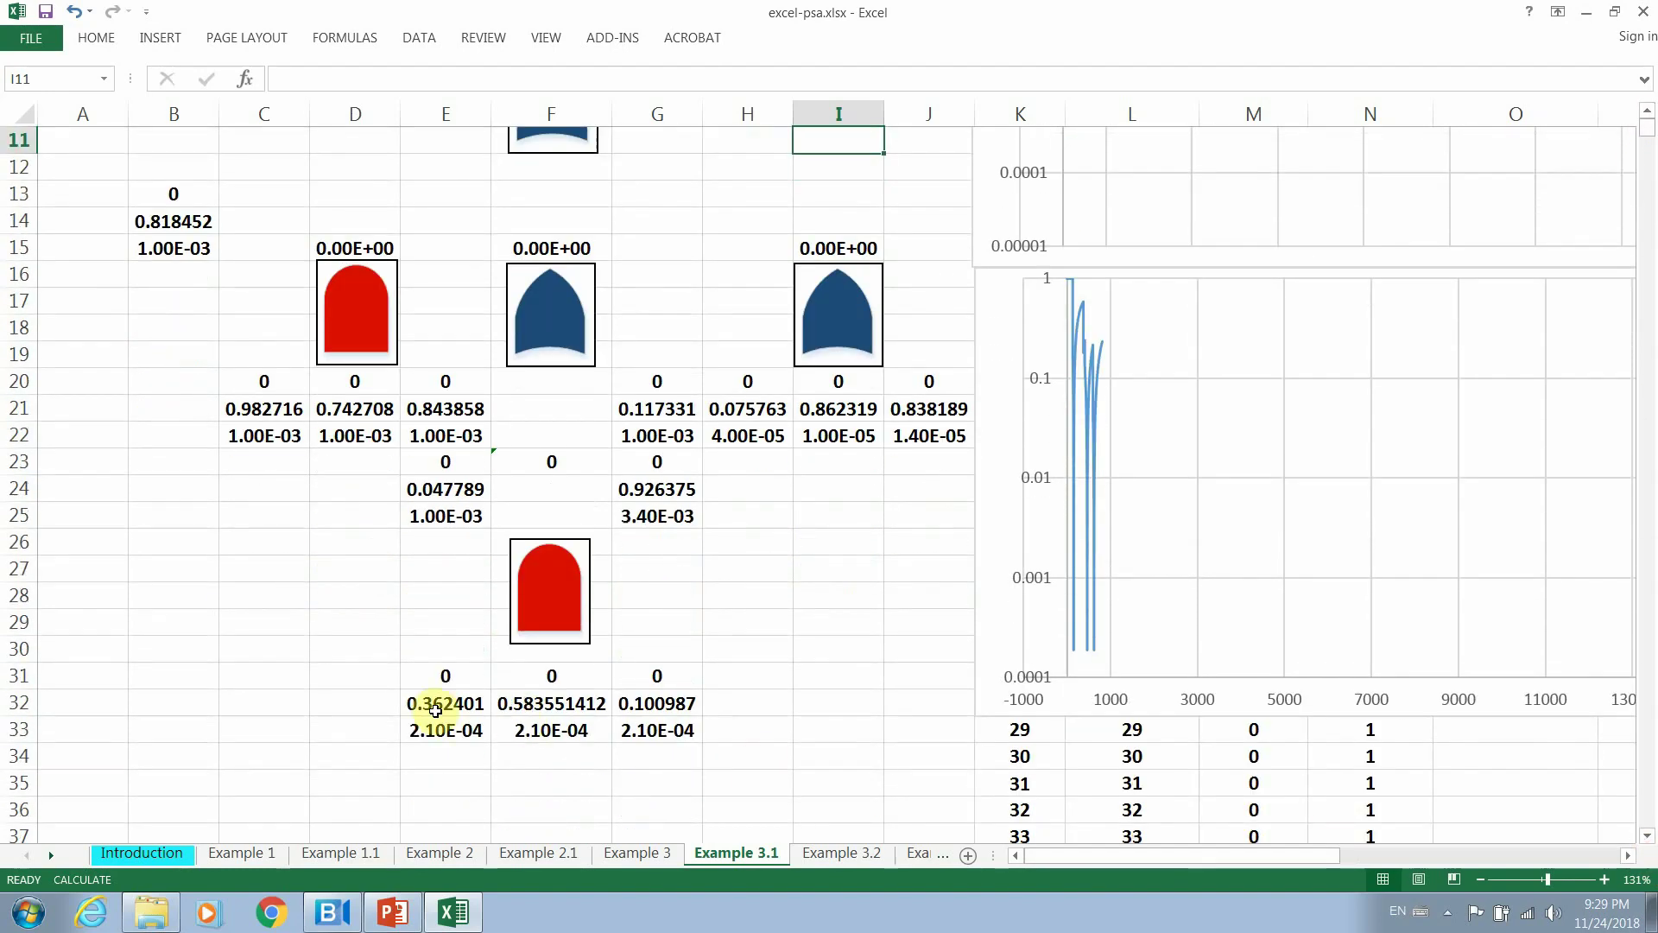
left_click_drag(438, 733, 672, 739)
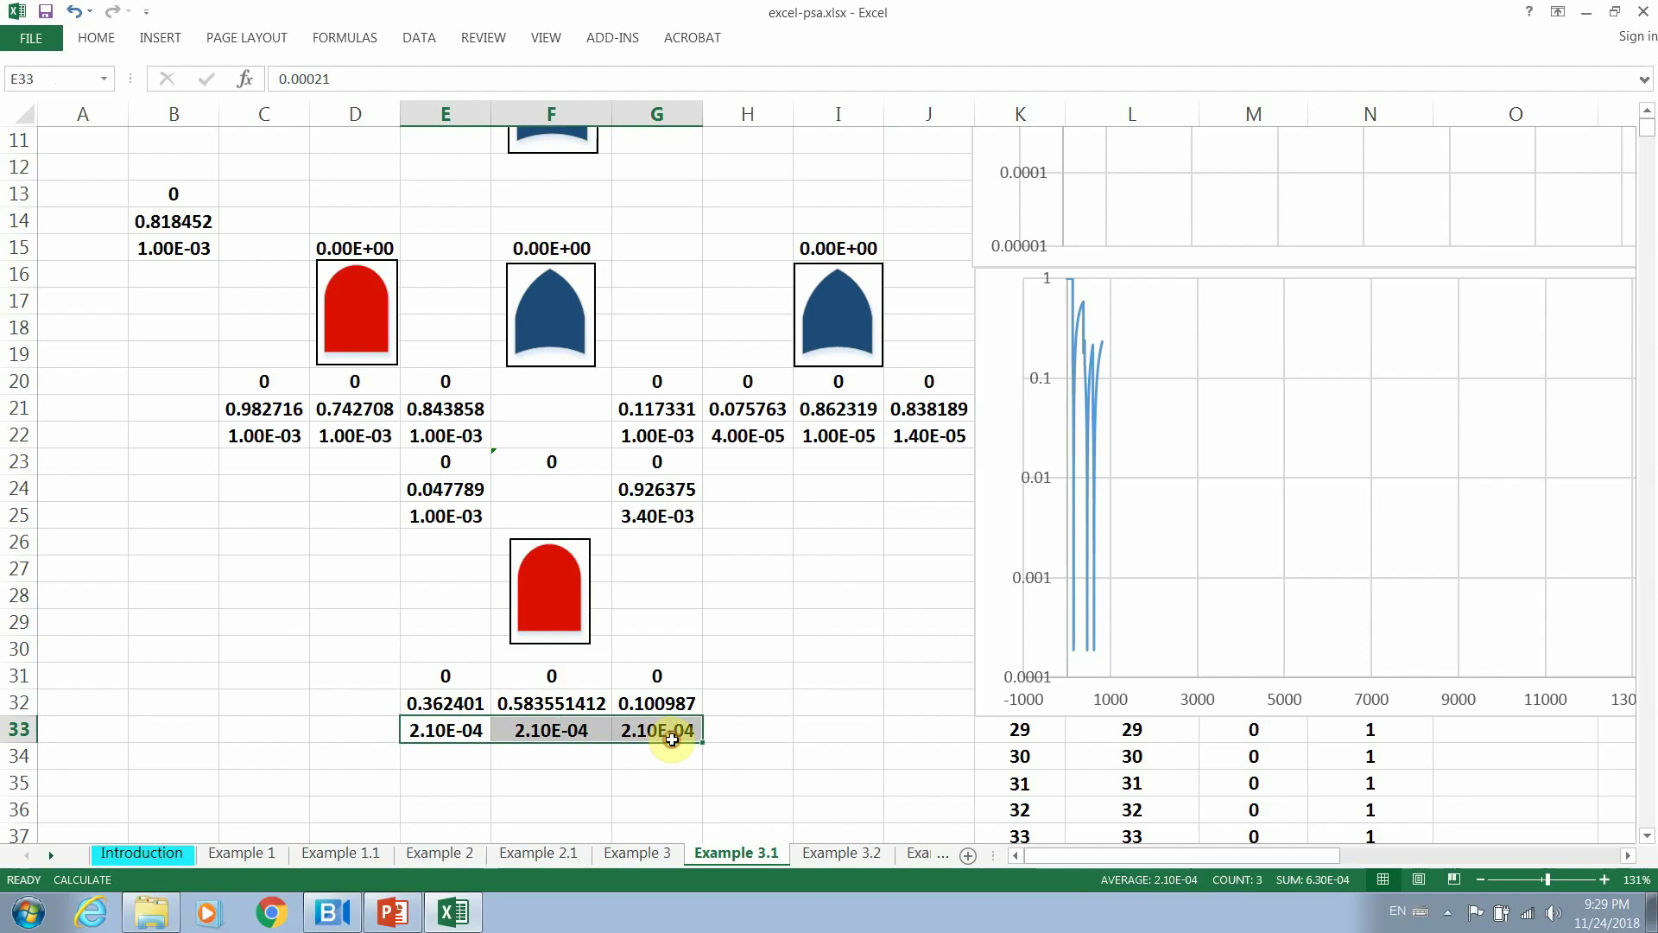
Review the level-sensor random numbers in E32:G32 and their failure-state IF formulas in E31:G31.
left_click_drag(437, 702, 674, 700)
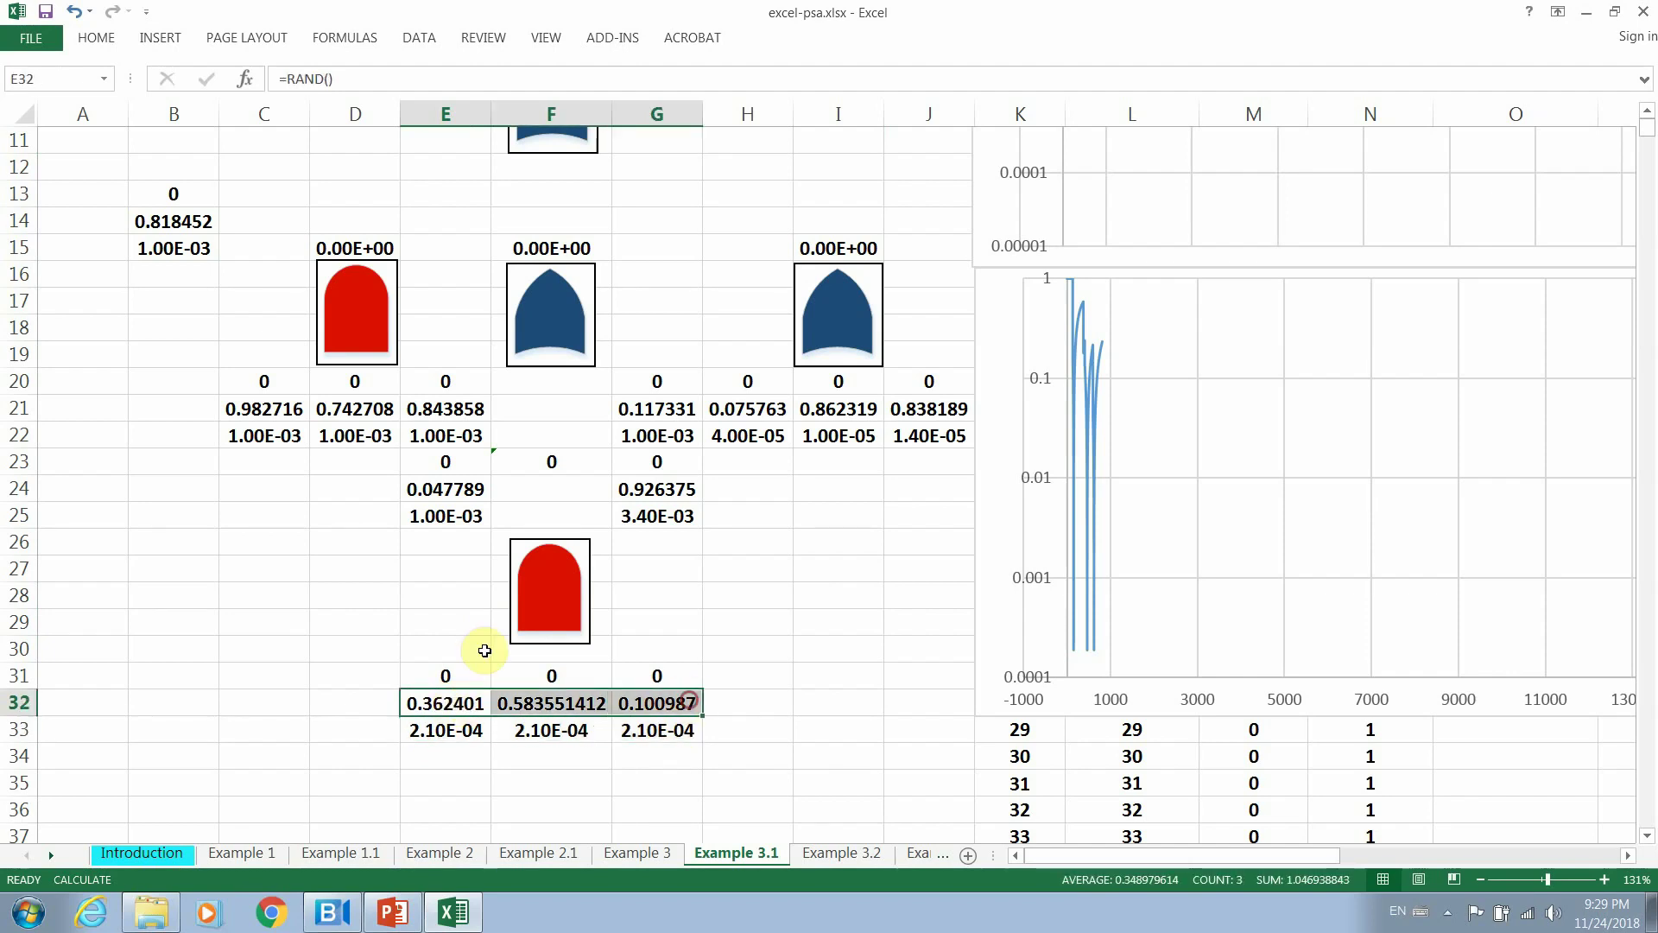
left_click(432, 675)
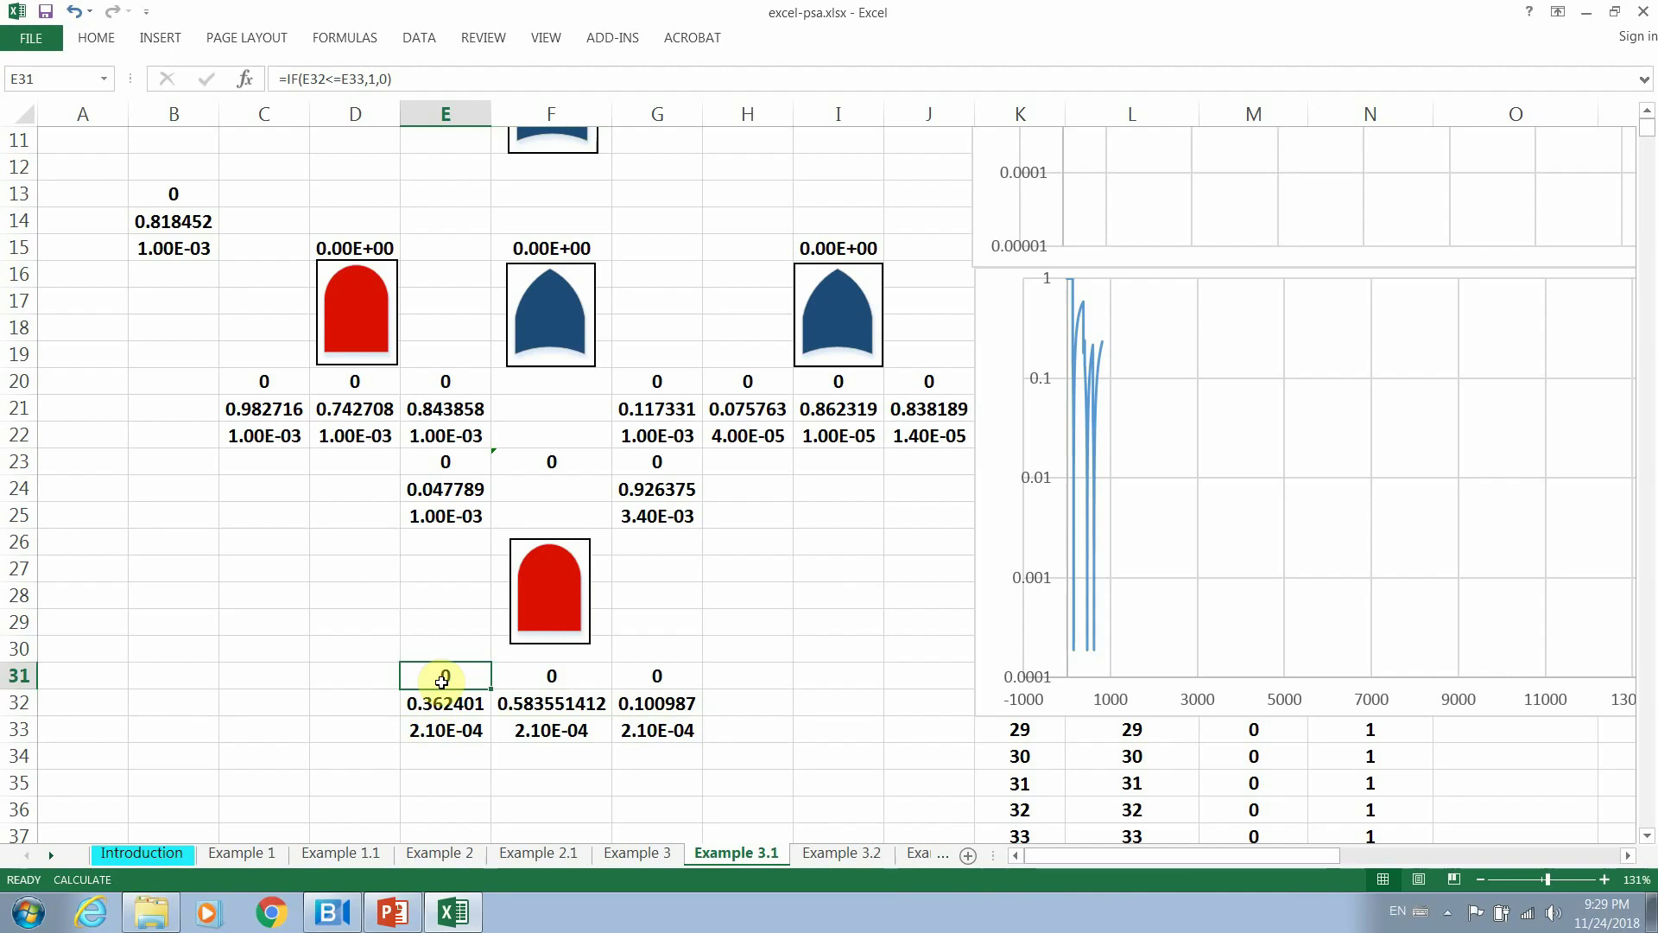
left_click(544, 677)
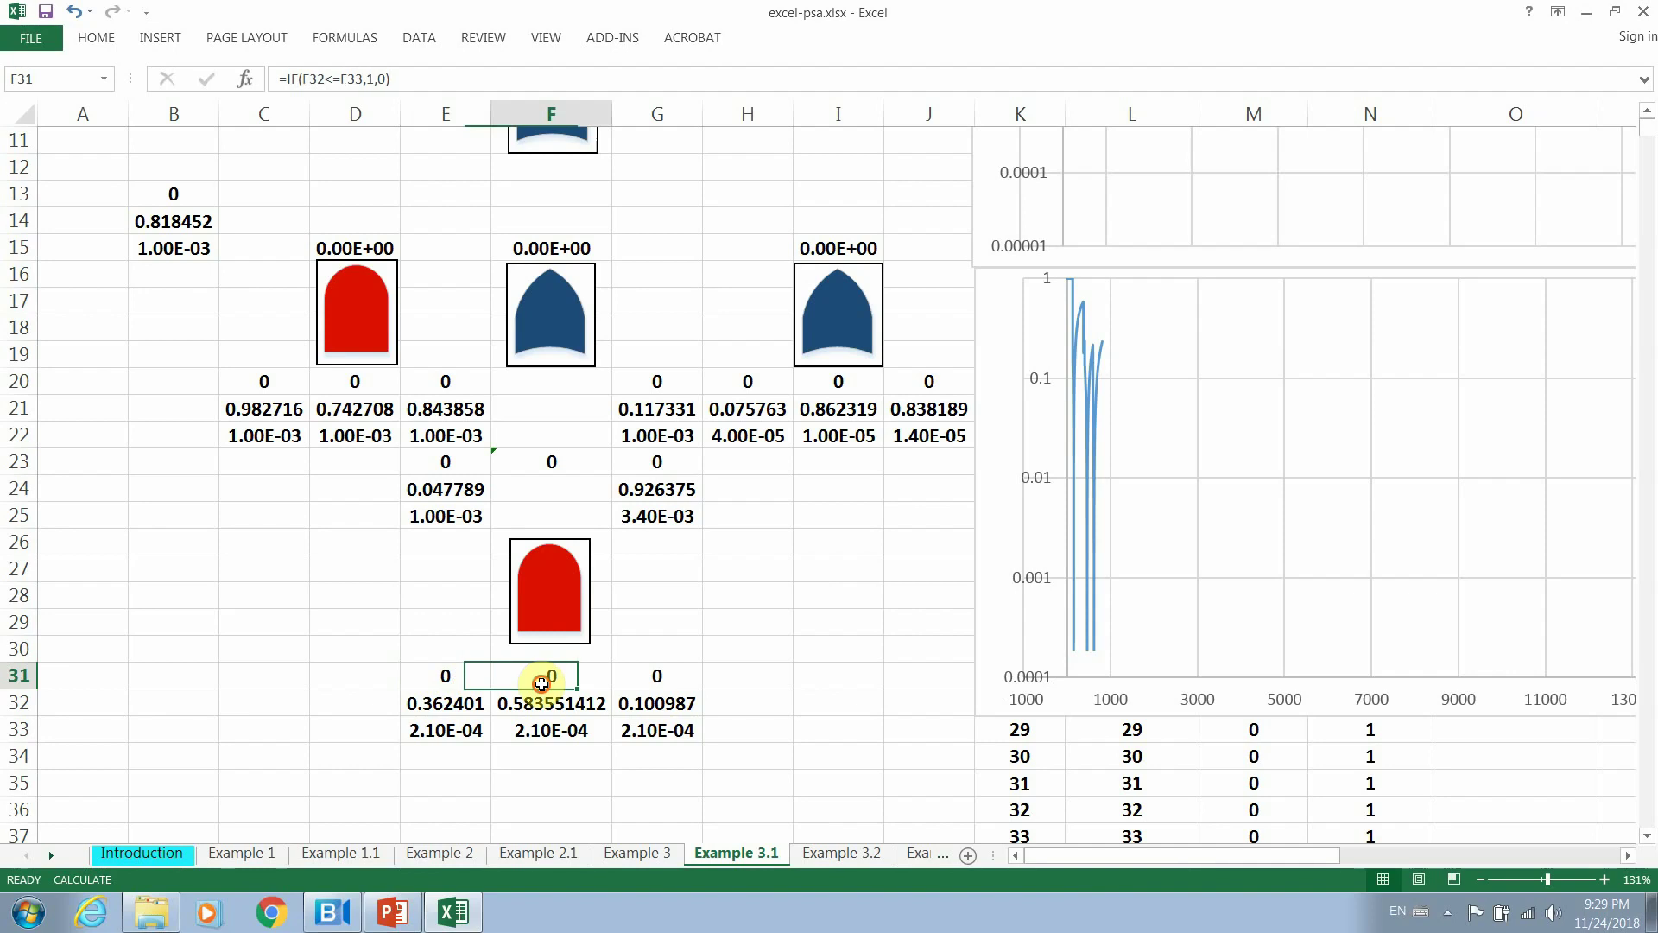
left_click(653, 677)
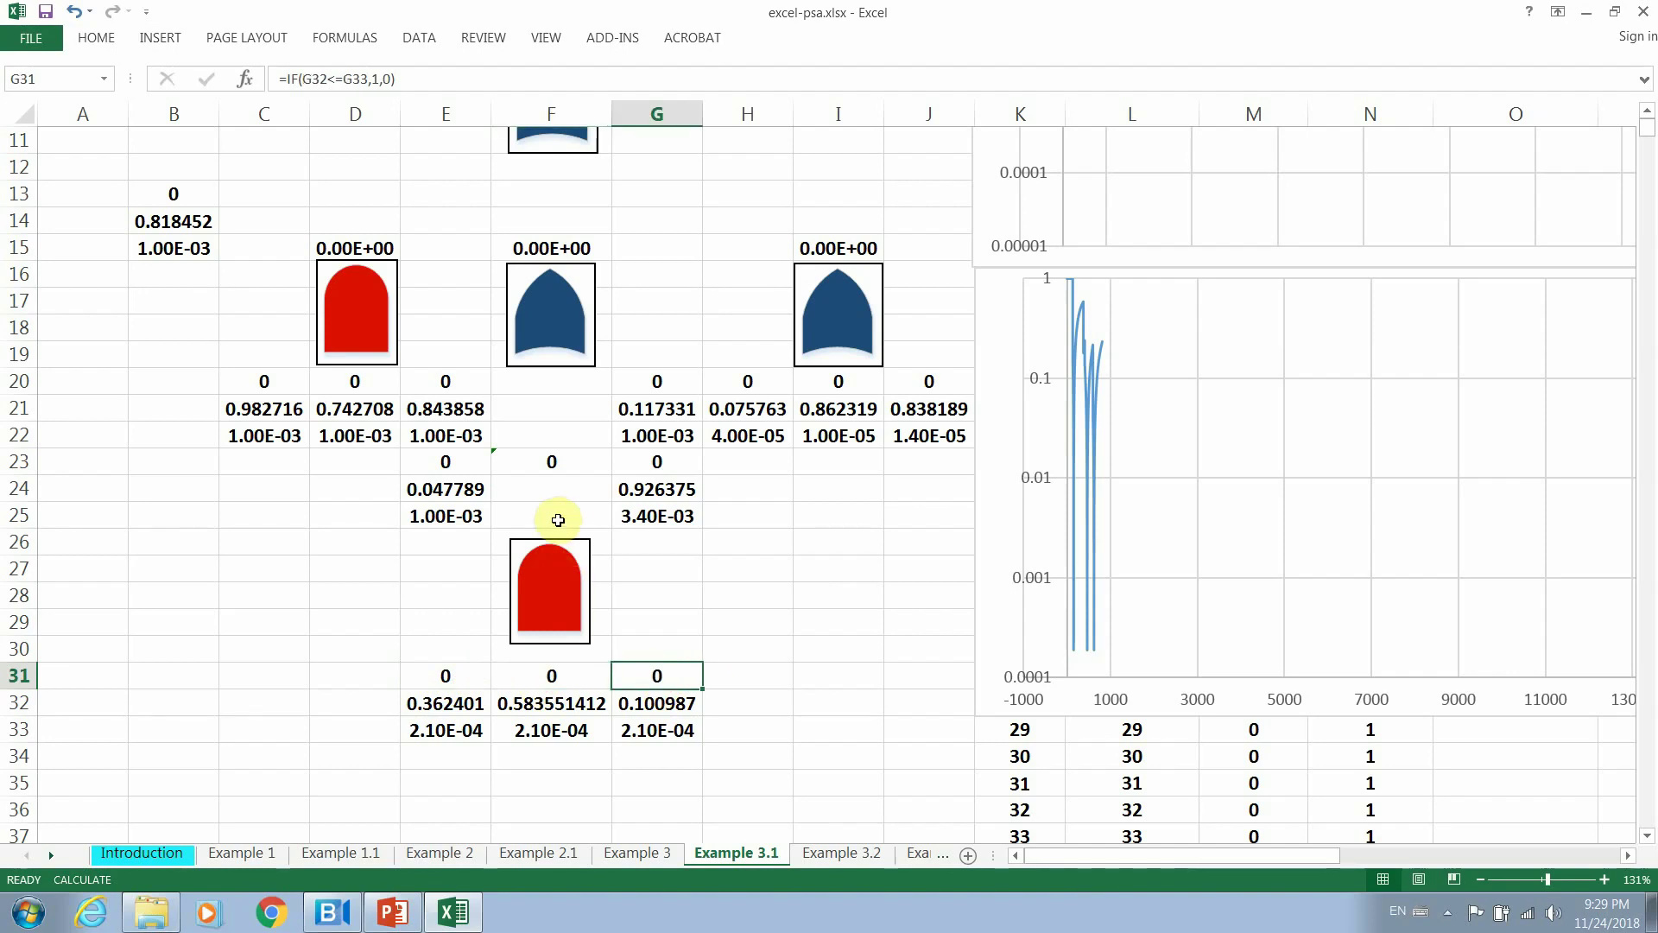
Inspect the AND-gate formula in F23 that combines the three level-sensor failure states.
left_click(551, 463)
left_click(550, 584)
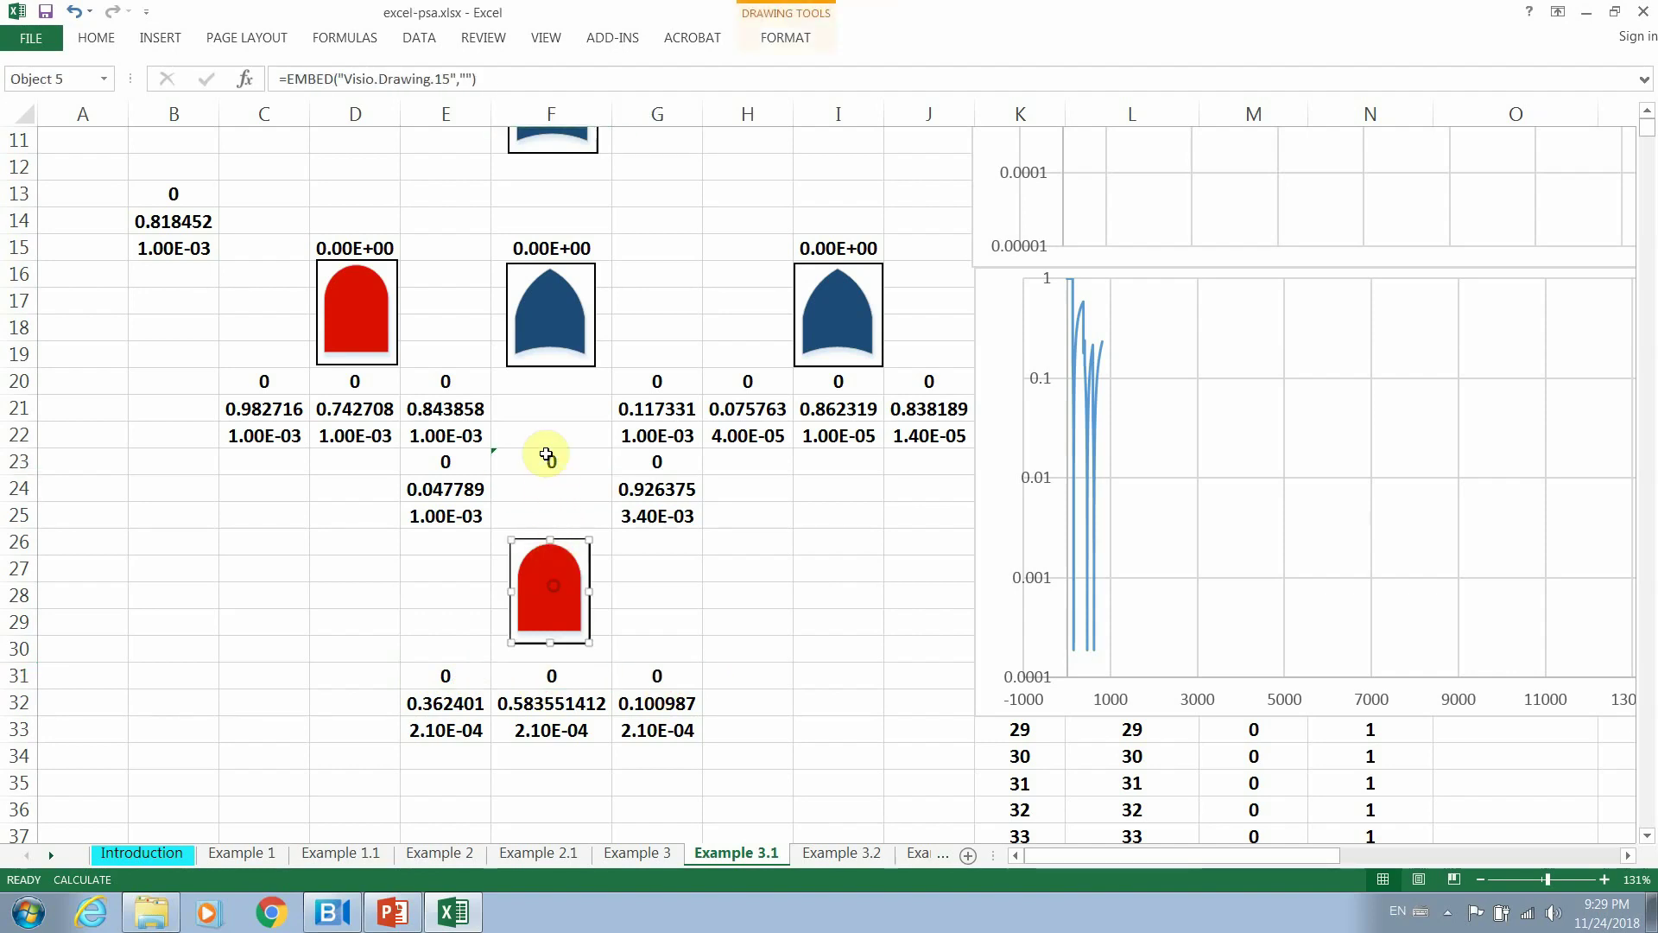
left_click(547, 457)
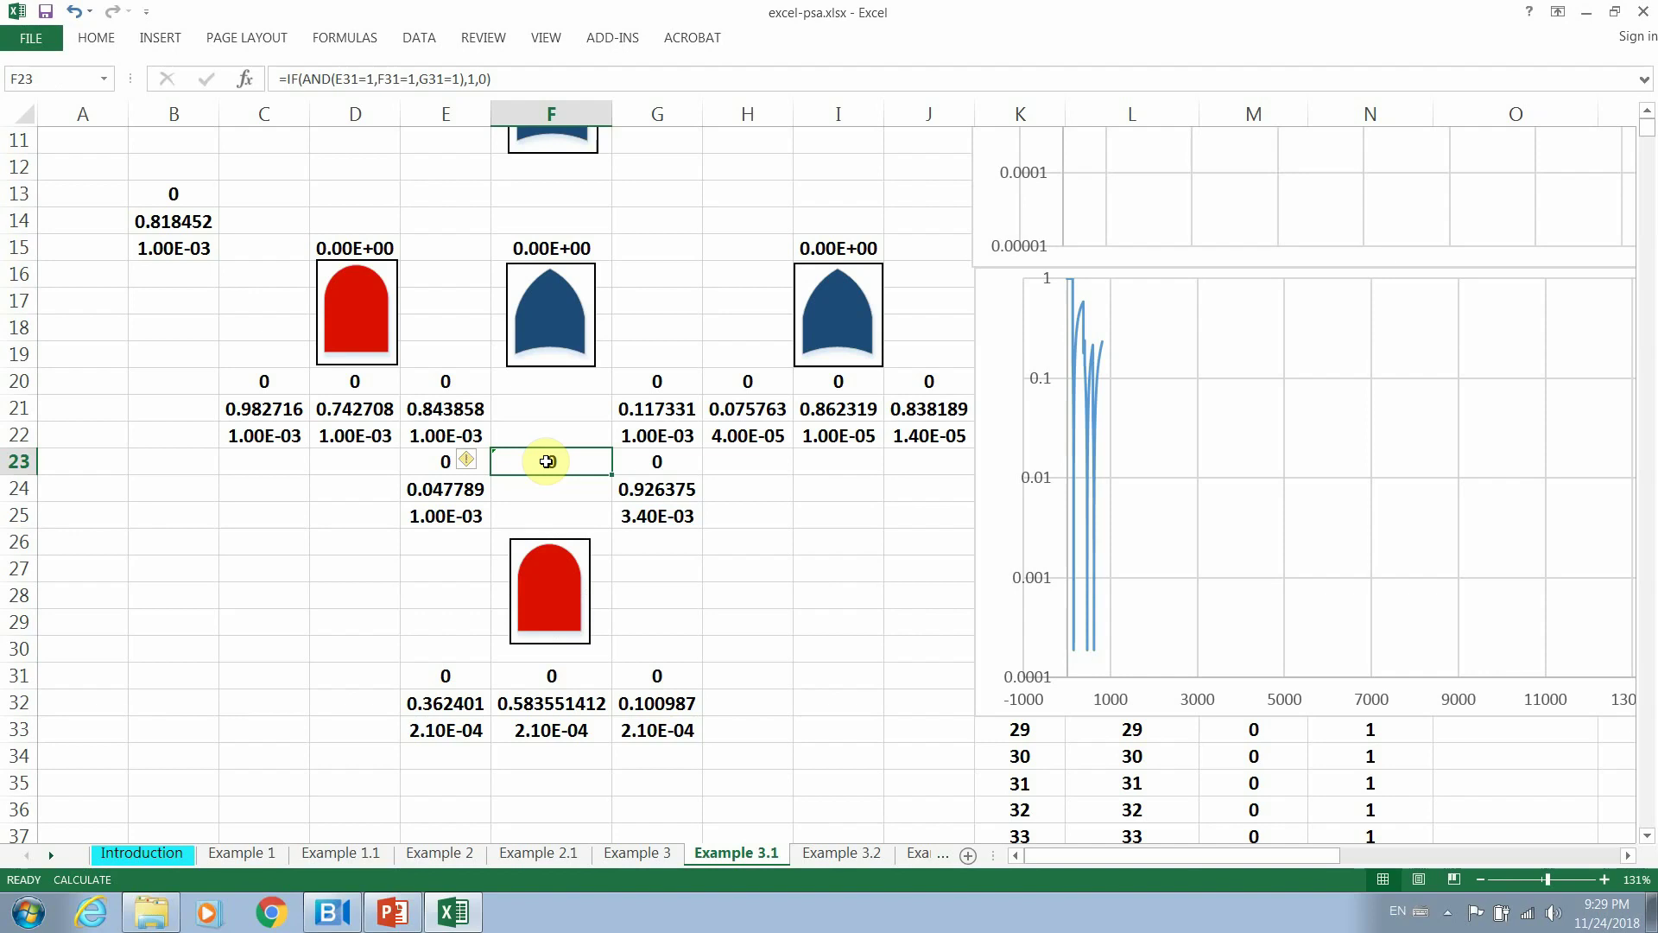
Examine the basic-event failure probabilities in E25 and G25 and the failure-state formulas in E23:G23.
left_click(657, 516)
left_click(456, 508)
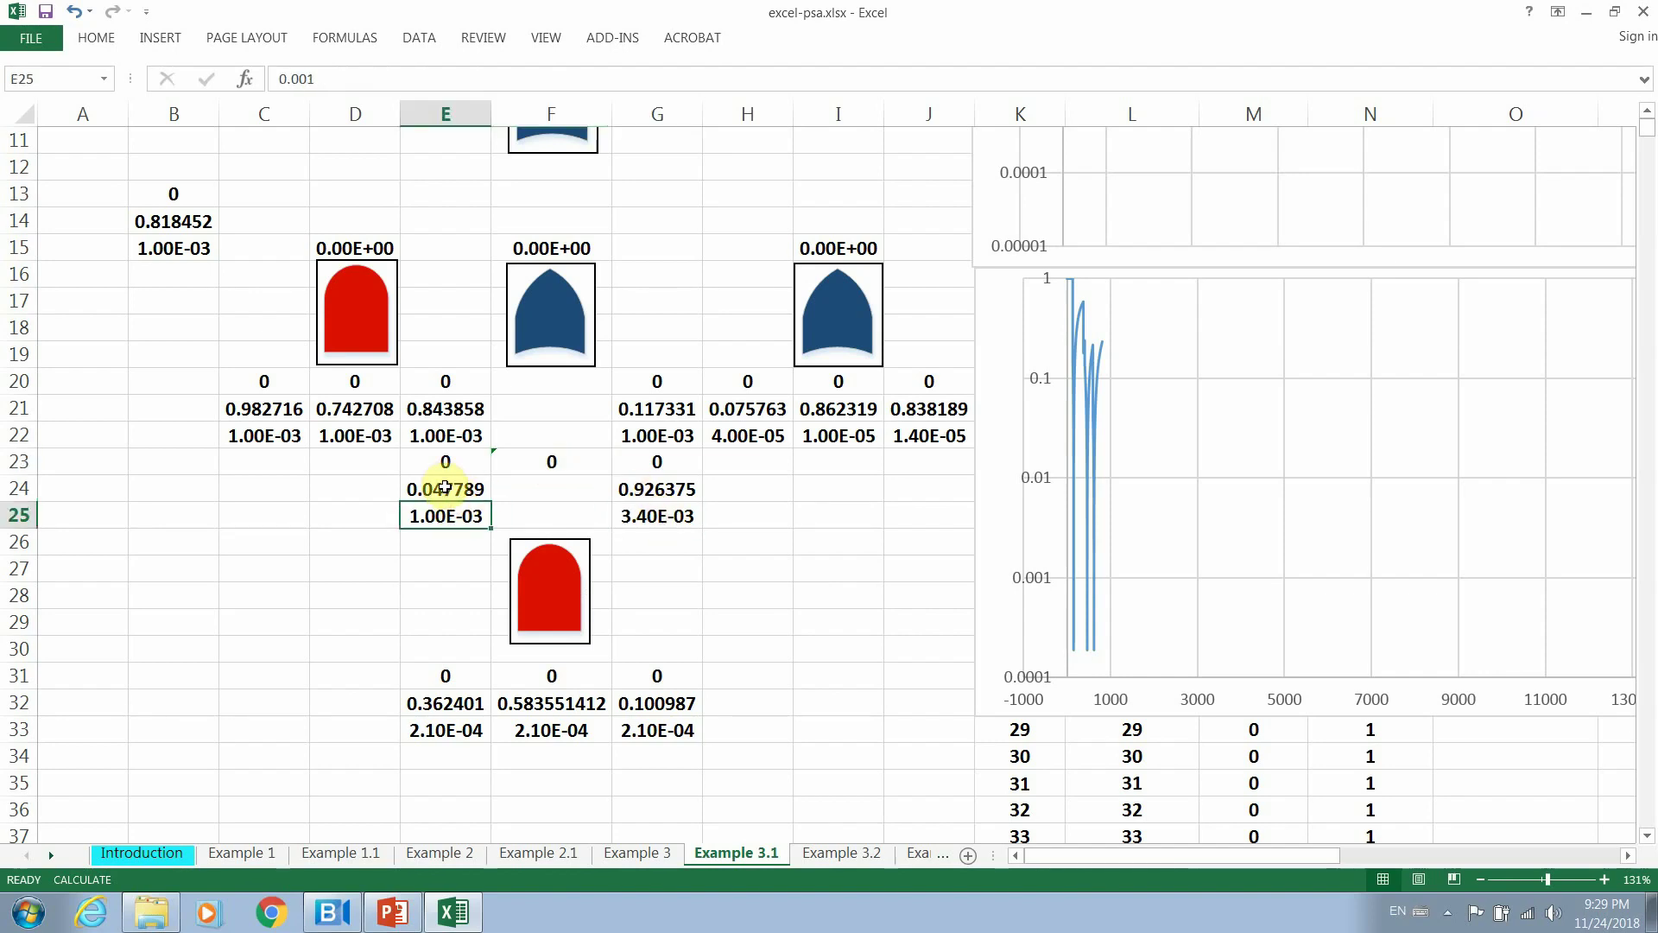
left_click(658, 515)
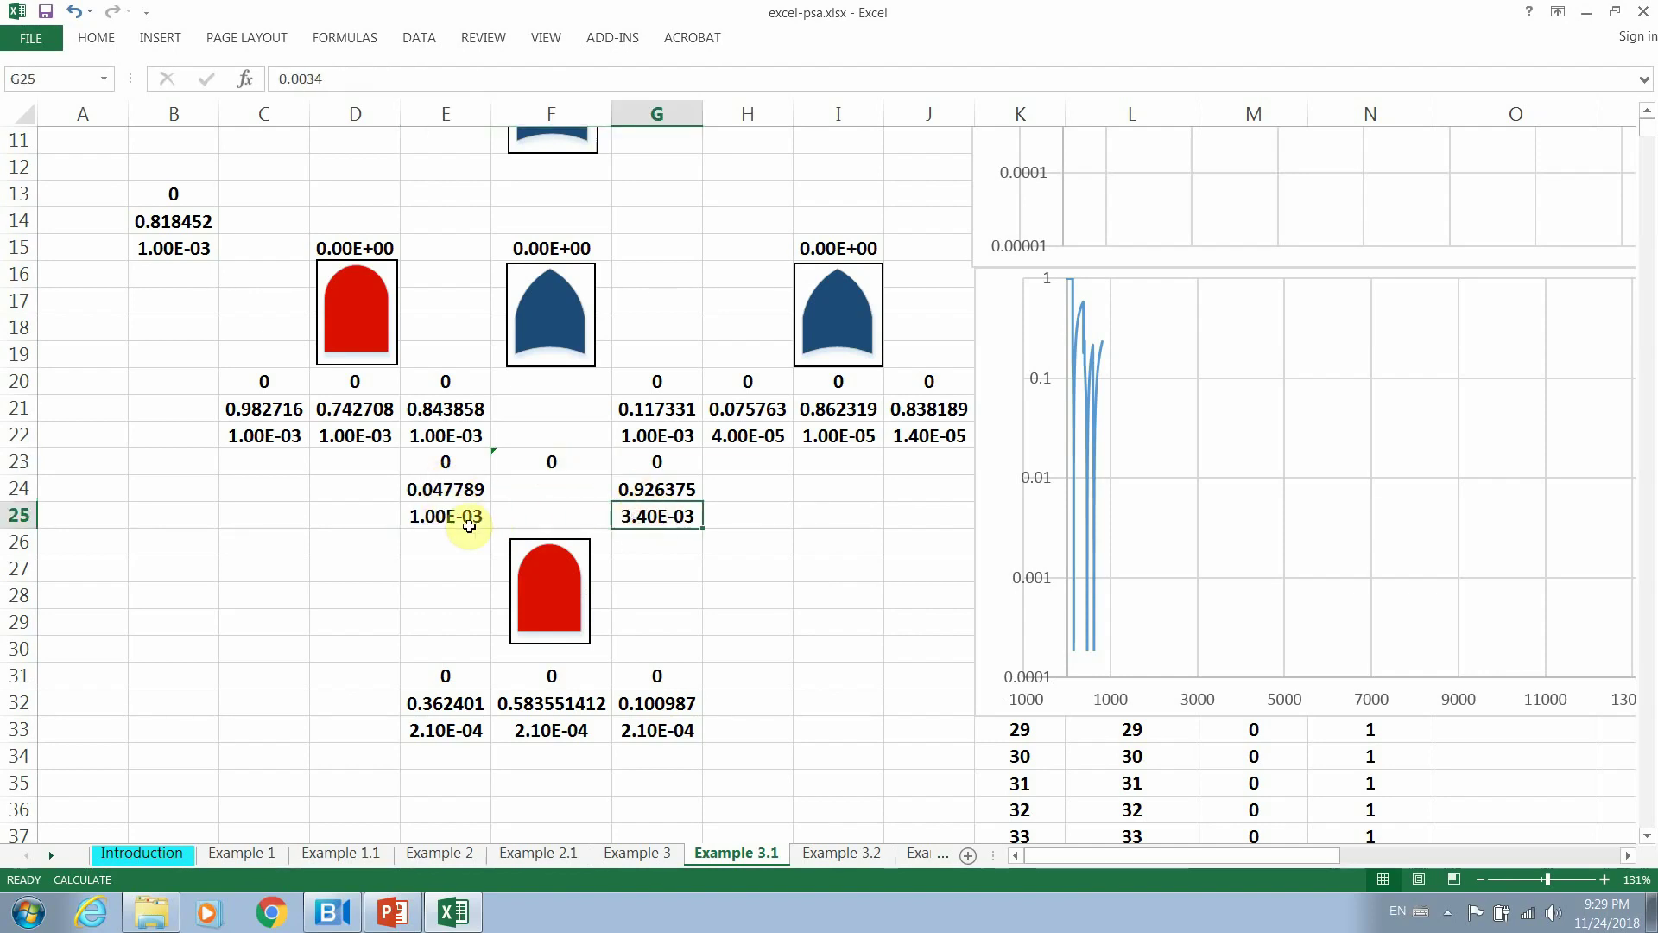
left_click(461, 521)
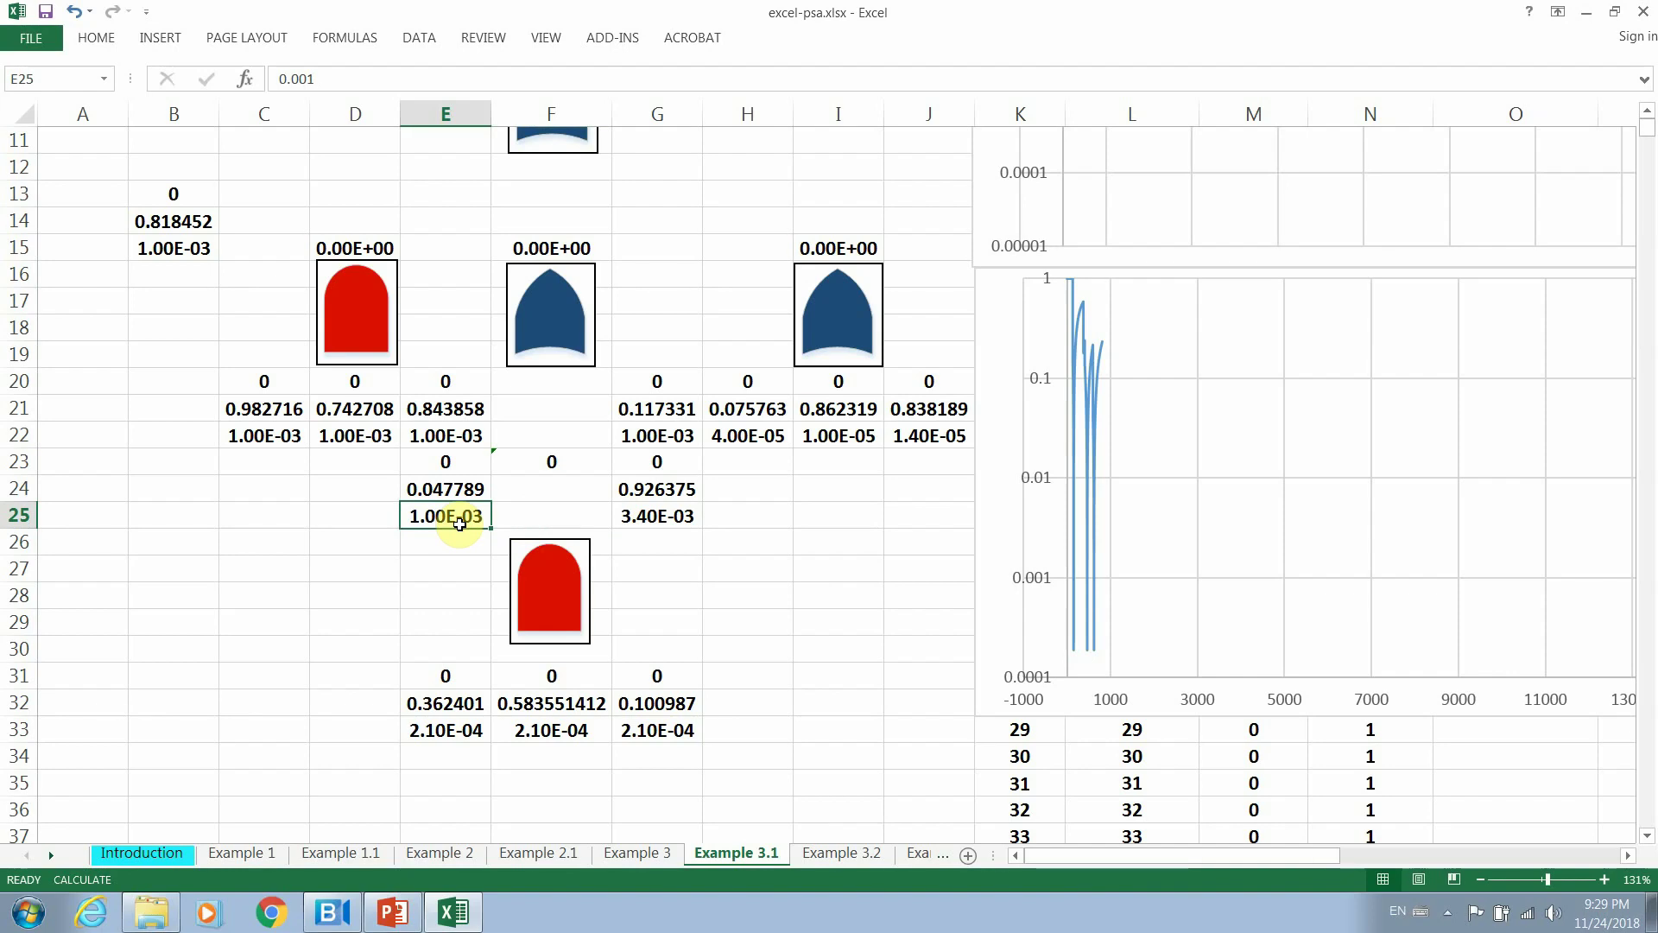
left_click(639, 520)
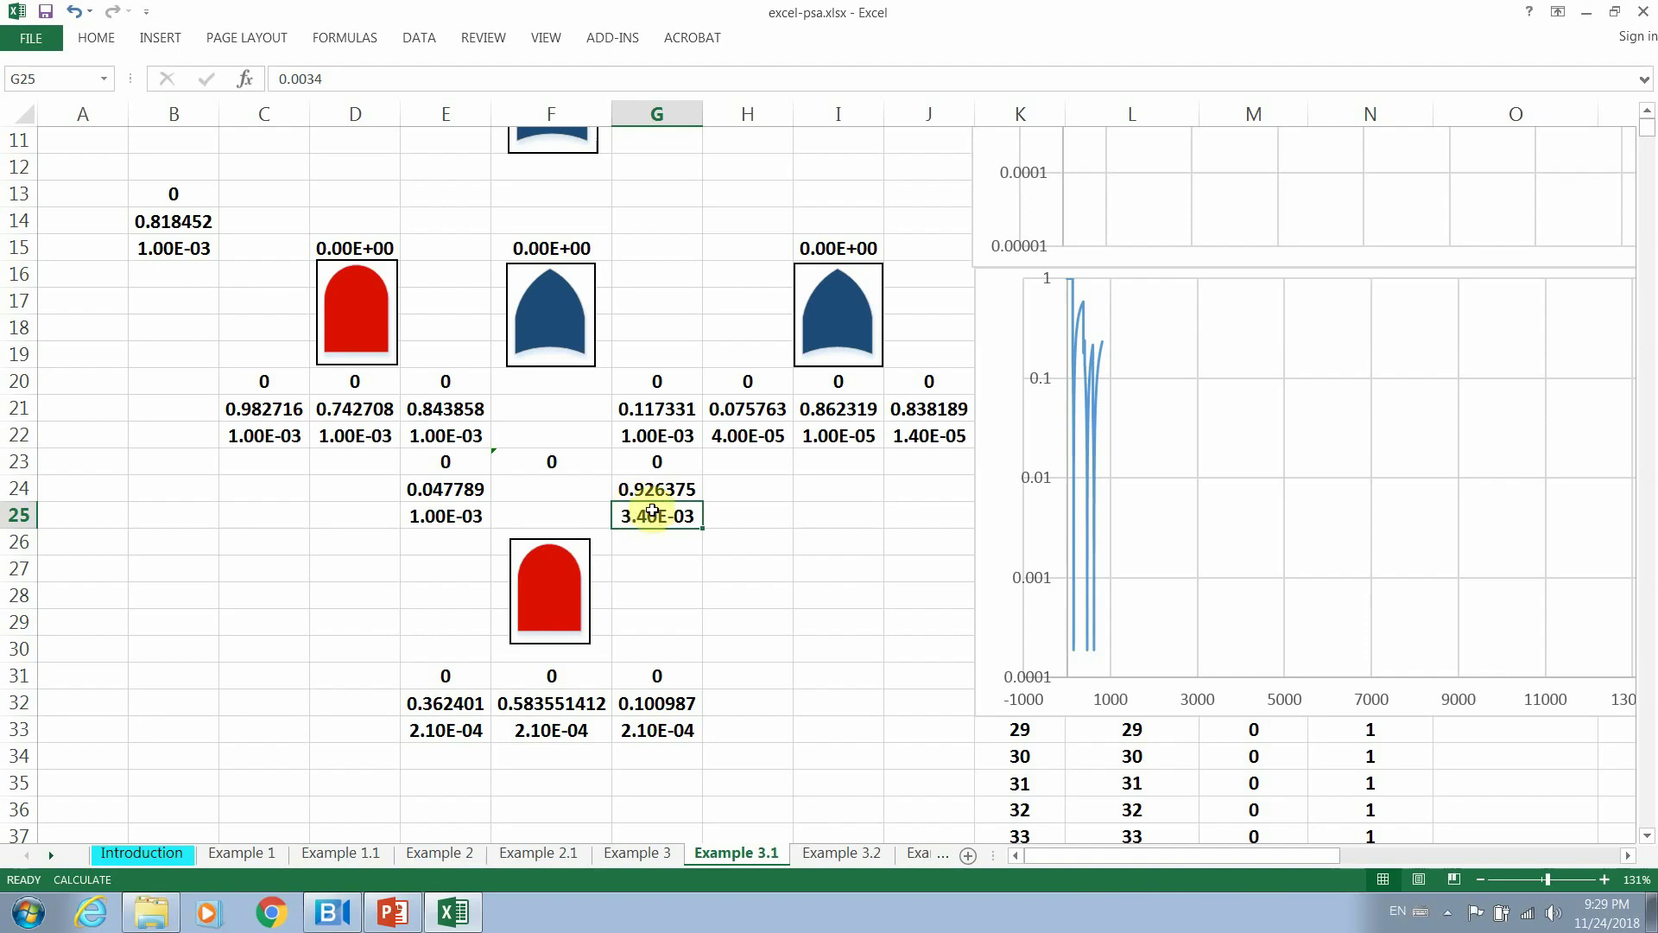
left_click(659, 462)
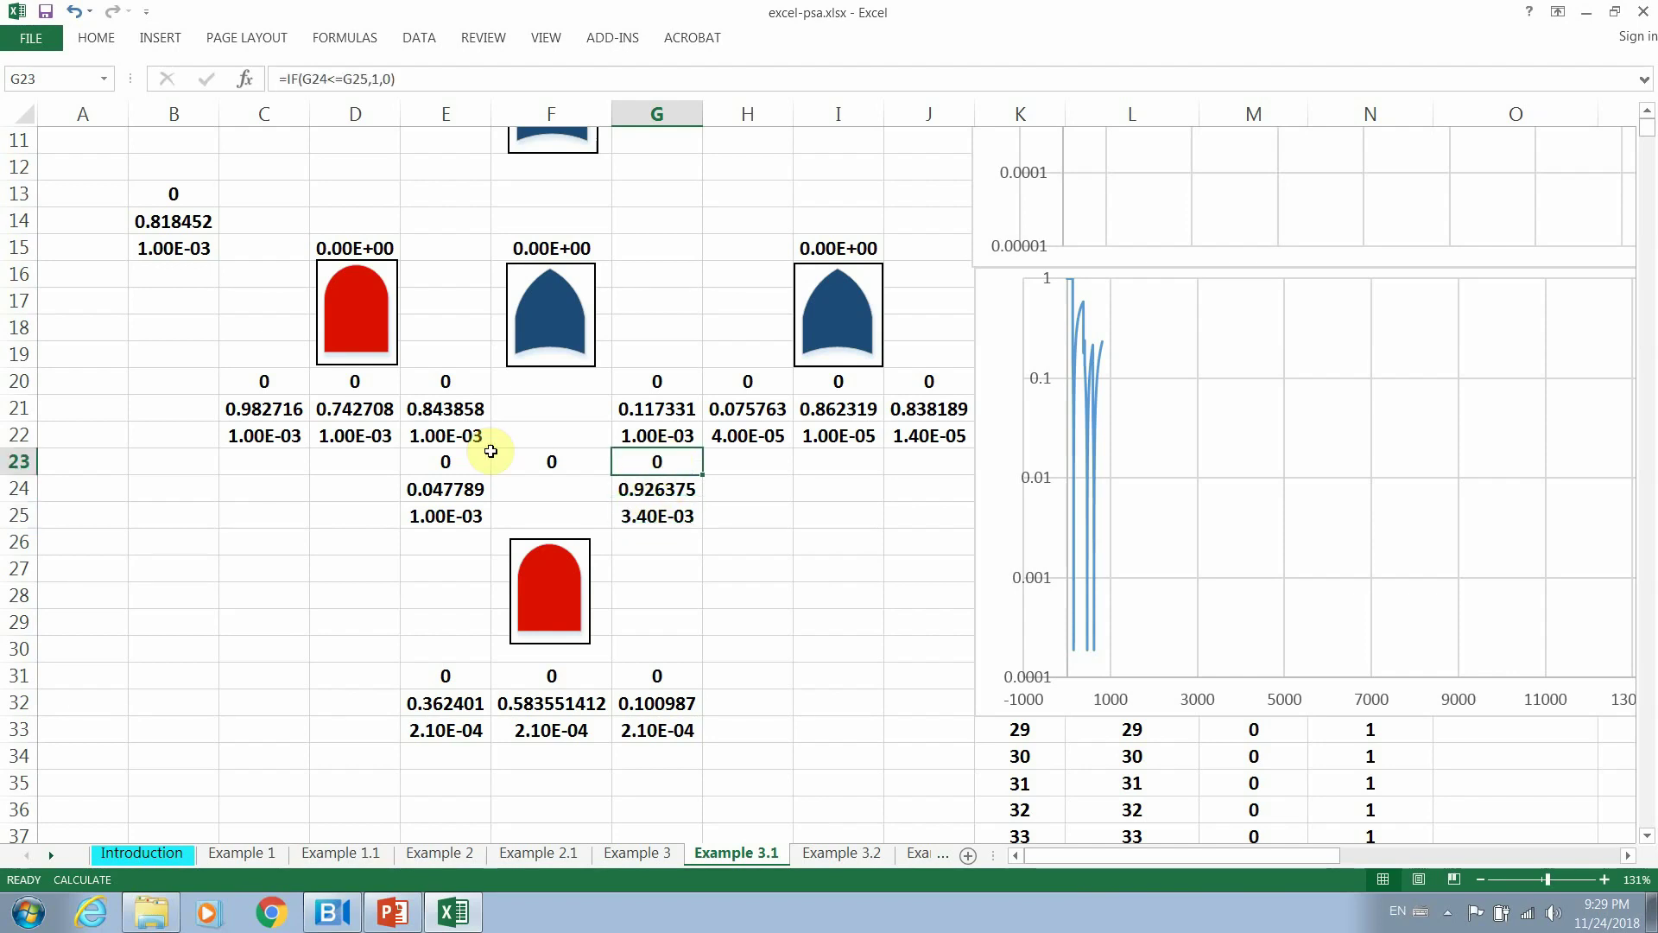
left_click(447, 454)
left_click(567, 456)
left_click(670, 456)
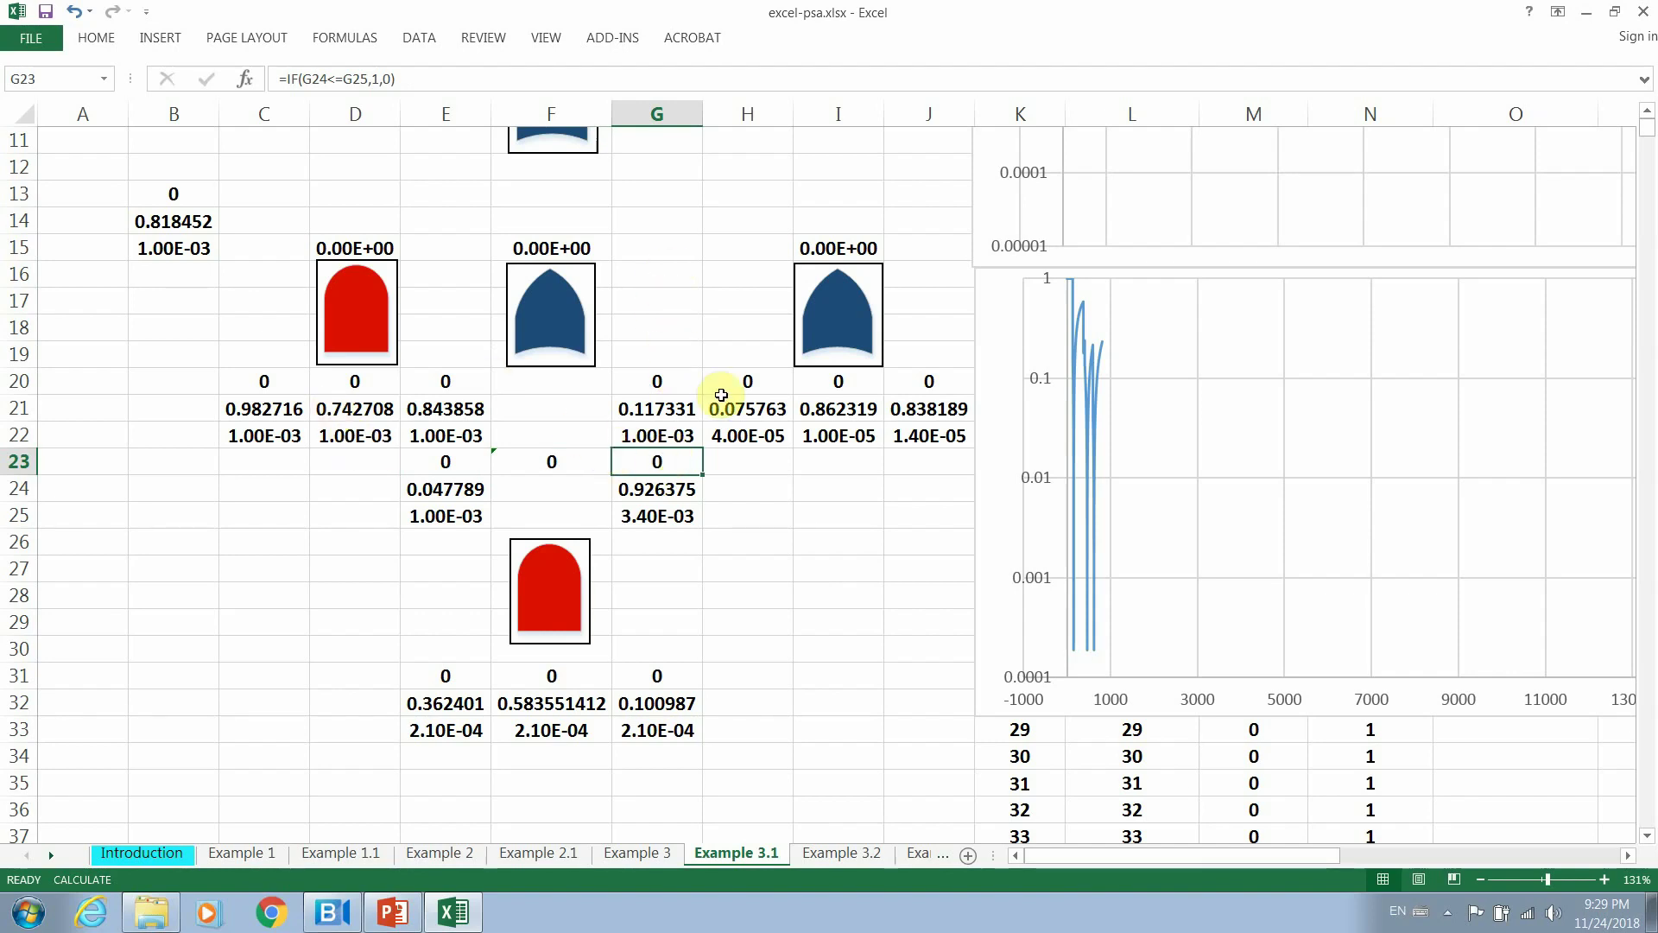
Inspect the top-event OR-gate formula in F7 and the x, Sum x and P formulas in H2:H4.
left_click(1648, 114)
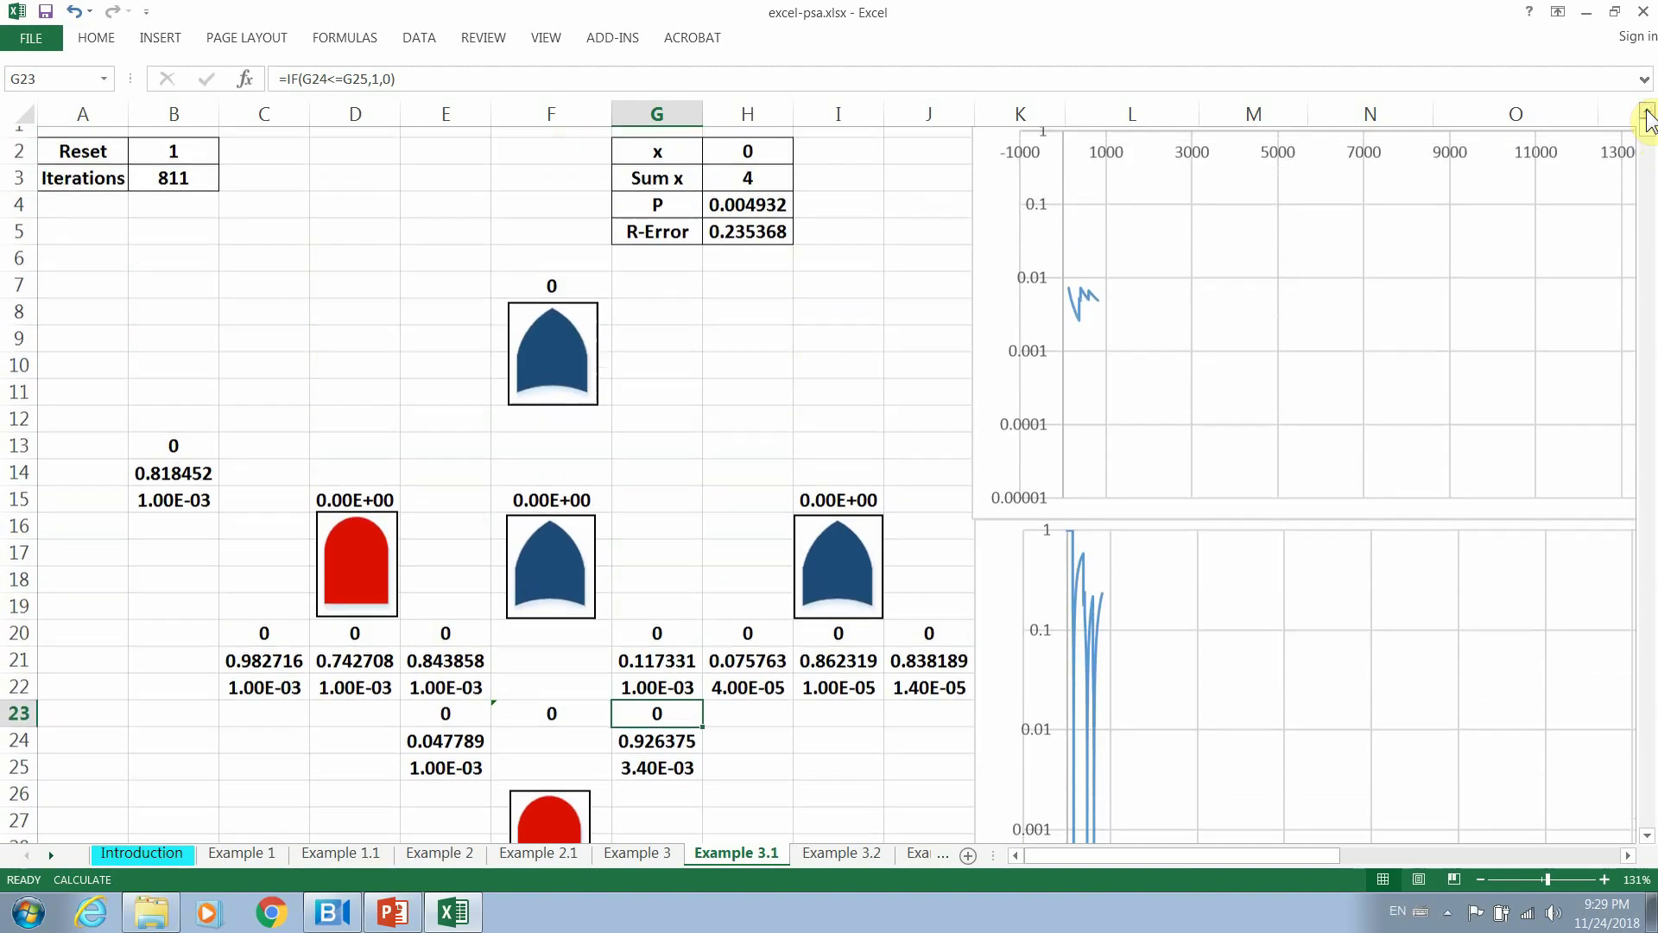
left_click(1648, 114)
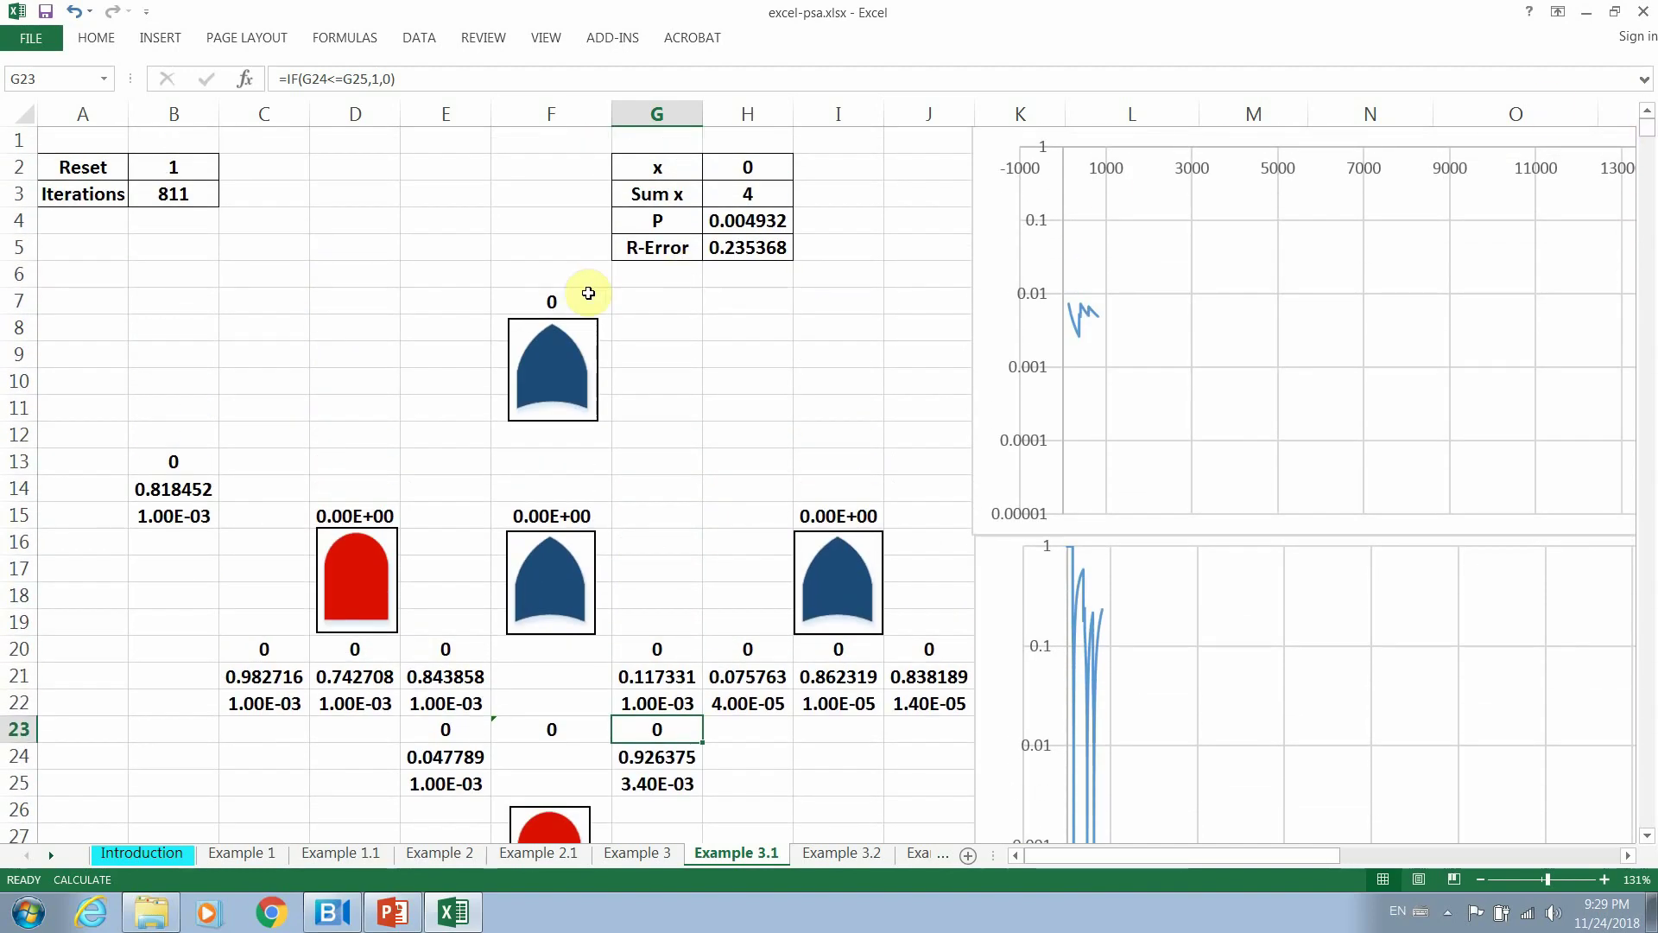
left_click(560, 304)
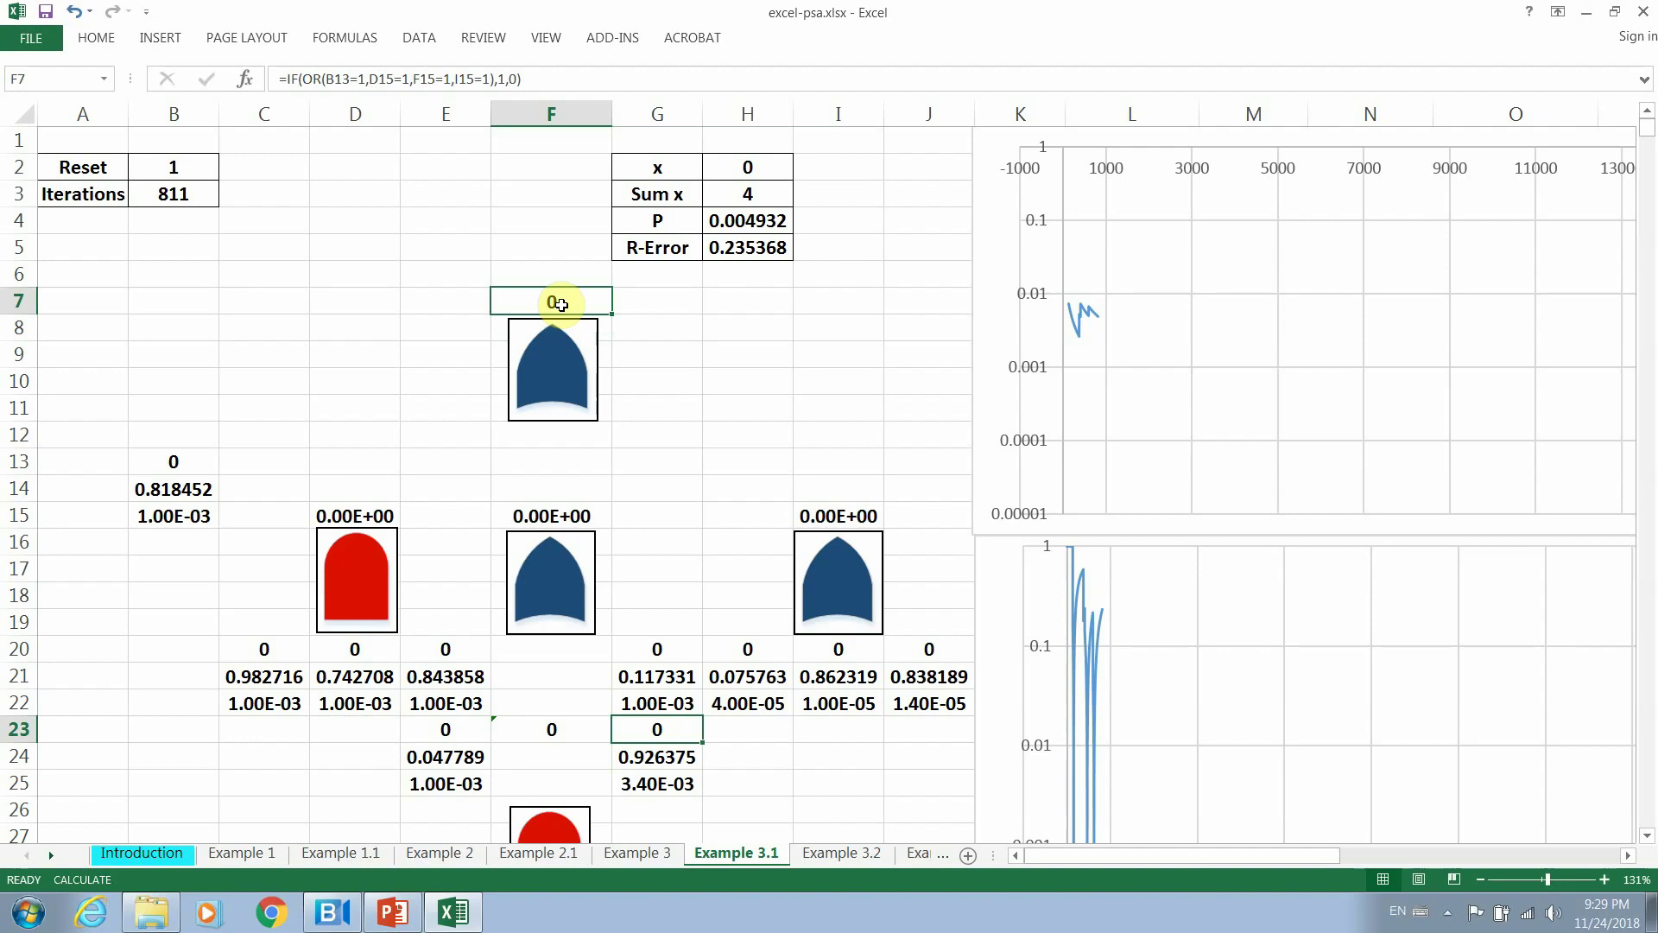
left_click(745, 171)
double_click(744, 171)
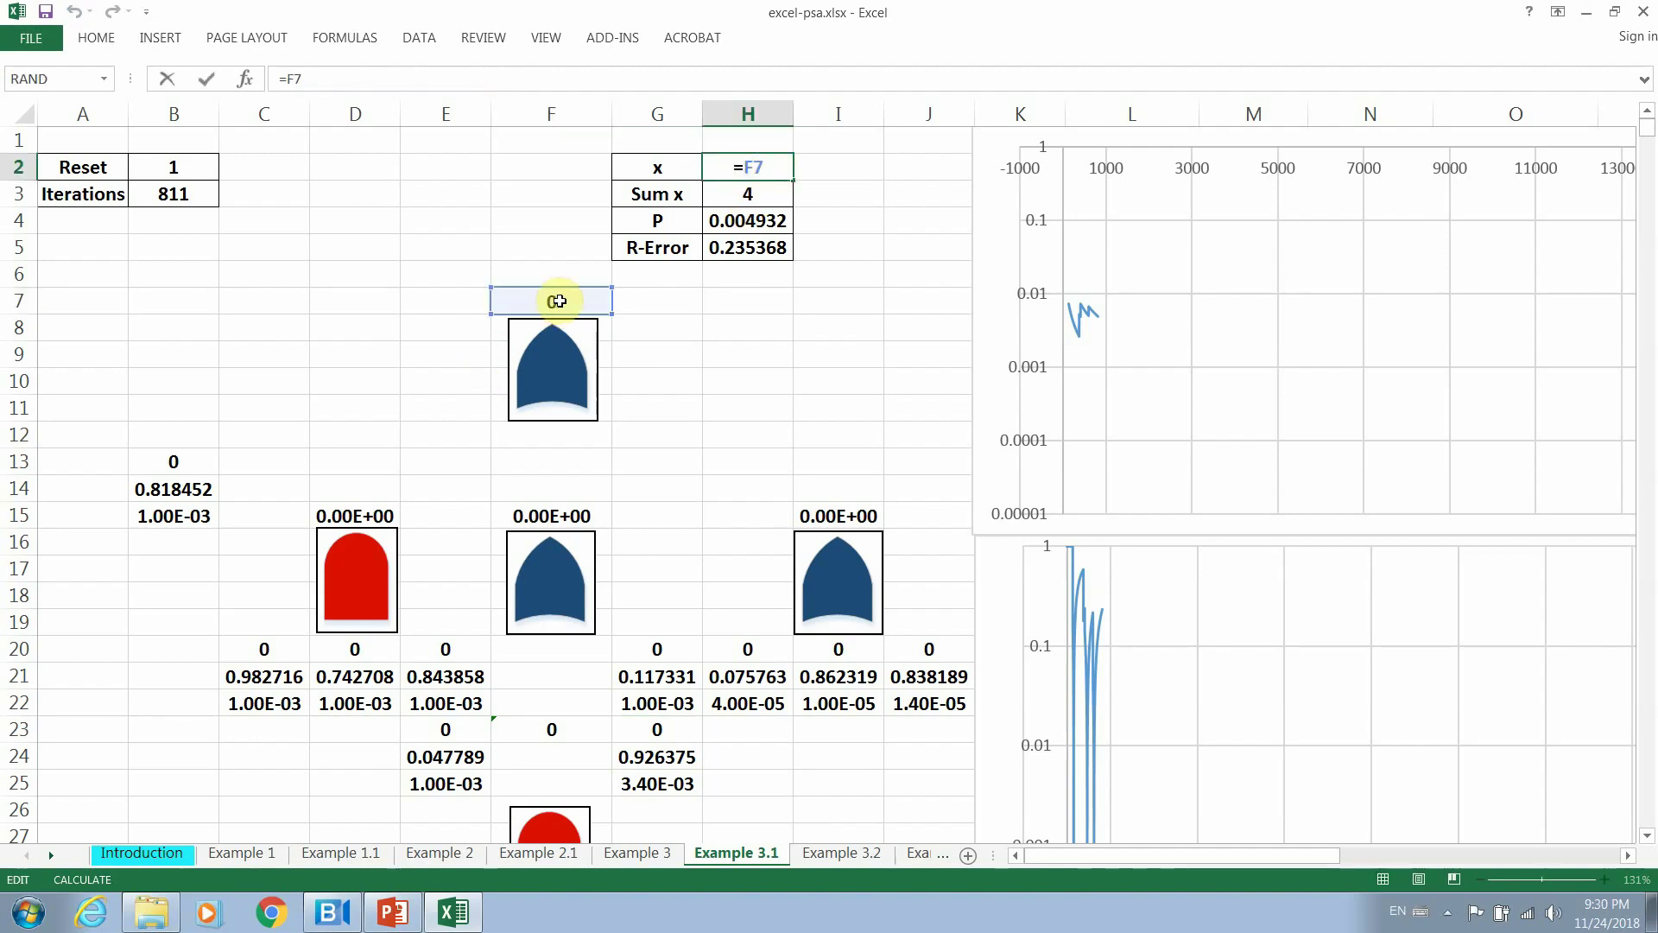
key("Return")
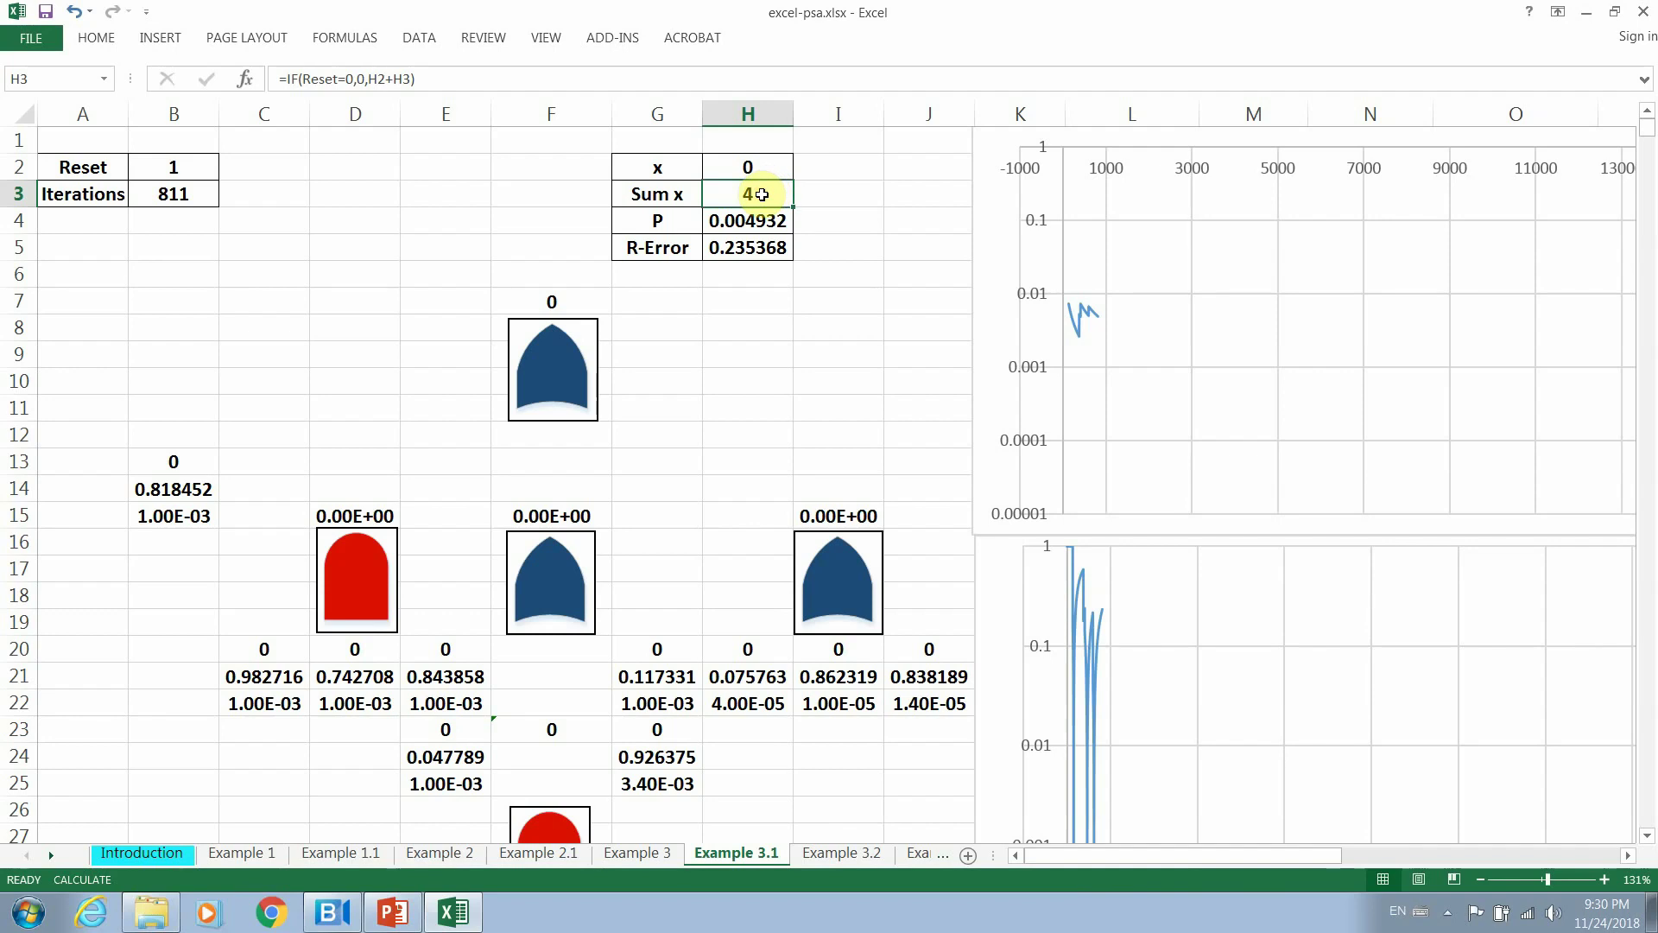
left_click(725, 222)
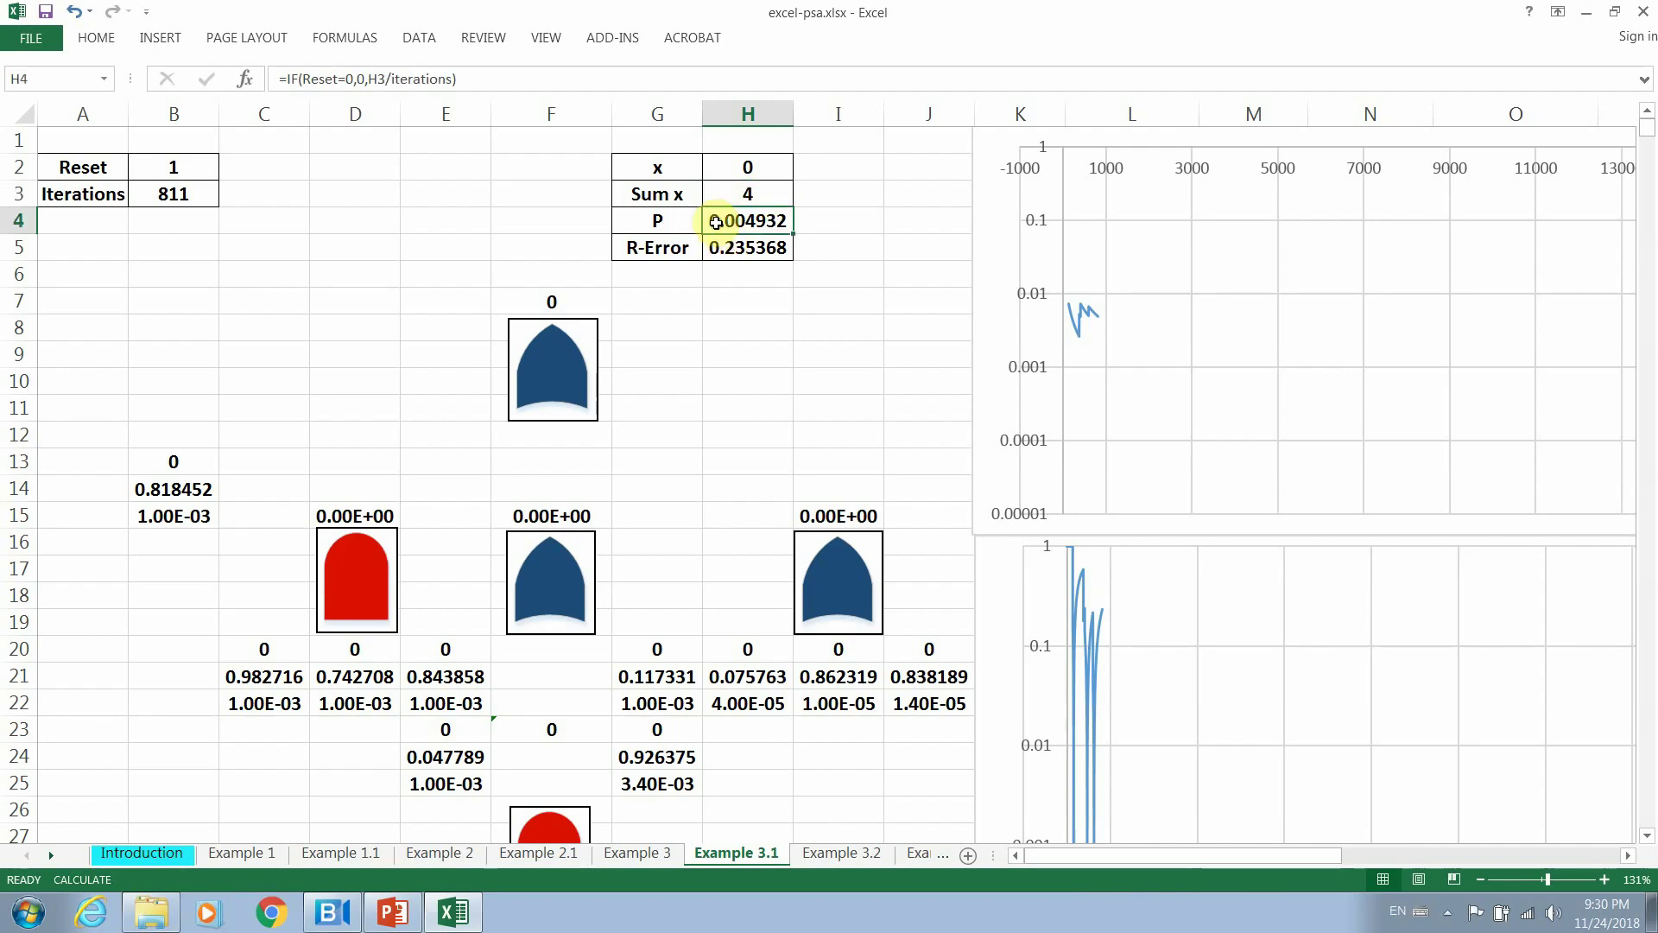
Clear the simulation by setting the Reset value in B2 to 0 and recalculating the sheet.
left_click(245, 196)
left_click(156, 195)
left_click(180, 170)
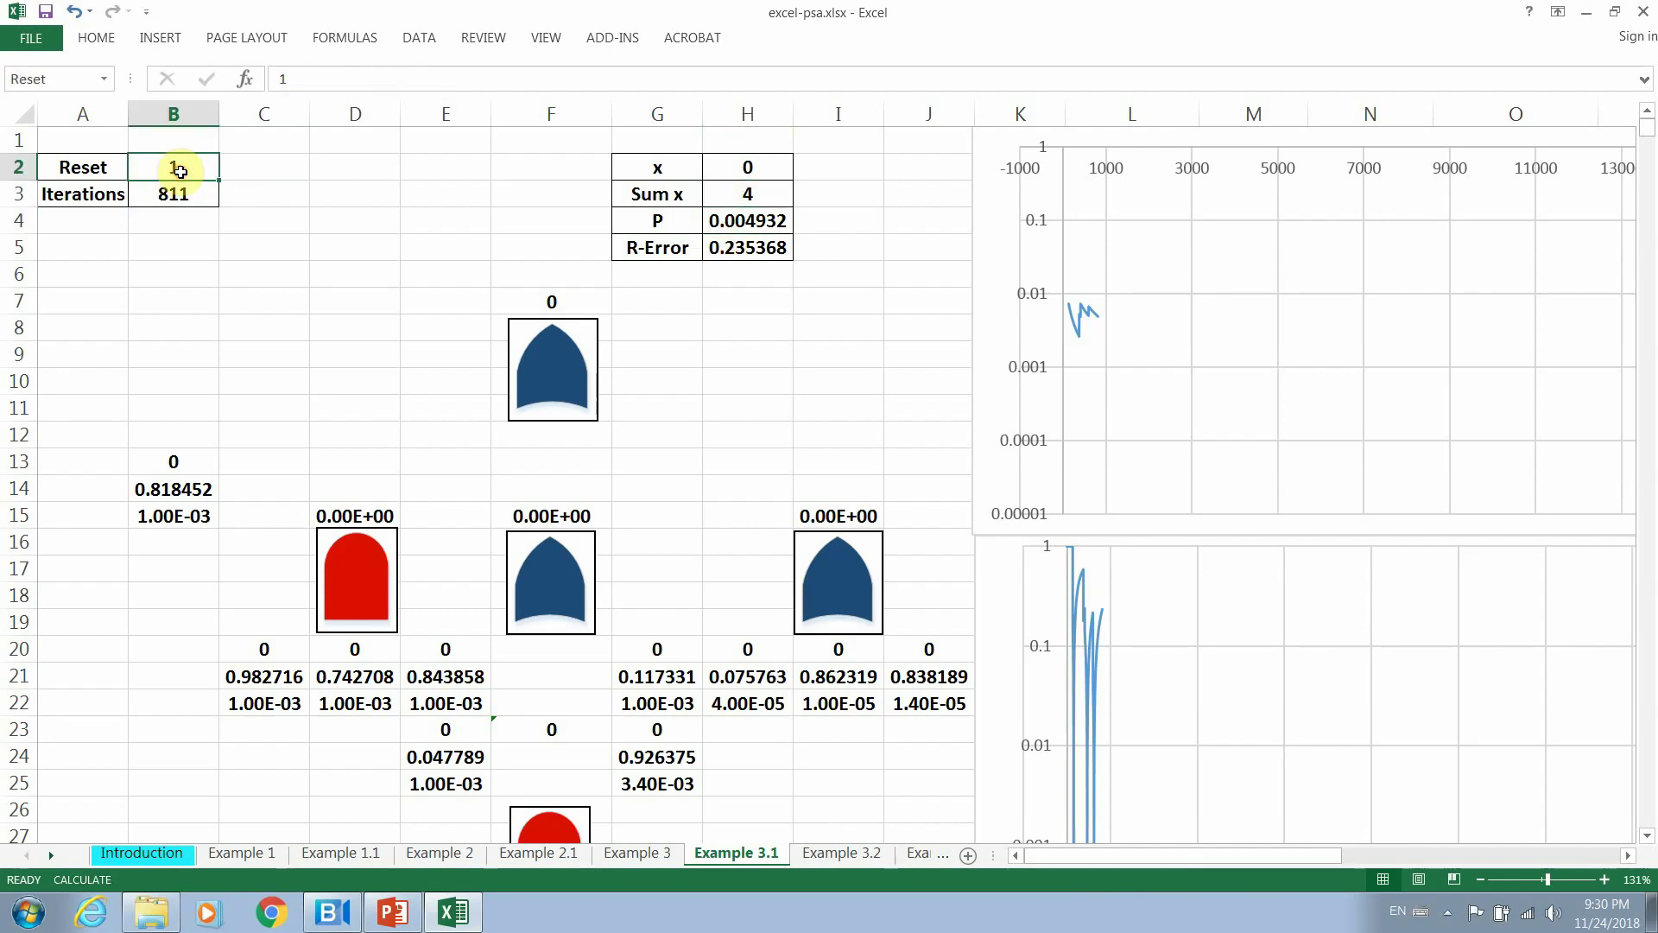
type("0")
key("Return")
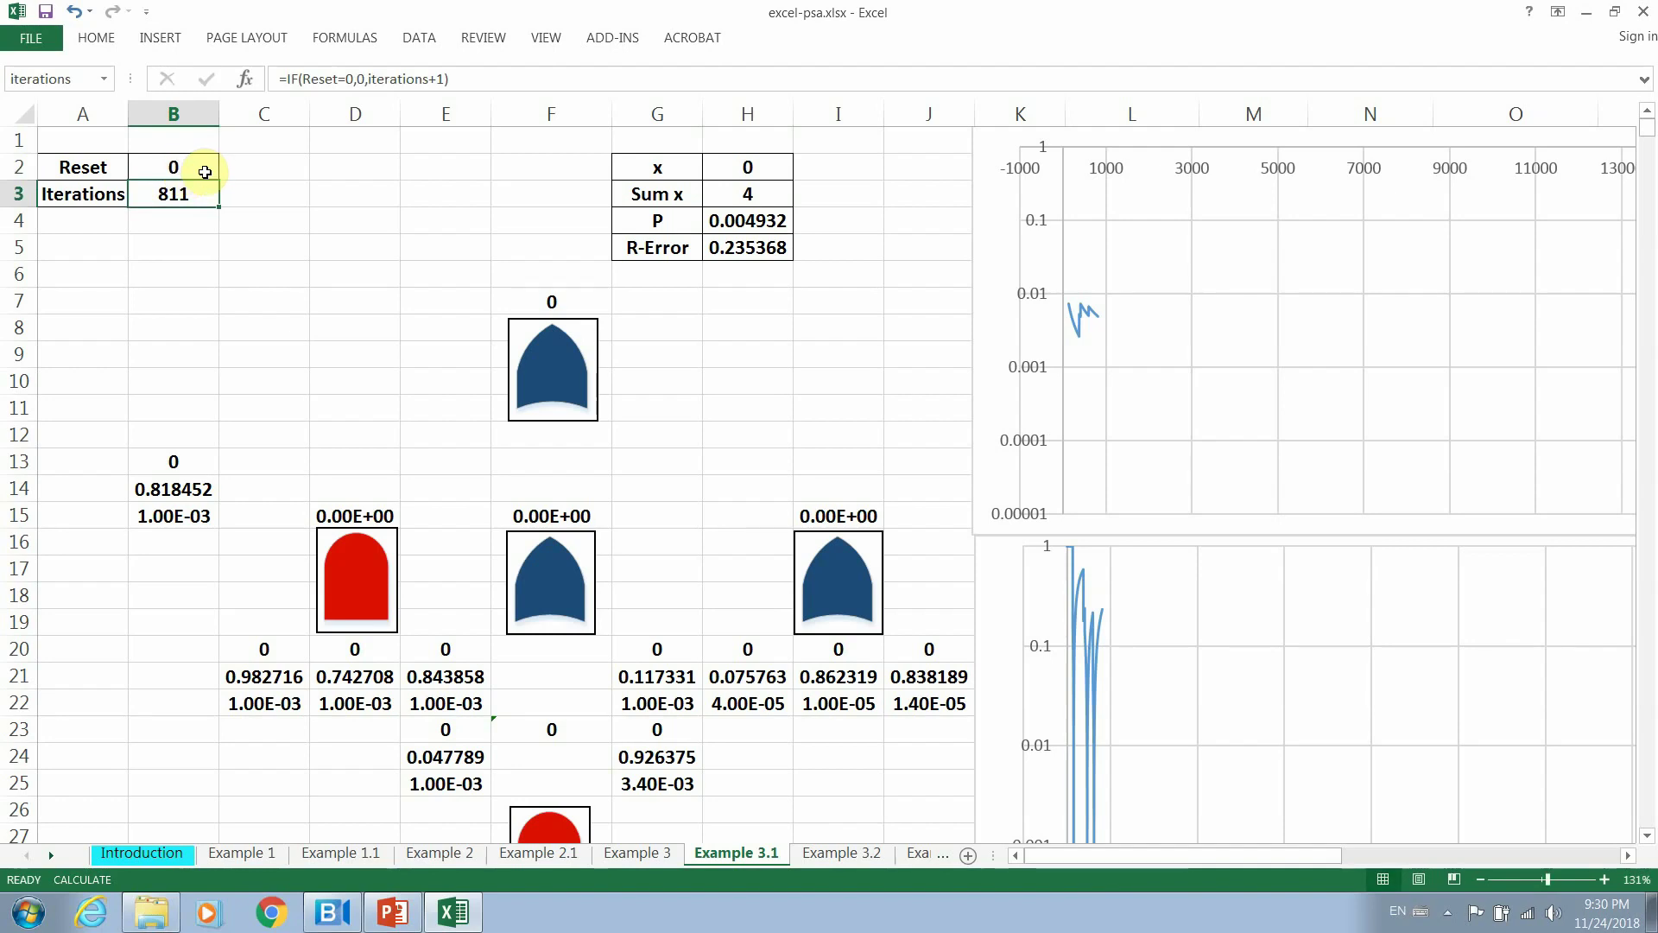
key("F9")
Enable iteration counting for the Example 3.1 simulation by setting the Reset value in B2 to 1.
left_click(177, 170)
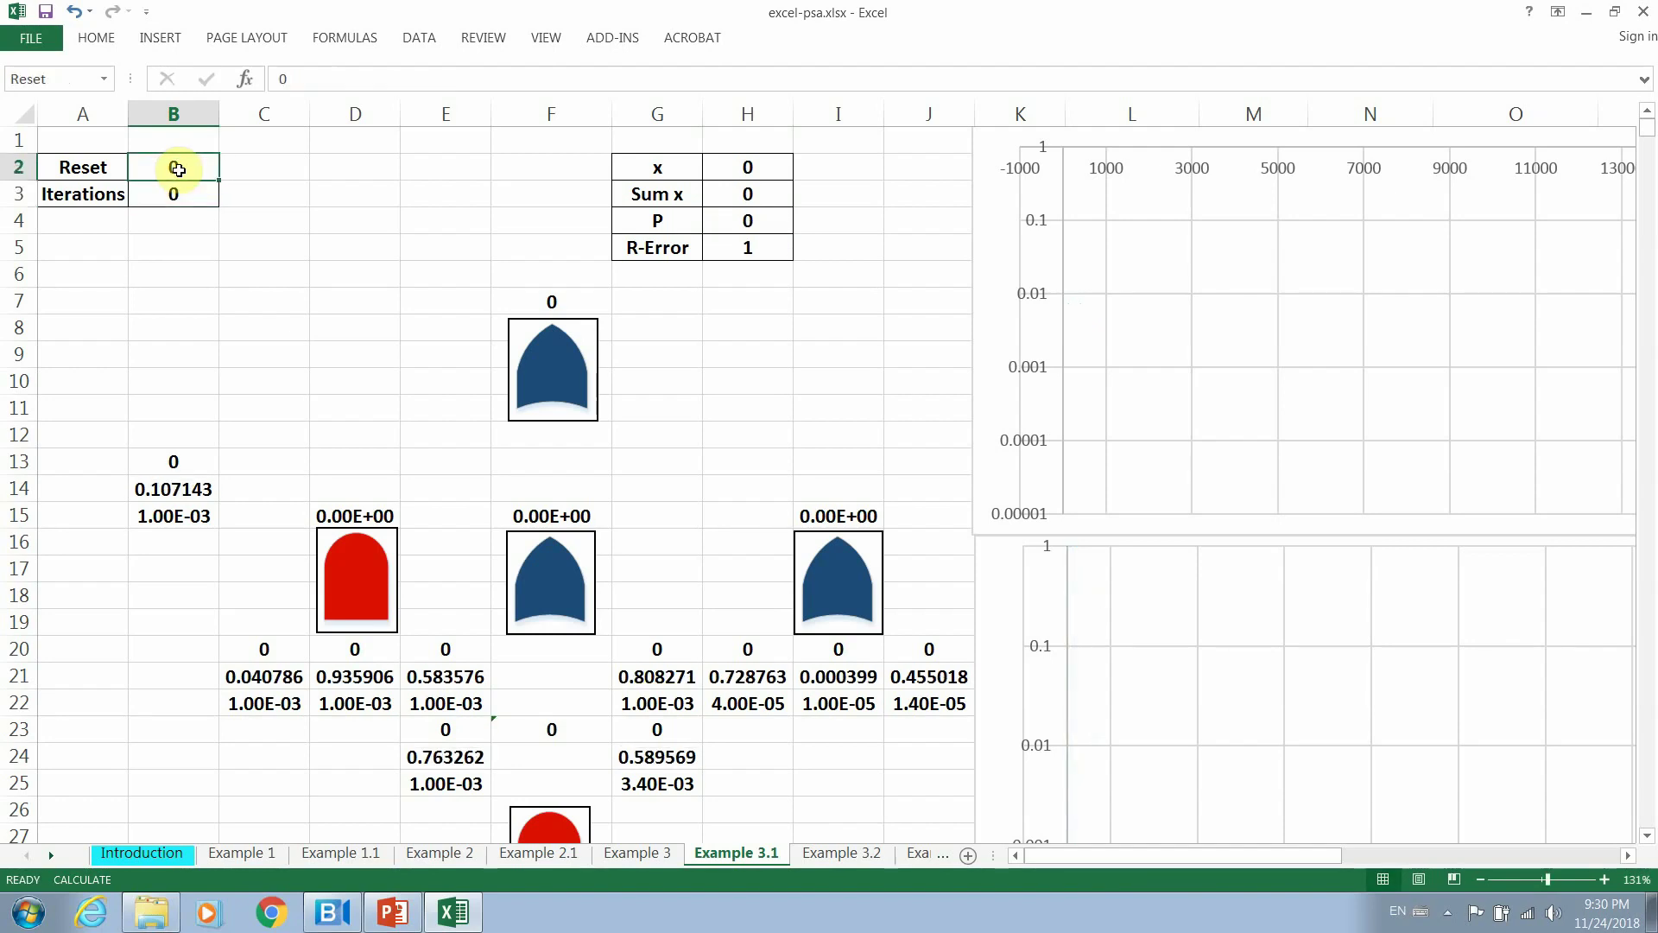
type("1")
key("Return")
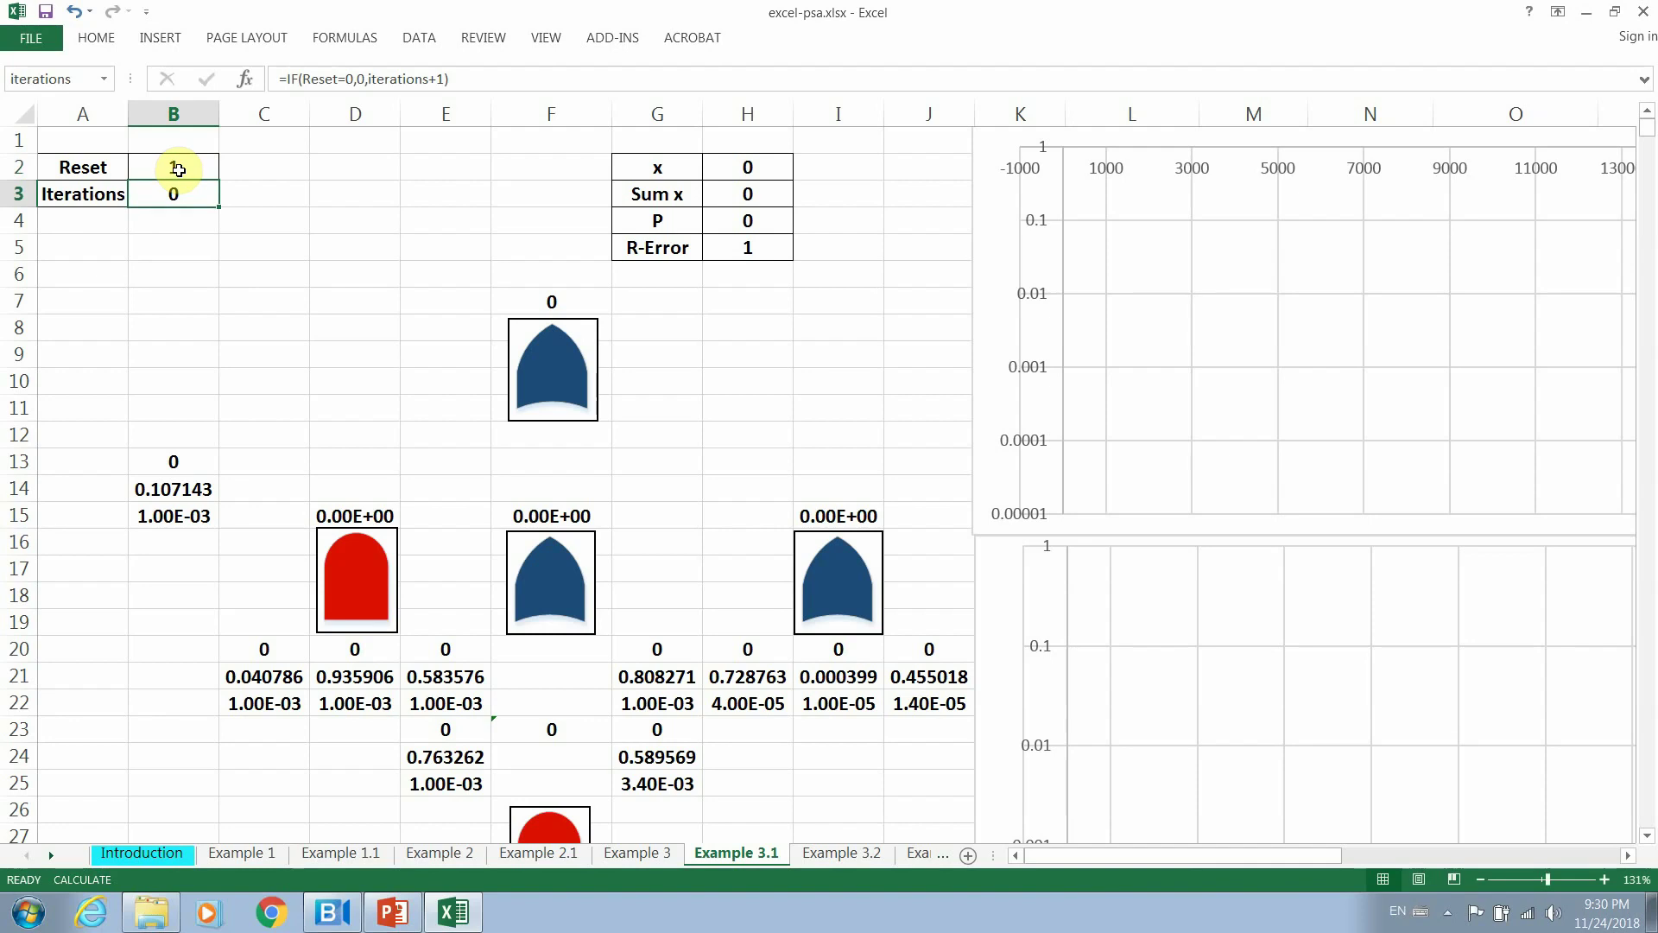
Recalculate the sheet repeatedly to run the Example 3.1 fault-tree simulation up to about 265 iterations.
key("F9")
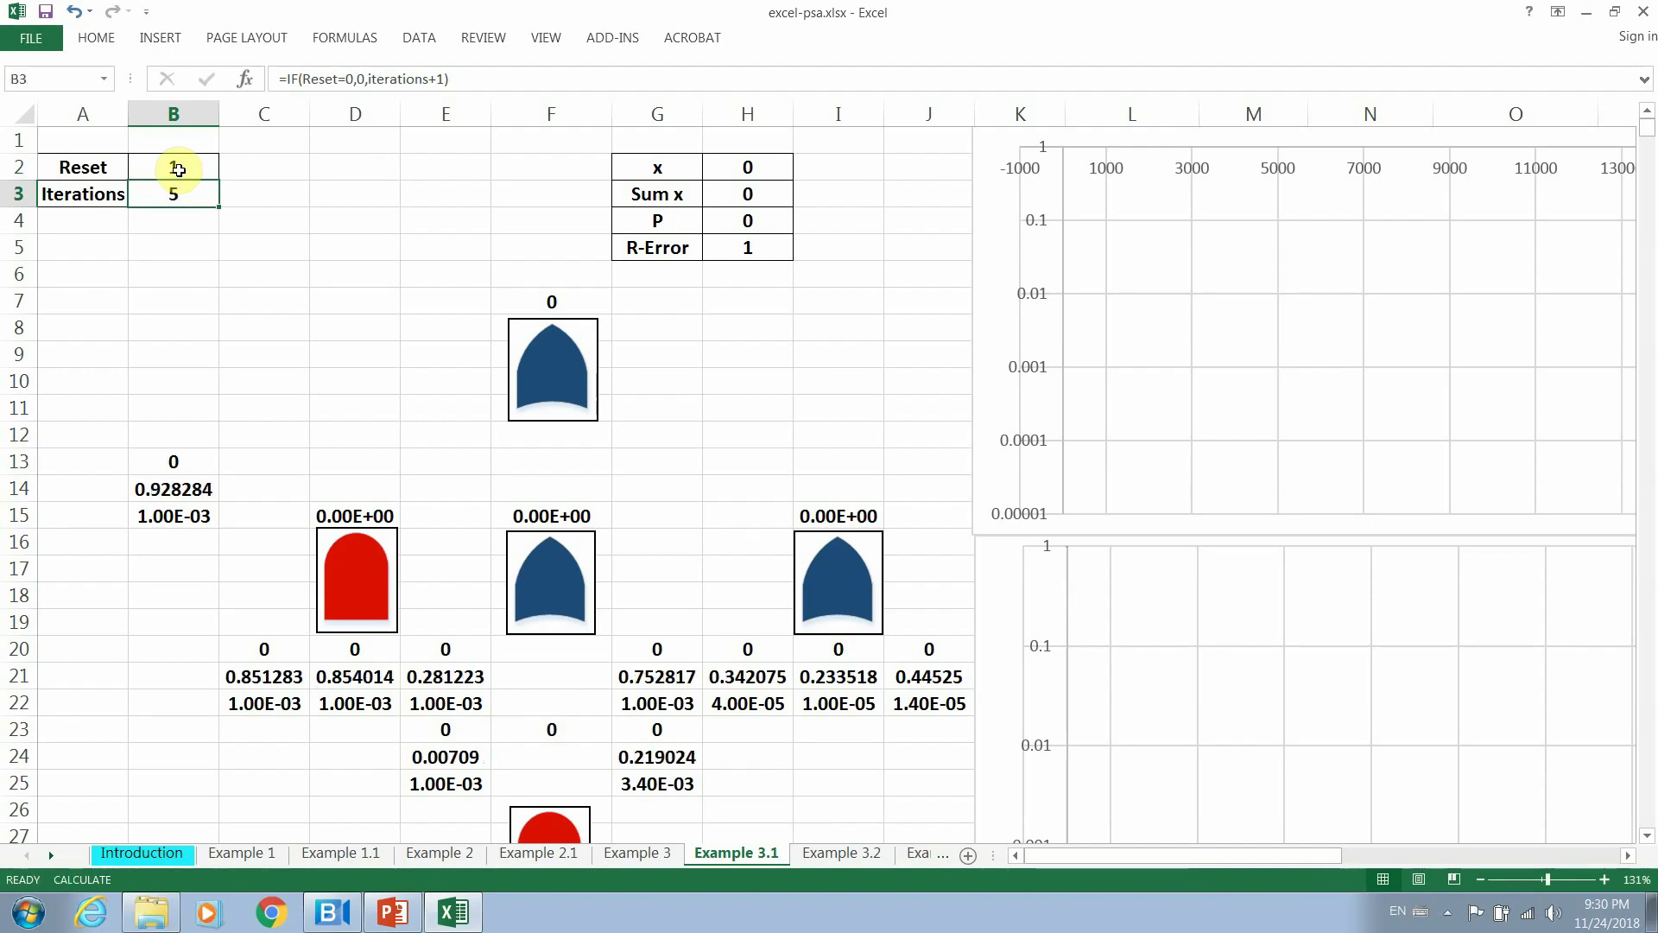
key("F9")
key("F9")
key("F9")
key("F9")
key("F9")
key("F9")
key("F9")
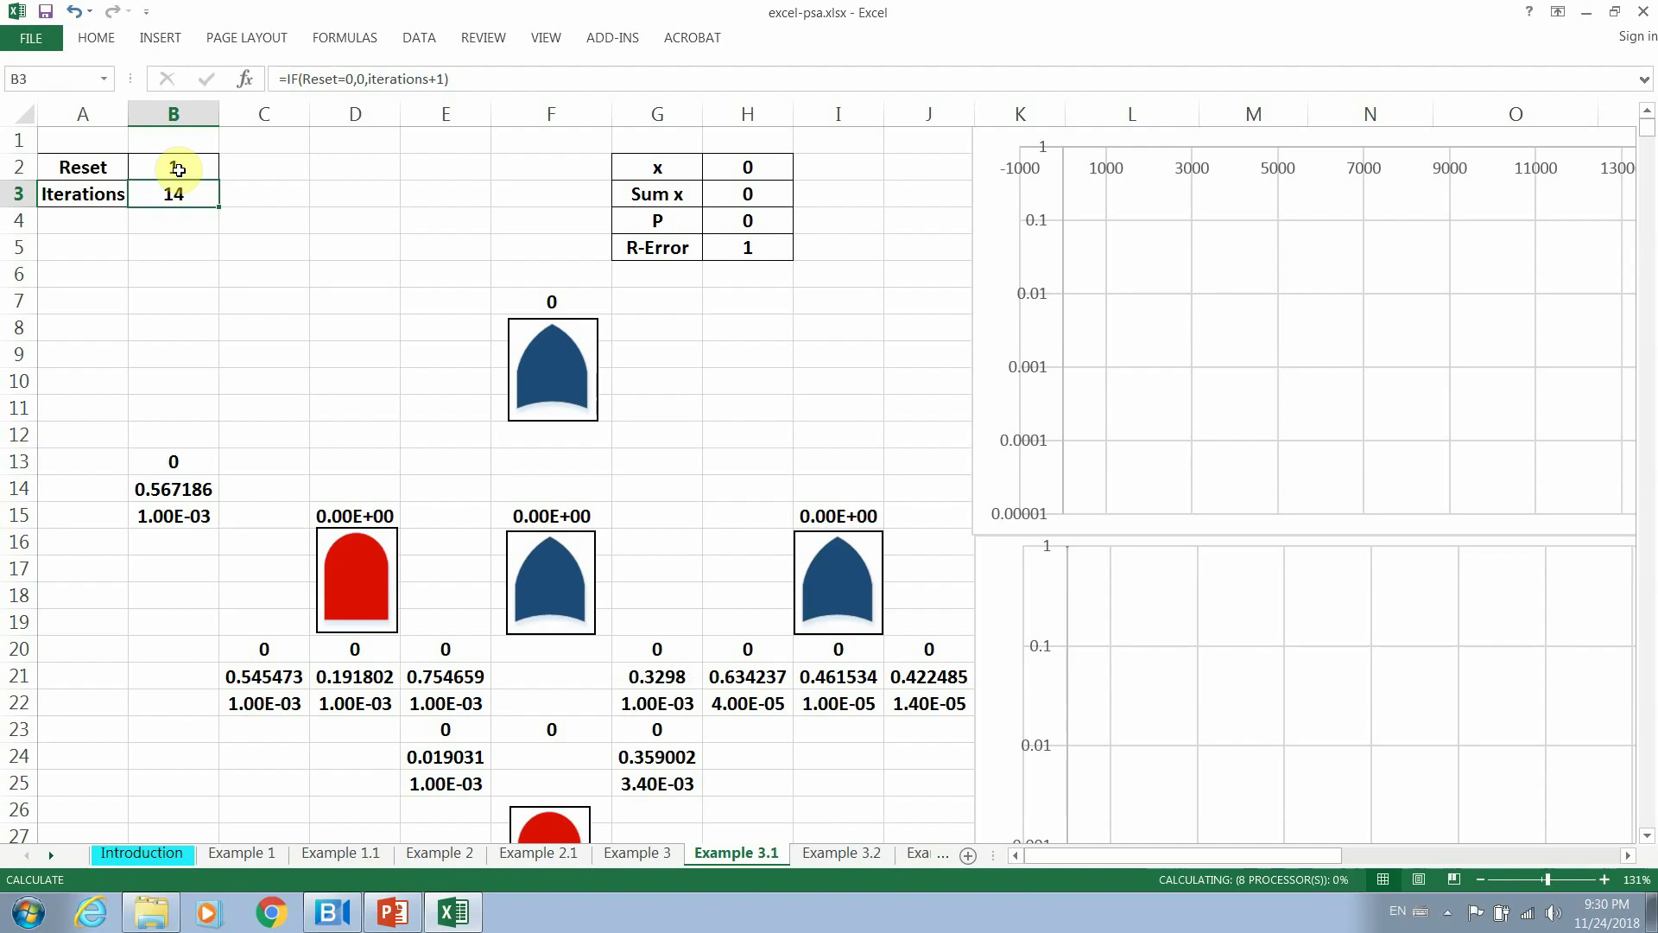
key("F9")
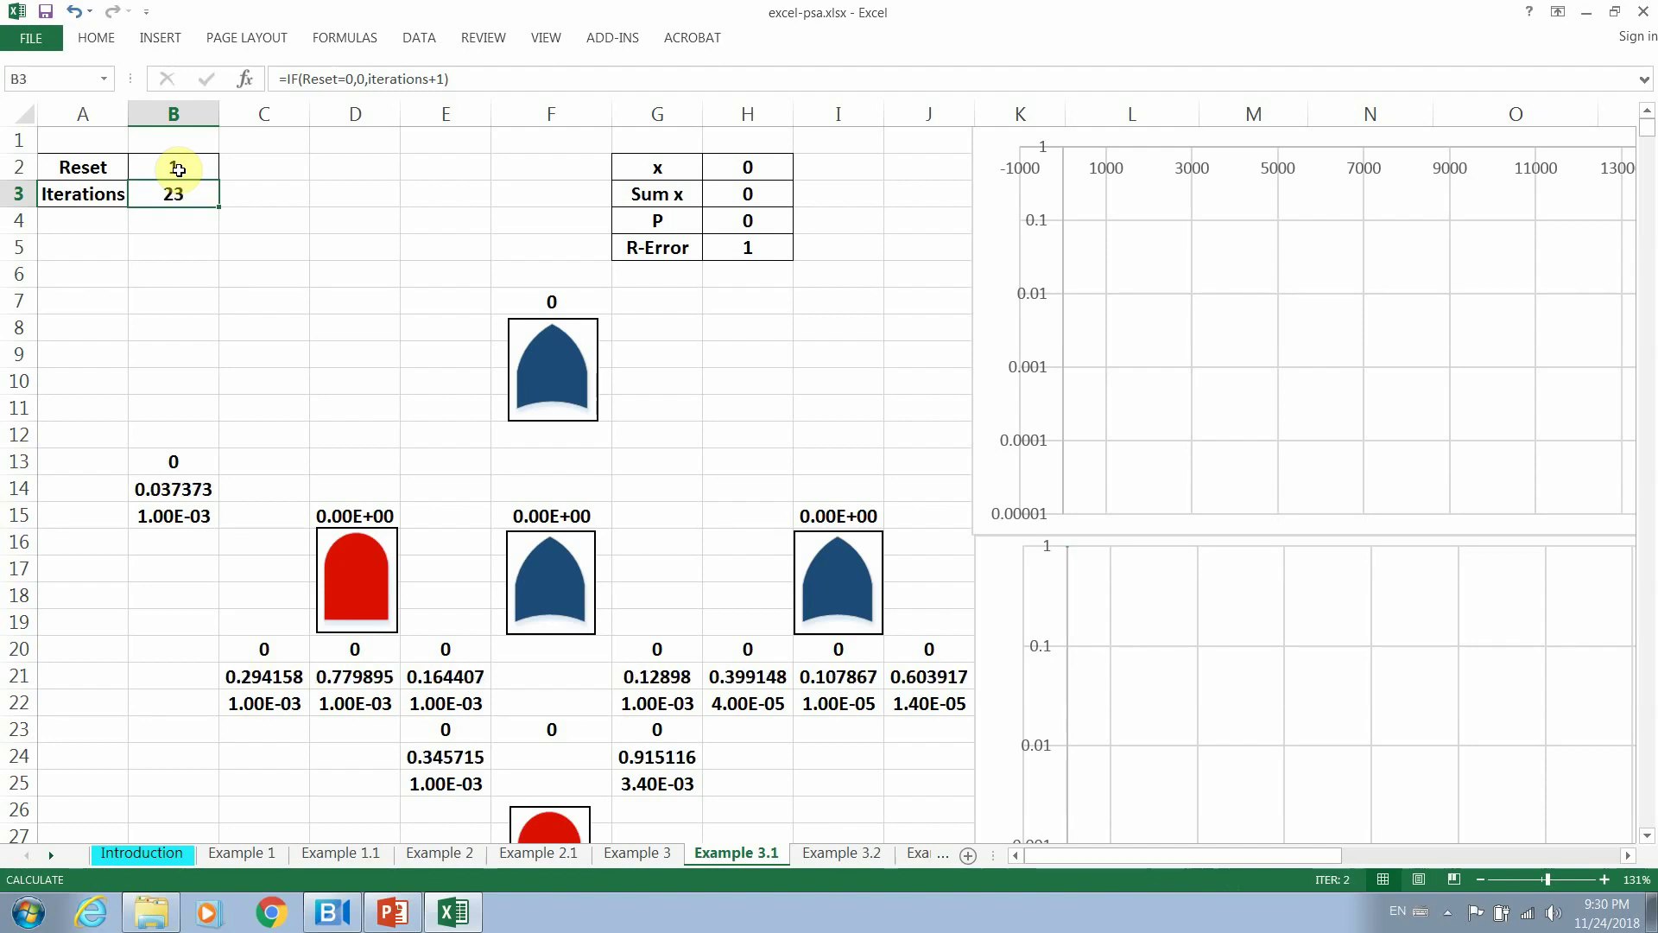
key("F9")
key("F9")
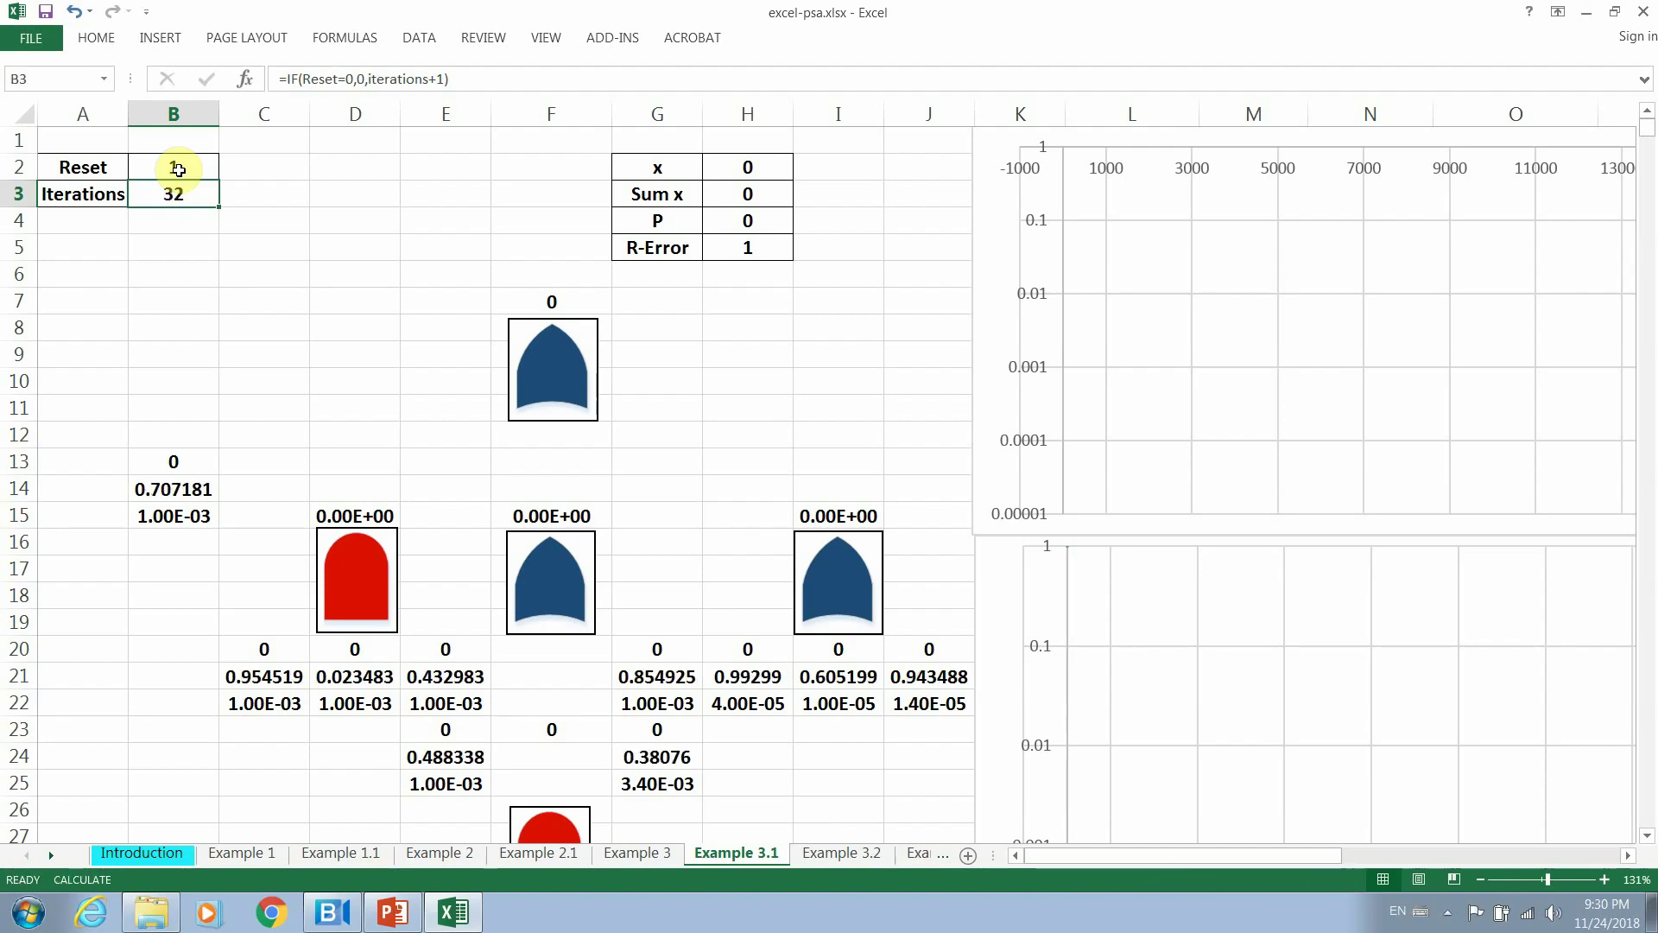
key("F9")
key("F9")
key("F9")
key("F9")
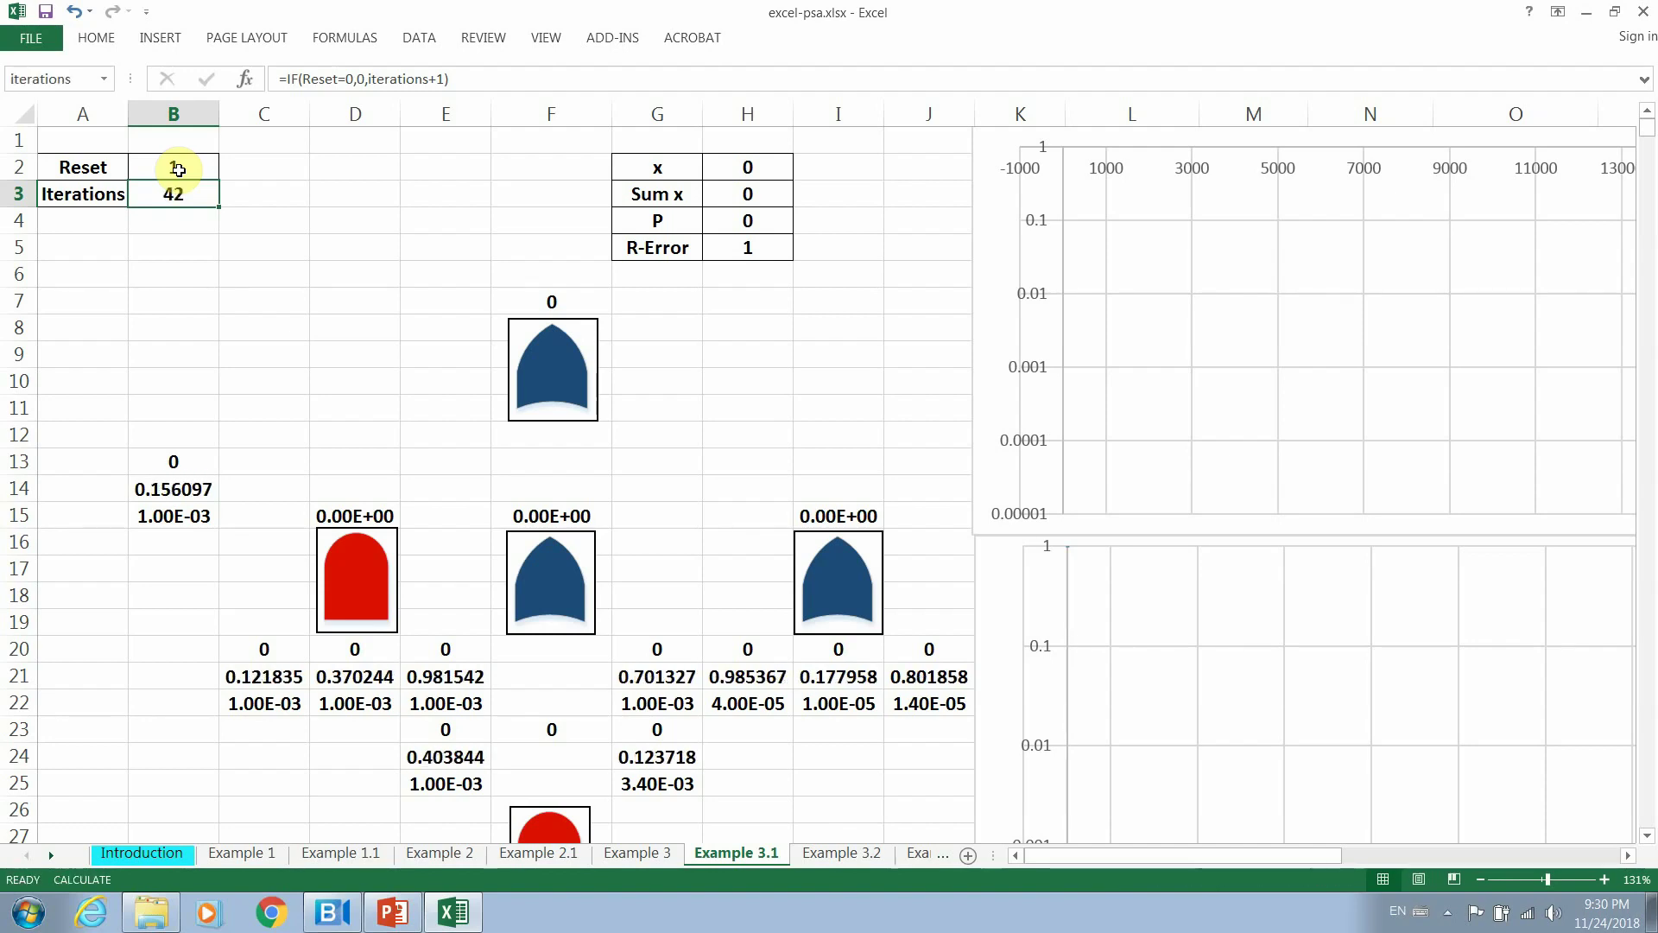
key("F9")
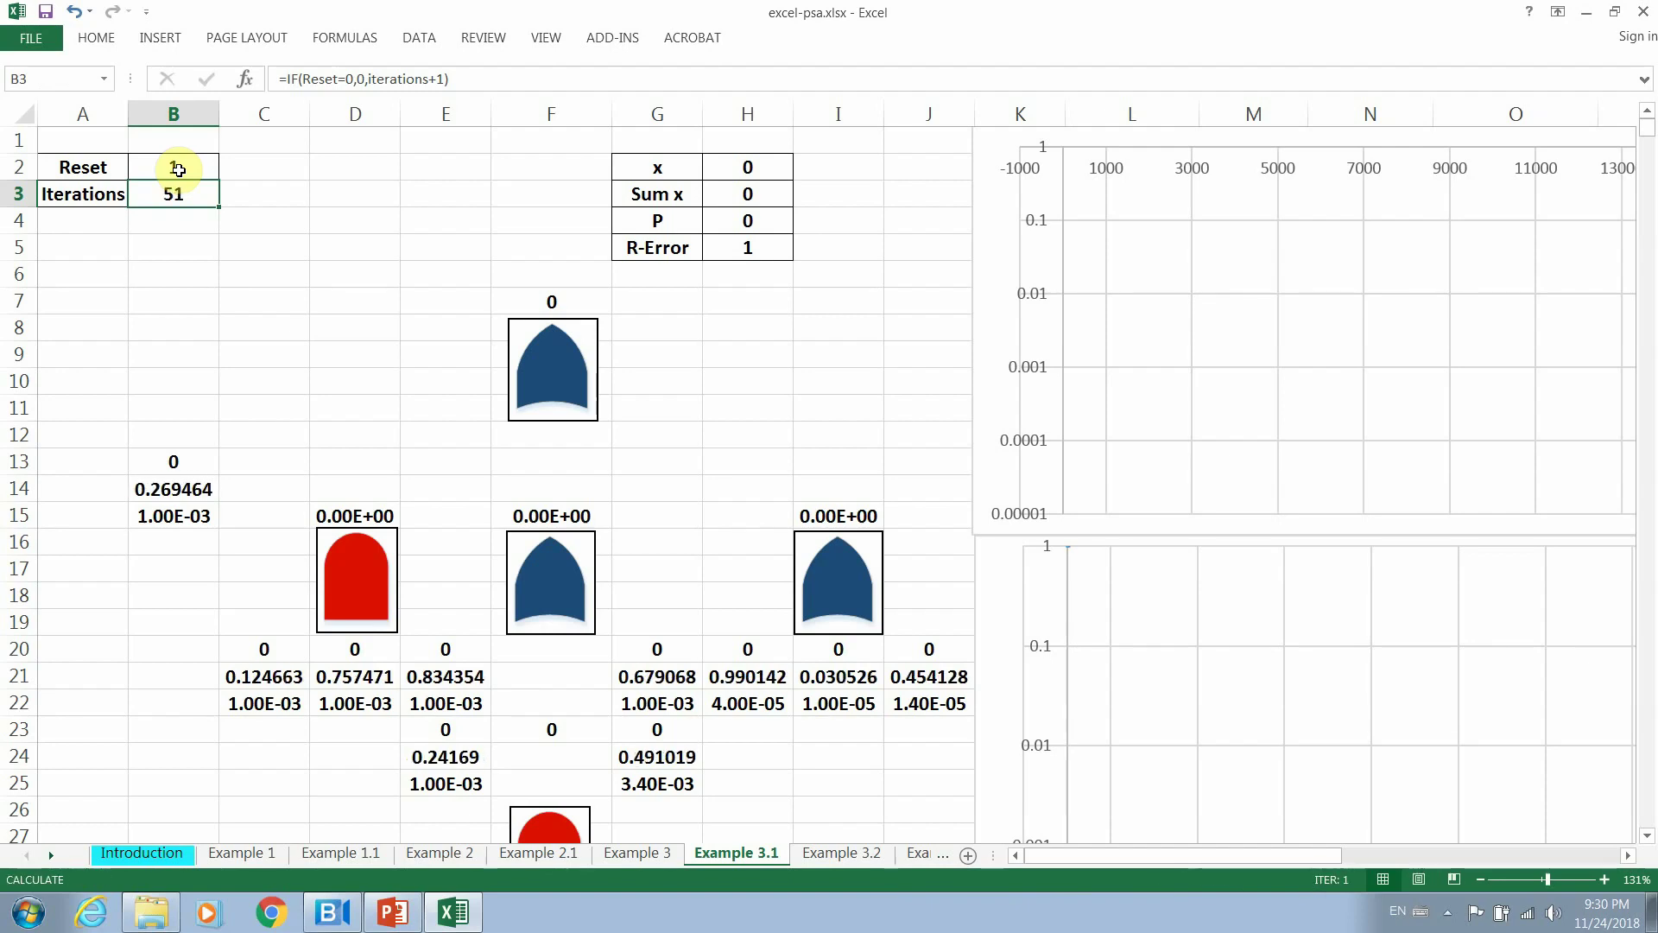
key("F9")
key("F9")
key("F9")
key("F9")
key("F9")
key("F9")
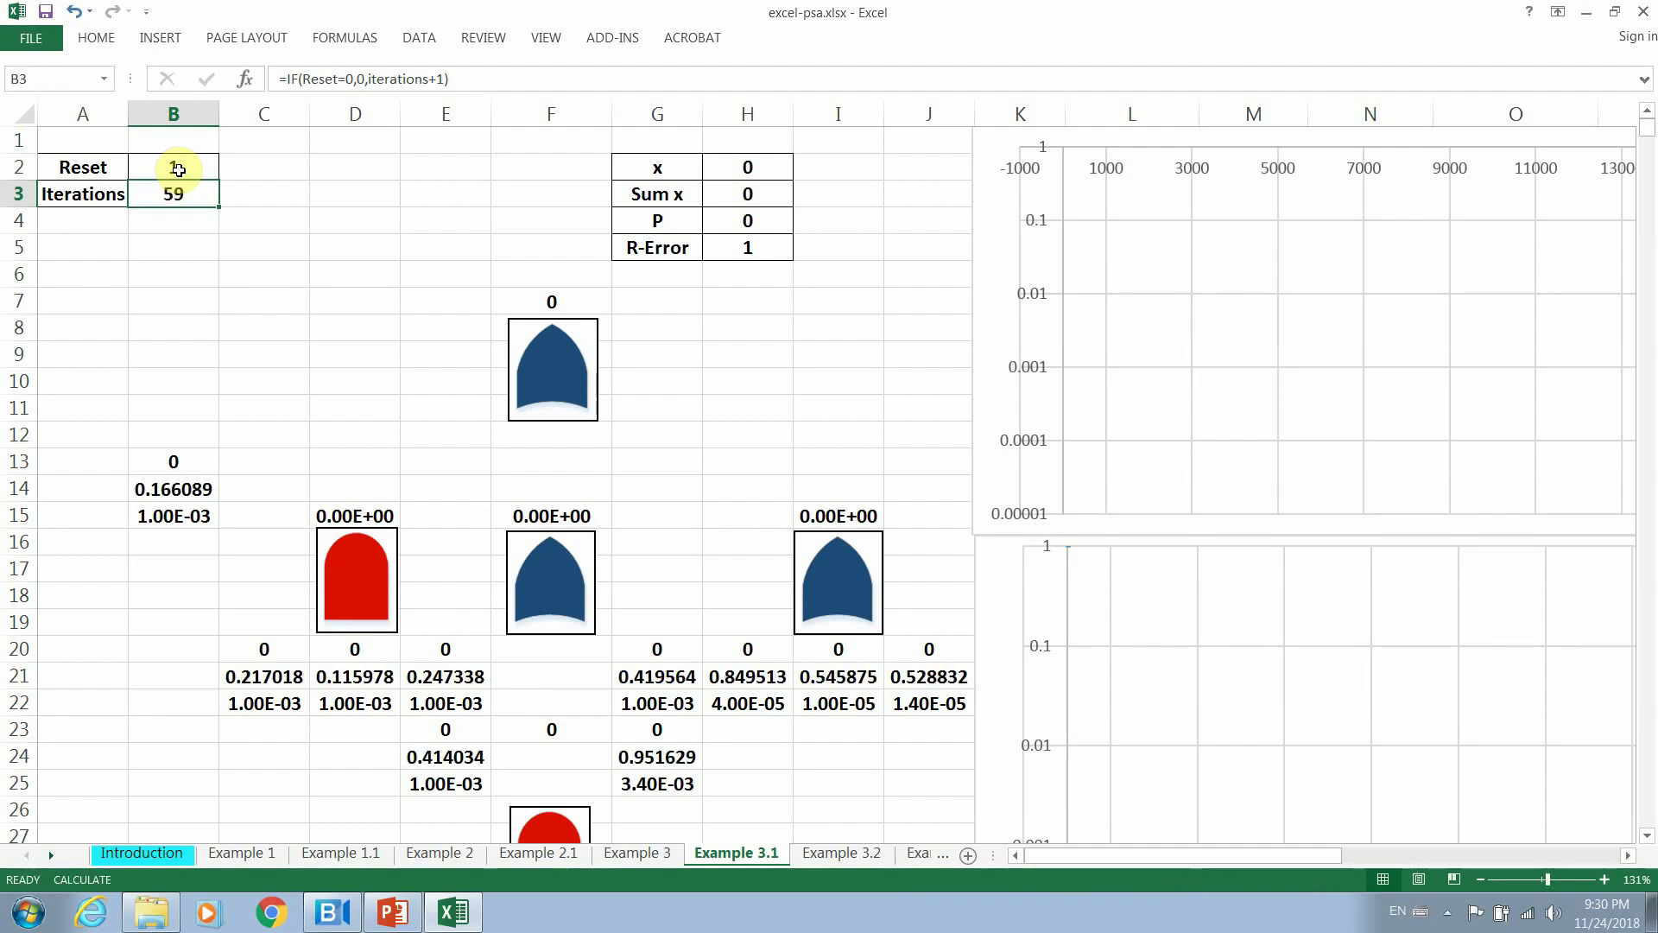
key("F9")
key("F9")
key("F9")
key("F9")
key("F9")
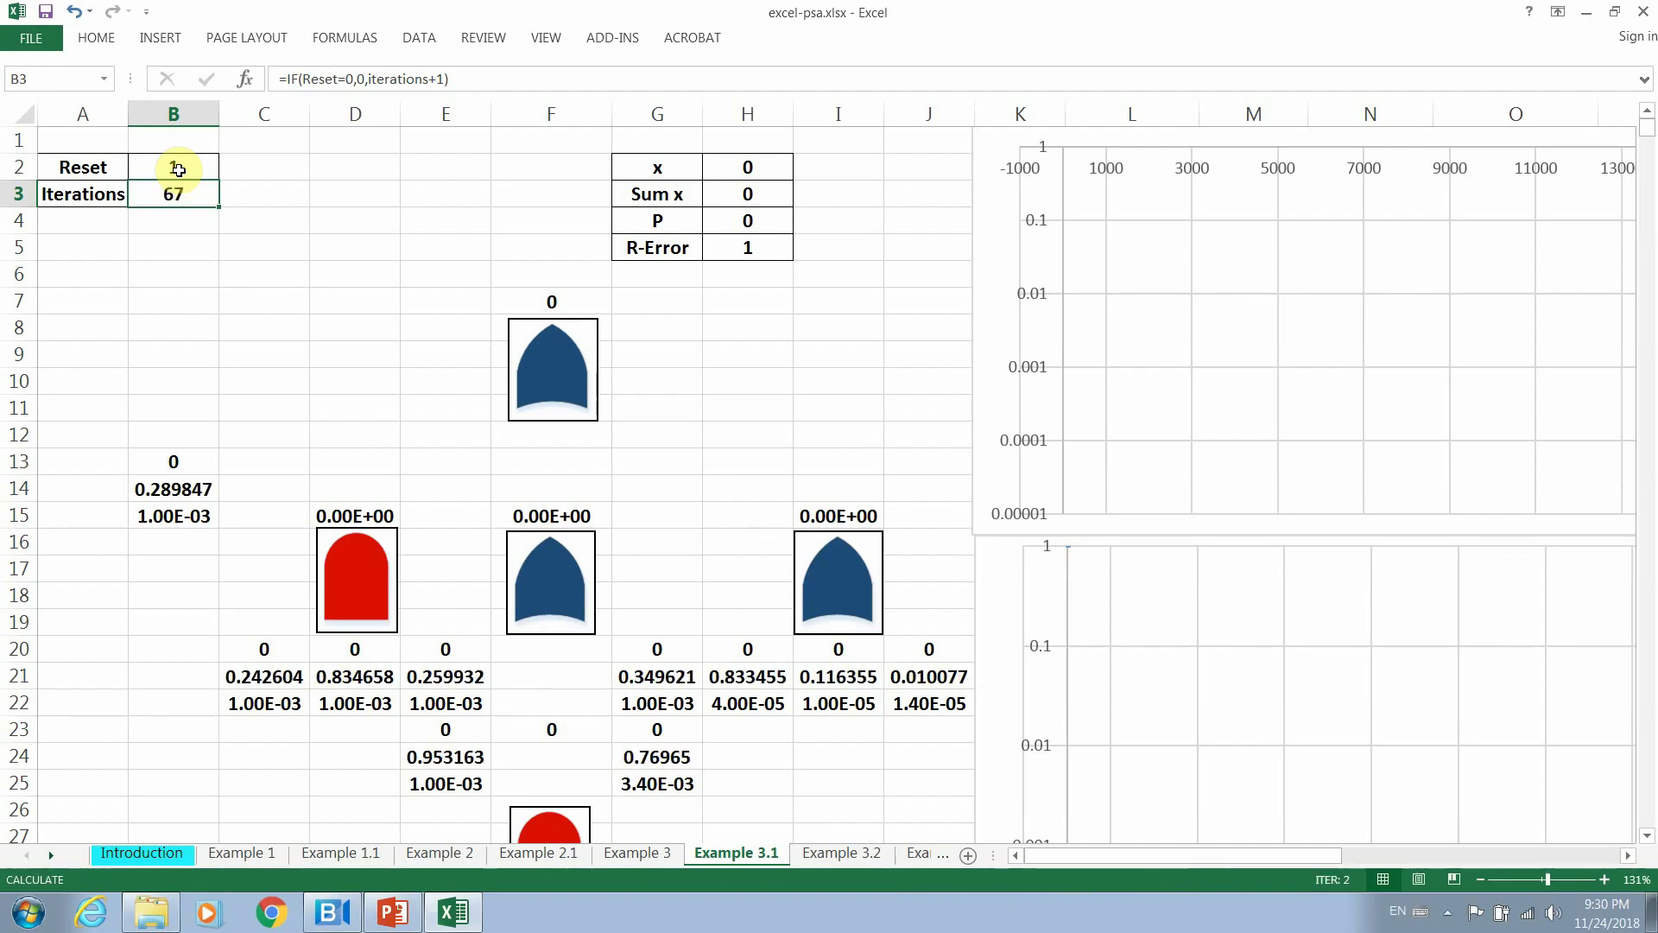
key("F9")
key("F9")
key("F9")
key("F9")
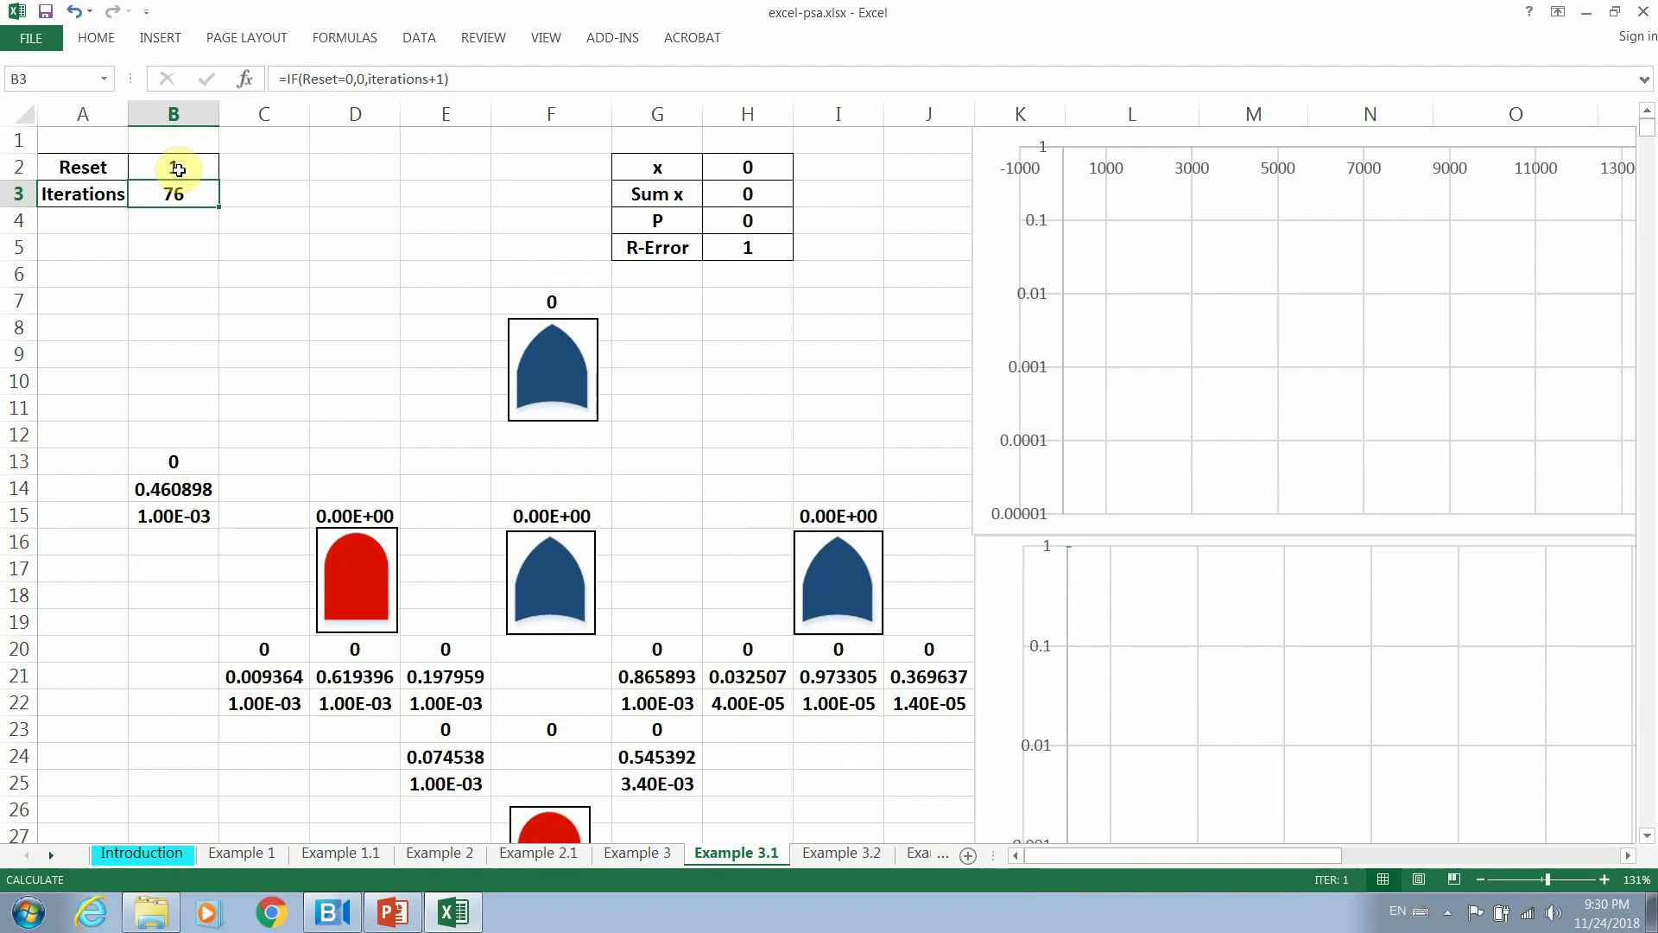
key("F9")
key("F9")
key("F9")
key("F9")
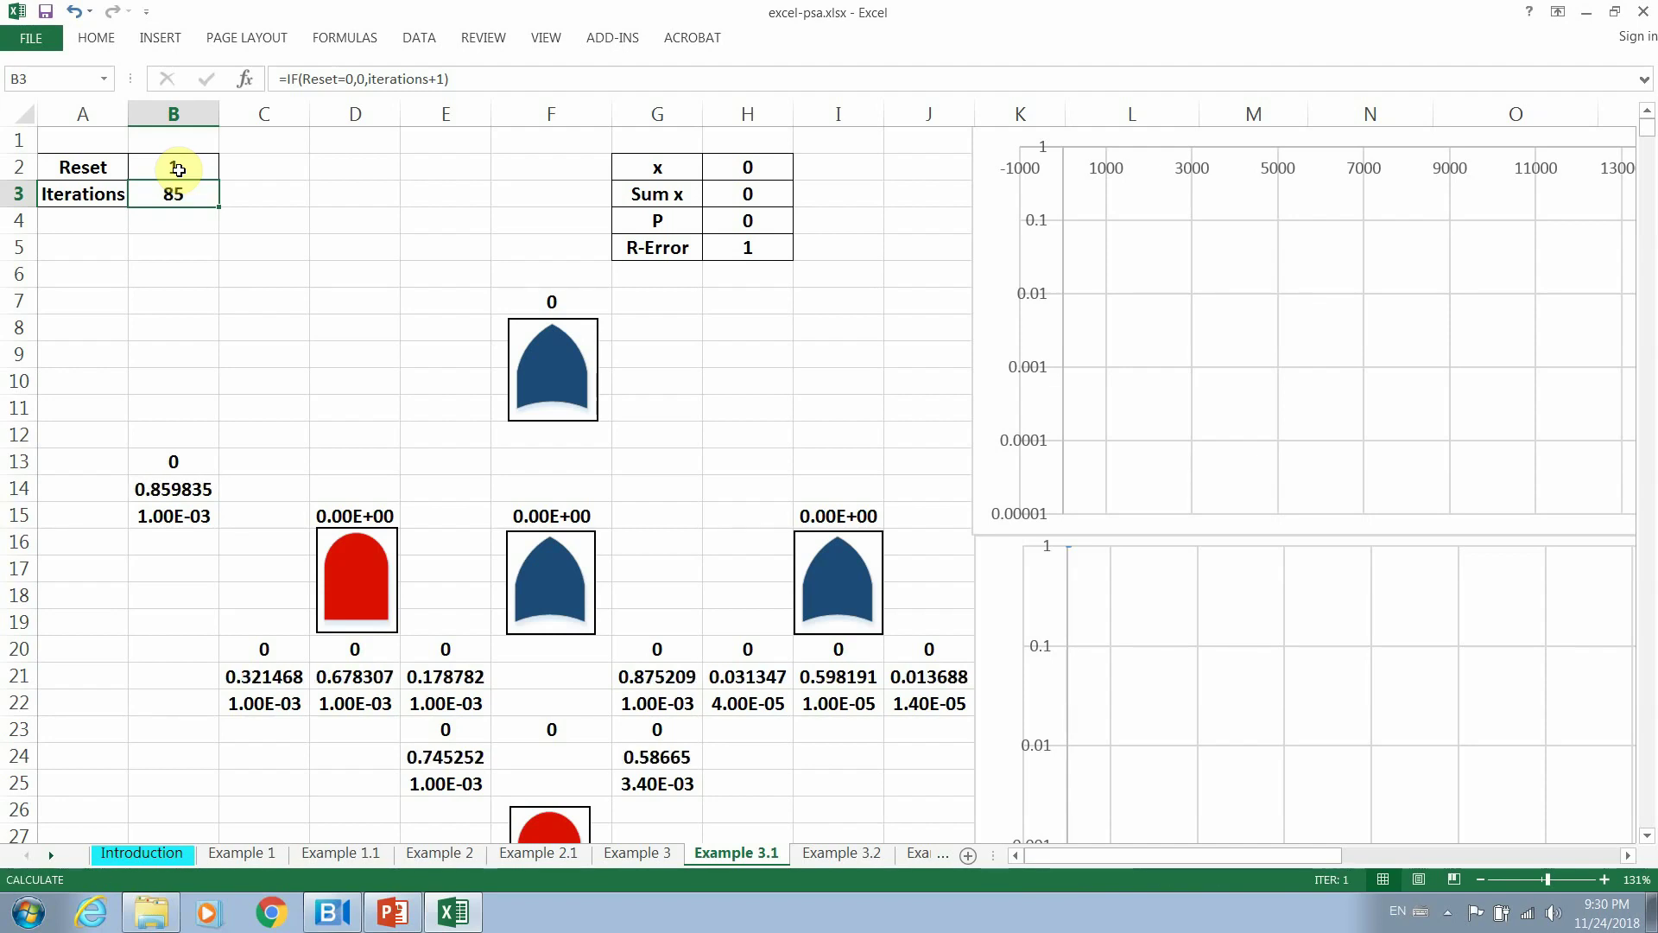
key("F9")
key("F9")
key("F9")
key("F9")
key("F9")
key("F9")
key("F9")
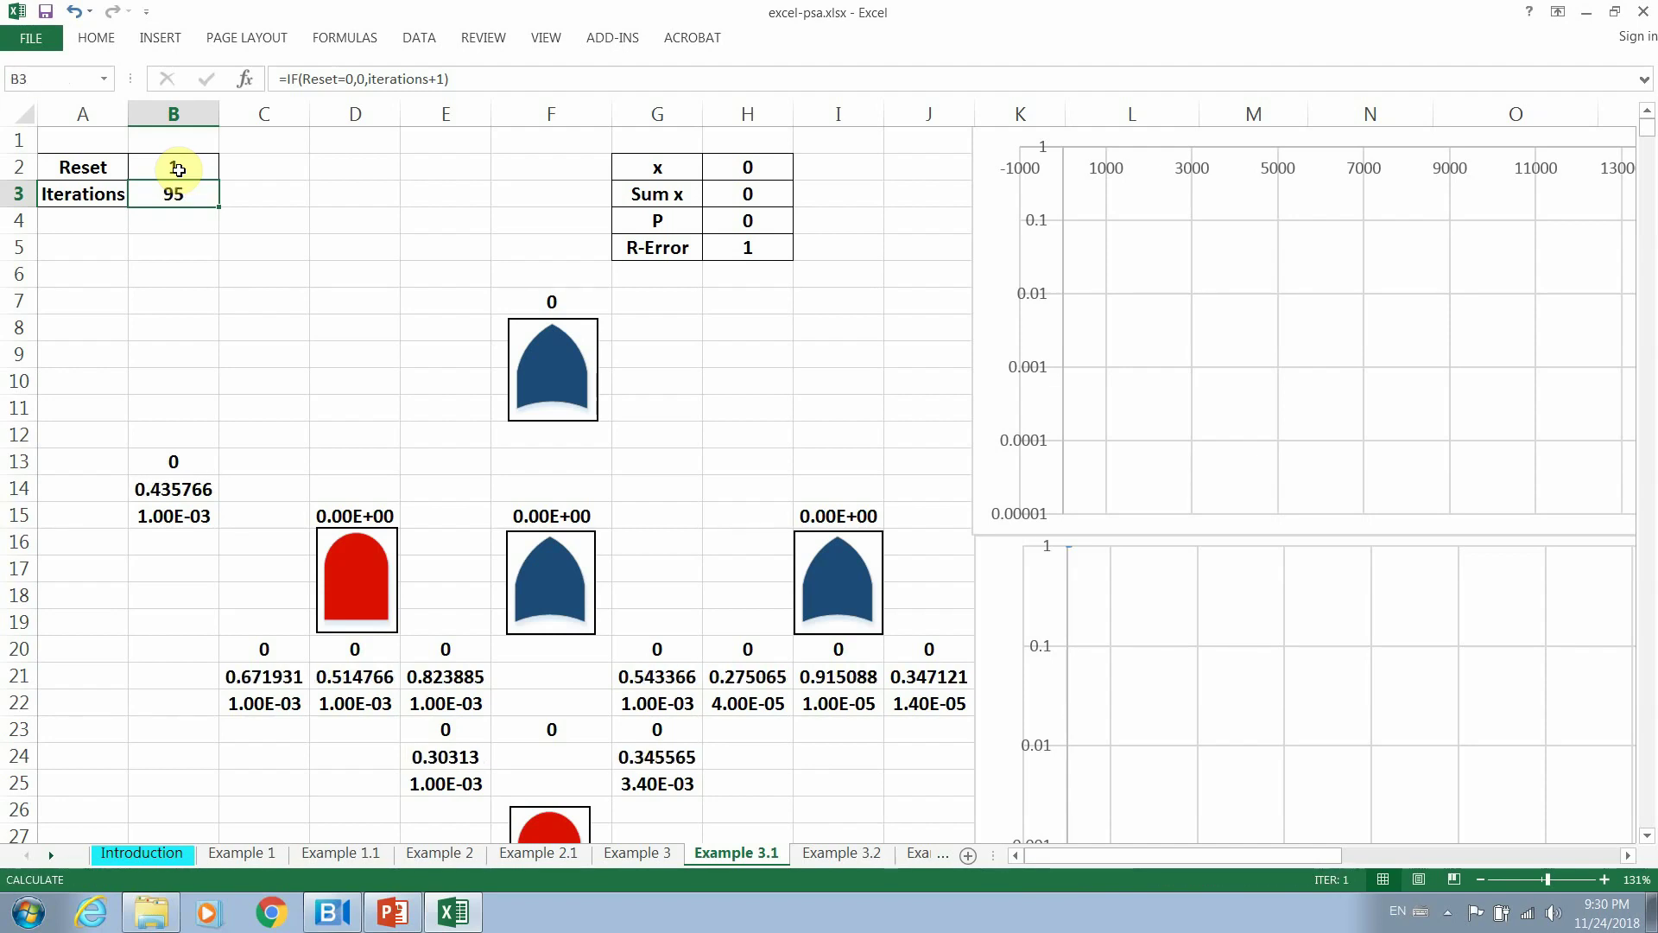
key("F9")
key("F9")
key("F9")
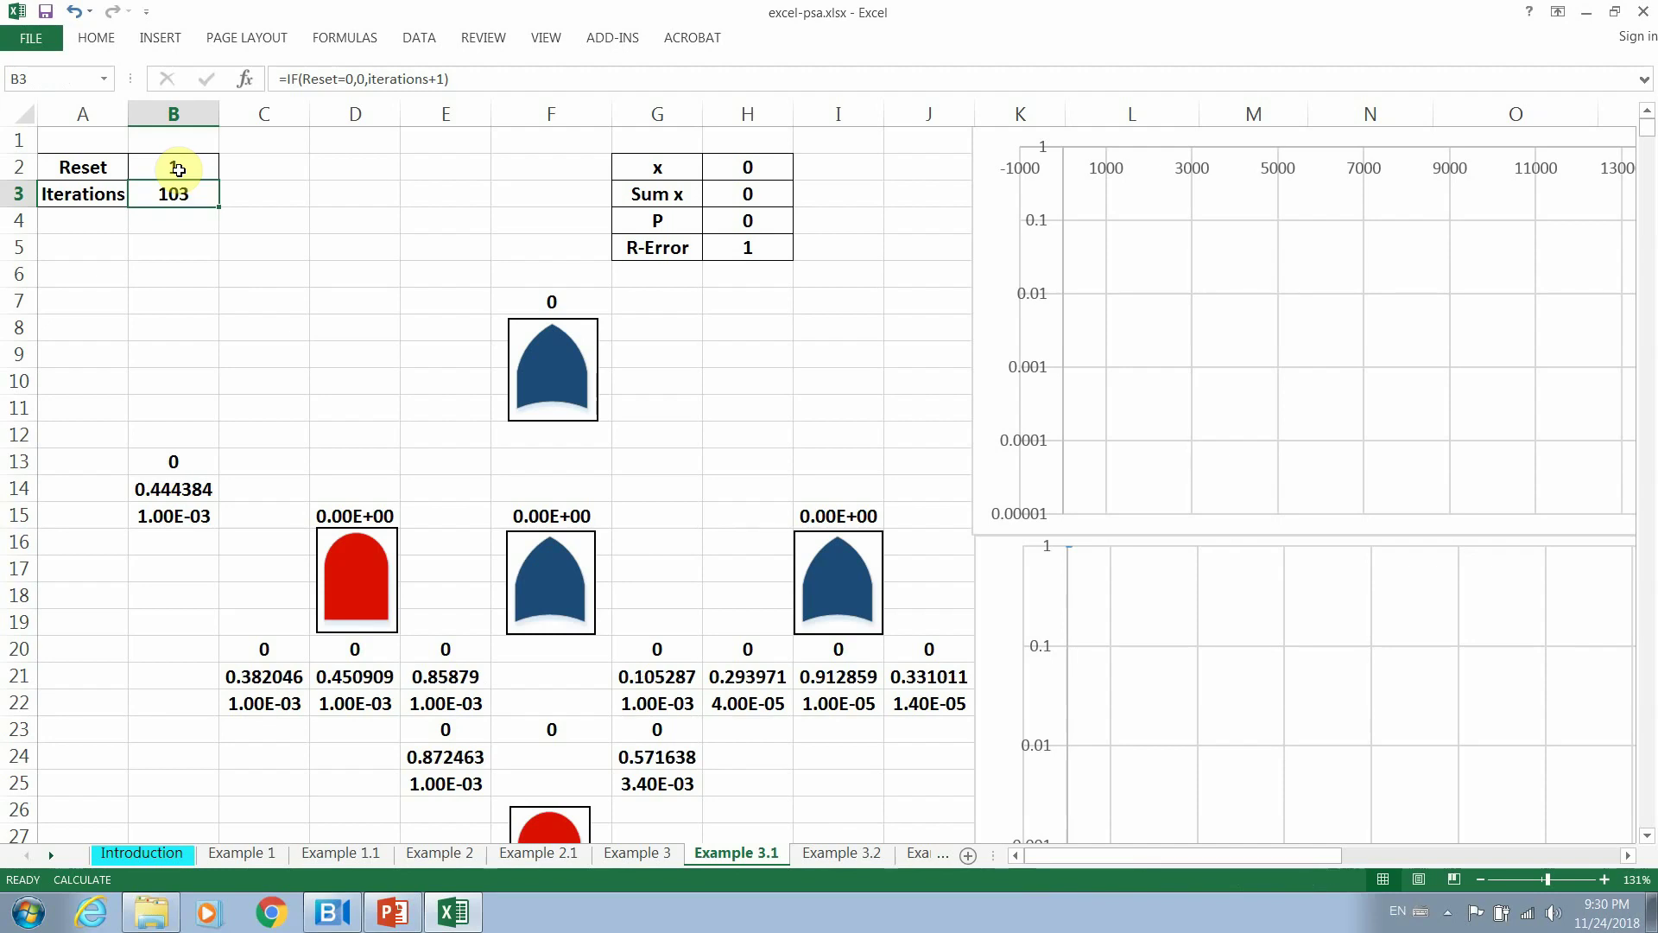
key("F9")
key("F9")
key("F9")
key("F9")
key("F9")
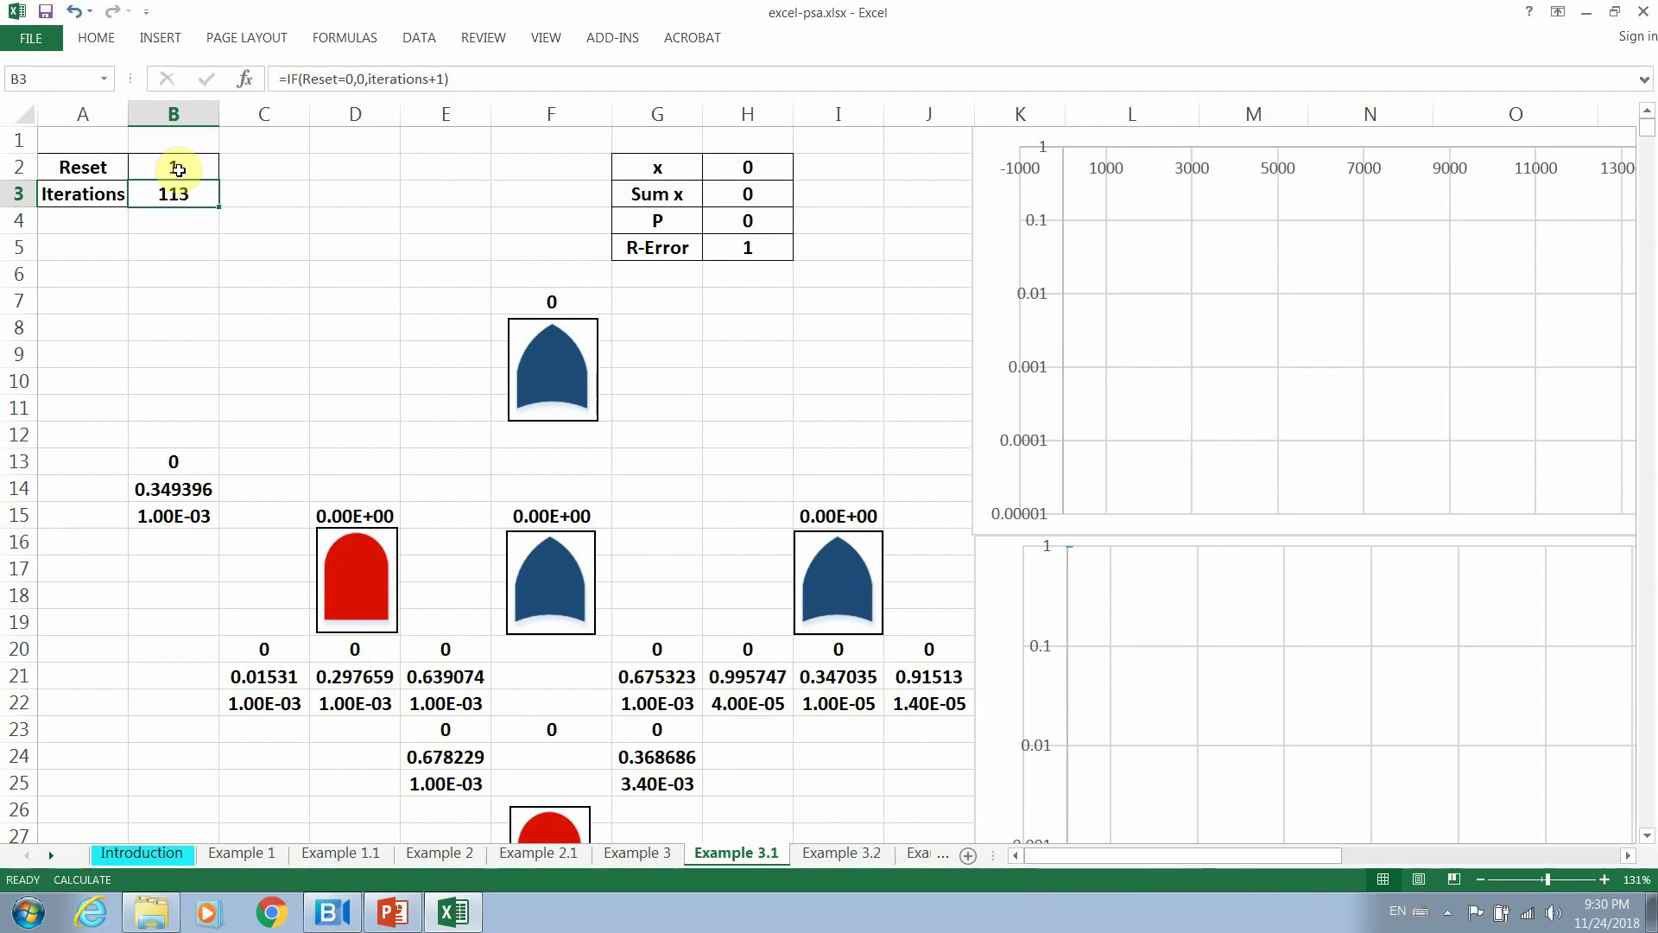
key("F9")
key("F9")
key("F9")
key("F9")
key("F9")
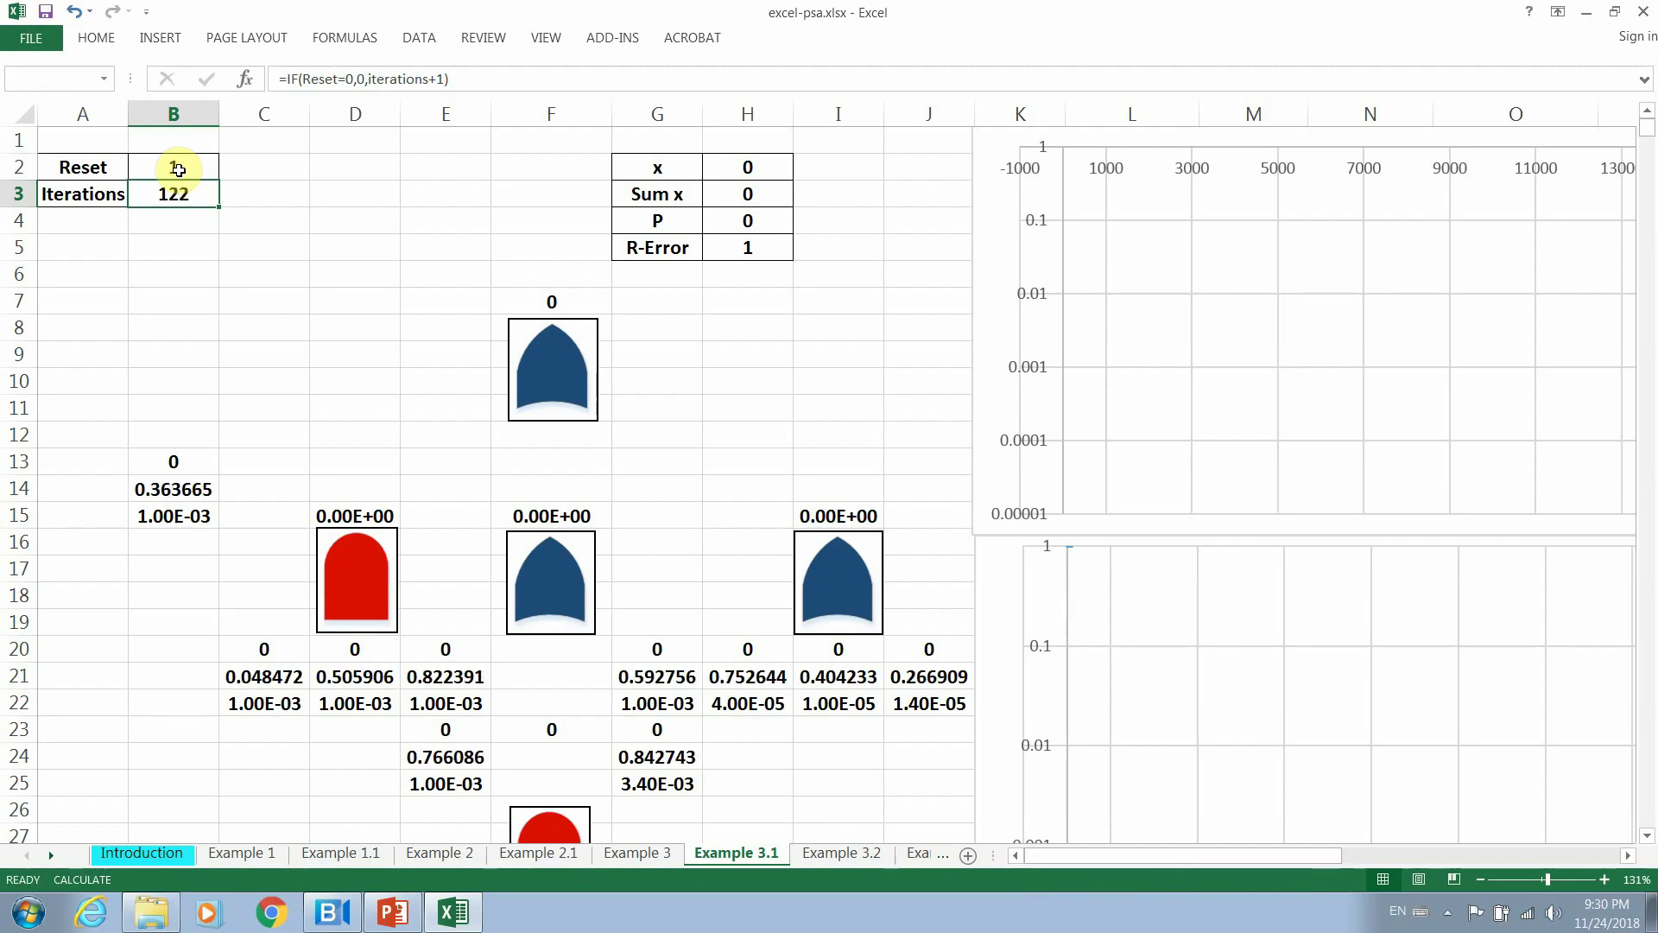
key("F9")
key("F9")
key("F9")
key("F9")
key("F9")
key("F9")
key("F9")
key("F9")
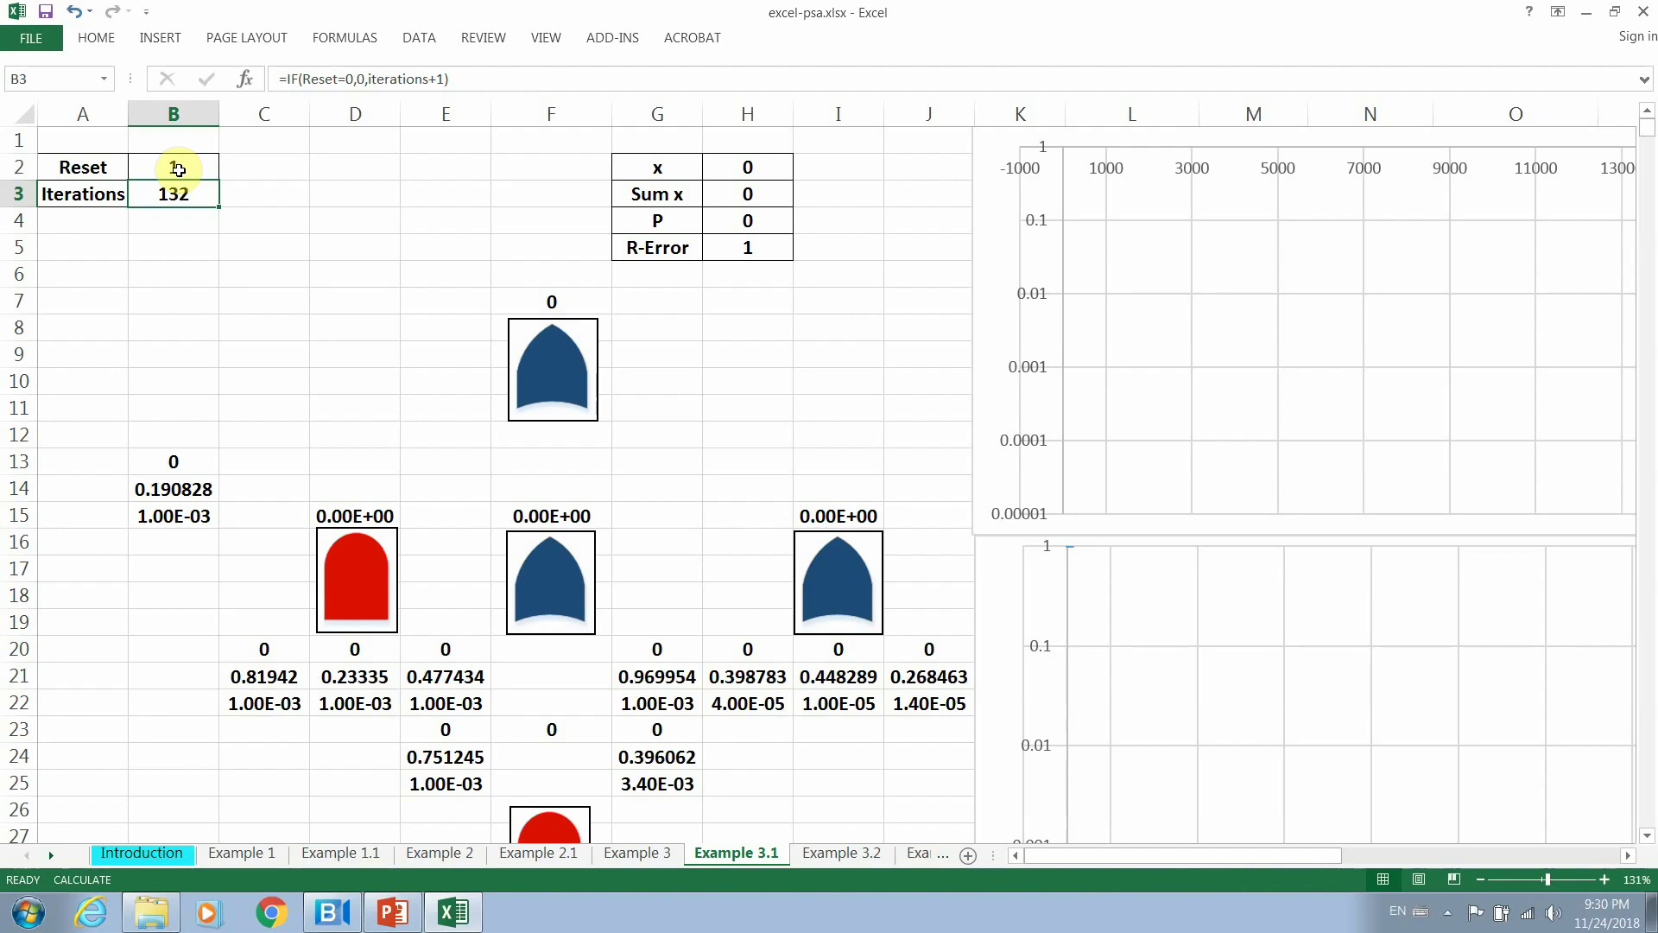
key("F9")
key("F9")
key("F9")
key("F9")
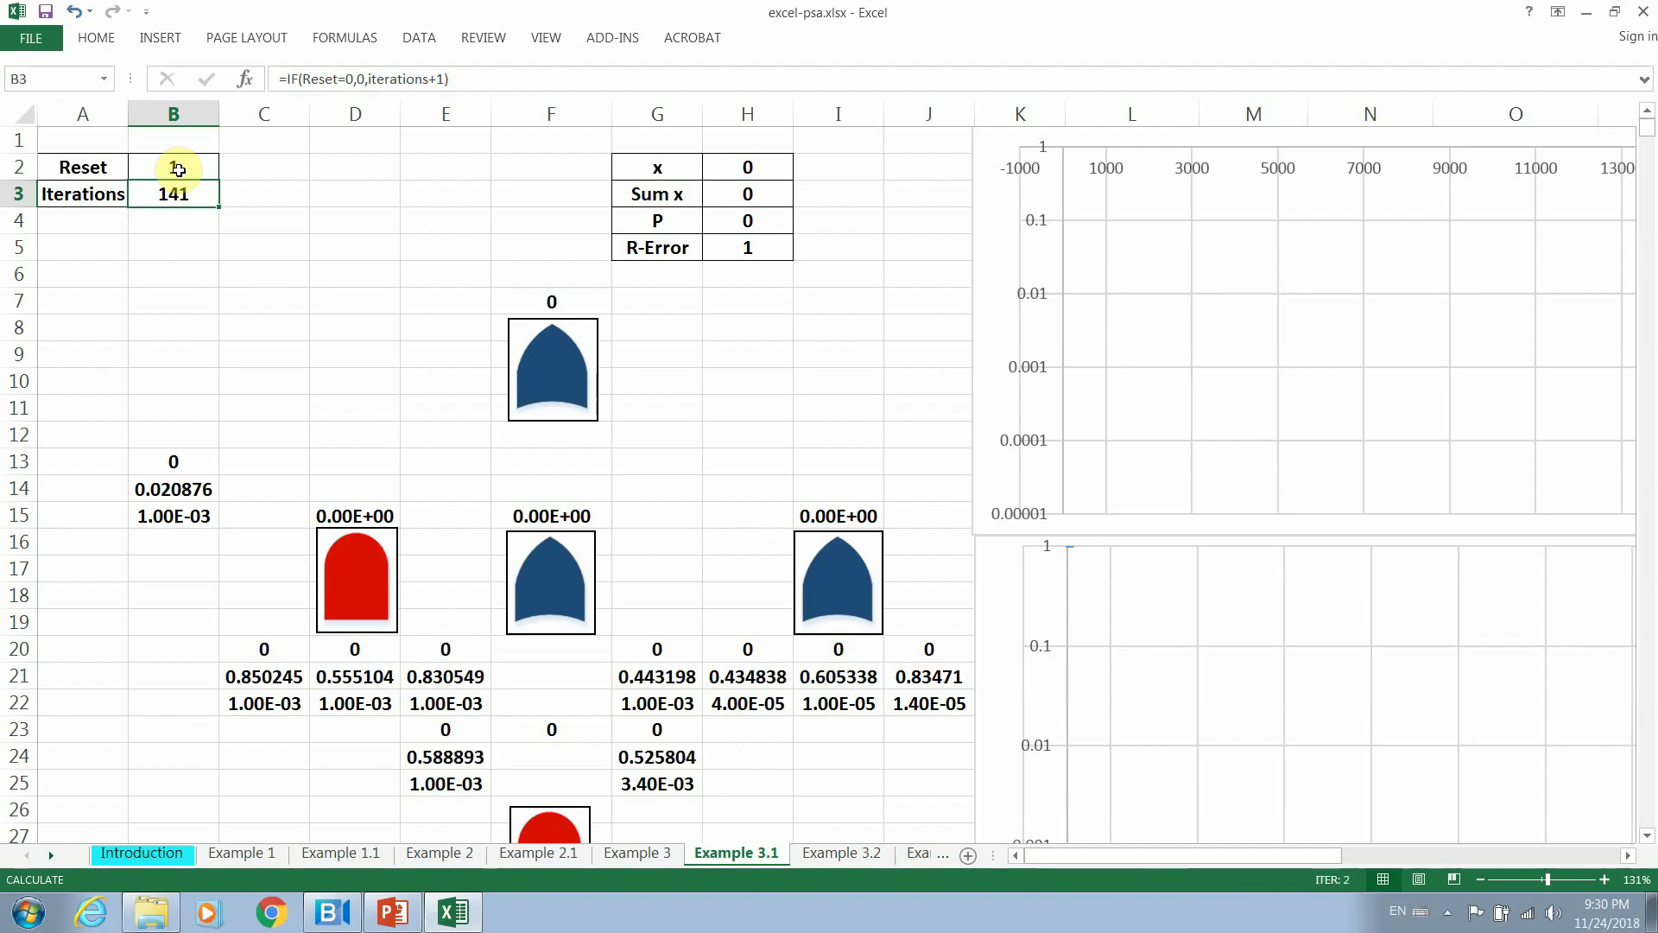
key("F9")
key("F9")
key("F9")
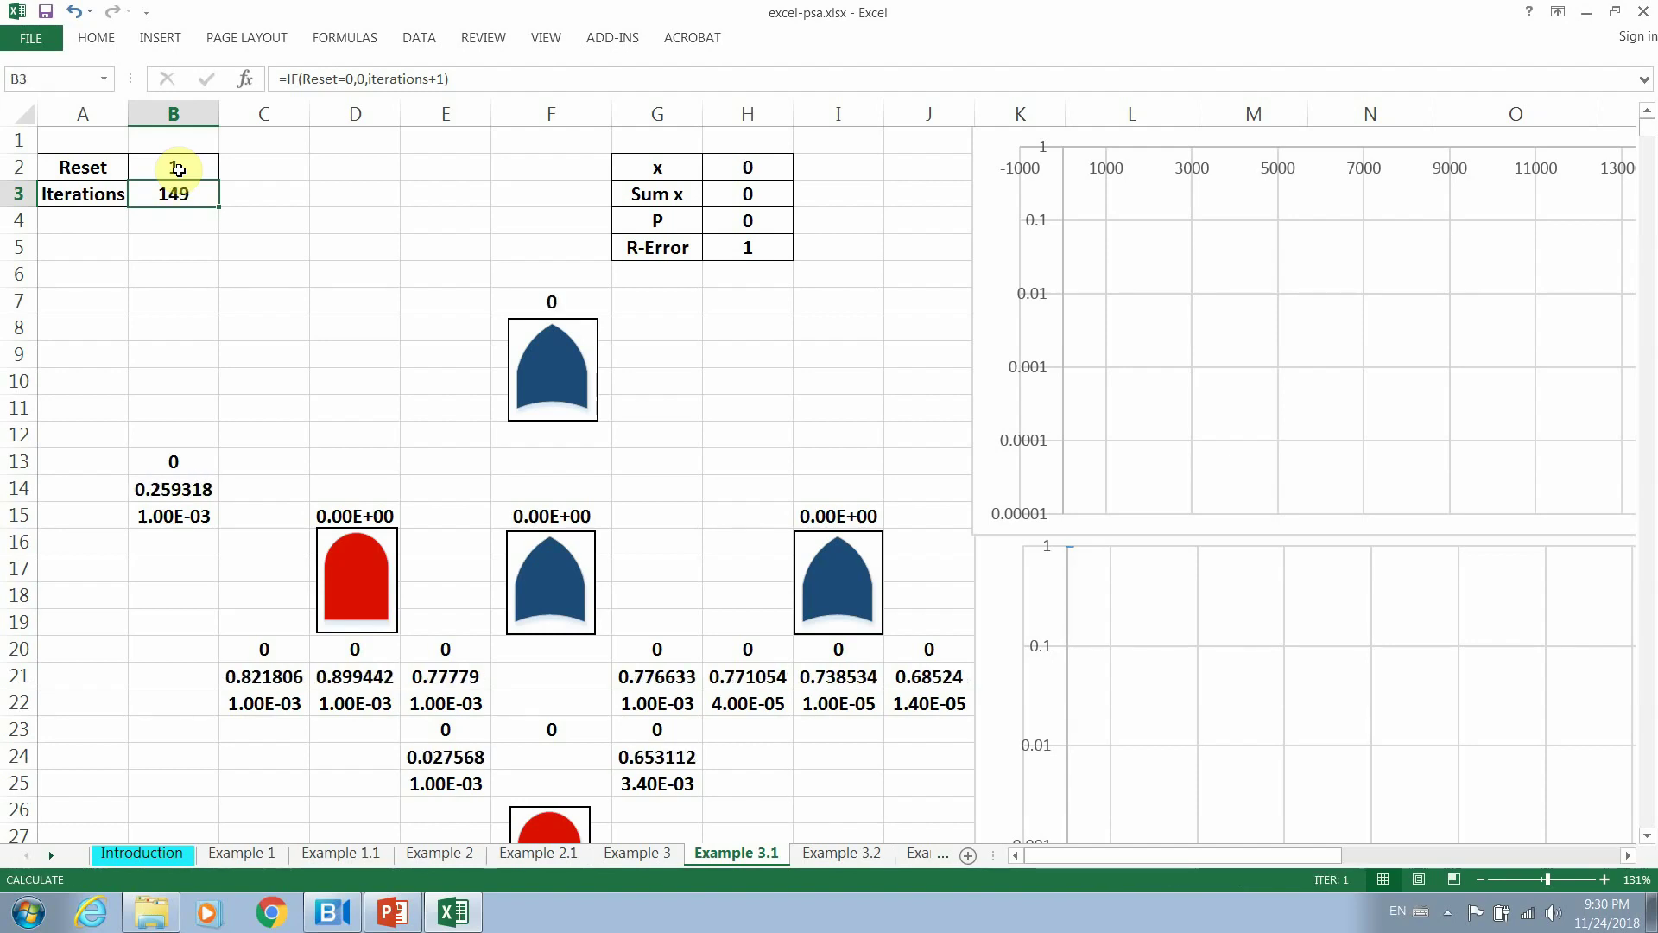
key("F9")
key("F9")
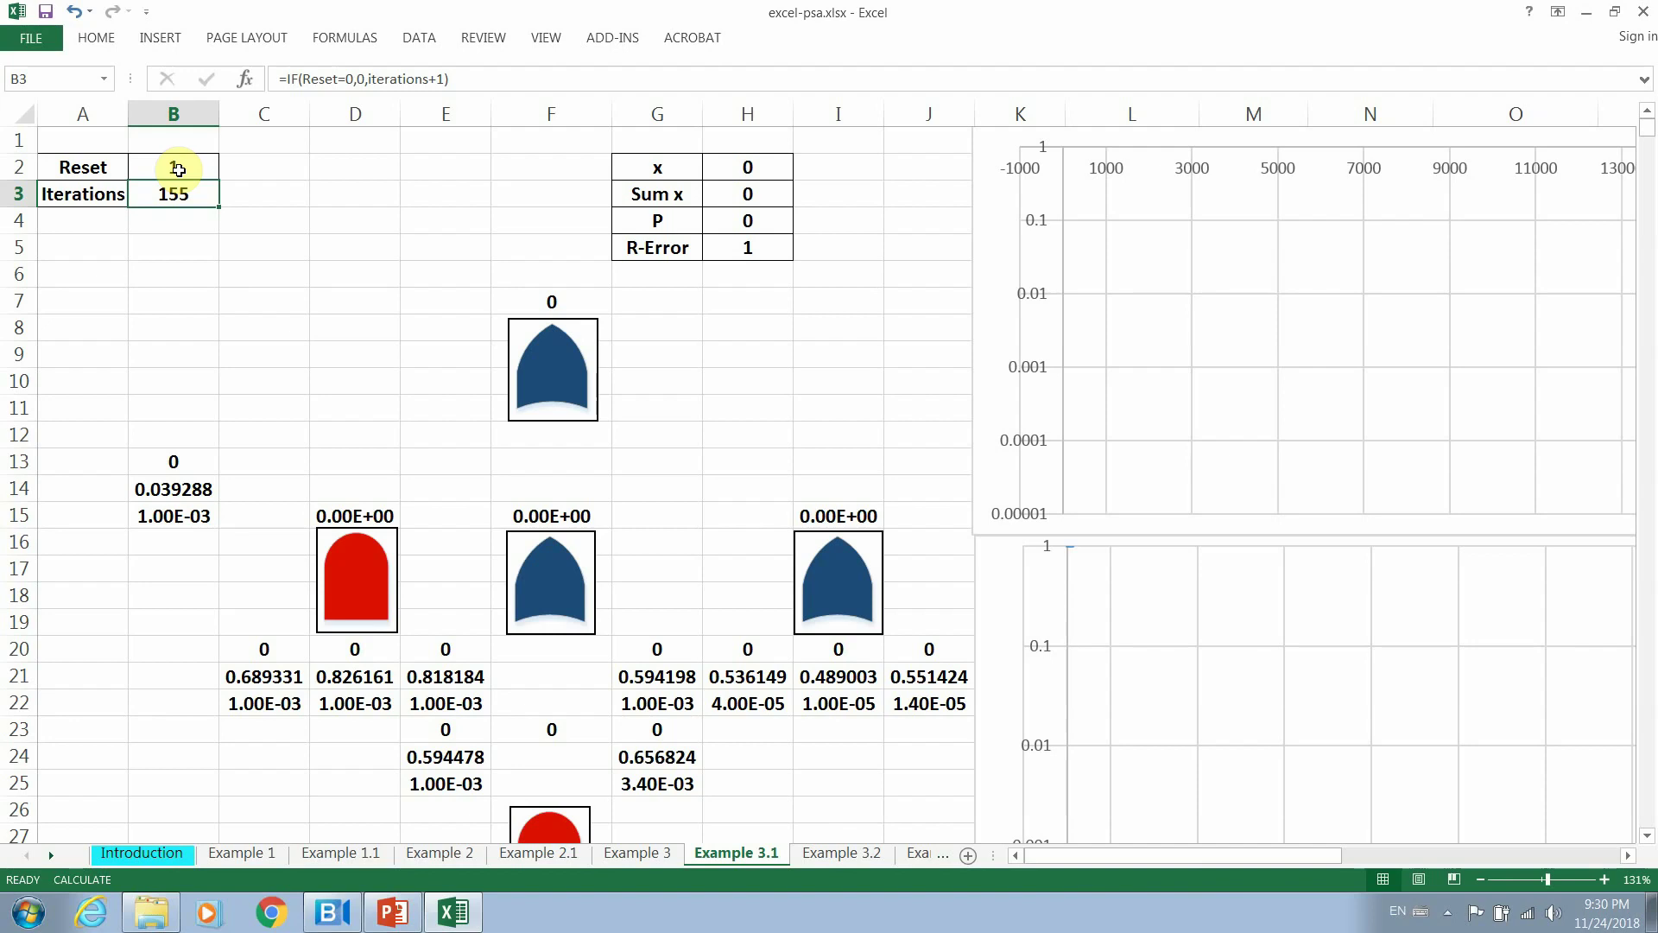
key("F9")
key("F9")
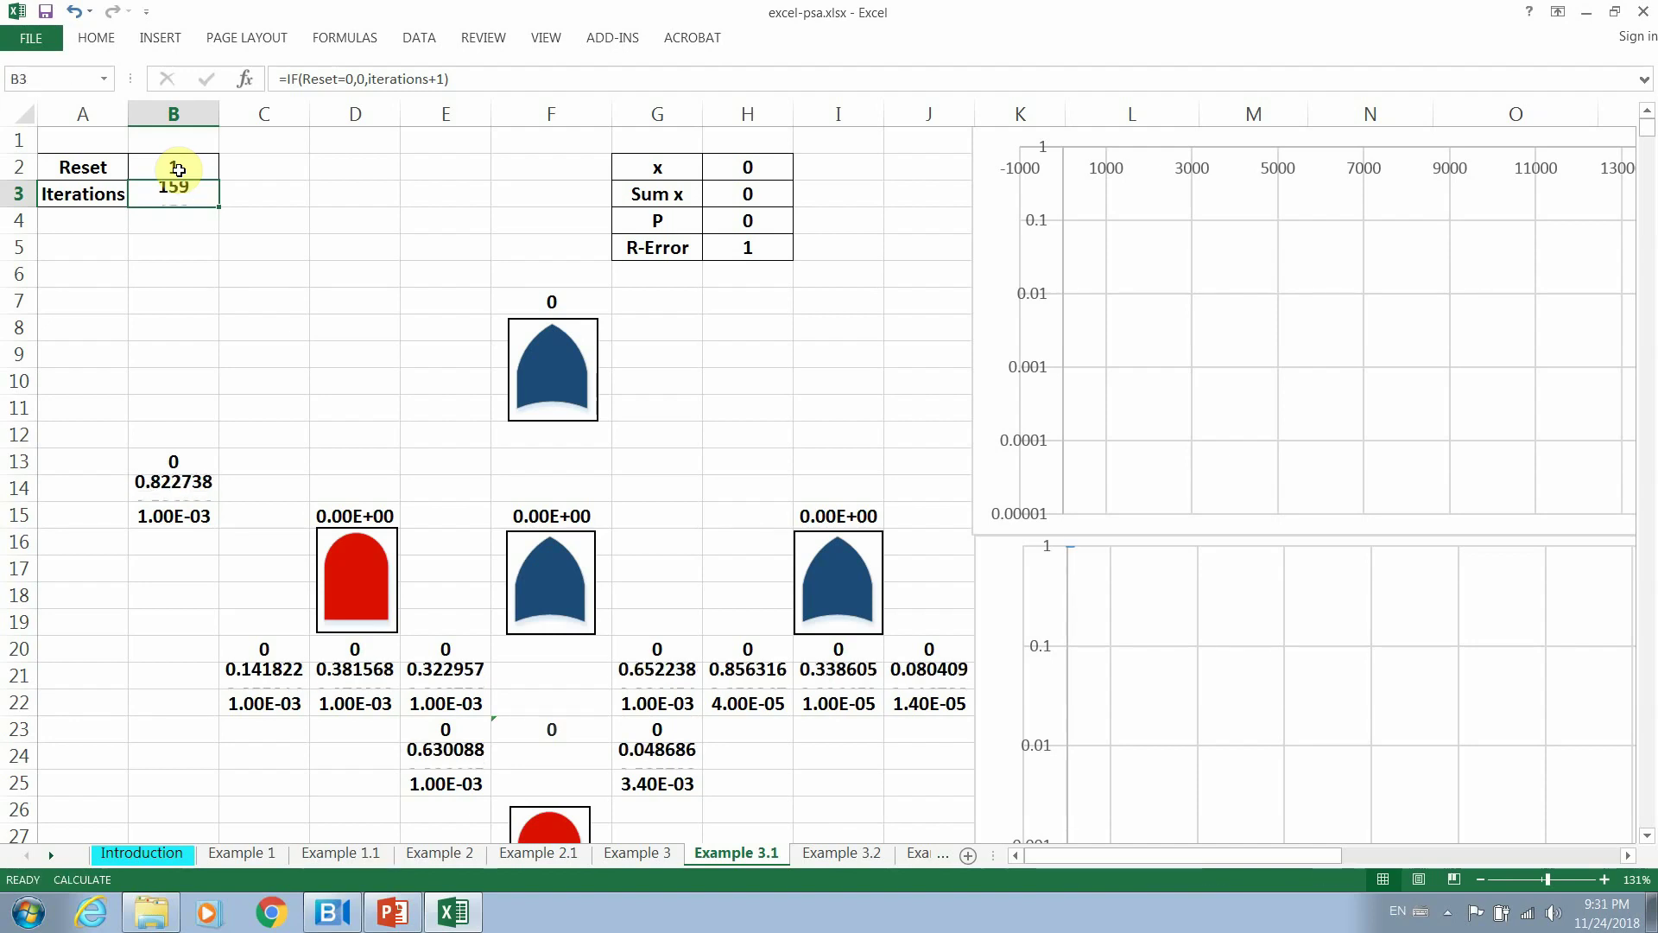
key("F9")
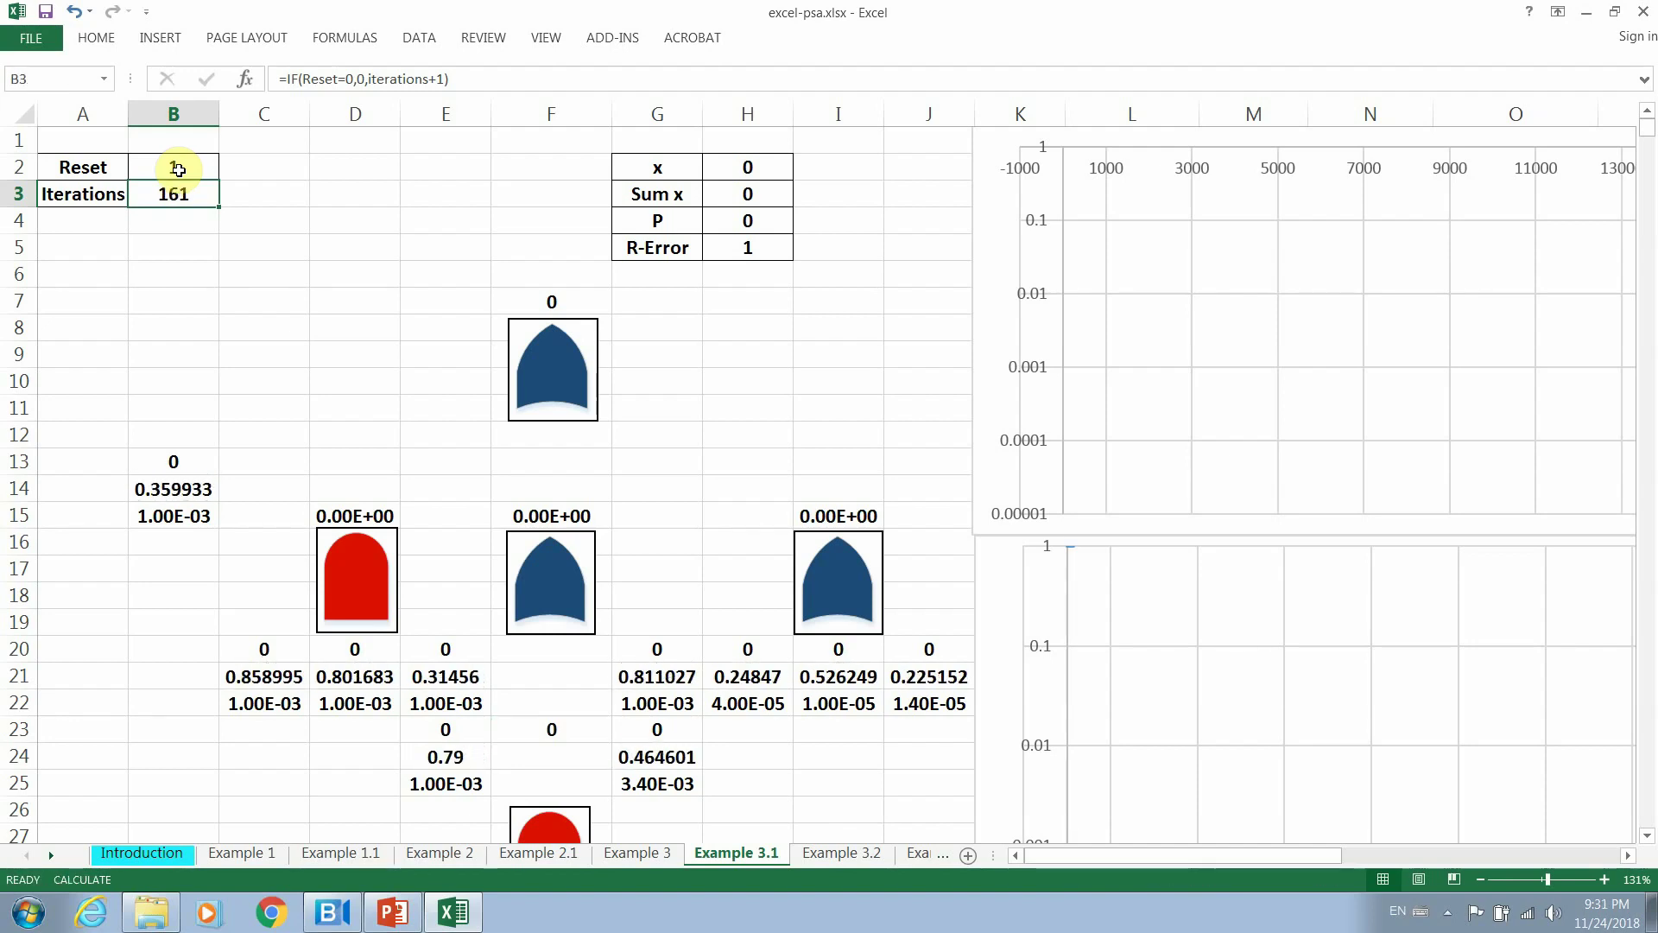
key("F9")
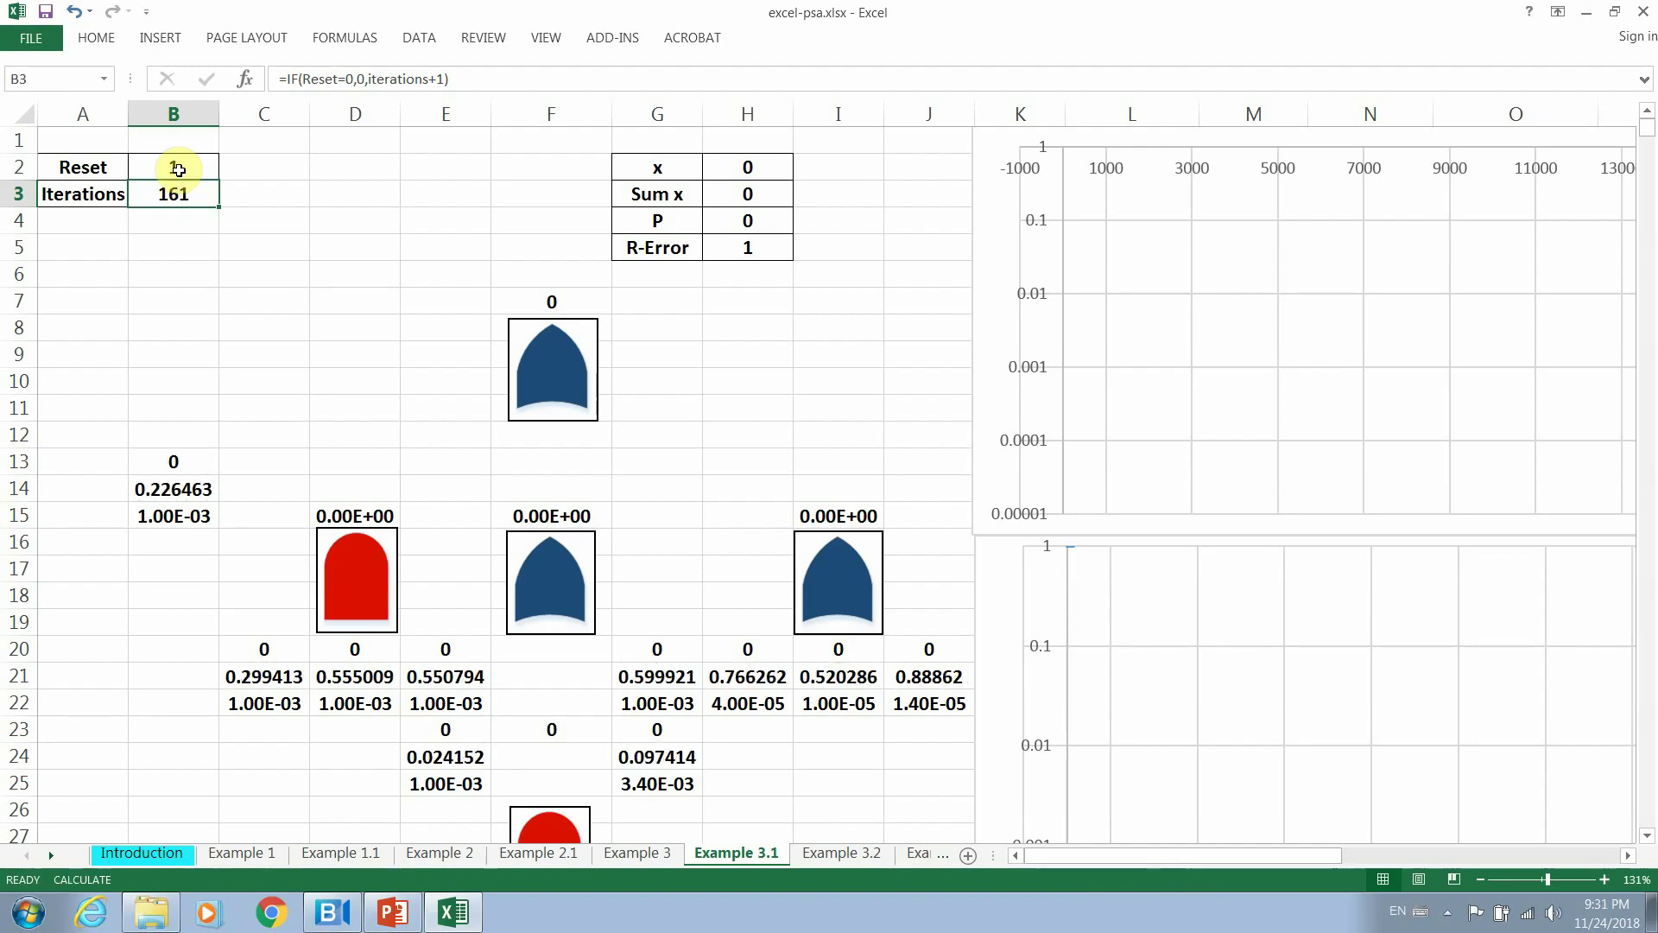
key("F9")
key("F9")
key("F9")
key("F9")
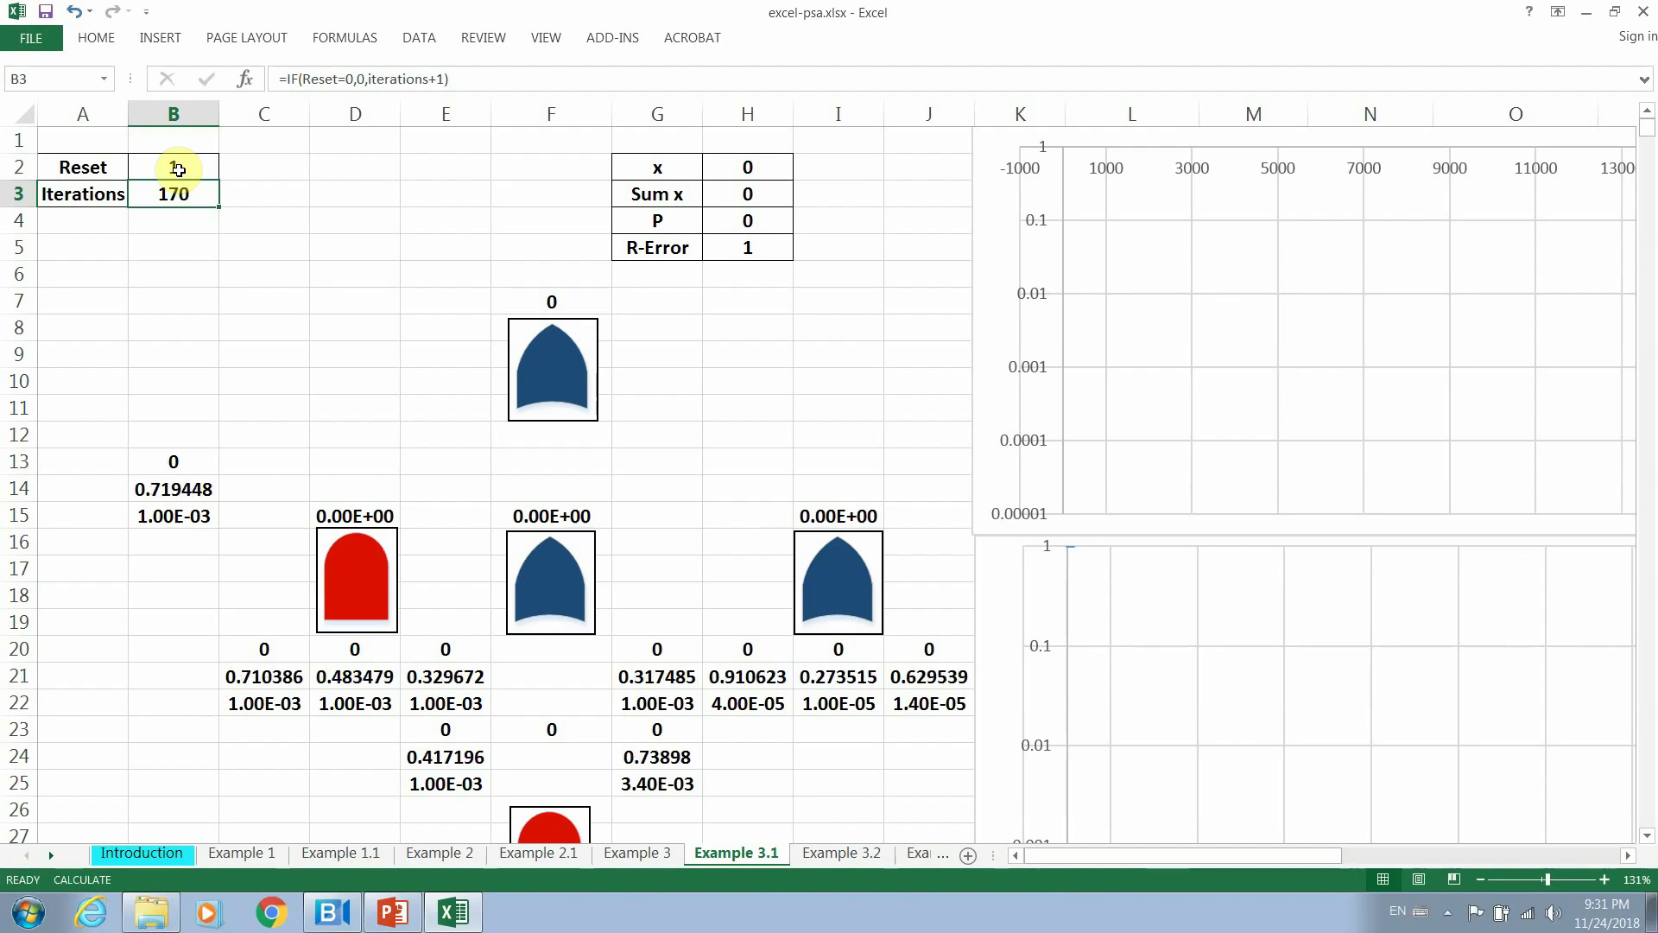
key("F9")
key("F9")
key("F9")
key("F9")
key("F9")
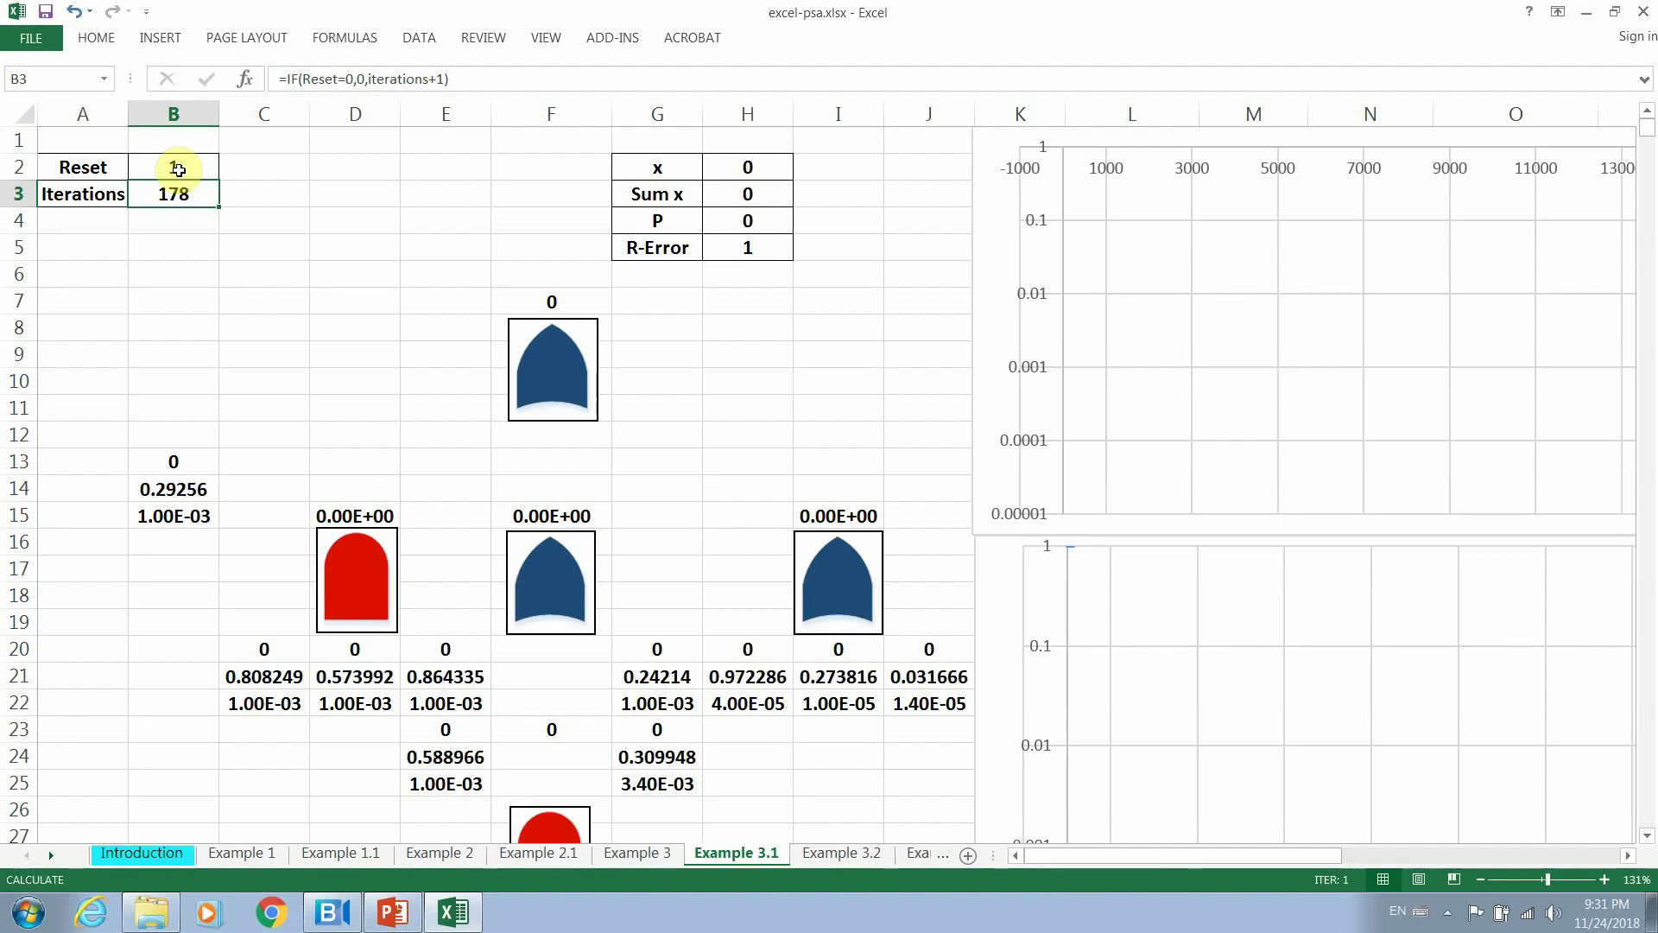
key("F9")
key("F9")
key("F9")
key("F9")
key("F9")
key("F9")
key("F9")
key("F9")
key("F9")
key("F9")
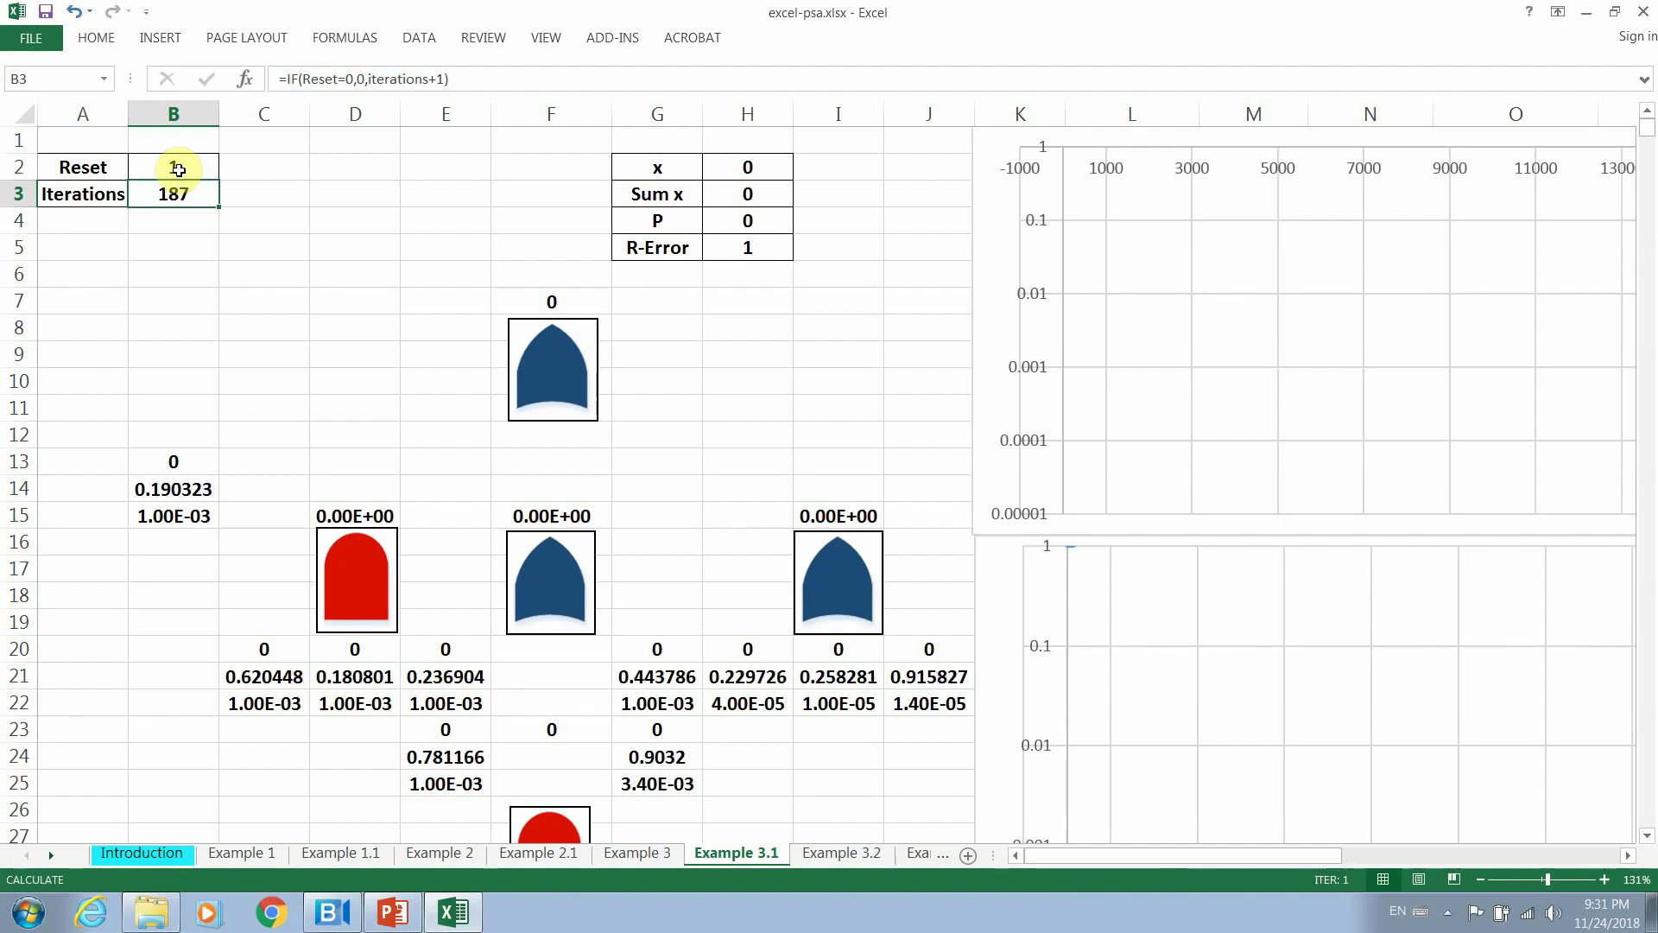
key("F9")
key("F9")
key("F9")
key("F9")
key("F9")
key("F9")
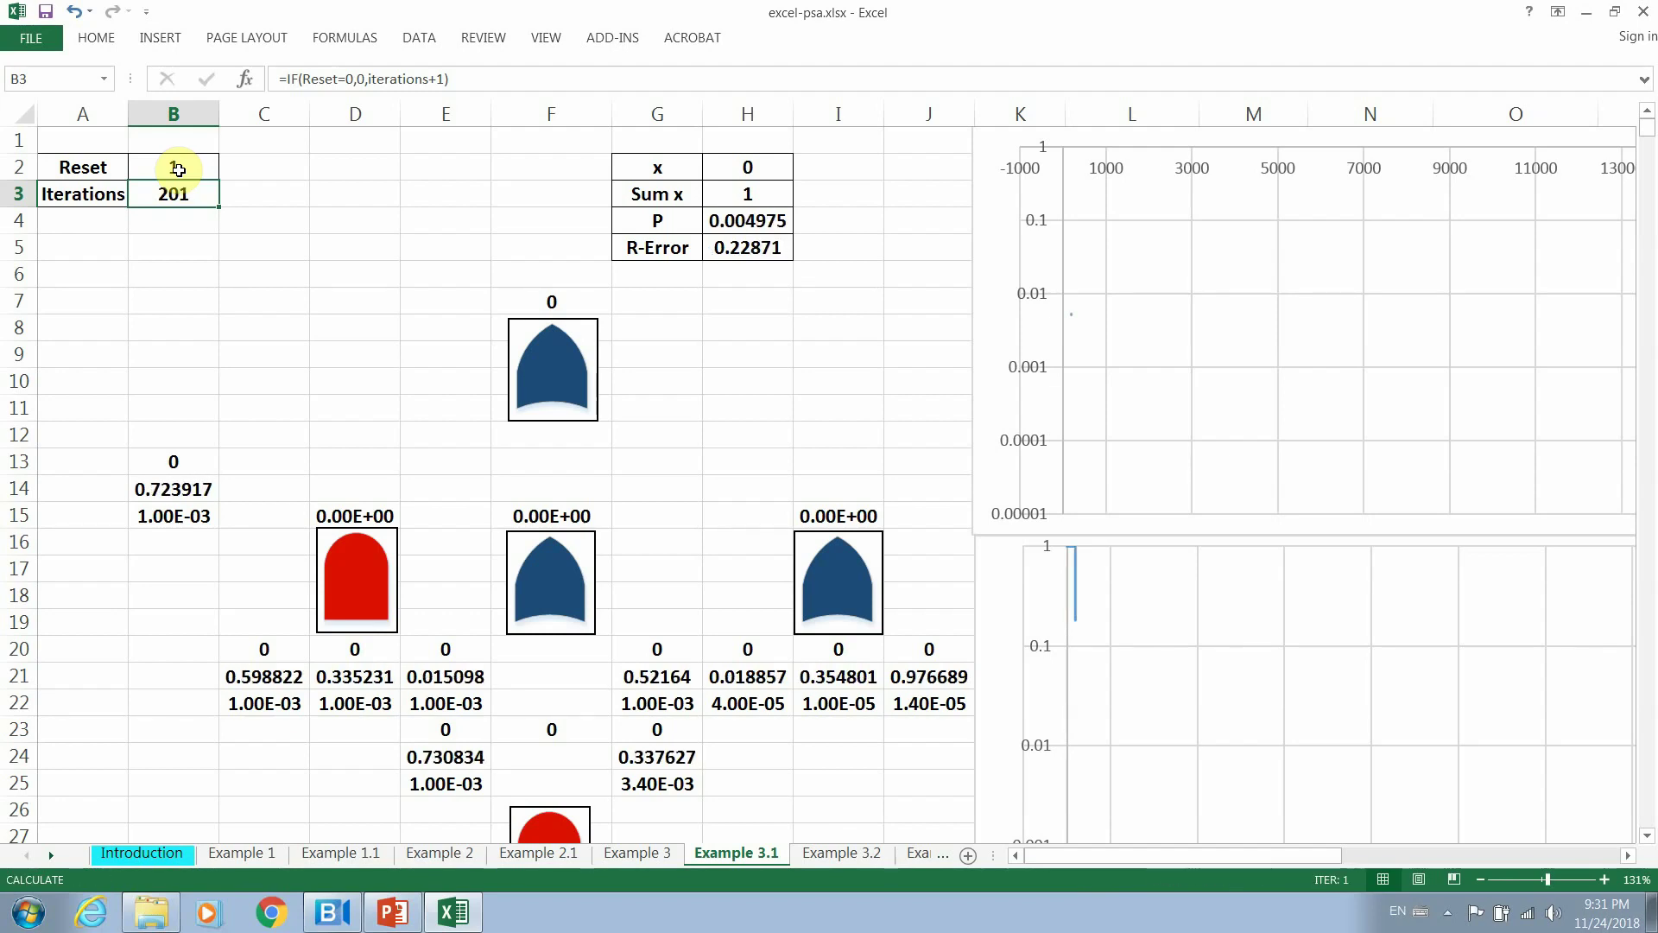
key("F9")
key("F9")
key("F9")
key("F9")
key("F9")
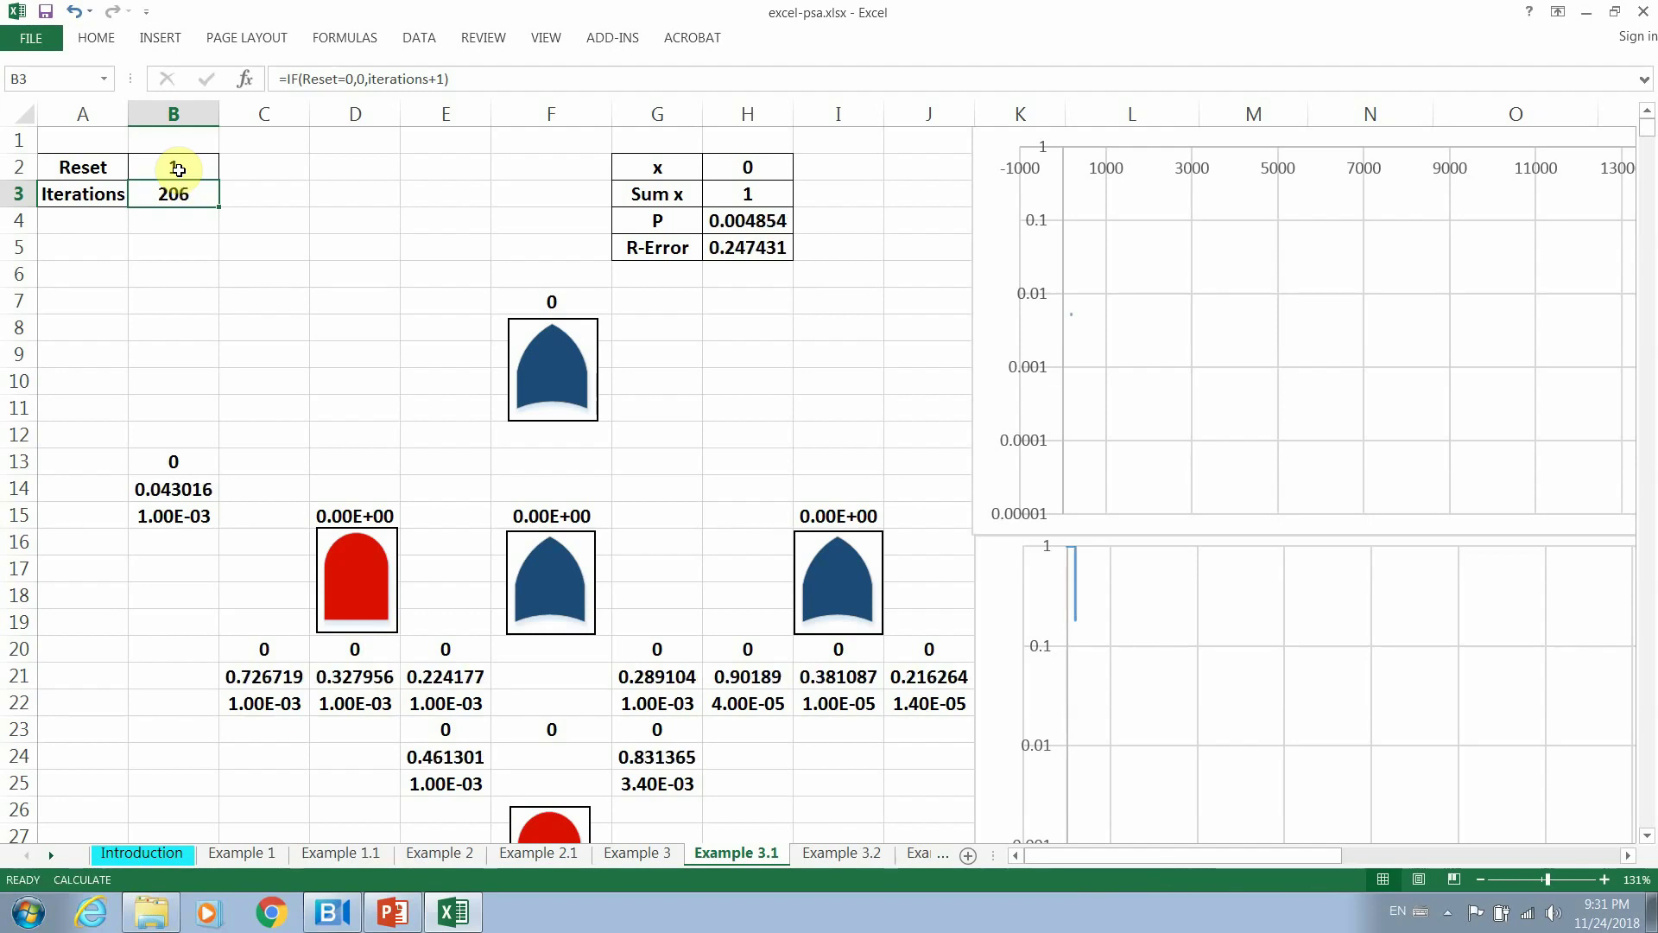
key("F9")
key("F9")
key("F9")
key("F9")
key("F9")
key("F9")
key("F9")
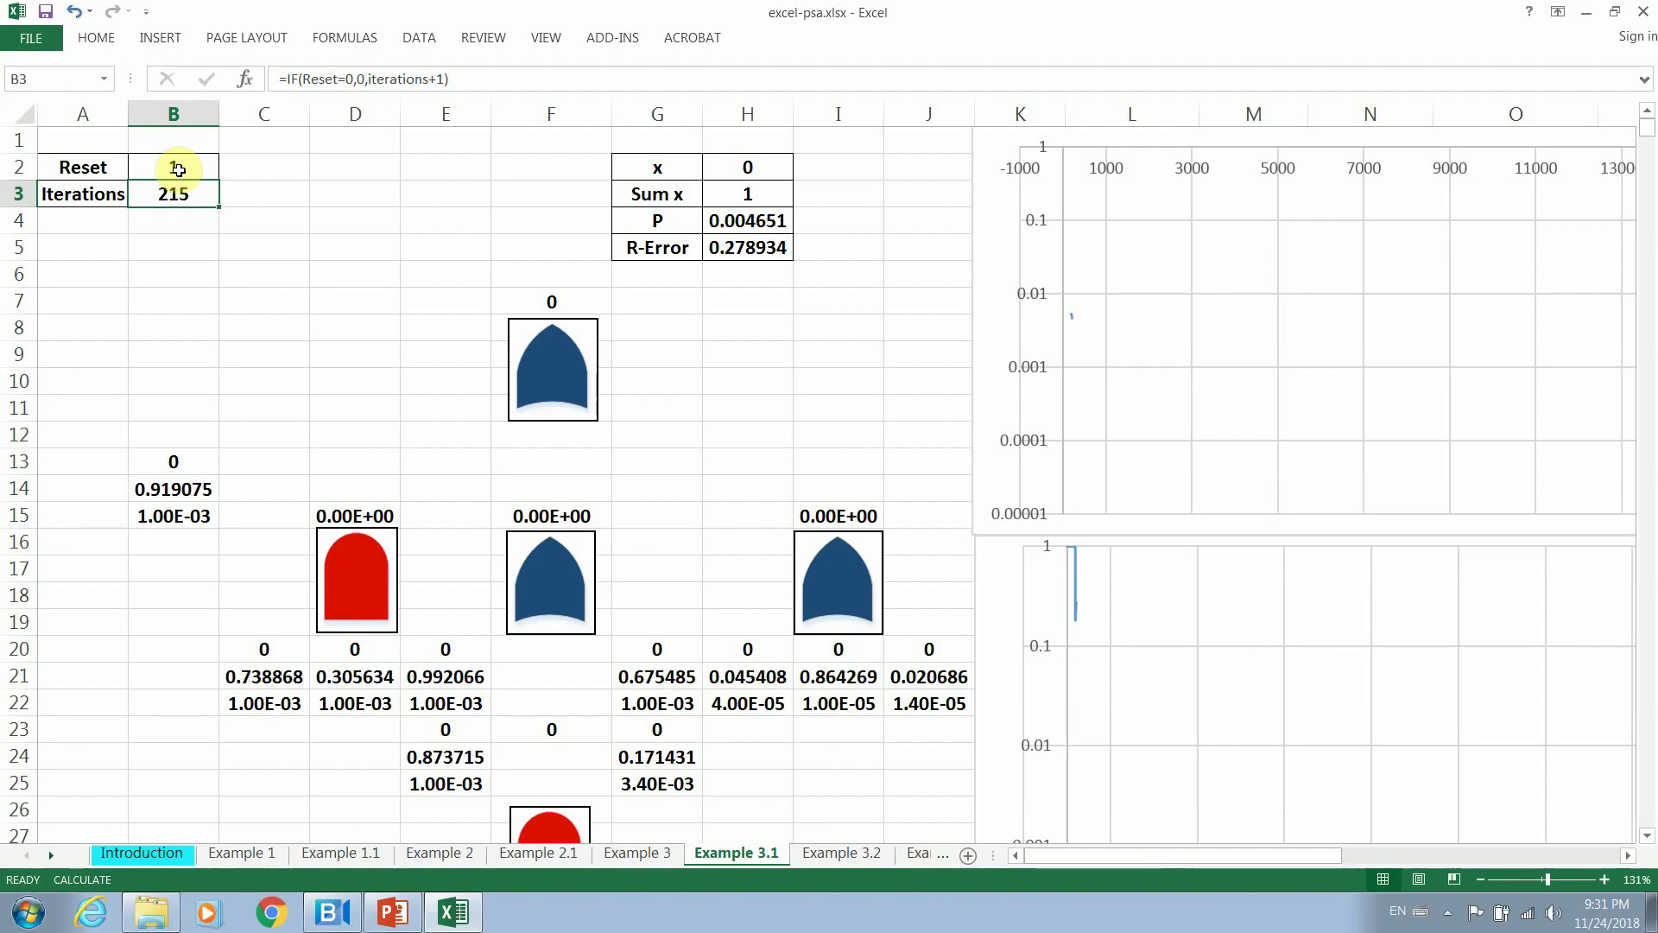
key("F9")
key("F9")
key("F9")
key("F9")
key("F9")
key("F9")
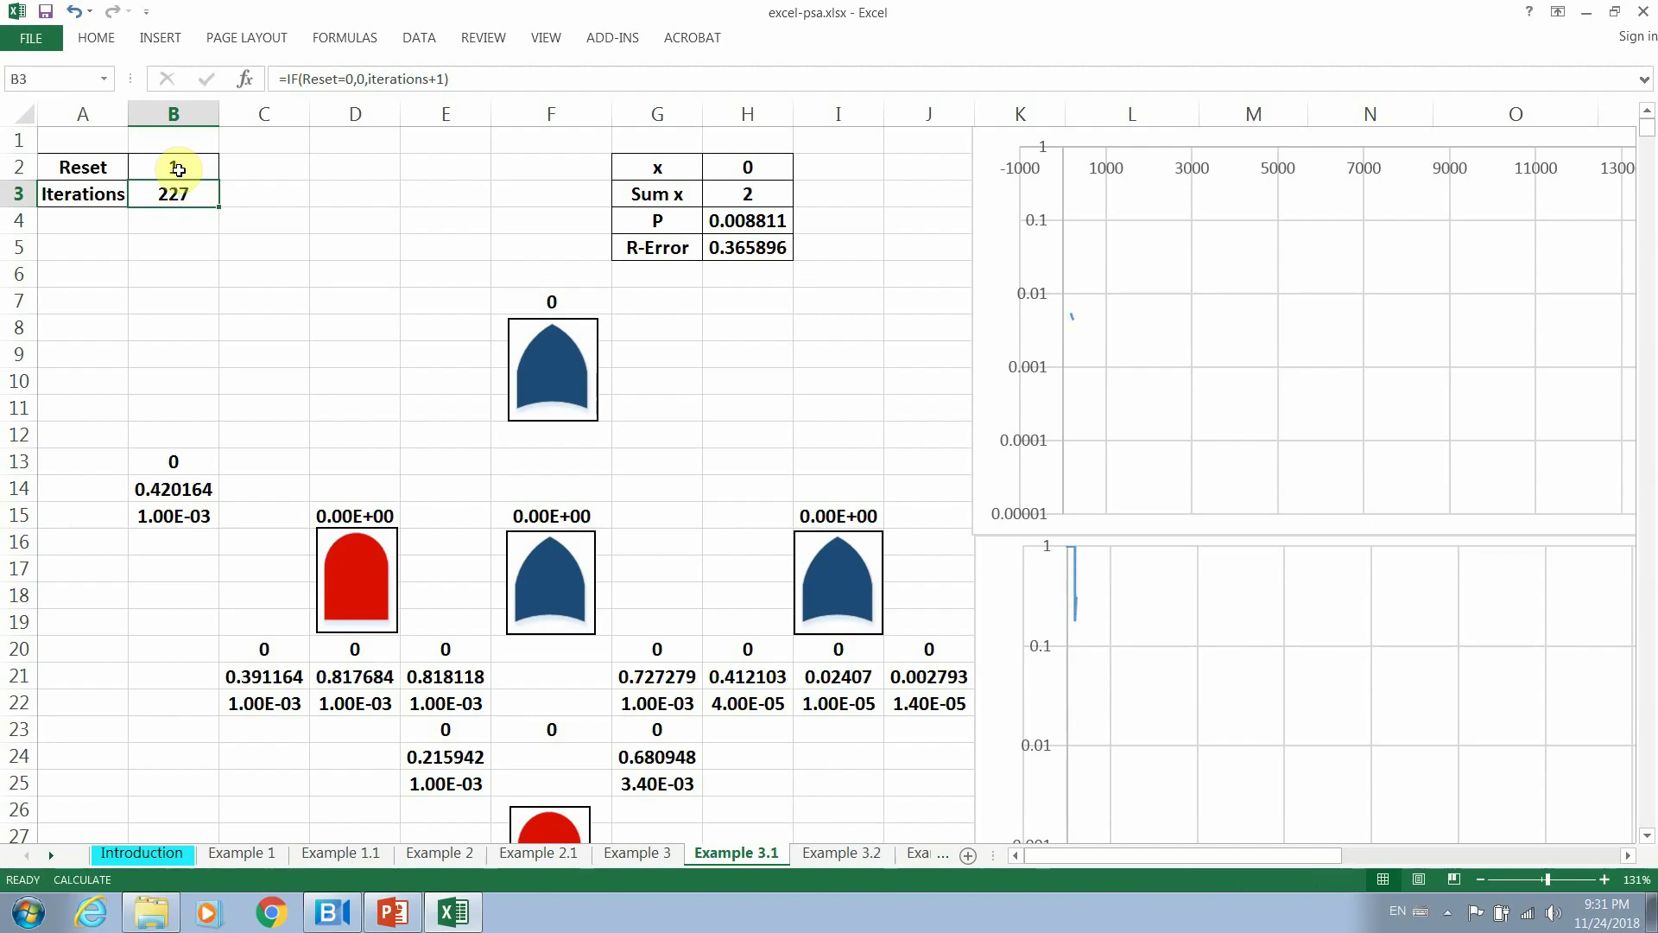
key("F9")
key("F9")
key("F9")
key("F9")
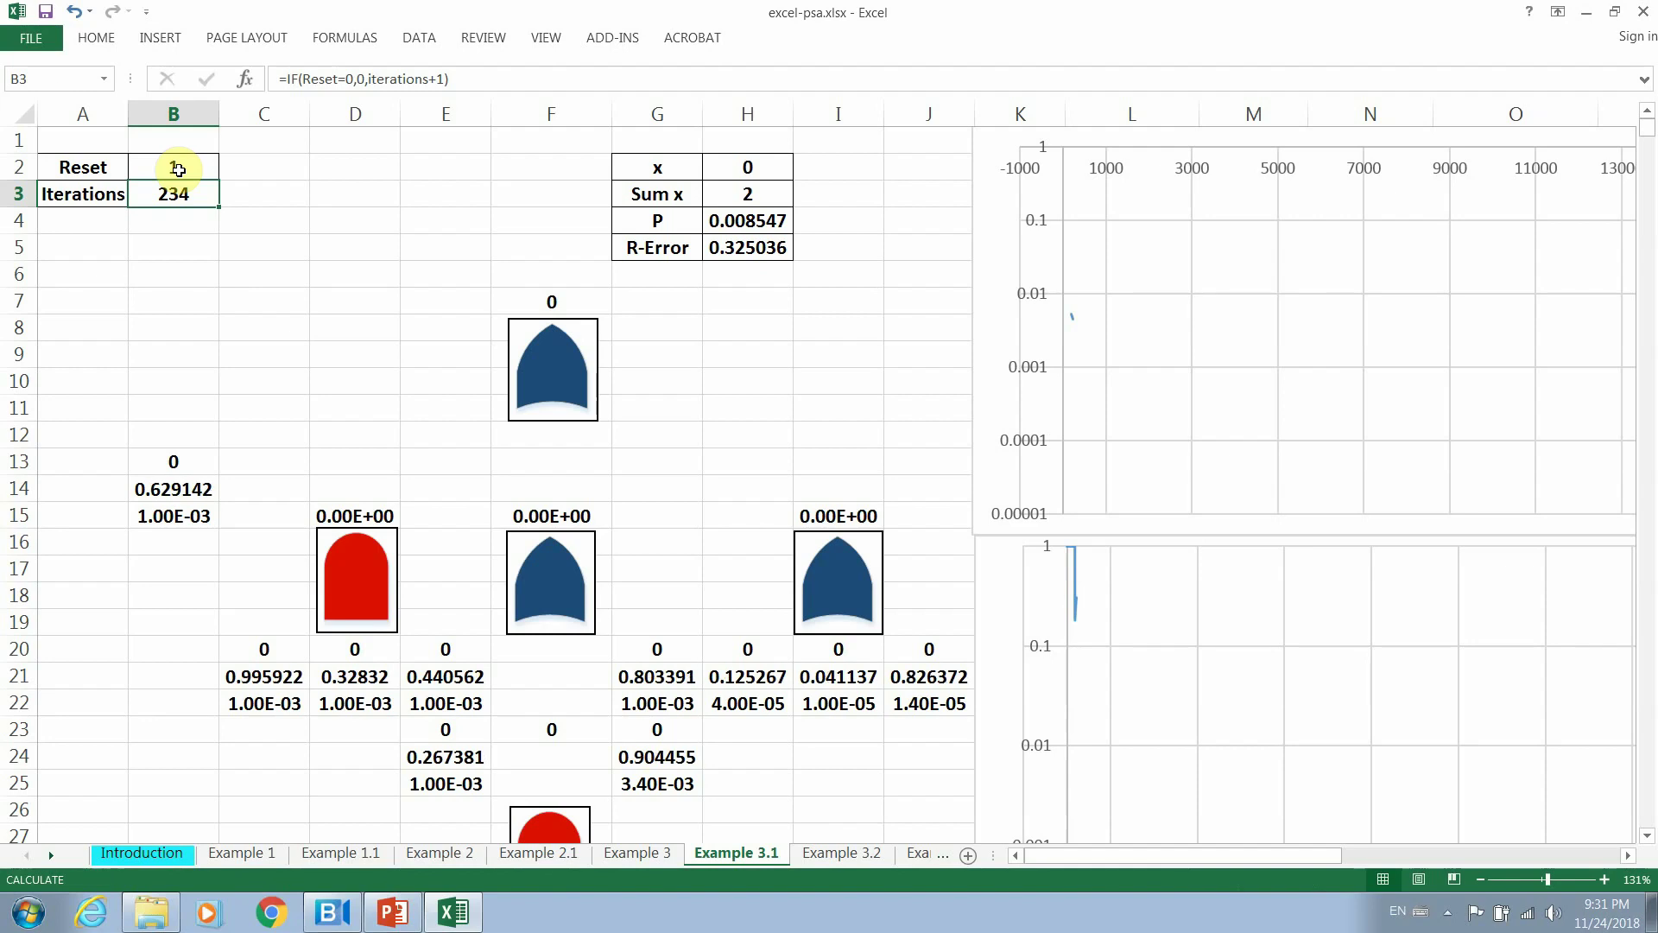
key("F9")
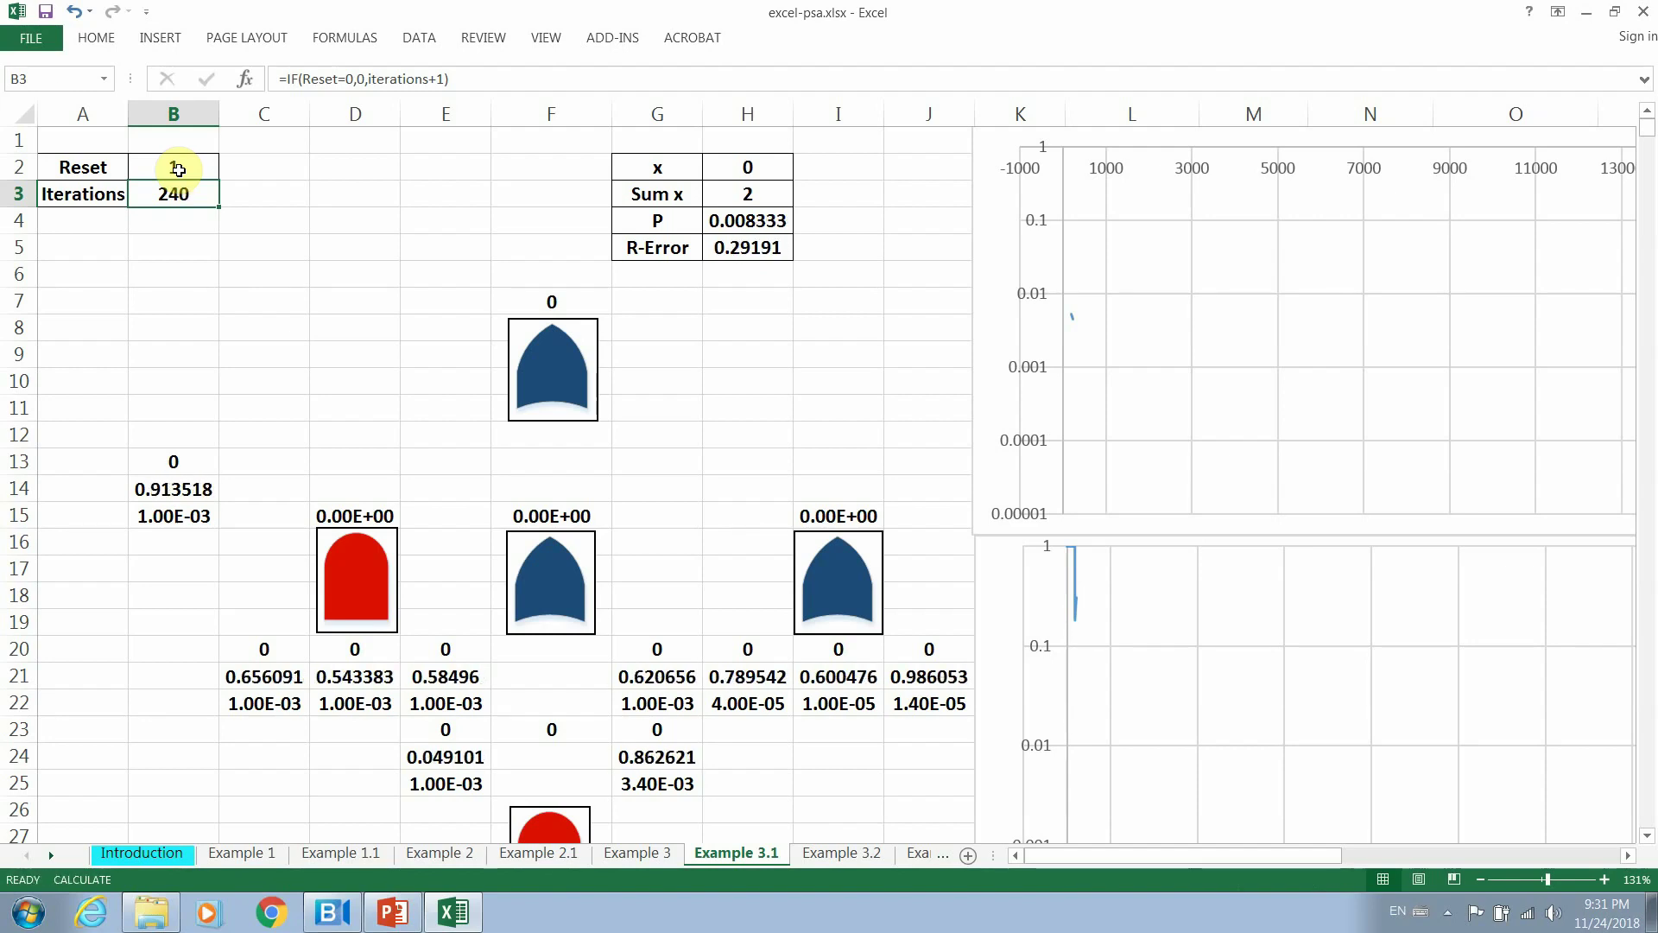
key("F9")
key("F9")
key("F9")
key("F9")
key("F9")
key("F9")
key("F9")
key("F9")
key("F9")
key("F9")
key("F9")
key("F9")
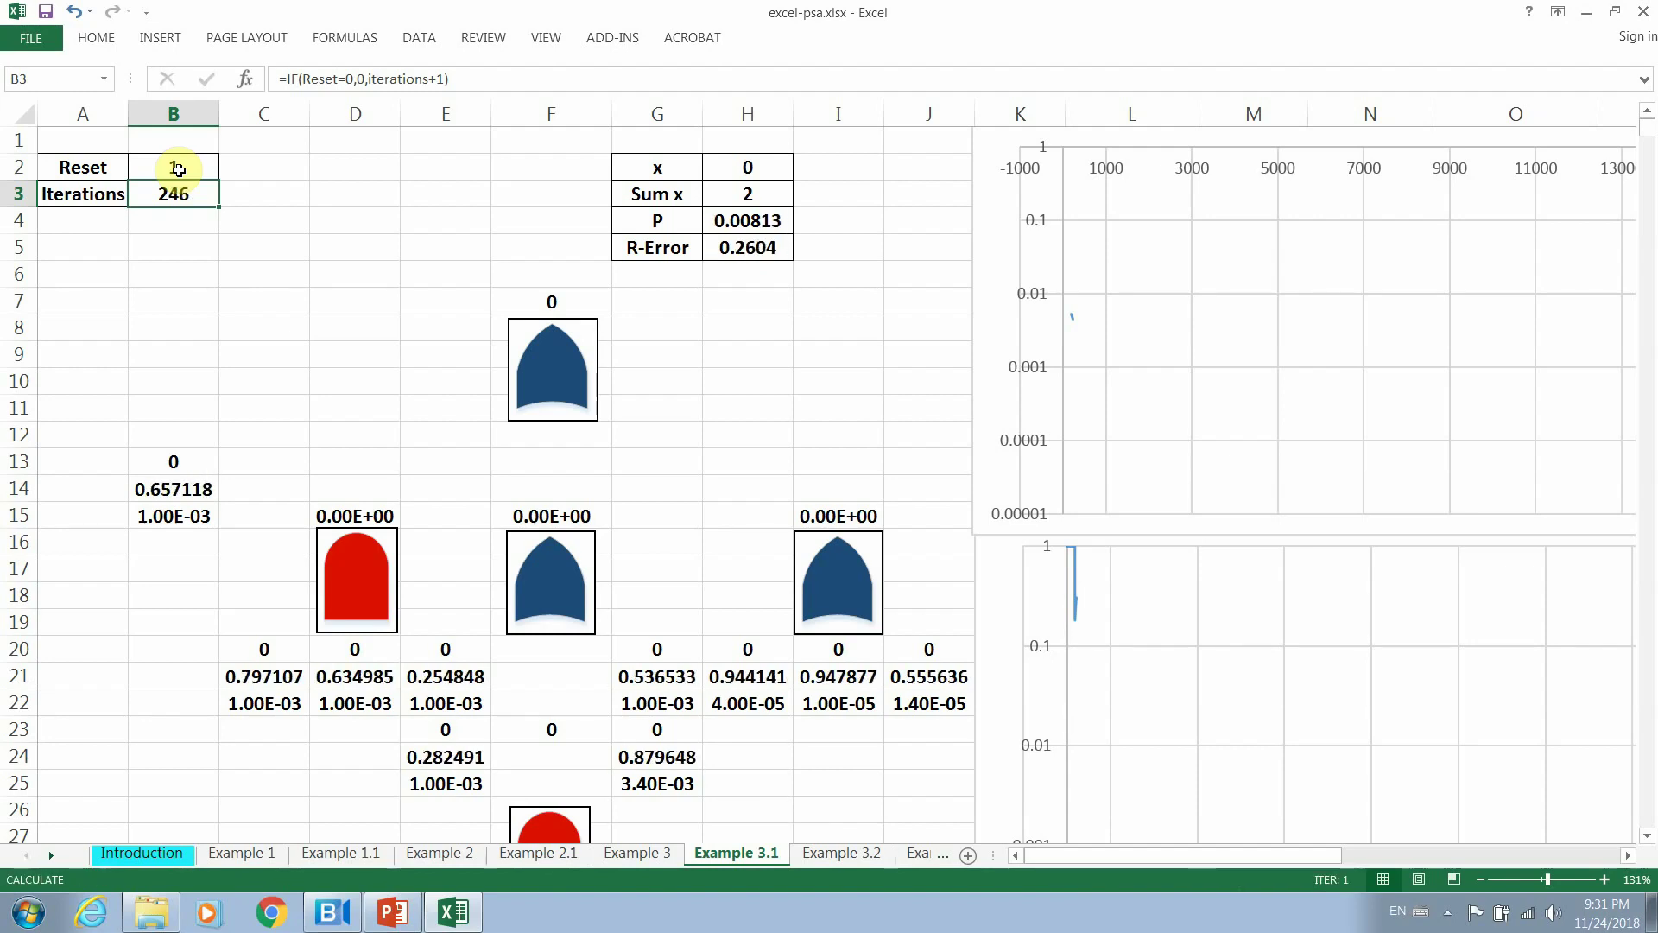
key("F9")
key("F9")
key("F9")
key("F9")
key("F9")
key("F9")
key("F9")
key("F9")
key("F9")
key("F9")
key("F9")
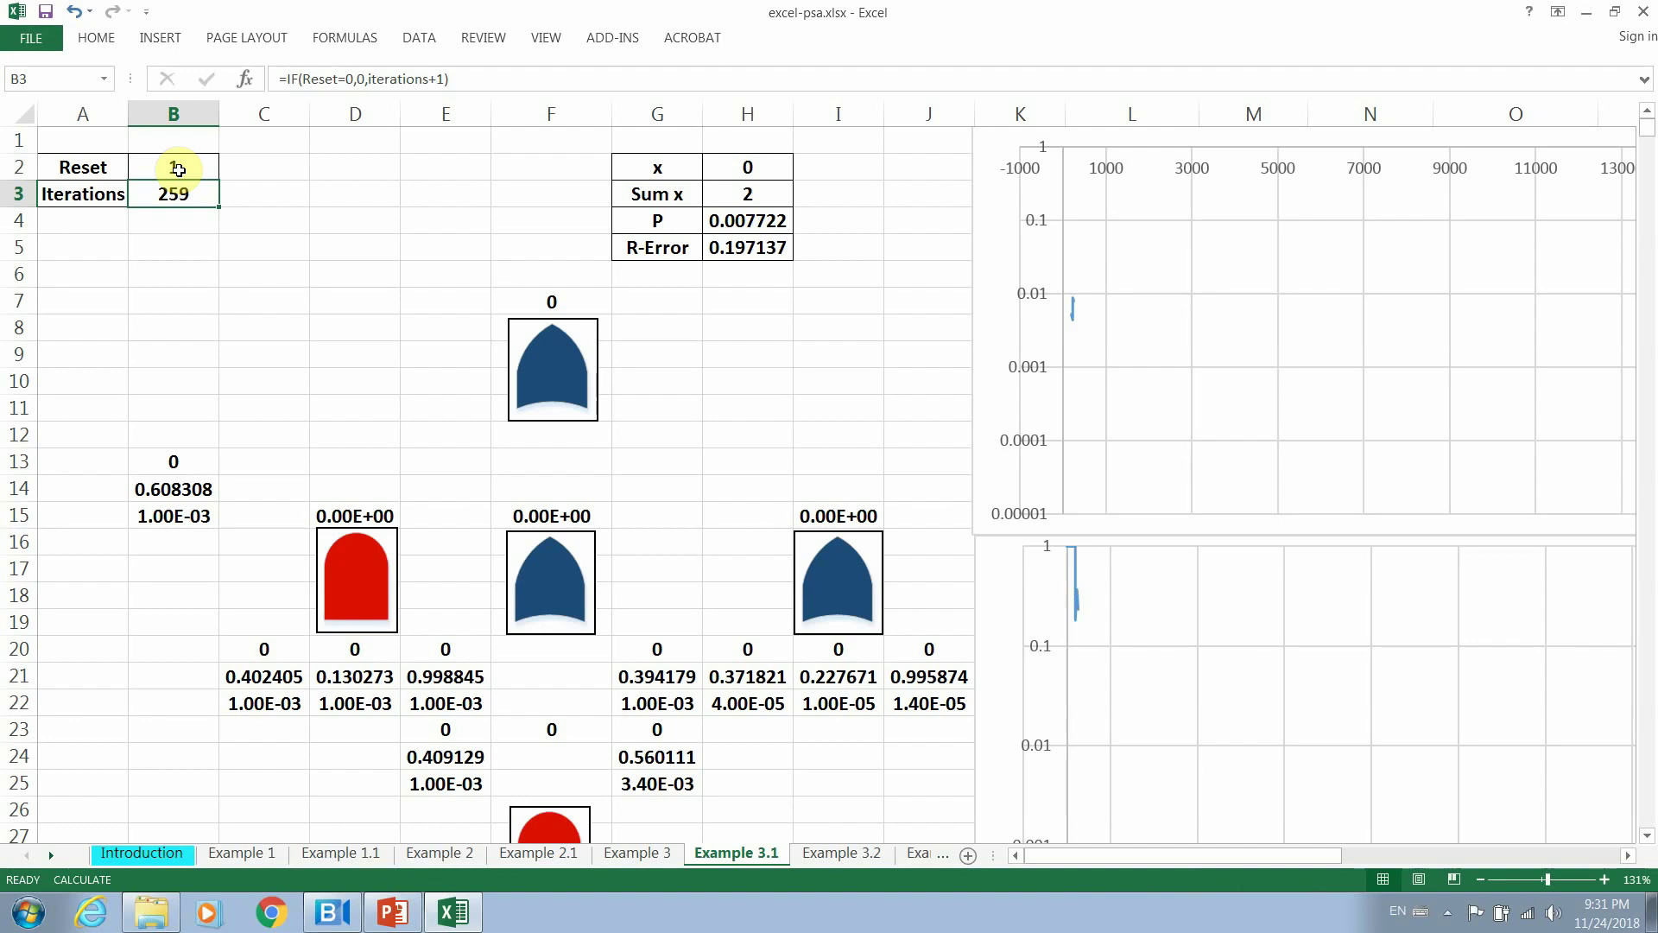
key("F9")
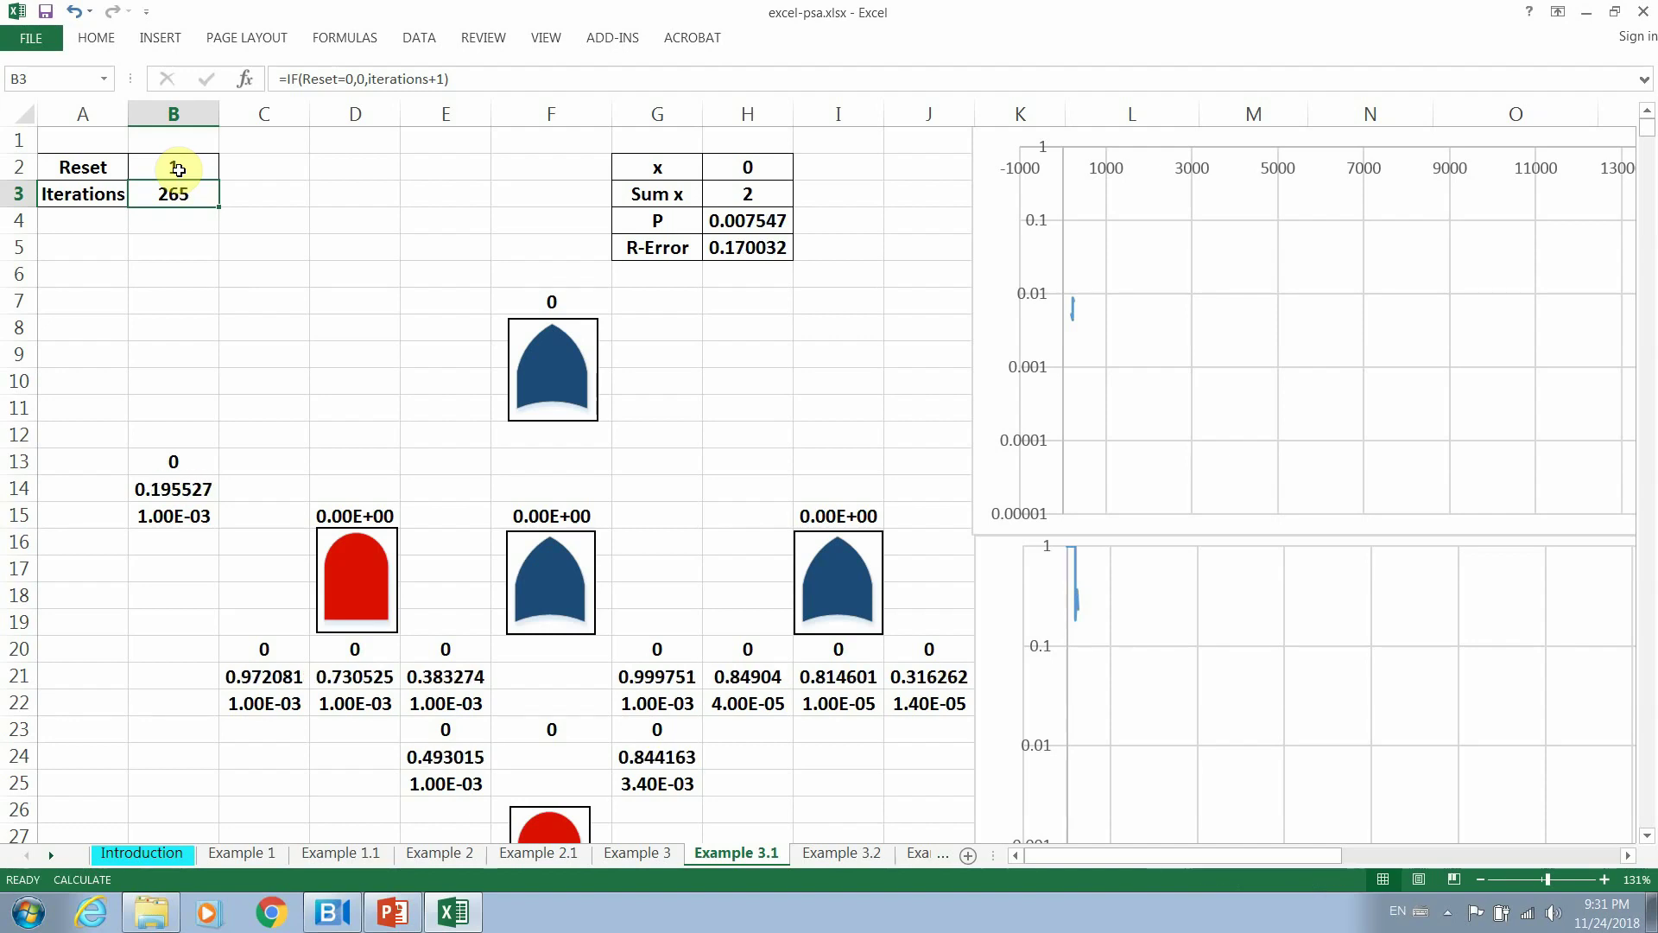
Recalculate the sheet repeatedly to run the Example 3.1 simulation up to 303 iterations, and inspect the P formula in H4.
key("F9")
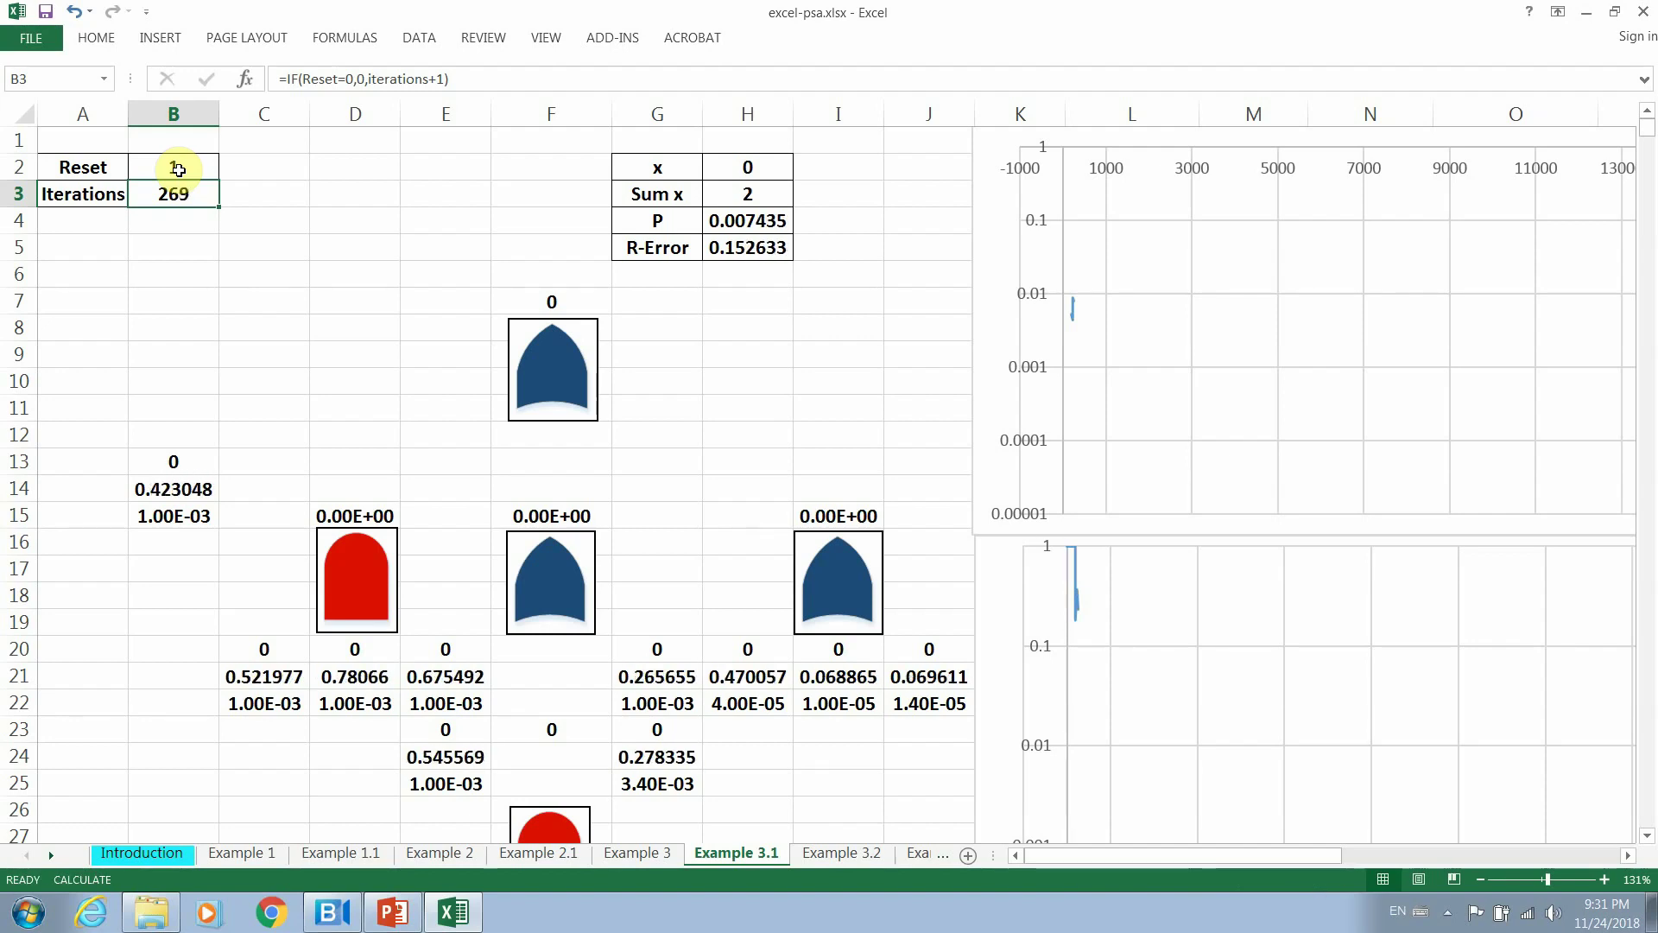
key("F9")
key("F9")
key("F9")
key("F9")
key("F9")
key("F9")
key("F9")
key("F9")
key("F9")
key("F9")
key("F9")
key("F9")
key("F9")
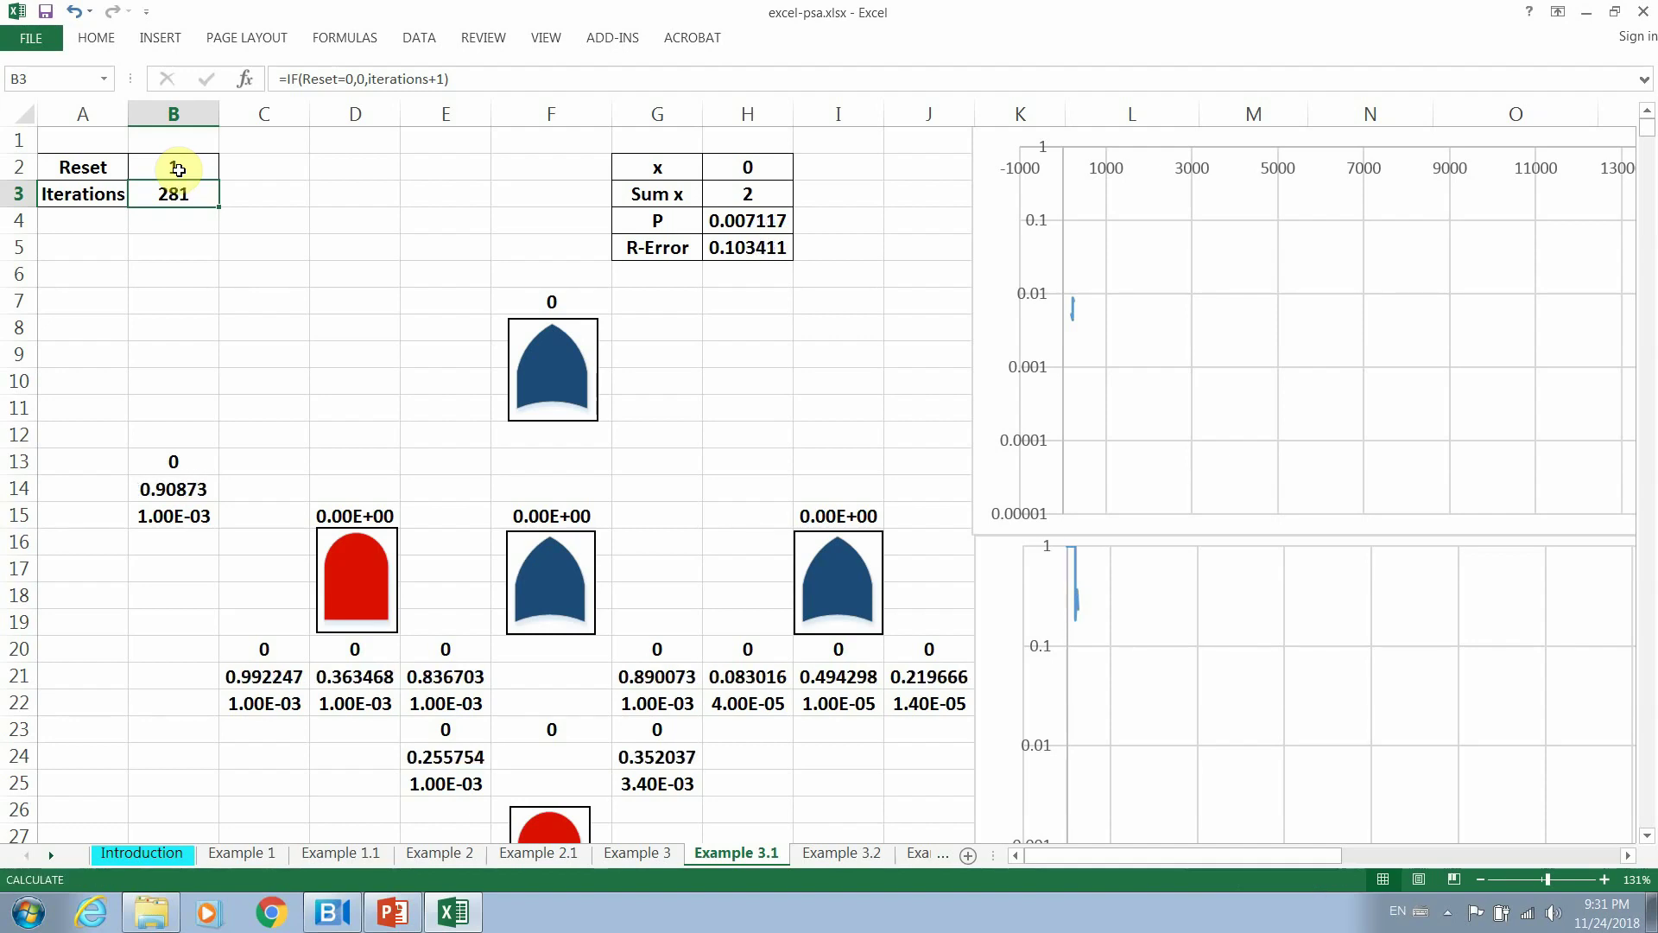
key("F9")
key("F9")
key("F9")
key("F9")
key("F9")
key("F9")
key("F9")
key("F9")
key("F9")
key("F9")
key("F9")
key("F9")
key("F9")
key("F9")
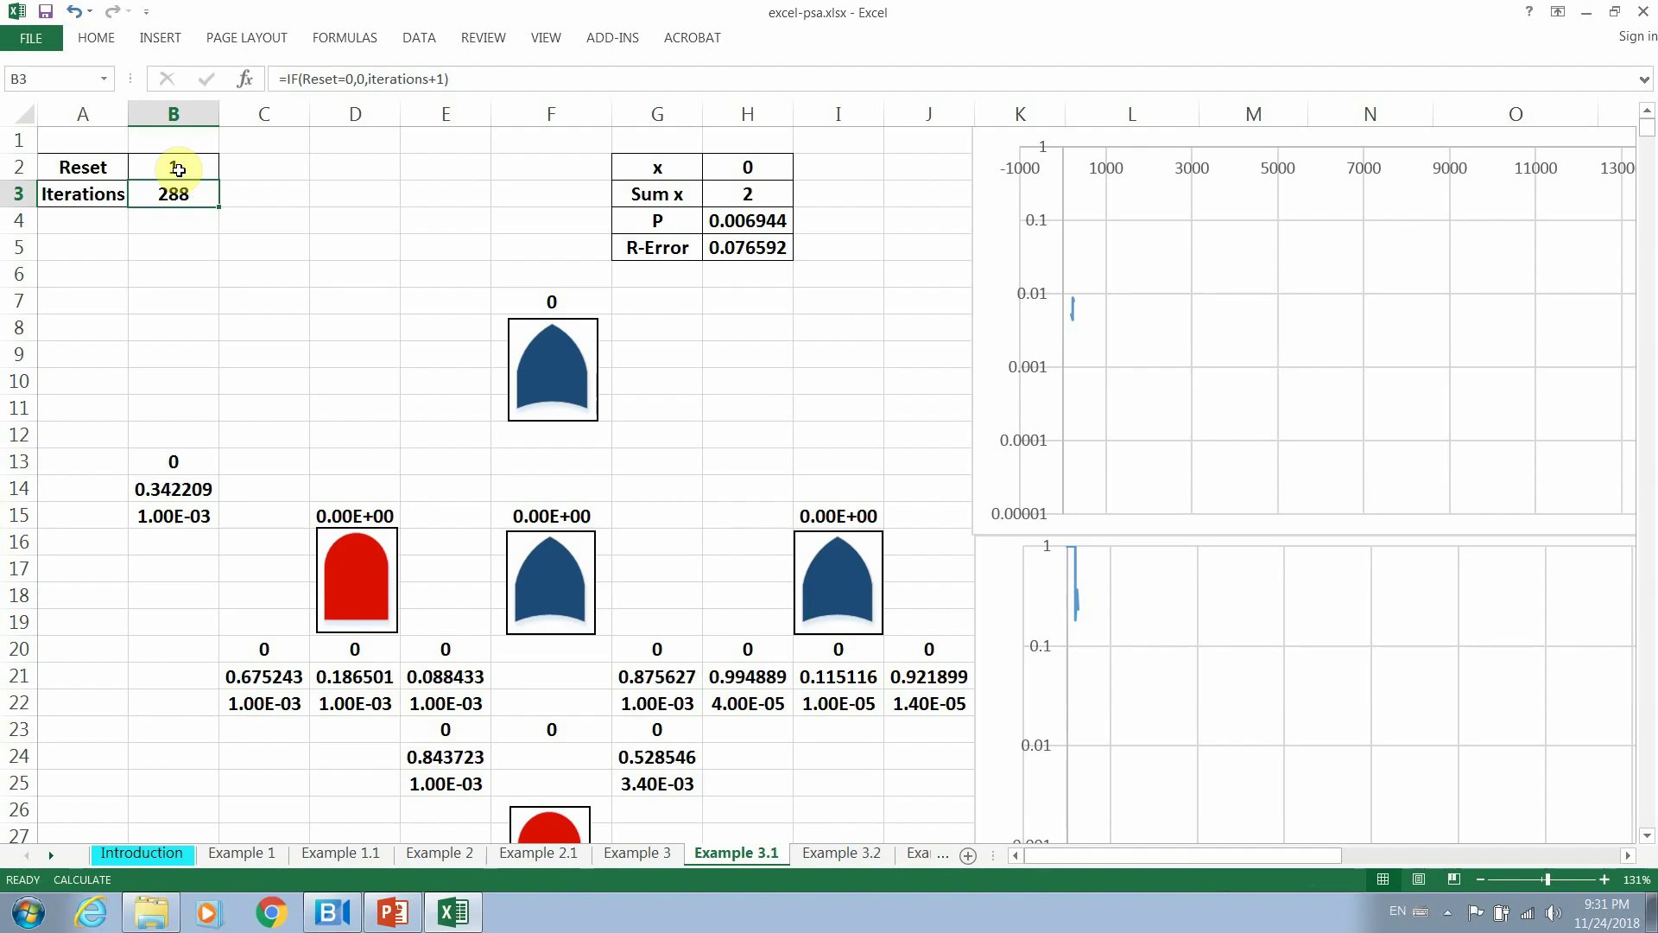
key("F9")
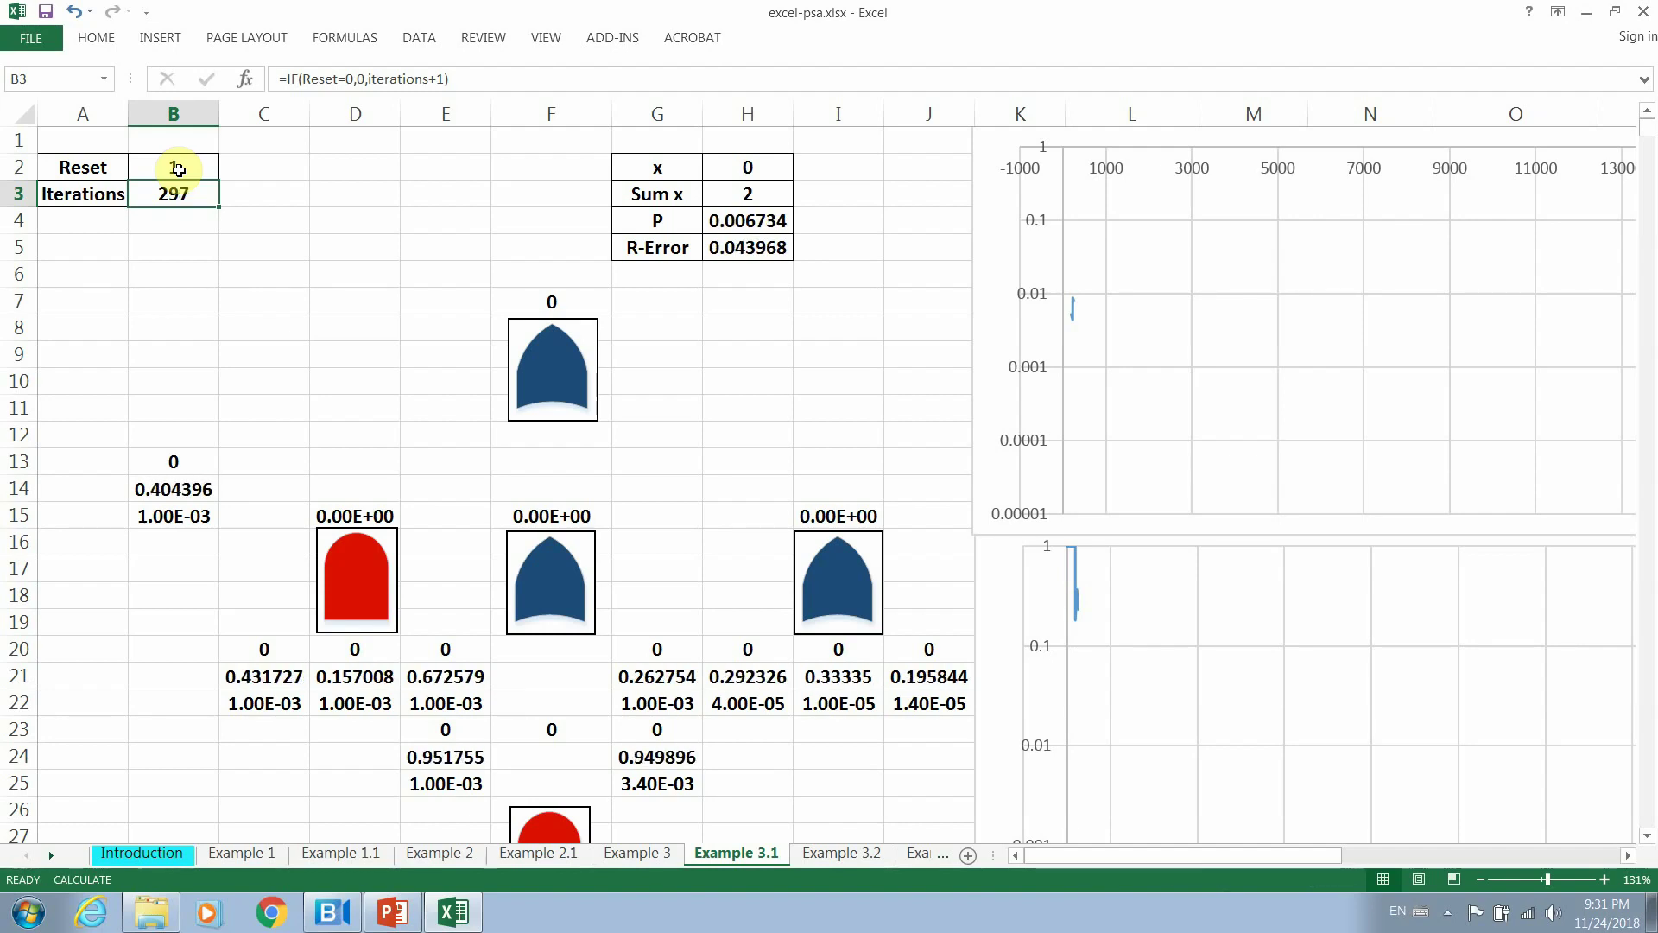
key("F9")
key("F9")
key("F9")
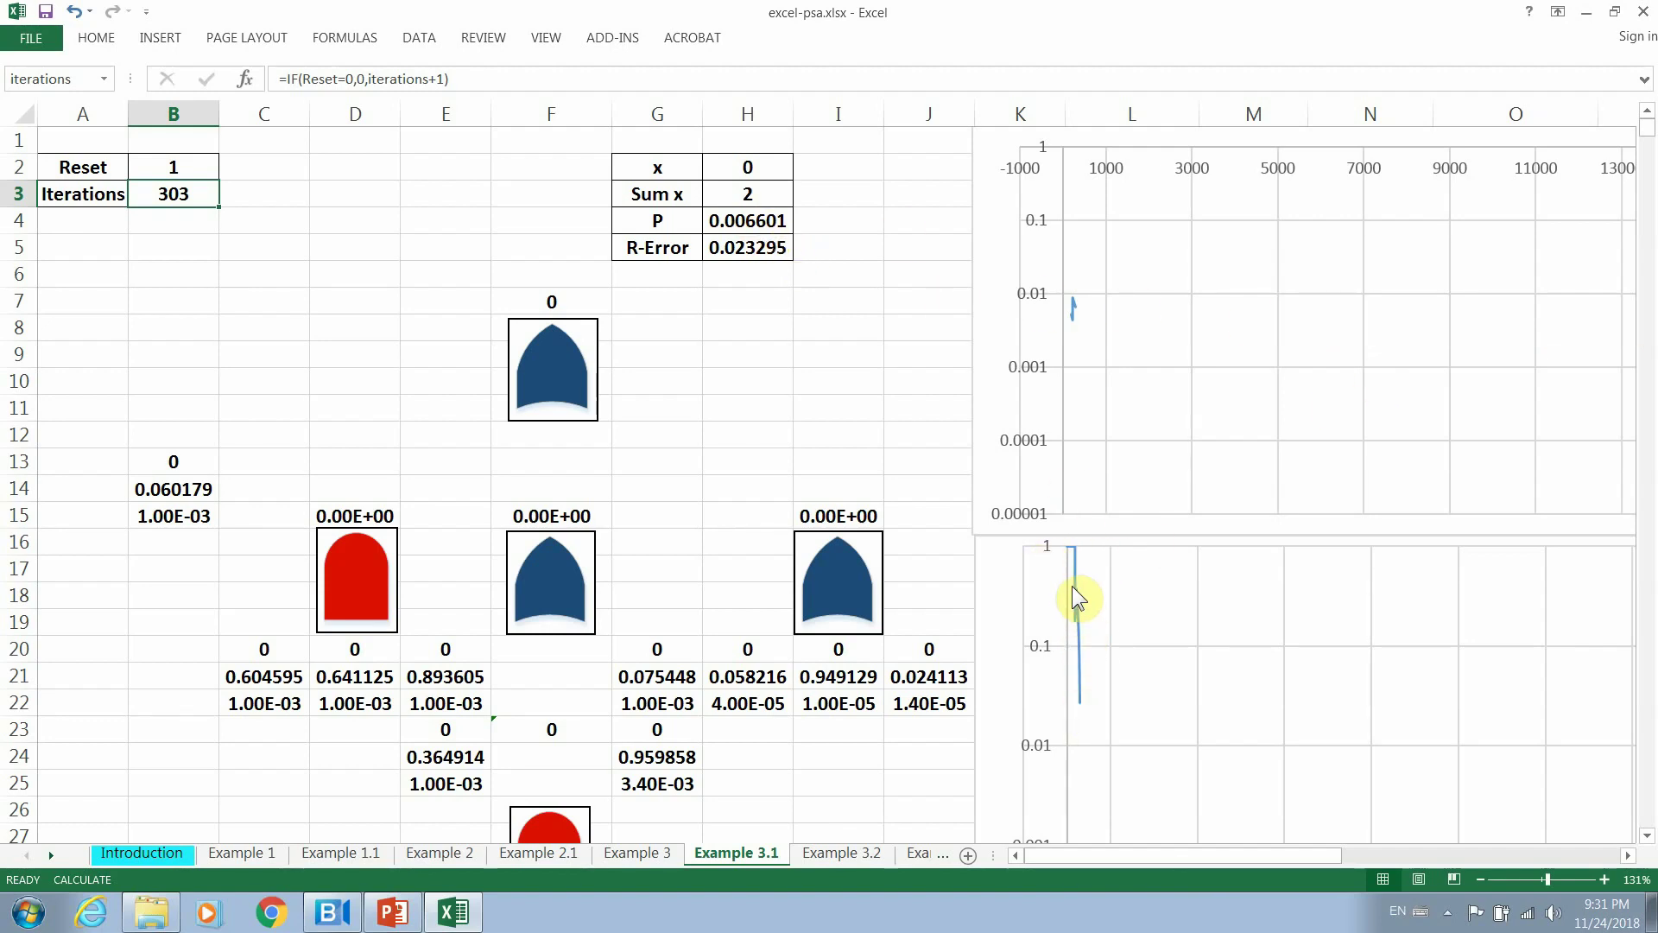
left_click(387, 216)
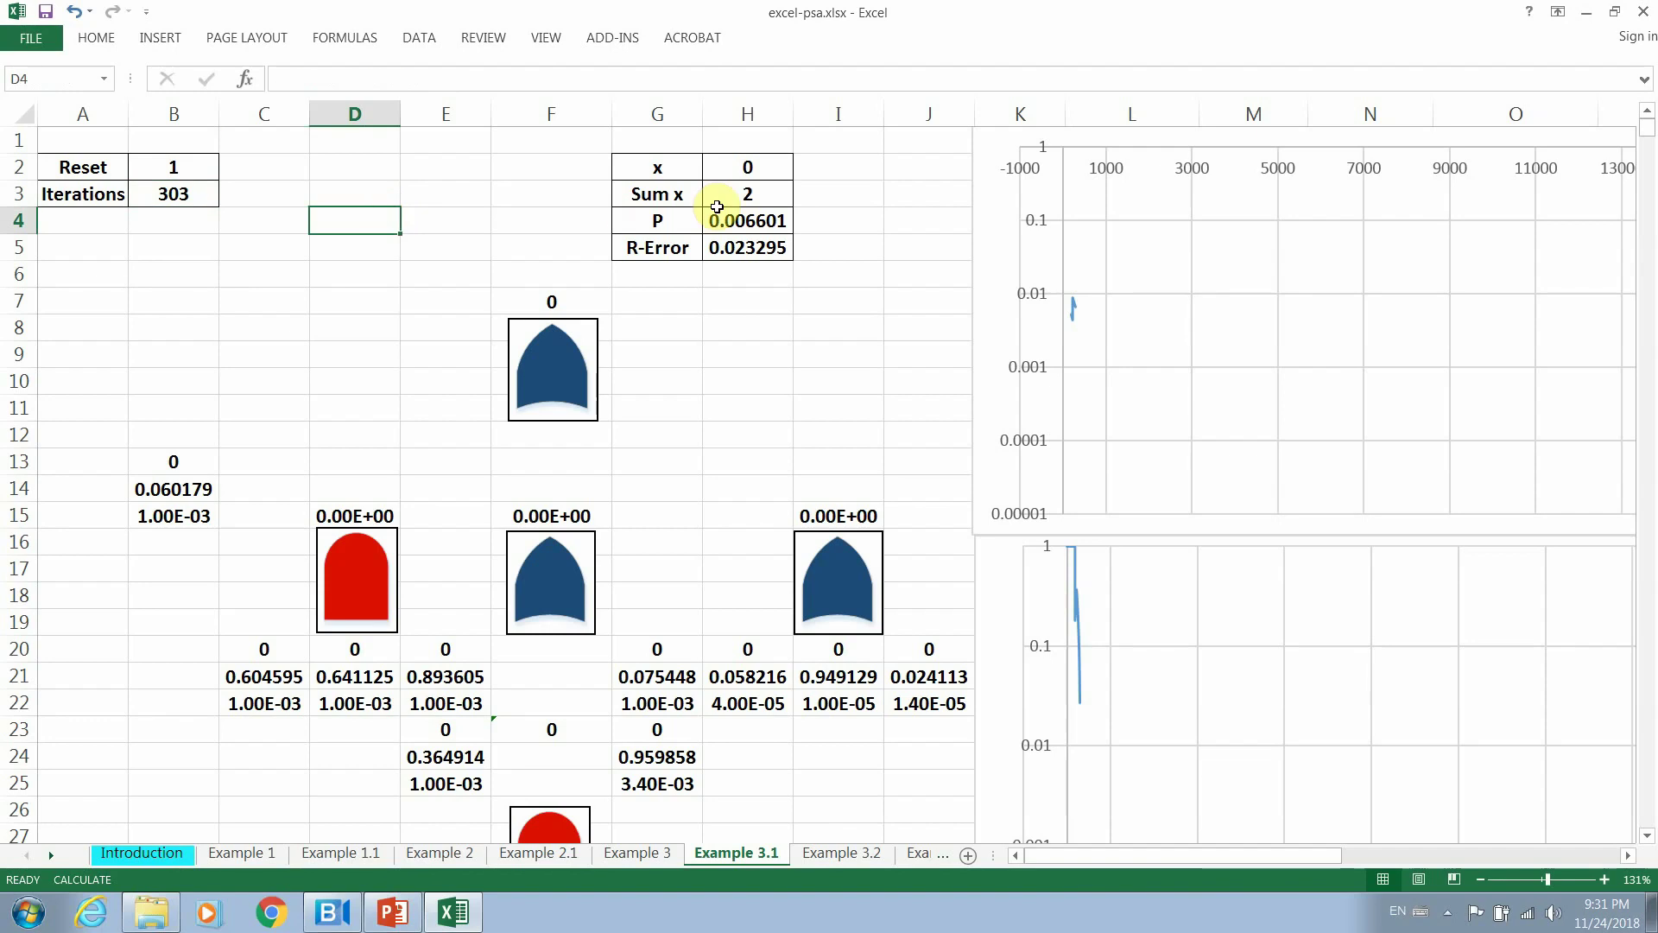
left_click(739, 226)
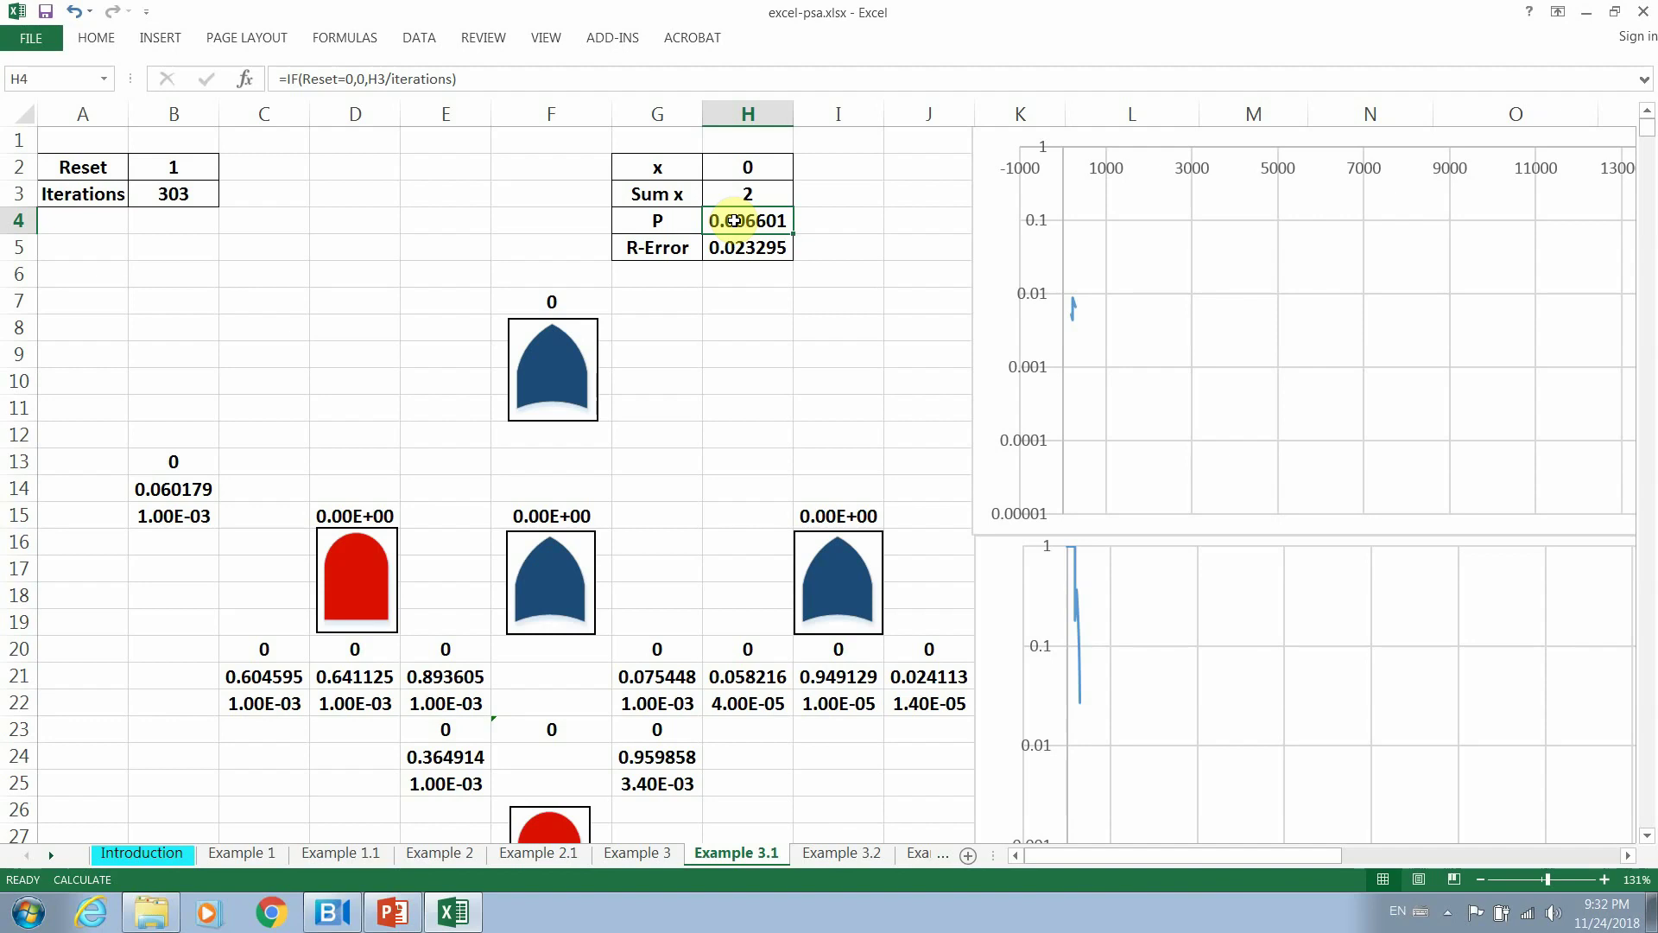
Open the Example 3.2 sheet and examine the R1 to R5 basic-event labels and the R1 probability in E33.
left_click(845, 856)
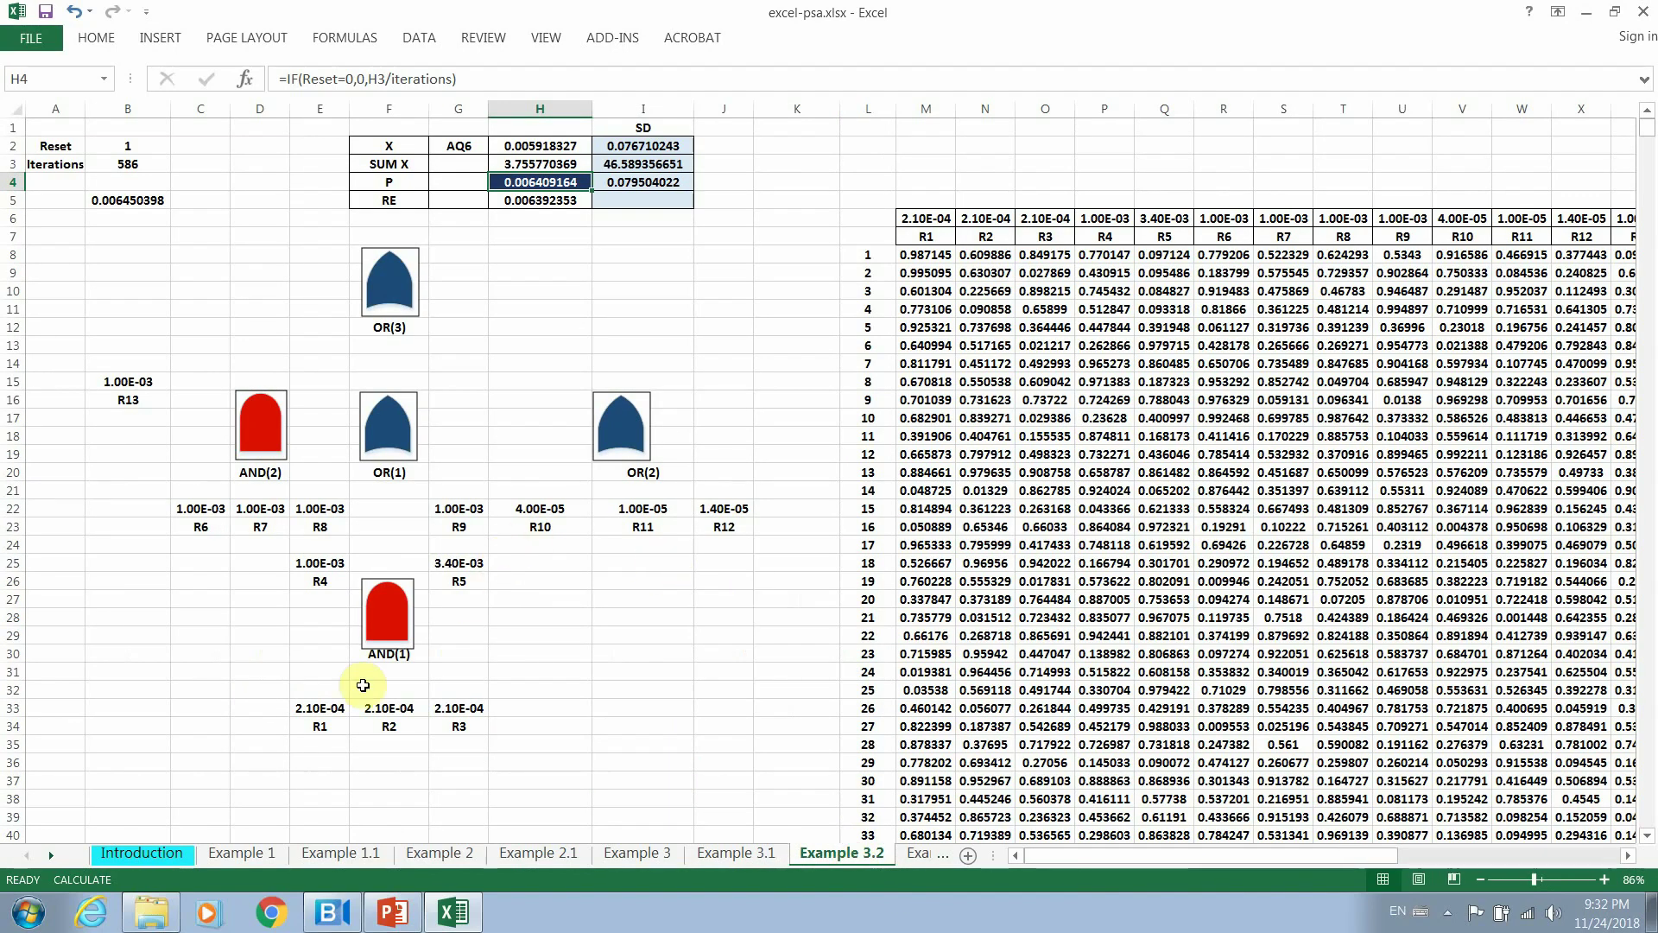
left_click(320, 729)
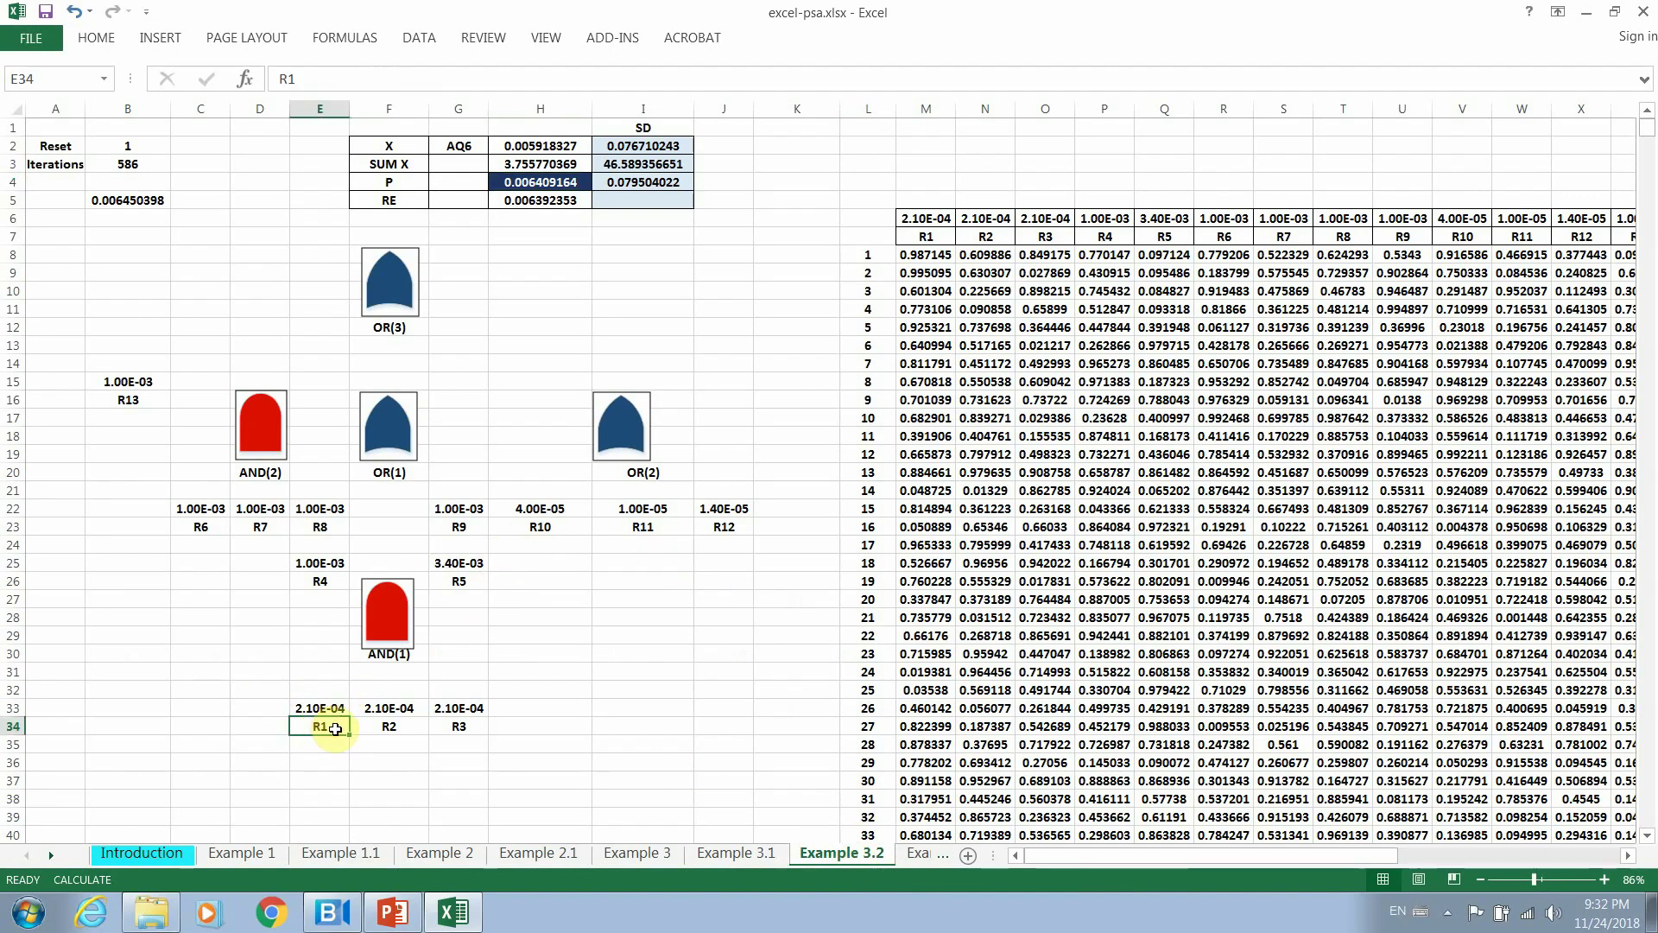
left_click(1546, 879)
left_click_drag(1176, 856, 1088, 857)
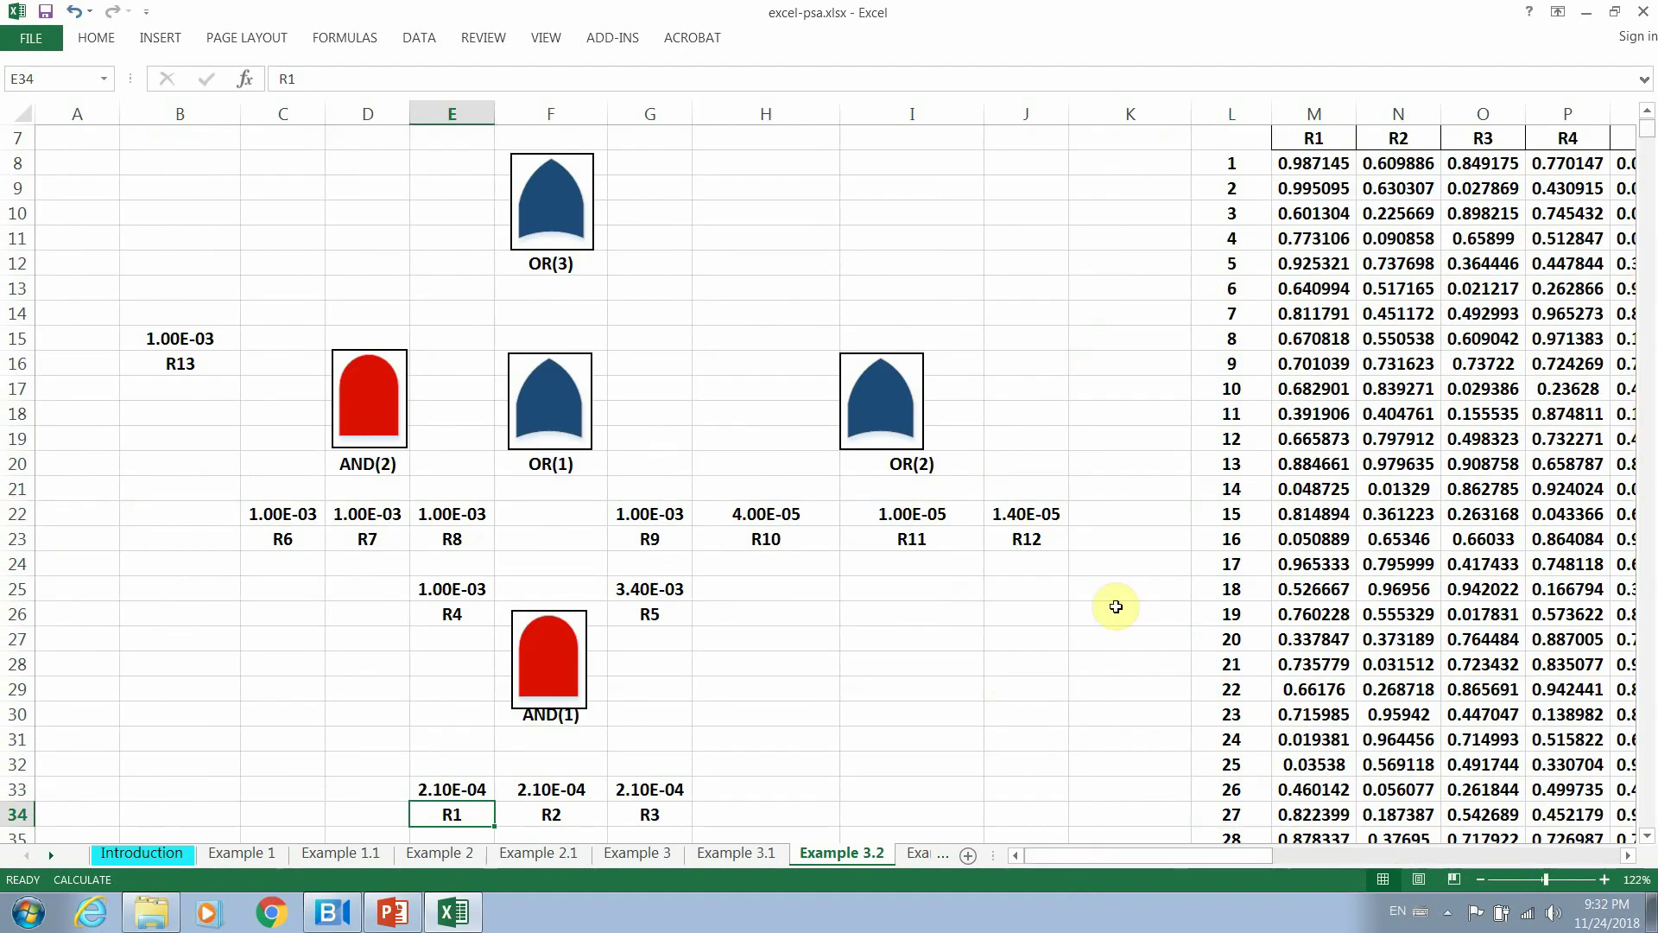
left_click(456, 791)
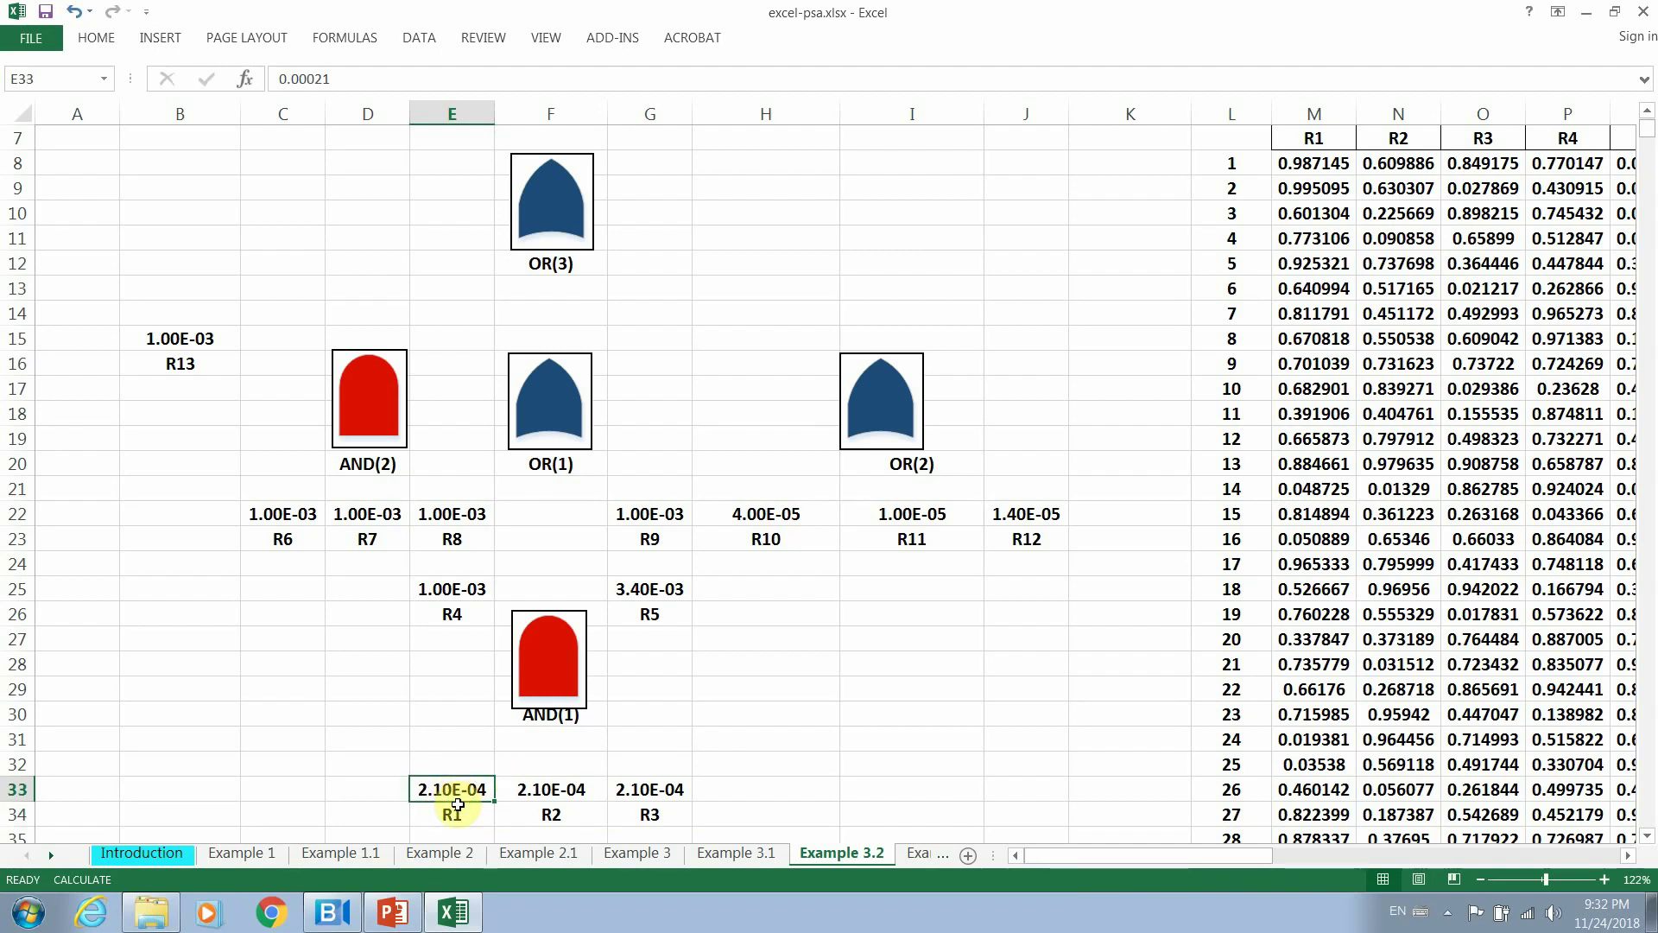
left_click(456, 815)
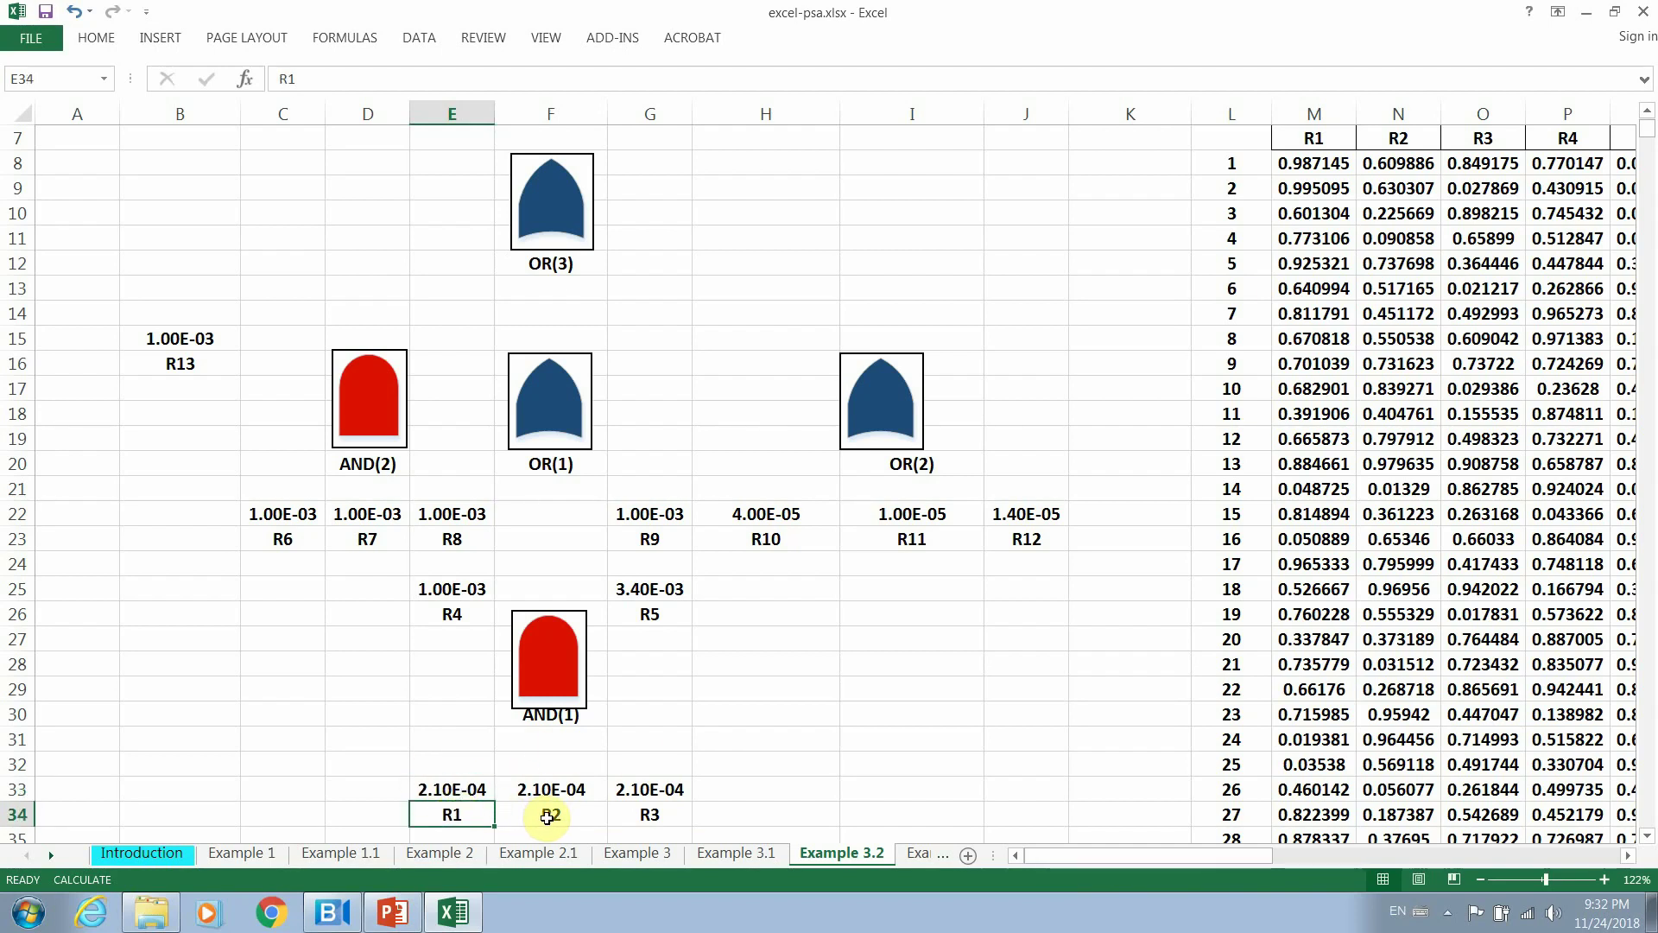
left_click(648, 815)
left_click(458, 609)
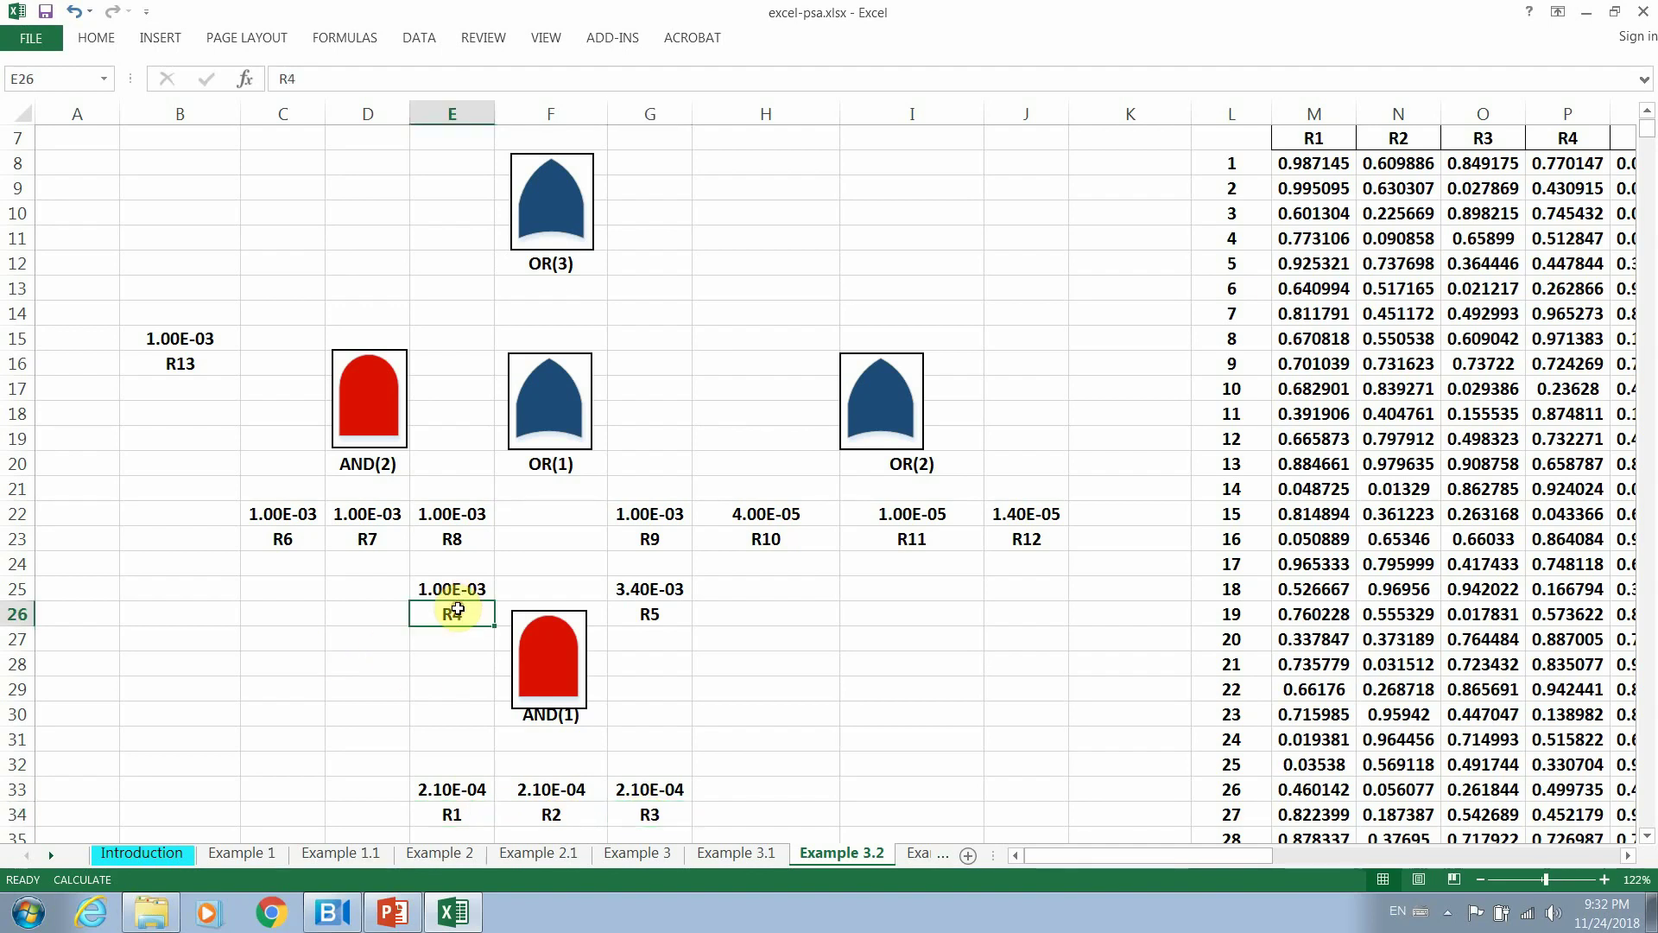
left_click(657, 618)
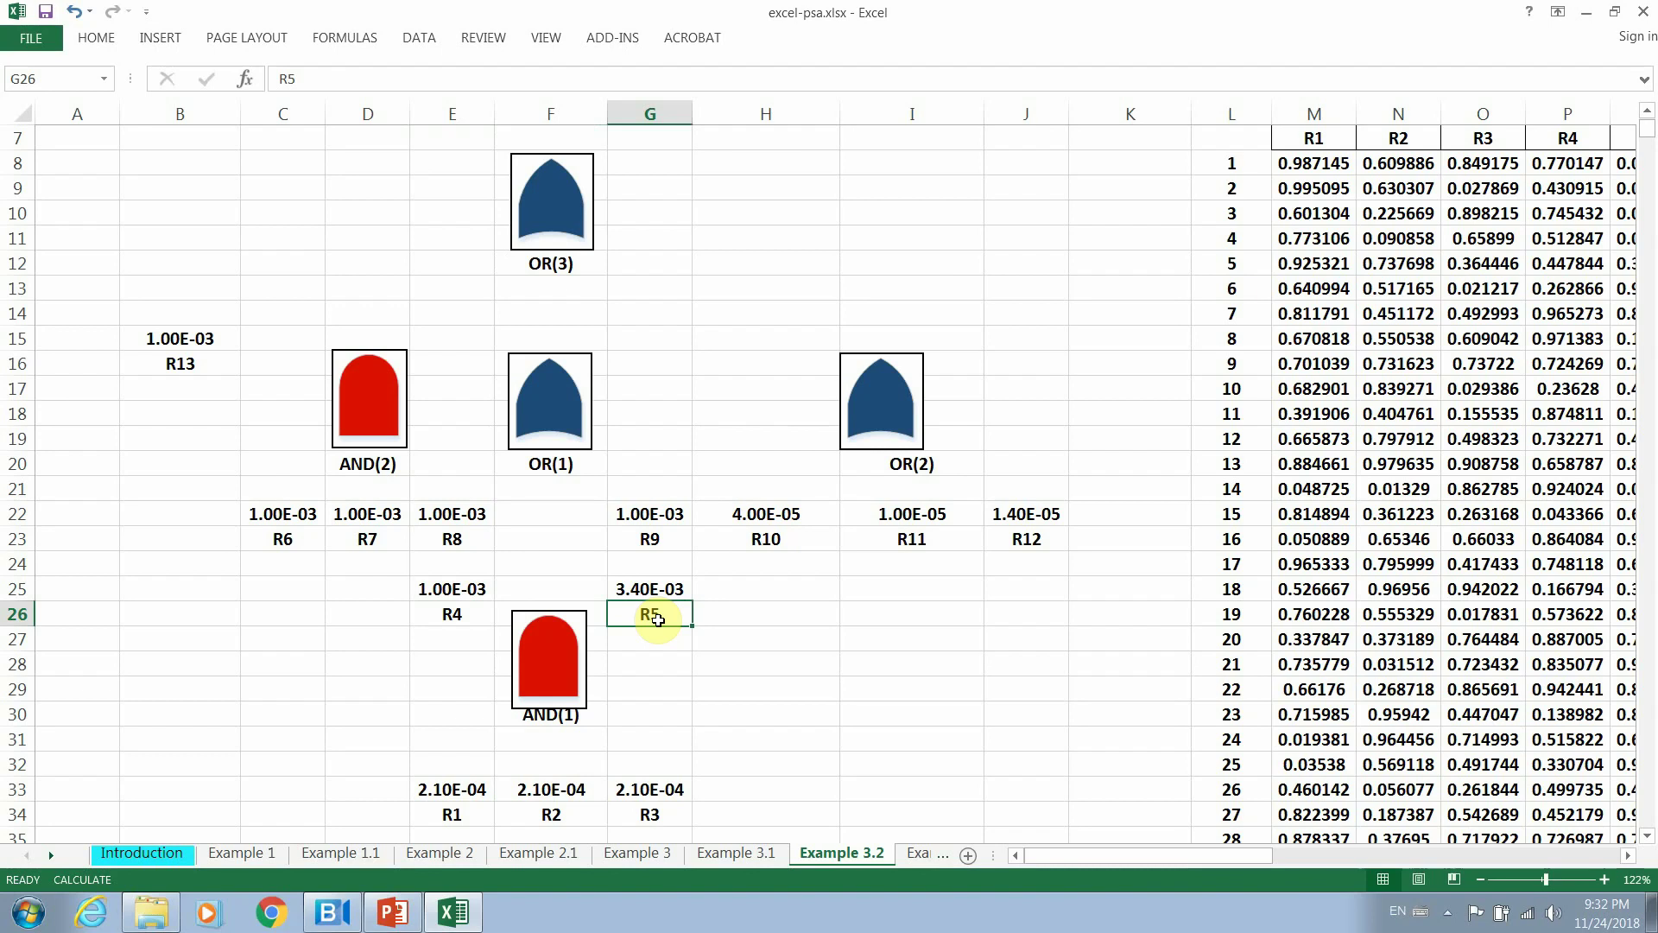
Examine the R6 to R12 basic-event labels in row 23 of the fault tree.
left_click(264, 541)
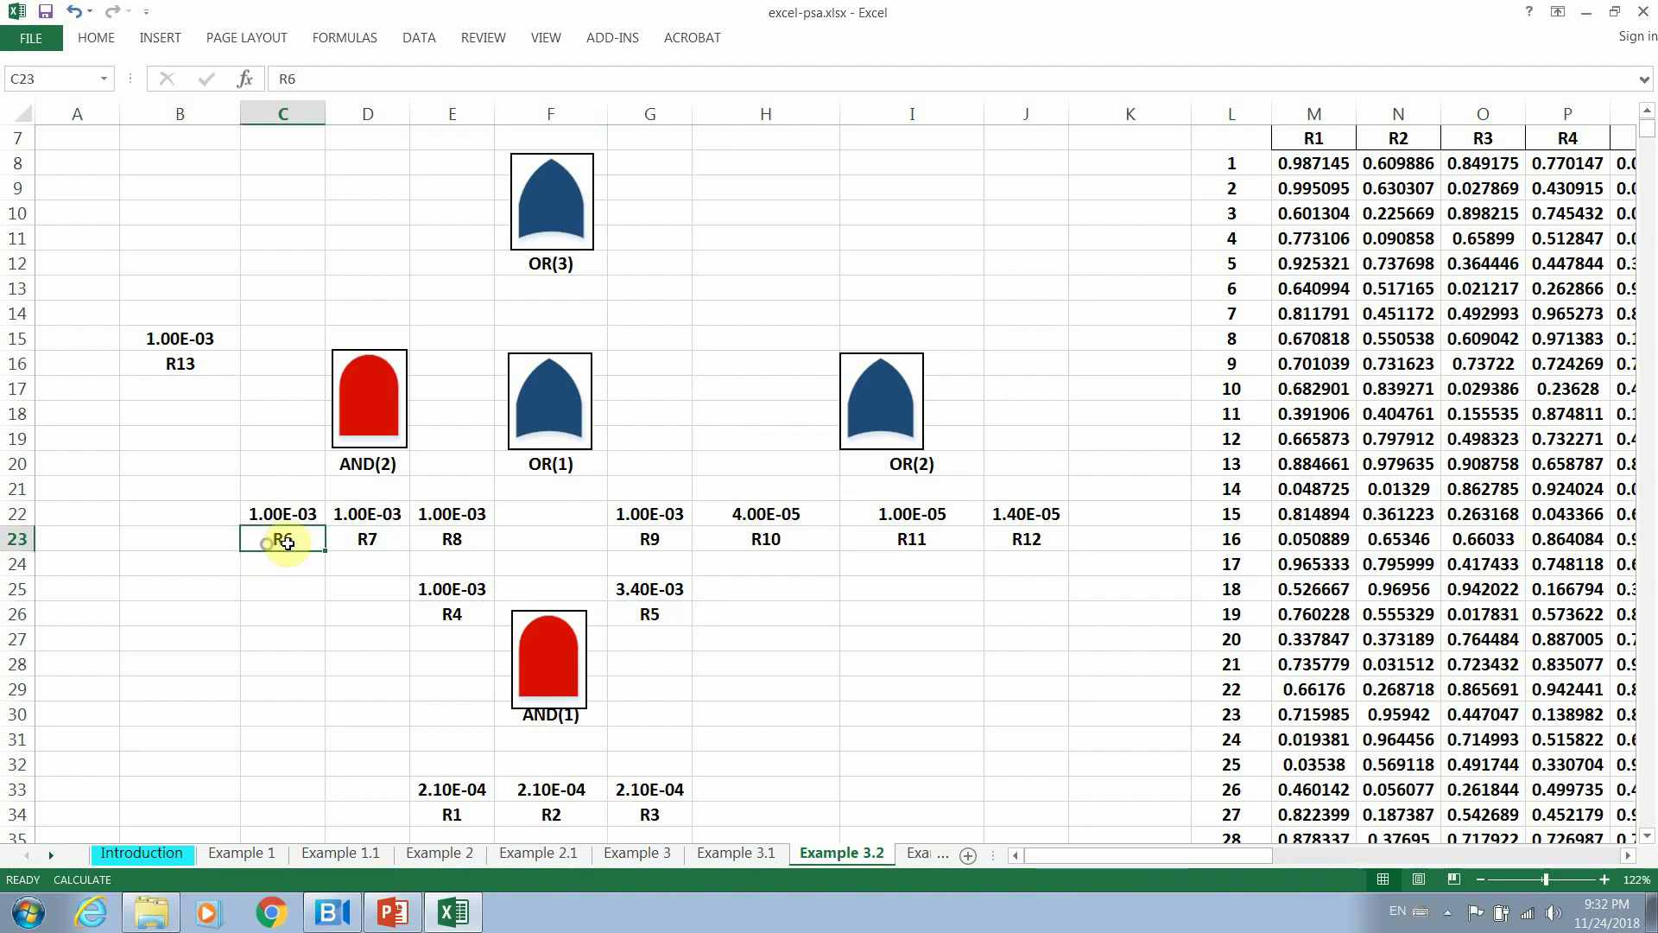
left_click(378, 541)
left_click(449, 539)
left_click(1051, 540)
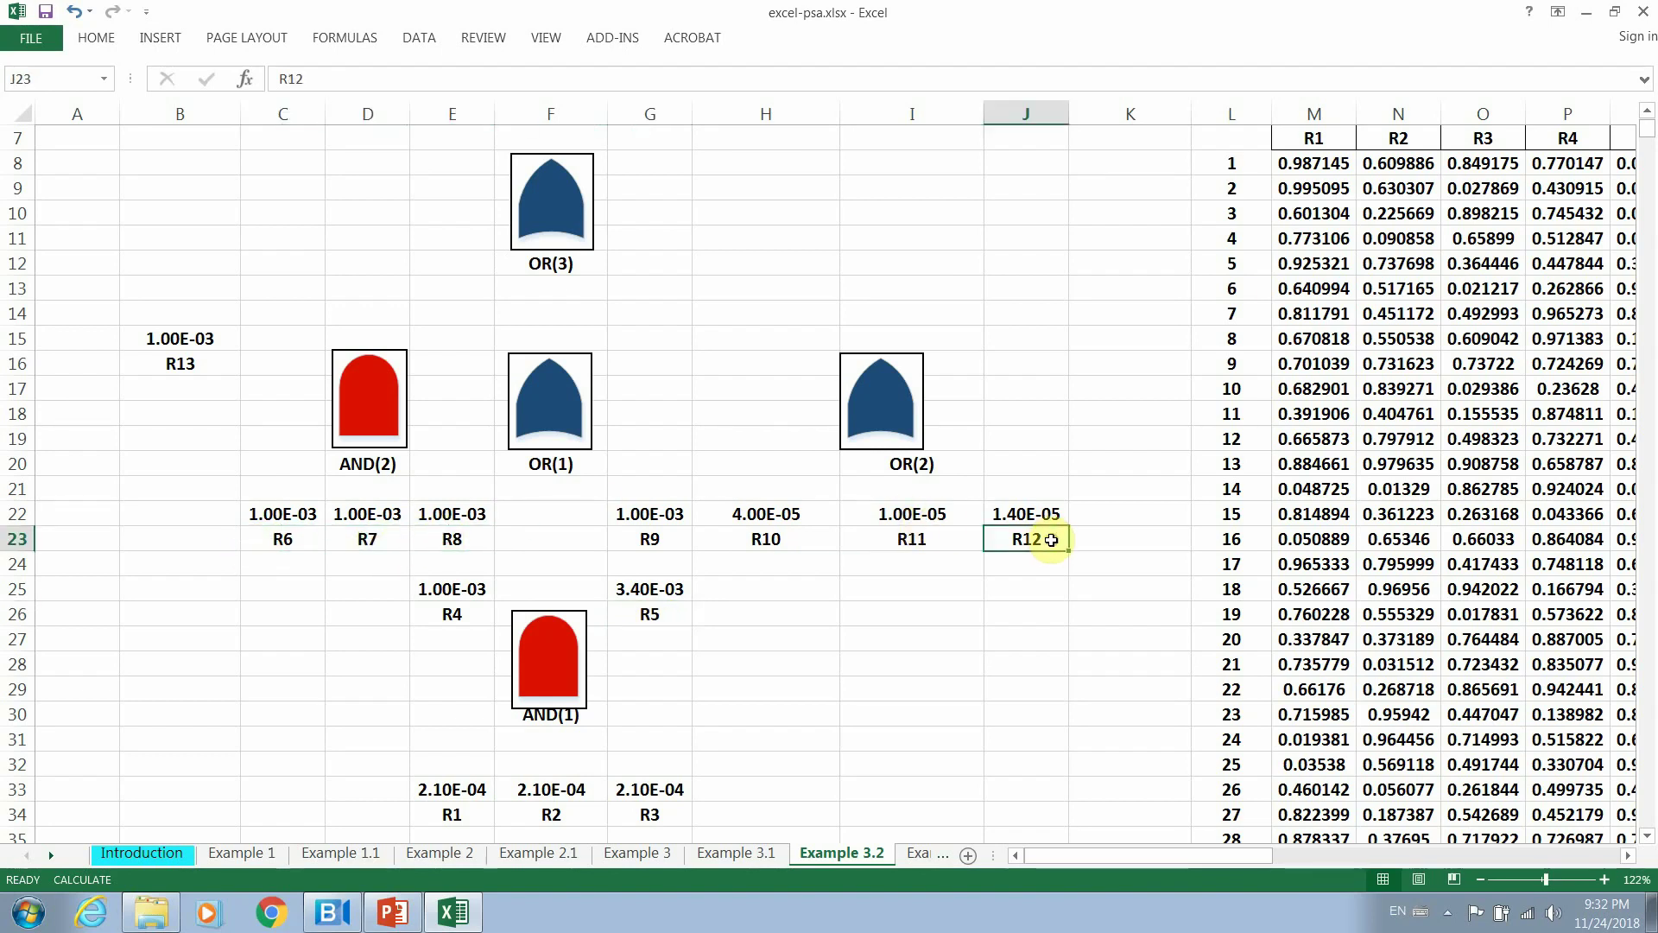
Examine the fault-tree gate labels AND(1), AND(2), OR(1), OR(2) and OR(3).
left_click(546, 713)
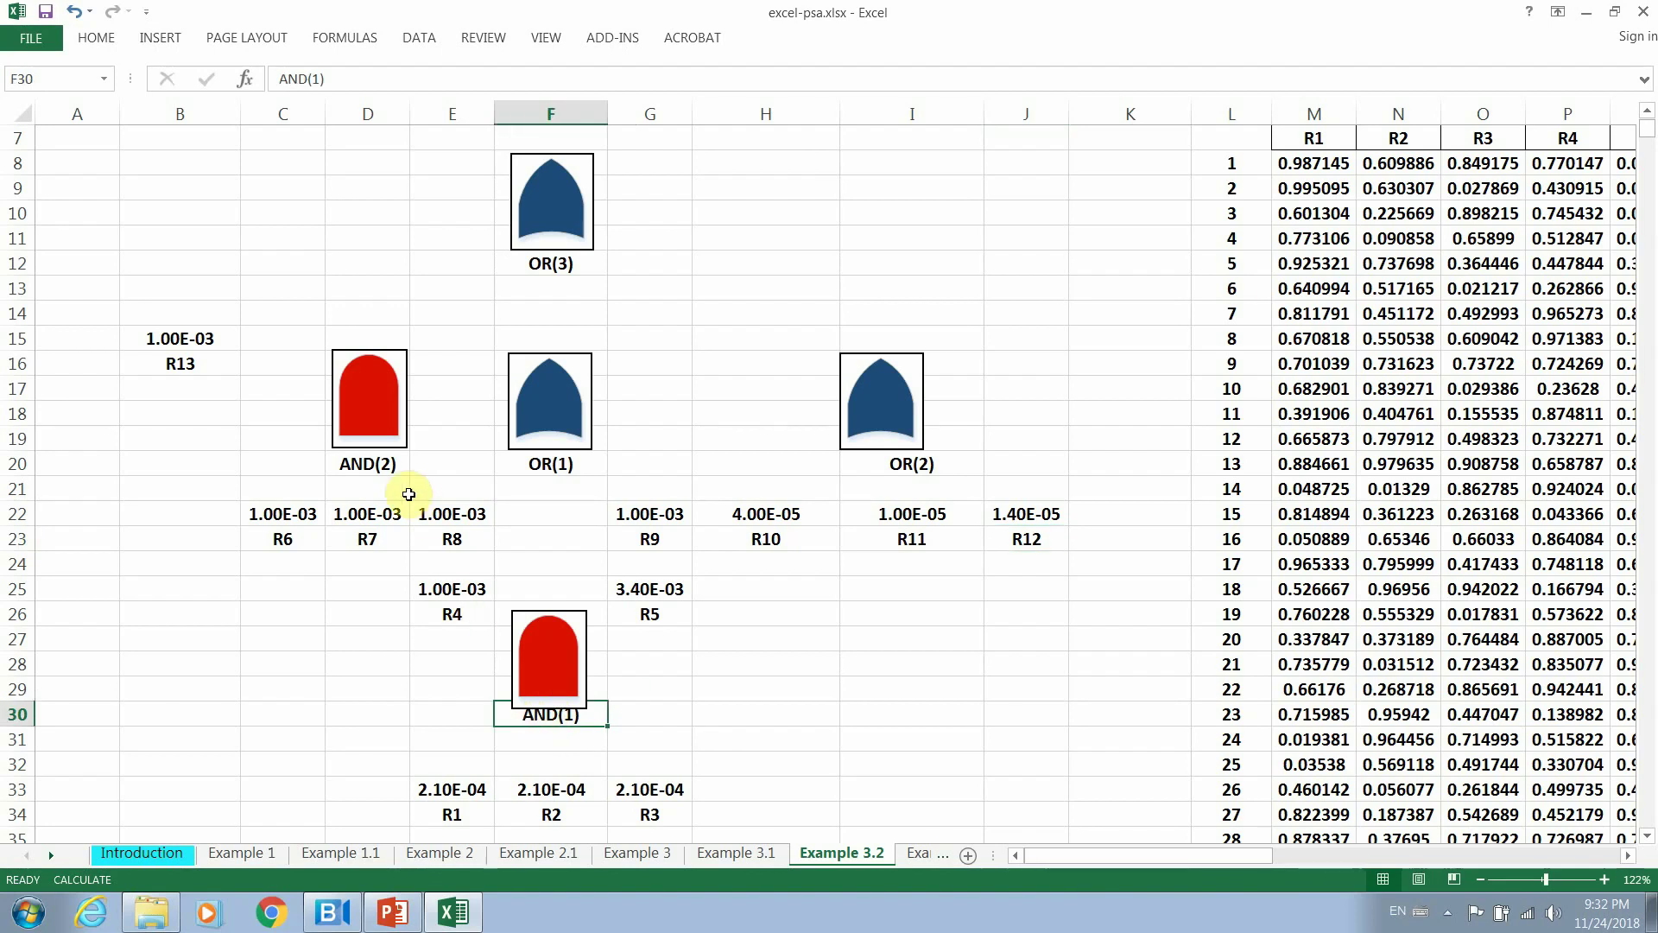
left_click(388, 467)
left_click(537, 470)
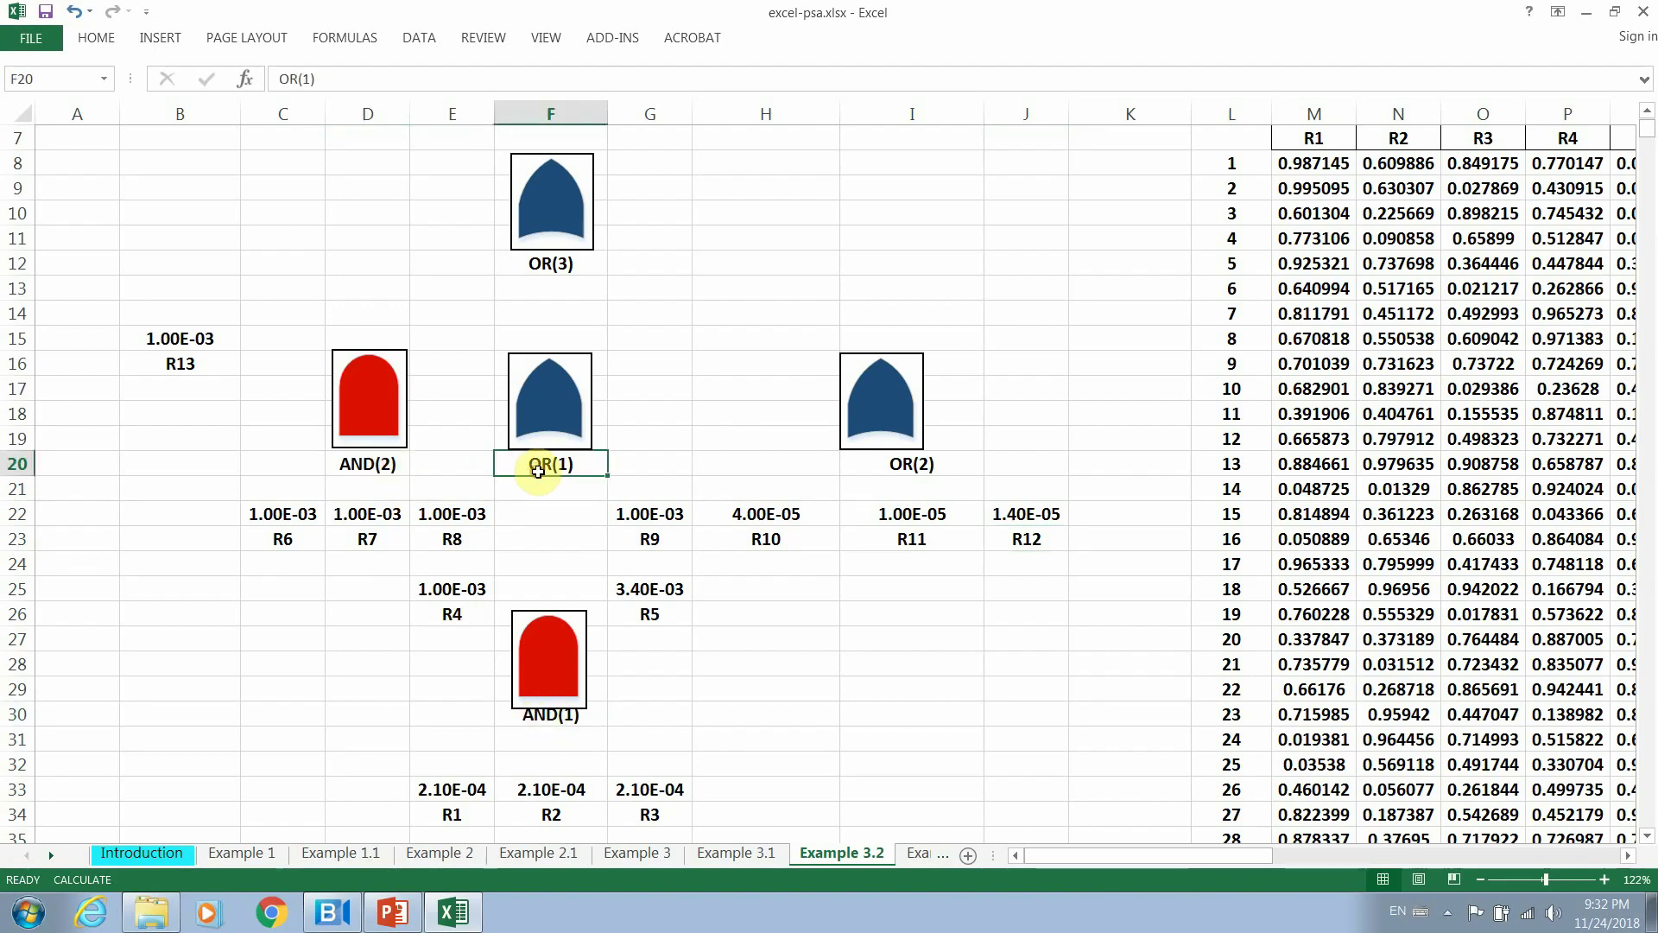
left_click(902, 462)
left_click(554, 265)
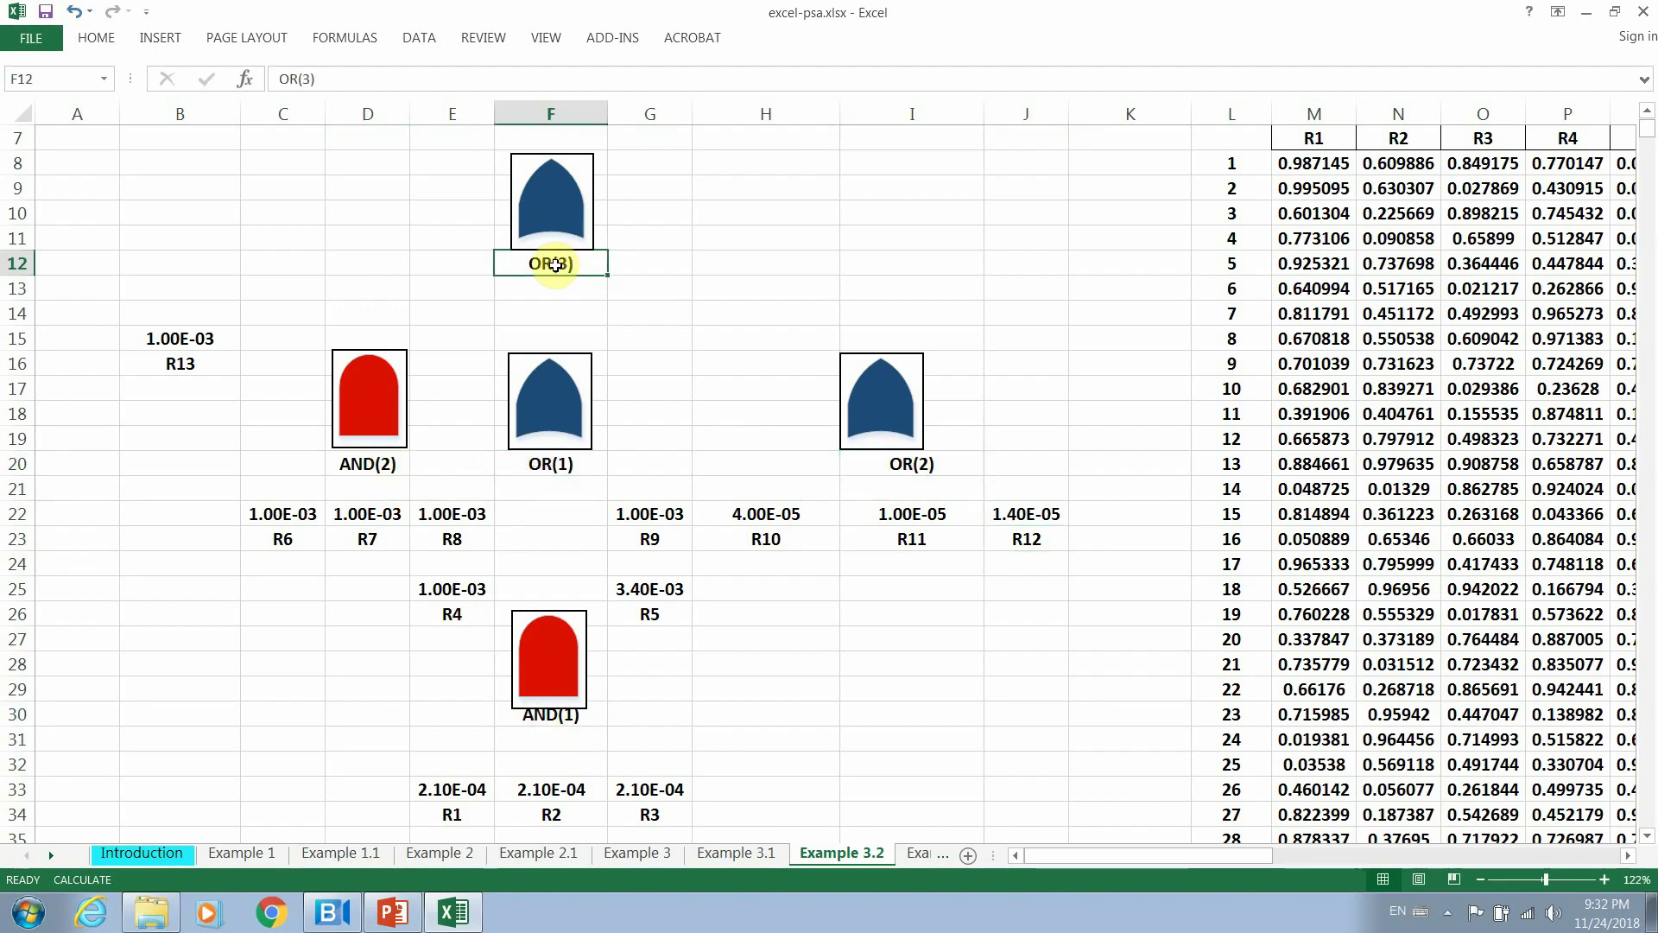
Examine the R13 label and its probability in B15, and the row 15 cells above the OR(2), OR(1) and AND(2) gates.
left_click(169, 367)
left_click(170, 343)
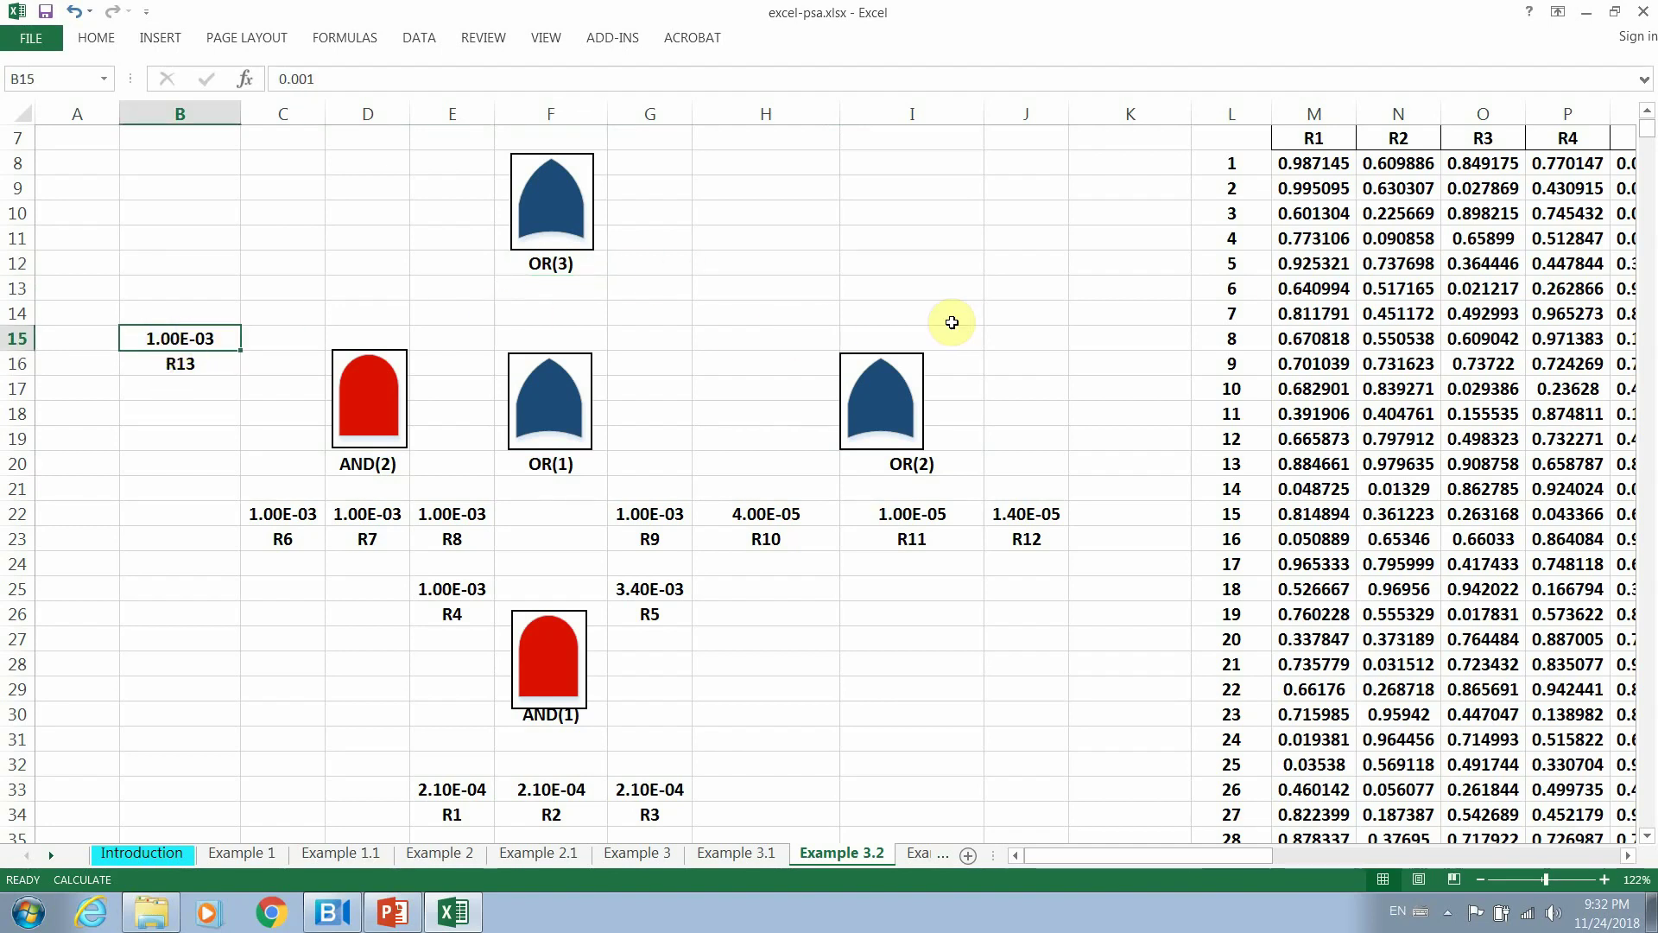
left_click(896, 333)
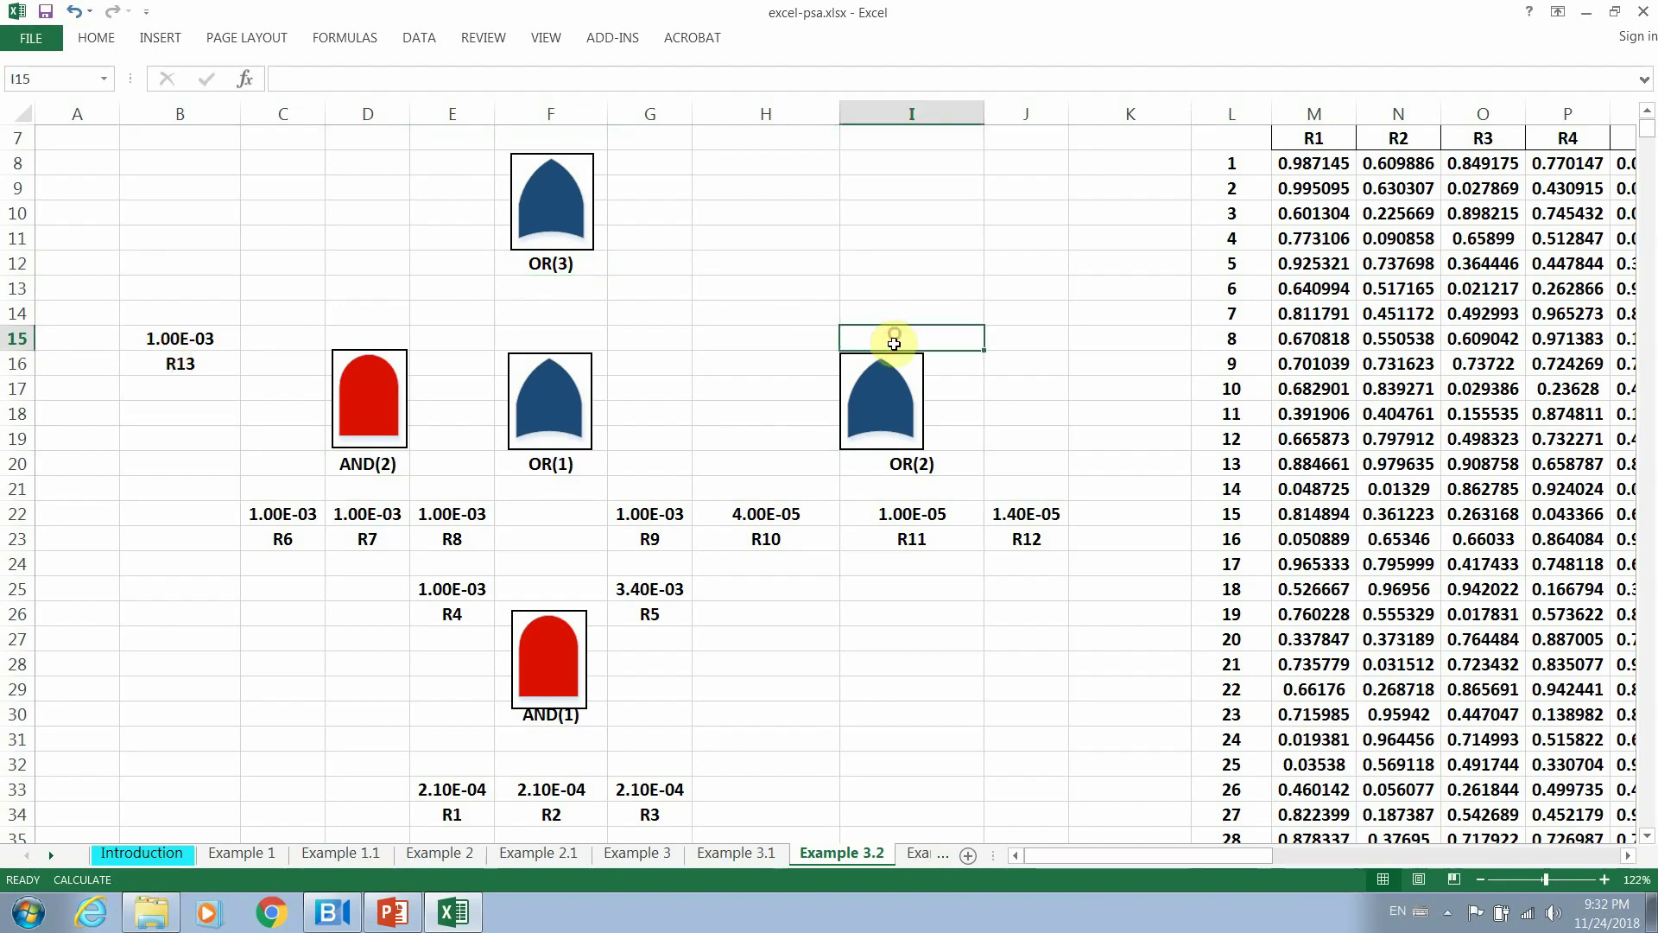
left_click(561, 342)
left_click(359, 336)
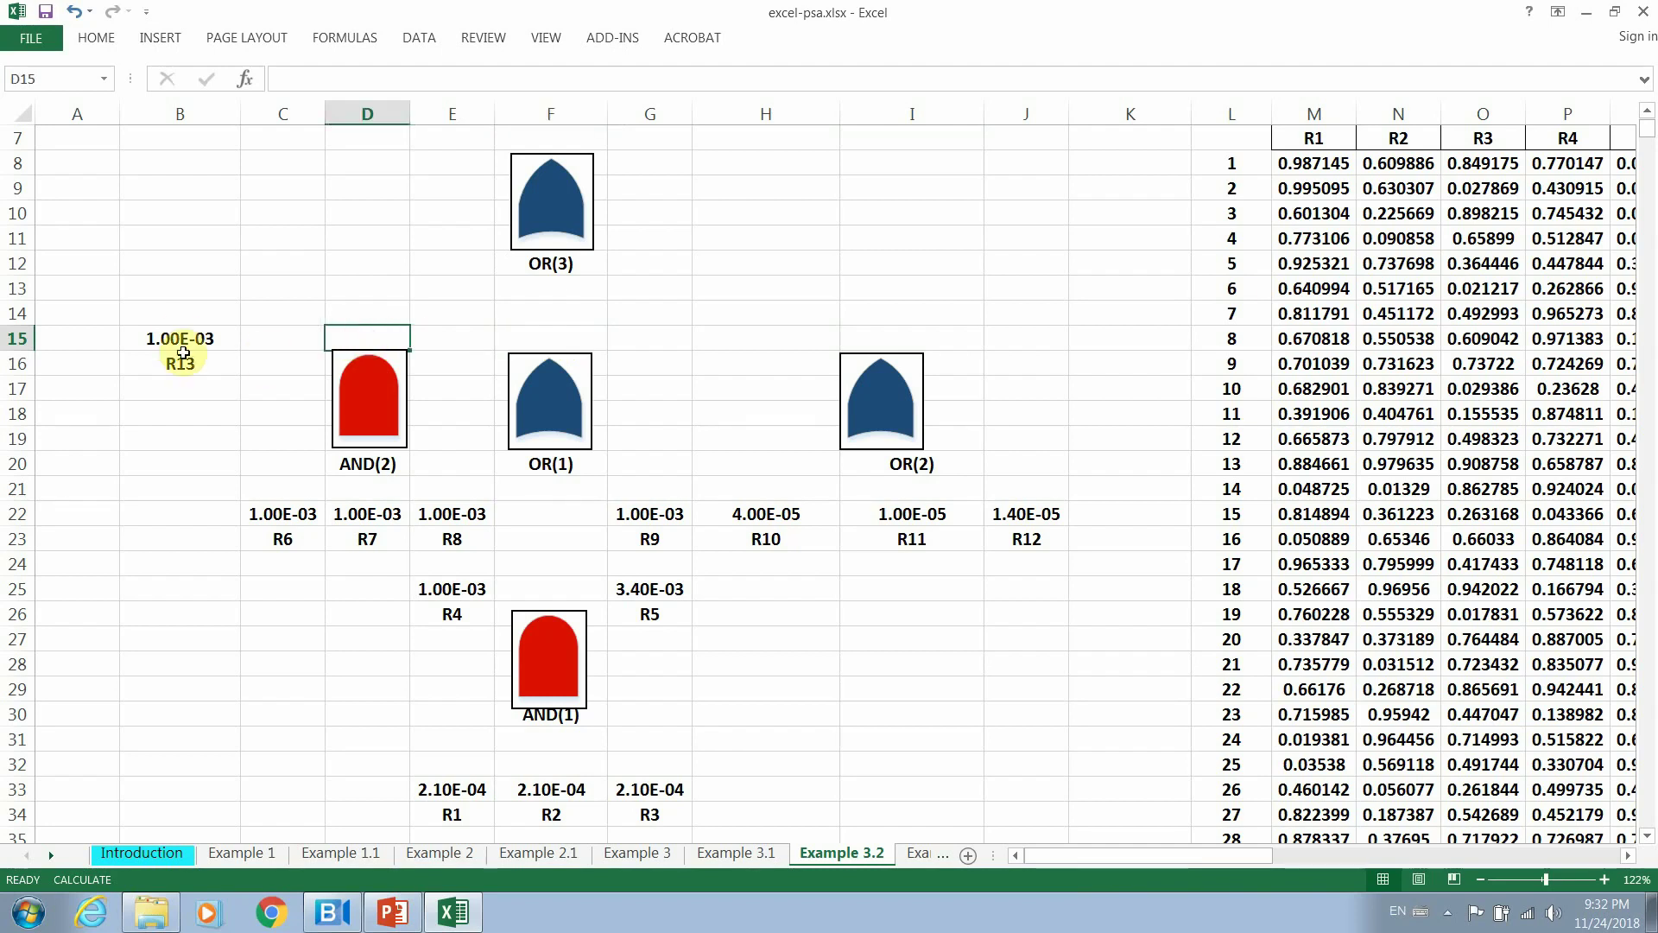
left_click(178, 338)
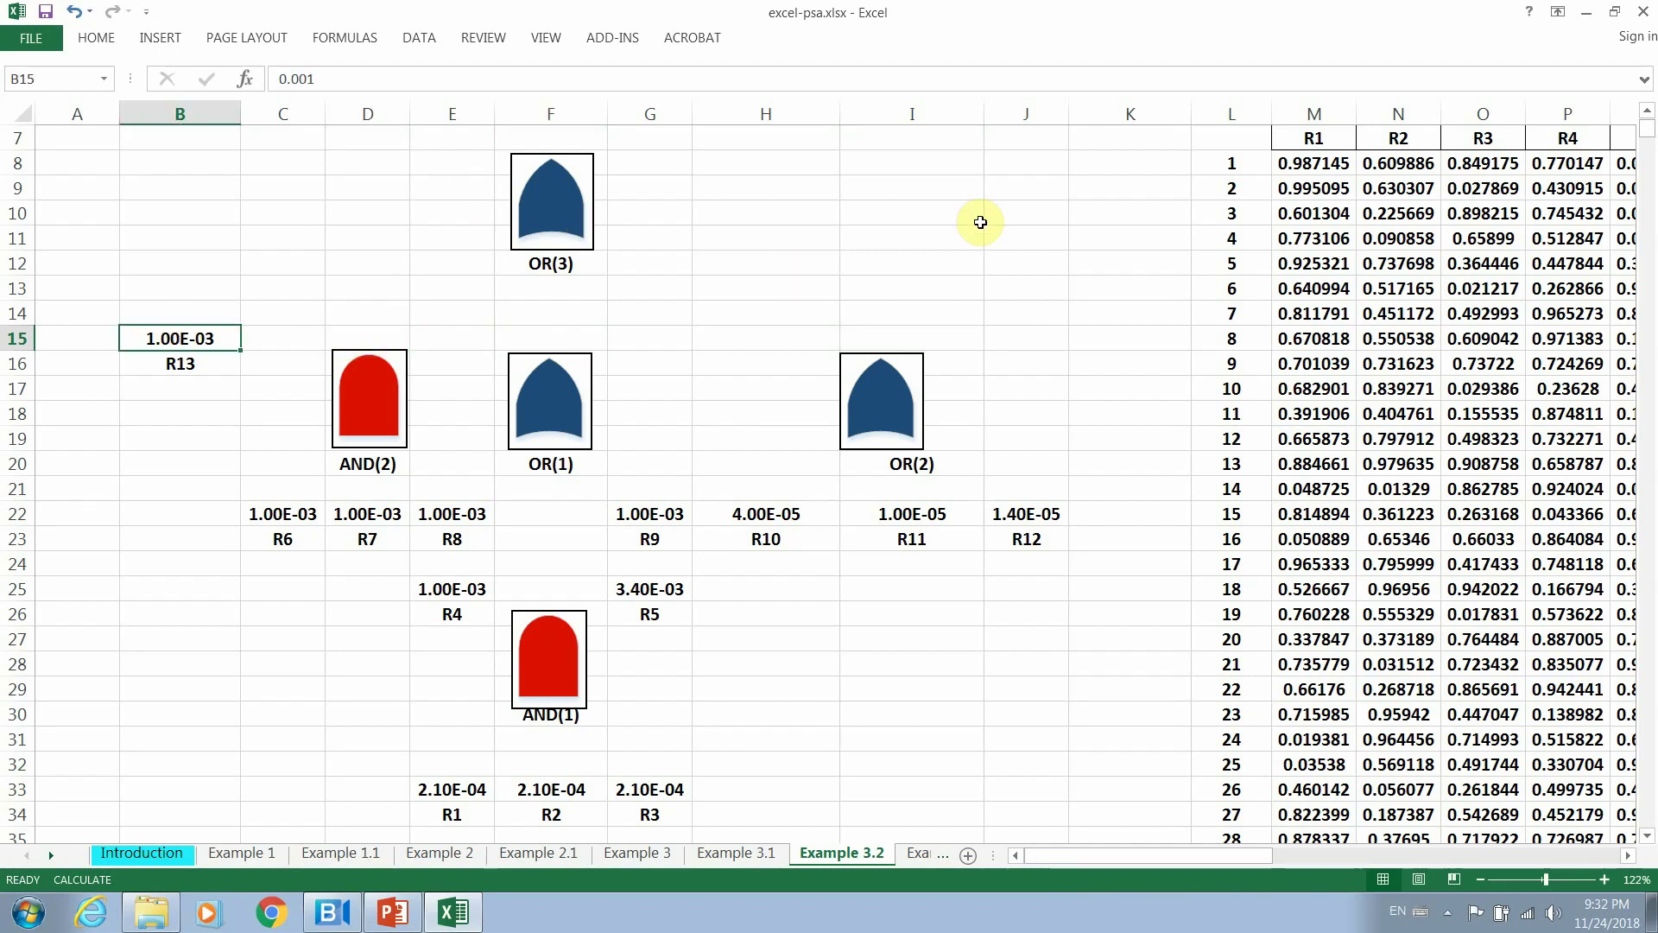
left_click(938, 220)
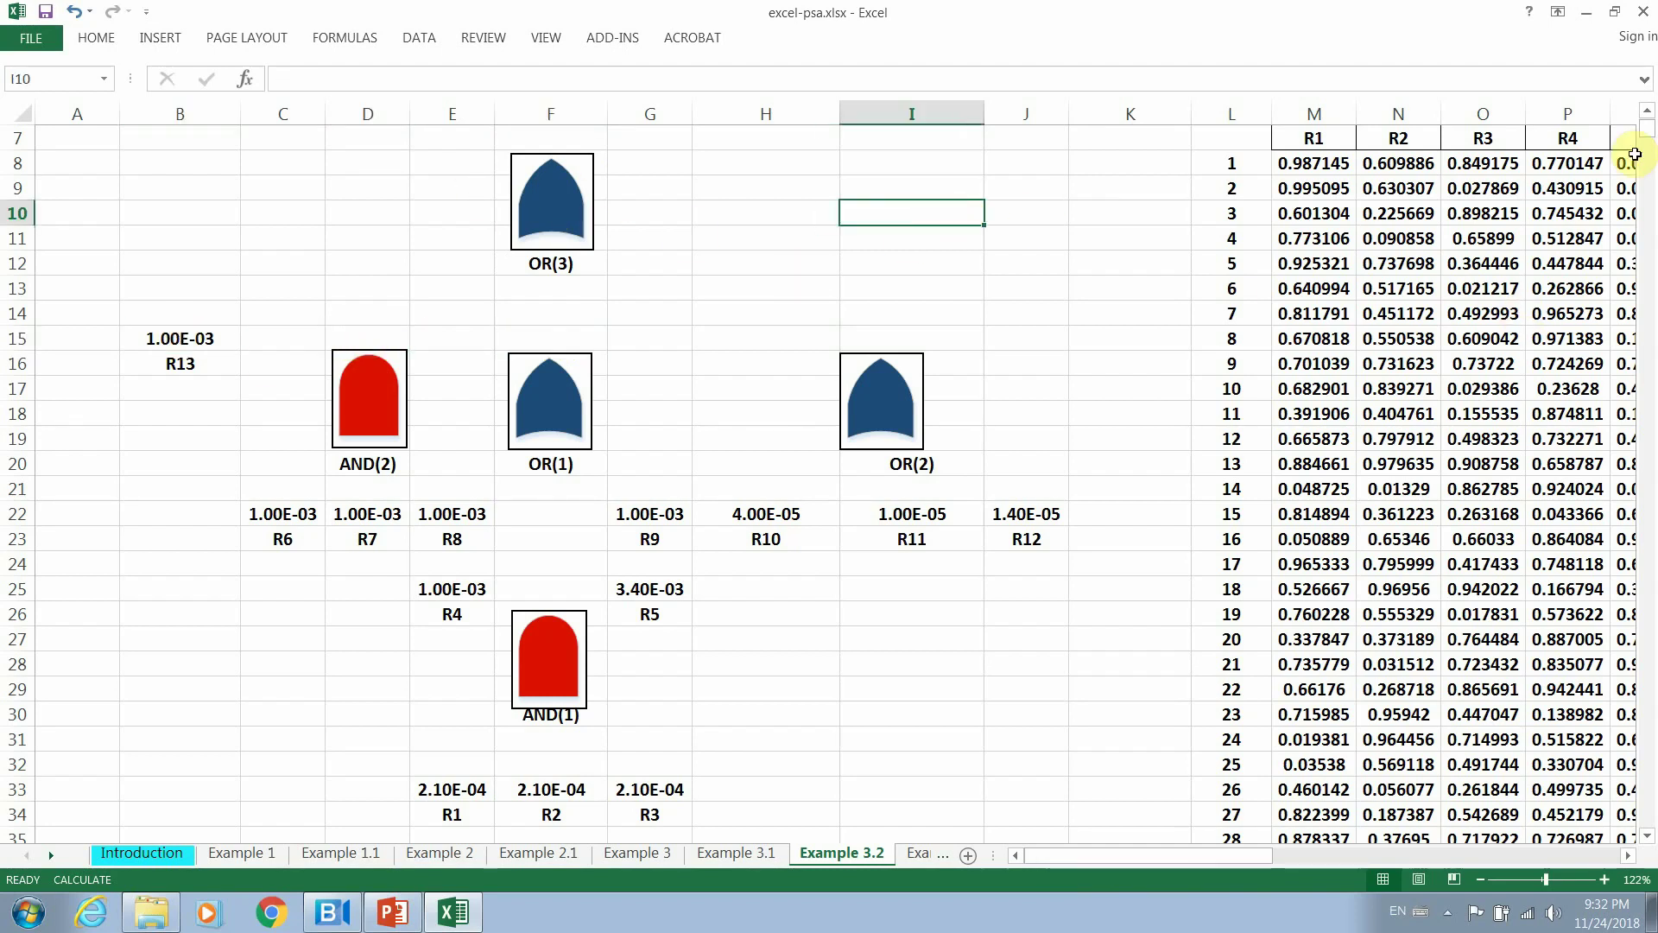
Examine the random-number table's probability header in M6:Y6 and its R1 to R13 labels in M7:Y7.
left_click_drag(1651, 140, 1651, 129)
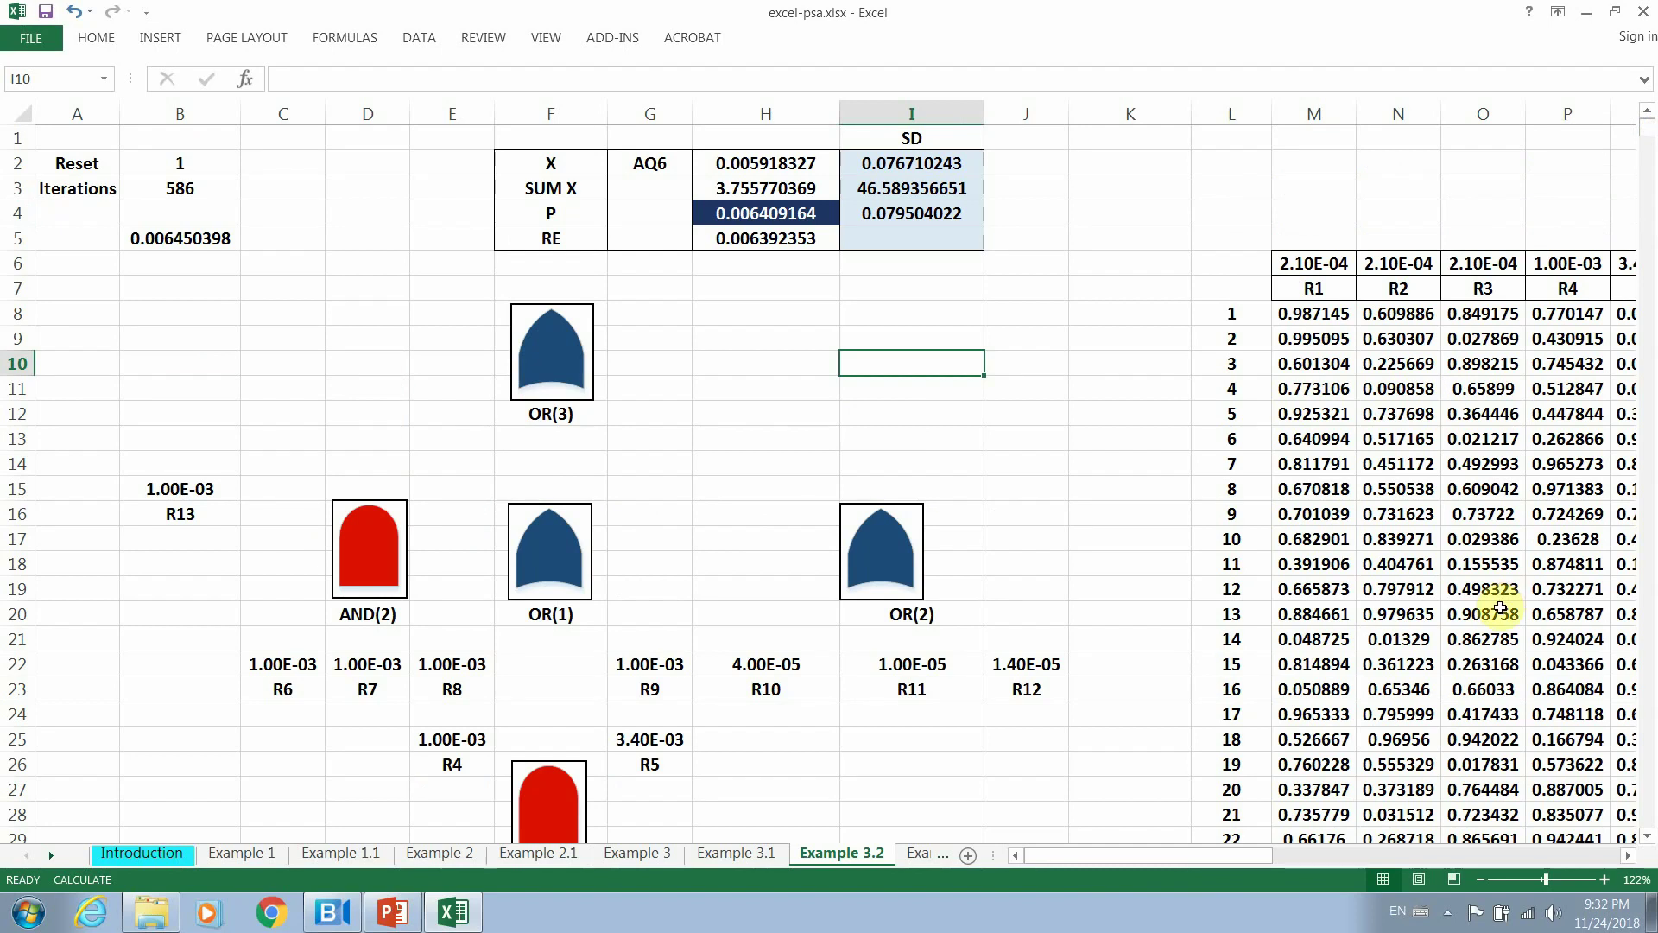
left_click_drag(1194, 855, 1306, 851)
left_click_drag(499, 263, 1524, 263)
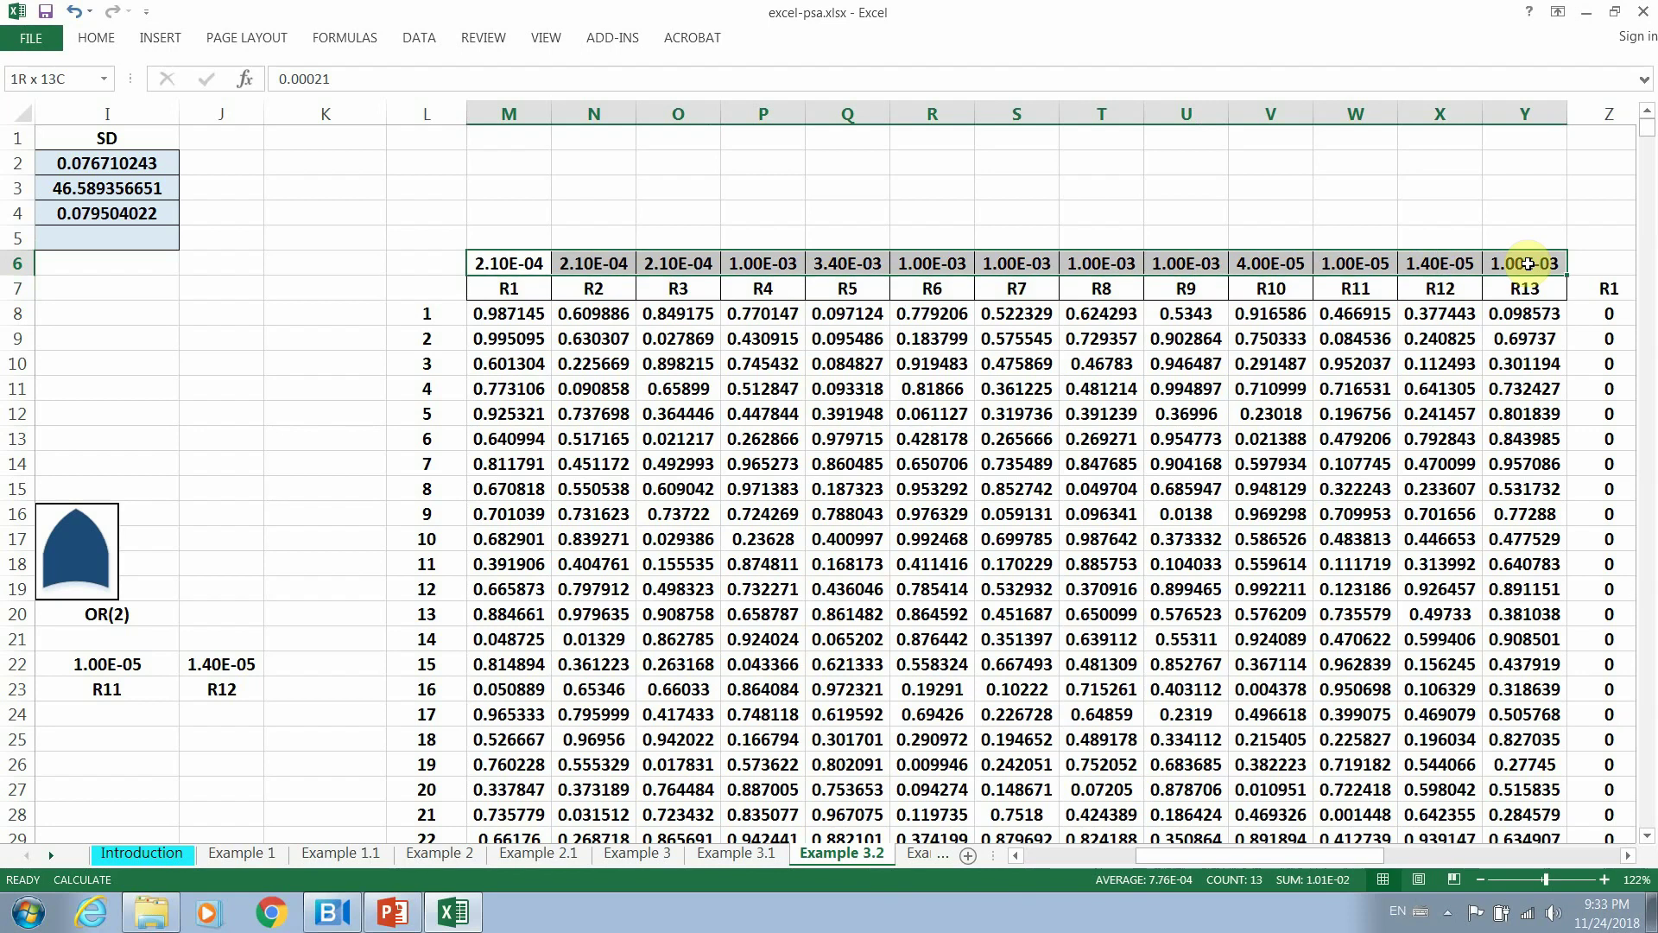
left_click_drag(507, 279, 1545, 285)
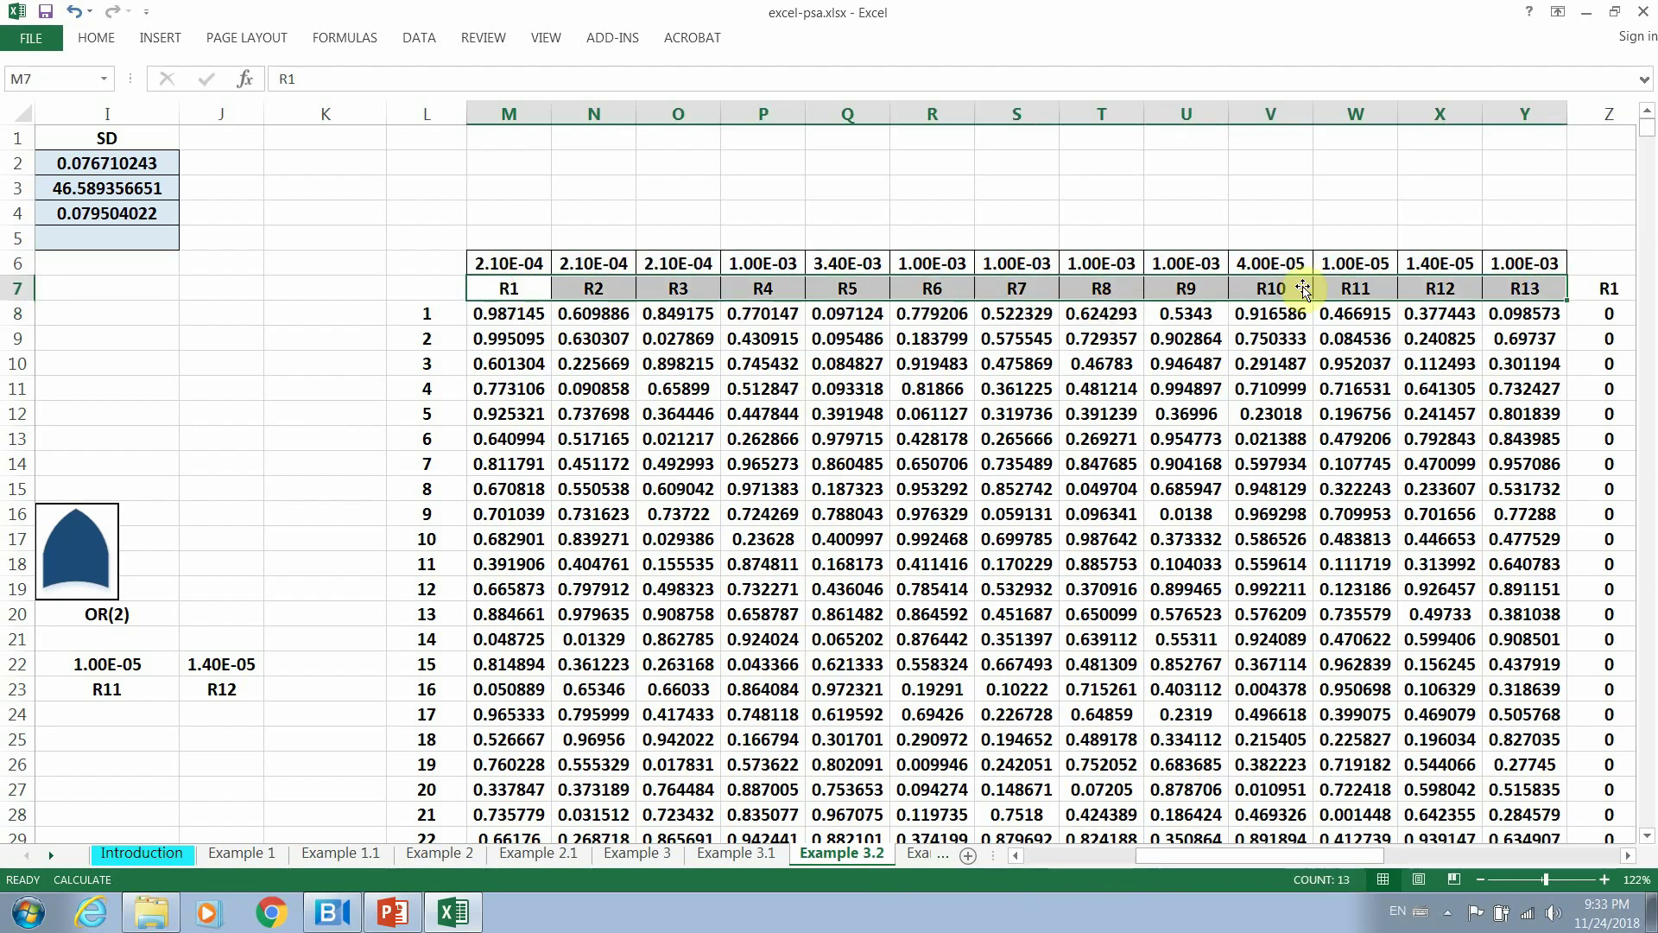
Enter the formula =RAND() in M8, the first random-number cell of the R1 column.
left_click(519, 319)
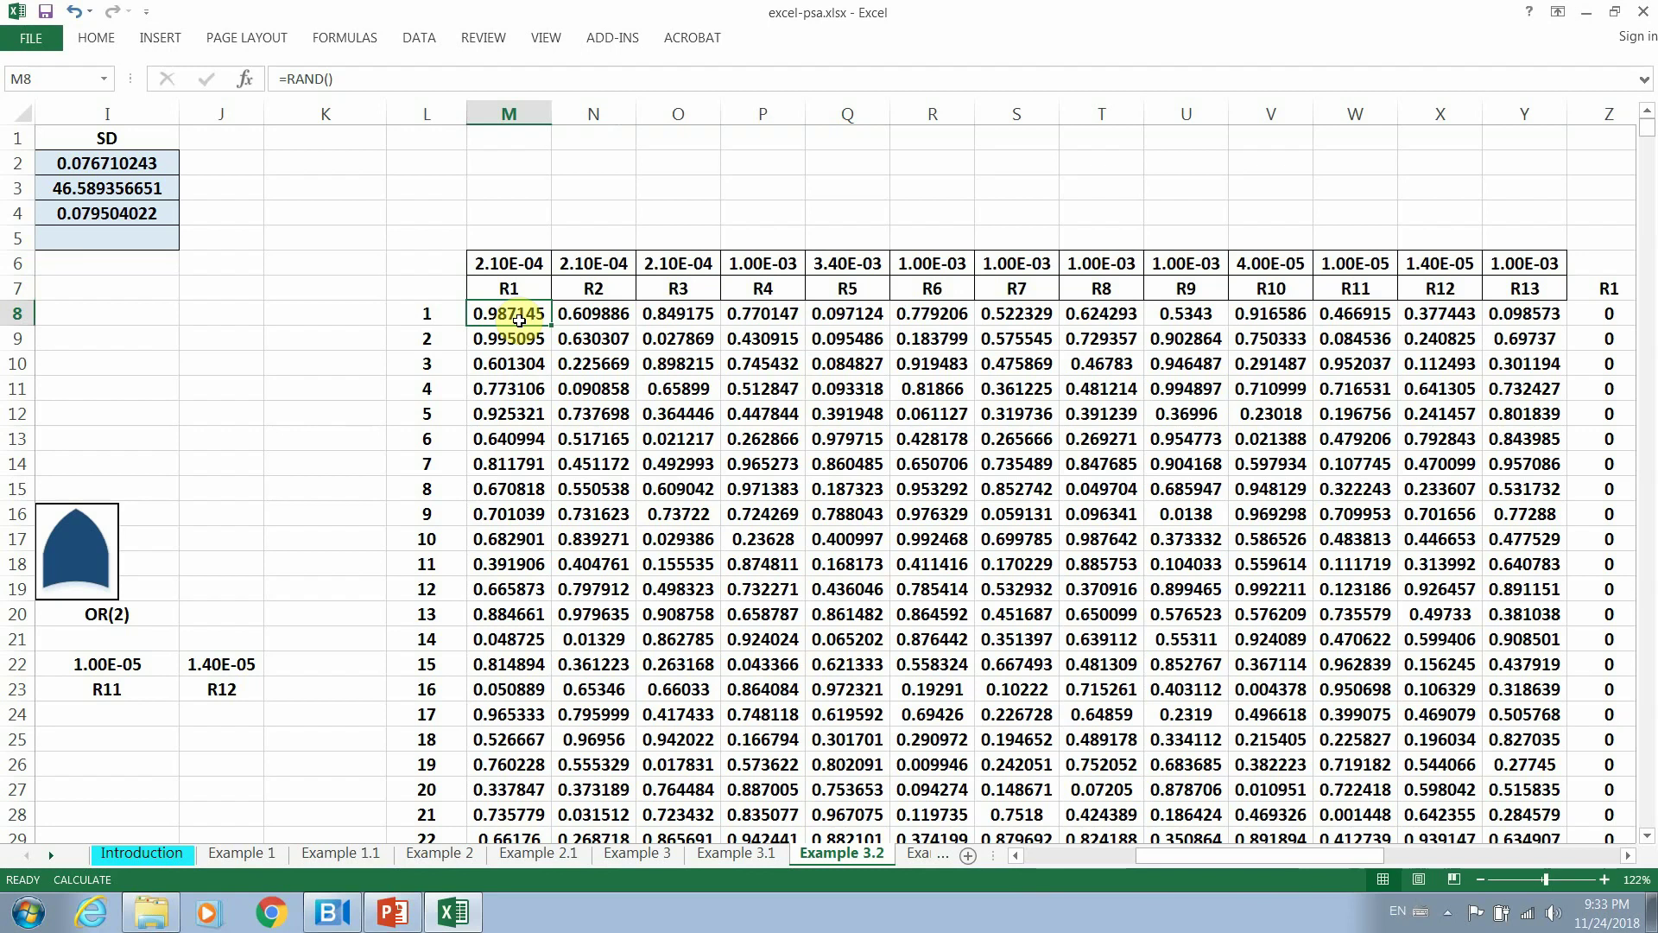
type("=")
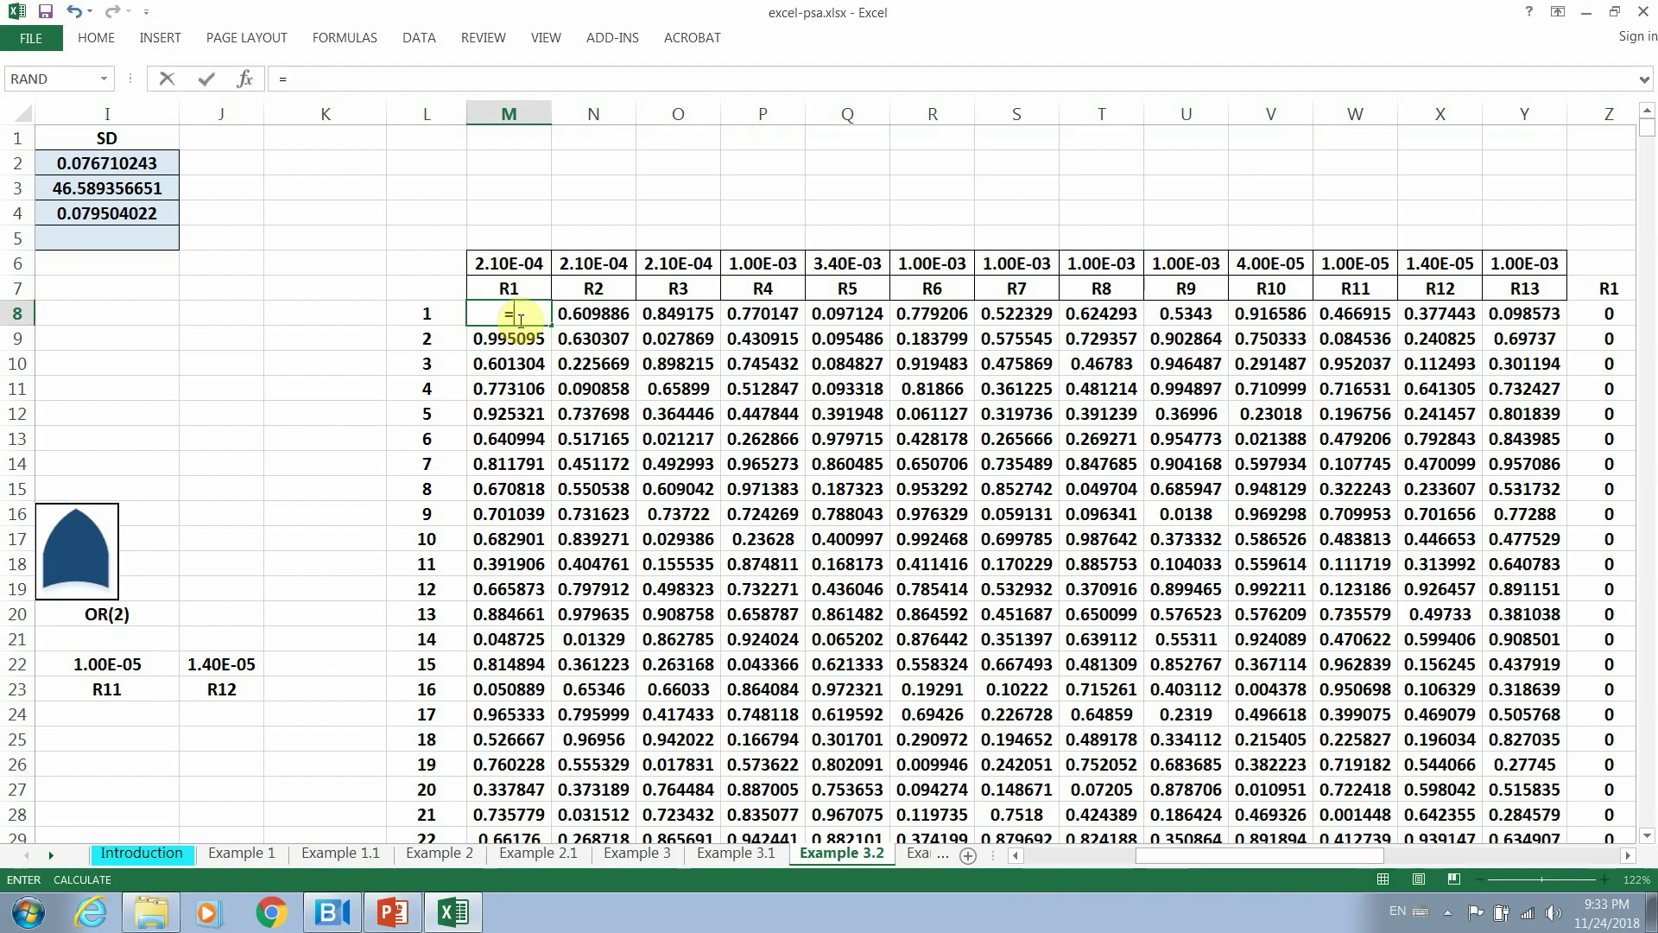
type("RAN")
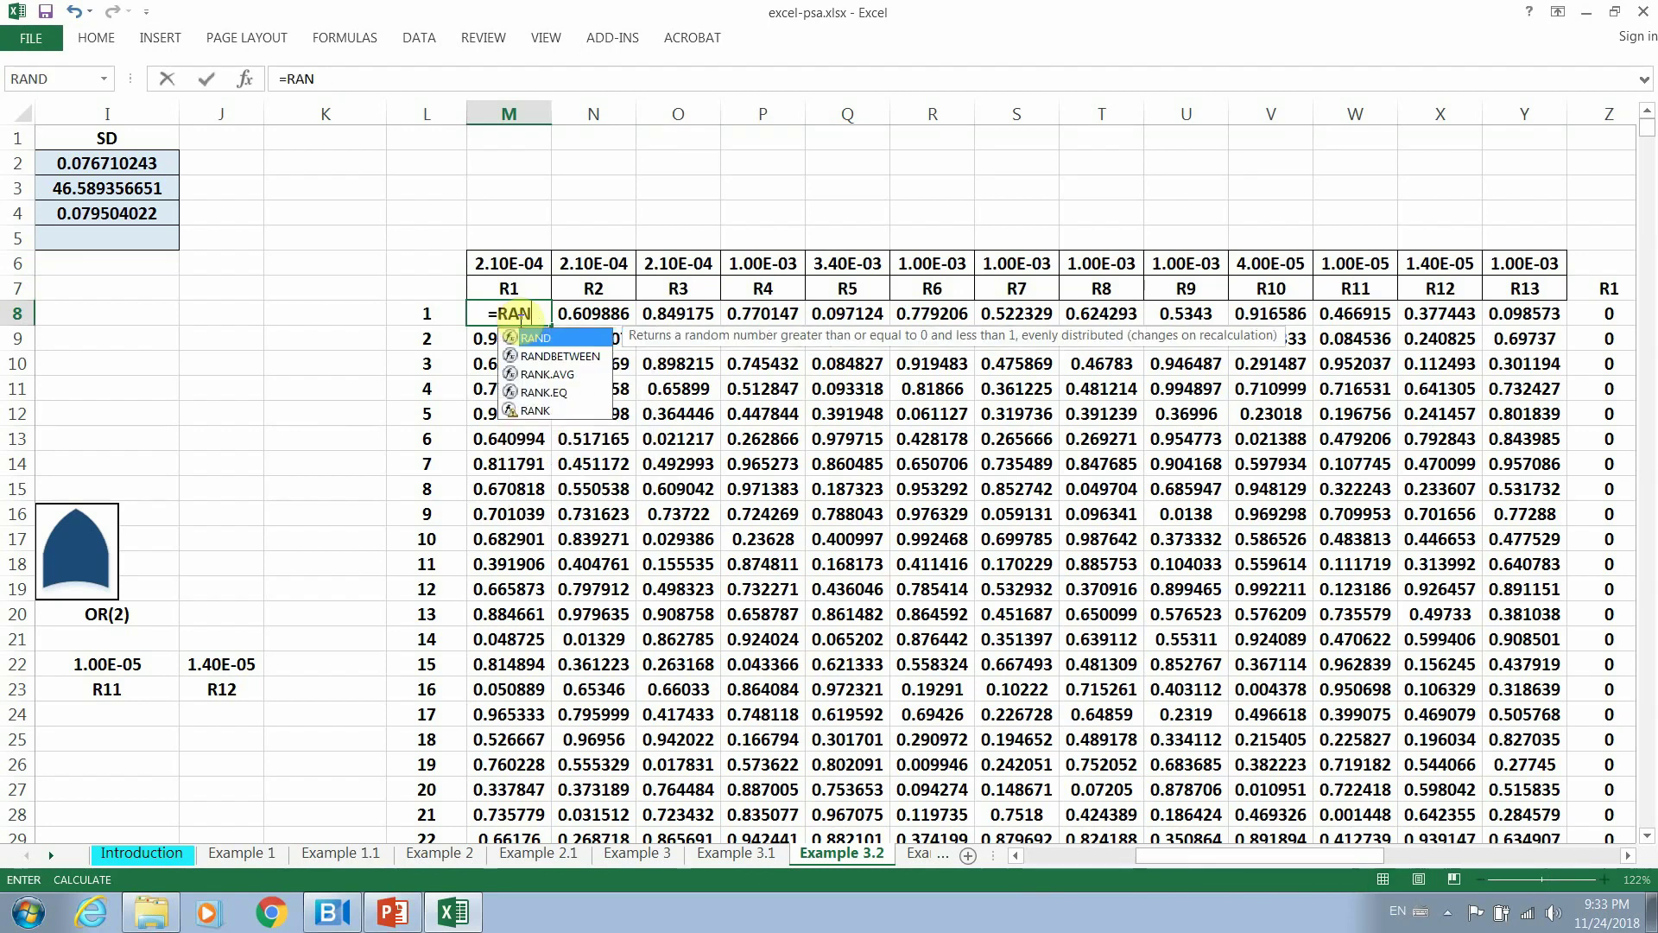
type("D()")
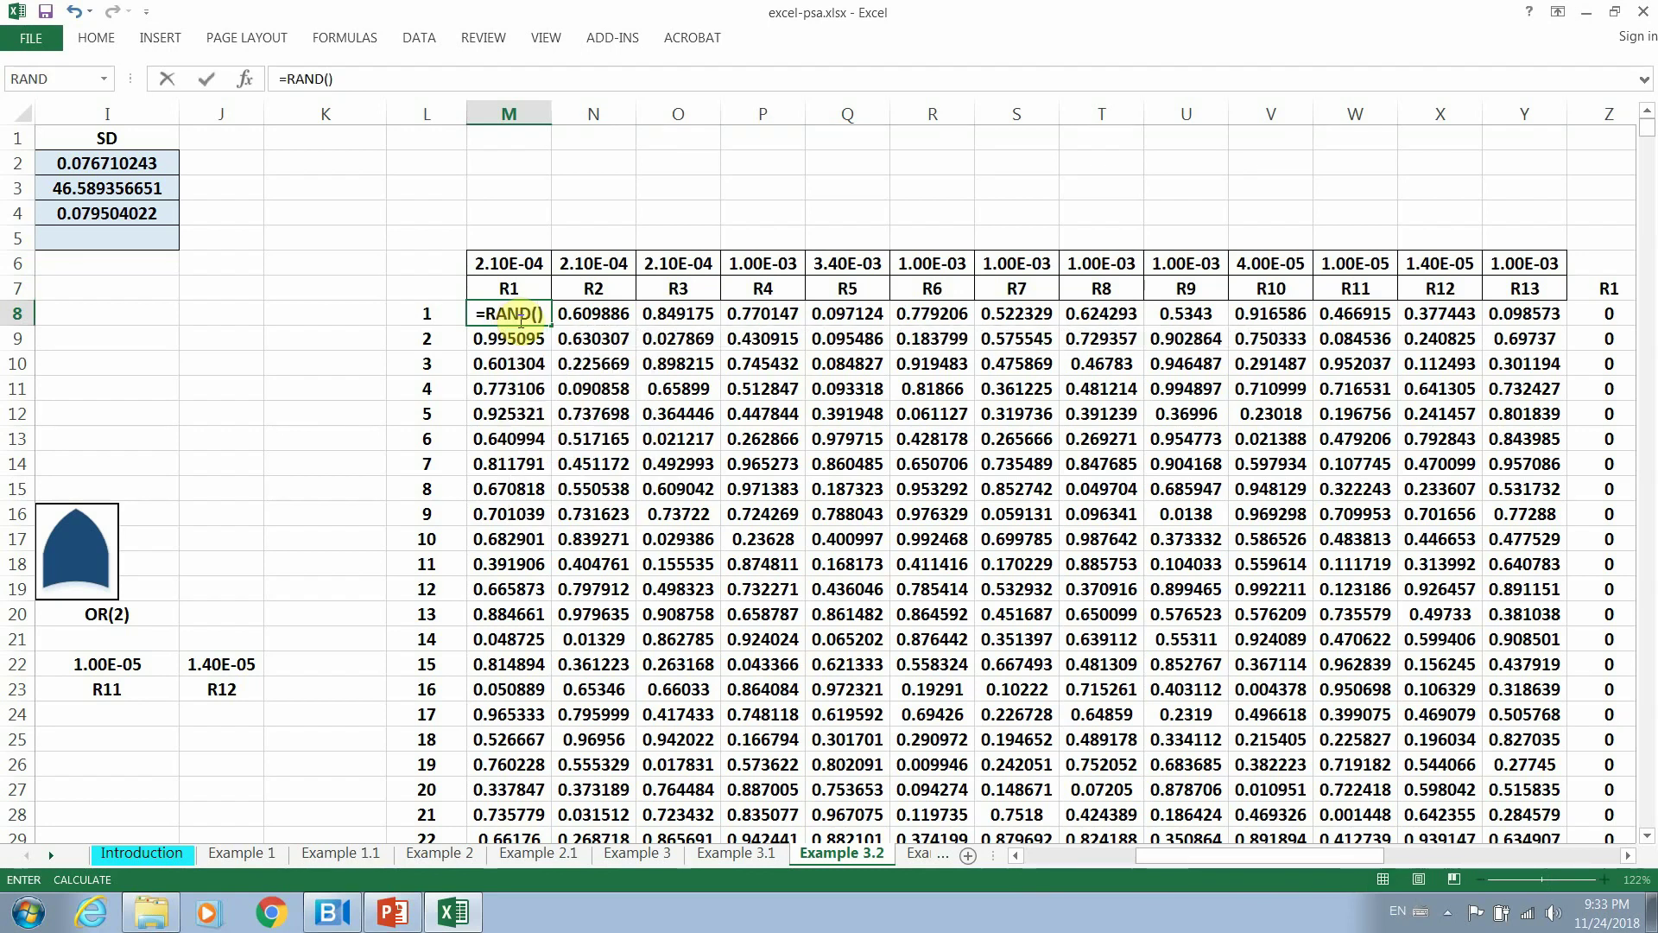
key("Return")
Fill the RAND formula from M8 across to Y8 for R1 to R13, and down through row 10.
left_click(525, 317)
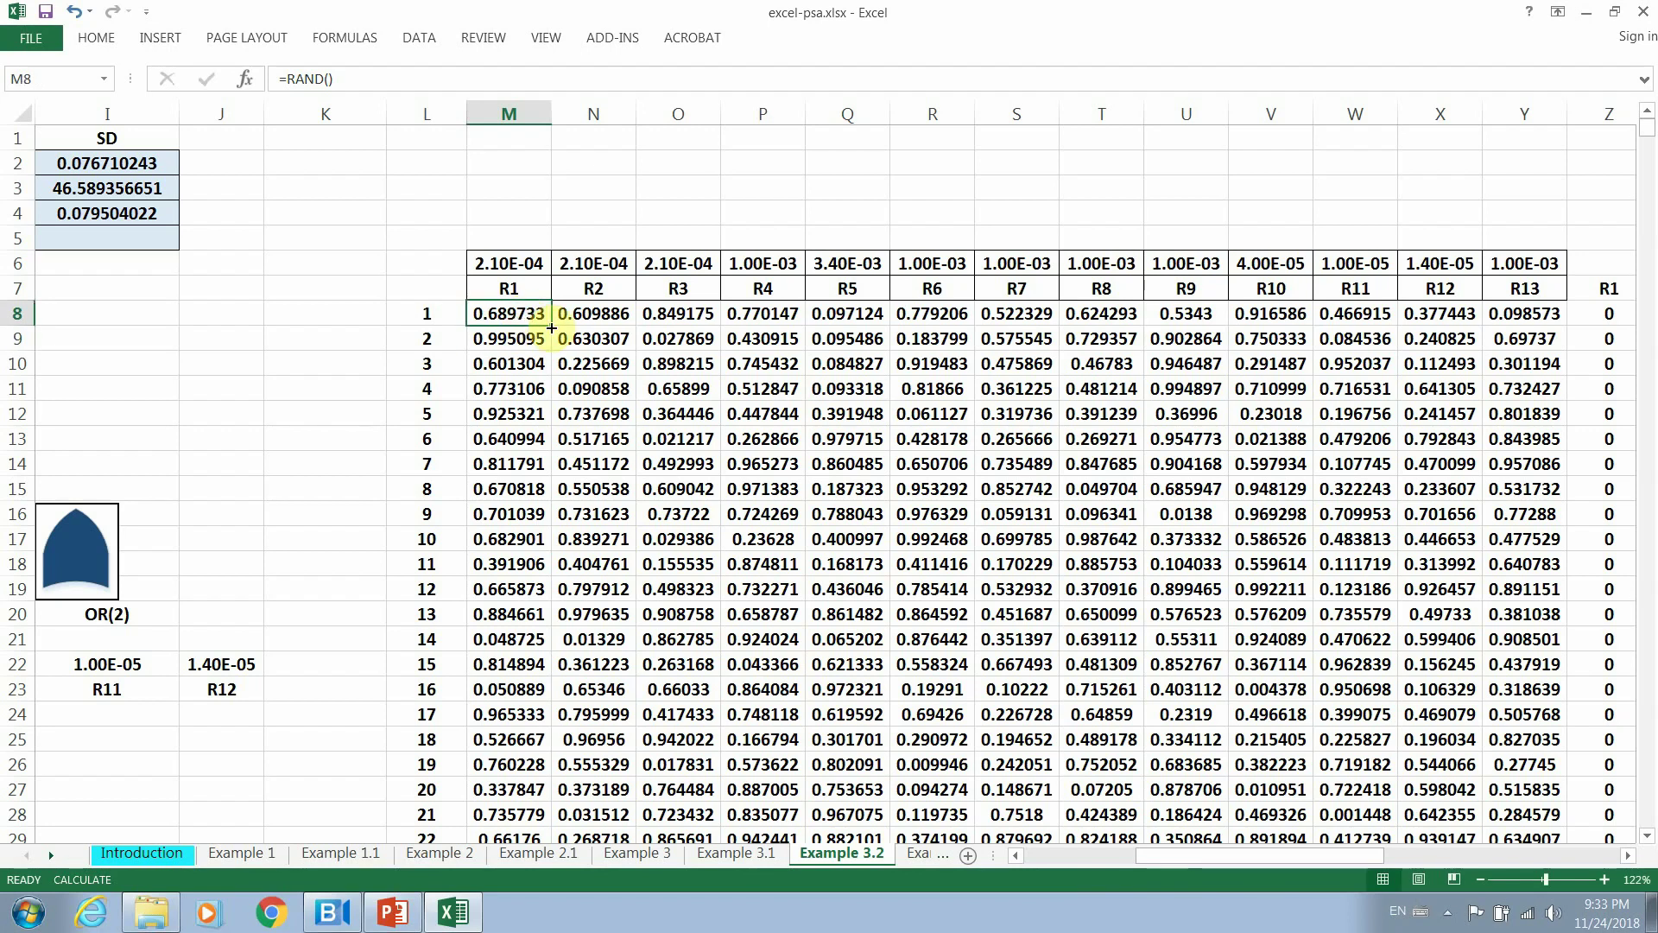
left_click_drag(552, 327, 1451, 335)
left_click_drag(1550, 313, 1550, 313)
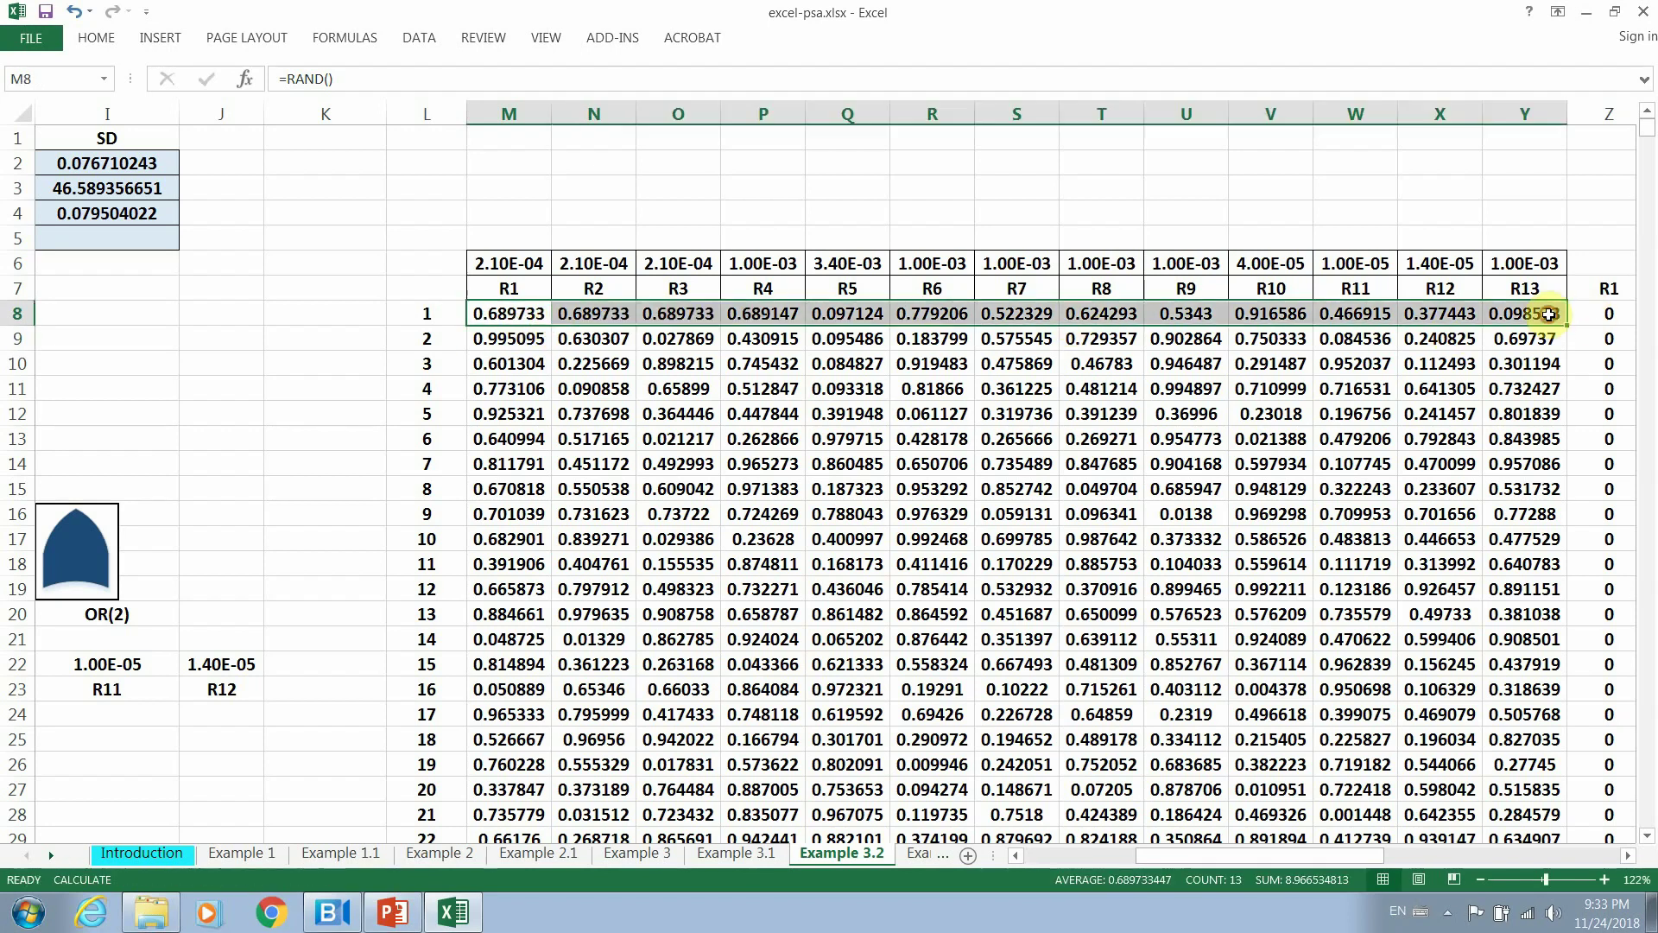
left_click(1525, 315)
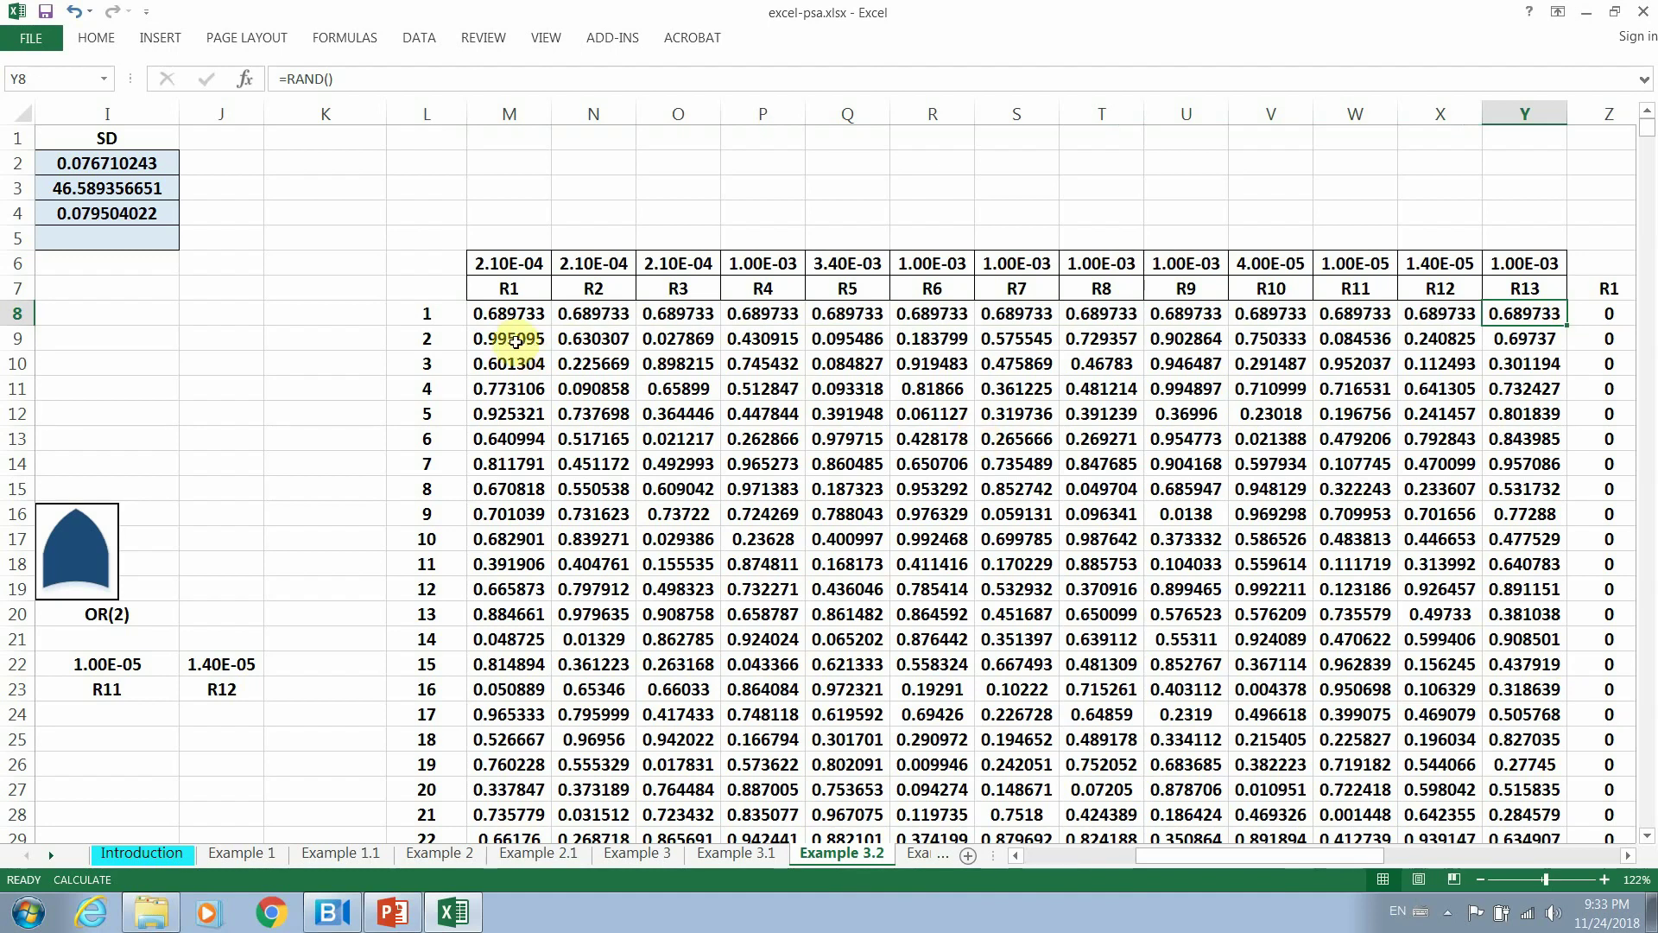
left_click_drag(508, 314, 1568, 373)
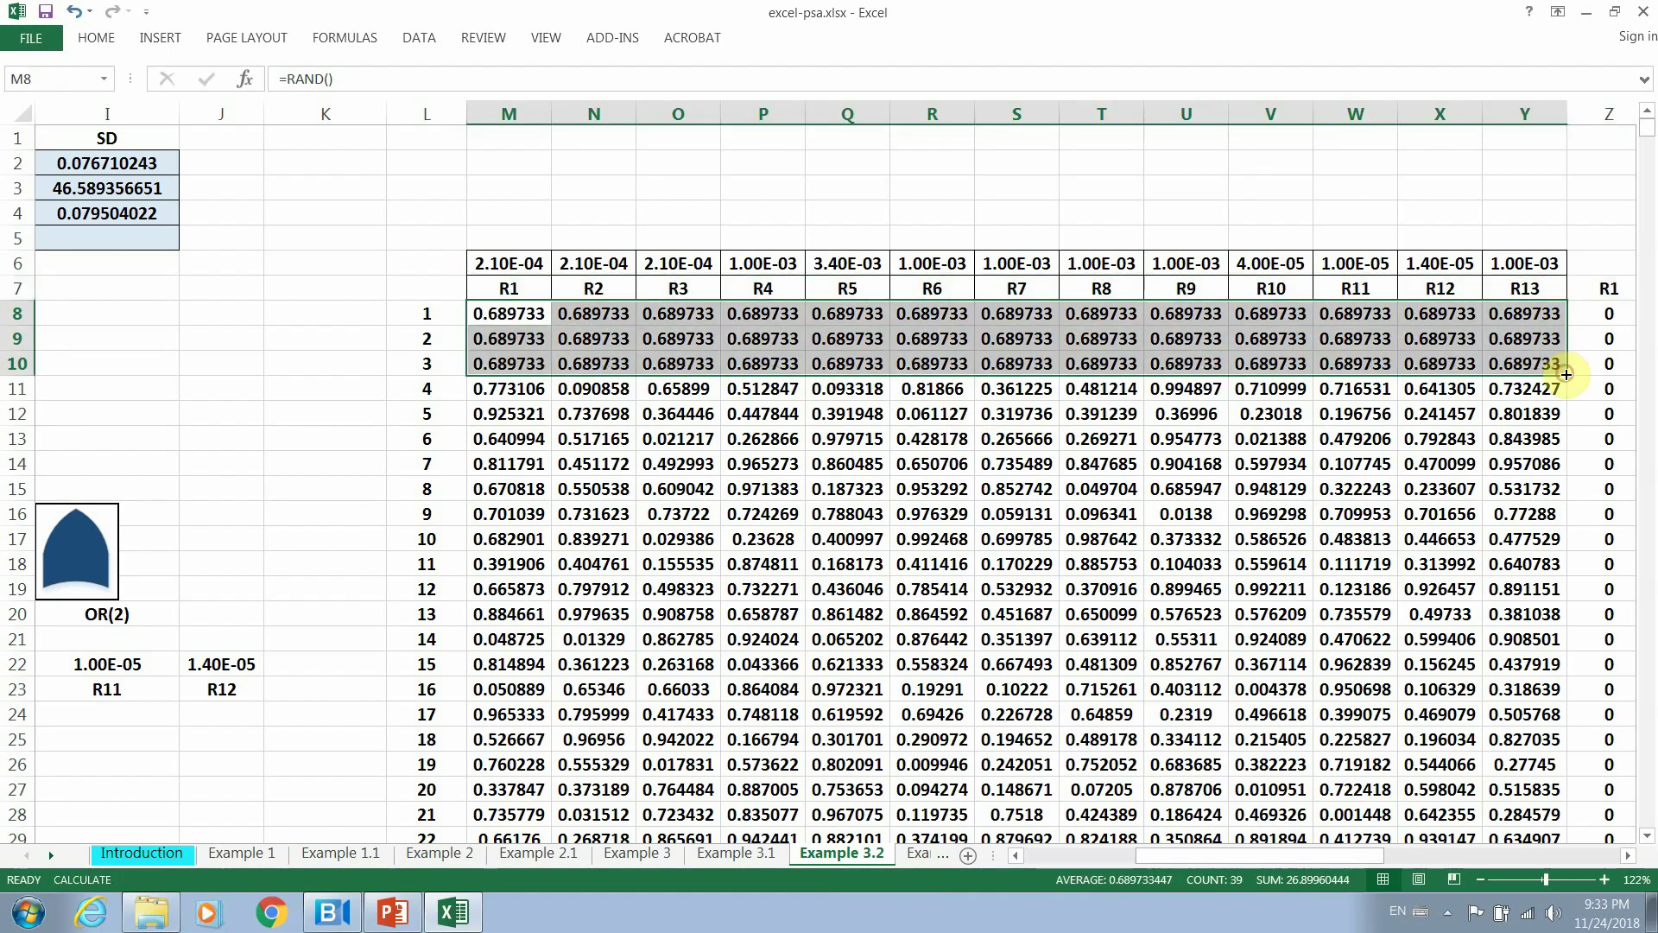
Examine the R1 event-state formula in Z8 together with its random number in M8 and its probability in M6.
left_click_drag(1652, 207, 1649, 101)
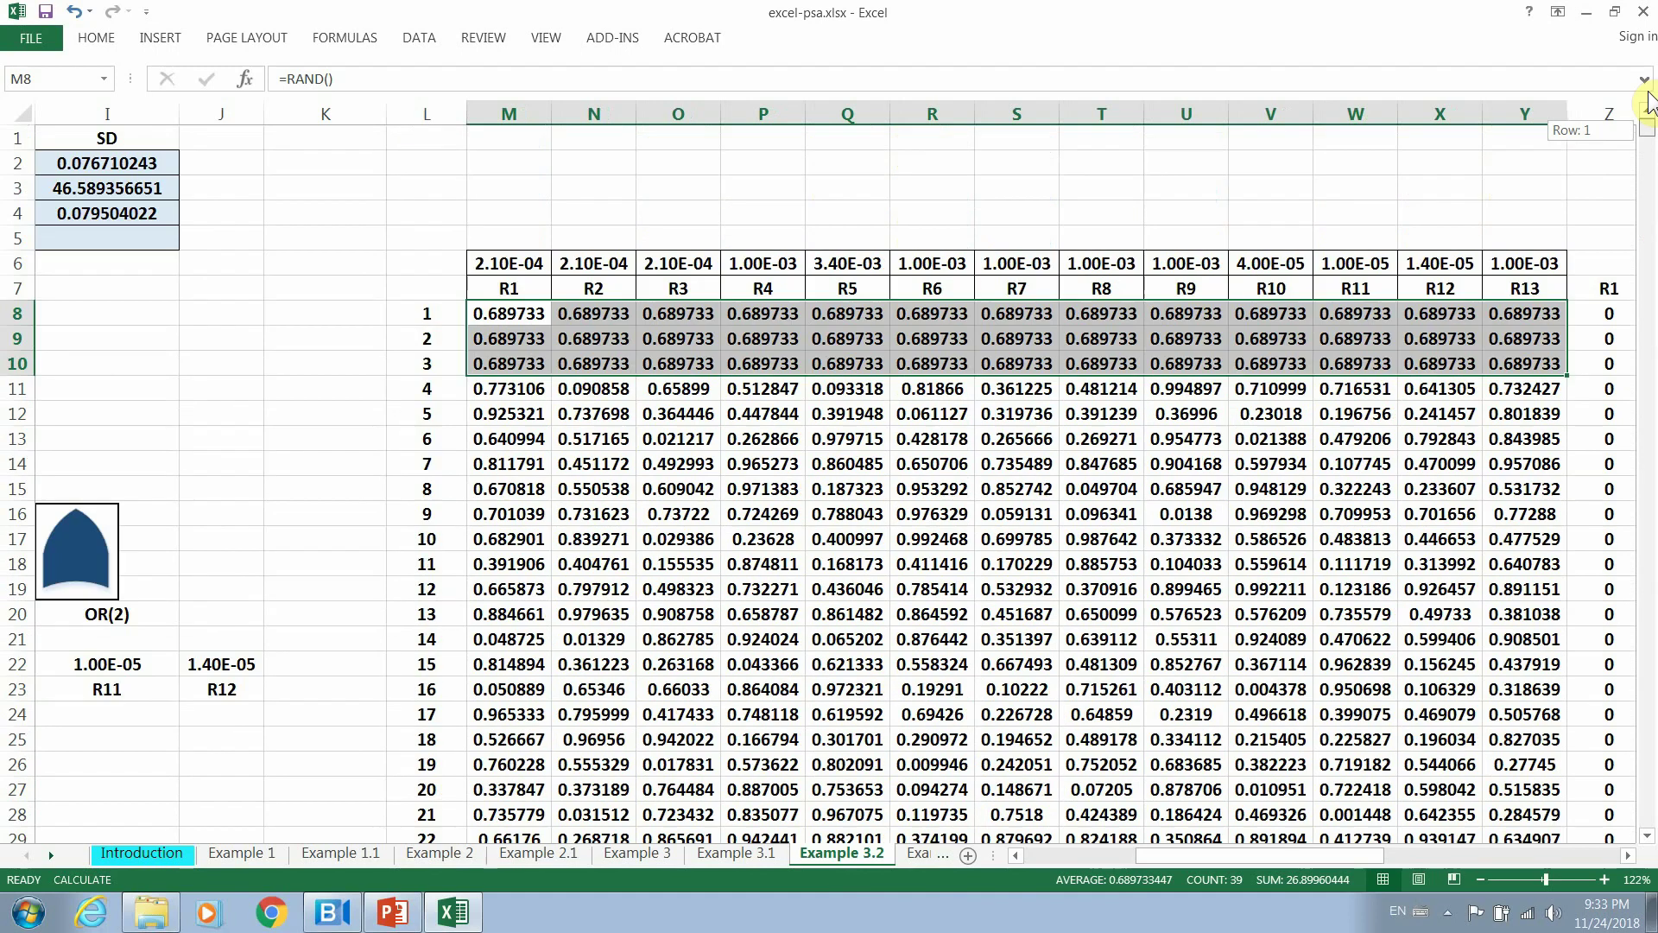
left_click_drag(1287, 855, 1382, 860)
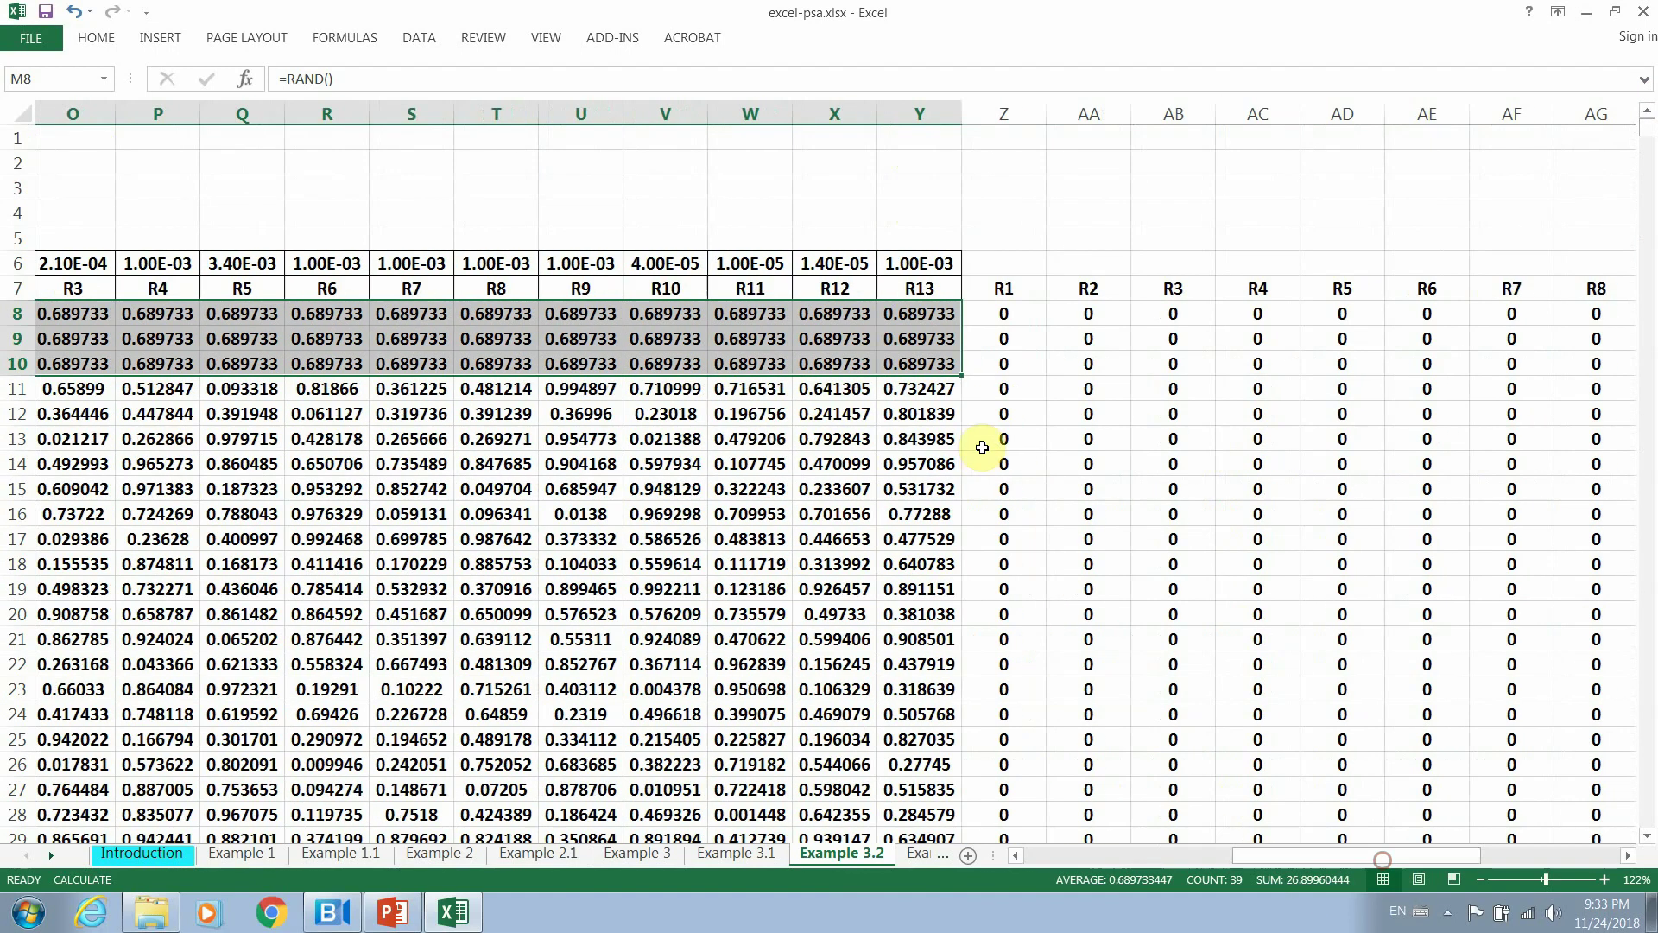
left_click(927, 312)
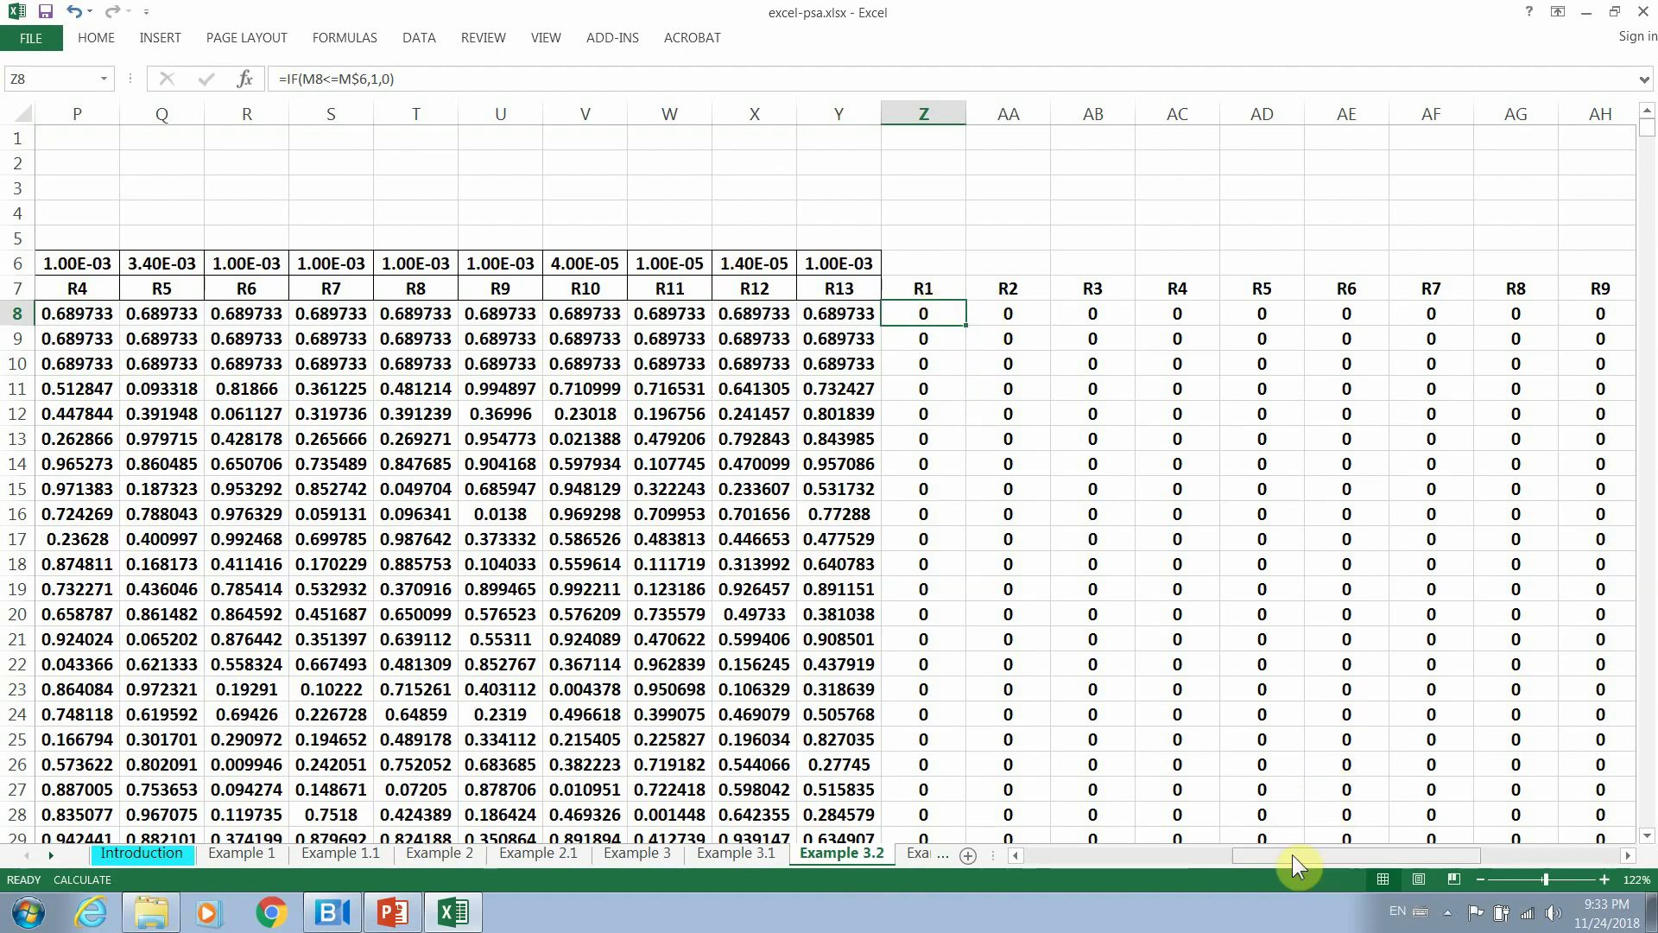
left_click_drag(1292, 853, 1207, 859)
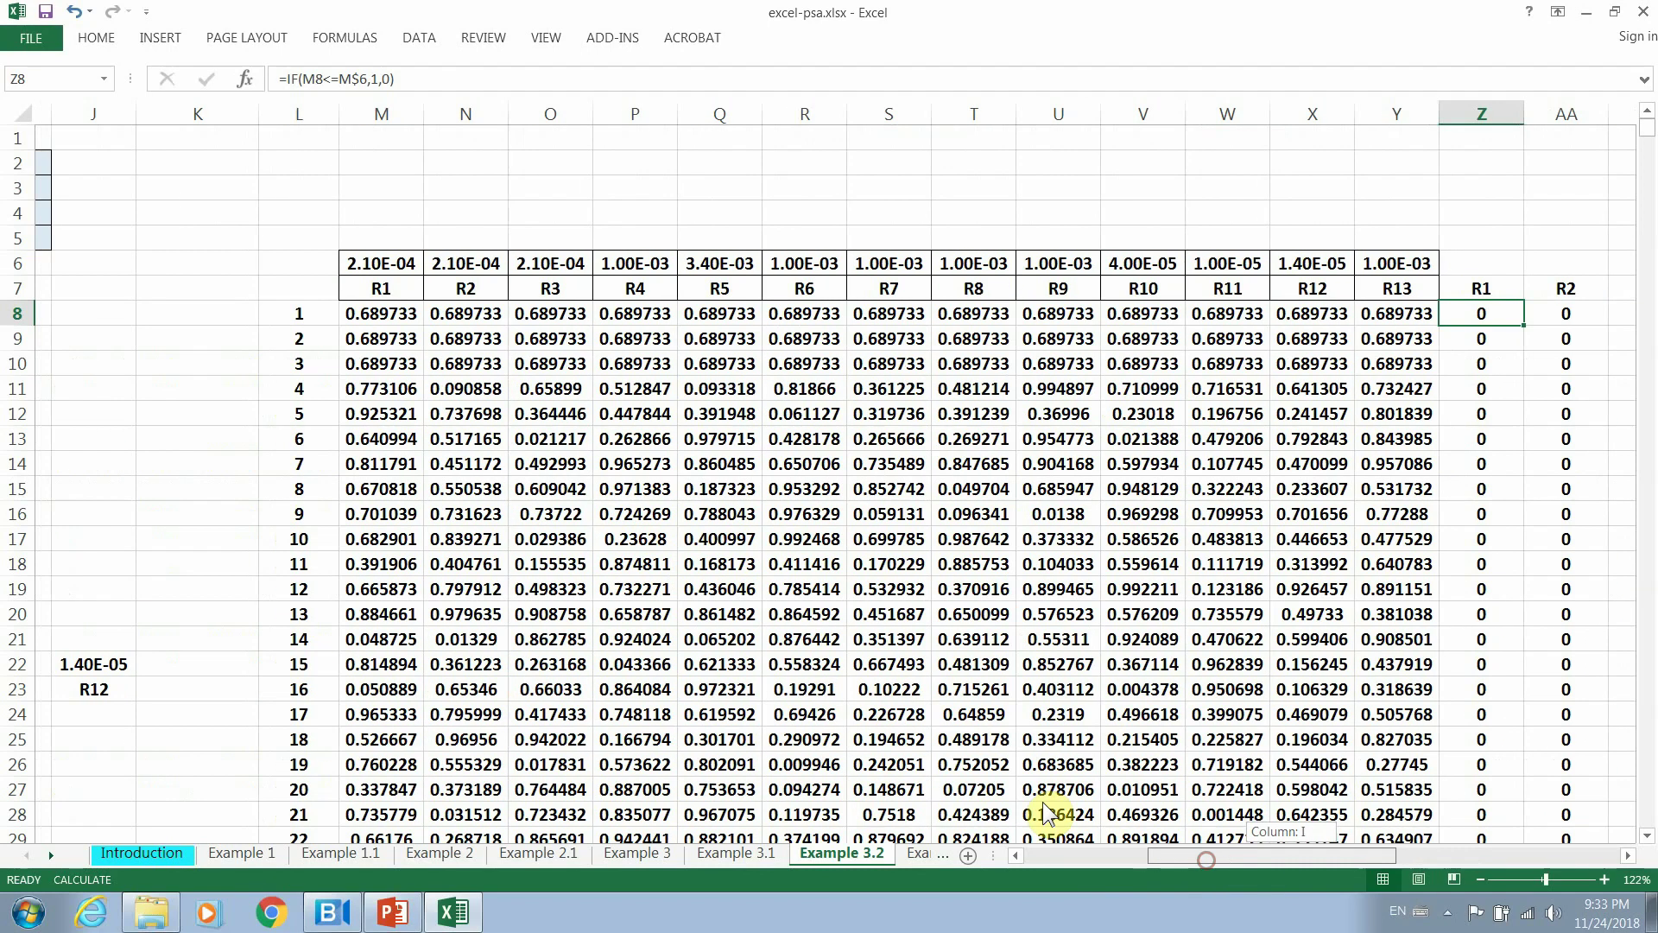
left_click(368, 319)
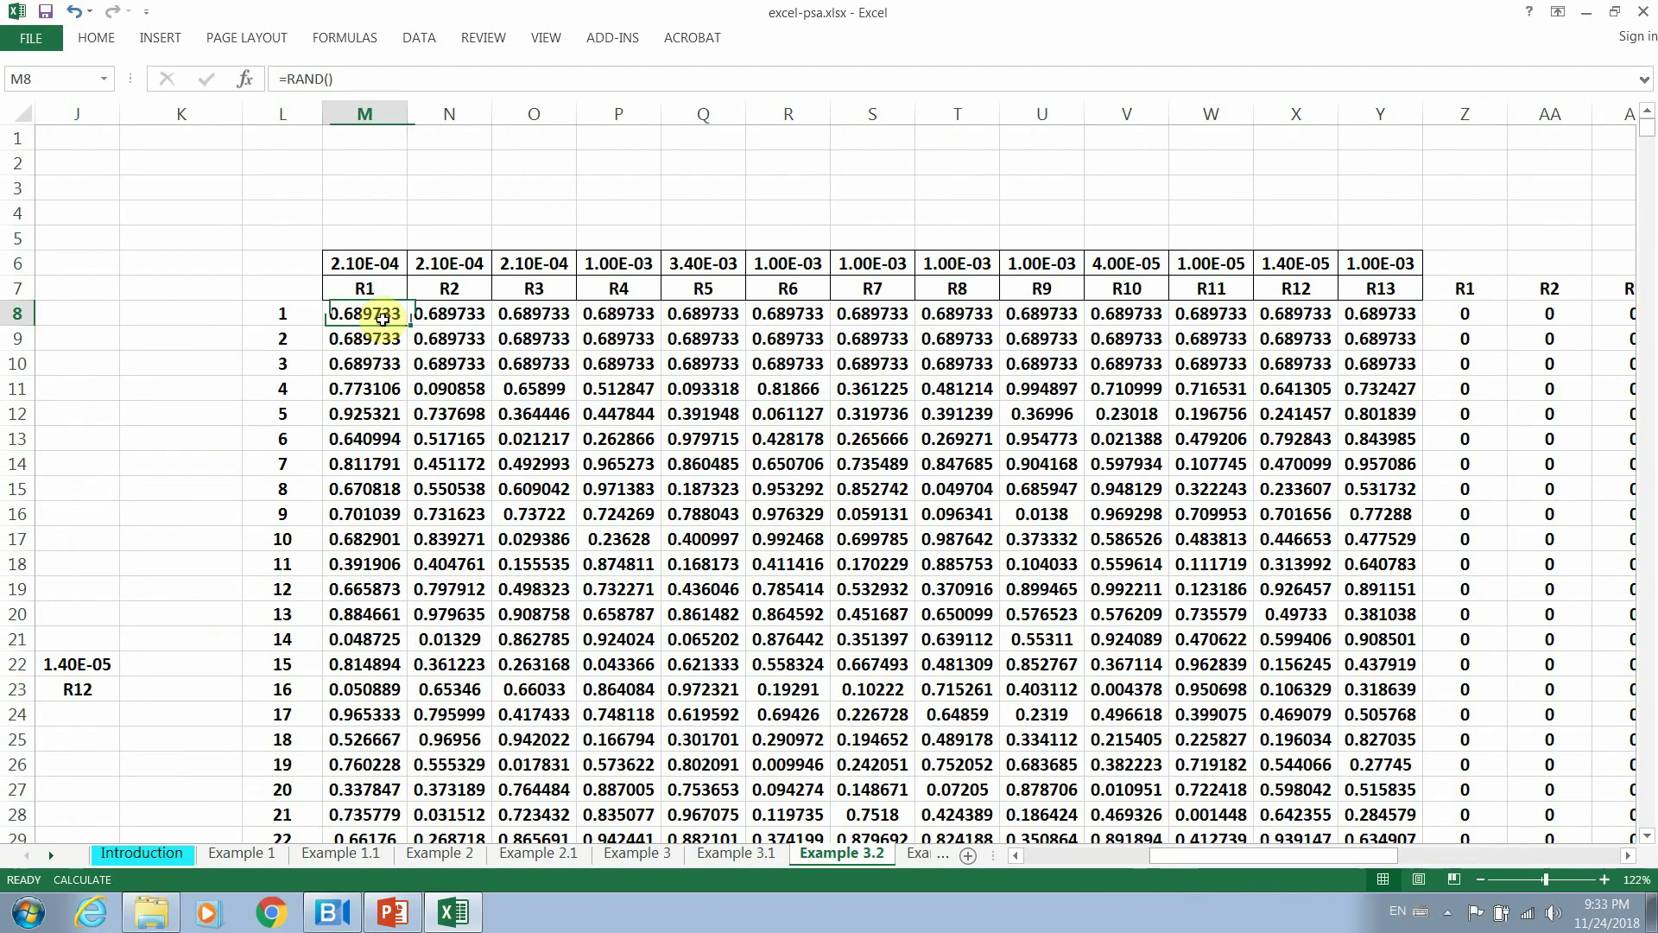
left_click(366, 259)
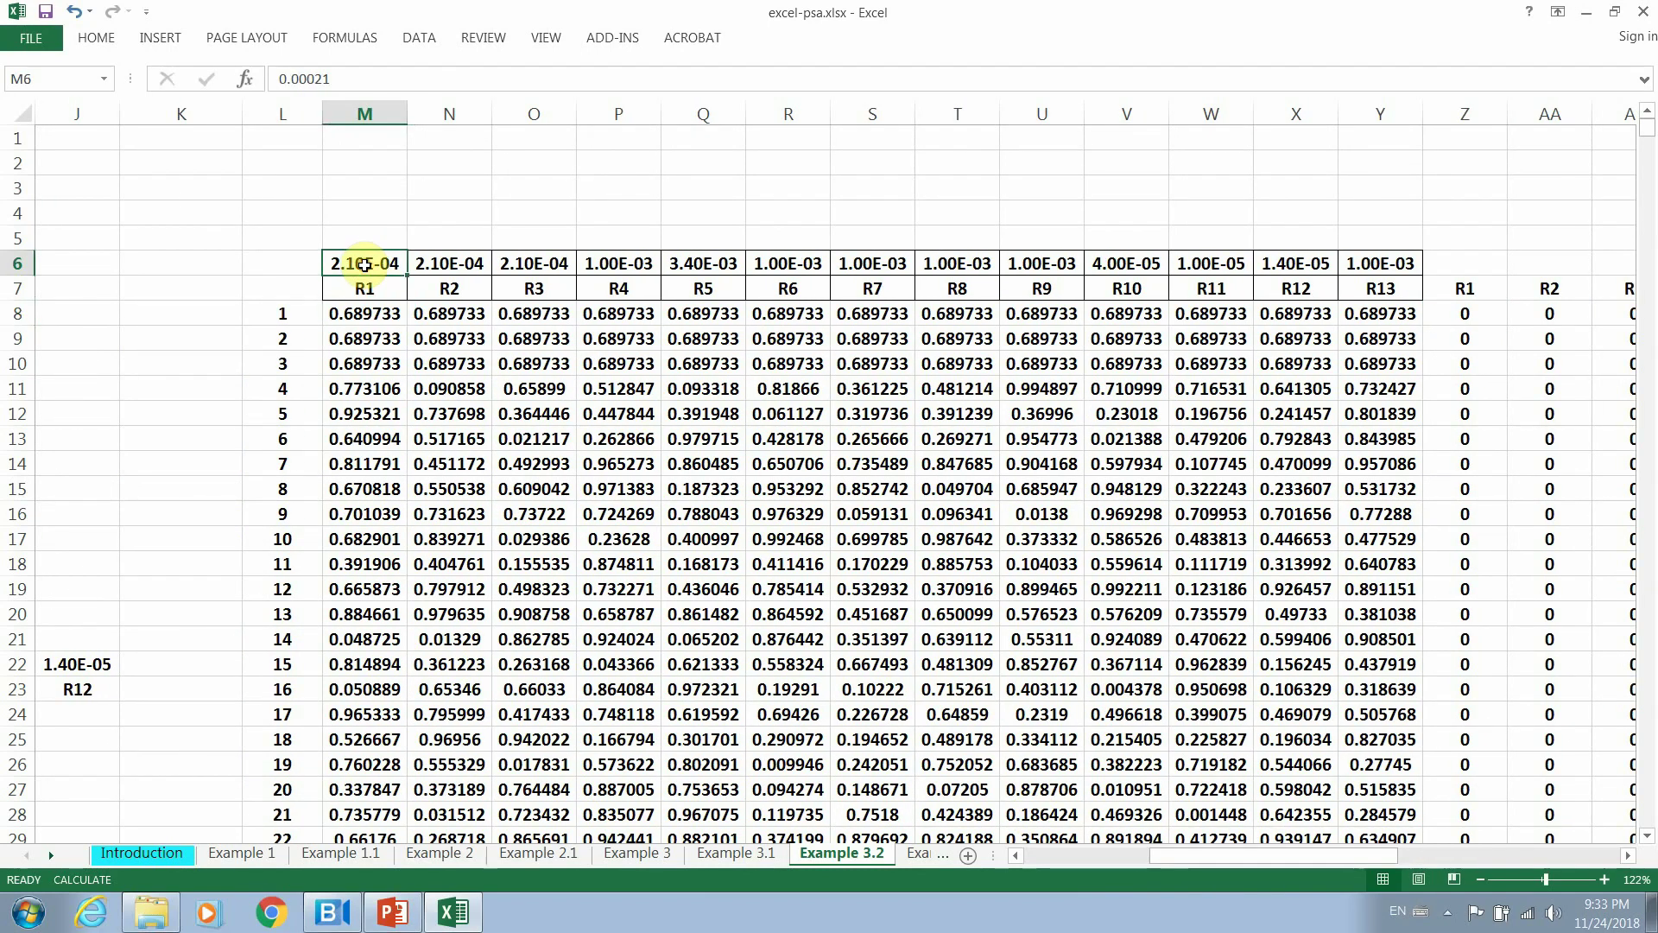
left_click(1464, 324)
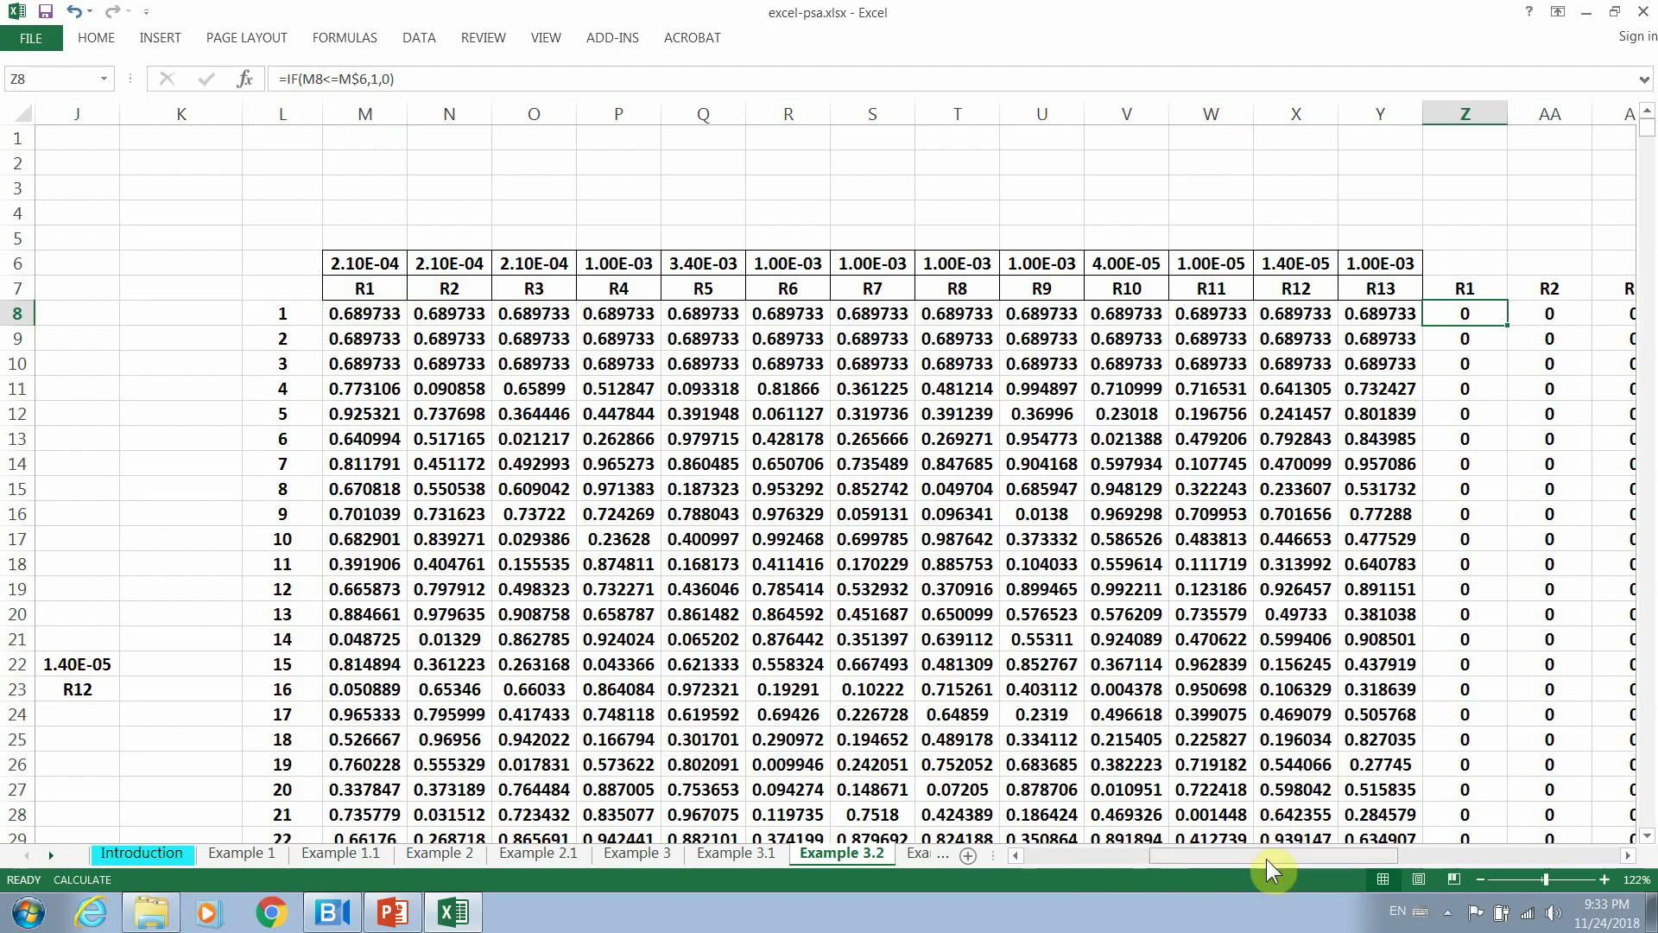
Examine the event-state table's R1 to R13 labels in Z7:AL7.
left_click_drag(1266, 859, 1450, 846)
left_click(331, 288)
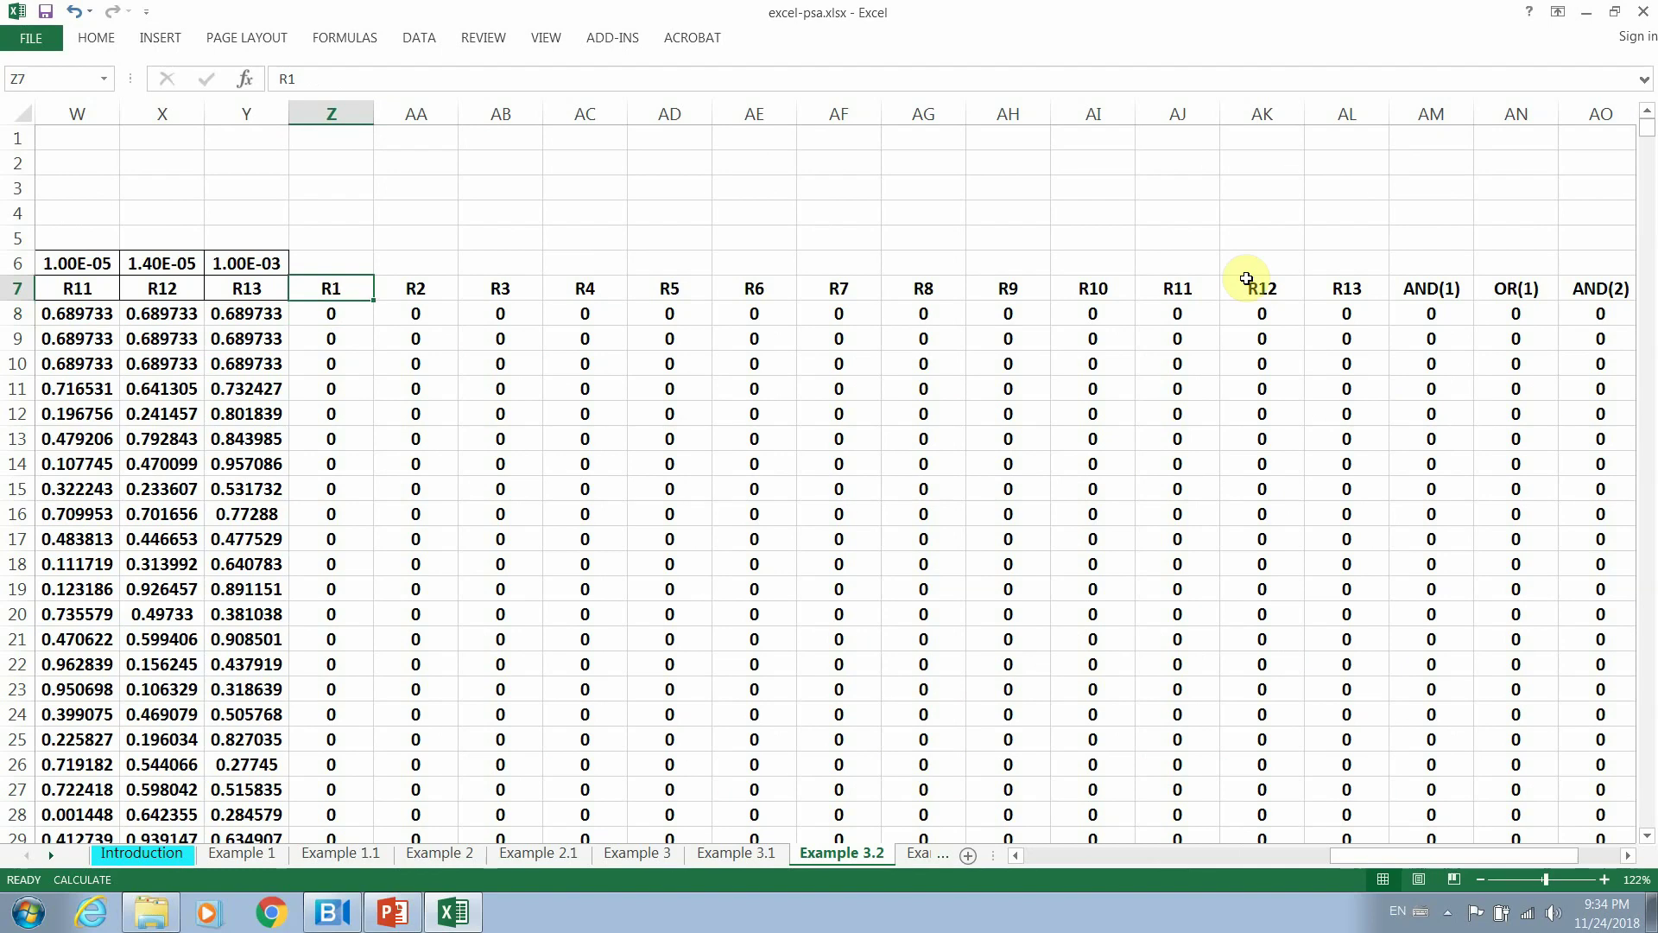
left_click(1361, 281)
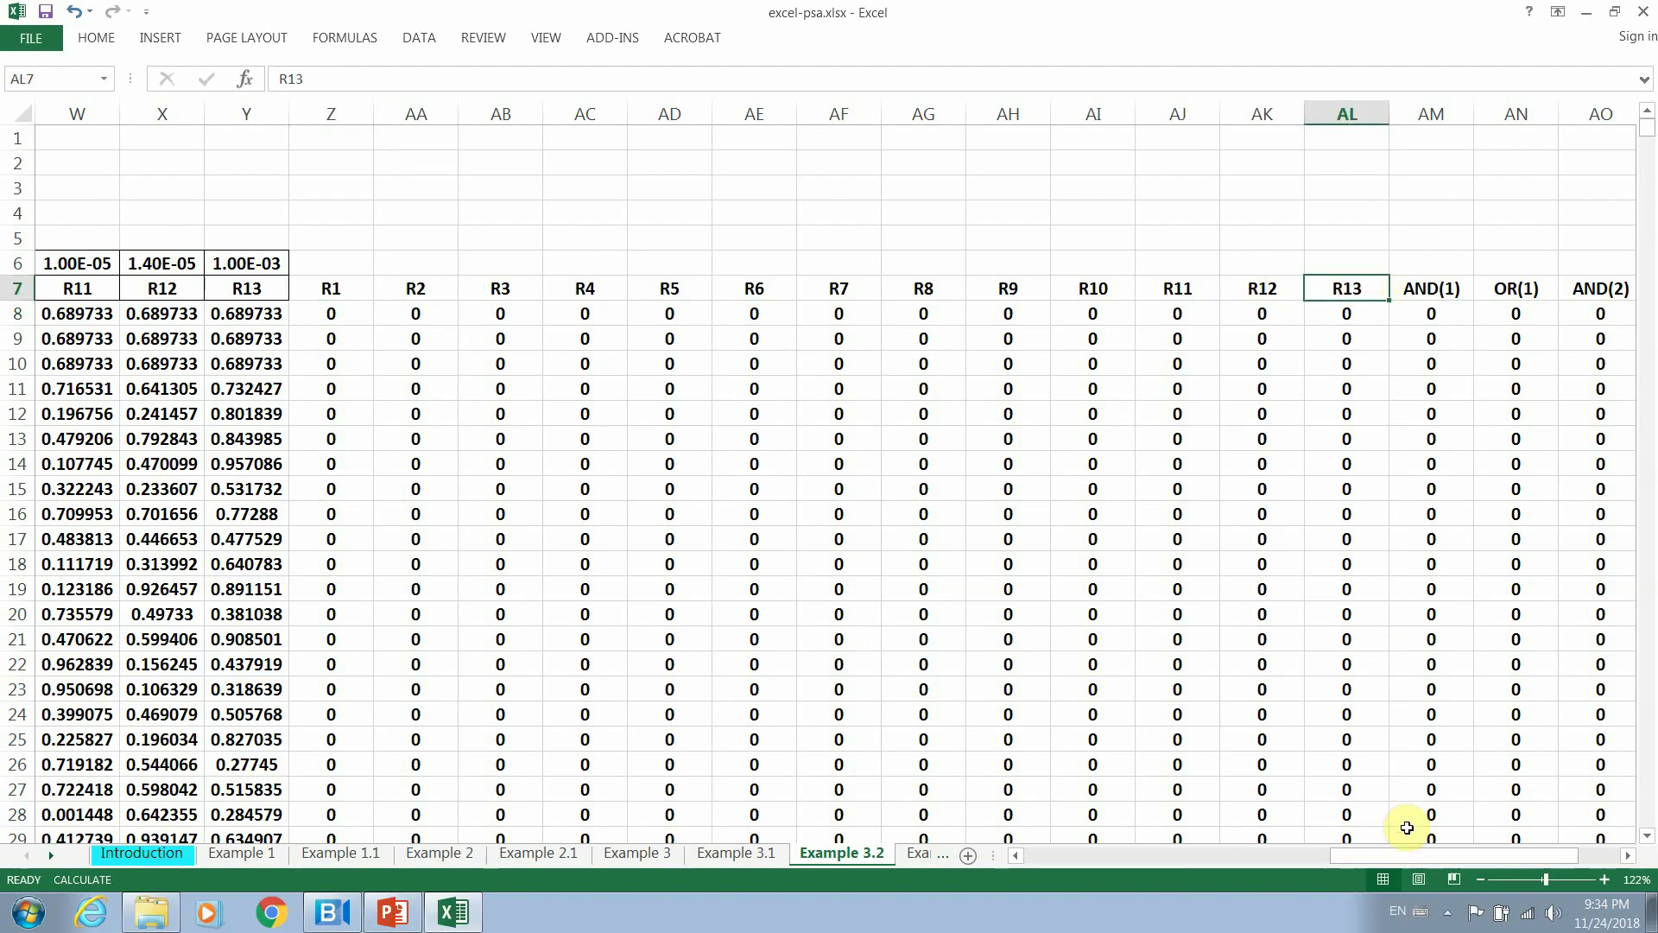
Inspect the AND(1) and OR(1) gate formulas in AM8 and AN8 and the input cells they reference.
left_click(1434, 289)
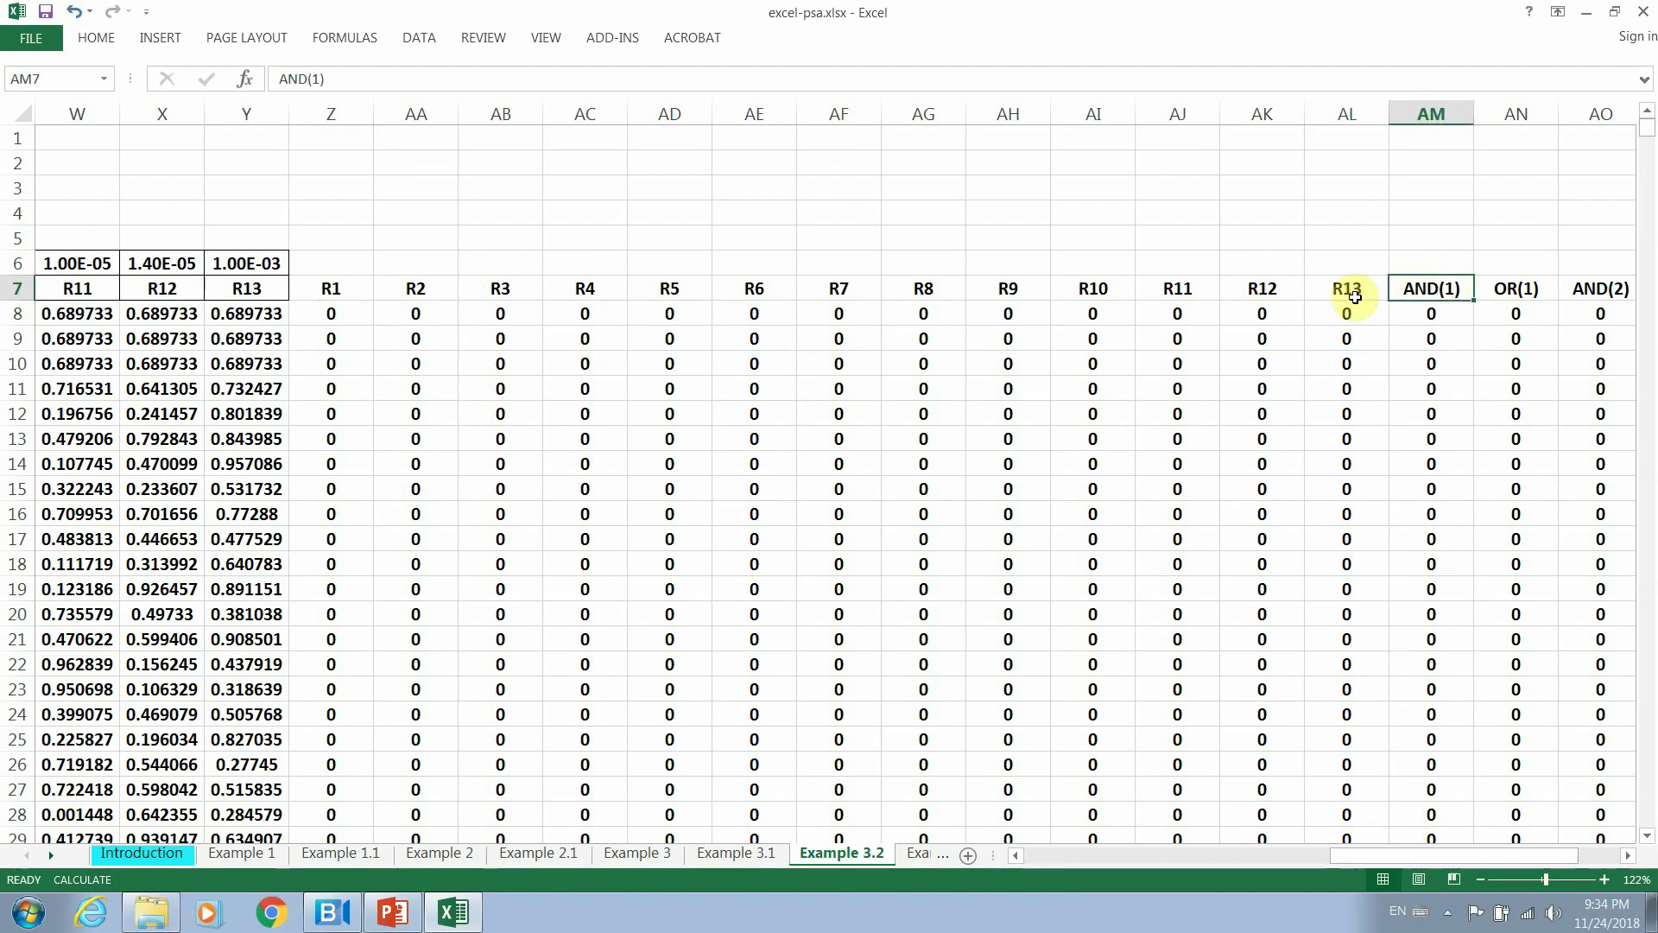
double_click(1444, 317)
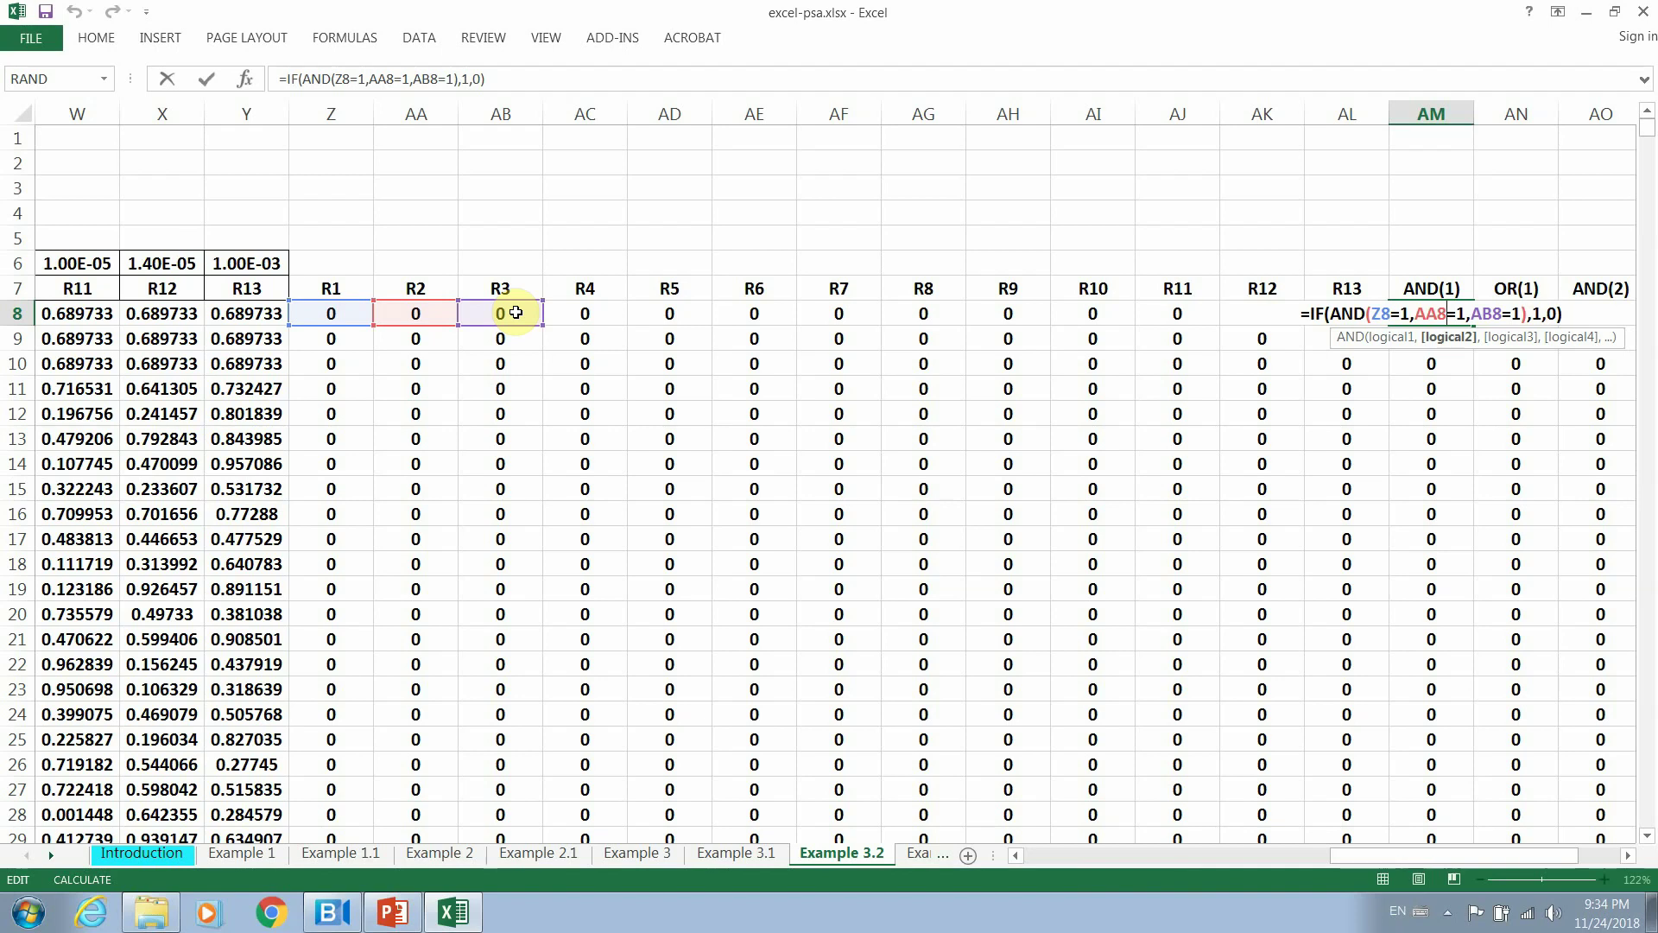
key("Return")
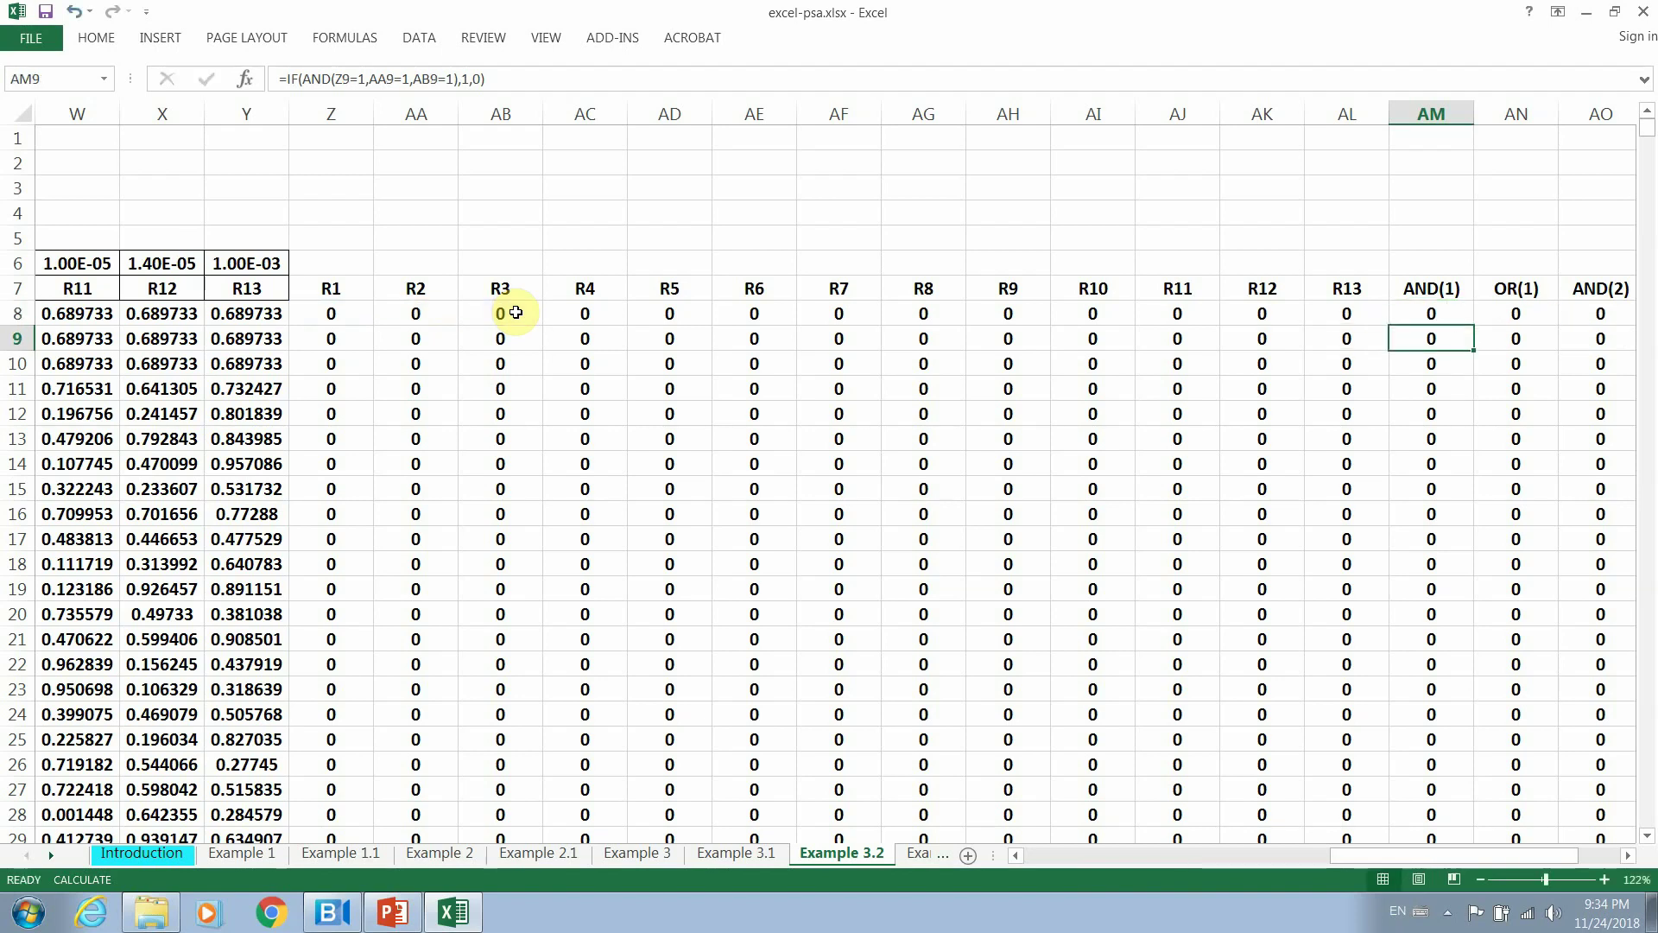
left_click(1505, 316)
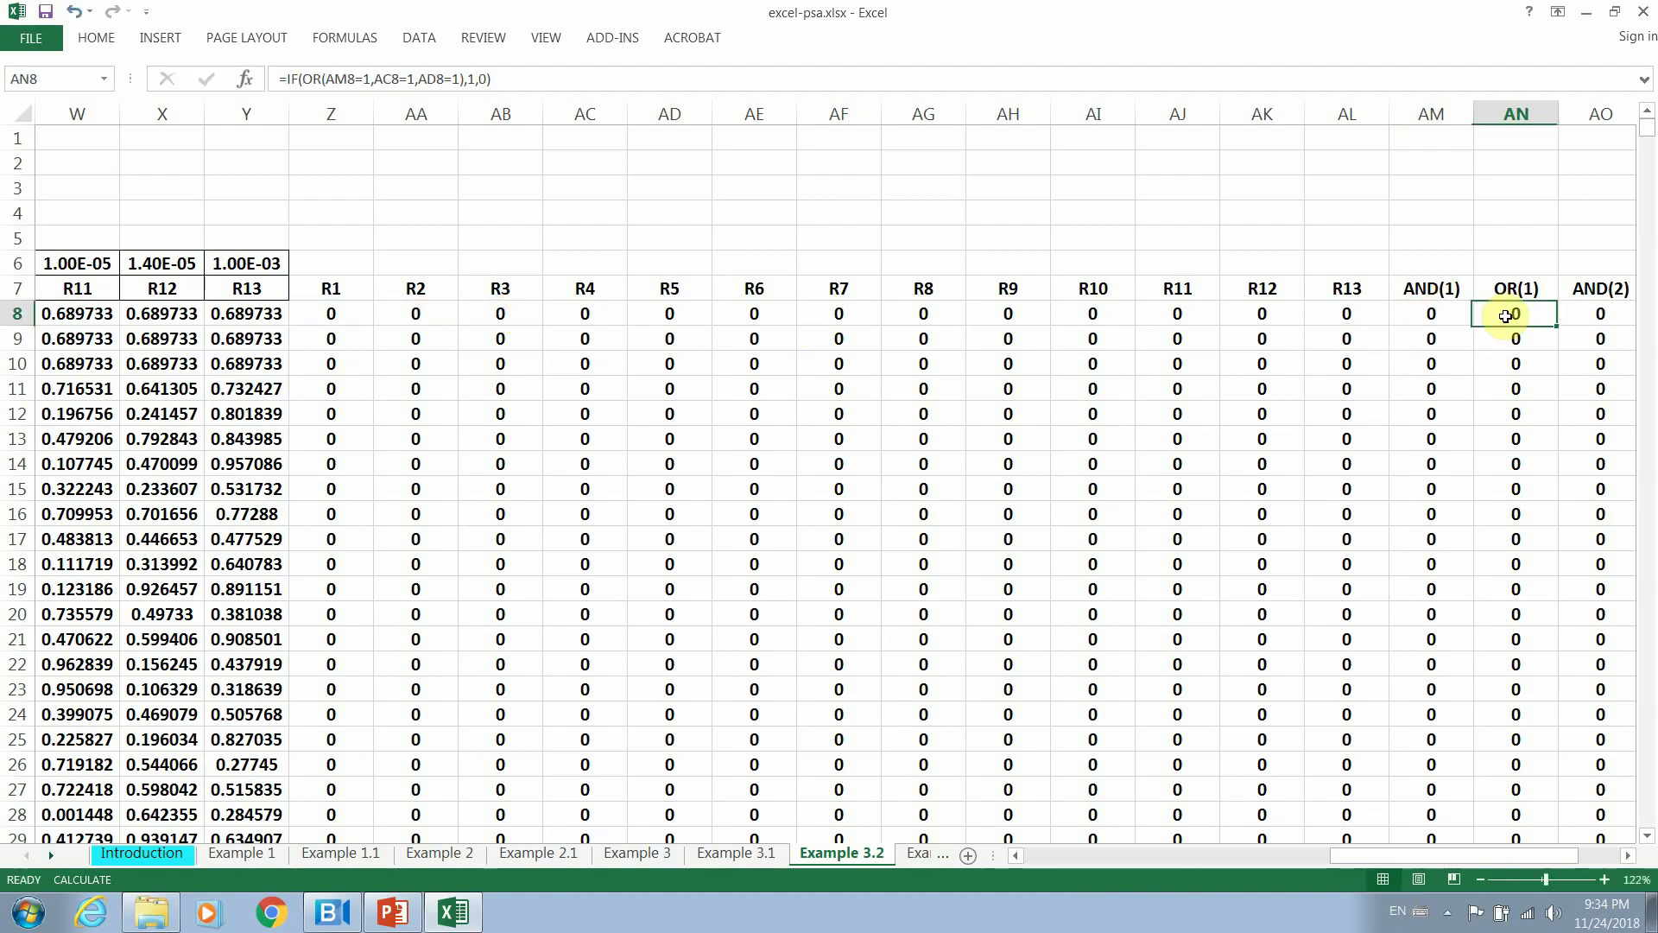
double_click(1506, 316)
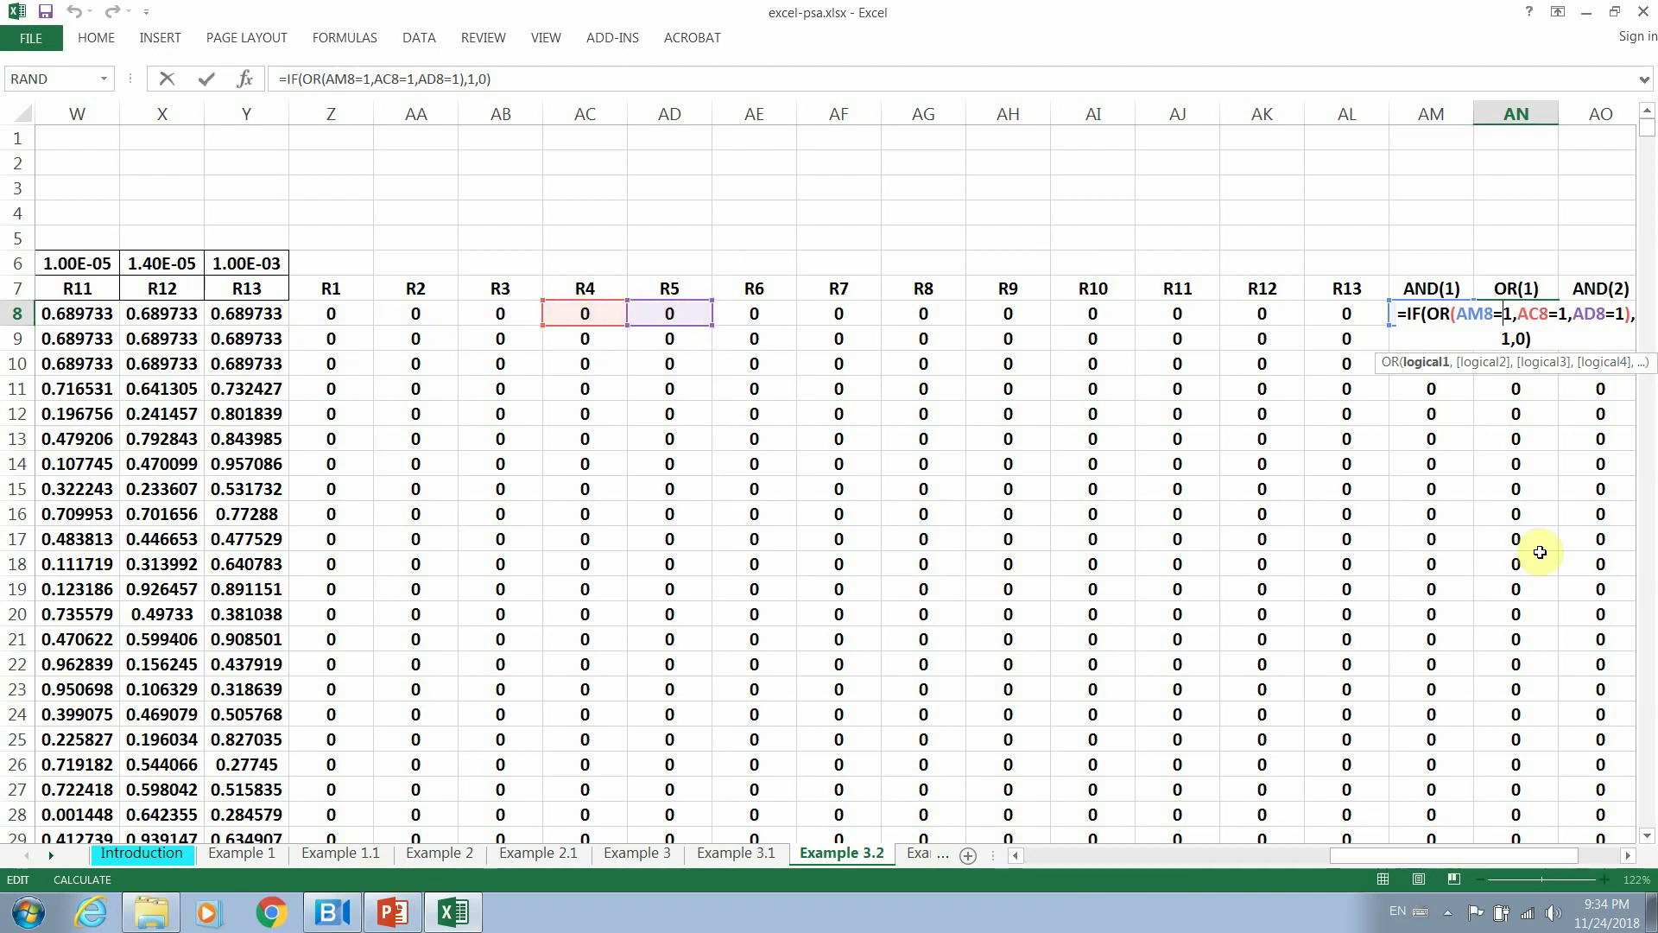
key("ctrl+Return")
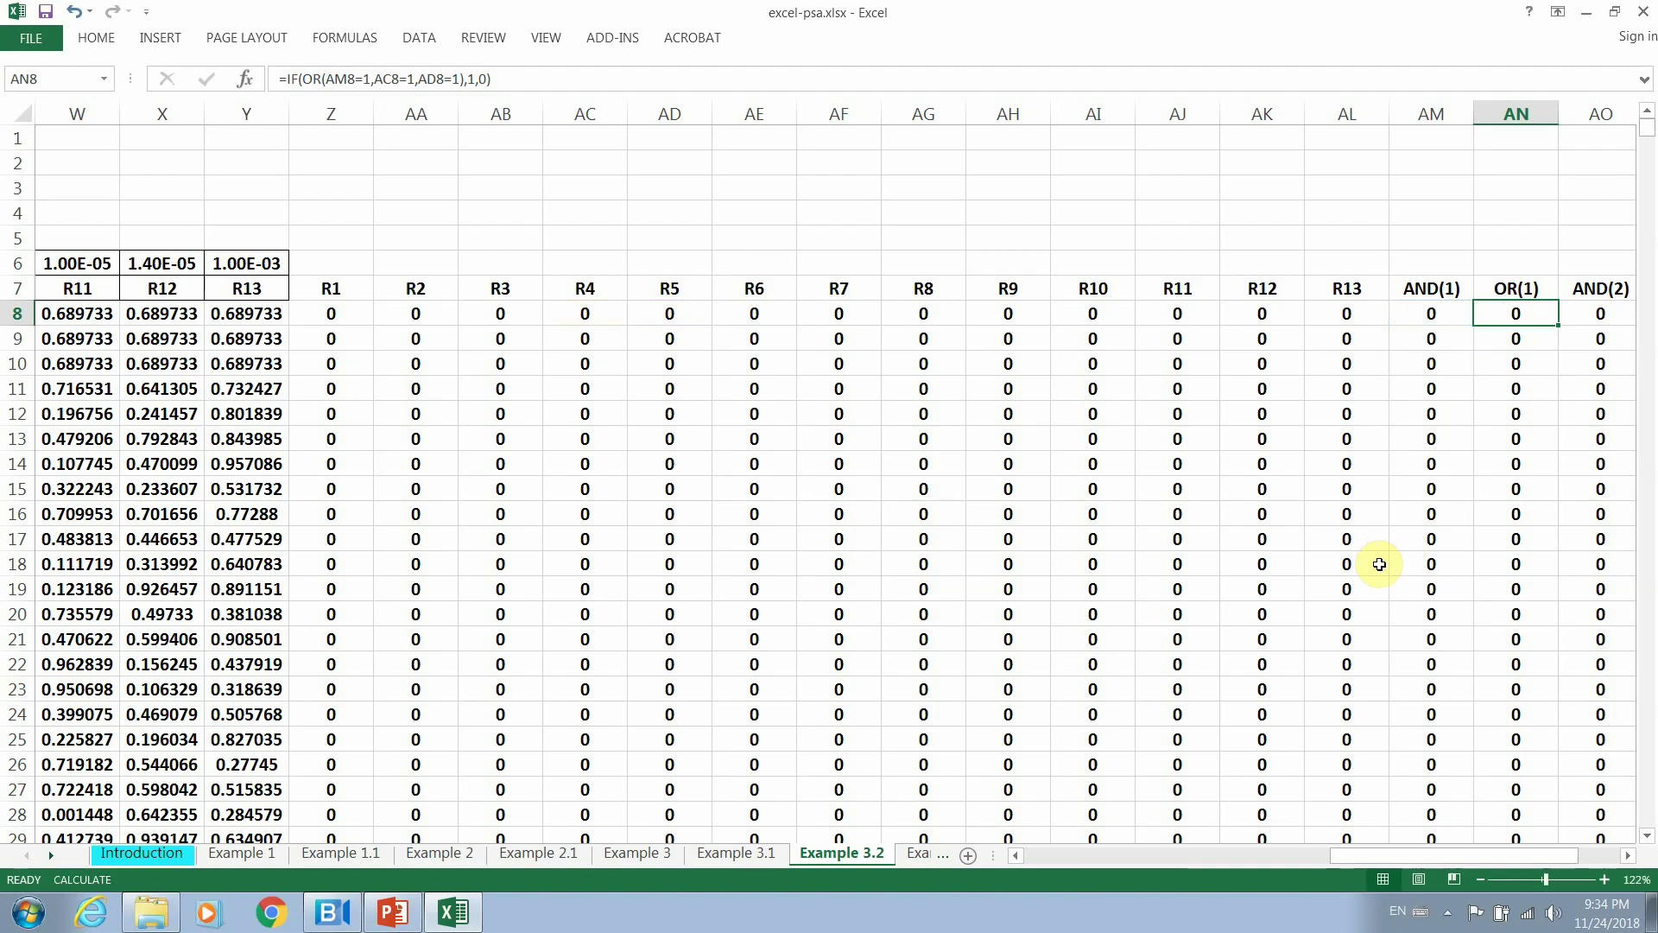
Inspect the AND(2) and OR(2) gate formulas in AO8 and AP8 and the basic-event cells they reference.
left_click_drag(1390, 852, 1448, 860)
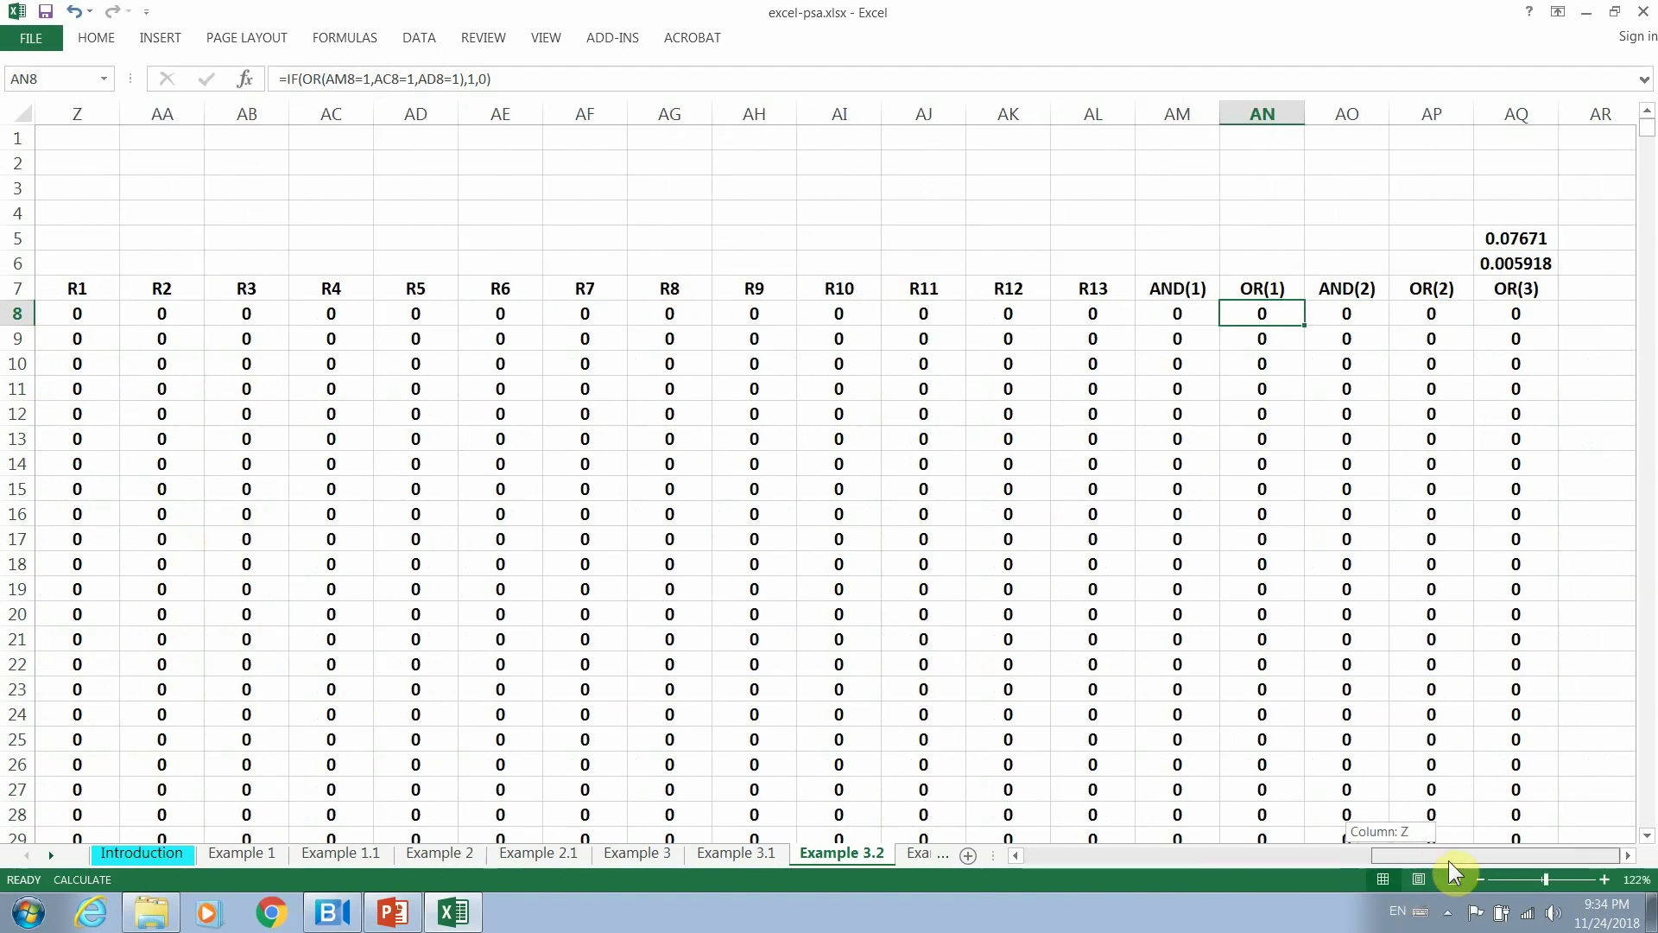
double_click(1347, 316)
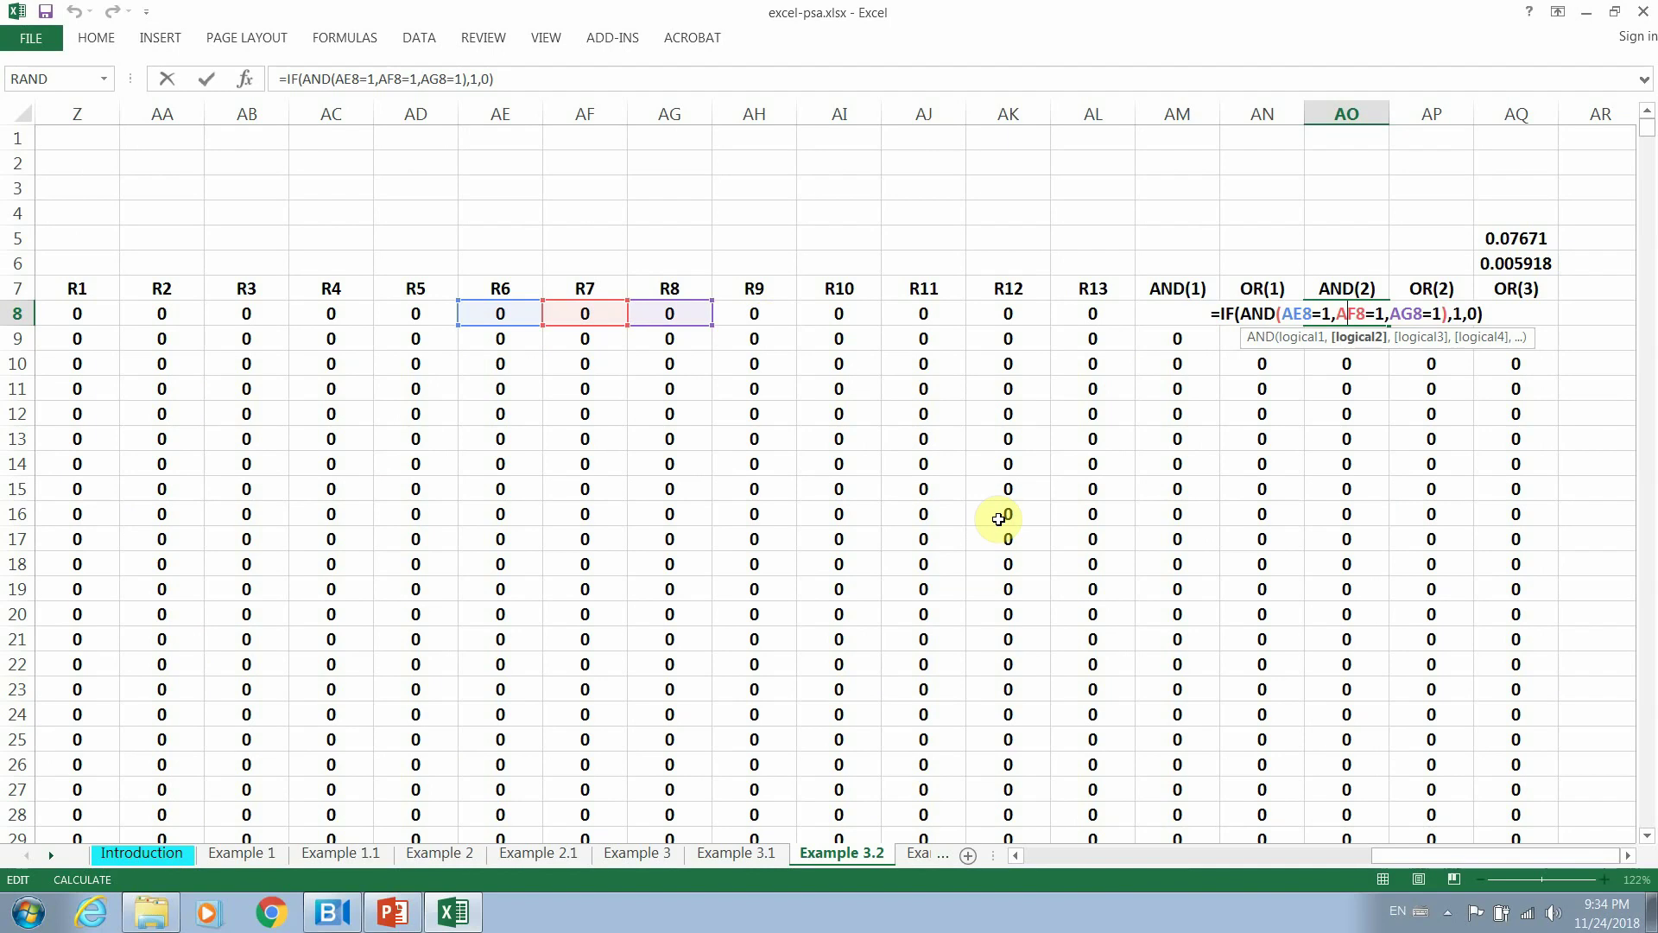
key("ctrl+Return")
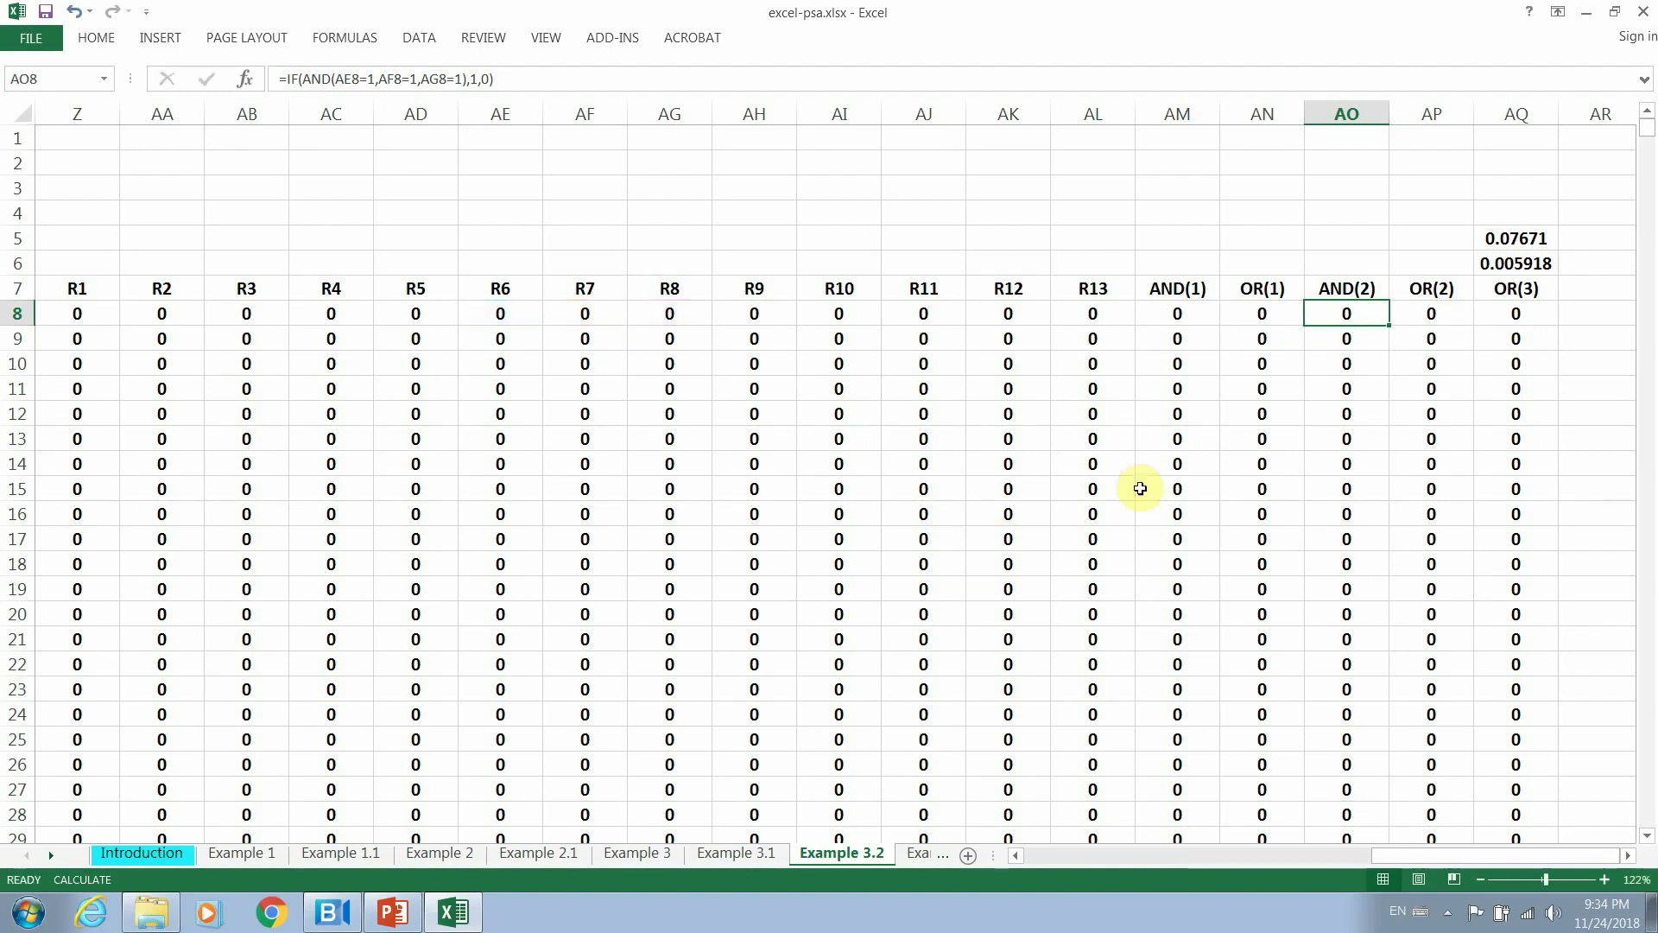
double_click(1432, 316)
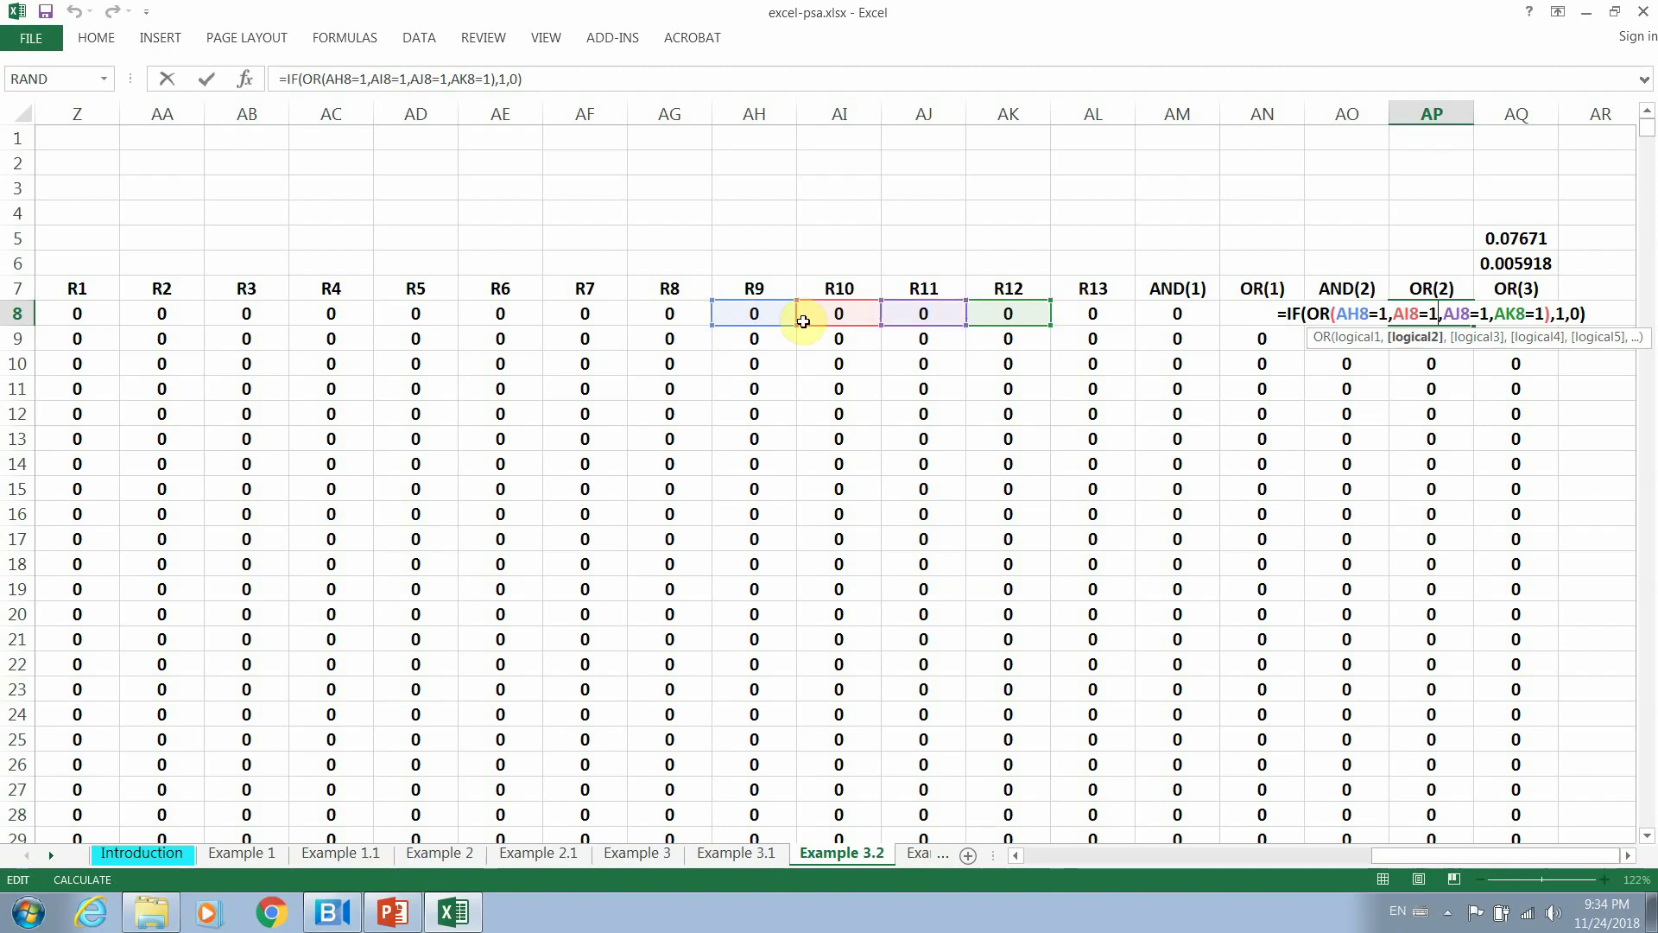
key("ctrl+Return")
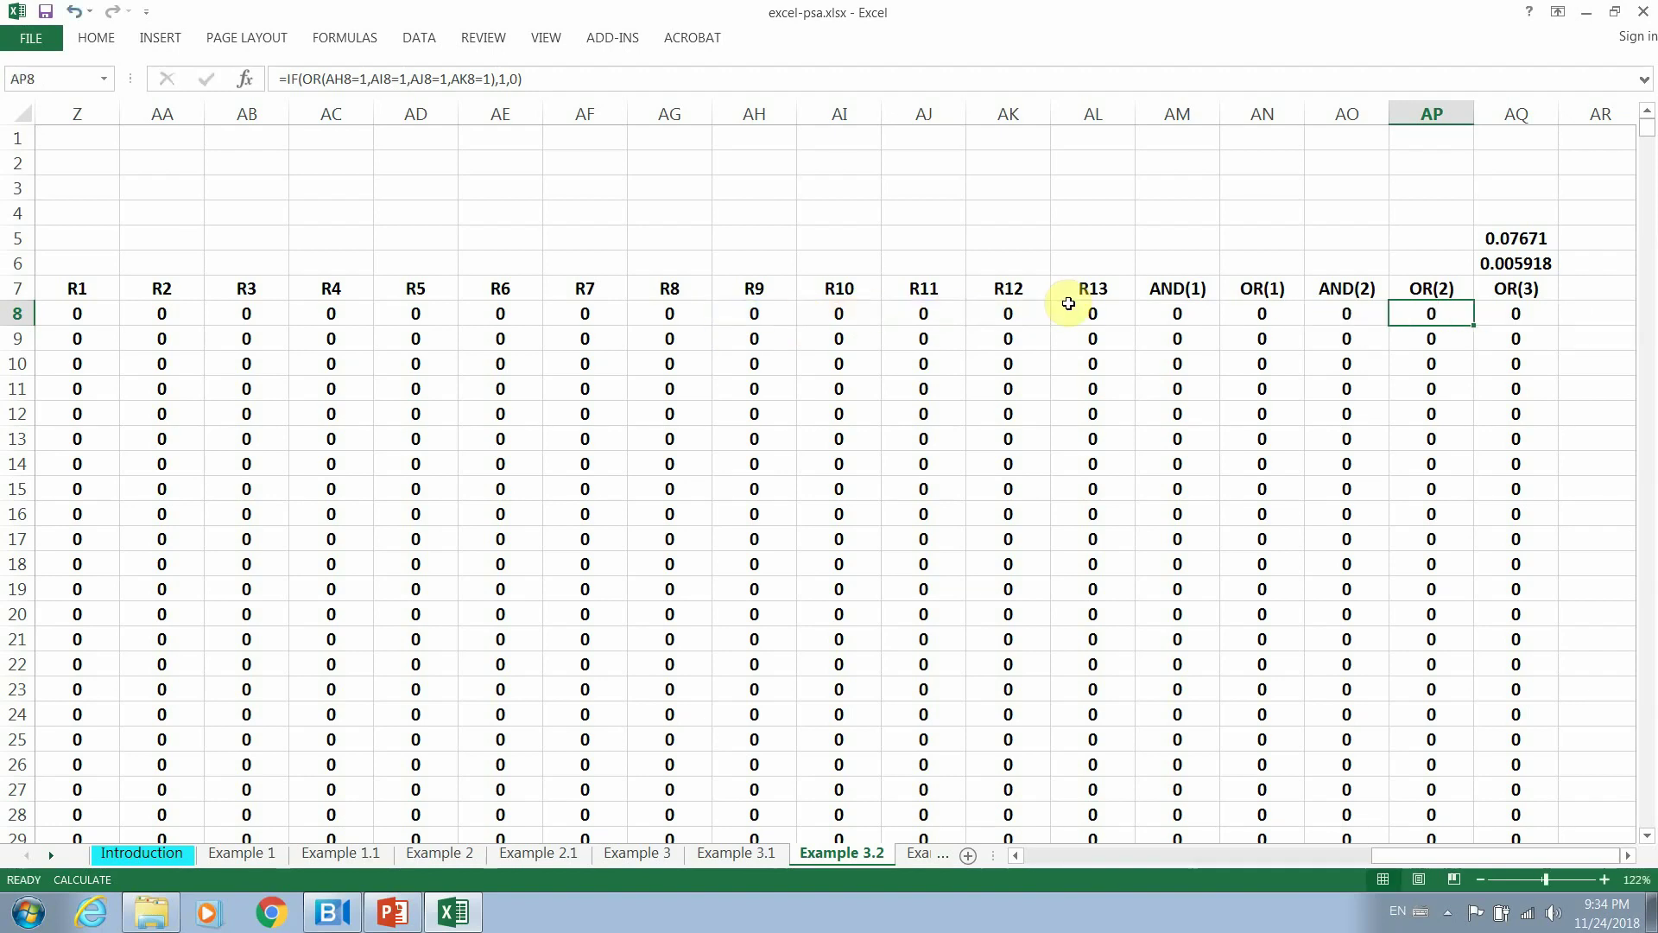
double_click(1347, 313)
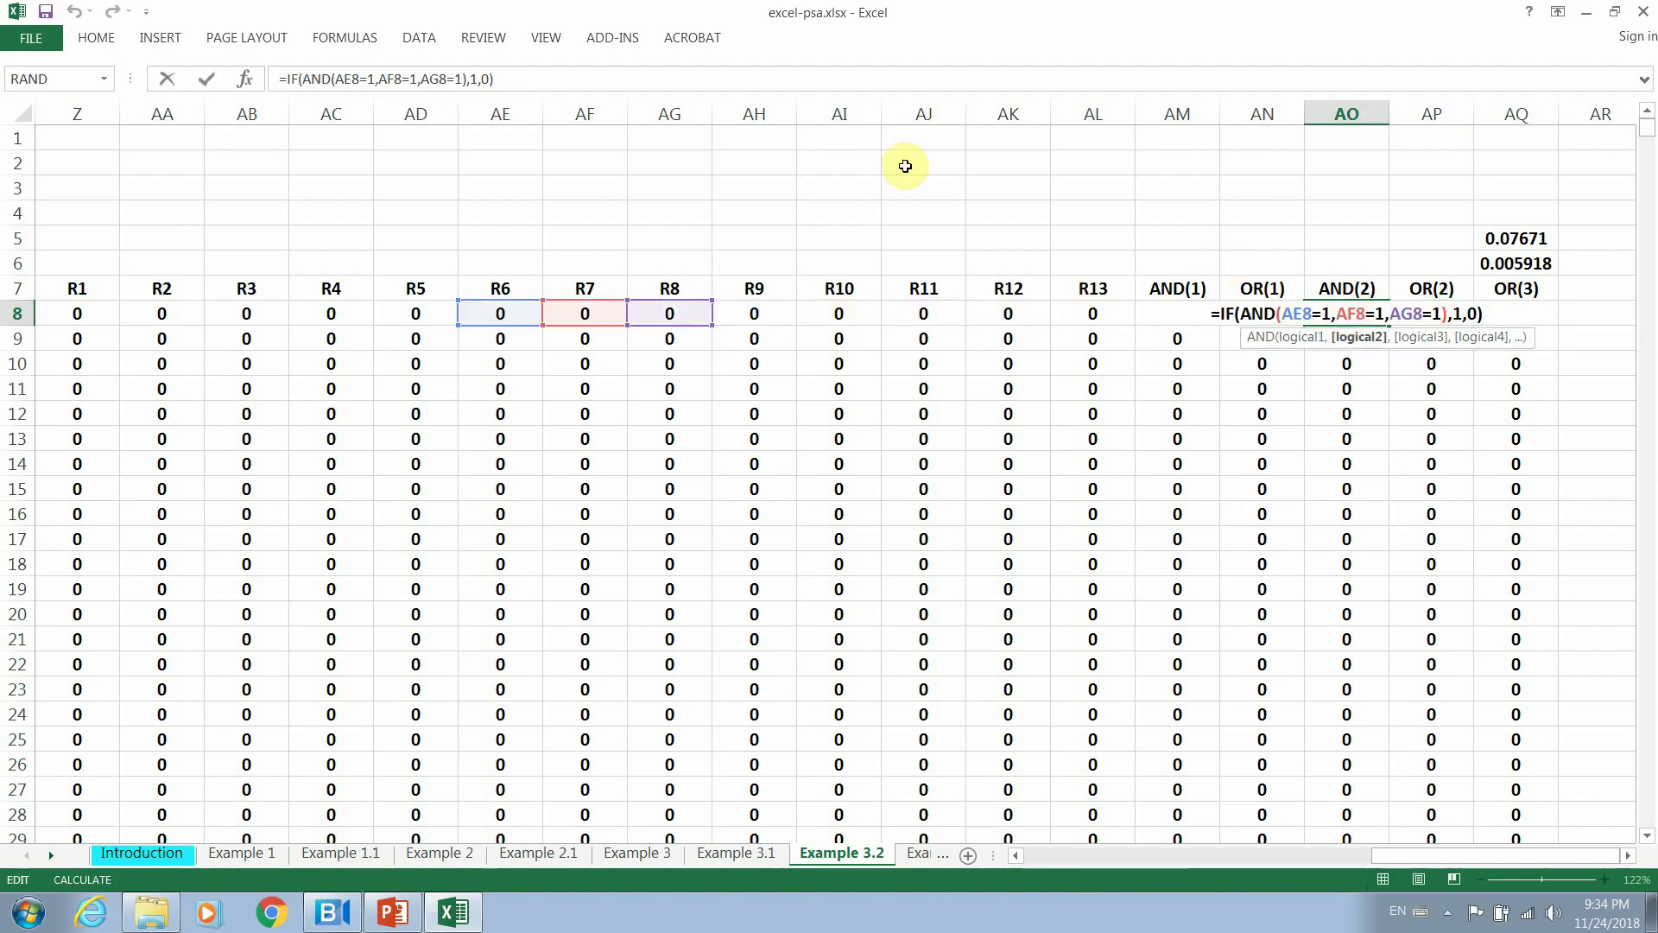
key("ctrl+Return")
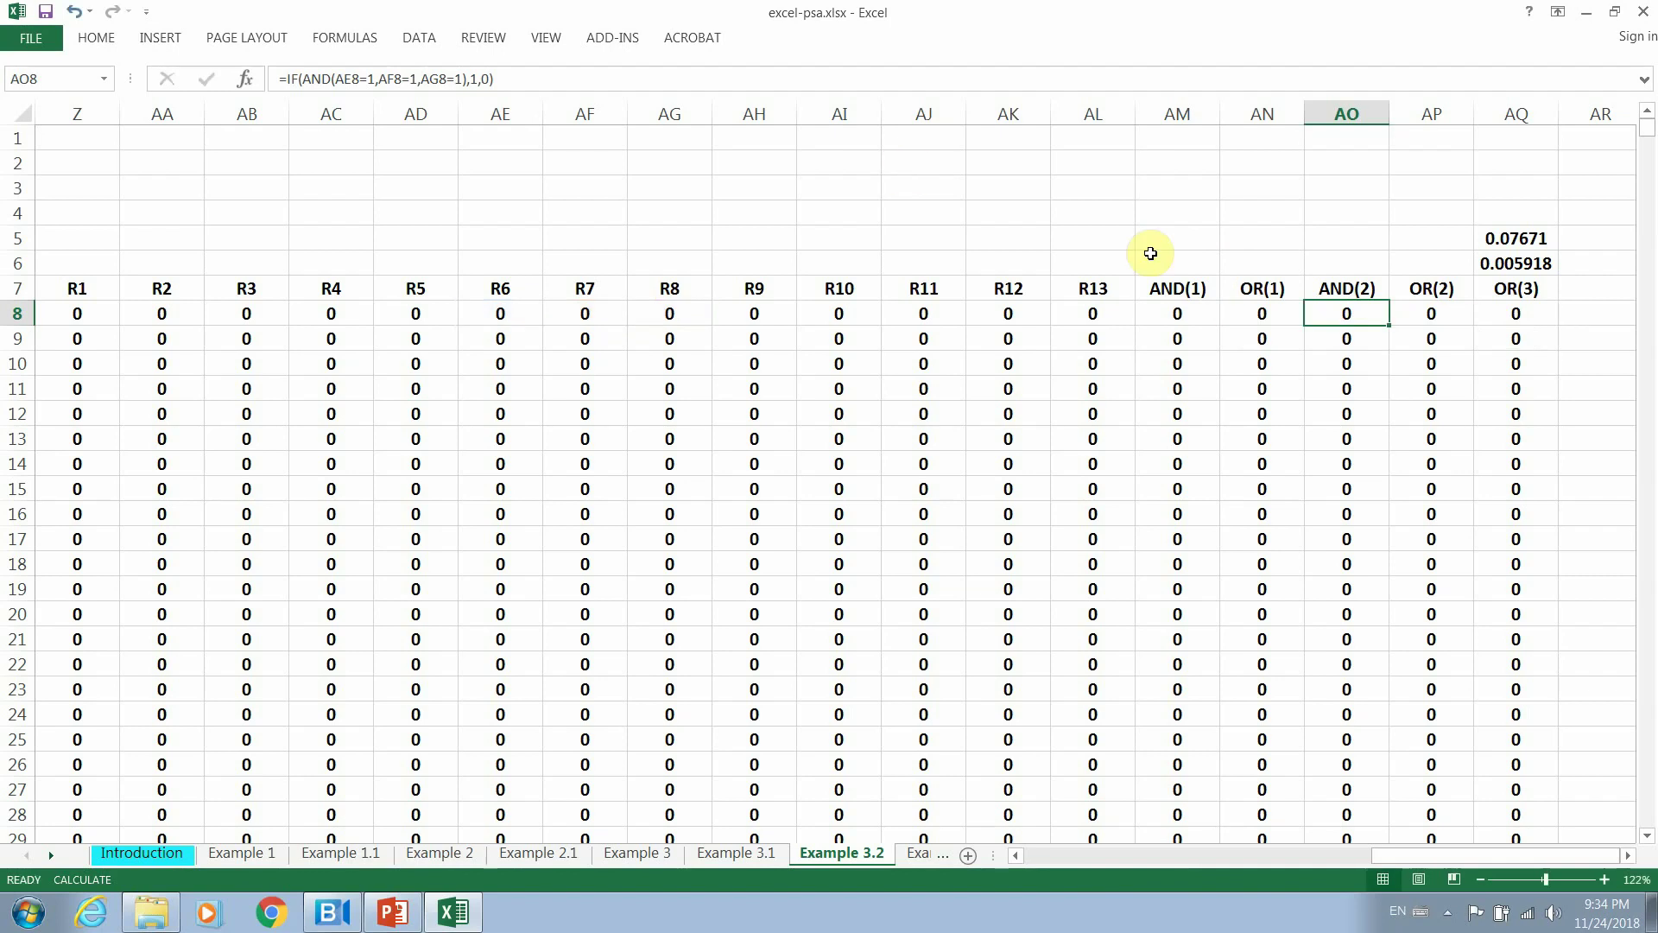
Inspect the top-gate OR(3) formula in AQ8 and the gate and event cells it references.
double_click(1520, 313)
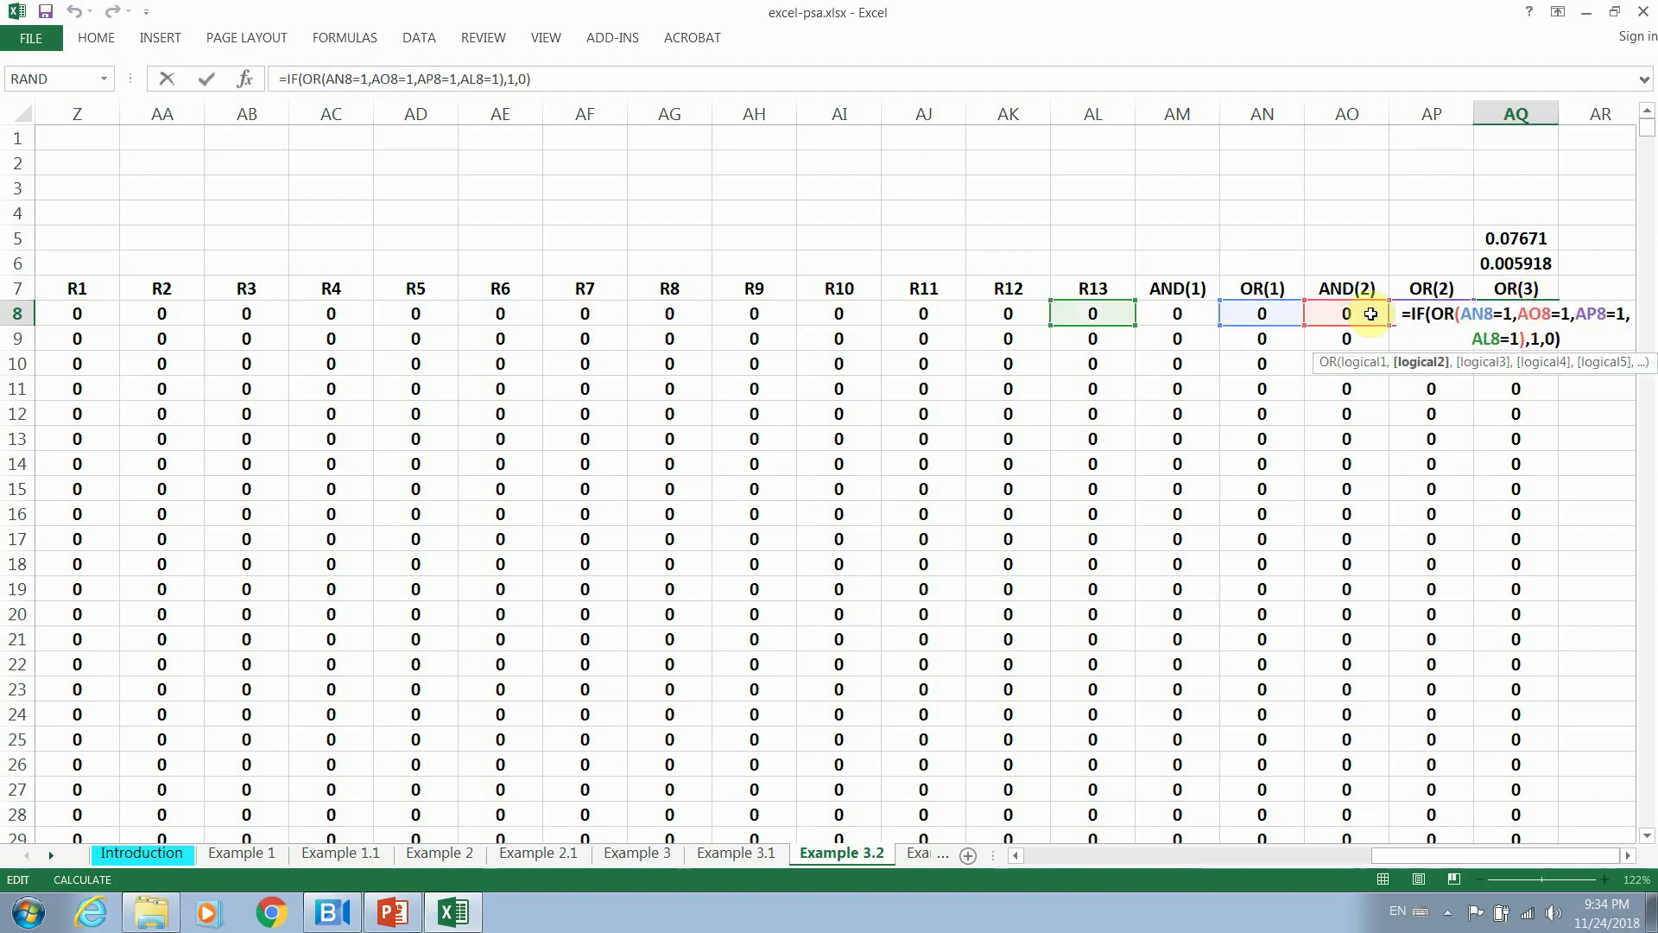
left_click_drag(1352, 328, 1345, 312)
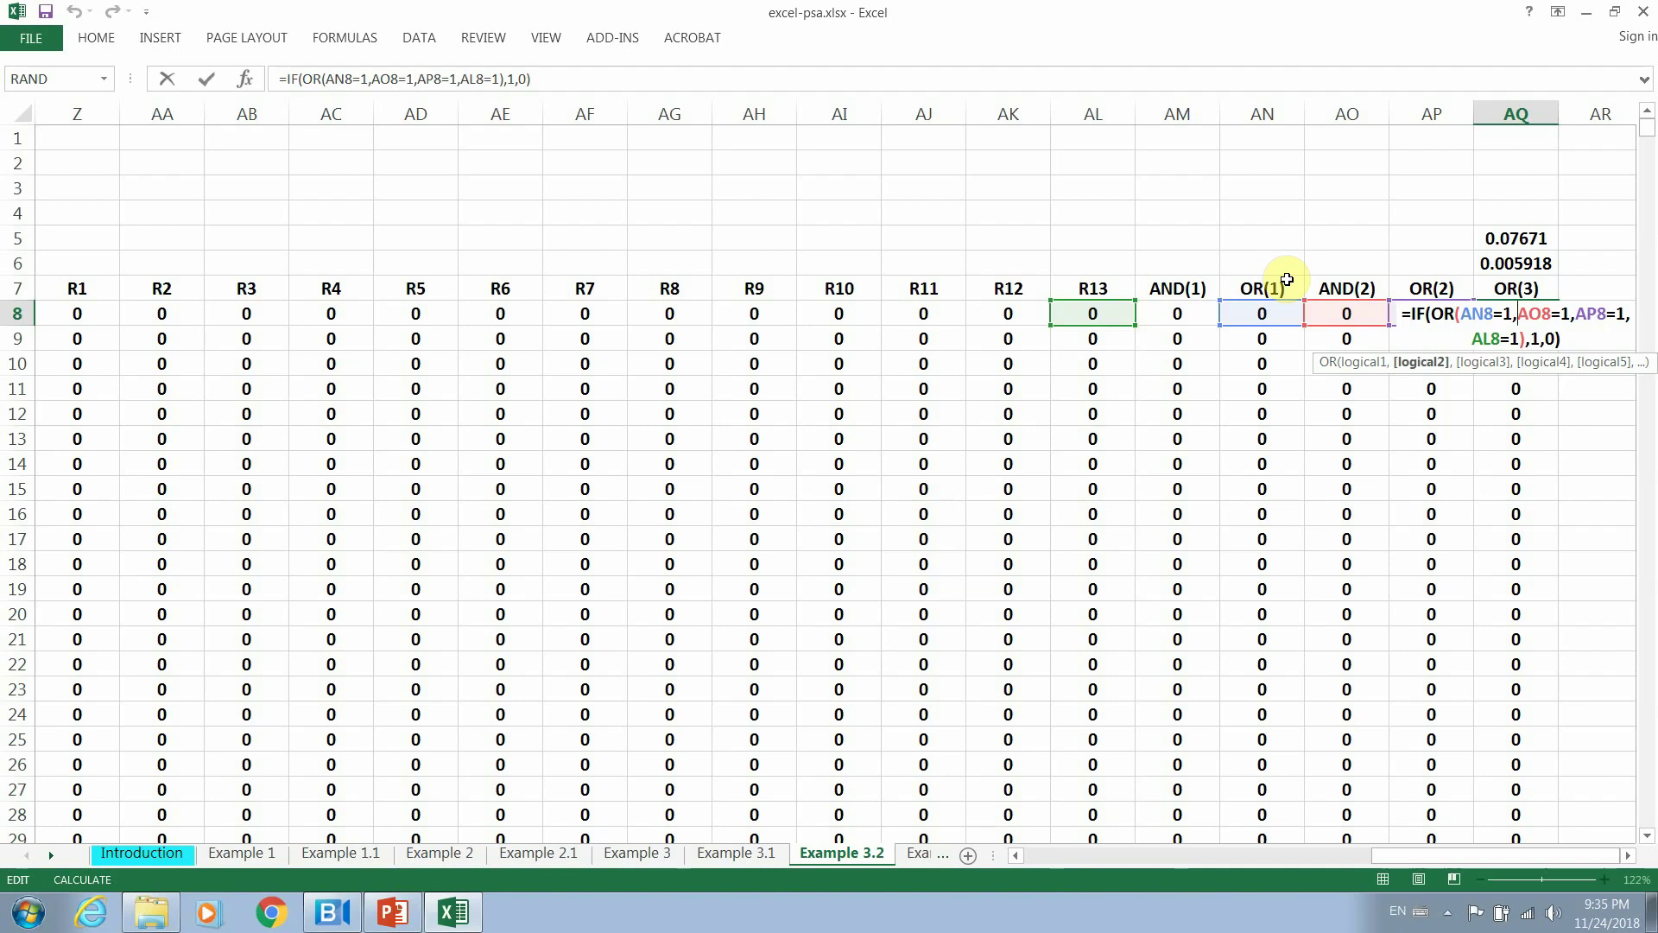
key("Escape")
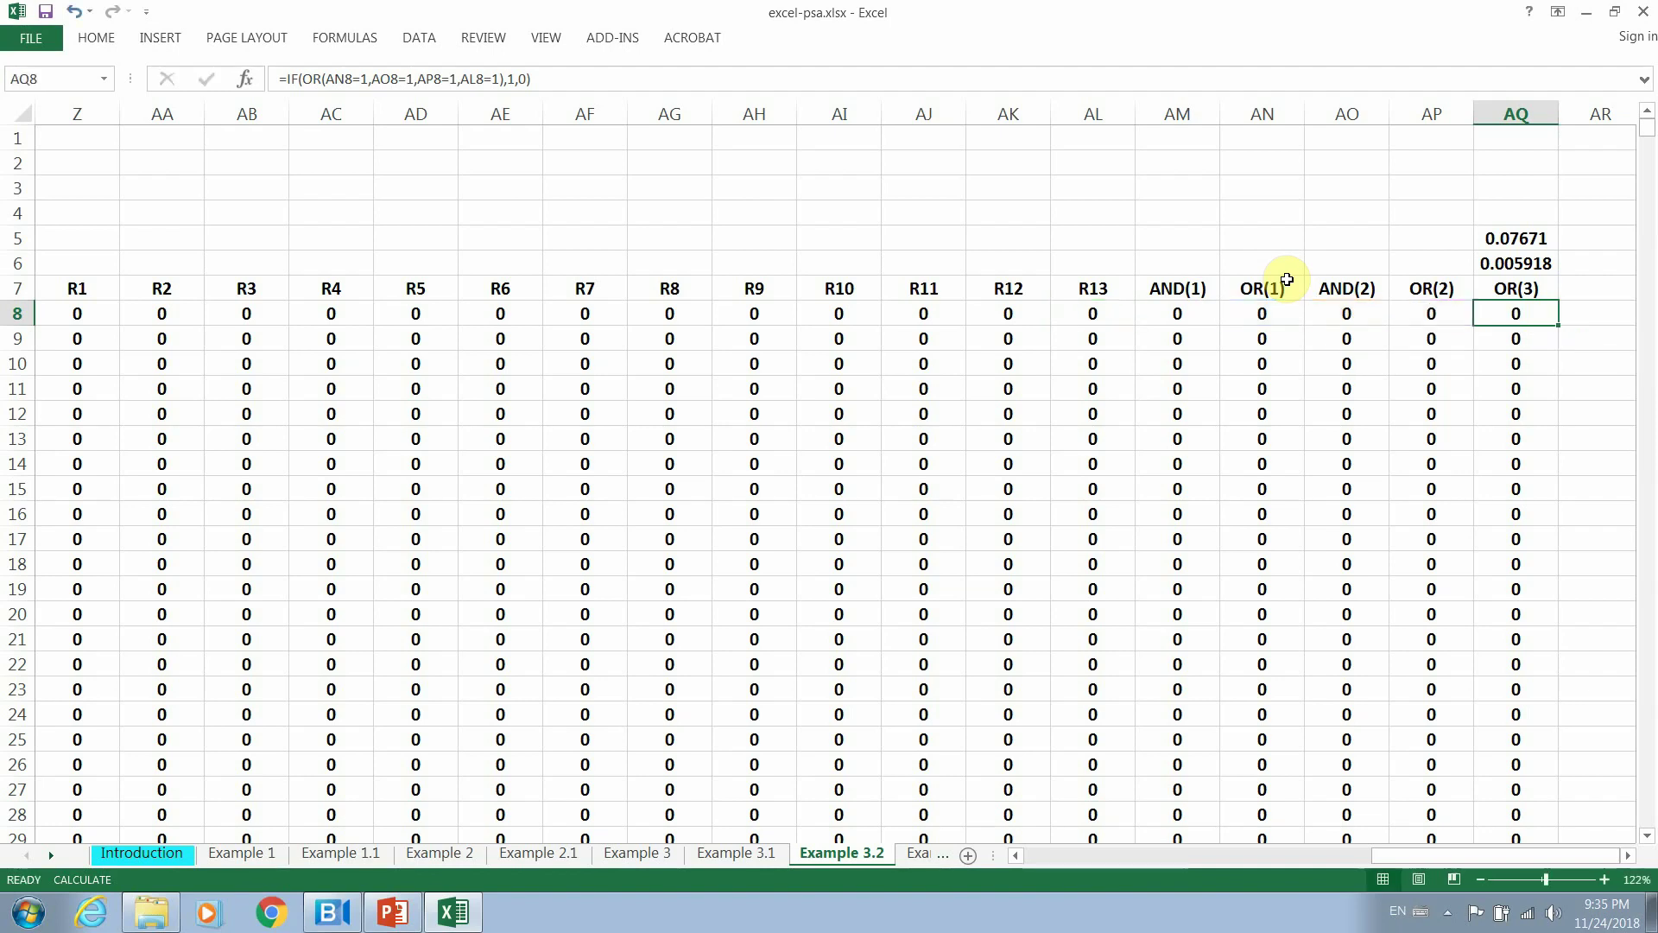
Inspect the average and standard deviation formulas for the OR(3) column in AQ6 and AQ5.
left_click(1527, 261)
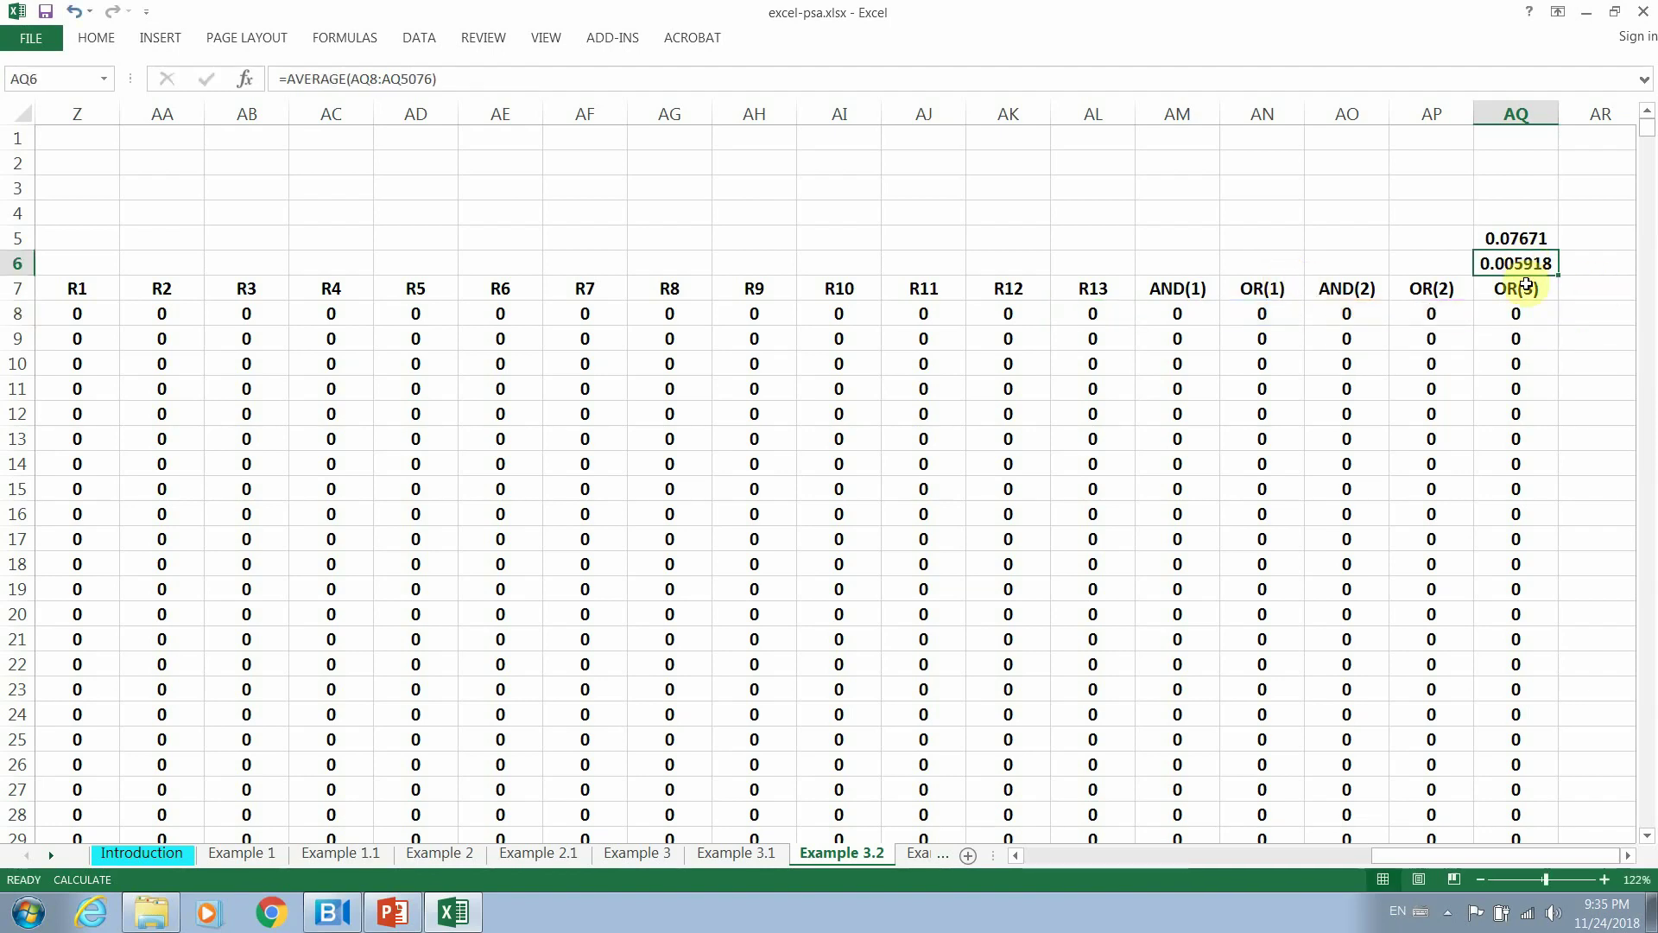
left_click(1518, 237)
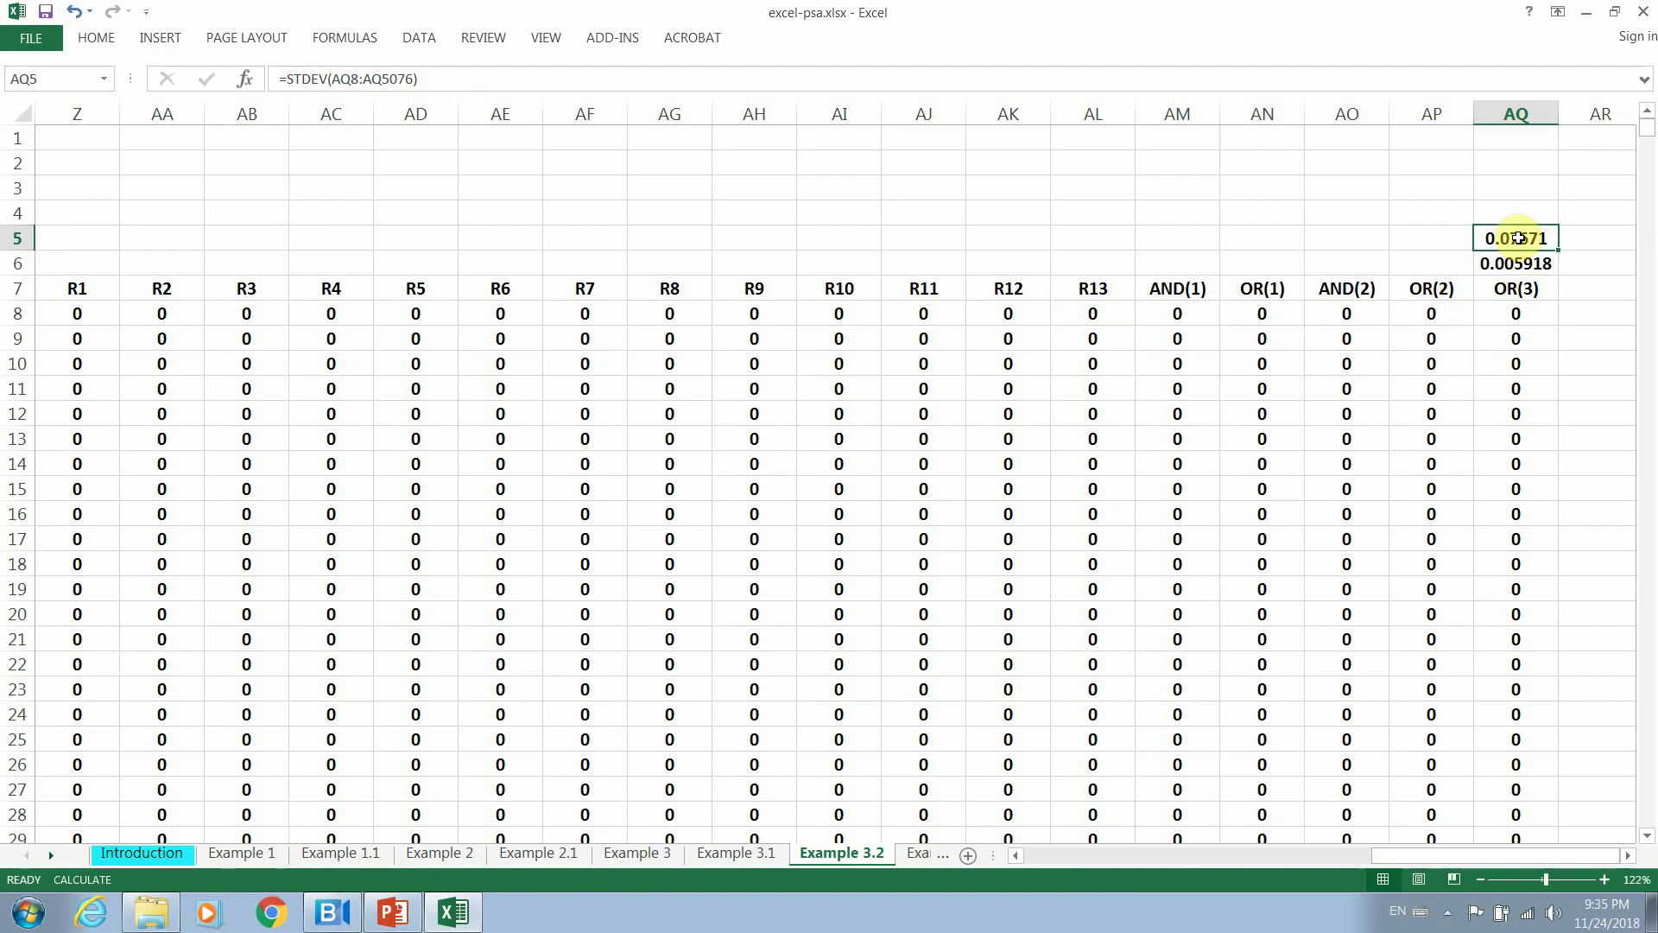
left_click(1425, 190)
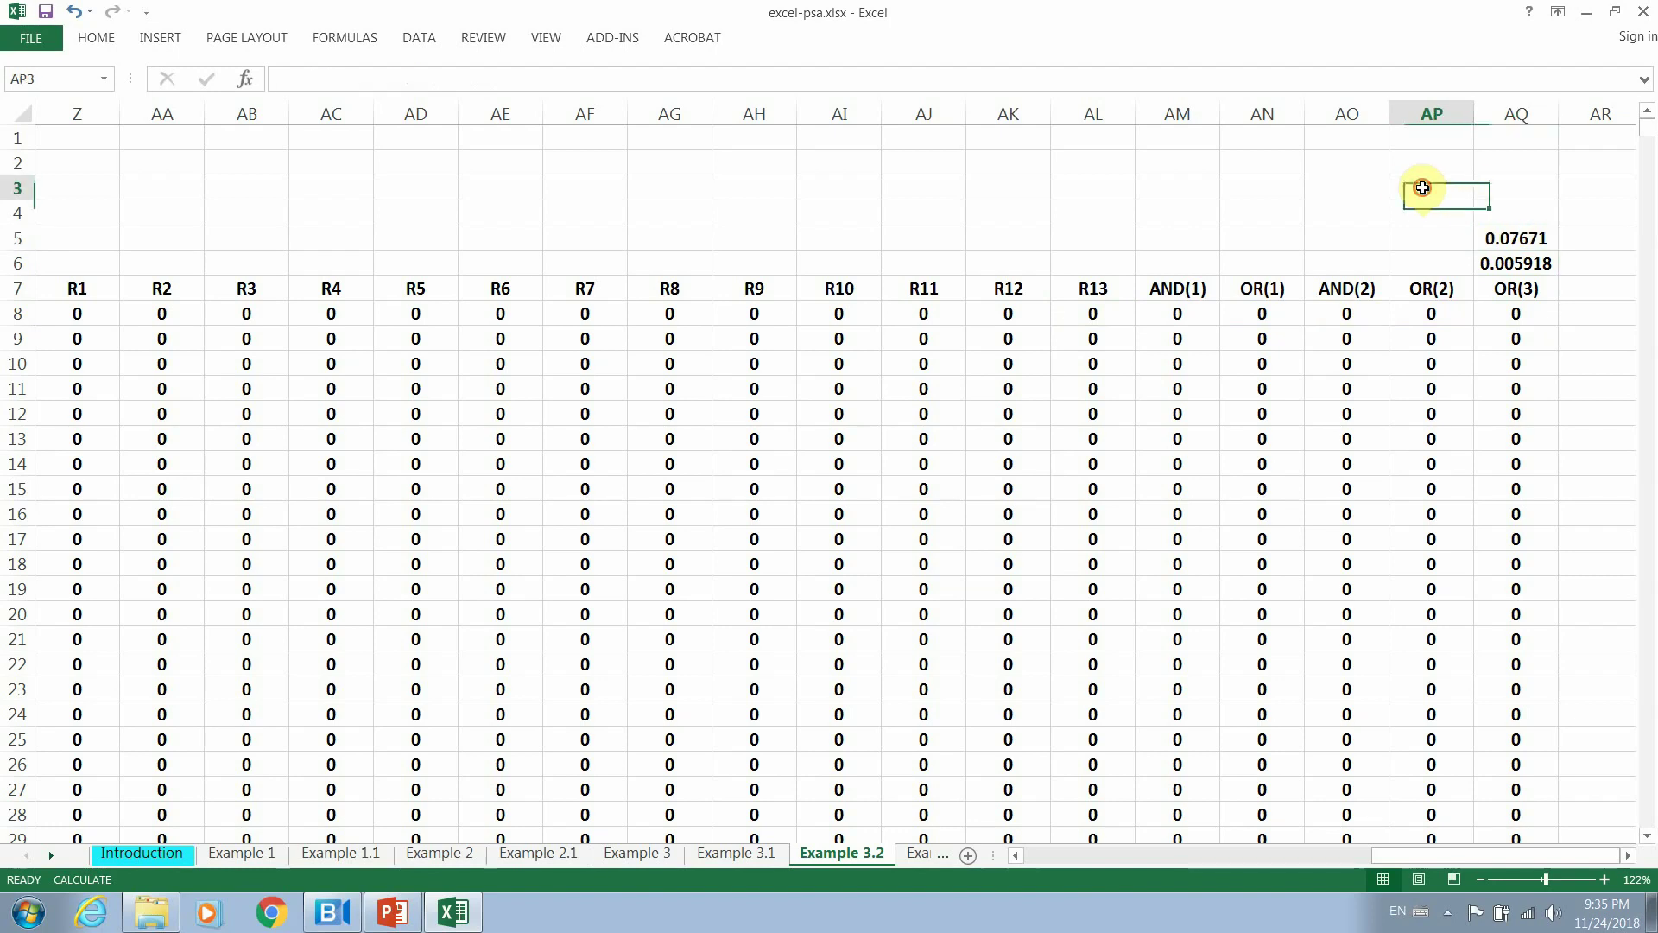
left_click(1518, 238)
double_click(1517, 237)
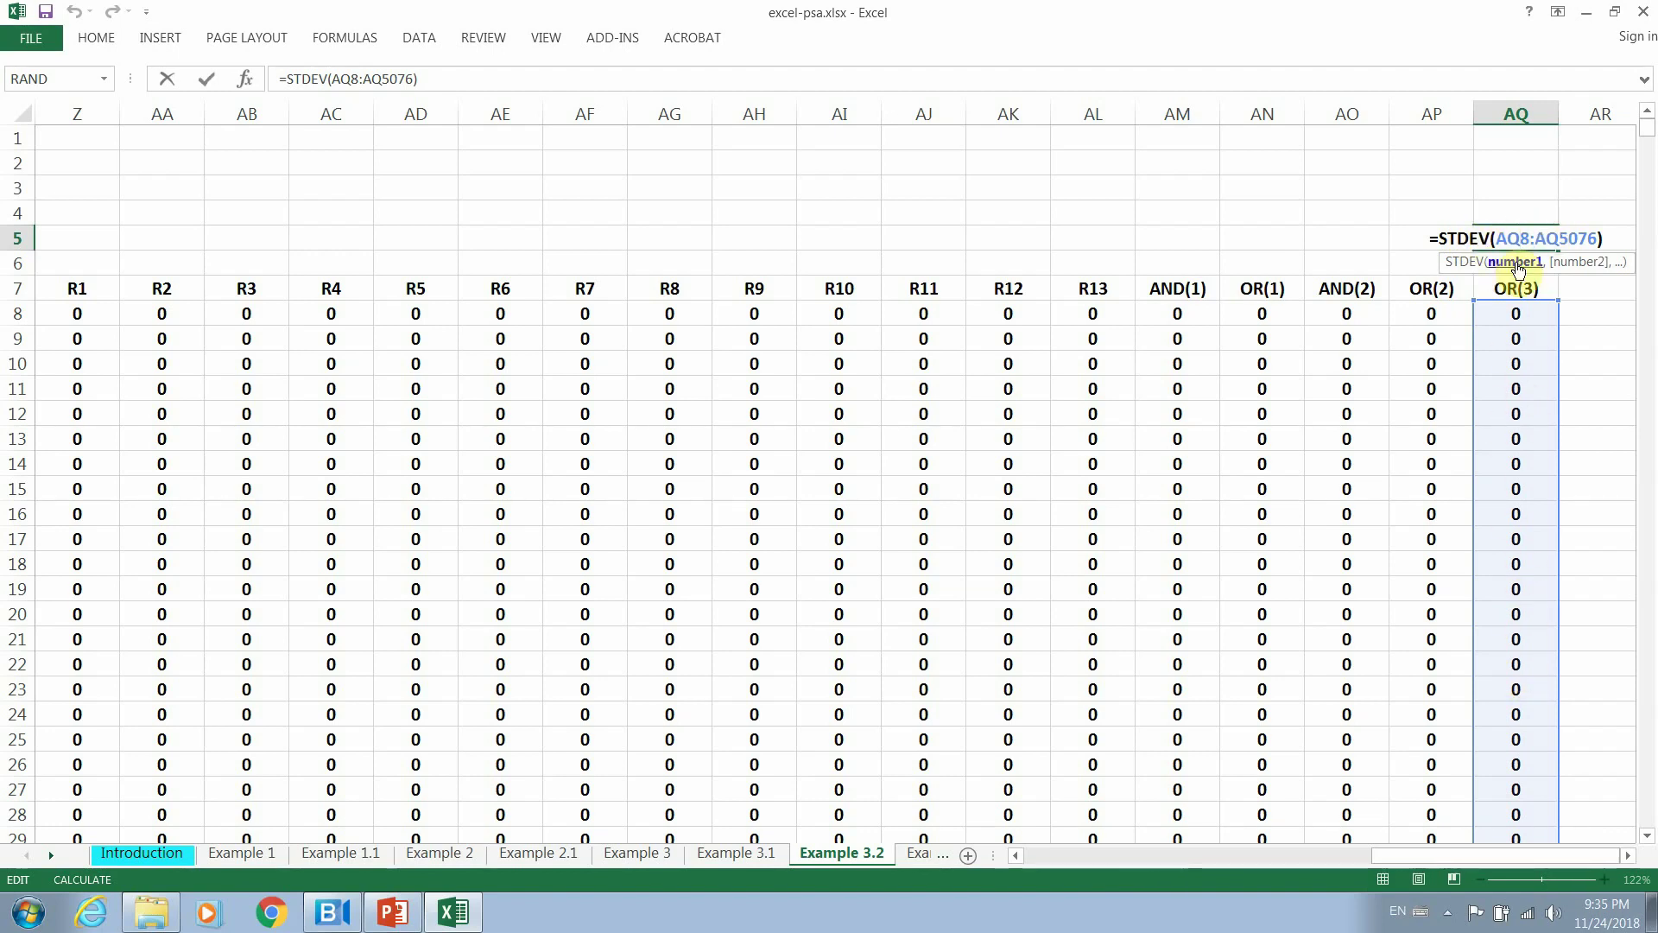
key("Return")
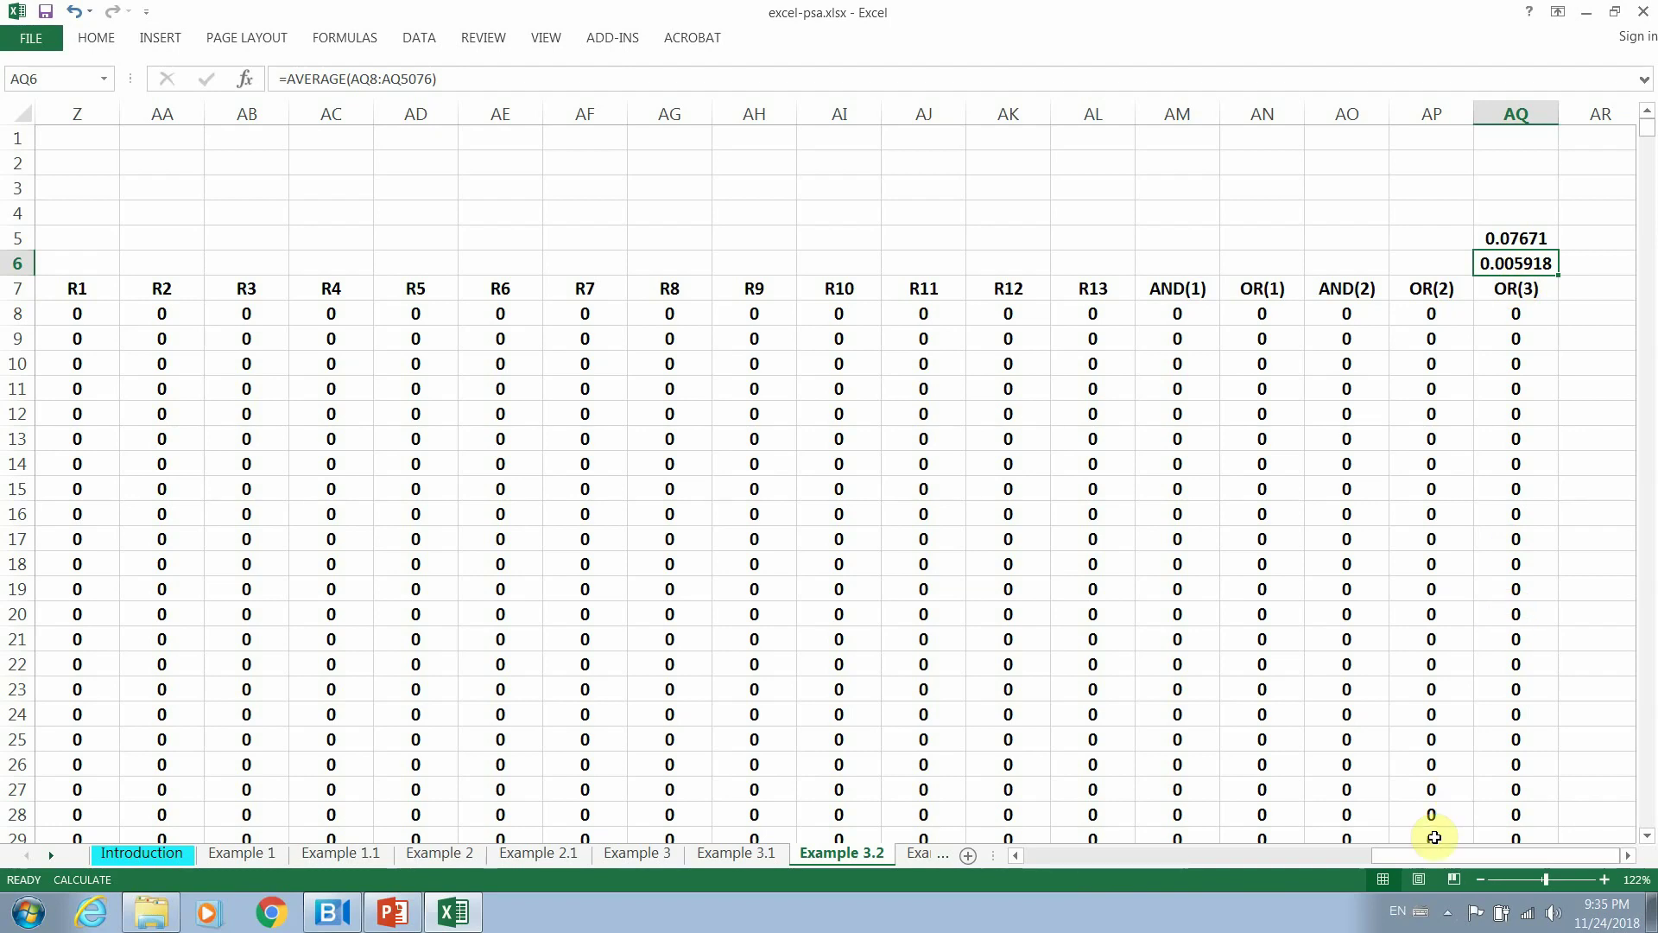
Inspect the X, SUM X and P formulas in H2:H4 and the Iterations counter formula in B3.
left_click_drag(1432, 855, 997, 868)
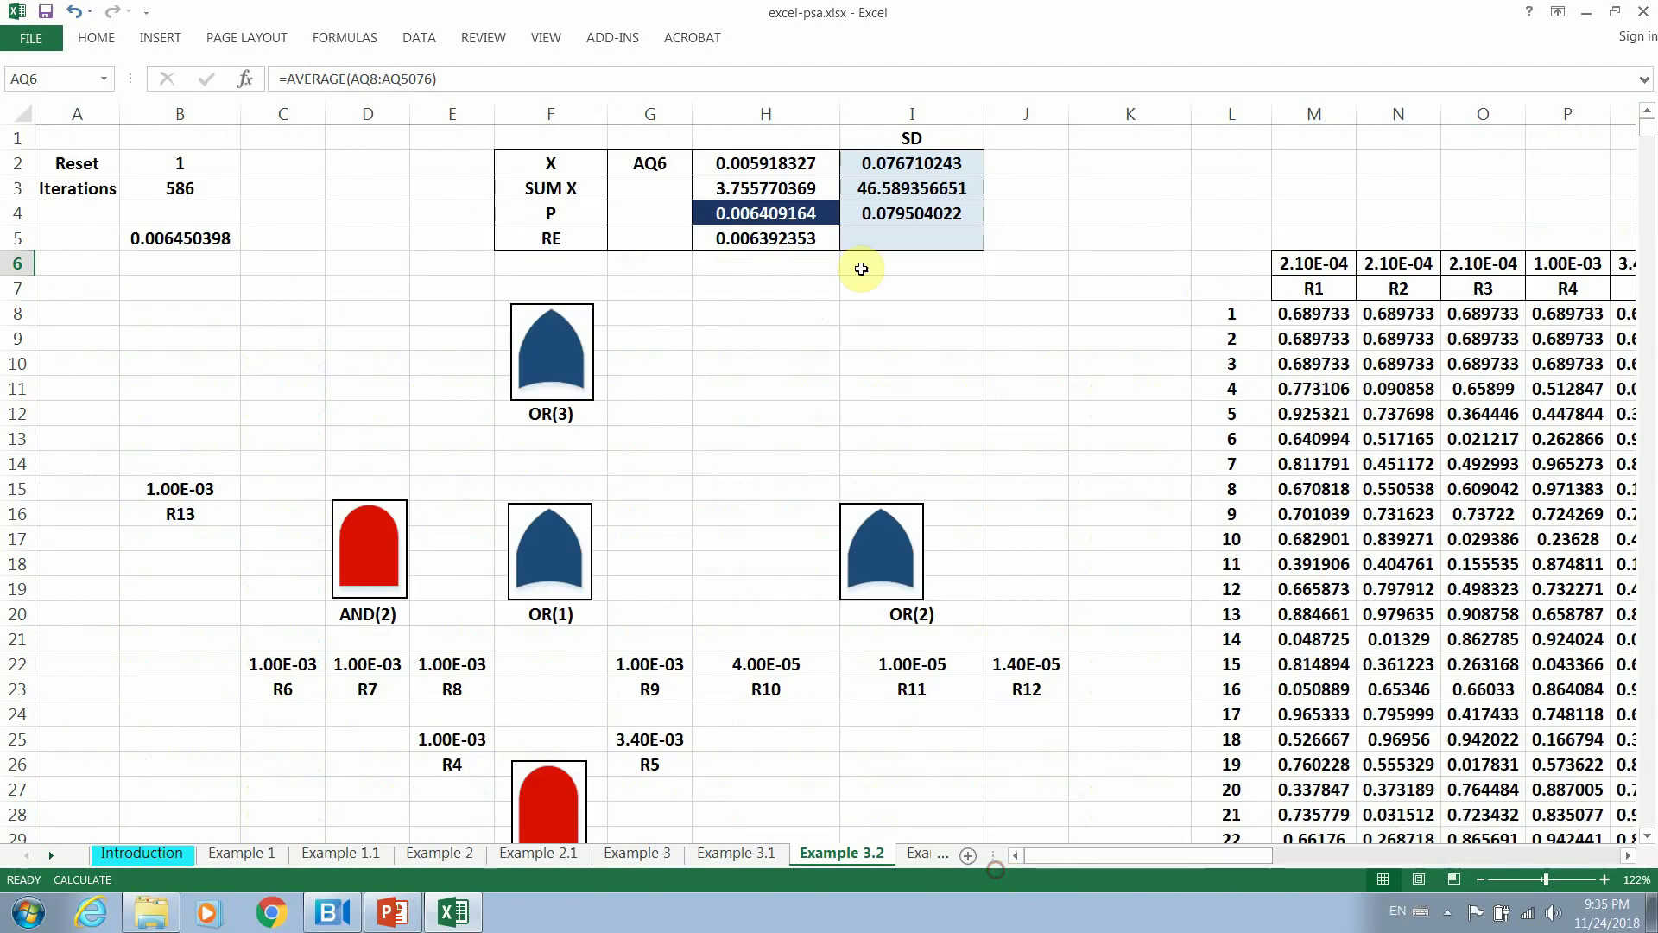
double_click(766, 163)
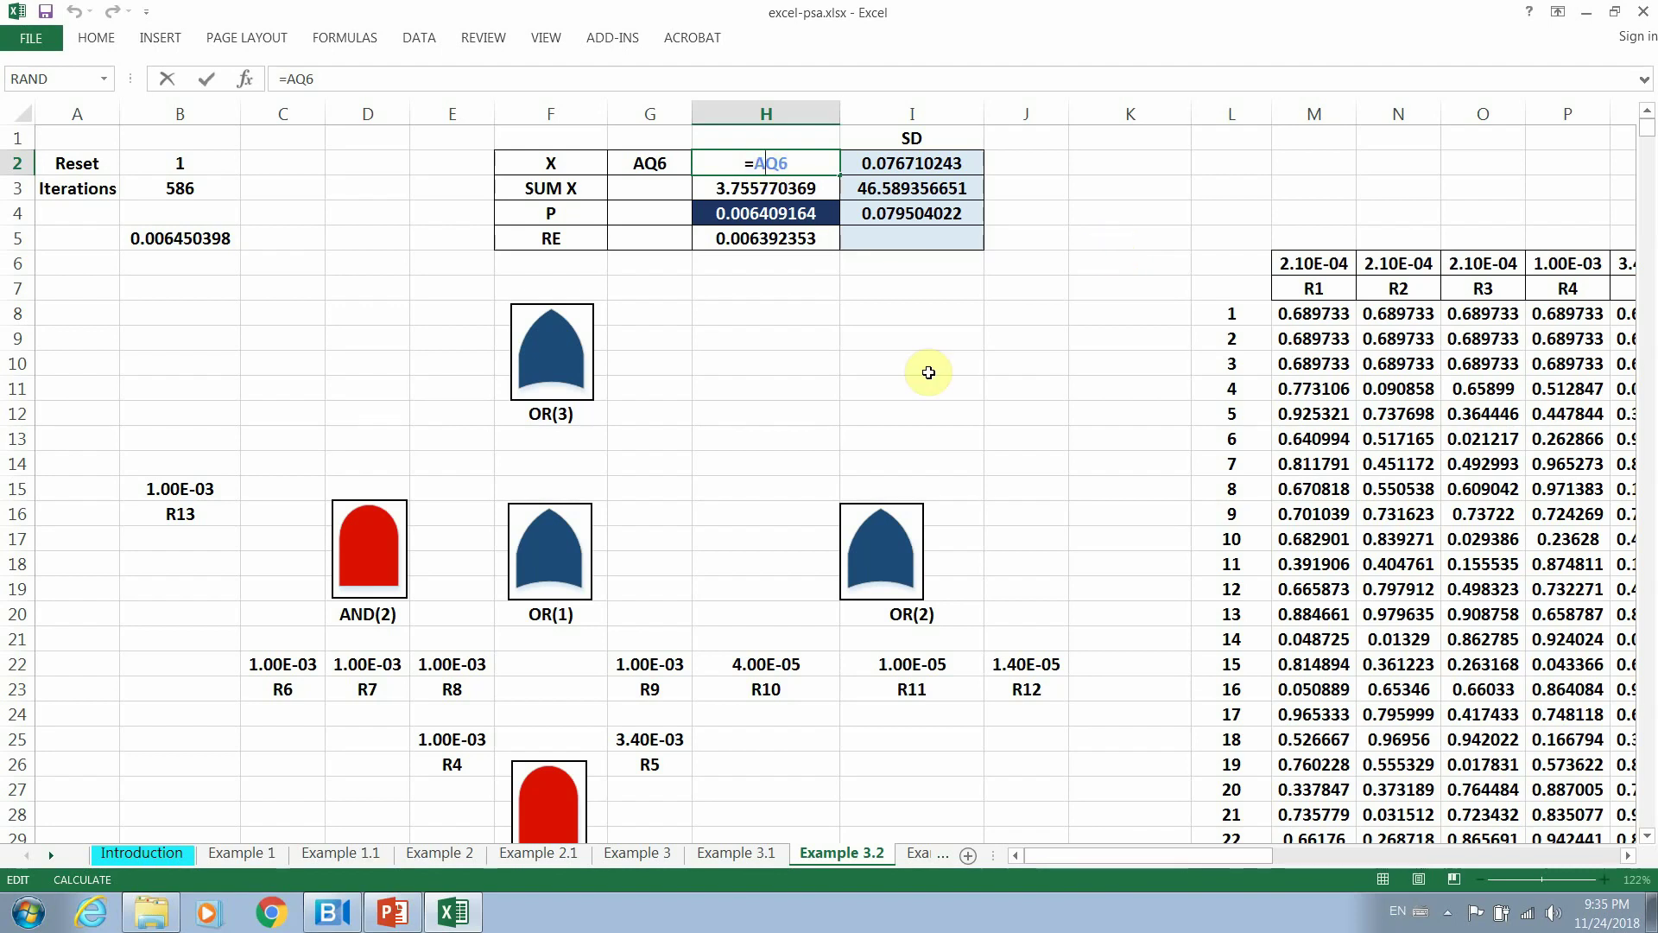
key("Escape")
left_click(746, 191)
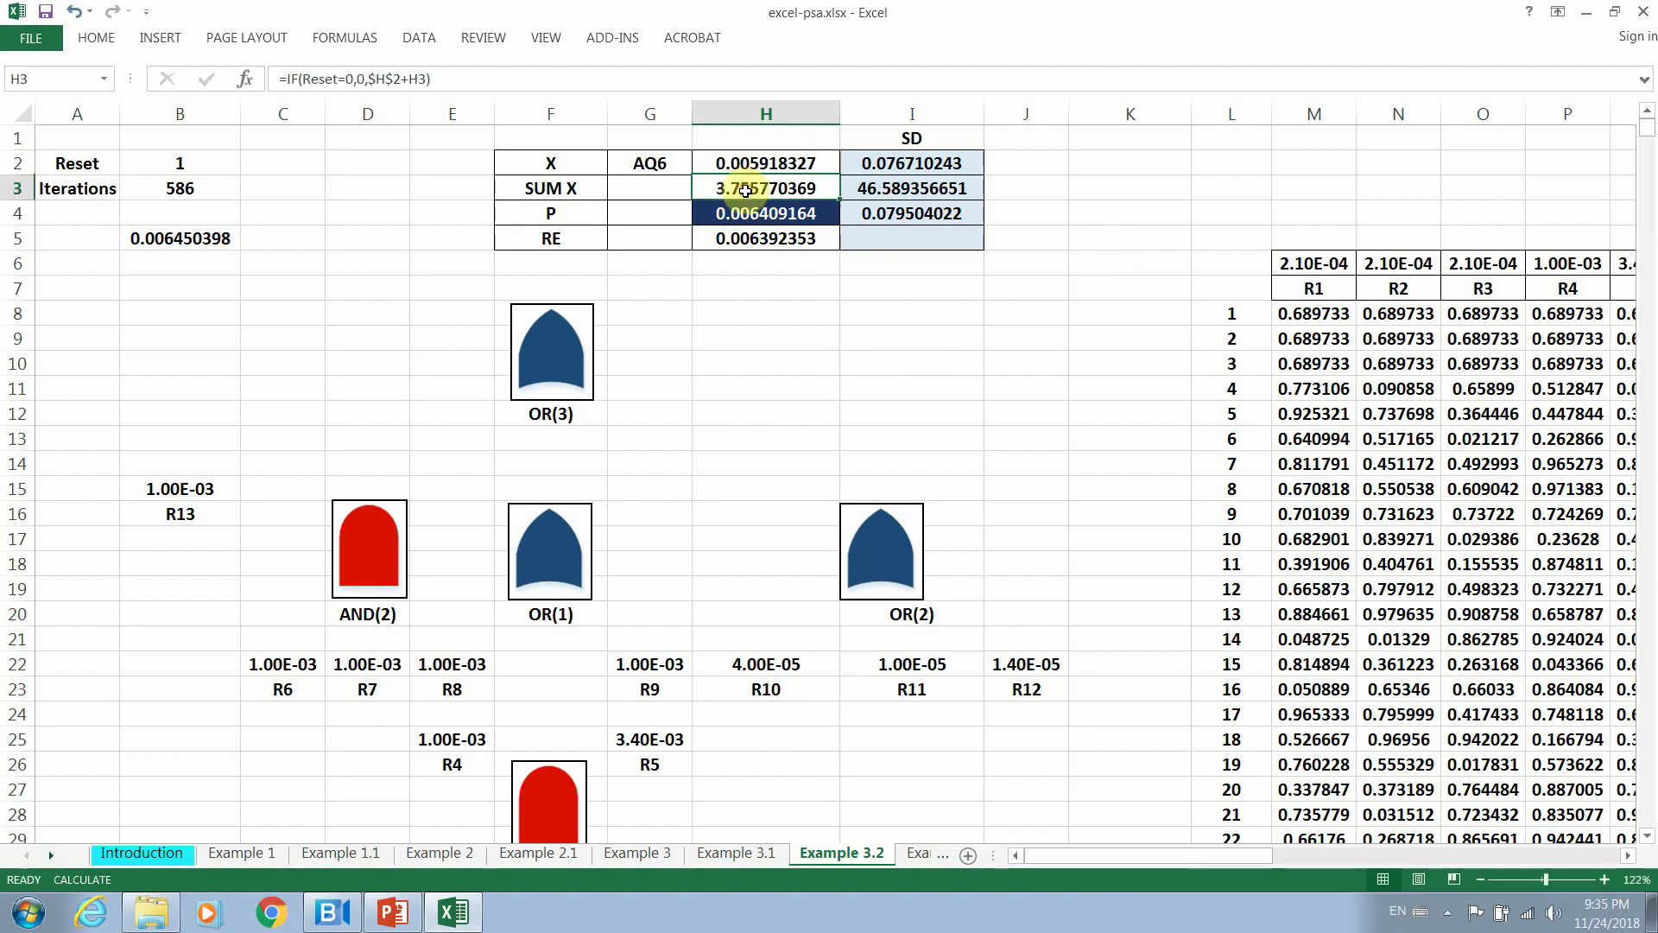
left_click(742, 222)
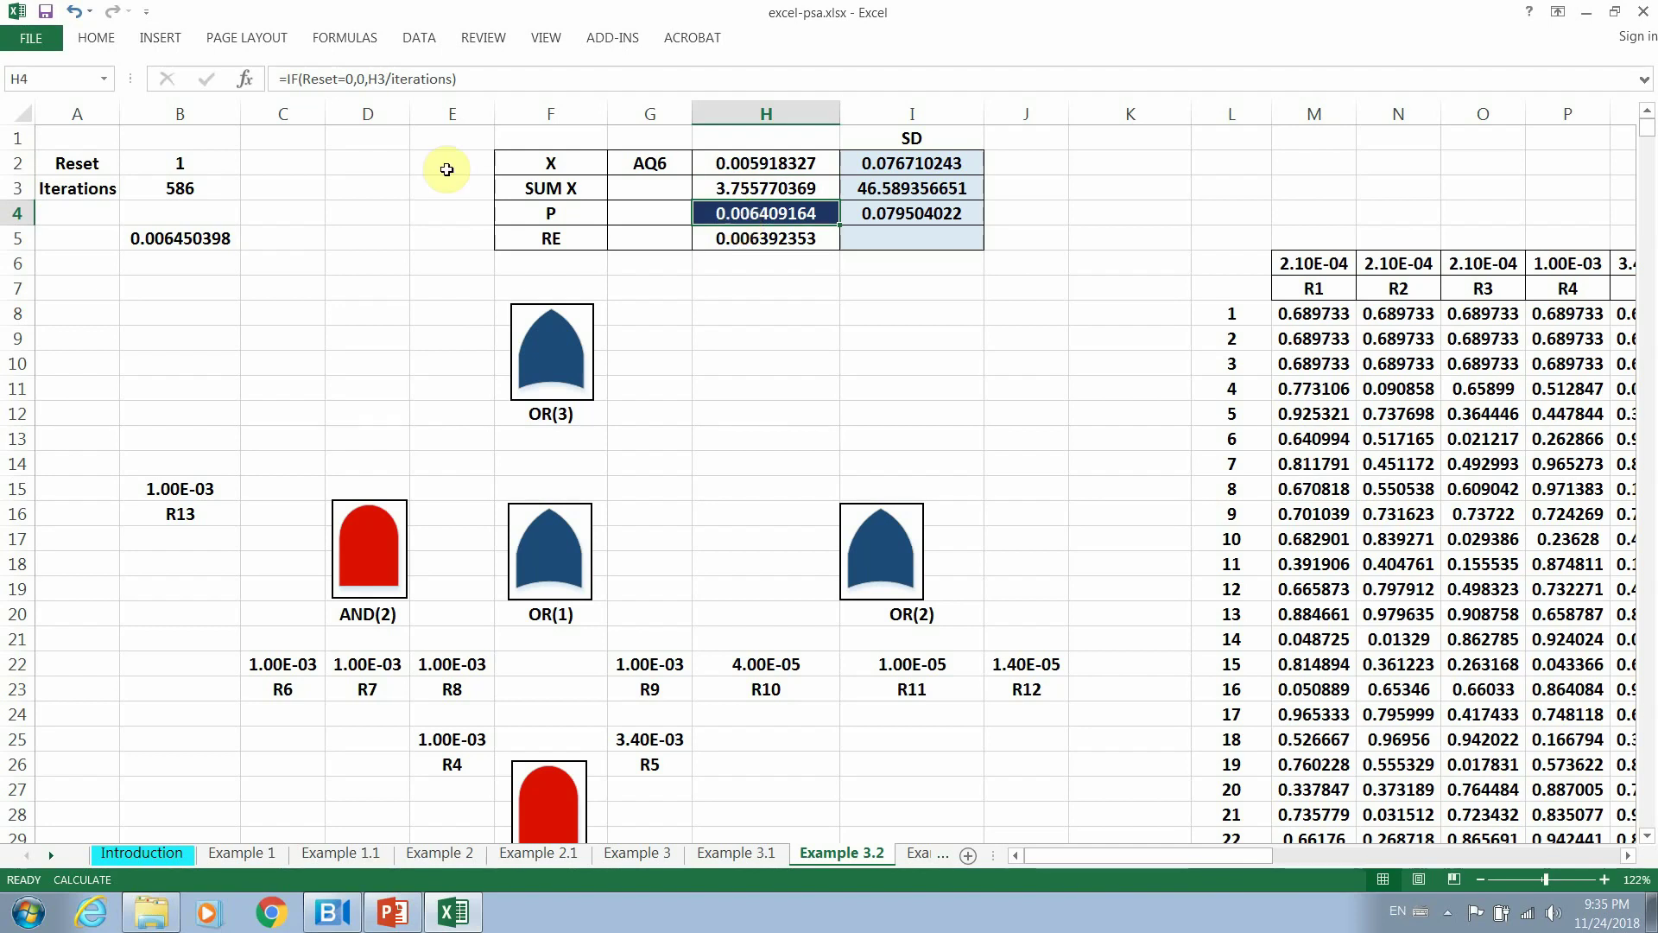
left_click(179, 191)
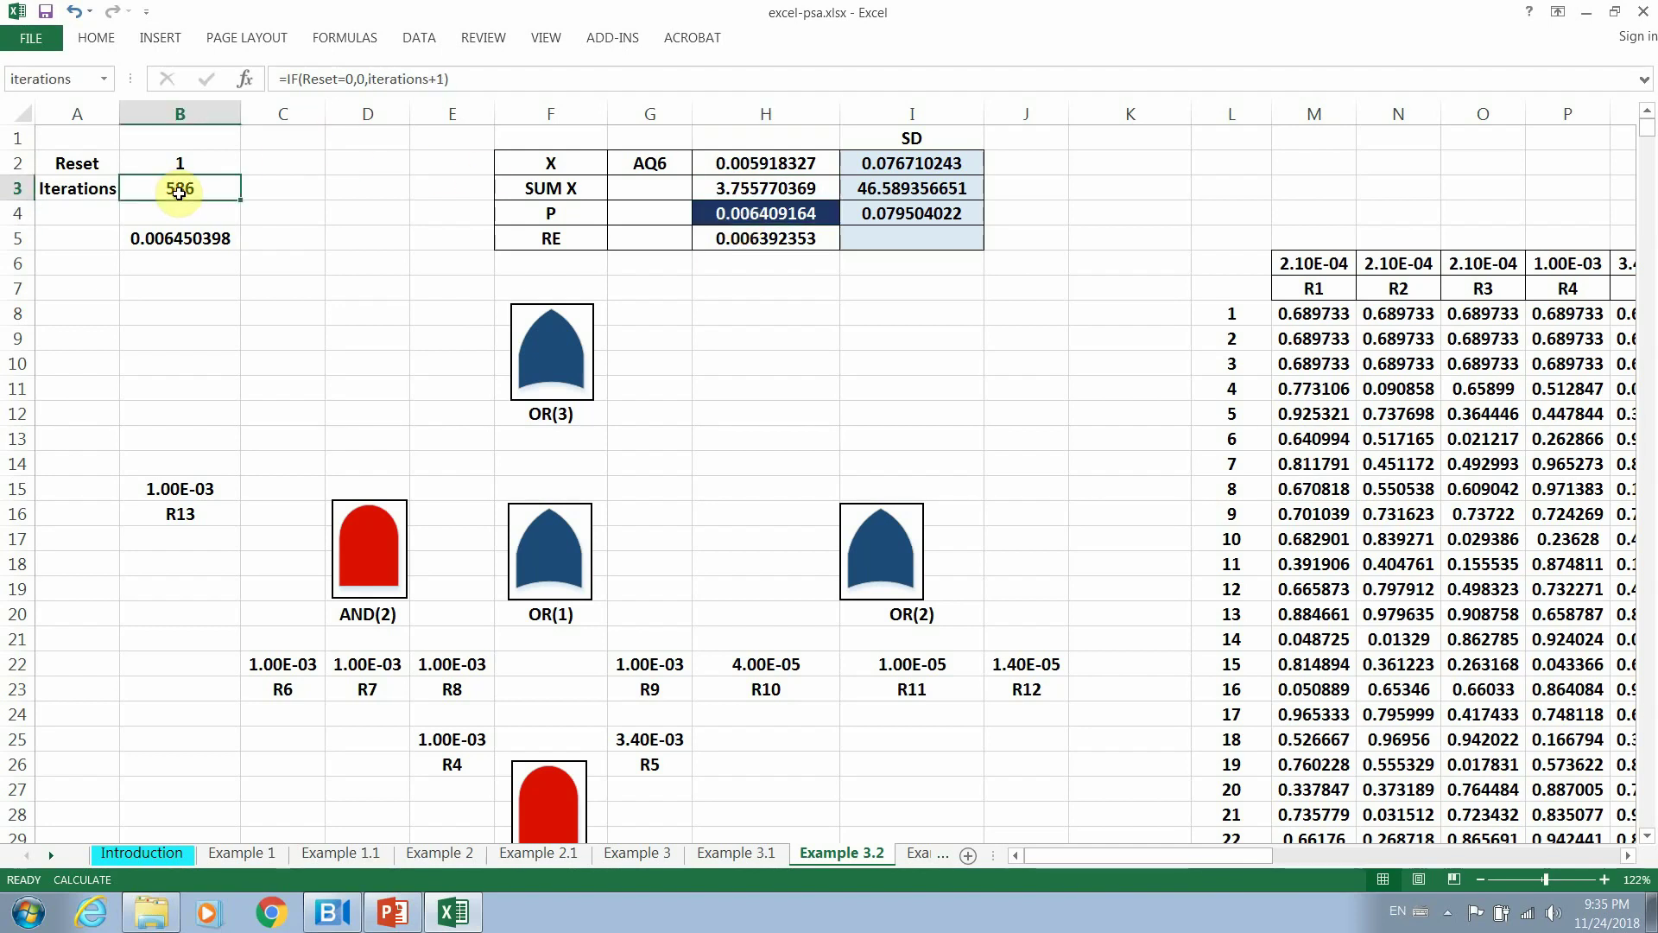
Clear the accumulated simulation results by setting the Reset cell B2 to 0.
left_click(773, 213)
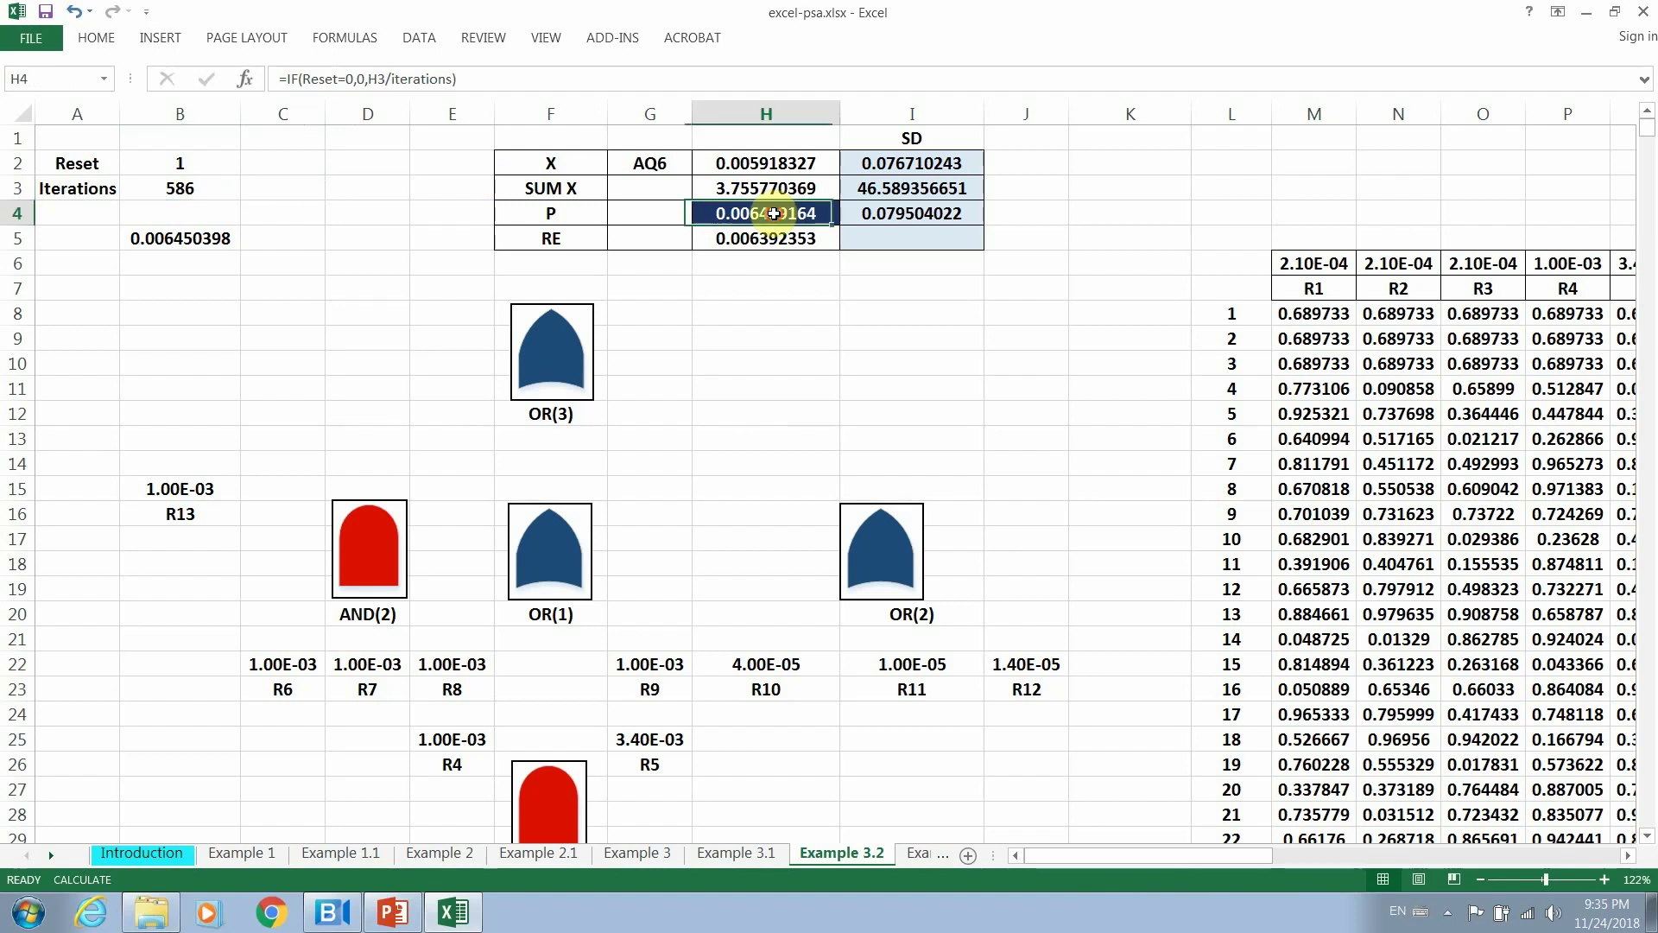
left_click(772, 290)
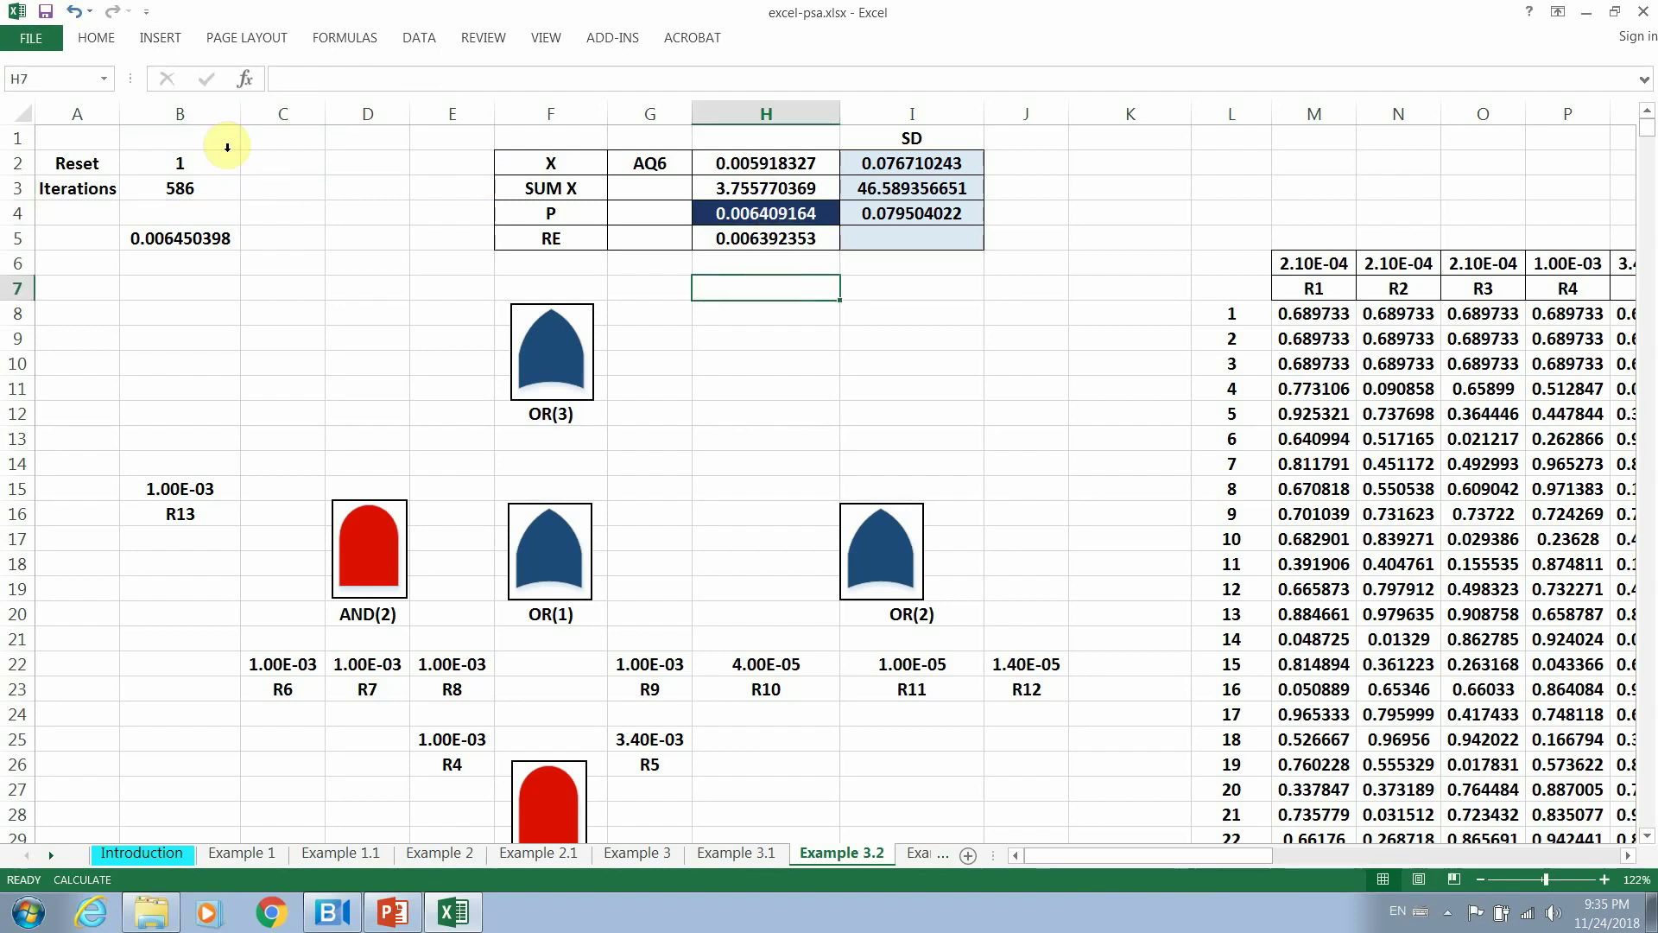
left_click(205, 167)
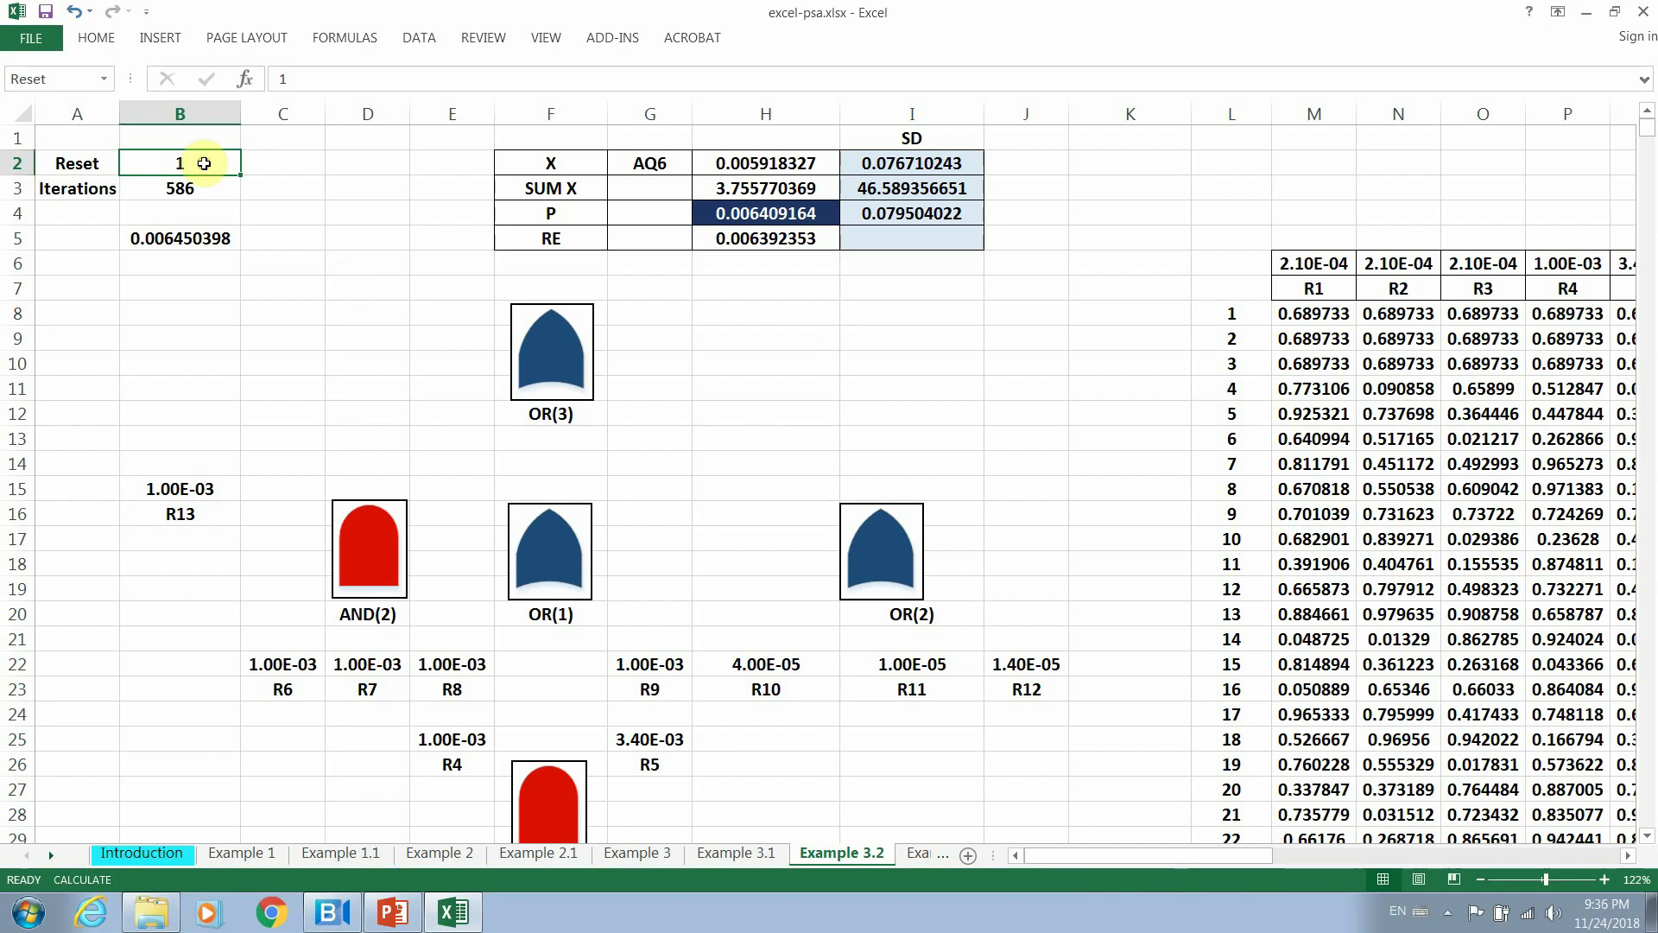
type("0")
key("Return")
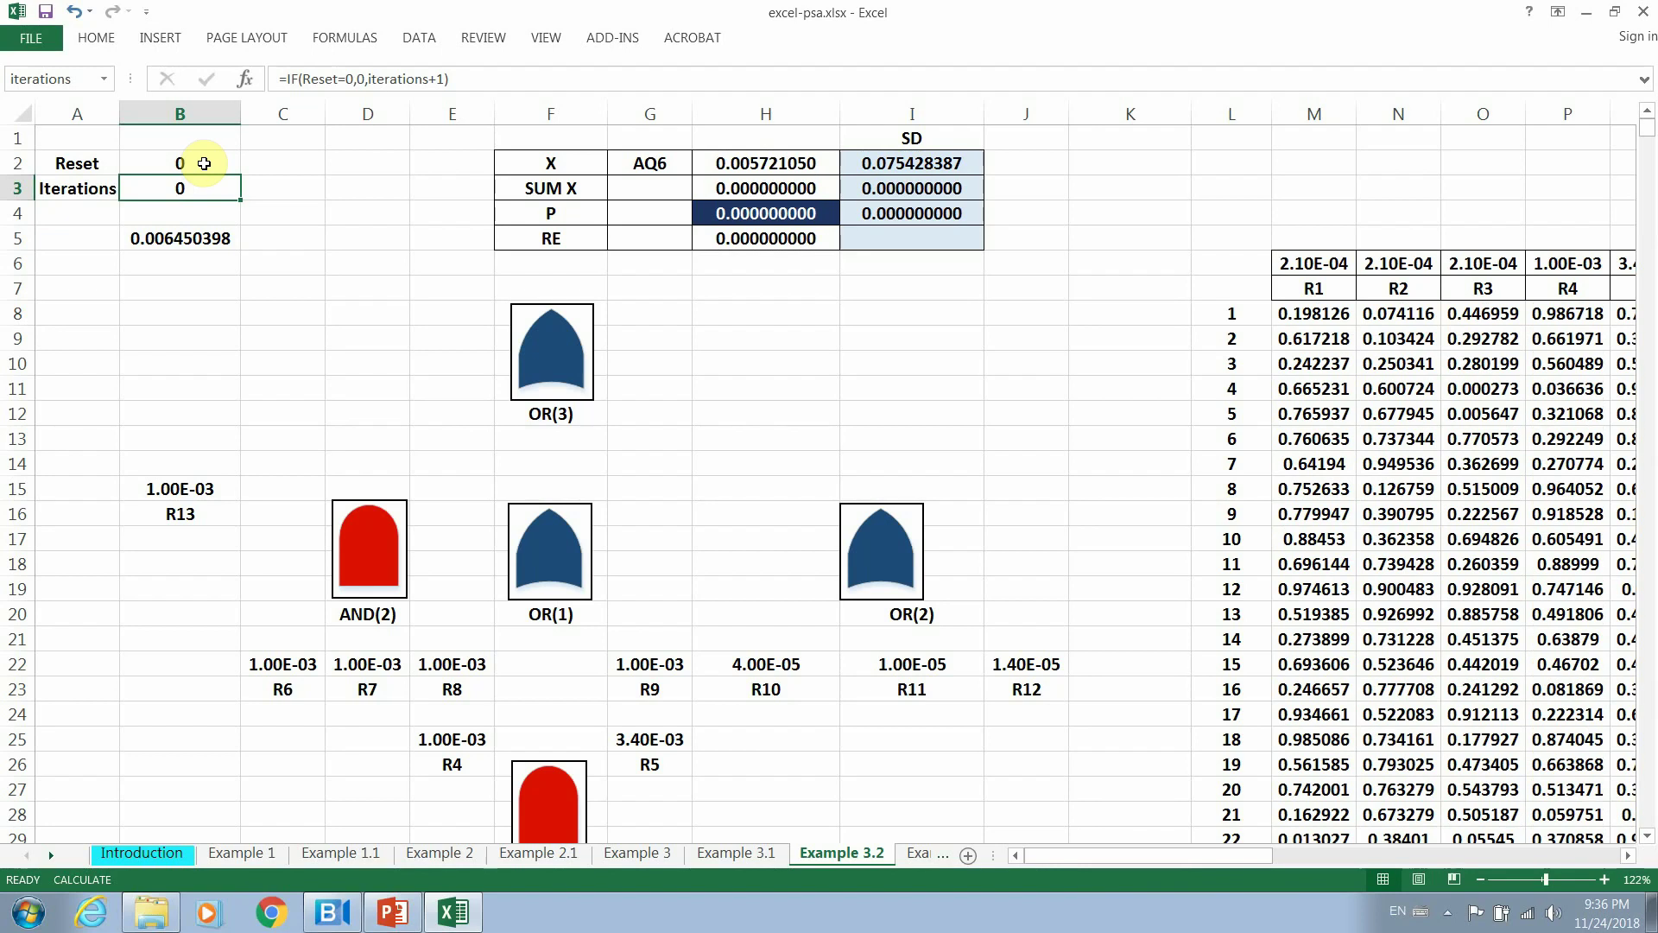
Restart the simulation by setting Reset in B2 to 1 and recalculate the workbook up to iteration 4.
left_click(203, 164)
type("1")
key("Return")
key("F9")
key("F9")
key("F9")
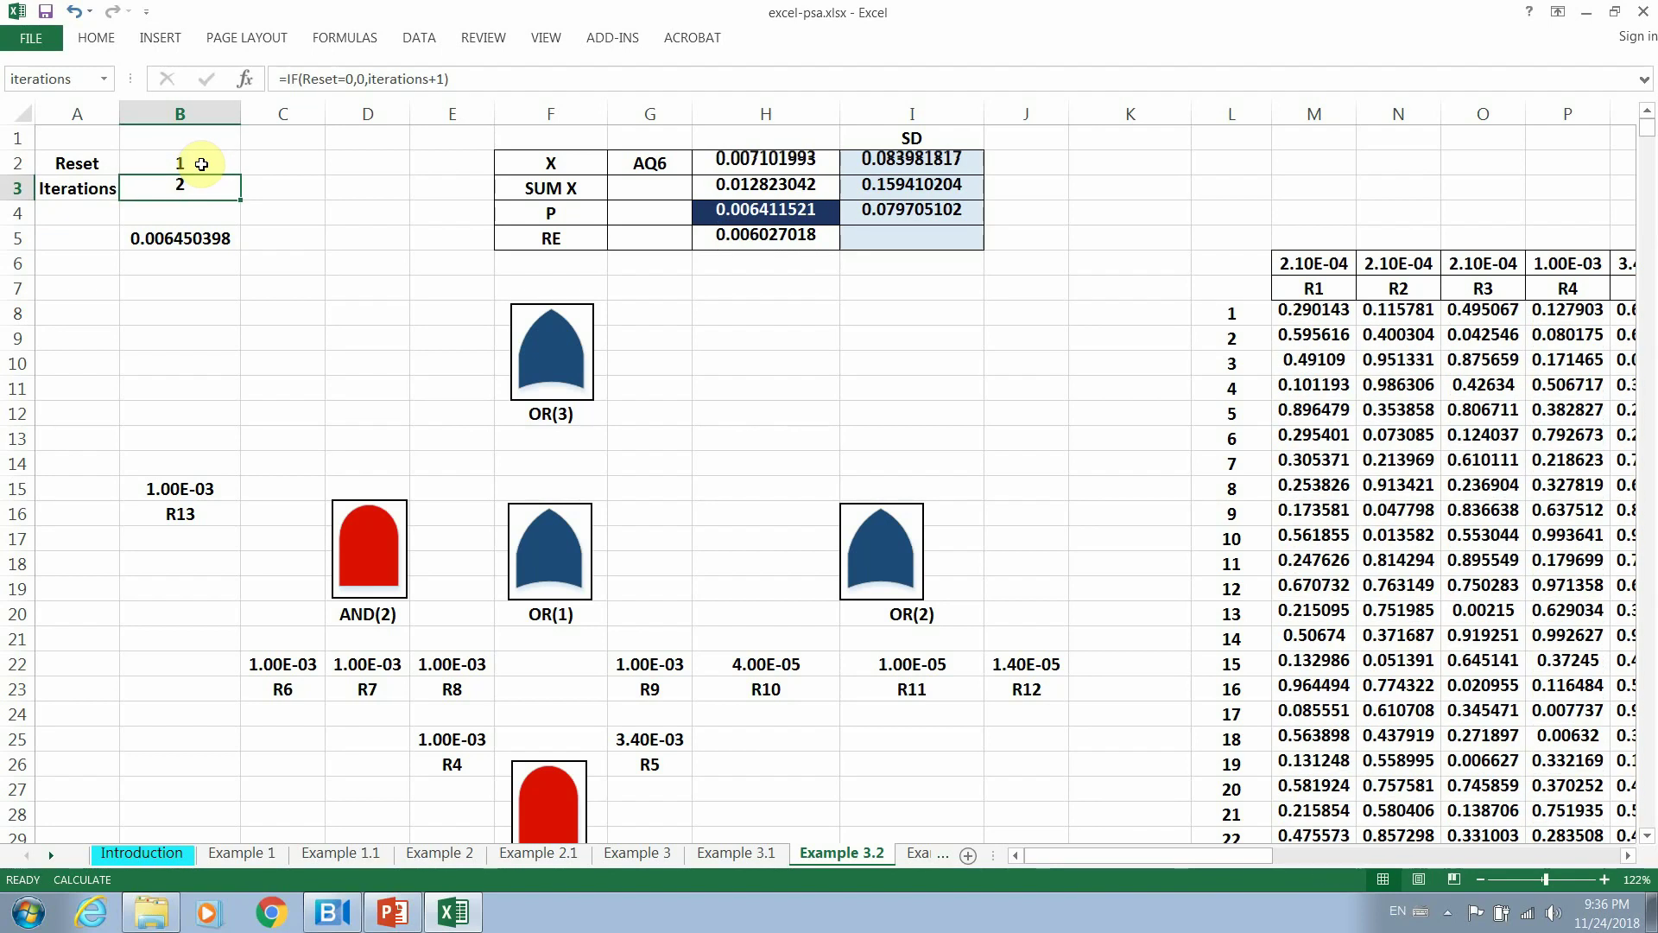
key("F9")
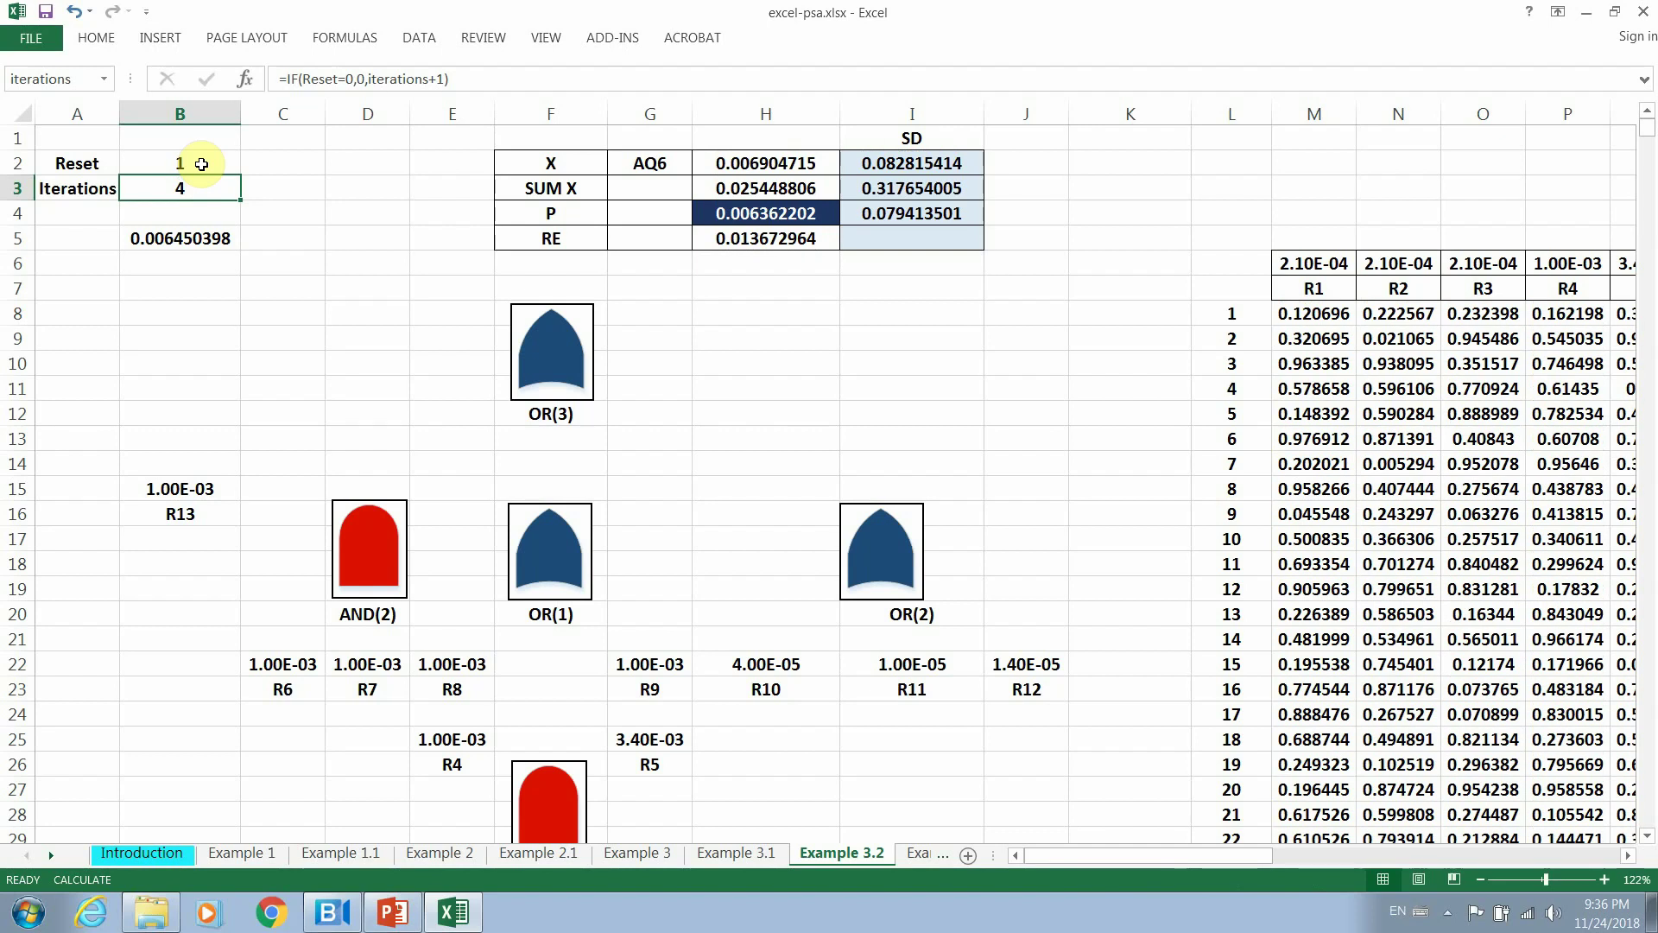
Select the P estimate in H4 and recalculate the workbook repeatedly until the Iterations counter reaches 167.
left_click(786, 217)
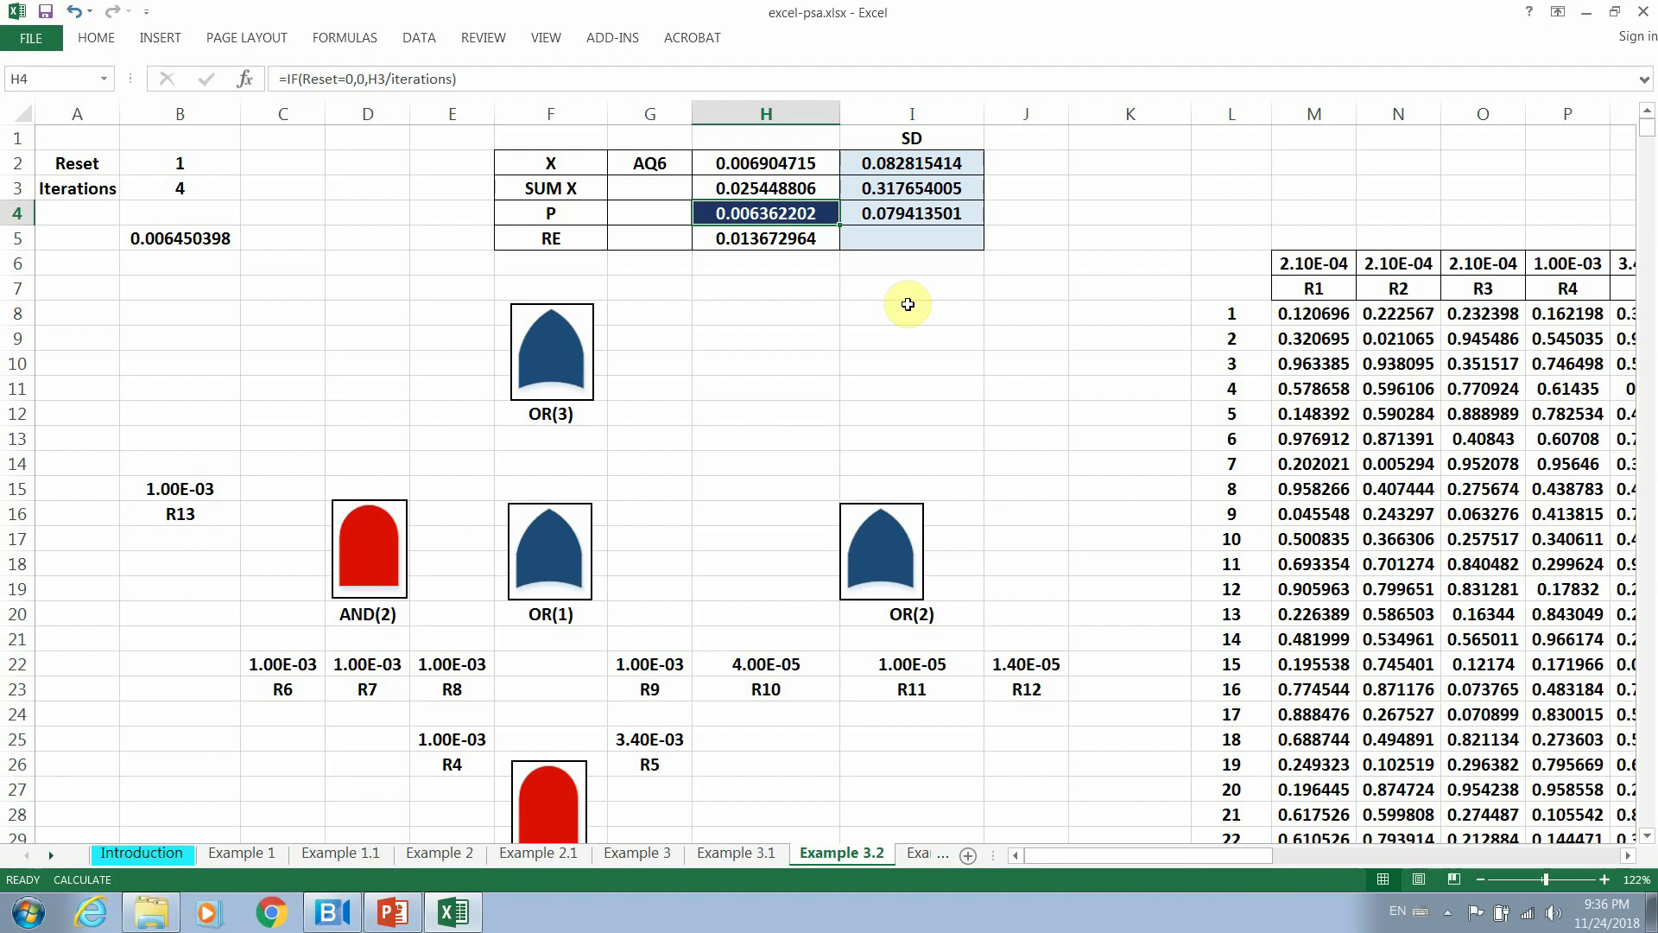
key("F9")
key("F9")
key("F9")
key("F9")
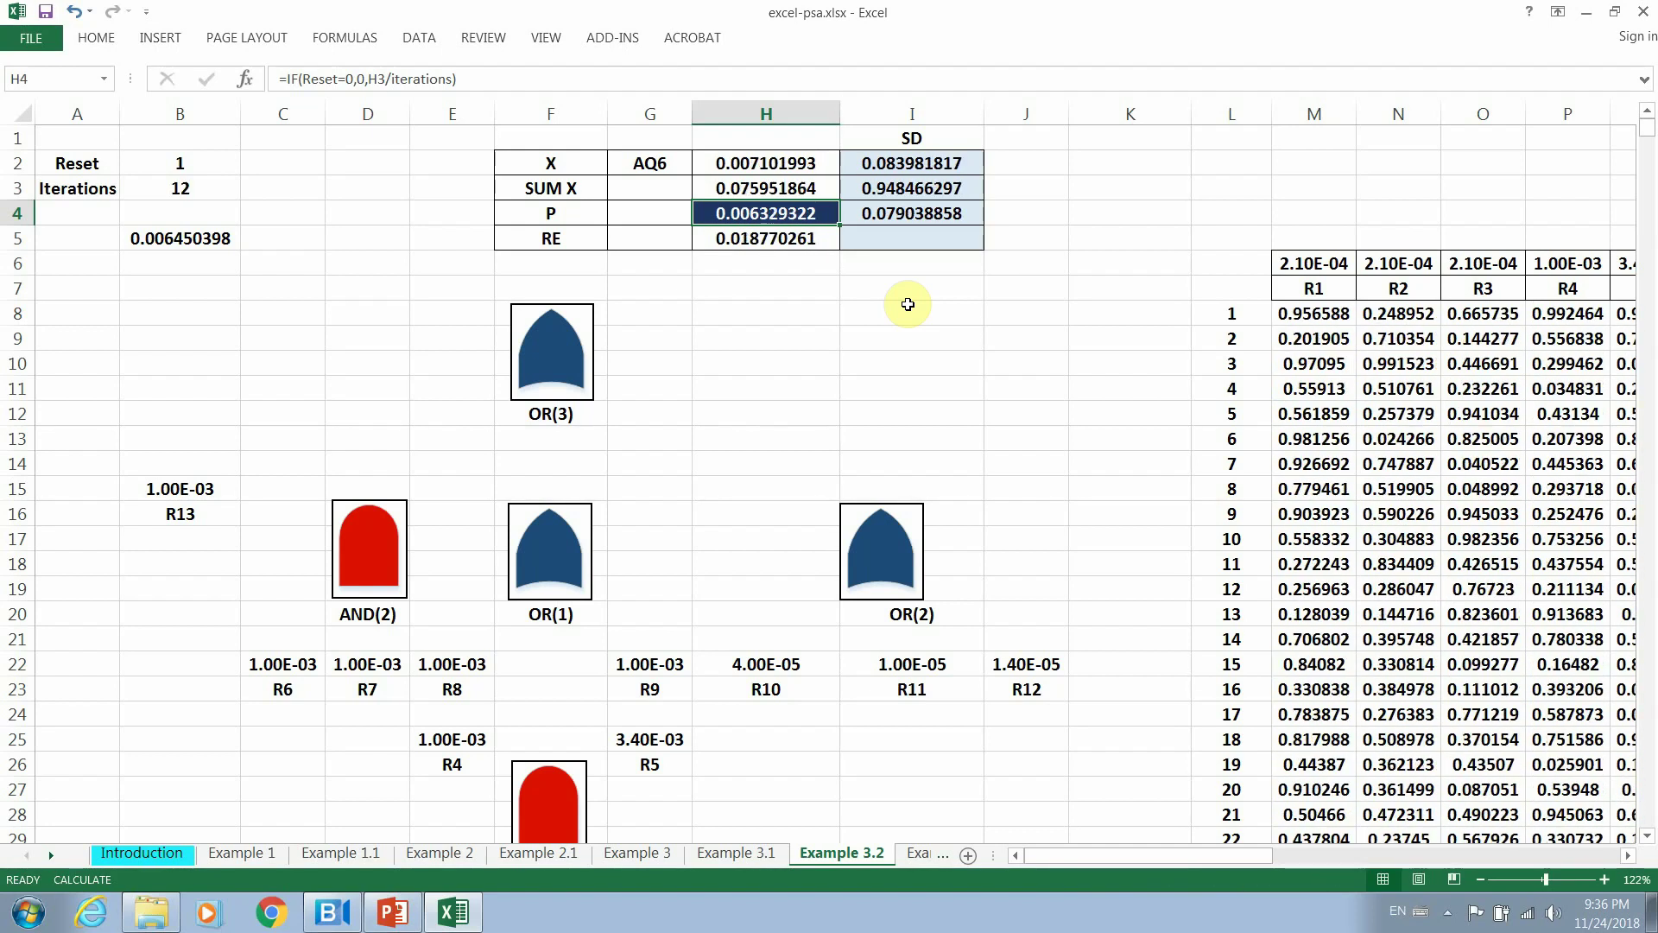
key("F9")
key("F9")
key("F9")
key("F9")
key("F9")
key("F9")
key("F9")
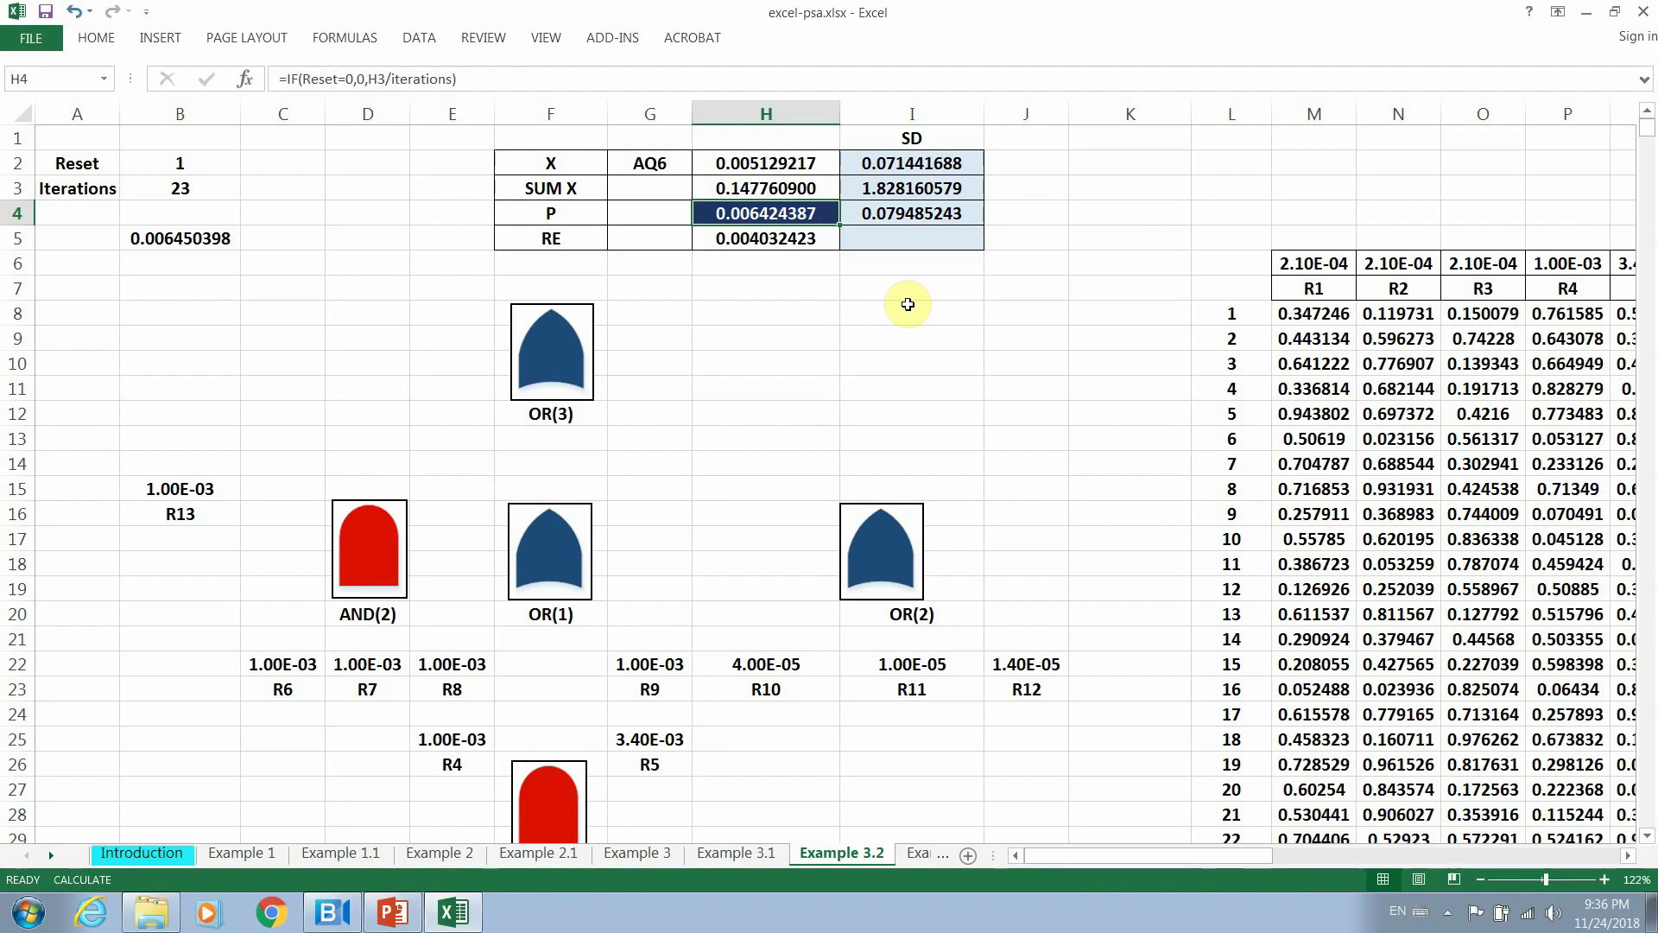
key("F9")
key("F9")
key("F9")
key("F9")
key("F9")
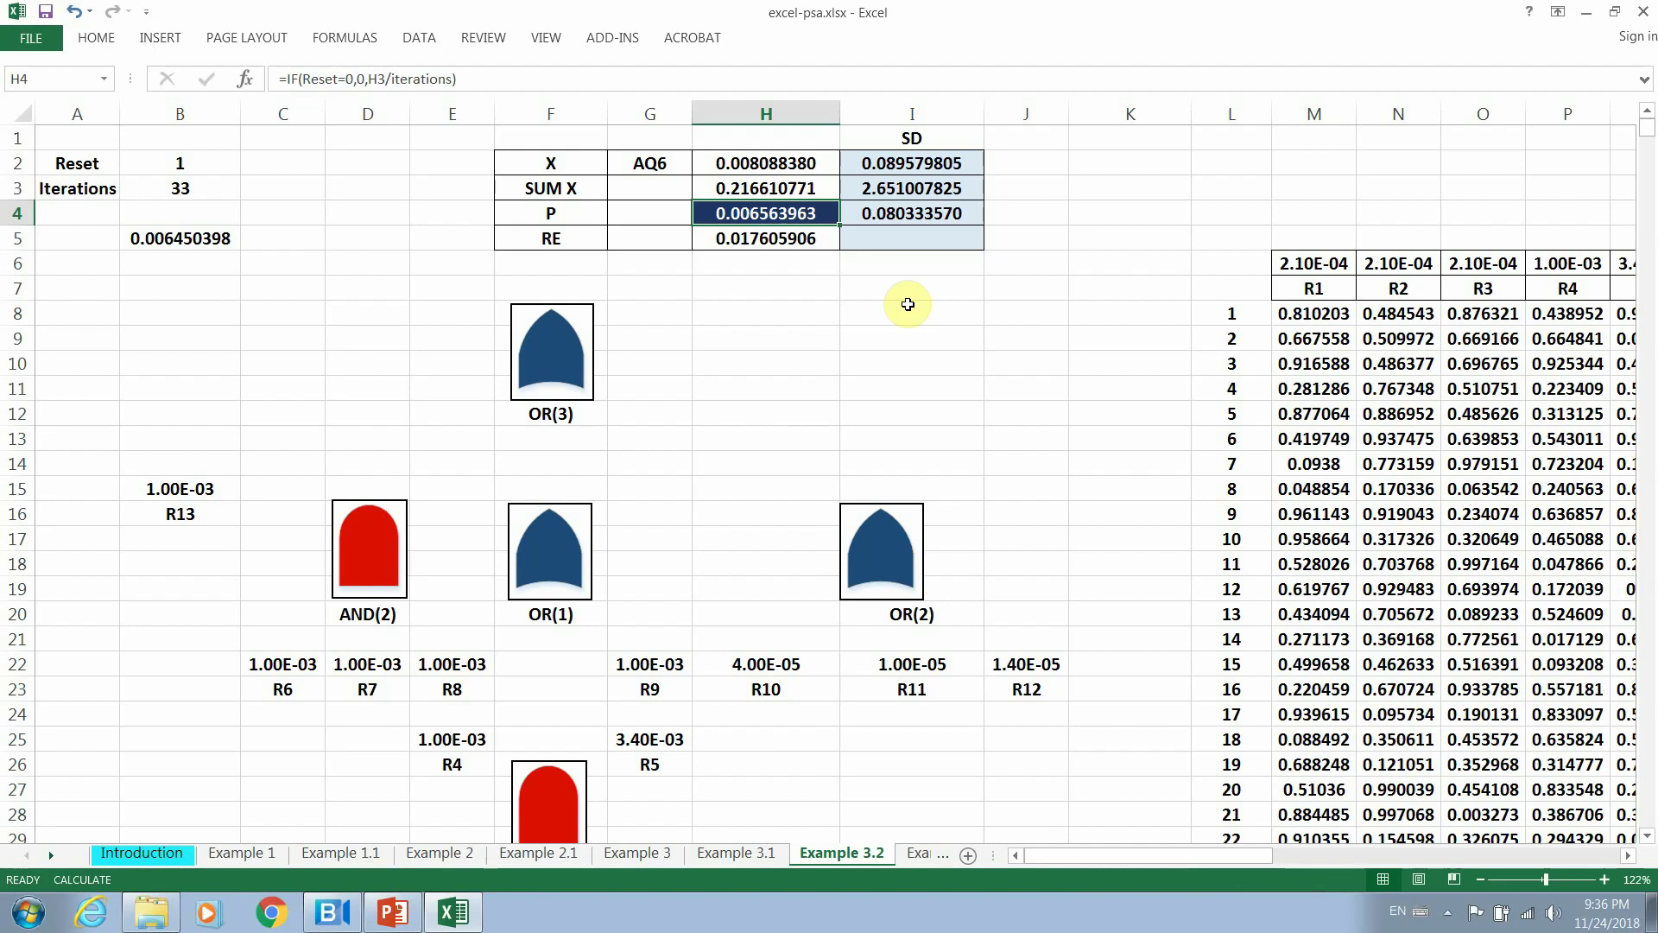
key("F9")
key("F9")
key("F9")
key("F9")
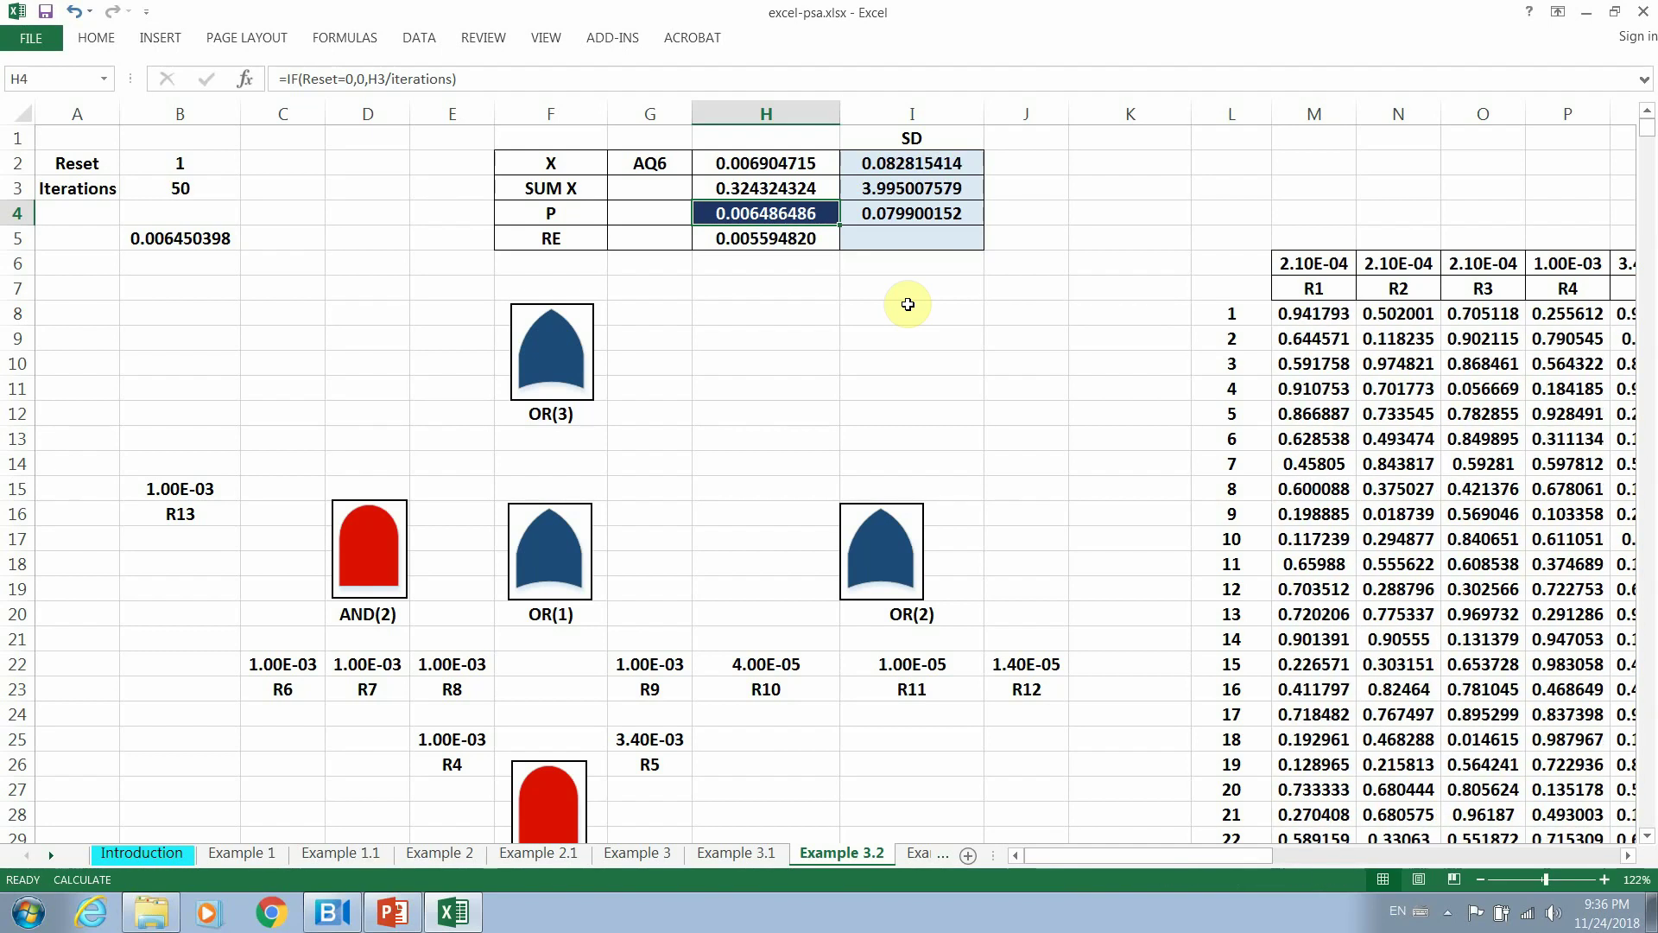
key("F9")
key("F9")
key("F9")
key("F9")
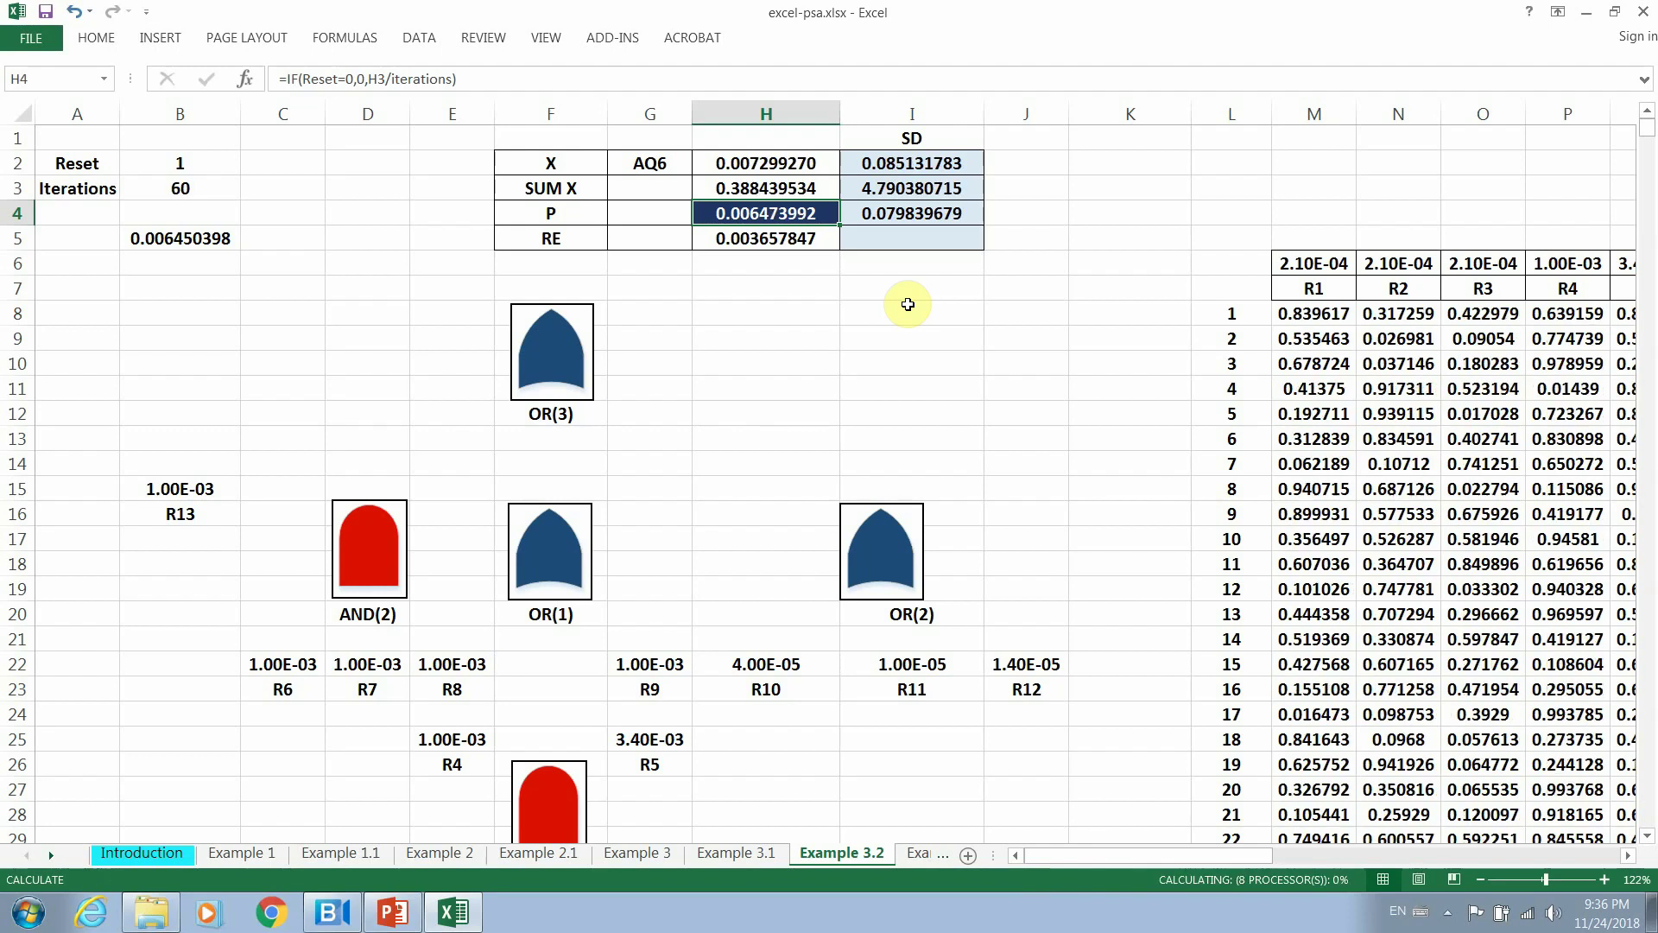
key("F9")
key("F9")
key("F9")
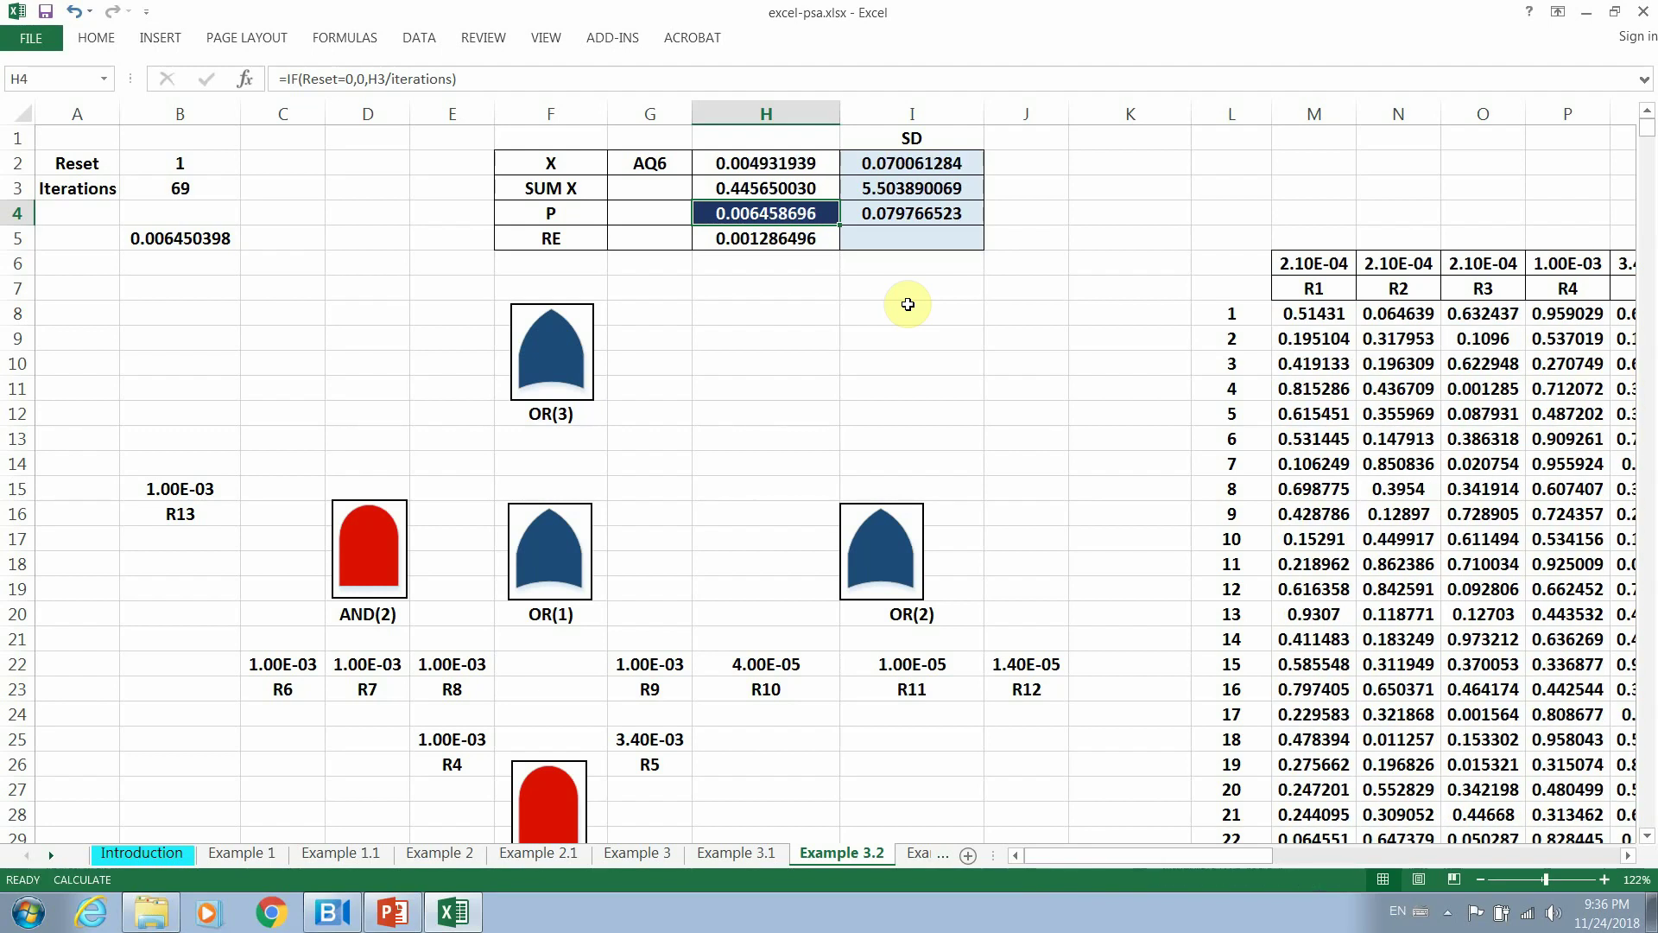
key("F9")
key("F9")
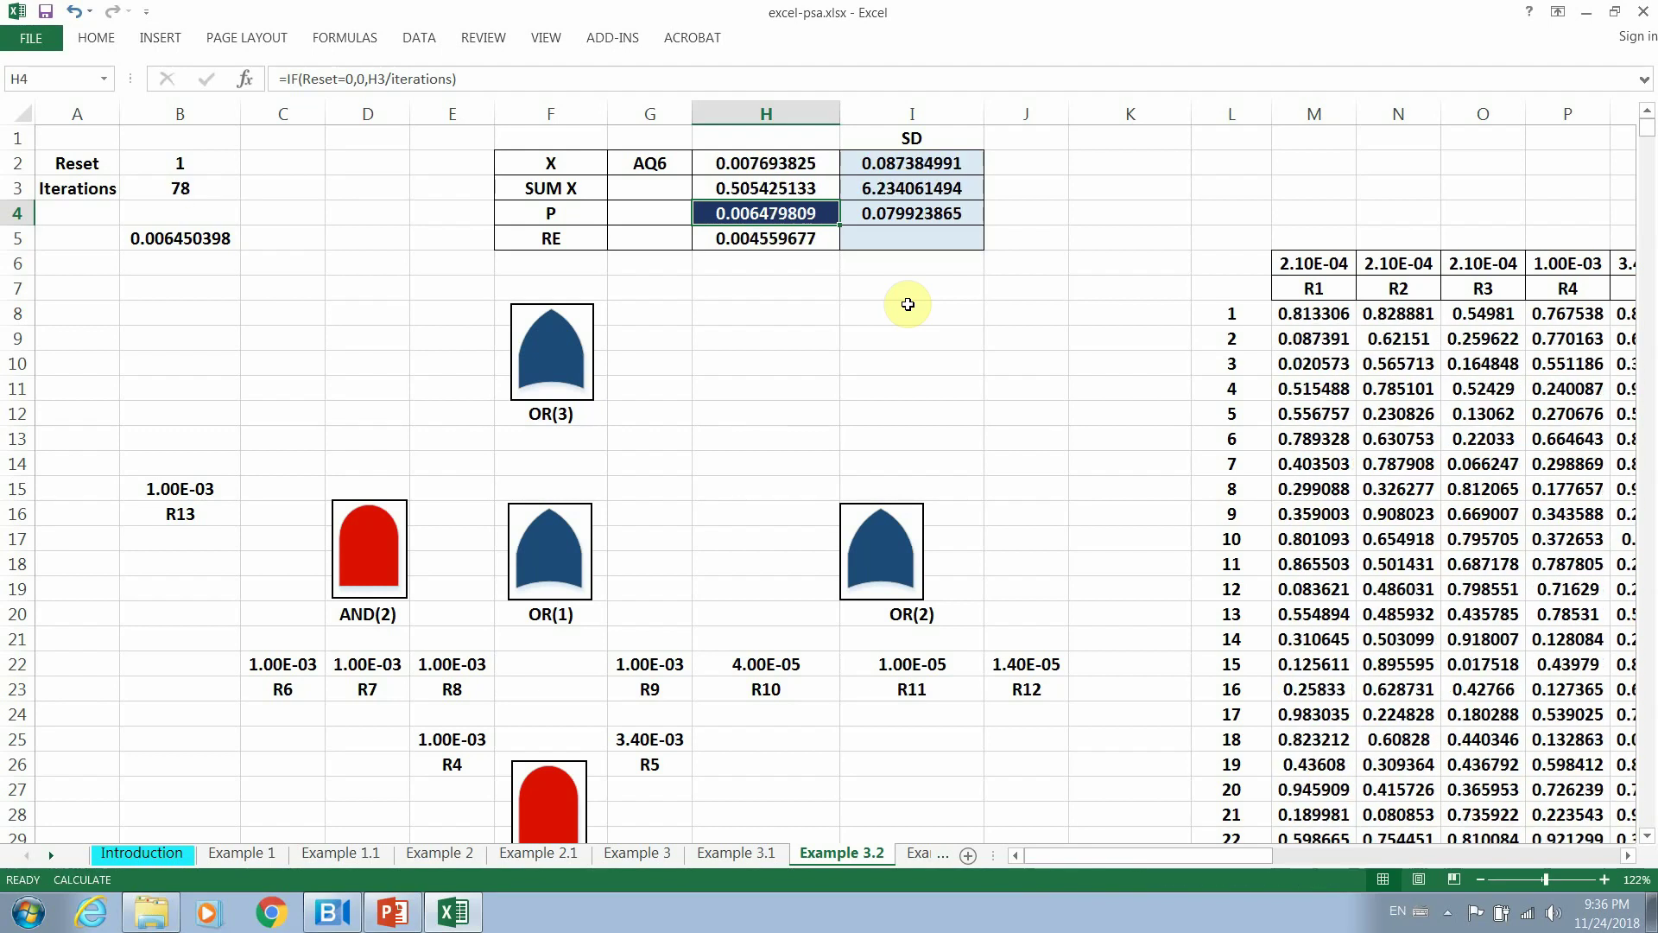
key("F9")
key("F9")
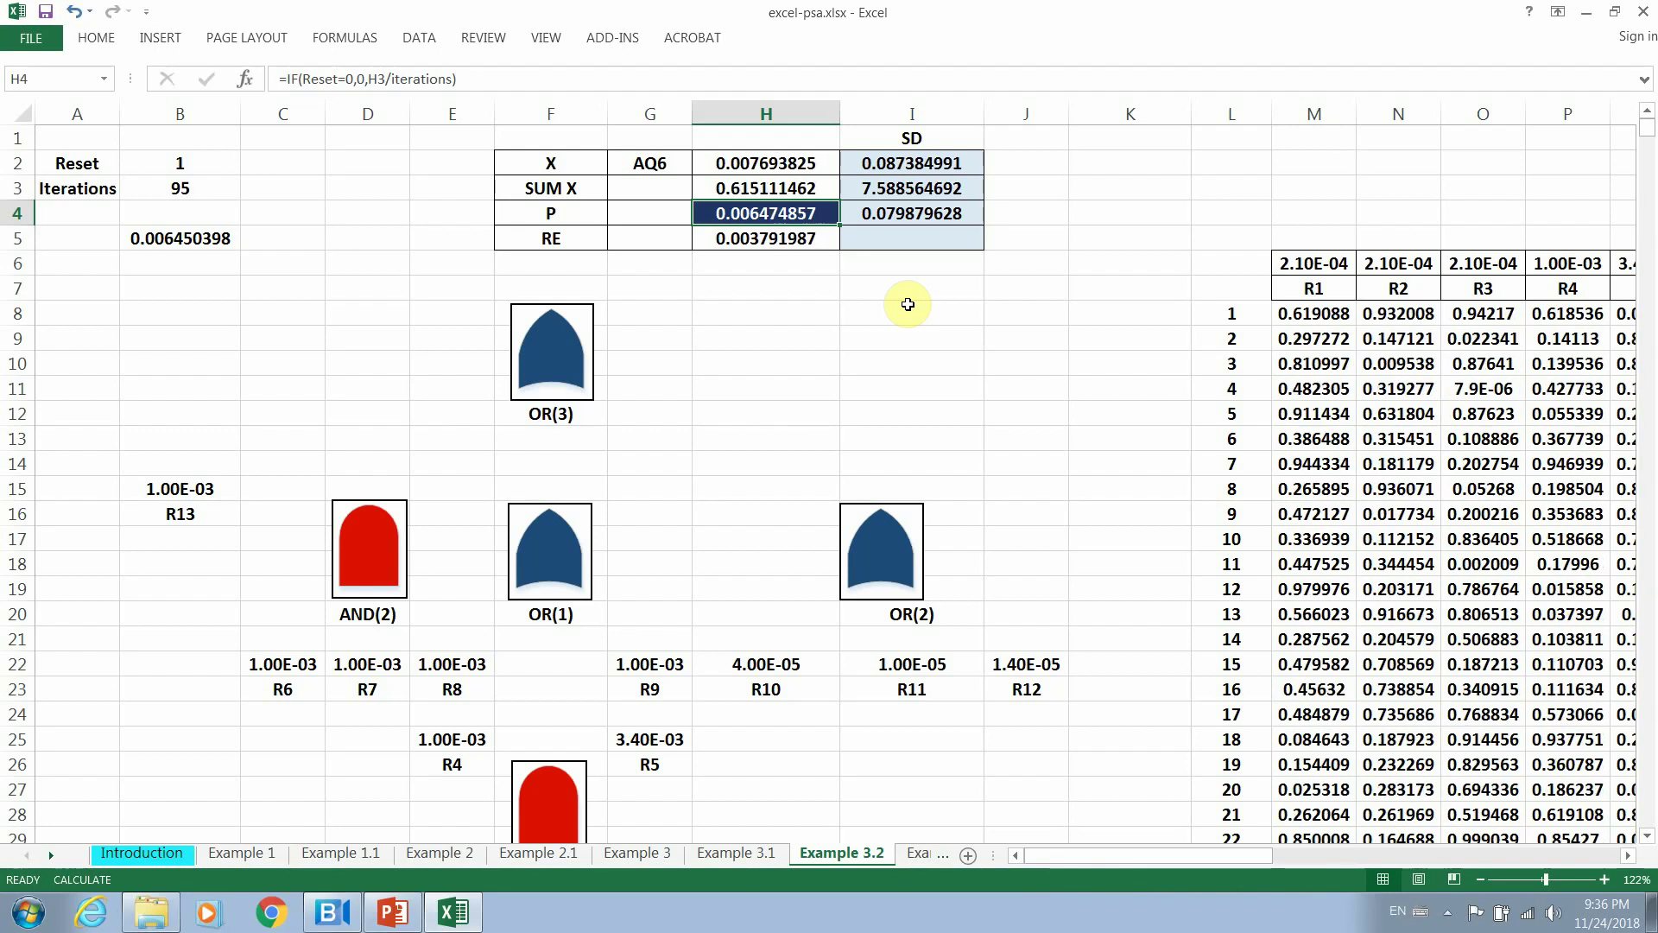
key("F9")
key("F9")
key("F9")
key("F9")
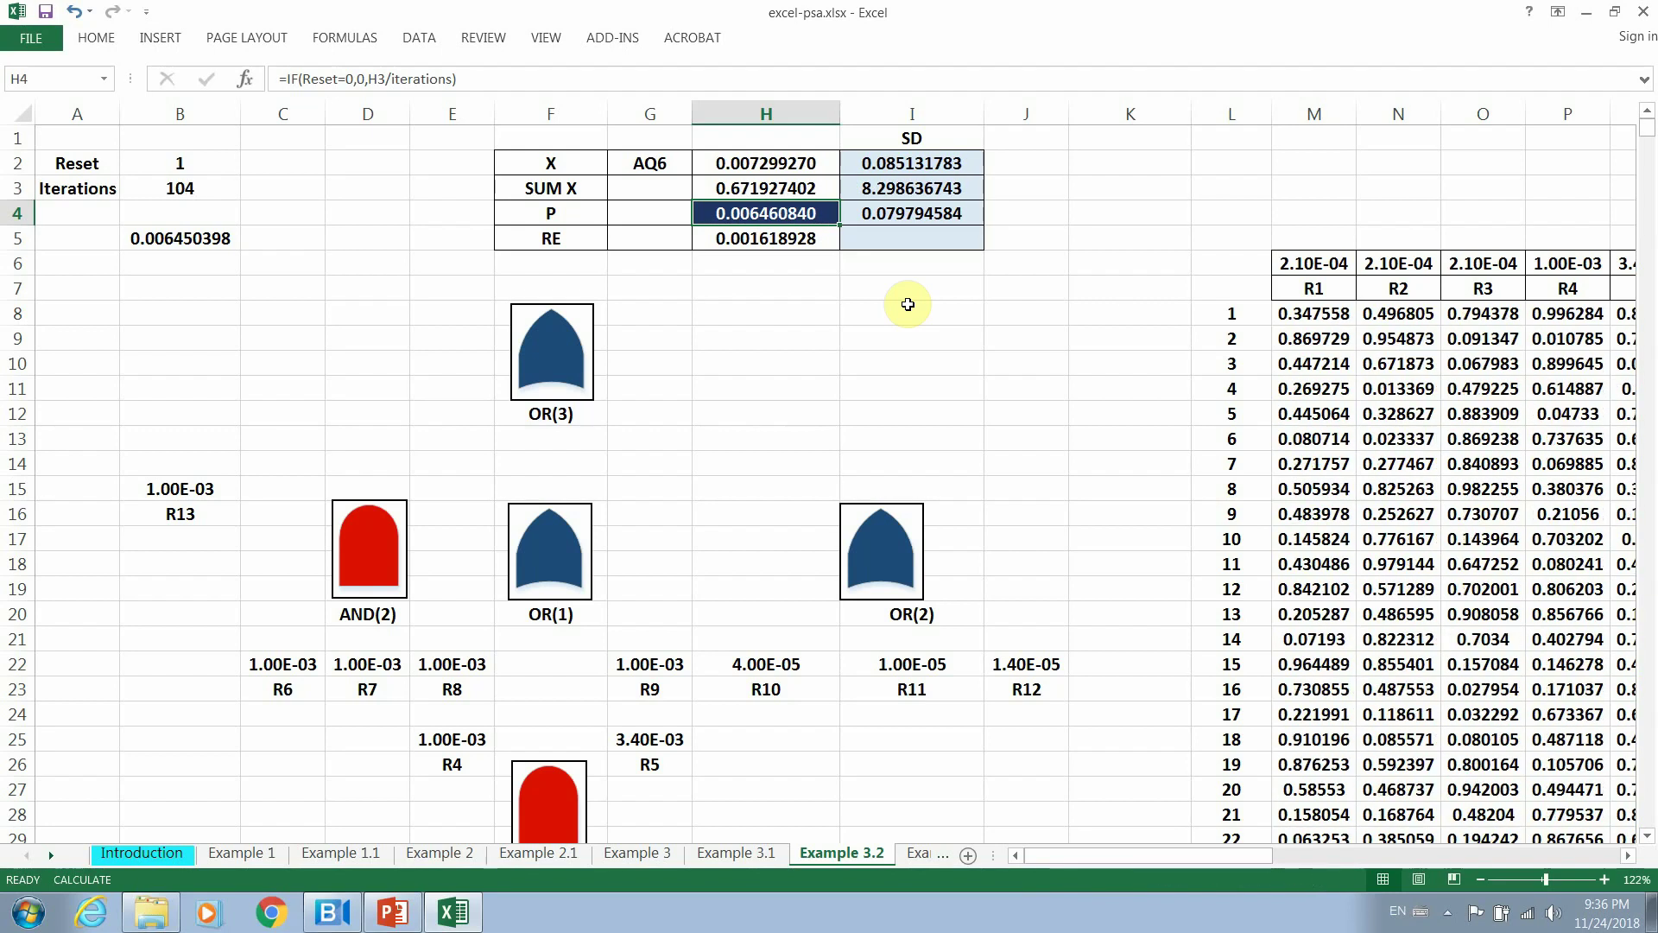
key("F9")
key("F9")
key("F9")
key("F9")
key("F9")
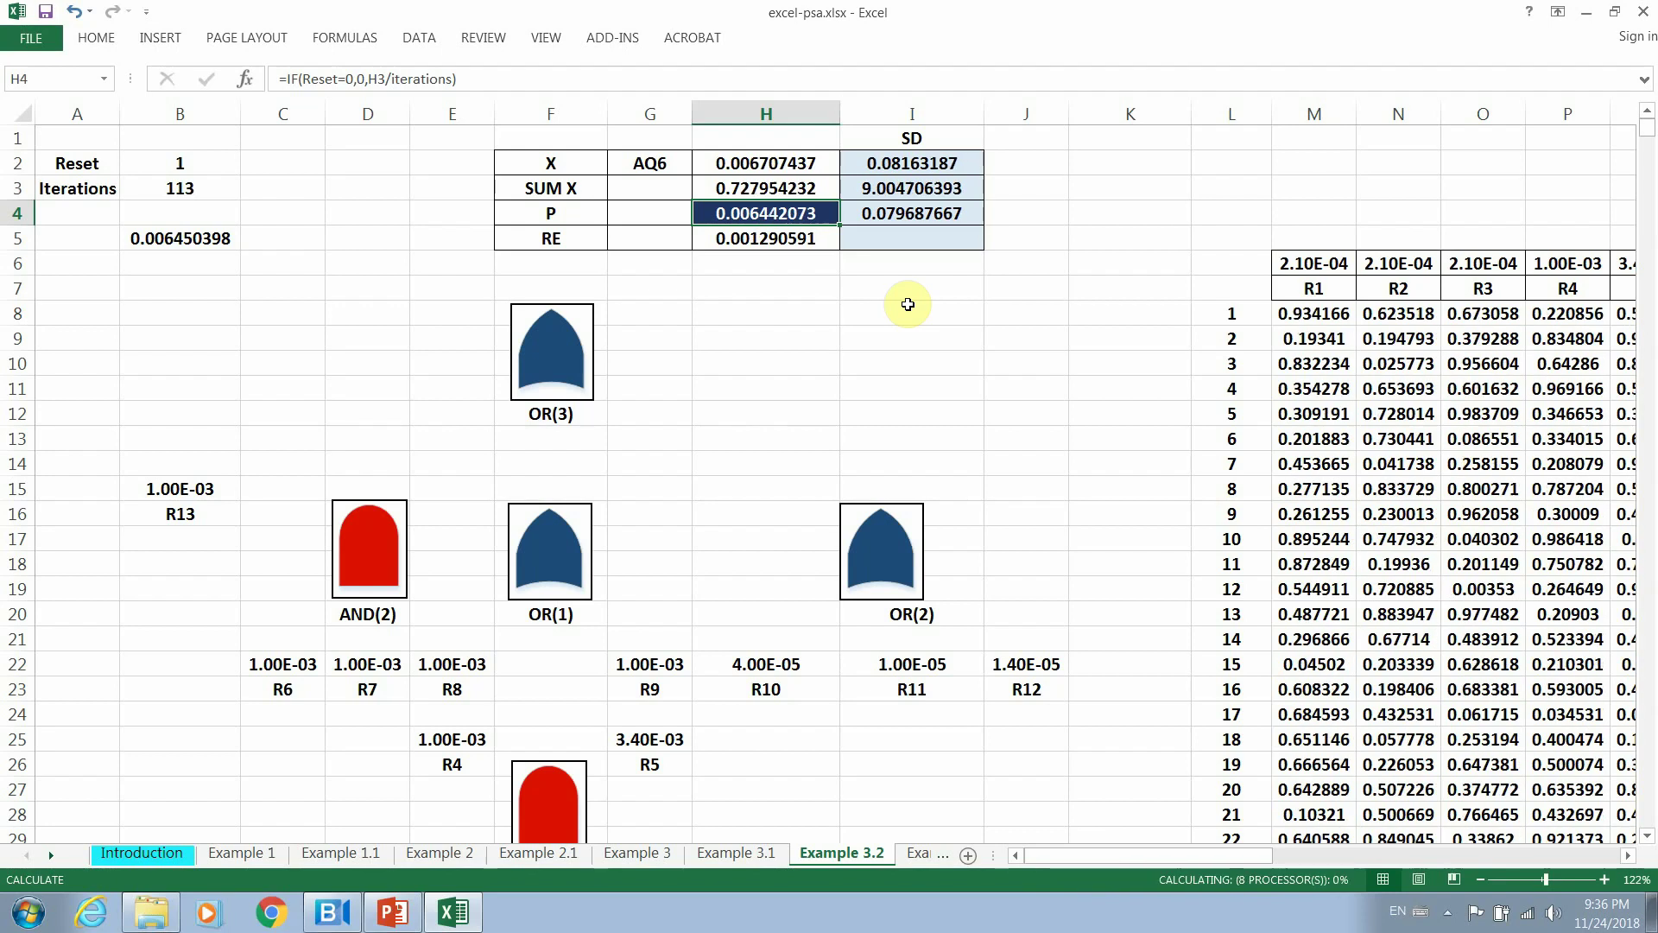
key("F9")
key("F9")
key("F9")
key("F9")
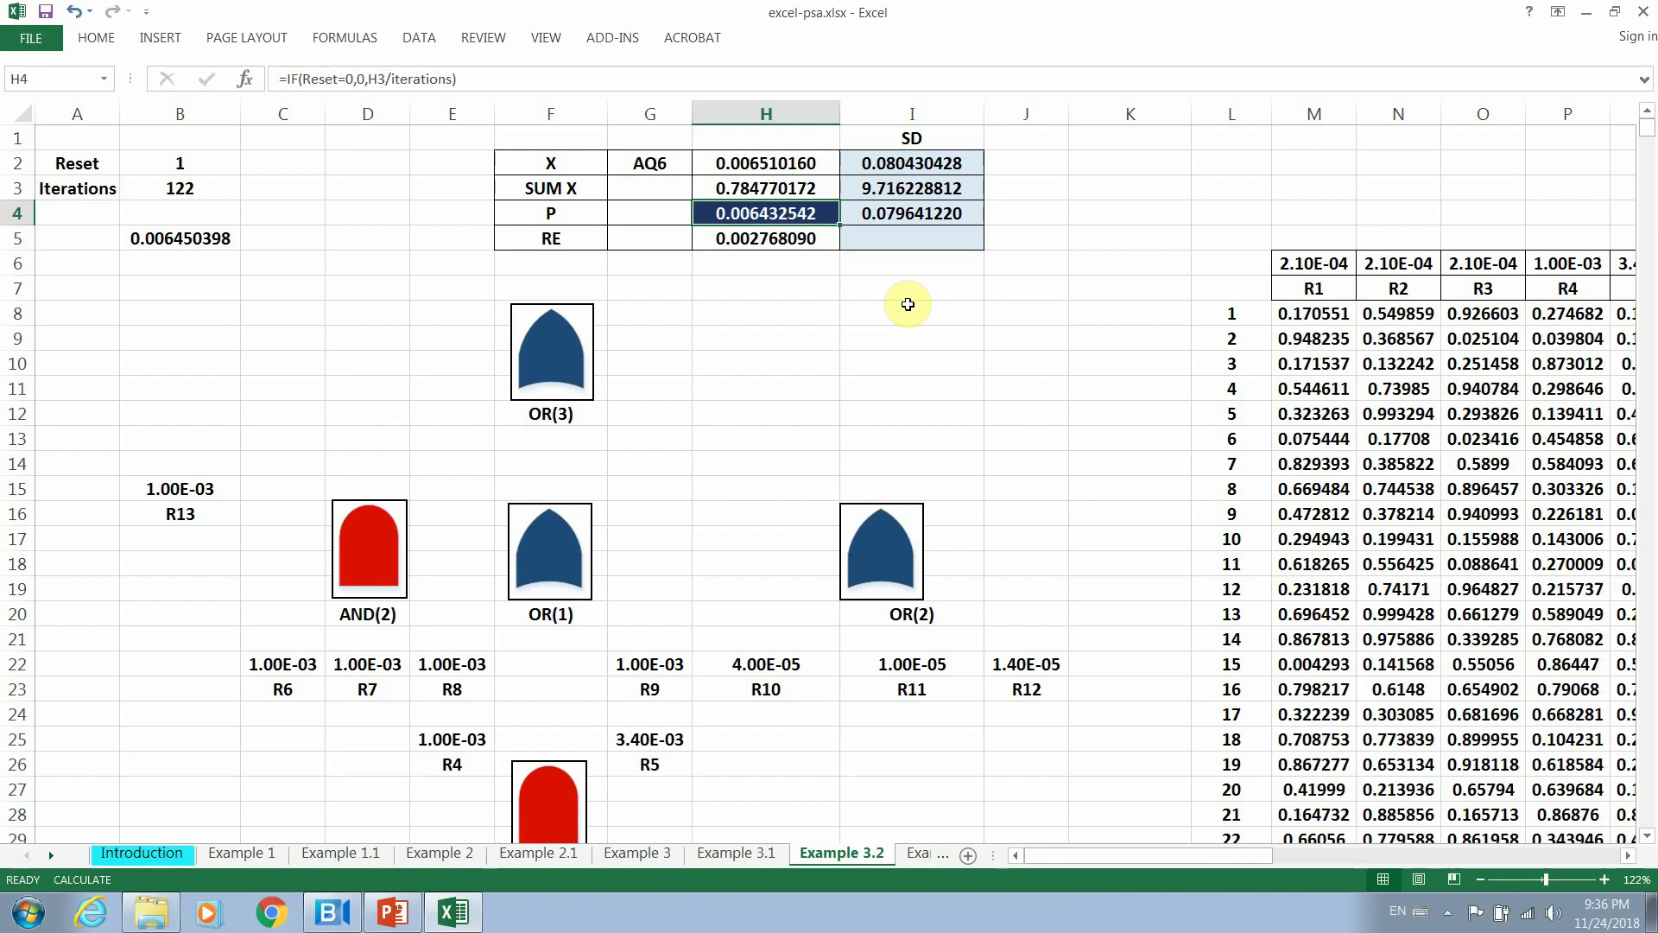
key("F9")
key("F9")
key("F9")
key("F9")
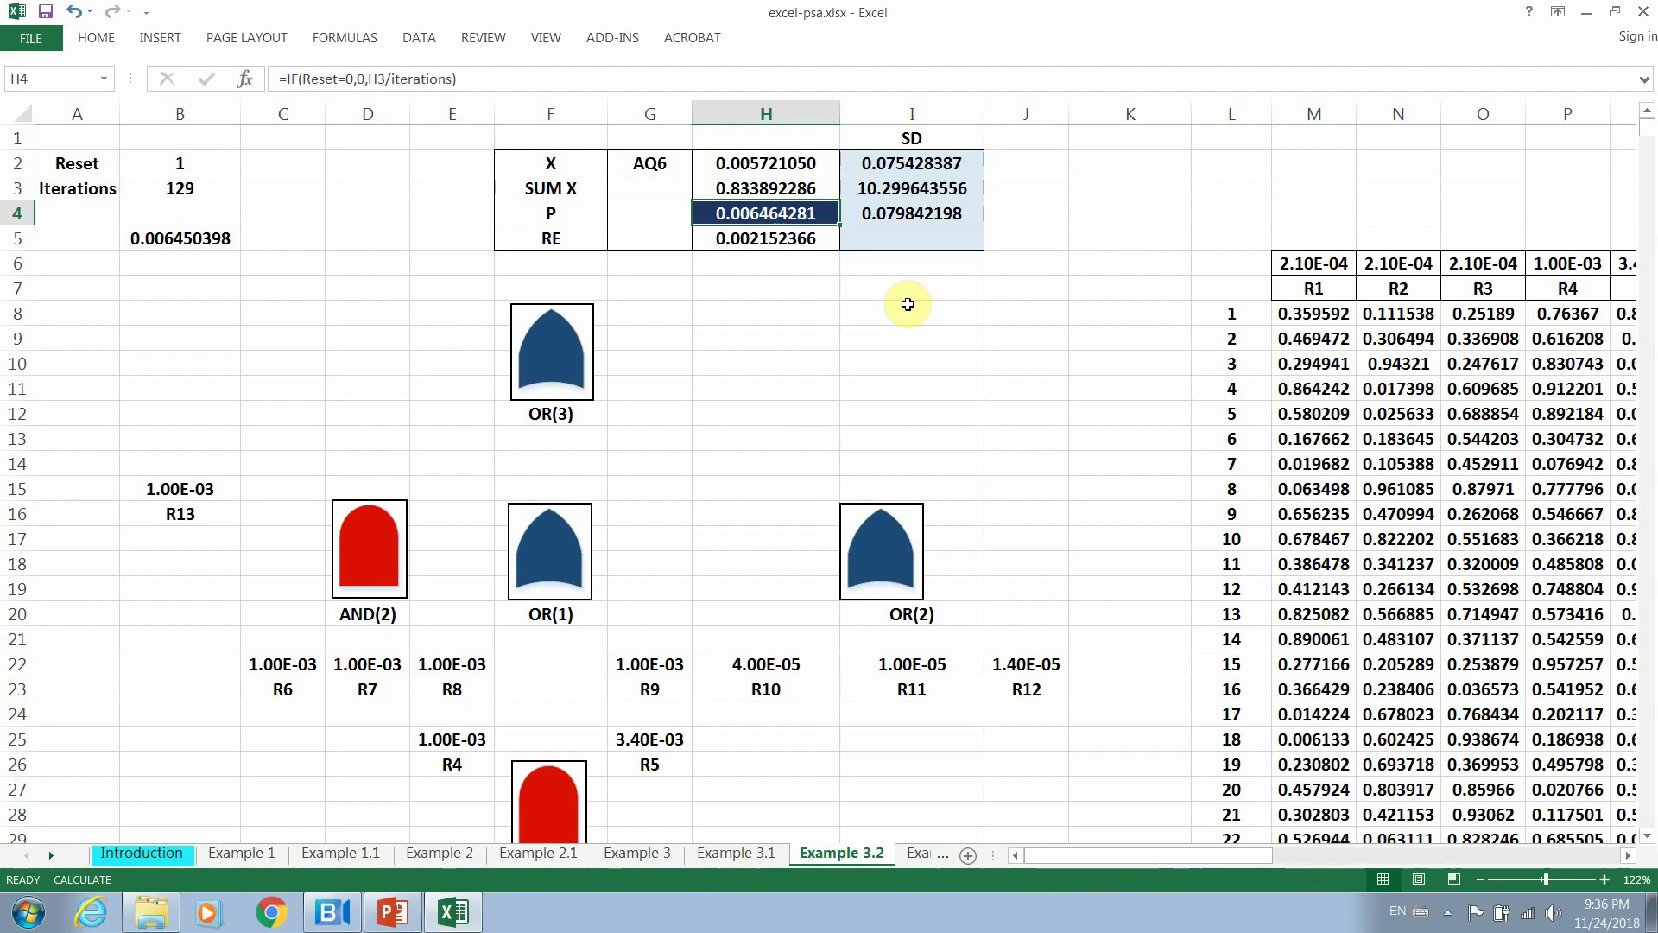
key("F9")
key("F9")
key("F9")
key("F9")
key("F9")
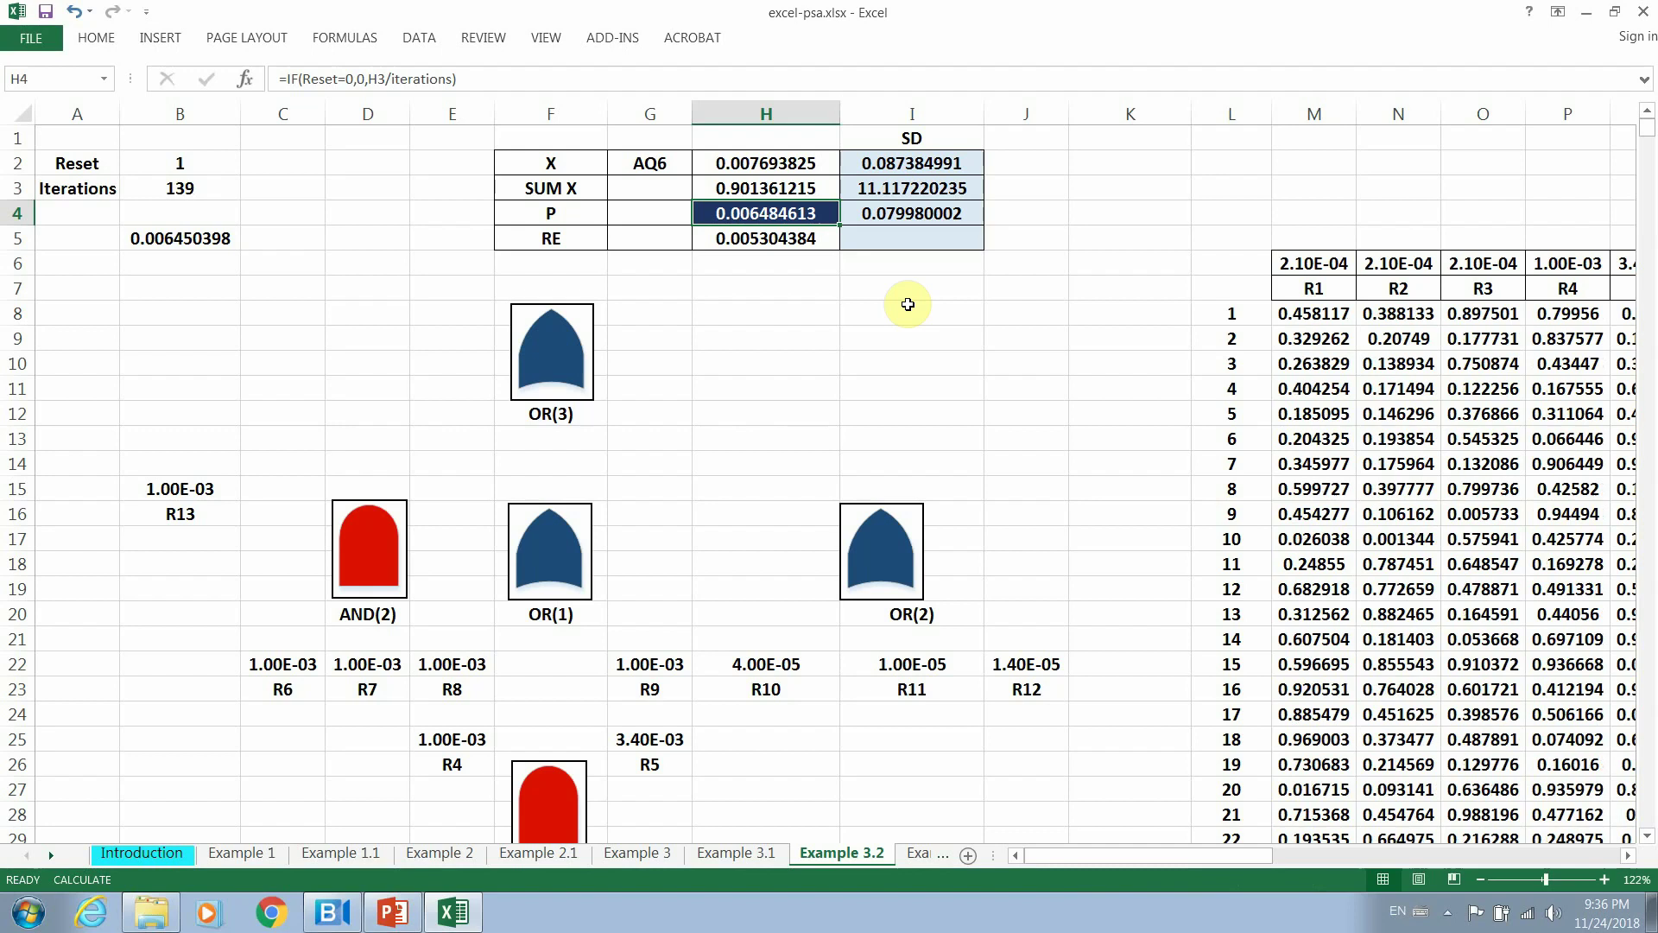
key("F9")
key("F9")
key("F9")
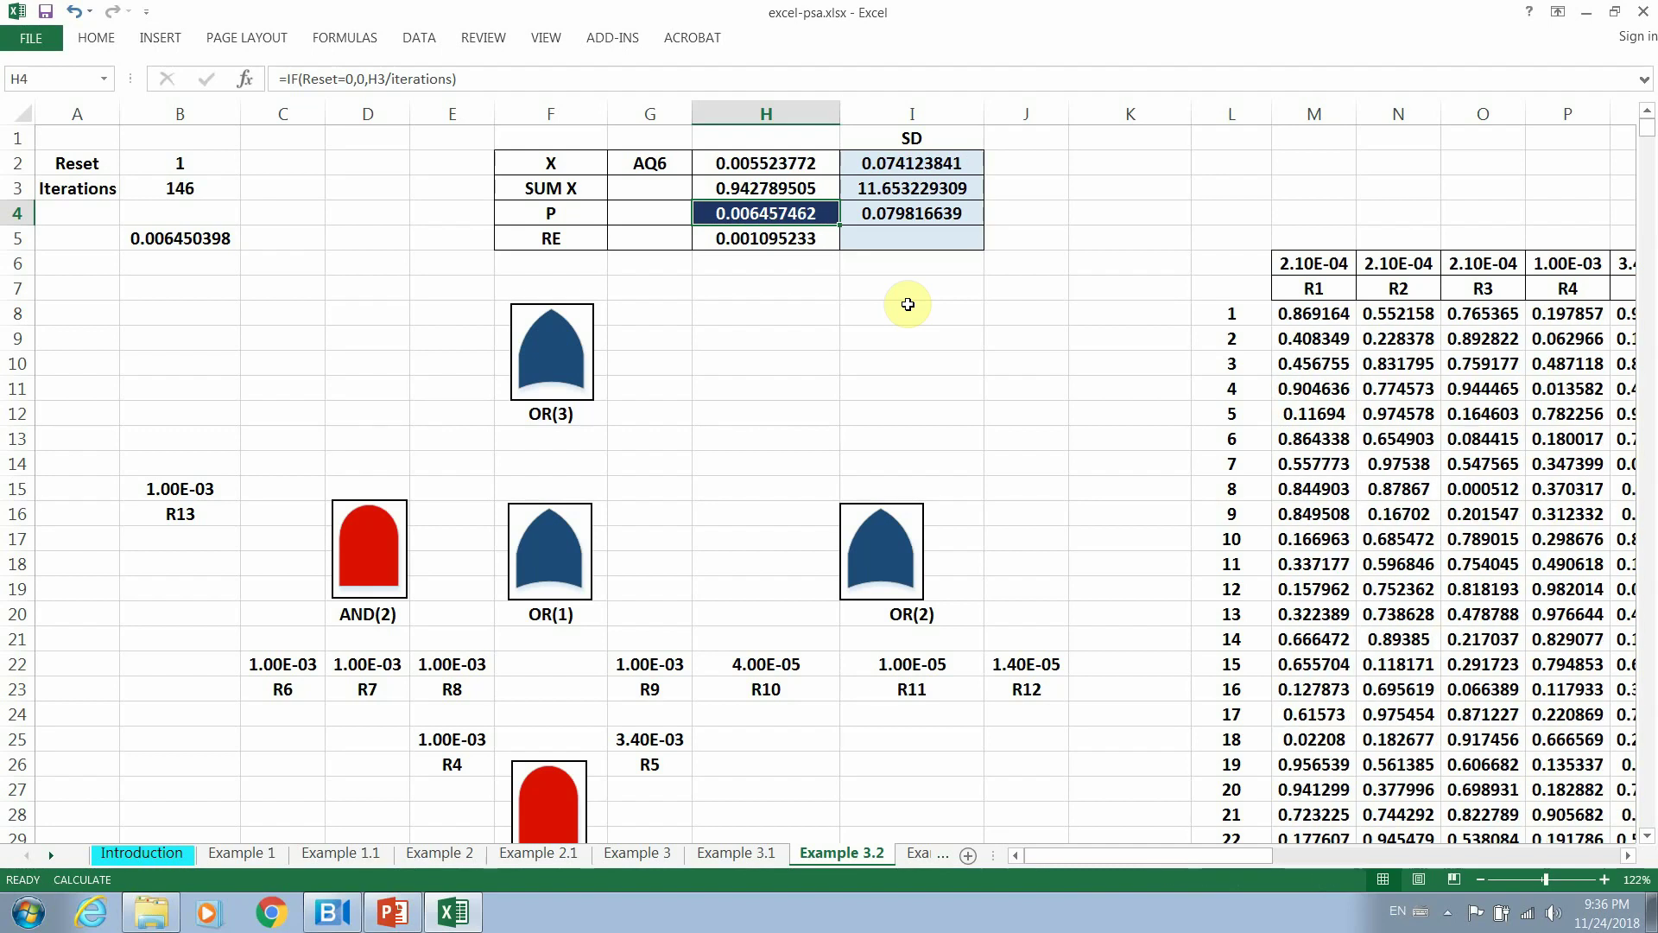
key("F9")
key("F9")
key("F9")
key("F9")
key("F9")
key("F9")
key("F9")
key("F9")
key("F9")
key("F9")
key("F9")
key("F9")
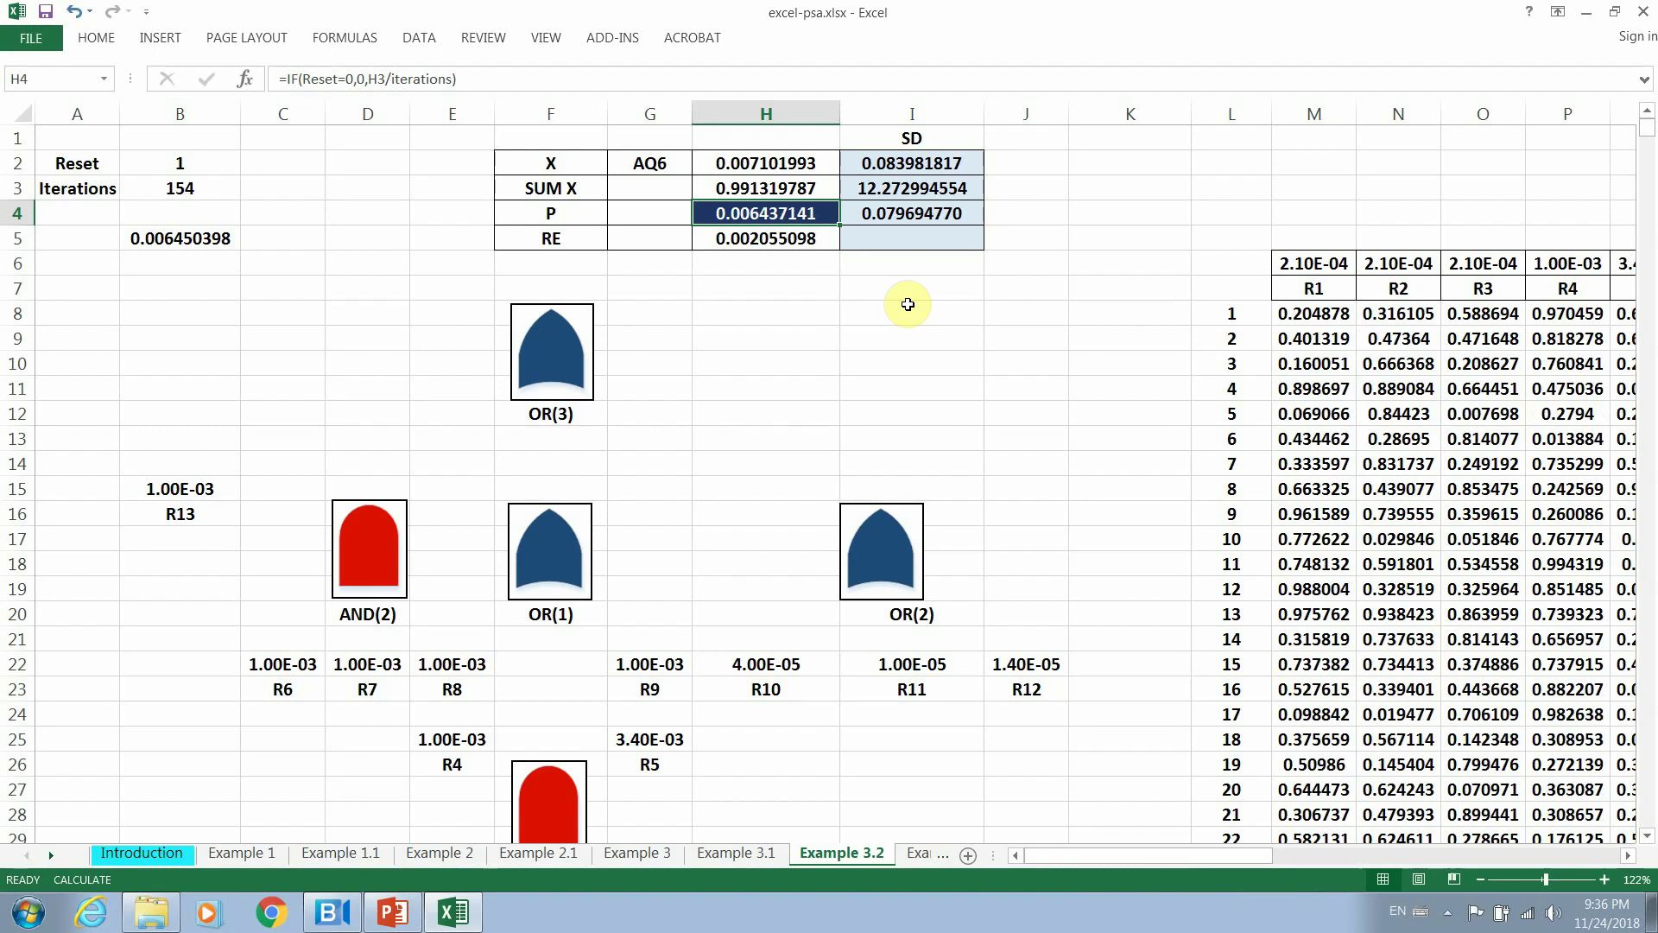
key("F9")
key("F9")
key("F9")
key("F9")
key("F9")
key("F9")
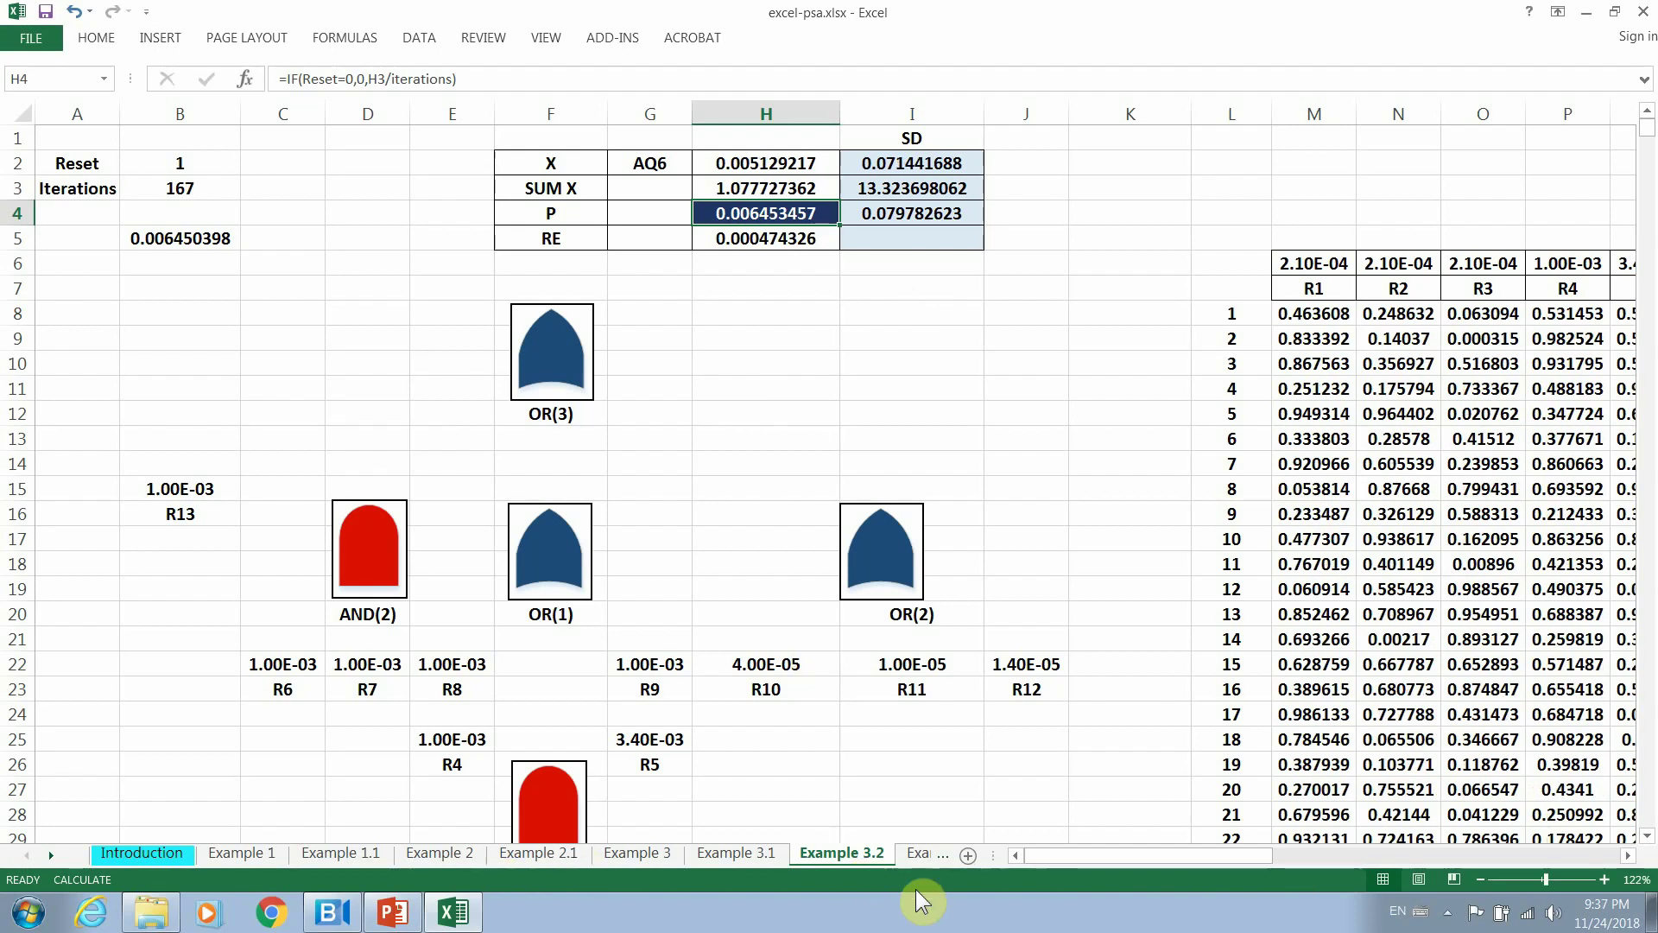
Open the Example 4 sheet and view the Failure of FSS fault tree down to its lowest basic events.
left_click(915, 853)
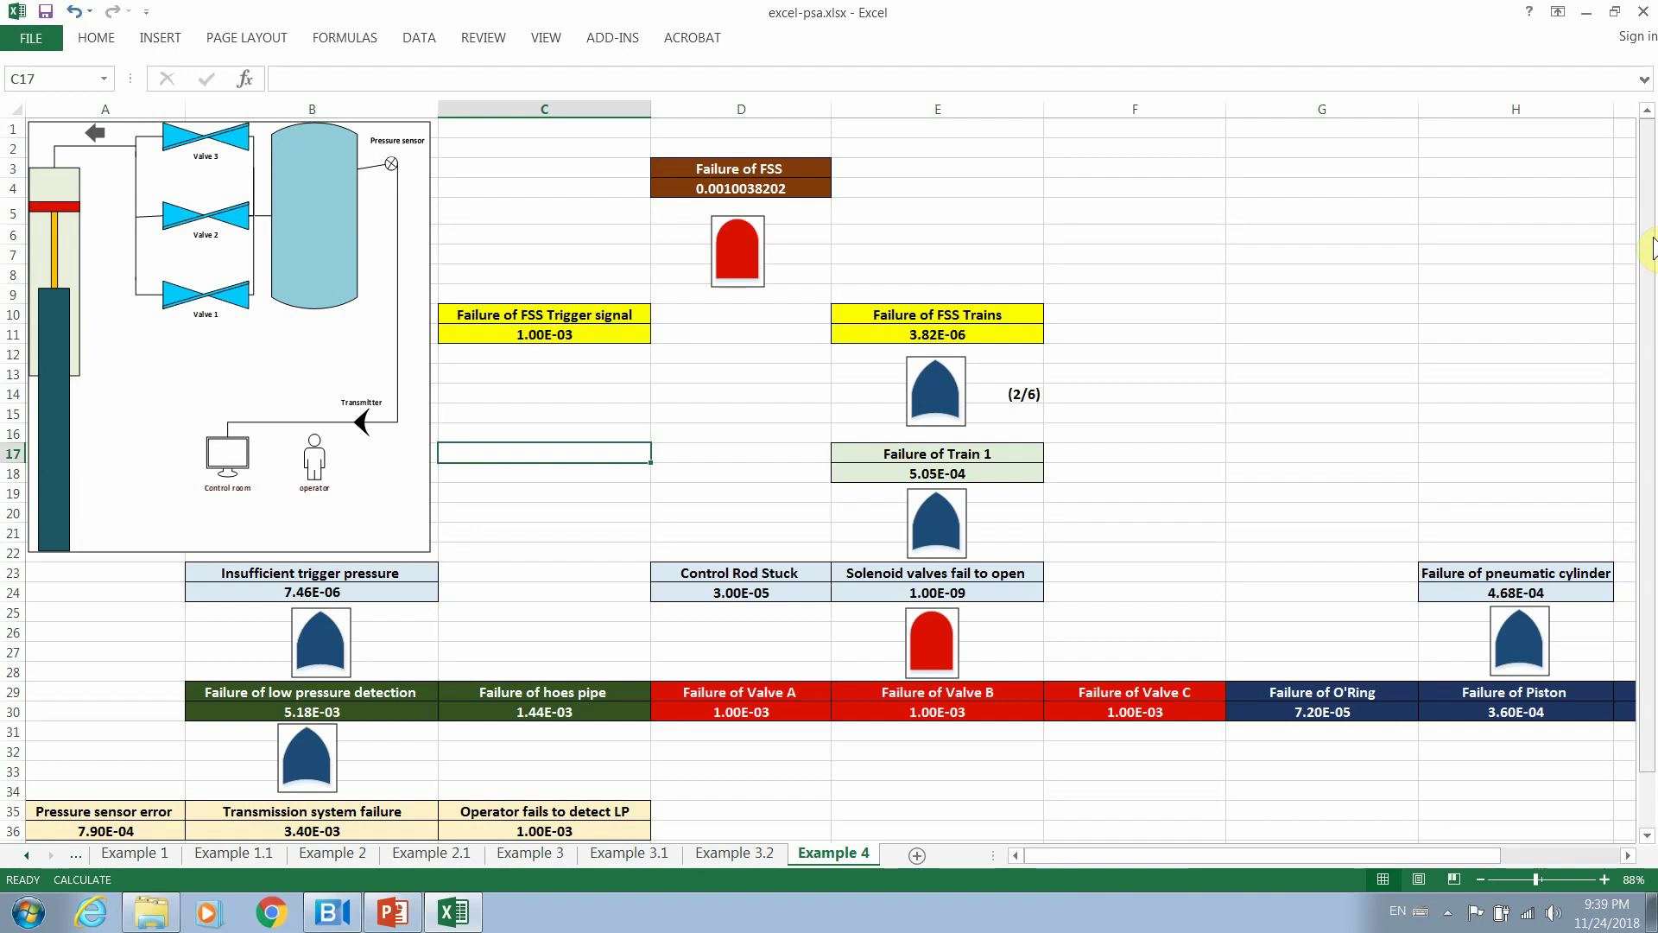
left_click_drag(1650, 246, 1649, 321)
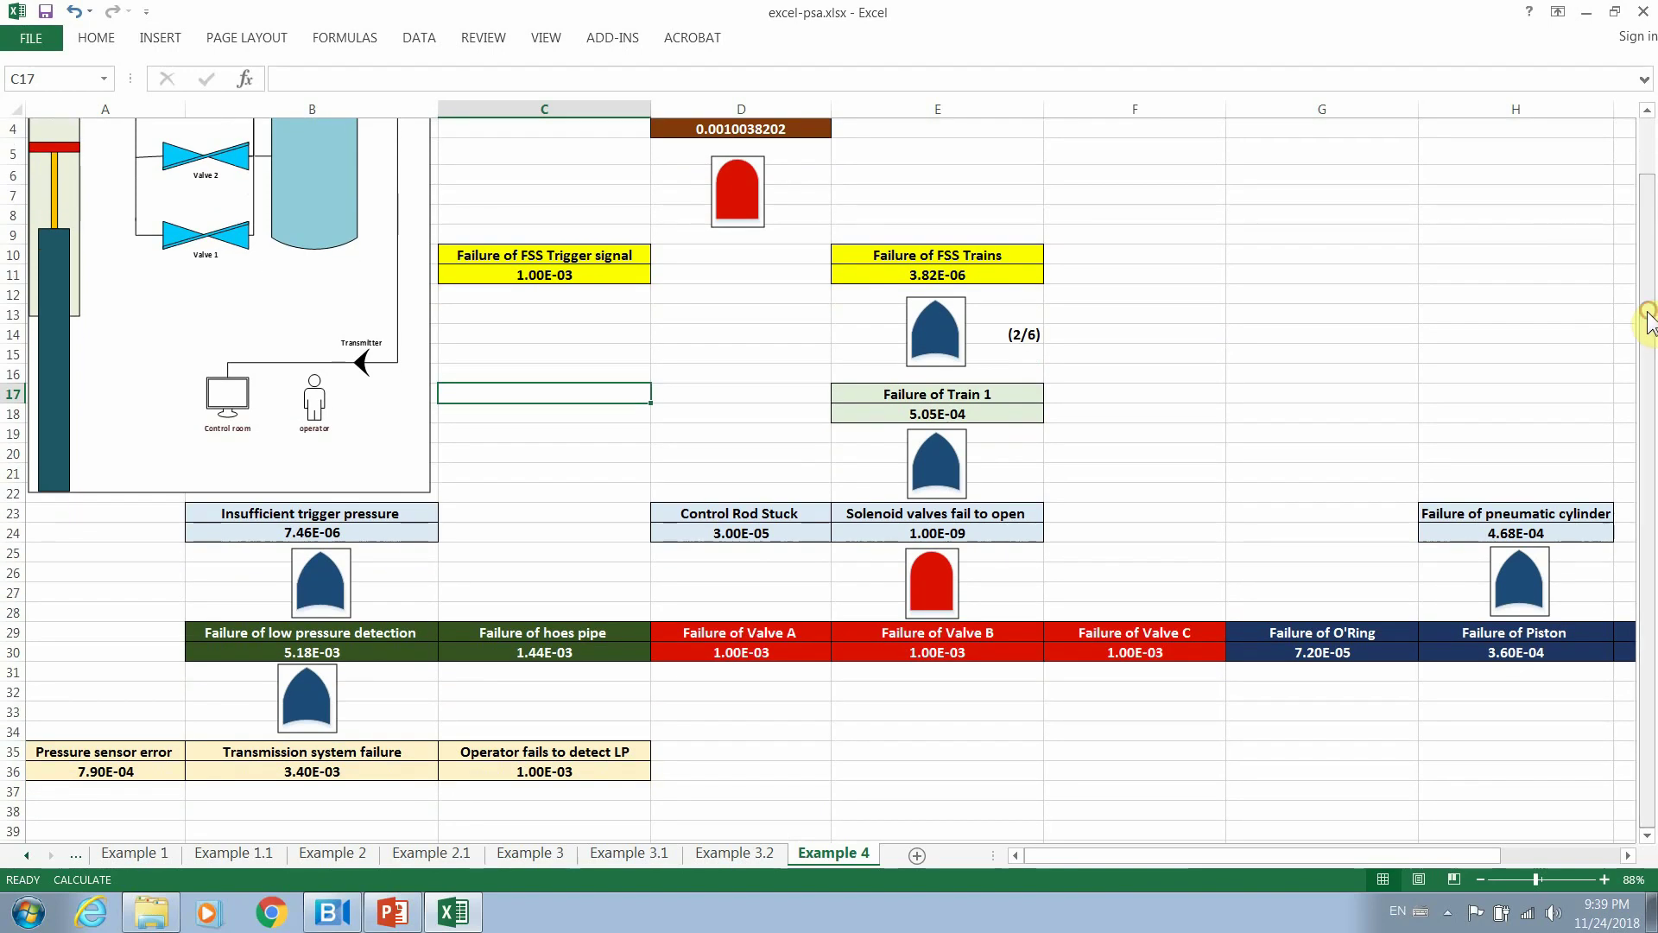
left_click(1101, 294)
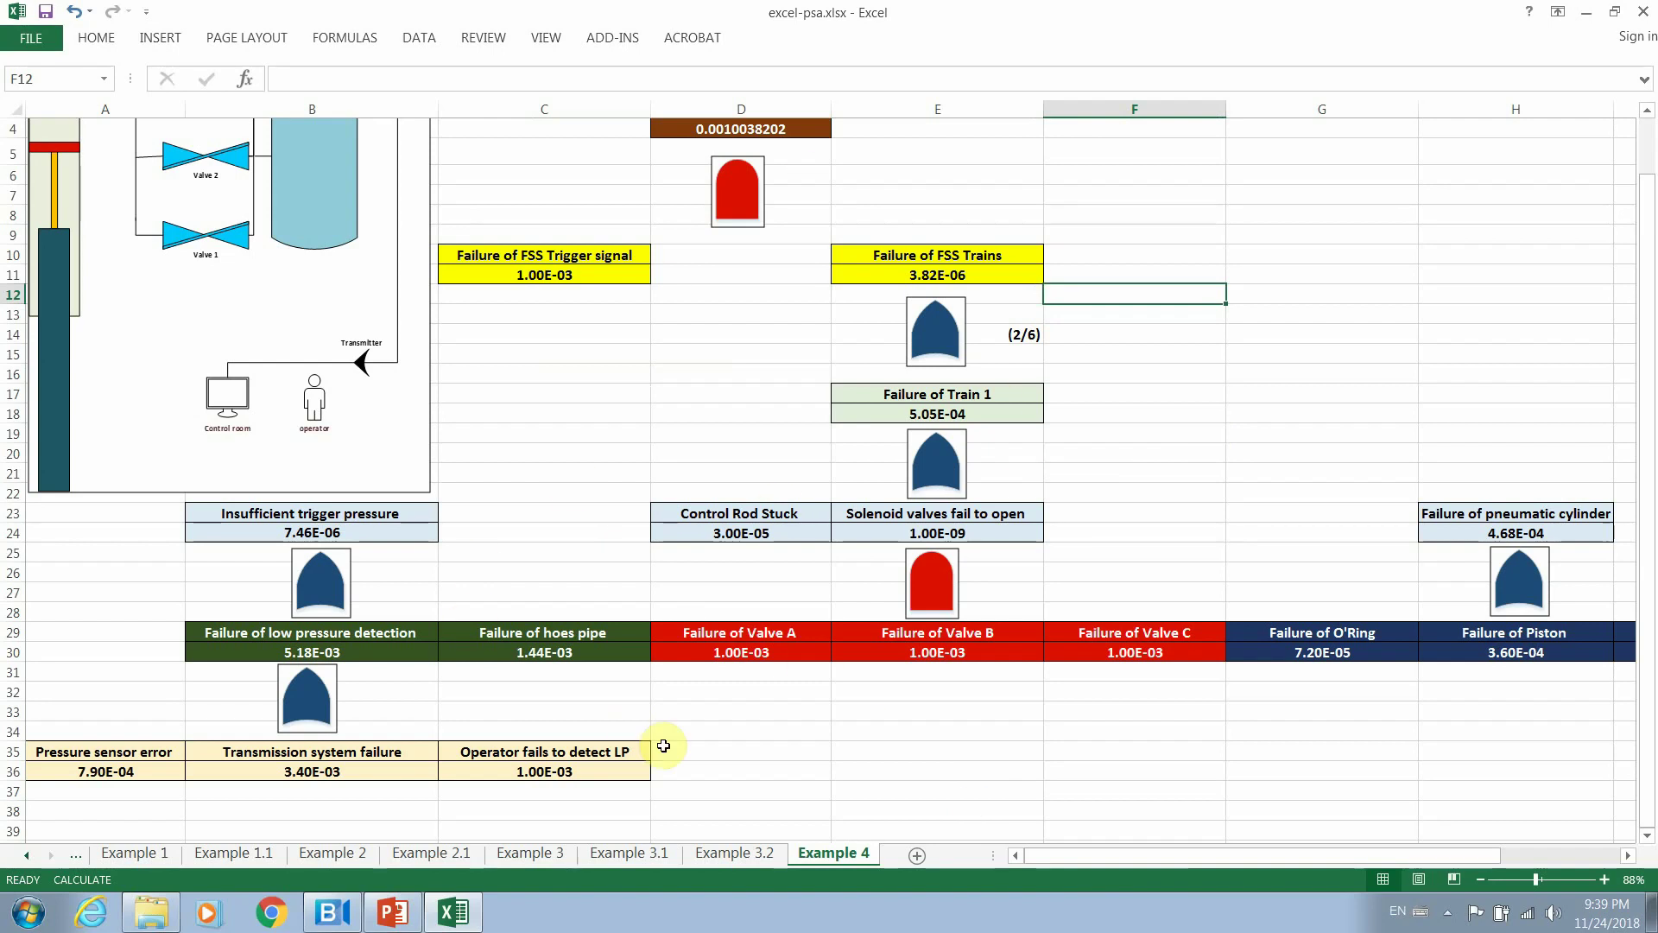
left_click(845, 805)
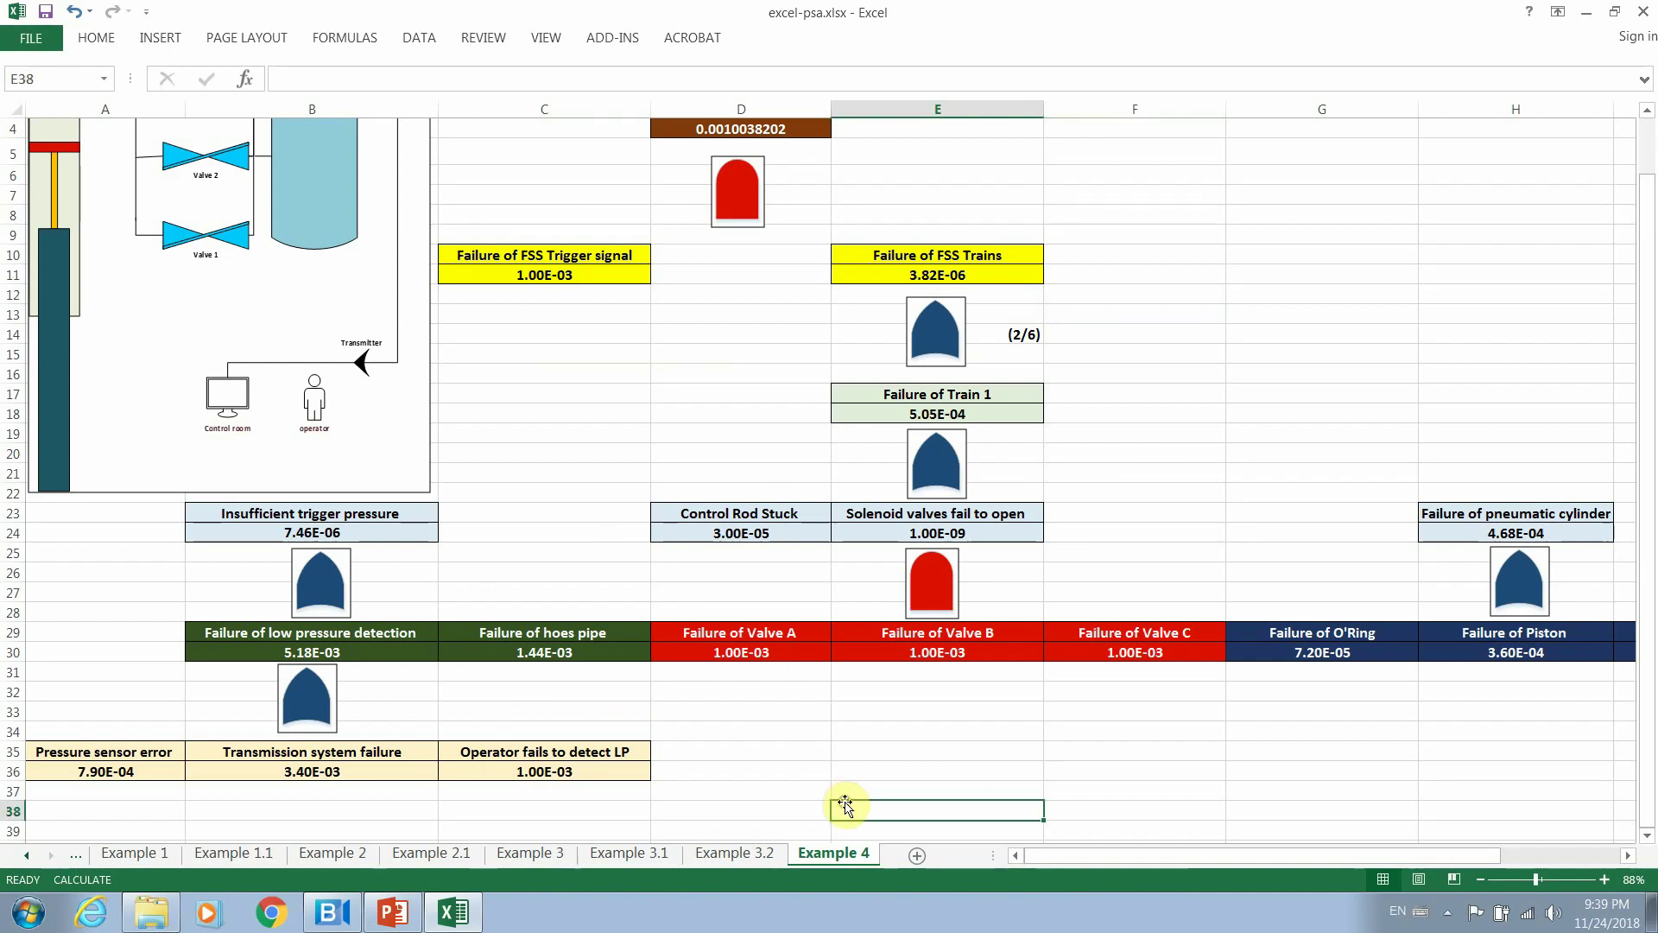
Examine Failure of low pressure detection against the system diagram and its pressure sensor, transmission system and operator failure events.
left_click(222, 629)
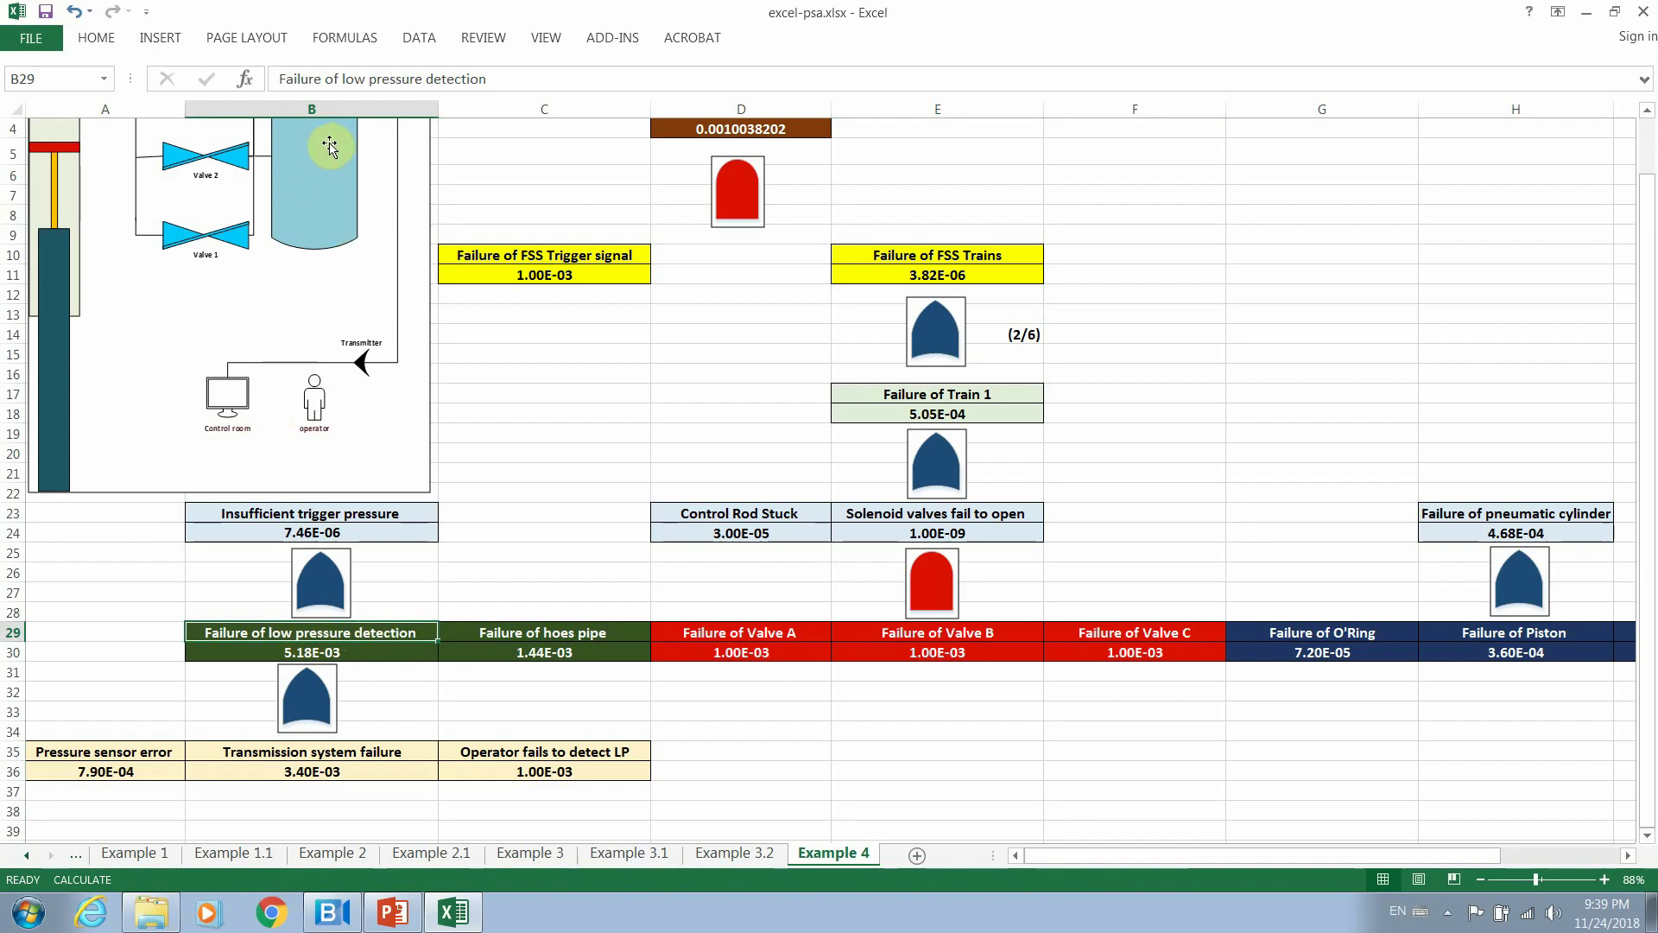
left_click(310, 186)
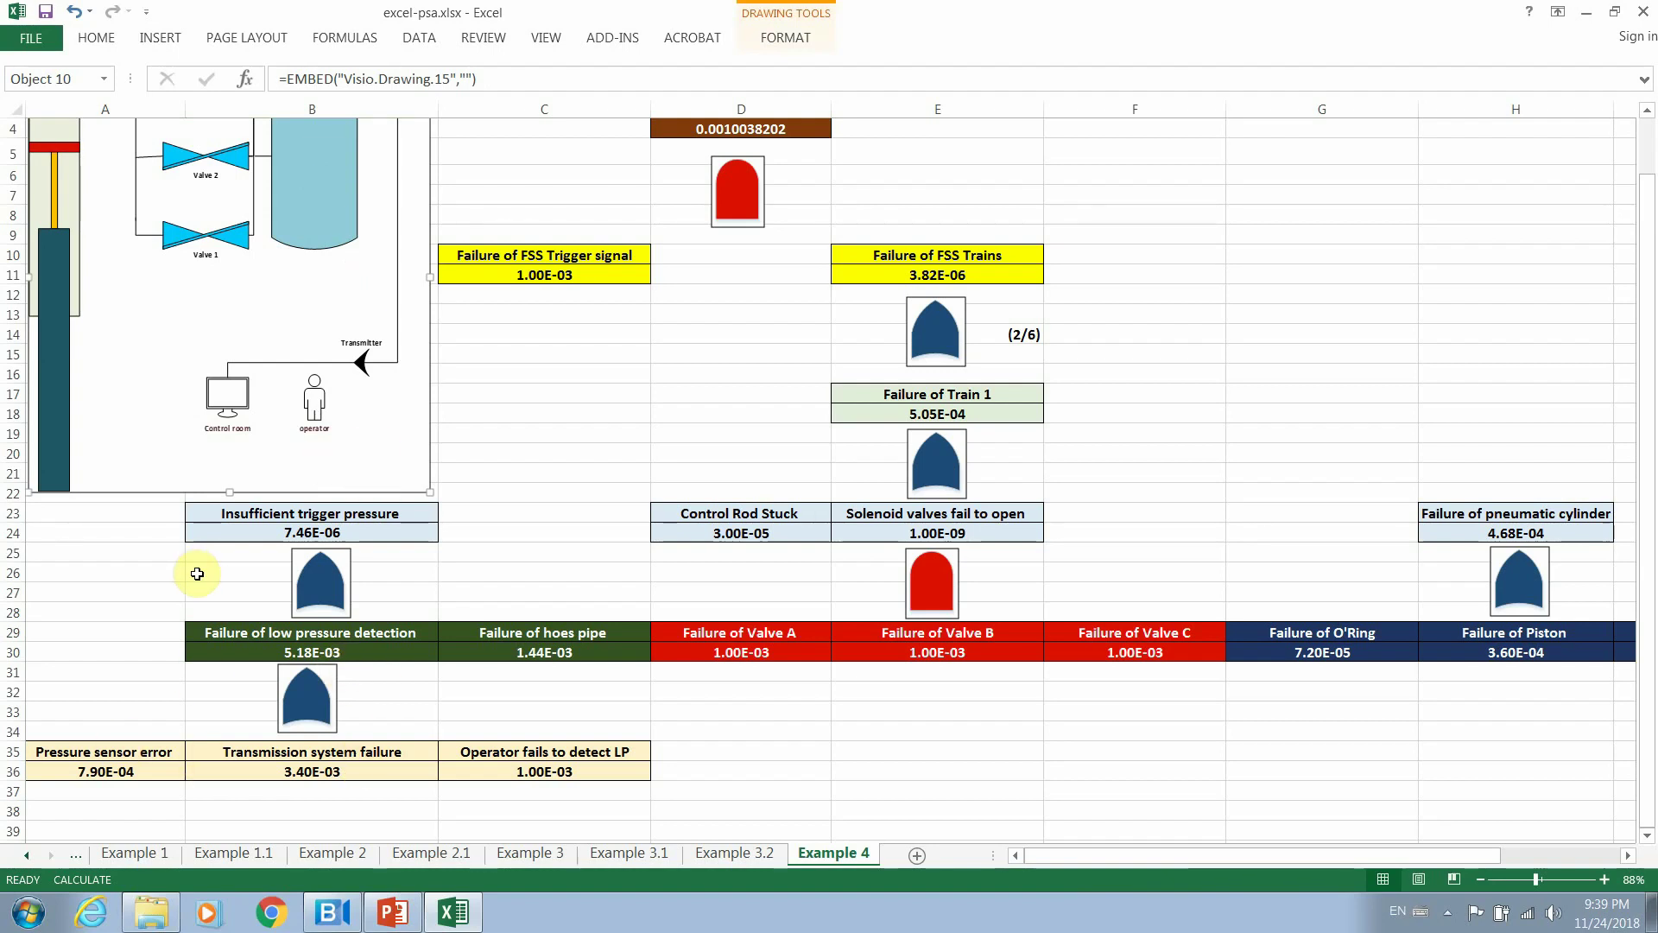
left_click(103, 756)
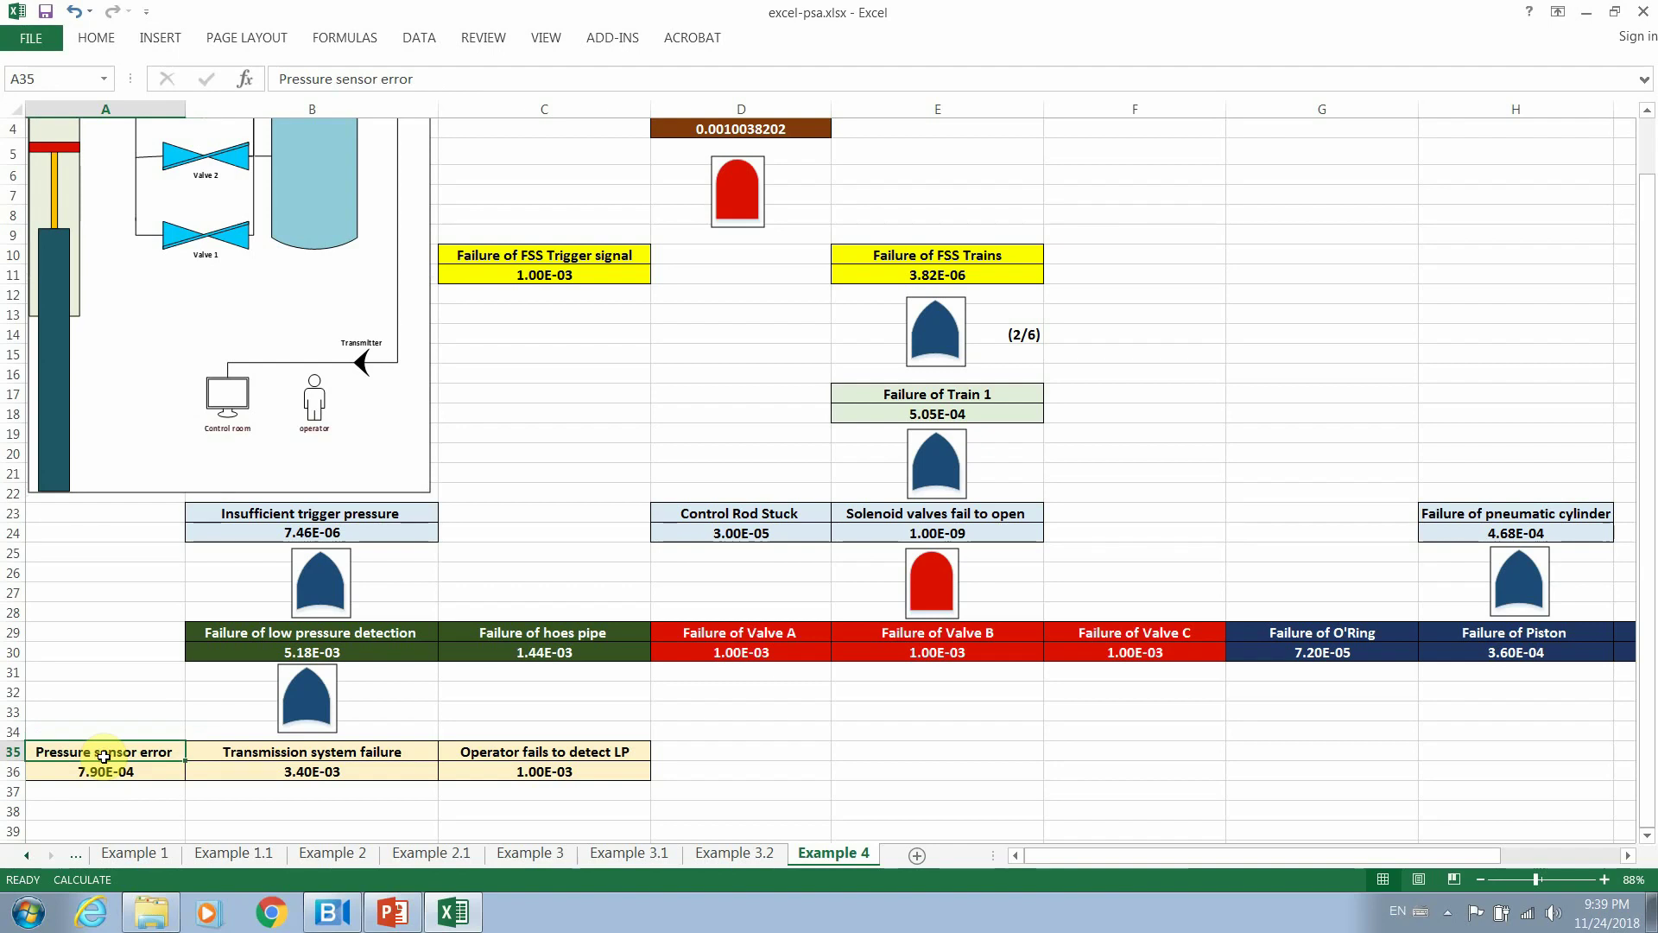
left_click(325, 754)
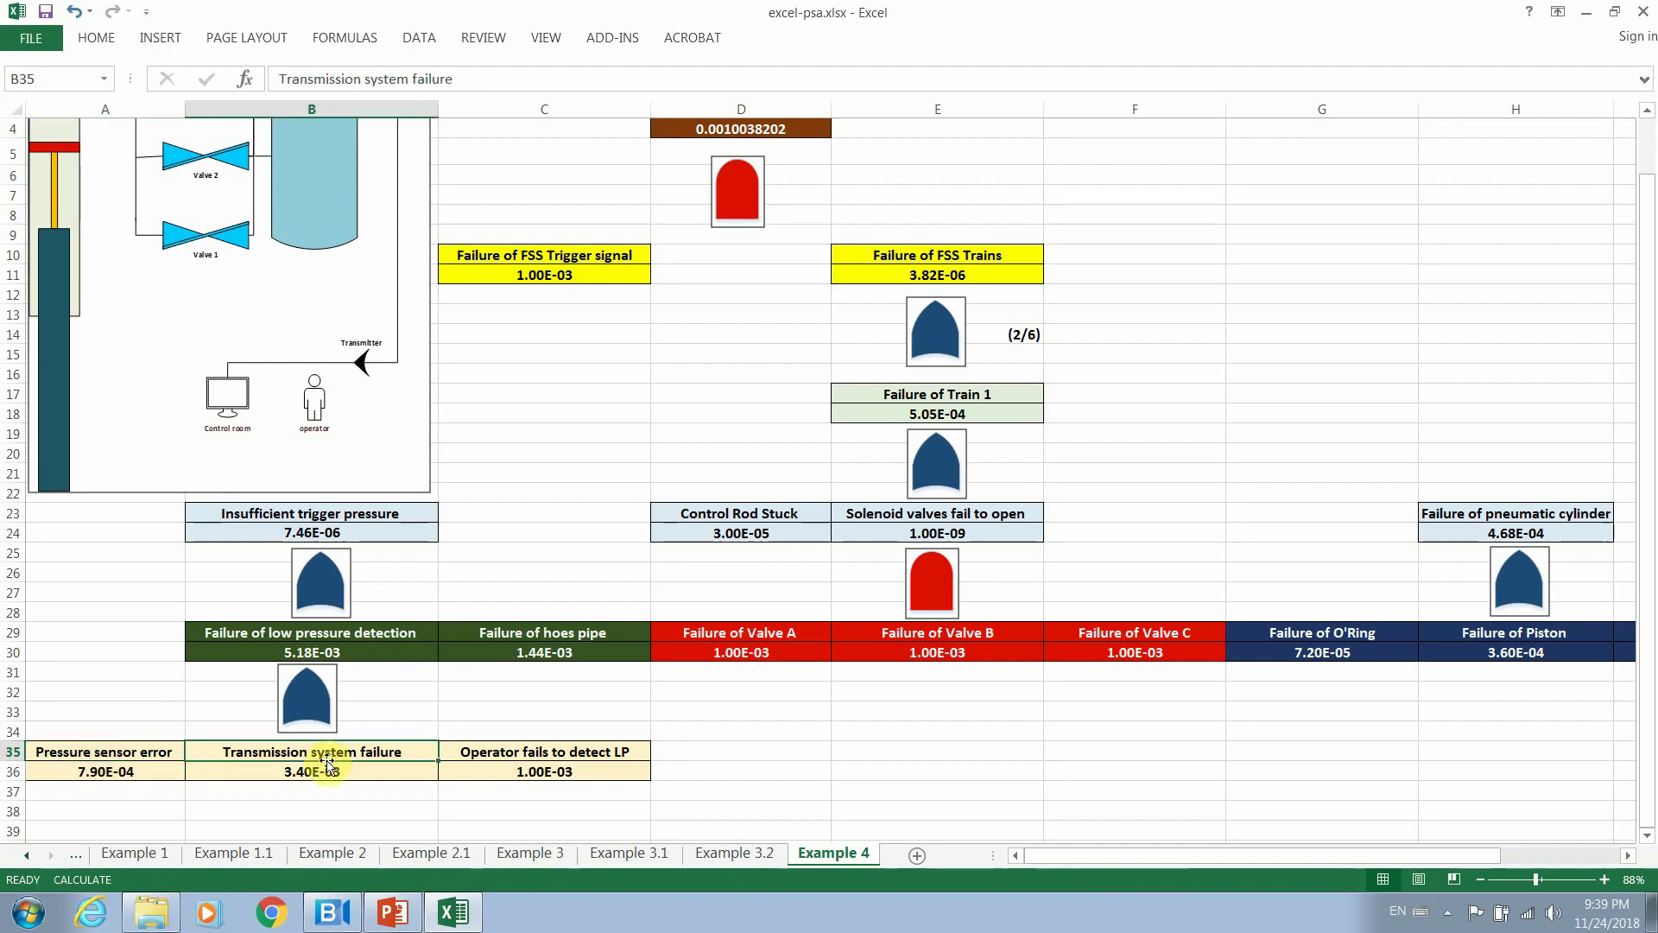
left_click(511, 757)
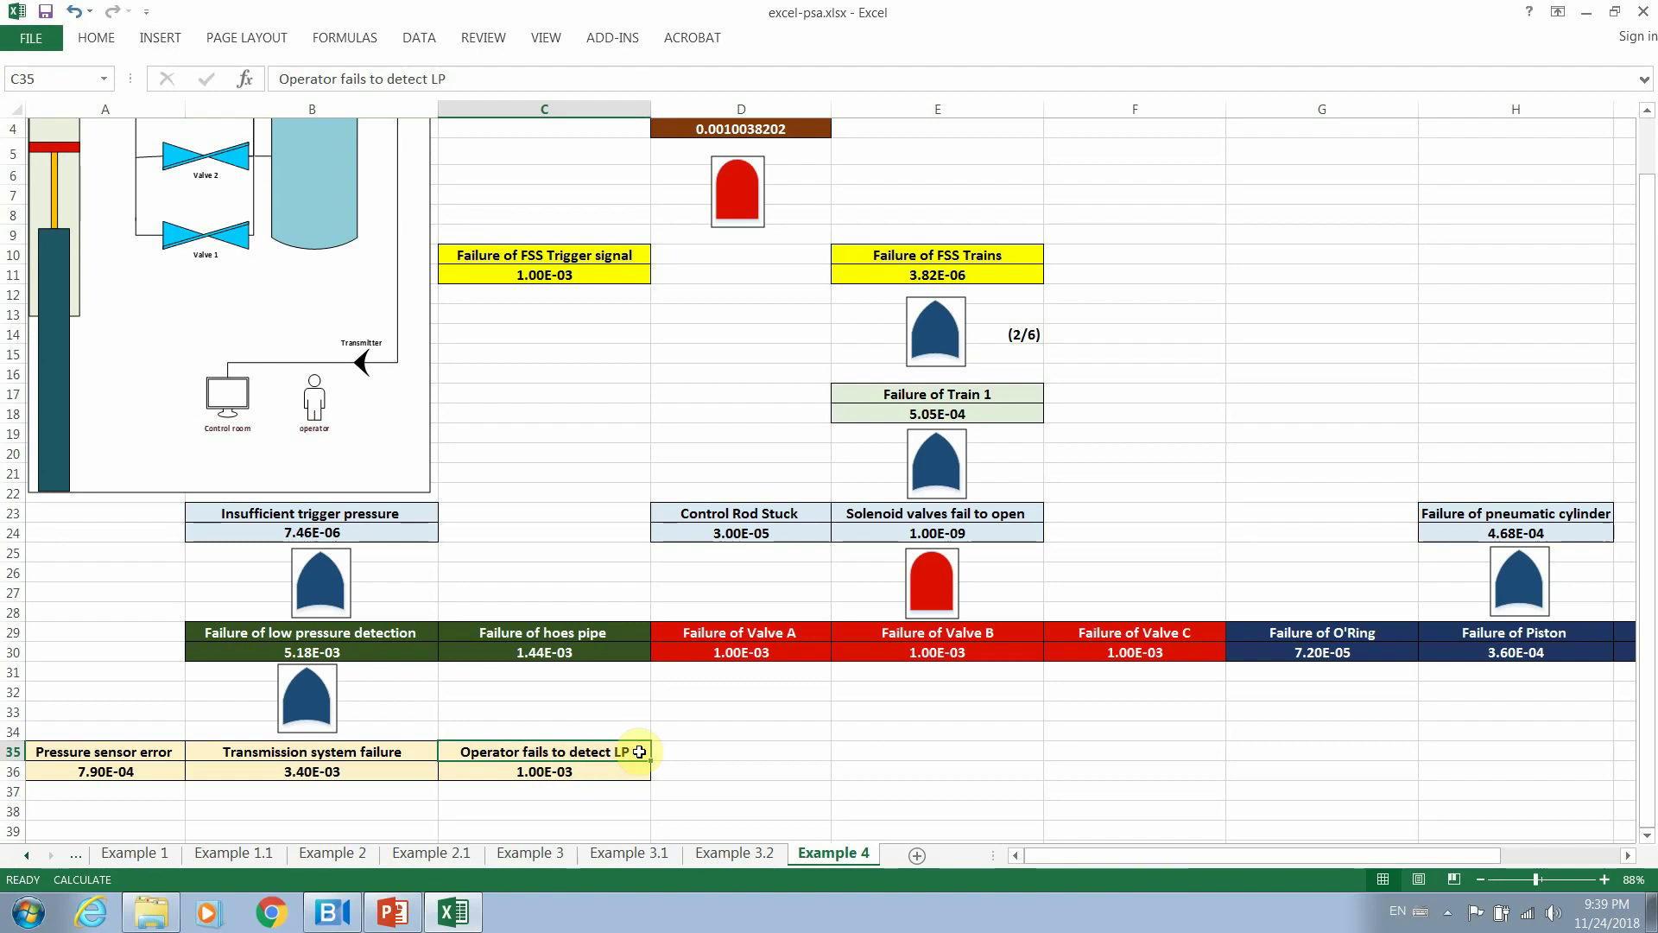
Inspect the OR-gate formula for Failure of low pressure detection in B30 and the basic-event cells it references.
left_click(322, 654)
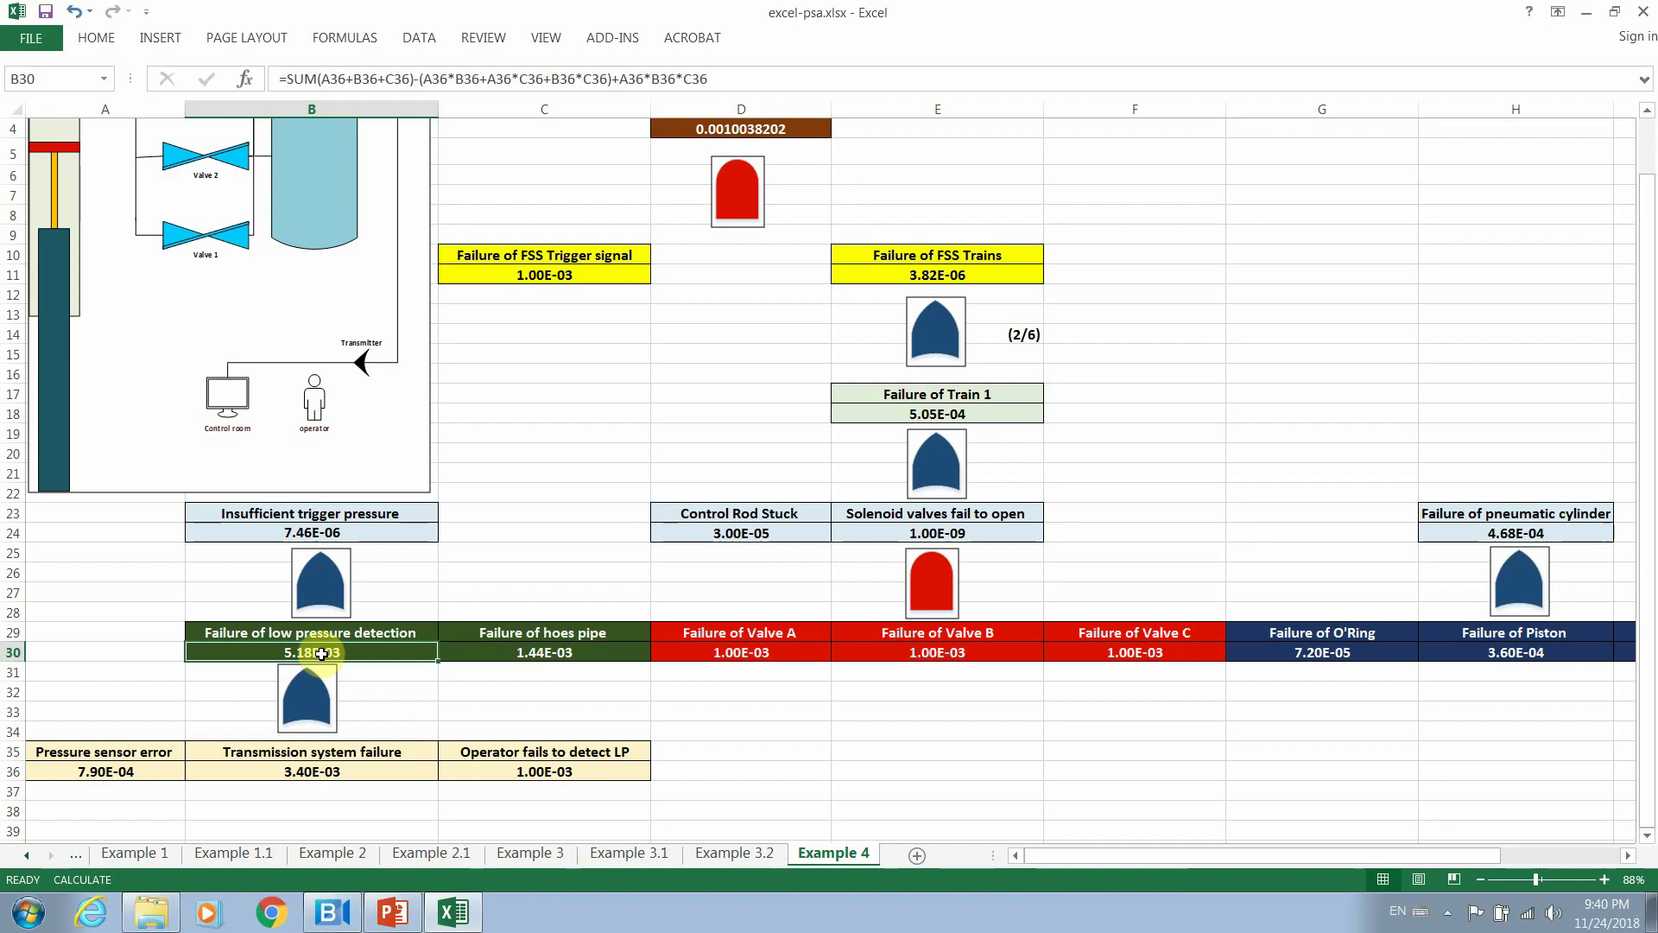
double_click(323, 653)
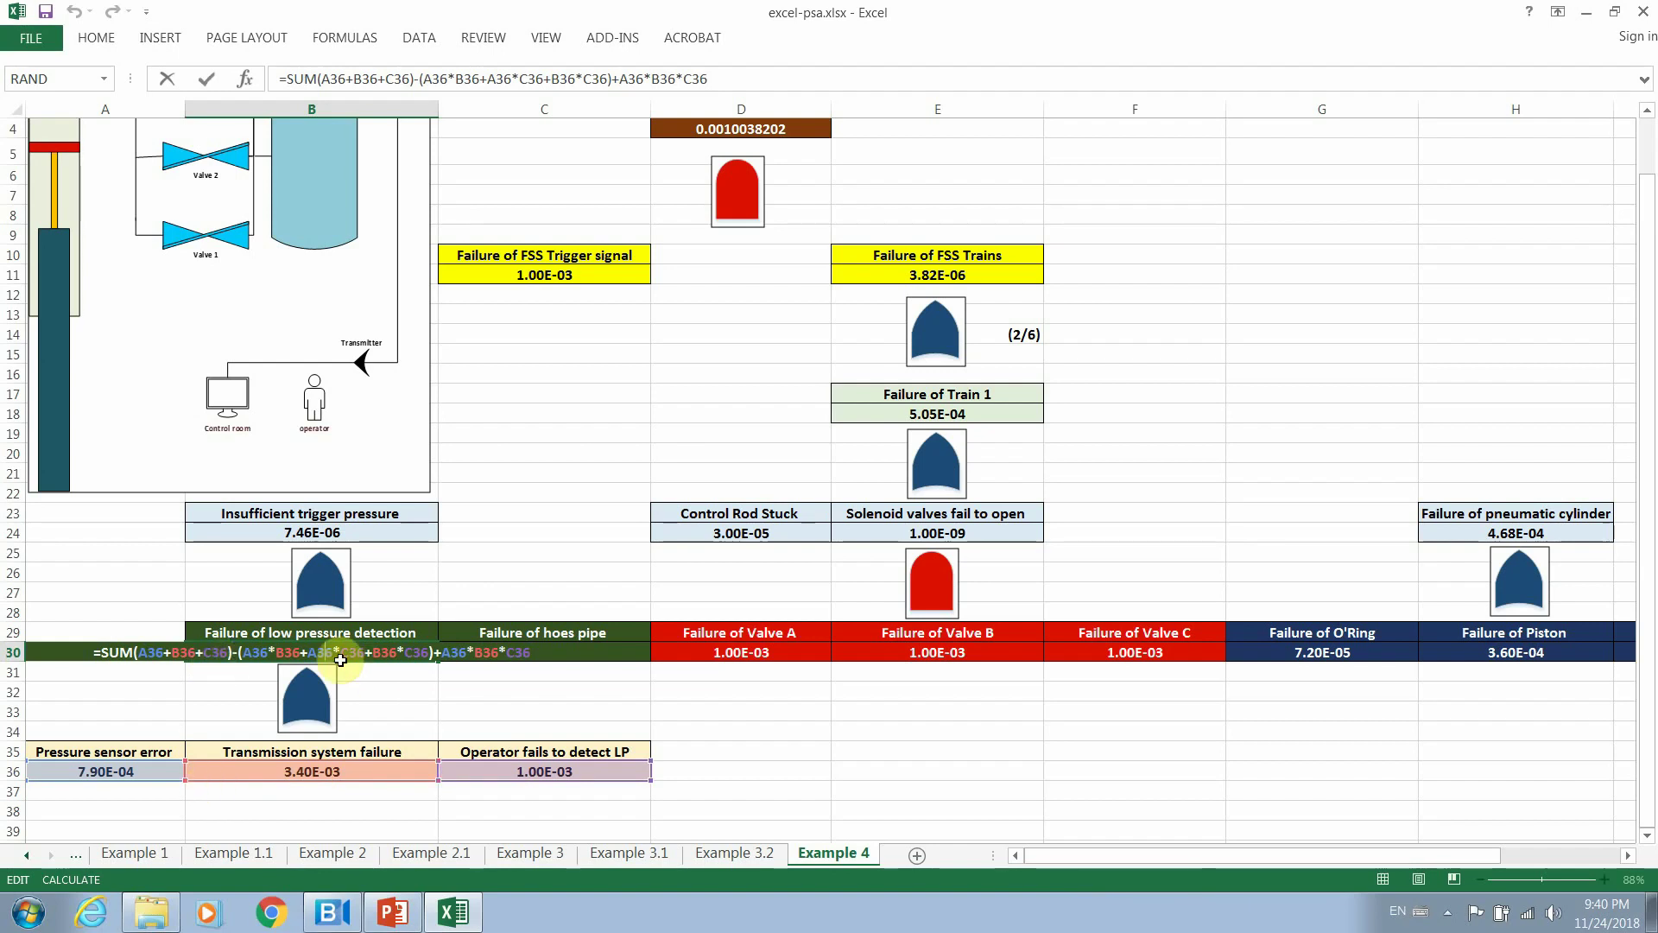
key("Return")
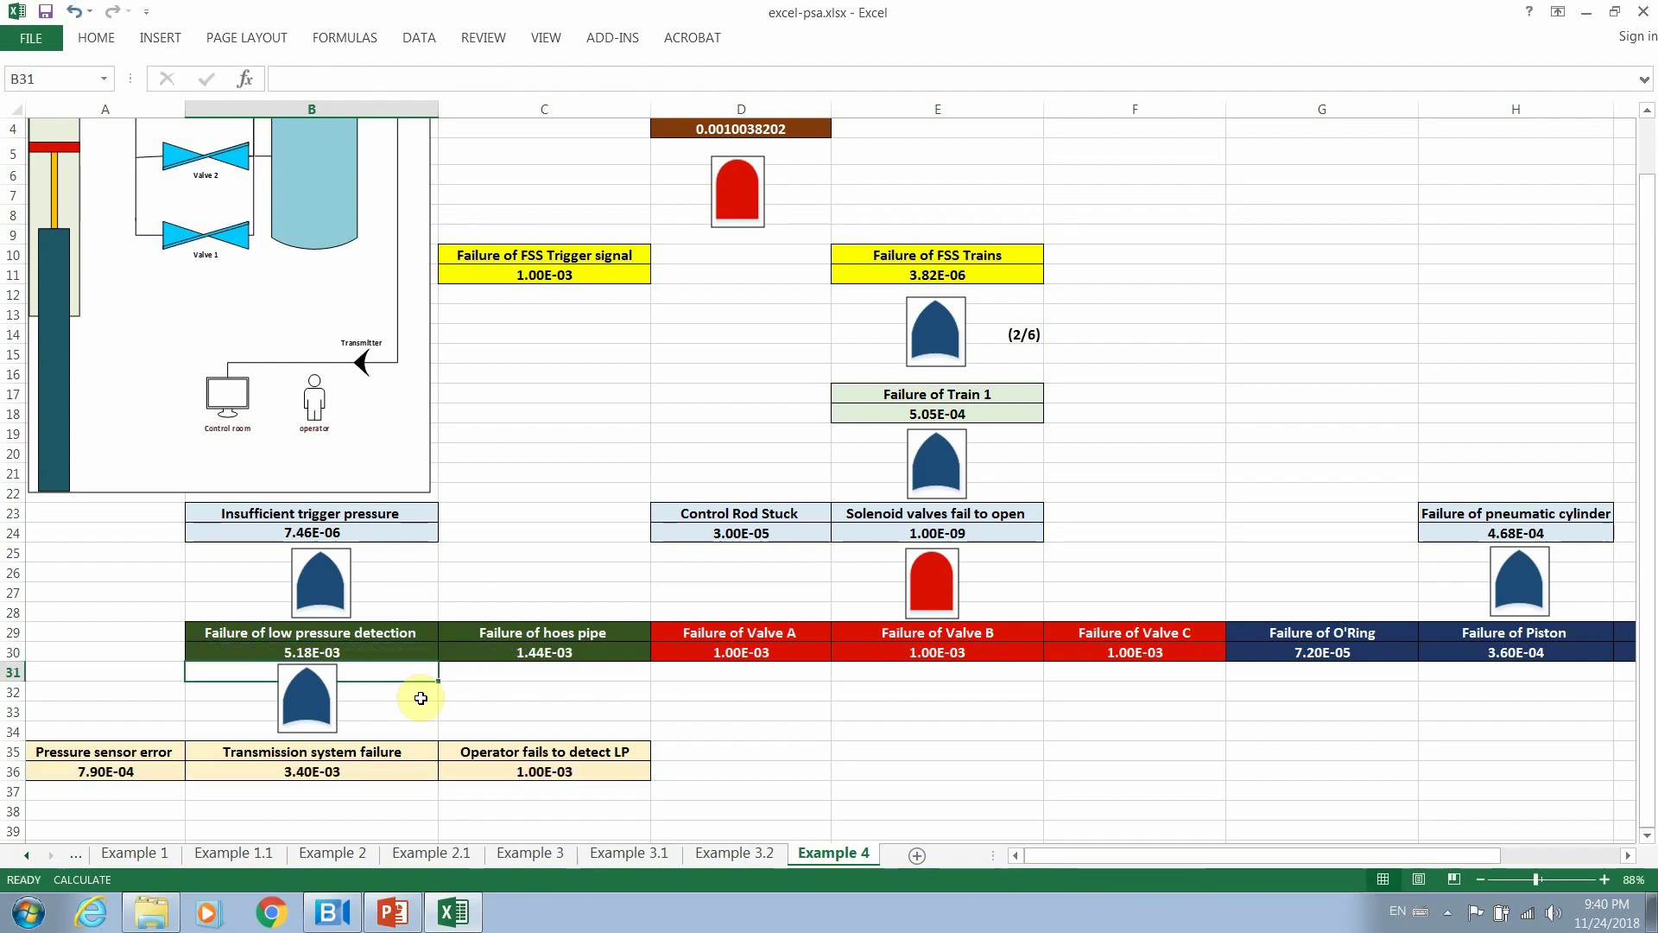
Examine the B24 formula for Insufficient trigger pressure and its low pressure detection and hoes pipe failure inputs in row 30.
left_click(312, 658)
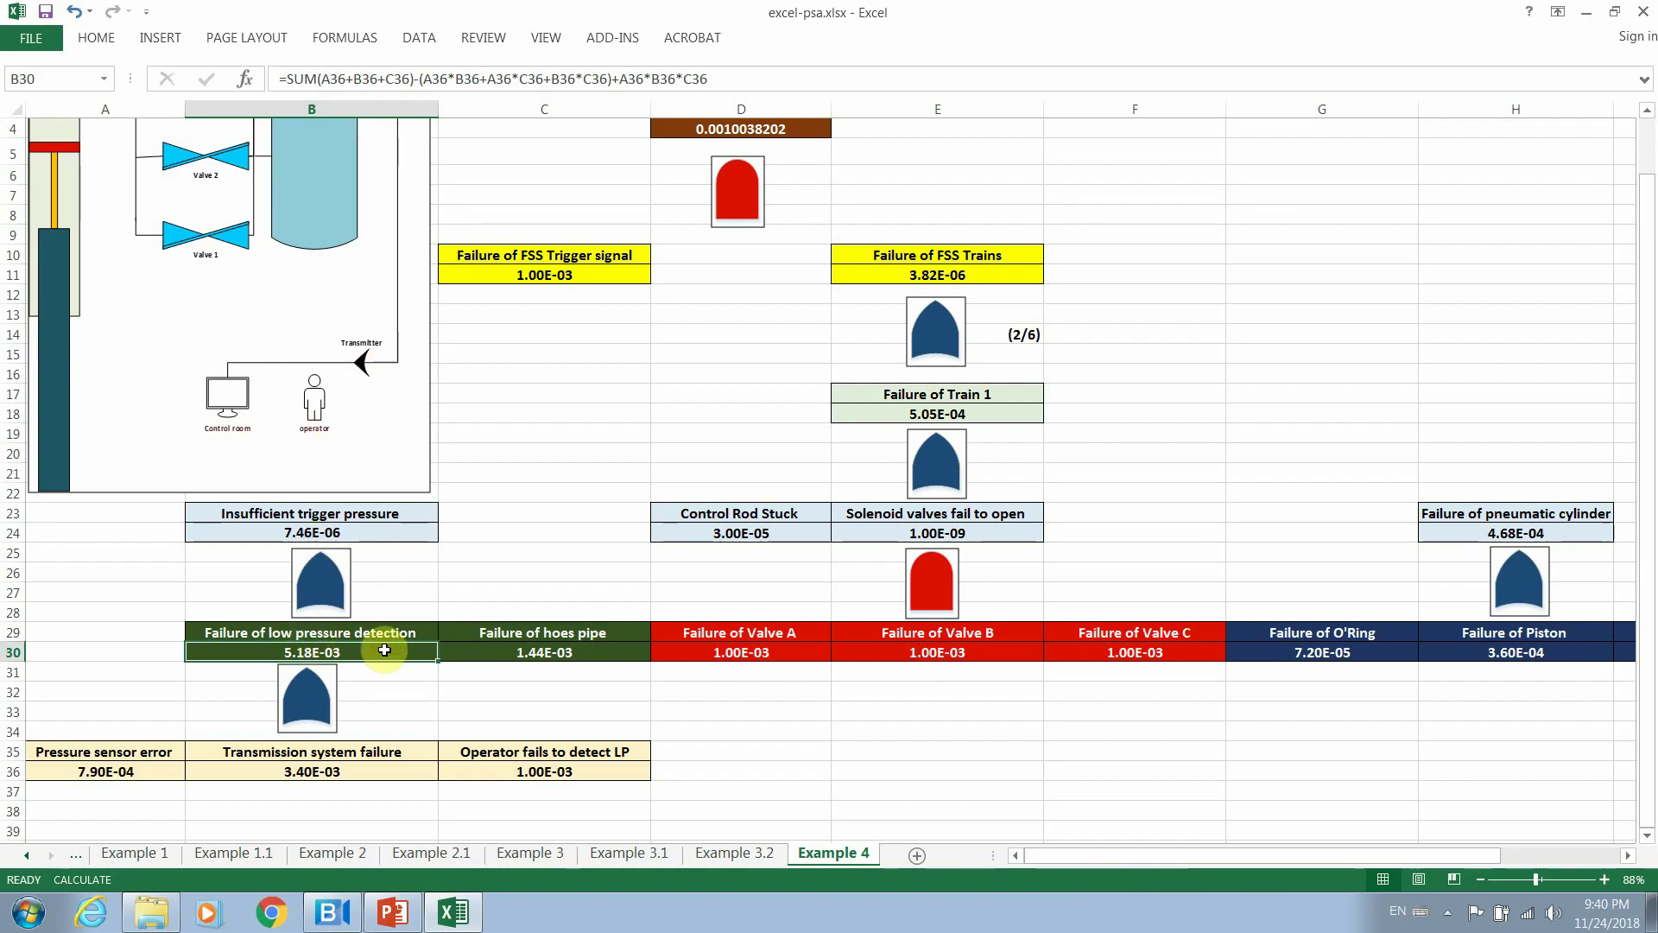
left_click(544, 493)
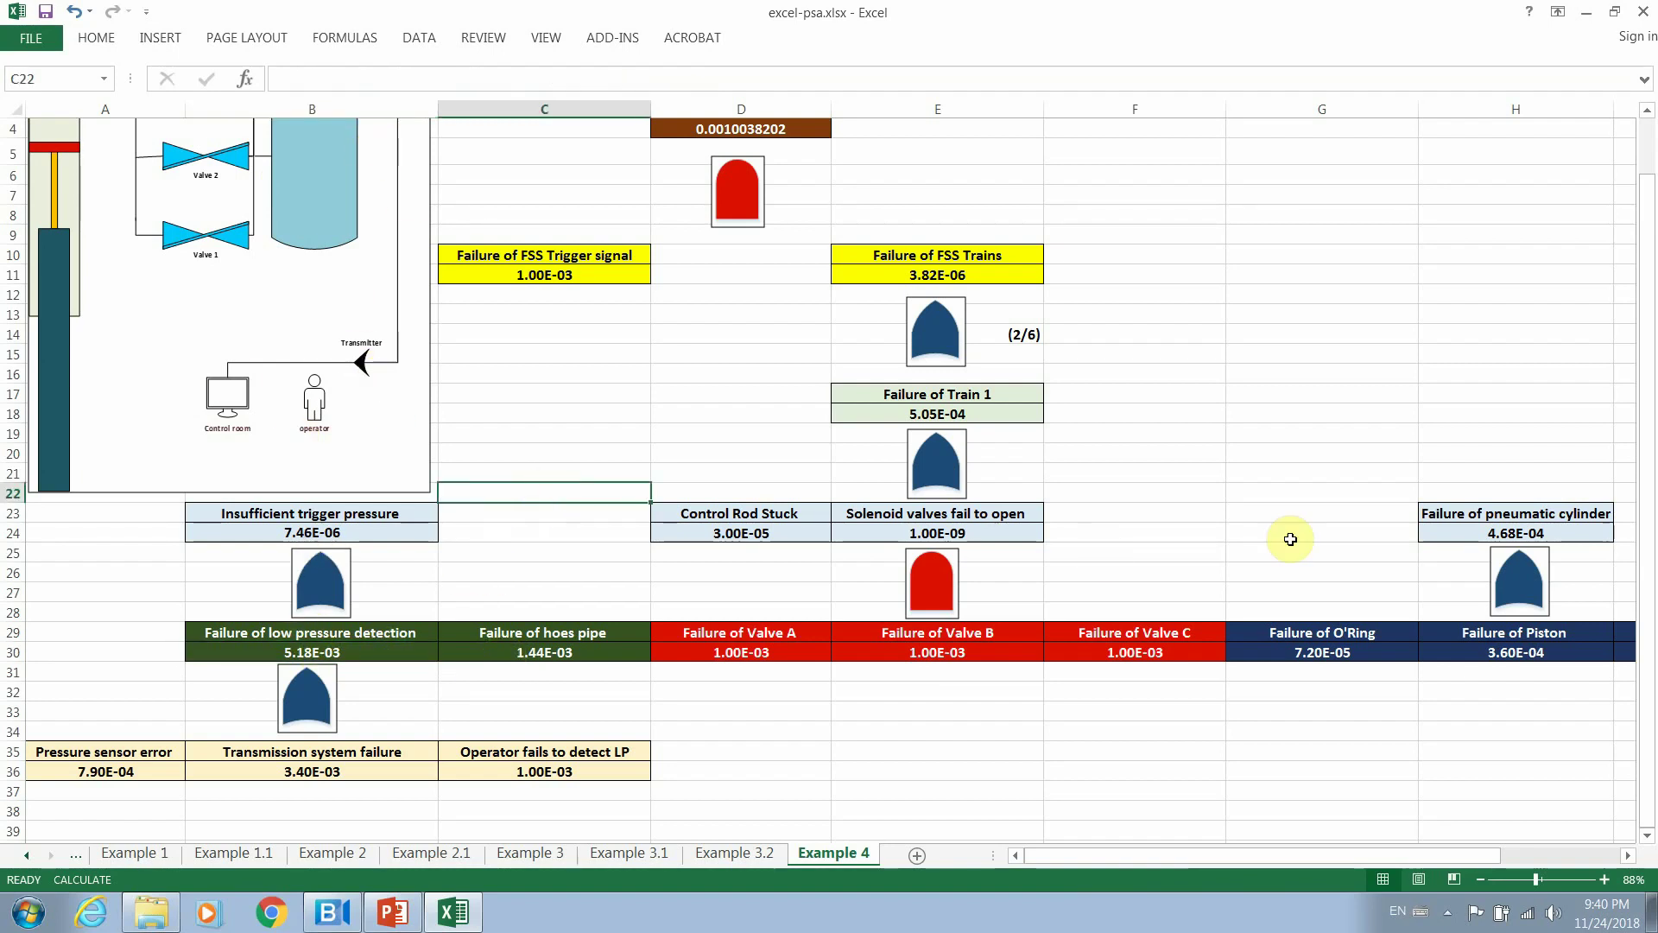
left_click_drag(1648, 410, 1646, 323)
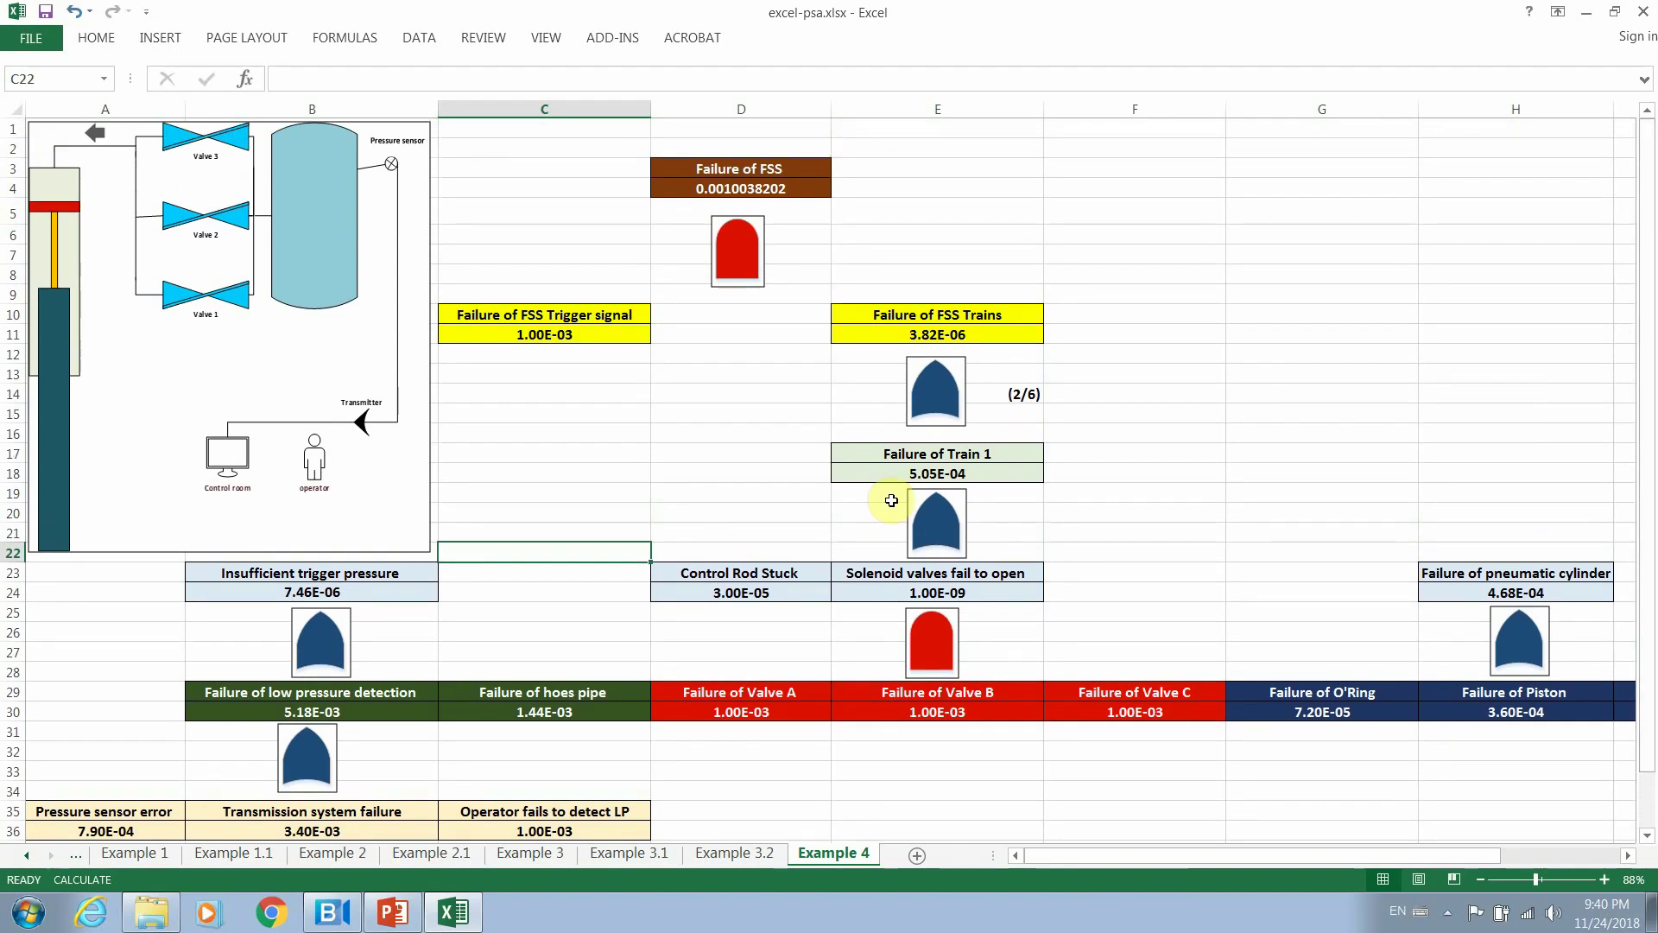
left_click(527, 706)
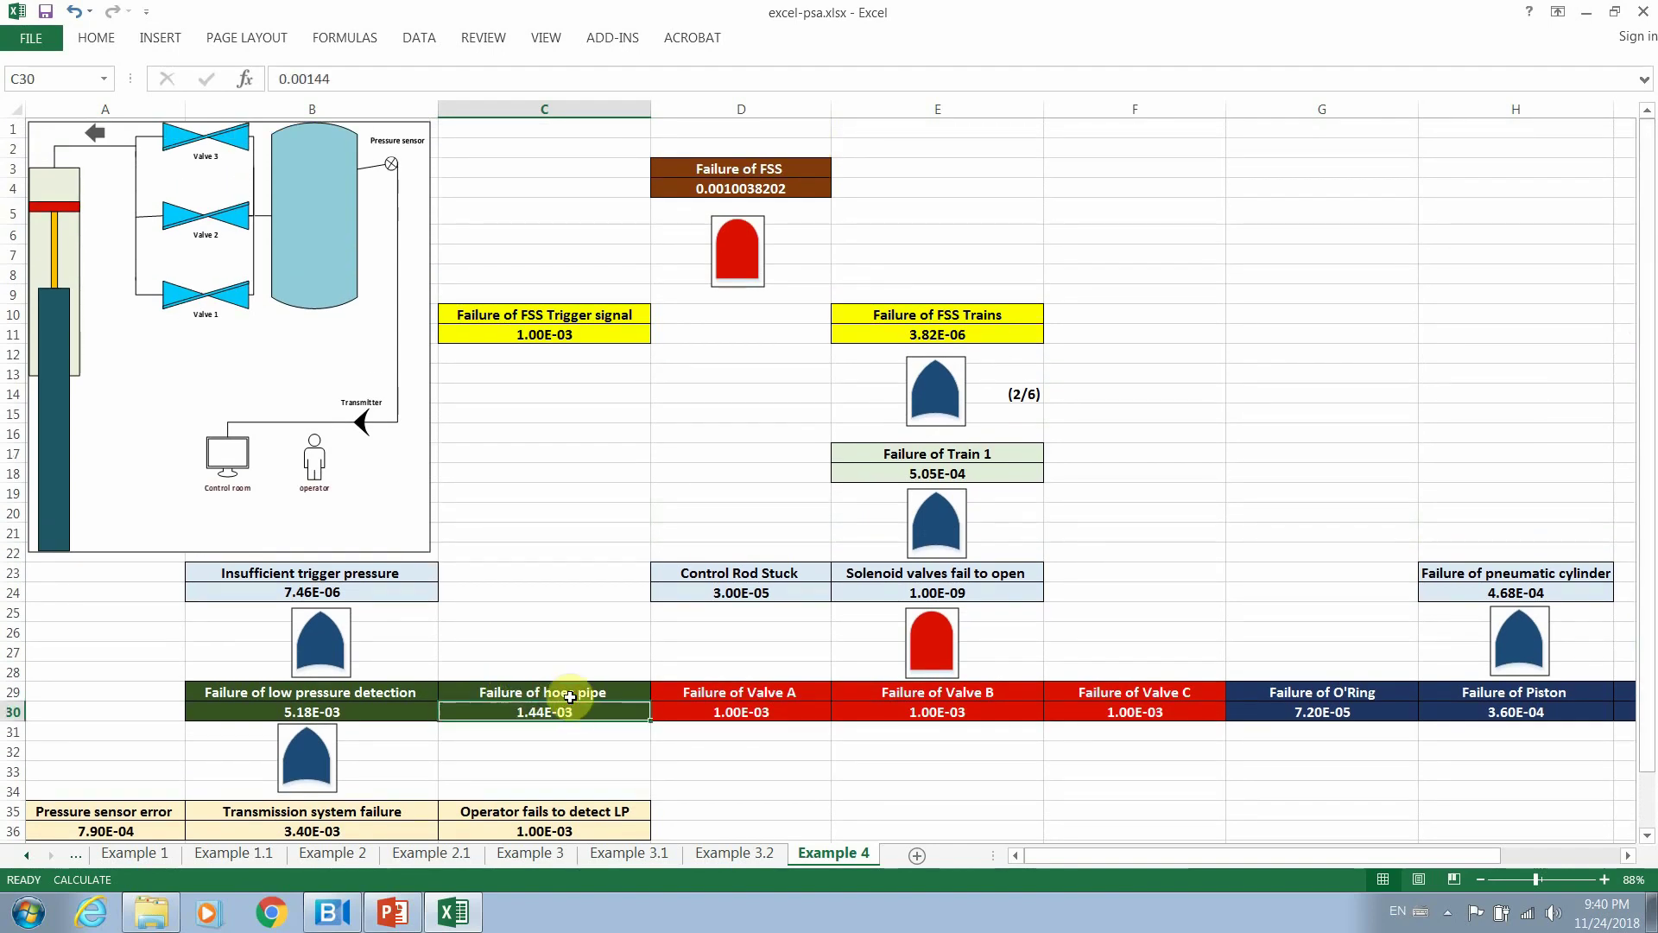
left_click(570, 696)
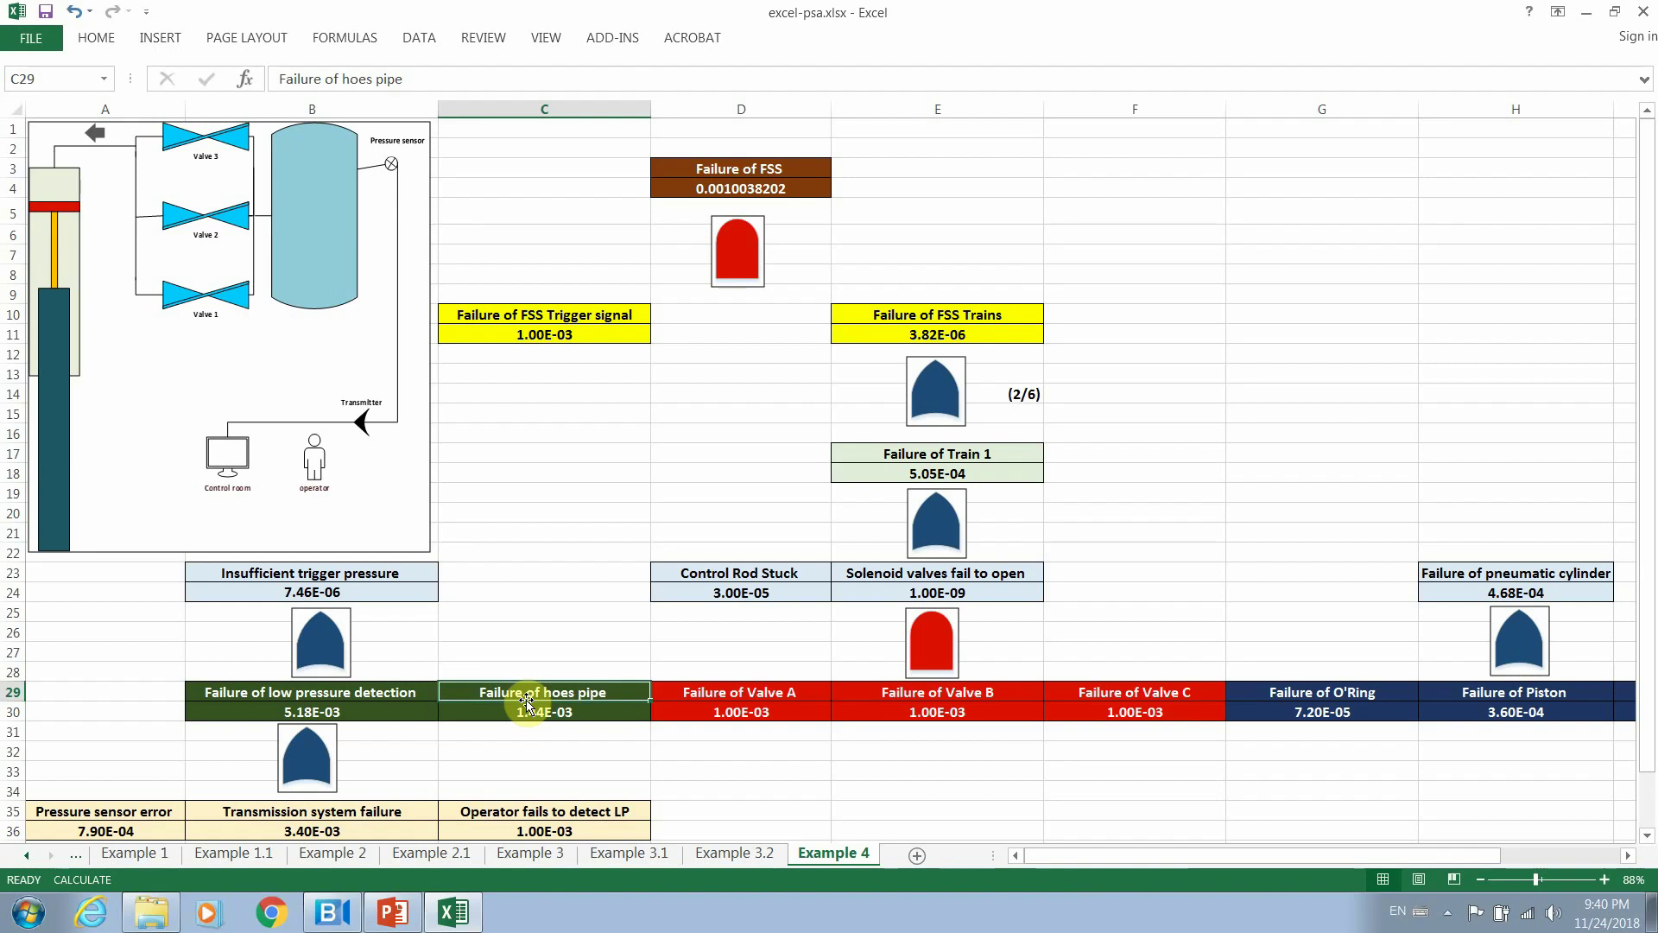
left_click(318, 695)
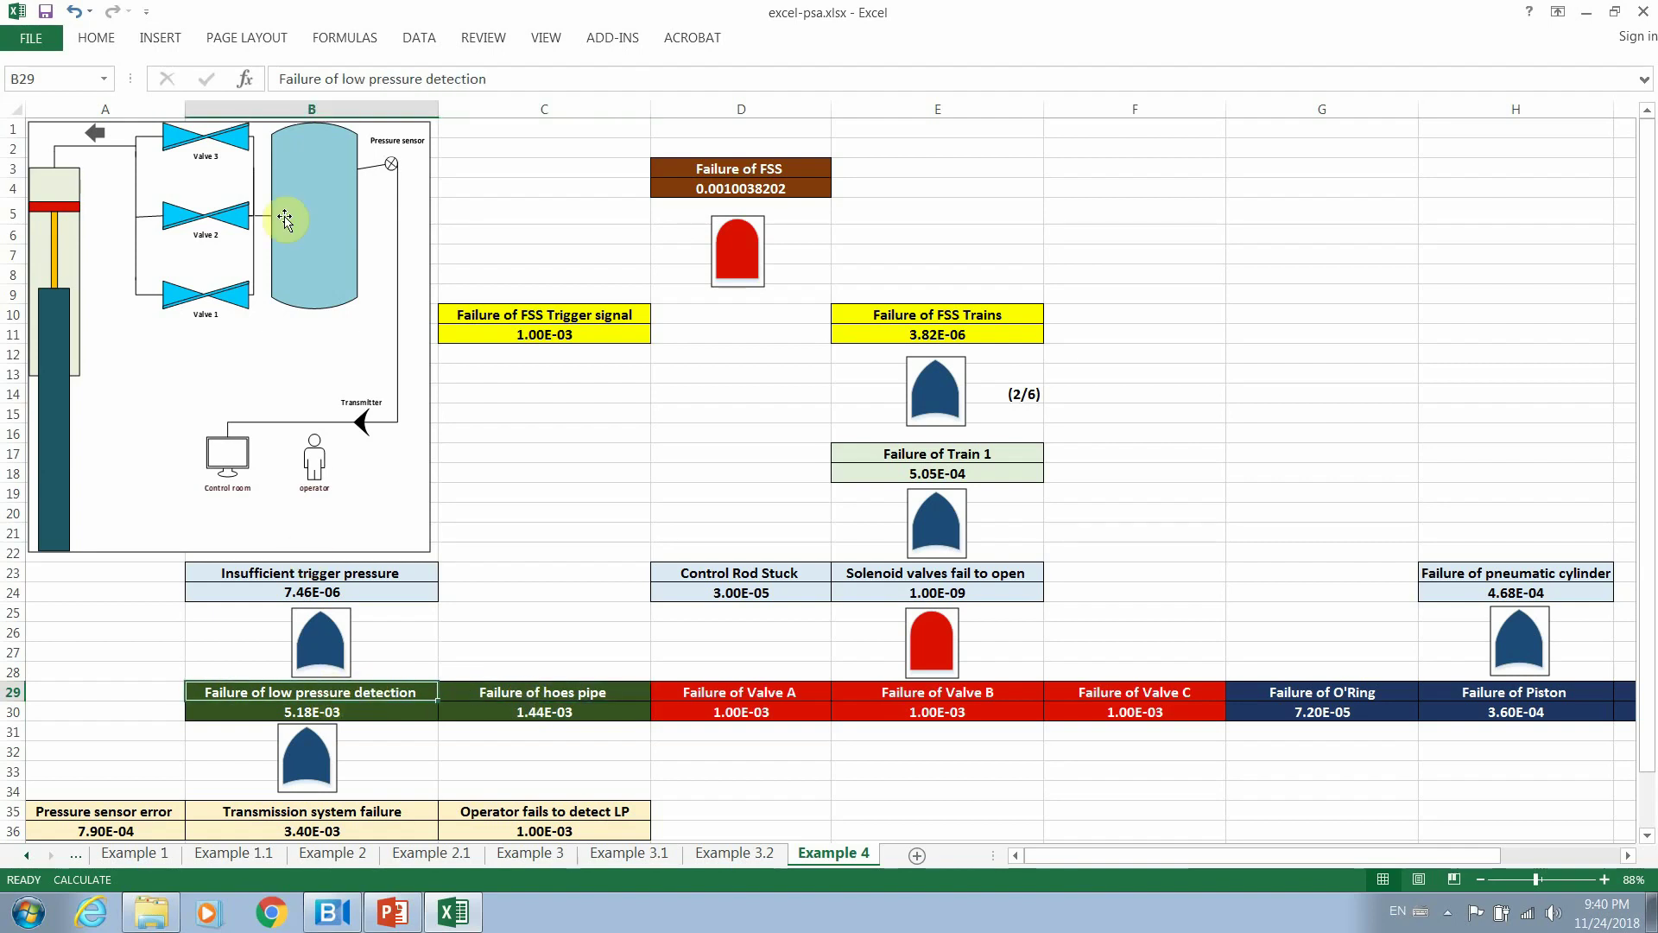
left_click(282, 573)
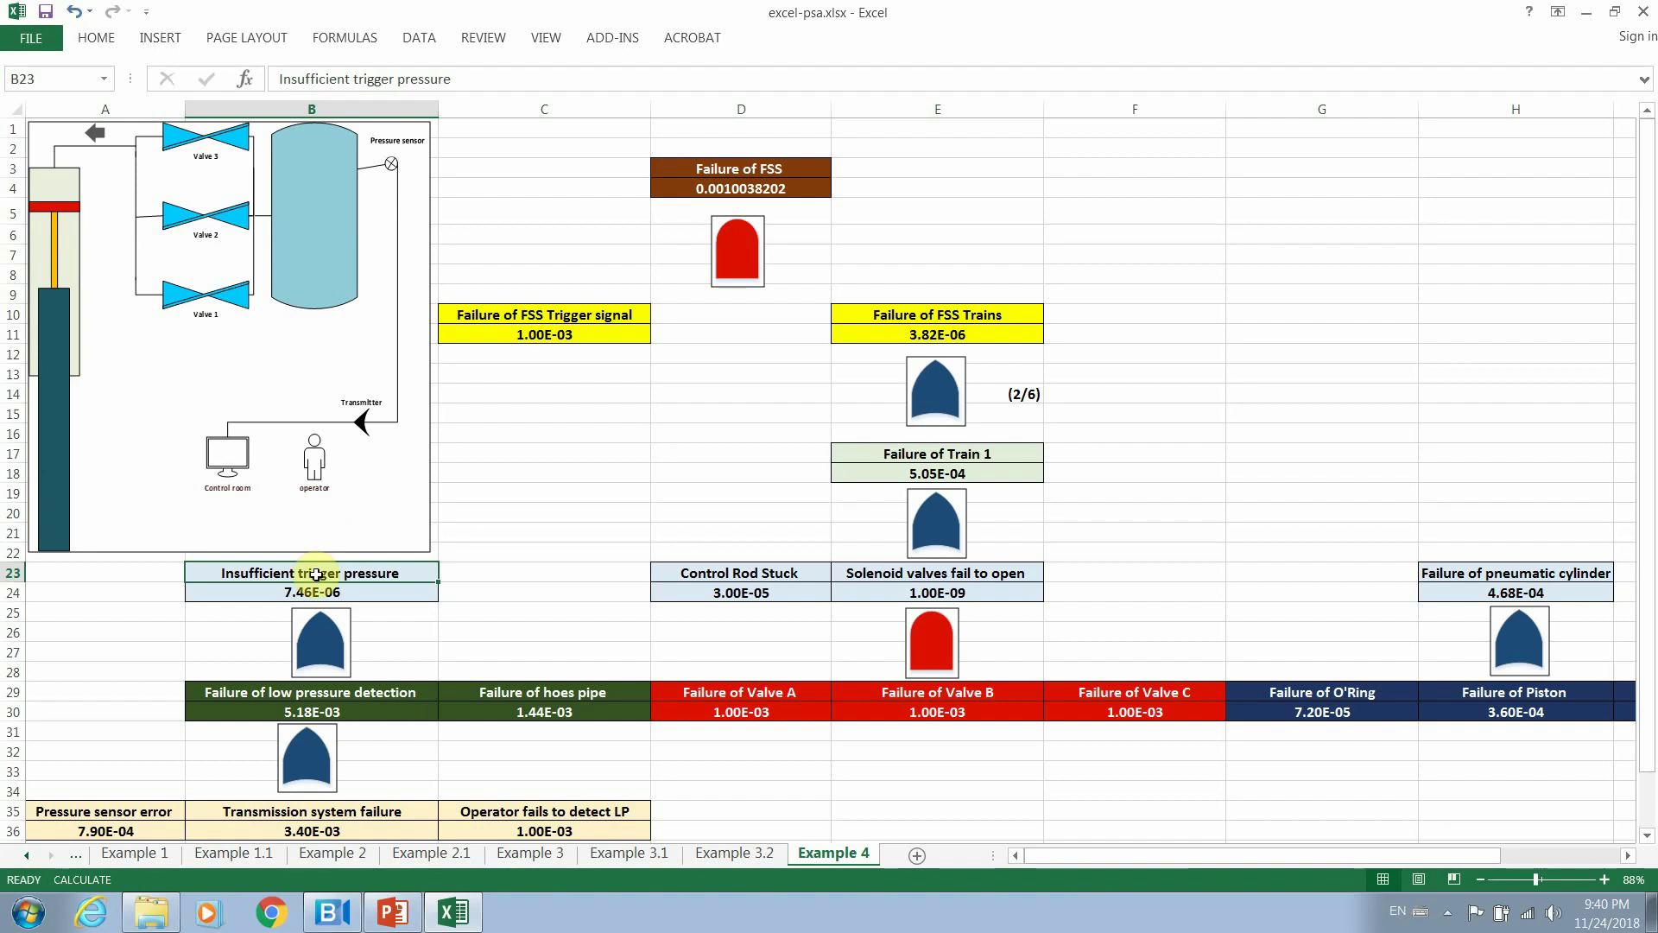
left_click(314, 588)
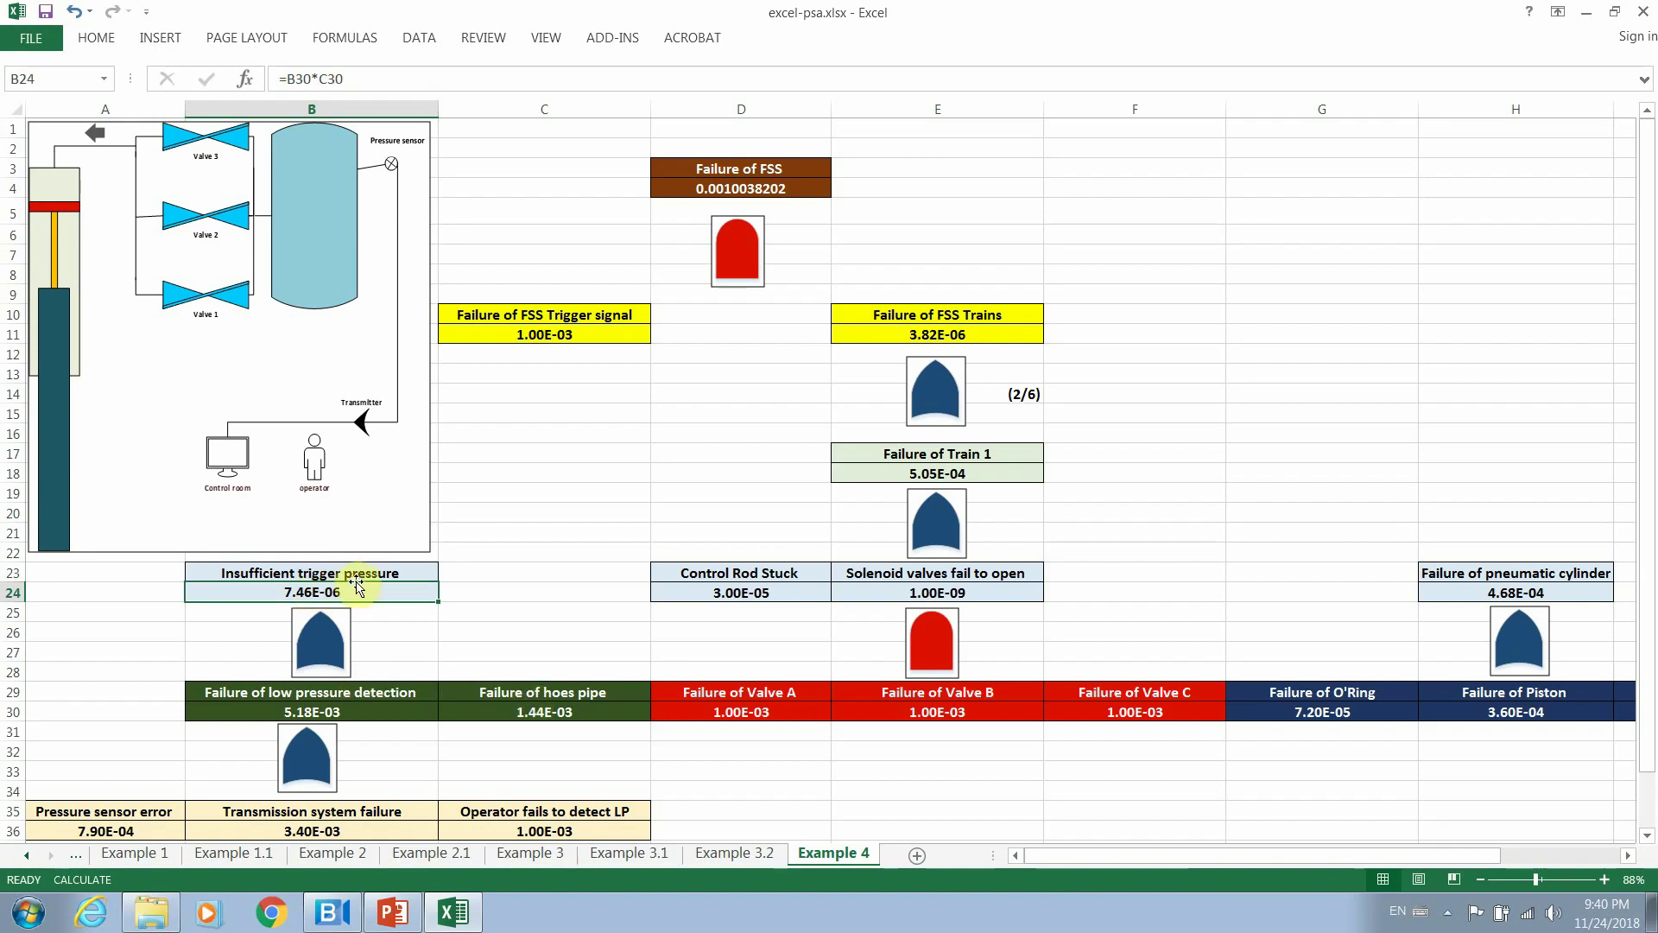
left_click(251, 586)
left_click(335, 575)
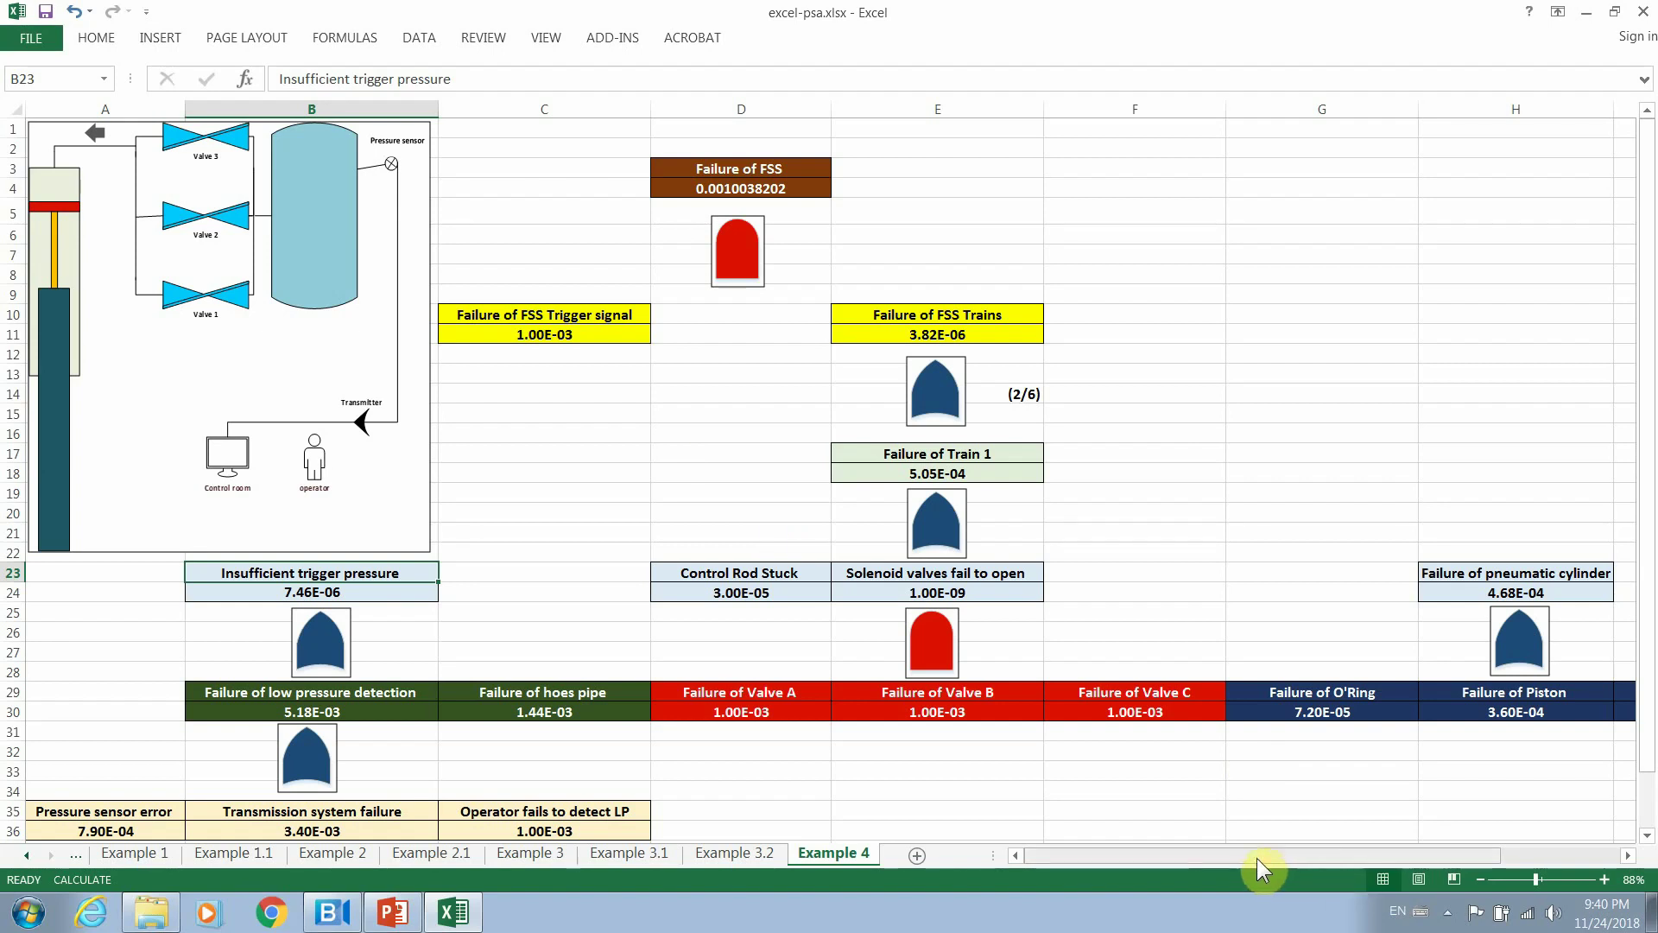
Examine the basic failure events of Valve A, Valve B and Valve C and their probabilities in D30 to F30.
left_click(729, 695)
left_click(736, 715)
left_click(889, 711)
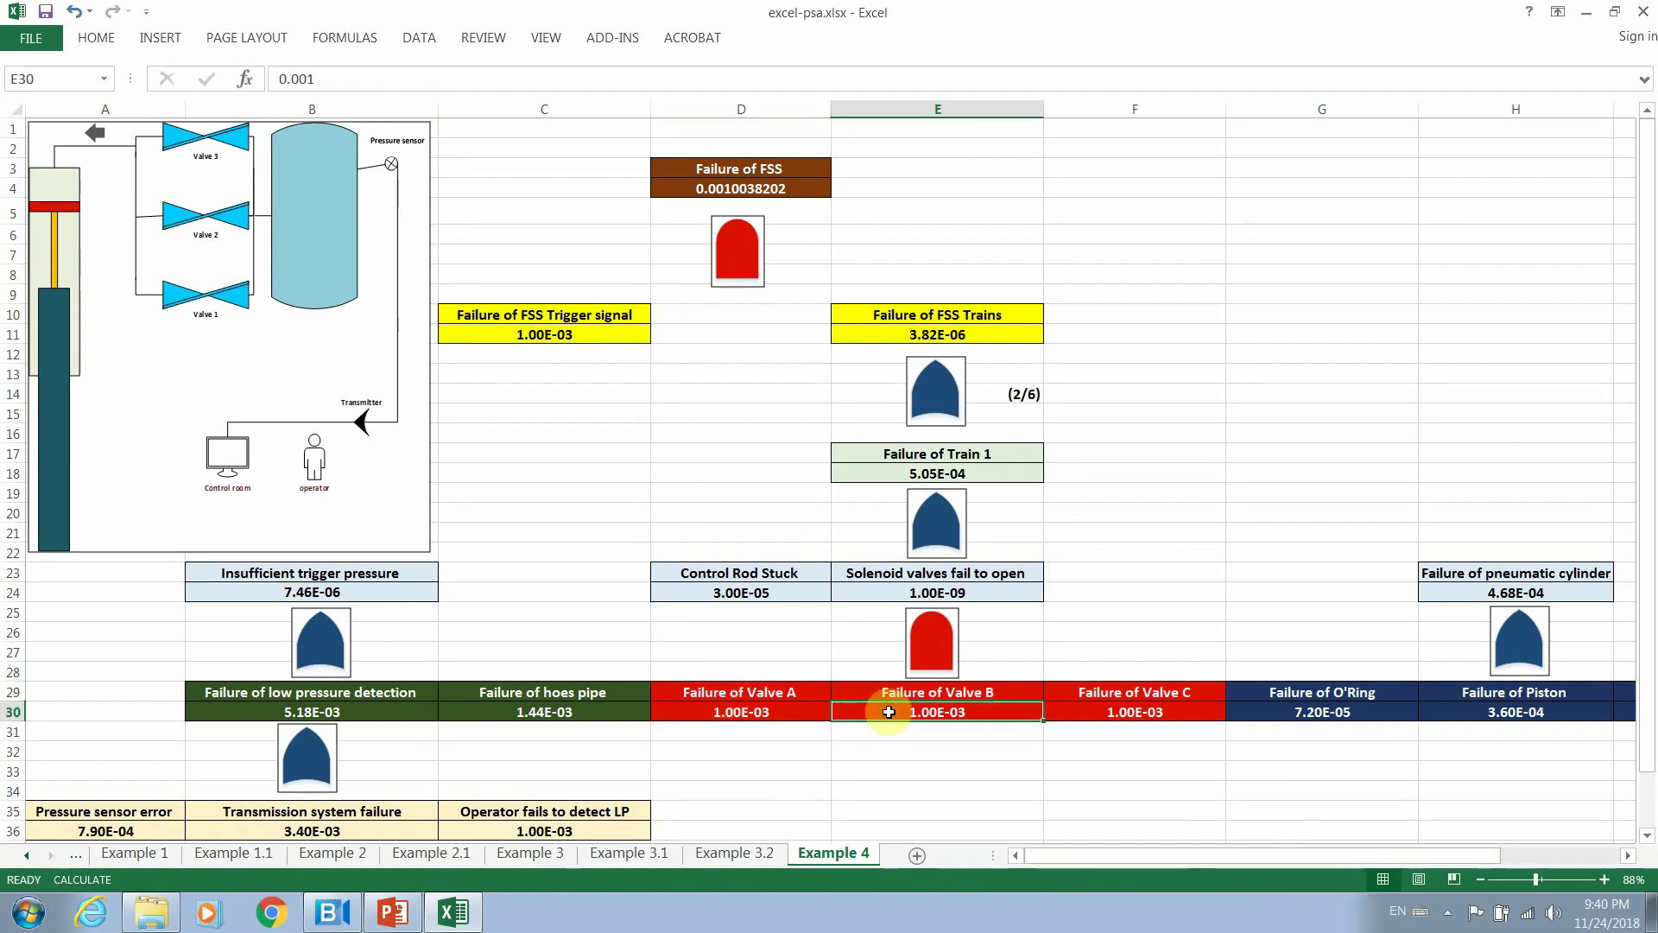
left_click(790, 707)
left_click(885, 713)
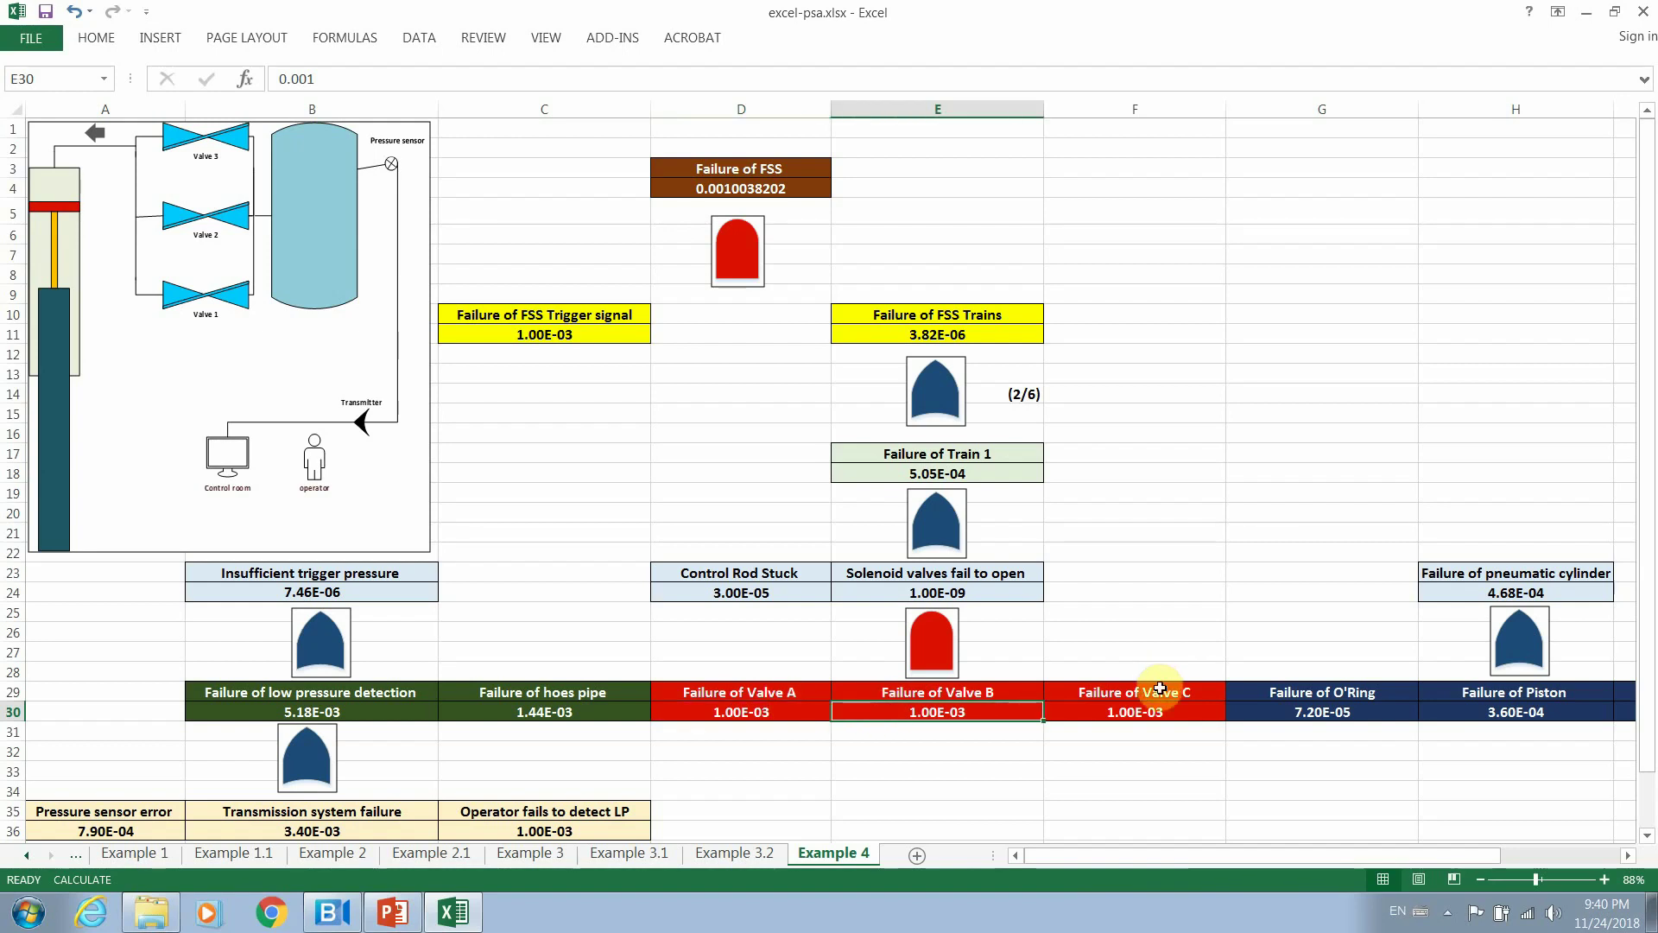
left_click(1144, 711)
left_click(1135, 691)
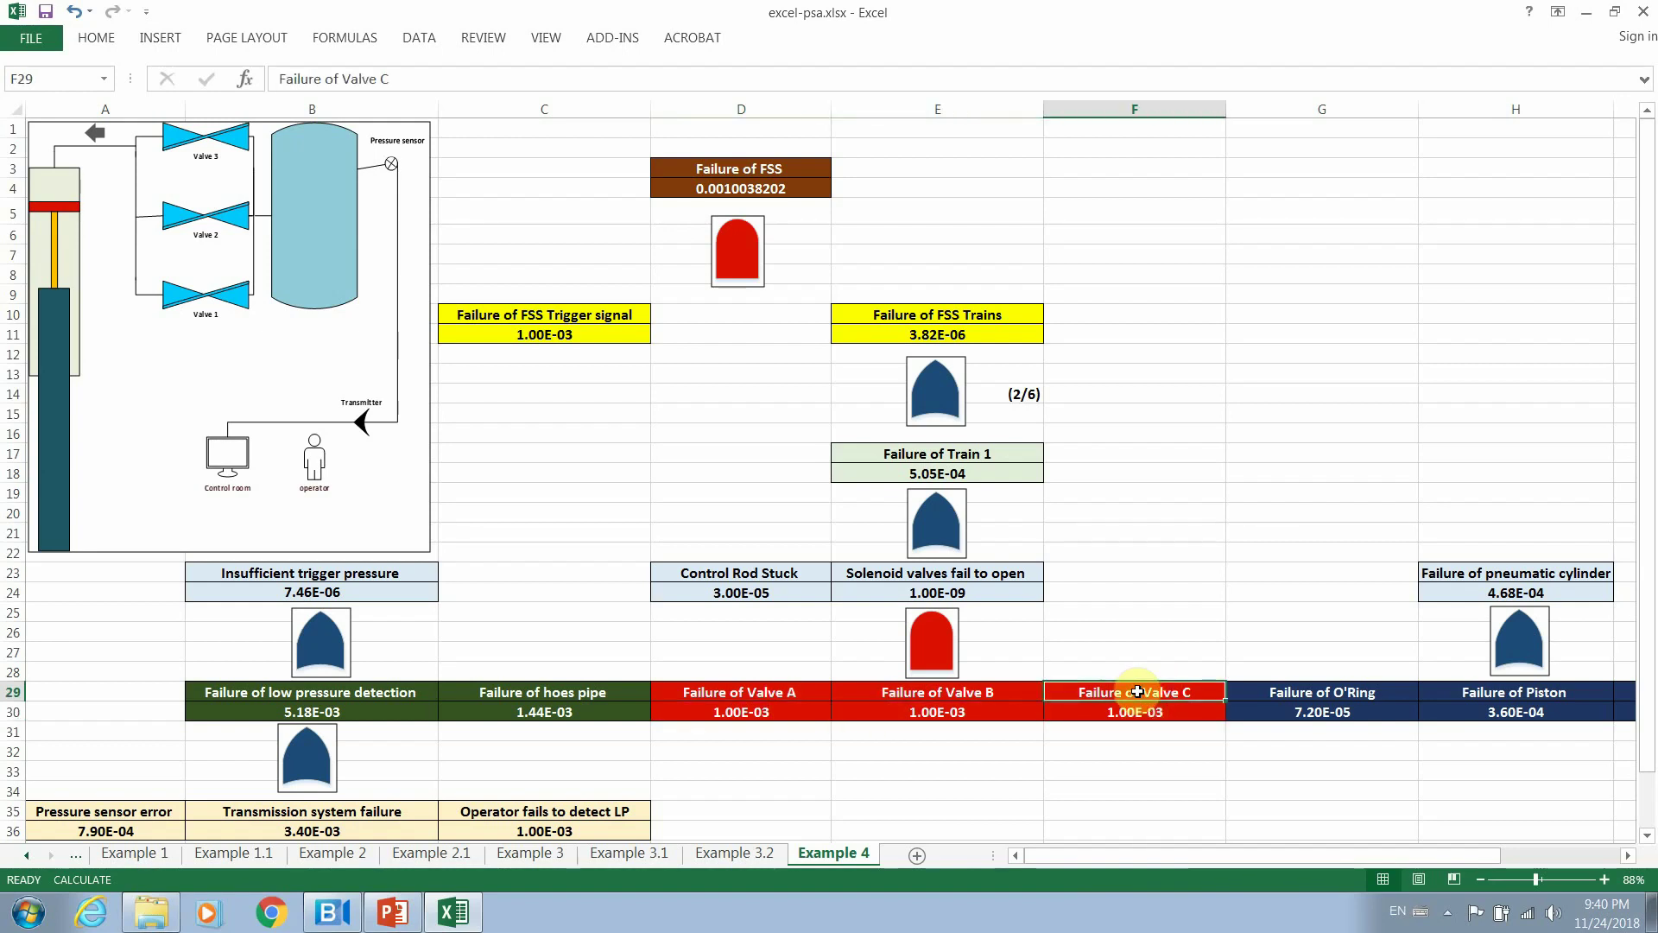
left_click(796, 688)
Inspect the AND-gate formula for Solenoid valves fail to open in E24 and the cells it references, leaving it unedited.
double_click(963, 592)
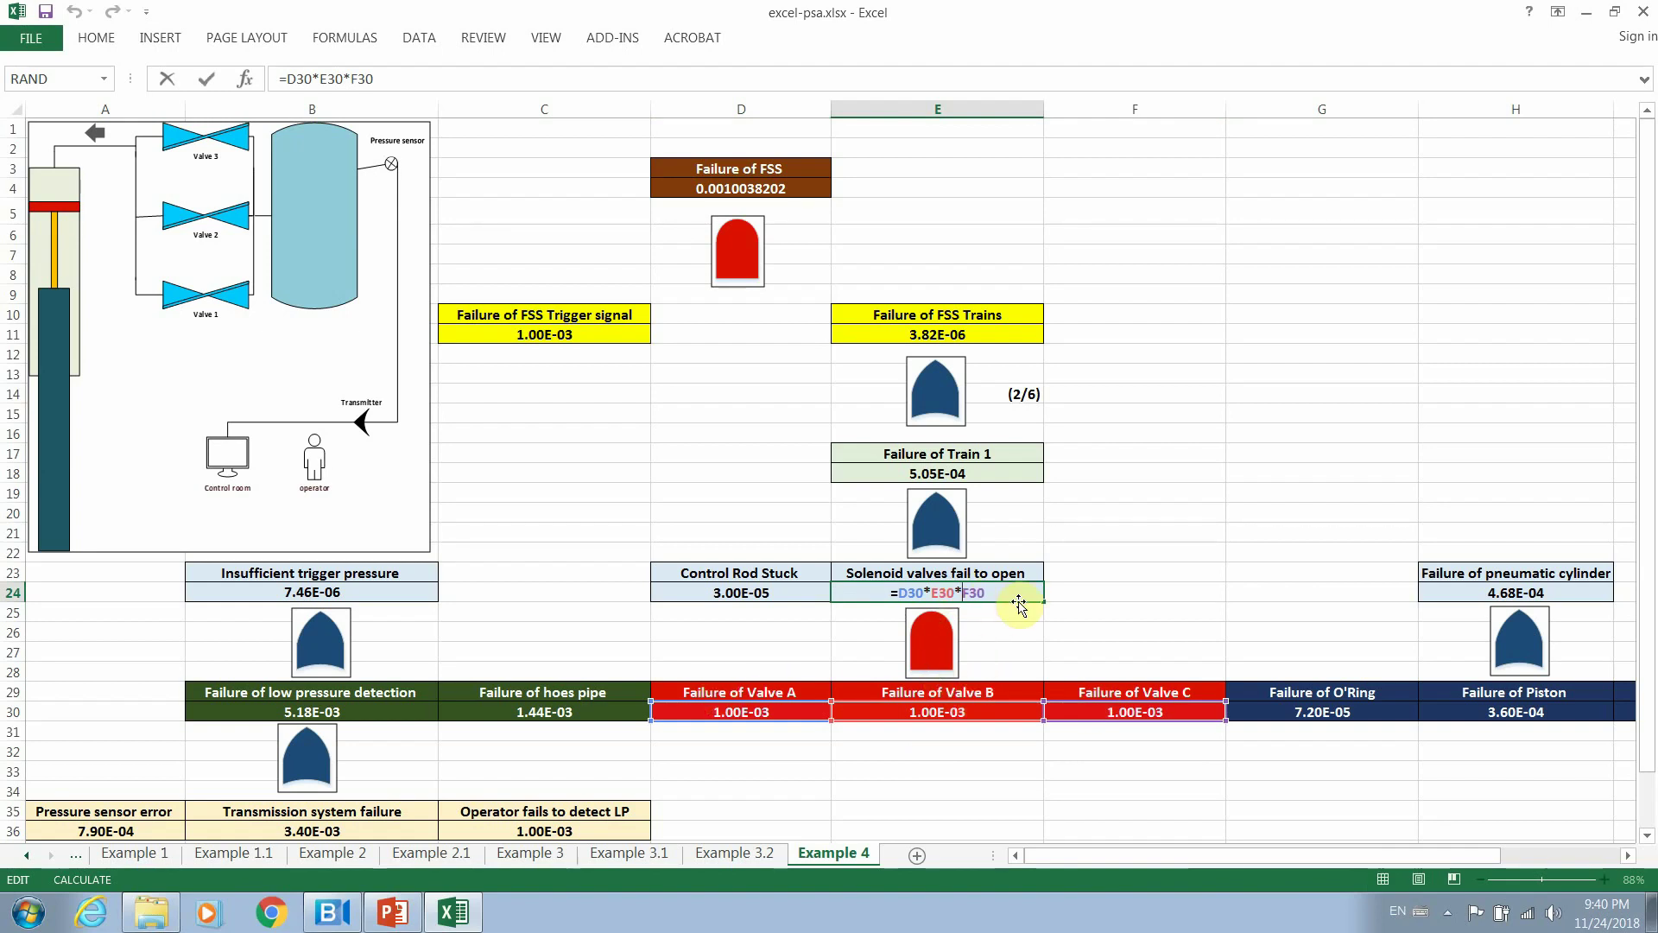
key("Return")
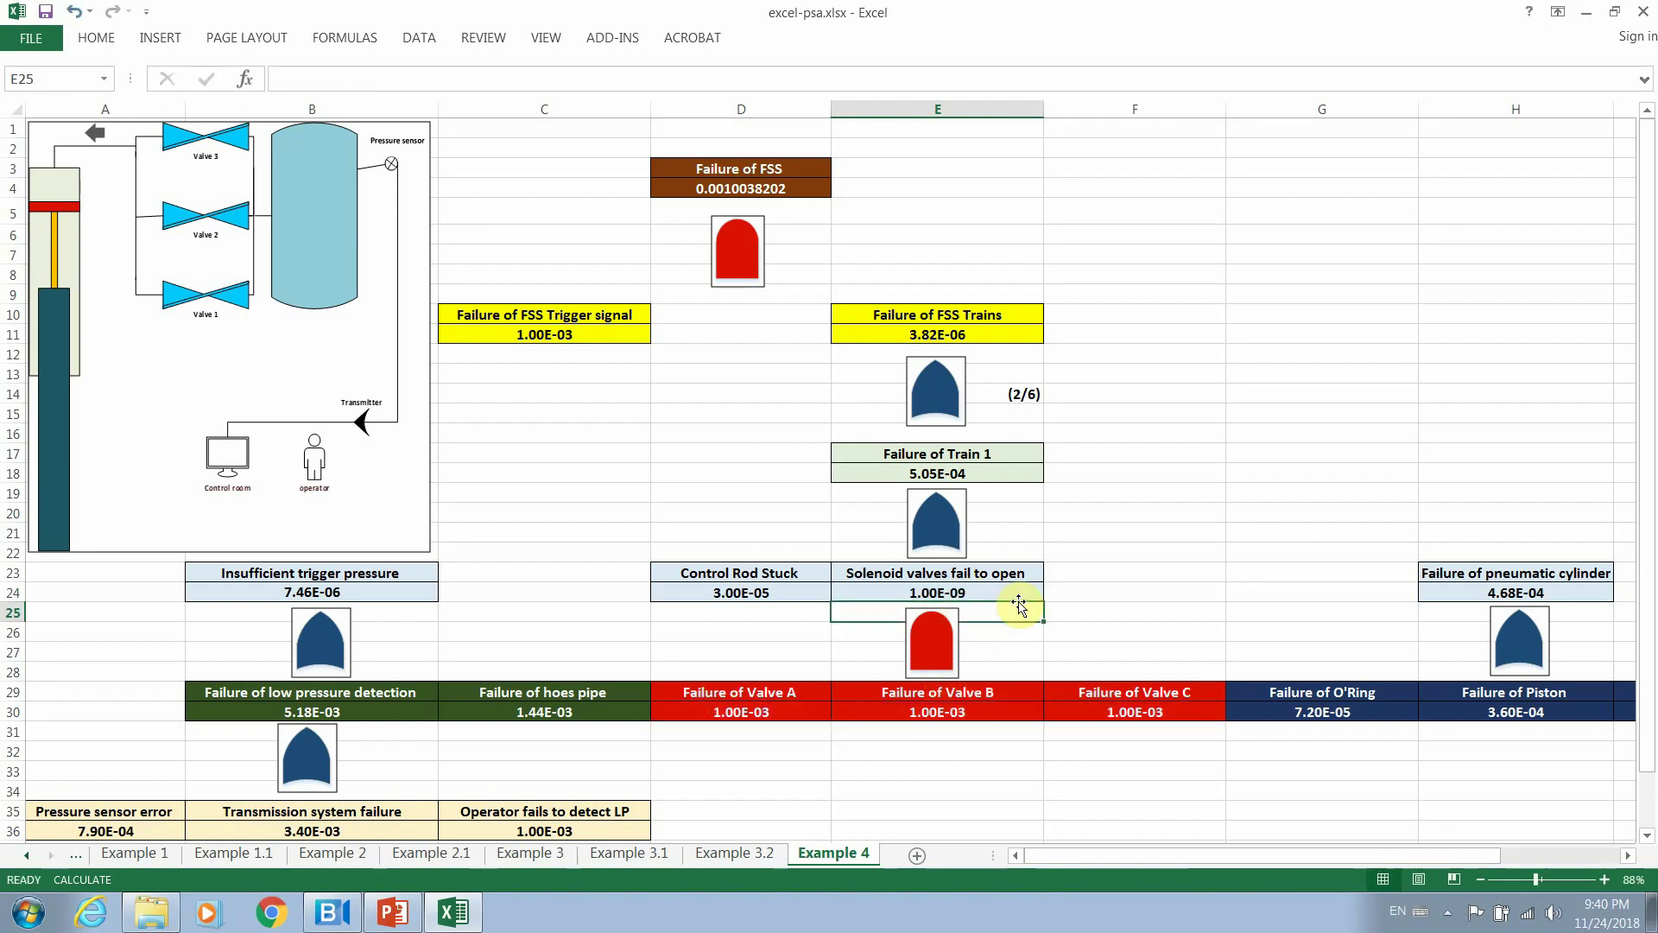
key("Up")
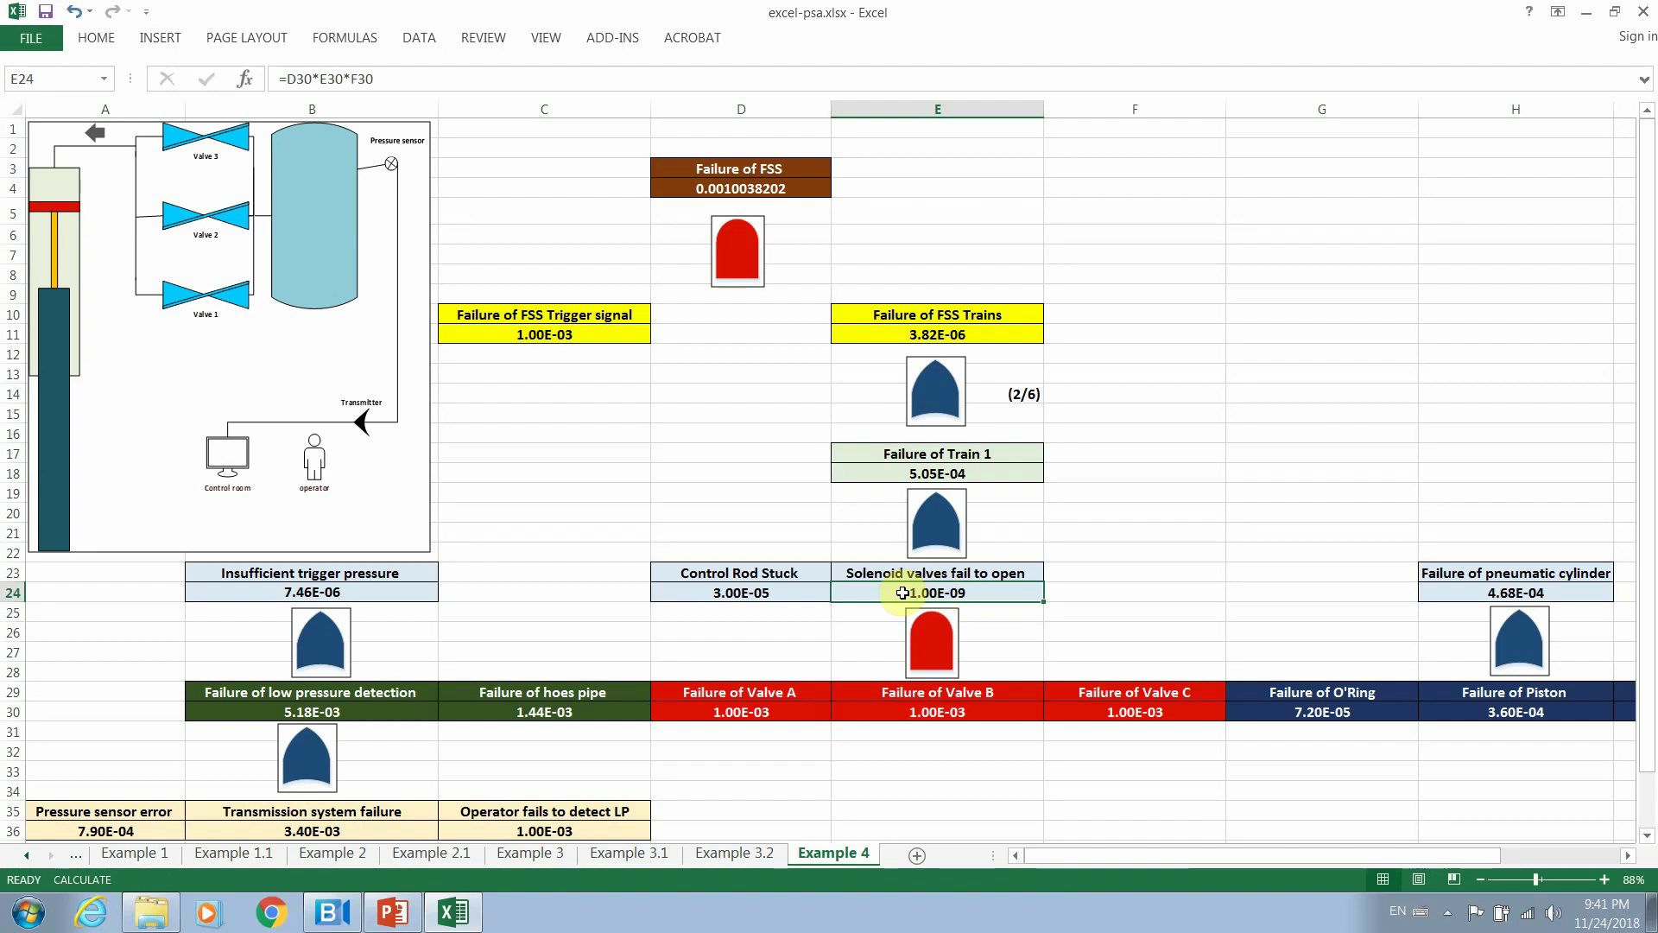
Inspect the Control Rod Stuck probability in D24 against the control rod in the system diagram, without editing it.
left_click(738, 592)
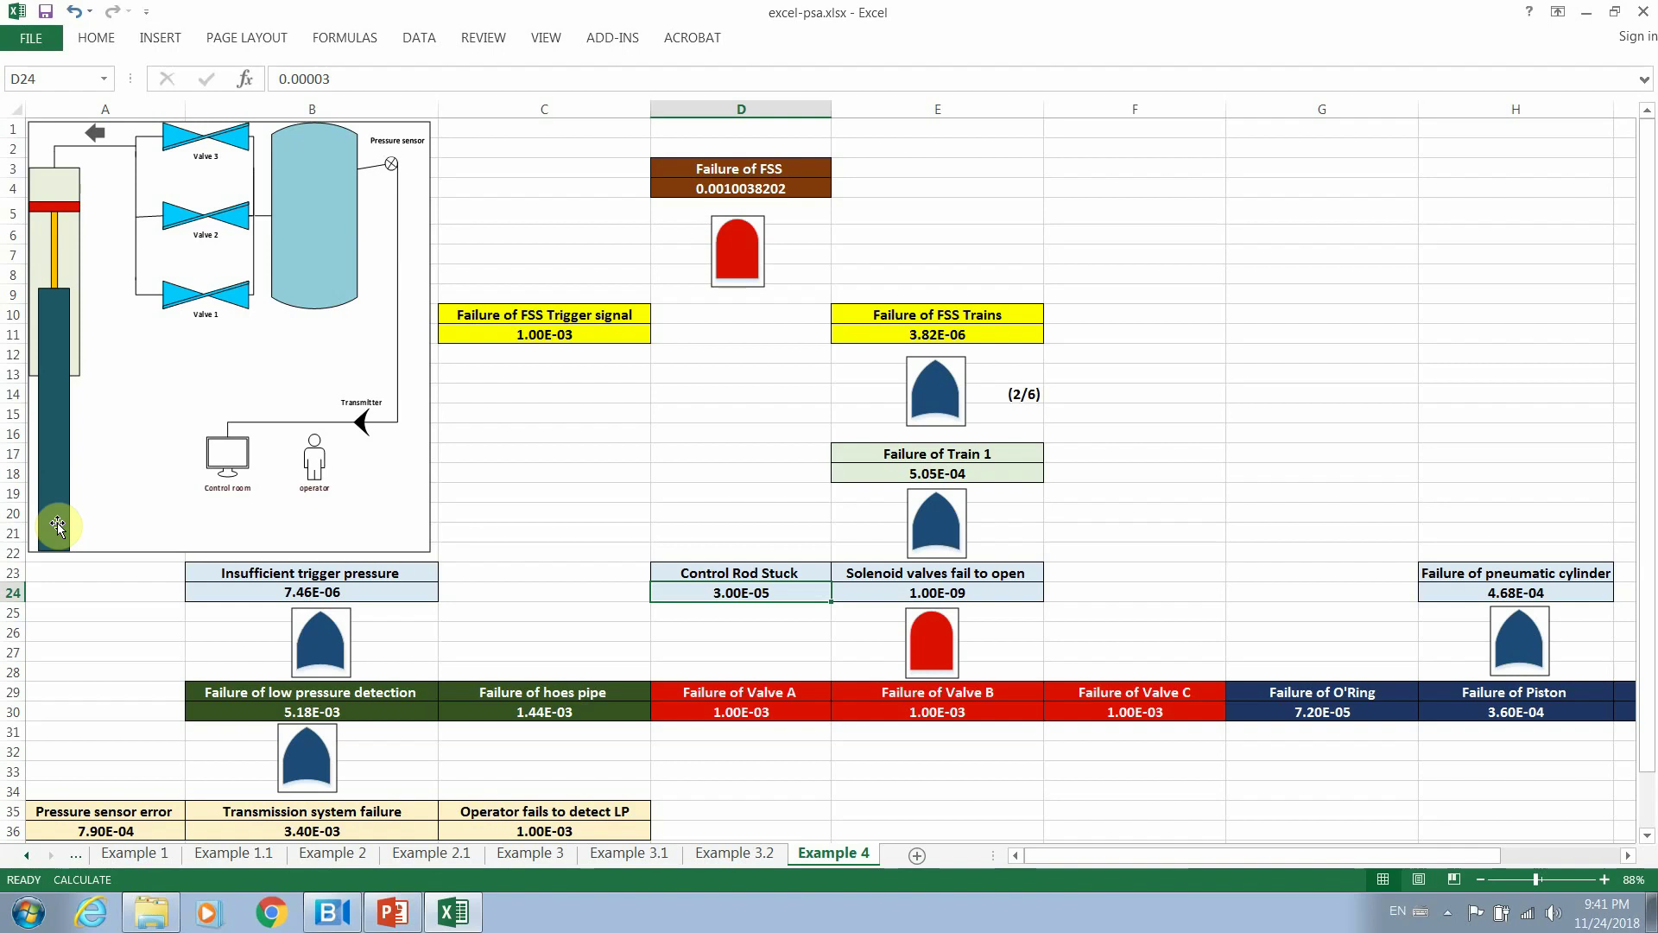
double_click(745, 594)
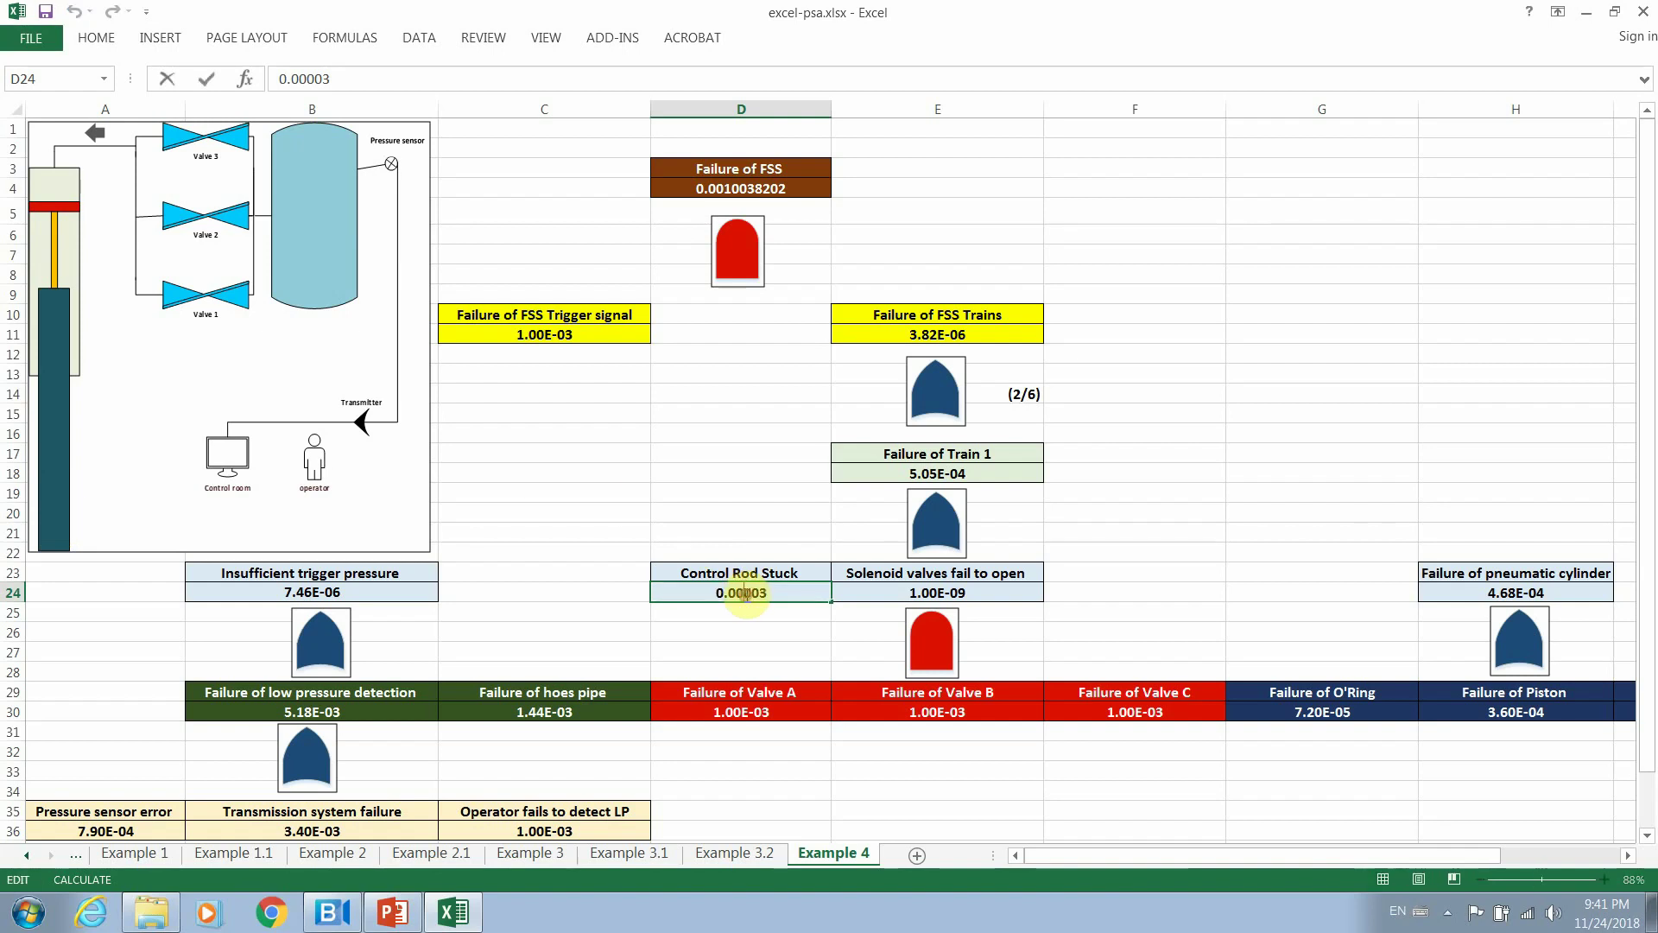
key("Escape")
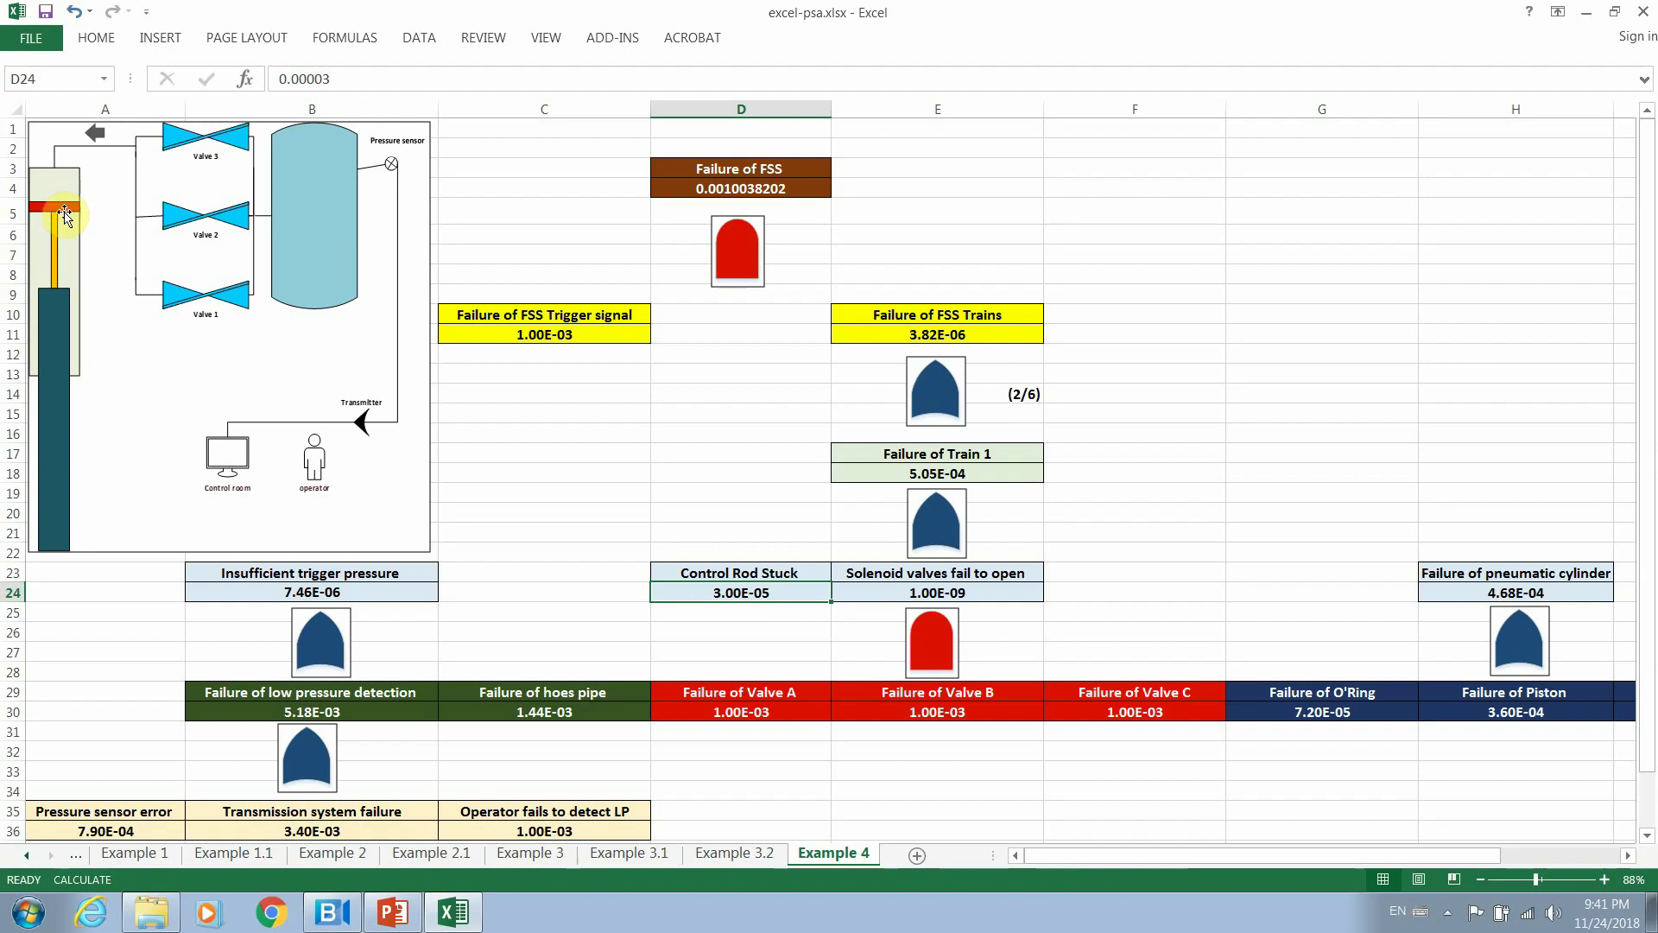
Examine Failure of pneumatic cylinder through its O'Ring, piston and cylinder failure events and the OR-gate formula in H24.
left_click_drag(1288, 857, 1070, 881)
left_click(1277, 696)
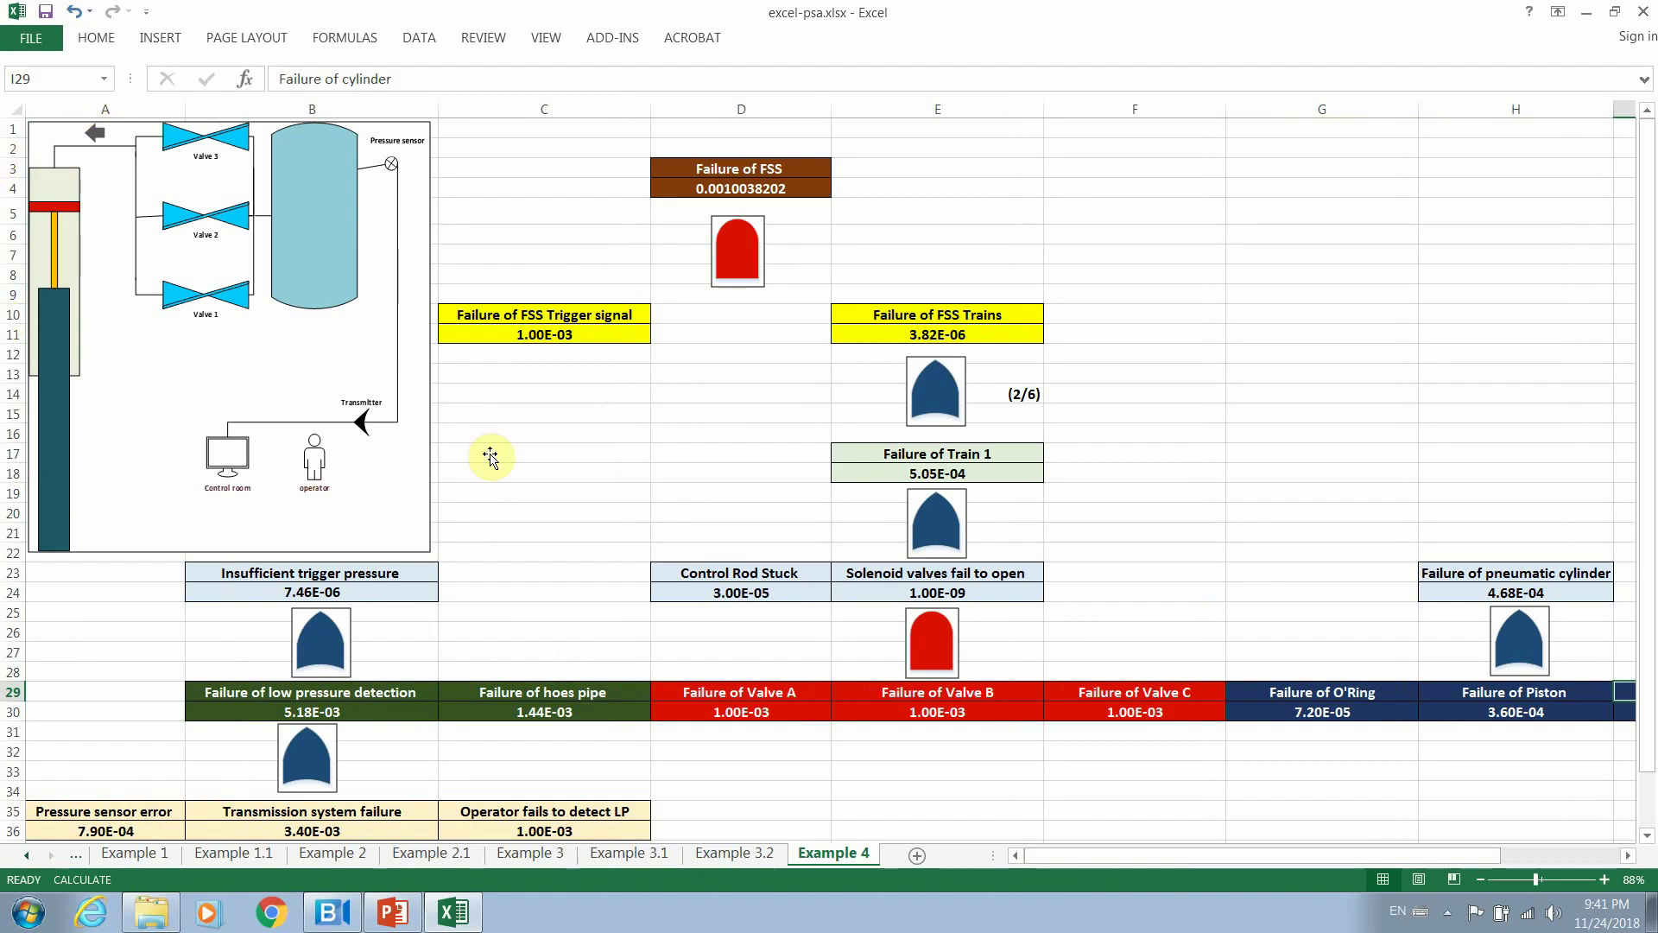
left_click(1527, 580)
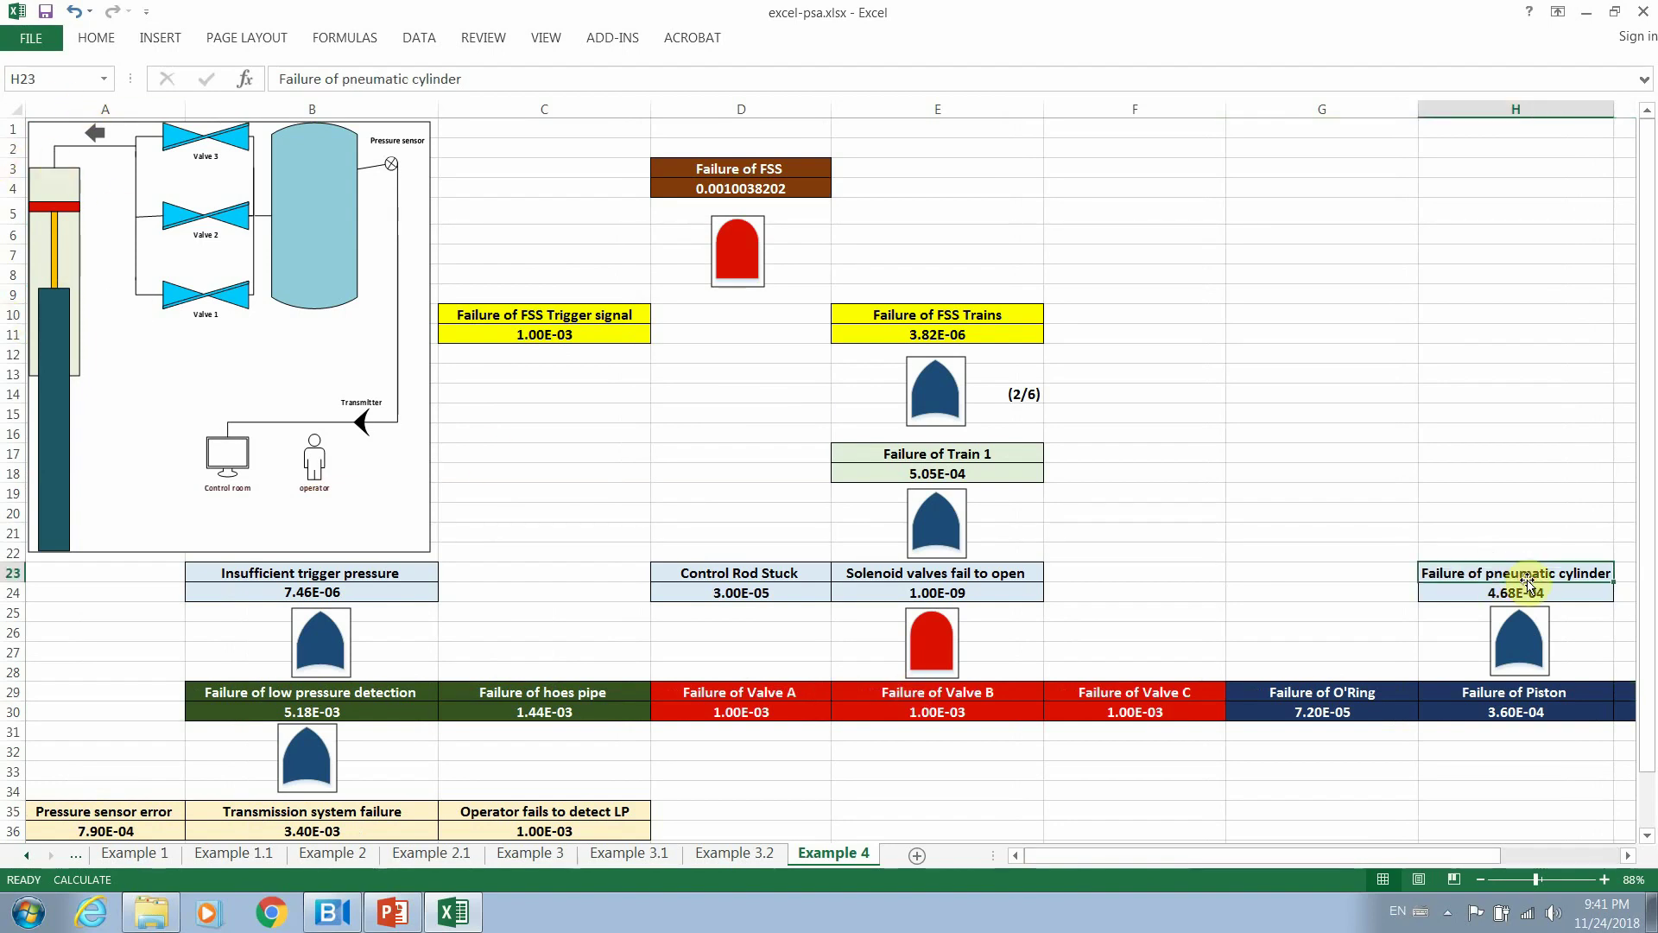
left_click(1366, 704)
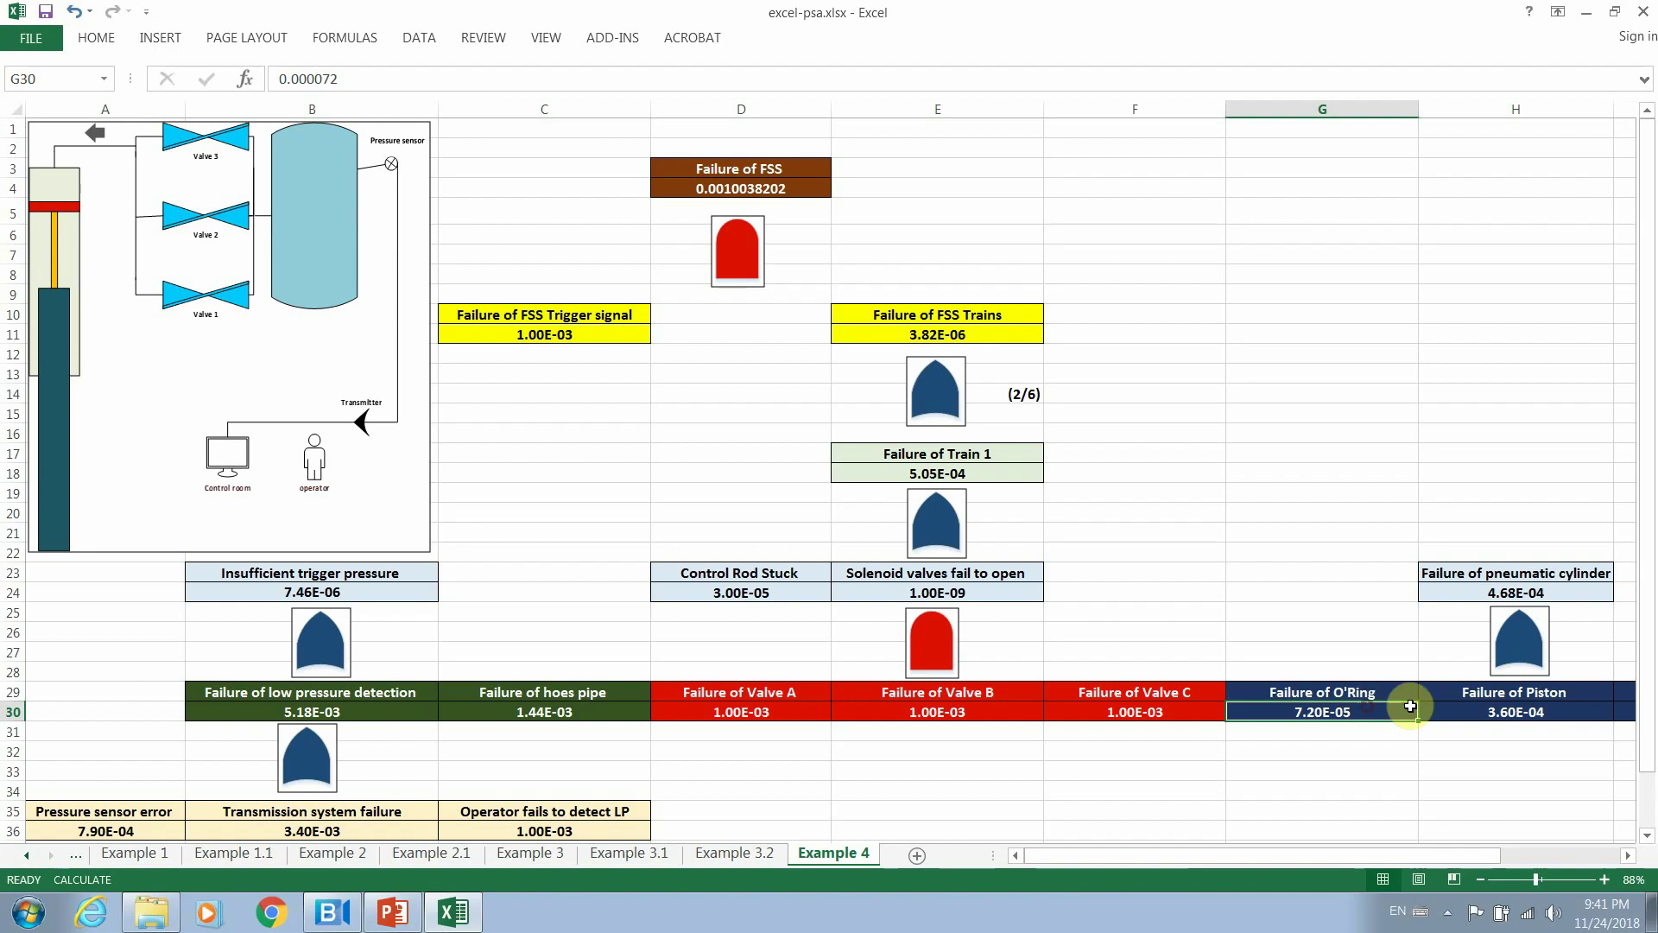
left_click(1530, 708)
left_click(1627, 710)
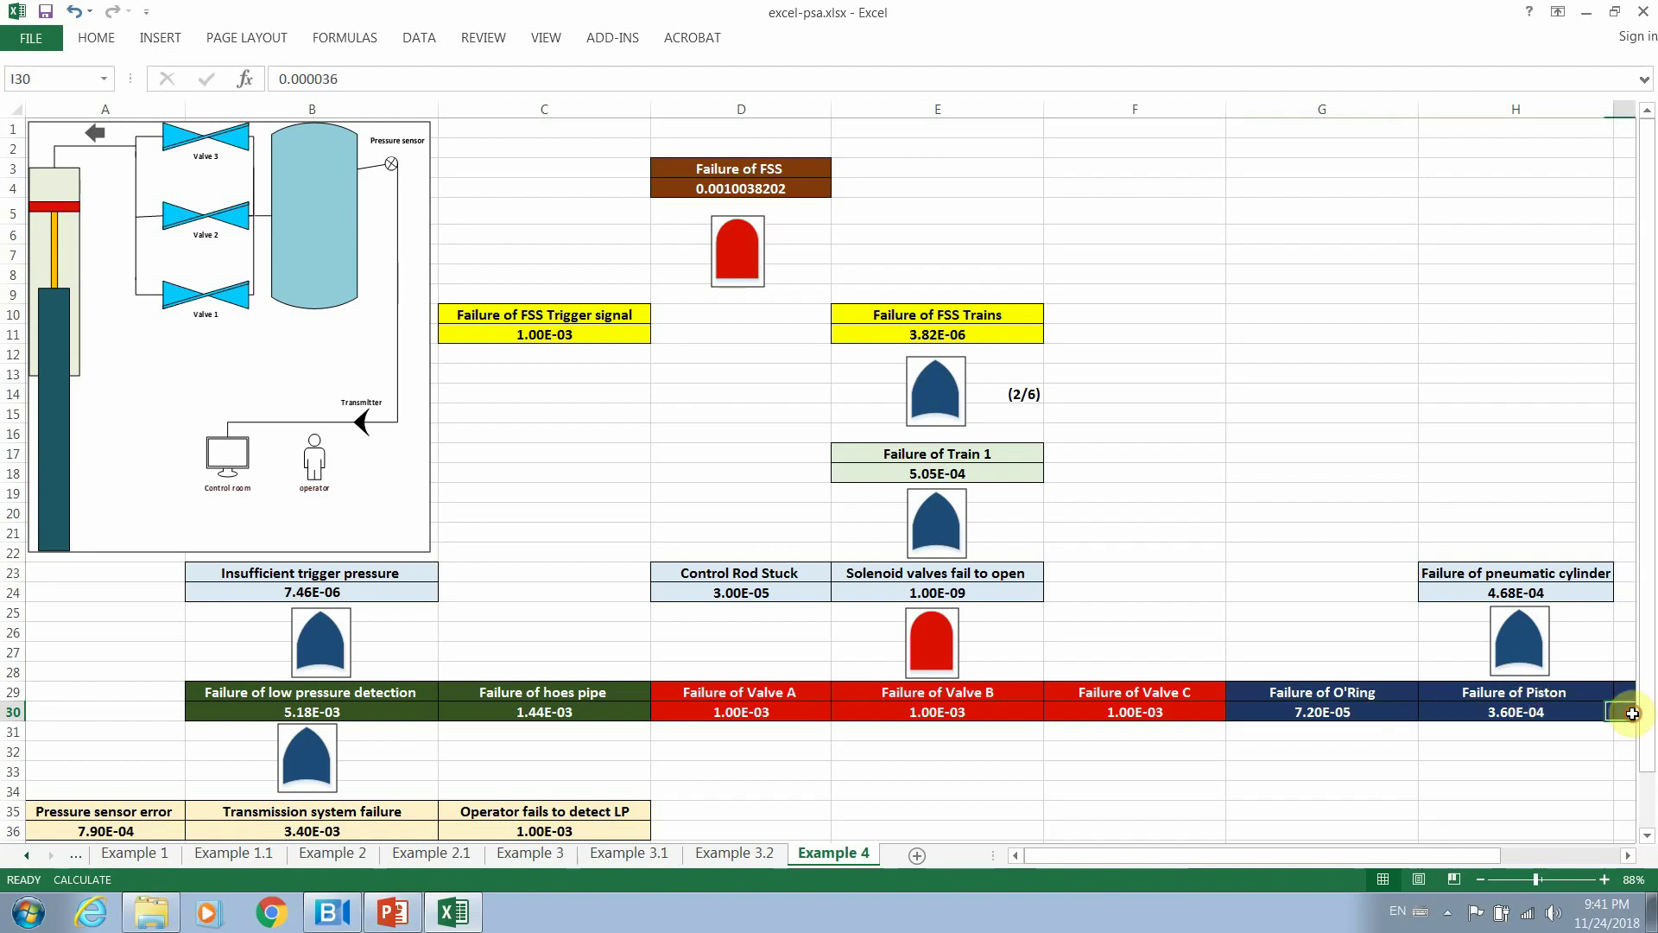
left_click(1537, 596)
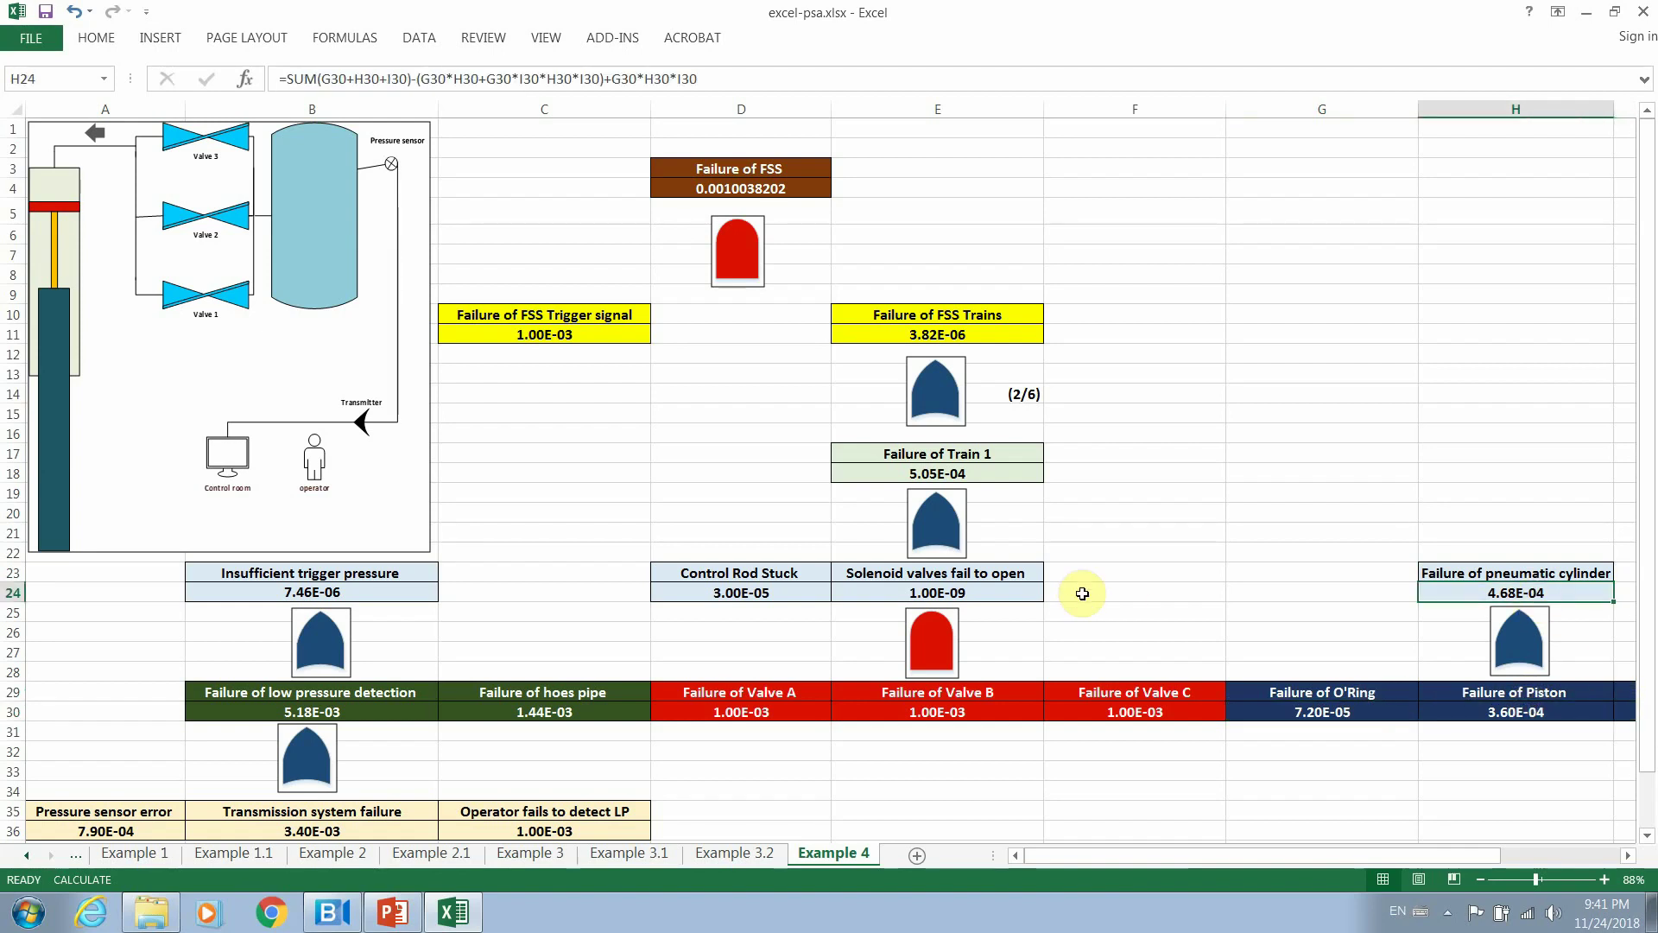
Review the Solenoid valves fail to open and Control Rod Stuck inputs, and inspect the Failure of Train 1 formula in E18.
left_click(901, 593)
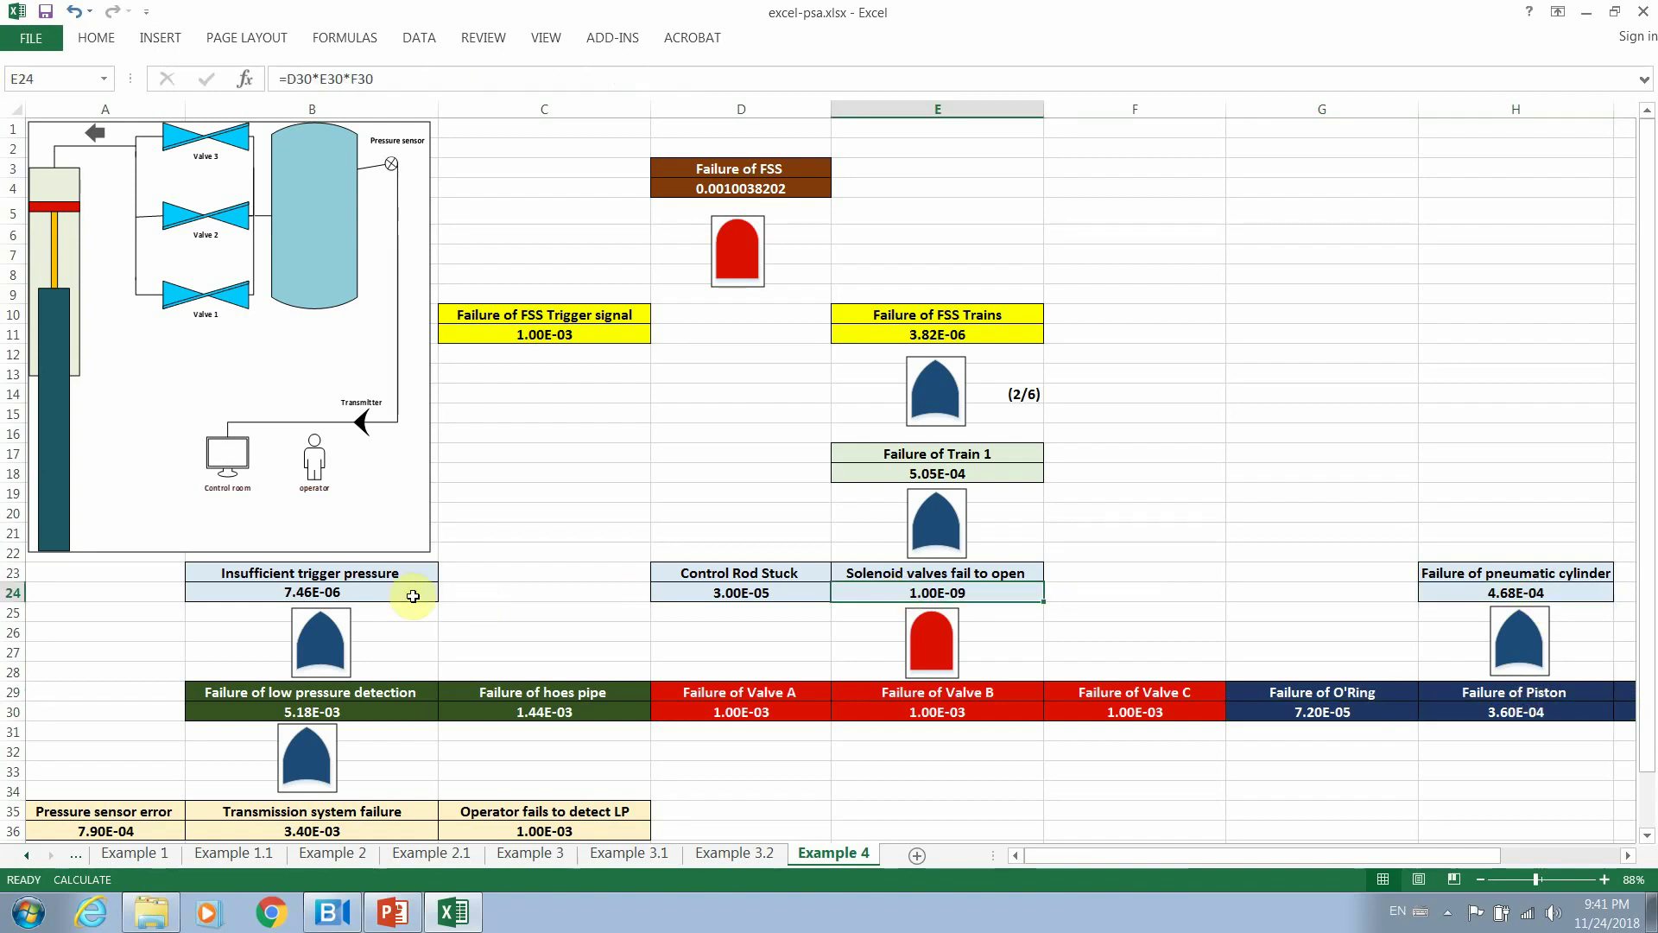
left_click(700, 609)
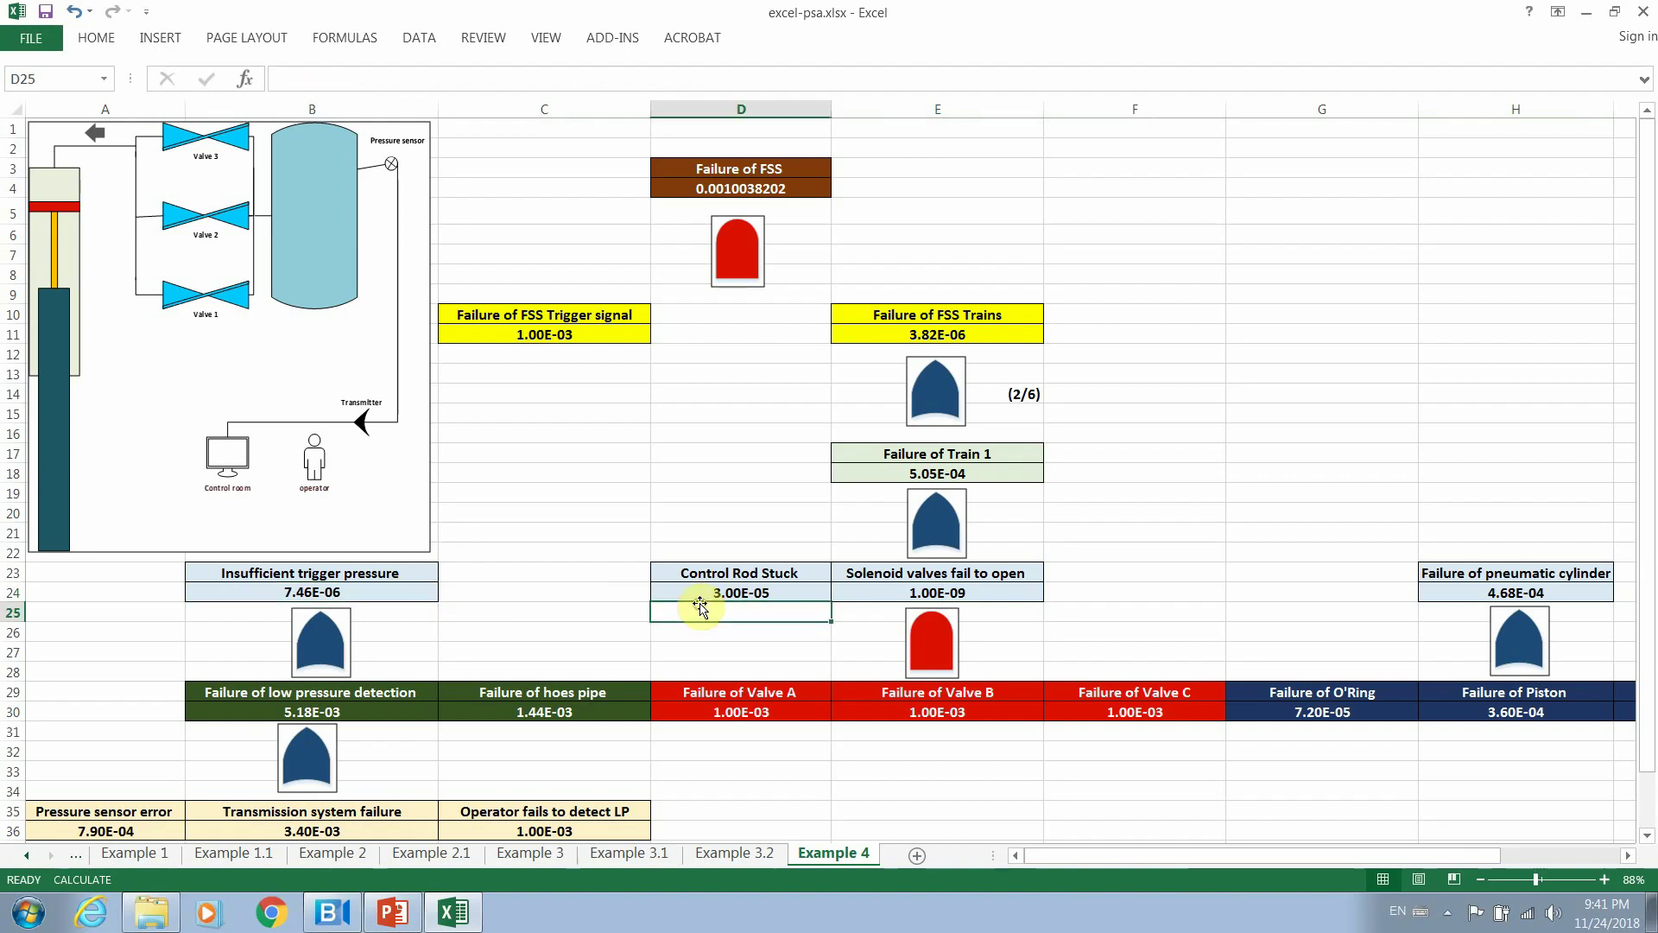
left_click(708, 591)
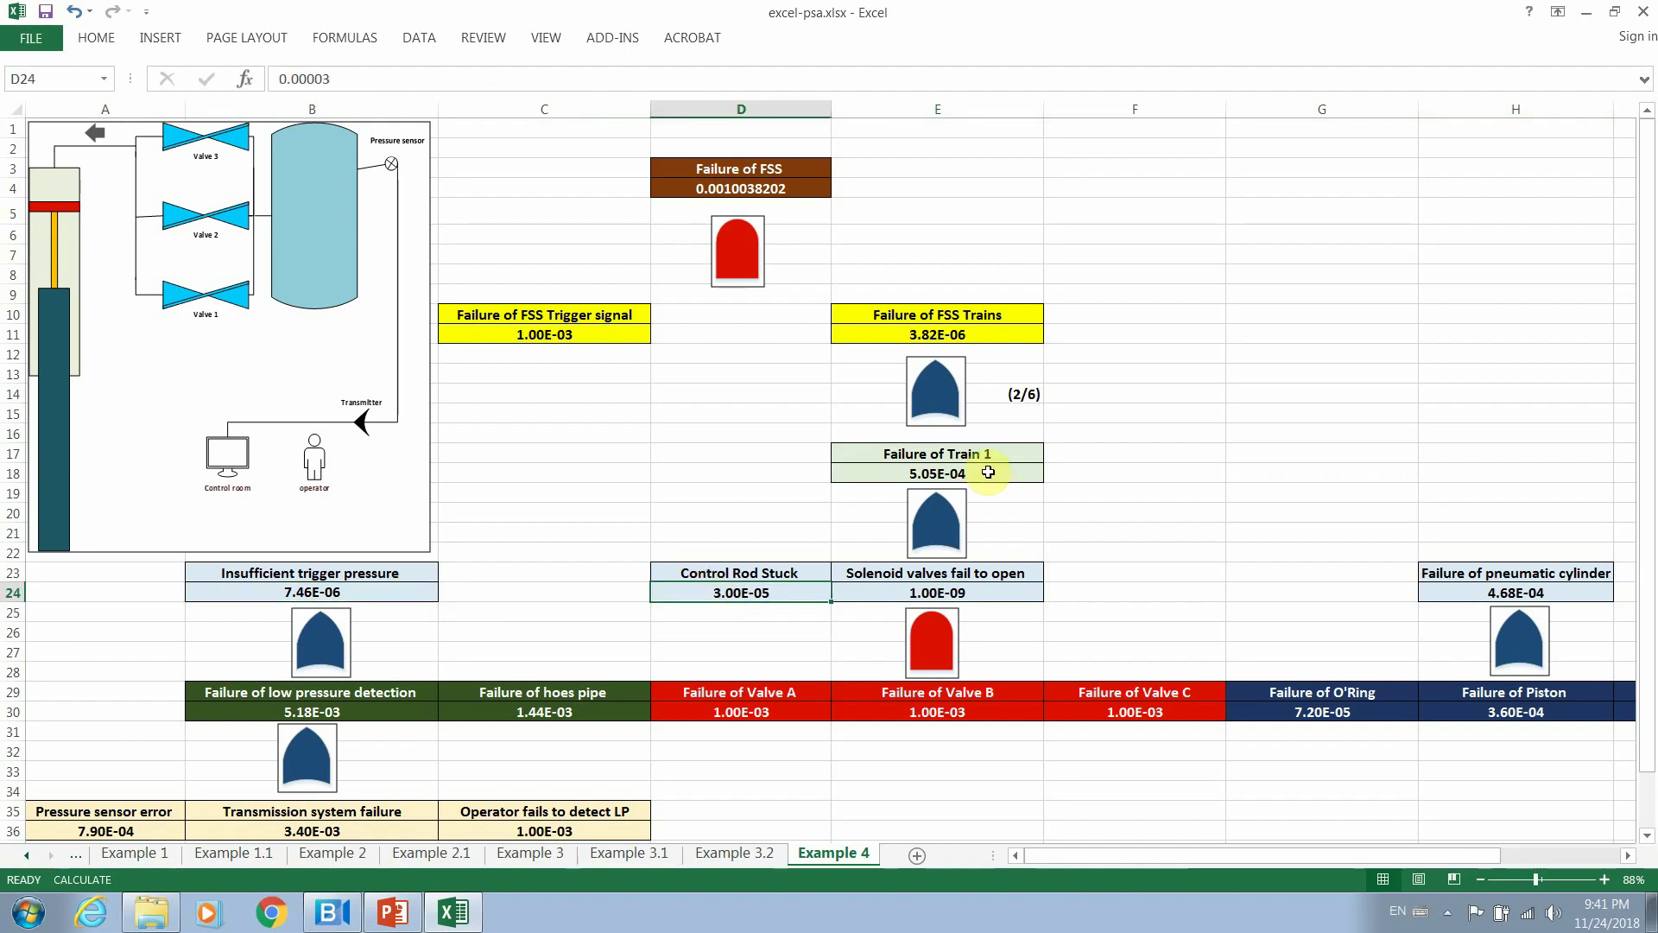
left_click(958, 473)
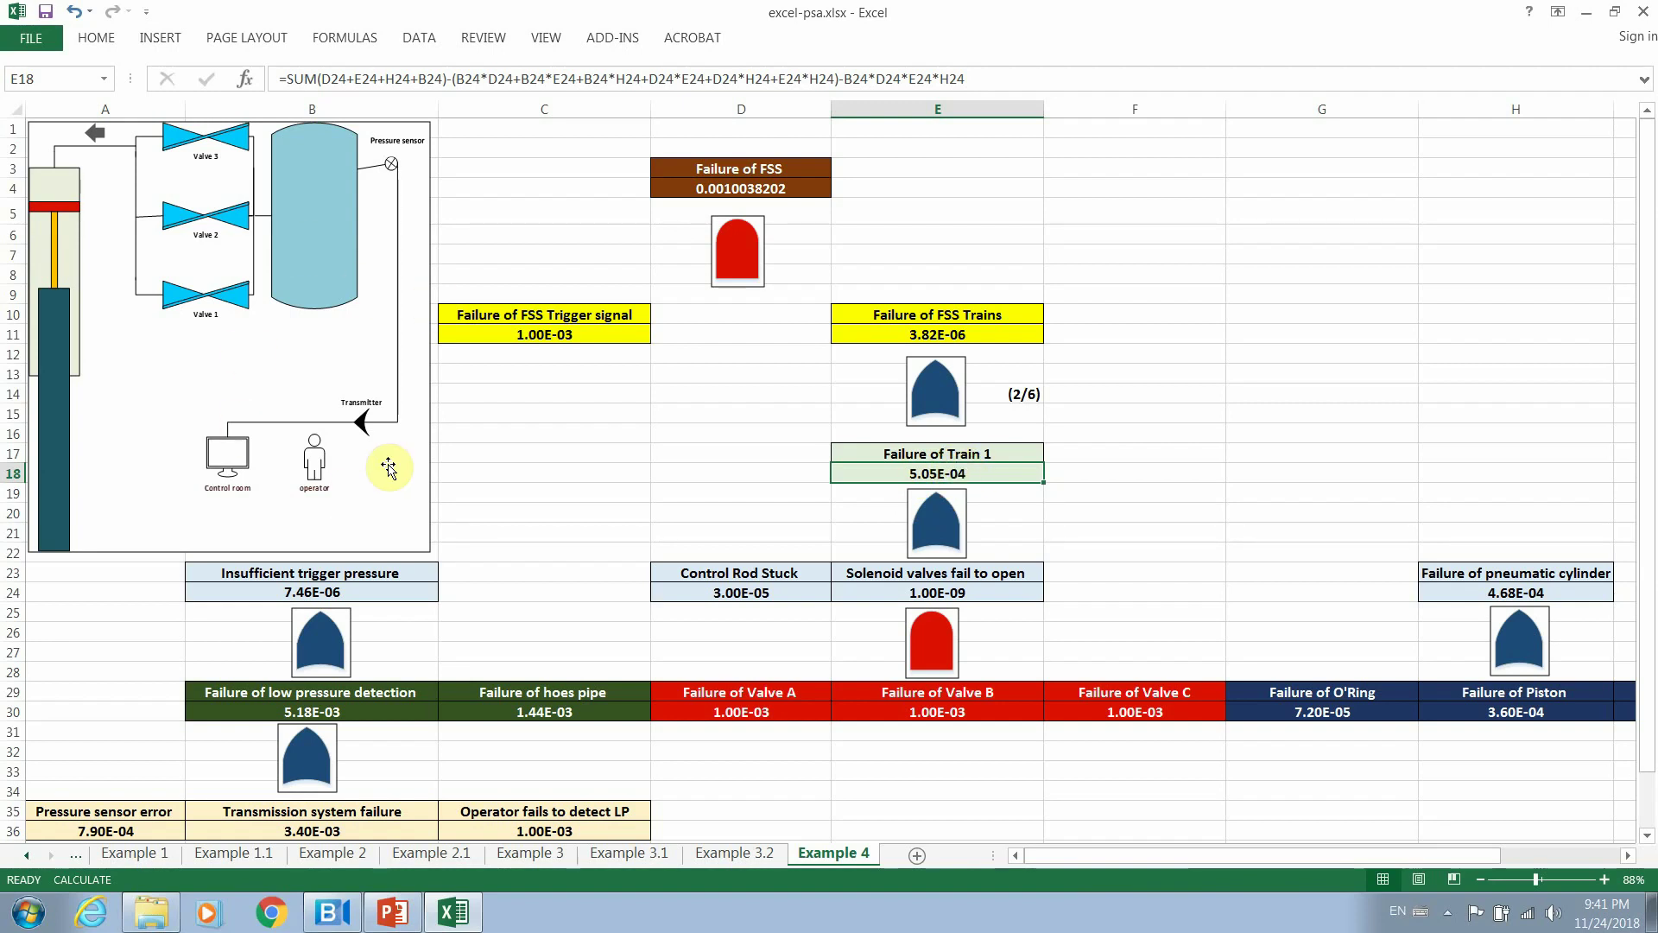
Inspect the (2/6) gate in E14 and the Failure of FSS Trains formula in E11 that references Train 1, leaving it unedited.
left_click(1012, 399)
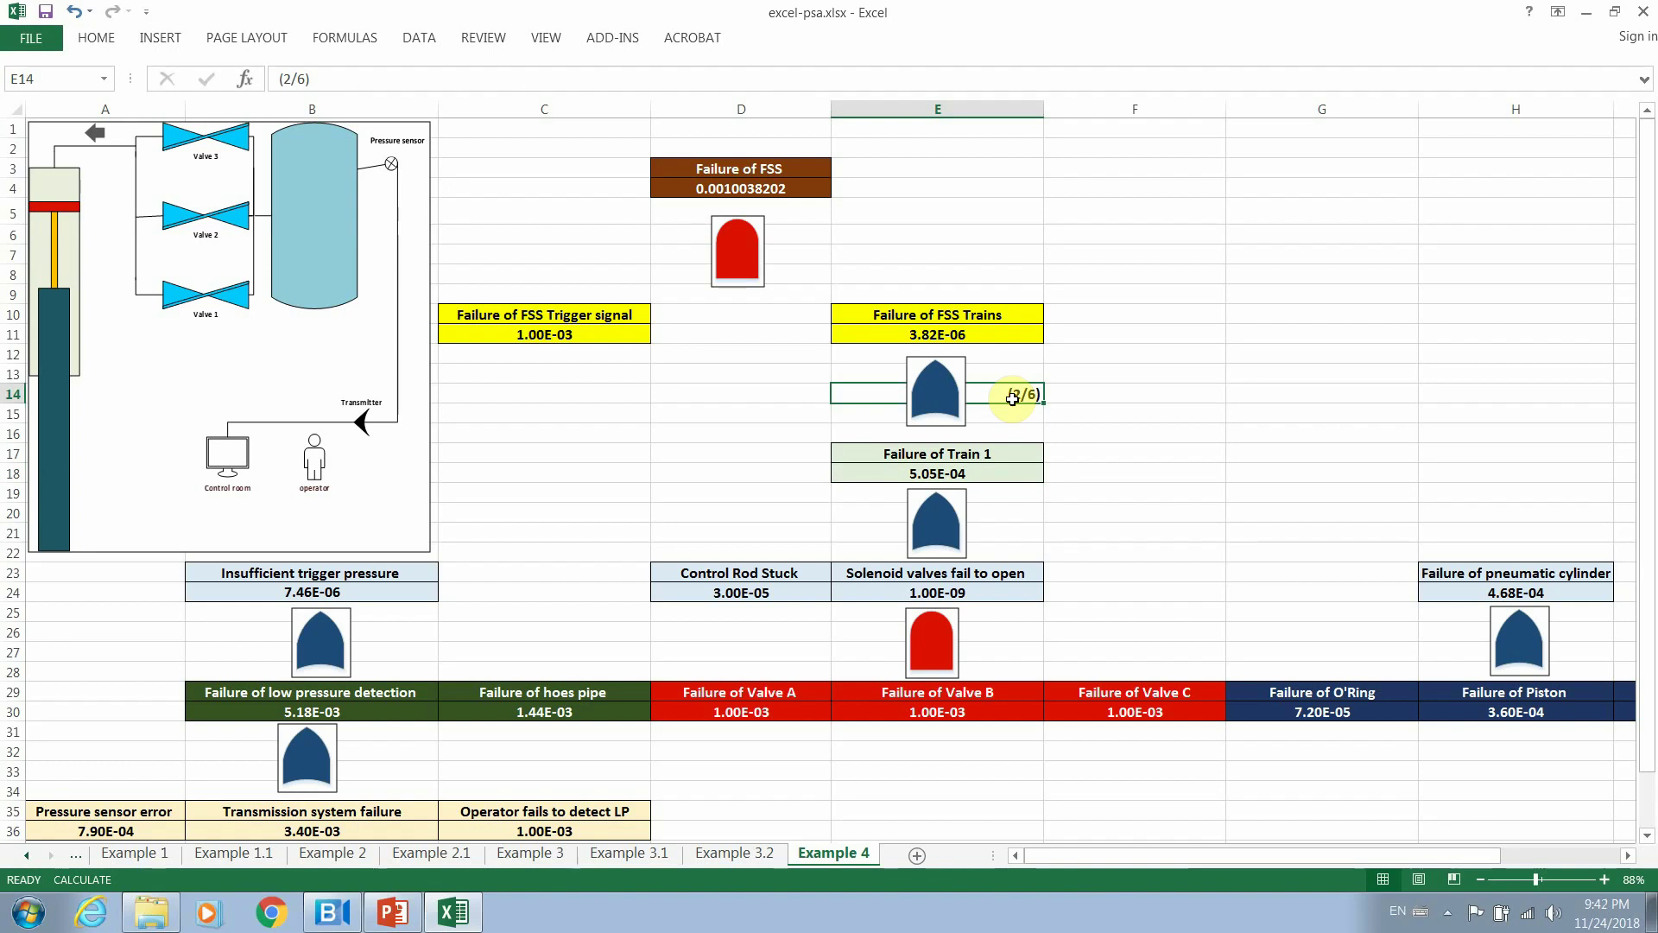
double_click(968, 335)
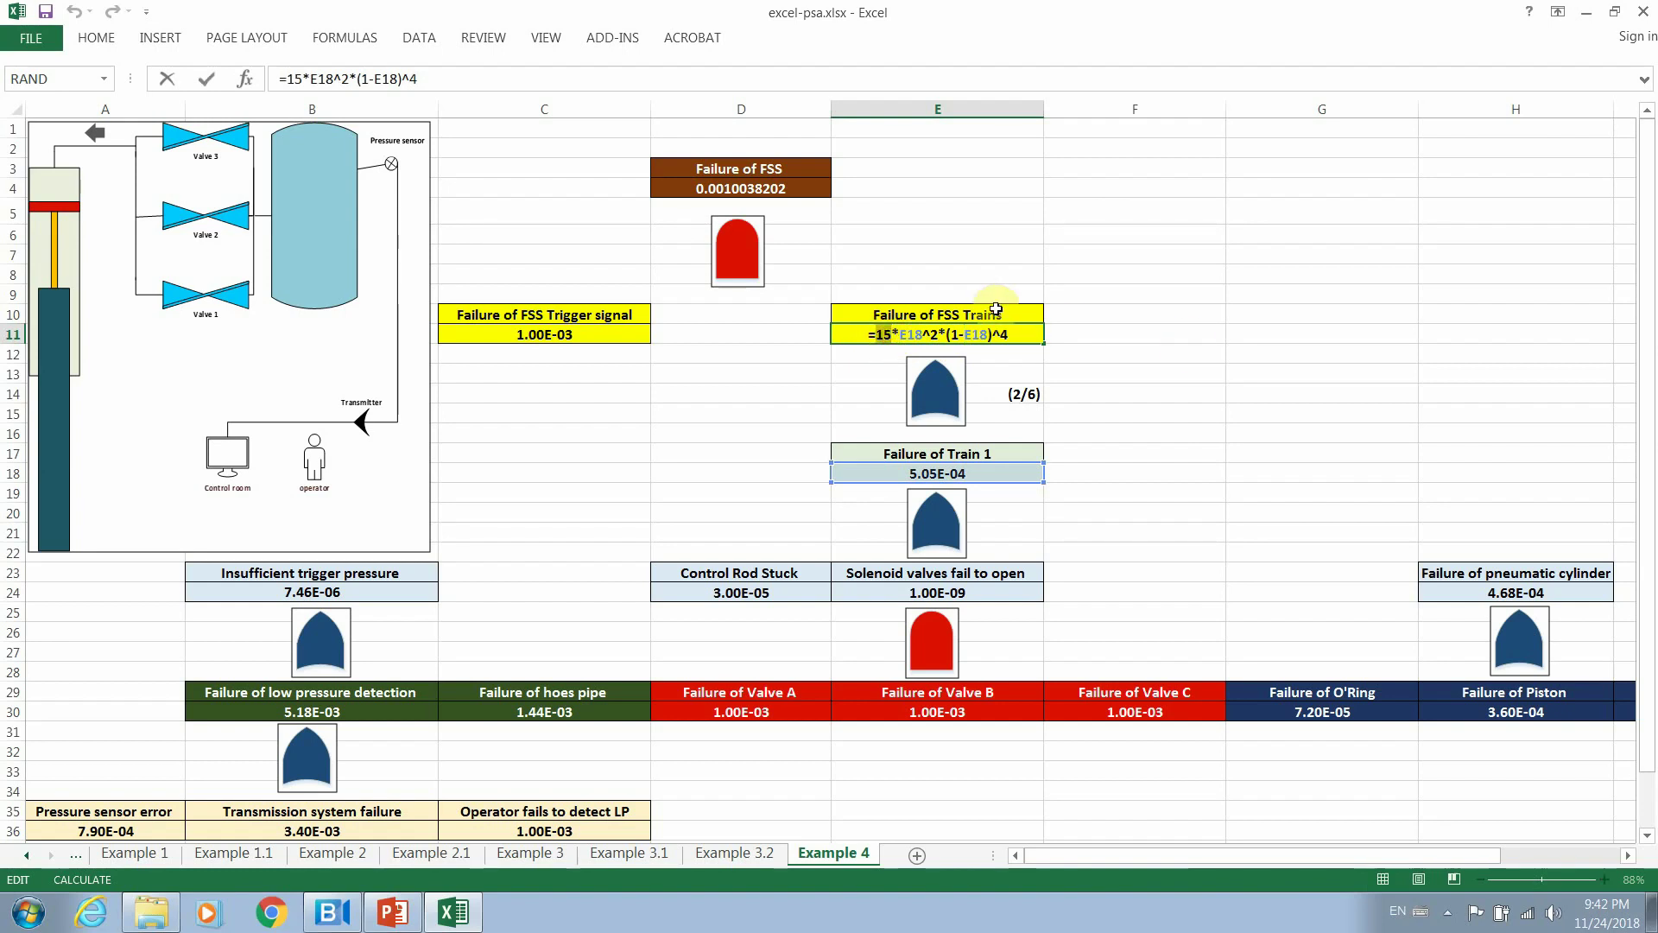
left_click_drag(1011, 334, 893, 335)
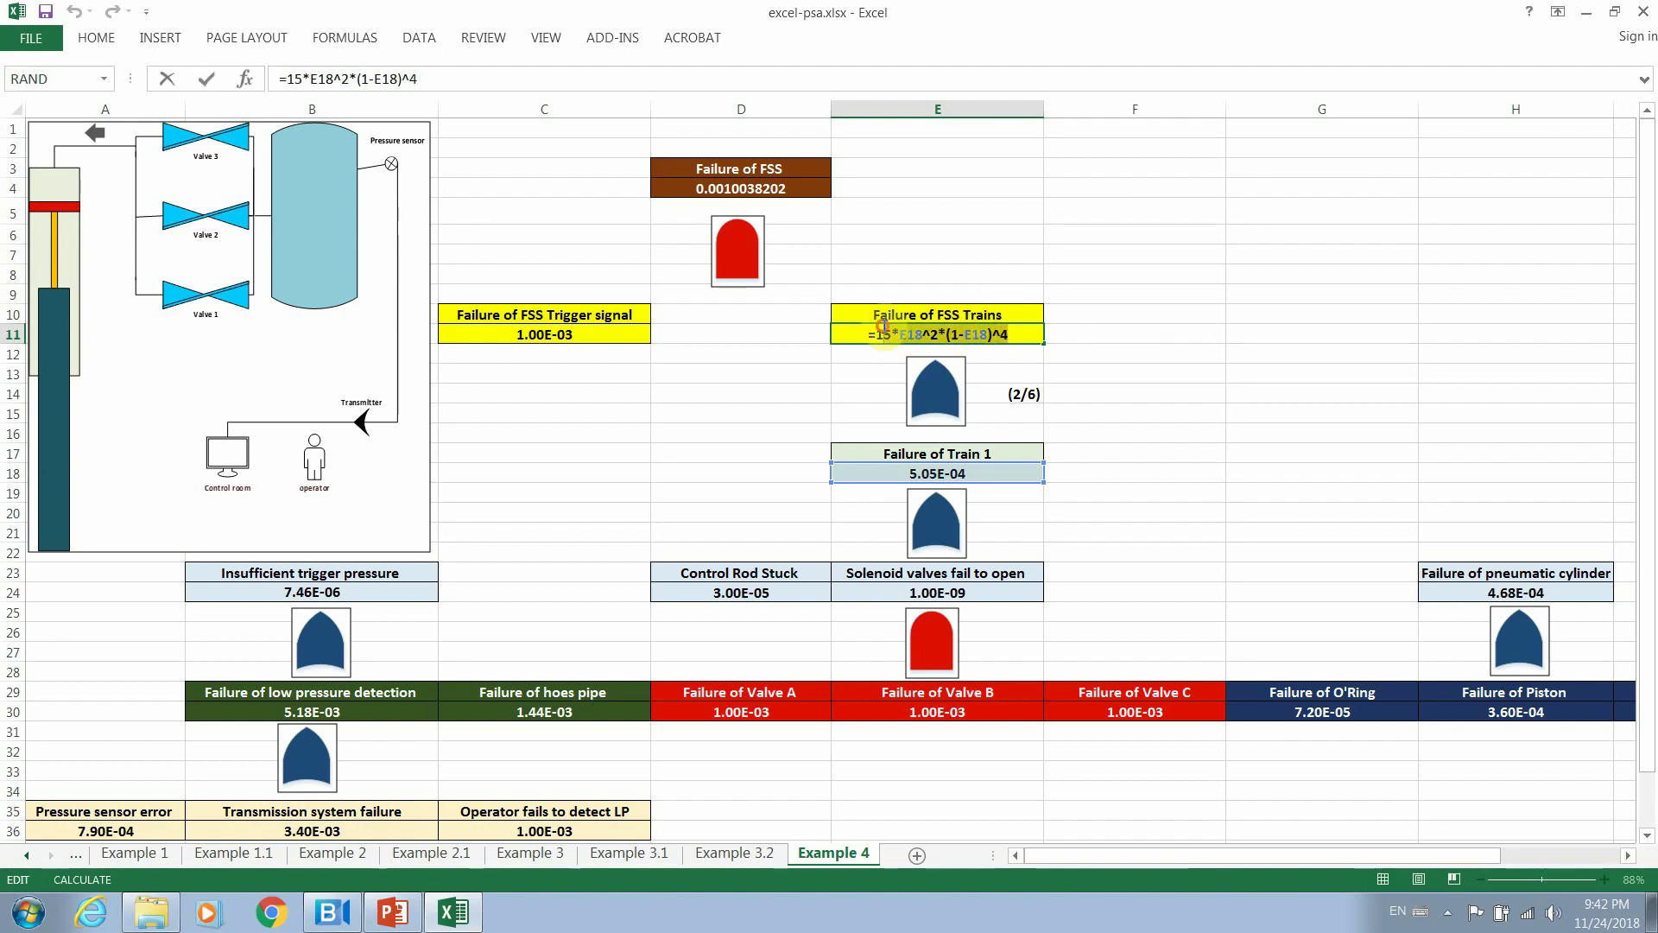
key("Escape")
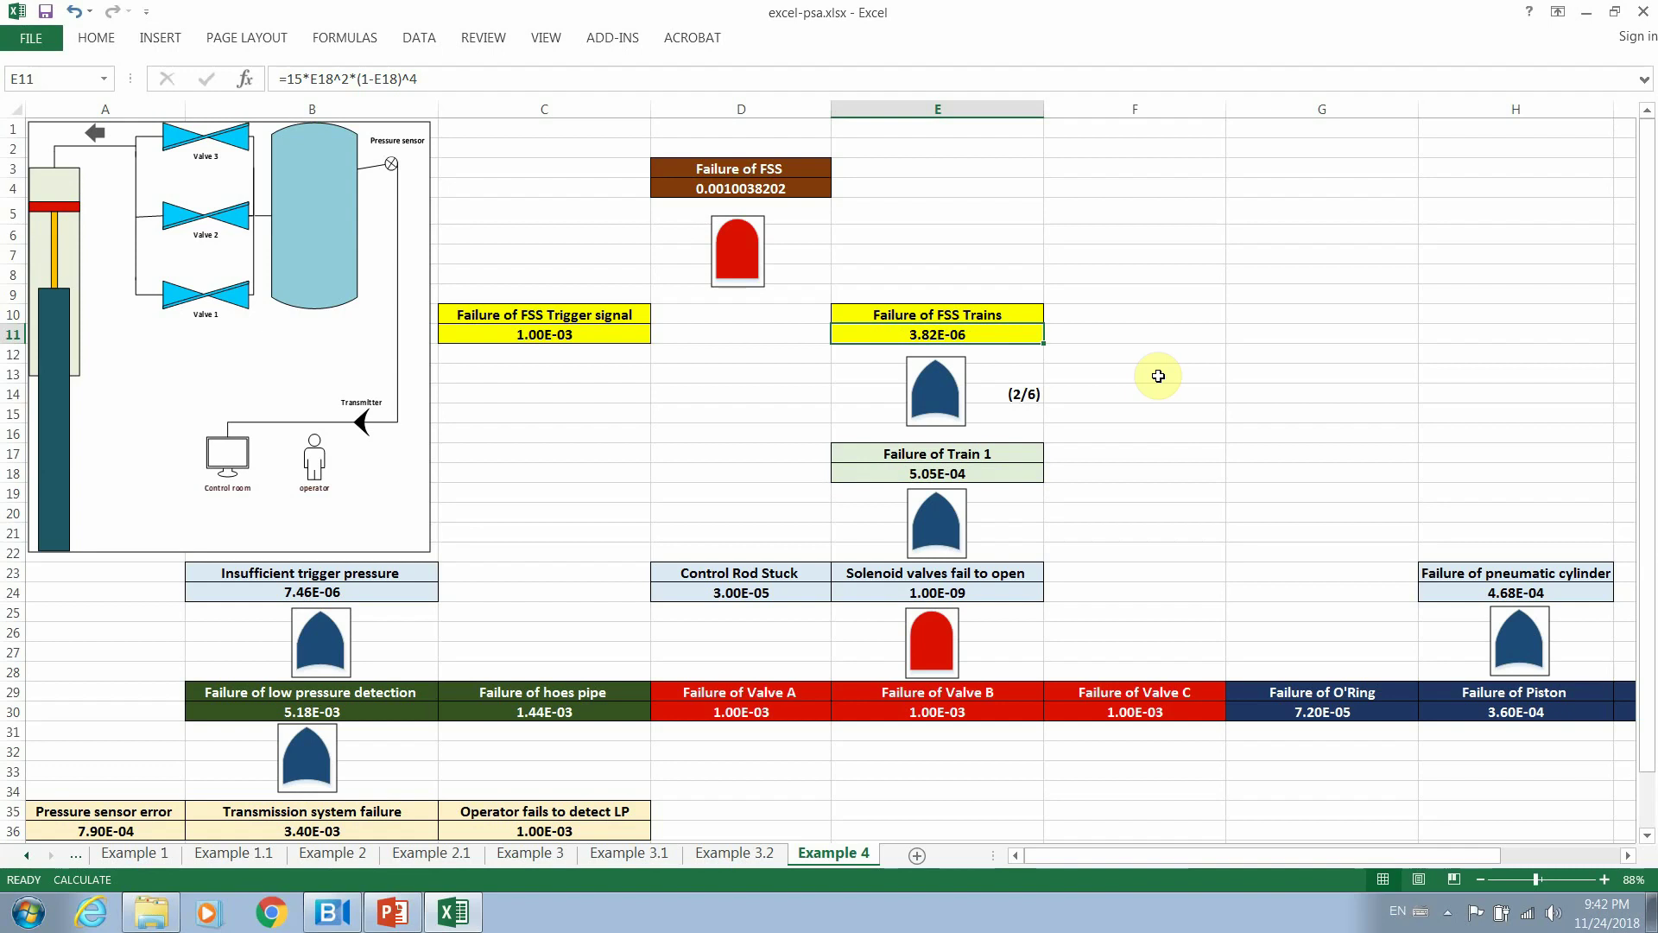
left_click(1021, 394)
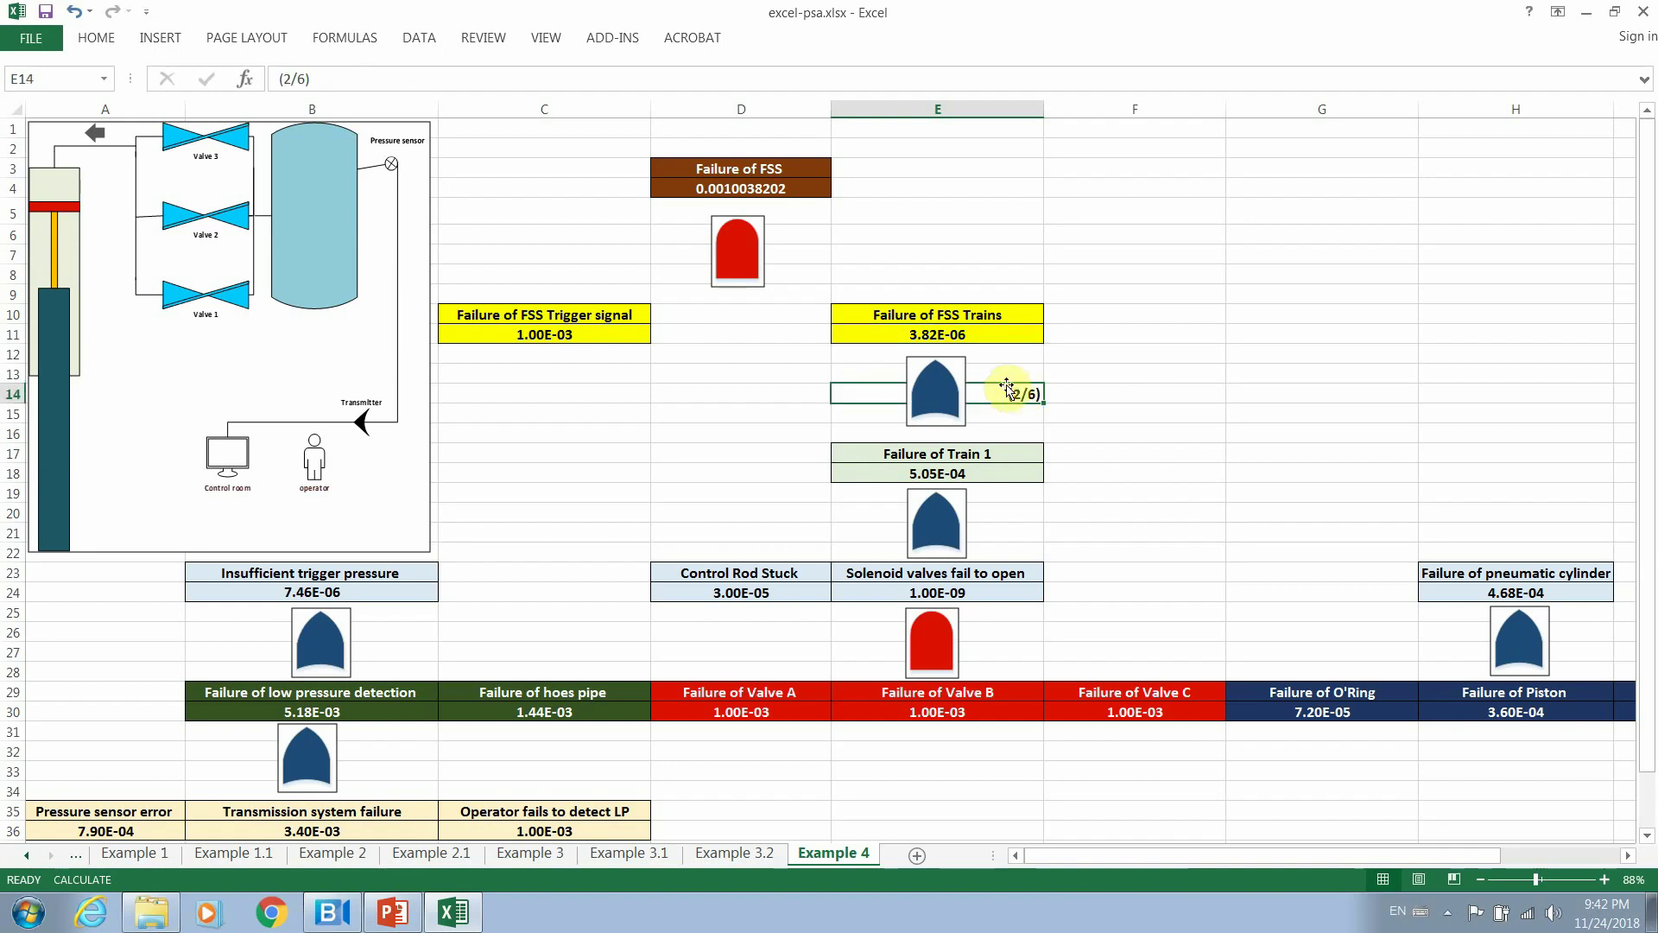
left_click(946, 338)
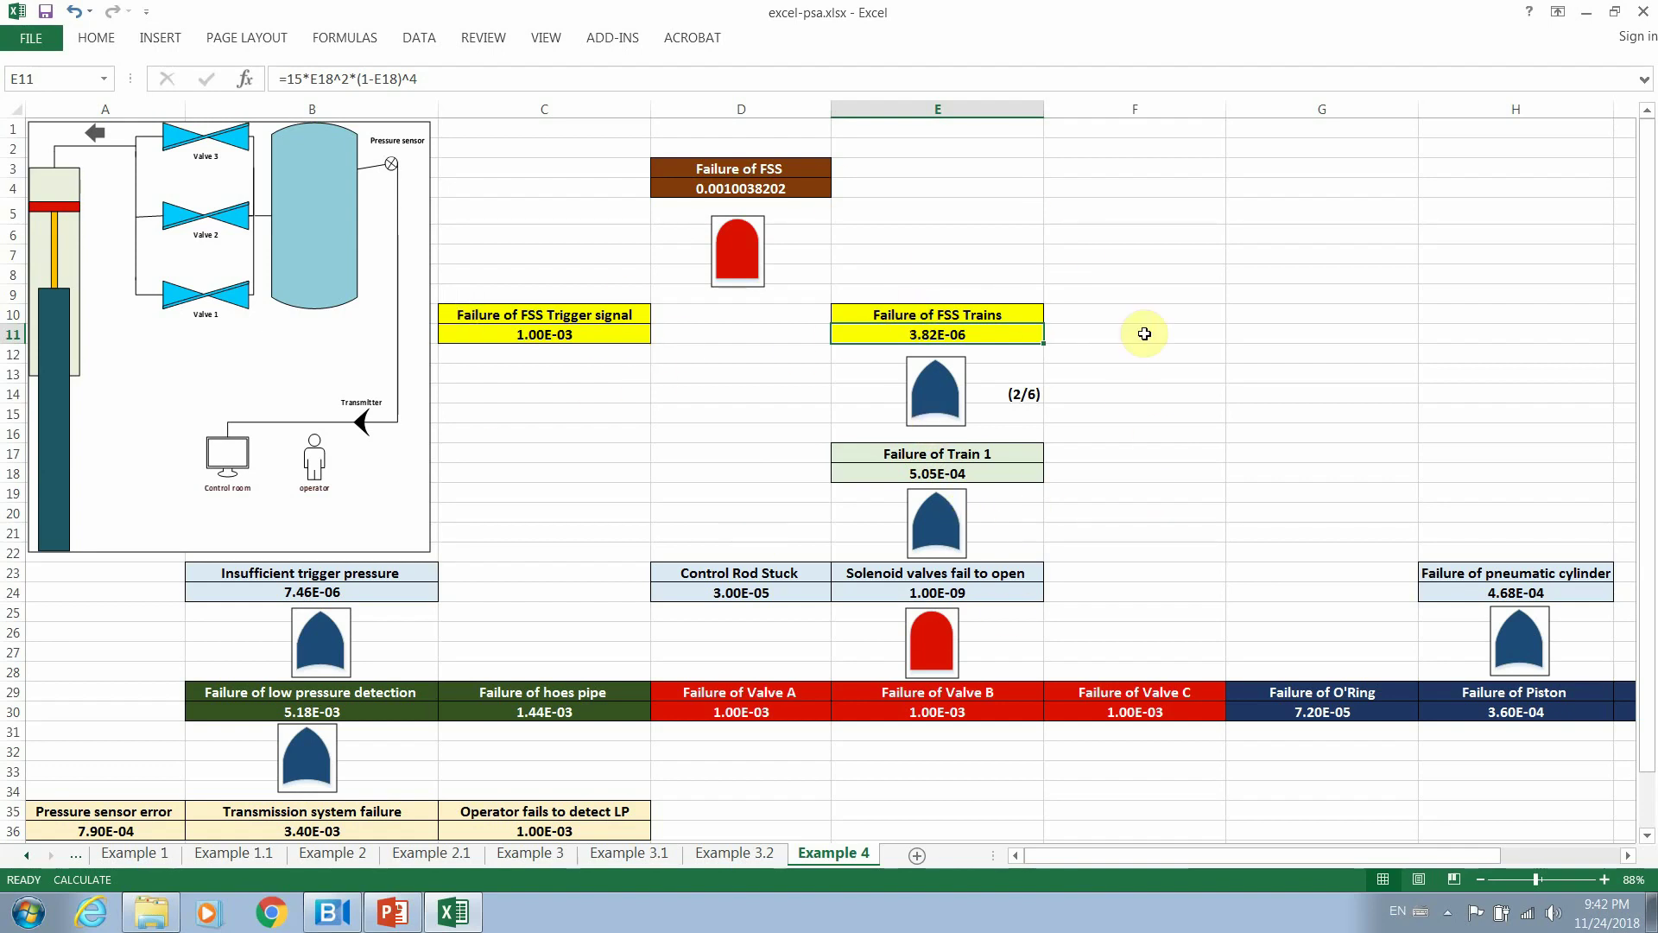
Review the Failure of FSS Trigger signal and Failure of FSS Trains inputs, and inspect the top-event formula in D4.
left_click(530, 317)
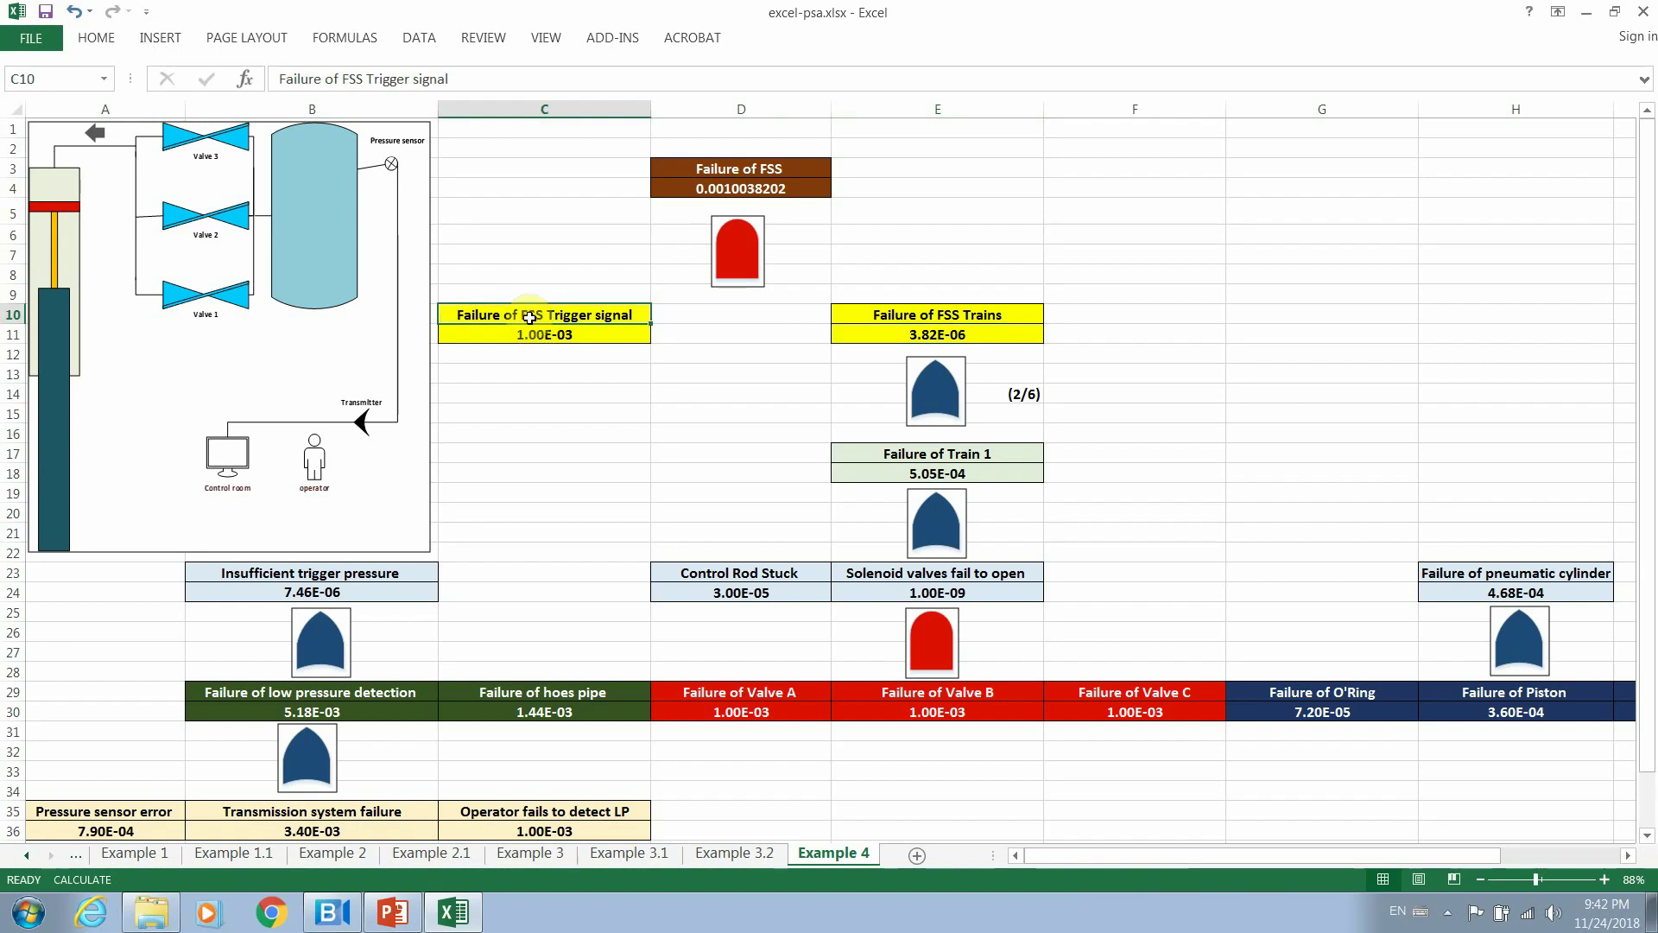
left_click(899, 315)
left_click(548, 301)
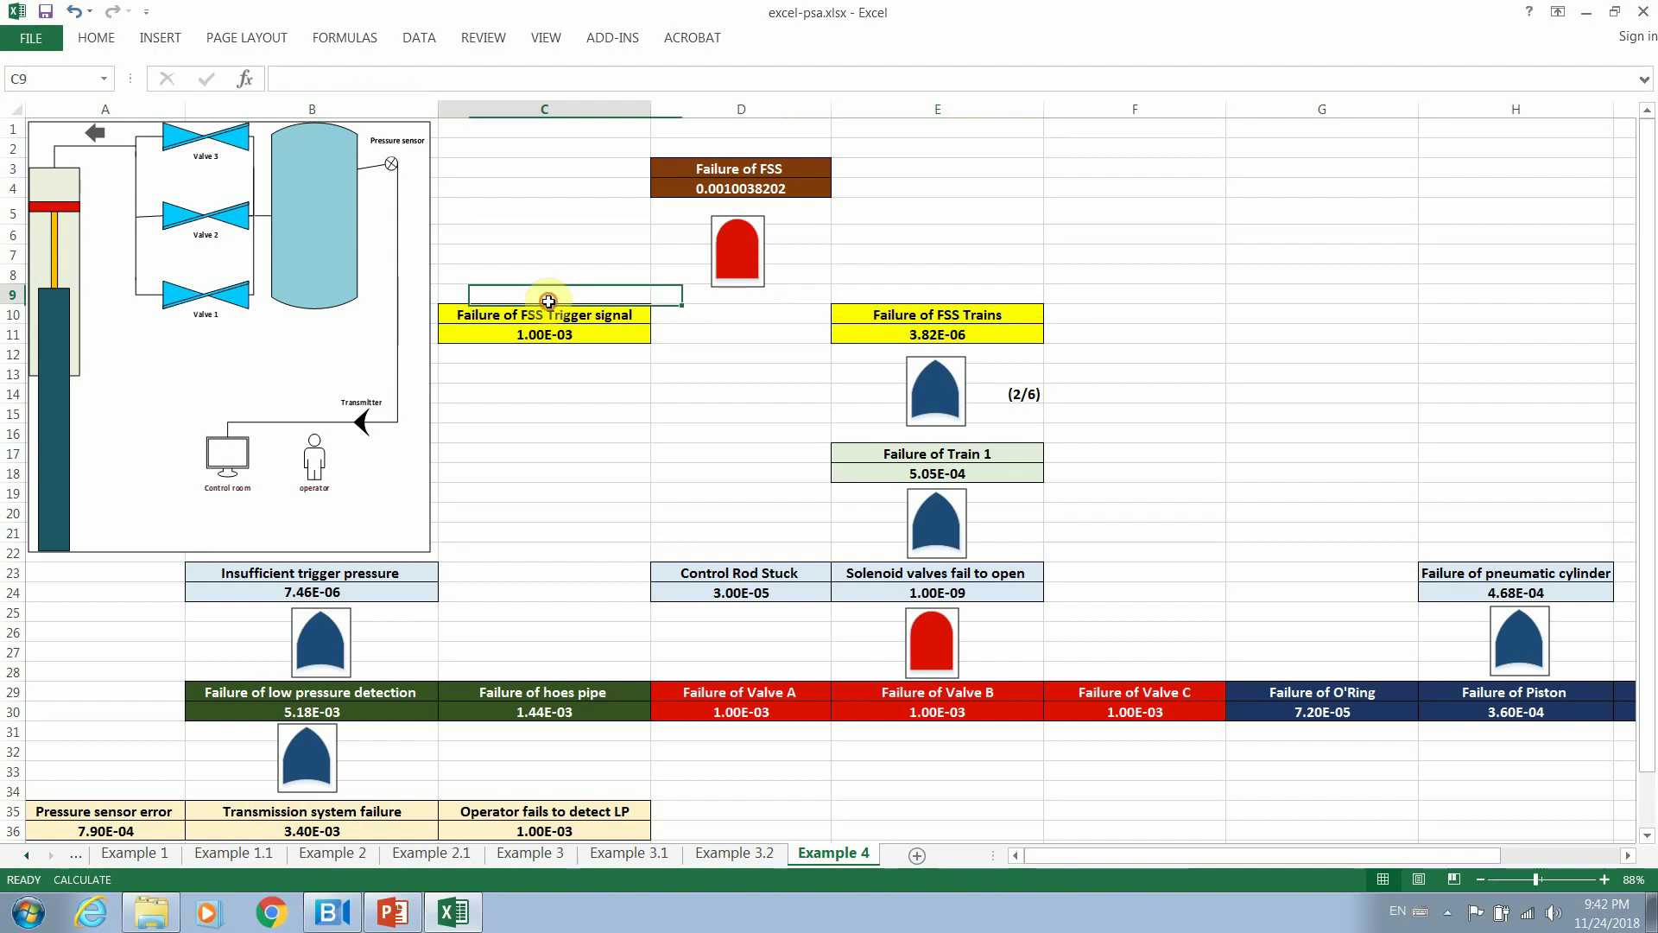
left_click(764, 183)
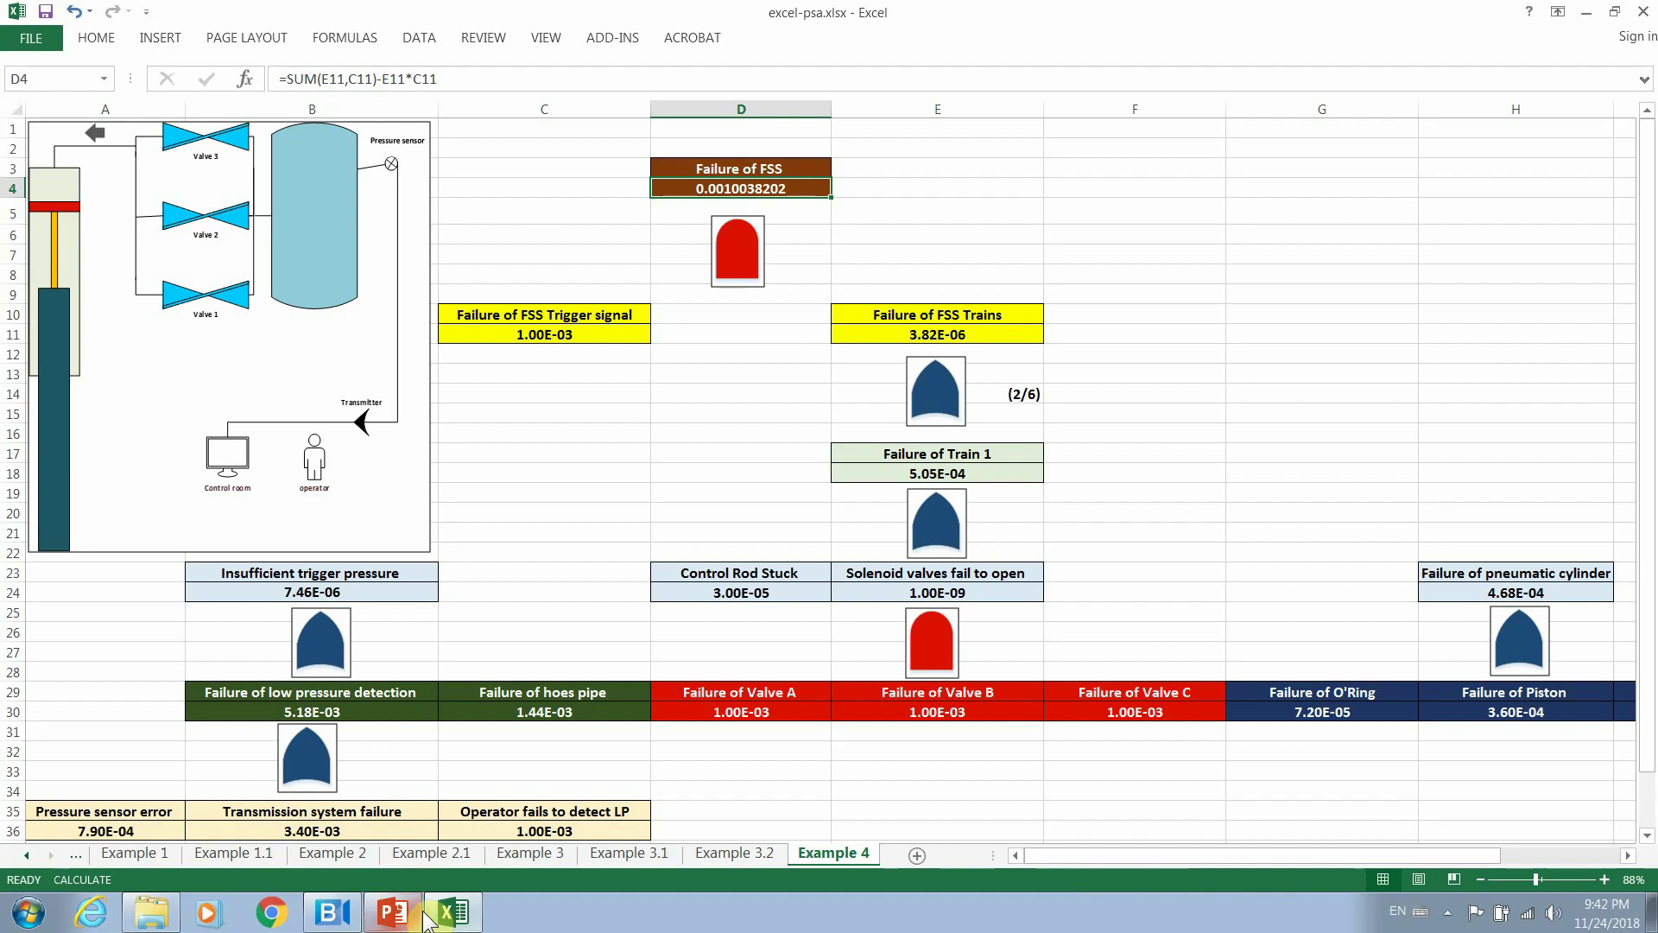
Compare the Failure of FSS result in D4 with the FSS case #2 probability on PowerPoint's sample scientific paper slide.
left_click(393, 918)
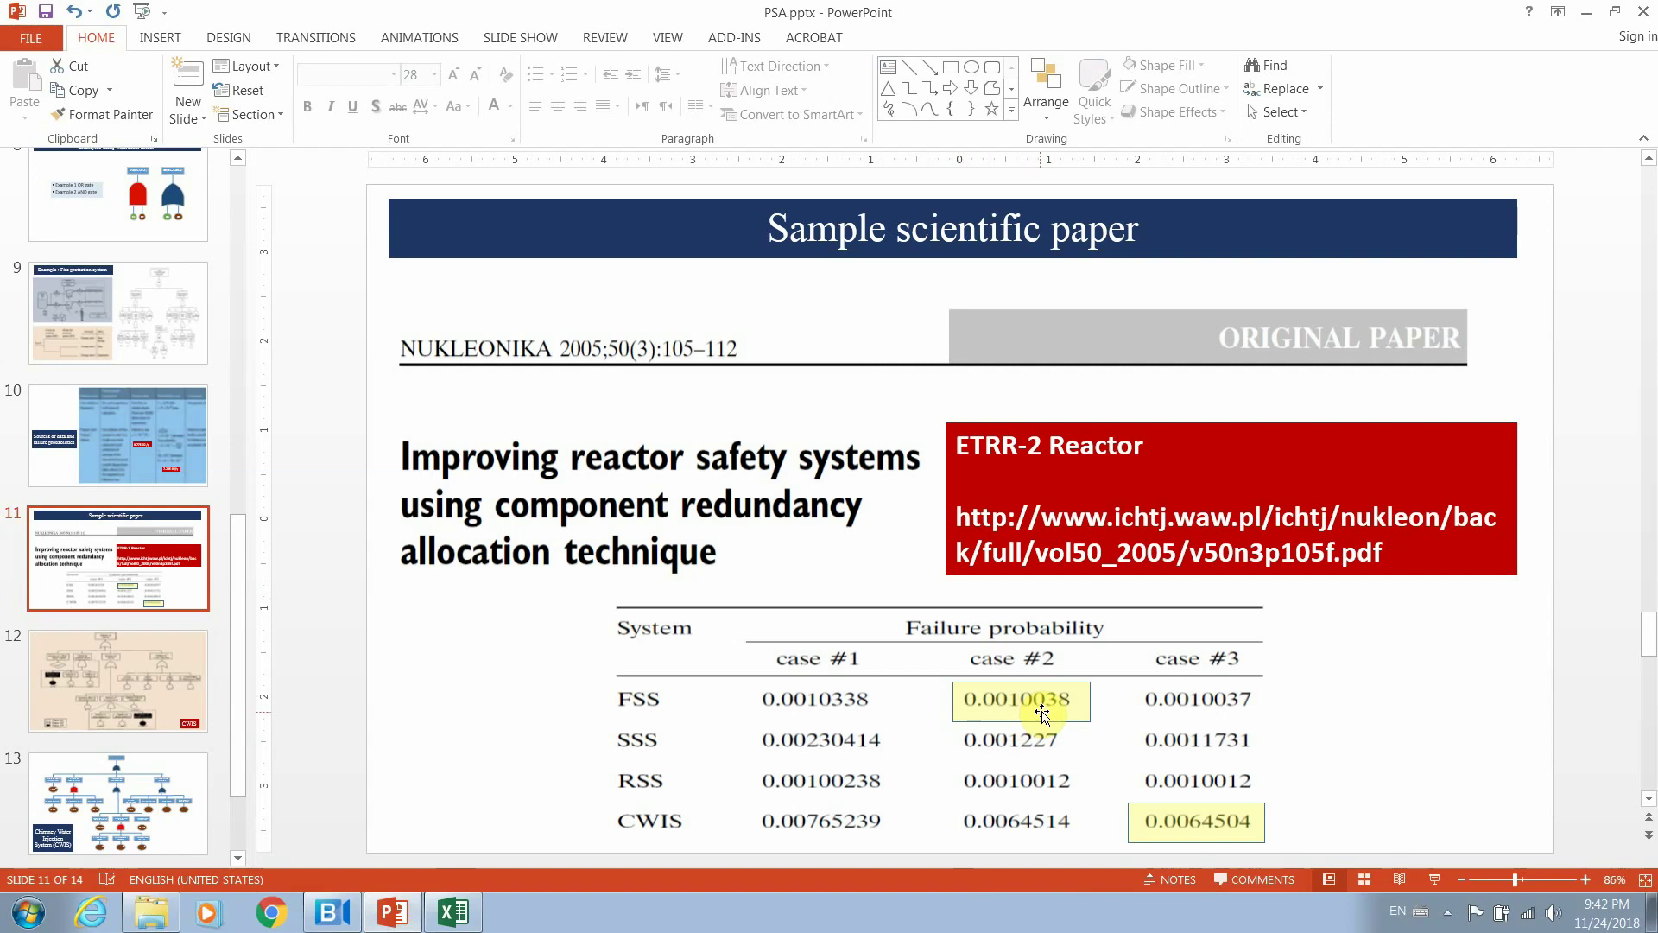
left_click(455, 912)
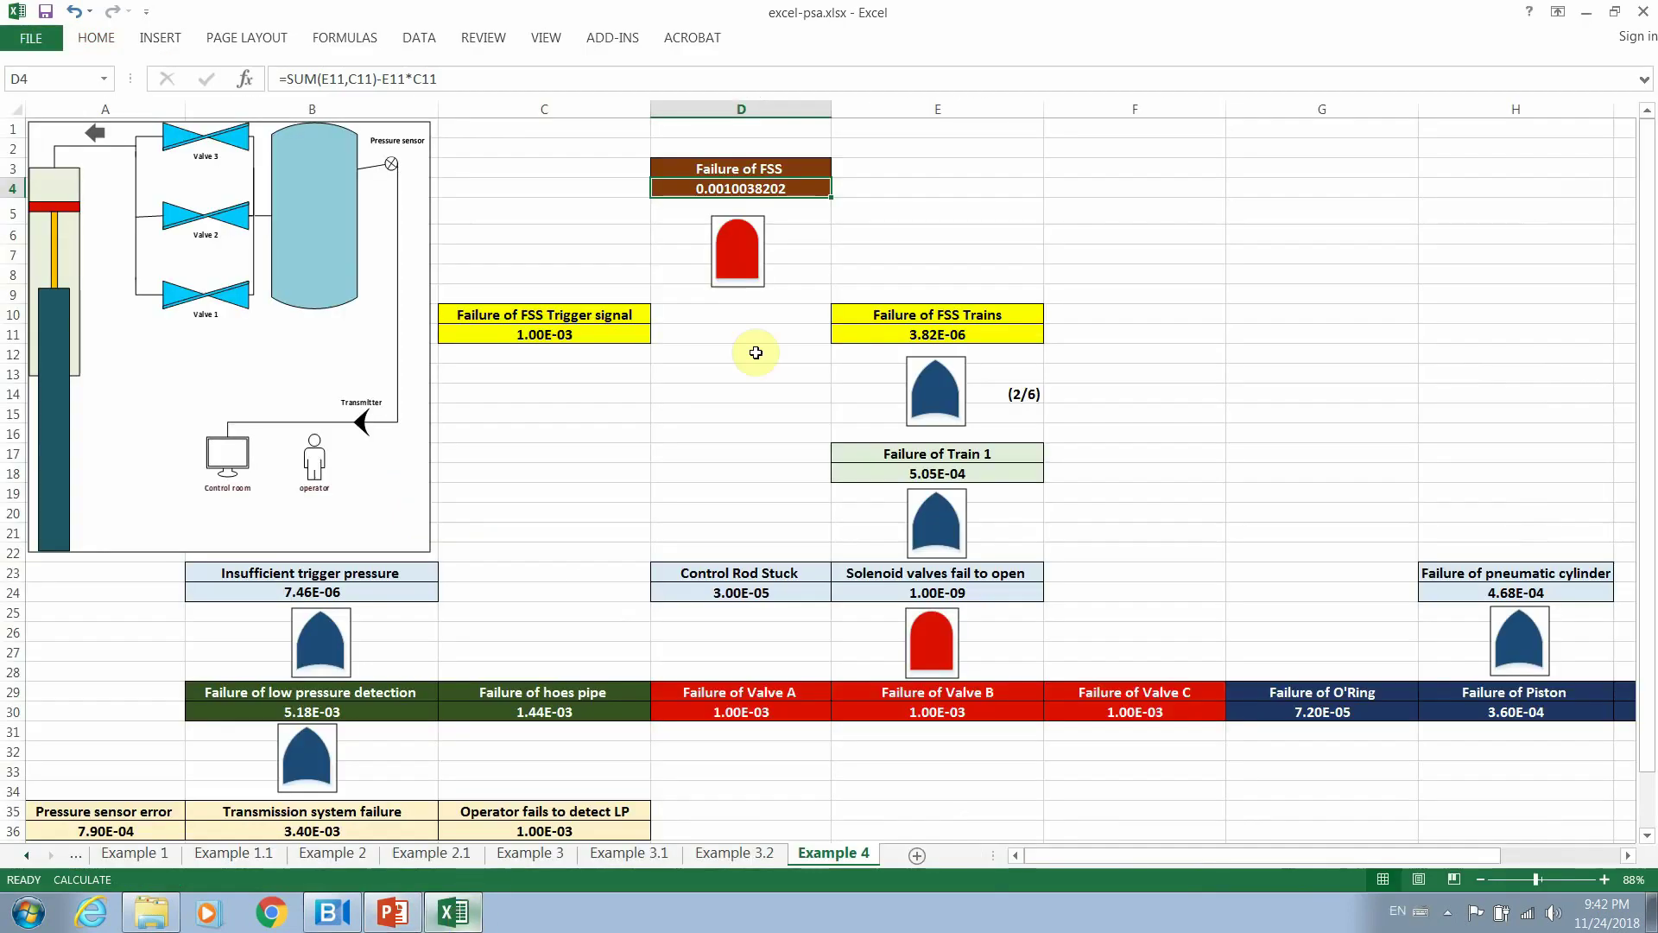
left_click(738, 331)
left_click(754, 188)
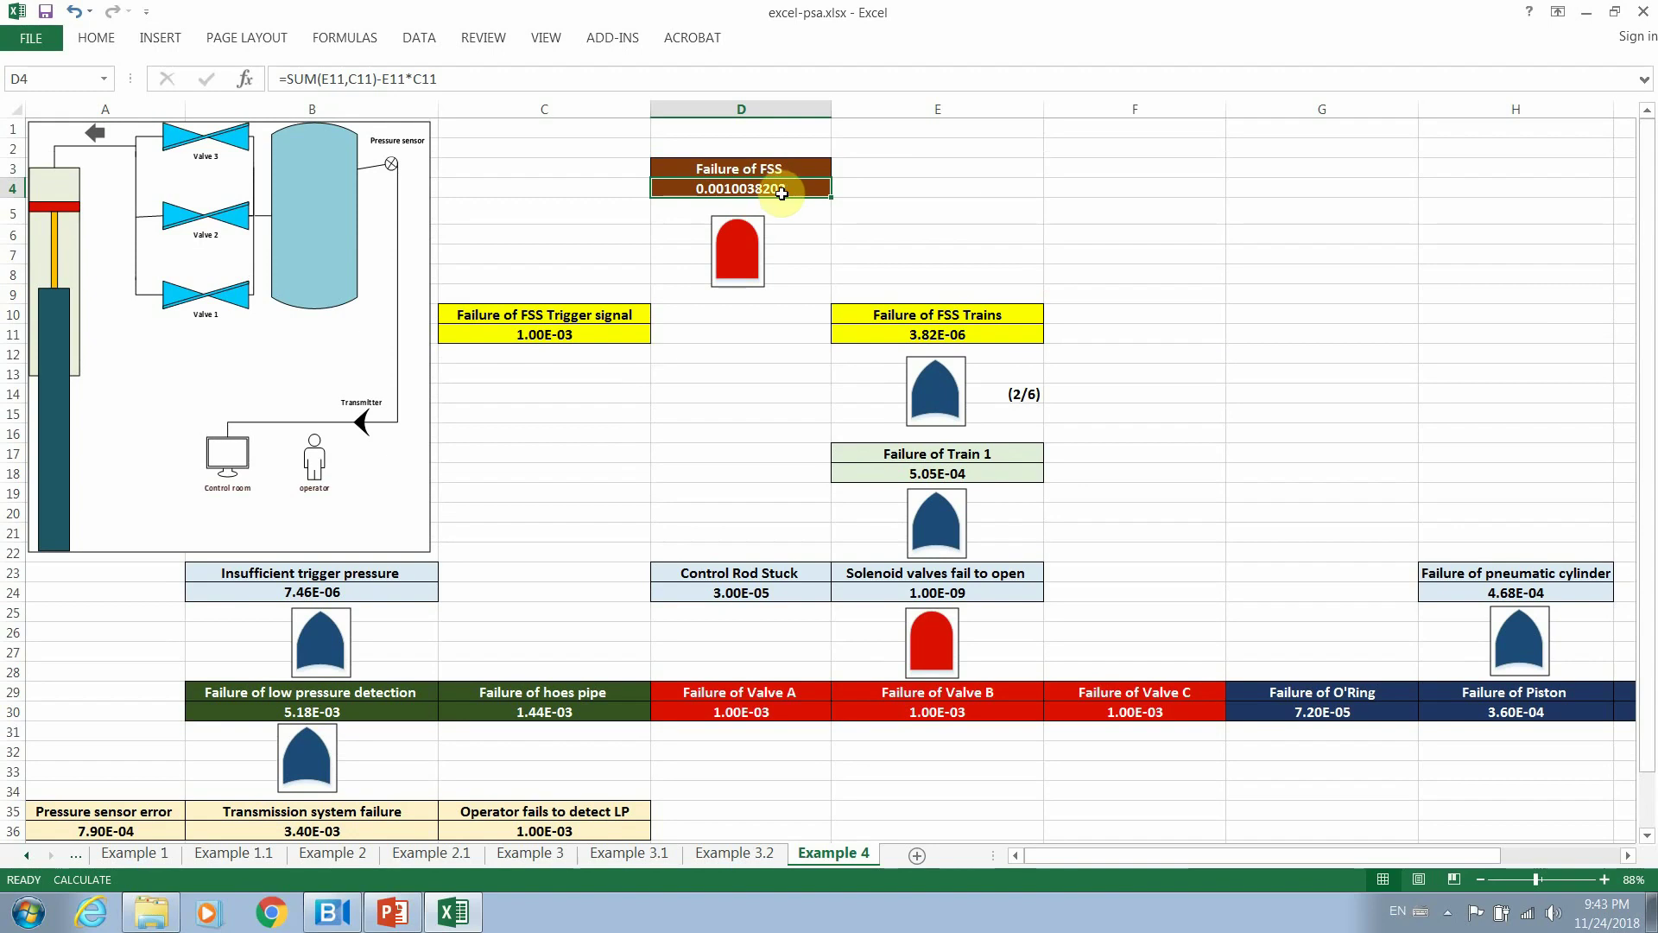
left_click(882, 200)
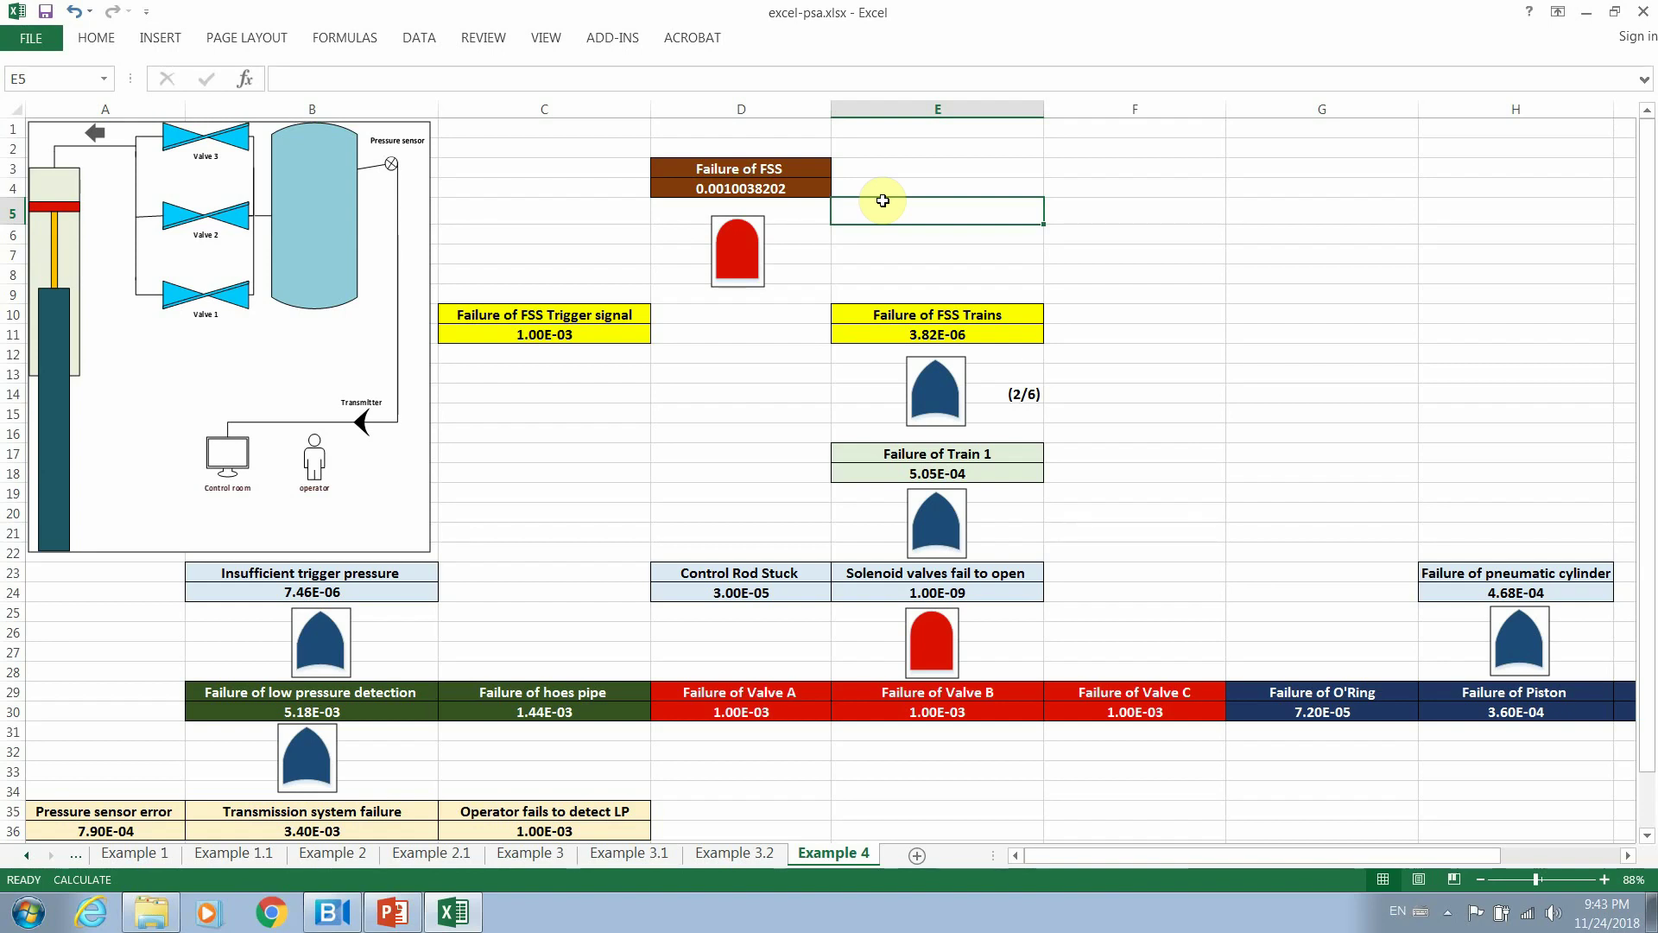
left_click(757, 186)
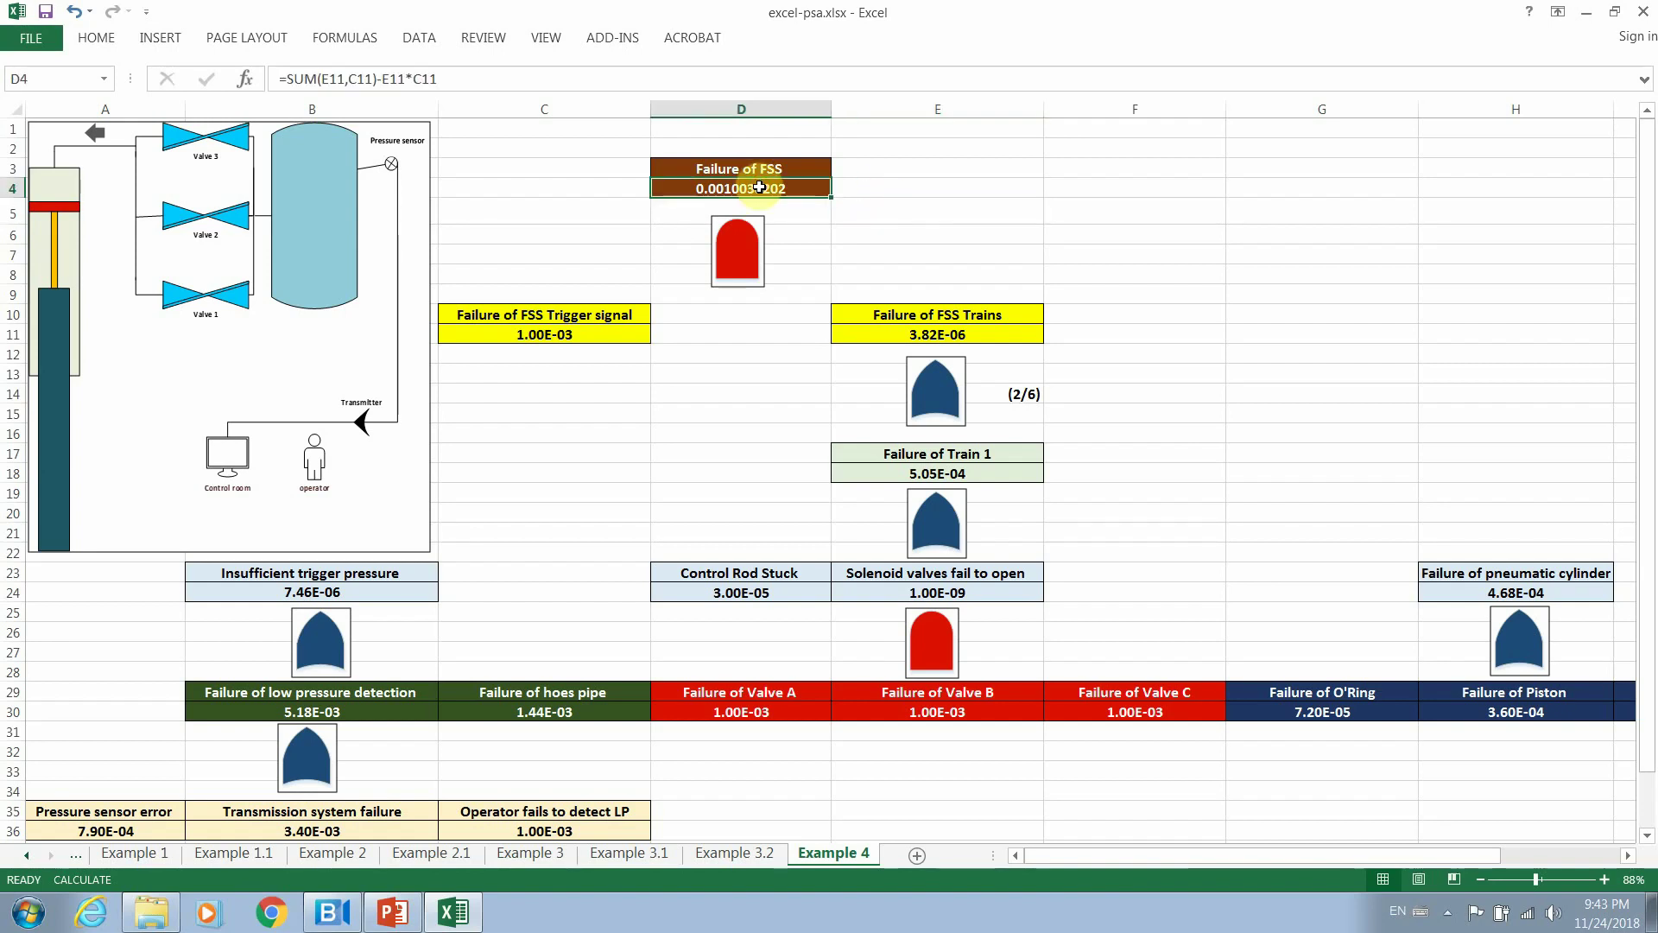
Check the Failure of Valve A probability in D30 against Failure of FSS, and inspect the solenoid valves formula in E24.
left_click(739, 713)
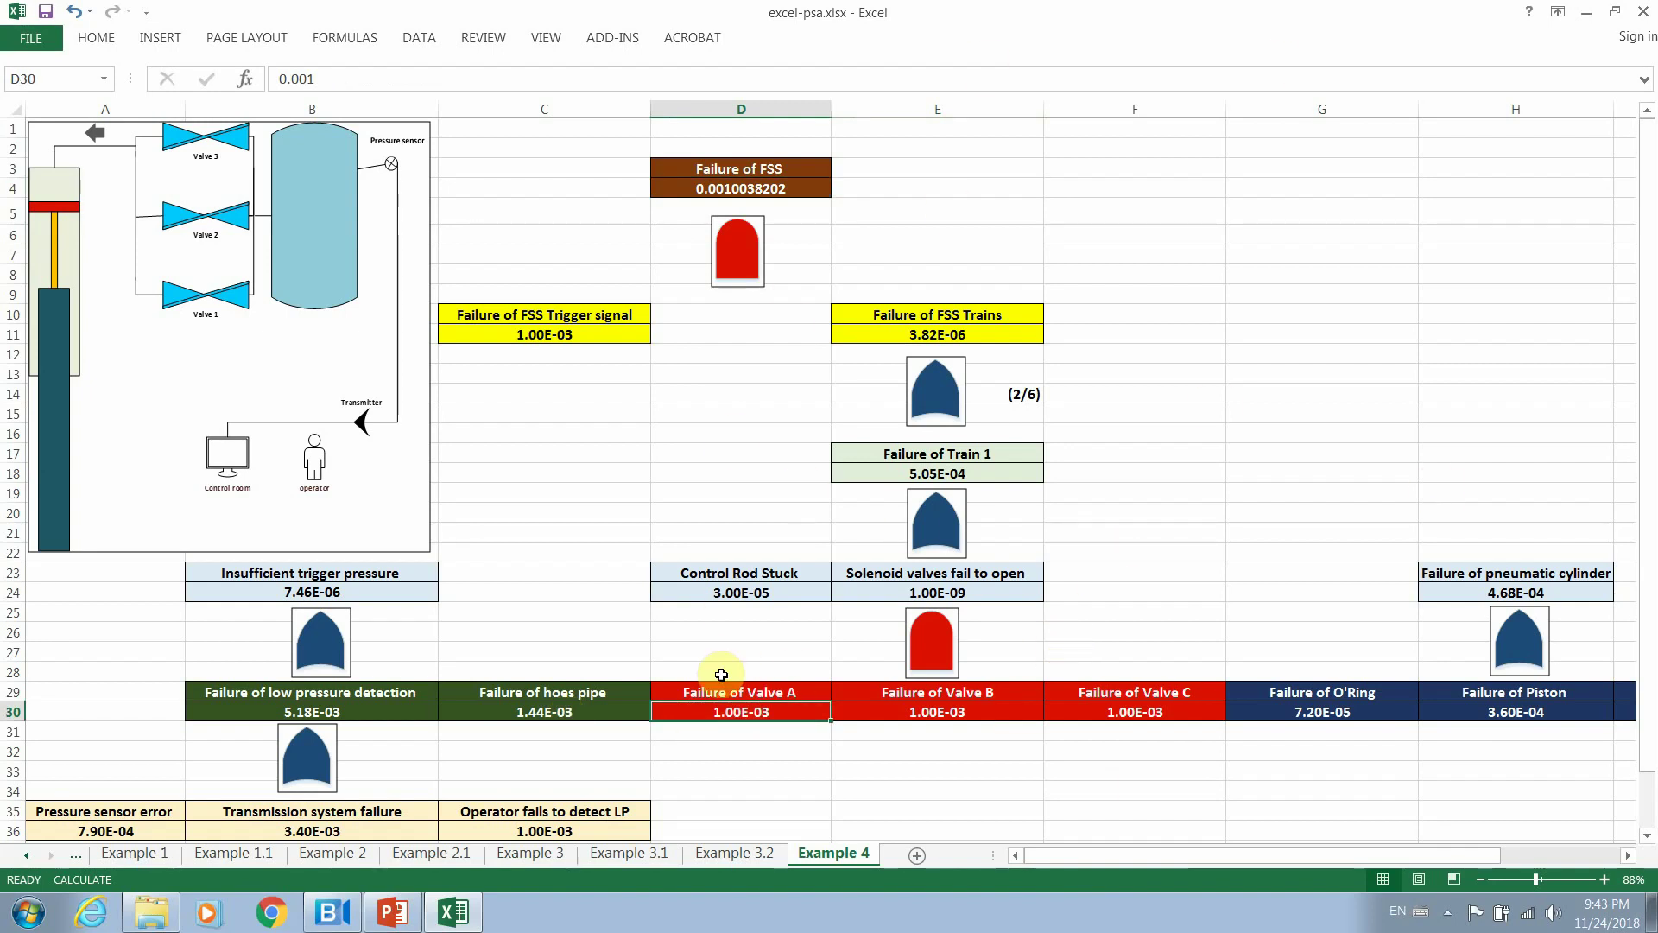
left_click(714, 186)
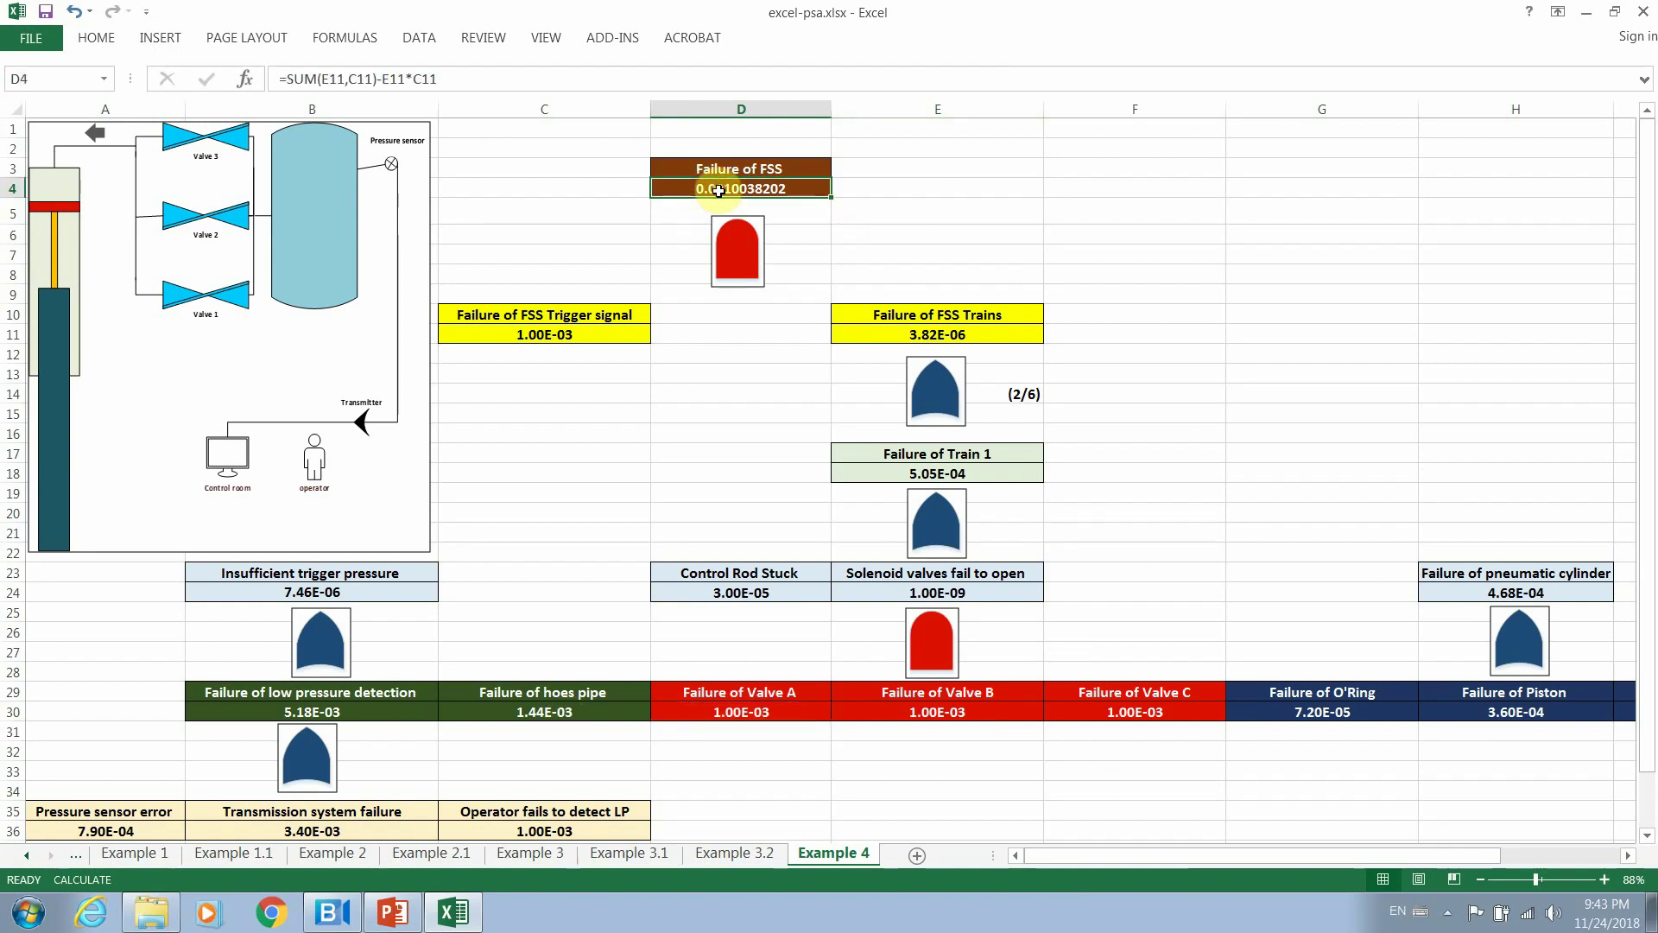
left_click(753, 709)
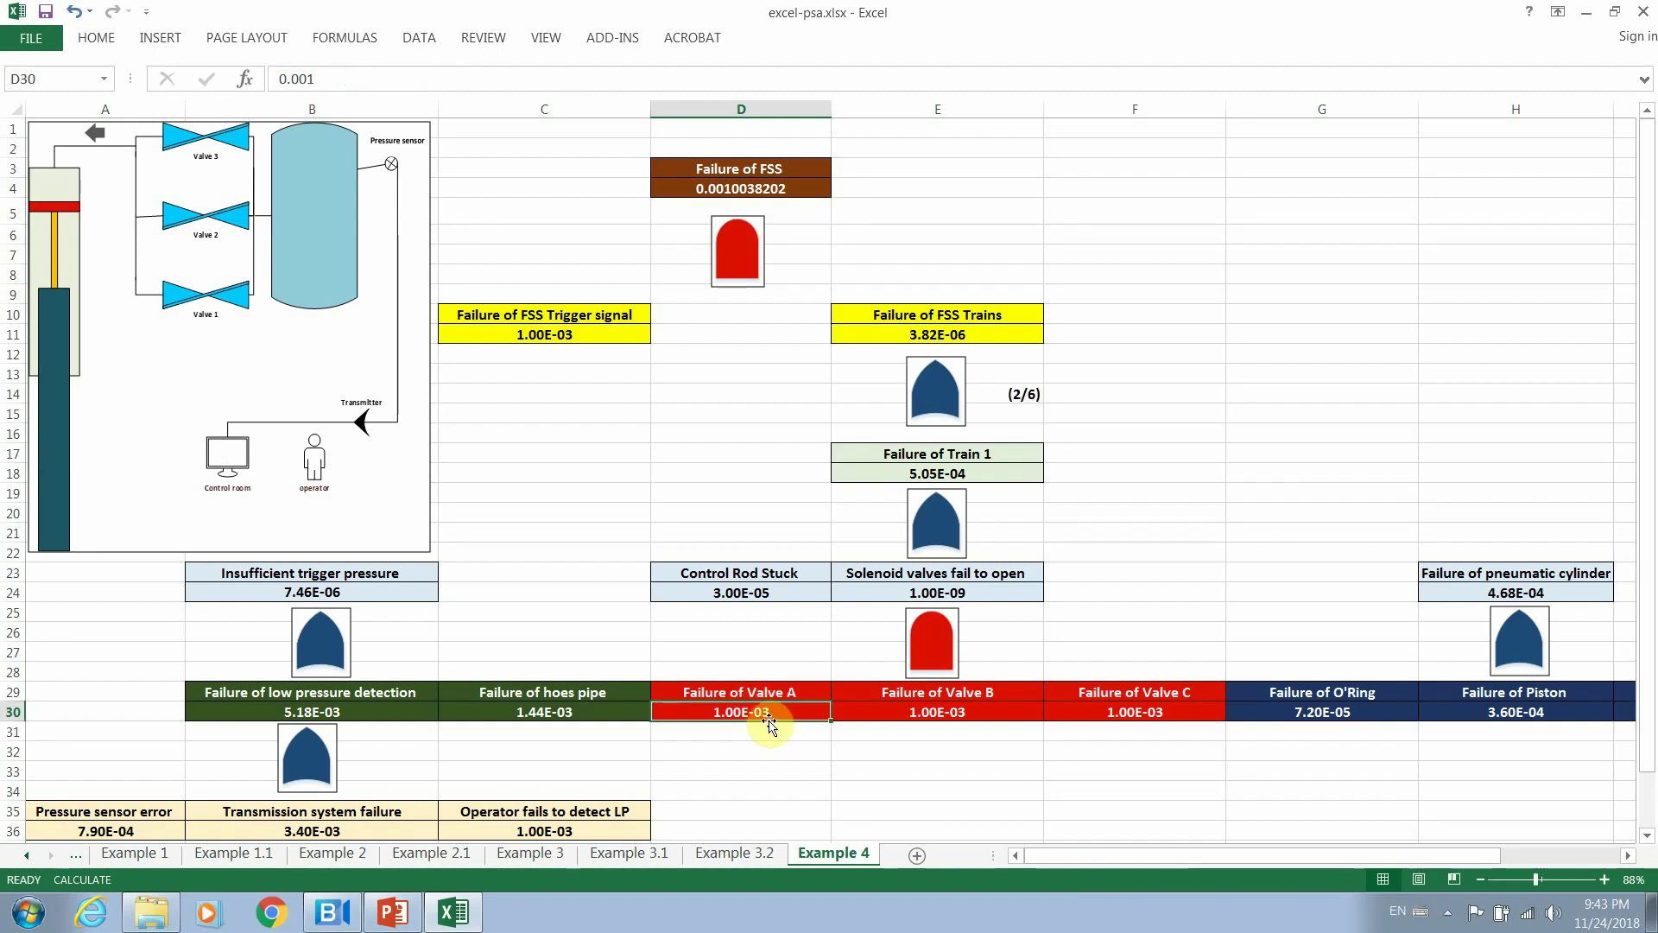
left_click(959, 597)
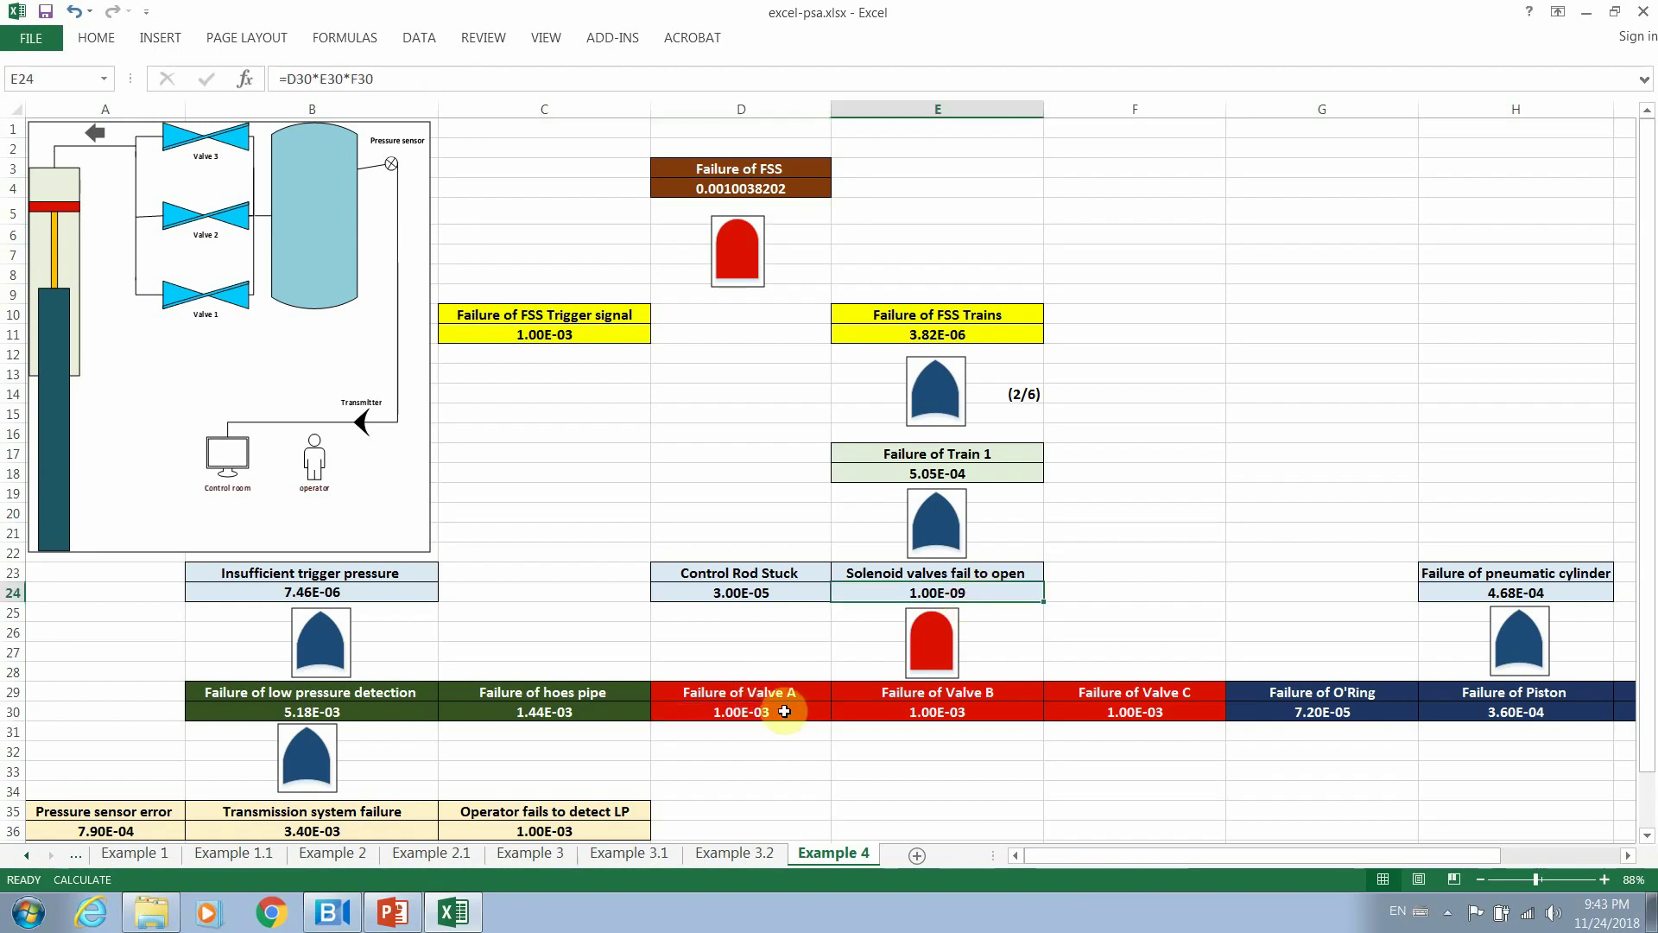
Remove Valve B from the Solenoid valves fail to open formula in E24, making it =D30*F30, and check Failure of FSS.
double_click(956, 593)
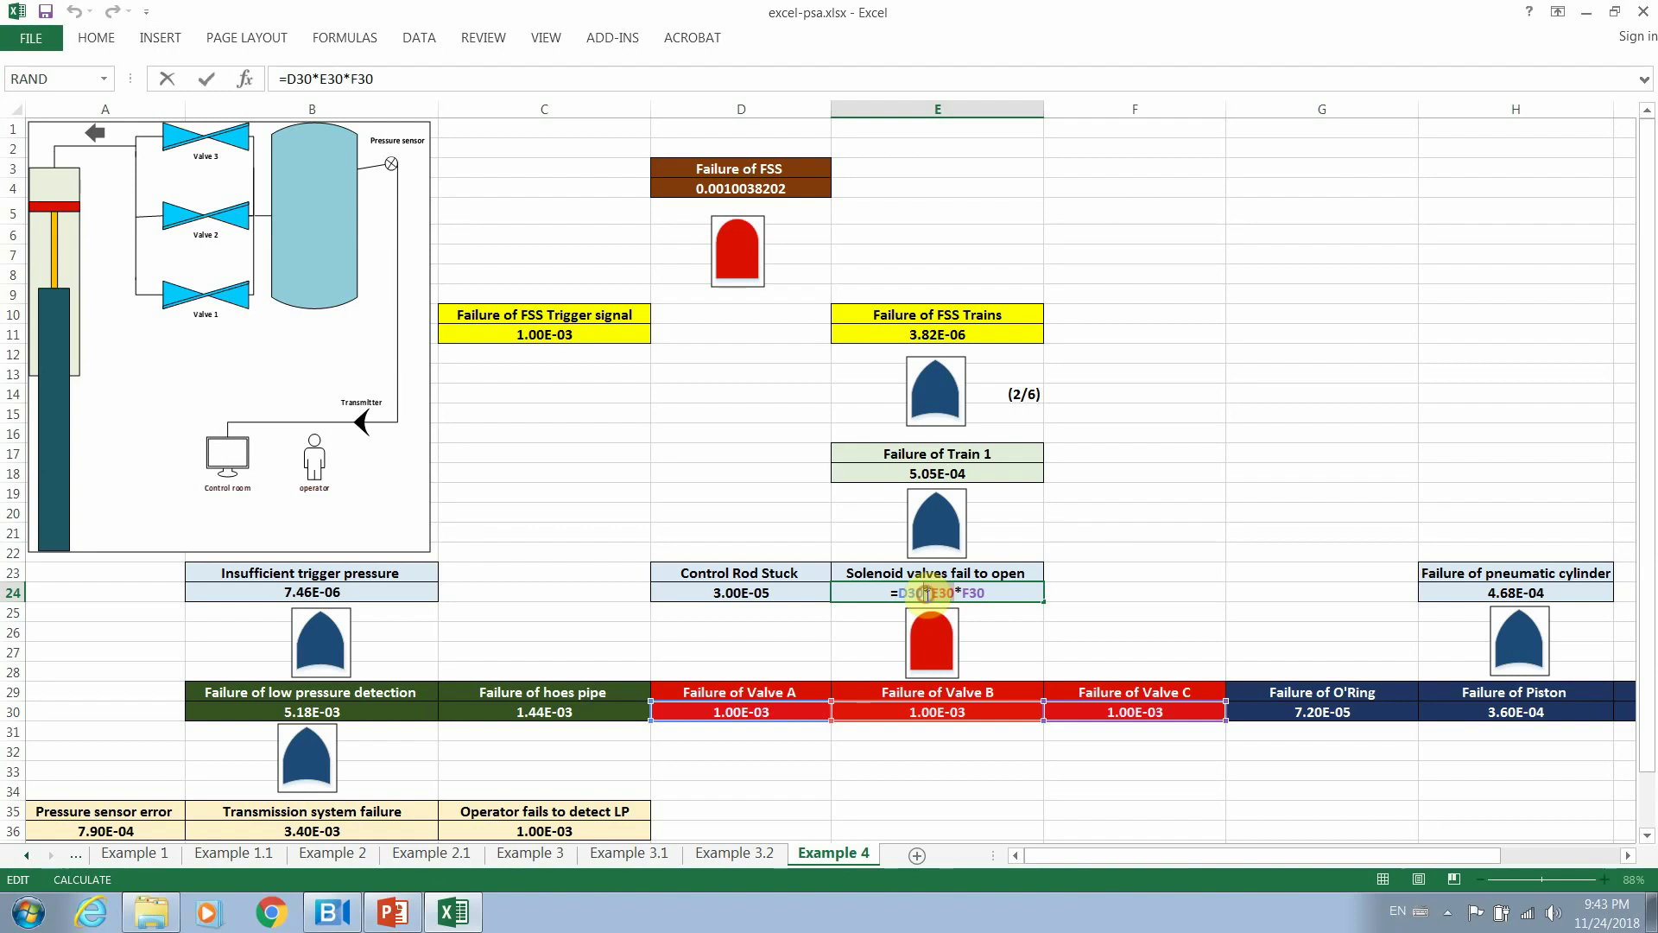
key("BackSpace")
key("Return")
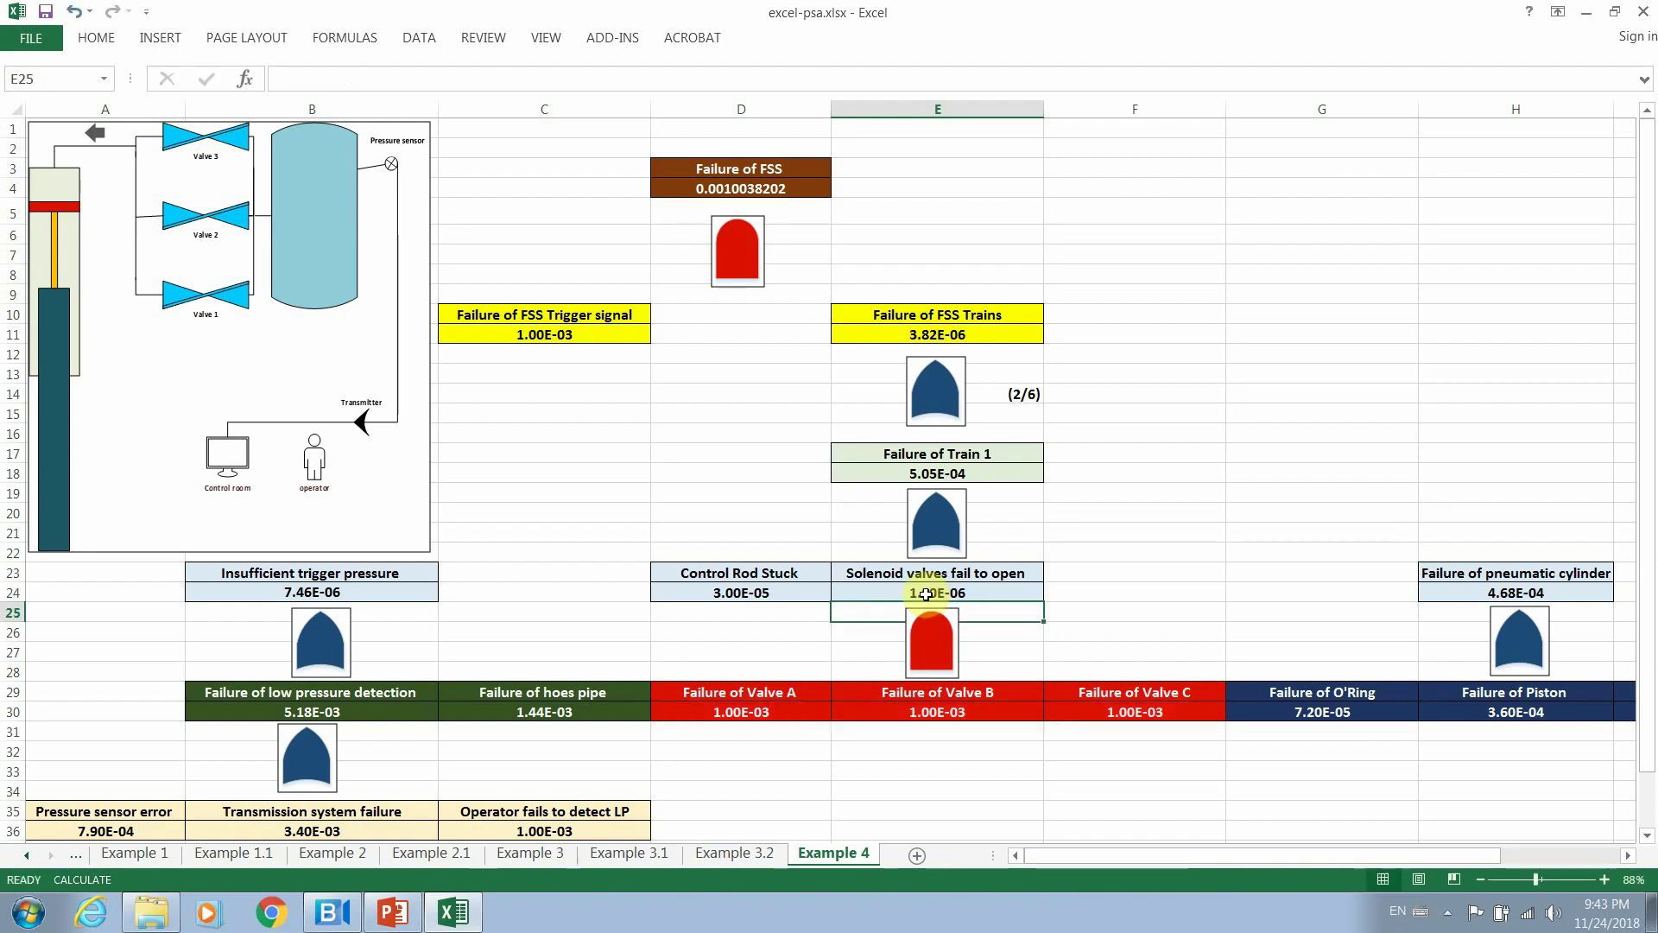
left_click(1136, 594)
left_click(726, 179)
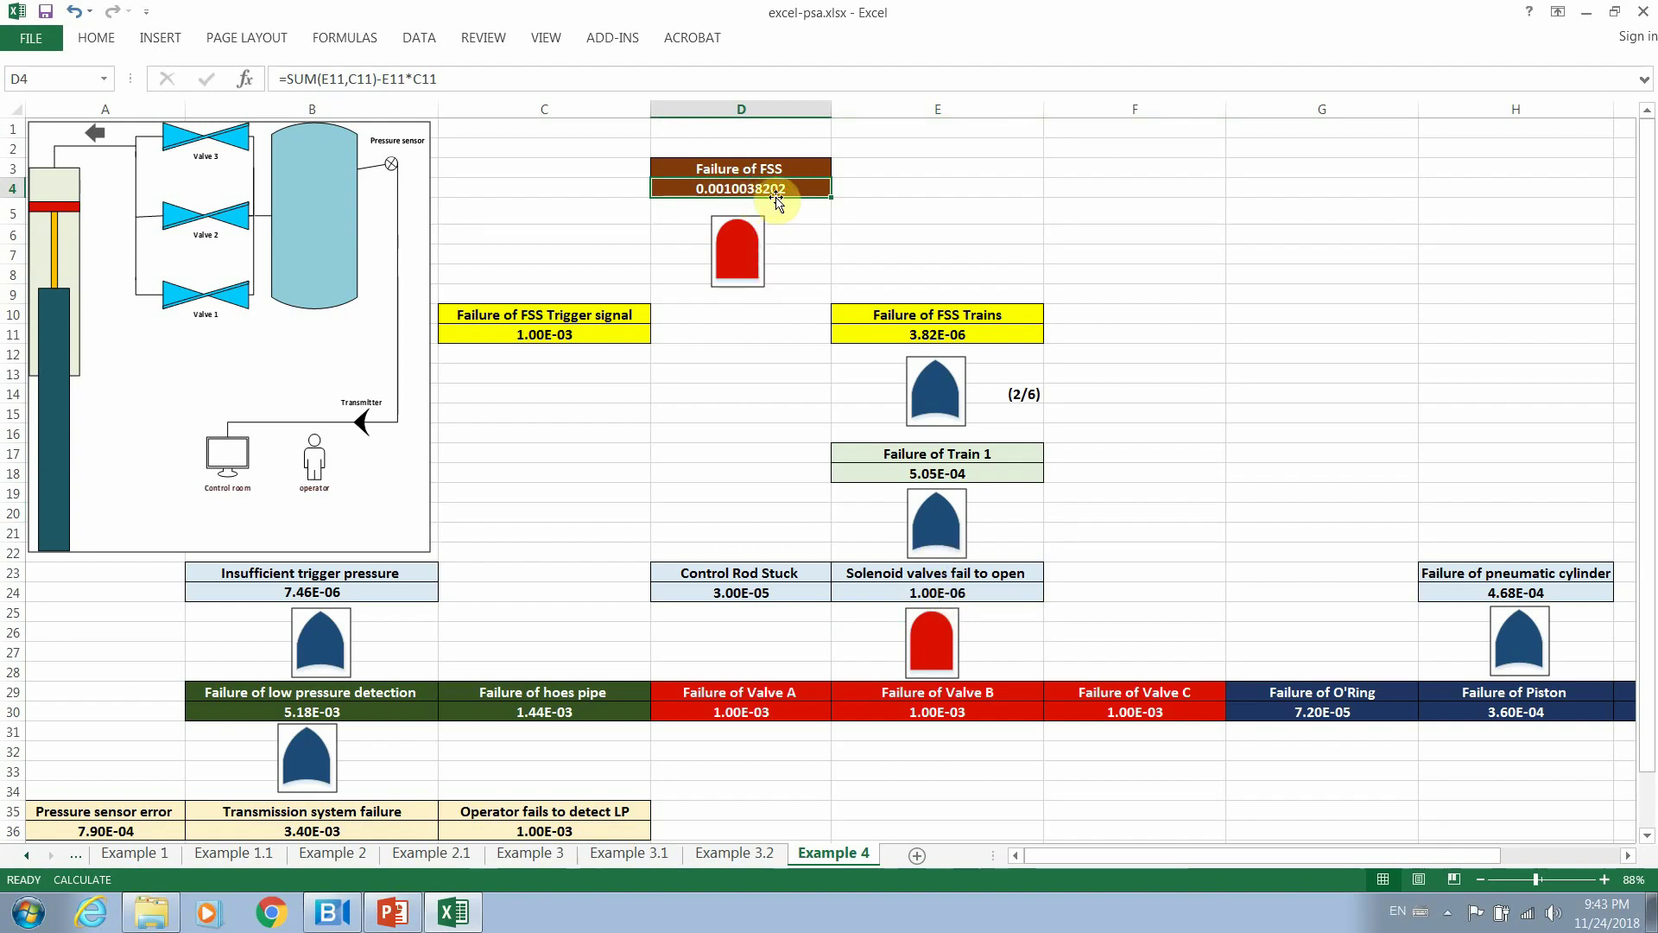
Add Valve B back to the E24 formula as =D30*F30*E30 and recheck the Failure of FSS cell.
double_click(938, 594)
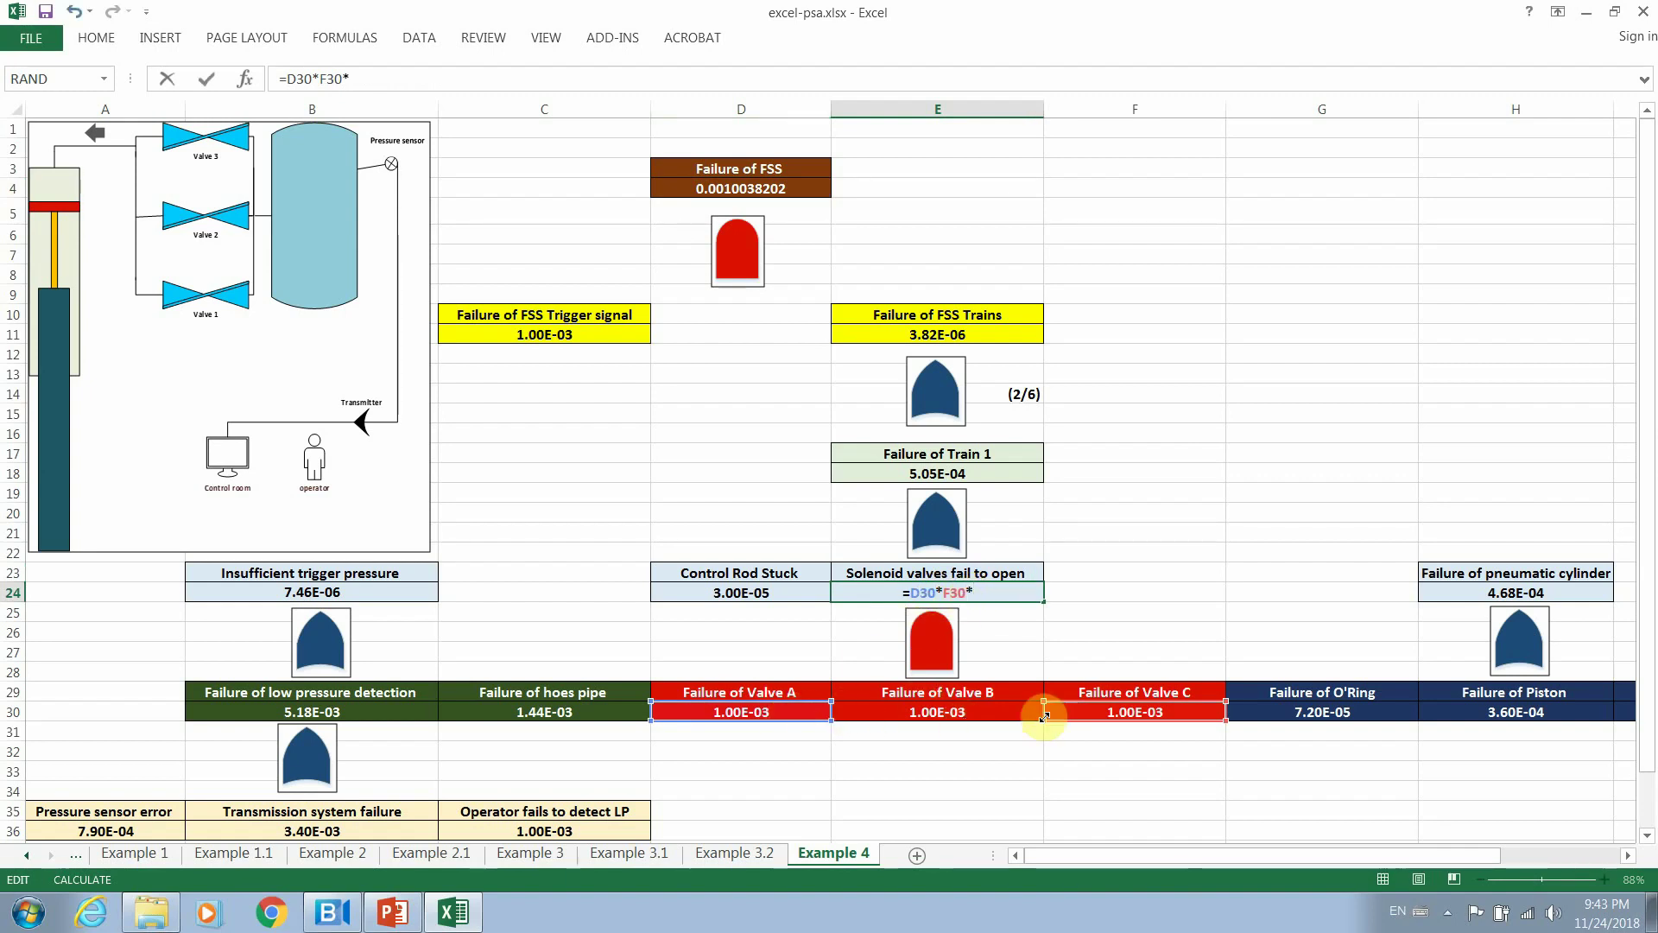
left_click(967, 710)
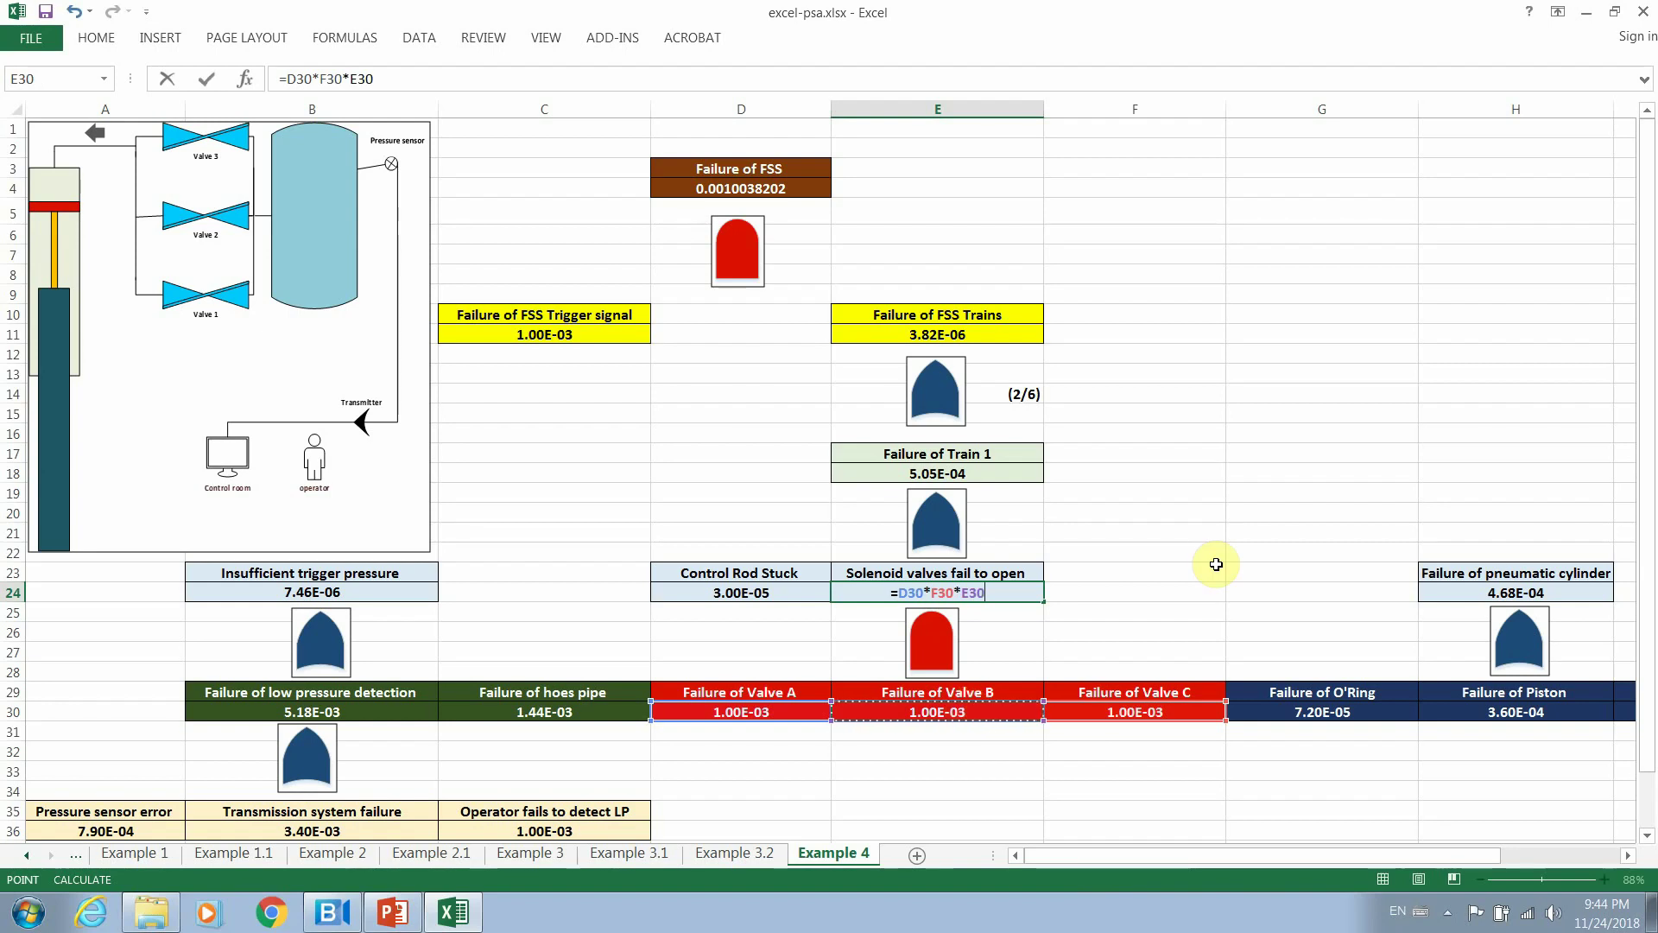
key("Return")
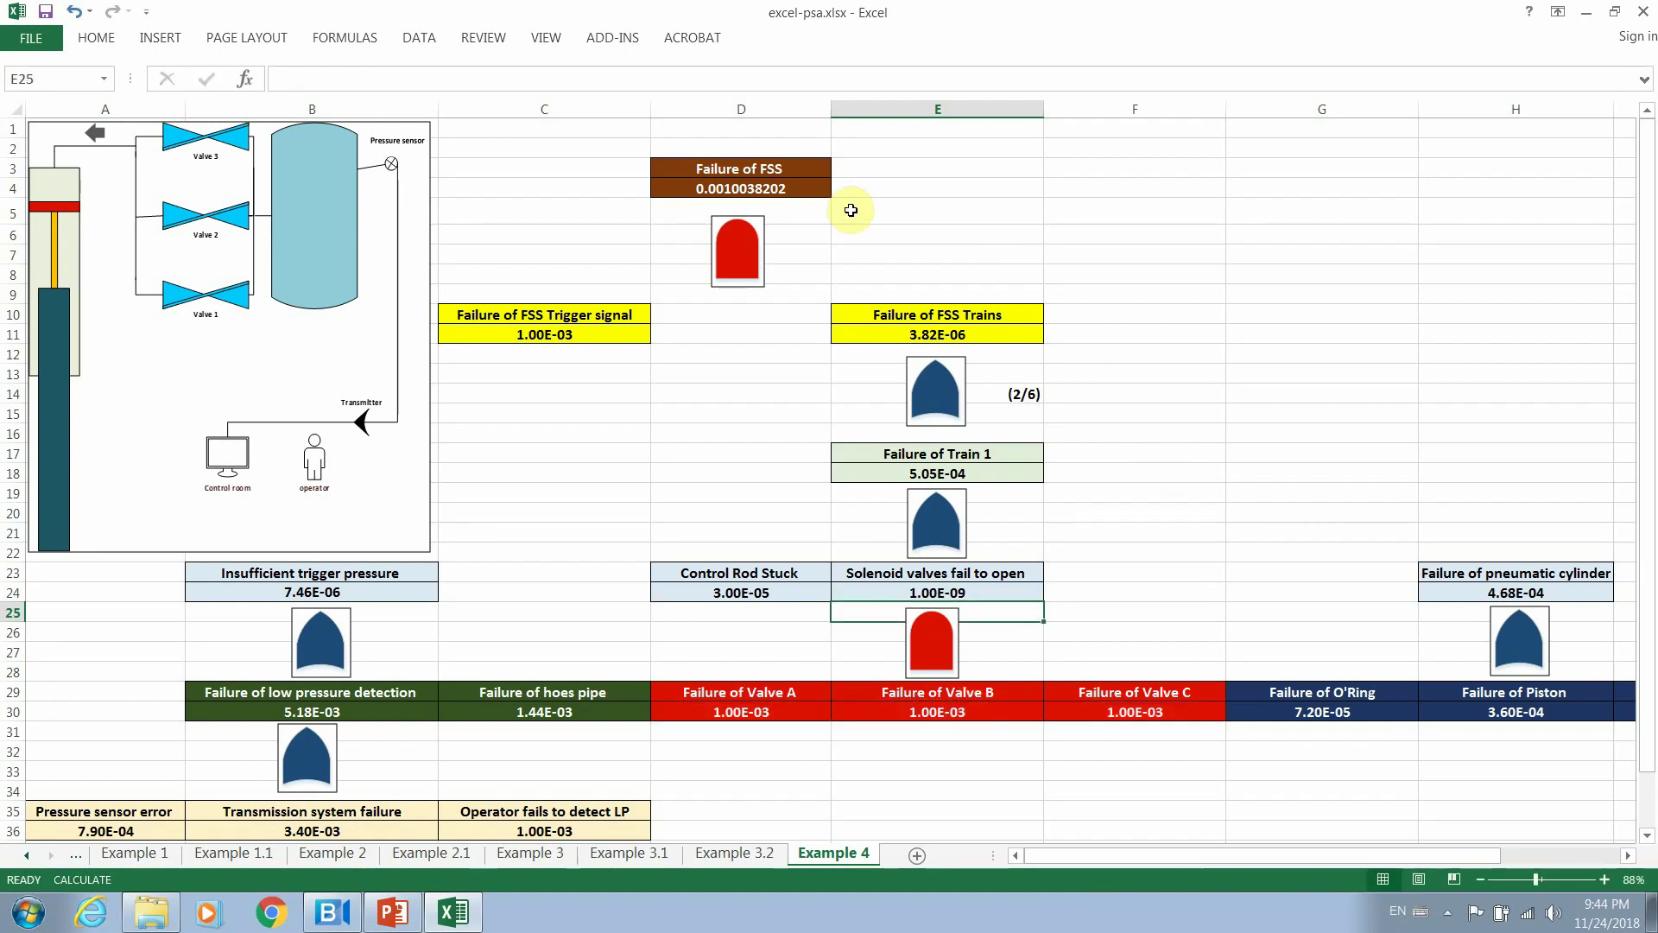
left_click(751, 191)
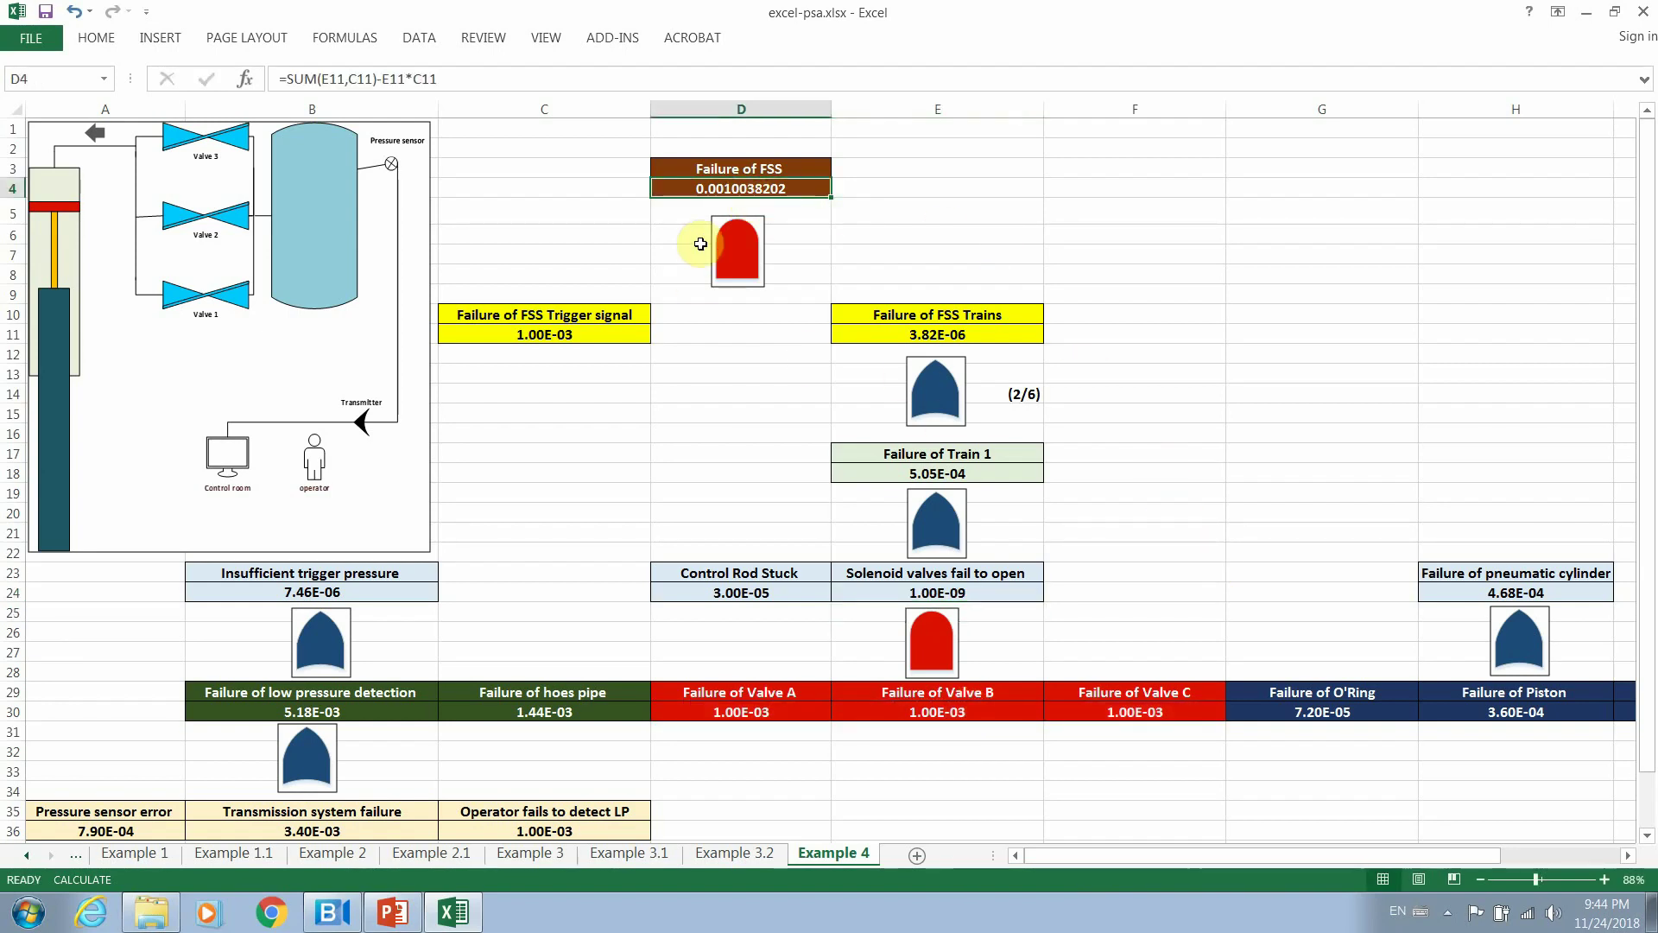
Review the E24 formula with its Valve A, B and C inputs, the pneumatic cylinder formula in H24, and Failure of FSS.
left_click(939, 596)
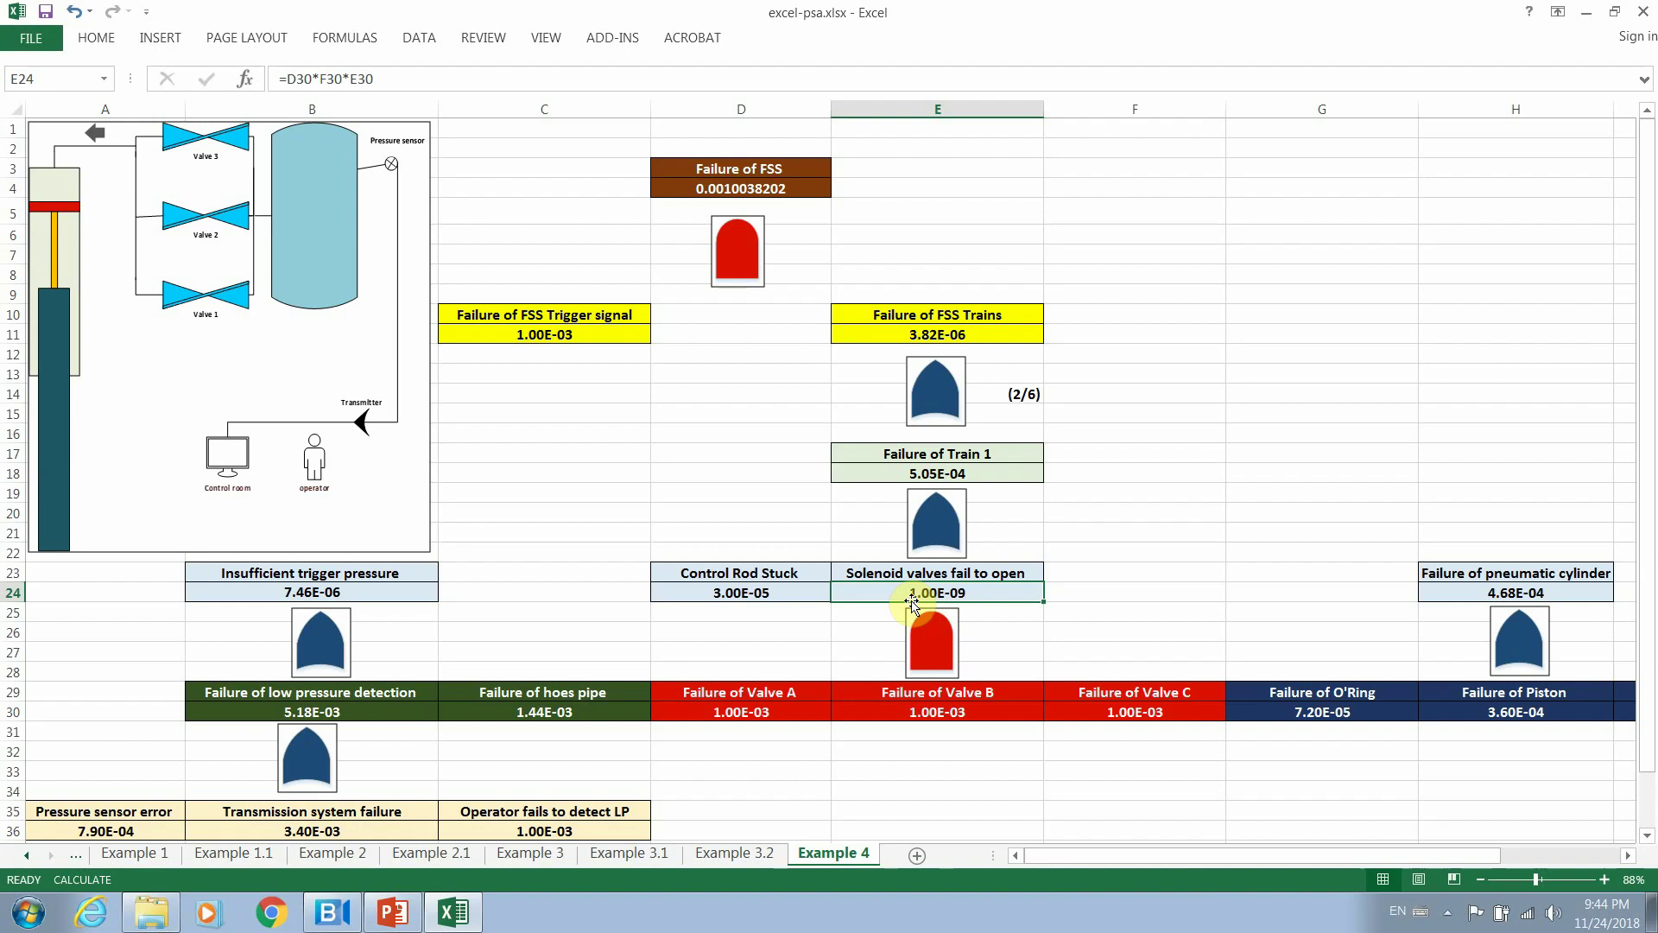
left_click(743, 712)
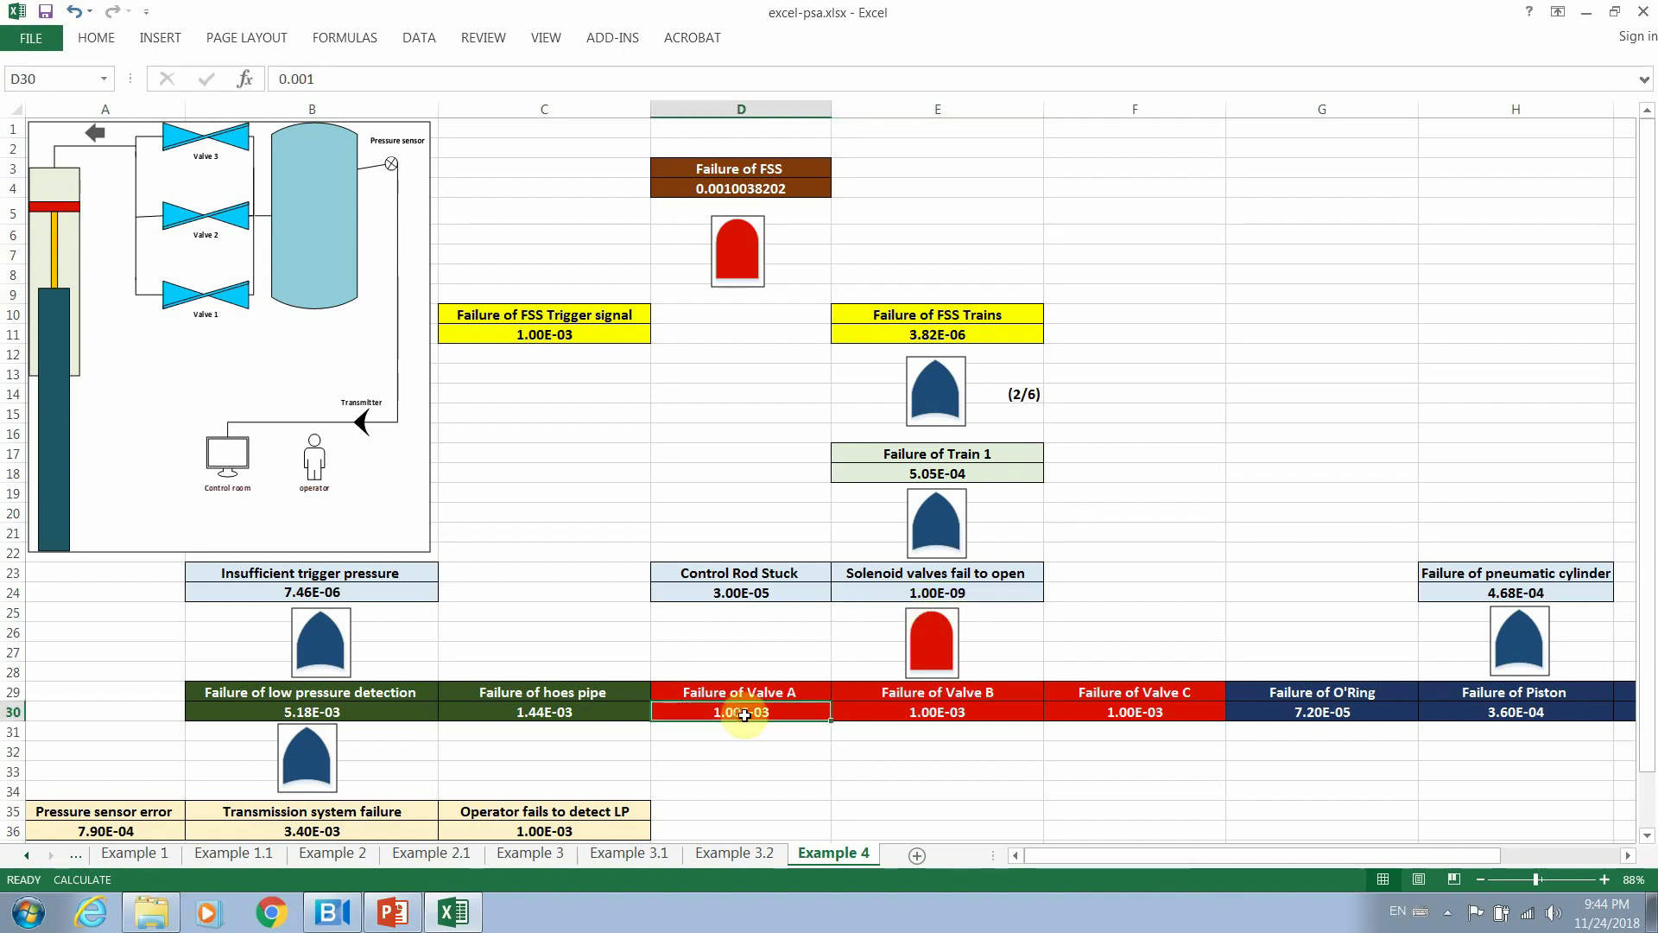
left_click(992, 702)
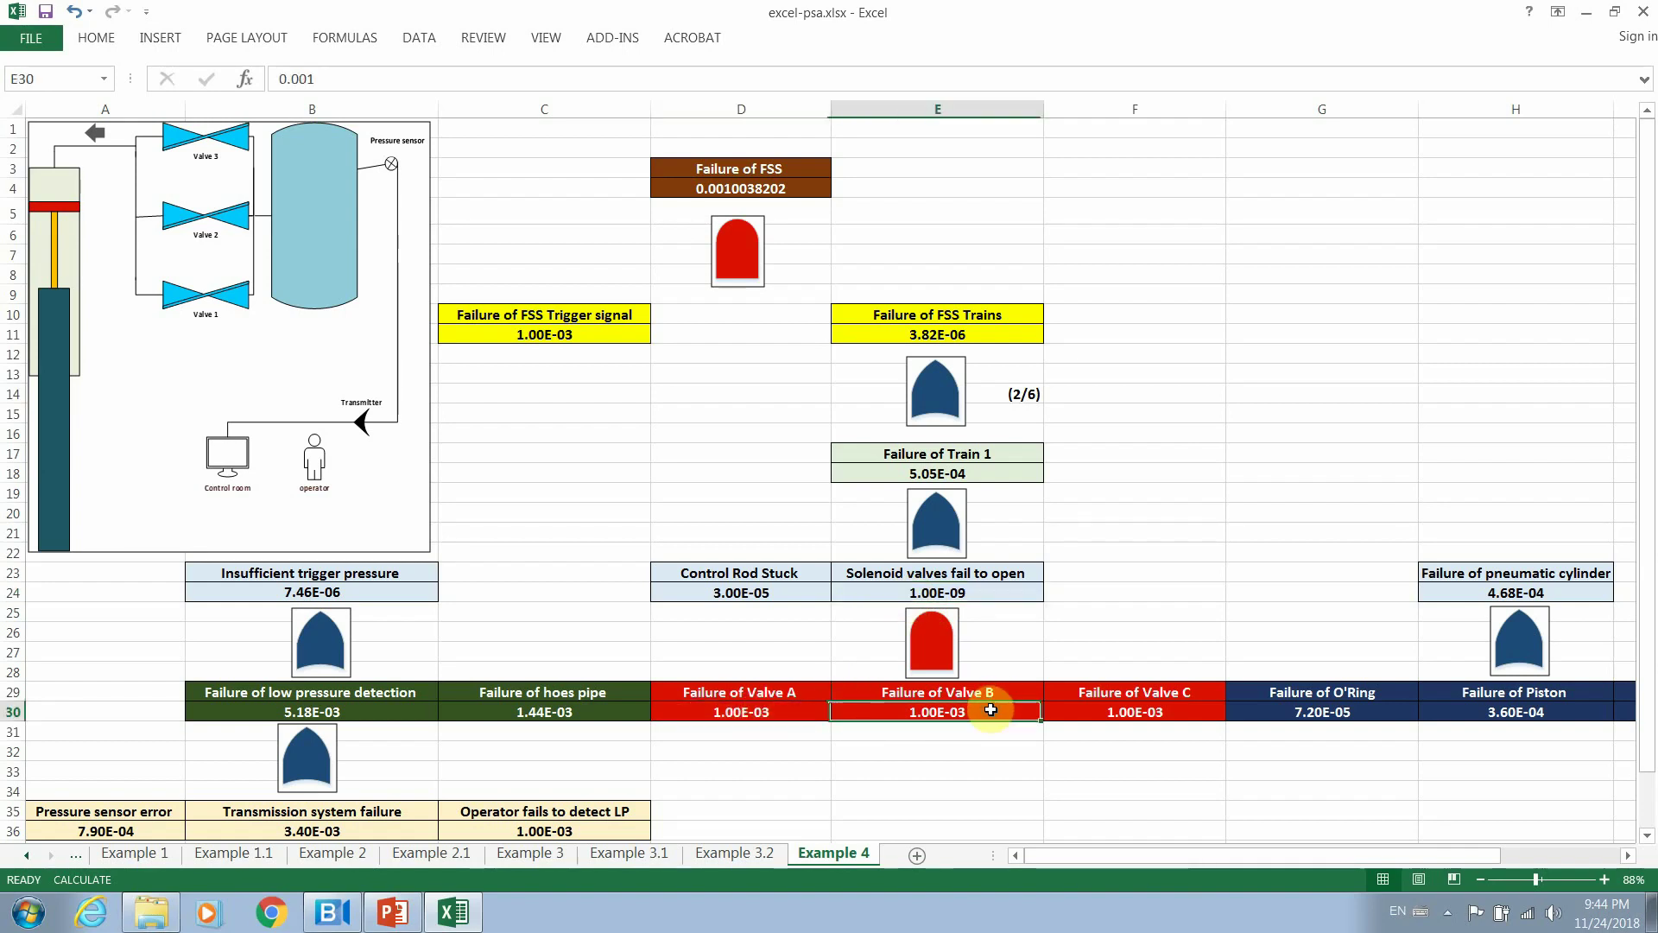
left_click(1130, 710)
left_click(971, 594)
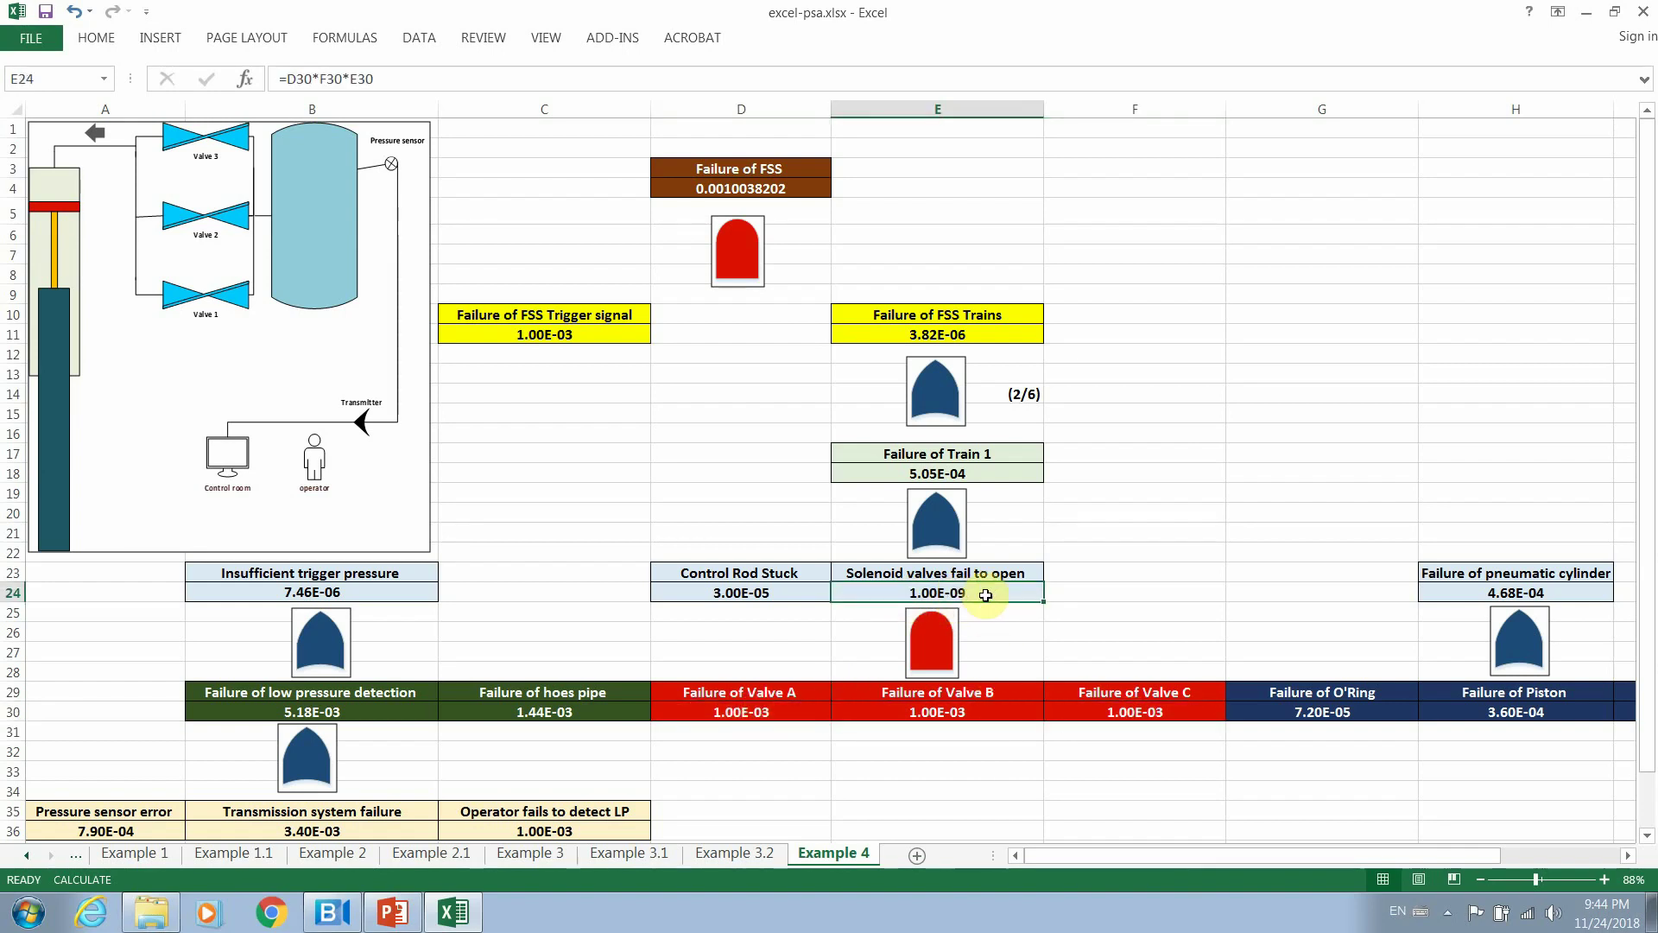
left_click(1539, 593)
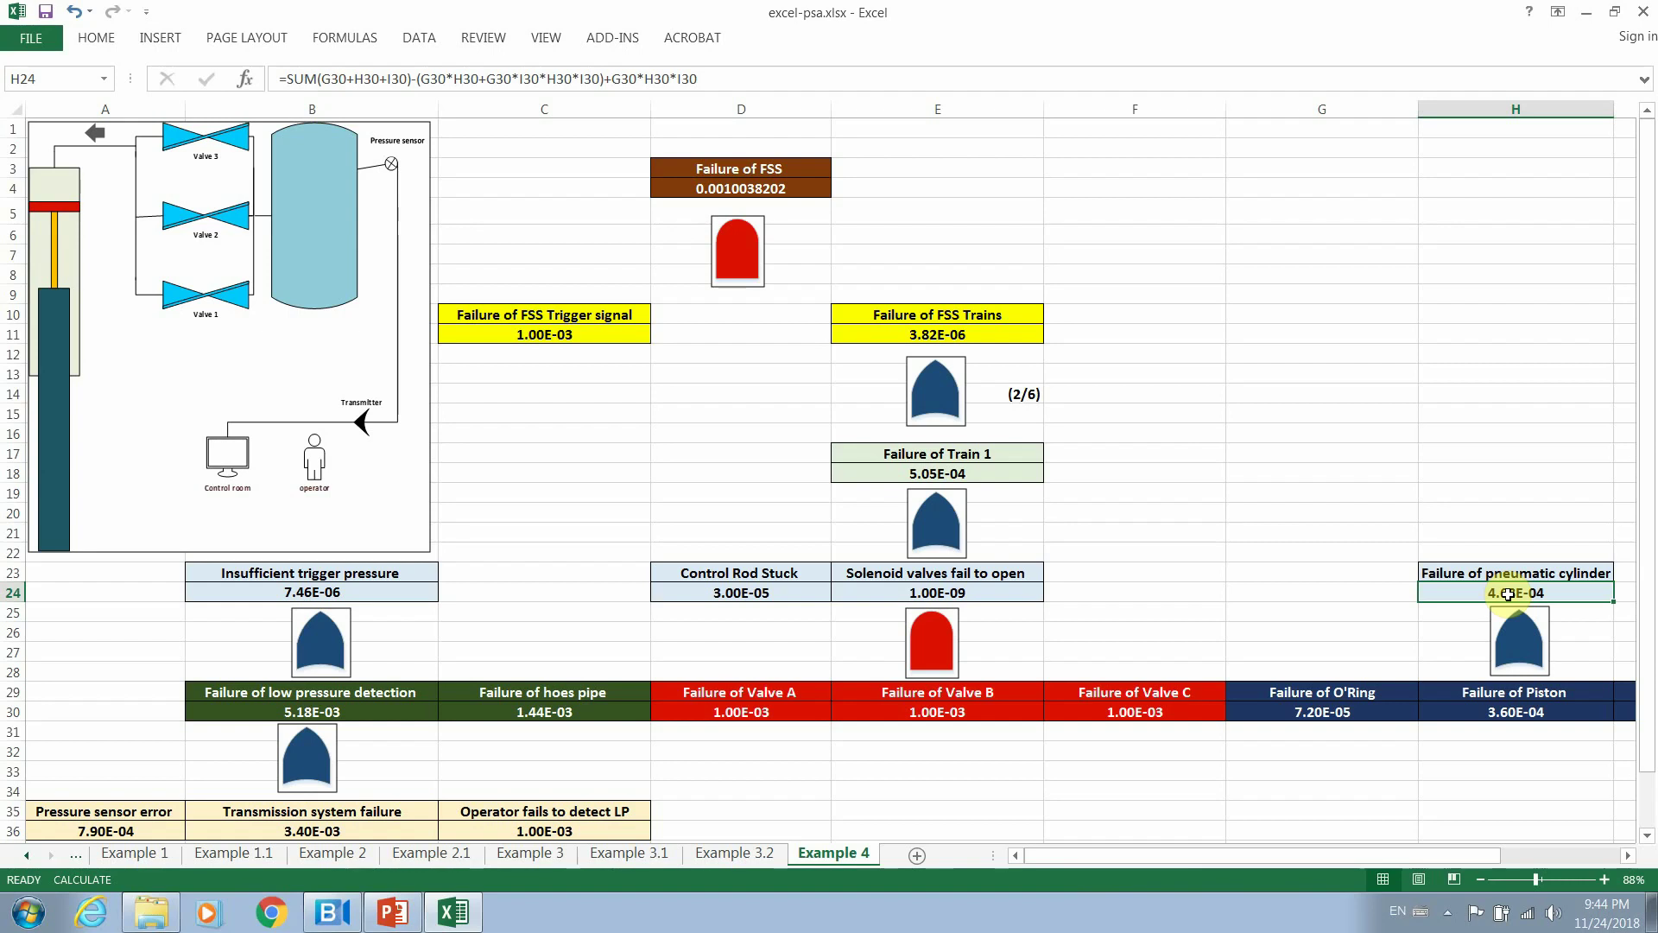
left_click(1157, 591)
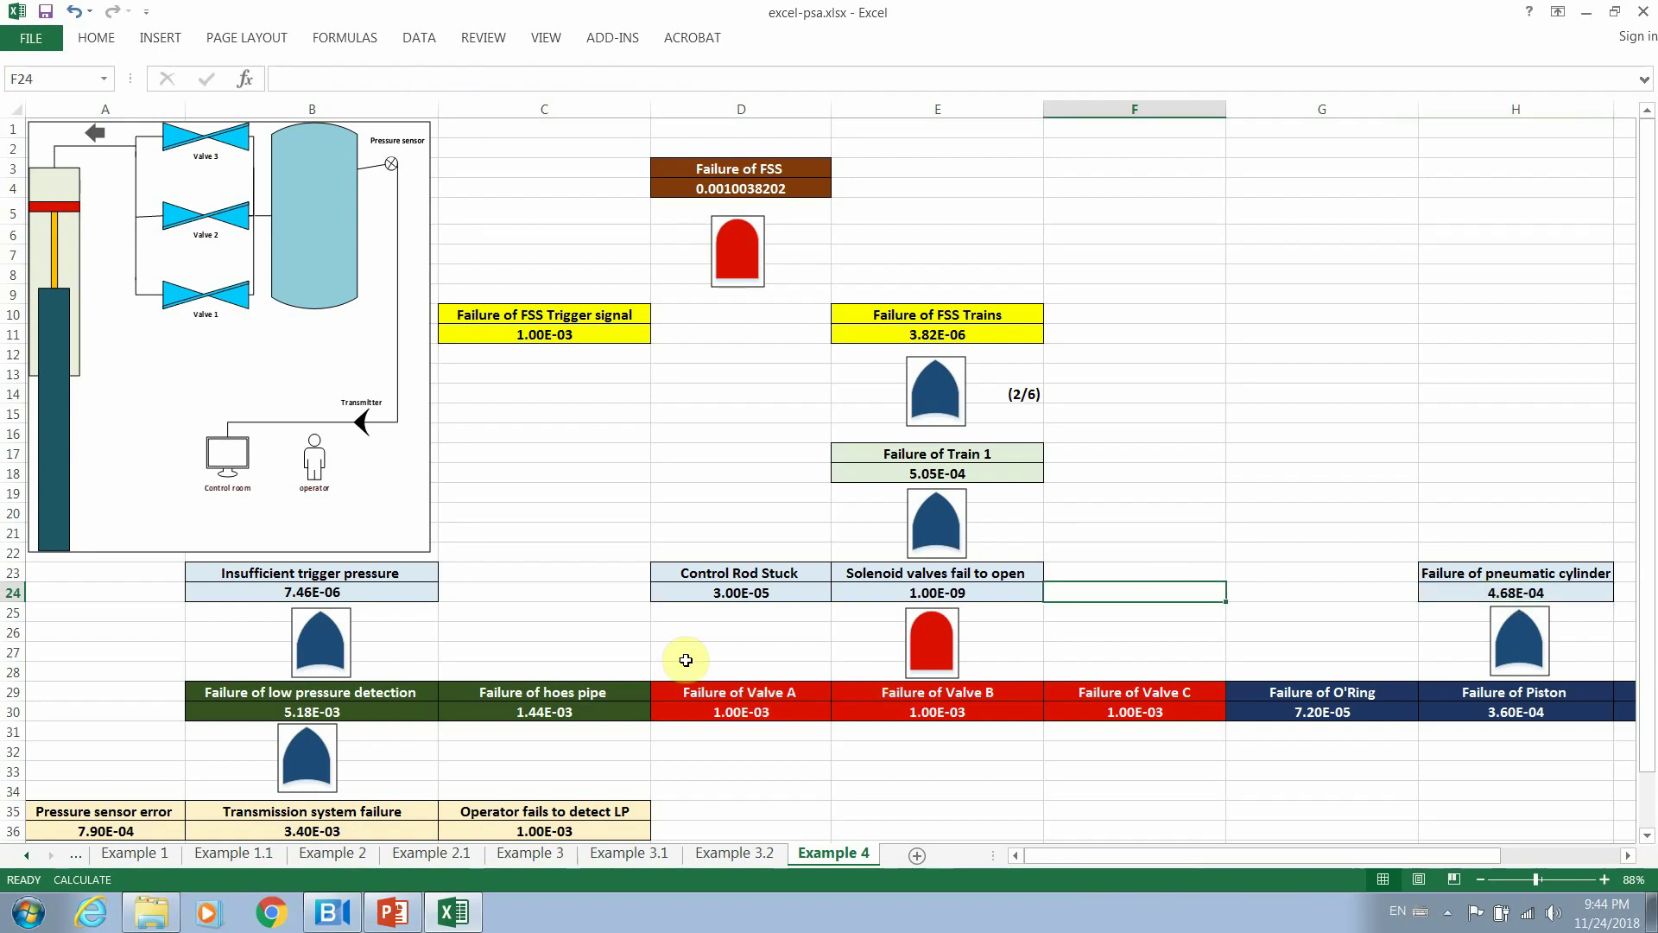
left_click(753, 190)
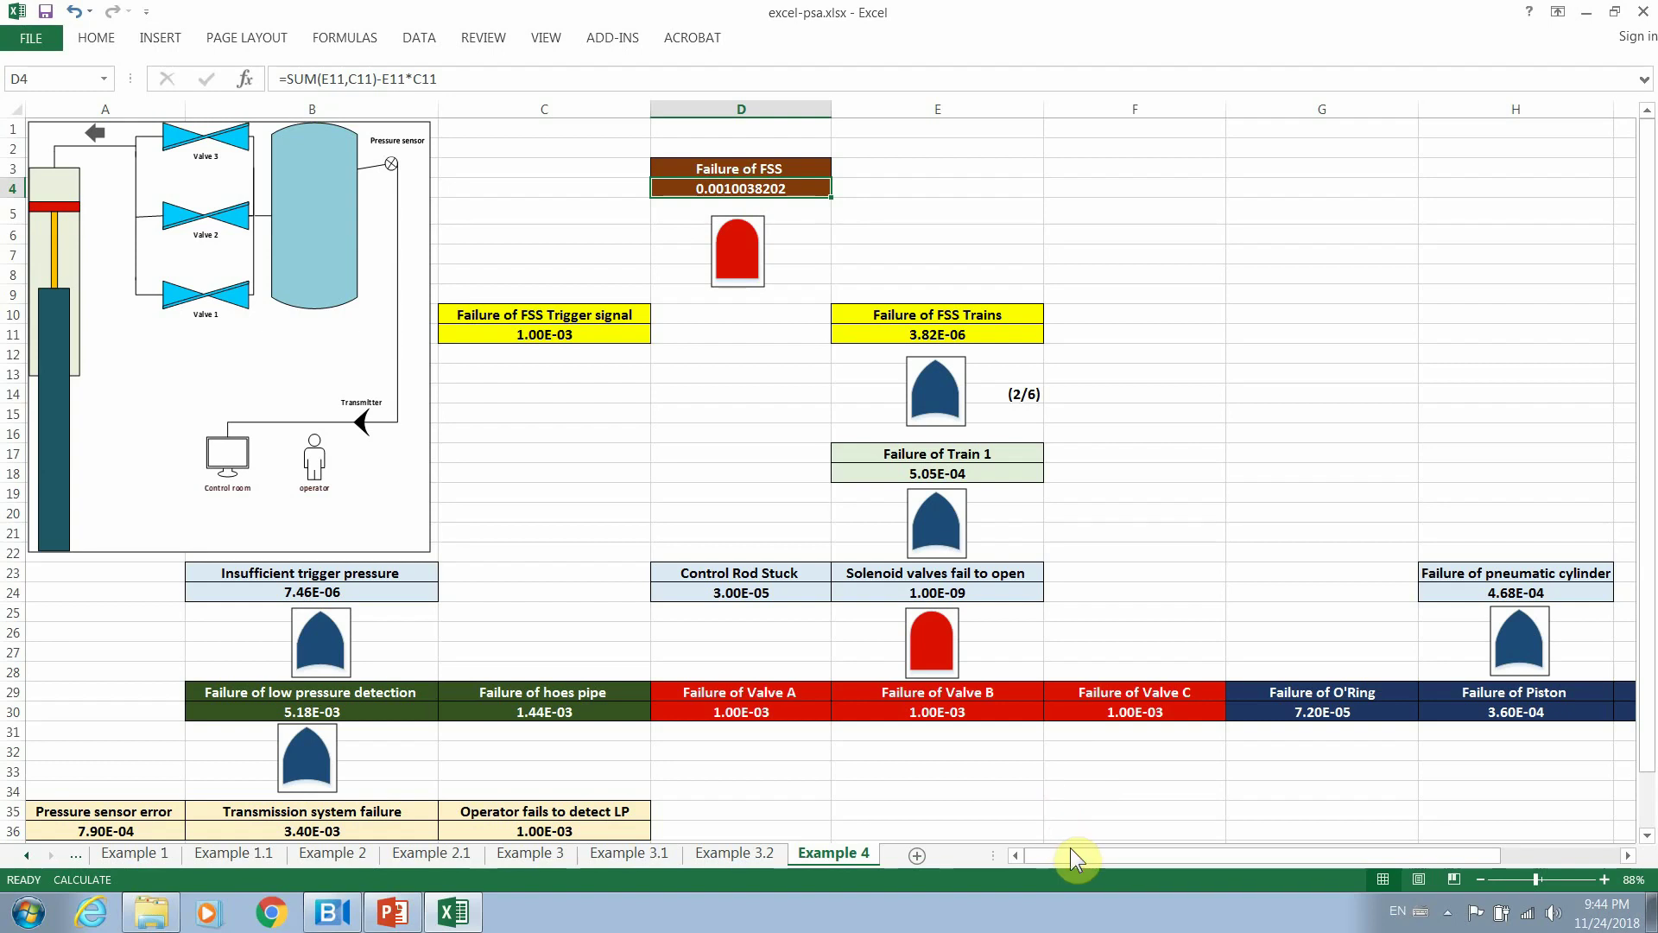
Reduce the Solenoid valves fail to open formula in E24 to the single valve reference =D30 and recalculate the workbook.
left_click(1022, 855)
left_click_drag(1647, 604, 1650, 661)
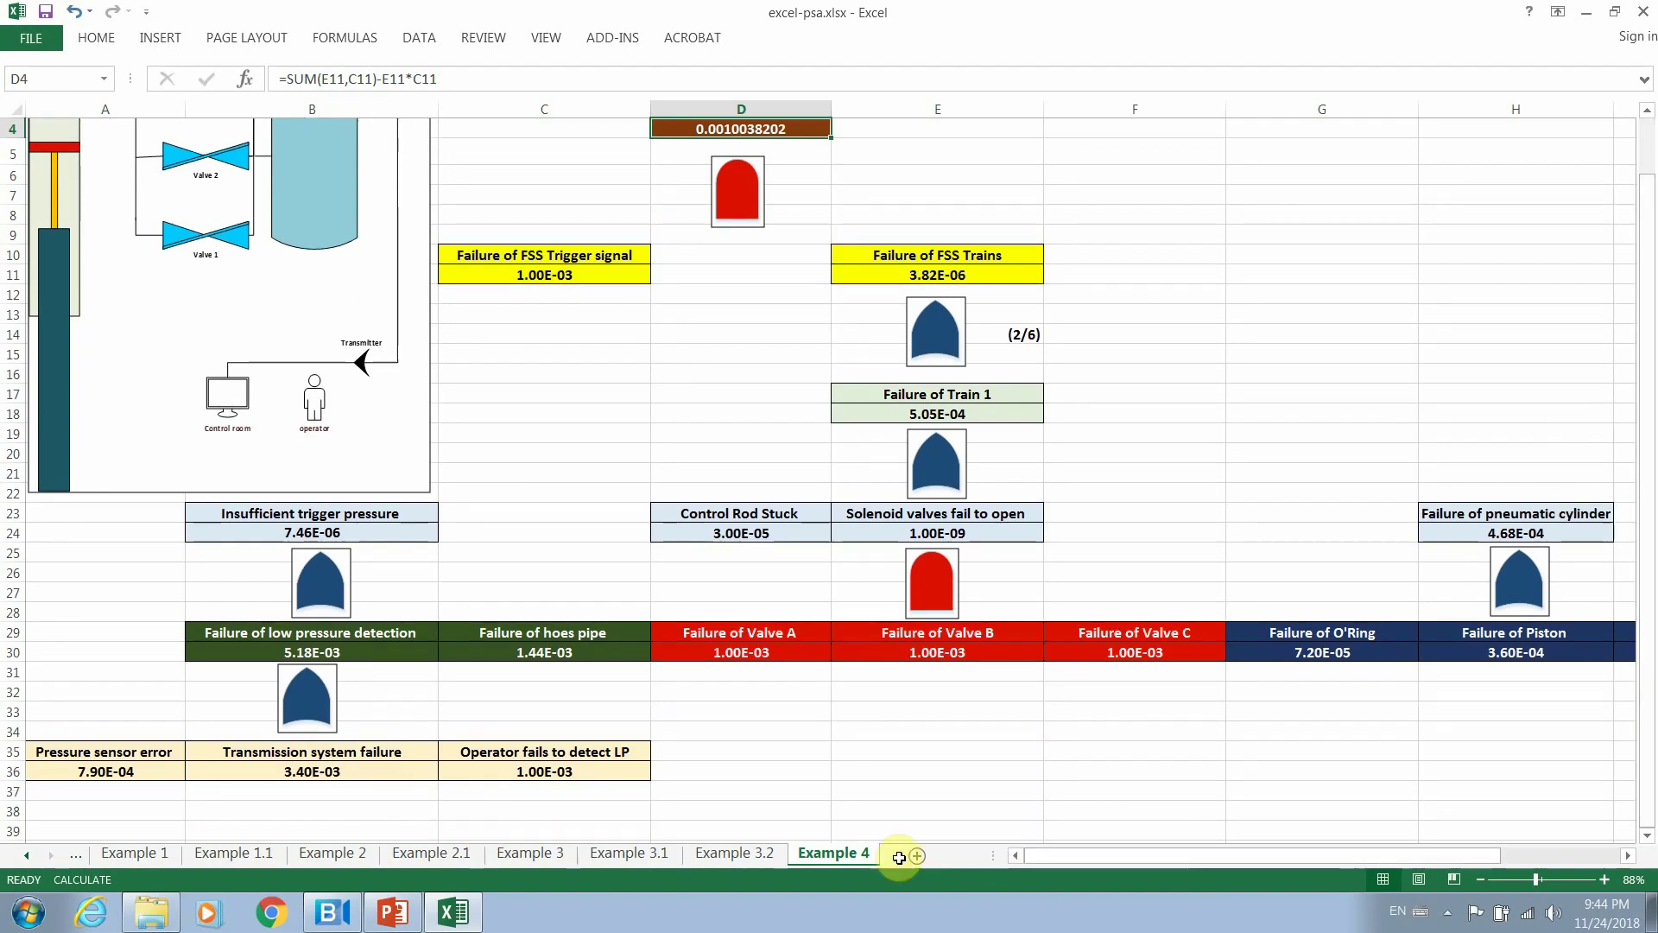
left_click_drag(1159, 850, 1218, 850)
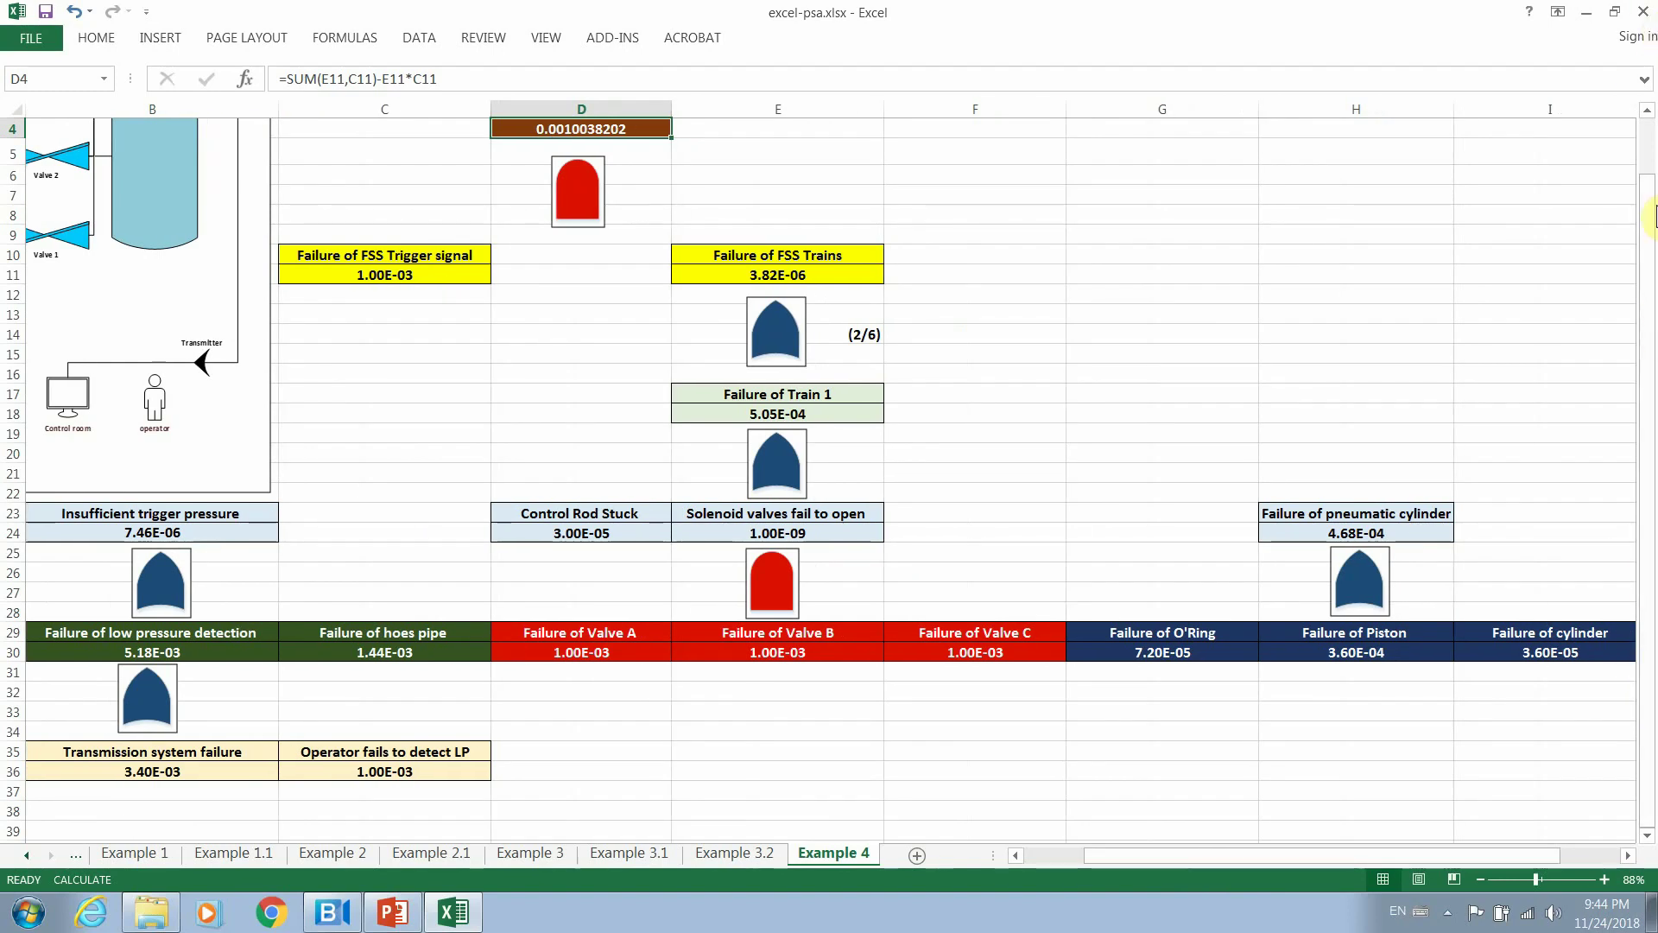
left_click_drag(1647, 218, 1645, 253)
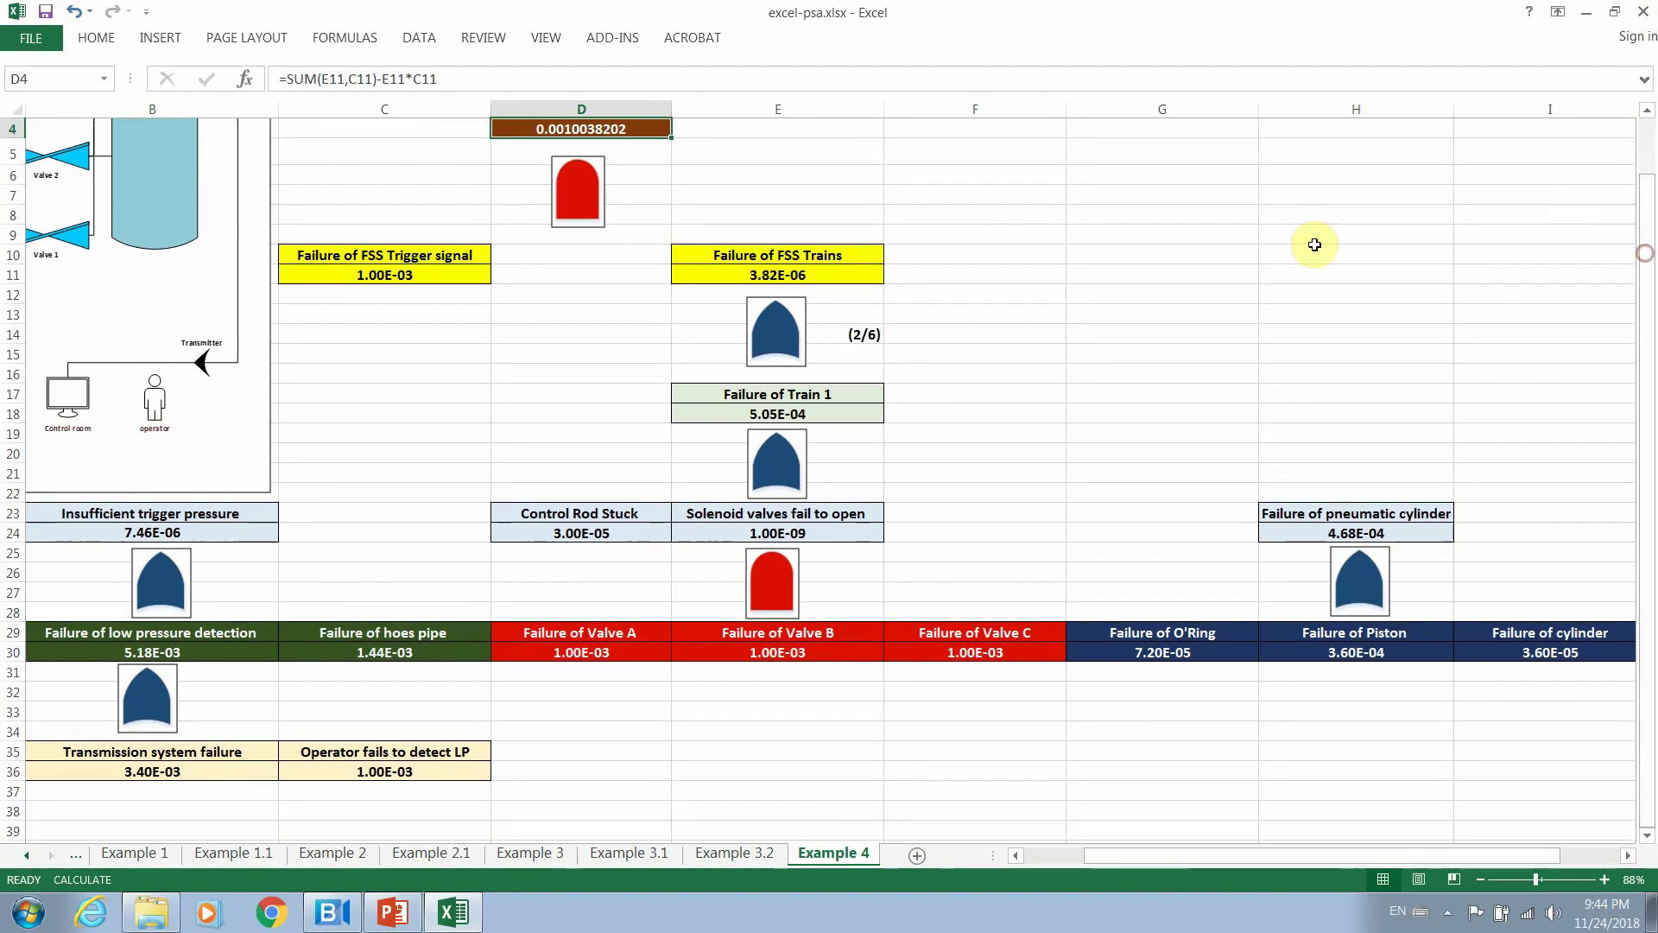
double_click(774, 531)
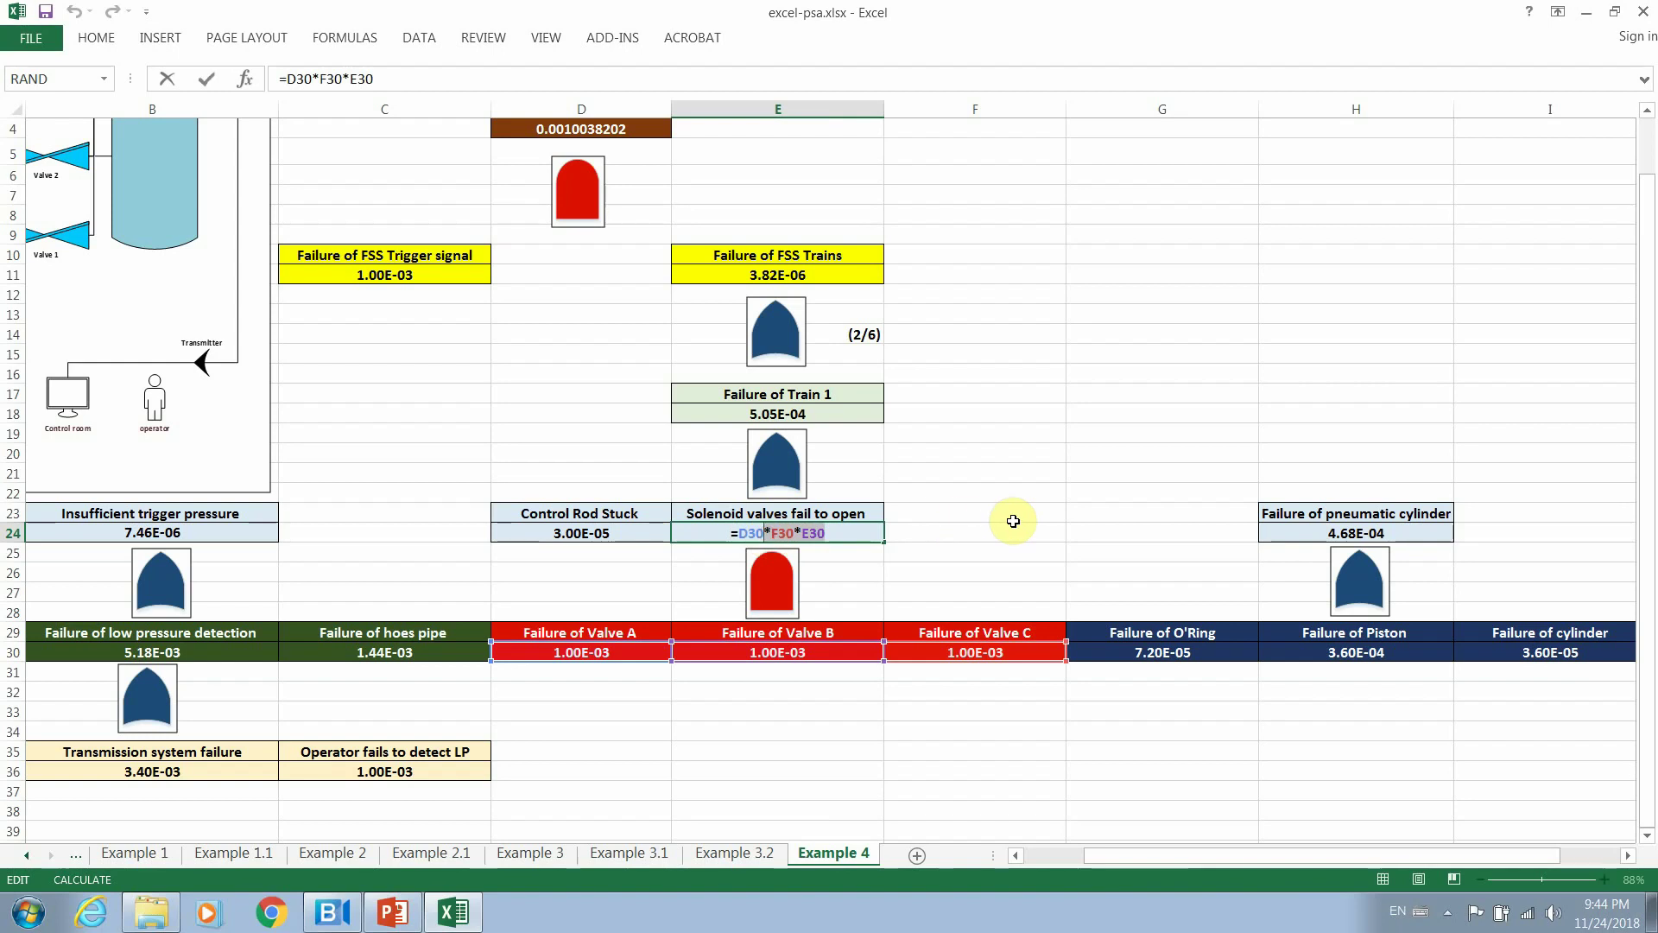
key("BackSpace")
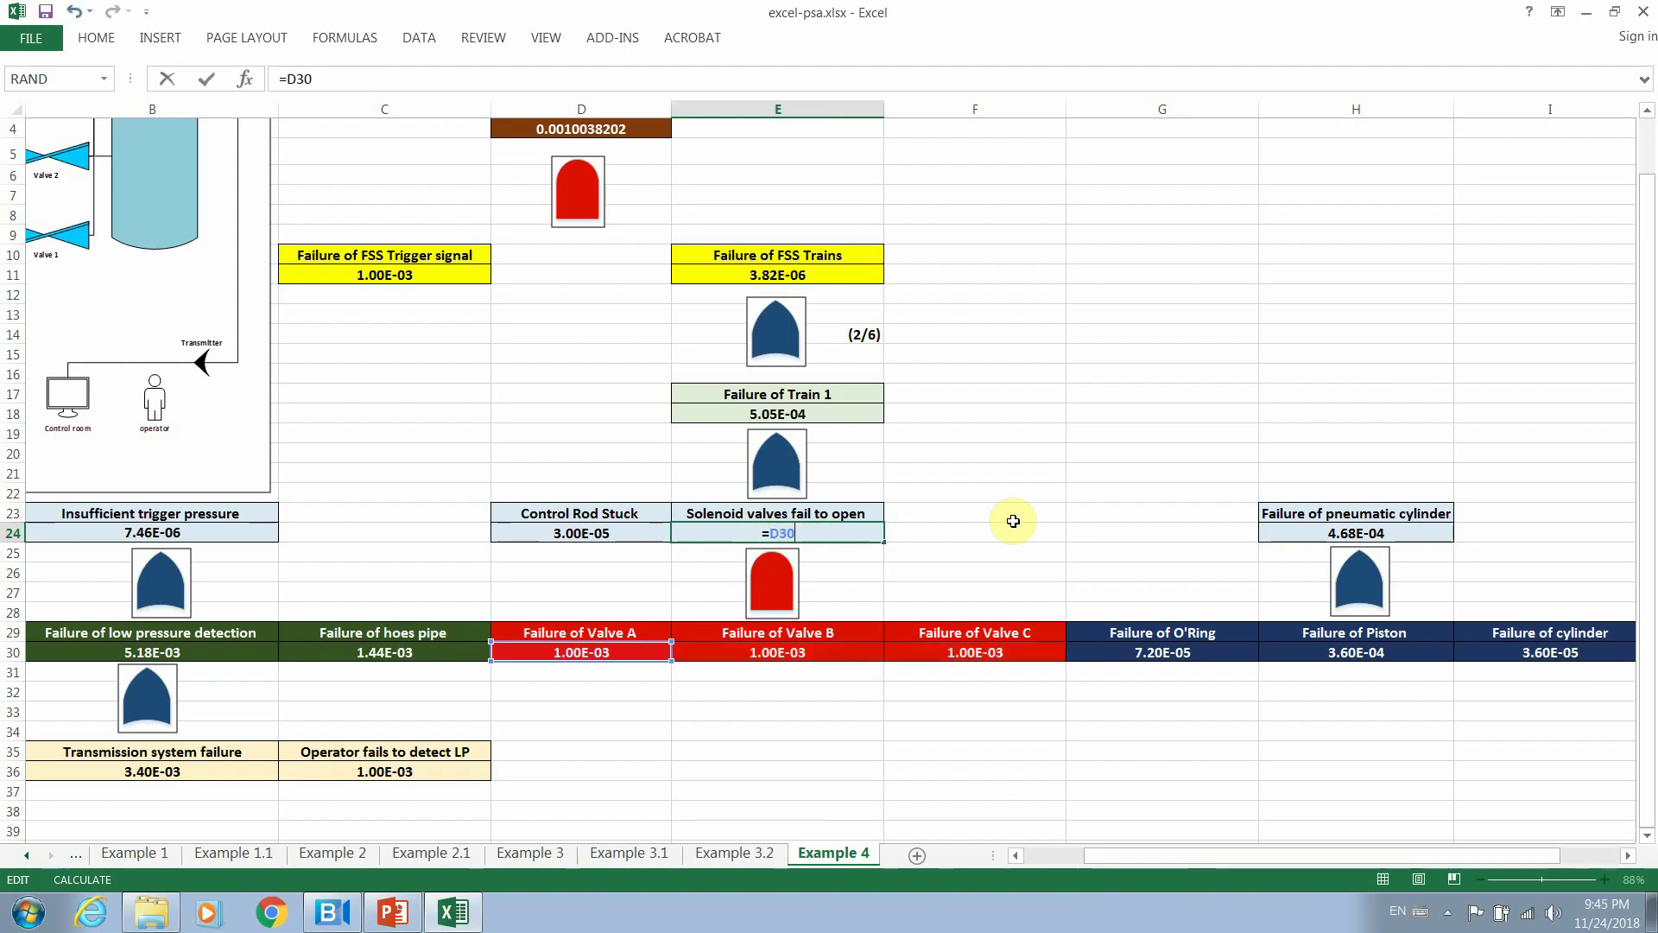
key("Return")
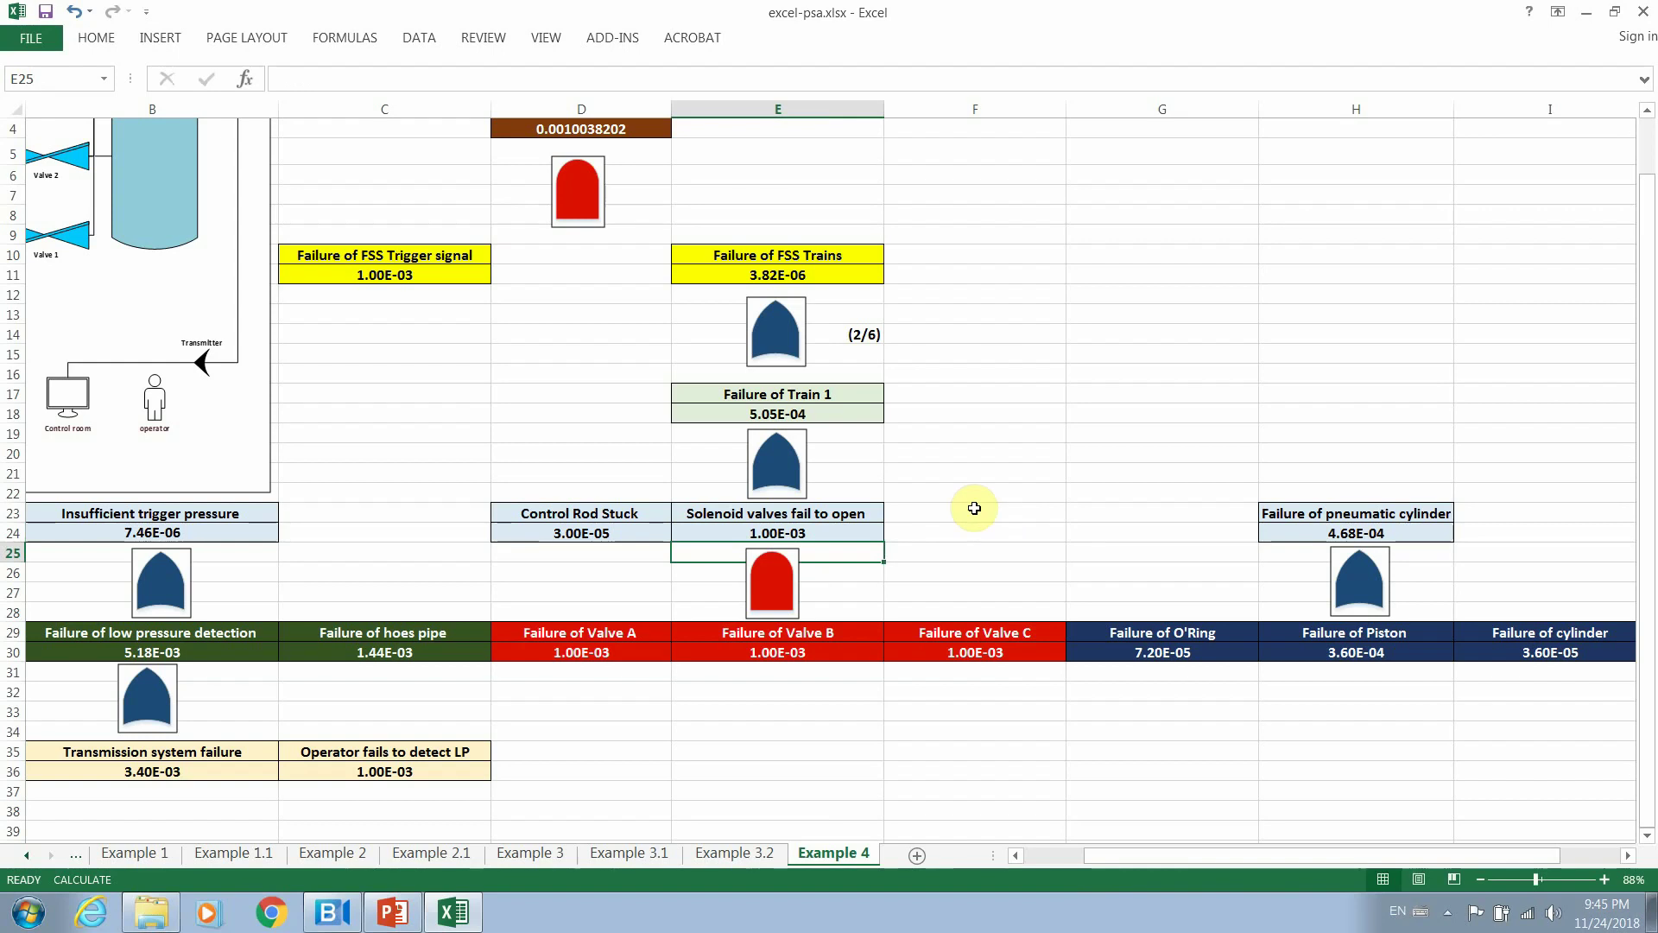
key("F8")
Examine the recalculated Failure of FSS in D4 and the single-valve formula in E24.
left_click(595, 130)
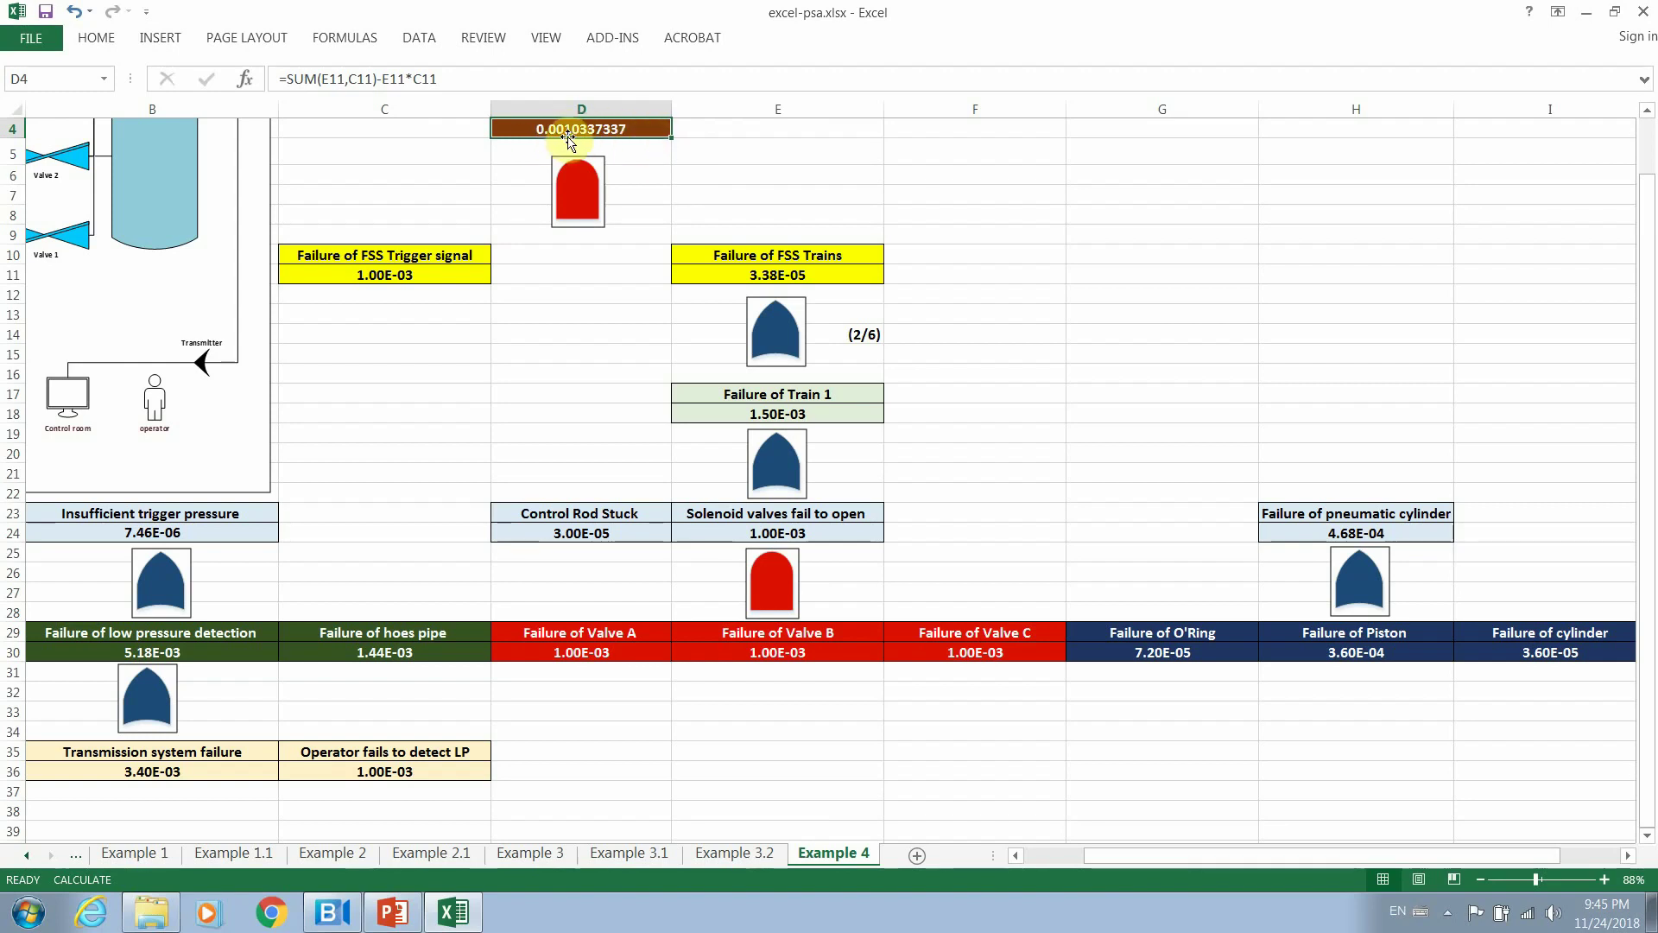
left_click(1647, 111)
left_click(1646, 111)
left_click(1647, 110)
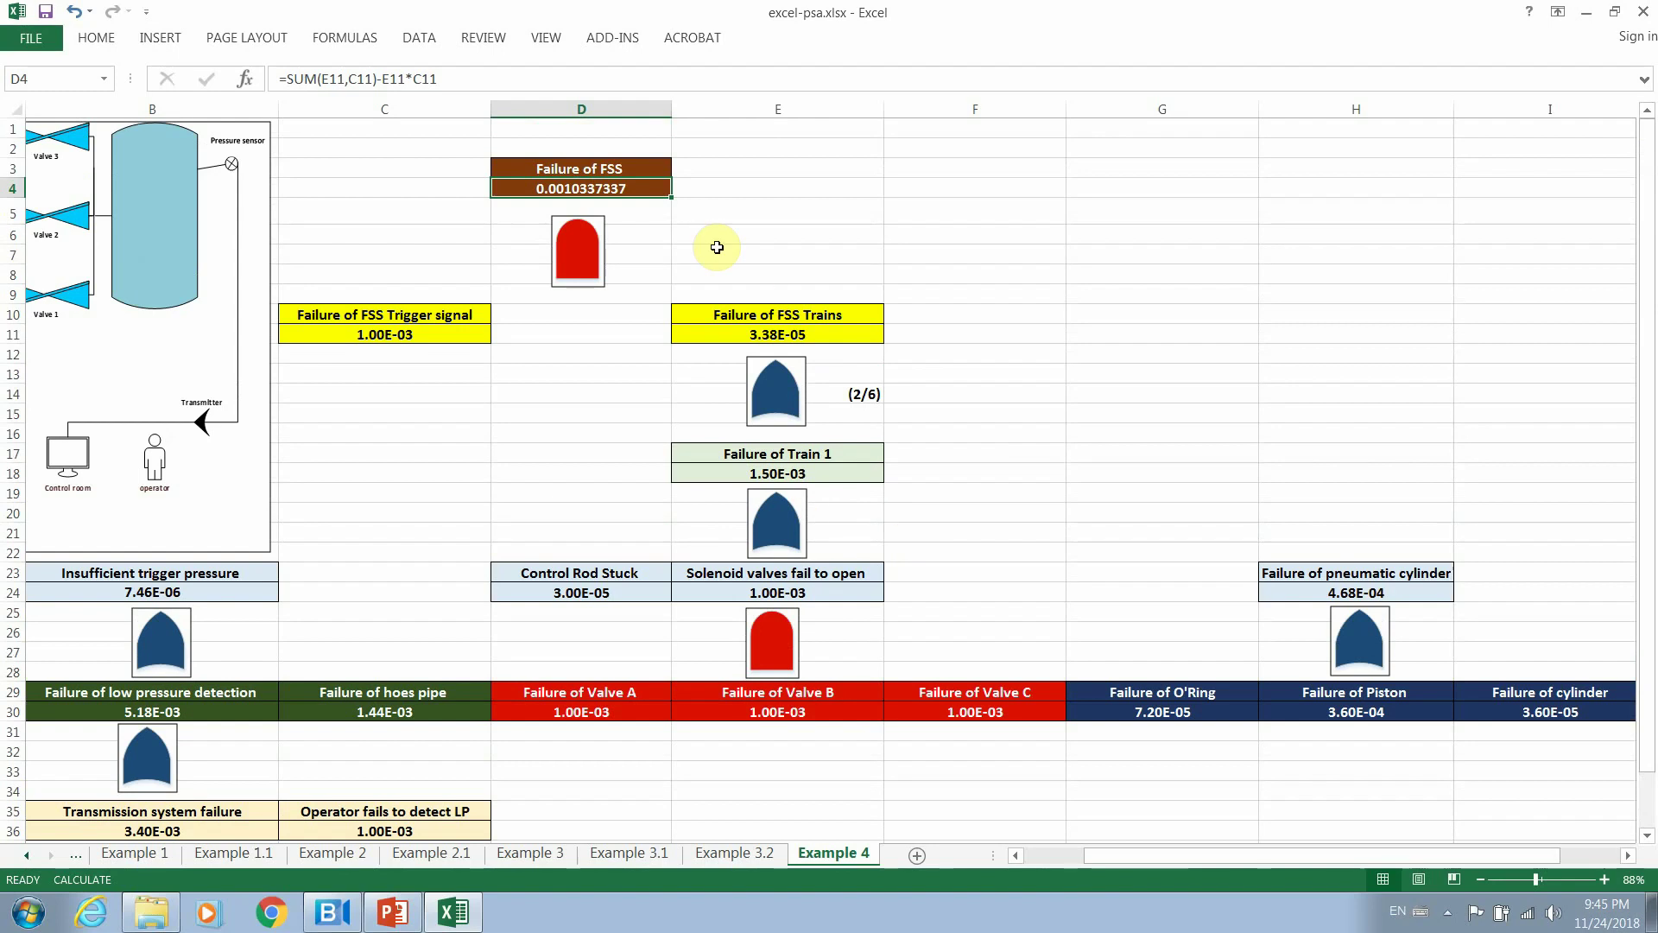
left_click(781, 596)
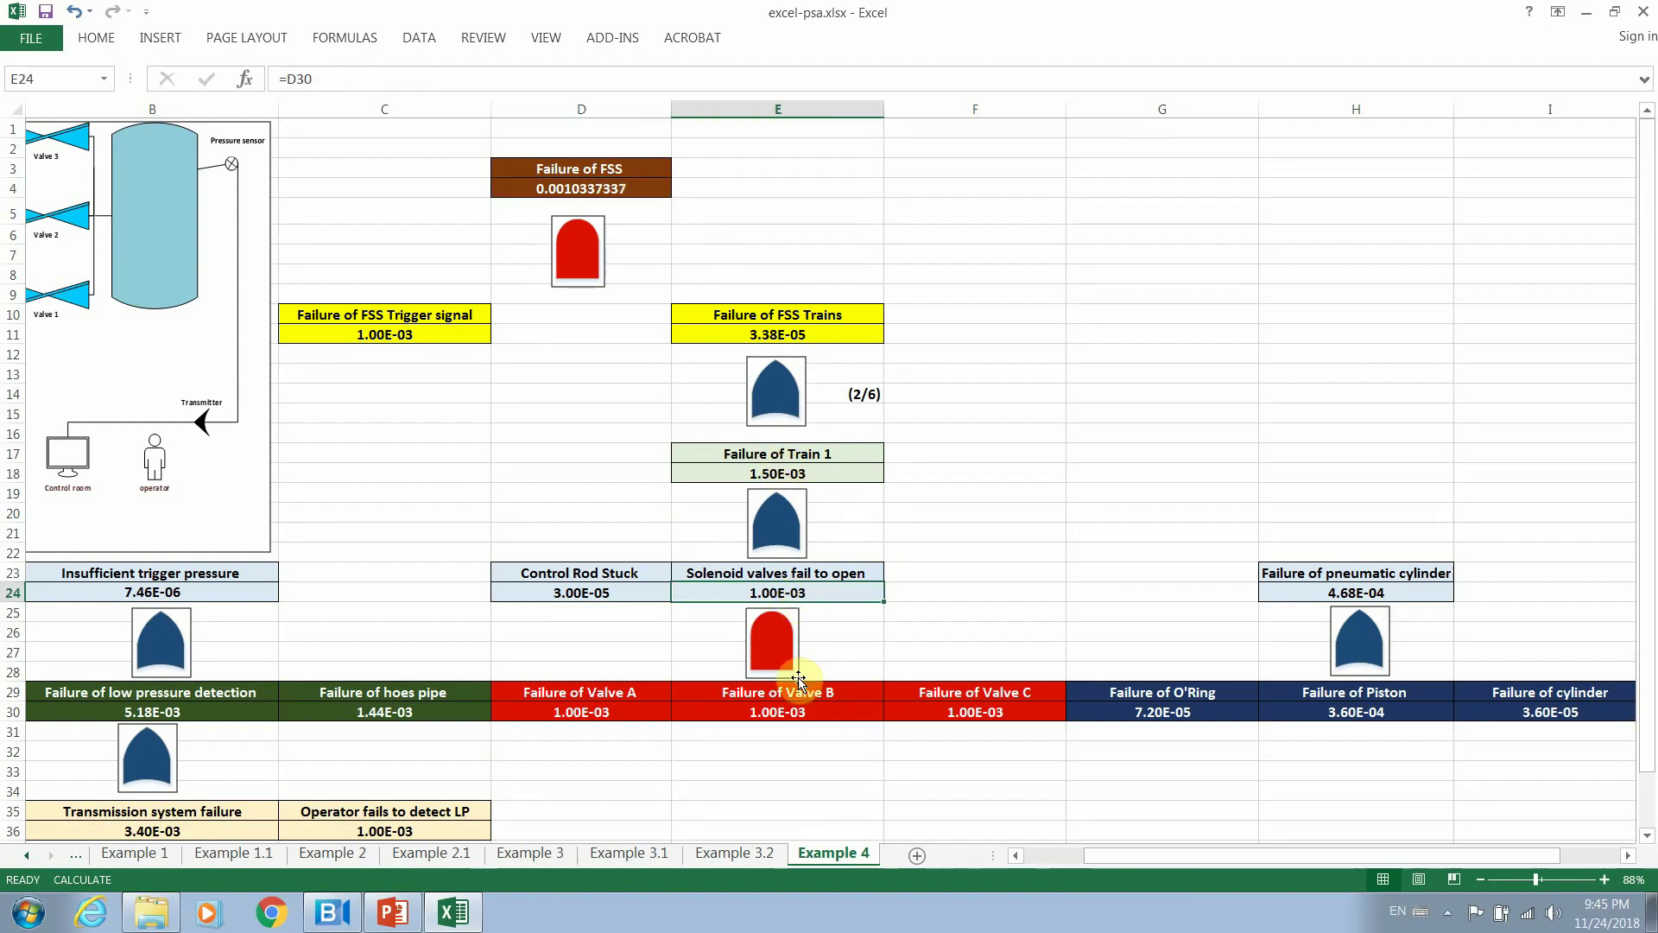
Compare the Failure of FSS cell D4 and its formula with the single-valve formula in E24.
left_click(795, 708)
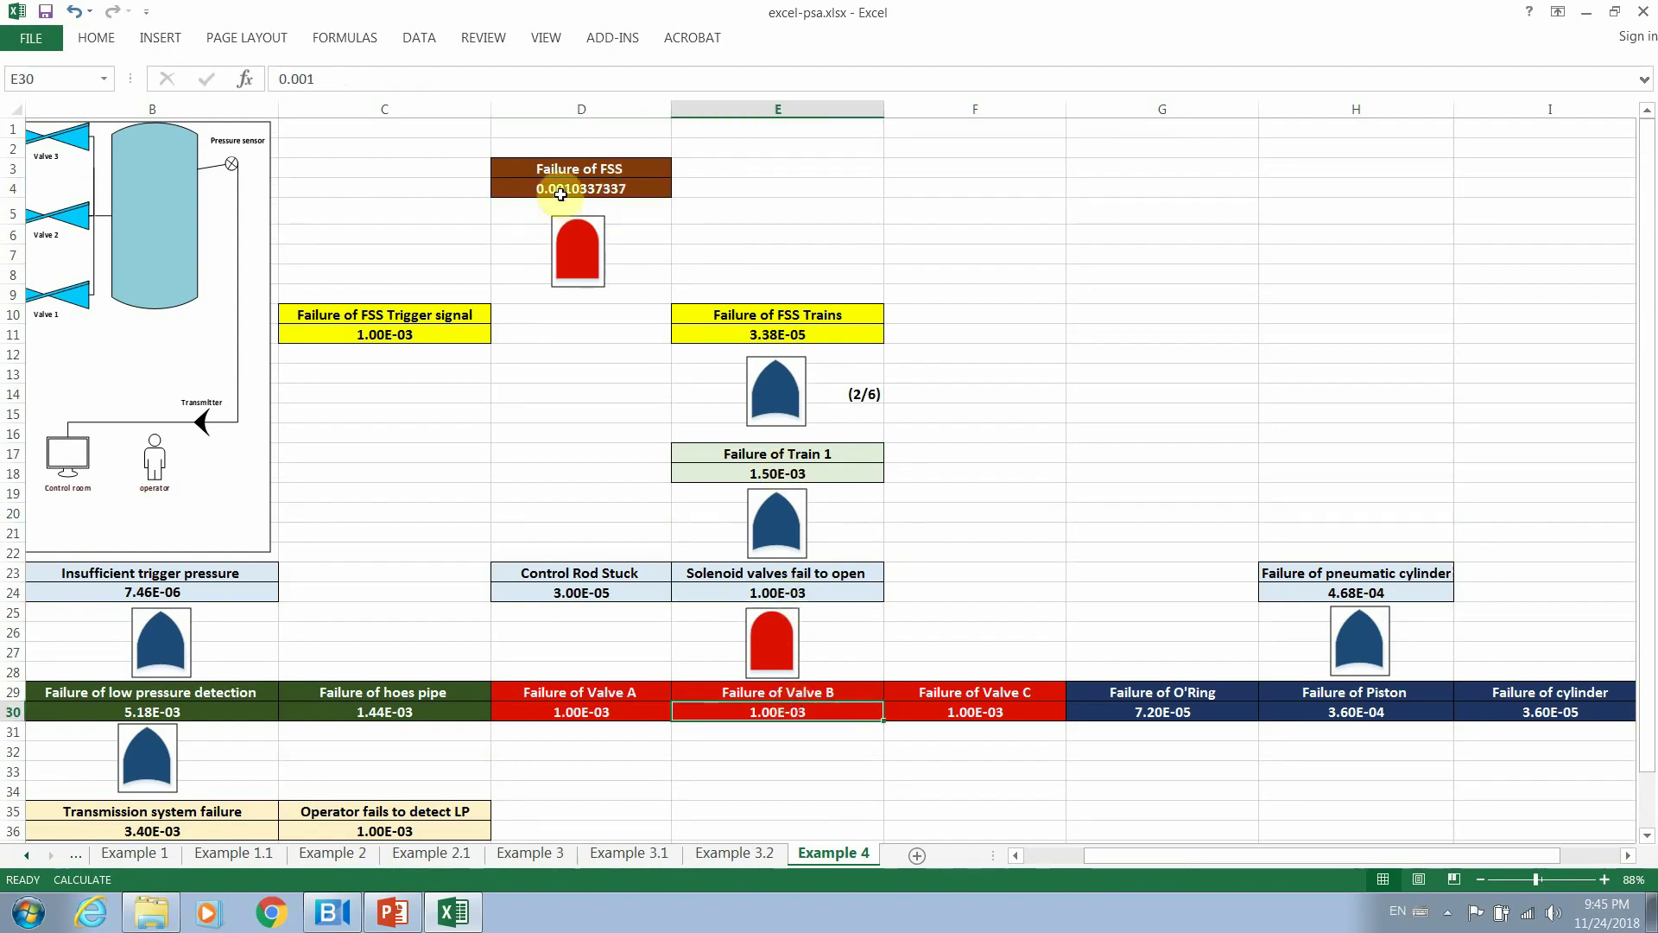
left_click(643, 189)
left_click(813, 194)
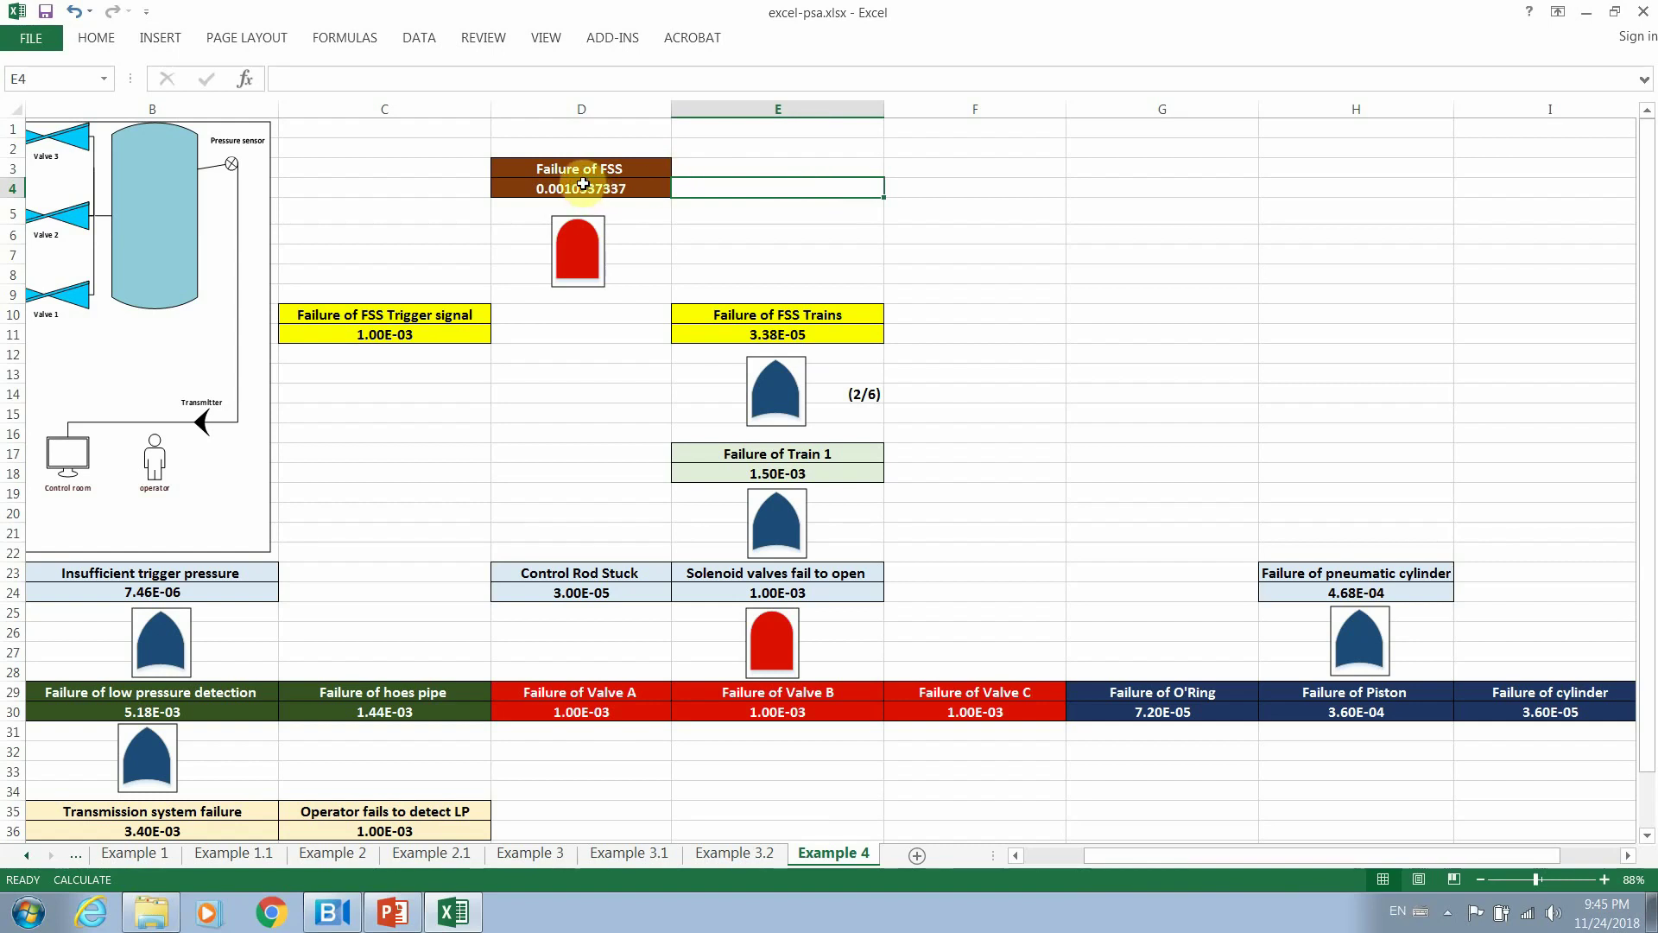
left_click(643, 190)
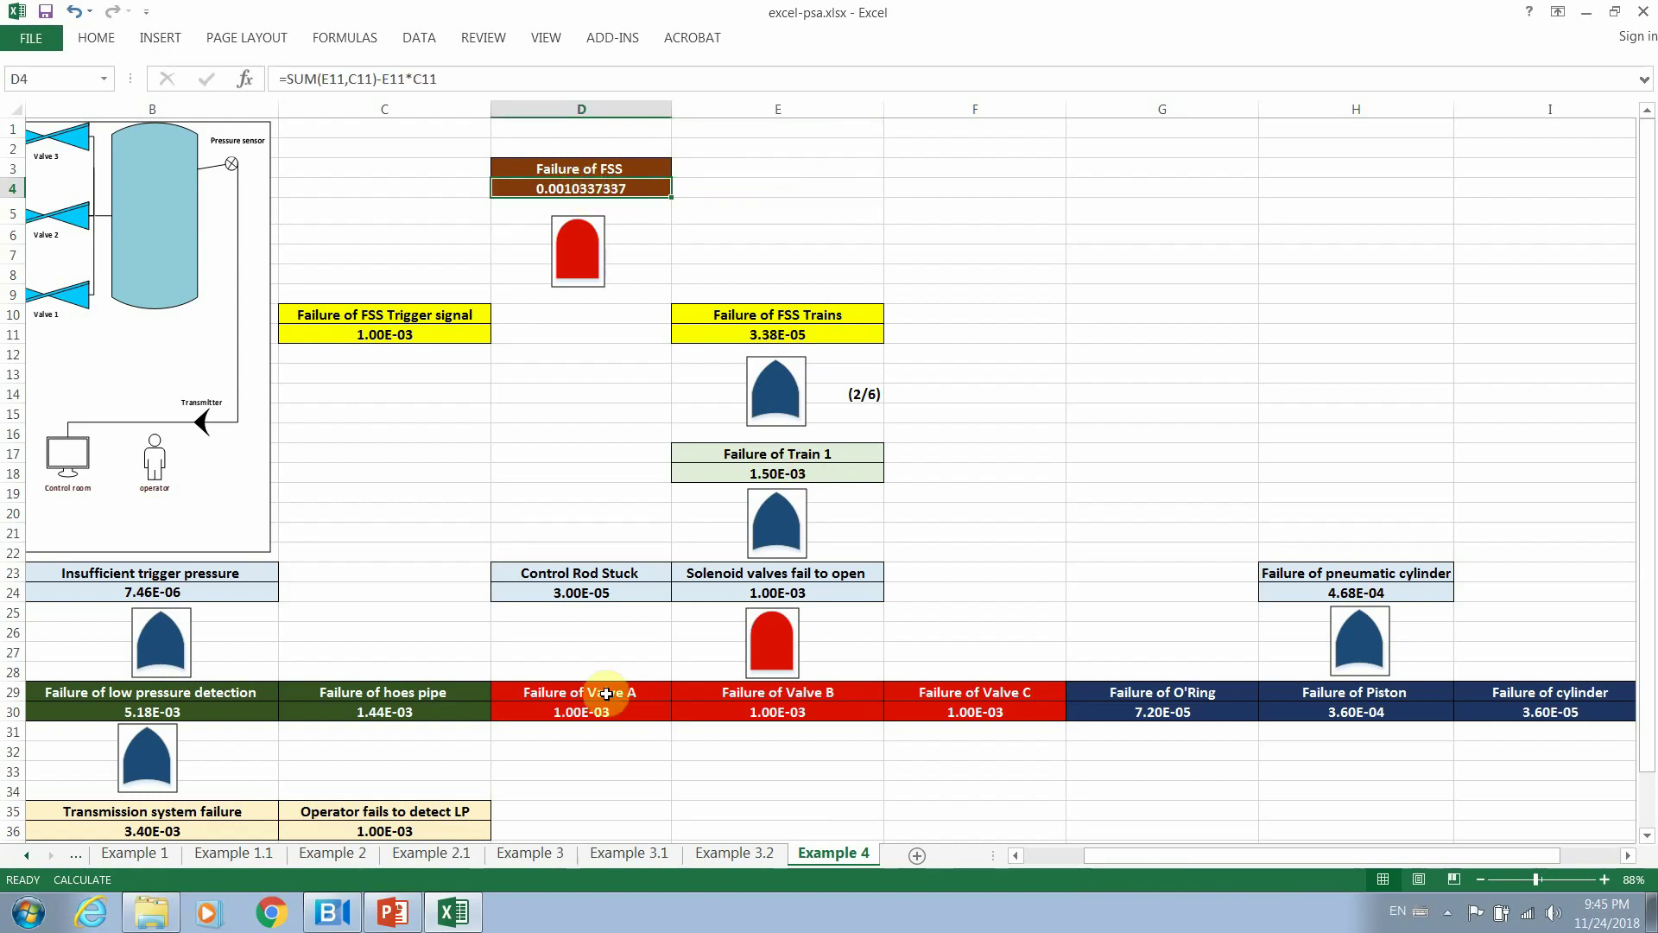
left_click(799, 594)
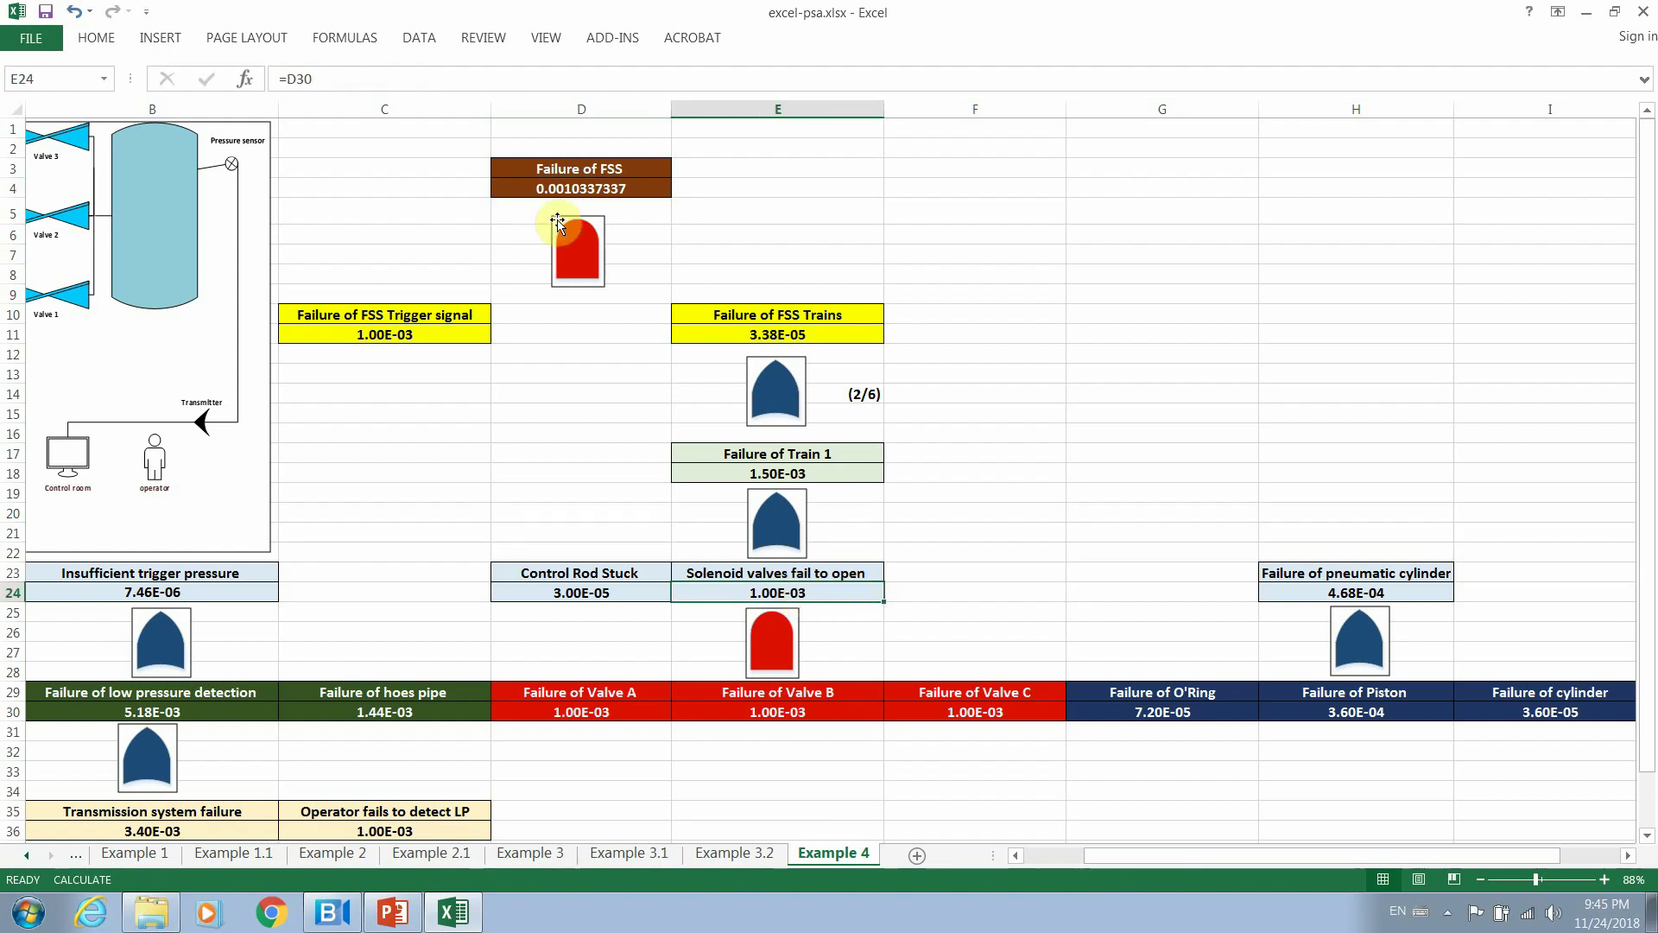
left_click(565, 188)
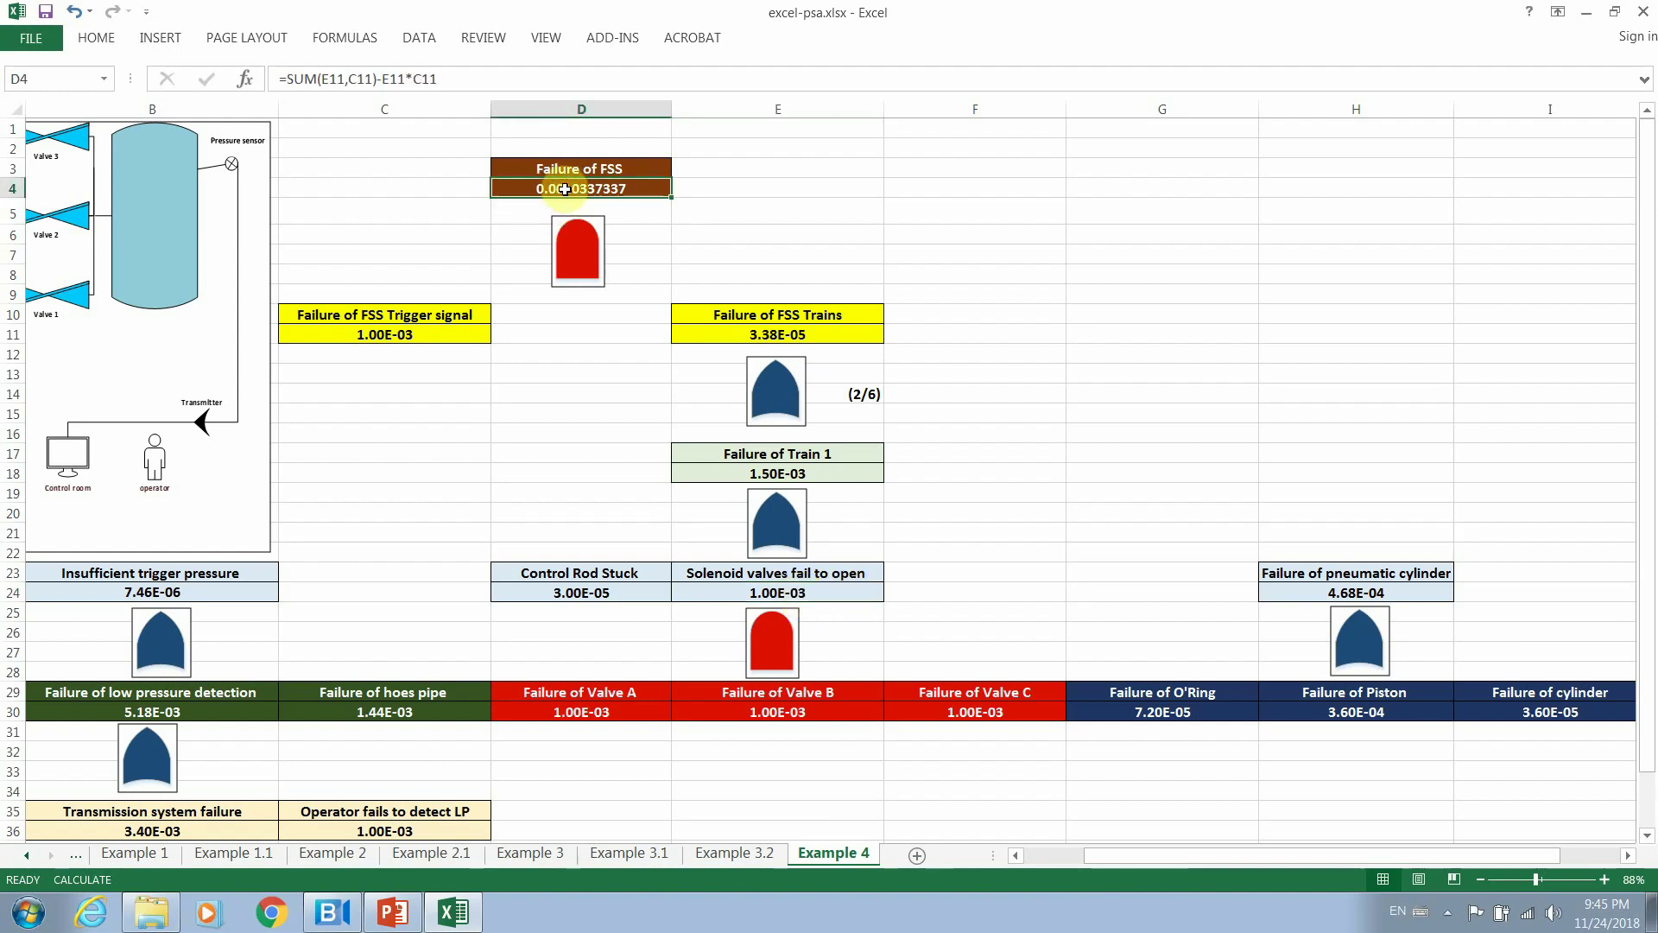
left_click(758, 595)
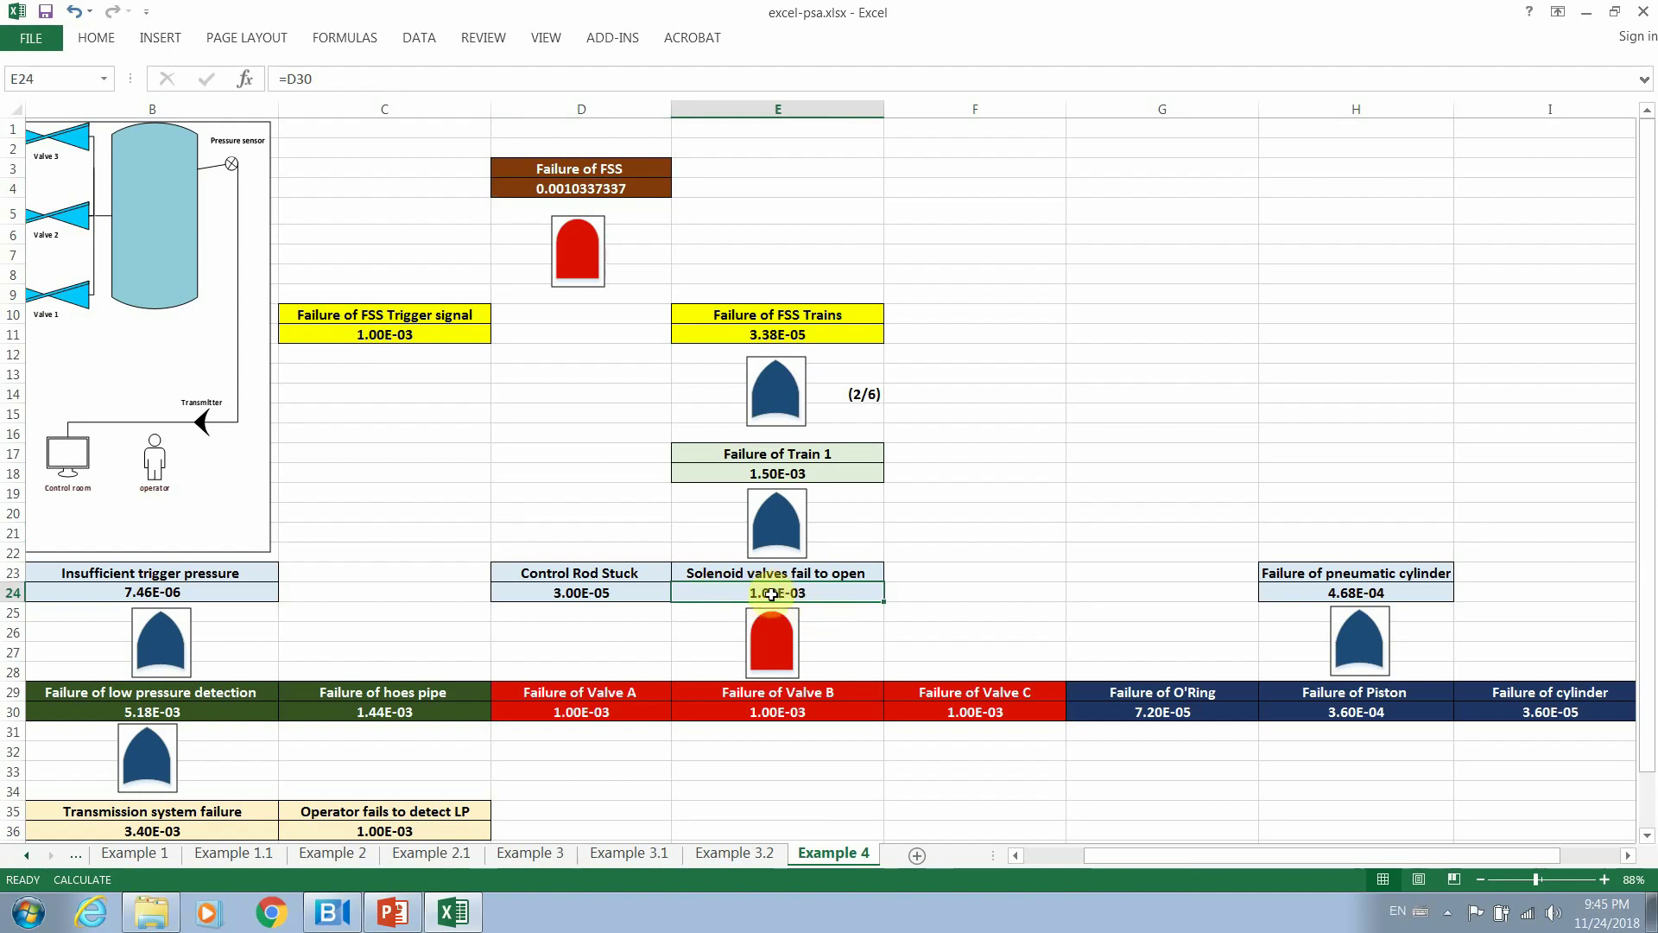
Review the Valve A, B and C failure inputs in D30, E30 and F30 against the Solenoid valves fail to open cell.
left_click(594, 708)
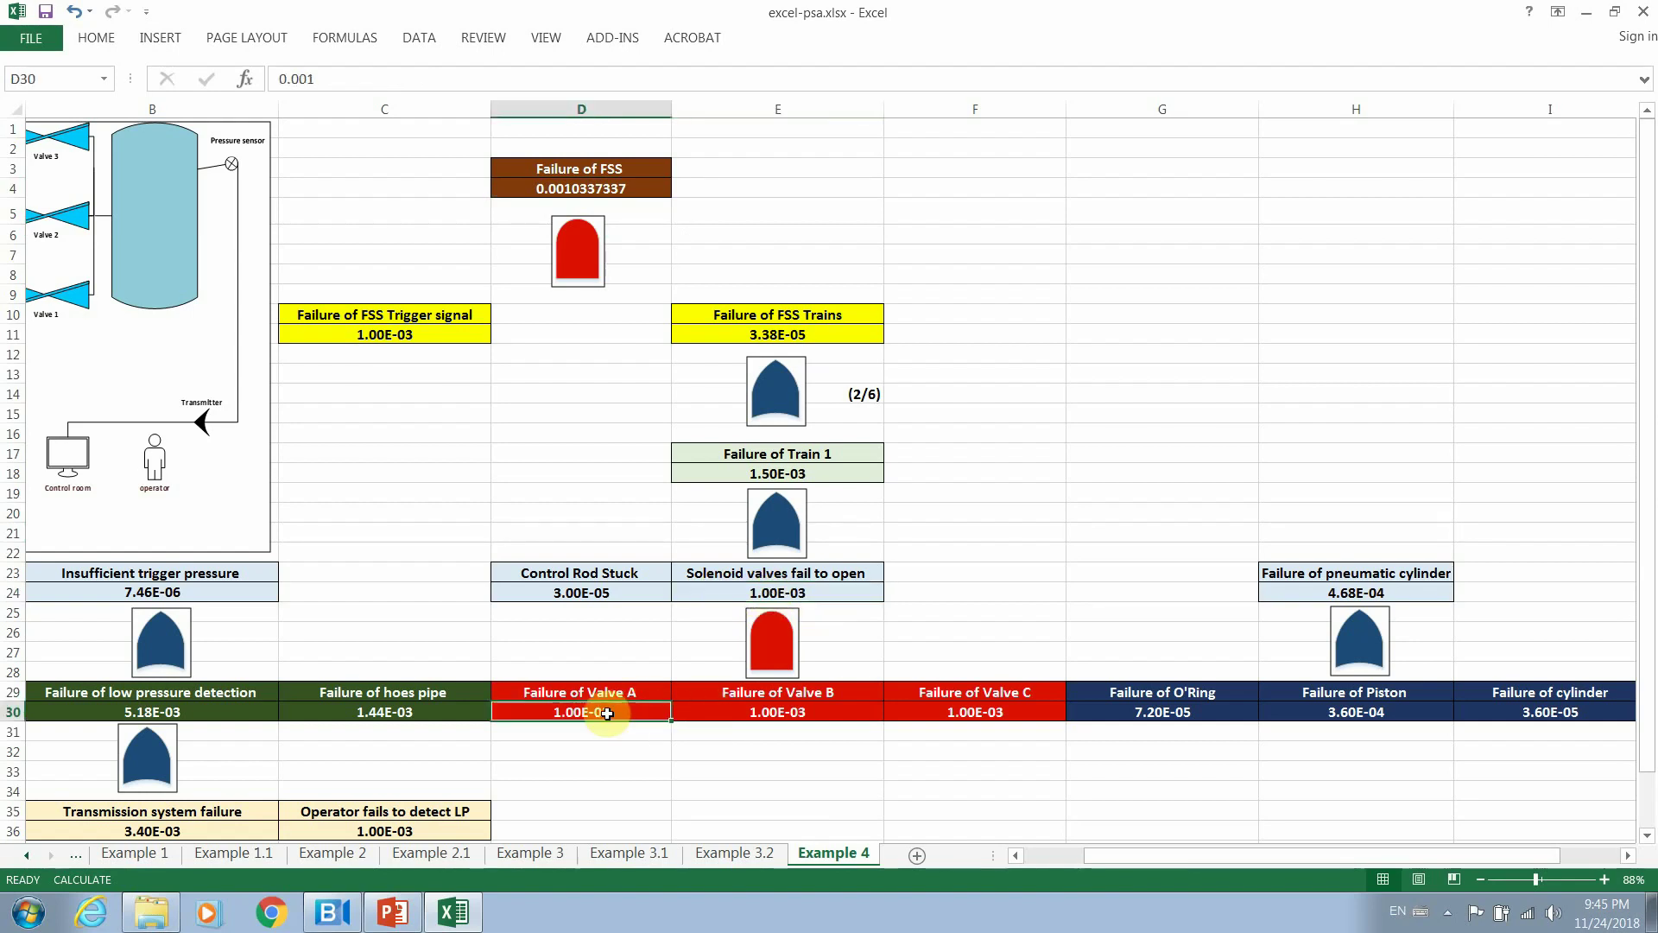
left_click(759, 720)
left_click(1007, 708)
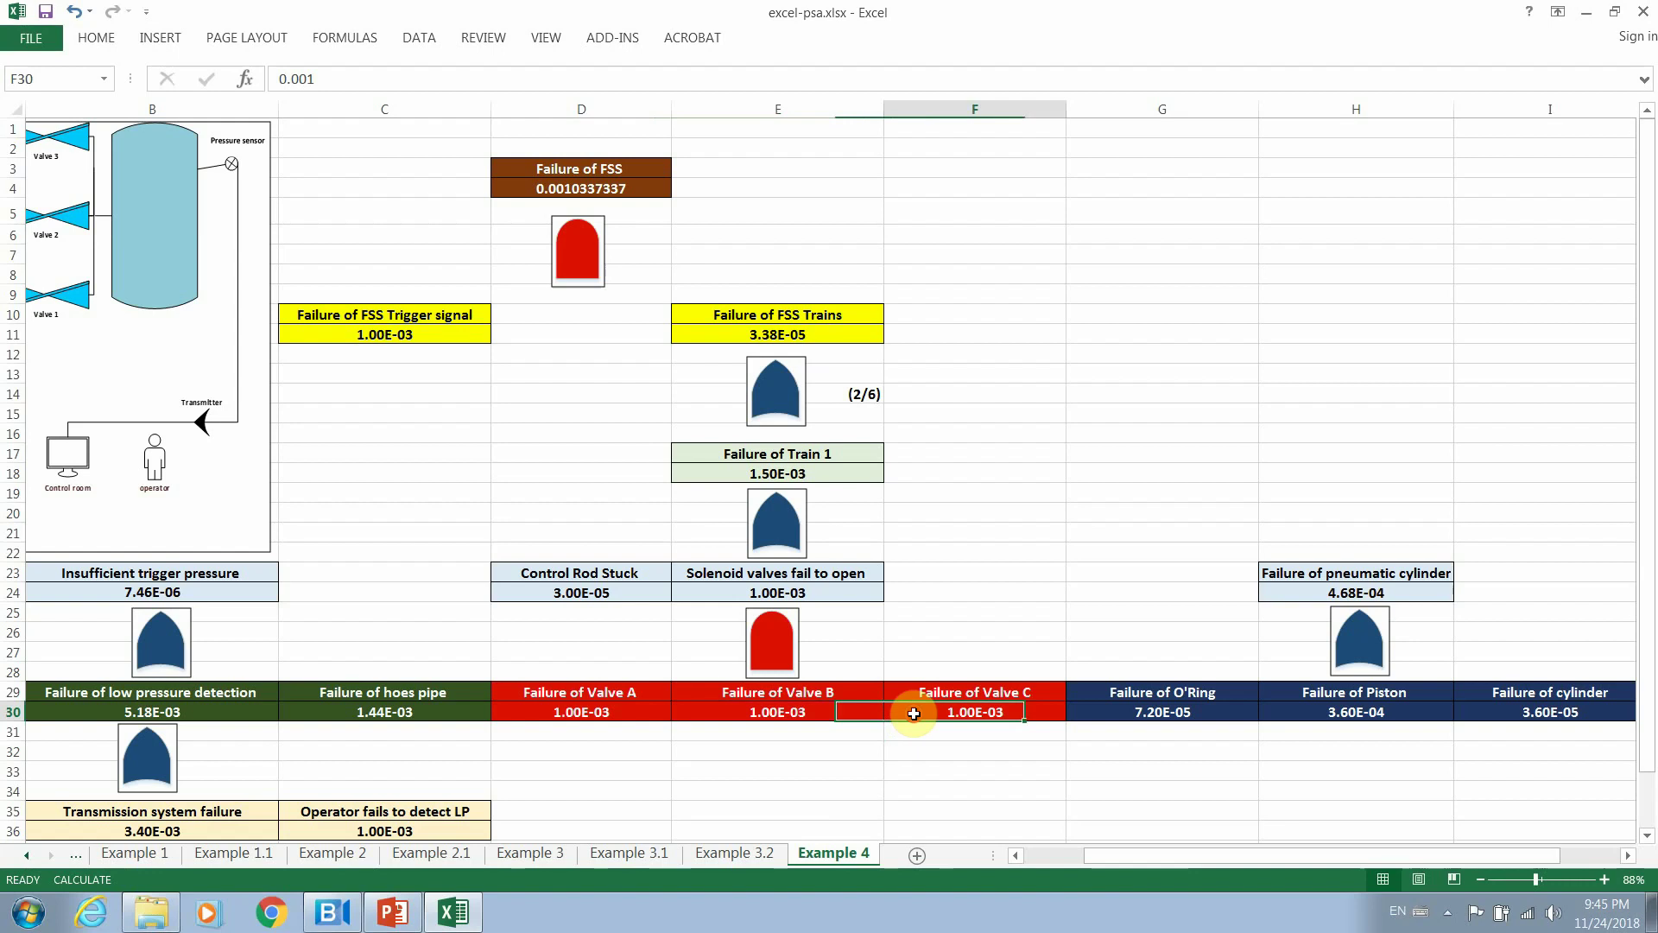
left_click(777, 594)
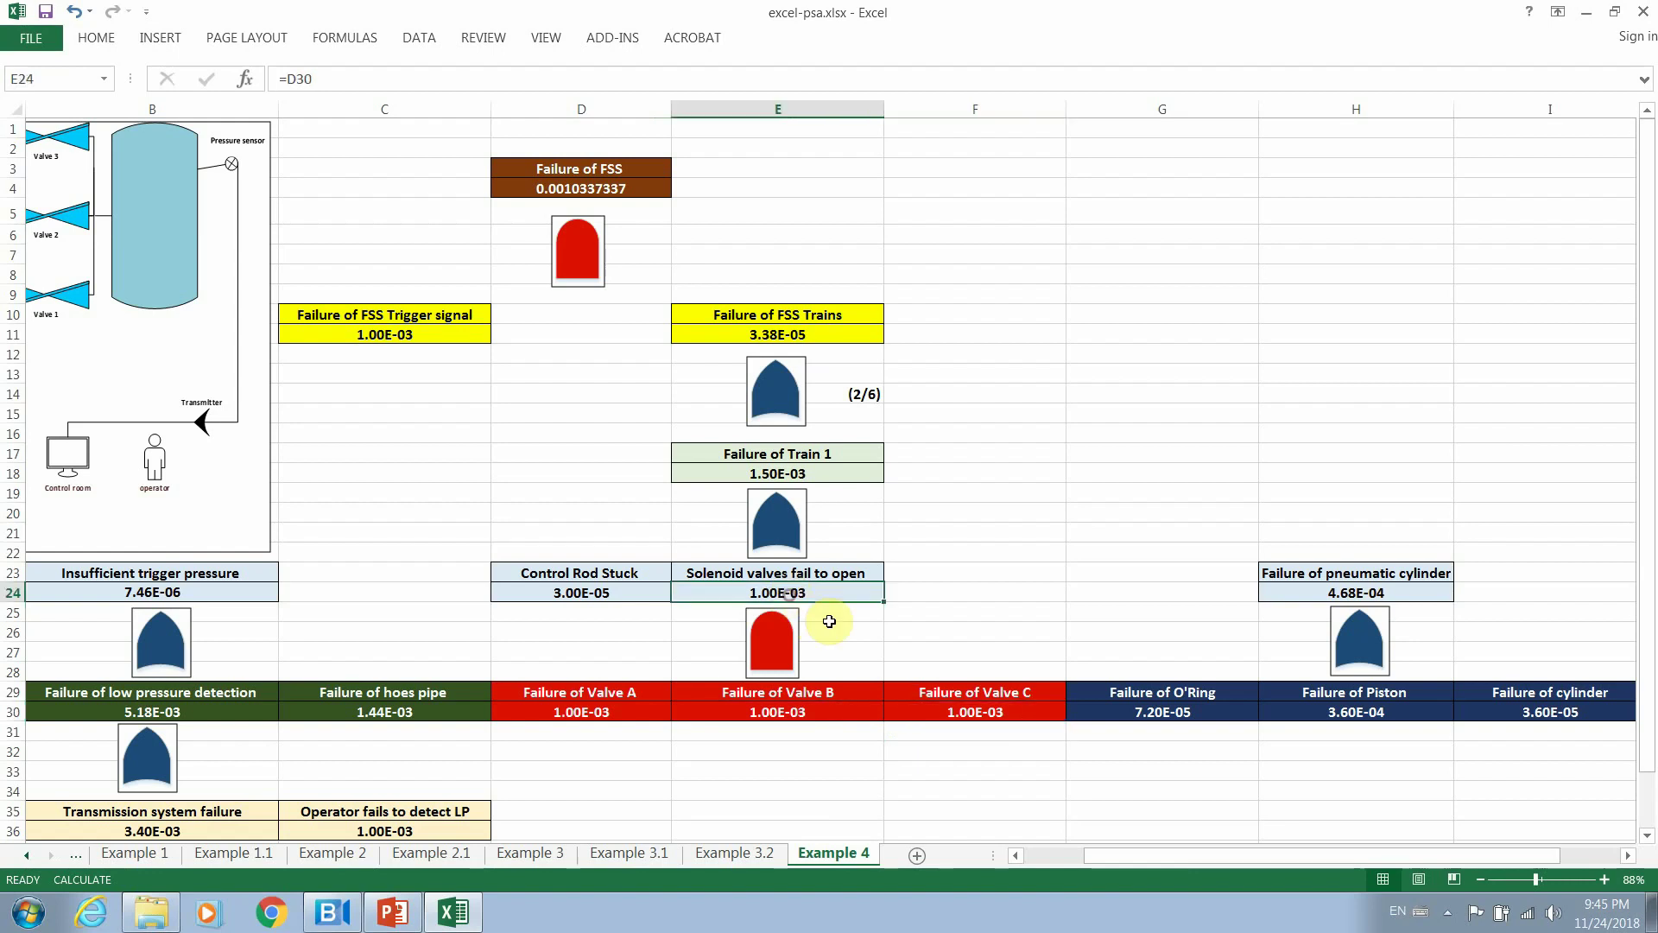
left_click(962, 707)
left_click(774, 710)
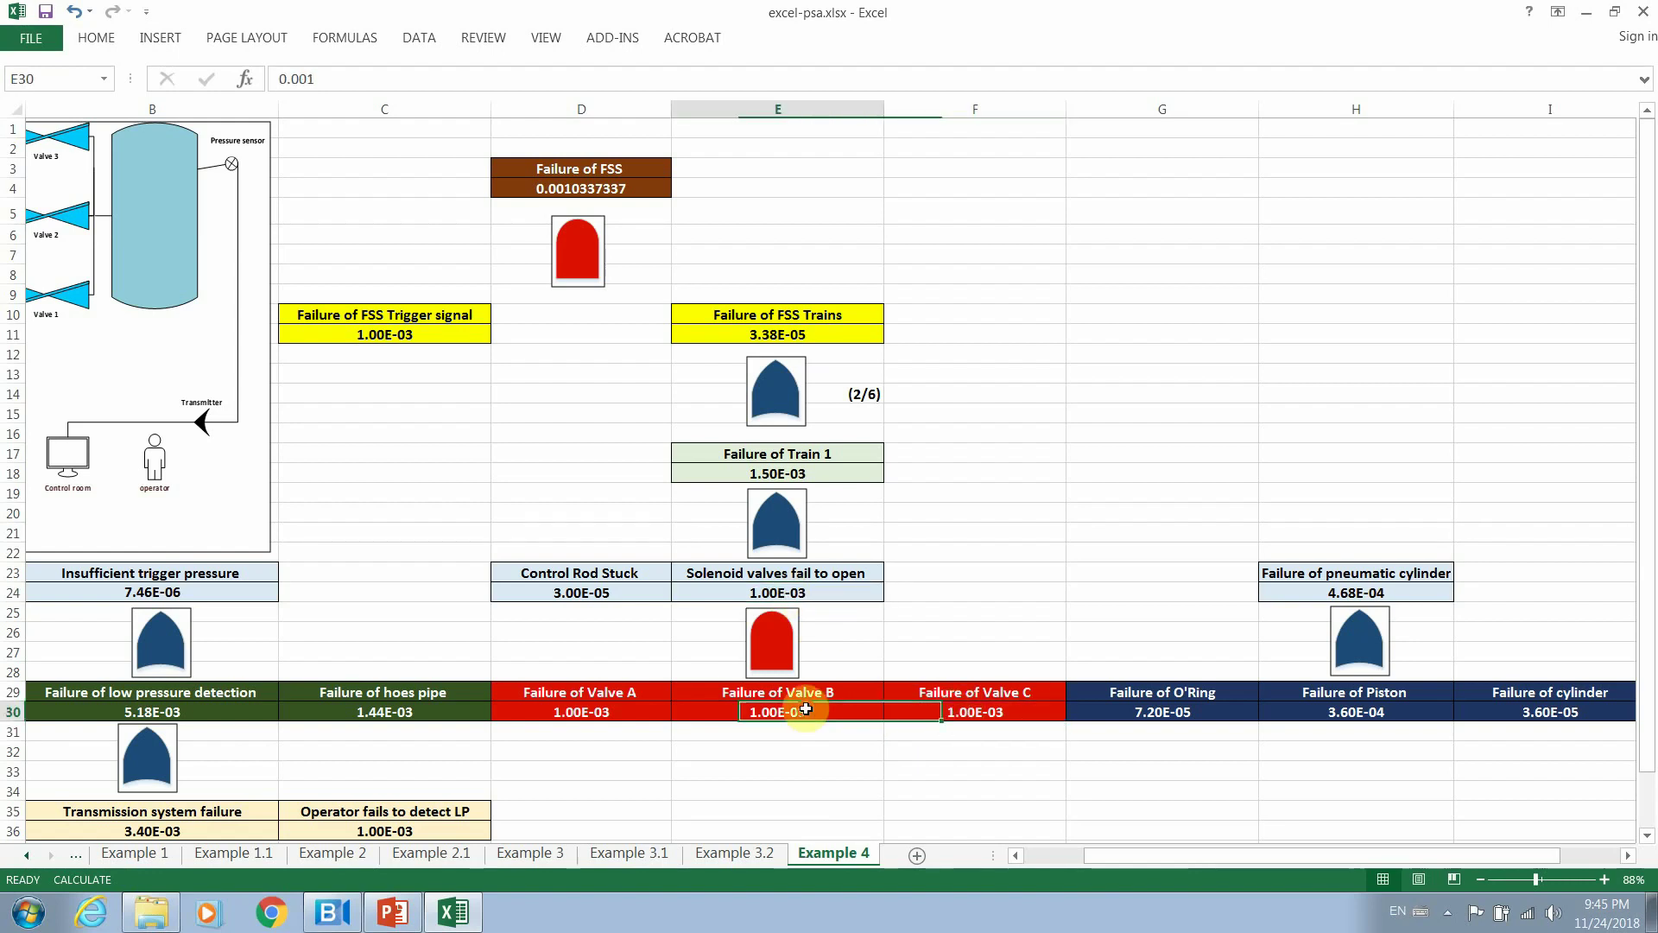
left_click(599, 710)
left_click(796, 593)
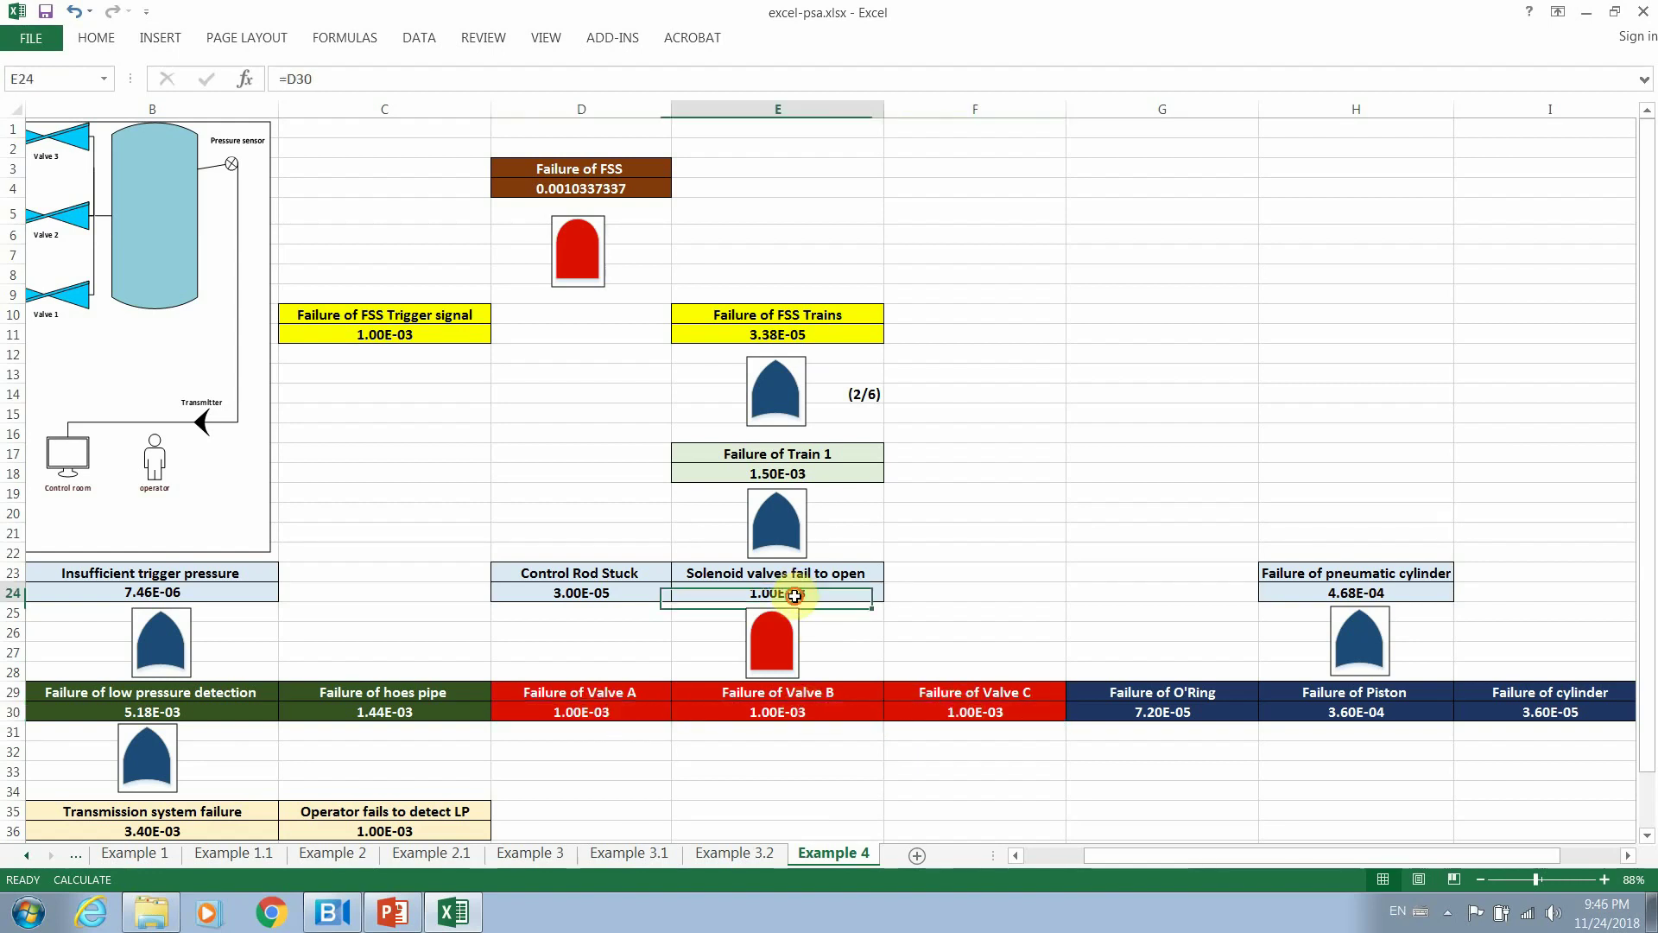
left_click(1014, 600)
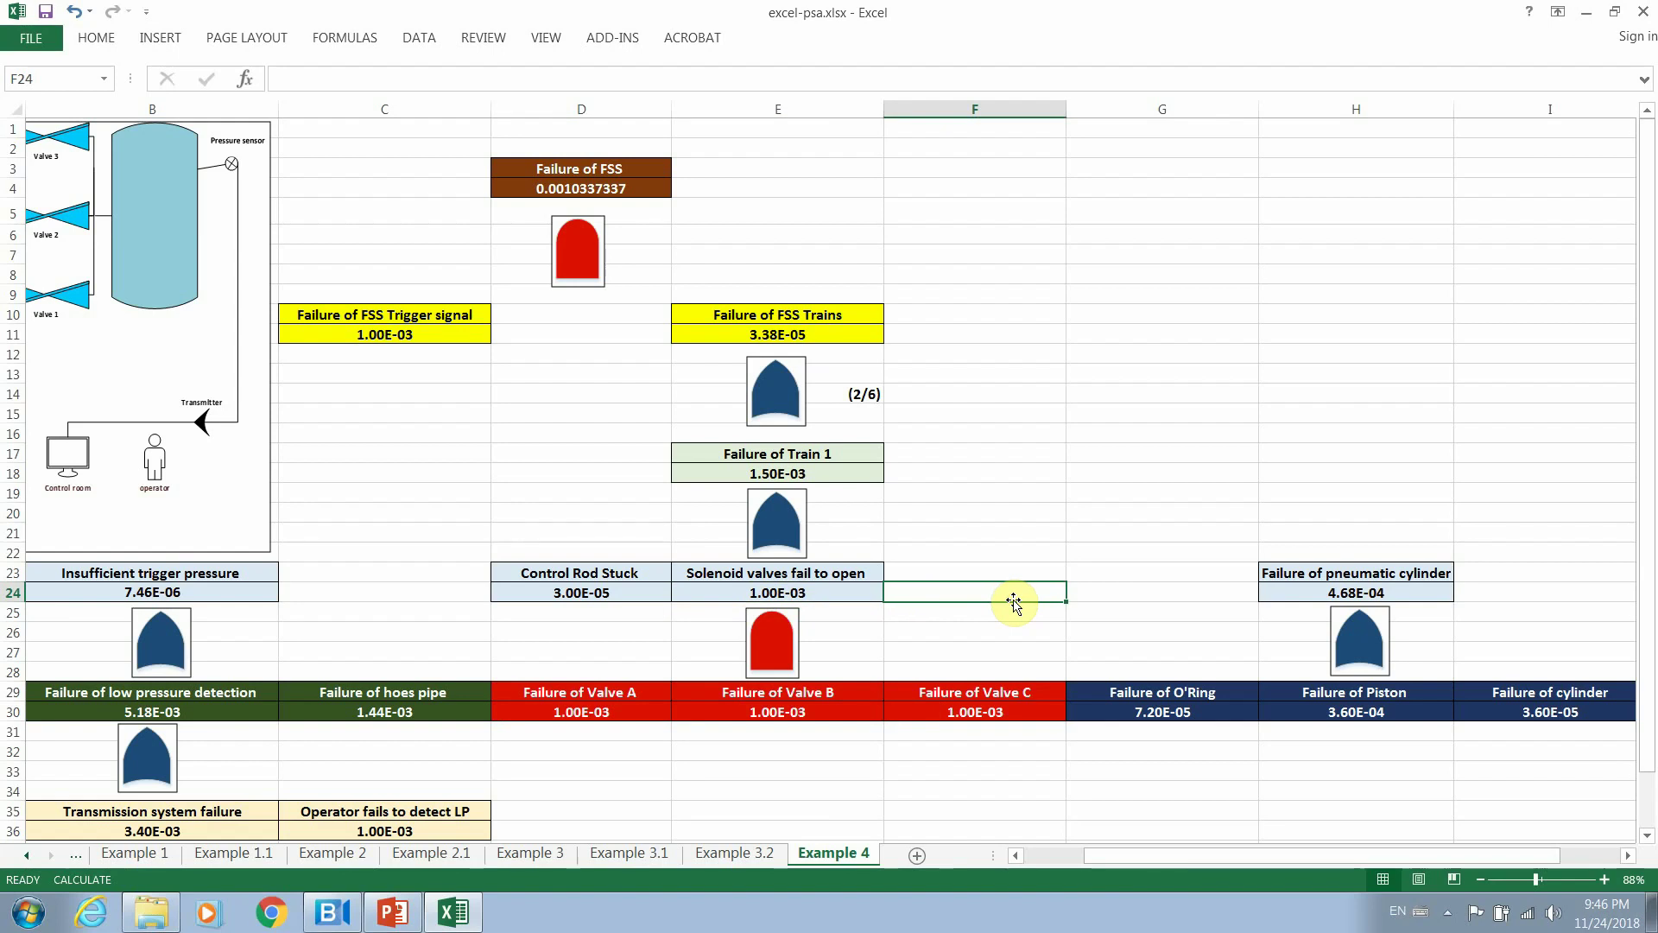
left_click(974, 708)
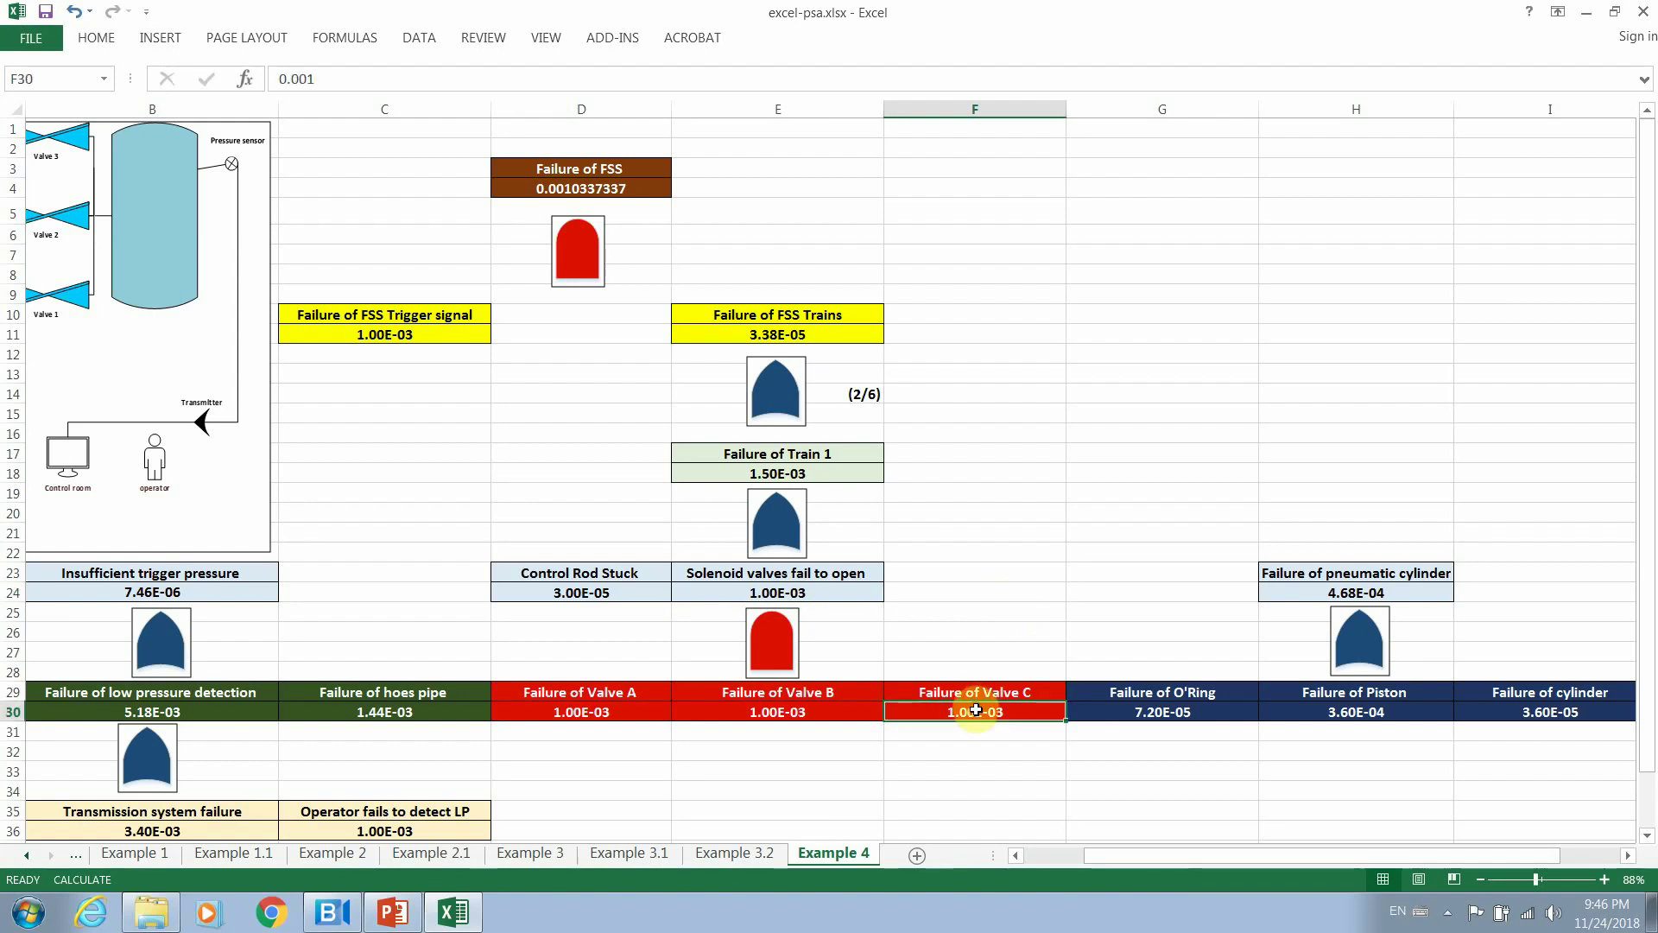
left_click(990, 766)
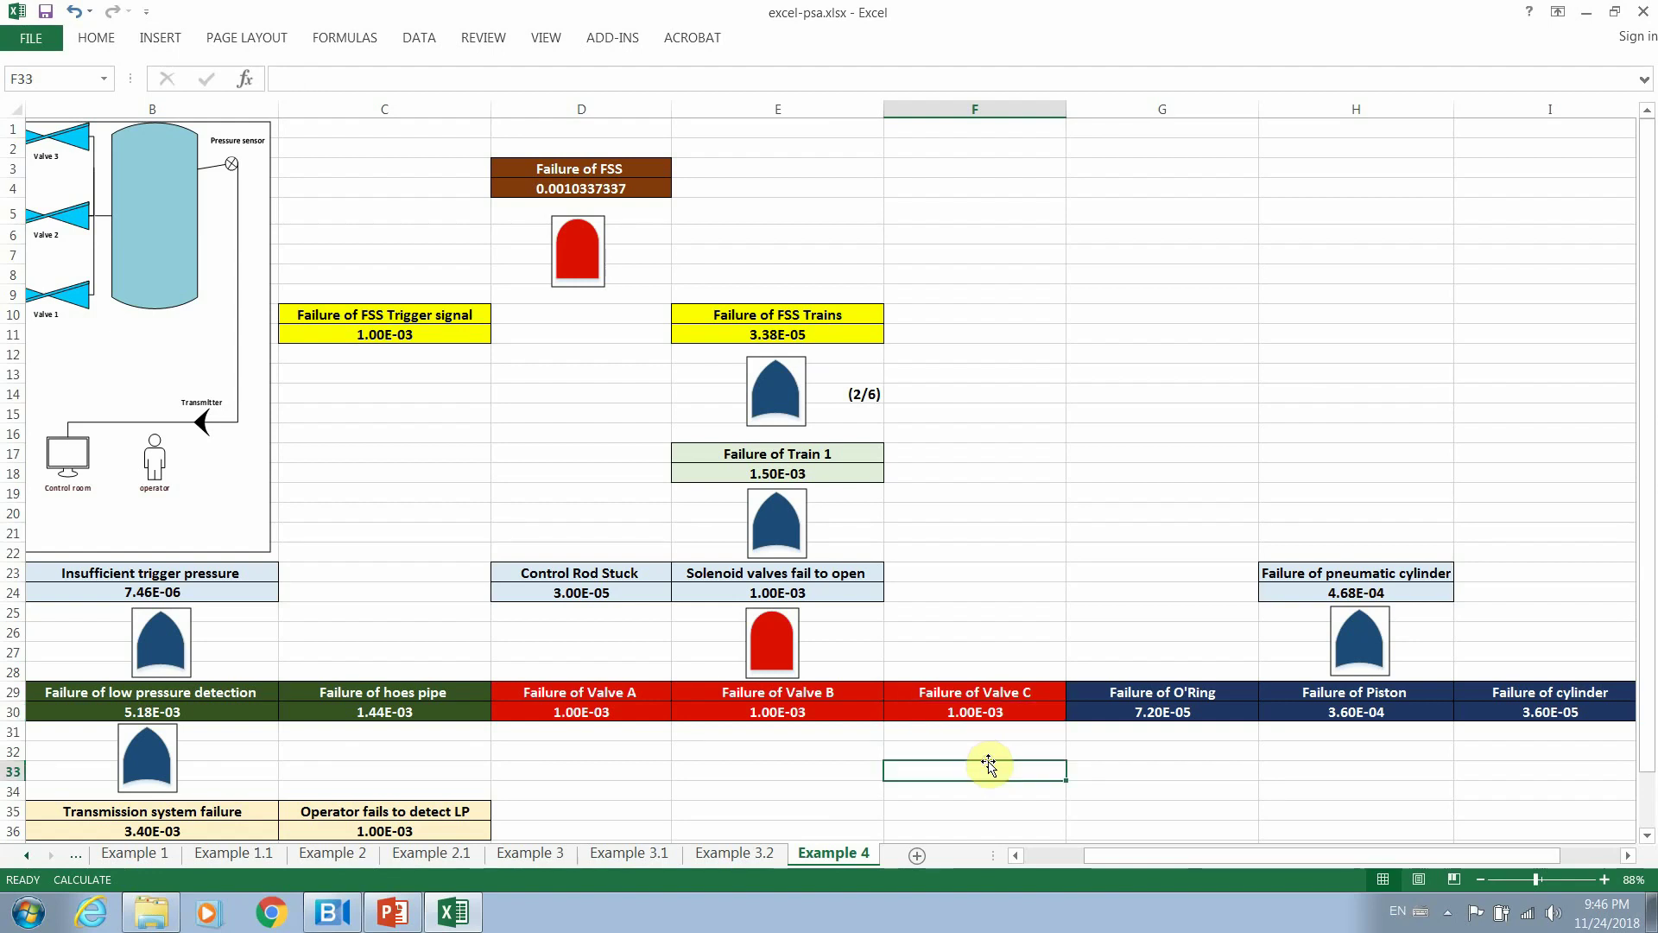
Share Microsoft PowerPoint in the BlueJeans meeting and switch to the PSA.pptx presentation.
left_click(332, 911)
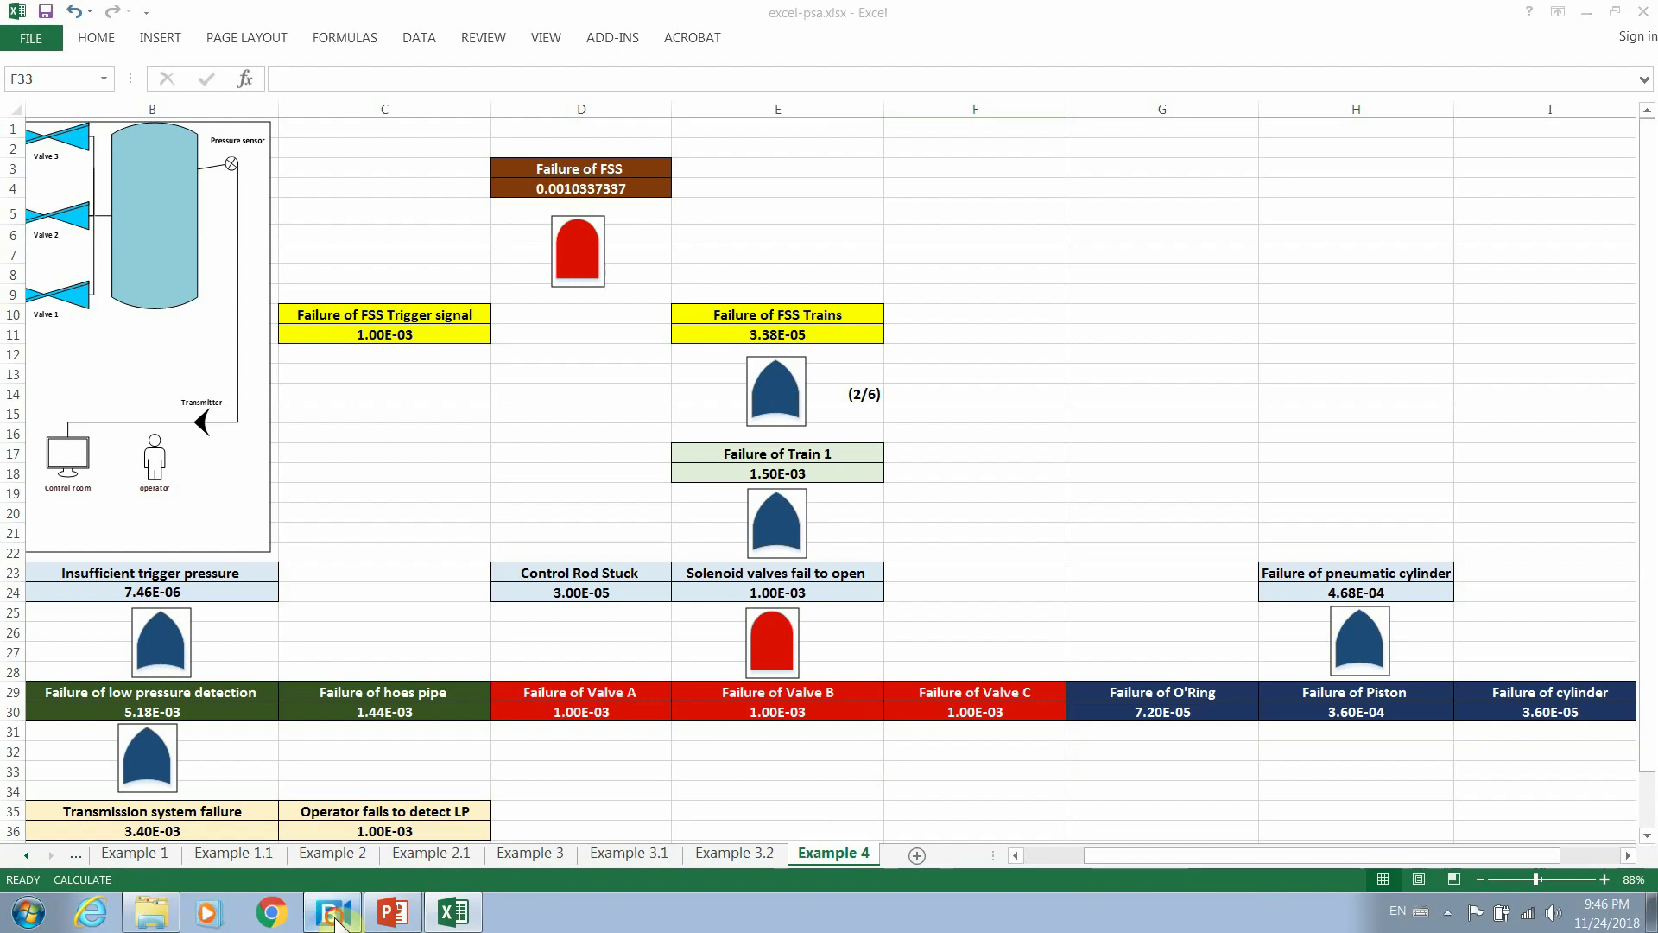
left_click(635, 434)
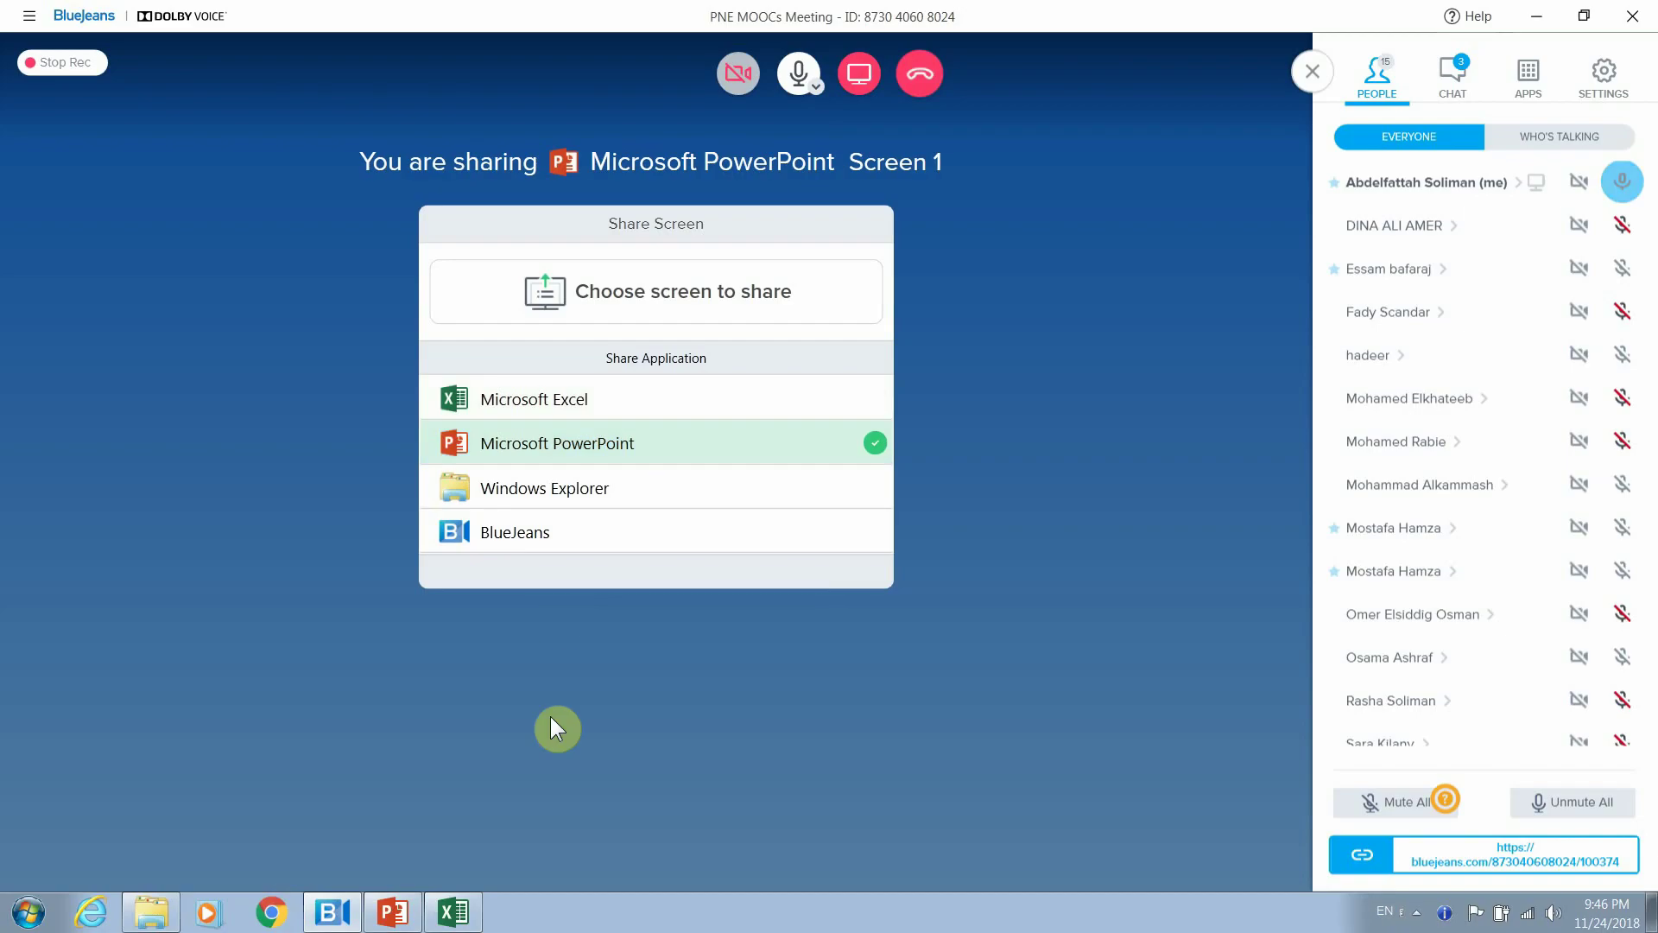
left_click(393, 911)
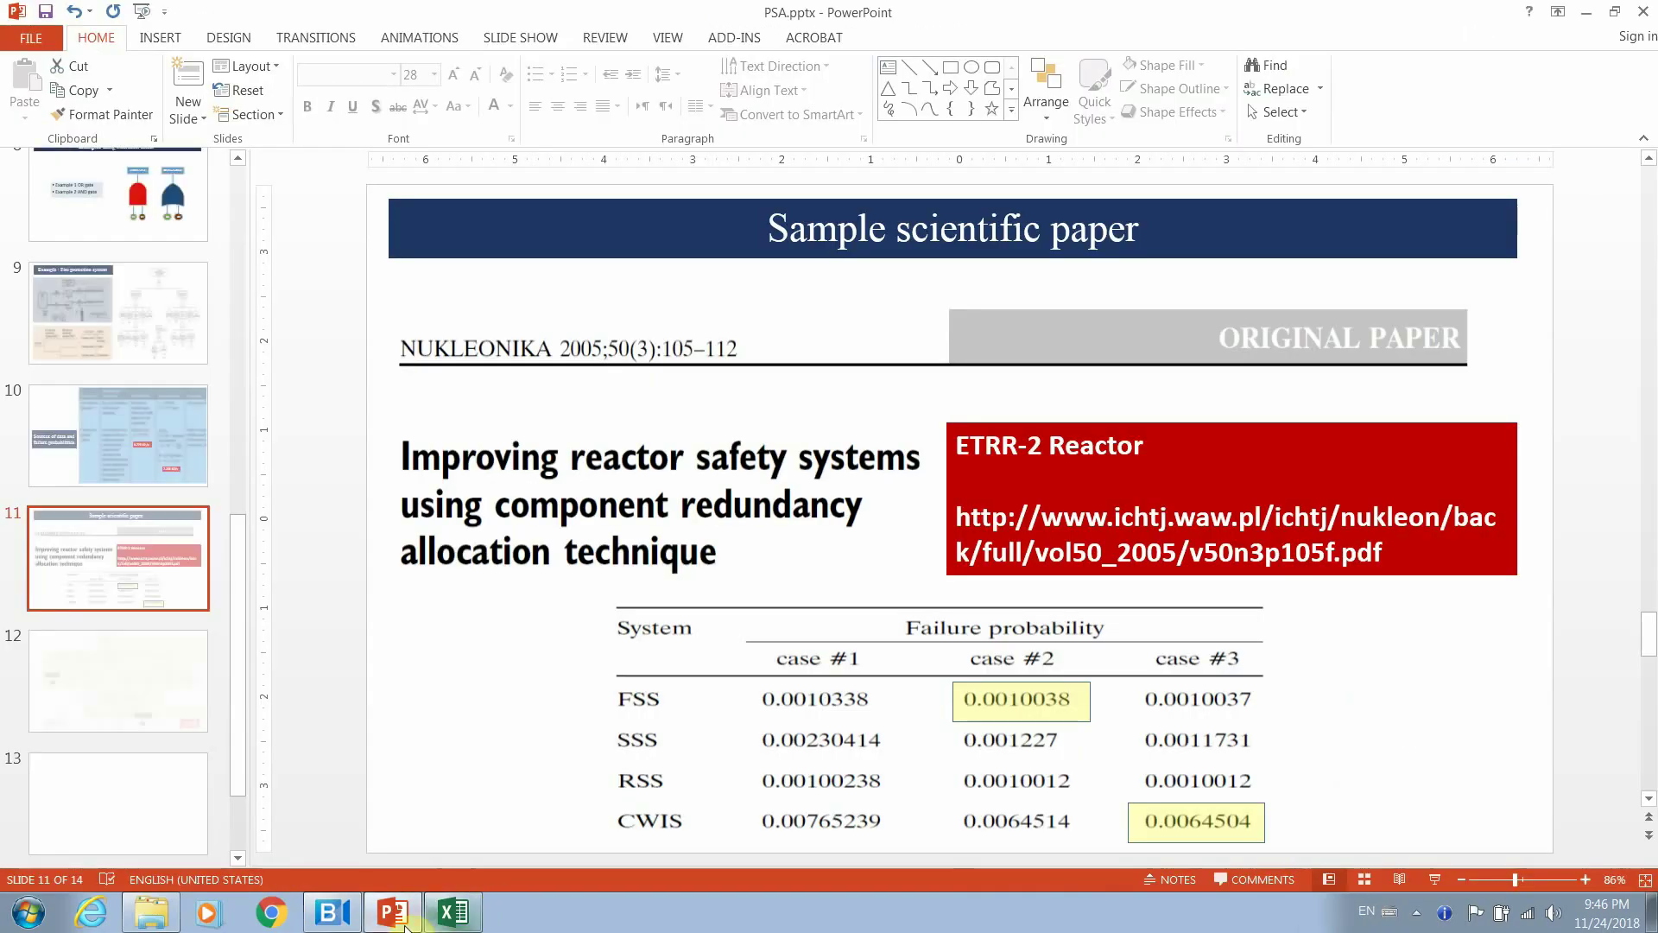
Look through the Chimney Water Injection System fault tree on slide 13 and the Solution 1 CWIS slide, returning to slide 13.
left_click(169, 775)
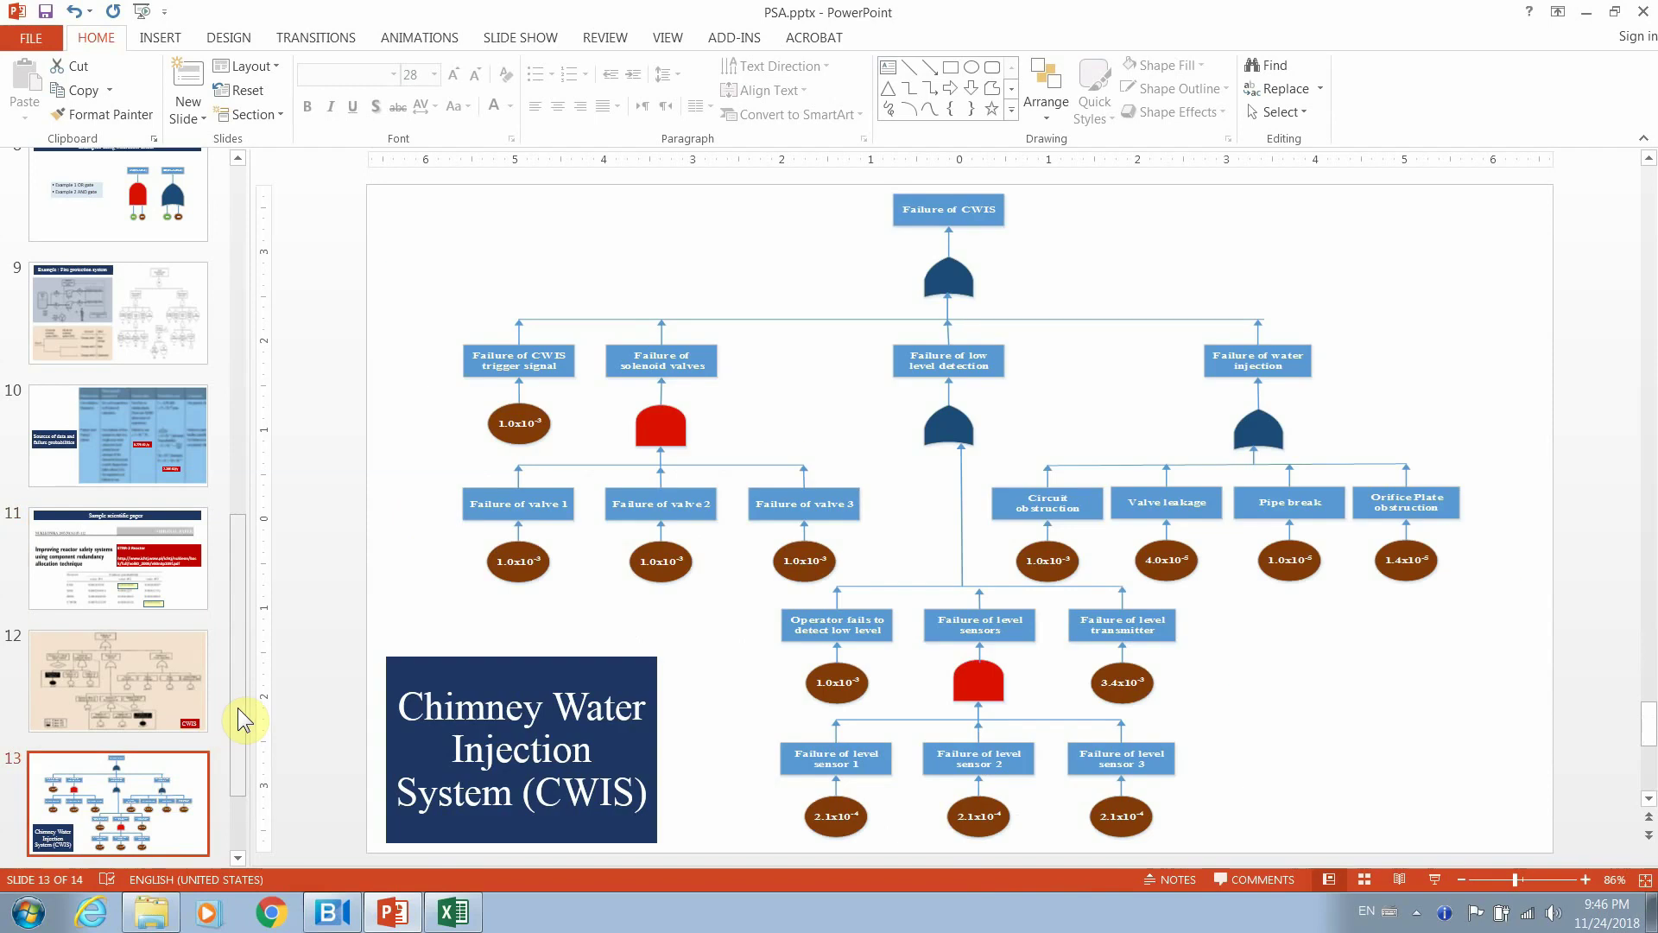
left_click_drag(242, 719, 237, 771)
left_click(192, 786)
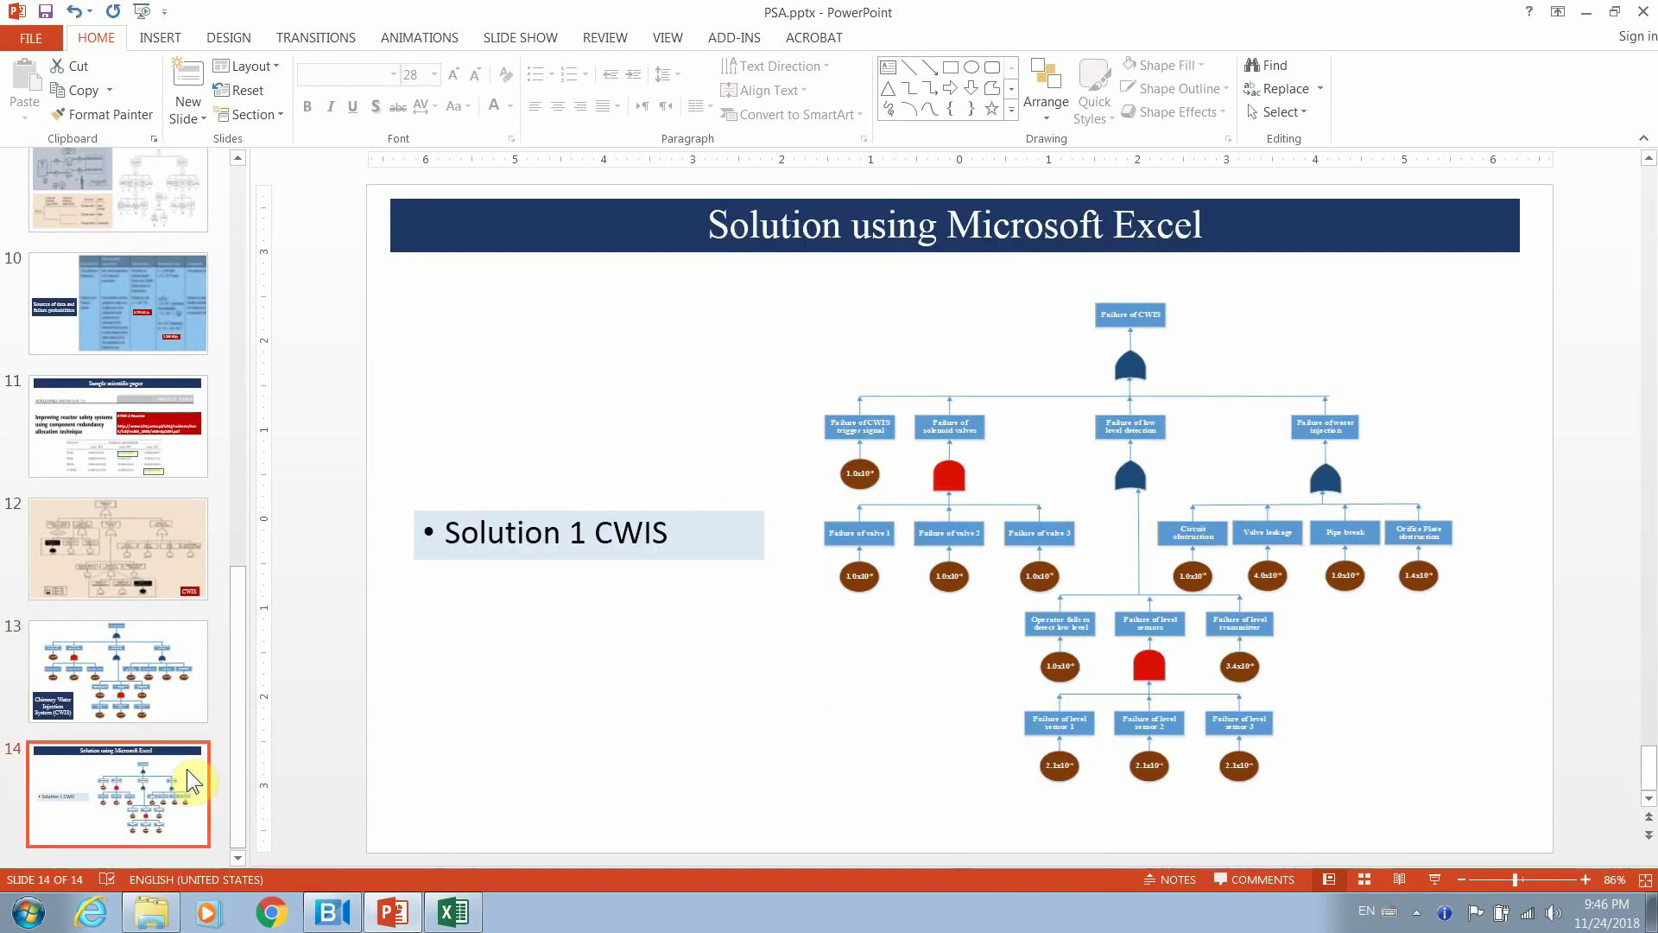
left_click(164, 702)
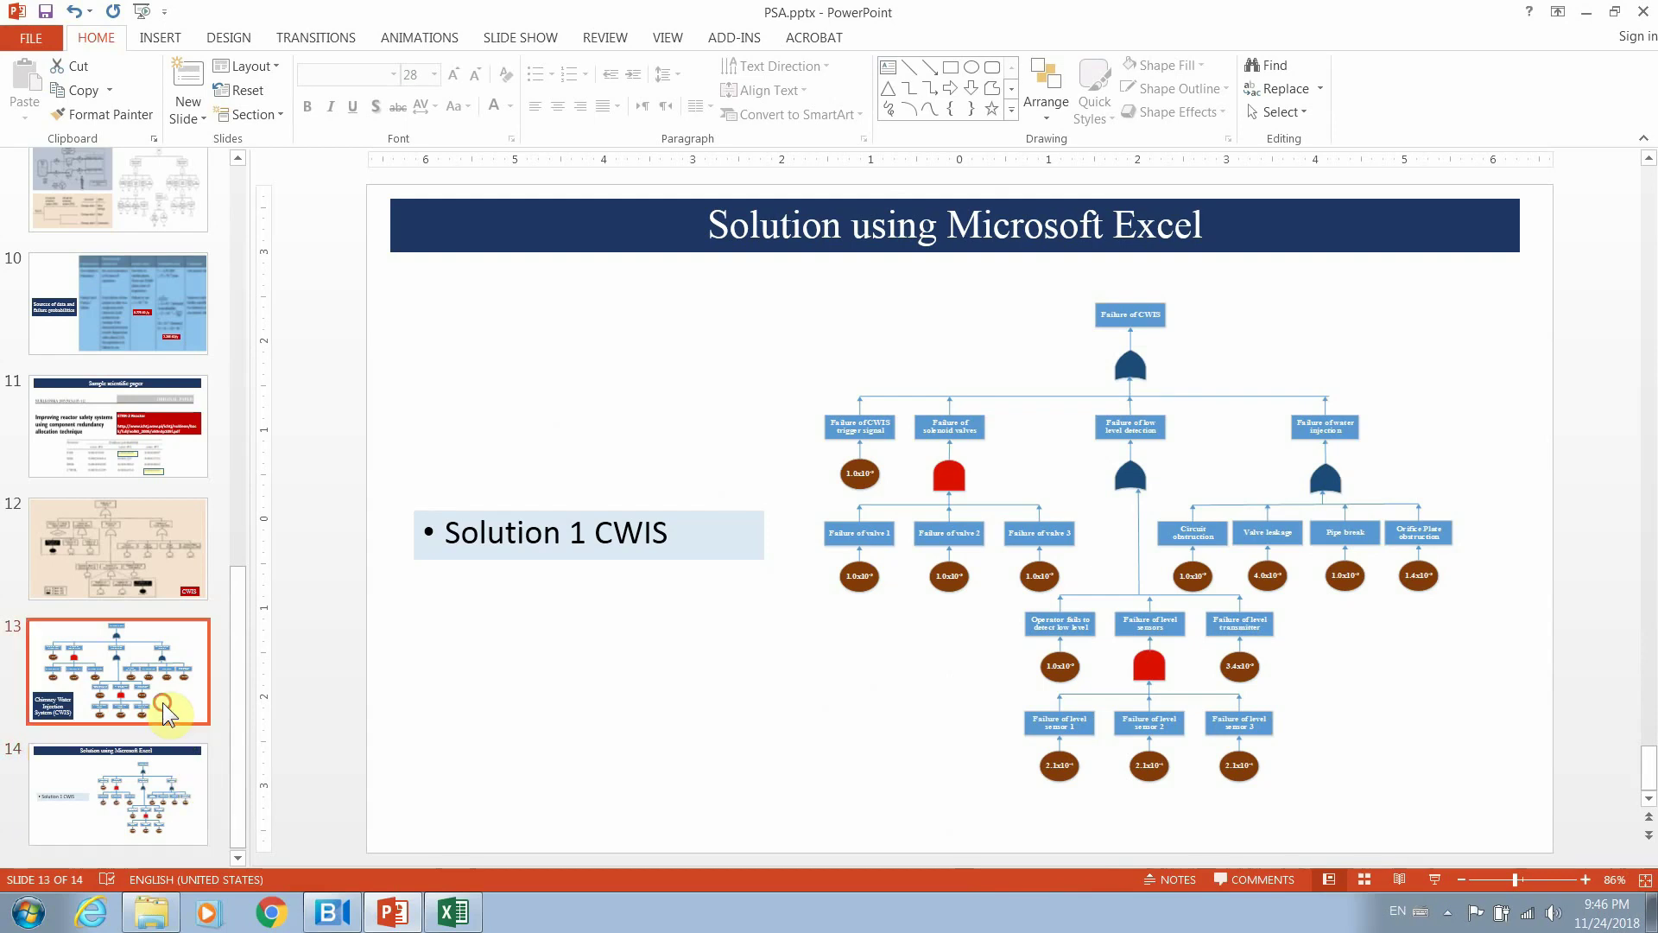